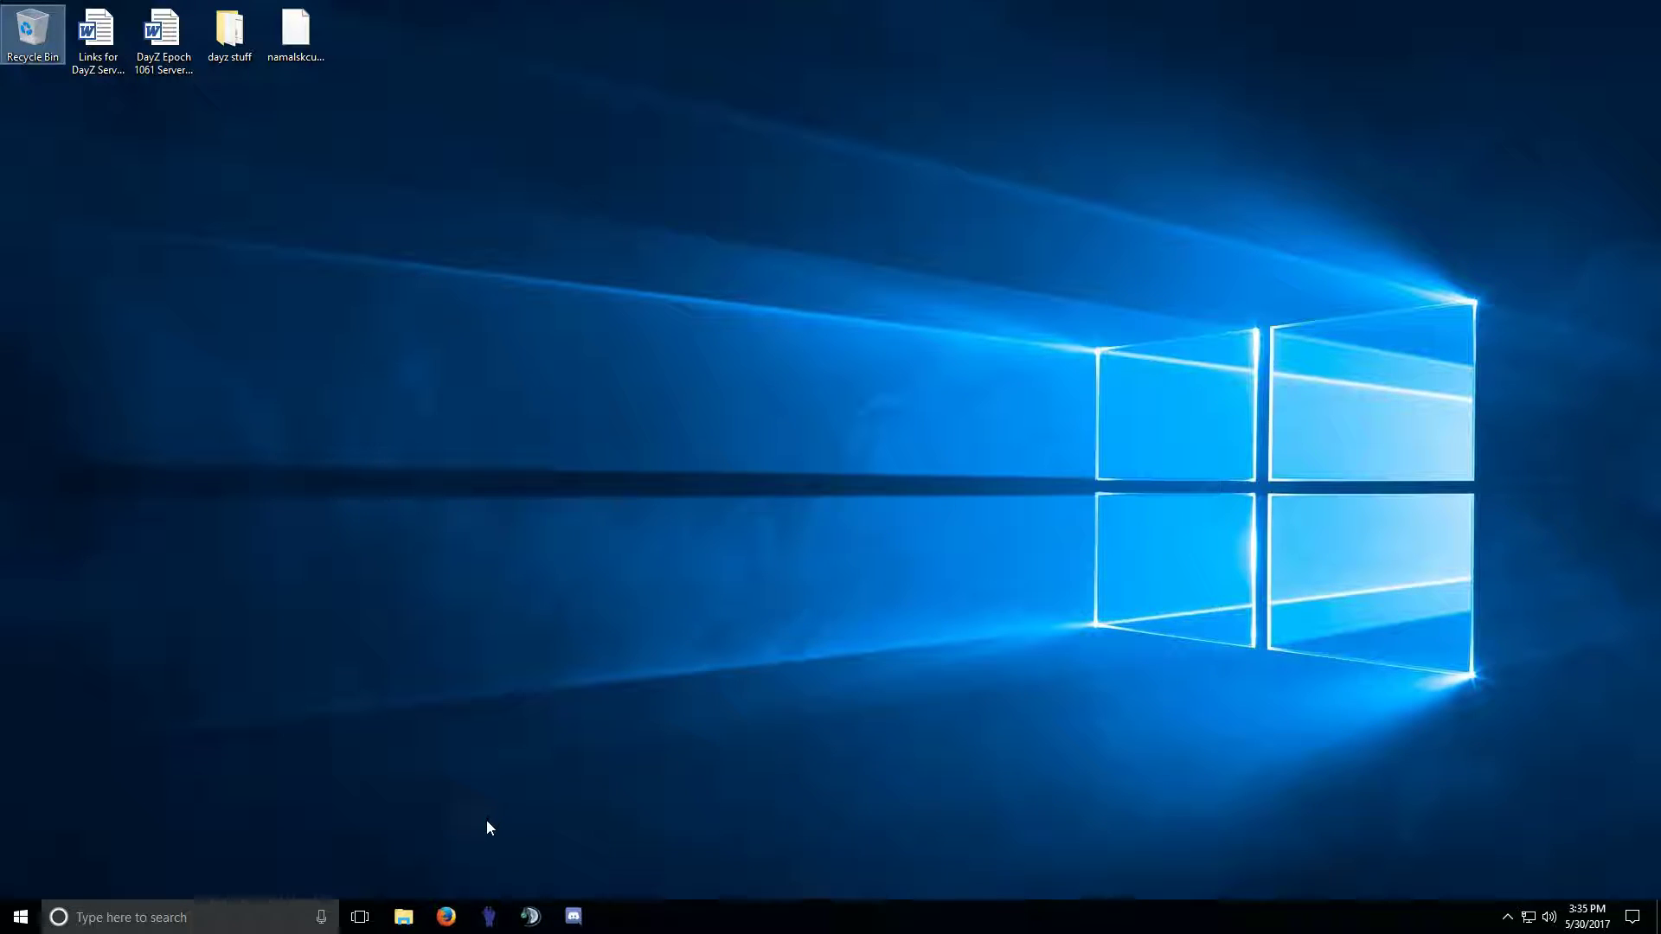
# Launch DayZLauncher with admin approval and check that DayZ Epoch 1.0.6.1 and Namalsk 0.75 are installed.
pyautogui.click(490, 926)
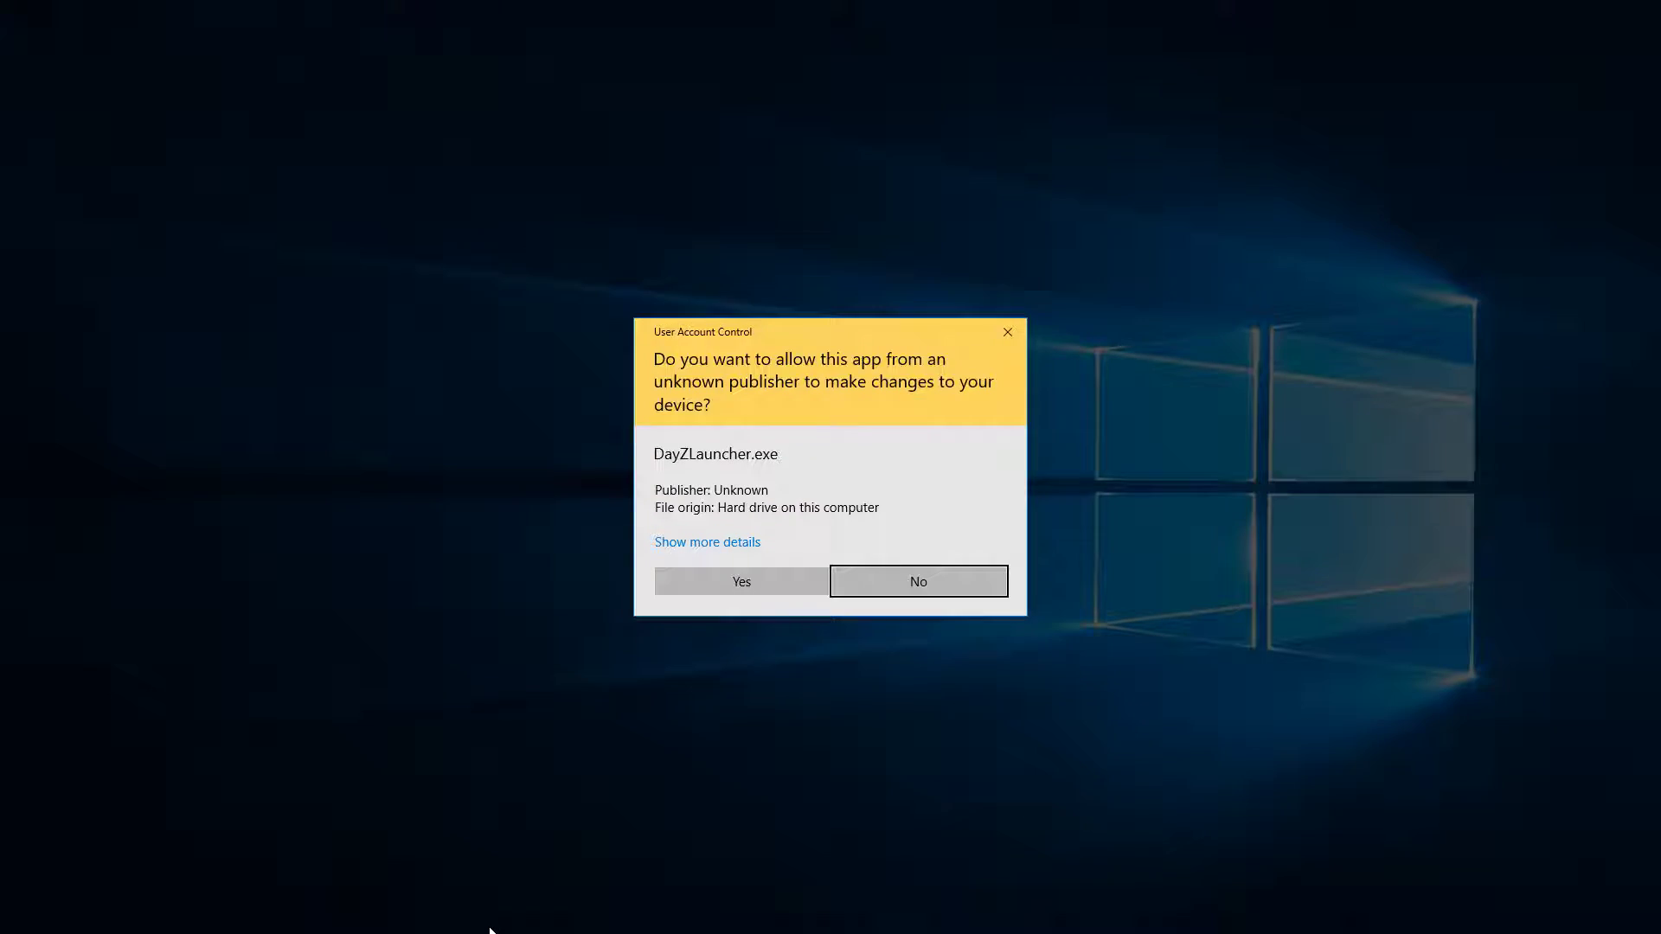
pyautogui.click(758, 588)
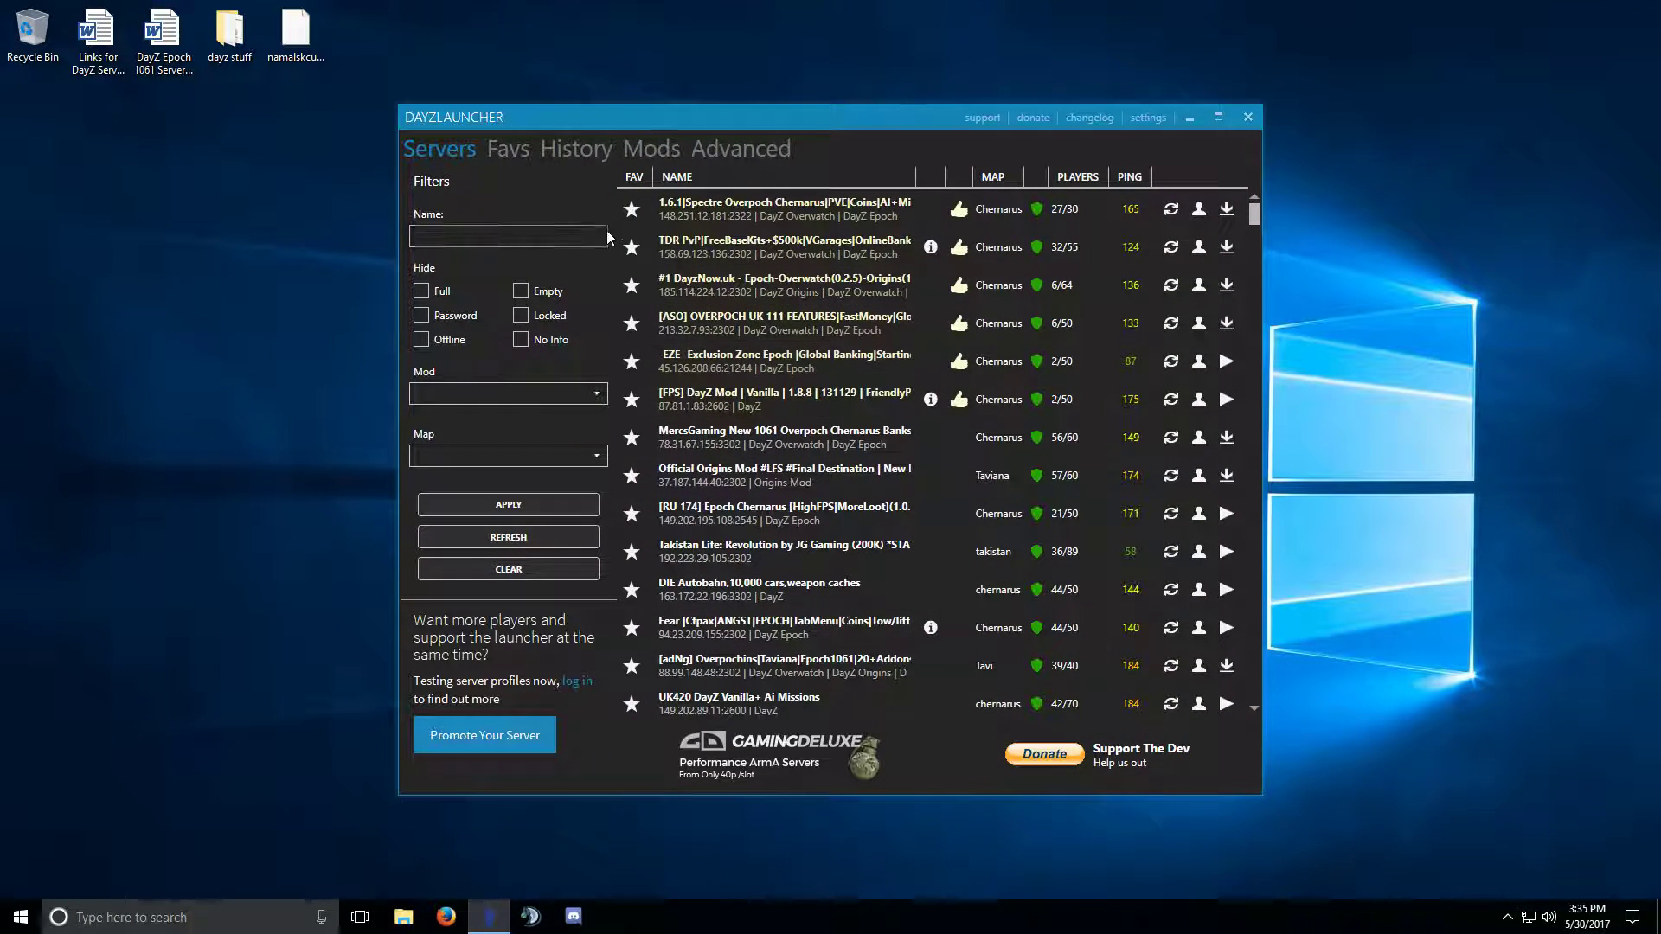
pyautogui.click(660, 152)
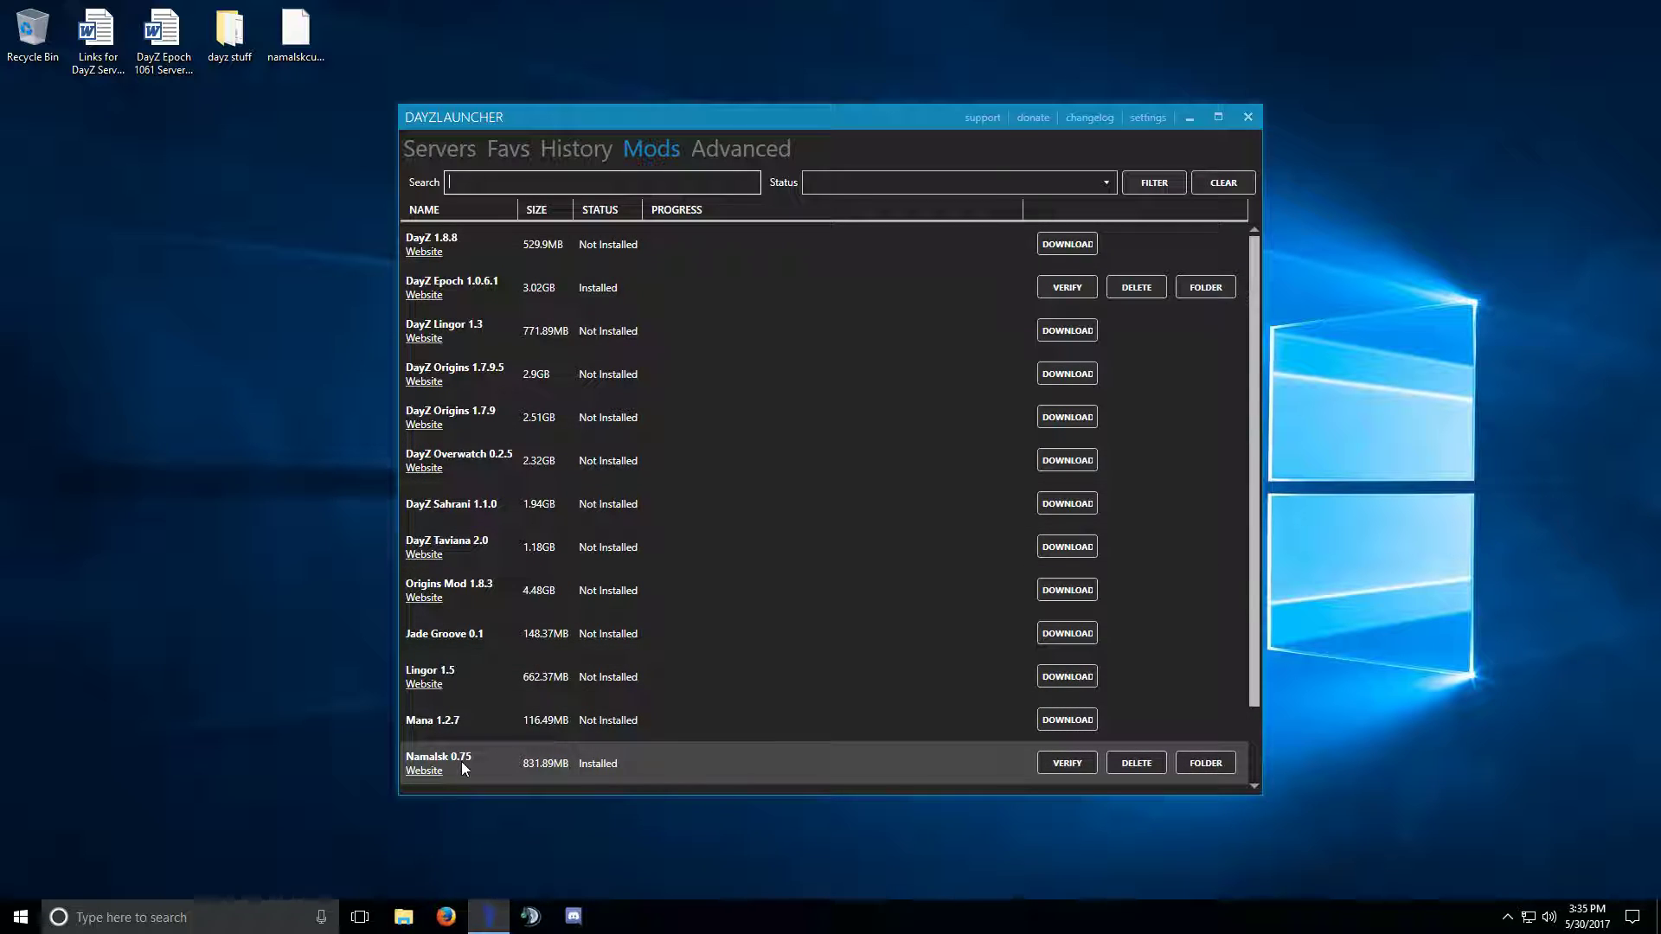
pyautogui.scroll(-2, 476, 753)
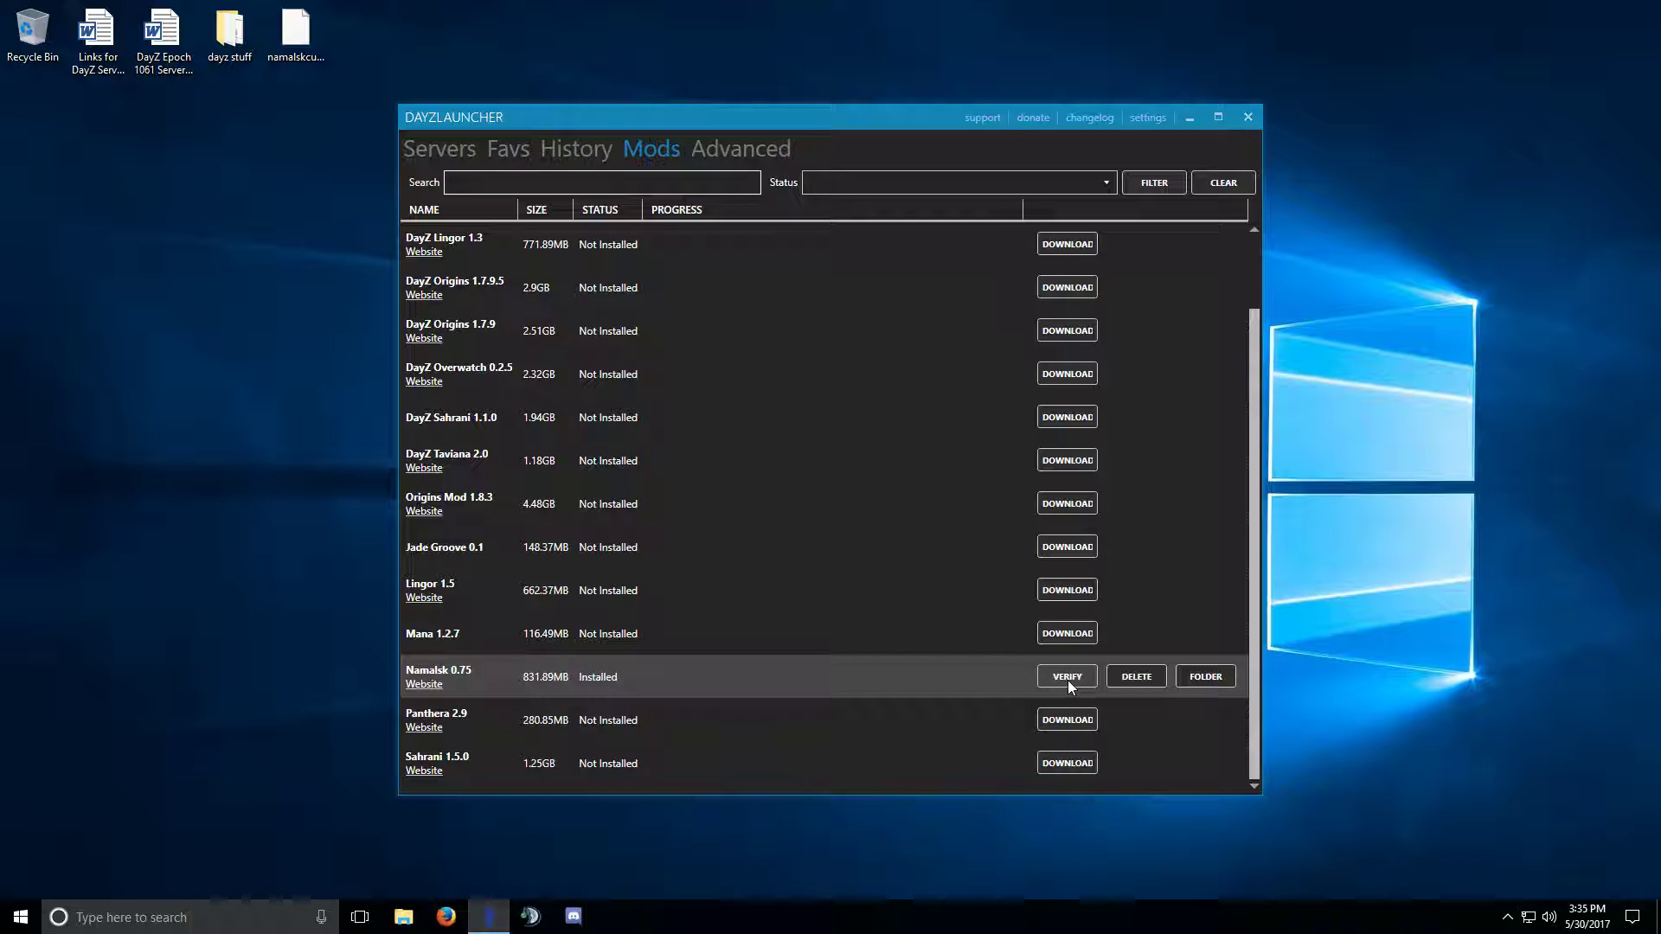
pyautogui.scroll(2, 979, 676)
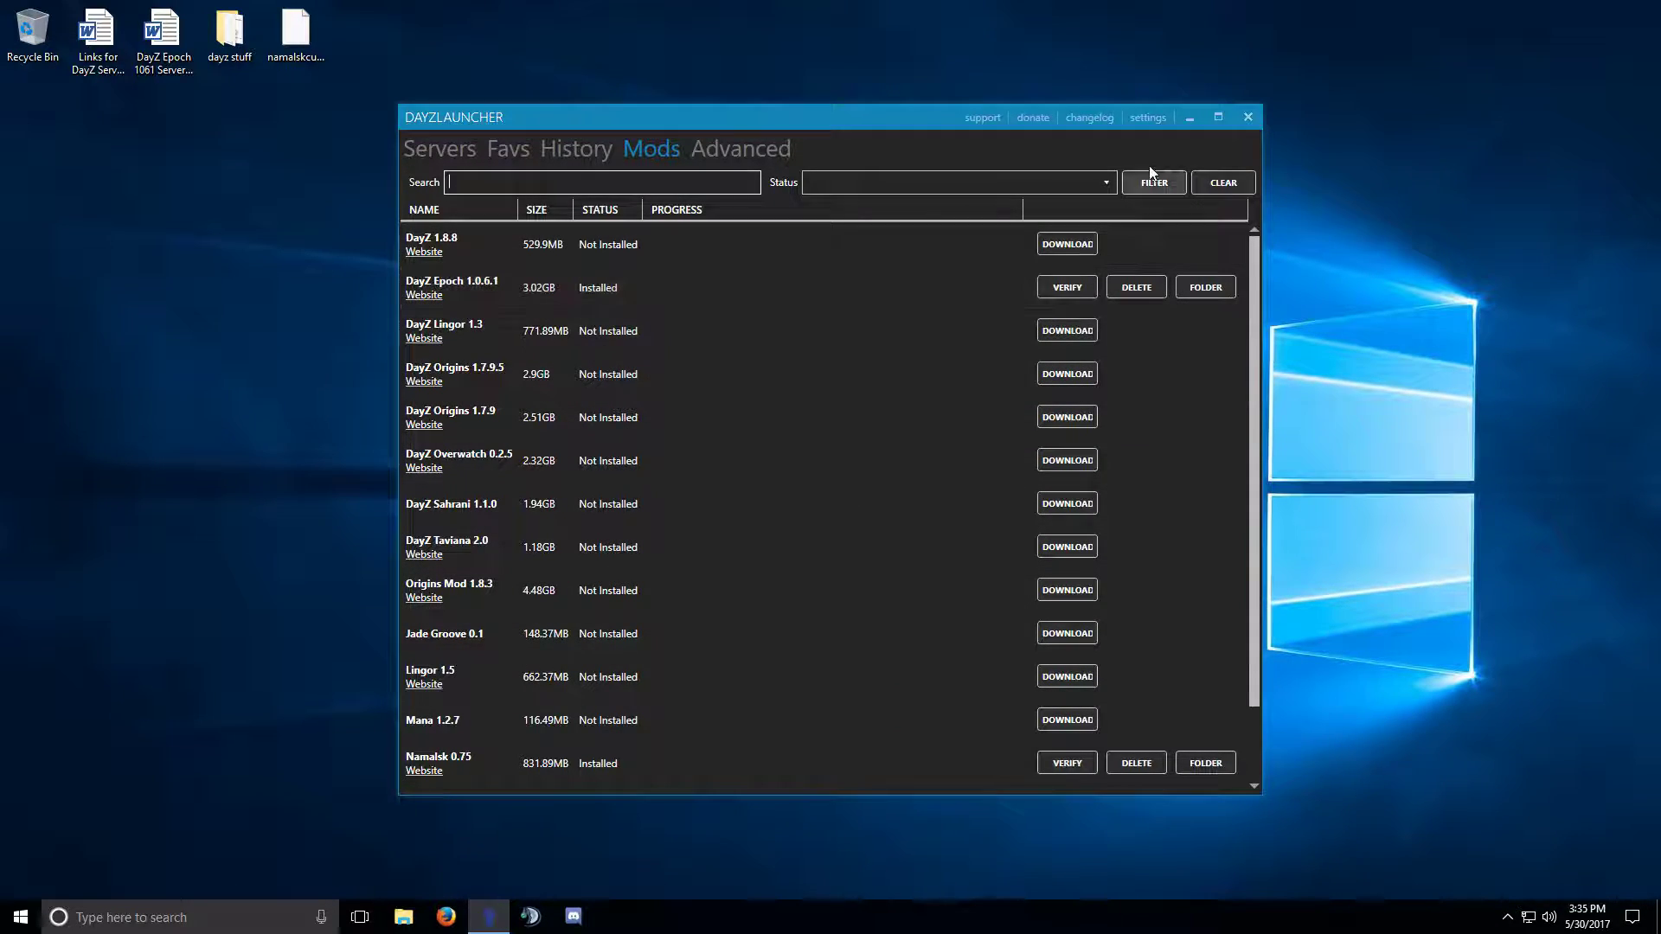
pyautogui.click(1153, 117)
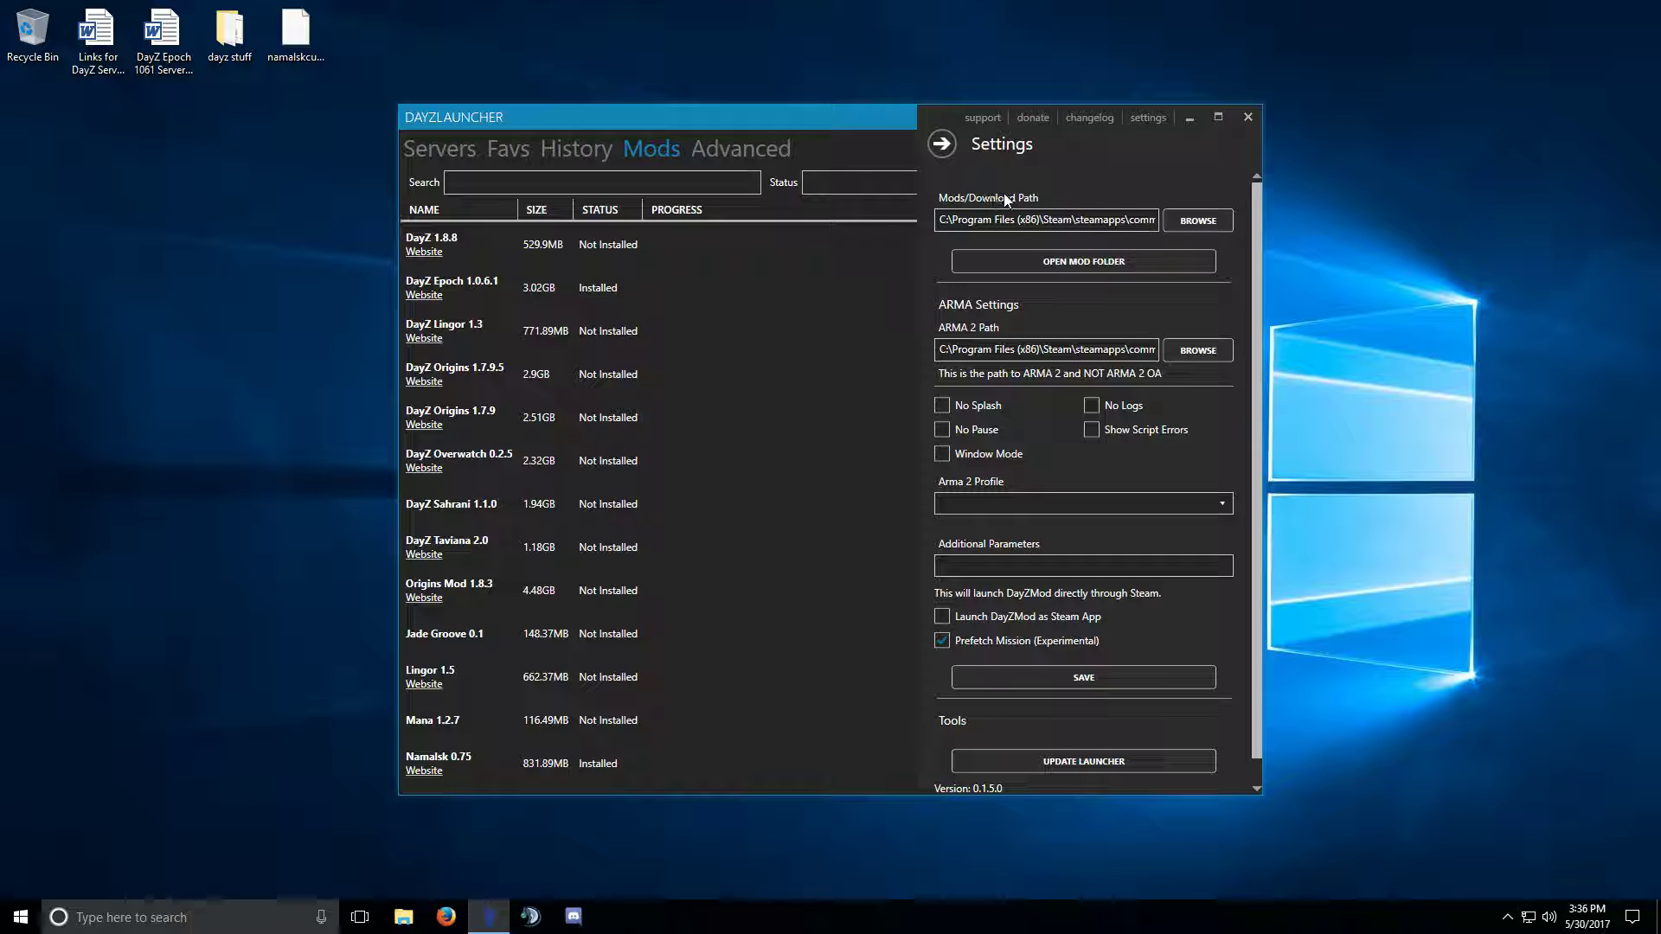
pyautogui.moveTo(1029, 219); pyautogui.dragTo(1172, 224)
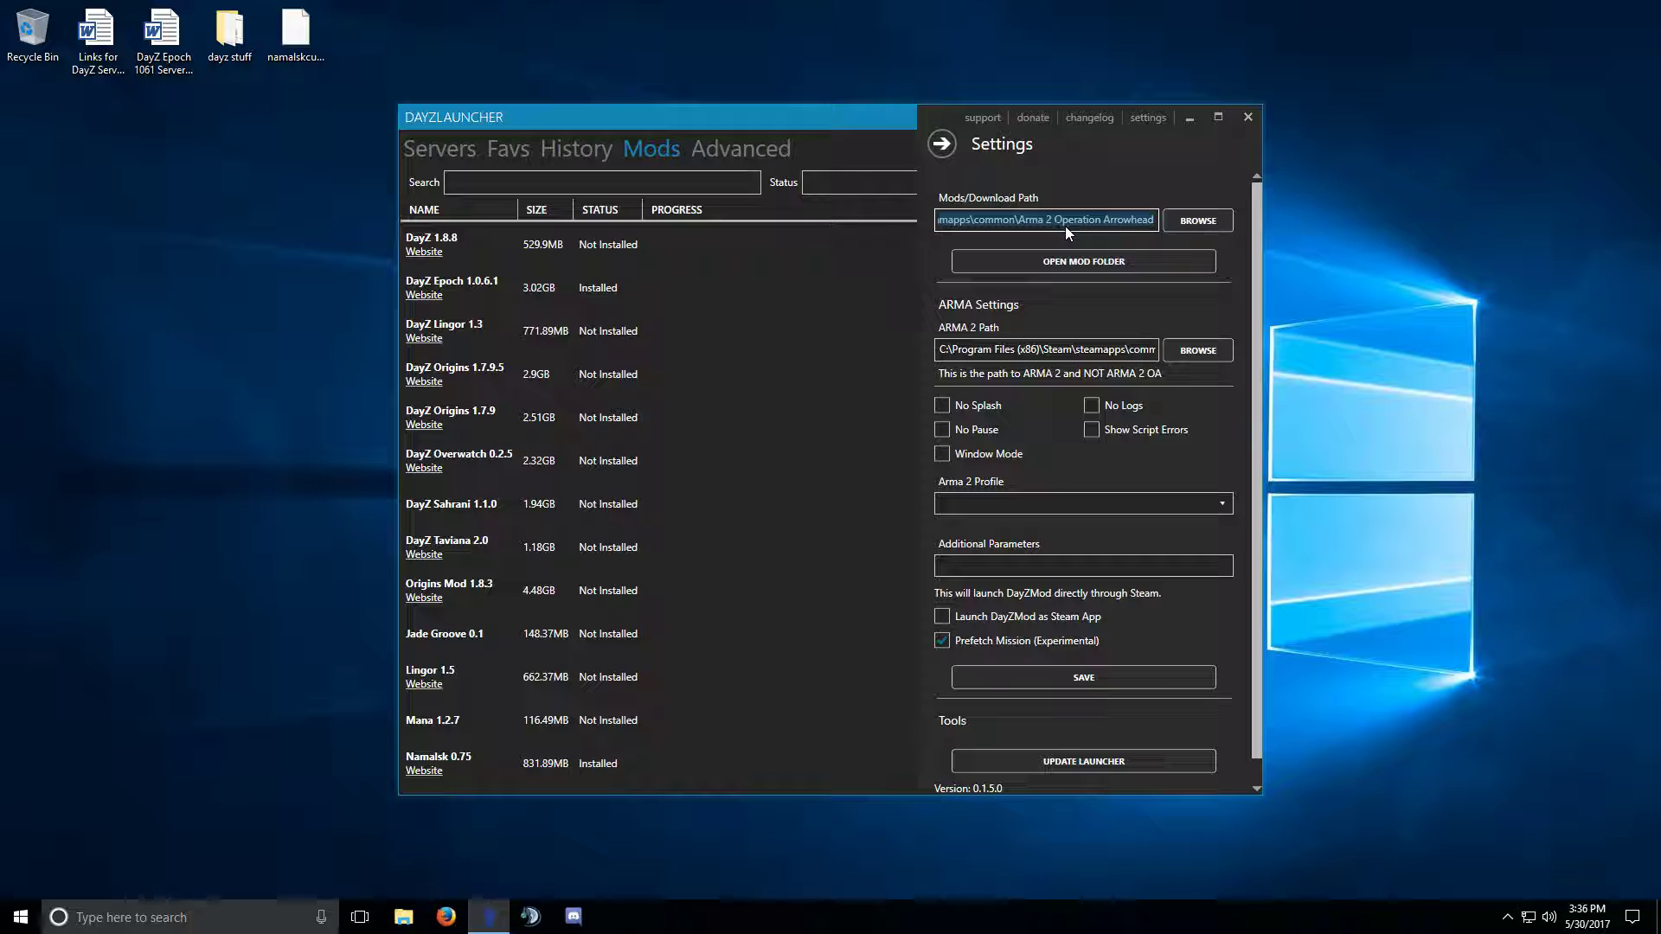
pyautogui.doubleClick(969, 223)
pyautogui.moveTo(969, 222); pyautogui.dragTo(922, 219)
pyautogui.click(952, 147)
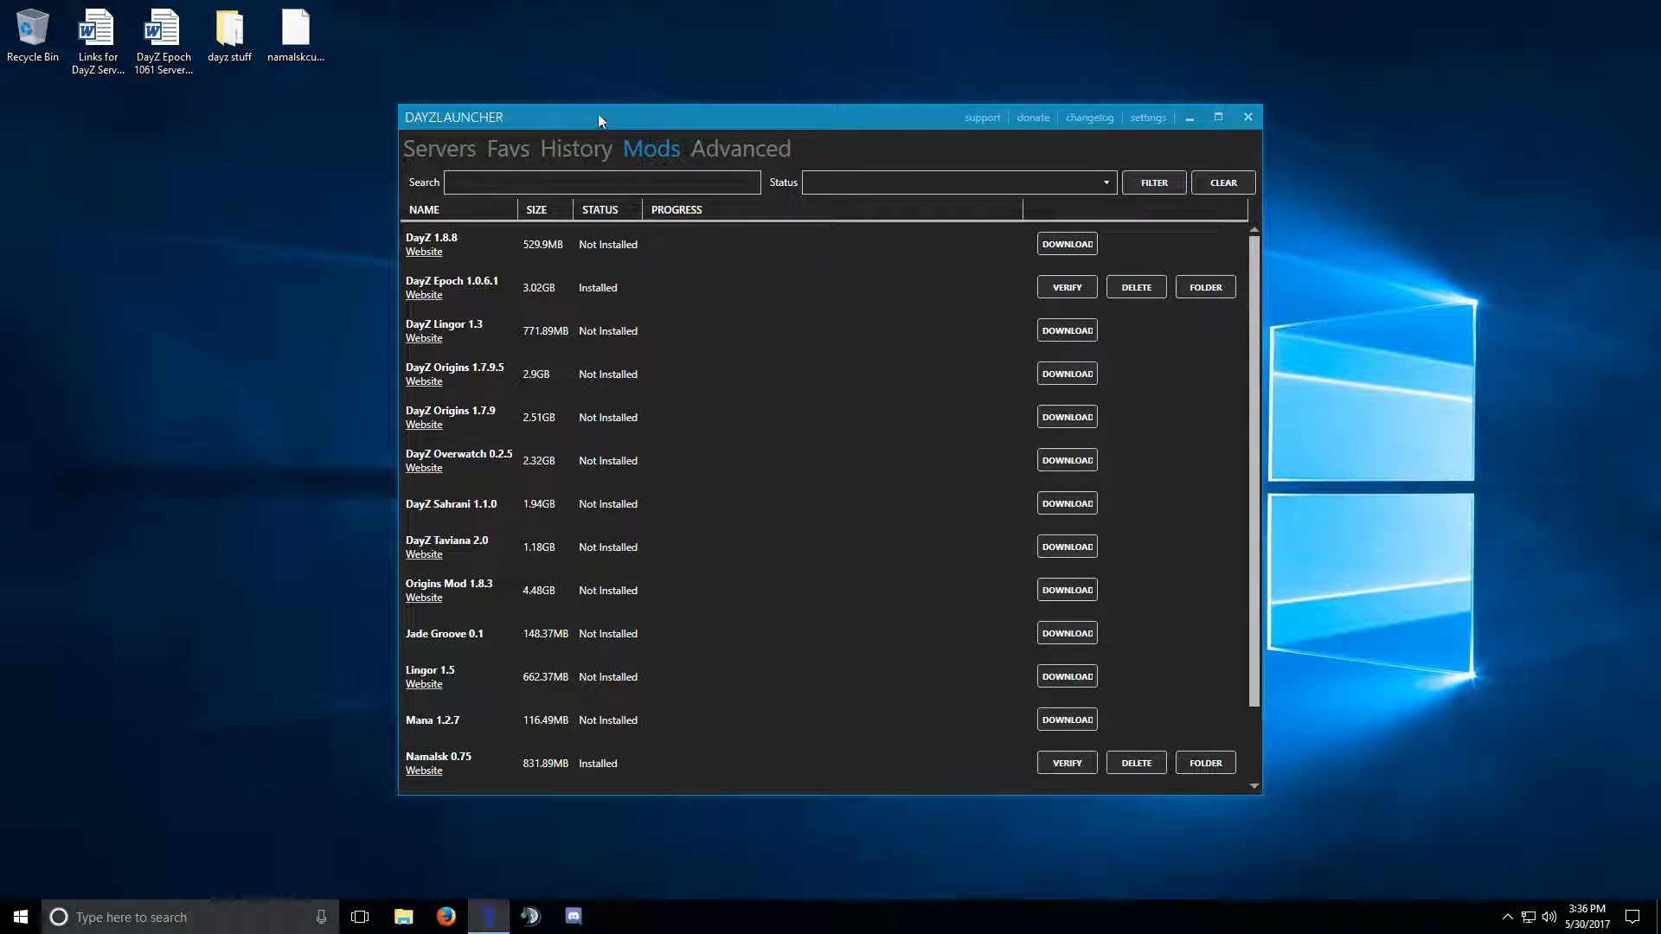
# Close the DayZ launcher window.
pyautogui.click(1248, 116)
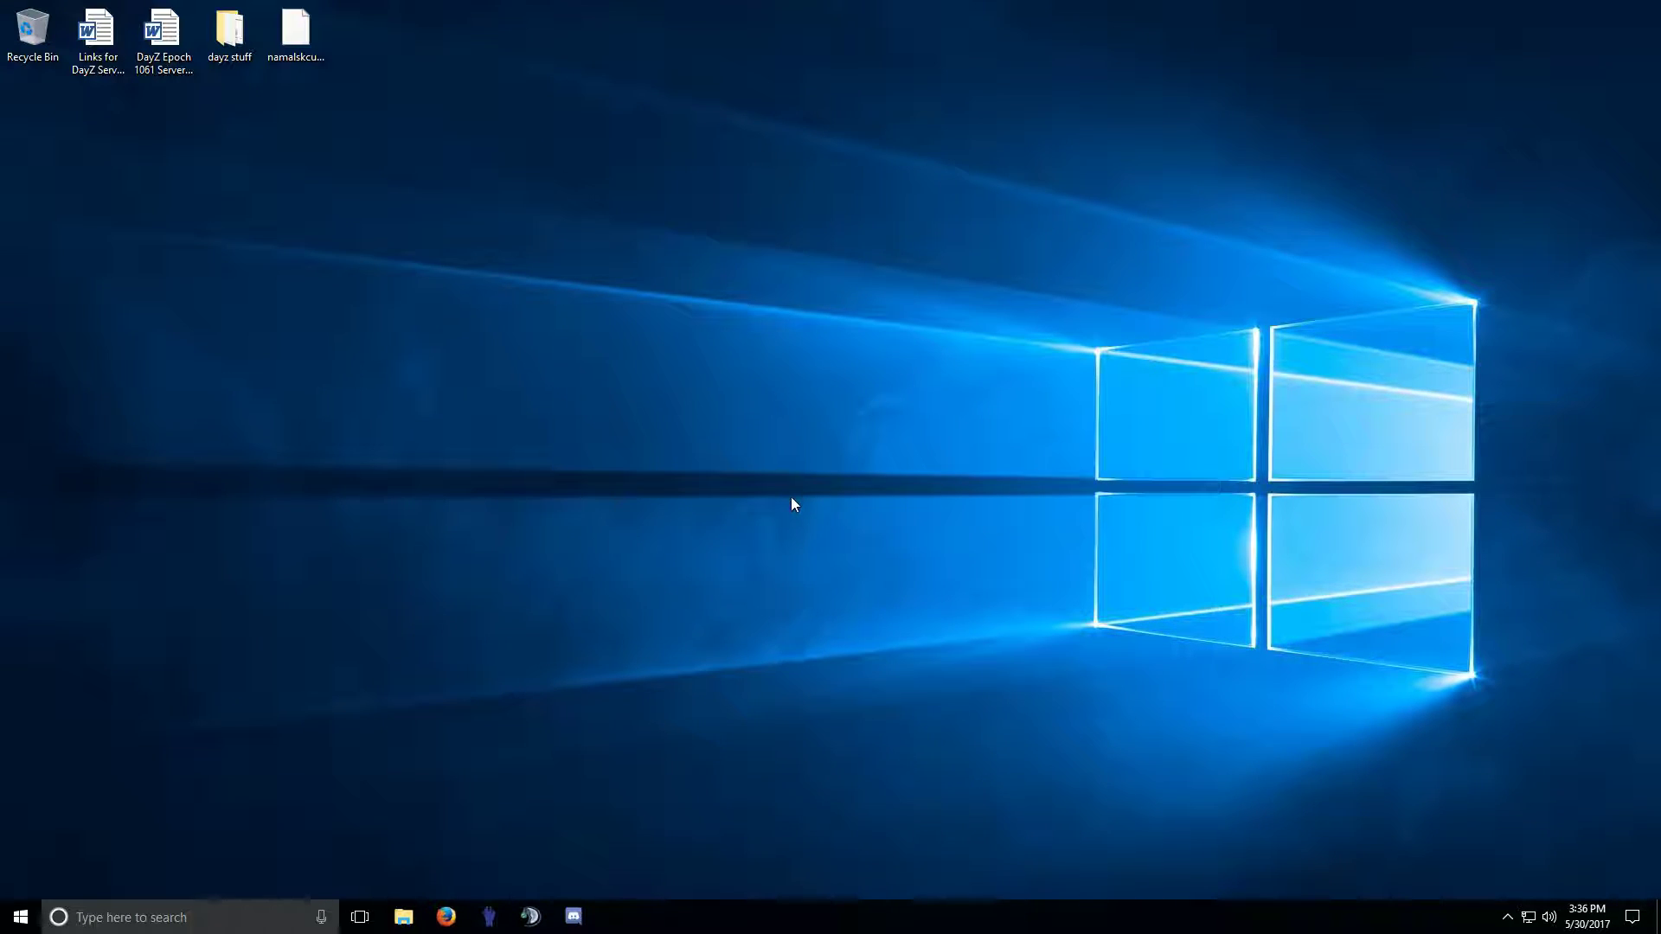
pyautogui.rightClick(46, 416)
pyautogui.moveTo(100, 567)
pyautogui.click(321, 564)
# Create a new desktop folder named 'Dayz Server'.
pyautogui.rightClick(30, 407)
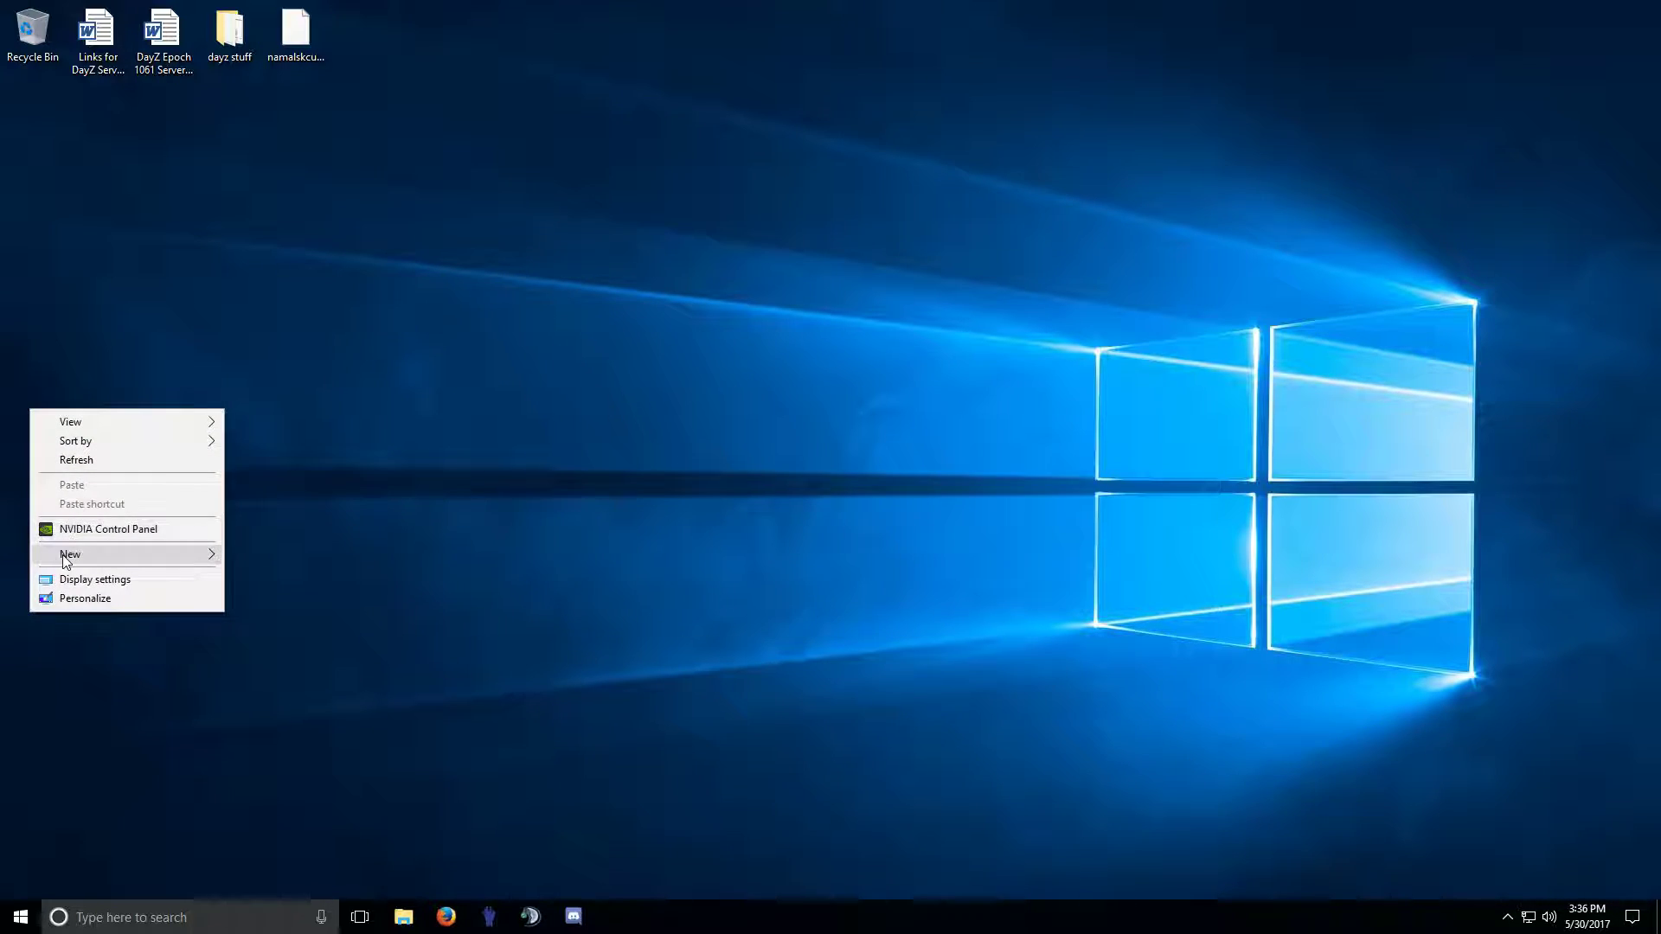
pyautogui.moveTo(66, 558)
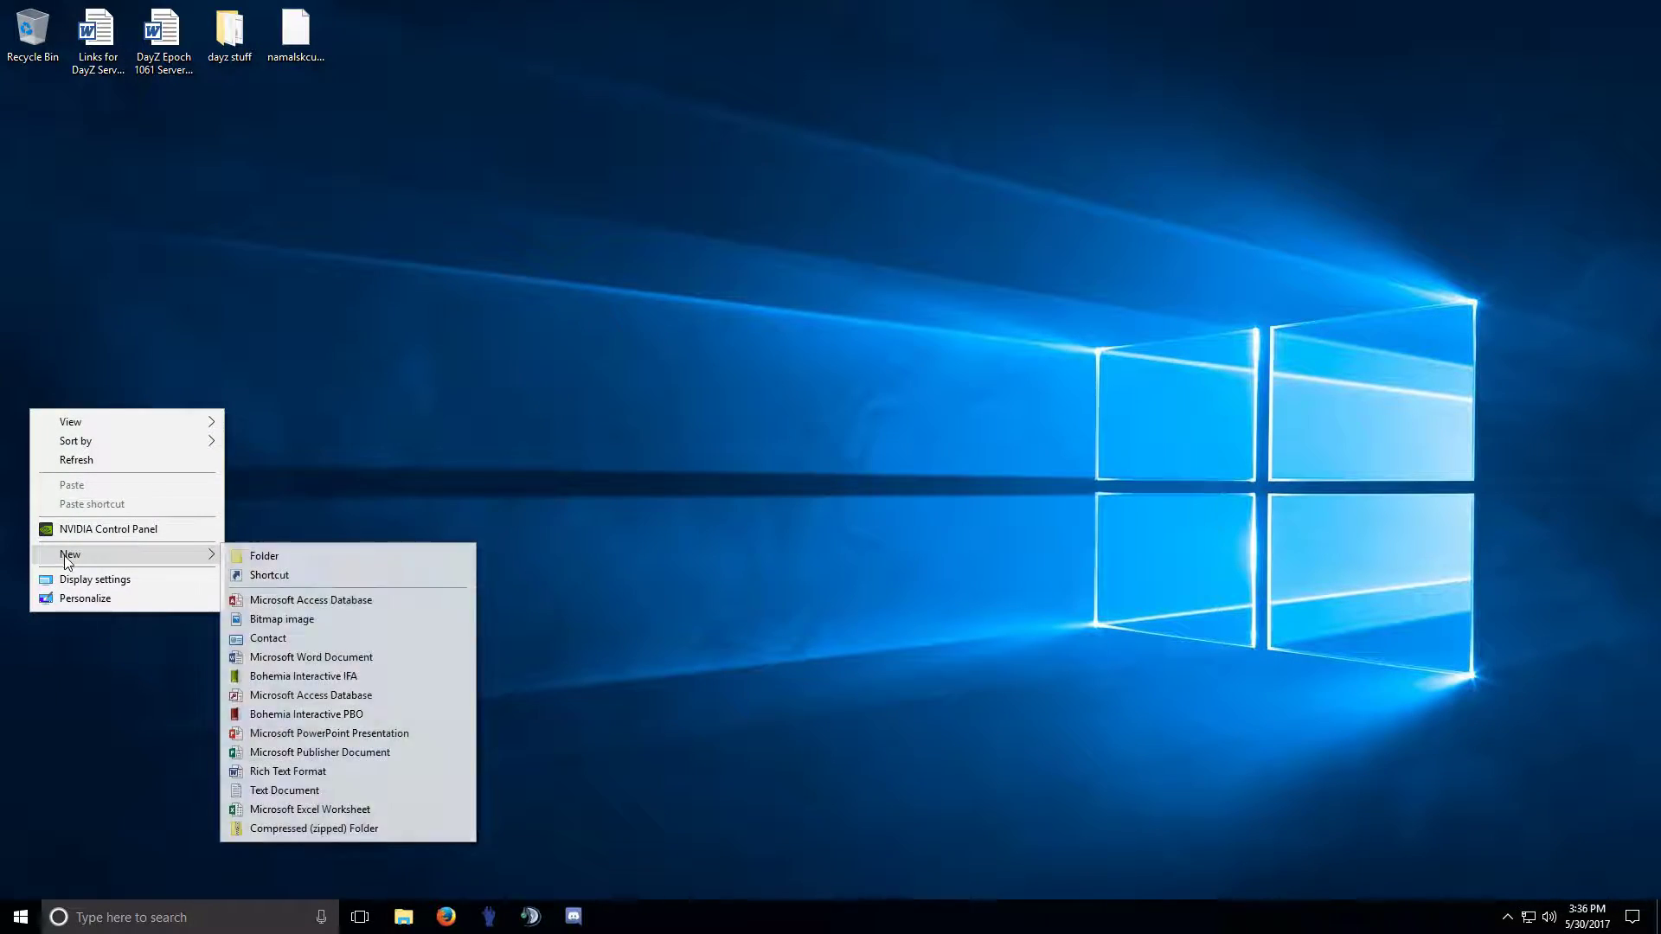
pyautogui.click(275, 558)
pyautogui.write('Day')
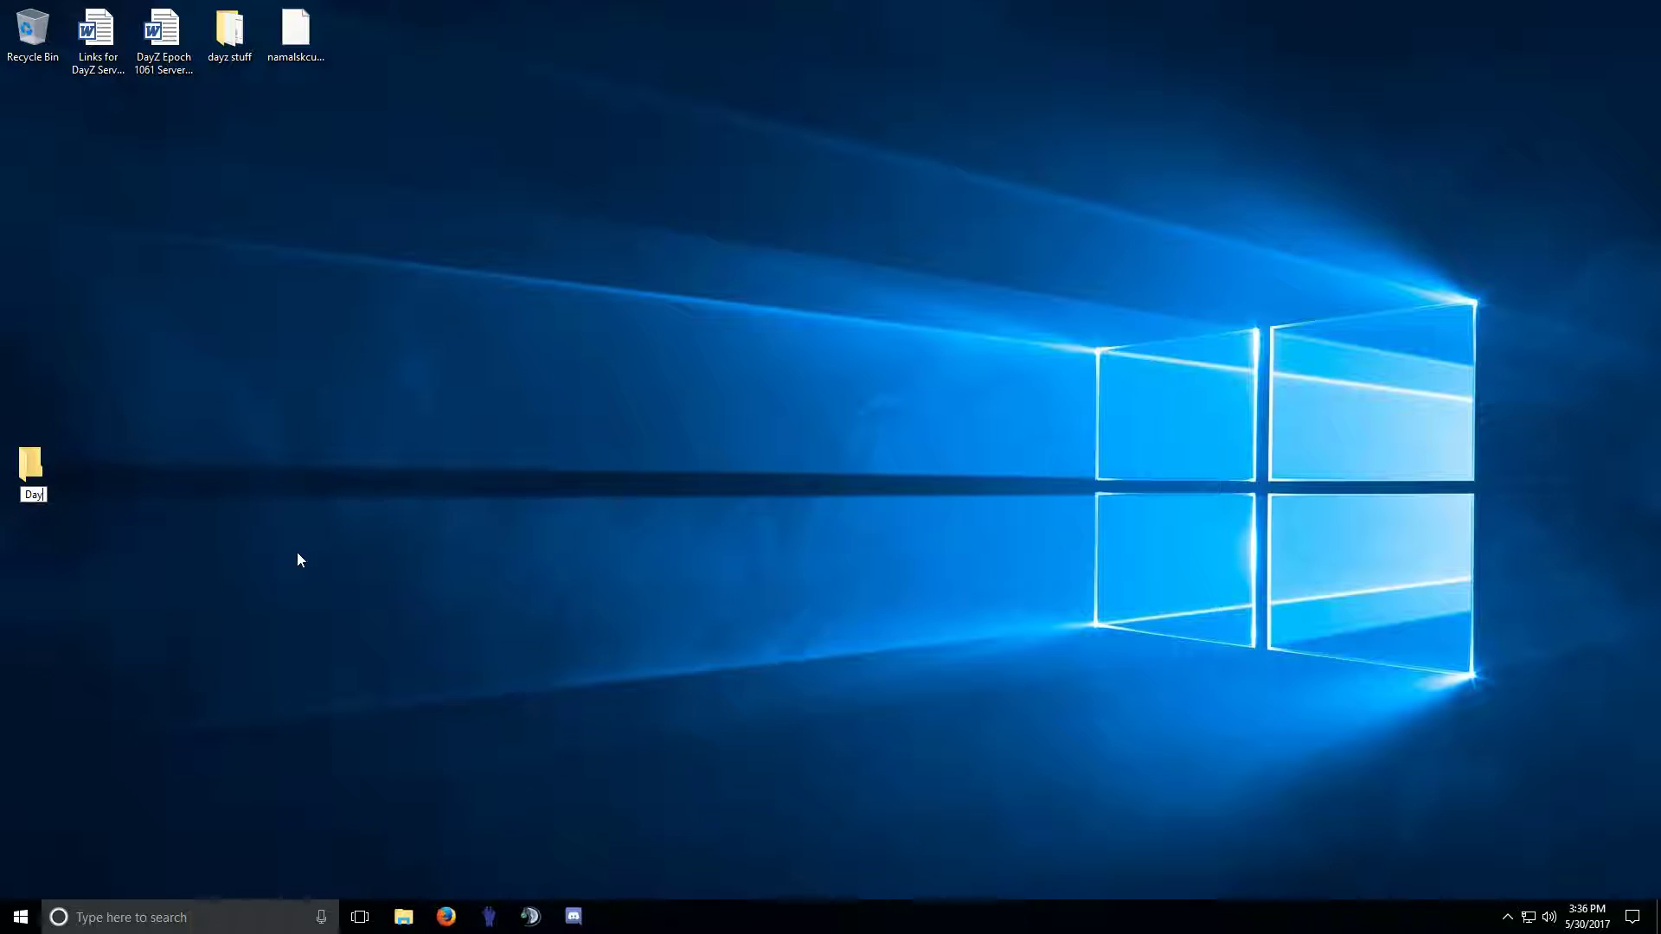
pyautogui.write('z Server')
pyautogui.press('Return')
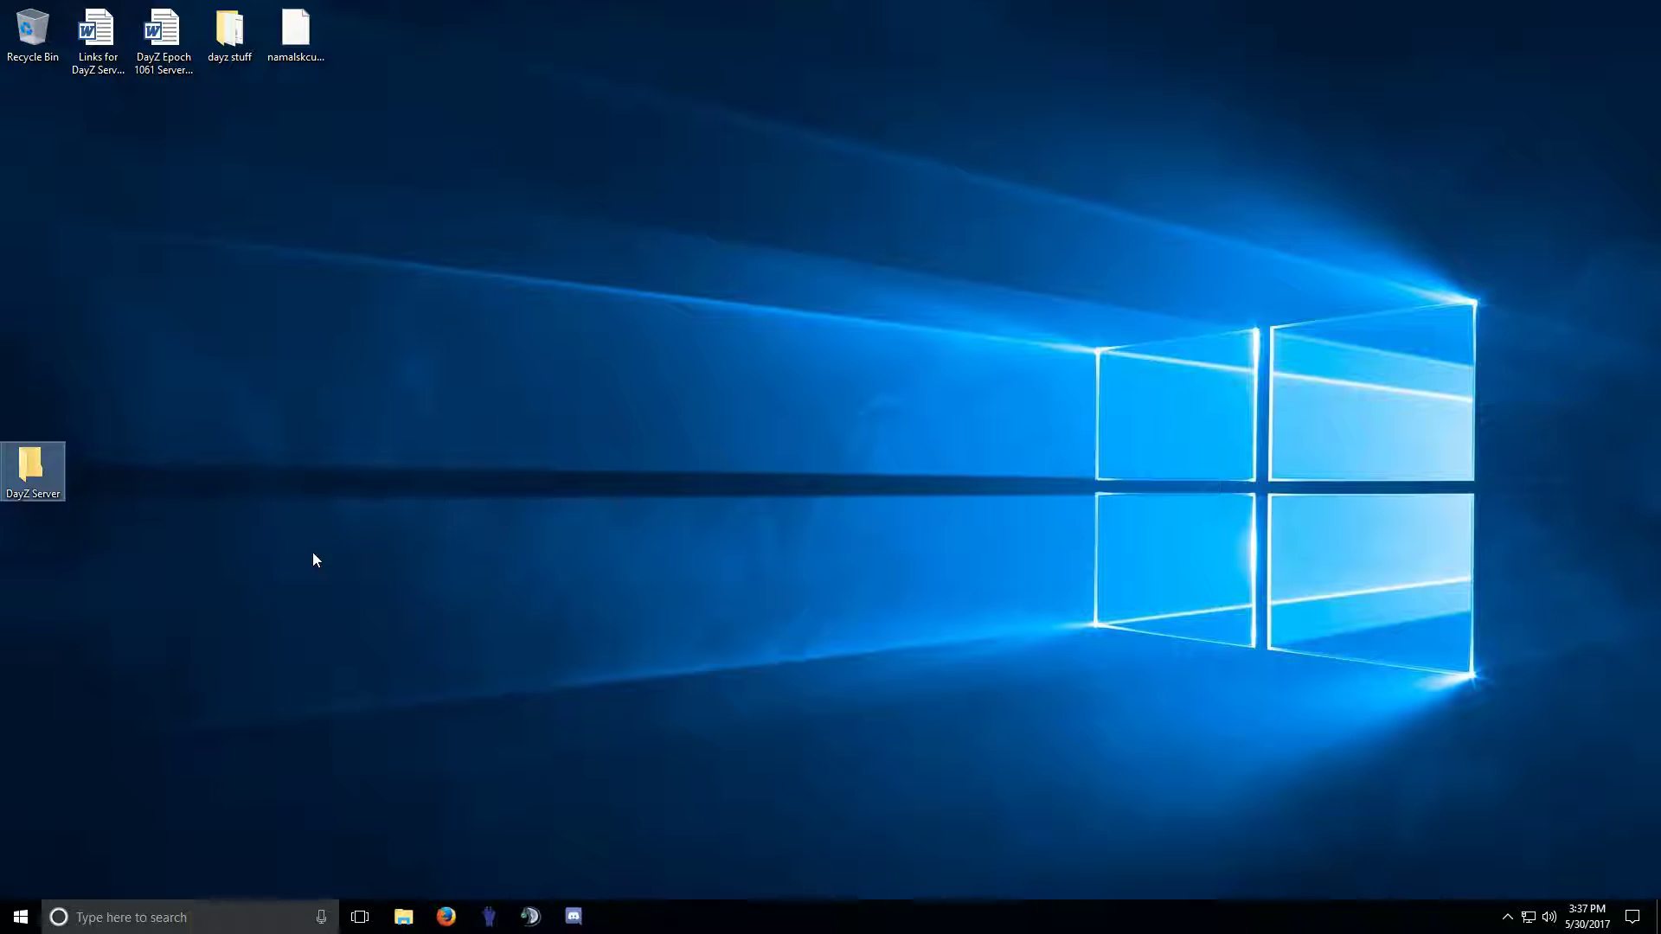
# Open File Explorer at C:\Program Files (x86)\Steam\steamapps\common\Arma 2.
pyautogui.rightClick(21, 917)
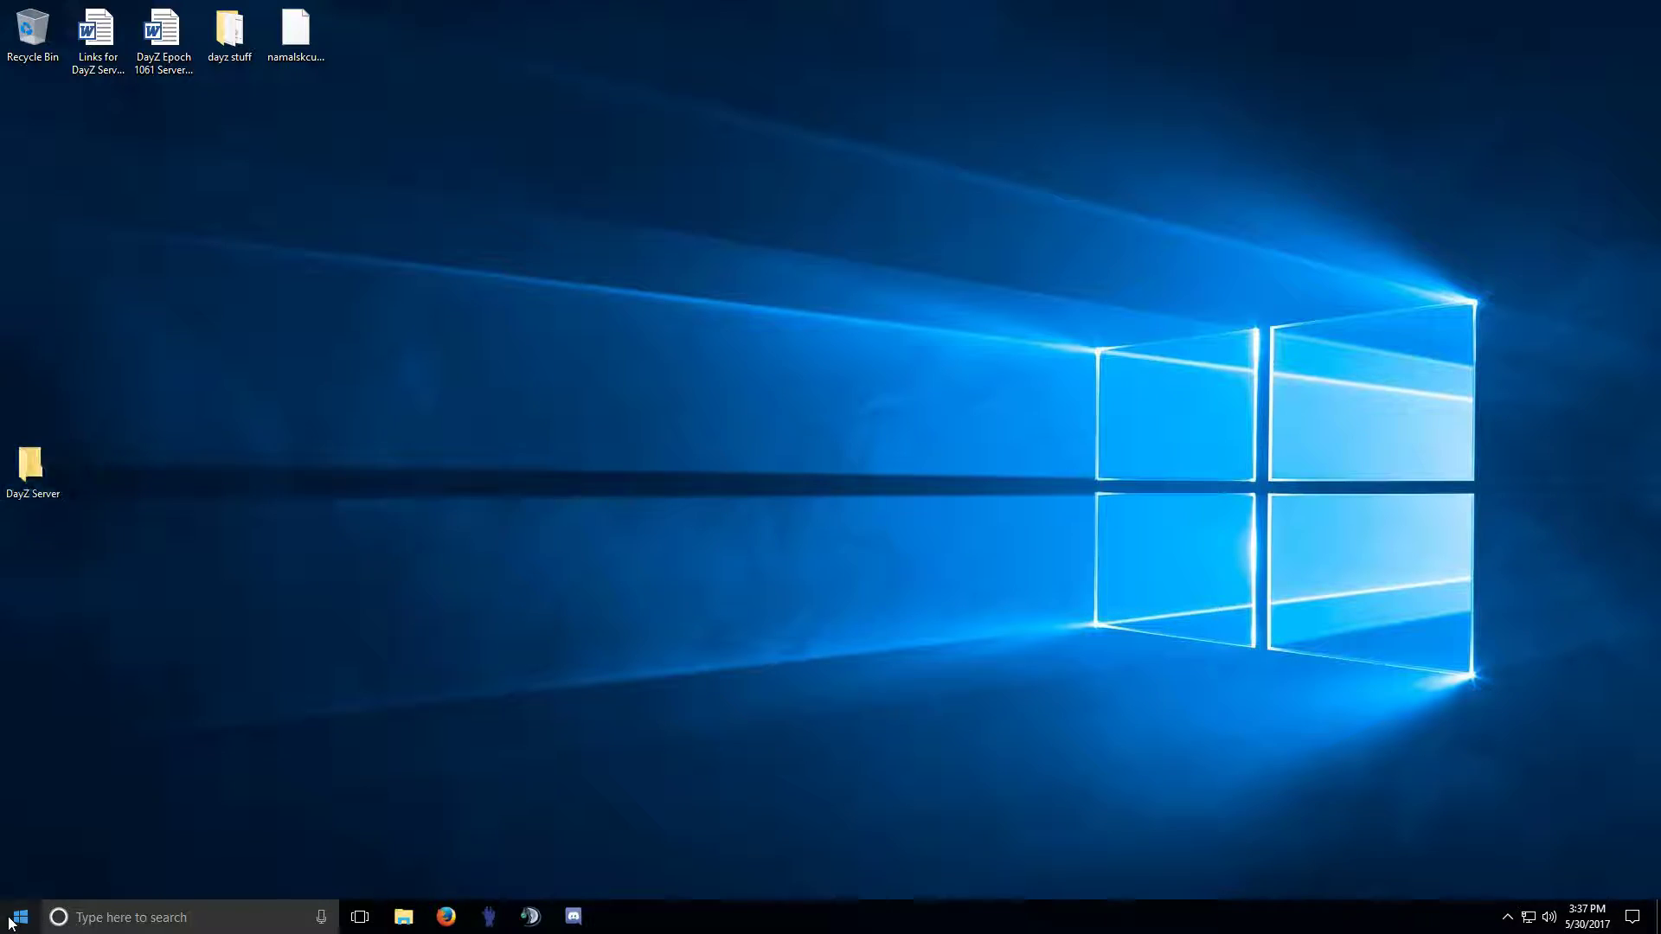
pyautogui.click(116, 772)
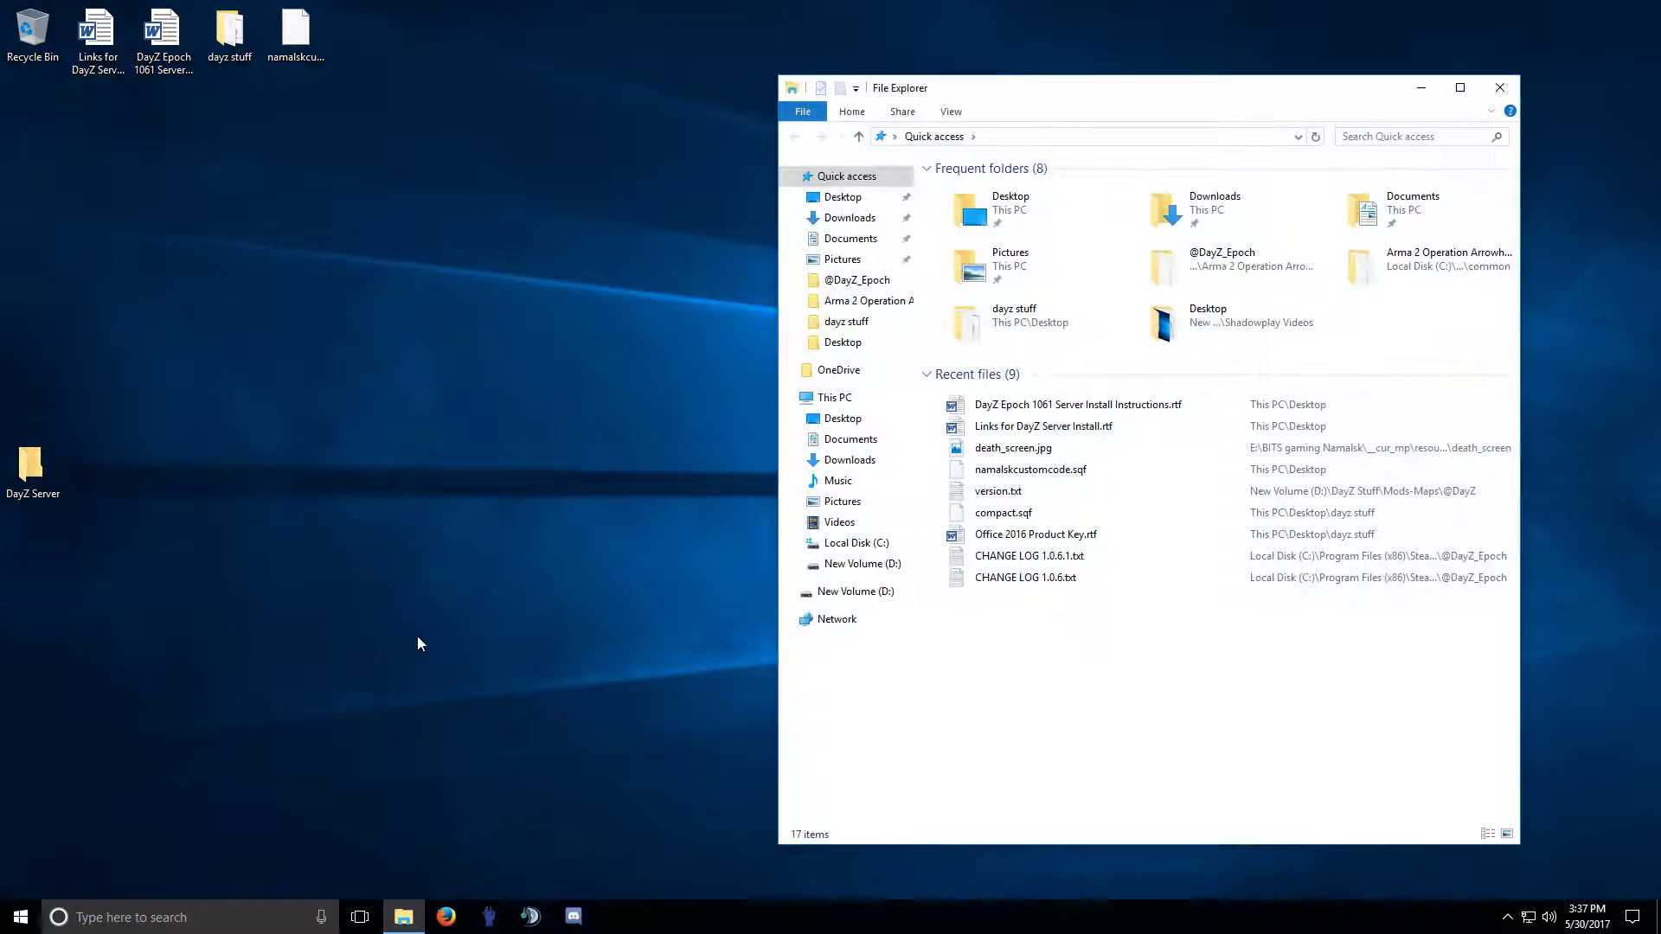
pyautogui.click(880, 544)
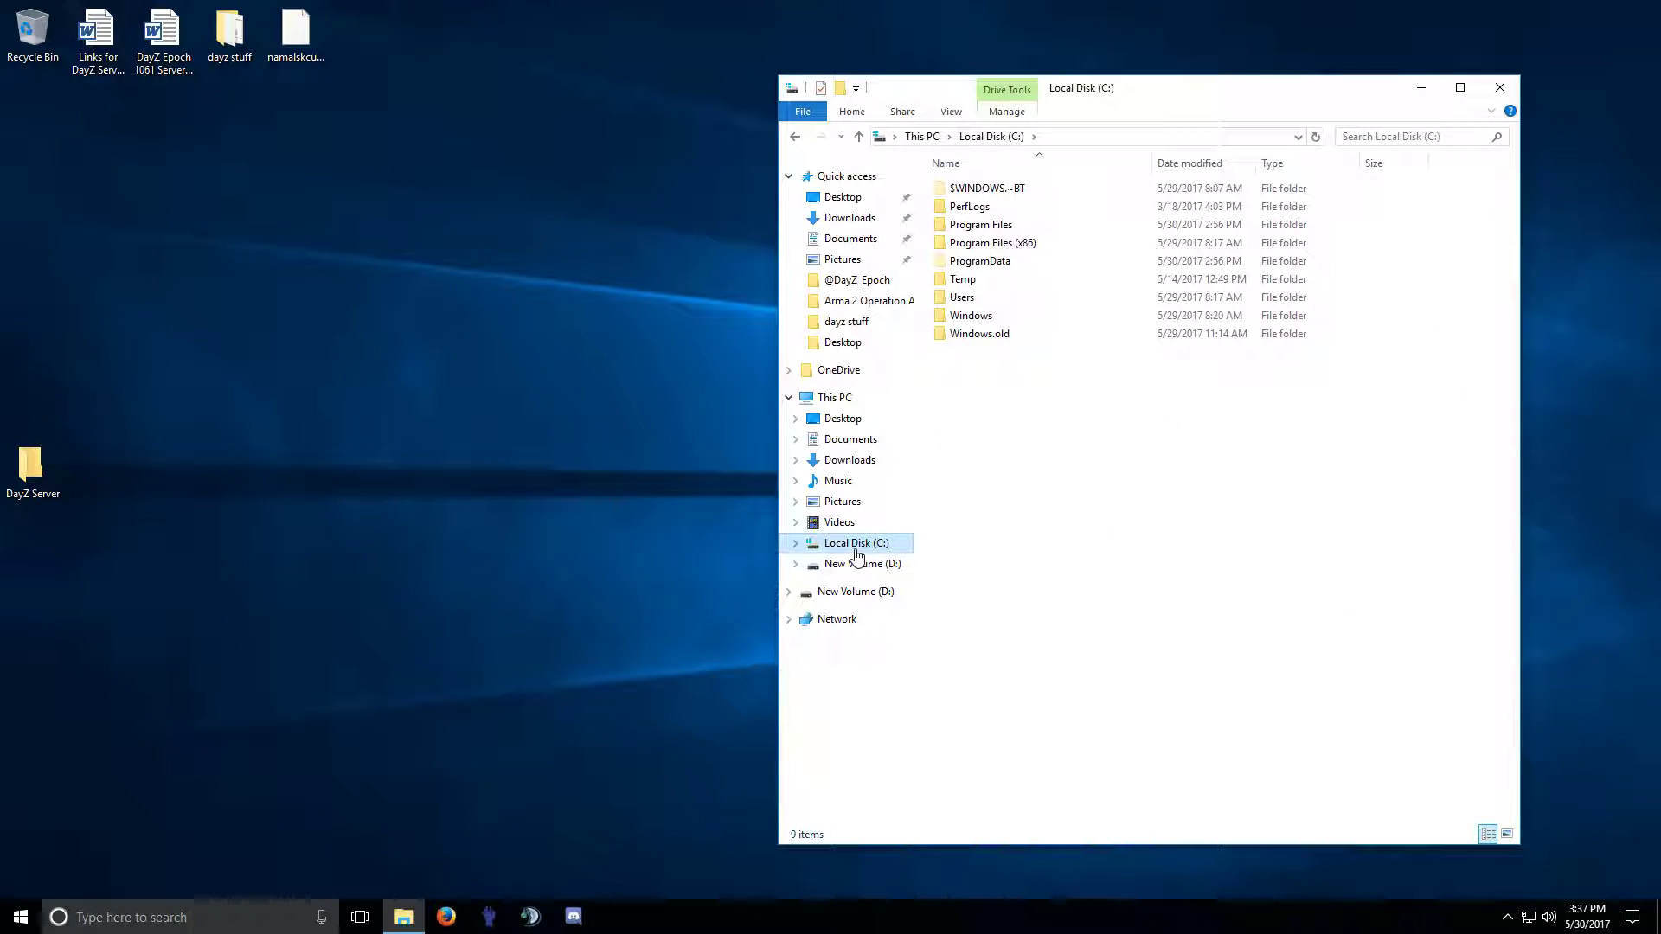
pyautogui.click(1017, 247)
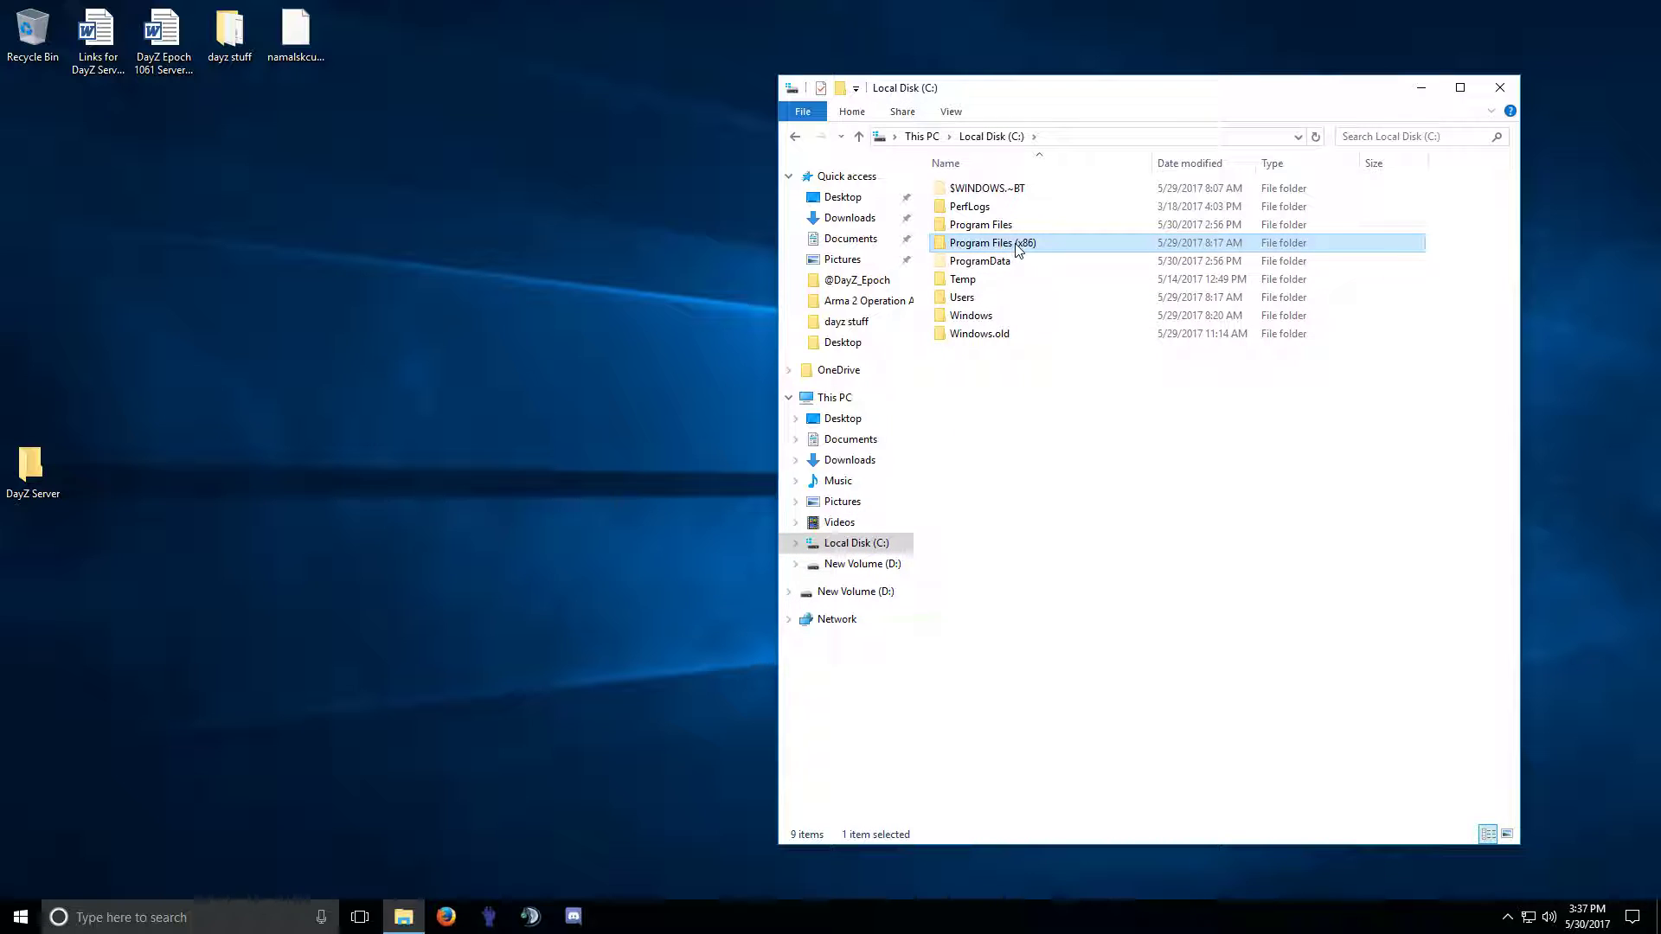
pyautogui.doubleClick(1017, 248)
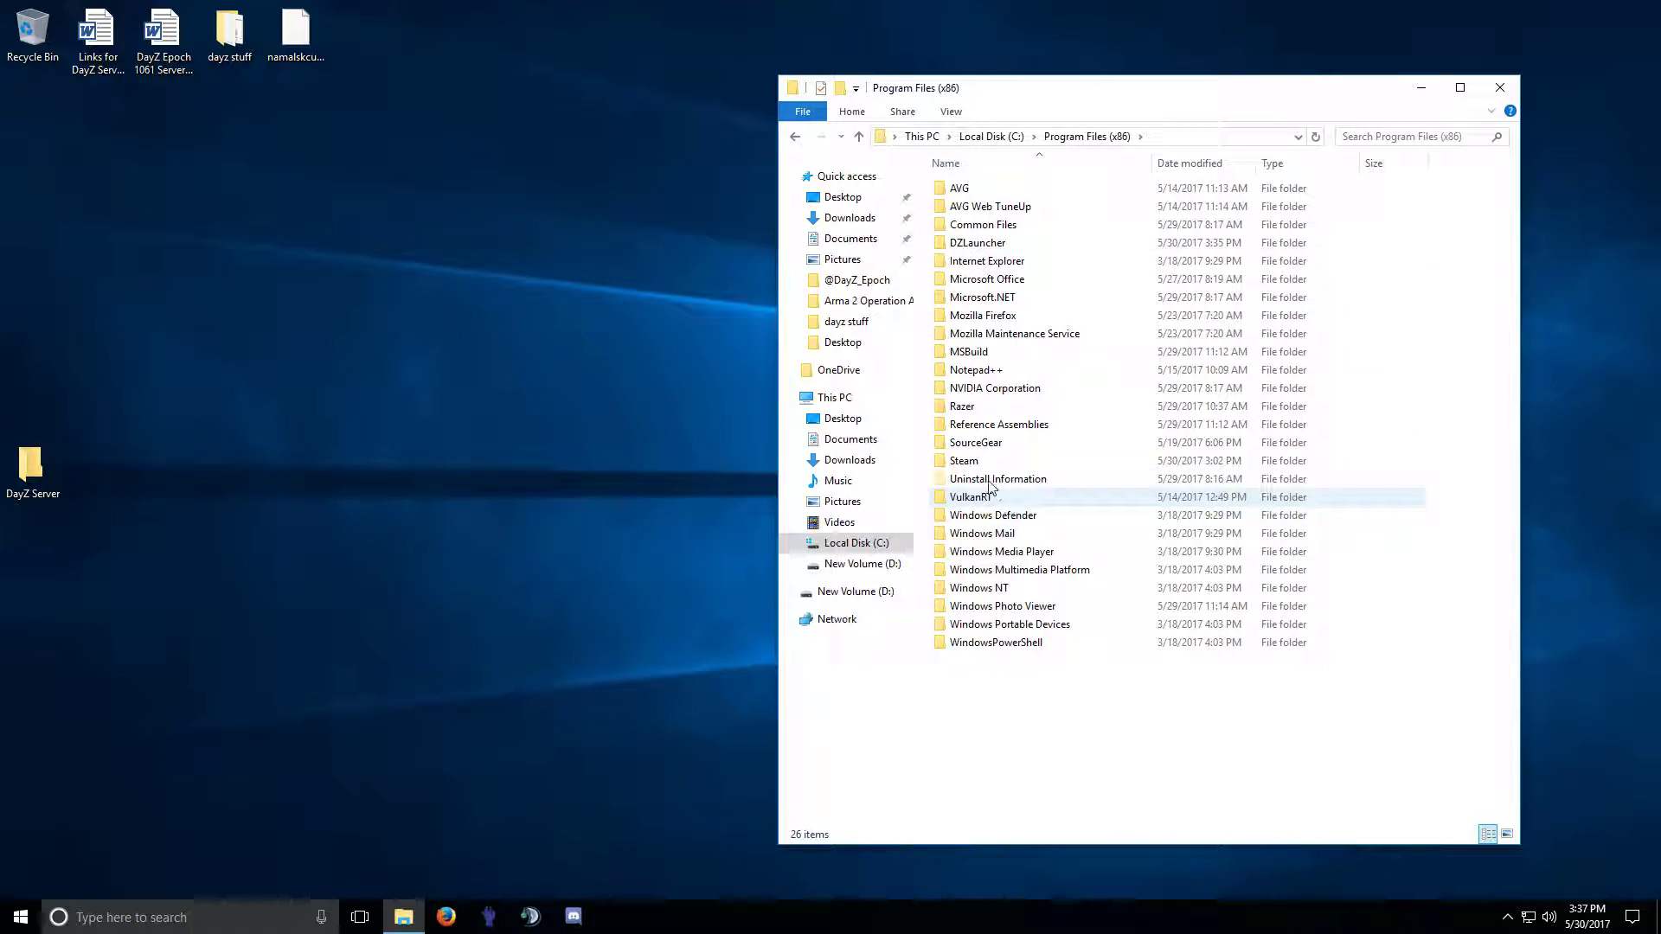
pyautogui.doubleClick(969, 462)
pyautogui.doubleClick(974, 496)
pyautogui.doubleClick(977, 196)
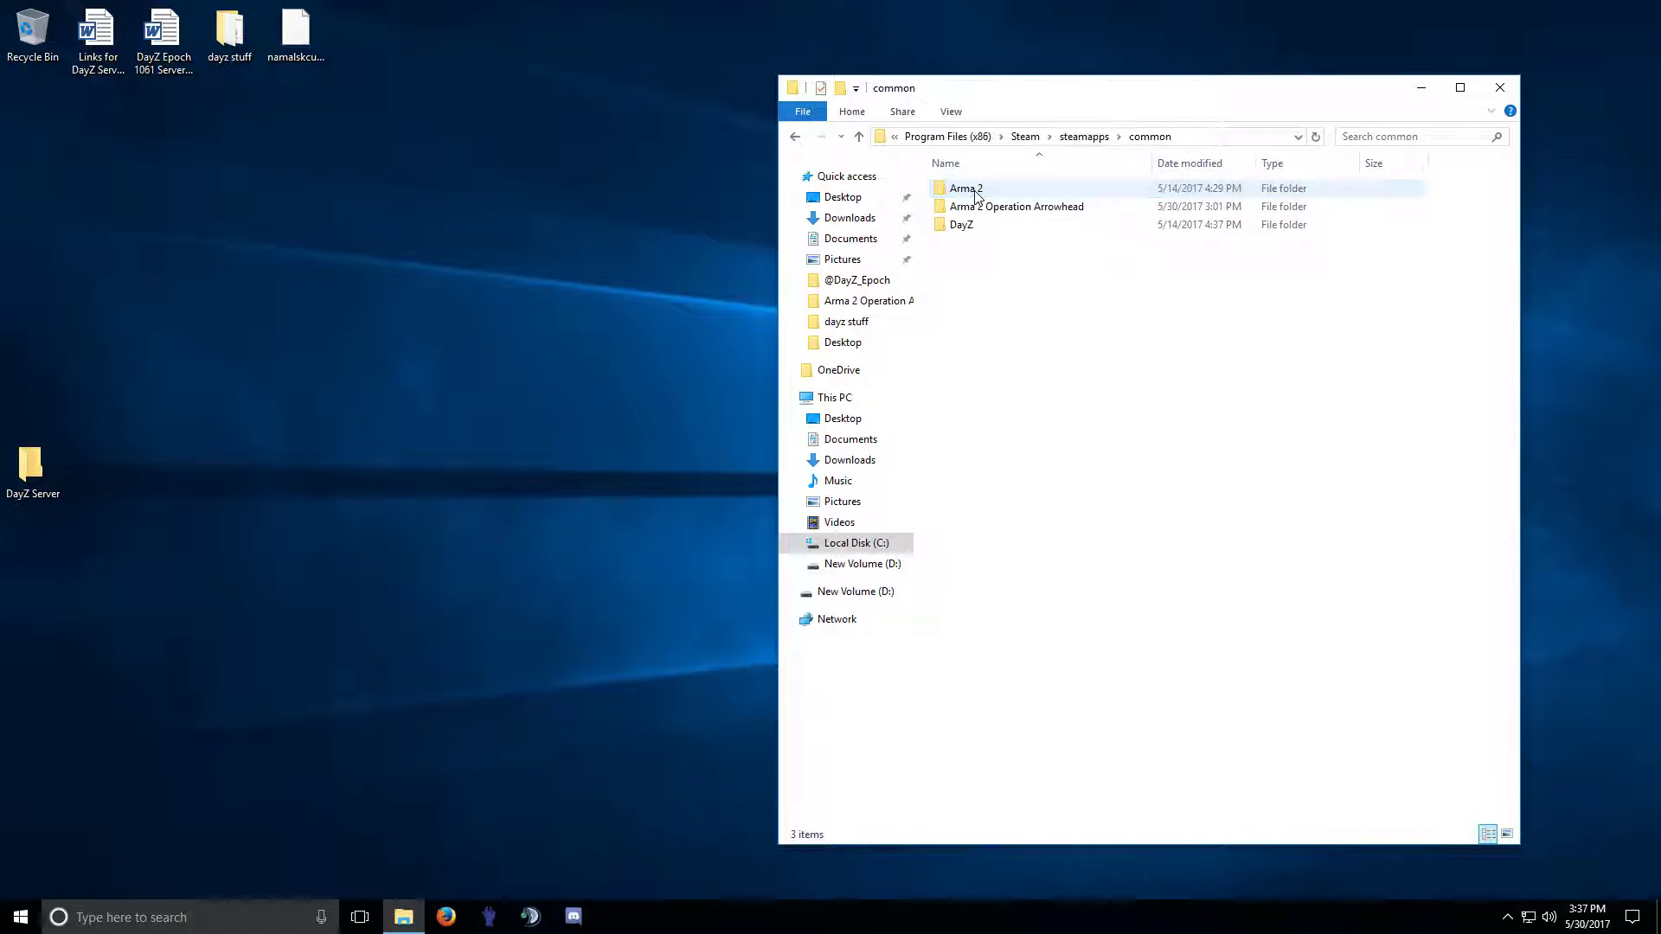
pyautogui.click(977, 189)
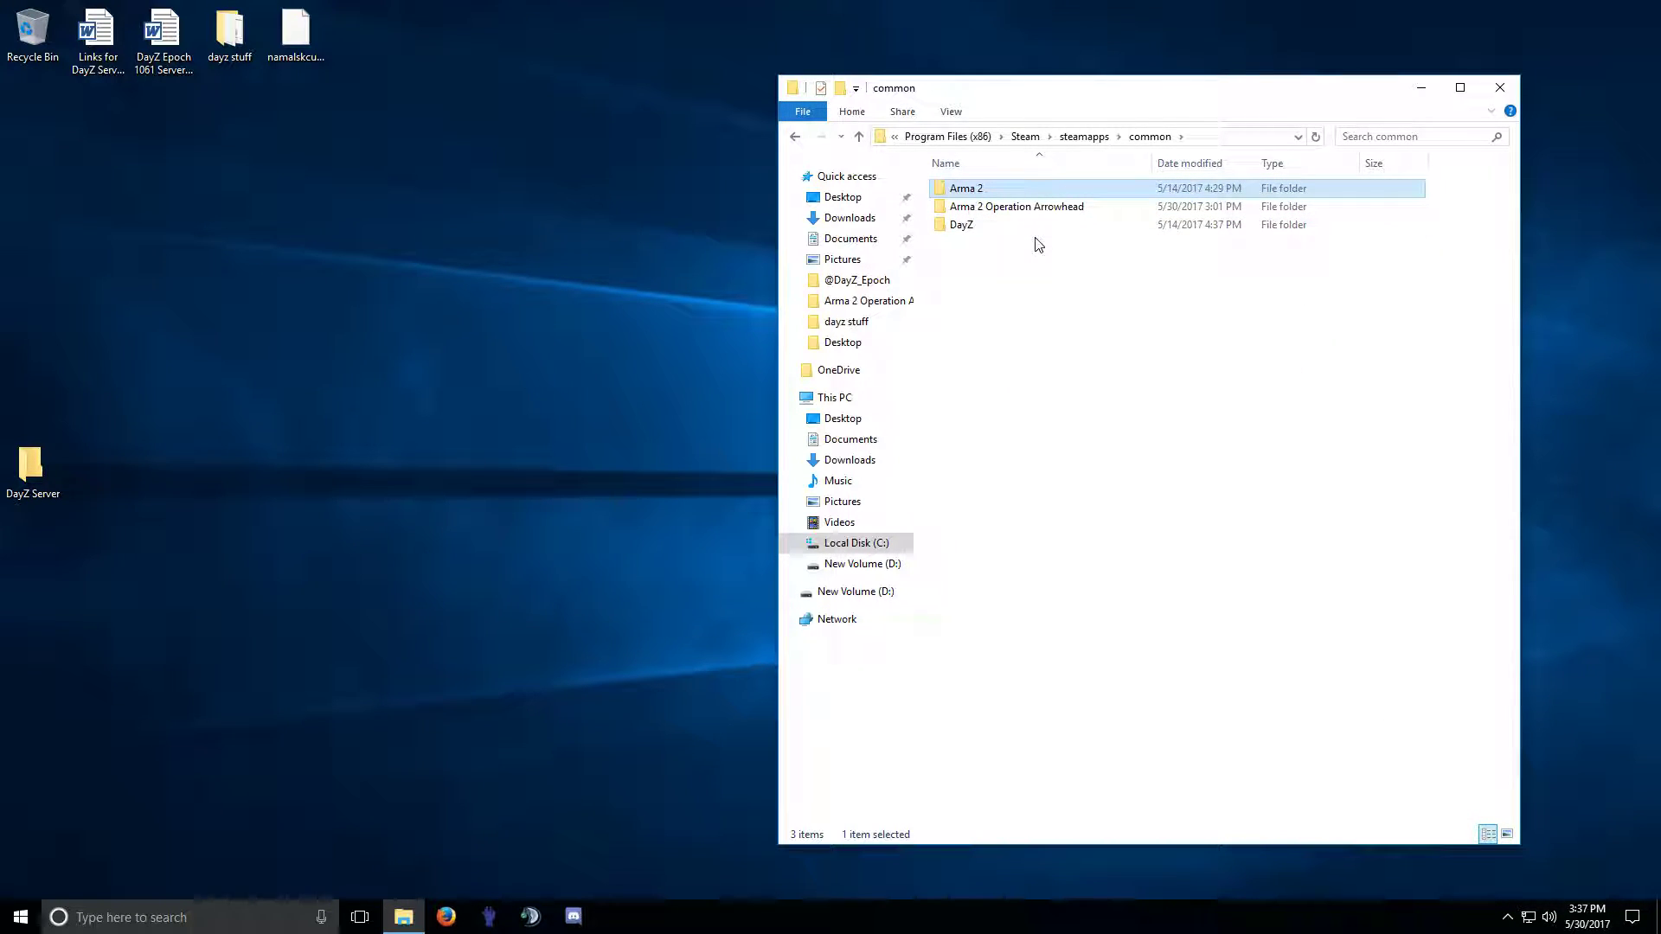
pyautogui.doubleClick(967, 192)
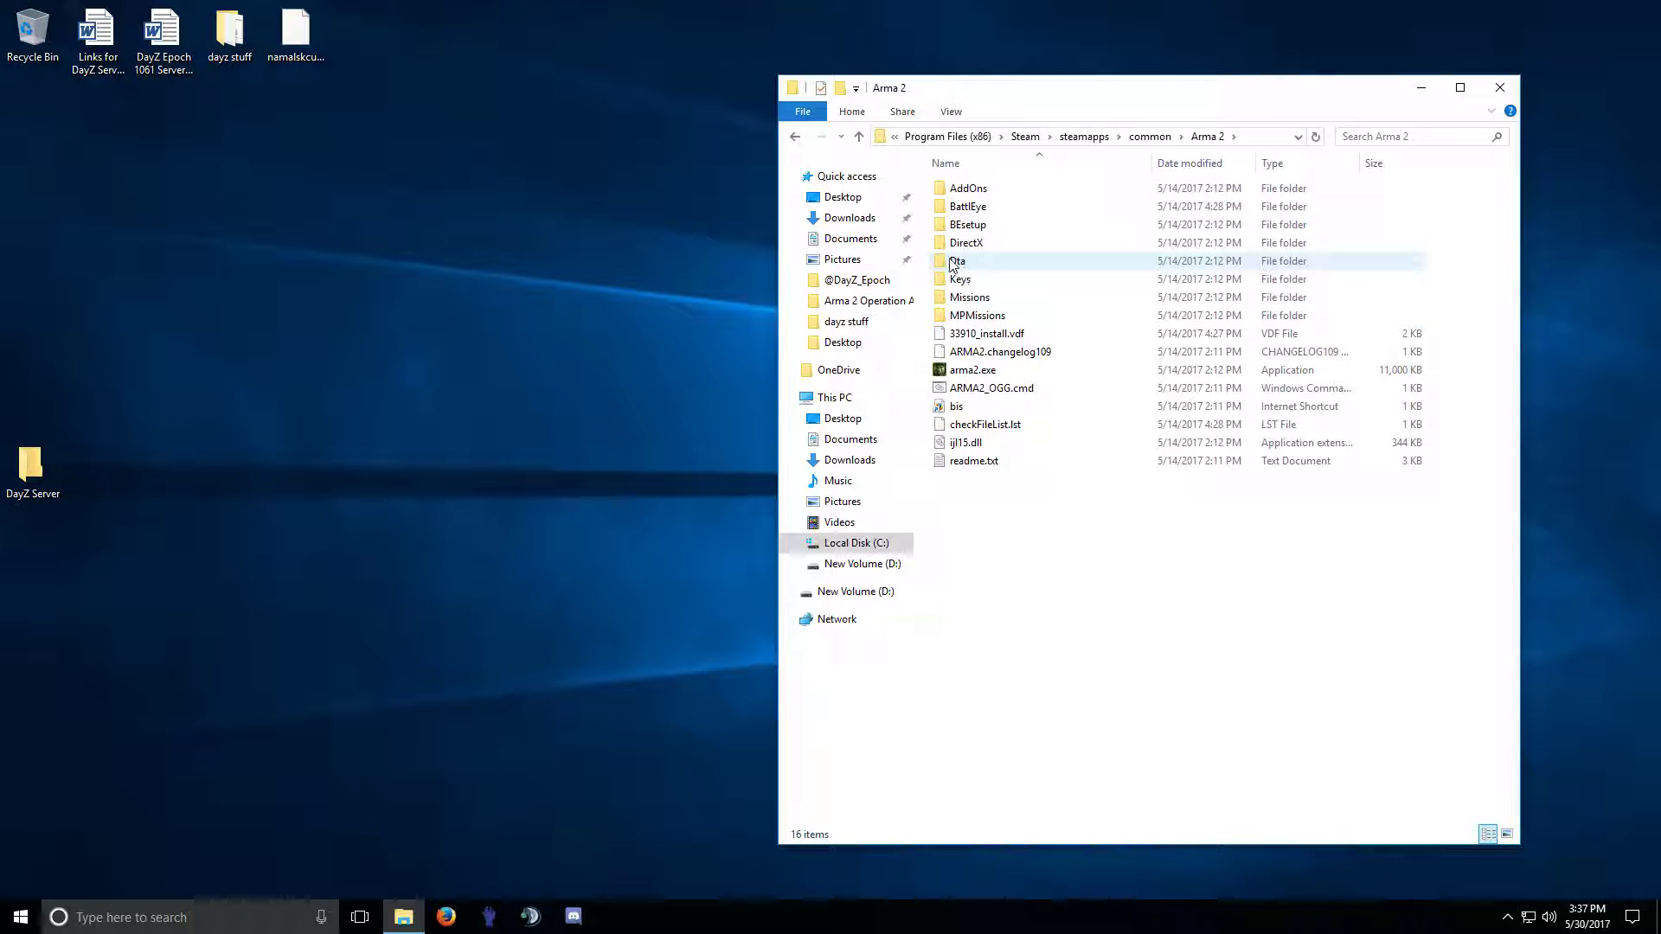
# Check arma2.exe, then select all 16 items in the Arma 2 folder.
pyautogui.click(795, 137)
pyautogui.doubleClick(980, 192)
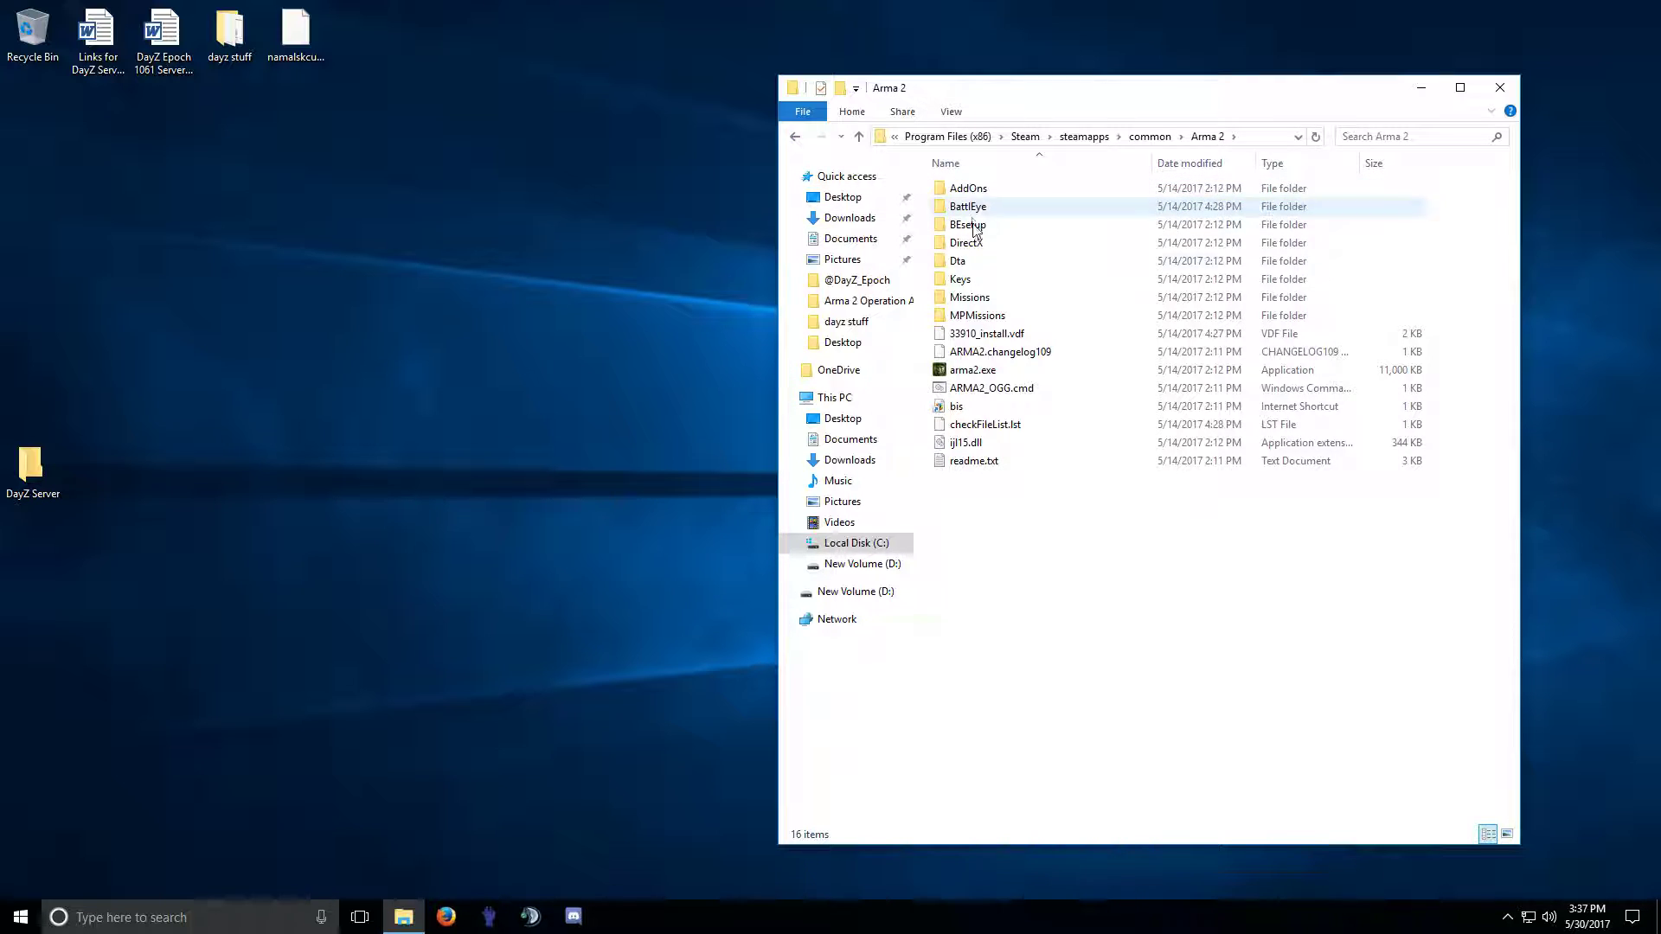
pyautogui.click(970, 372)
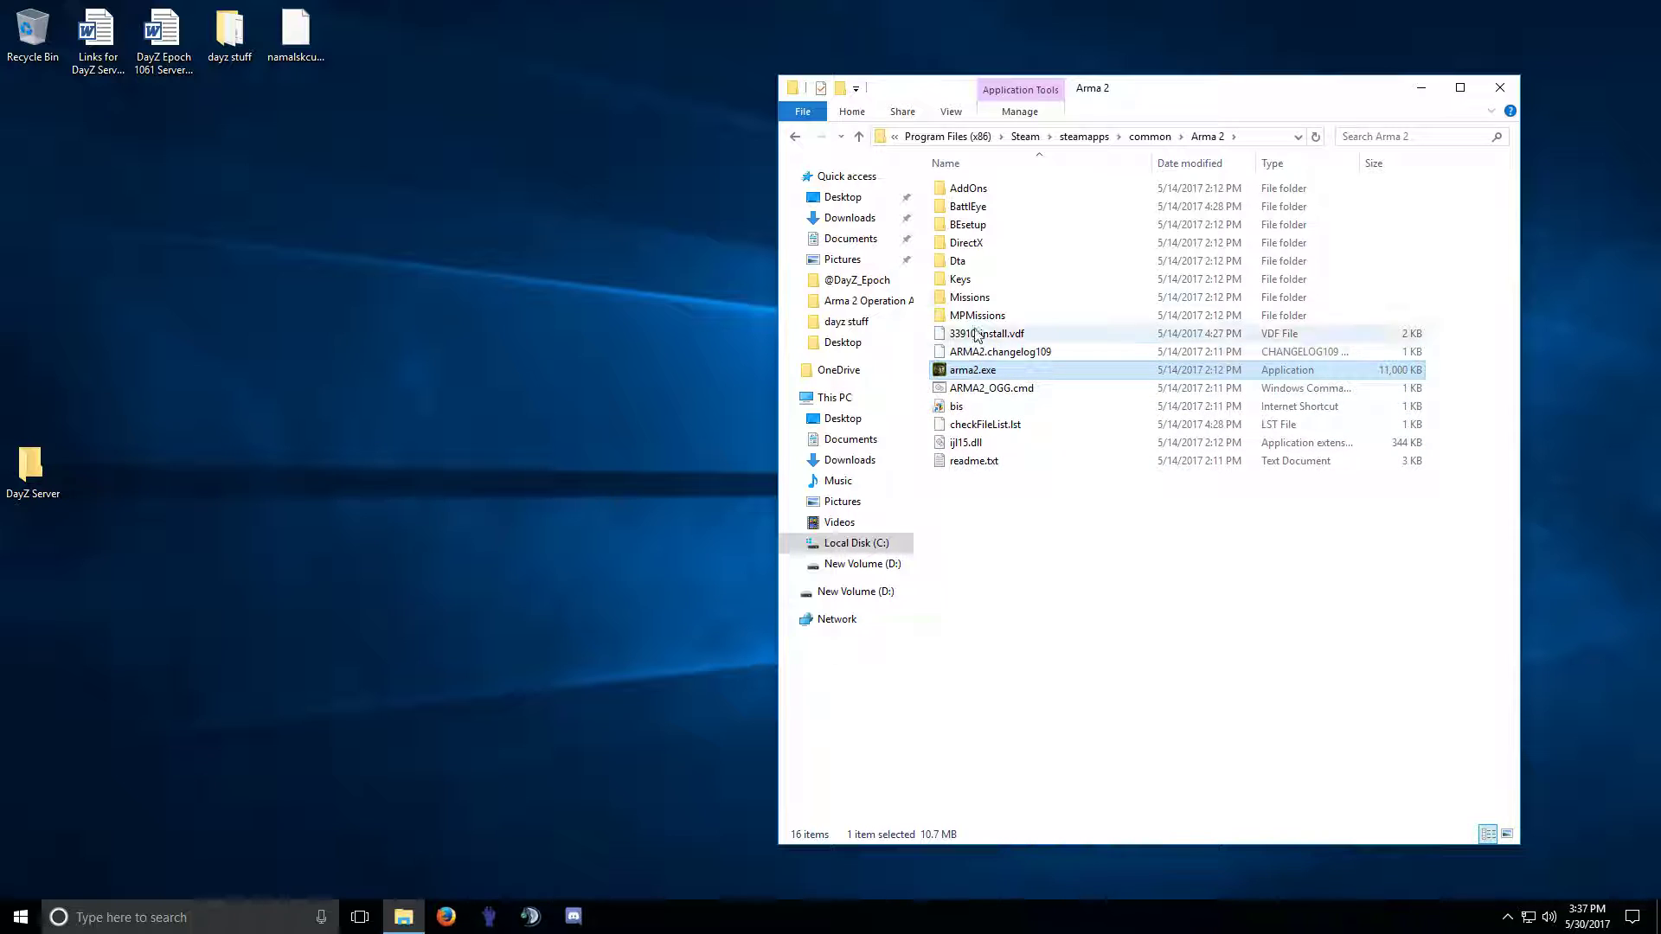
pyautogui.click(795, 136)
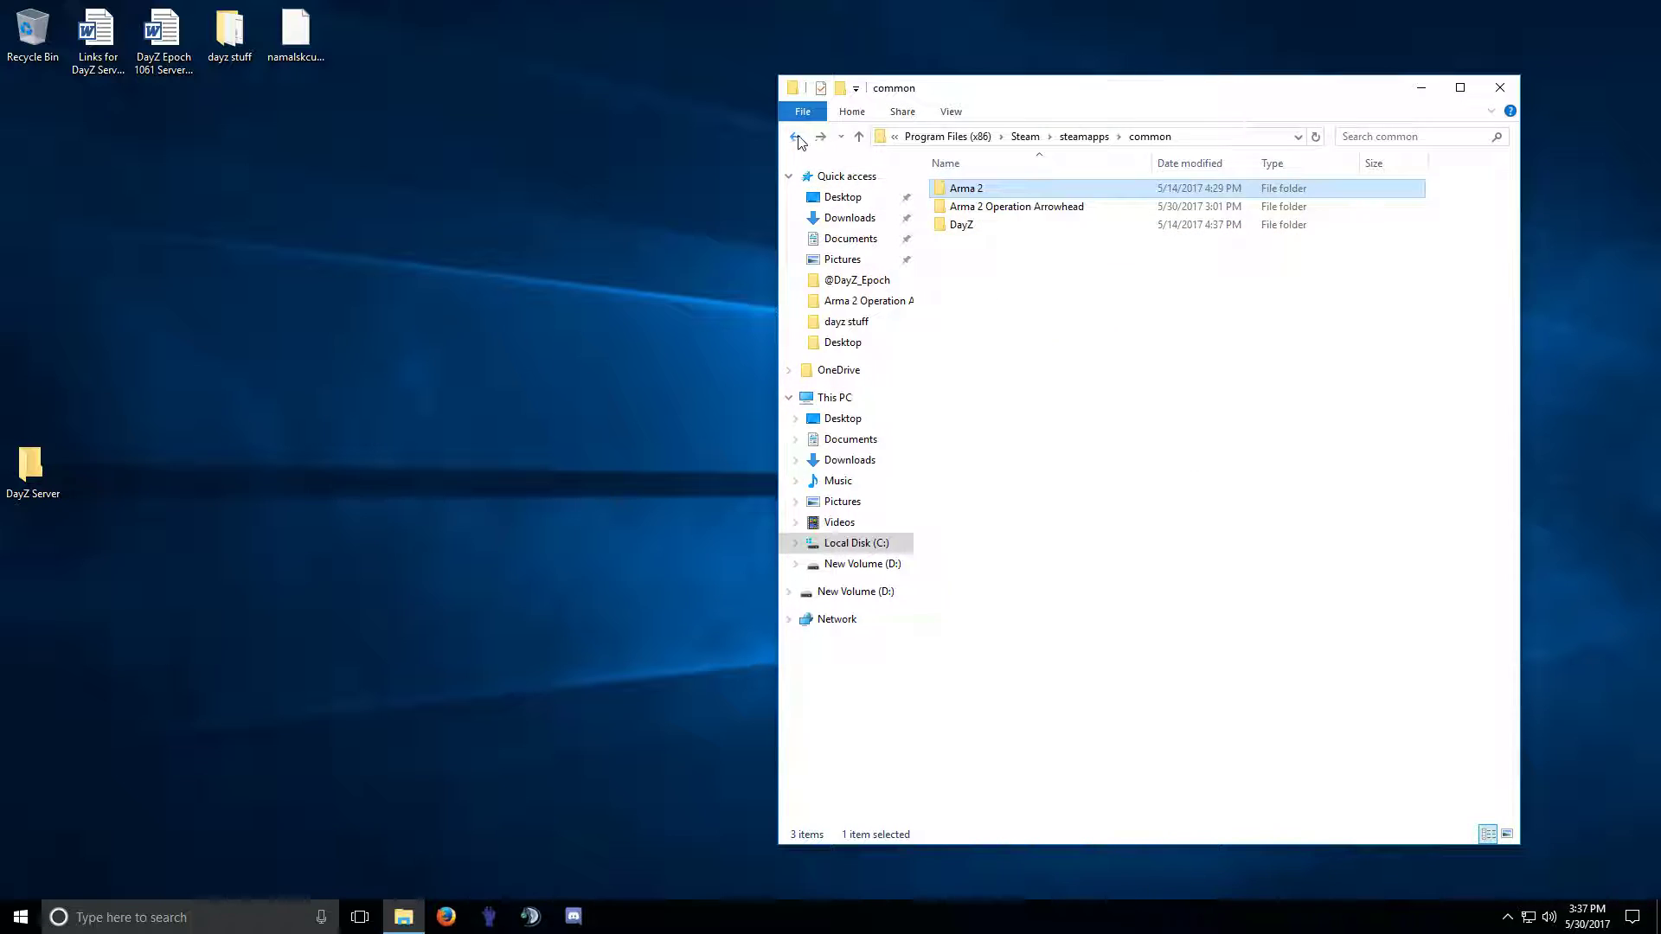
pyautogui.doubleClick(980, 195)
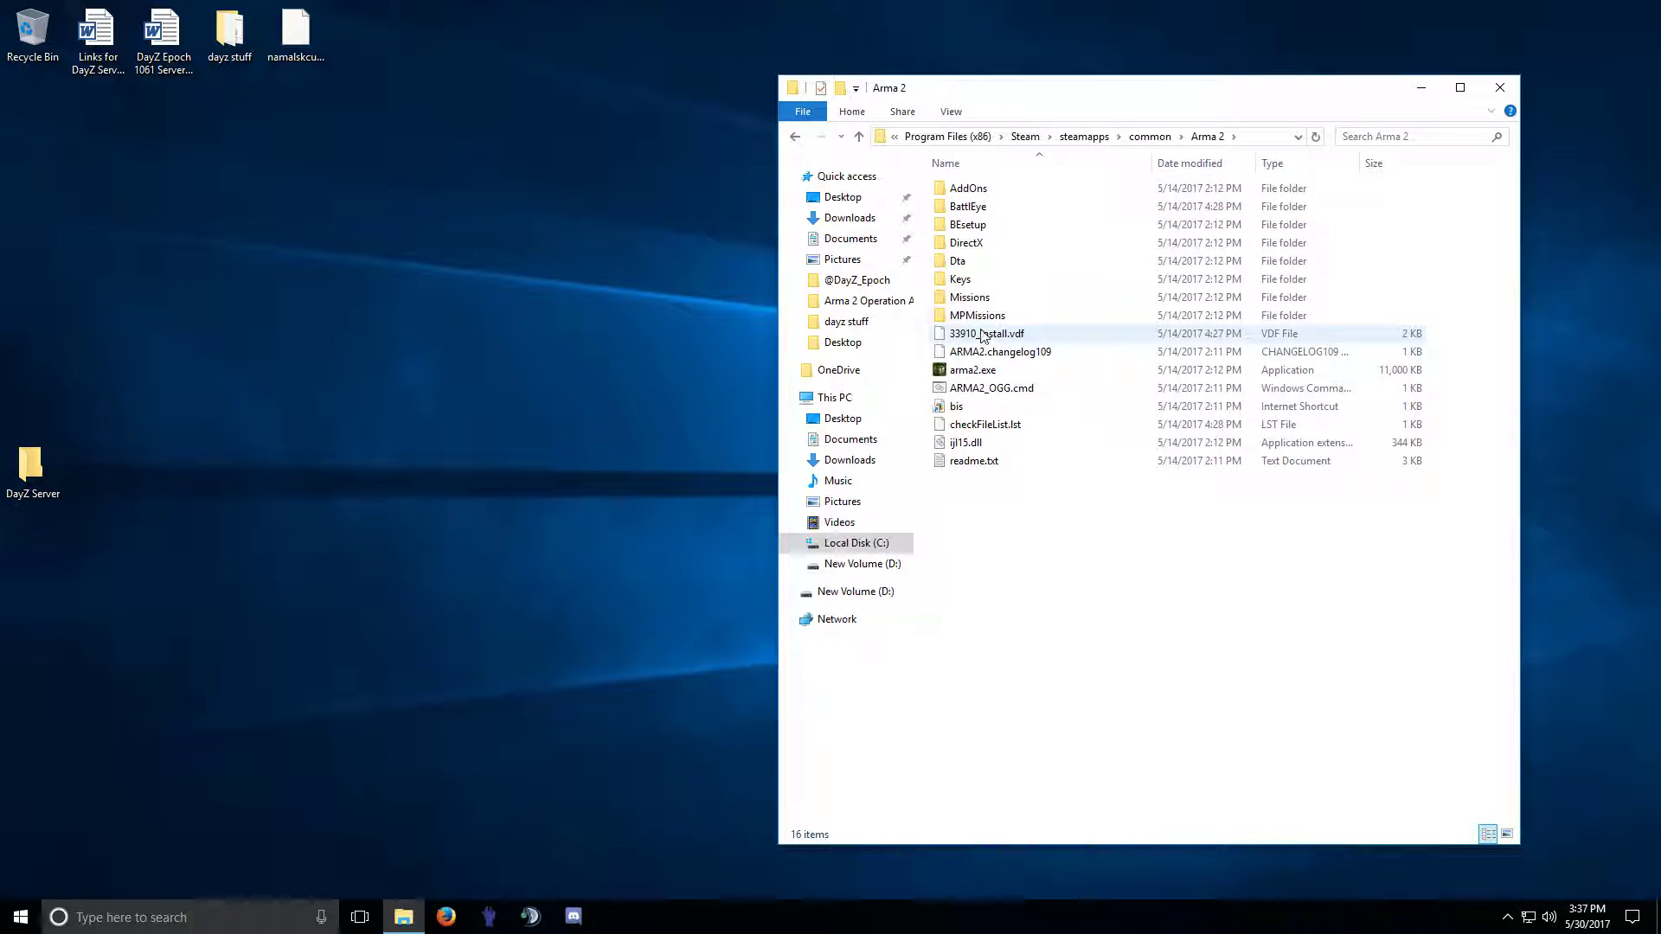
pyautogui.click(980, 317)
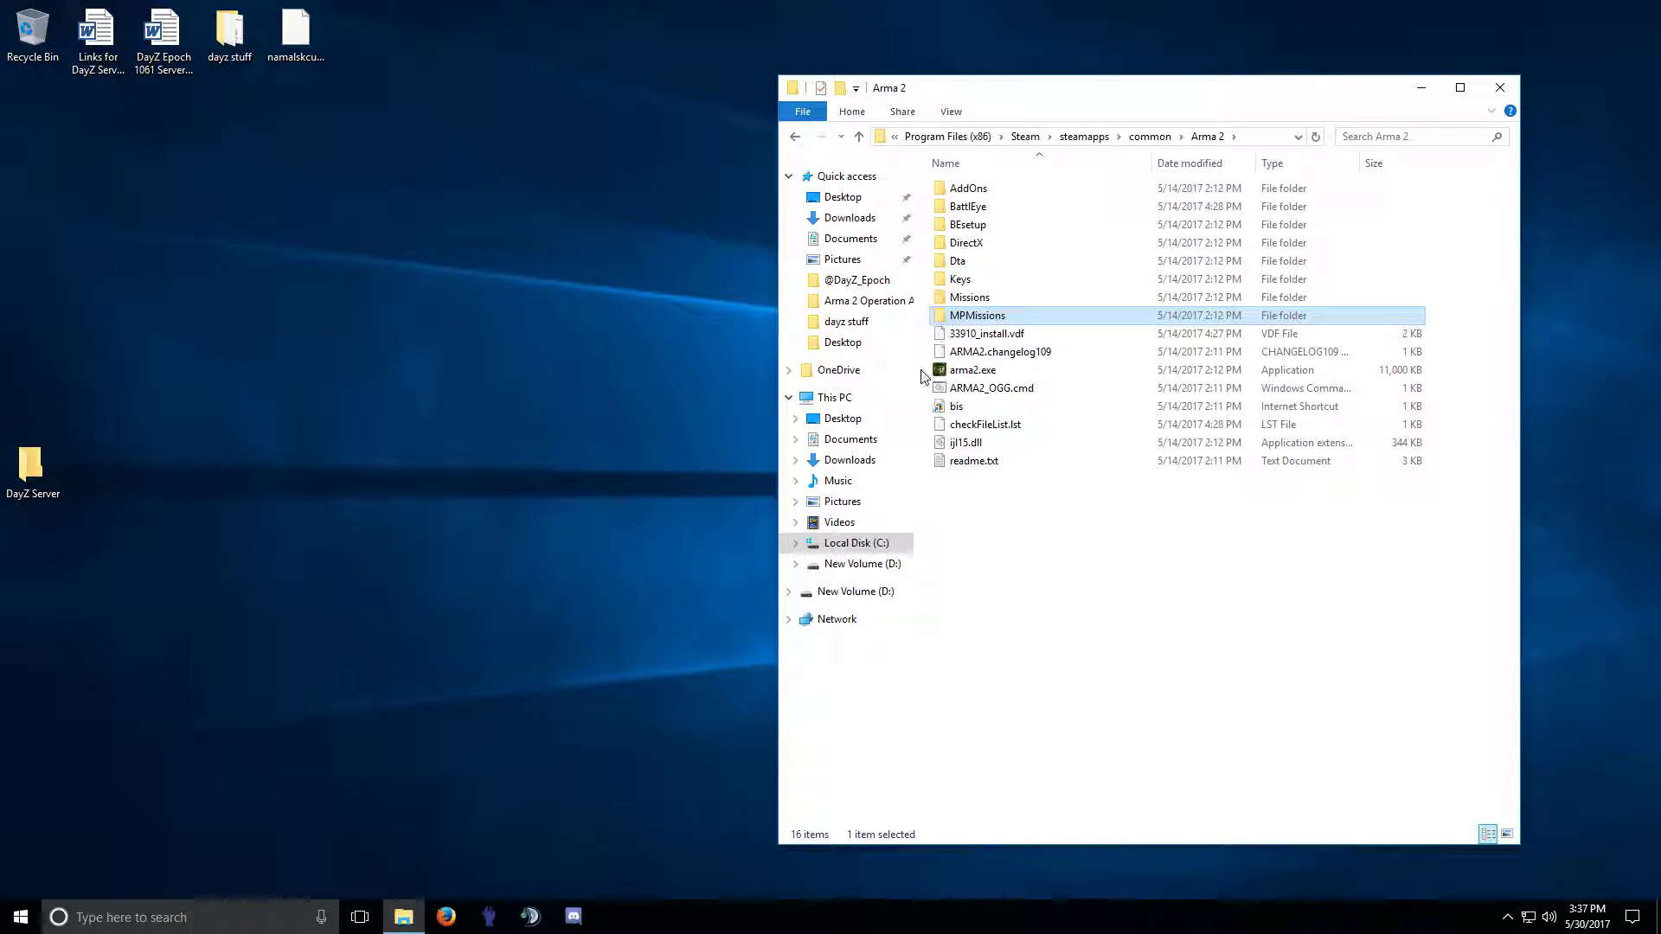
pyautogui.click(964, 279)
pyautogui.hotkey('ctrl', 'a')
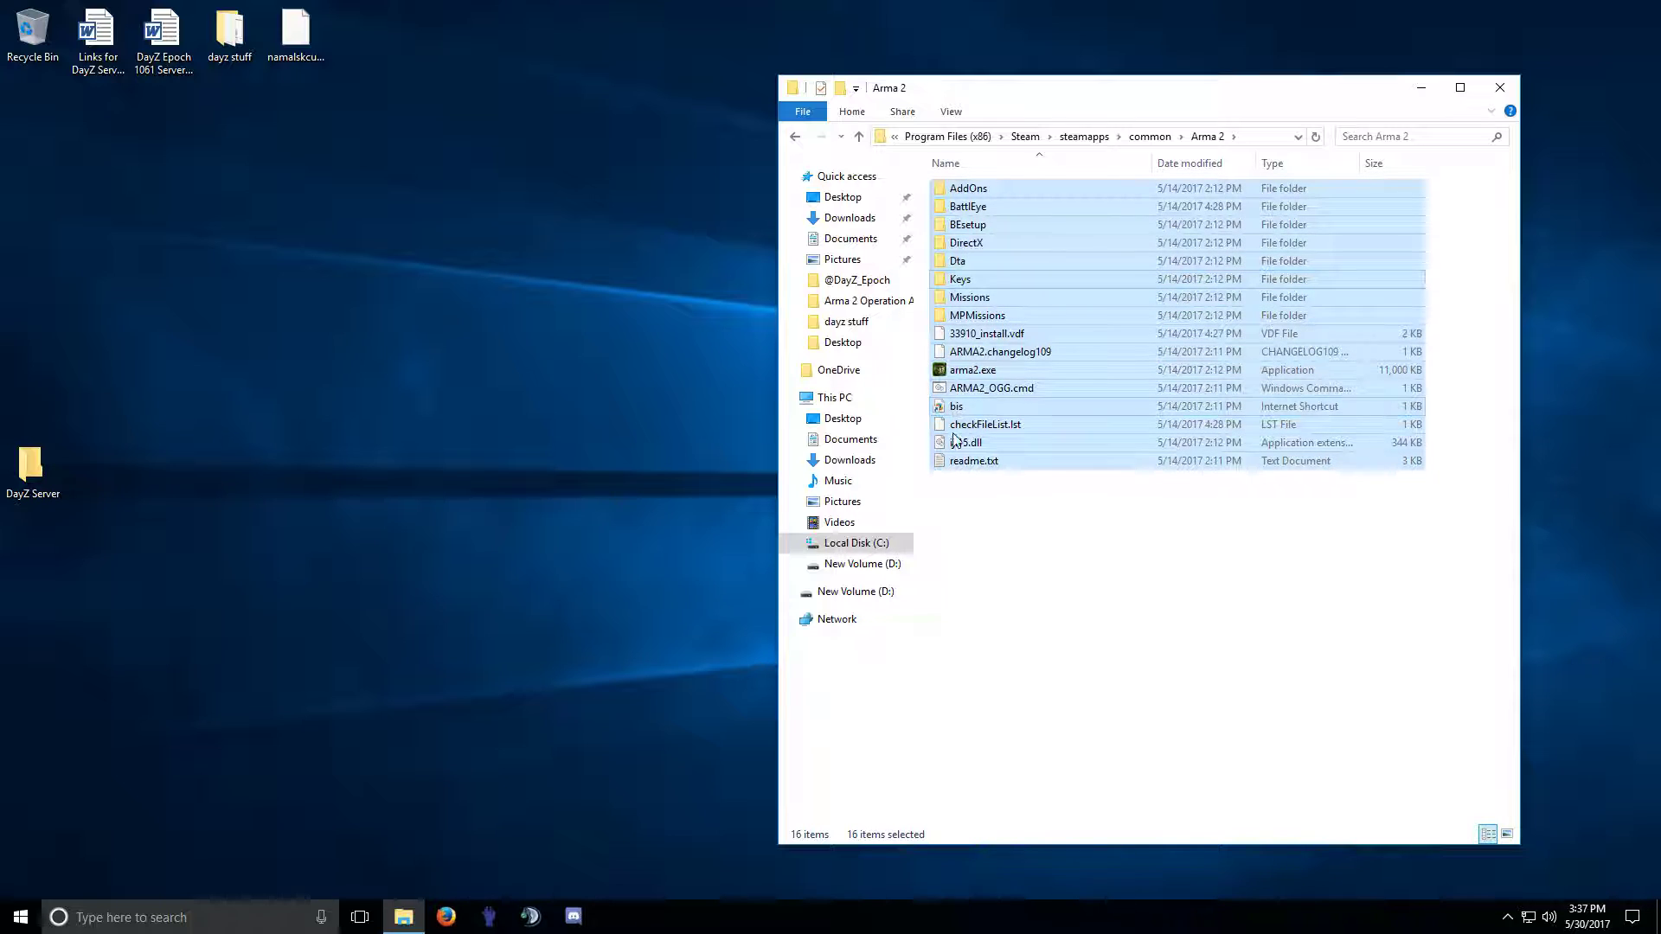
# Copy all 16 Arma 2 items into the DayZ Server desktop folder.
pyautogui.moveTo(984, 304); pyautogui.dragTo(38, 475)
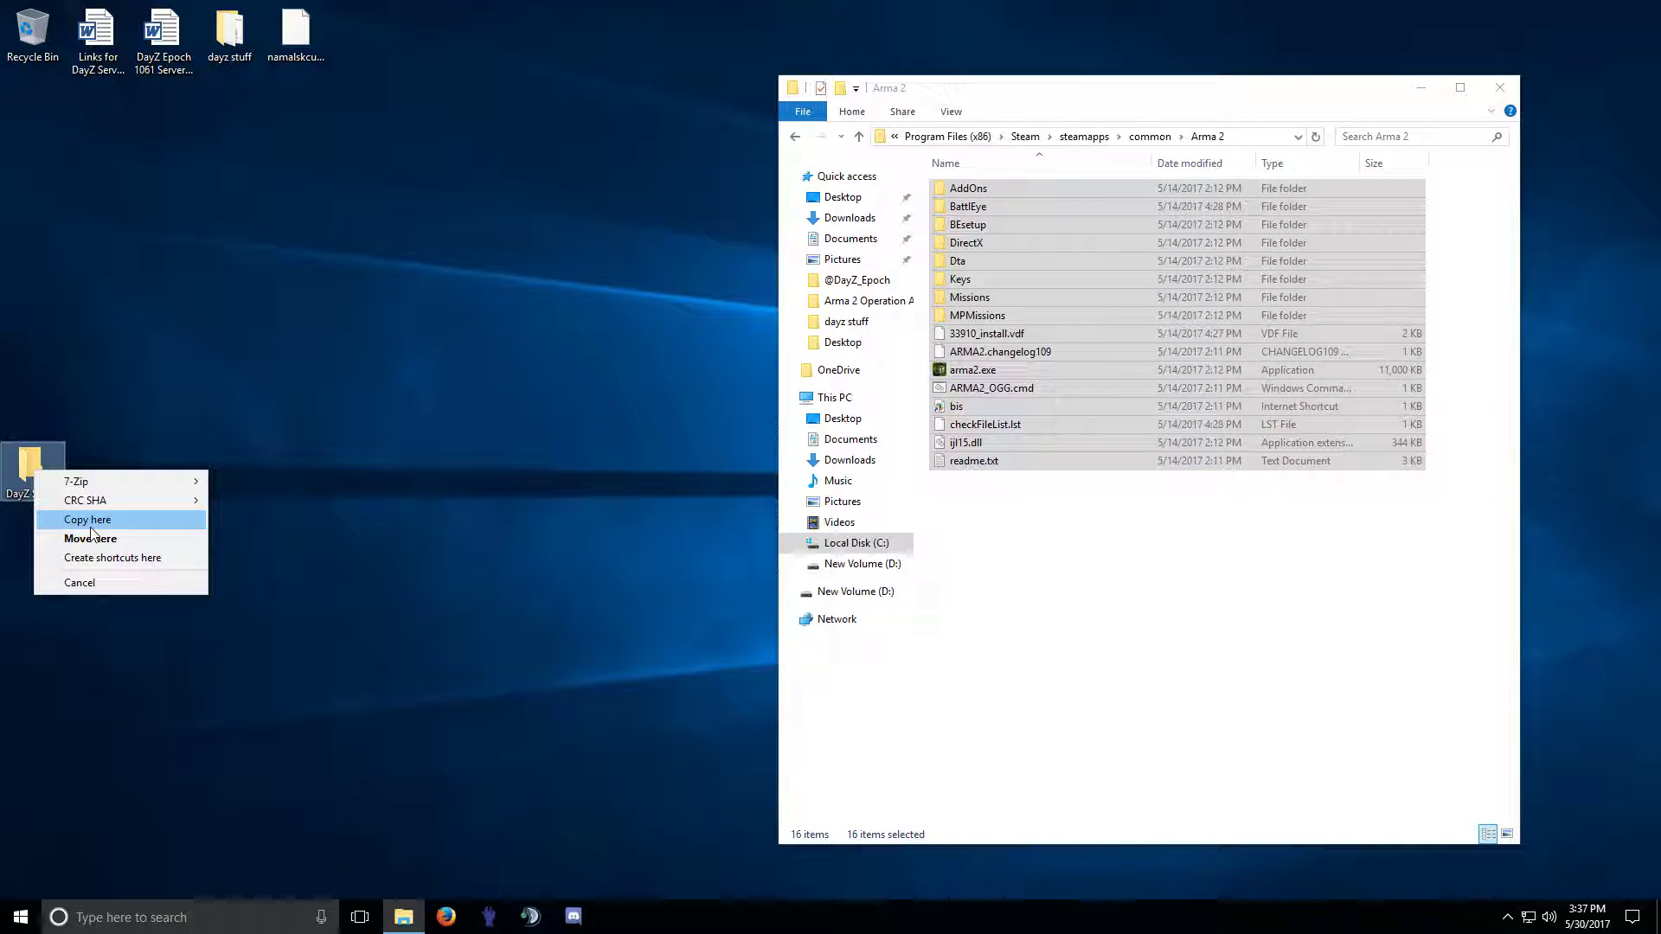
pyautogui.click(87, 519)
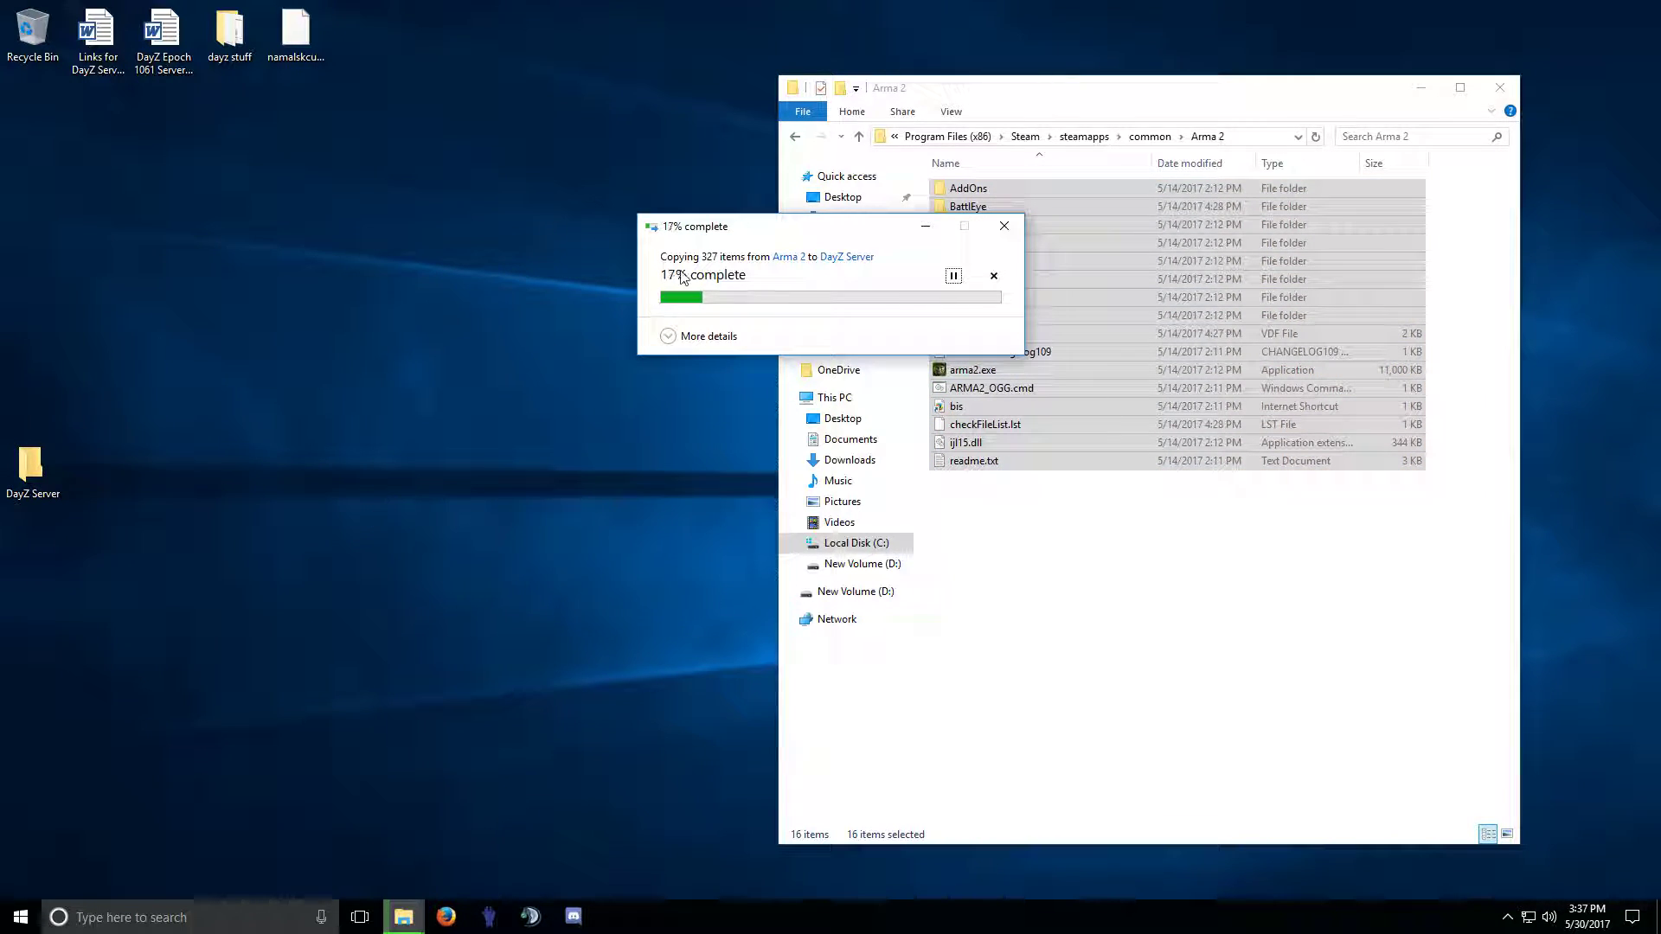
pyautogui.click(1115, 116)
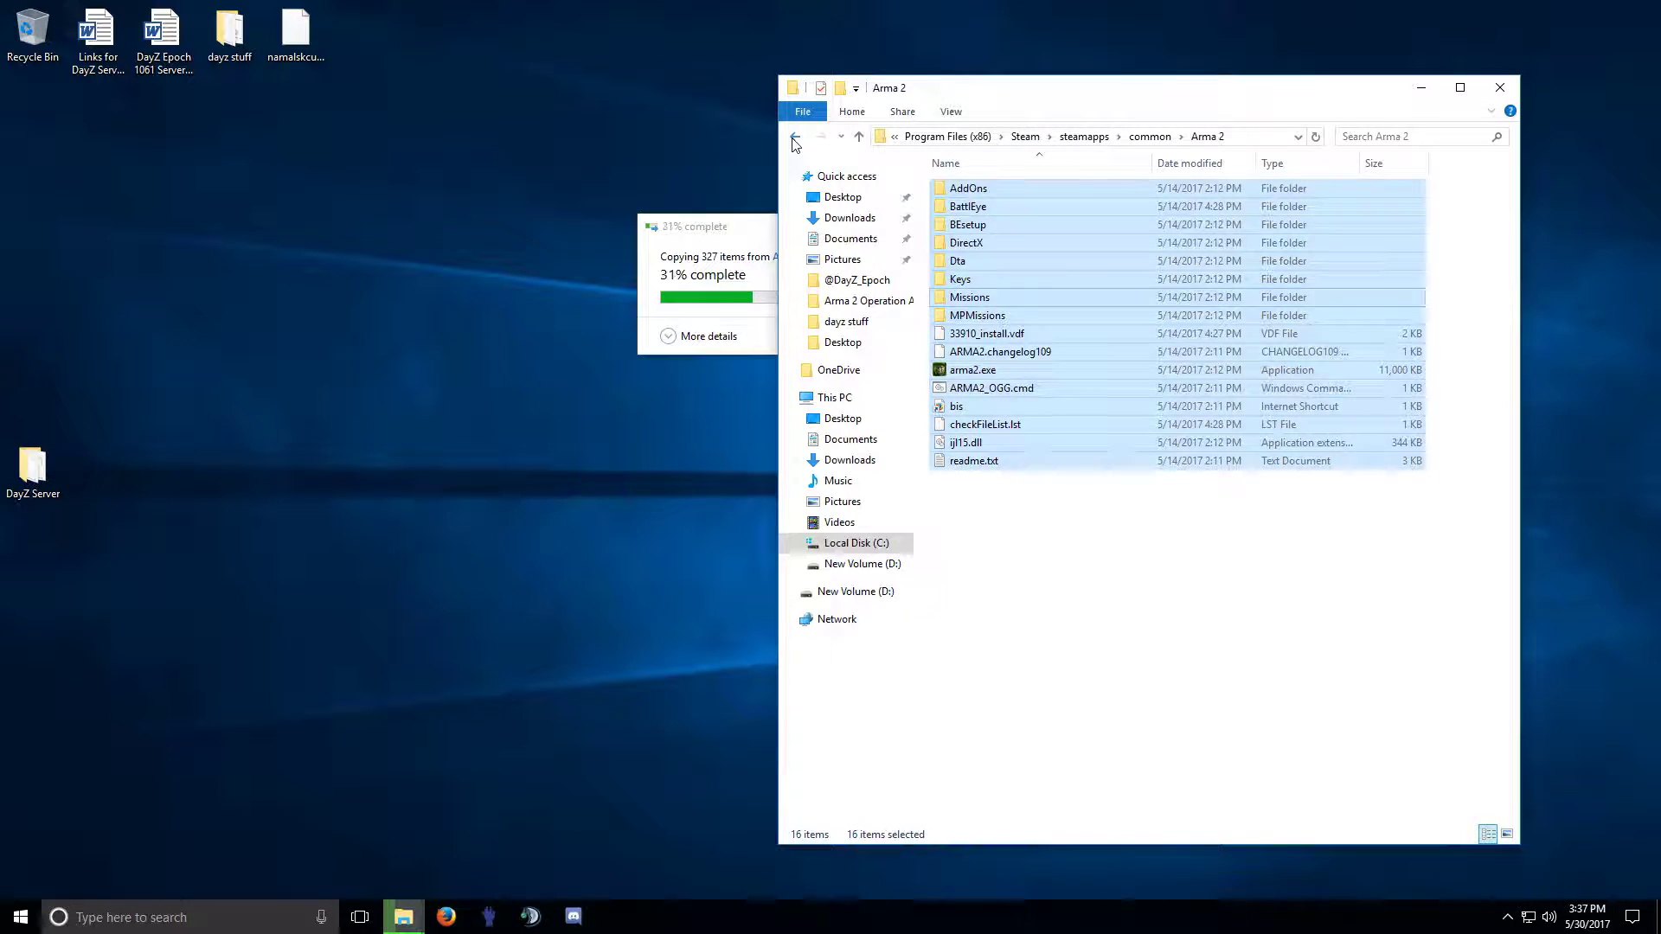
pyautogui.click(795, 136)
pyautogui.moveTo(743, 223); pyautogui.dragTo(533, 208)
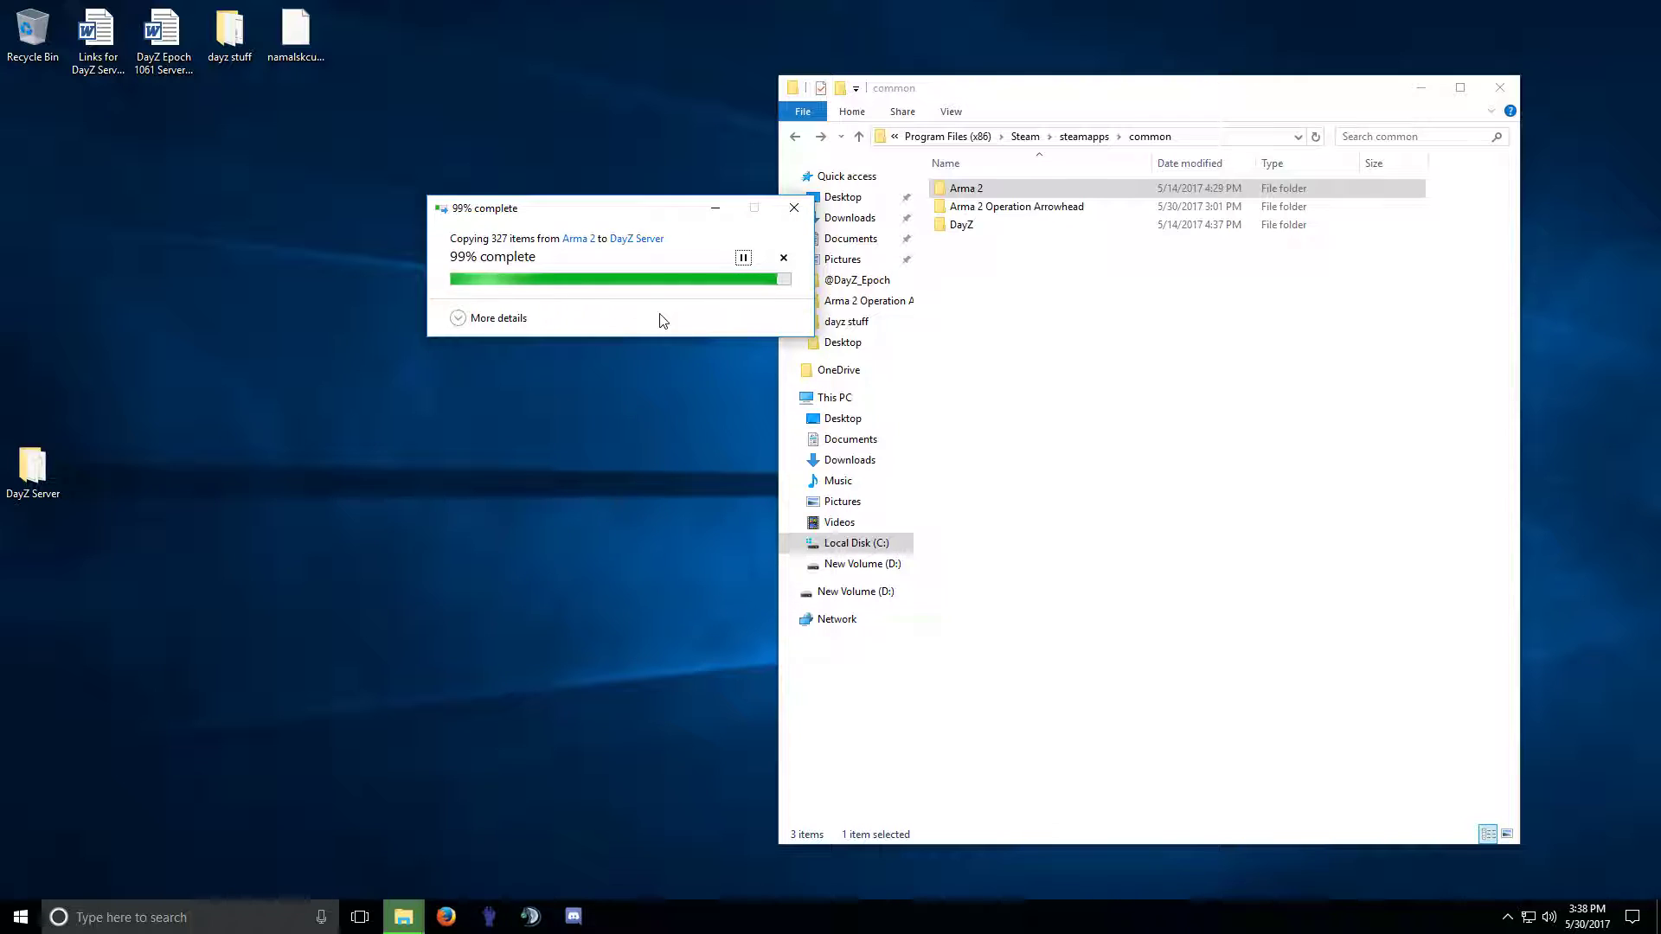
# Open DayZ Server on the left, with the common folder window on the right.
pyautogui.doubleClick(33, 467)
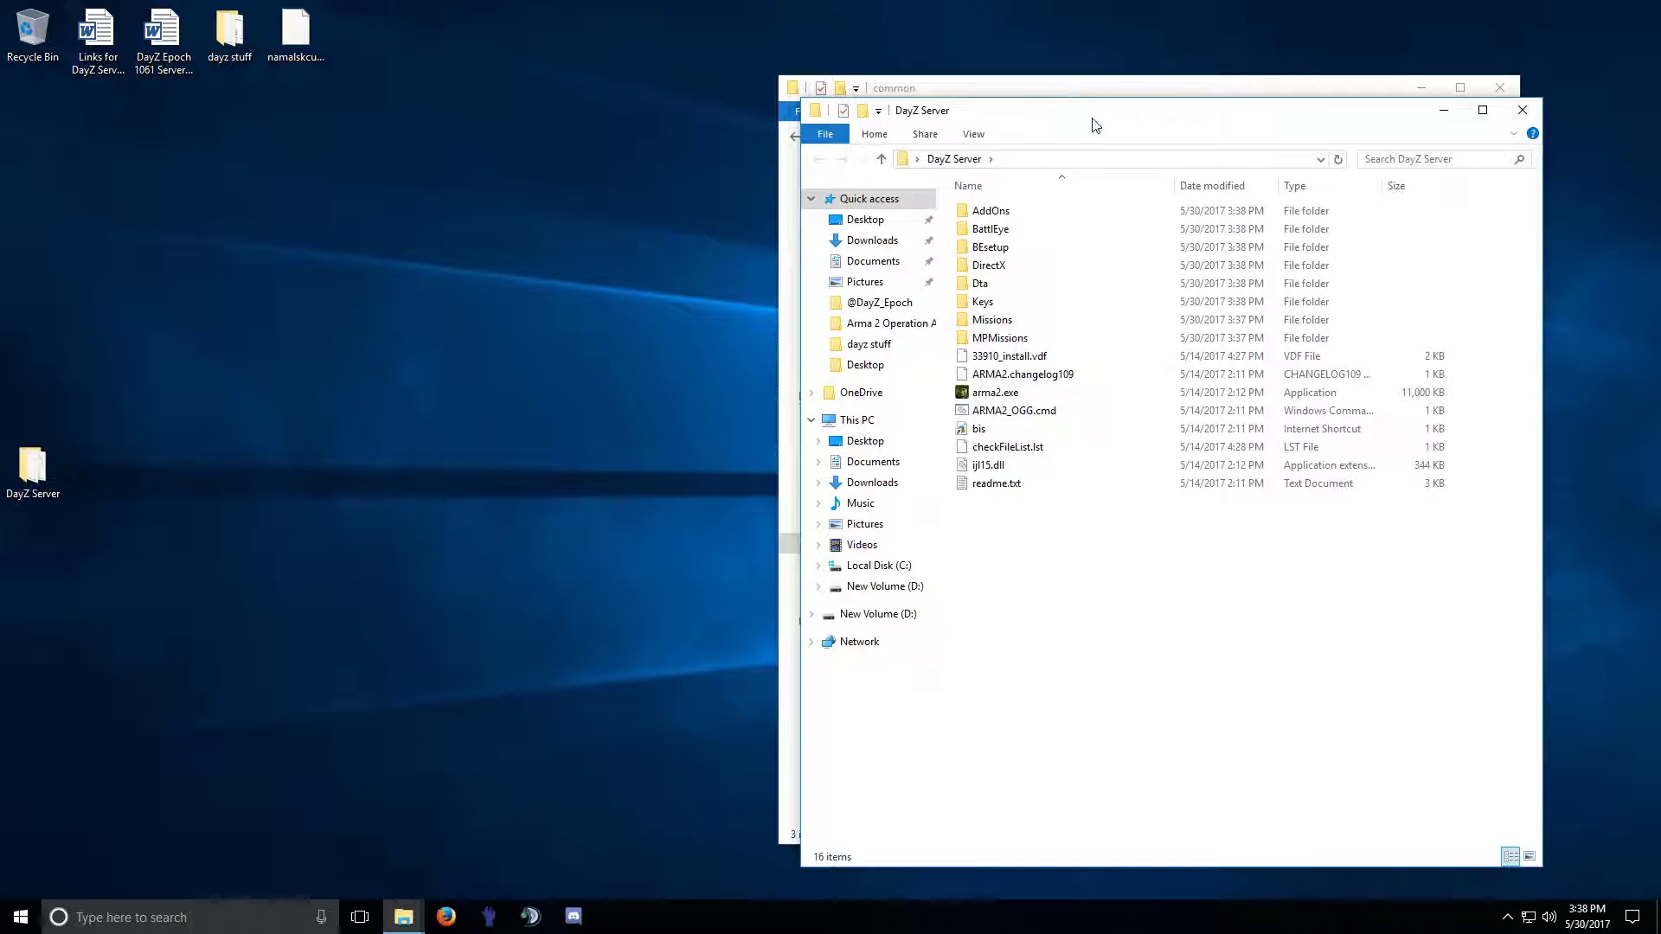
pyautogui.moveTo(1093, 116); pyautogui.dragTo(381, 100)
pyautogui.moveTo(973, 104); pyautogui.dragTo(1051, 102)
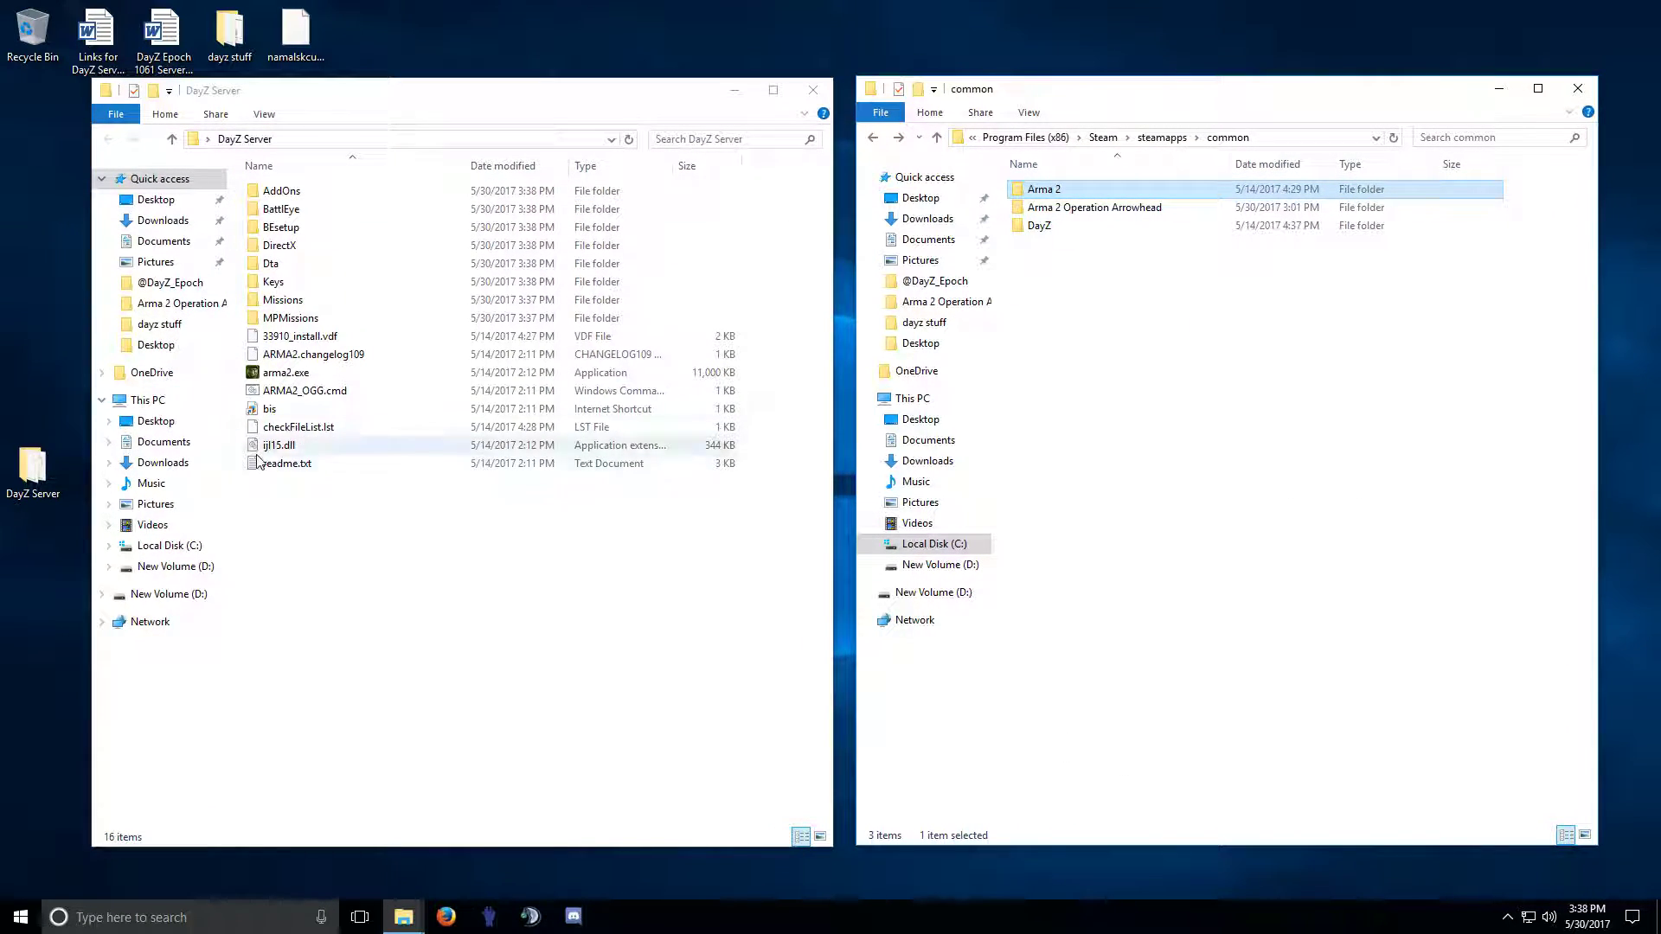
pyautogui.click(813, 90)
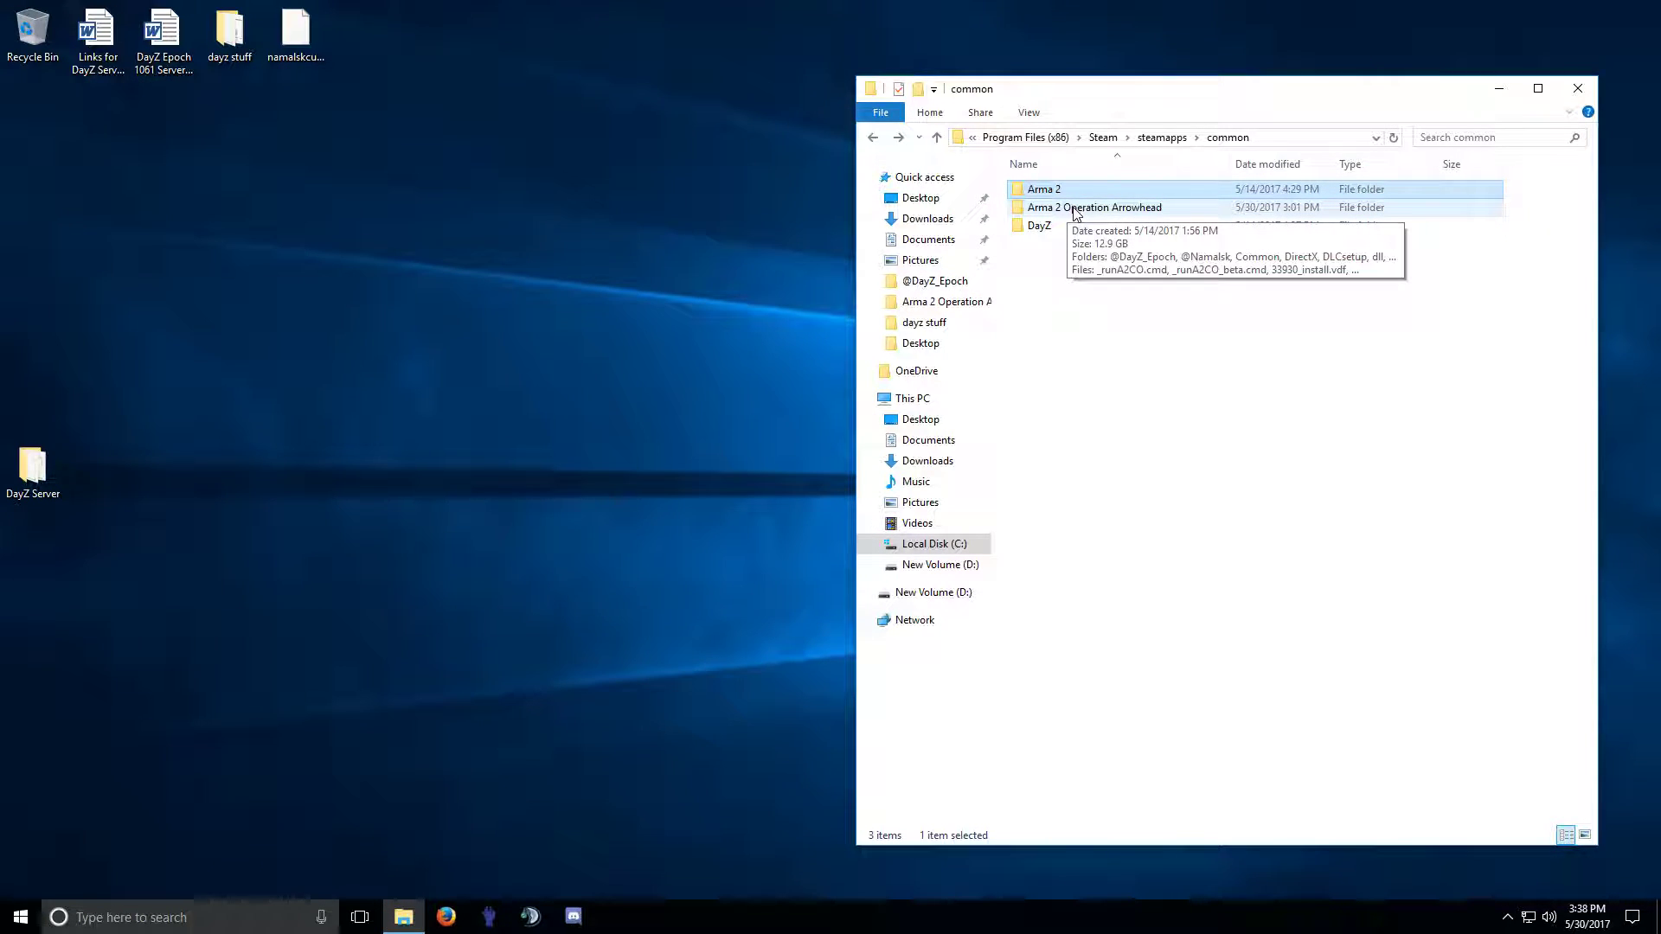
pyautogui.doubleClick(1072, 212)
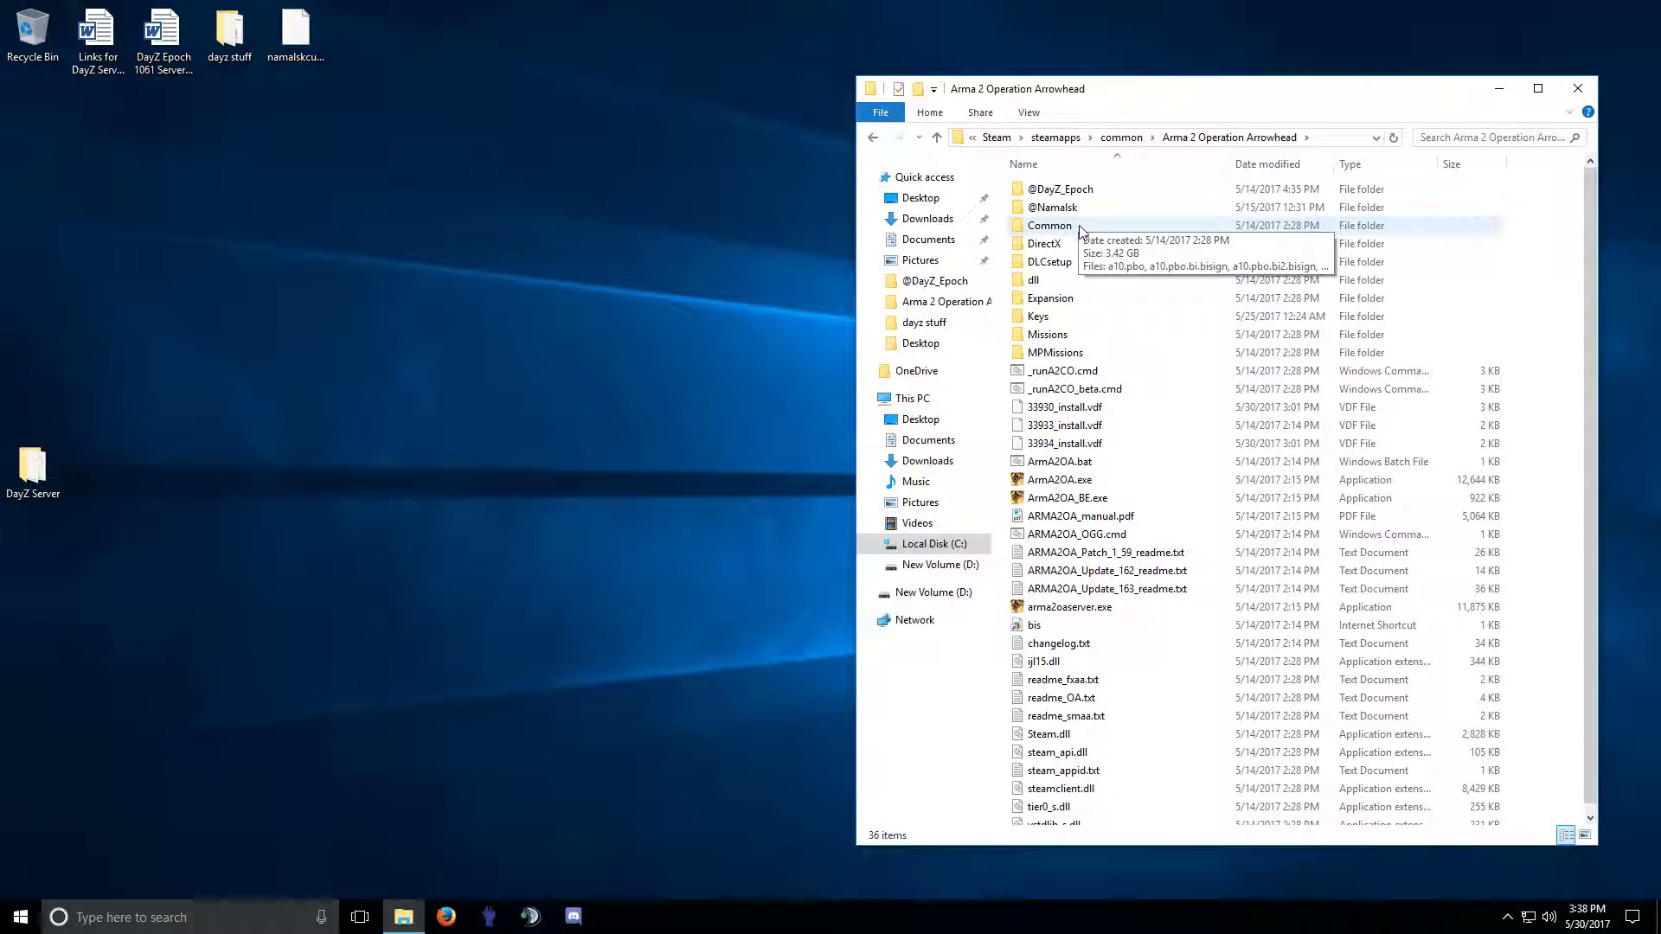
pyautogui.click(1062, 208)
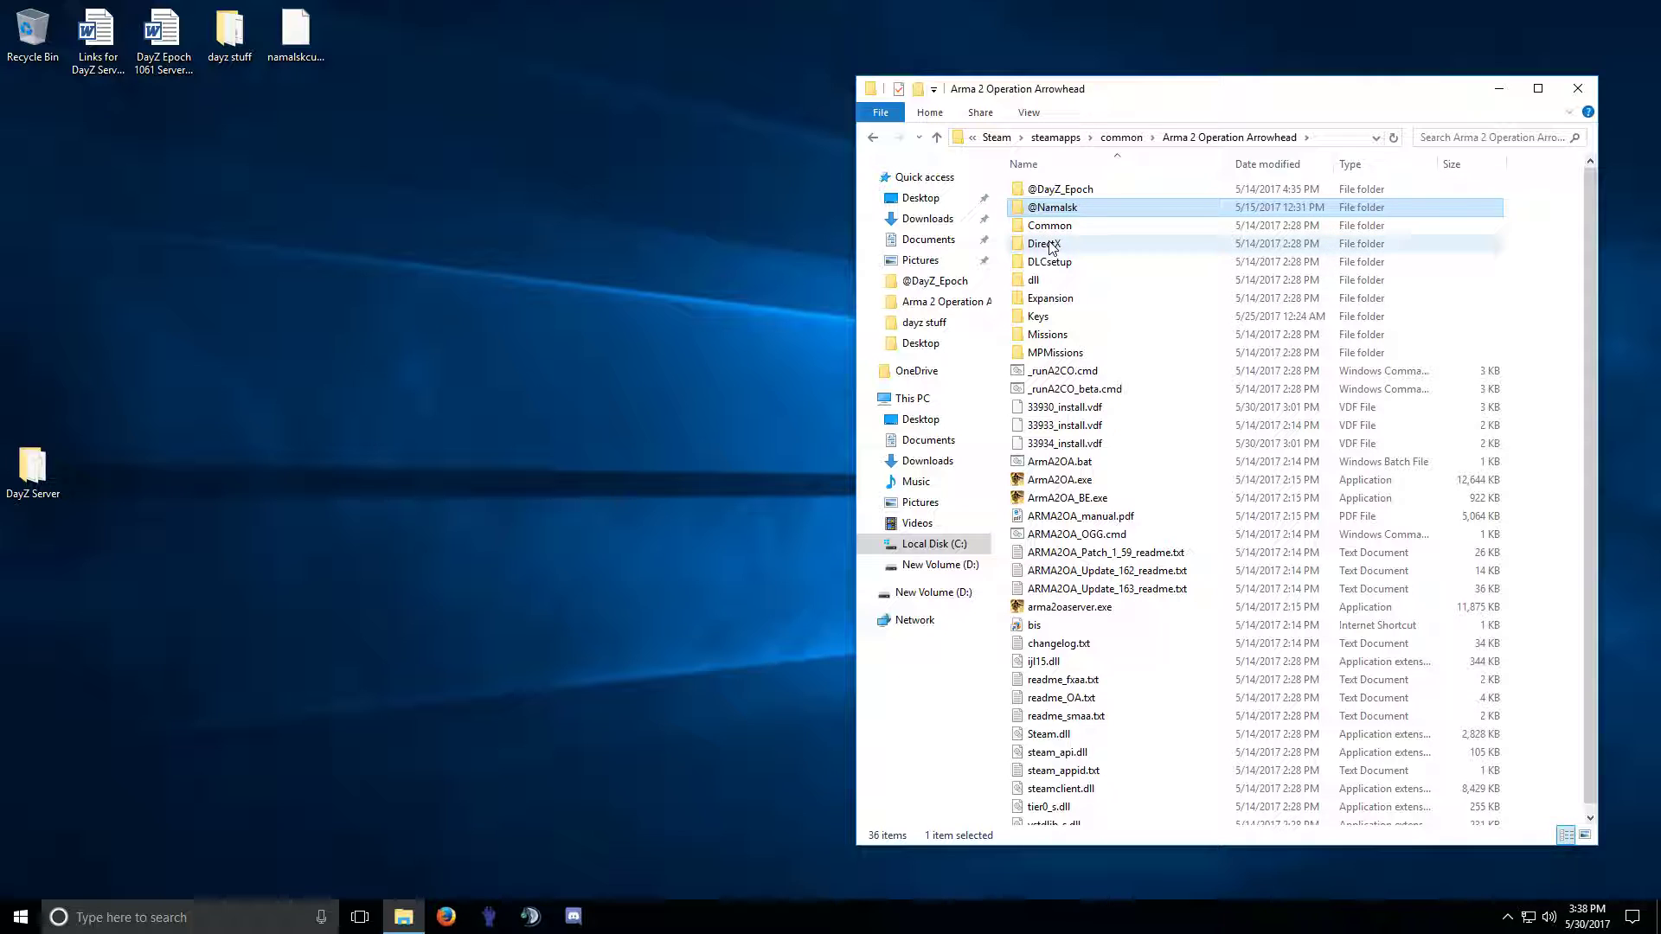
pyautogui.click(1028, 191)
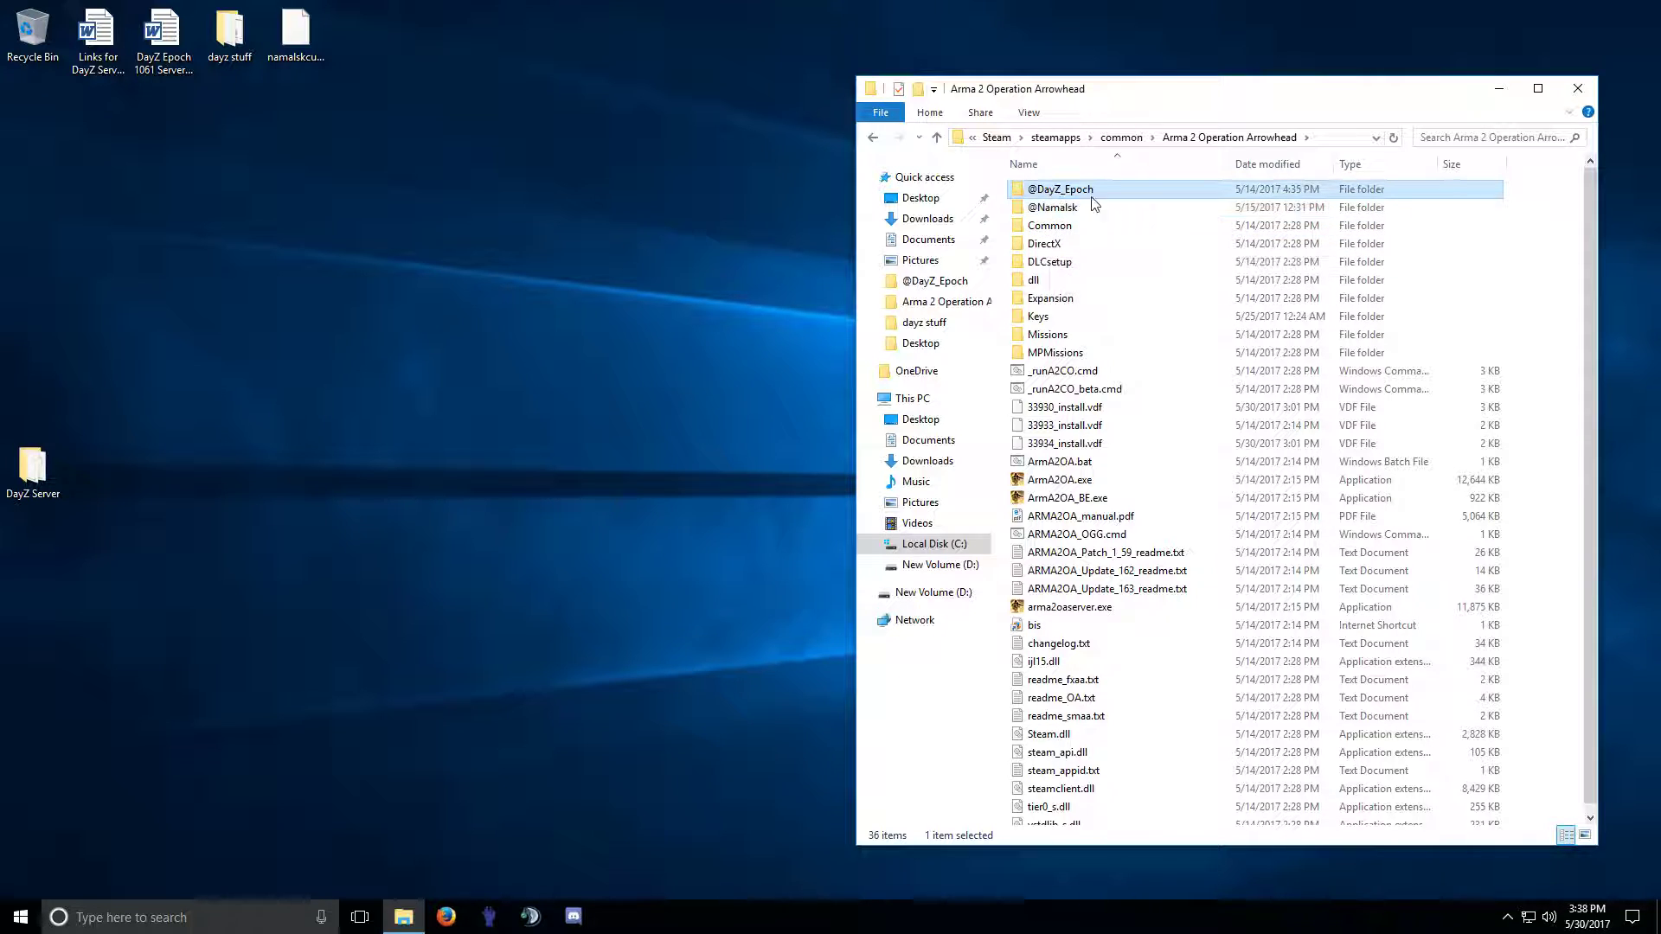
pyautogui.doubleClick(1073, 191)
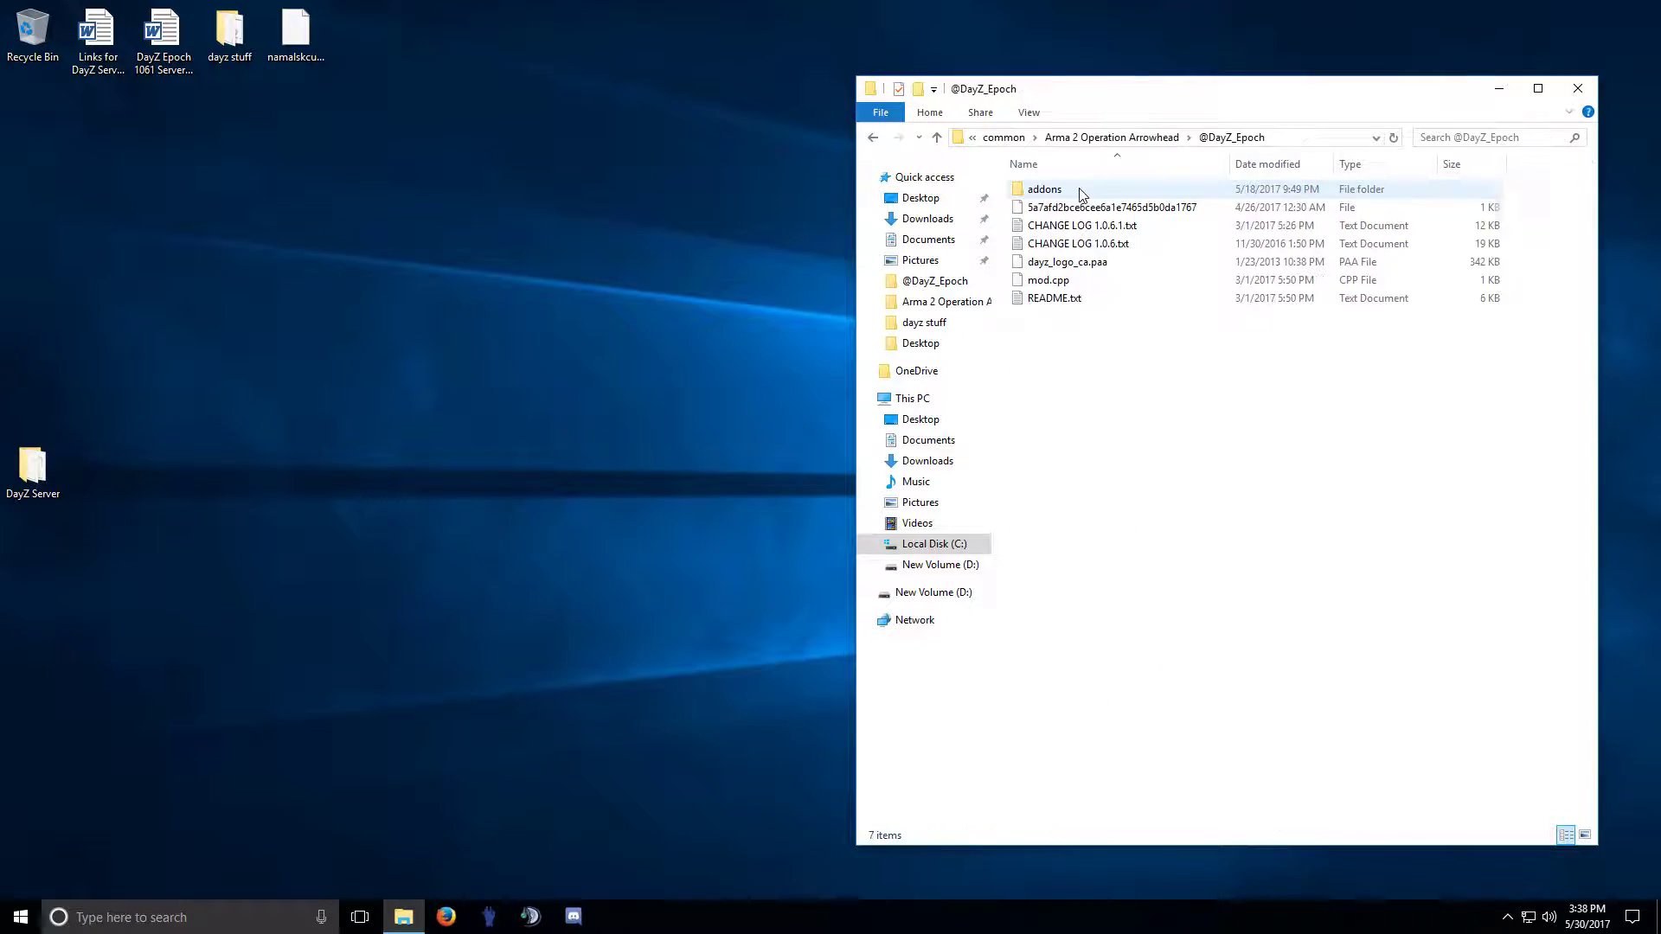
pyautogui.rightClick(1044, 286)
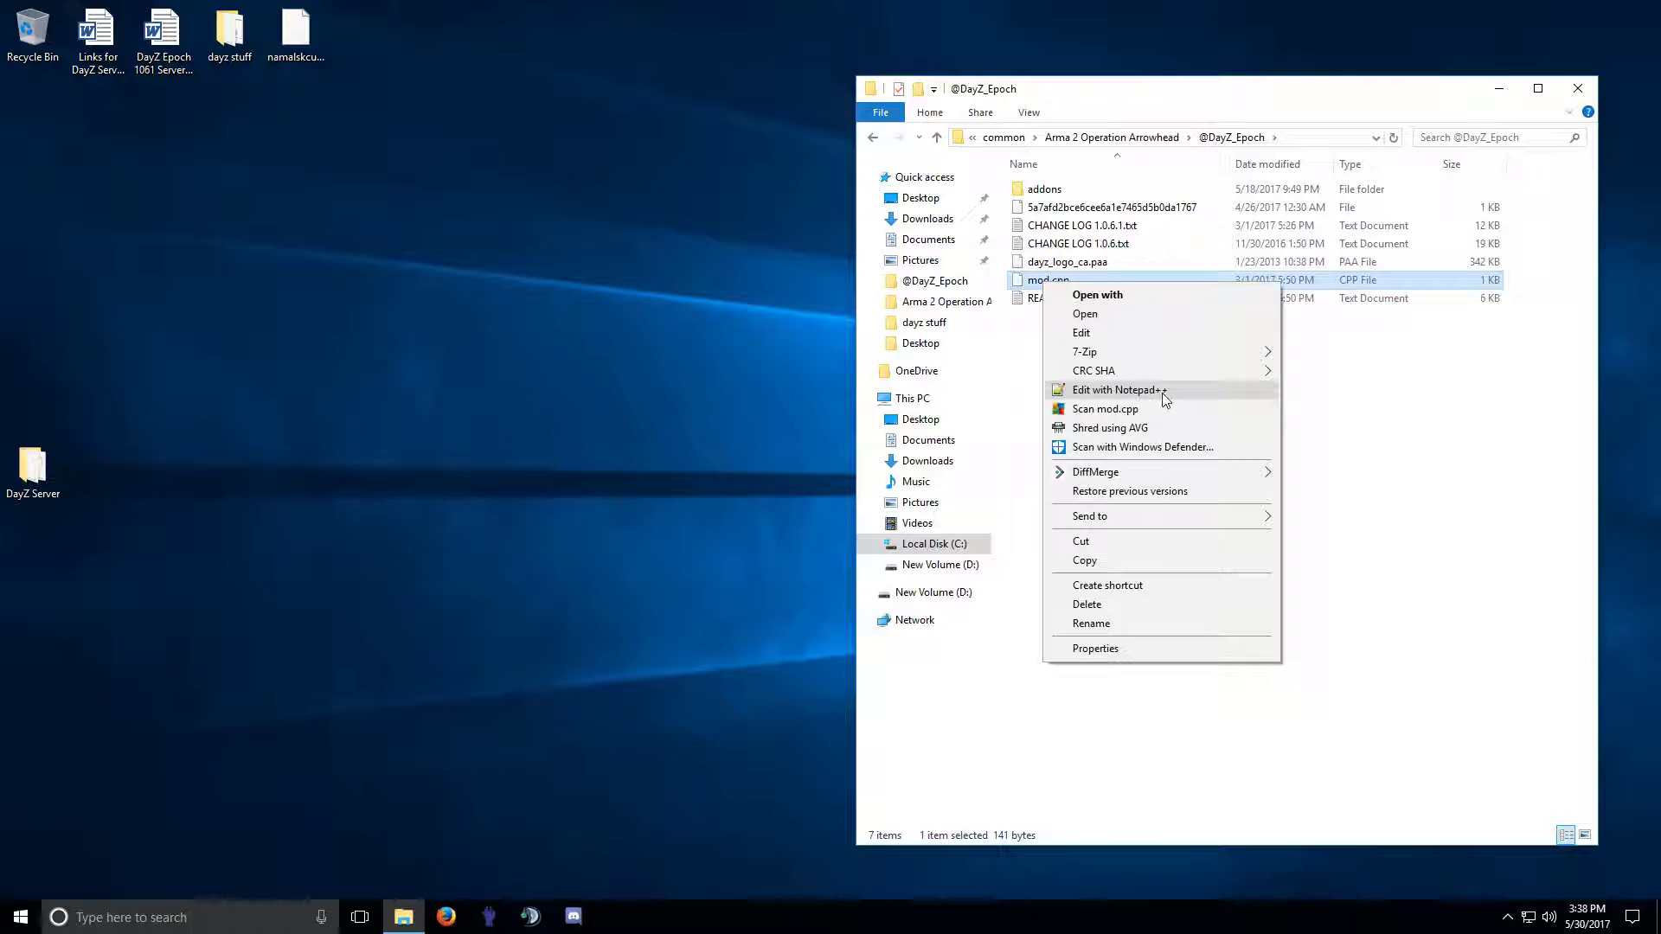
pyautogui.click(1013, 337)
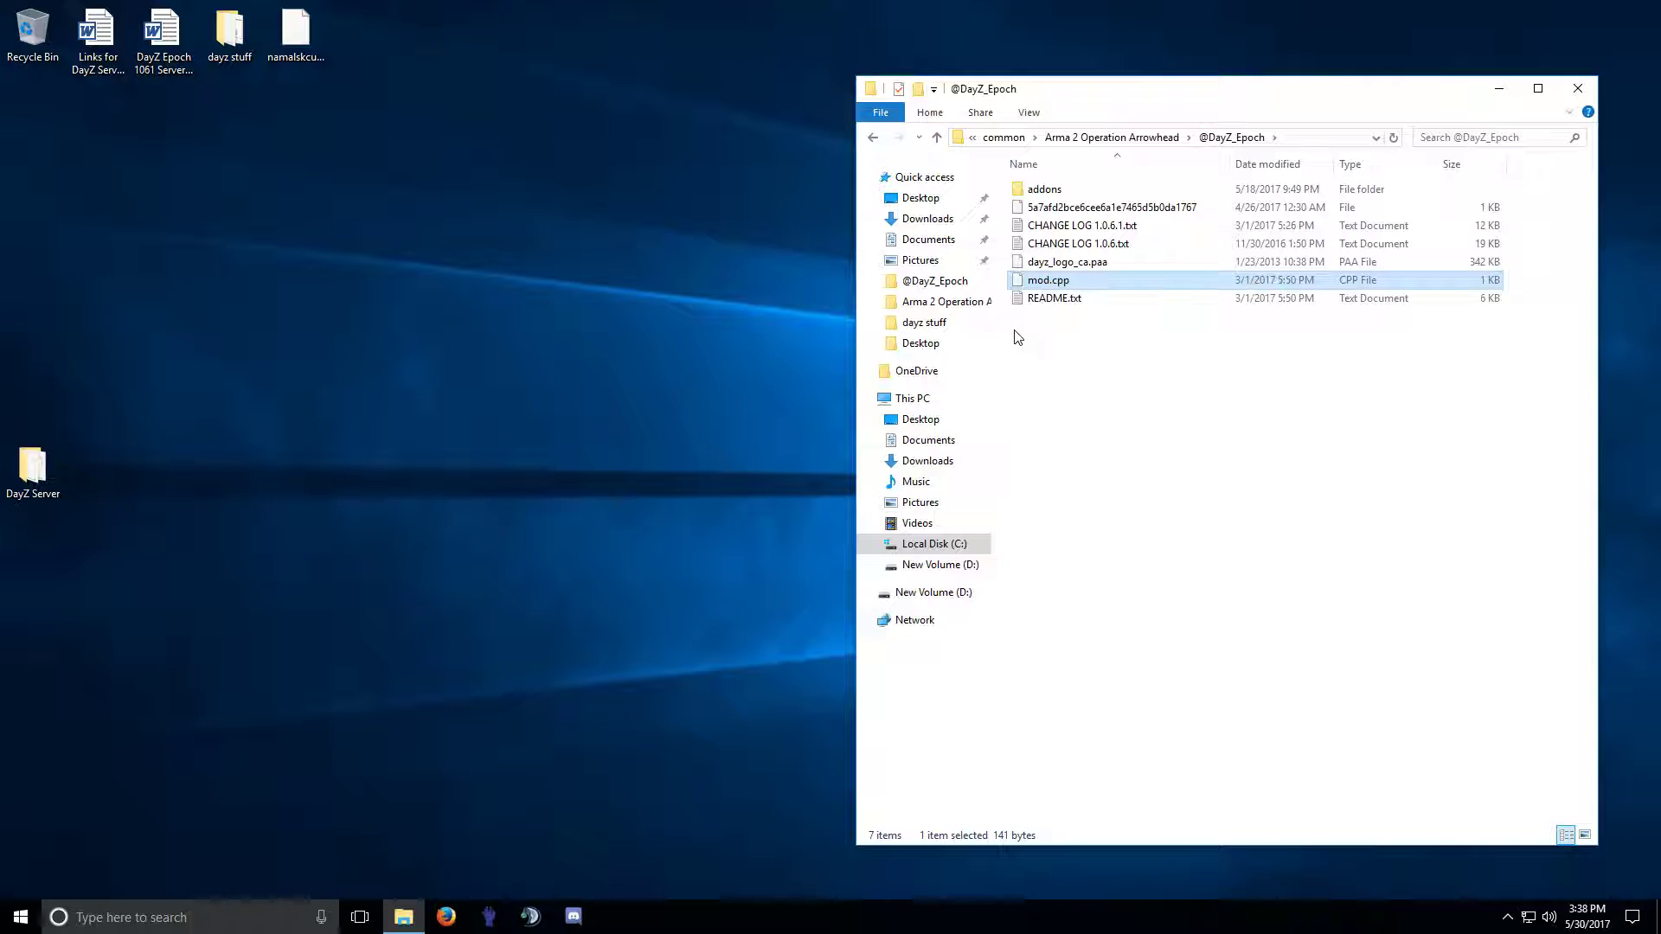
pyautogui.rightClick(1053, 286)
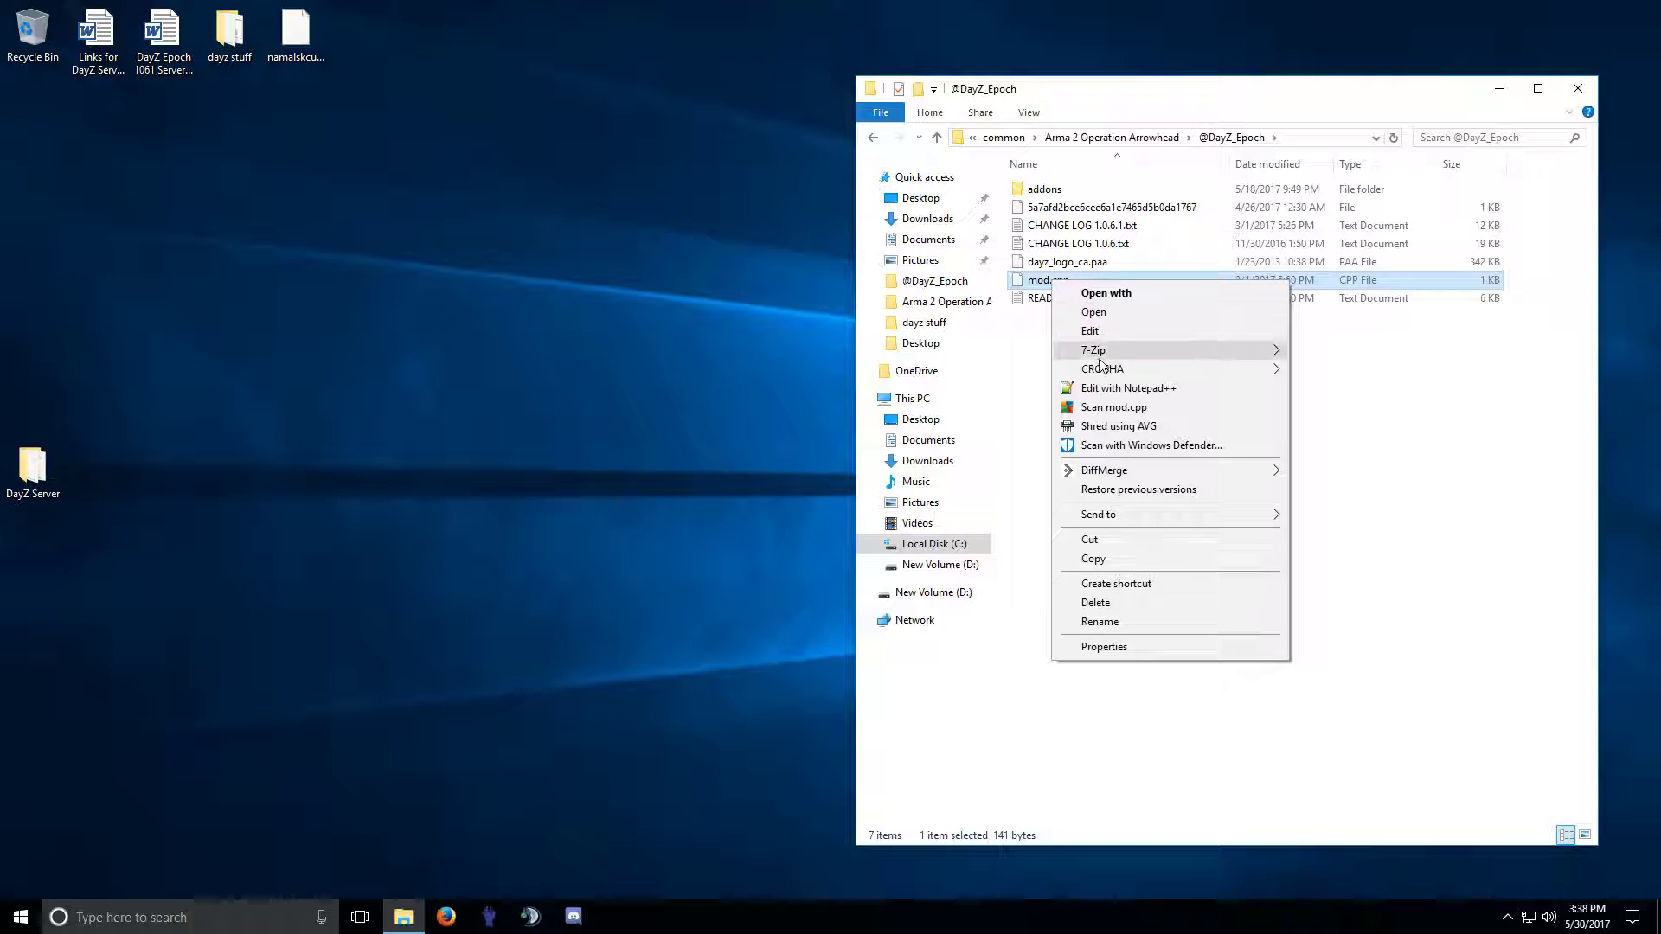
# Open mod.cpp in Notepad++ and highlight the DayZ Epoch 1.0.6.1 version text.
pyautogui.click(1138, 389)
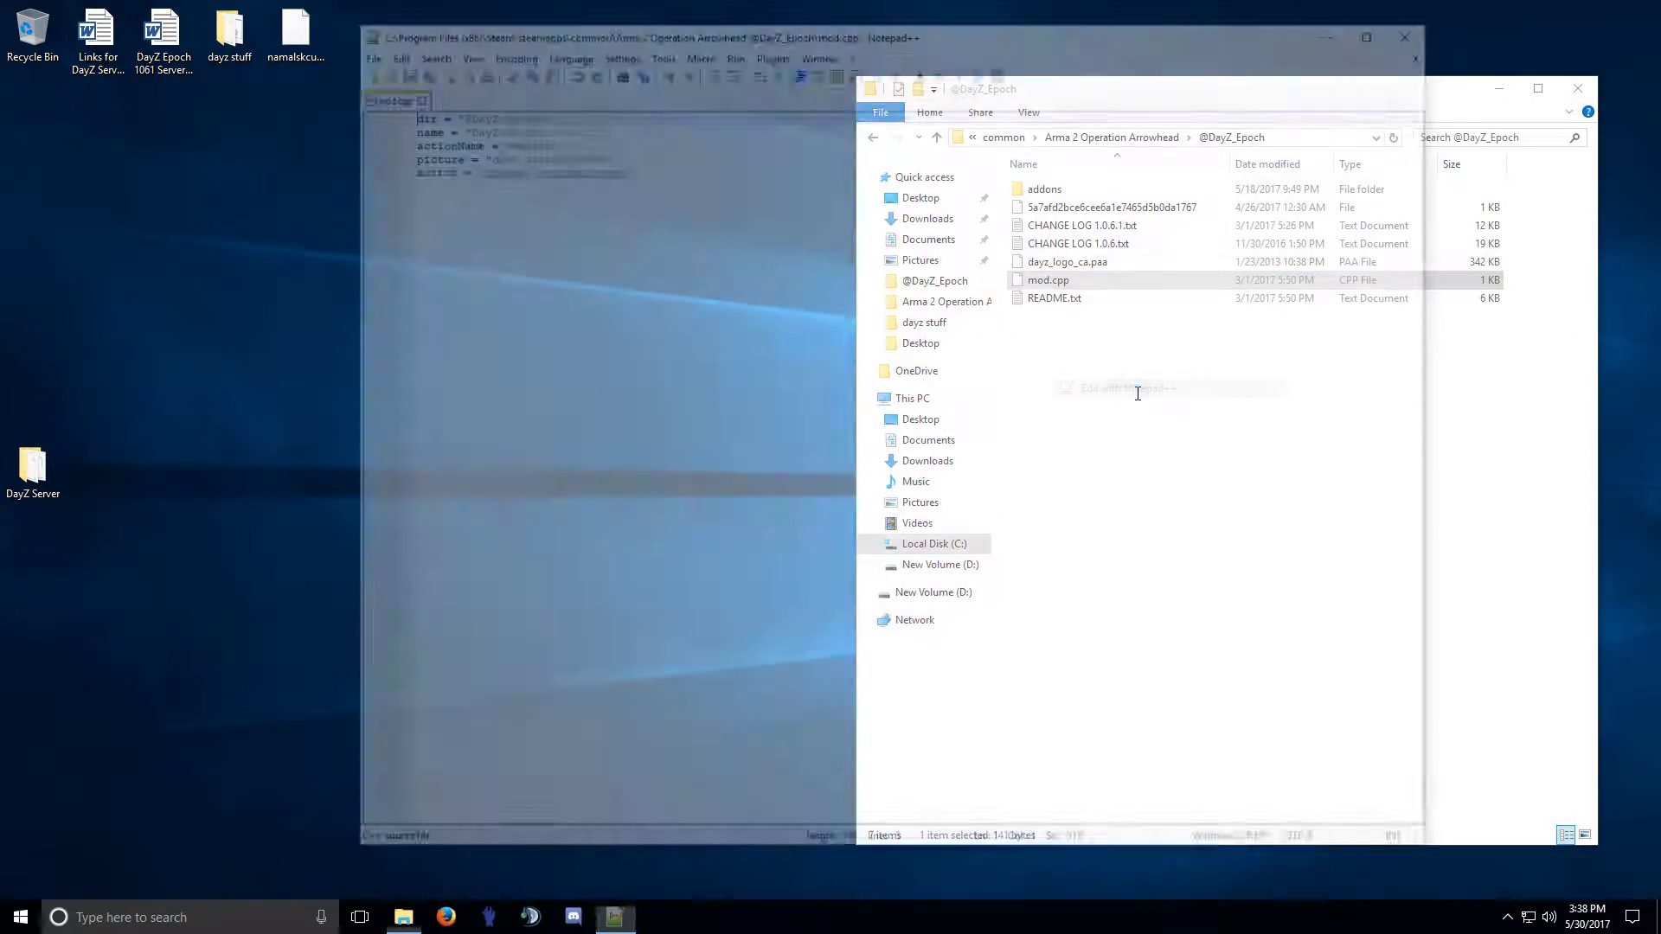
pyautogui.moveTo(603, 124); pyautogui.dragTo(518, 123)
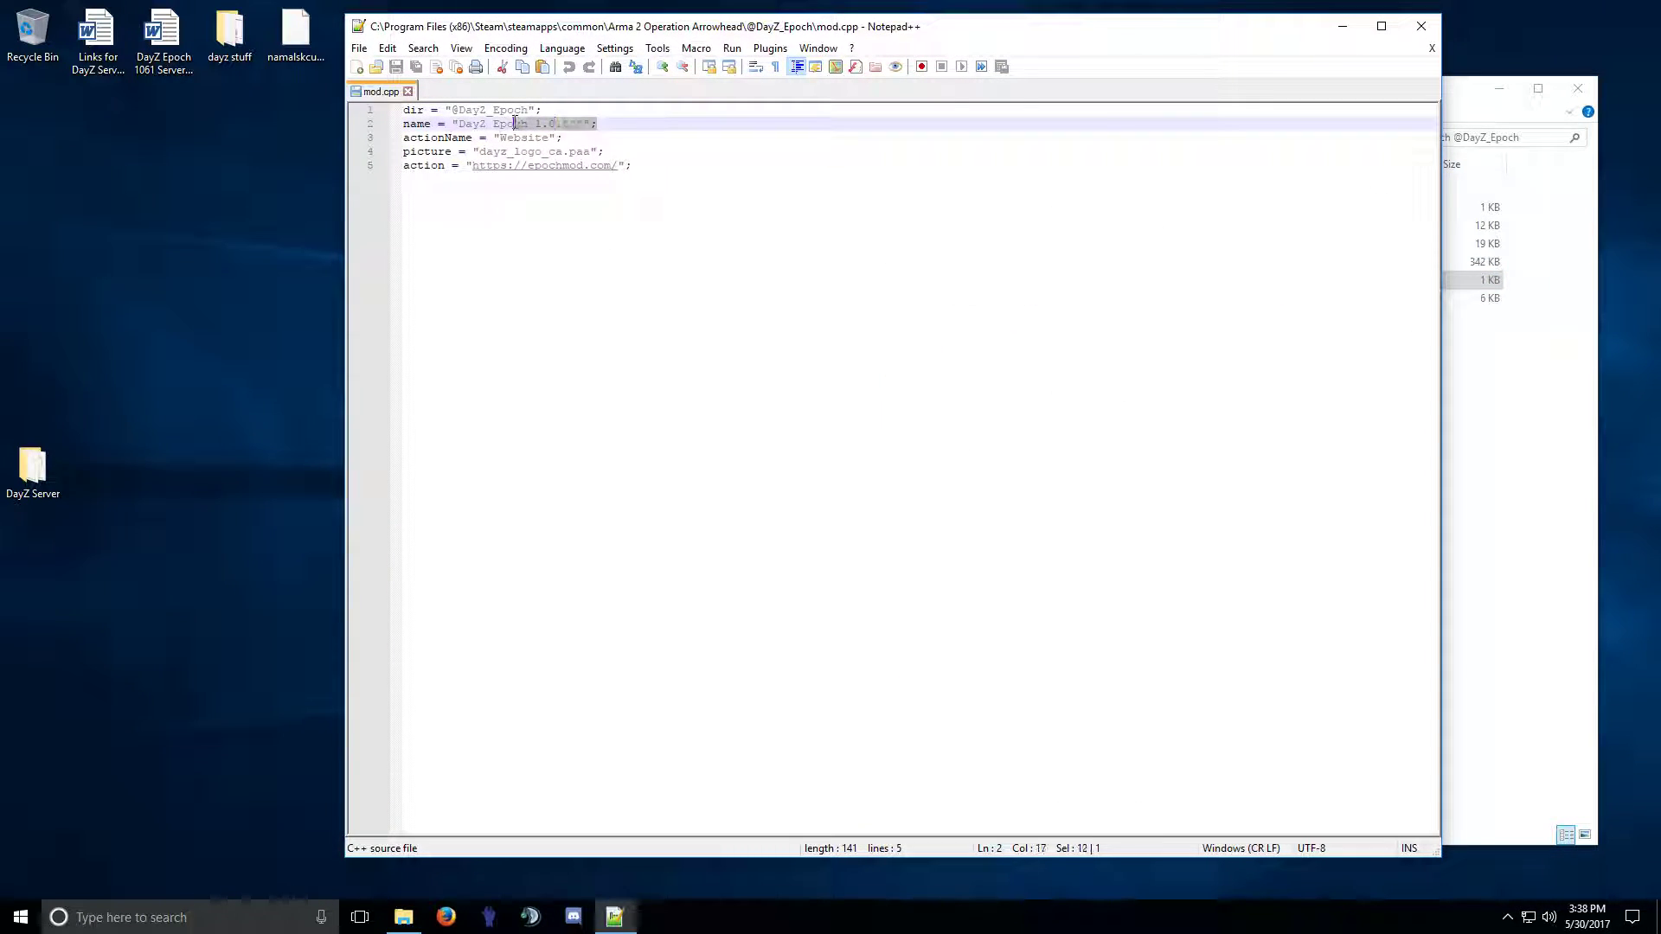
pyautogui.click(542, 125)
pyautogui.moveTo(499, 123); pyautogui.dragTo(597, 126)
# Close Notepad++ and return to the Arma 2 Operation Arrowhead folder's 36 items.
pyautogui.click(408, 91)
pyautogui.click(1421, 26)
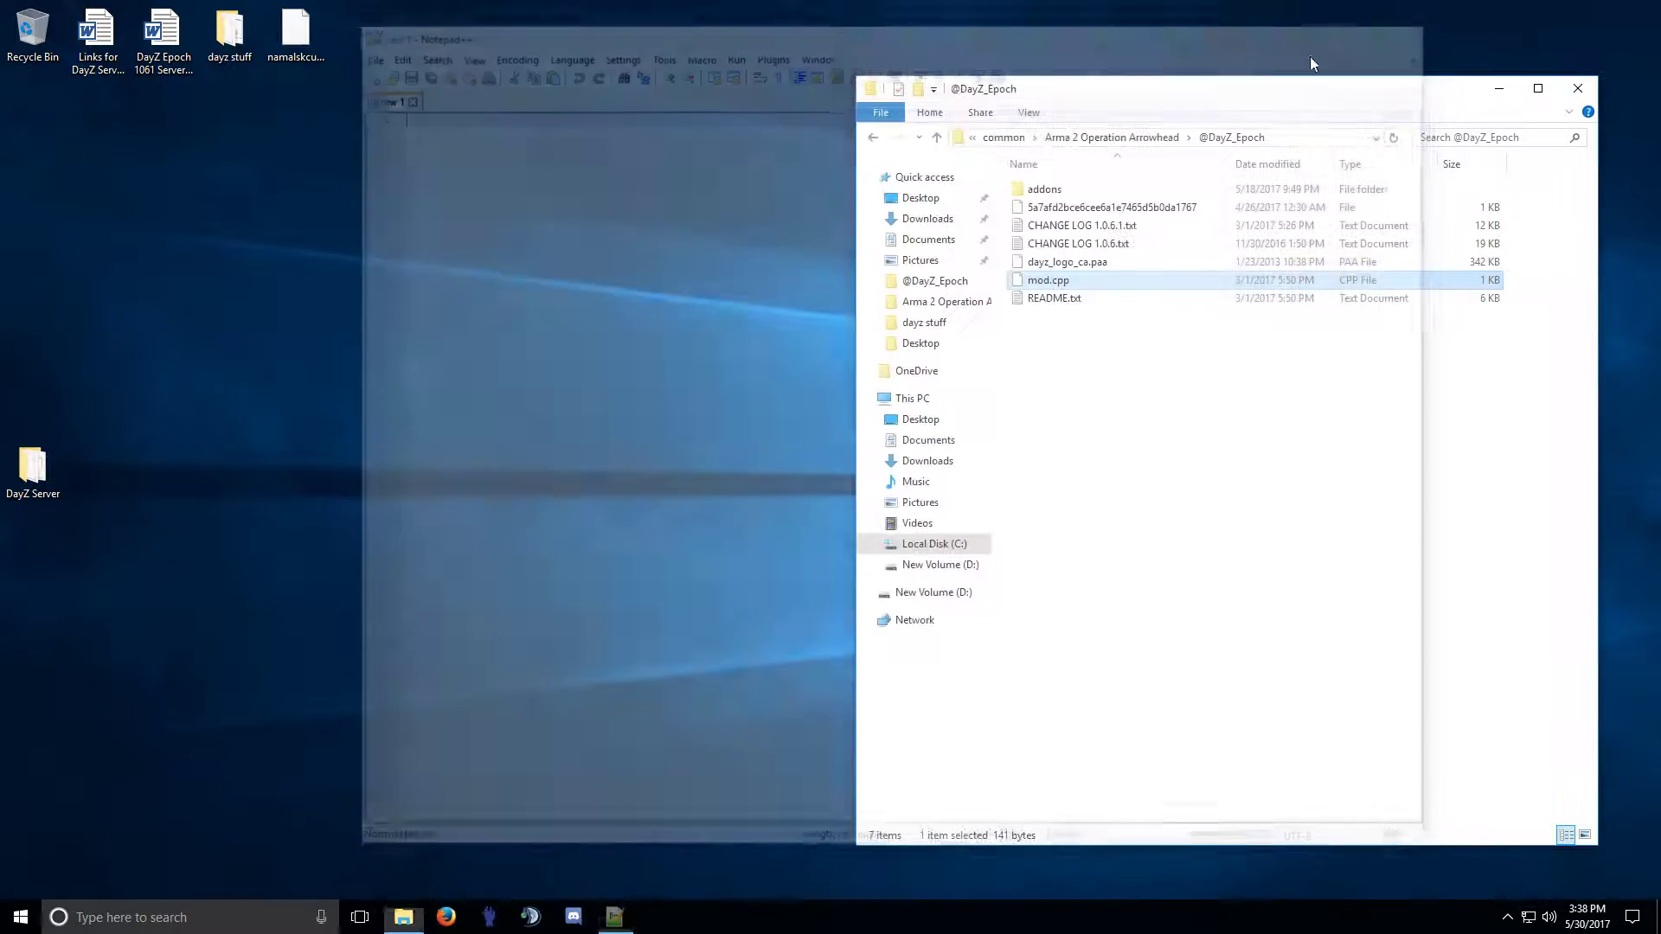
pyautogui.click(871, 138)
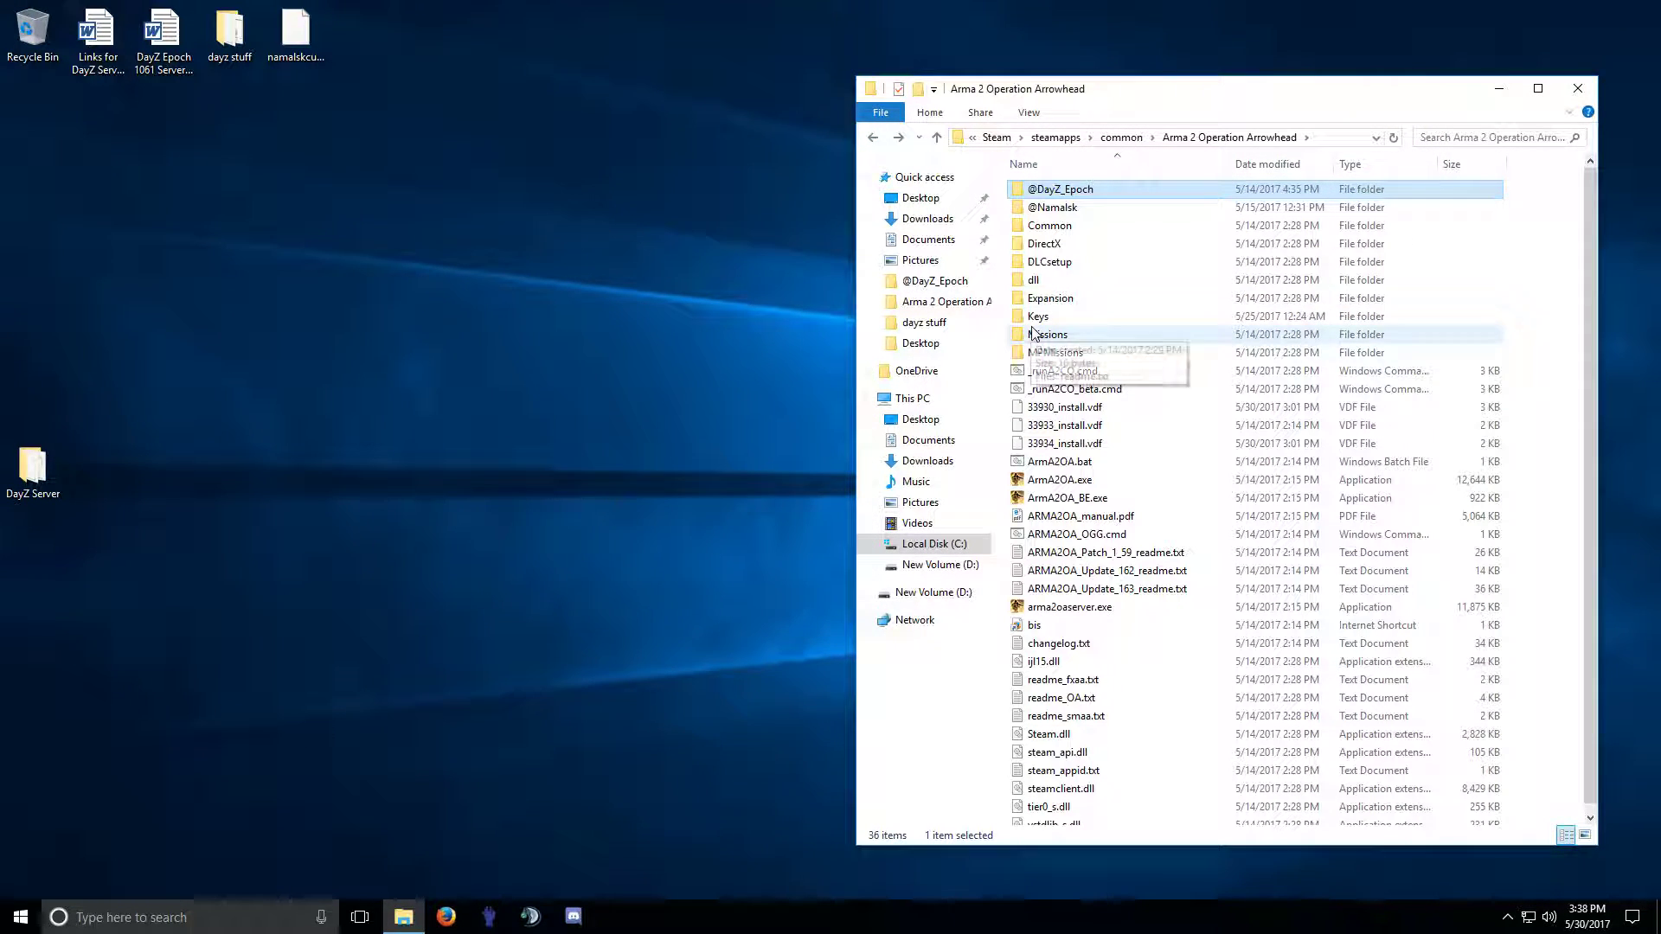
pyautogui.scroll(-1, 1046, 549)
pyautogui.scroll(1, 1046, 547)
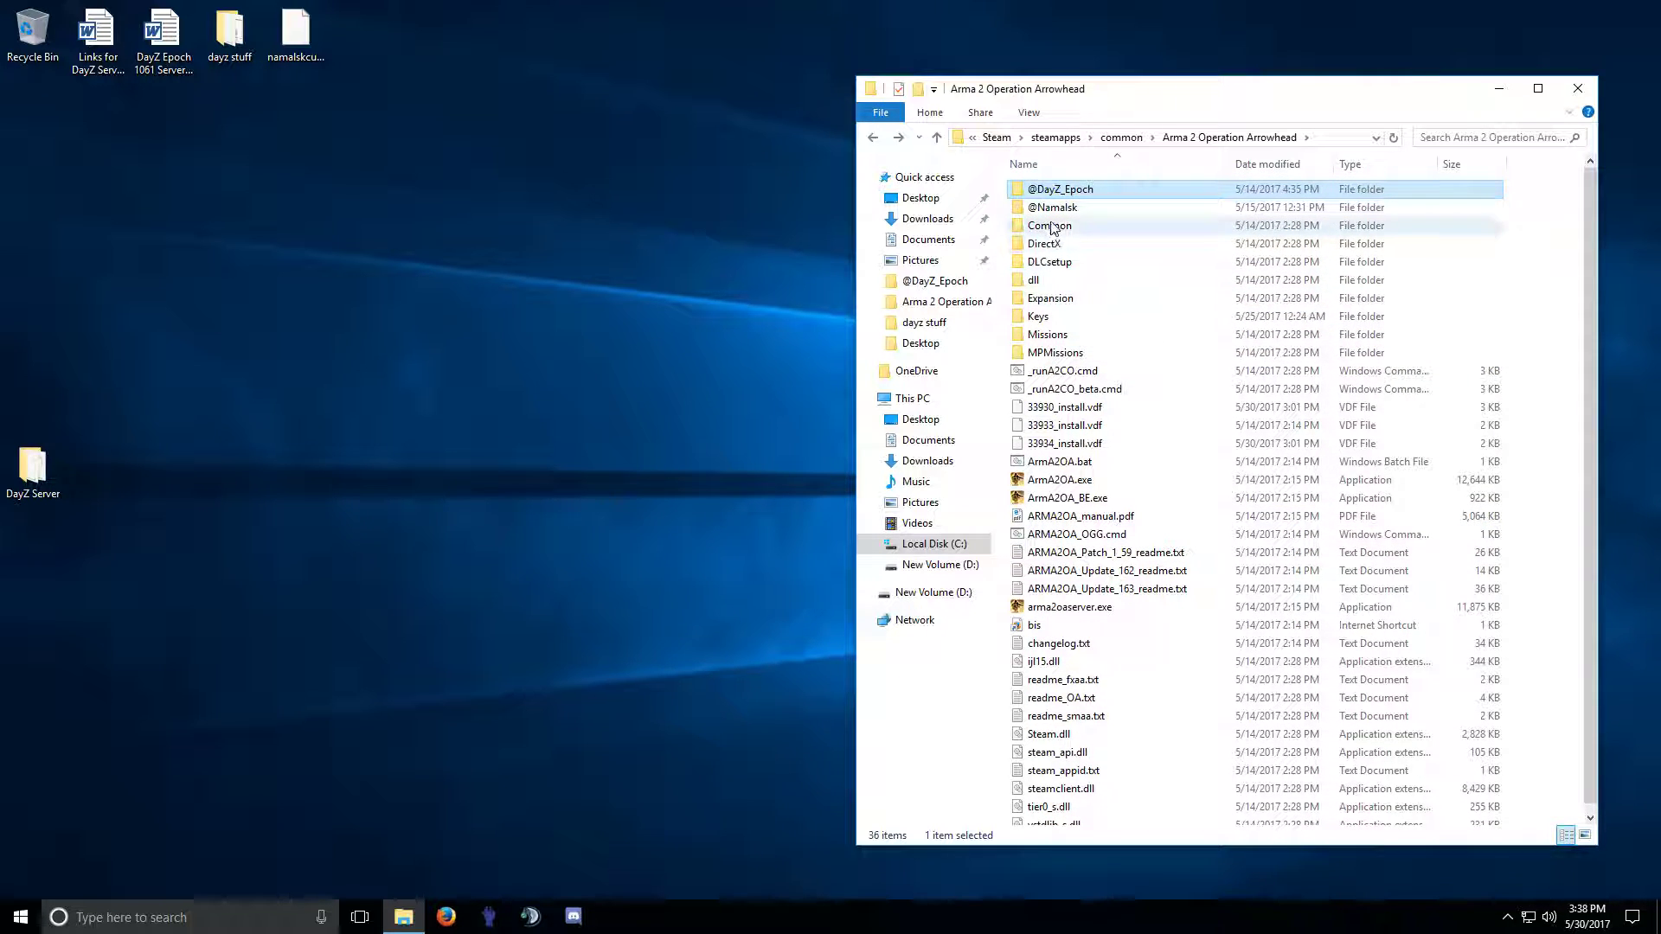
# Copy all 36 Arma 2 Operation Arrowhead items into DayZ Server, then switch to Firefox.
pyautogui.click(1048, 262)
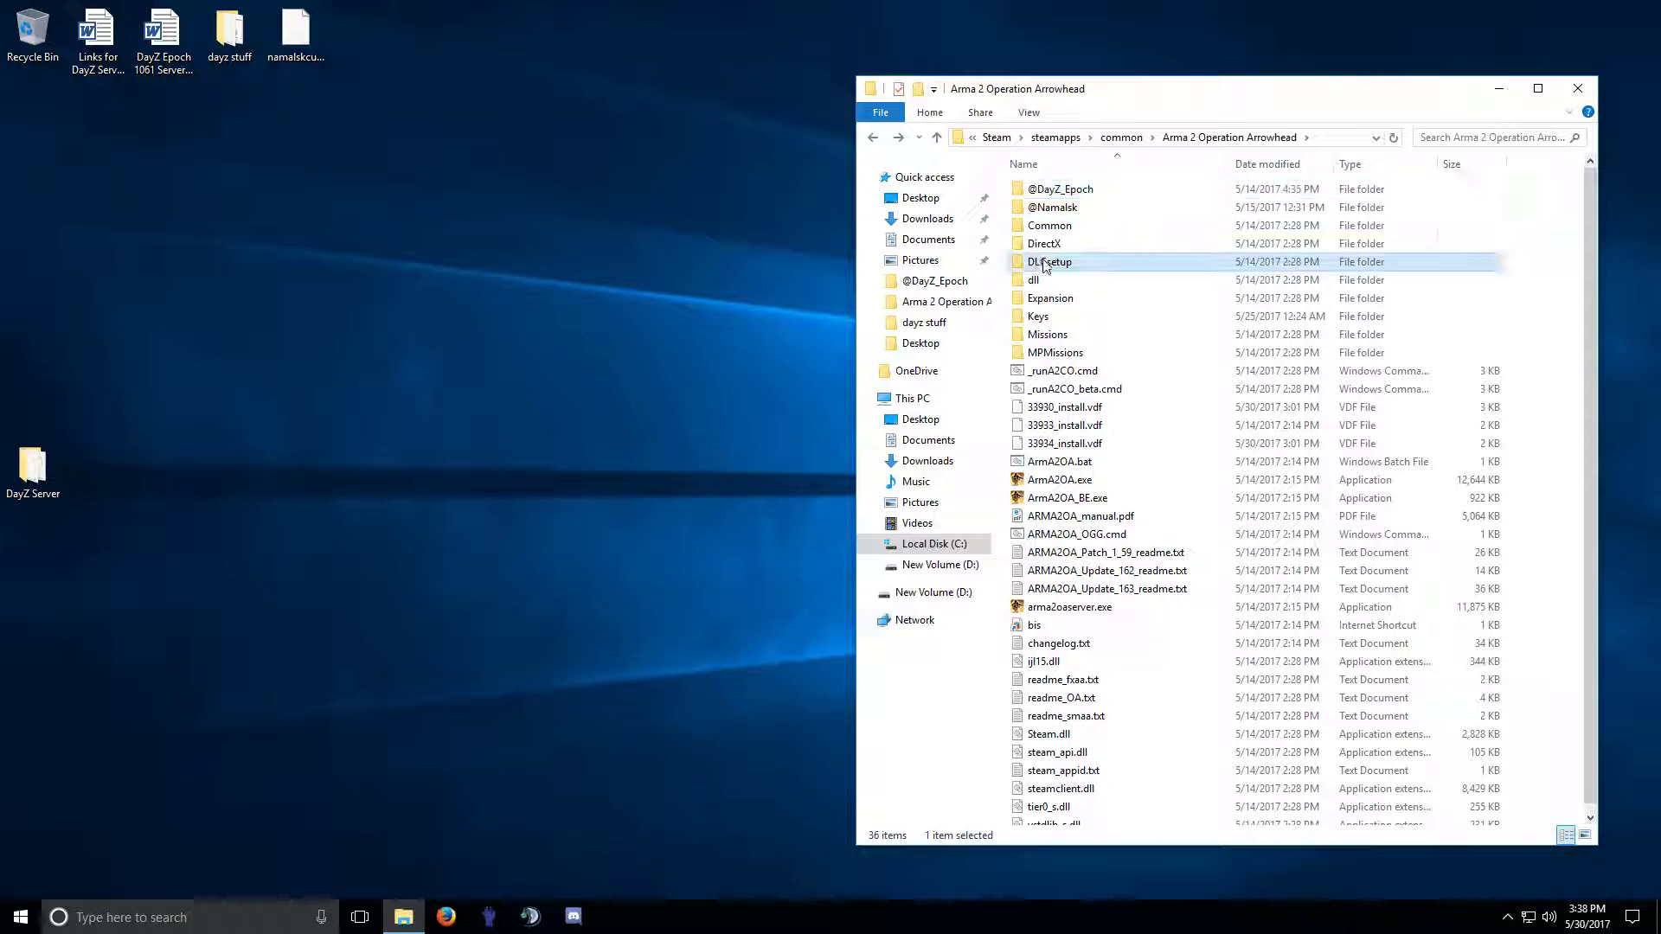
pyautogui.hotkey('ctrl', 'a')
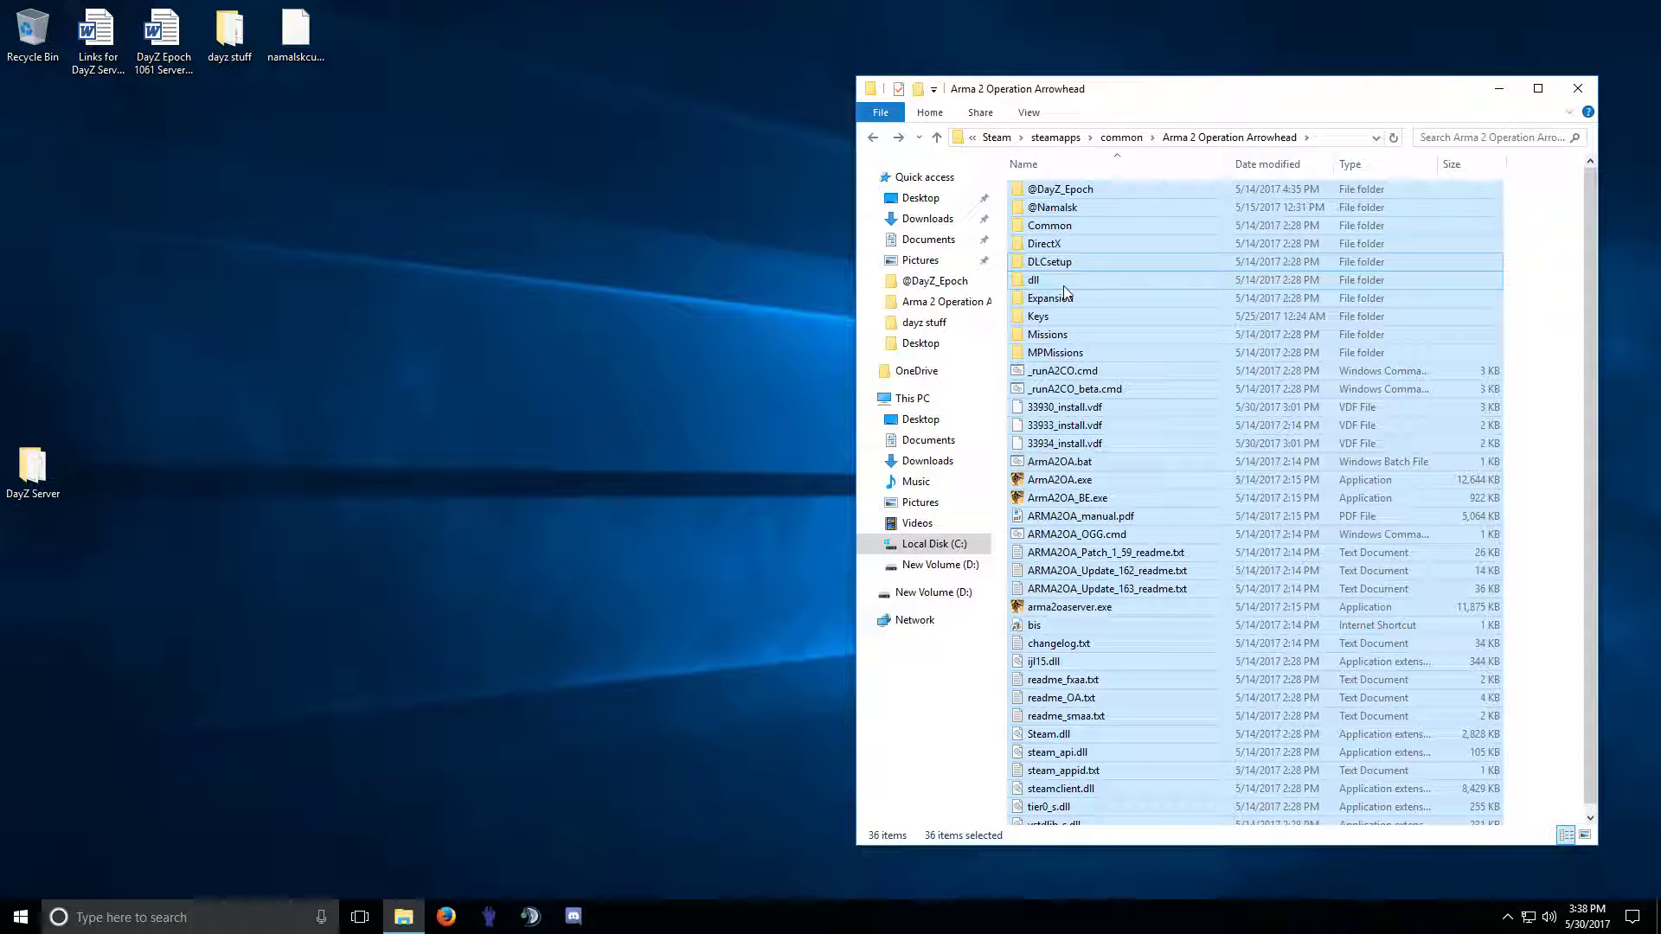
pyautogui.moveTo(1064, 294); pyautogui.dragTo(35, 467)
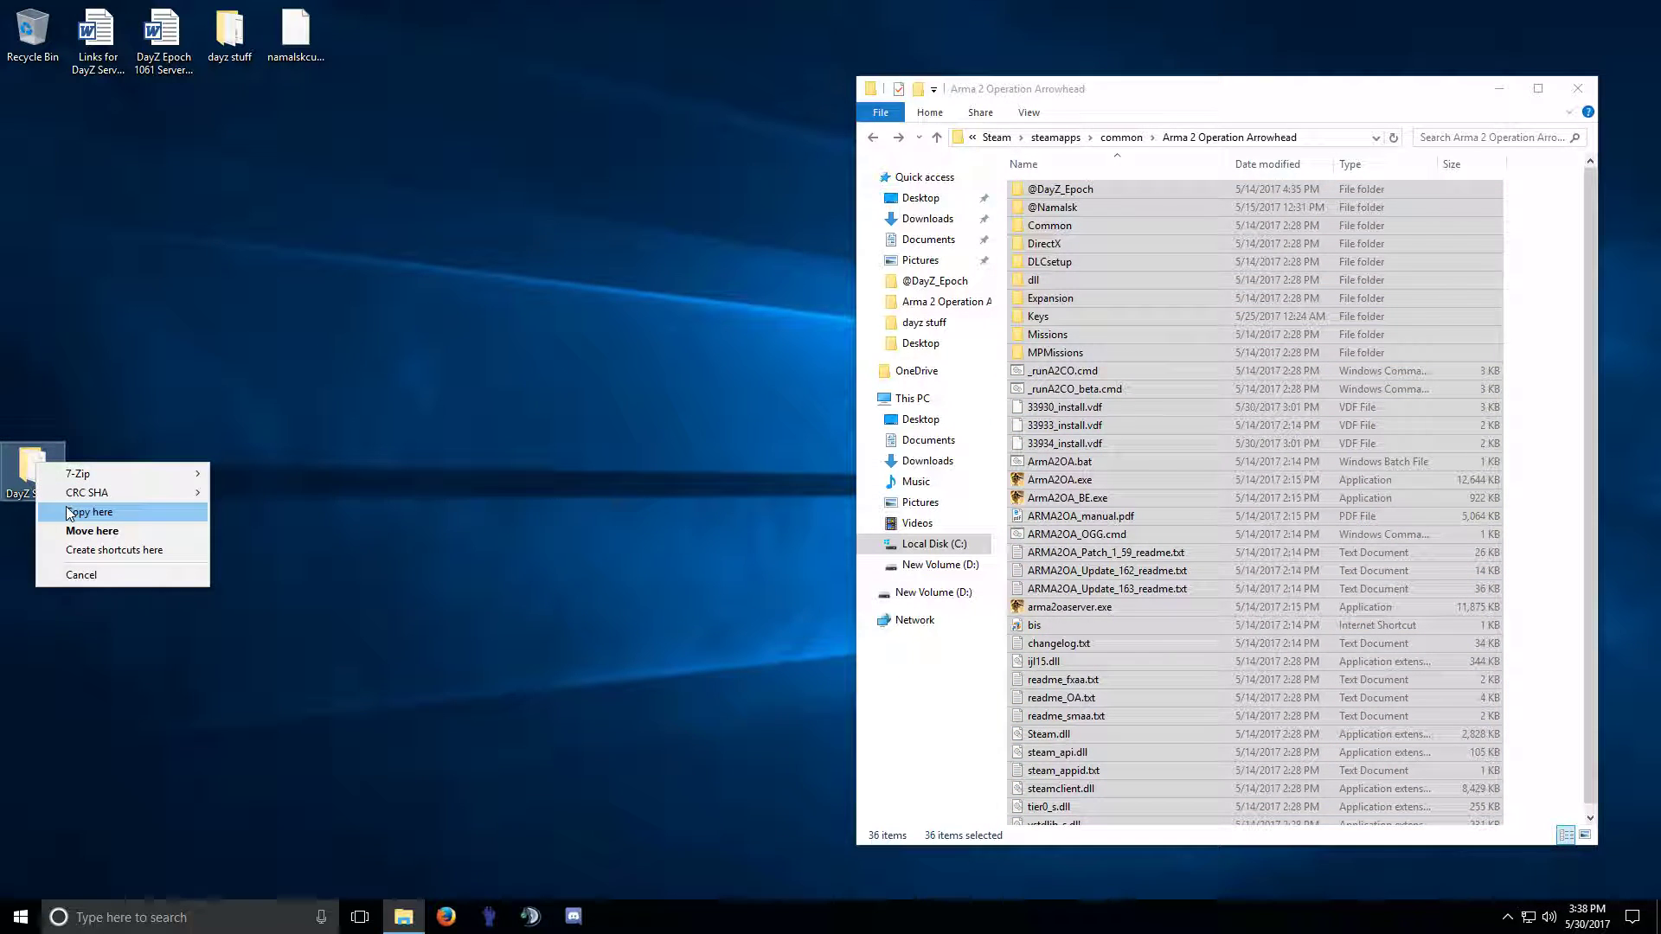
pyautogui.click(74, 512)
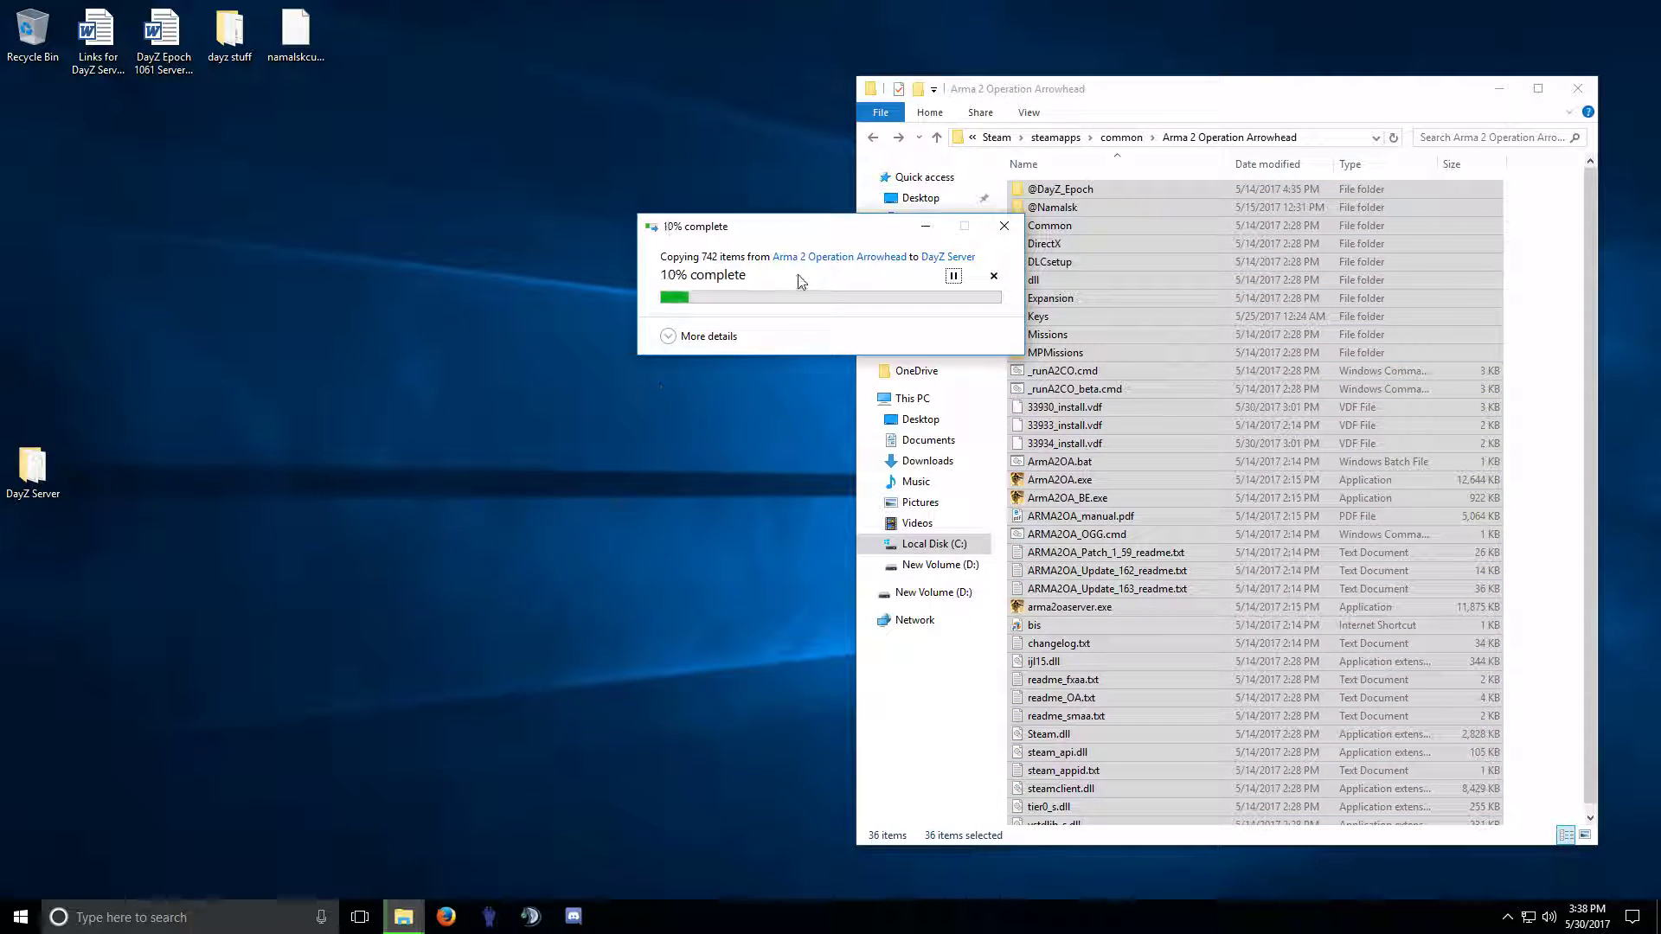
pyautogui.click(1578, 89)
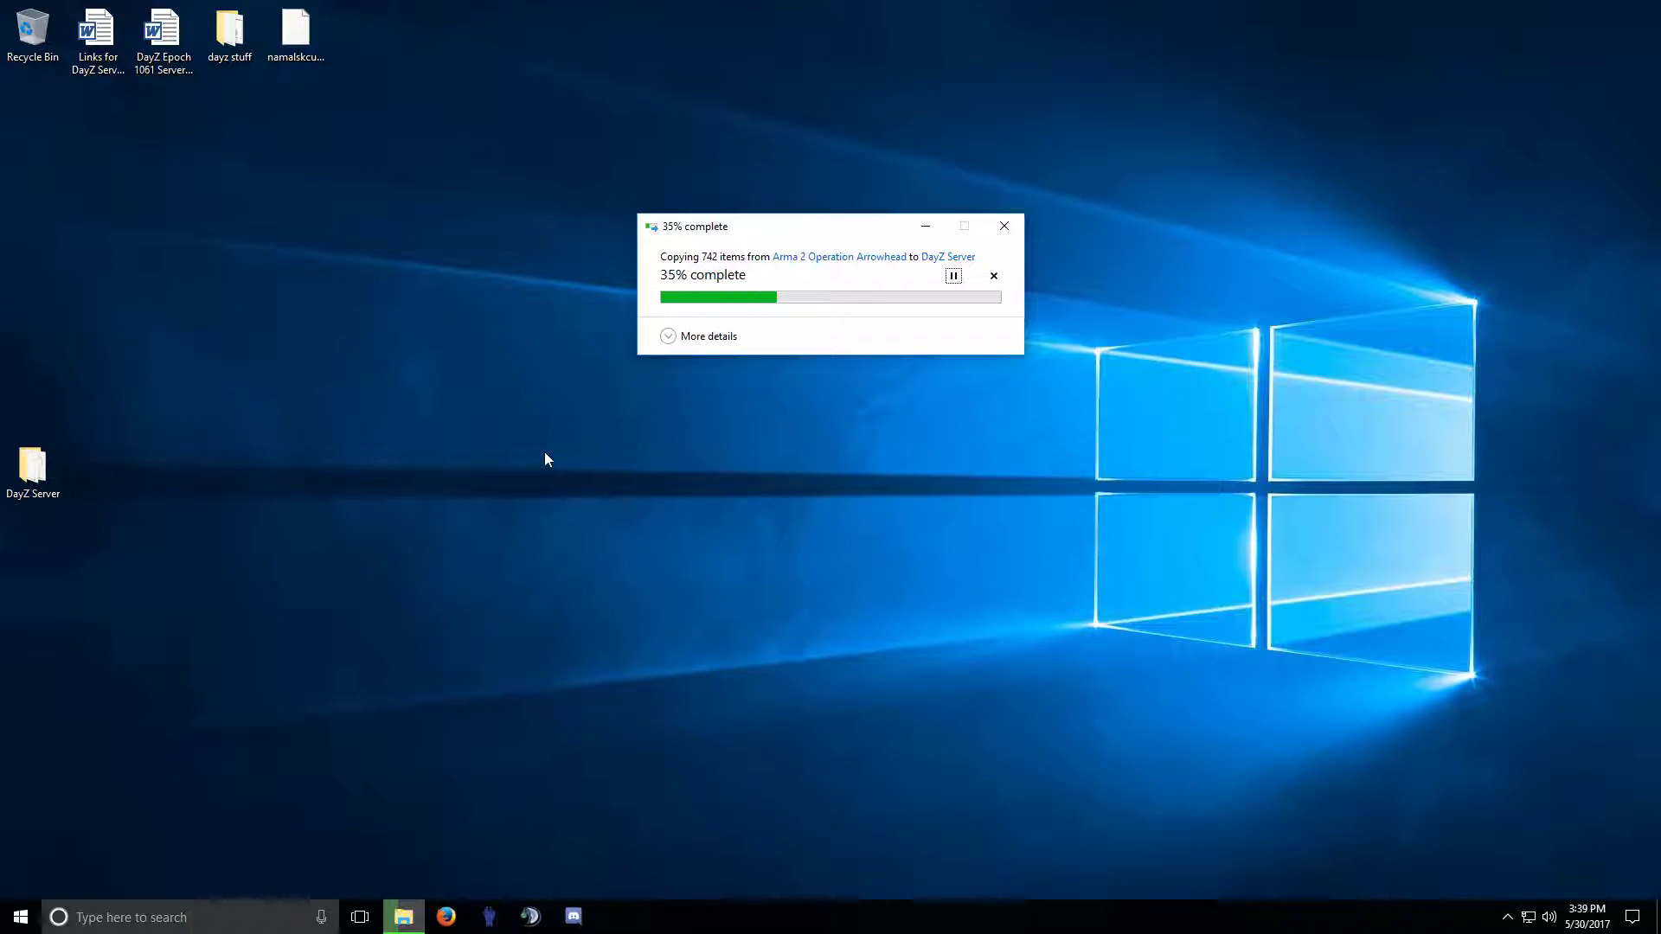
pyautogui.click(445, 917)
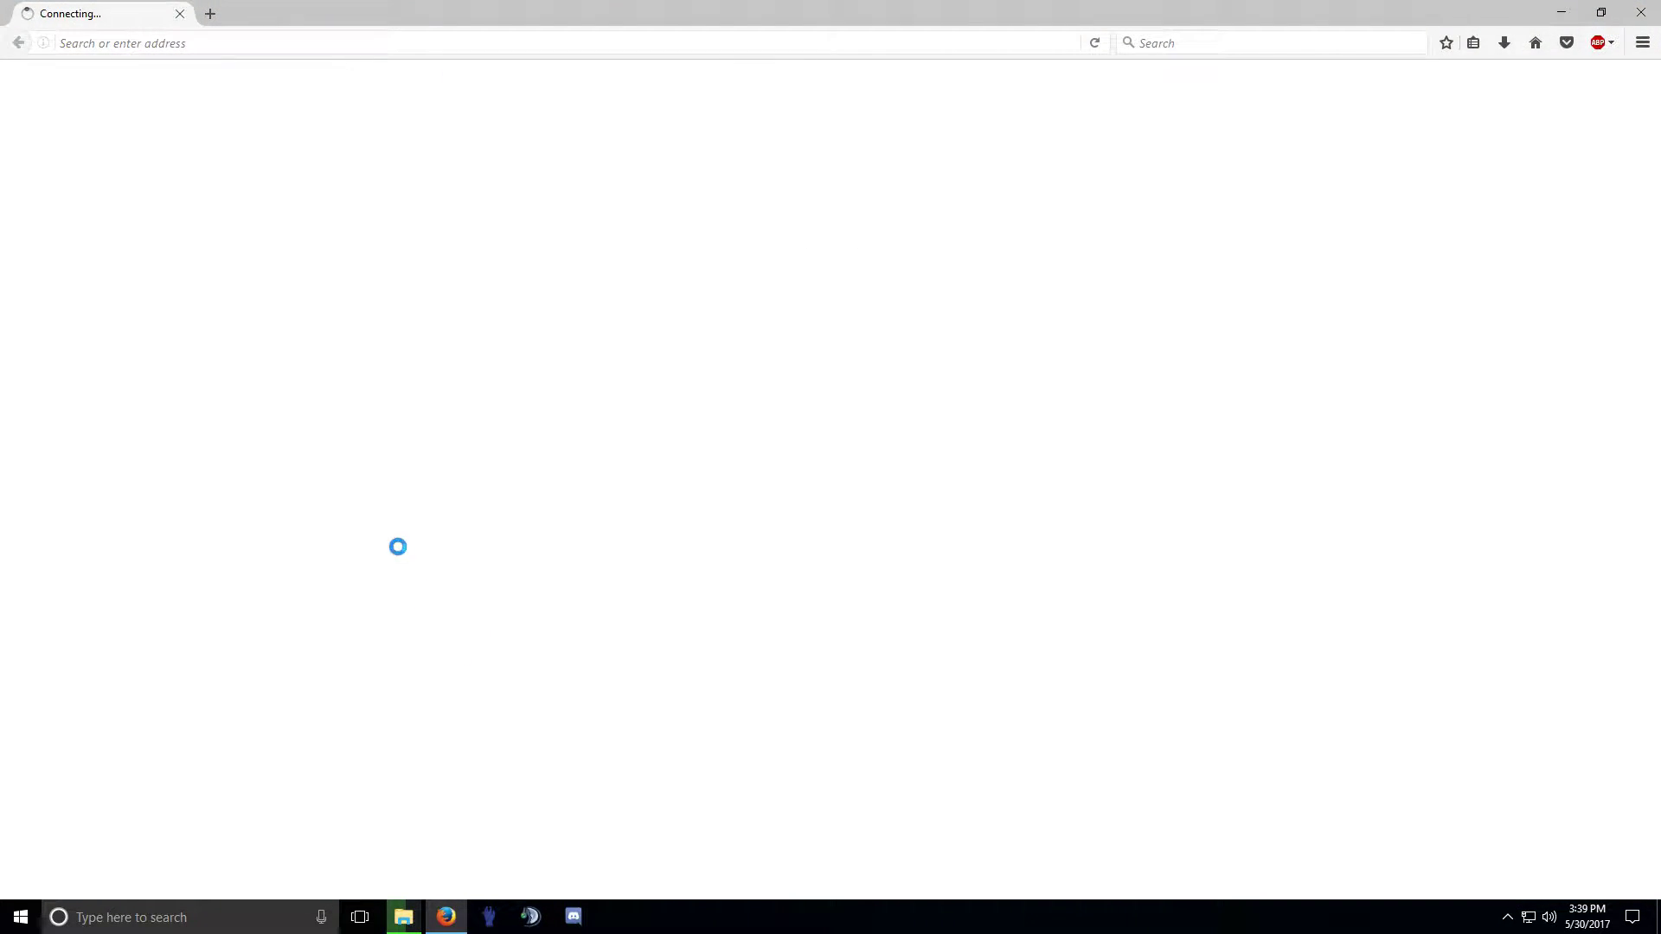
# Go to epochmod.com's DayZ Epoch downloads page.
pyautogui.click(176, 43)
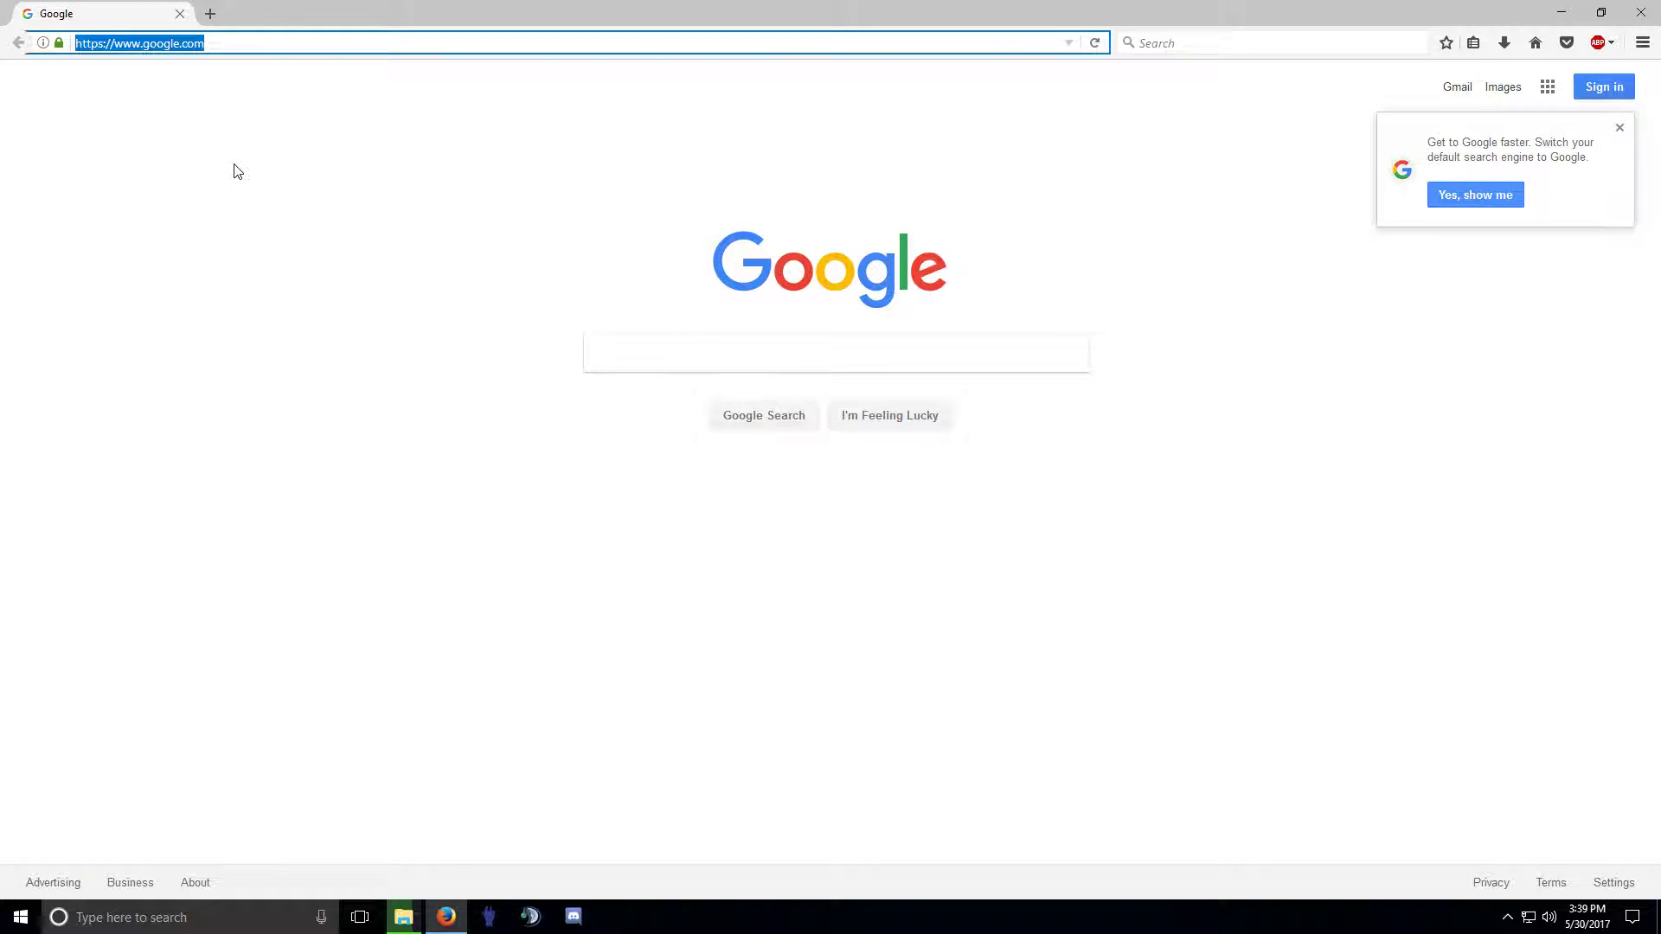
pyautogui.write('epochmod.com/')
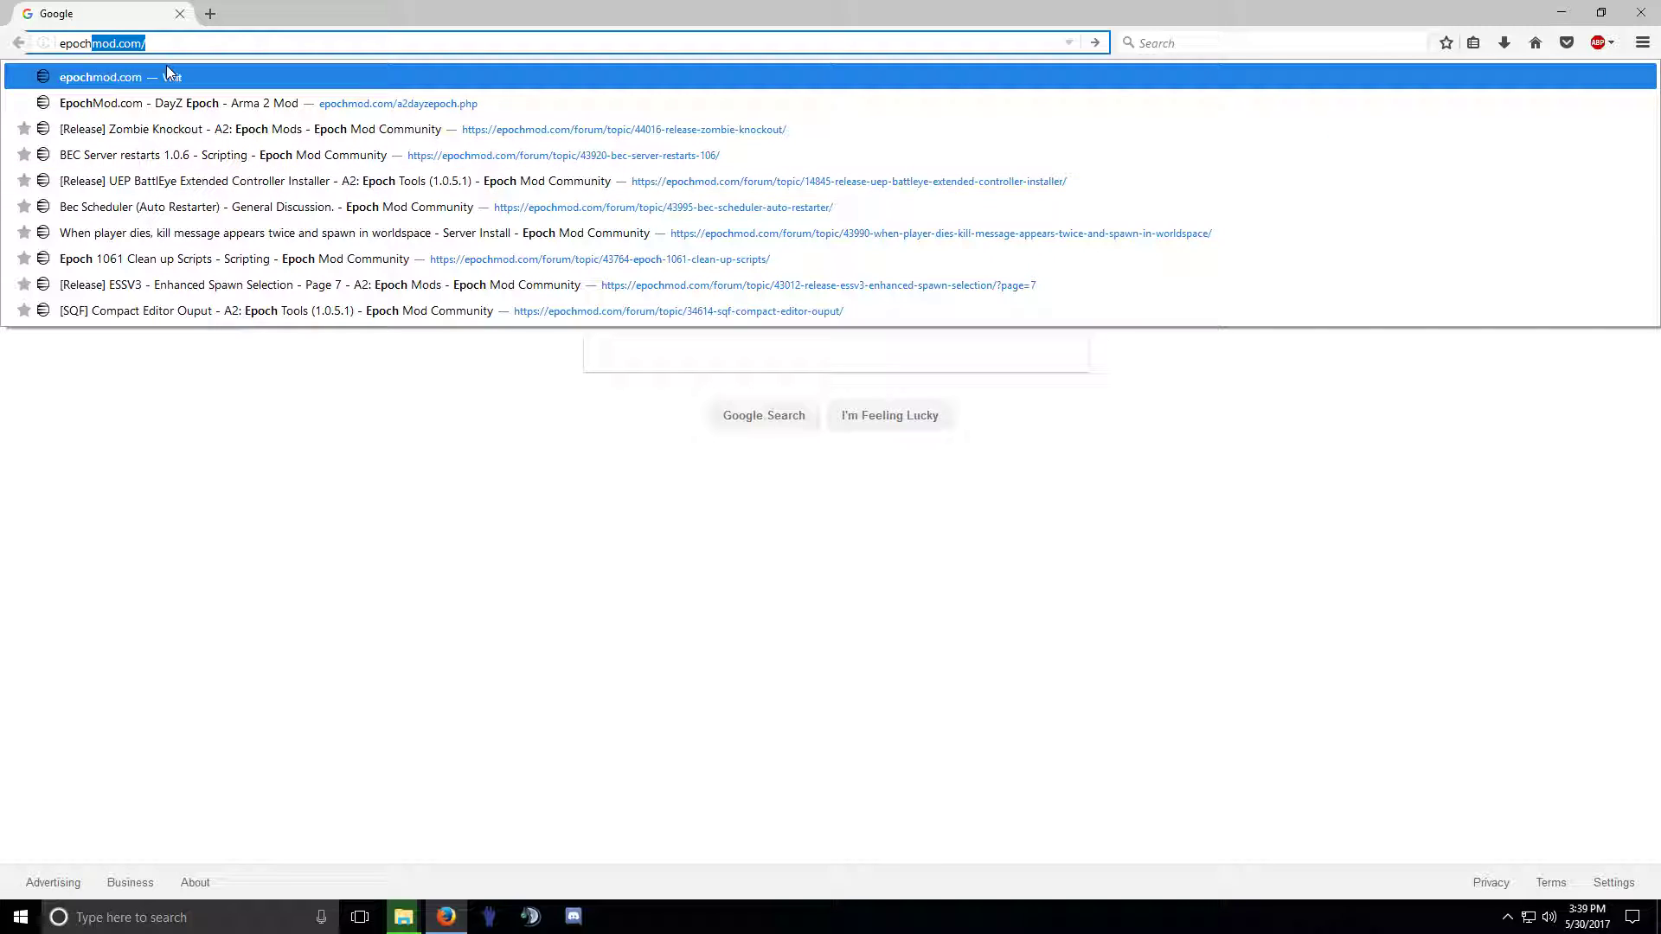
pyautogui.press('Return')
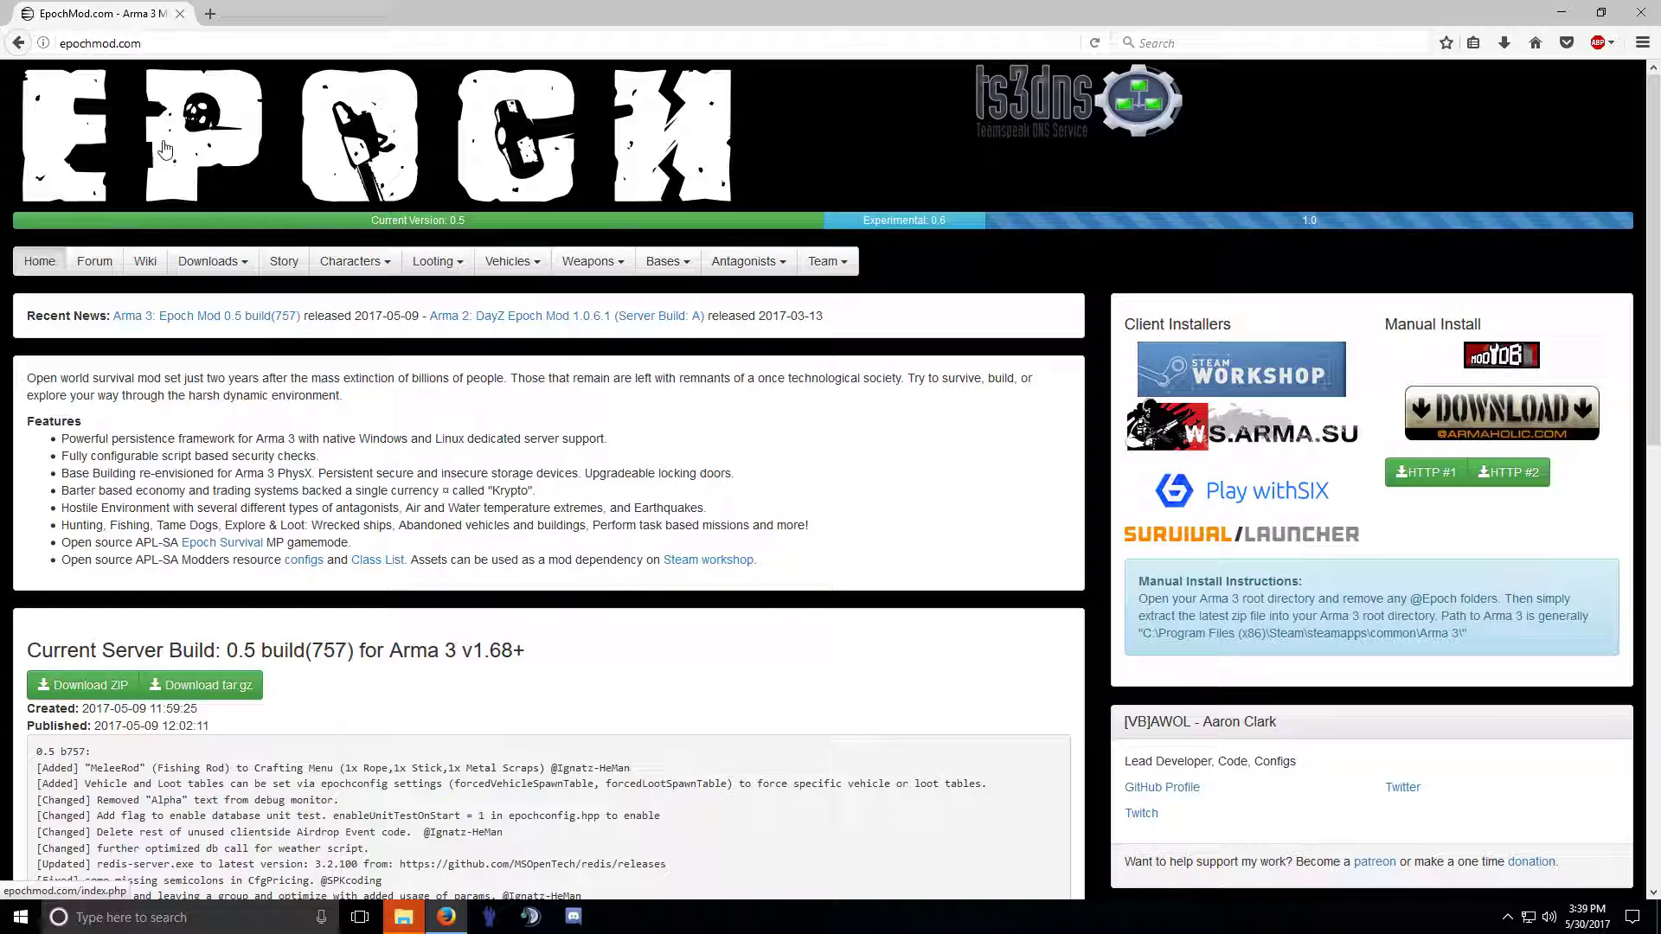
pyautogui.click(209, 262)
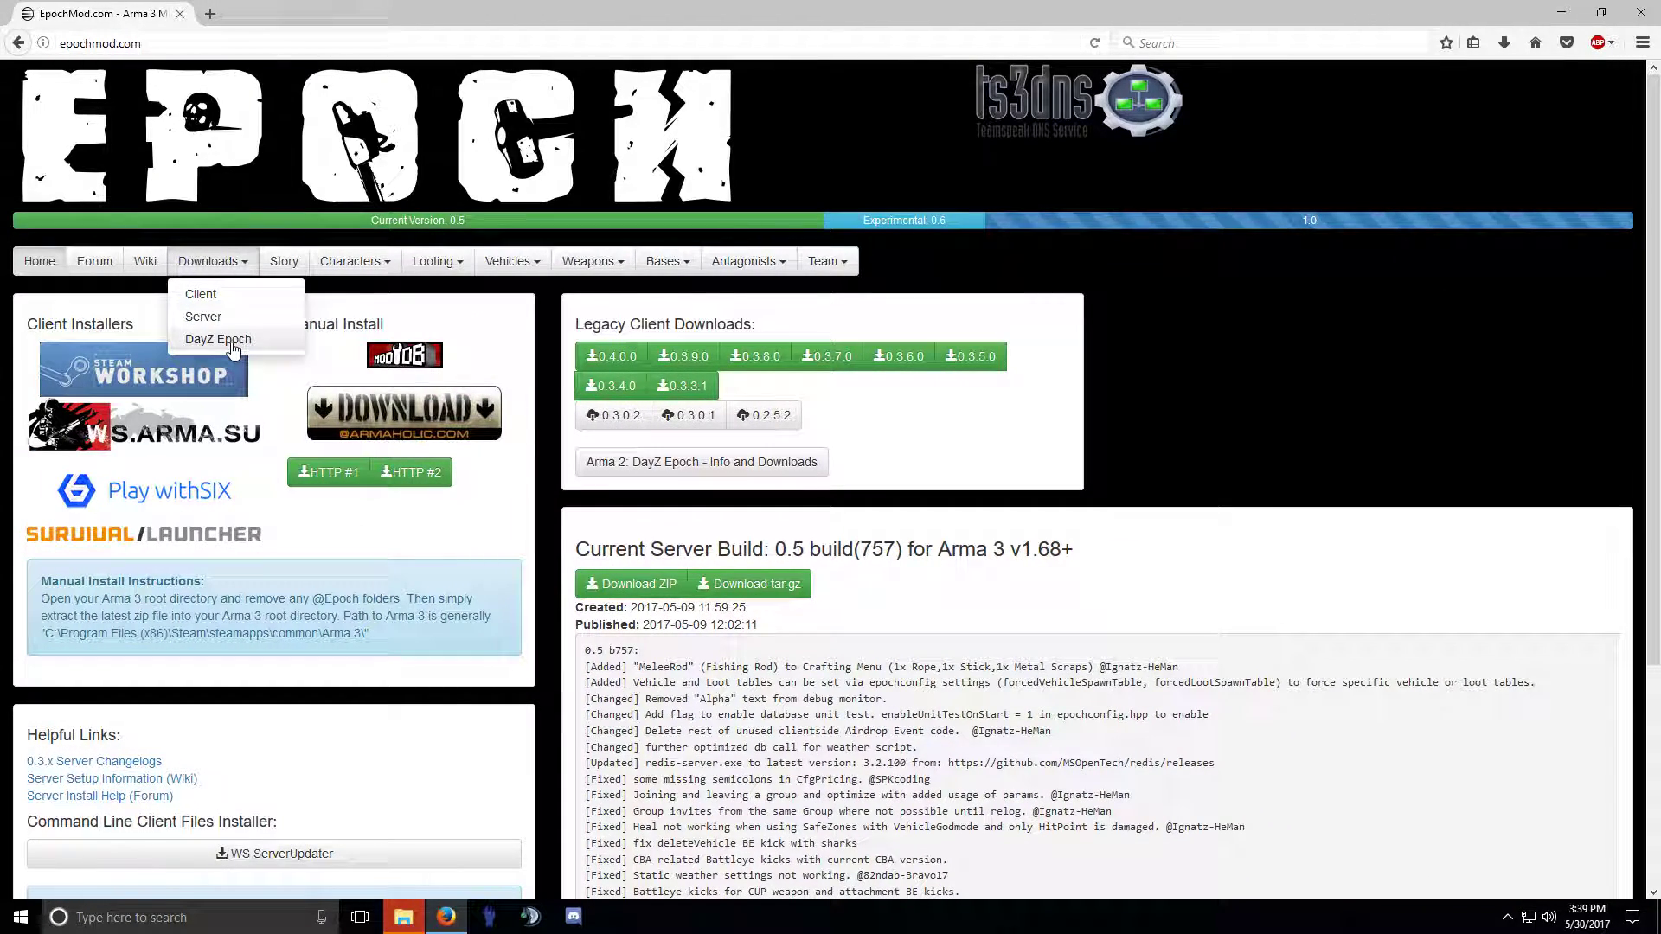
pyautogui.click(231, 346)
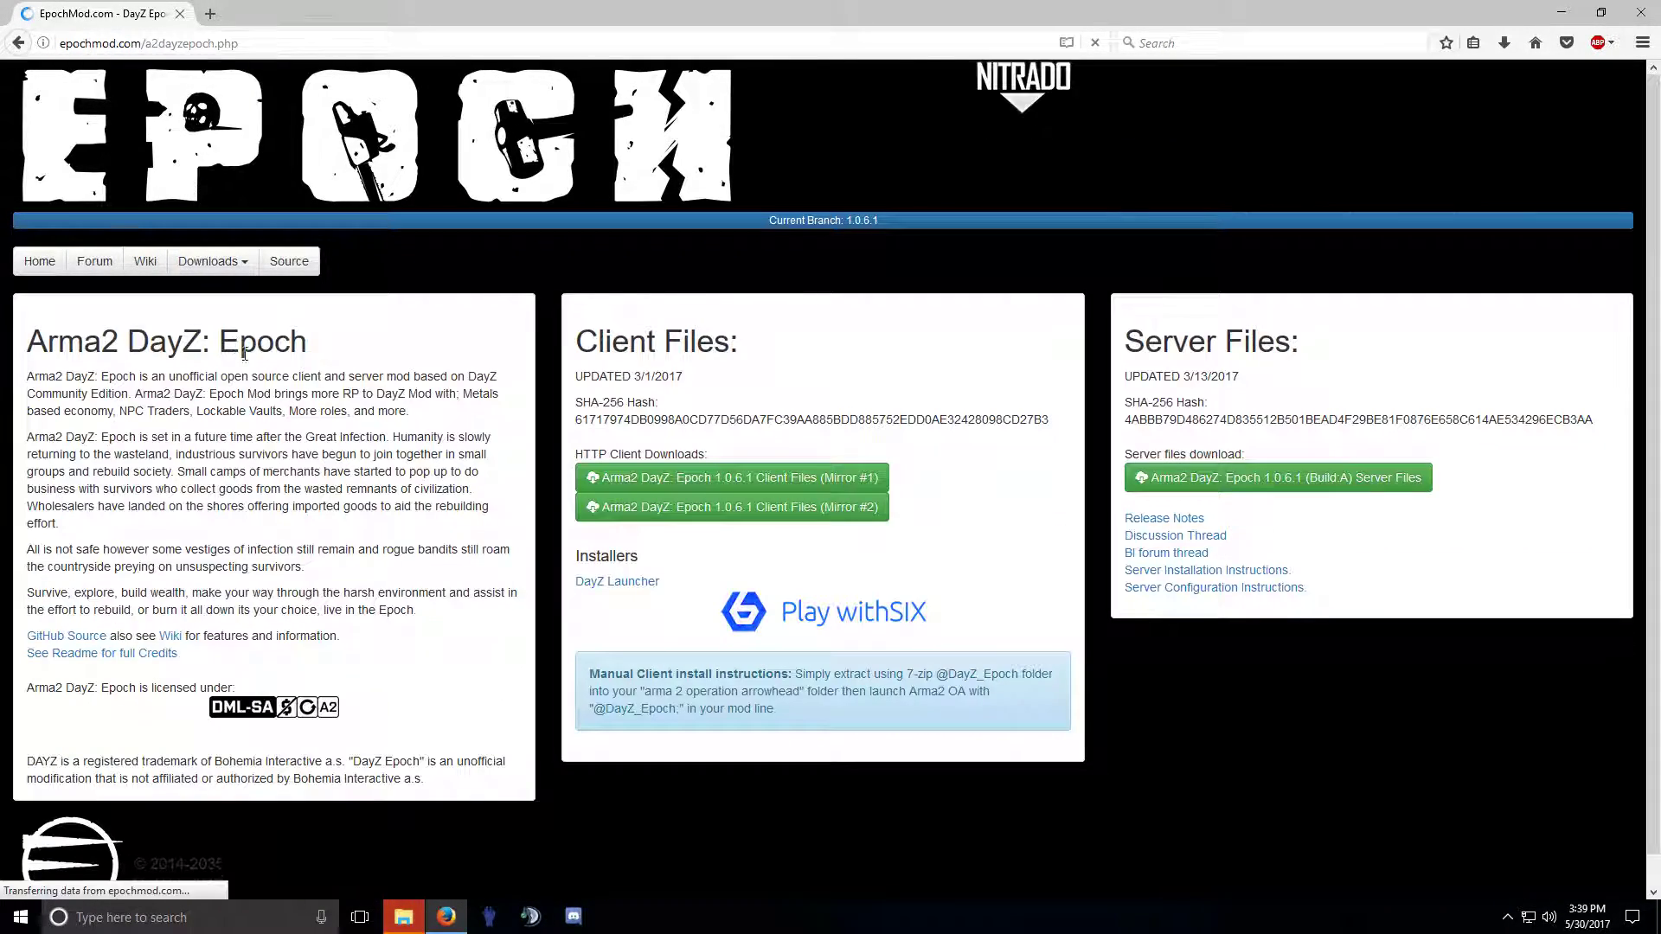
# Download and save the DayZ Epoch 1.0.6.1 Build A server files archive.
pyautogui.moveTo(578, 340); pyautogui.dragTo(737, 350)
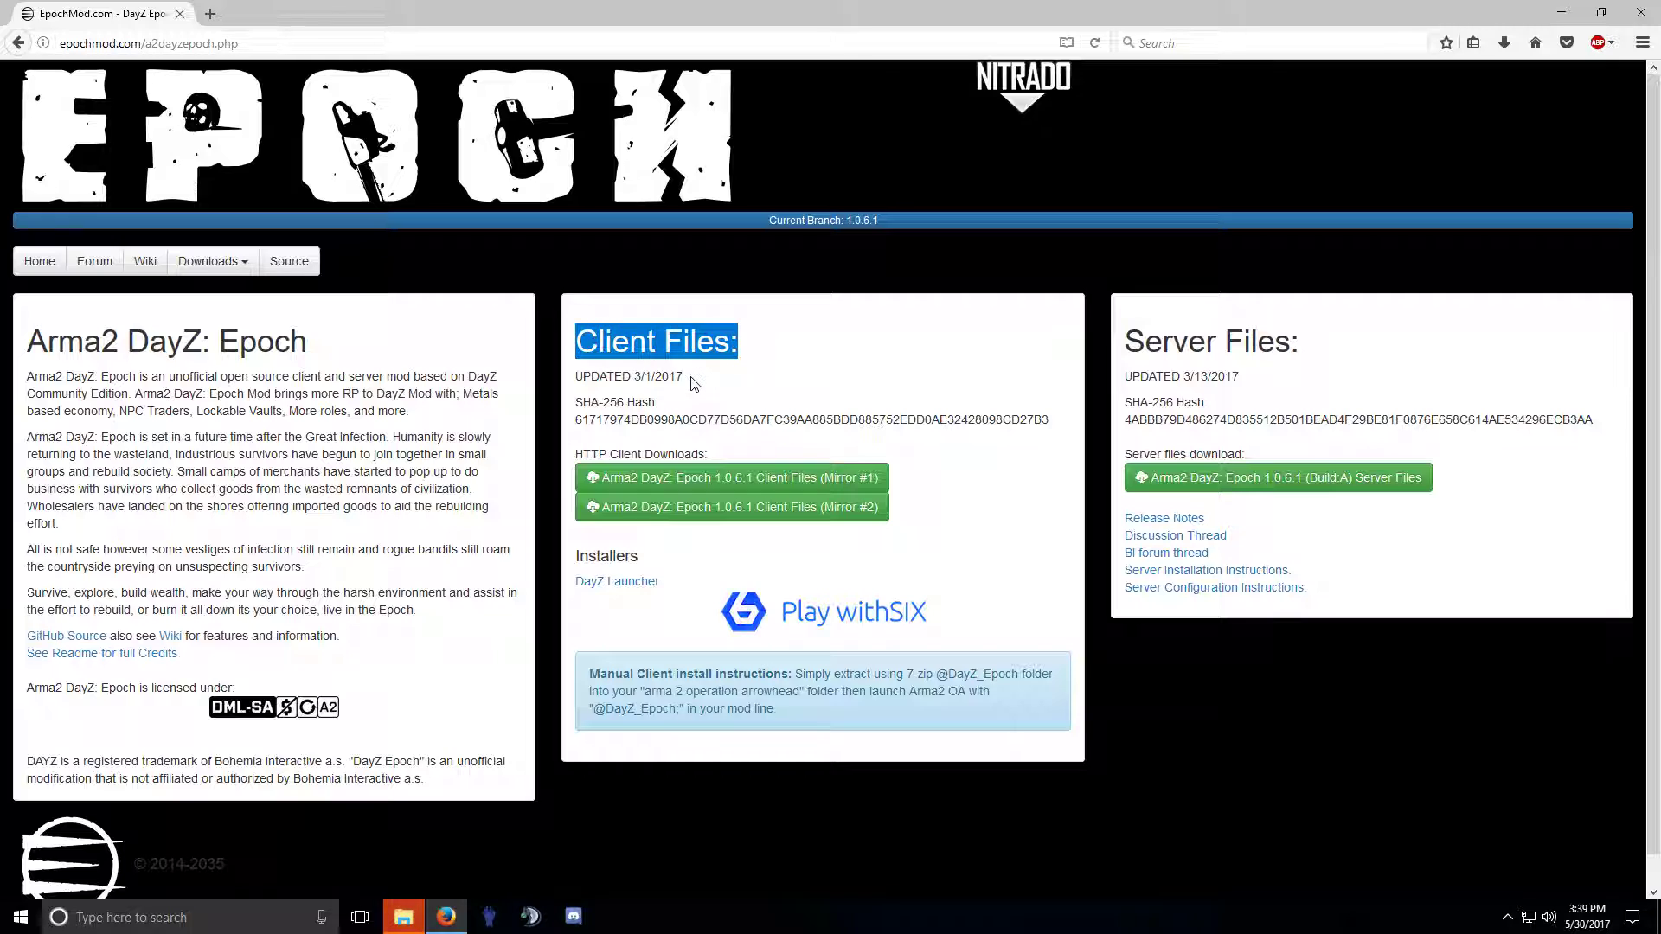
pyautogui.click(697, 353)
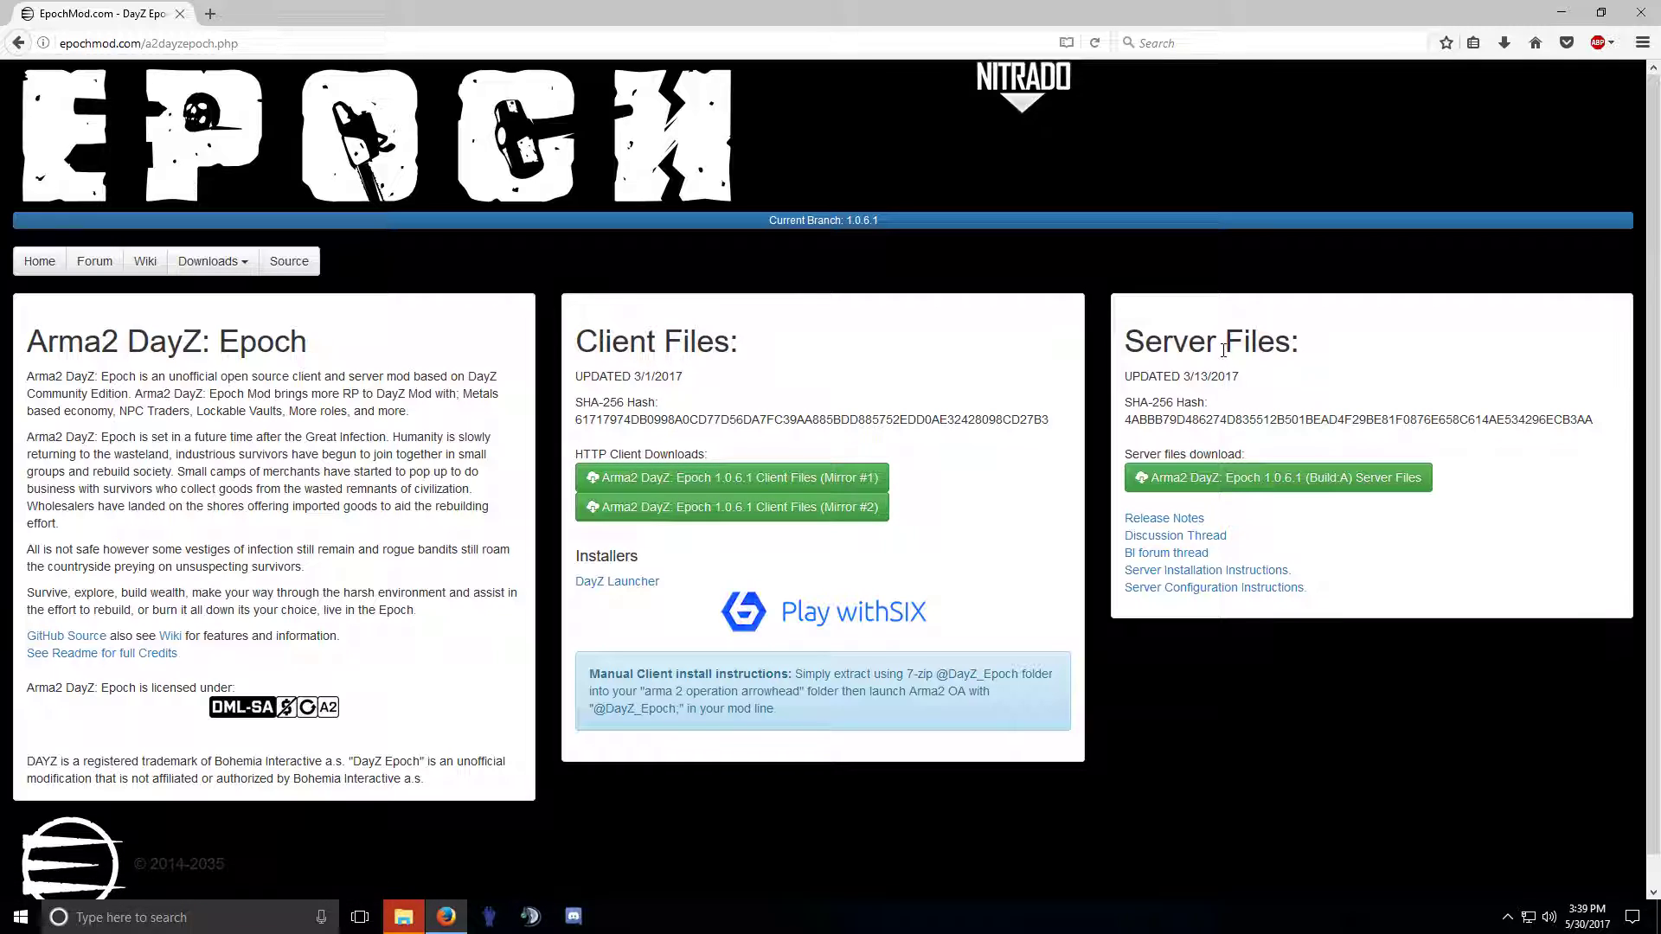
pyautogui.moveTo(1126, 339); pyautogui.dragTo(1274, 346)
pyautogui.click(1224, 483)
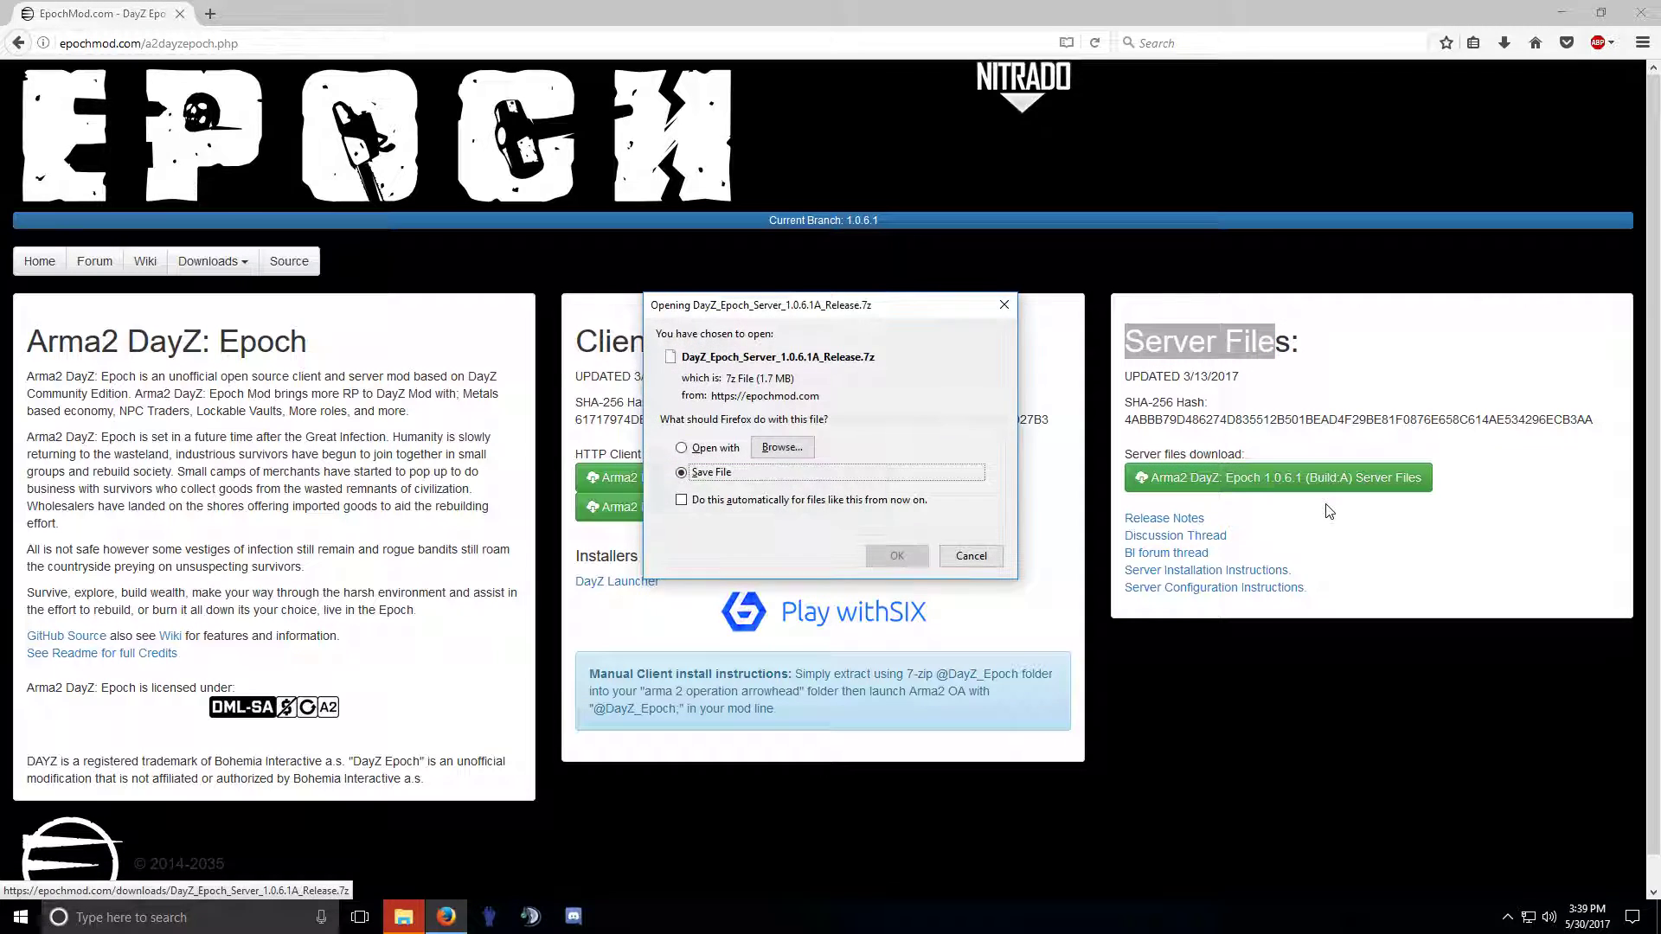
pyautogui.click(891, 569)
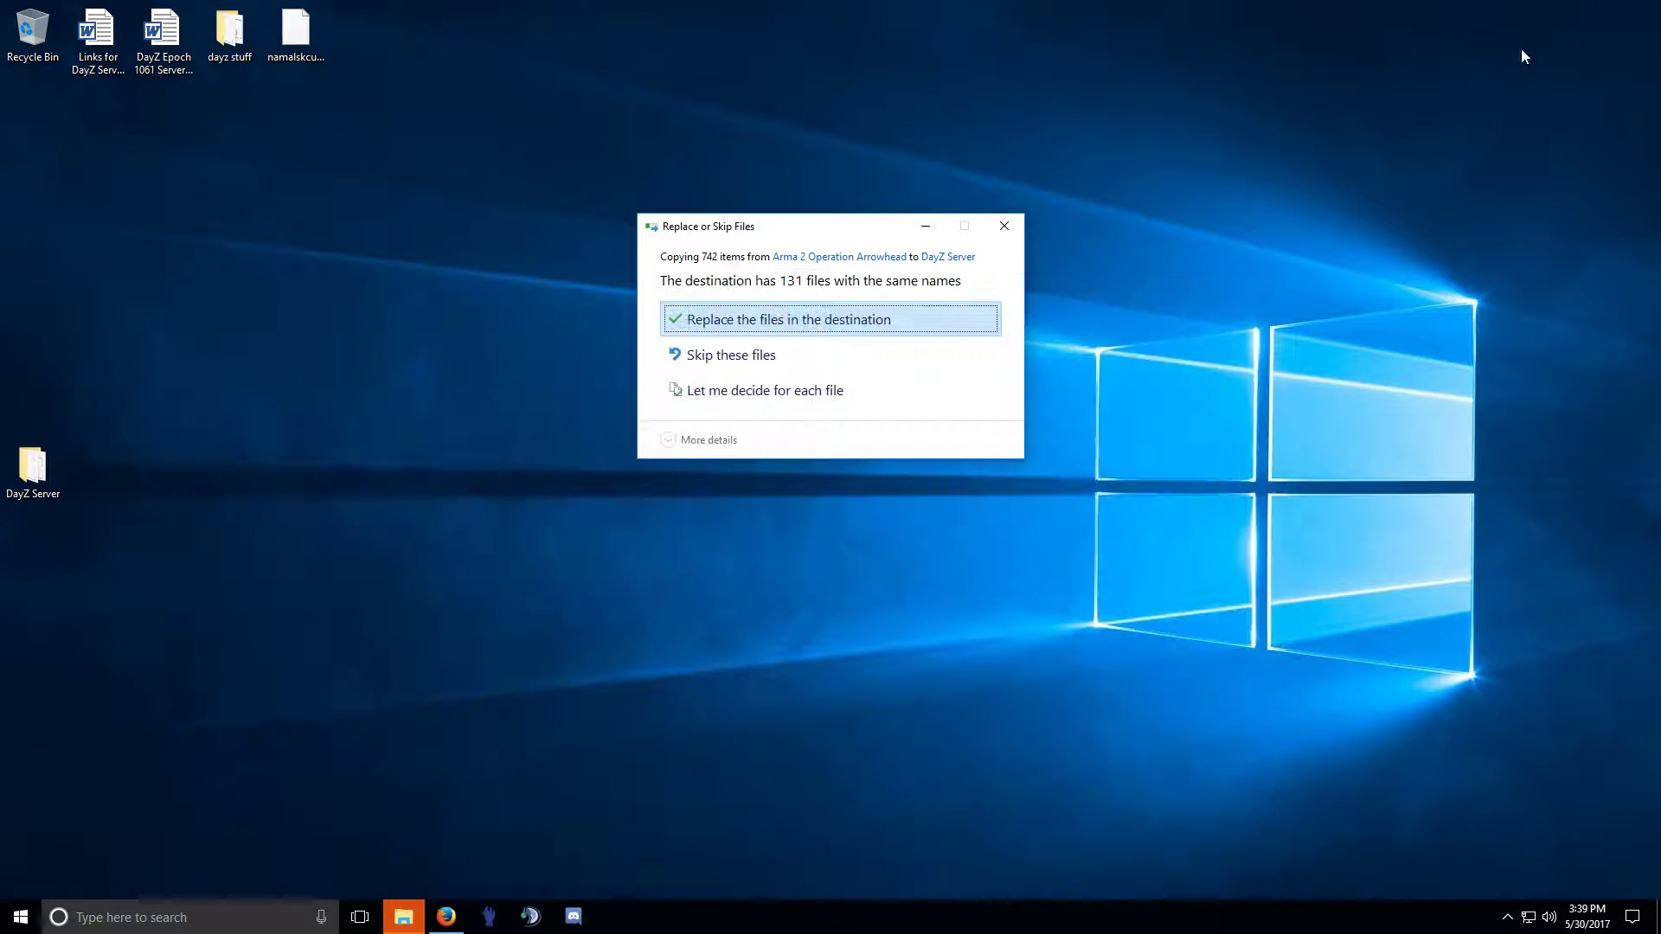
# Replace the 131 duplicate files and open DayZ Server to review its contents.
pyautogui.moveTo(757, 227); pyautogui.dragTo(465, 235)
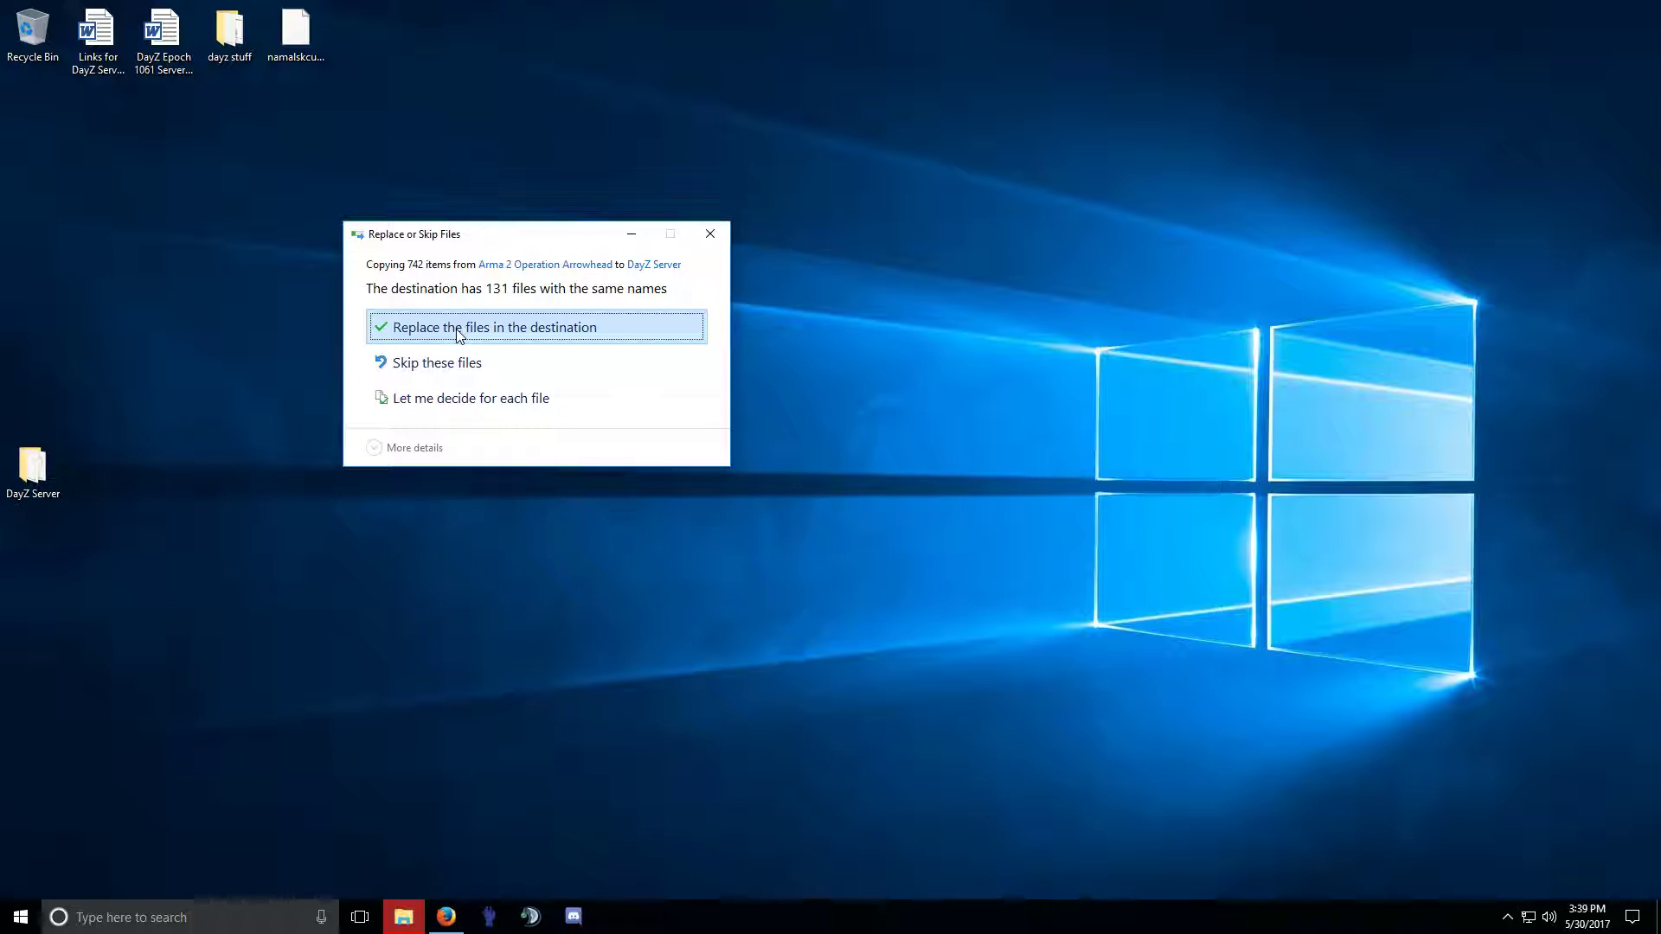
pyautogui.click(548, 338)
pyautogui.doubleClick(32, 467)
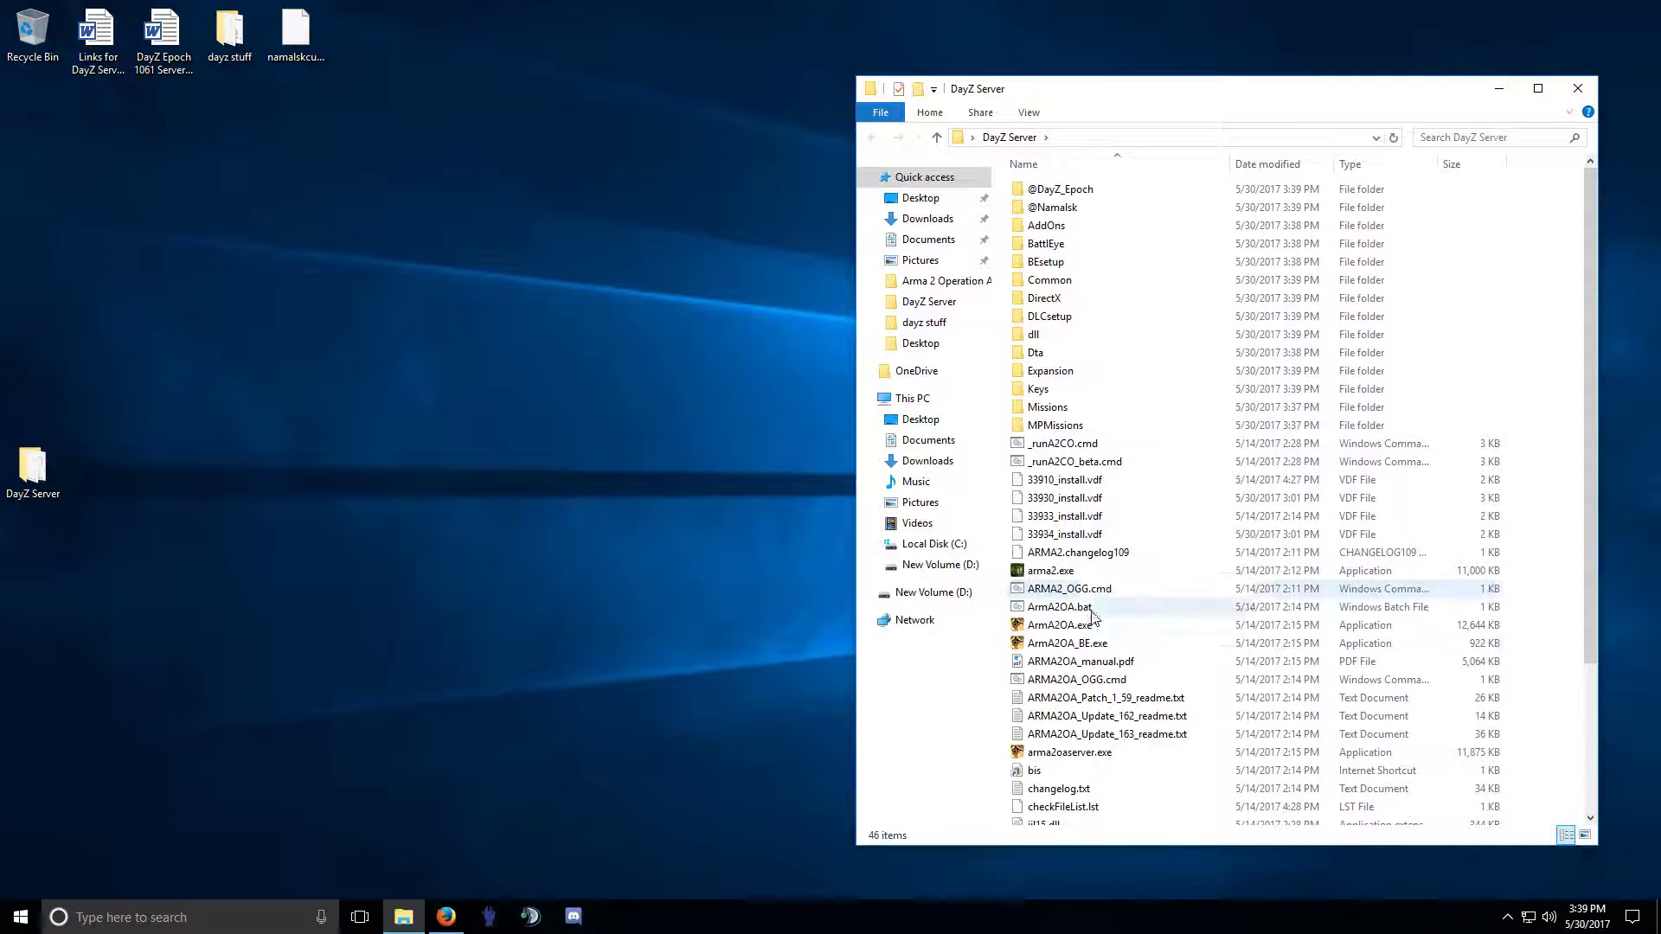
pyautogui.click(1038, 573)
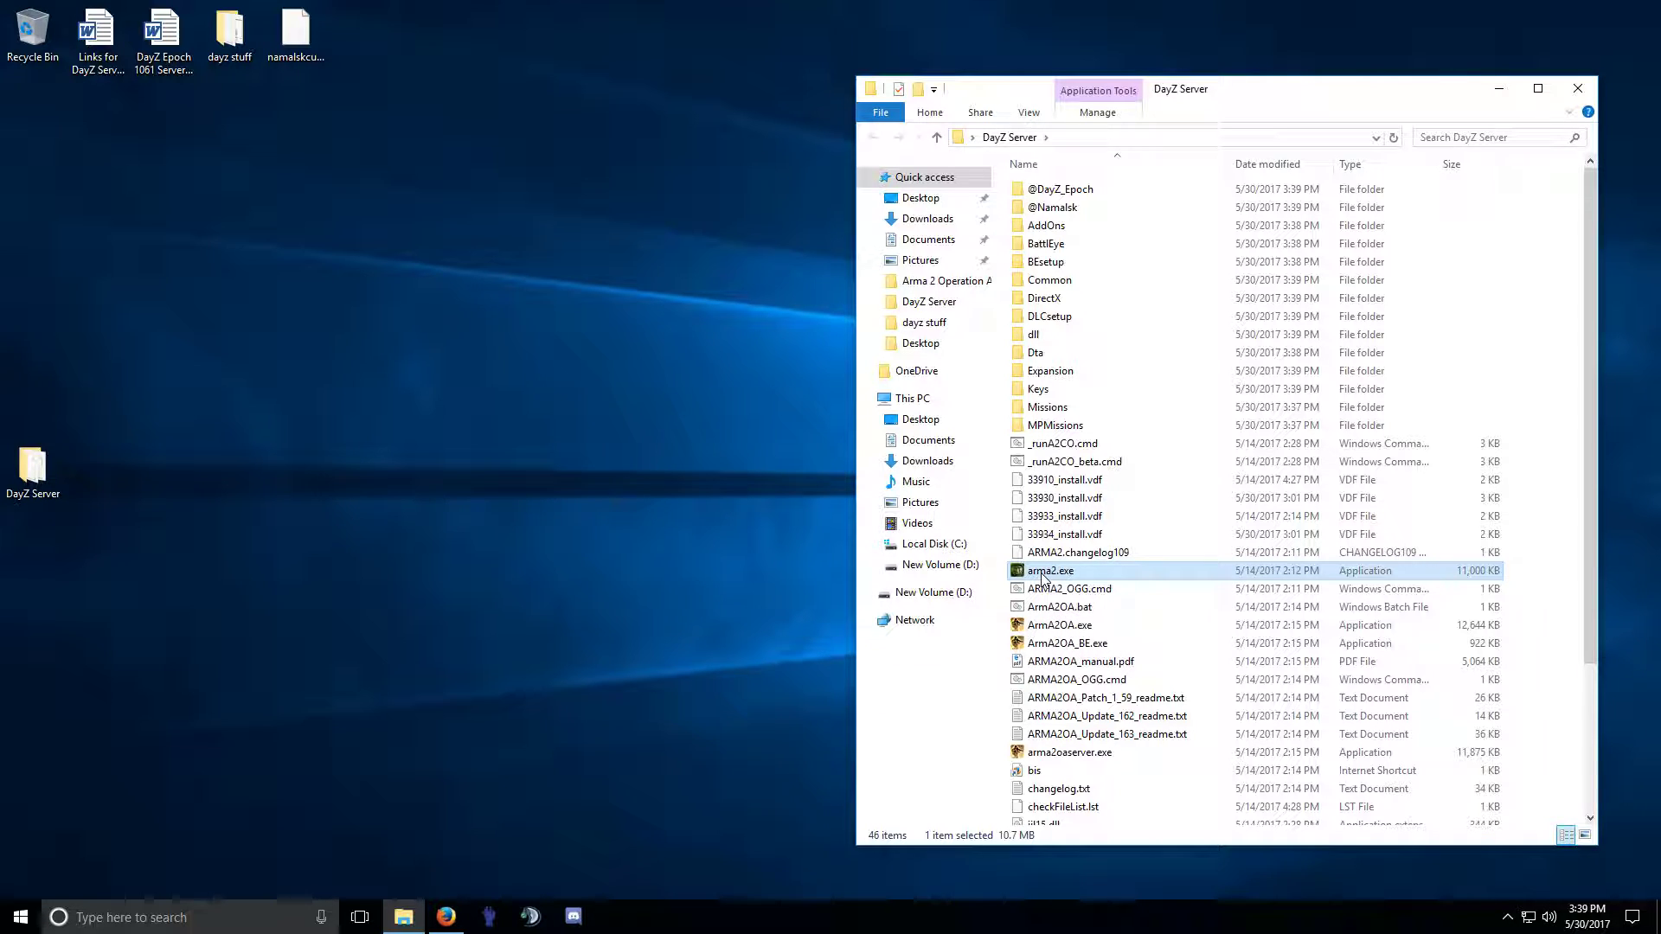
pyautogui.click(1088, 551)
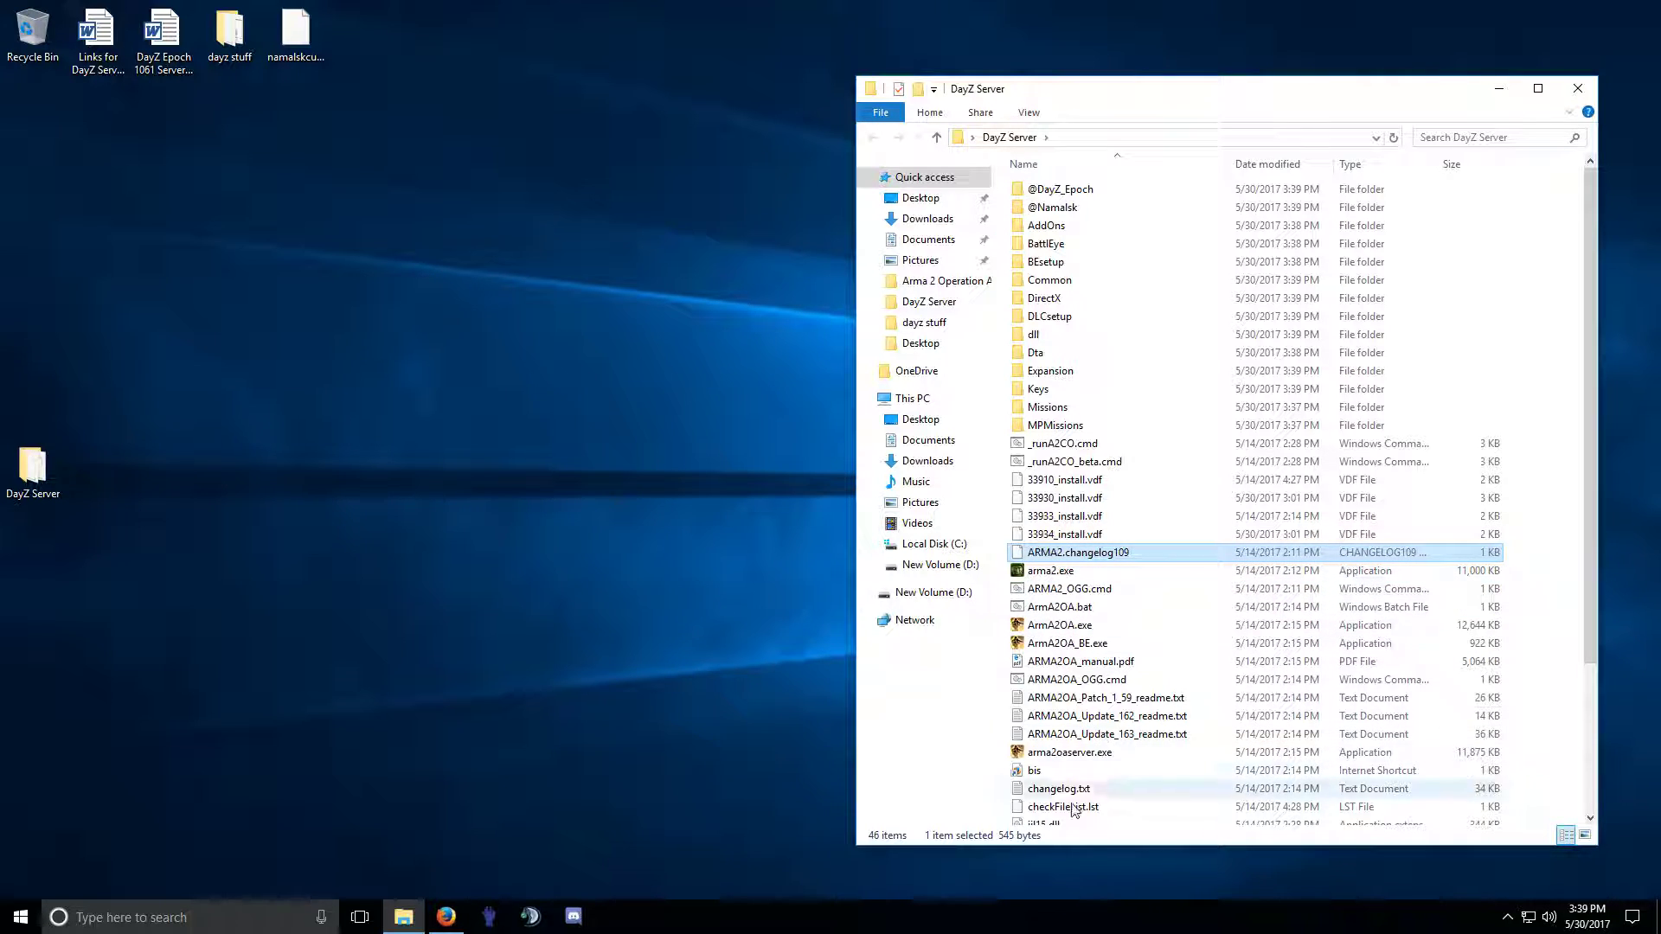
pyautogui.scroll(-4, 1077, 783)
pyautogui.scroll(4, 1045, 692)
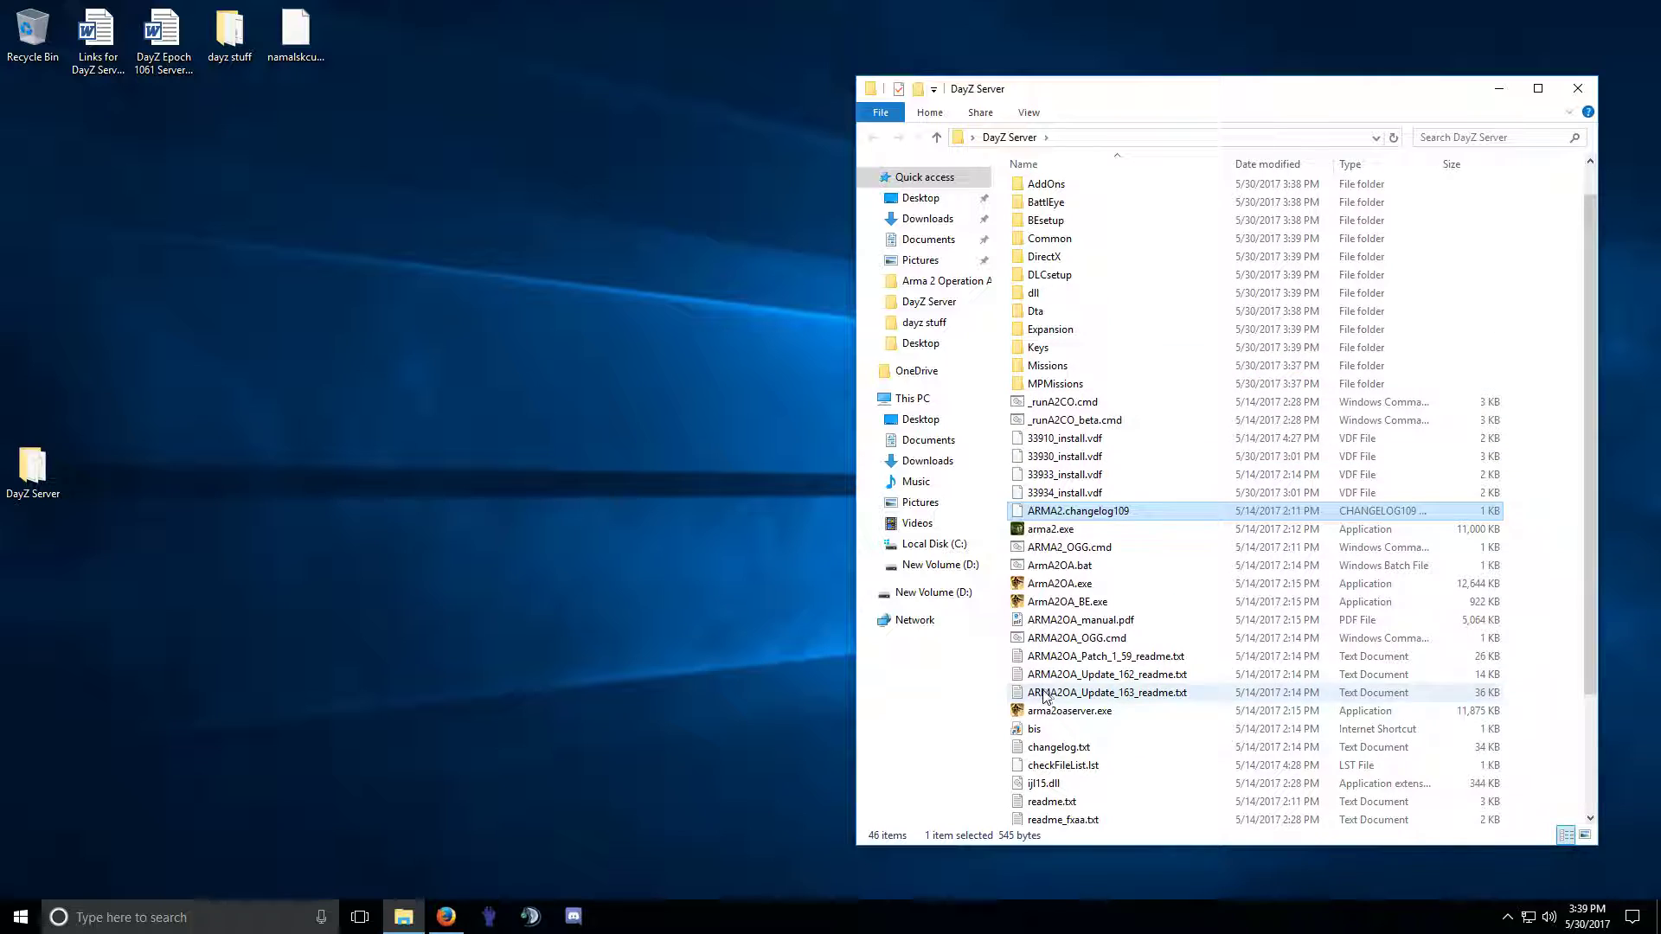
# Inspect the AddOns folder's chernarus files, then close the DayZ Server window.
pyautogui.click(1050, 226)
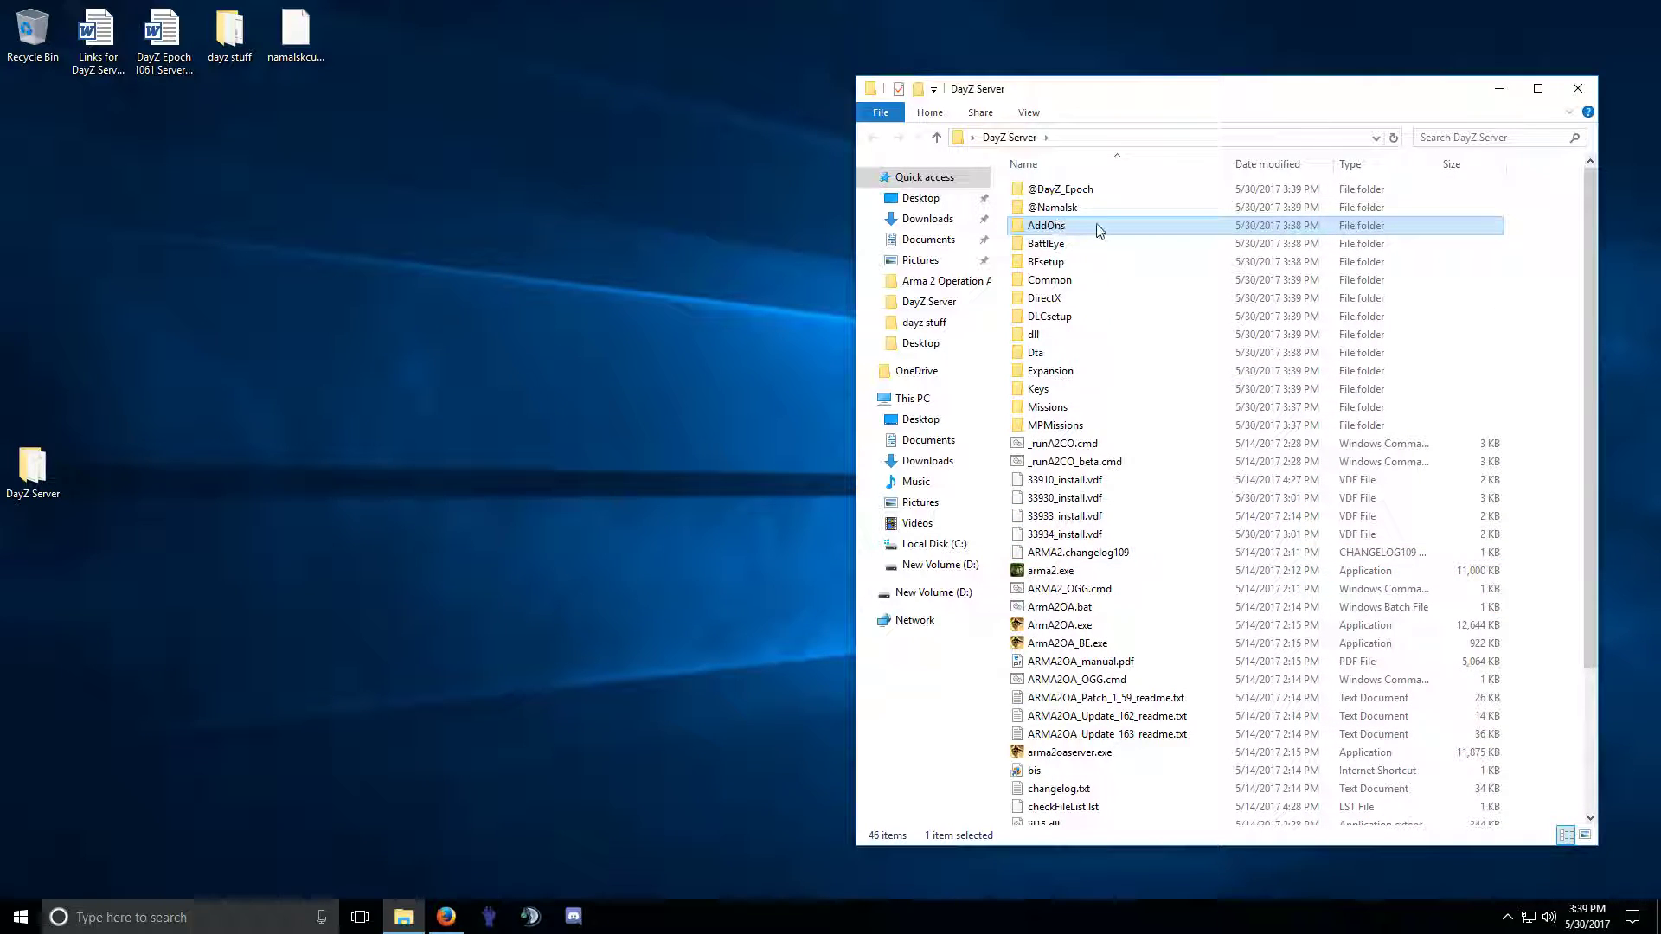
pyautogui.doubleClick(1050, 226)
pyautogui.scroll(-3, 1073, 527)
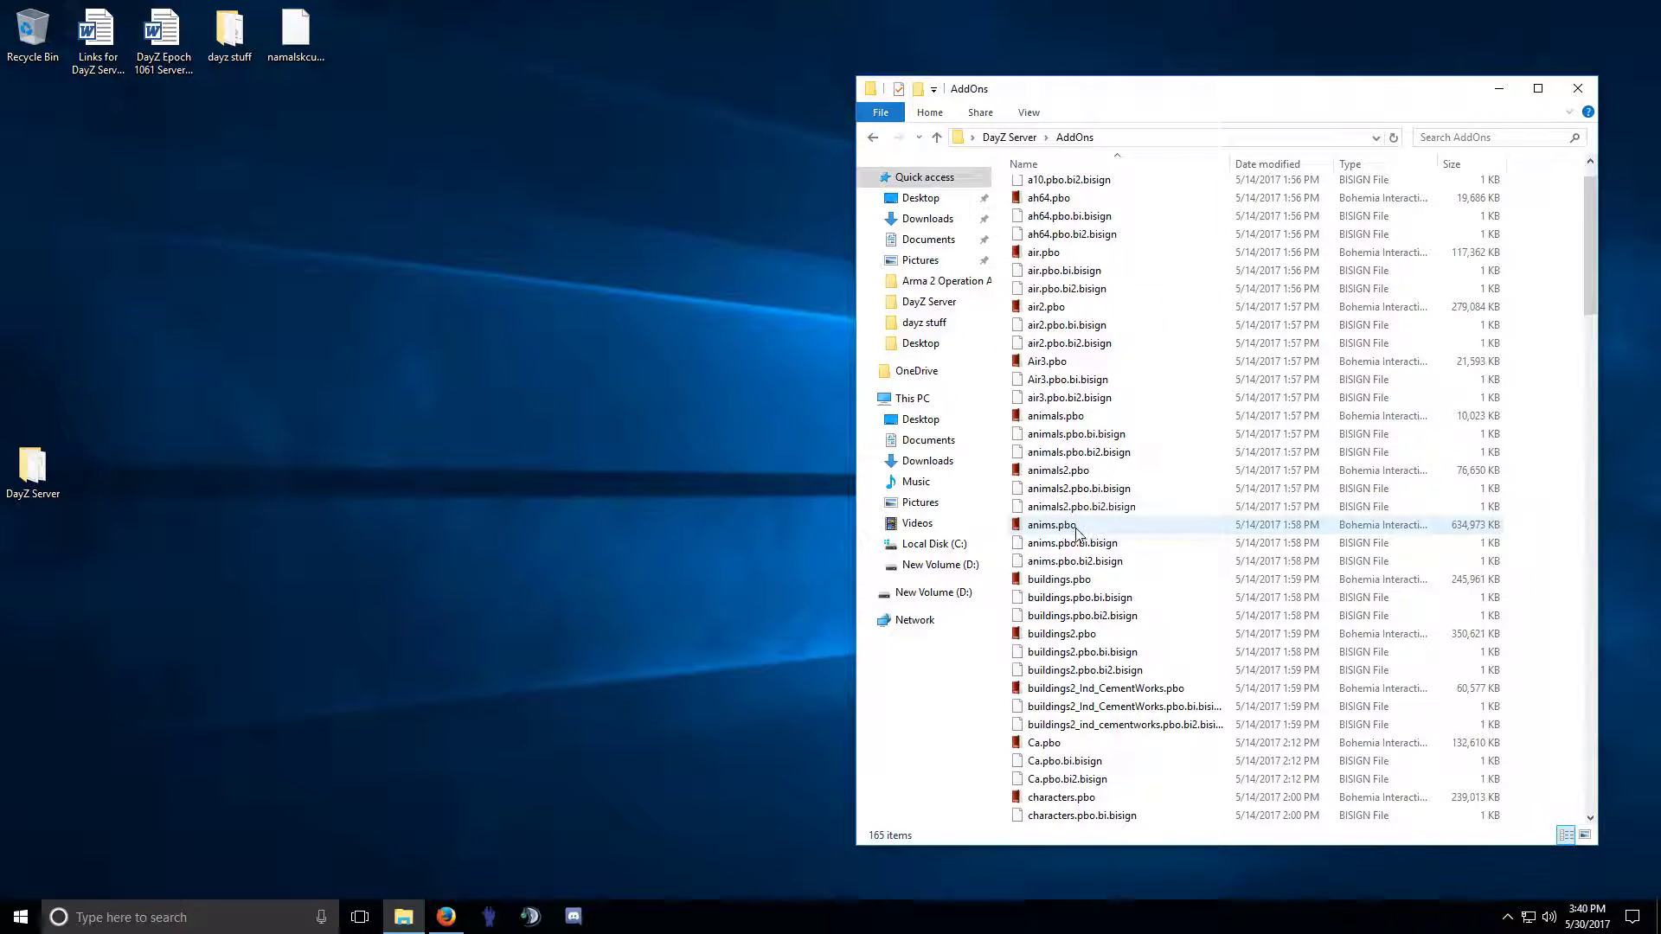
pyautogui.scroll(-5, 1079, 540)
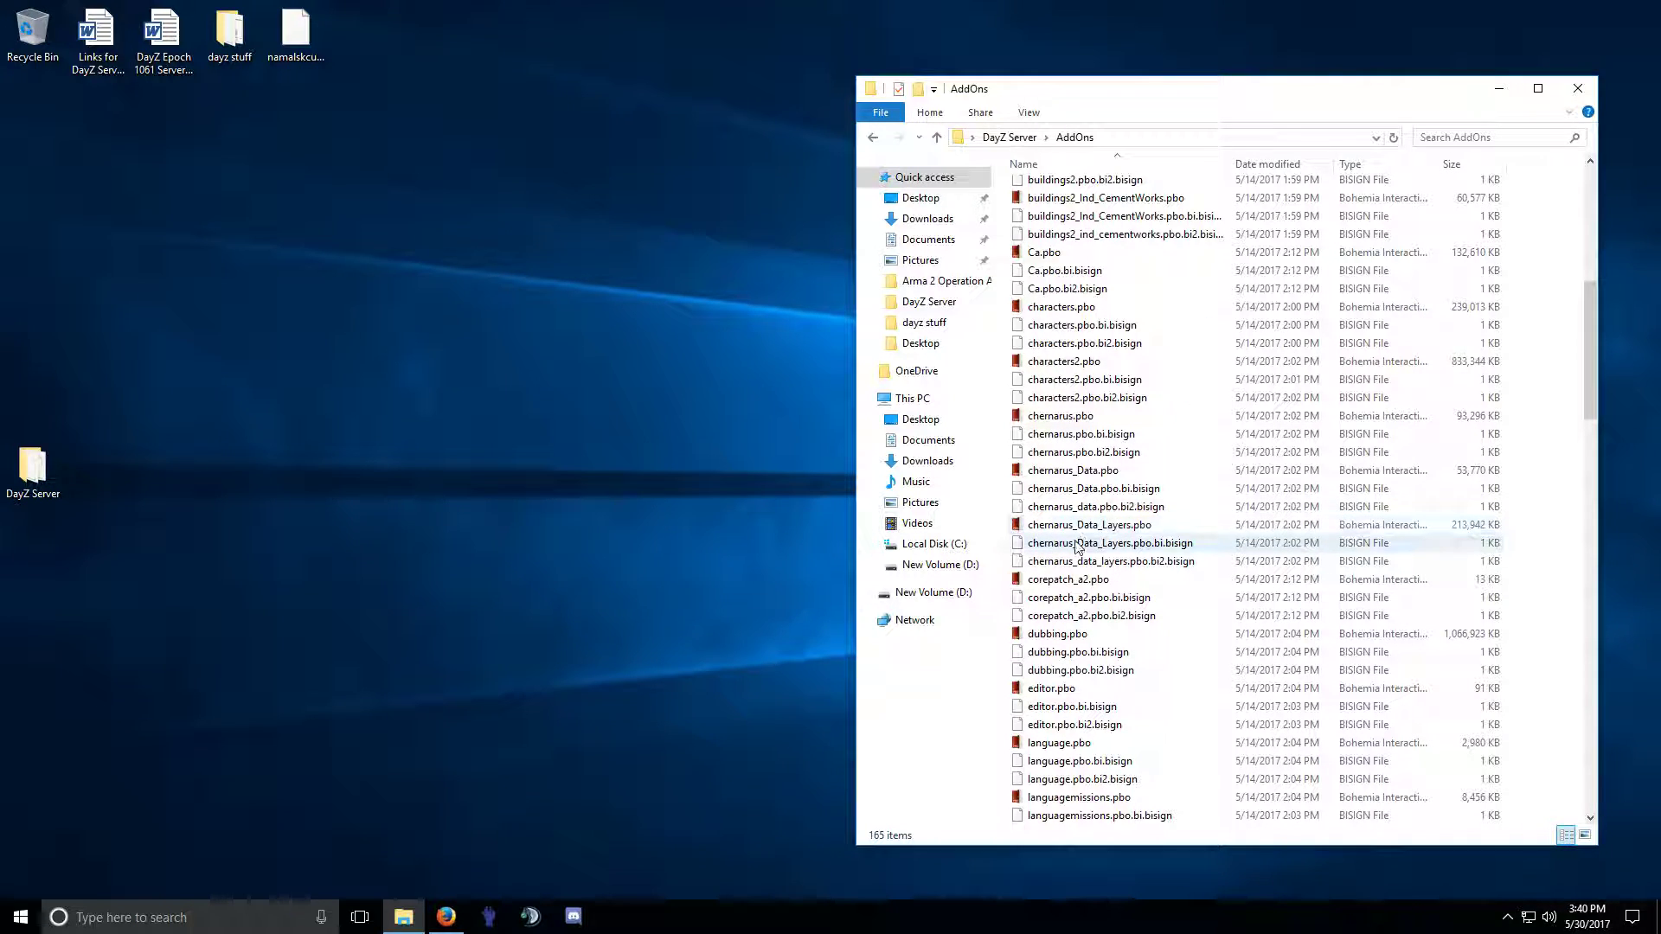
pyautogui.click(1068, 471)
pyautogui.click(1062, 416)
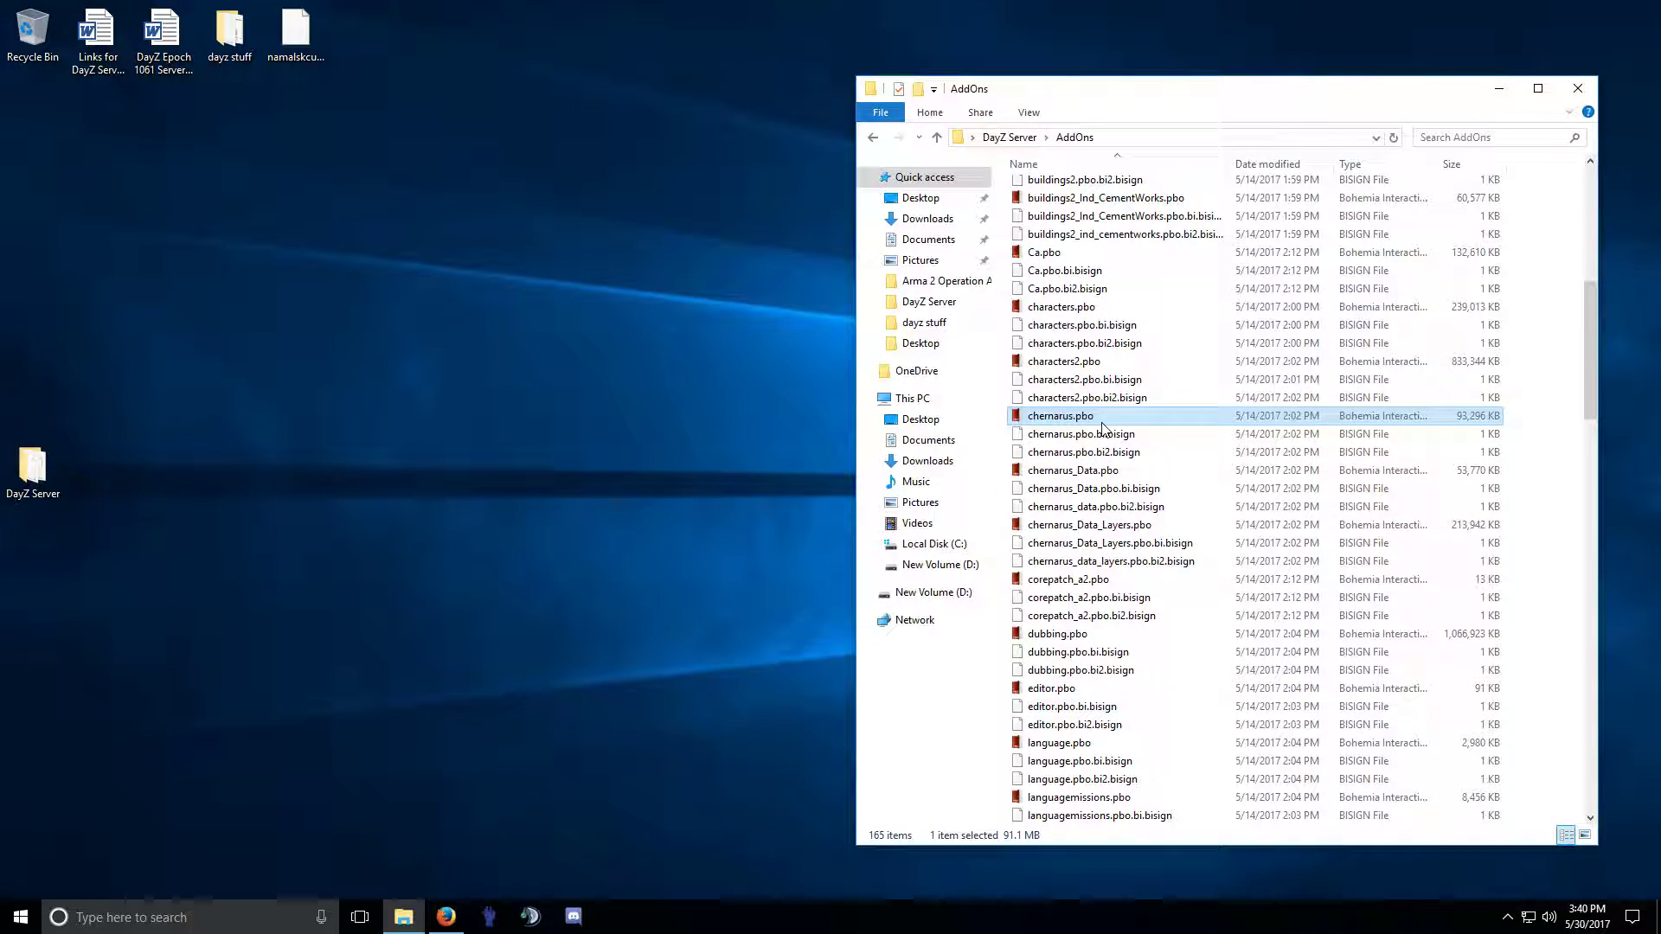
pyautogui.click(871, 138)
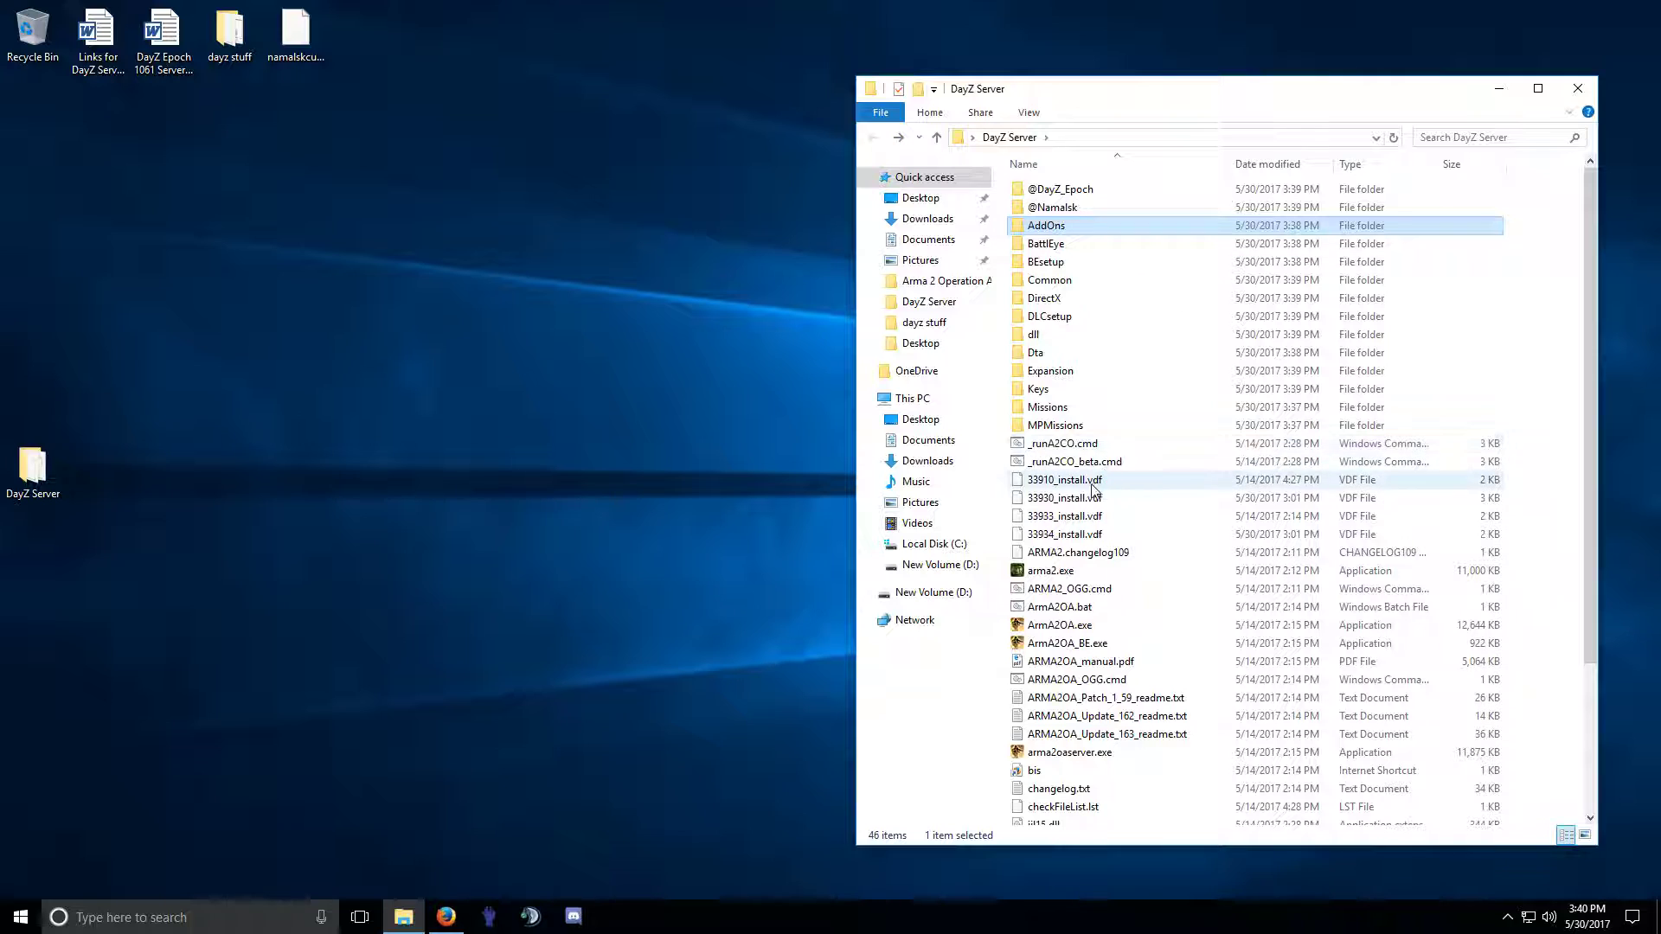
pyautogui.click(1570, 90)
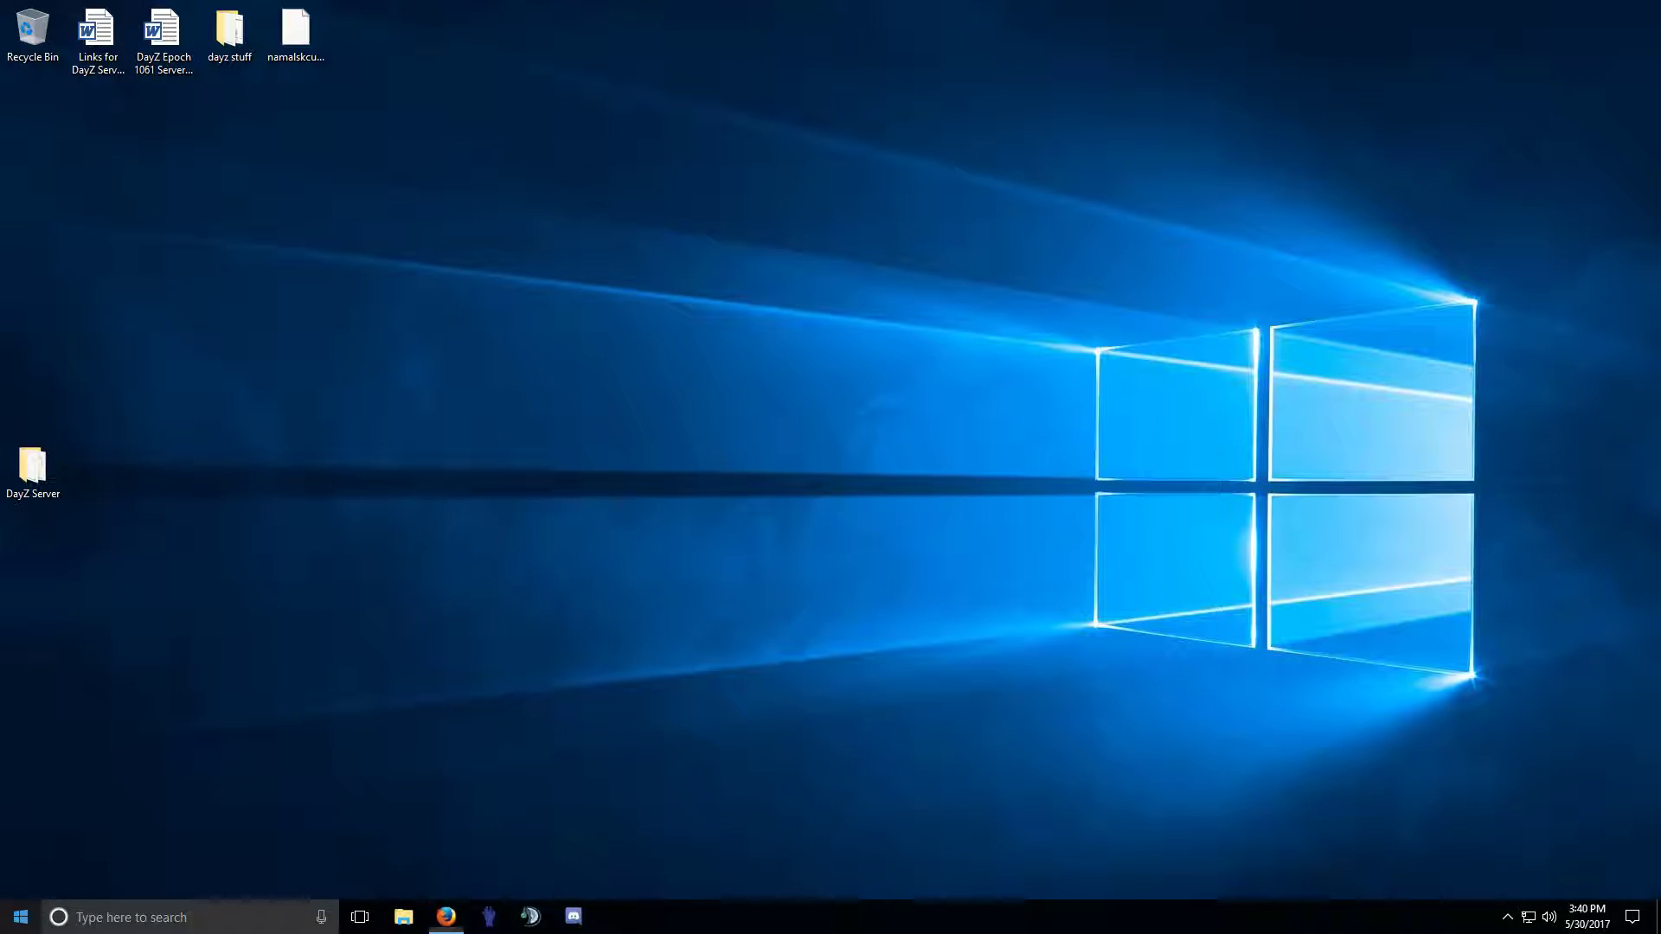
# Open File Explorer's Downloads folder and select DayZ_Epoch_Server_1.0.6.1A_Release.7z.
pyautogui.rightClick(21, 917)
pyautogui.click(80, 793)
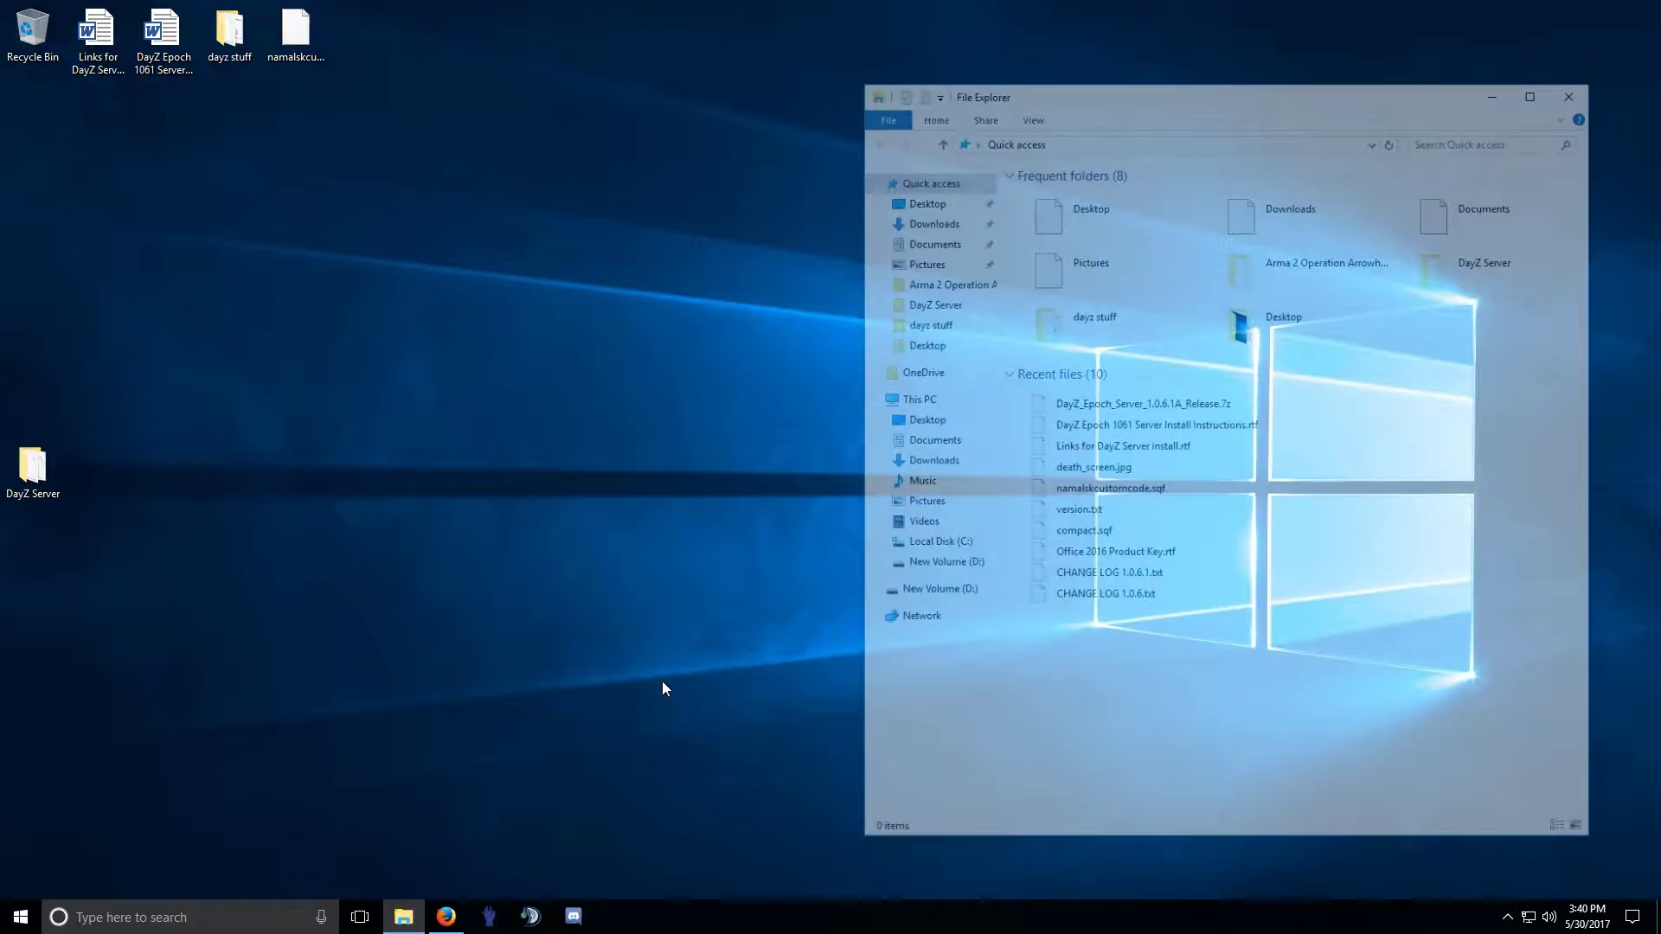
pyautogui.click(928, 220)
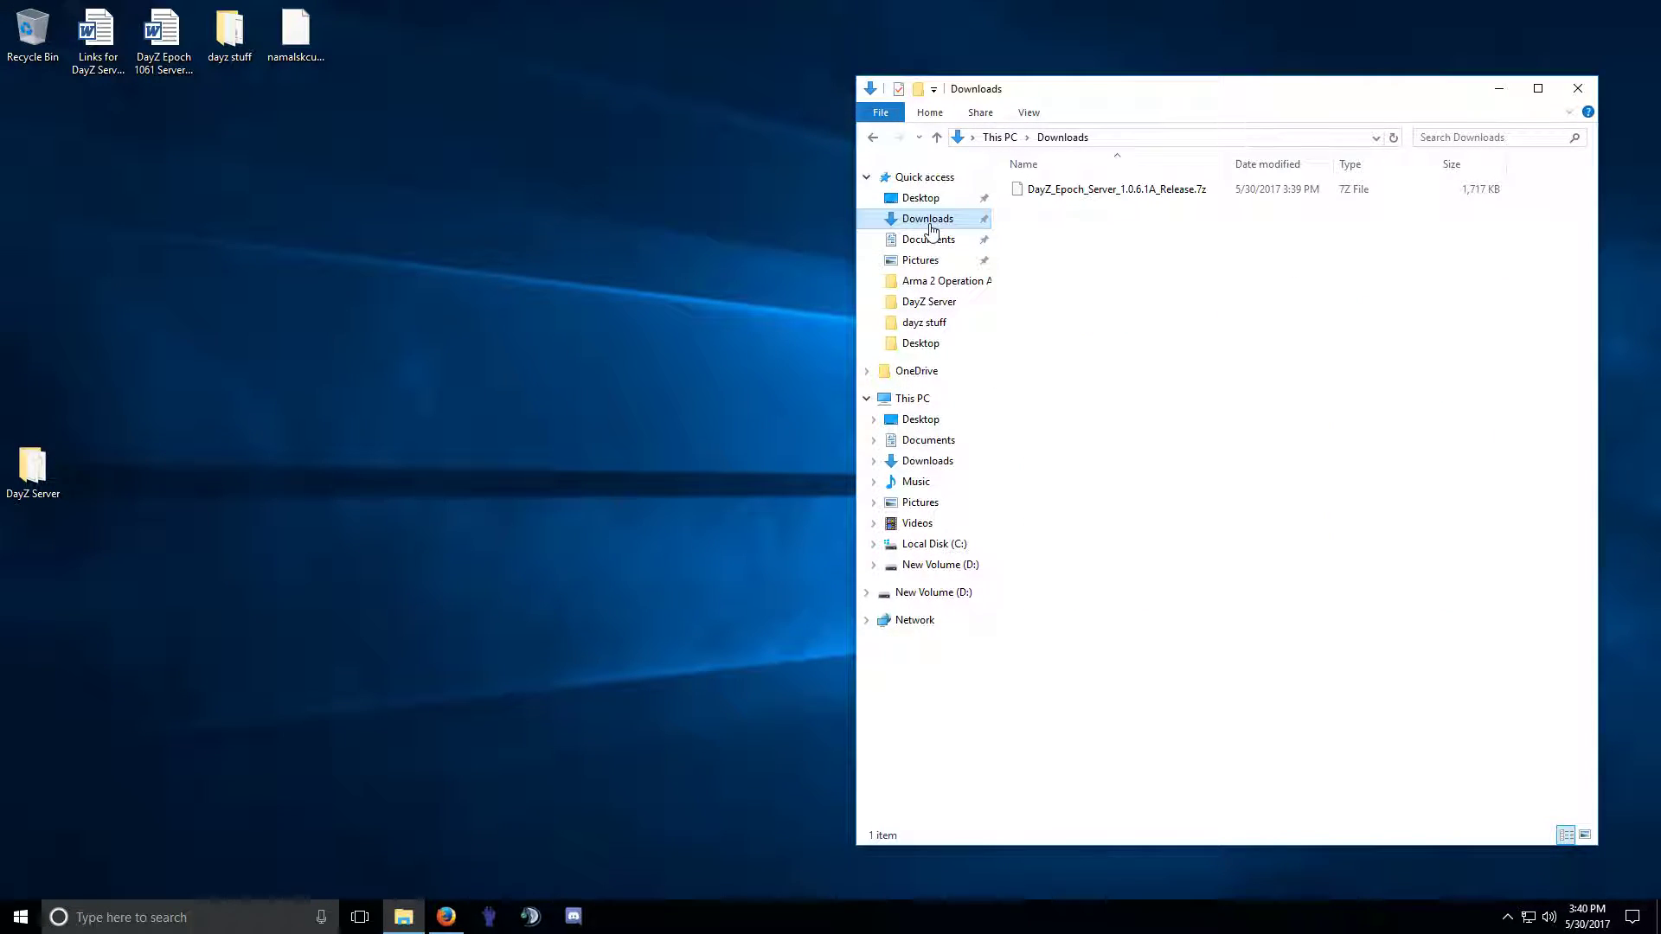
pyautogui.click(1097, 192)
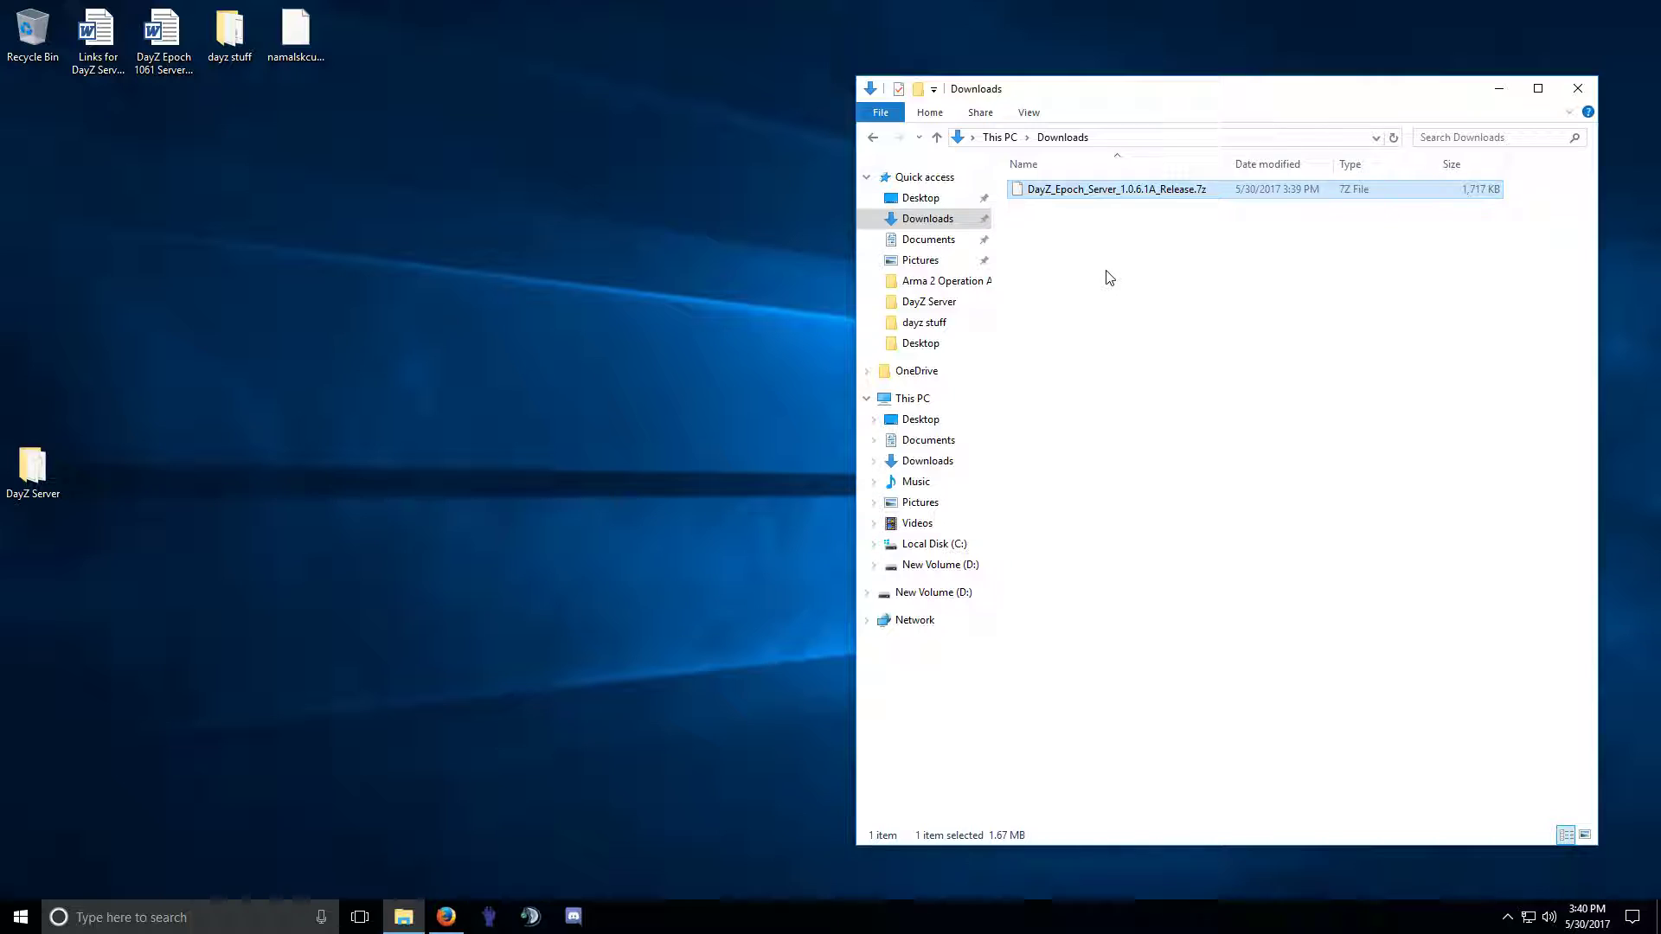
pyautogui.rightClick(1104, 196)
pyautogui.moveTo(1140, 225)
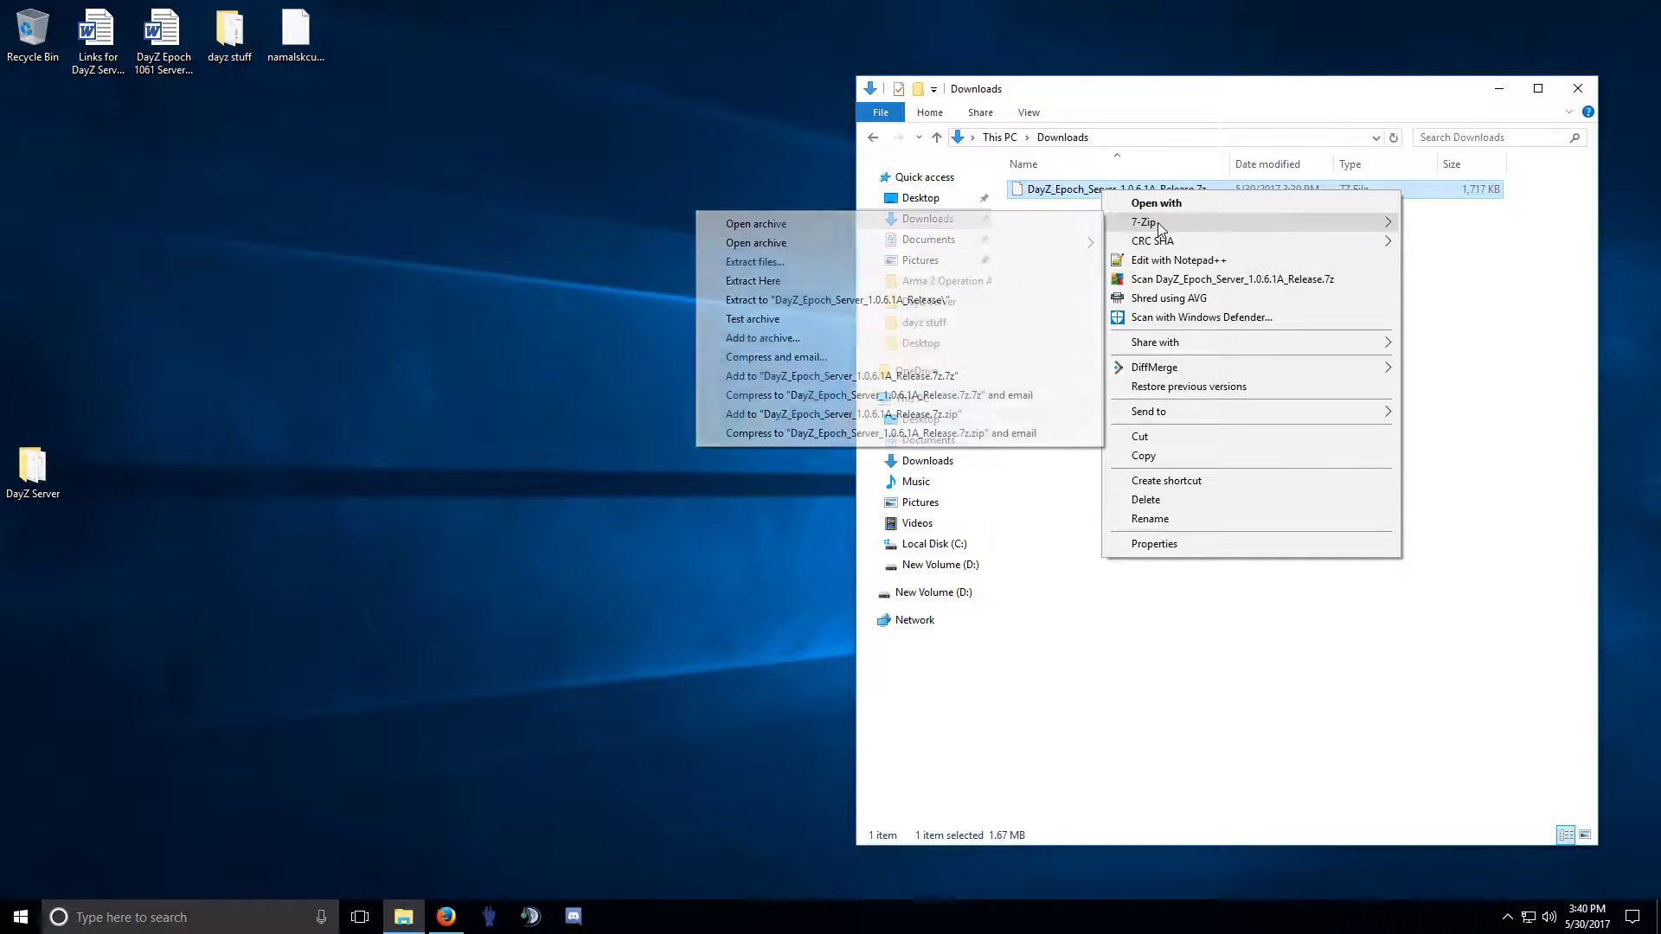
pyautogui.click(554, 199)
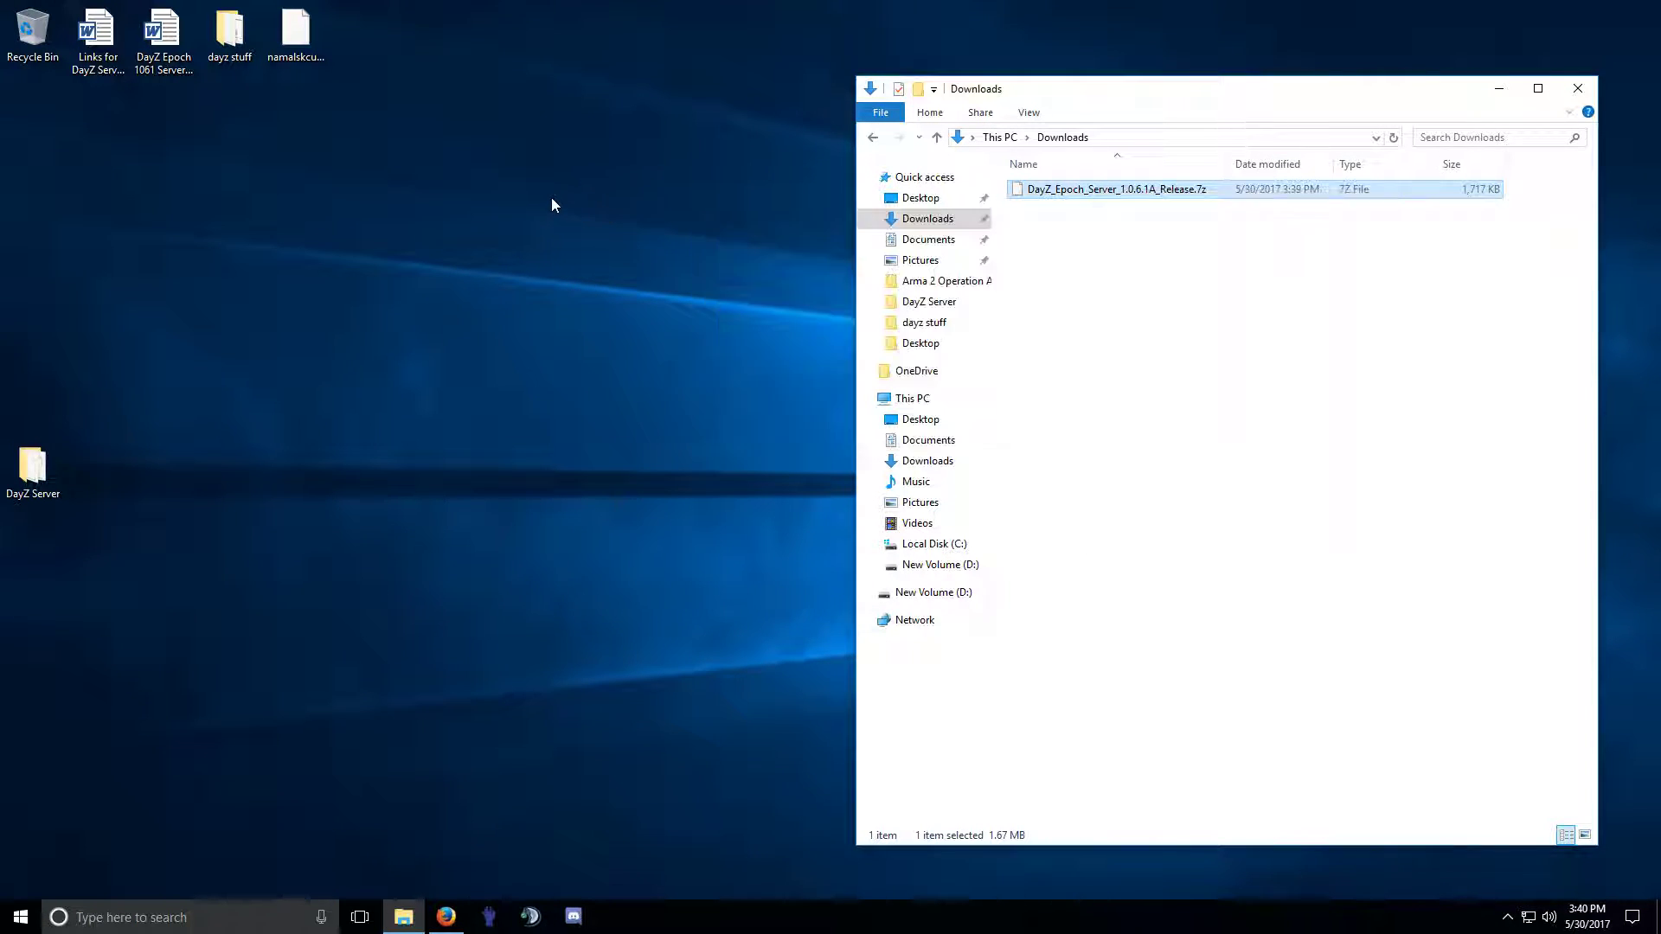
# Open the Links for DayZ Server Install document, select the Notepad ++ Syntax Highlighting link, then close it.
pyautogui.doubleClick(102, 46)
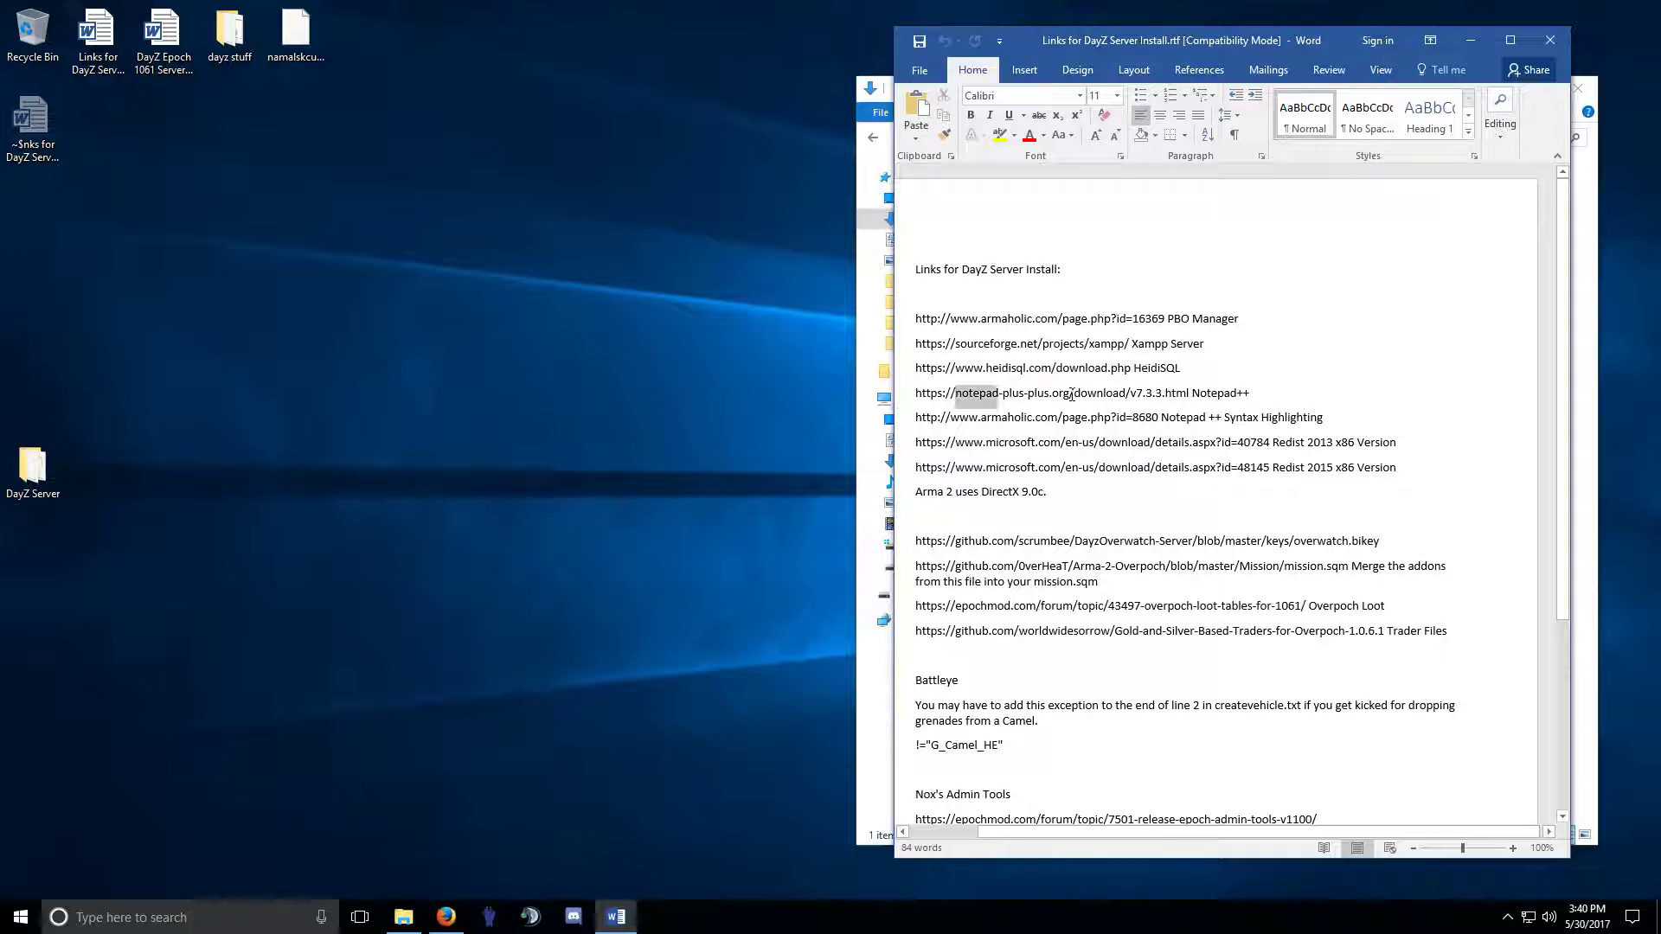
pyautogui.click(1048, 417)
pyautogui.tripleClick(1233, 418)
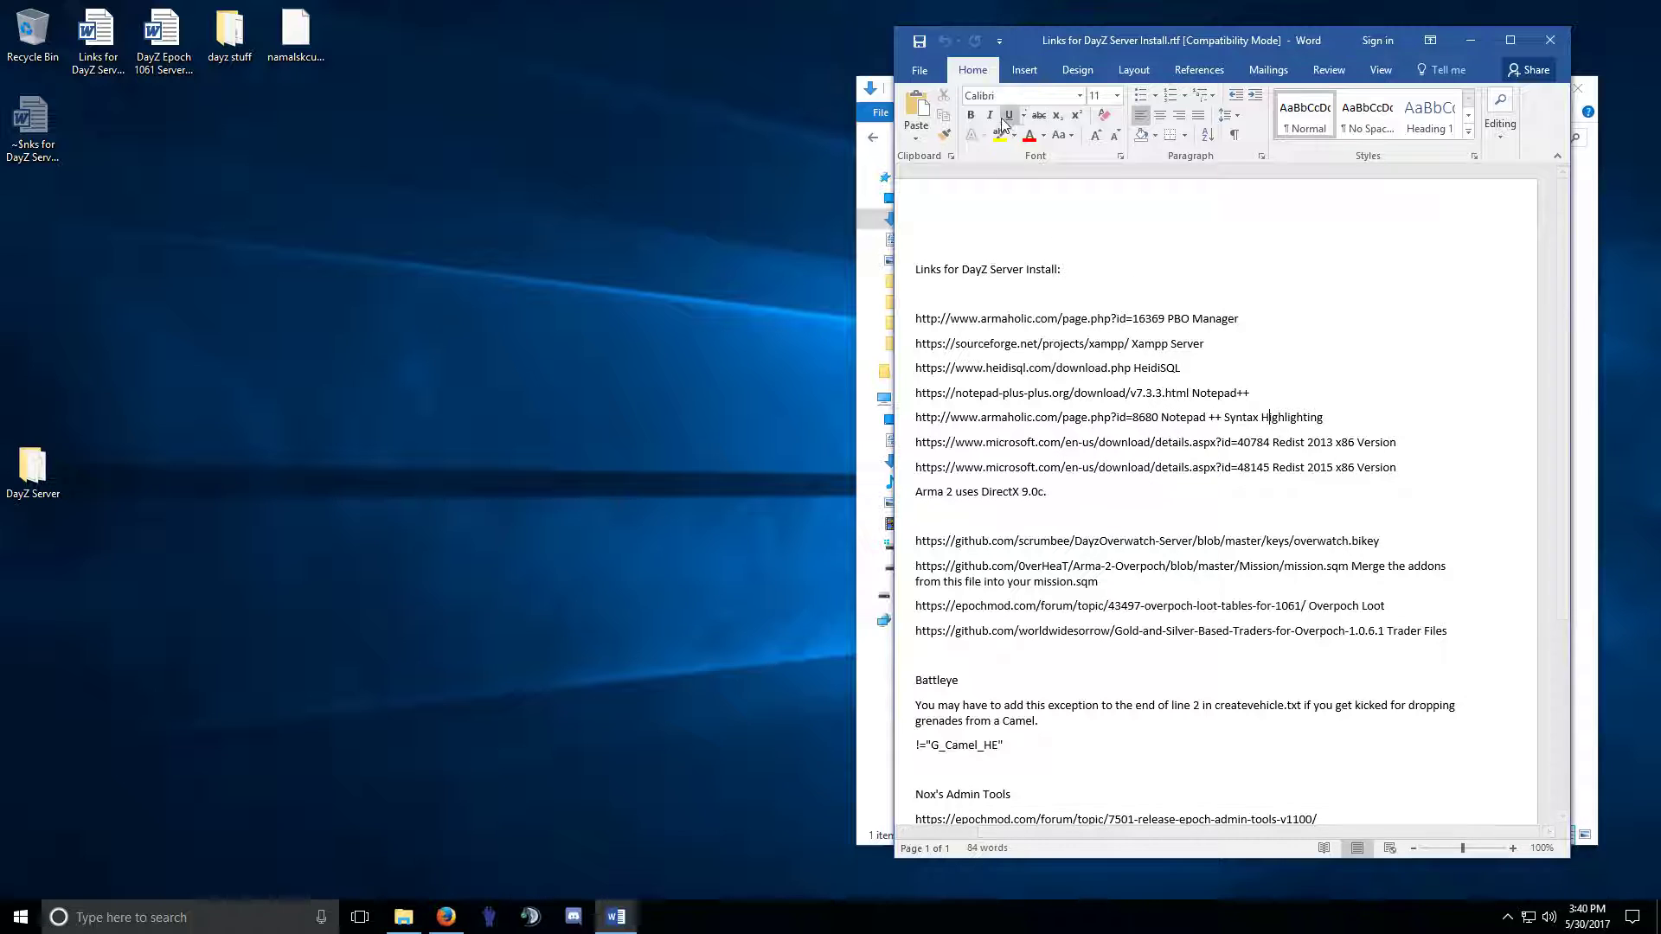
pyautogui.click(1548, 42)
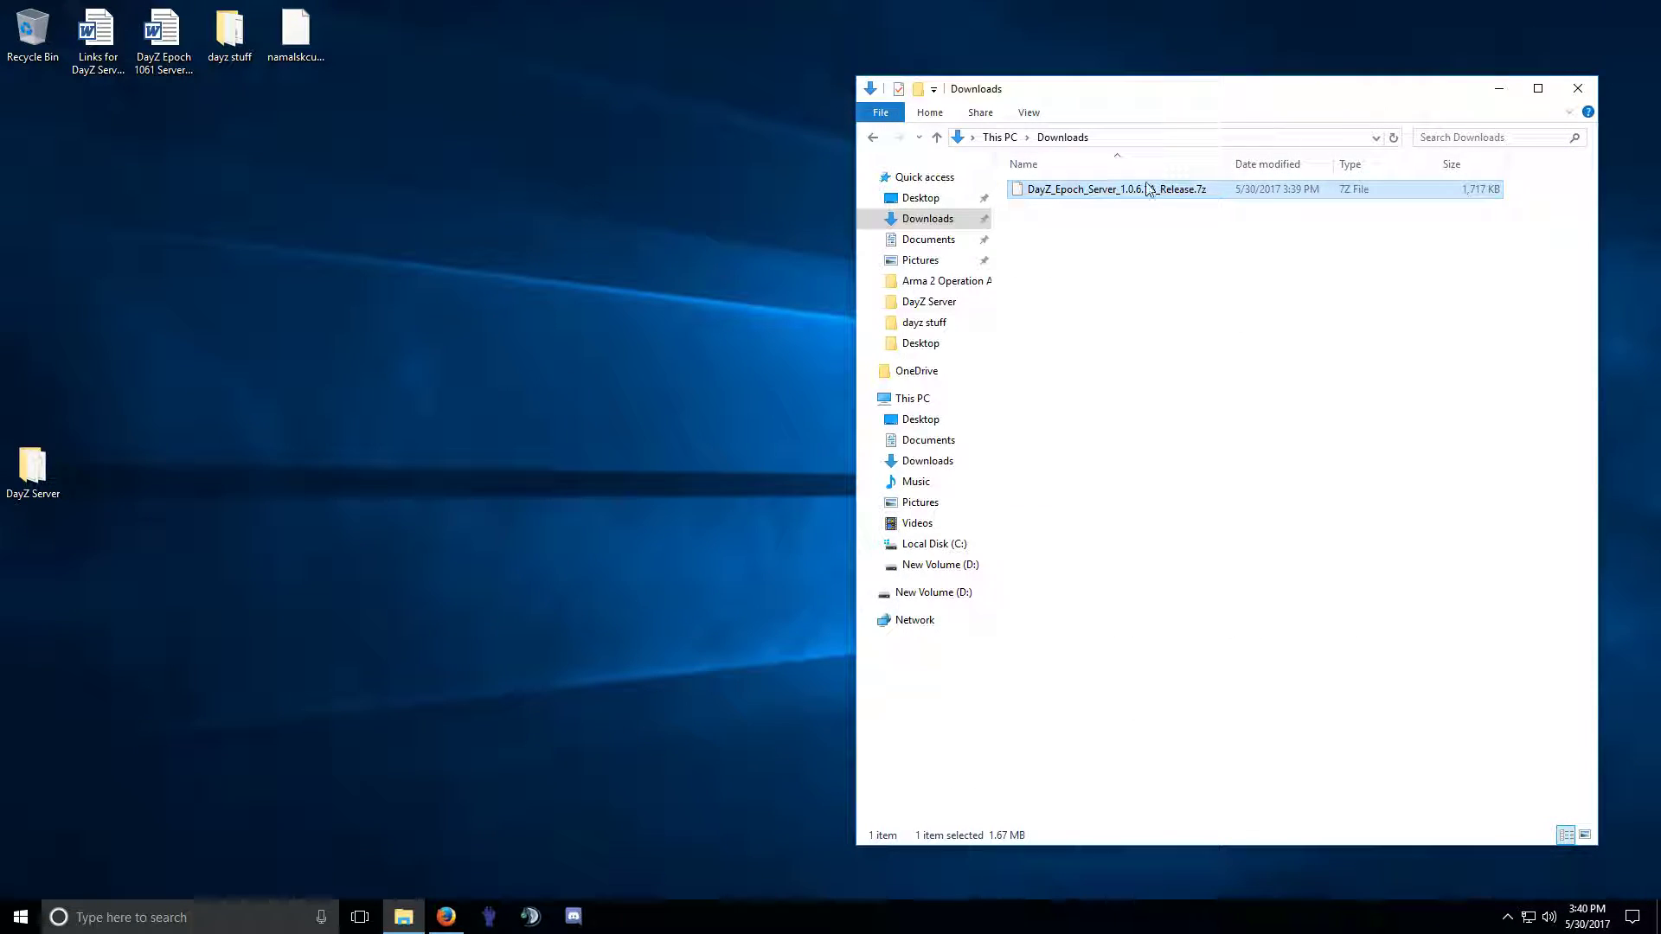
# Extract the Epoch server .7z archive with 7-Zip into its own named folder.
pyautogui.rightClick(1109, 199)
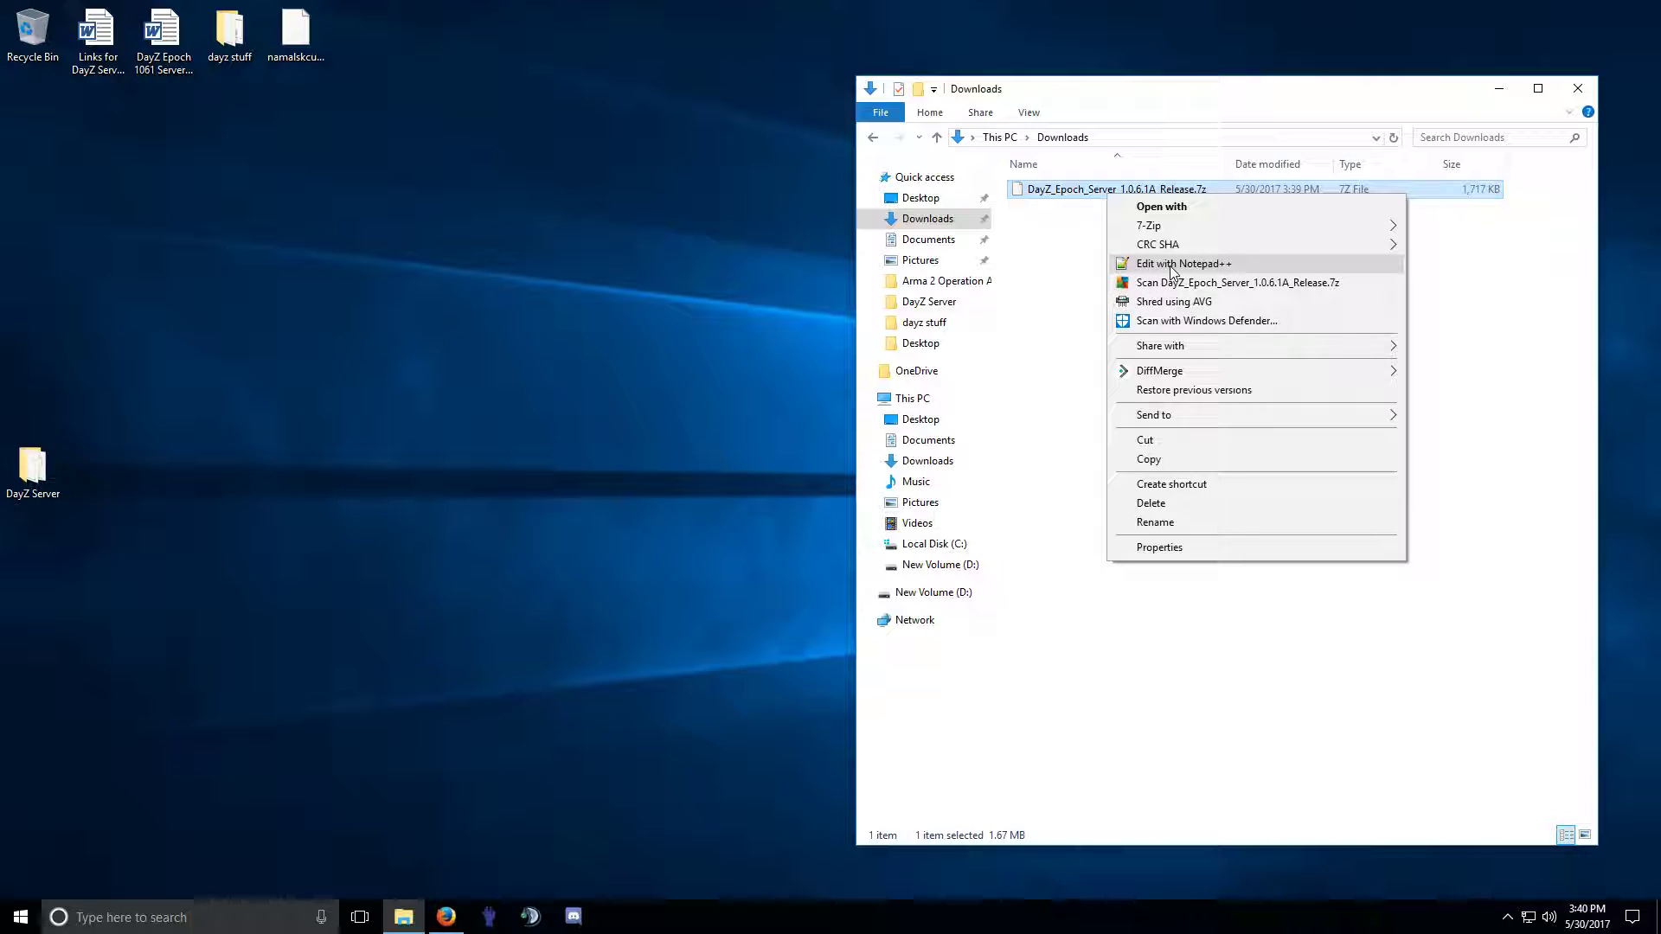
pyautogui.moveTo(1159, 227)
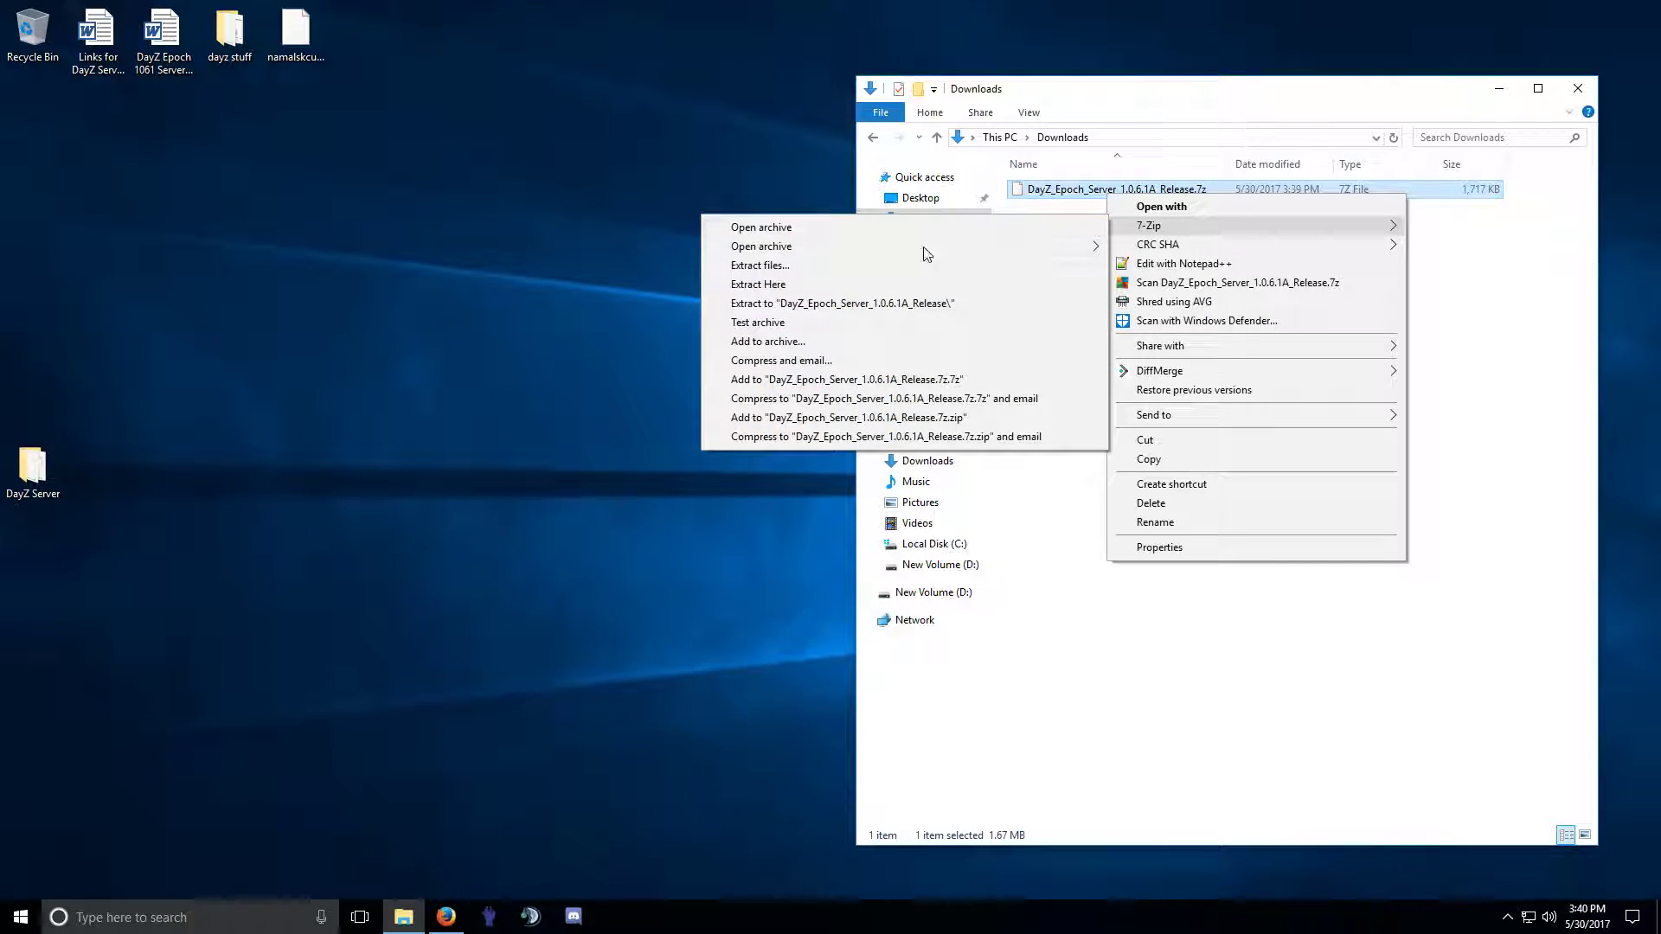
pyautogui.click(904, 309)
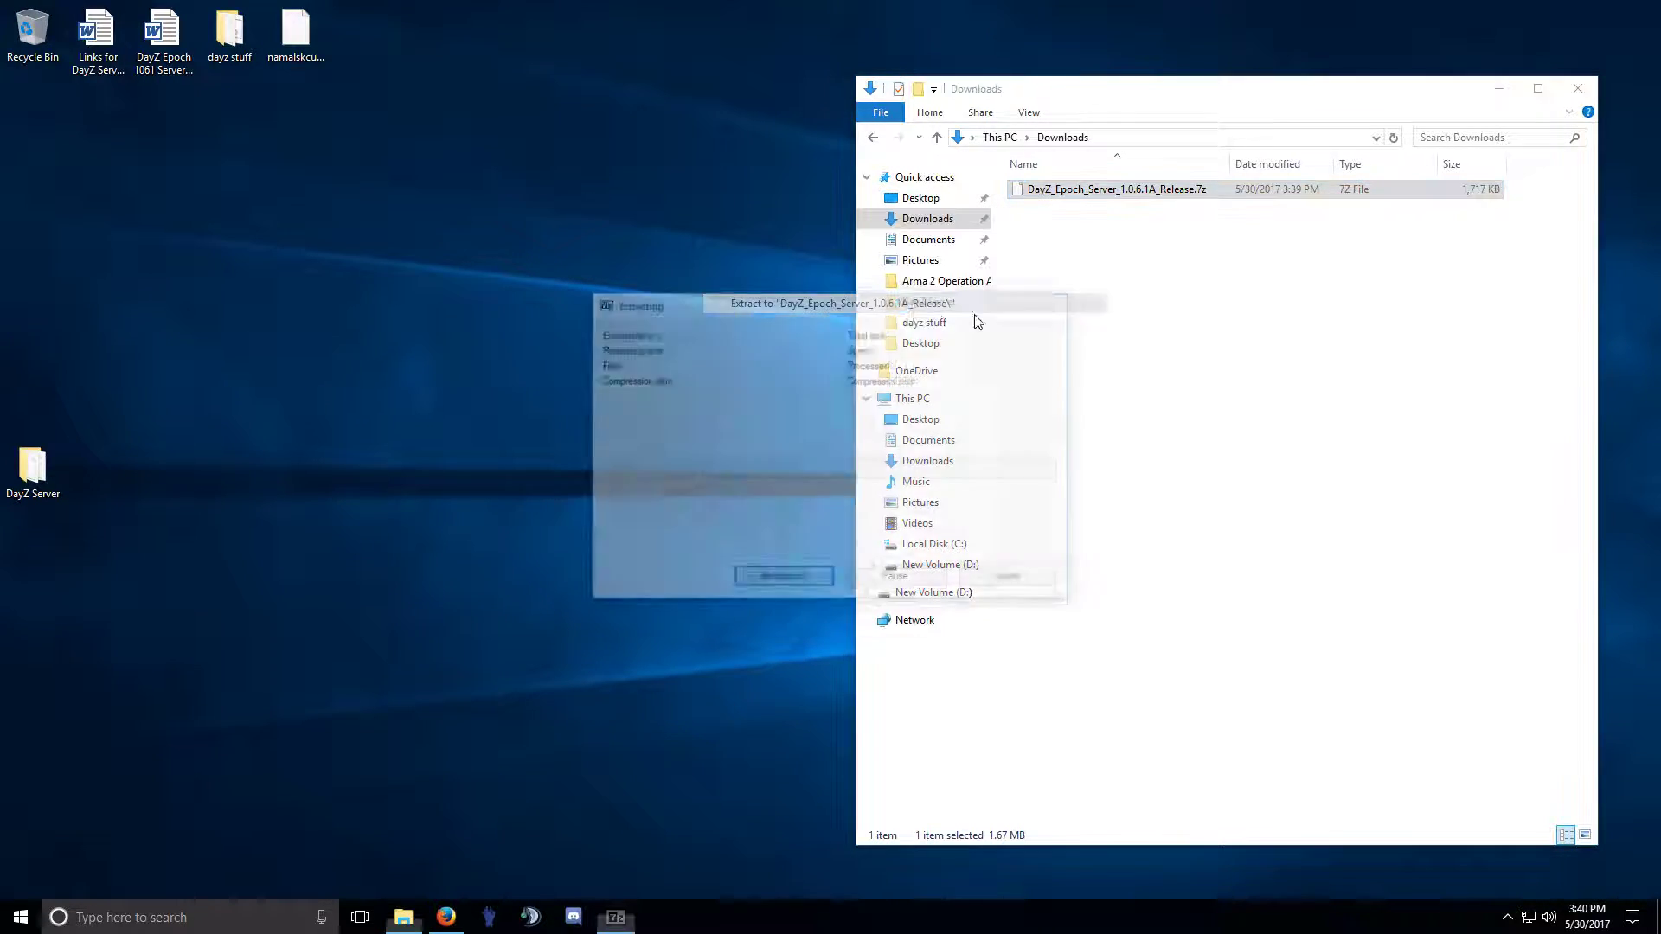
# Delete the stray shortcut and the .7z archive, then open the extracted release folder.
pyautogui.rightClick(1135, 192)
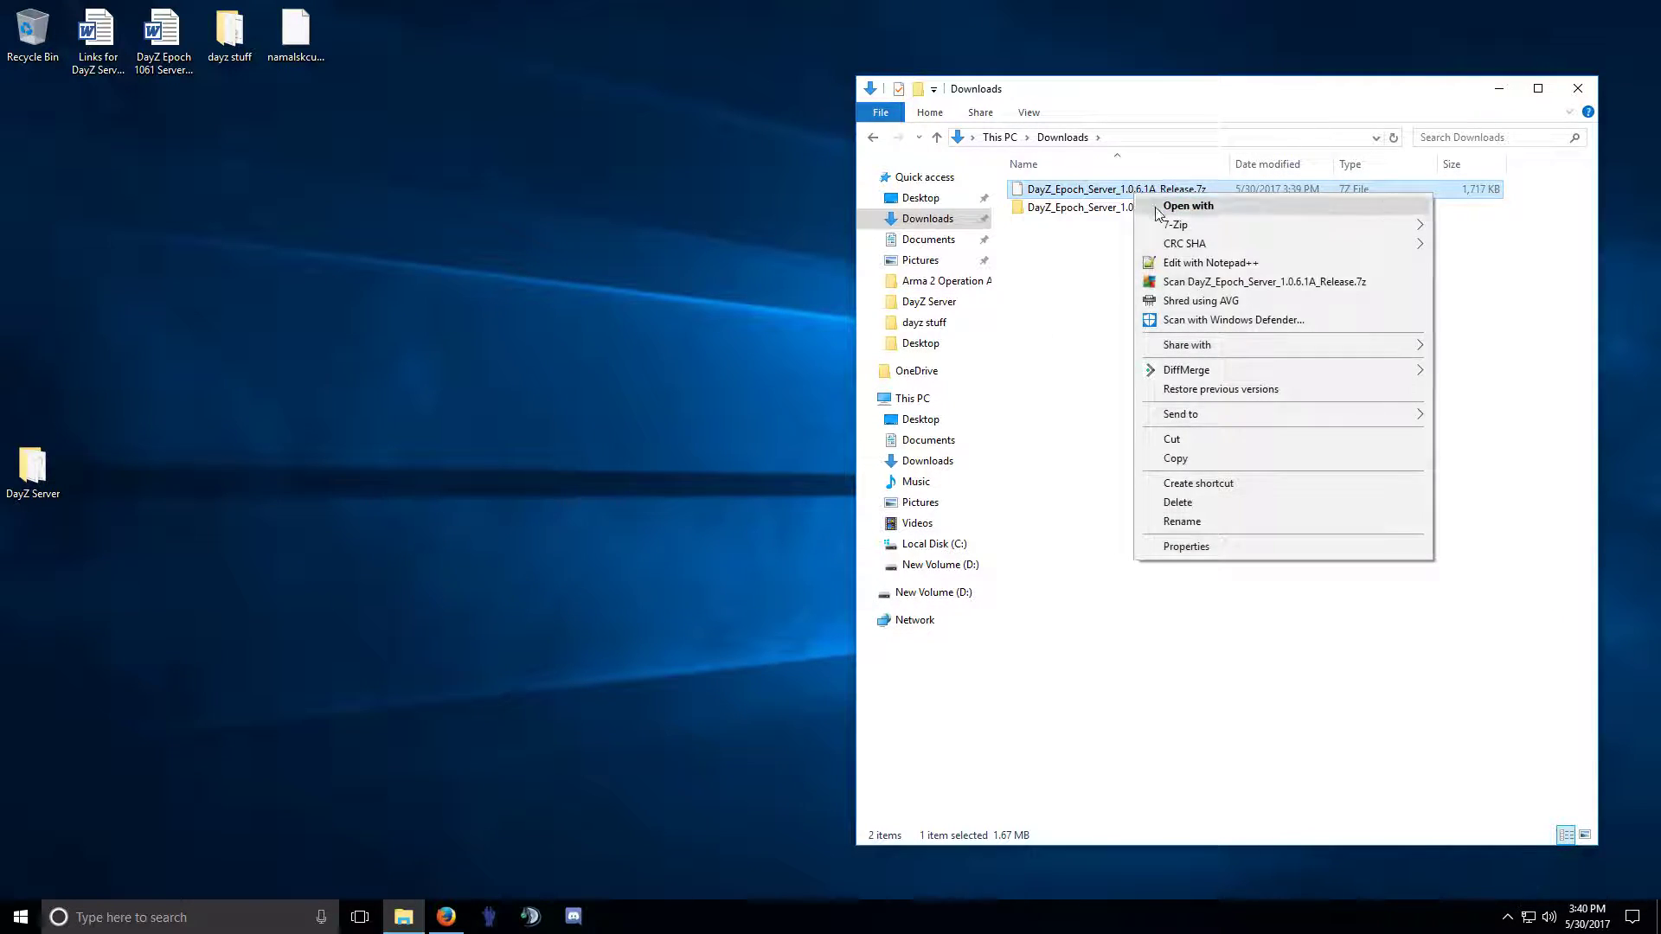
pyautogui.click(1191, 484)
pyautogui.rightClick(1113, 228)
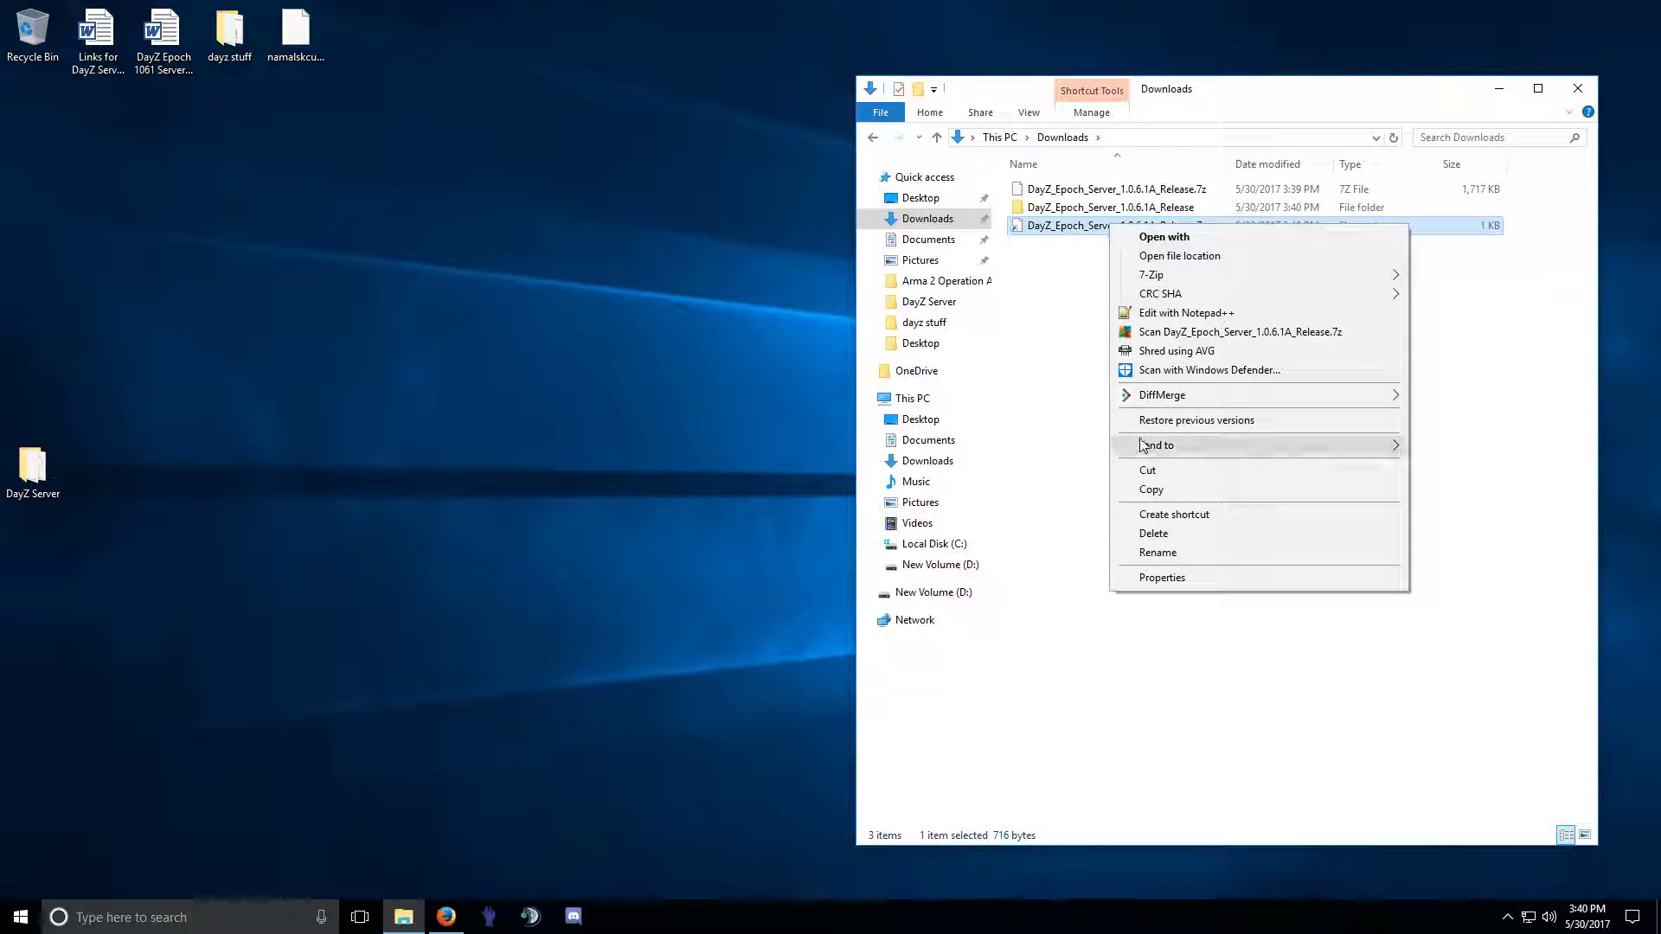
pyautogui.click(1140, 527)
pyautogui.rightClick(1088, 192)
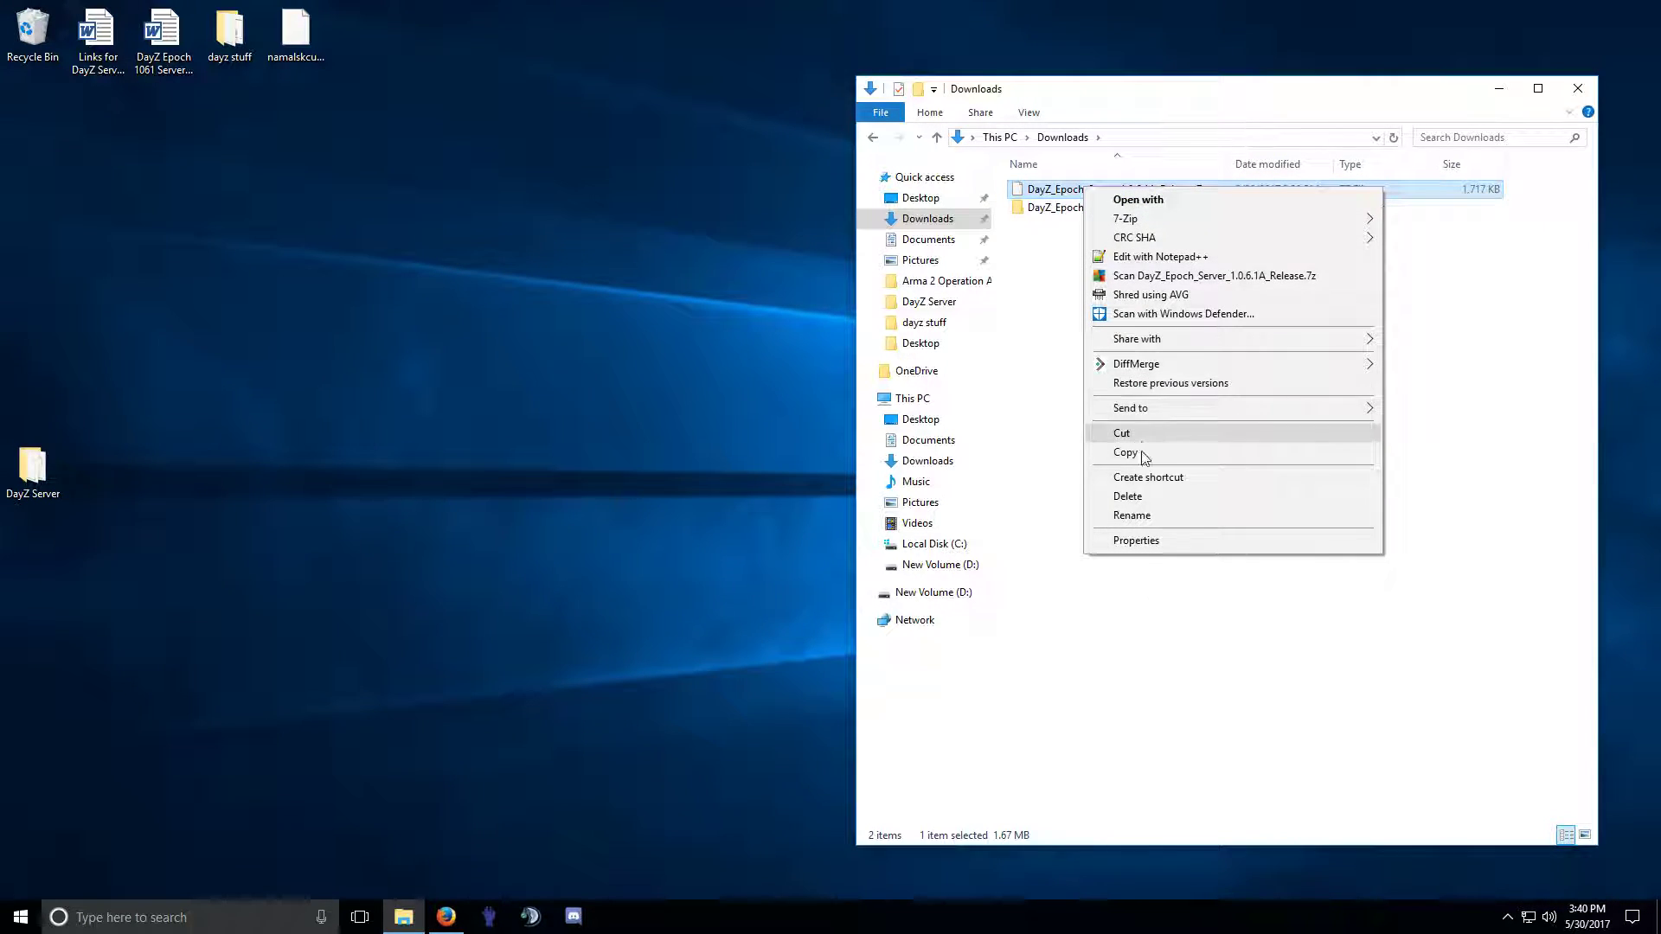
pyautogui.click(1127, 496)
pyautogui.doubleClick(1096, 190)
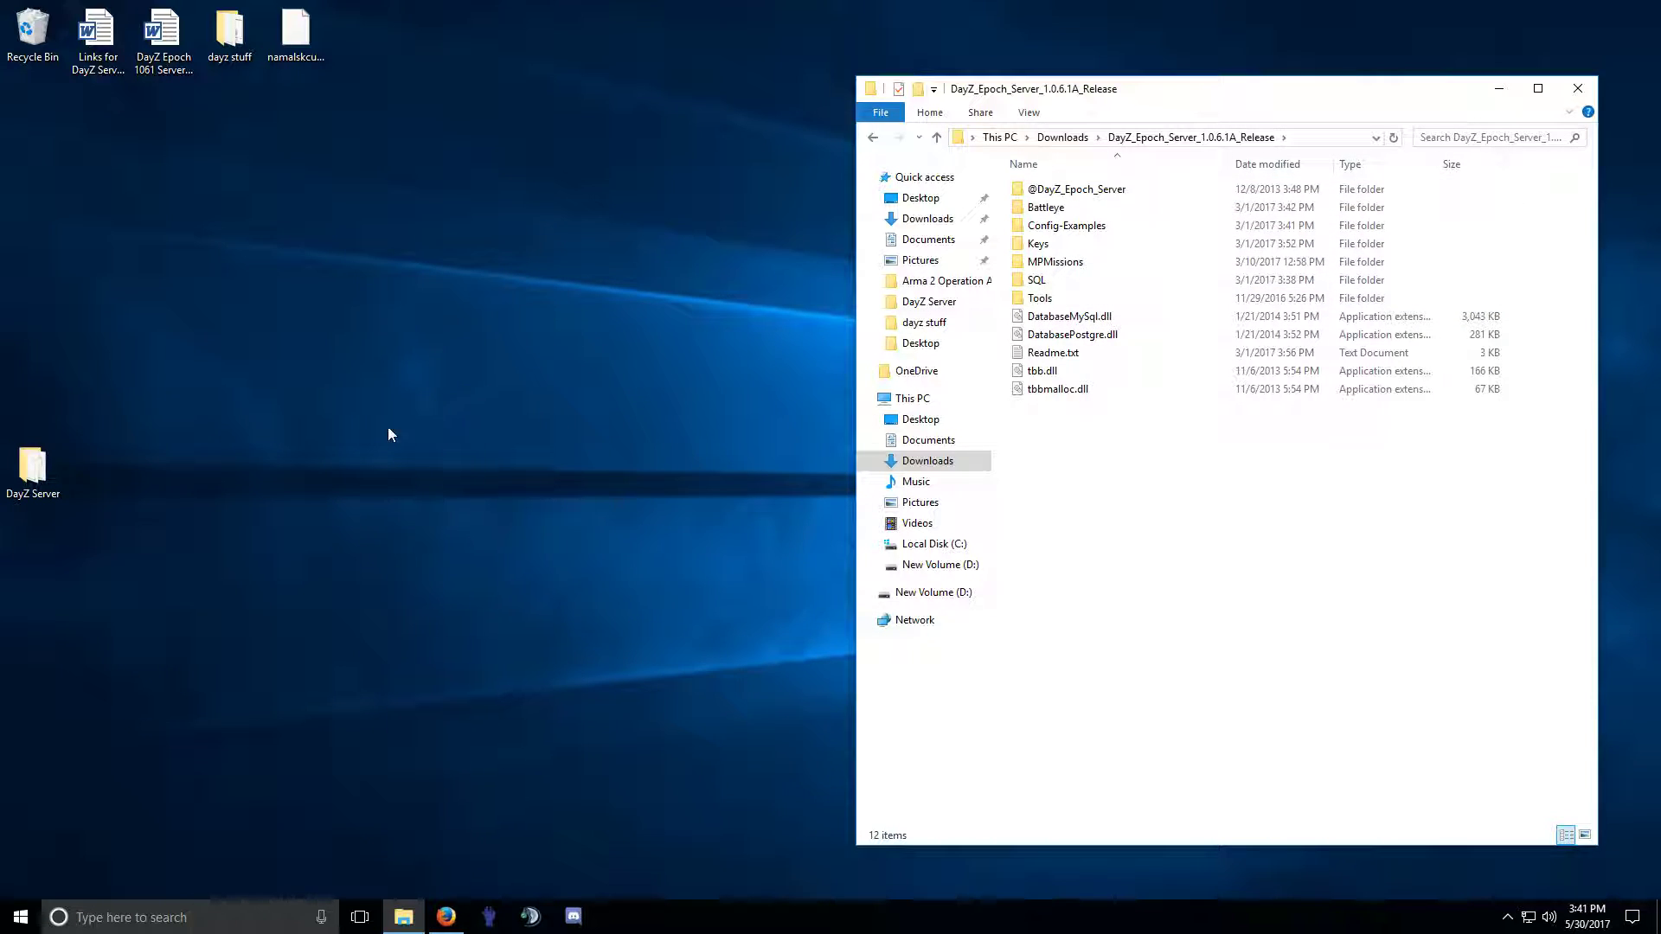
# Open DayZ Server in a second window and place it beside the release folder.
pyautogui.doubleClick(35, 471)
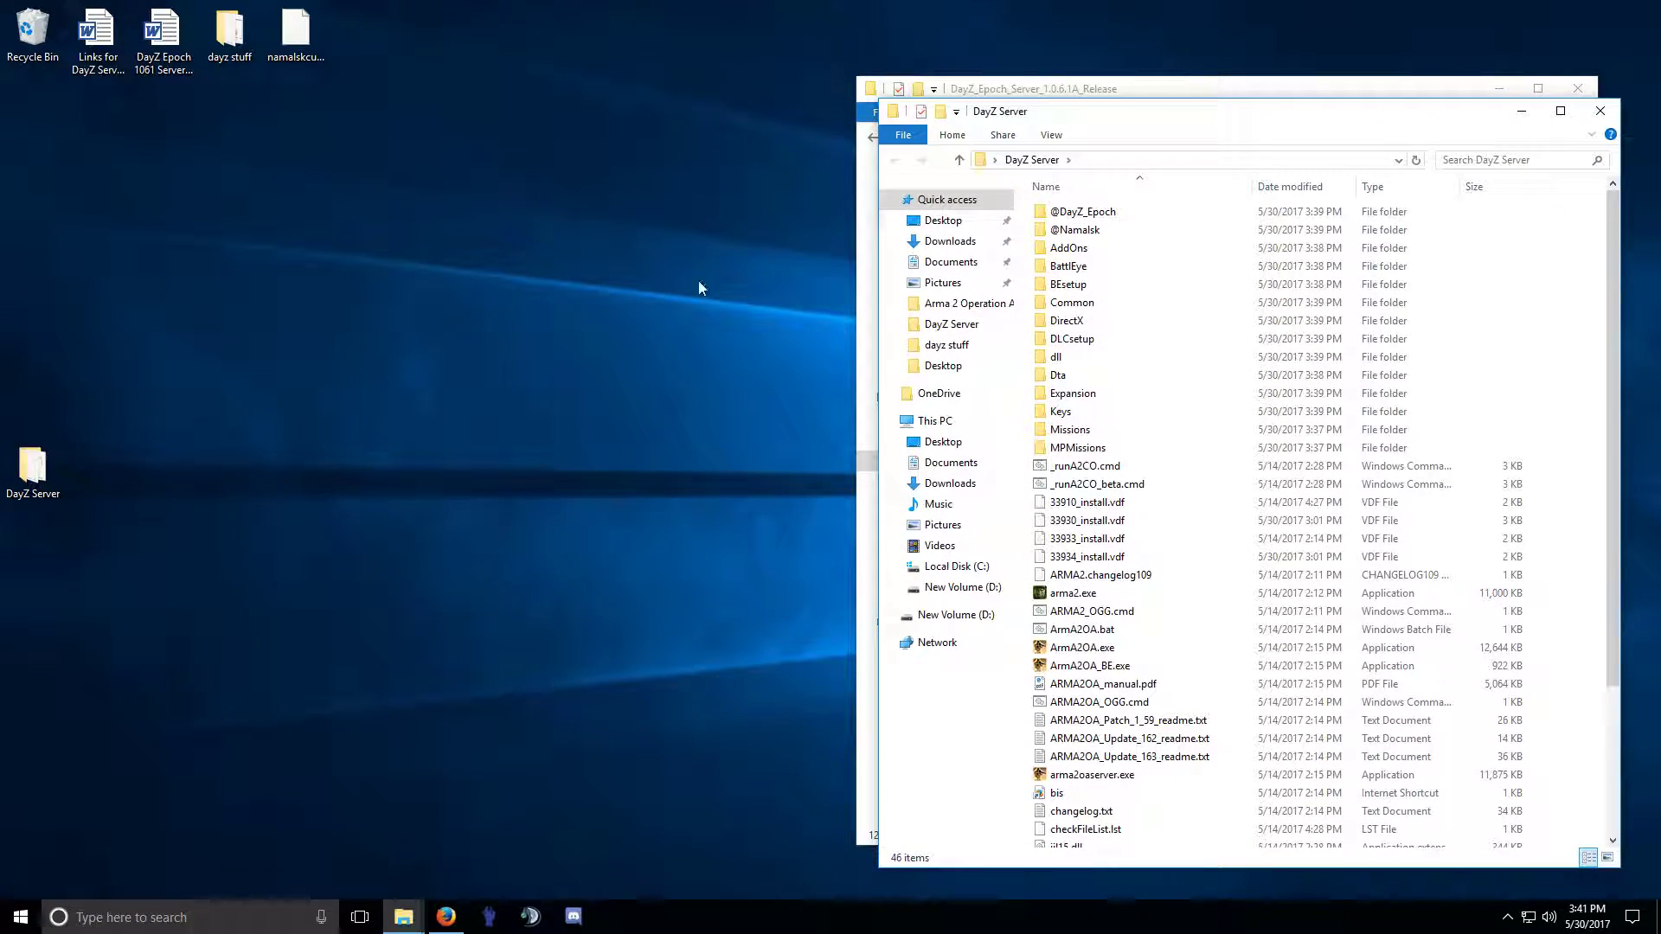
pyautogui.moveTo(1209, 122); pyautogui.dragTo(460, 108)
pyautogui.moveTo(1024, 98); pyautogui.dragTo(1072, 97)
pyautogui.click(1105, 261)
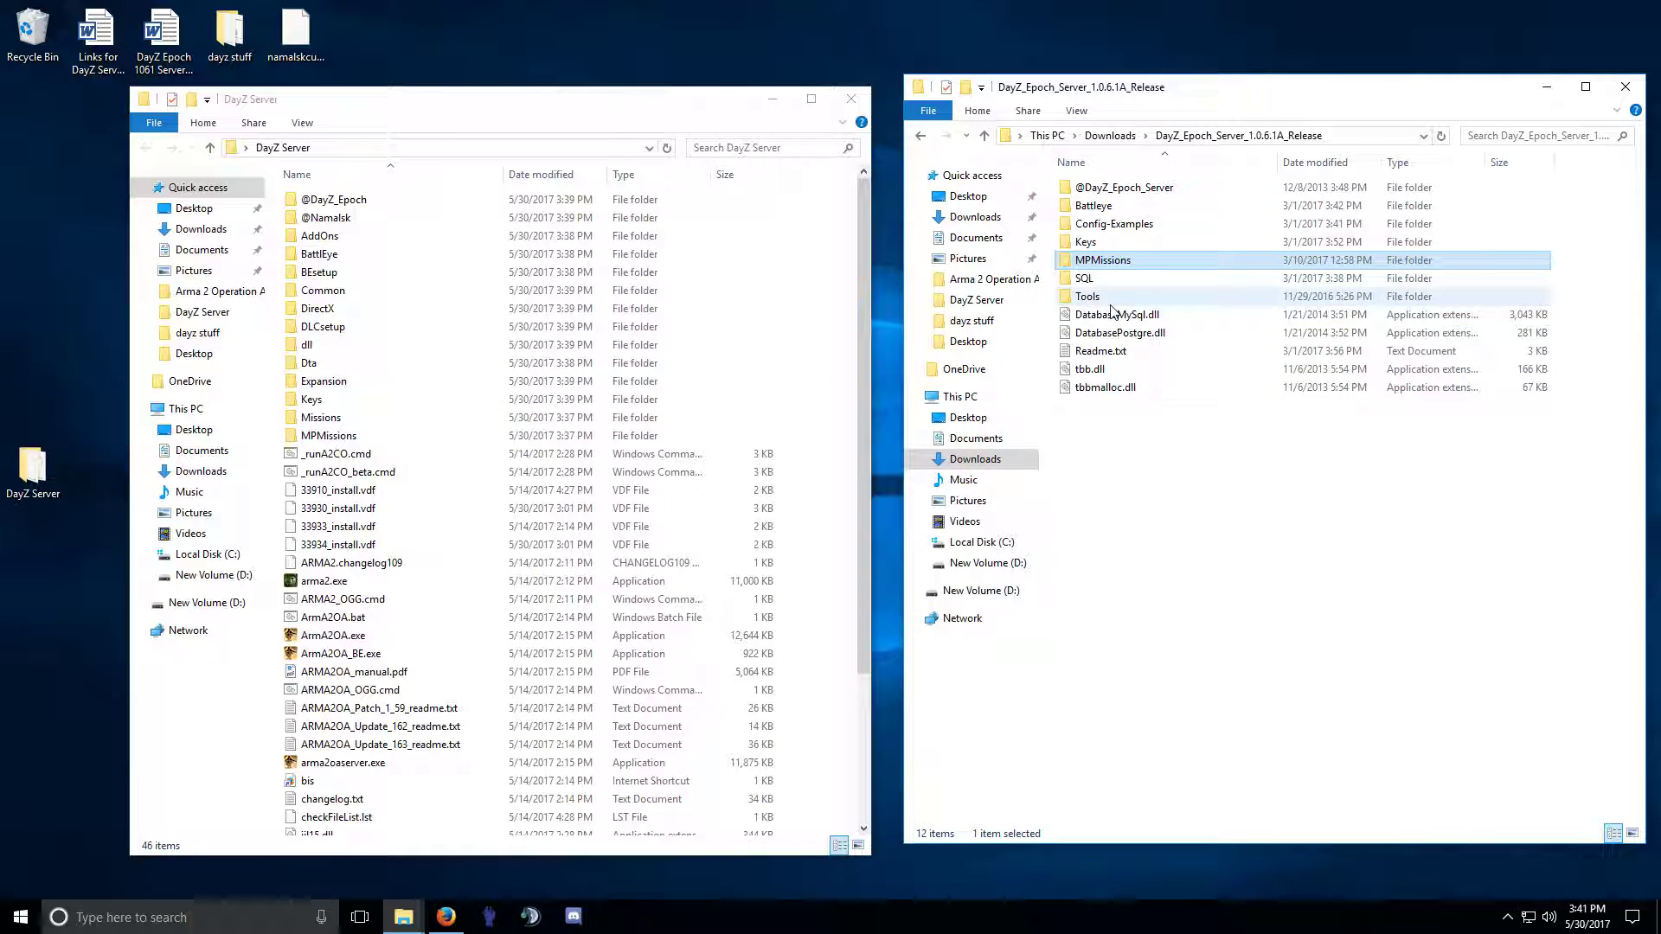
pyautogui.doubleClick(1110, 260)
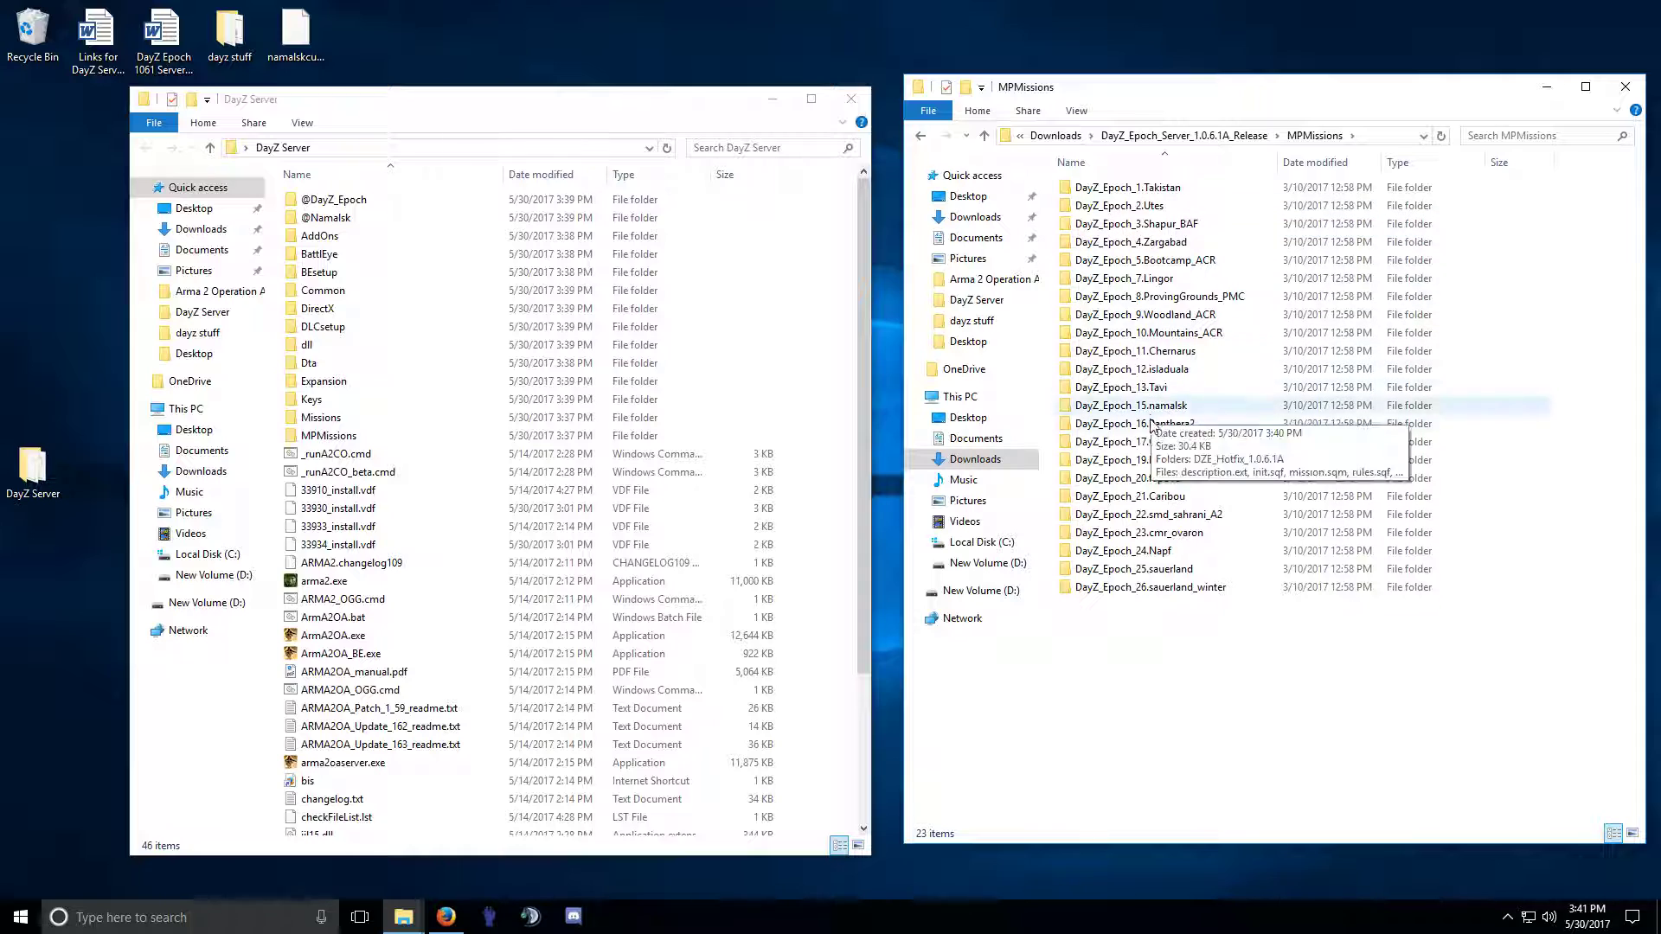
pyautogui.click(920, 136)
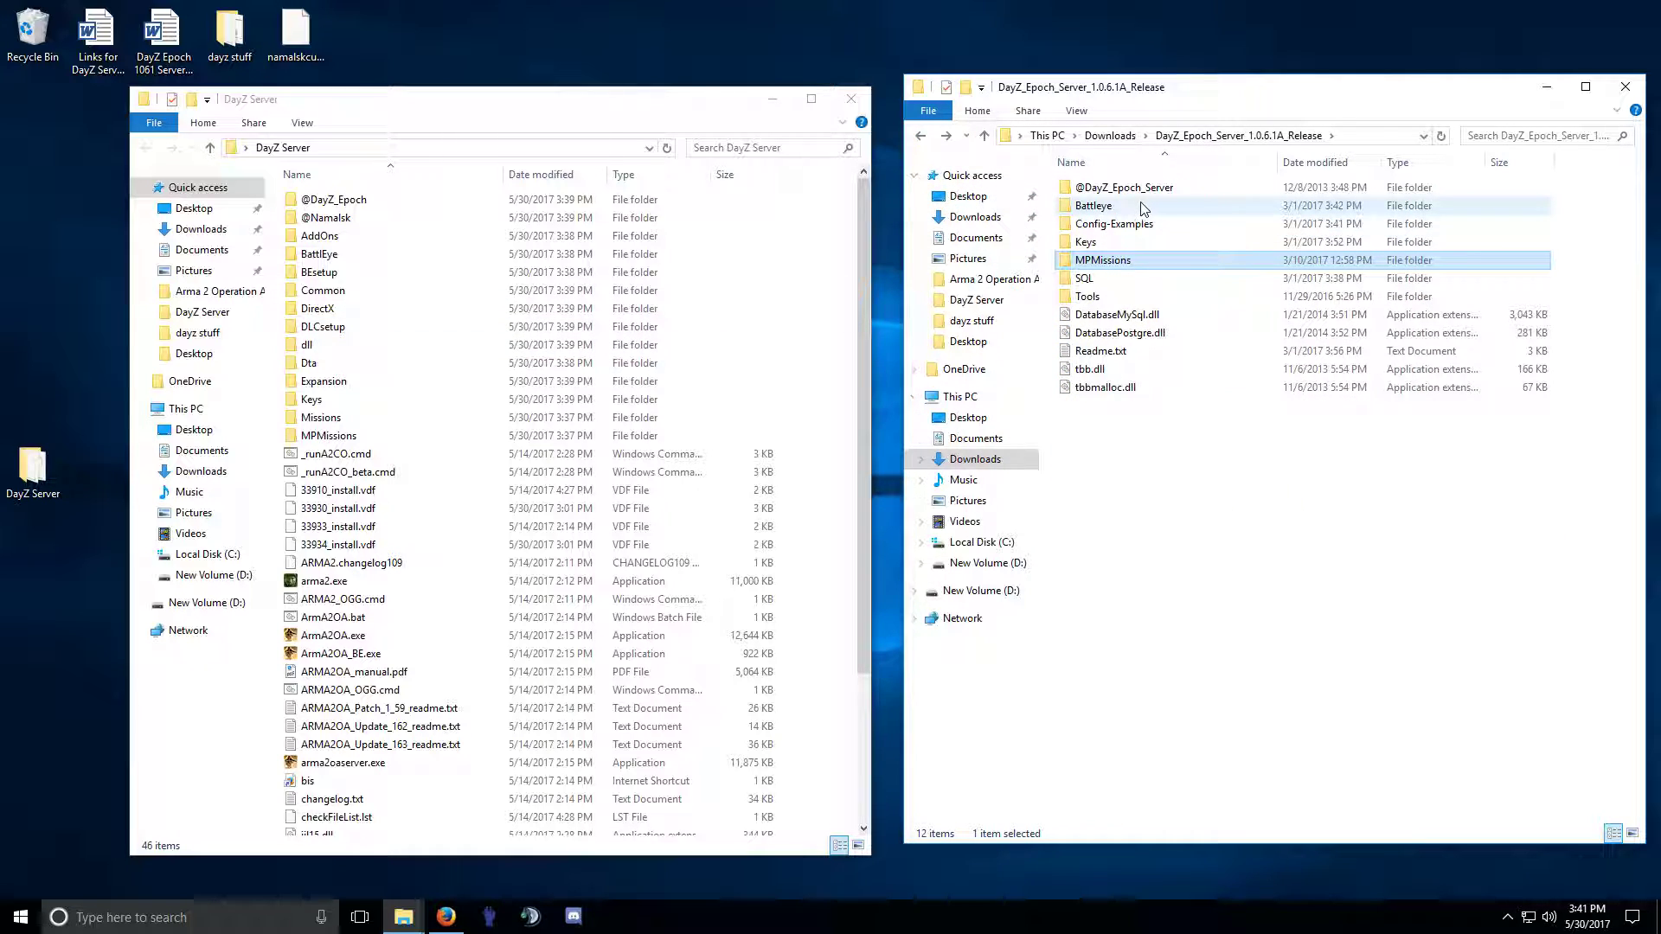
pyautogui.click(1116, 191)
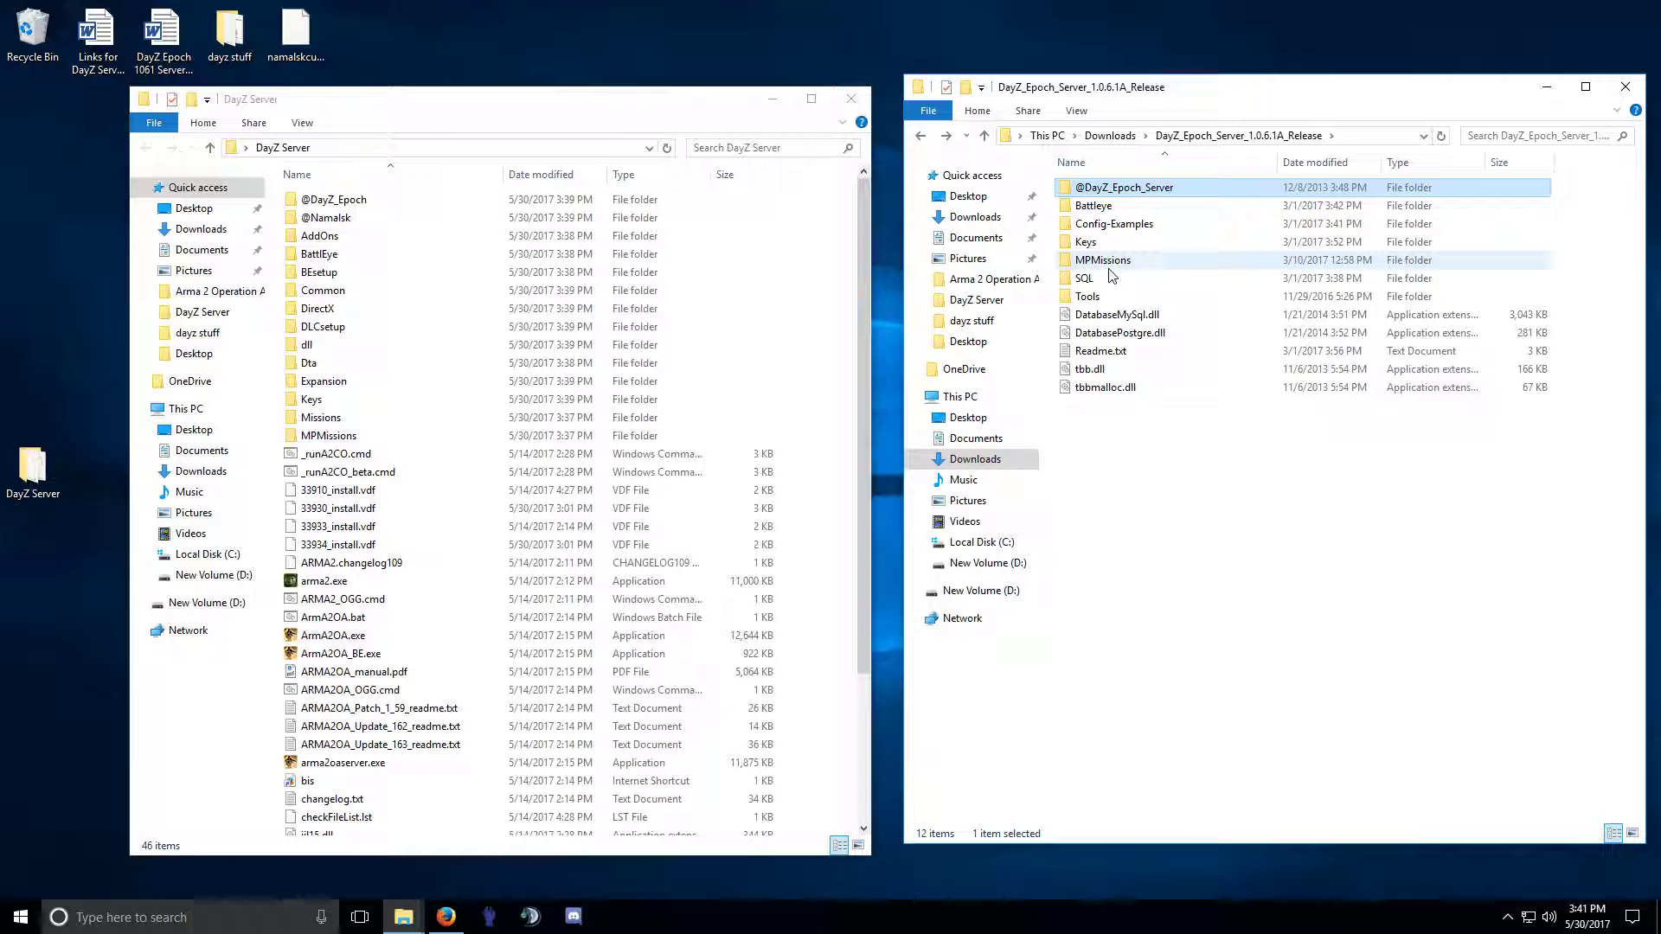
pyautogui.moveTo(1115, 188); pyautogui.dragTo(279, 238)
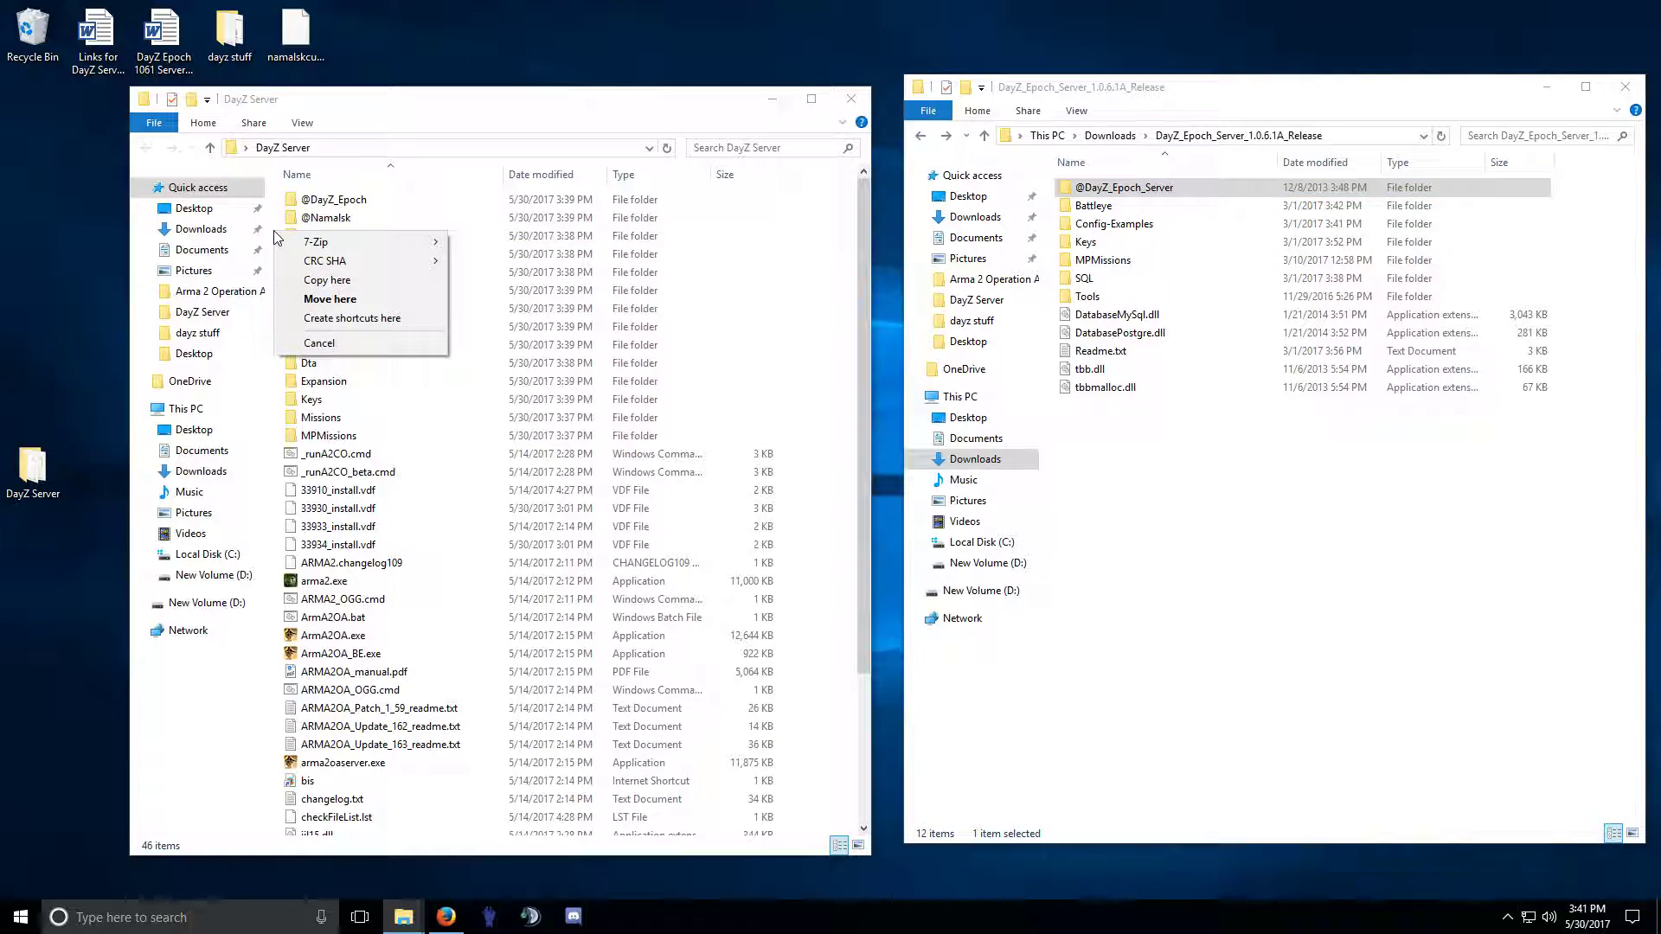
pyautogui.click(314, 258)
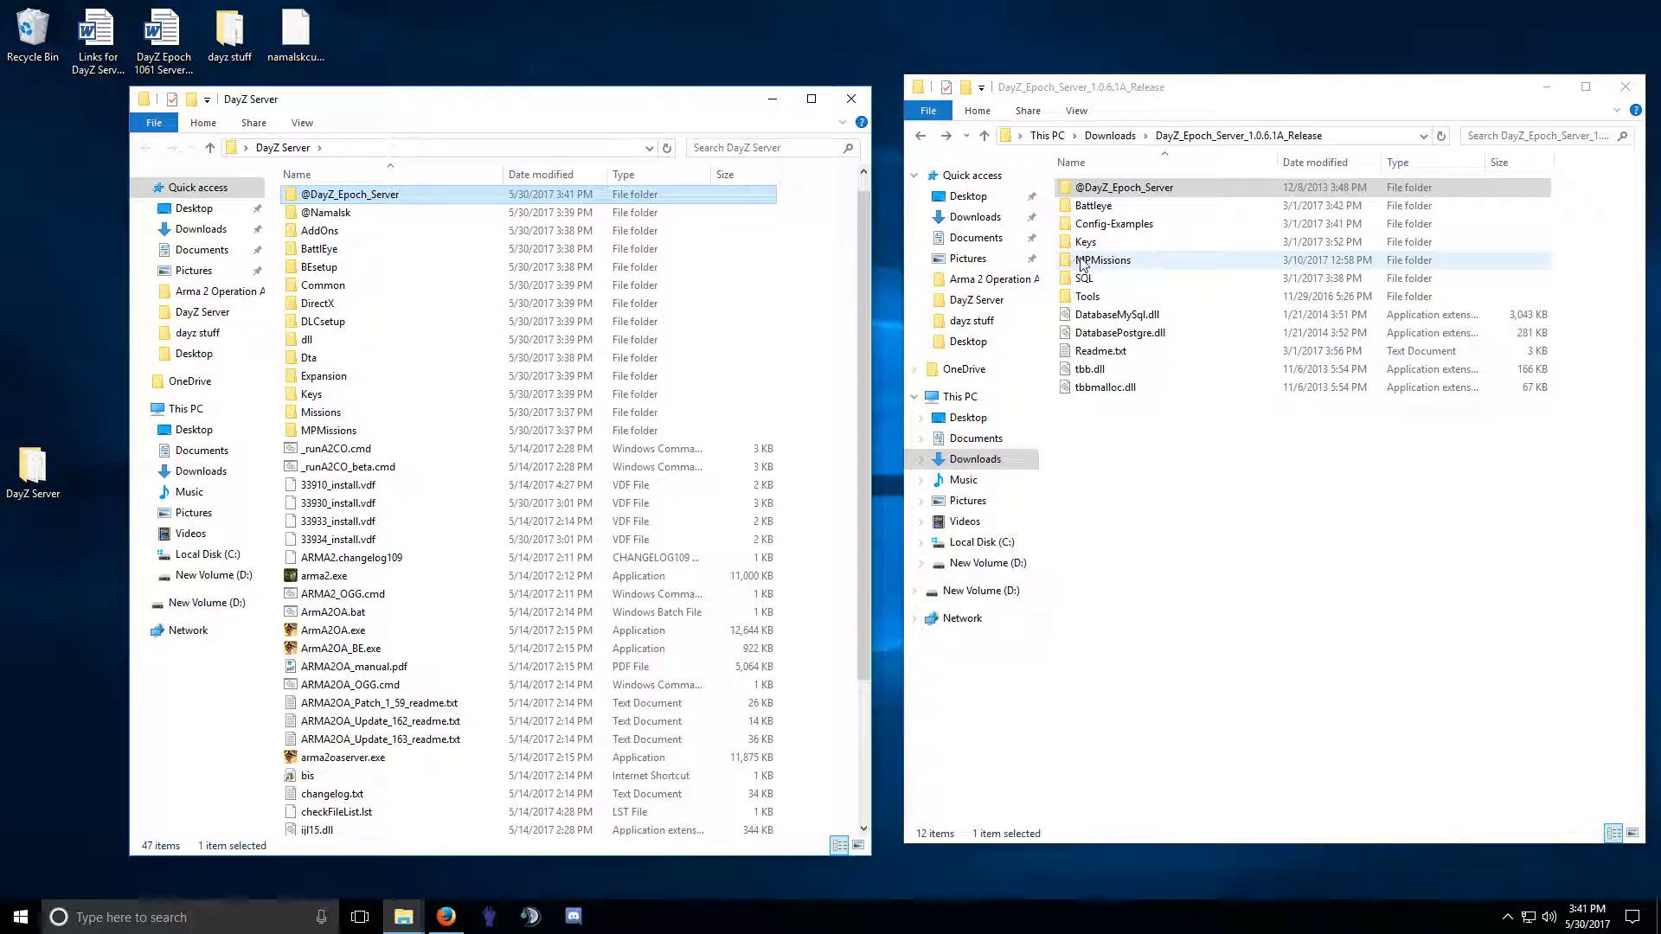
# Open the release's Config-Examples folder and select the instance_15_namalsk example.
pyautogui.doubleClick(1092, 207)
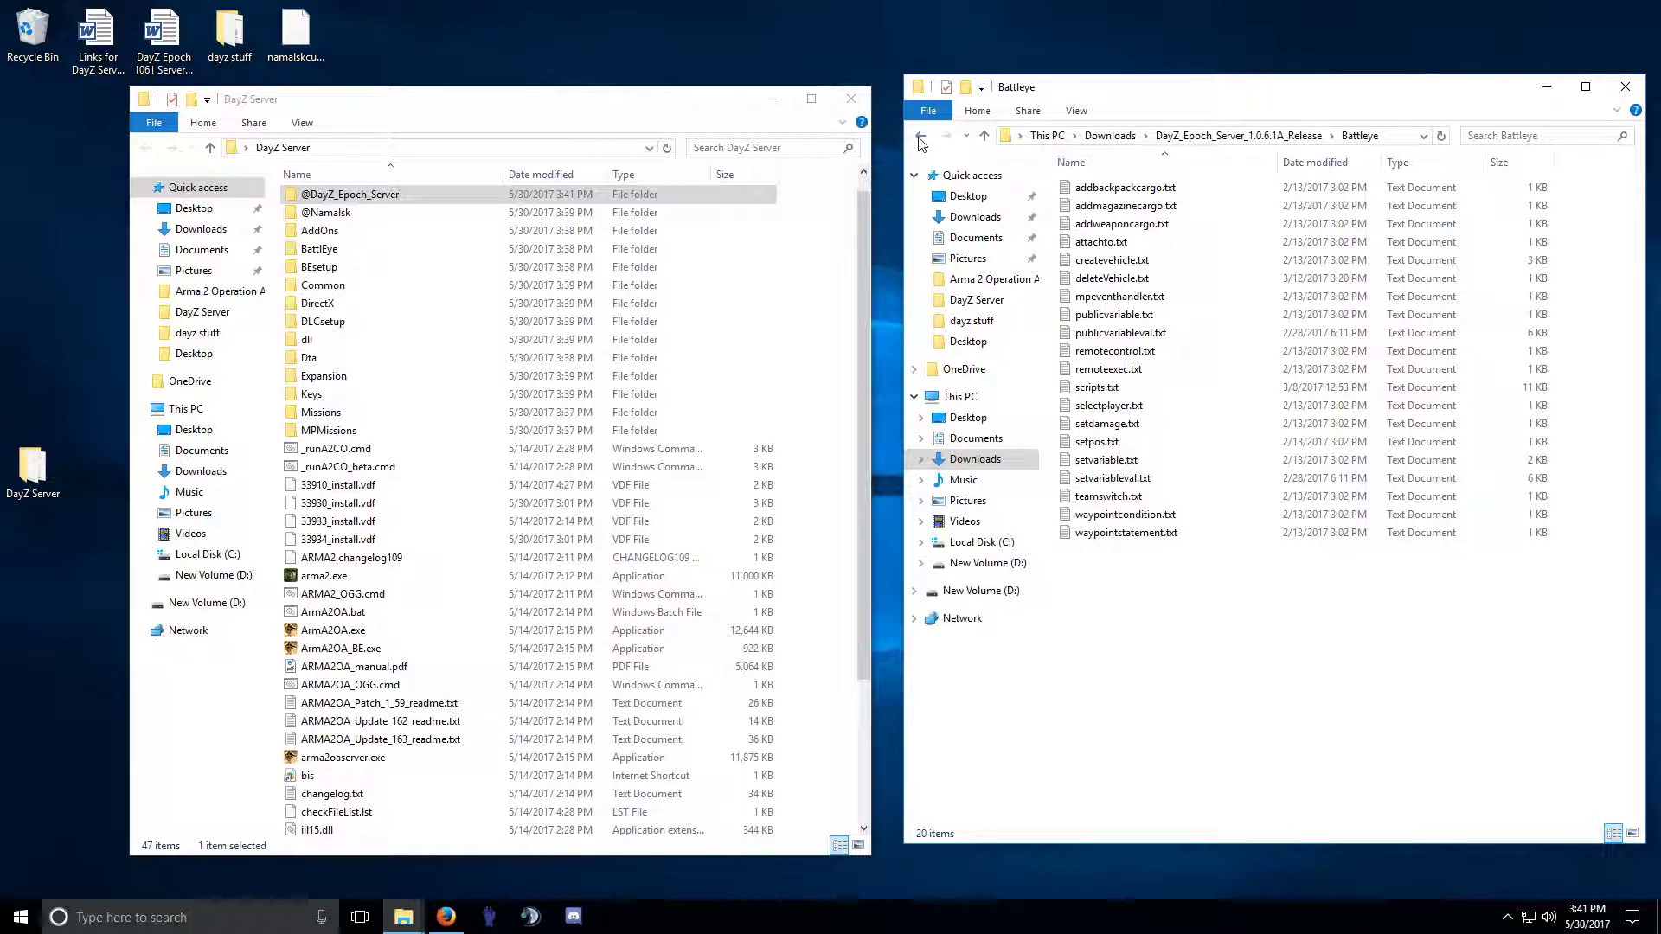
pyautogui.click(920, 136)
pyautogui.doubleClick(1114, 225)
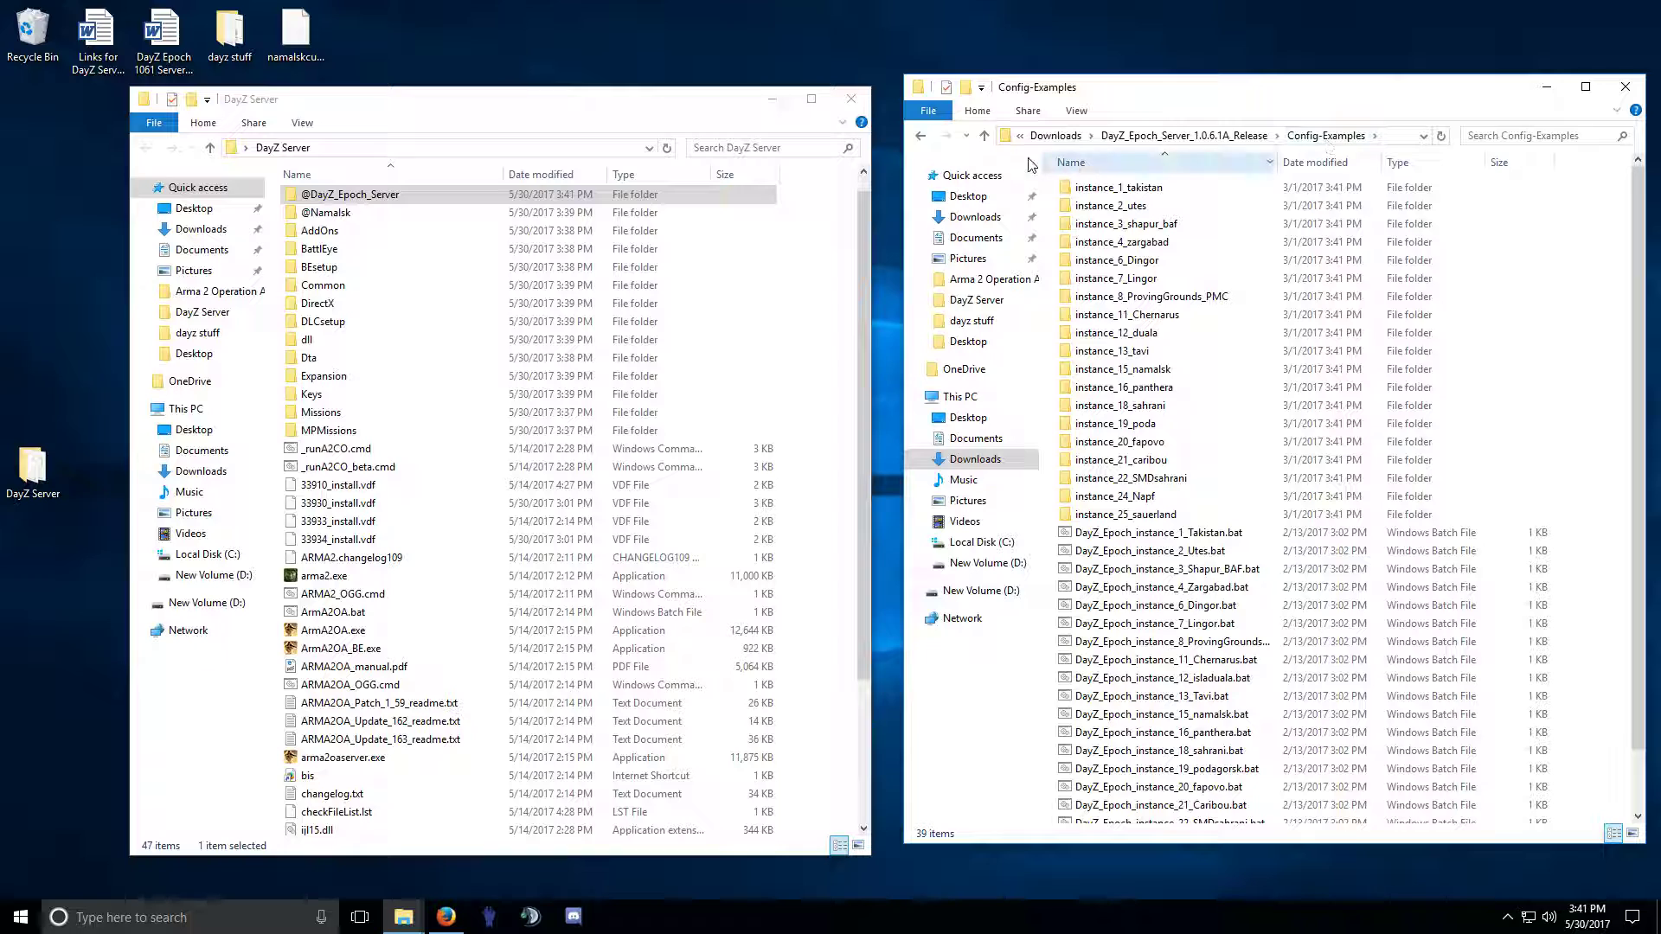
pyautogui.click(921, 136)
pyautogui.doubleClick(1116, 227)
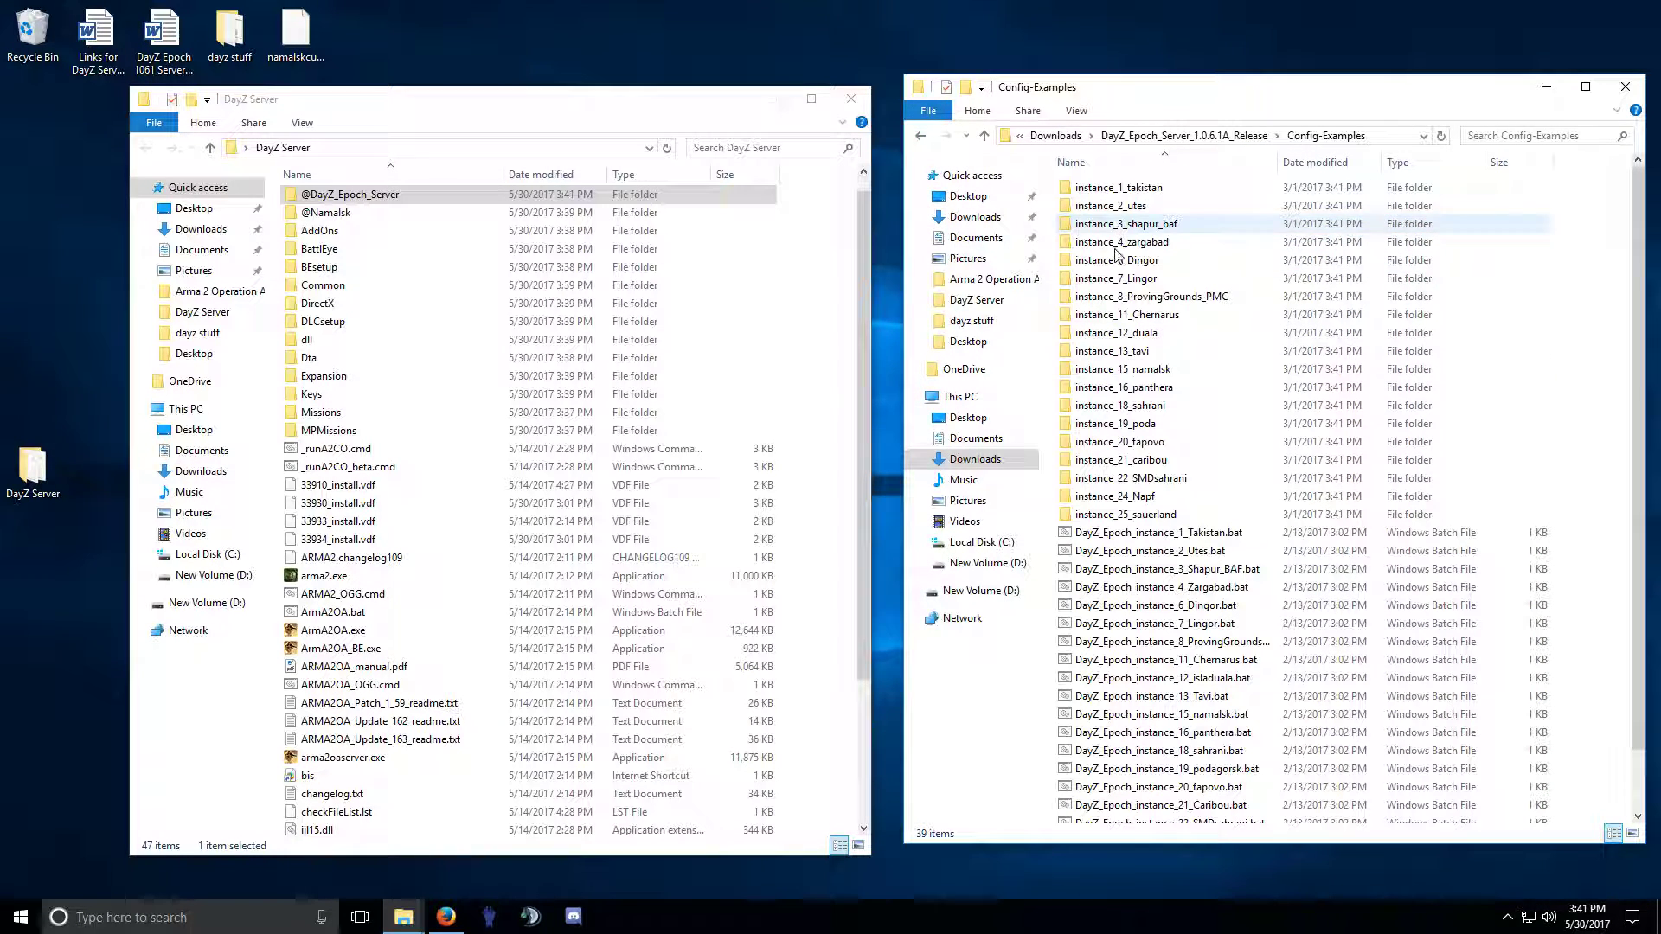
pyautogui.click(1135, 372)
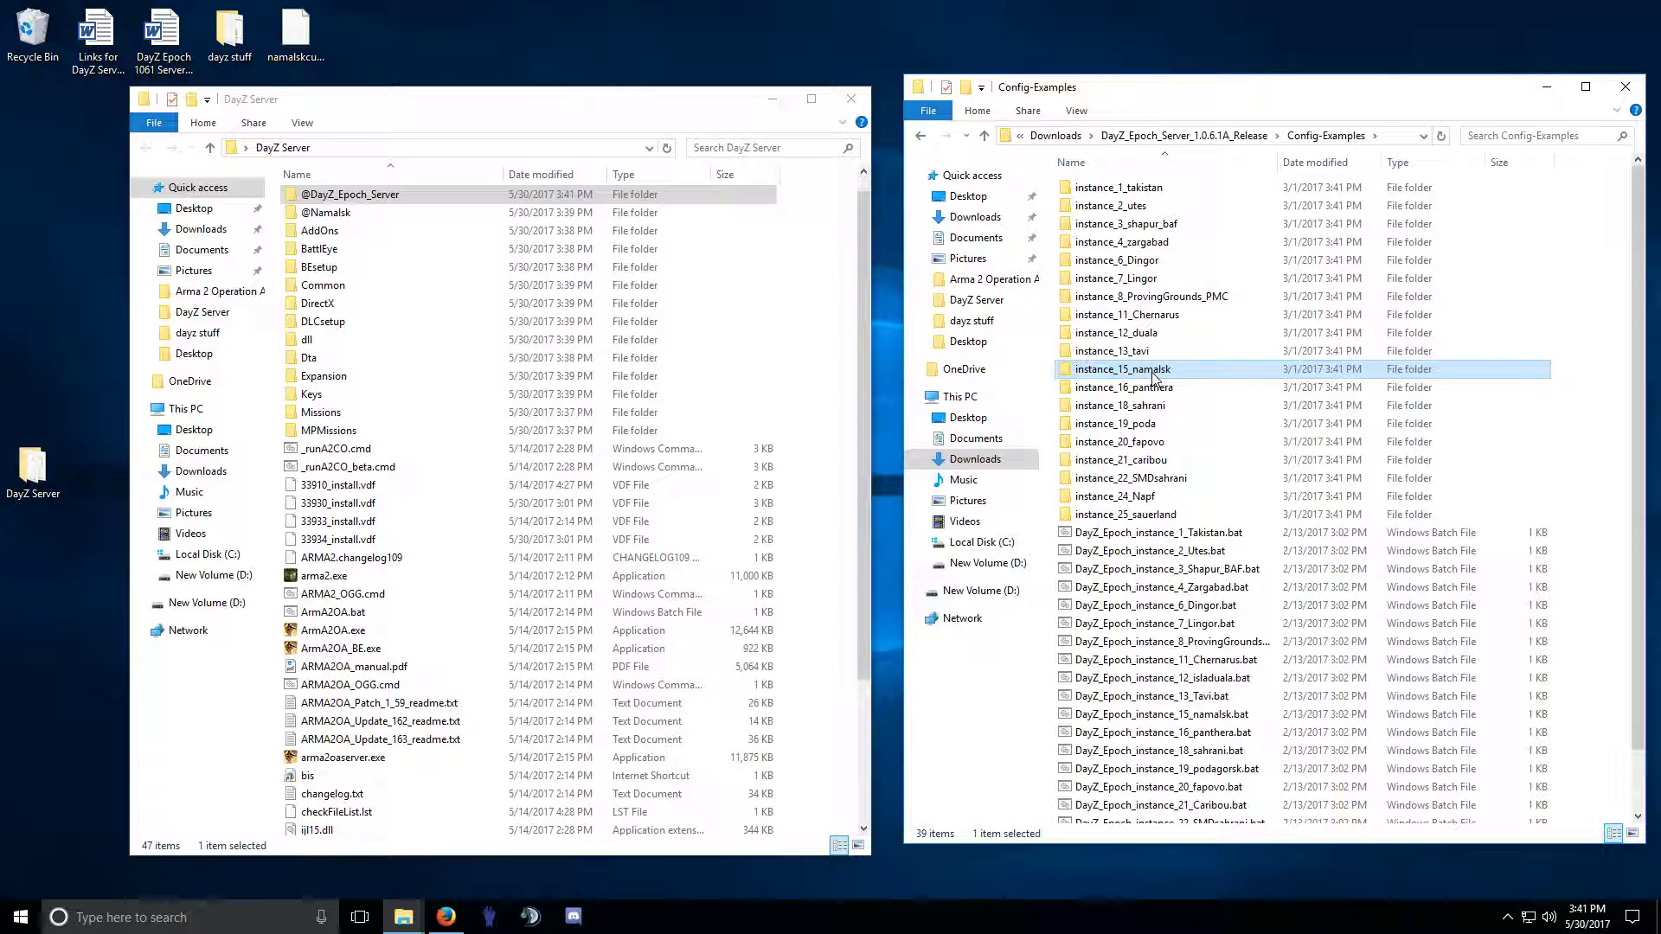
pyautogui.scroll(-2, 1151, 372)
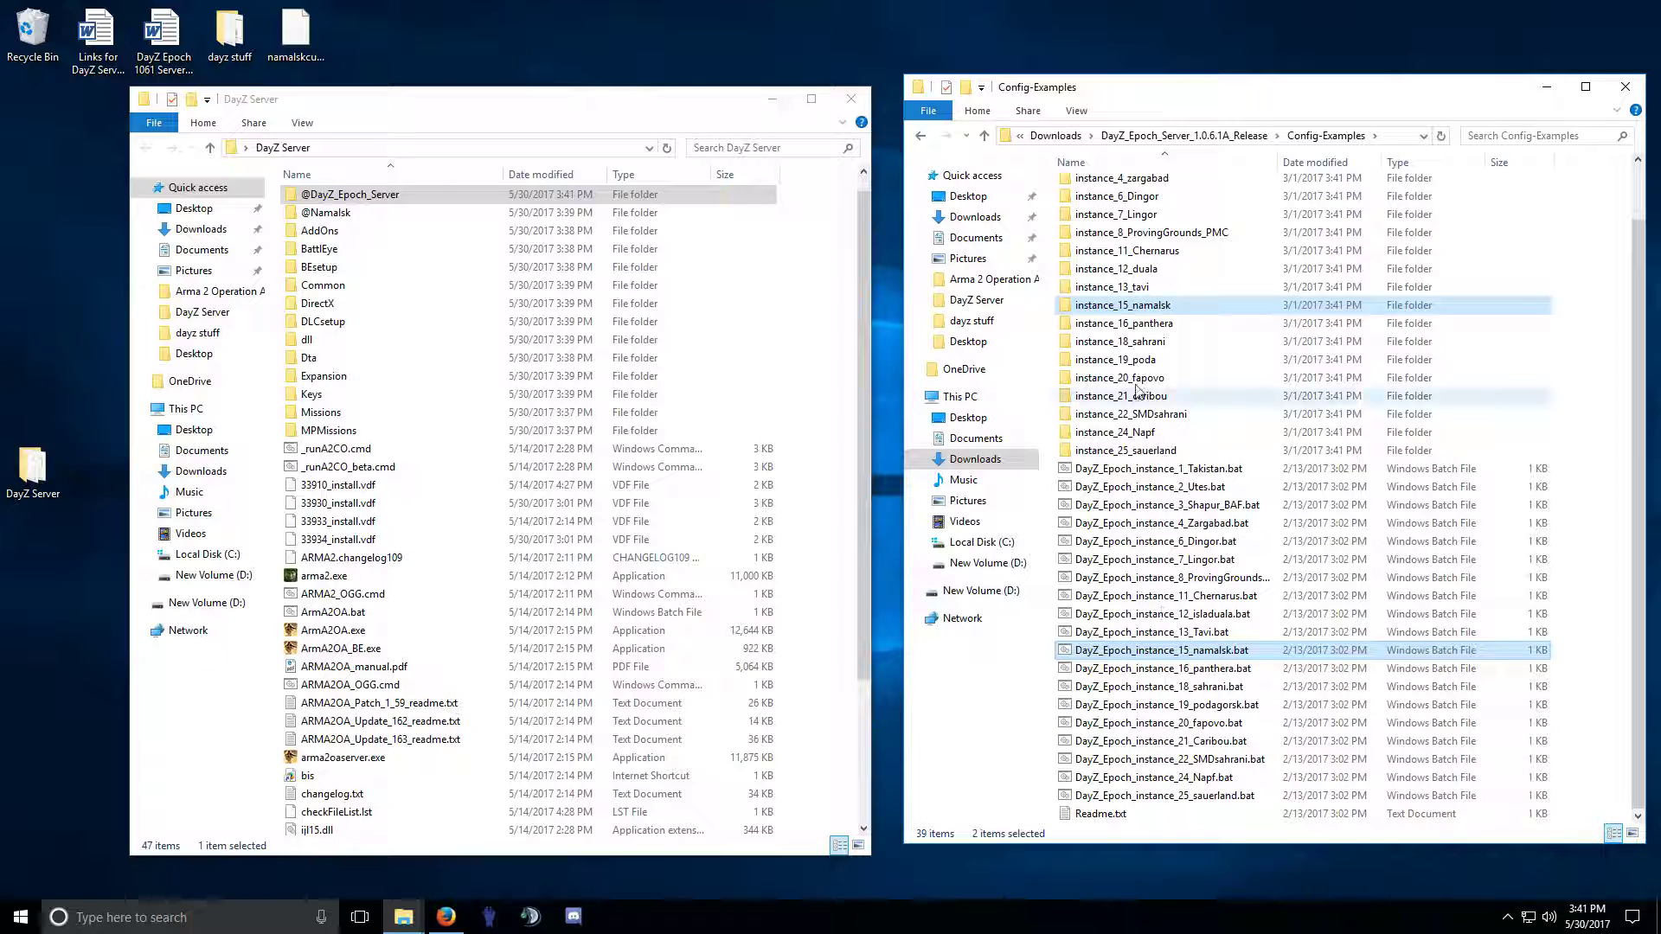
# Copy the instance_15_namalsk folder and its batch file into DayZ Server.
pyautogui.moveTo(1121, 304); pyautogui.dragTo(271, 441)
pyautogui.click(307, 487)
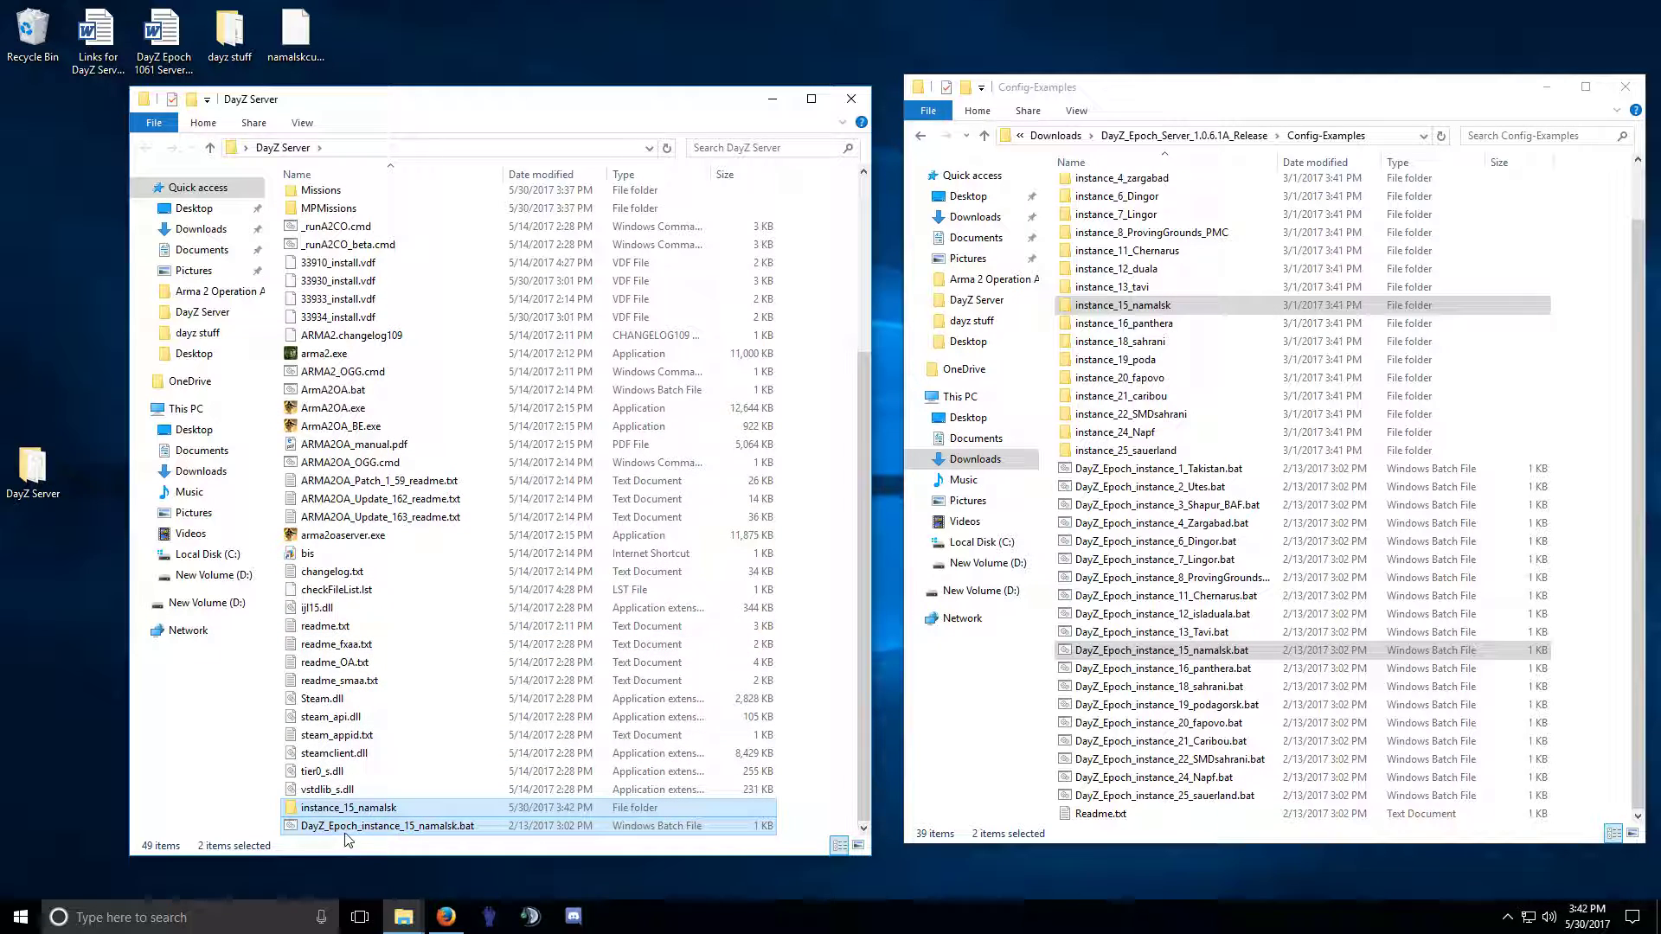
pyautogui.click(336, 772)
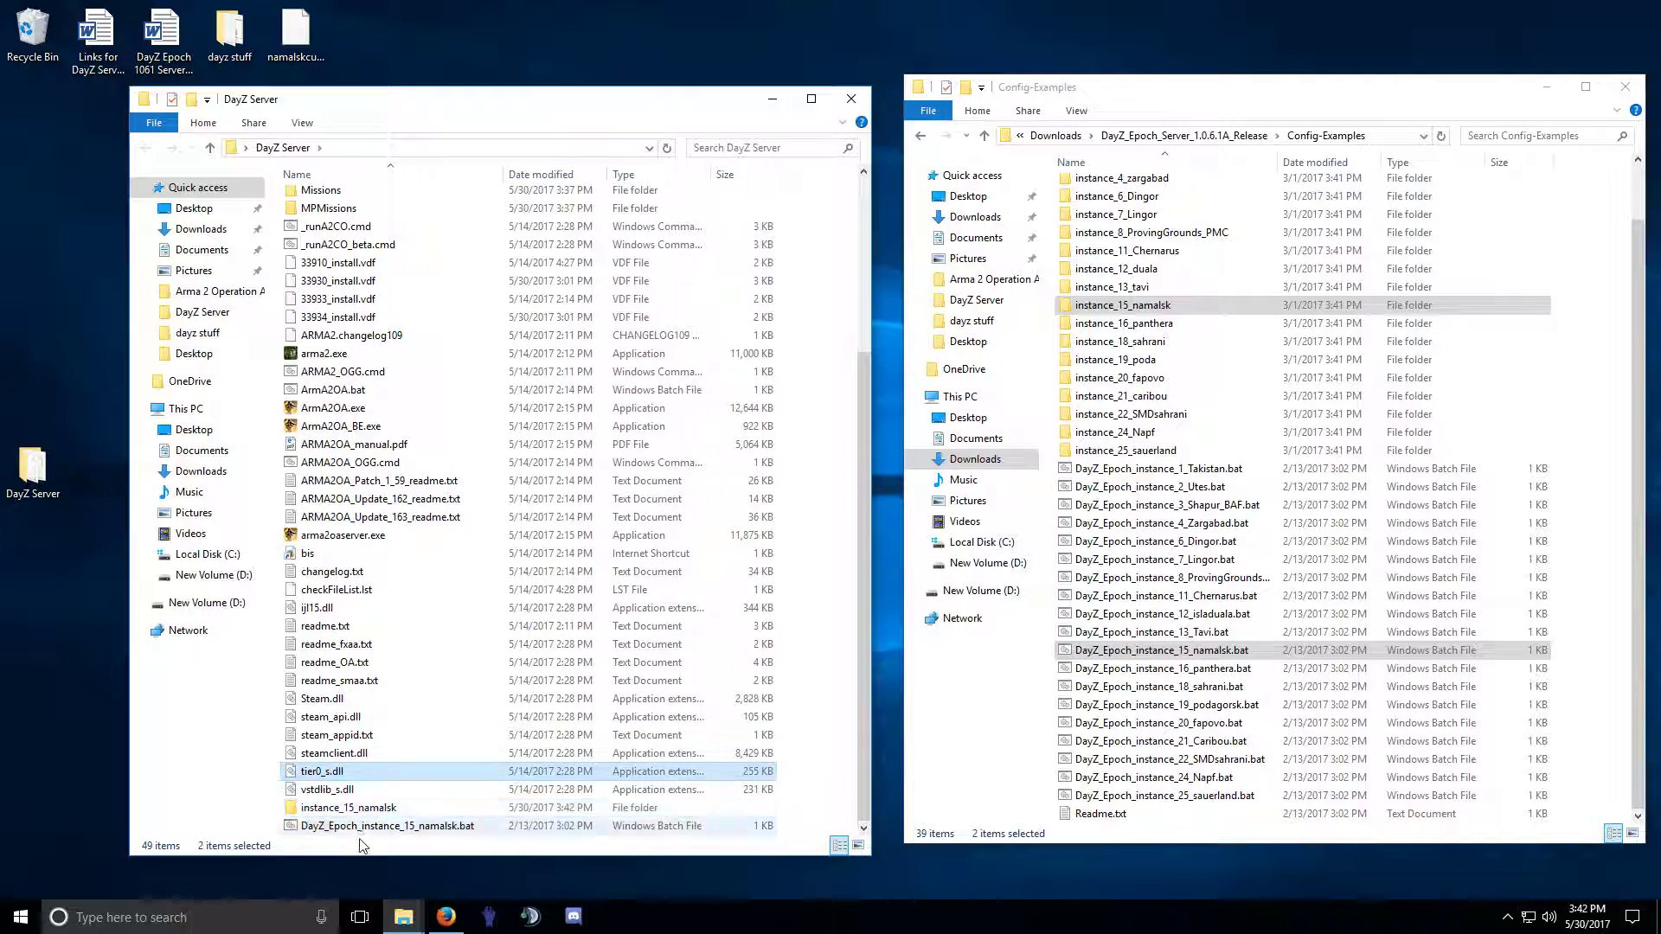
# Create a desktop shortcut to DayZ_Epoch_instance_15_namalsk.bat.
pyautogui.click(337, 737)
pyautogui.moveTo(358, 829); pyautogui.dragTo(35, 584)
pyautogui.click(100, 671)
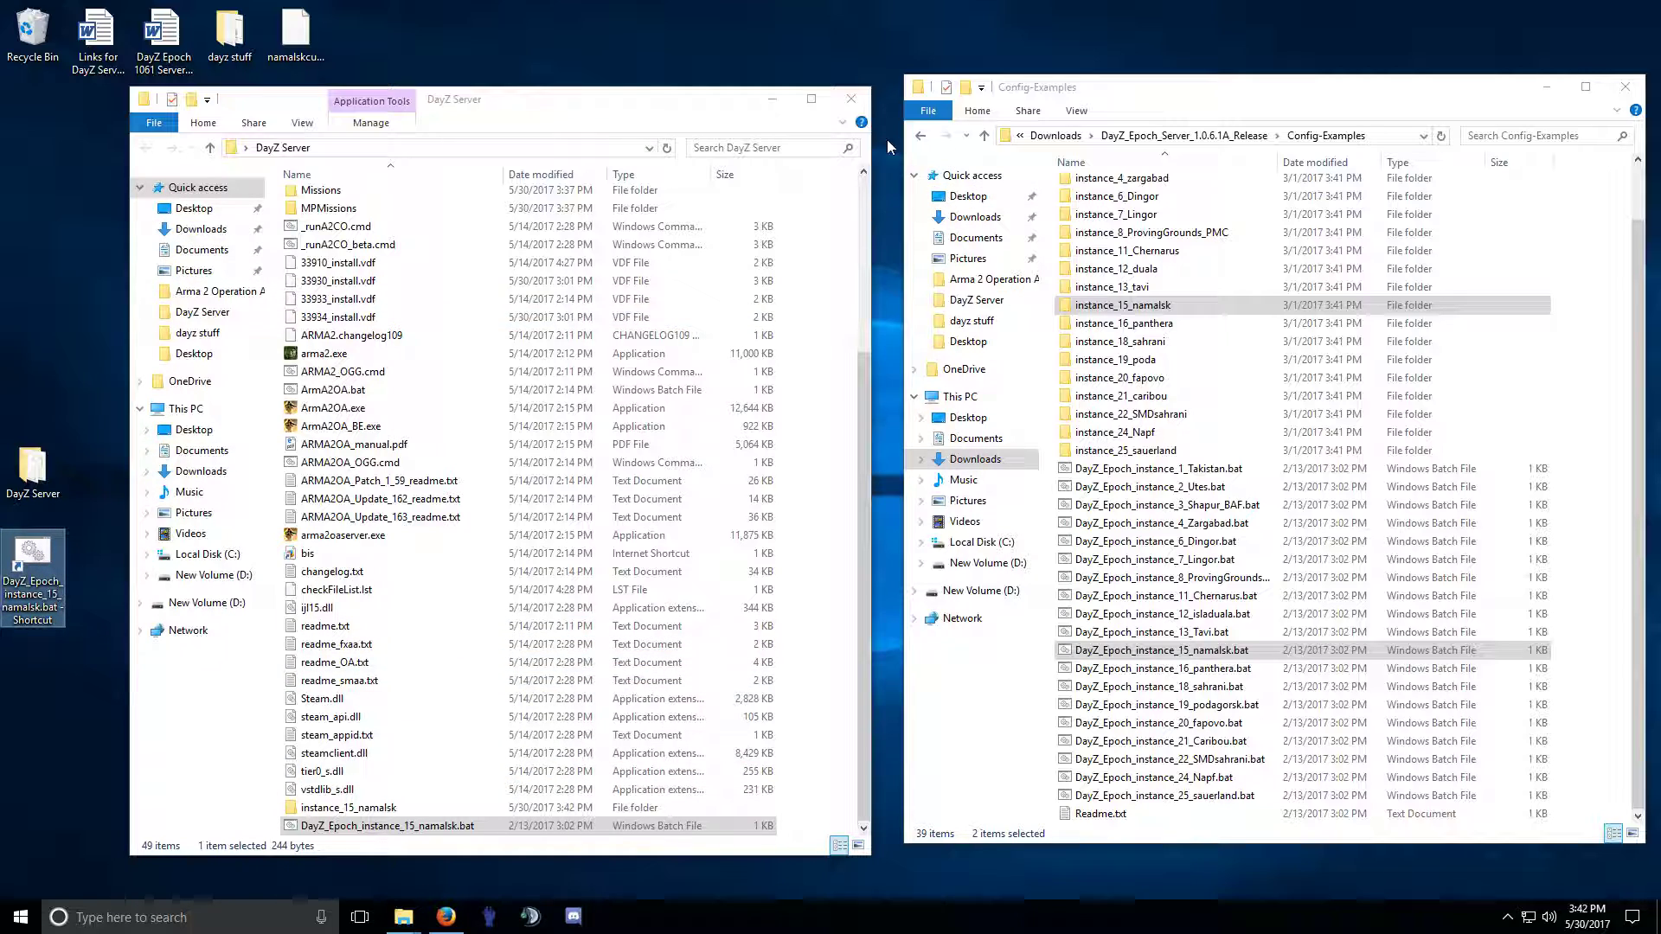
# Reopen DayZ Server from the desktop and reposition its window beside the release.
pyautogui.click(851, 98)
pyautogui.doubleClick(32, 467)
pyautogui.scroll(-1, 424, 493)
pyautogui.scroll(1, 211, 476)
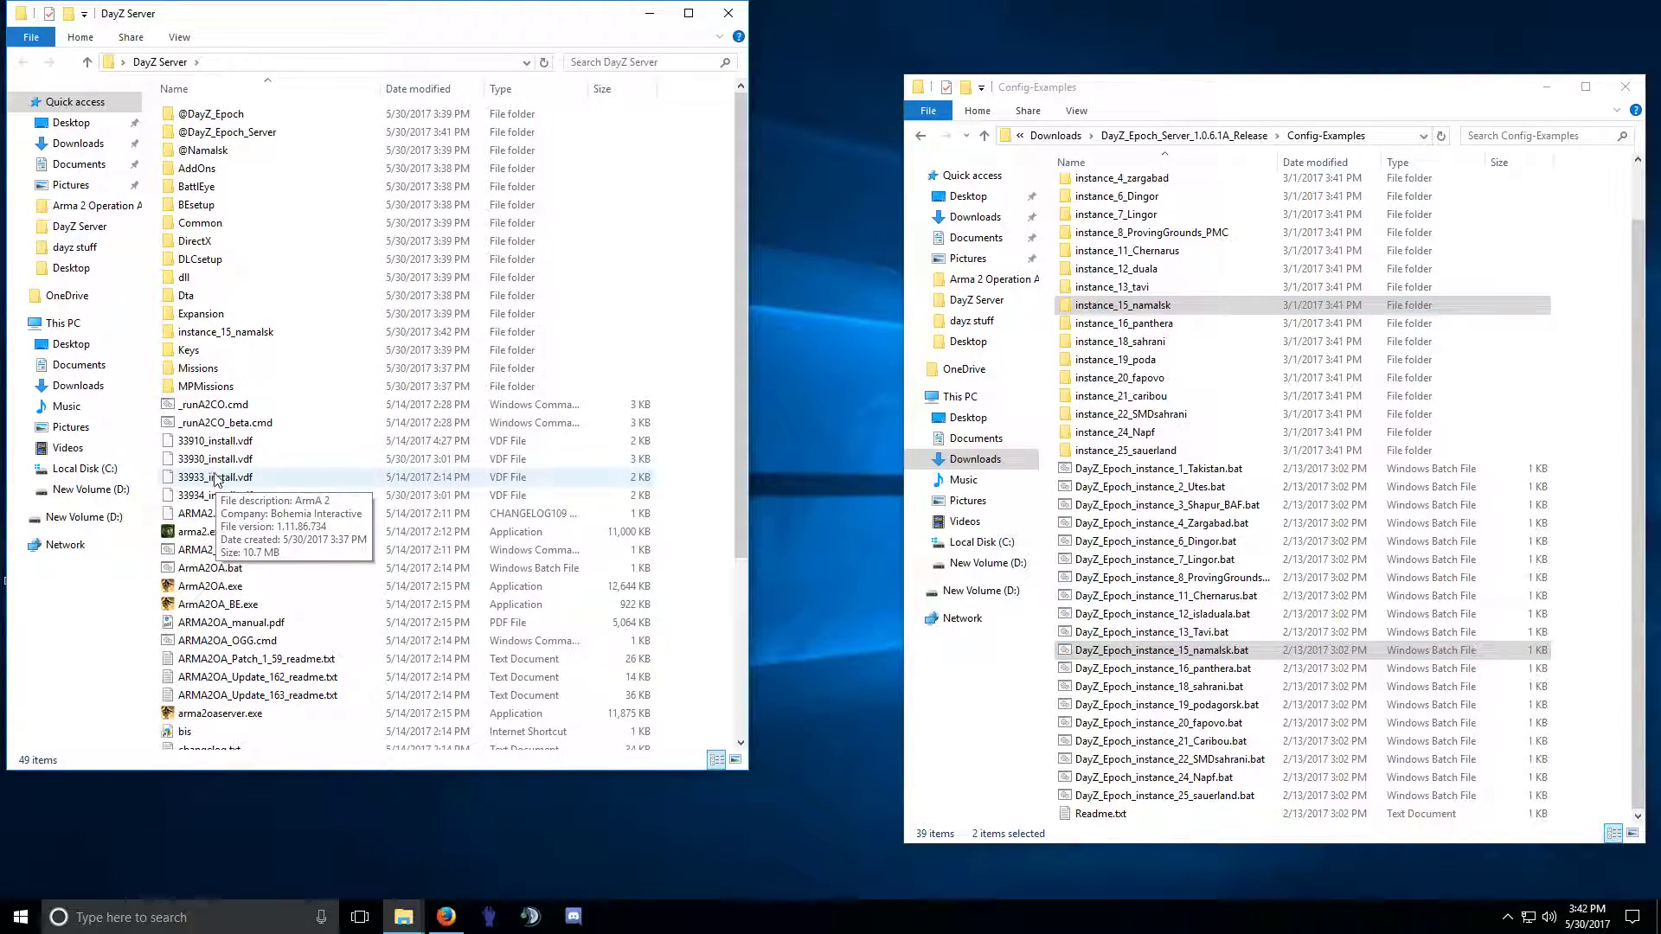
pyautogui.click(225, 333)
pyautogui.moveTo(301, 30); pyautogui.dragTo(423, 80)
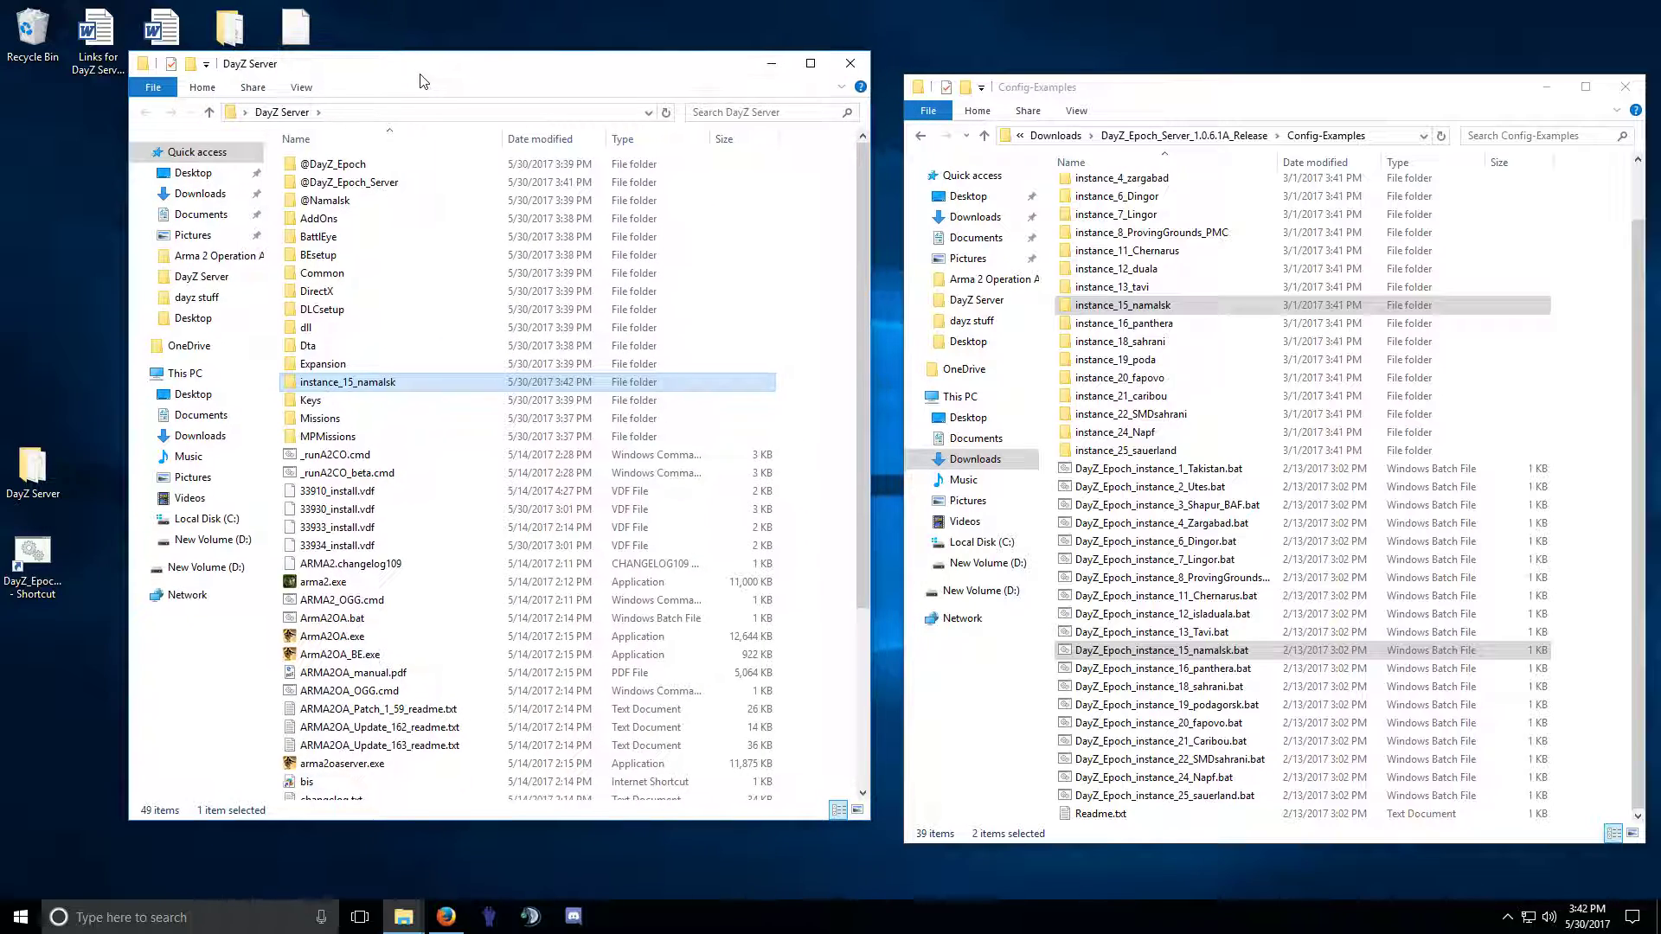
pyautogui.moveTo(453, 385); pyautogui.dragTo(912, 422)
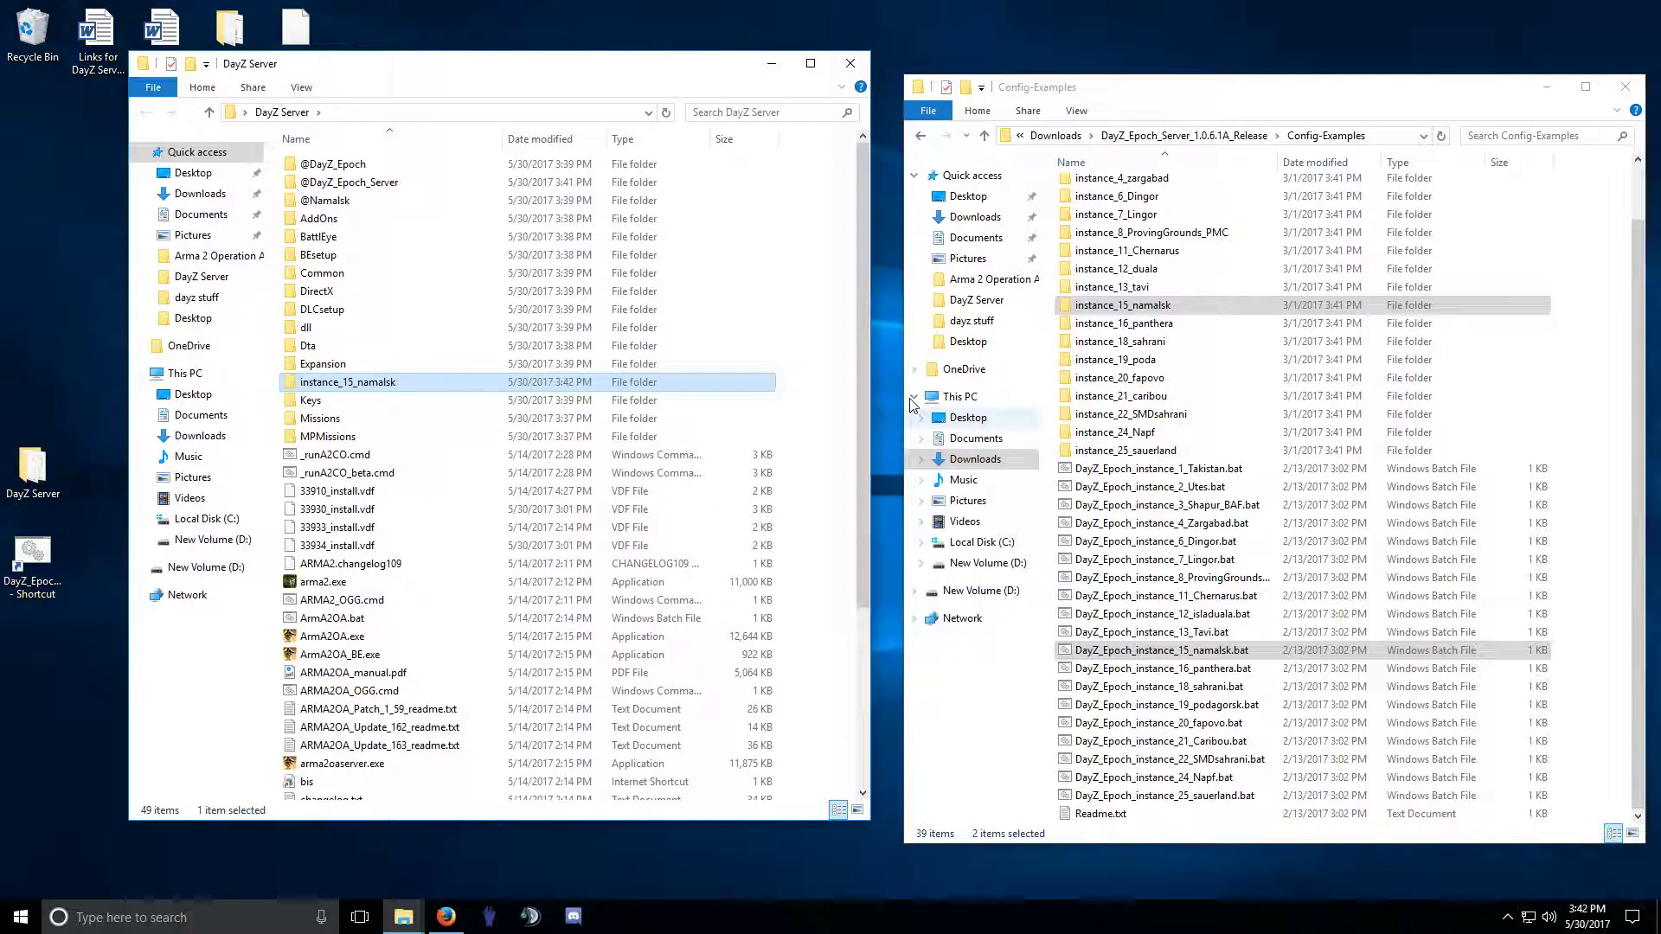
# Open instance_15_namalsk in DayZ Server and check its config.cfg and HiveExt.ini.
pyautogui.click(920, 136)
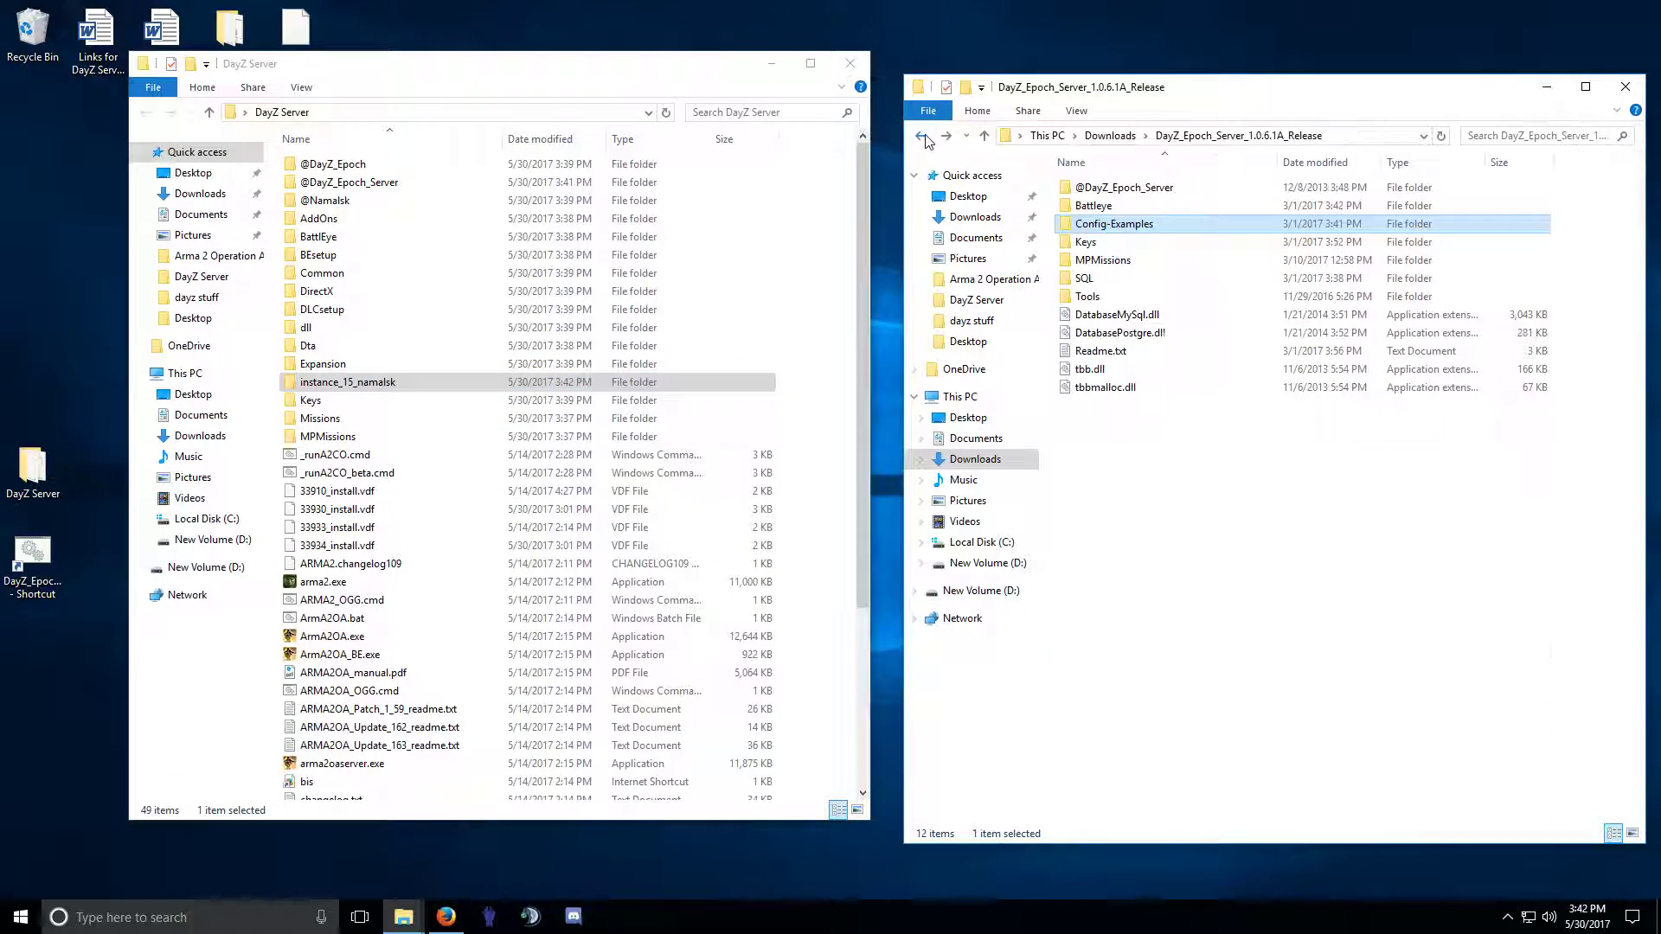
pyautogui.doubleClick(362, 385)
pyautogui.click(322, 182)
pyautogui.click(318, 201)
pyautogui.click(145, 112)
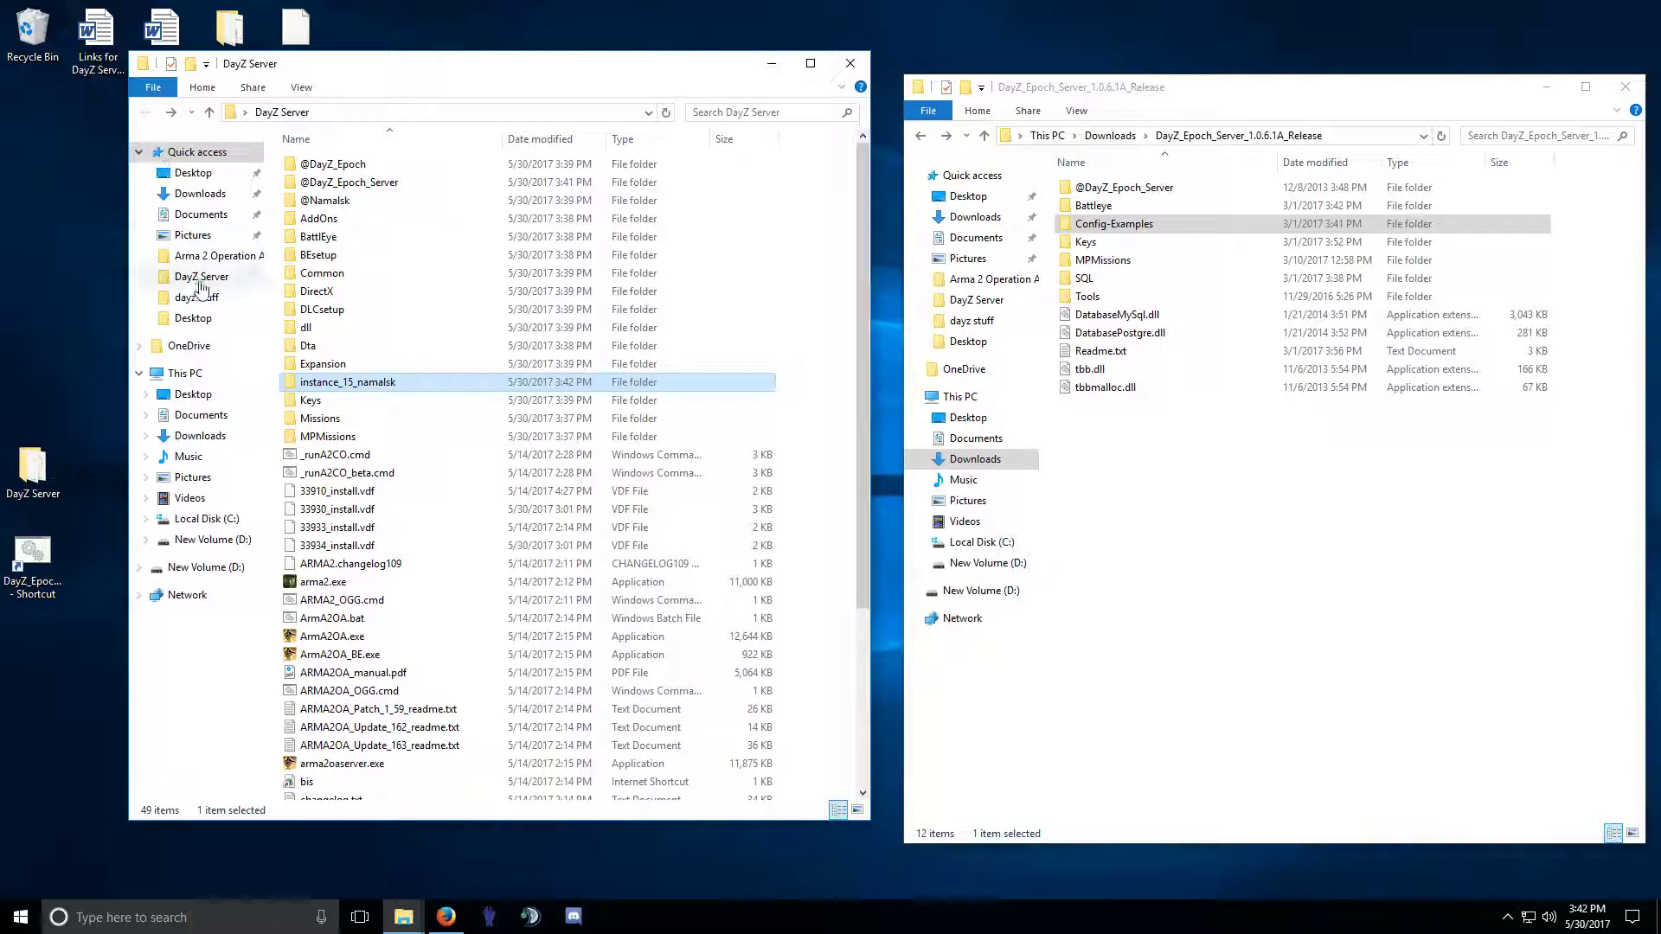
pyautogui.doubleClick(360, 385)
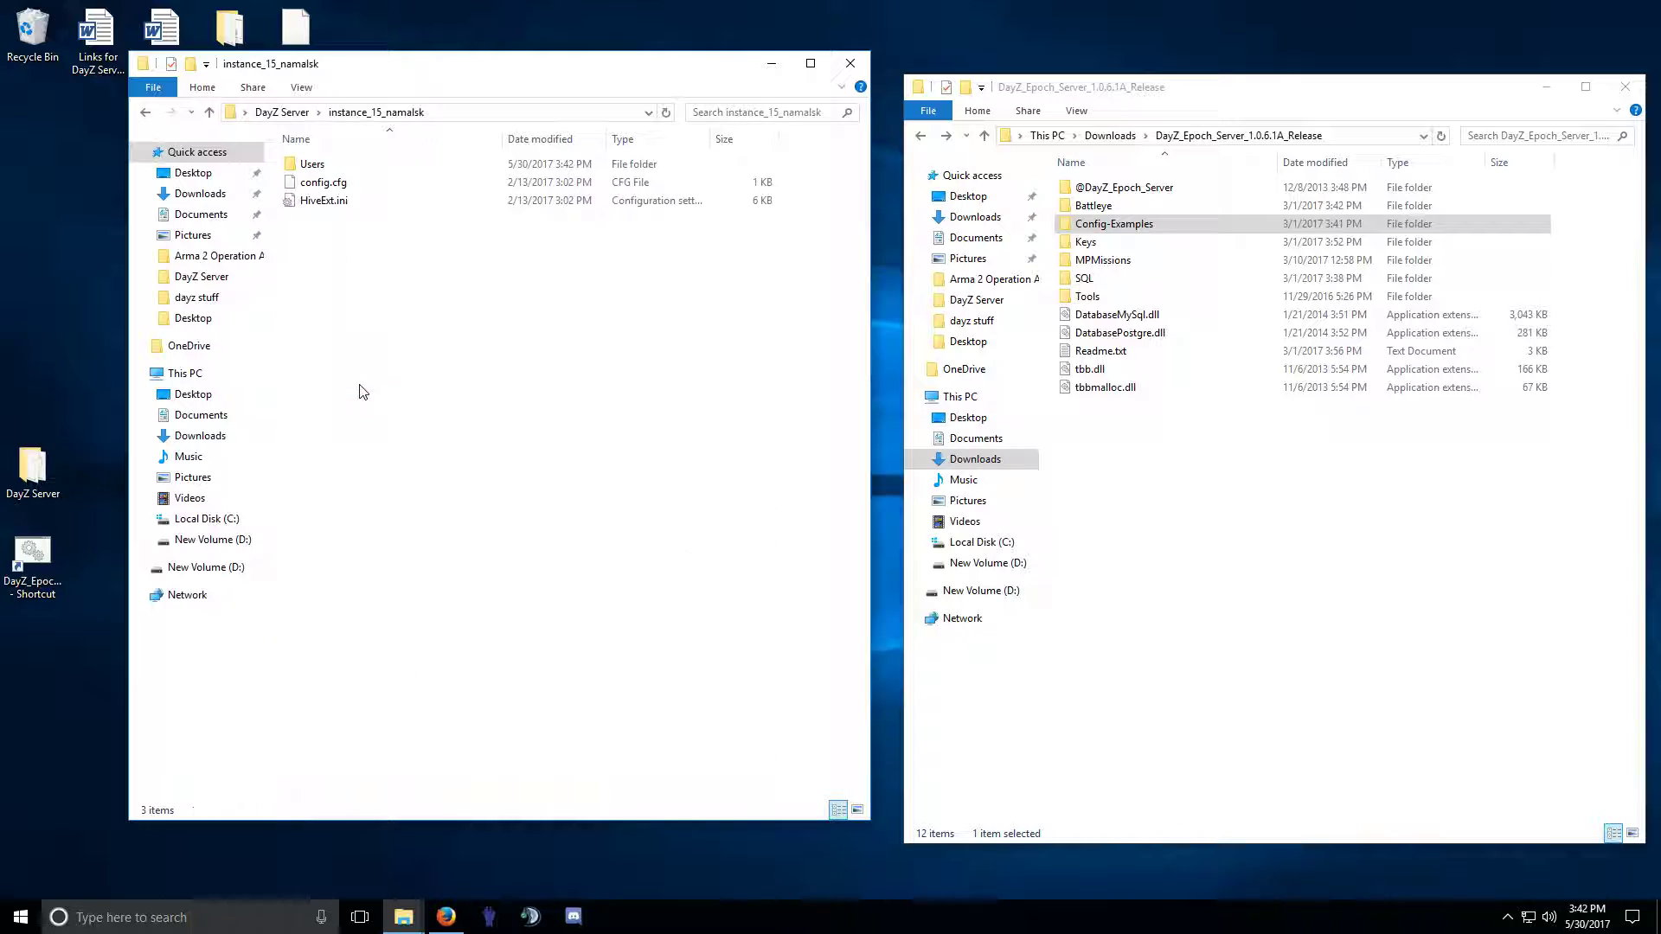
# Copy the release's Battleye folder into instance_15_namalsk, verify it, and return to DayZ Server.
pyautogui.click(1098, 207)
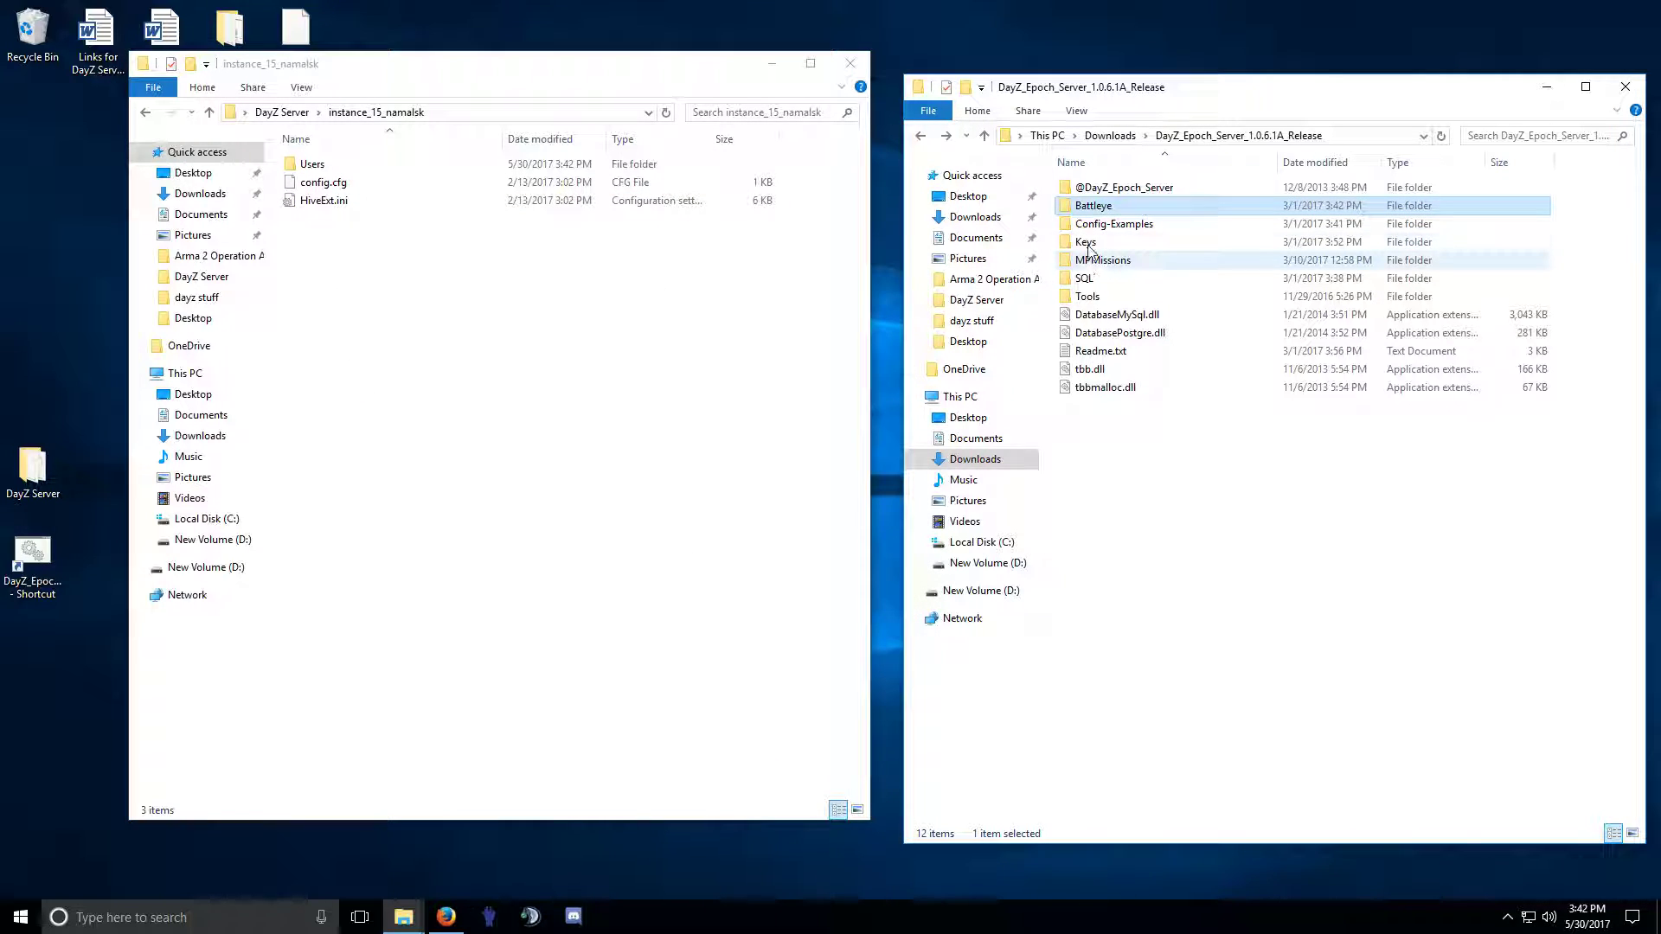
pyautogui.moveTo(1103, 210); pyautogui.dragTo(535, 334)
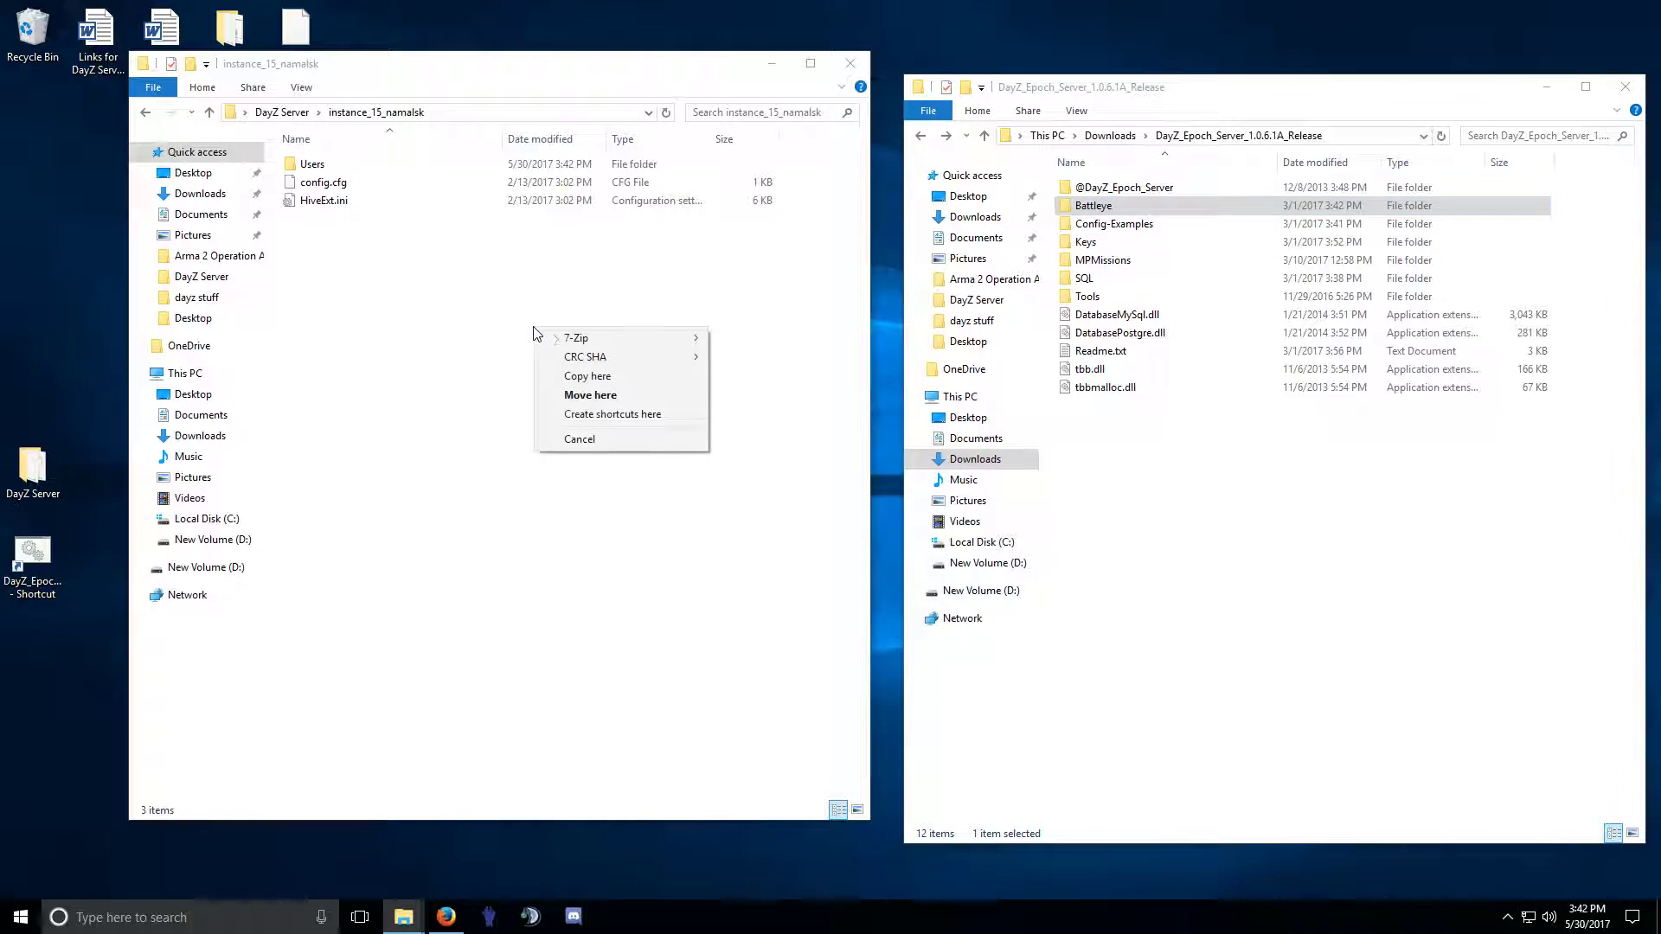
pyautogui.click(591, 376)
pyautogui.doubleClick(333, 219)
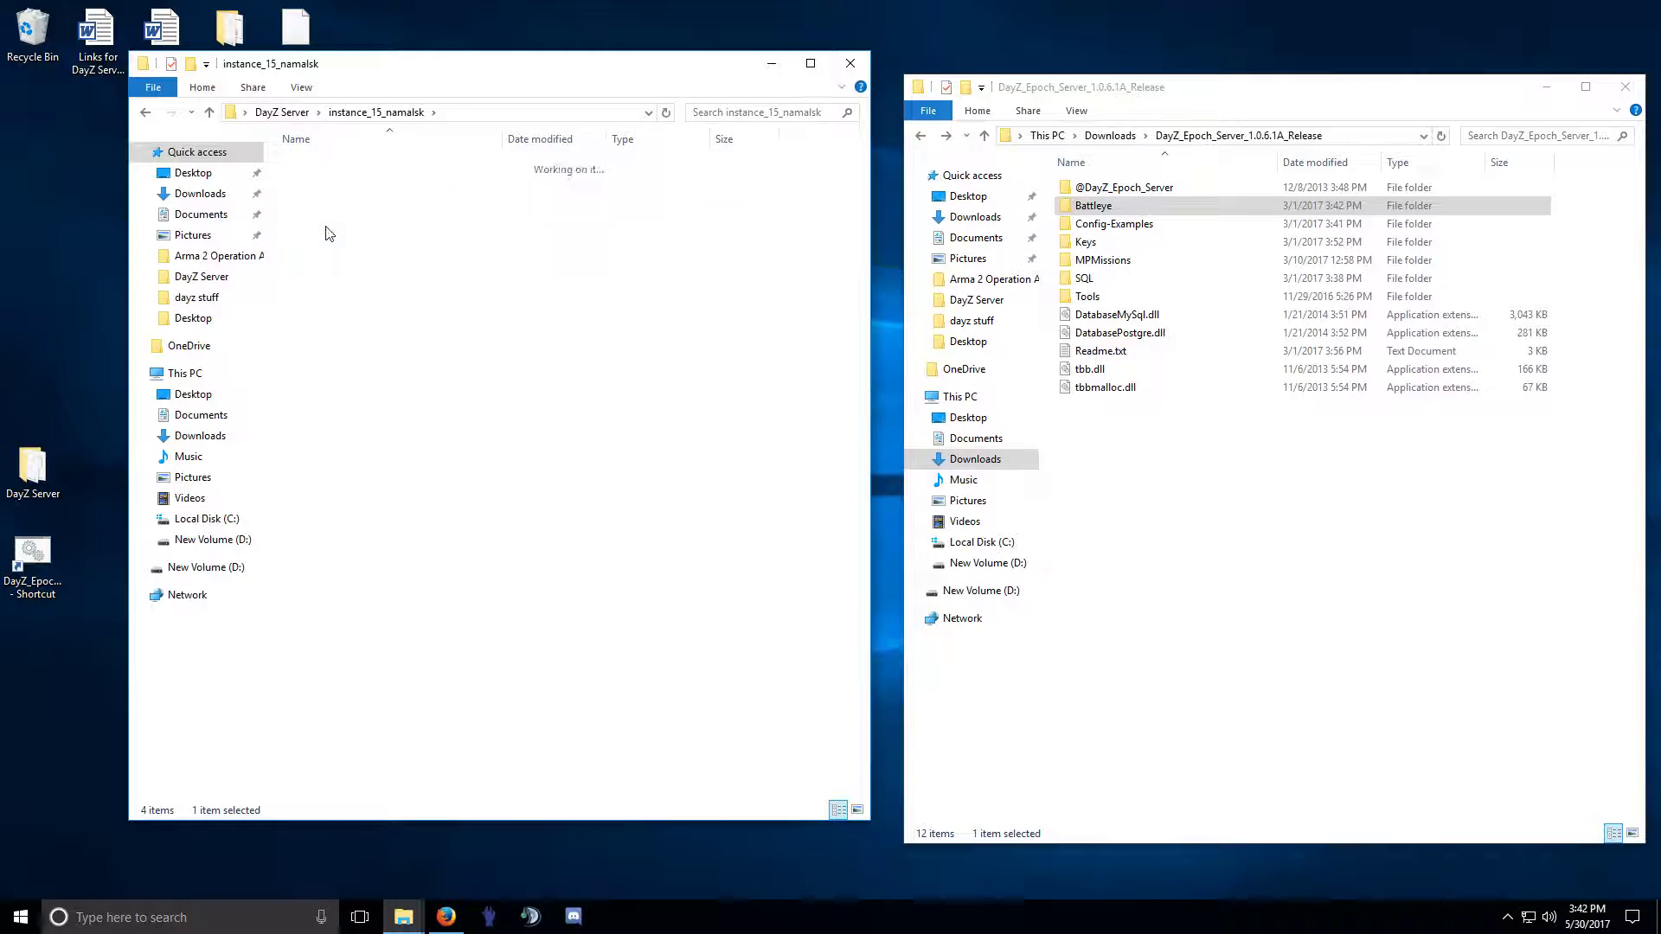
pyautogui.click(146, 113)
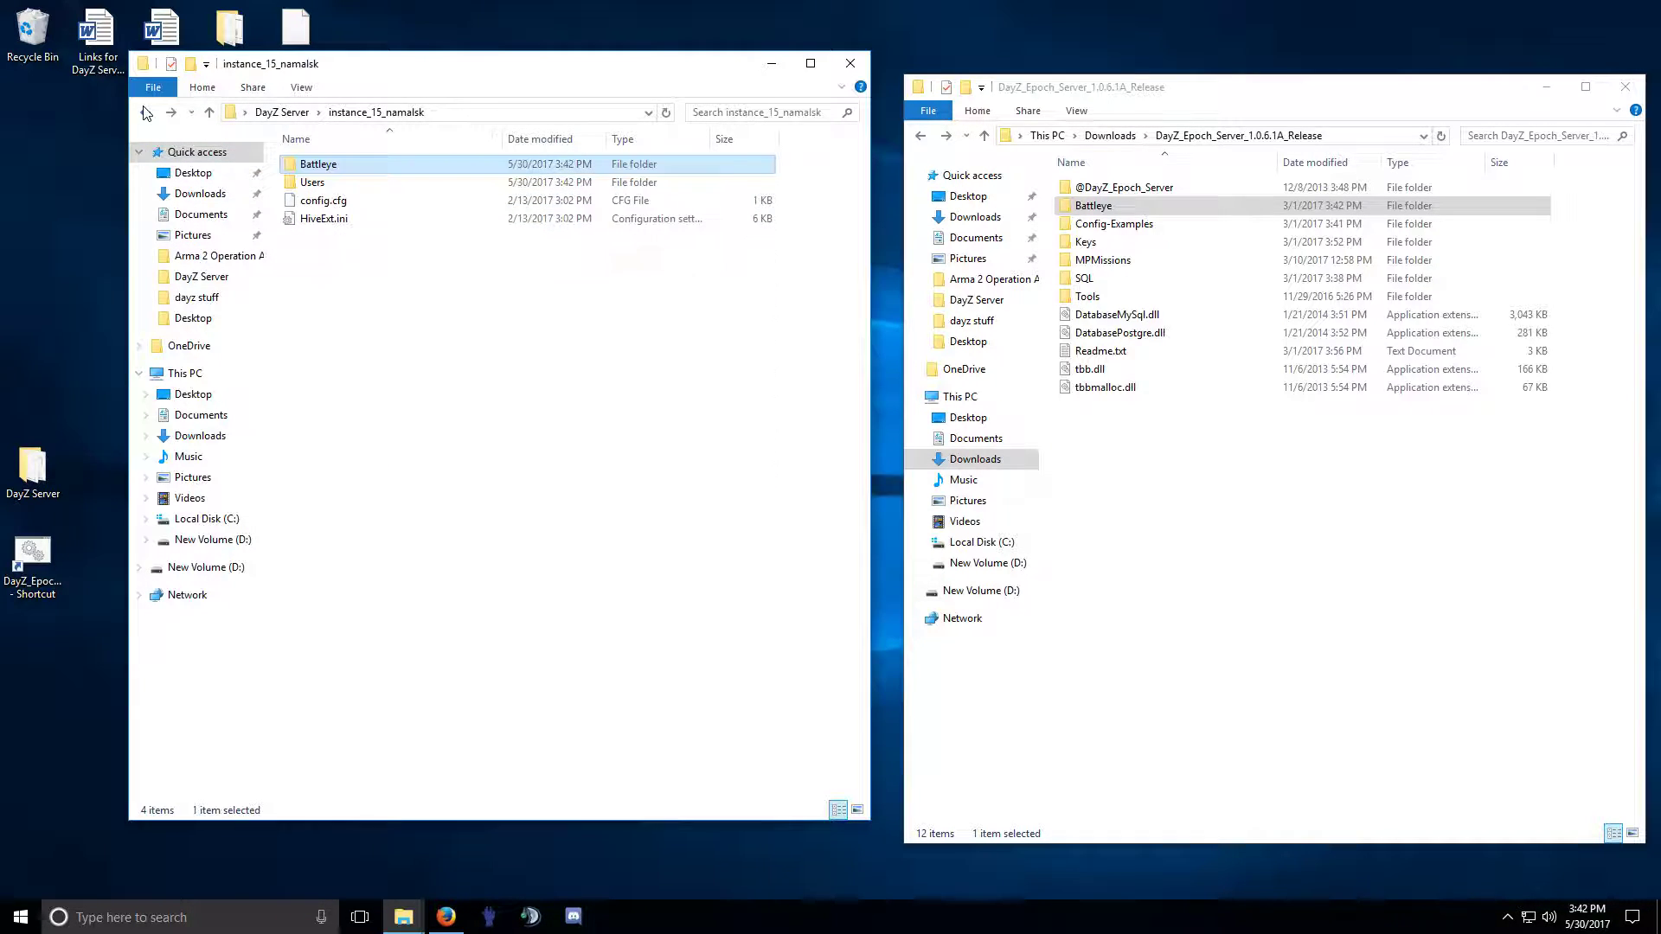
pyautogui.click(144, 113)
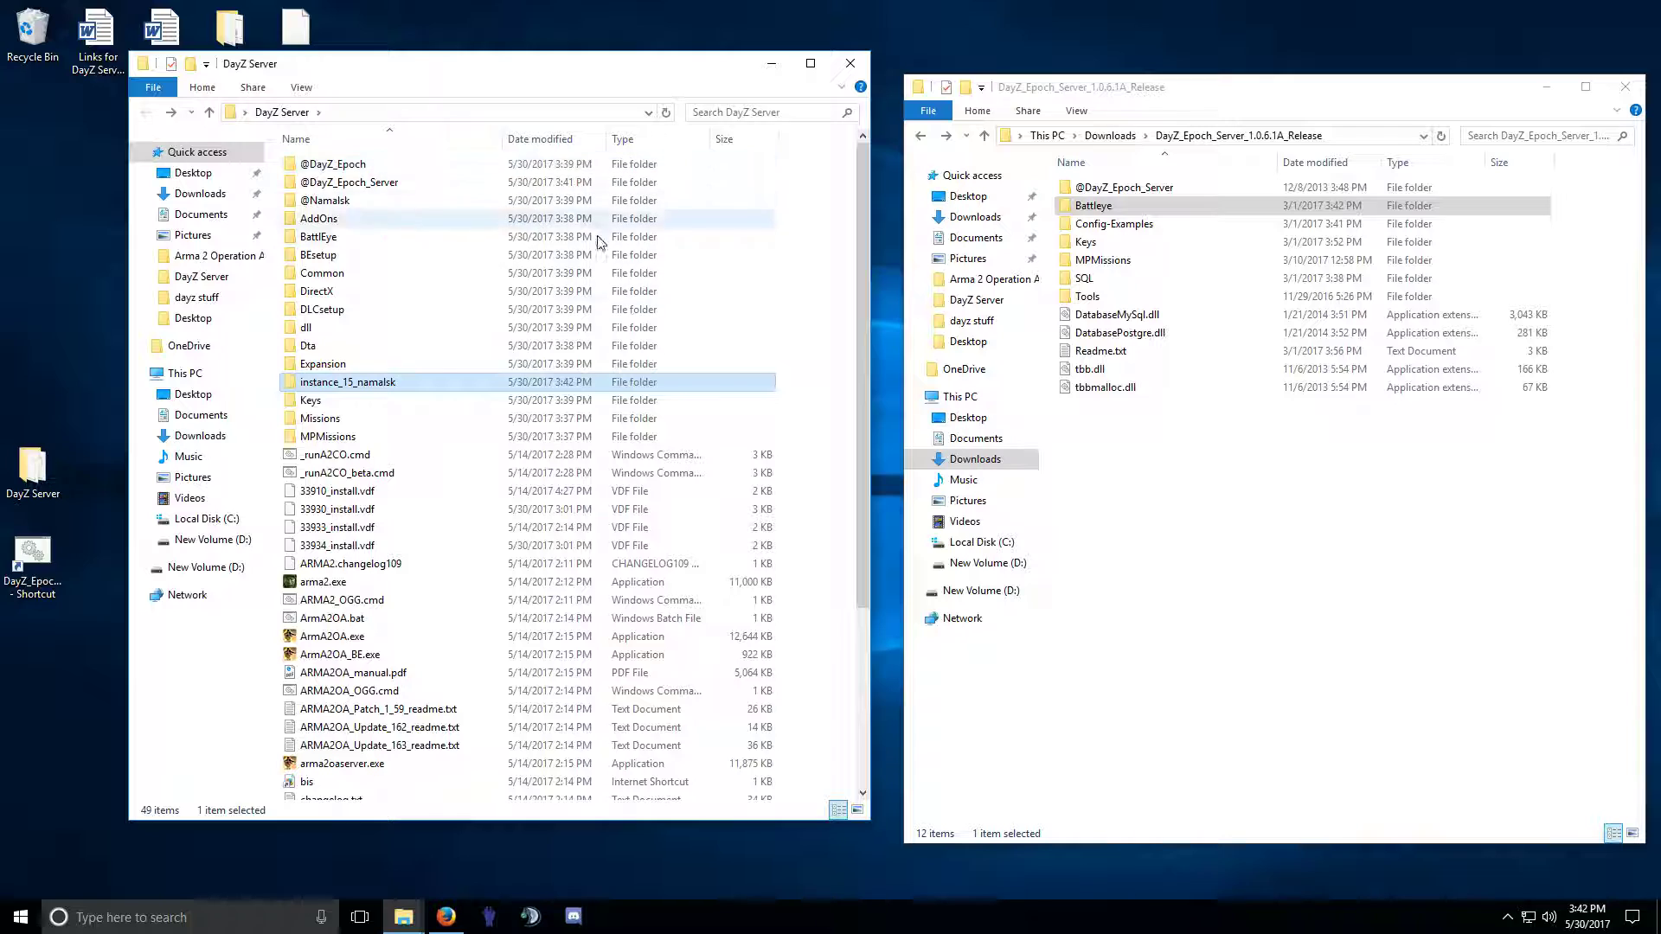
# Select the Keys folders in both the release and DayZ Server.
pyautogui.click(1112, 189)
pyautogui.click(1100, 207)
pyautogui.click(1093, 227)
pyautogui.click(1093, 246)
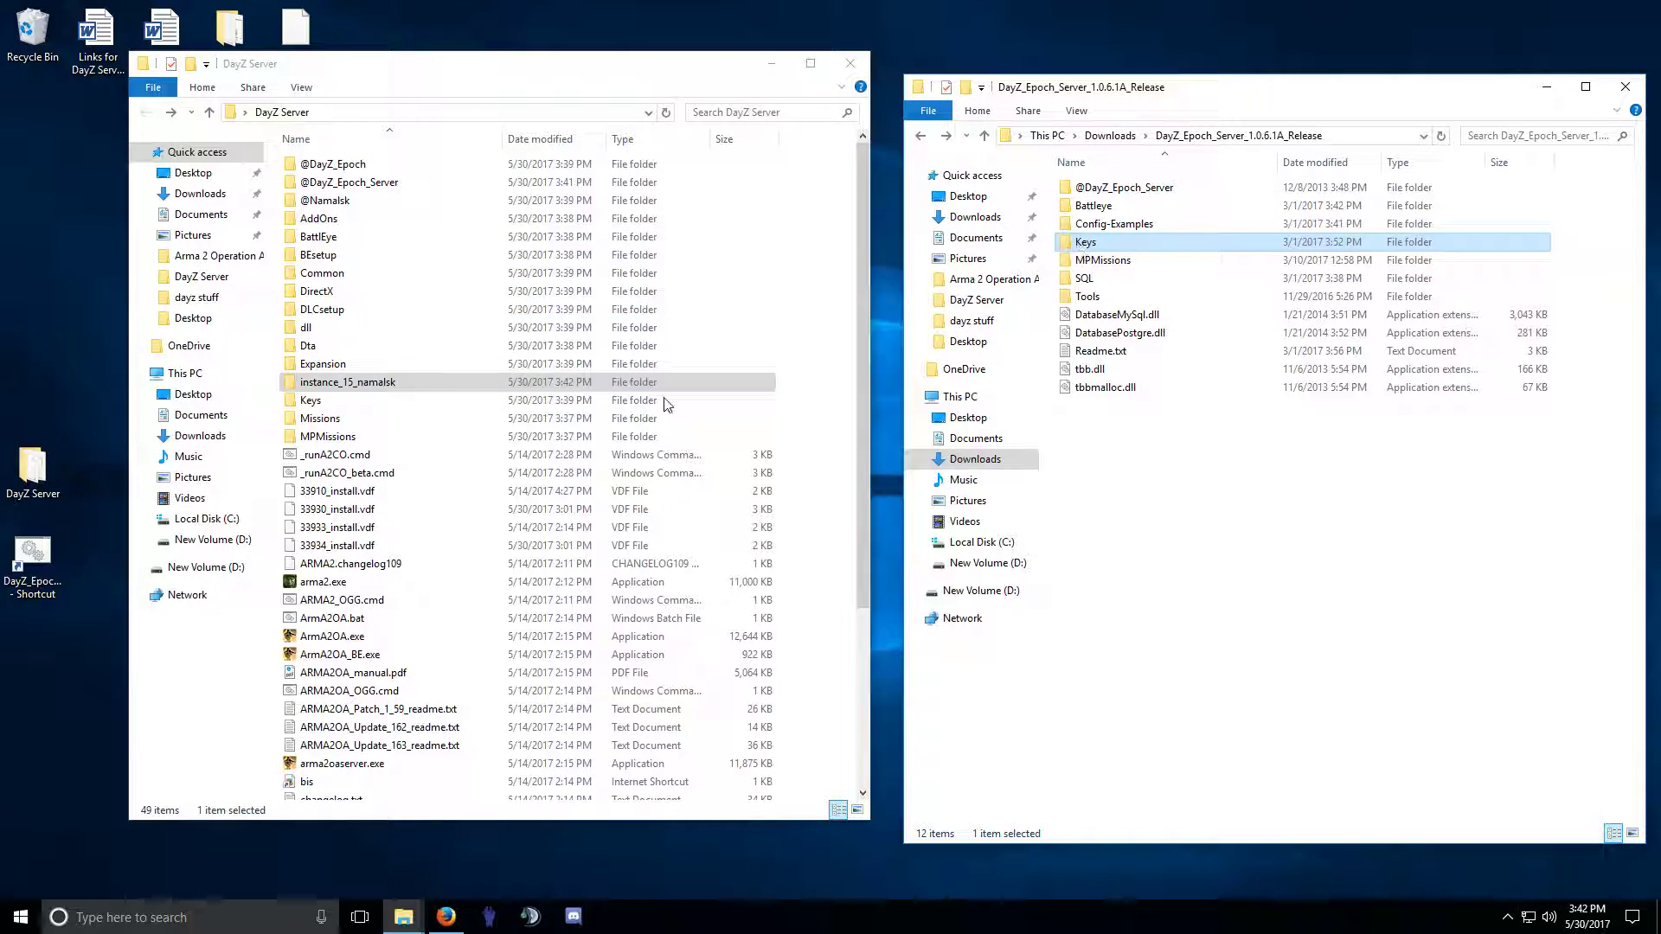
pyautogui.click(313, 401)
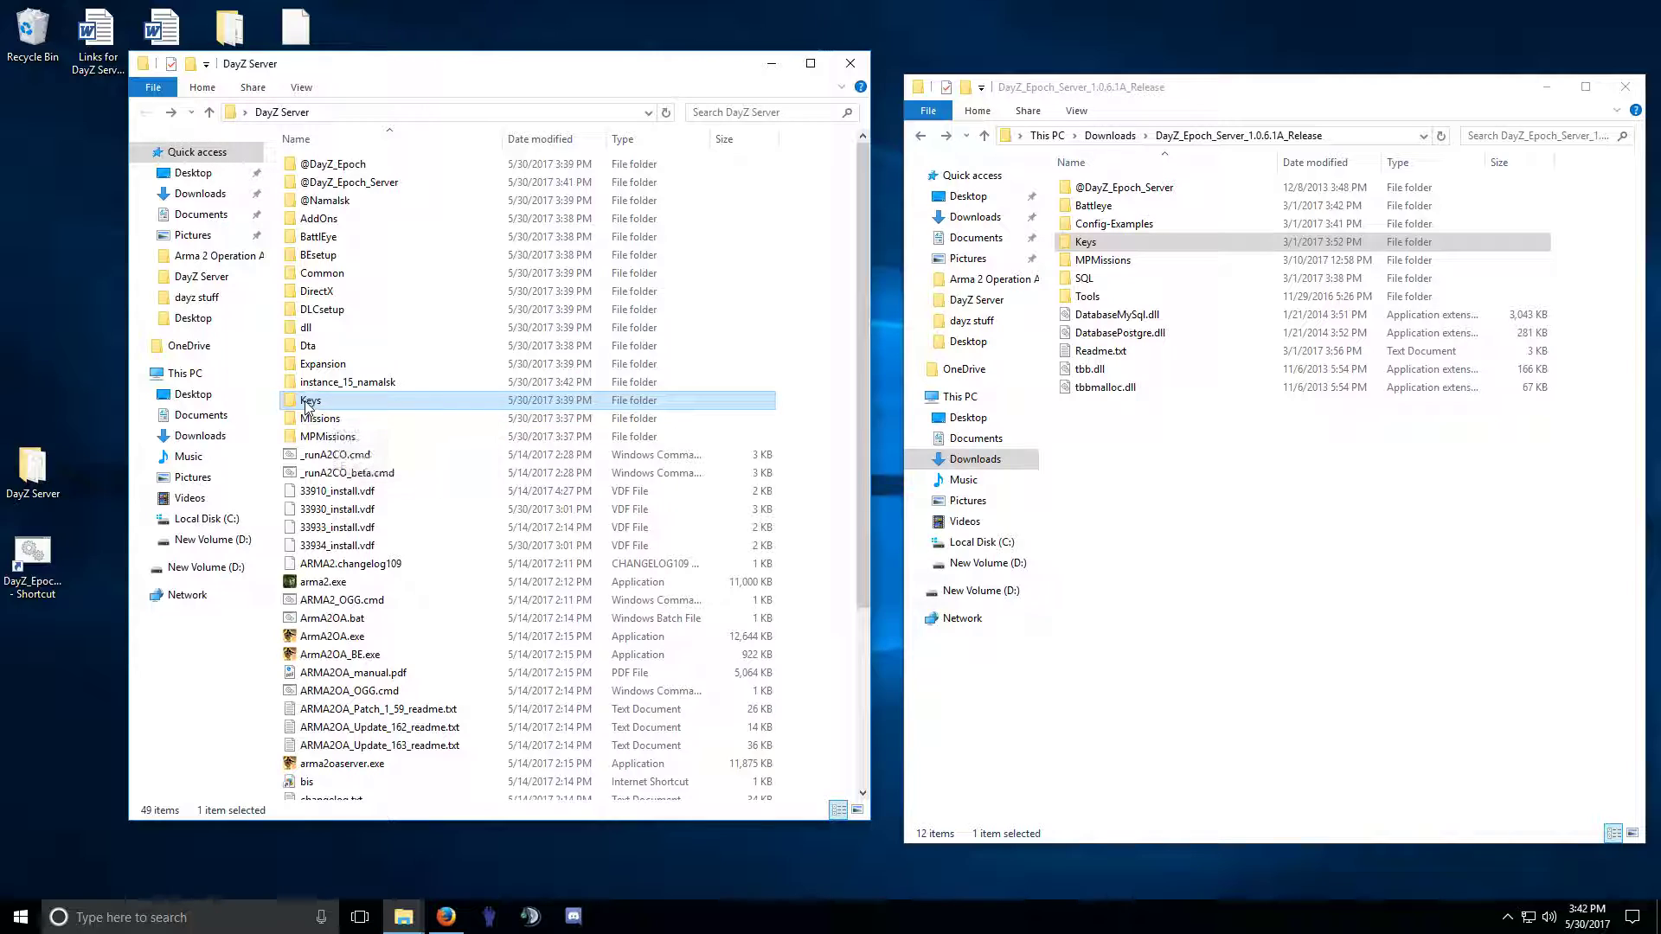
# Open DayZ Server's Keys folder and inspect dayz.bikey.
pyautogui.doubleClick(307, 403)
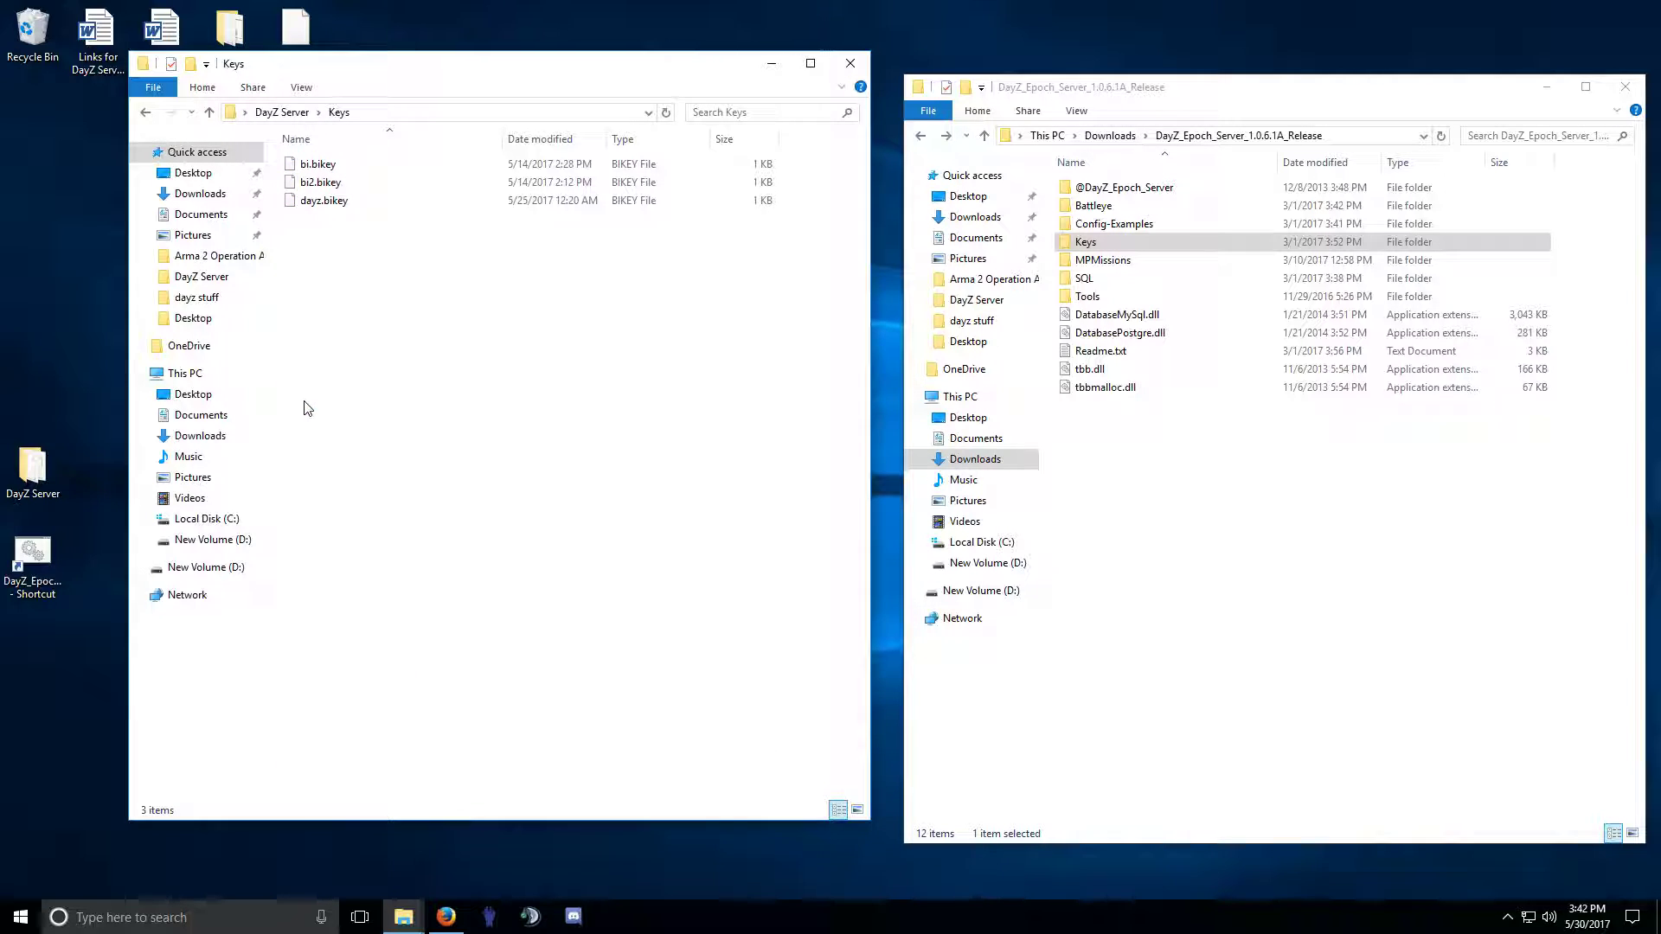
pyautogui.rightClick(335, 209)
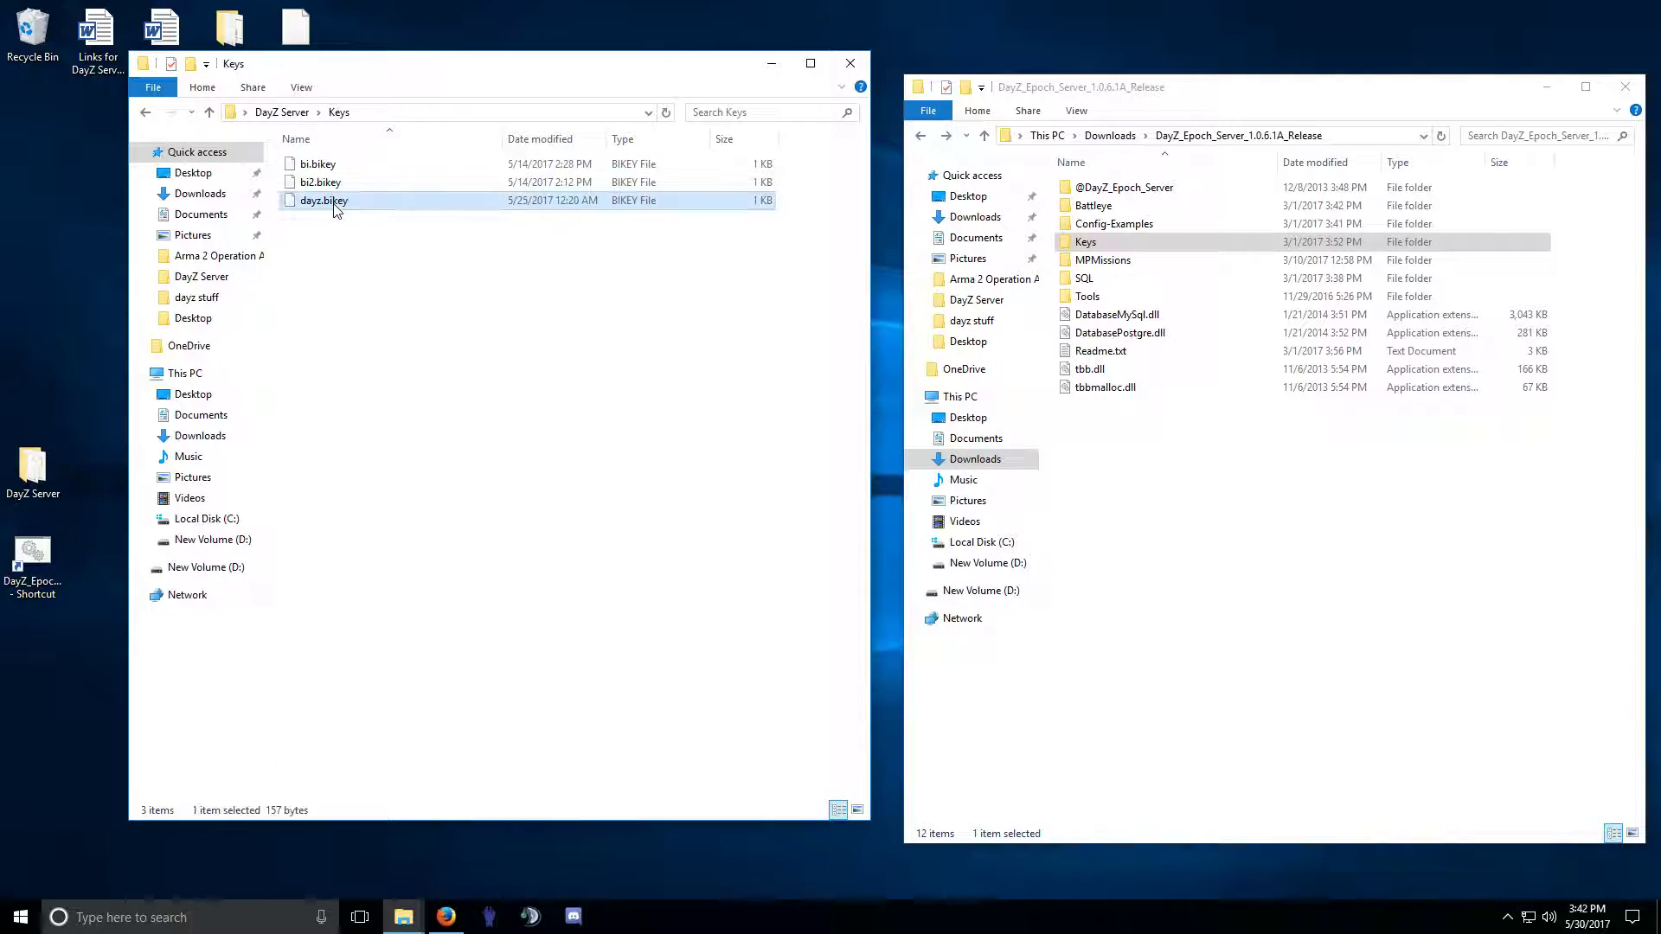
pyautogui.click(316, 242)
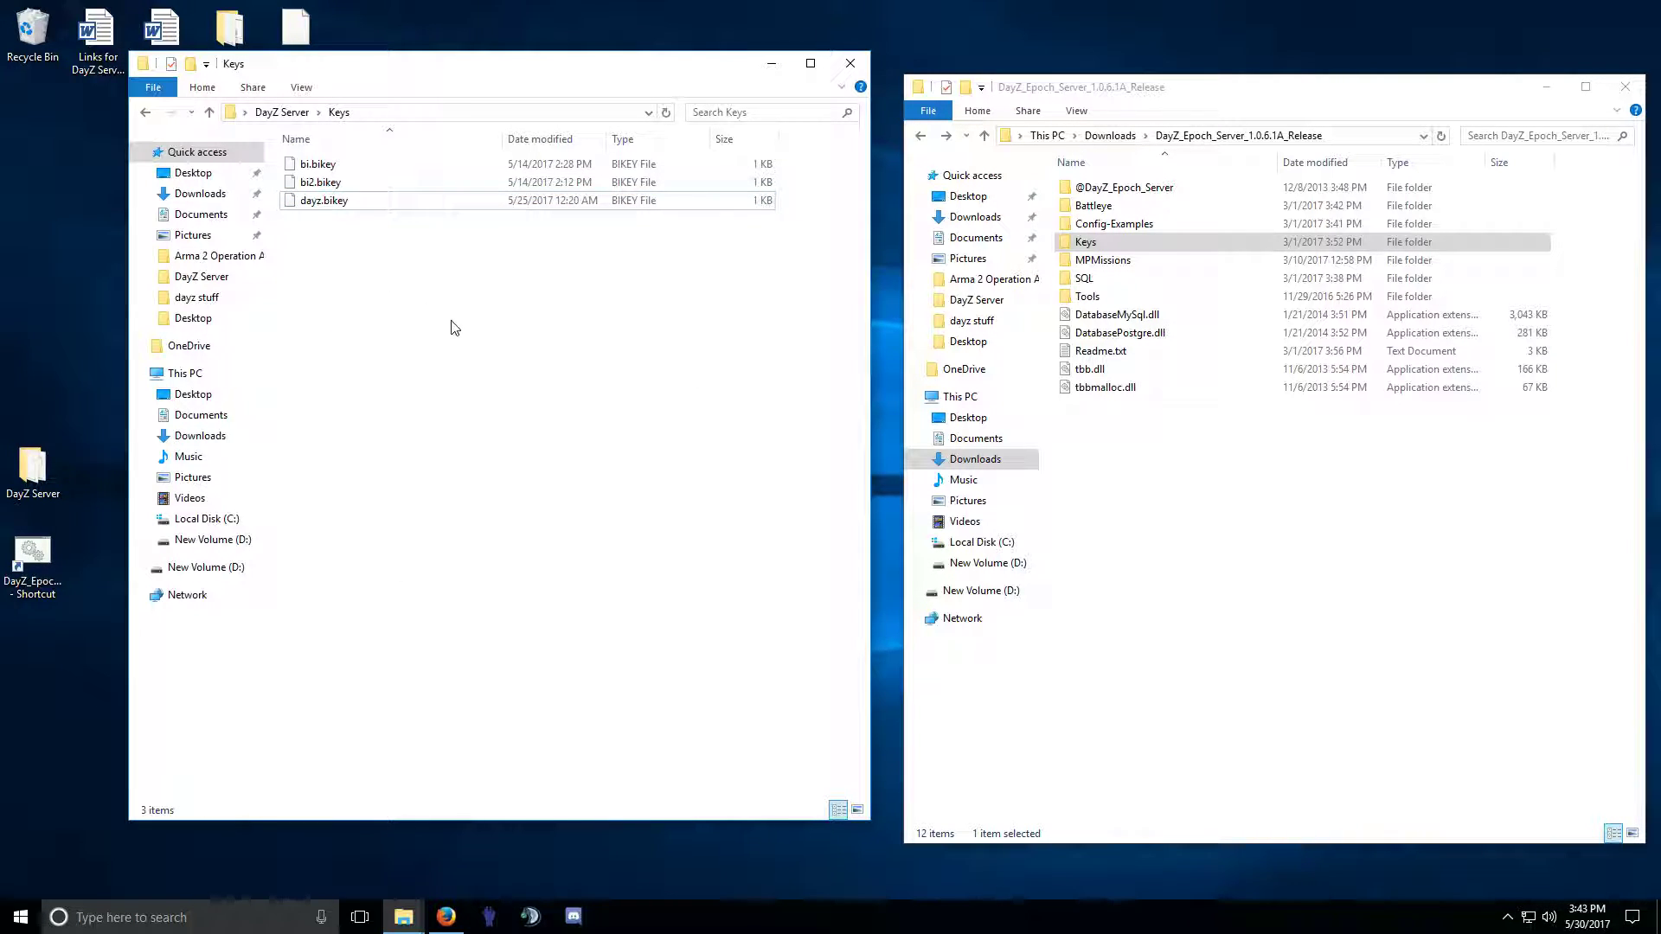
pyautogui.click(324, 206)
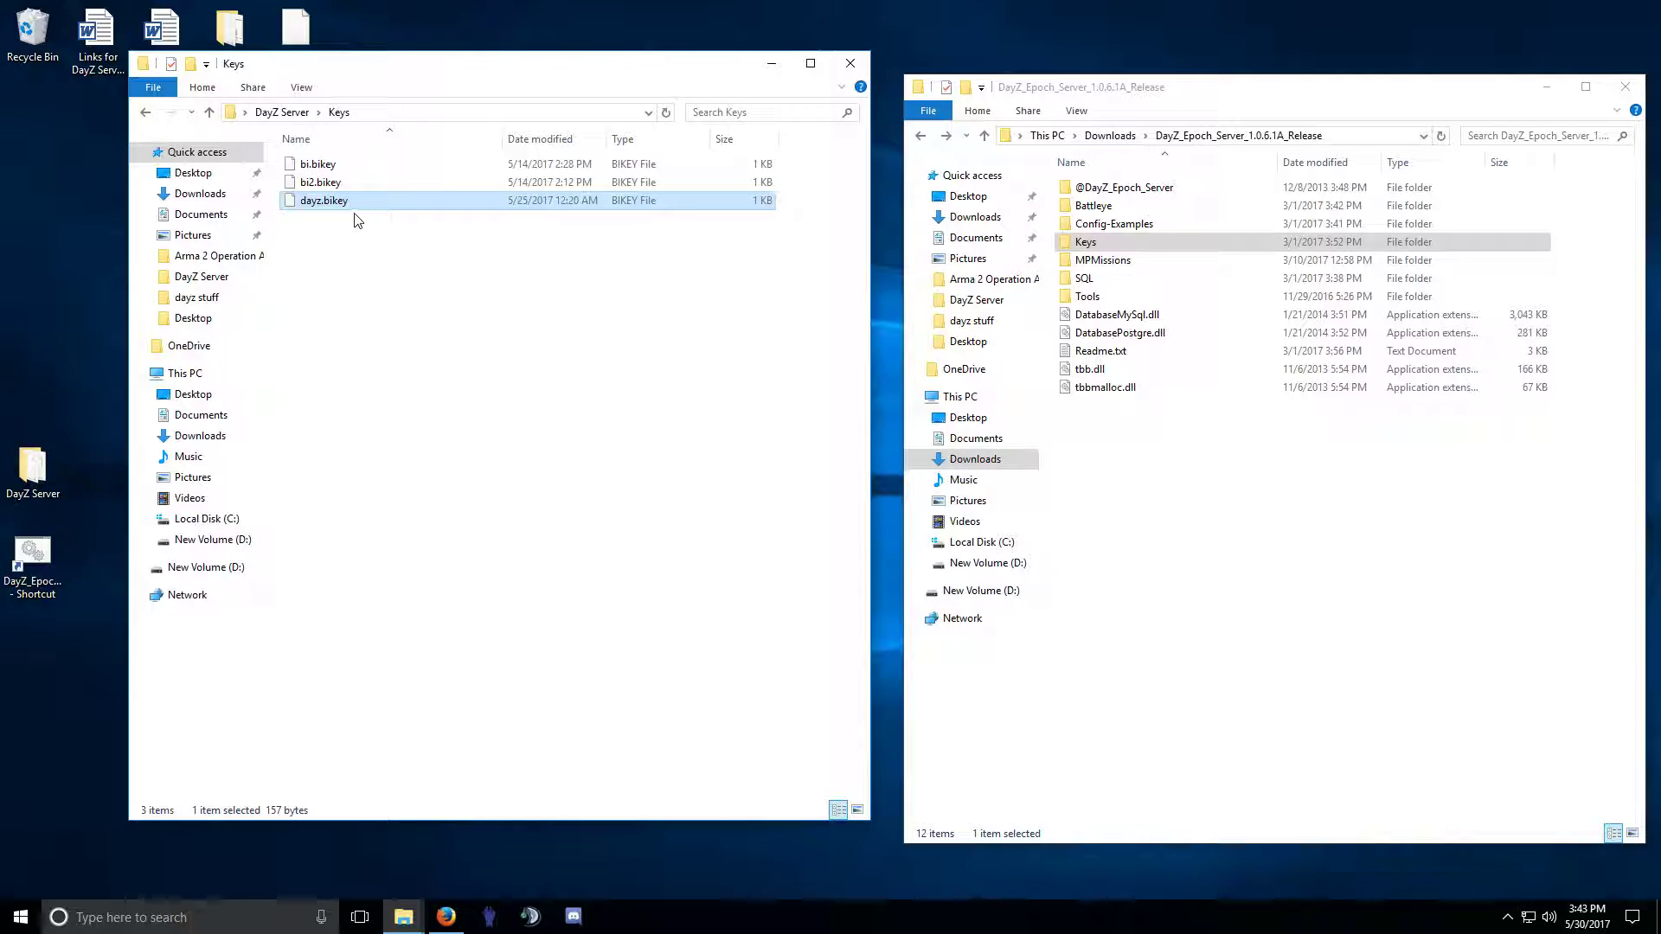
pyautogui.click(314, 206)
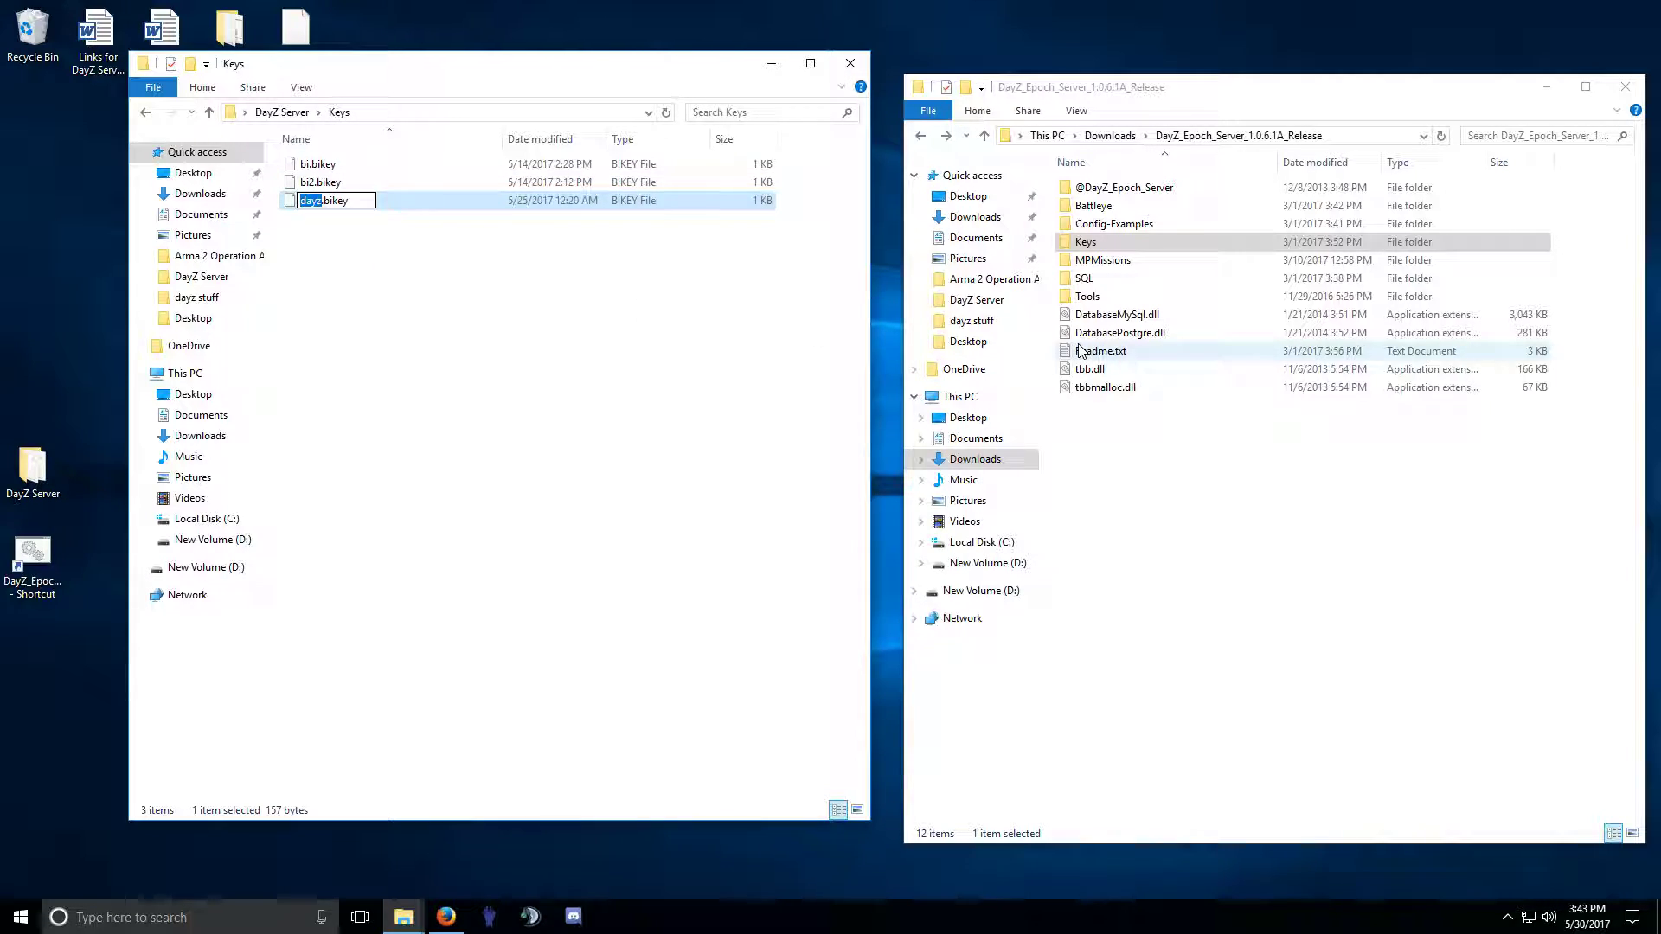
# Copy DayZ_Epoch1061.bikey from the release's Keys folder into DayZ Server\Keys.
pyautogui.doubleClick(1086, 243)
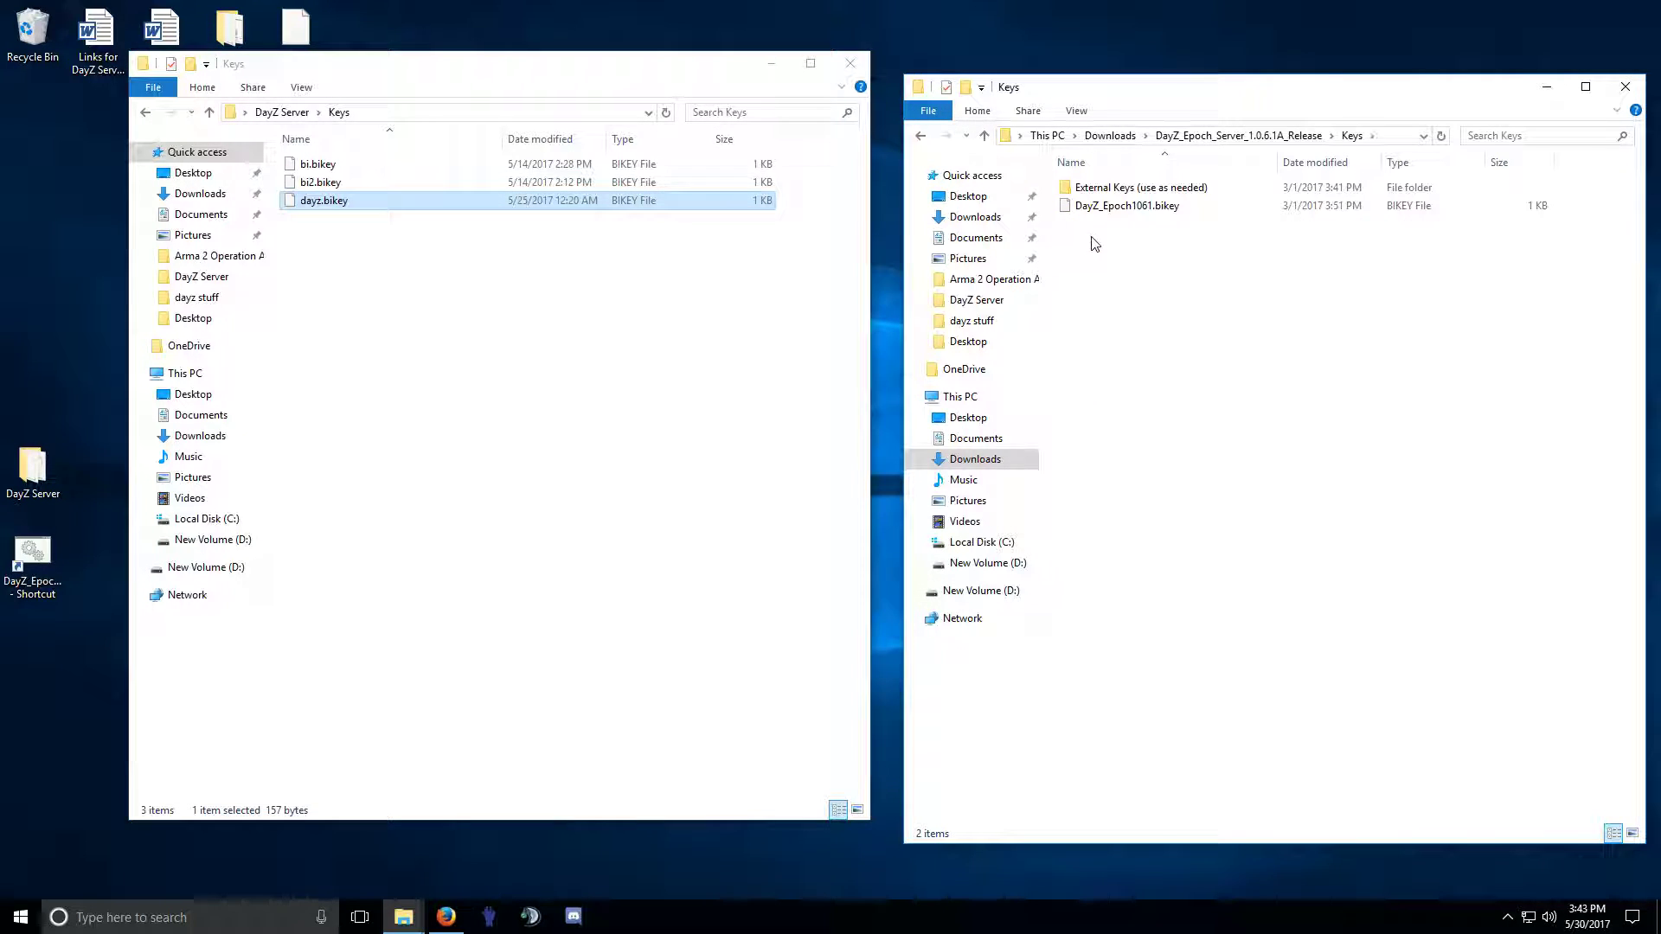
pyautogui.click(1117, 211)
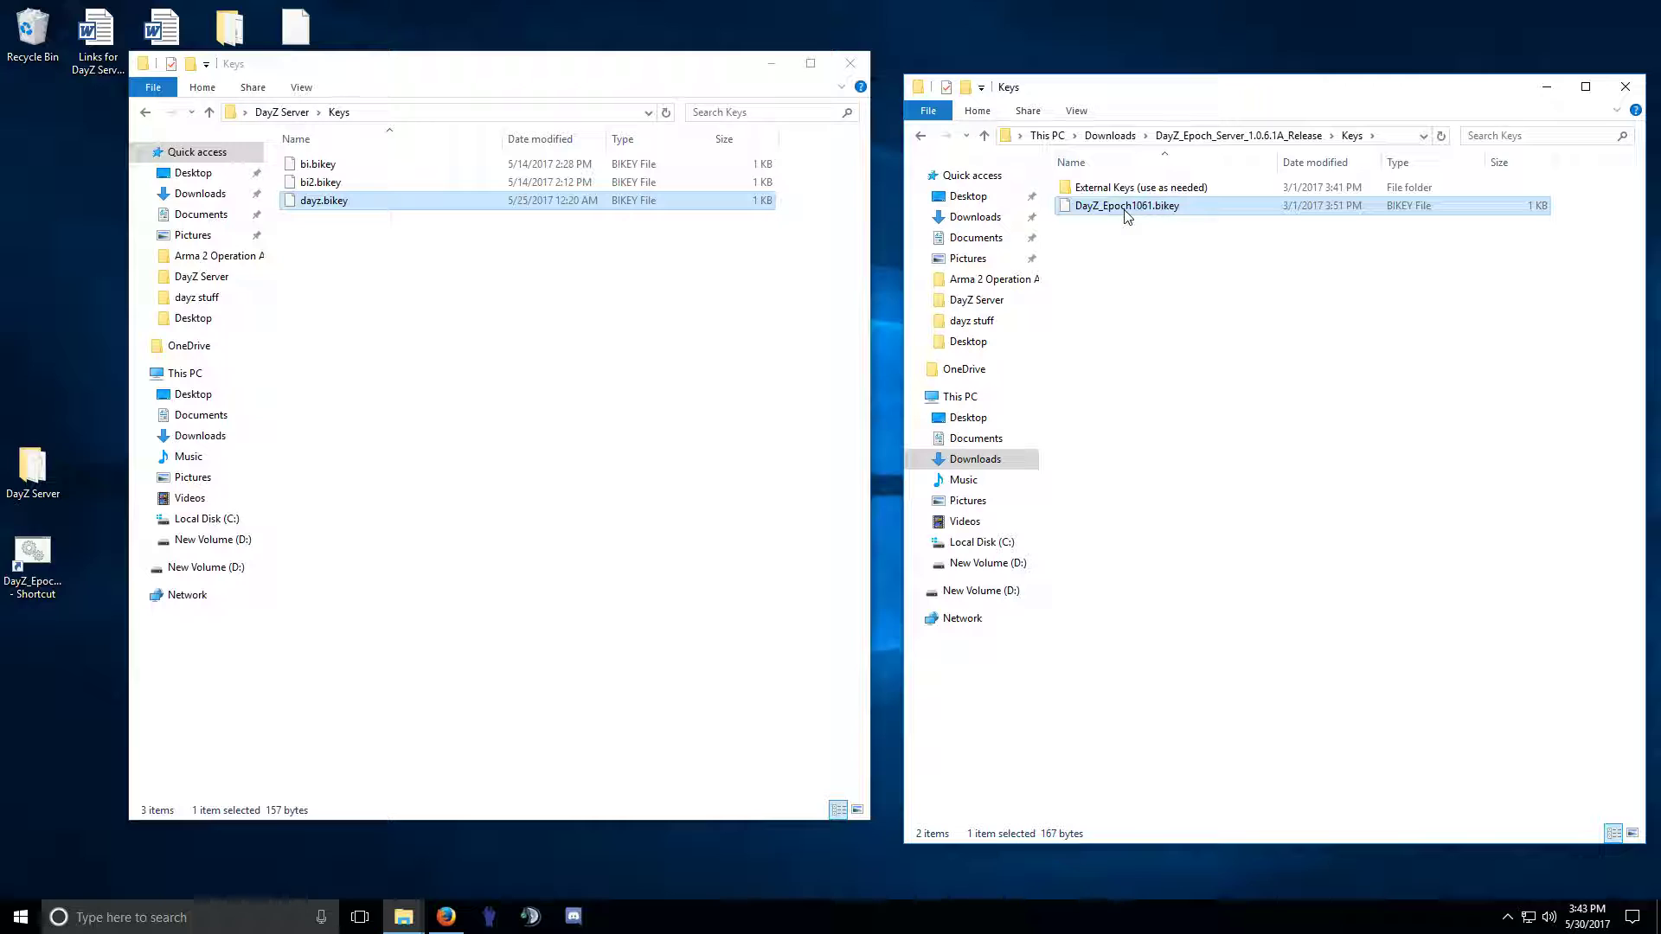
pyautogui.moveTo(1127, 216); pyautogui.dragTo(553, 339)
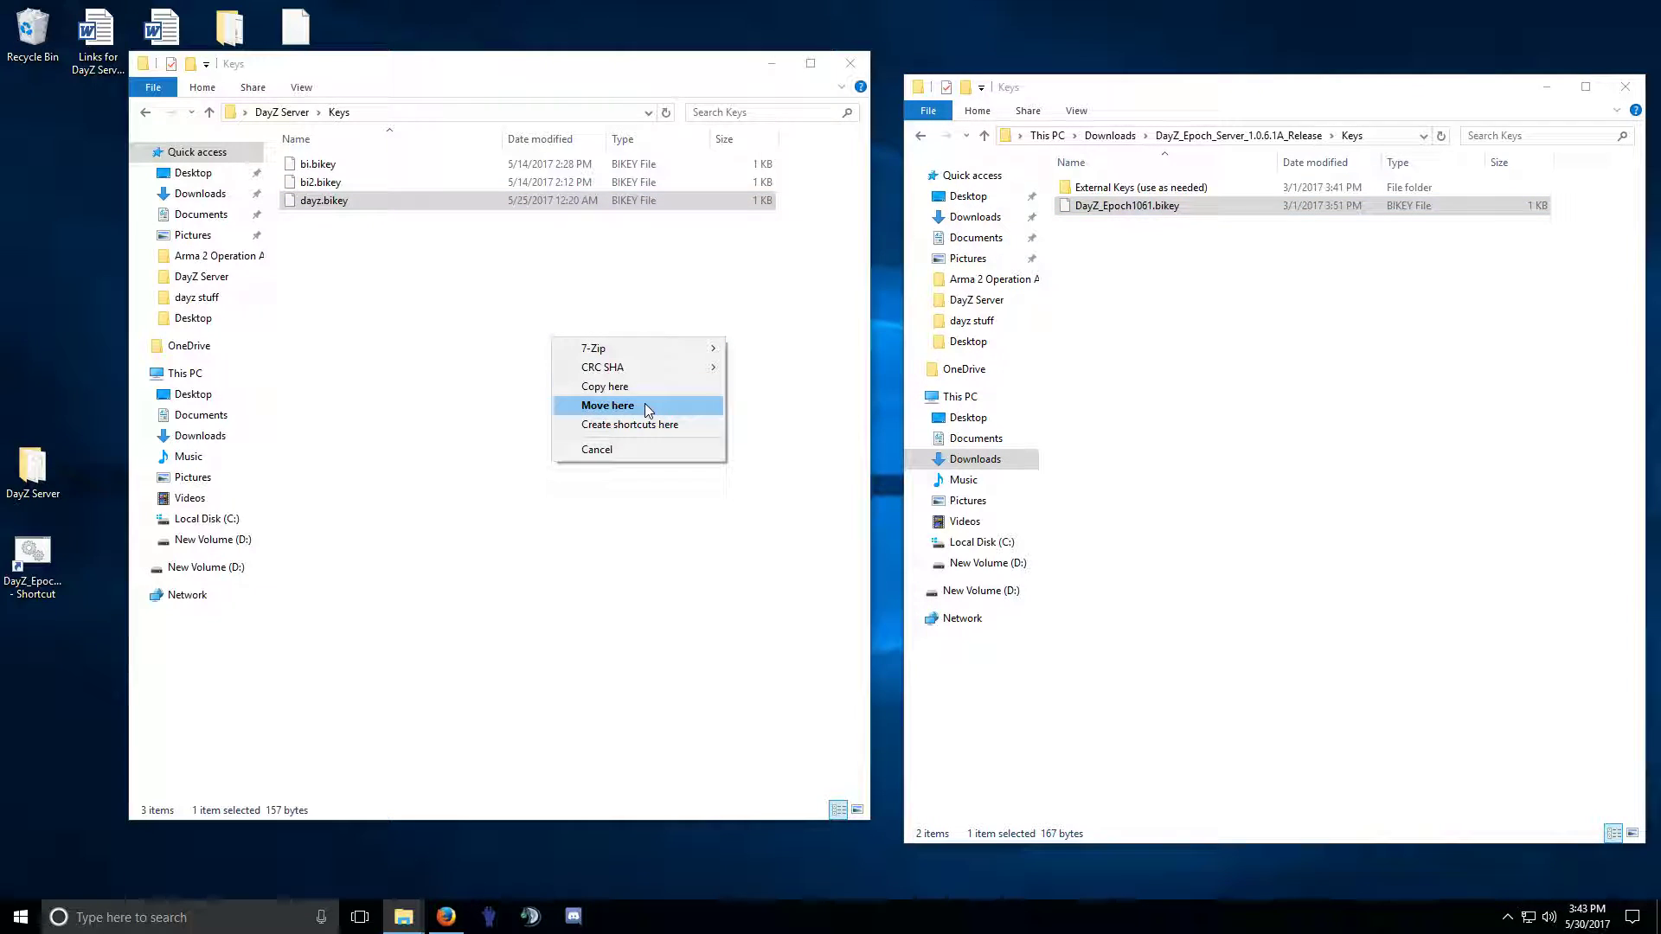
pyautogui.click(624, 388)
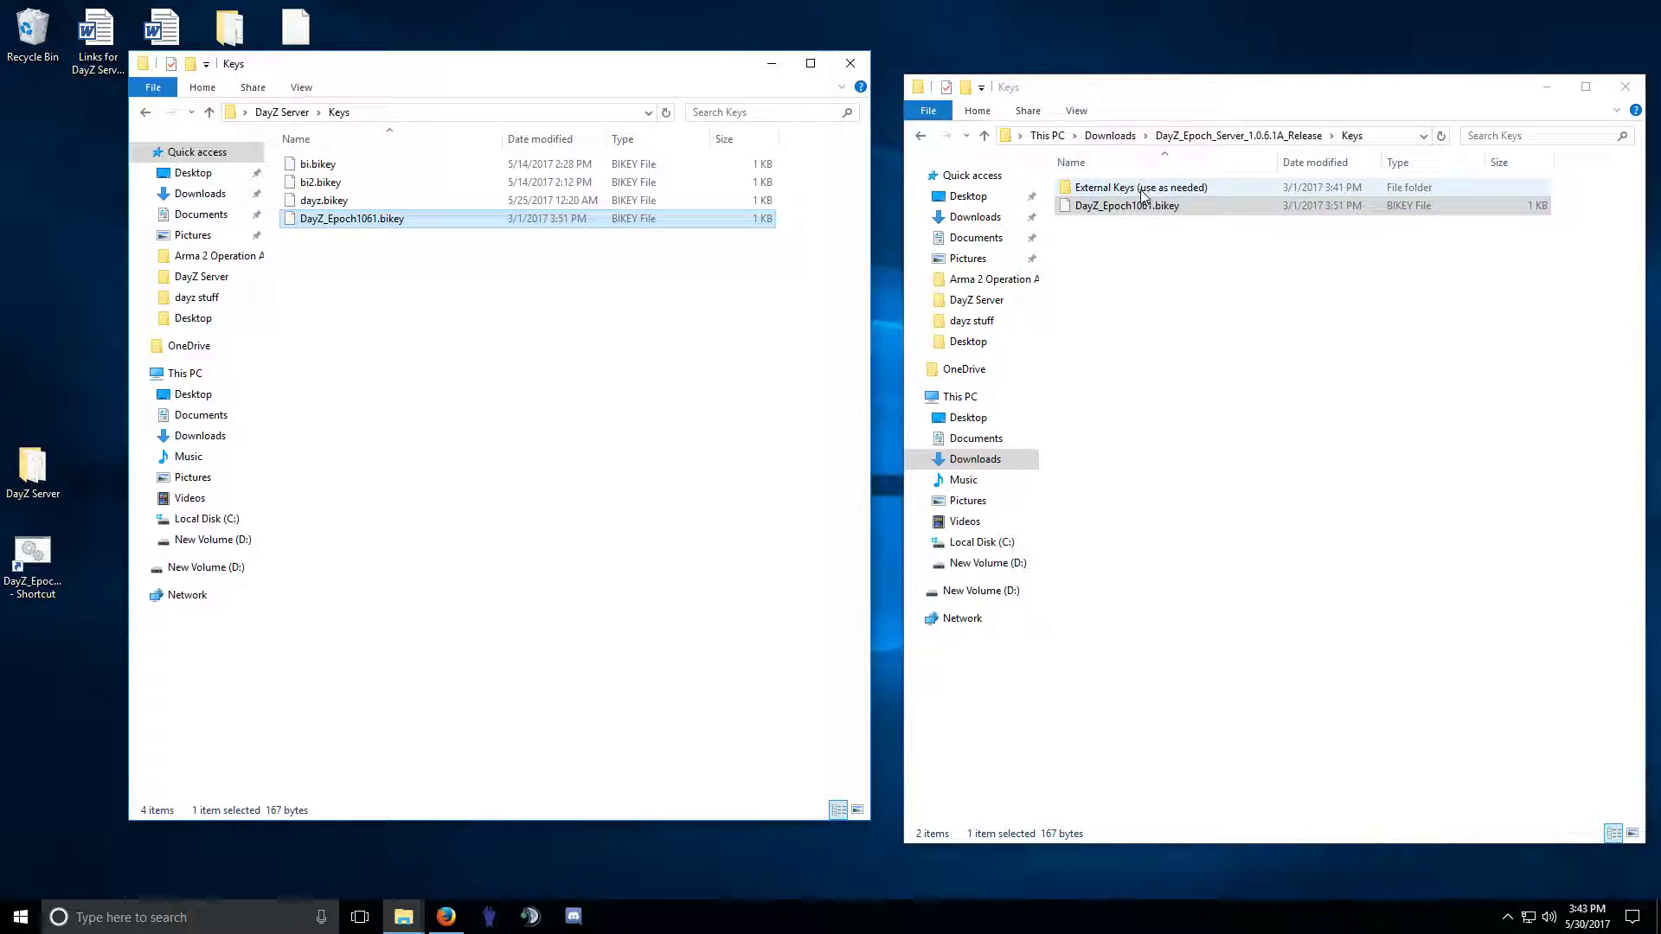
# Copy nst.bikey and six_namalsk.bikey from External Keys\Namalsk into DayZ Server\Keys.
pyautogui.click(1111, 191)
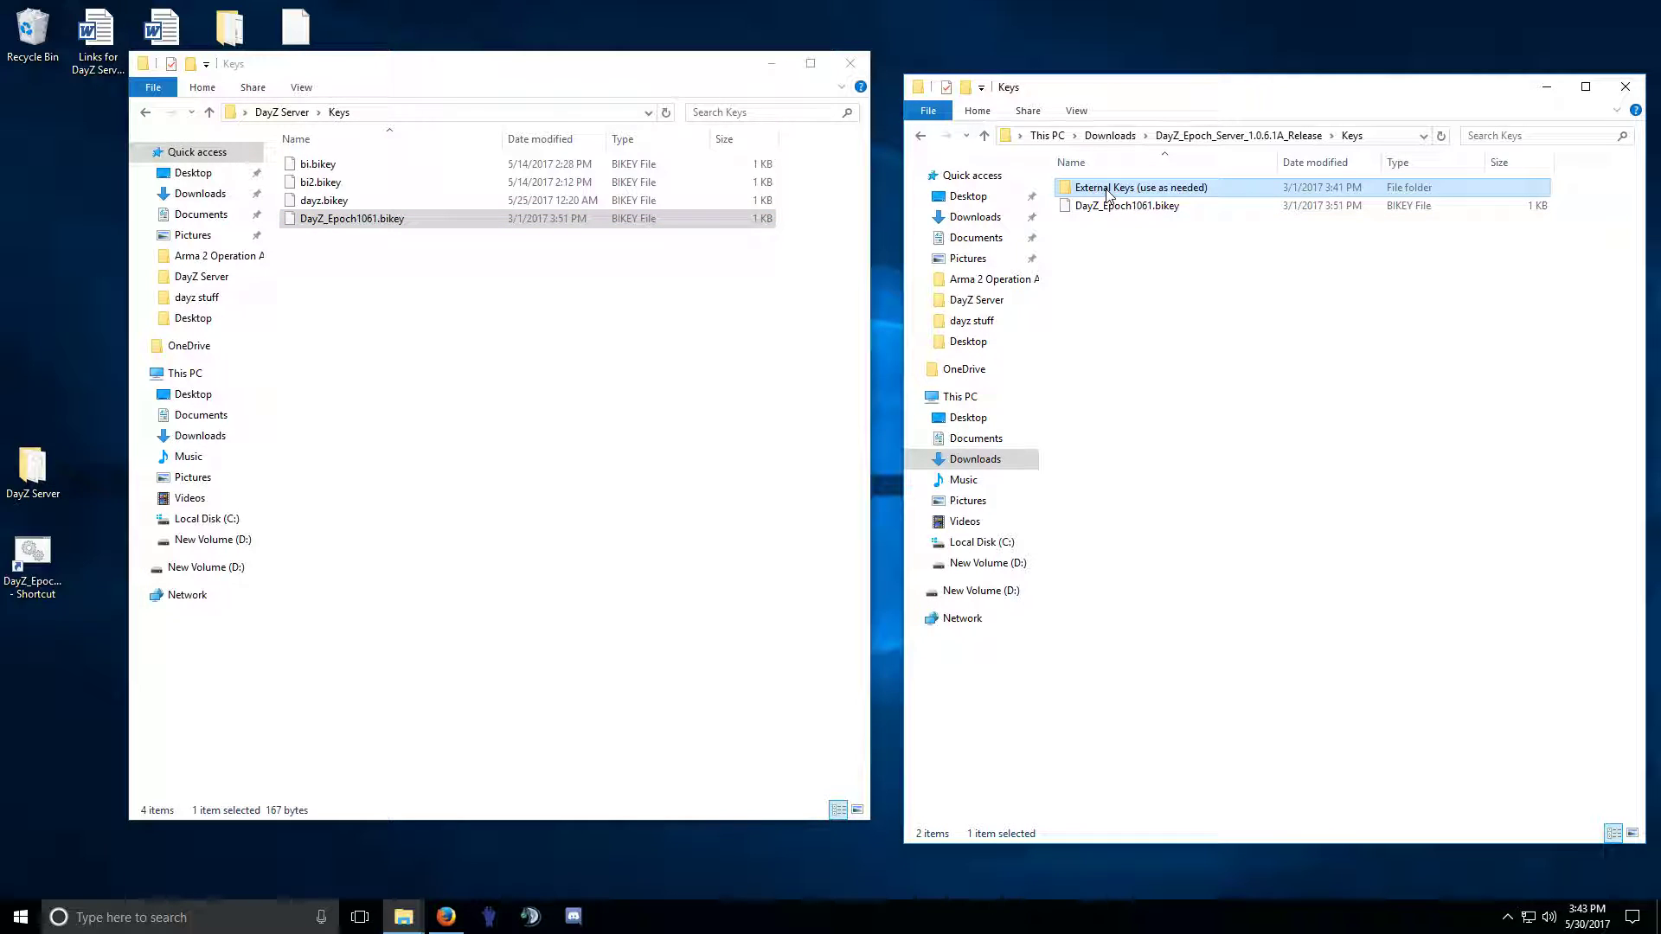
pyautogui.doubleClick(1108, 190)
pyautogui.doubleClick(1096, 322)
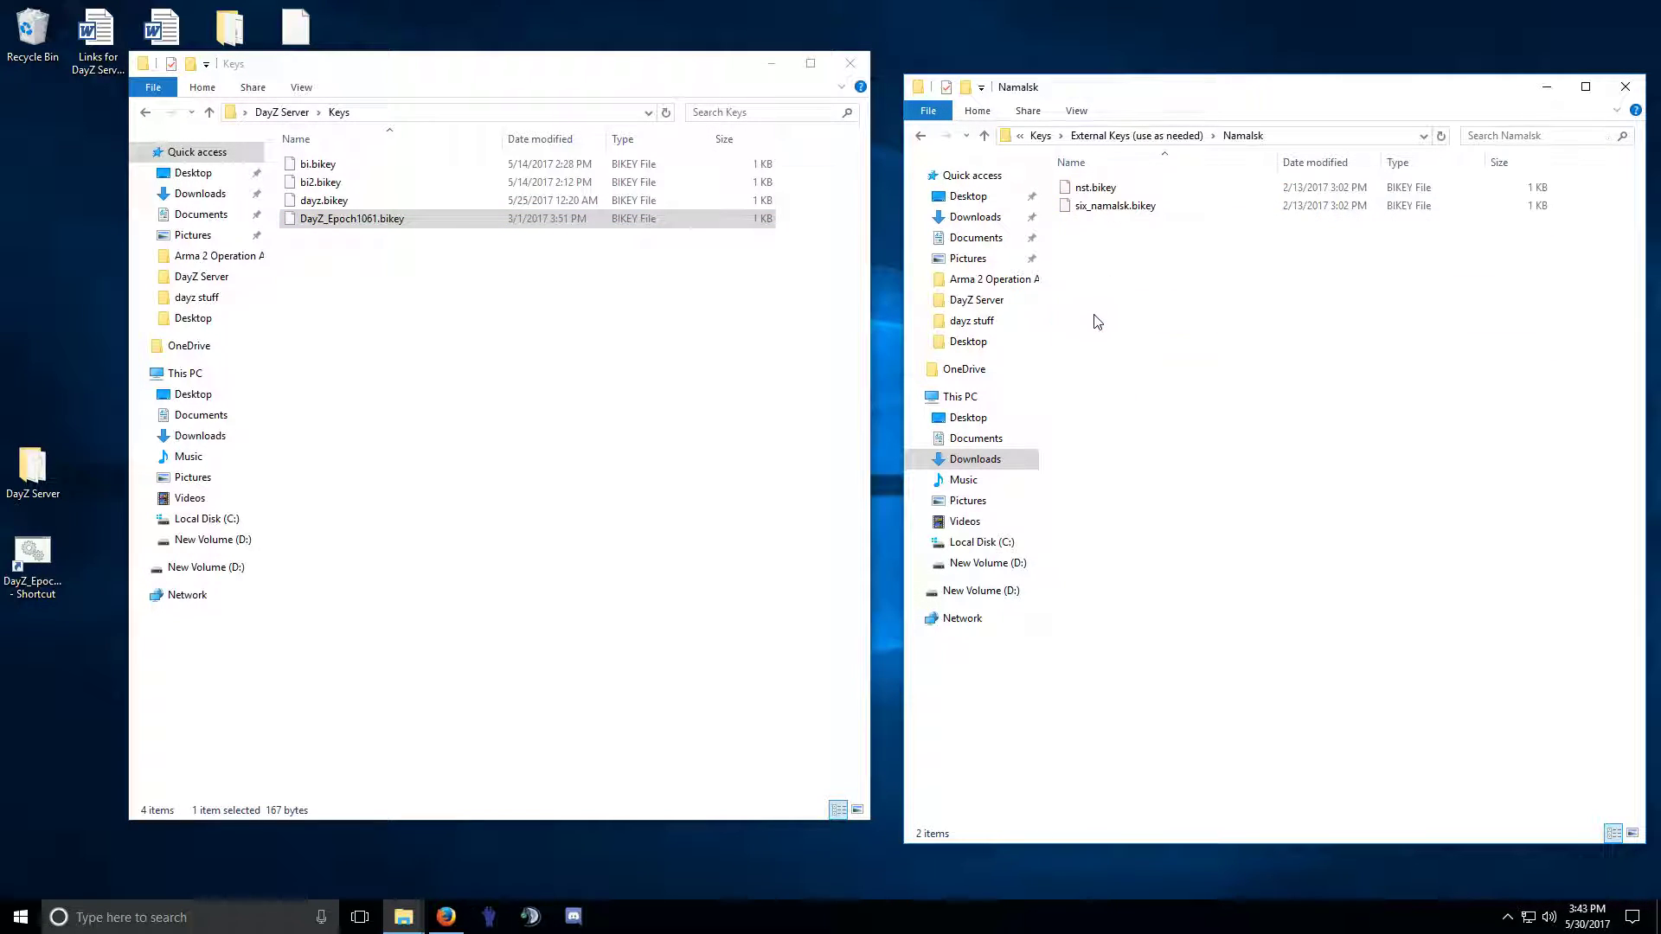
pyautogui.click(1095, 192)
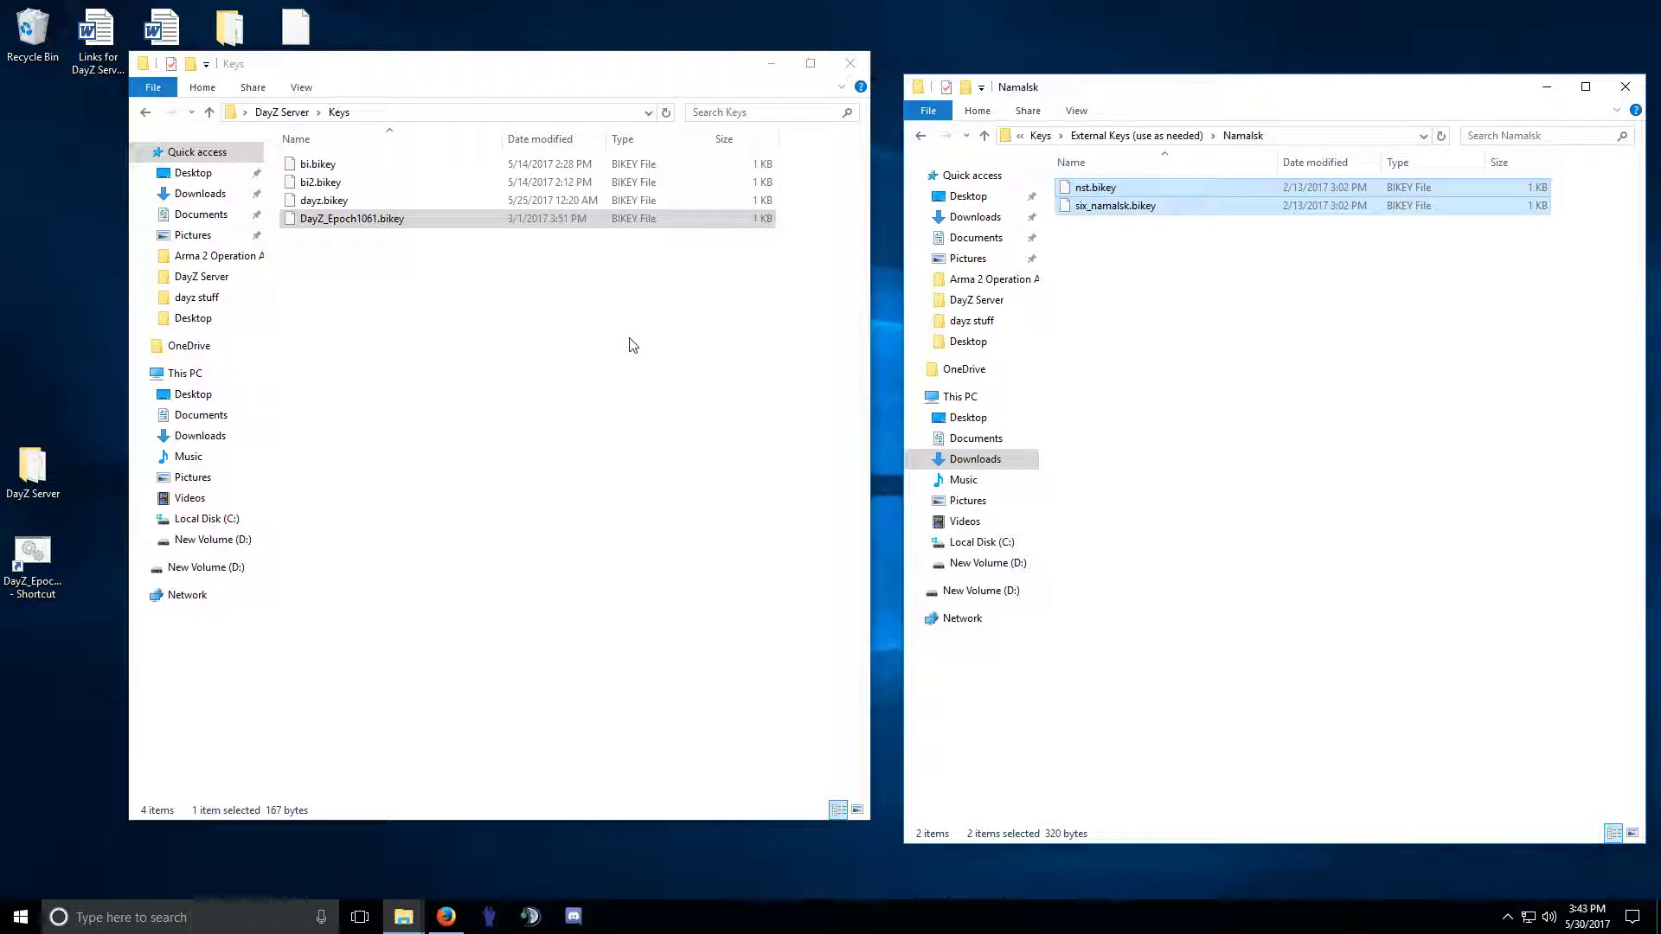
pyautogui.moveTo(1096, 197); pyautogui.dragTo(655, 374)
pyautogui.click(632, 415)
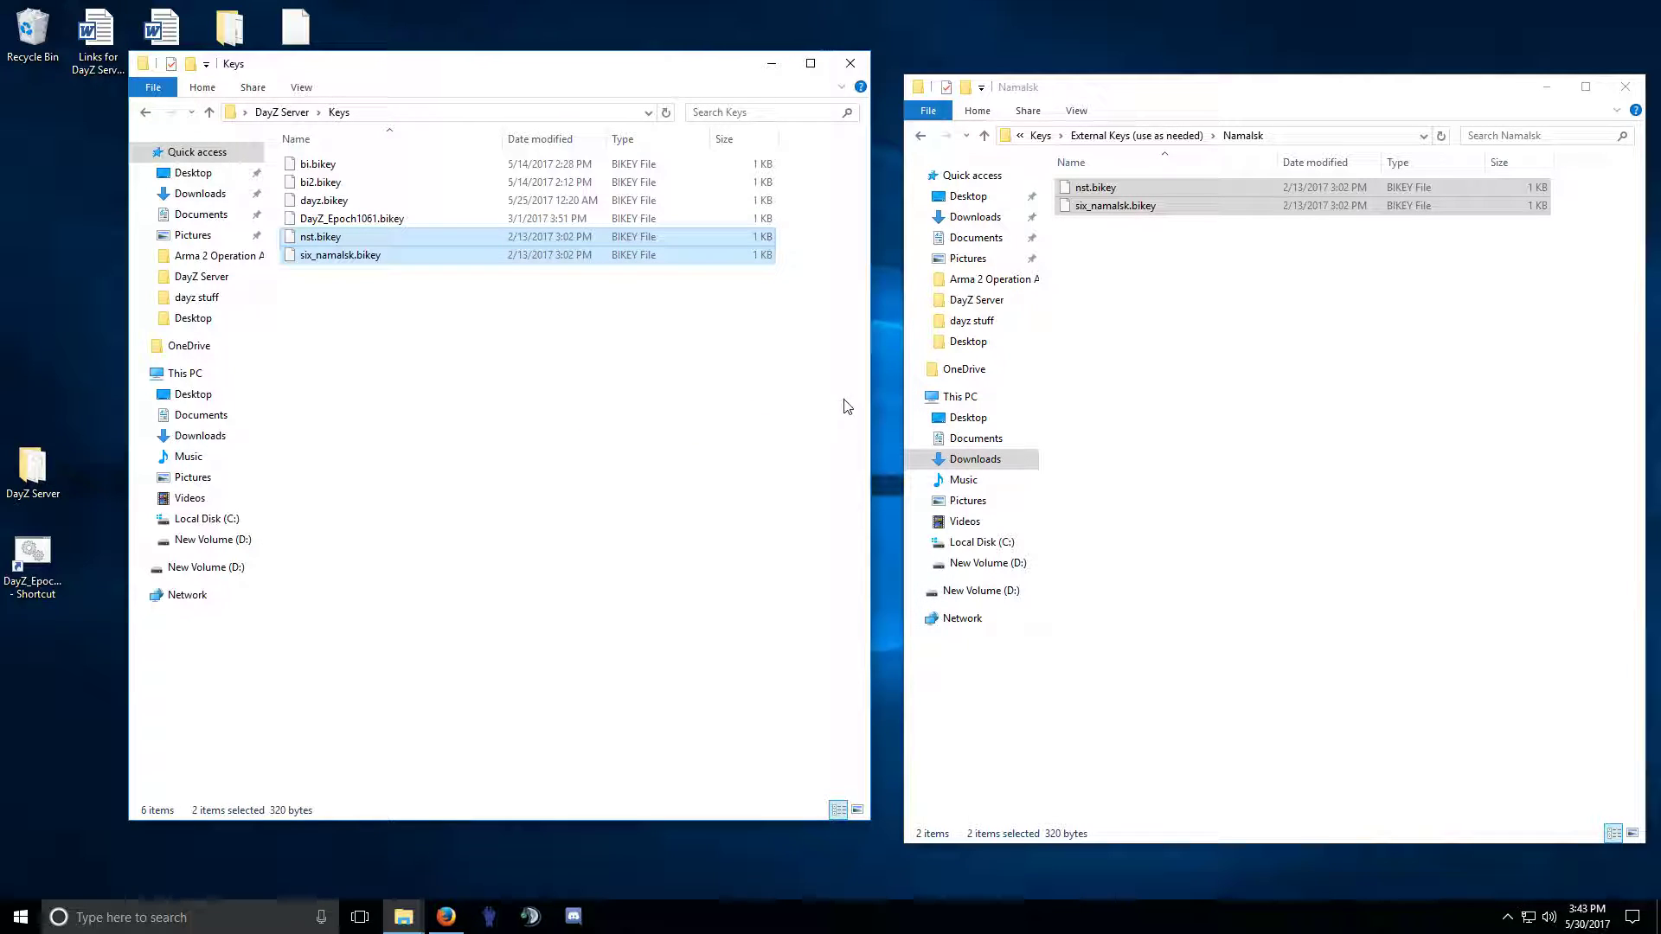
# Return the windows to the release folder and DayZ Server.
pyautogui.click(922, 136)
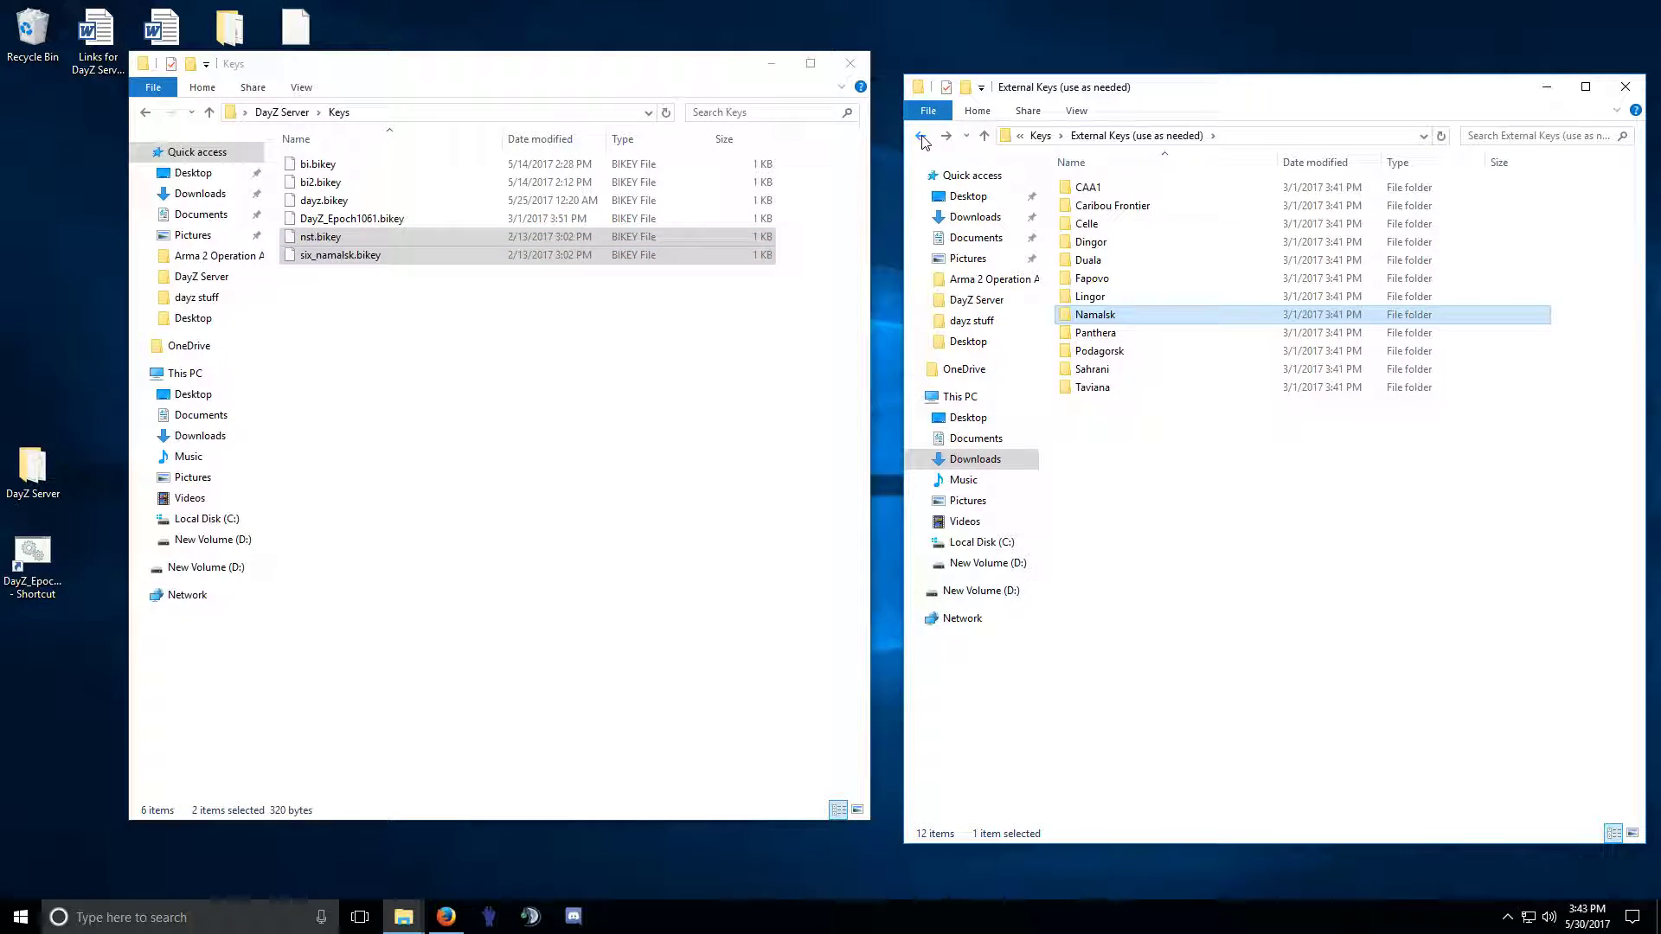
pyautogui.click(922, 136)
pyautogui.click(922, 136)
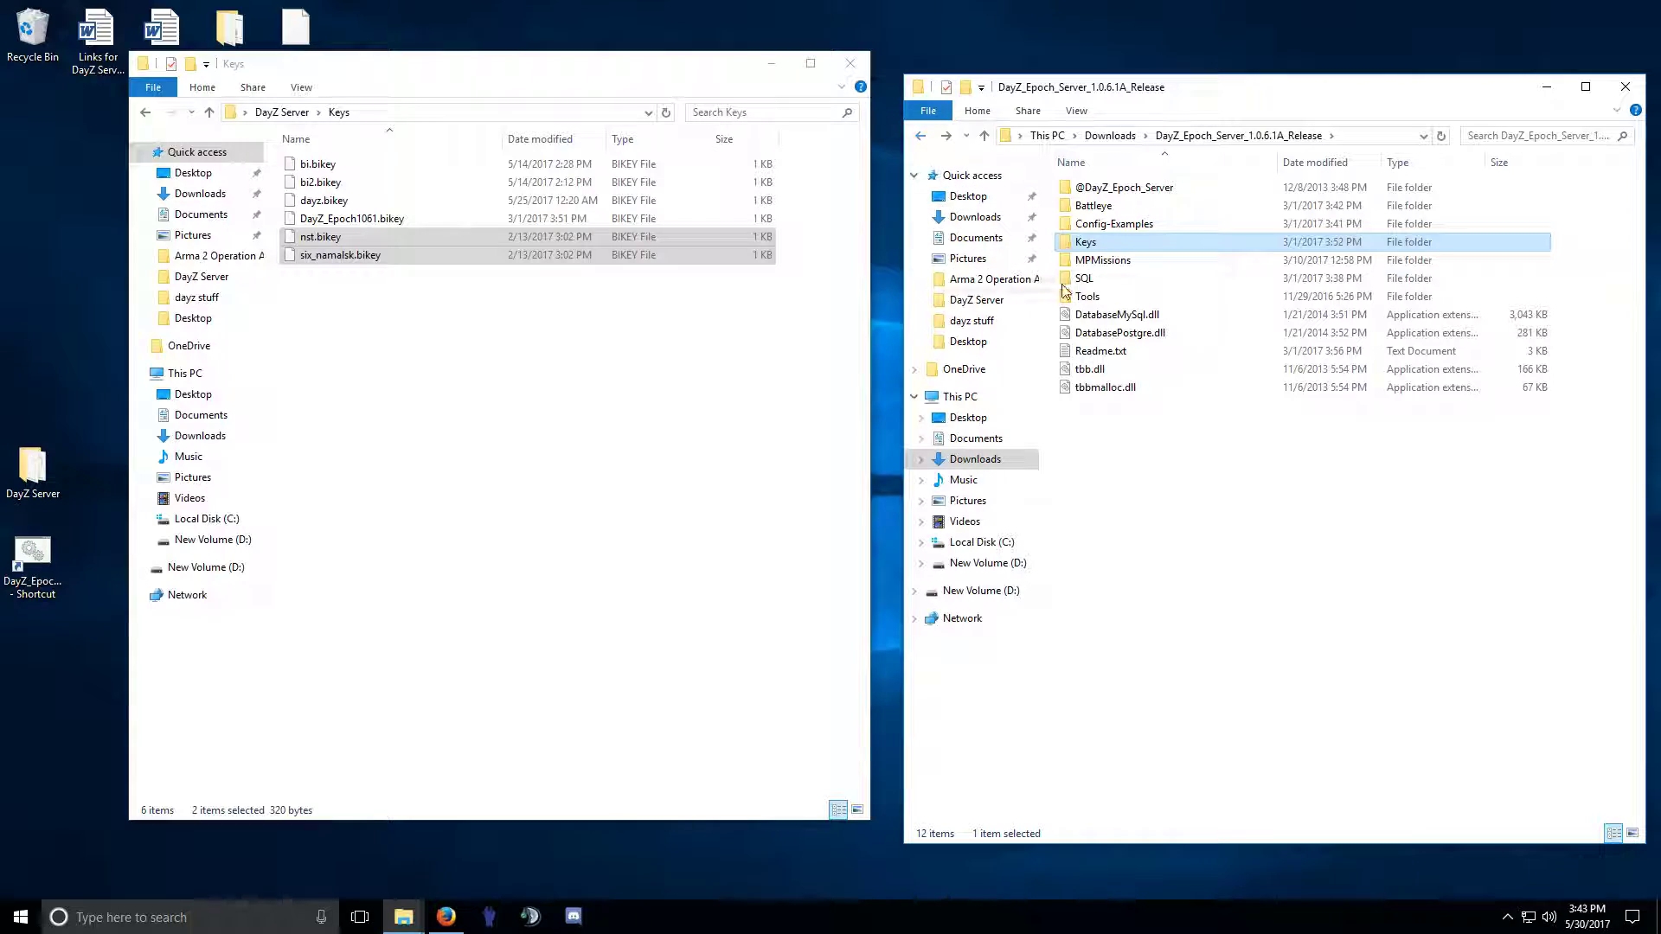
pyautogui.click(147, 114)
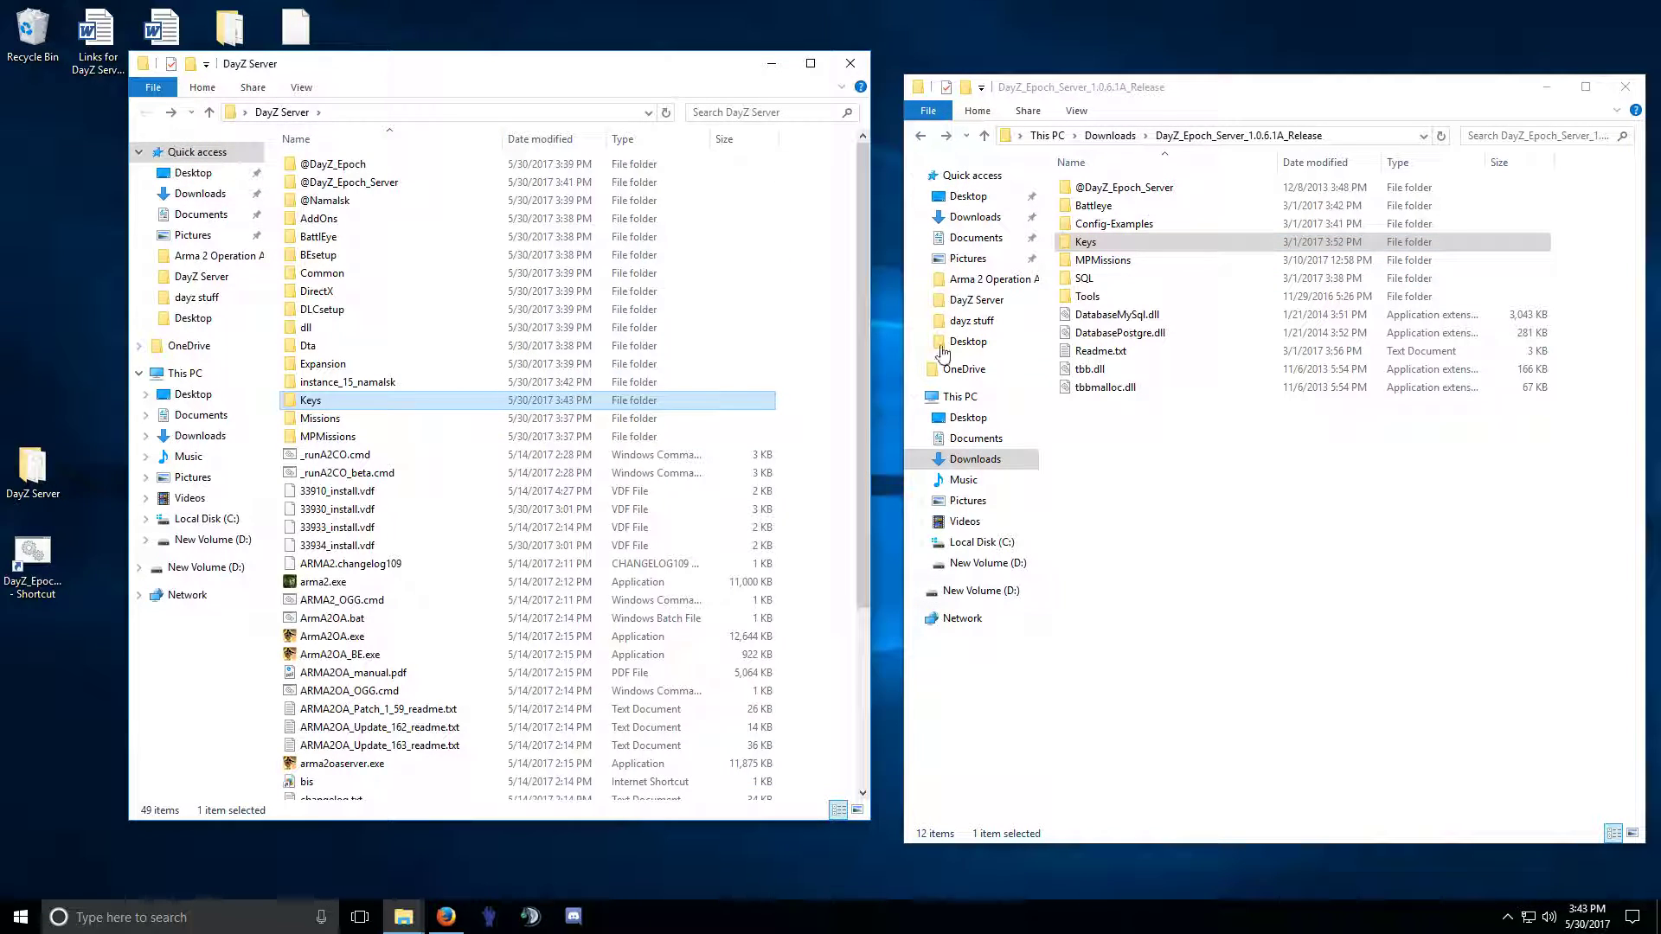
# Open both MPMissions folders and delete readme.txt from DayZ Server's MPMissions.
pyautogui.doubleClick(1094, 263)
pyautogui.click(327, 439)
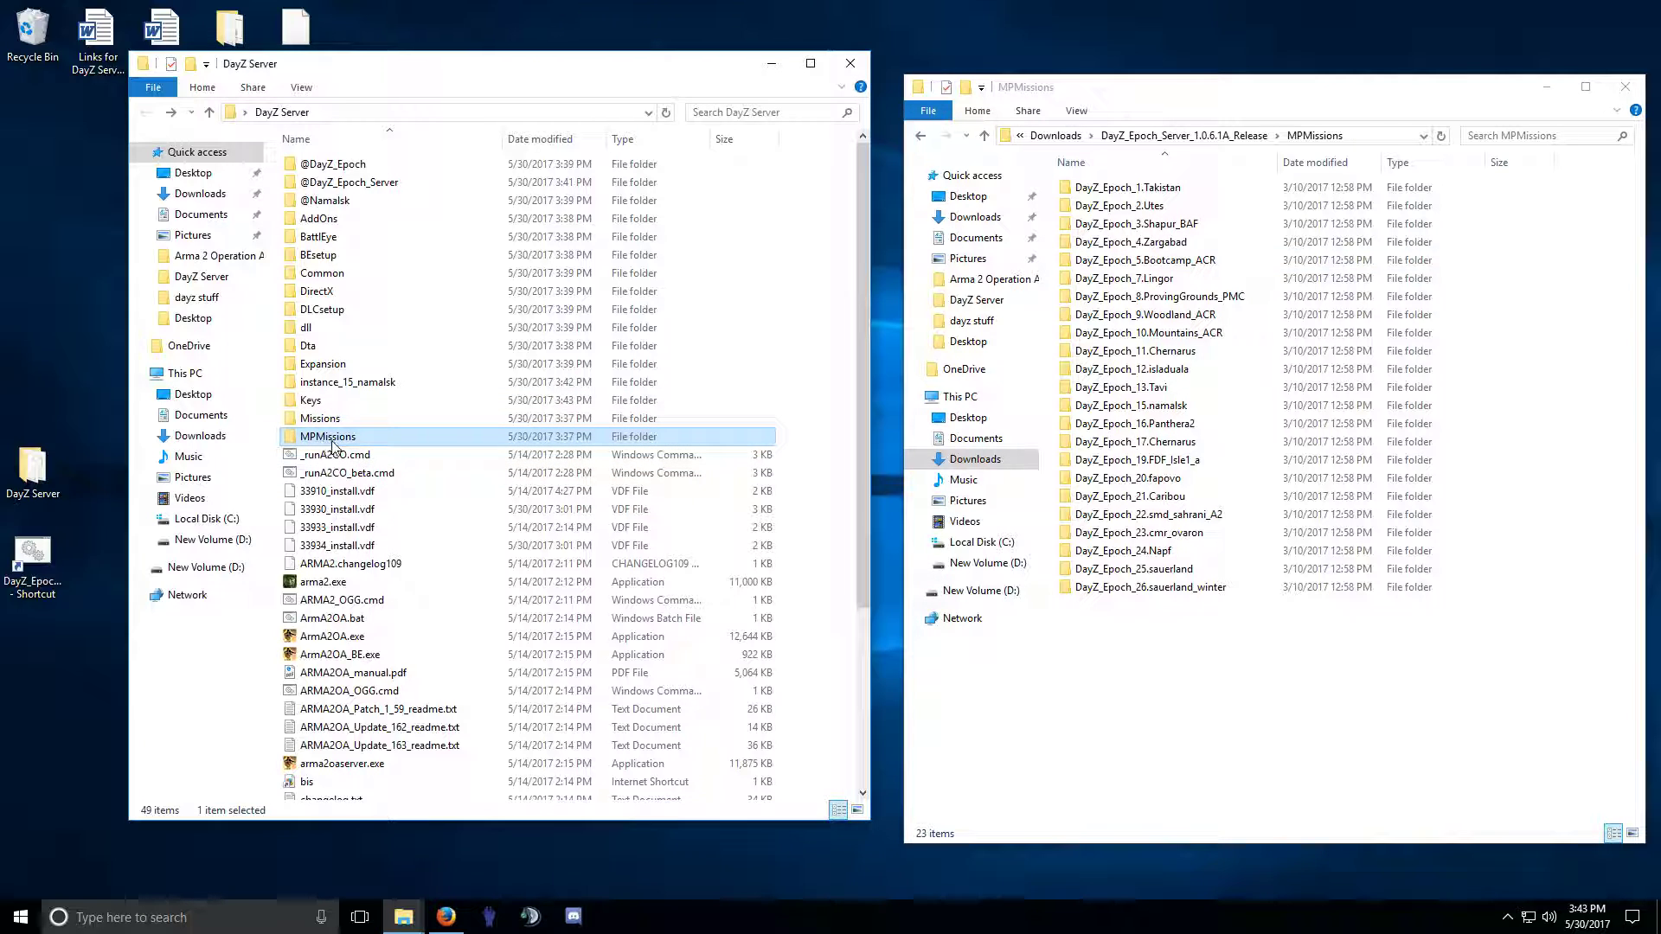
pyautogui.doubleClick(326, 439)
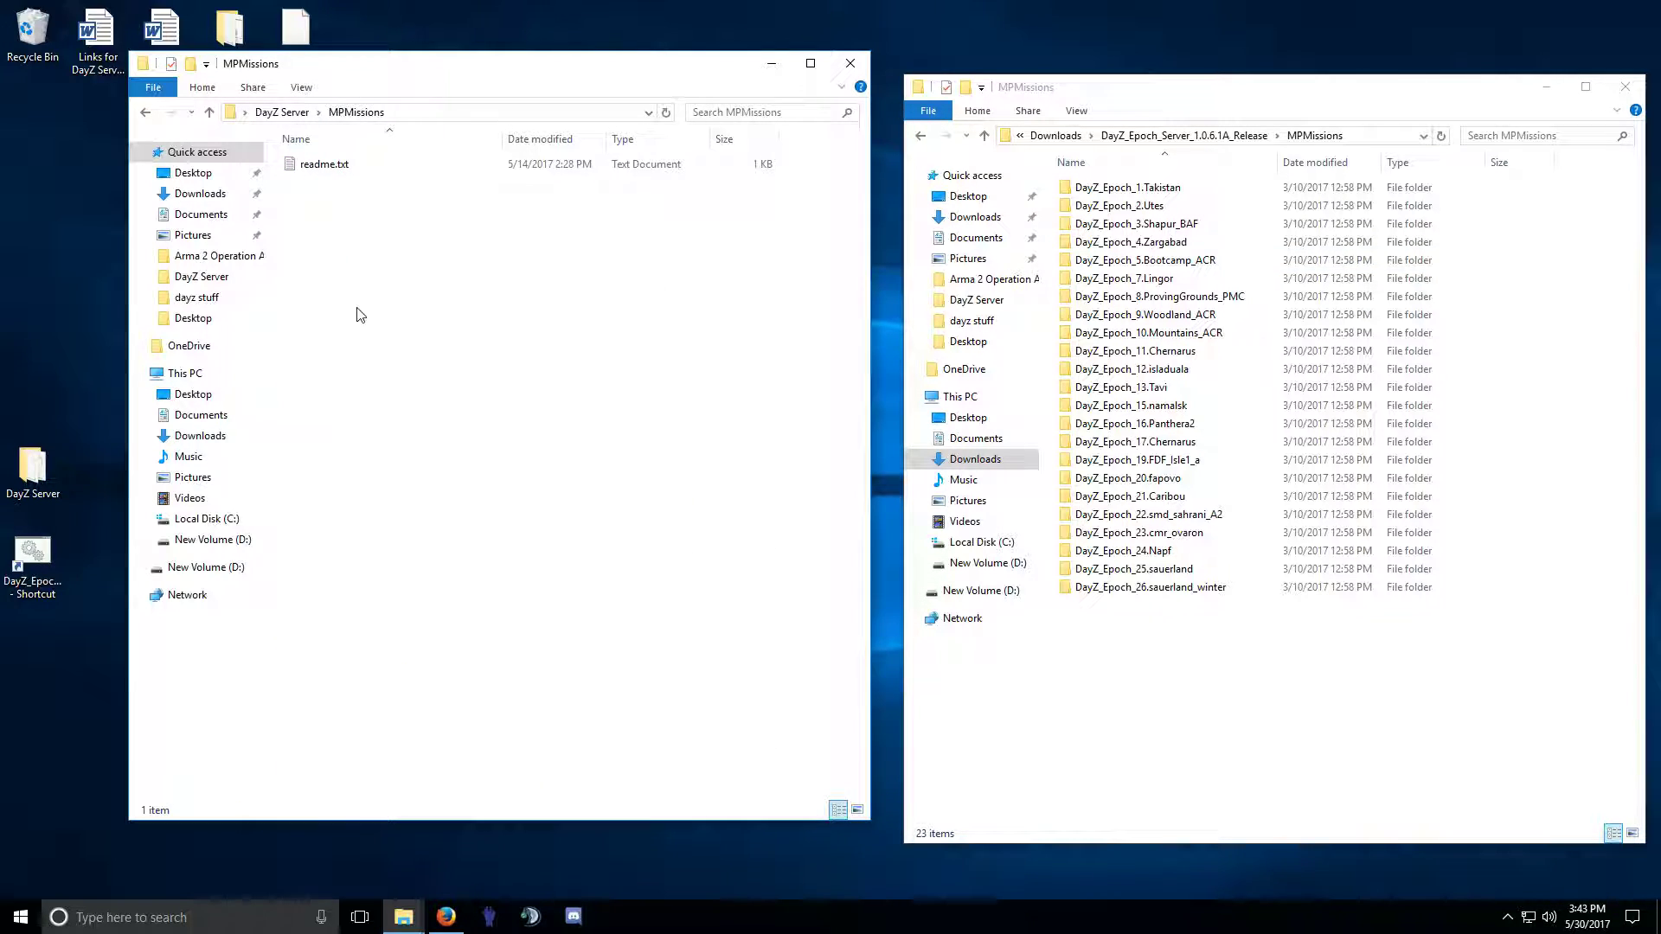
pyautogui.rightClick(331, 165)
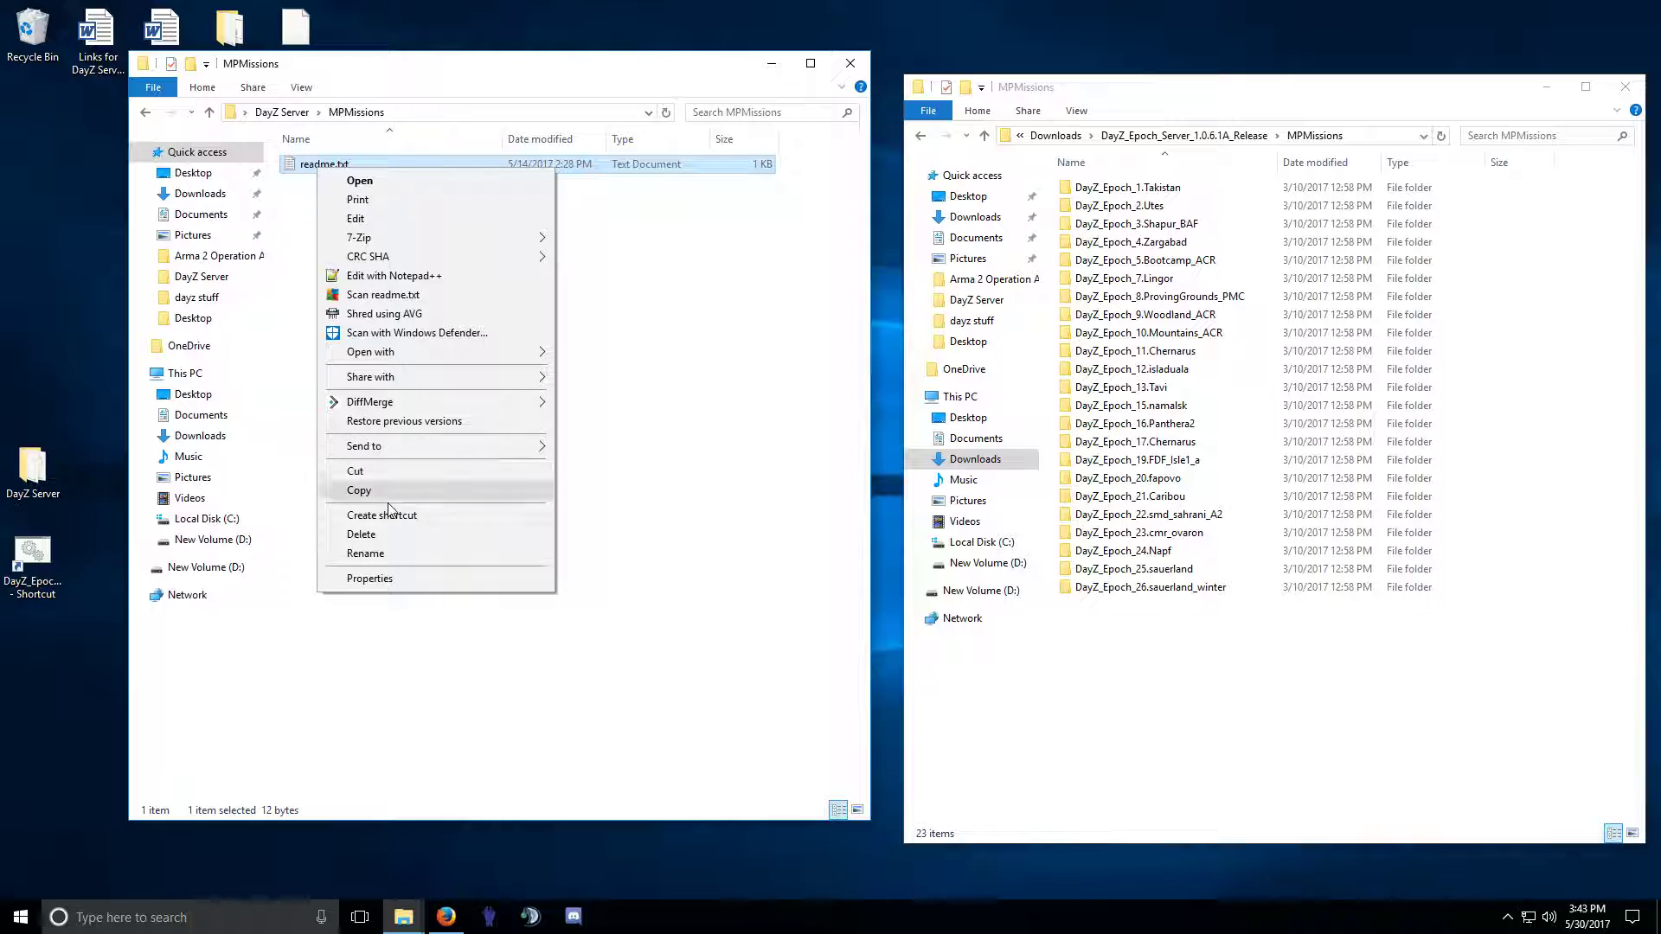
pyautogui.click(382, 537)
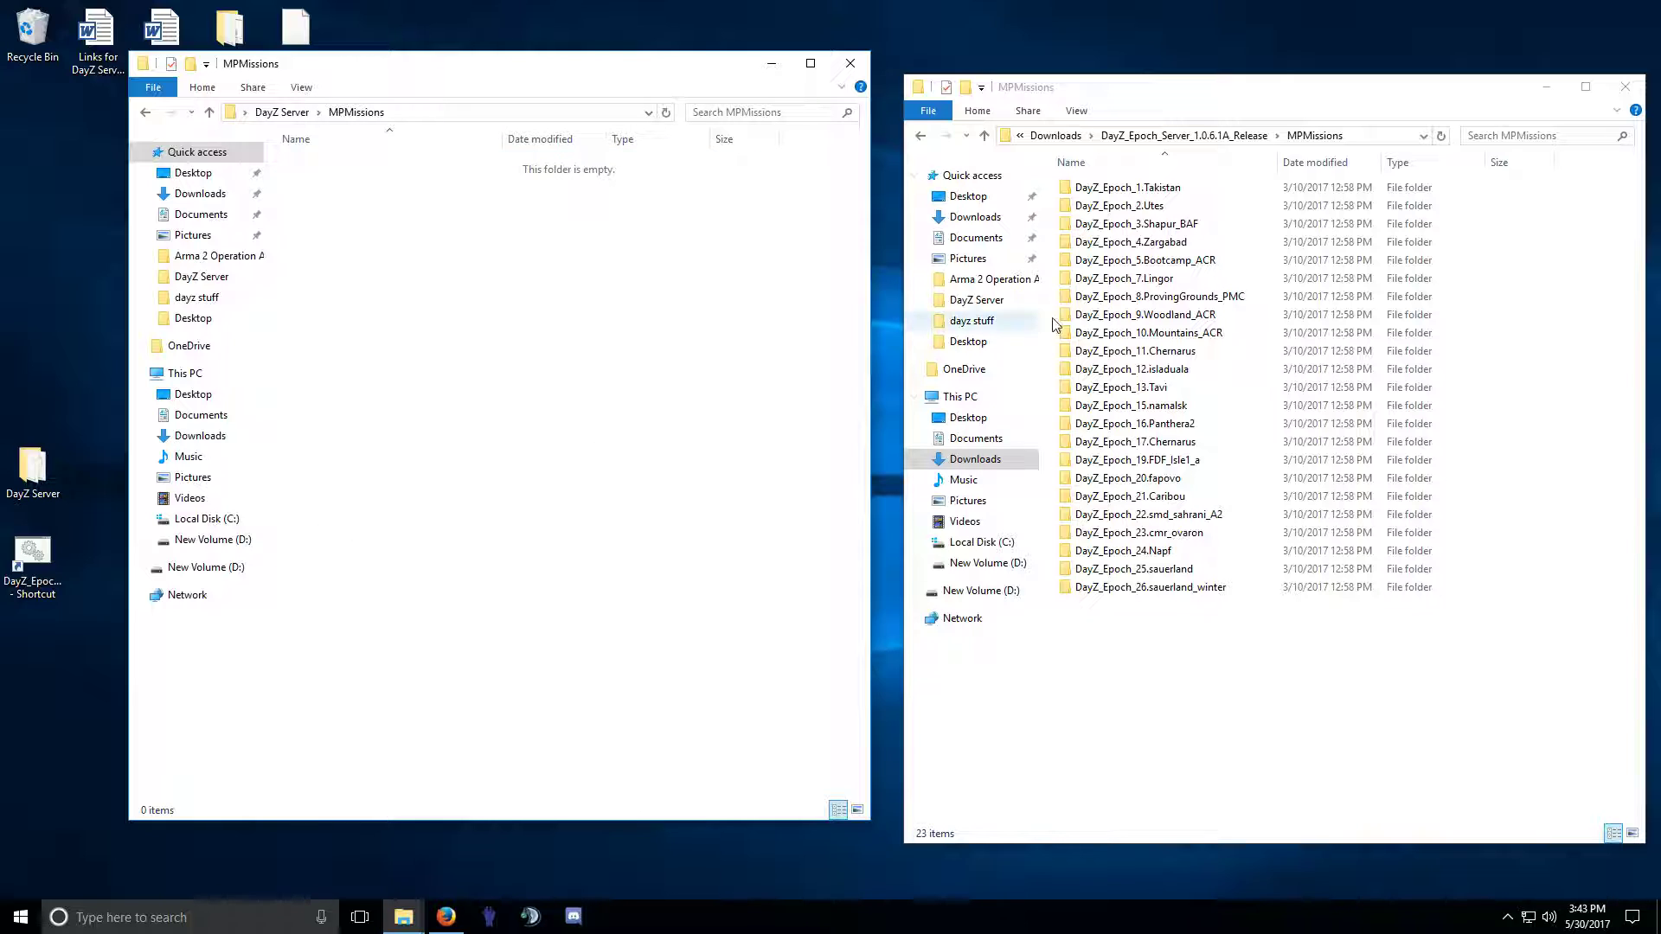
# Copy DayZ_Epoch_15.namalsk into DayZ Server\MPMissions, then go back in both windows.
pyautogui.click(1185, 406)
pyautogui.moveTo(1159, 406); pyautogui.dragTo(537, 321)
pyautogui.click(588, 370)
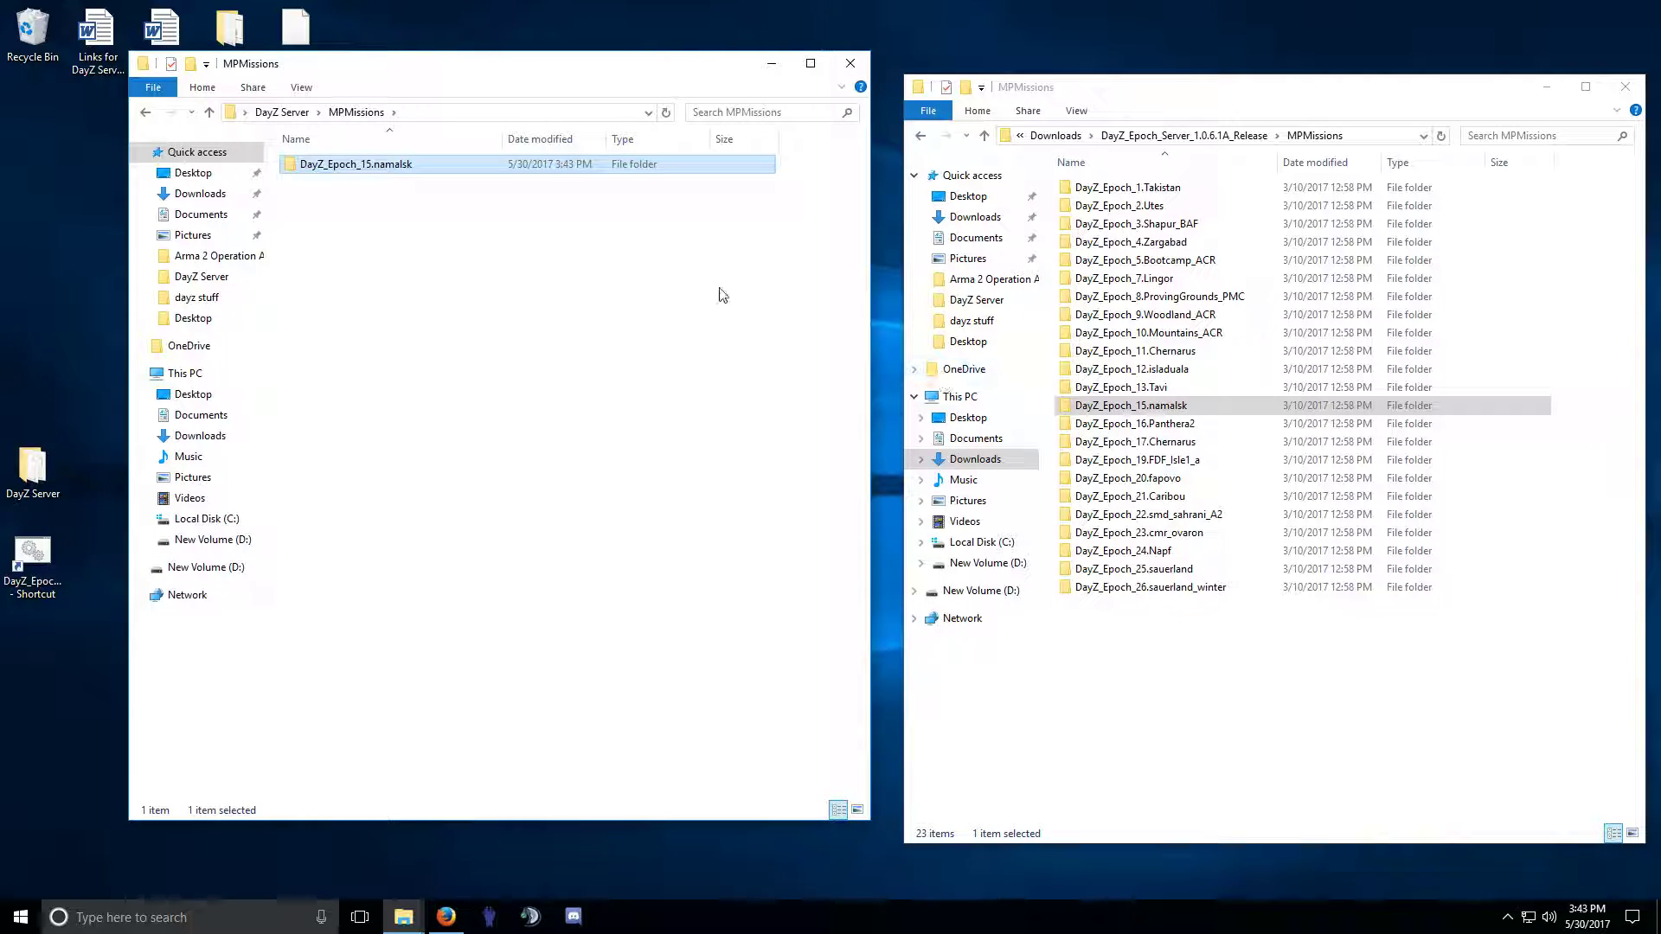
pyautogui.click(920, 136)
pyautogui.click(148, 116)
pyautogui.click(149, 117)
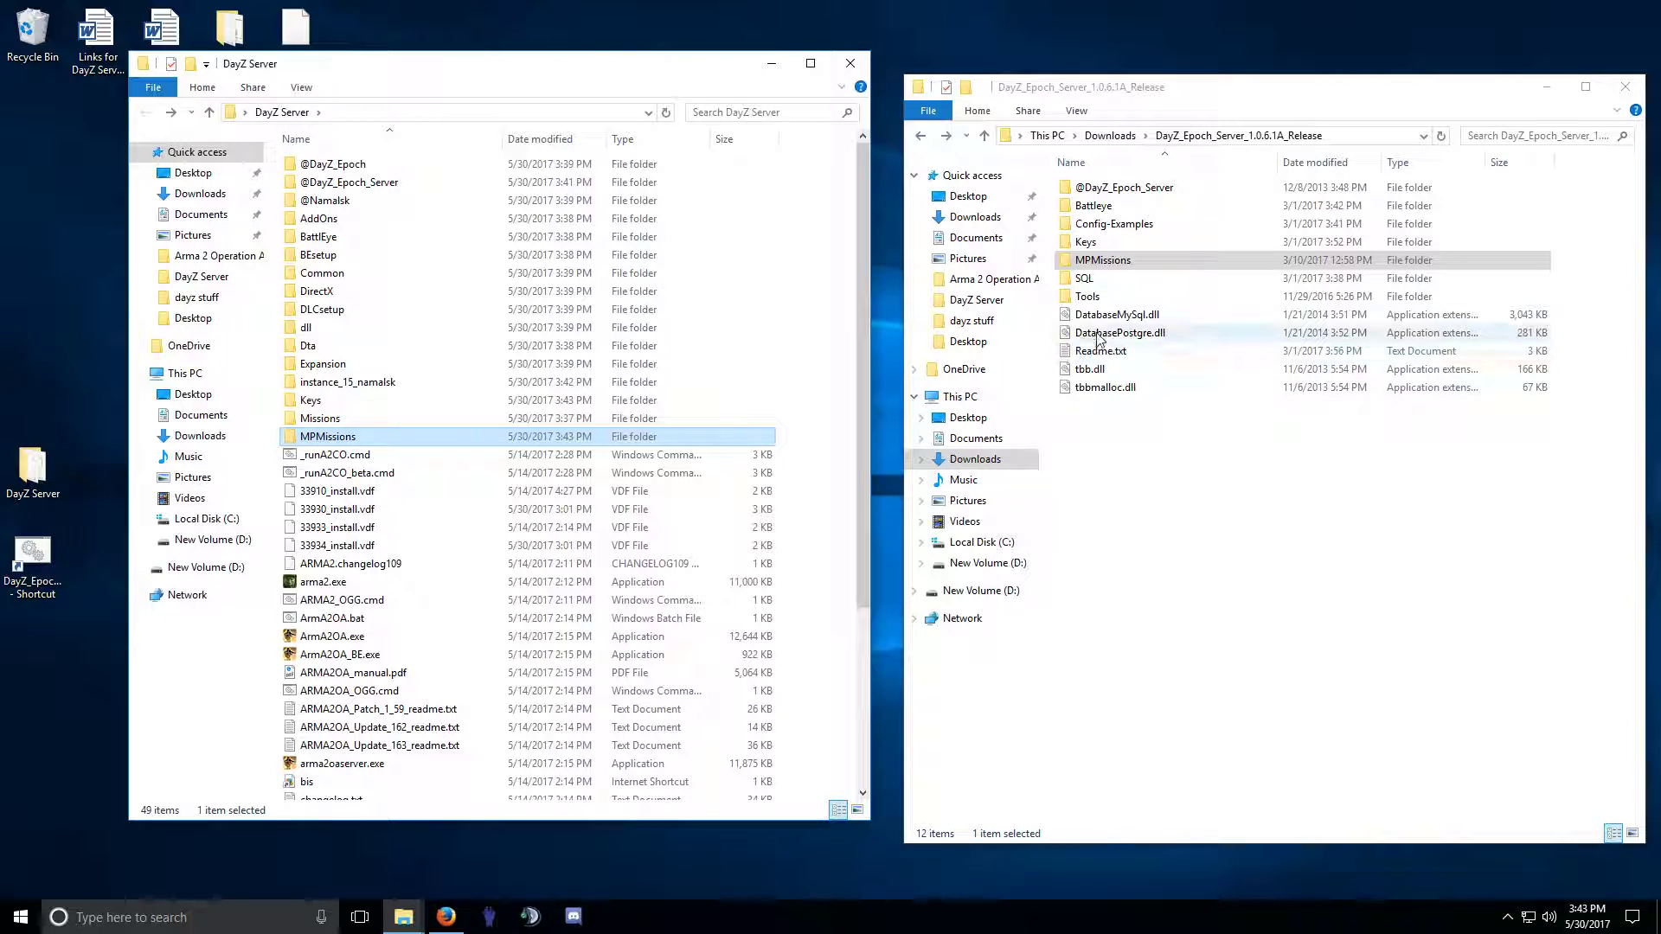
# Copy the release's SQL folder into DayZ Server.
pyautogui.click(1086, 280)
pyautogui.moveTo(1090, 284); pyautogui.dragTo(275, 372)
pyautogui.click(355, 413)
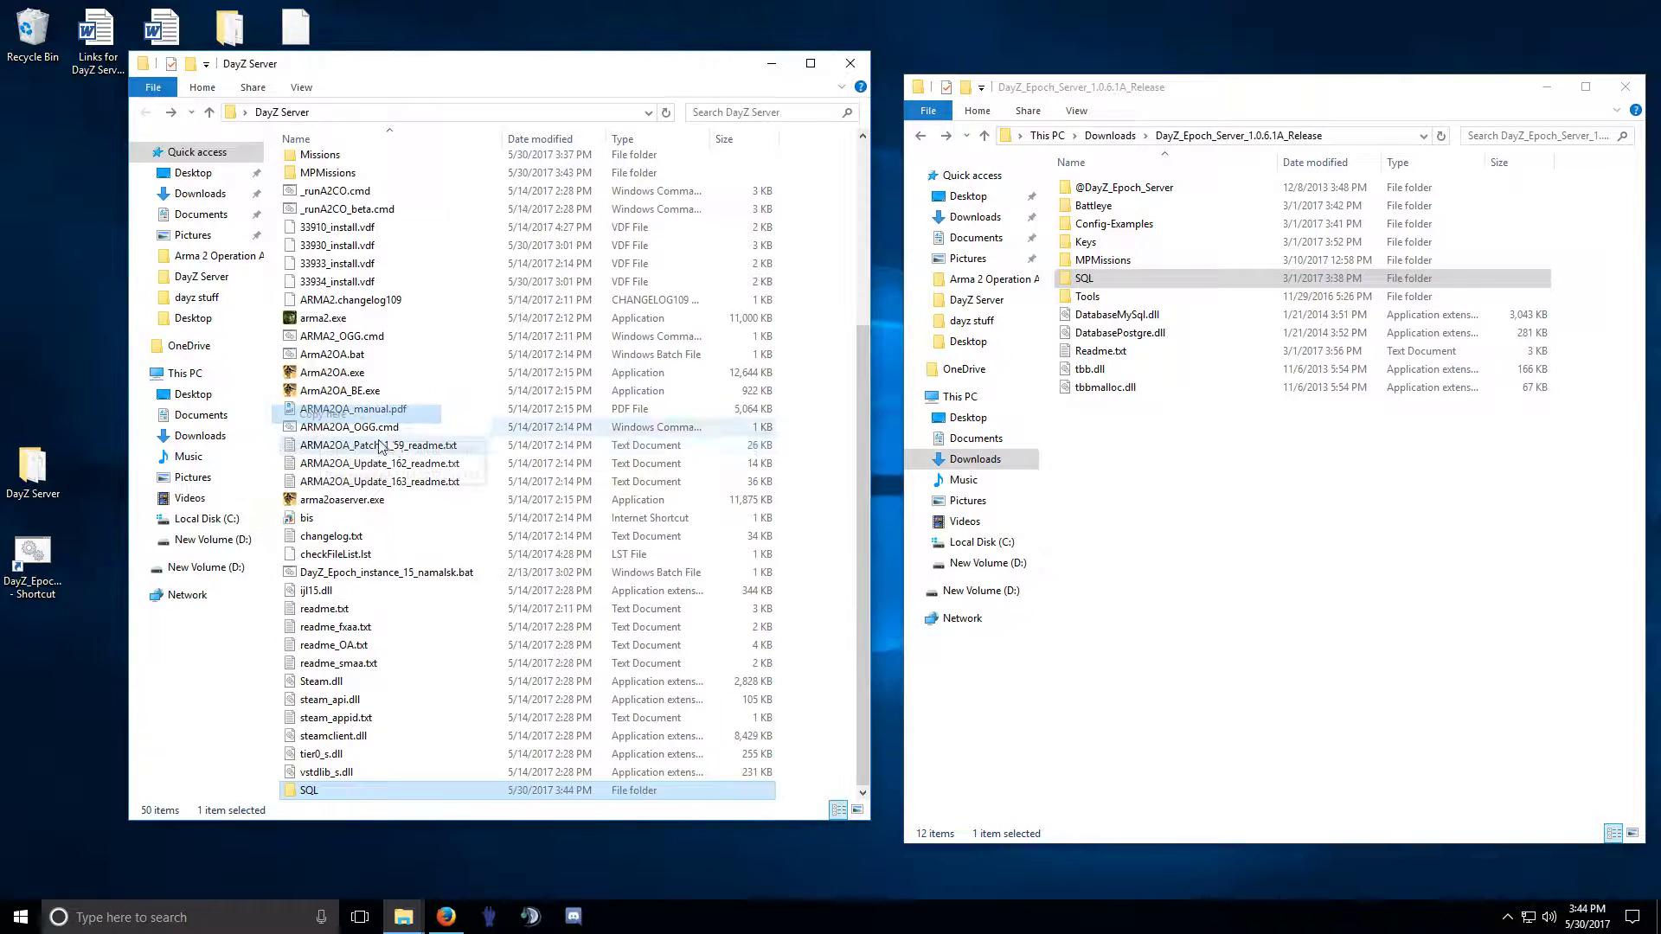
pyautogui.click(309, 791)
# Open Backup_DB_sample.bat from the Tools folder with Notepad++.
pyautogui.doubleClick(1090, 299)
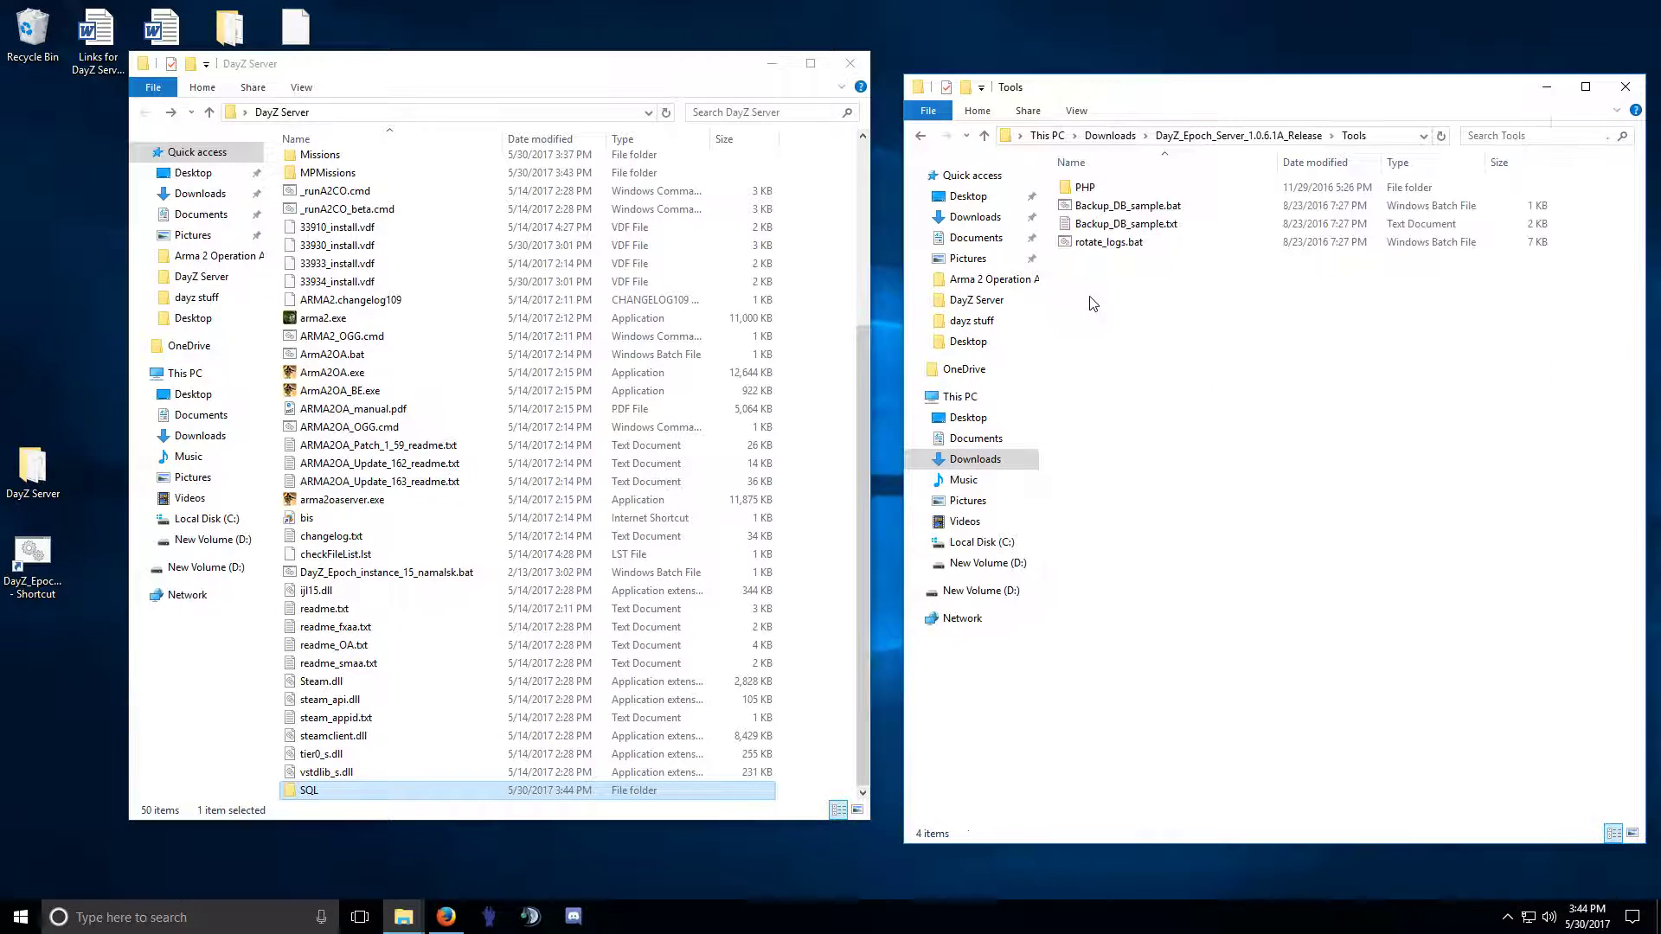
pyautogui.click(1103, 208)
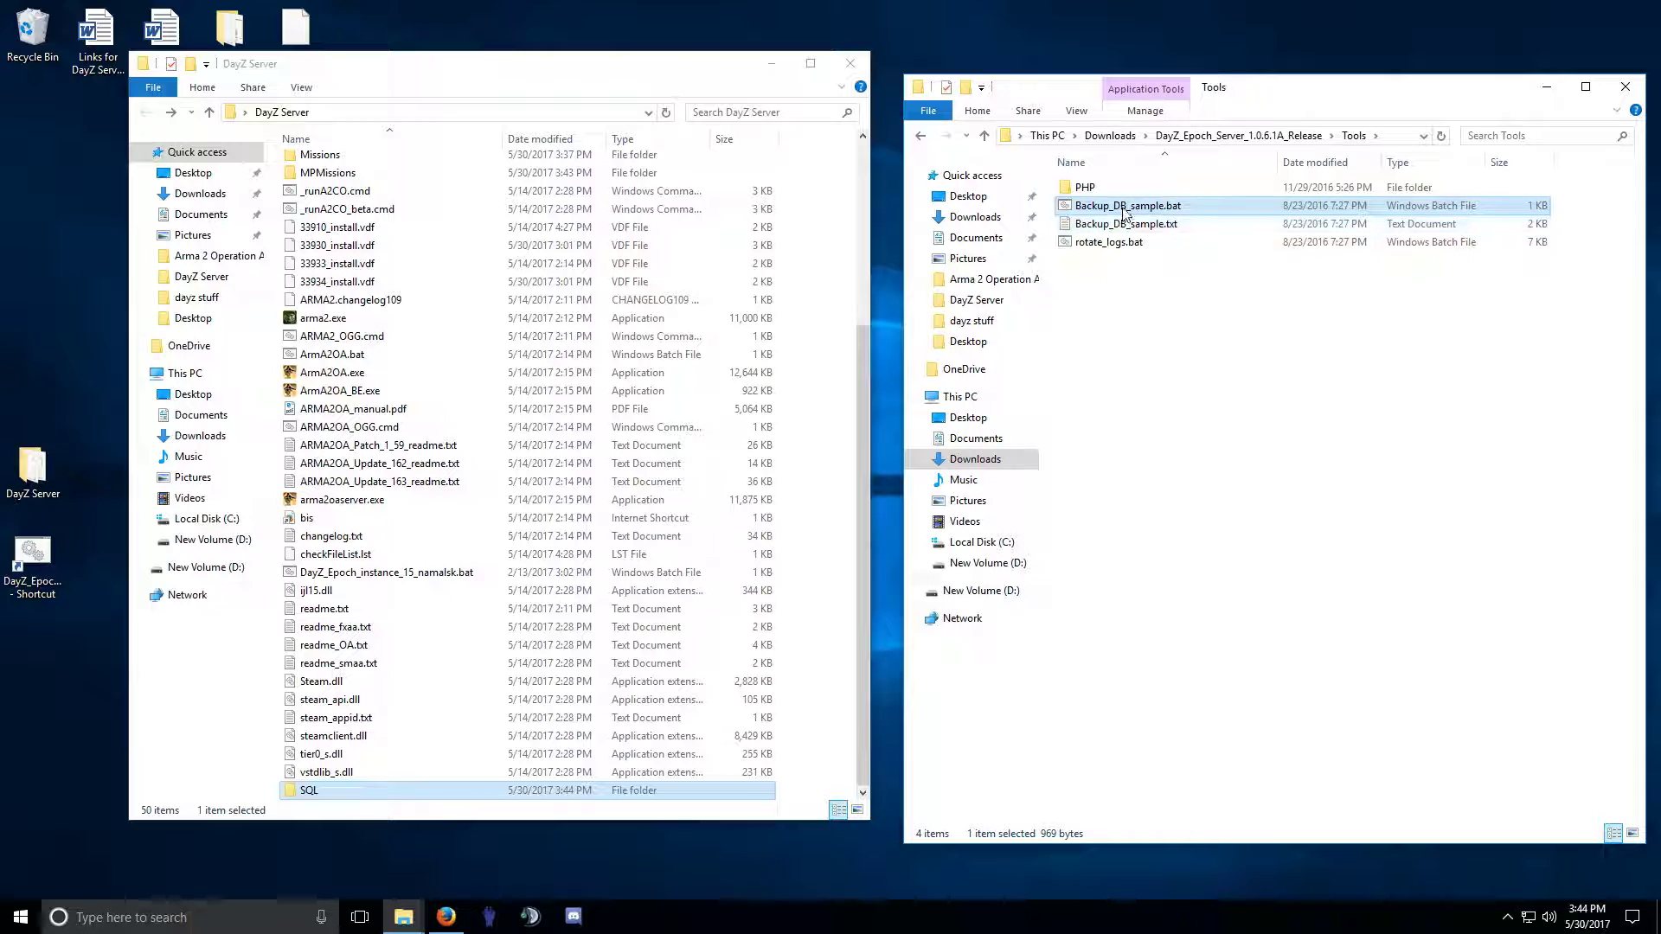
pyautogui.rightClick(1123, 211)
pyautogui.click(1189, 336)
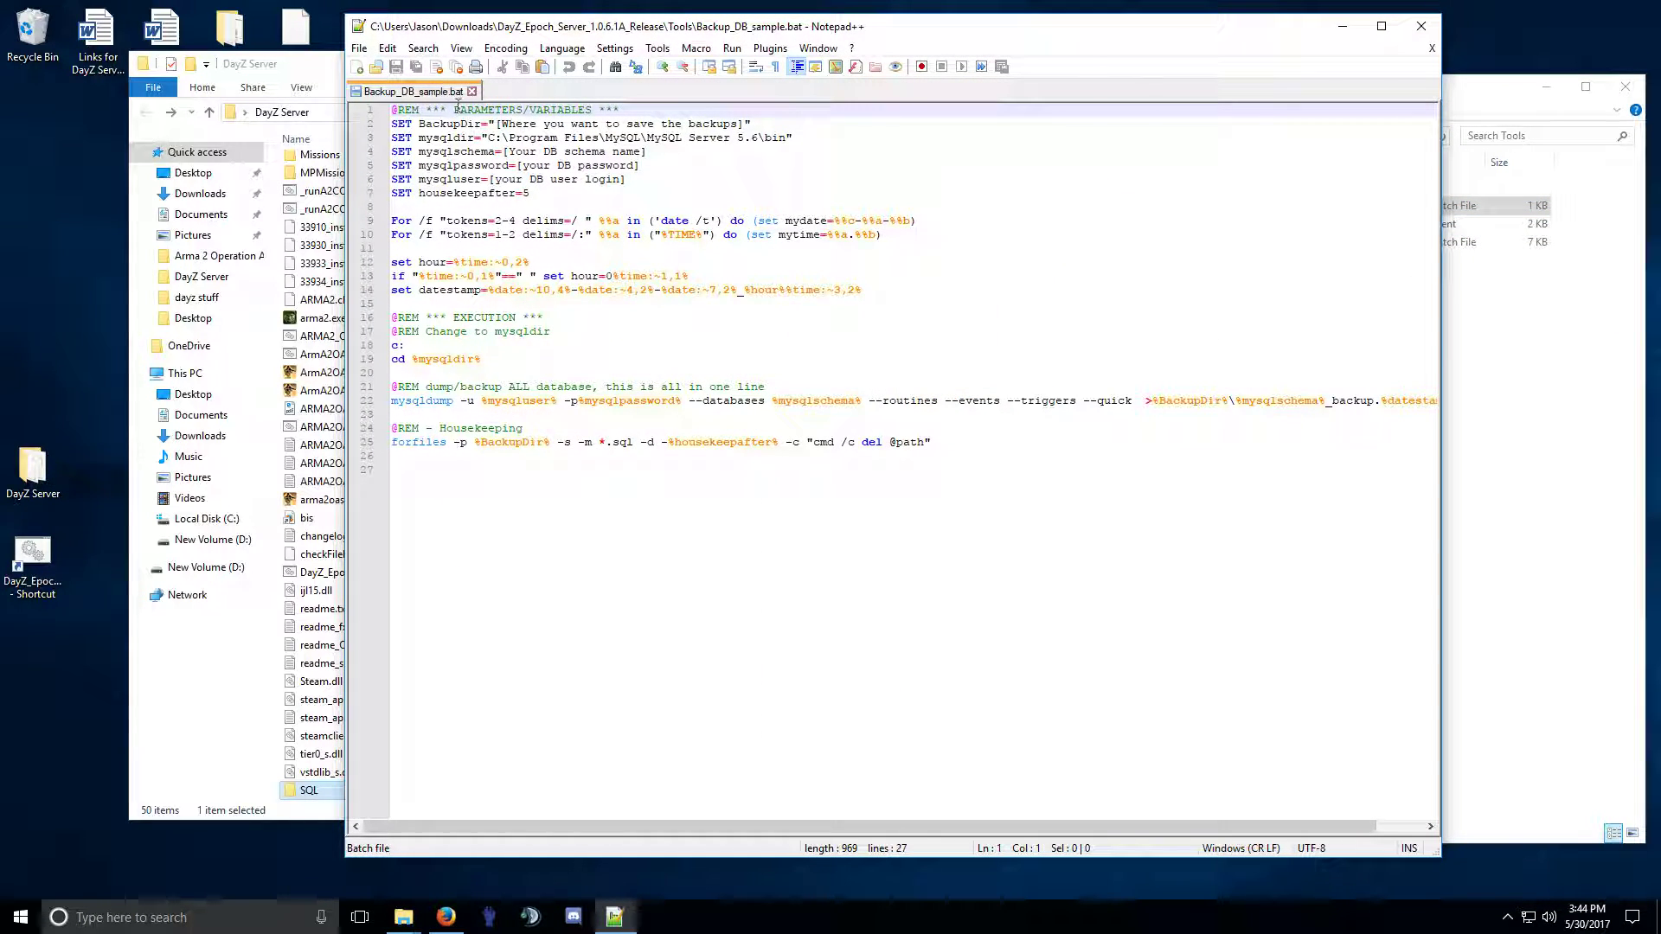
# Close Backup_DB_sample.bat and briefly open rotate_logs.bat in Notepad++.
pyautogui.click(472, 92)
pyautogui.click(1421, 26)
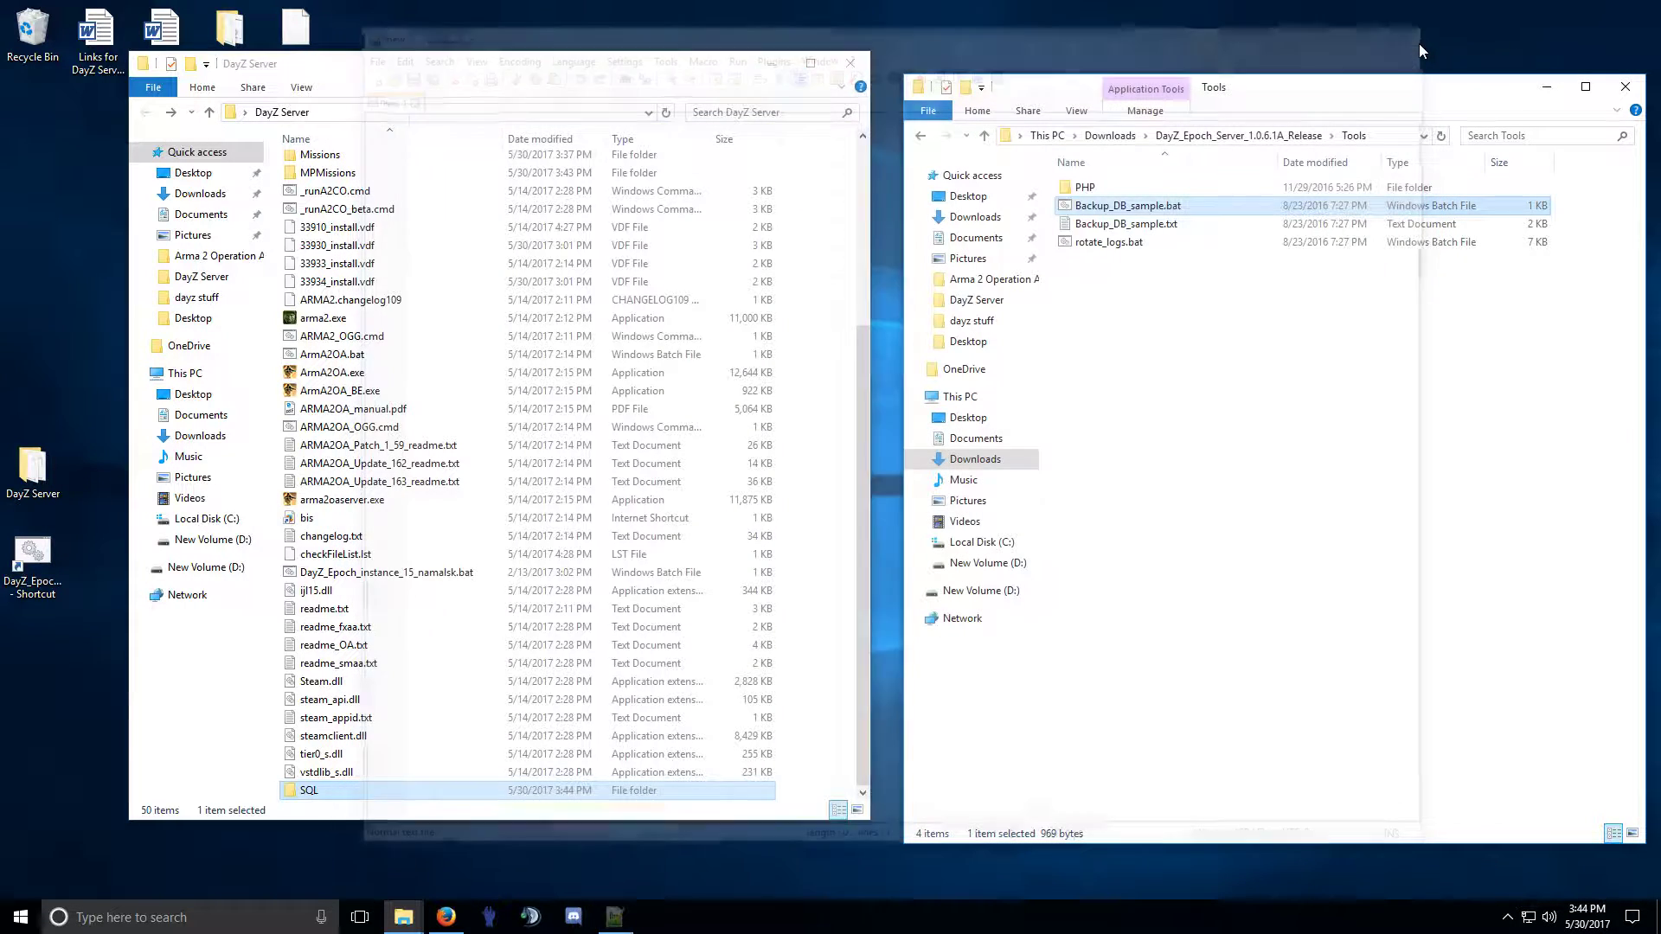
pyautogui.rightClick(1111, 249)
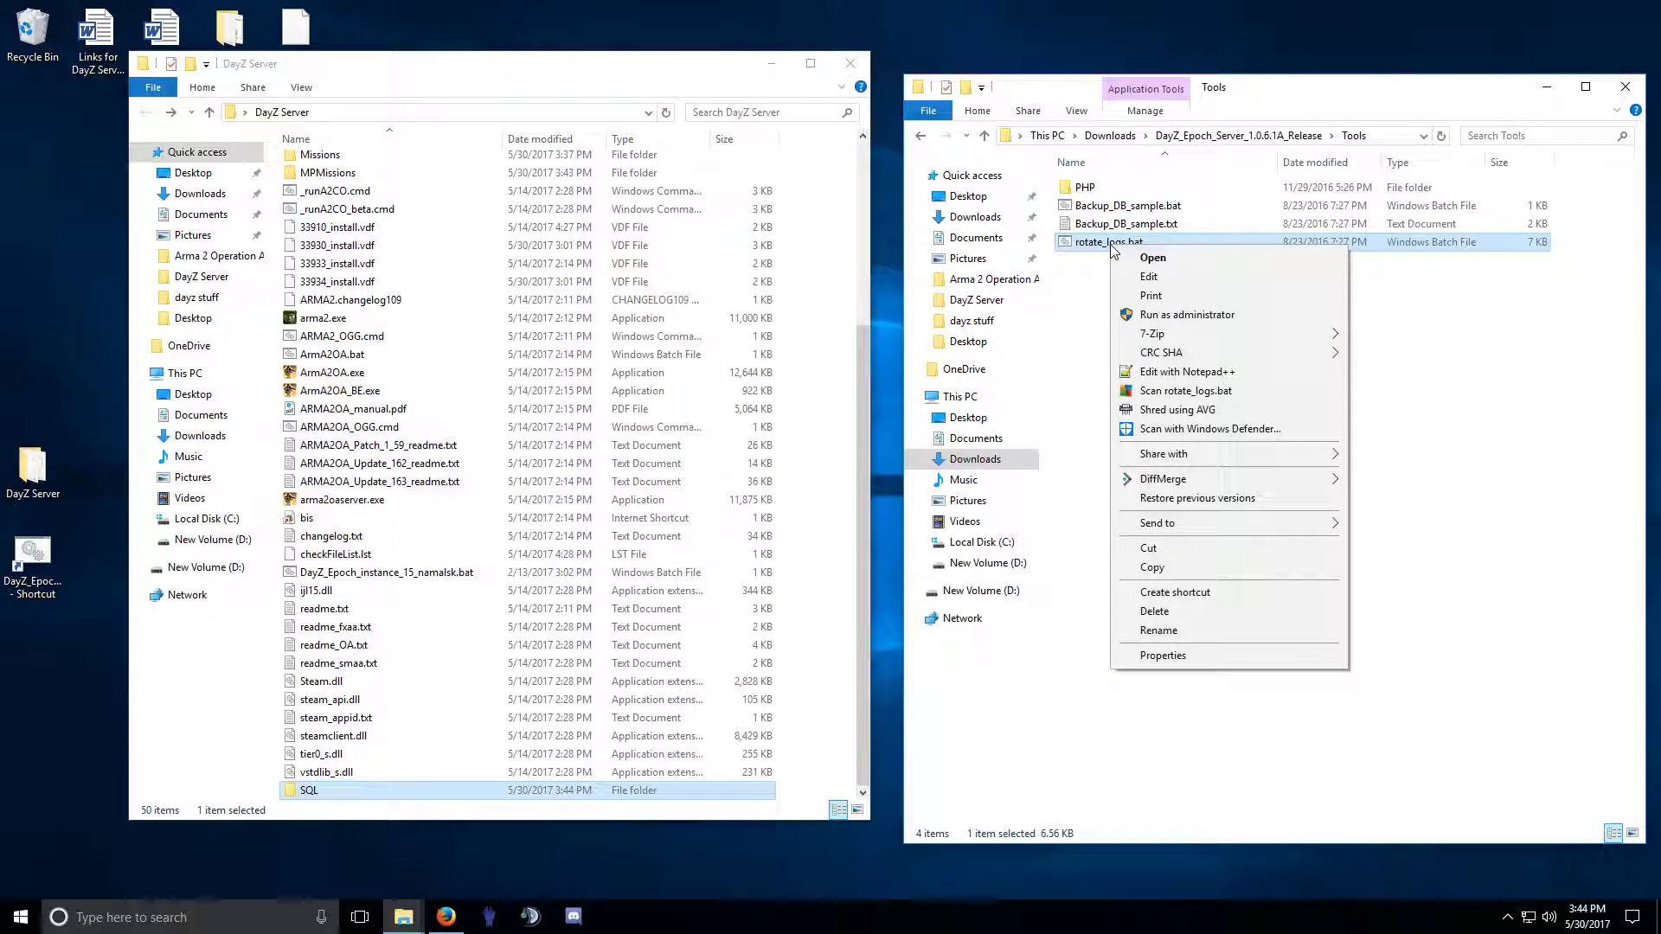
pyautogui.click(1185, 372)
pyautogui.scroll(-20, 658, 462)
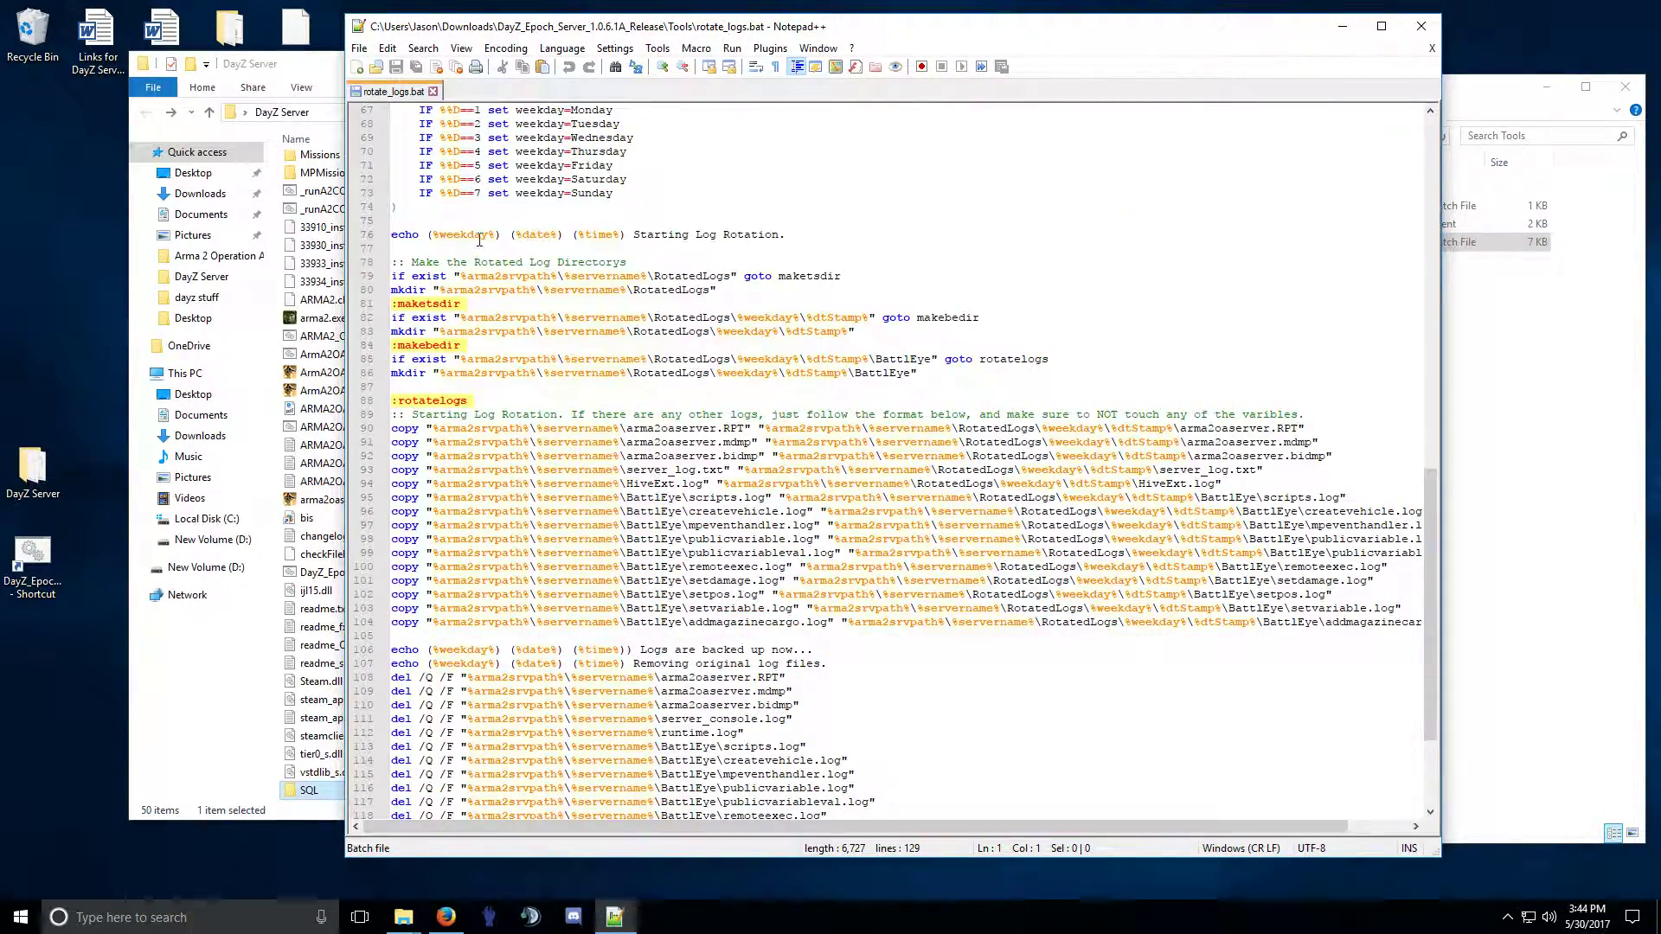
pyautogui.click(433, 91)
pyautogui.click(1420, 26)
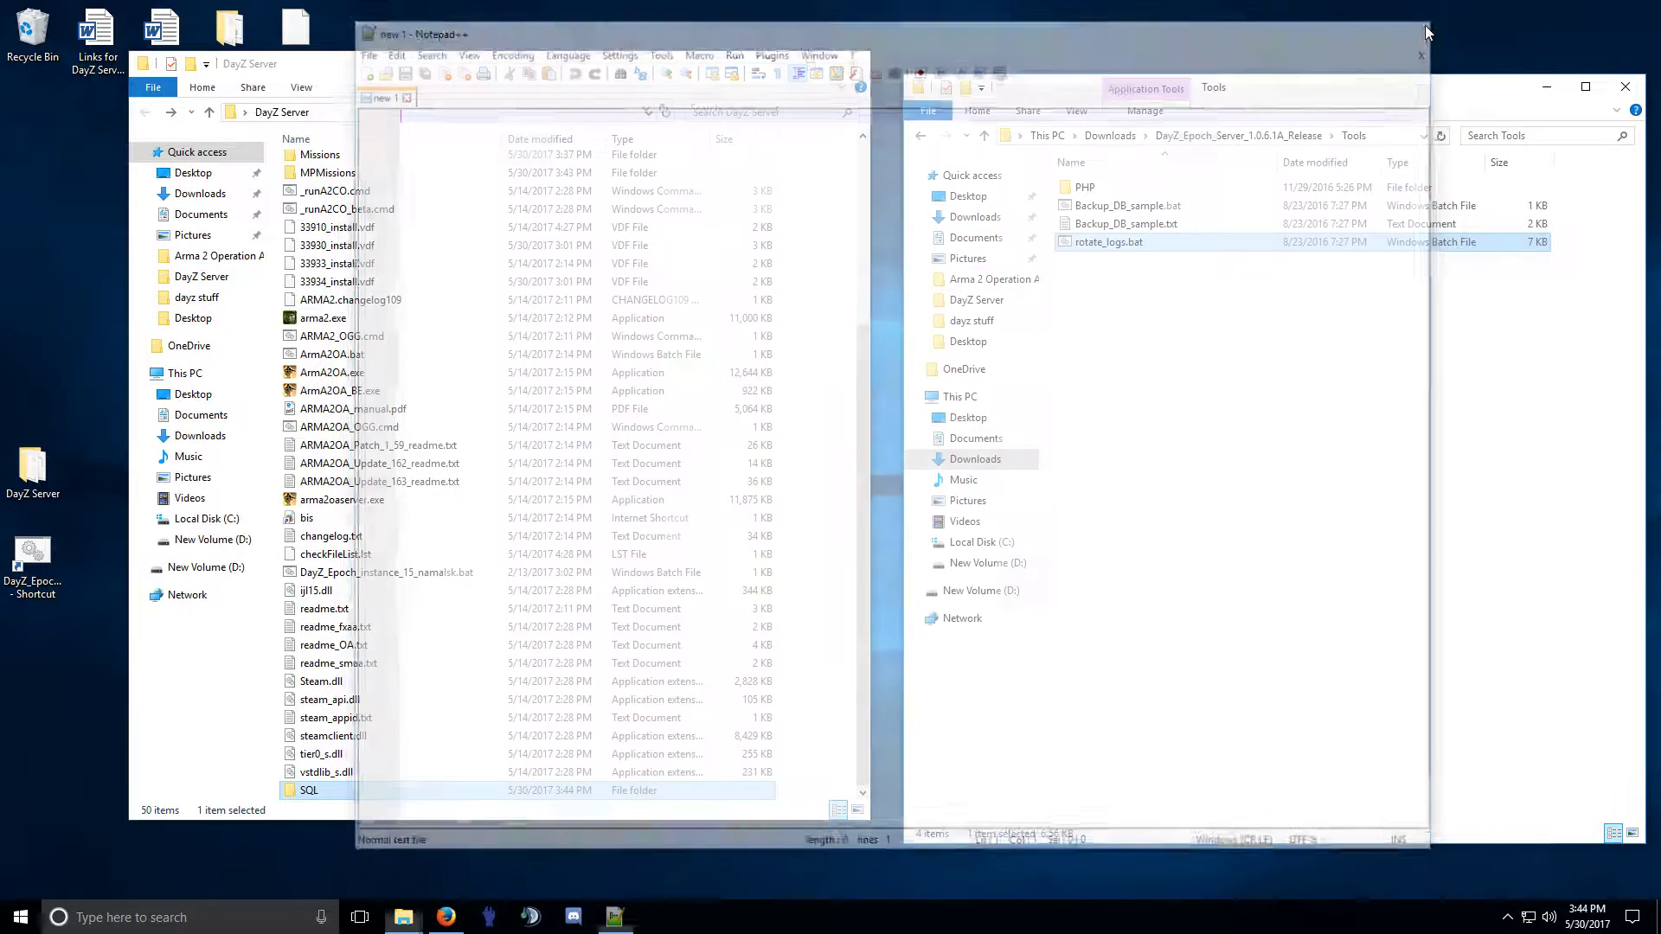
# Reopen rotate_logs.bat, read it through to the end, then close Notepad++.
pyautogui.rightClick(1105, 242)
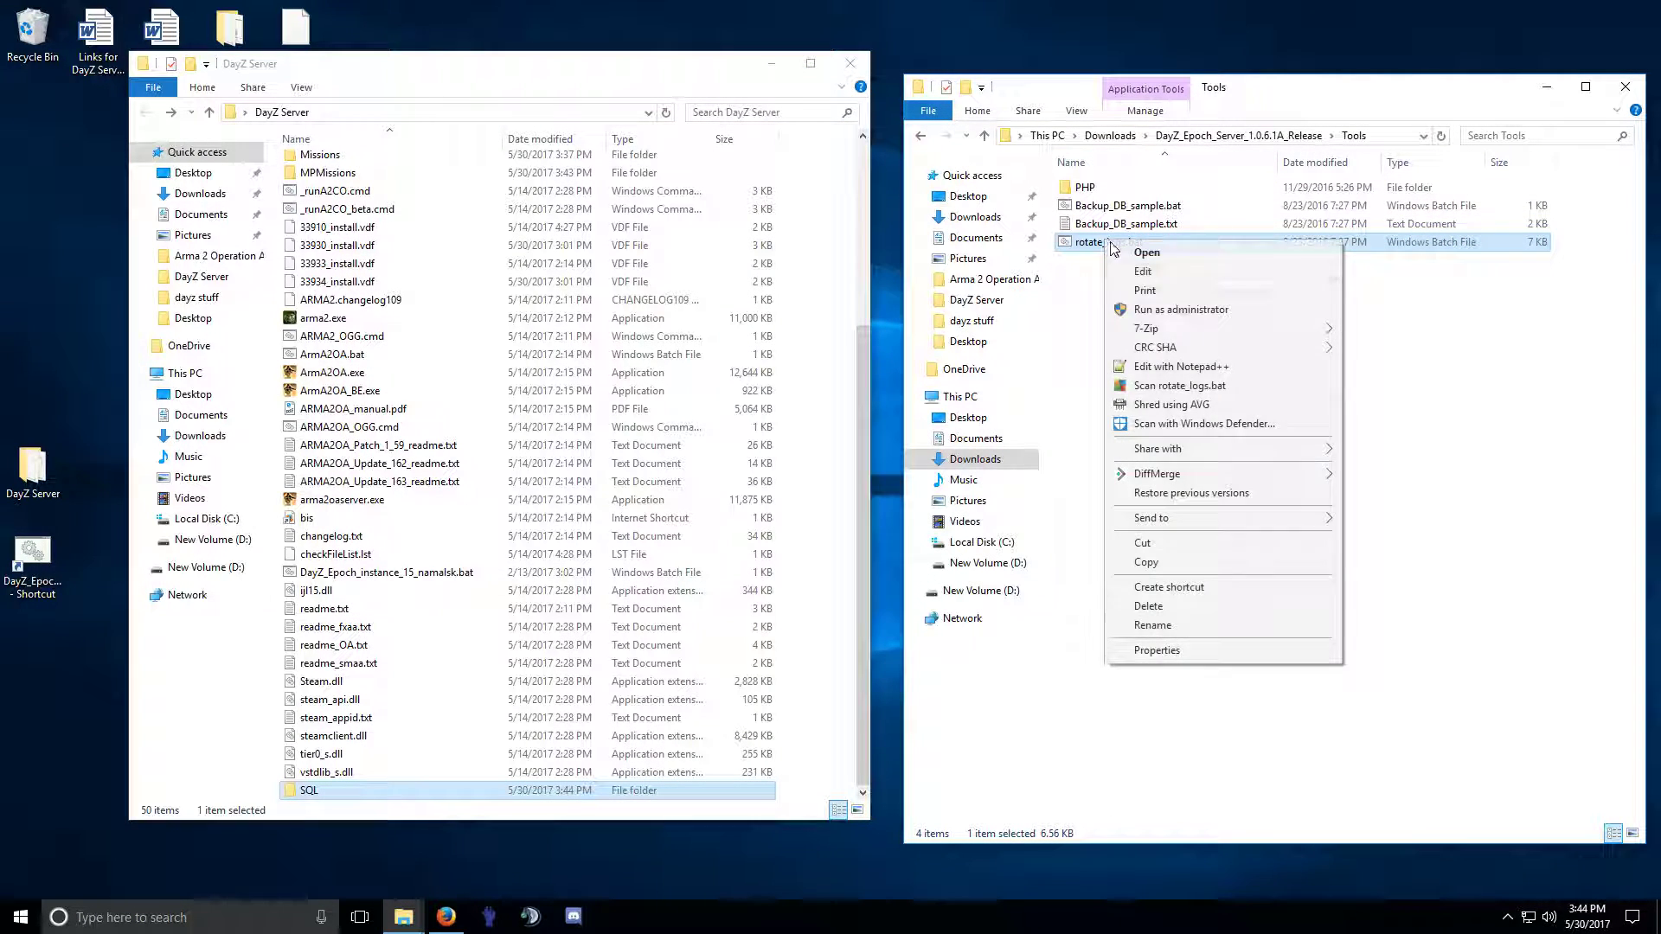
pyautogui.click(1190, 367)
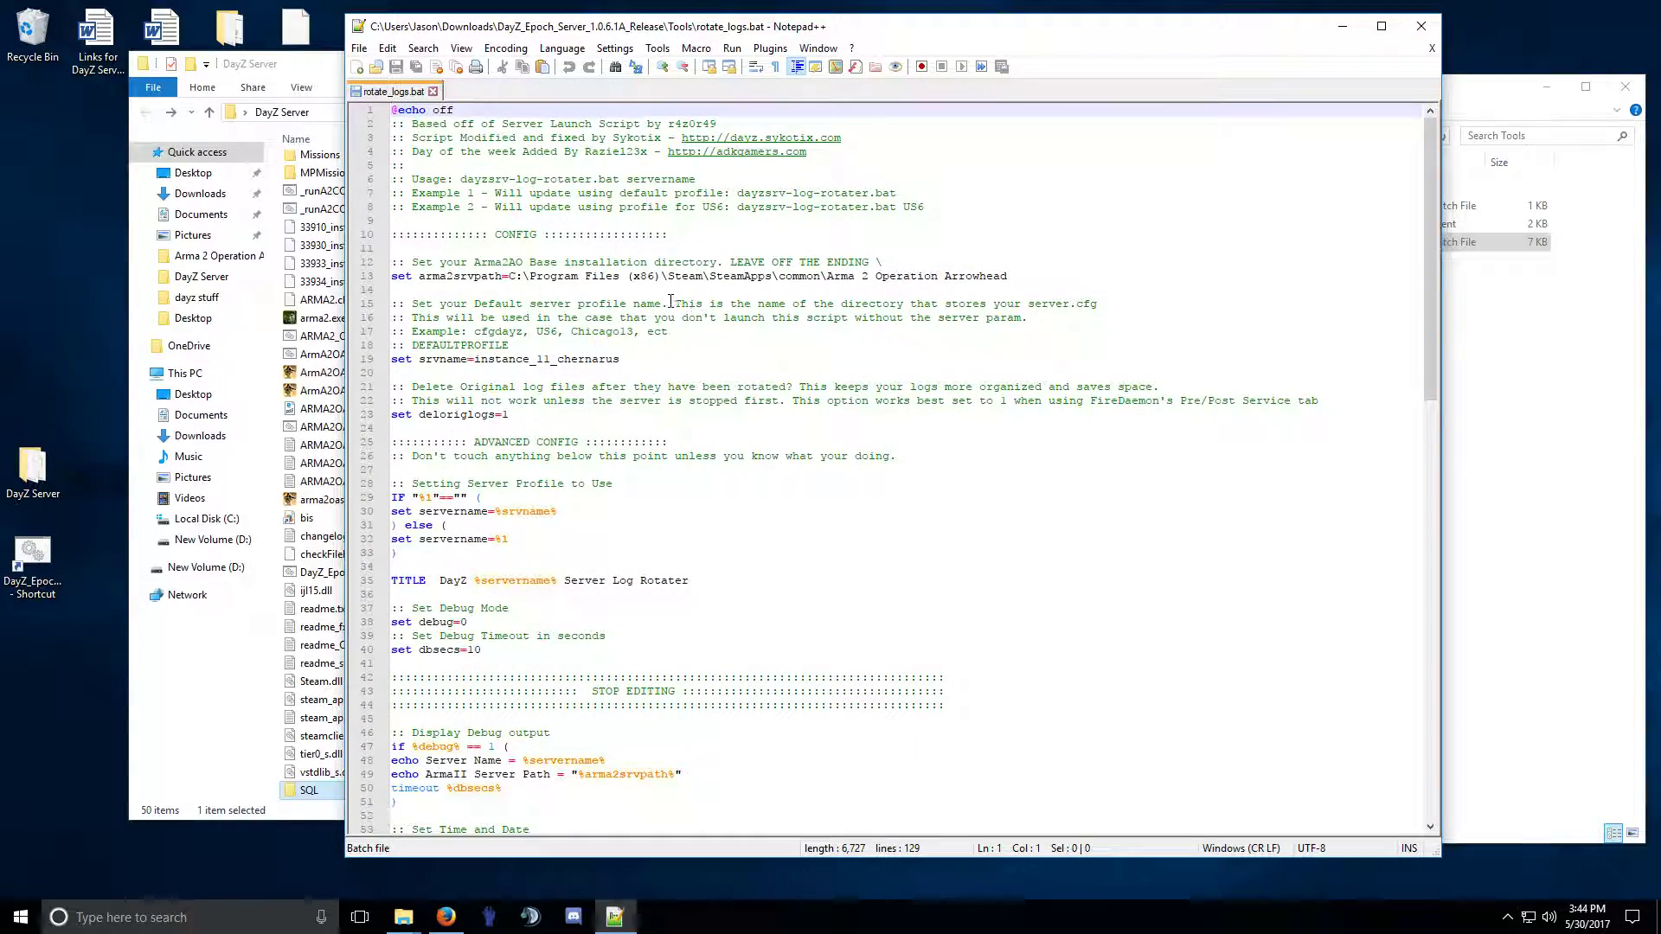
pyautogui.scroll(-1, 653, 299)
pyautogui.scroll(-8, 653, 298)
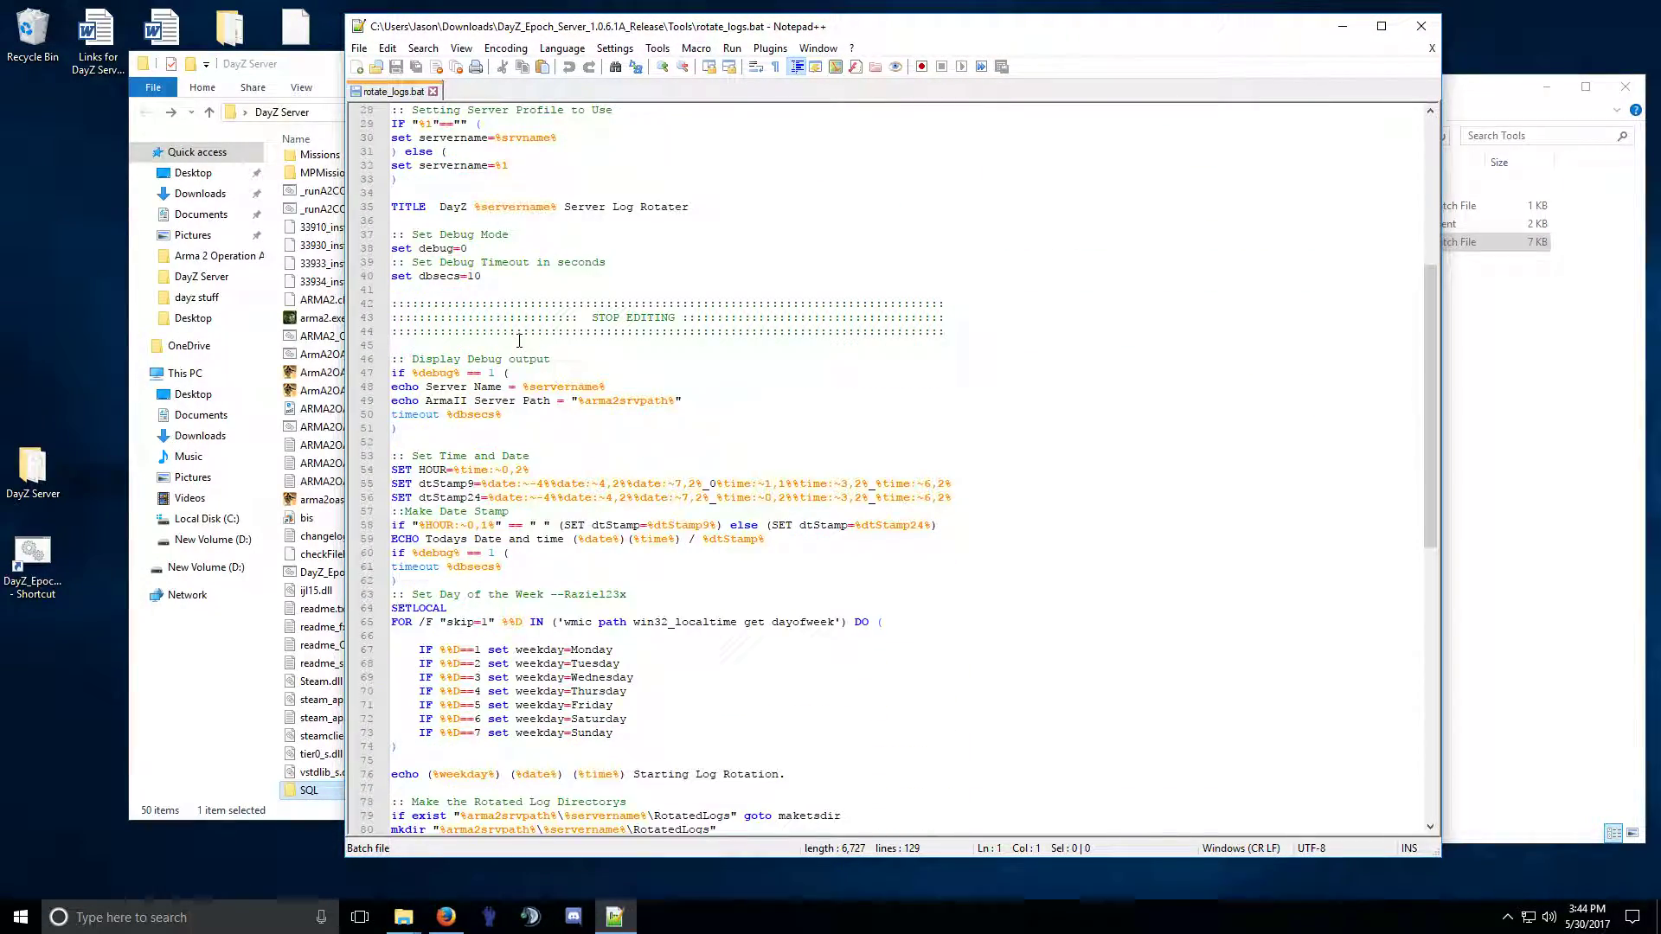
pyautogui.scroll(-5, 501, 396)
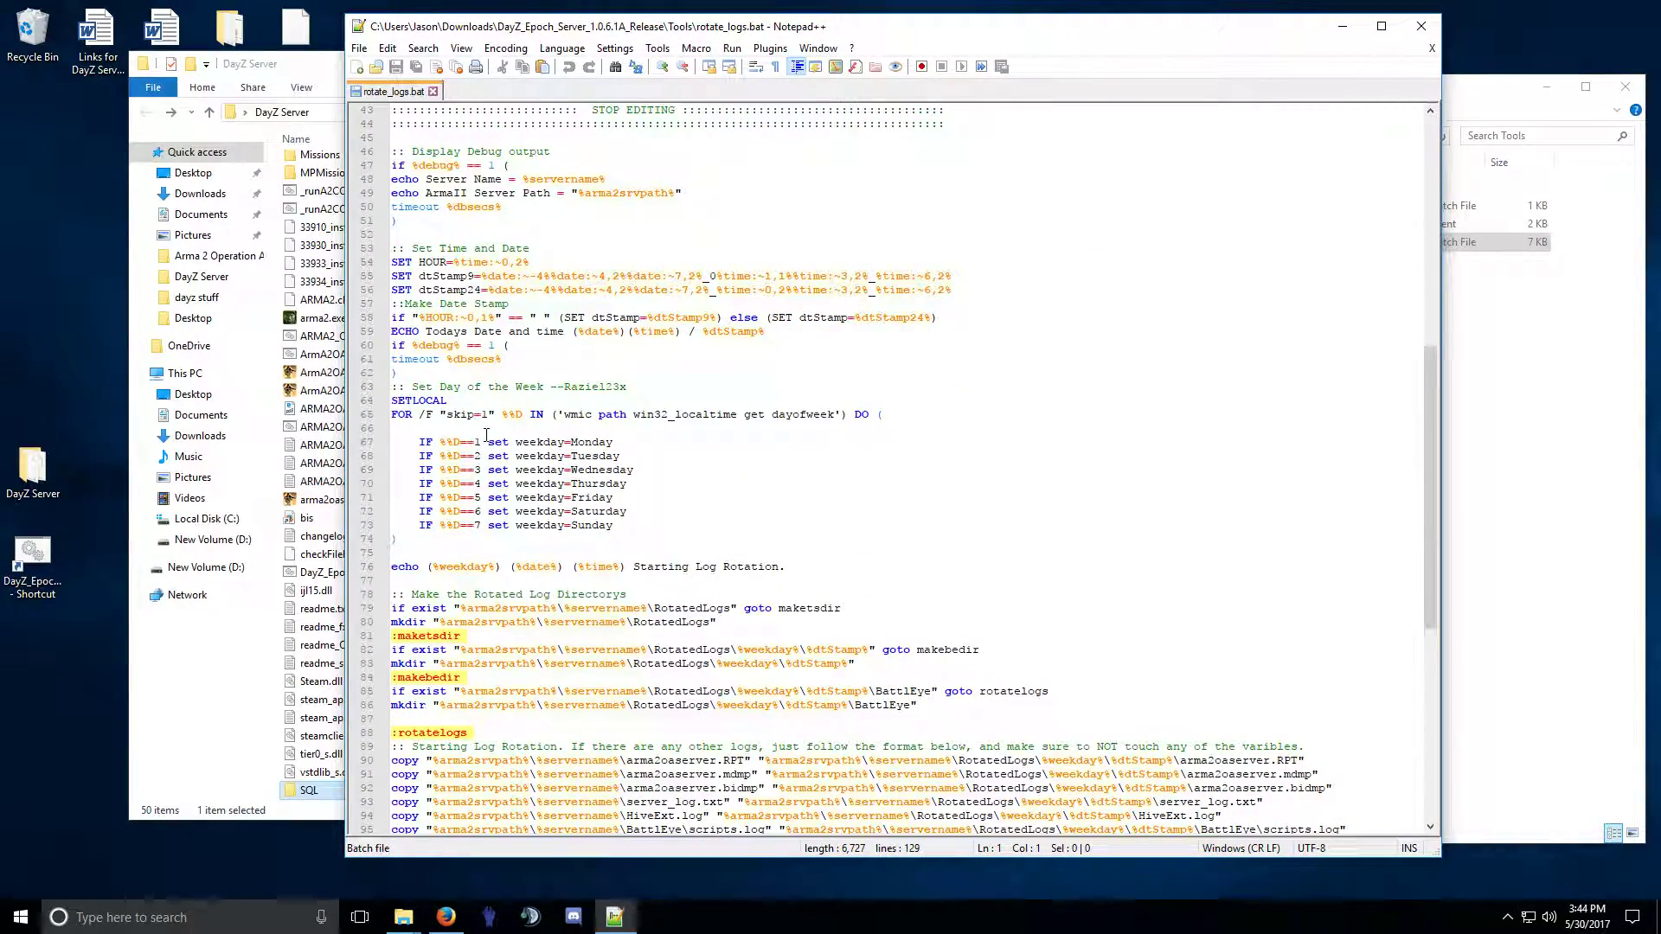
pyautogui.scroll(-5, 485, 435)
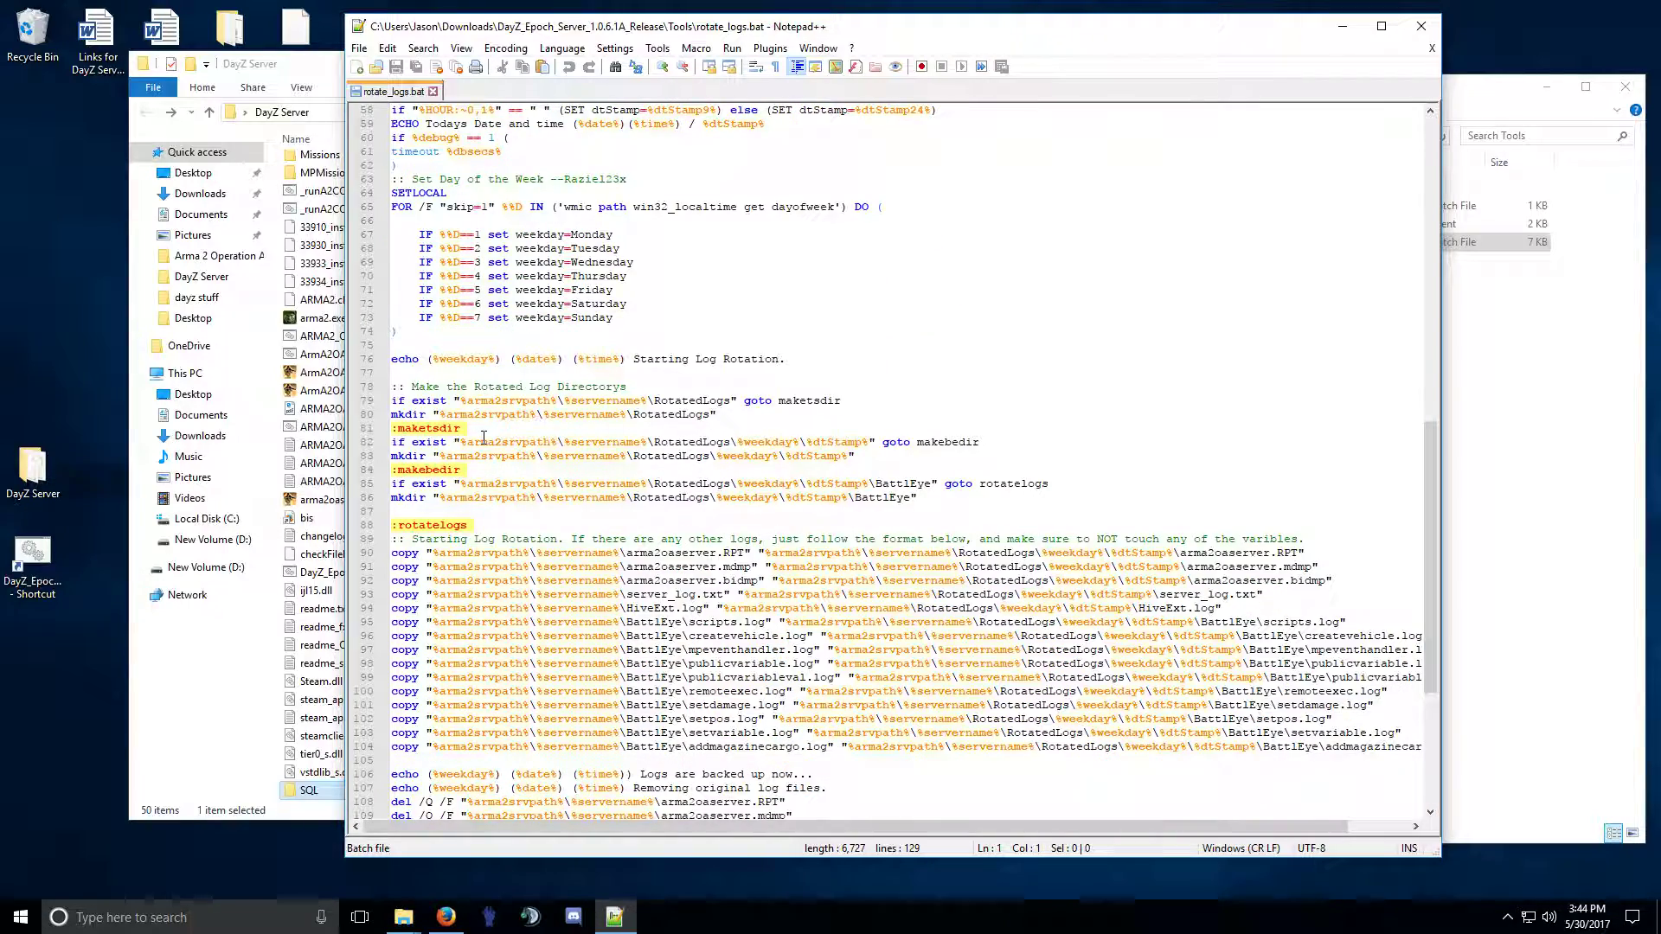
pyautogui.scroll(-4, 483, 437)
pyautogui.scroll(-3, 534, 537)
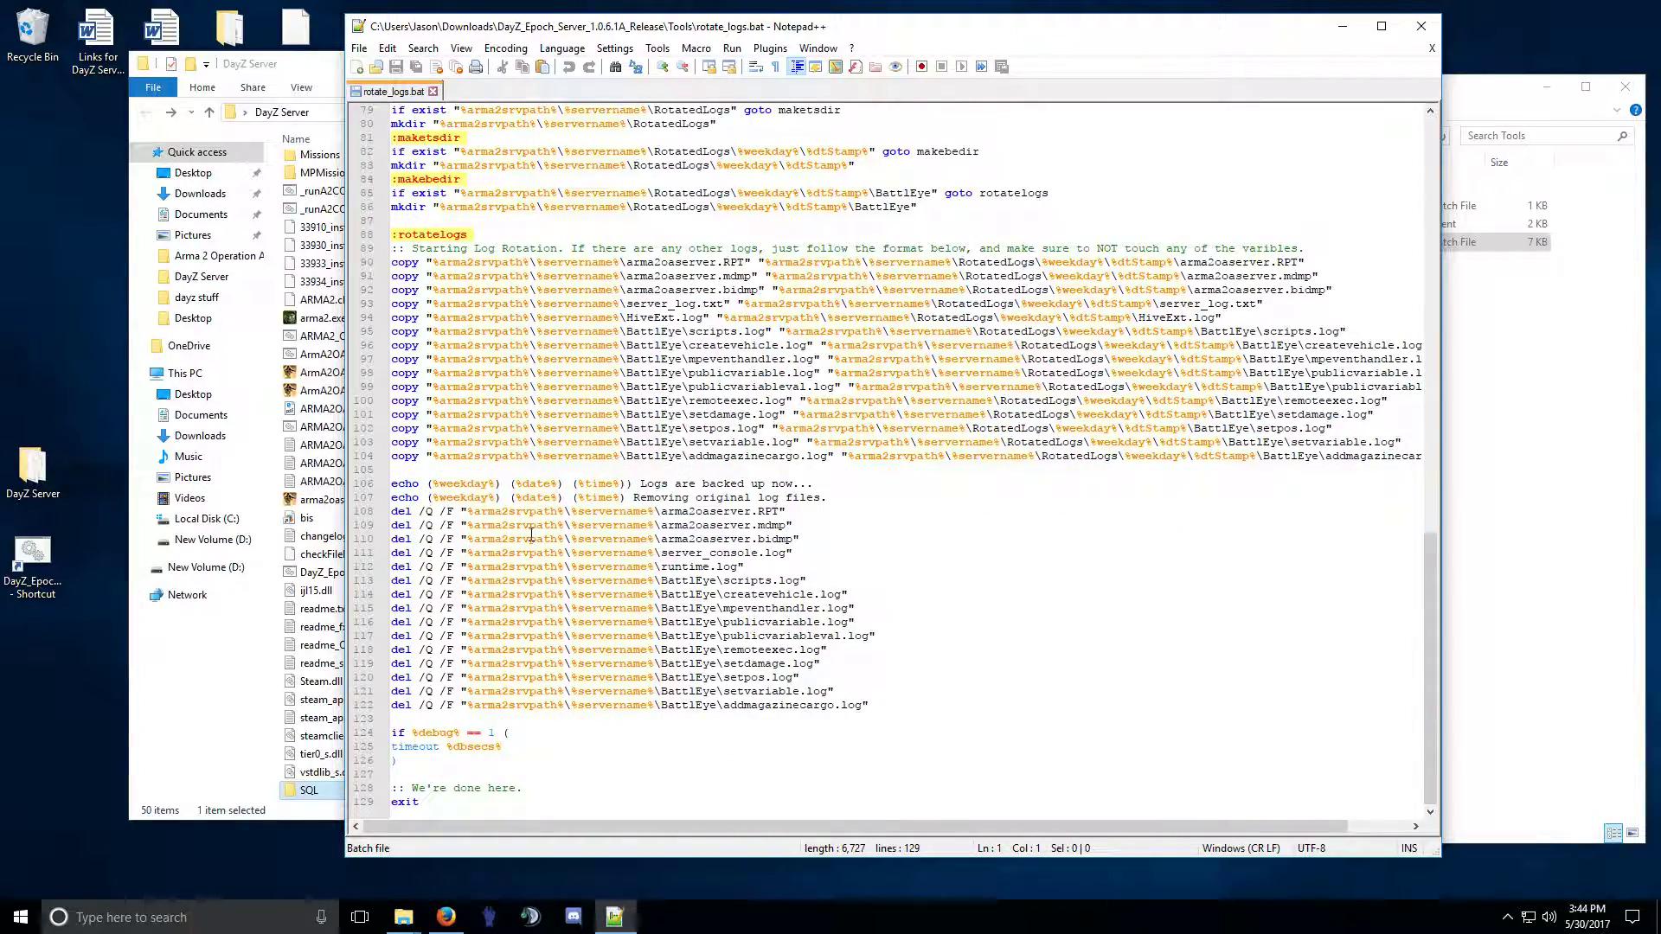
pyautogui.click(434, 92)
pyautogui.click(1421, 26)
# Select Backup_DB_sample.bat, Backup_DB_sample.txt and rotate_logs.bat in the Tools folder.
pyautogui.click(1138, 208)
pyautogui.click(1133, 225)
pyautogui.click(1124, 244)
pyautogui.click(1129, 227)
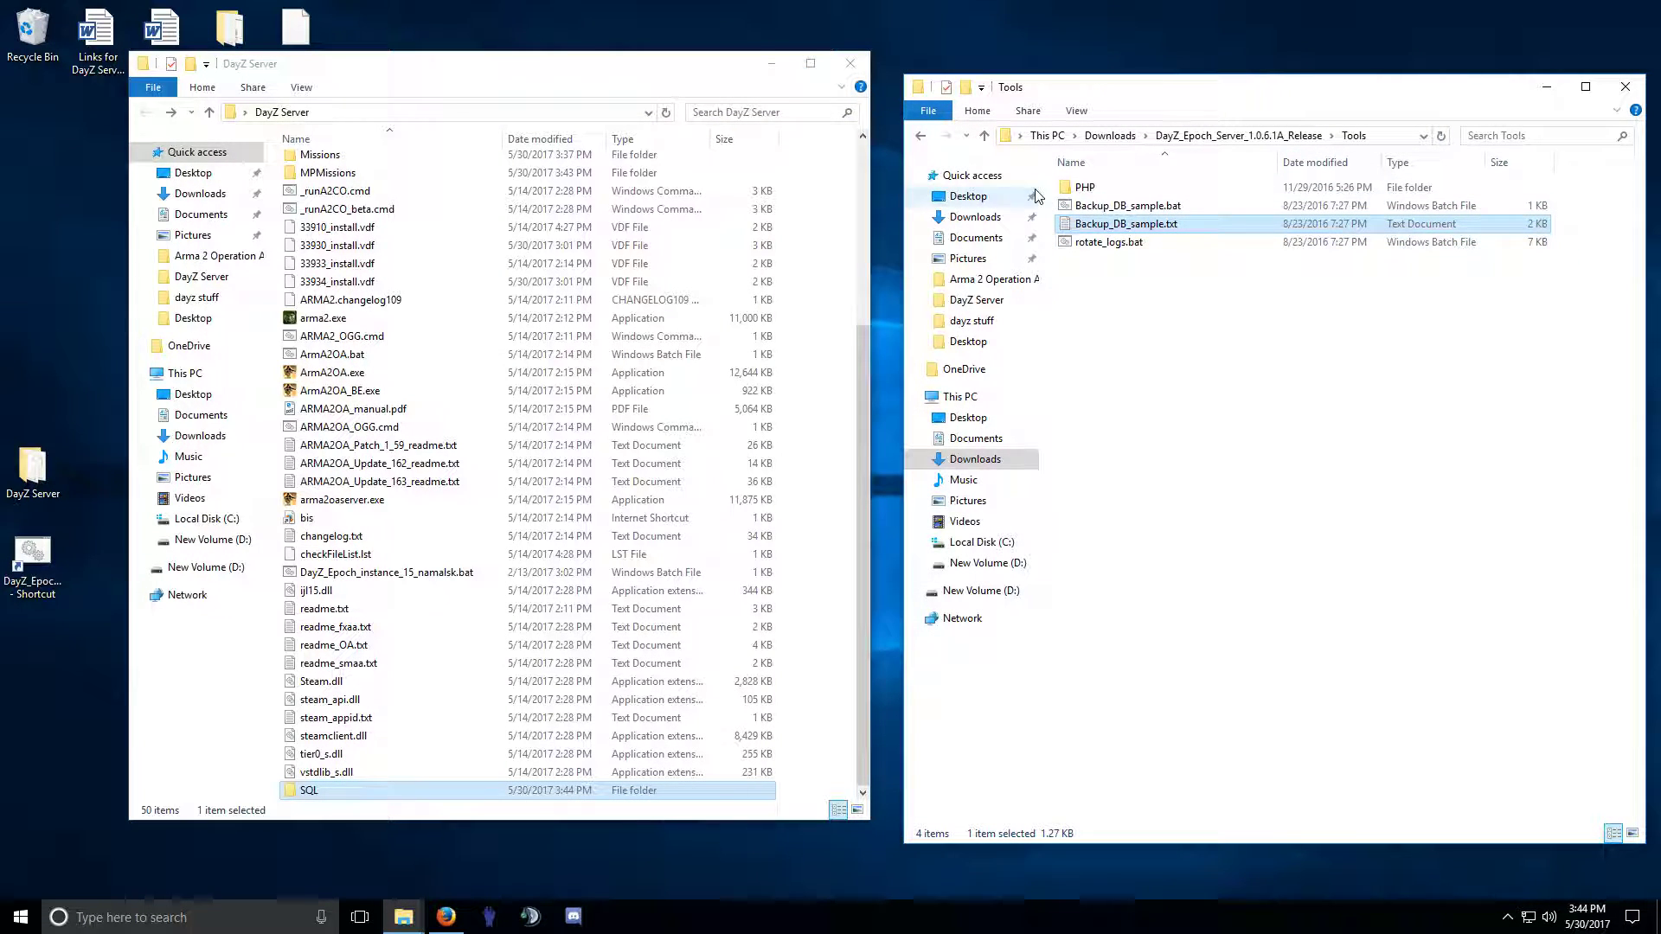
# Browse Tools\PHP\Trader Config Tool\bootstrap, then return to the release folder.
pyautogui.doubleClick(1086, 189)
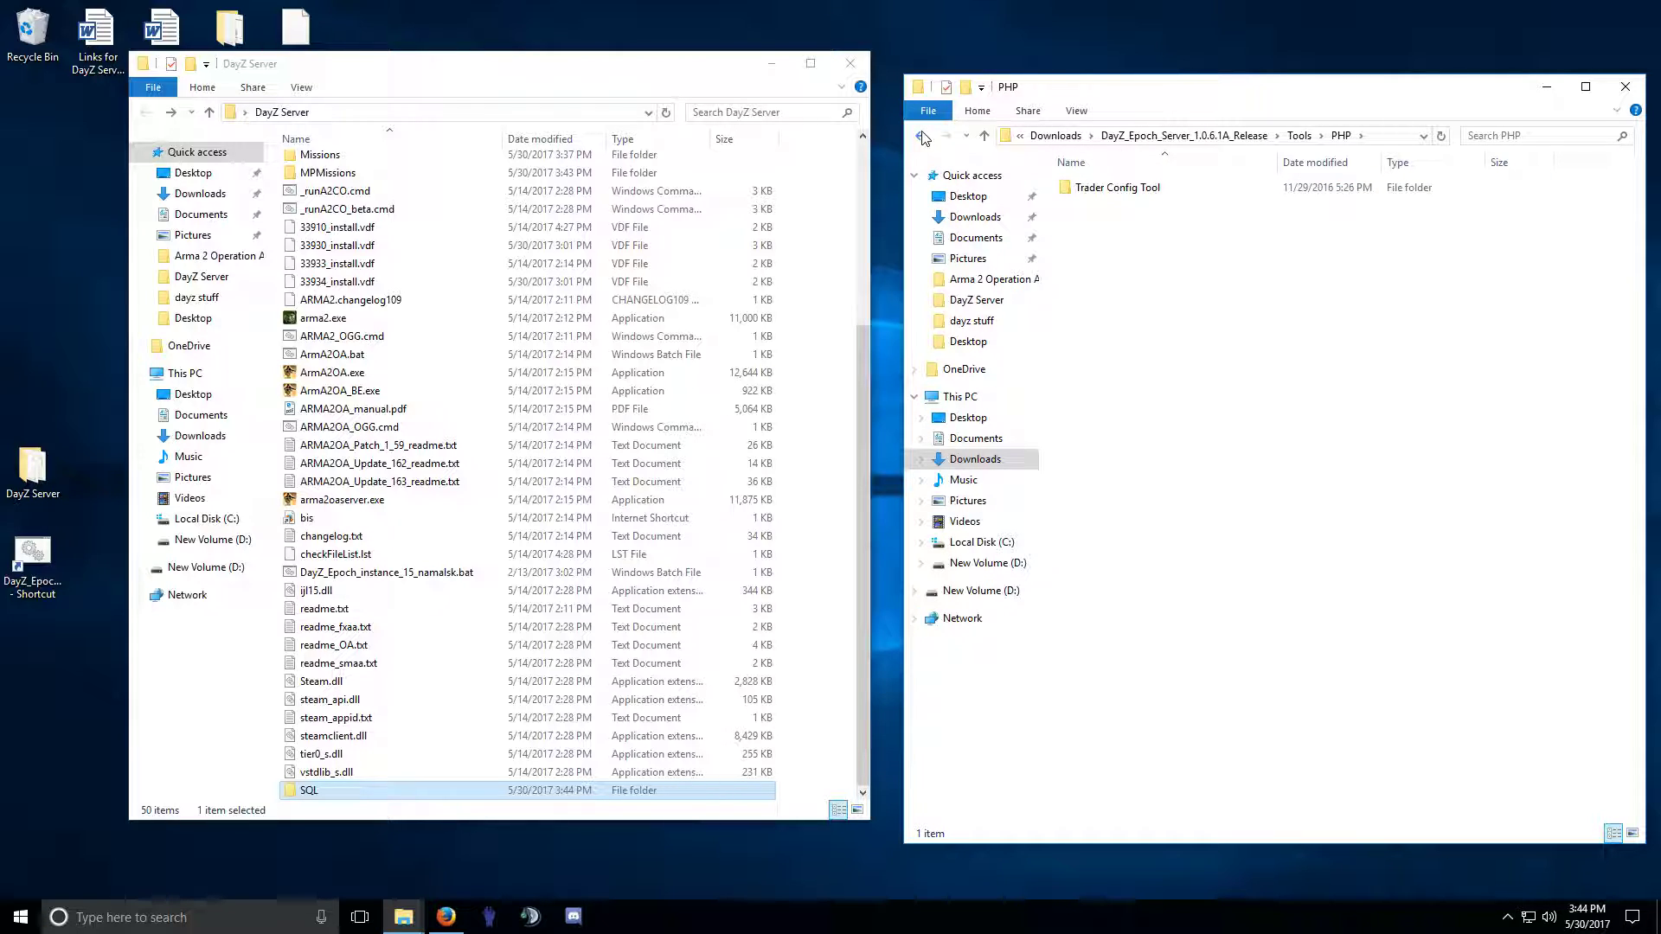
pyautogui.doubleClick(1116, 187)
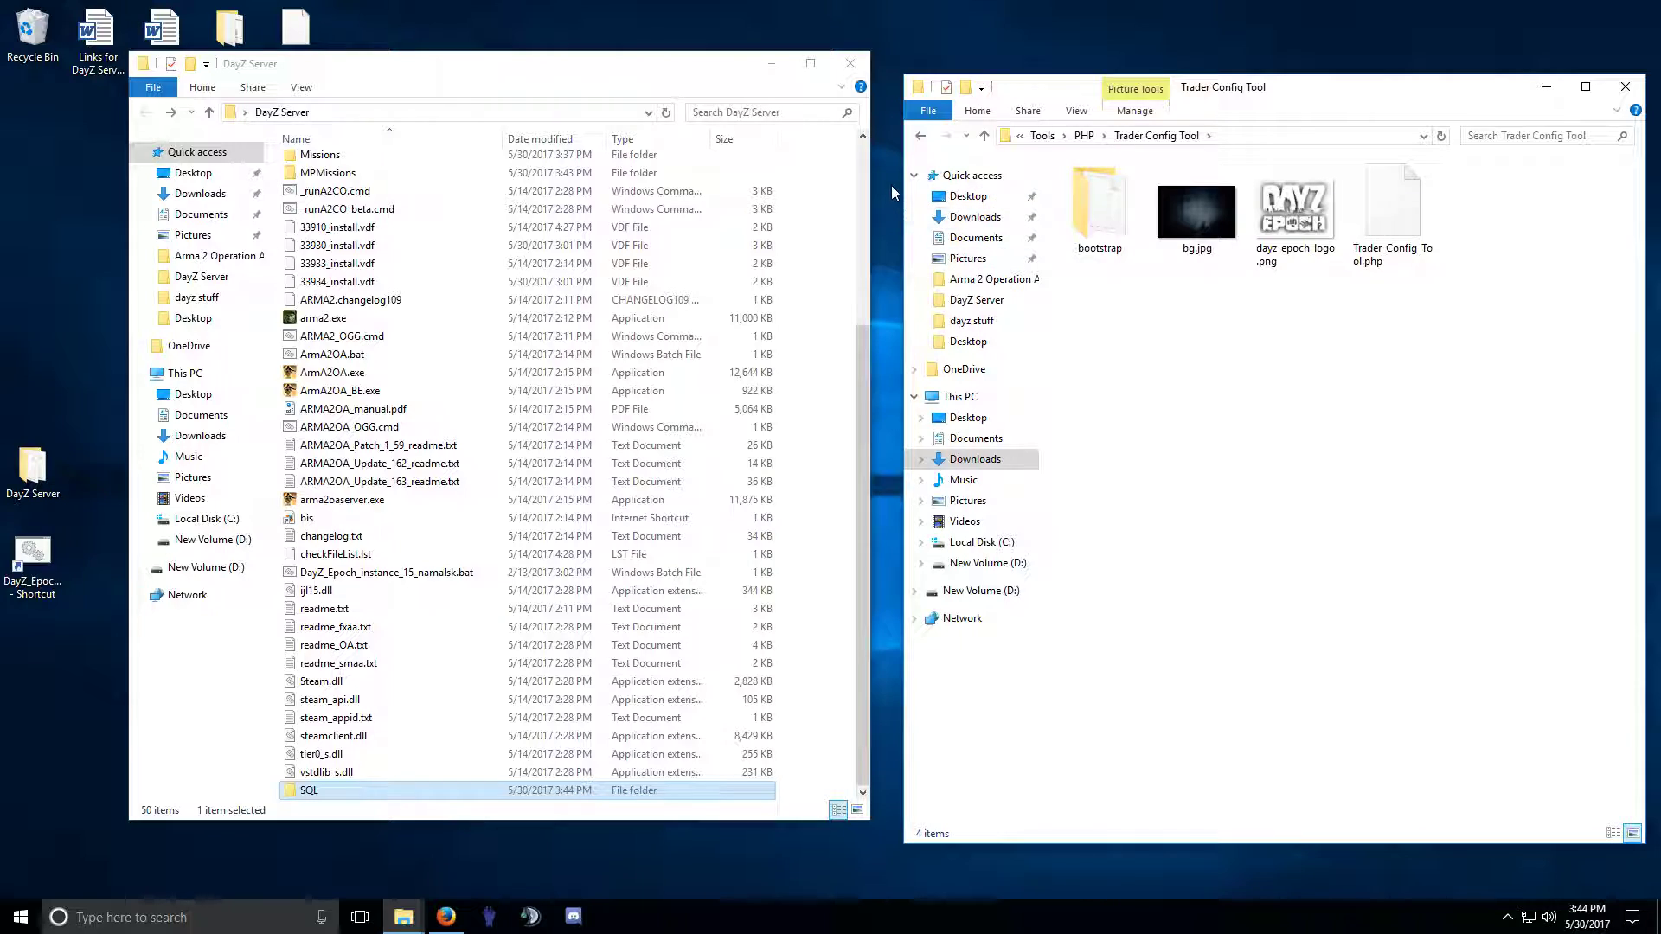
pyautogui.click(1100, 217)
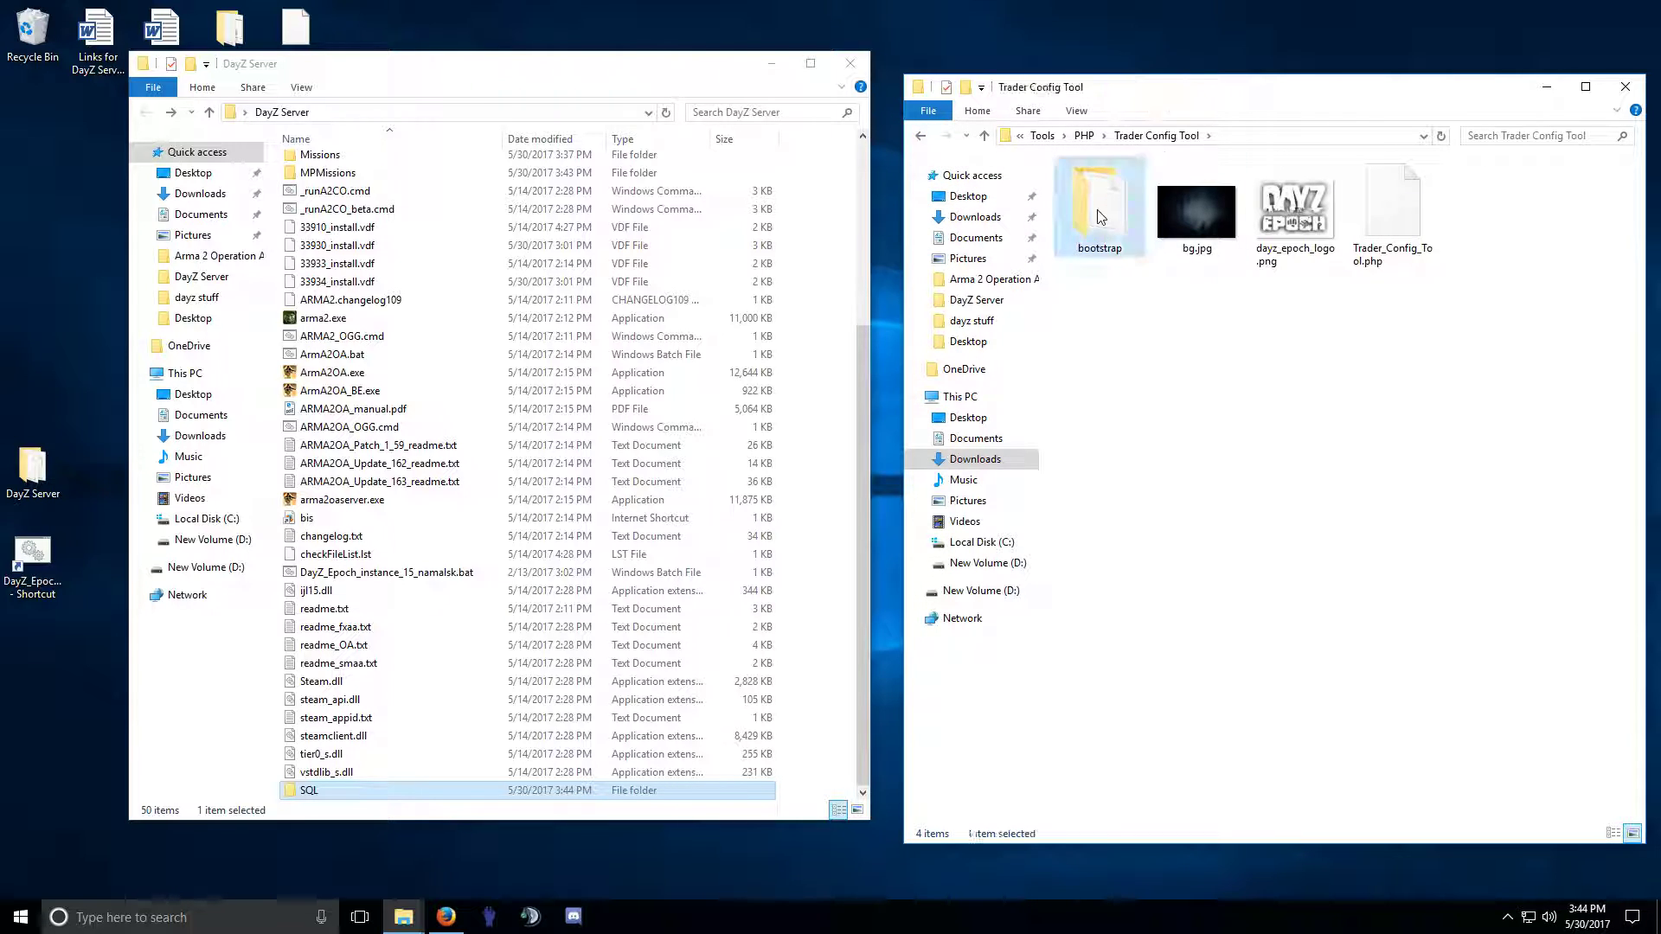
pyautogui.doubleClick(1100, 216)
pyautogui.click(920, 136)
pyautogui.click(920, 137)
pyautogui.click(920, 136)
pyautogui.click(920, 136)
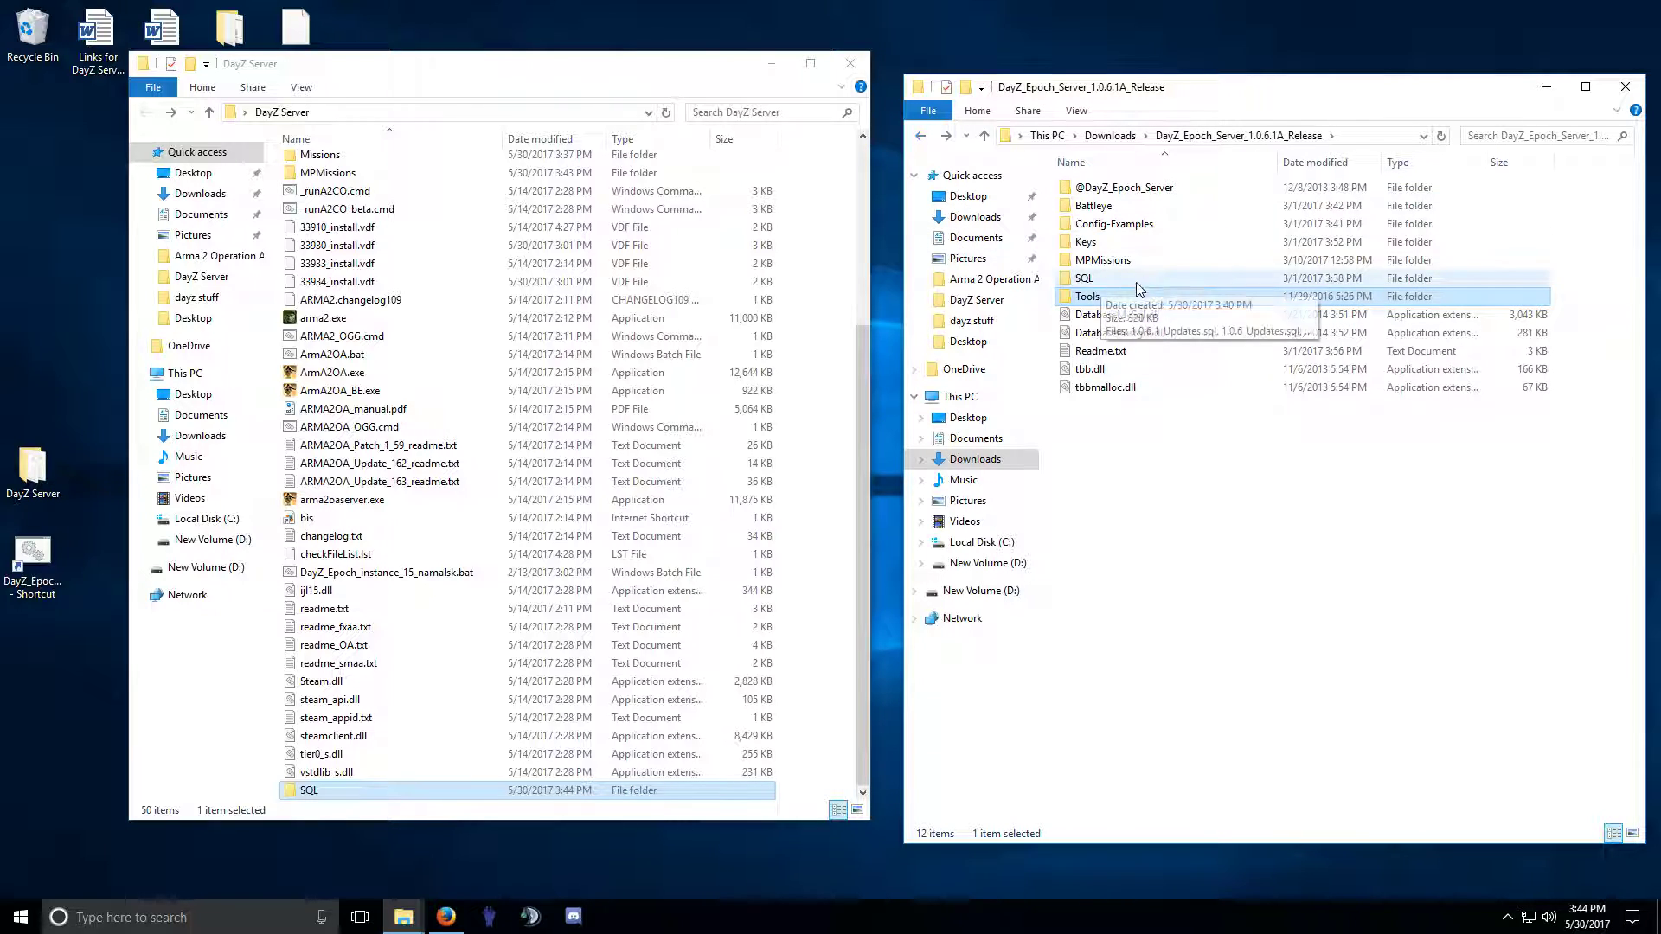
# Copy DatabaseMySql.dll, DatabasePostgre.dll, tbb.dll and tbbmalloc.dll into DayZ Server, then open the readme.
pyautogui.click(1104, 318)
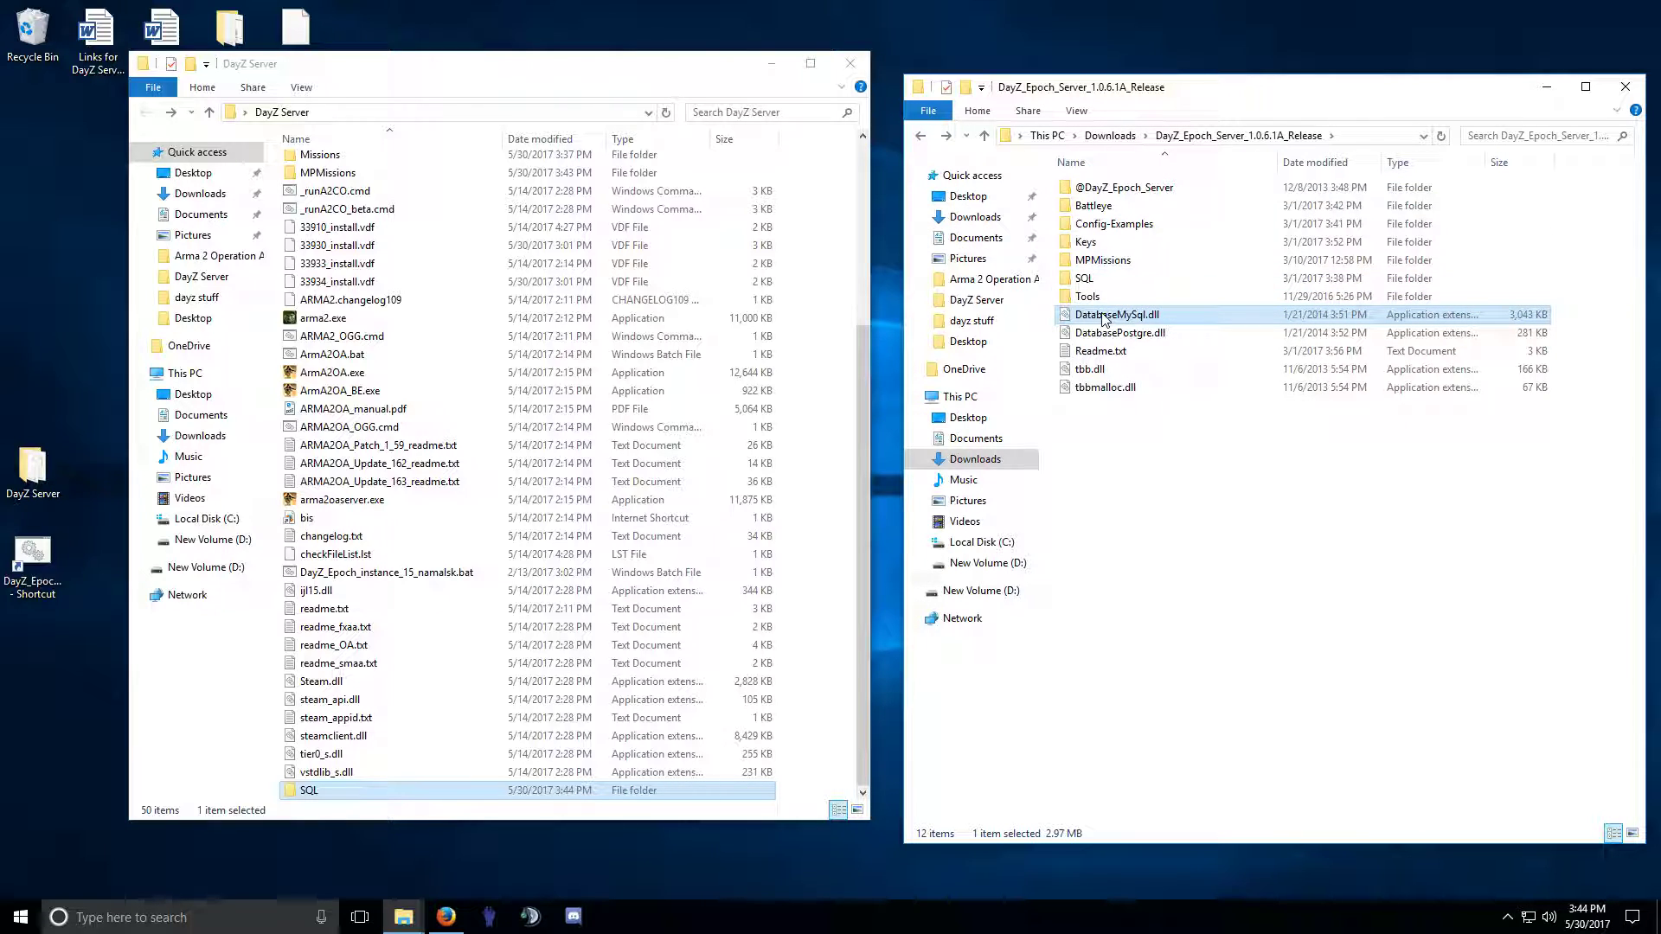
pyautogui.keyDown('shift'); pyautogui.click(1133, 333); pyautogui.keyUp('shift')
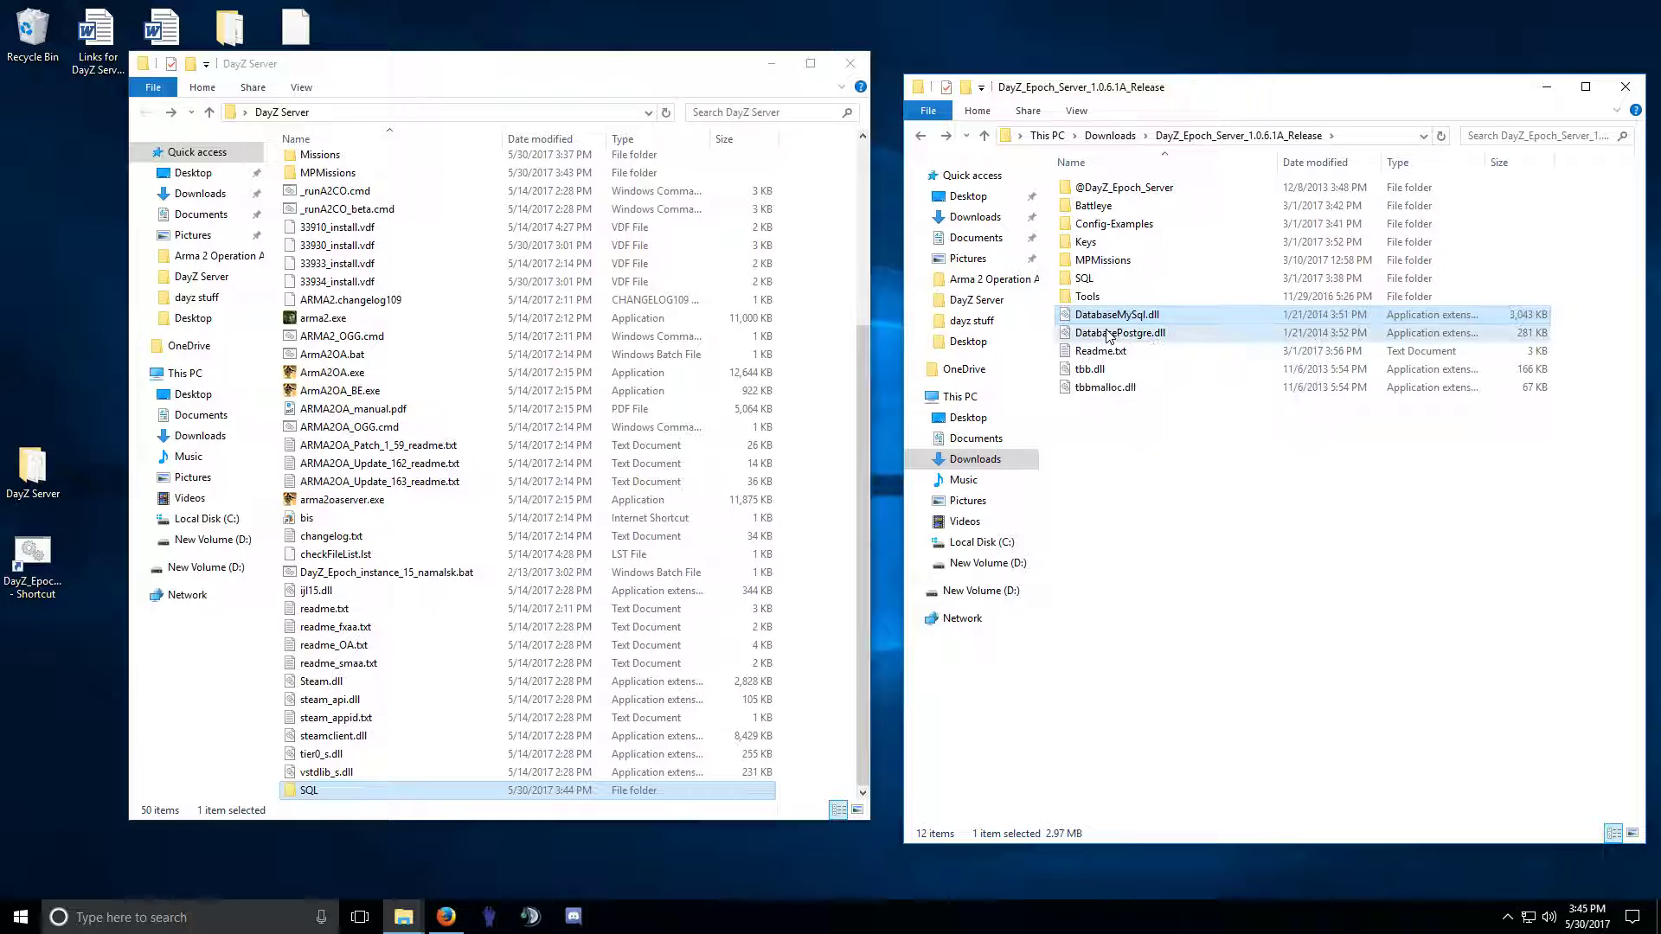
pyautogui.keyDown('ctrl'); pyautogui.click(1090, 370); pyautogui.keyUp('ctrl')
pyautogui.keyDown('ctrl'); pyautogui.click(1094, 391); pyautogui.keyUp('ctrl')
pyautogui.moveTo(1096, 341); pyautogui.dragTo(385, 327)
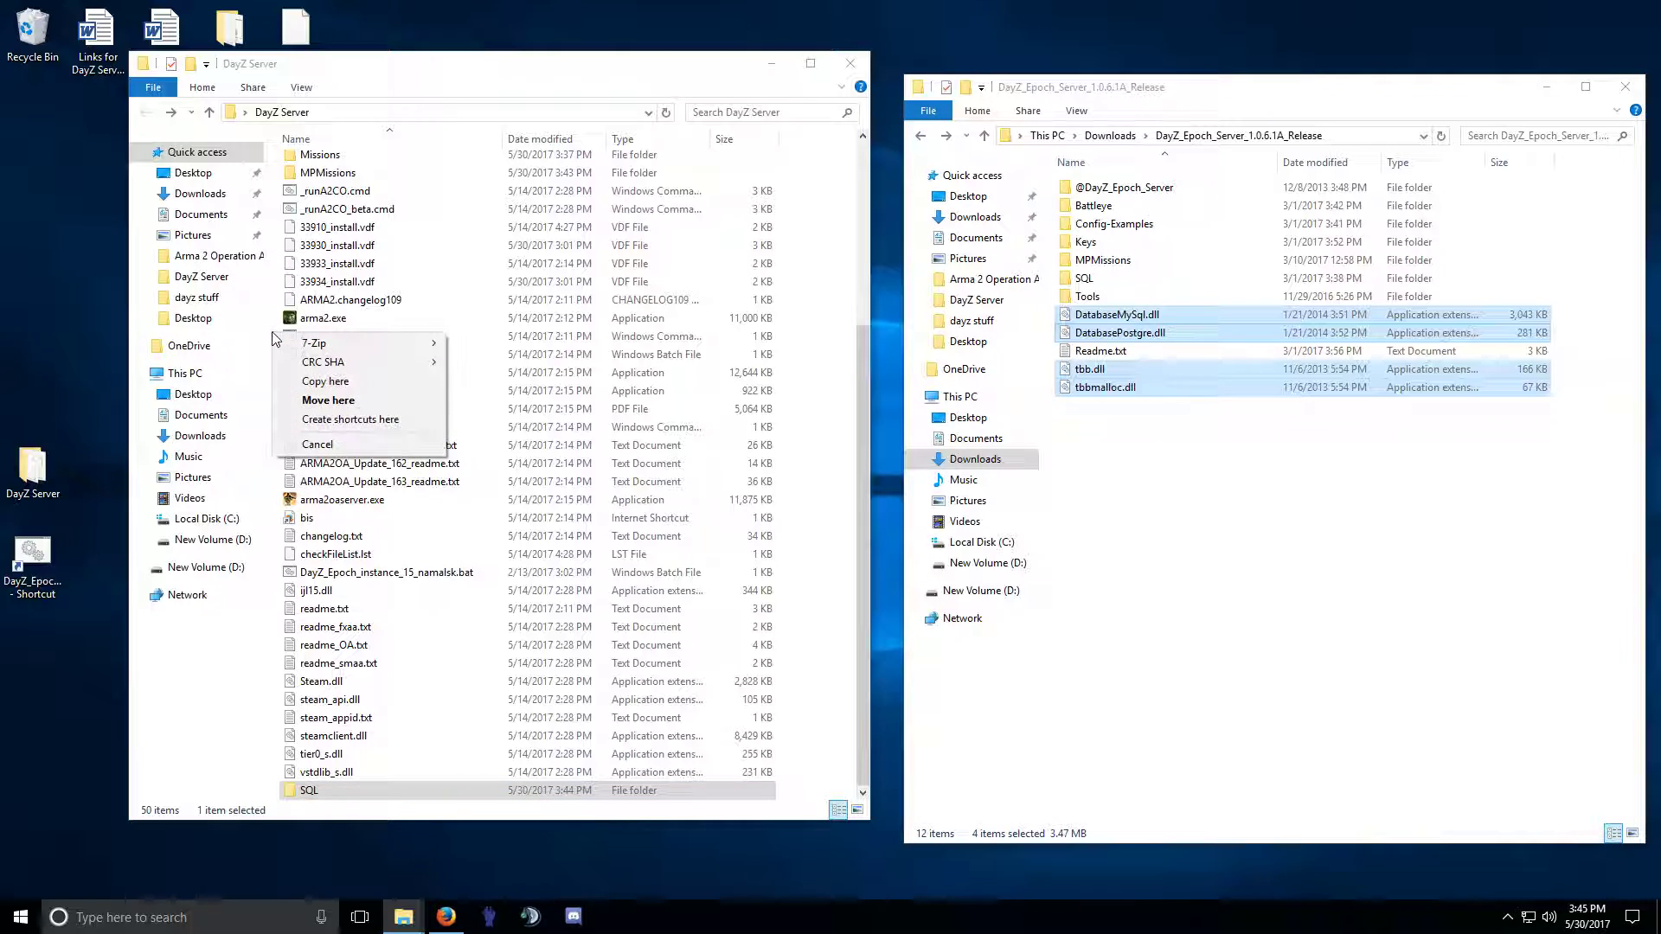
pyautogui.click(389, 383)
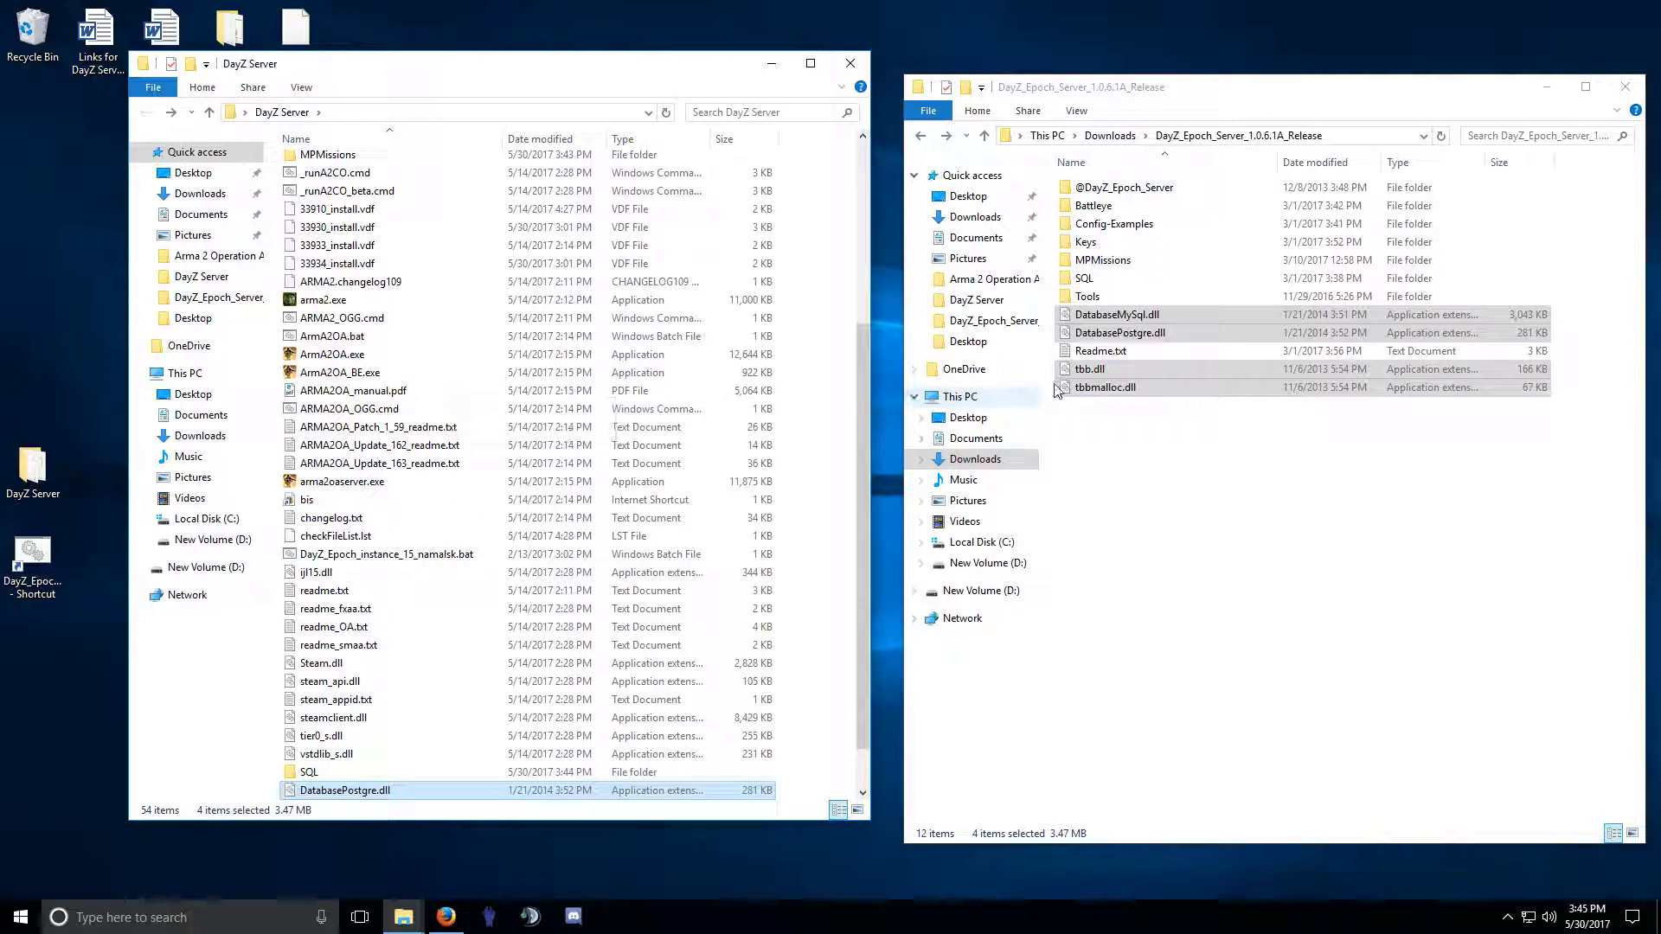
pyautogui.doubleClick(1099, 353)
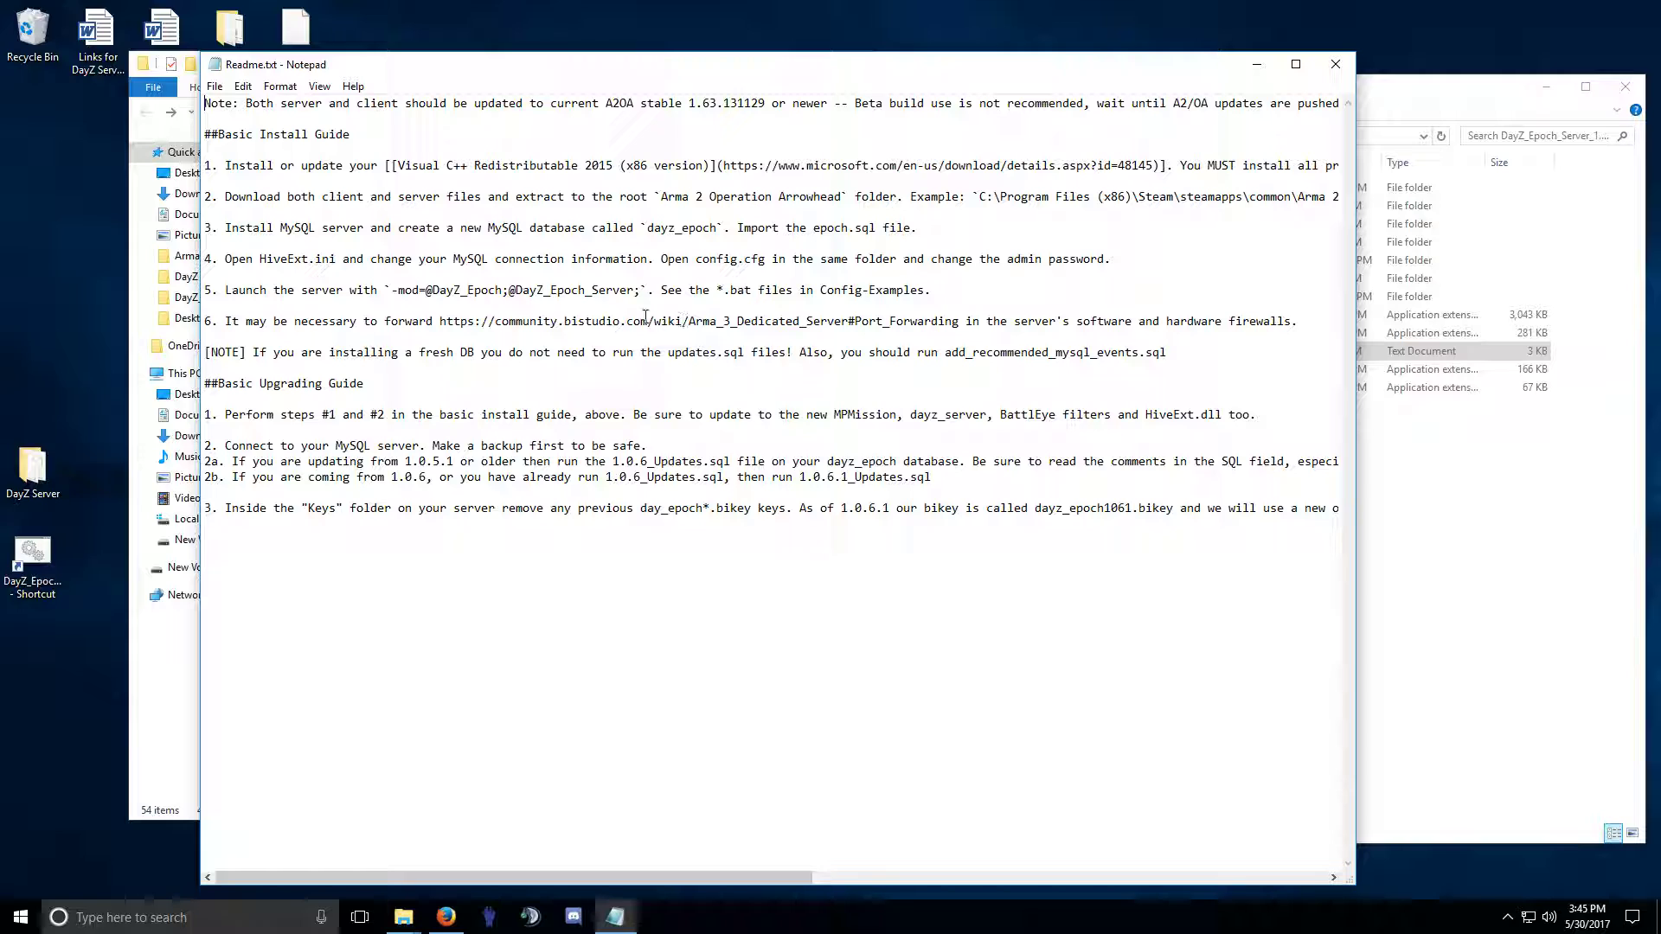
# Review step 1's Visual C++ Redistributable requirement, then drag the readme right beside the DayZ Server folder.
pyautogui.moveTo(232, 136); pyautogui.dragTo(373, 183)
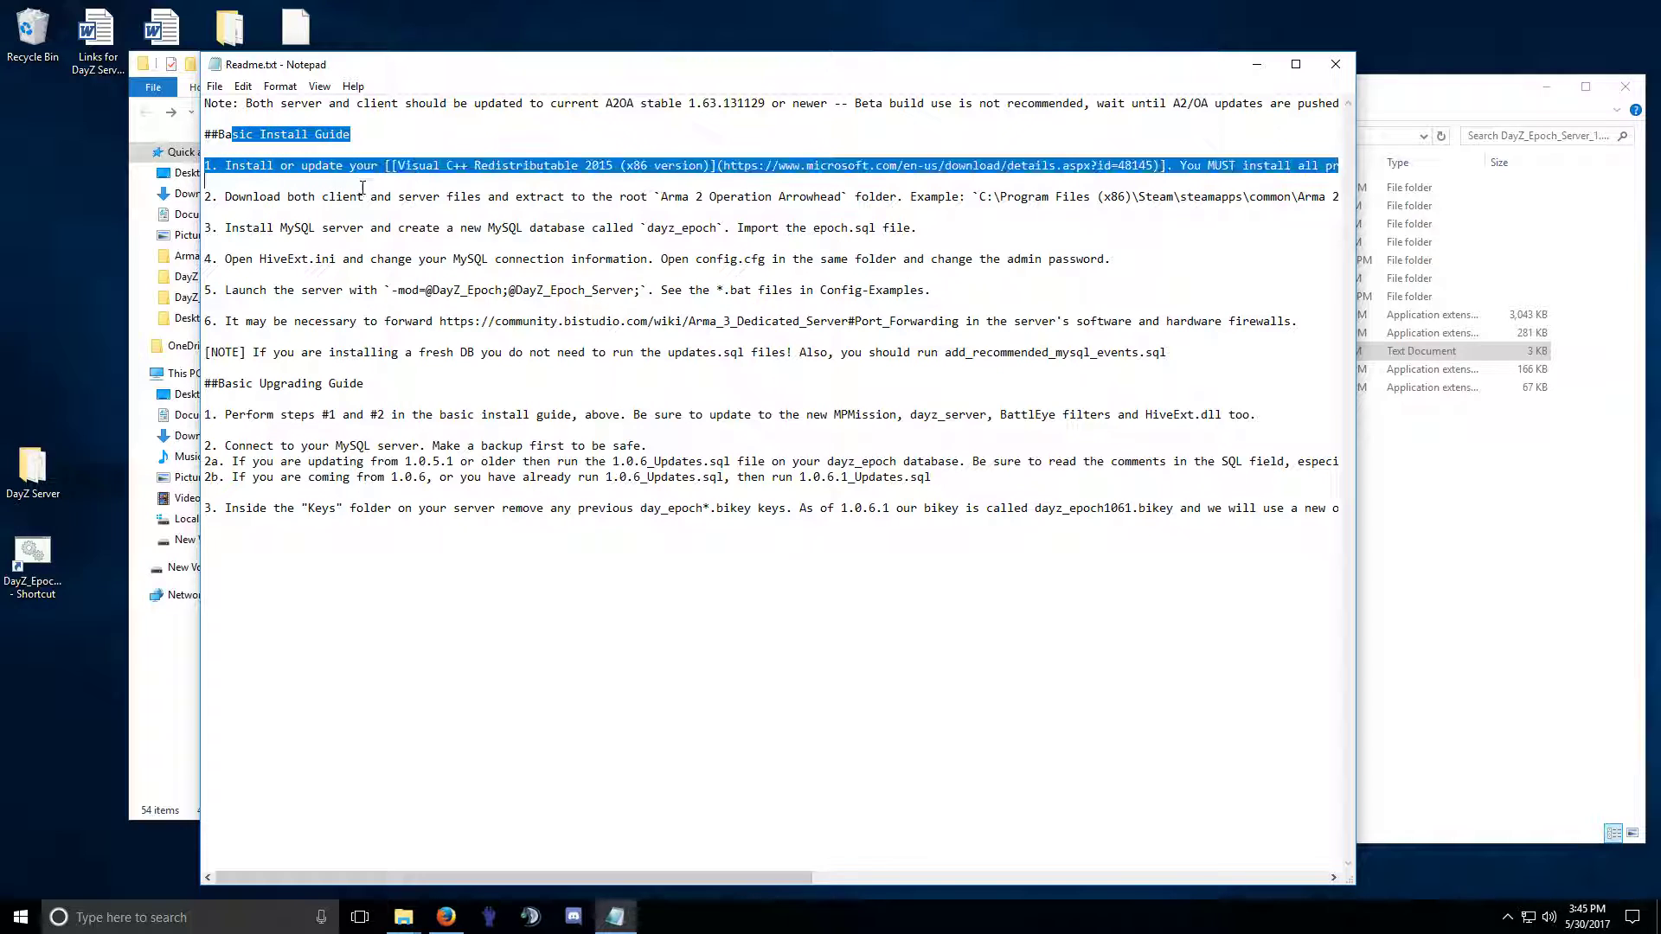
pyautogui.click(377, 192)
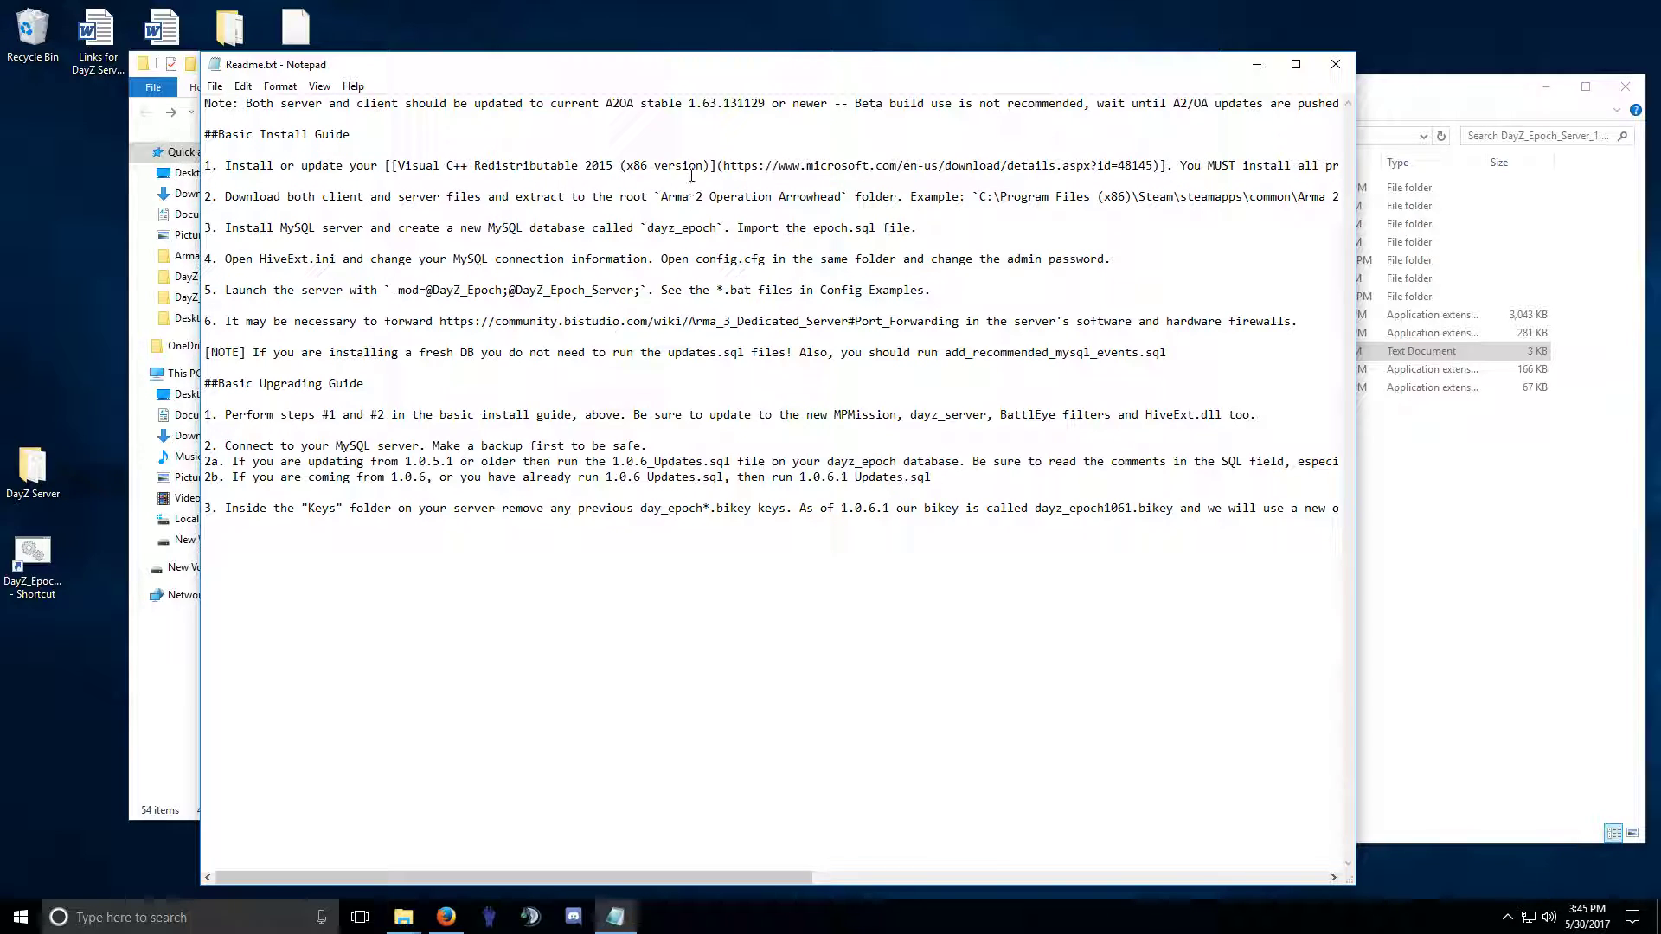
pyautogui.moveTo(356, 166); pyautogui.dragTo(827, 167)
pyautogui.click(597, 168)
pyautogui.moveTo(460, 166); pyautogui.dragTo(813, 167)
pyautogui.click(766, 171)
pyautogui.moveTo(714, 877)
pyautogui.mouseDown()
pyautogui.moveTo(1248, 888)
pyautogui.moveTo(692, 856)
pyautogui.moveTo(1150, 865)
pyautogui.moveTo(685, 865)
pyautogui.mouseUp()
pyautogui.moveTo(515, 71); pyautogui.dragTo(1124, 119)
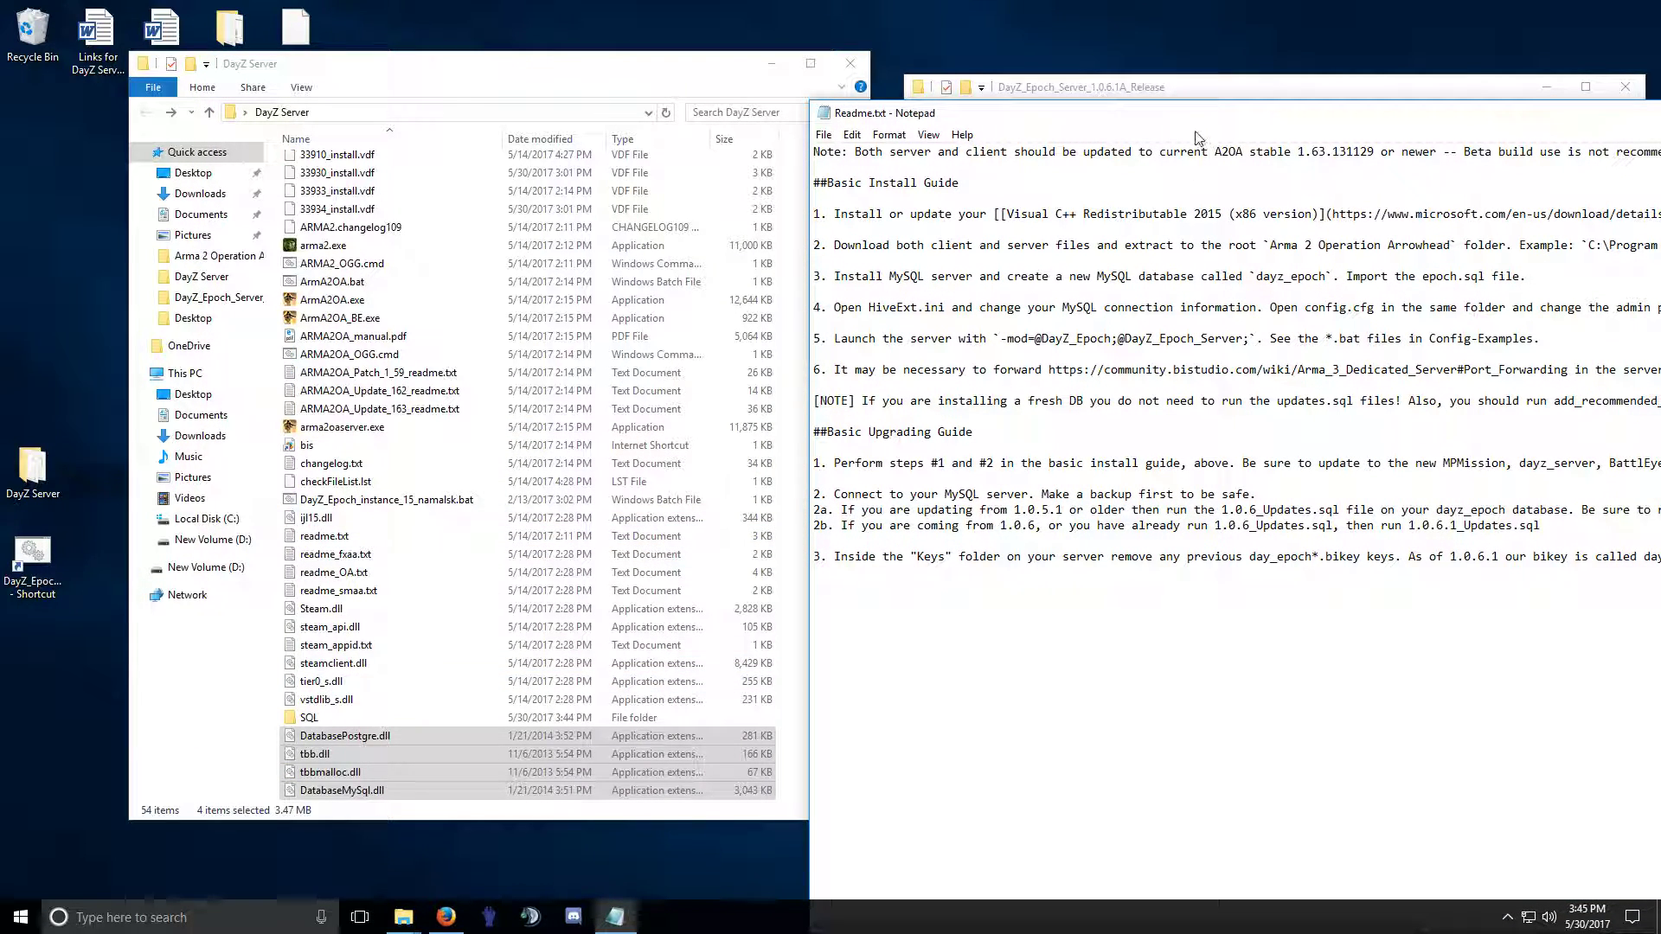
pyautogui.rightClick(328, 736)
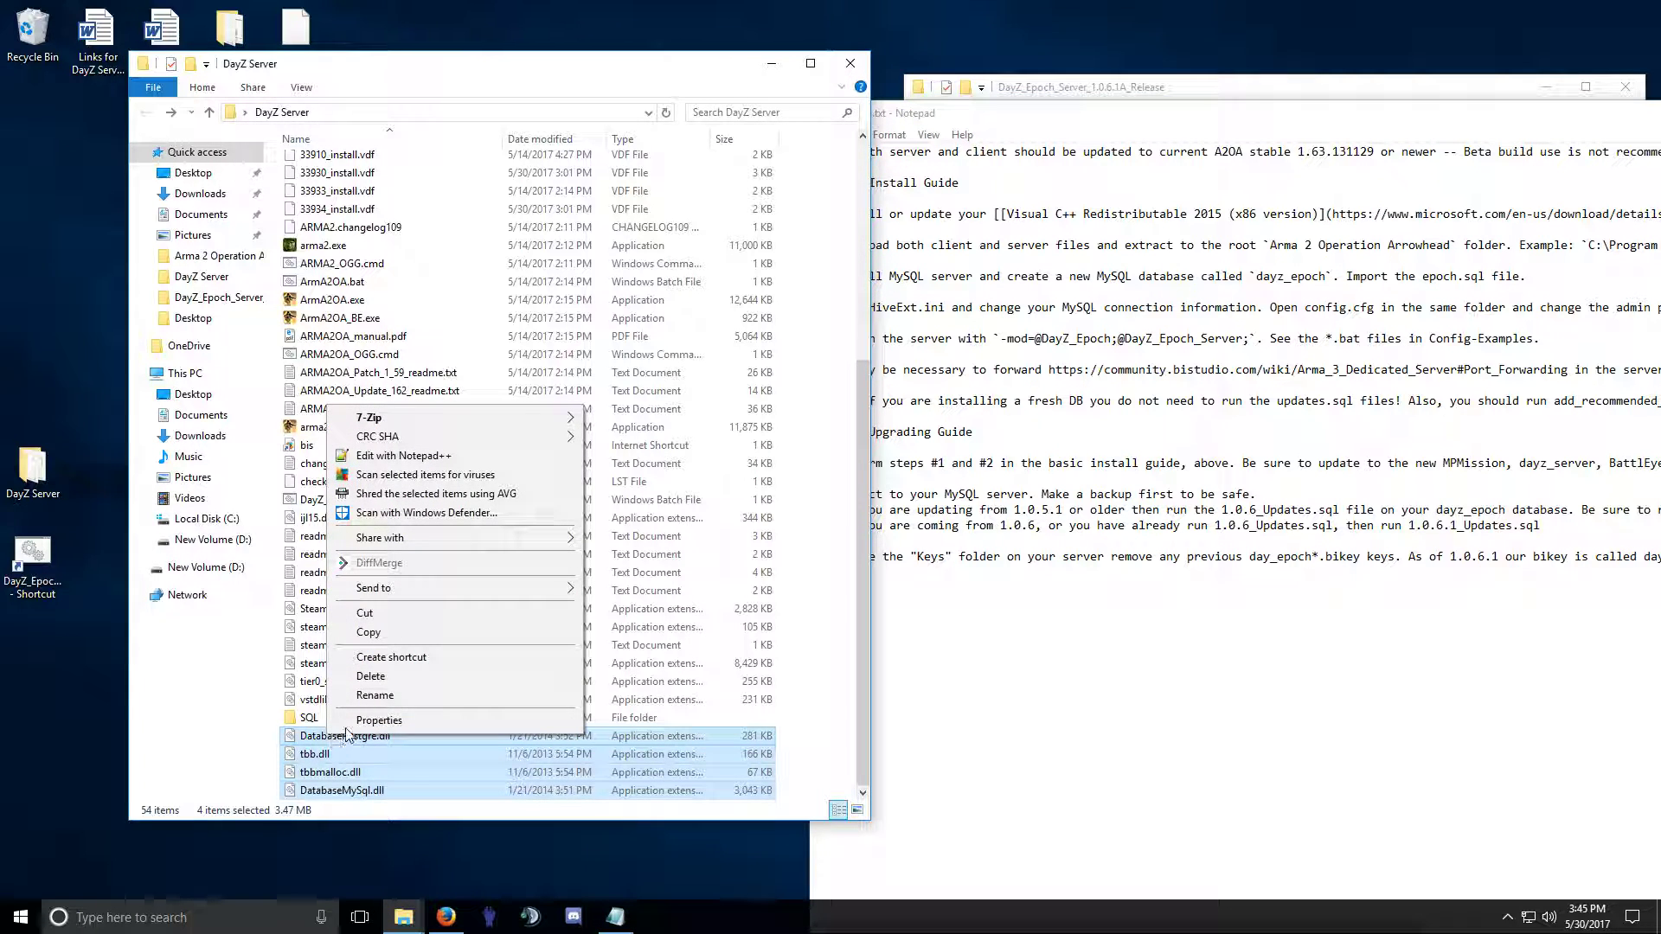
pyautogui.click(320, 761)
pyautogui.click(322, 741)
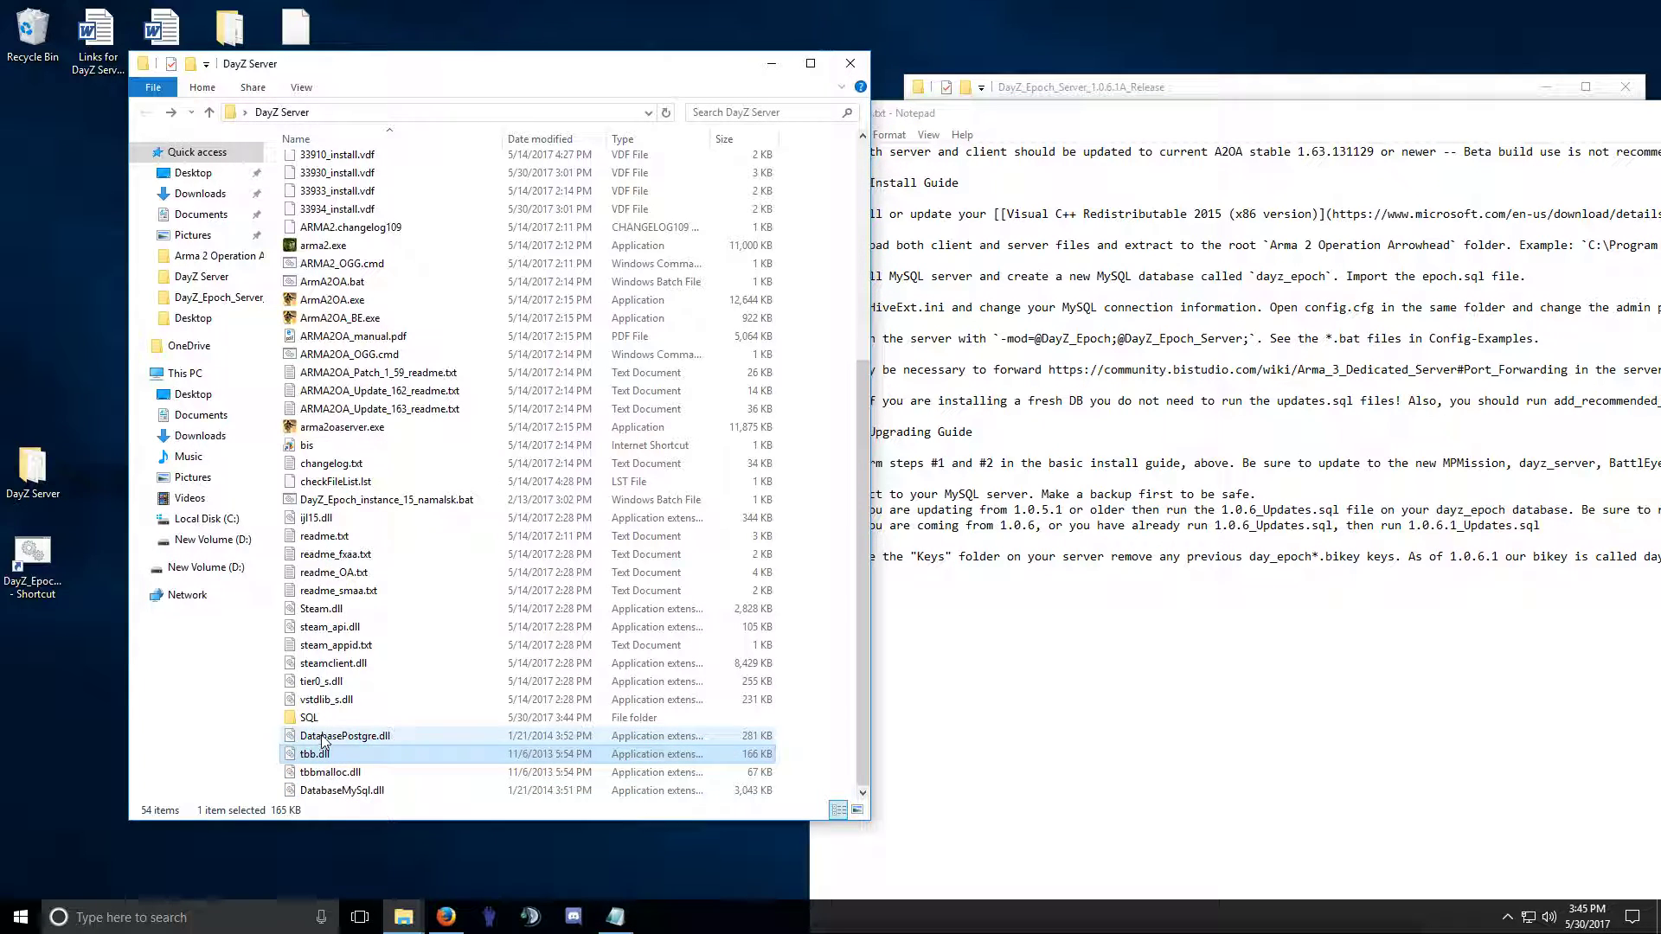
pyautogui.rightClick(322, 741)
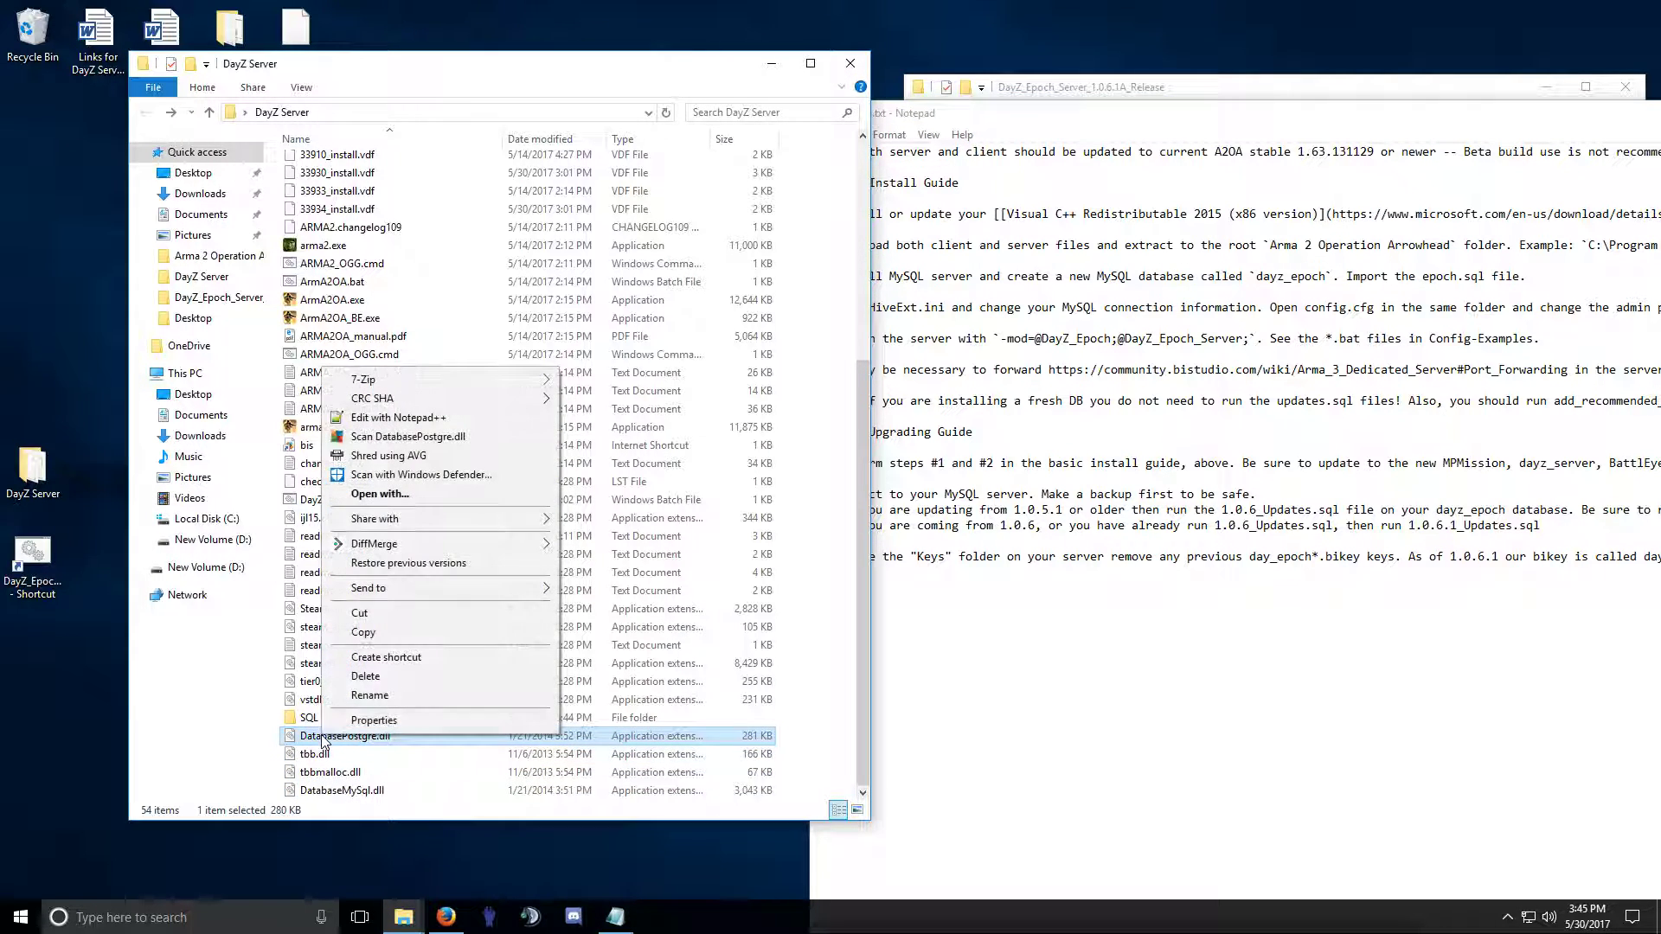
pyautogui.click(374, 721)
pyautogui.click(577, 781)
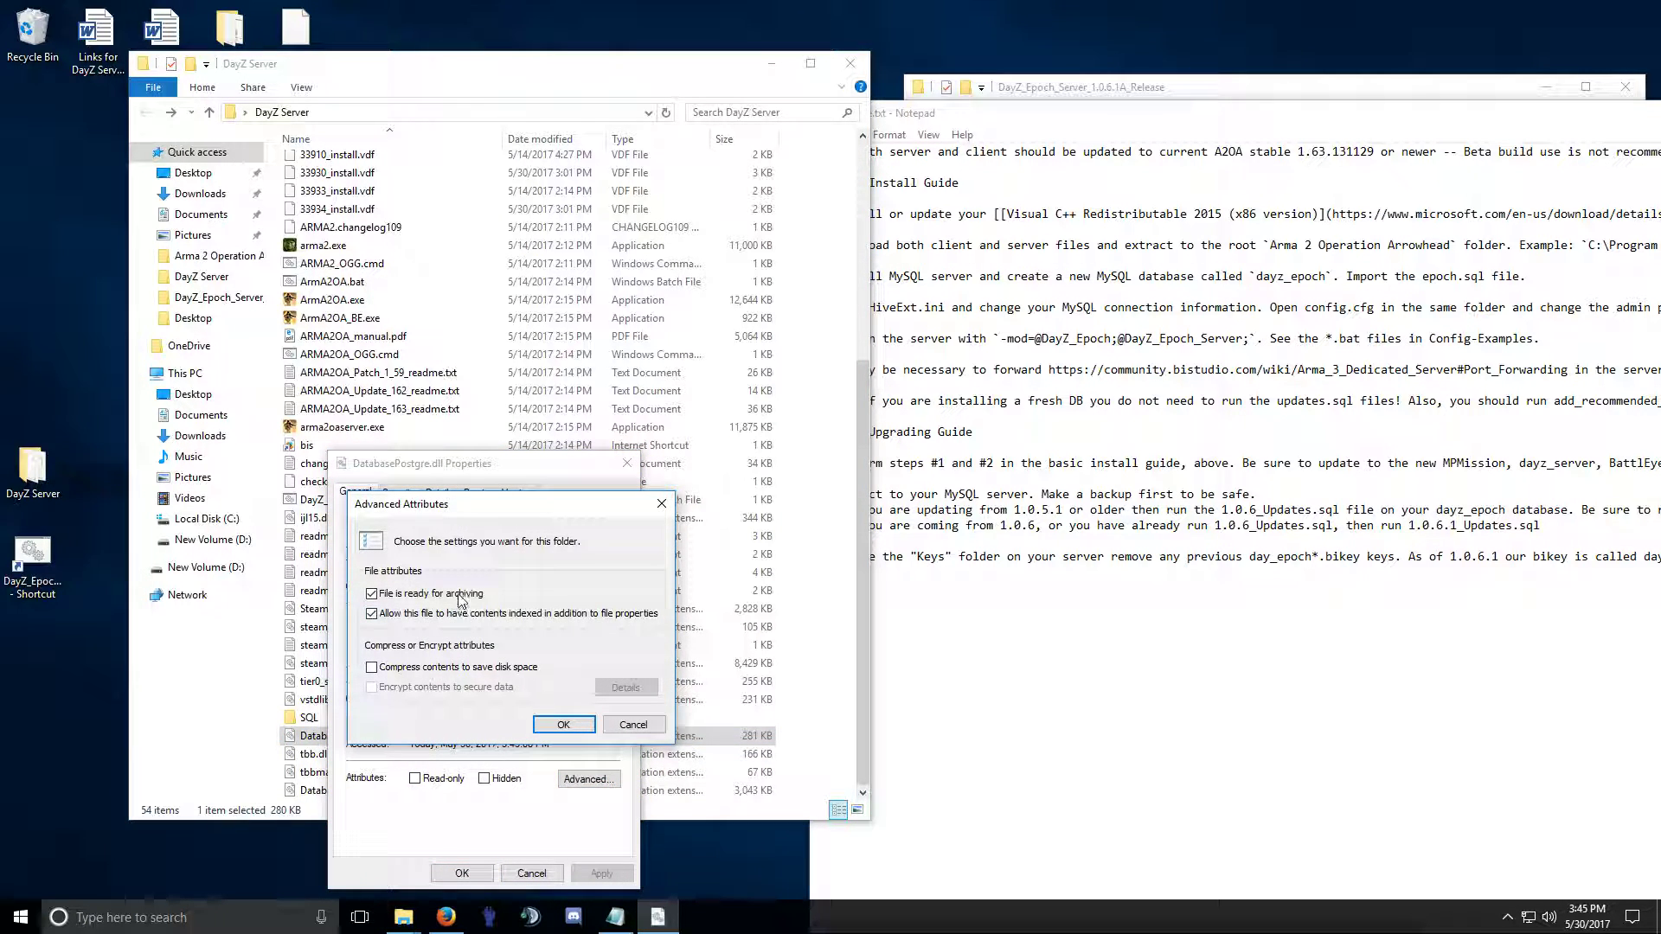
pyautogui.click(563, 724)
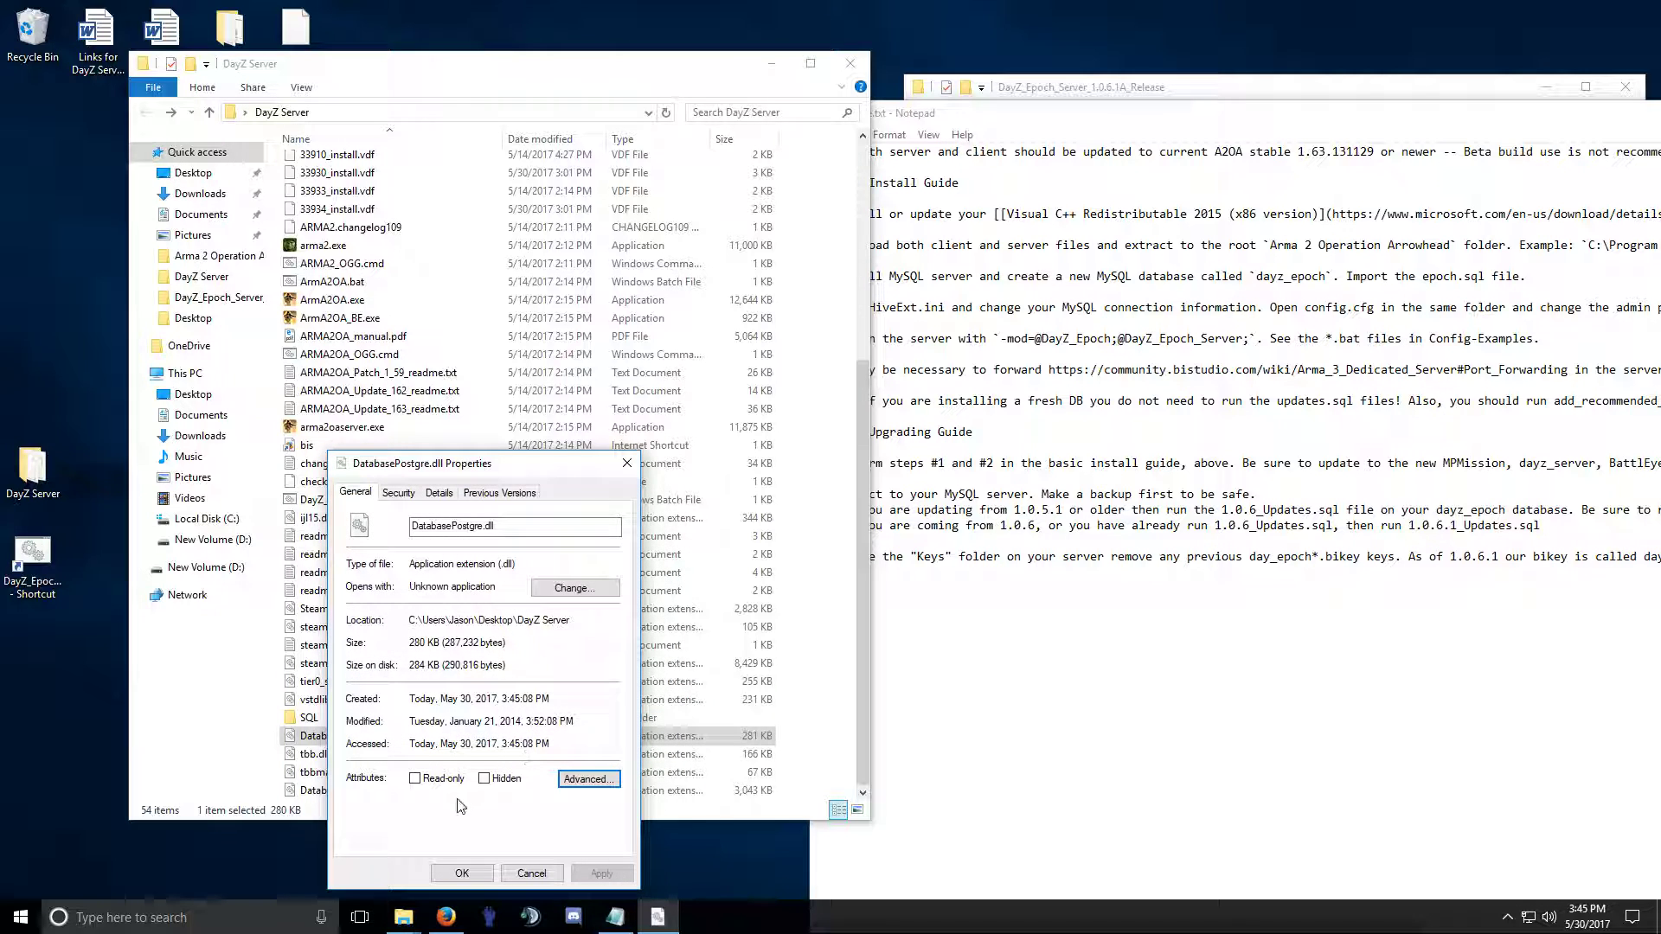
pyautogui.click(531, 874)
pyautogui.rightClick(313, 754)
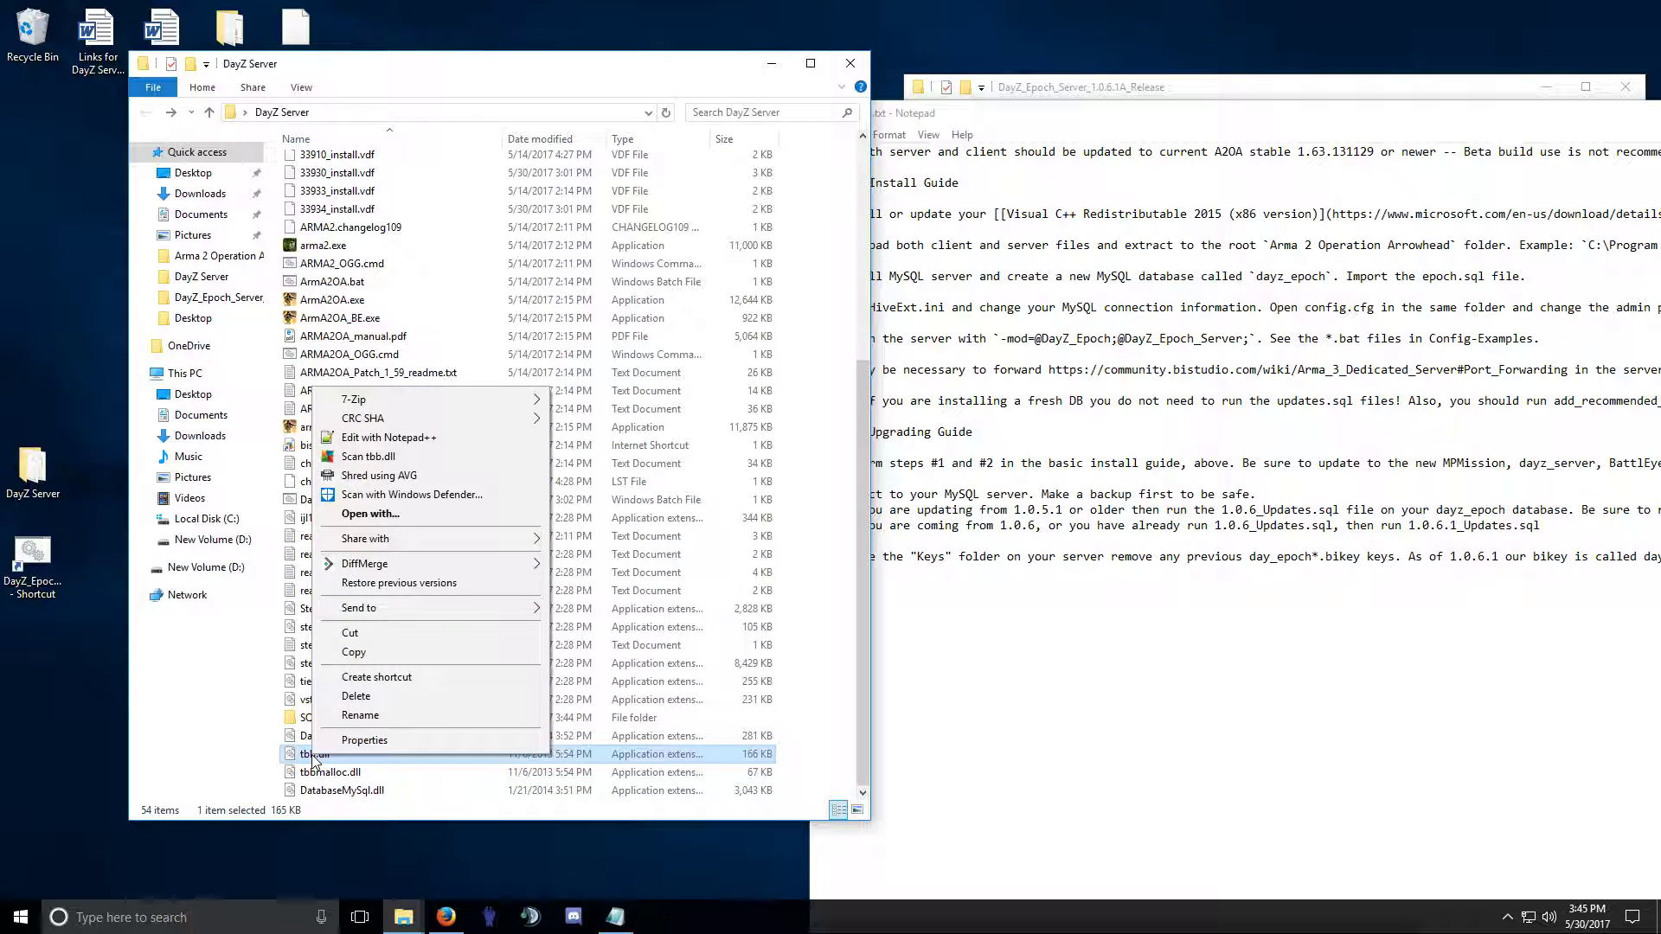
pyautogui.click(376, 741)
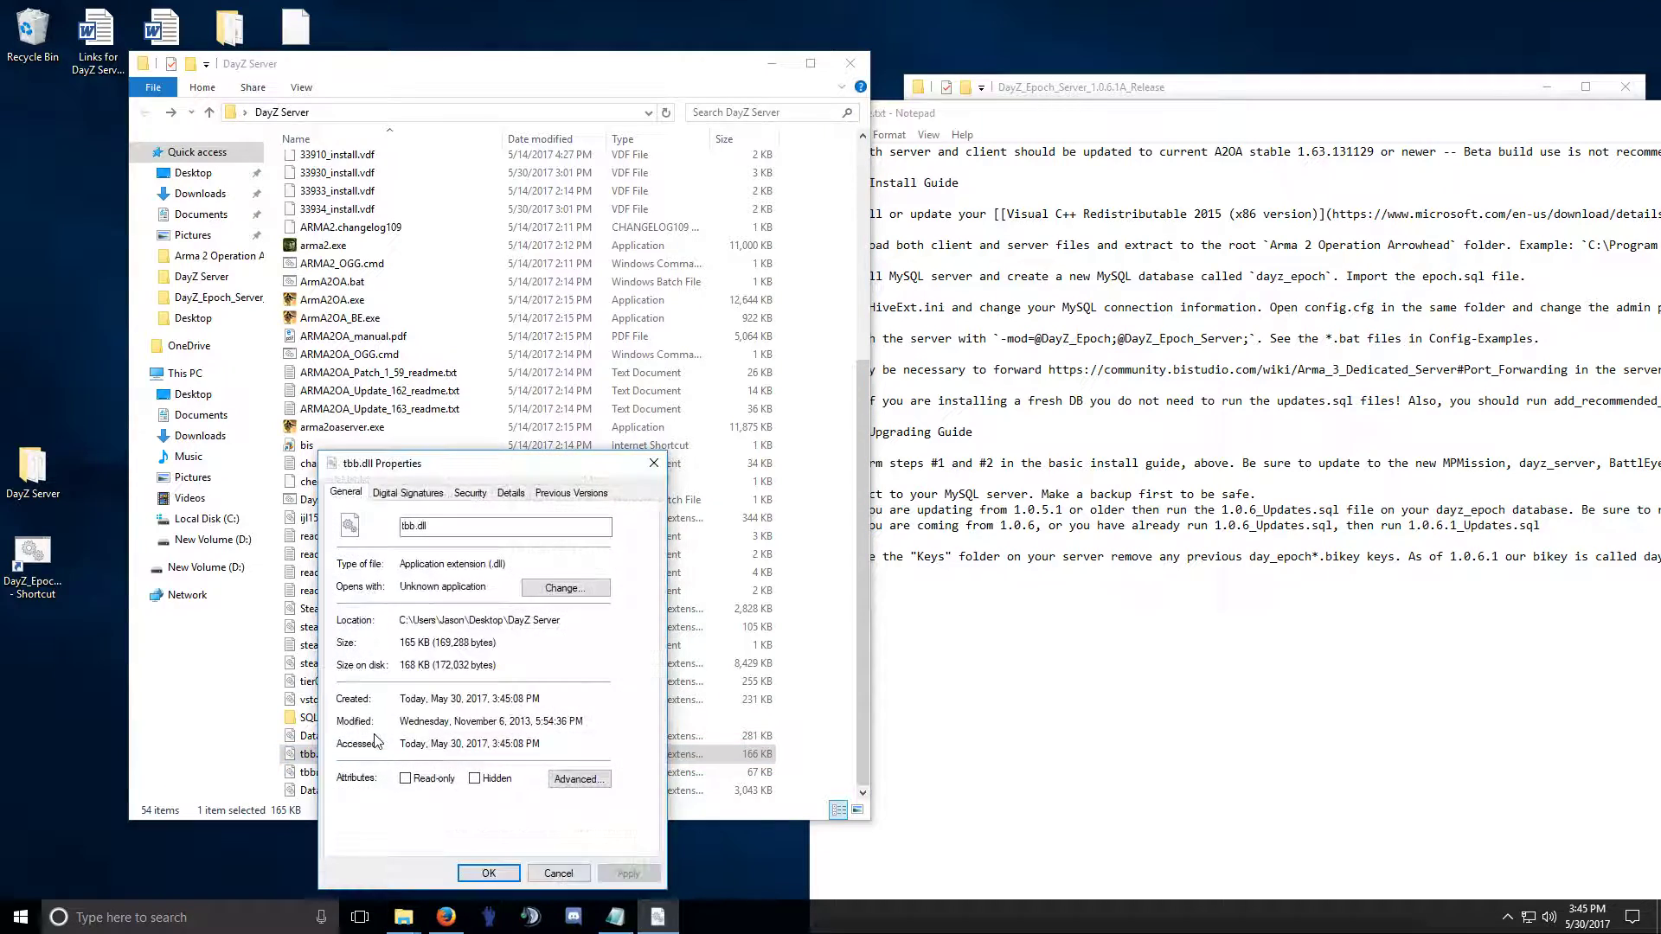
pyautogui.click(558, 874)
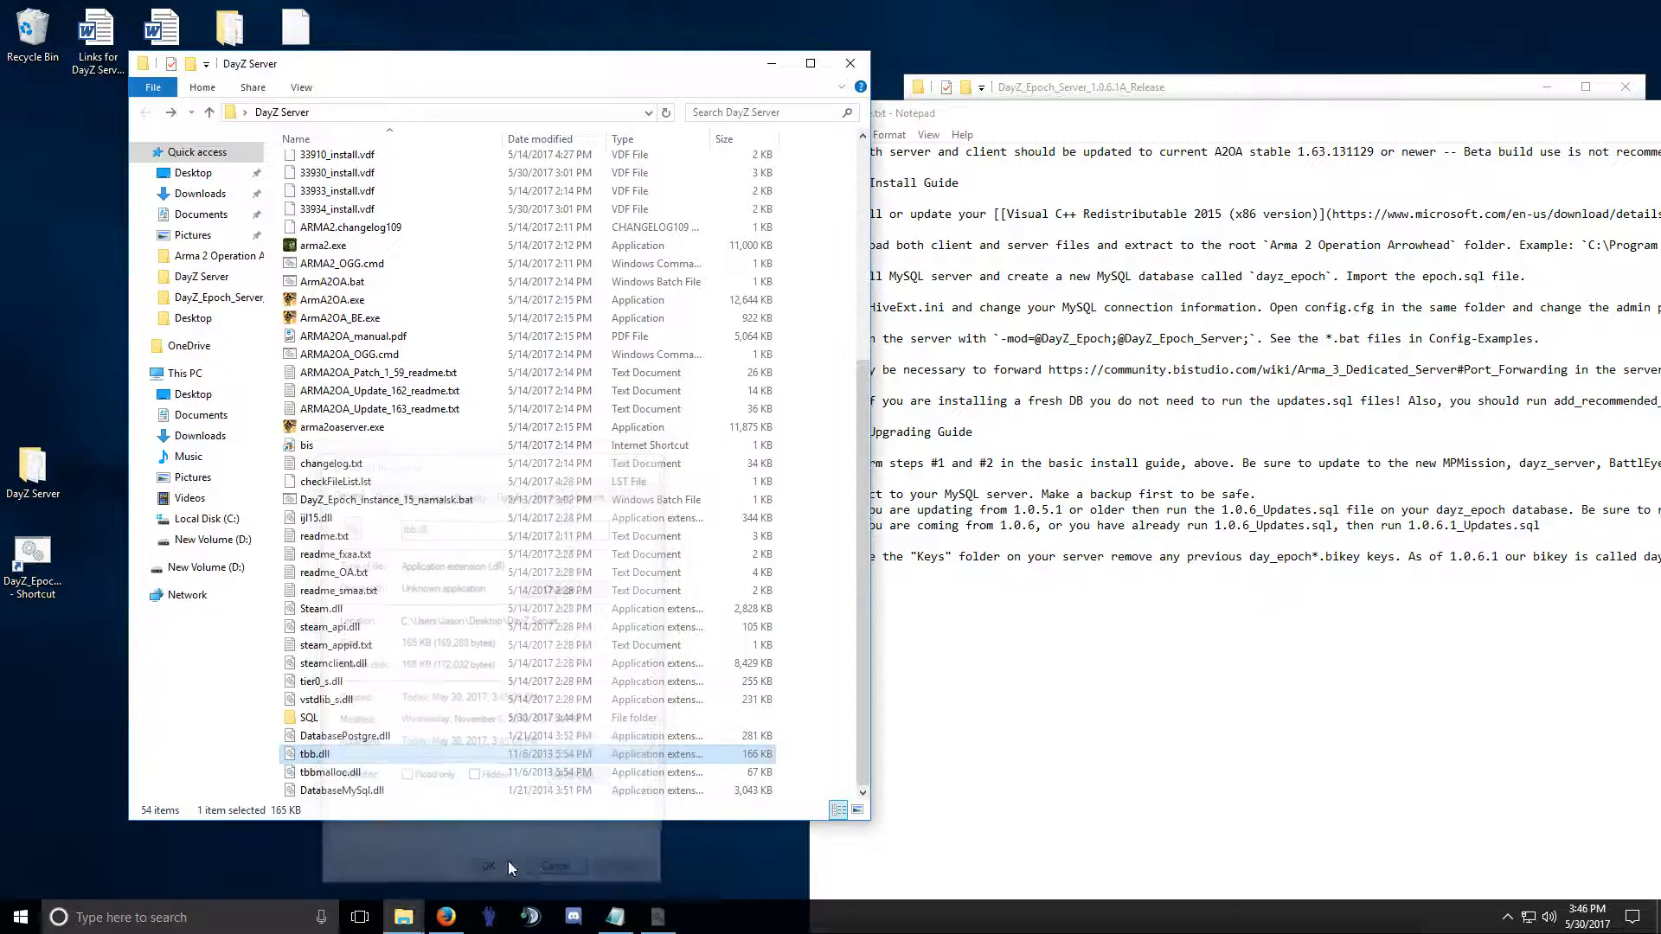
pyautogui.rightClick(329, 769)
pyautogui.click(379, 752)
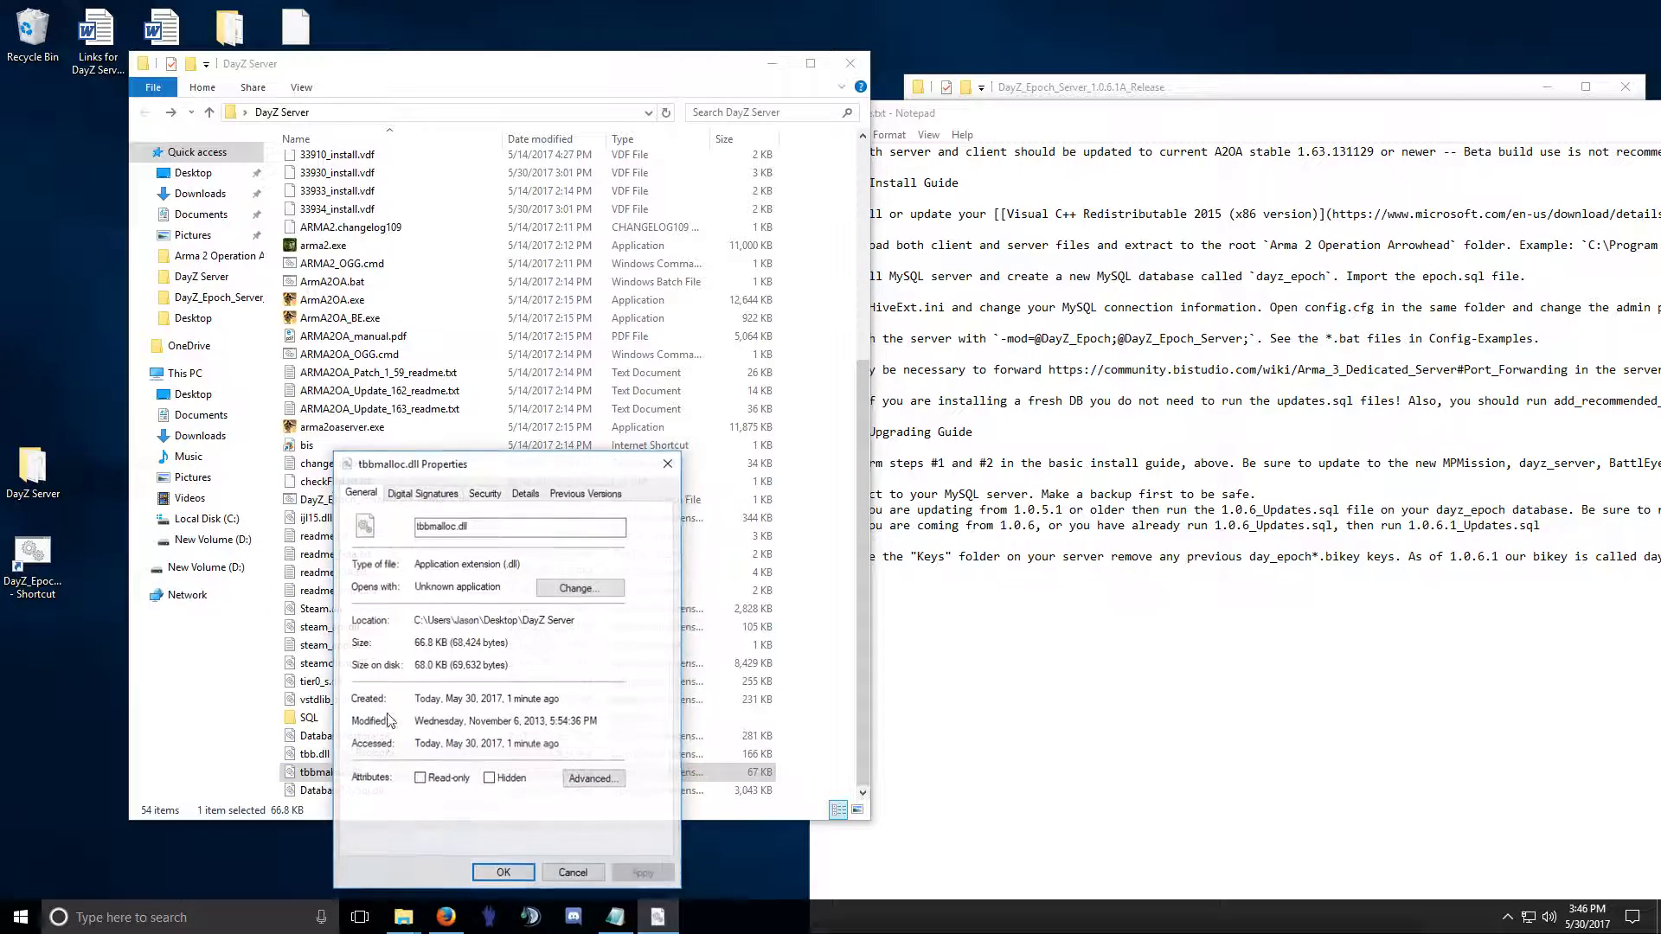
pyautogui.click(456, 493)
pyautogui.click(486, 493)
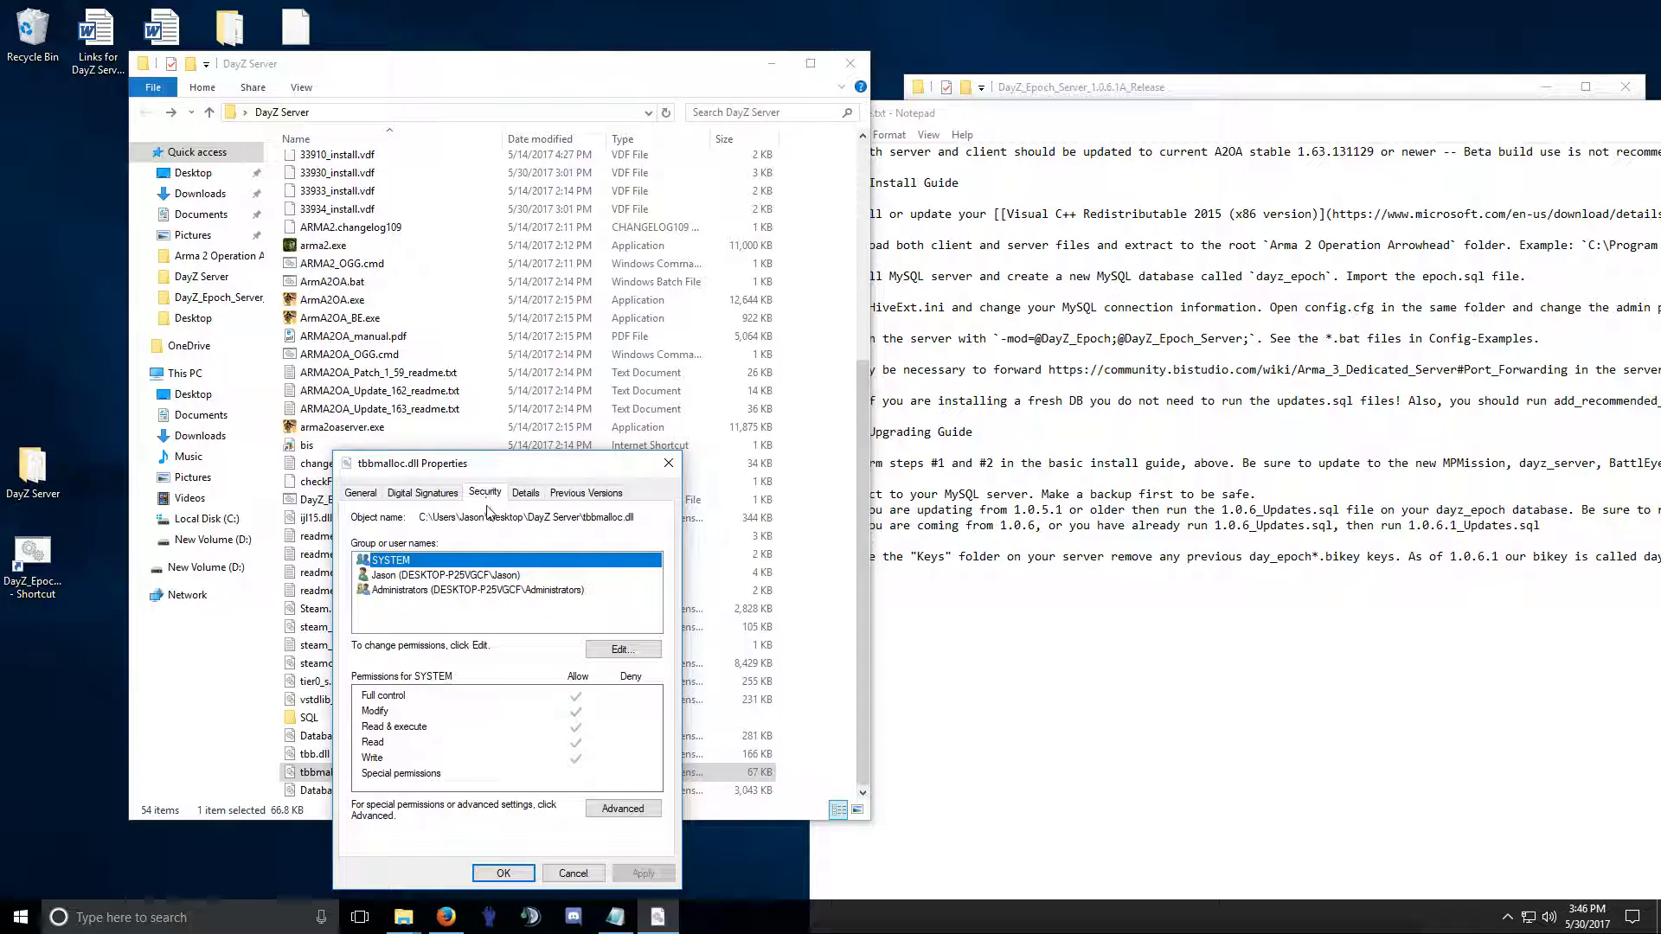
pyautogui.click(527, 494)
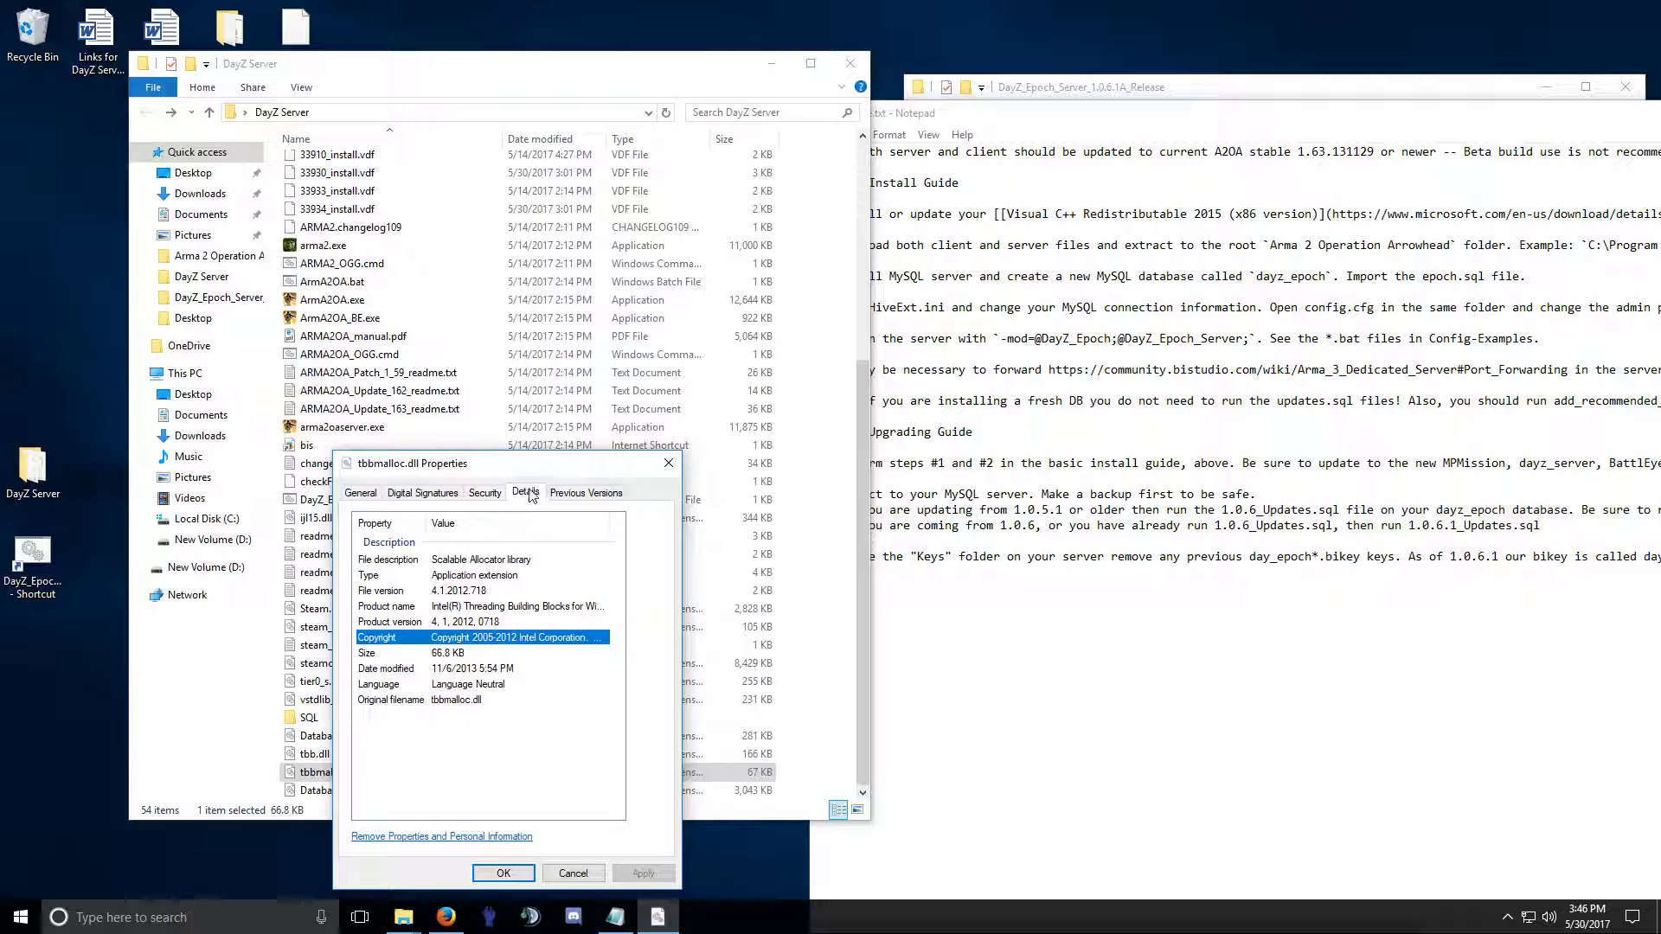
pyautogui.click(579, 493)
pyautogui.click(532, 493)
pyautogui.click(489, 493)
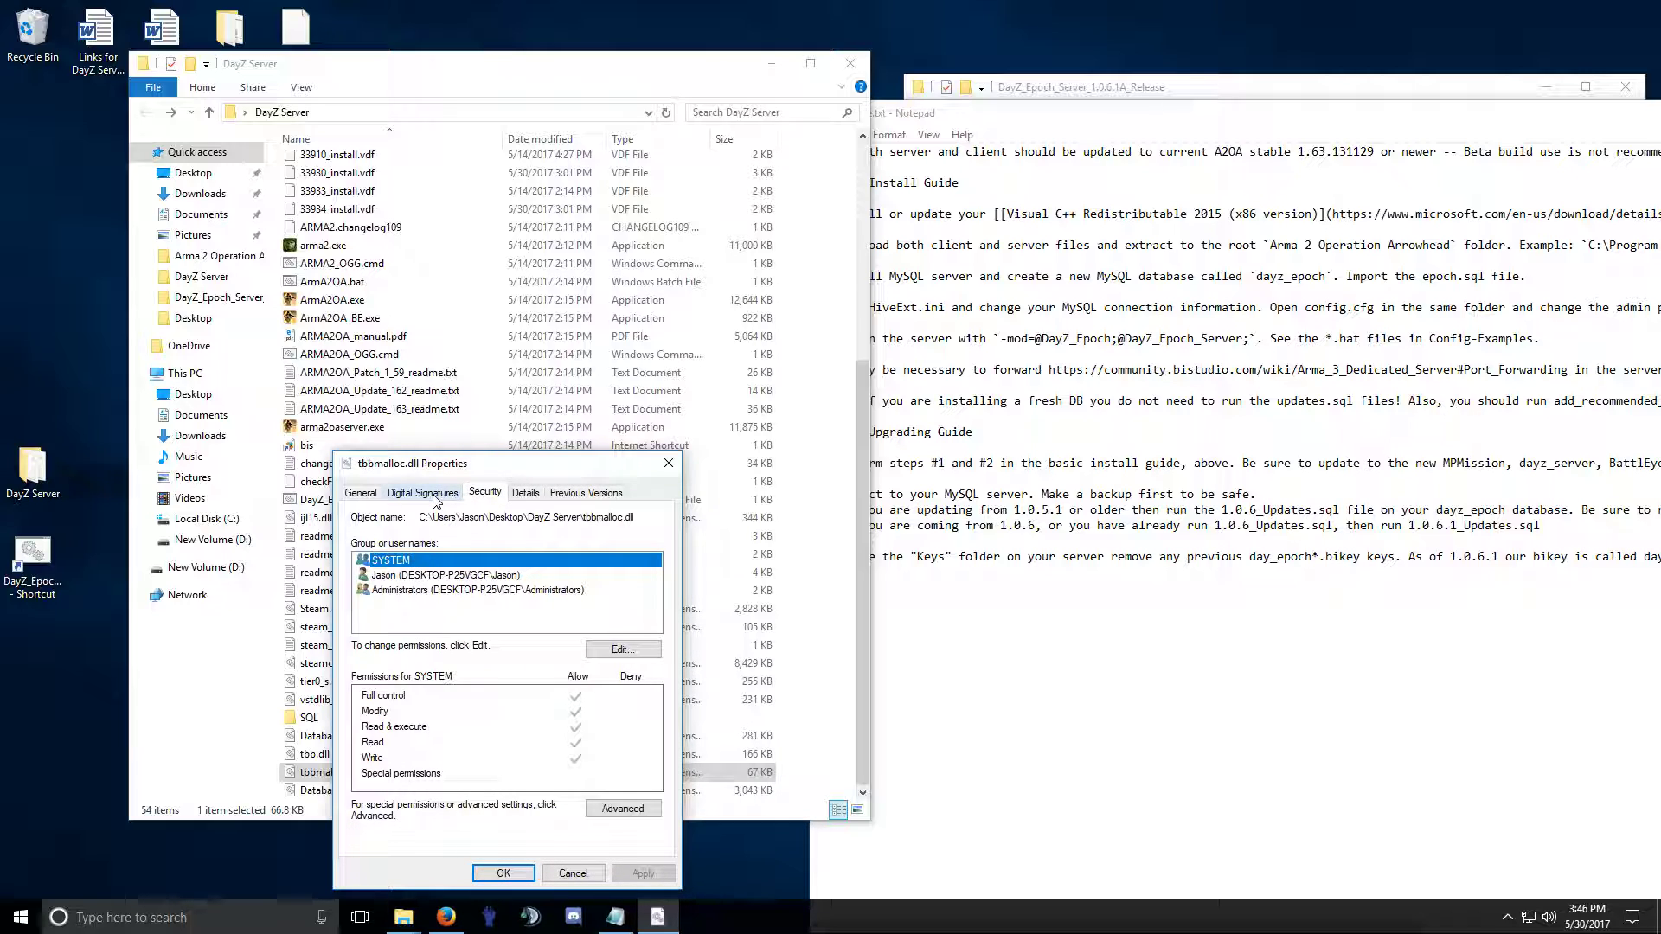
pyautogui.click(618, 808)
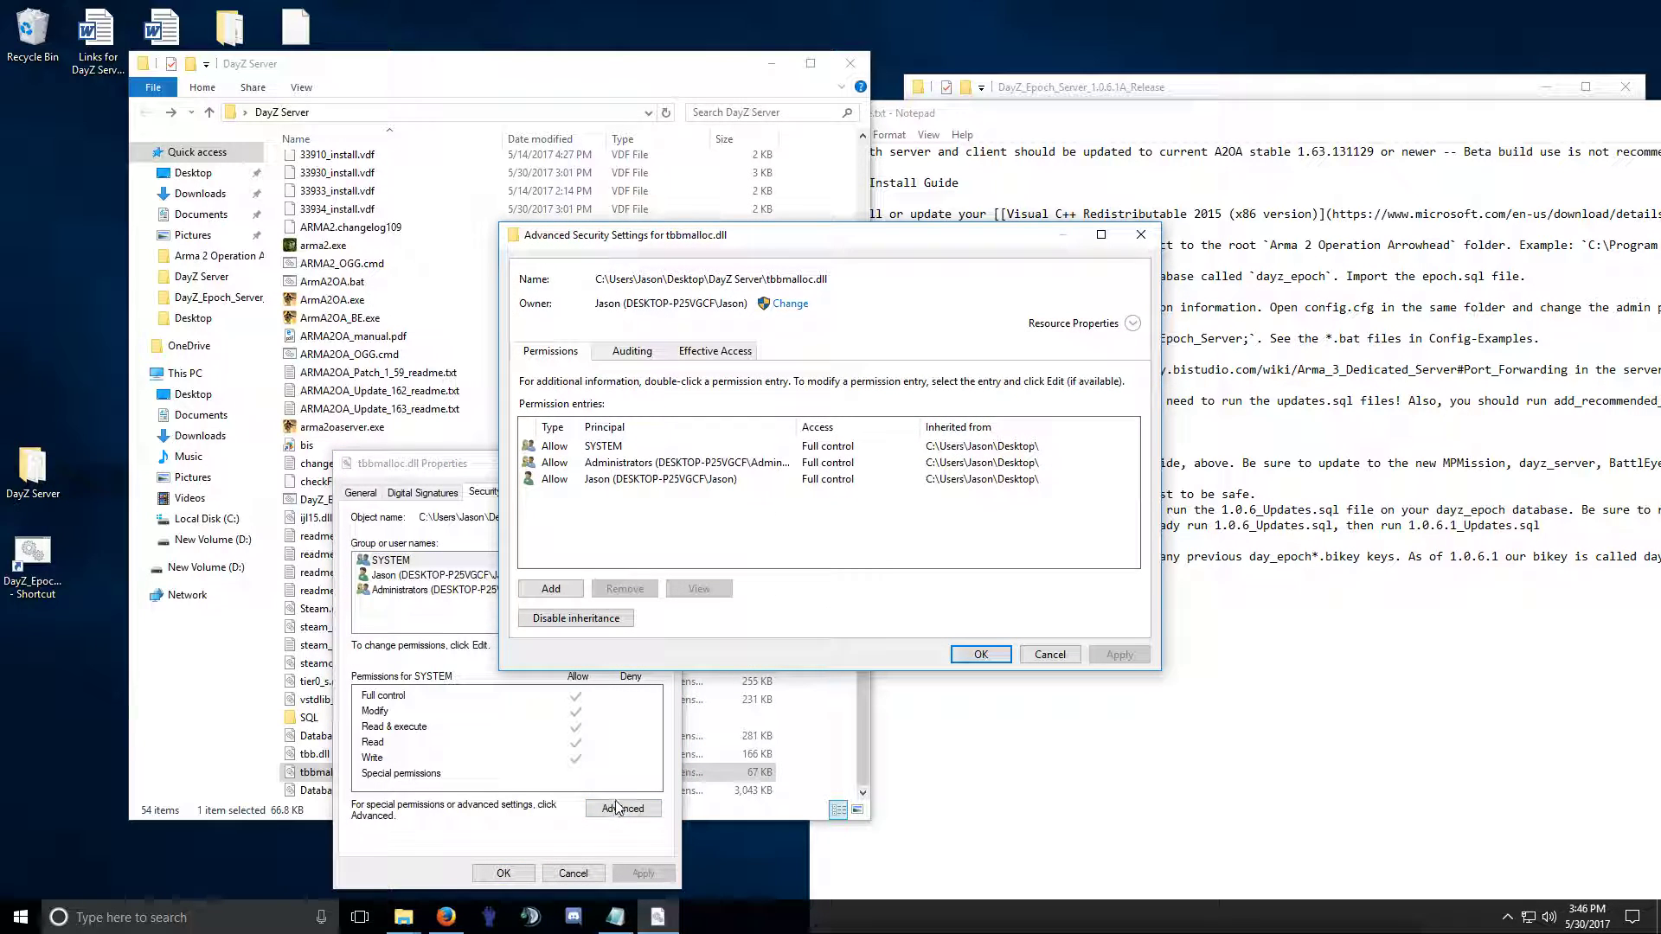
pyautogui.click(1050, 654)
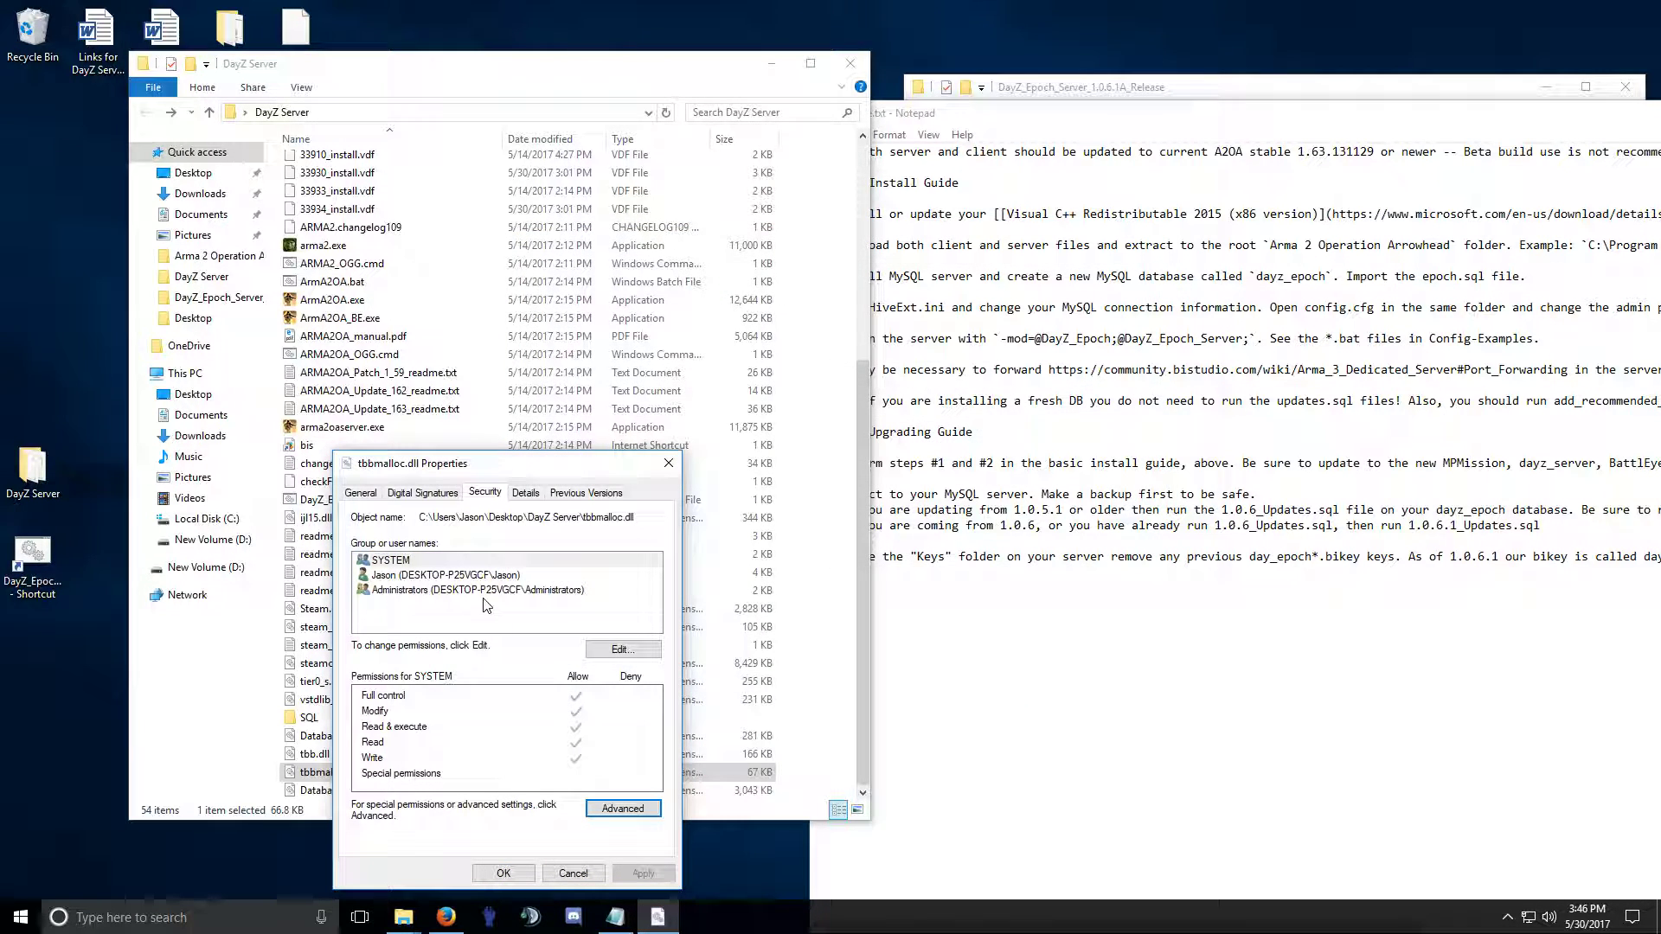
pyautogui.click(426, 493)
pyautogui.click(360, 493)
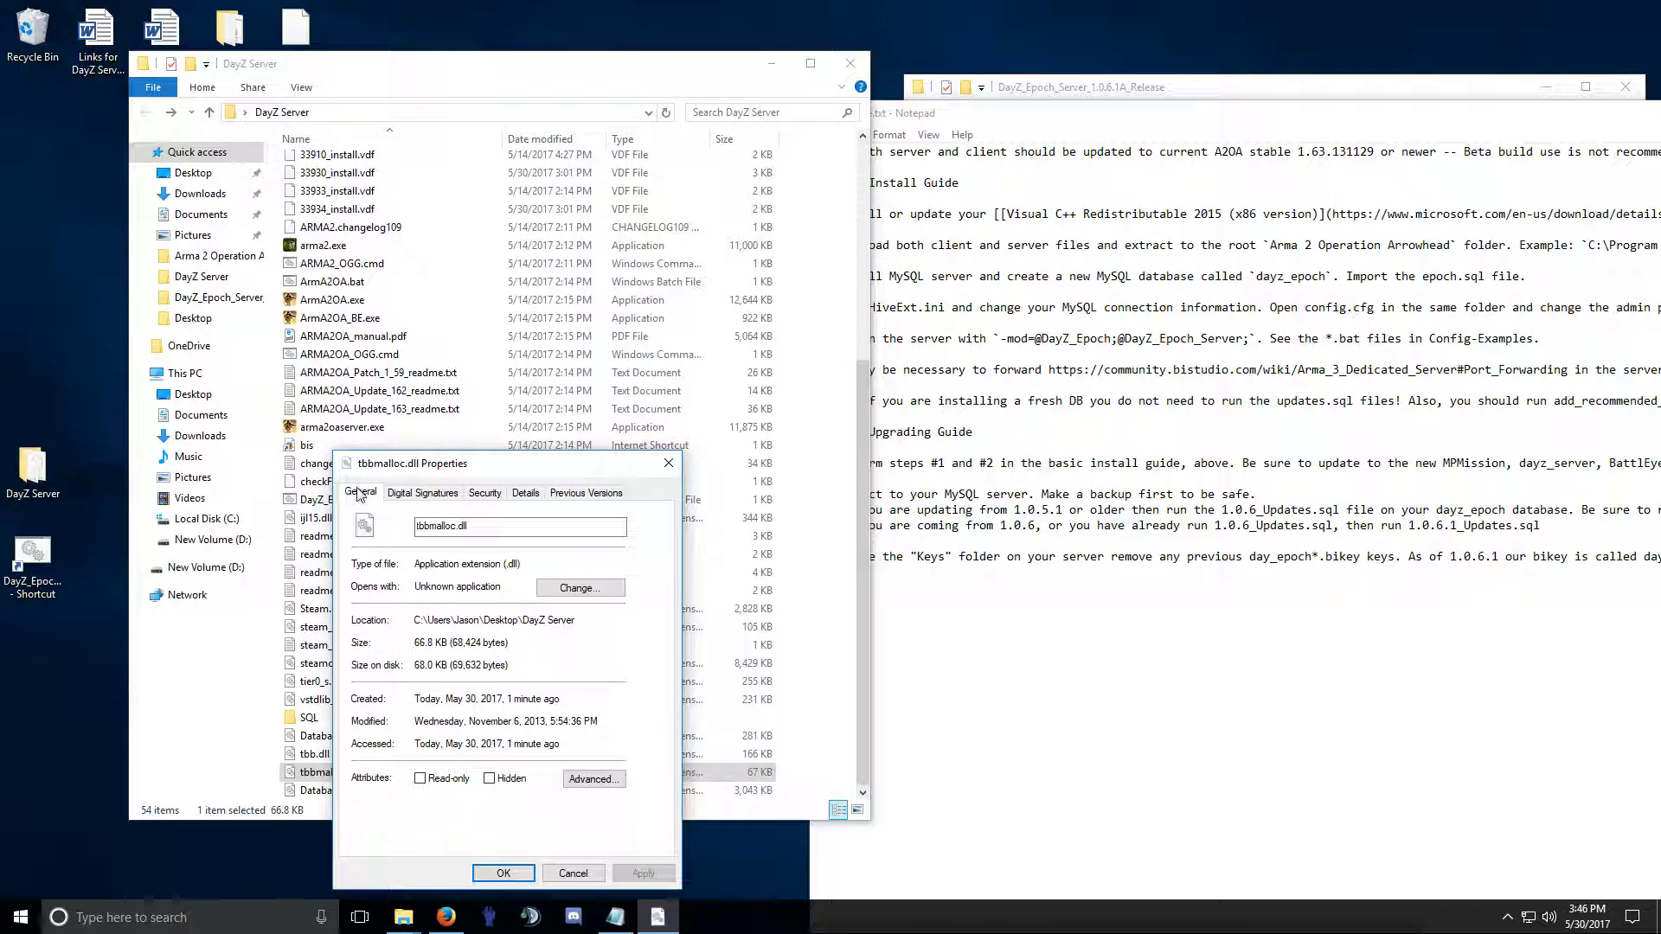
pyautogui.click(571, 873)
pyautogui.click(342, 790)
pyautogui.rightClick(341, 789)
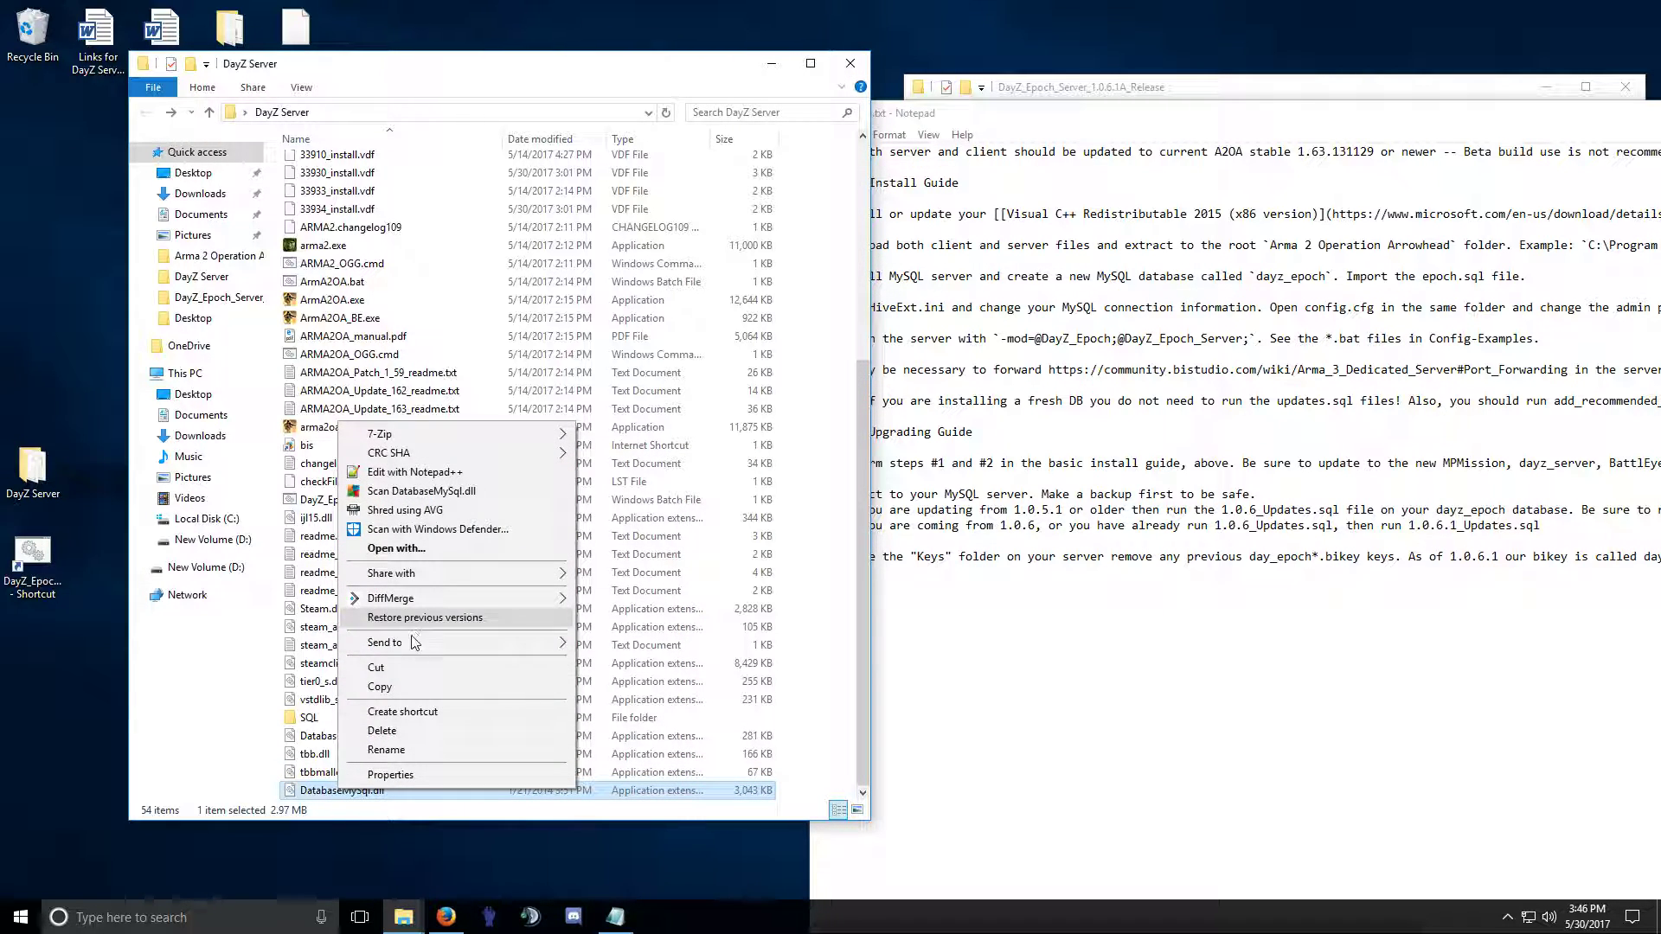
pyautogui.click(390, 774)
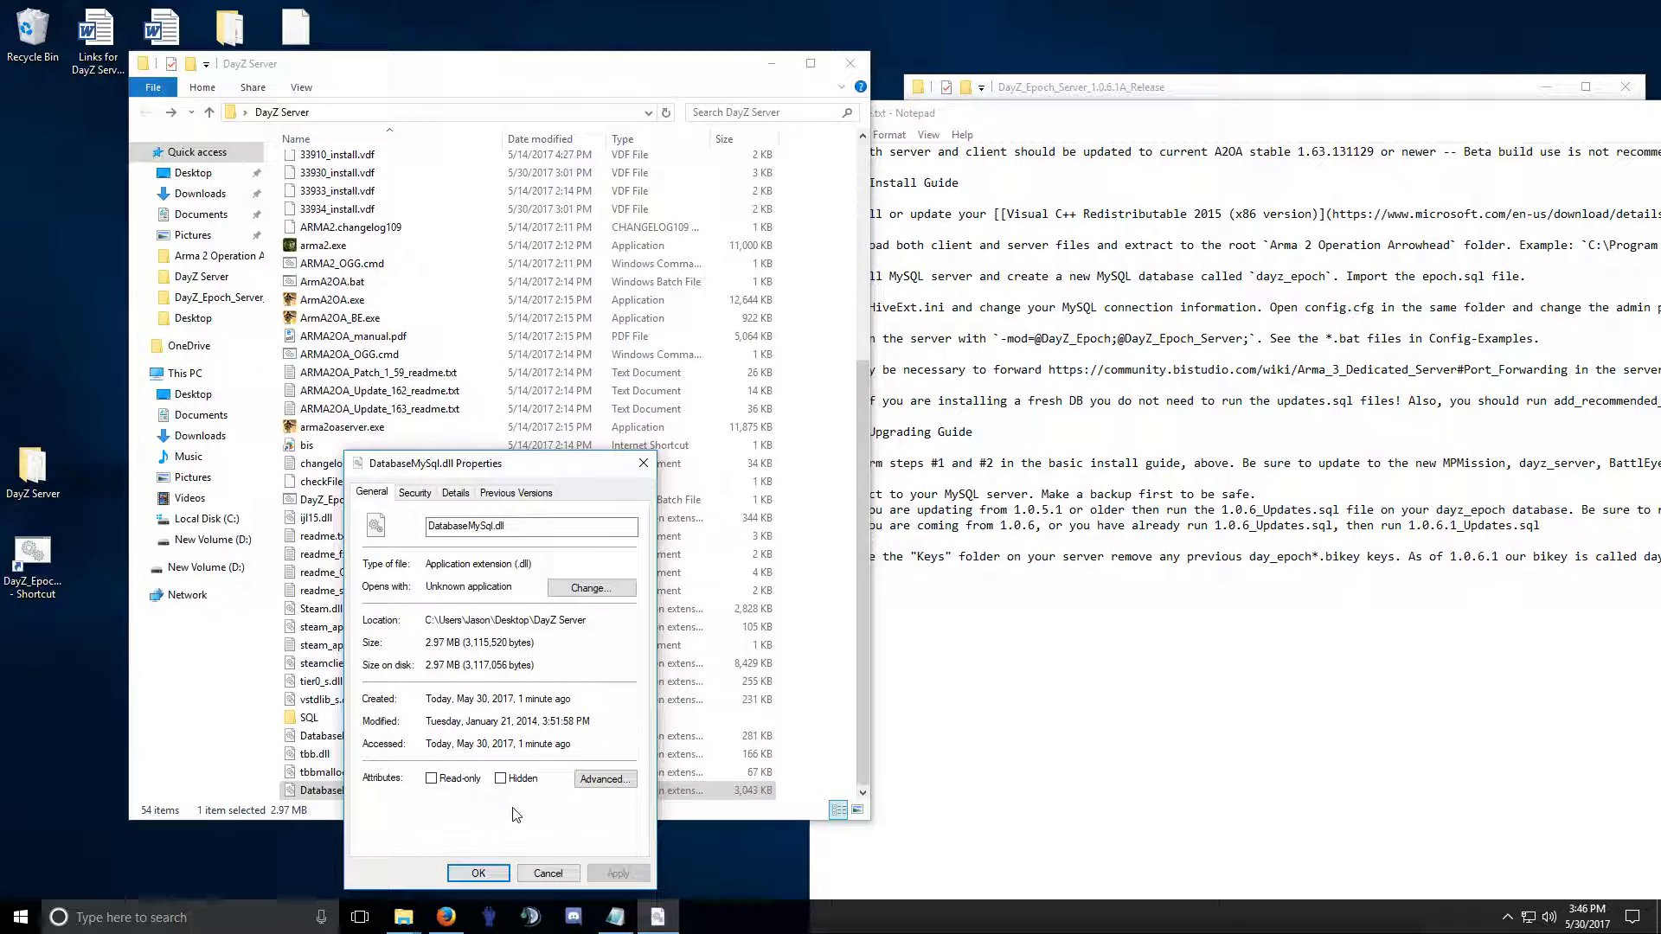
pyautogui.click(536, 875)
pyautogui.click(1127, 397)
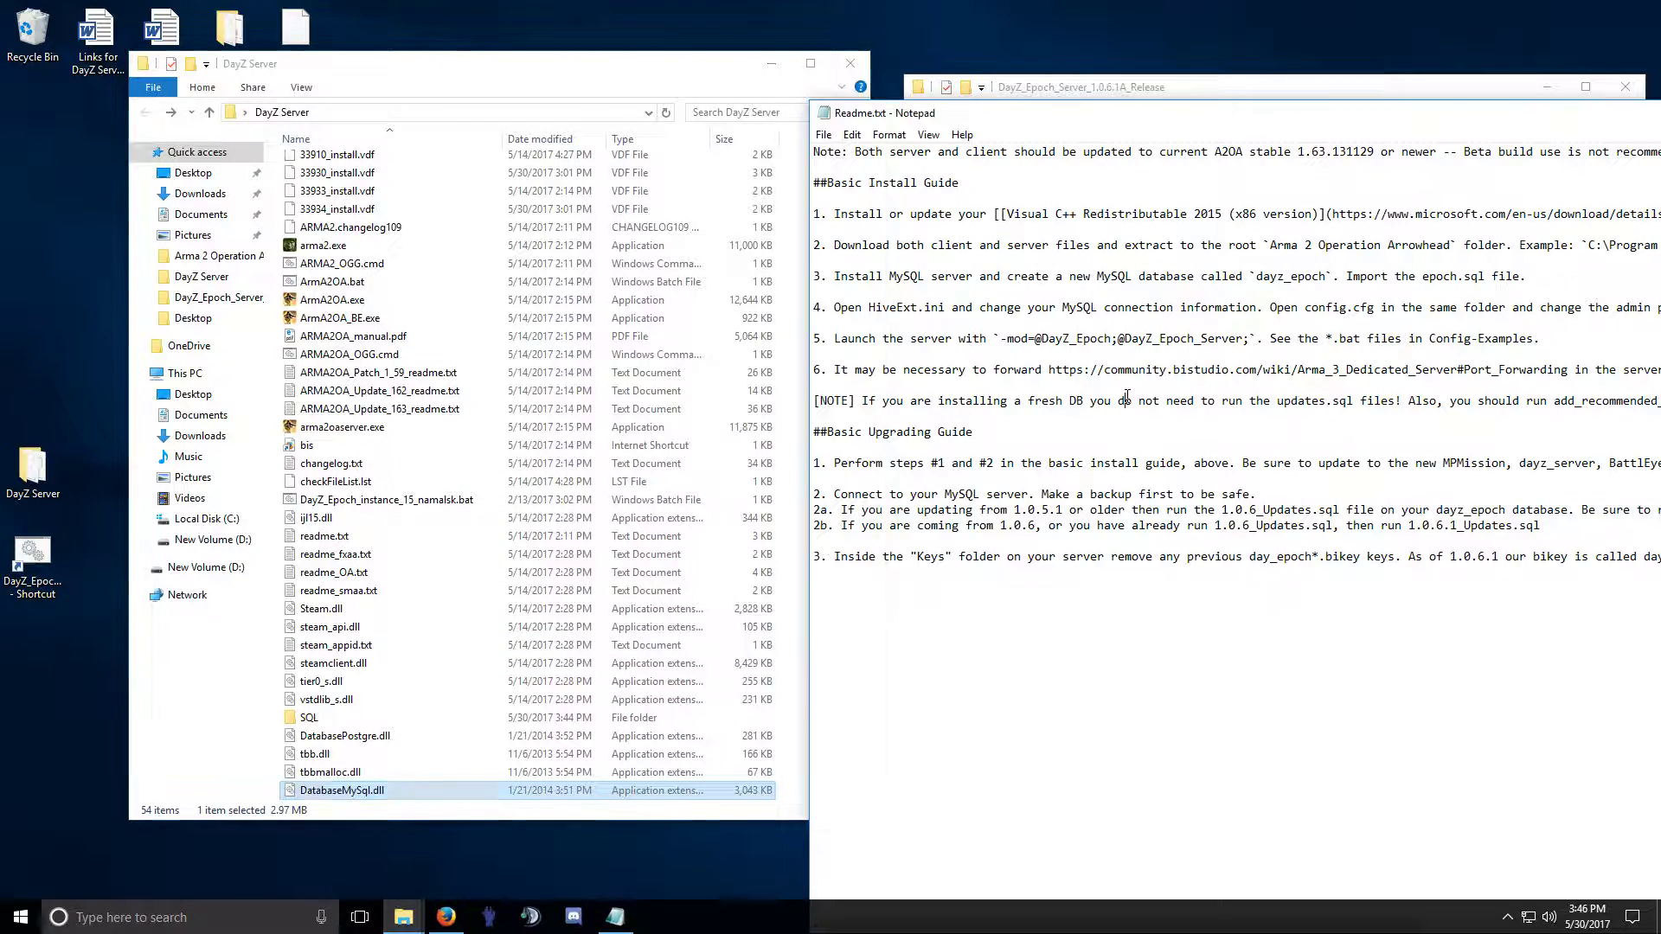
# Copy the microsoft.com Visual C++ Redistributable 2015 download URL from step 1 and switch to Firefox.
pyautogui.moveTo(1150, 115); pyautogui.dragTo(987, 109)
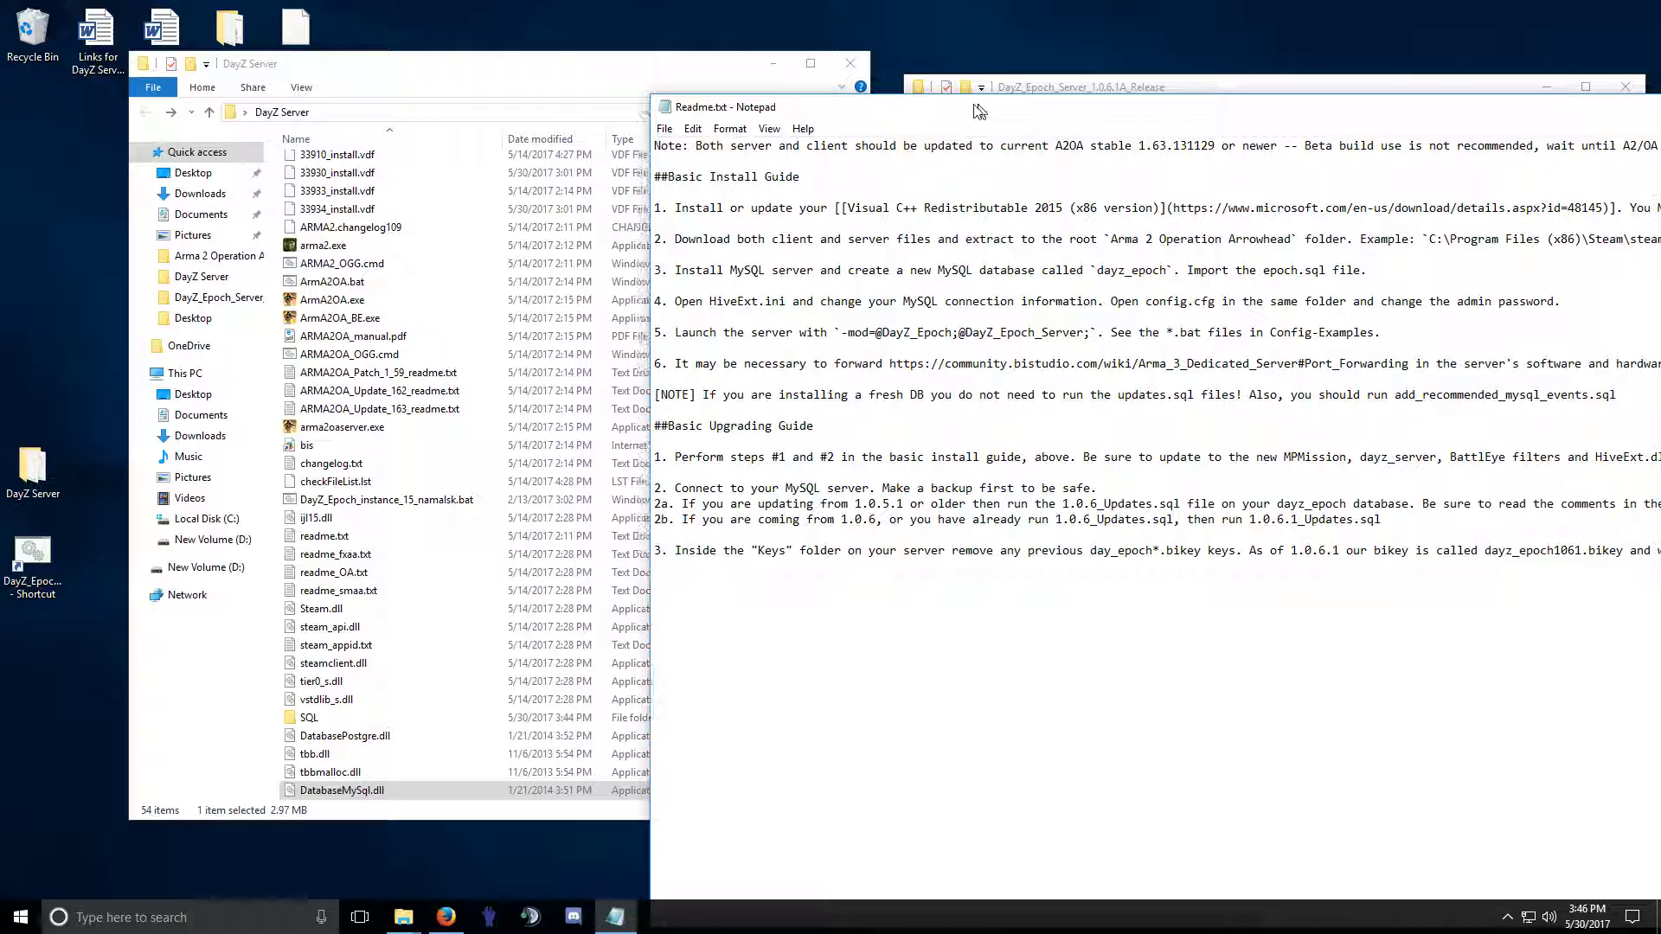
pyautogui.moveTo(865, 207); pyautogui.dragTo(1183, 209)
pyautogui.click(1102, 210)
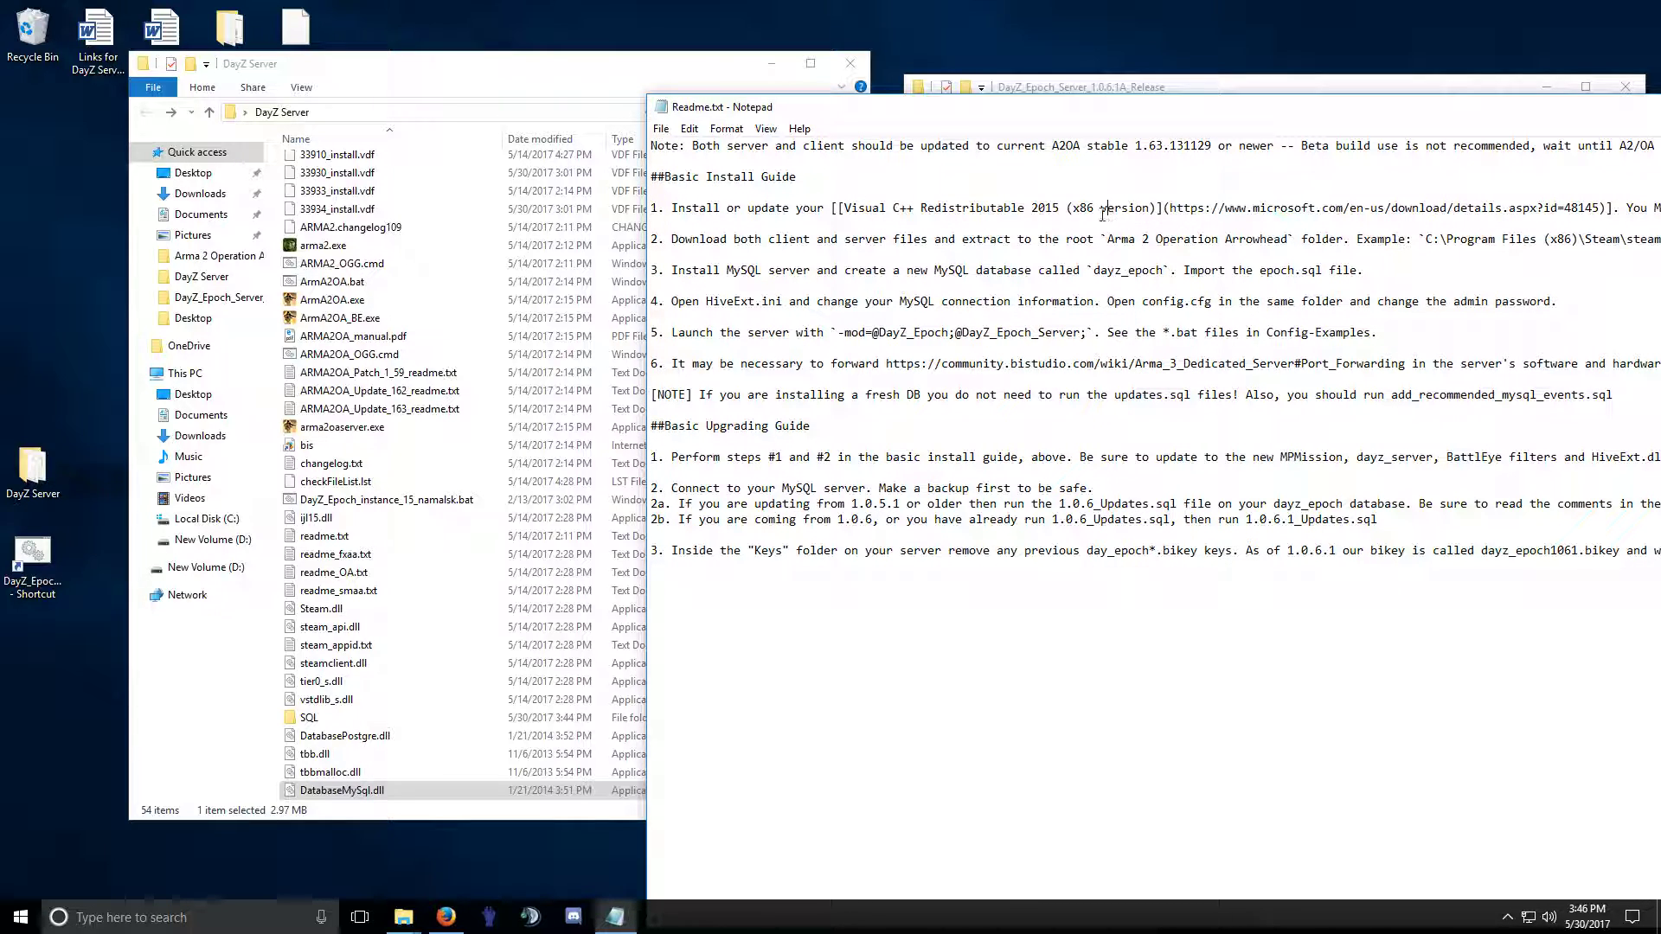
pyautogui.moveTo(1600, 210); pyautogui.dragTo(1176, 205)
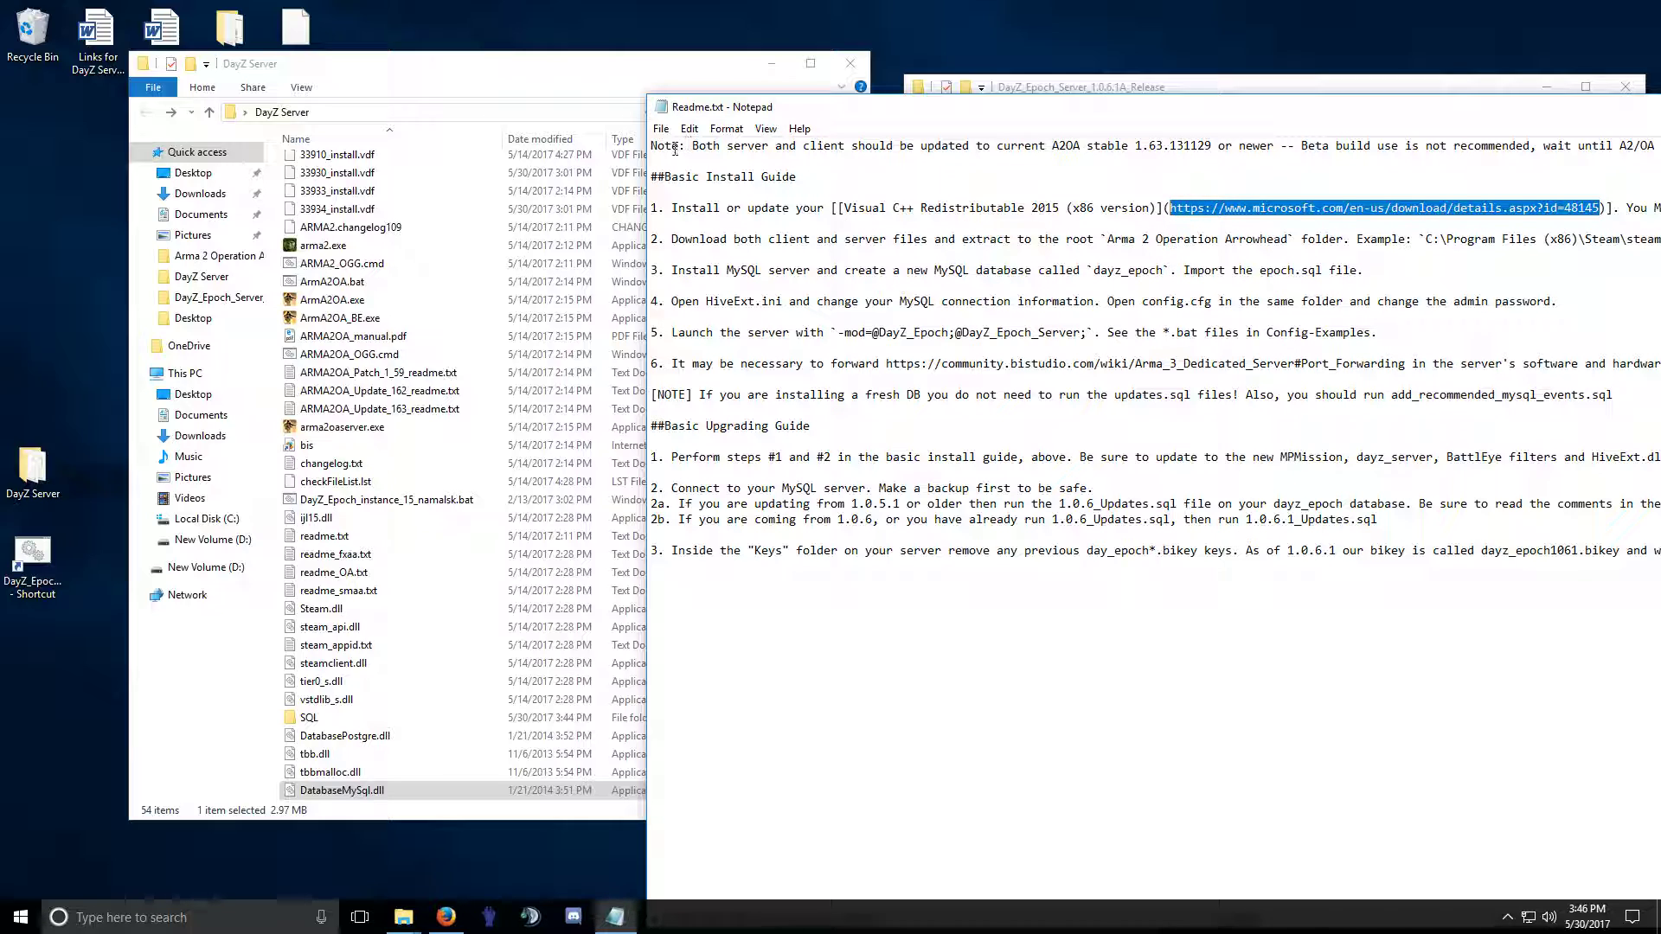
pyautogui.click(445, 917)
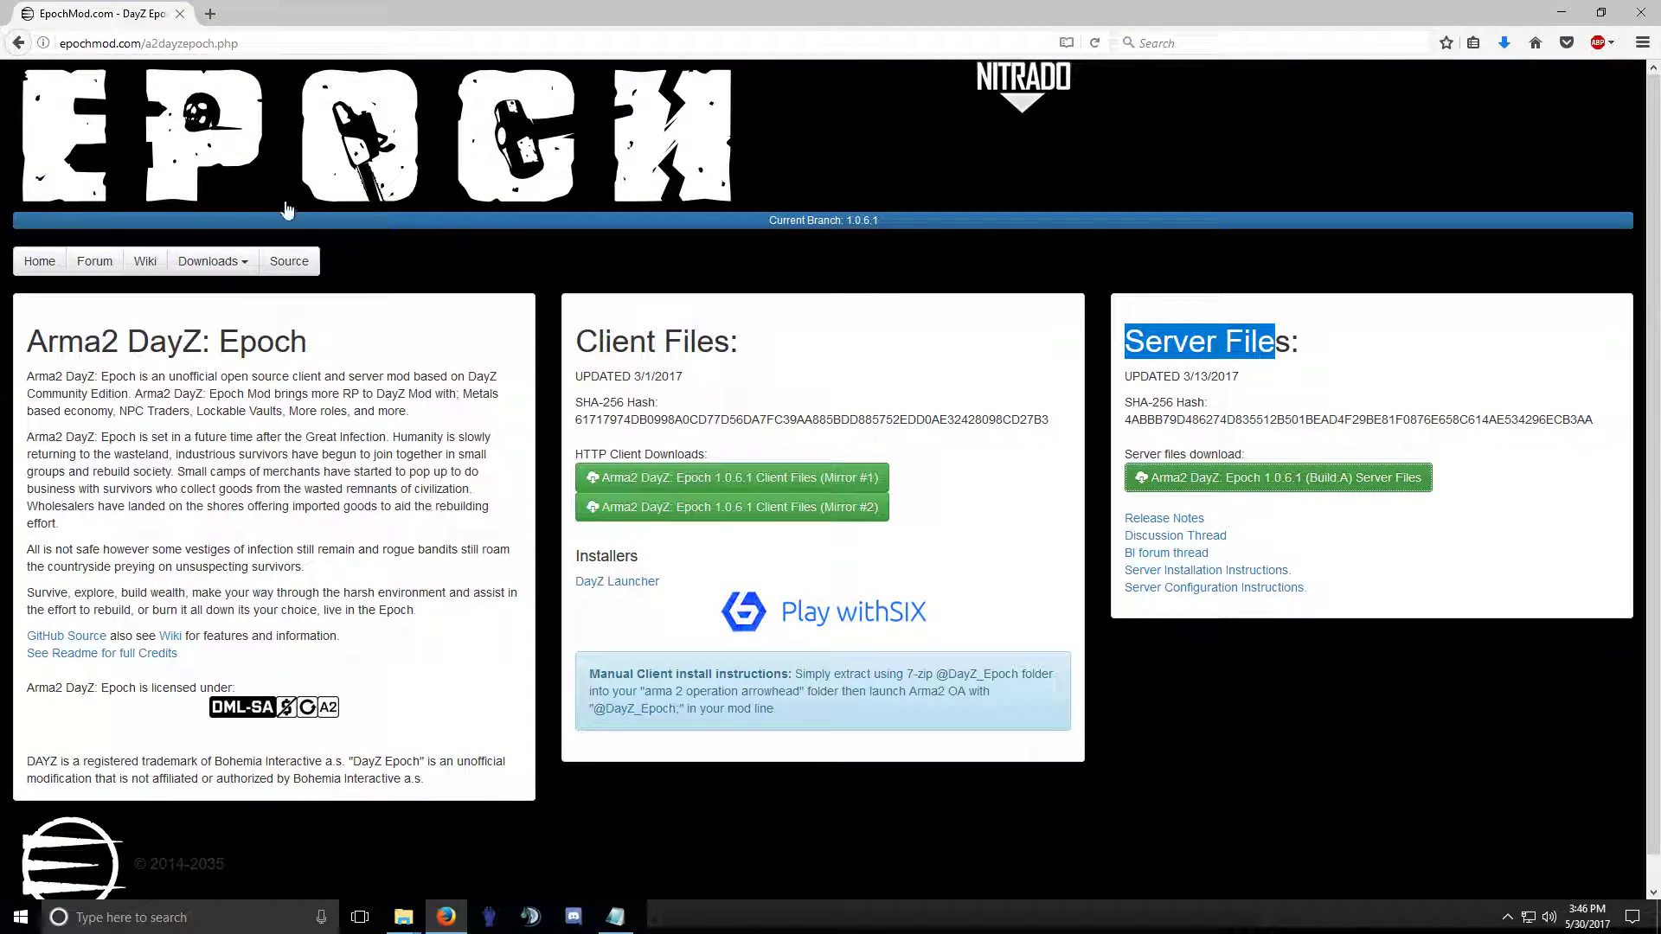
# Open the pasted Microsoft link in a new tab and save the vc_redist.x86.exe installer.
pyautogui.click(210, 14)
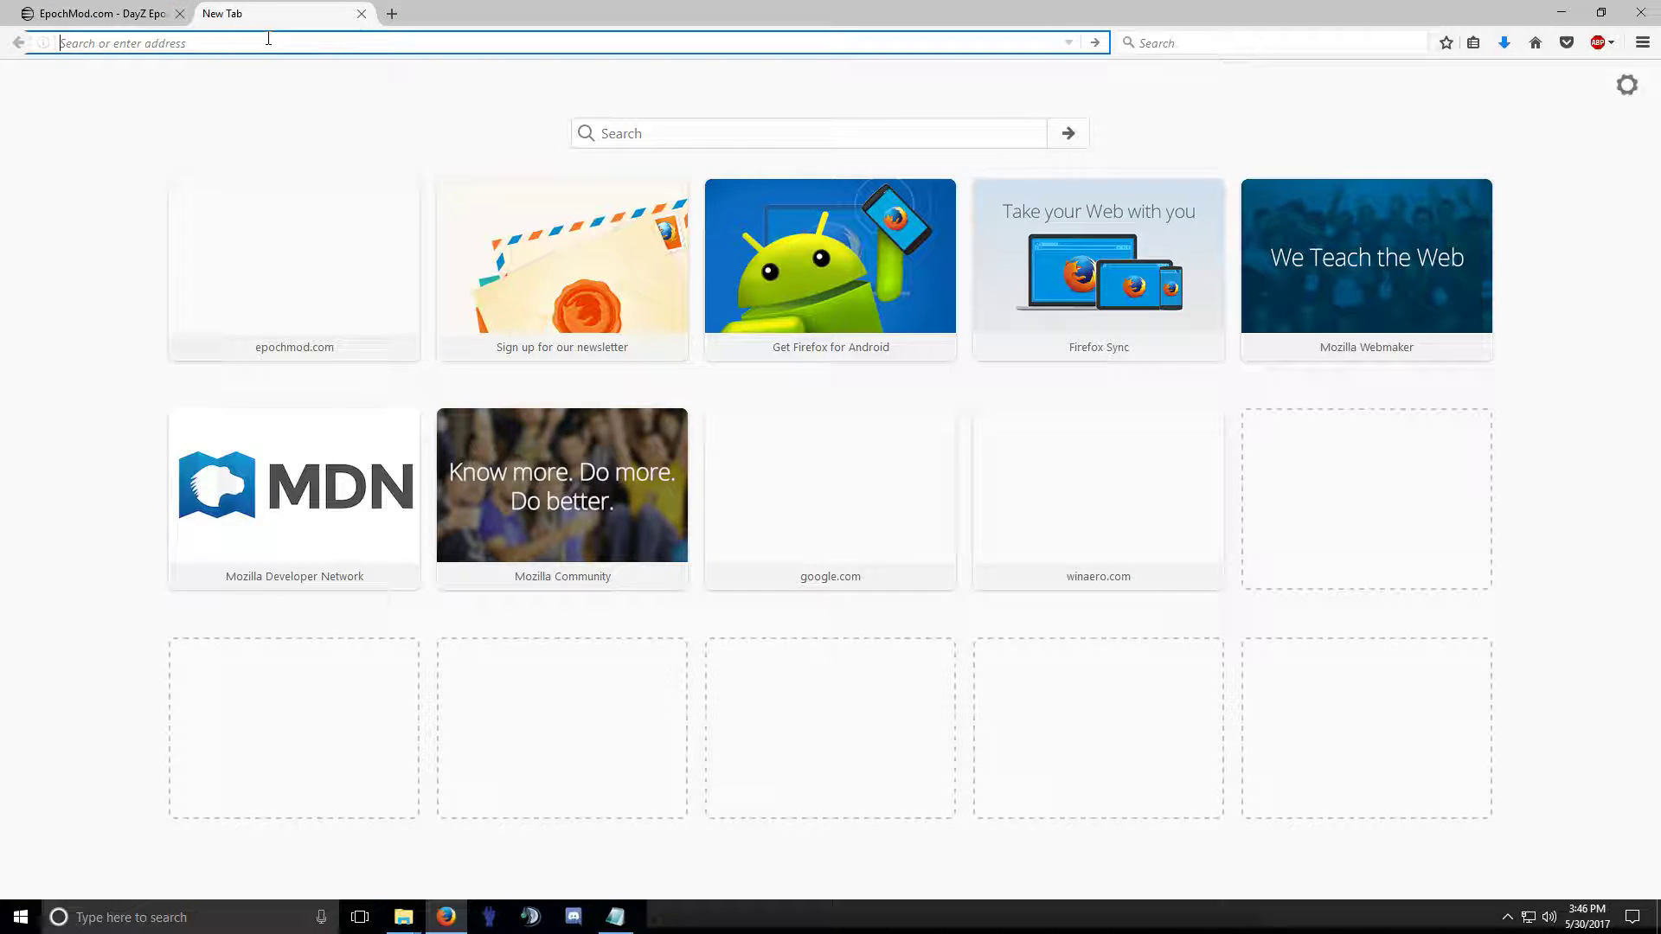
pyautogui.write('https://www.microsoft.com/en-us/download/details.aspx?id=48145')
pyautogui.press('Return')
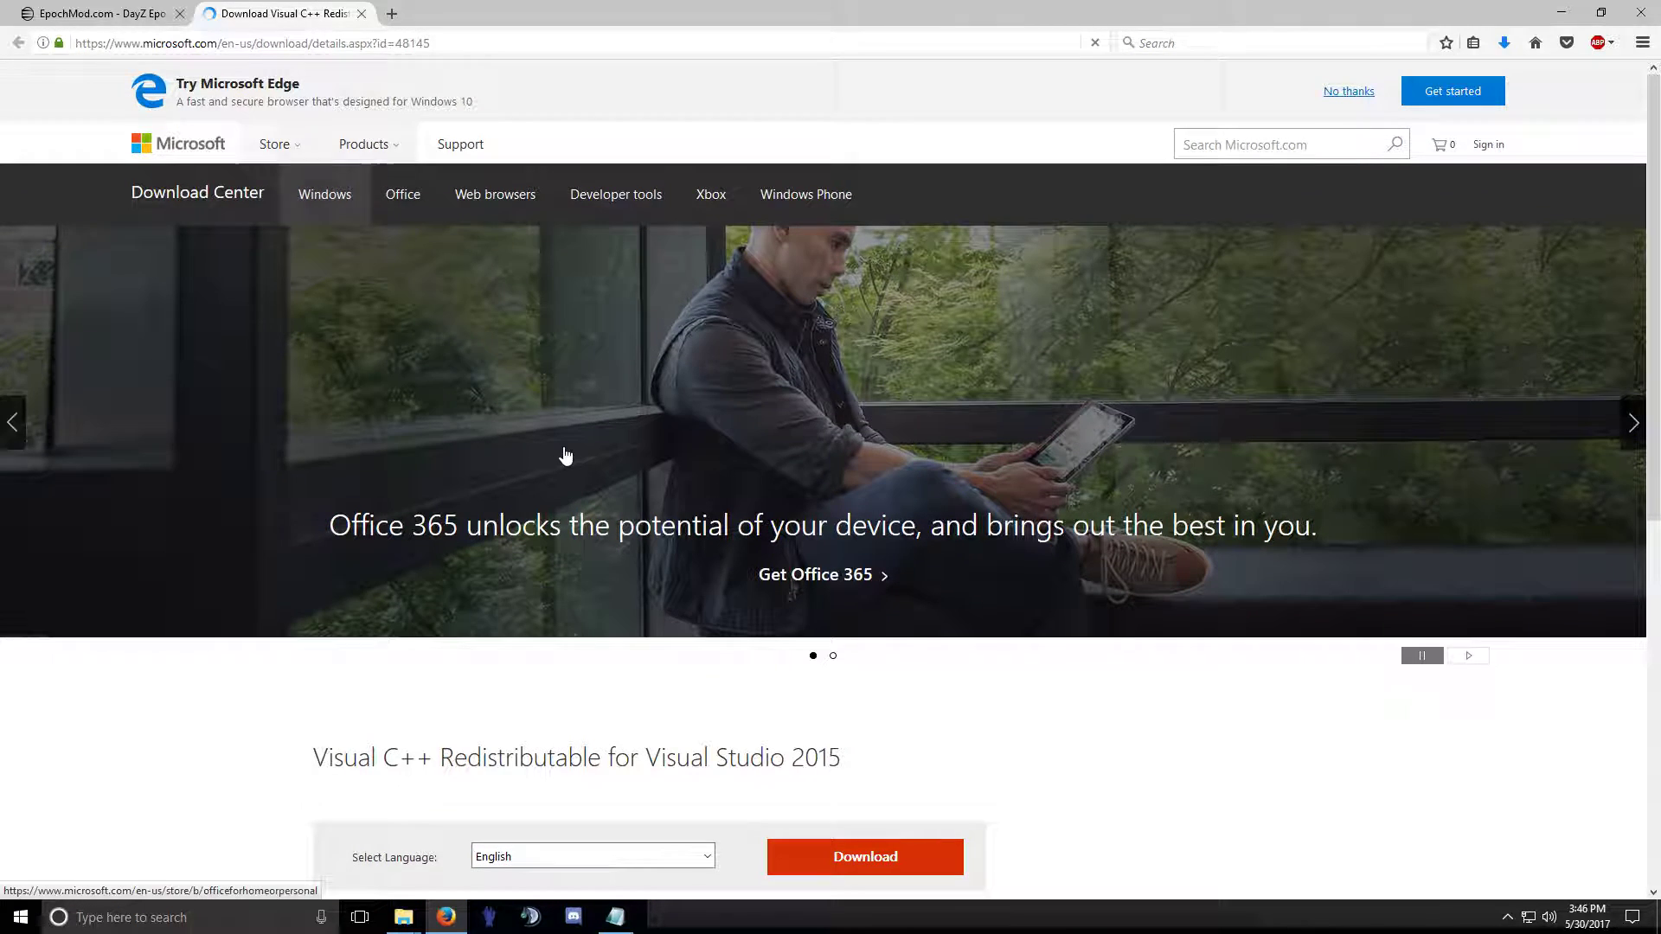
pyautogui.scroll(-4, 563, 456)
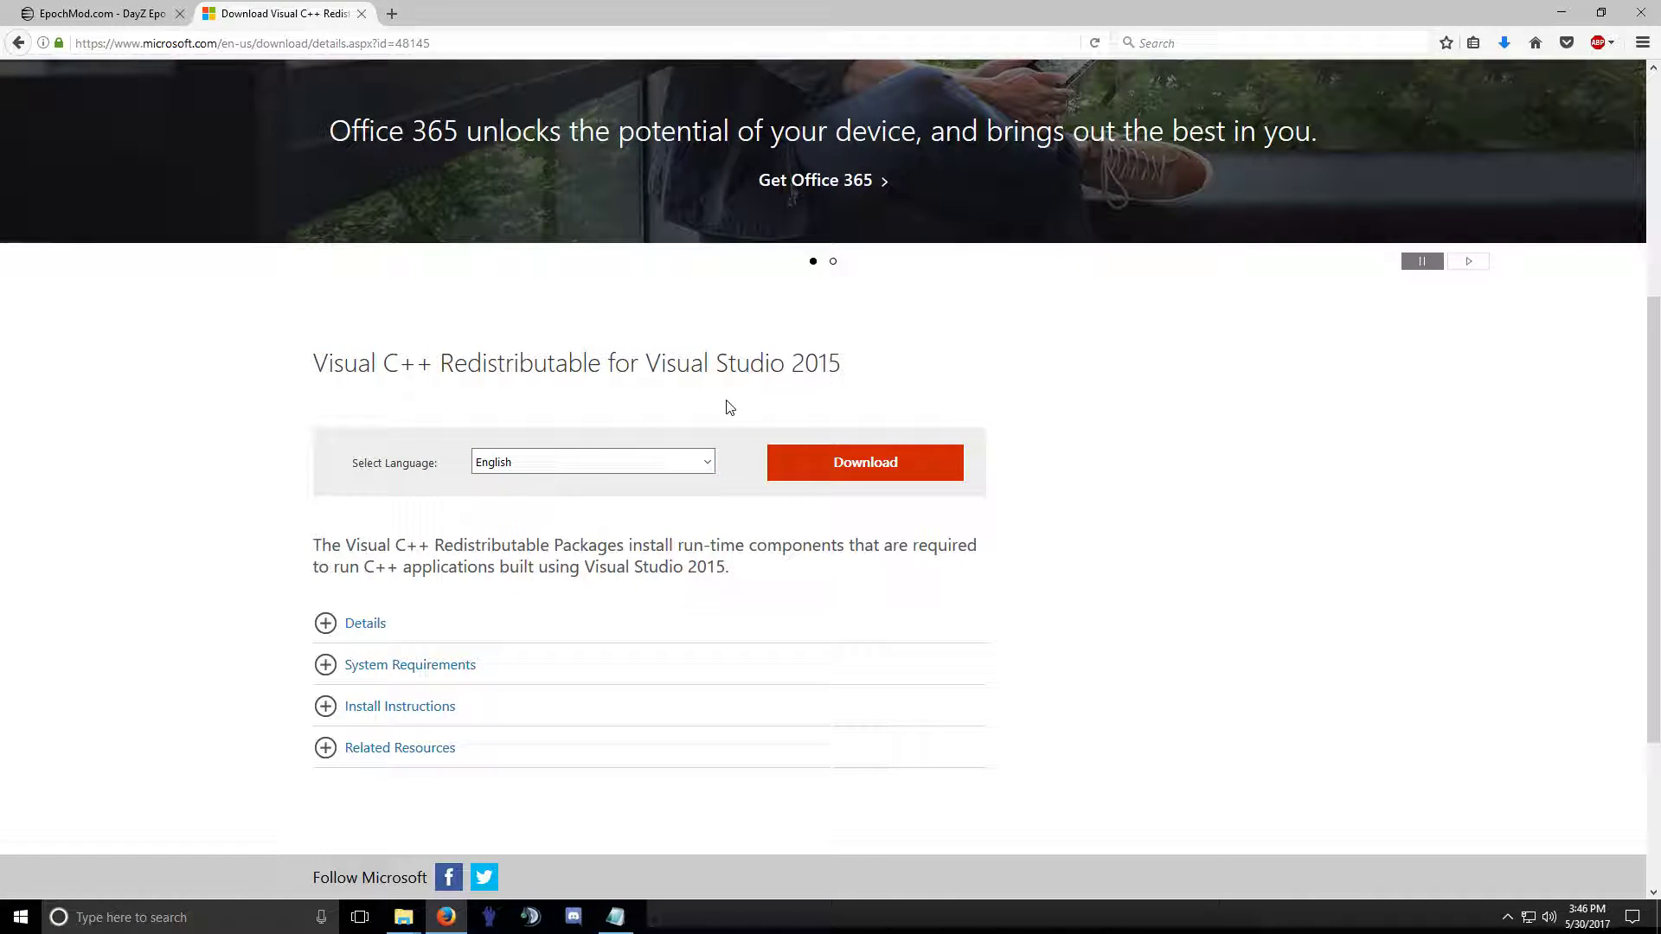
pyautogui.click(839, 476)
pyautogui.click(321, 437)
pyautogui.click(1293, 688)
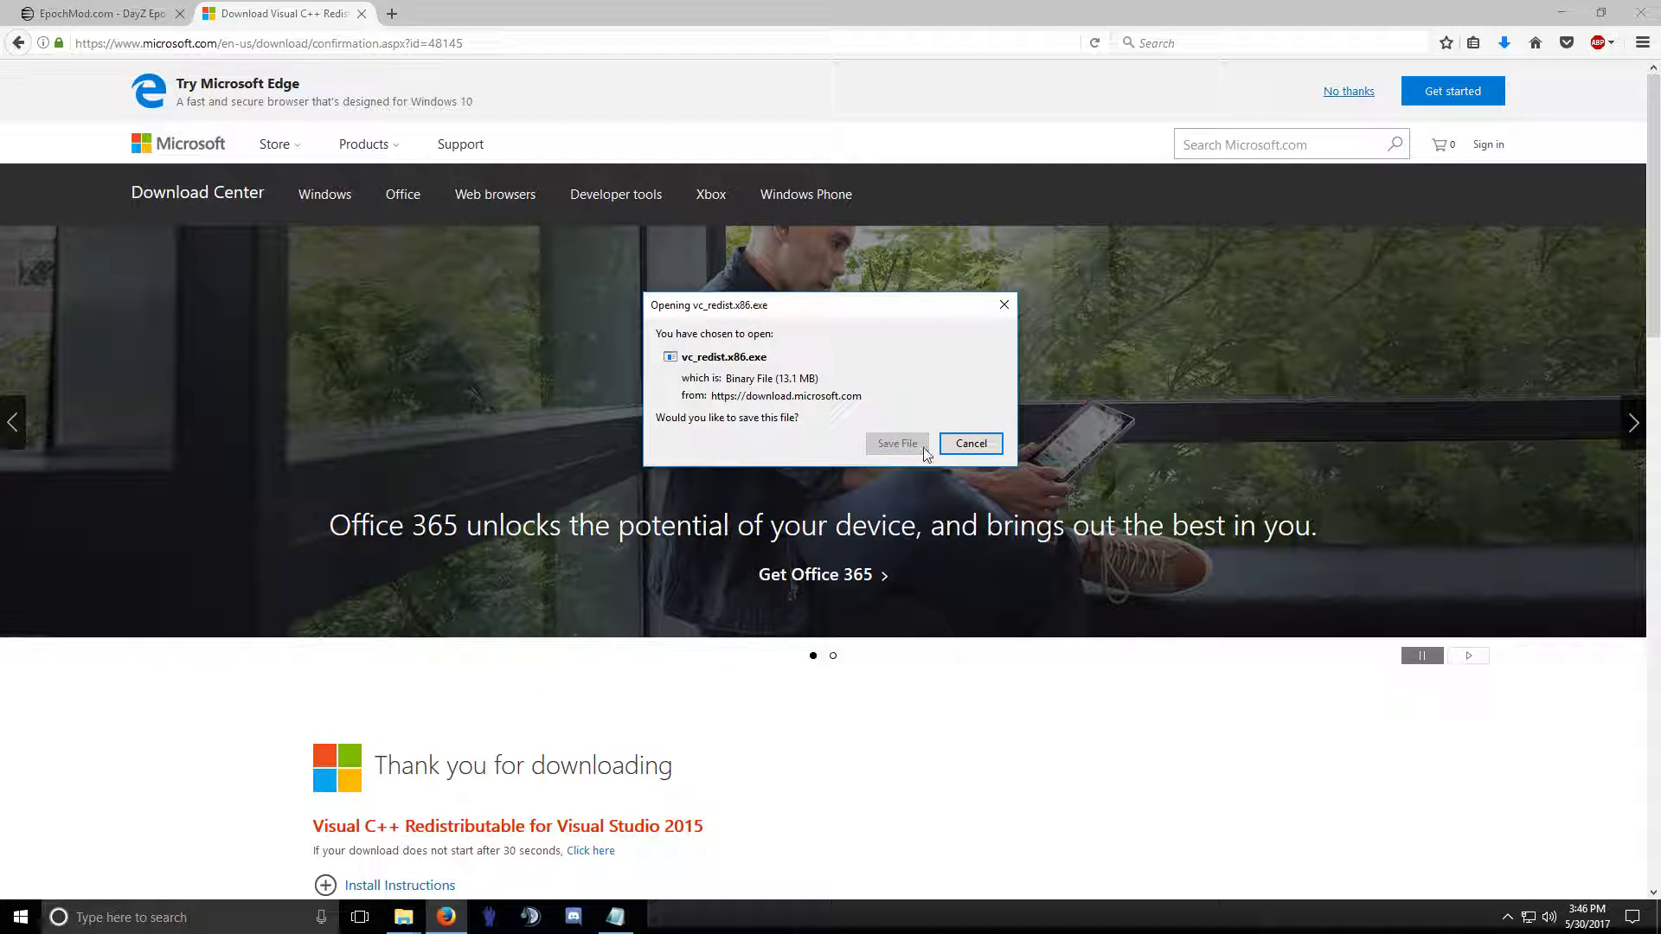
pyautogui.click(922, 445)
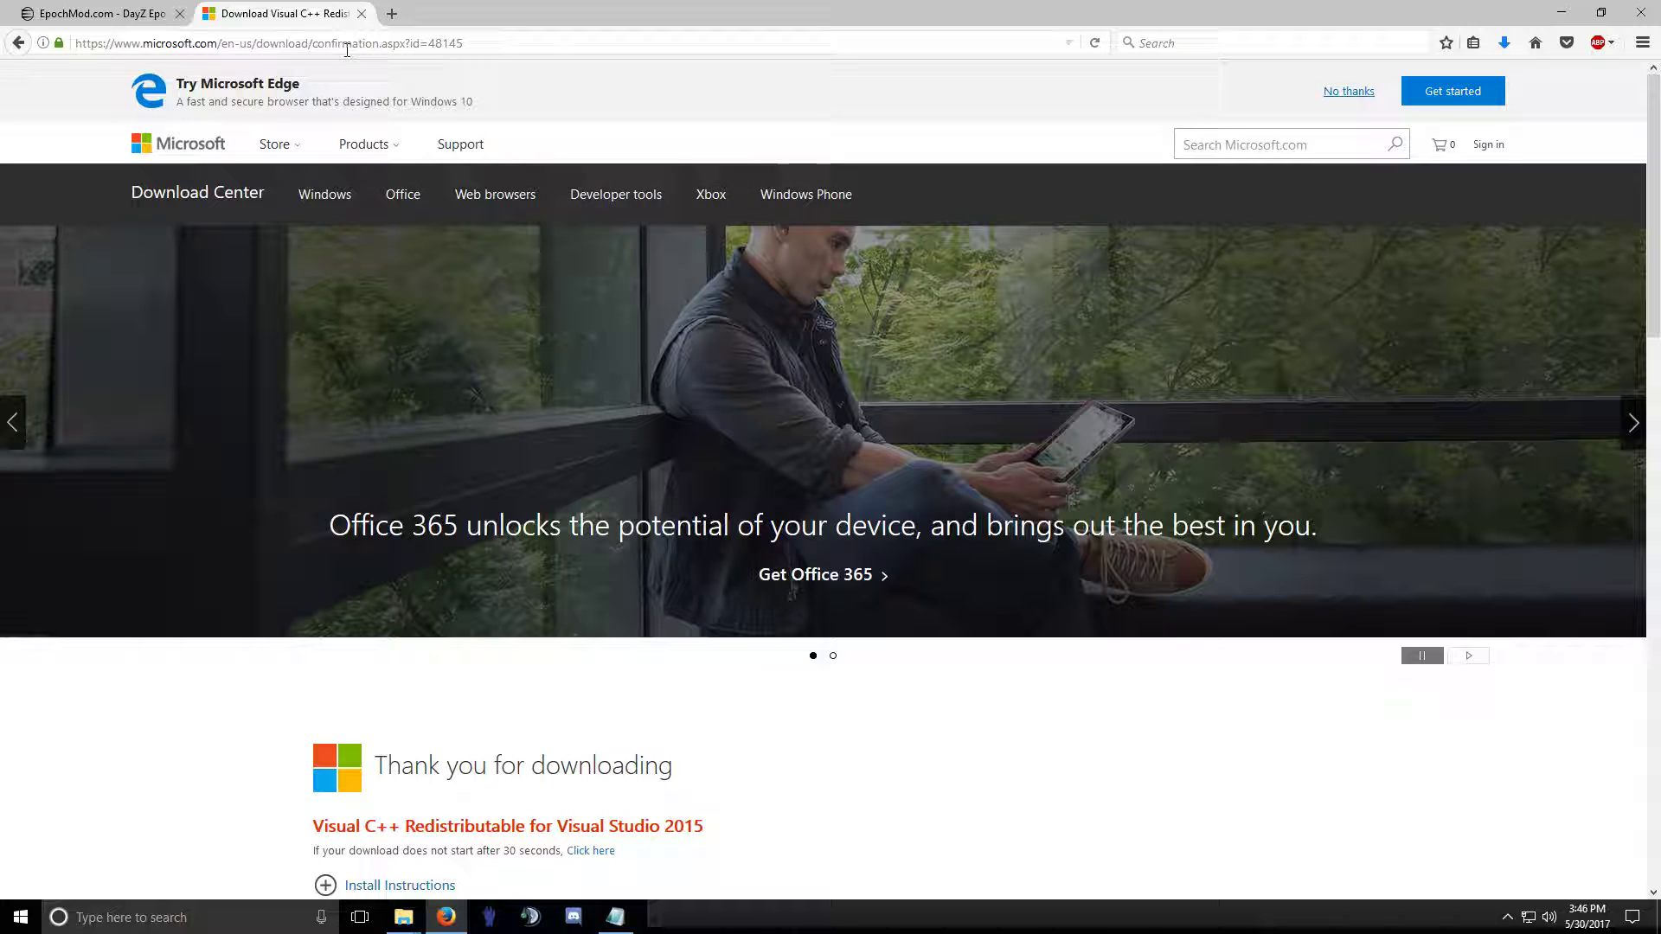
# Copy the support.microsoft.com/kb/2977003 link for previous redistributables from the readme, then return to Firefox.
pyautogui.click(1561, 13)
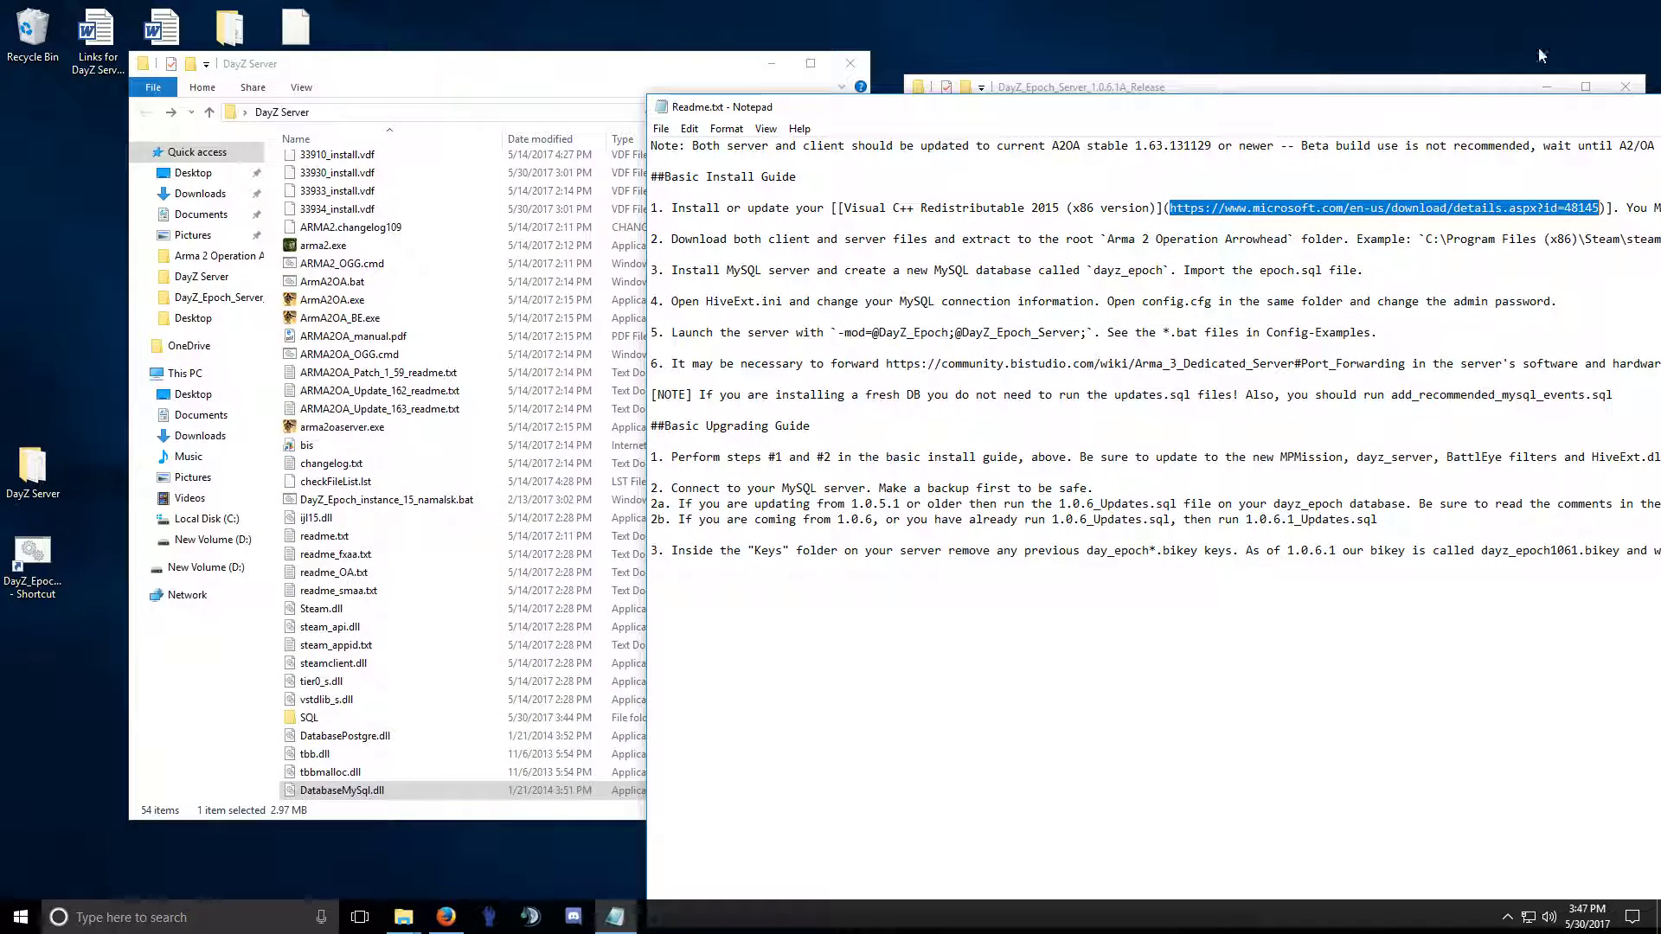
pyautogui.moveTo(1127, 117); pyautogui.dragTo(943, 63)
pyautogui.moveTo(1043, 867); pyautogui.dragTo(1559, 864)
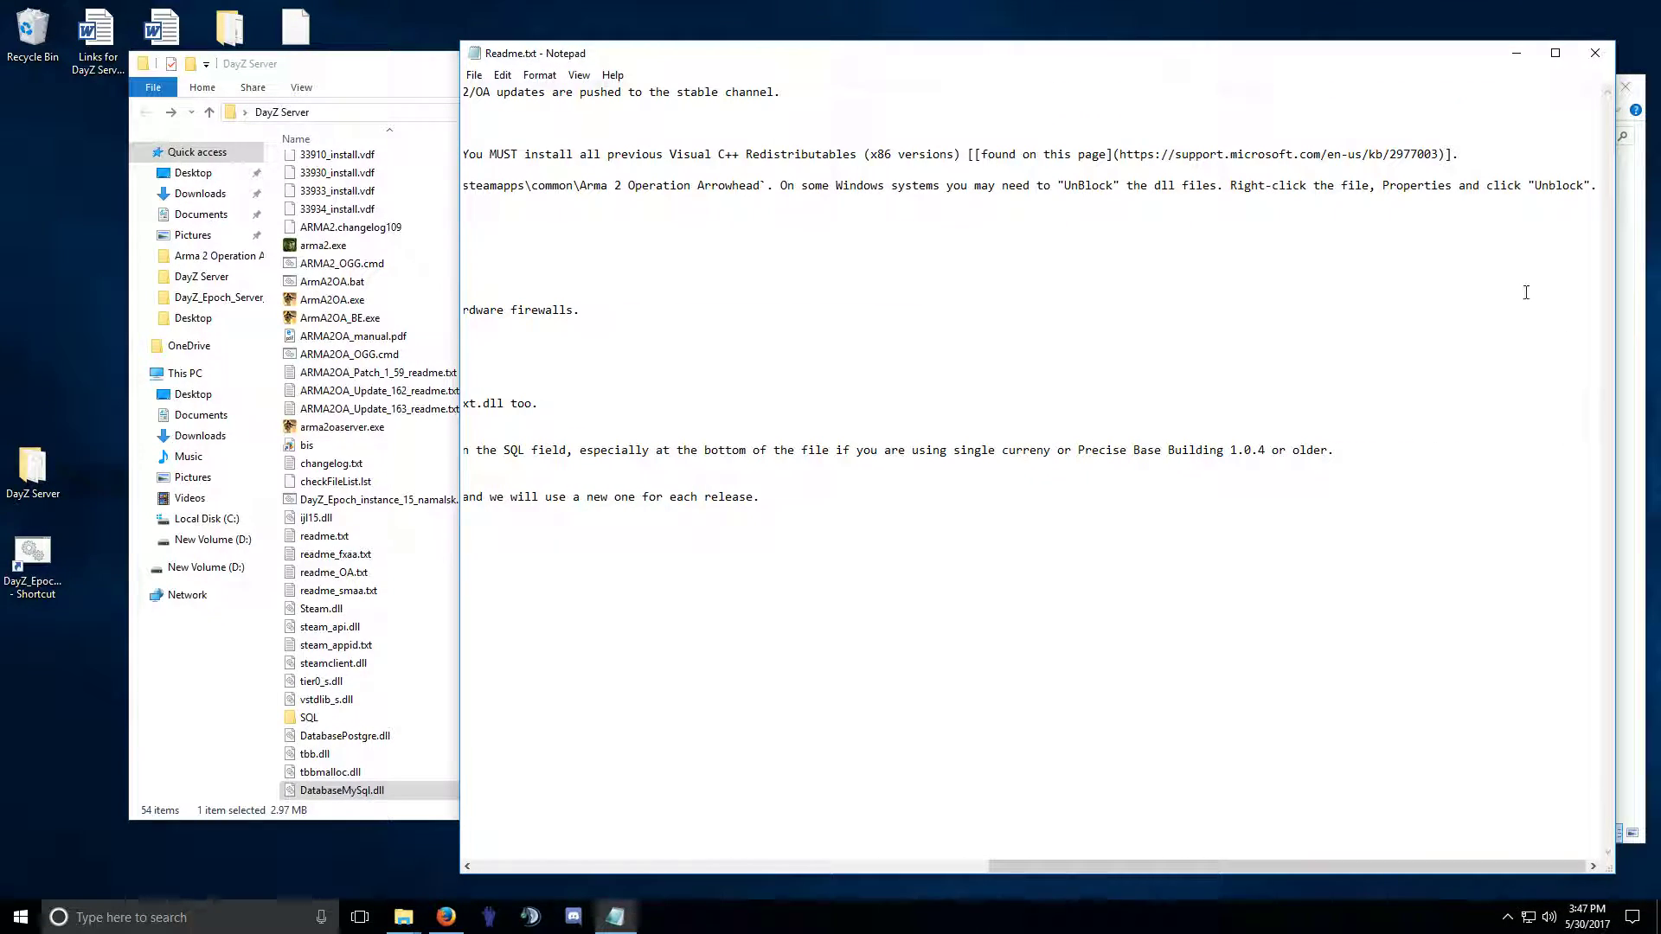
pyautogui.moveTo(1438, 154); pyautogui.dragTo(1221, 154)
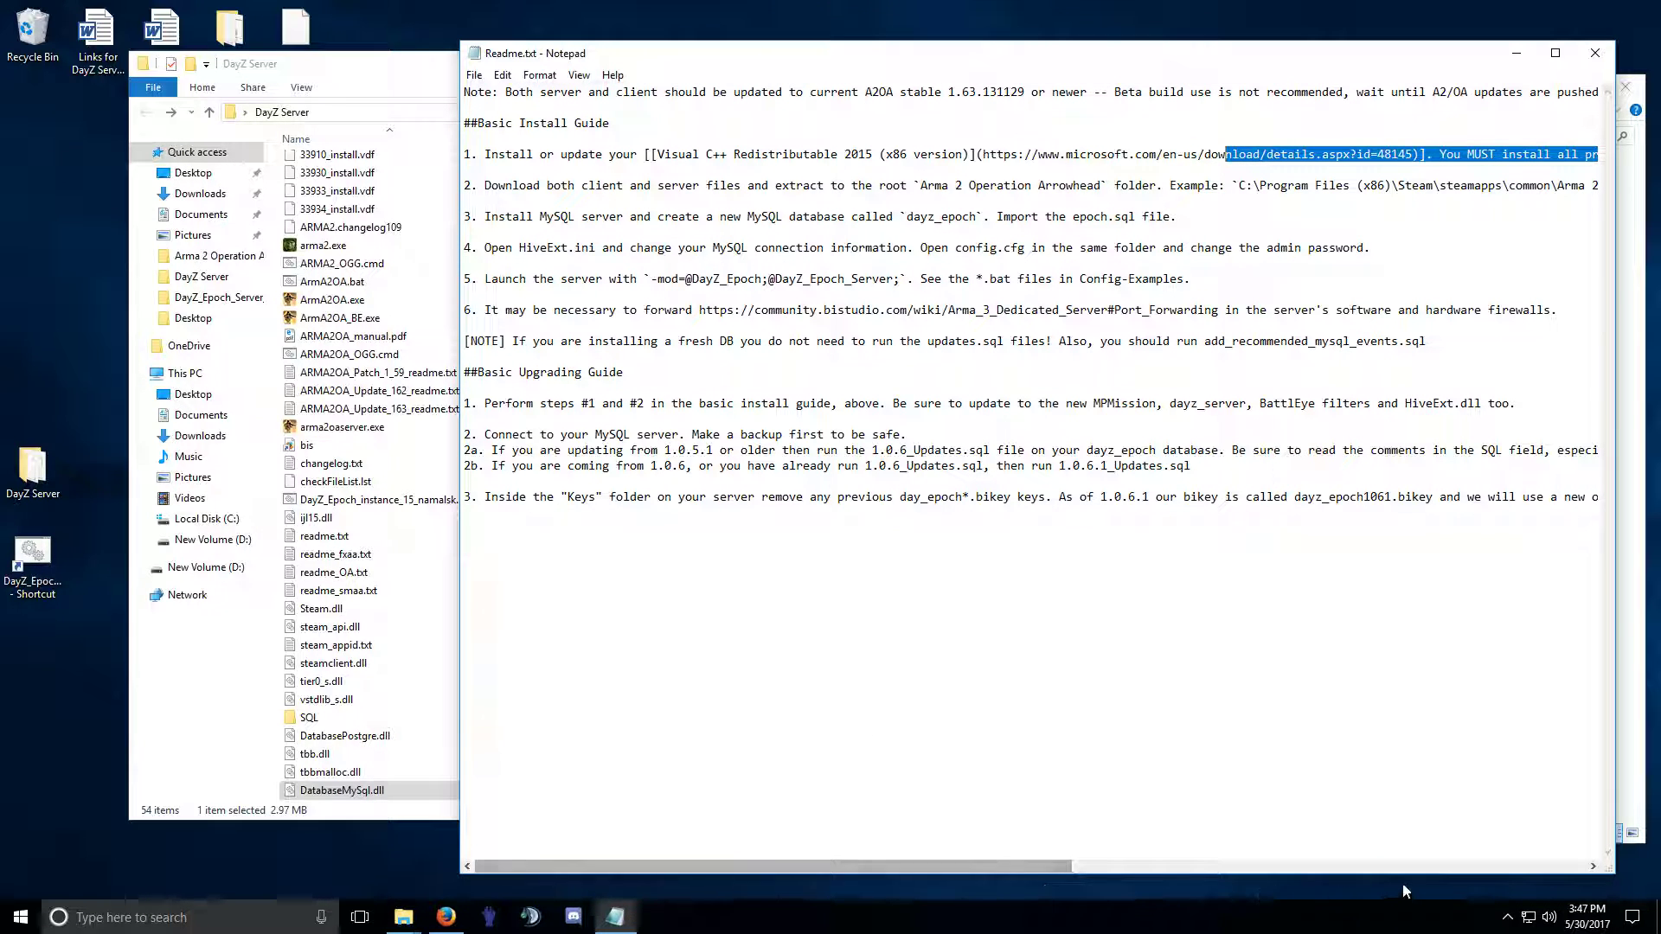
pyautogui.moveTo(772, 865); pyautogui.dragTo(1460, 865)
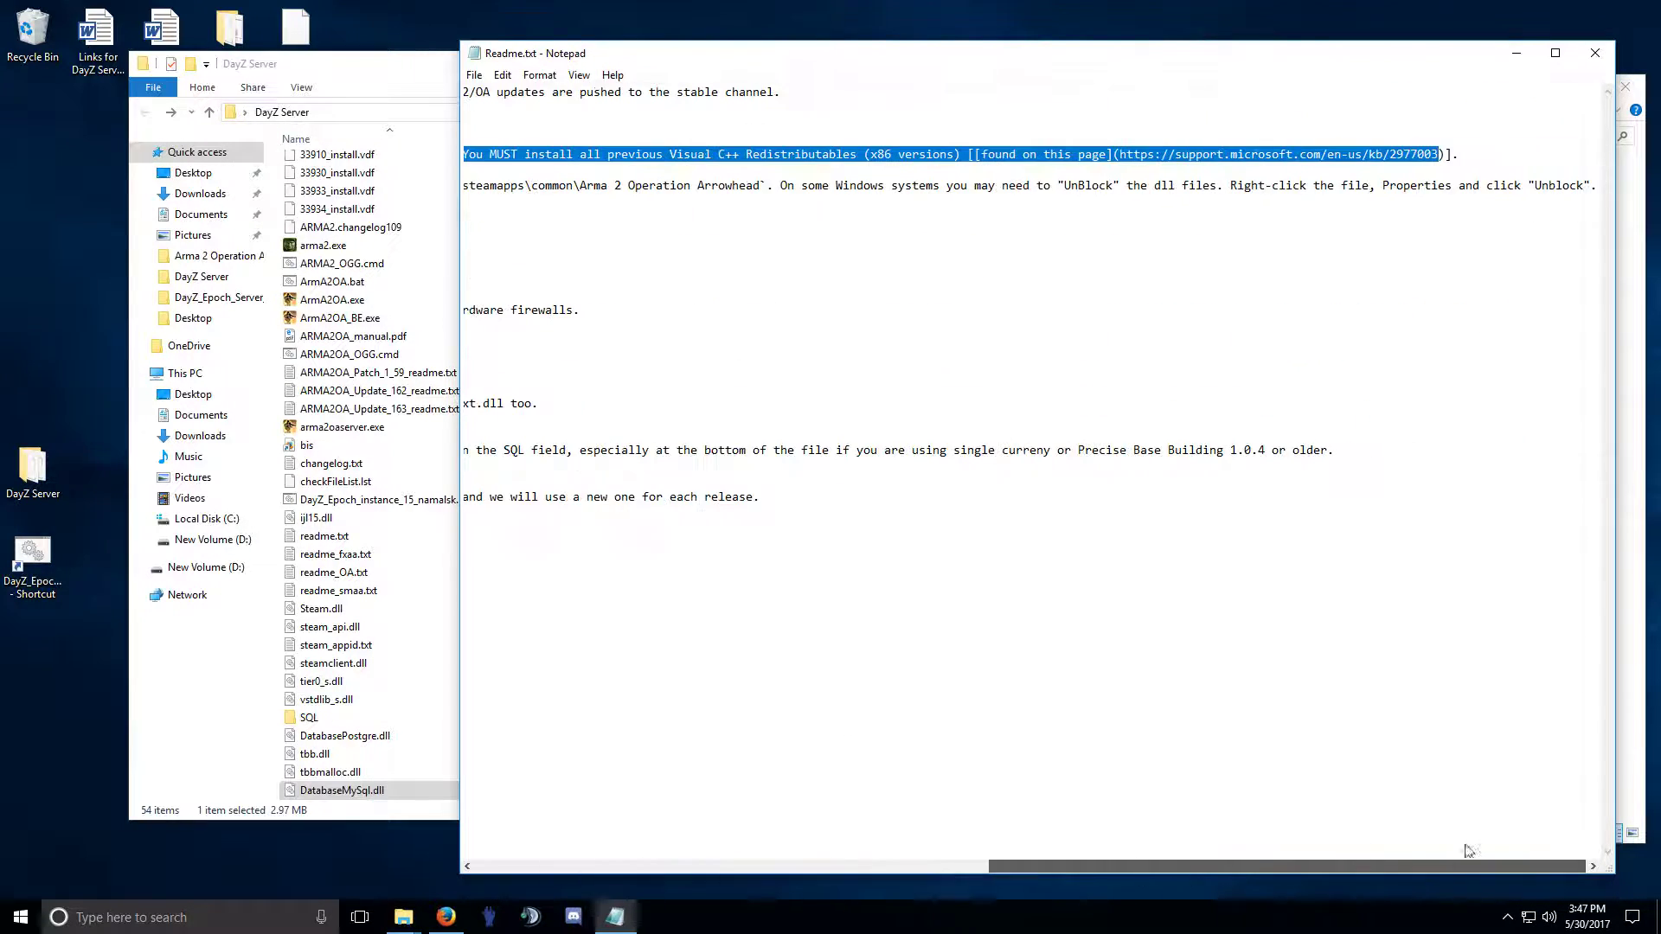
pyautogui.click(1342, 152)
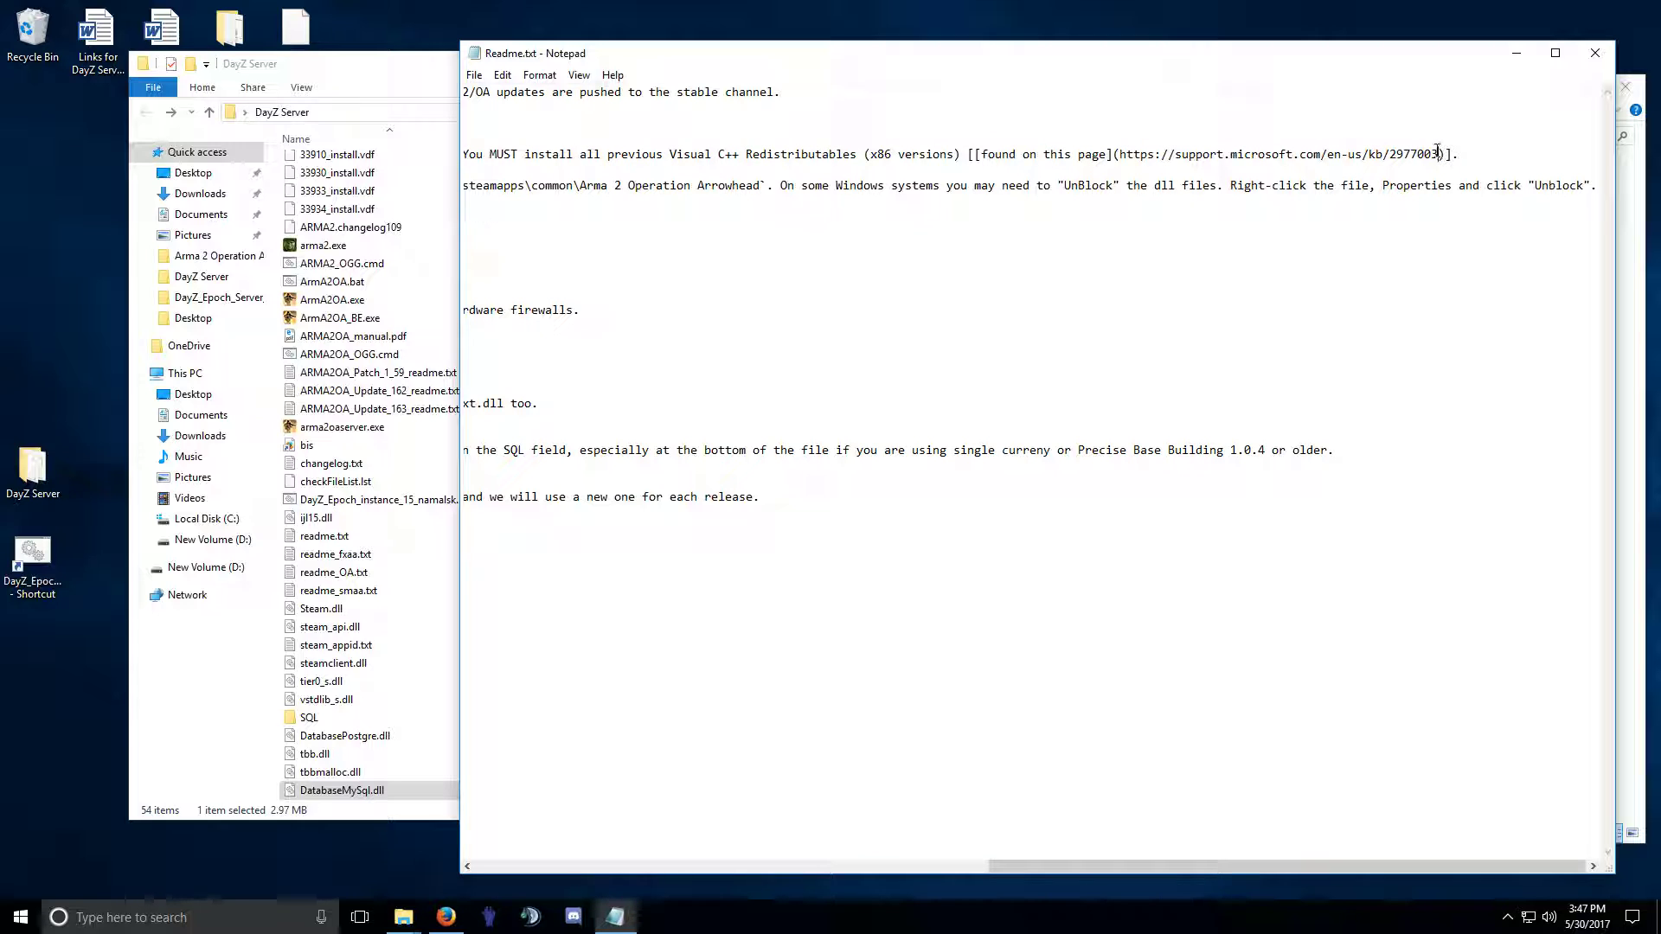
pyautogui.moveTo(1438, 153); pyautogui.dragTo(1261, 139)
pyautogui.click(1305, 152)
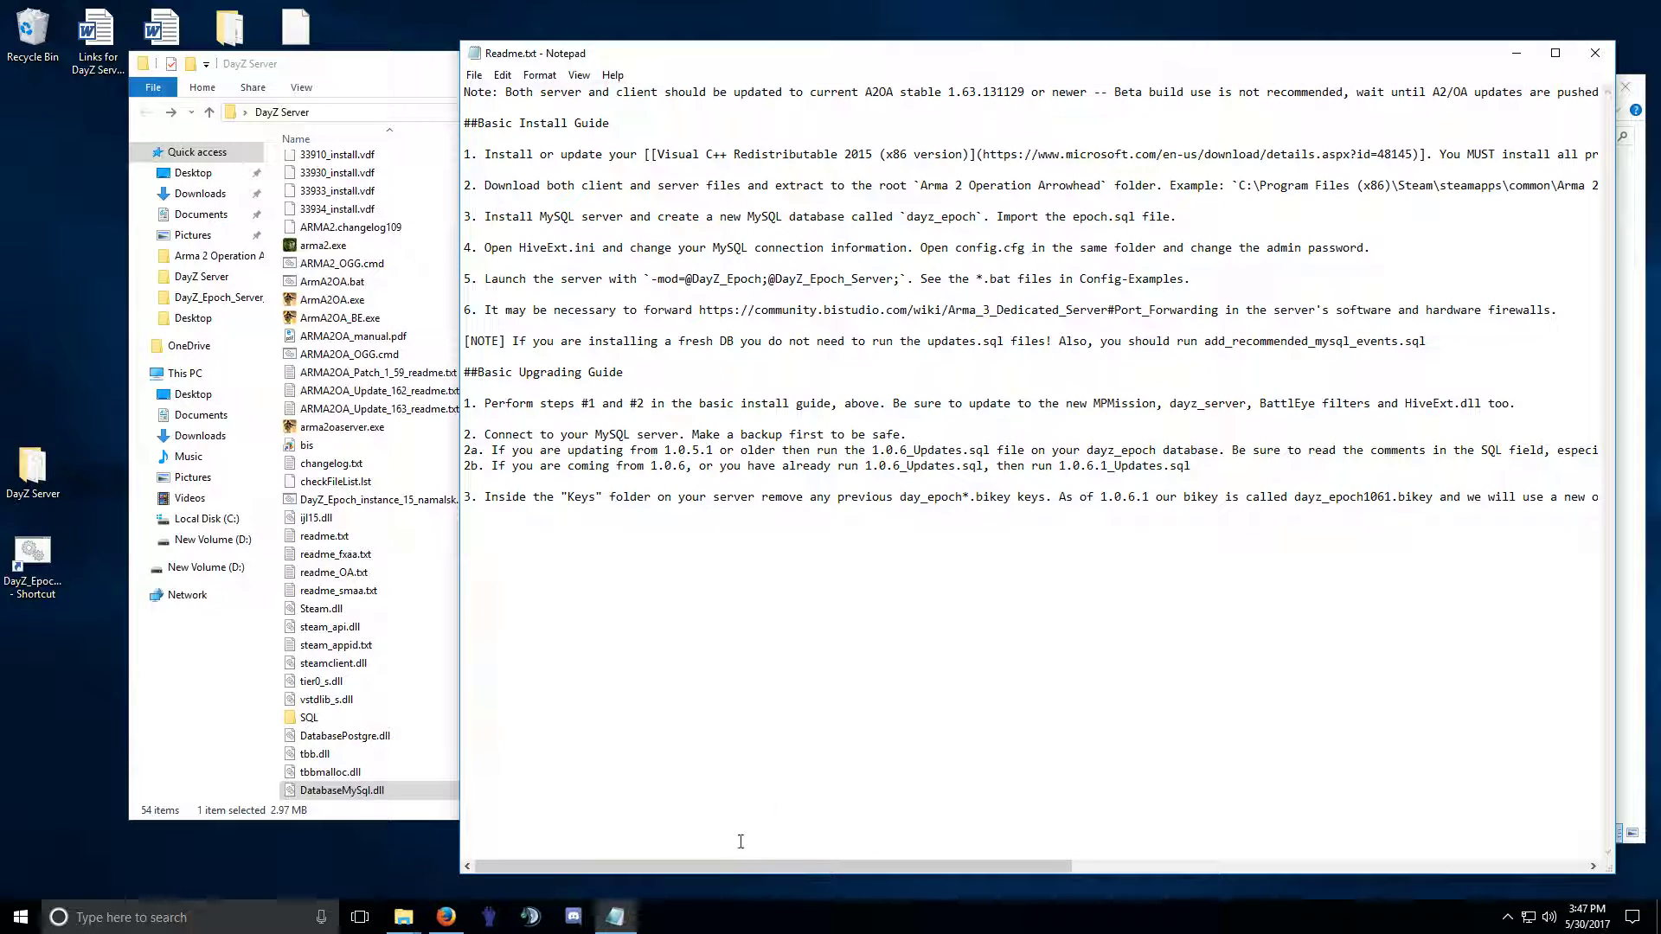
pyautogui.moveTo(728, 865); pyautogui.dragTo(1341, 821)
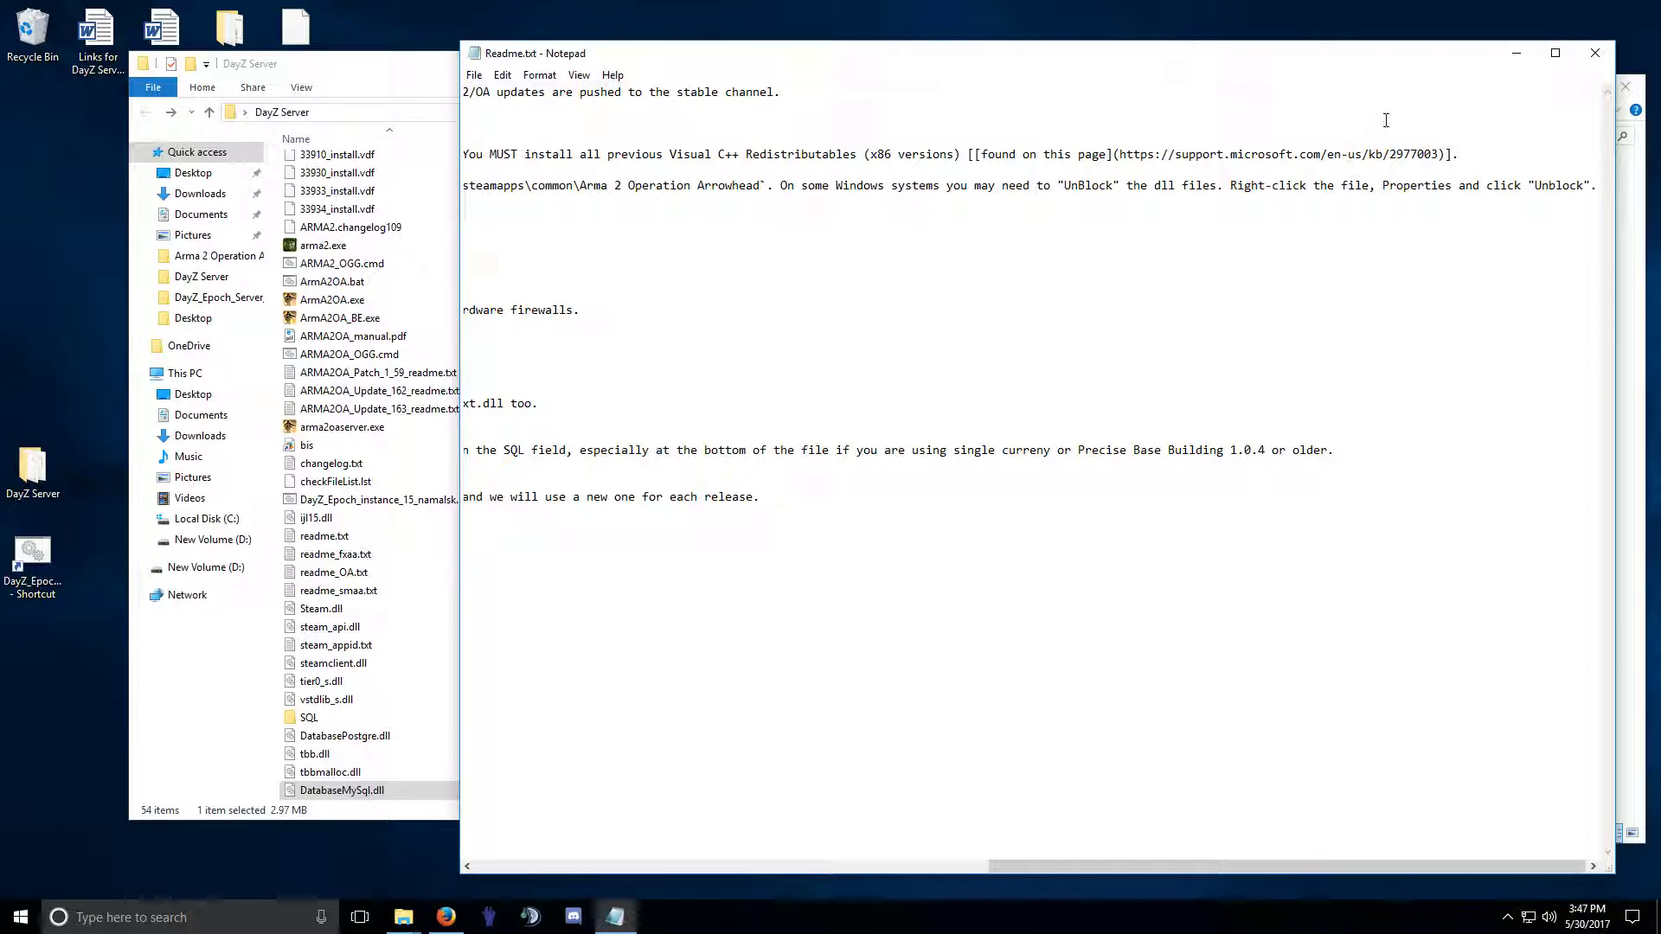
pyautogui.moveTo(1438, 153); pyautogui.dragTo(1131, 155)
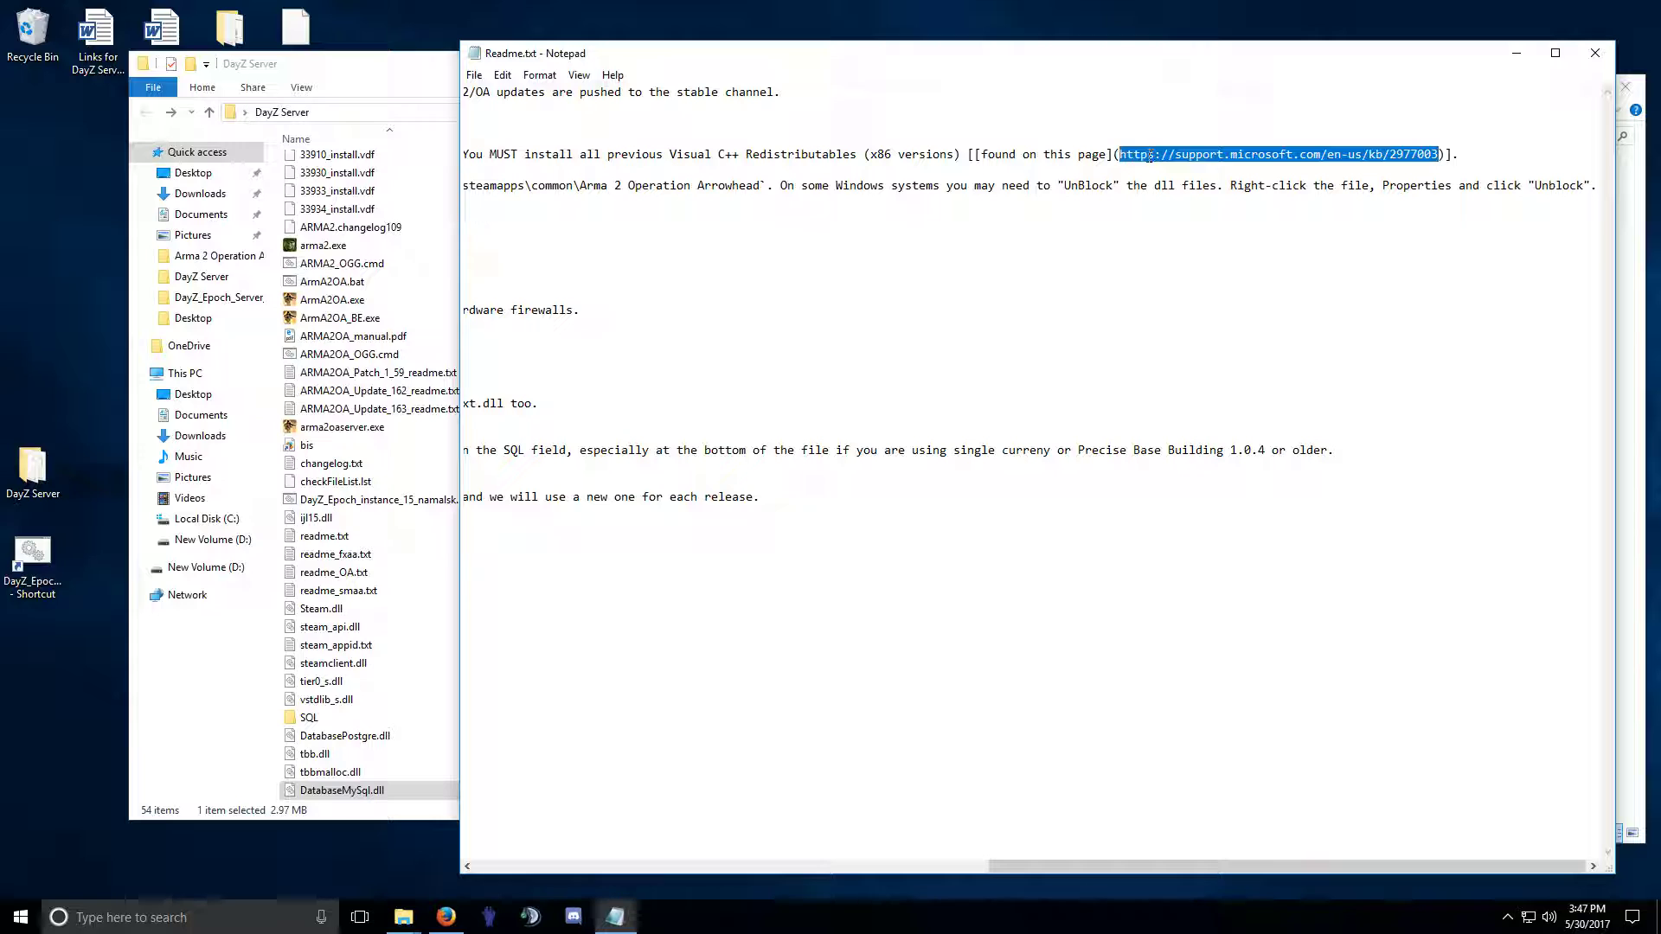
pyautogui.click(447, 917)
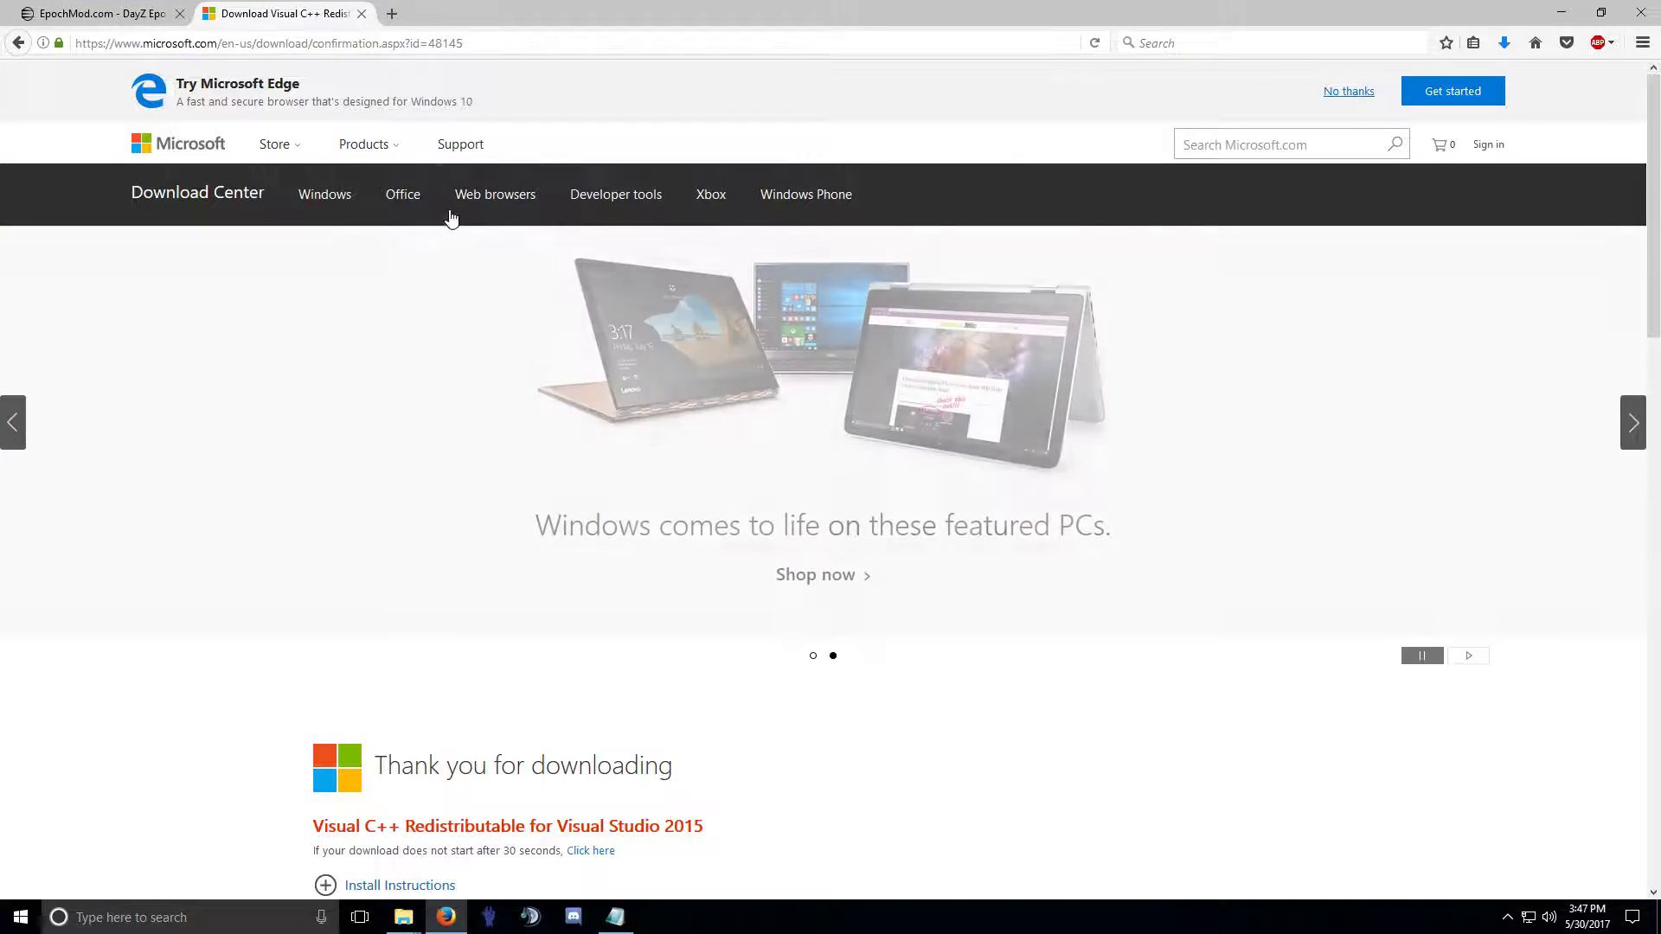
# Load the kb/2977003 support article in a new tab and scroll to the Visual Studio 2012–2008 sections.
pyautogui.click(392, 13)
pyautogui.write('https://support.microsoft.com/en-us/help/2977003')
pyautogui.press('Return')
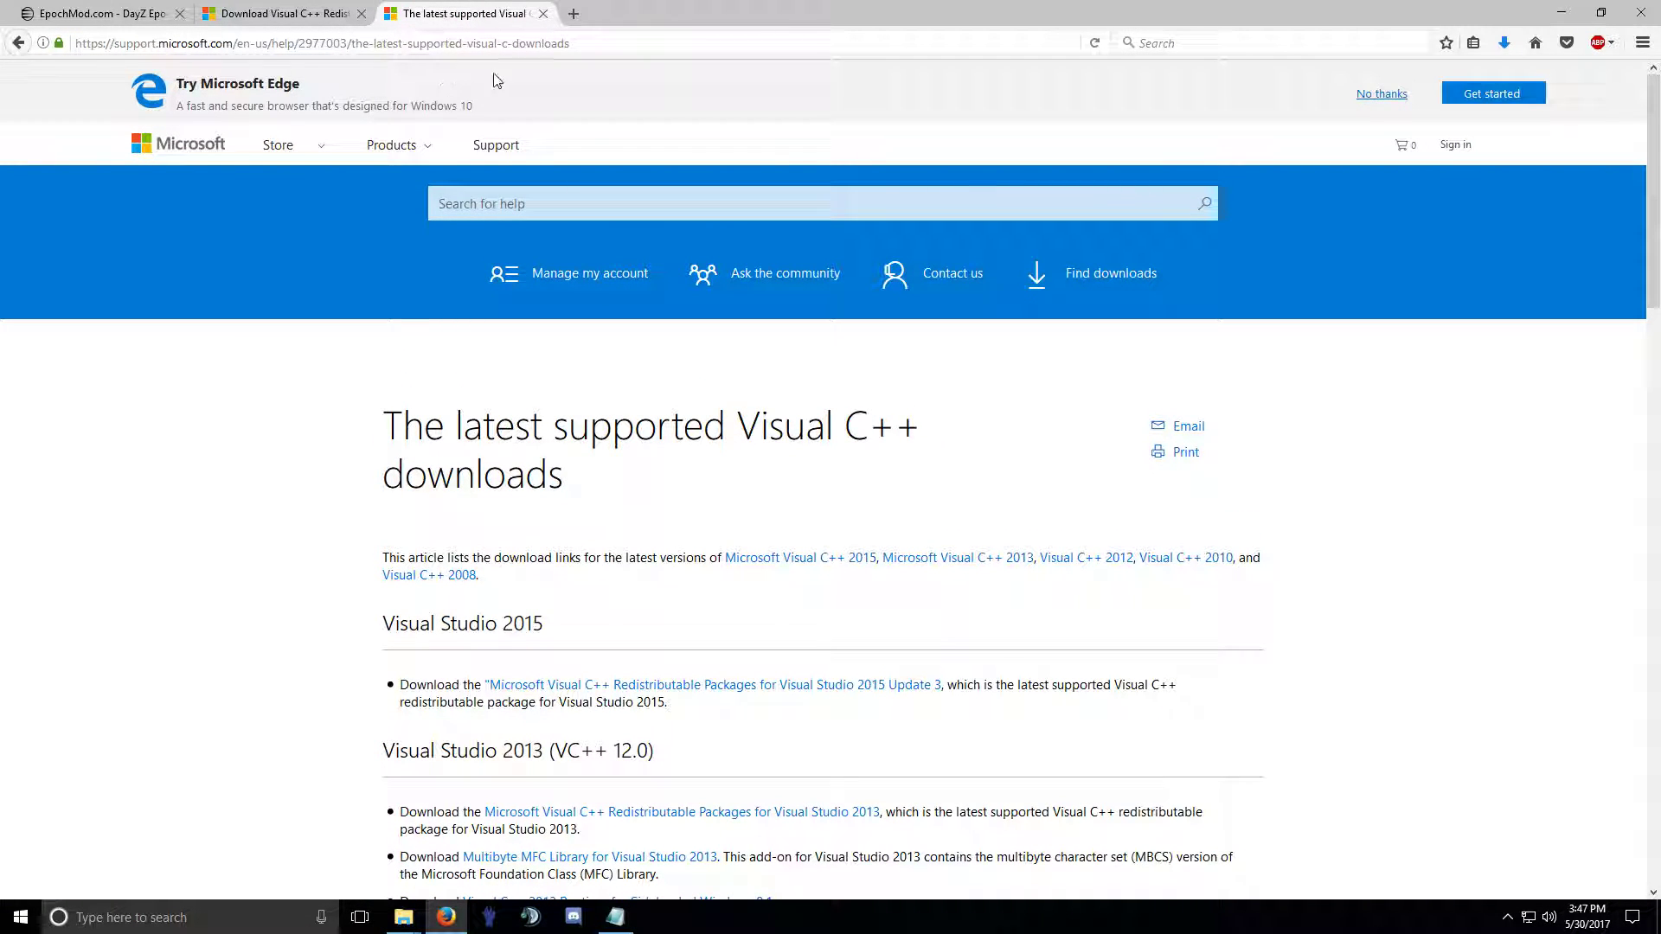
pyautogui.scroll(-6, 598, 404)
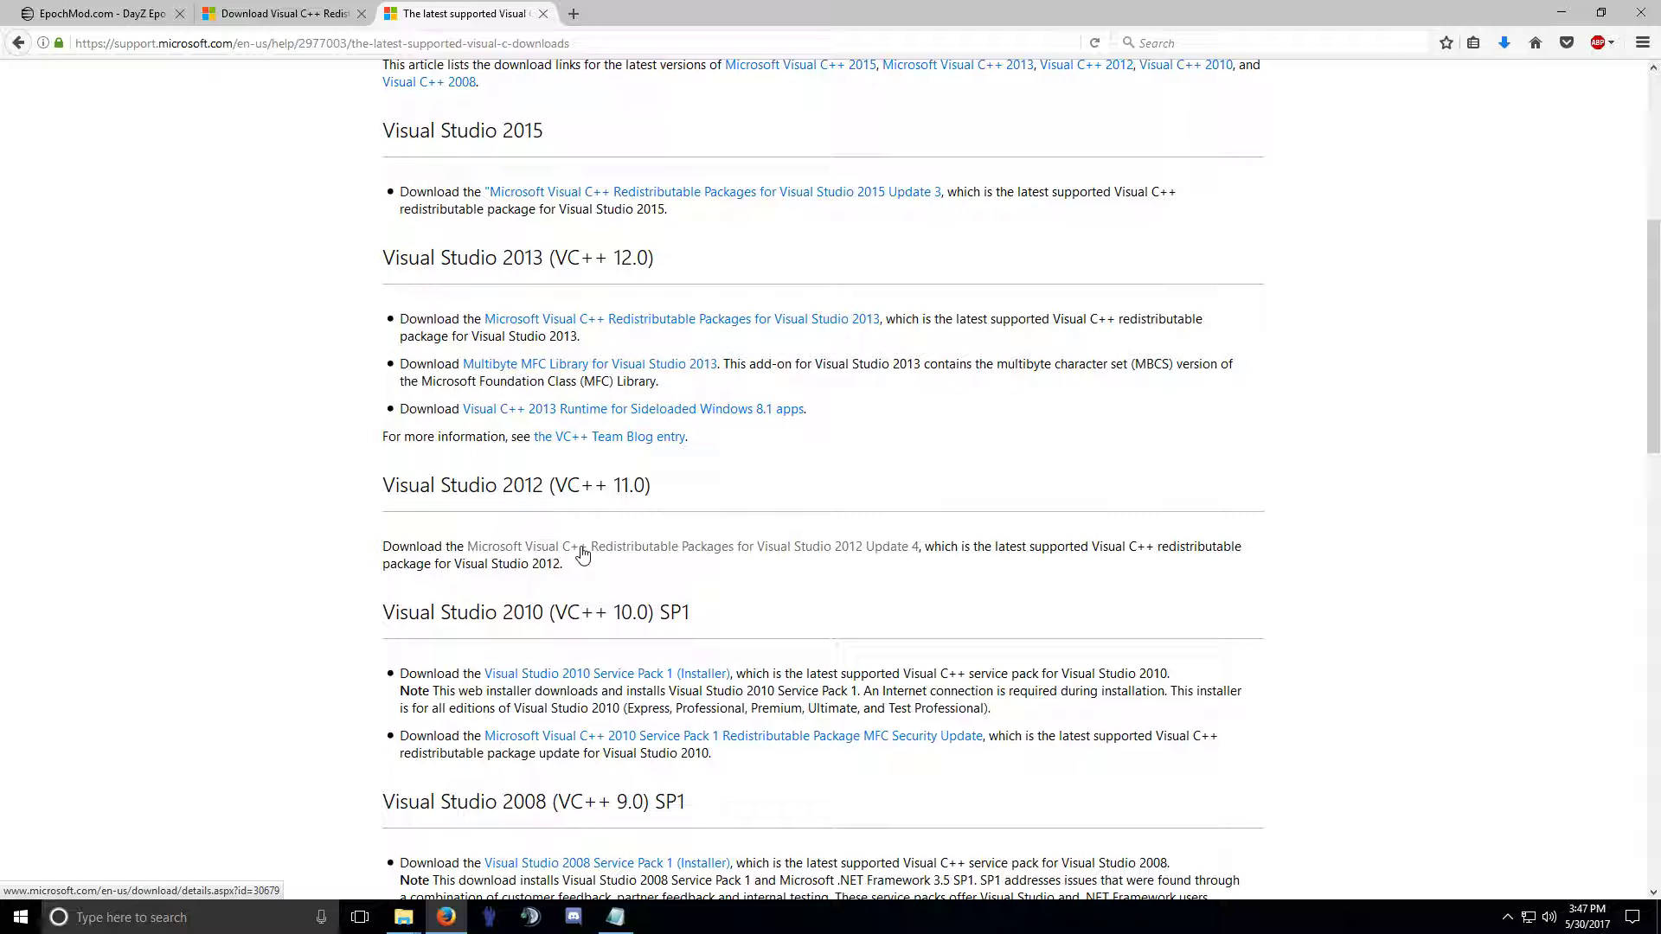
pyautogui.moveTo(410, 566); pyautogui.dragTo(537, 567)
pyautogui.click(515, 583)
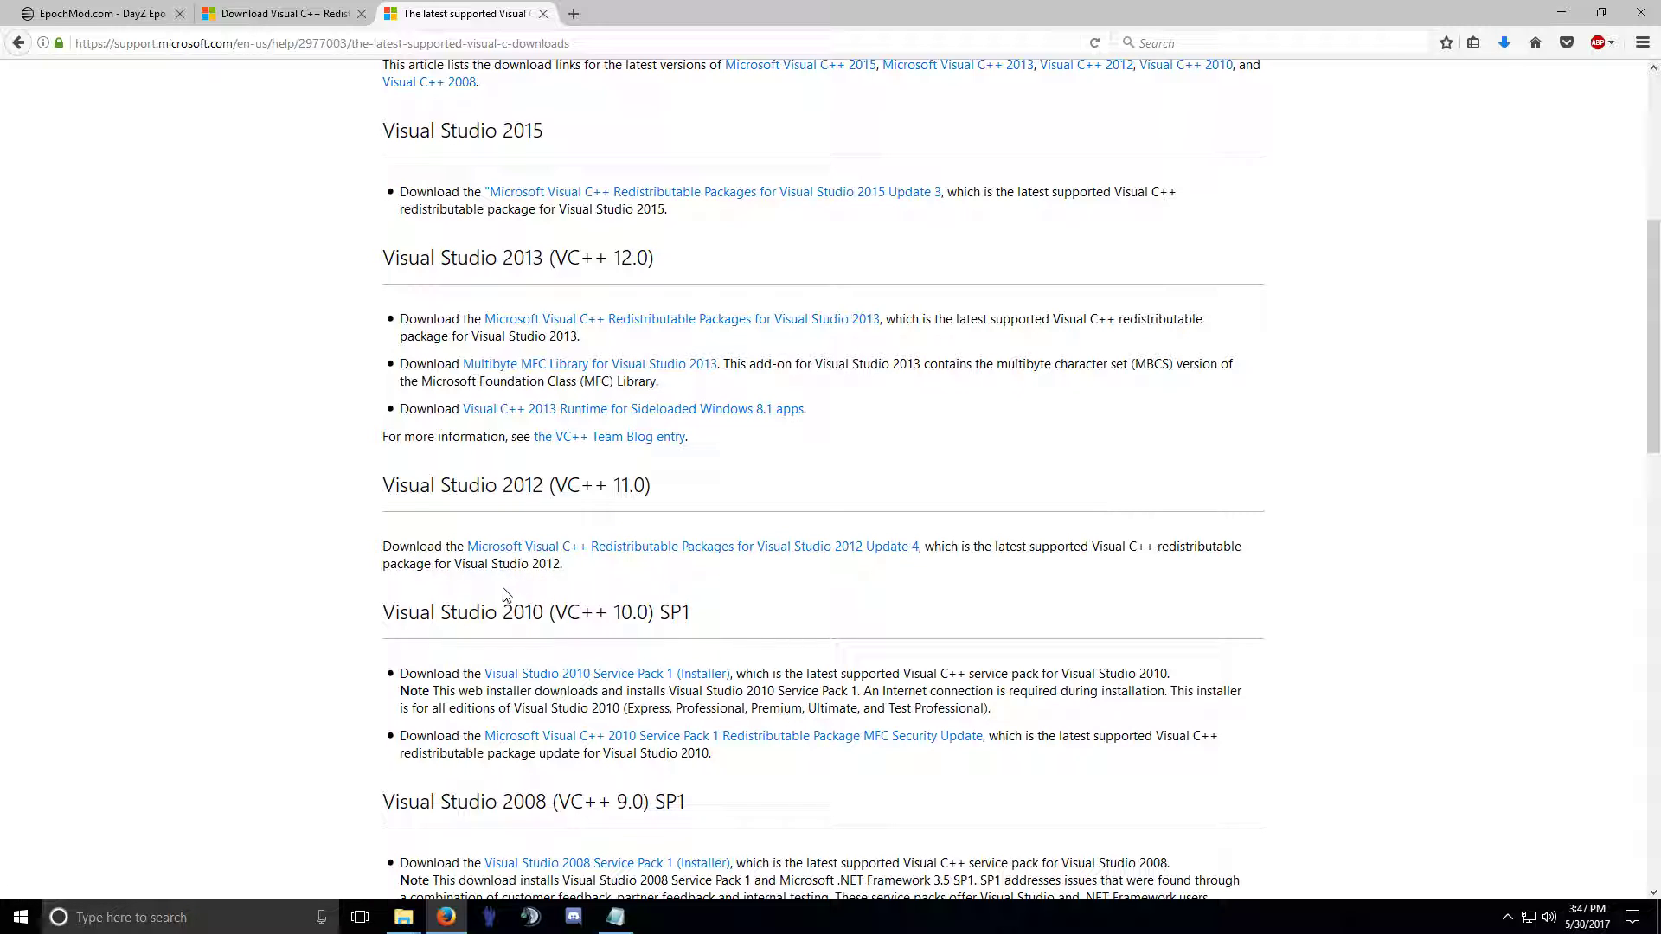
pyautogui.scroll(-2, 471, 608)
pyautogui.scroll(-3, 469, 609)
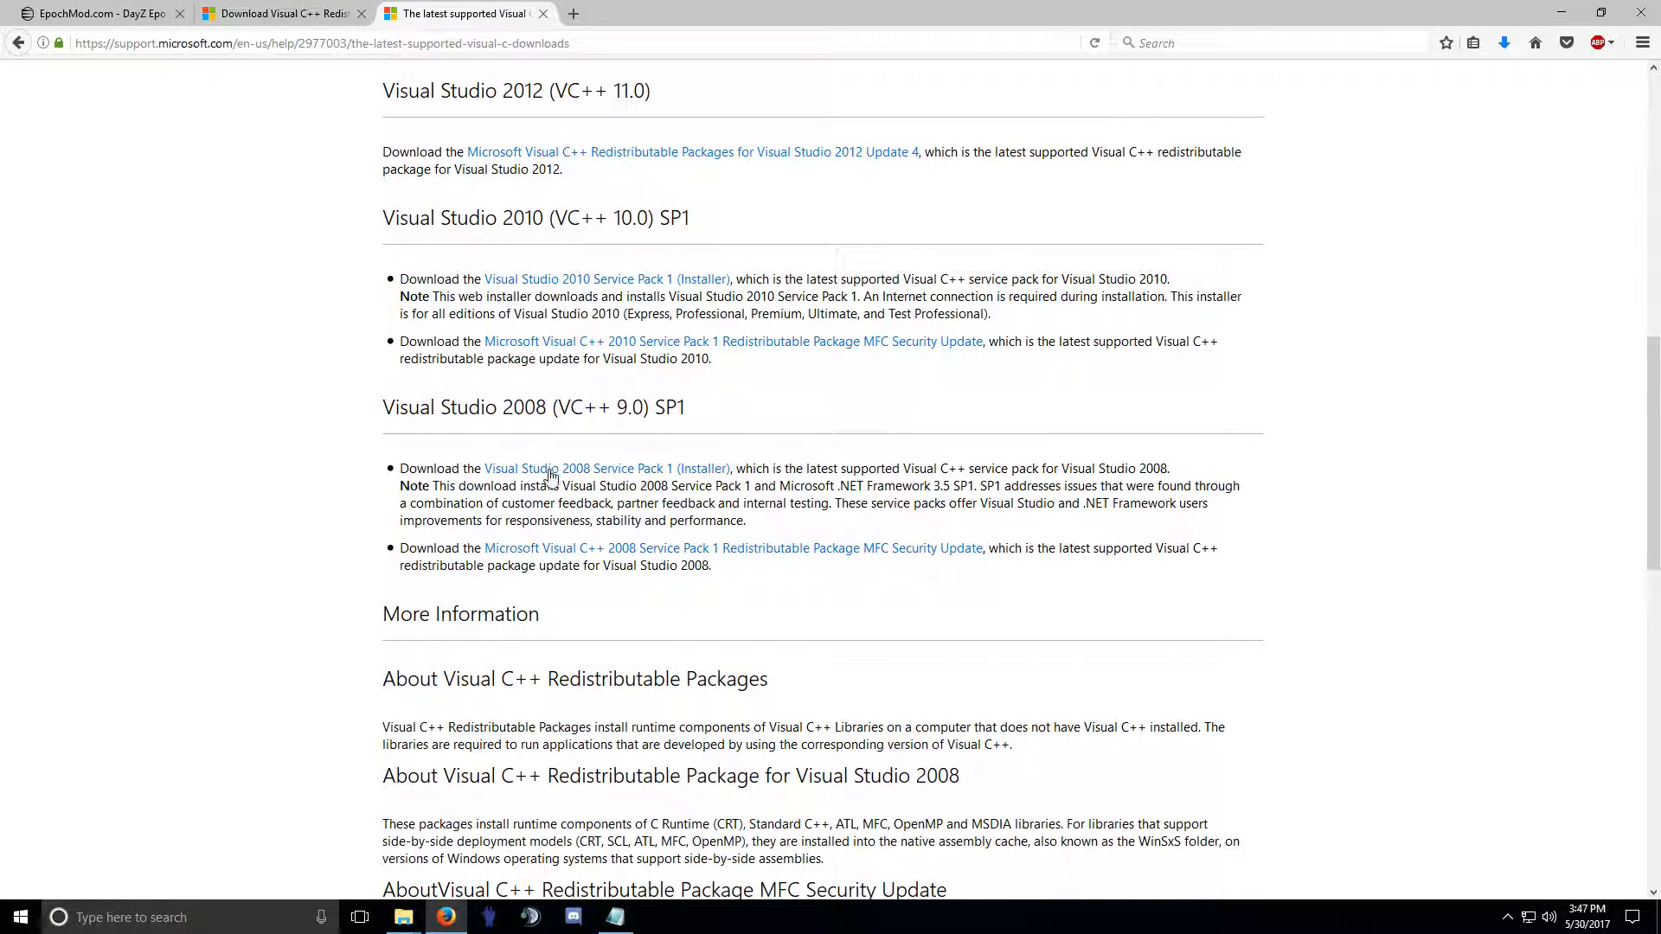
pyautogui.moveTo(435, 407); pyautogui.dragTo(694, 412)
pyautogui.click(693, 412)
pyautogui.scroll(-6, 542, 571)
pyautogui.scroll(6, 541, 575)
pyautogui.rightClick(21, 916)
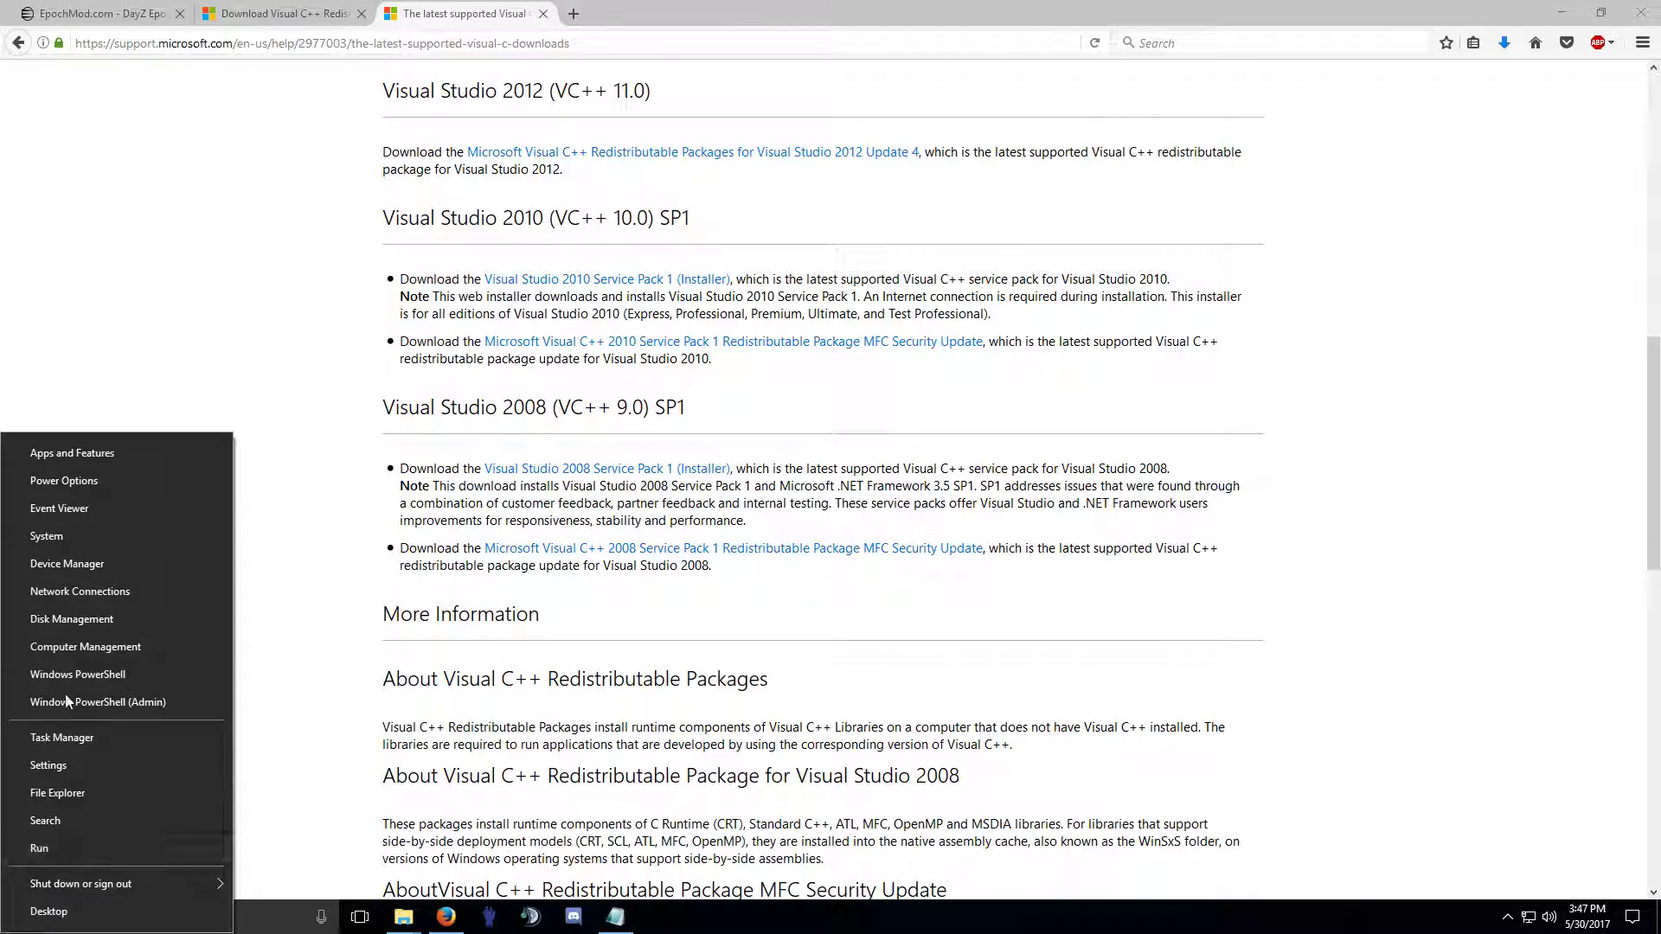
pyautogui.click(97, 449)
pyautogui.scroll(-3, 608, 467)
pyautogui.scroll(-7, 609, 467)
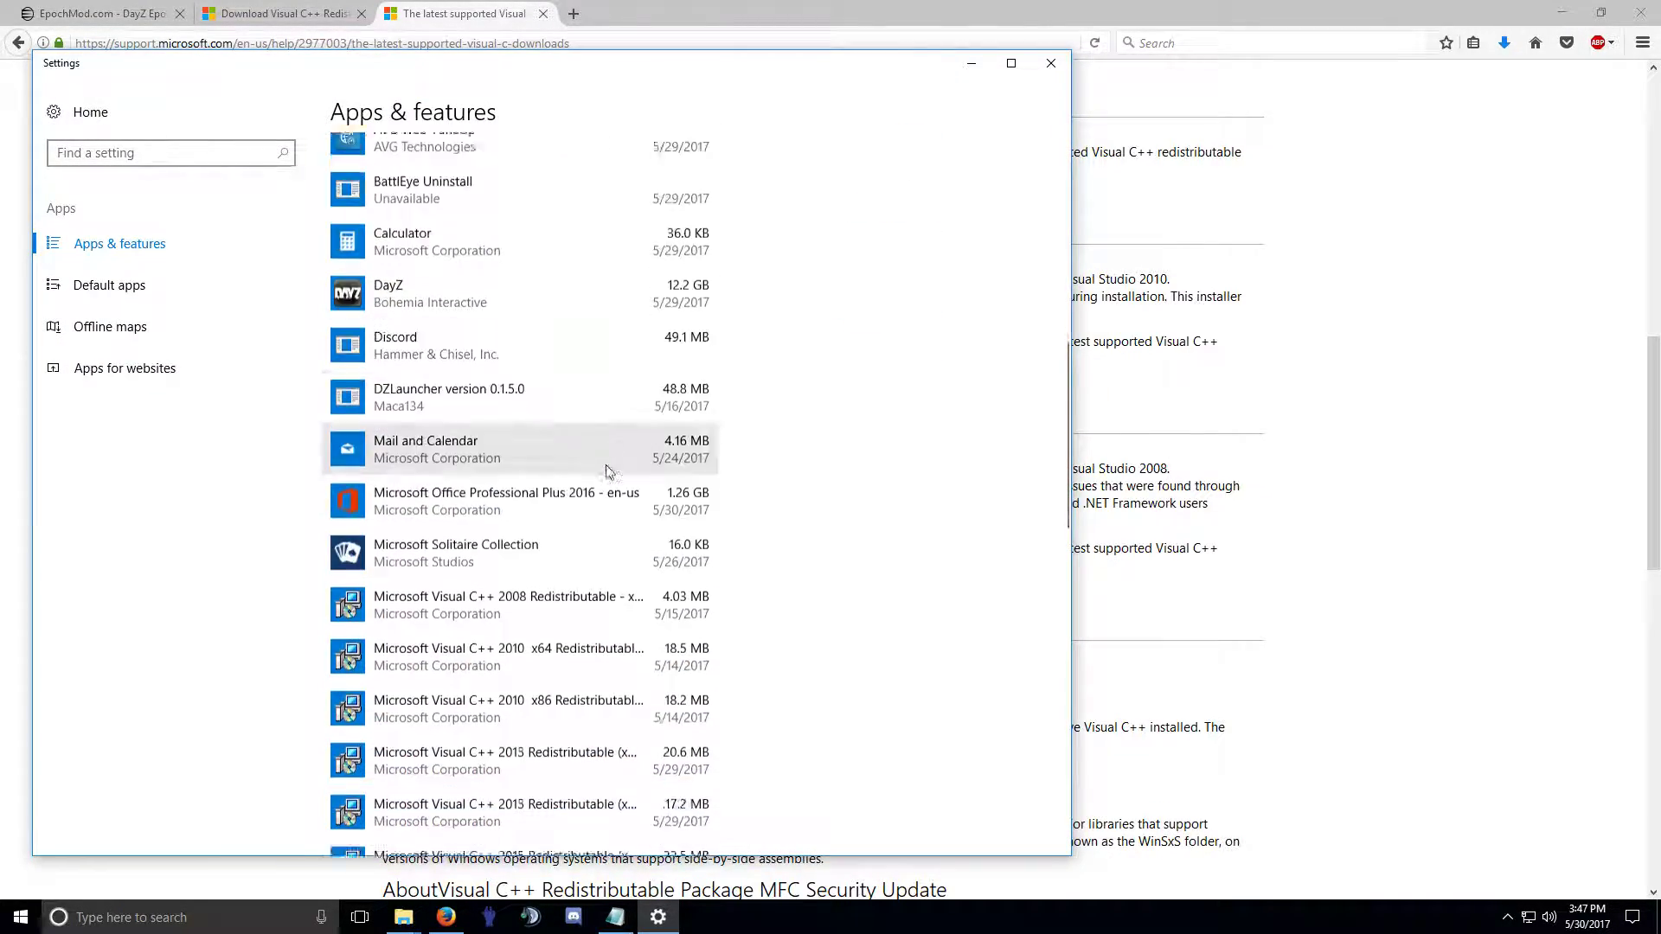
pyautogui.click(543, 417)
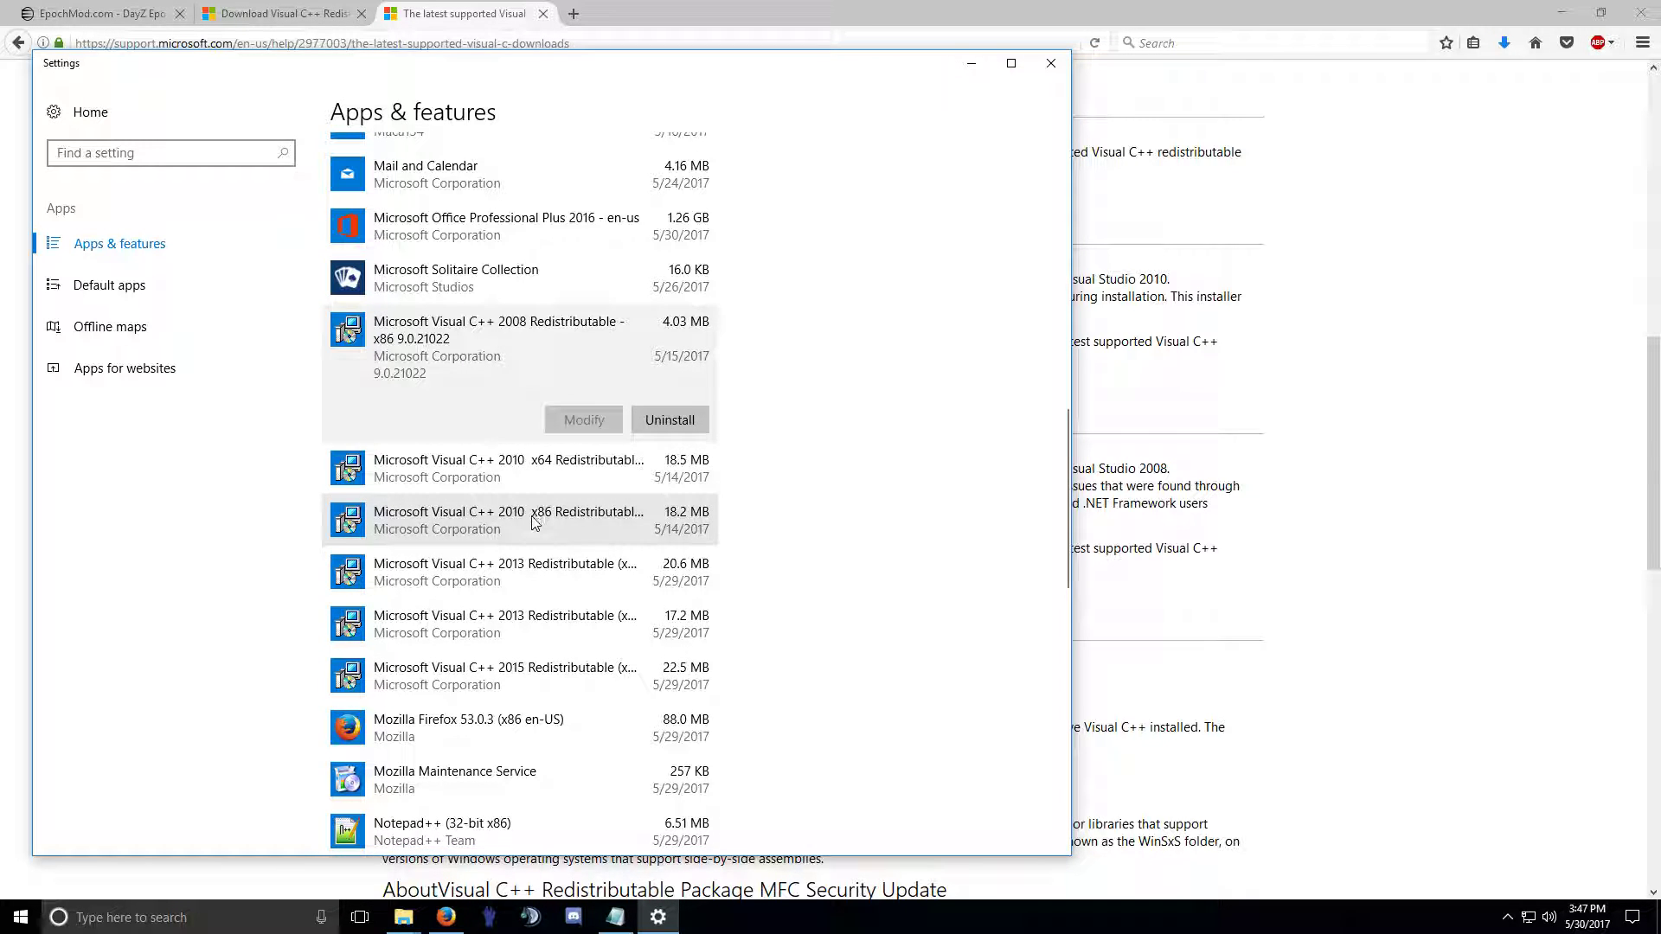
pyautogui.click(512, 671)
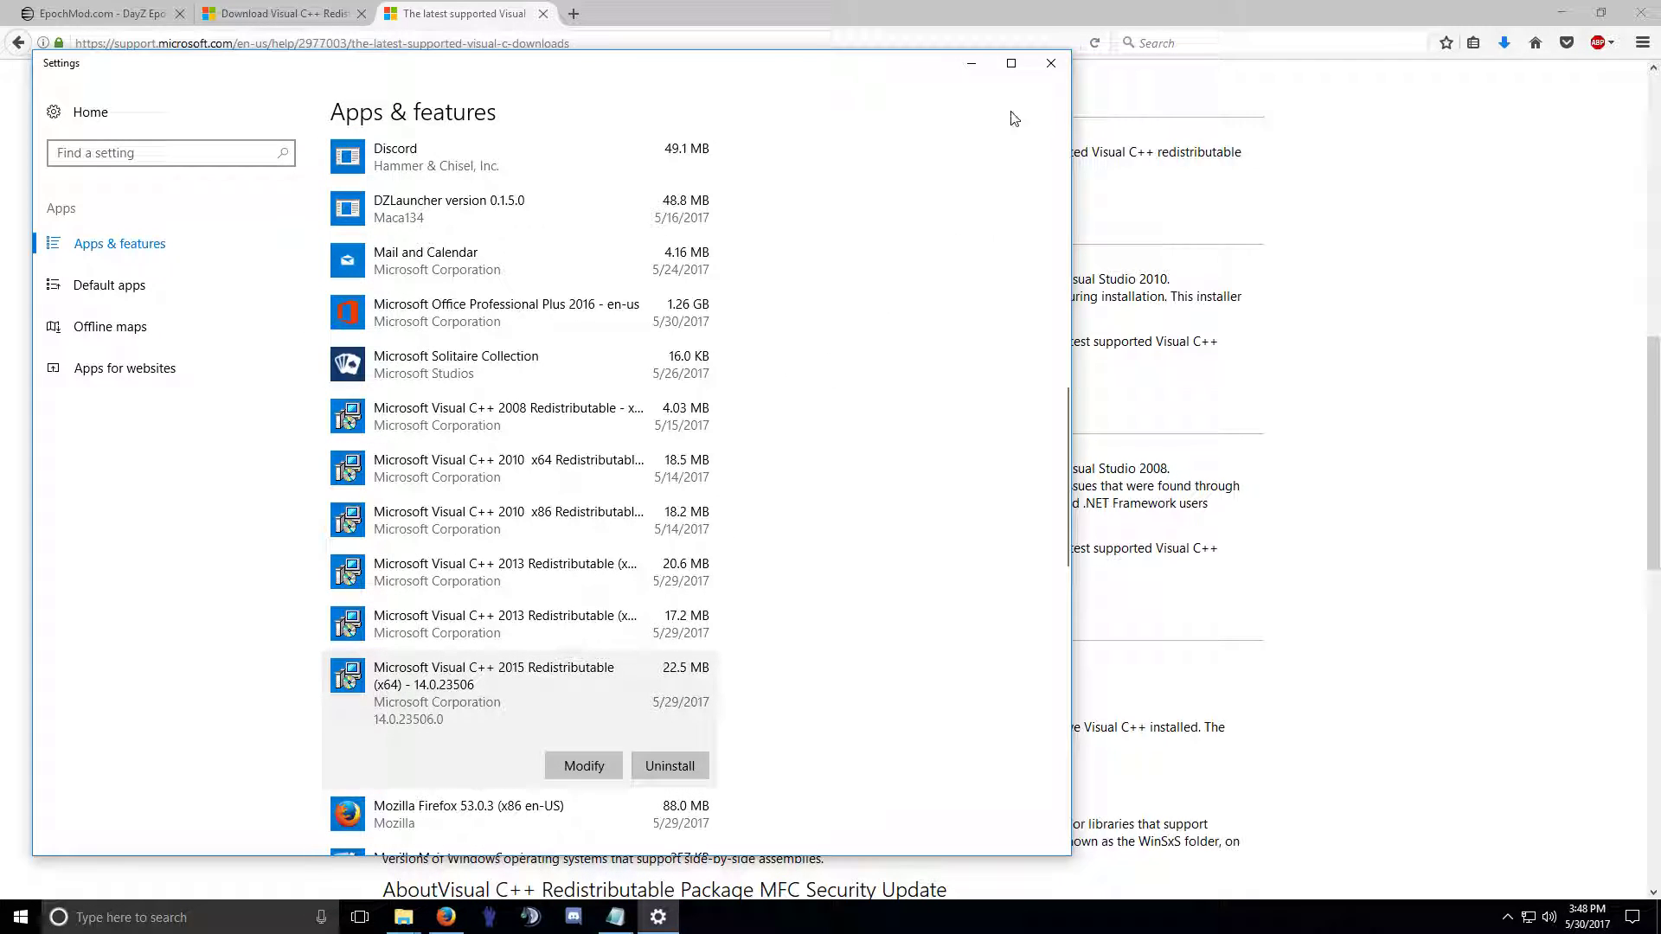
pyautogui.click(1050, 63)
# Try the Visual Studio 2012 Update 4 link, close the 404 and confirmation tabs, and minimize Firefox.
pyautogui.scroll(2, 834, 552)
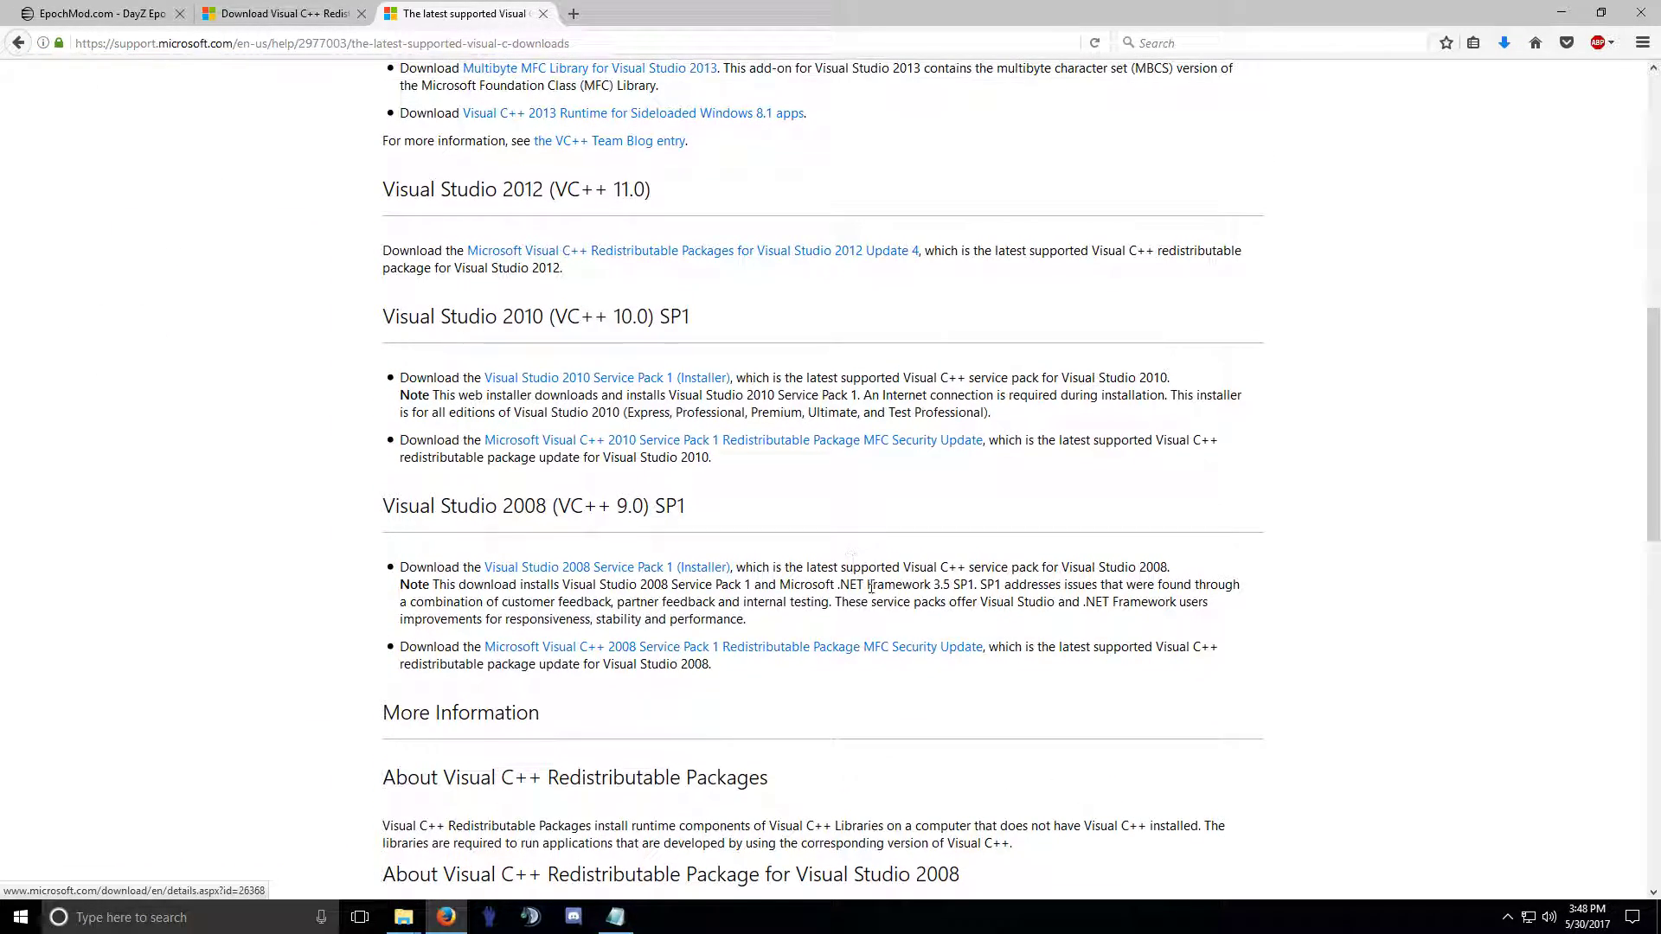
pyautogui.scroll(6, 904, 623)
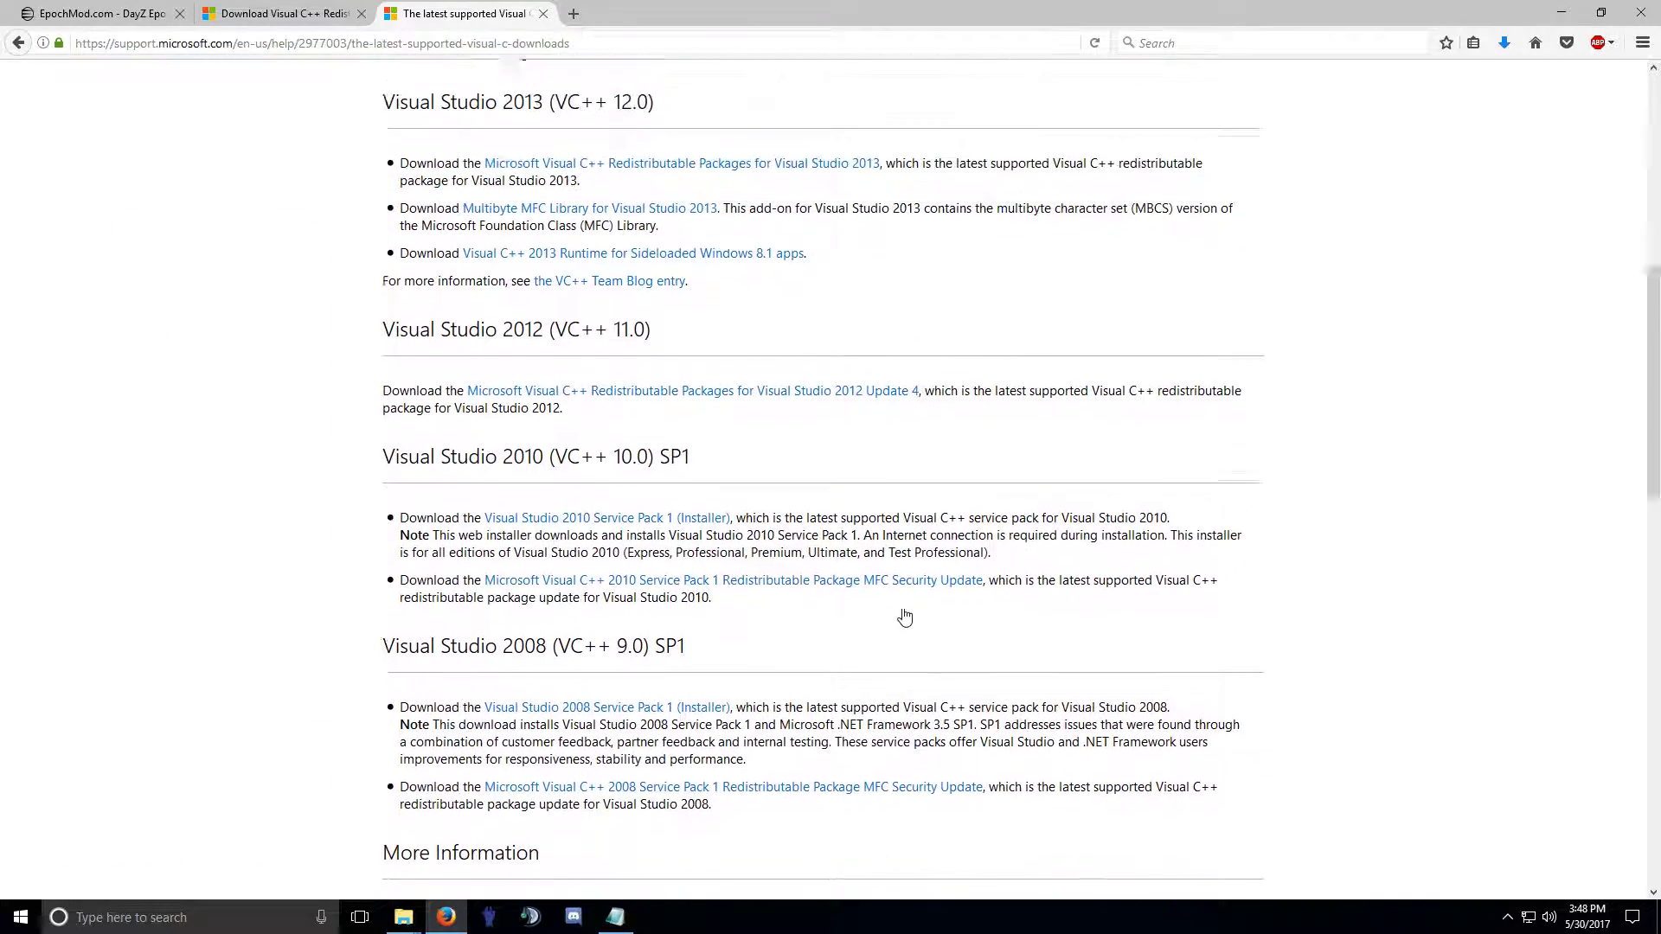
pyautogui.scroll(4, 904, 608)
pyautogui.scroll(-2, 901, 605)
pyautogui.click(759, 649)
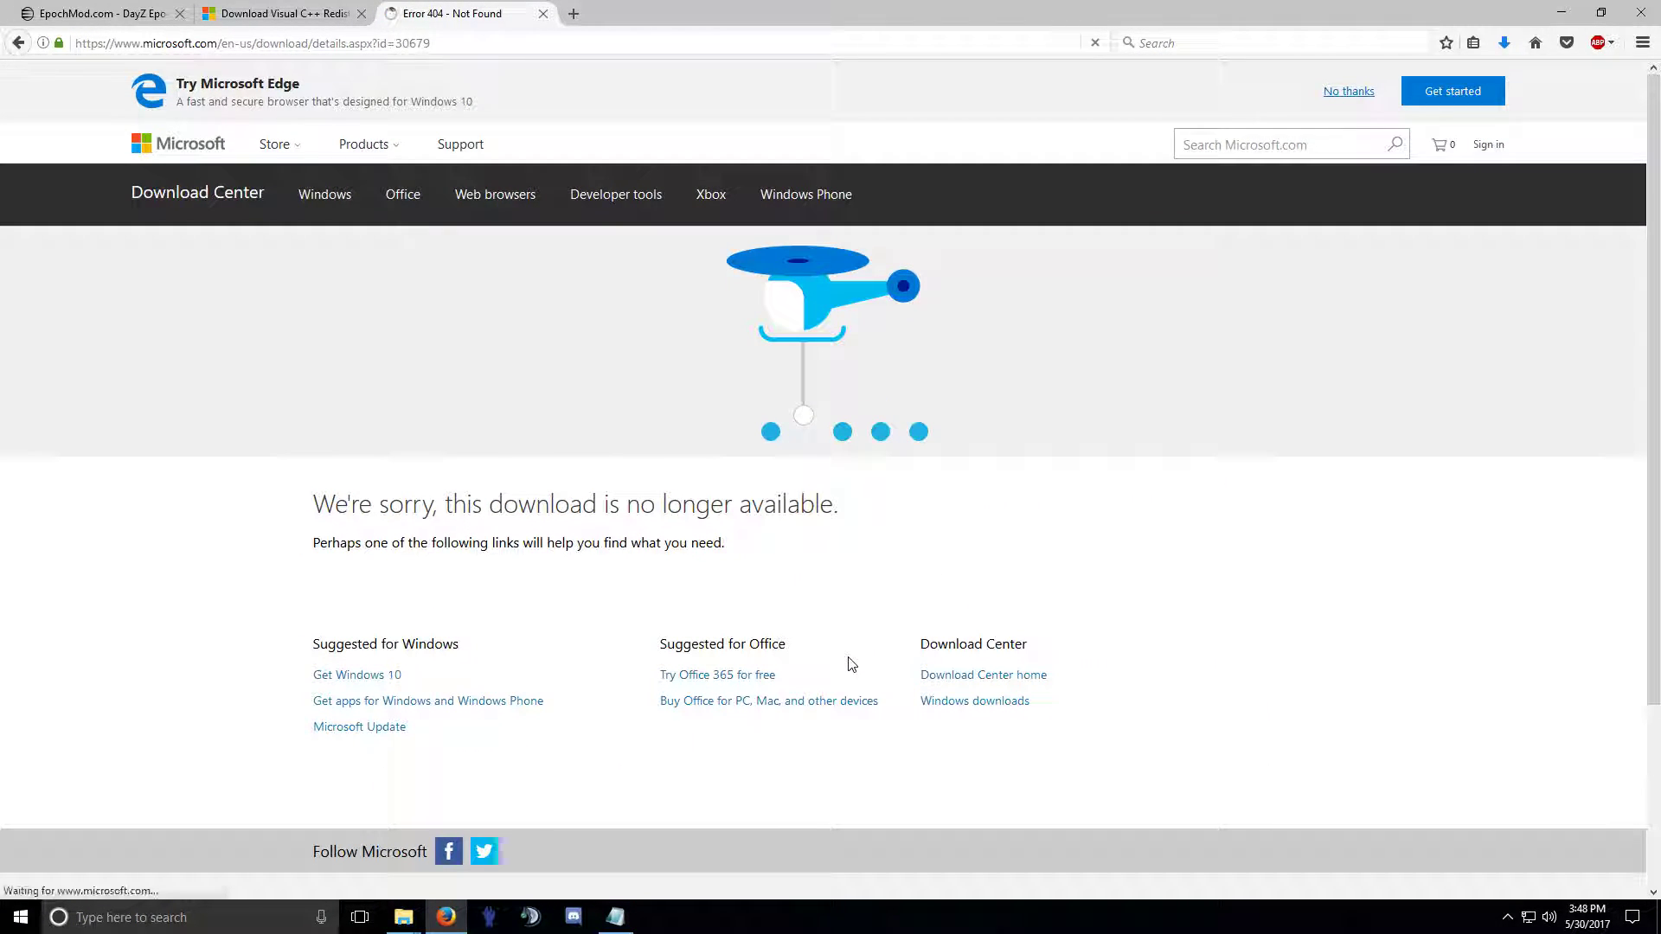
pyautogui.click(543, 14)
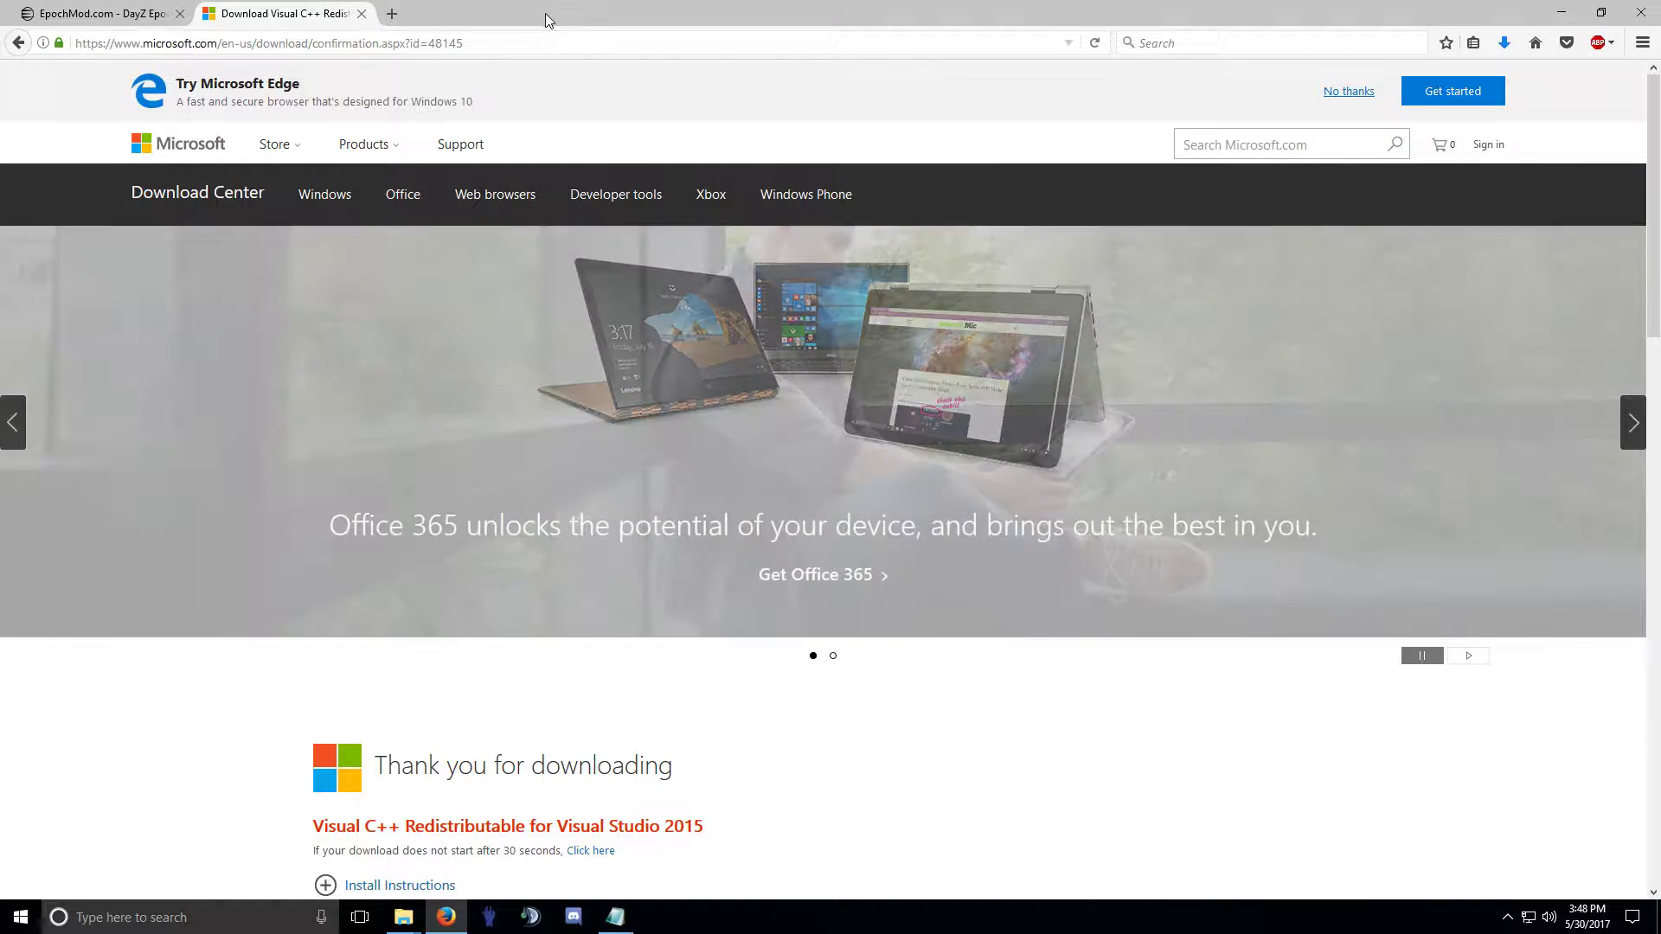
pyautogui.click(362, 14)
pyautogui.click(1561, 13)
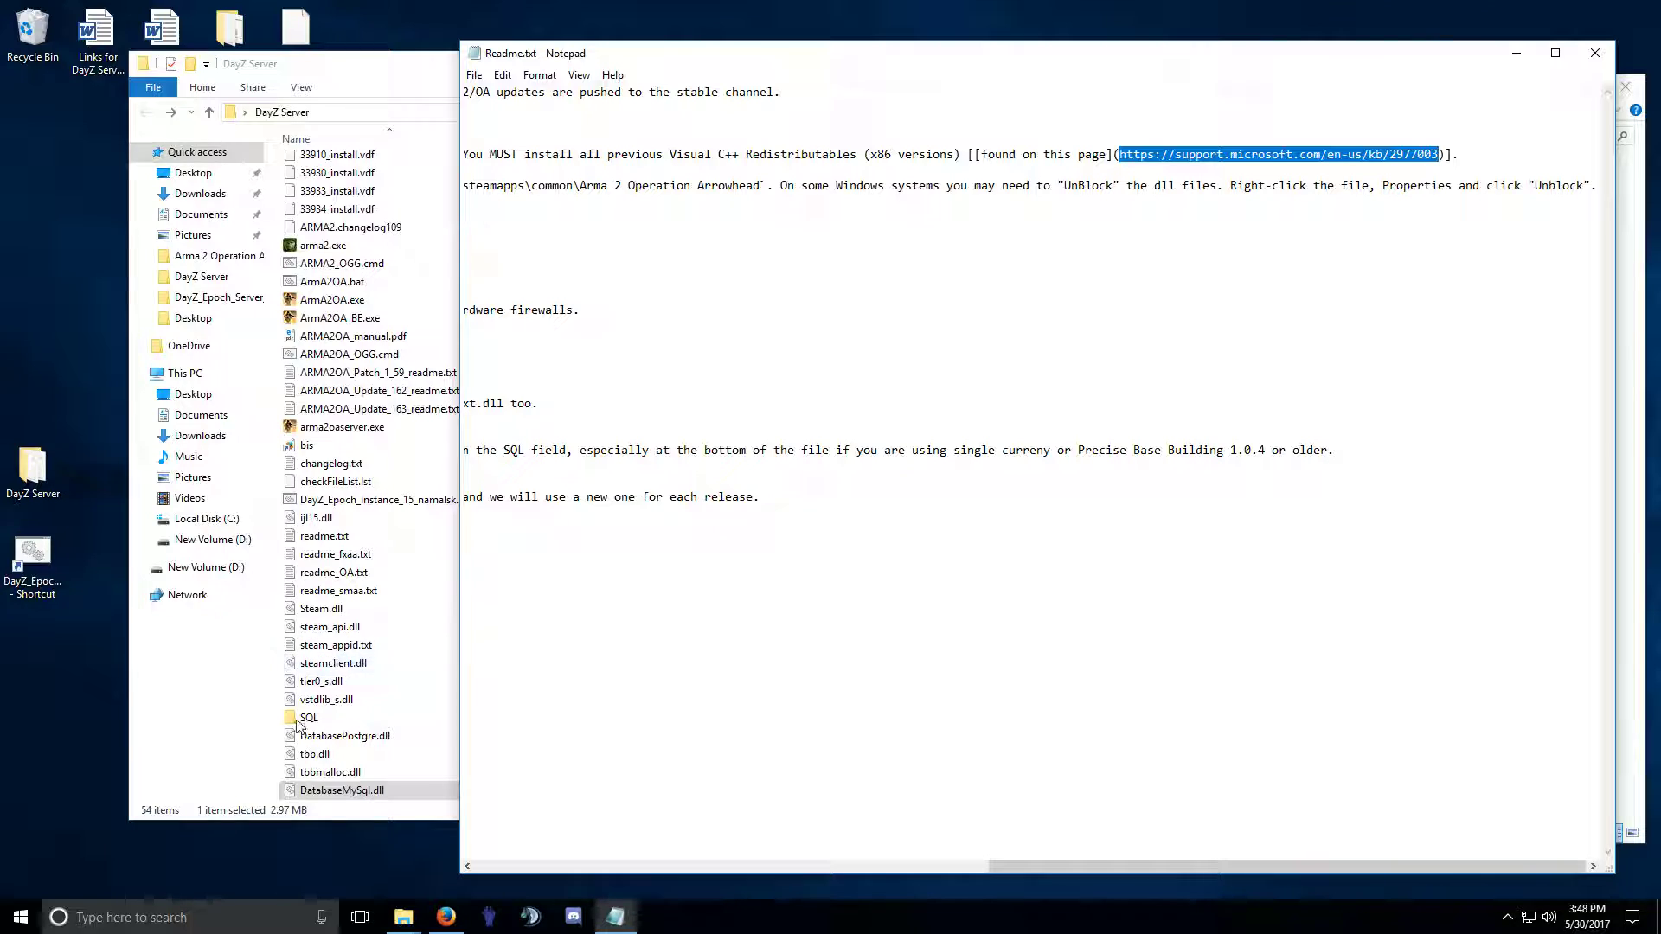
# Run vc_redist.x86.exe from Downloads to install Visual C++ 2015 Redistributable (x86), then close setup.
pyautogui.rightClick(21, 917)
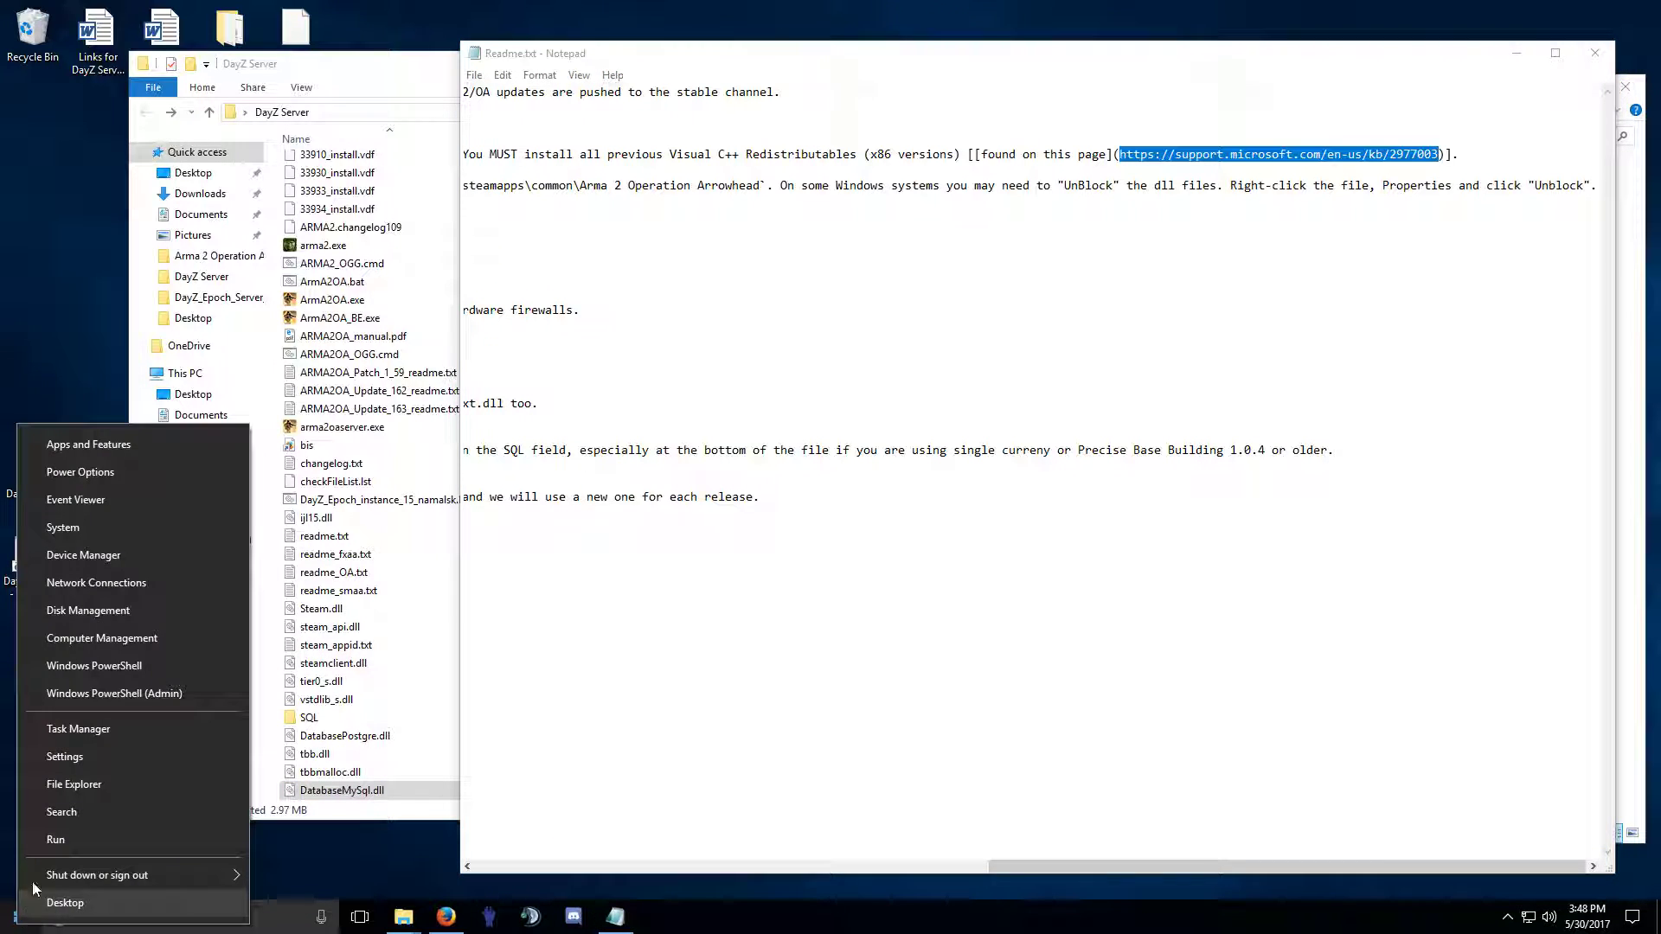
pyautogui.click(85, 784)
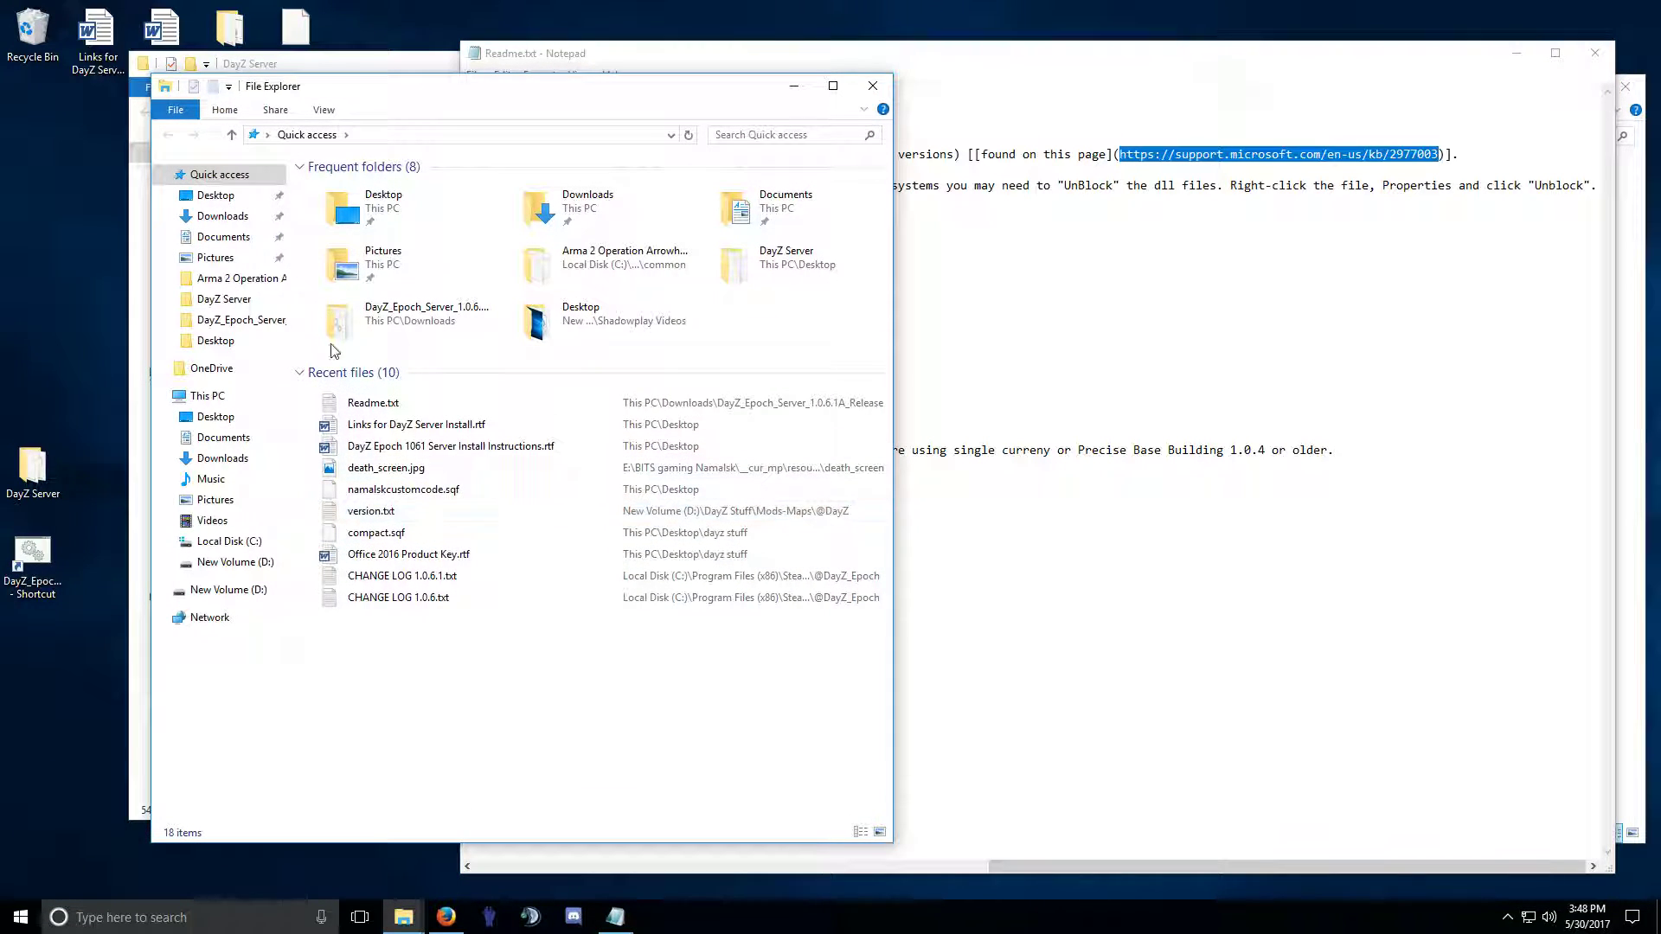
pyautogui.click(223, 215)
pyautogui.doubleClick(359, 205)
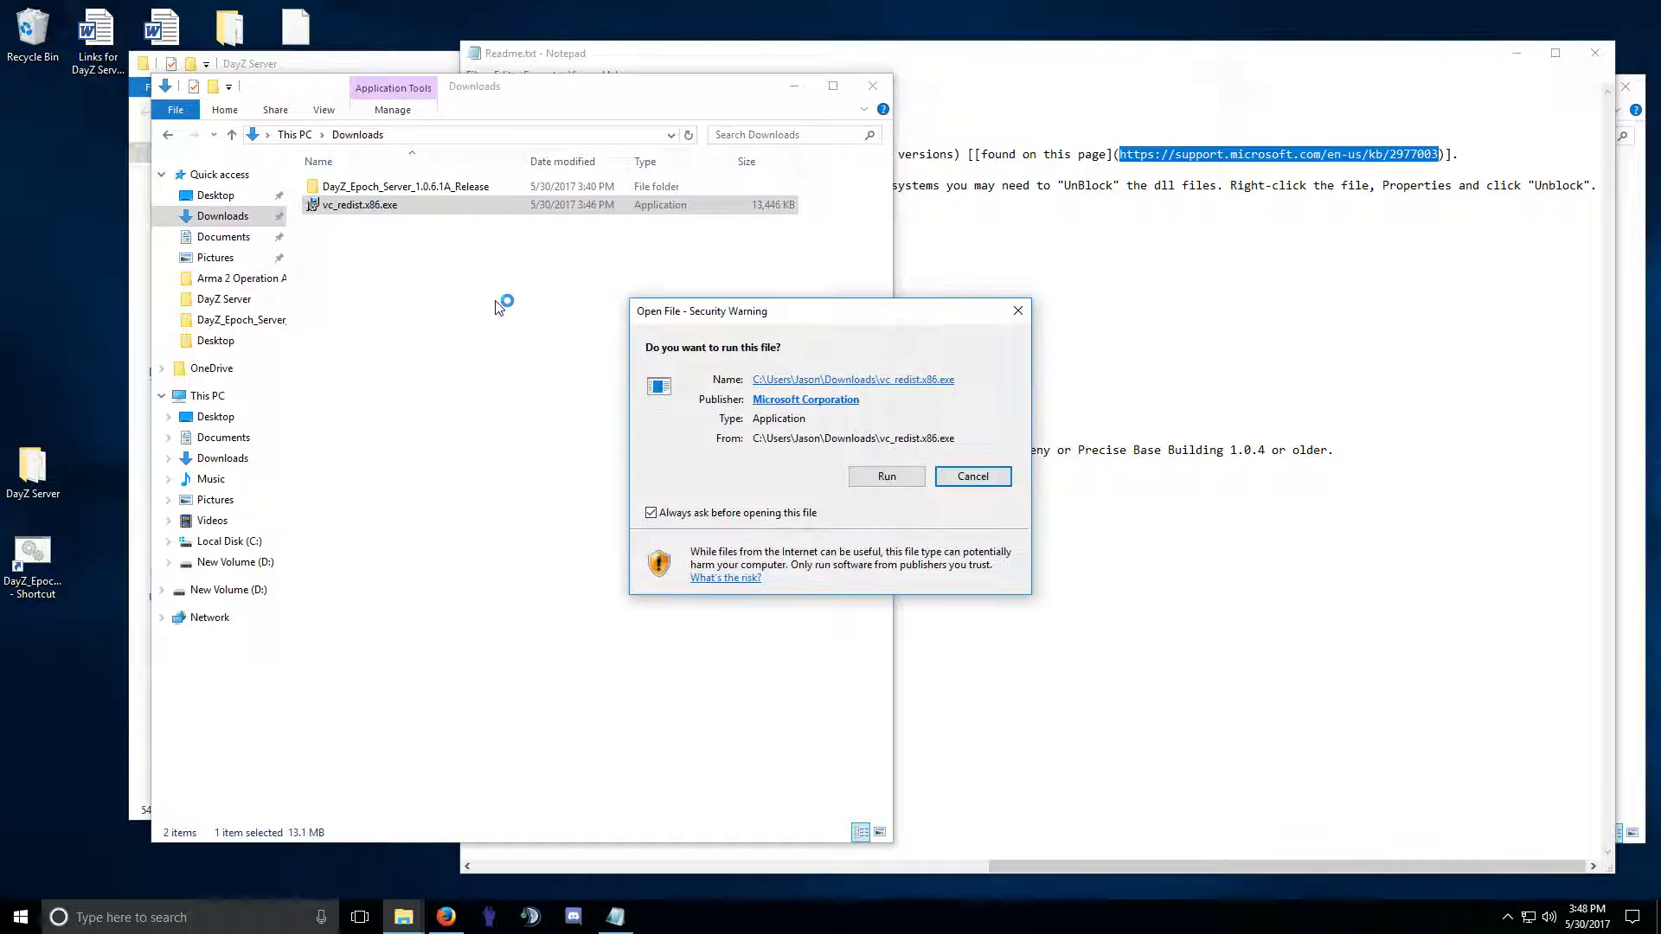
pyautogui.click(902, 477)
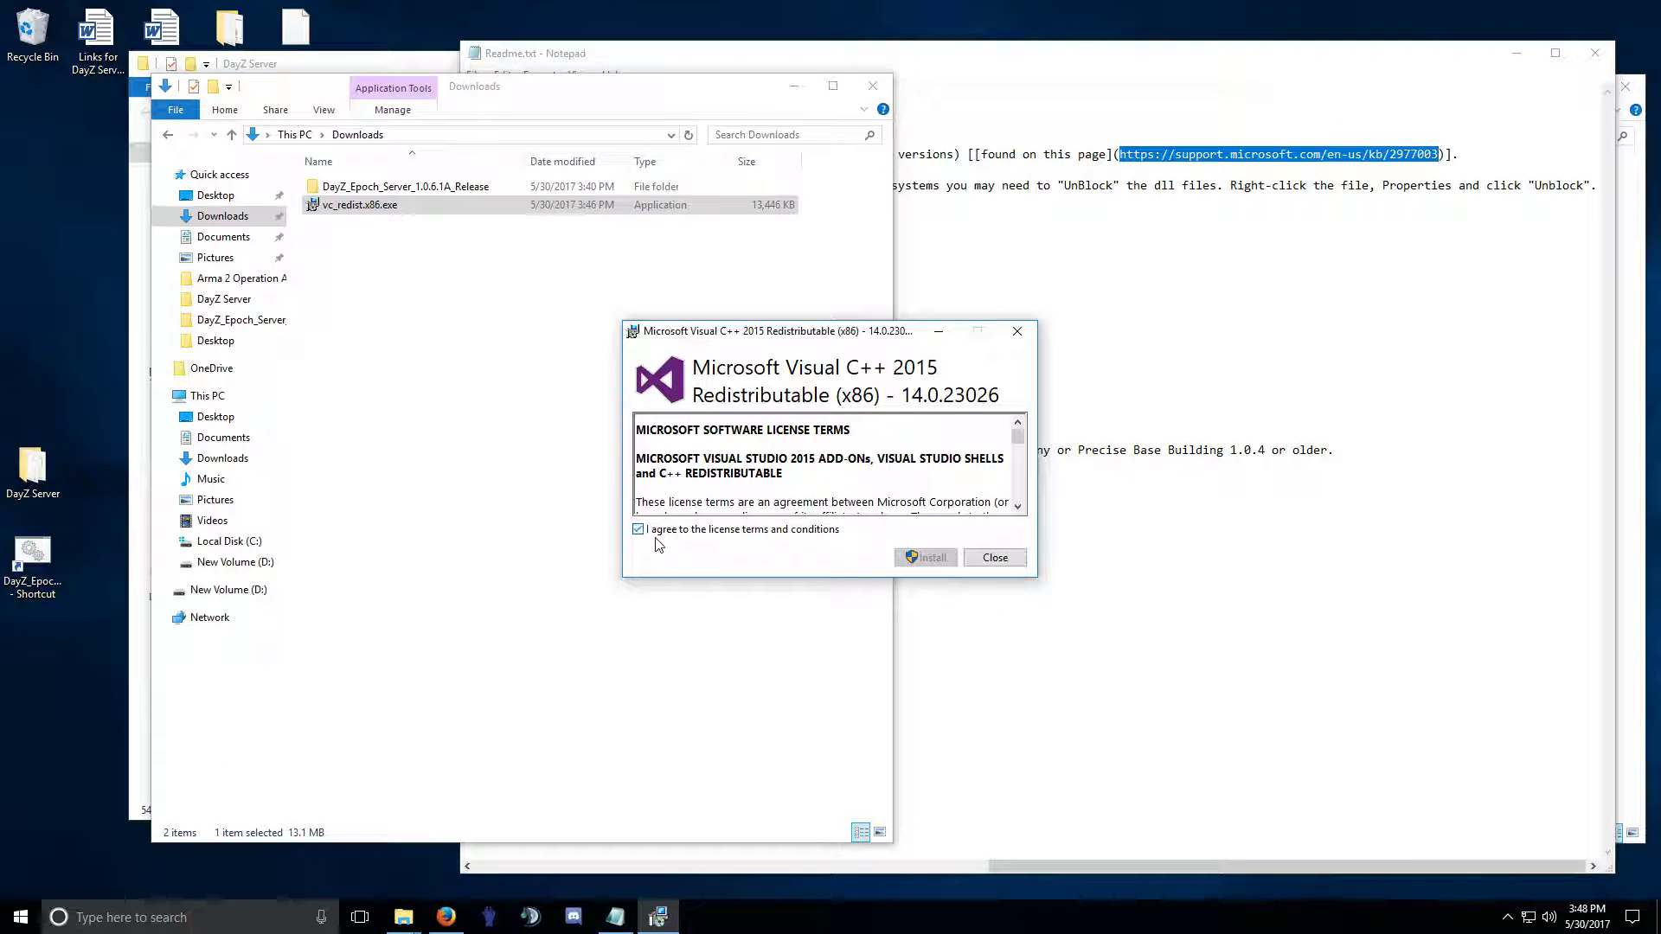
pyautogui.click(927, 558)
pyautogui.click(776, 572)
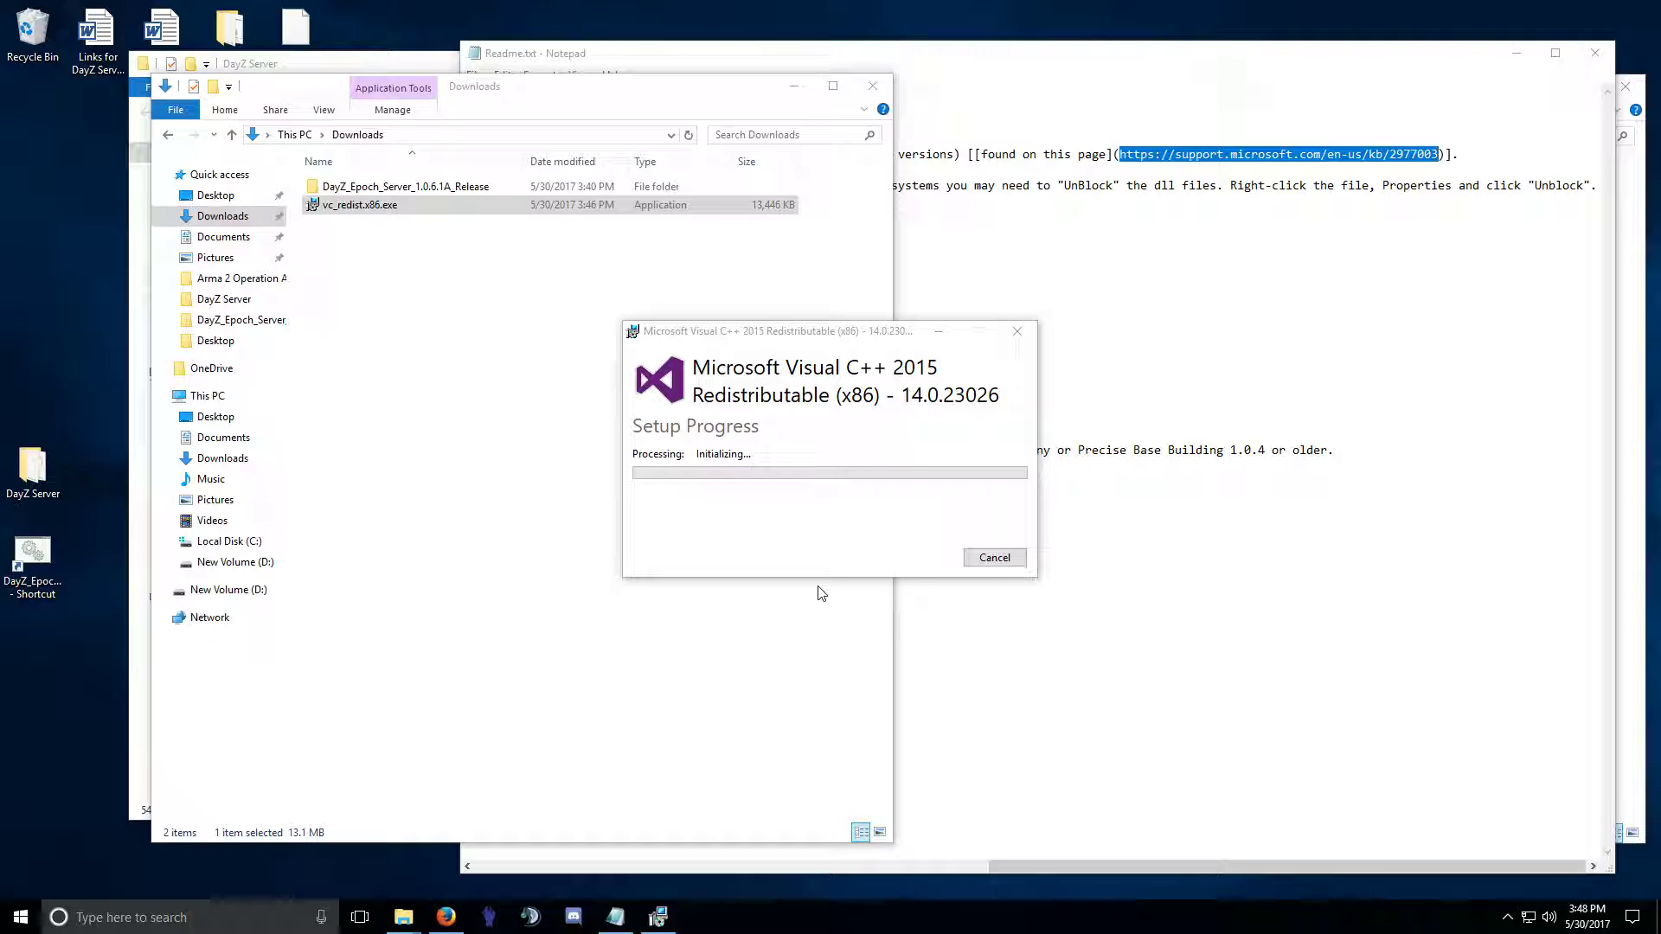
pyautogui.click(871, 86)
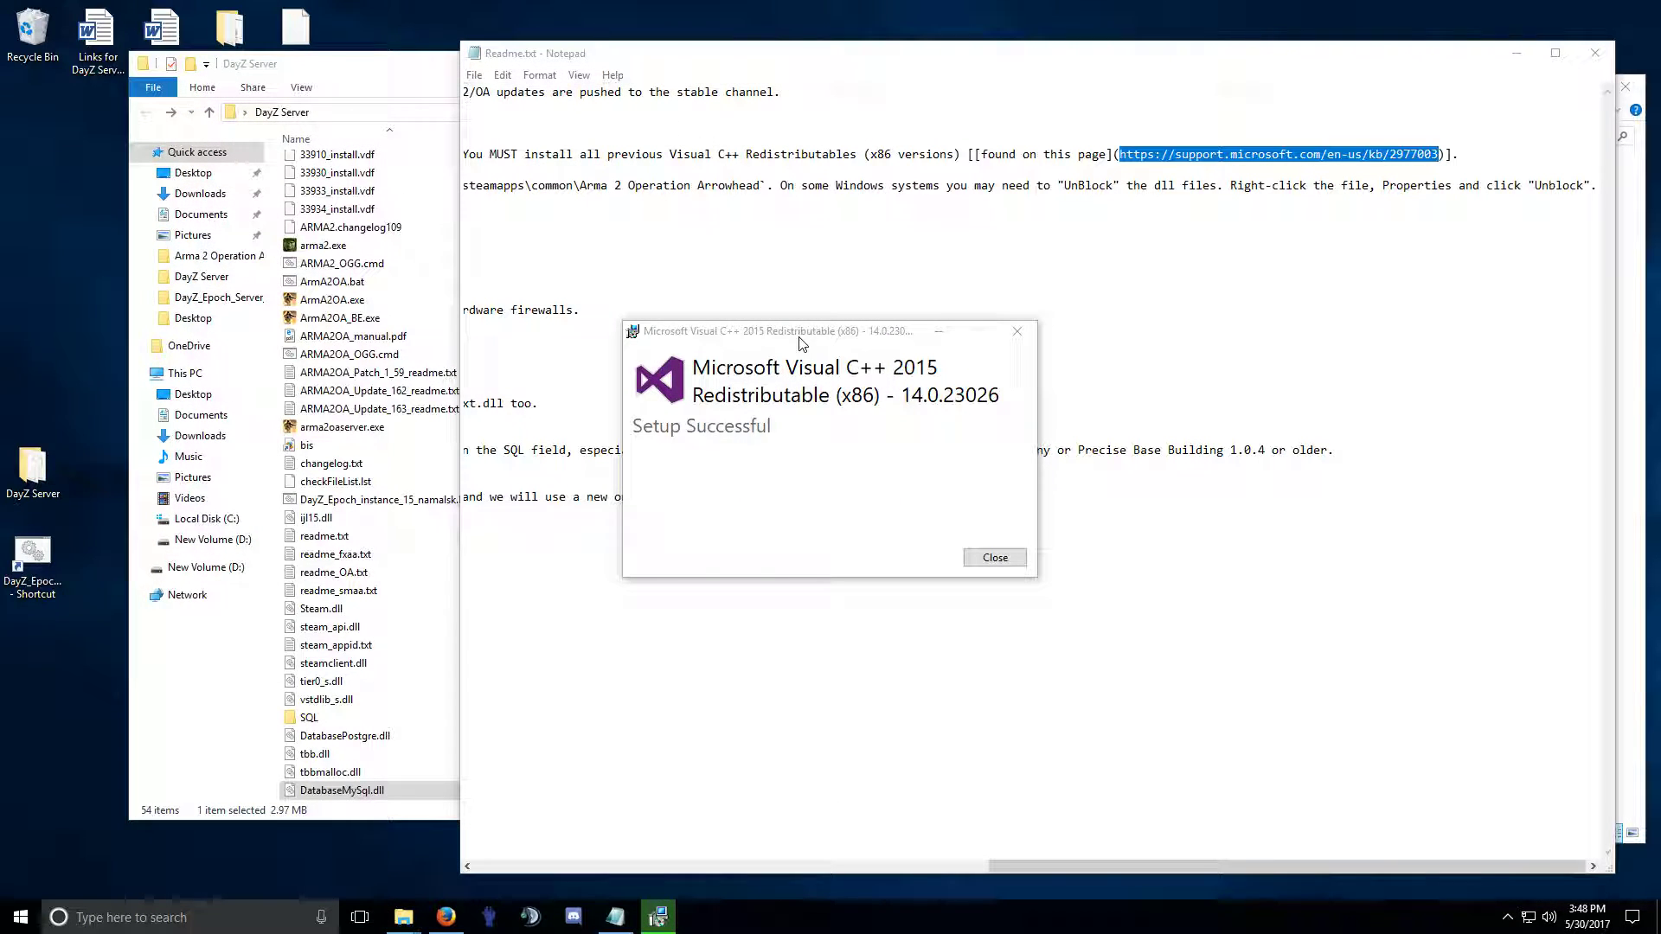
pyautogui.click(995, 559)
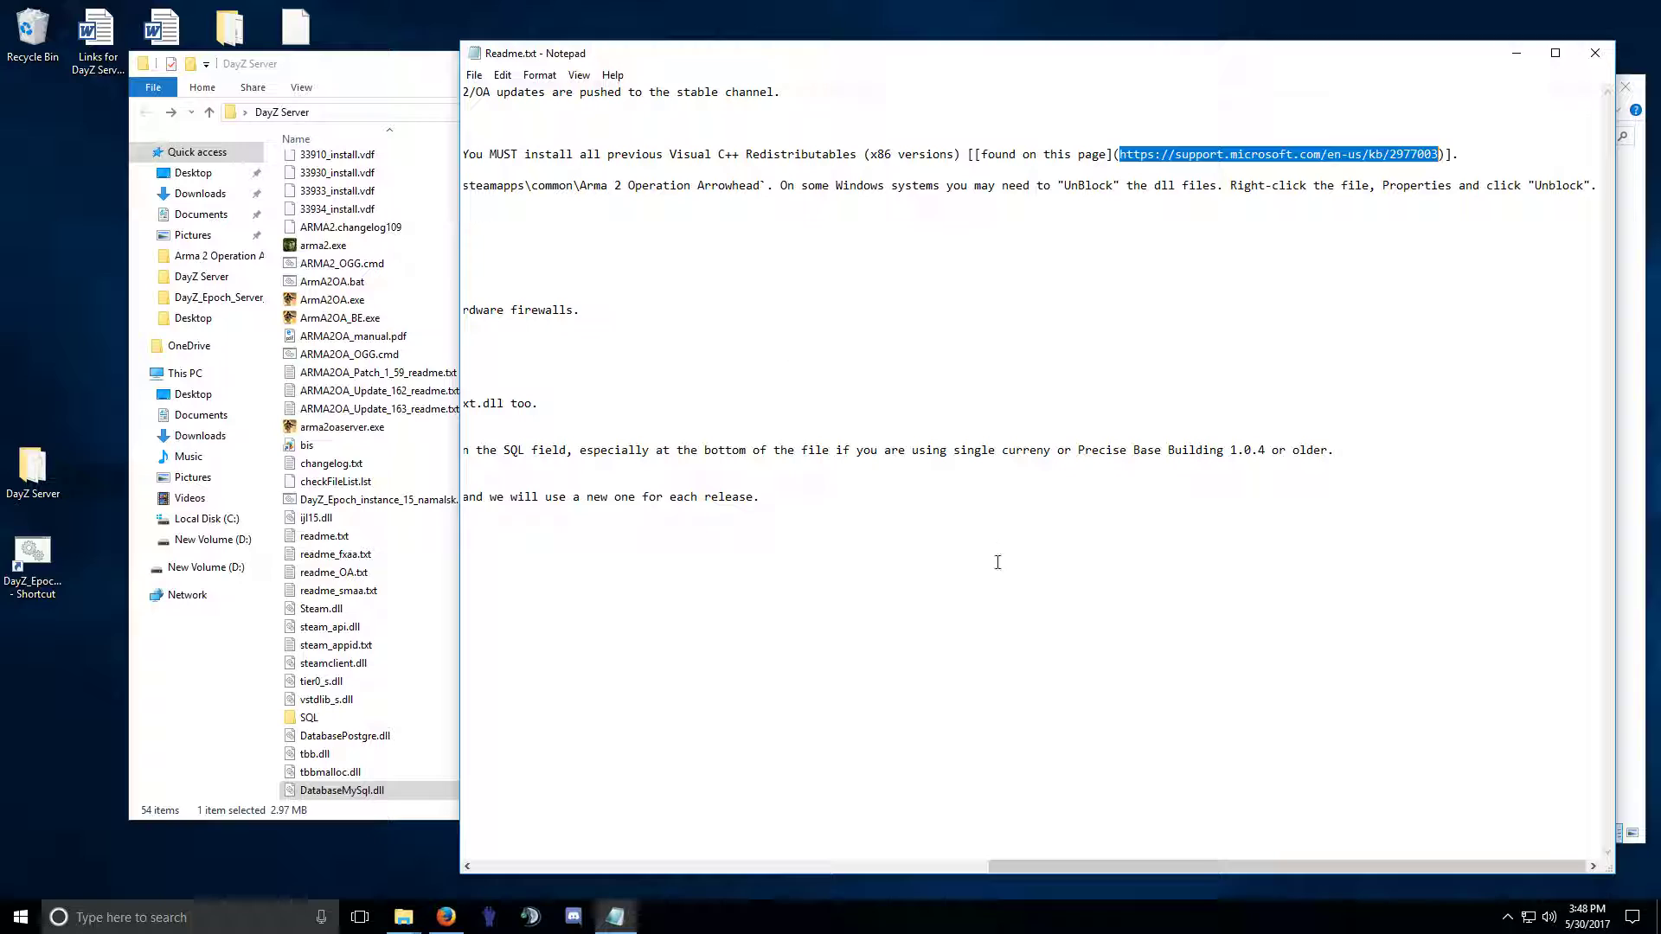
# Reread install steps 3–4 (epoch.sql import, MySQL connection, config.cfg), then close the readme.
pyautogui.moveTo(1085, 866); pyautogui.dragTo(566, 862)
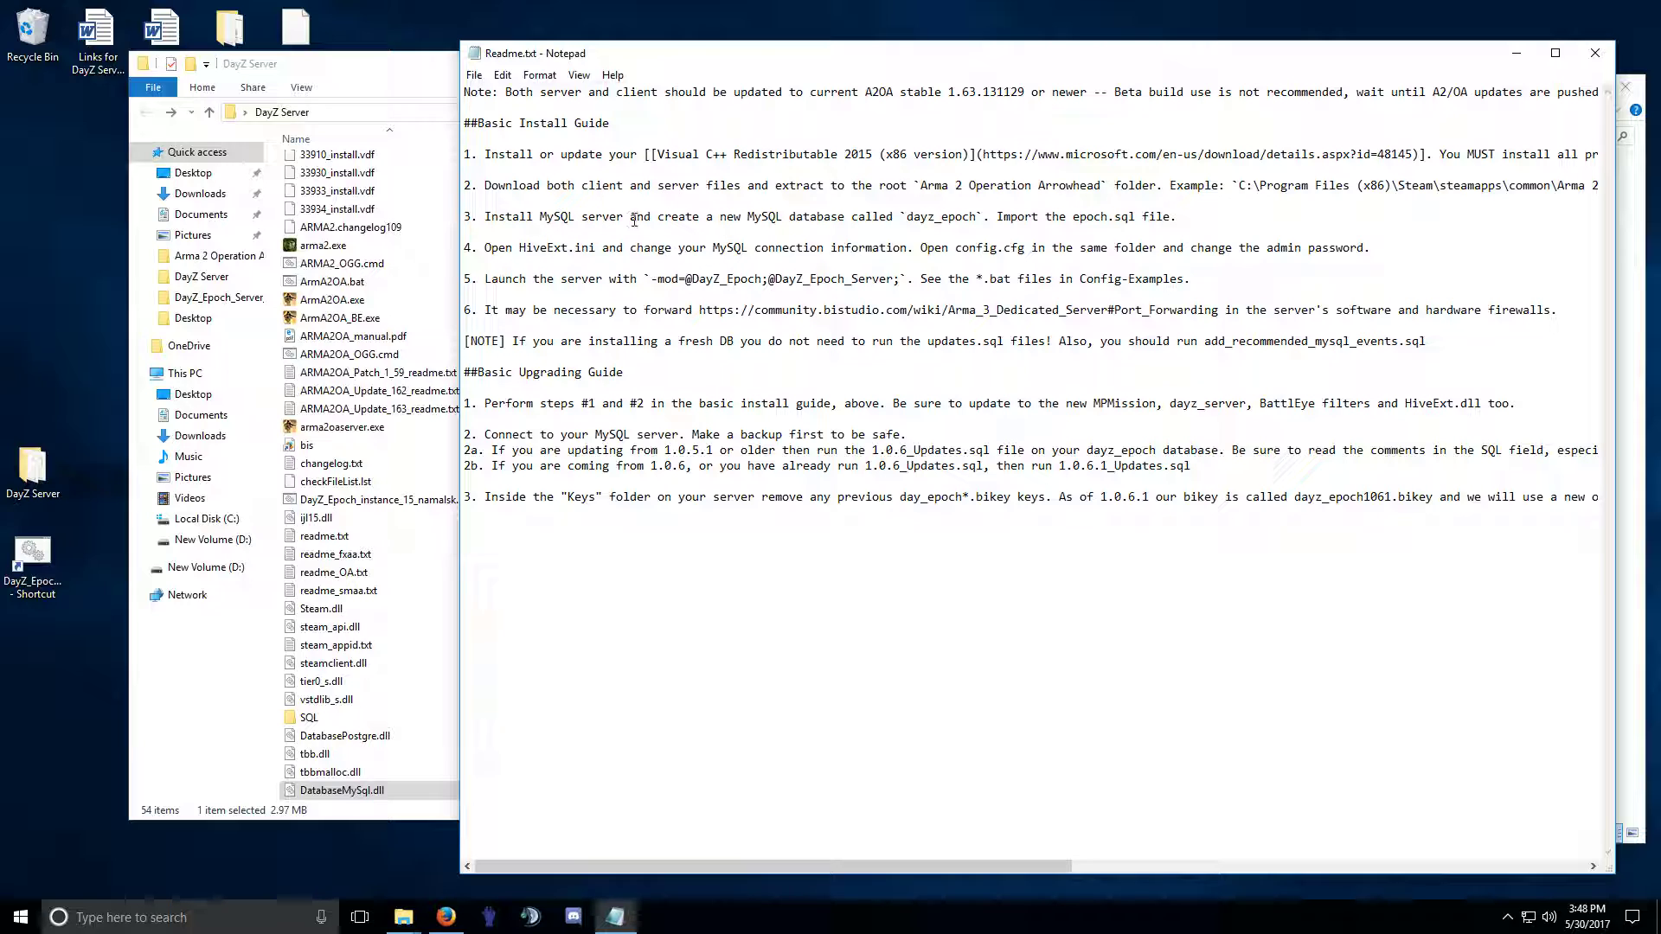
pyautogui.moveTo(631, 247); pyautogui.dragTo(980, 250)
pyautogui.click(980, 251)
pyautogui.moveTo(486, 246); pyautogui.dragTo(1051, 259)
pyautogui.click(1058, 258)
pyautogui.moveTo(1178, 218); pyautogui.dragTo(1027, 226)
pyautogui.click(1030, 230)
pyautogui.click(1594, 53)
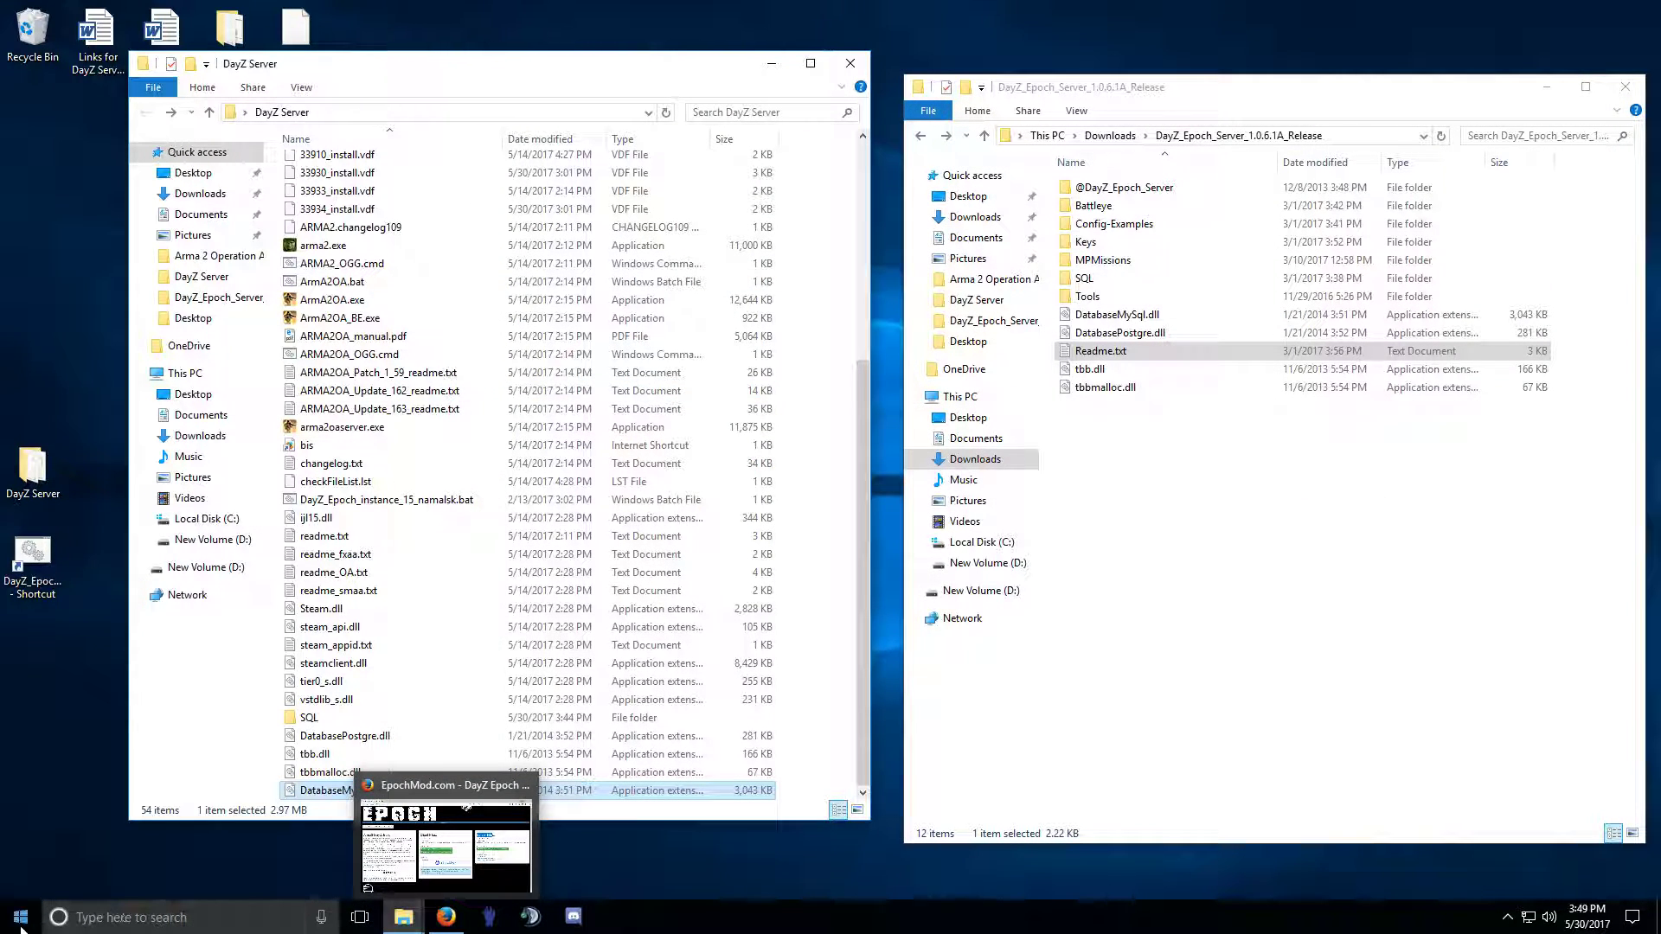
# Check the Visual C++ 2015 x64 and x86 entries in Apps & features, x86 at 14.0.23026.
pyautogui.rightClick(15, 924)
pyautogui.click(86, 445)
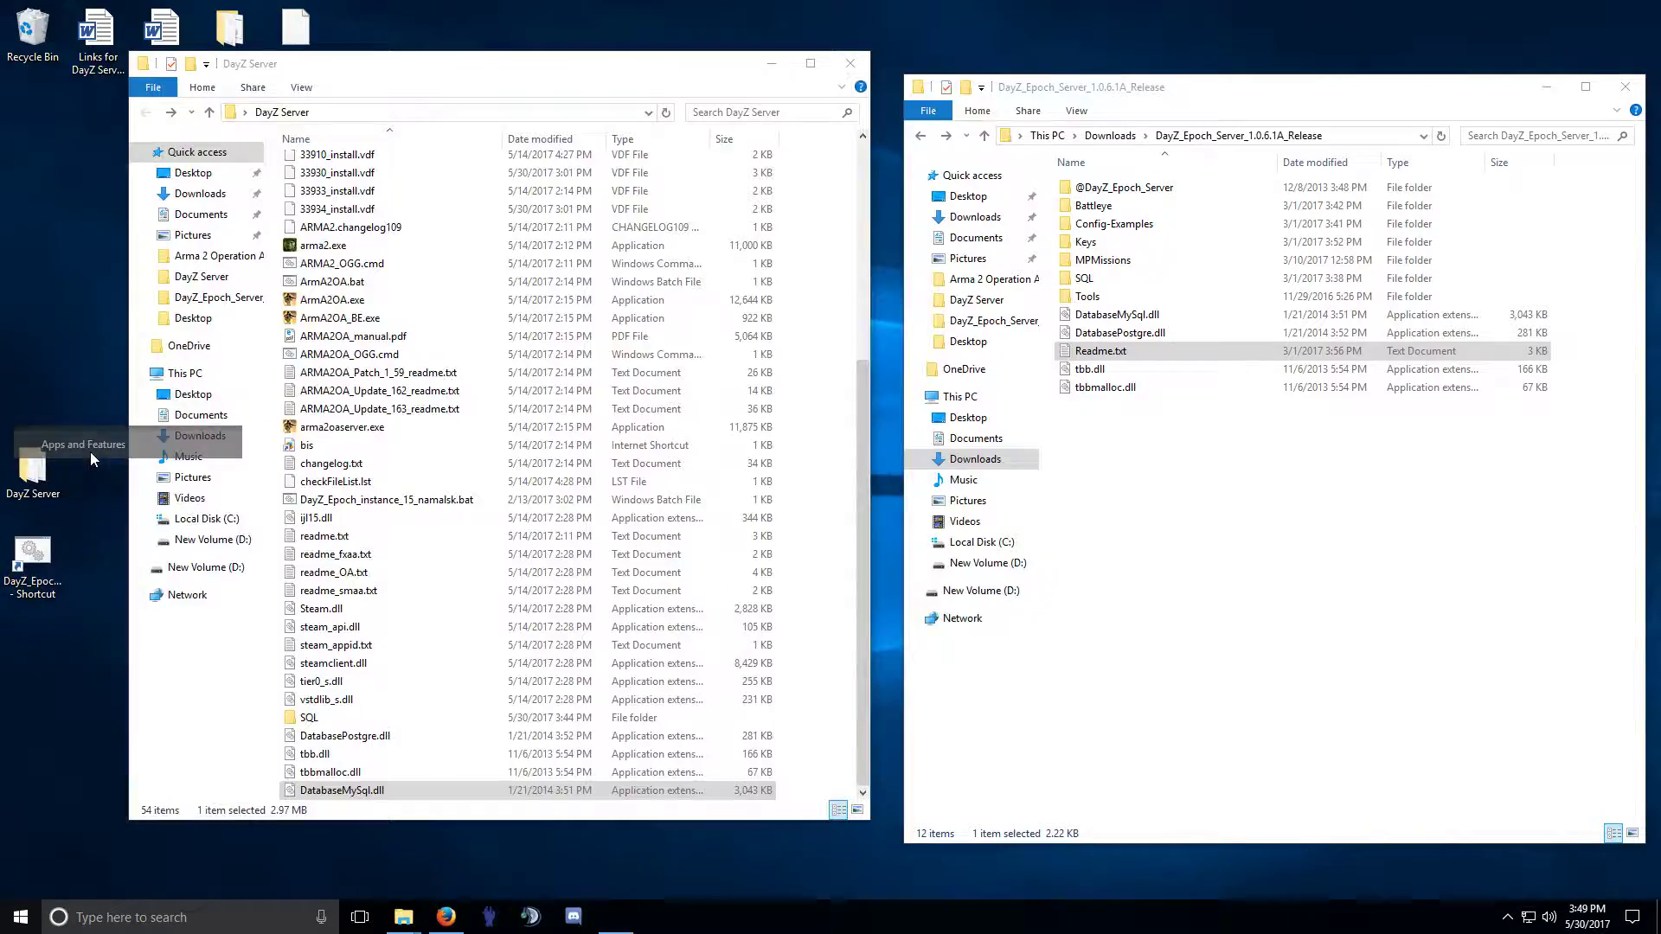
pyautogui.scroll(-15, 521, 476)
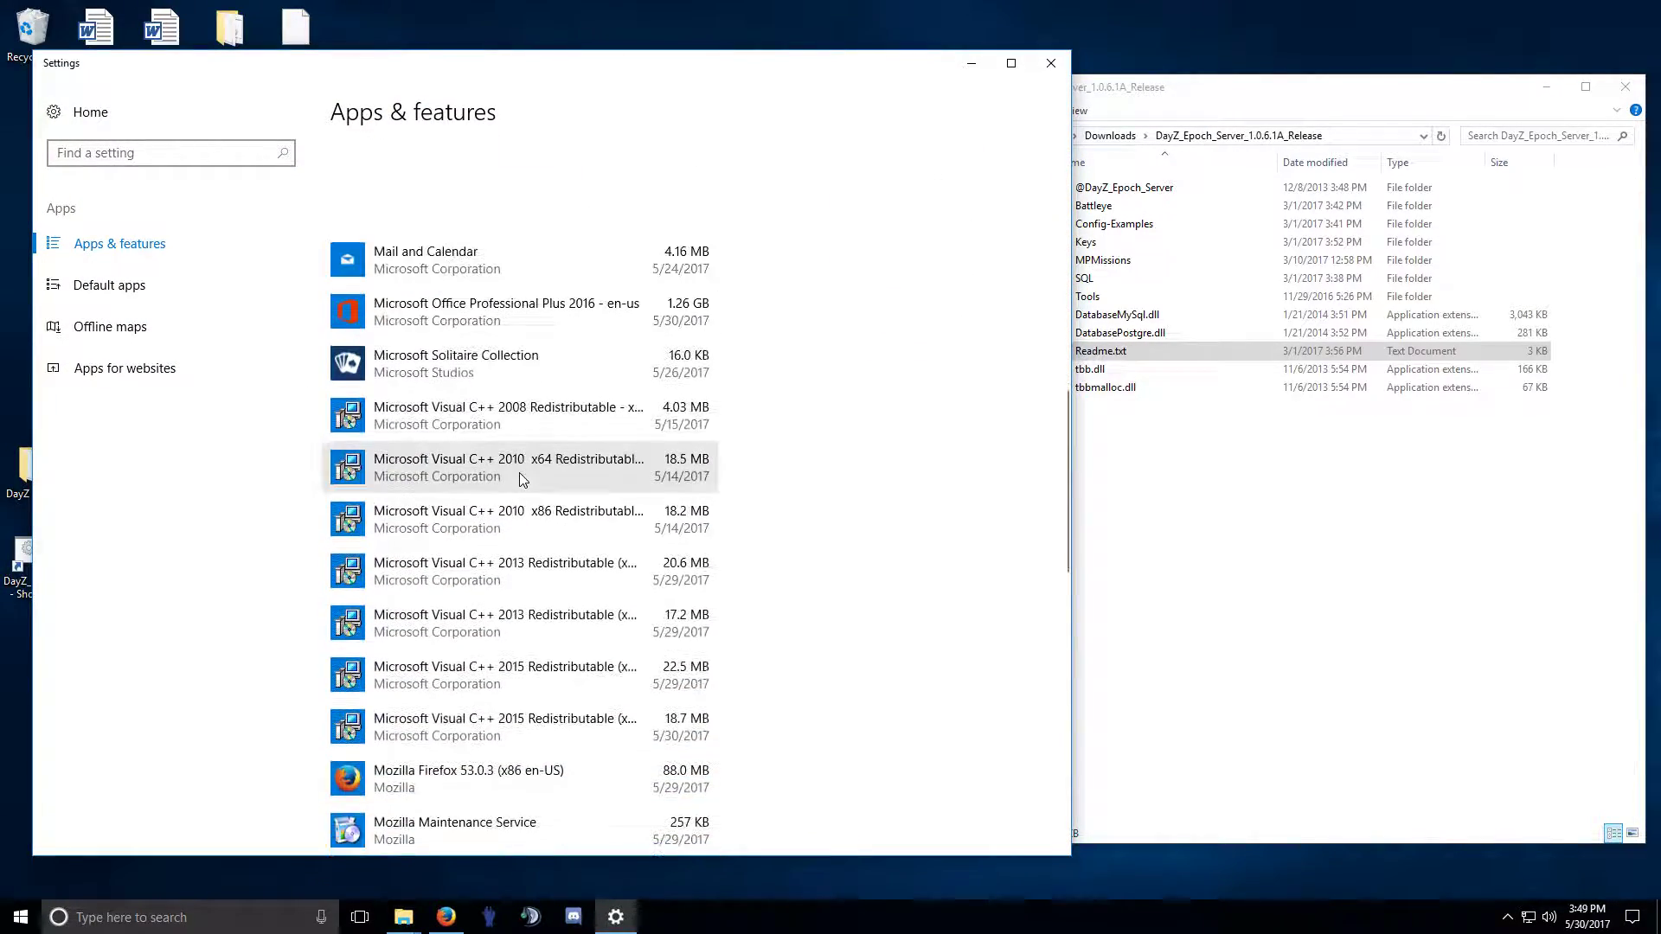
pyautogui.scroll(-3, 520, 483)
pyautogui.click(537, 457)
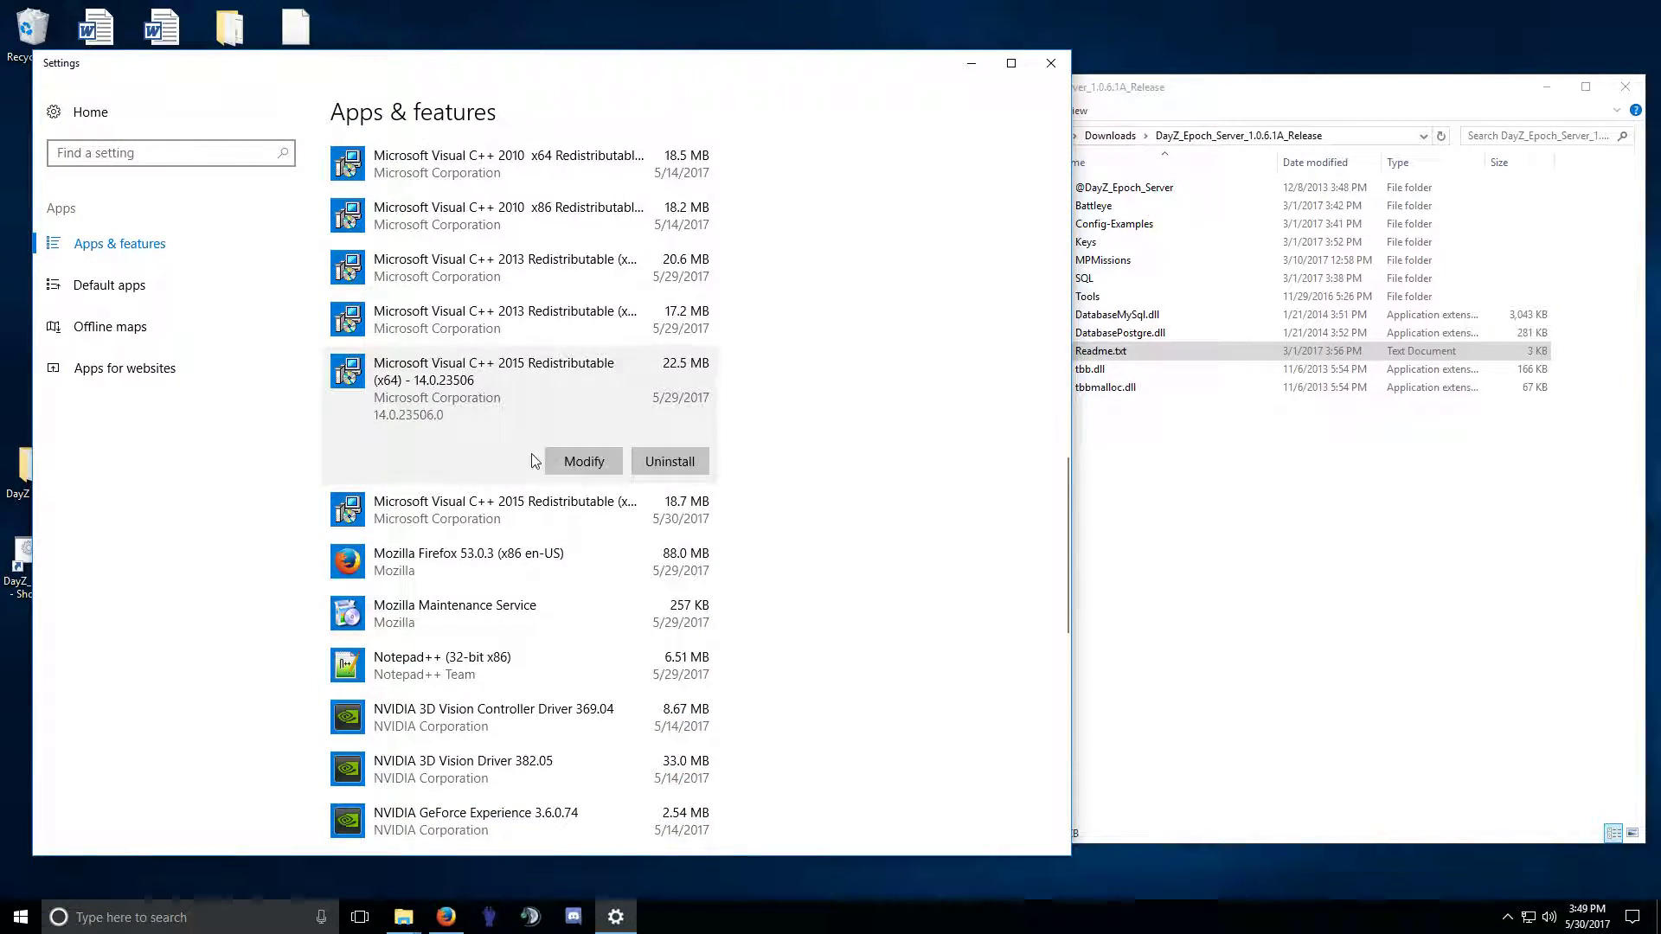
pyautogui.click(423, 510)
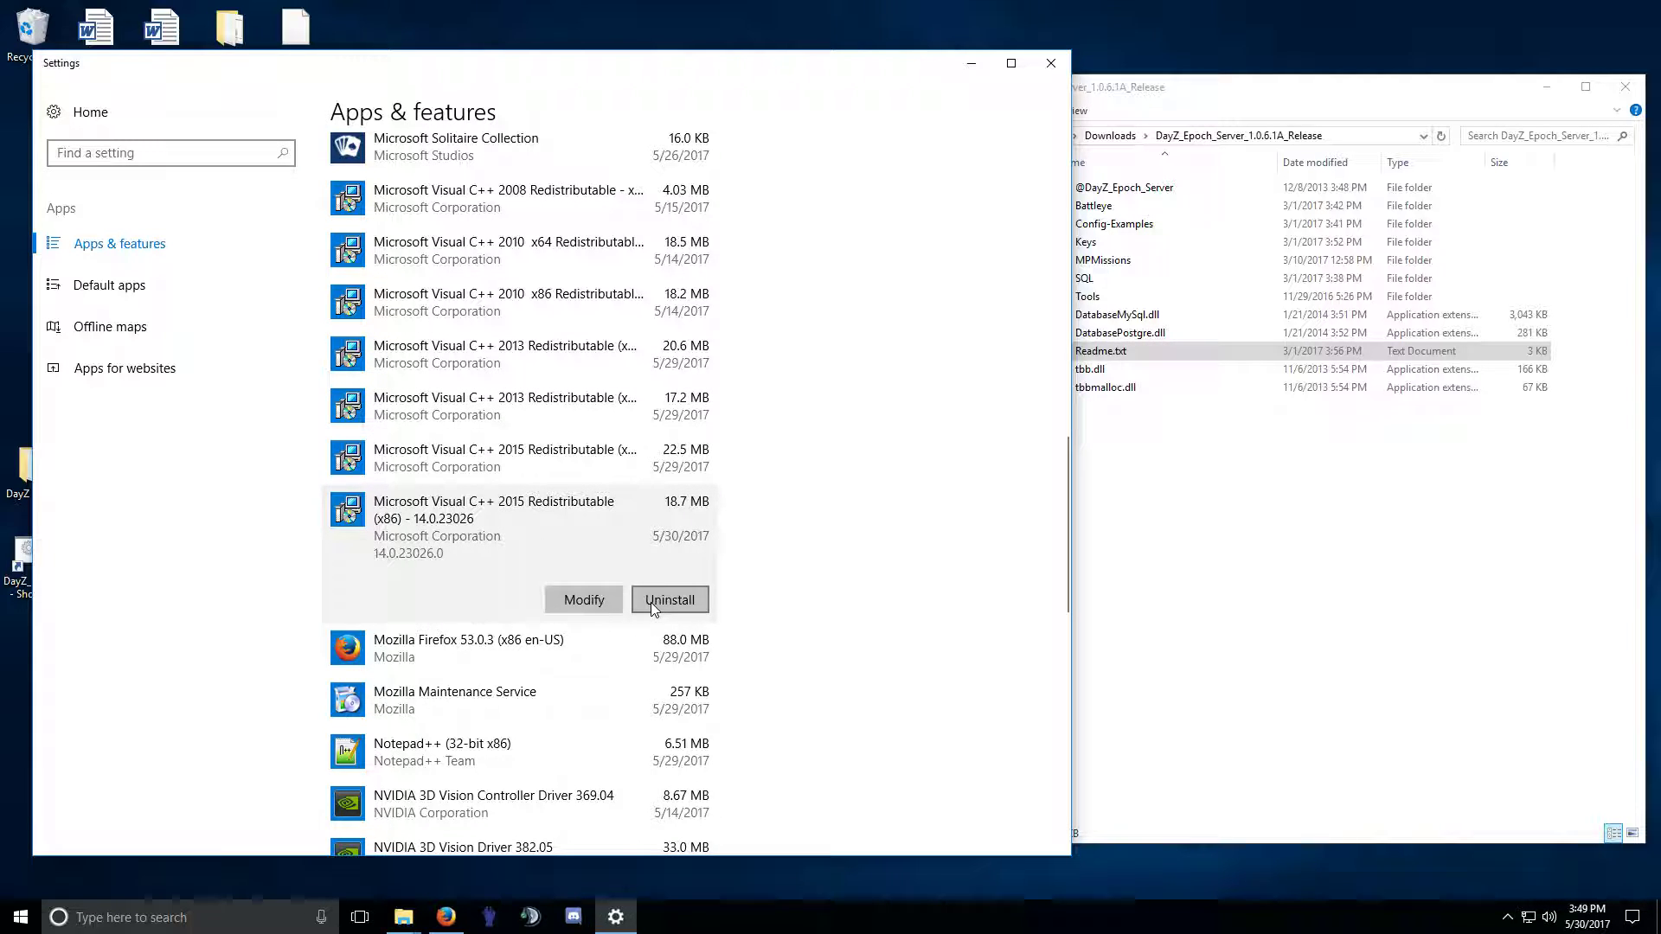
pyautogui.click(1050, 60)
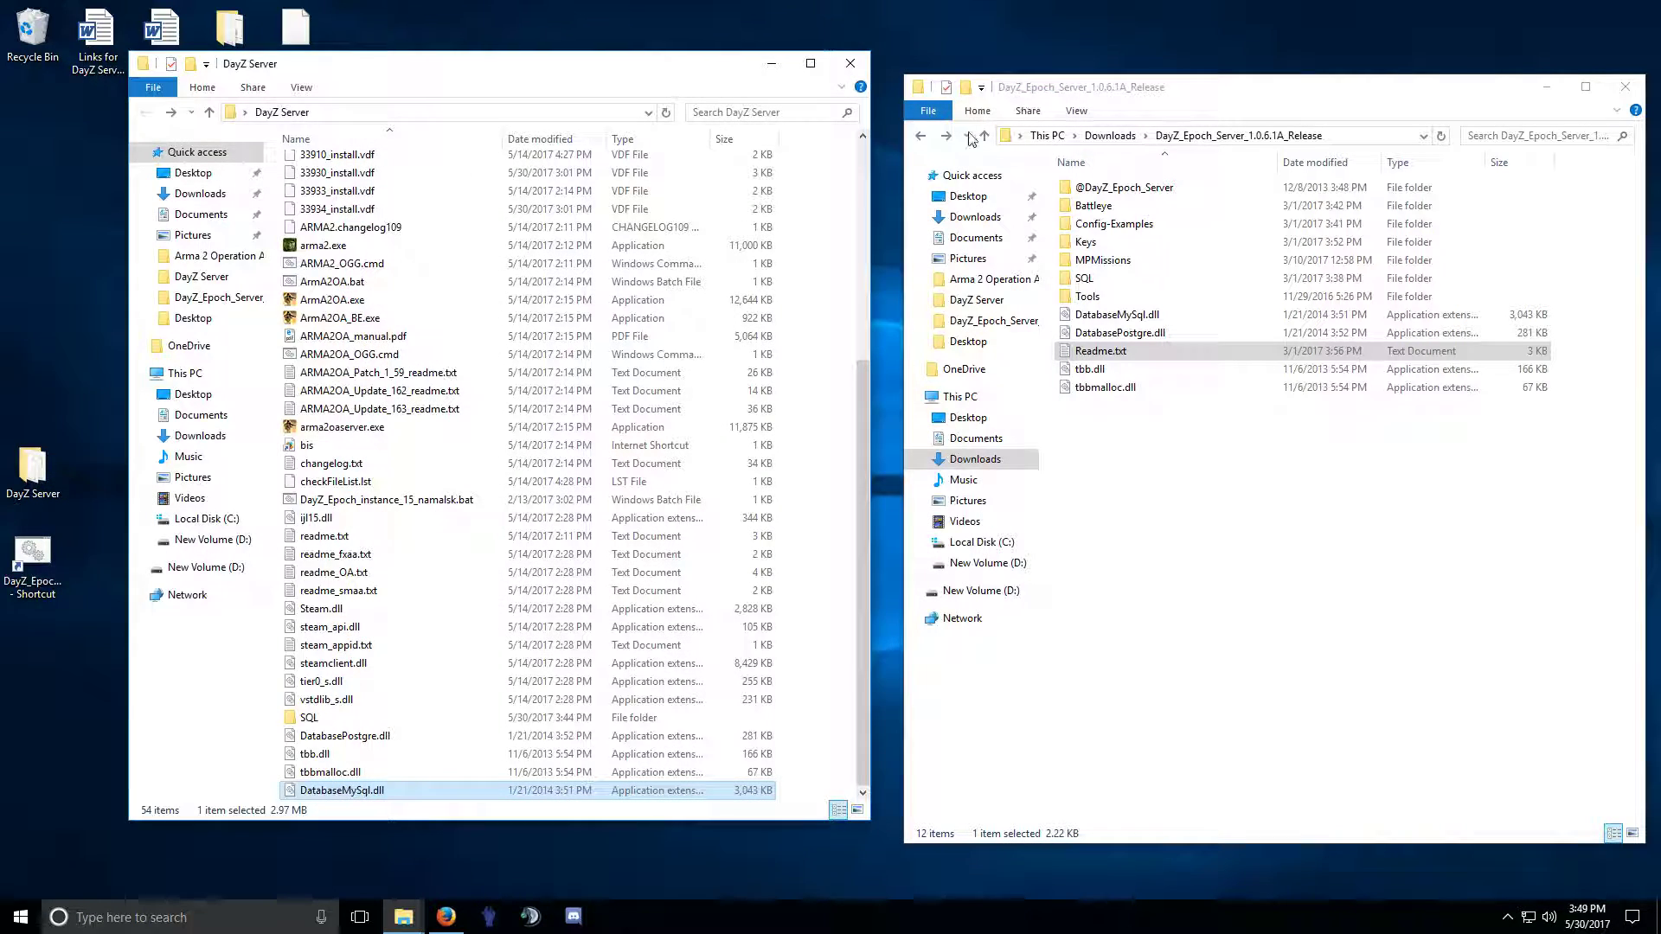
# Delete vc_redist.x86.exe from Downloads and close that window.
pyautogui.scroll(6, 697, 366)
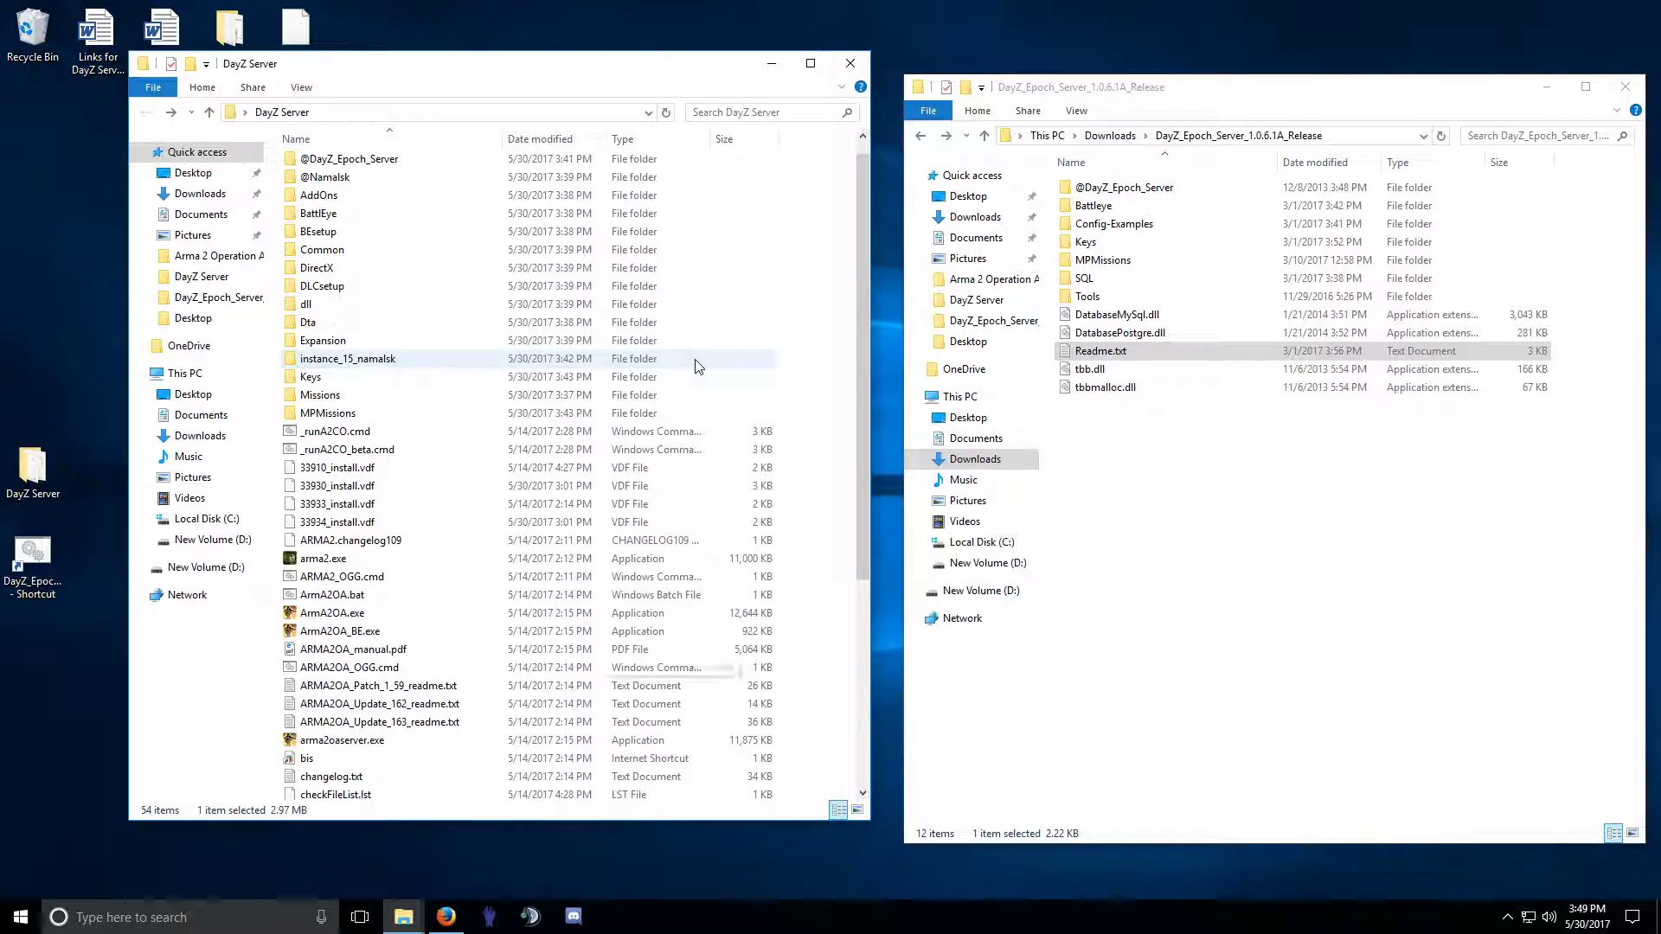
pyautogui.doubleClick(337, 360)
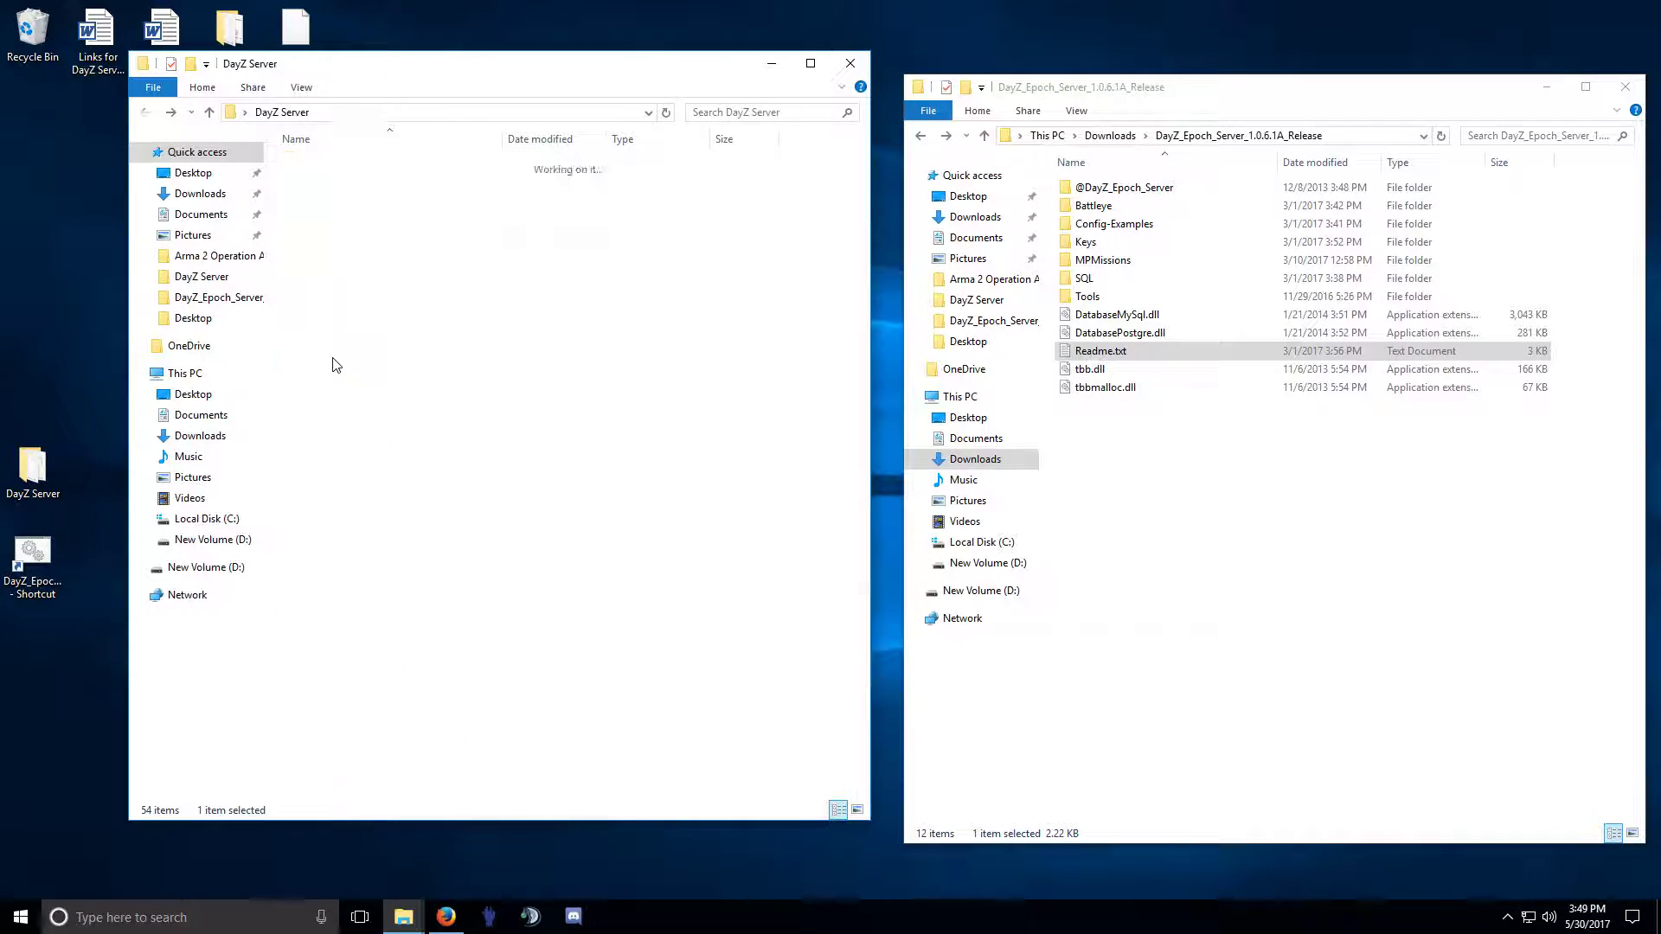
pyautogui.press('BackSpace')
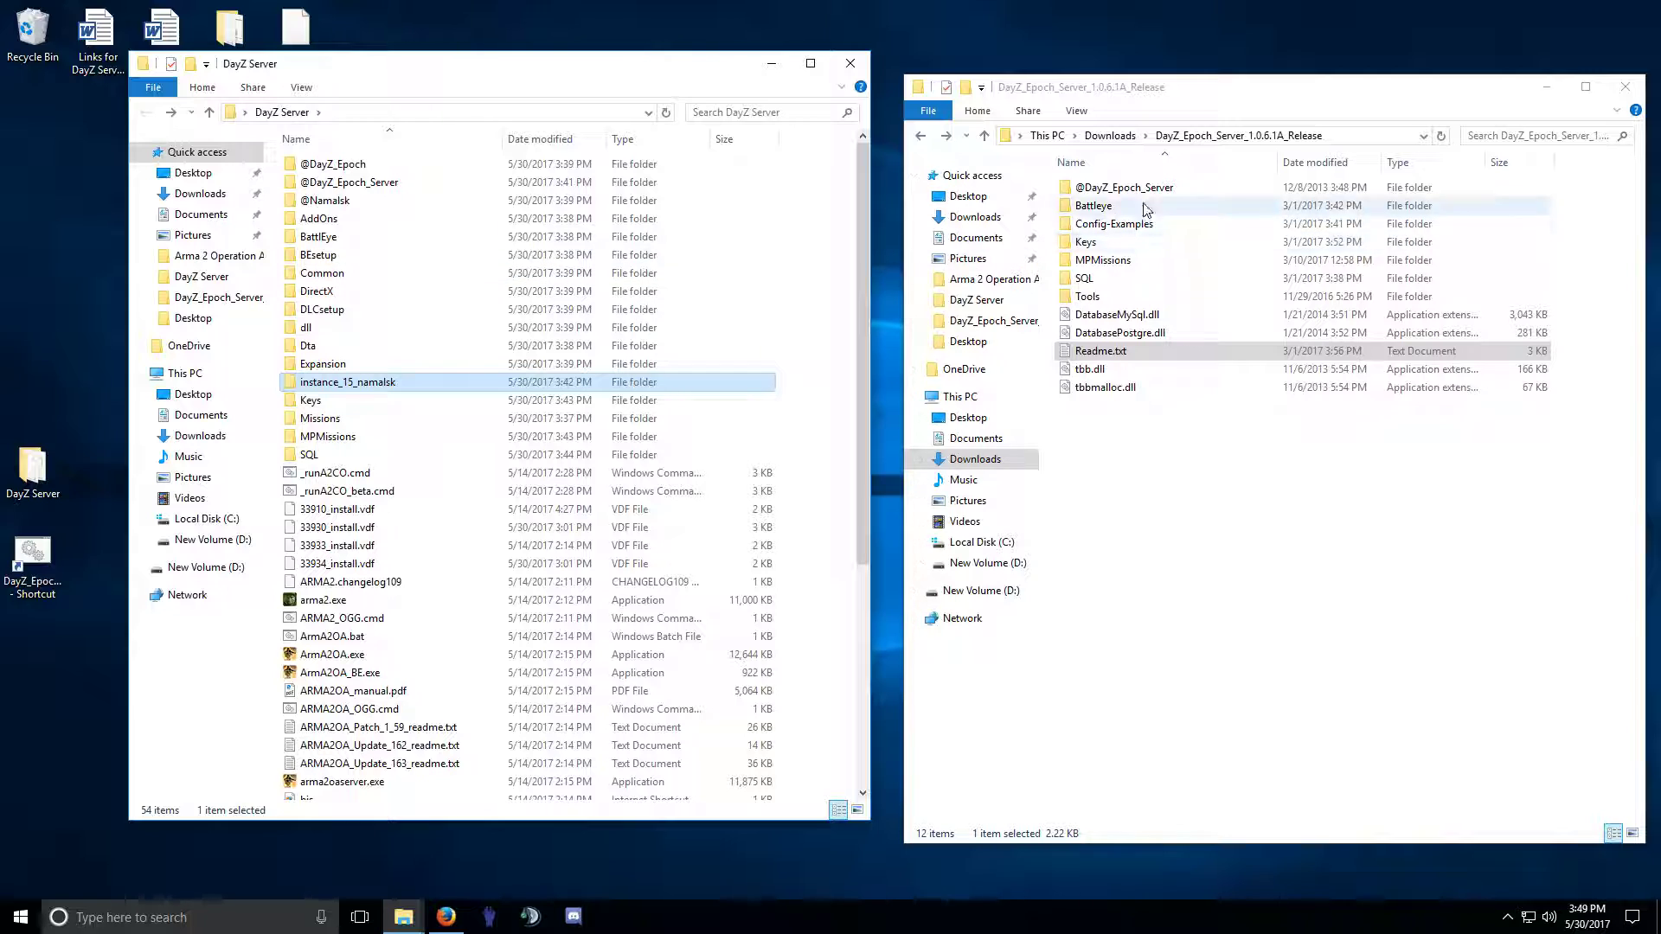
pyautogui.click(1109, 134)
pyautogui.rightClick(1105, 210)
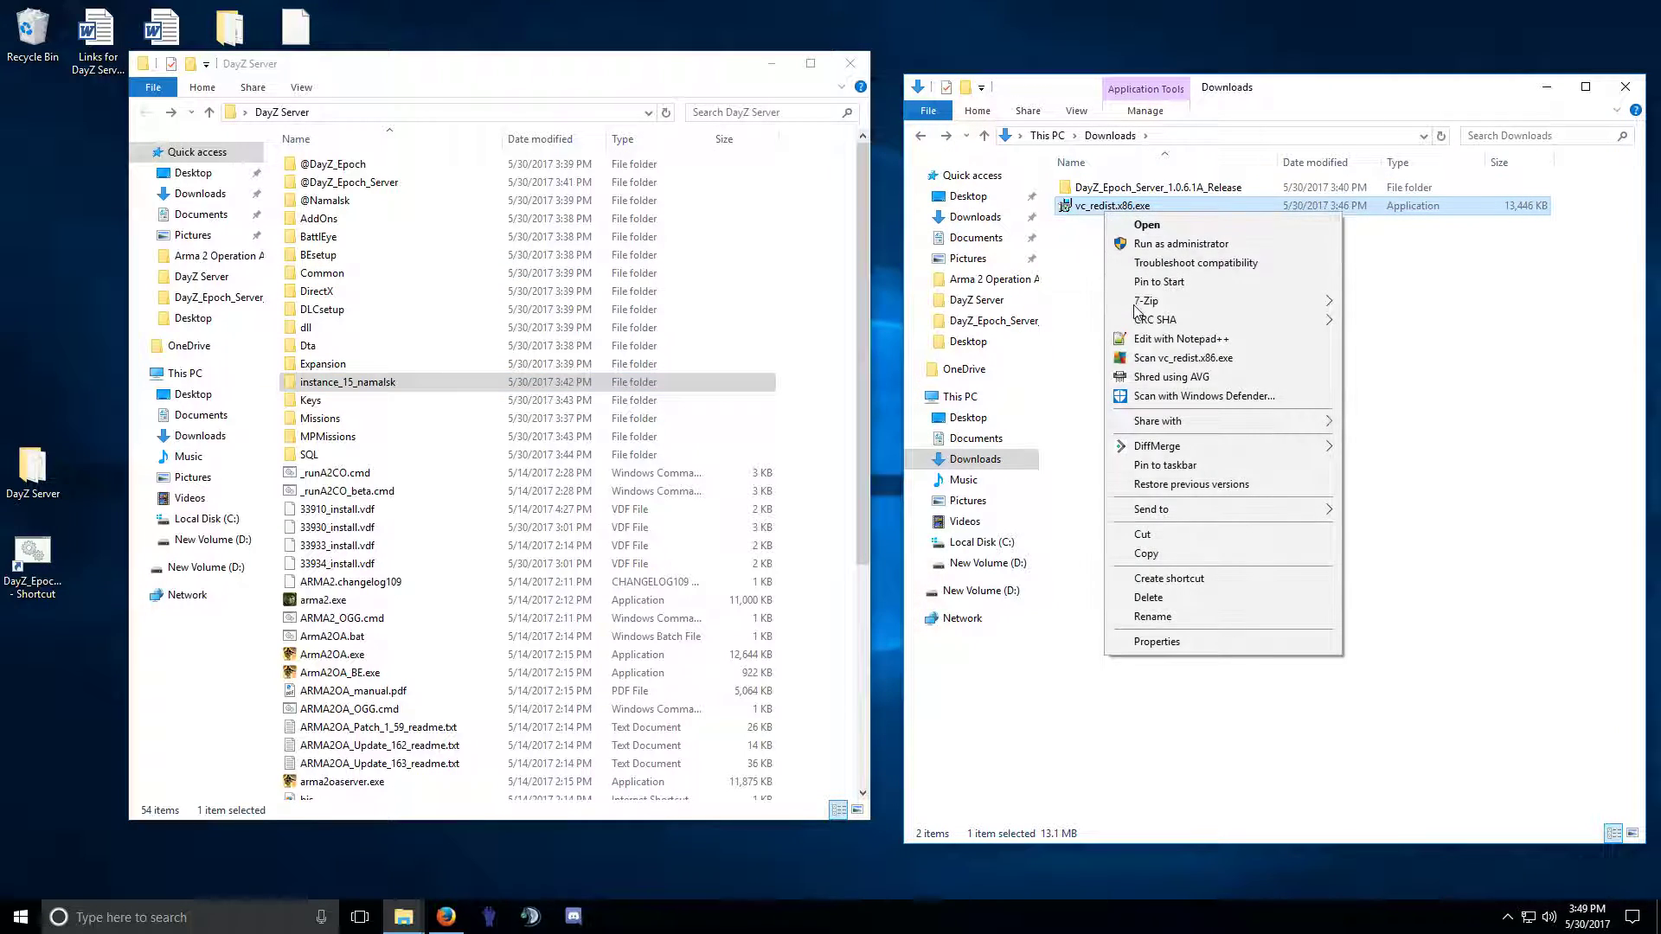
pyautogui.click(1143, 599)
pyautogui.click(1625, 86)
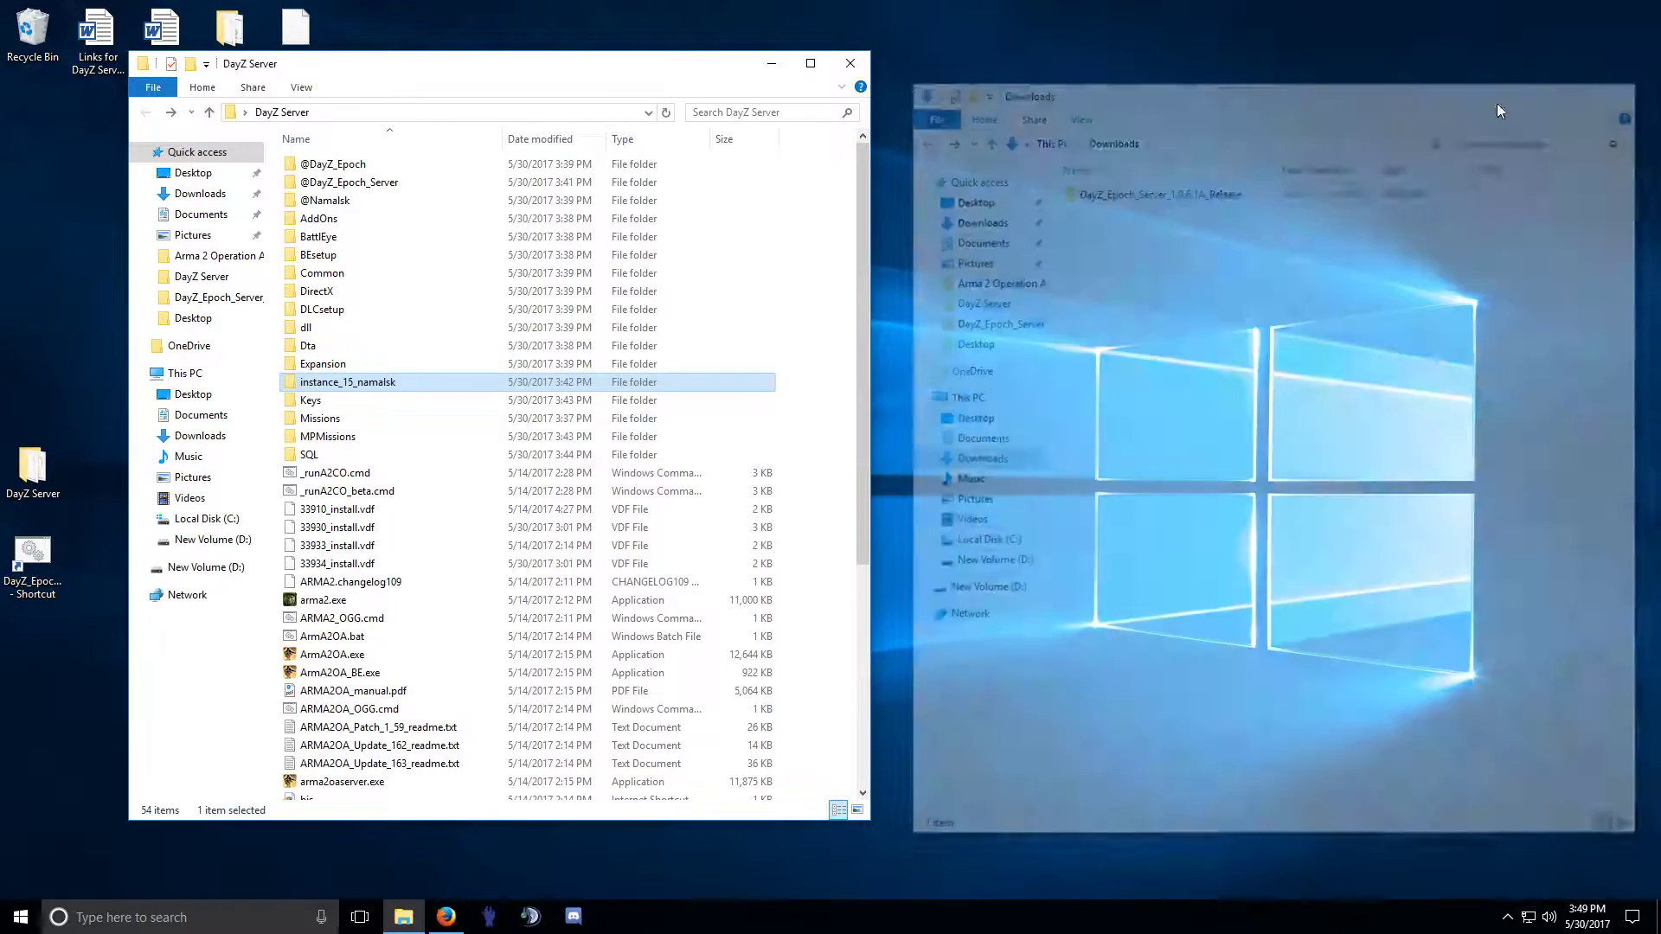
# Open the DayZ Epoch 1061 Server Install Instructions document beside the DayZ Server folder.
pyautogui.moveTo(563, 75); pyautogui.dragTo(625, 104)
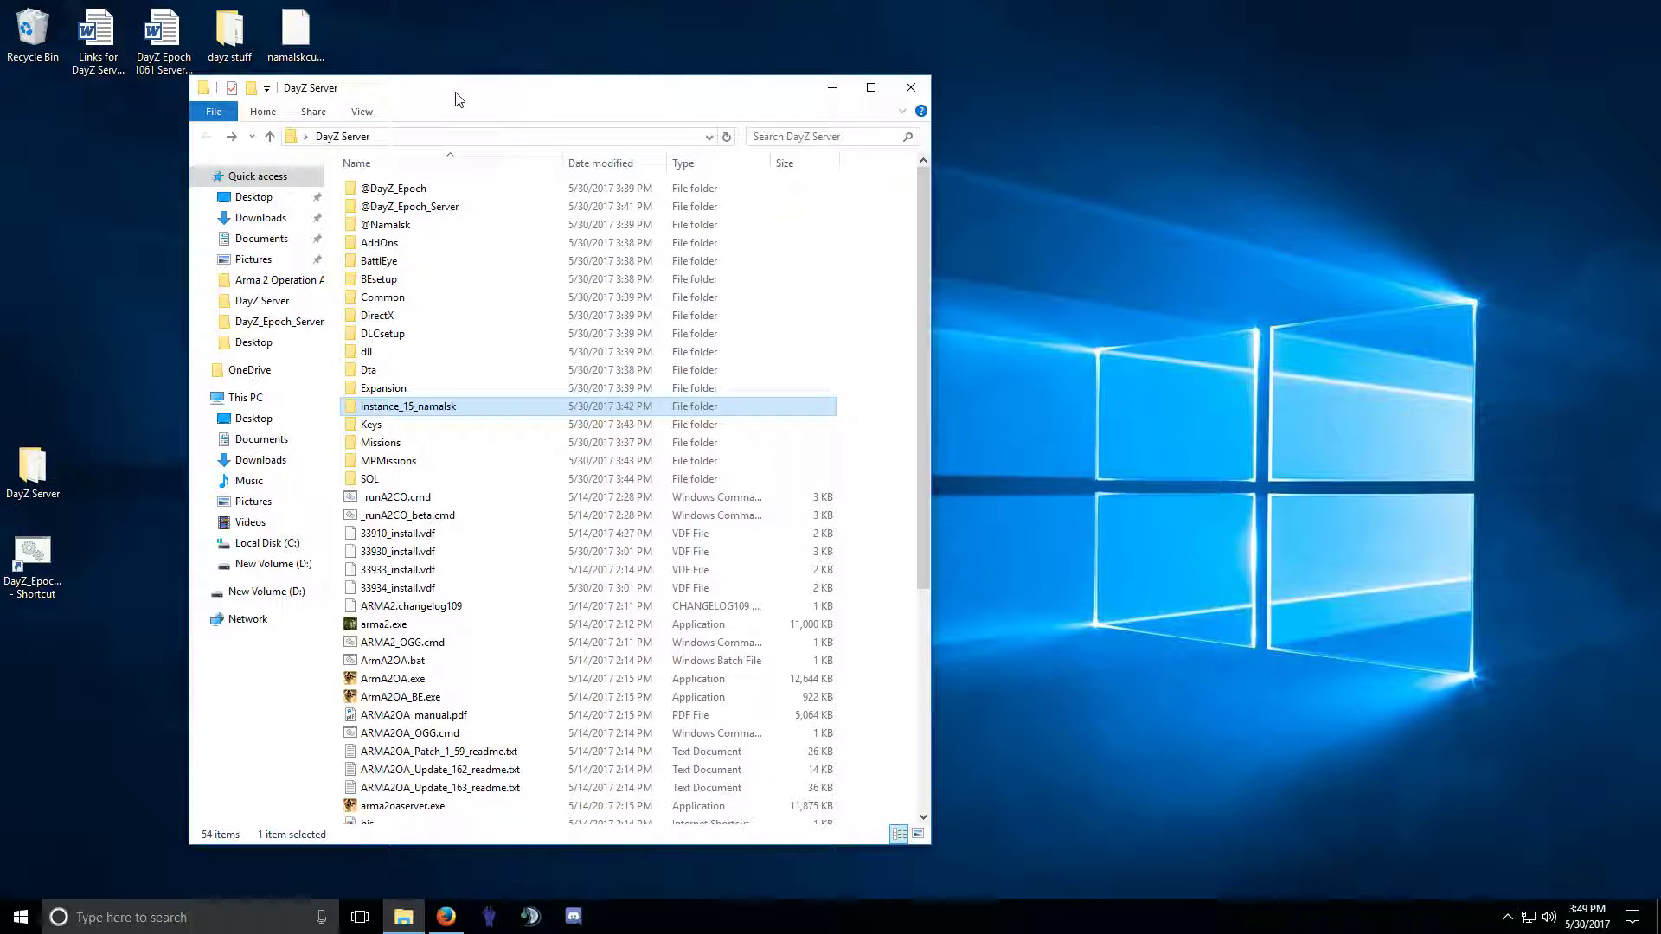
pyautogui.moveTo(456, 97); pyautogui.dragTo(443, 111)
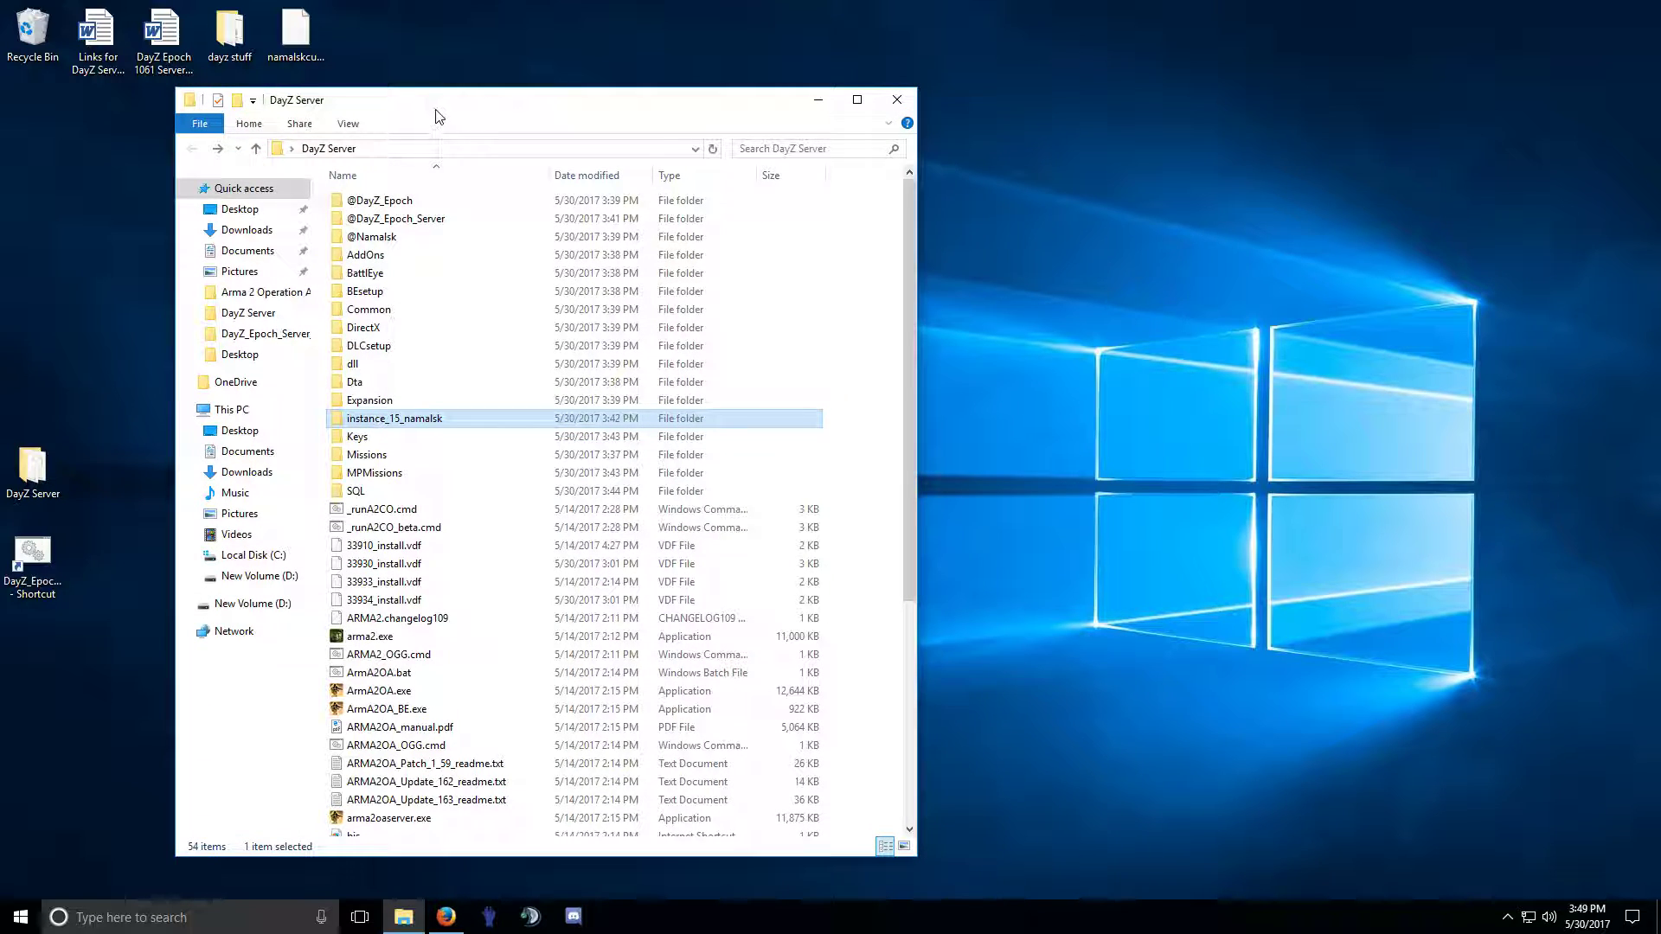
pyautogui.doubleClick(161, 35)
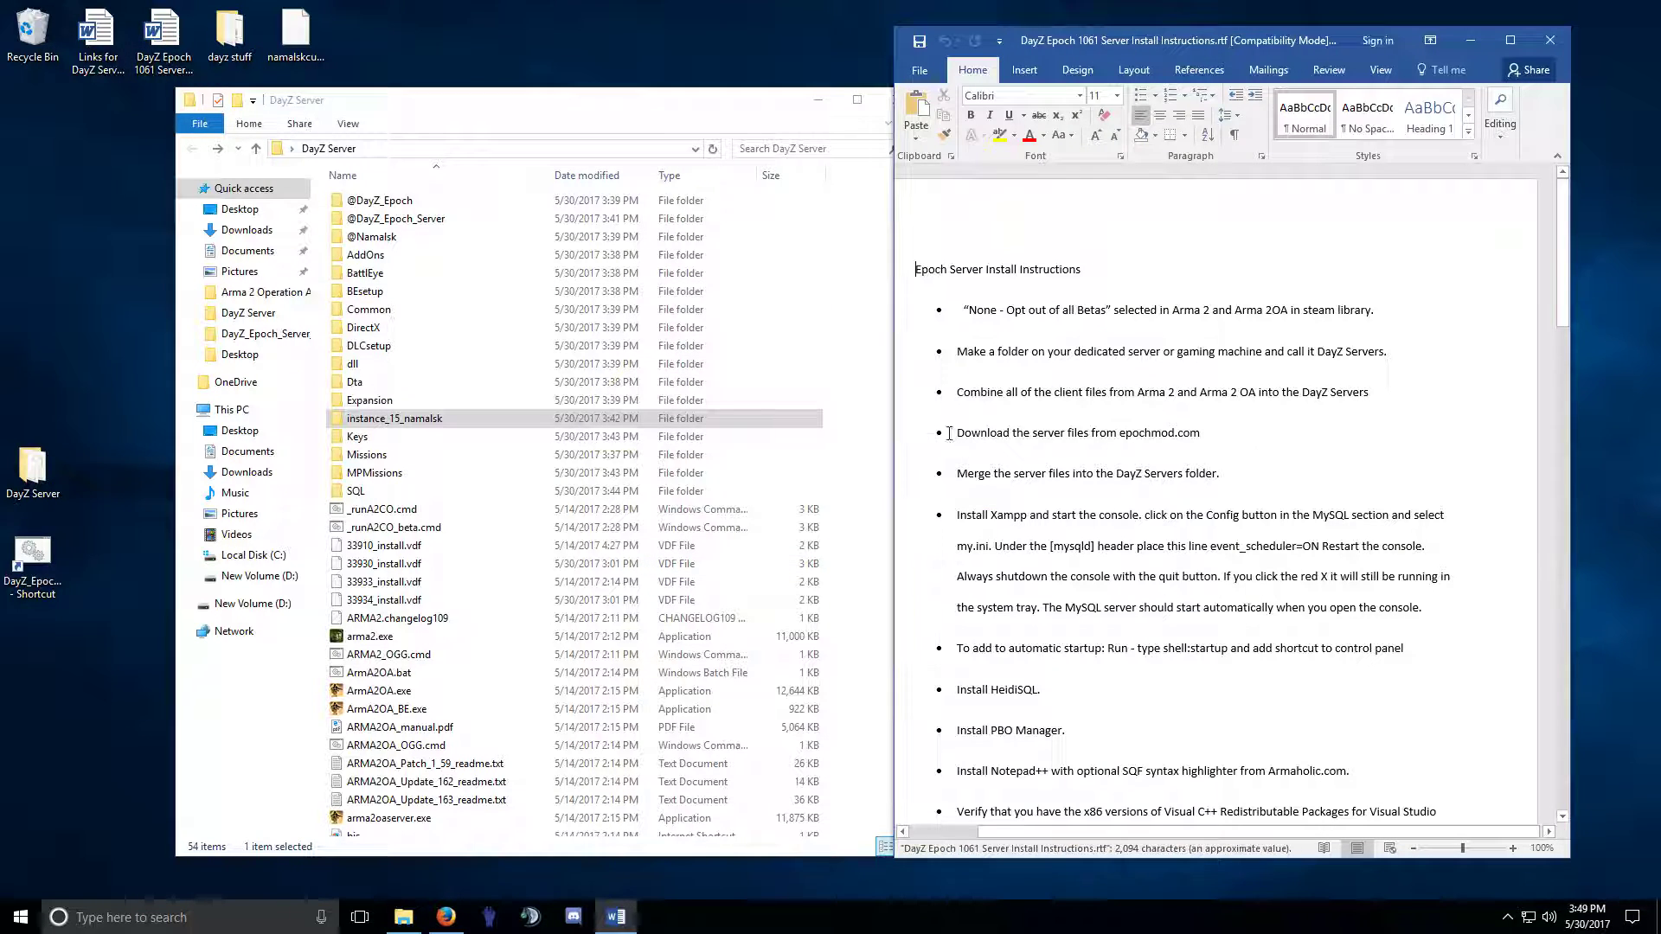
pyautogui.moveTo(1143, 40); pyautogui.dragTo(1200, 40)
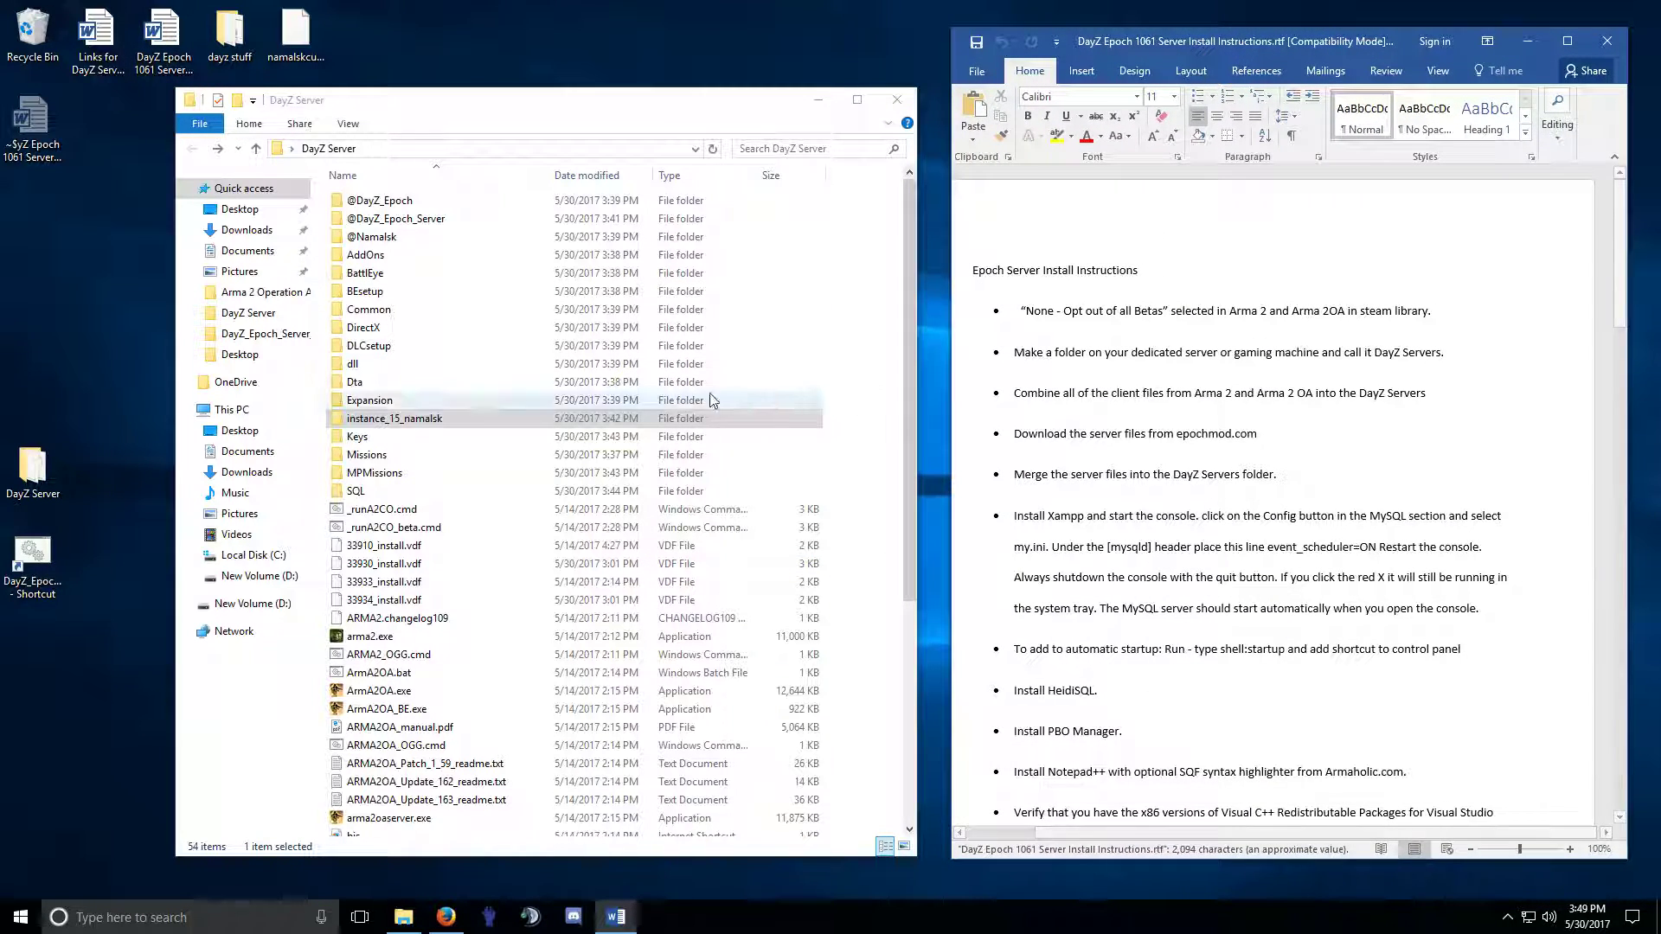
pyautogui.scroll(-2, 597, 510)
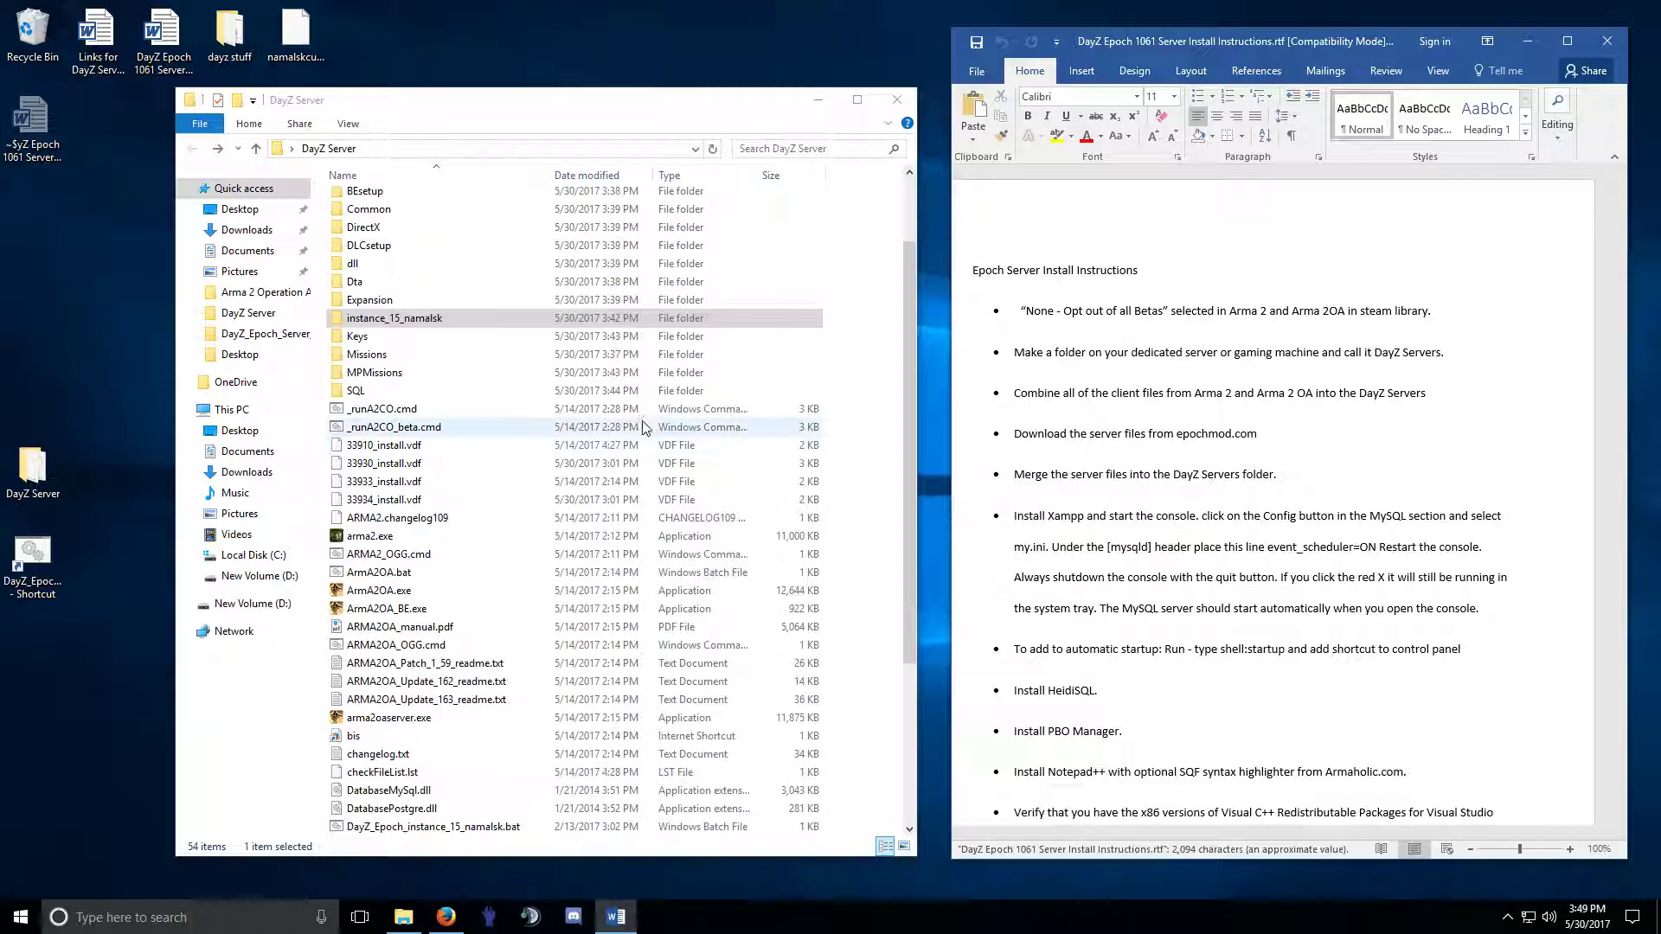
pyautogui.scroll(-3, 1092, 430)
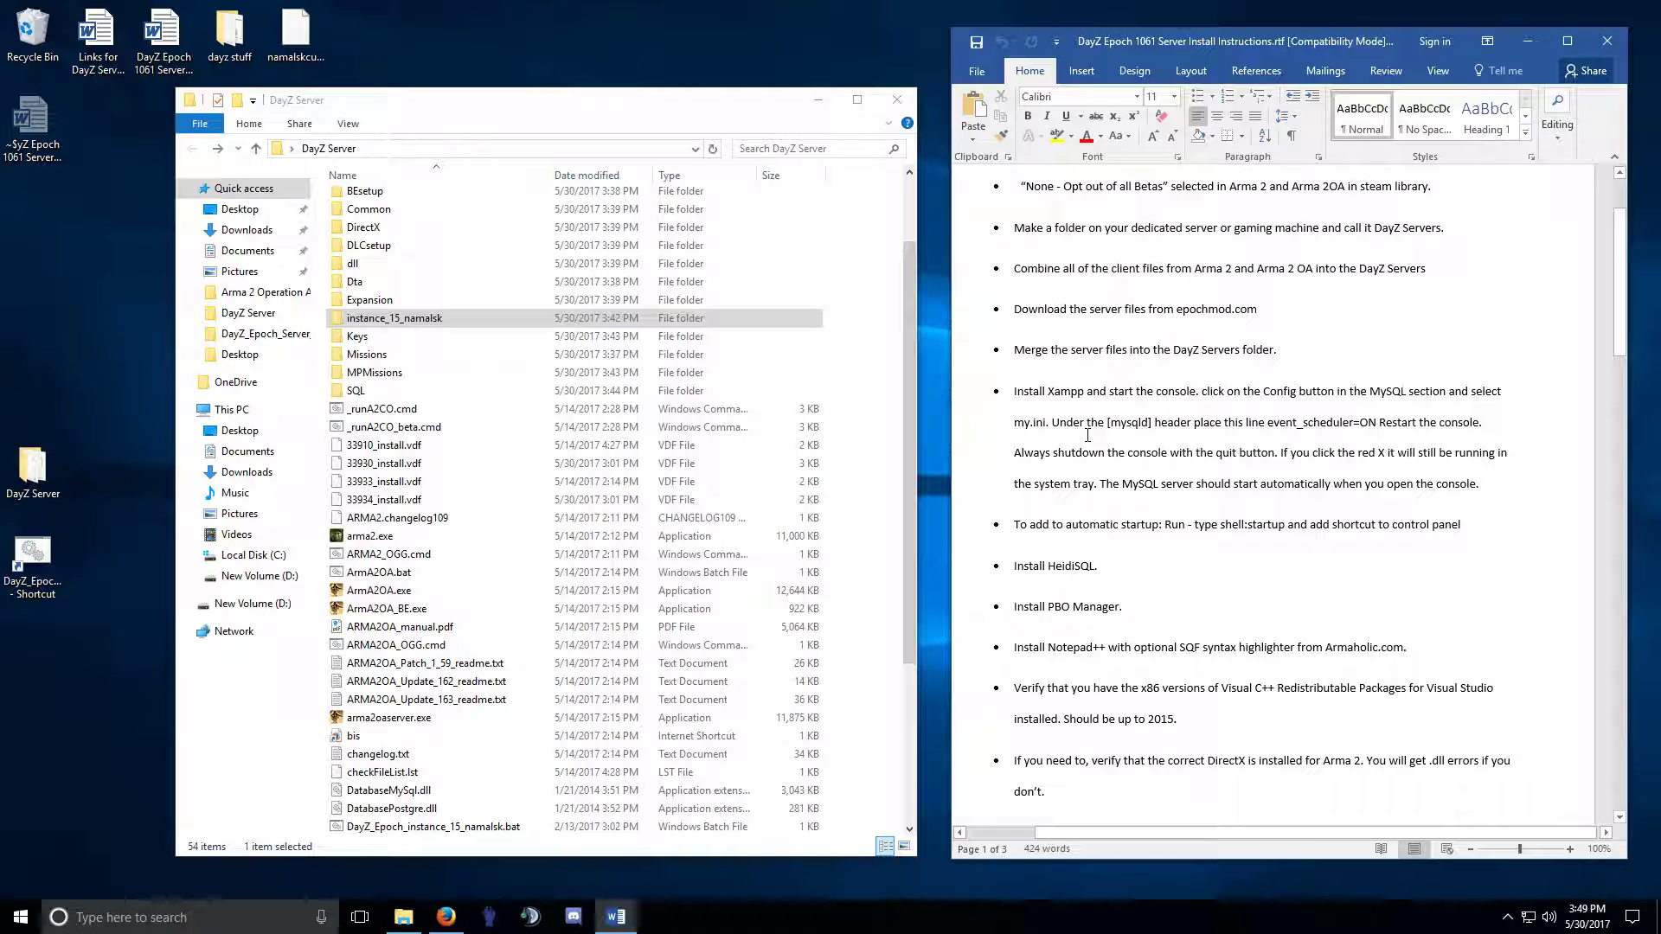
# In a new Firefox tab, search Google for 'mysql server community'.
pyautogui.click(445, 916)
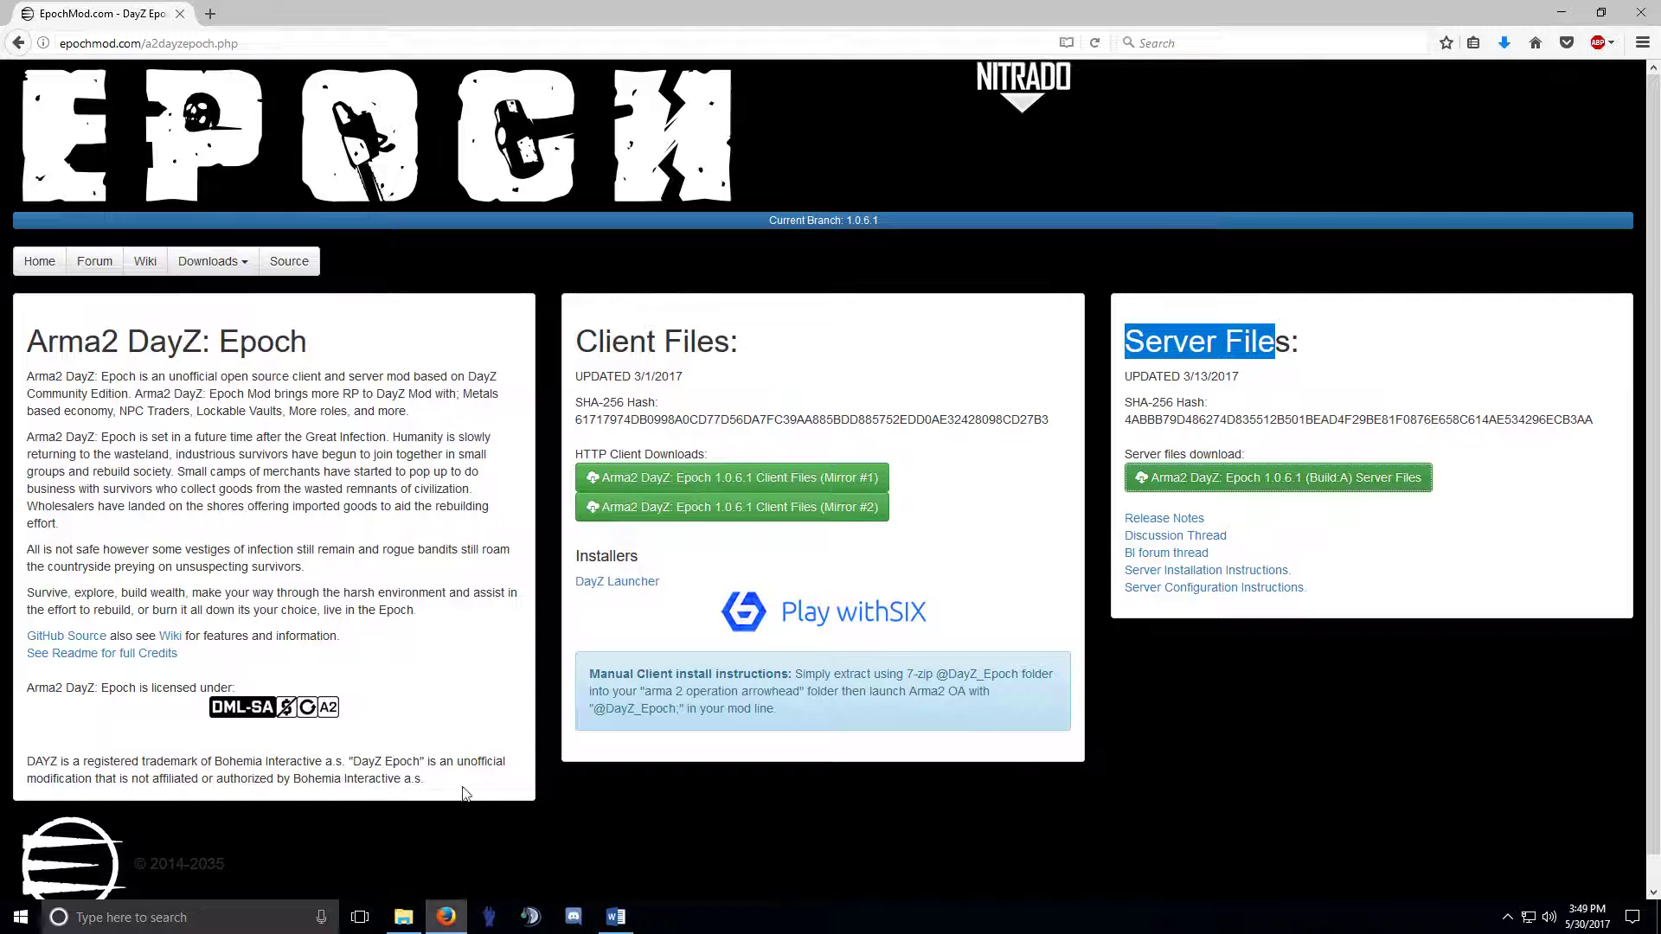
pyautogui.click(211, 13)
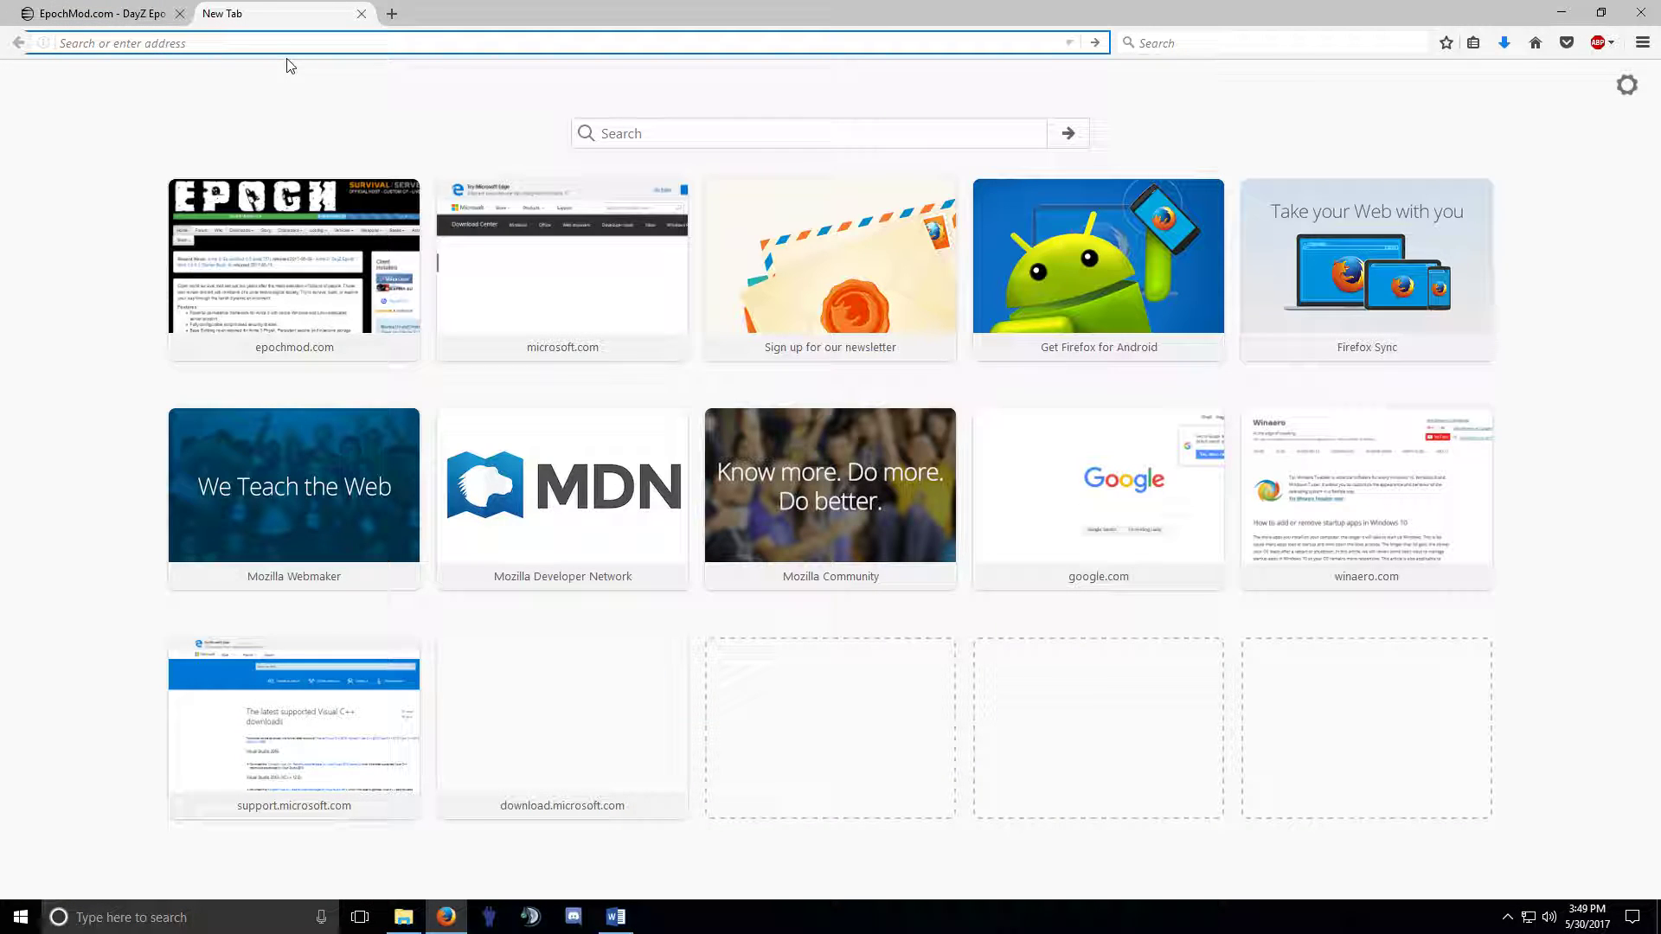
pyautogui.write('google.com')
pyautogui.press('Return')
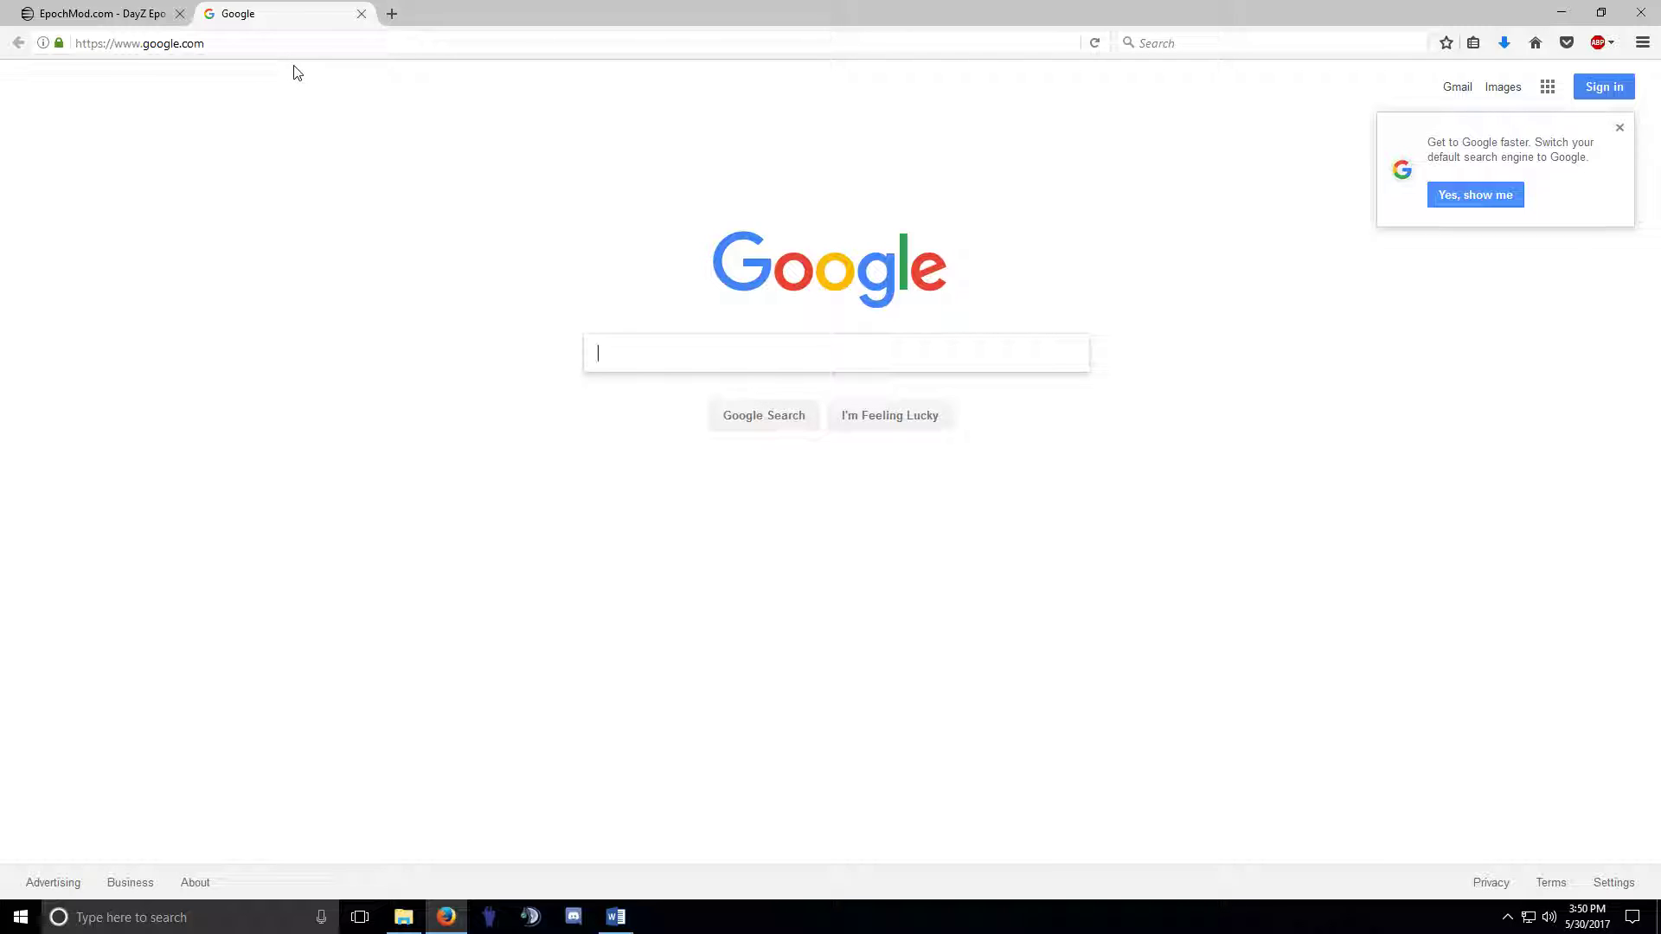
pyautogui.write('mysql server ')
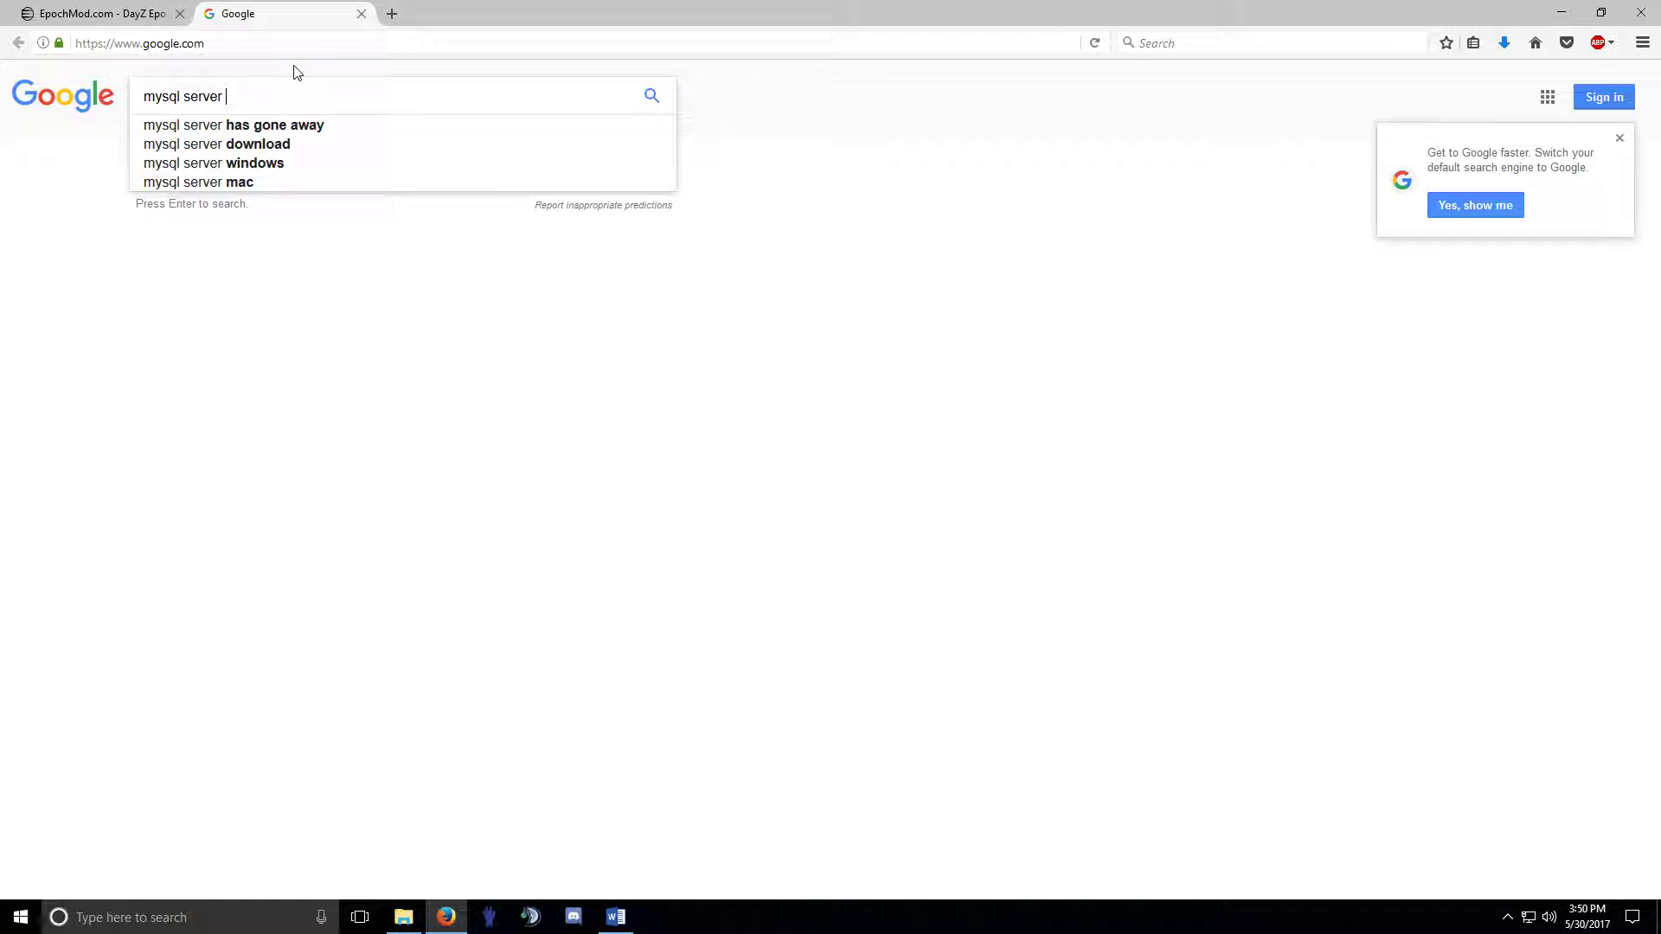
pyautogui.write('conmmu')
pyautogui.press('BackSpace')
pyautogui.press('BackSpace')
pyautogui.press('BackSpace')
pyautogui.press('BackSpace')
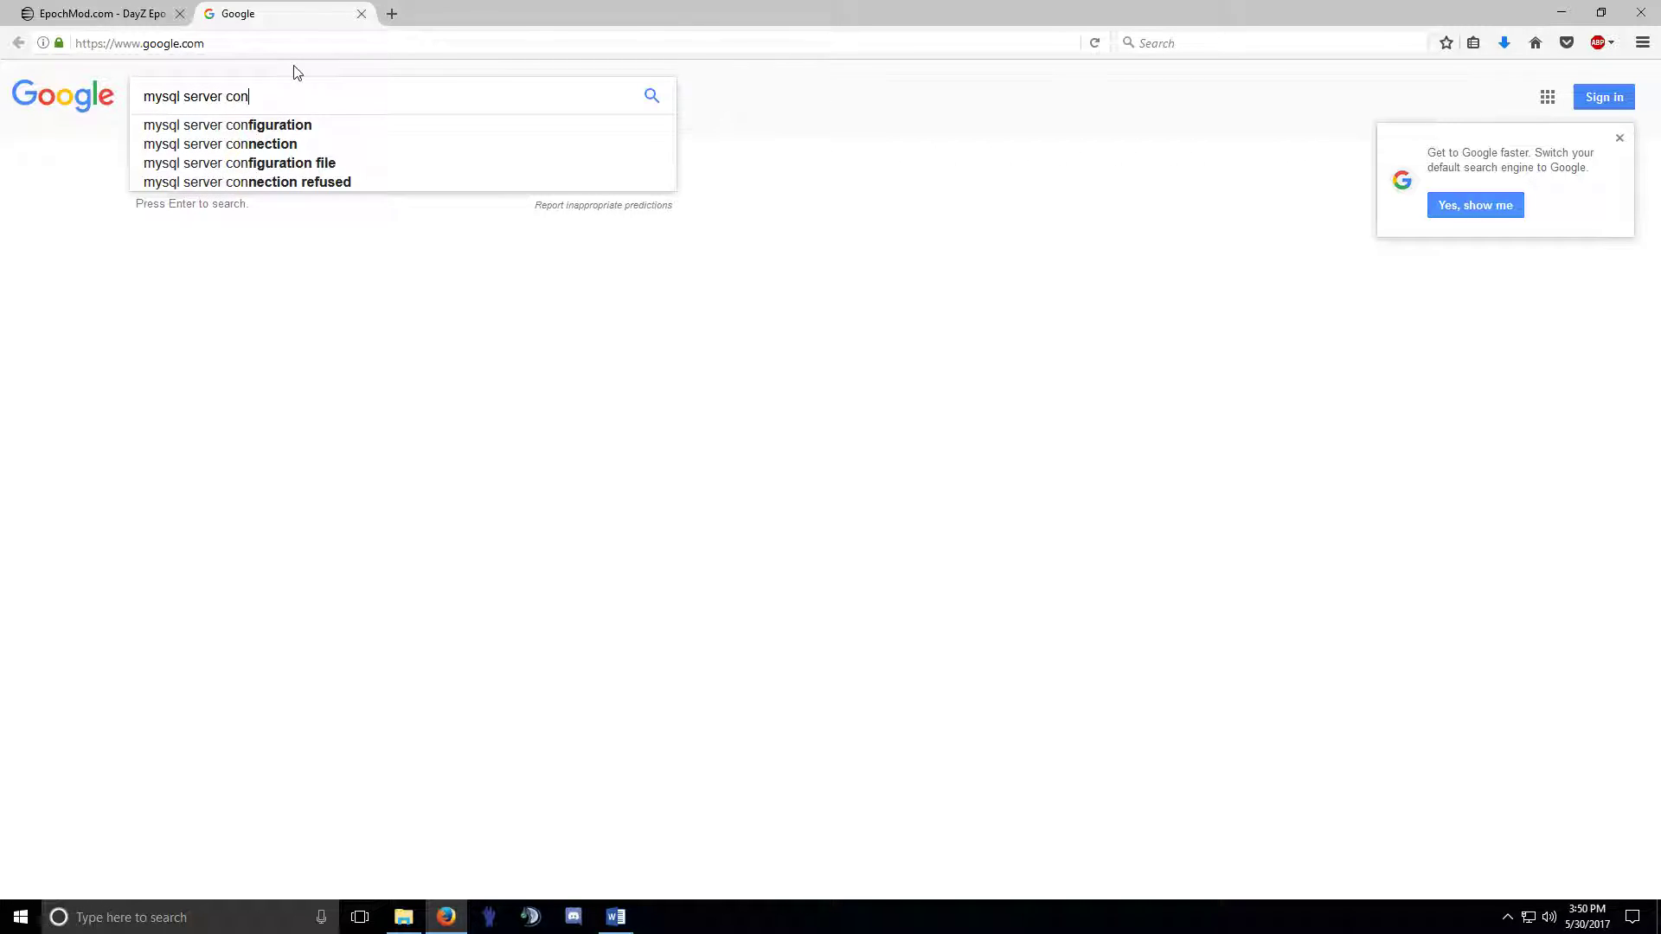
pyautogui.write('mmunity')
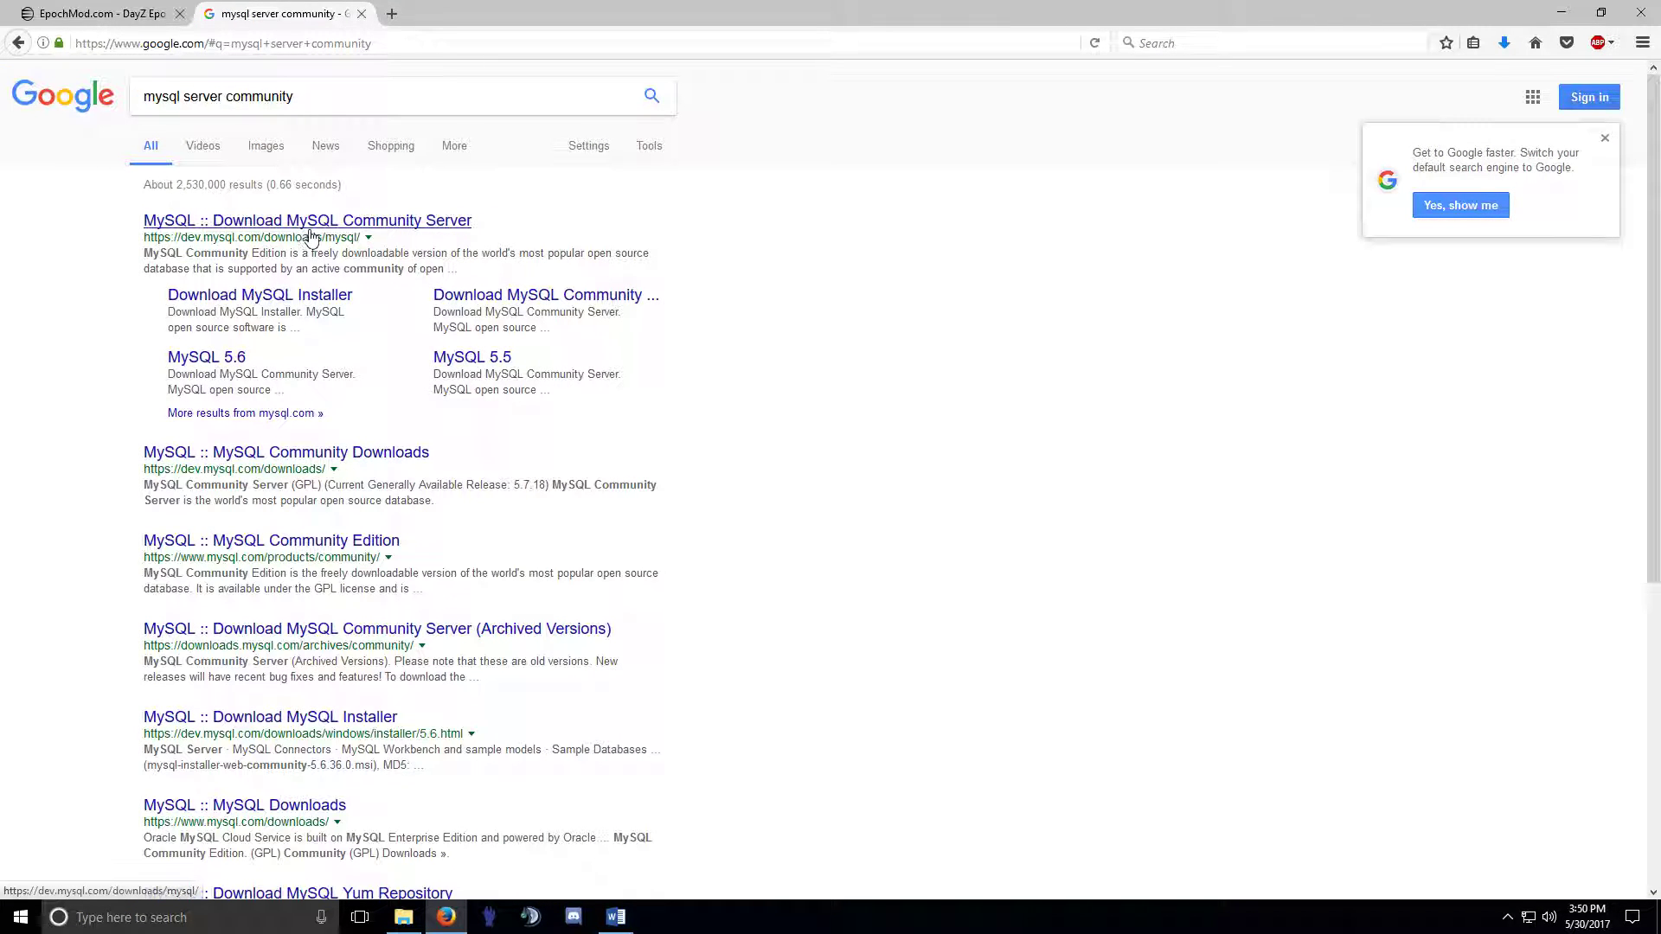
# Open the MySQL Community Server 5.7.18 download page and browse its Windows installer and ZIP downloads.
pyautogui.click(362, 235)
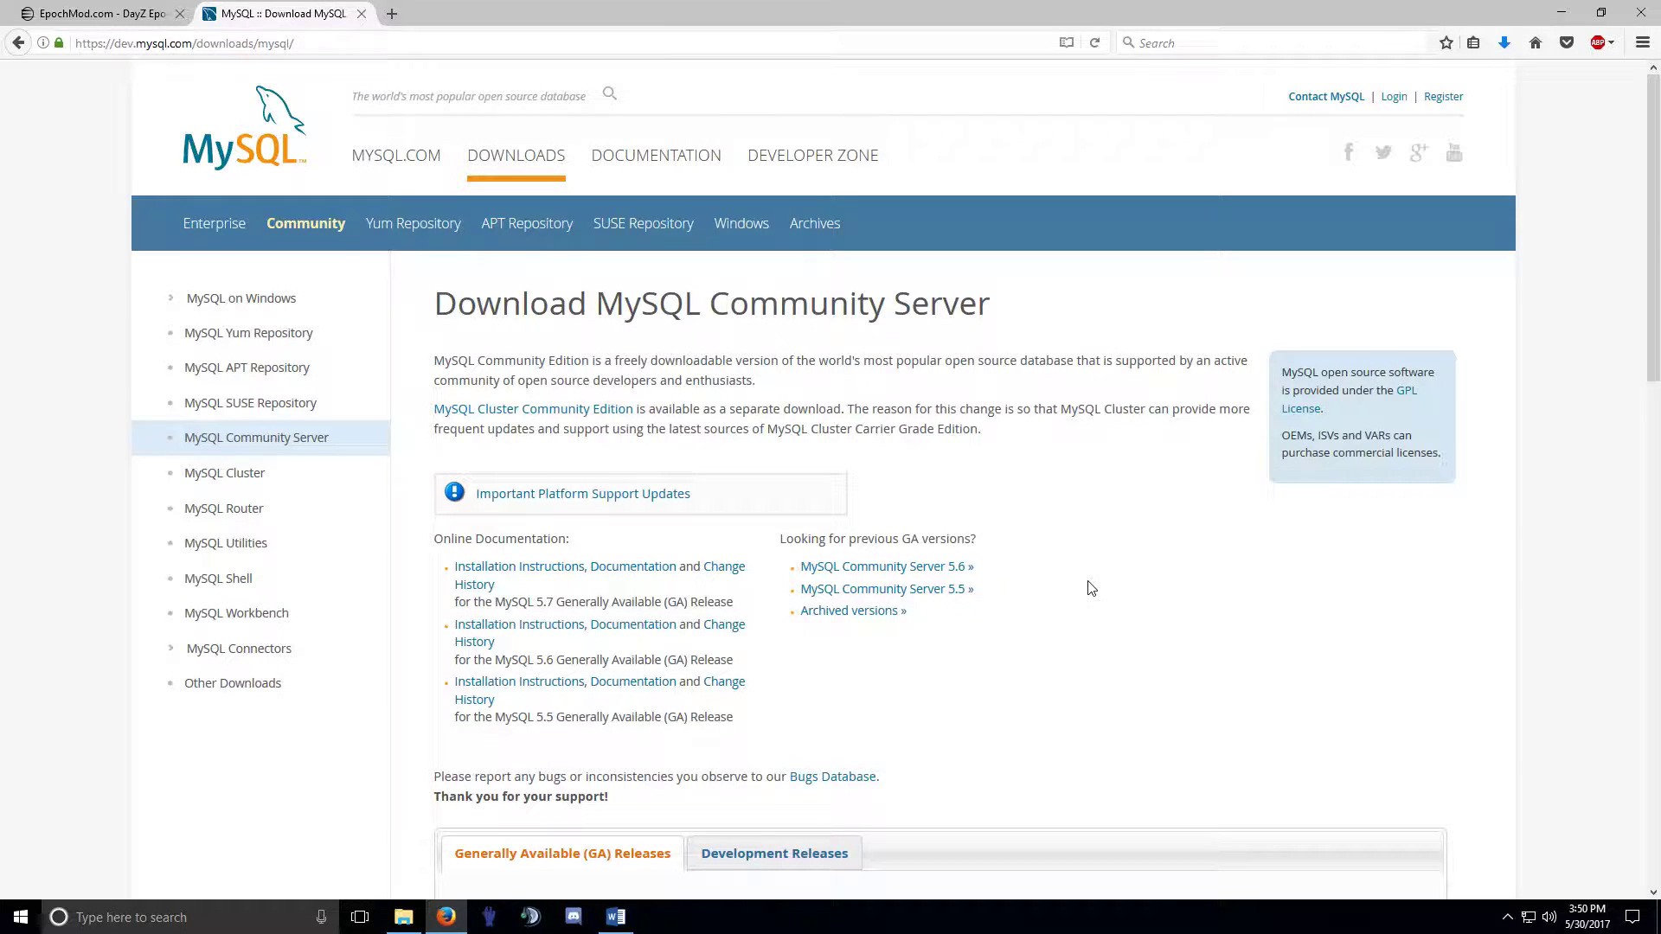
pyautogui.scroll(-3, 1091, 588)
pyautogui.scroll(-2, 1088, 585)
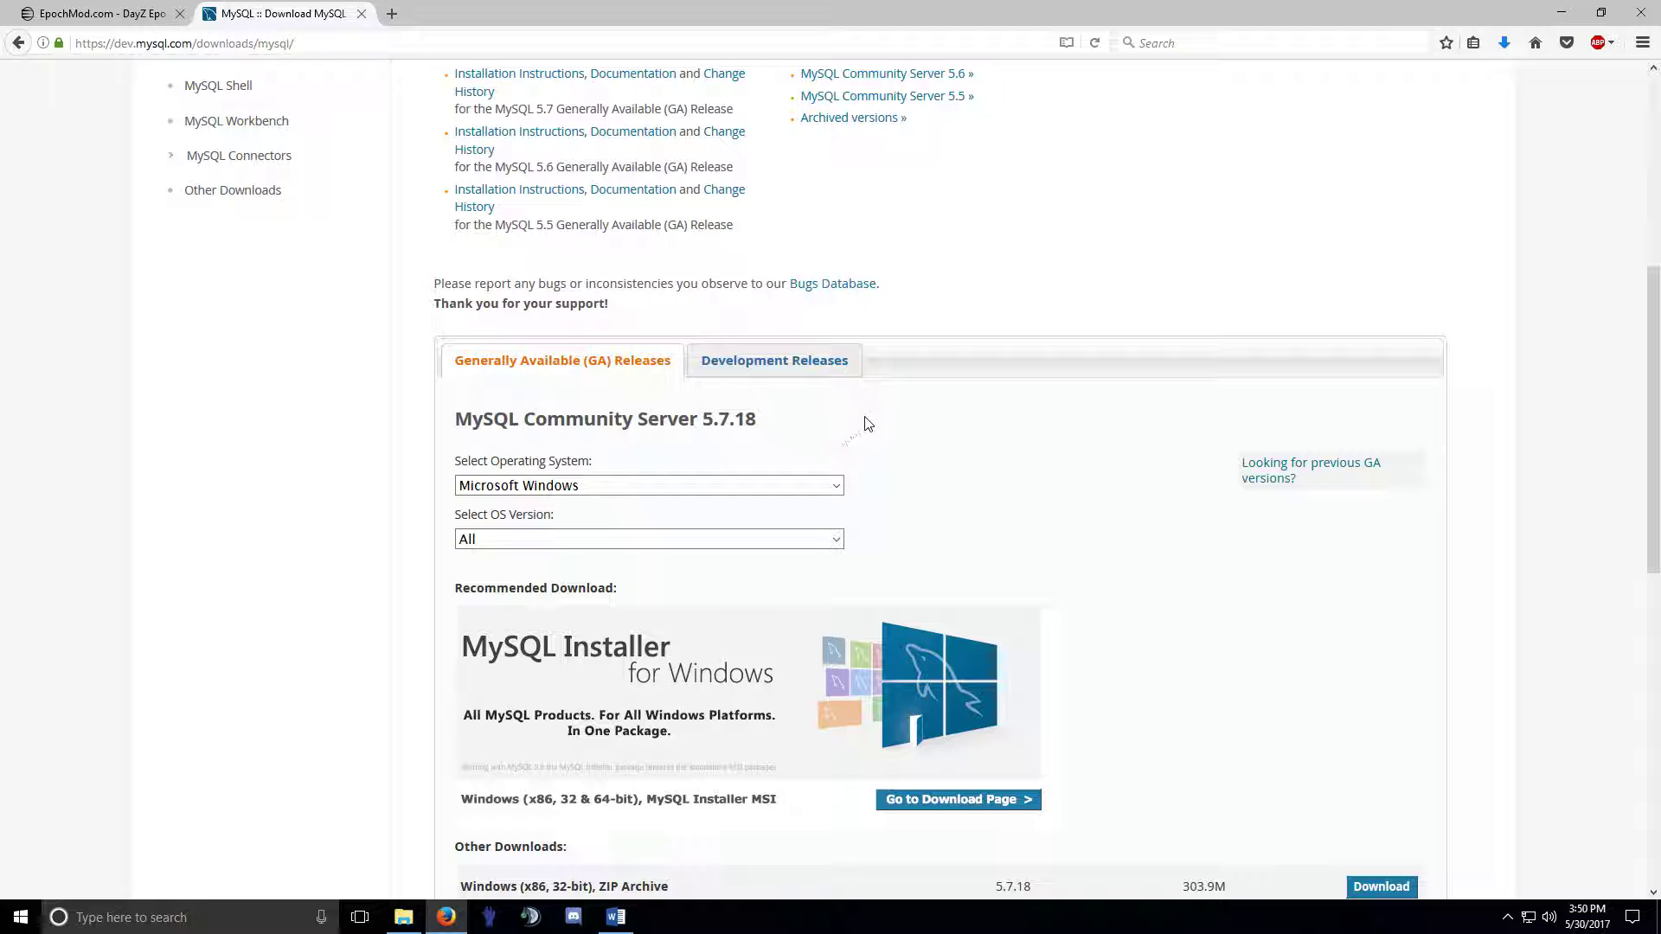
pyautogui.scroll(-4, 1049, 563)
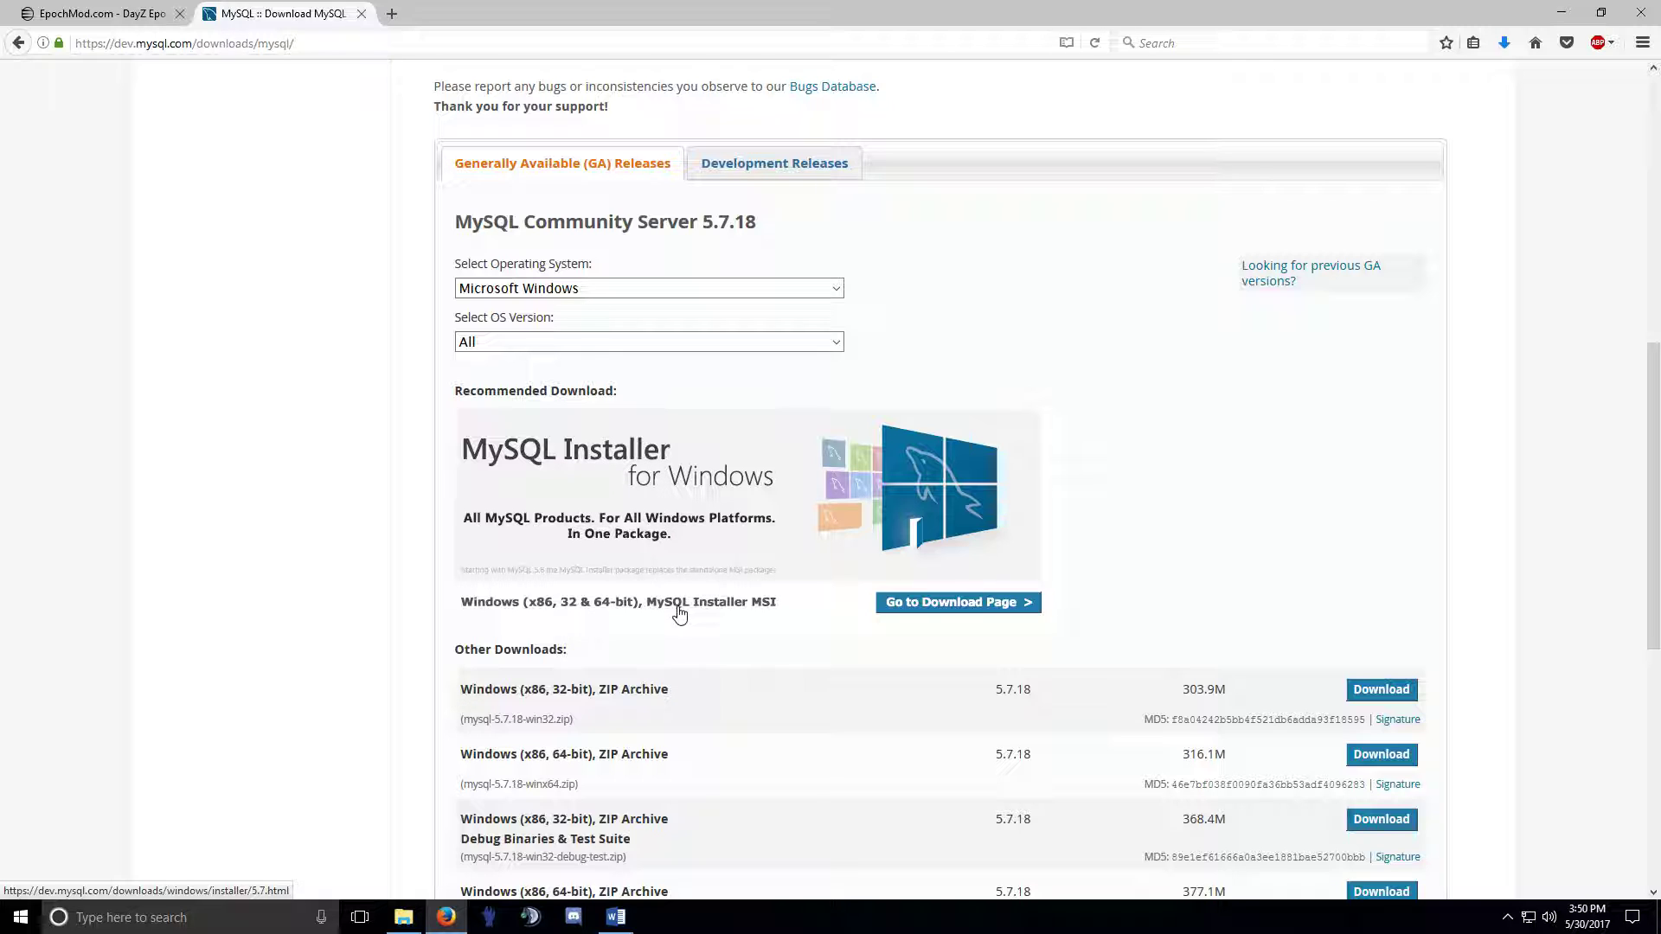
pyautogui.scroll(-4, 688, 612)
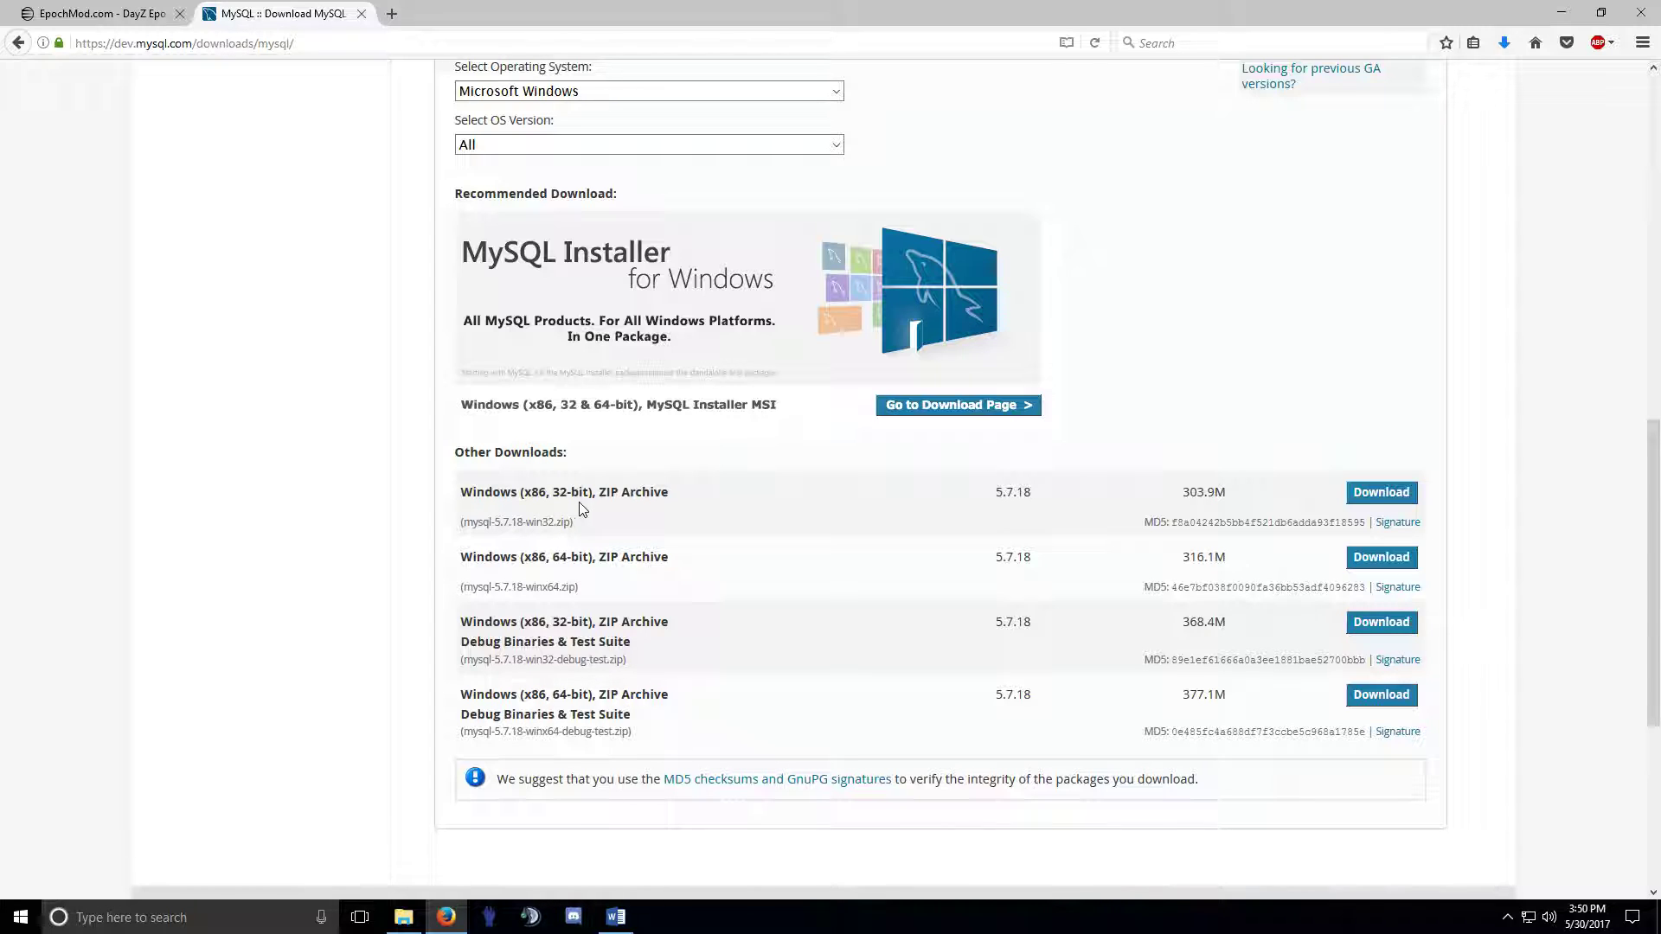
pyautogui.scroll(10, 761, 649)
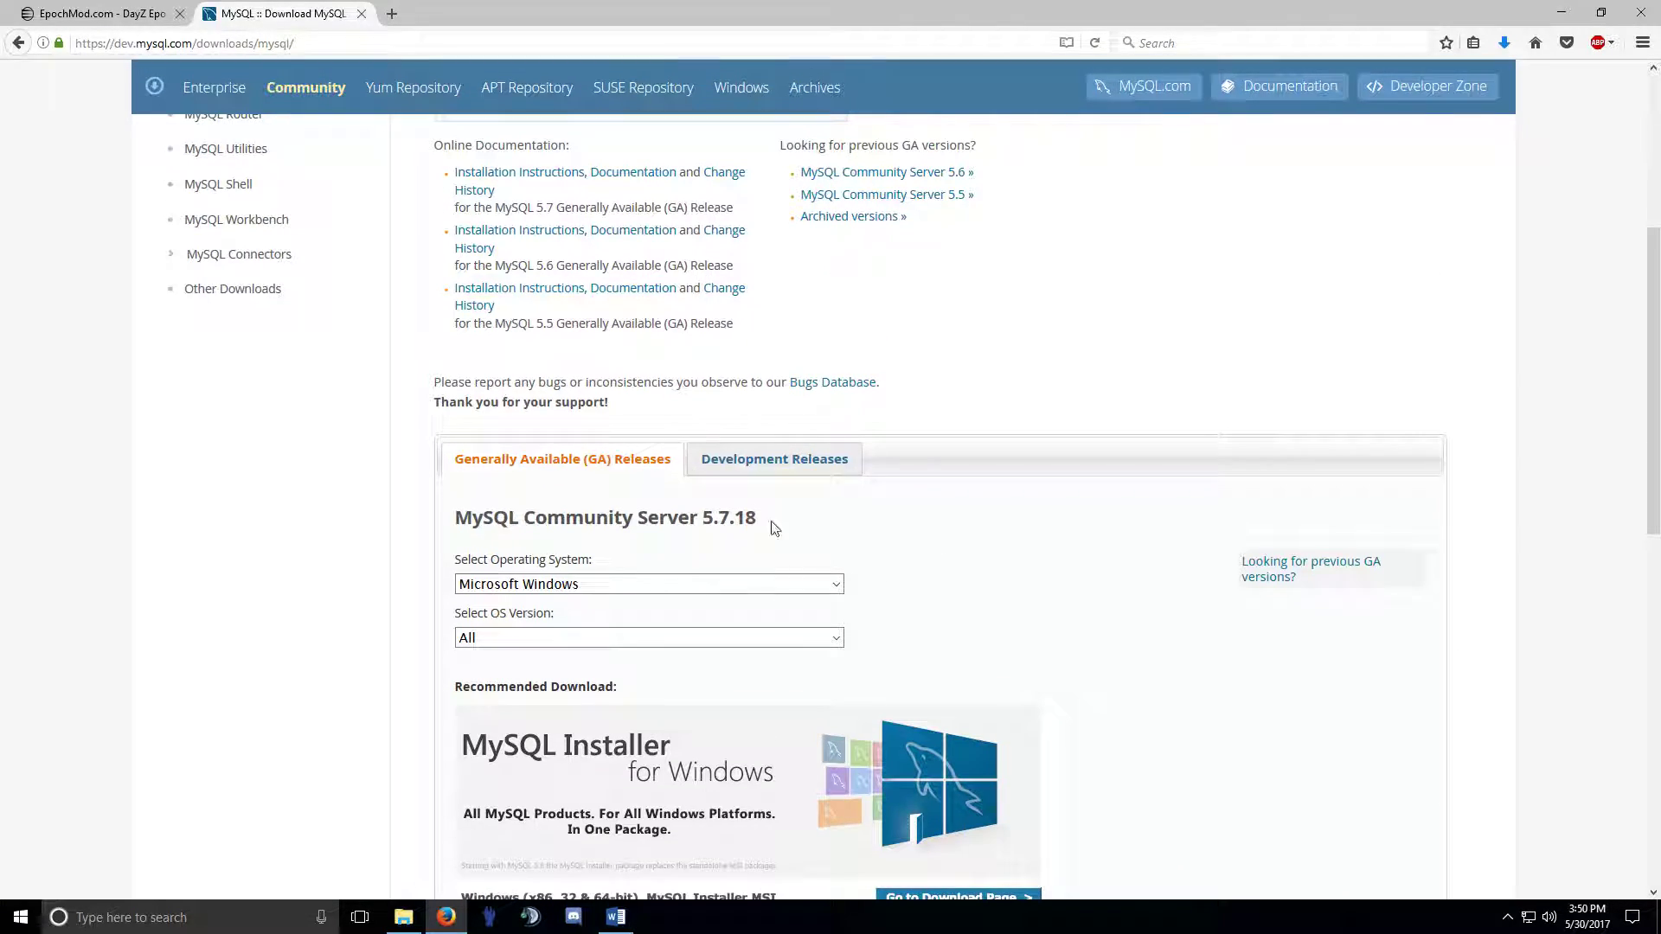
pyautogui.scroll(-8, 774, 527)
pyautogui.scroll(-1, 934, 708)
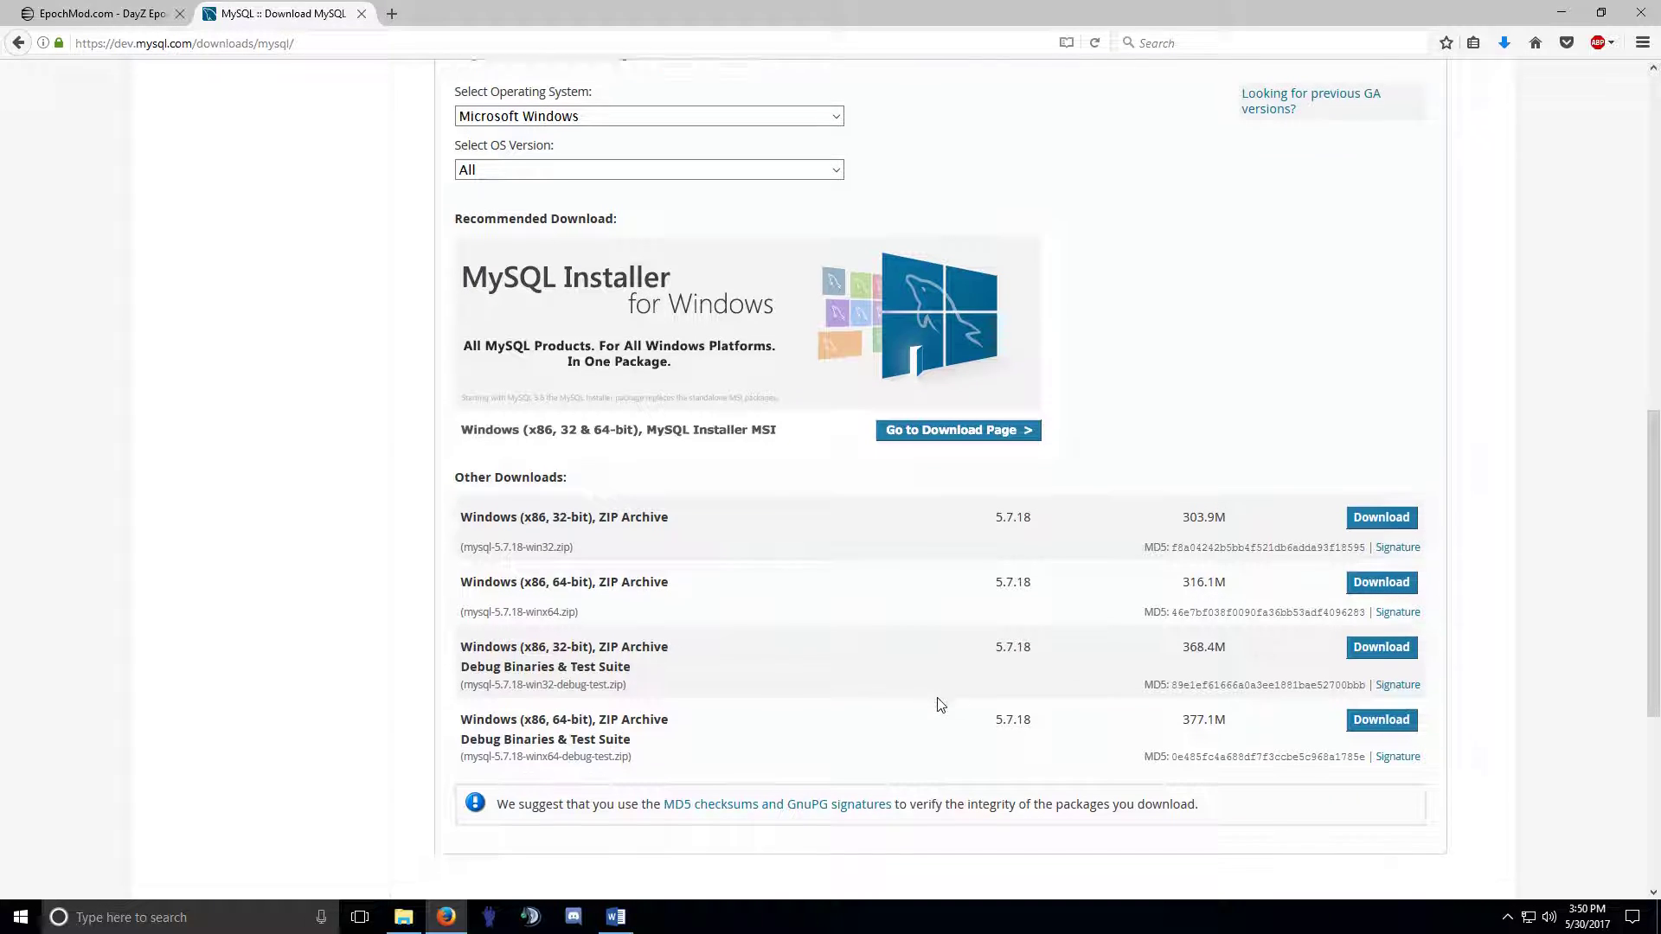
pyautogui.scroll(4, 895, 687)
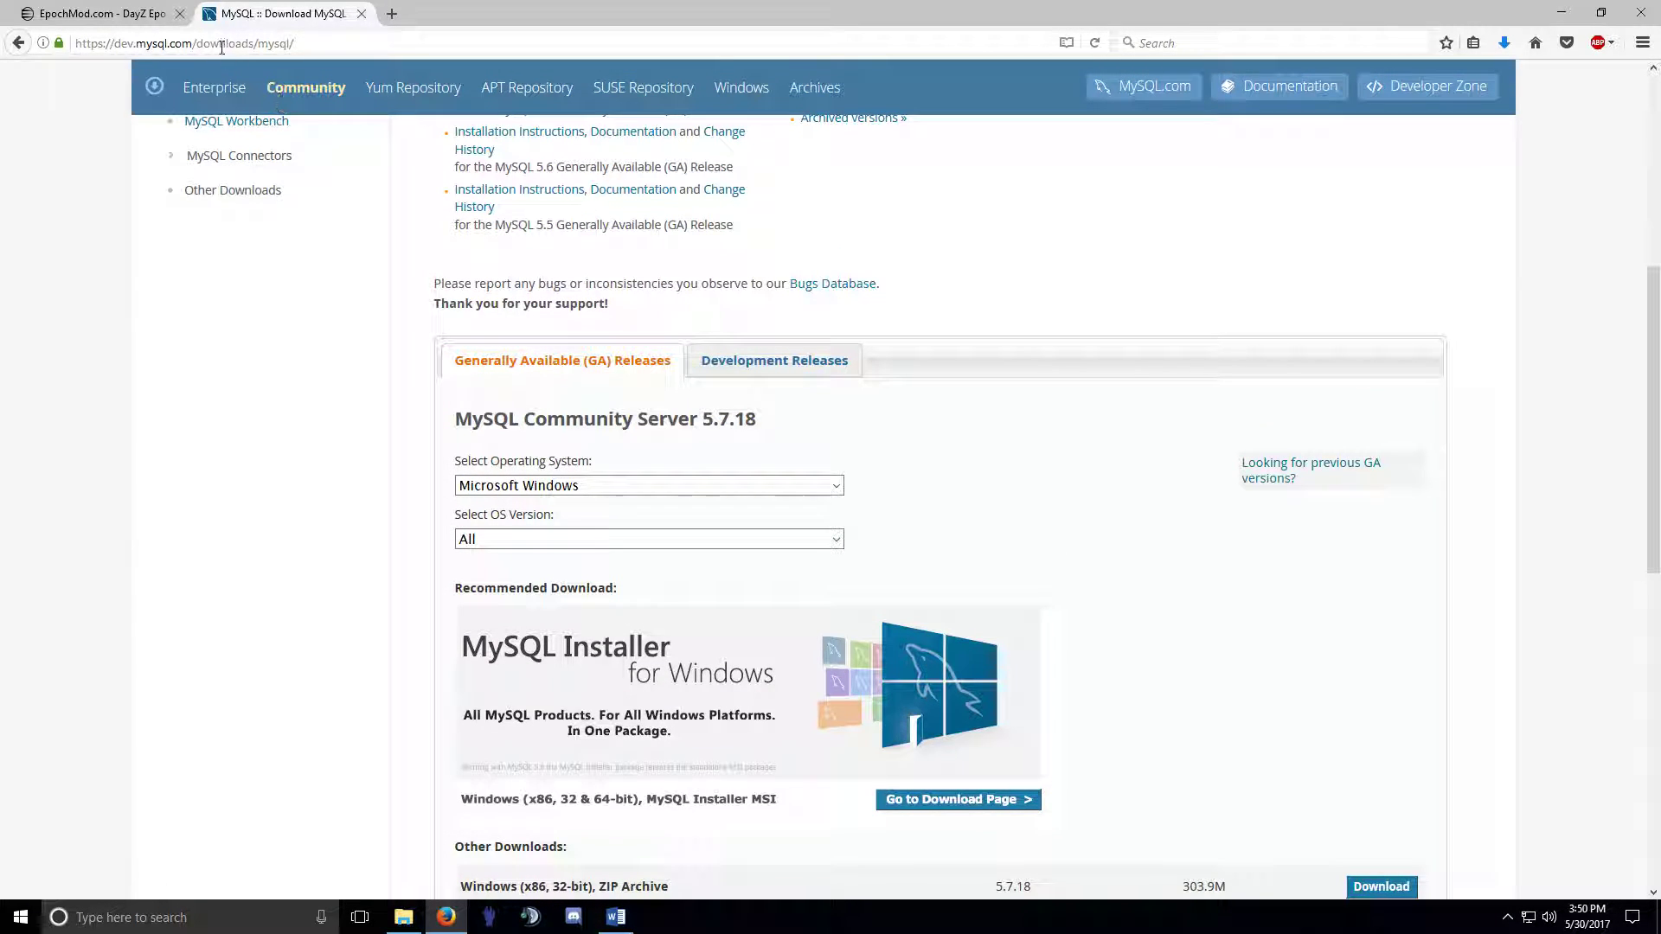
# Search Google for xampp and start the XAMPP download from its SourceForge page.
pyautogui.click(222, 45)
pyautogui.write('google.com/')
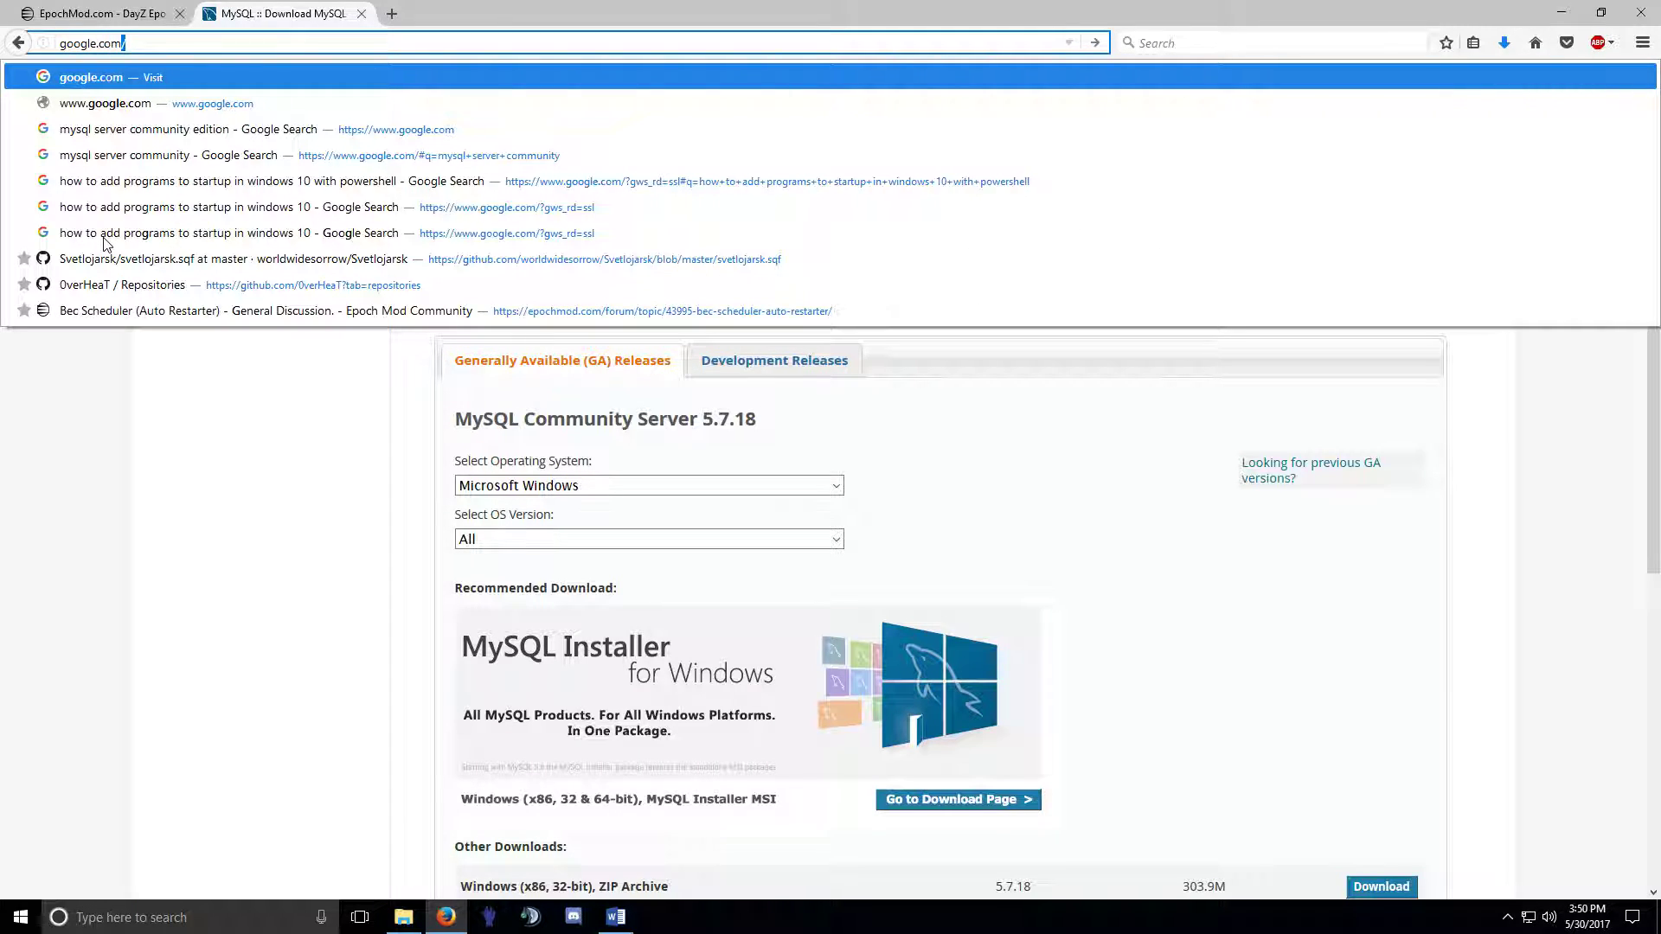
pyautogui.press('Return')
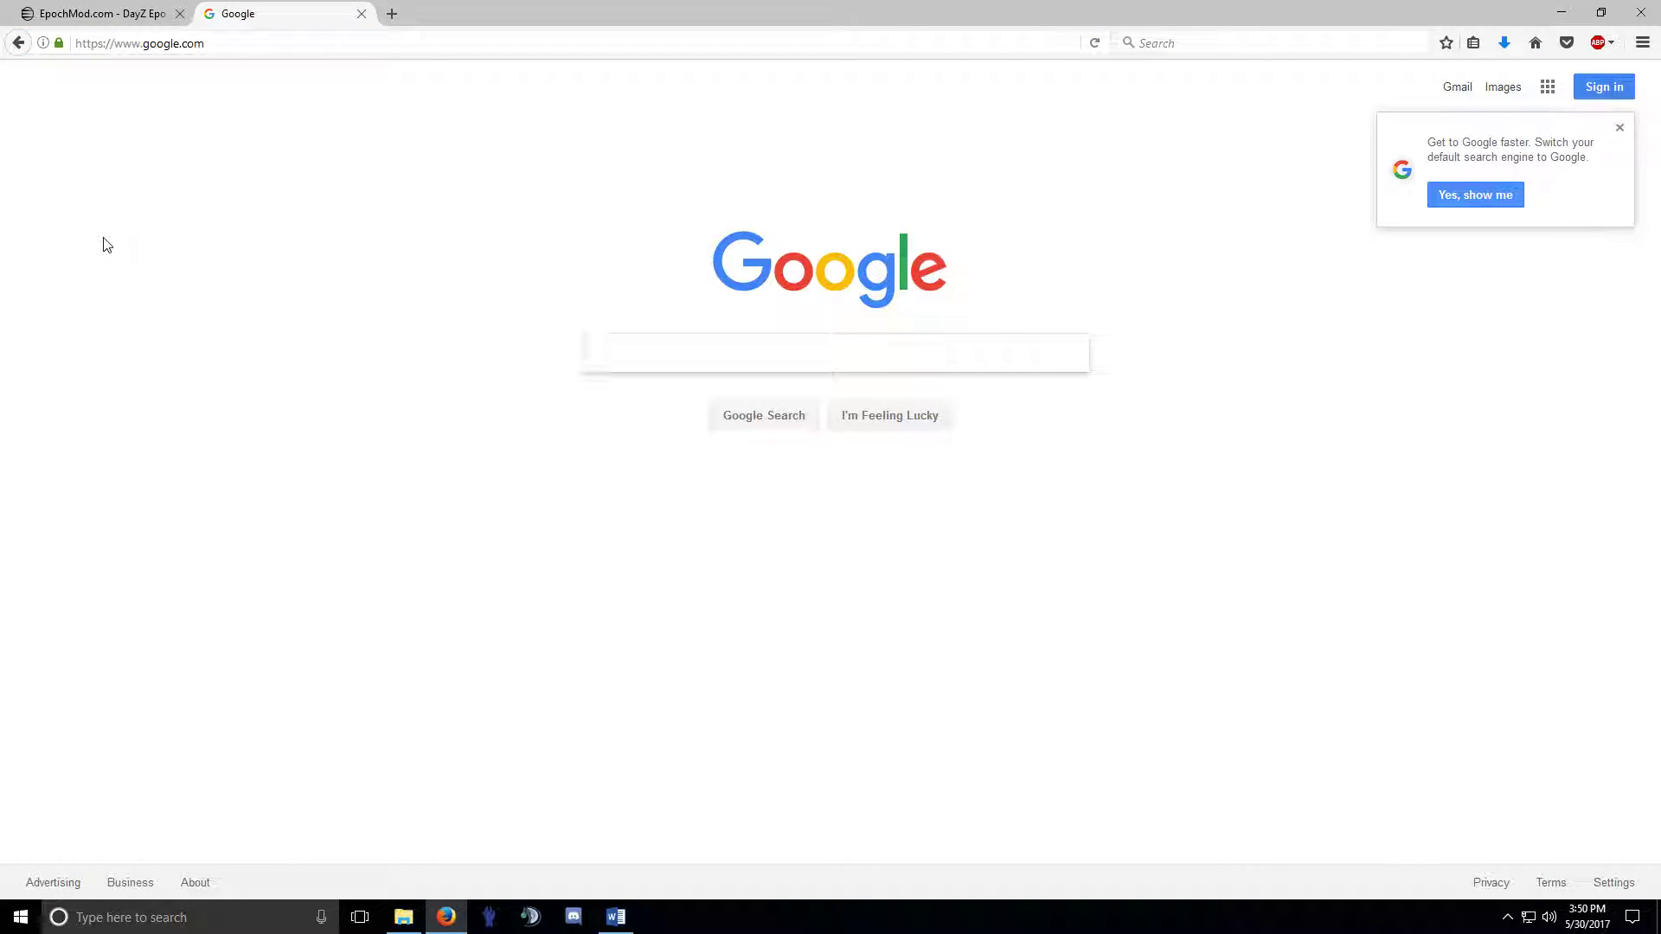
pyautogui.write('xam')
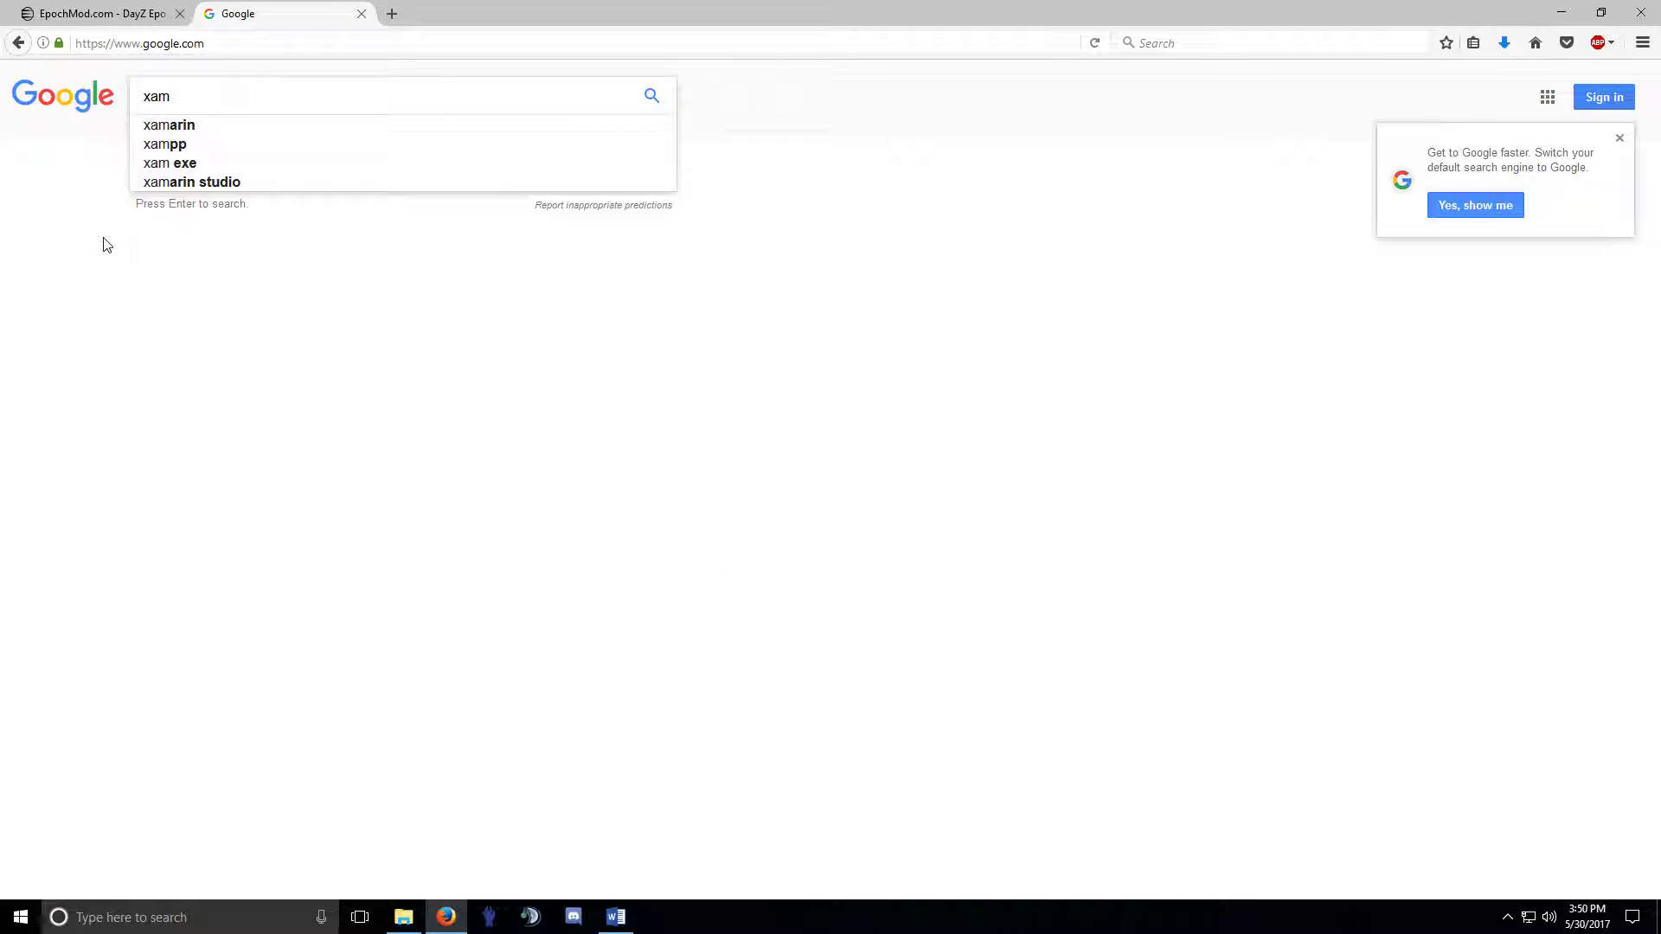
pyautogui.write('pp')
pyautogui.press('Return')
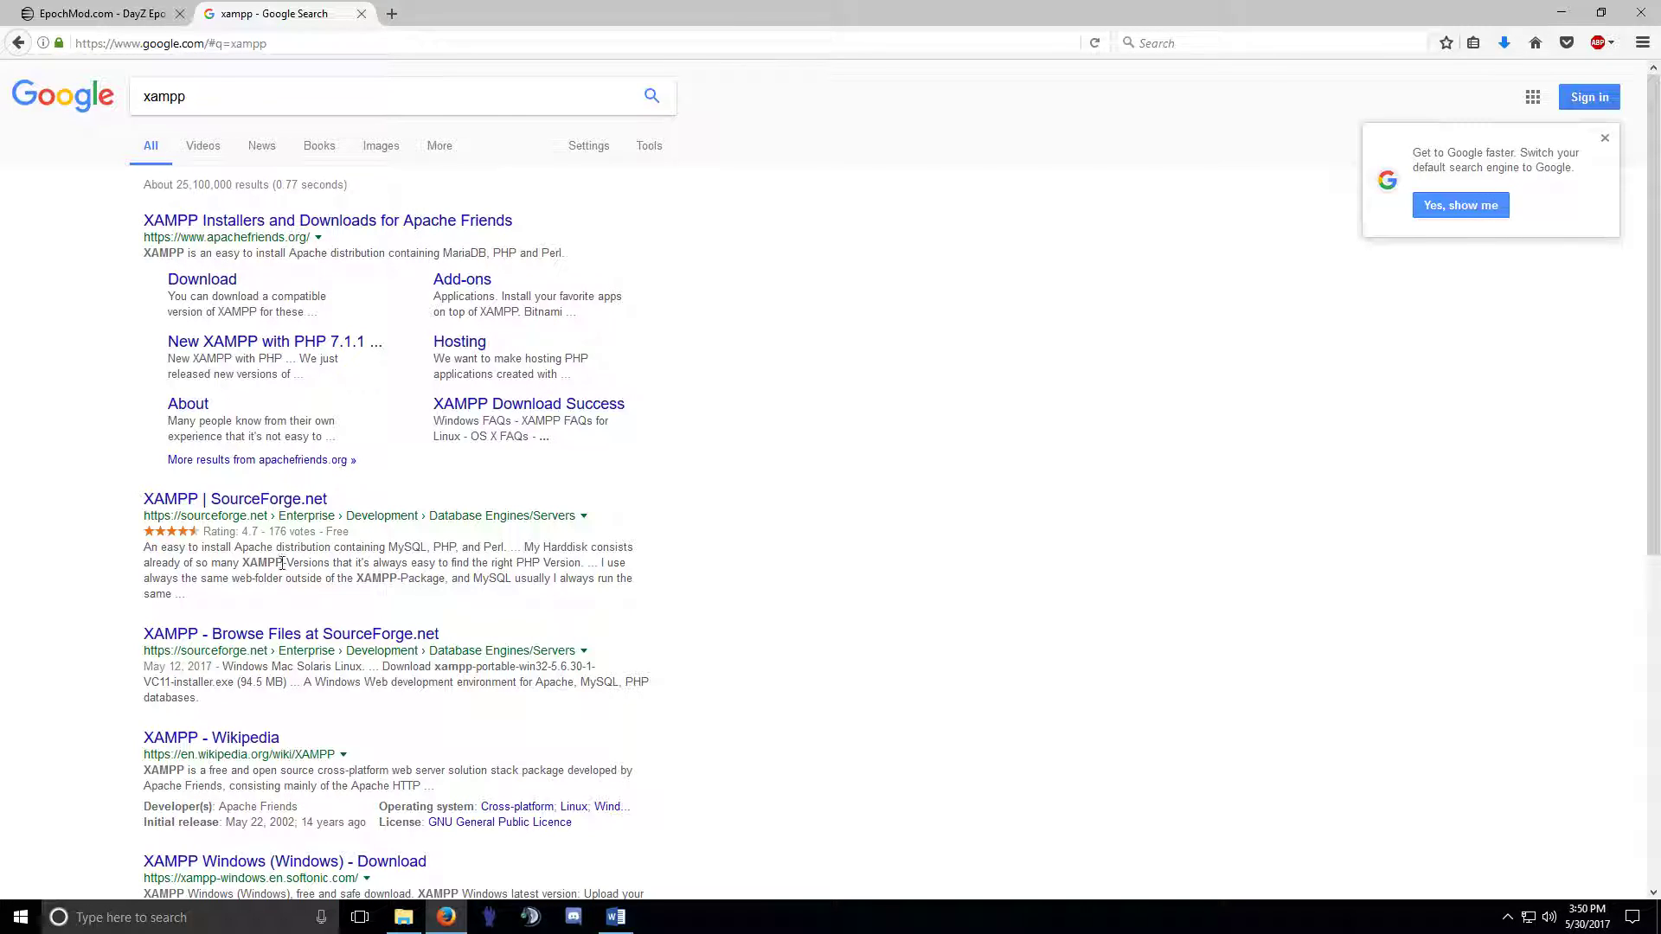
pyautogui.click(303, 500)
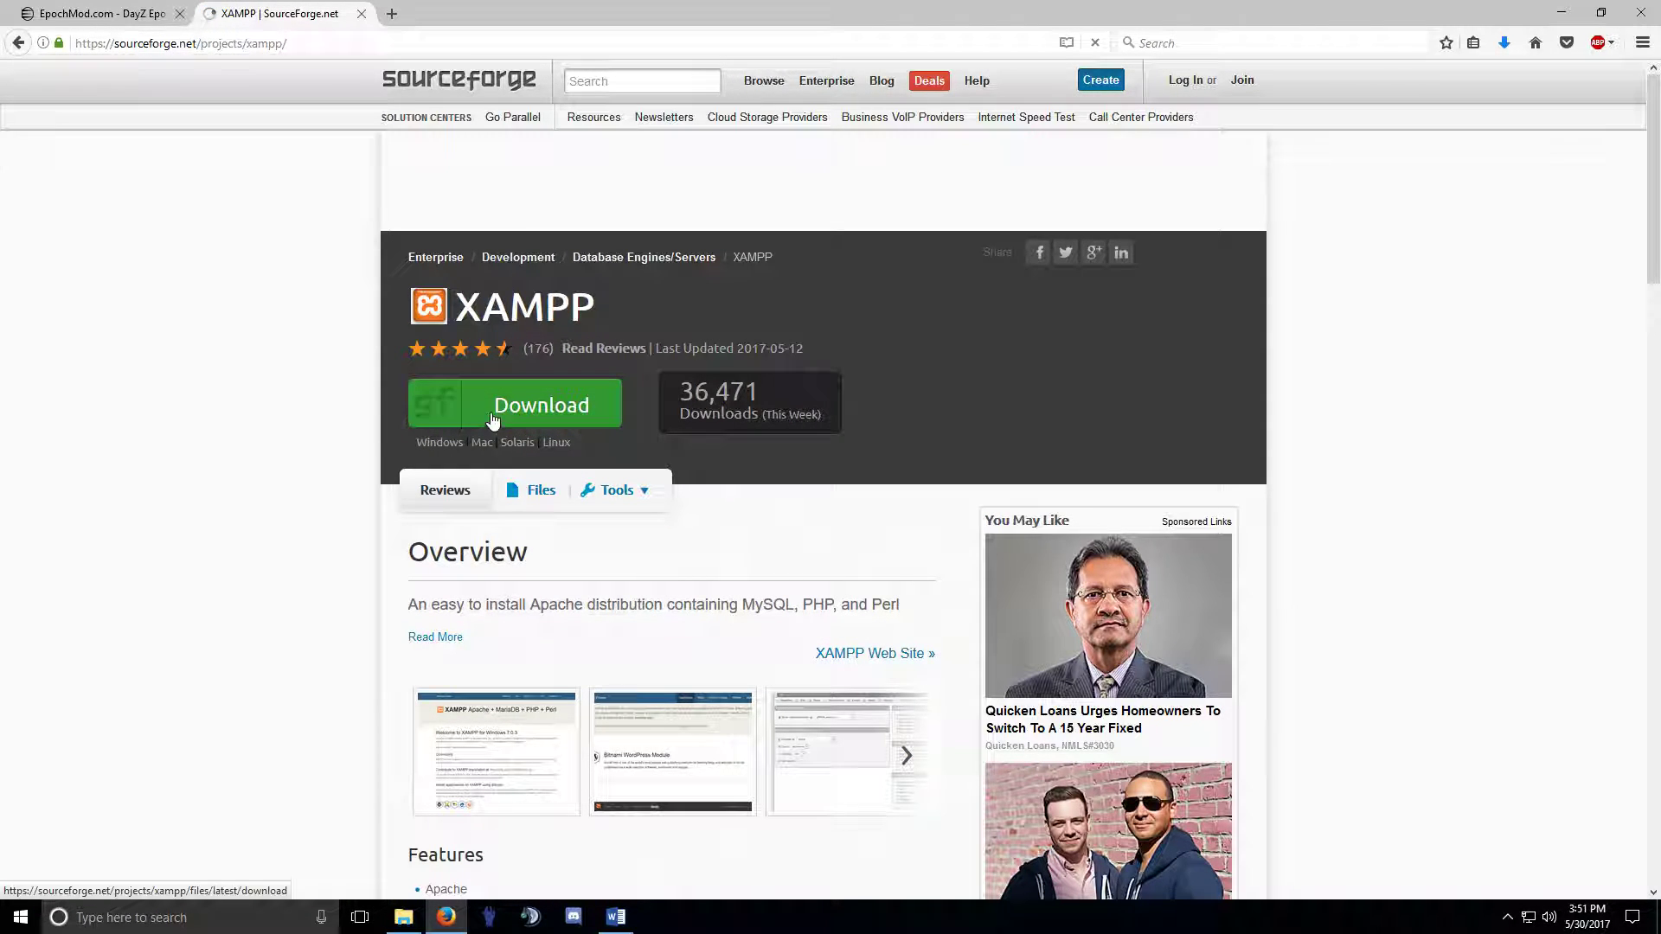
pyautogui.click(493, 419)
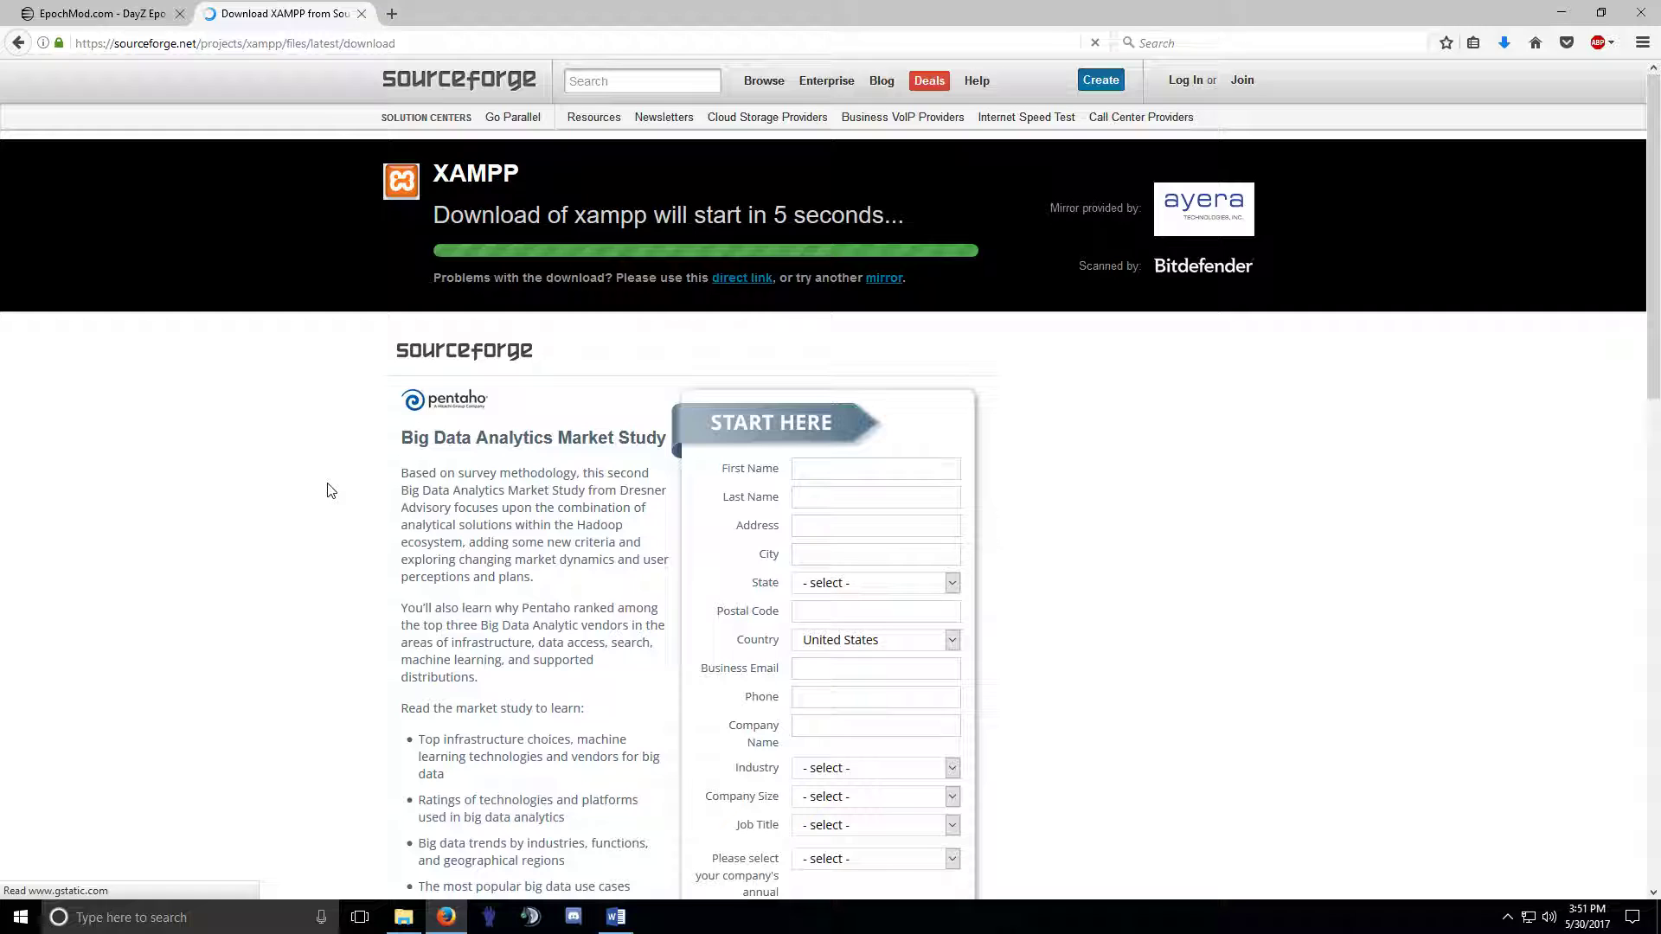
# Search Google for heidisql in a new tab.
pyautogui.click(392, 14)
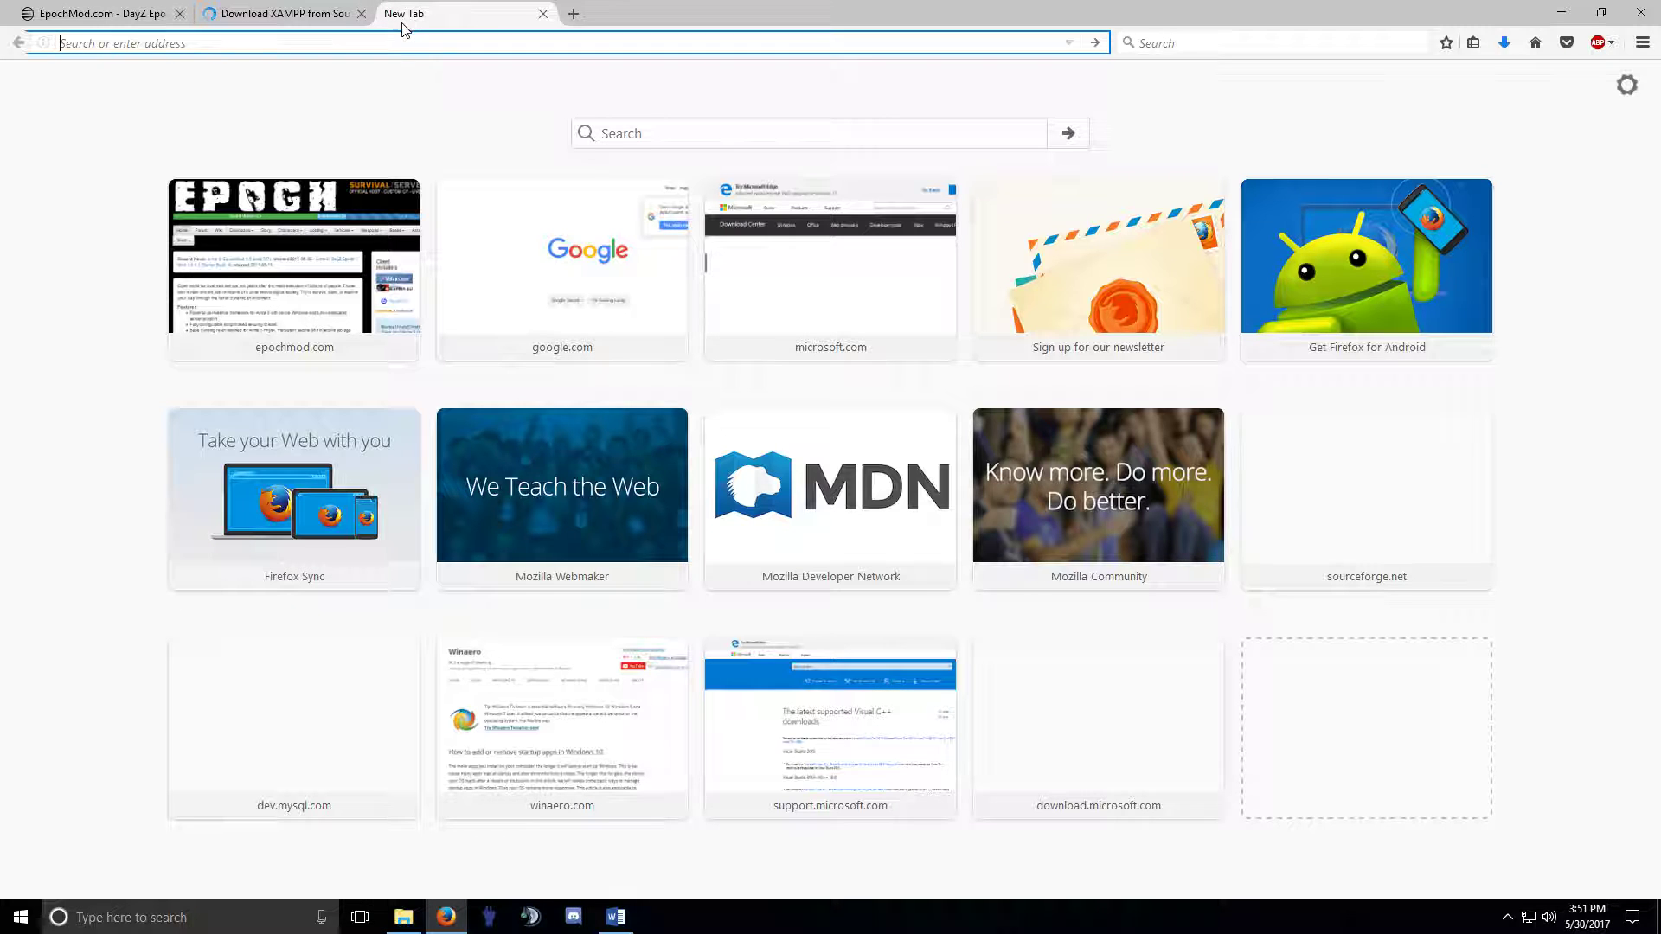
pyautogui.write('google.com/')
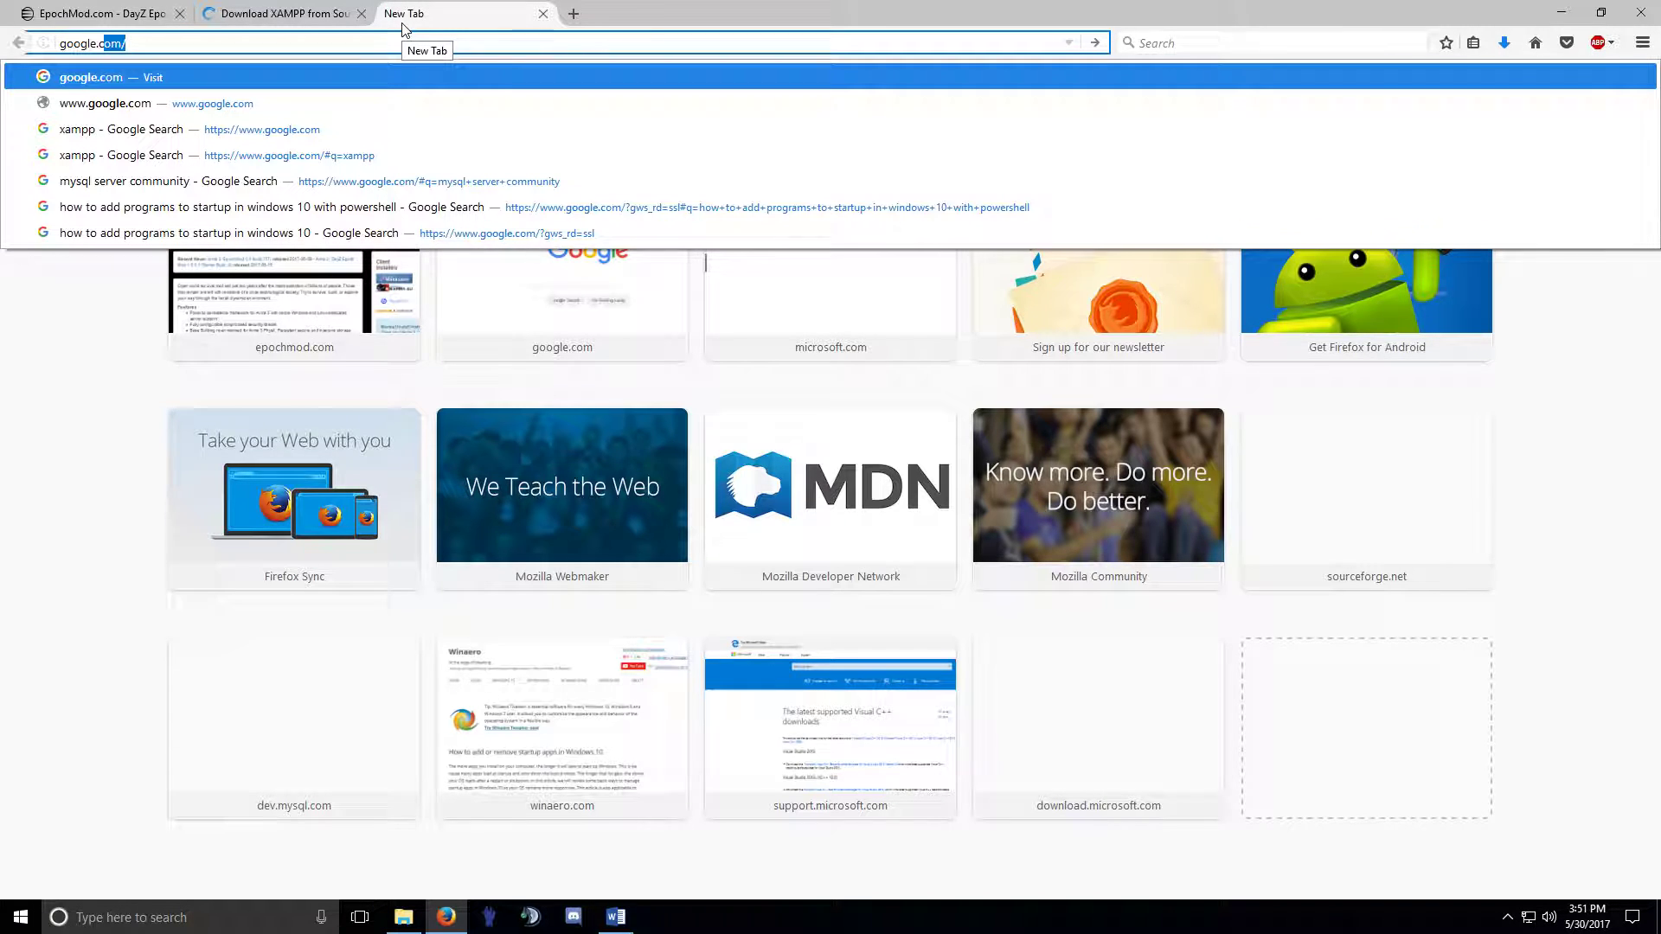
pyautogui.press('Return')
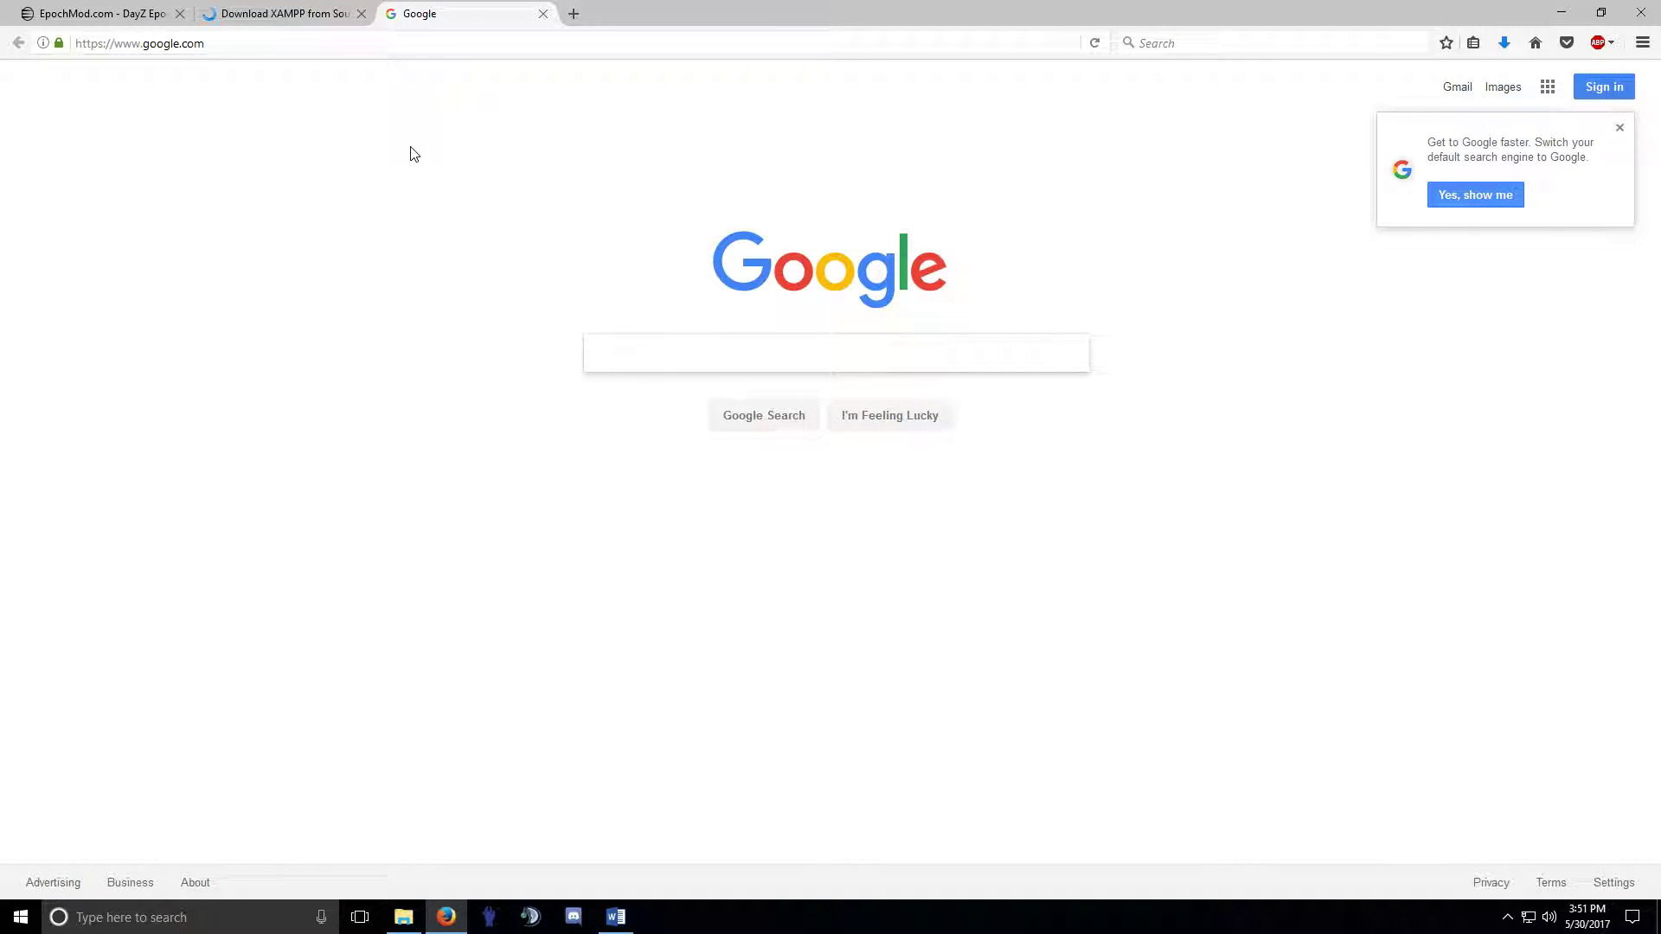
pyautogui.write('heidisql')
pyautogui.press('Return')
# Save the HeidiSQL 9.4 installer from heidisql.com's Downloads > Installer page.
pyautogui.click(427, 230)
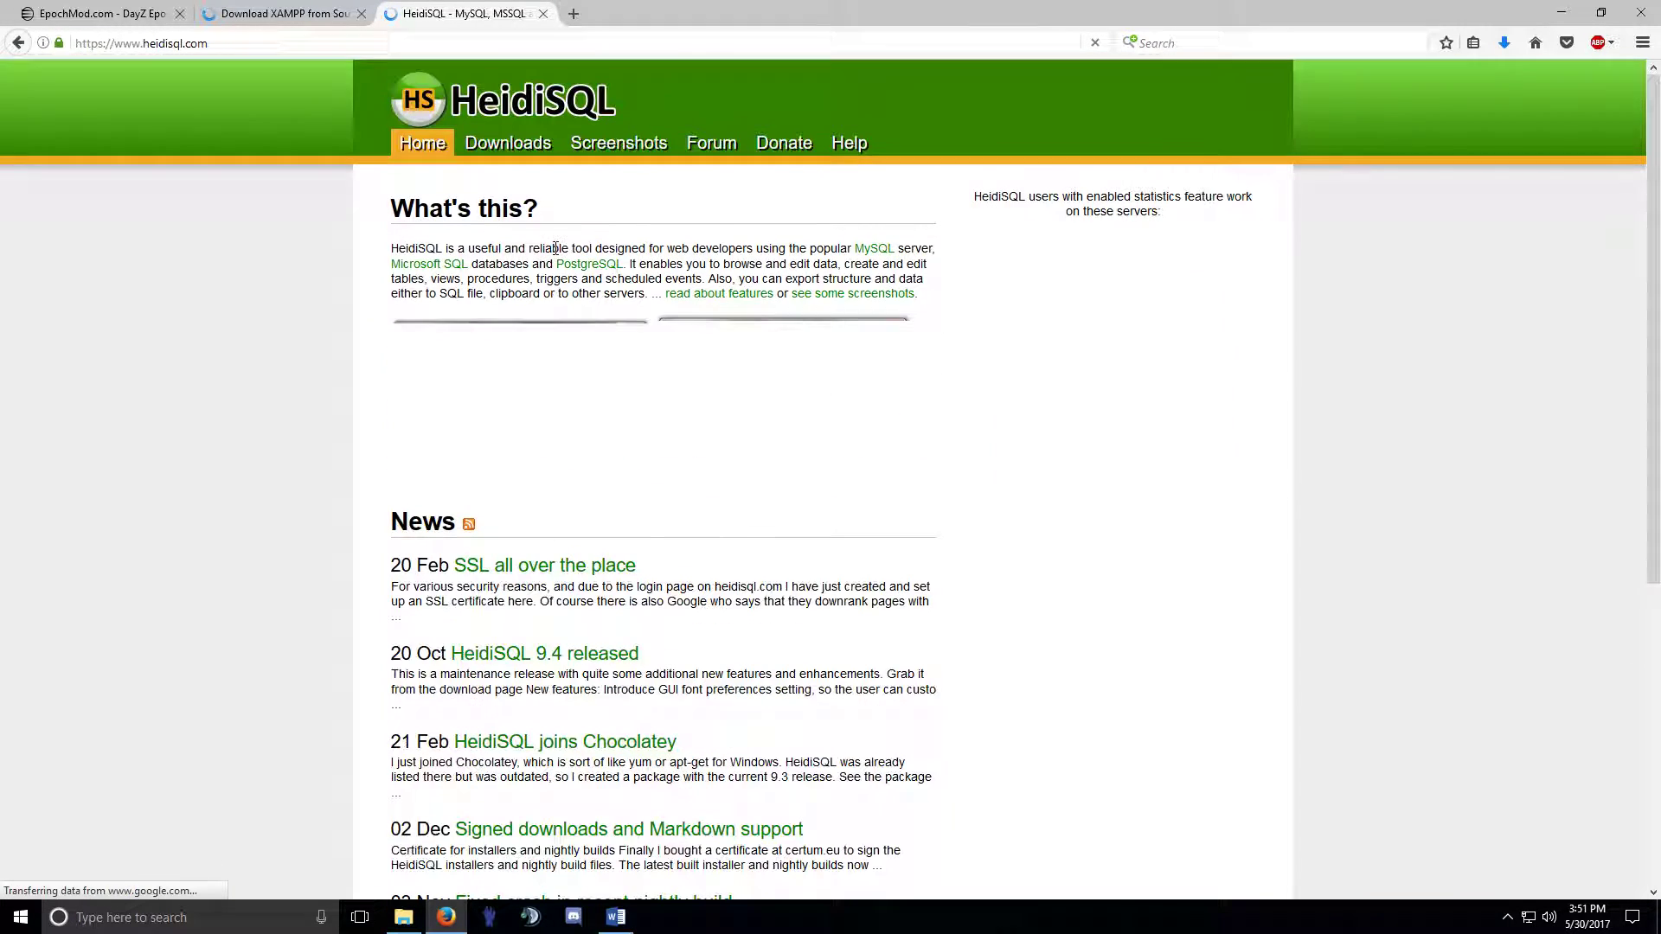
pyautogui.moveTo(495, 152)
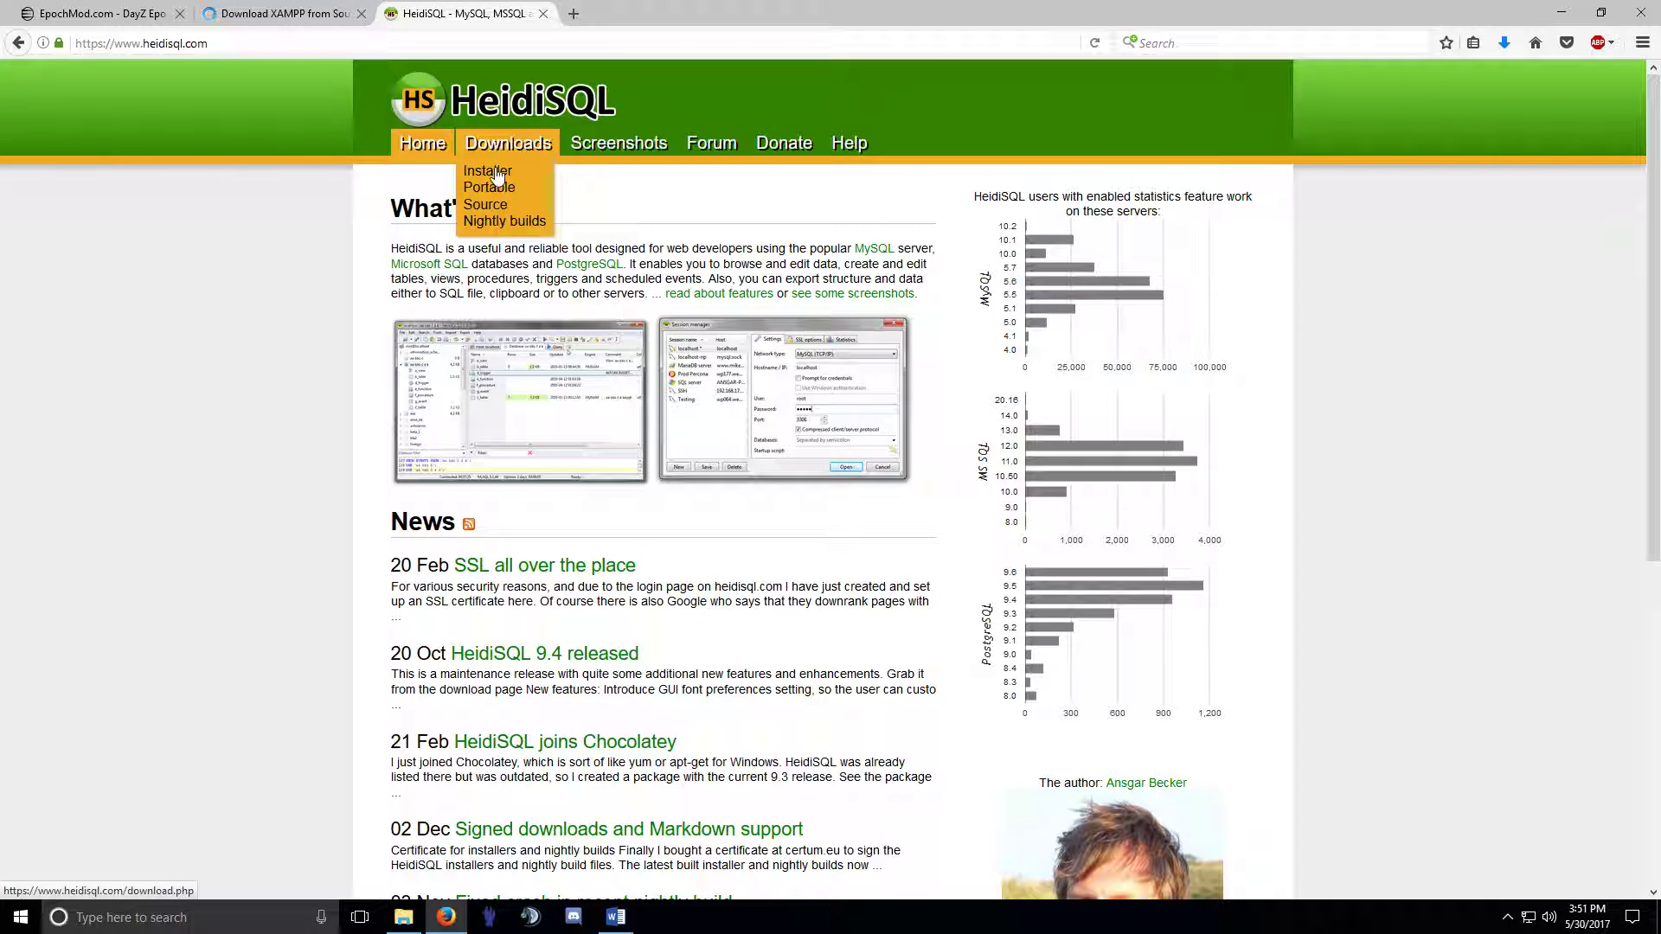
pyautogui.click(518, 170)
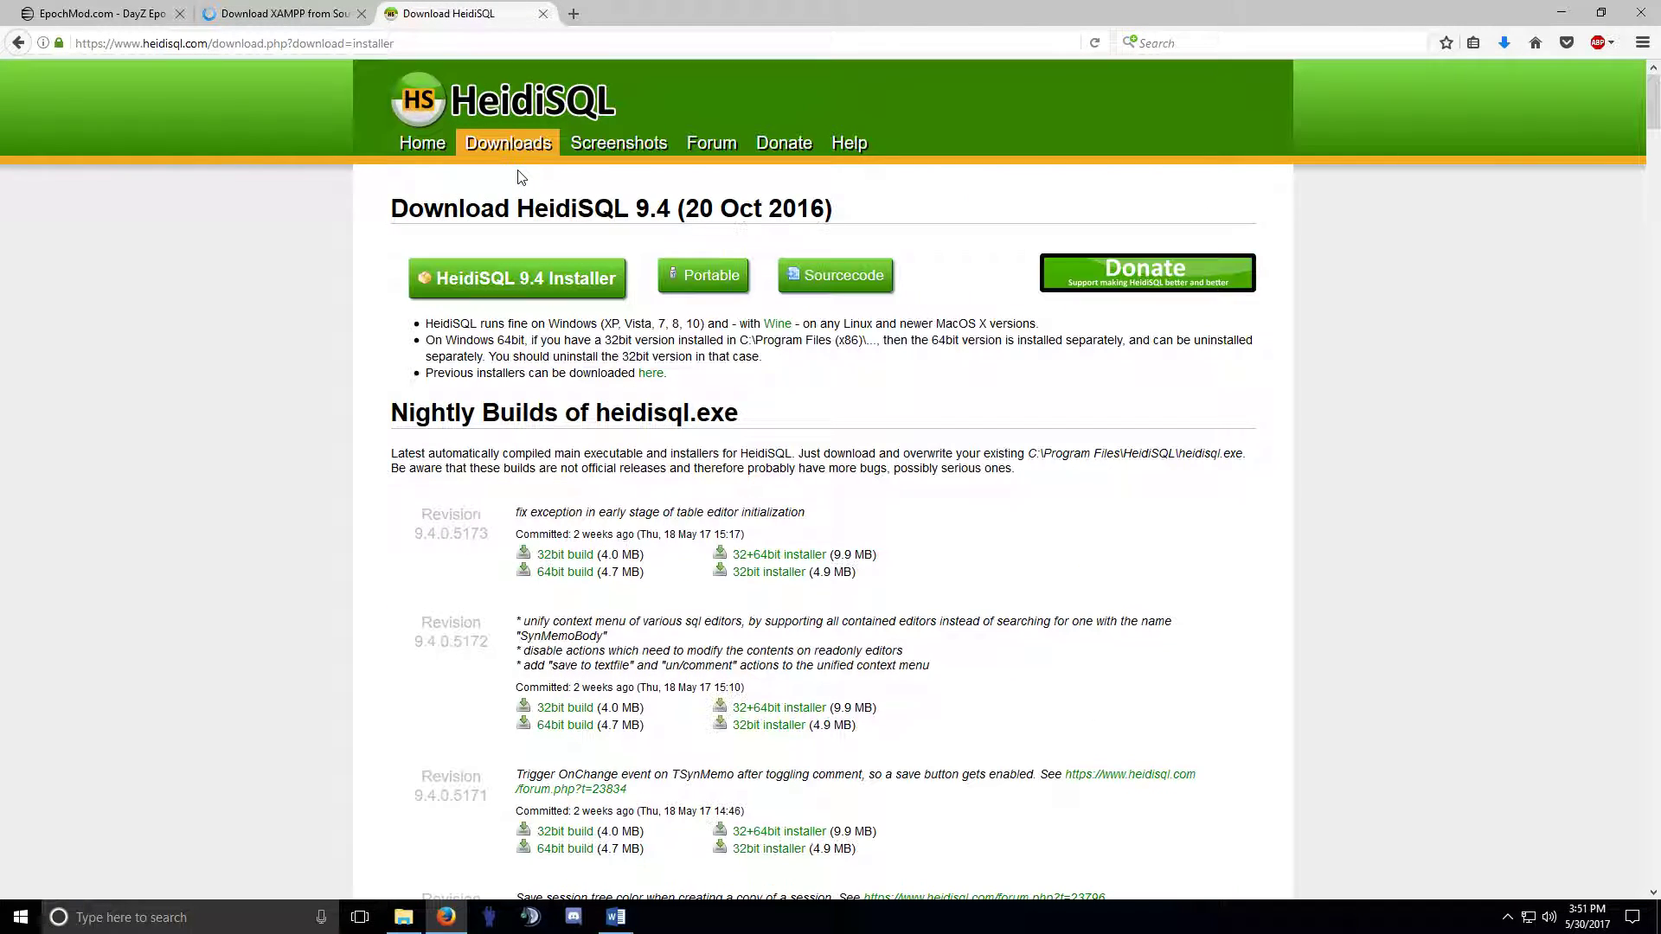
pyautogui.click(532, 284)
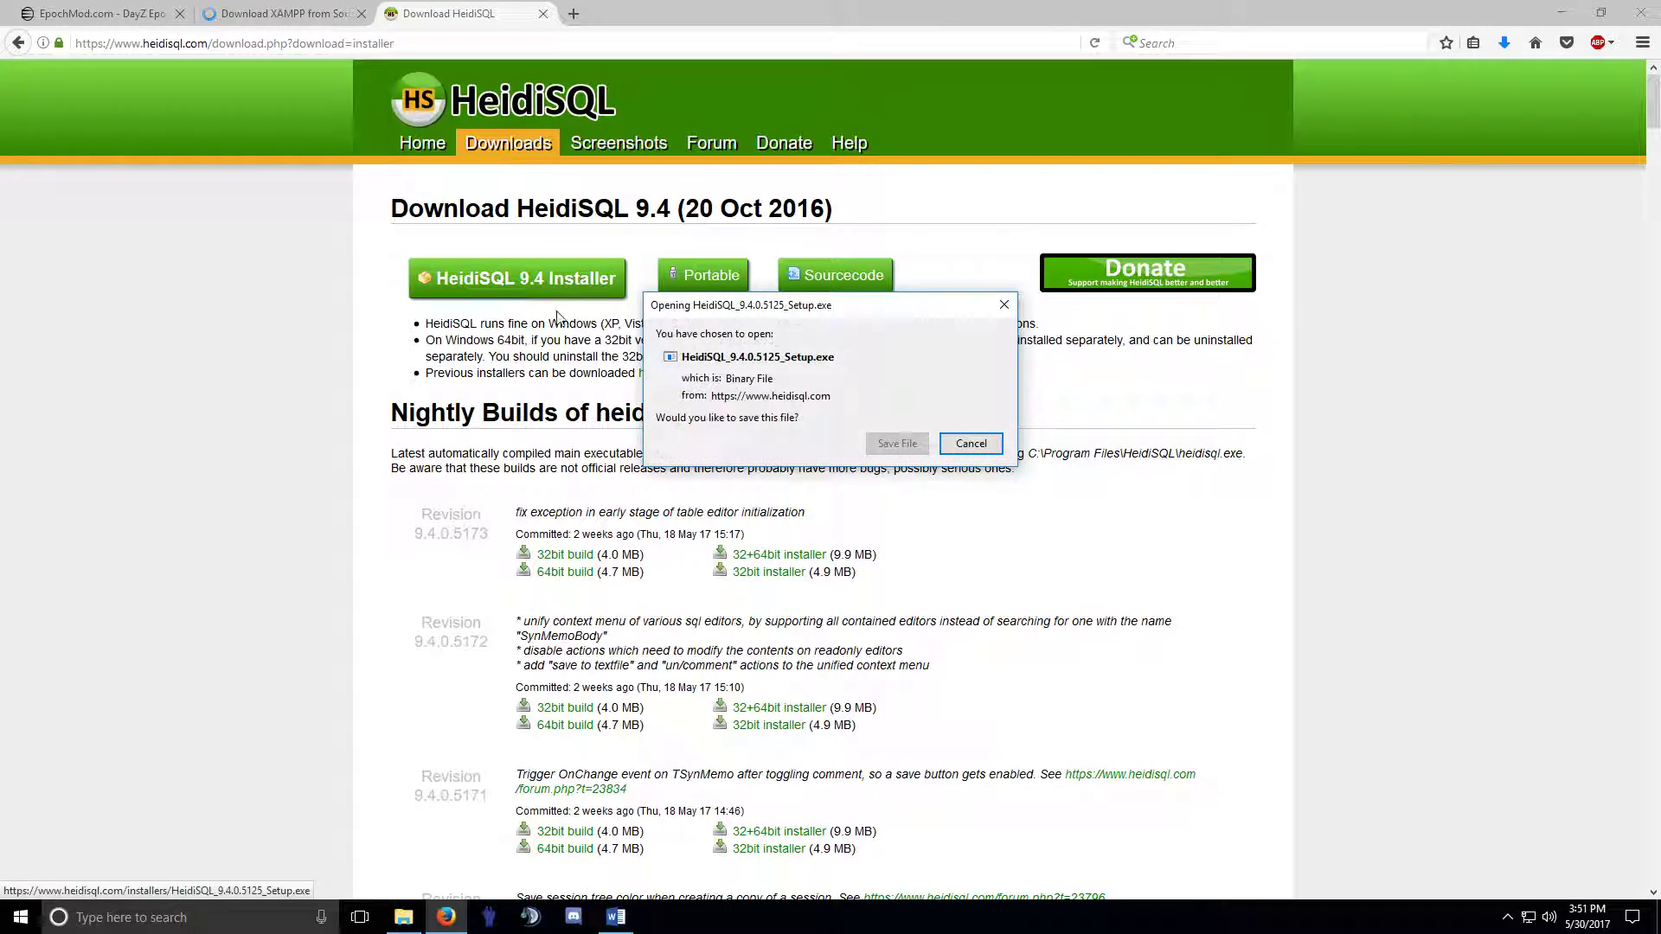
pyautogui.click(897, 442)
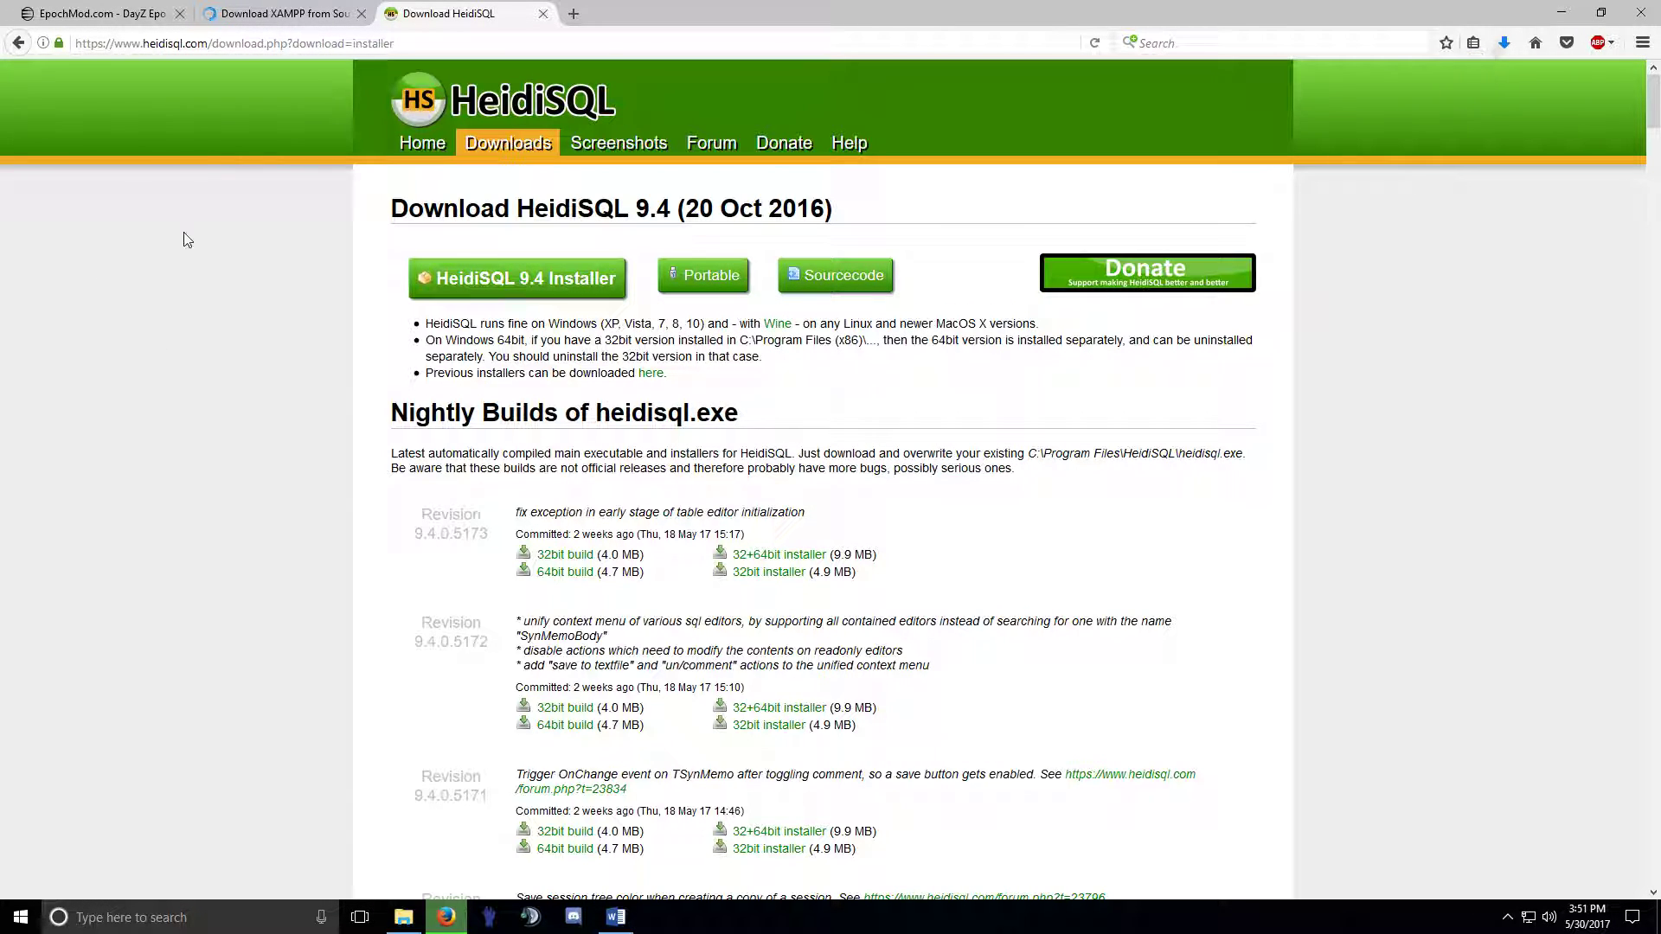
# Save the XAMPP installer using the direct download link on SourceForge.
pyautogui.click(277, 13)
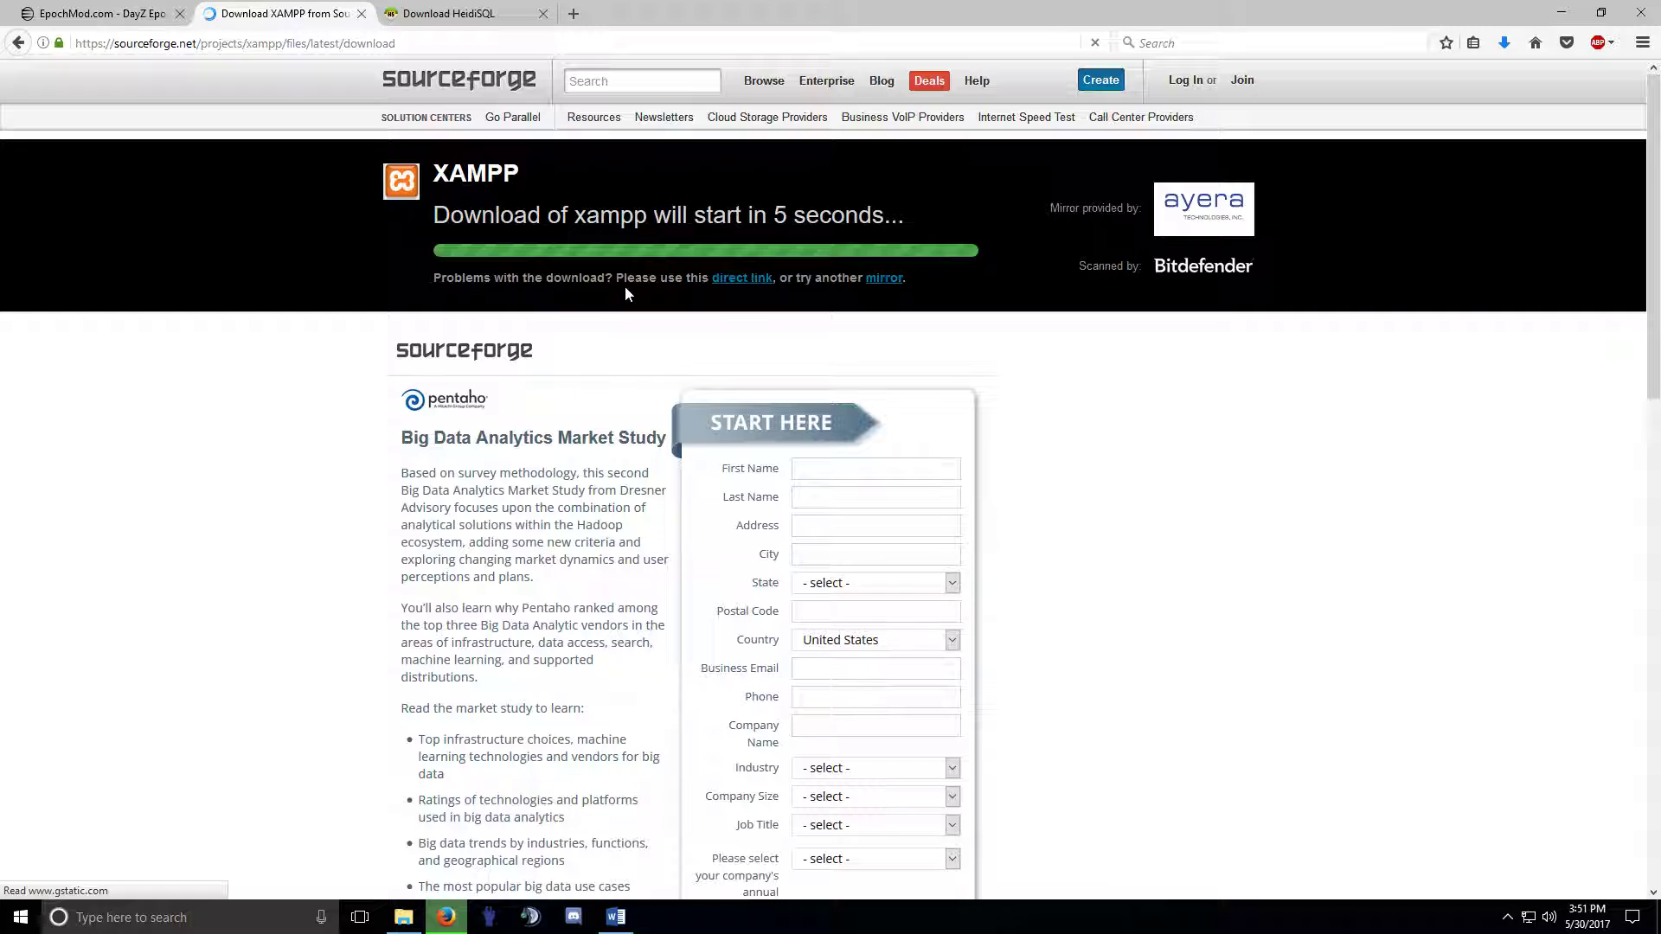
pyautogui.click(738, 281)
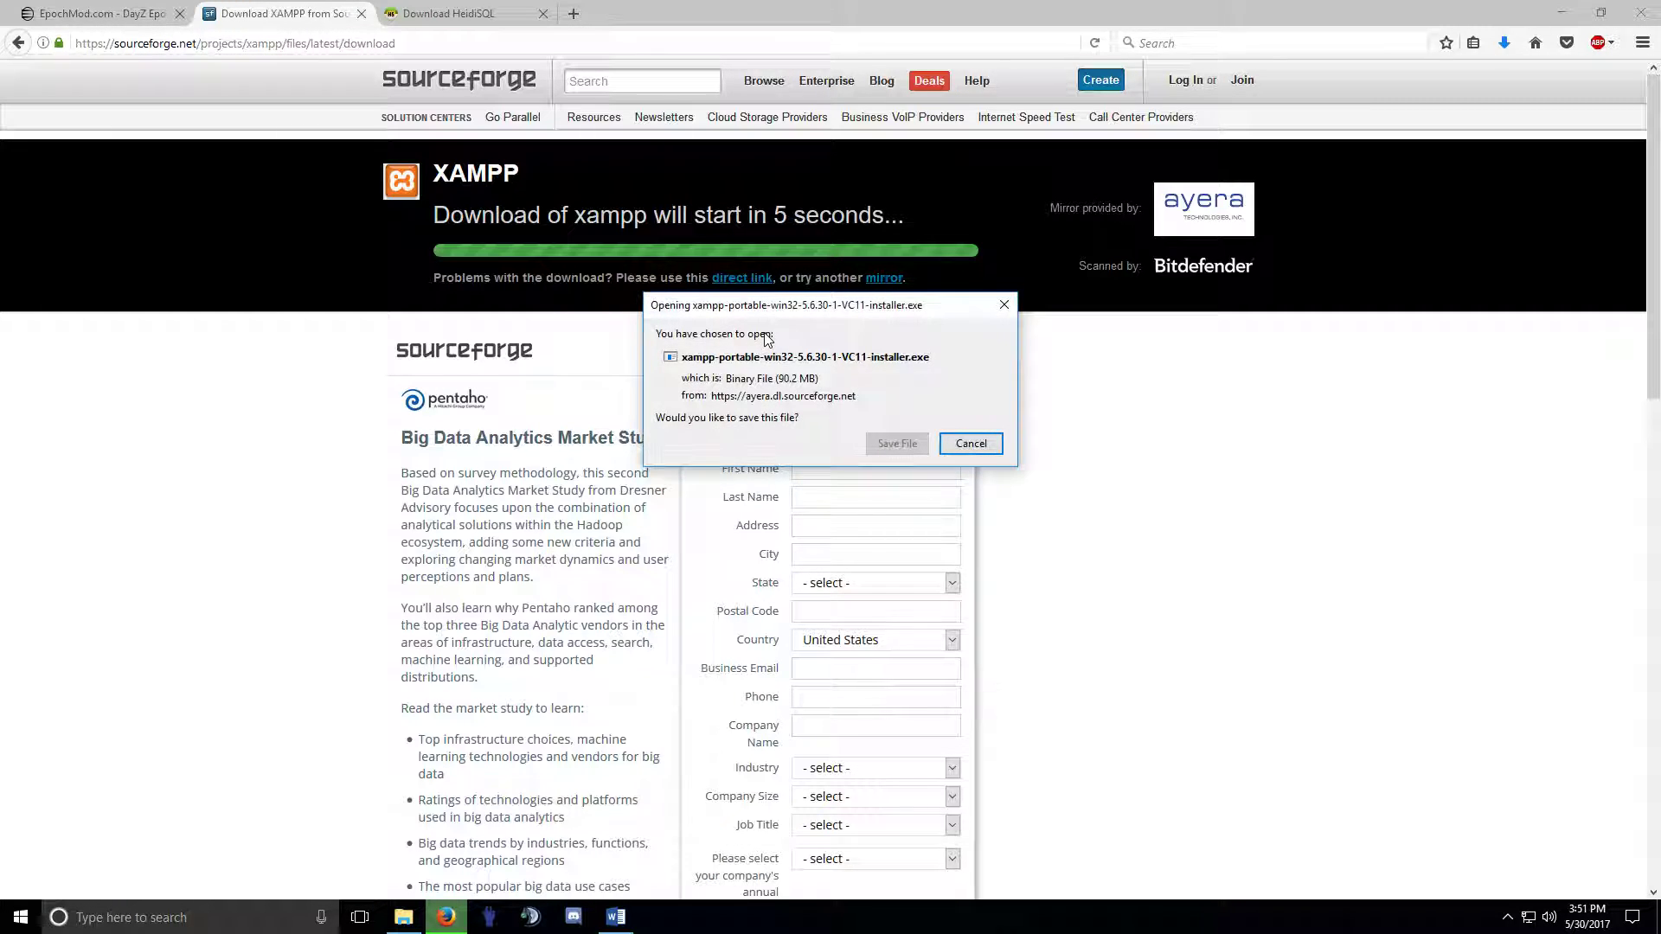
pyautogui.click(896, 452)
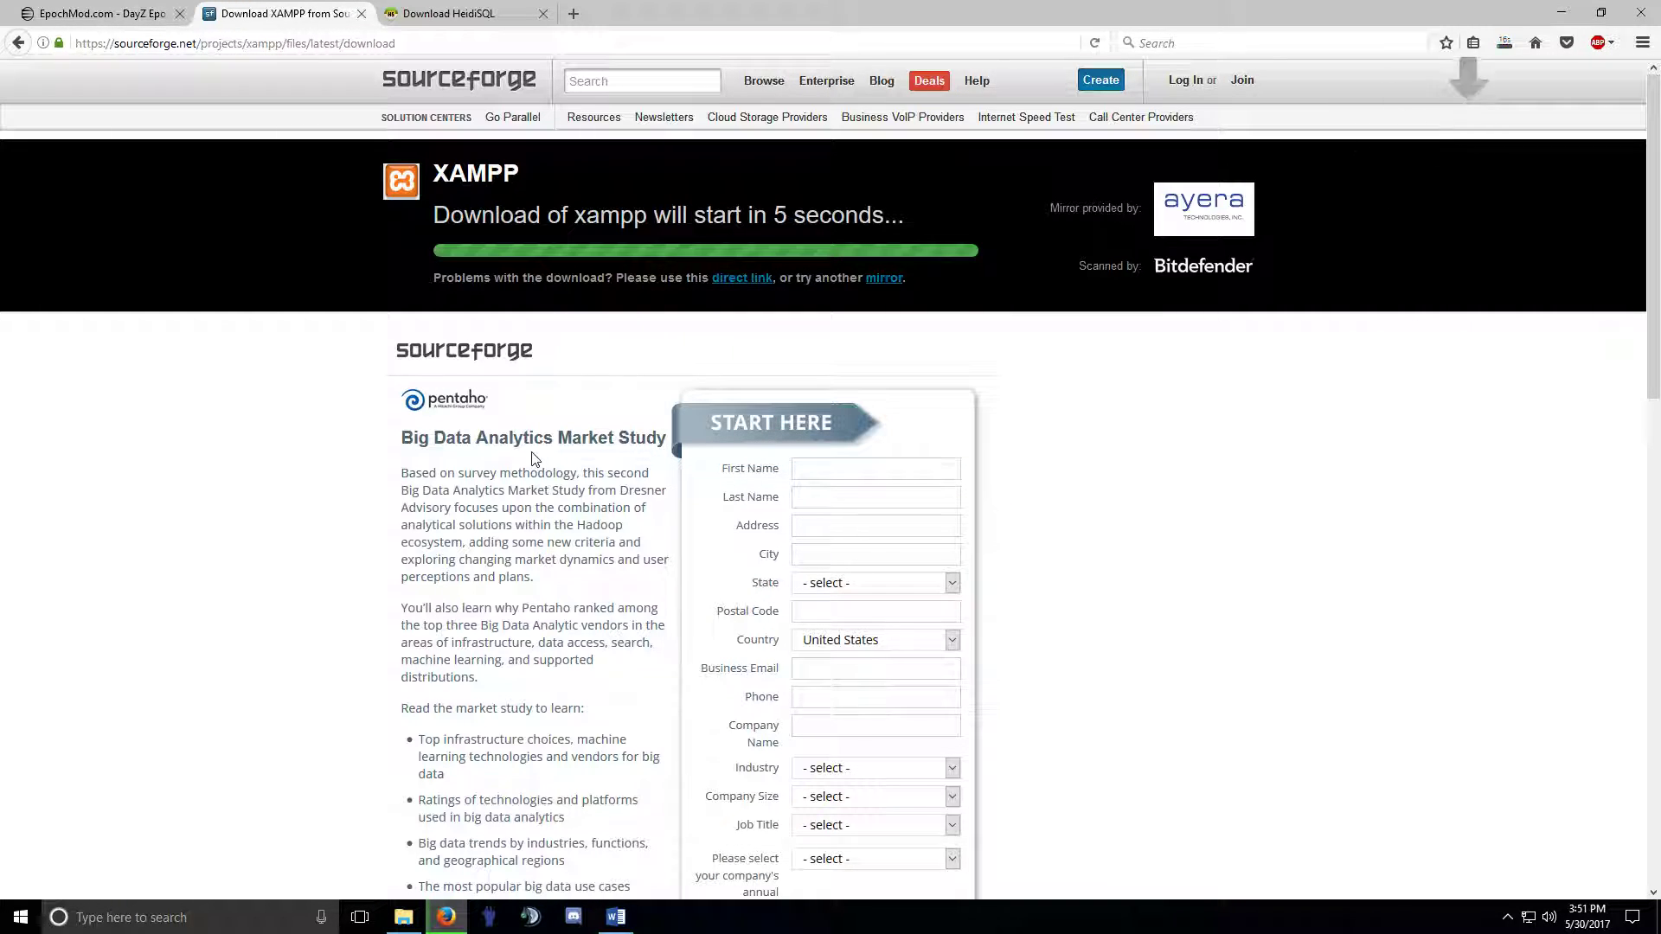
pyautogui.click(461, 24)
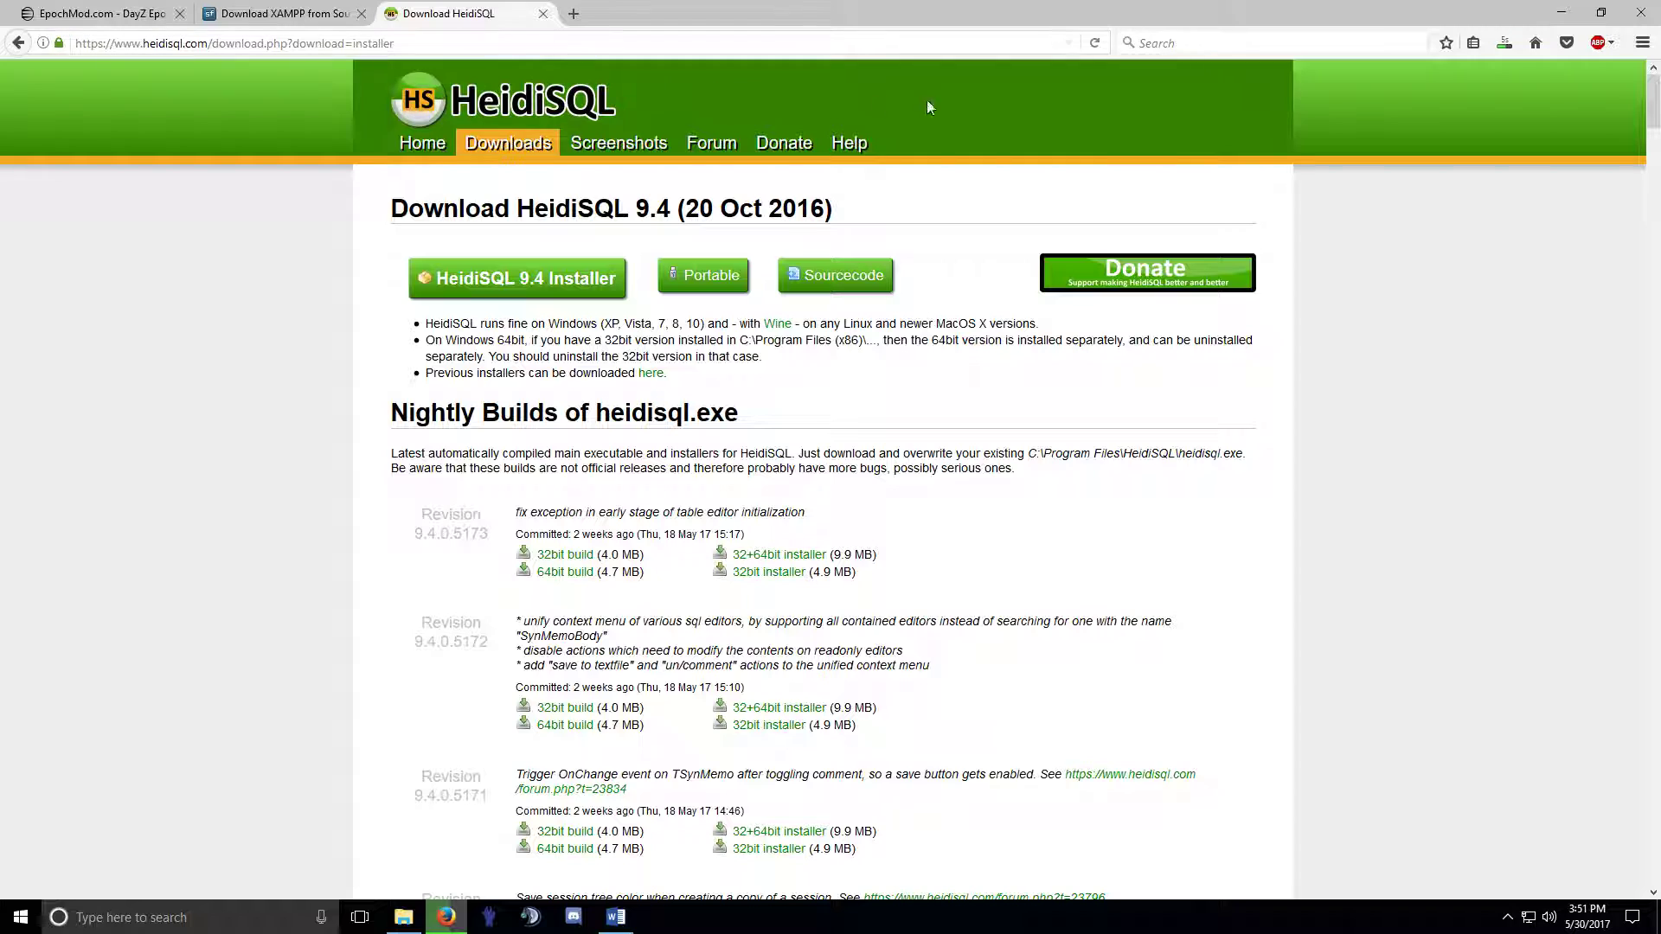
# Check the download progress, then close the XAMPP and HeidiSQL download tabs.
pyautogui.click(1512, 45)
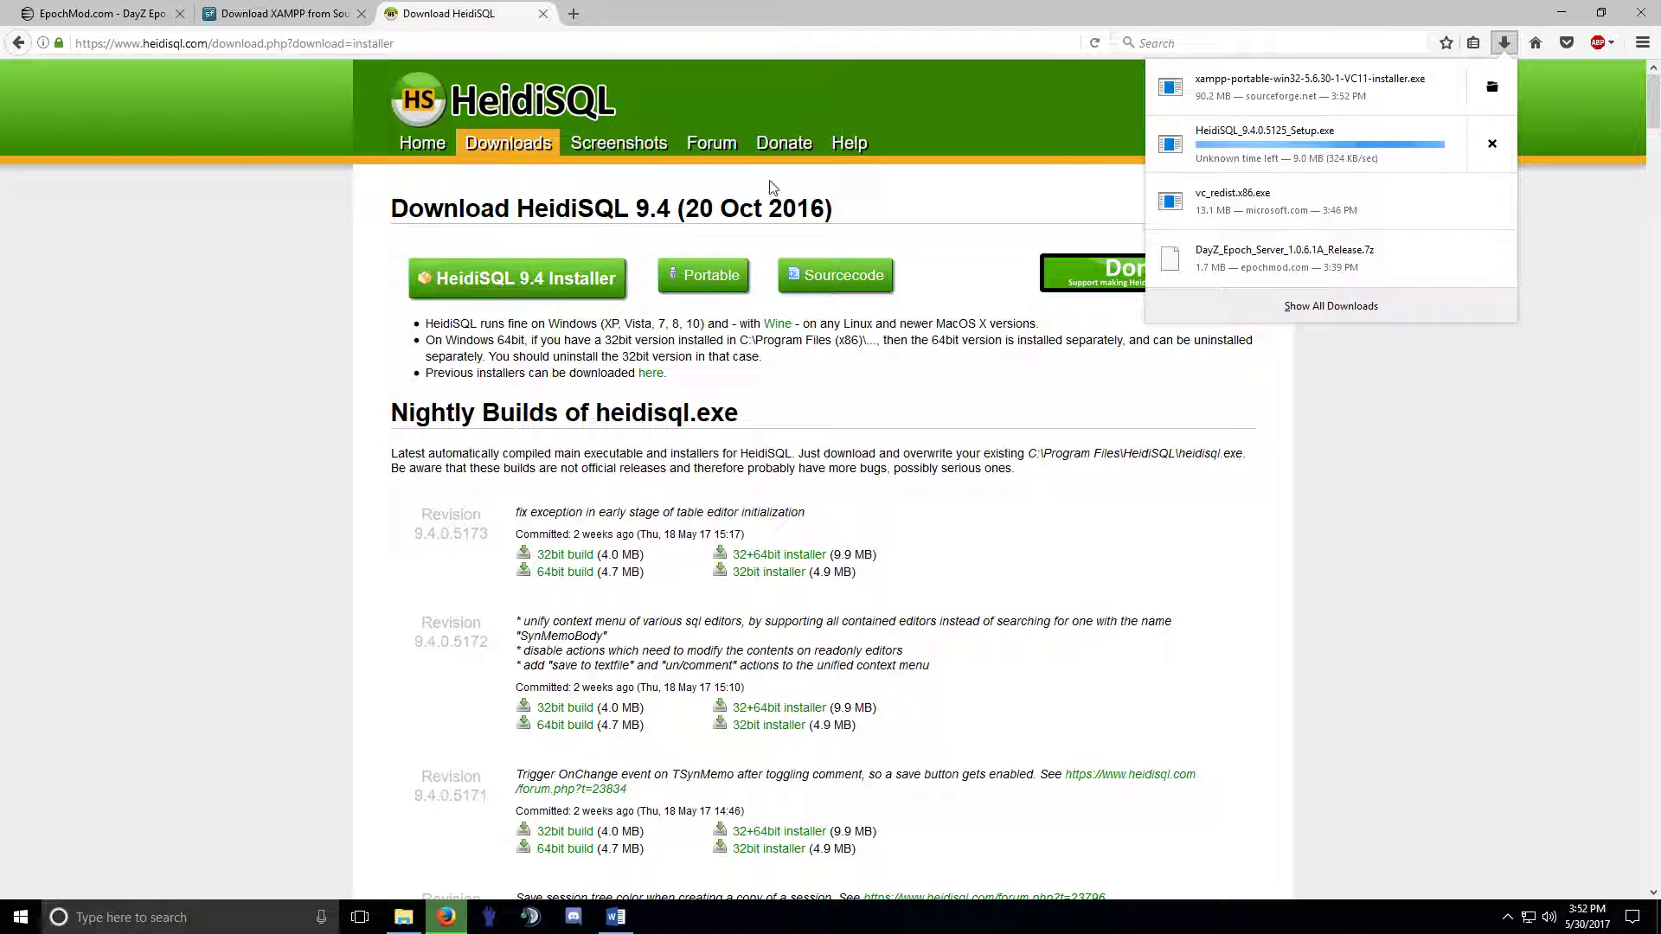
pyautogui.click(286, 14)
pyautogui.click(361, 14)
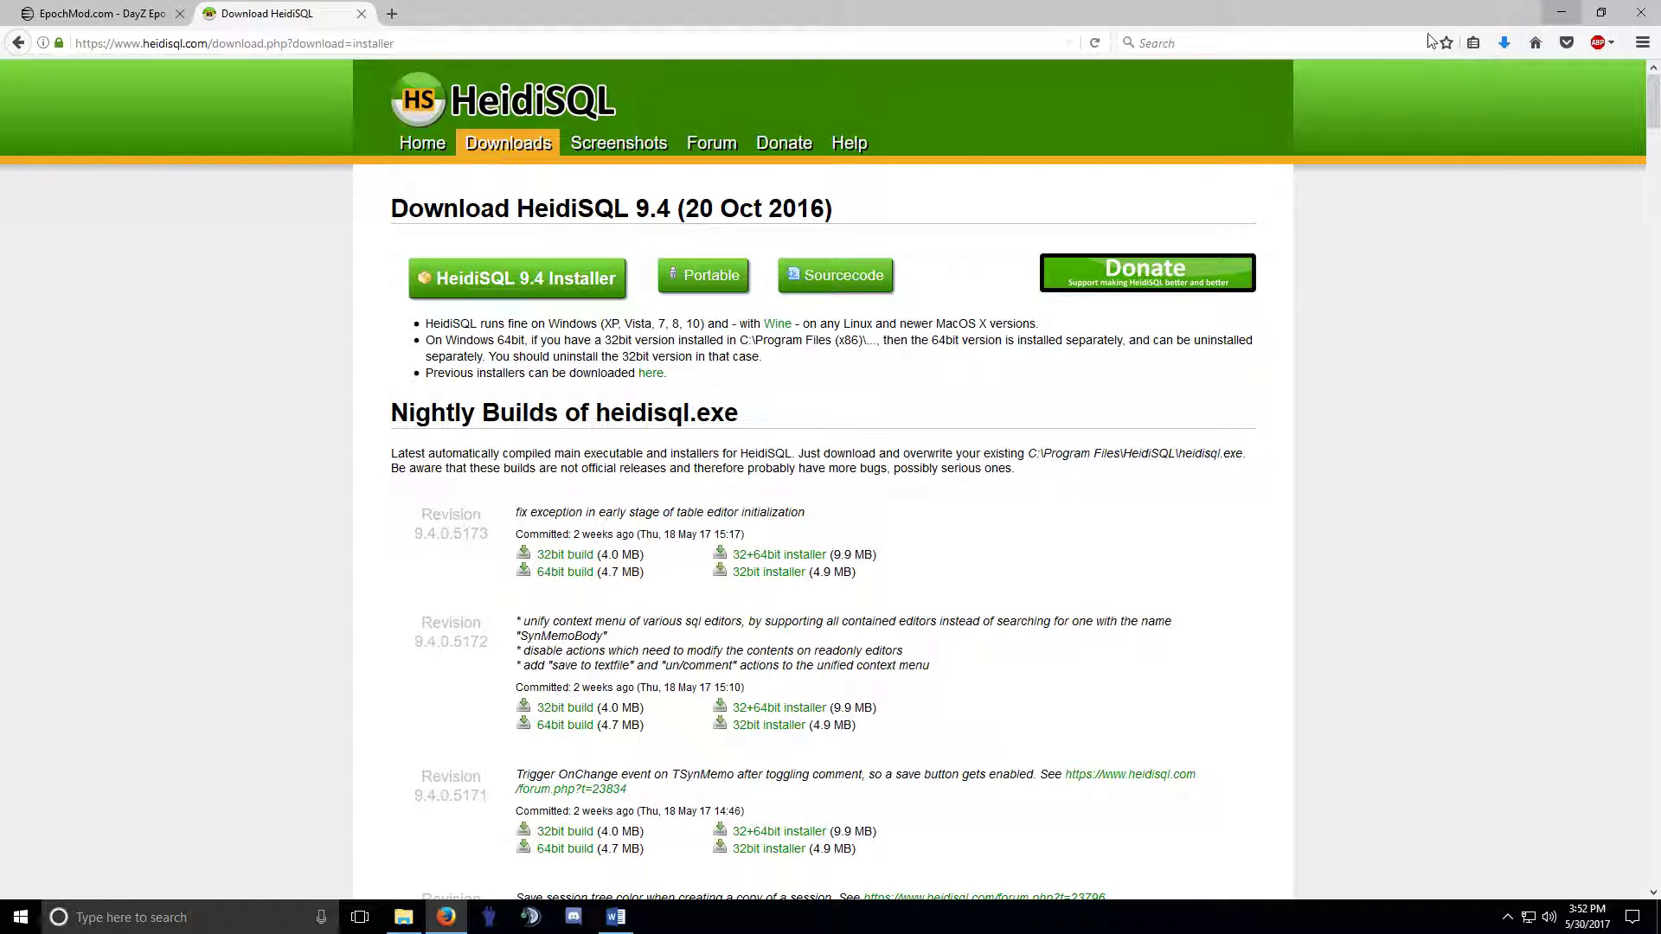
pyautogui.click(361, 13)
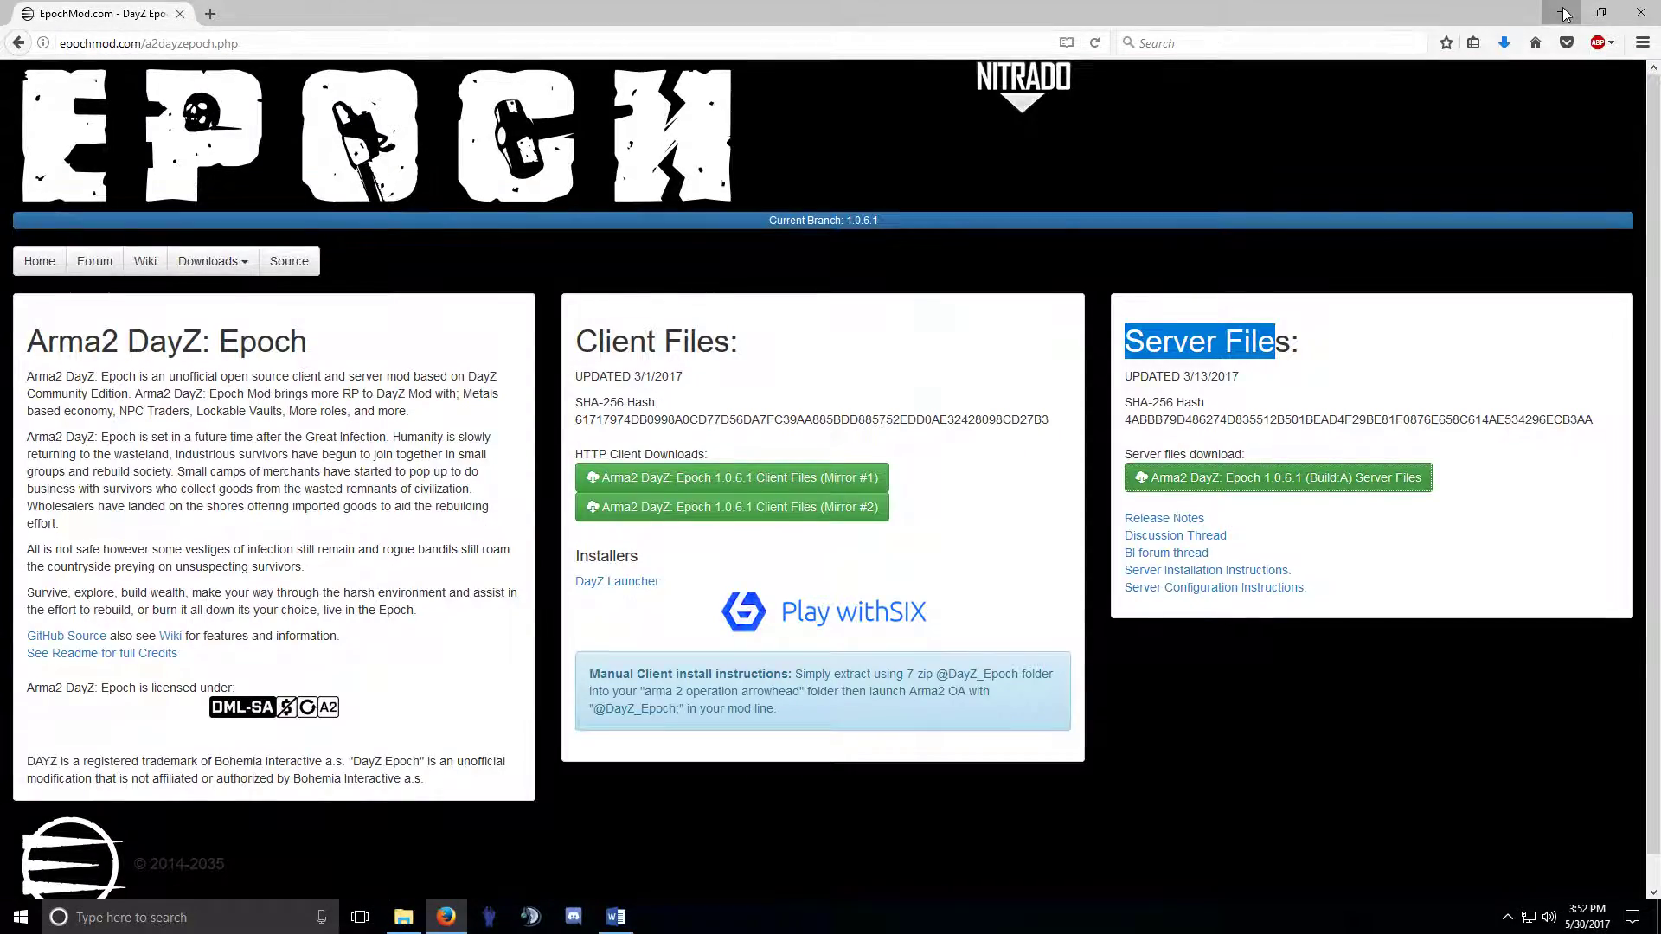
# Minimize Firefox and open Links for DayZ Server Install.rtf from the desktop.
pyautogui.click(1561, 12)
pyautogui.moveTo(512, 113); pyautogui.dragTo(551, 116)
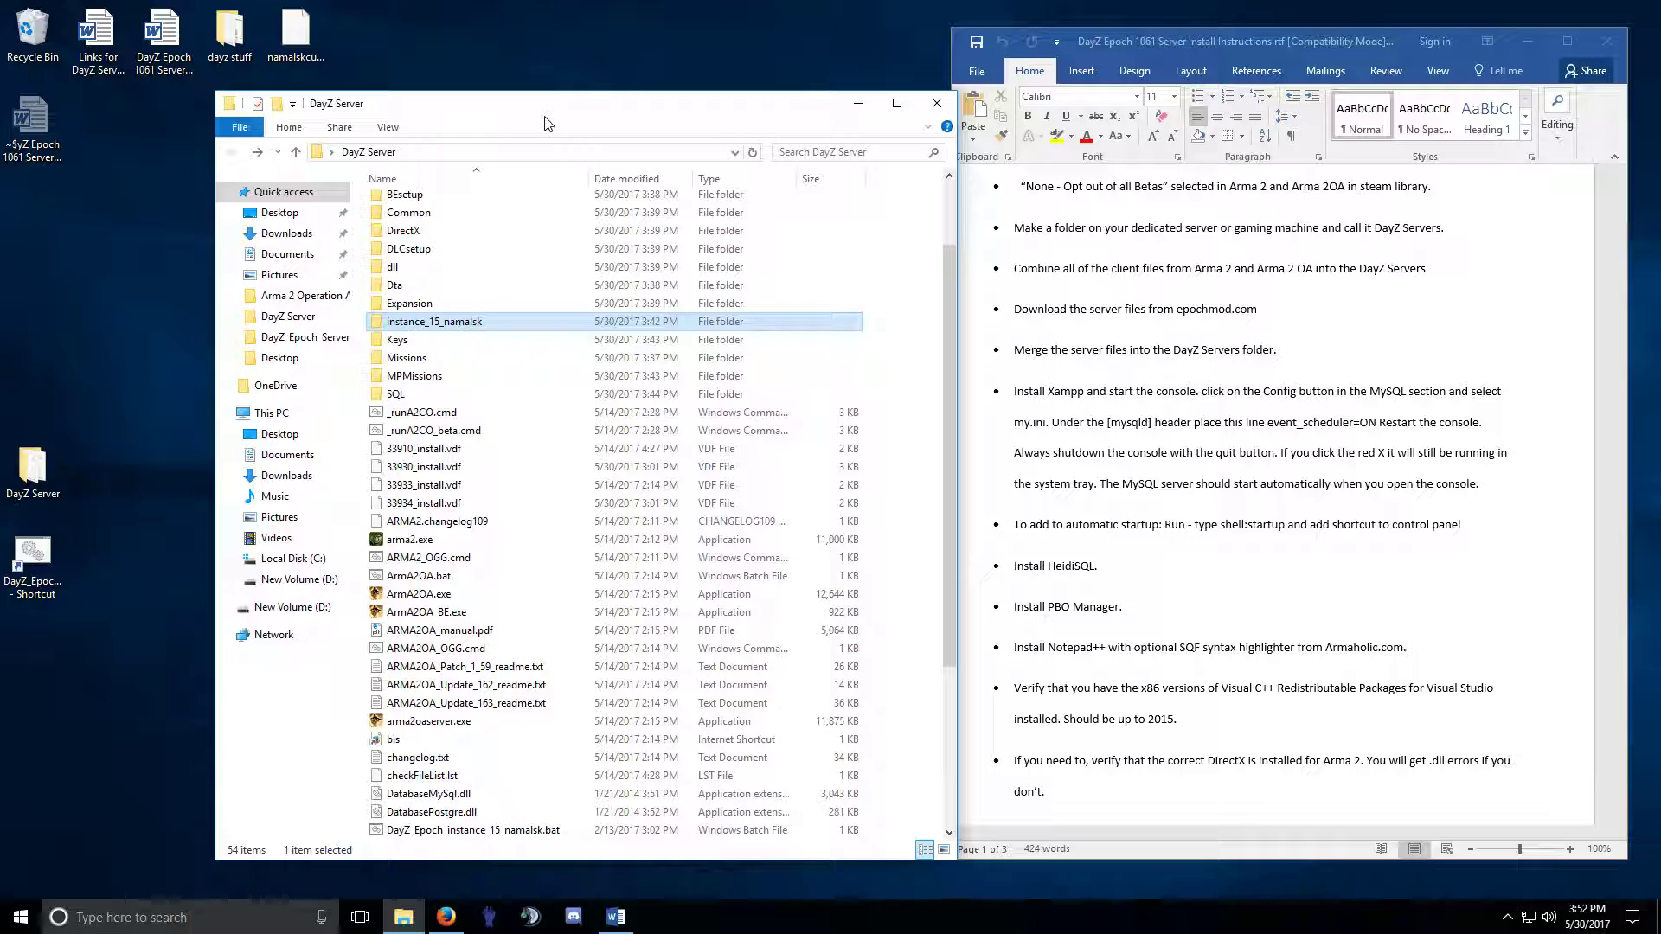
pyautogui.doubleClick(96, 35)
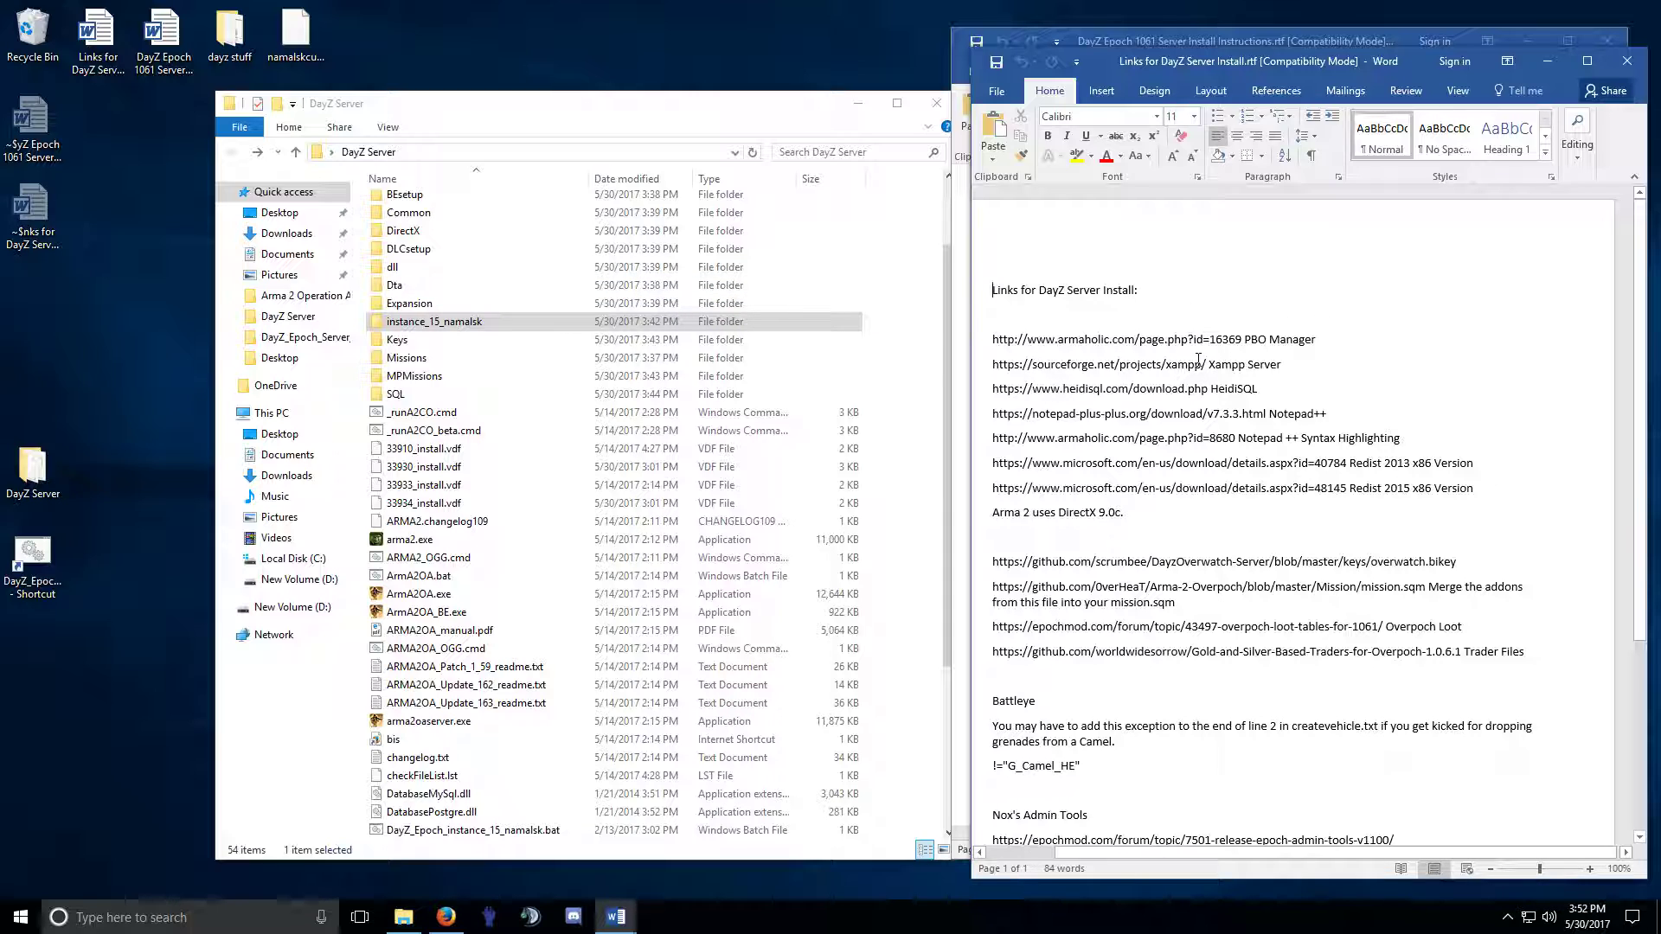
# Review the Xampp, Notepad++, Redist 2015 x86 and Arma 2 DirectX 9.0c lines in the document.
pyautogui.moveTo(1318, 344); pyautogui.dragTo(1183, 365)
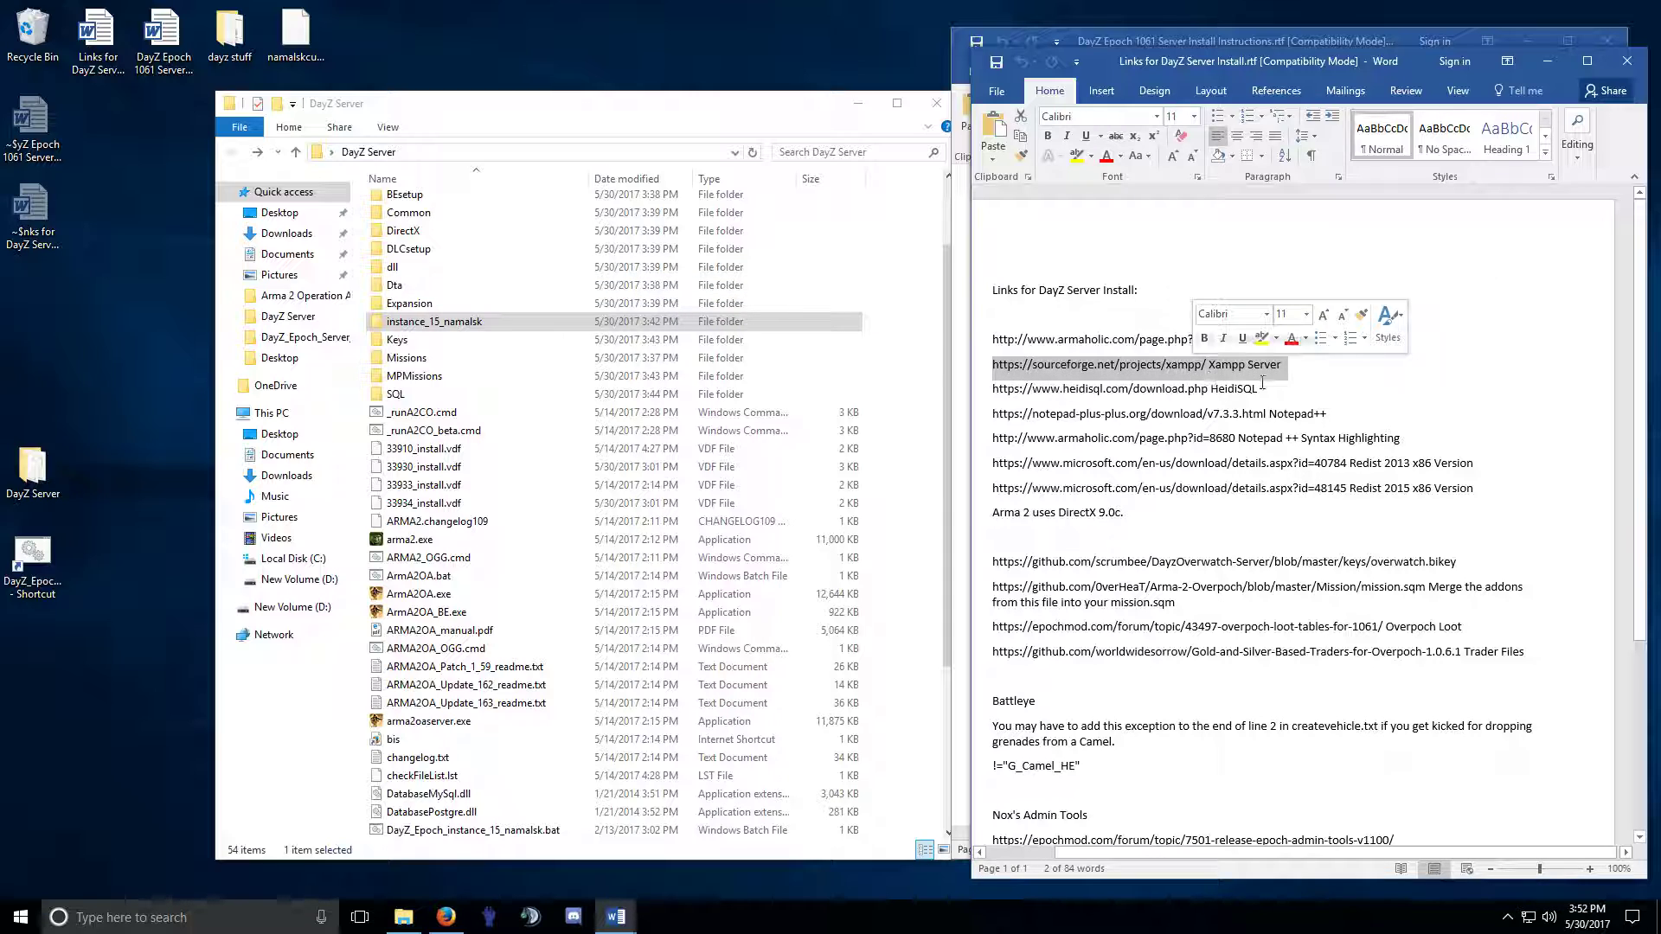
pyautogui.moveTo(992, 414); pyautogui.dragTo(1308, 417)
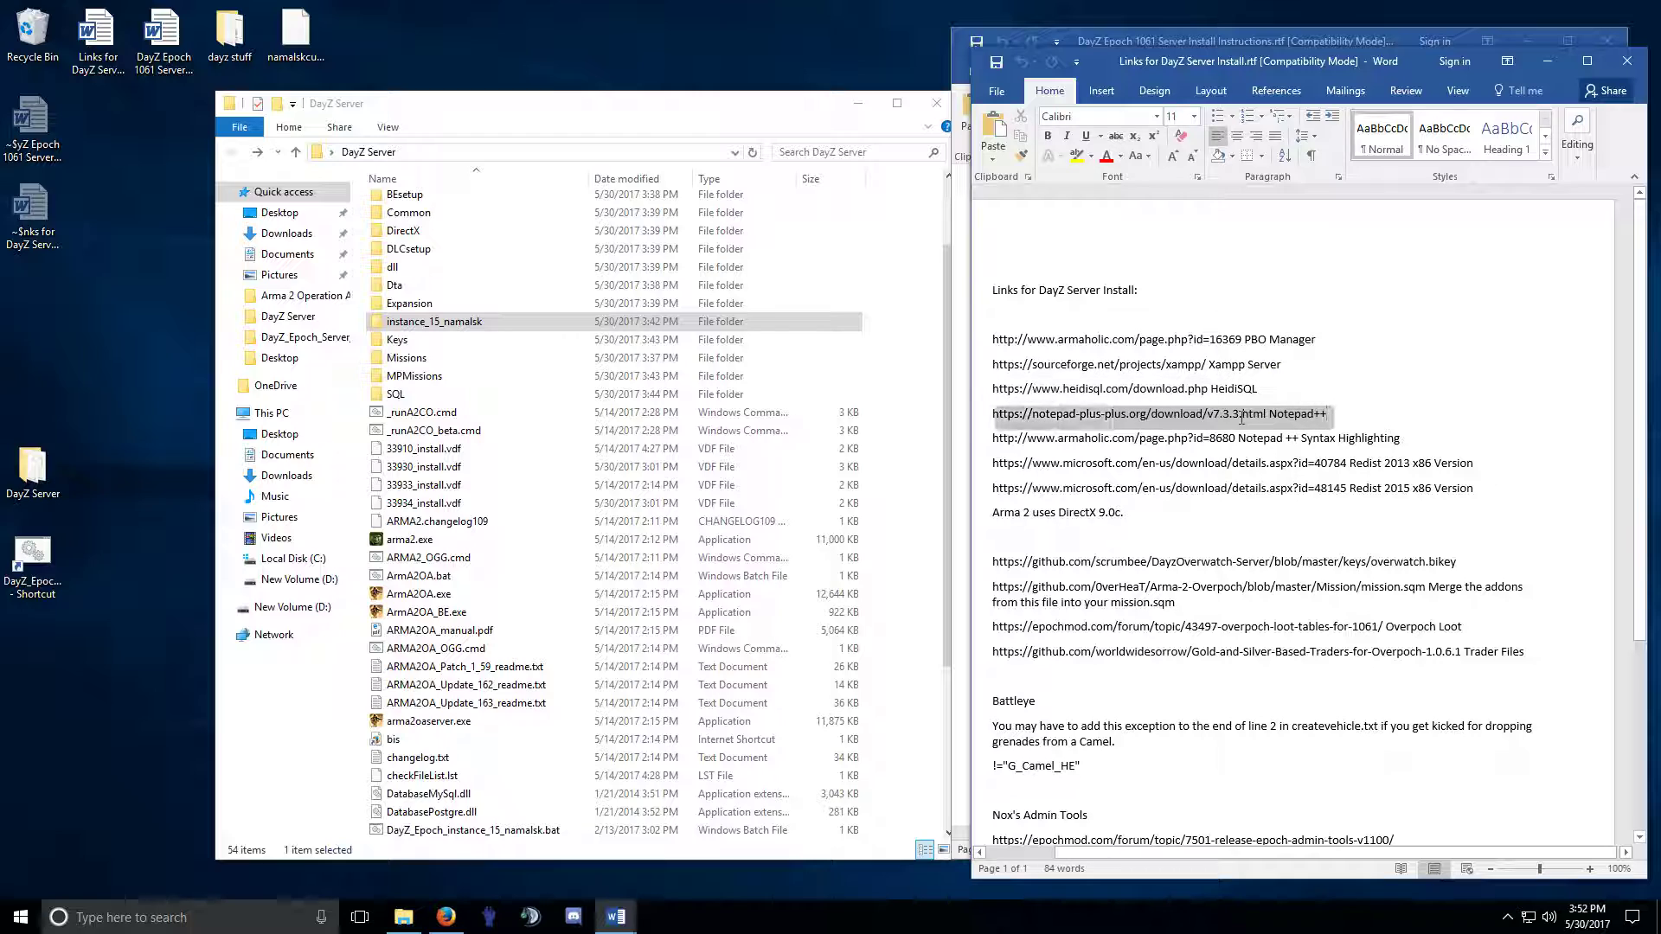
pyautogui.click(1307, 422)
pyautogui.moveTo(1488, 466); pyautogui.dragTo(1354, 493)
pyautogui.click(1425, 495)
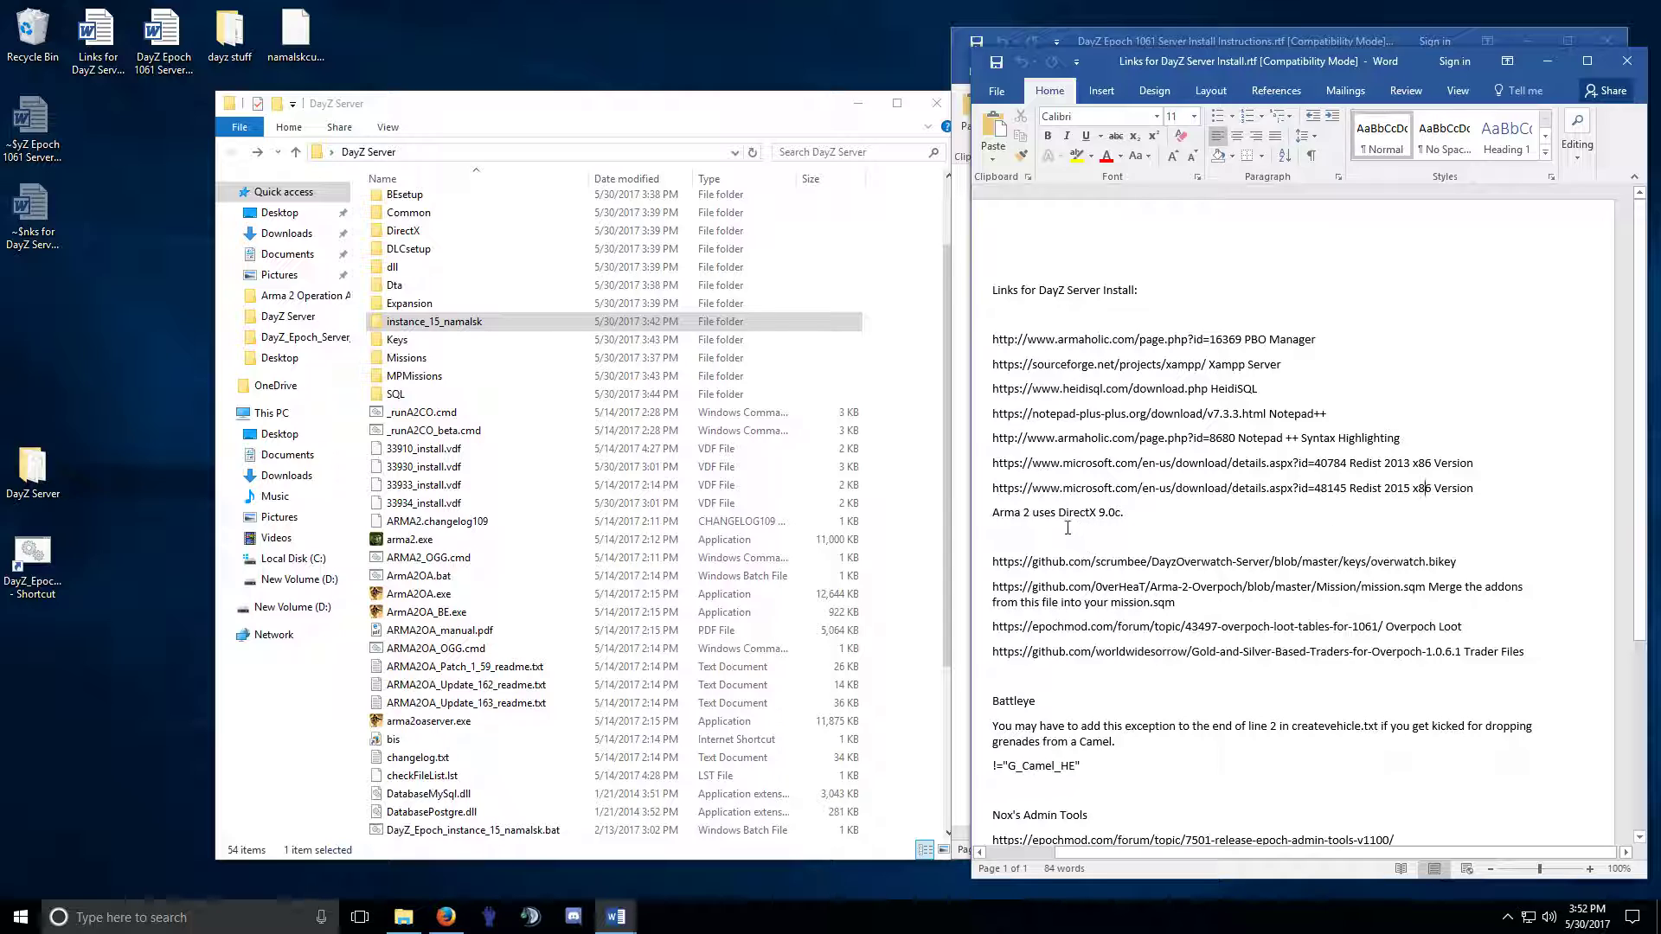
pyautogui.moveTo(987, 516); pyautogui.dragTo(1120, 529)
pyautogui.click(1115, 514)
pyautogui.moveTo(1141, 519); pyautogui.dragTo(1032, 516)
pyautogui.click(1123, 516)
pyautogui.moveTo(1131, 513); pyautogui.dragTo(991, 514)
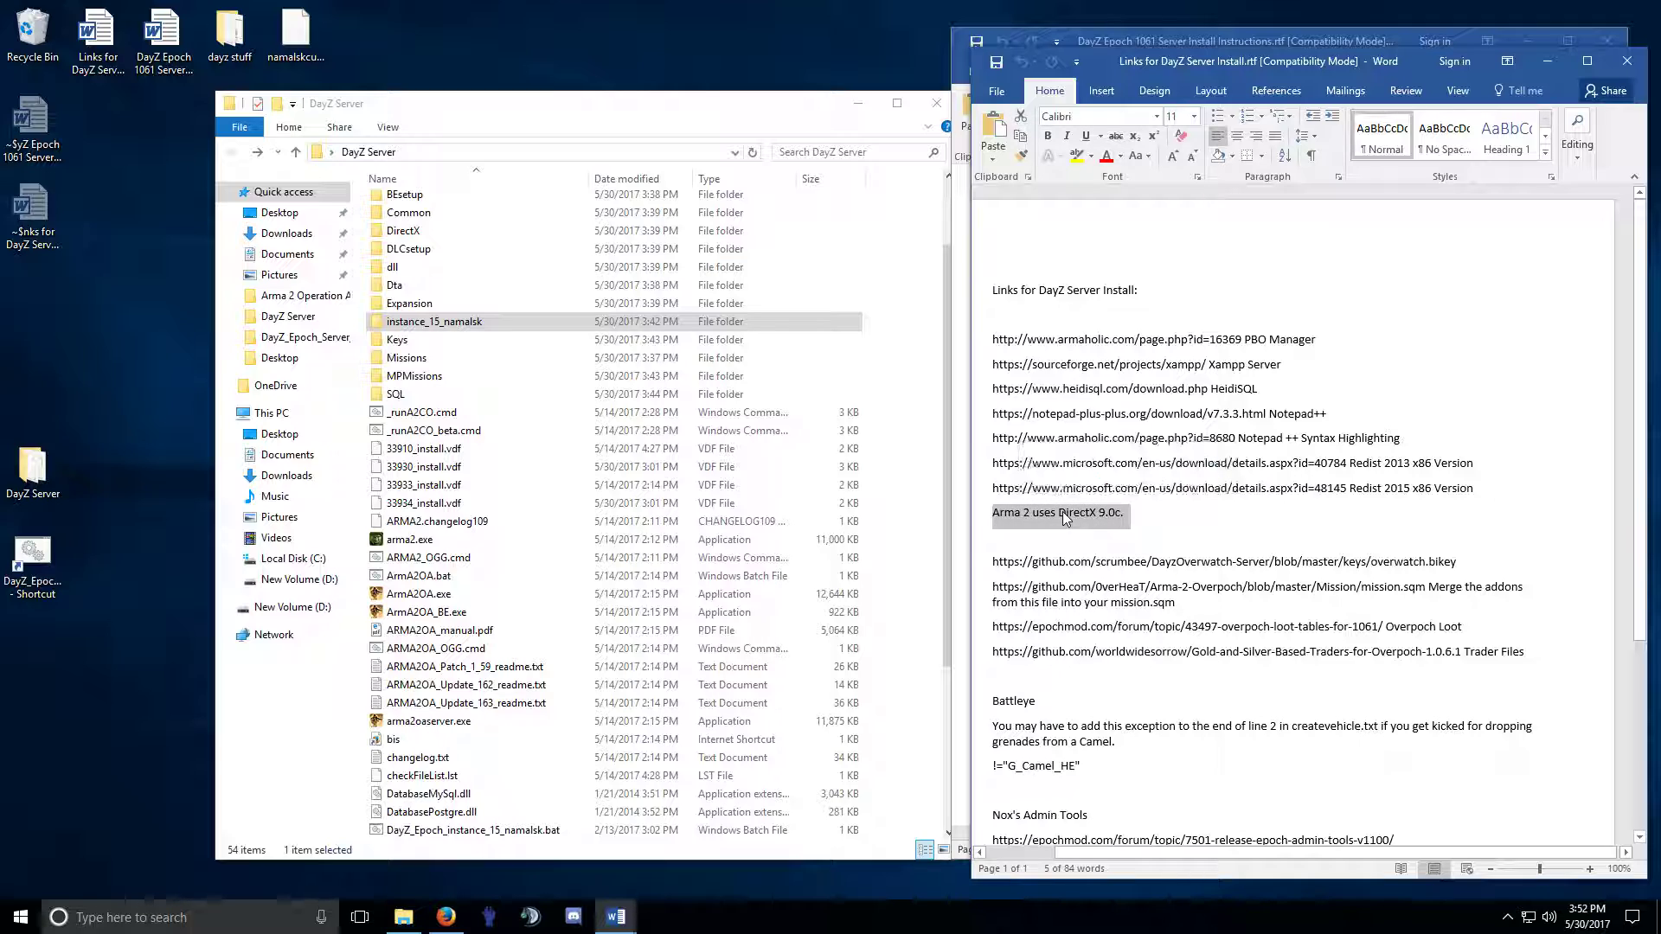
pyautogui.click(1064, 513)
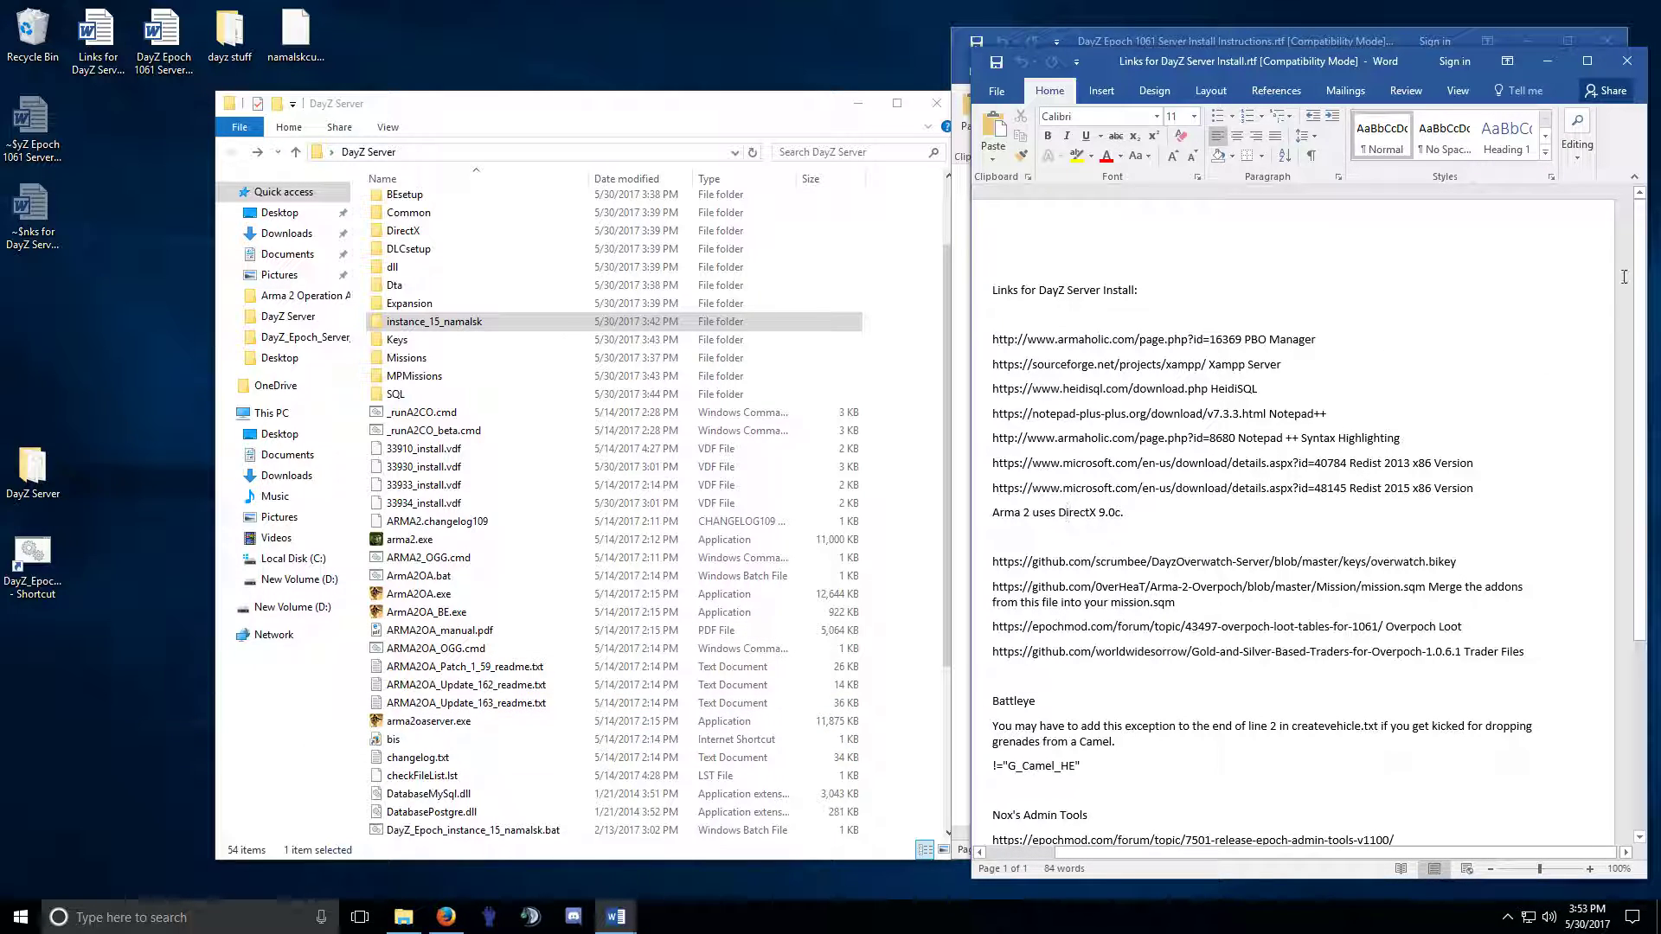
# Close the links document and arrange the instructions and DayZ Server folder windows.
pyautogui.click(1626, 61)
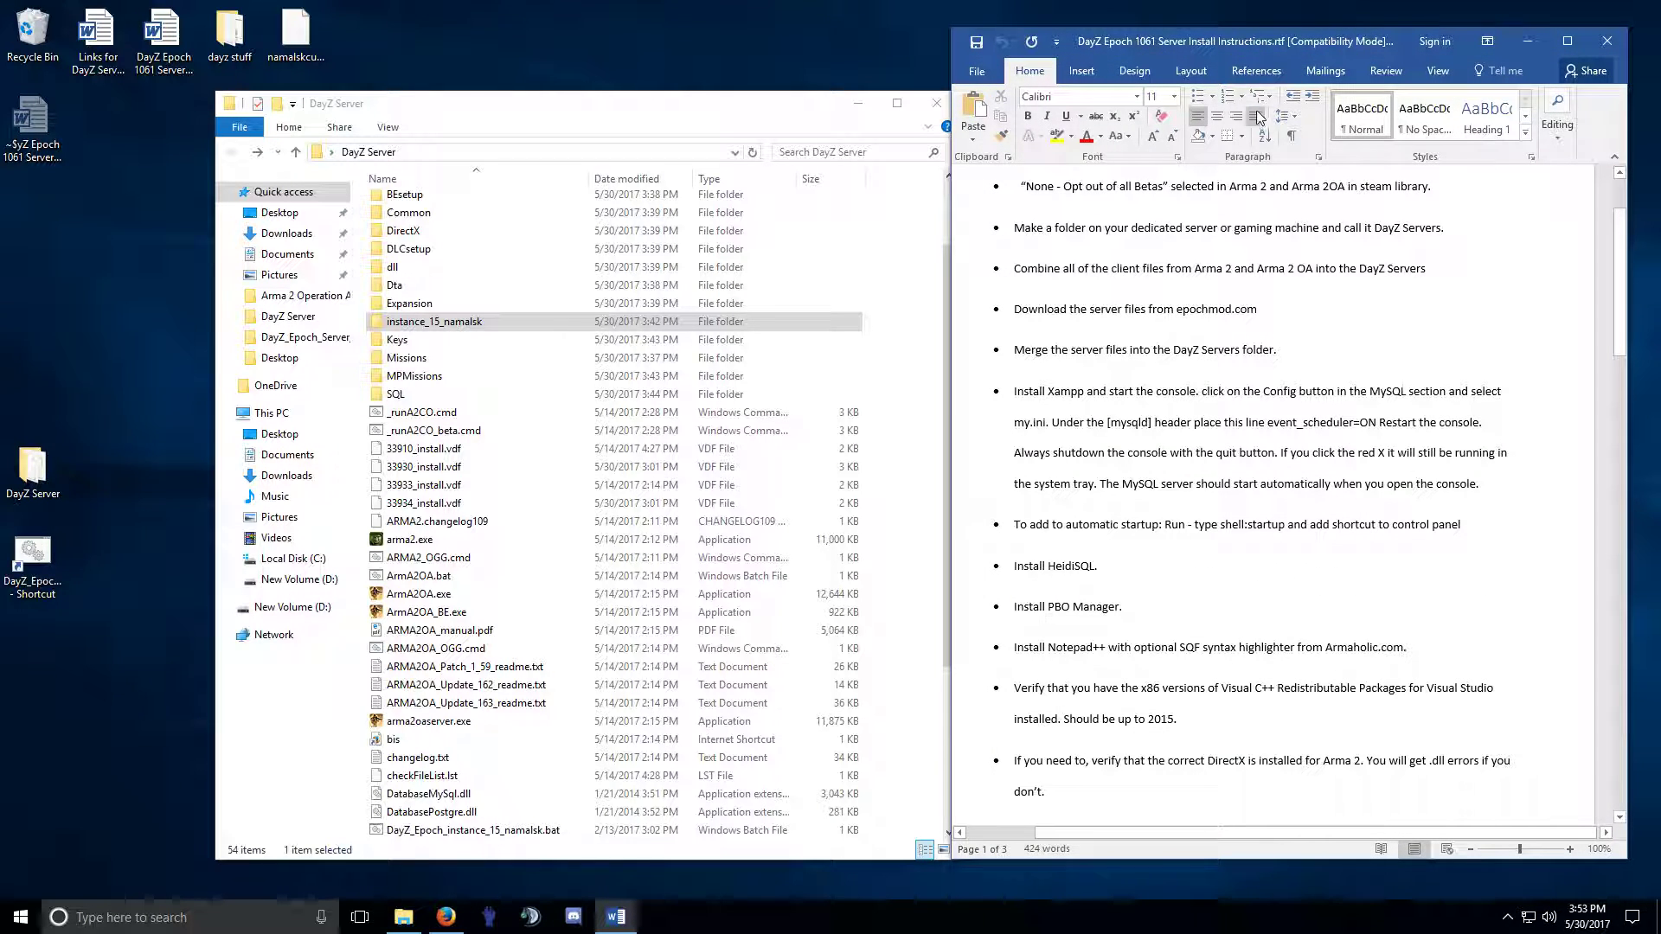
pyautogui.moveTo(1198, 42); pyautogui.dragTo(1221, 49)
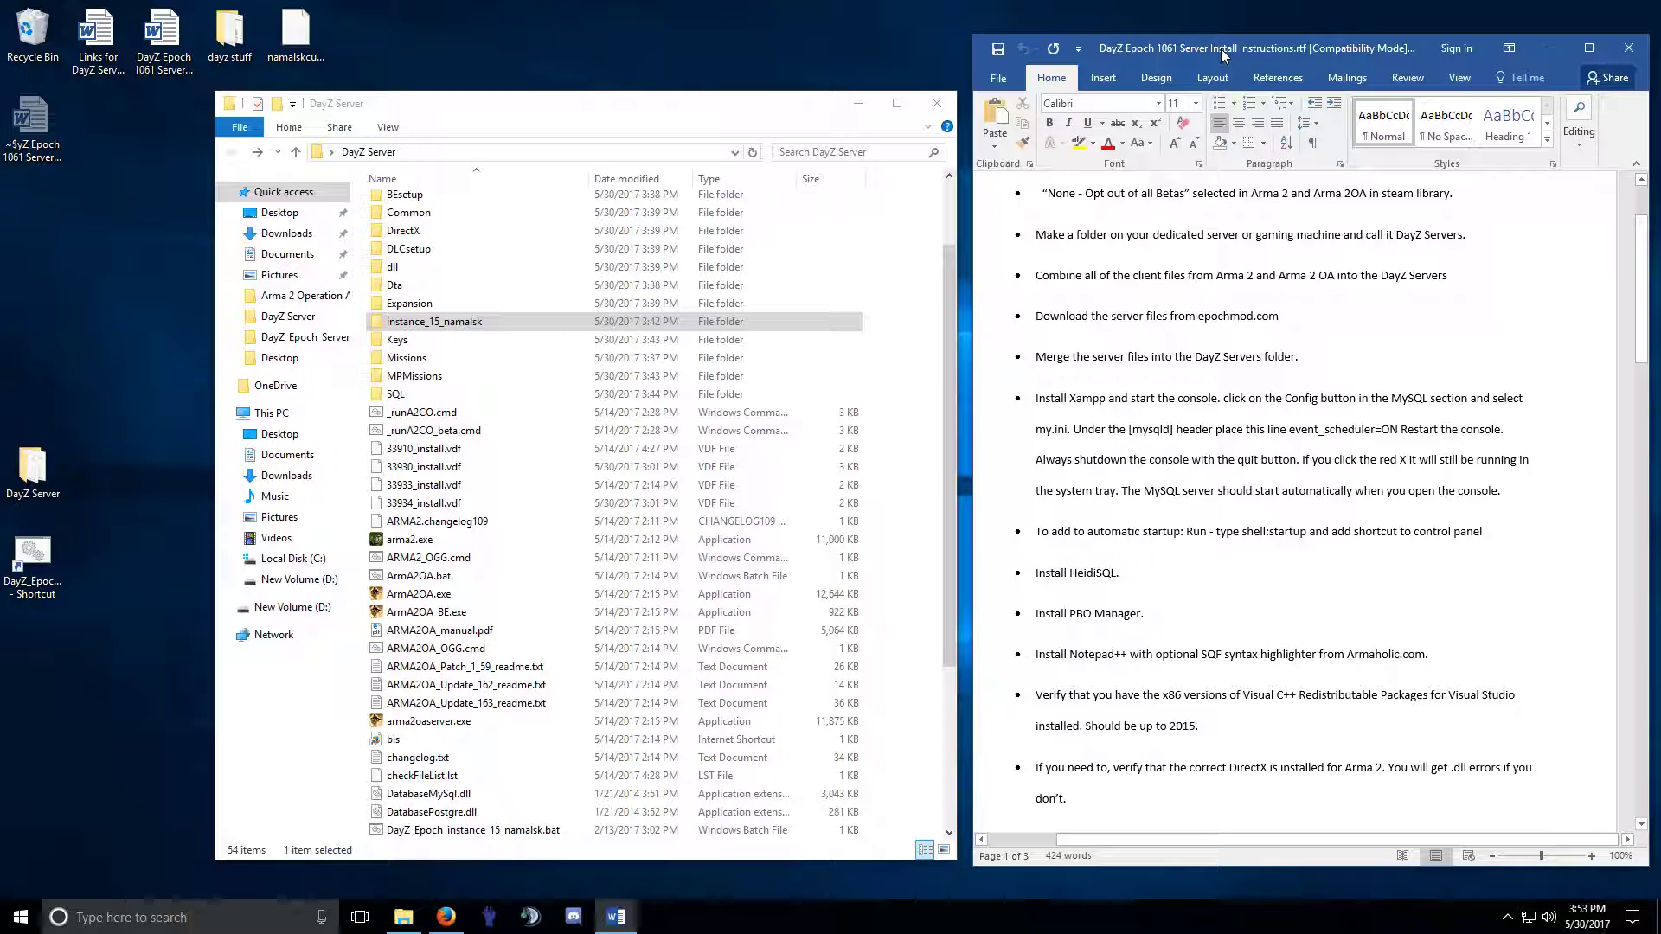
pyautogui.click(697, 110)
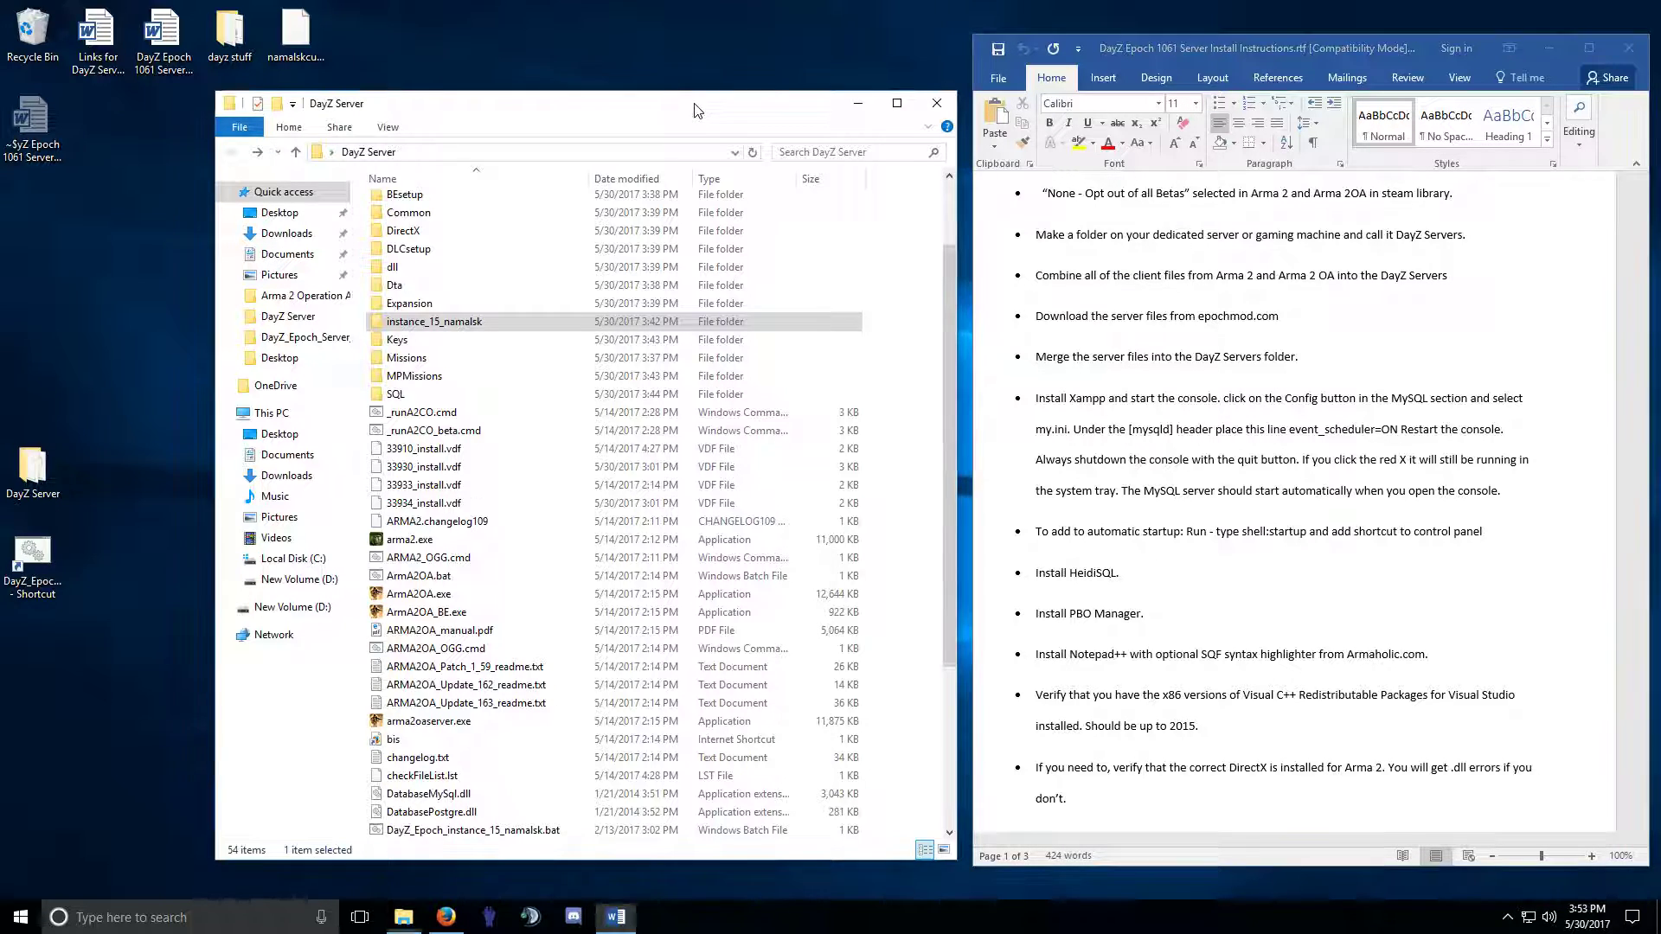
pyautogui.moveTo(697, 109); pyautogui.dragTo(673, 107)
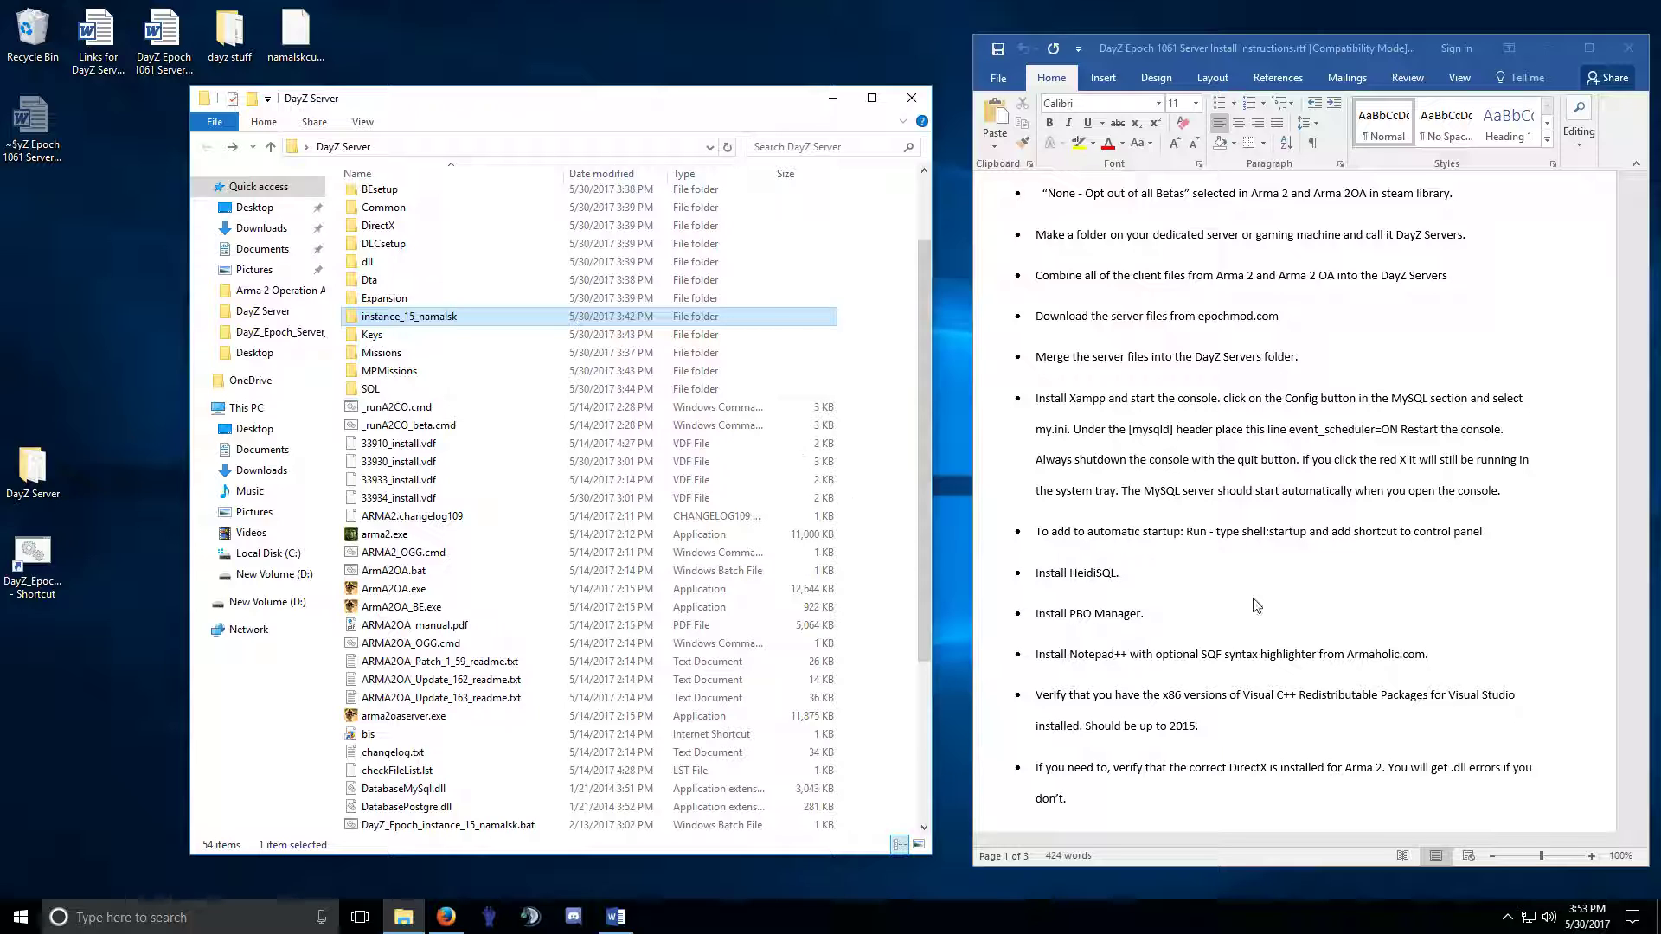
pyautogui.click(1232, 697)
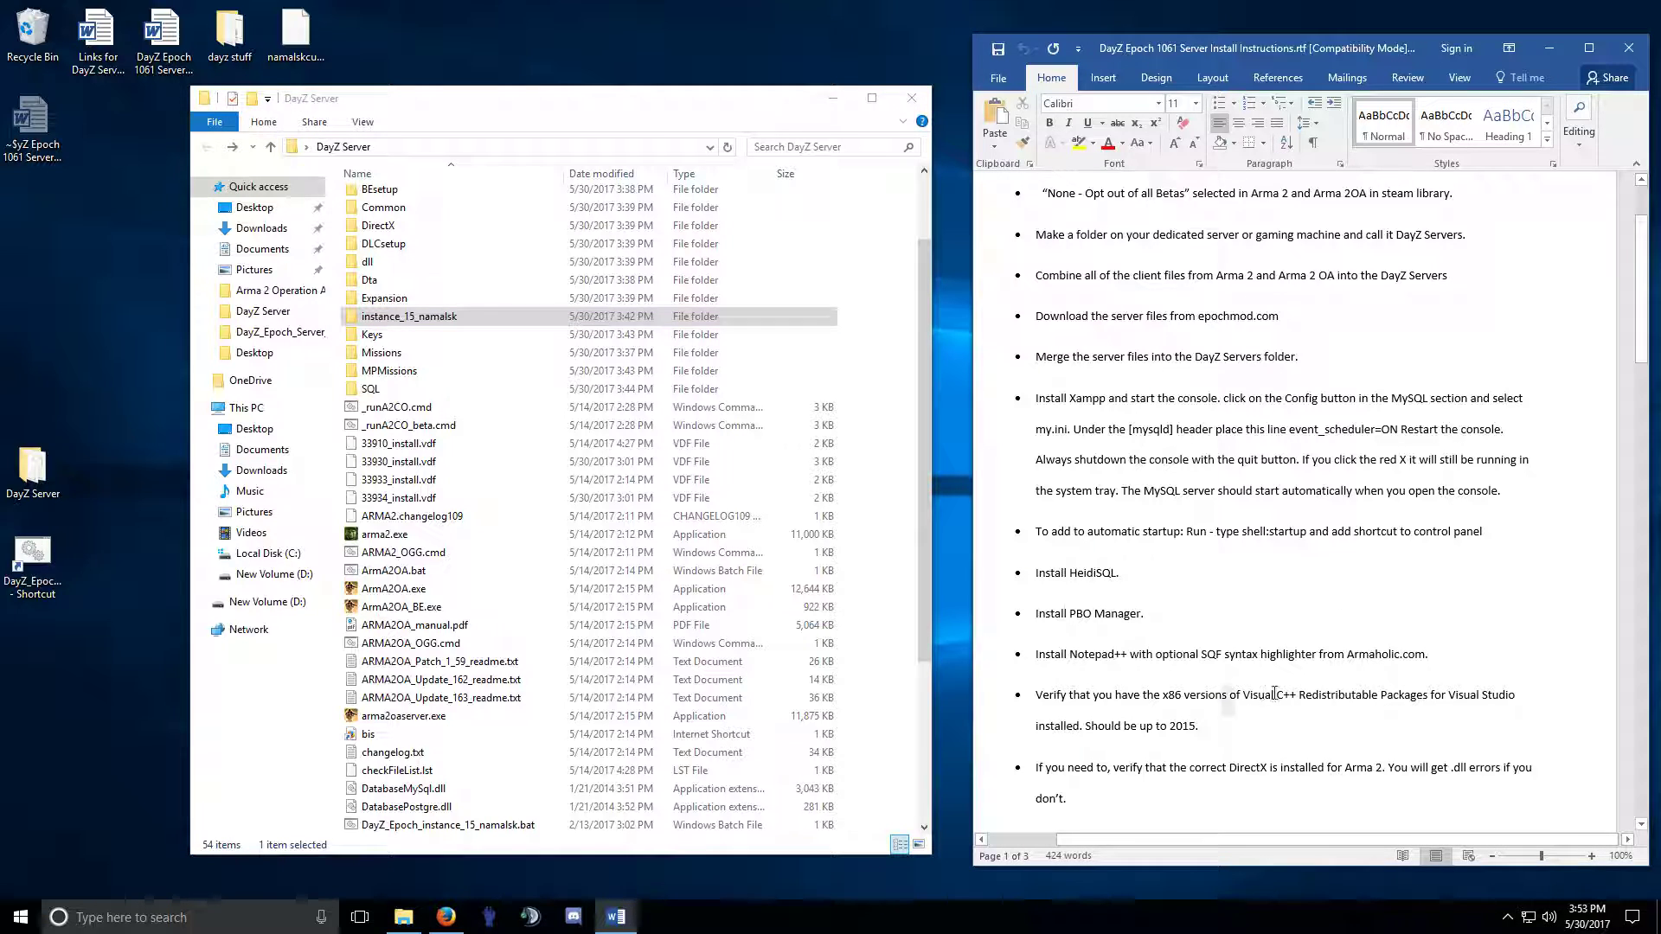
# Check the Visual C++ redistributable line, then close the DayZ Server folder window.
pyautogui.moveTo(1183, 697); pyautogui.dragTo(1446, 696)
pyautogui.click(1431, 696)
pyautogui.scroll(1, 1201, 510)
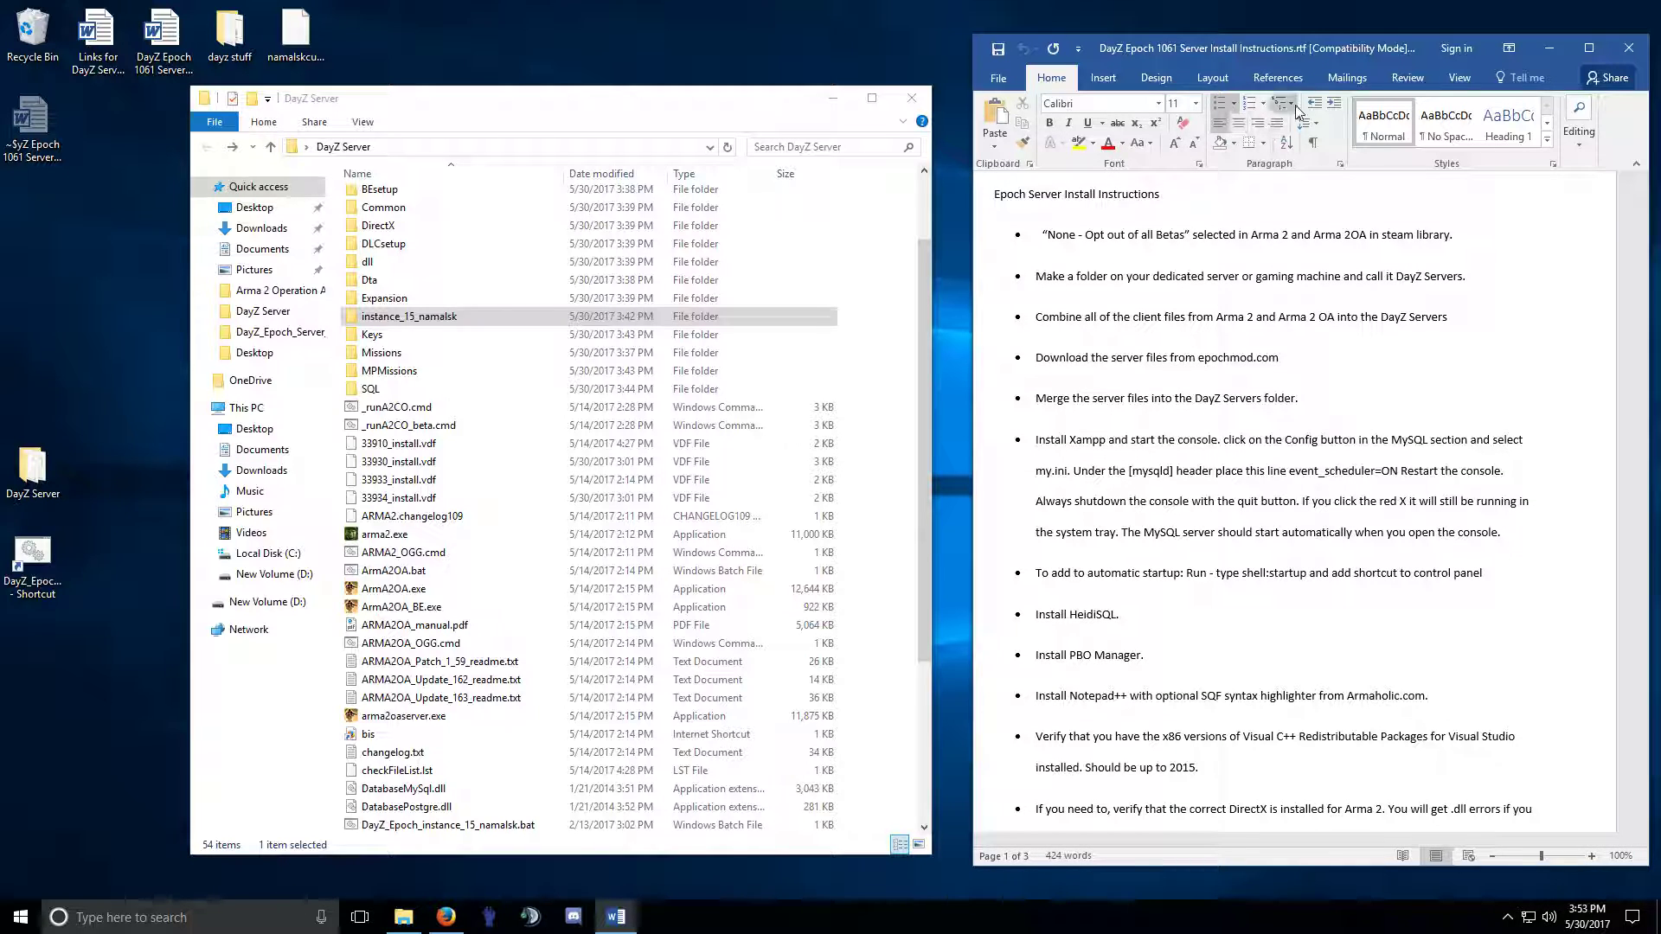
pyautogui.click(911, 100)
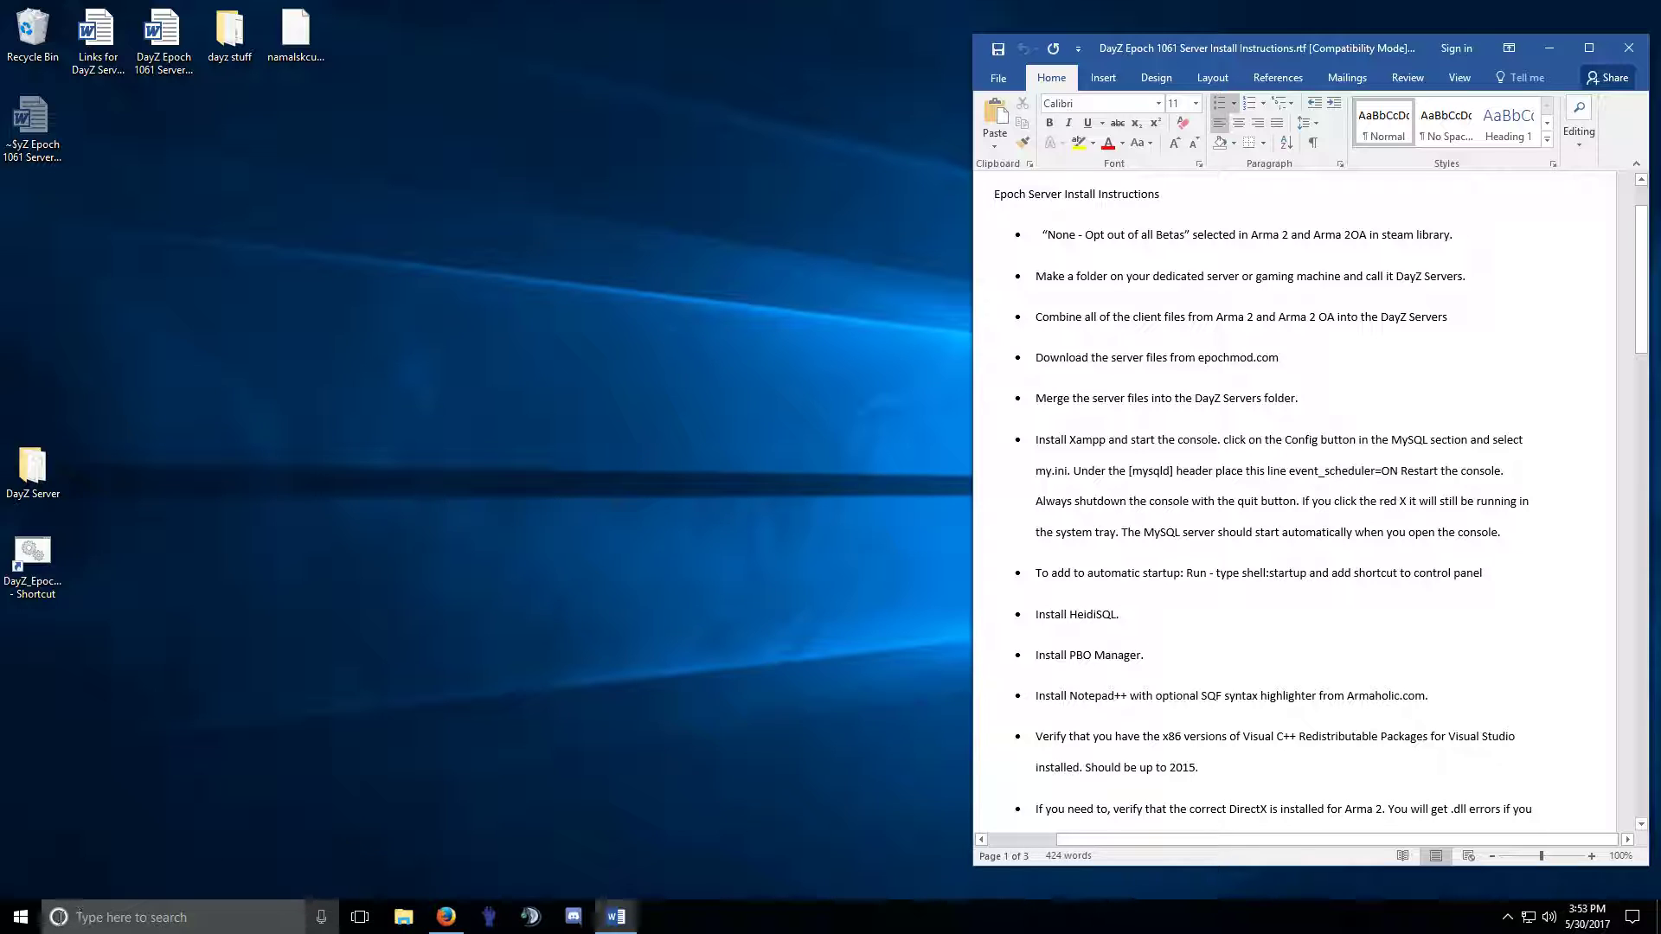
pyautogui.rightClick(21, 918)
# Launch the xampp installer from Downloads, accepting the UAC and antivirus warnings.
pyautogui.click(79, 794)
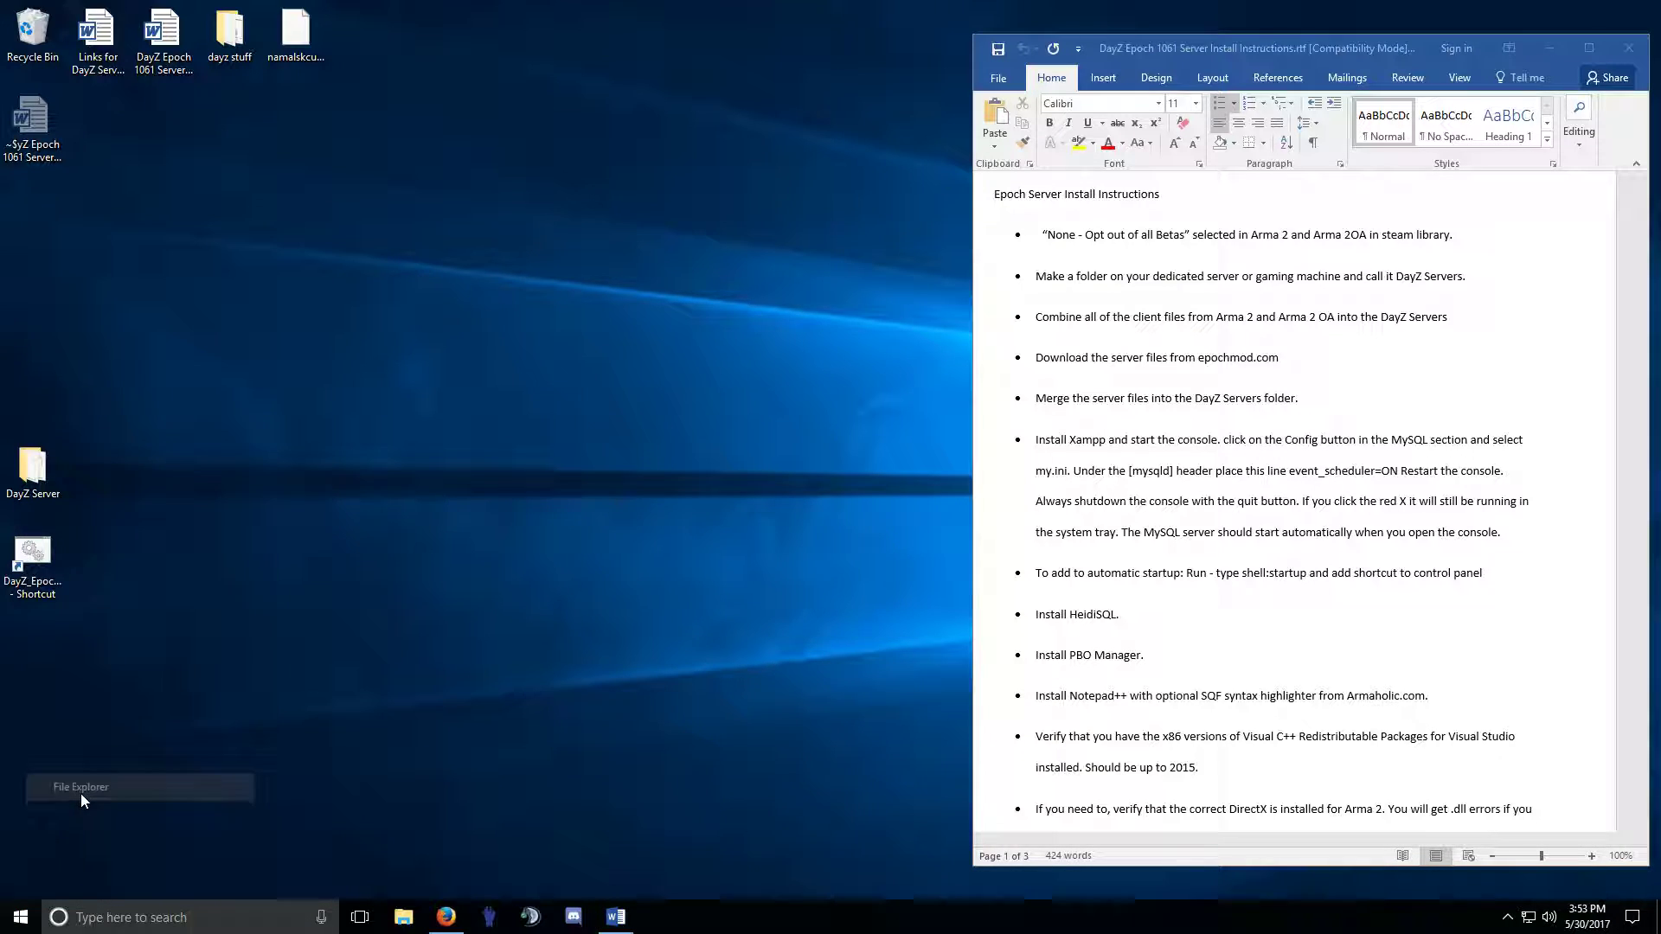
pyautogui.click(259, 229)
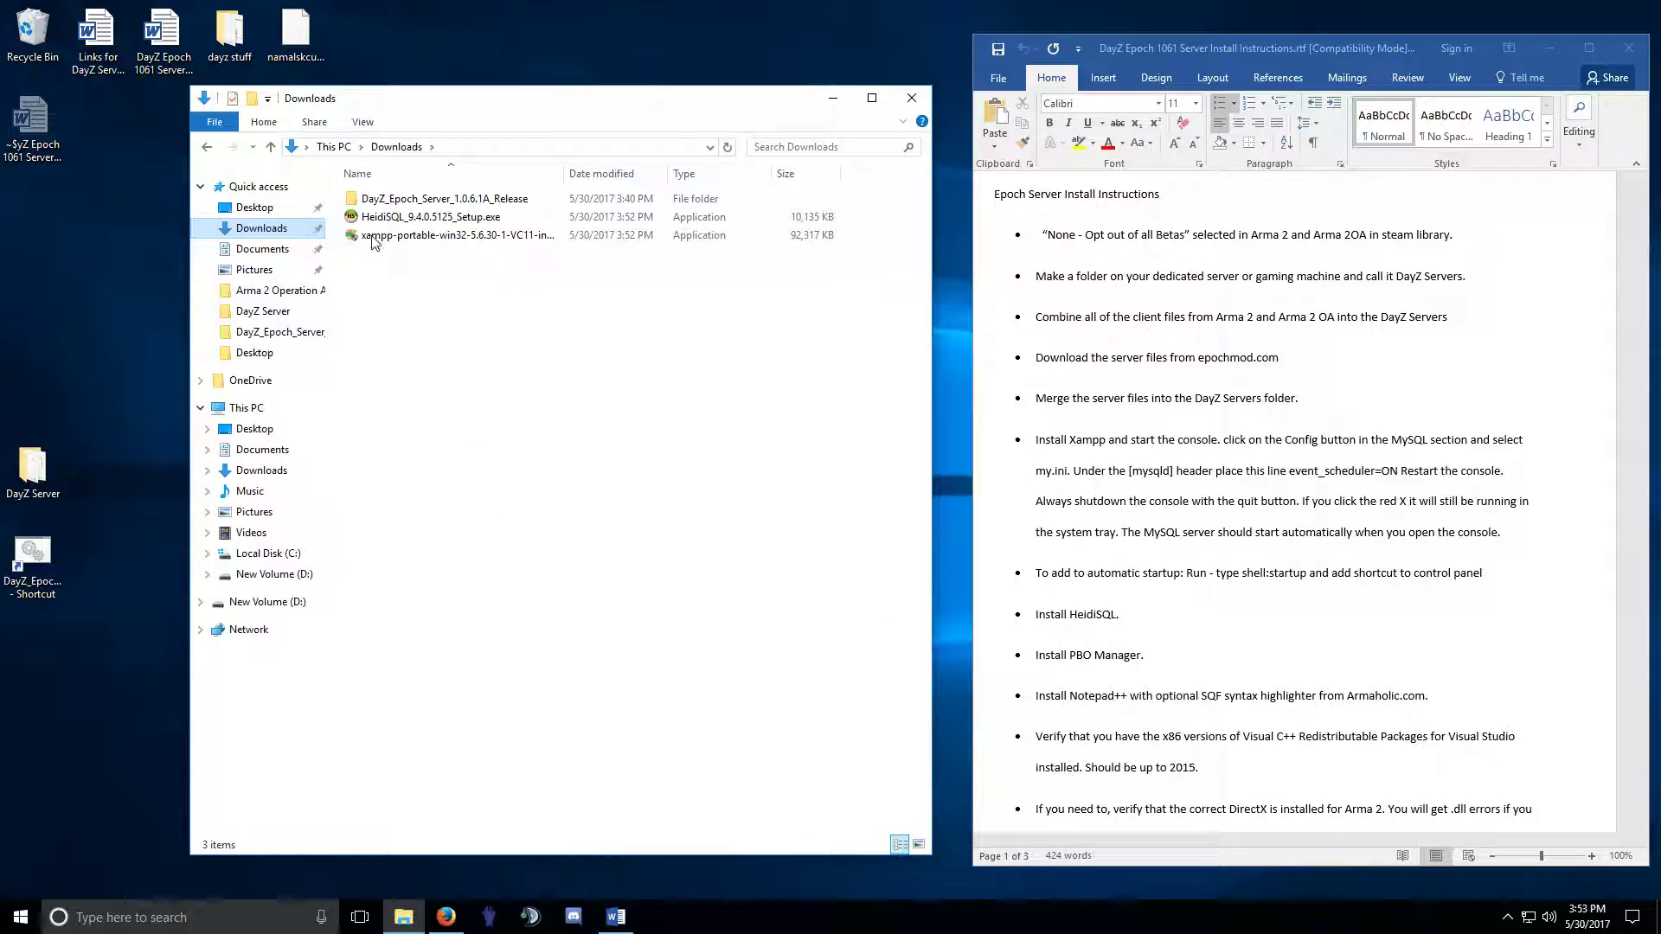
pyautogui.doubleClick(425, 240)
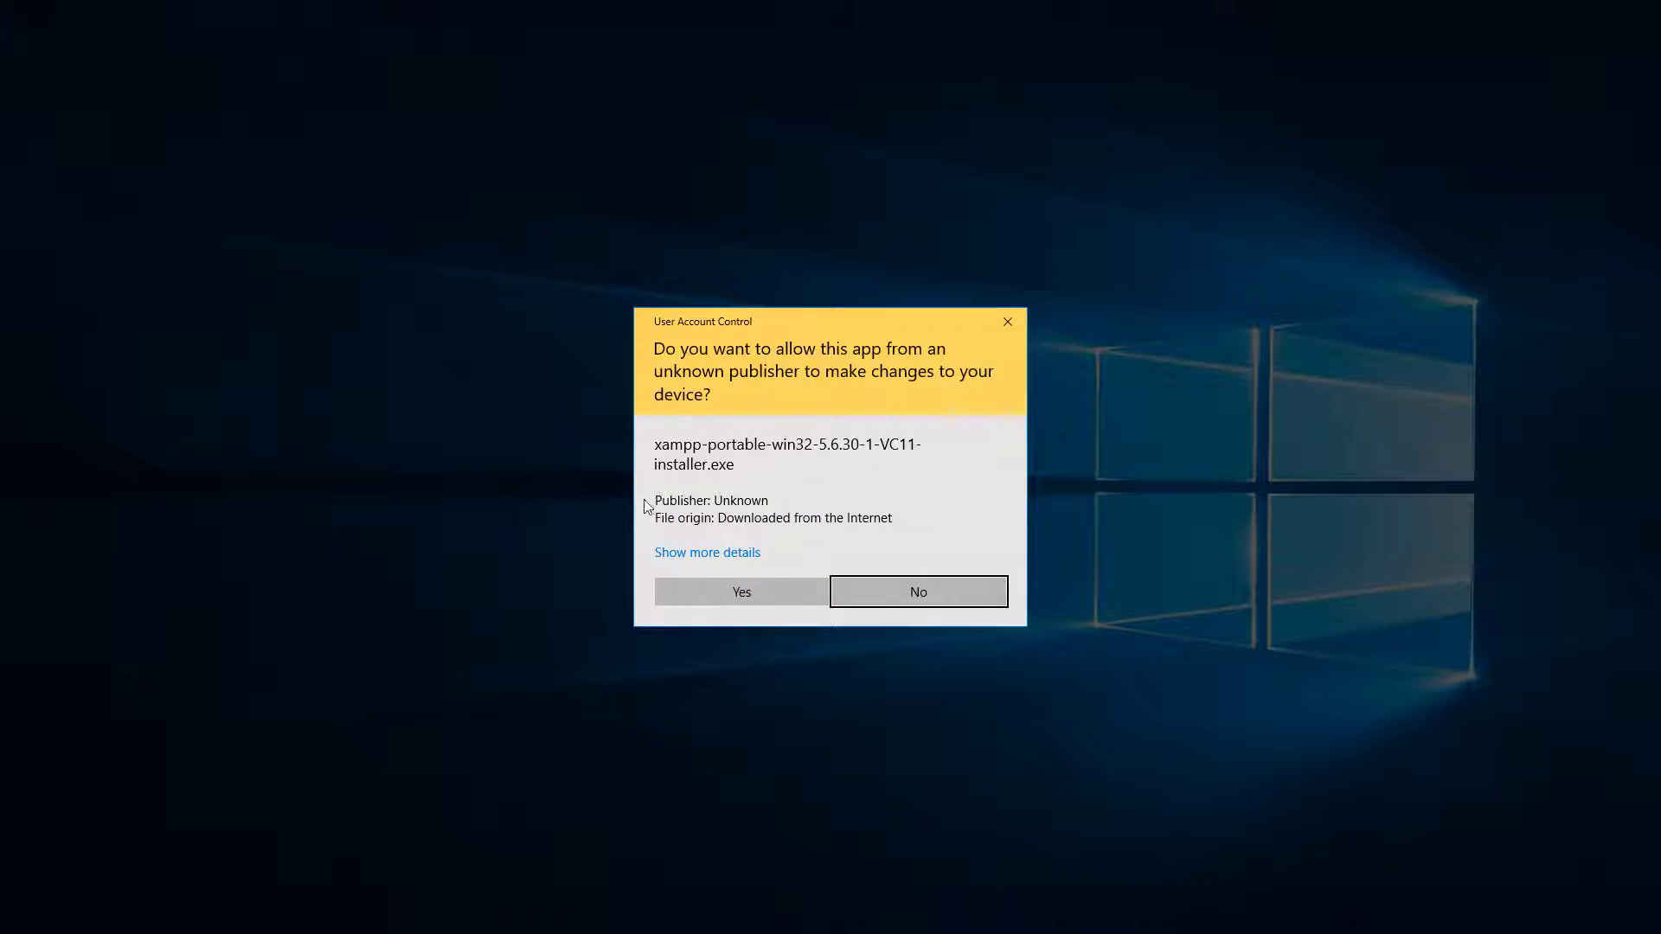
pyautogui.click(776, 593)
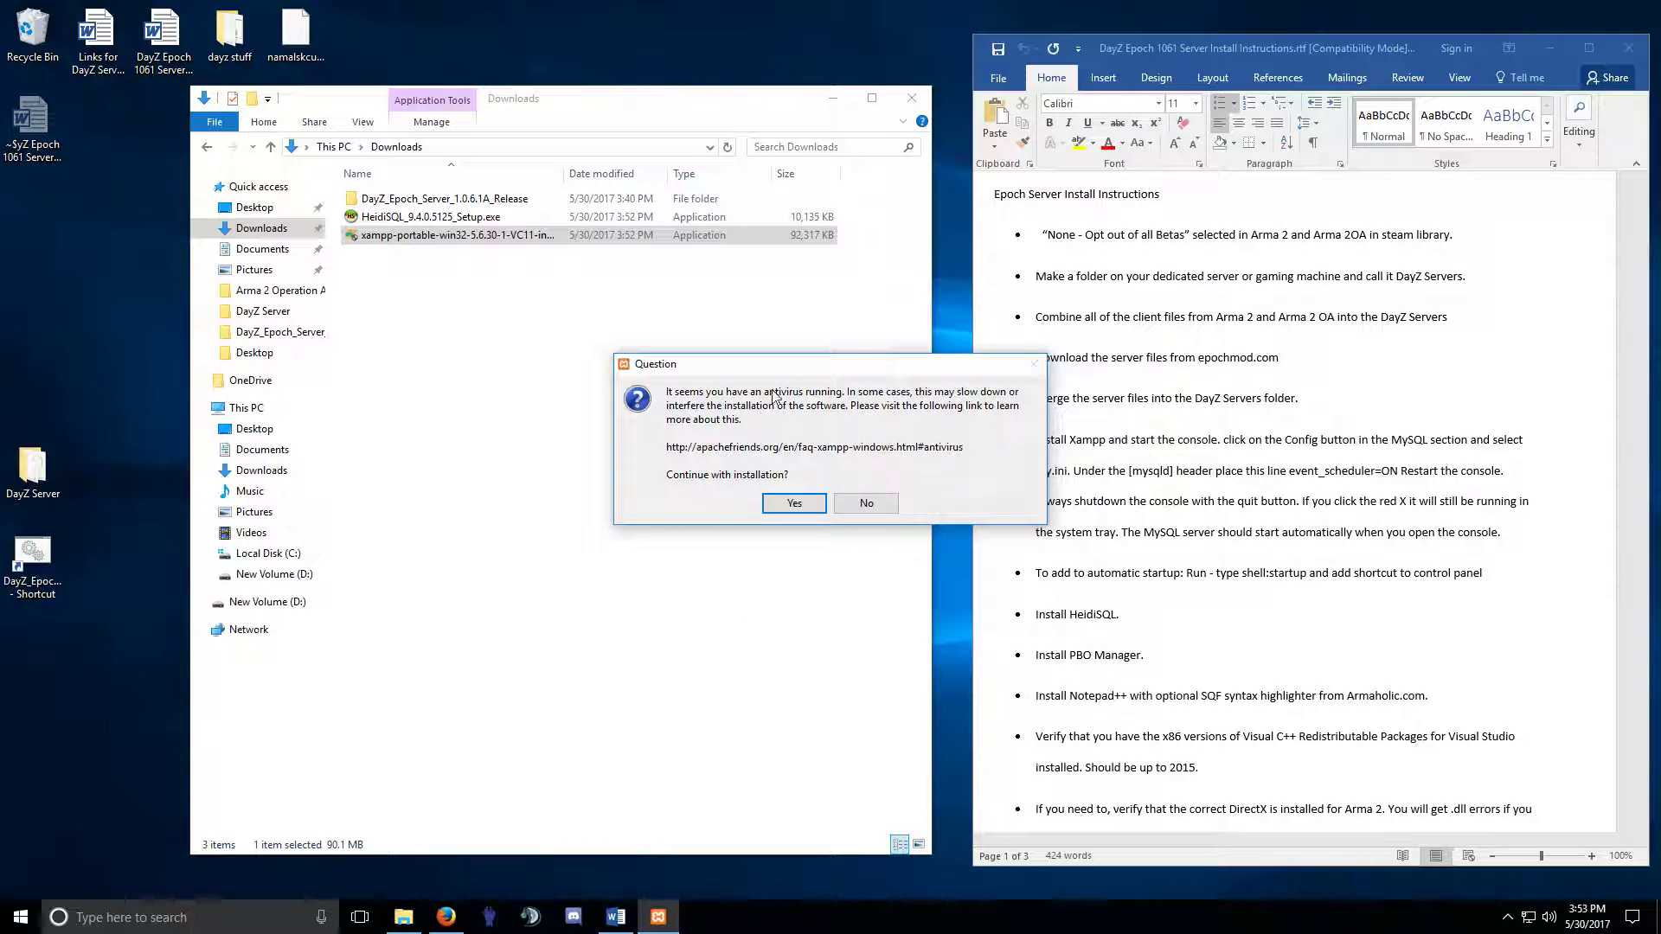
pyautogui.click(785, 504)
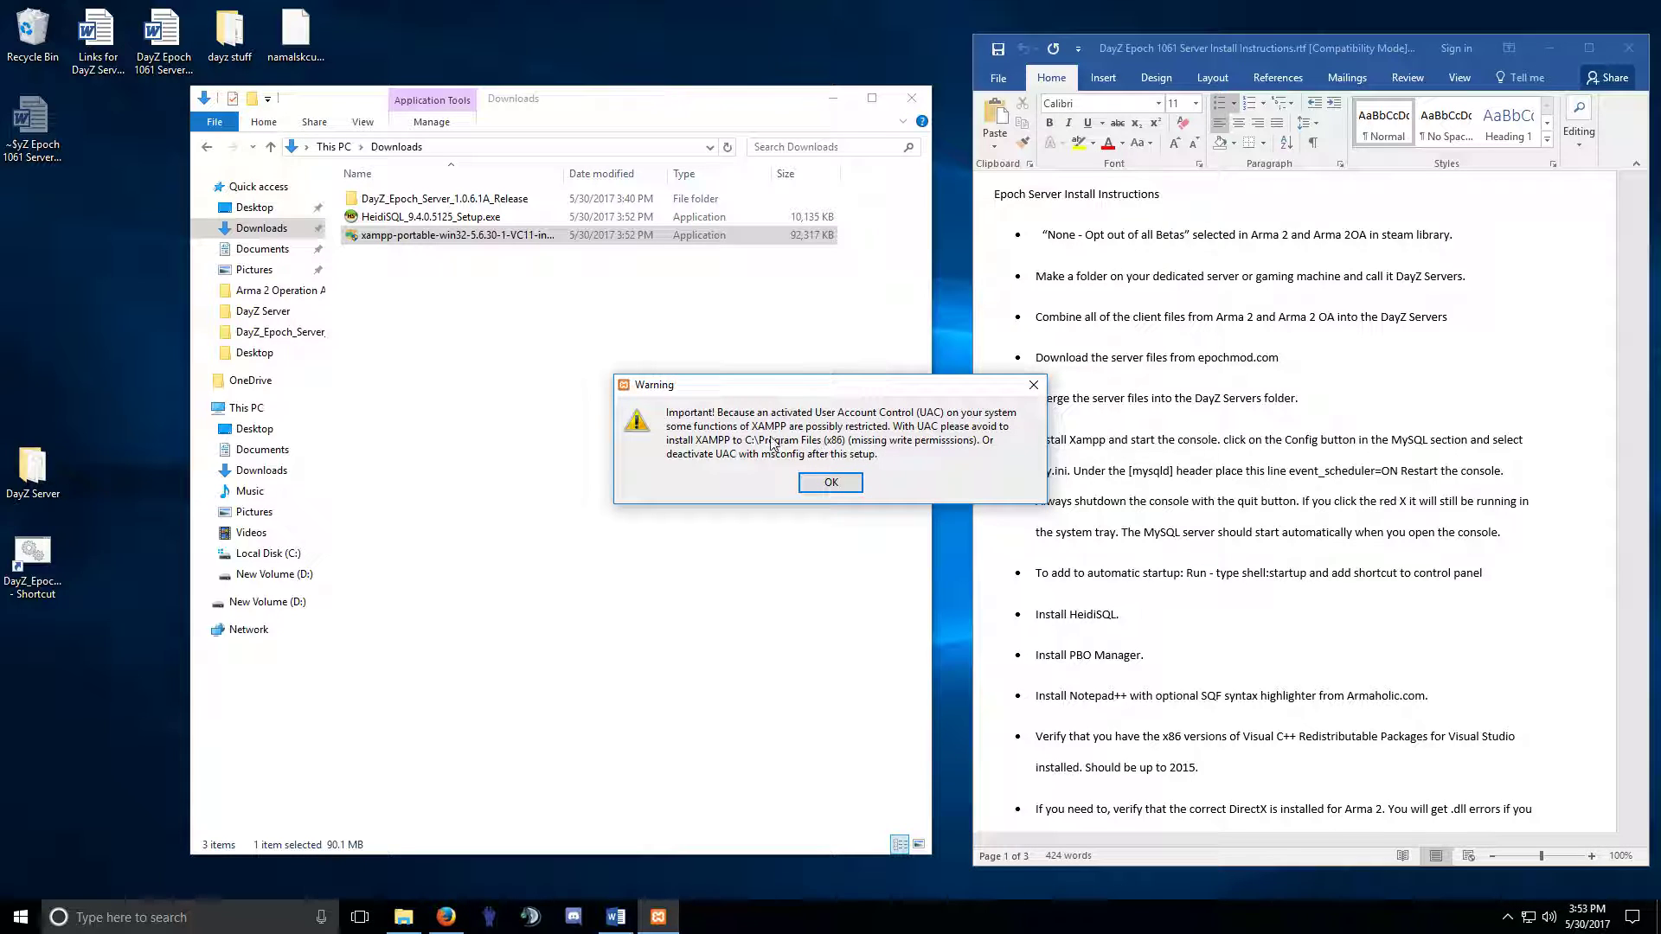
pyautogui.click(831, 482)
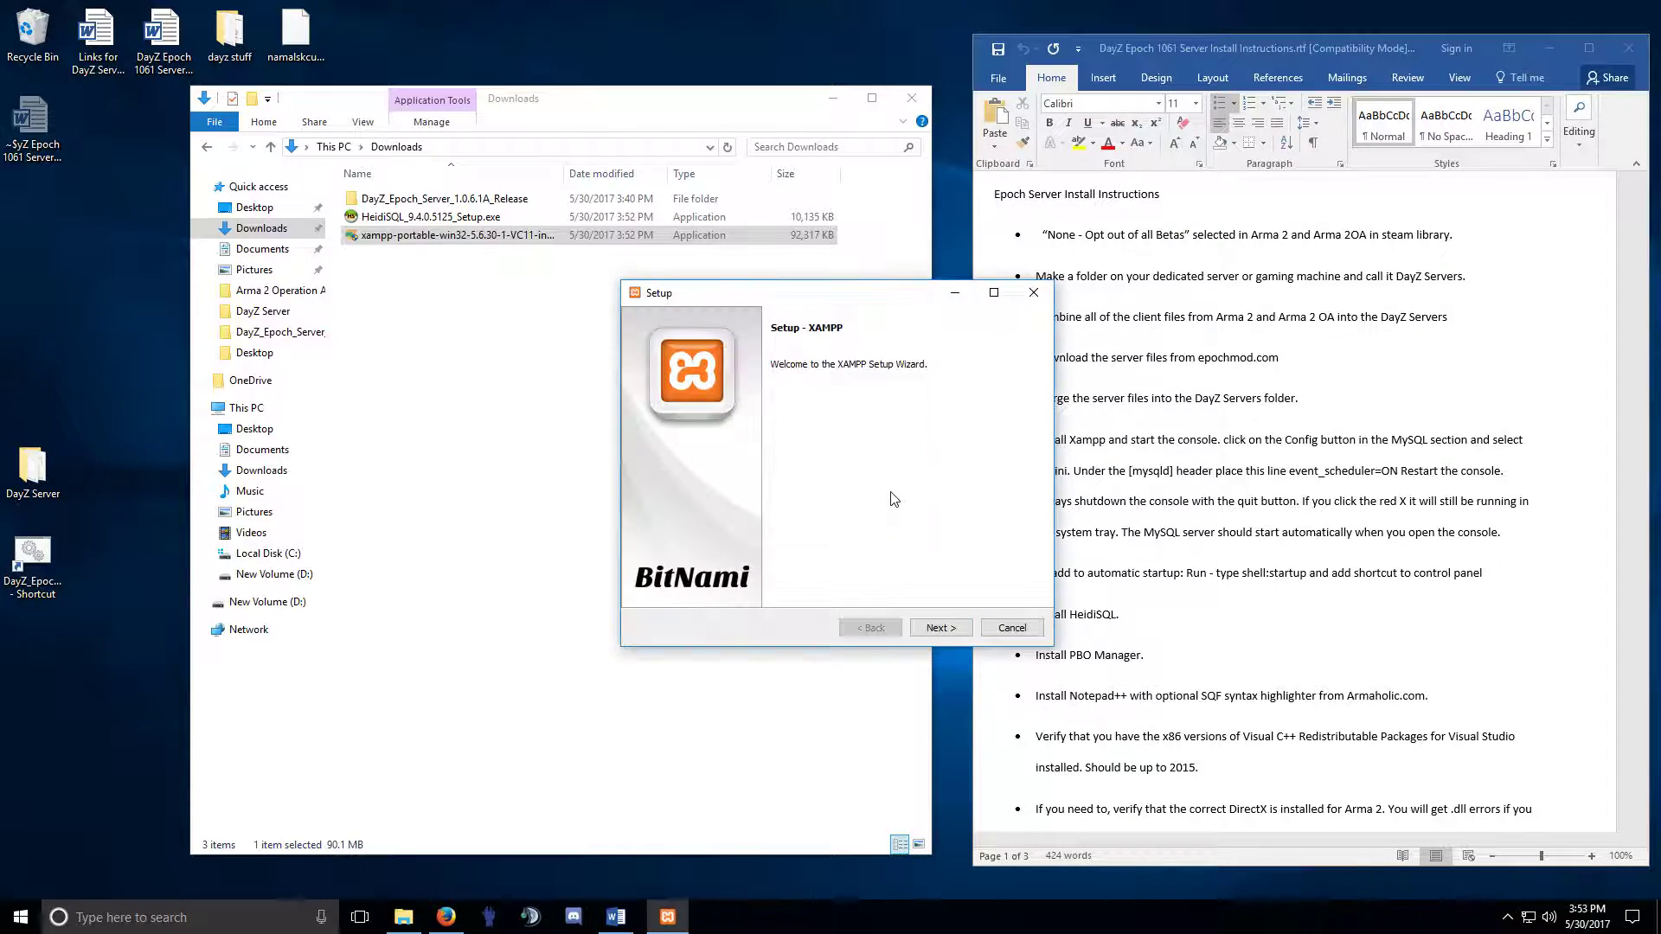
pyautogui.click(946, 629)
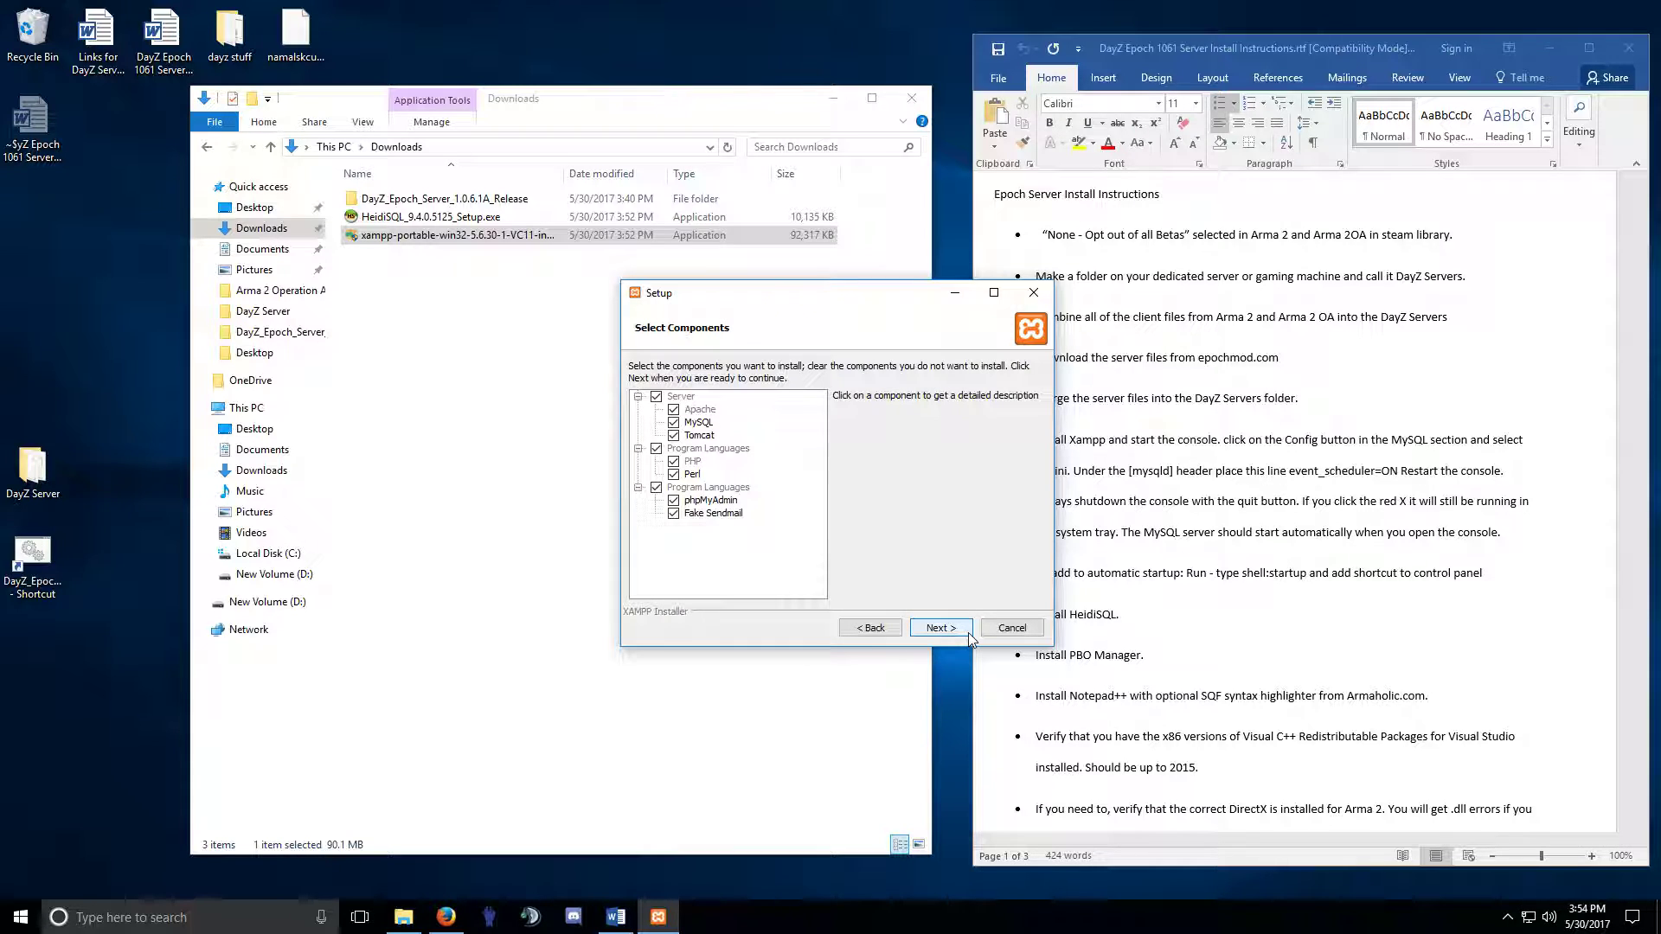
# Keep all components and C:\xampp as the folder, advancing to Ready to Install.
pyautogui.click(674, 513)
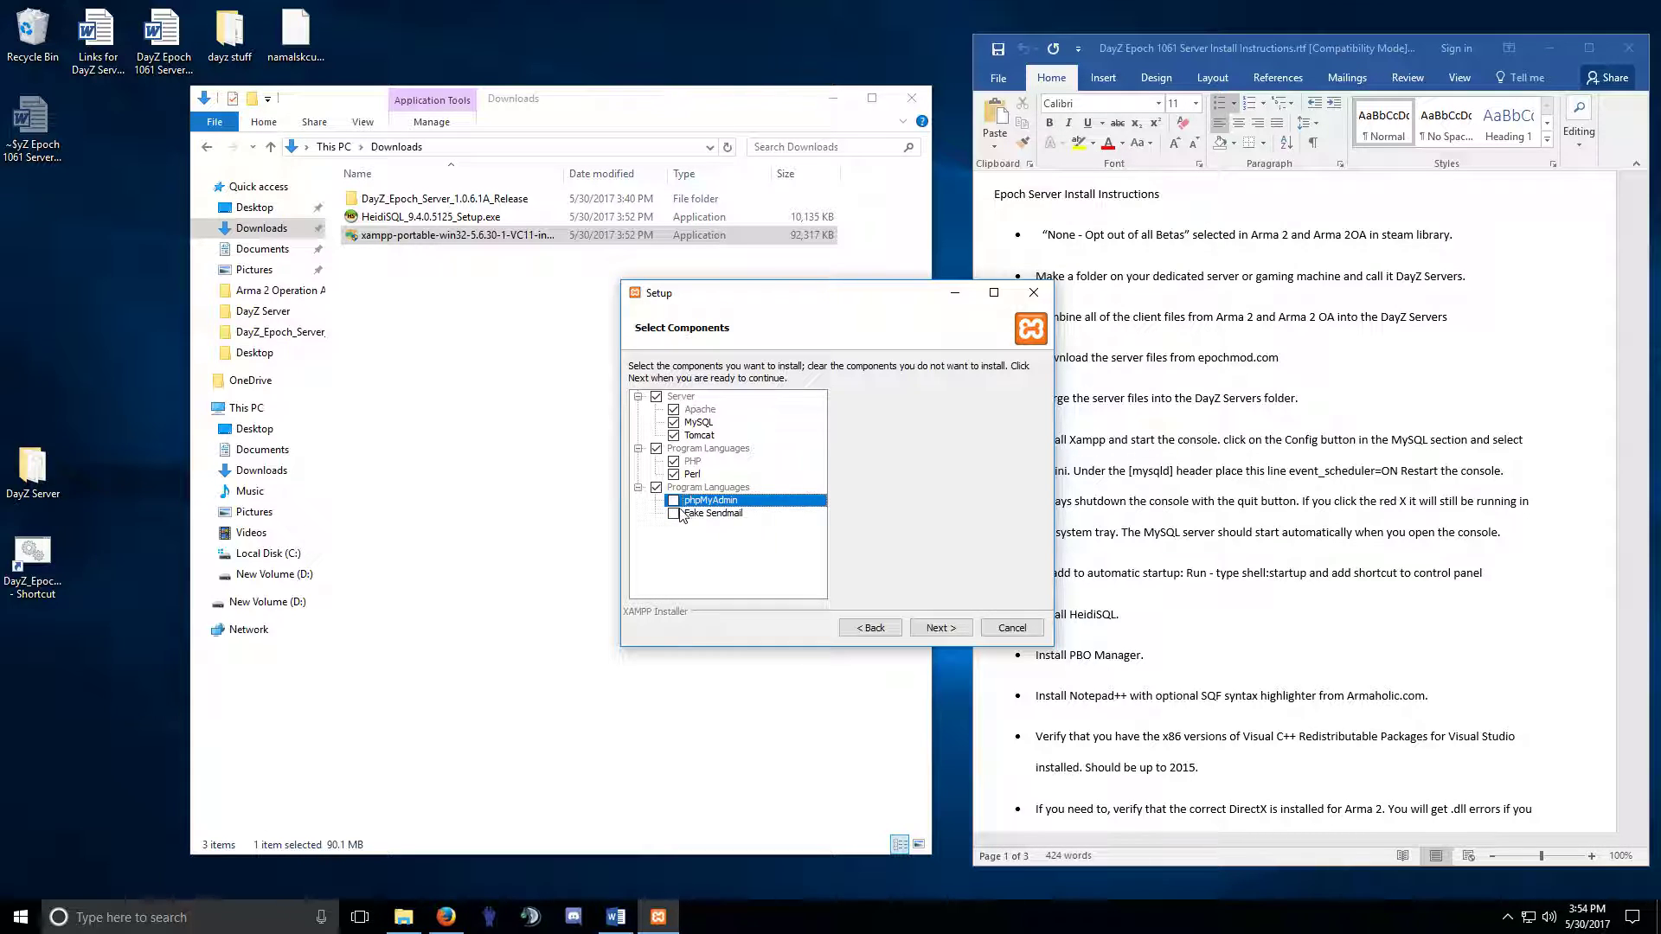
pyautogui.click(674, 500)
pyautogui.click(673, 513)
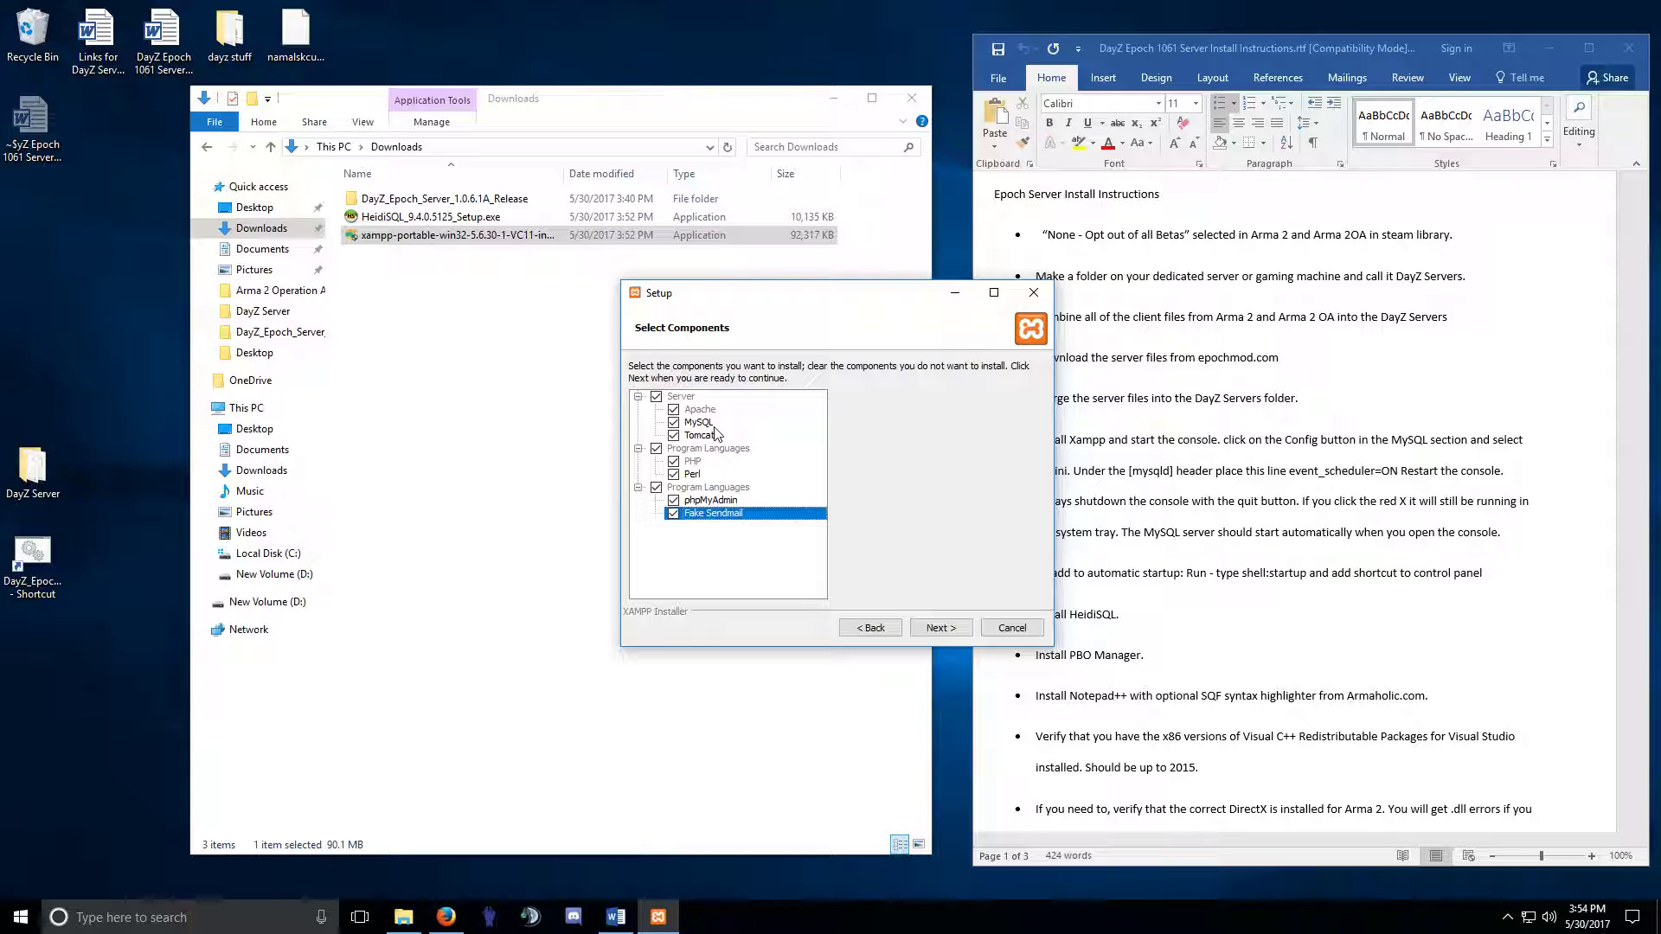
pyautogui.click(682, 412)
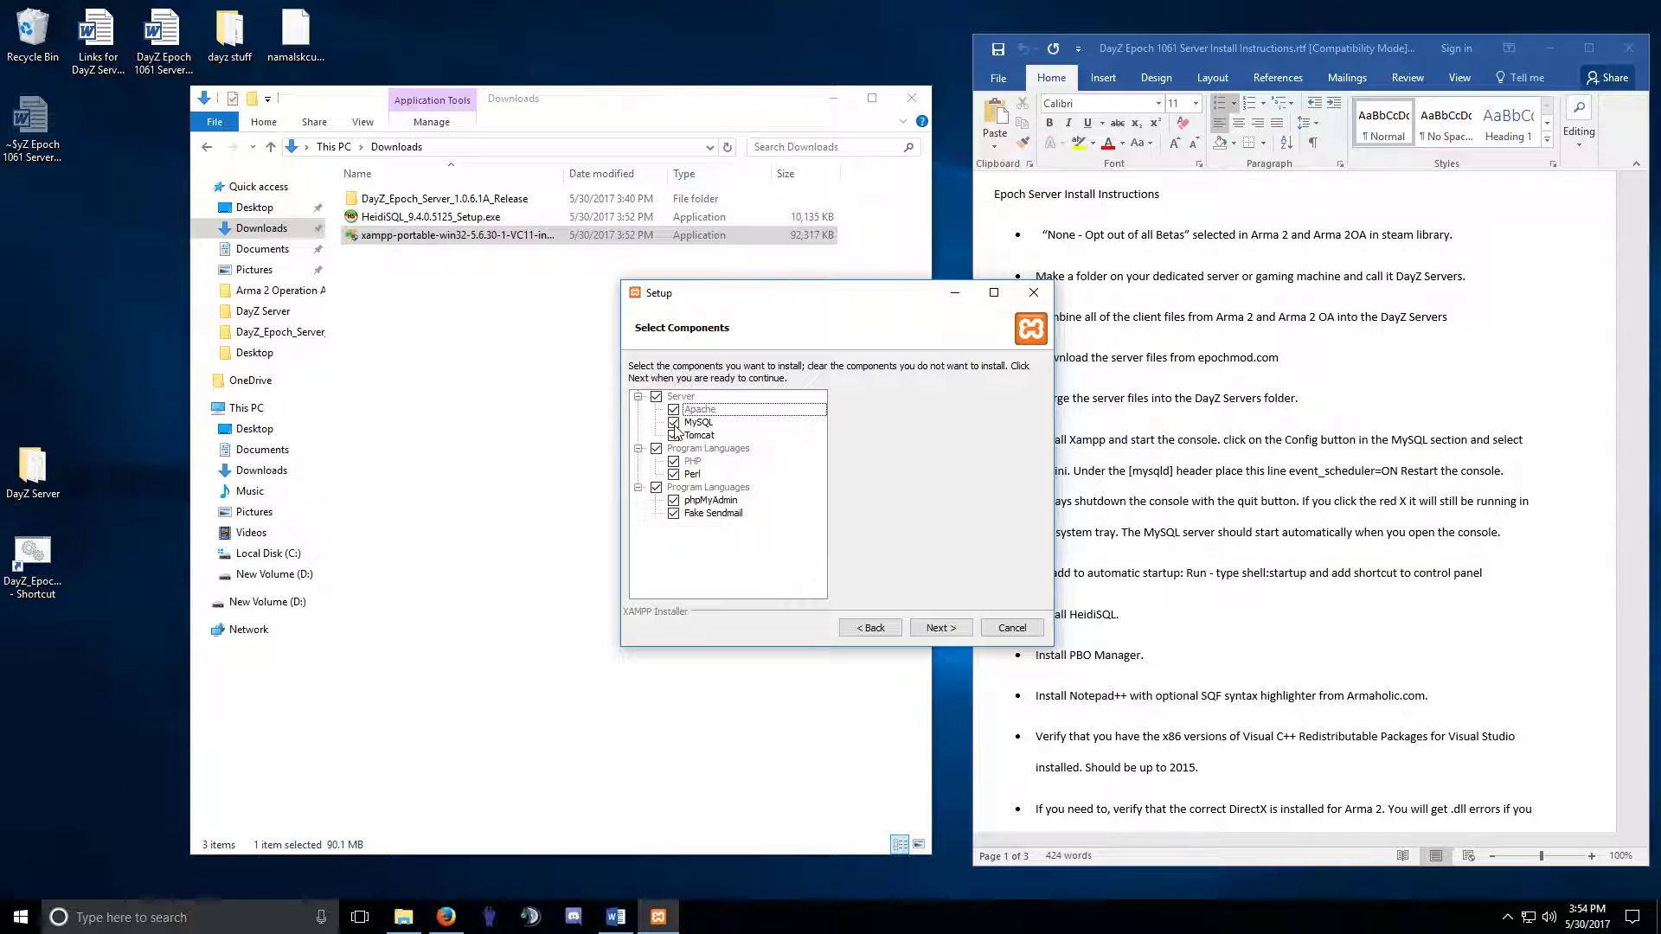
pyautogui.click(674, 506)
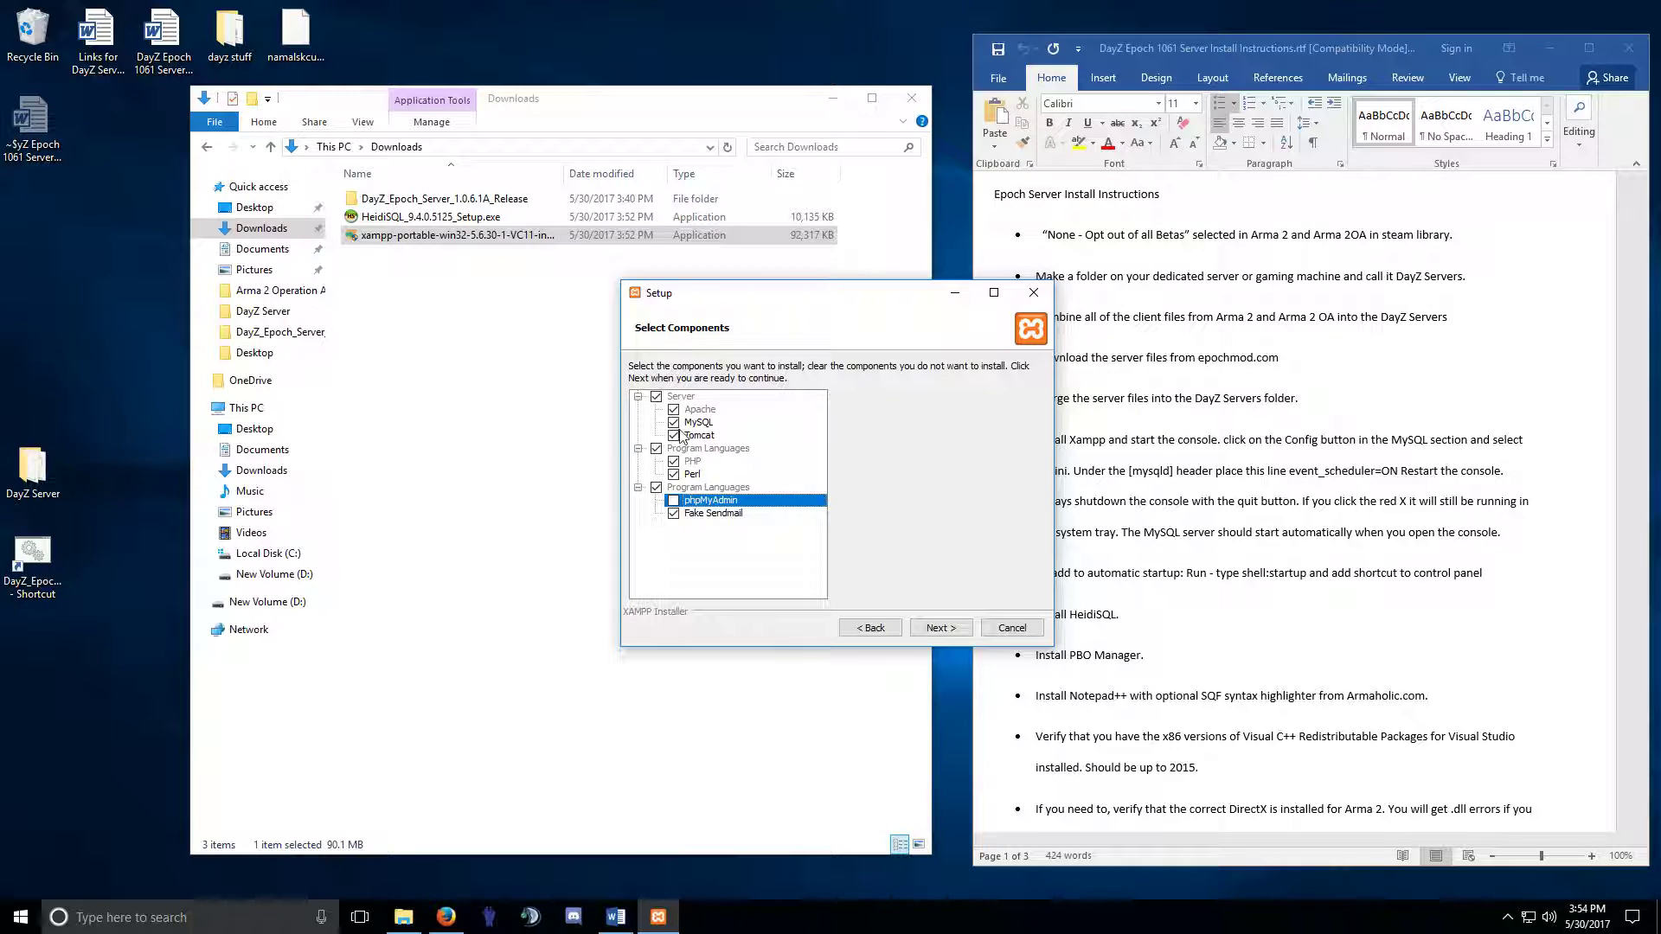
pyautogui.click(679, 413)
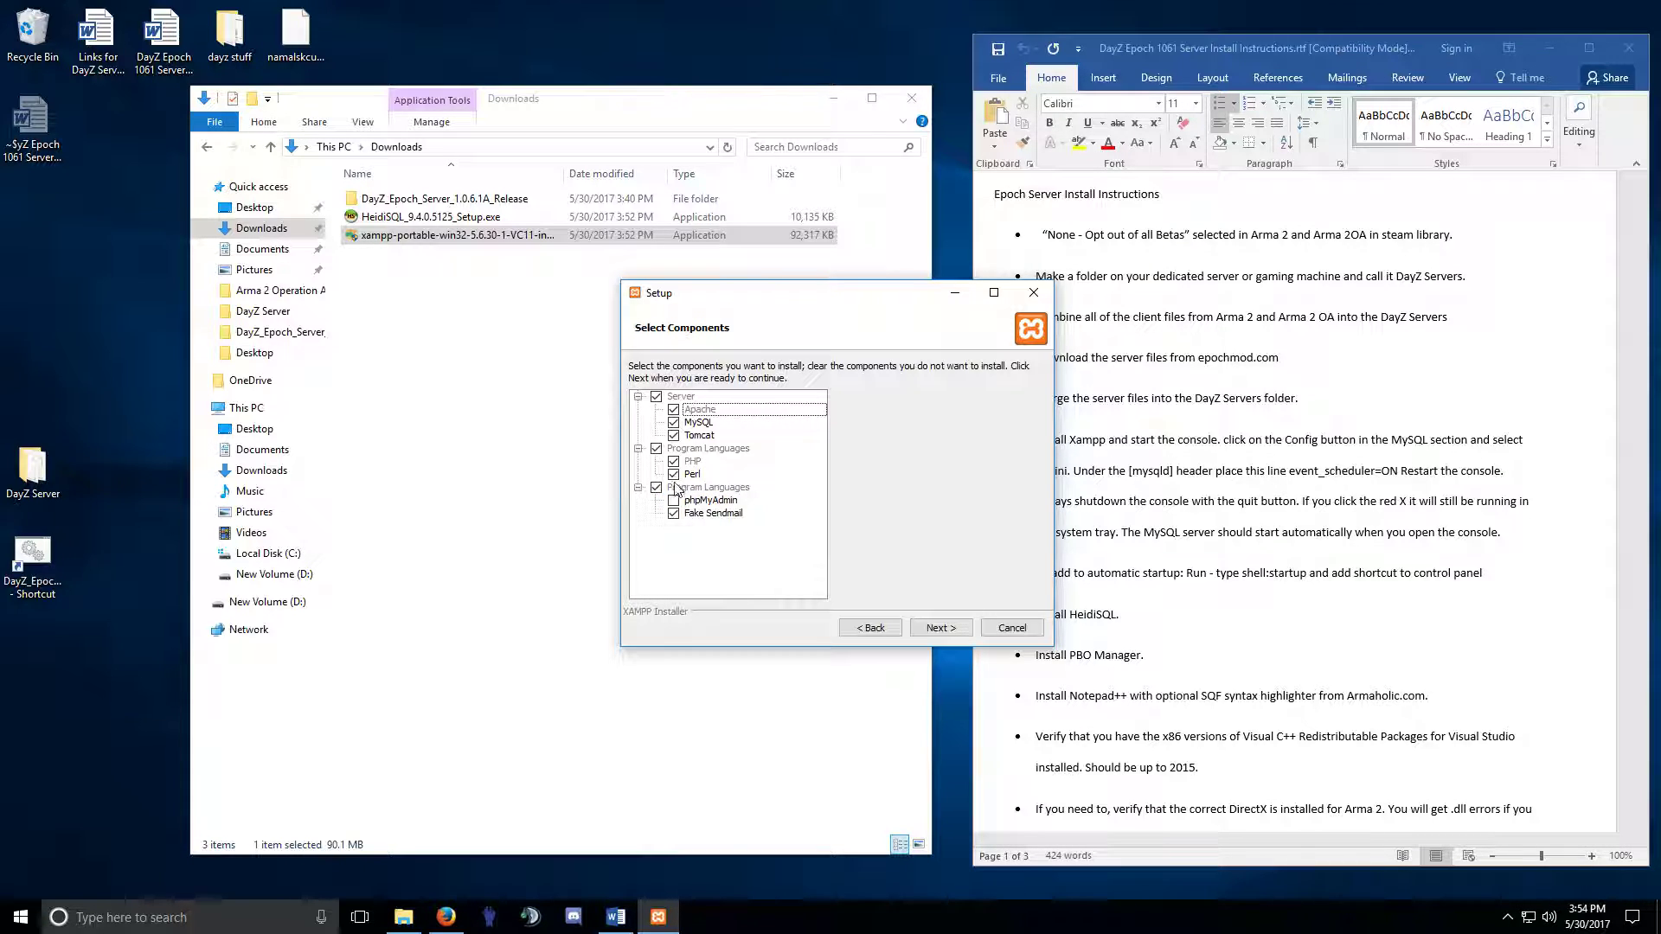
pyautogui.click(674, 499)
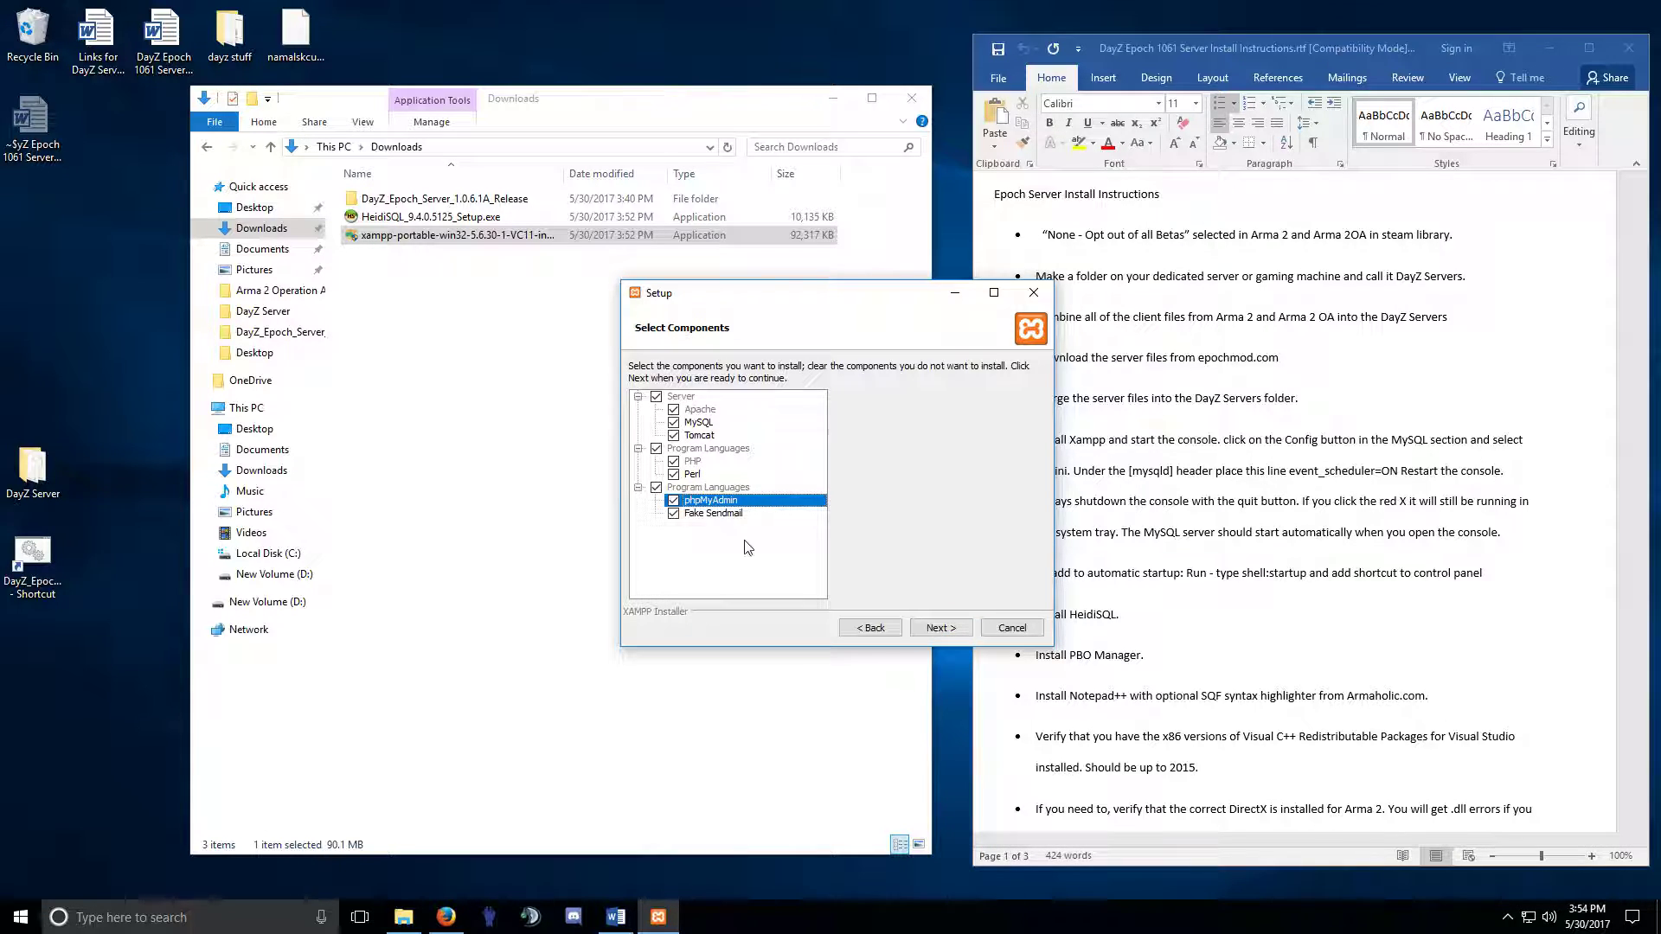
pyautogui.click(943, 627)
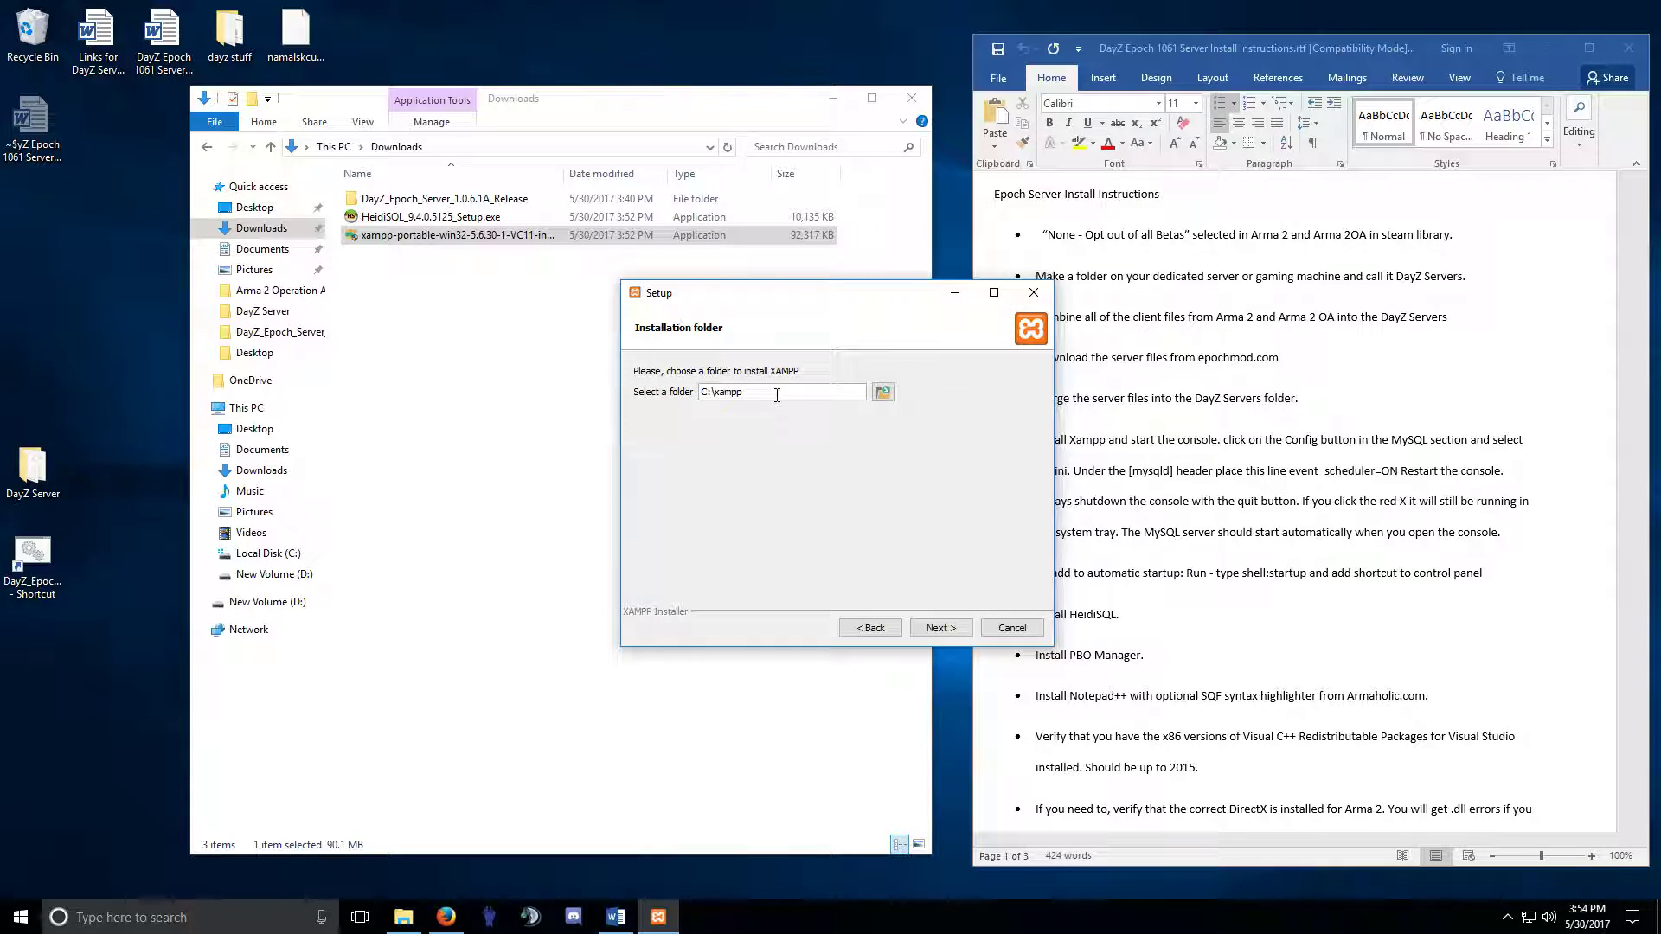
pyautogui.click(951, 630)
pyautogui.click(951, 629)
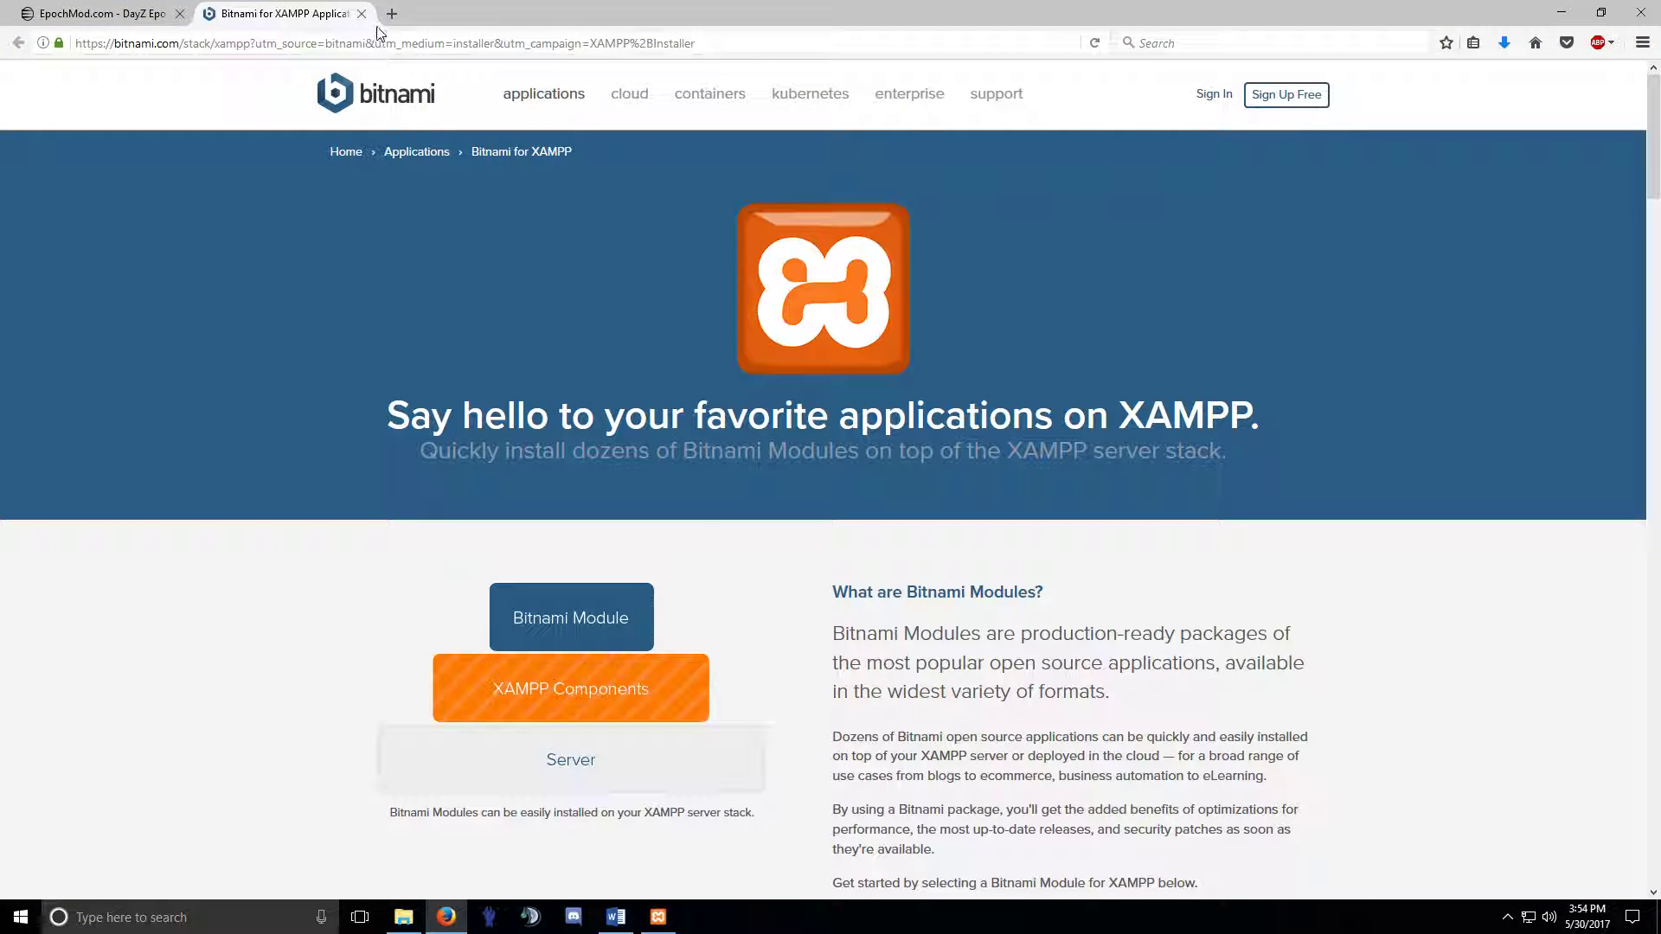
# Close the Bitnami page, minimize Firefox, start installing XAMPP, and launch the HeidiSQL installer.
pyautogui.click(362, 14)
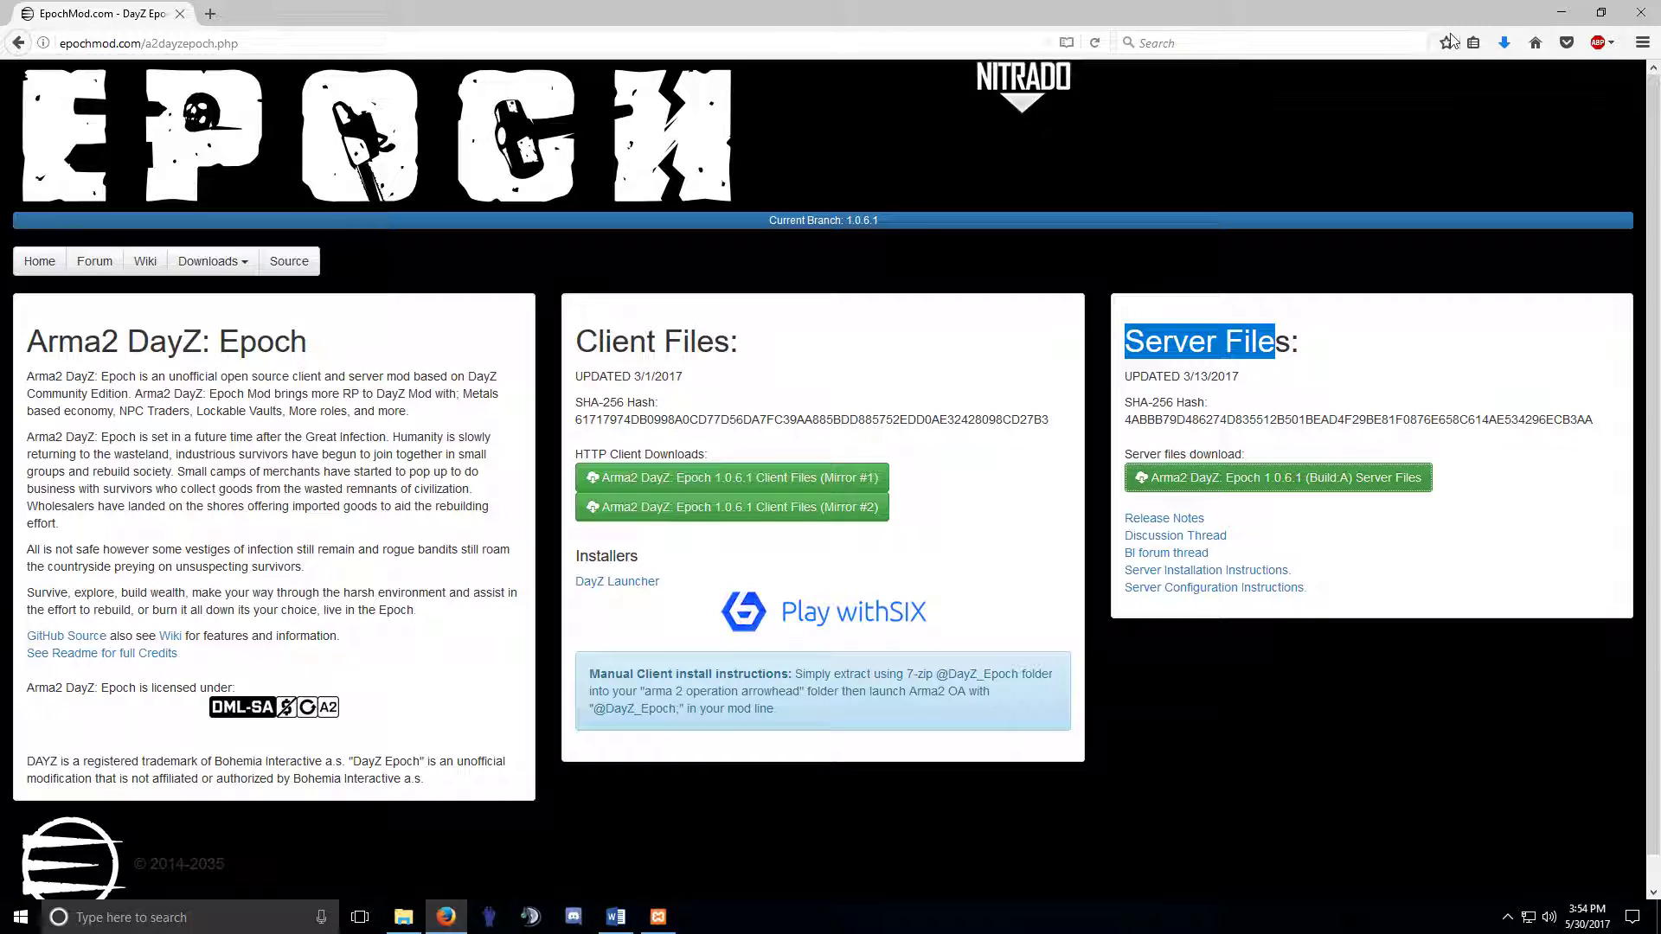
pyautogui.click(1561, 13)
pyautogui.click(941, 629)
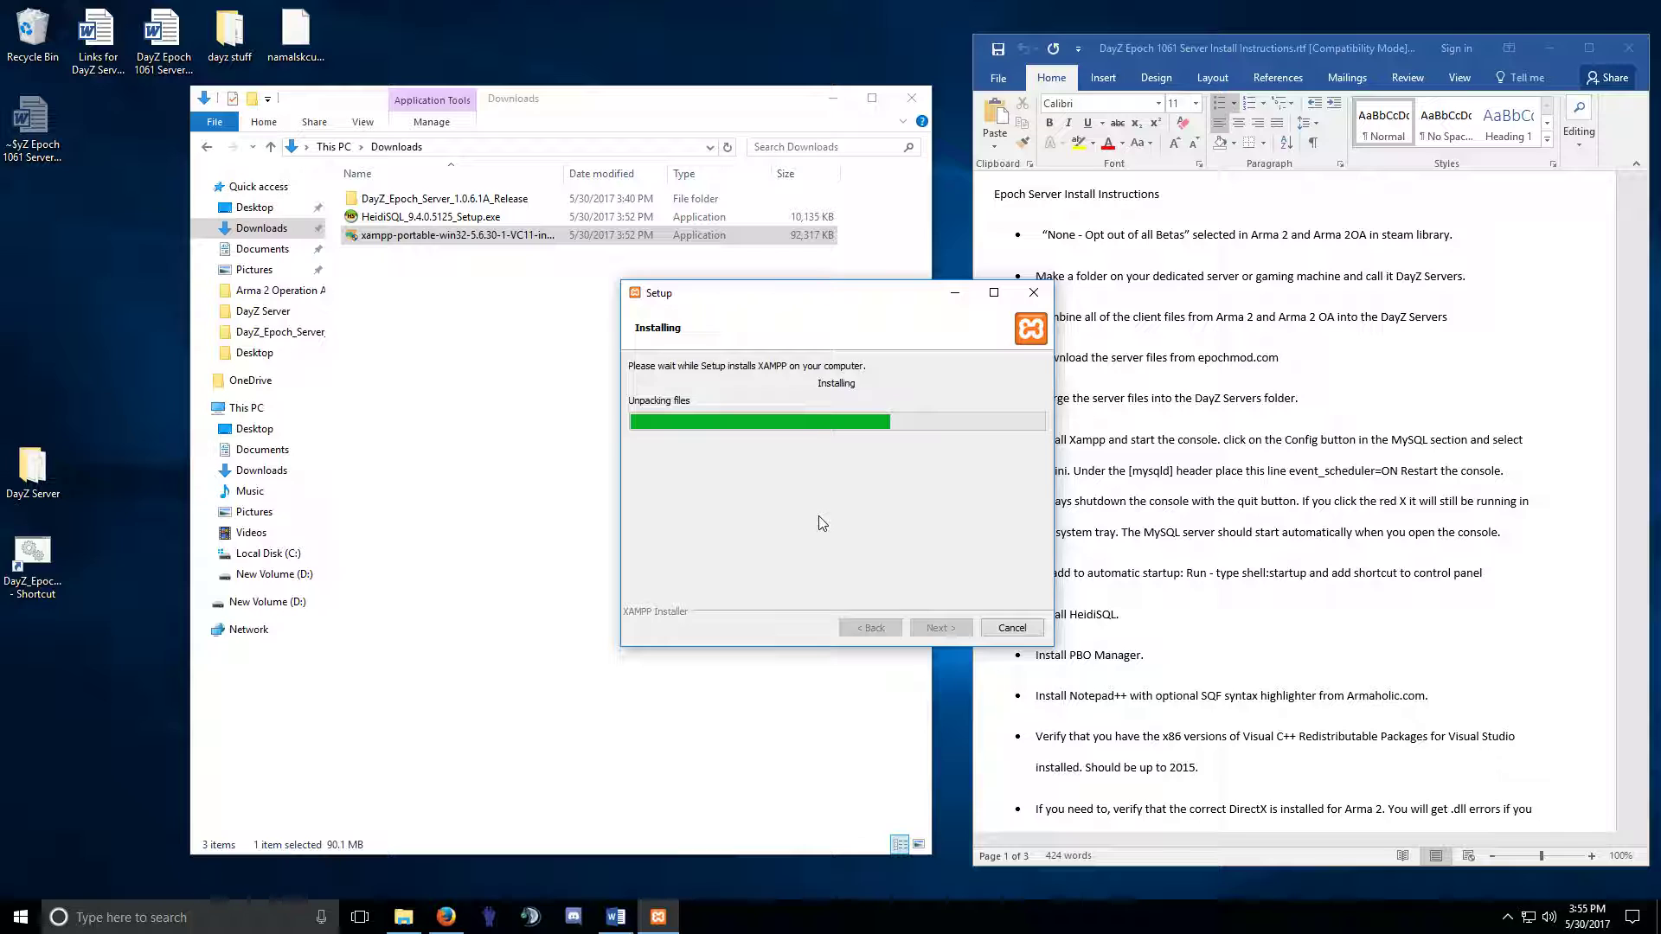
pyautogui.doubleClick(450, 218)
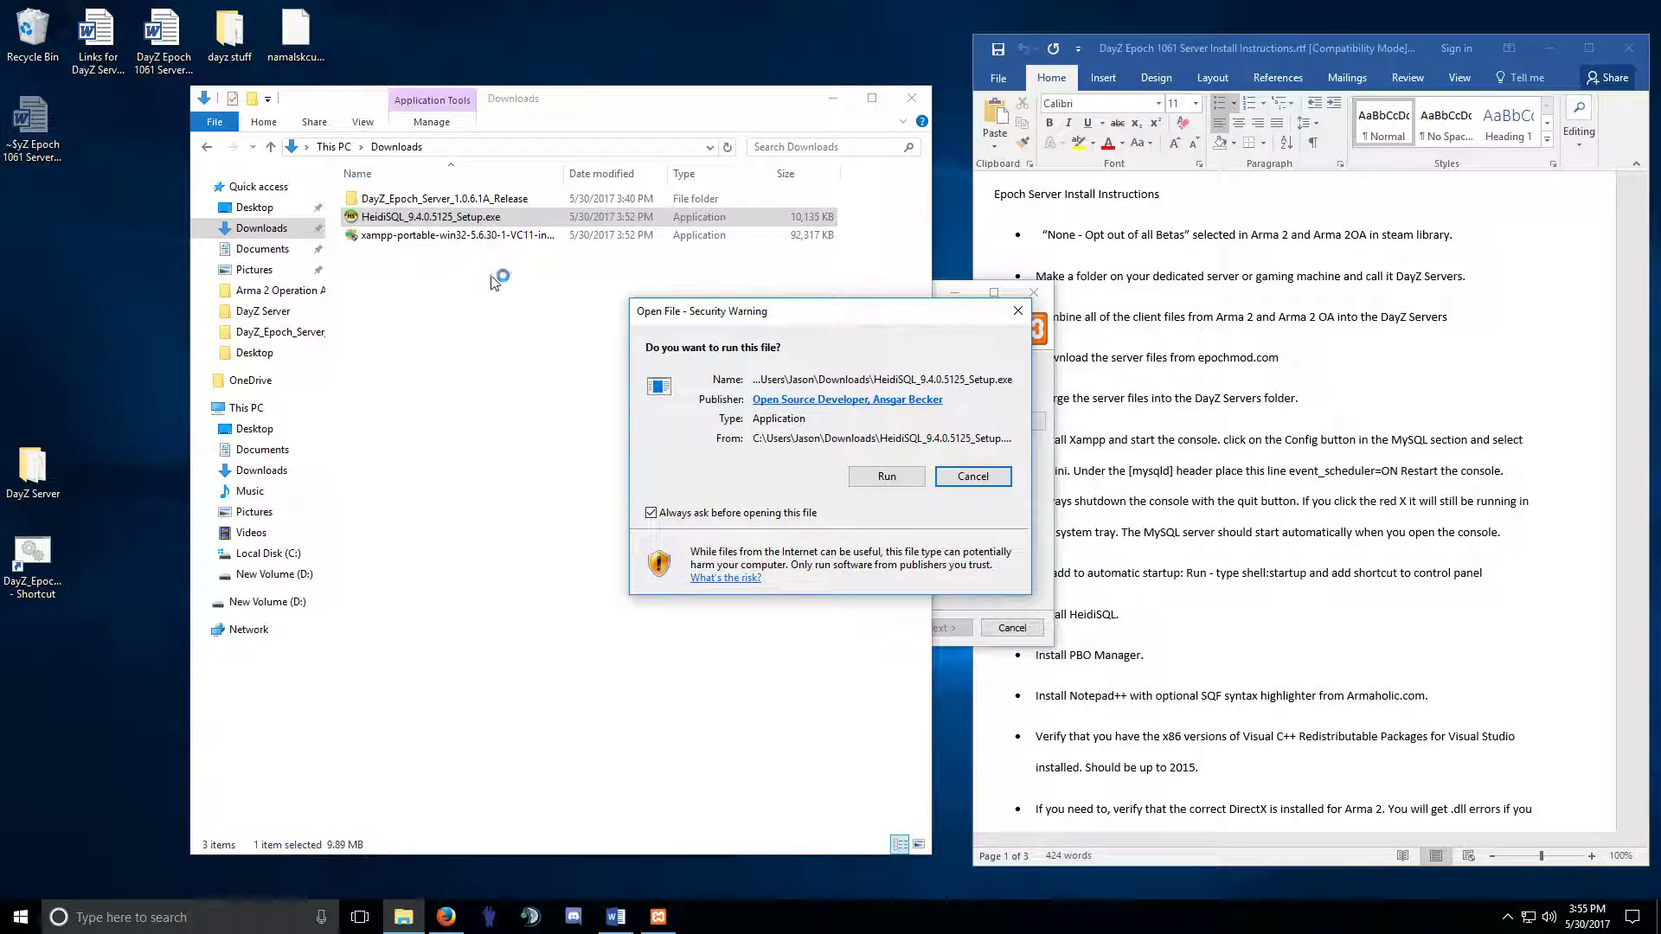
# Run HeidiSQL setup, accept the licence, and keep C:\Program Files\HeidiSQL and the Start Menu folder.
pyautogui.click(882, 477)
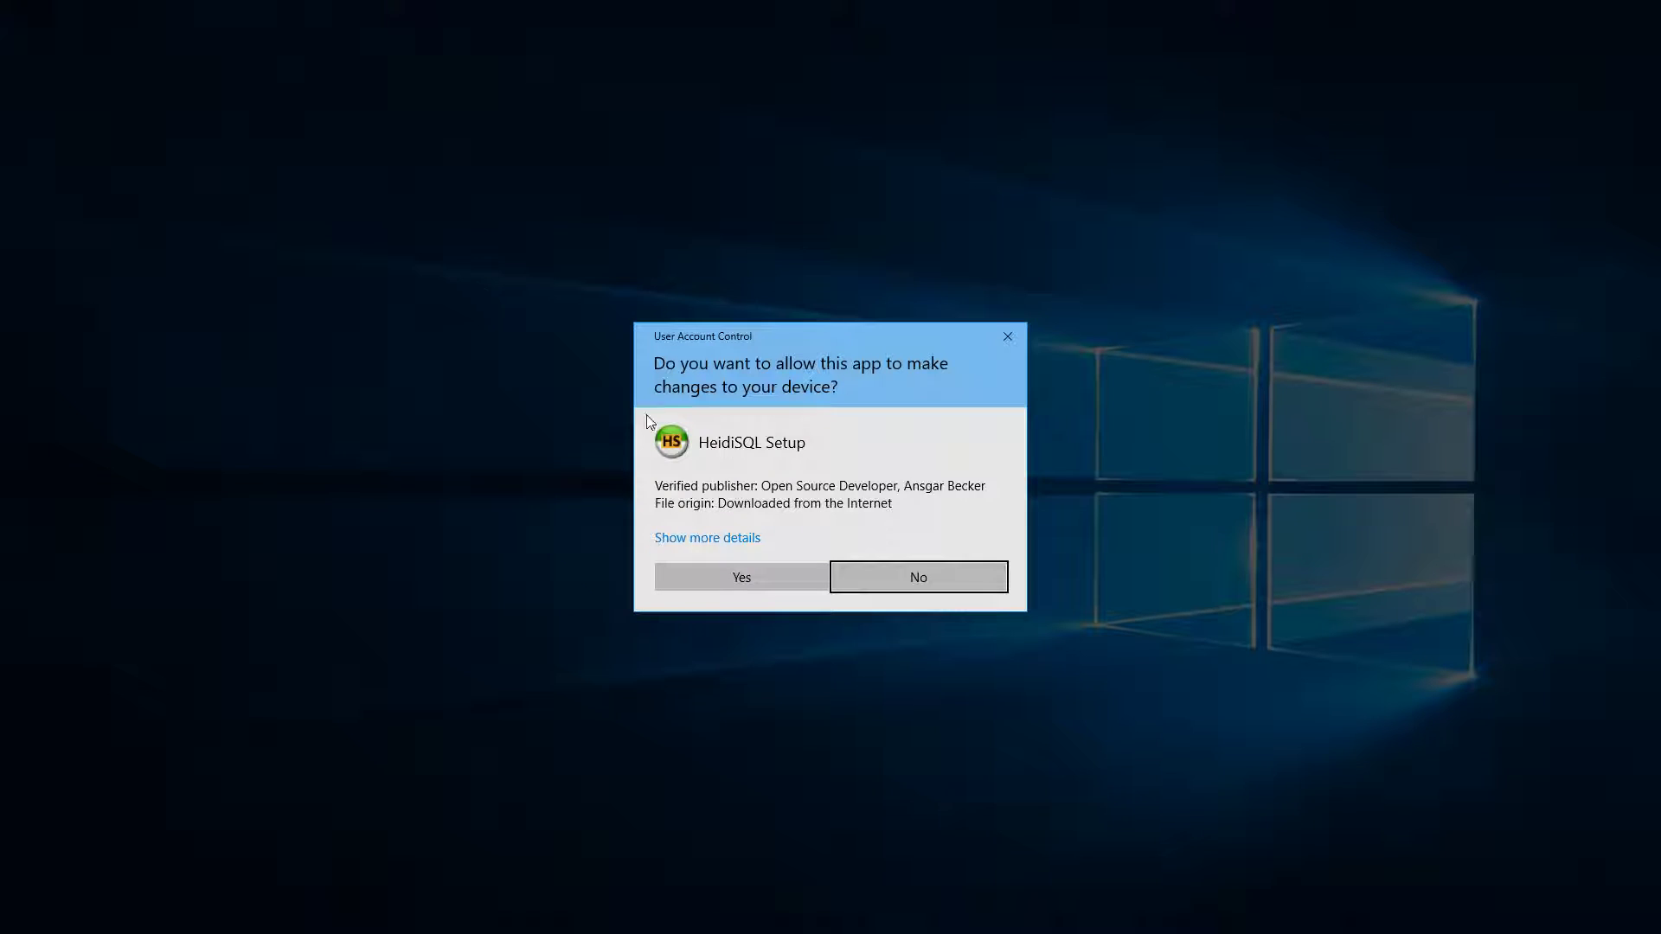
pyautogui.click(759, 579)
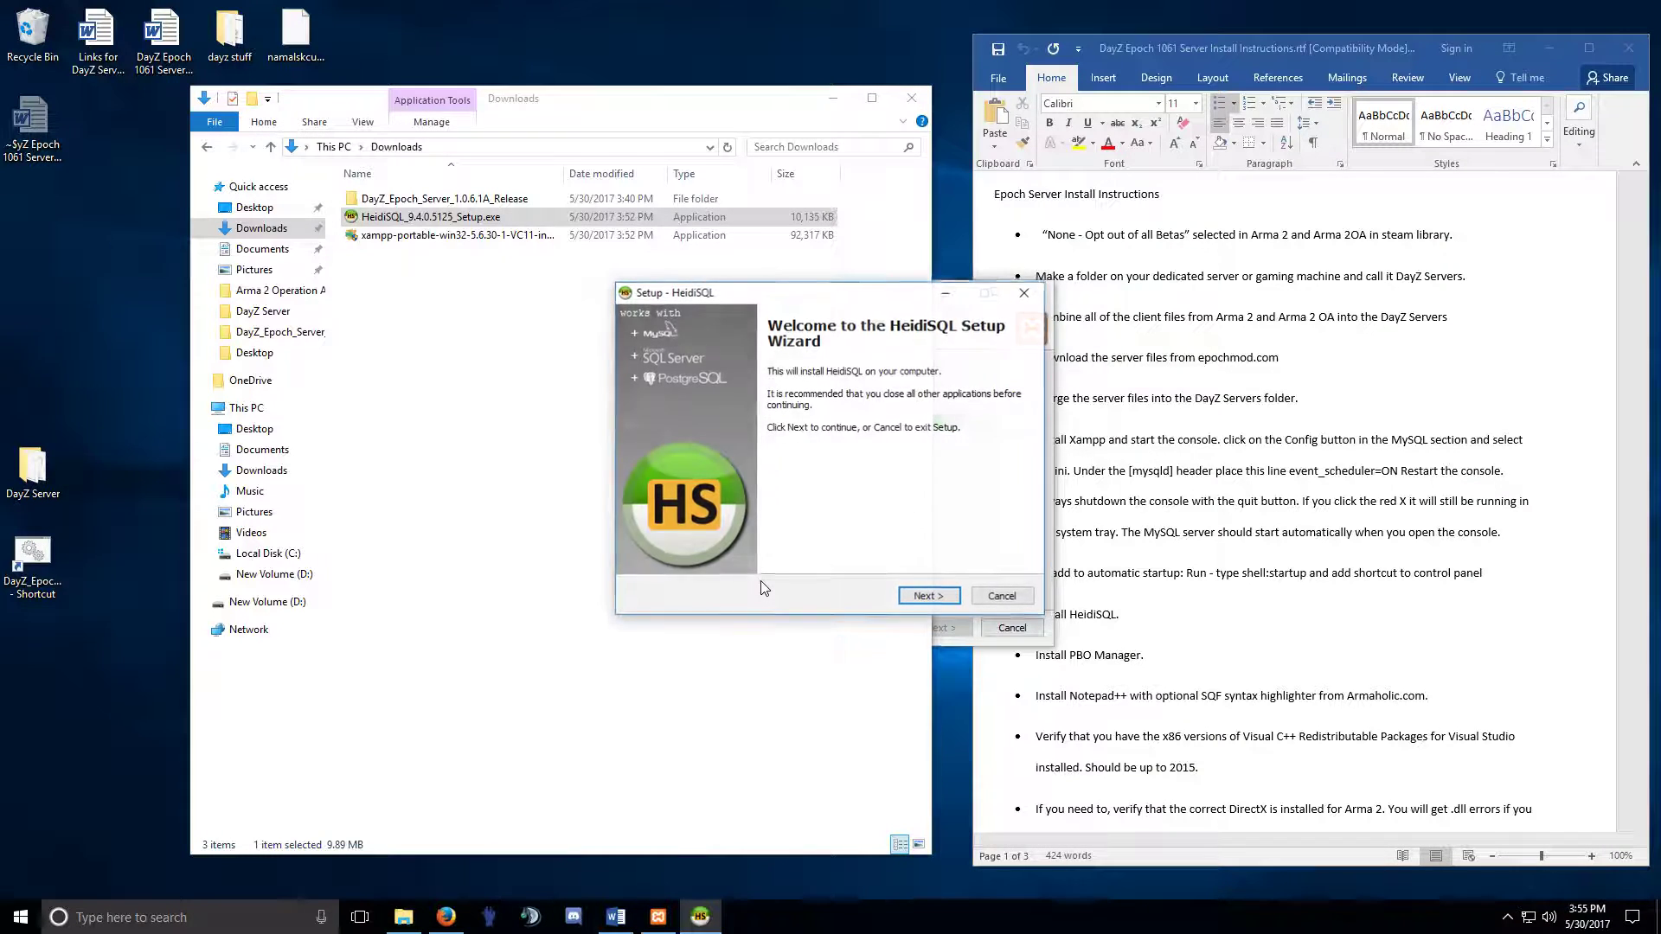
pyautogui.click(913, 595)
pyautogui.click(656, 545)
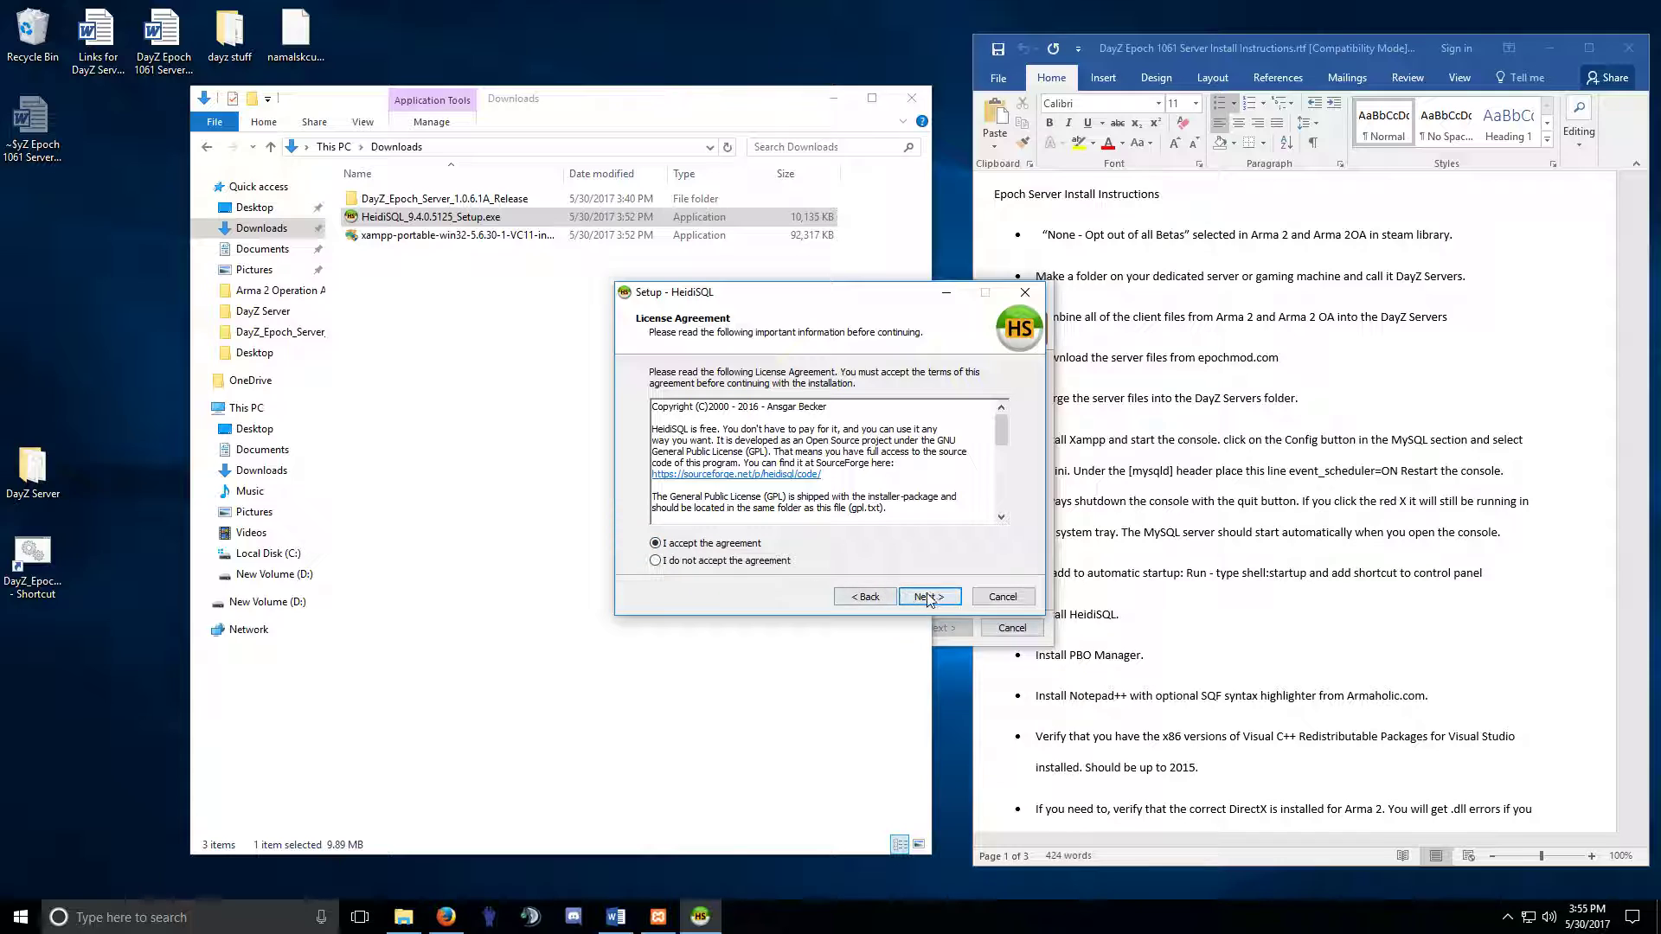
pyautogui.click(929, 596)
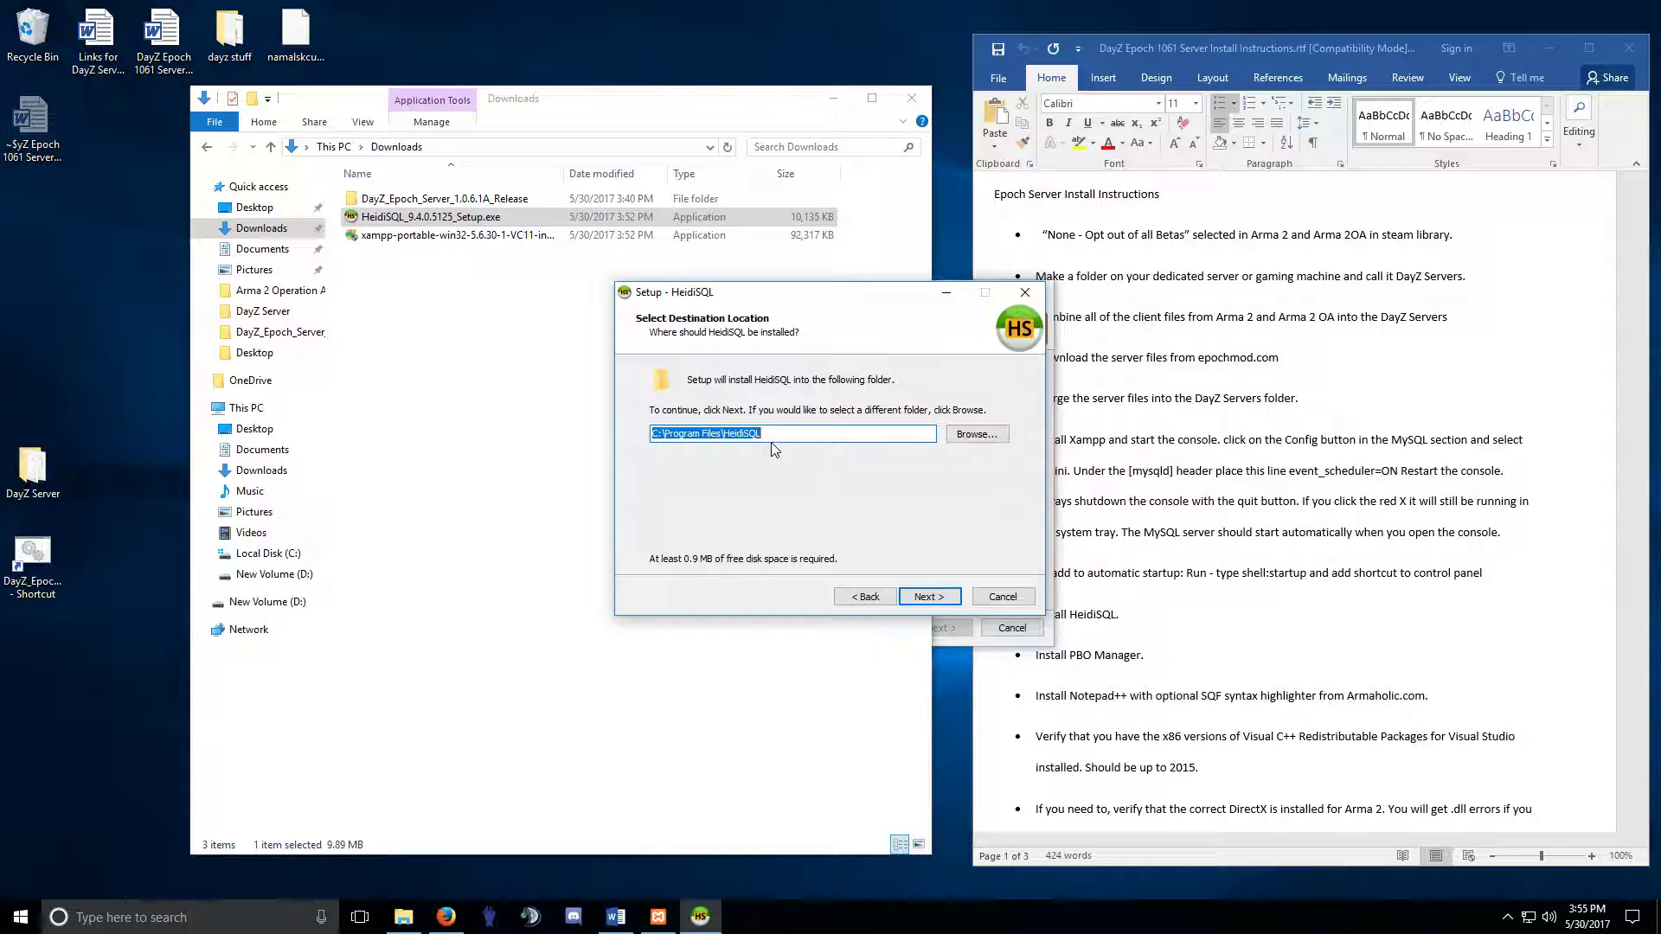
pyautogui.click(920, 602)
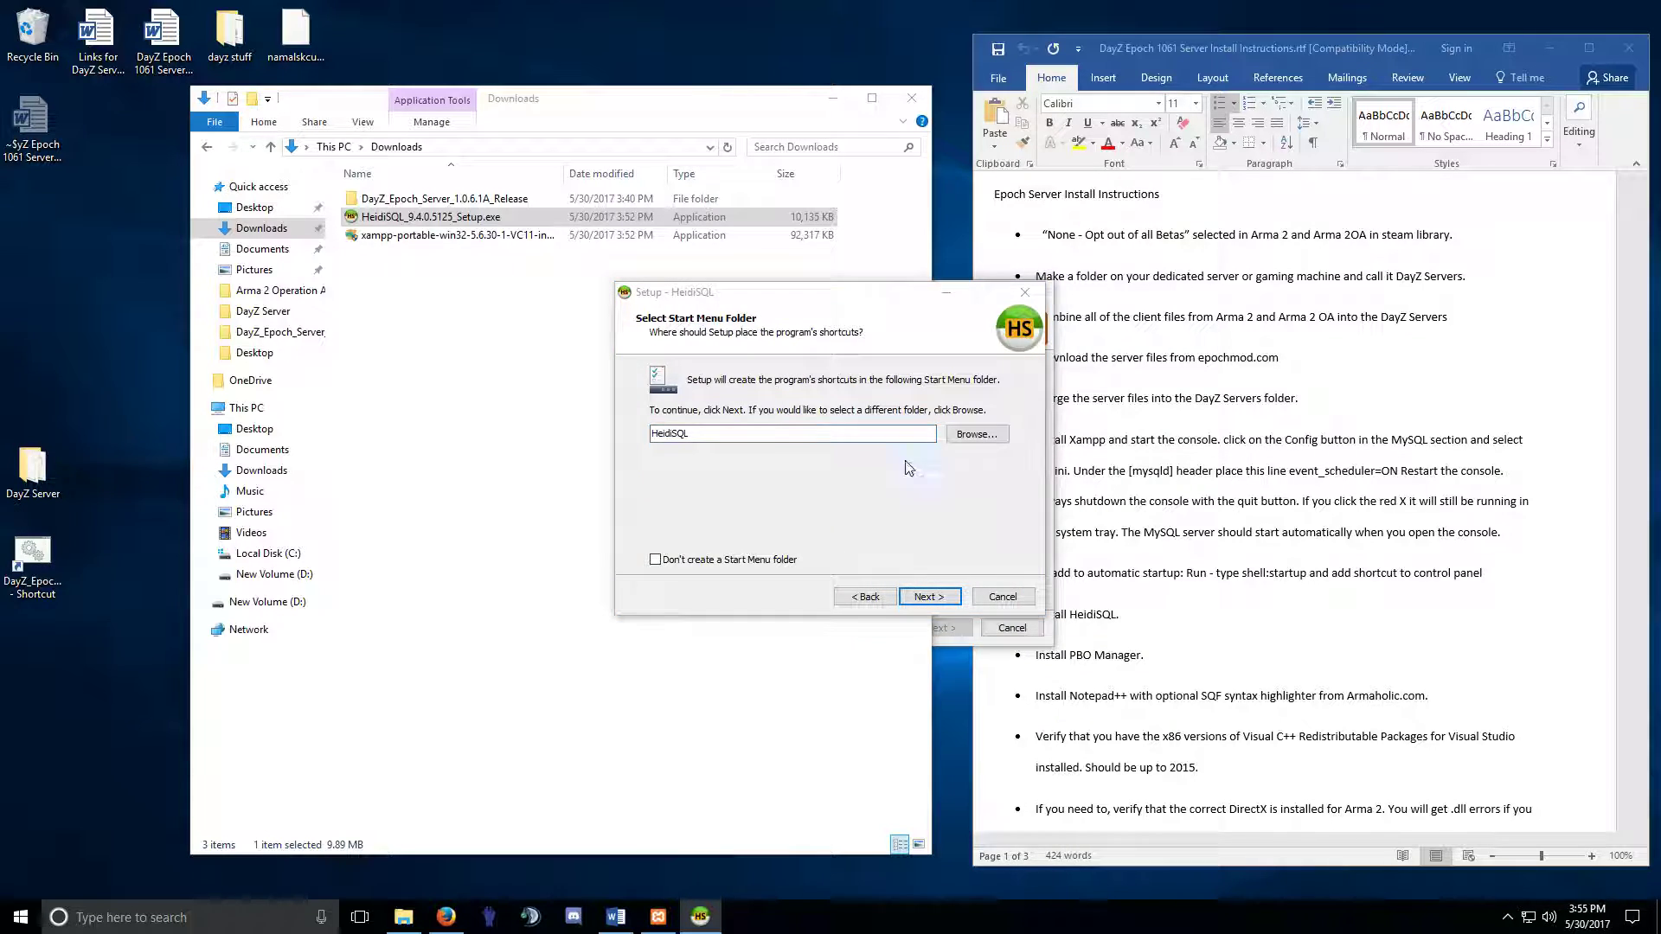
pyautogui.click(927, 599)
# Add a HeidiSQL desktop icon, disable update checks and version reporting, install, and finish without launching.
pyautogui.click(721, 430)
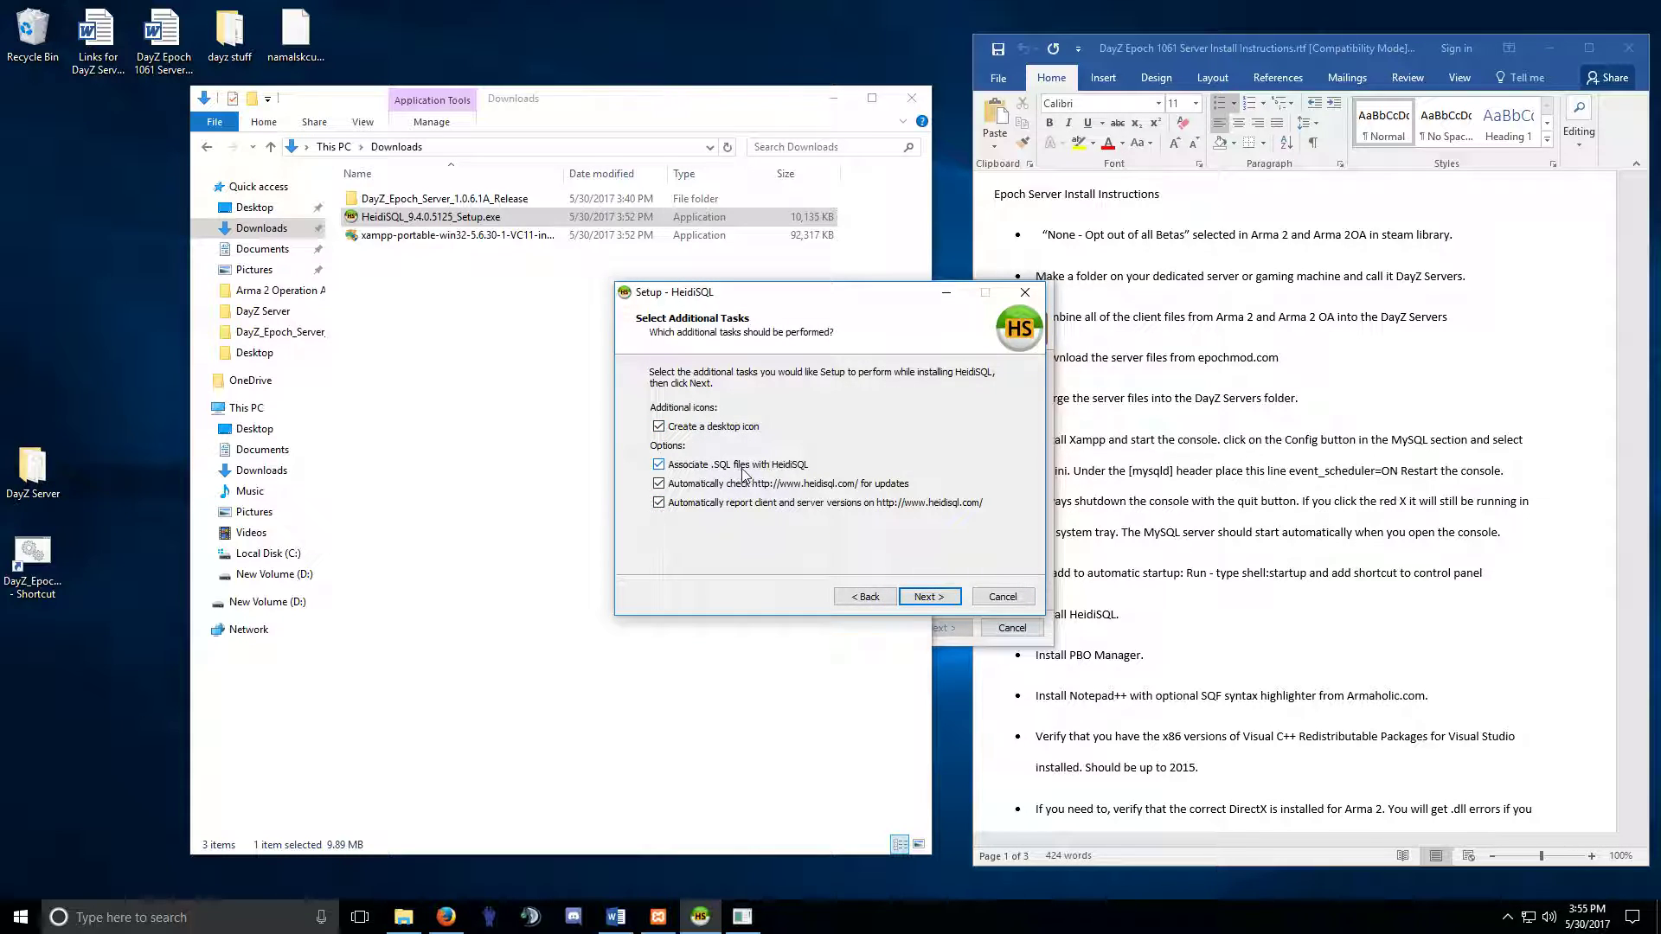
pyautogui.click(658, 484)
pyautogui.click(658, 503)
pyautogui.click(931, 600)
pyautogui.click(931, 599)
pyautogui.click(778, 431)
pyautogui.click(929, 596)
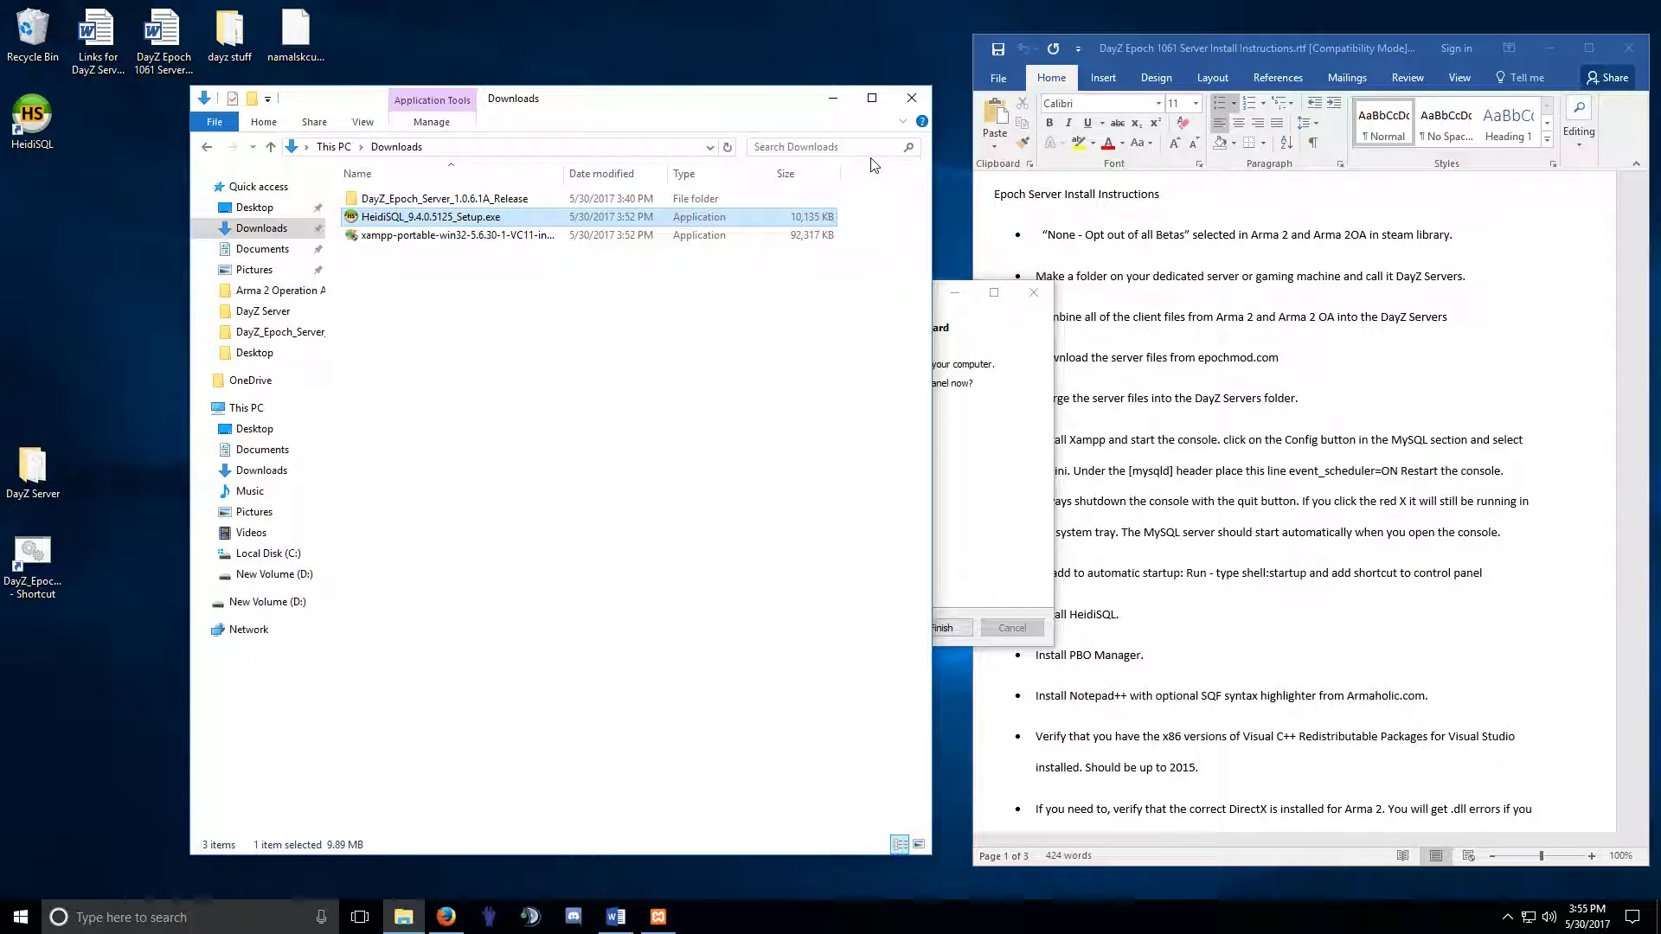
# Close the Downloads window and finish XAMPP without starting the Control Panel.
pyautogui.click(911, 97)
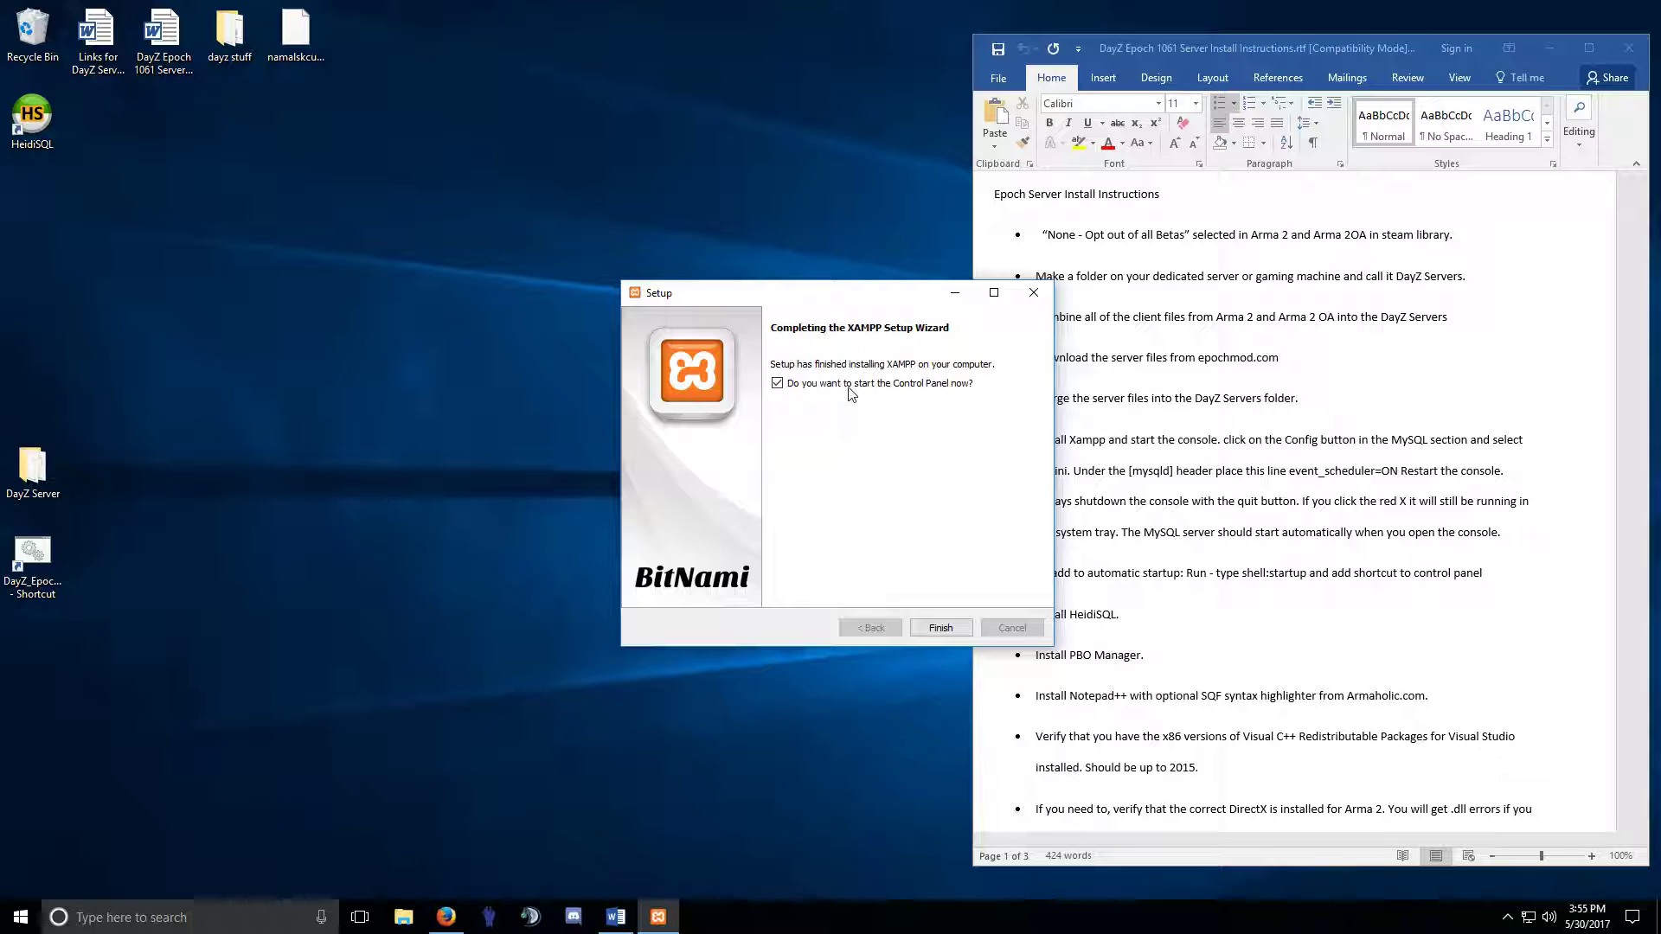
pyautogui.click(776, 383)
pyautogui.click(917, 617)
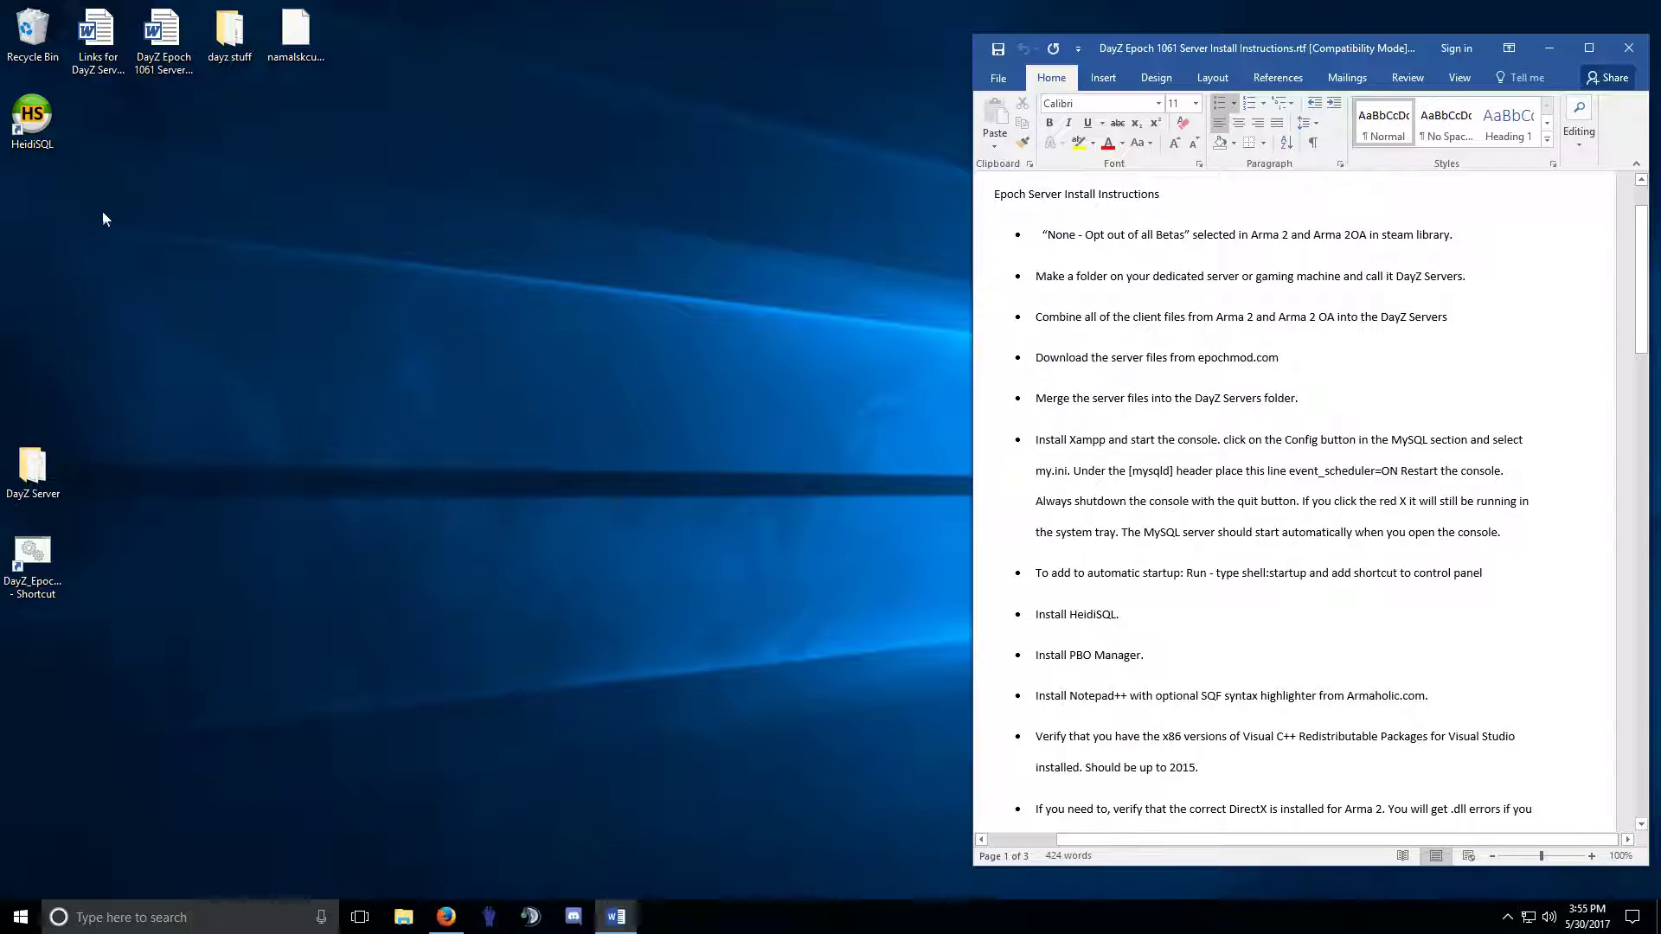
# Pin HeidiSQL and C:\xampp\xampp-control.exe to the taskbar.
pyautogui.moveTo(32, 116); pyautogui.dragTo(696, 925)
pyautogui.rightClick(18, 922)
pyautogui.click(59, 779)
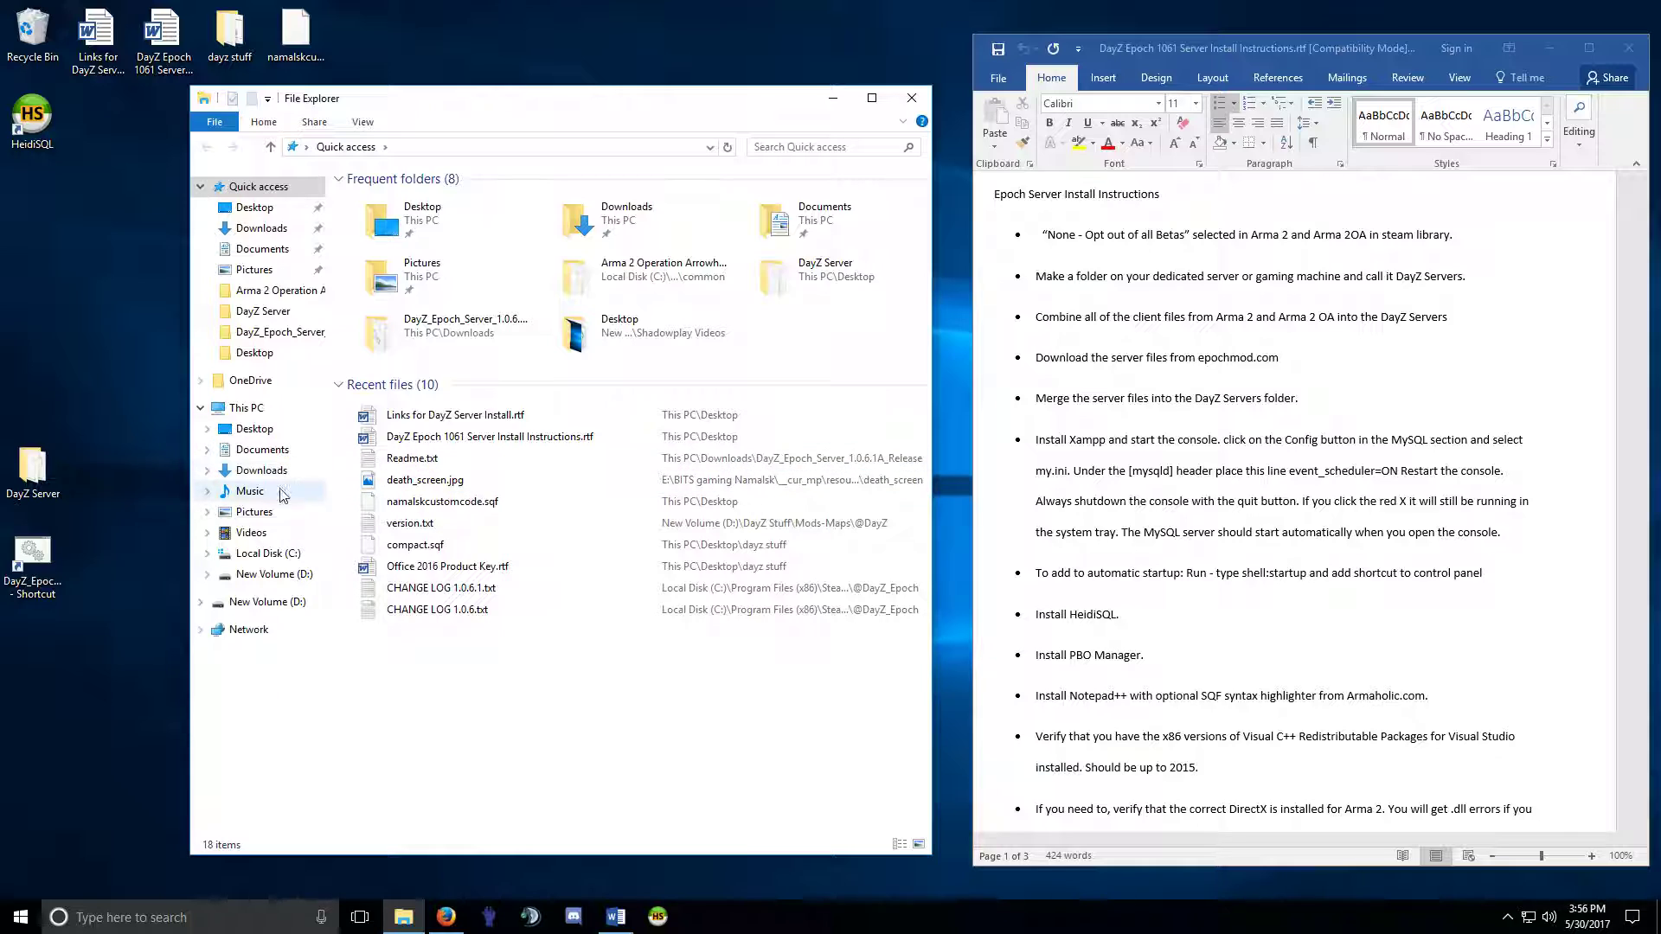
pyautogui.click(269, 554)
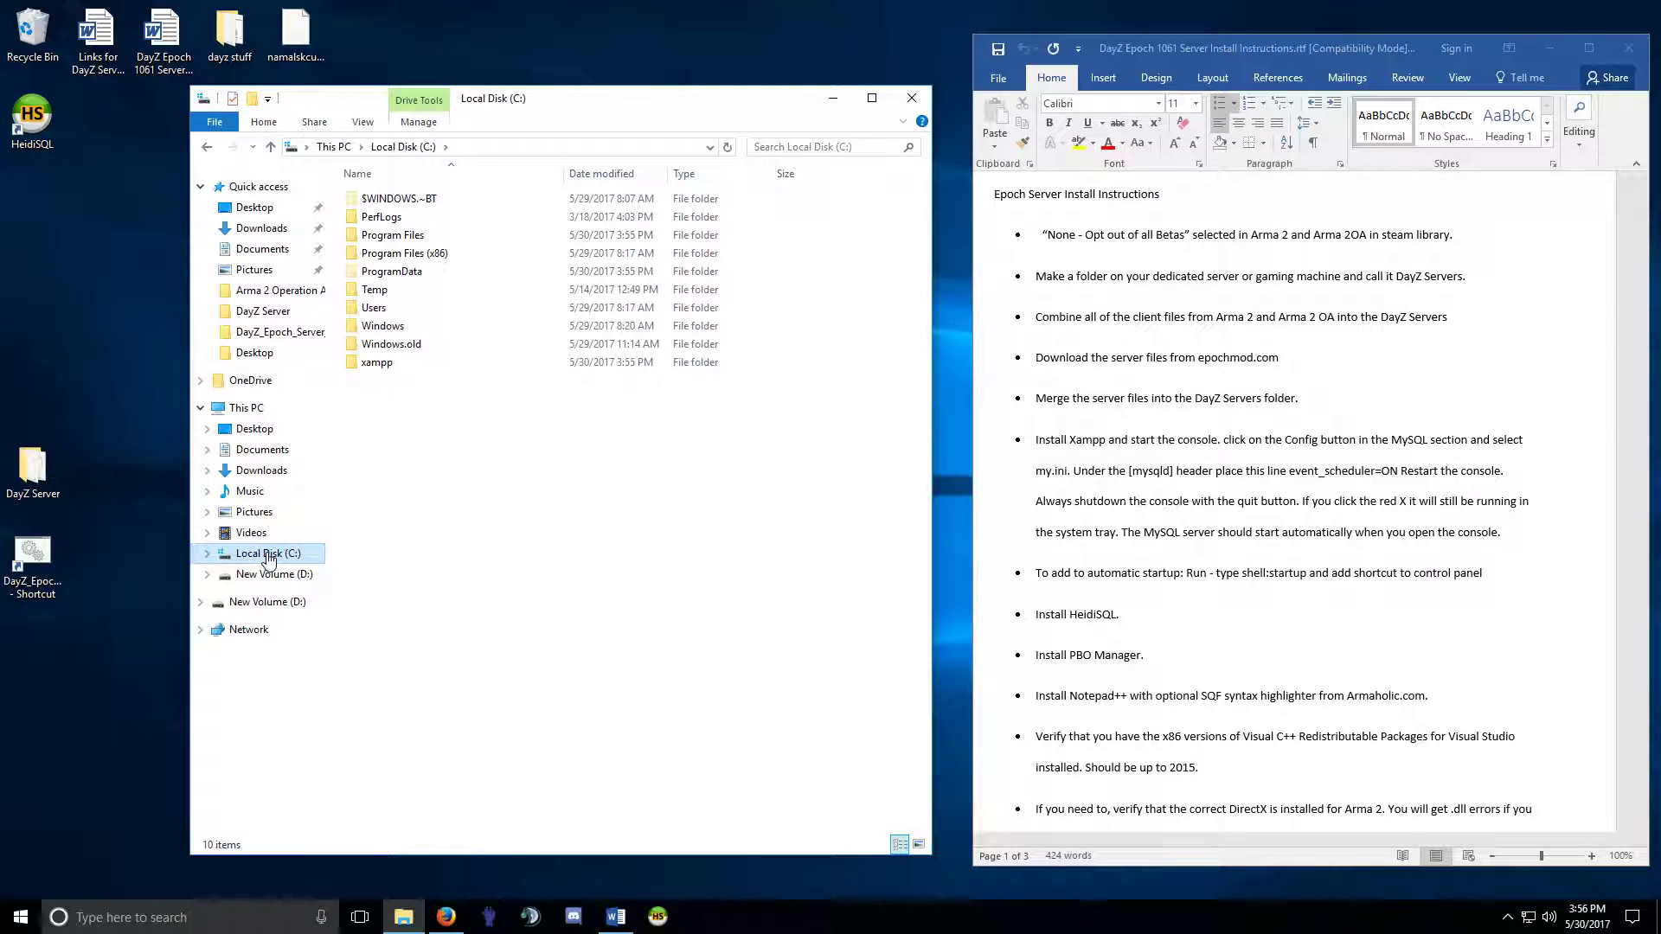
pyautogui.click(378, 370)
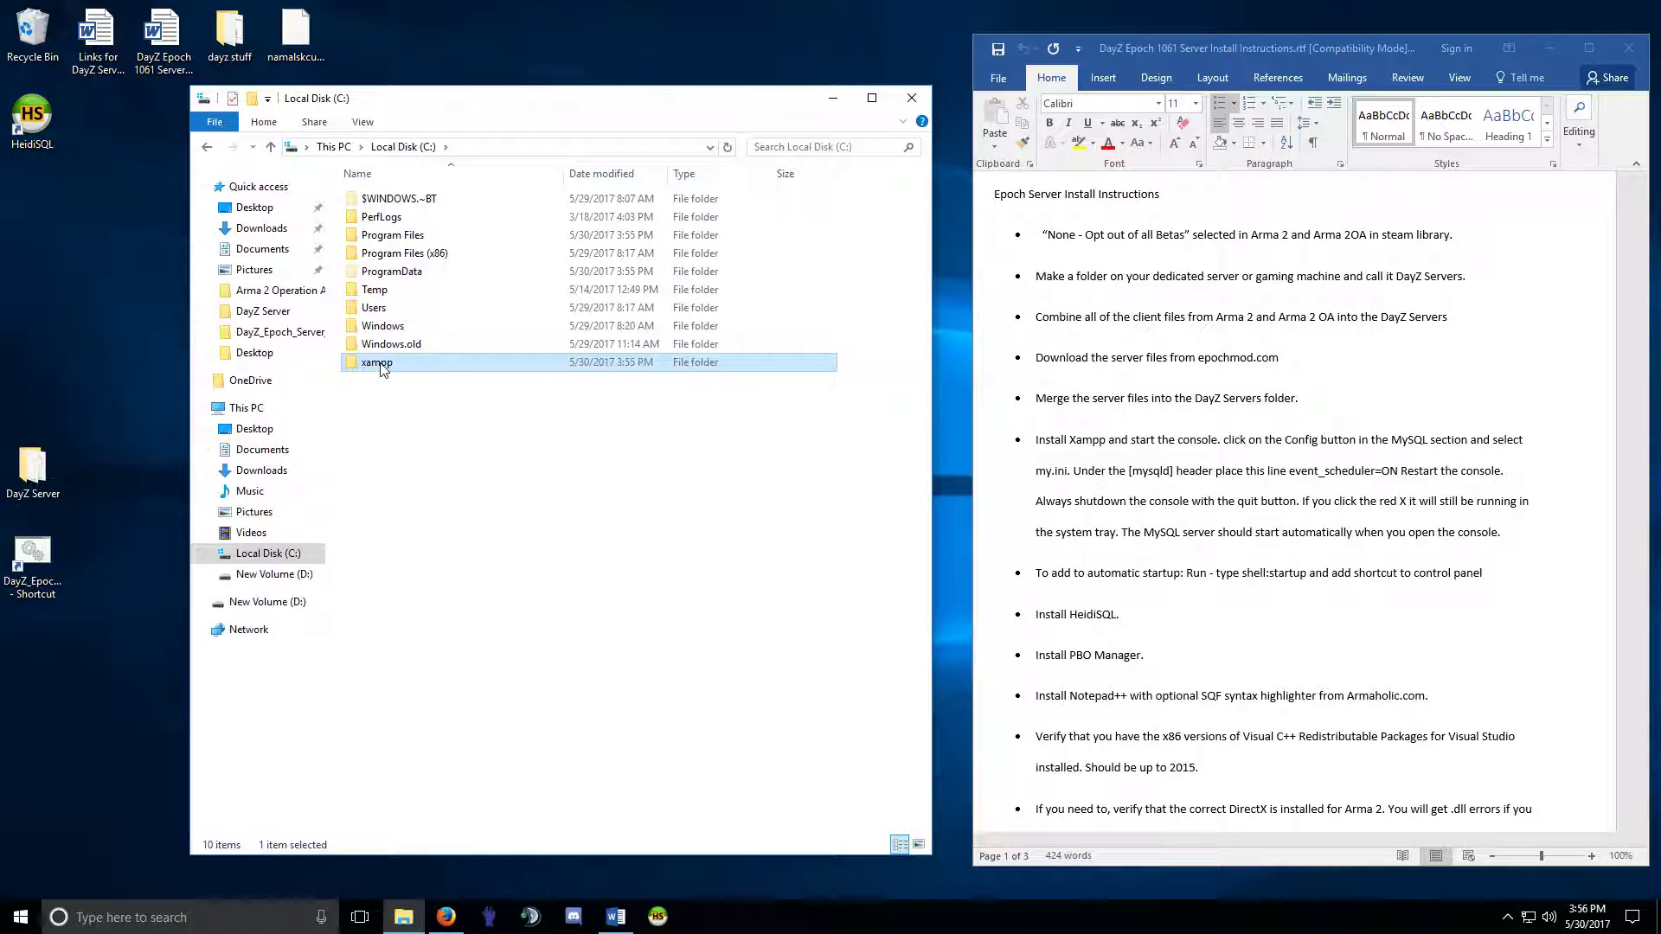
pyautogui.doubleClick(384, 370)
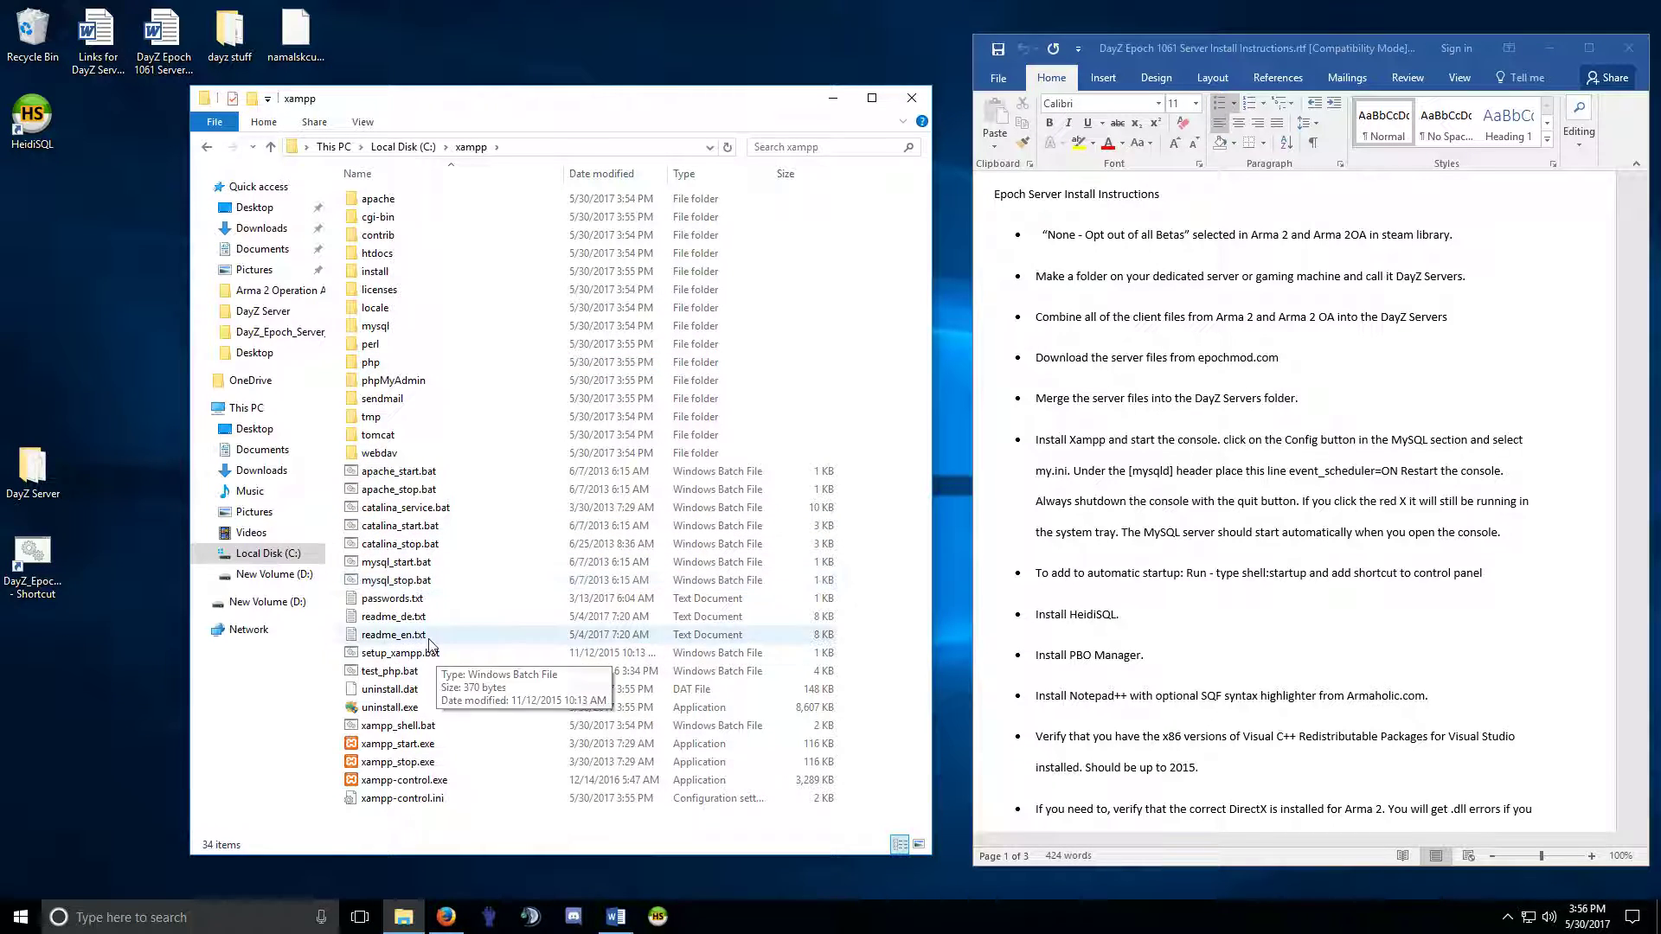
pyautogui.click(405, 780)
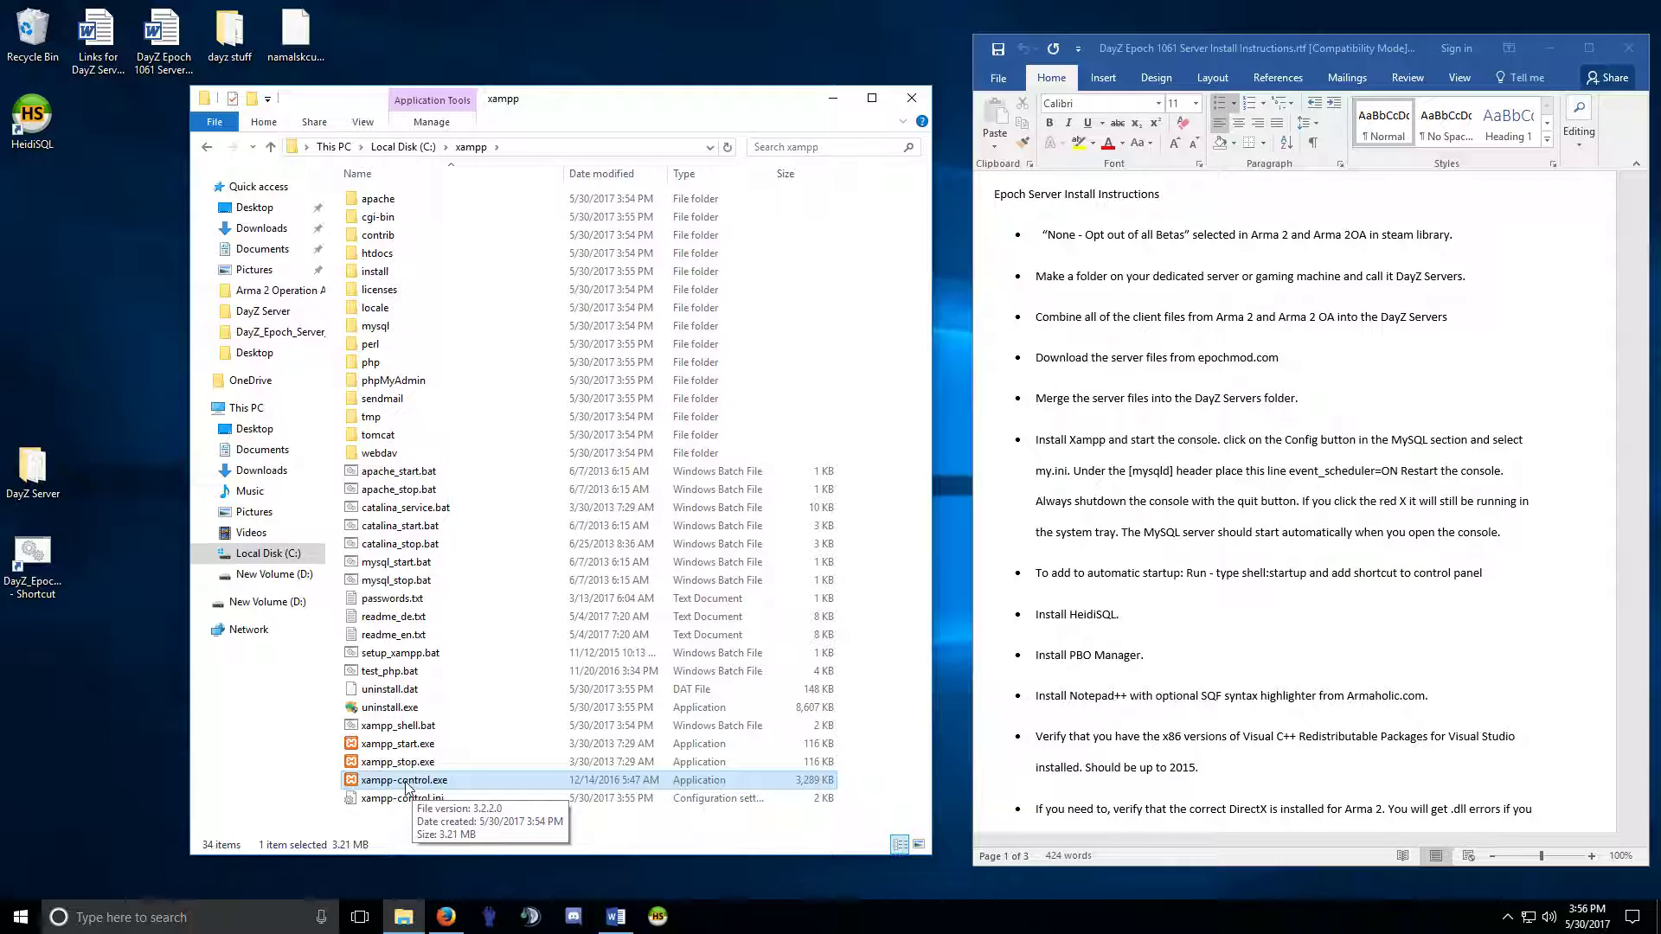
pyautogui.moveTo(401, 787); pyautogui.dragTo(728, 928)
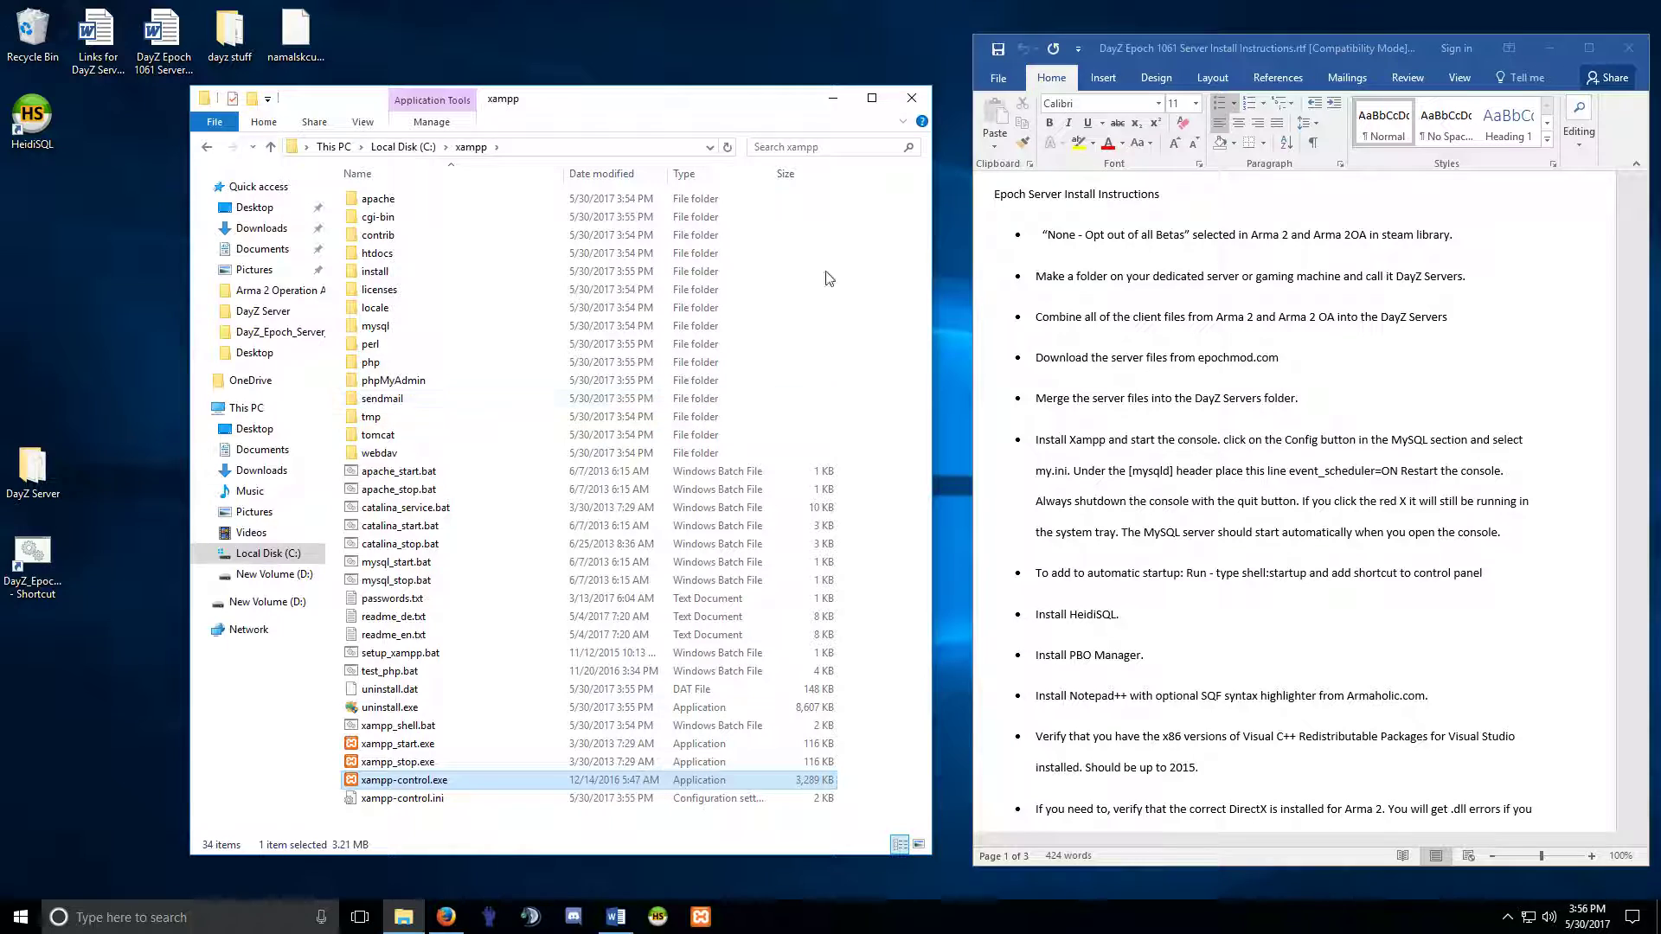
# Close the xampp folder, keep English for the XAMPP Control Panel, and minimize Word.
pyautogui.click(912, 102)
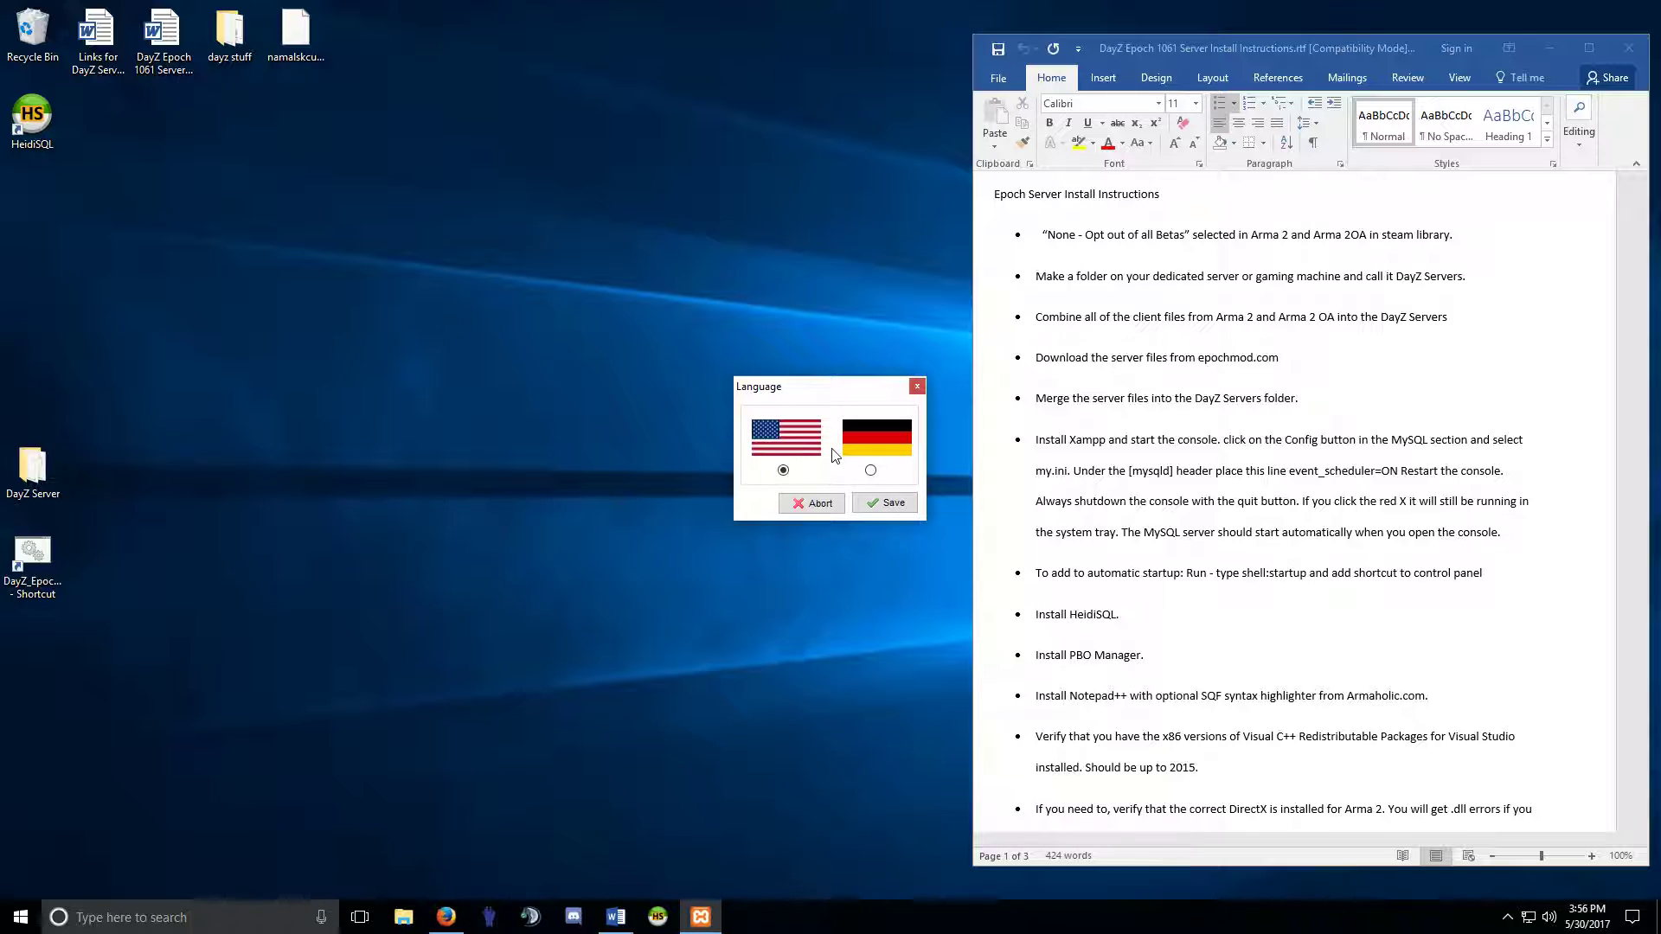
pyautogui.click(883, 503)
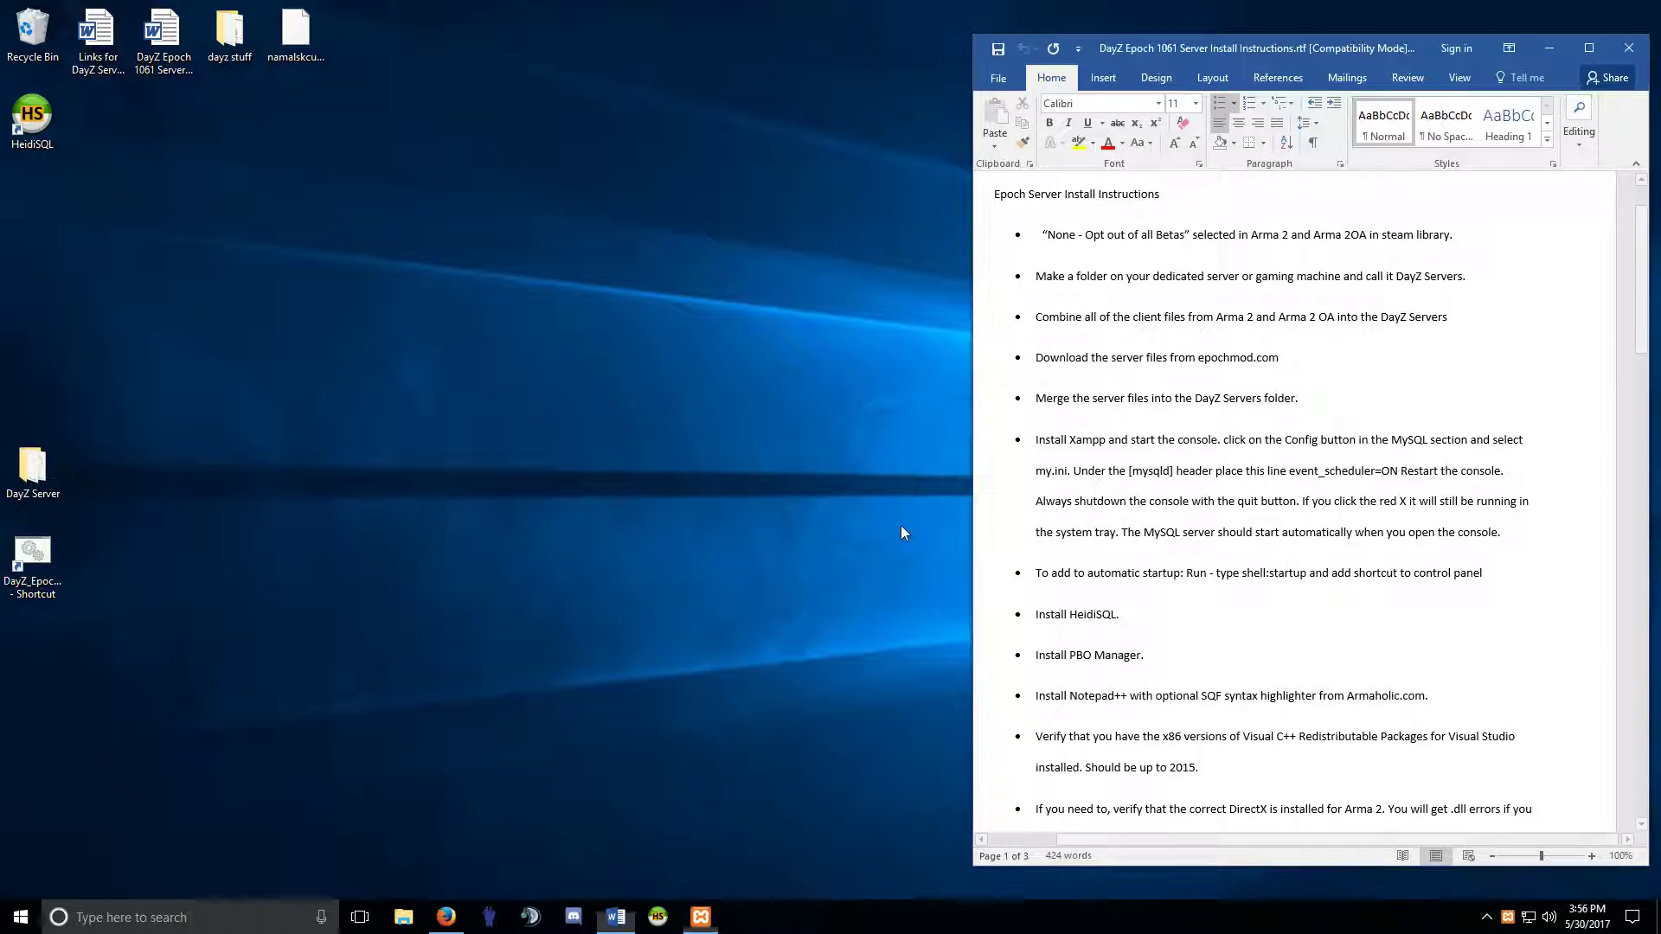
pyautogui.moveTo(291, 18); pyautogui.dragTo(589, 330)
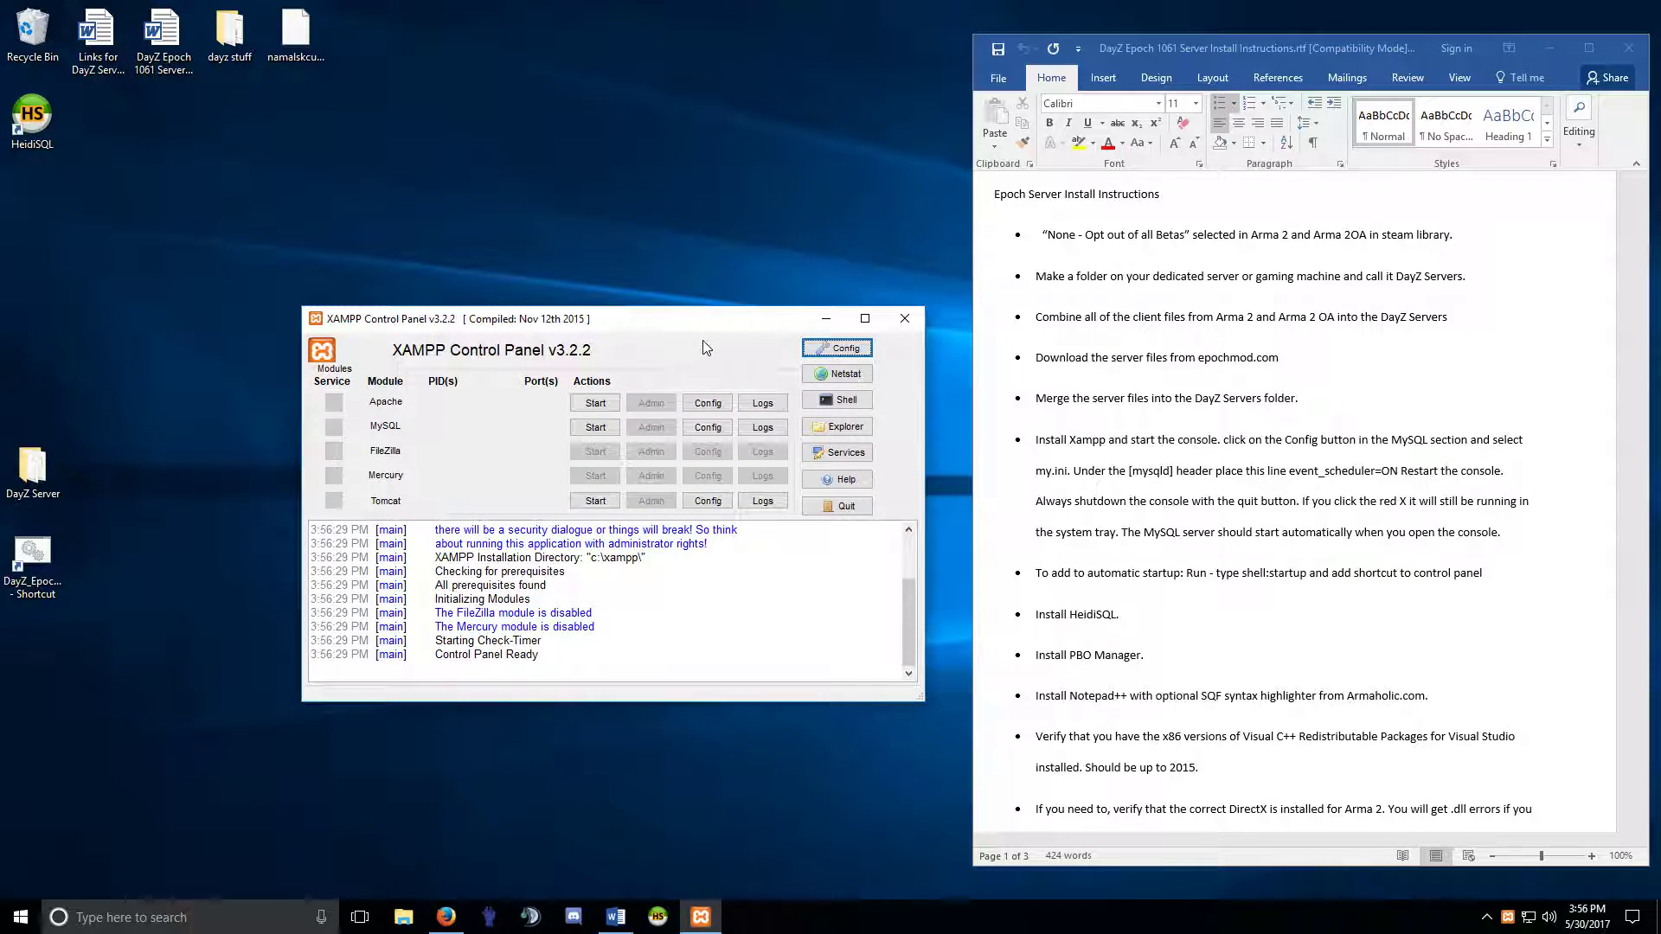
pyautogui.click(1549, 48)
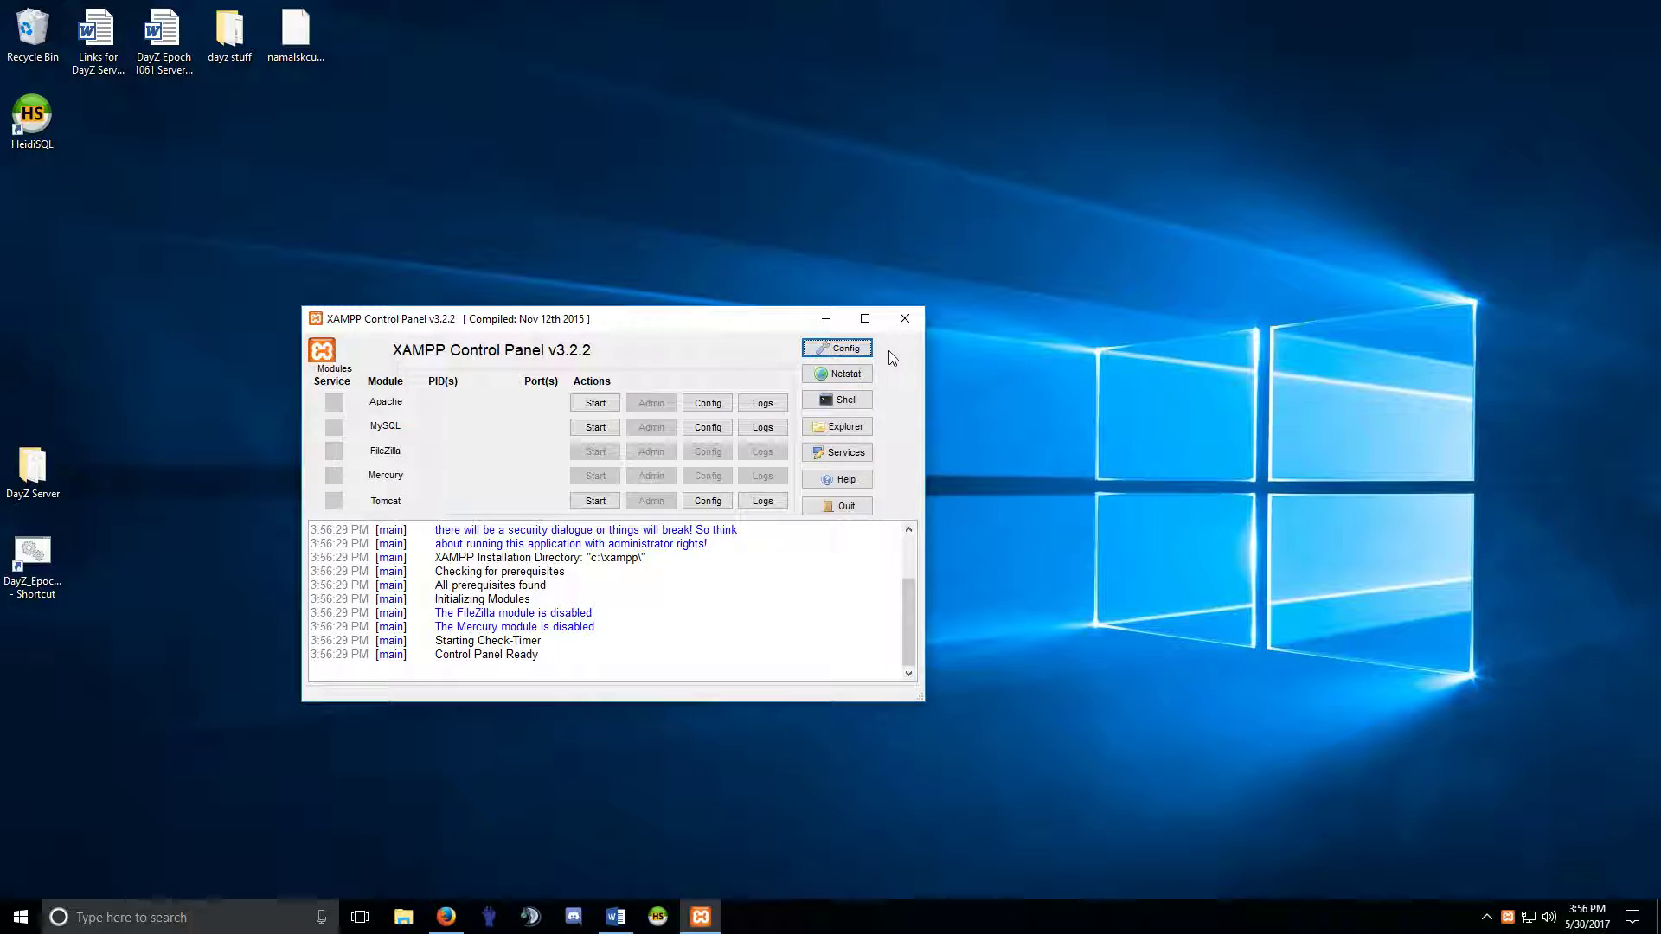
# Tick MySQL under Autostart of modules in Config, save, and quit the XAMPP Control Panel.
pyautogui.click(853, 349)
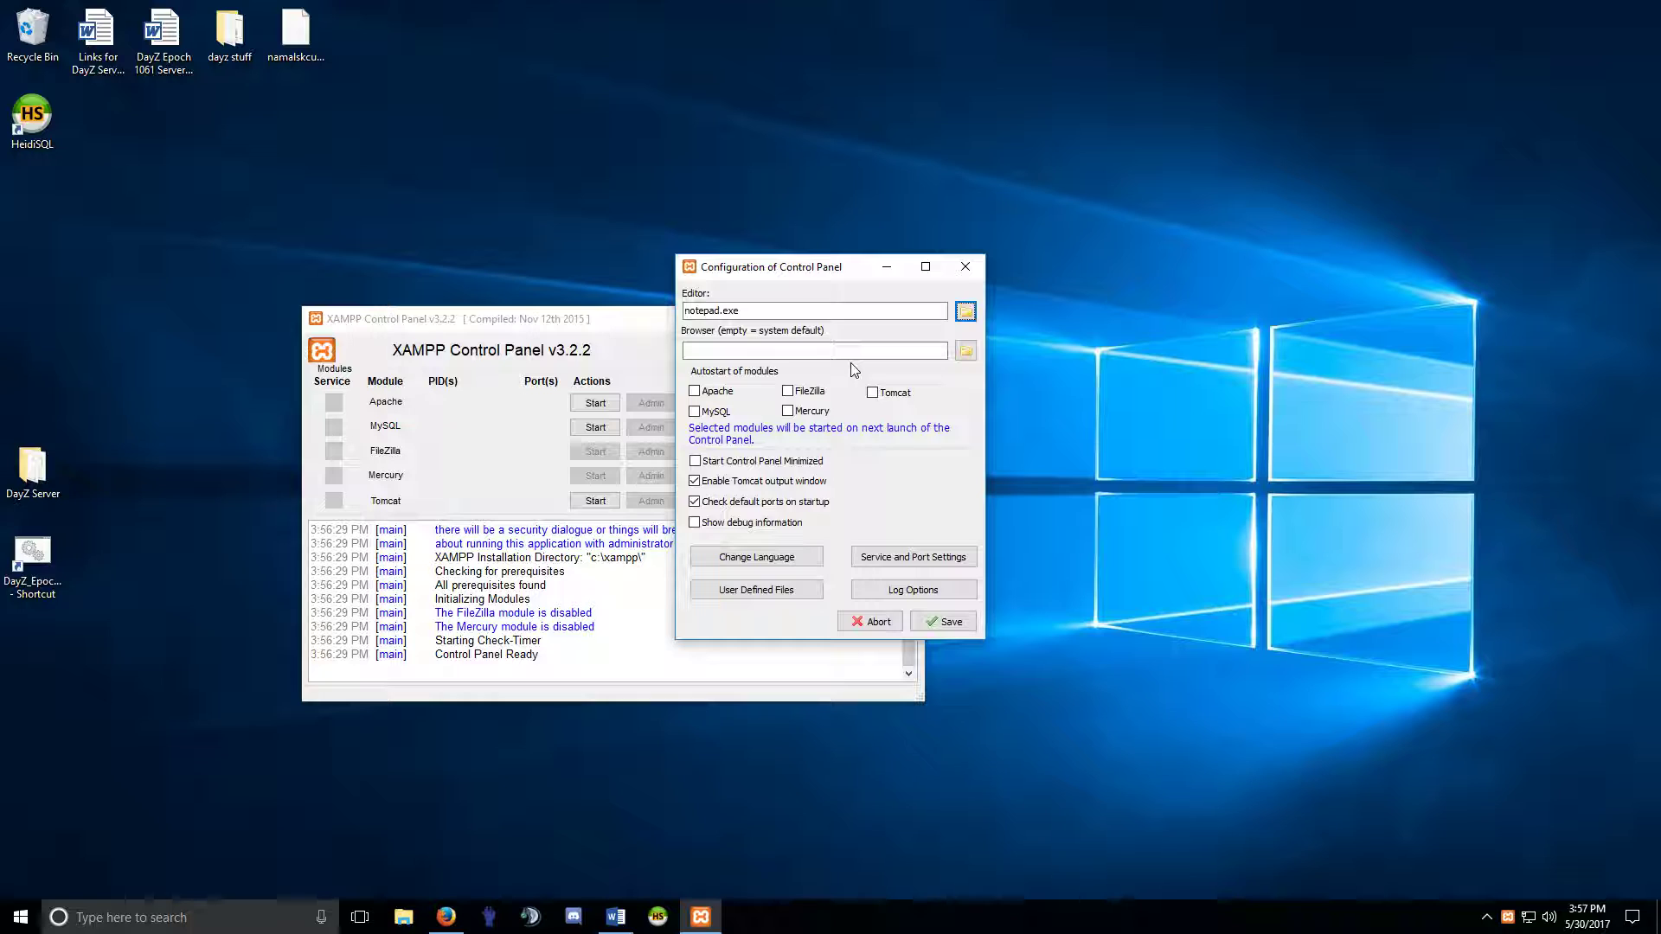
pyautogui.moveTo(742, 270); pyautogui.dragTo(795, 272)
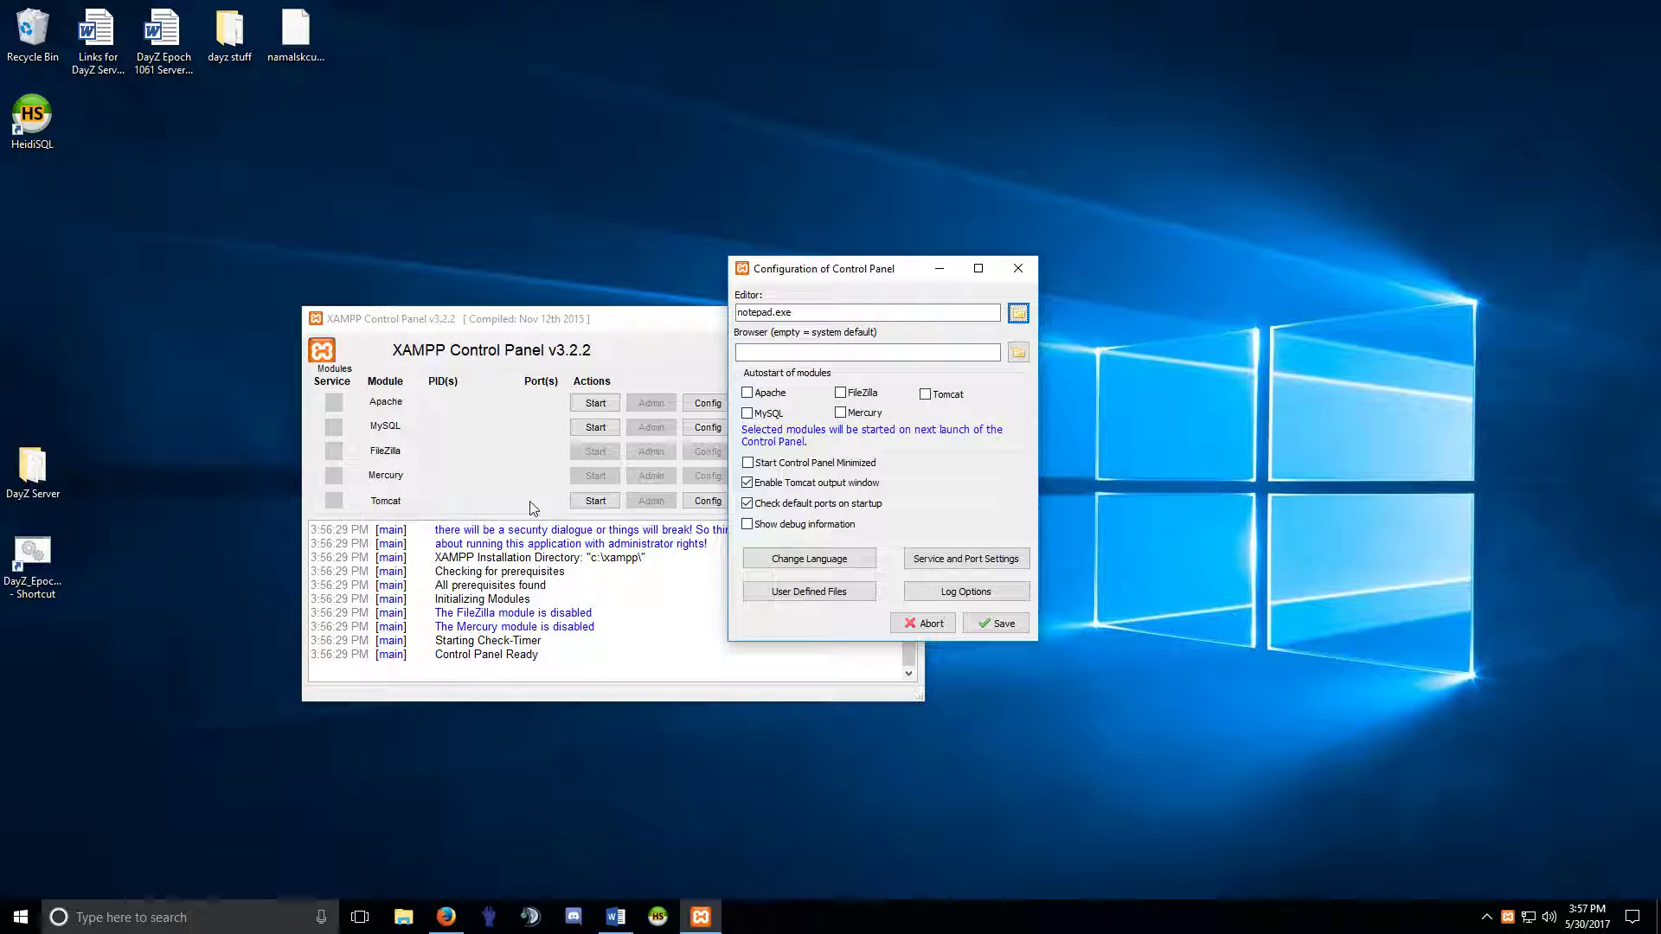
pyautogui.click(747, 413)
pyautogui.click(995, 624)
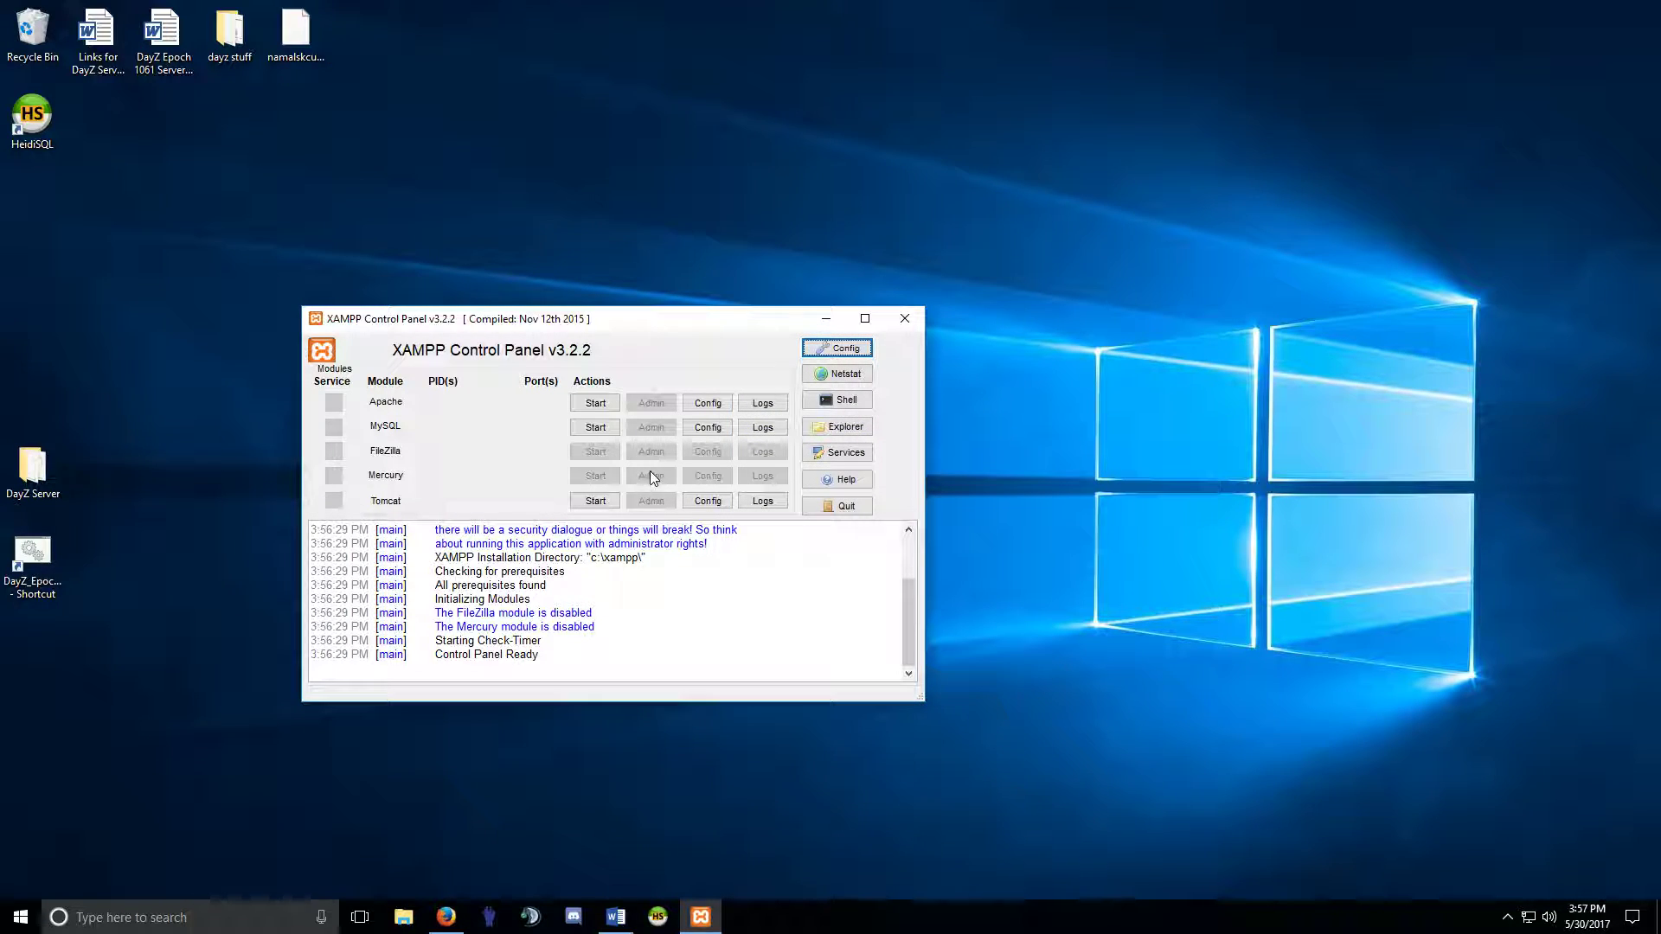
pyautogui.click(852, 514)
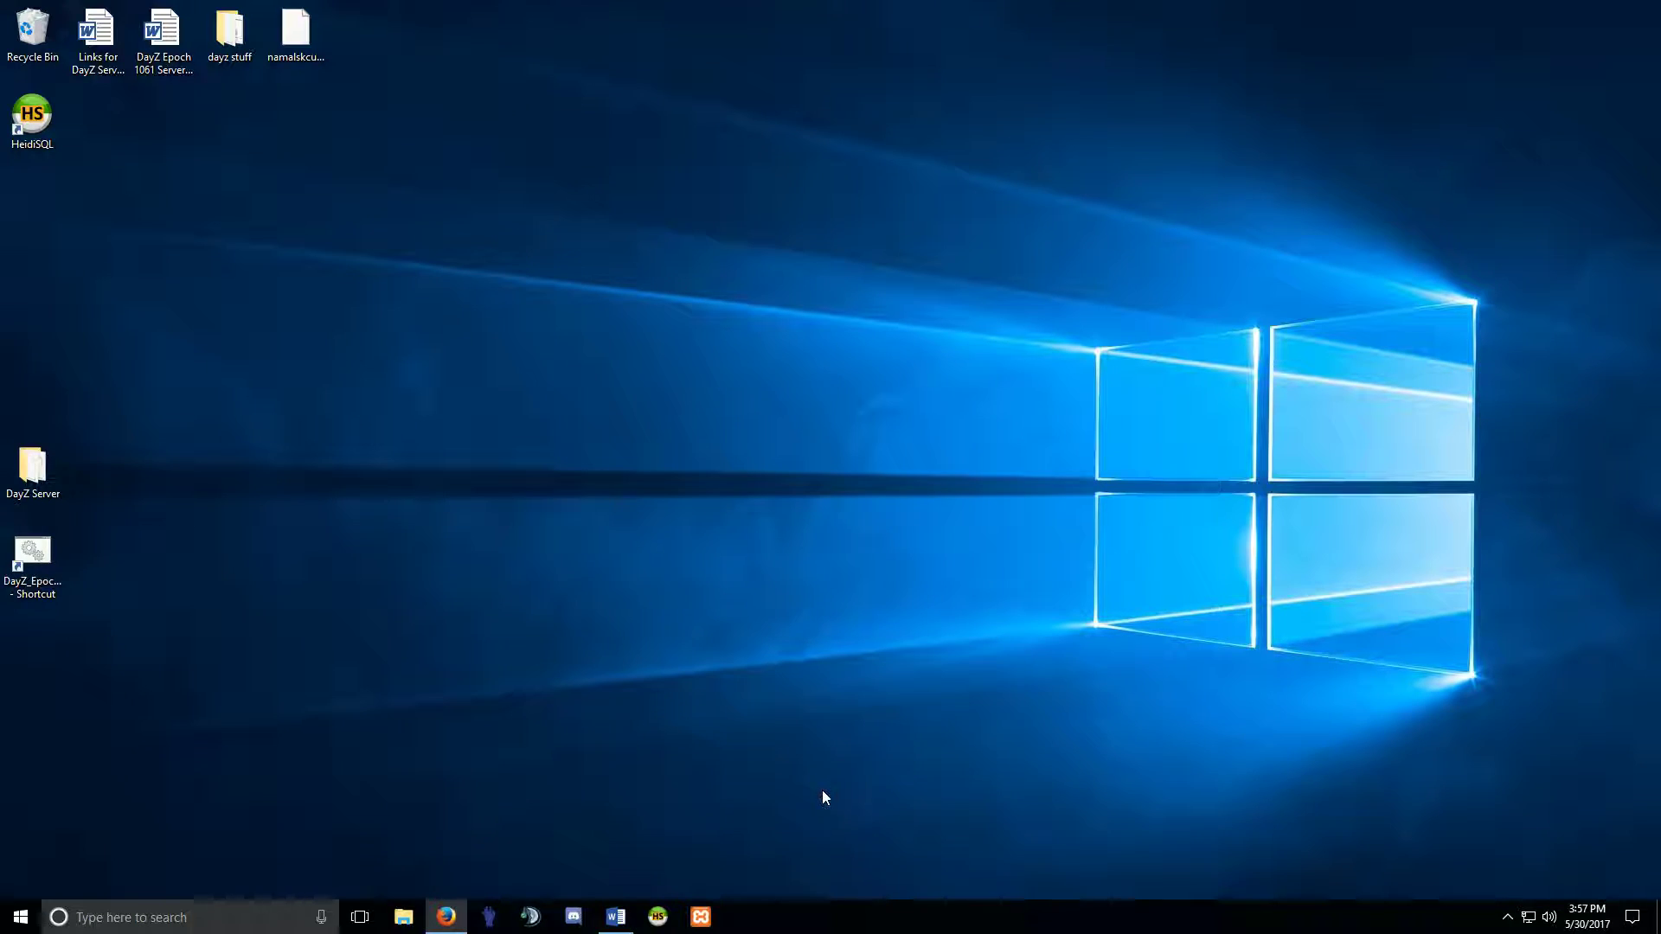
# Relaunch the XAMPP Control Panel, review Config without changes, and close the window.
pyautogui.click(701, 915)
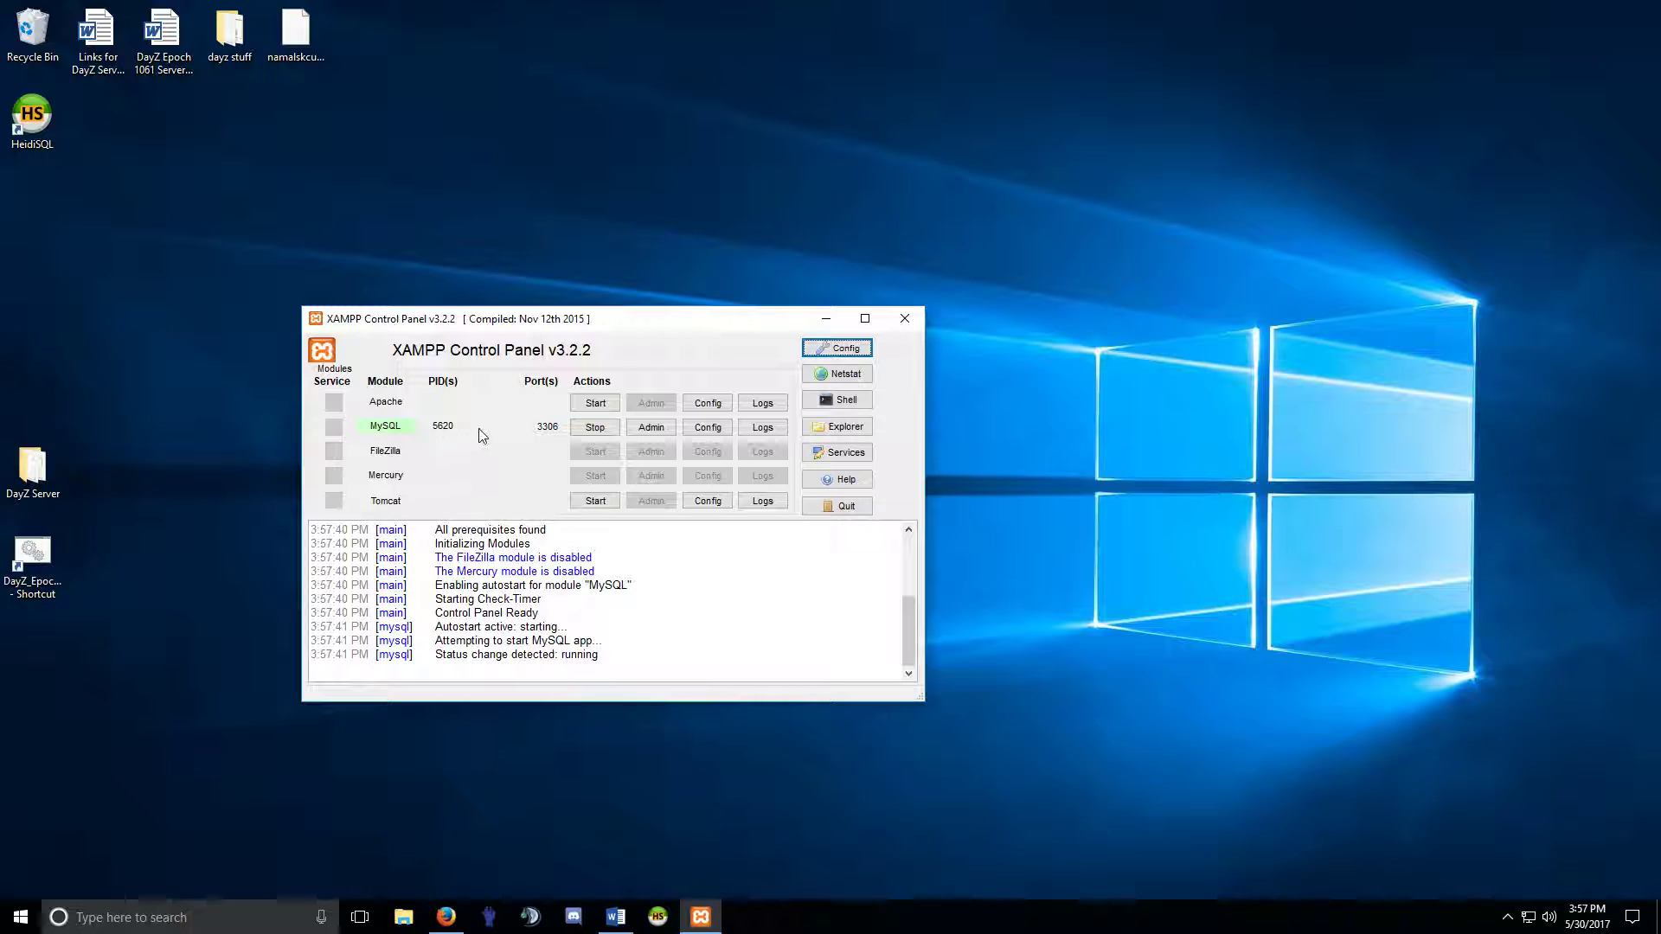
pyautogui.click(857, 348)
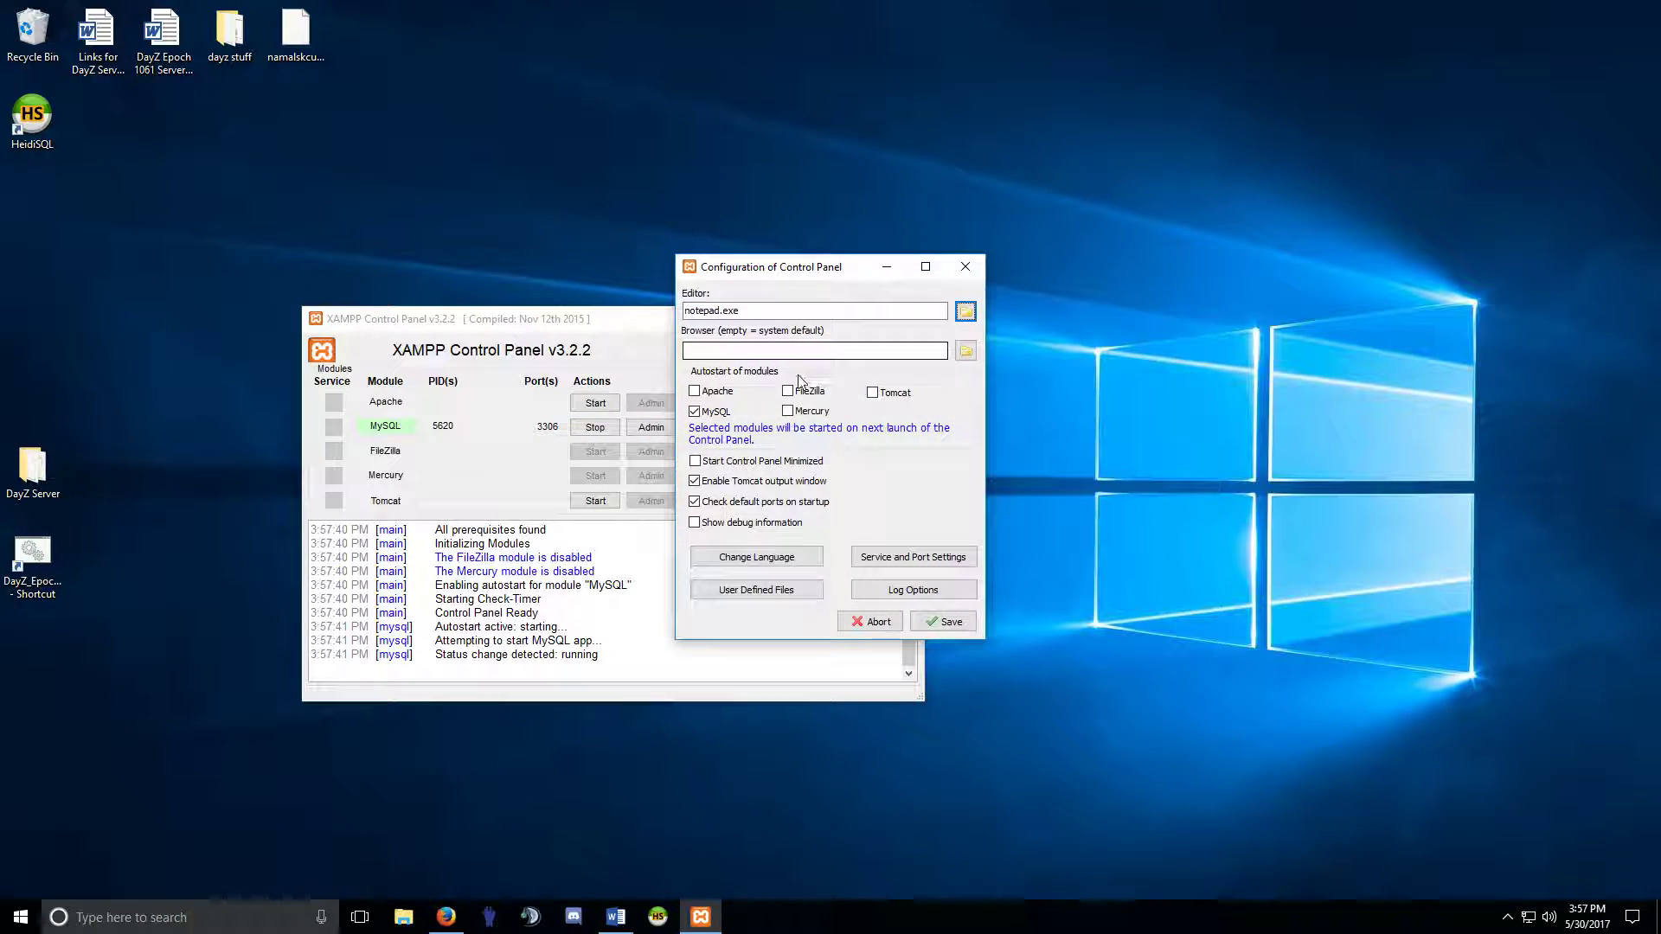
pyautogui.click(879, 623)
pyautogui.click(1507, 917)
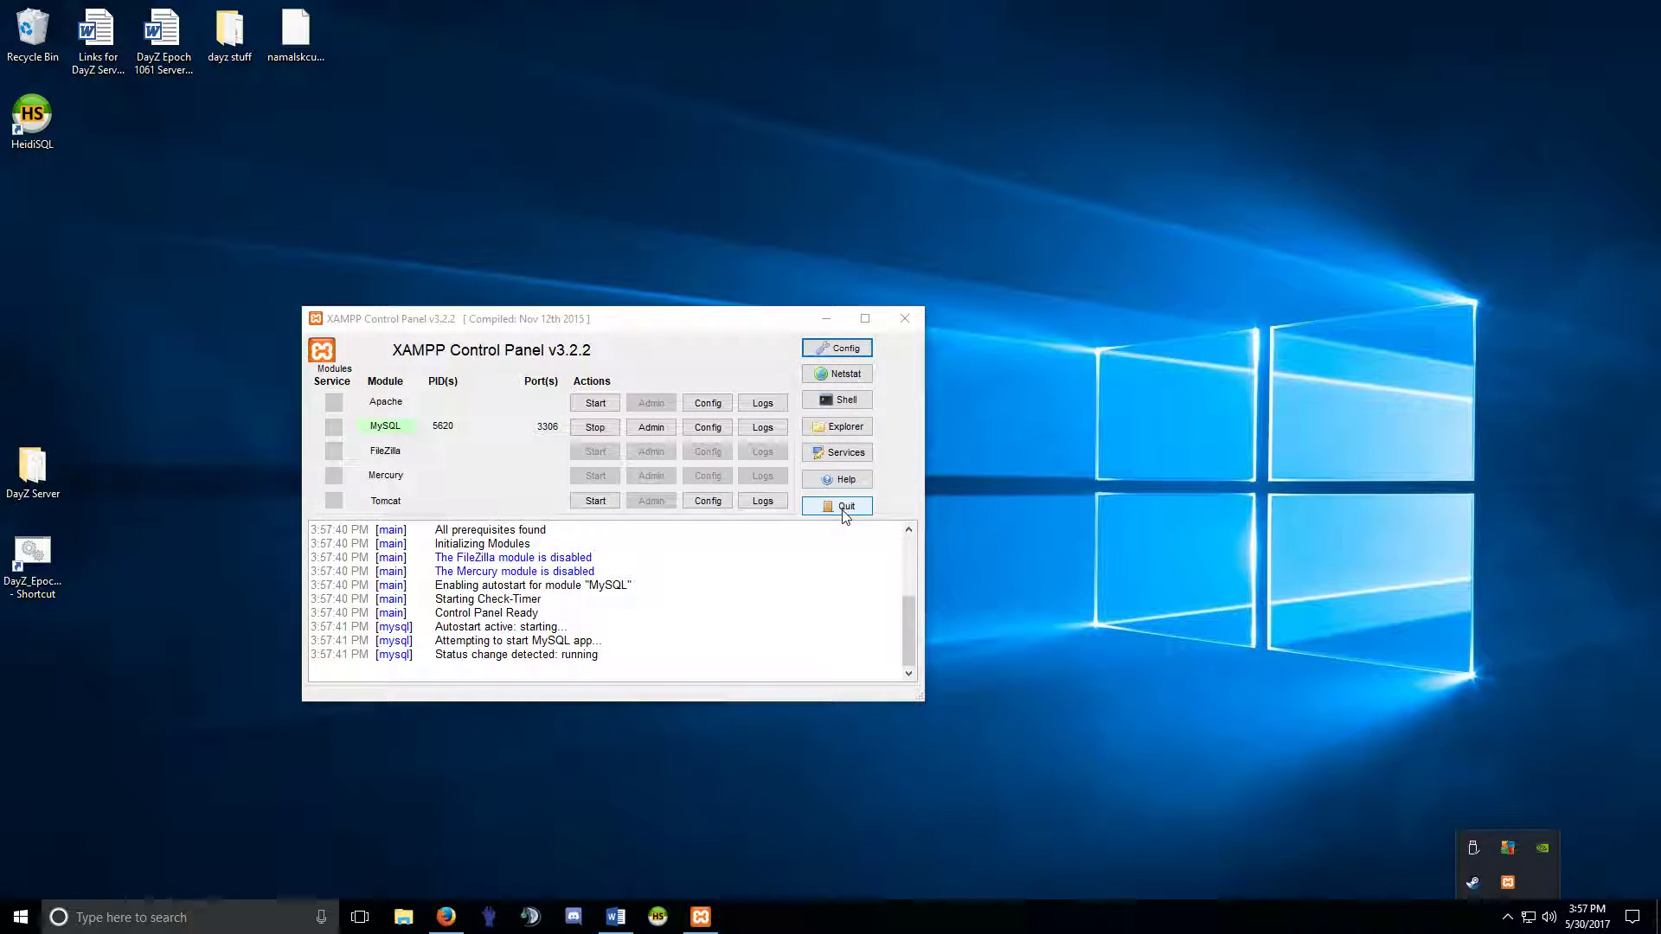
pyautogui.click(905, 318)
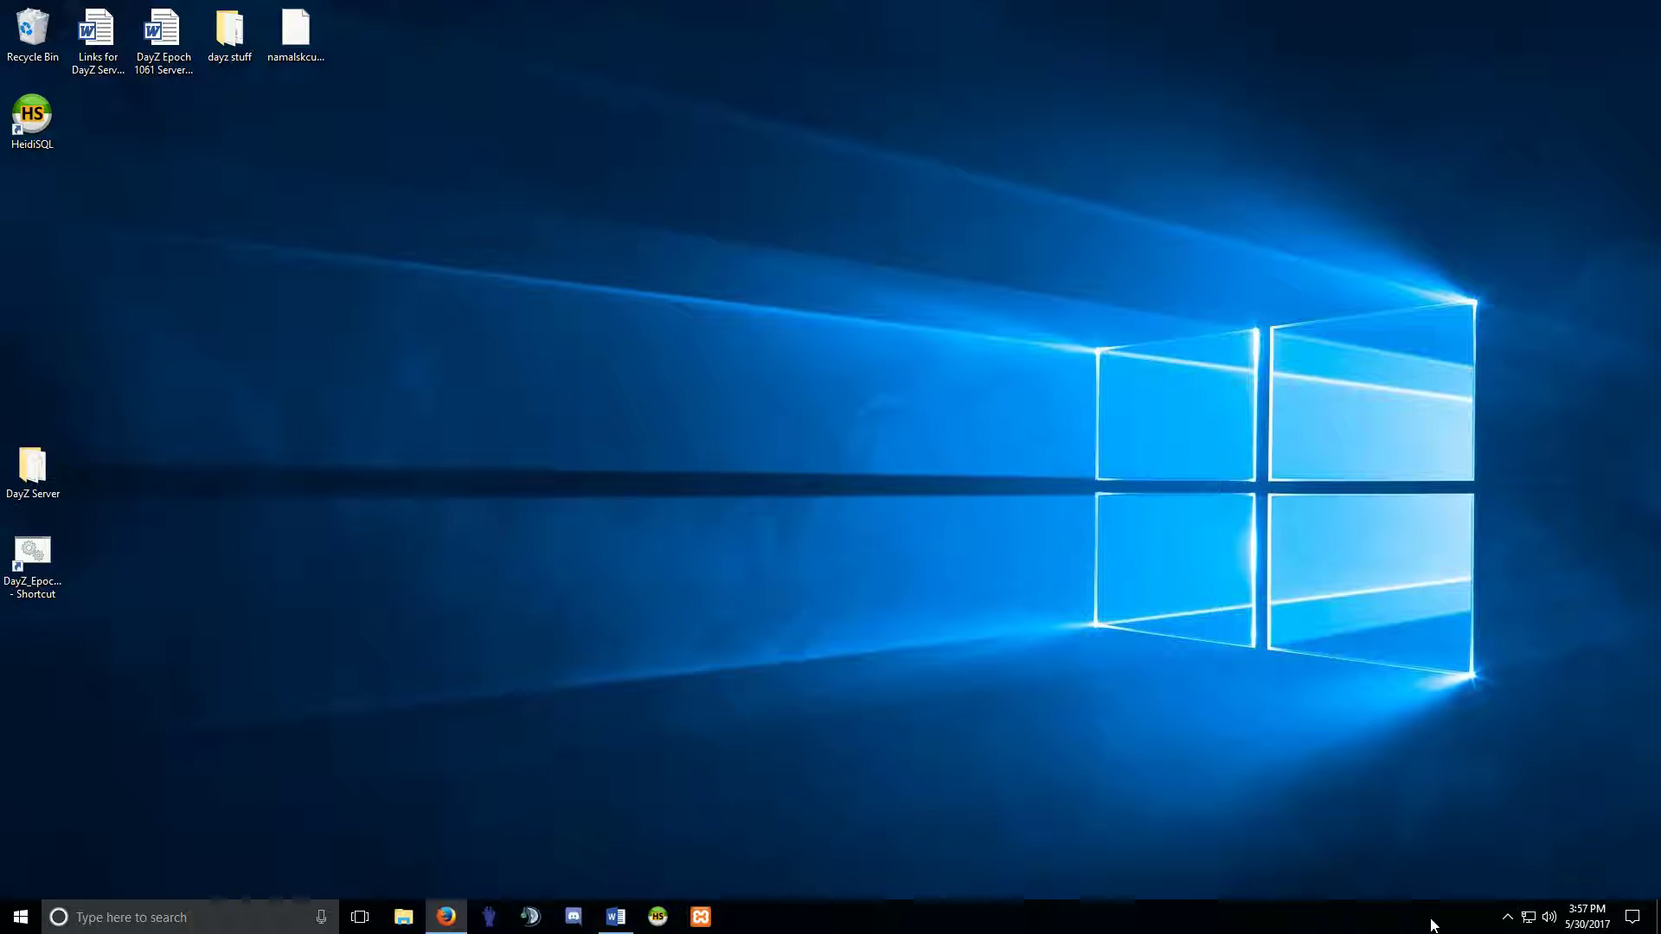
# Reopen the panel from the tray, quit and relaunch it, and move it to the right.
pyautogui.click(1507, 917)
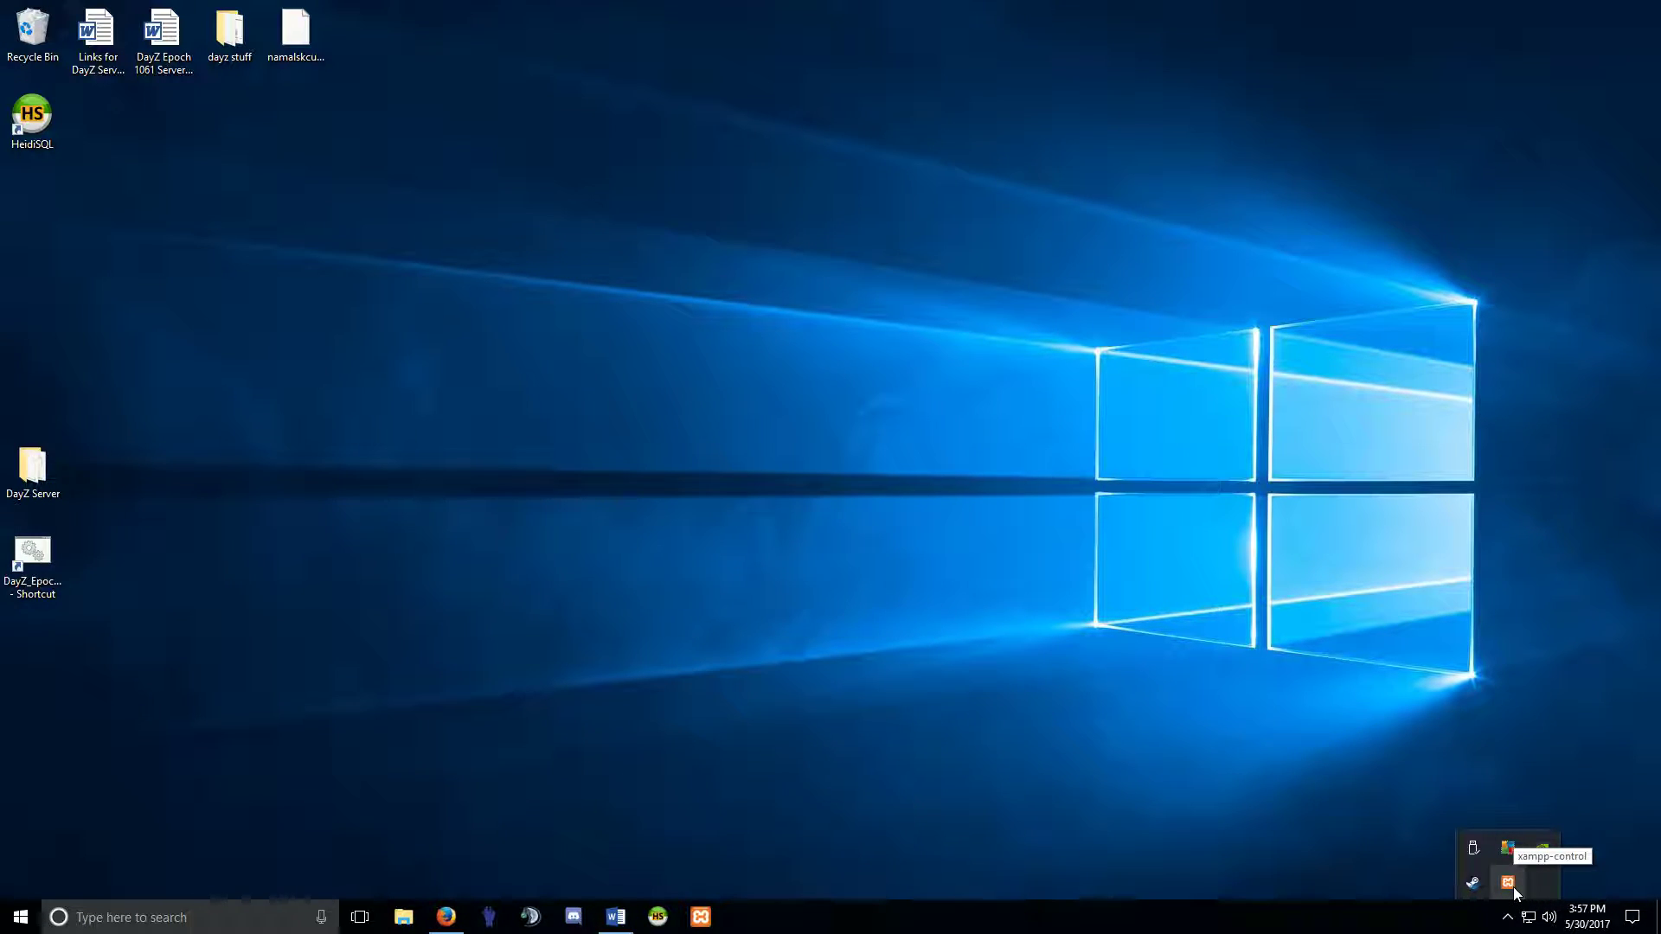
pyautogui.click(1507, 883)
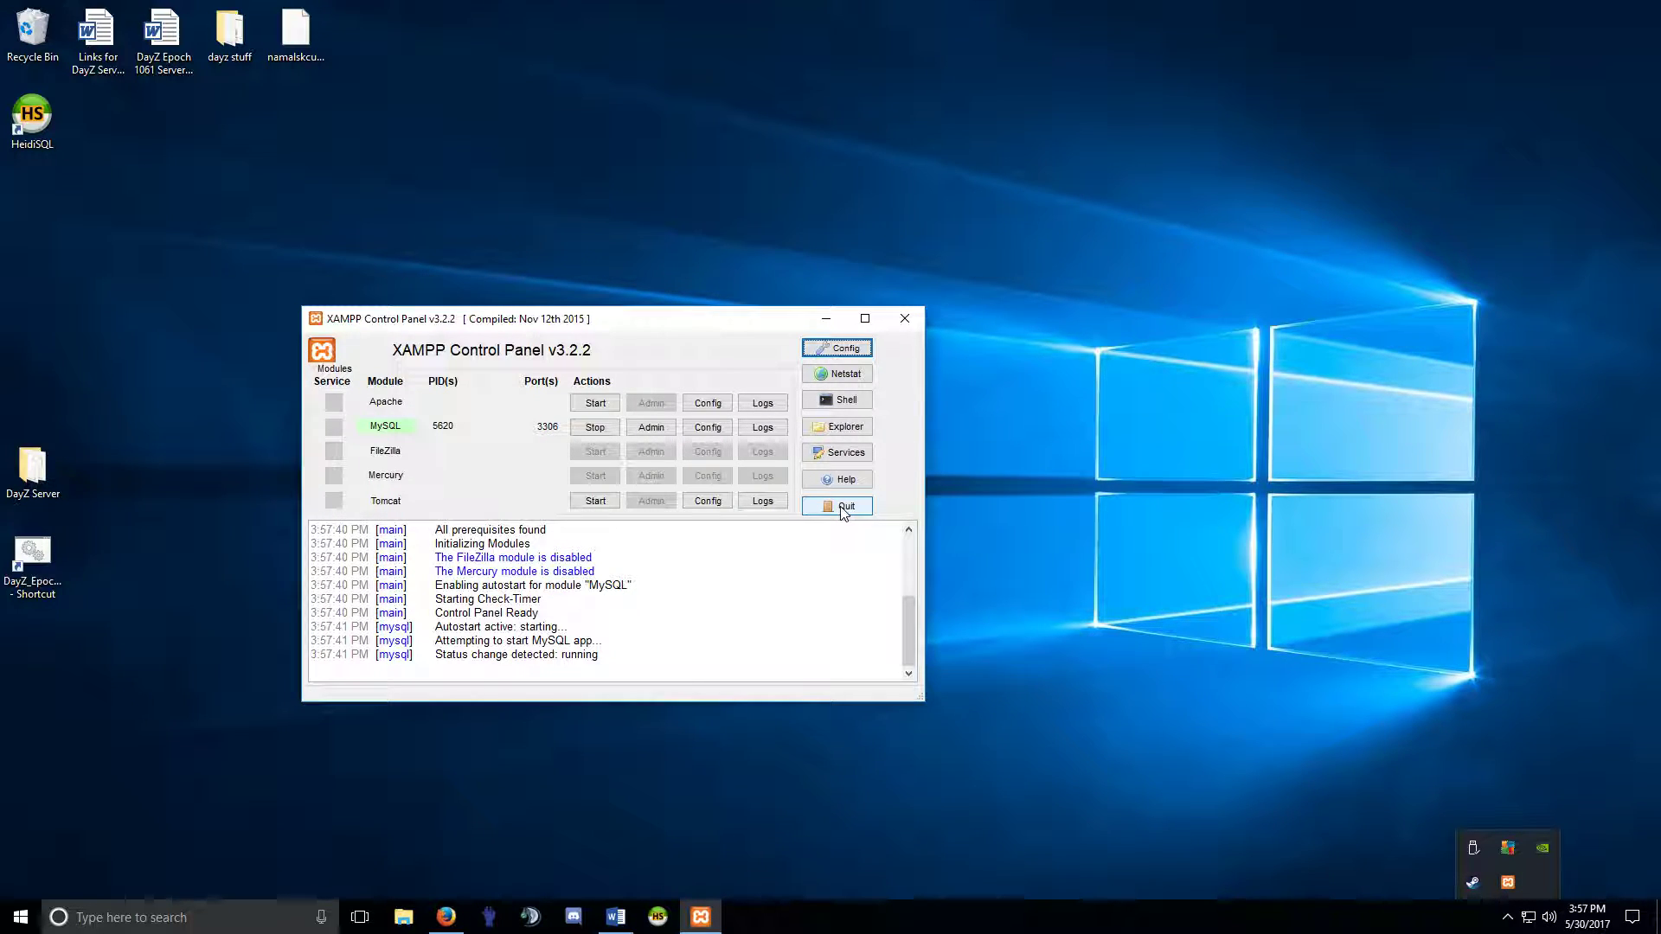
pyautogui.click(842, 508)
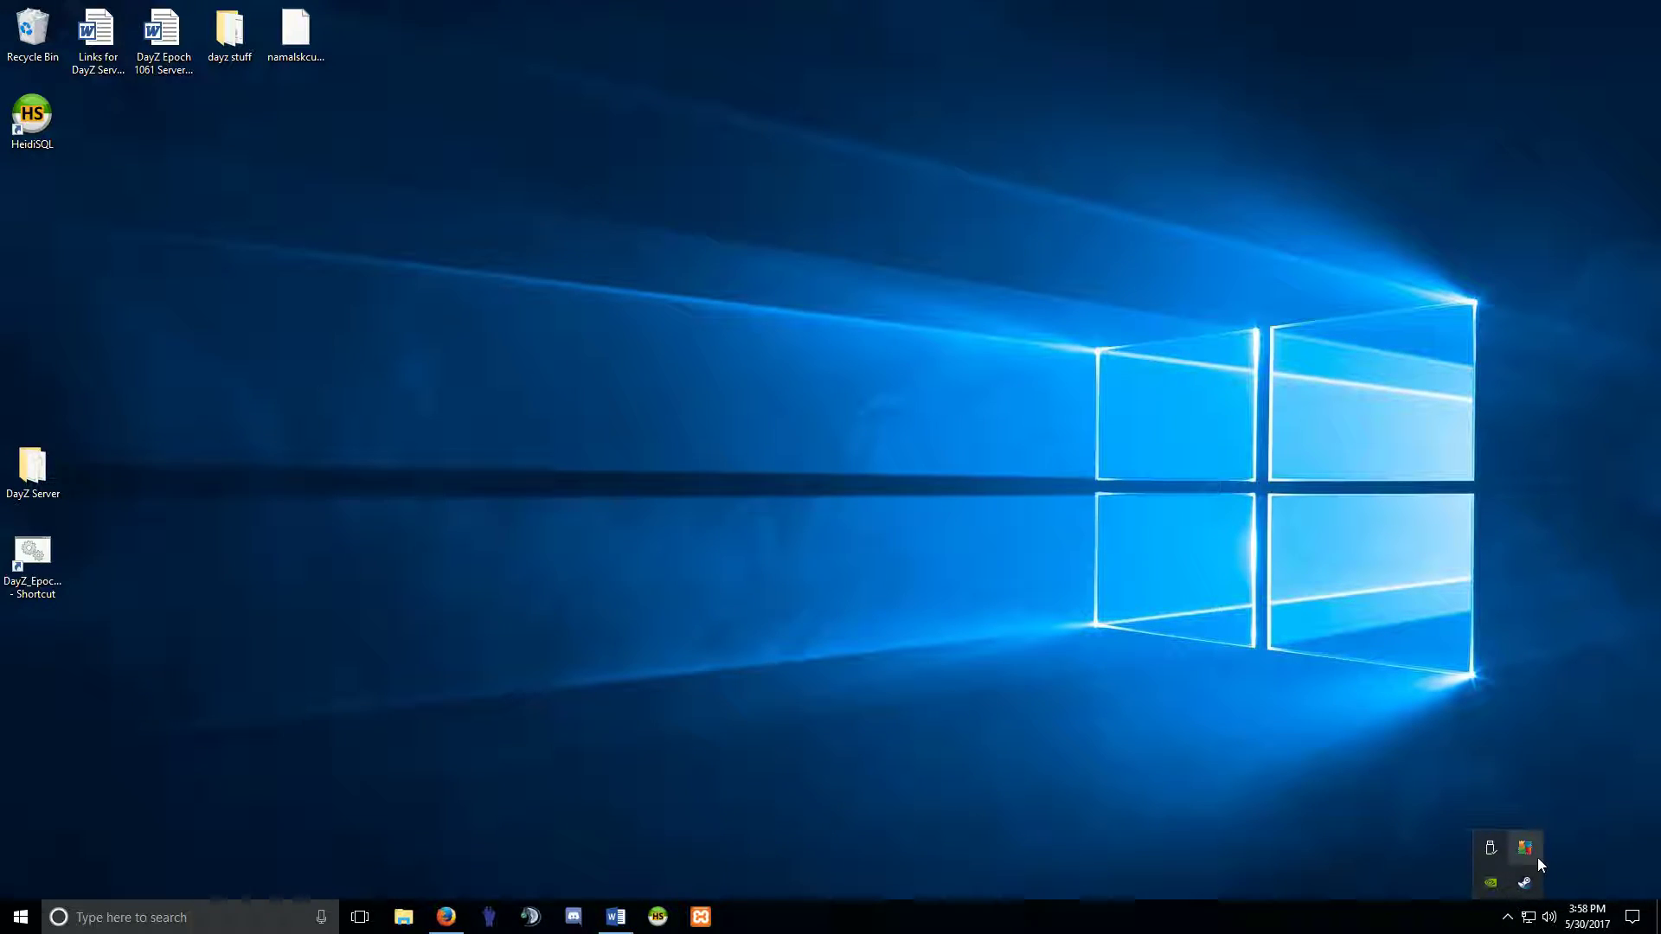
pyautogui.click(707, 924)
pyautogui.moveTo(590, 330); pyautogui.dragTo(964, 337)
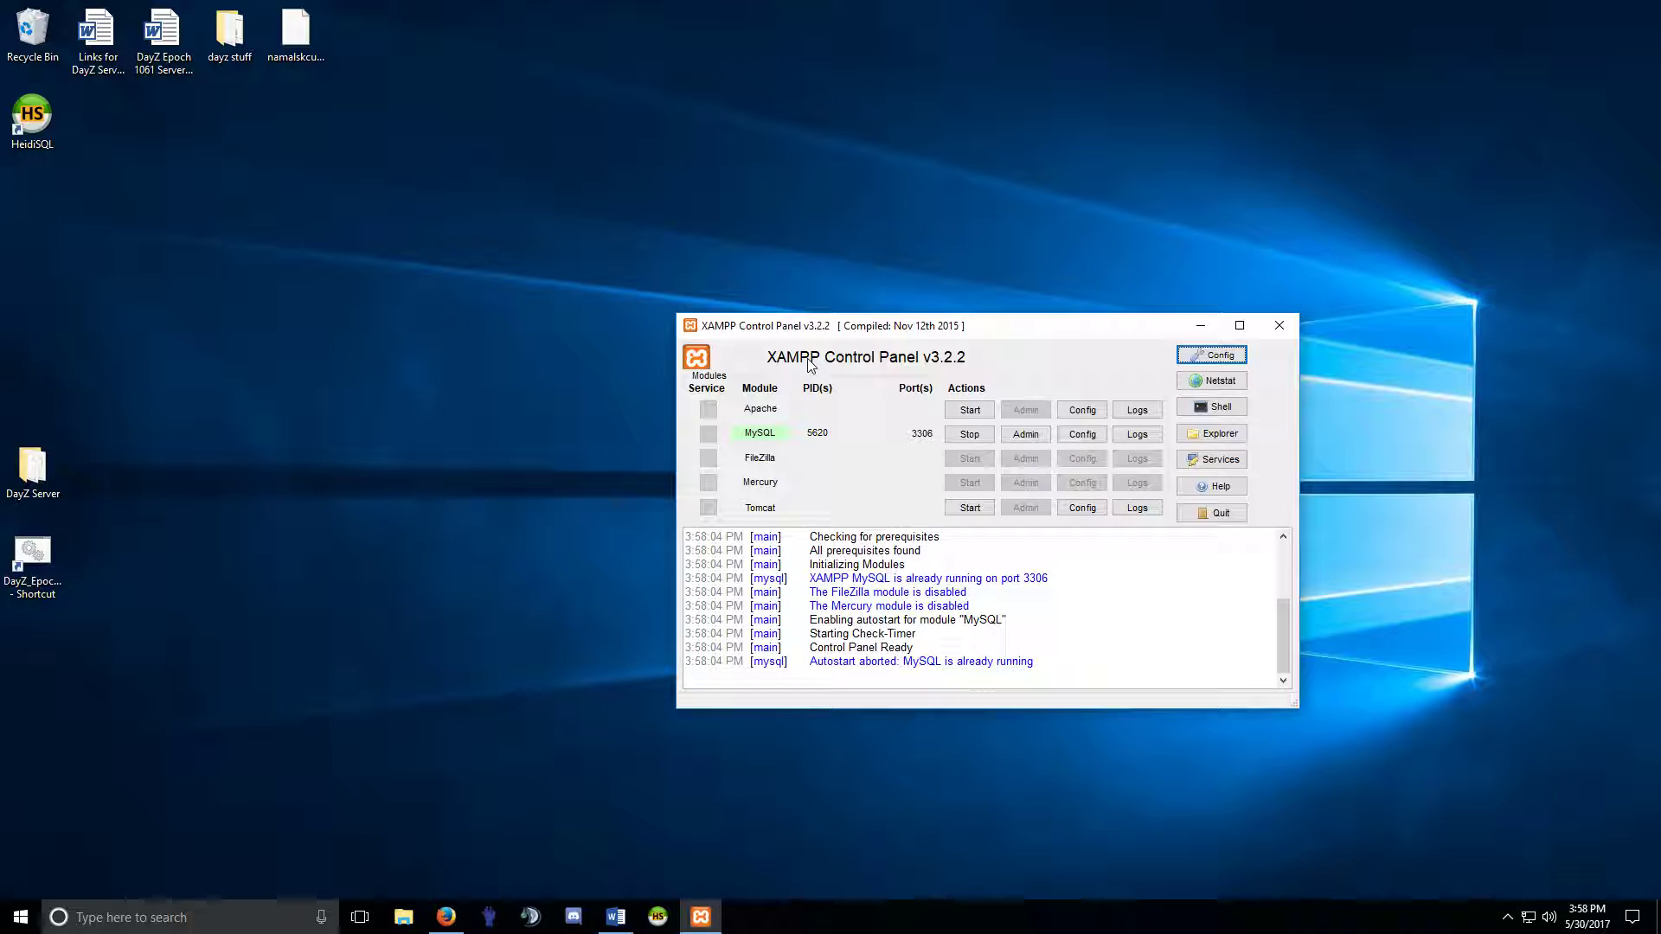
# Open the Startup folder via a 'shell' command in Run and move it left.
pyautogui.rightClick(24, 928)
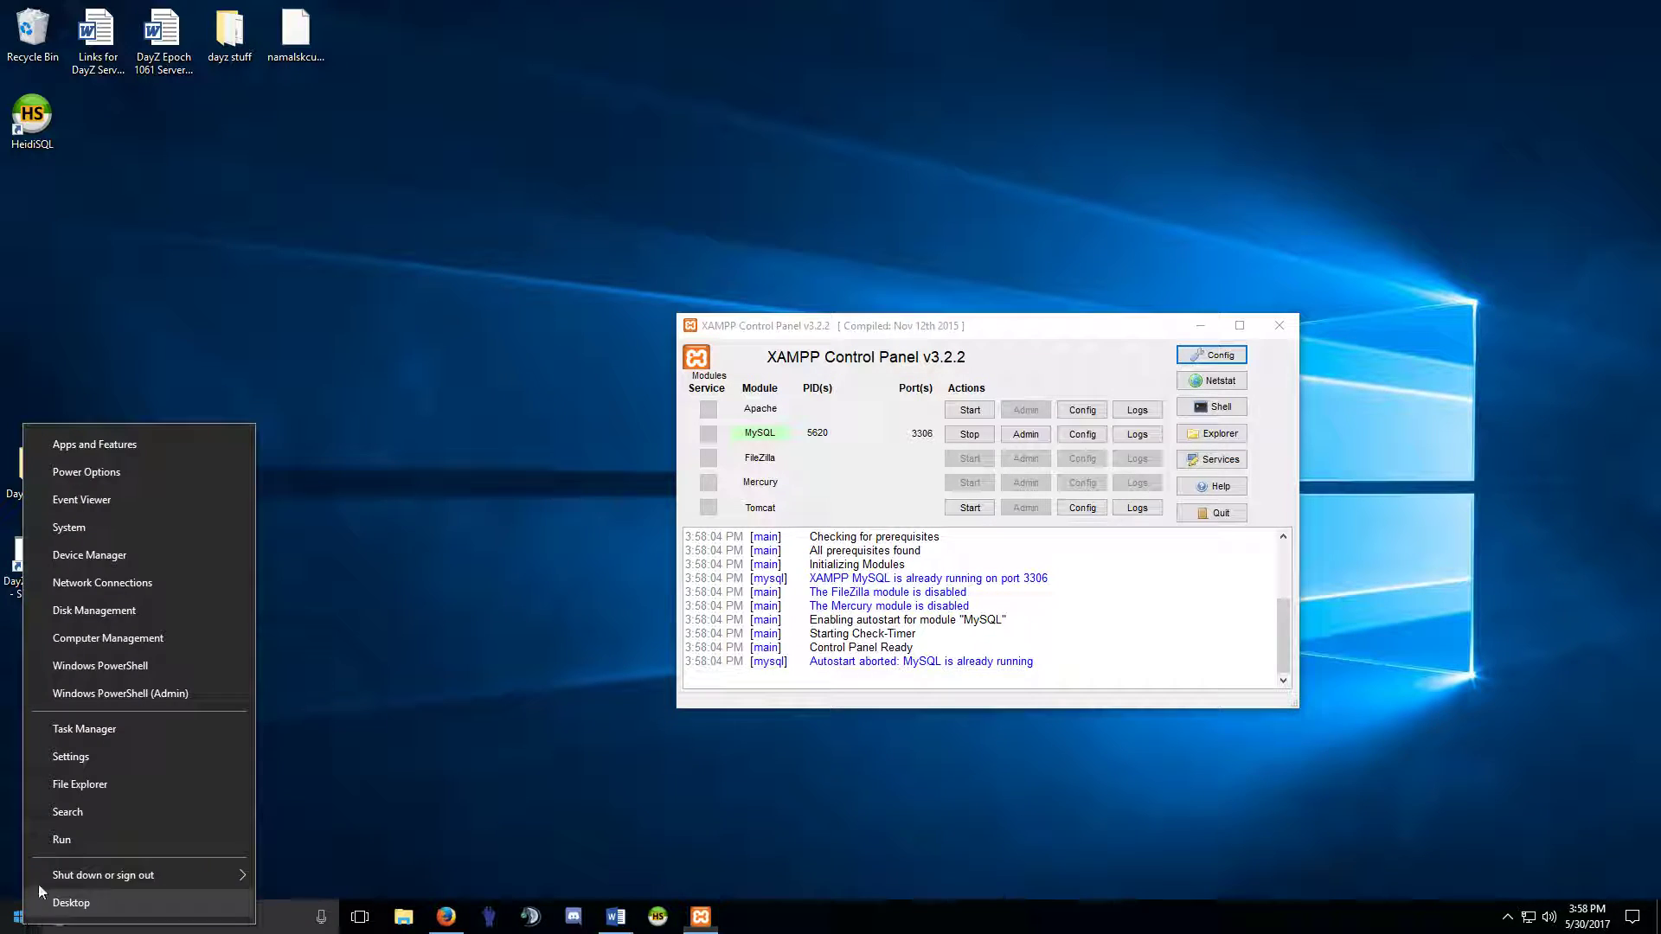
pyautogui.click(69, 844)
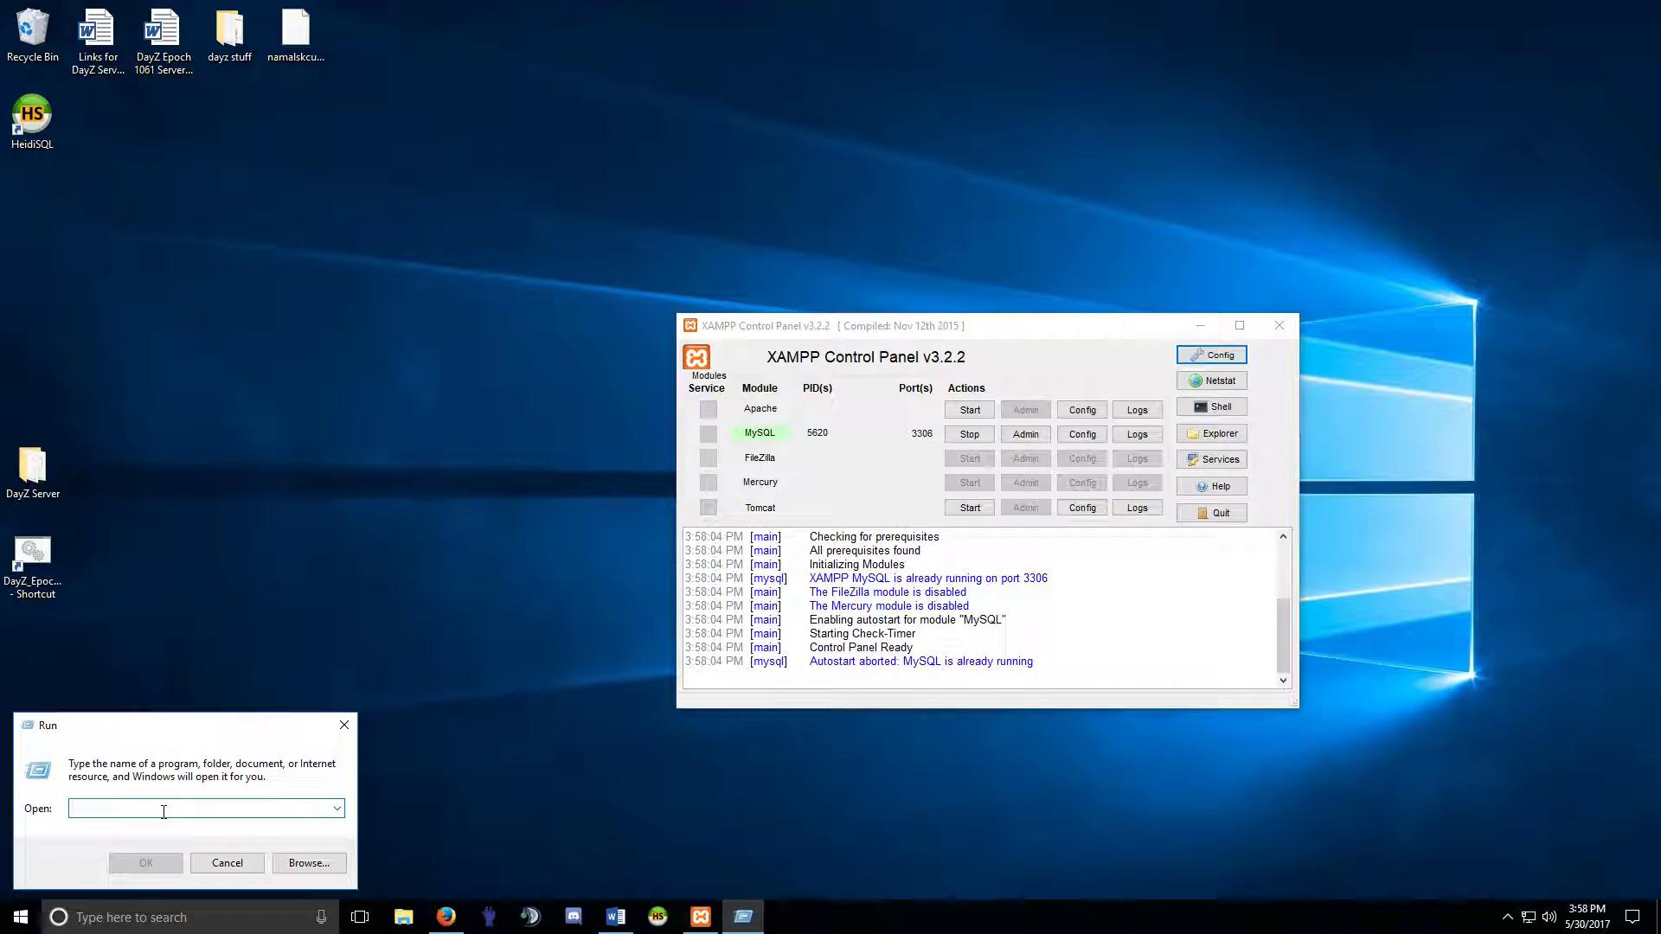
pyautogui.write('shell:startup')
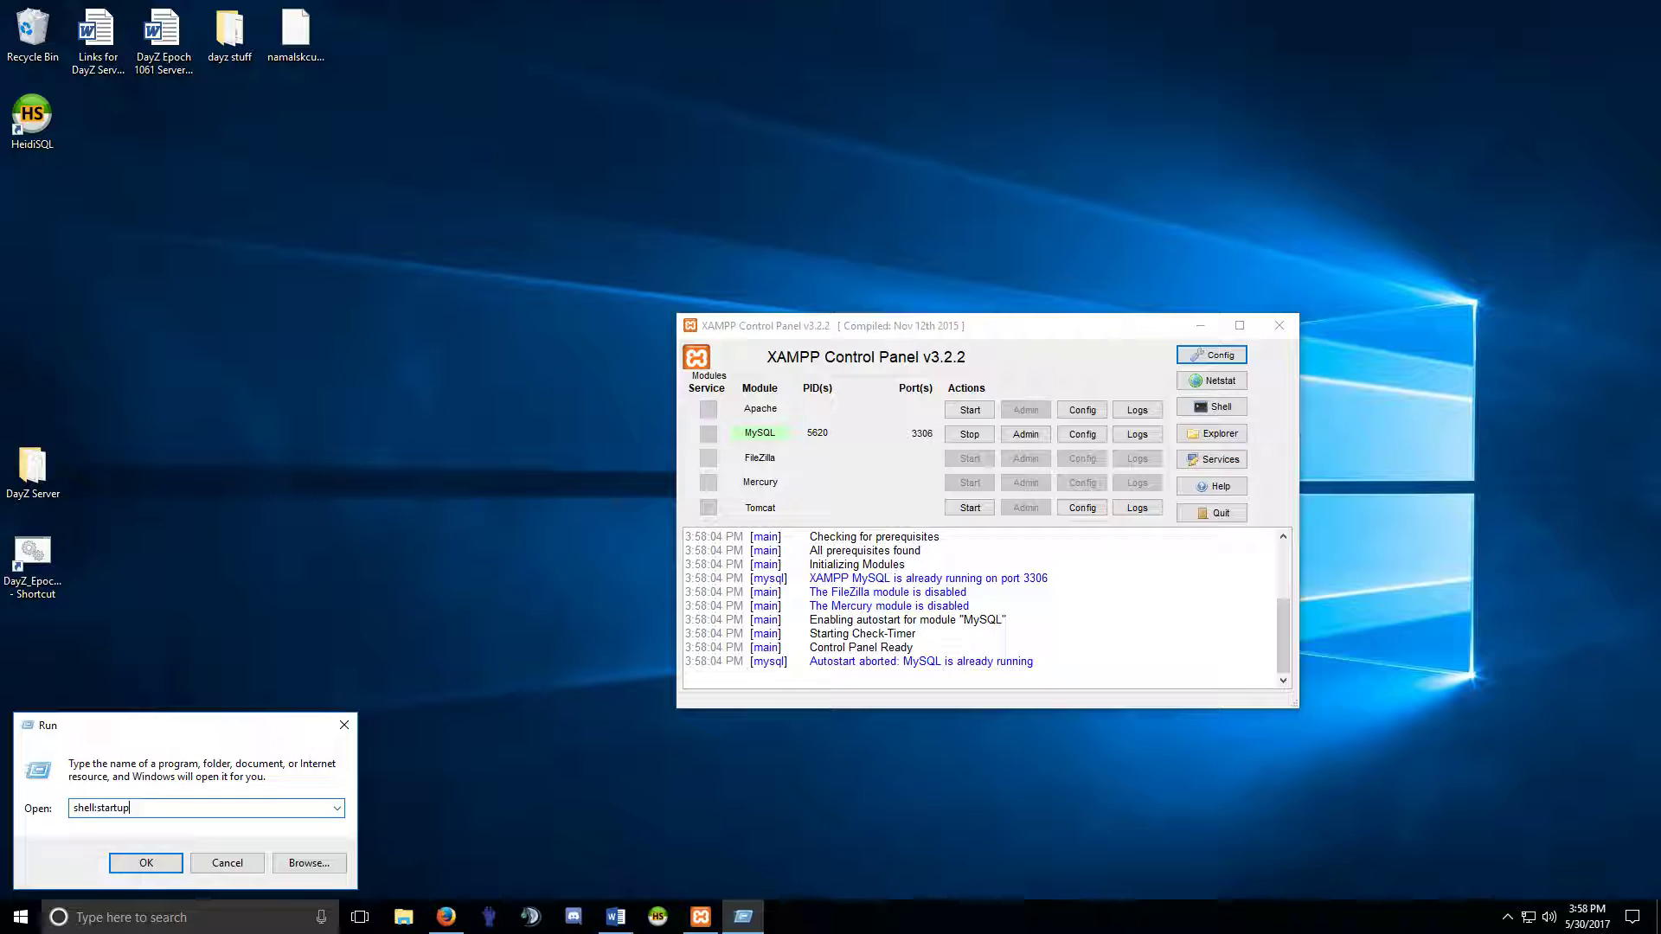
pyautogui.press('Return')
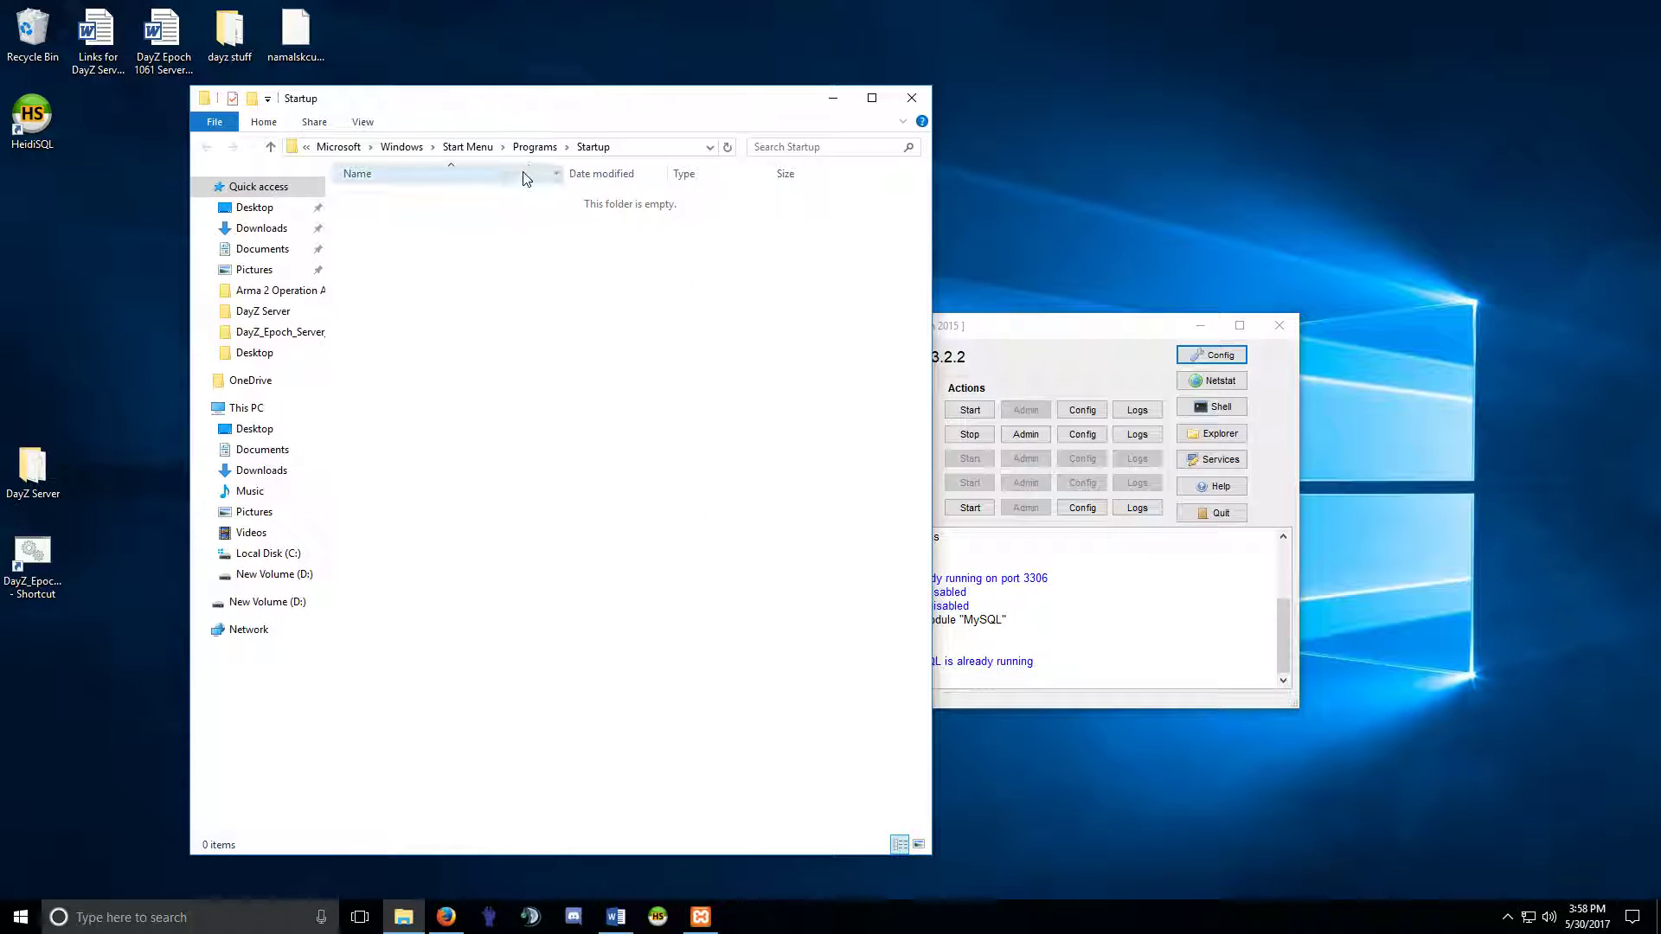
pyautogui.moveTo(526, 103); pyautogui.dragTo(448, 106)
# Quit the XAMPP Control Panel and move the Startup folder window toward the middle.
pyautogui.click(870, 417)
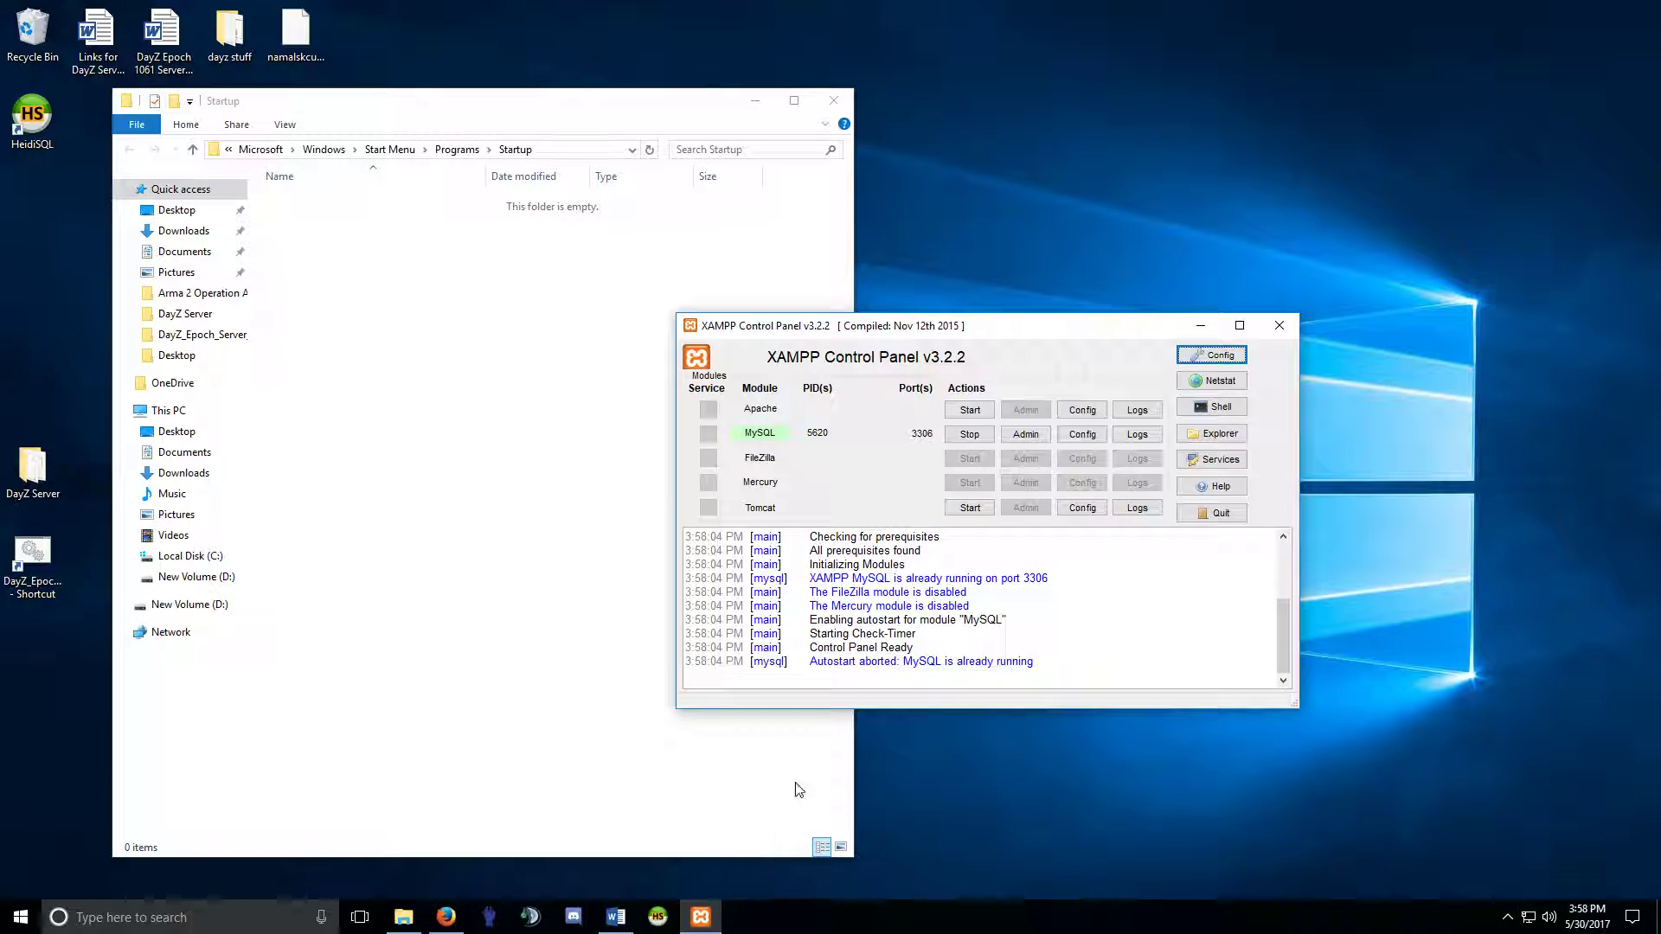
pyautogui.click(1215, 513)
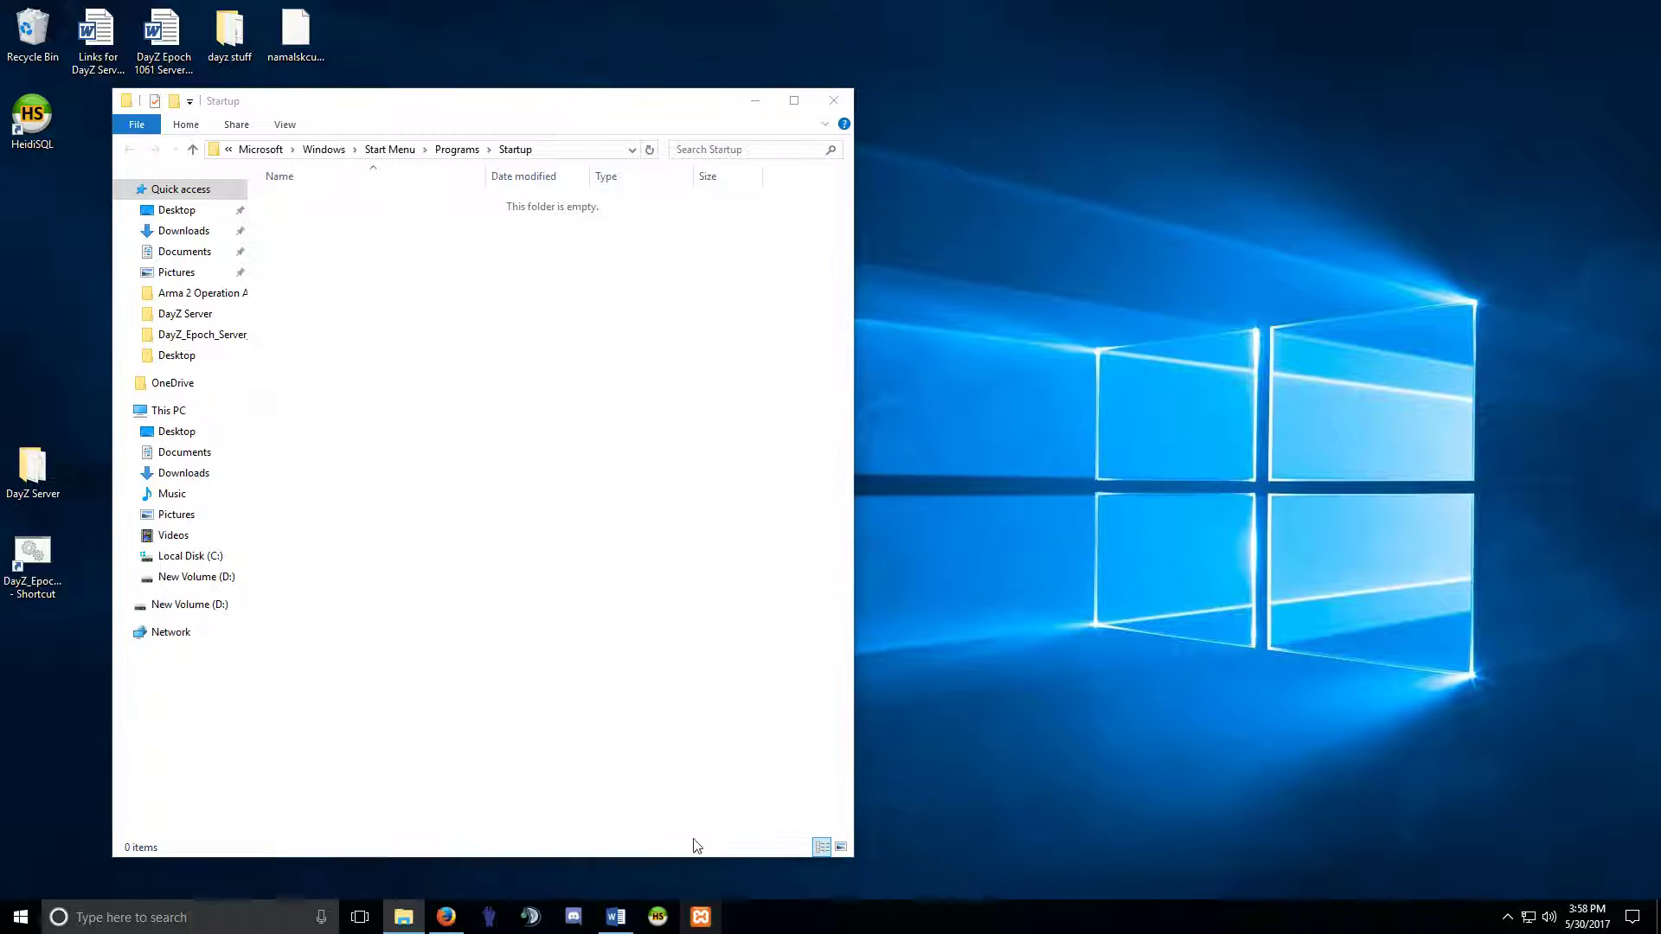
pyautogui.rightClick(700, 916)
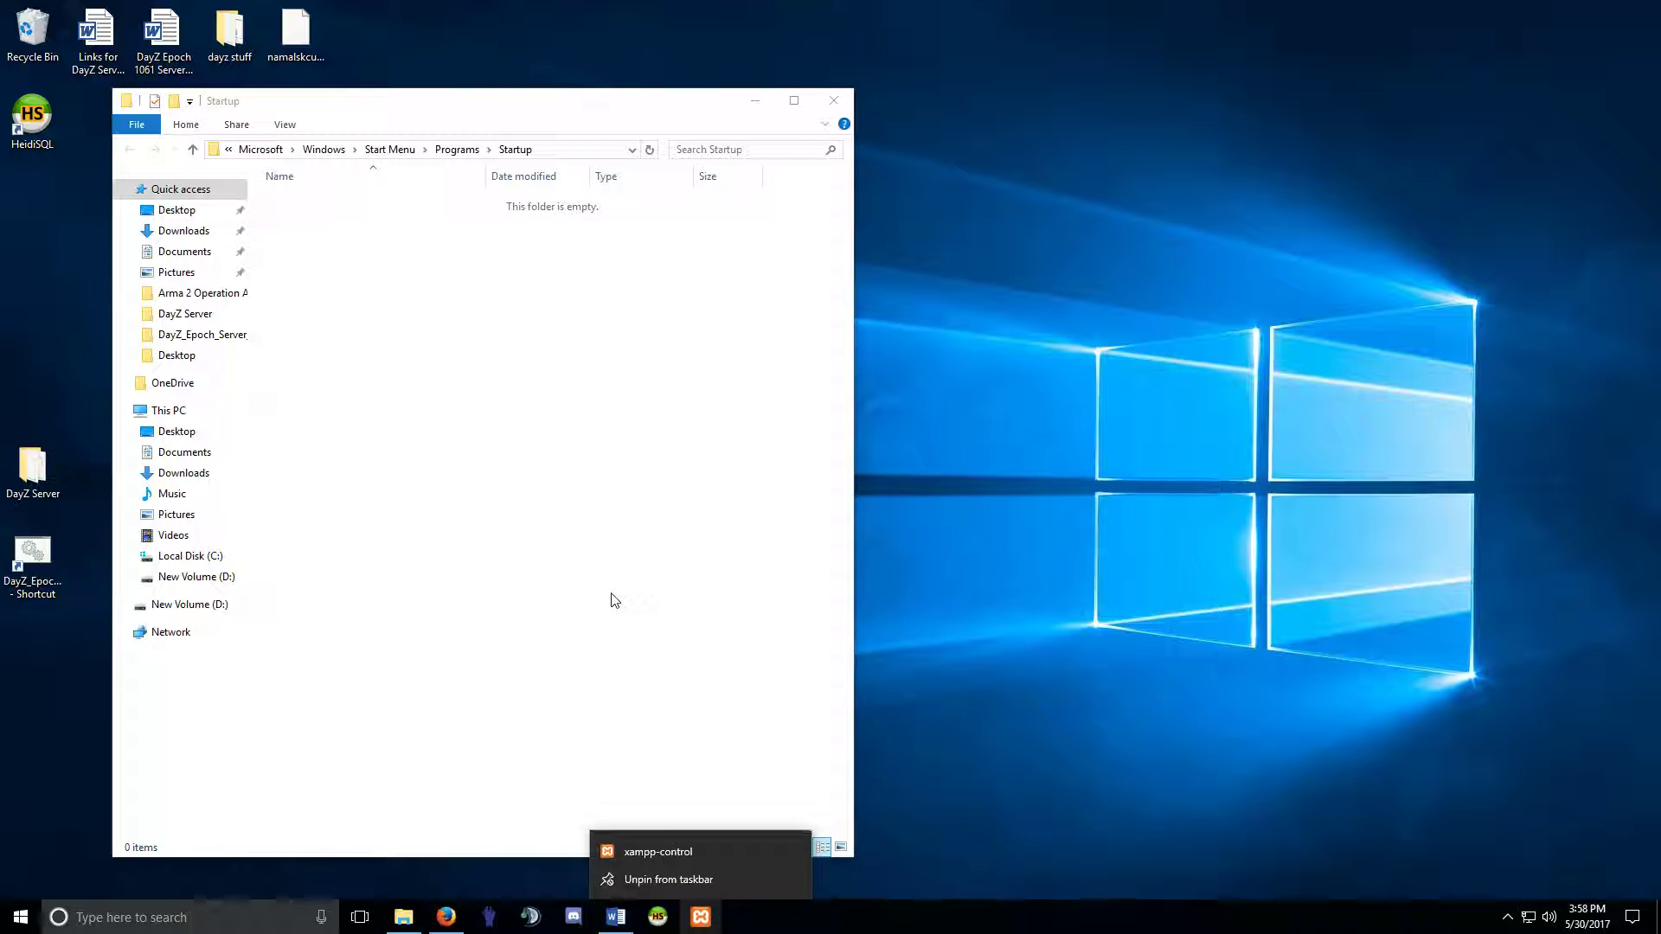
pyautogui.click(952, 712)
pyautogui.moveTo(357, 110); pyautogui.dragTo(916, 121)
pyautogui.rightClick(702, 916)
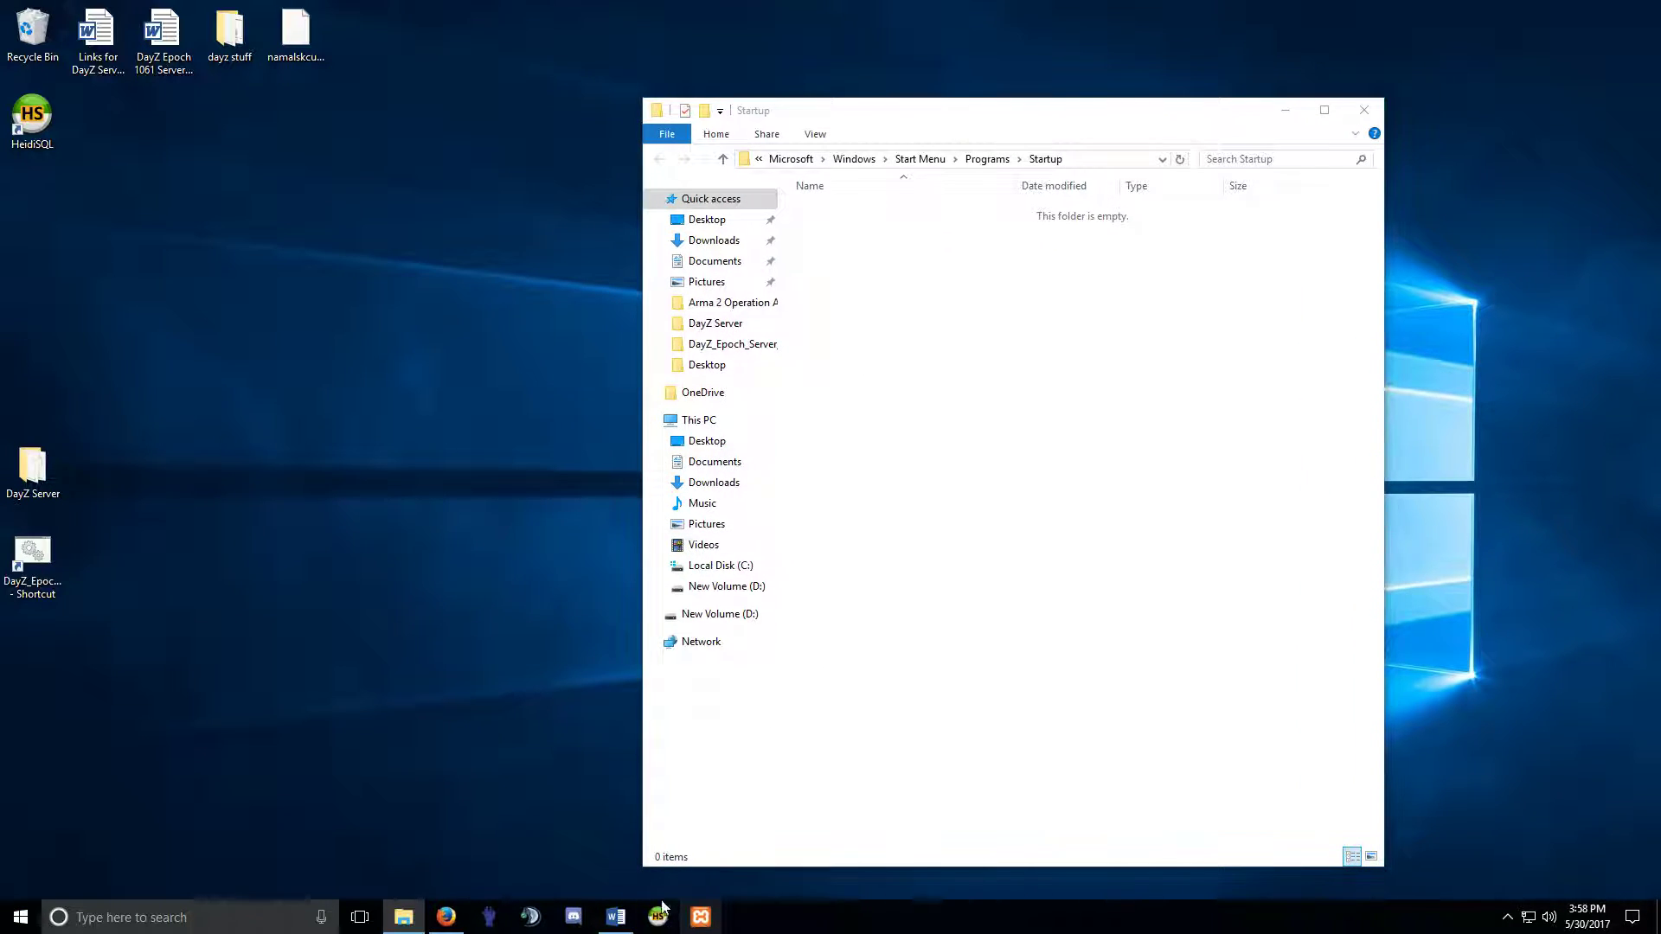
# Open a second File Explorer window at Quick access and place it beside the Startup window.
pyautogui.rightClick(20, 917)
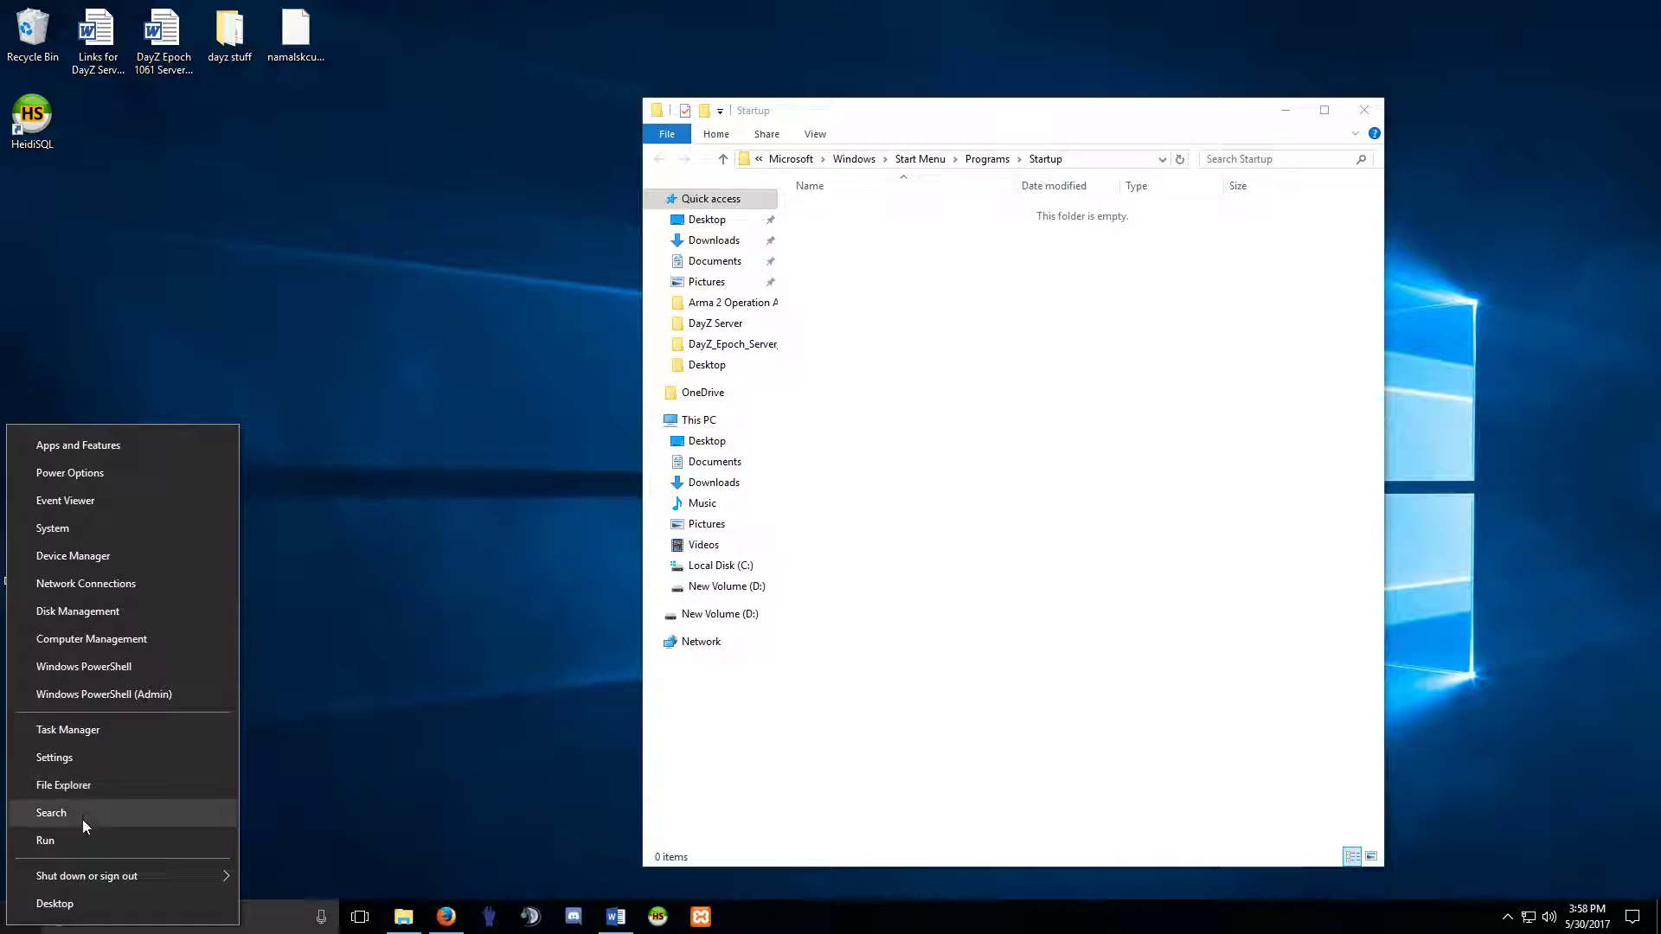
pyautogui.click(82, 787)
pyautogui.moveTo(1086, 145); pyautogui.dragTo(512, 151)
pyautogui.moveTo(958, 118); pyautogui.dragTo(1175, 121)
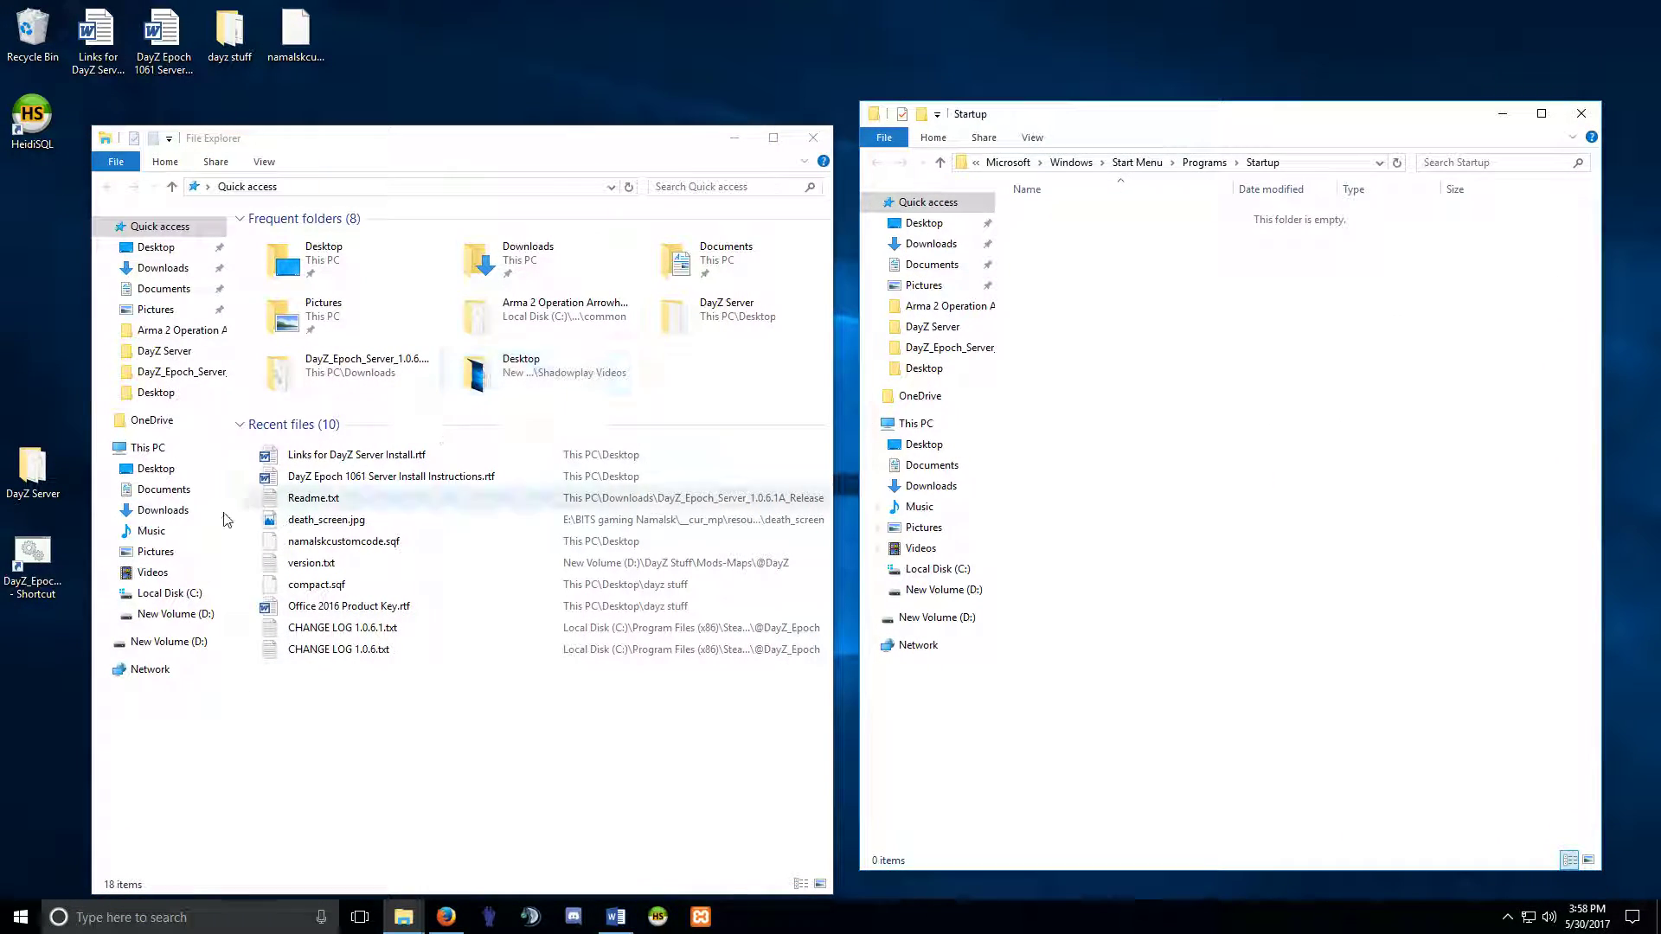
# Open C:\xampp and create a shortcut to xampp-control.exe in the Startup folder.
pyautogui.click(160, 592)
pyautogui.doubleClick(275, 403)
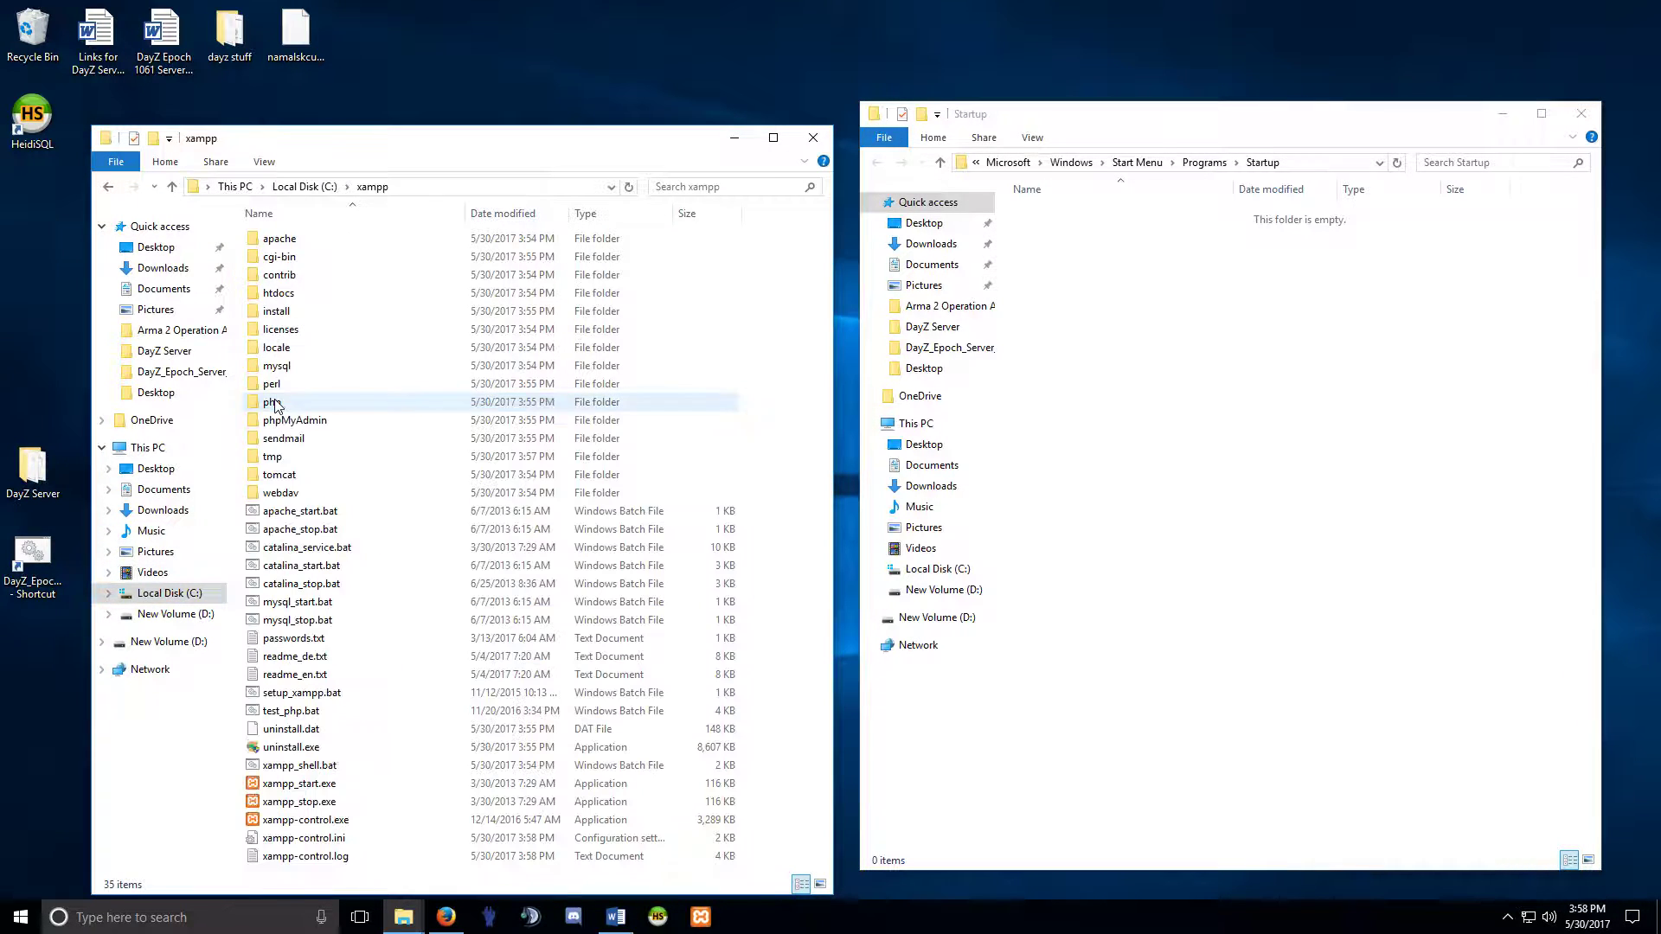
pyautogui.moveTo(333, 820); pyautogui.dragTo(1175, 428)
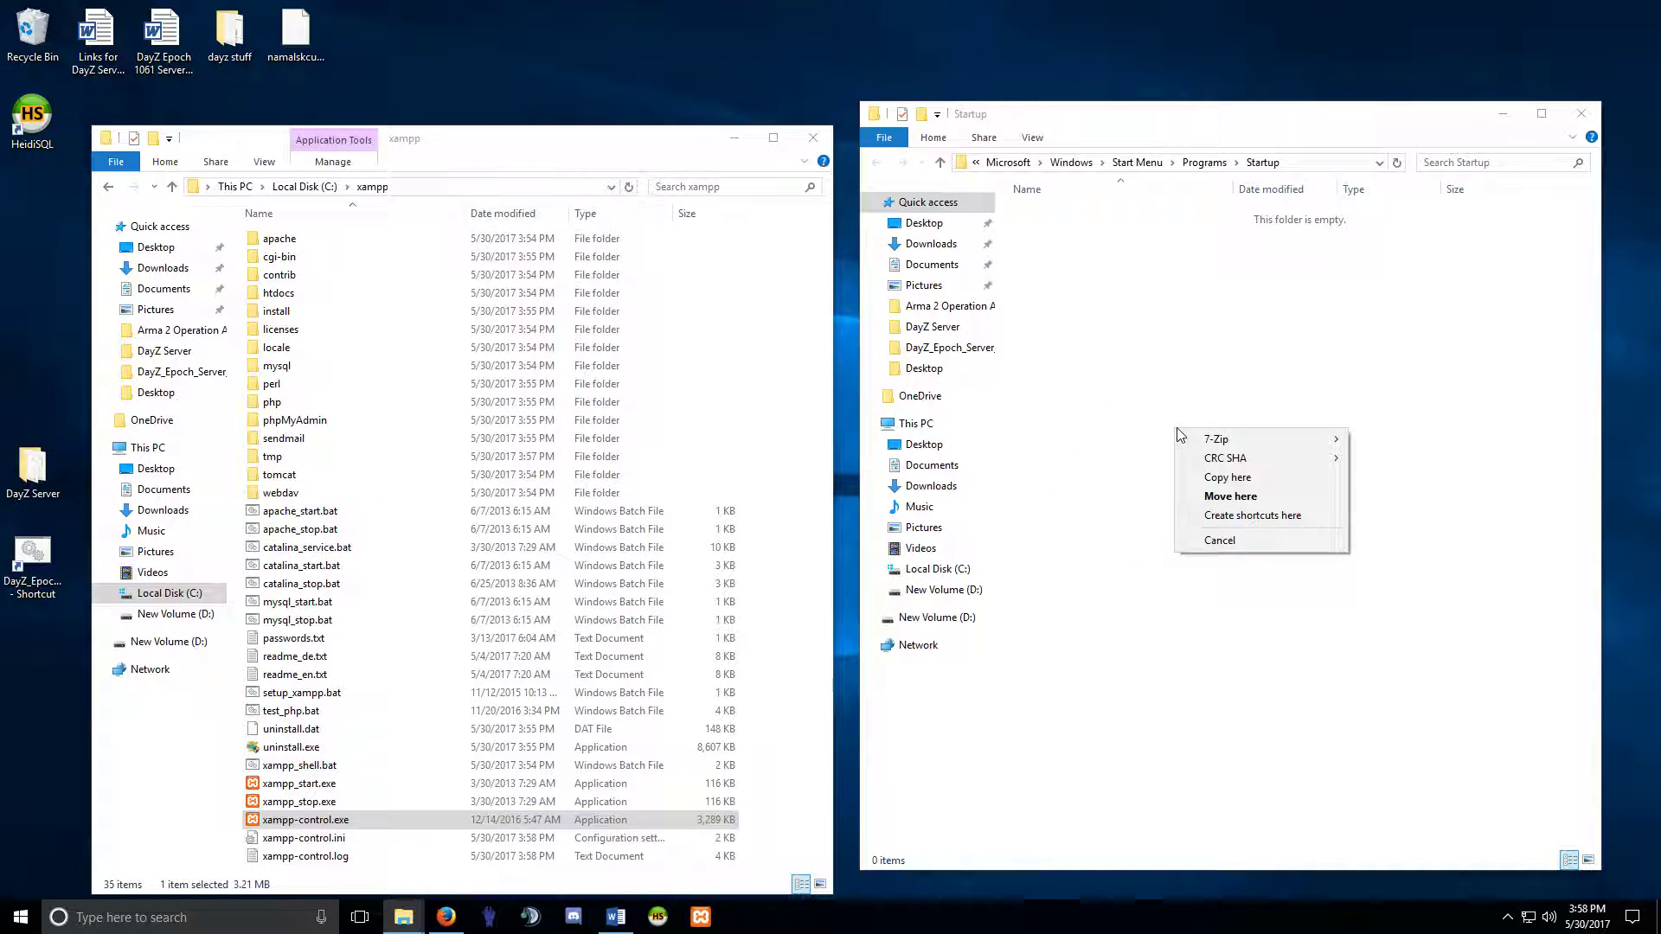
pyautogui.click(1248, 519)
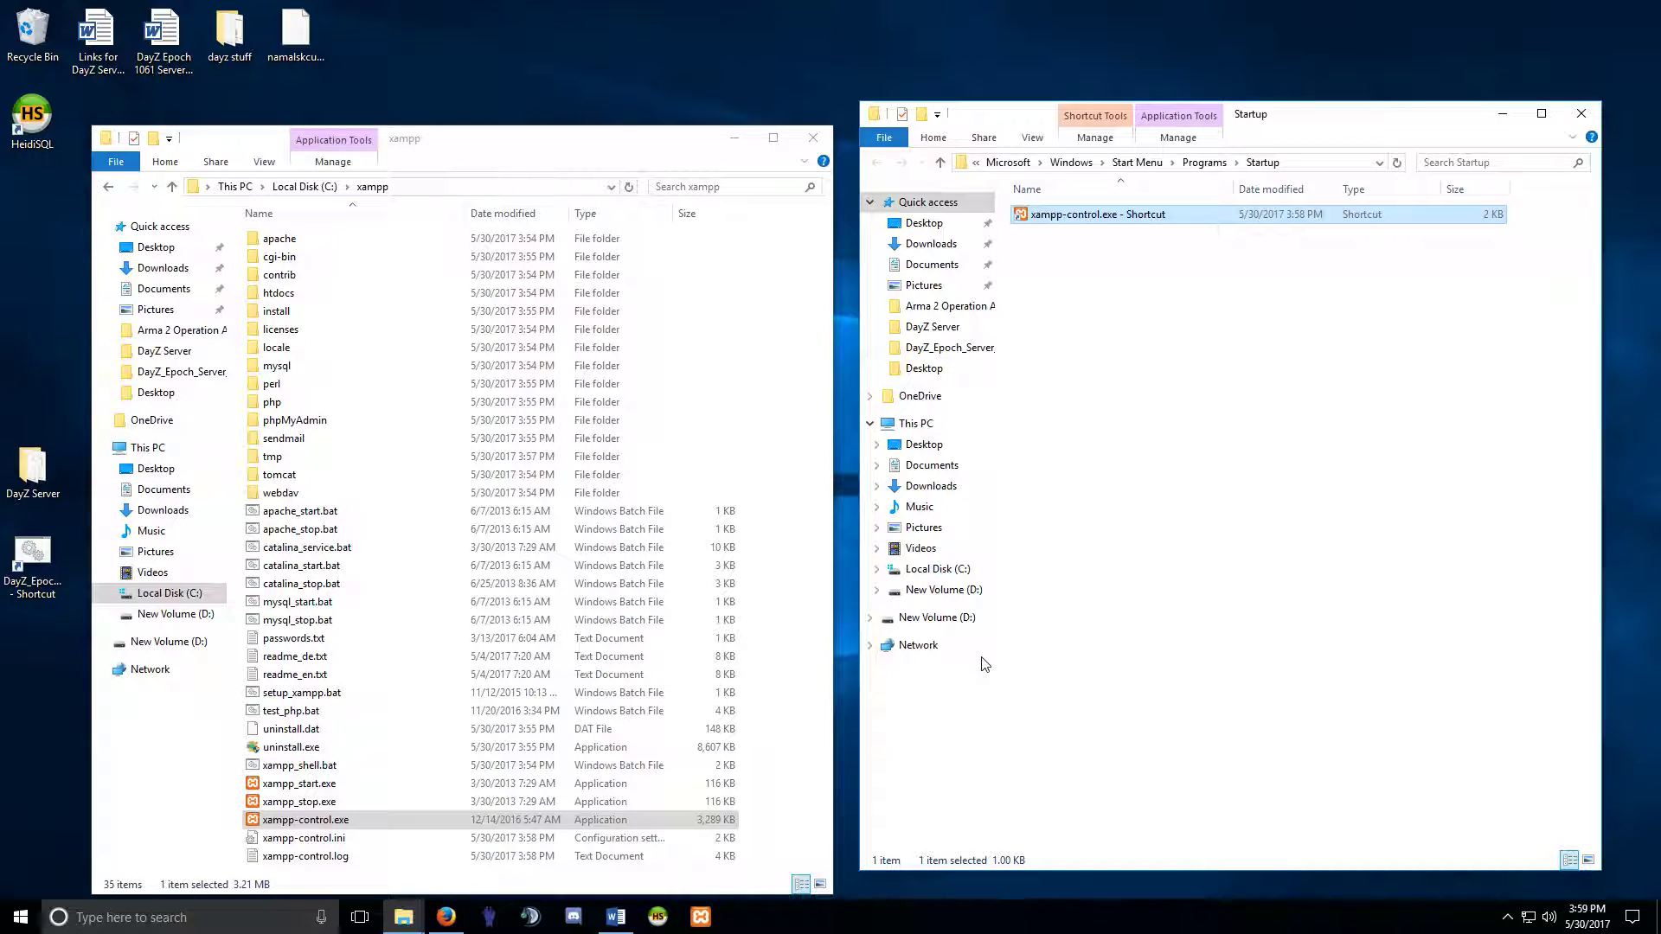
# Open and save the XAMPP Control Panel configuration, then move the panel aside.
pyautogui.click(700, 918)
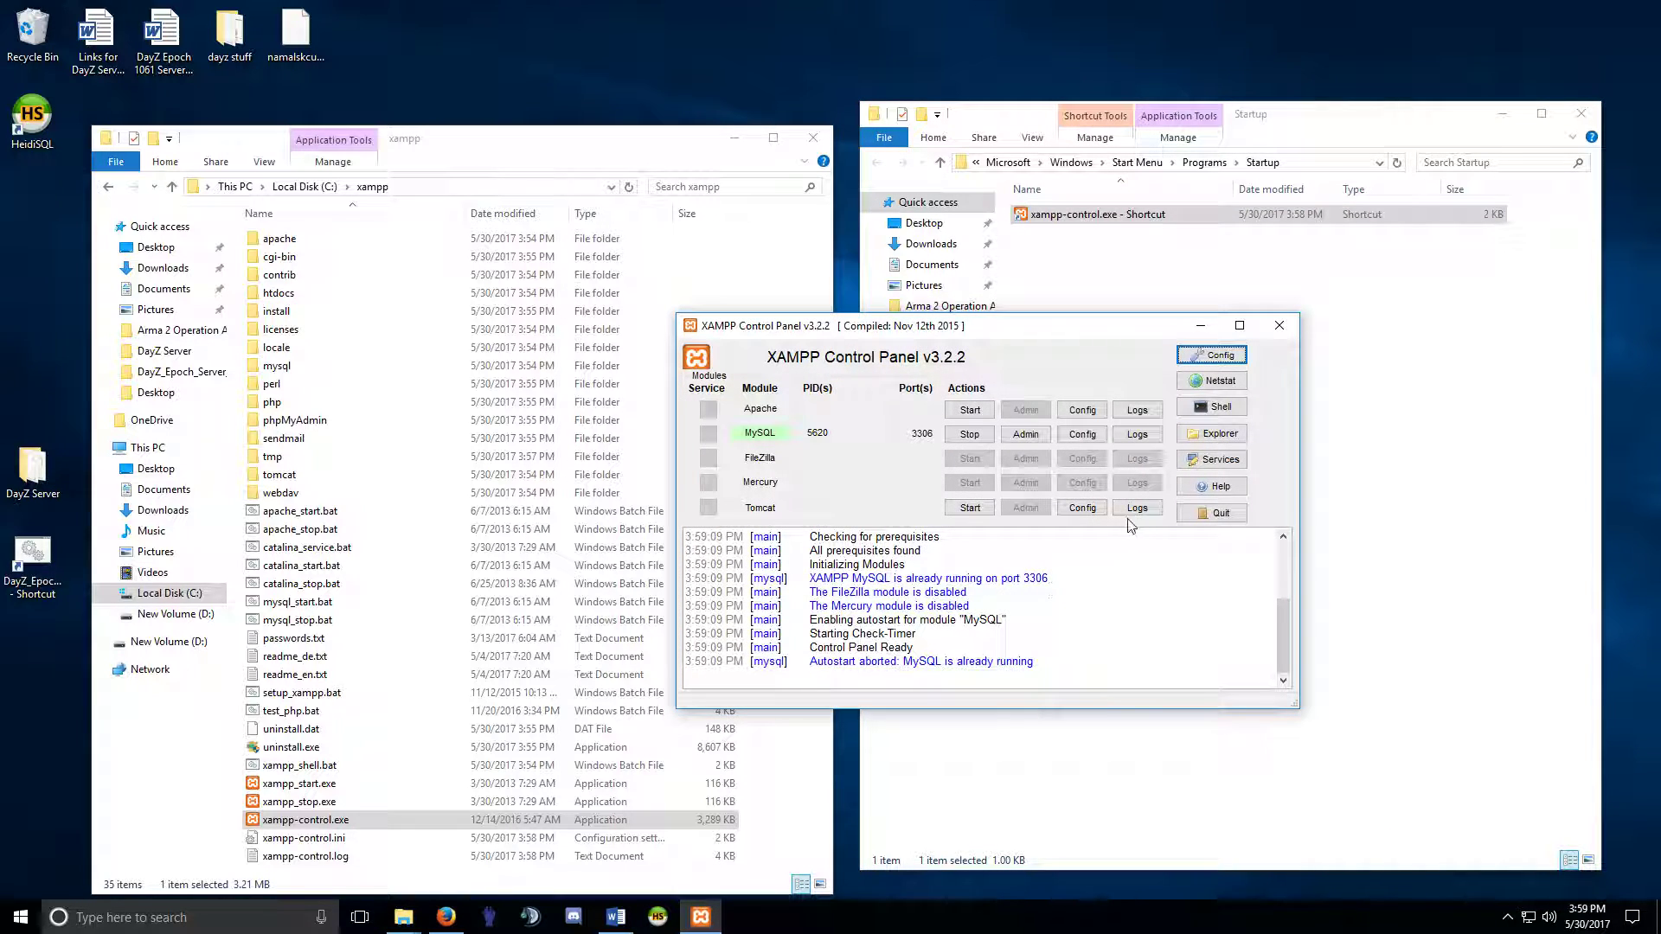
pyautogui.click(1197, 361)
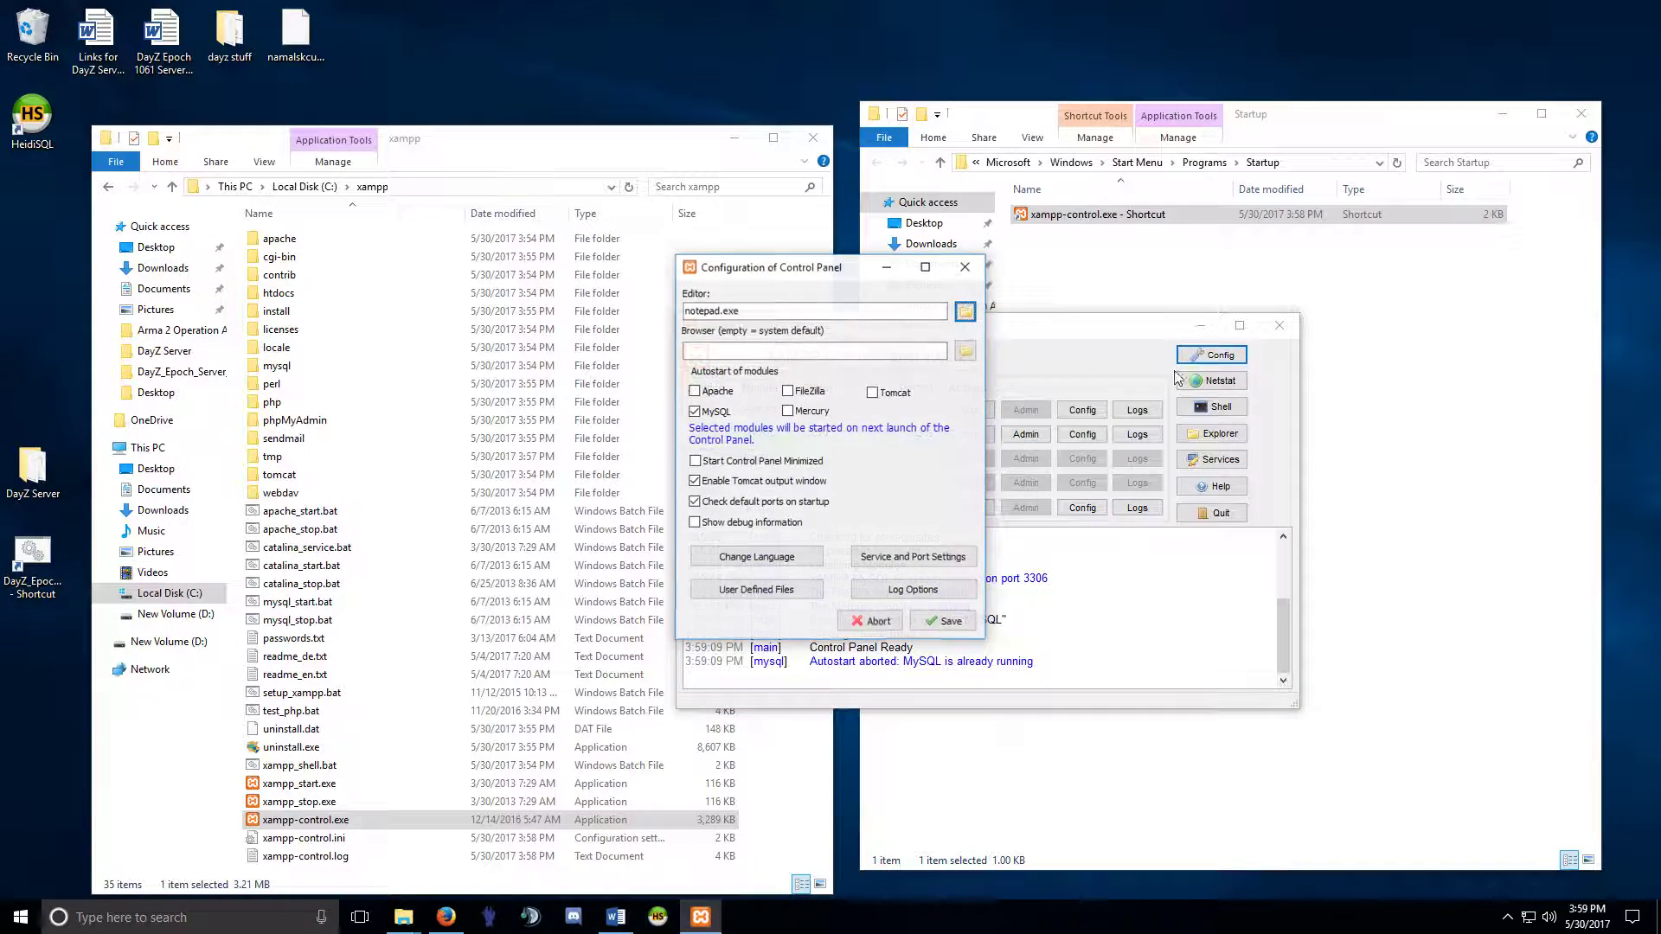
pyautogui.click(930, 622)
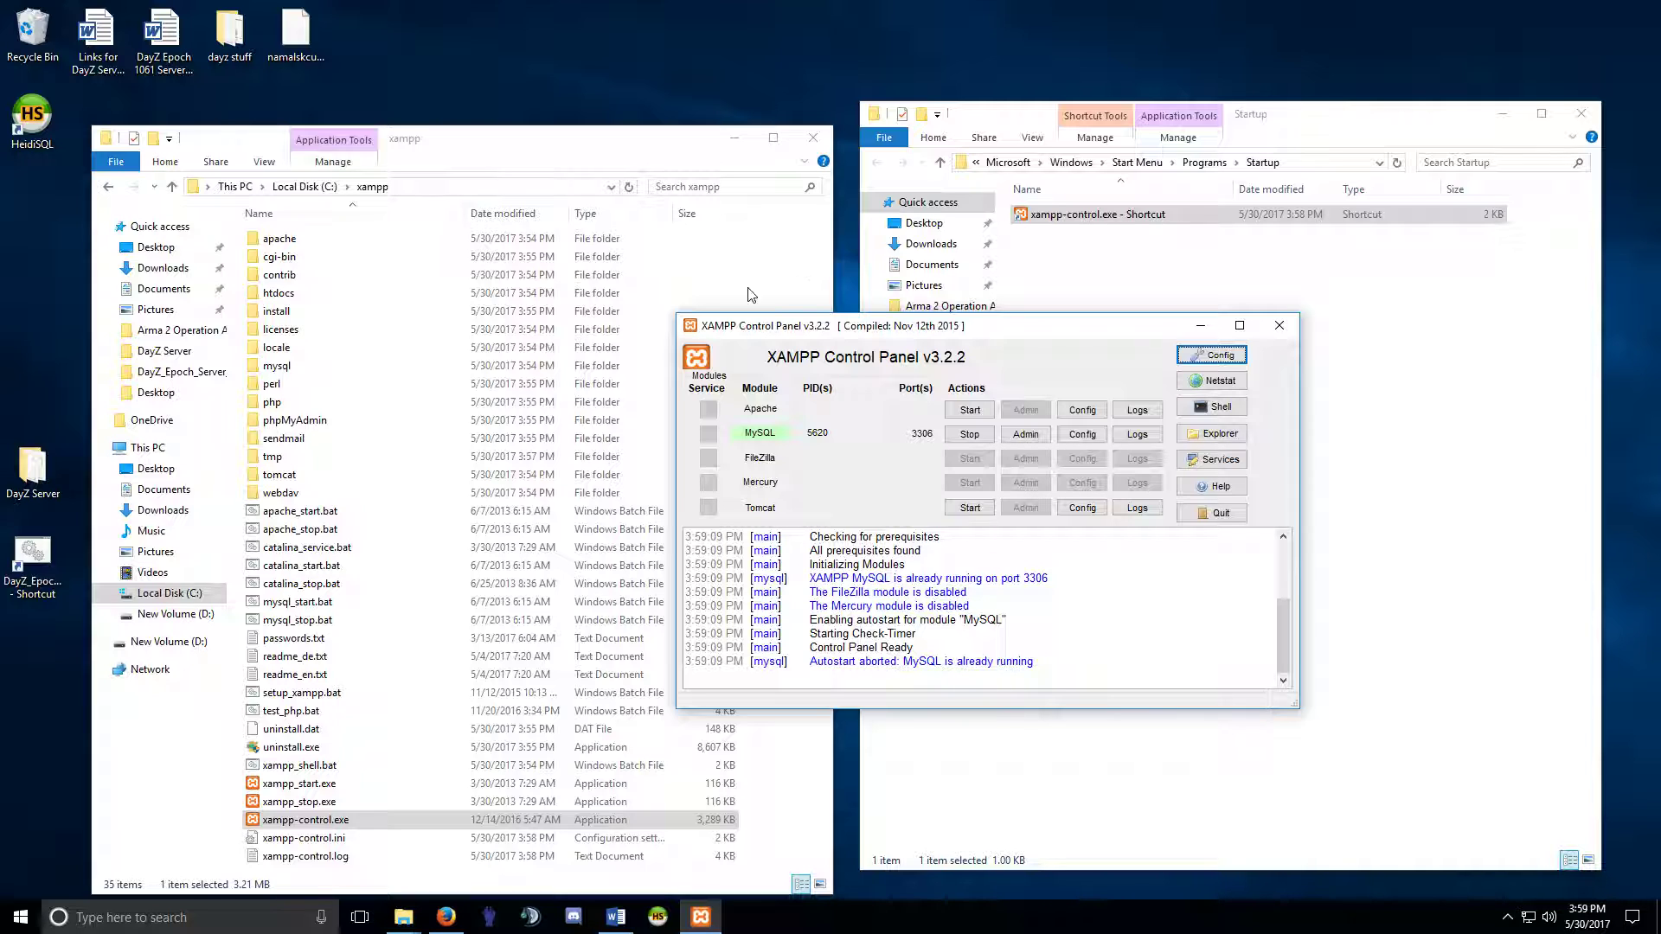
pyautogui.moveTo(1040, 338); pyautogui.dragTo(1064, 445)
# Copy the DayZ Epoch desktop shortcut into the Startup folder.
pyautogui.rightClick(48, 553)
pyautogui.click(53, 511)
pyautogui.moveTo(35, 557); pyautogui.dragTo(1168, 329)
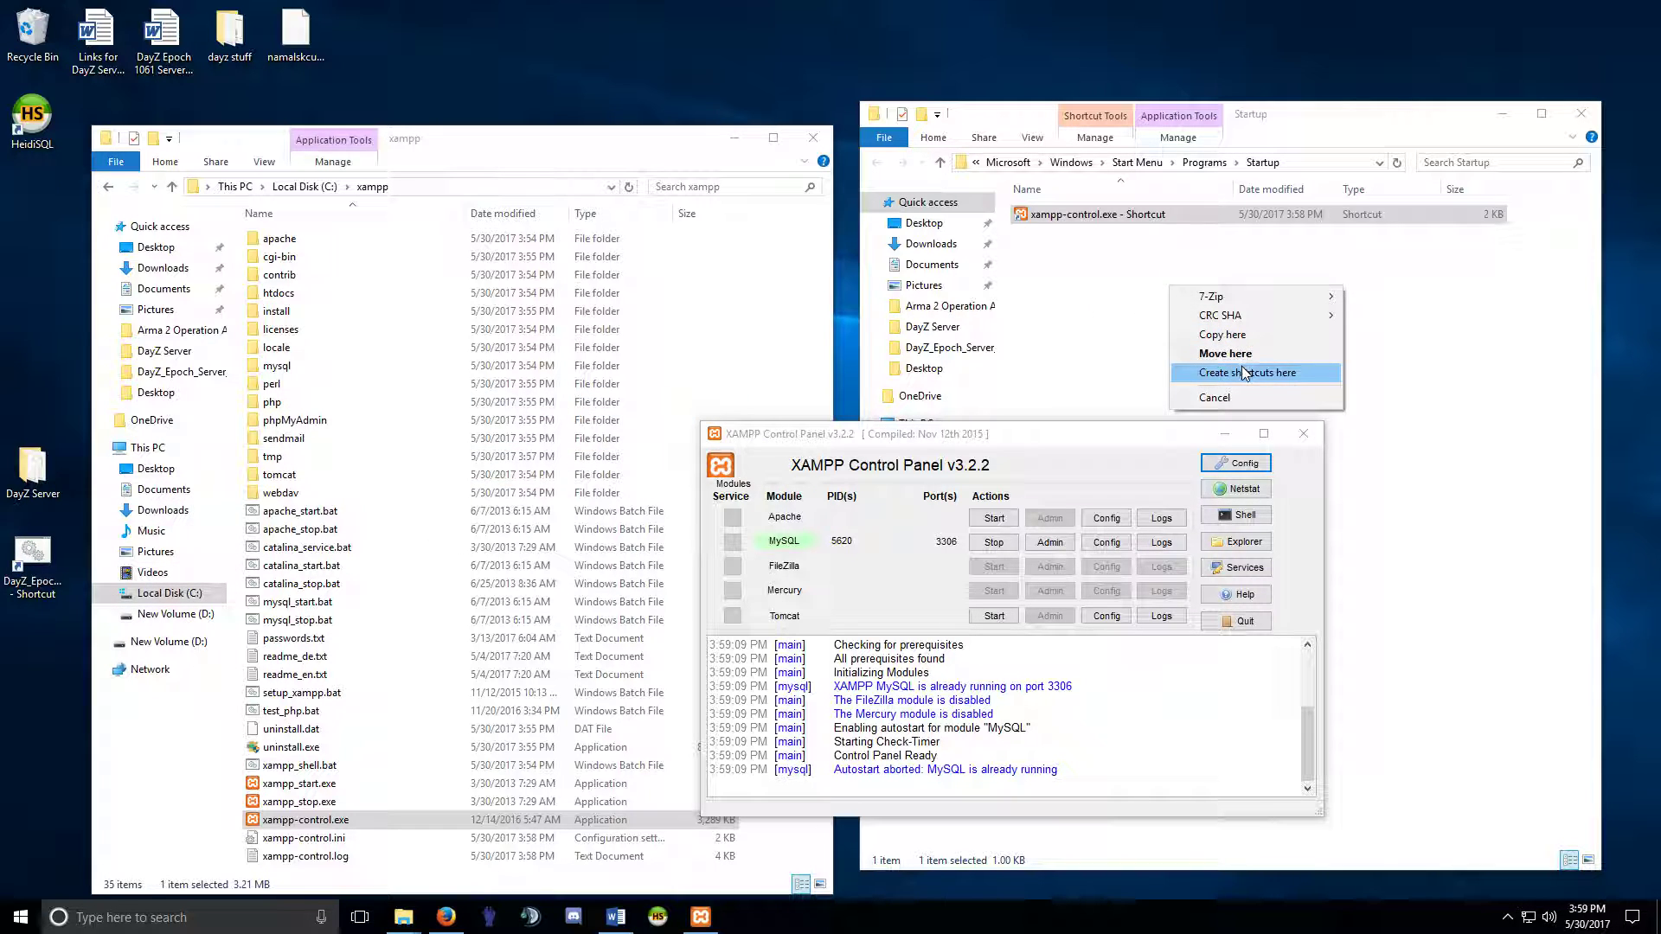
pyautogui.click(1221, 335)
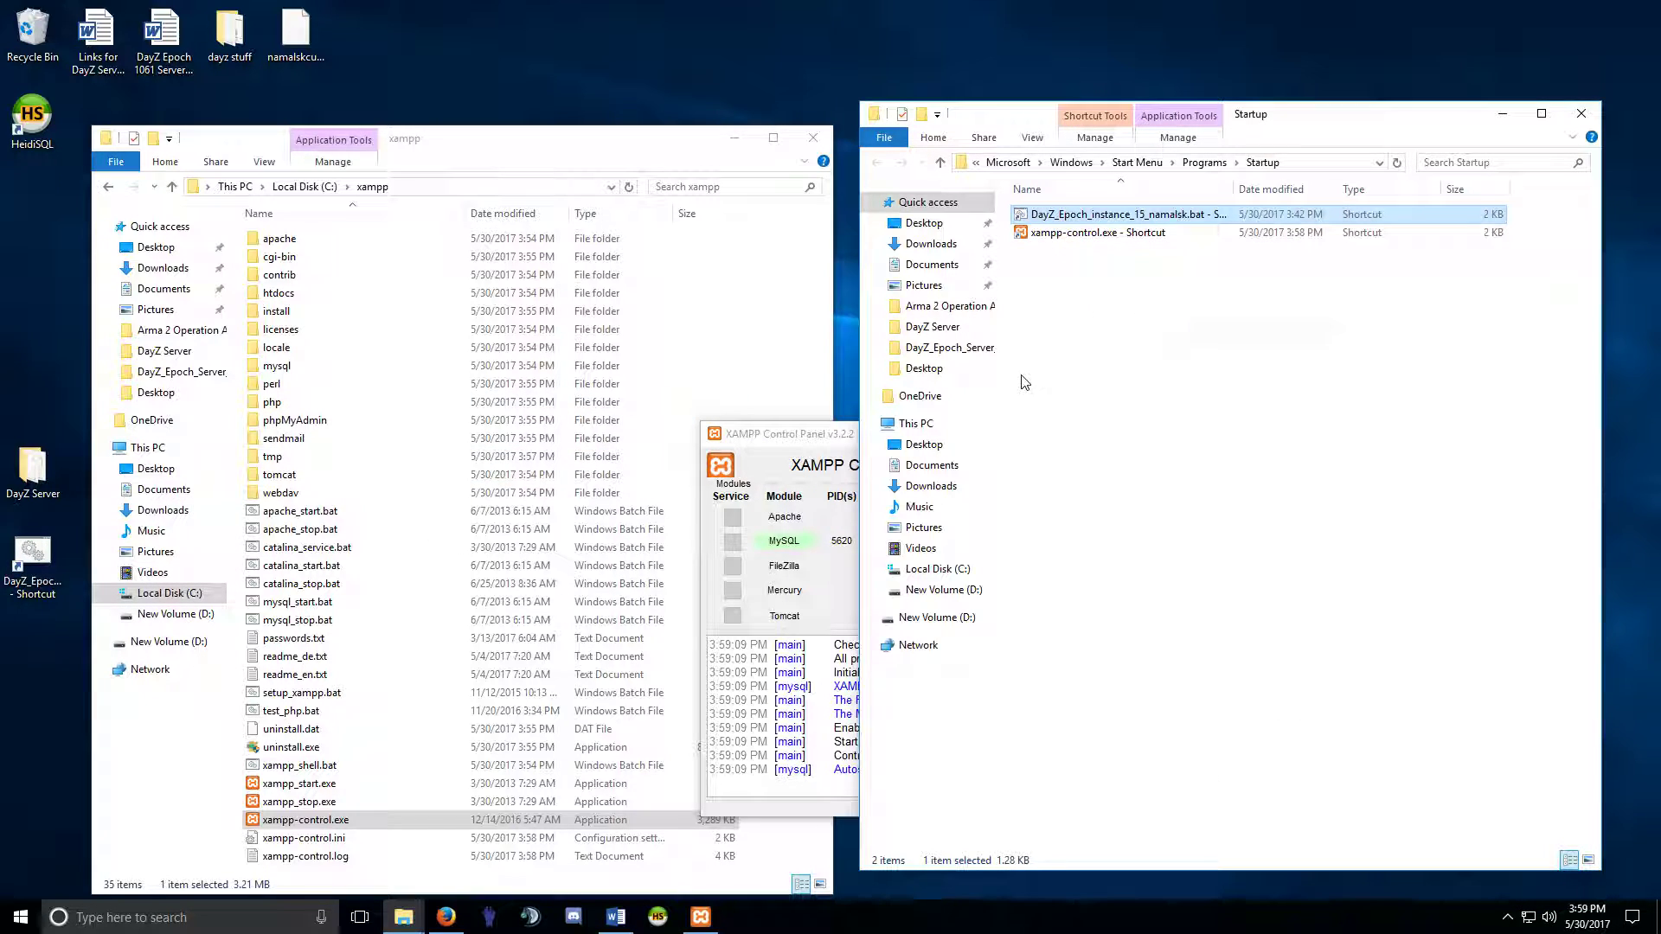
# Delete the DayZ Epoch and xampp-control shortcuts from Startup and close both Explorer windows.
pyautogui.rightClick(1105, 216)
pyautogui.click(1150, 582)
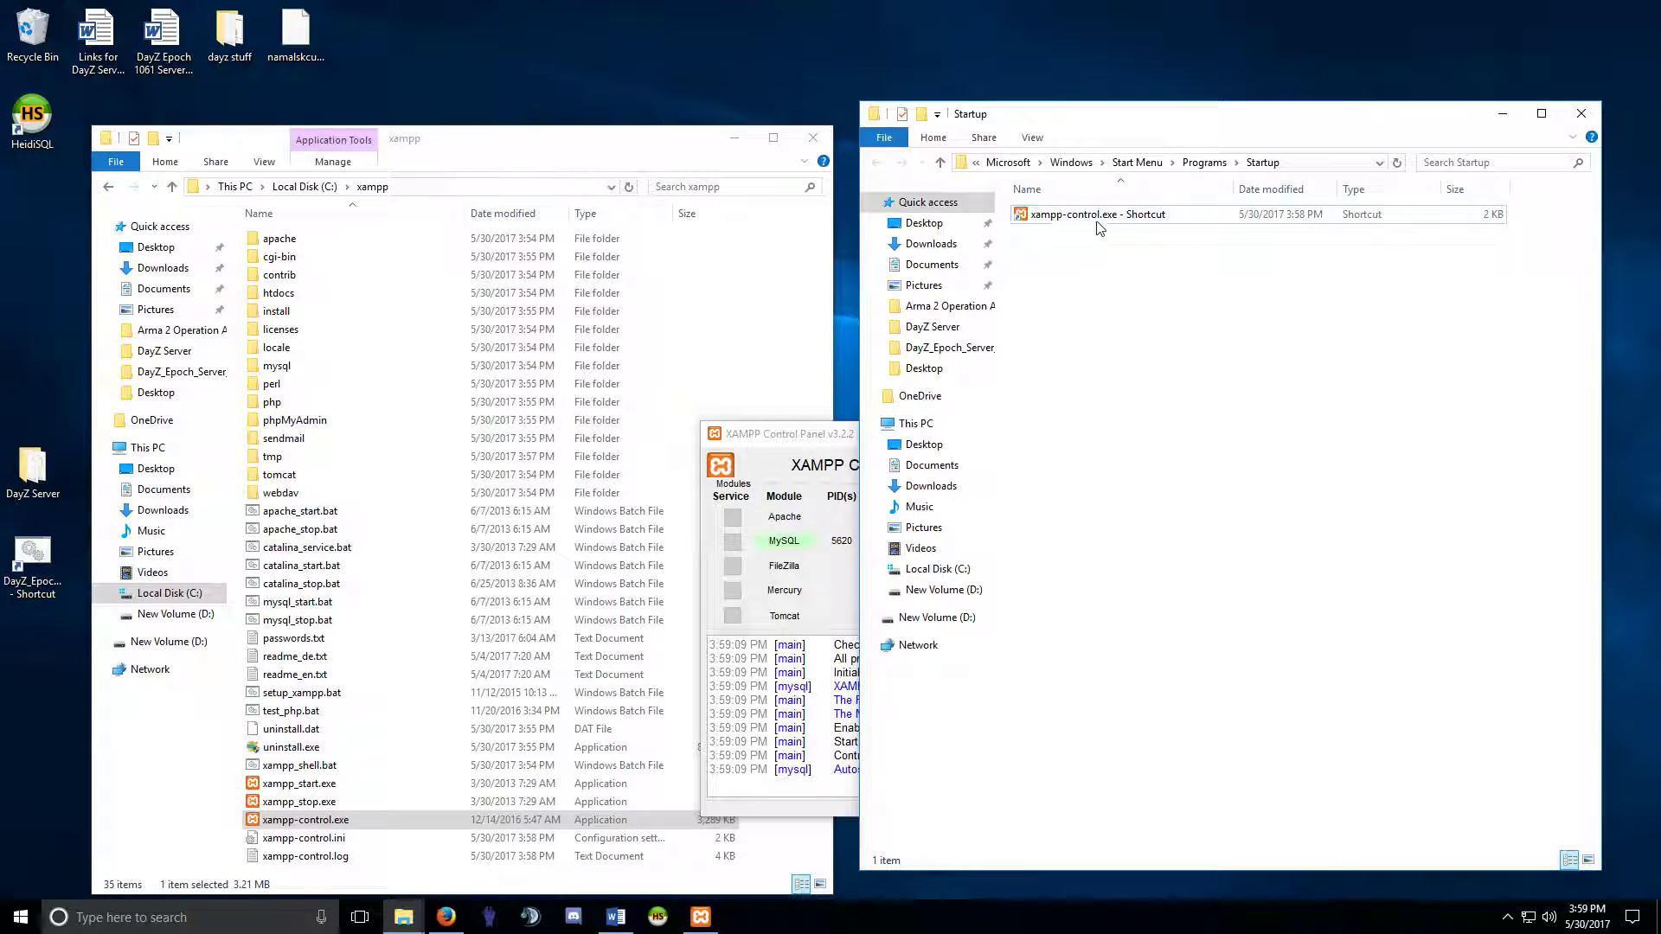
pyautogui.rightClick(1094, 215)
pyautogui.click(1142, 602)
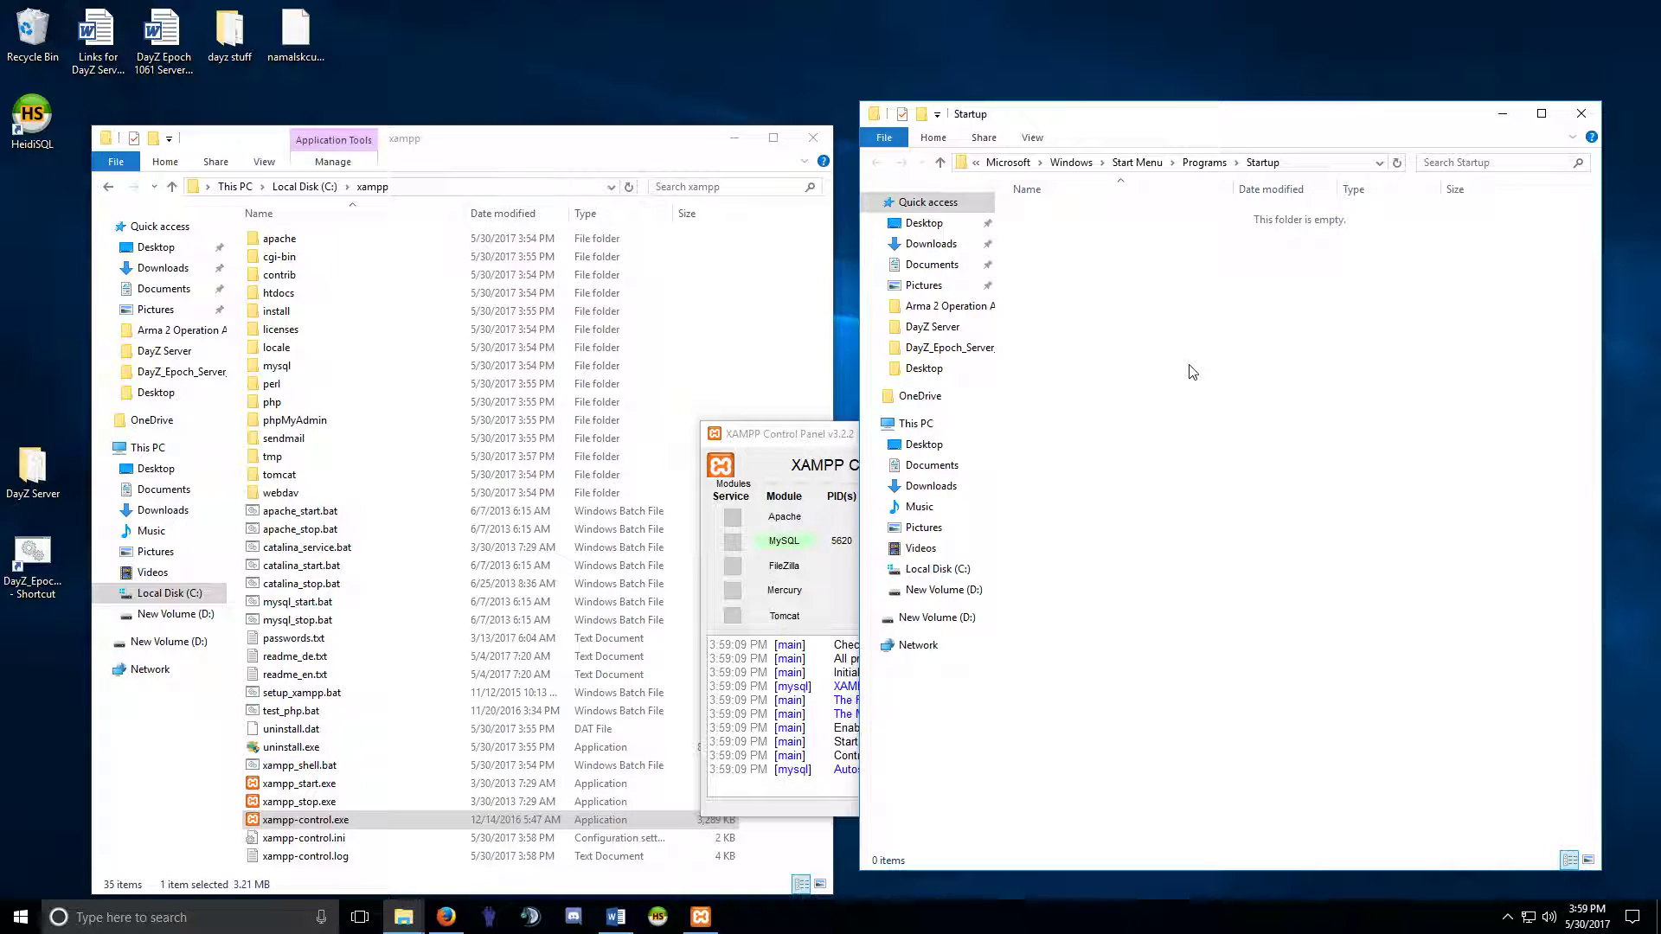
pyautogui.click(842, 438)
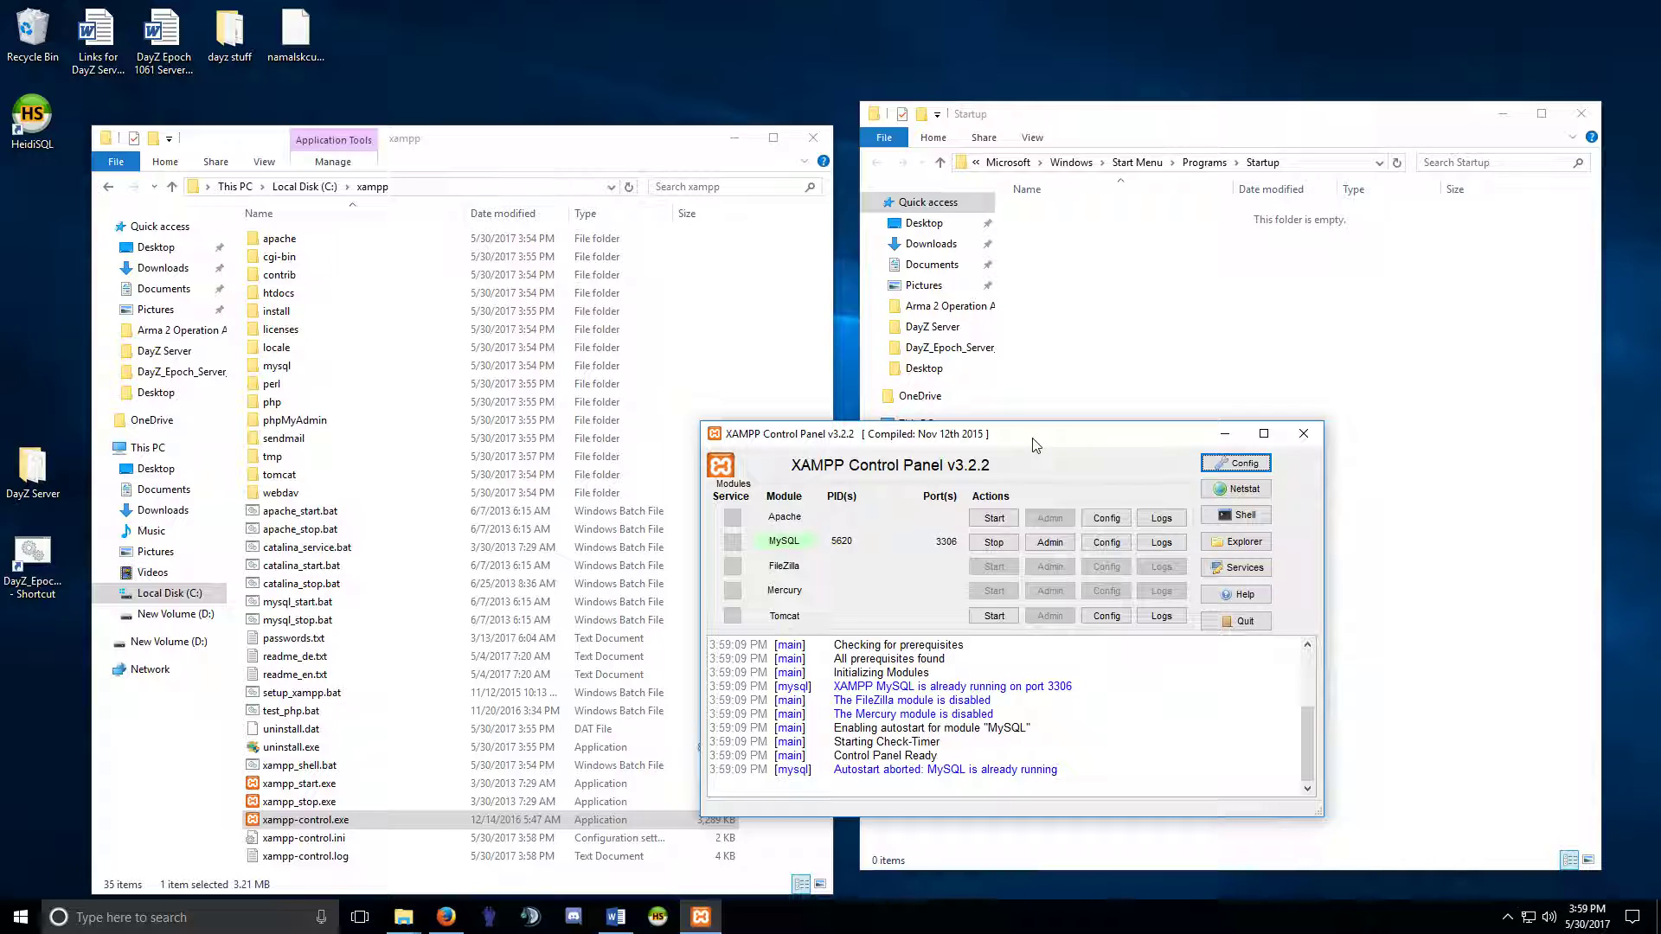
pyautogui.click(813, 137)
pyautogui.click(1581, 114)
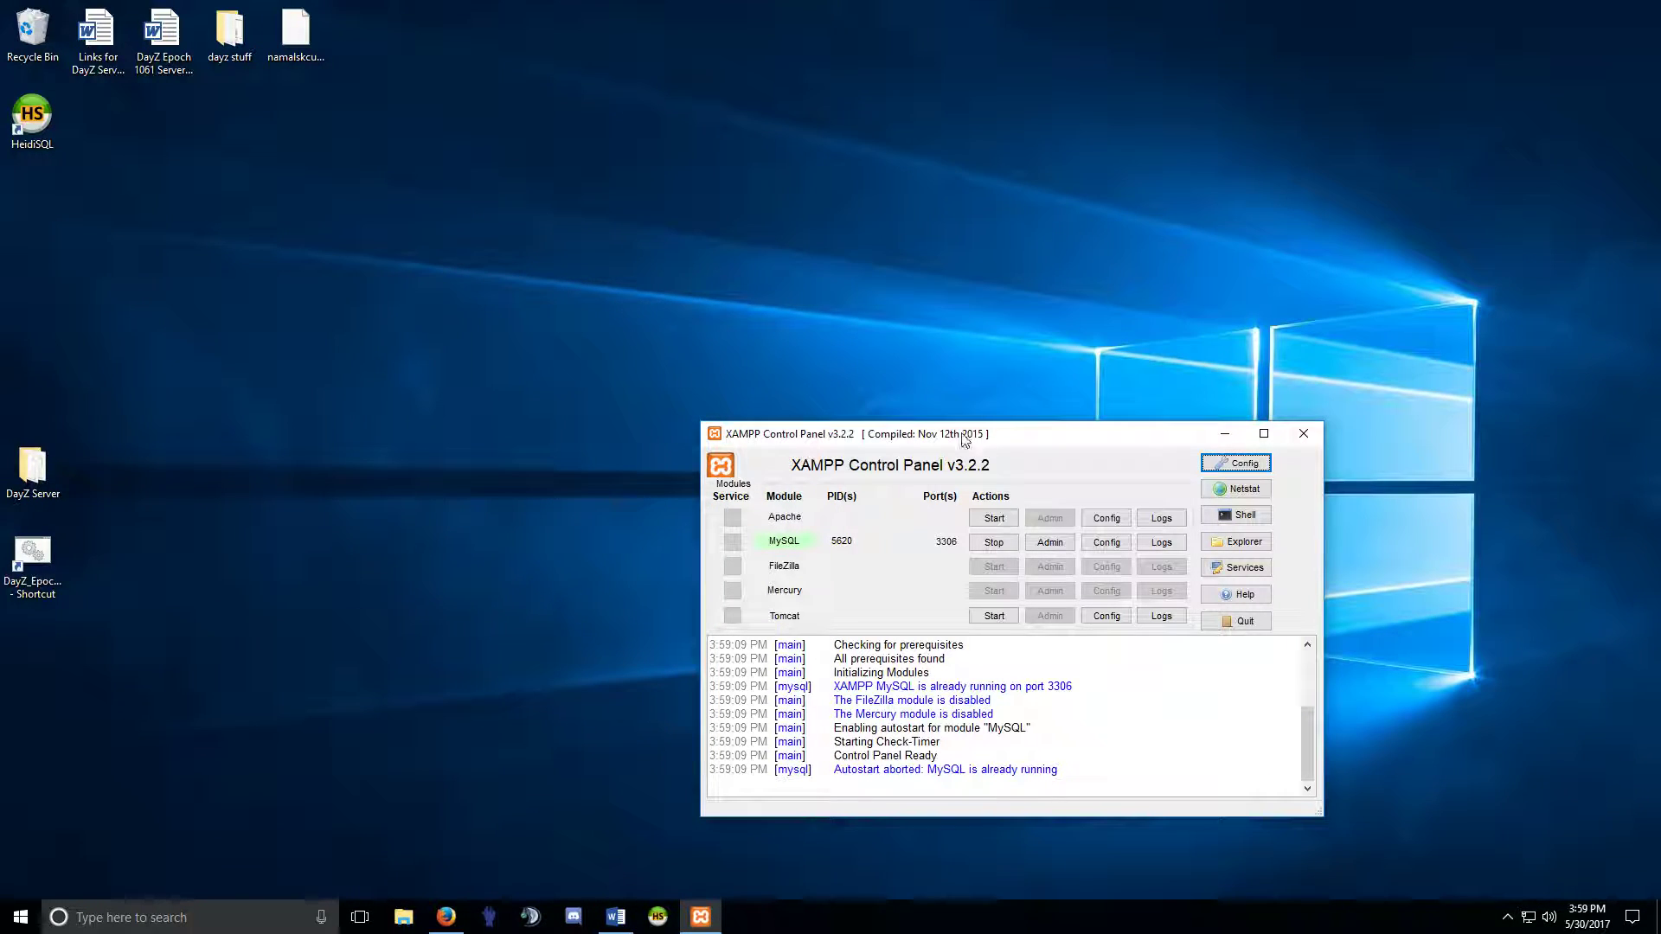
# Reposition the XAMPP Control Panel and list MySQL's configuration files, with my.ini offered.
pyautogui.moveTo(962, 439); pyautogui.dragTo(685, 239)
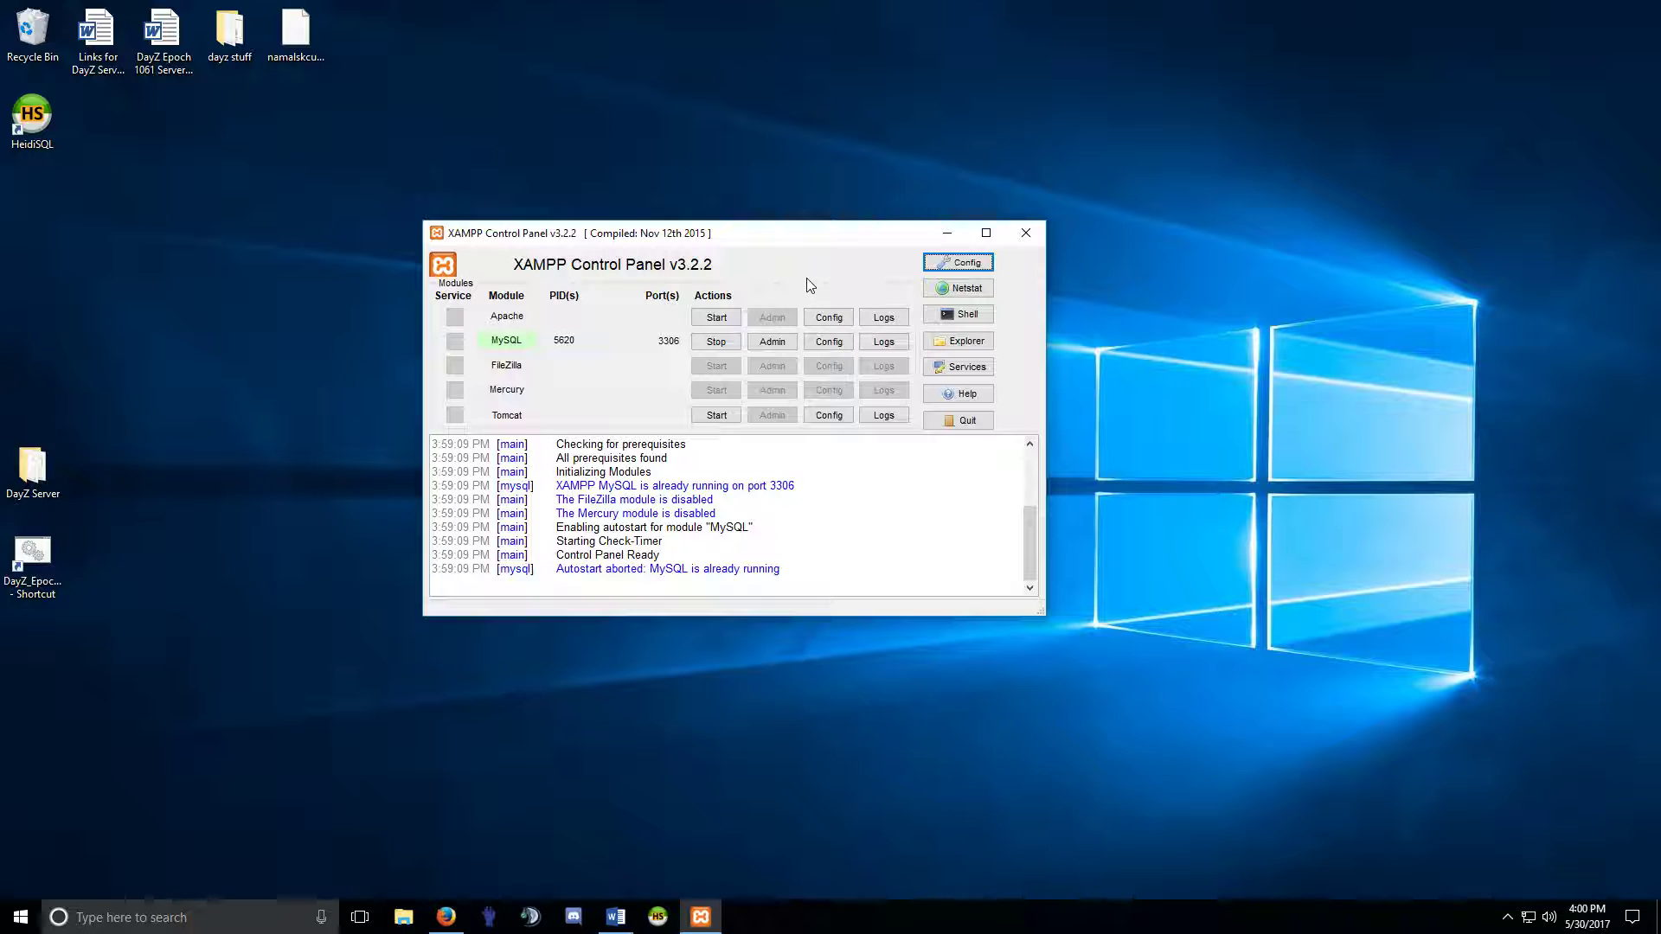
pyautogui.moveTo(655, 241); pyautogui.dragTo(800, 248)
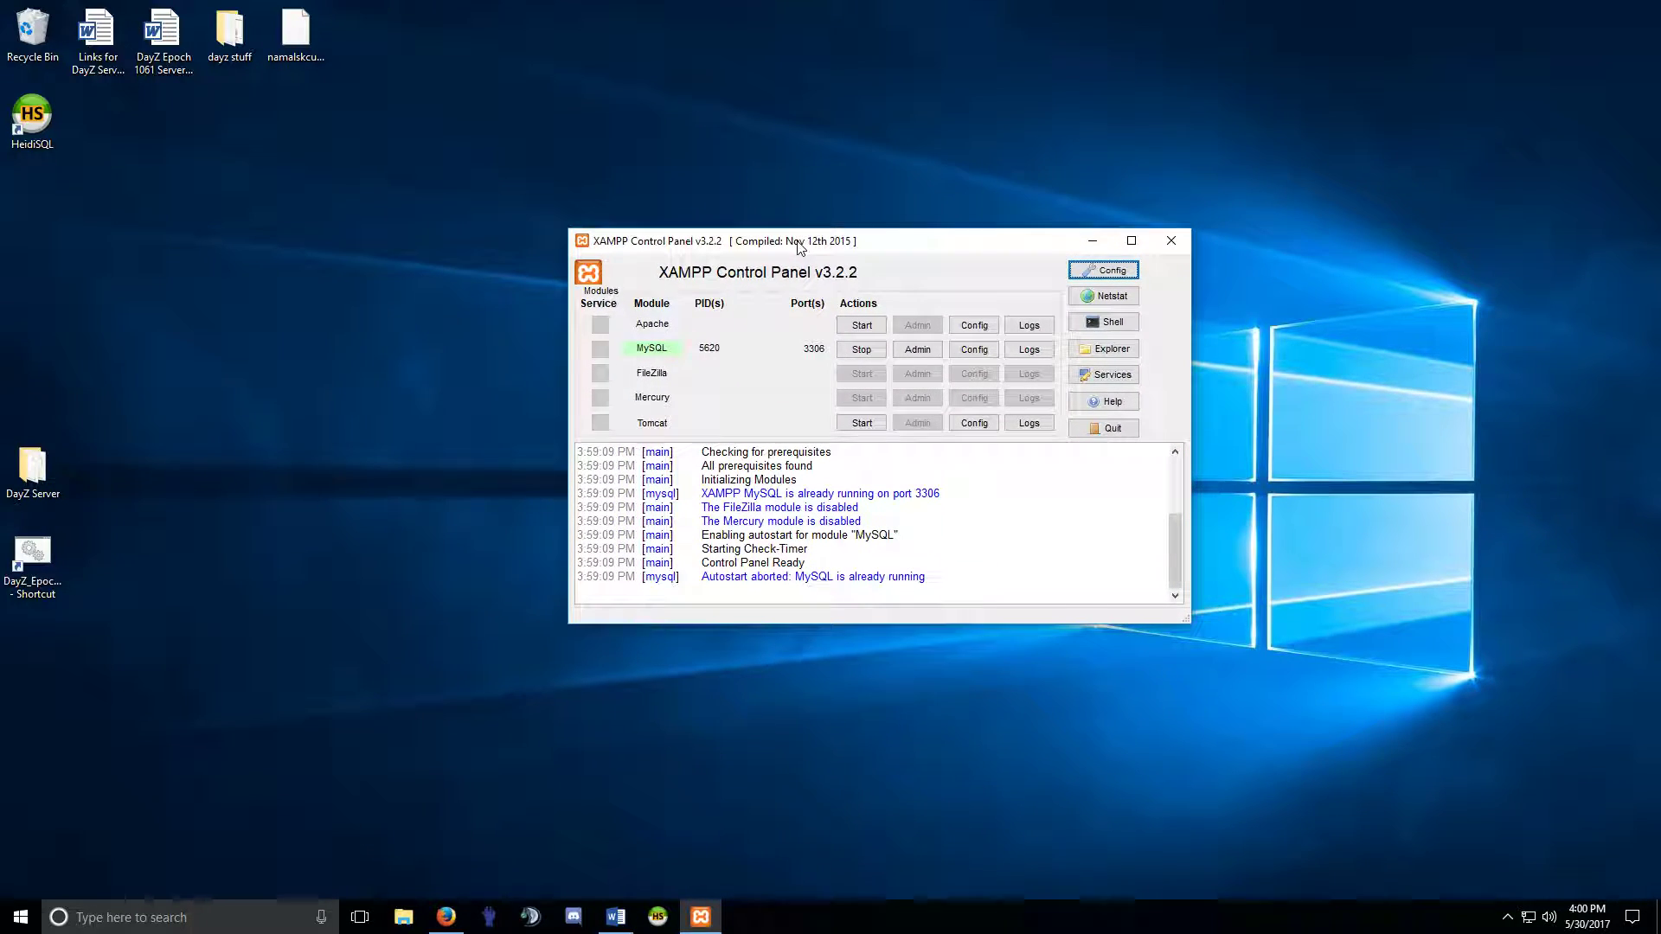
pyautogui.click(974, 350)
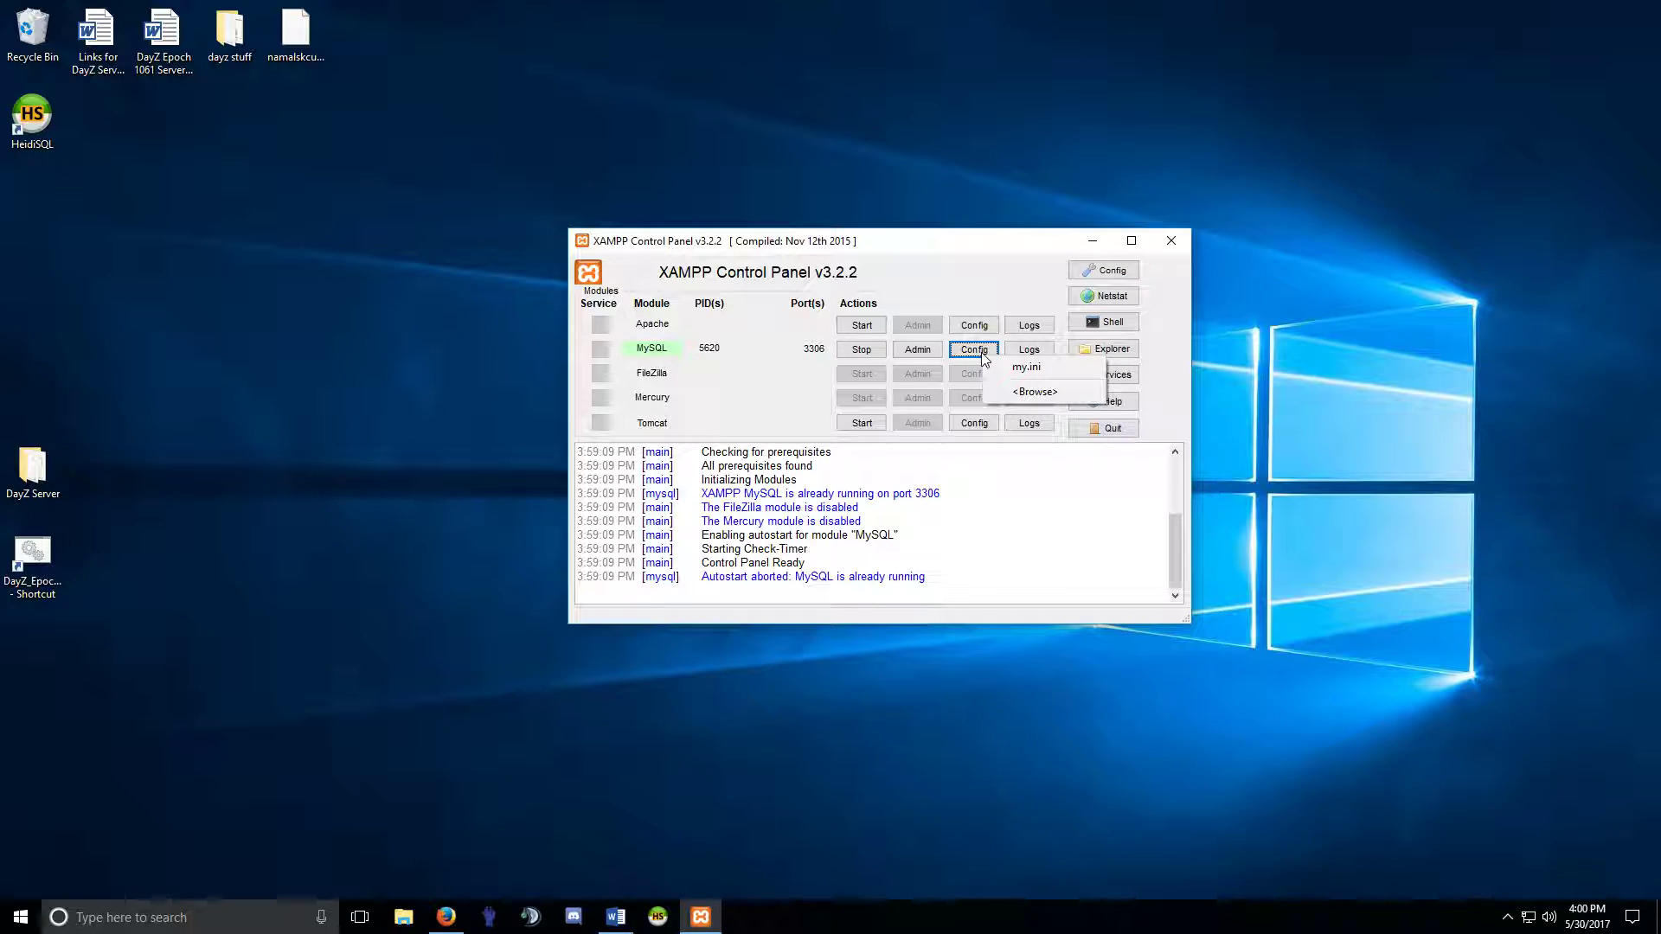
# Open my.ini in Notepad and add event_scheduler = ON on a new line under [mysqld].
pyautogui.click(1032, 373)
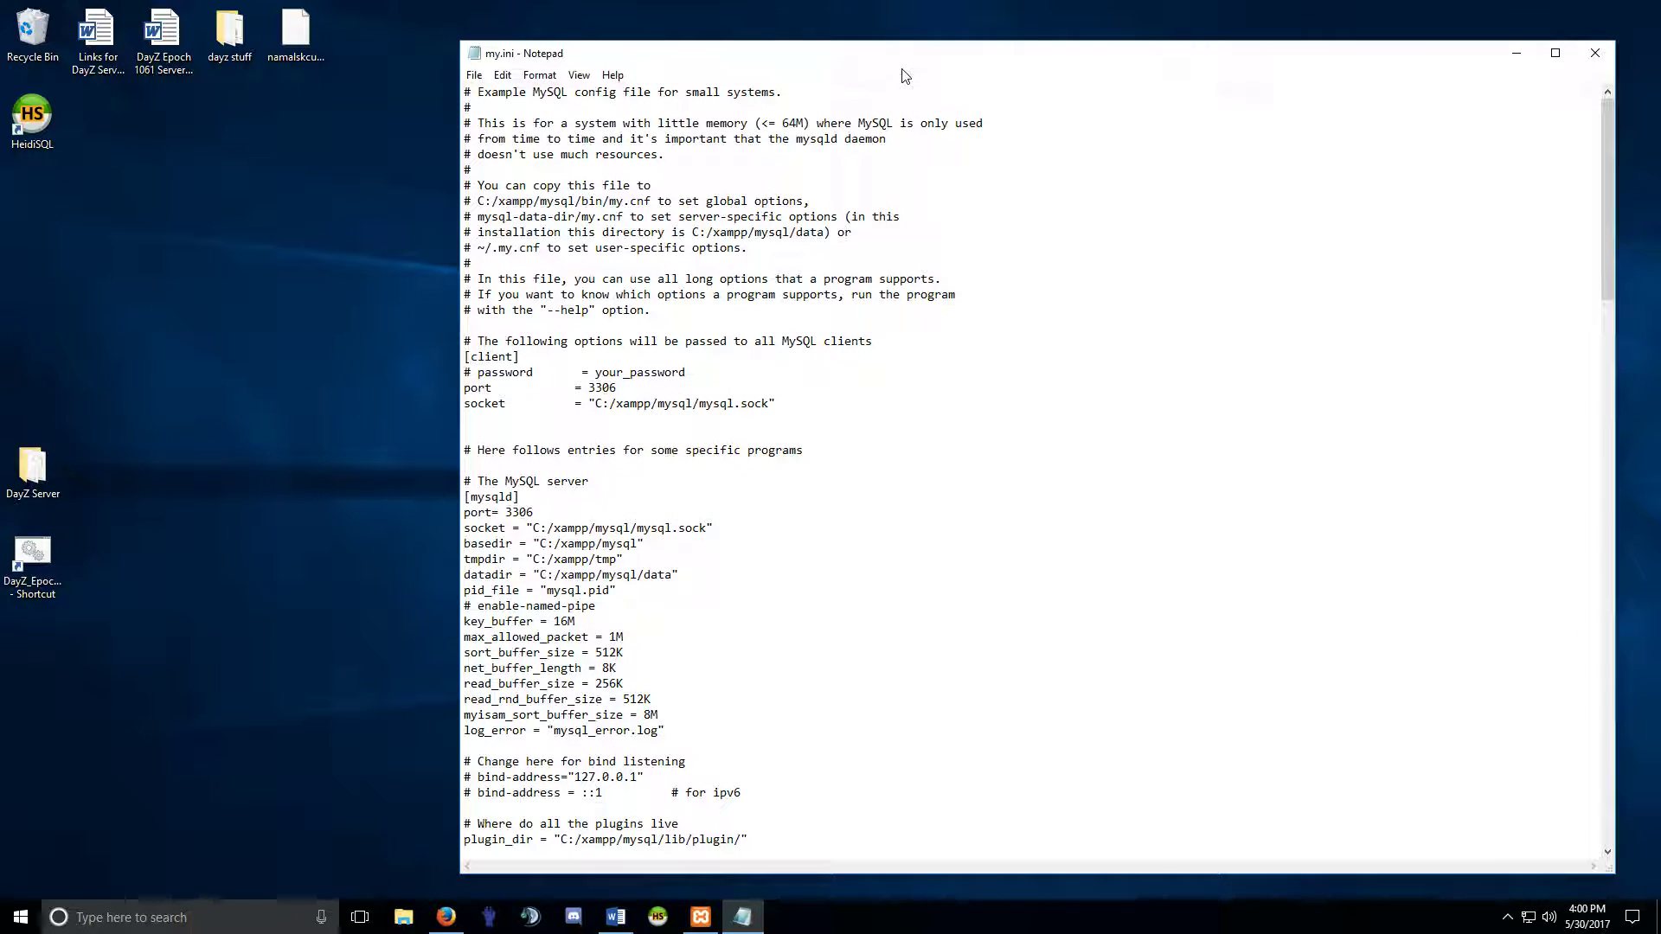
pyautogui.moveTo(733, 59); pyautogui.dragTo(350, 35)
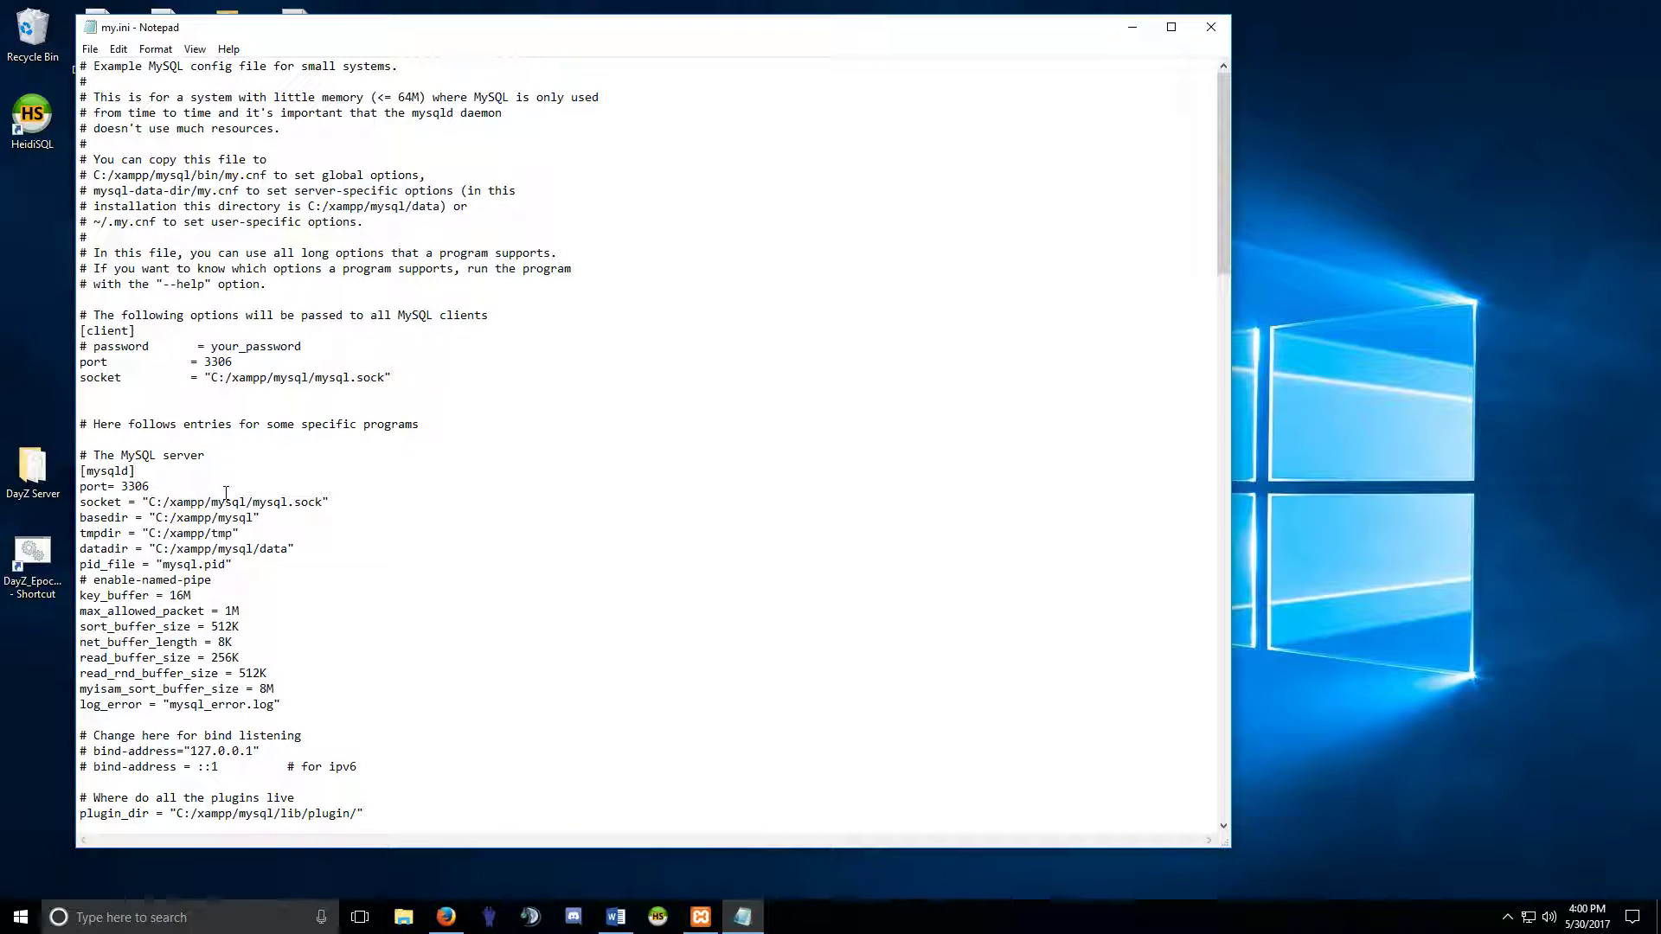
pyautogui.moveTo(137, 471); pyautogui.dragTo(80, 473)
pyautogui.click(137, 473)
pyautogui.press('Return')
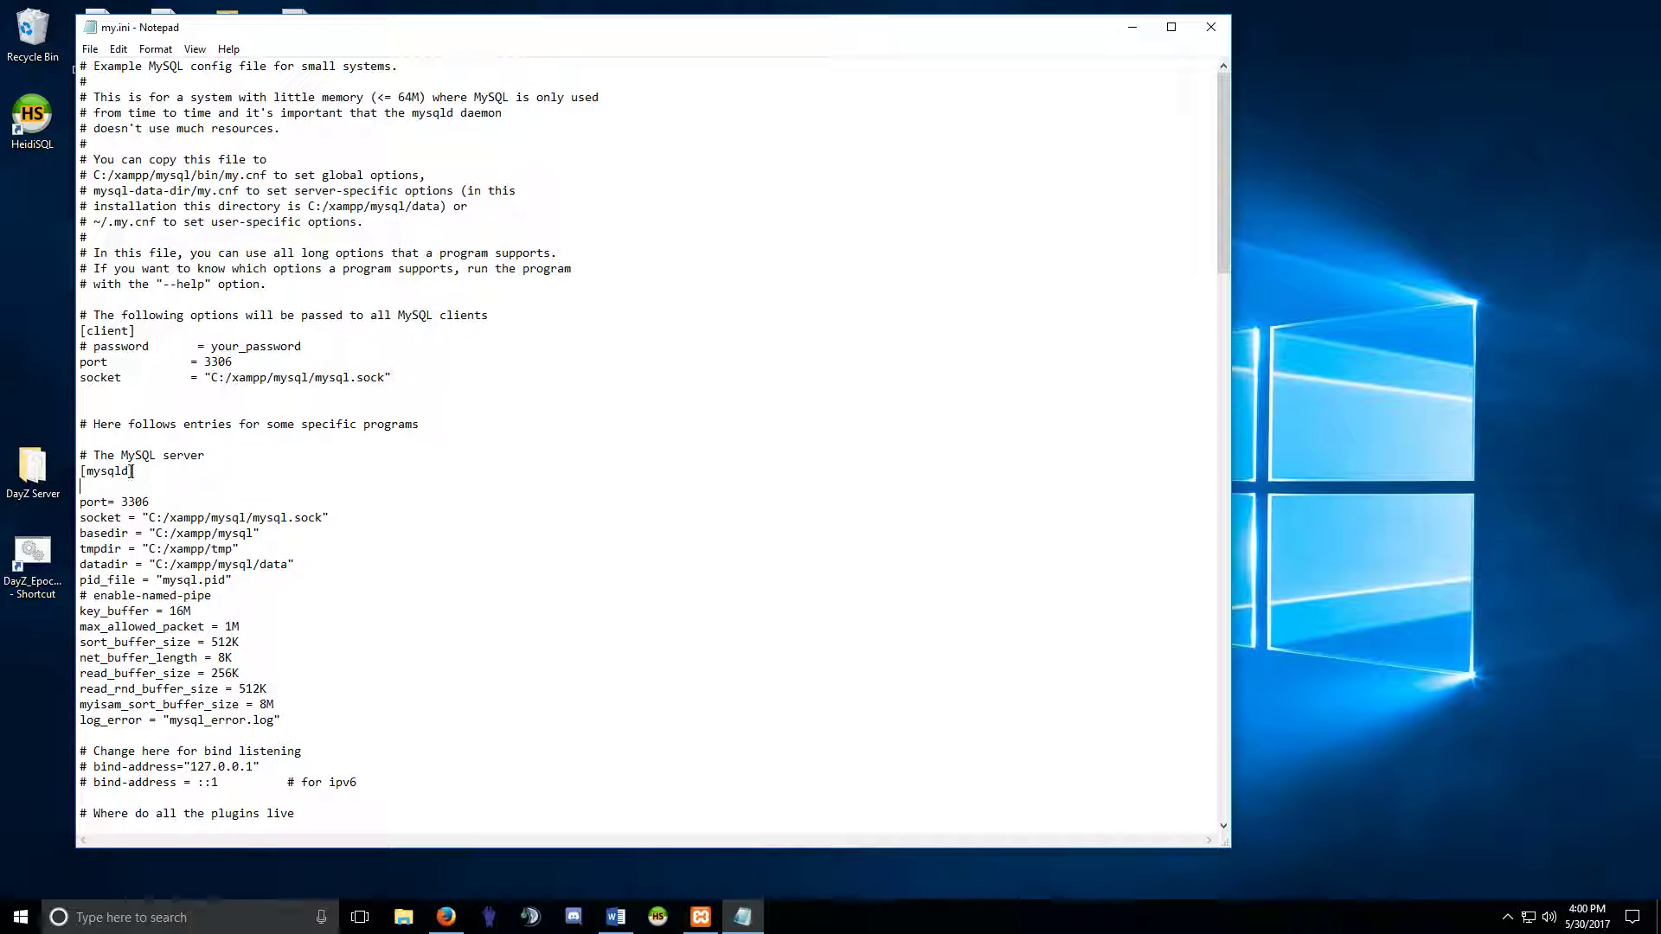
pyautogui.moveTo(408, 27); pyautogui.dragTo(481, 65)
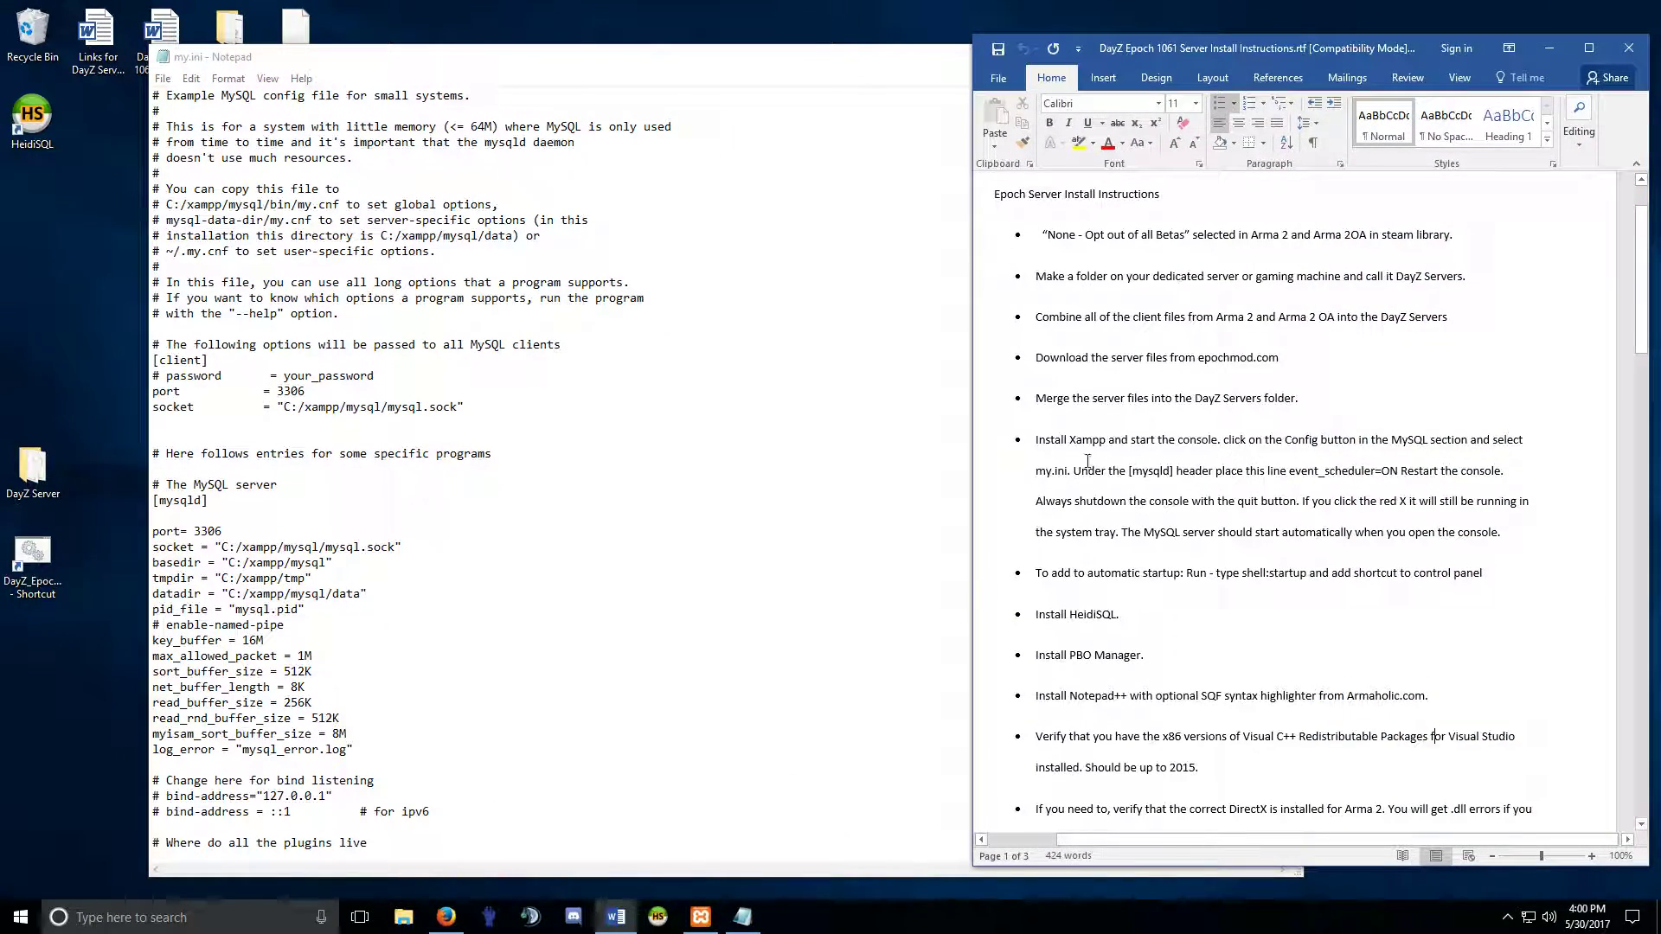
pyautogui.moveTo(1397, 470); pyautogui.dragTo(1330, 475)
pyautogui.click(1329, 473)
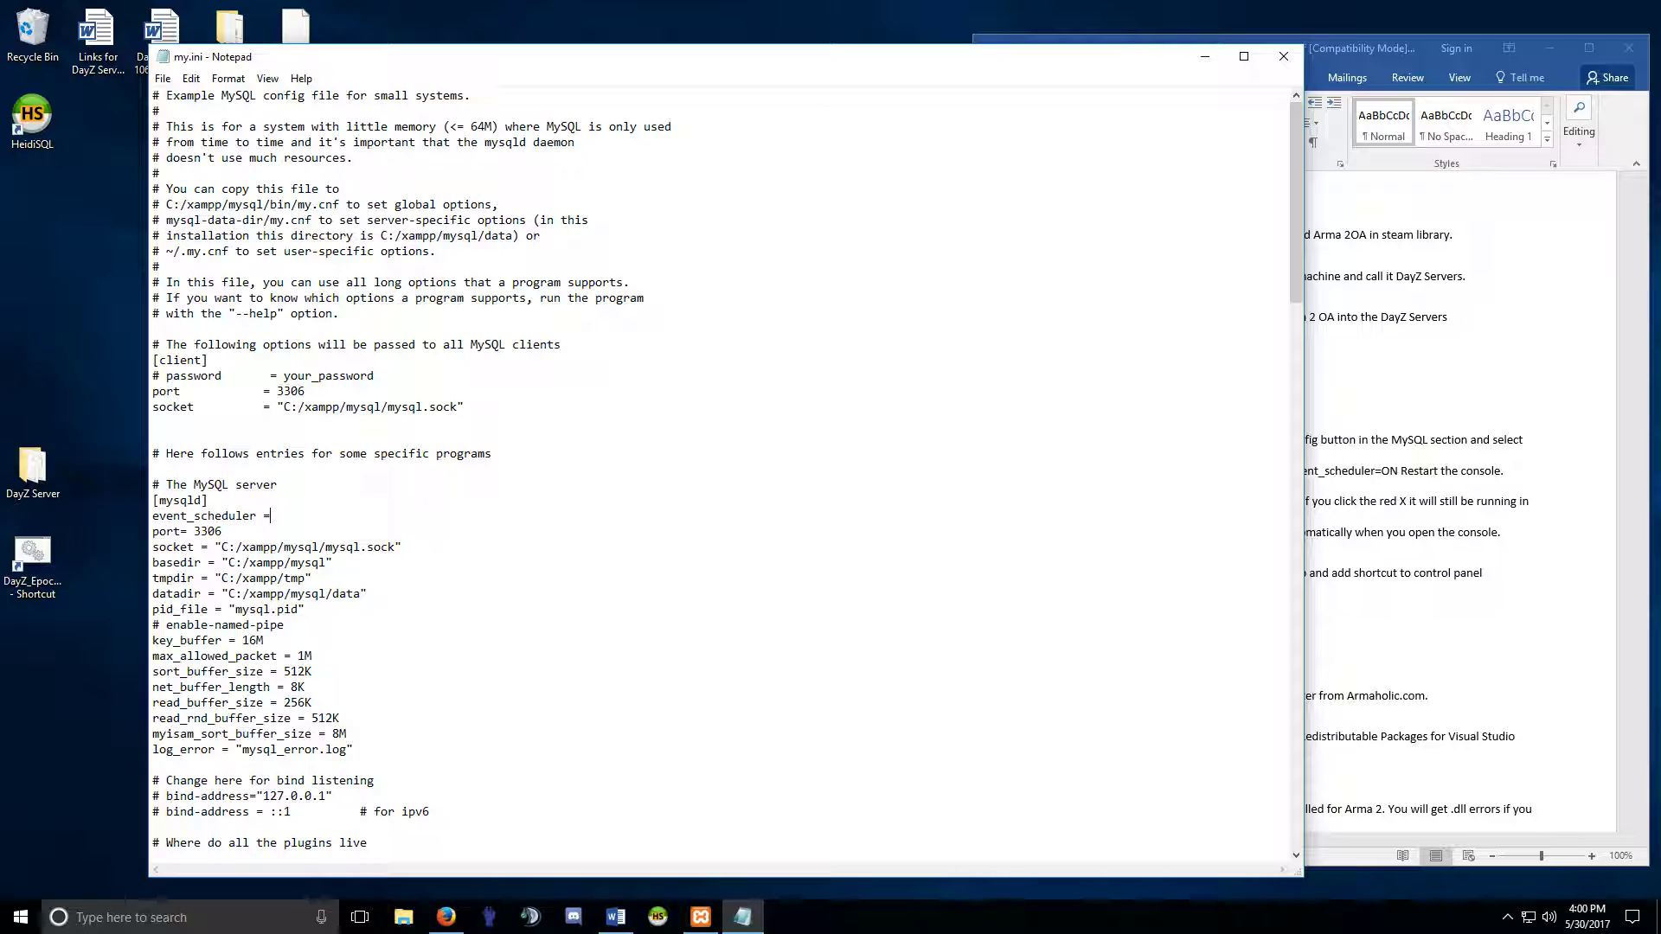
pyautogui.write('N')
# Check the automatic startup instructions, then save my.ini and close Notepad.
pyautogui.click(1349, 49)
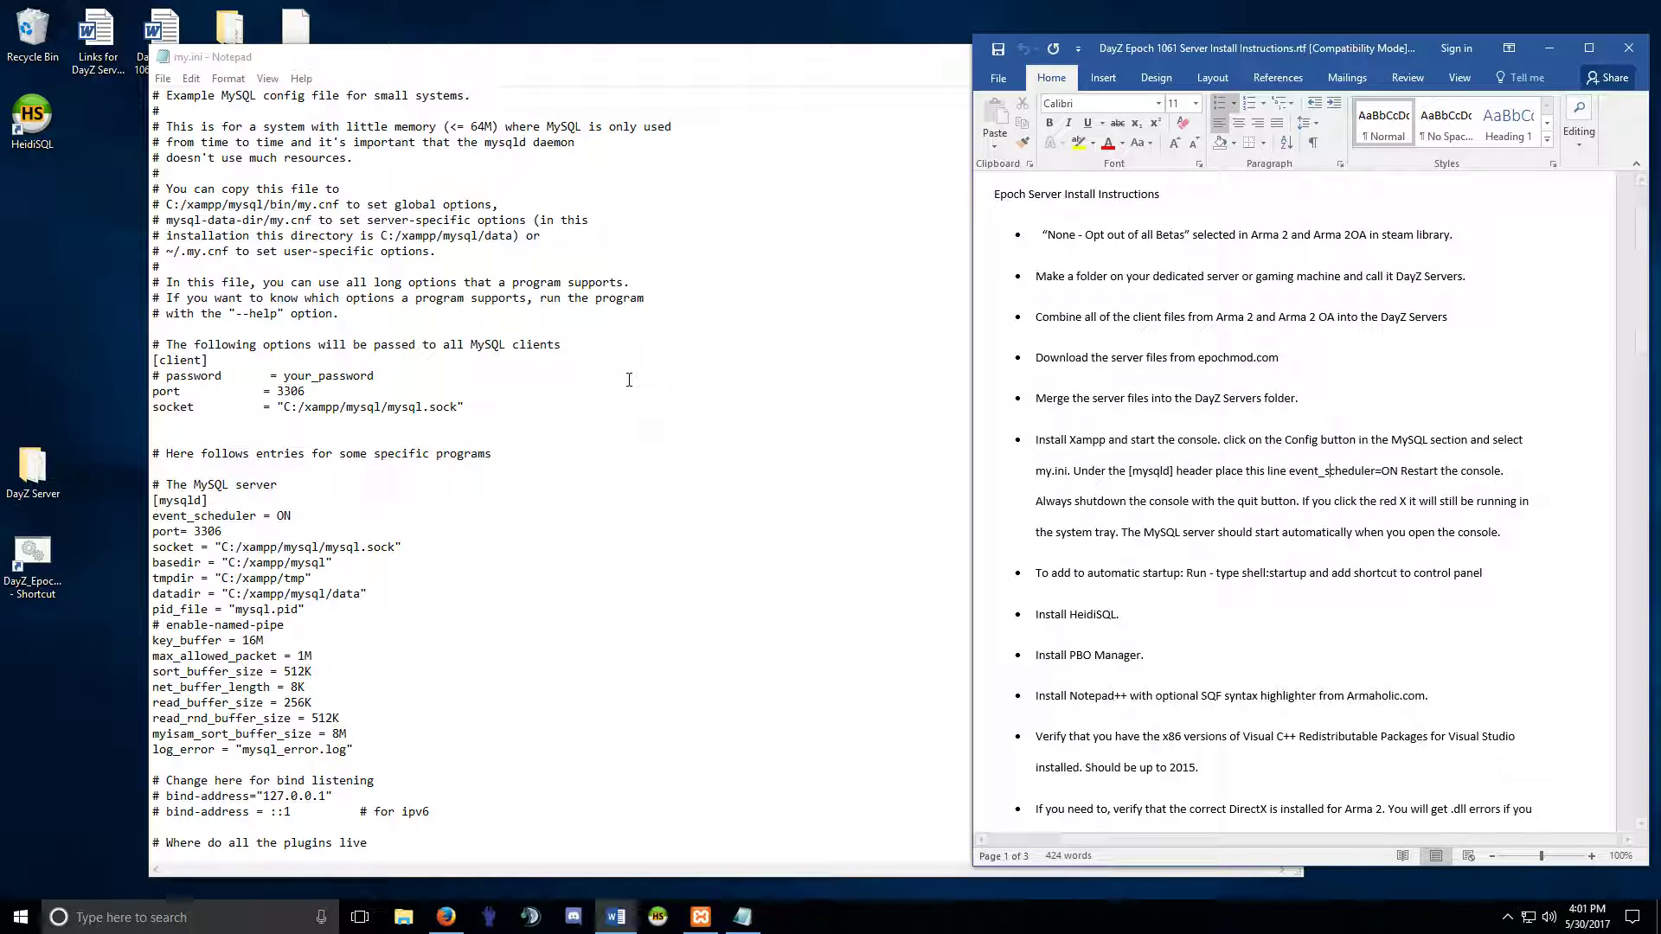
pyautogui.moveTo(1068, 572); pyautogui.dragTo(1458, 574)
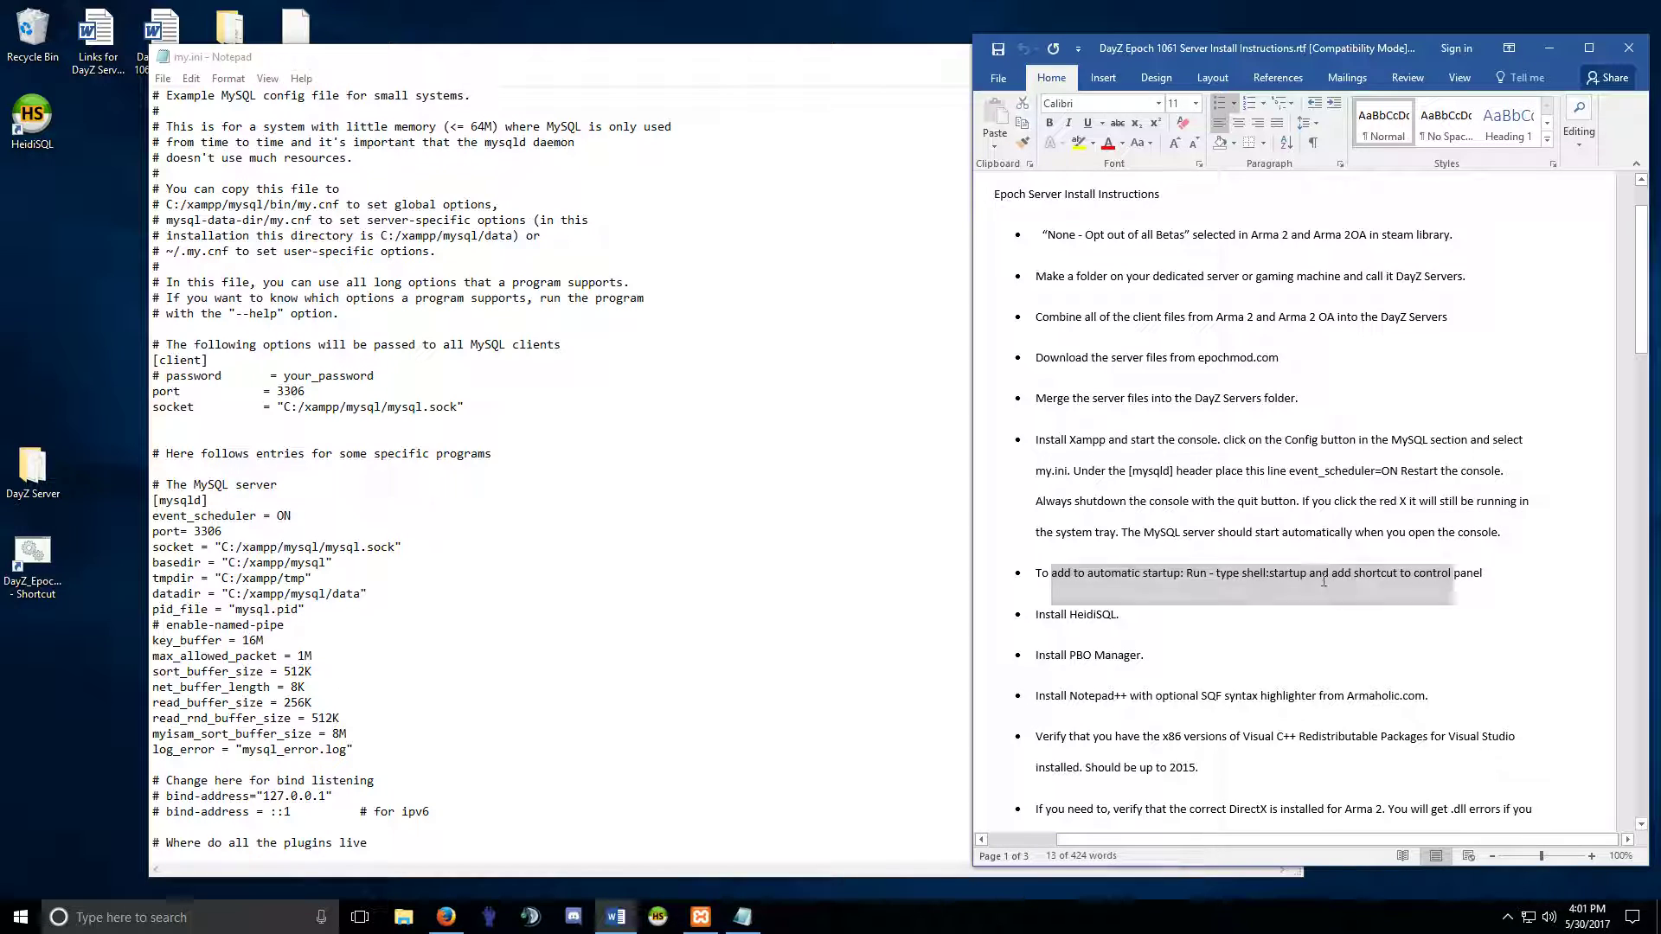
pyautogui.click(1322, 574)
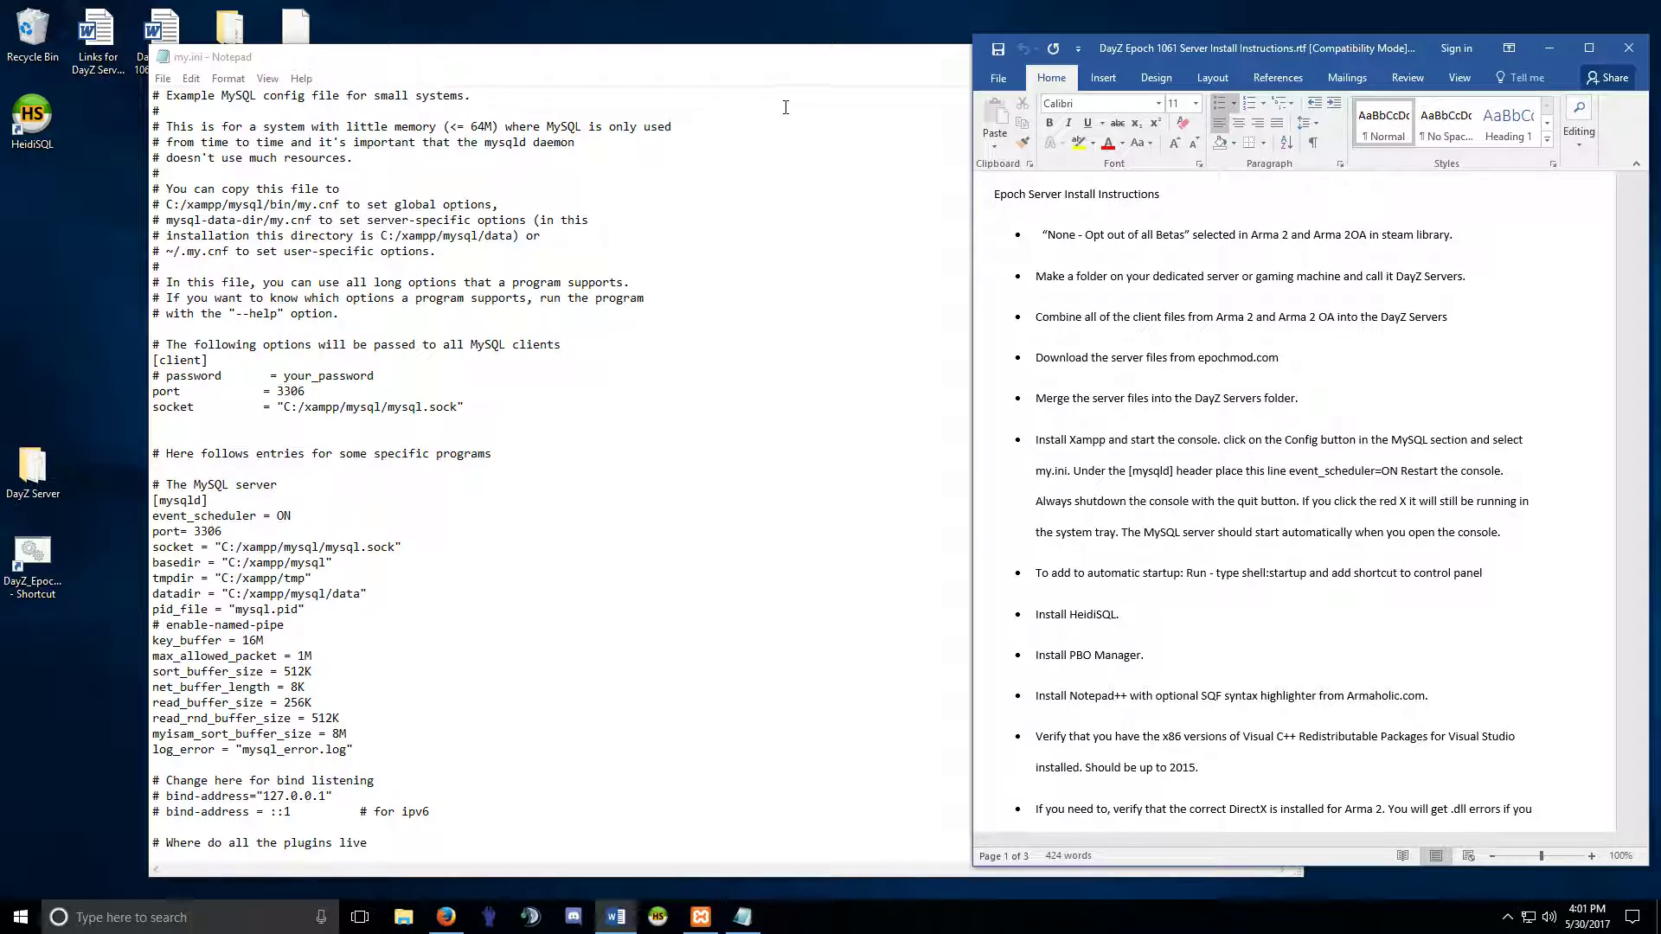
pyautogui.click(801, 80)
pyautogui.click(162, 78)
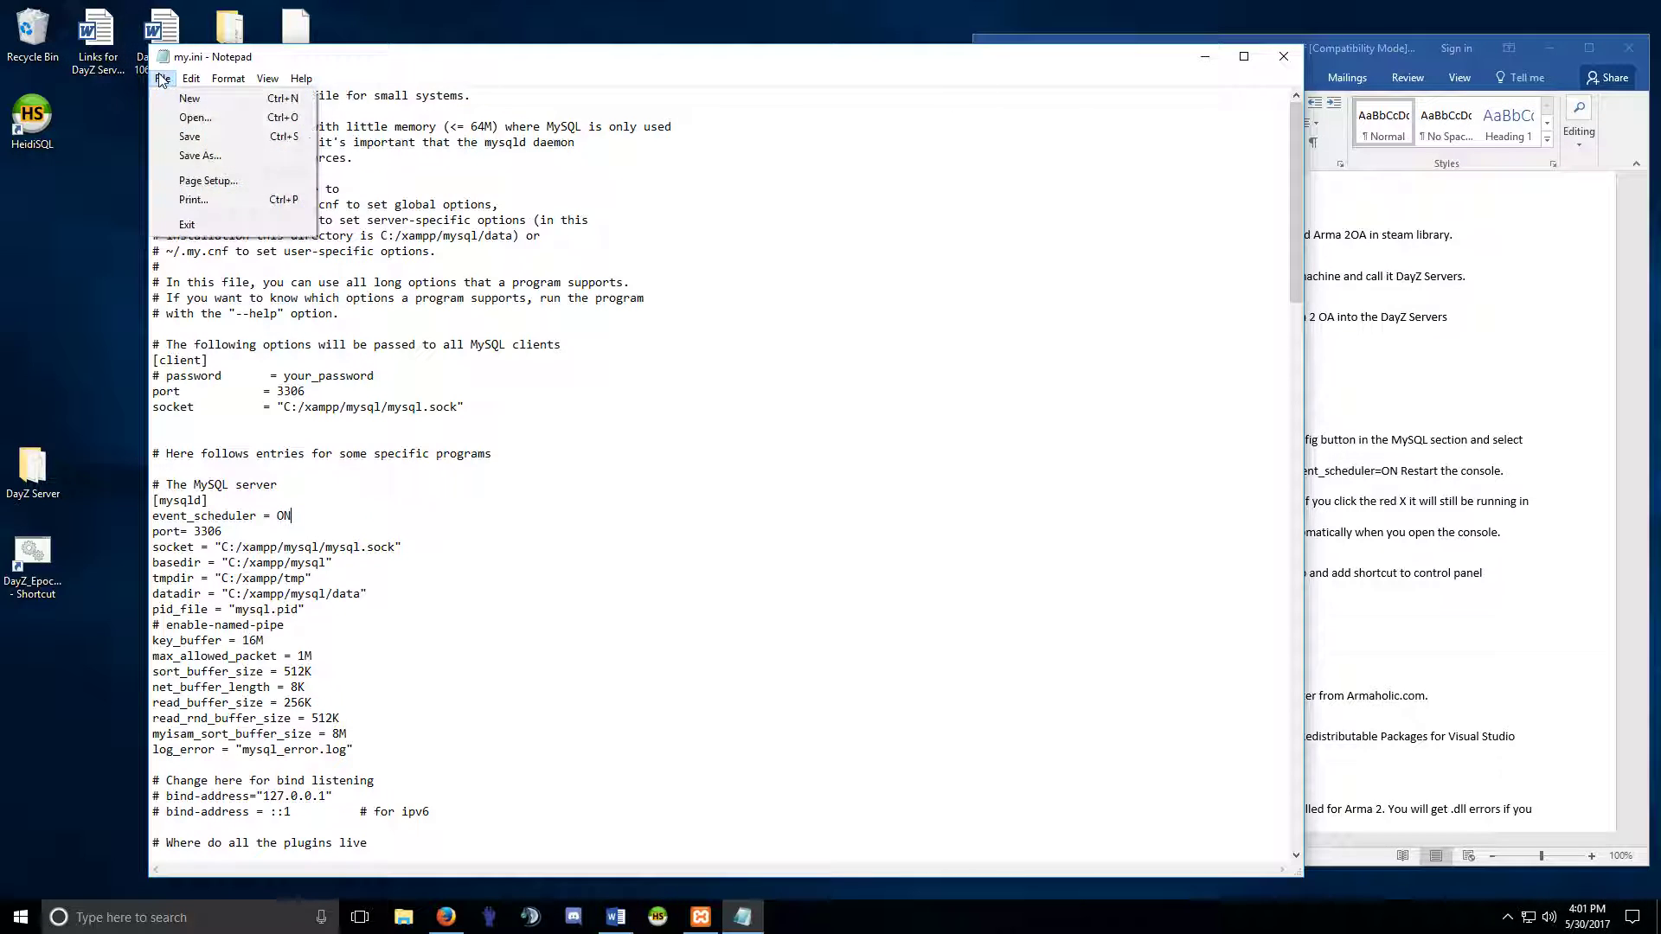
pyautogui.click(189, 136)
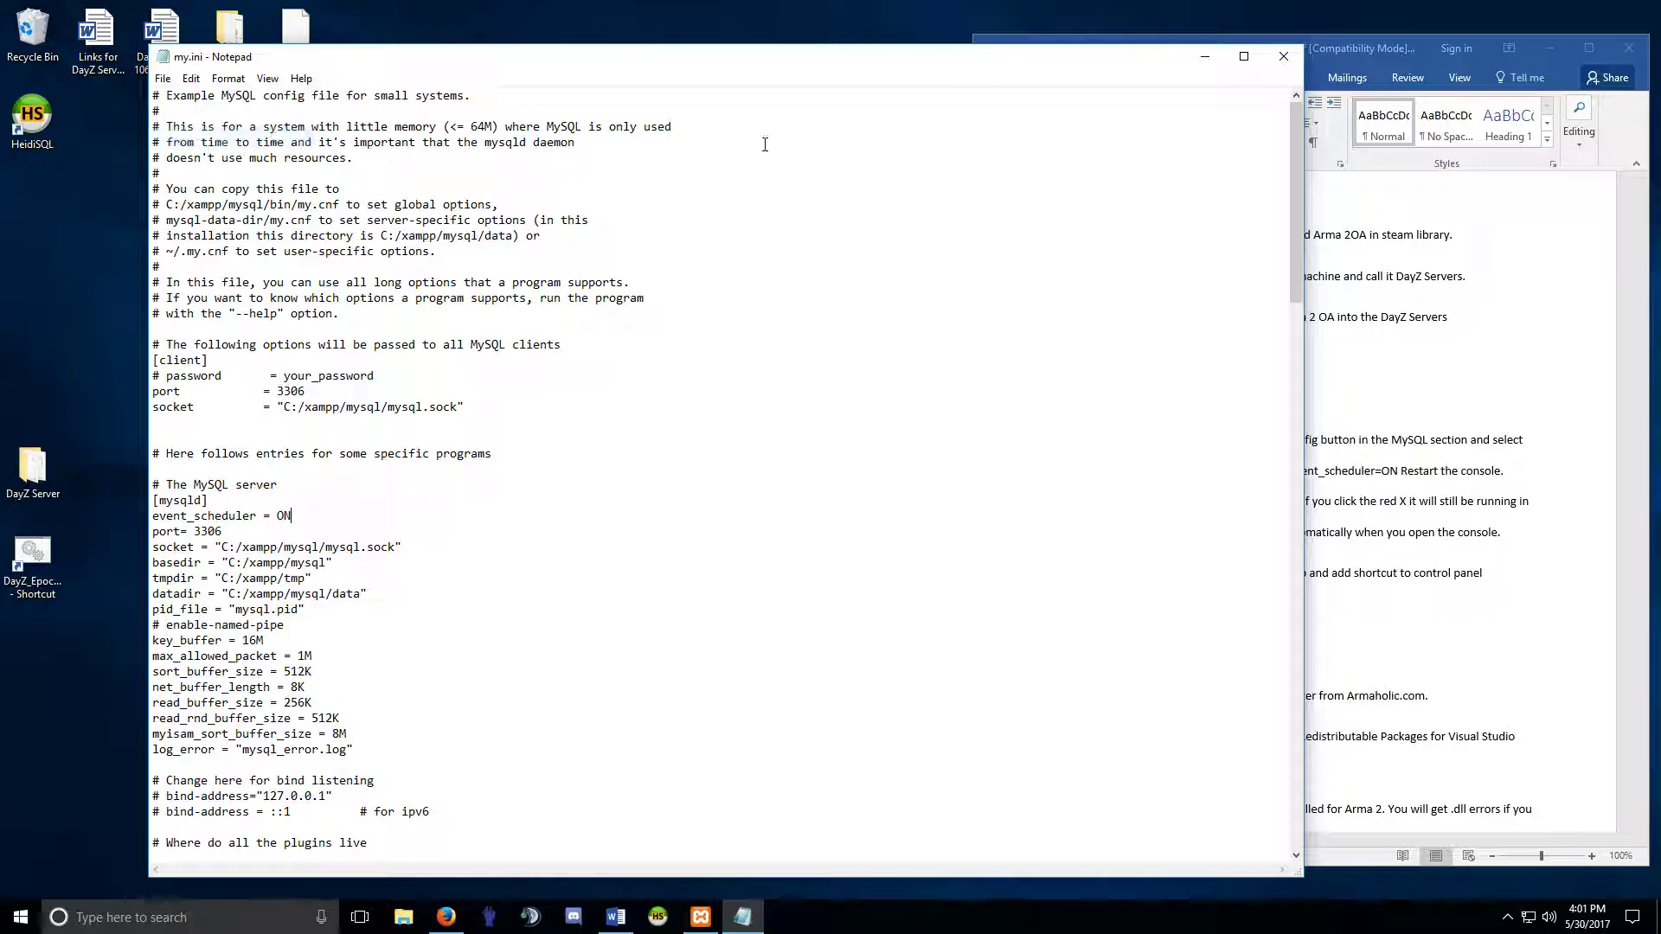
pyautogui.click(1284, 55)
# Start Apache and open phpMyAdmin from MySQL Admin, then close it and minimize Firefox.
pyautogui.moveTo(843, 243); pyautogui.dragTo(557, 215)
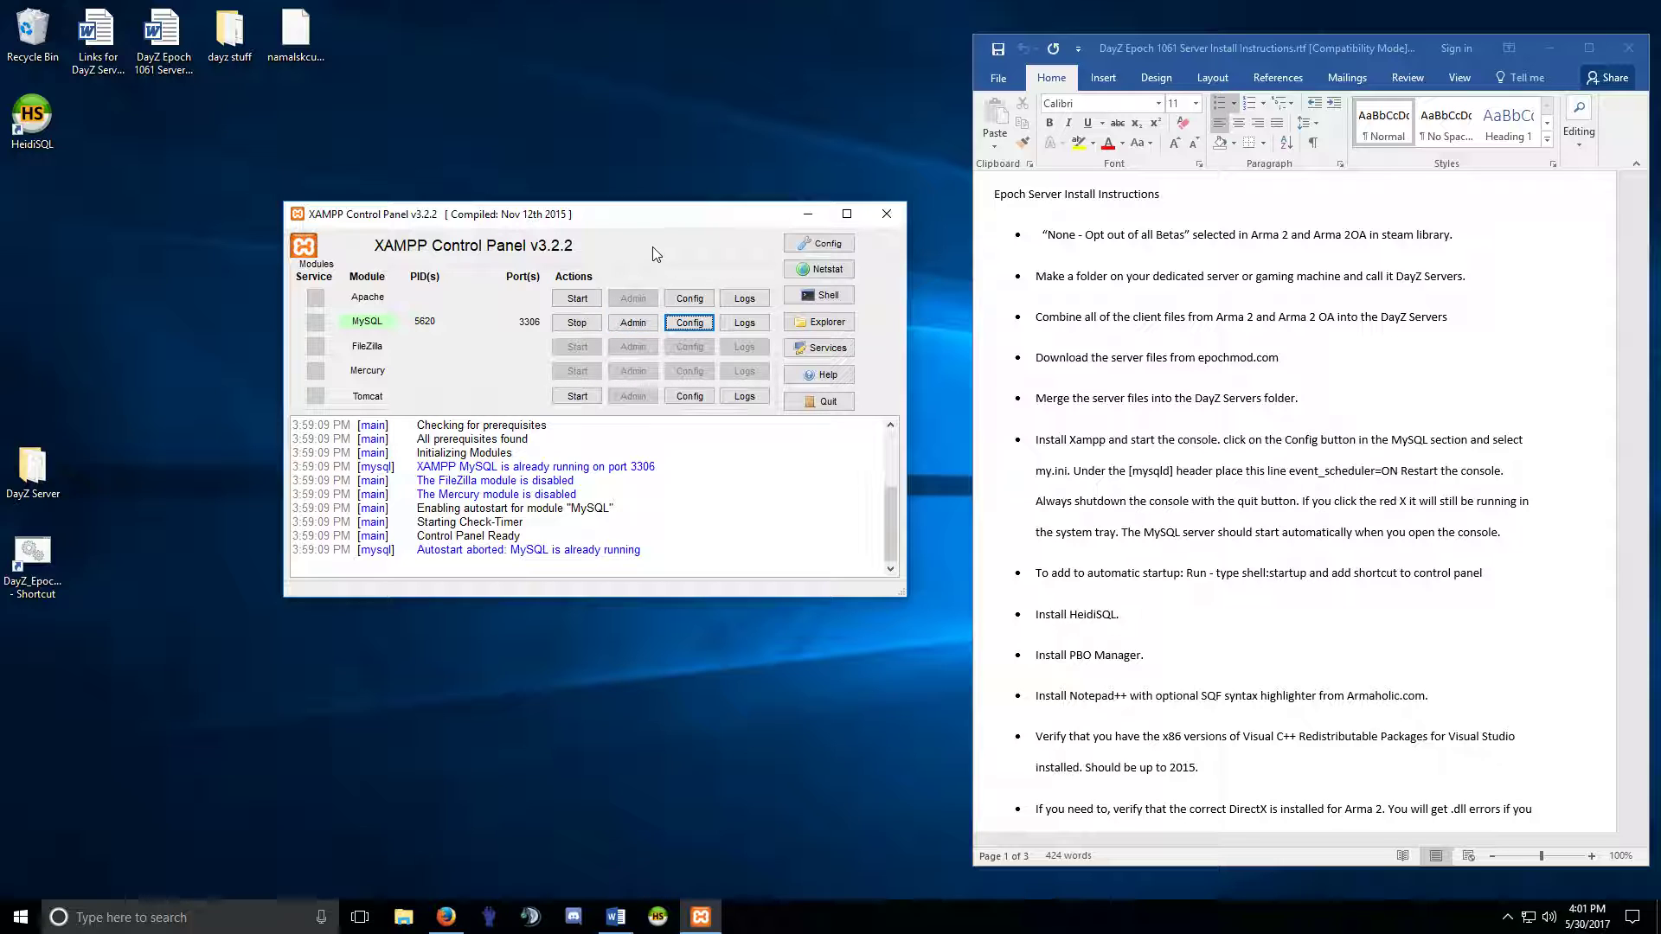
pyautogui.click(576, 300)
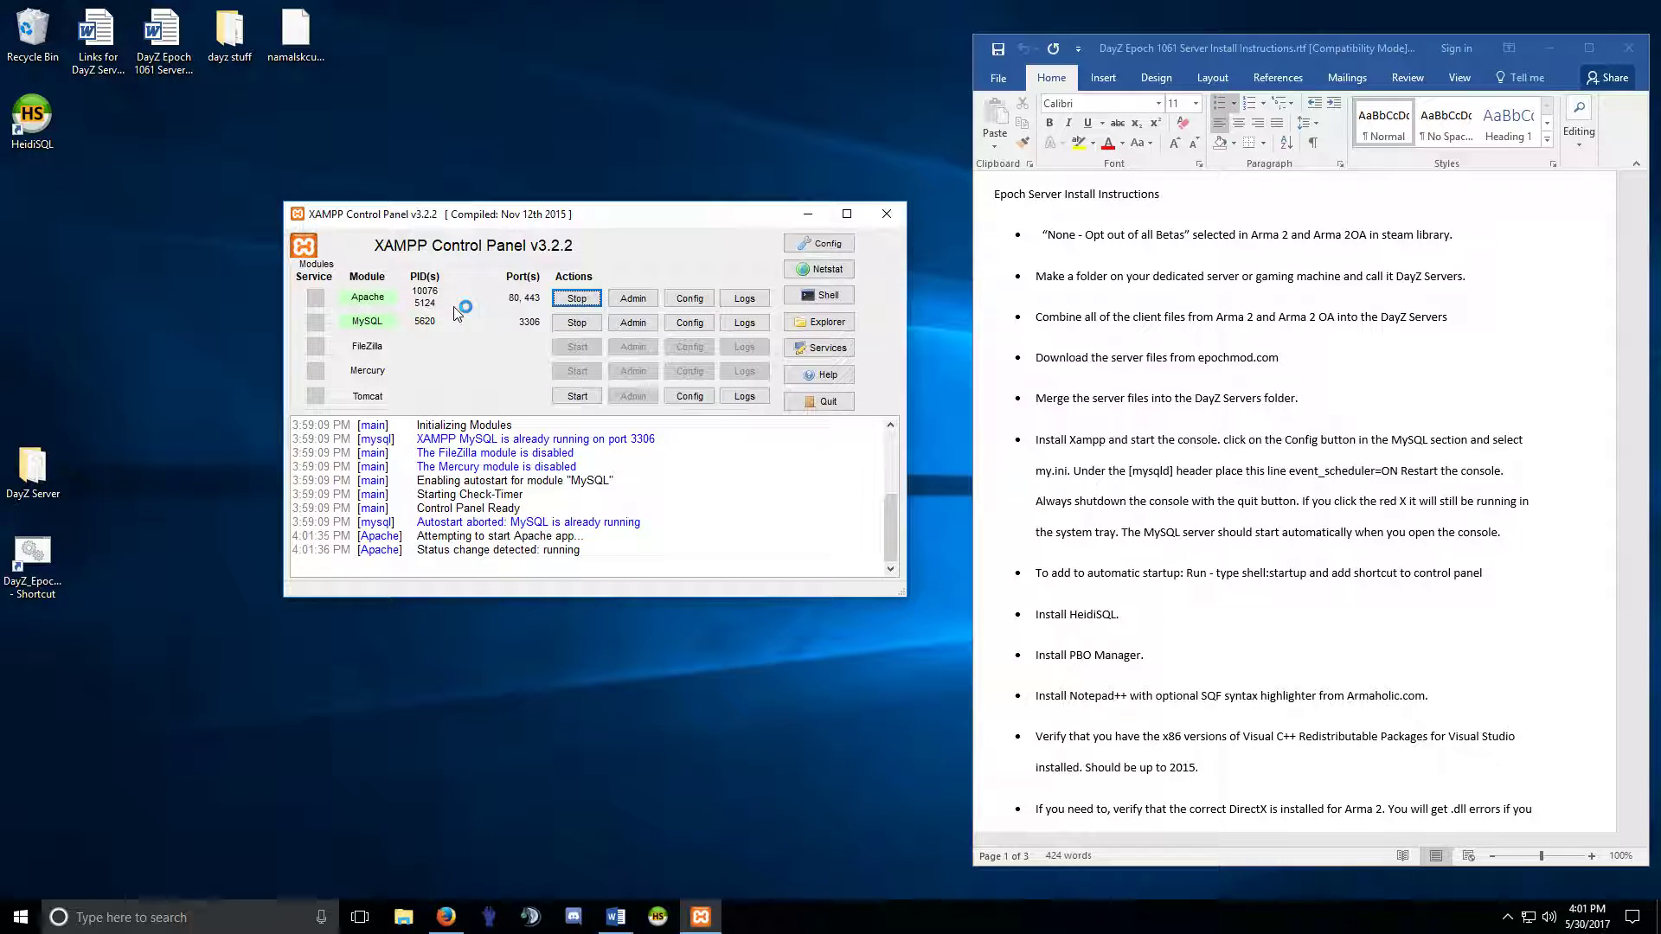
pyautogui.click(637, 325)
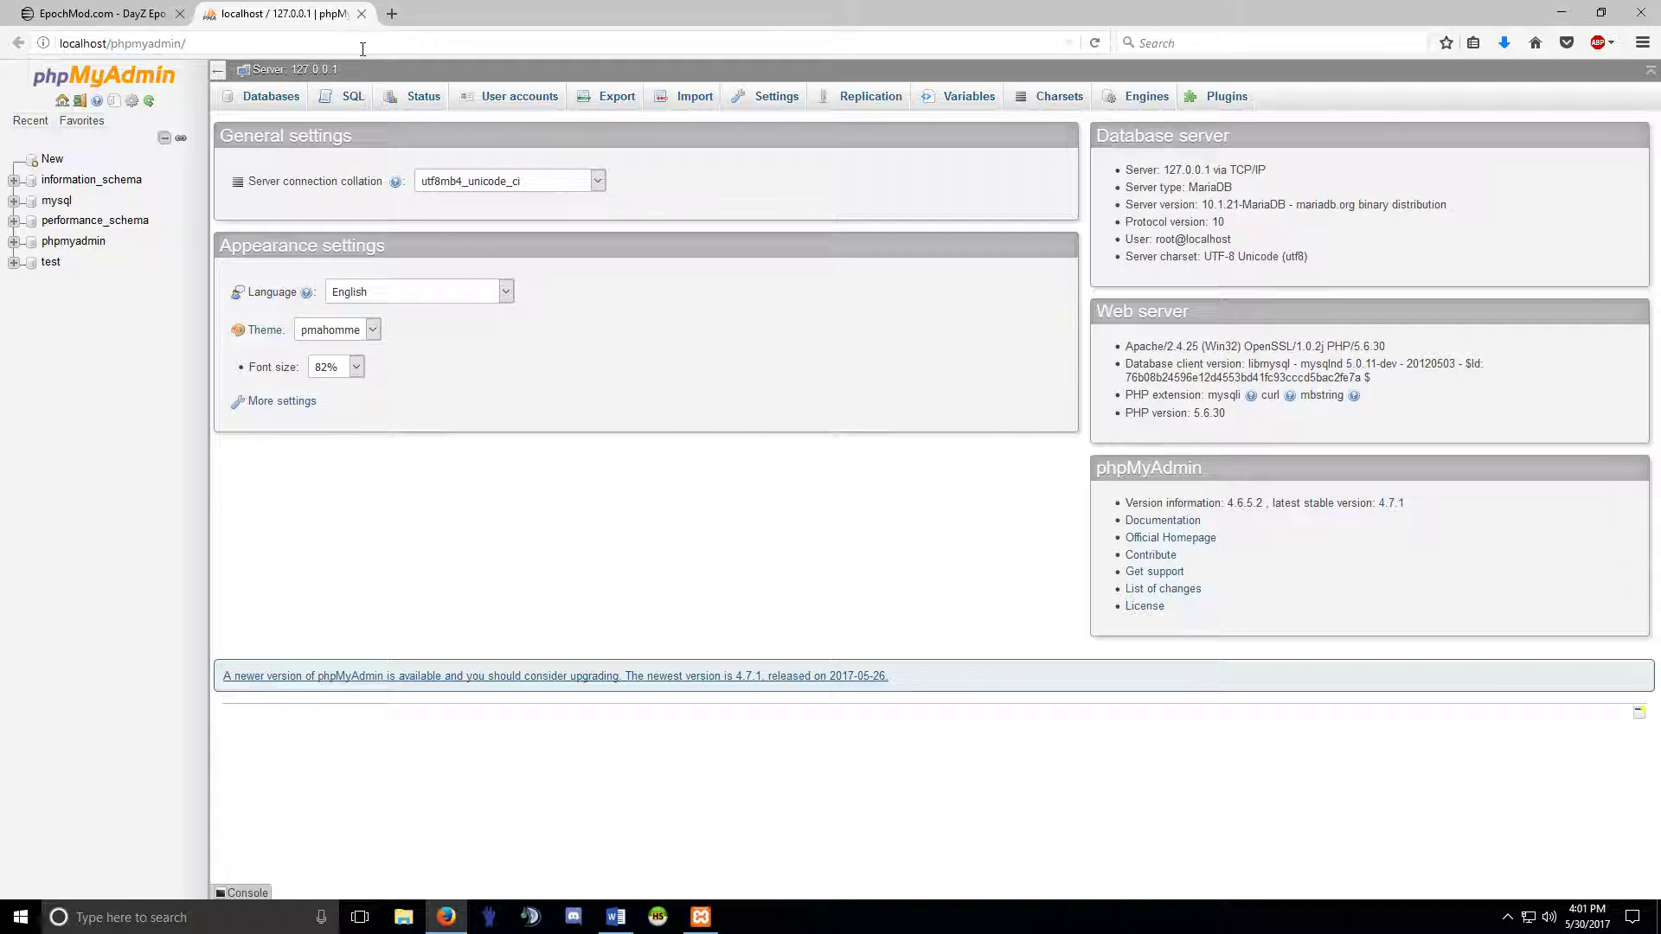
pyautogui.click(361, 13)
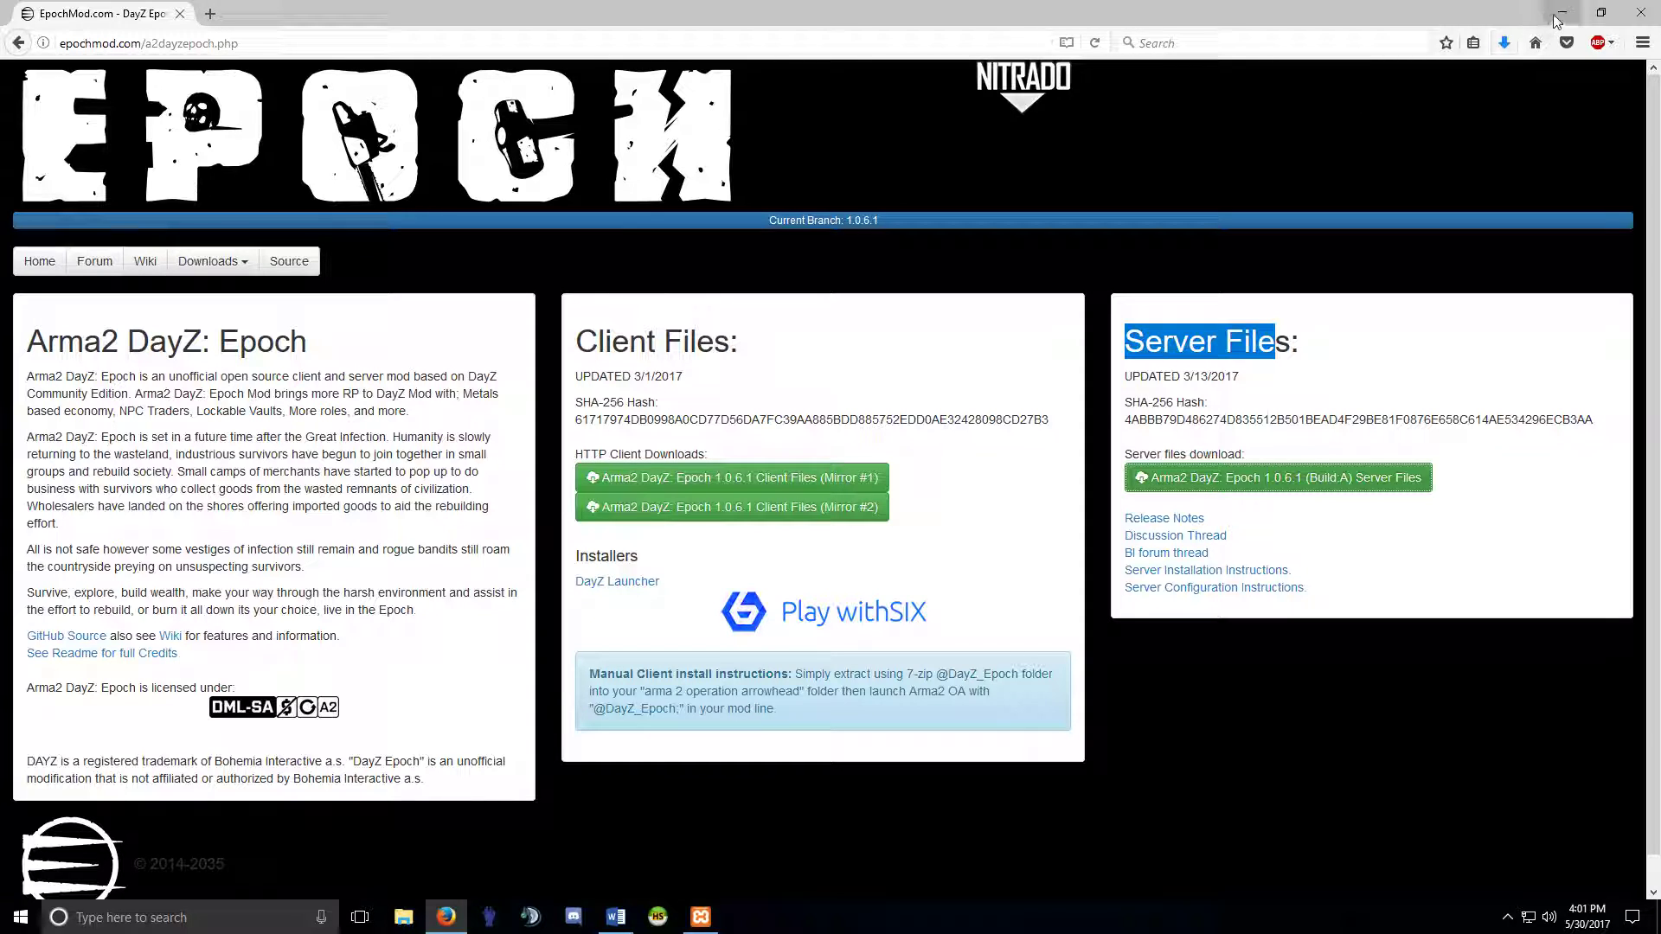
pyautogui.click(1552, 13)
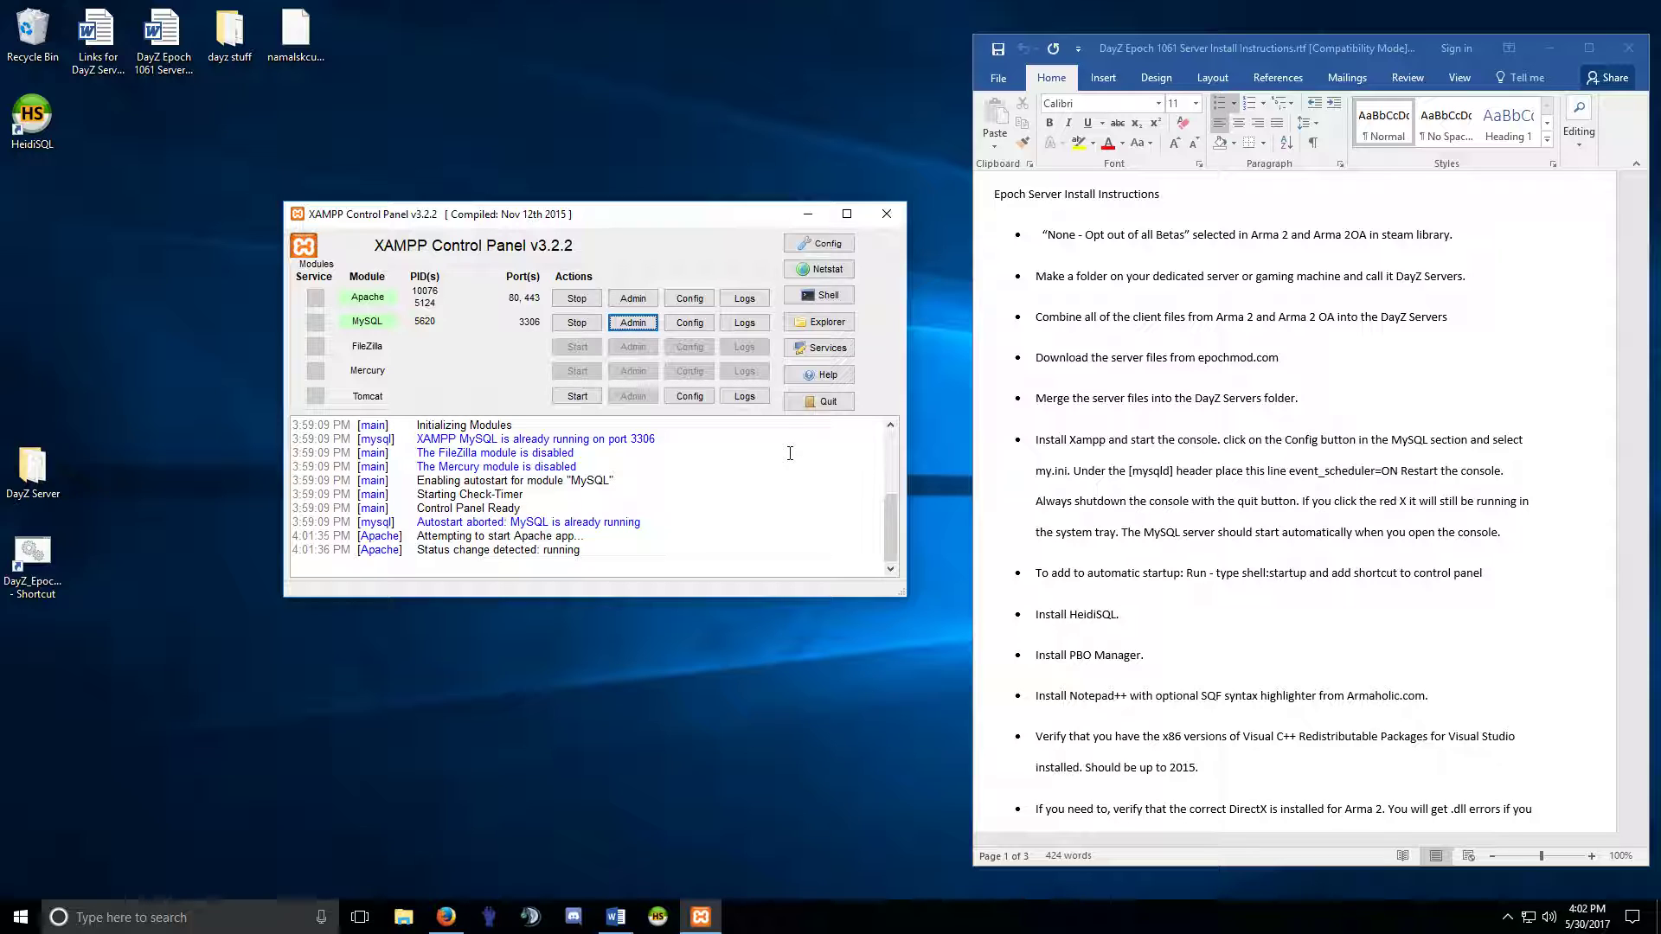
# Reopen phpMyAdmin to confirm it loads, then close it and return to the XAMPP panel.
pyautogui.click(626, 322)
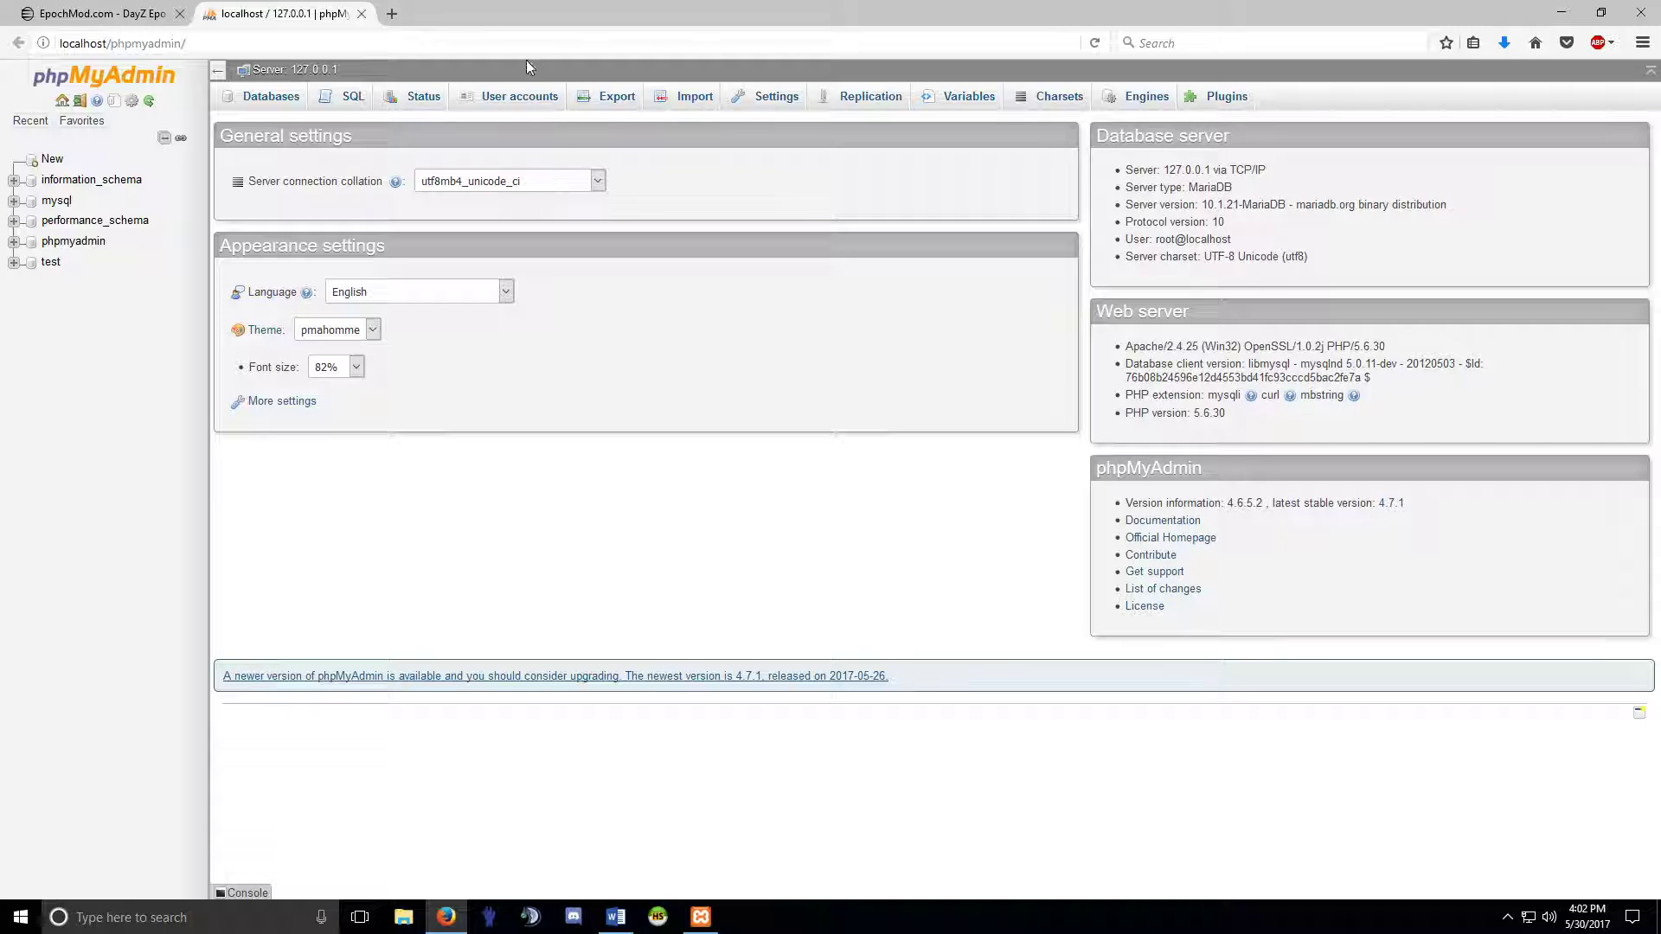
pyautogui.click(361, 14)
pyautogui.click(1561, 13)
pyautogui.click(654, 184)
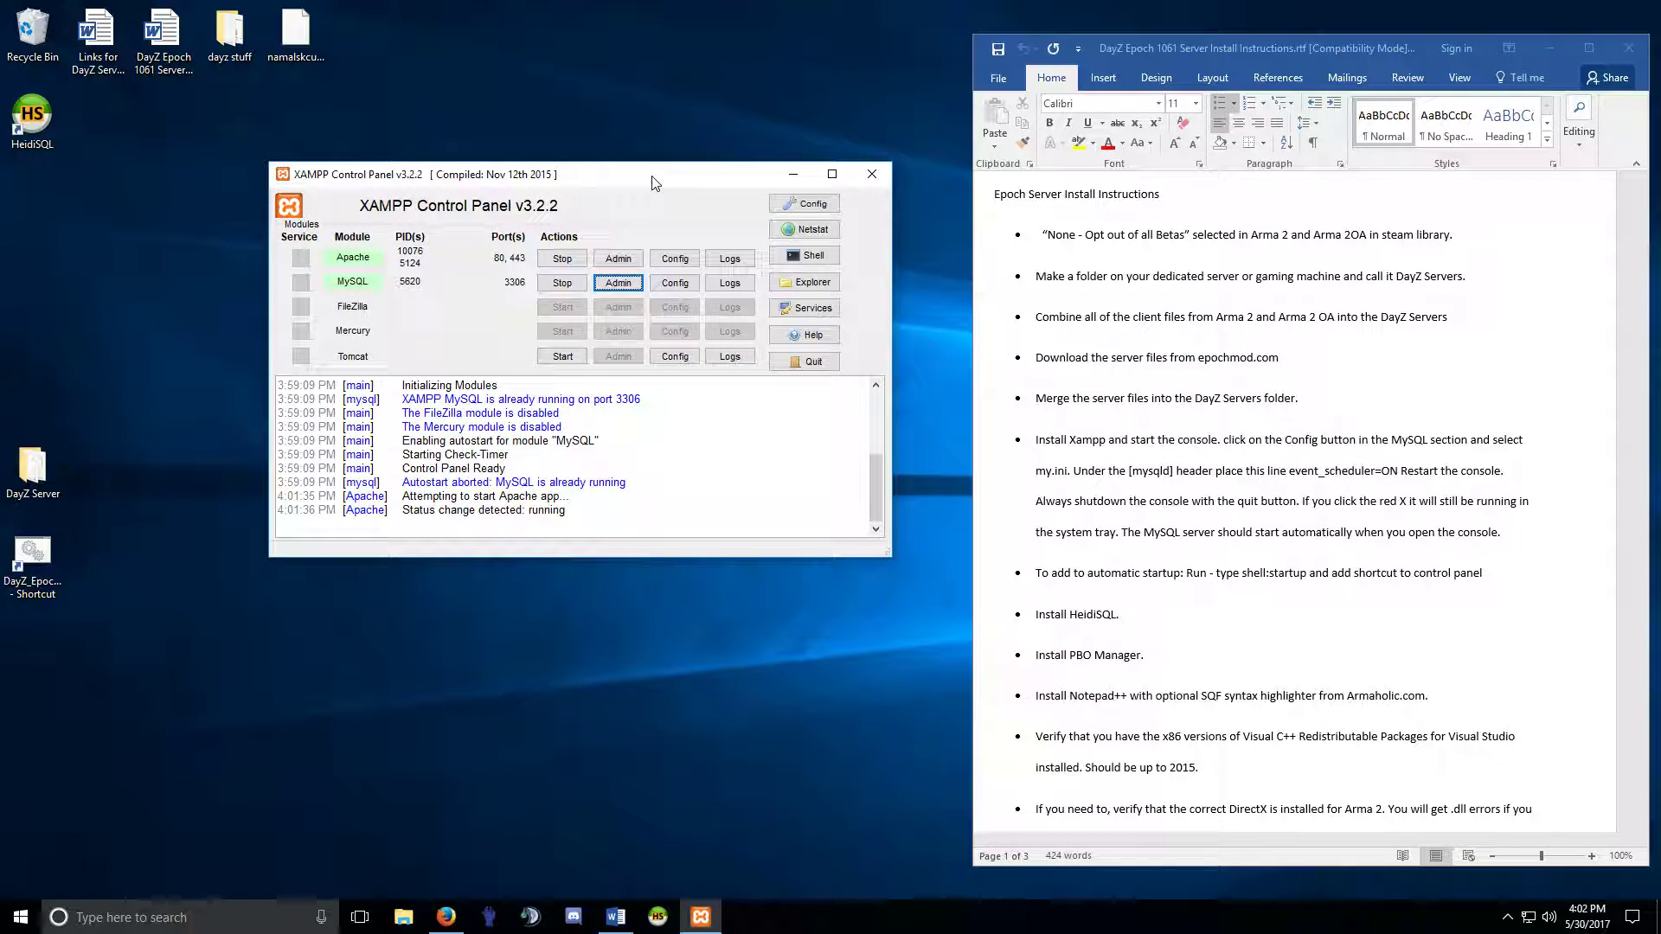
pyautogui.moveTo(655, 184); pyautogui.dragTo(654, 197)
# Stop Apache and quit XAMPP, reopening it from the system tray and closing it again.
pyautogui.click(563, 274)
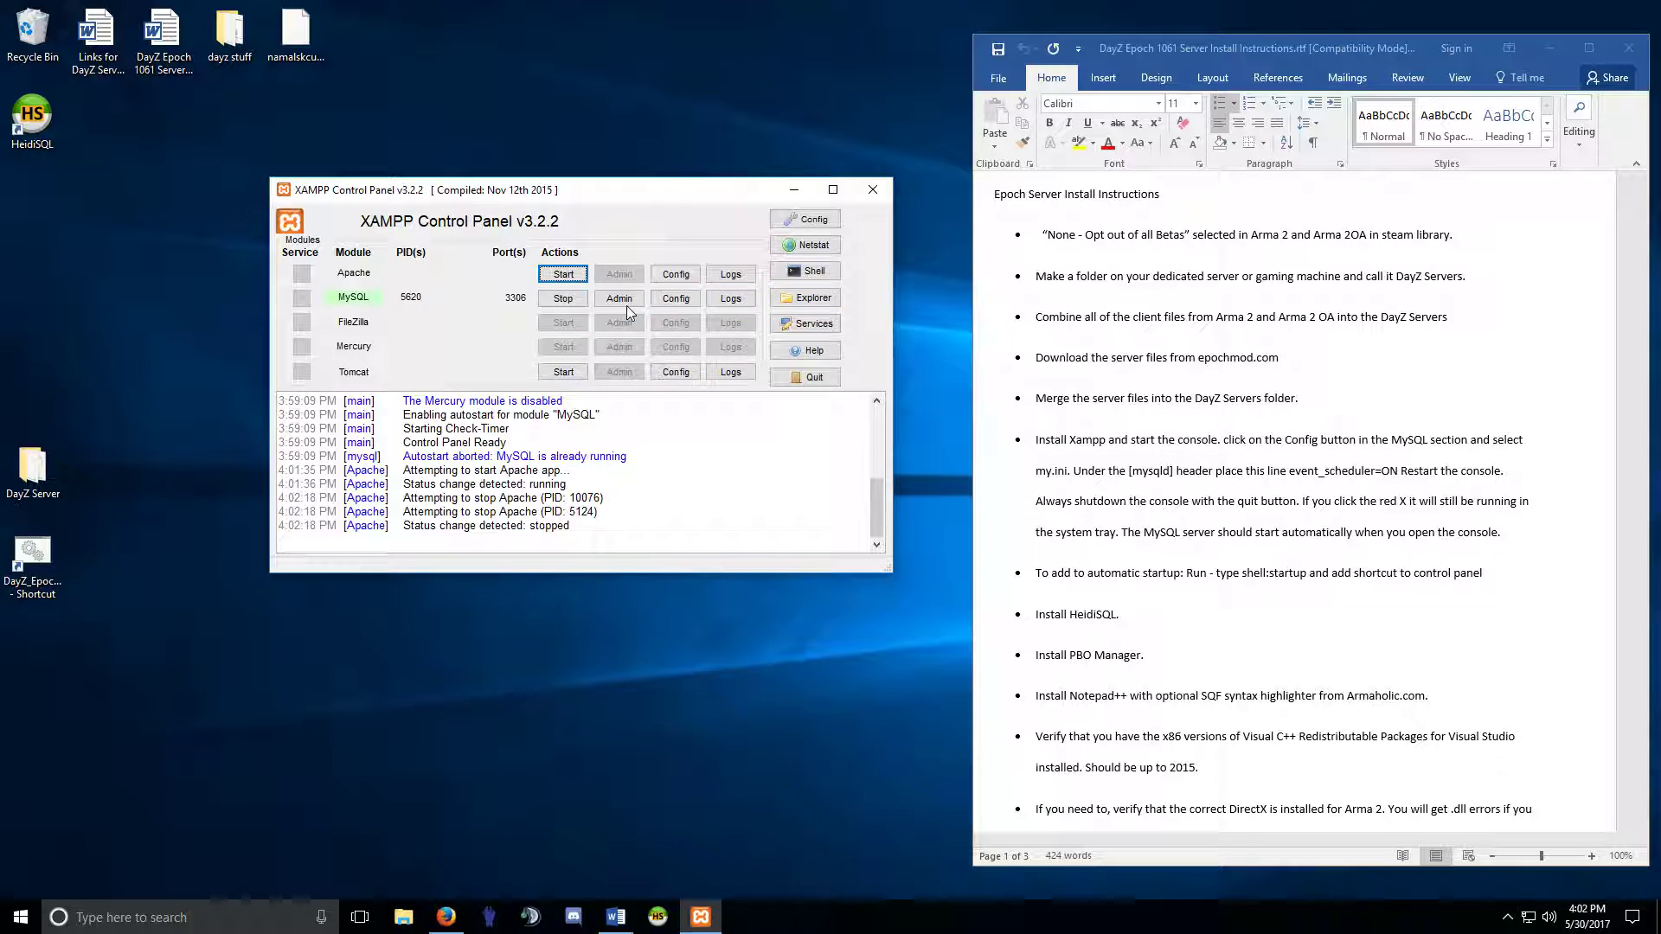
pyautogui.click(873, 191)
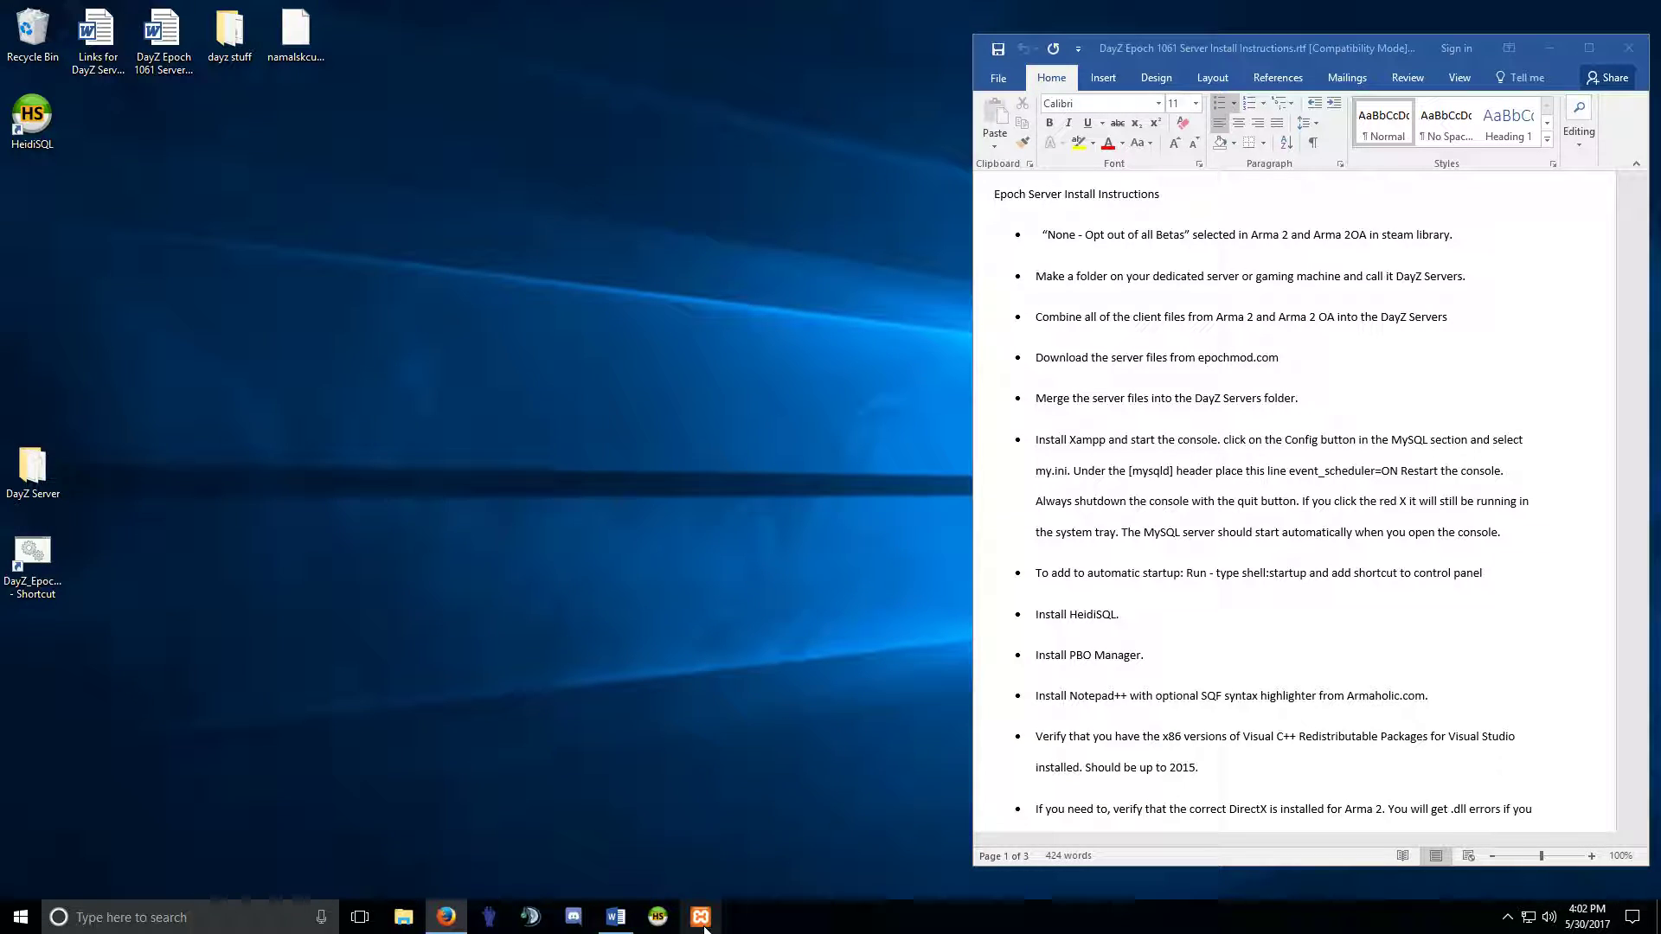
pyautogui.click(1507, 921)
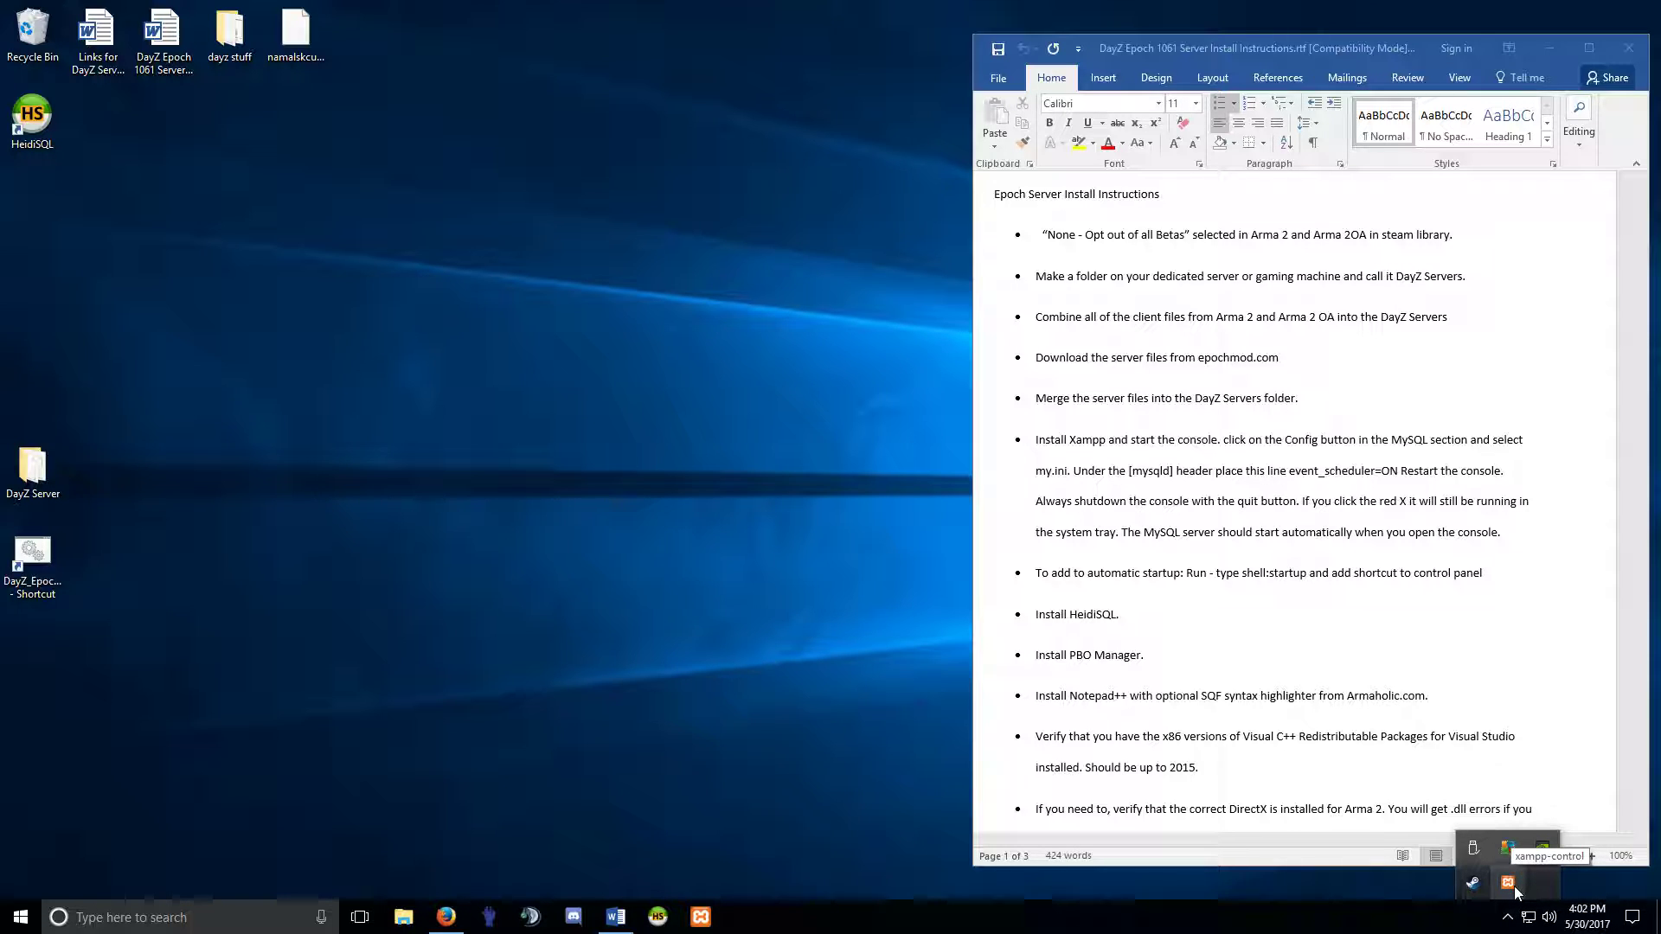
pyautogui.click(1513, 890)
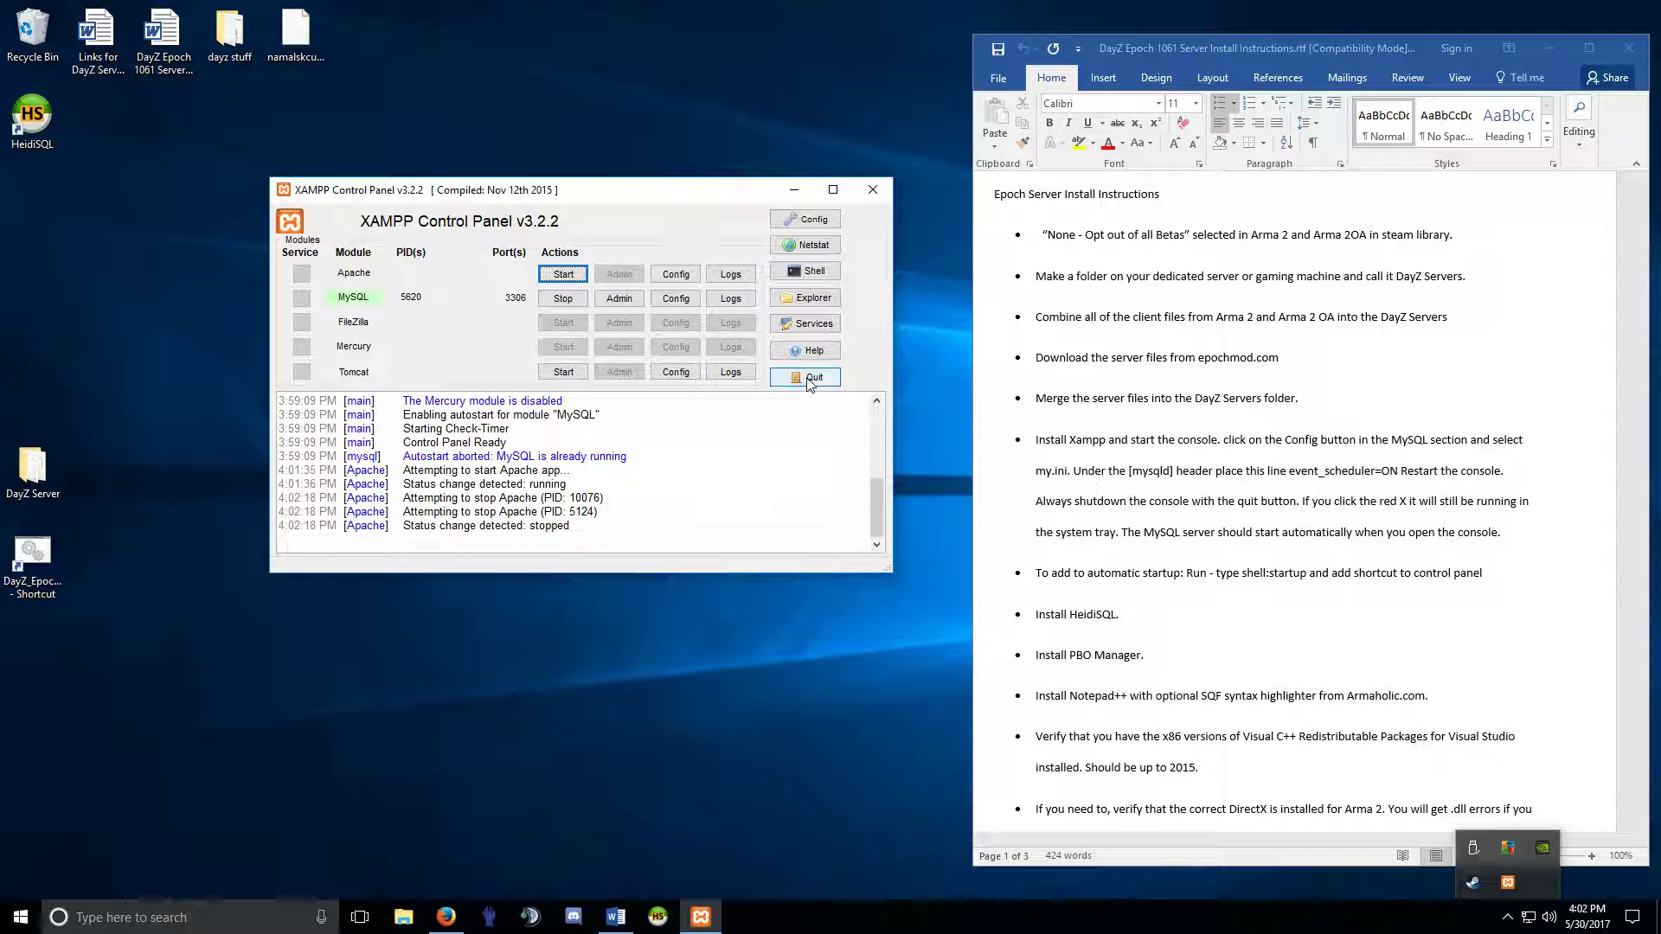
pyautogui.click(873, 188)
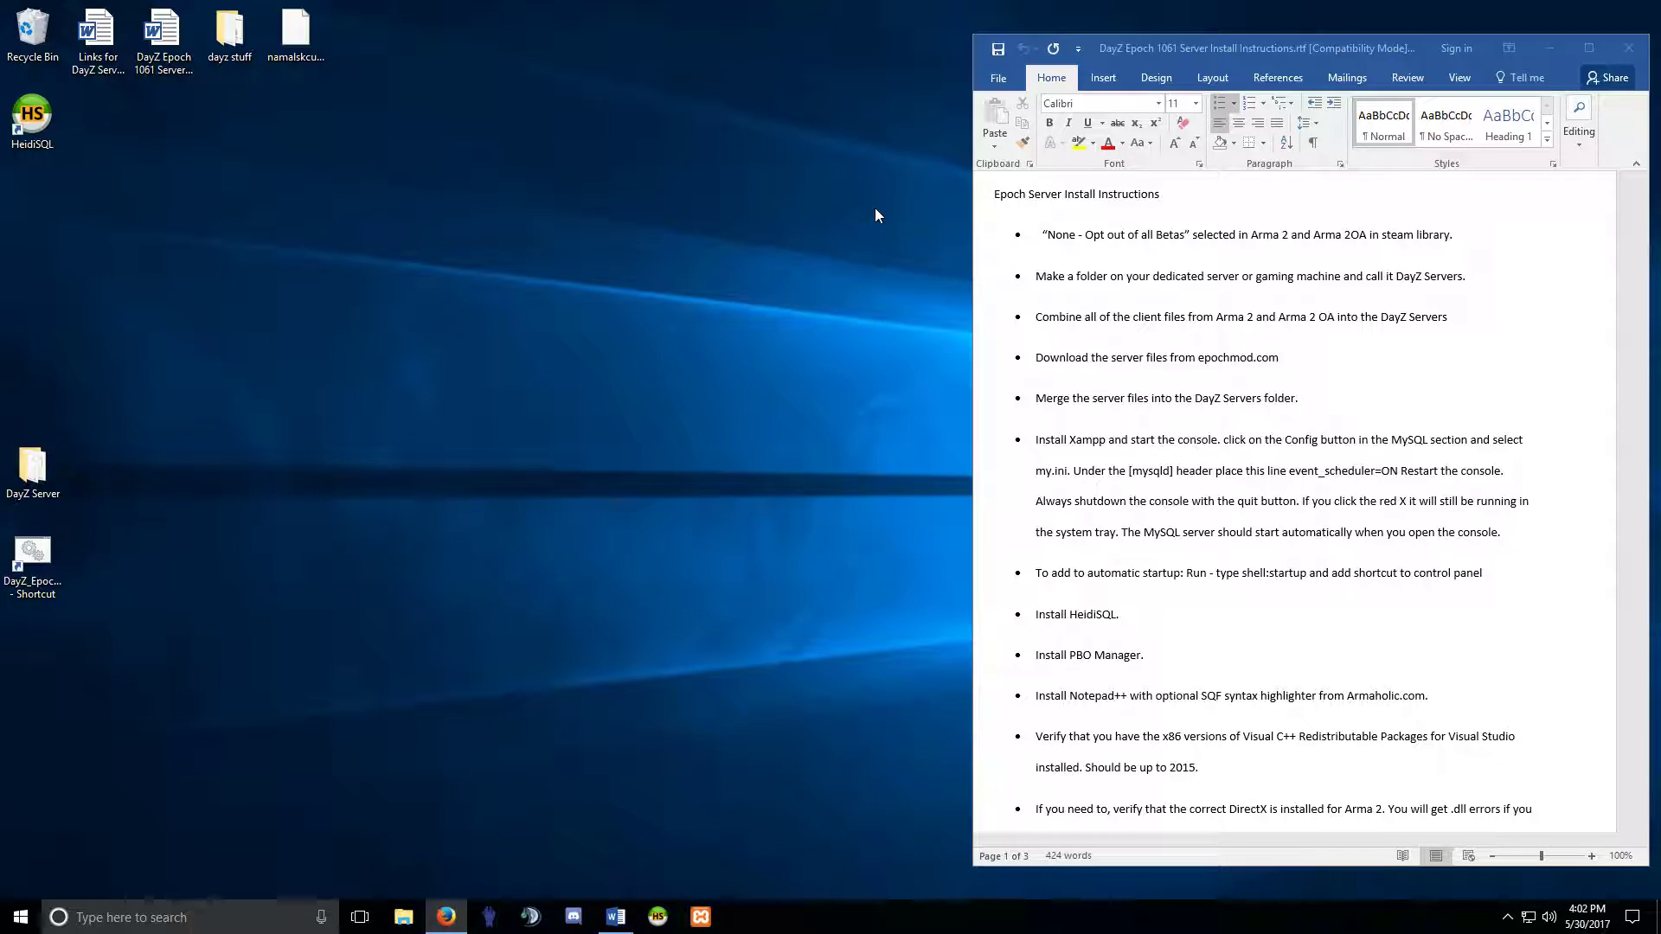
# Delete the HeidiSQL desktop shortcut, launch HeidiSQL and delete the old DayZ session.
pyautogui.rightClick(33, 119)
pyautogui.click(86, 501)
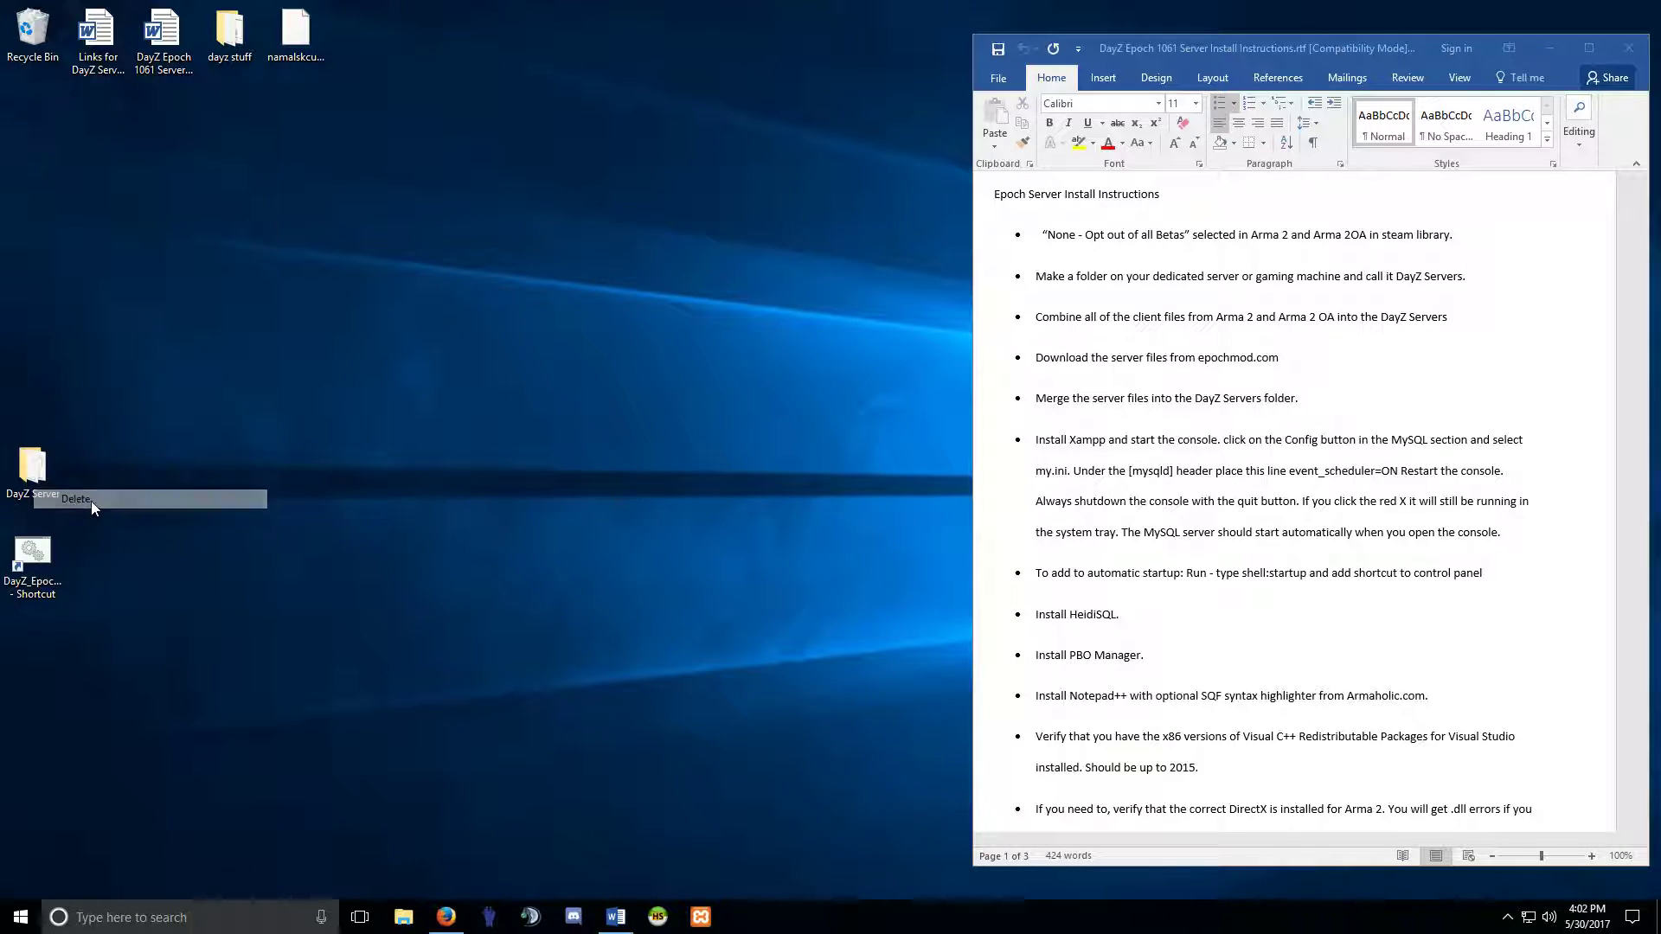
pyautogui.click(657, 915)
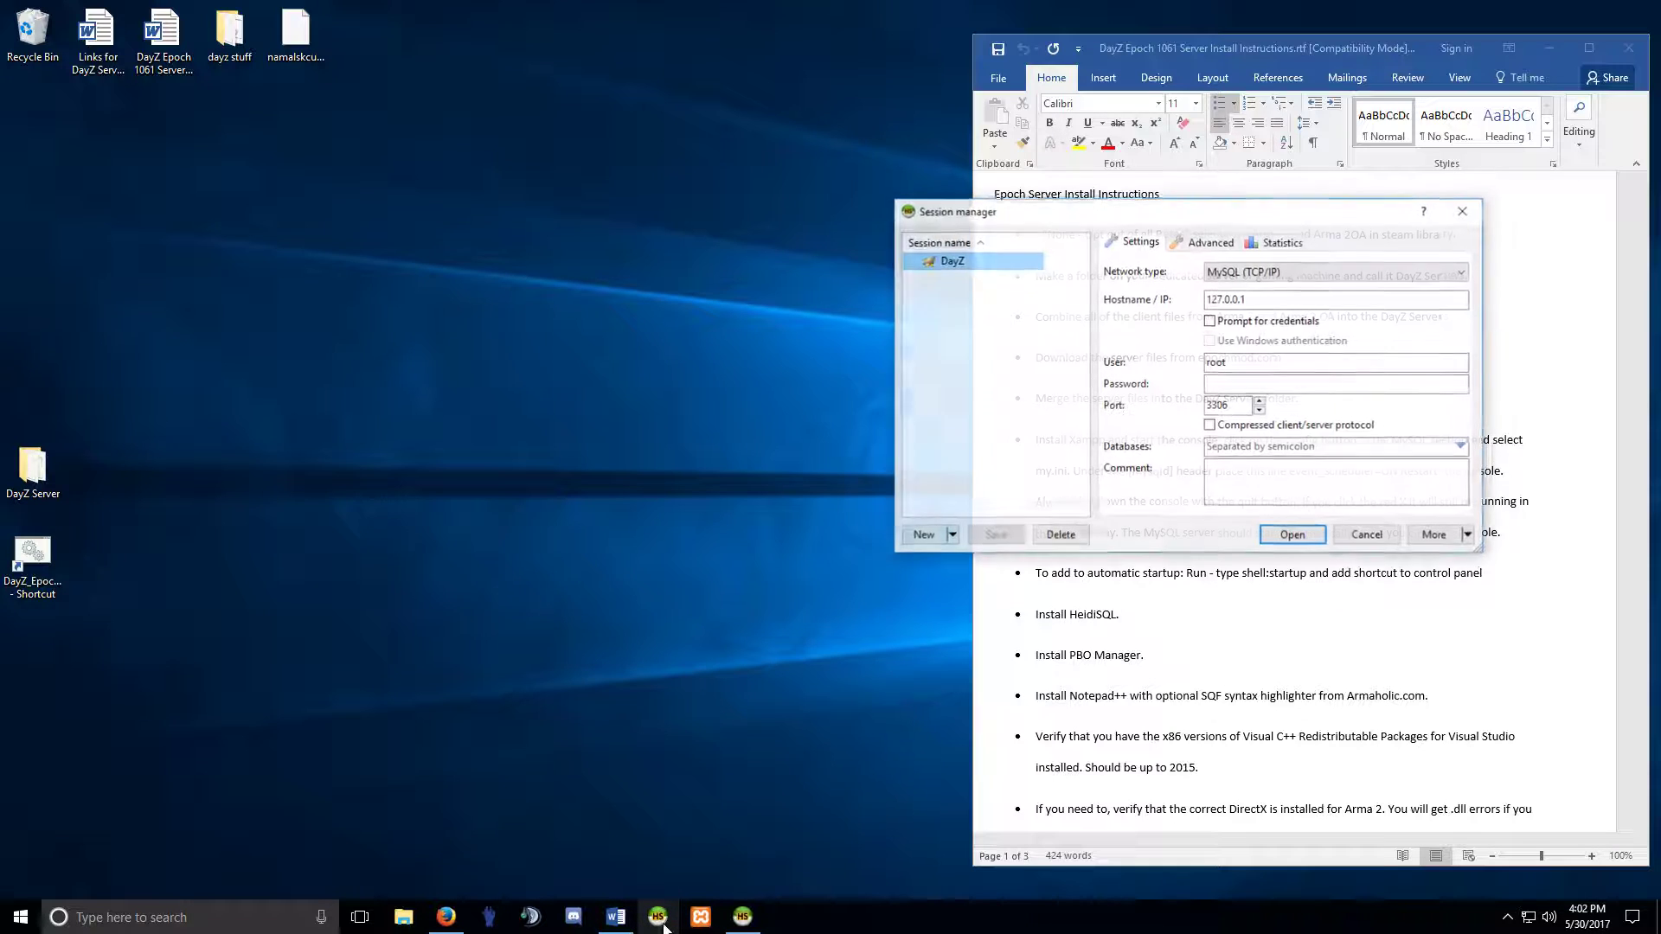
pyautogui.moveTo(1124, 210); pyautogui.dragTo(540, 203)
pyautogui.click(475, 528)
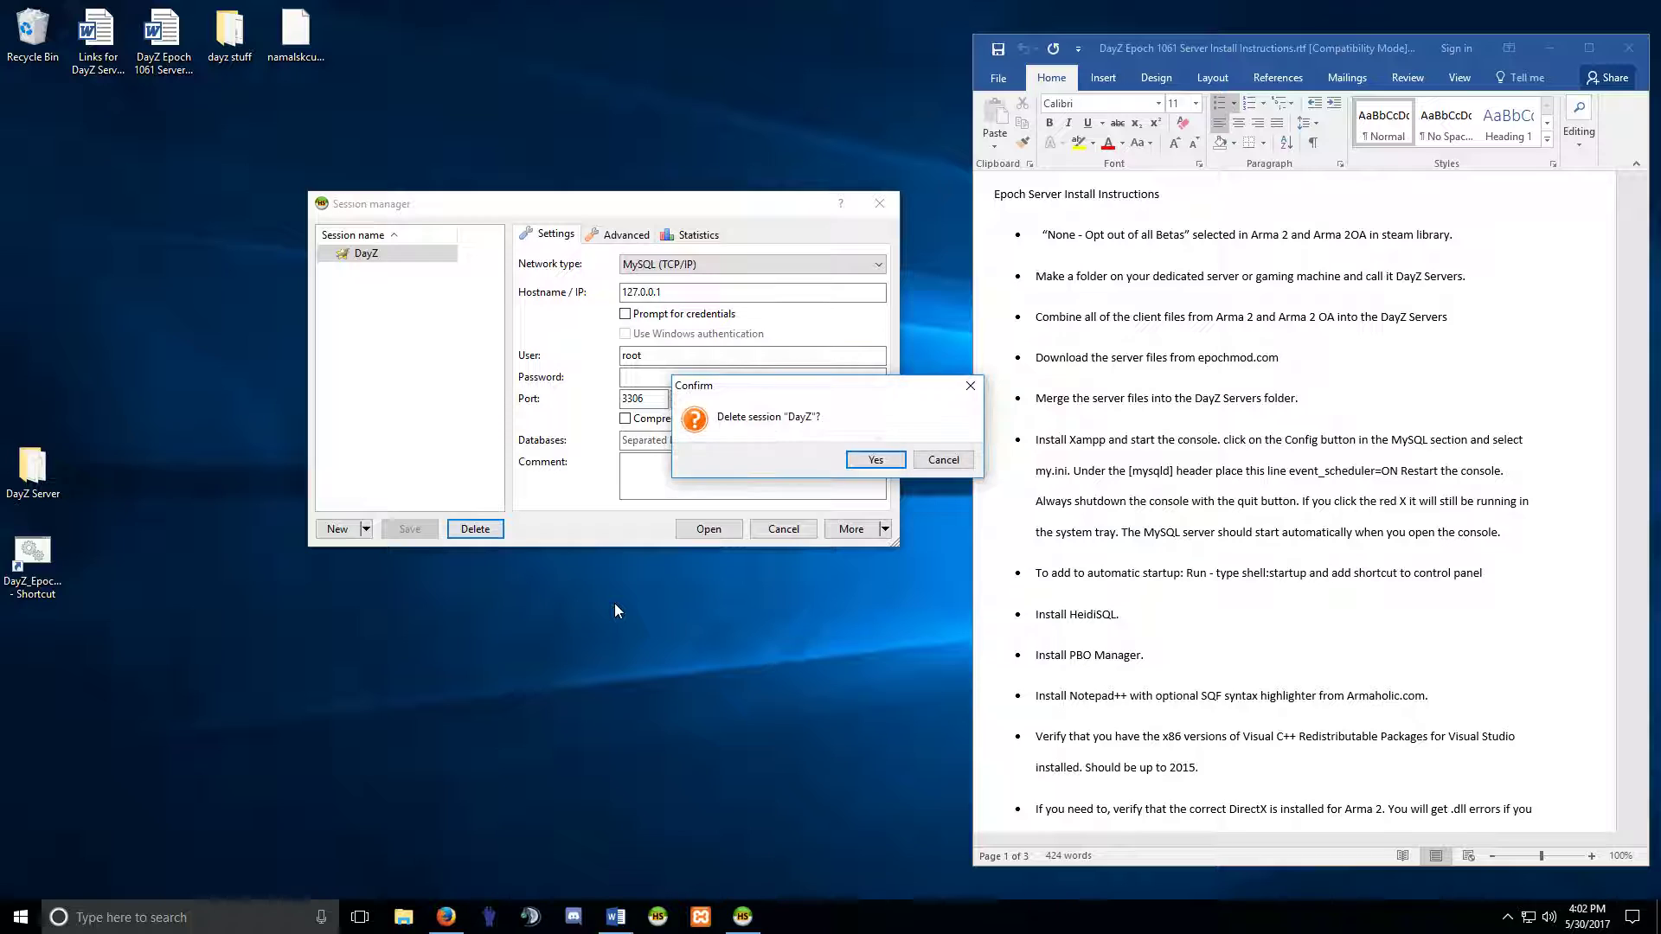
pyautogui.click(877, 461)
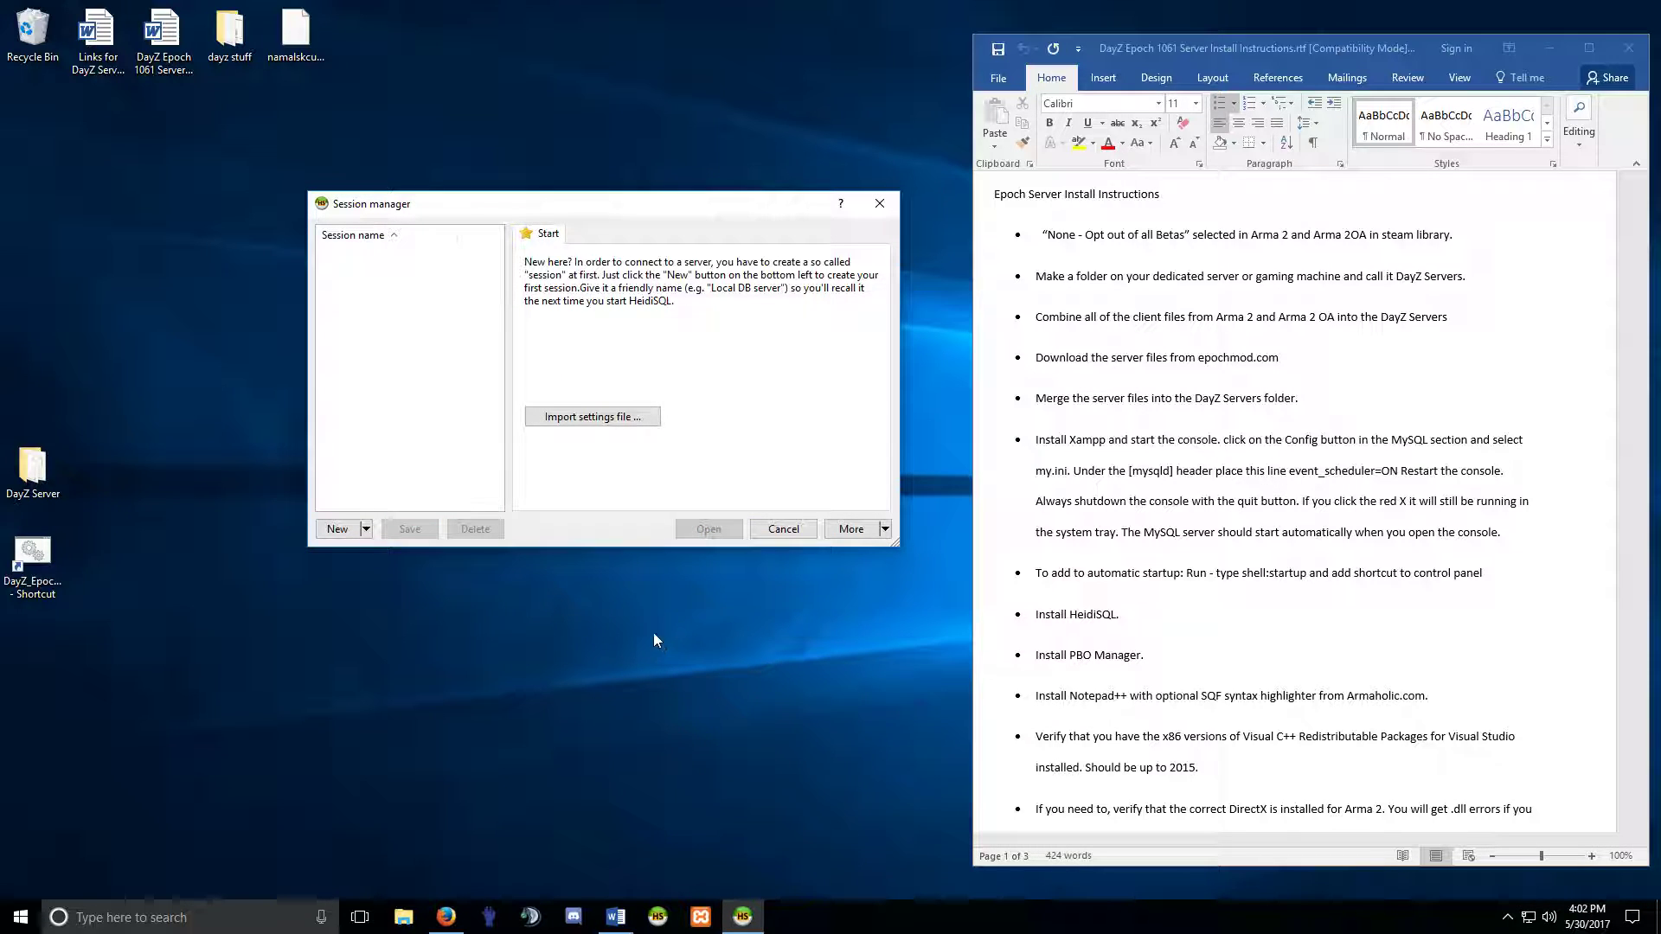
# Create a new session named DayZ for root at 127.0.0.1 port 3306 and connect.
pyautogui.moveTo(474, 204); pyautogui.dragTo(486, 189)
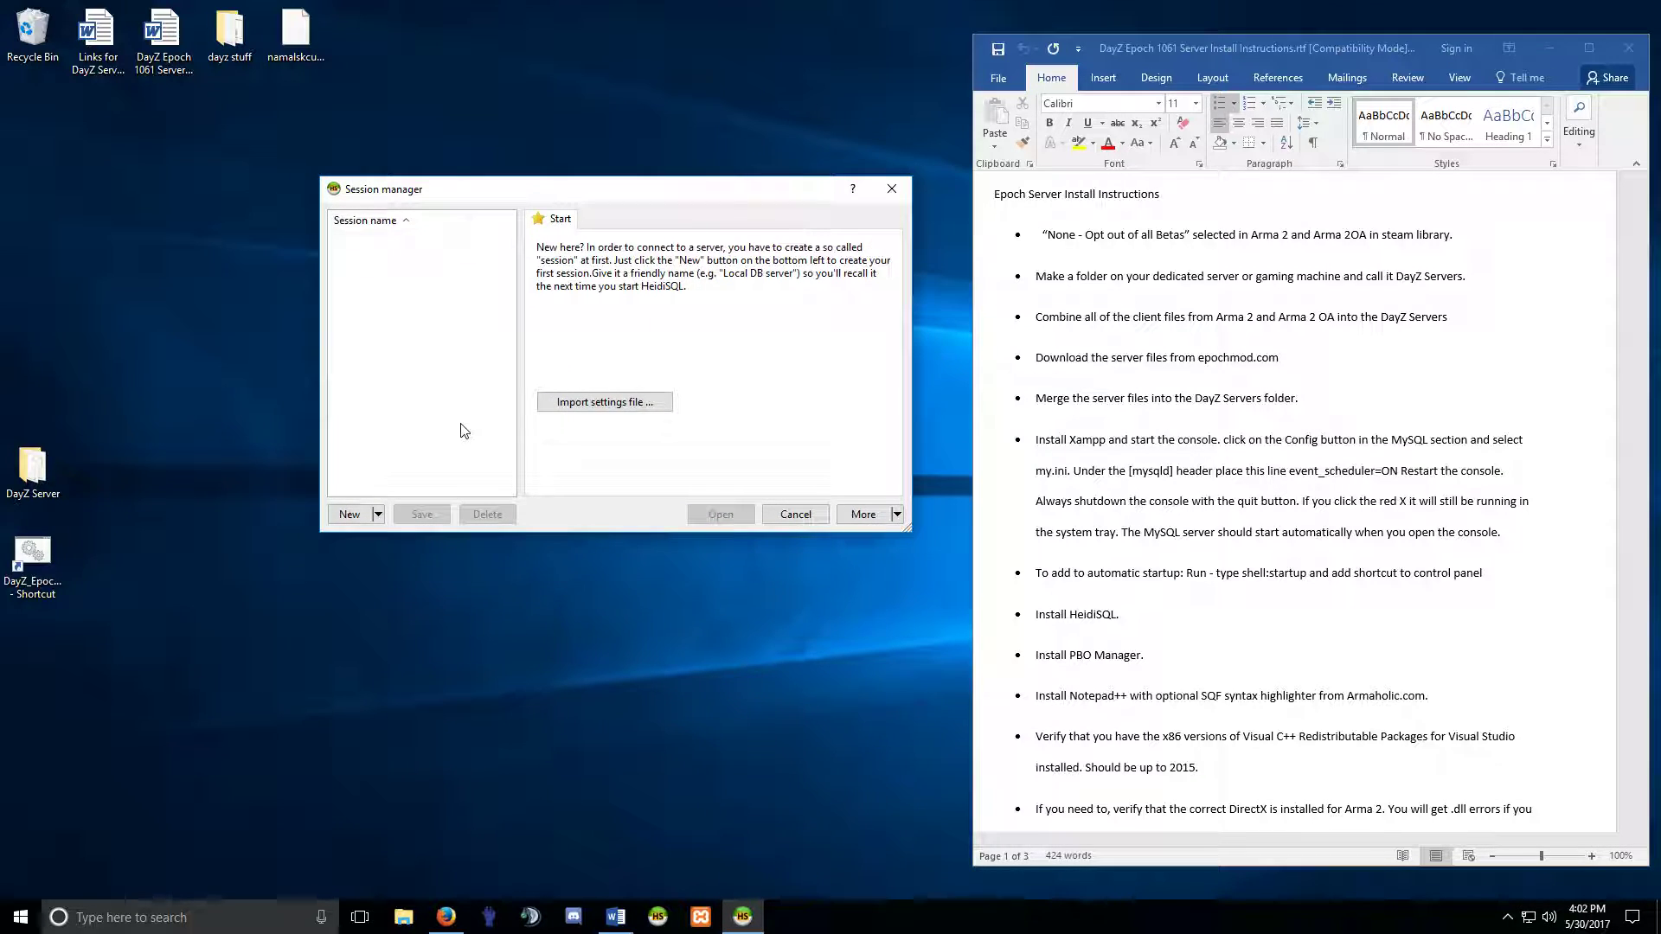
pyautogui.click(351, 513)
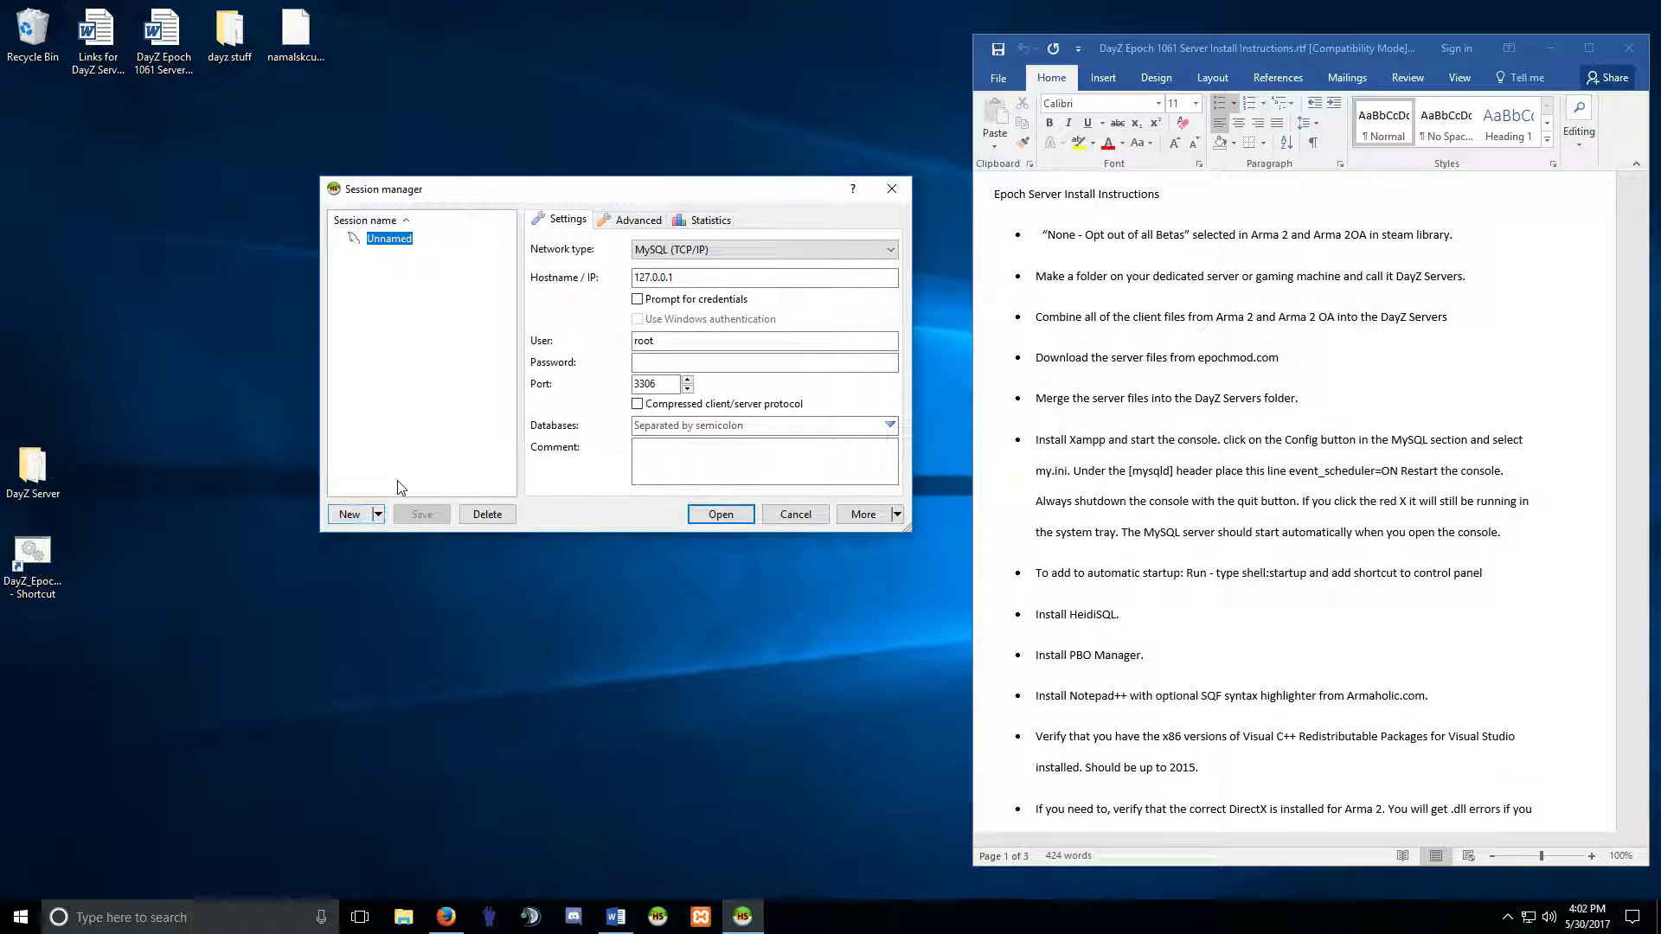
pyautogui.write('DayZ')
pyautogui.press('Return')
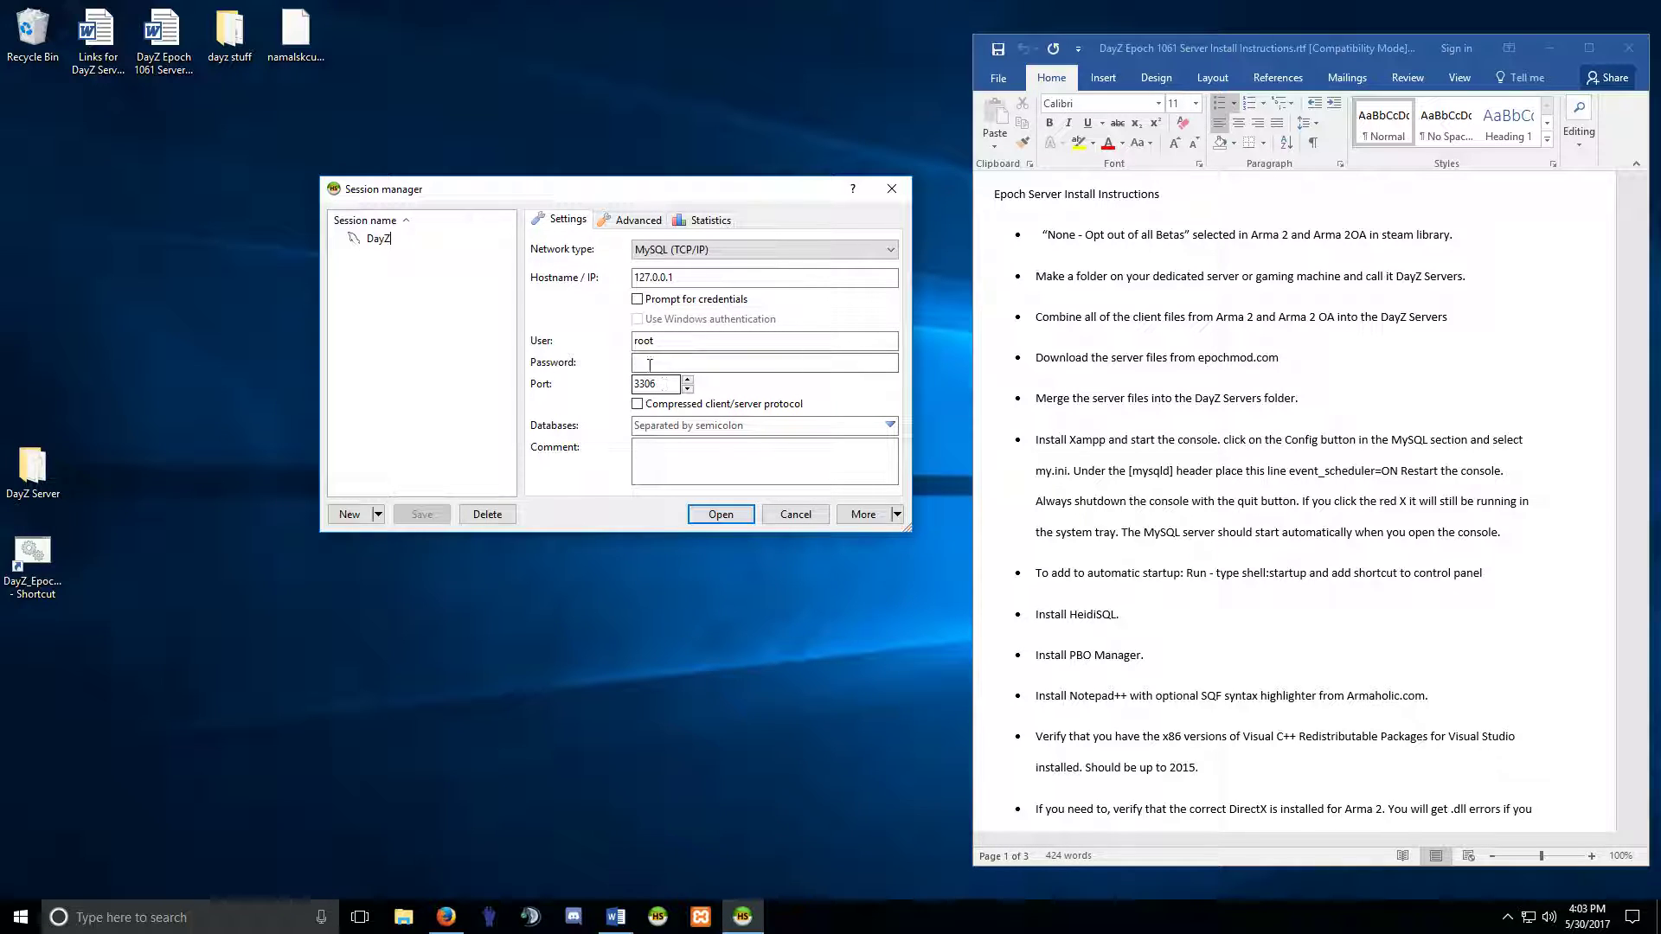
pyautogui.click(720, 517)
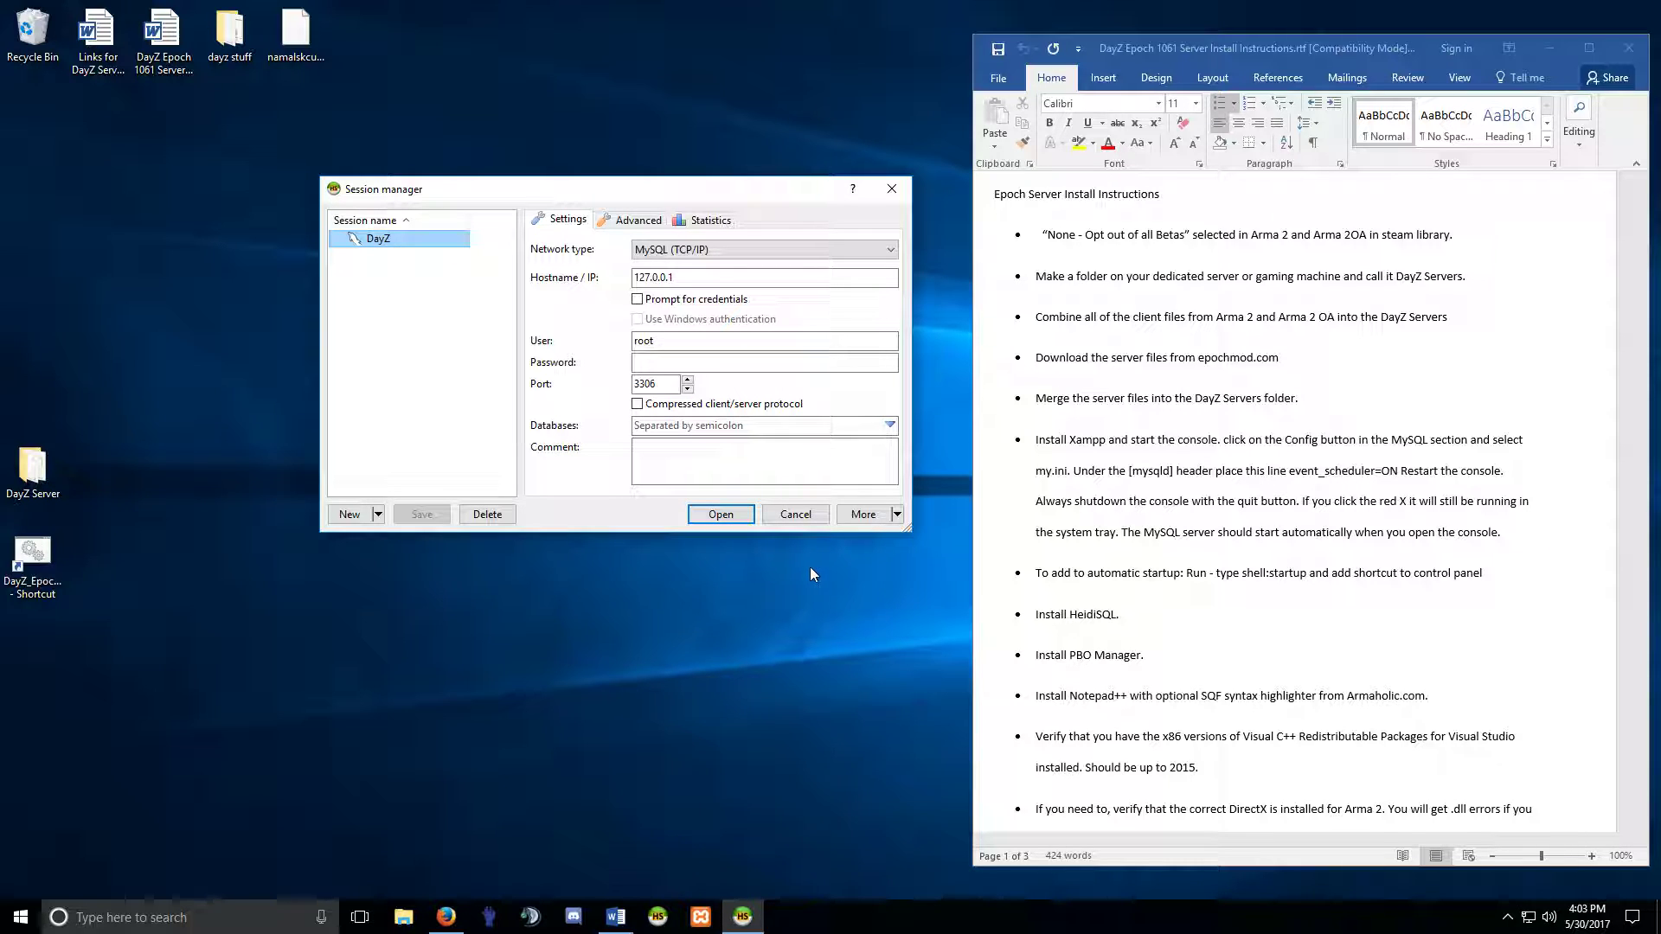
pyautogui.click(718, 514)
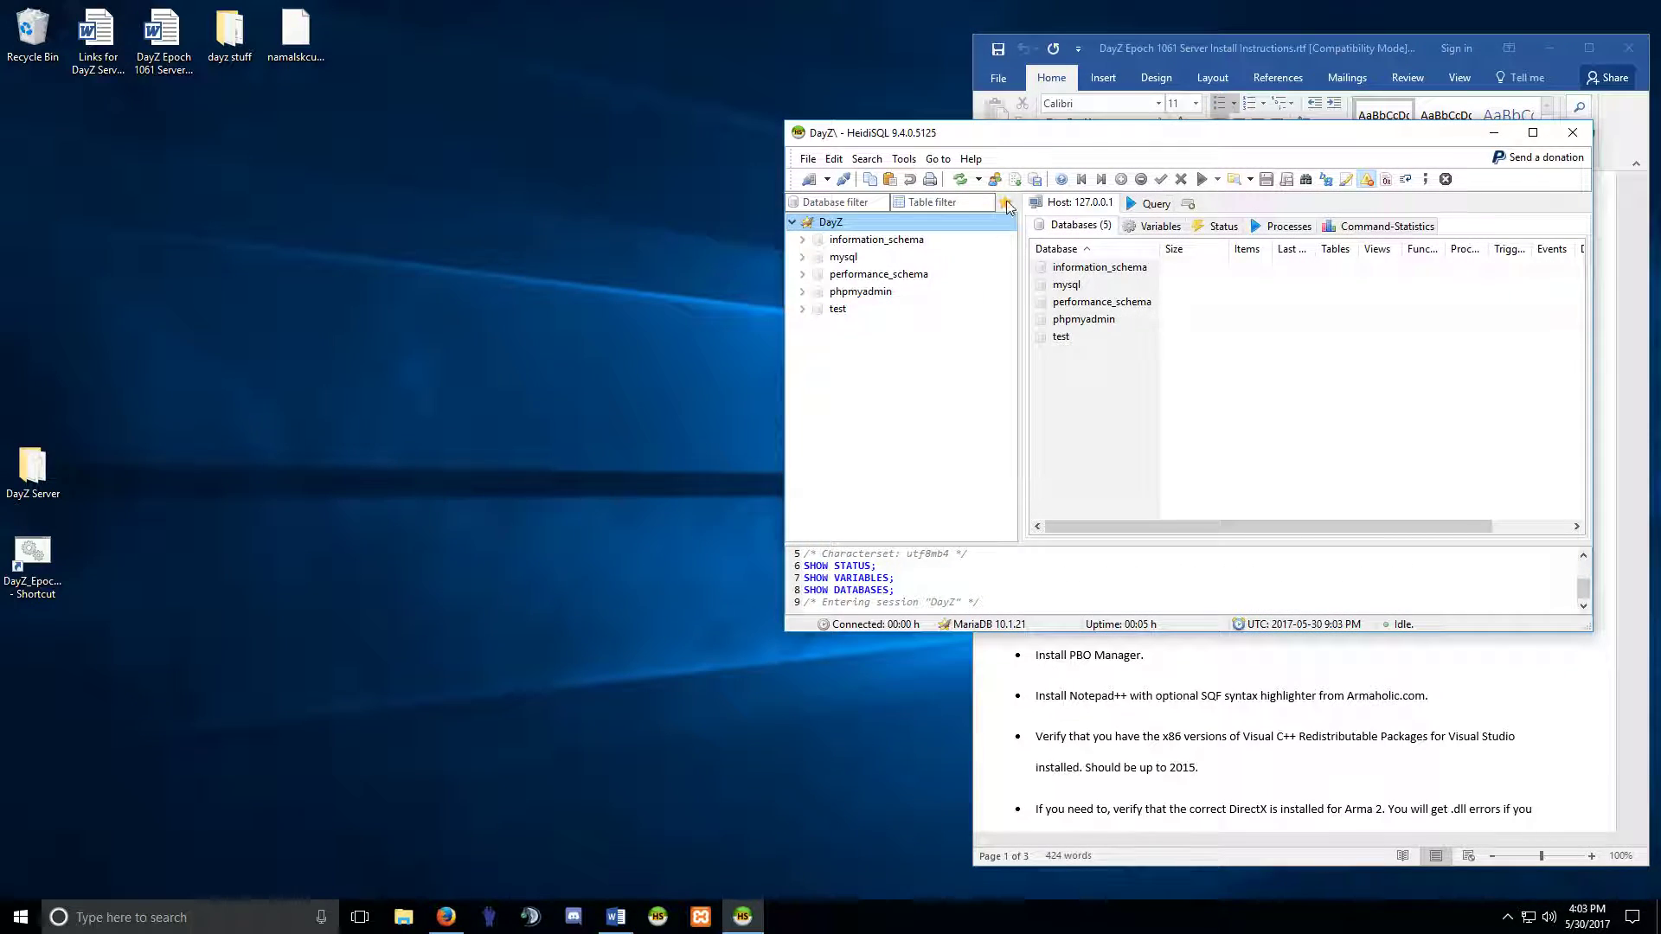
# Move and enlarge HeidiSQL at the upper left and minimize the Word instructions.
pyautogui.moveTo(1116, 133); pyautogui.dragTo(445, 63)
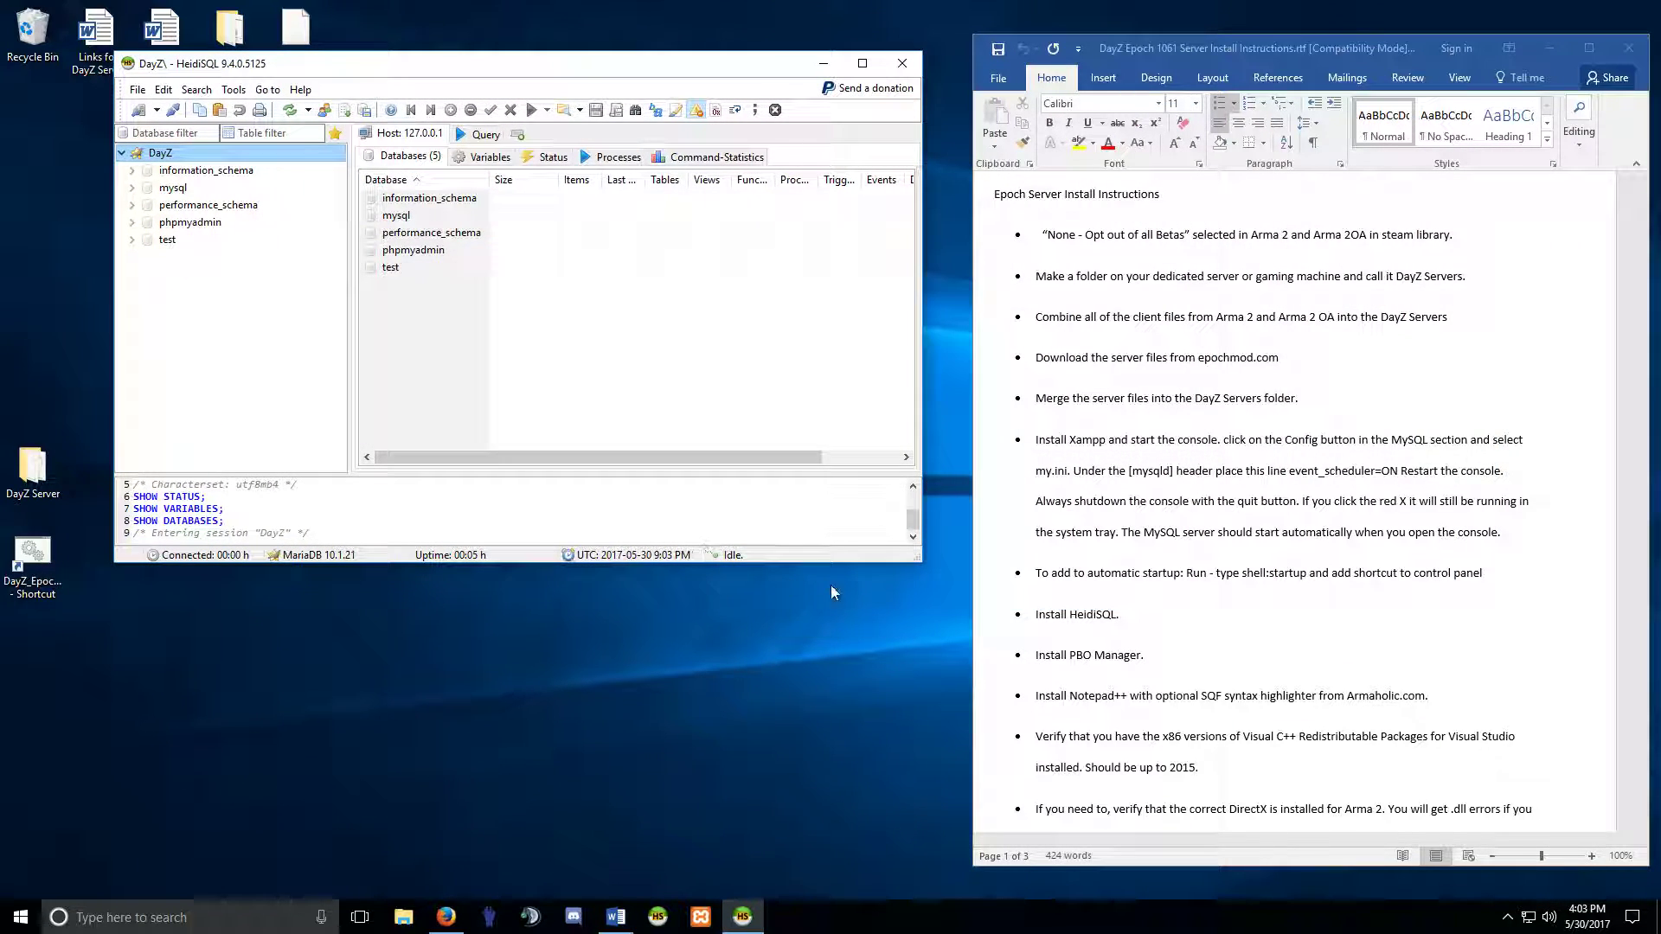
pyautogui.moveTo(920, 562); pyautogui.dragTo(948, 836)
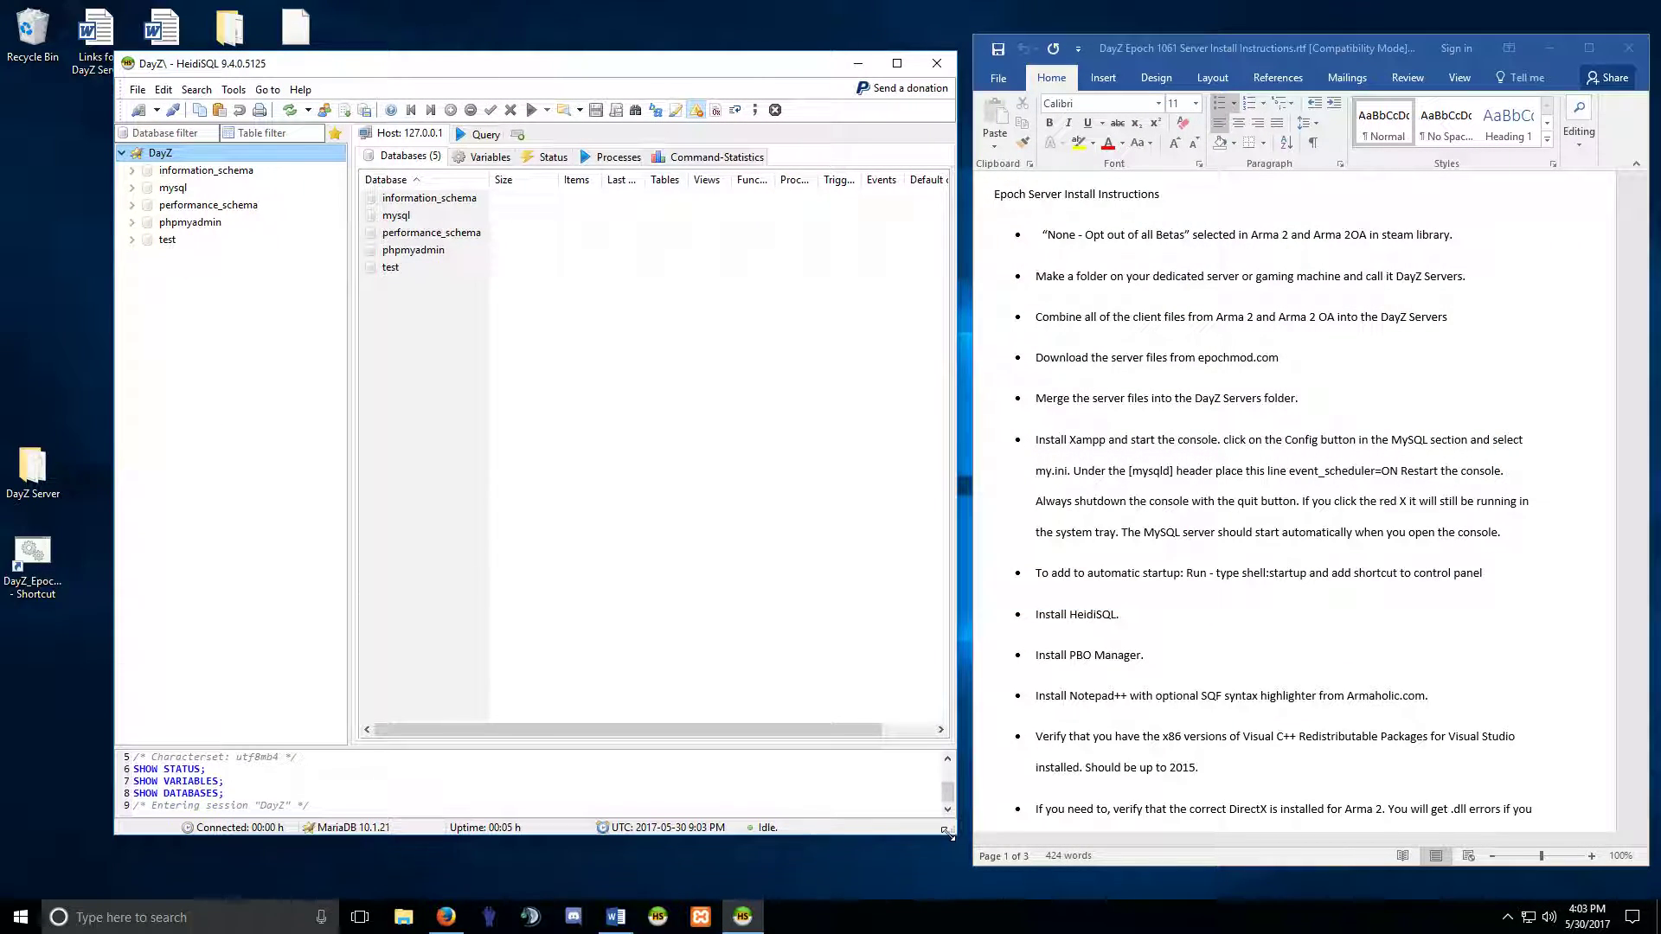
pyautogui.moveTo(486, 69); pyautogui.dragTo(450, 71)
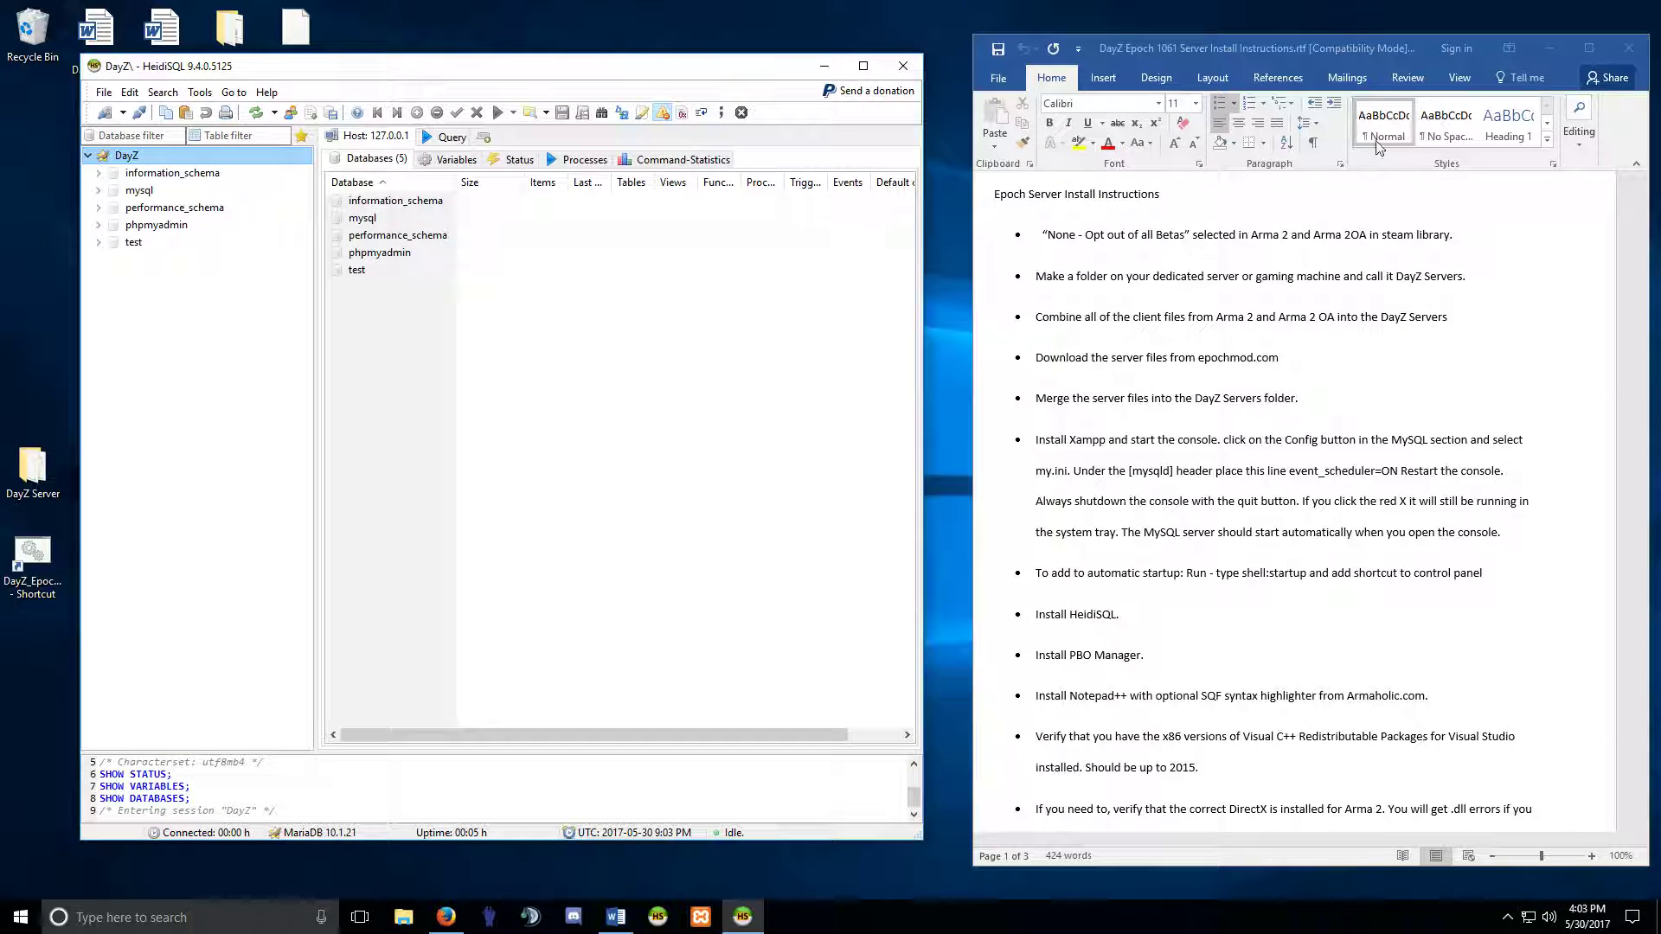
pyautogui.click(1551, 49)
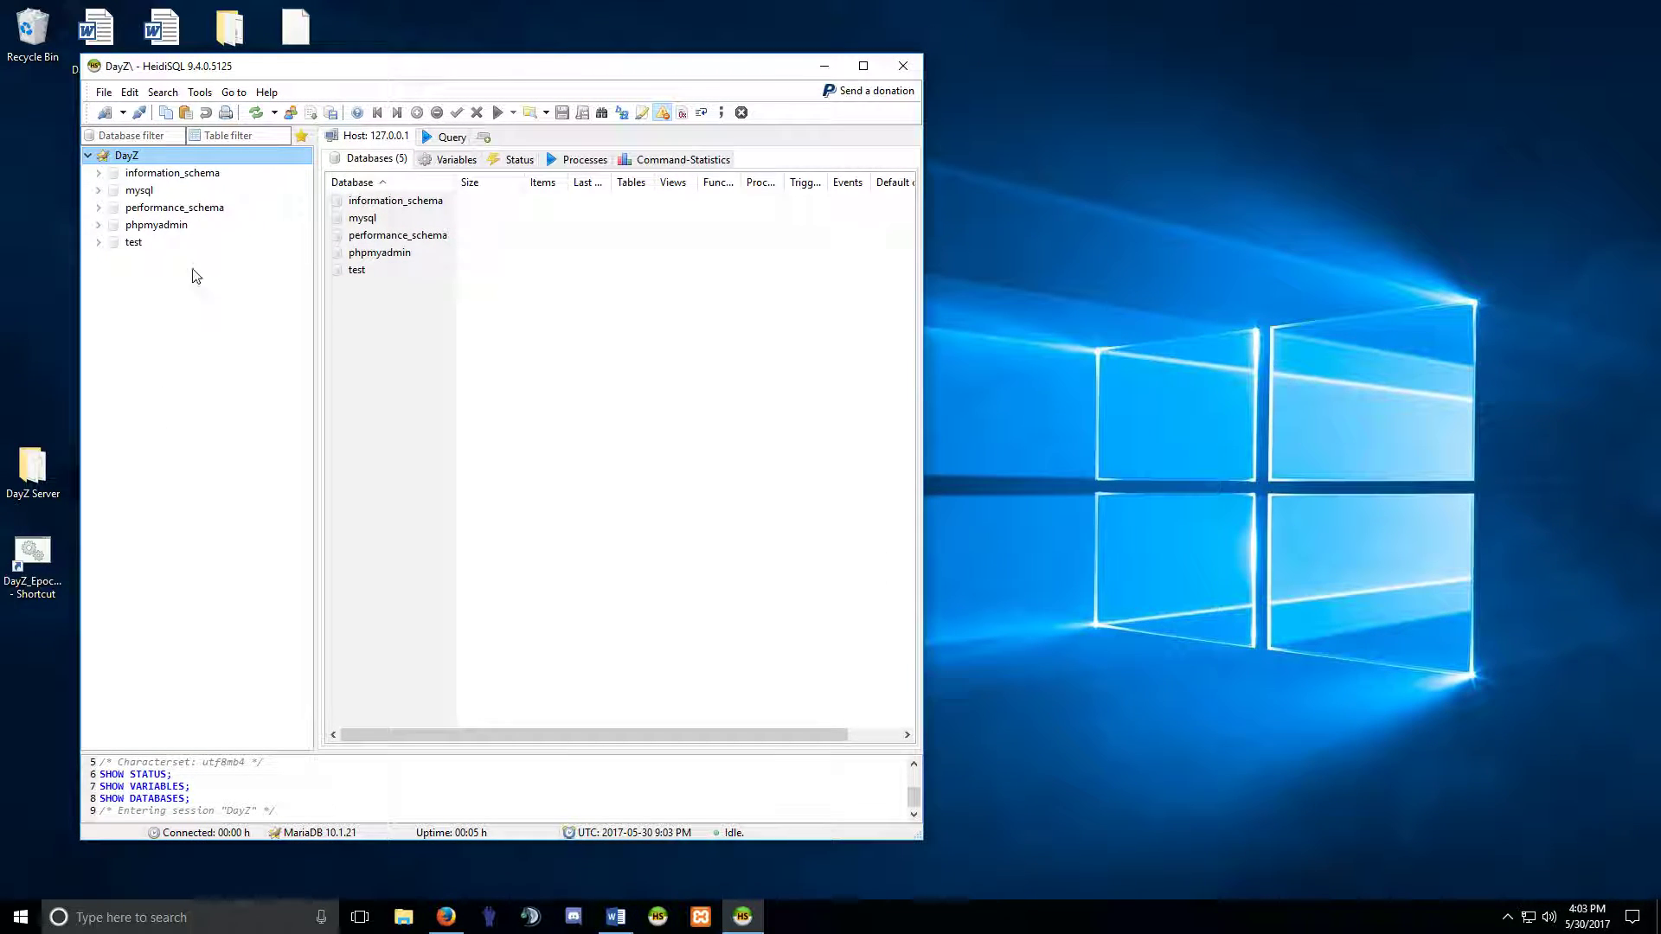
# Open DayZ Server\instance_15_namalsk in File Explorer beside HeidiSQL and inspect HiveExt.ini's actions.
pyautogui.doubleClick(33, 480)
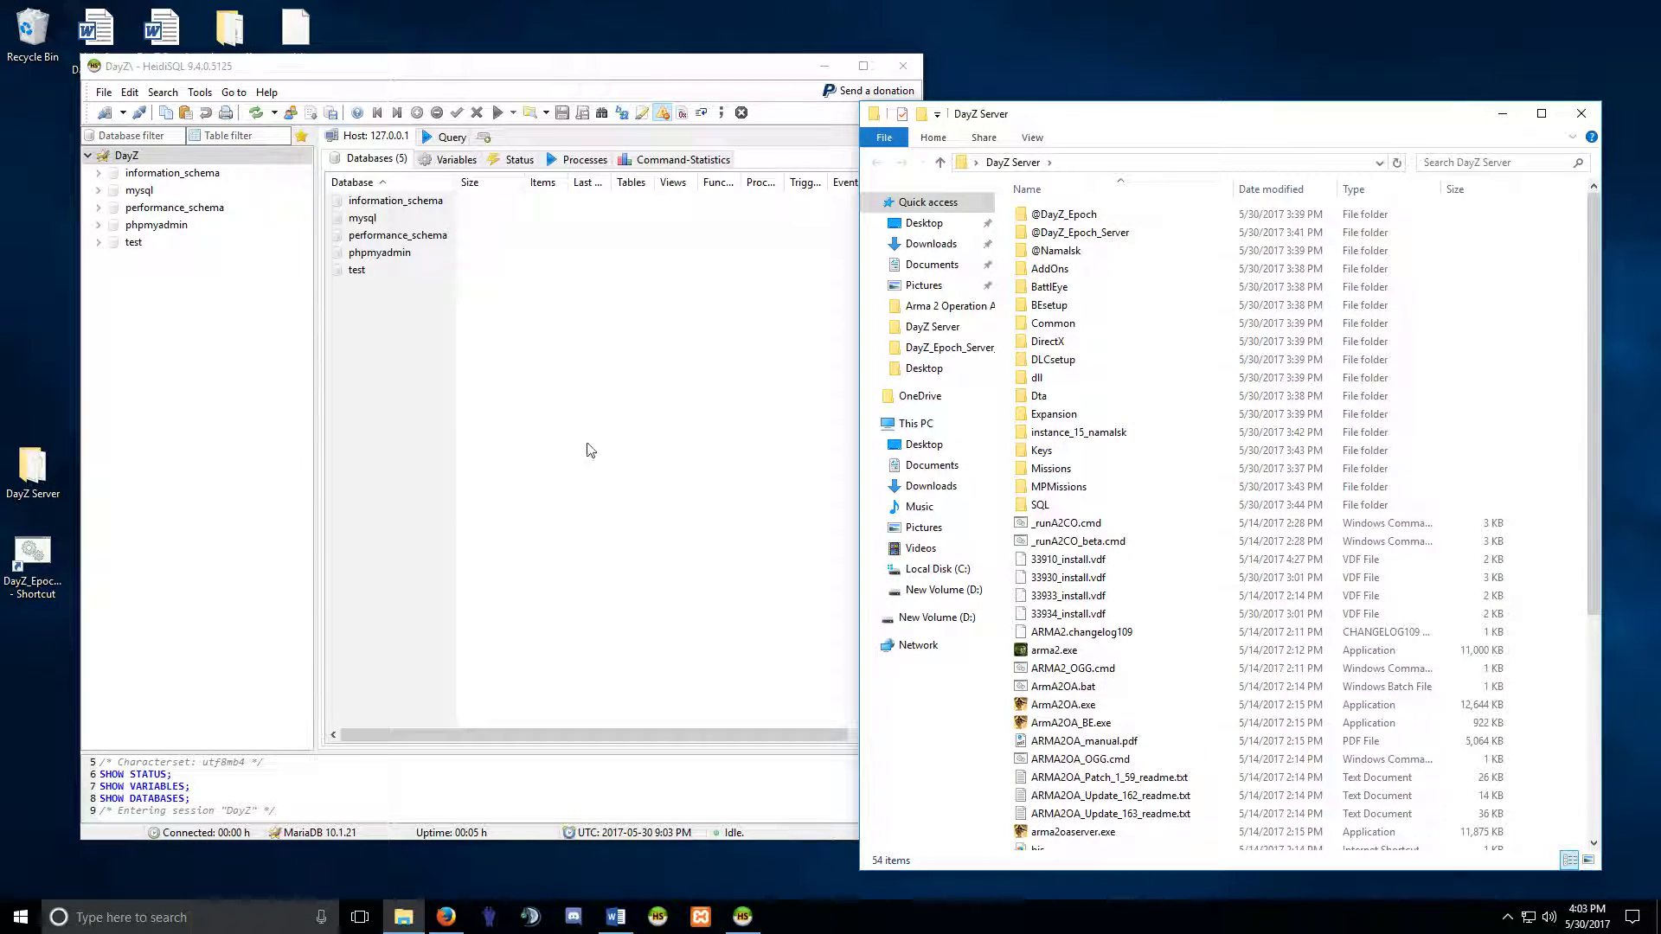
pyautogui.moveTo(1106, 121); pyautogui.dragTo(1176, 81)
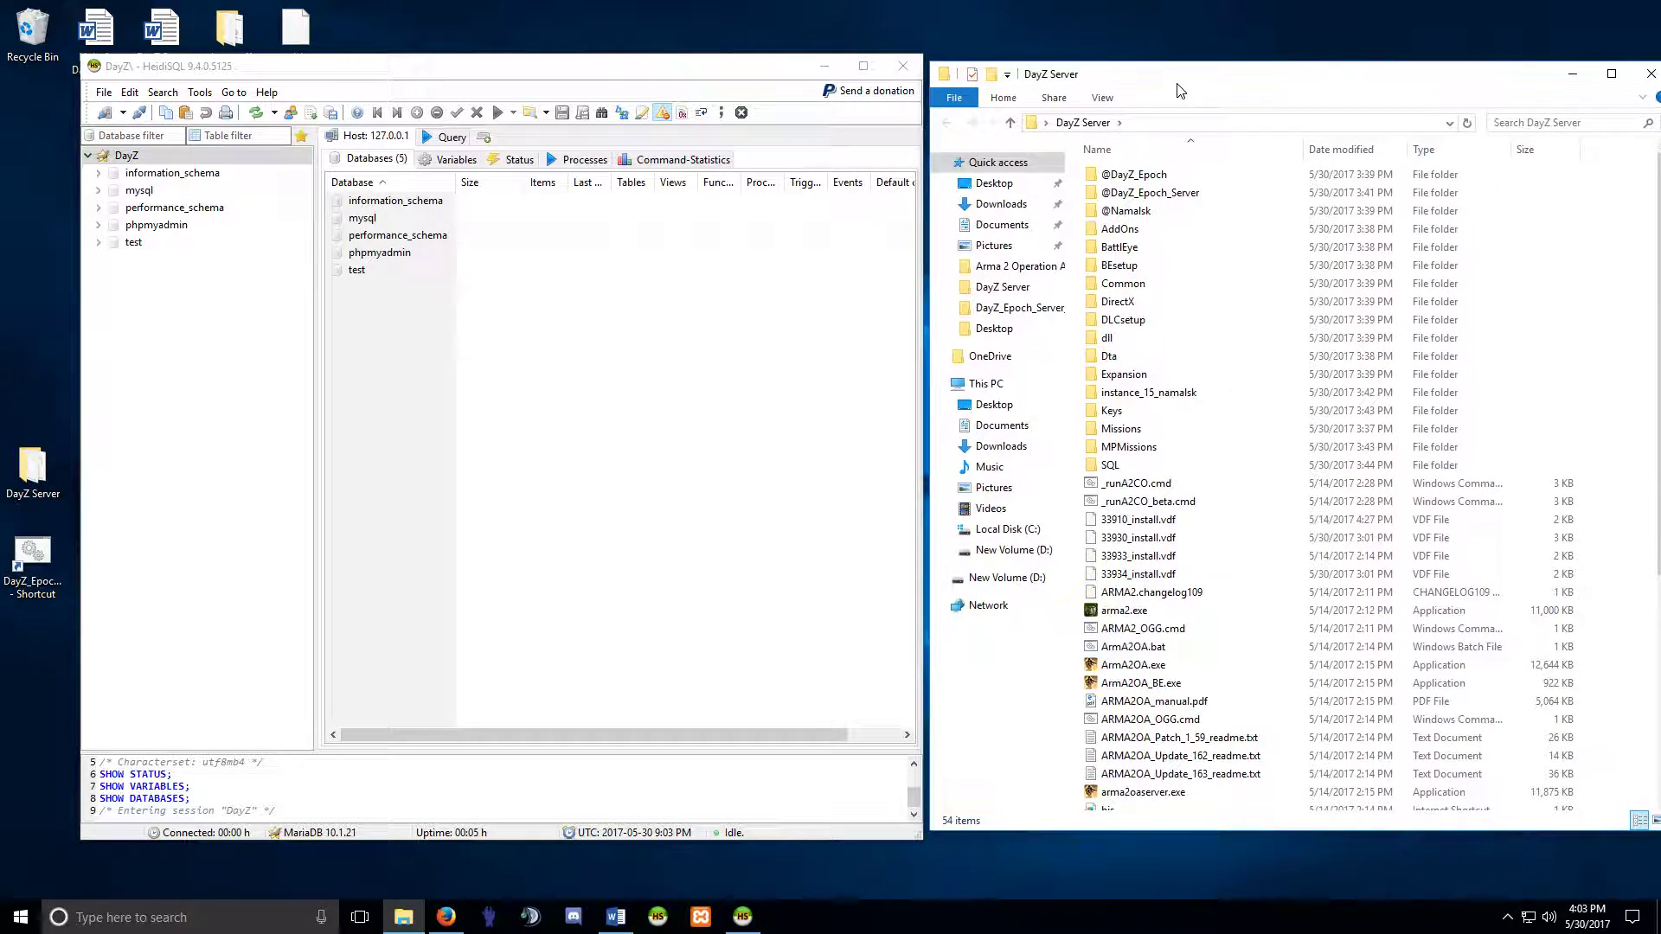
pyautogui.click(1155, 400)
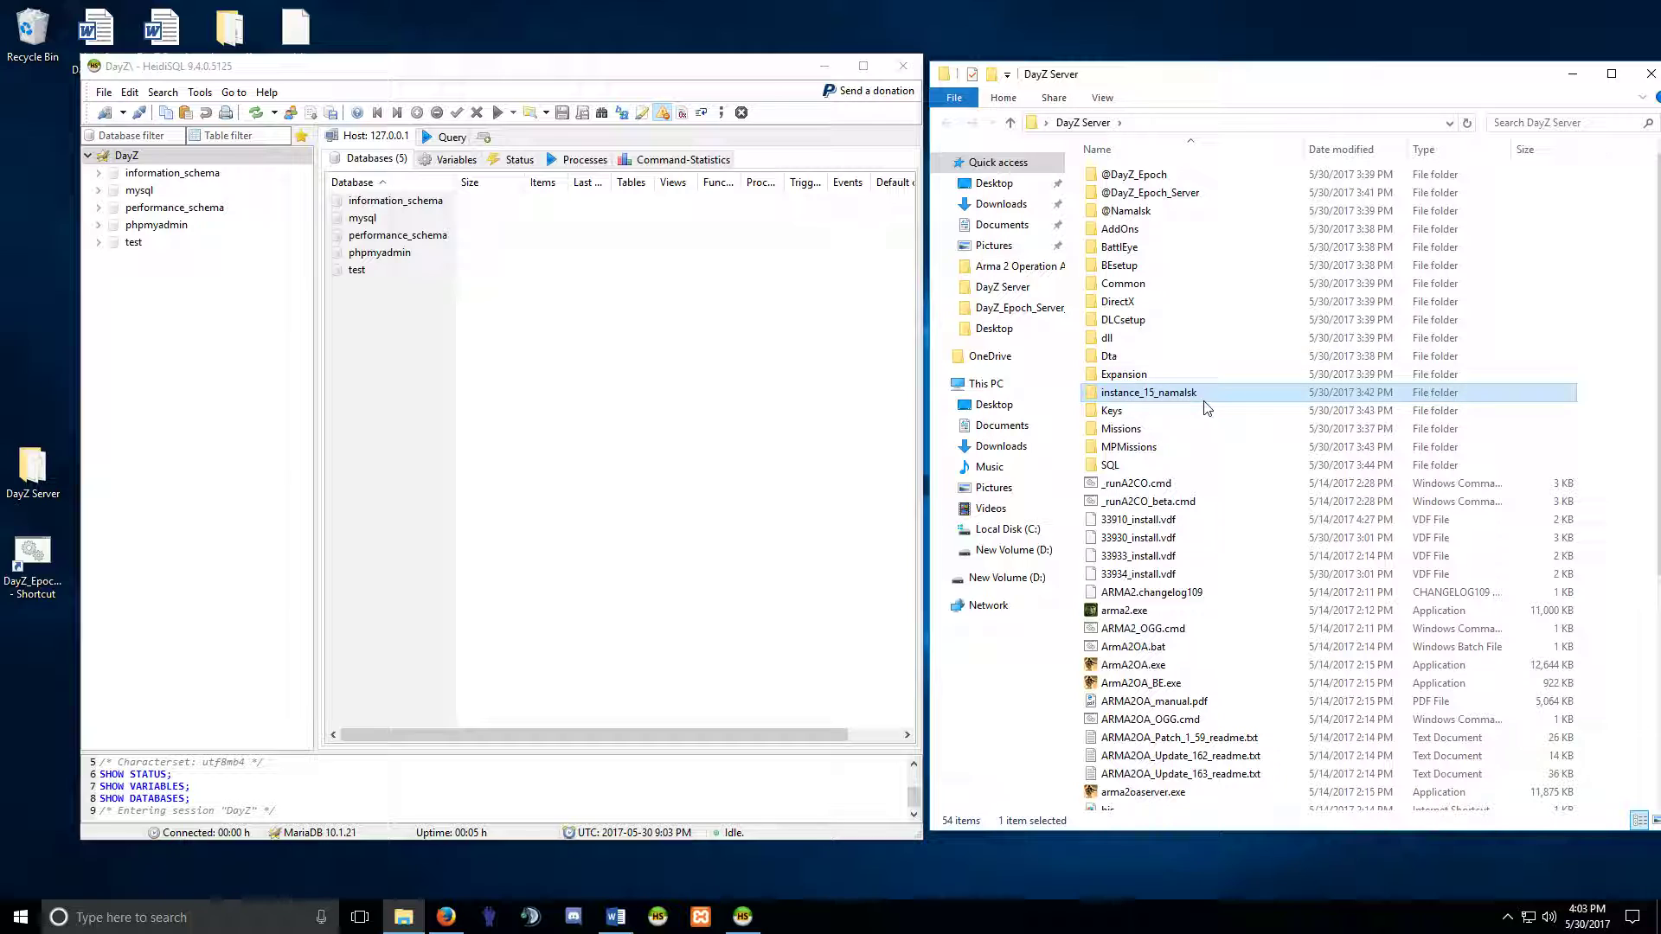
pyautogui.doubleClick(1153, 398)
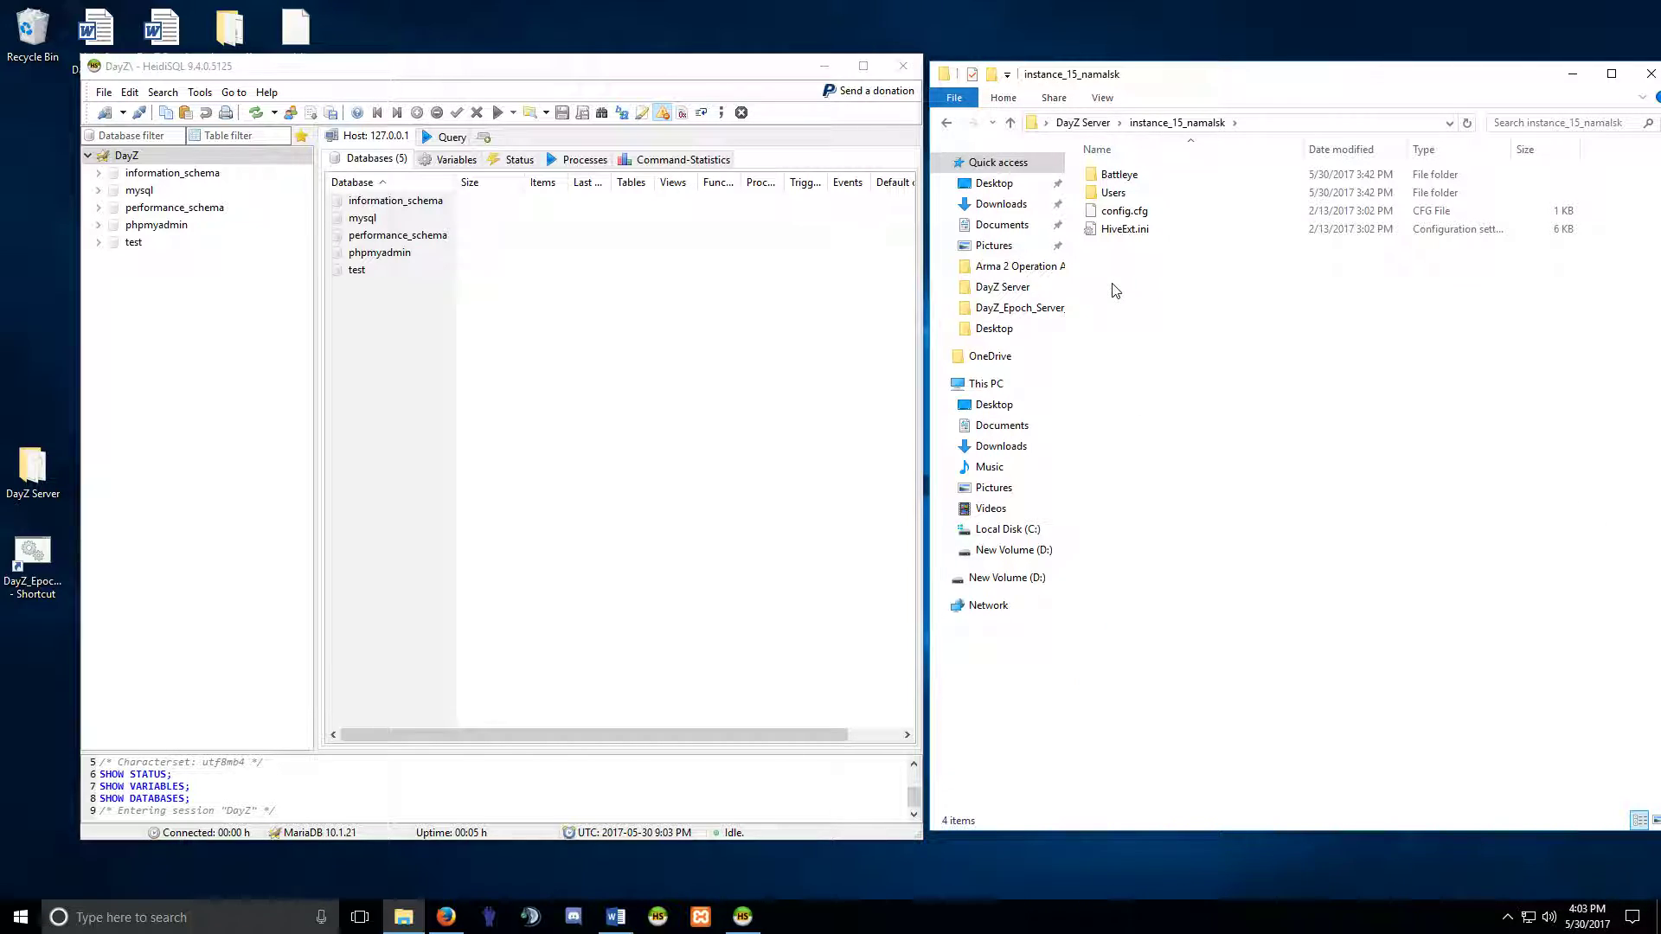
pyautogui.rightClick(1115, 235)
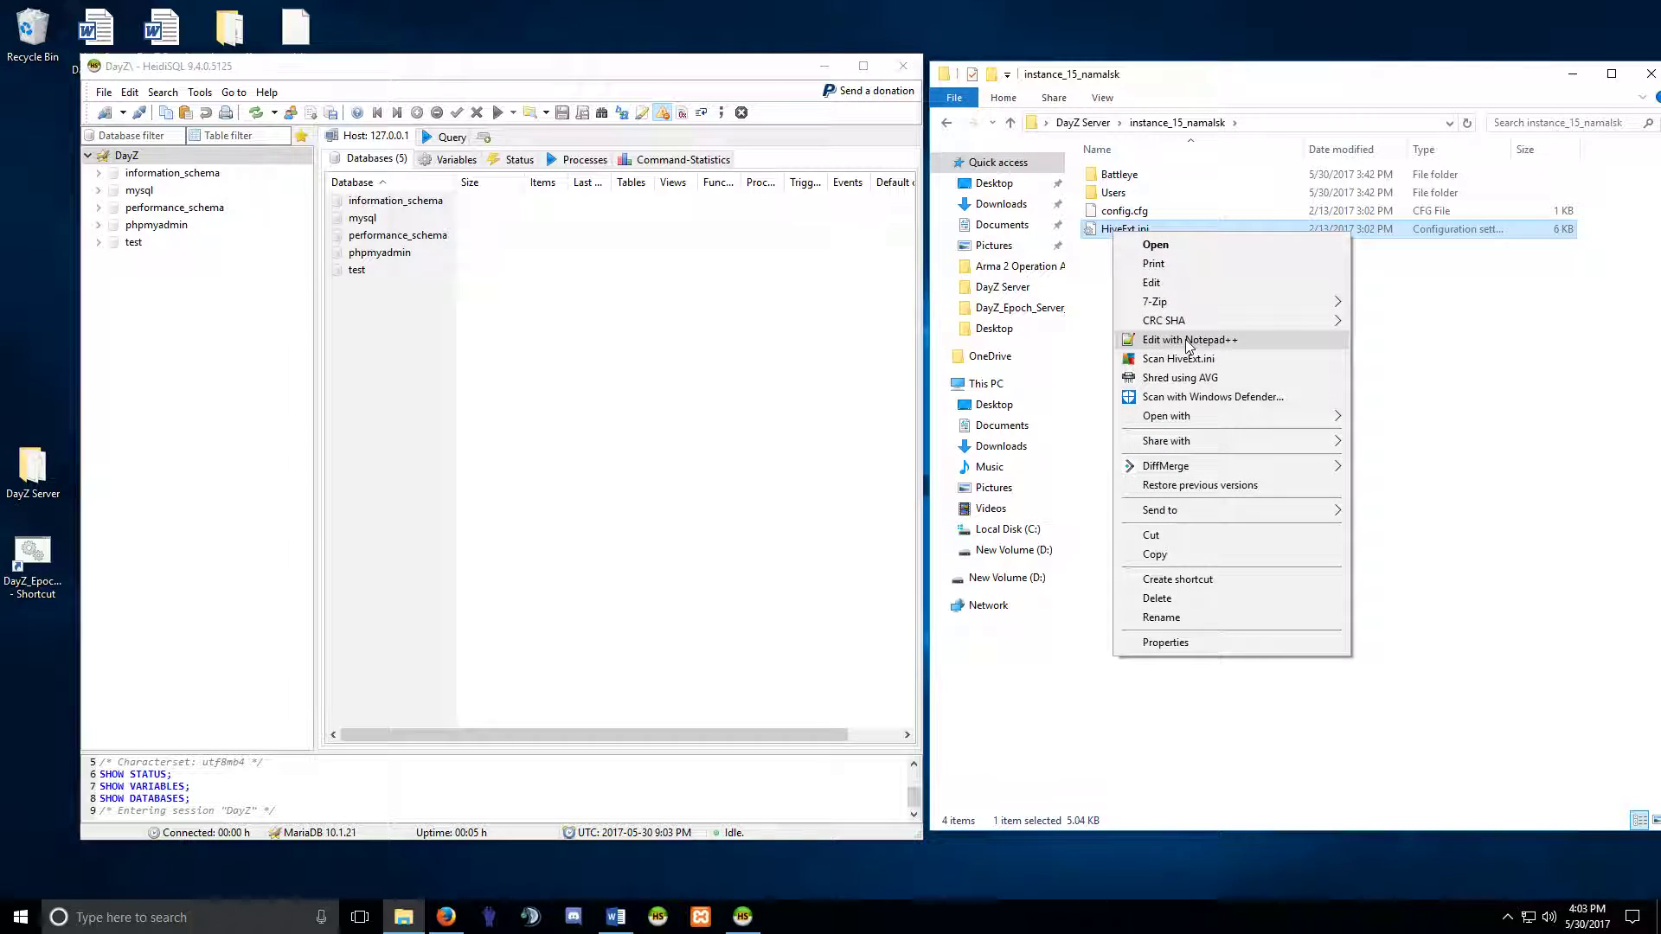
pyautogui.click(1101, 274)
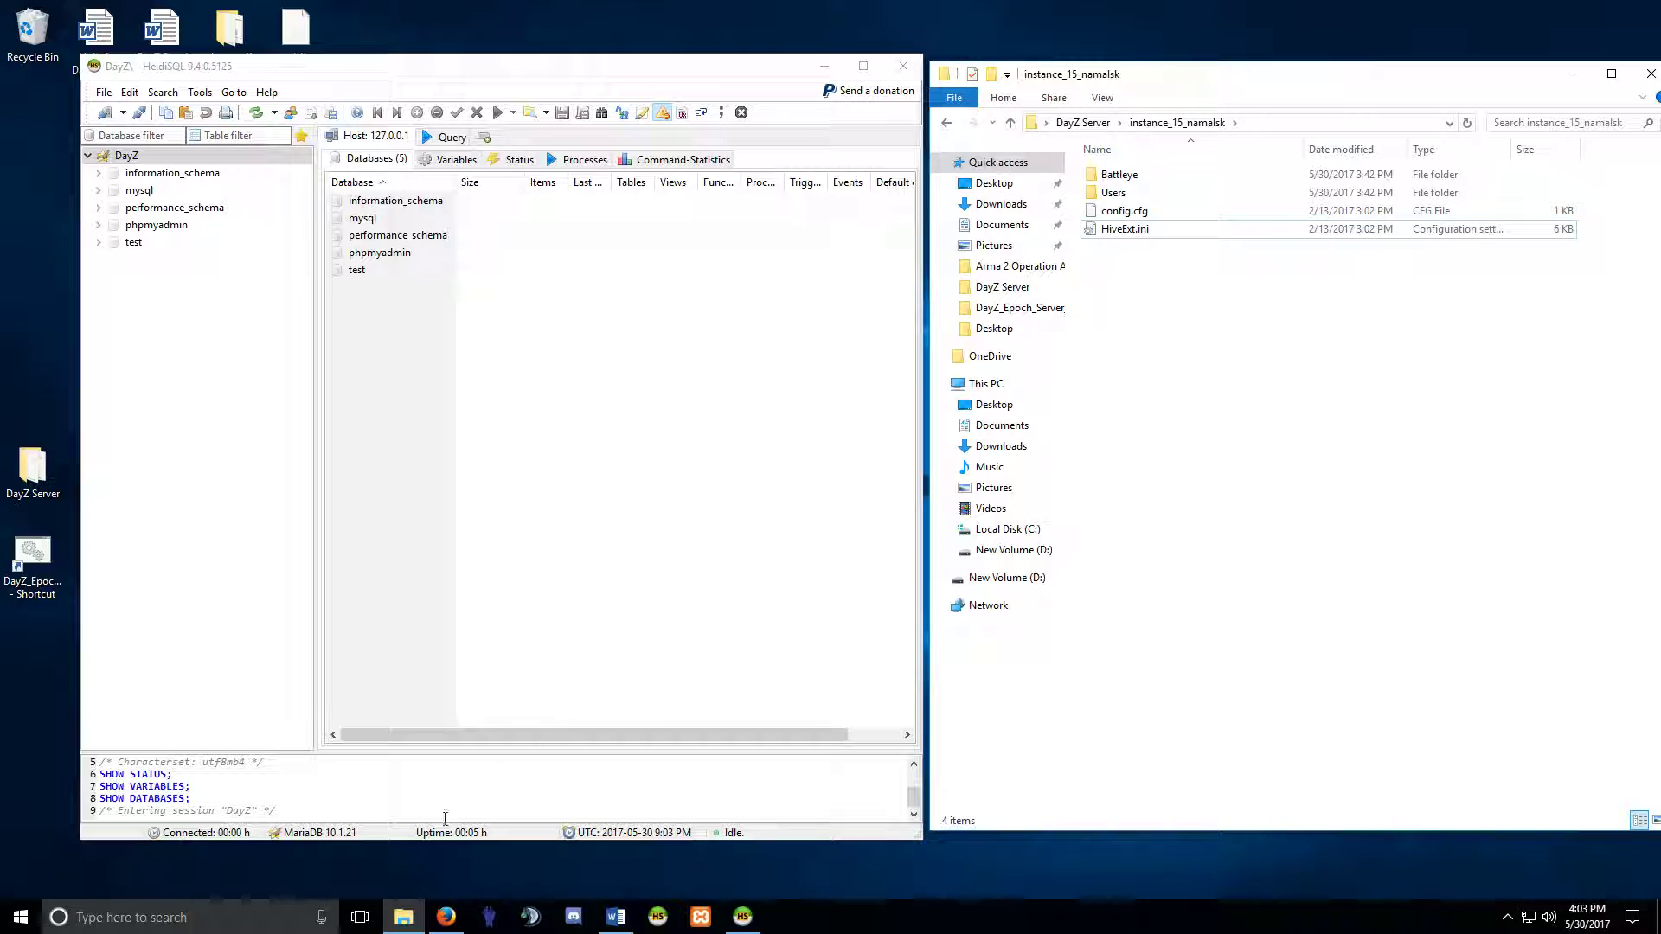
pyautogui.click(201, 915)
# Via 'folder options' search, show hidden files, folders and drives on the View tab, then close.
pyautogui.write('fol')
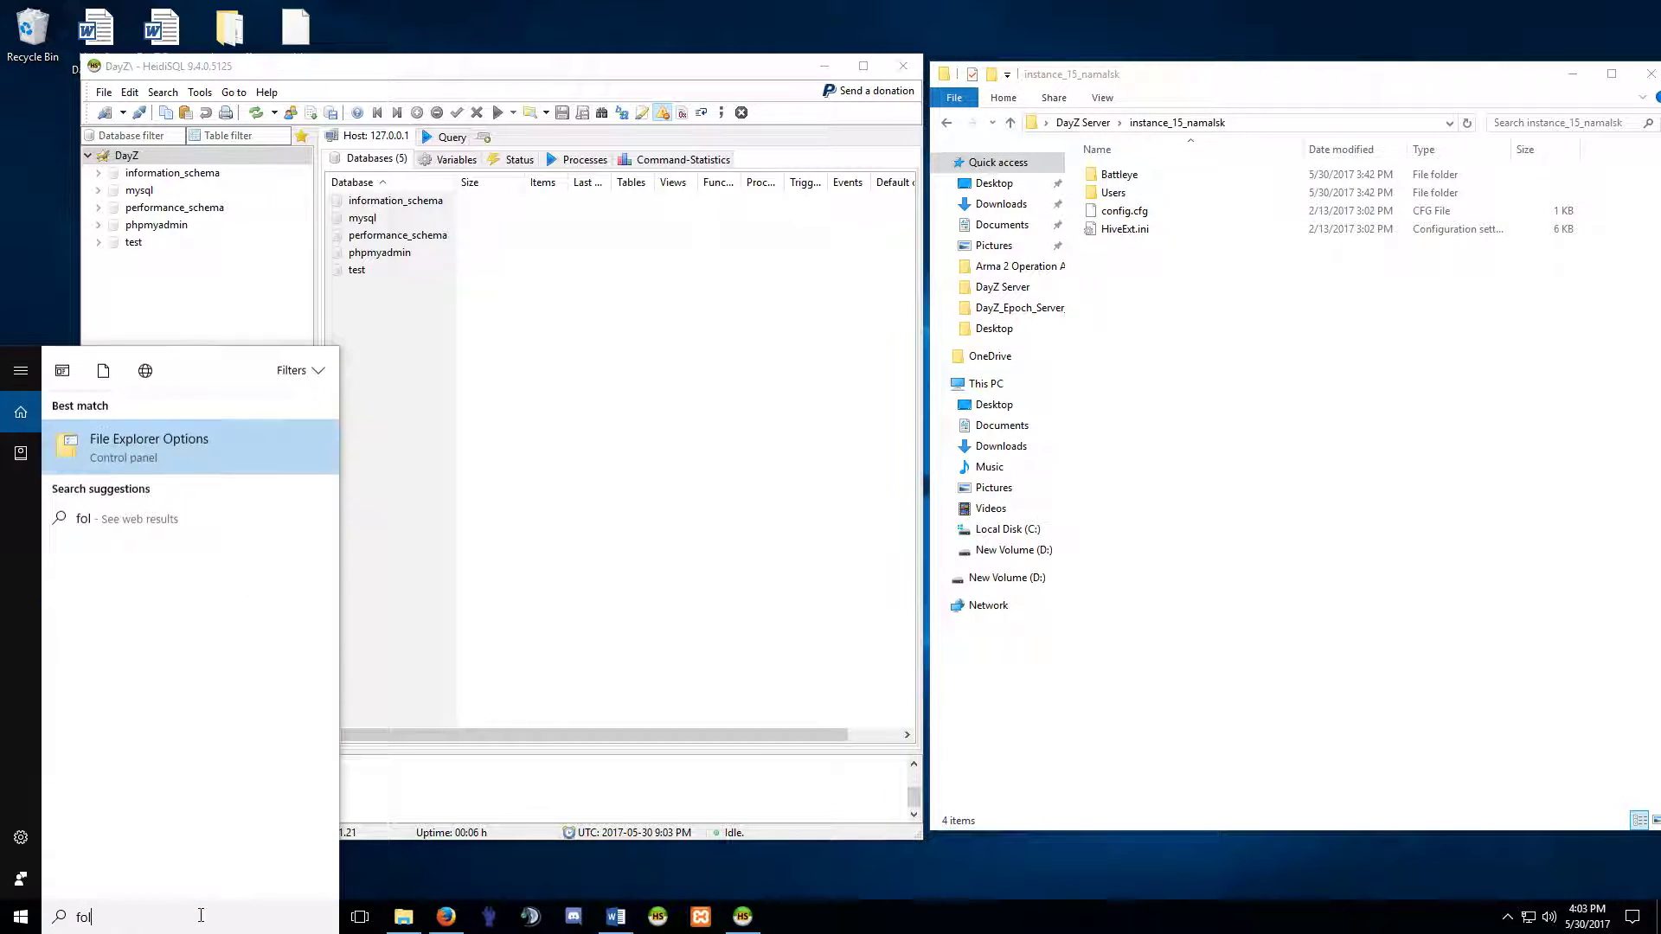
pyautogui.write('der options')
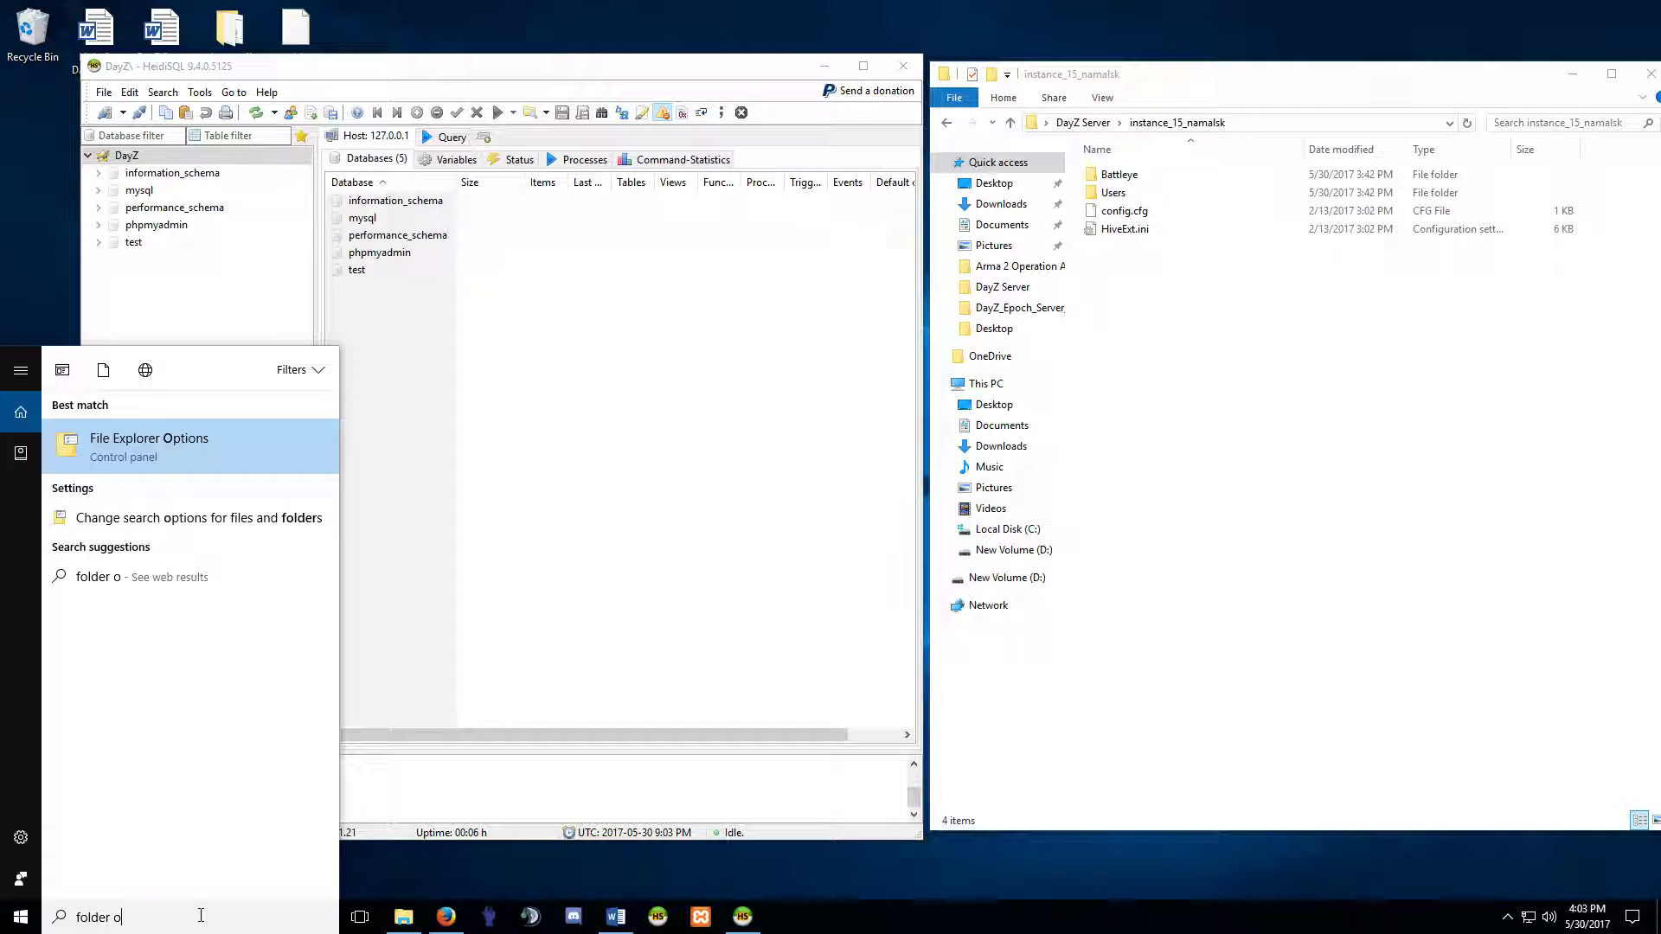
pyautogui.press('Return')
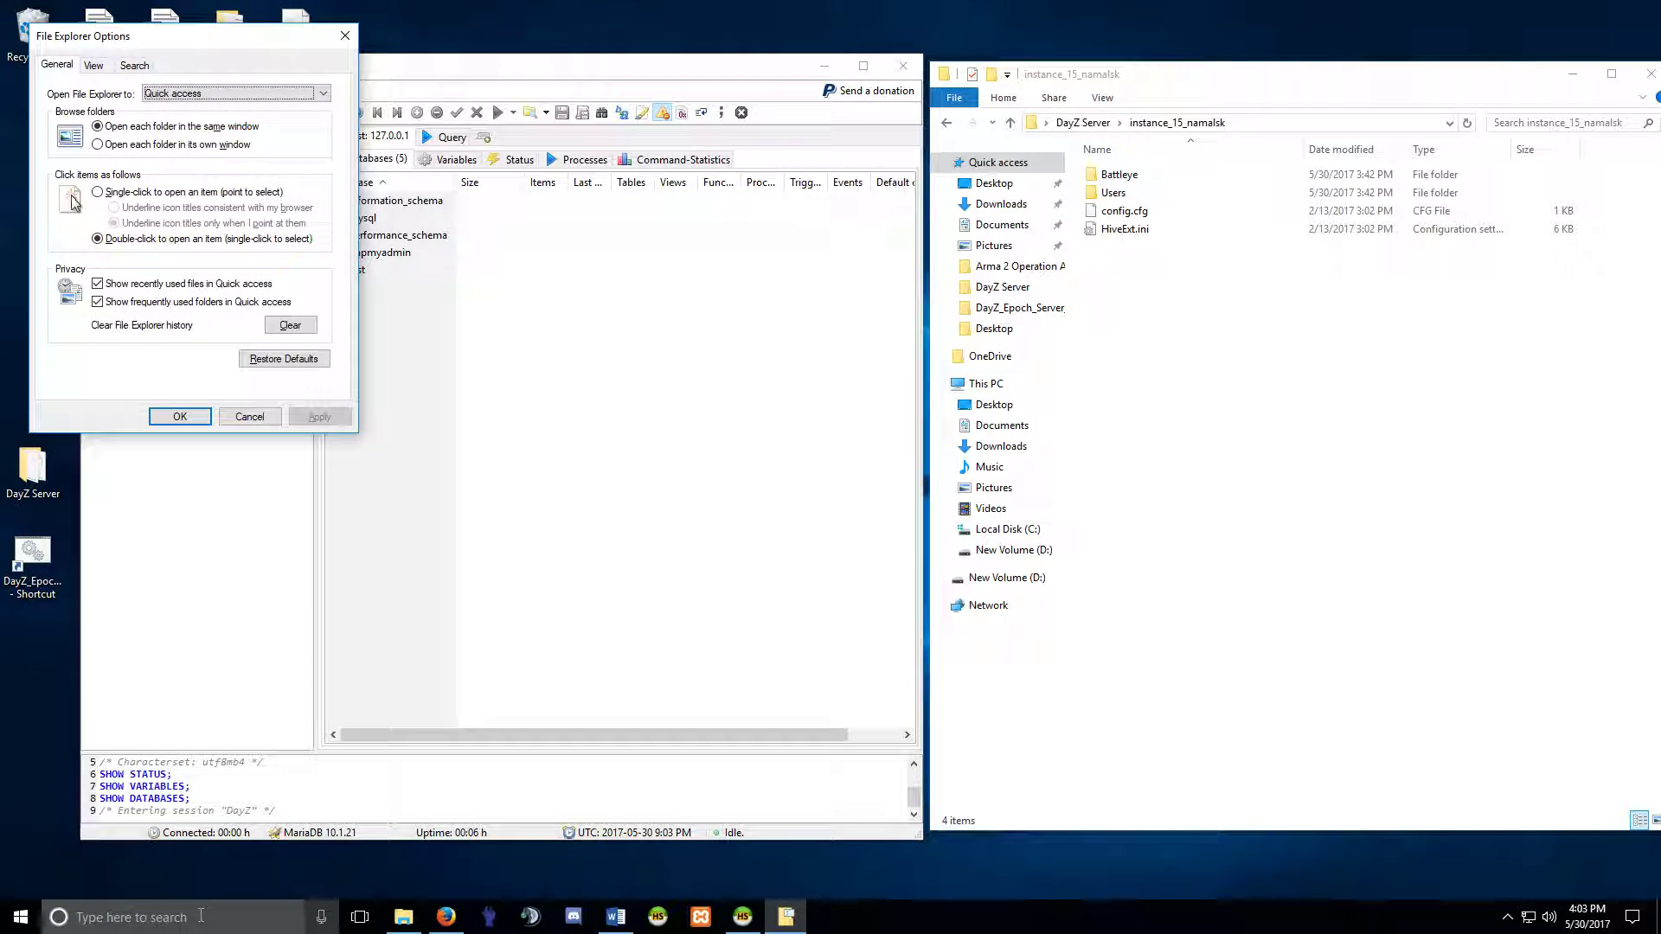
pyautogui.moveTo(119, 43); pyautogui.dragTo(431, 122)
pyautogui.click(405, 146)
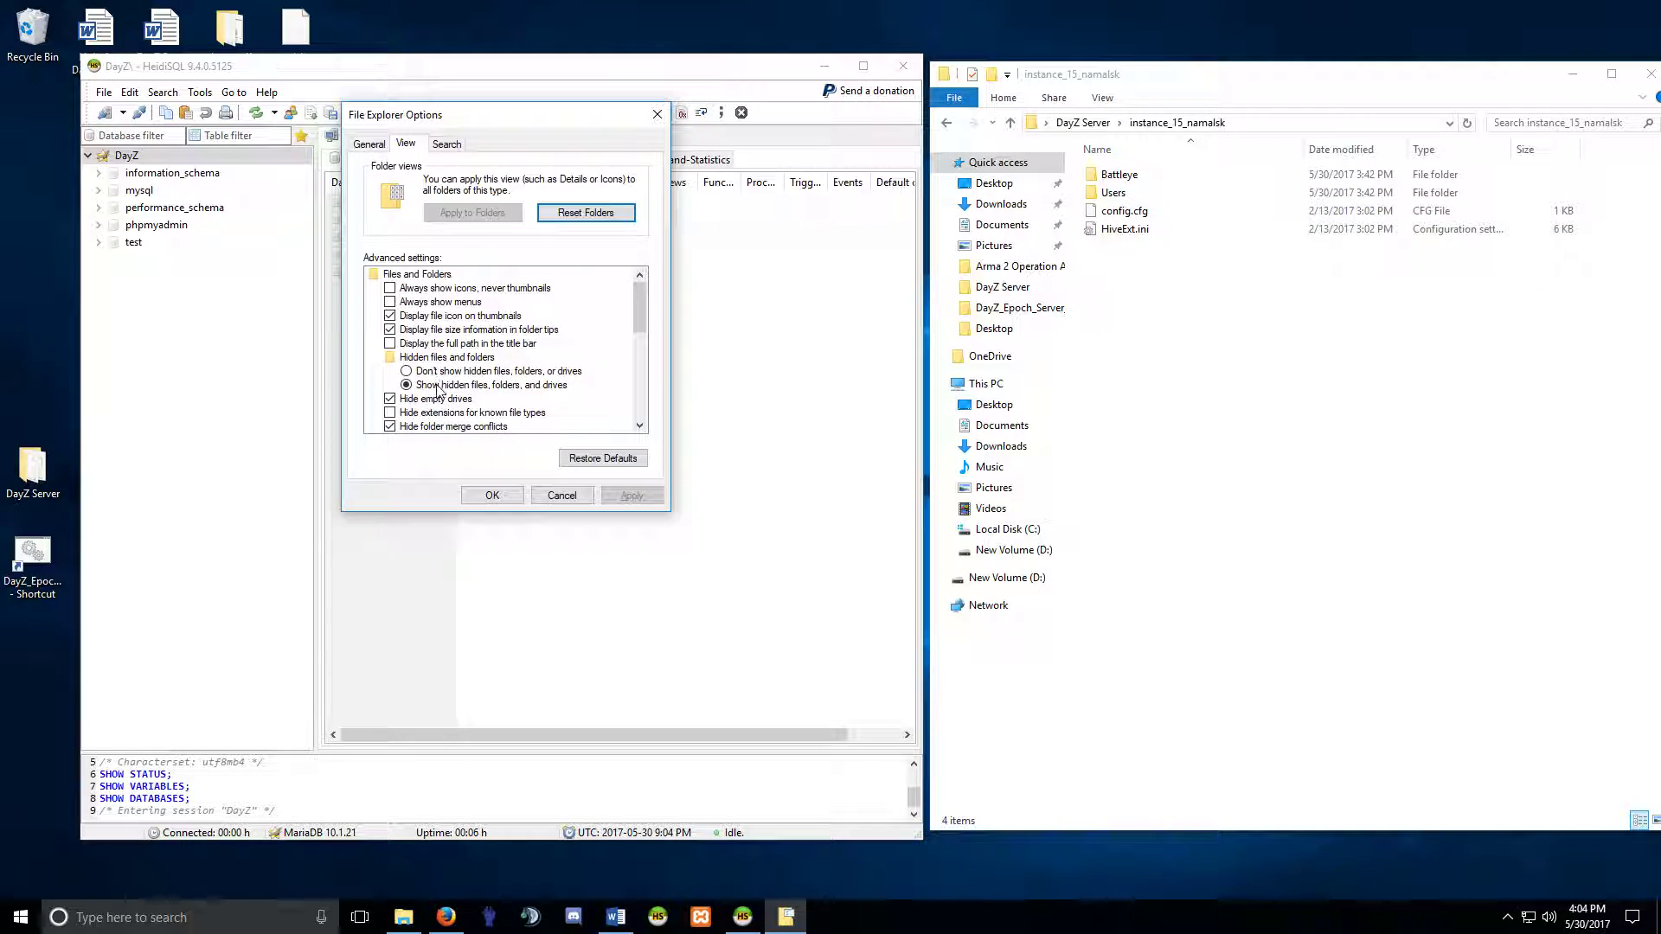
pyautogui.click(657, 114)
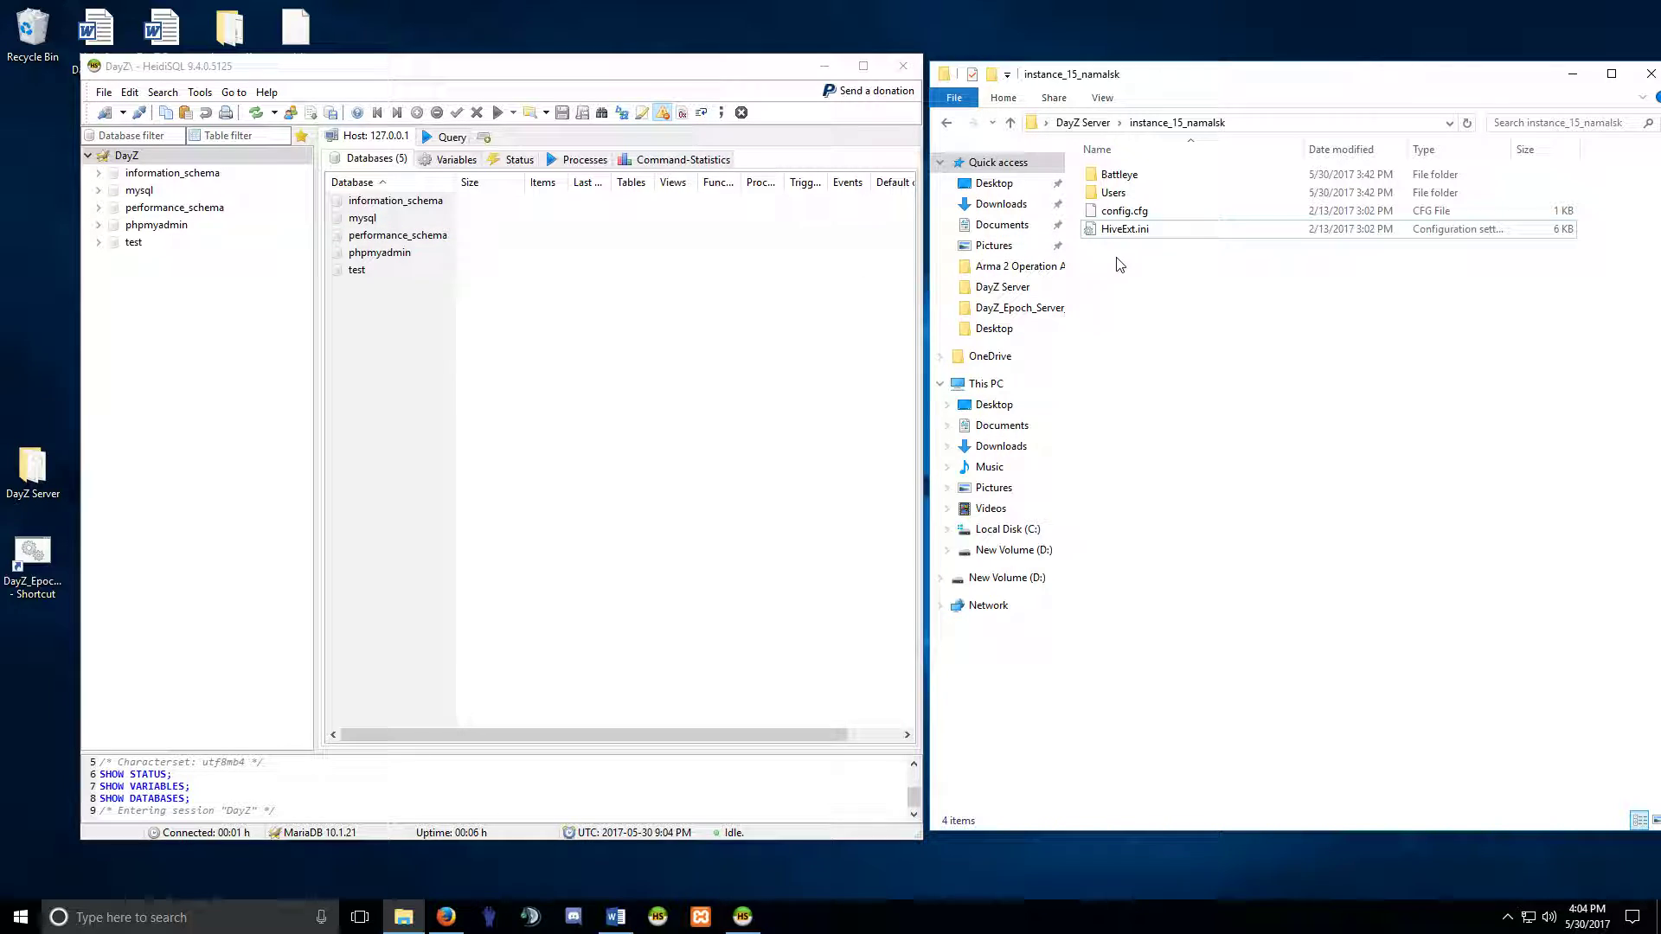
# Open HiveExt.ini in Notepad++ and arrange it on the right beside HeidiSQL.
pyautogui.rightClick(1124, 230)
pyautogui.click(1191, 336)
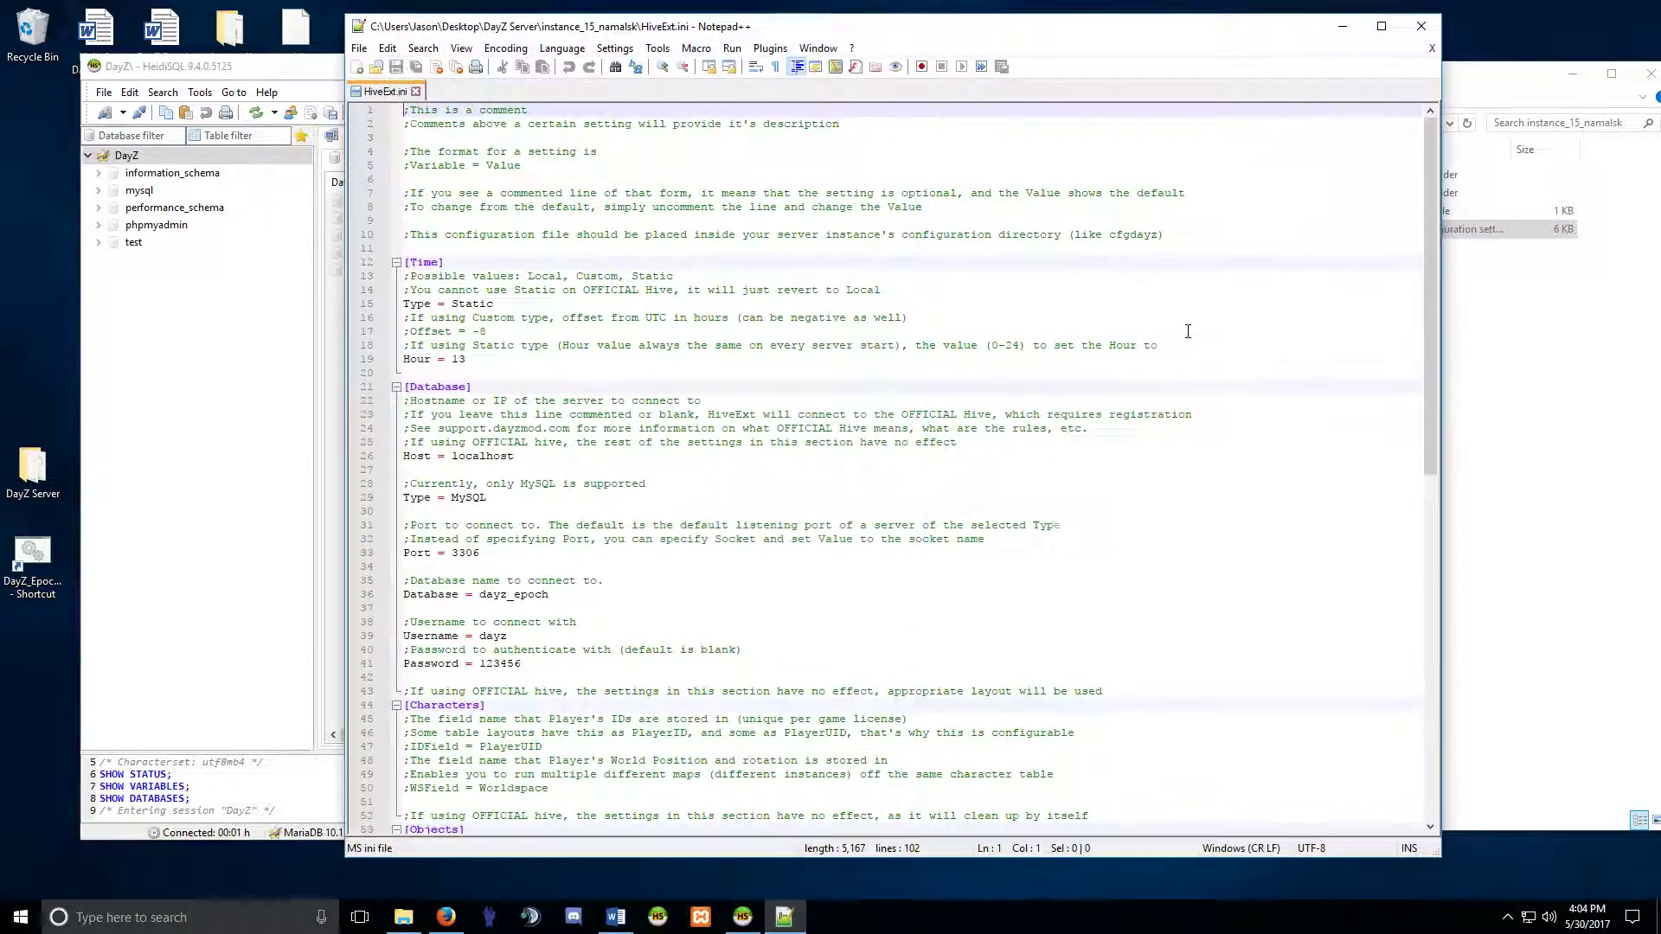
pyautogui.moveTo(647, 32); pyautogui.dragTo(841, 35)
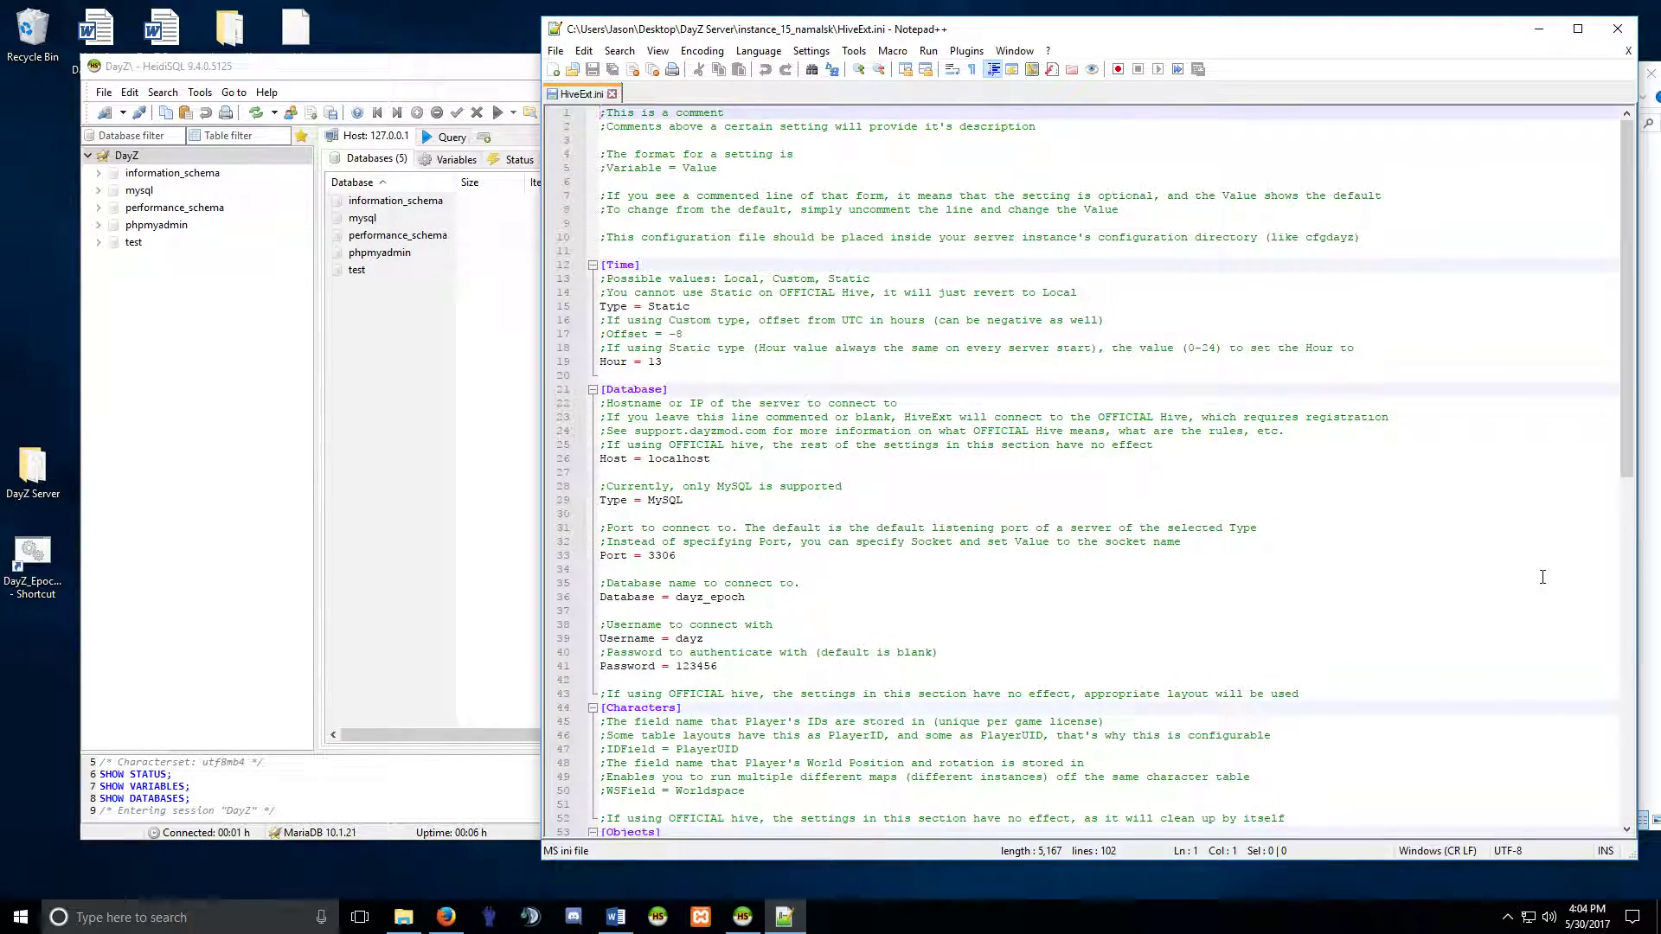
pyautogui.moveTo(1634, 856); pyautogui.dragTo(1422, 862)
pyautogui.moveTo(764, 40); pyautogui.dragTo(939, 42)
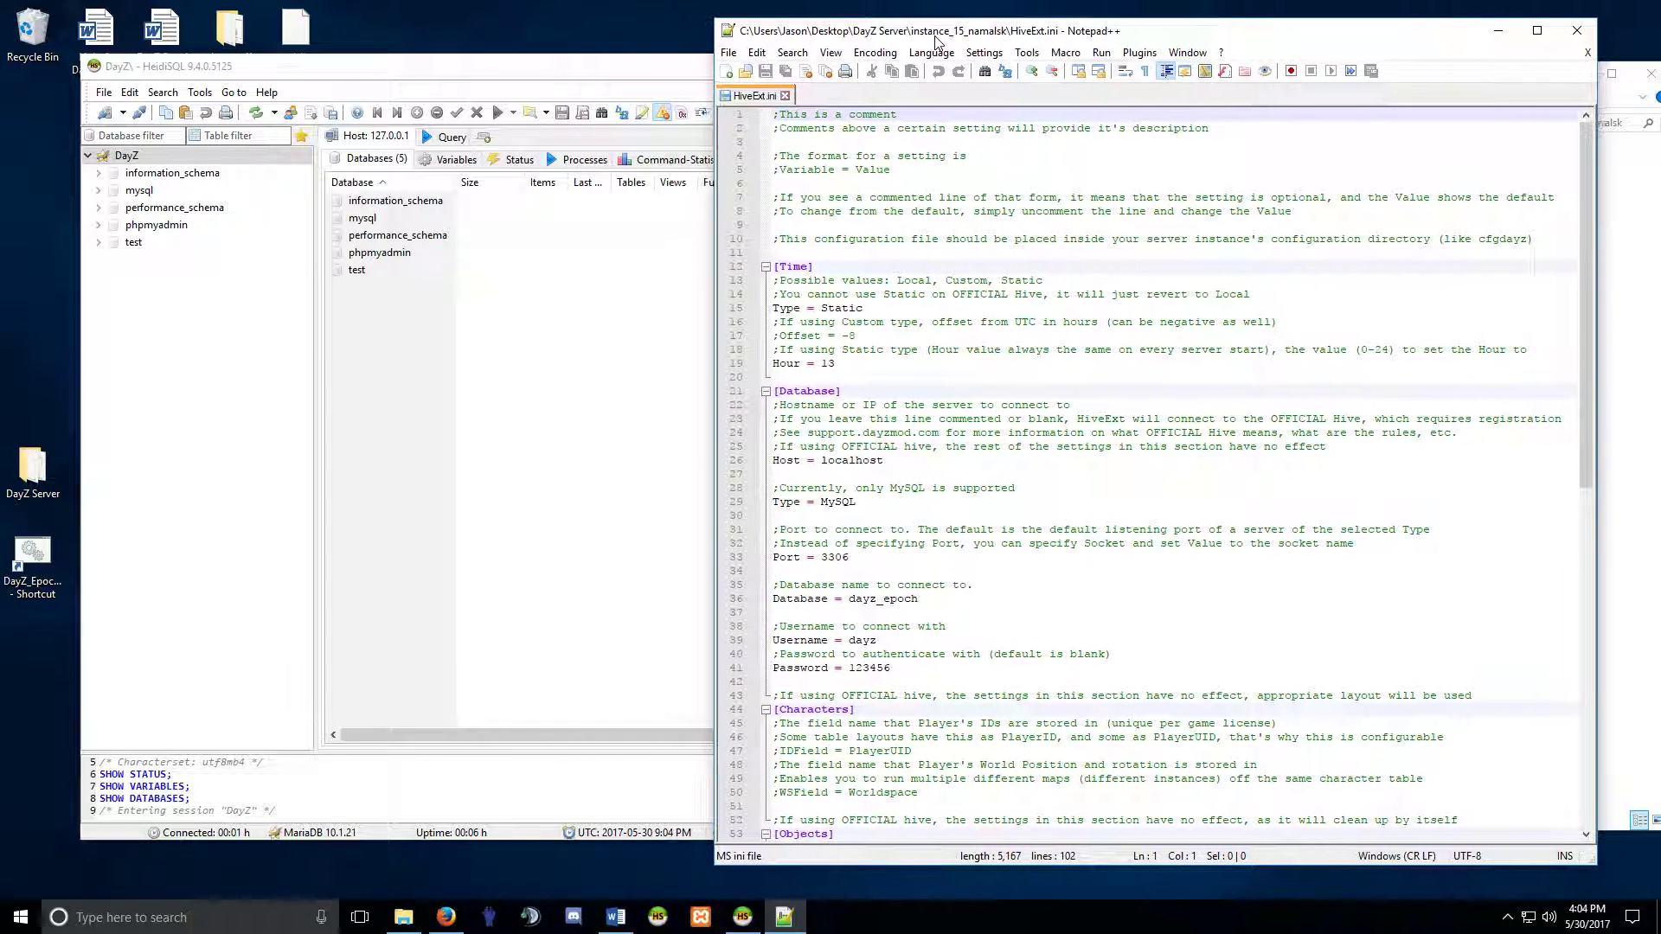
pyautogui.moveTo(510, 75); pyautogui.dragTo(437, 71)
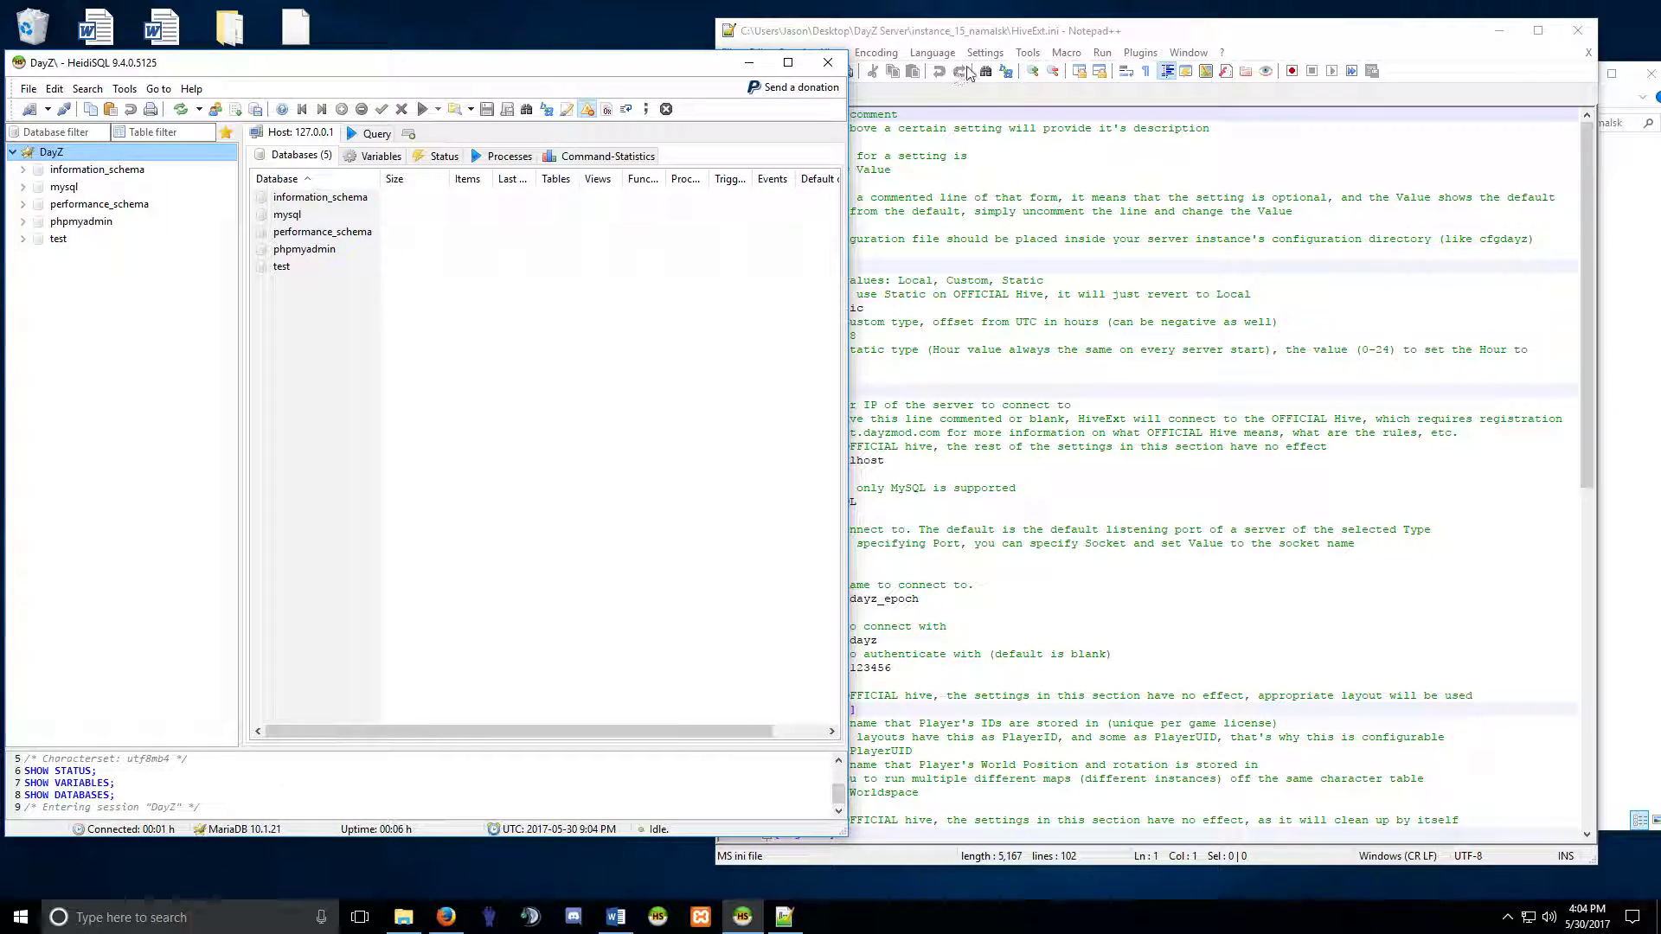
pyautogui.click(1046, 36)
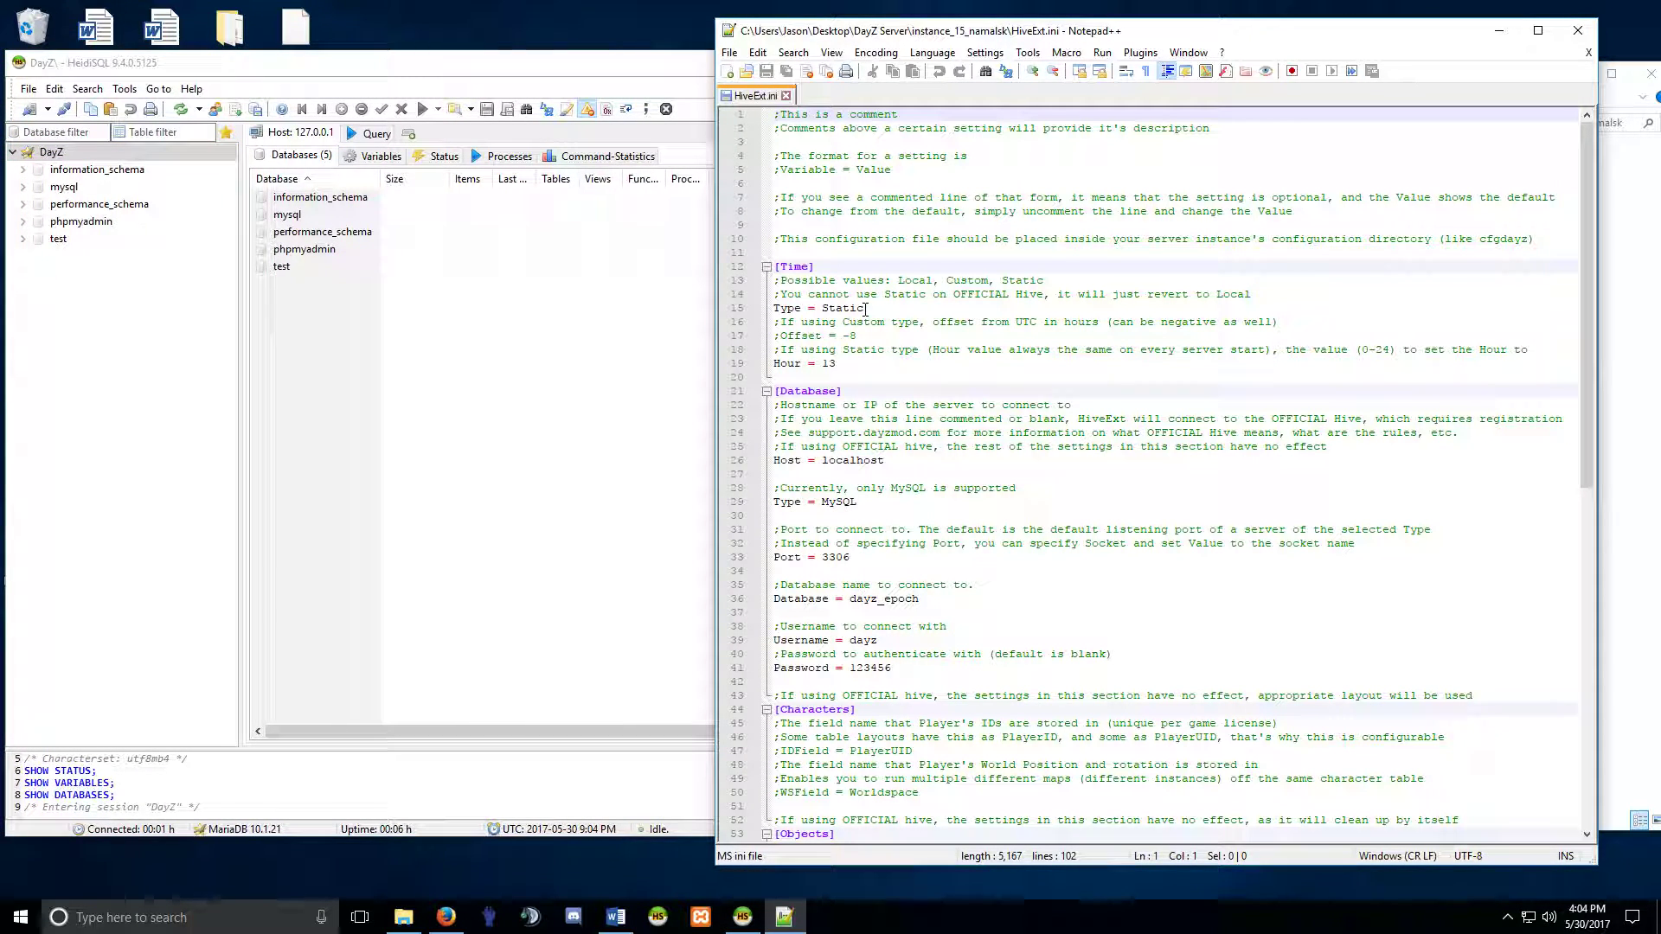
# Review the Time setting Hour = 13 and the Host = localhost database setting.
pyautogui.click(838, 365)
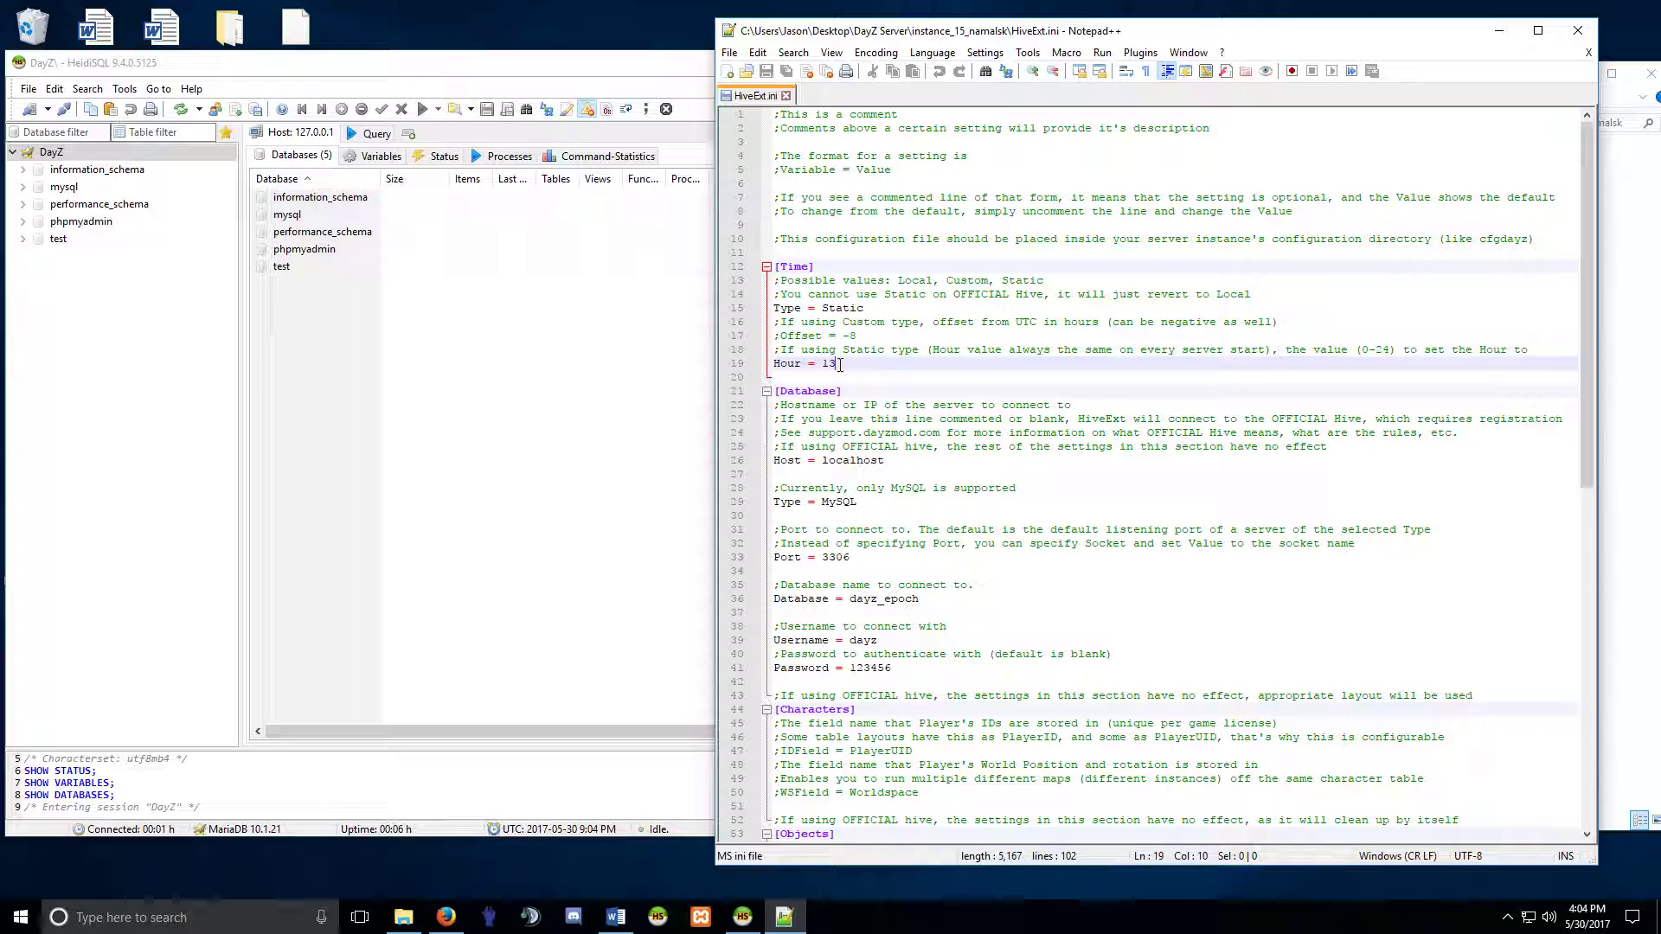
pyautogui.press('Down')
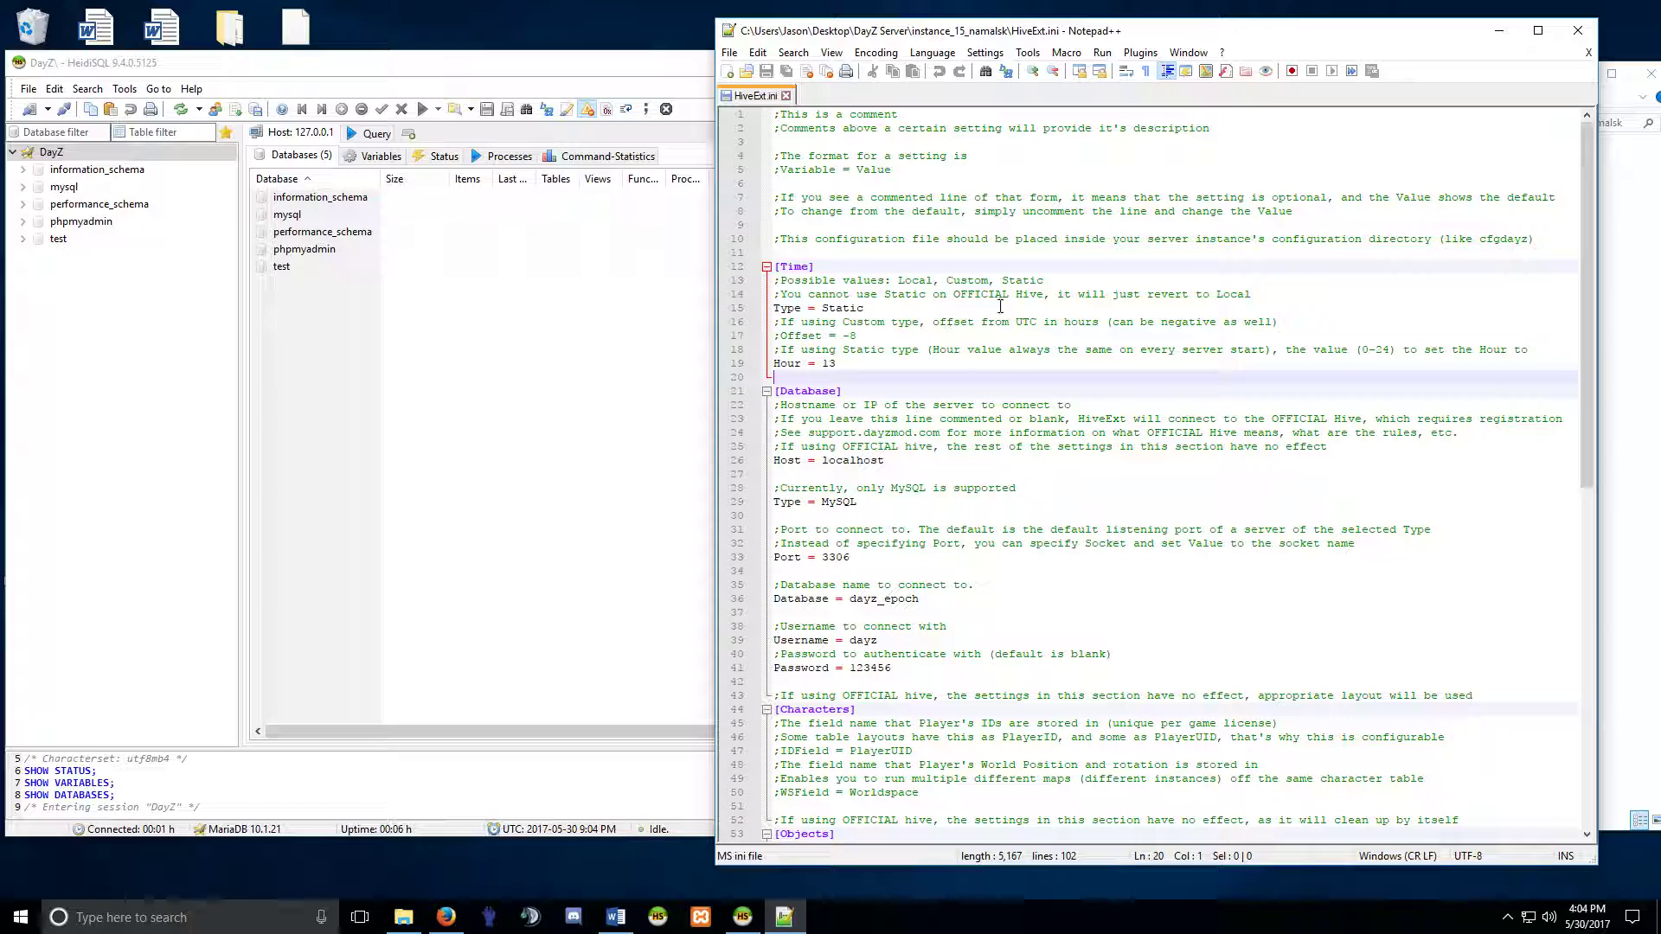
pyautogui.click(857, 366)
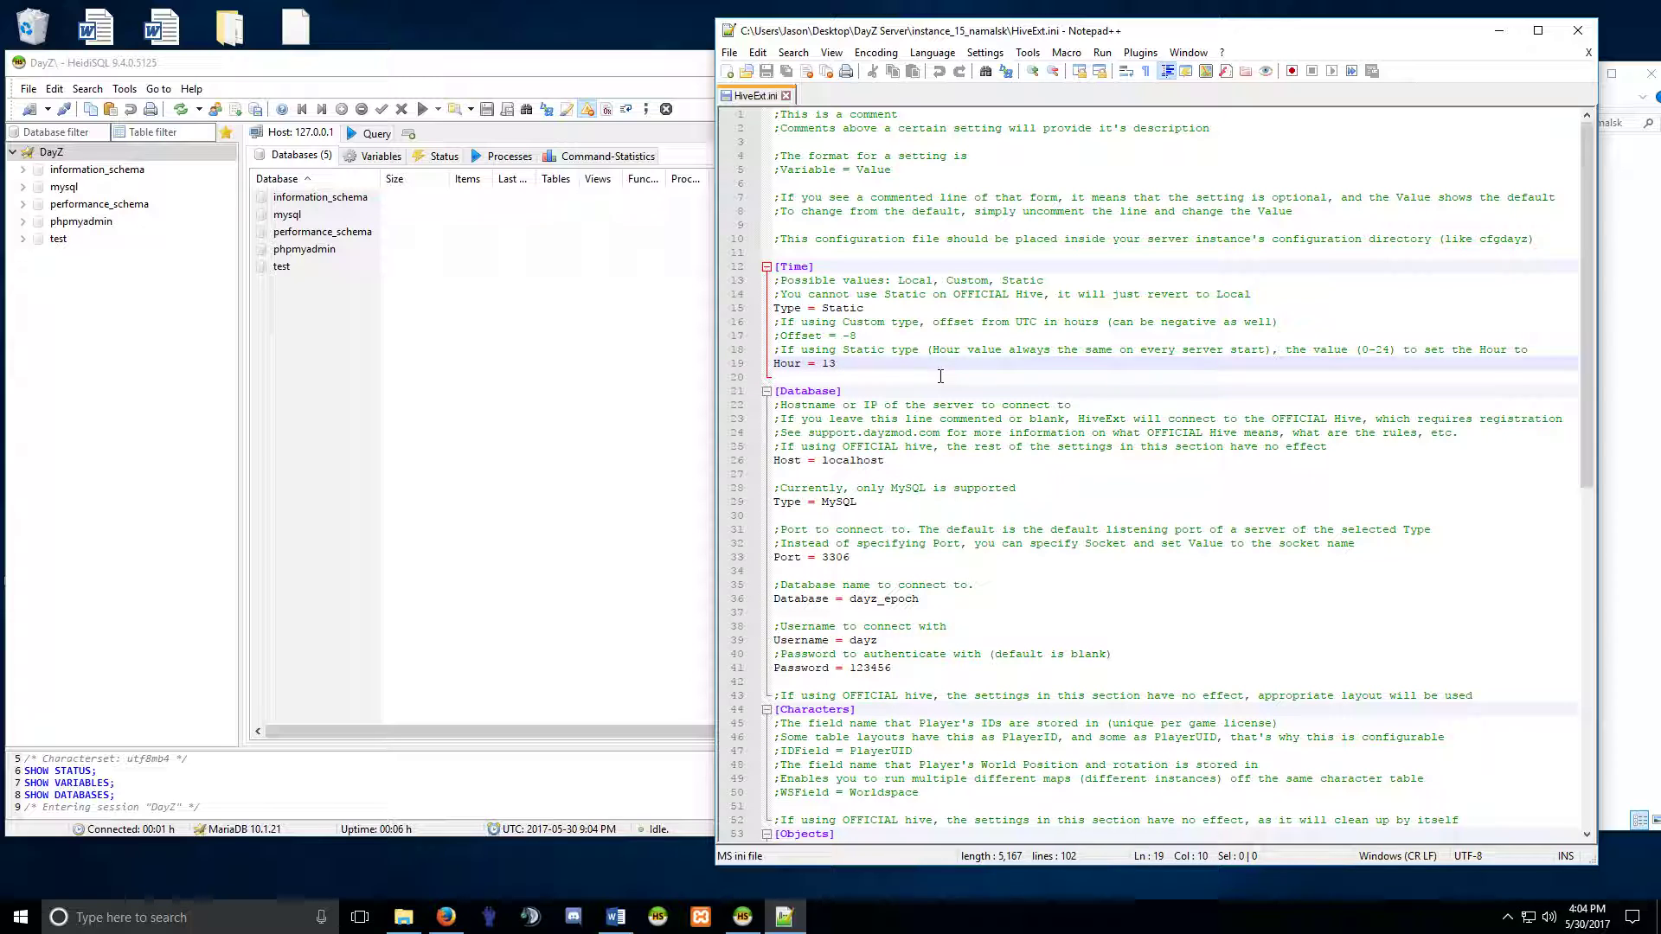
pyautogui.moveTo(837, 365); pyautogui.dragTo(822, 365)
pyautogui.click(887, 460)
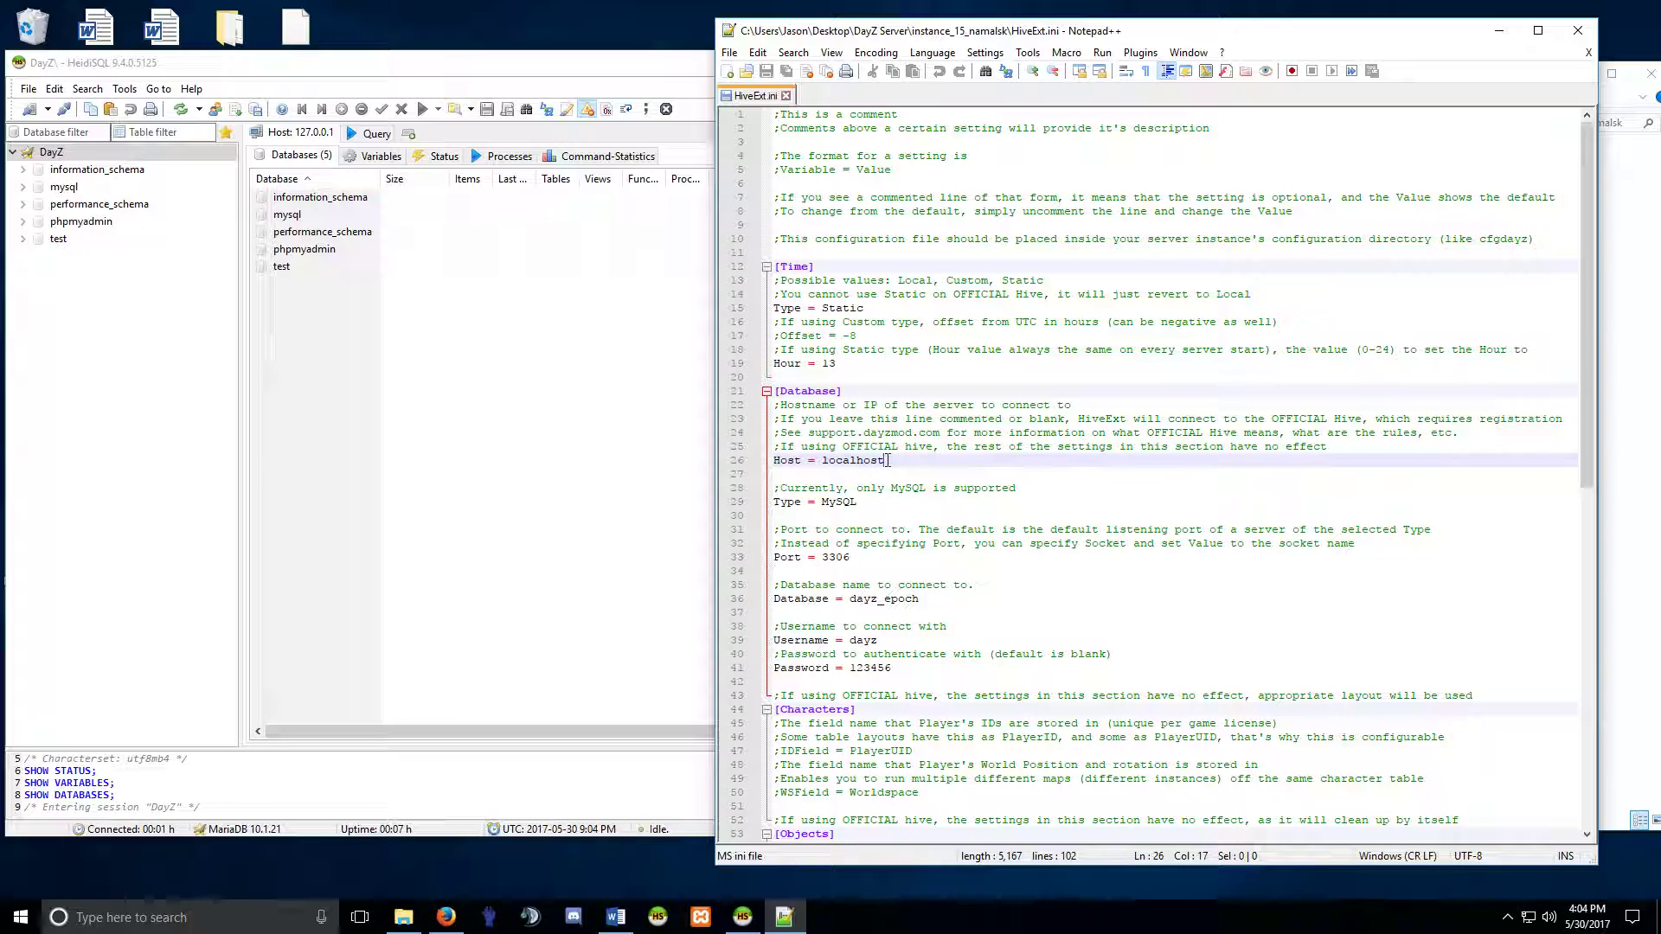
pyautogui.scroll(-3, 854, 476)
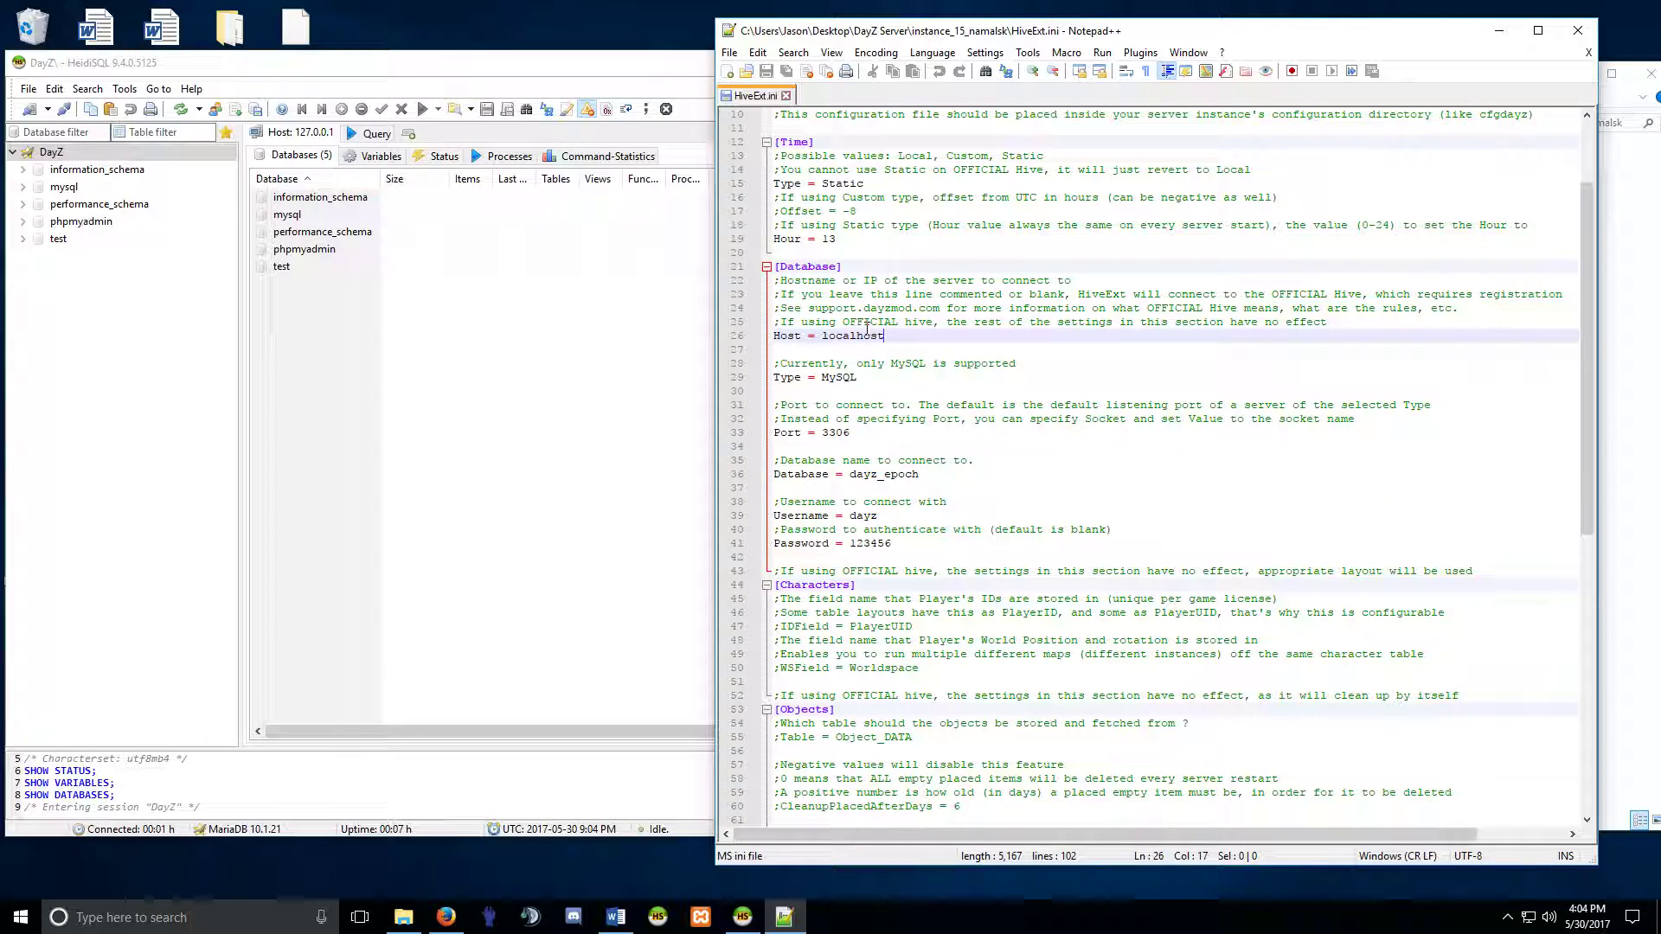
pyautogui.moveTo(796, 322); pyautogui.dragTo(1188, 331)
pyautogui.click(1175, 325)
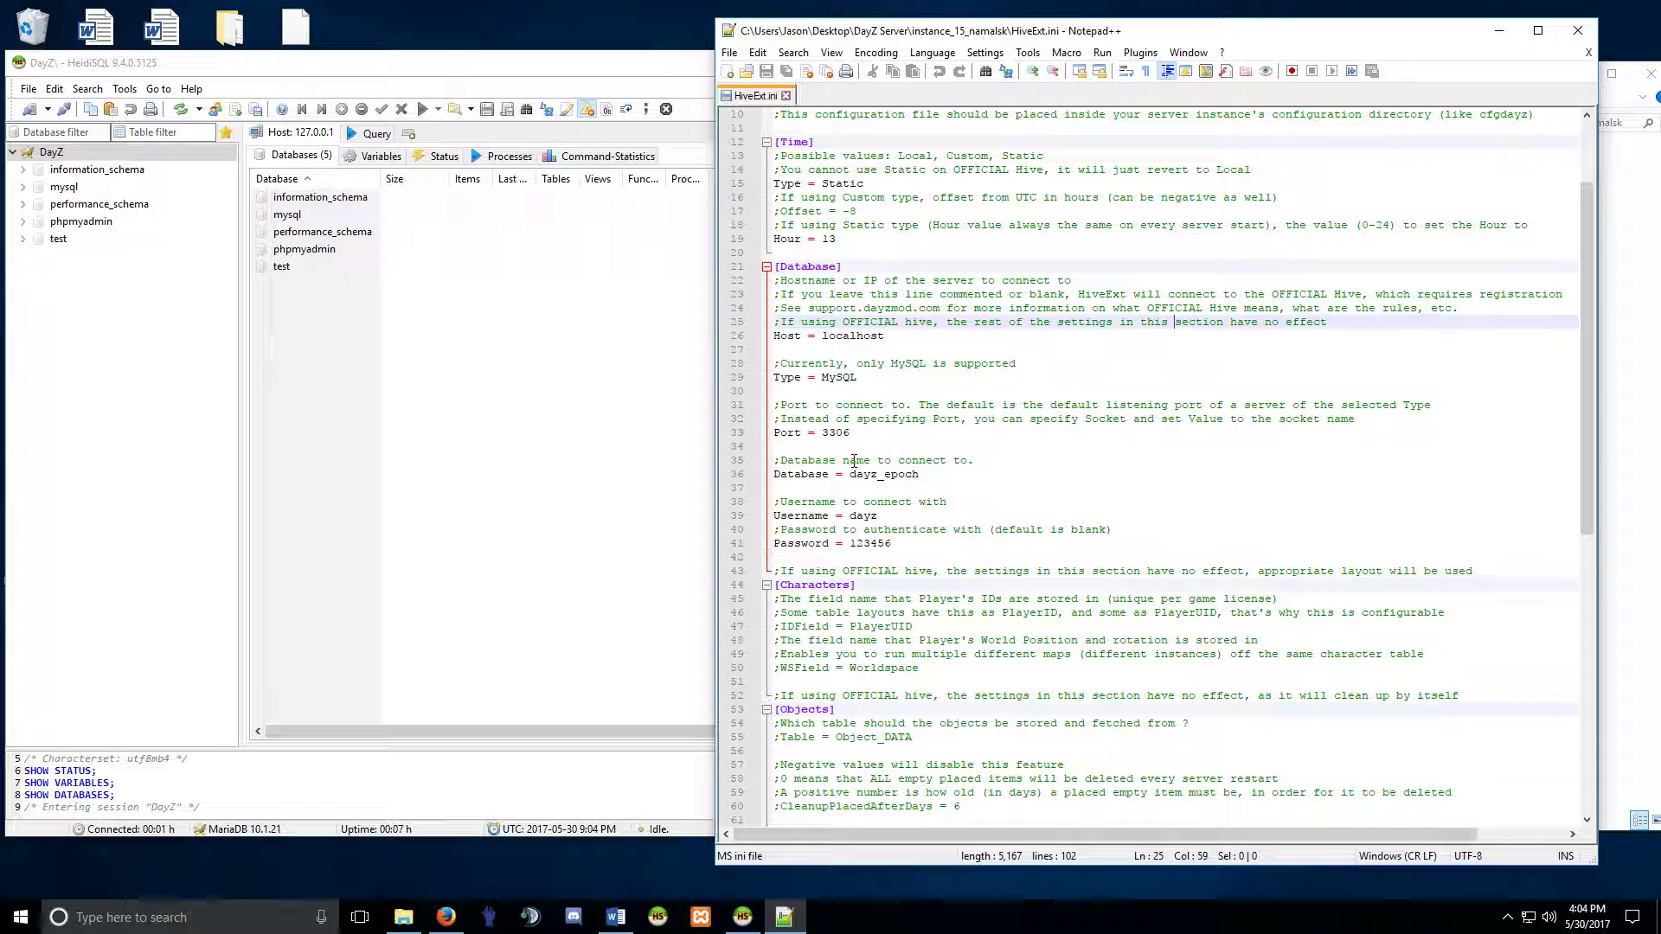
# Inspect the Database = dayz_epoch value on line 36.
pyautogui.click(920, 478)
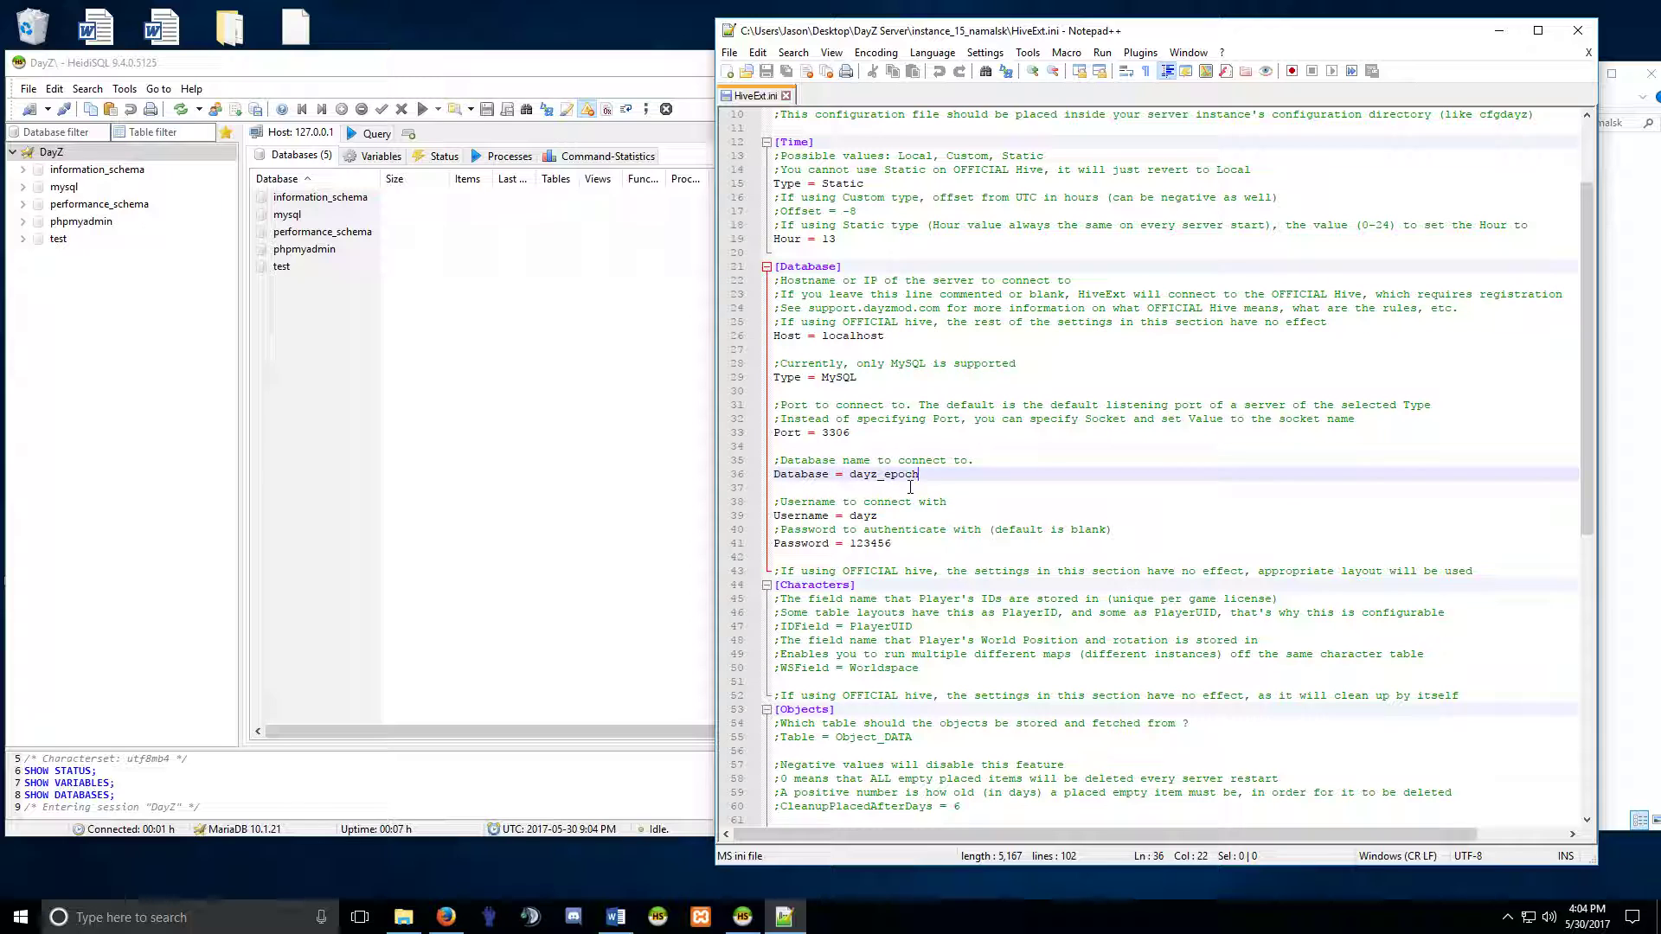
pyautogui.moveTo(854, 476); pyautogui.dragTo(920, 477)
pyautogui.click(905, 474)
pyautogui.moveTo(920, 475); pyautogui.dragTo(856, 474)
pyautogui.click(899, 484)
pyautogui.moveTo(851, 477); pyautogui.dragTo(913, 479)
pyautogui.click(914, 480)
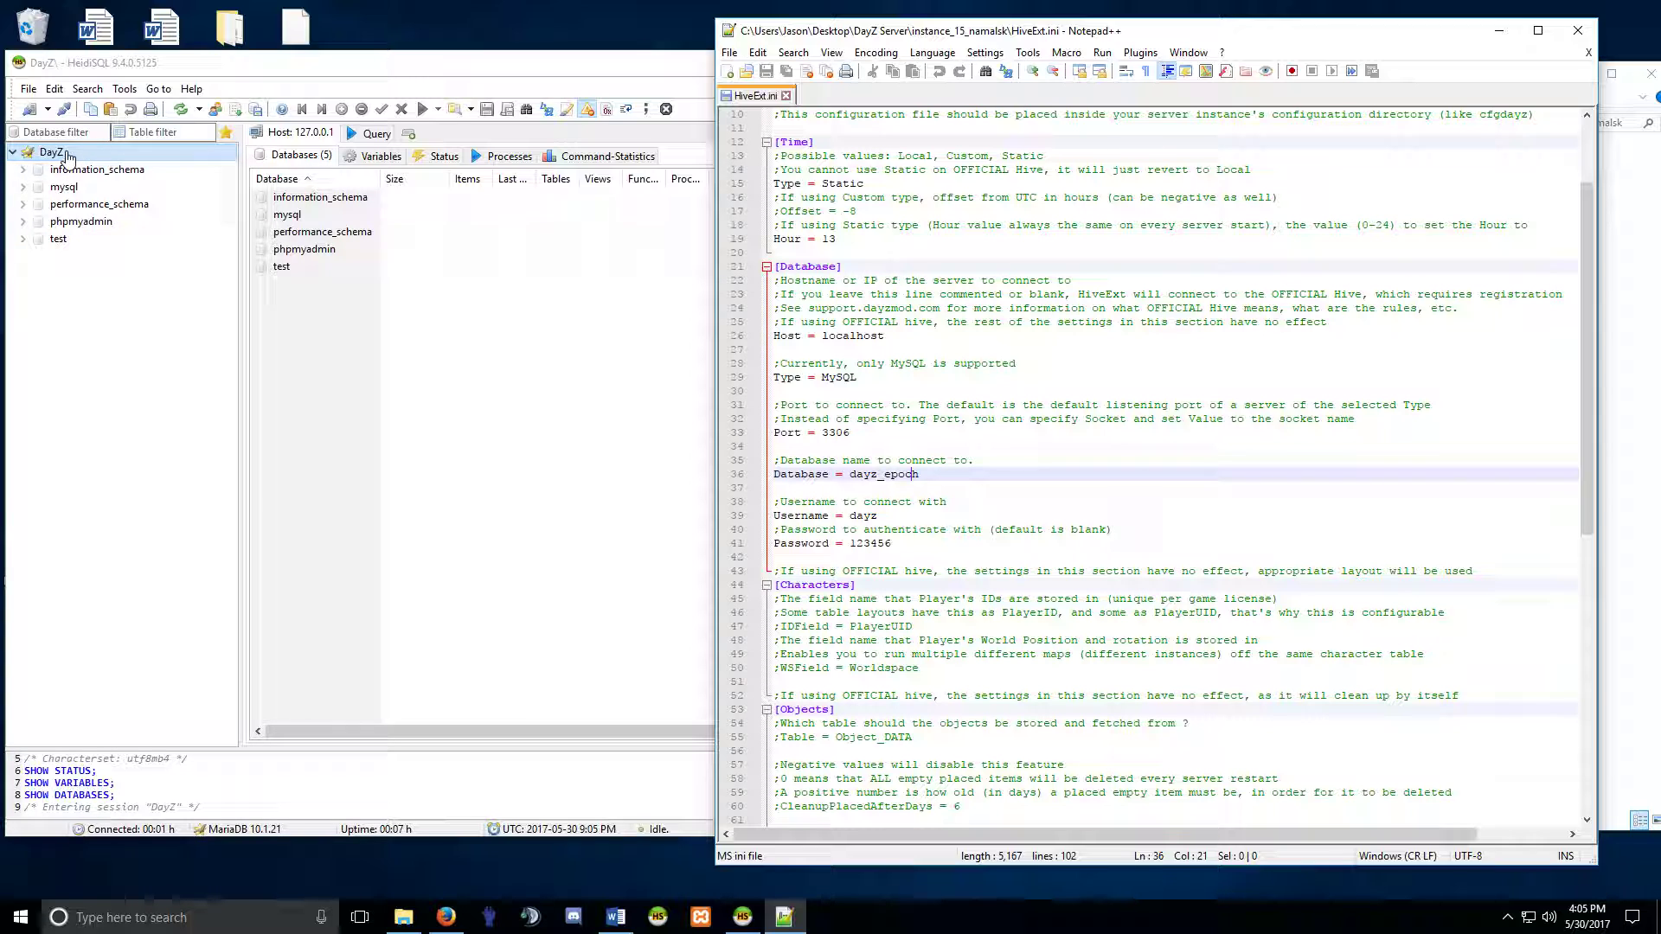
# Create a database named namalsk_epoch1061 from the DayZ session's Create new menu.
pyautogui.click(235, 71)
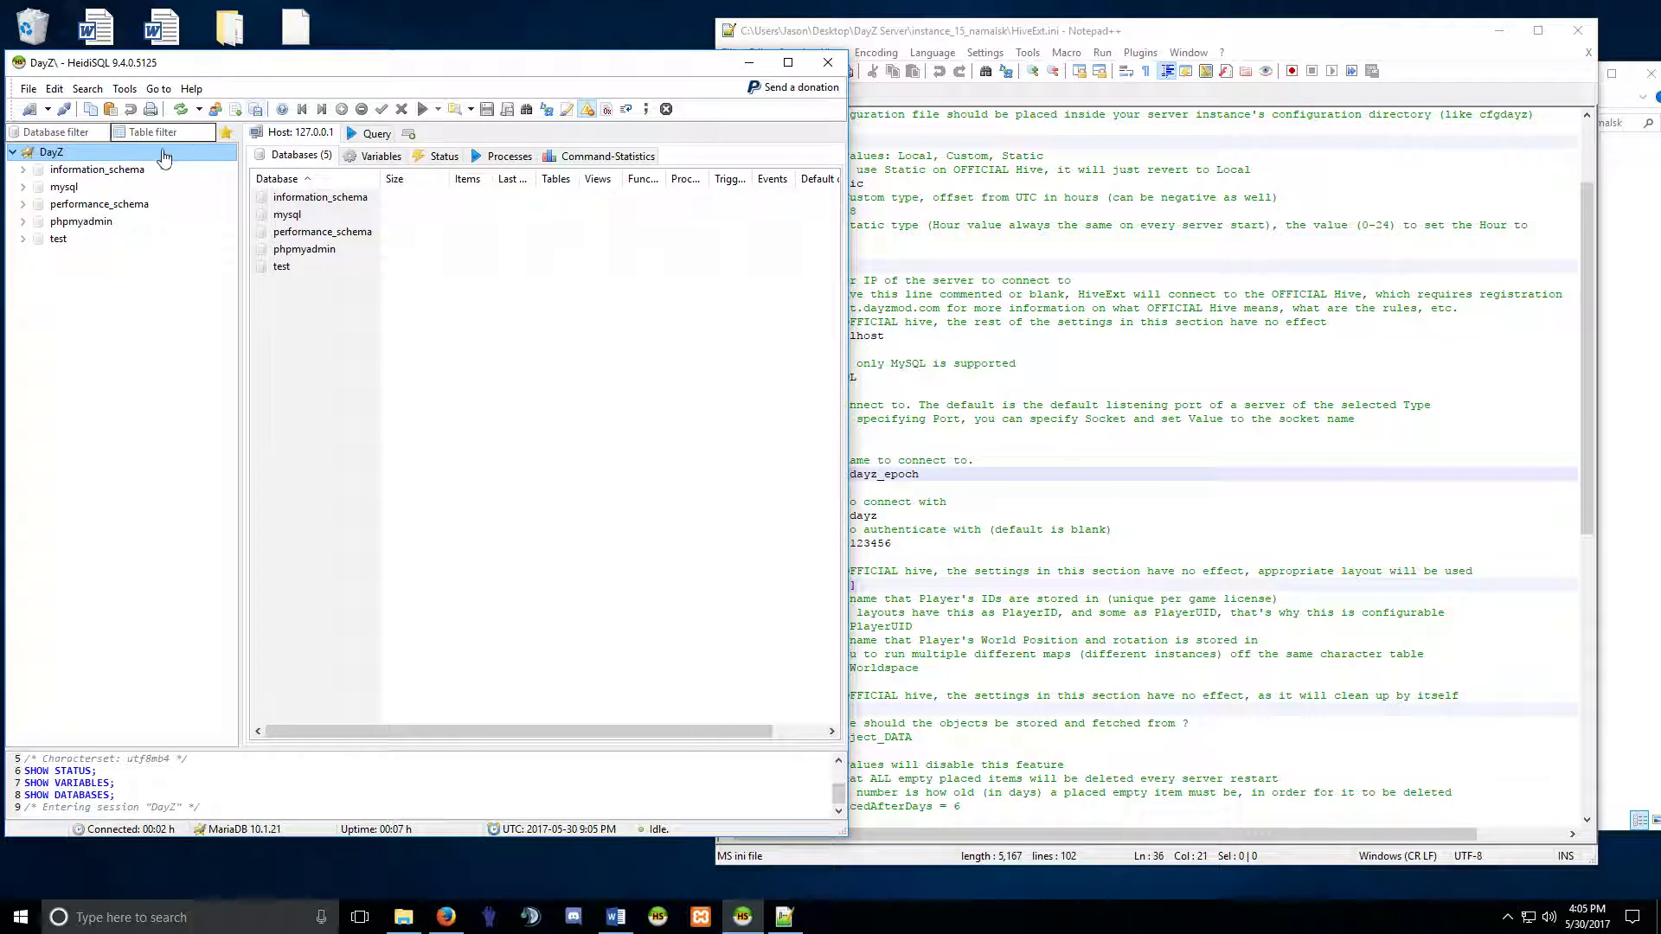
pyautogui.rightClick(74, 156)
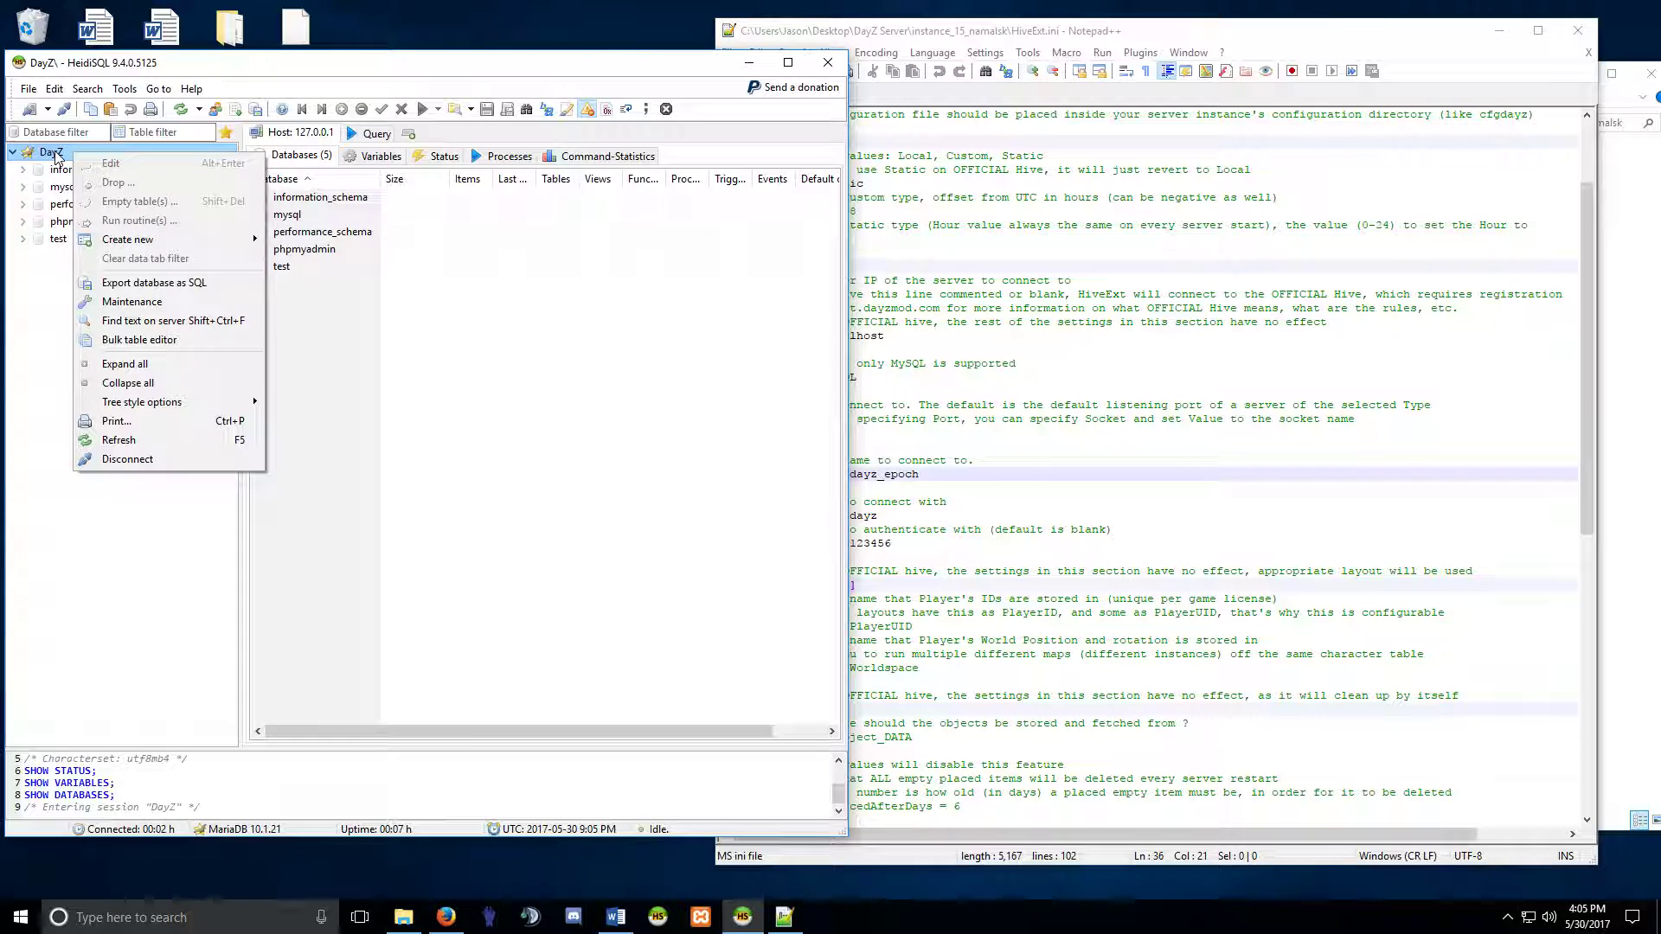
pyautogui.moveTo(123, 245)
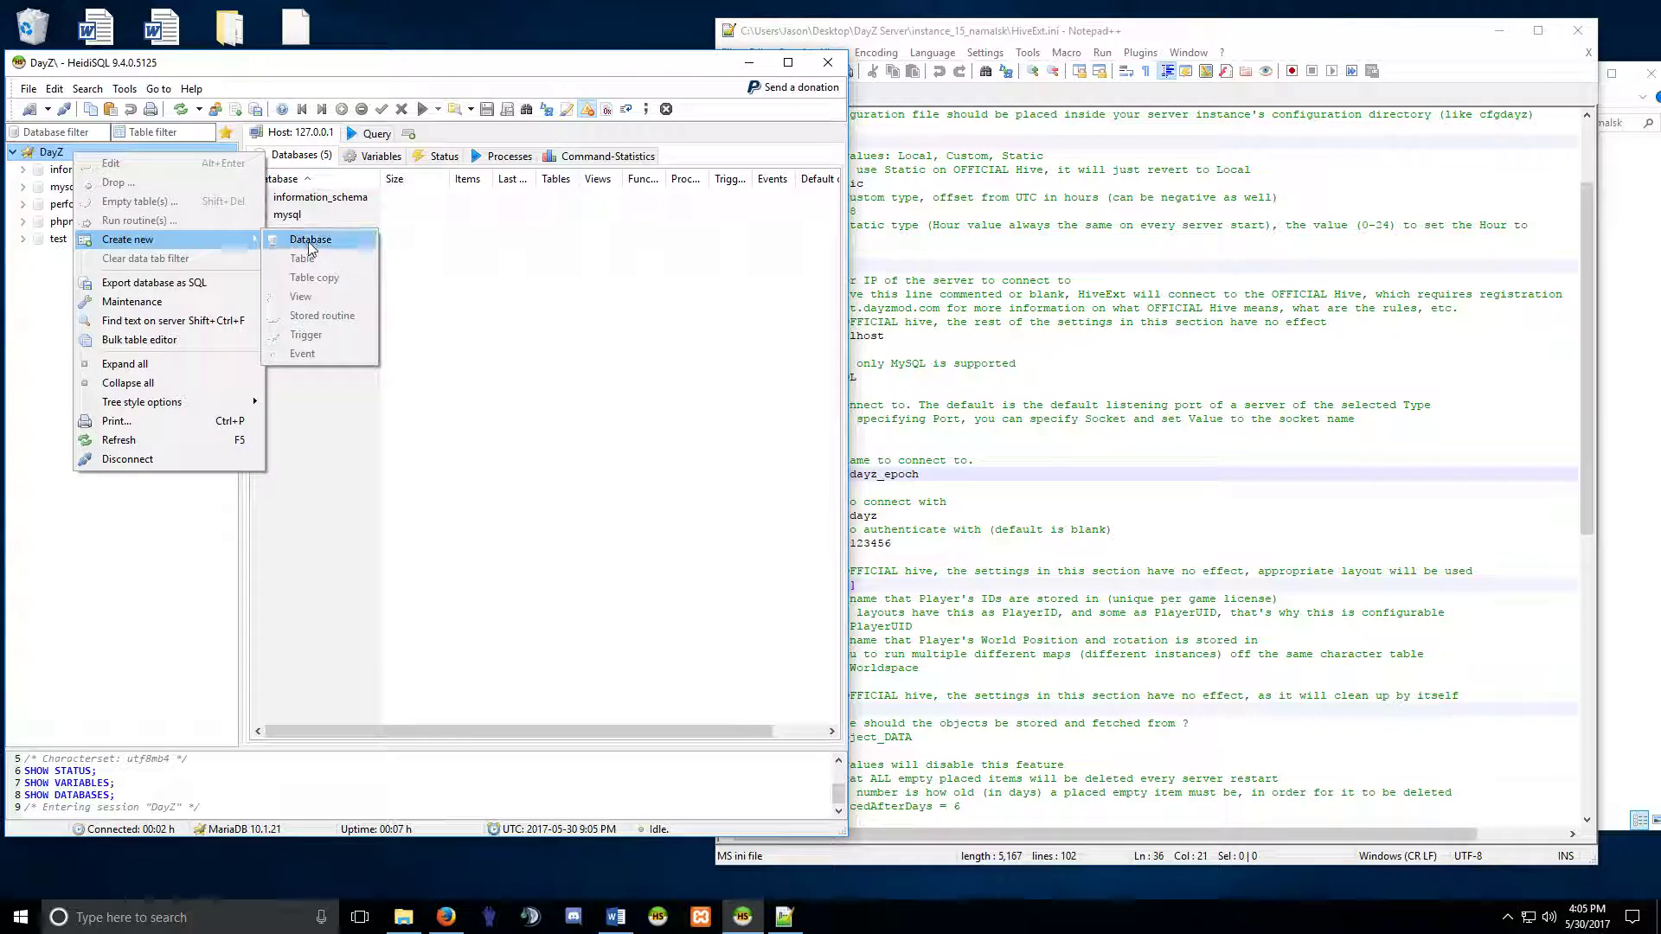
pyautogui.click(311, 246)
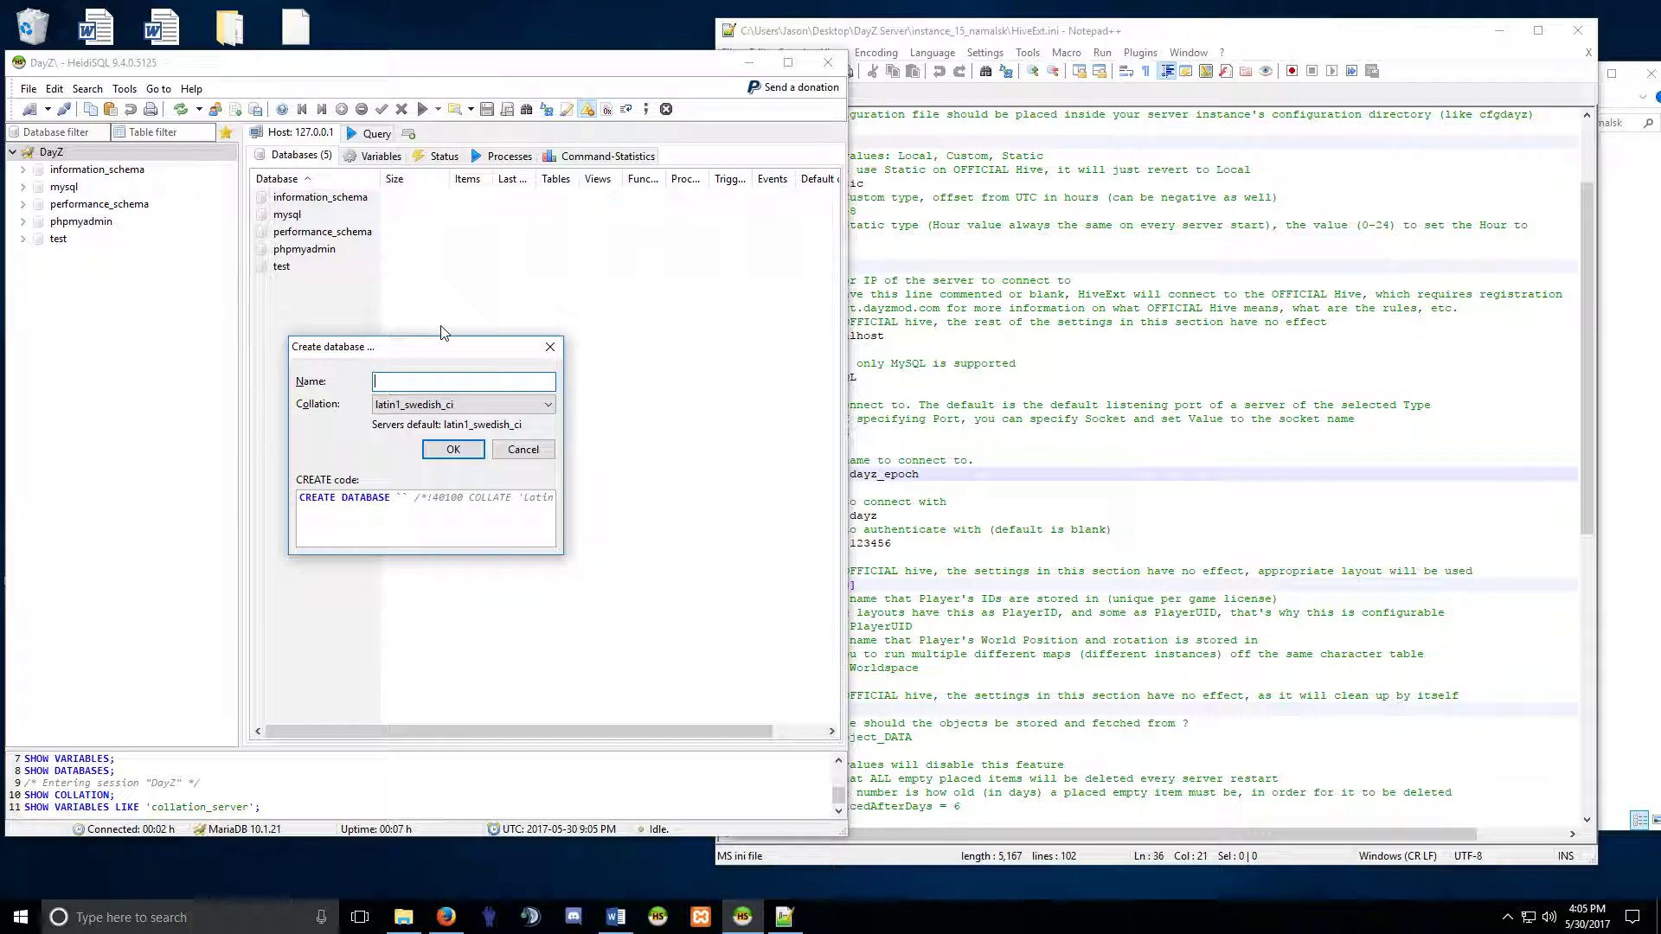
pyautogui.write('namalsk_epoc')
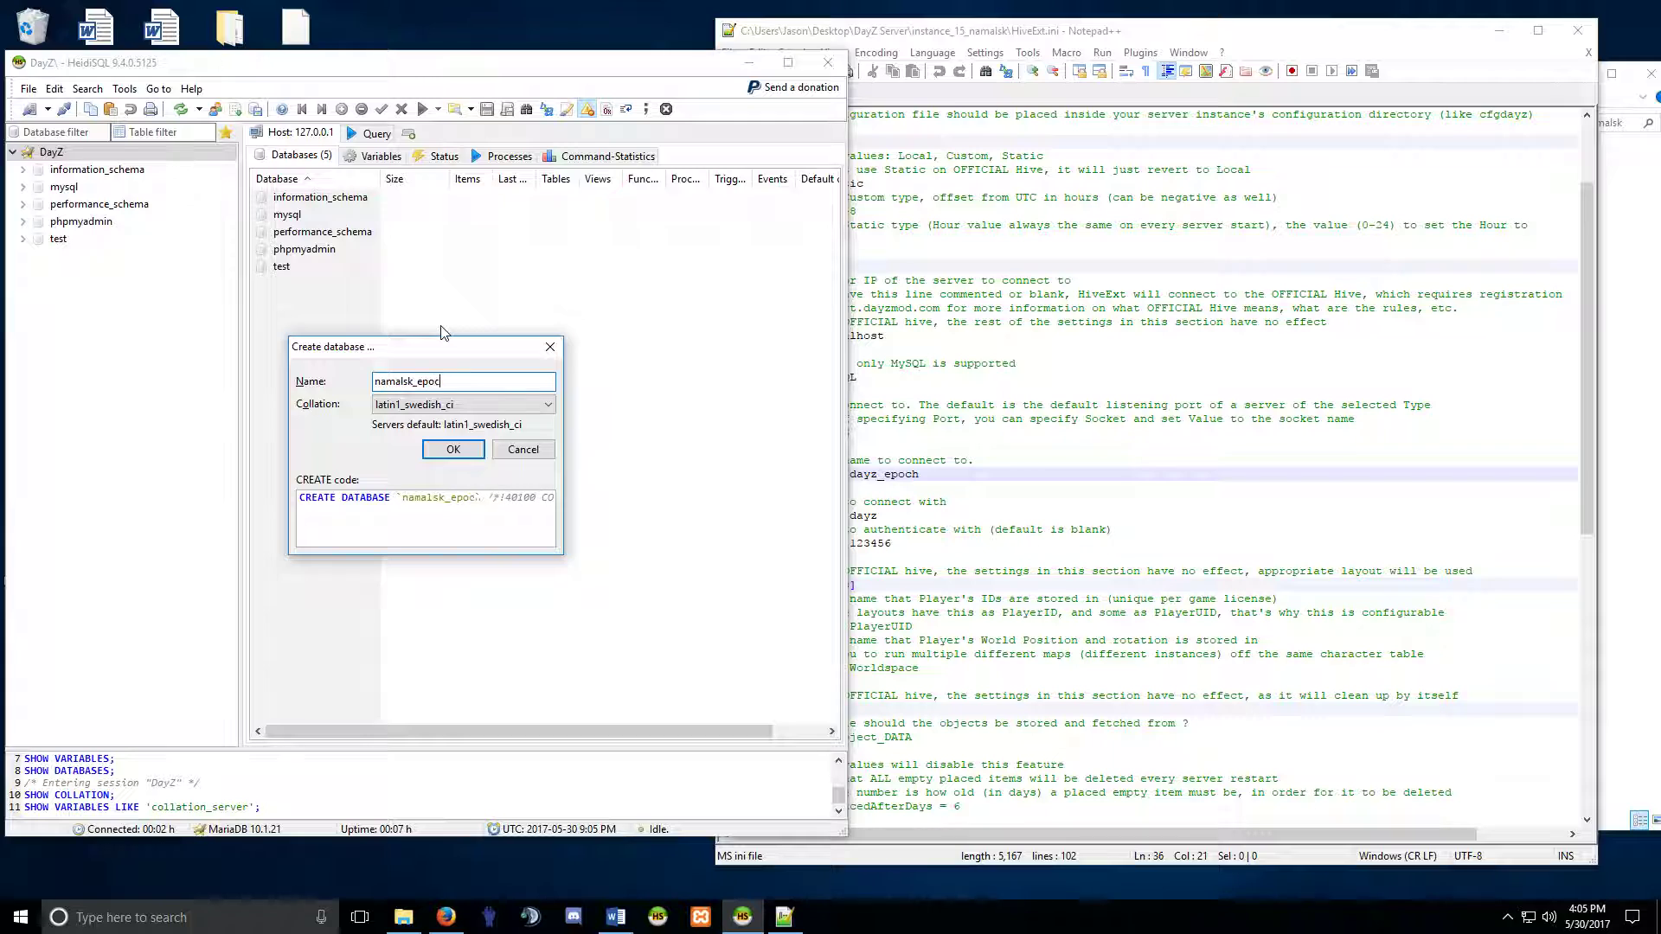
pyautogui.write('h1061')
pyautogui.click(454, 450)
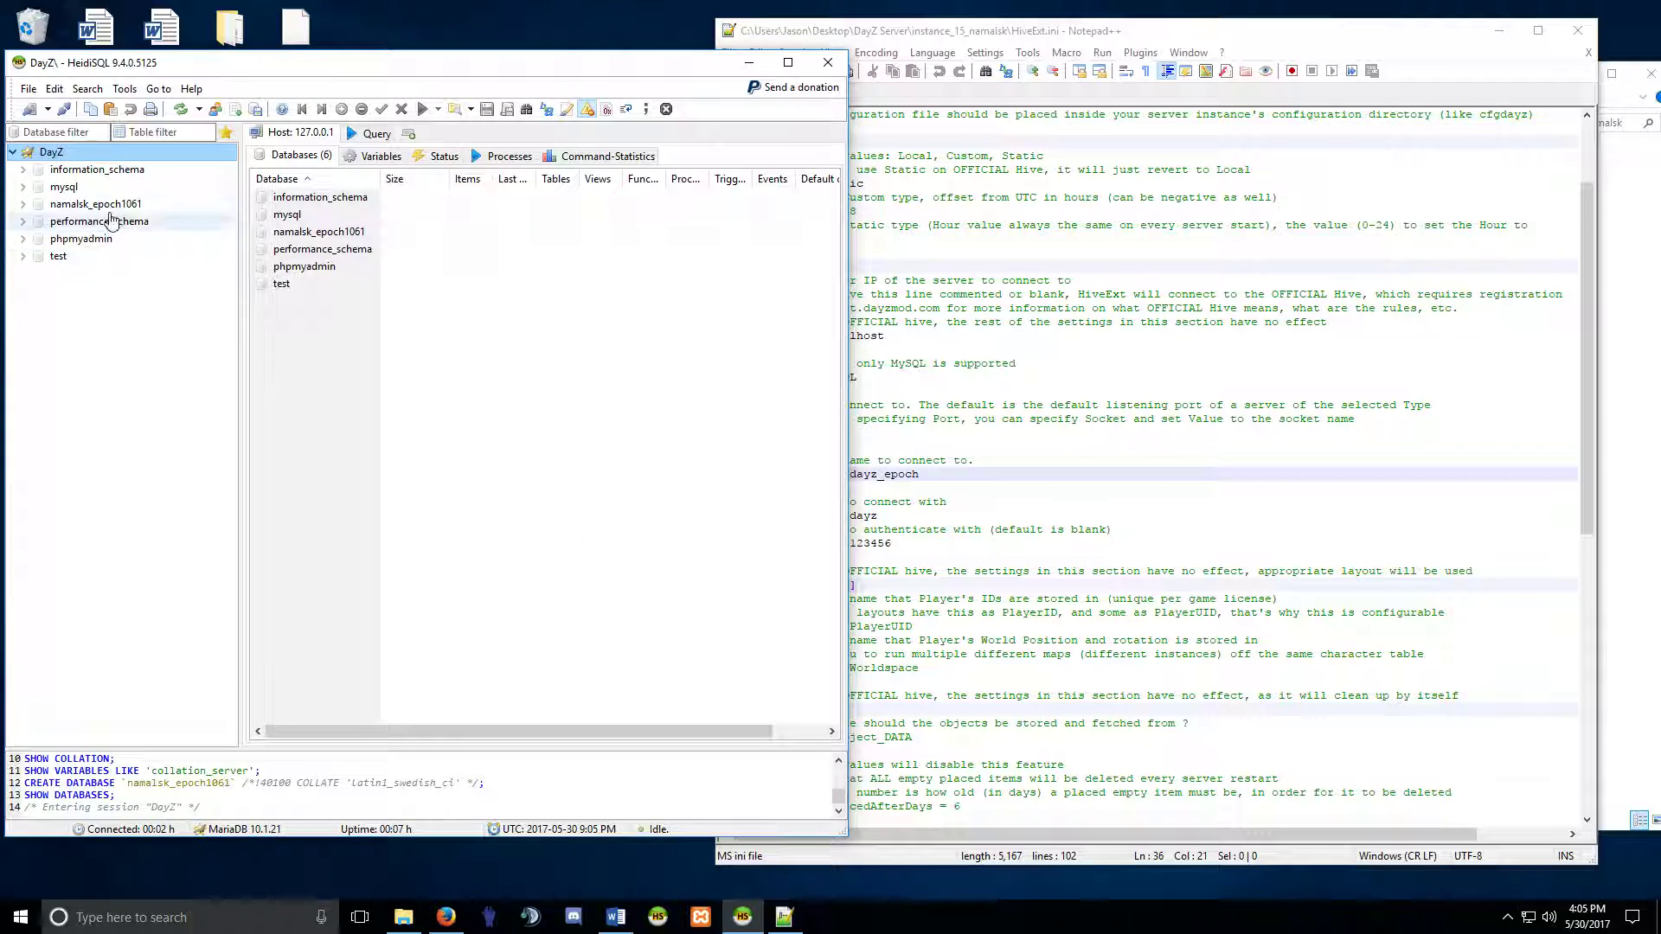
# Browse performance_schema and mysql, reselect namalsk_epoch1061, then return to HiveExt.ini's database name.
pyautogui.click(146, 223)
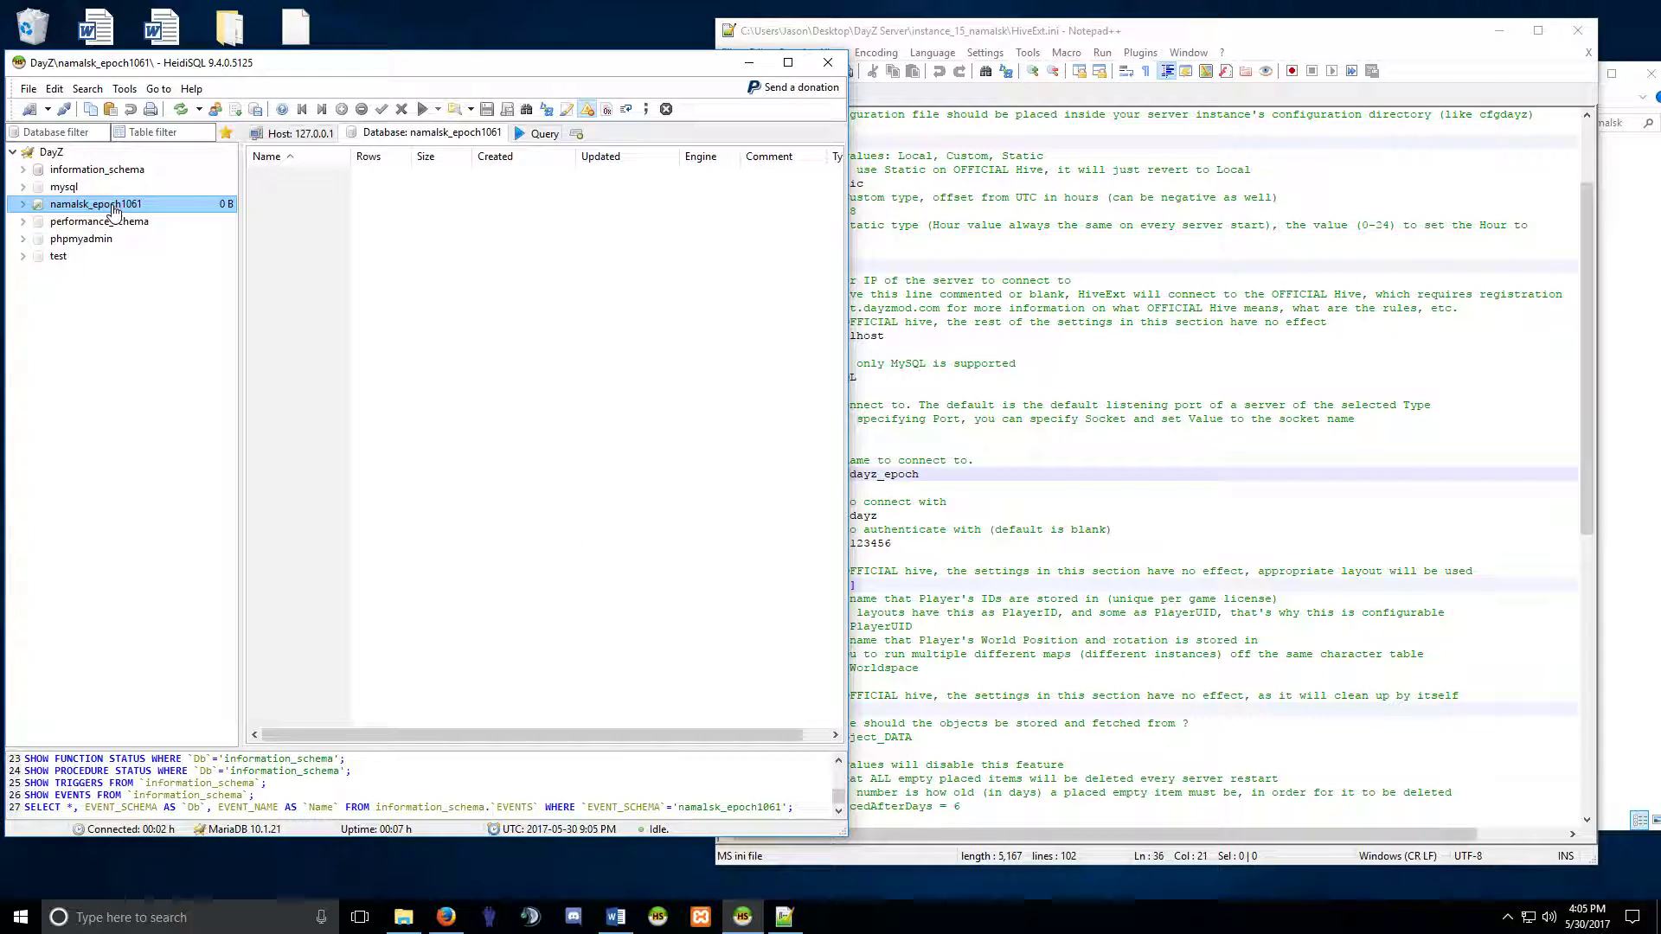
pyautogui.click(62, 206)
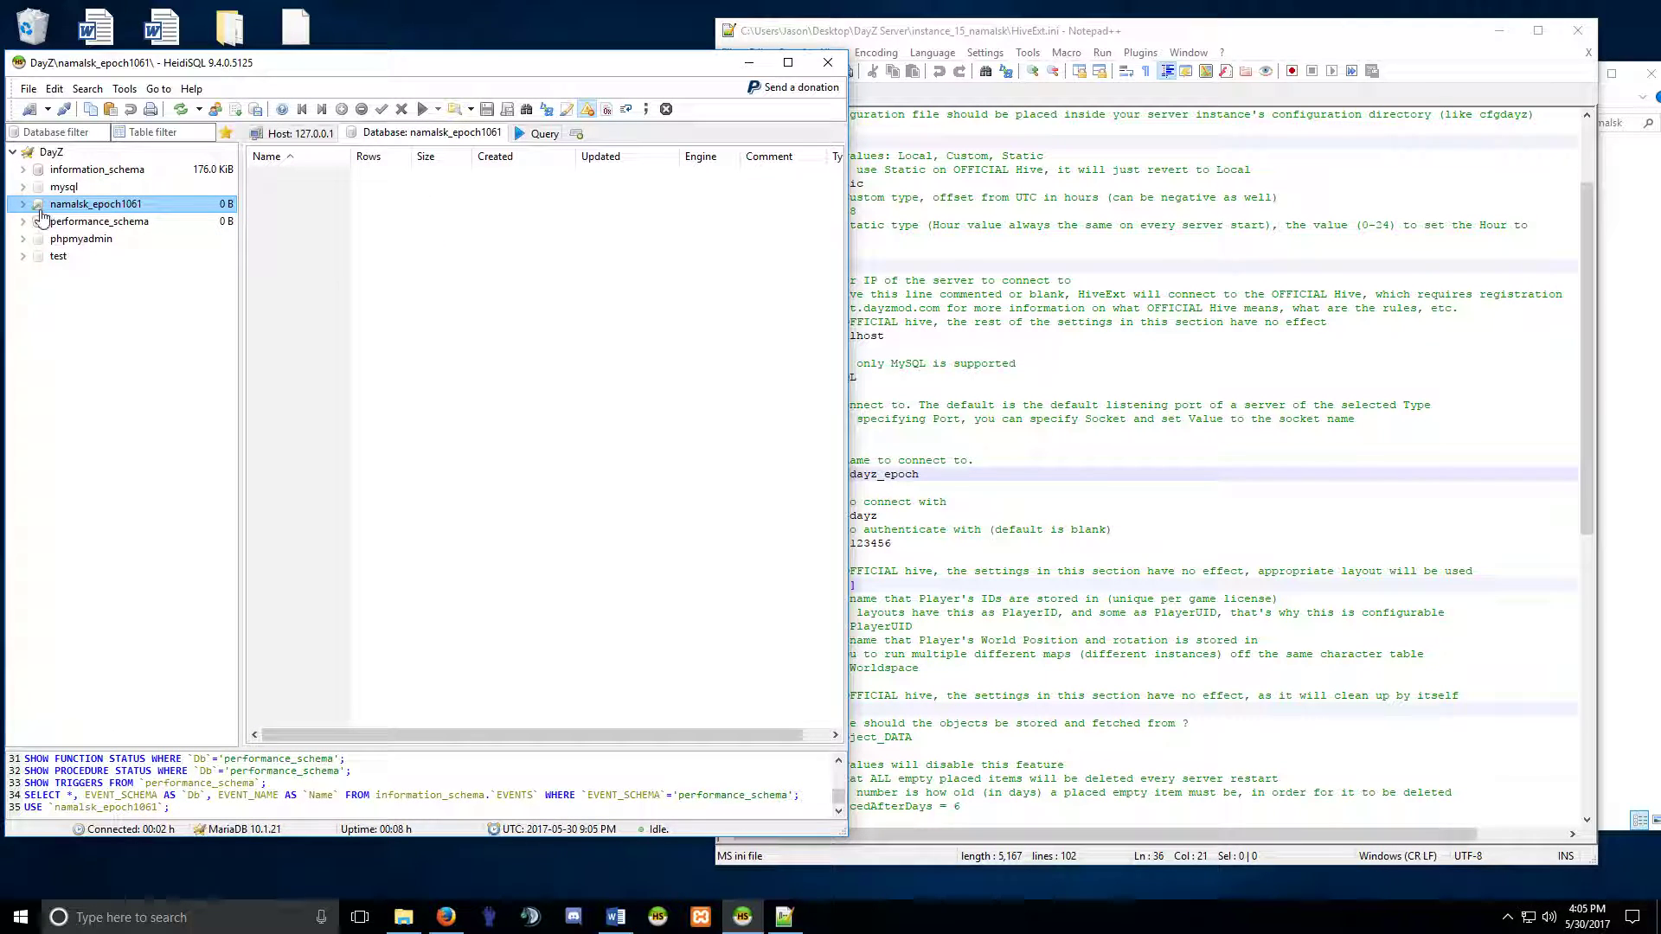
pyautogui.press('Up')
pyautogui.click(69, 205)
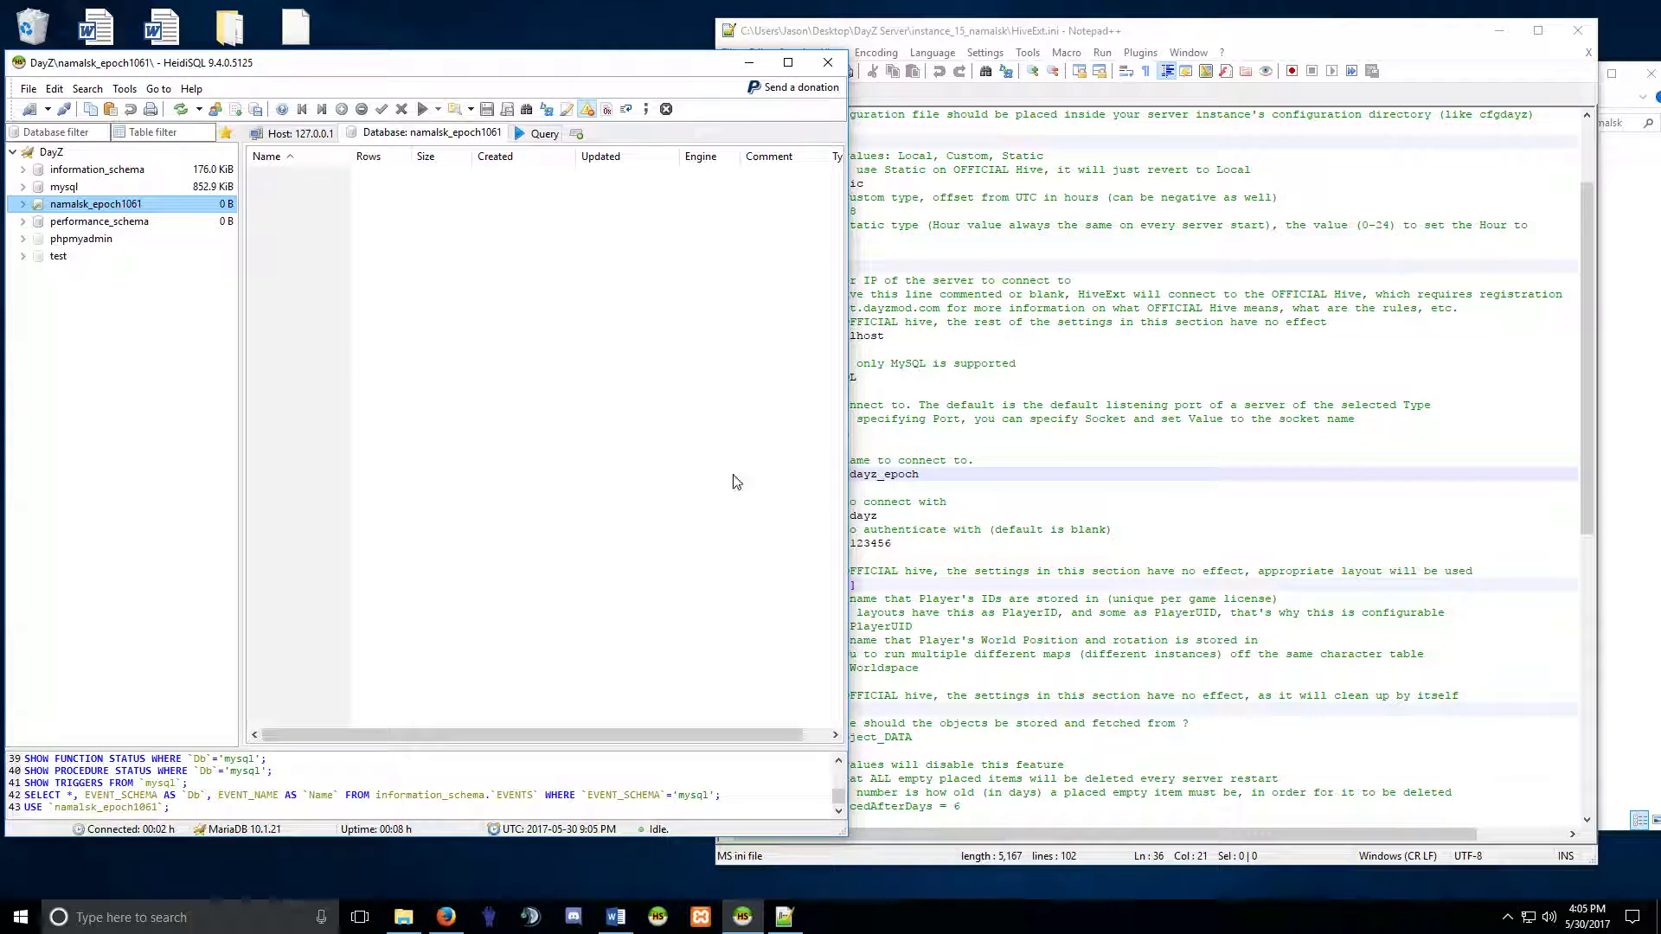
pyautogui.click(919, 476)
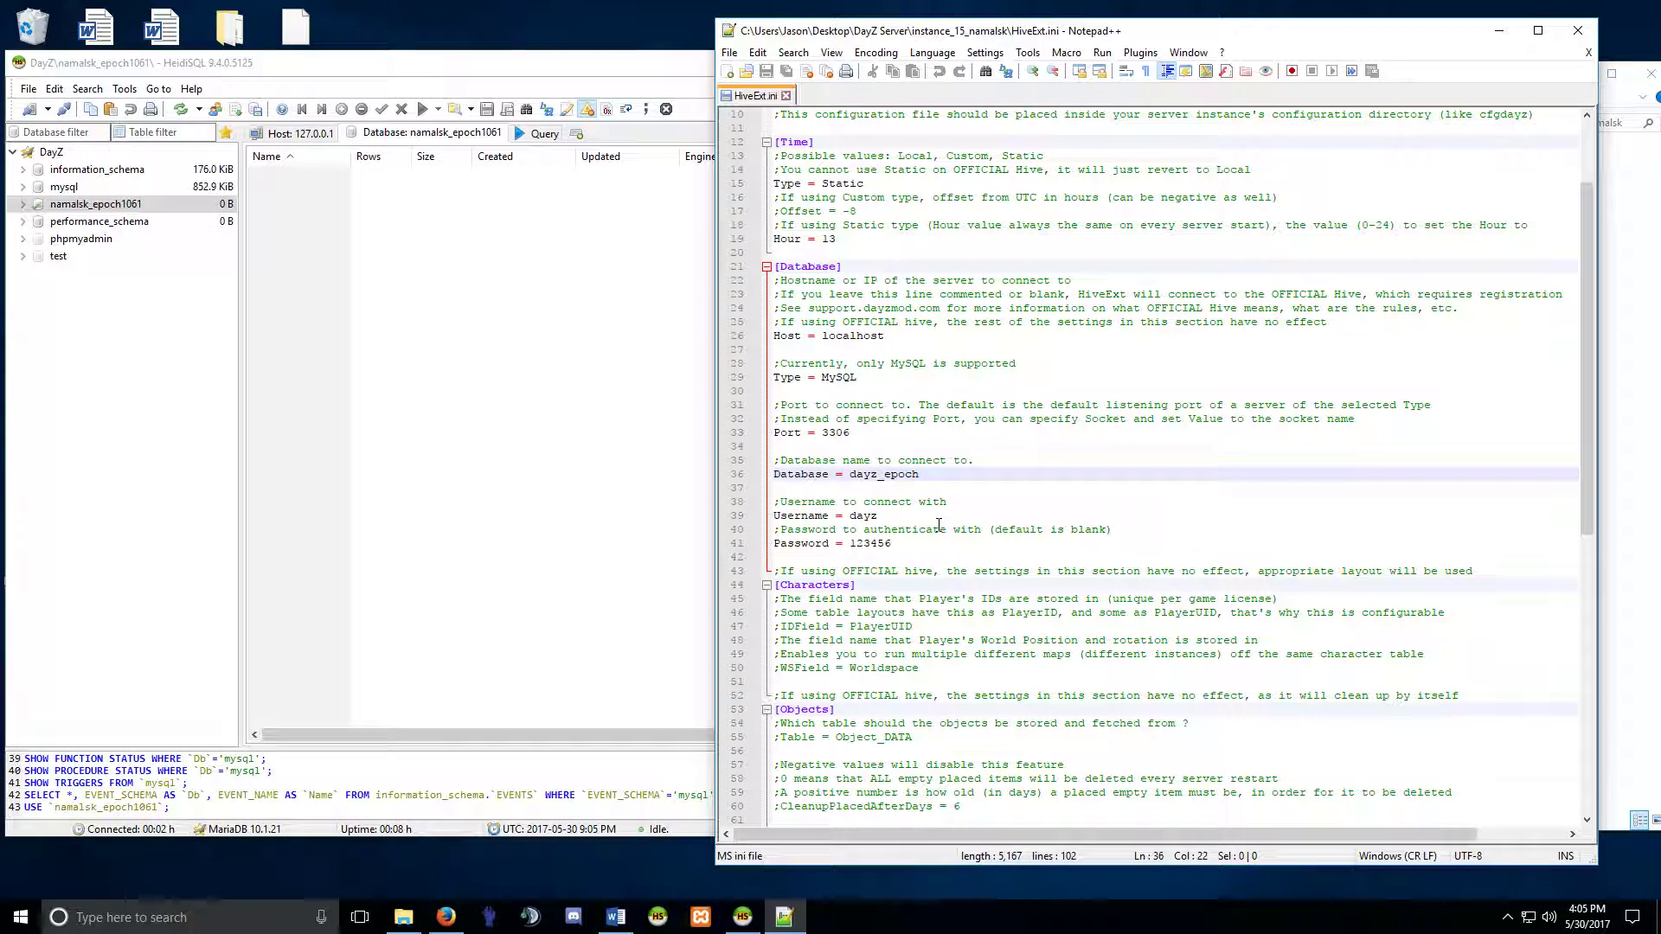
# Replace HiveExt.ini's Database value dayz_epoch with namalsk_epoch1061.
pyautogui.press('BackSpace')
pyautogui.press('BackSpace')
pyautogui.press('BackSpace')
pyautogui.press('BackSpace')
pyautogui.press('BackSpace')
pyautogui.press('BackSpace')
pyautogui.press('BackSpace')
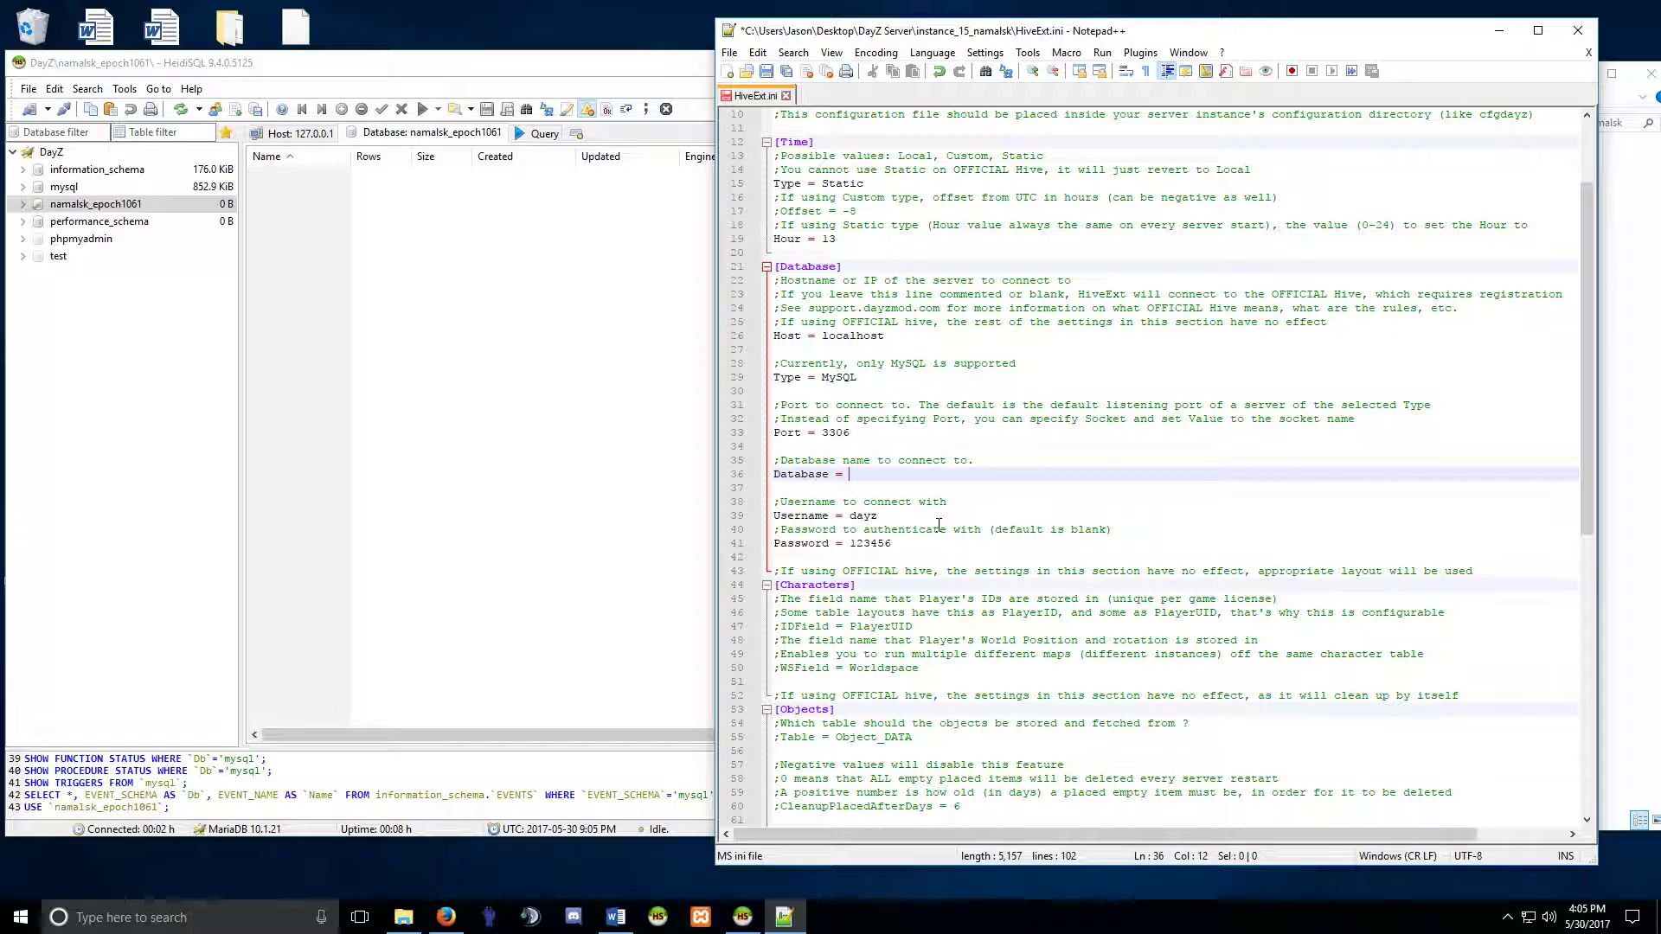
pyautogui.write('namalsk_epoch1061')
pyautogui.click(924, 516)
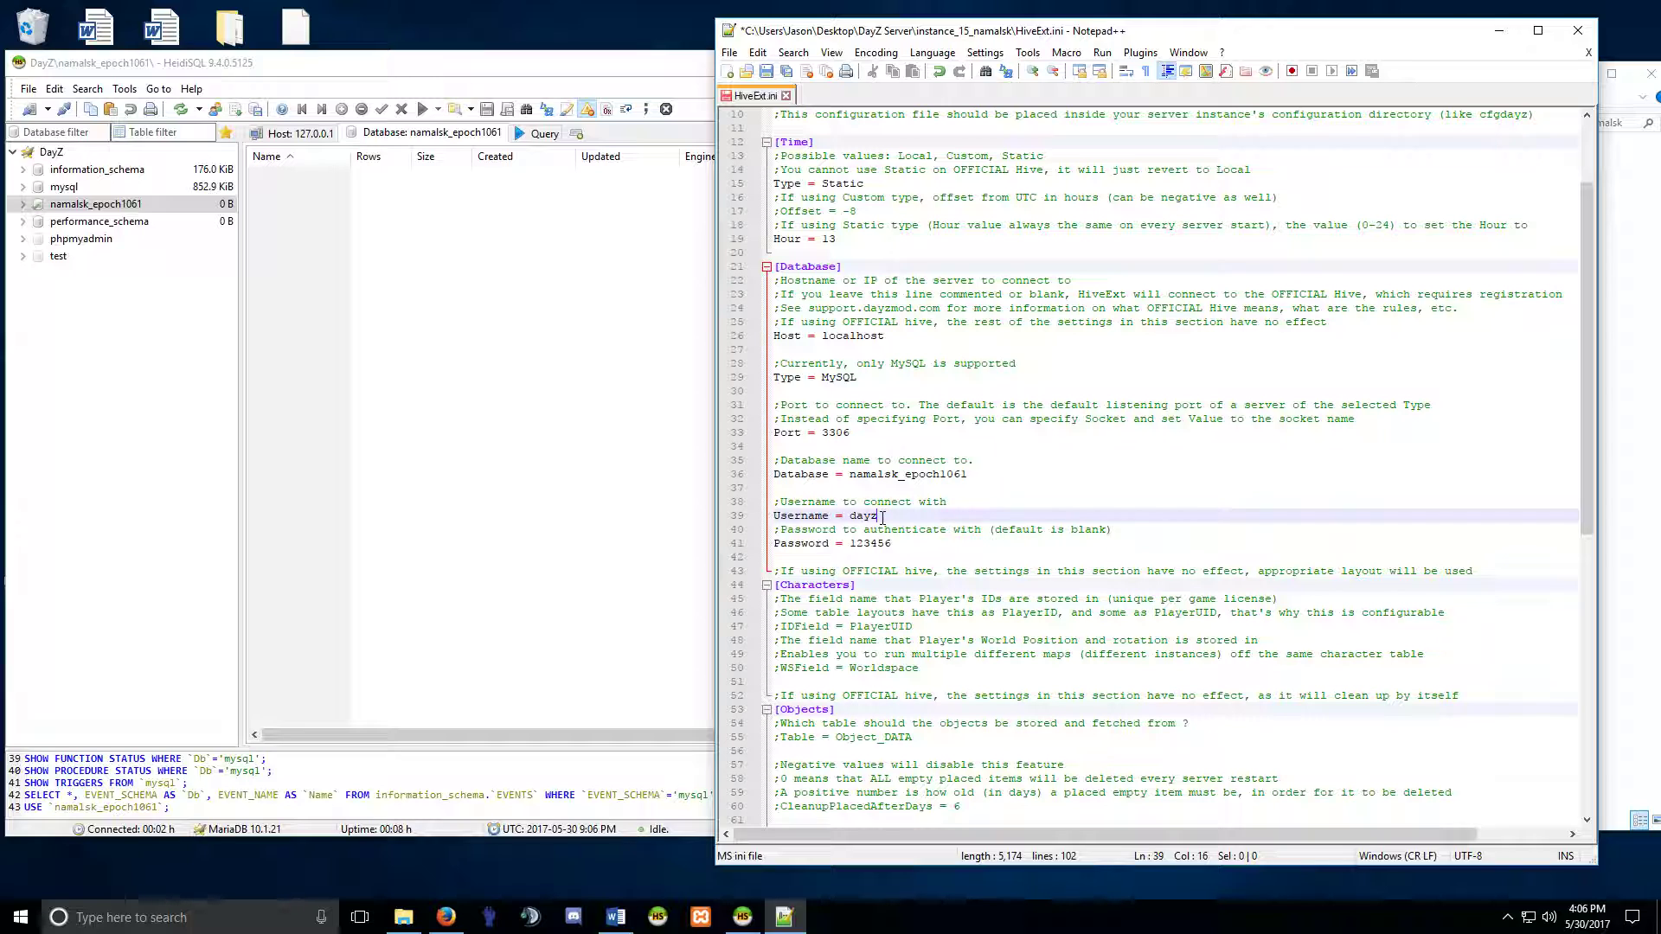
# Review the Username = dayz and Password lines, then bring HeidiSQL back to the front.
pyautogui.moveTo(882, 516); pyautogui.dragTo(850, 515)
pyautogui.click(887, 544)
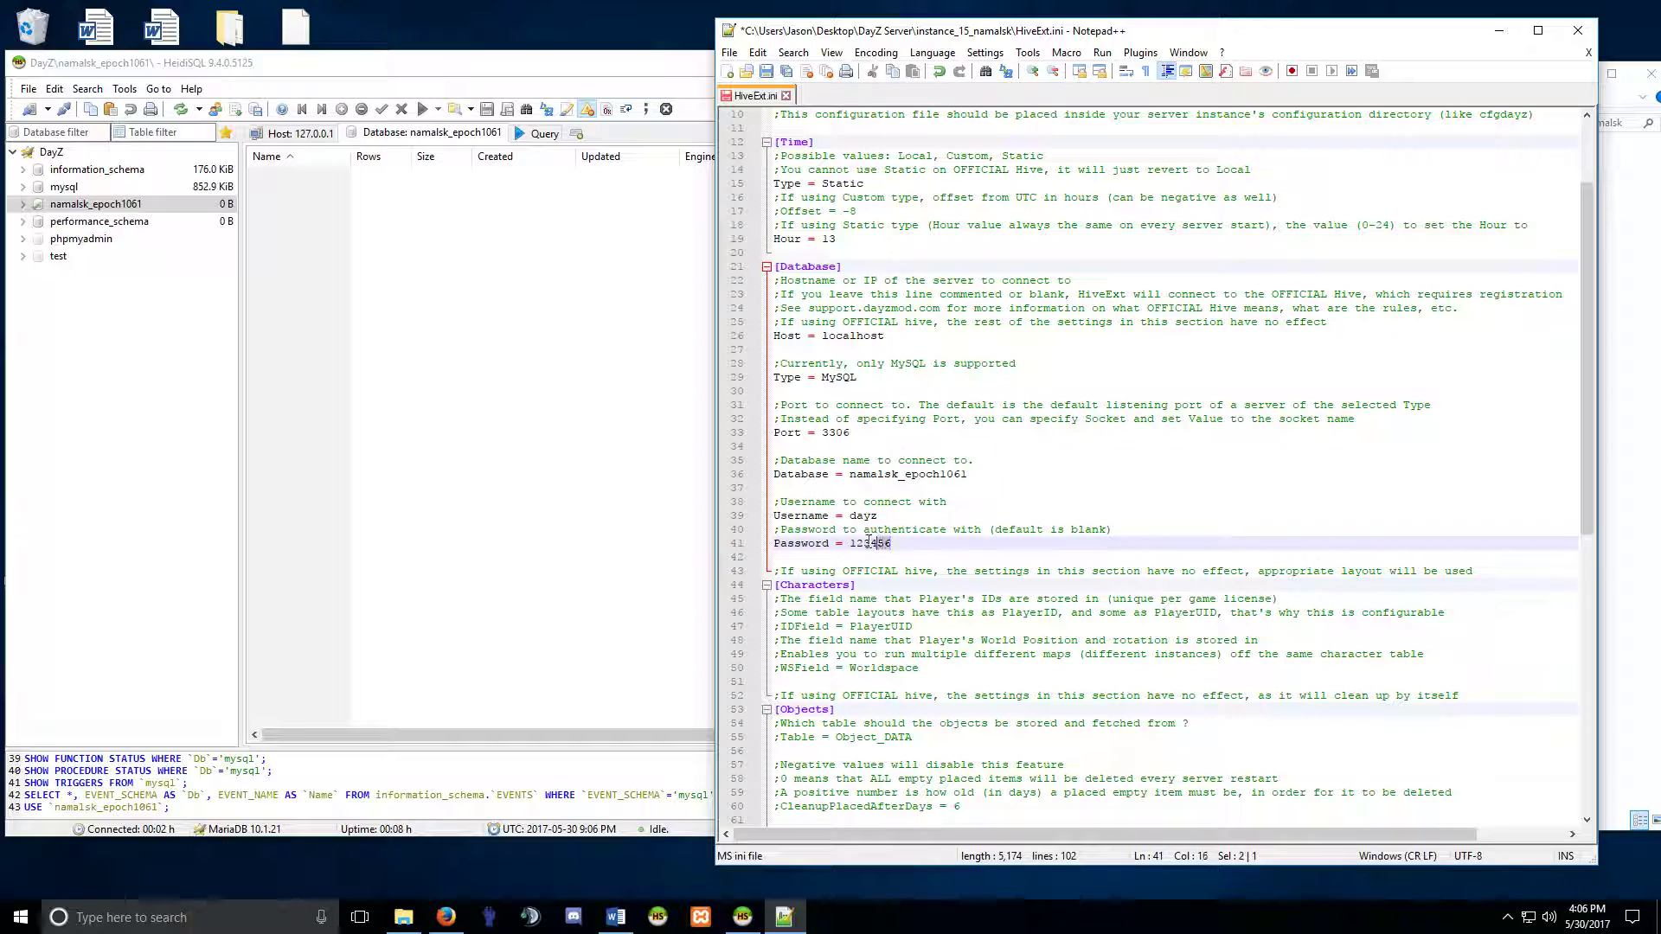
pyautogui.moveTo(878, 516); pyautogui.dragTo(850, 516)
pyautogui.click(879, 524)
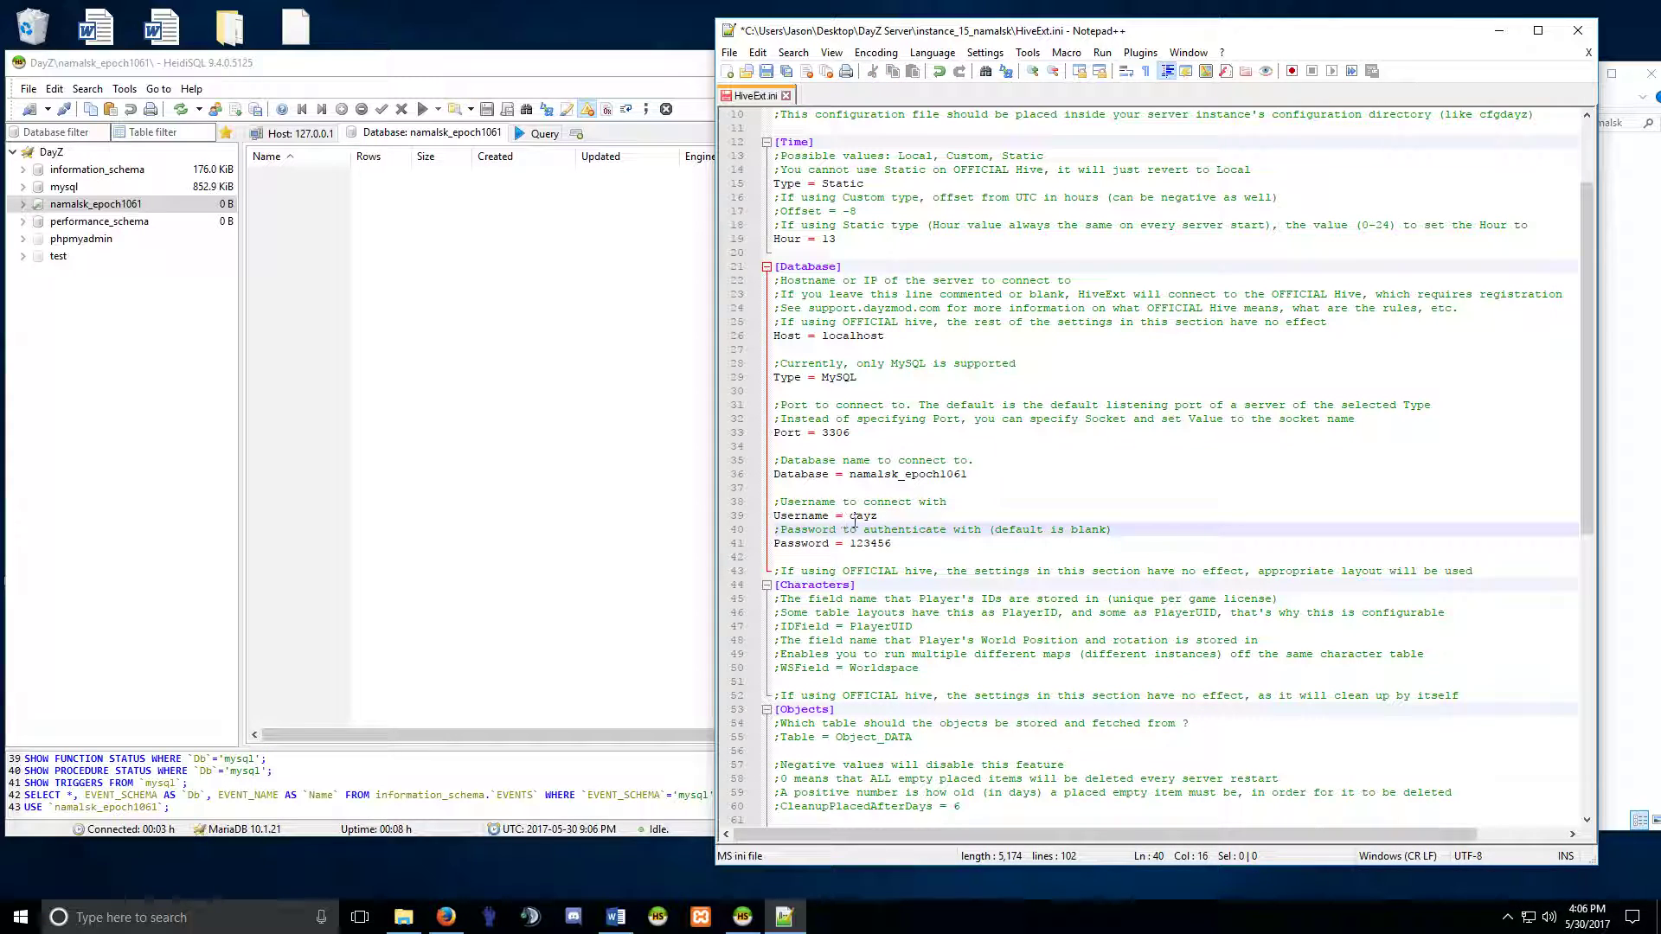
pyautogui.moveTo(879, 516); pyautogui.dragTo(851, 516)
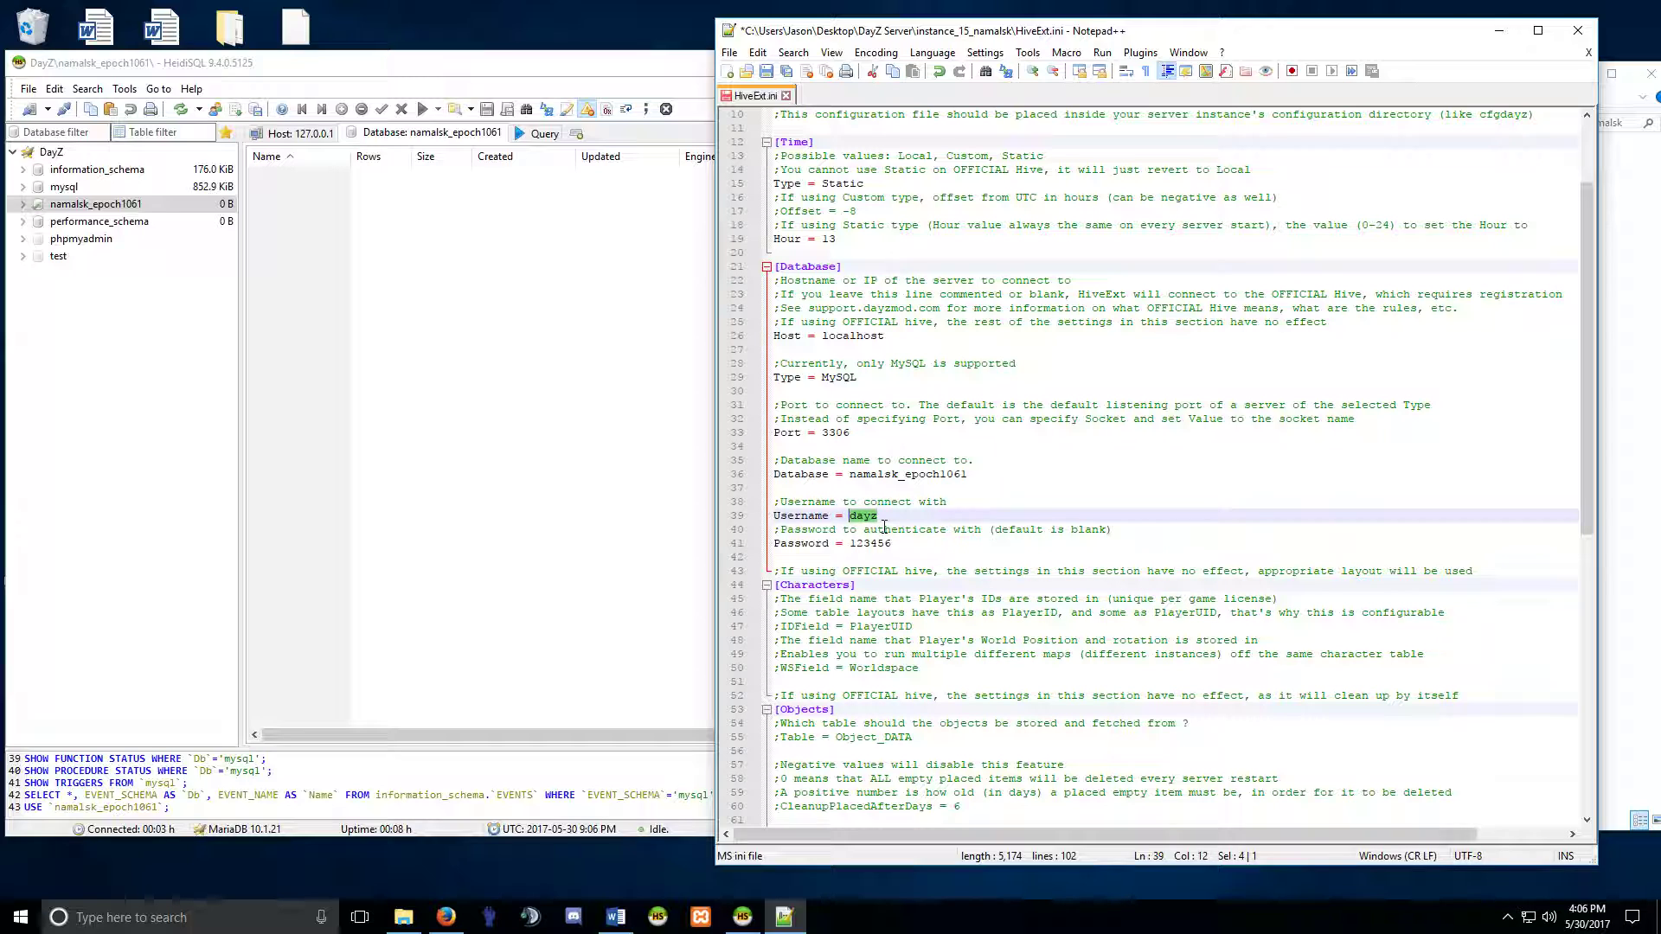
pyautogui.click(886, 517)
pyautogui.moveTo(875, 517); pyautogui.dragTo(850, 544)
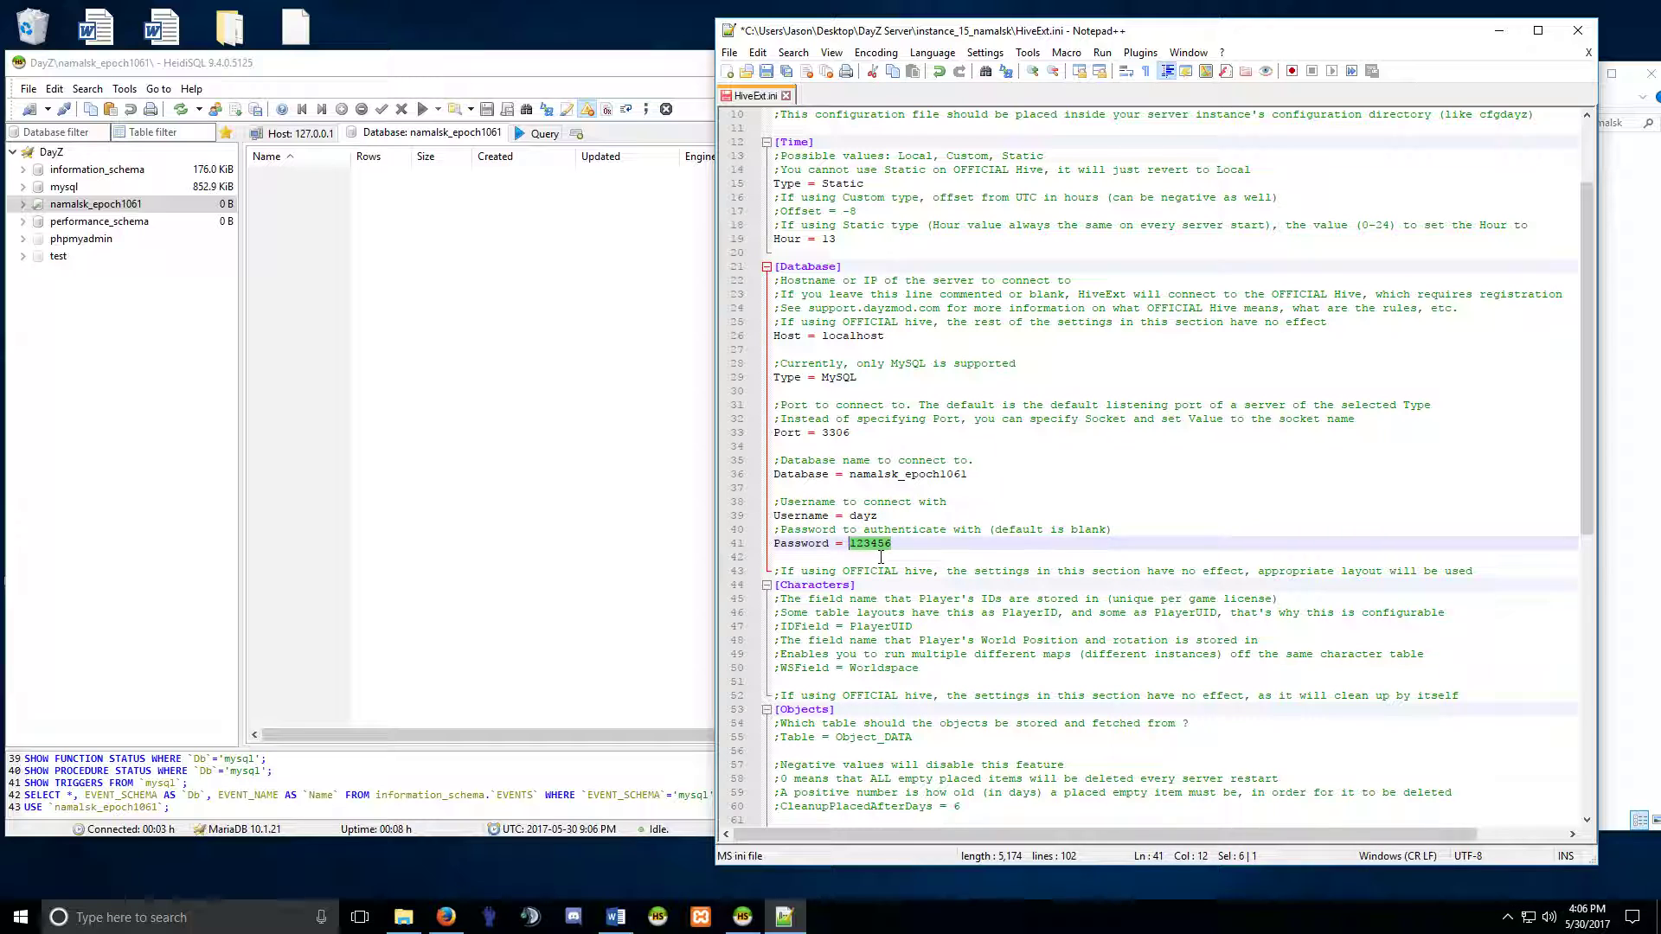
pyautogui.click(882, 553)
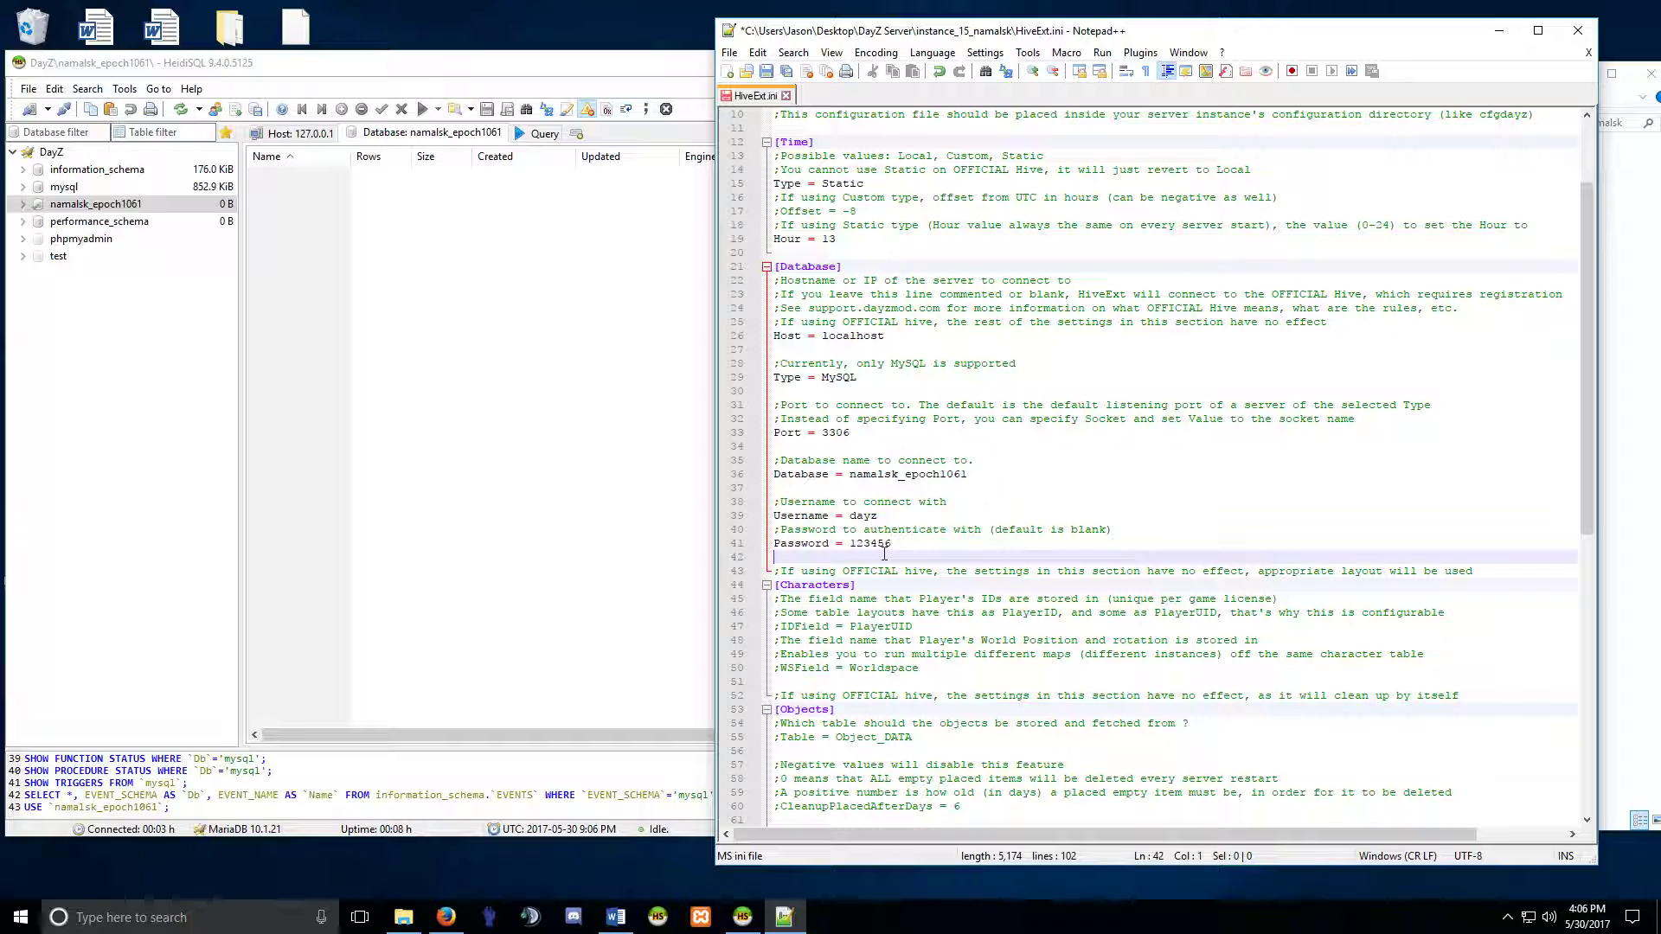
pyautogui.click(897, 543)
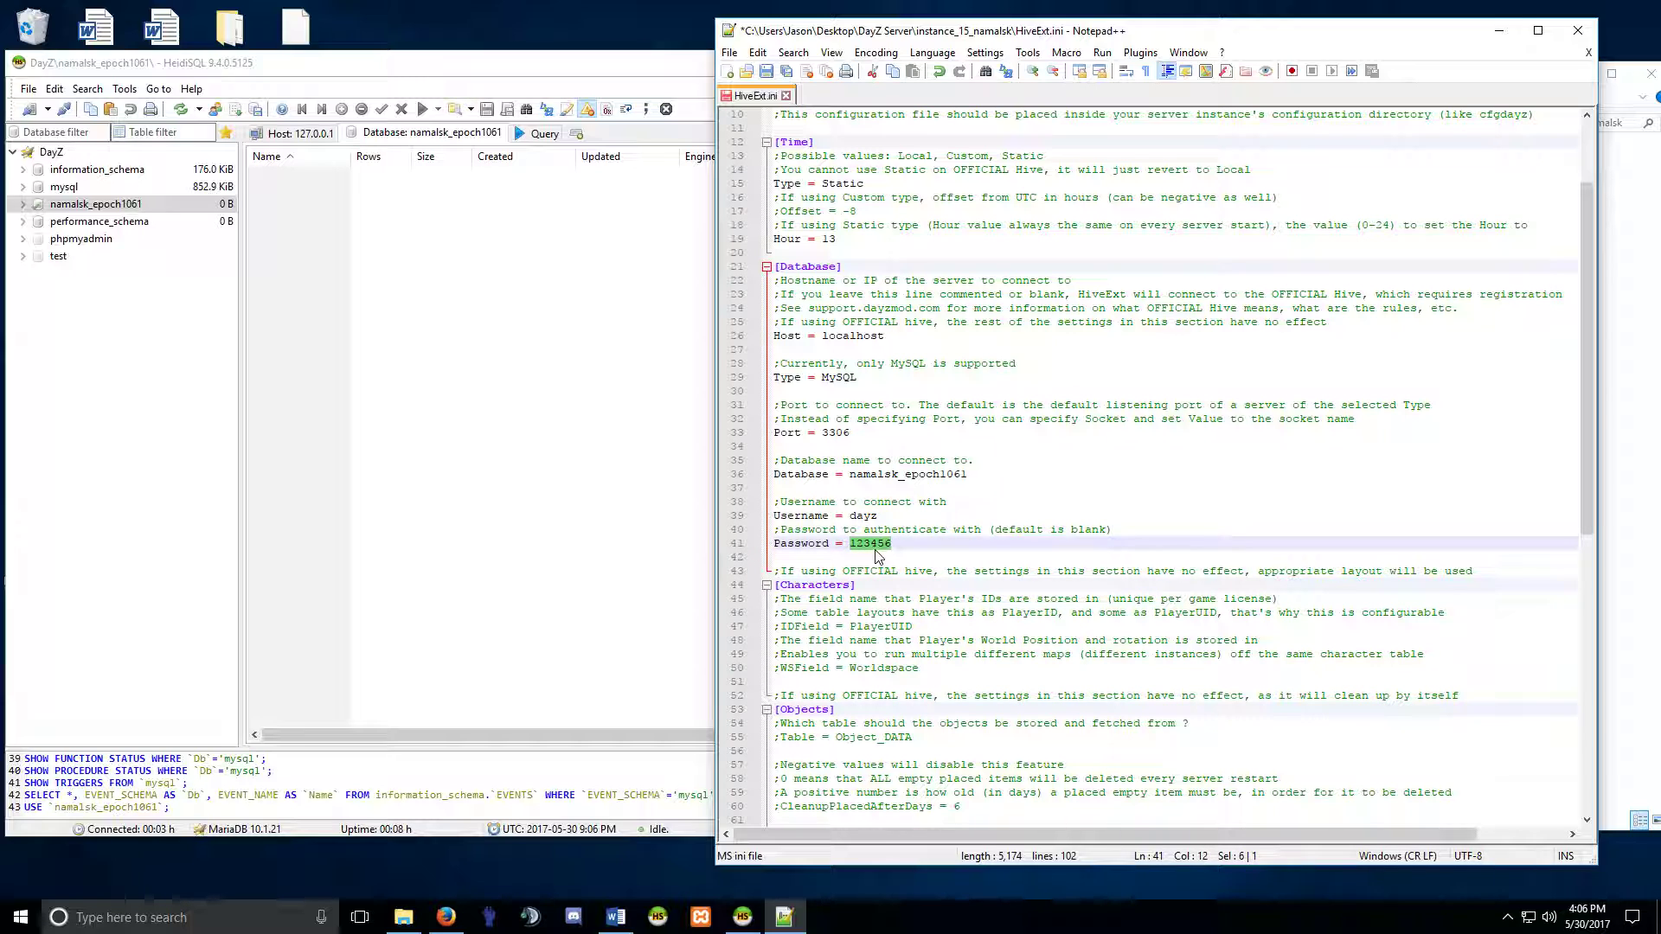
pyautogui.click(338, 67)
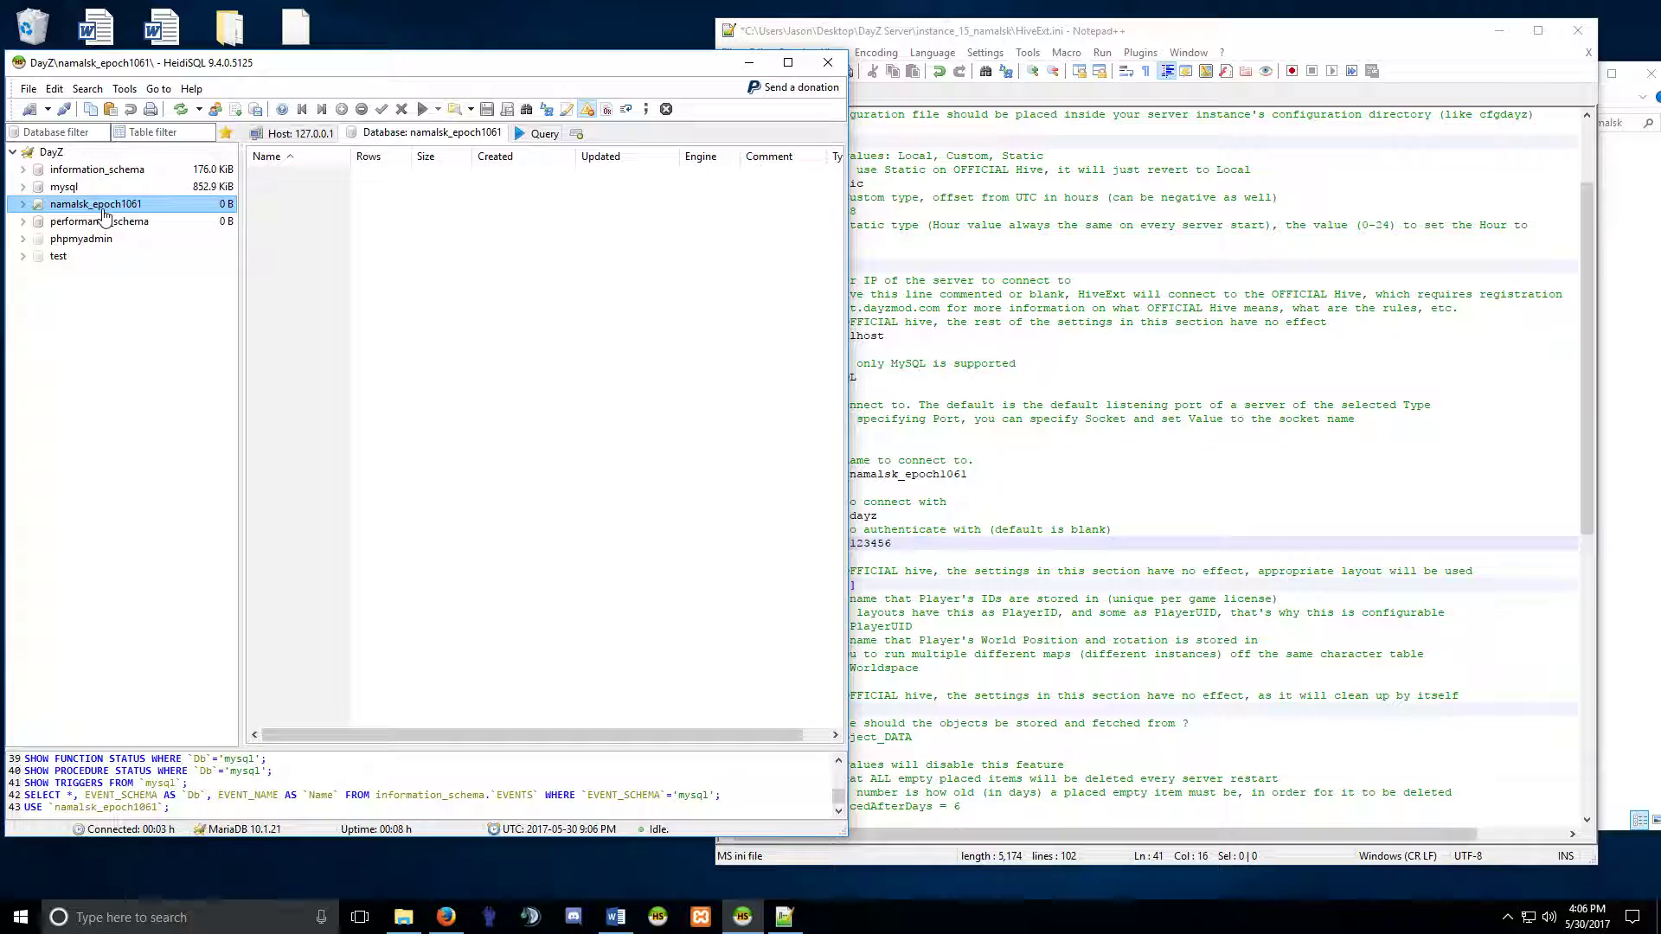
# Open the User manager and review the root ::1, root localhost and pma accounts.
pyautogui.click(215, 110)
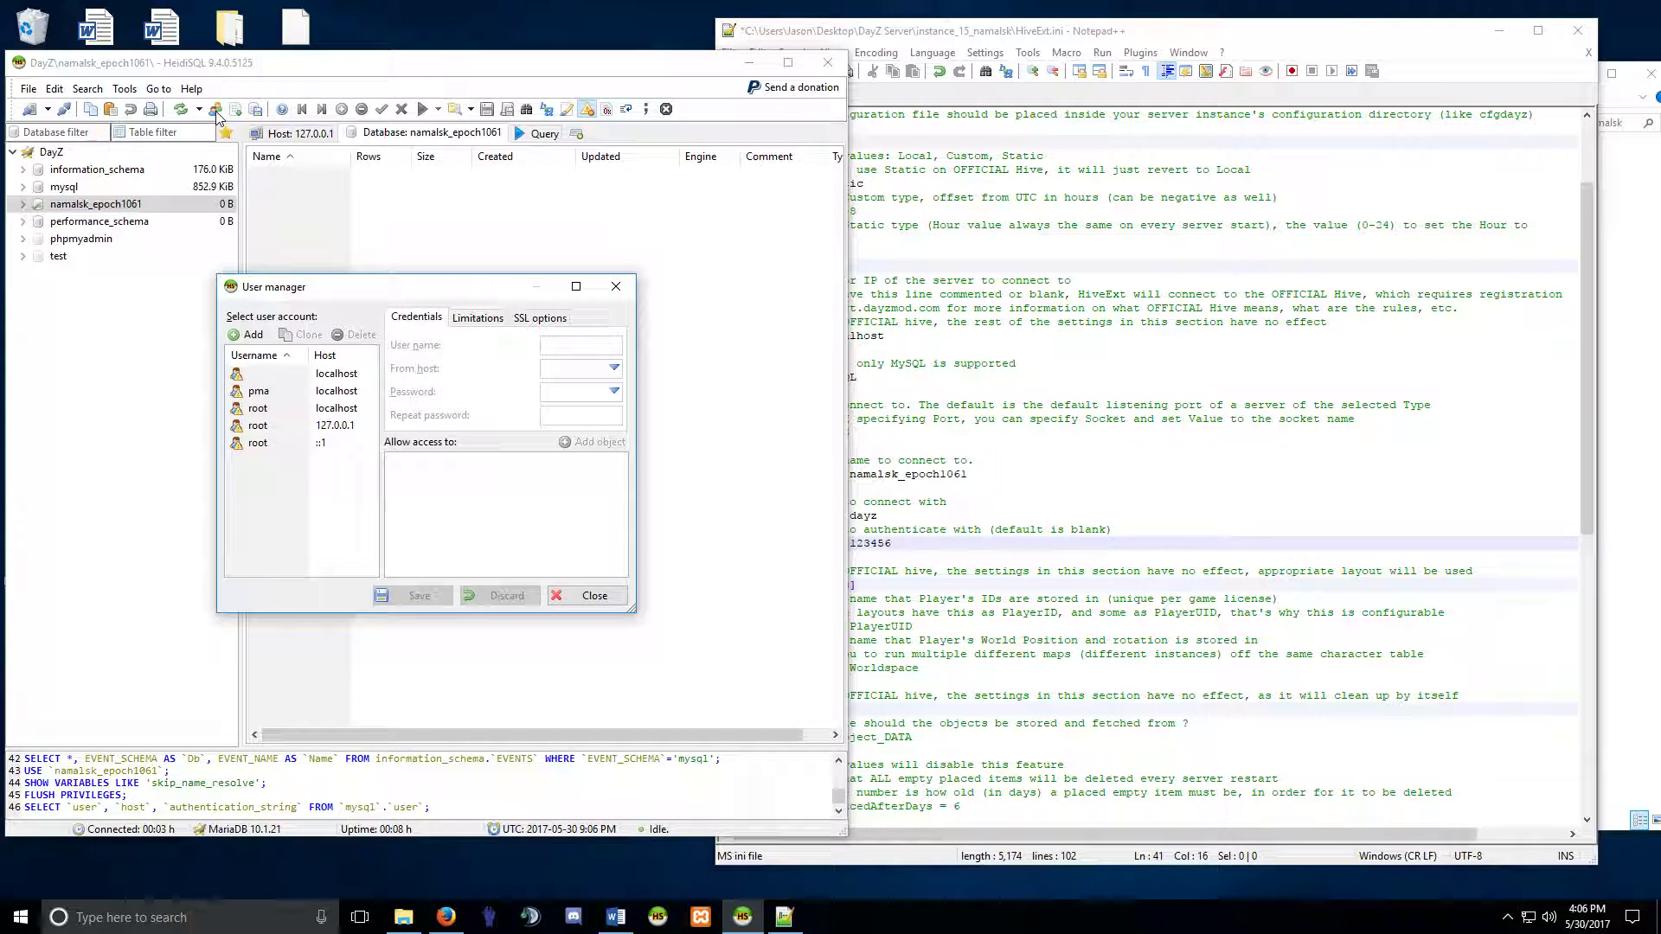
pyautogui.moveTo(354, 286); pyautogui.dragTo(386, 217)
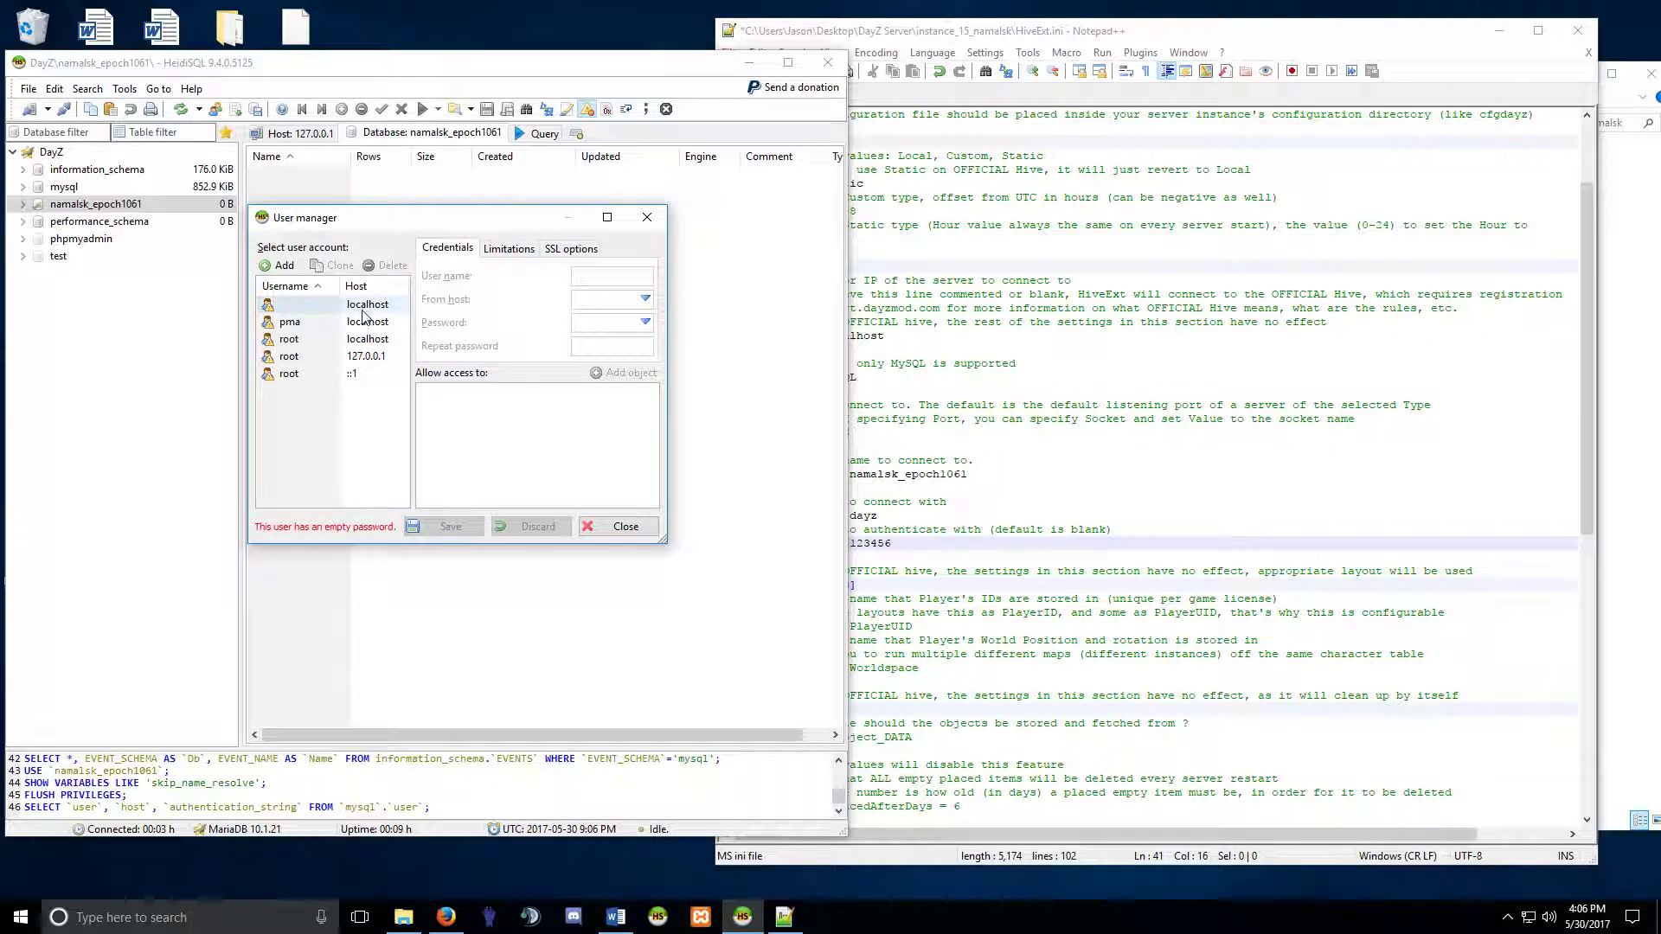
pyautogui.click(358, 375)
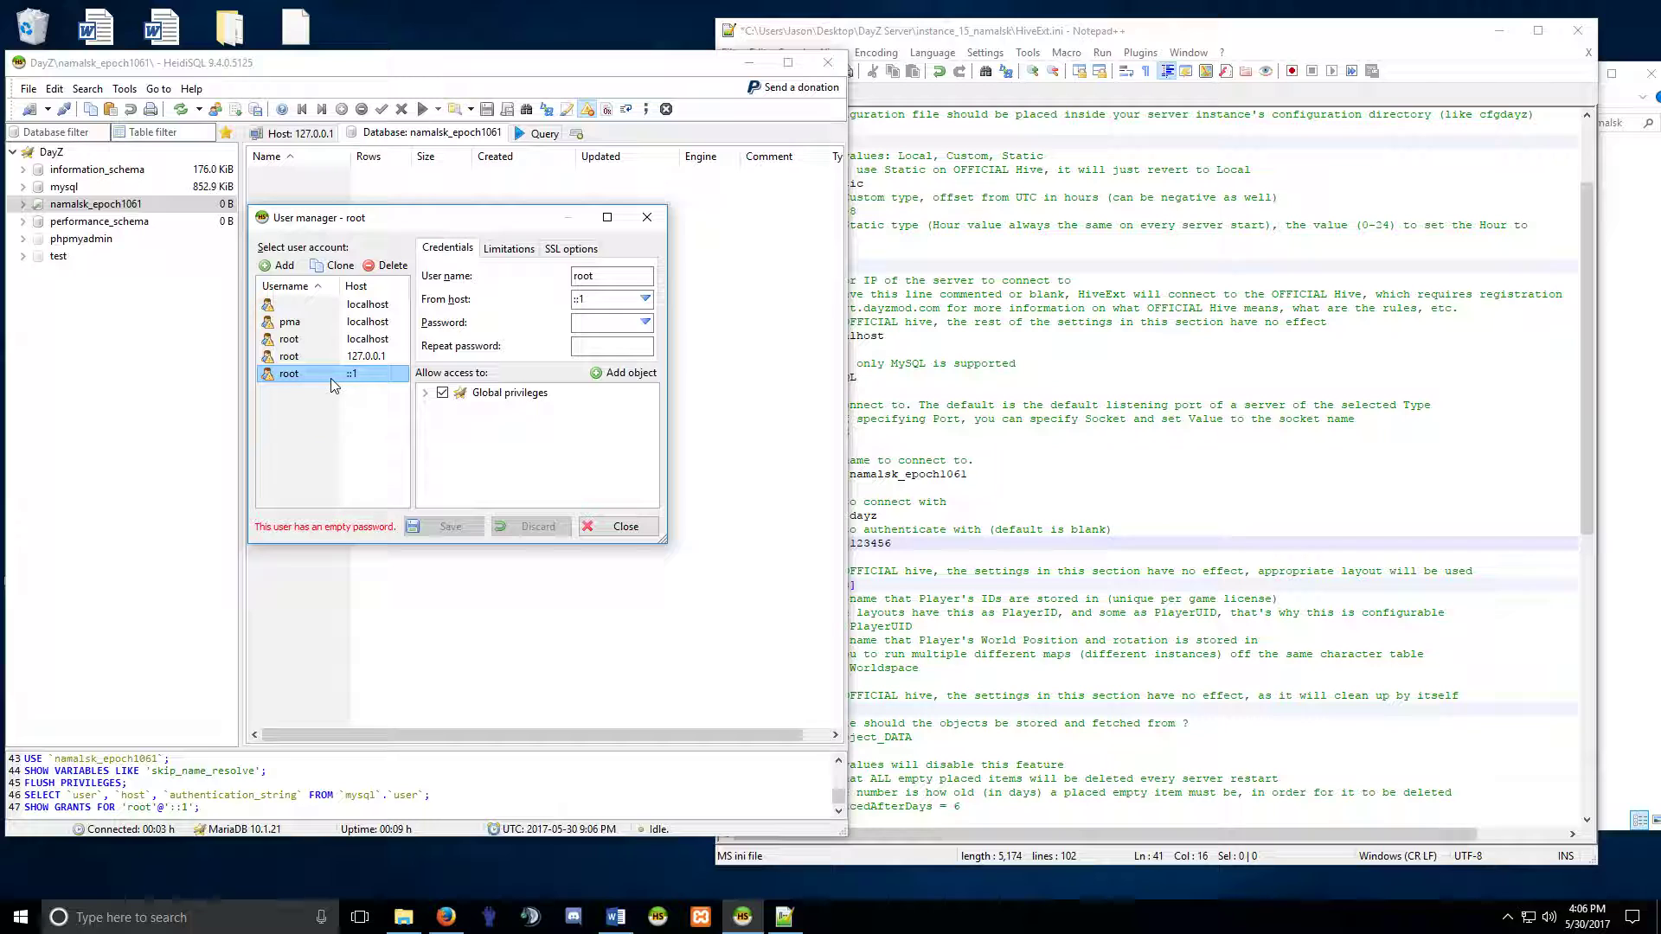
pyautogui.click(350, 339)
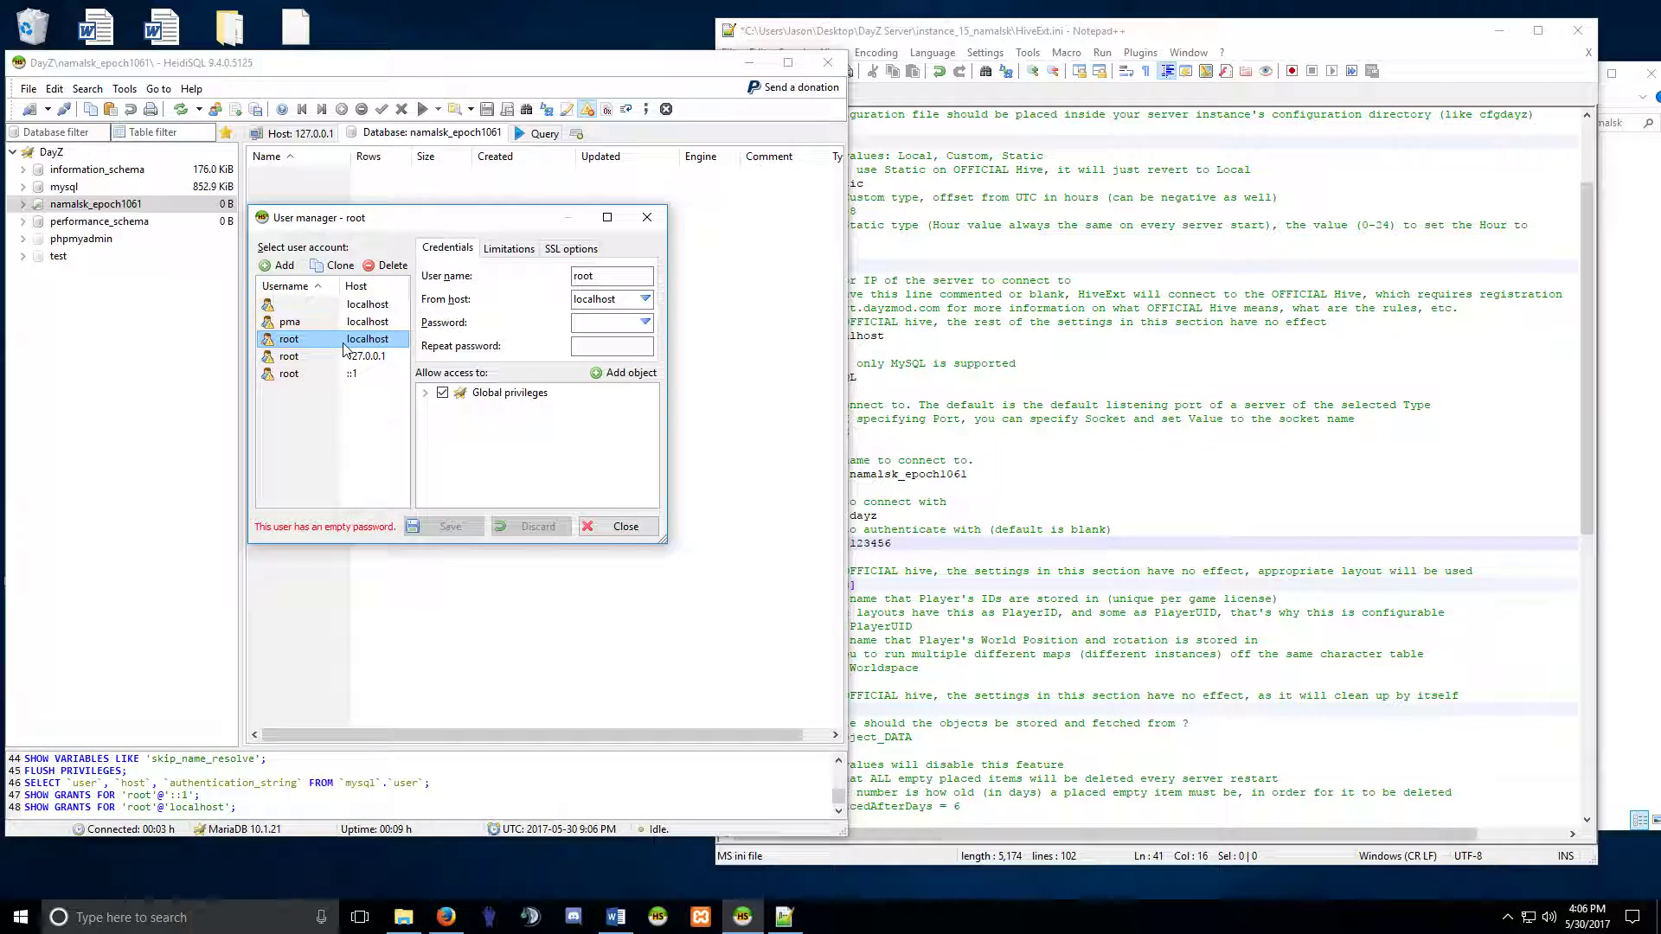
pyautogui.click(346, 374)
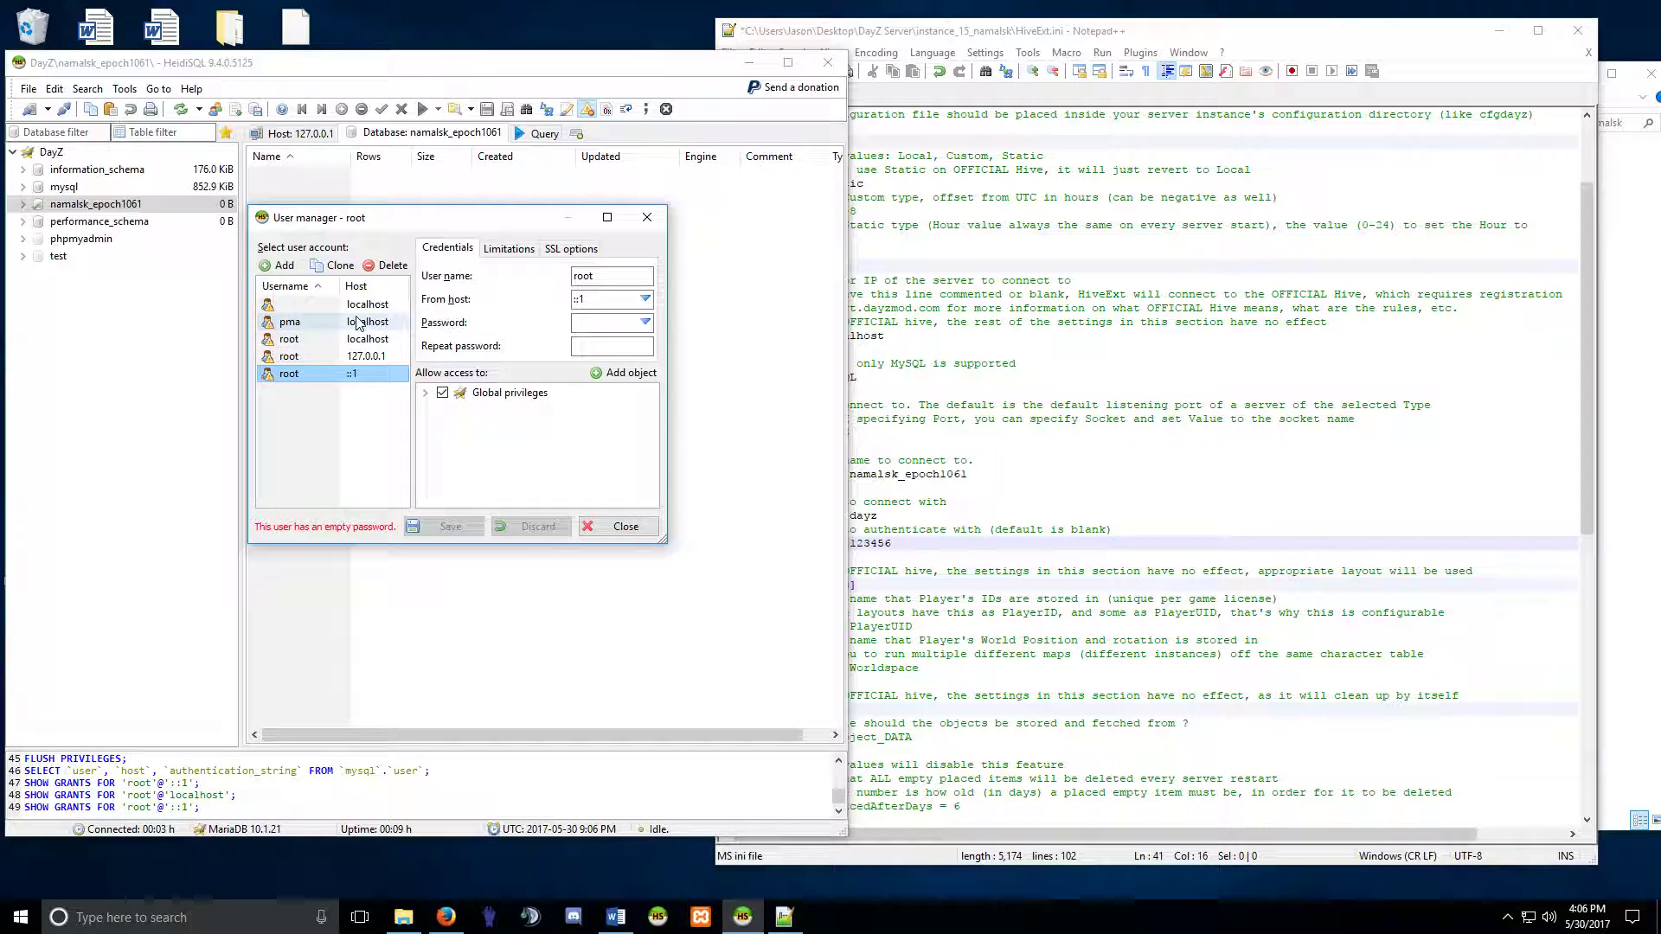
pyautogui.click(316, 325)
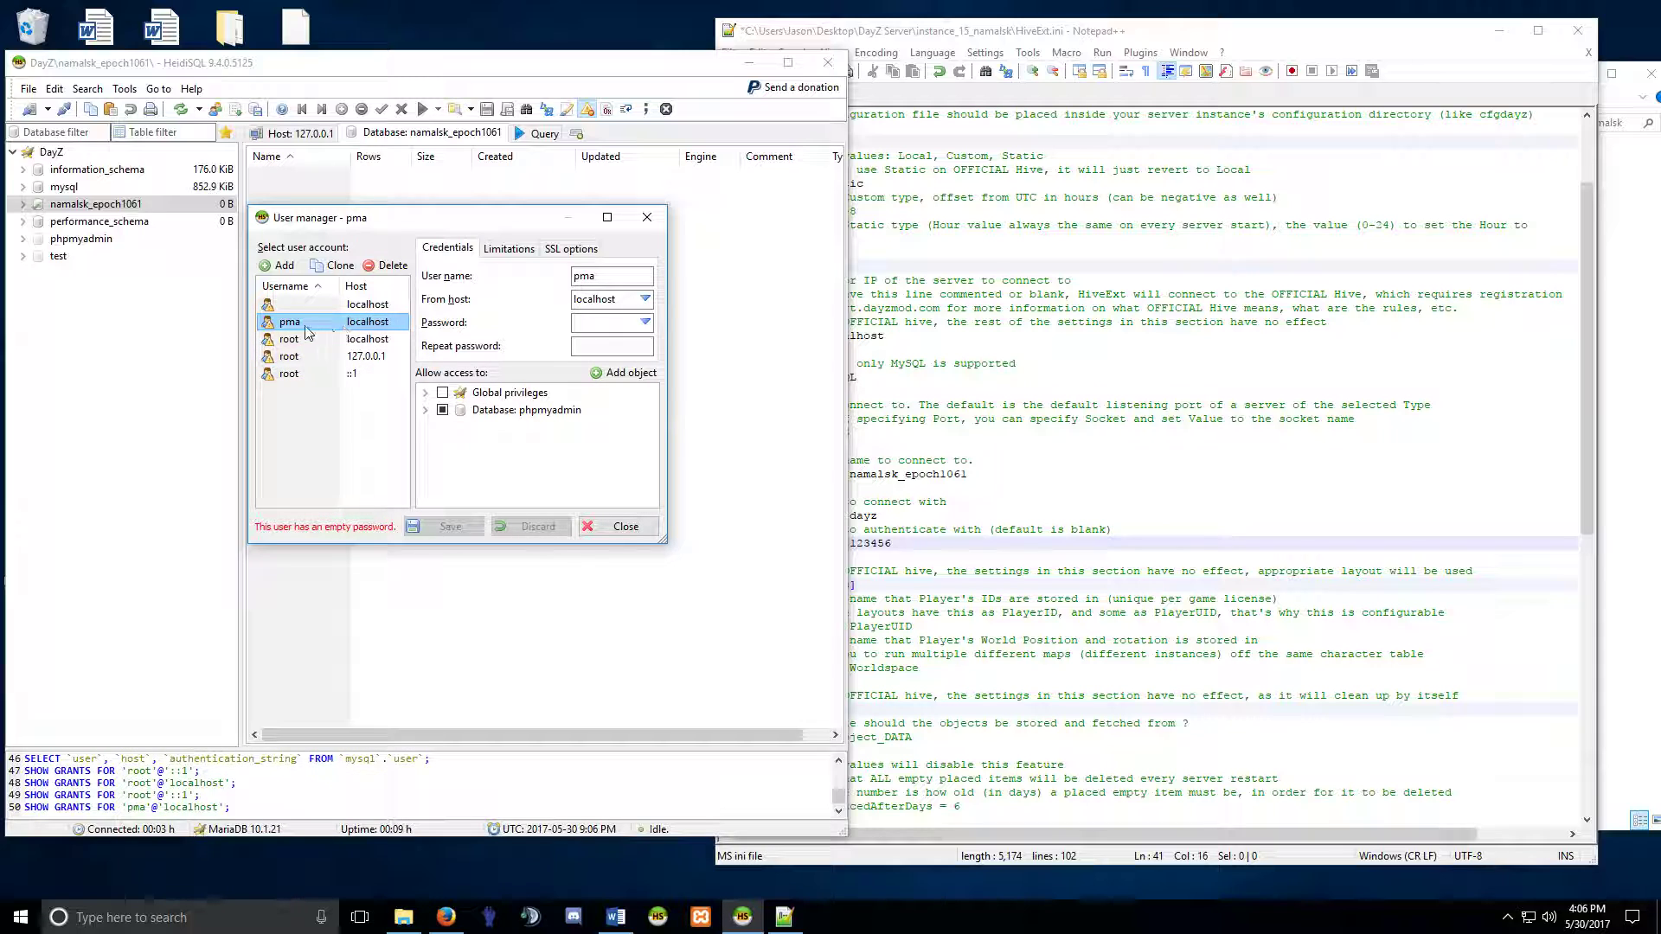
pyautogui.click(326, 375)
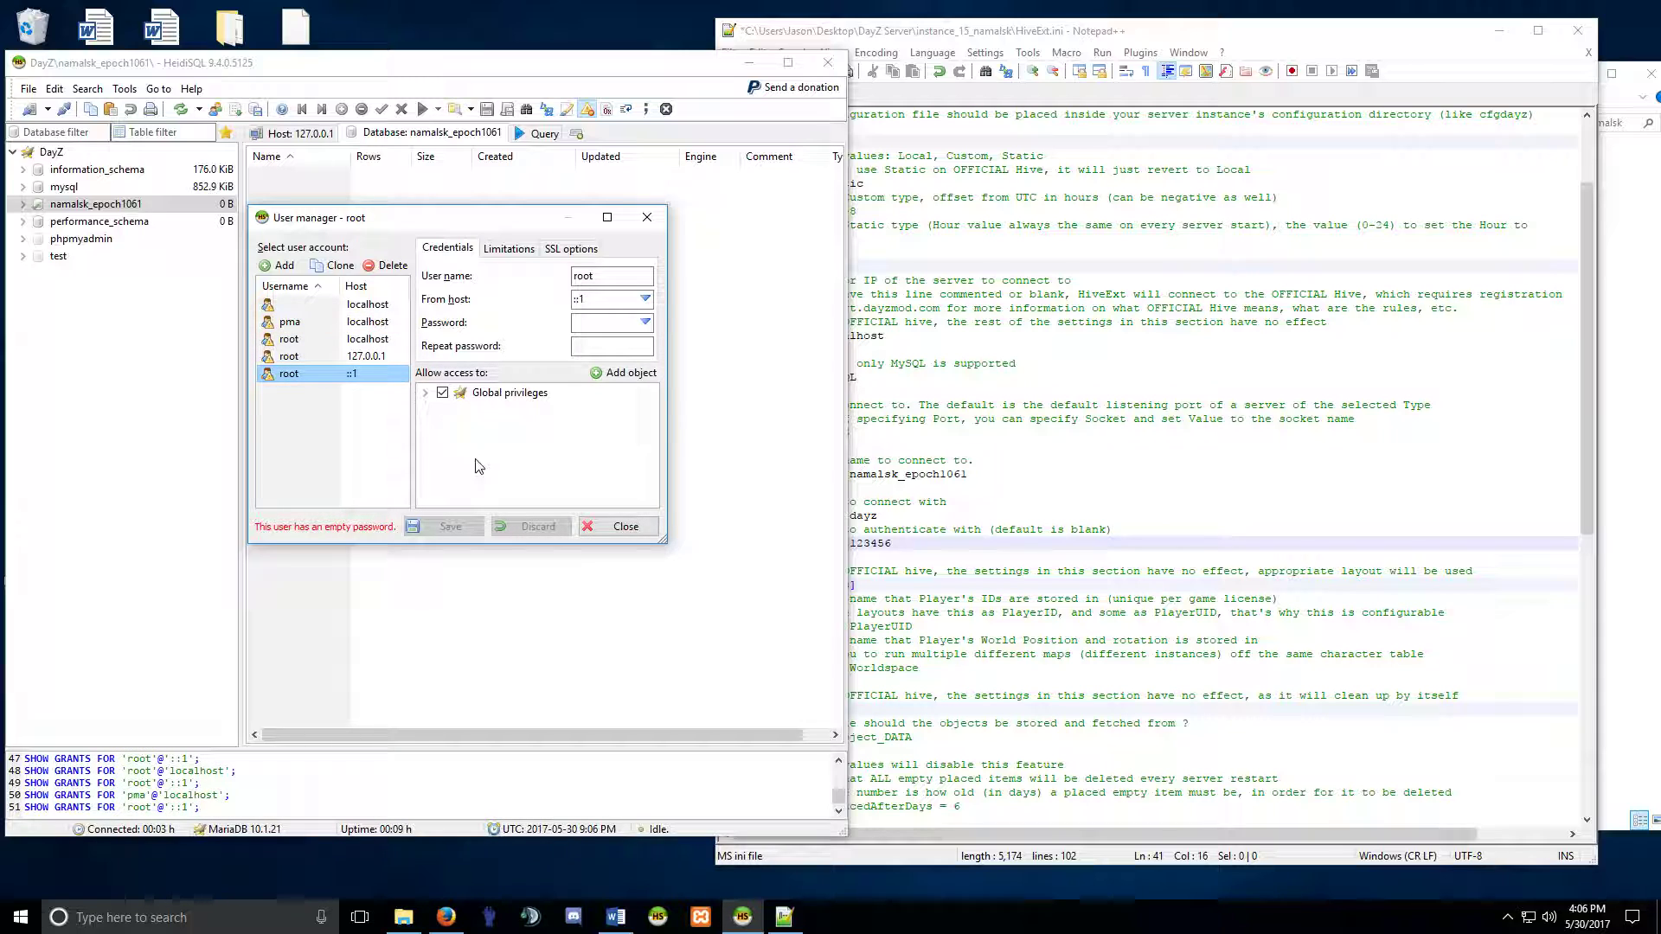
pyautogui.click(386, 265)
pyautogui.click(856, 463)
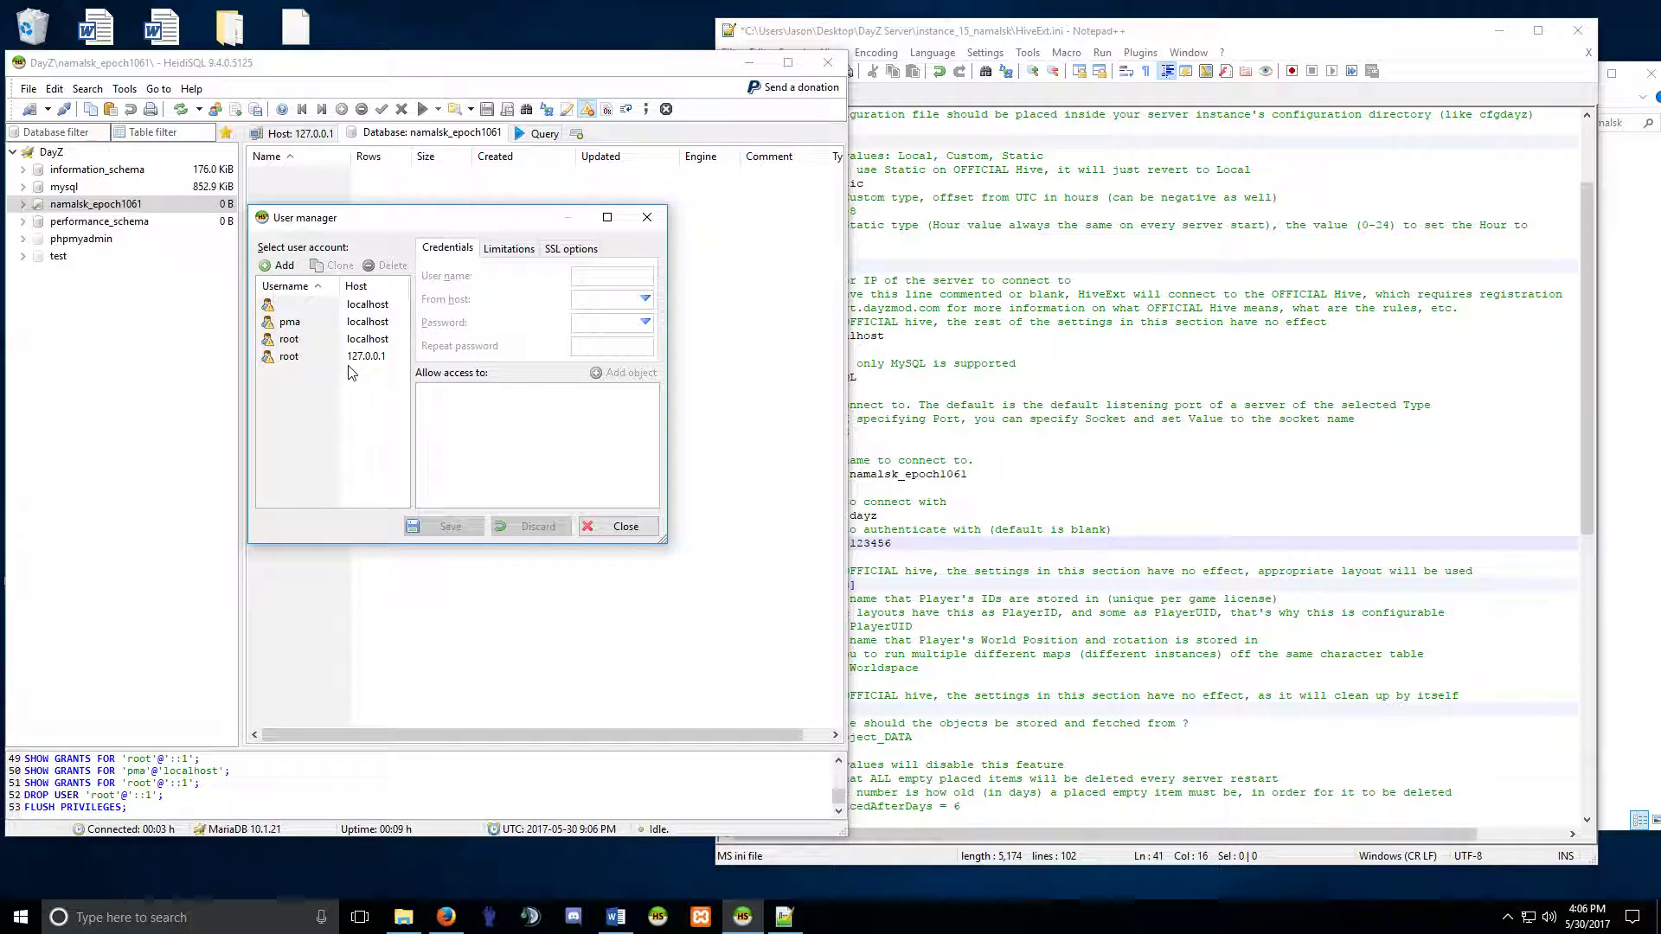
pyautogui.click(386, 266)
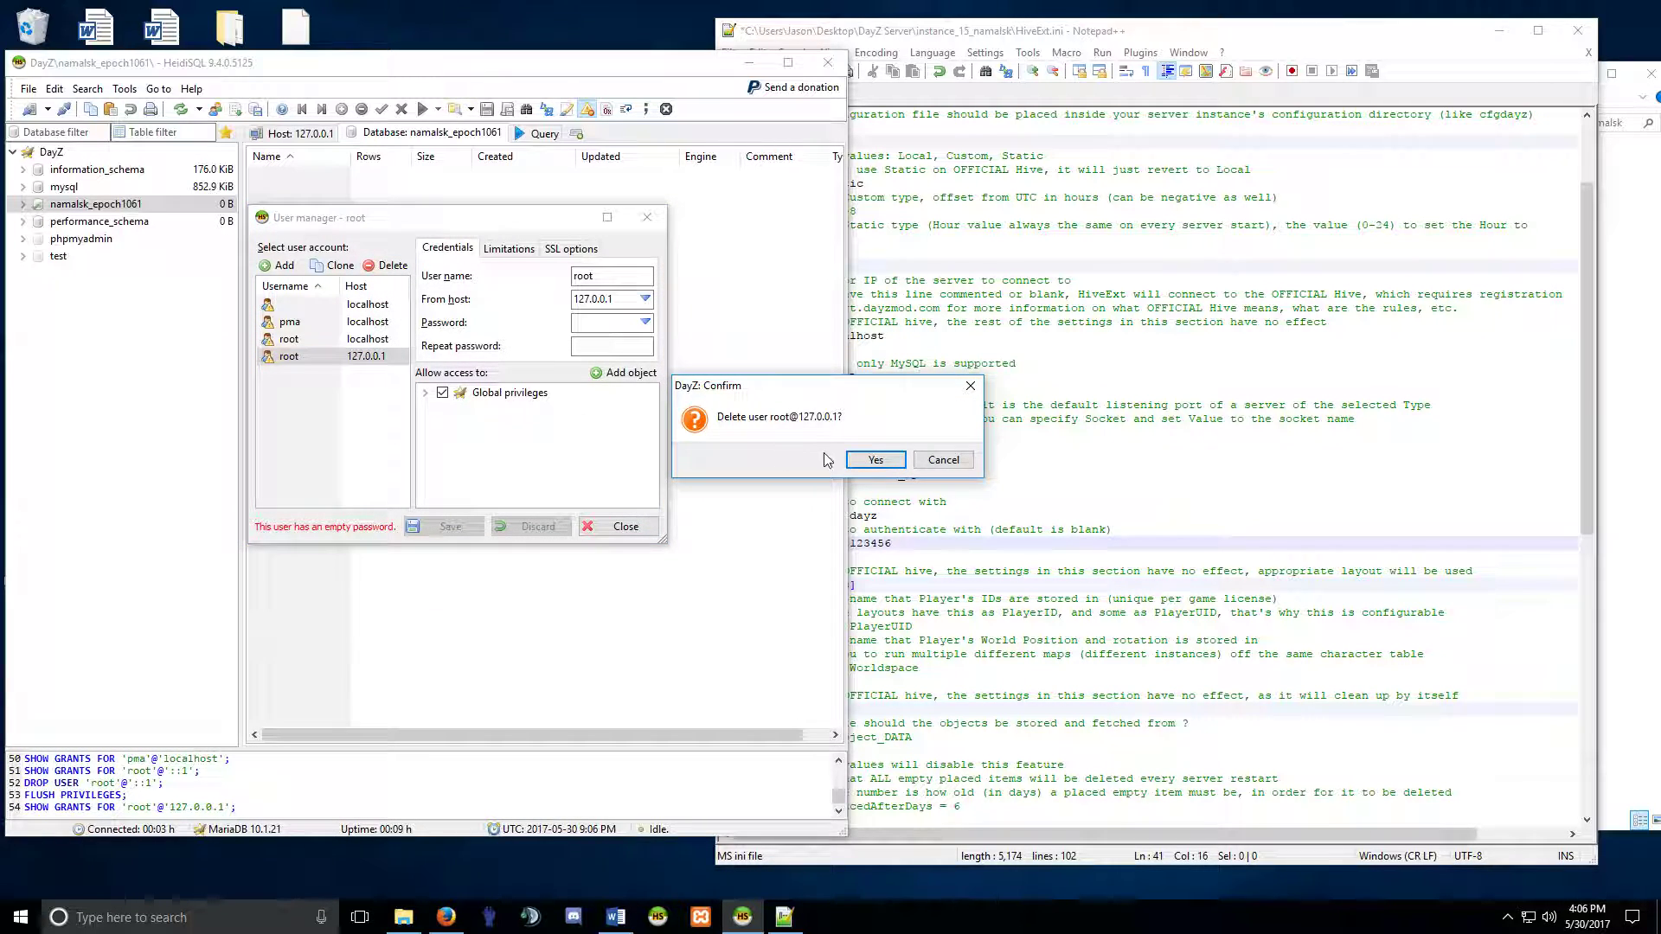
pyautogui.click(869, 463)
# Drop the pma and anonymous localhost accounts, leaving only root@localhost selected.
pyautogui.click(321, 327)
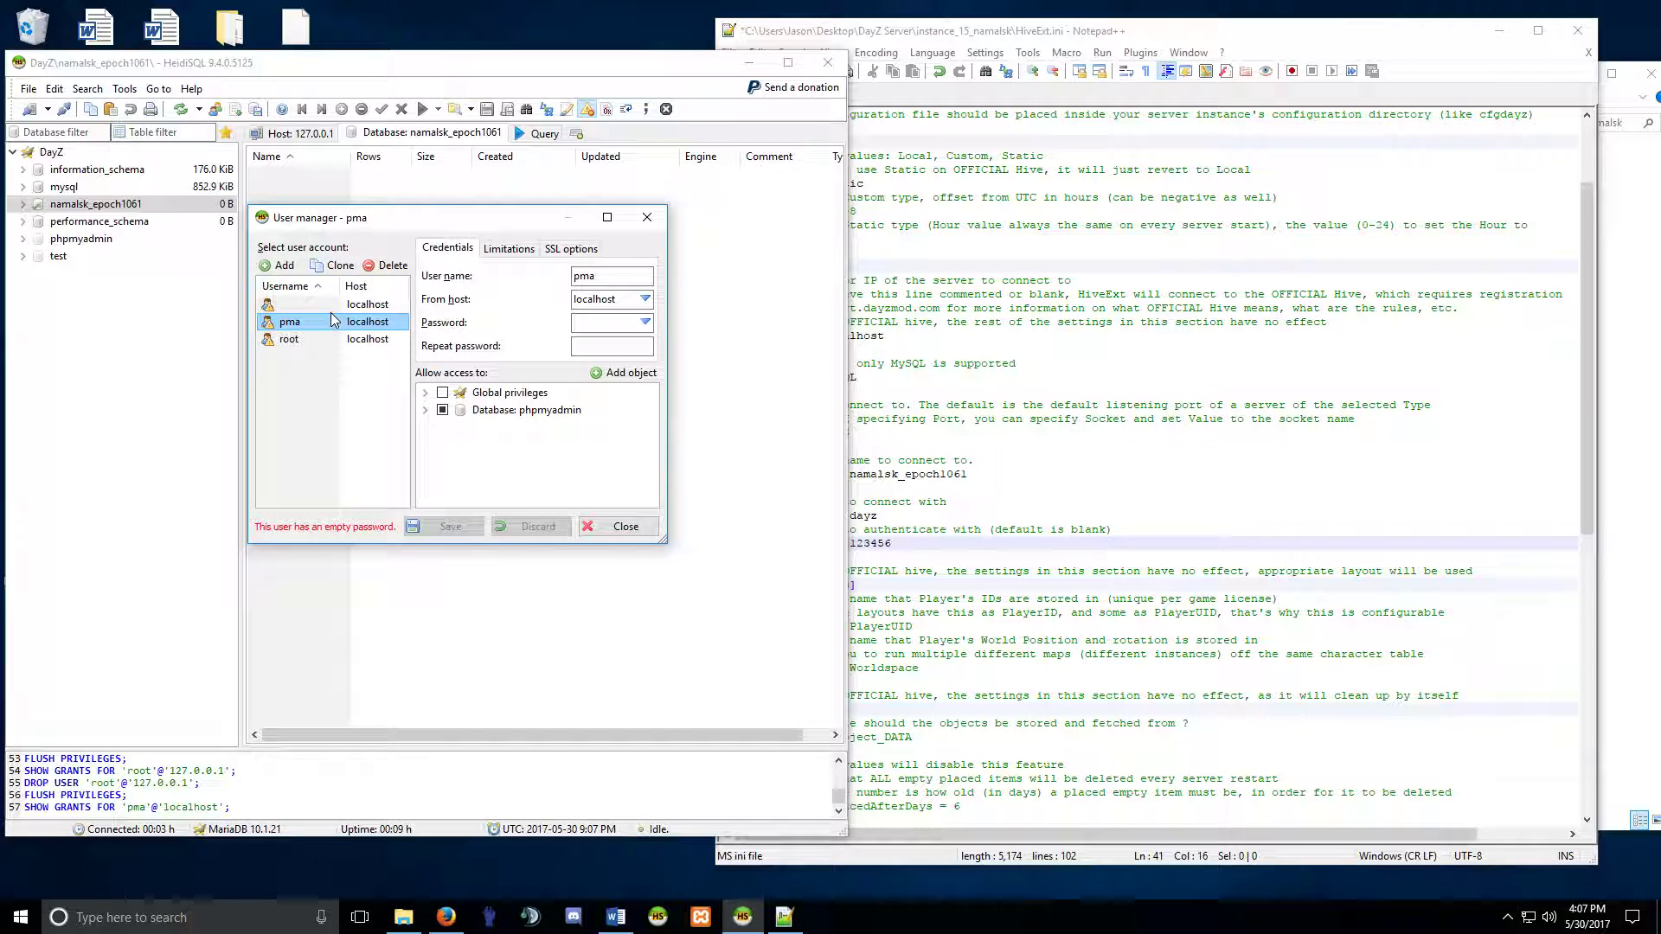
pyautogui.click(386, 265)
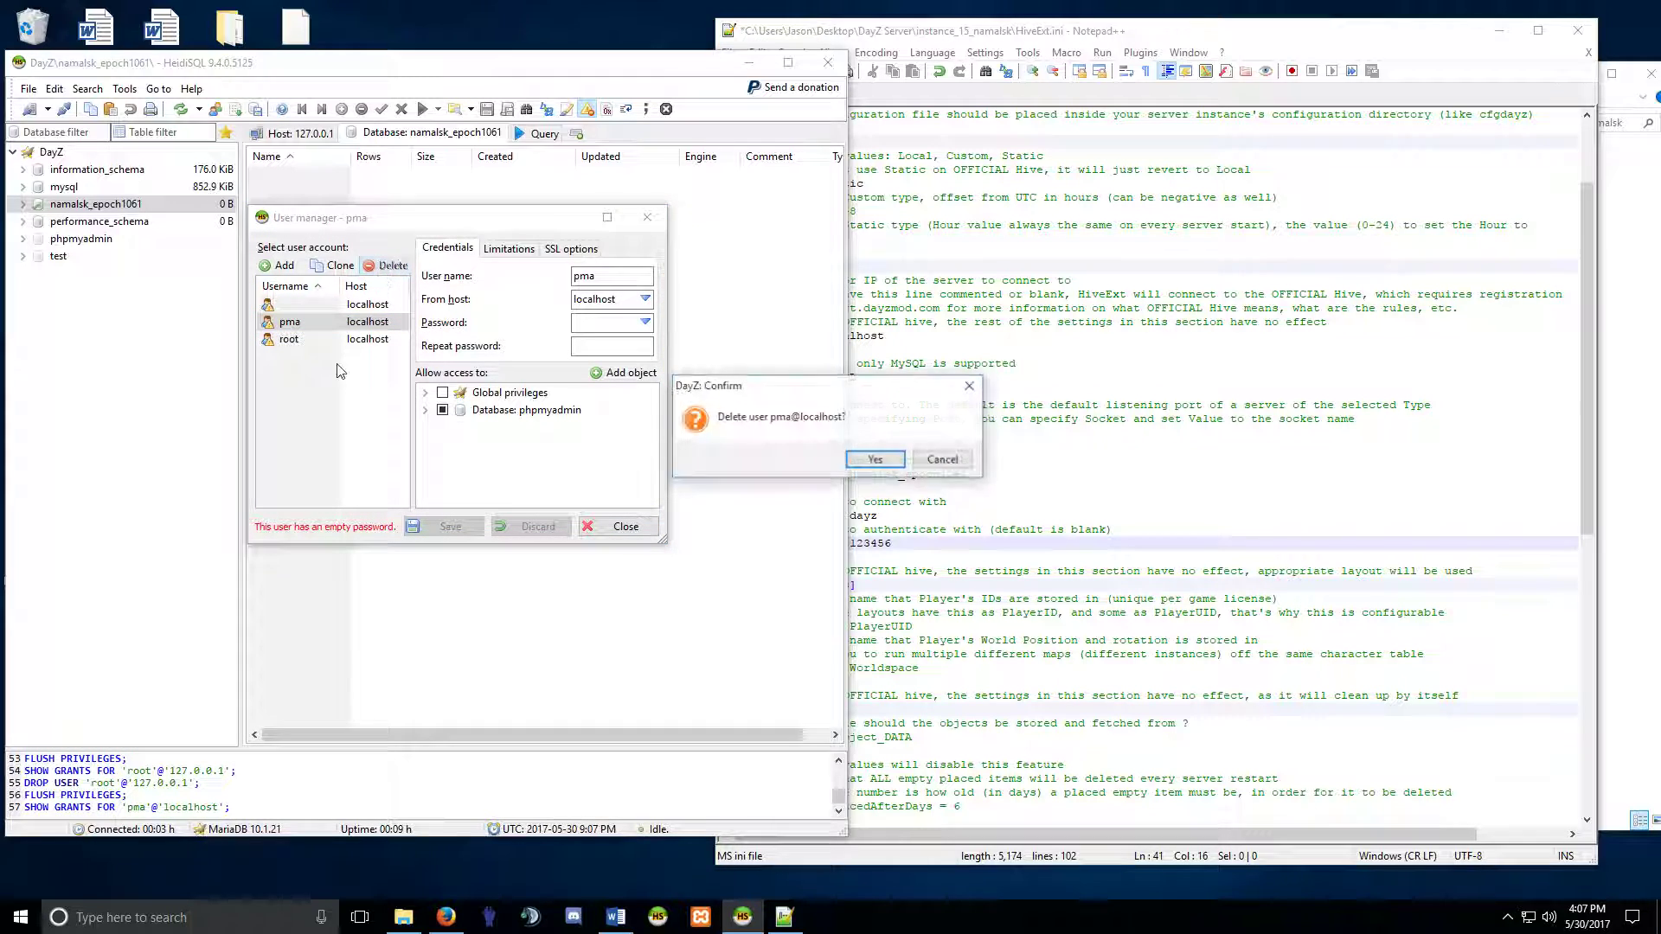
pyautogui.click(875, 459)
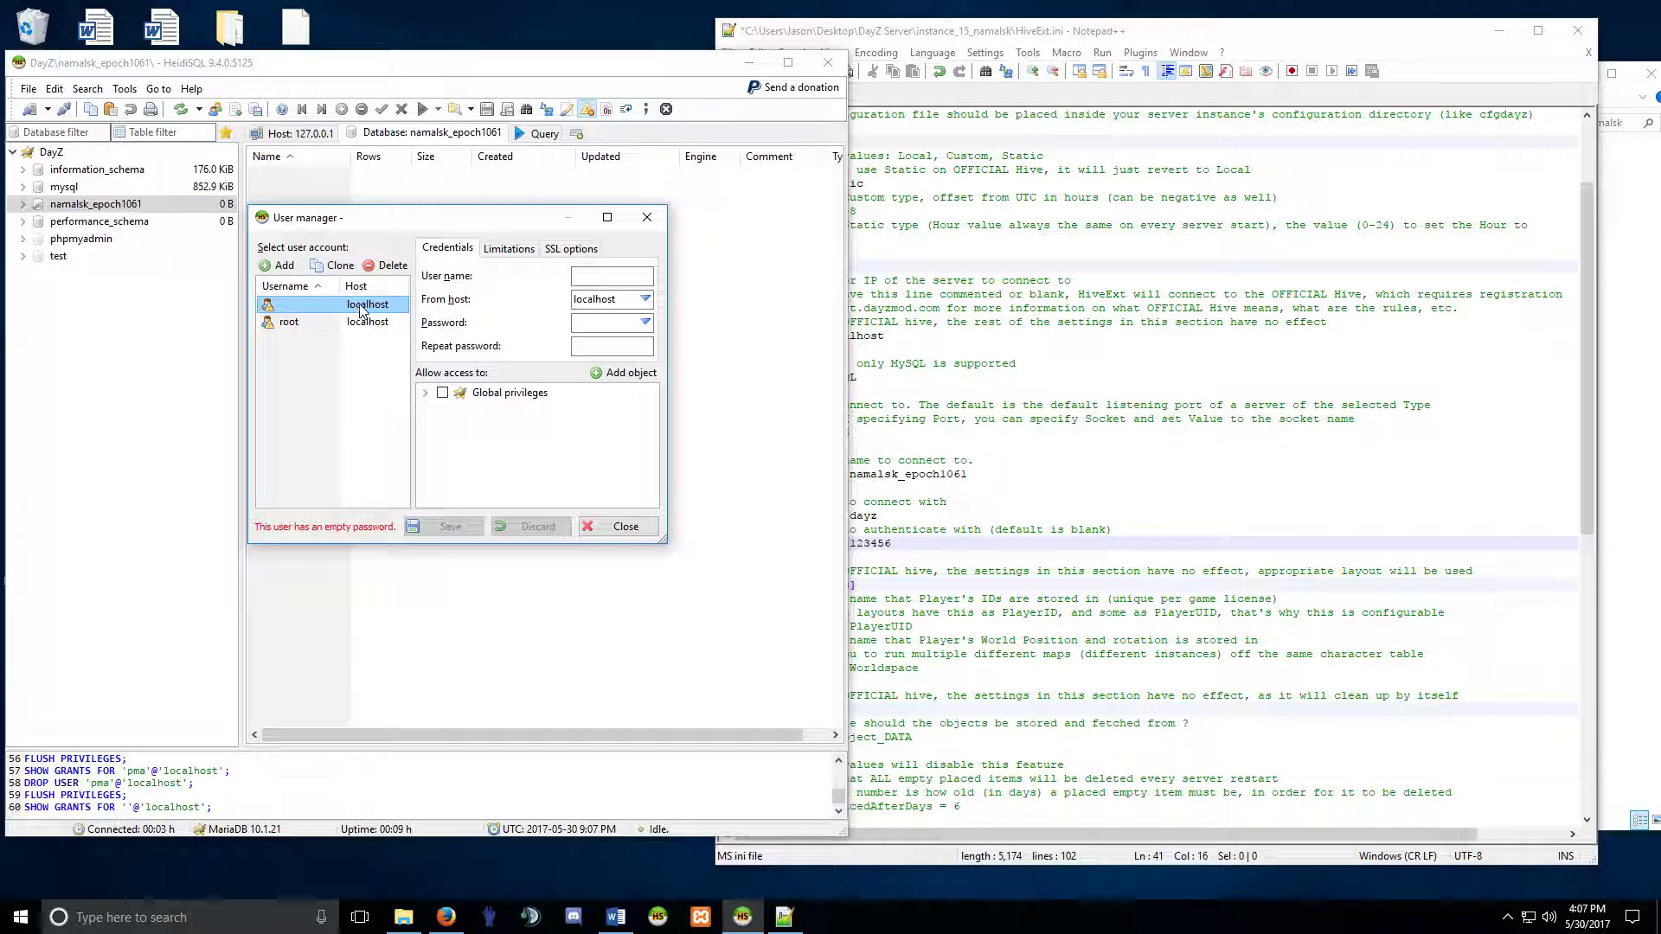
pyautogui.click(386, 266)
pyautogui.click(874, 460)
pyautogui.click(299, 306)
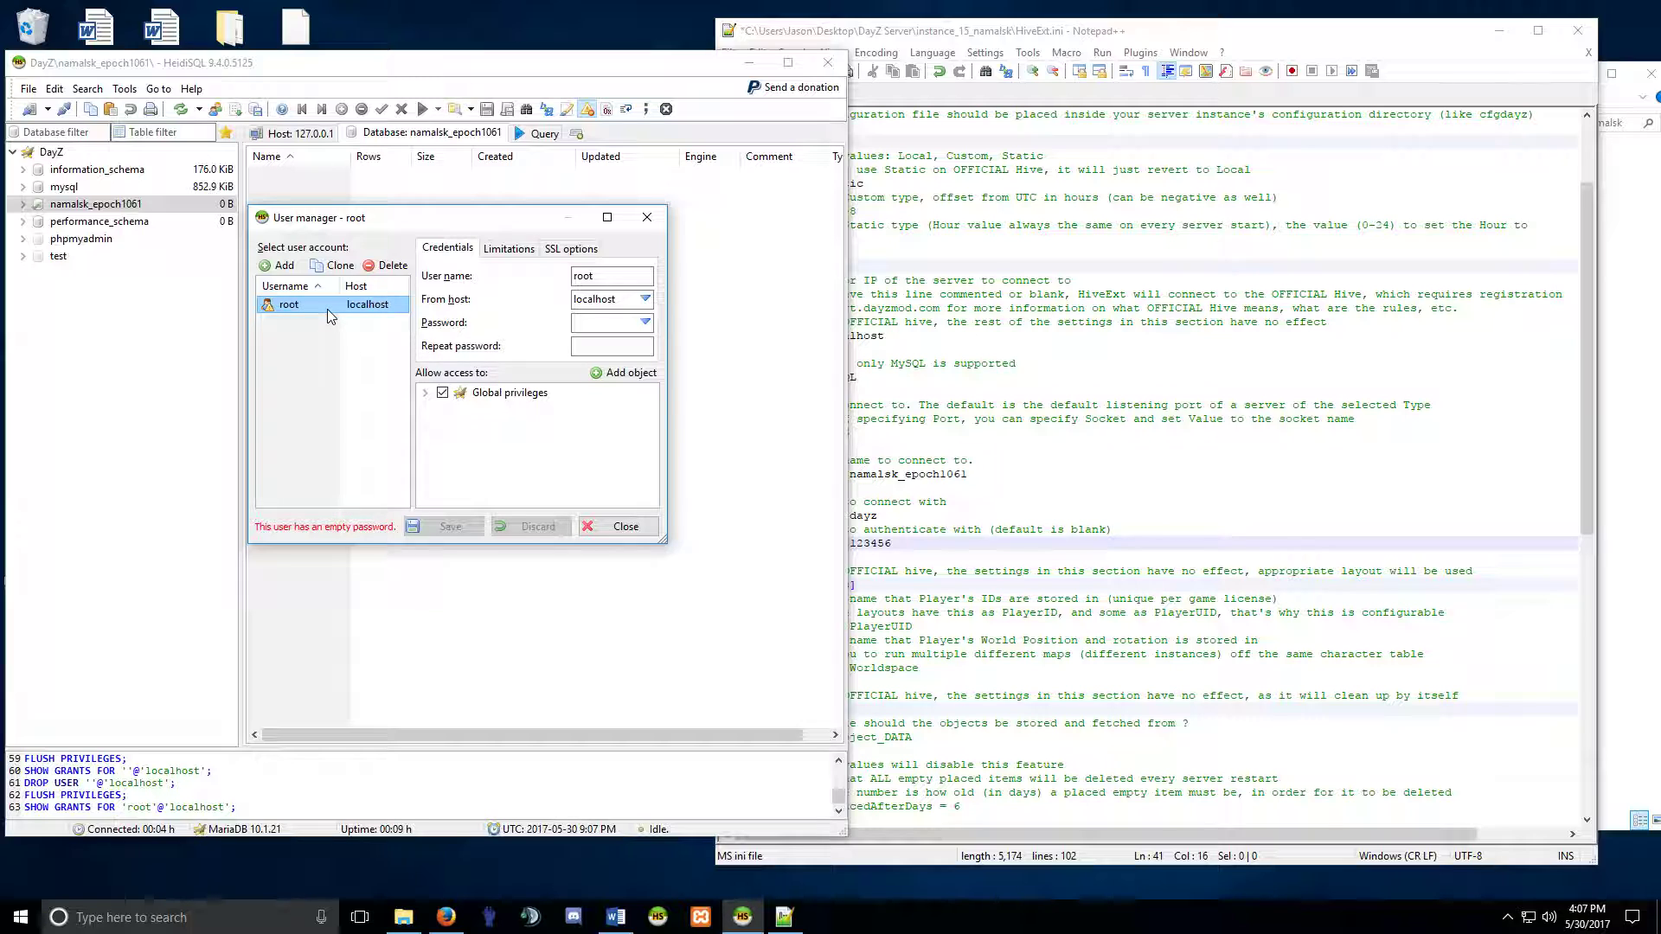
# Enter a new password for root@localhost instead of a generated suggestion.
pyautogui.click(645, 323)
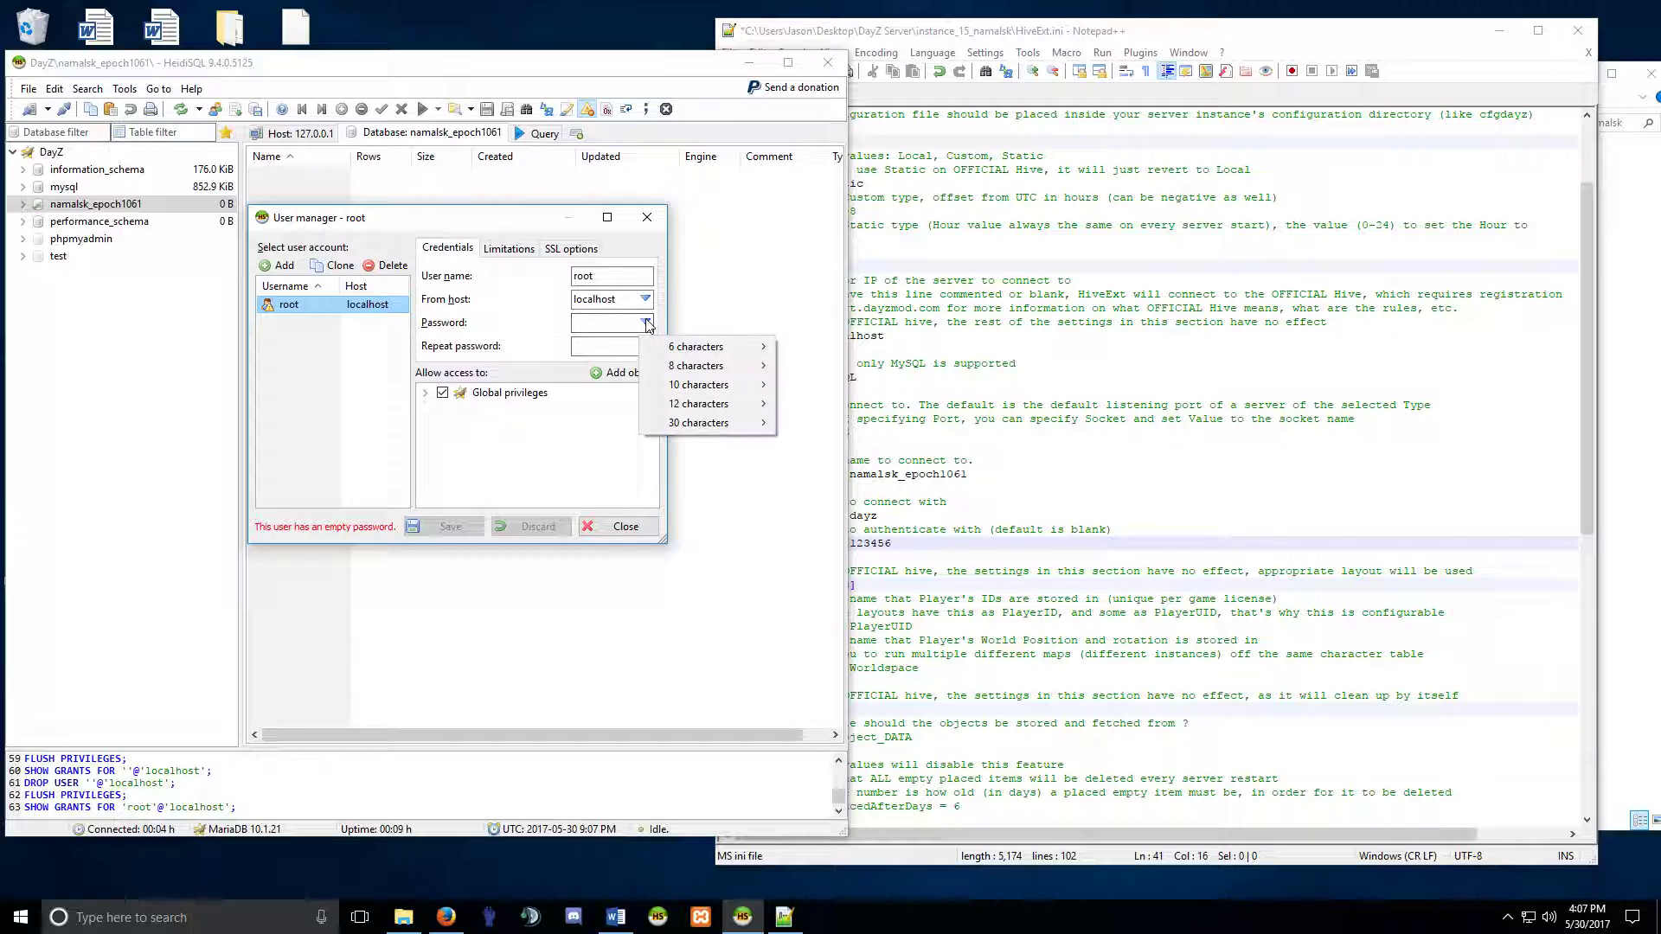
pyautogui.moveTo(718, 393)
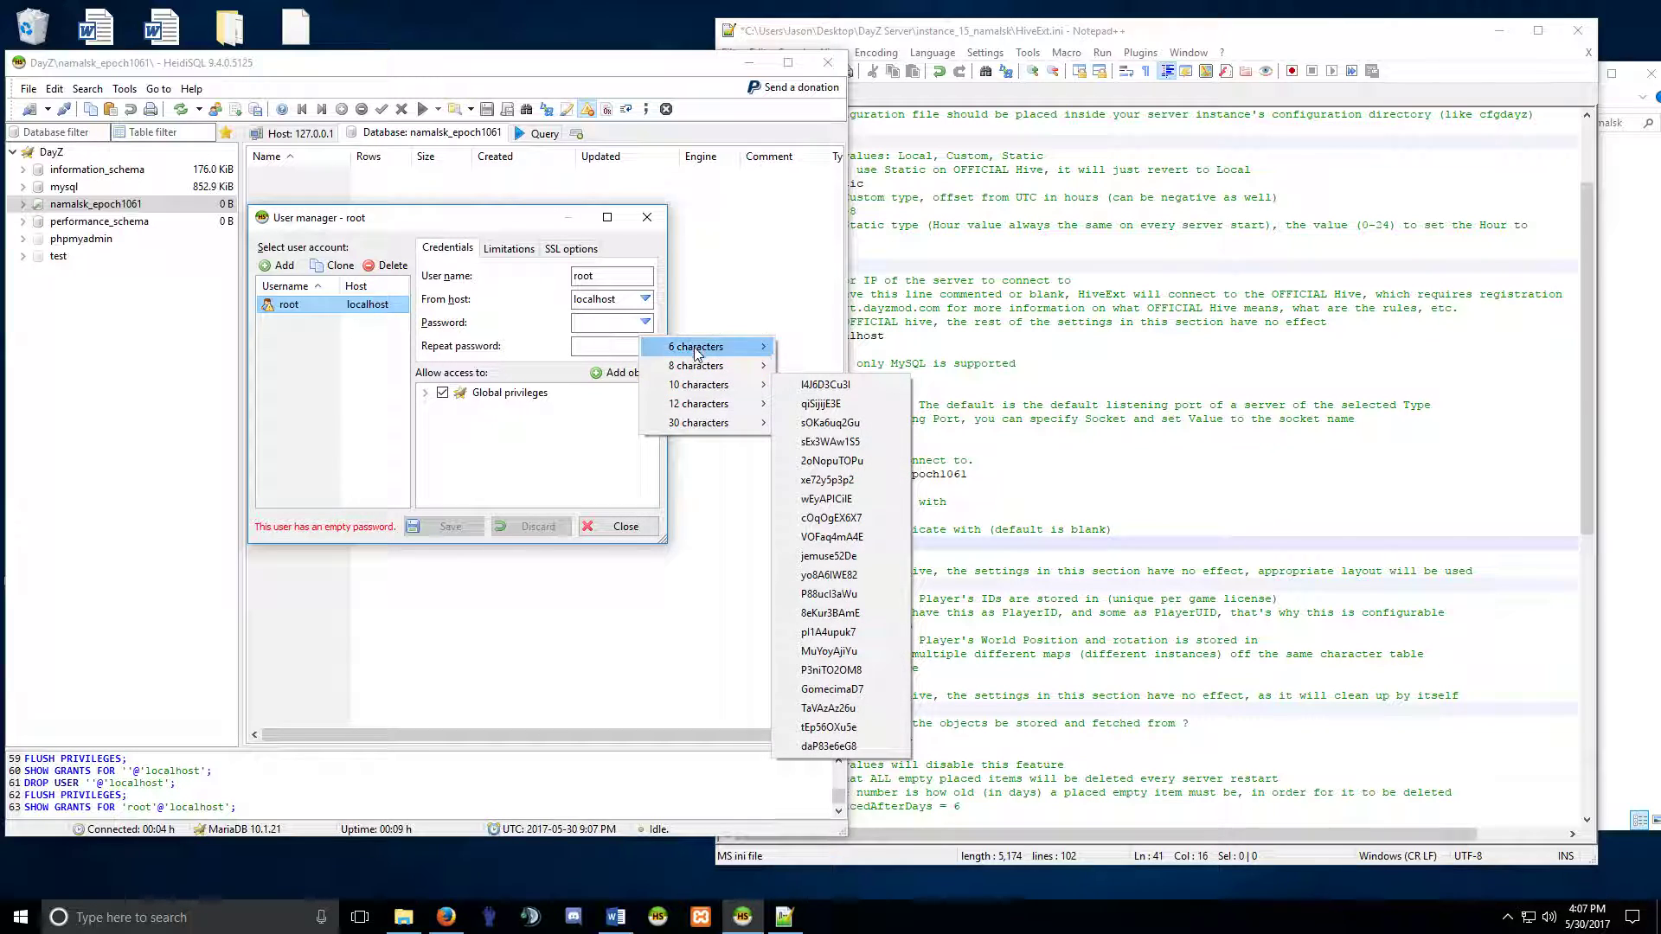
pyautogui.moveTo(688, 352)
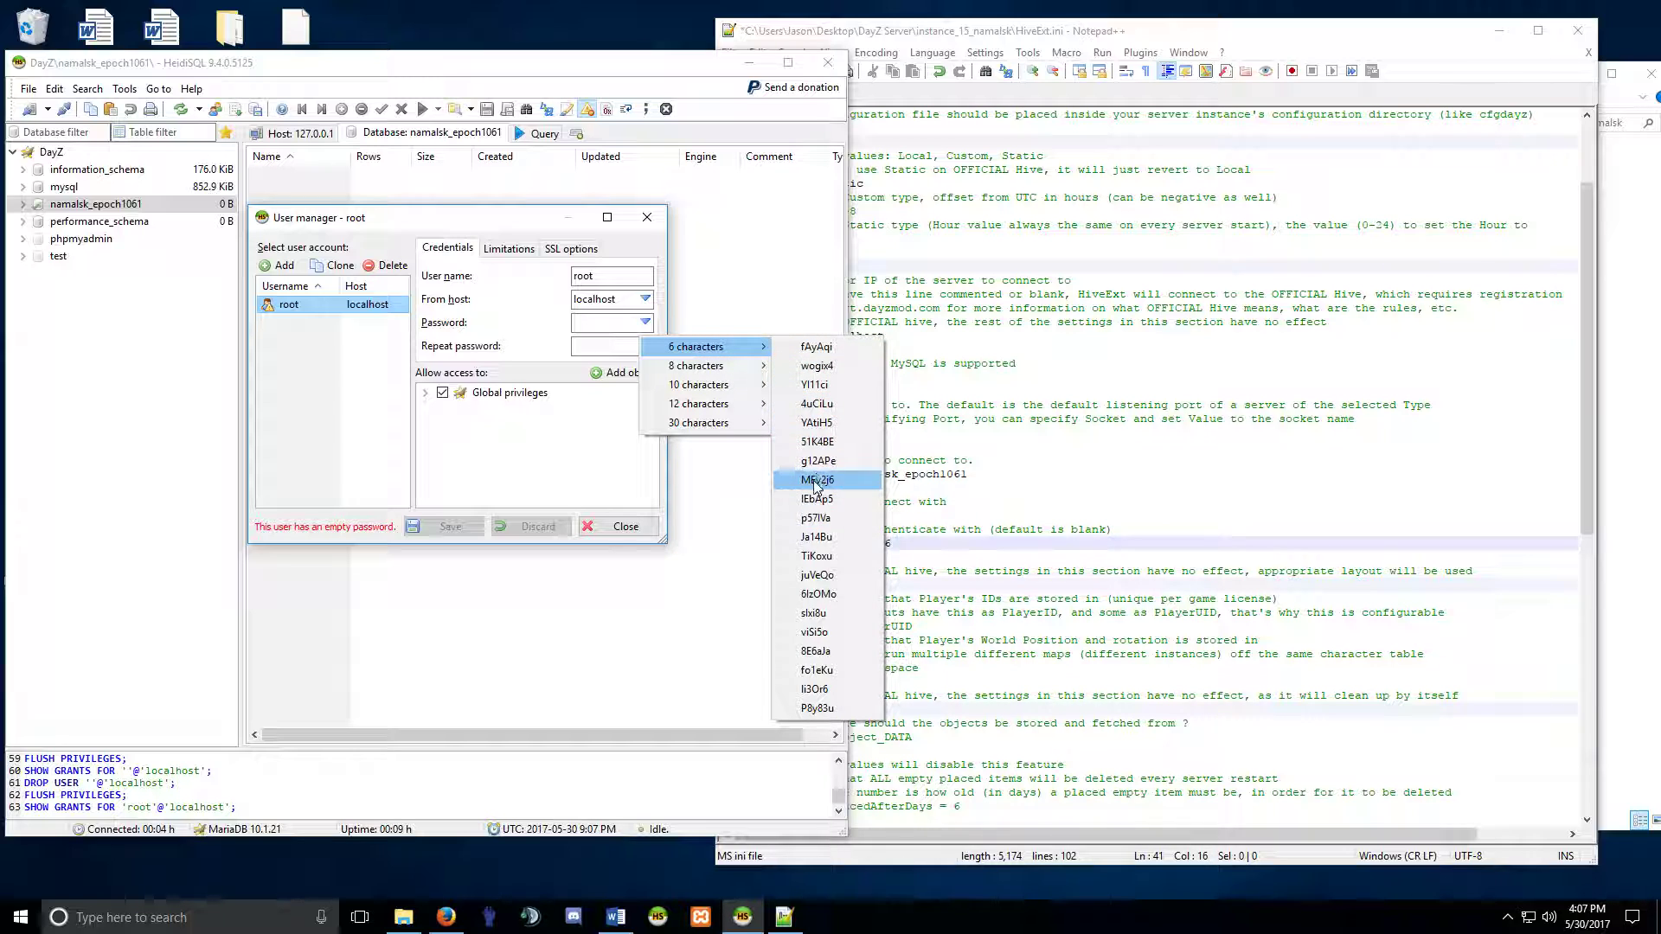
pyautogui.moveTo(736, 423)
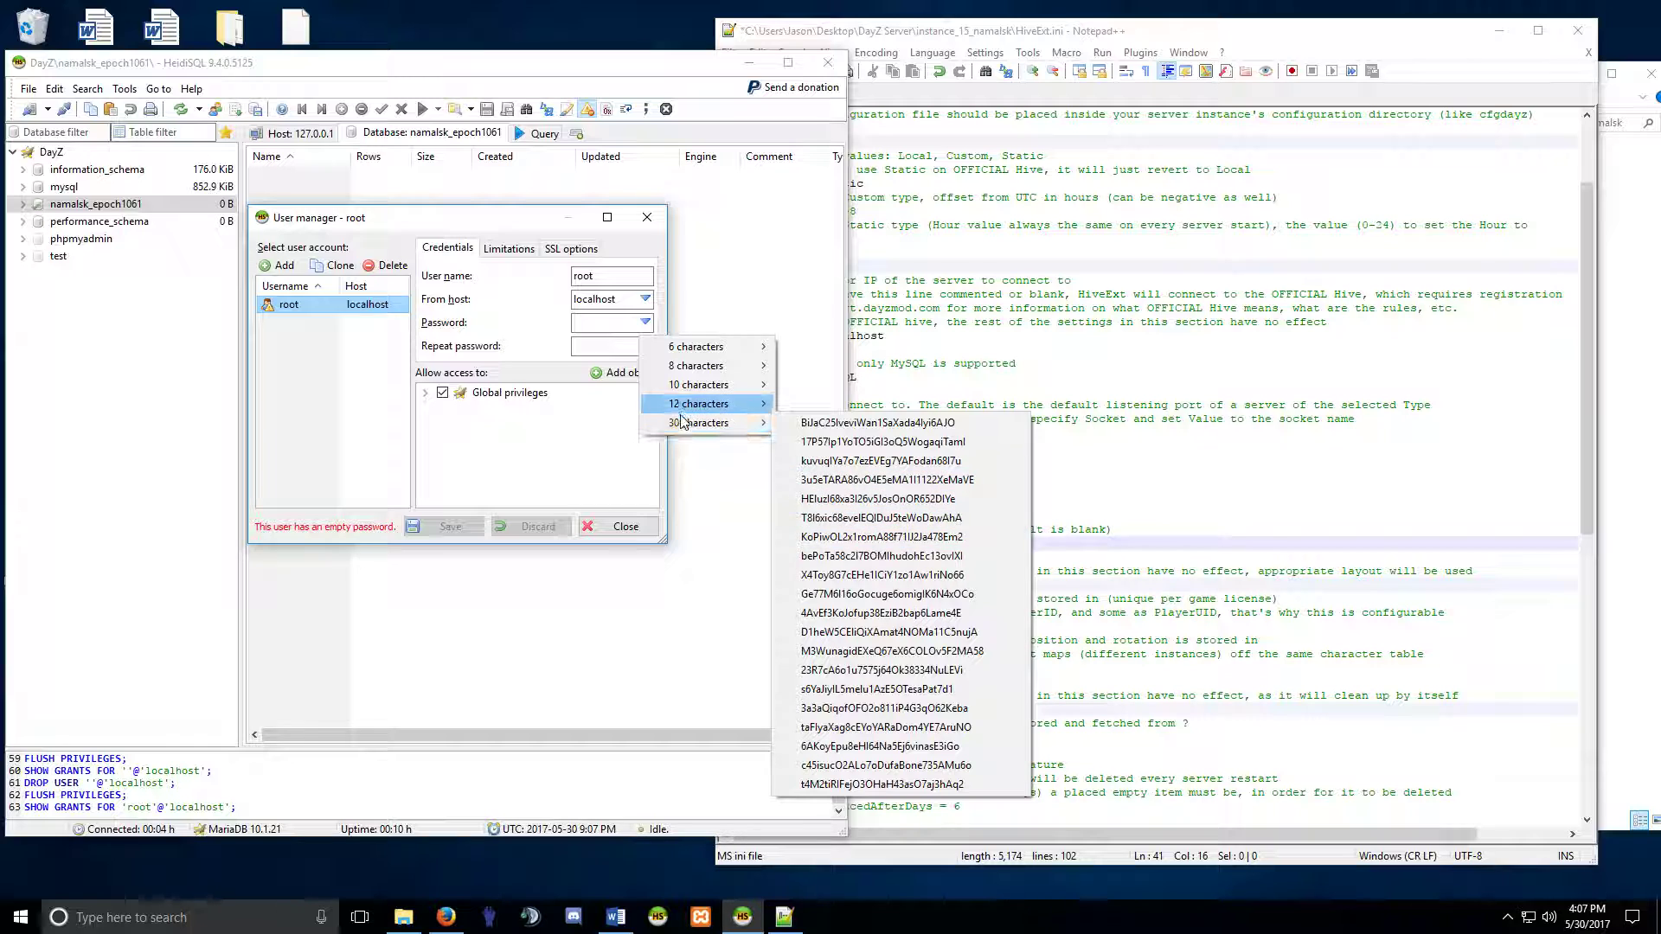
pyautogui.moveTo(680, 425)
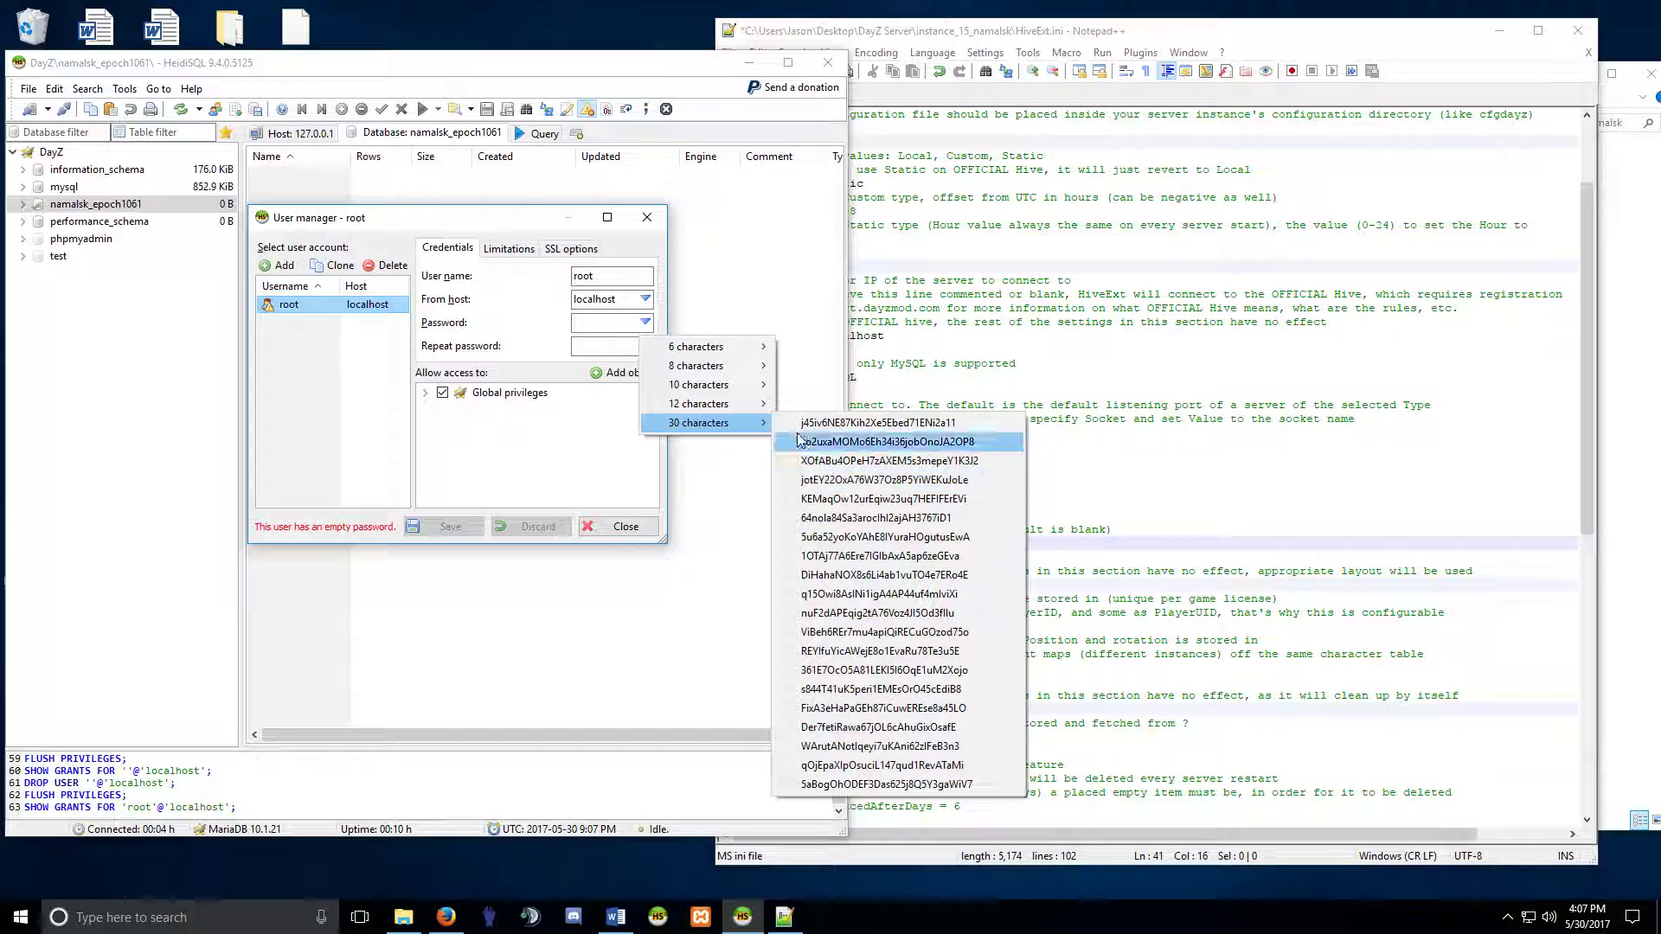
pyautogui.click(617, 323)
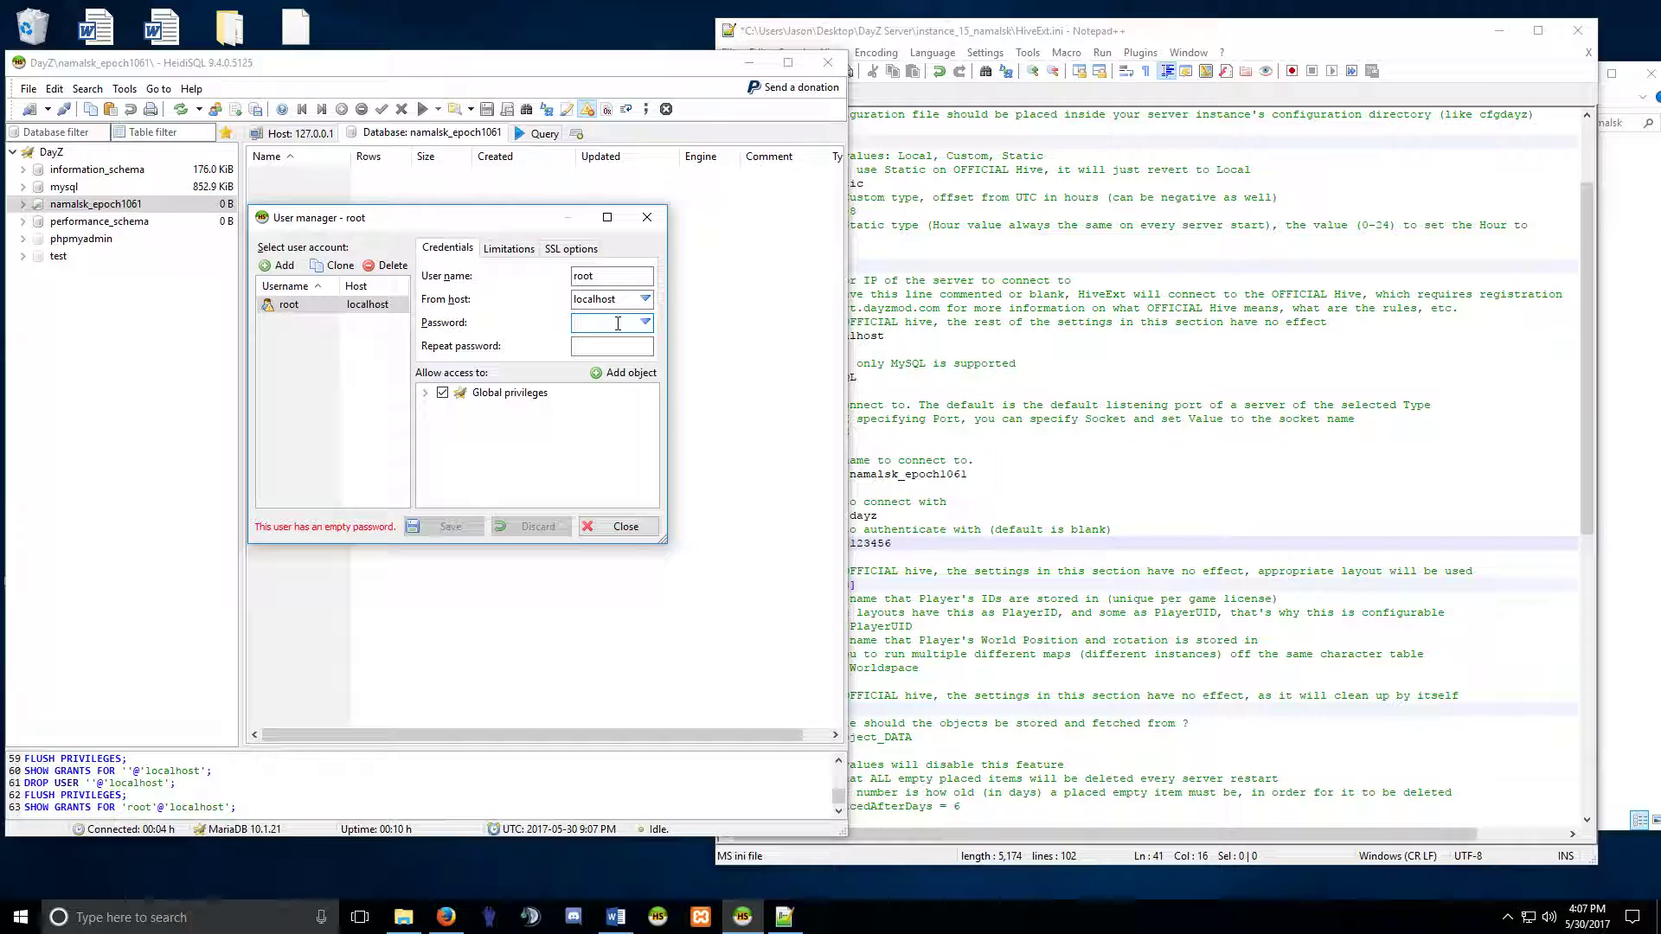
pyautogui.write('12')
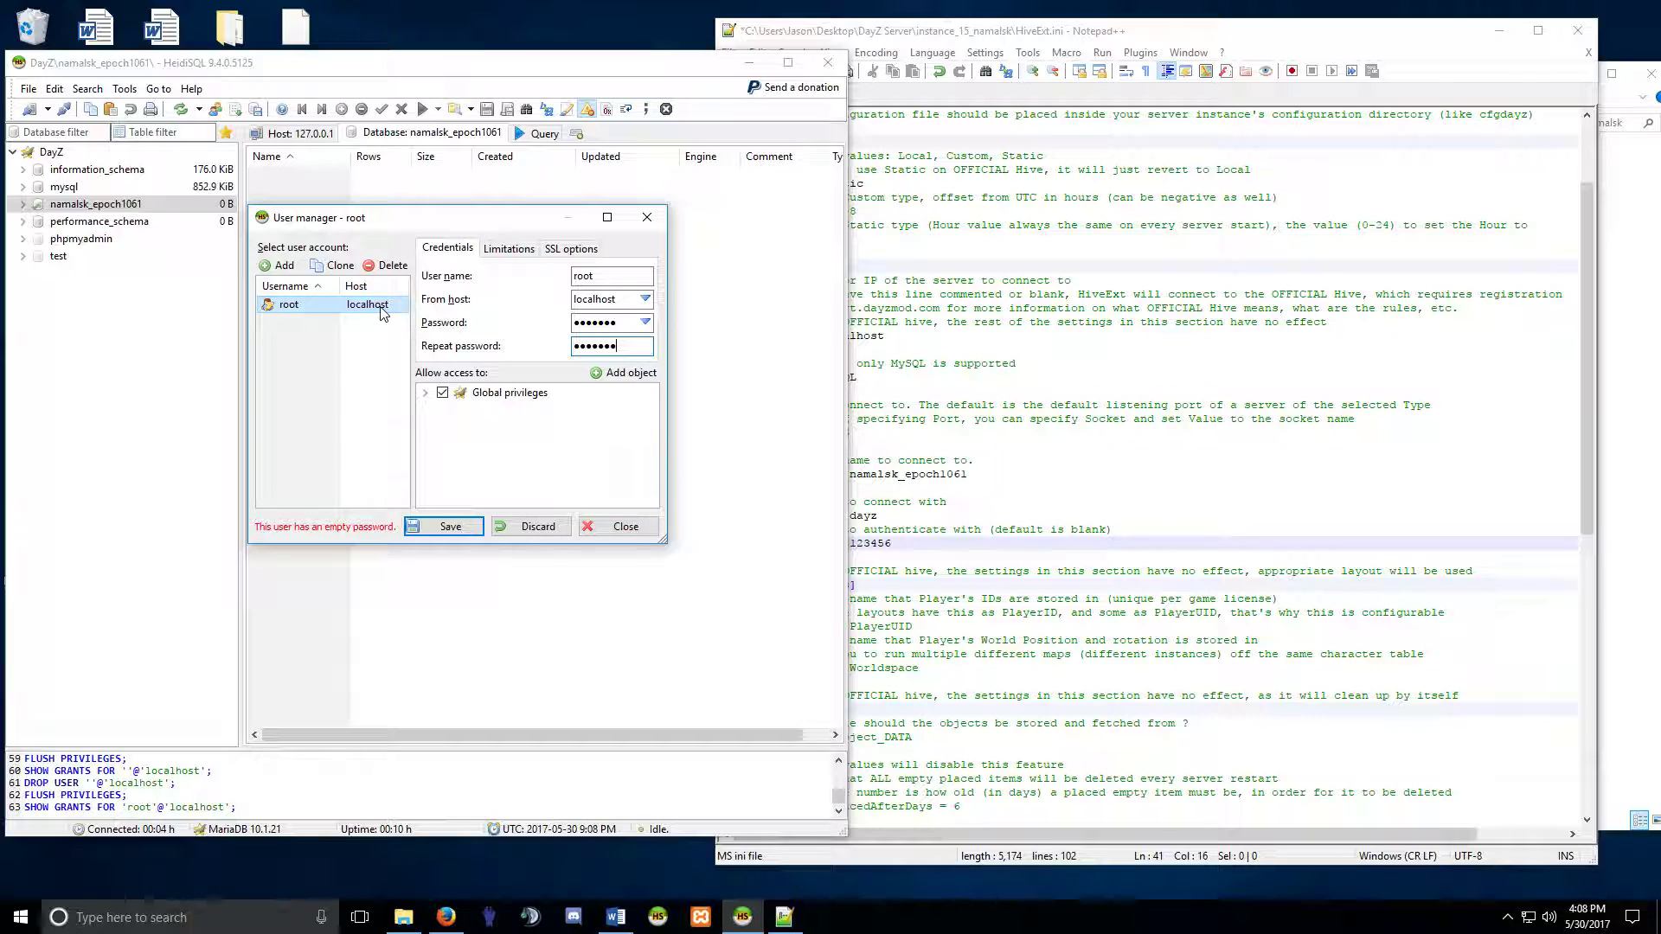
# Review root's global privileges and save the new password.
pyautogui.click(425, 392)
pyautogui.scroll(-5, 493, 441)
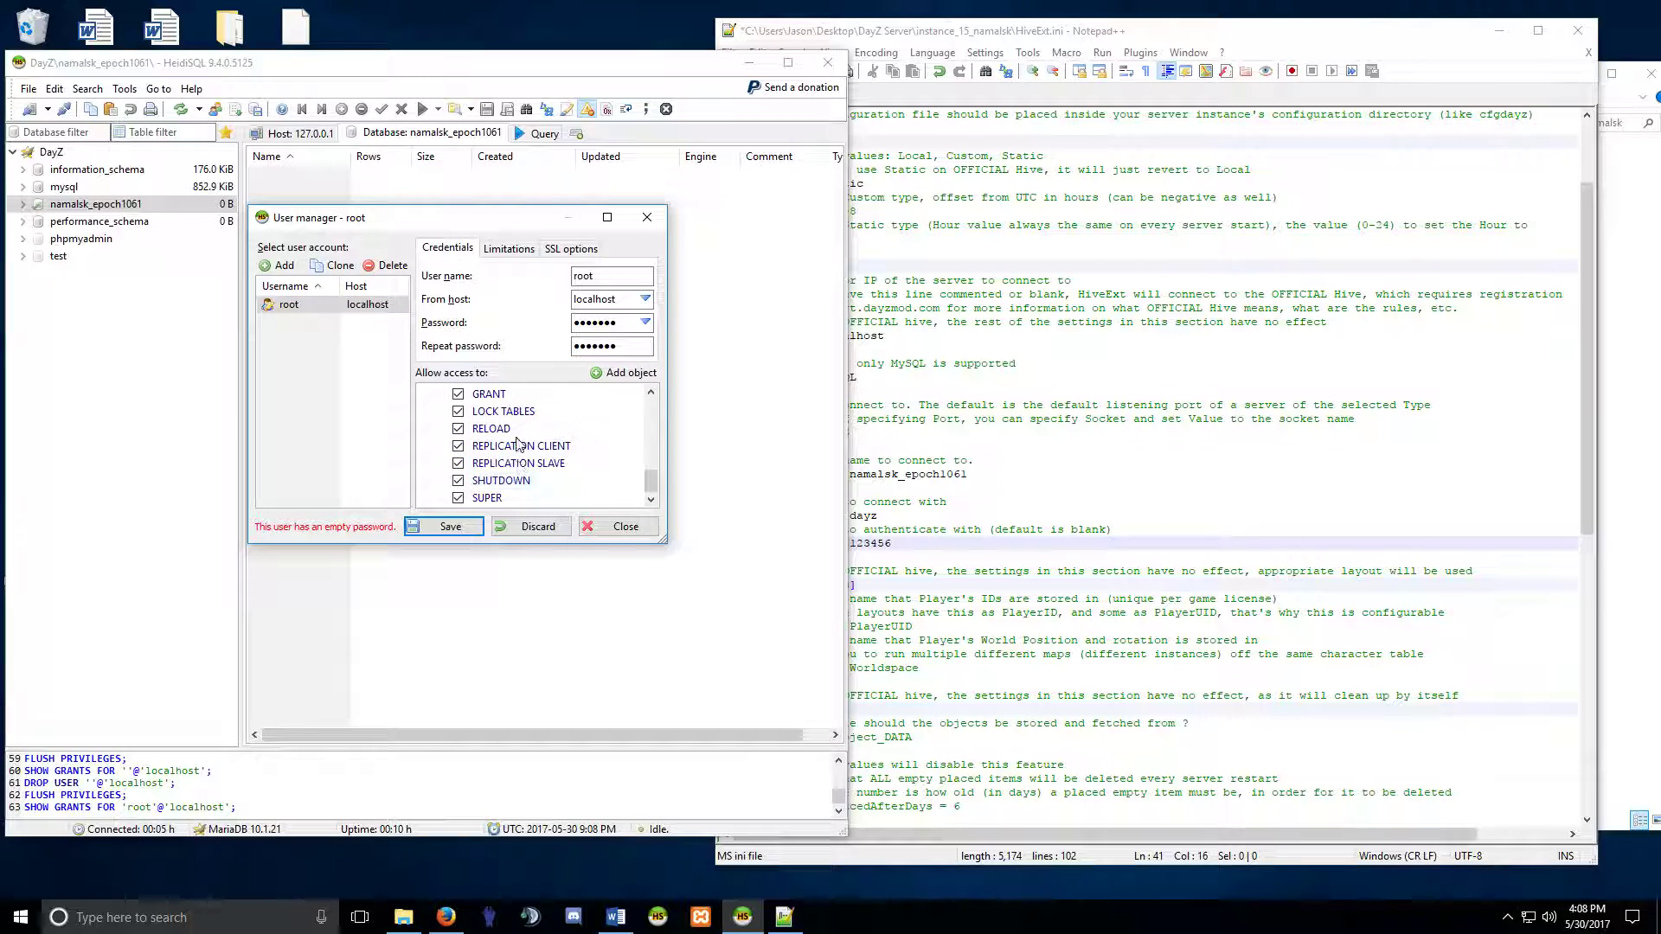
pyautogui.scroll(1, 503, 491)
pyautogui.scroll(2, 504, 491)
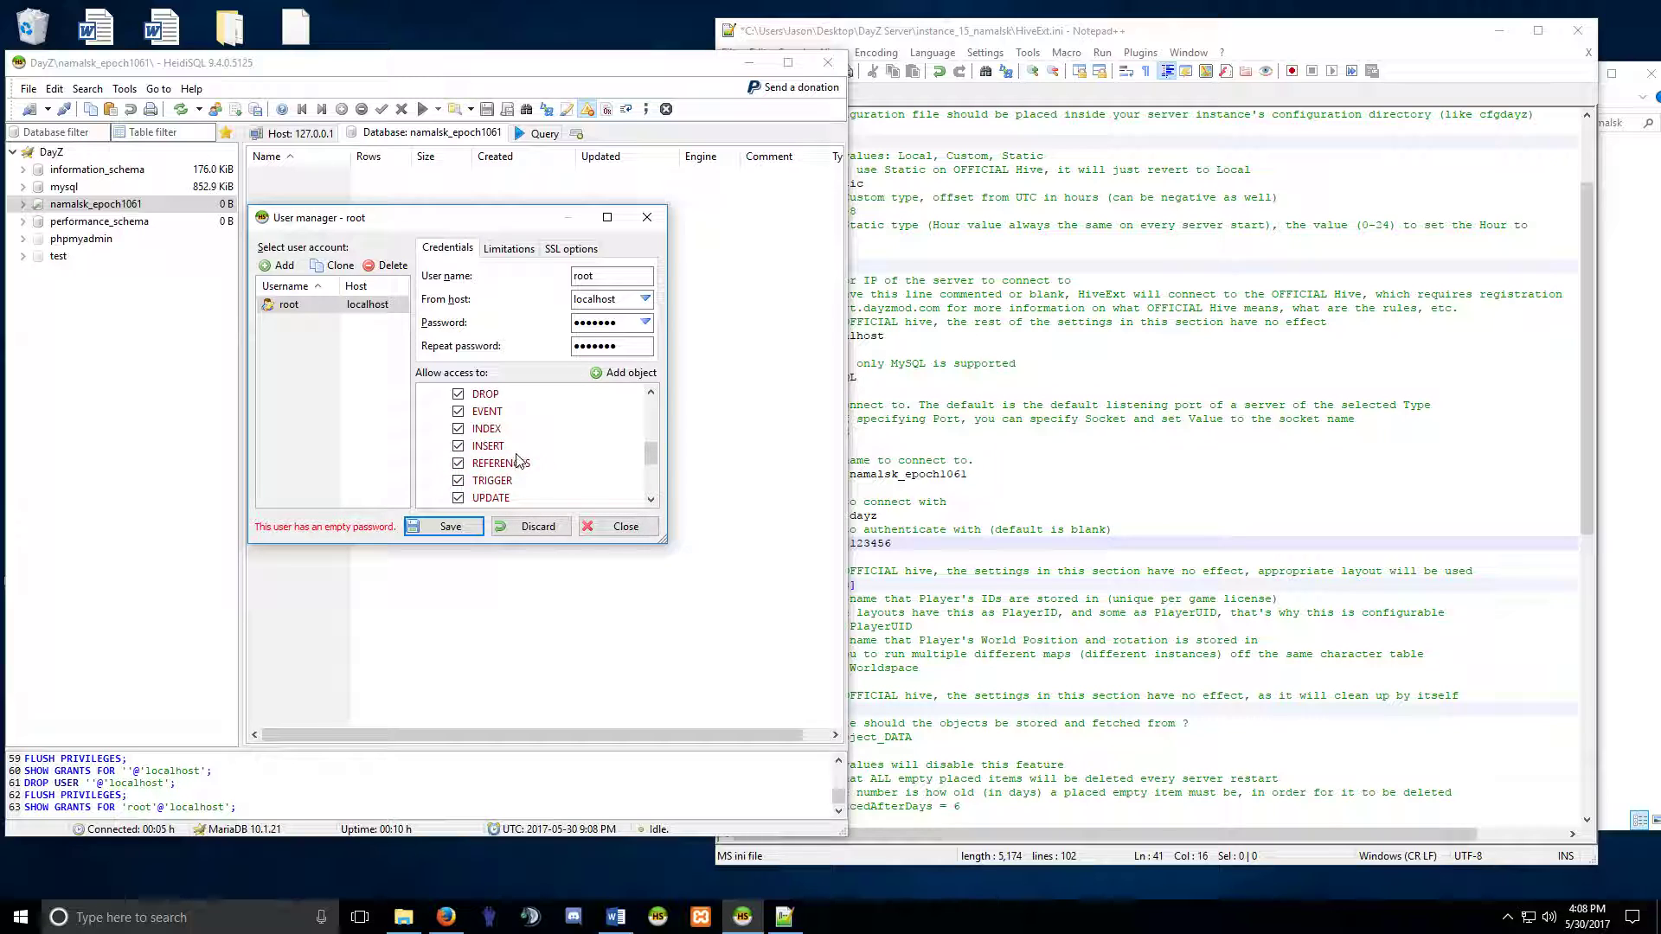
pyautogui.scroll(3, 515, 450)
pyautogui.doubleClick(545, 392)
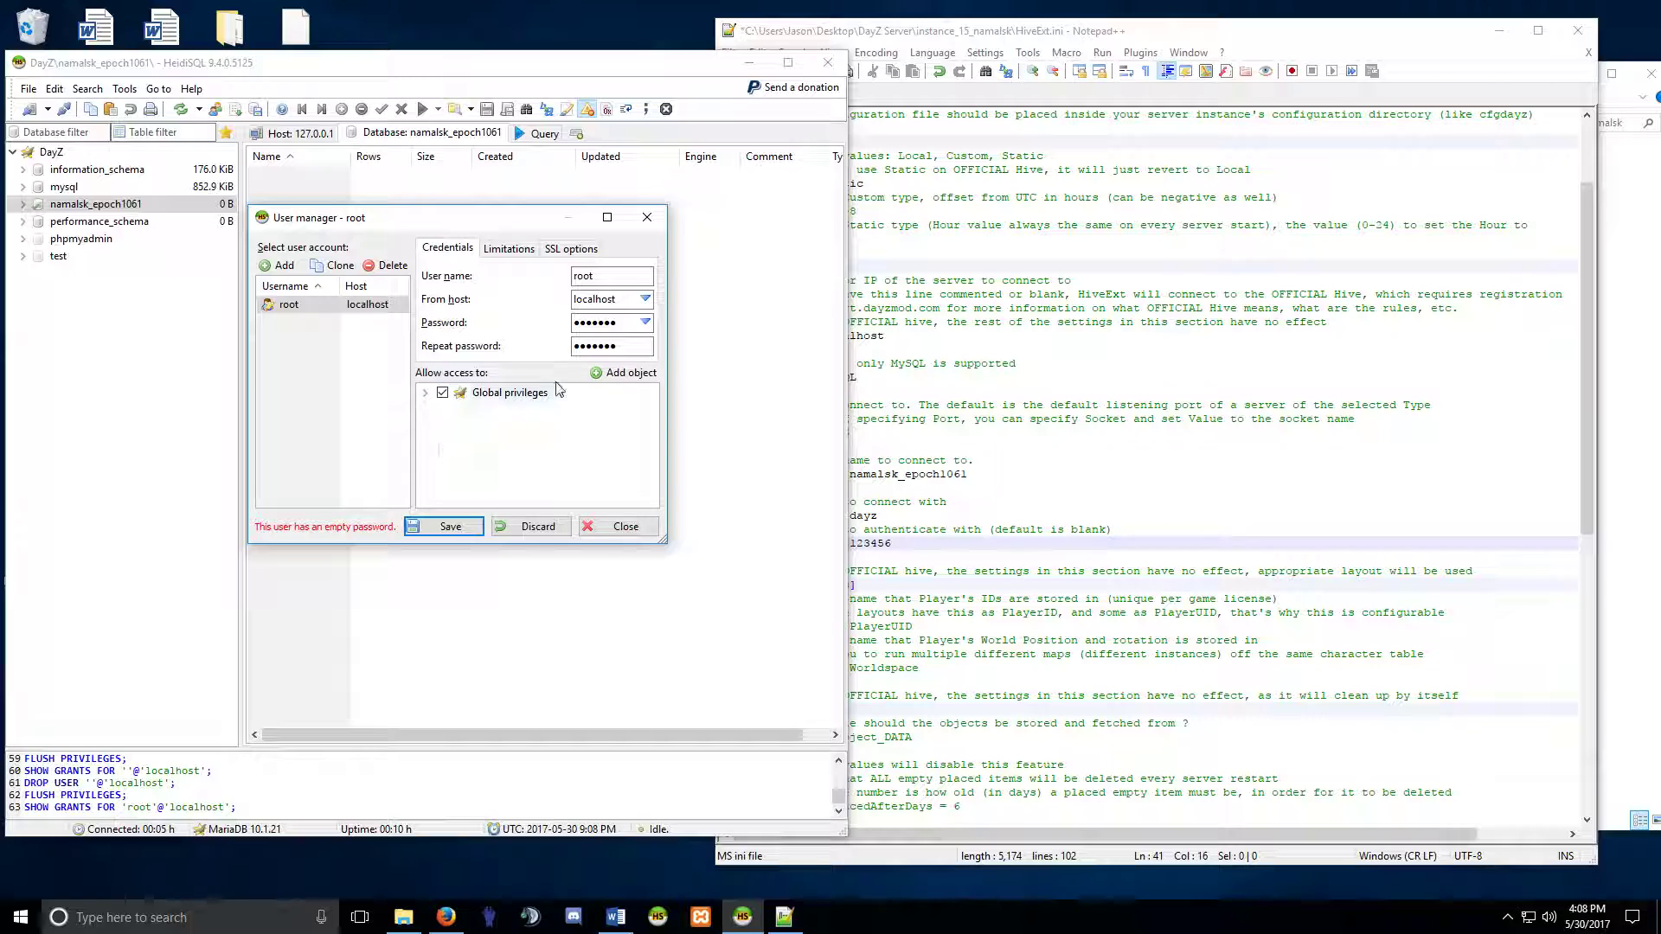
pyautogui.click(461, 535)
# Restart HeidiSQL and reconnect the DayZ session using root's new password.
pyautogui.click(622, 527)
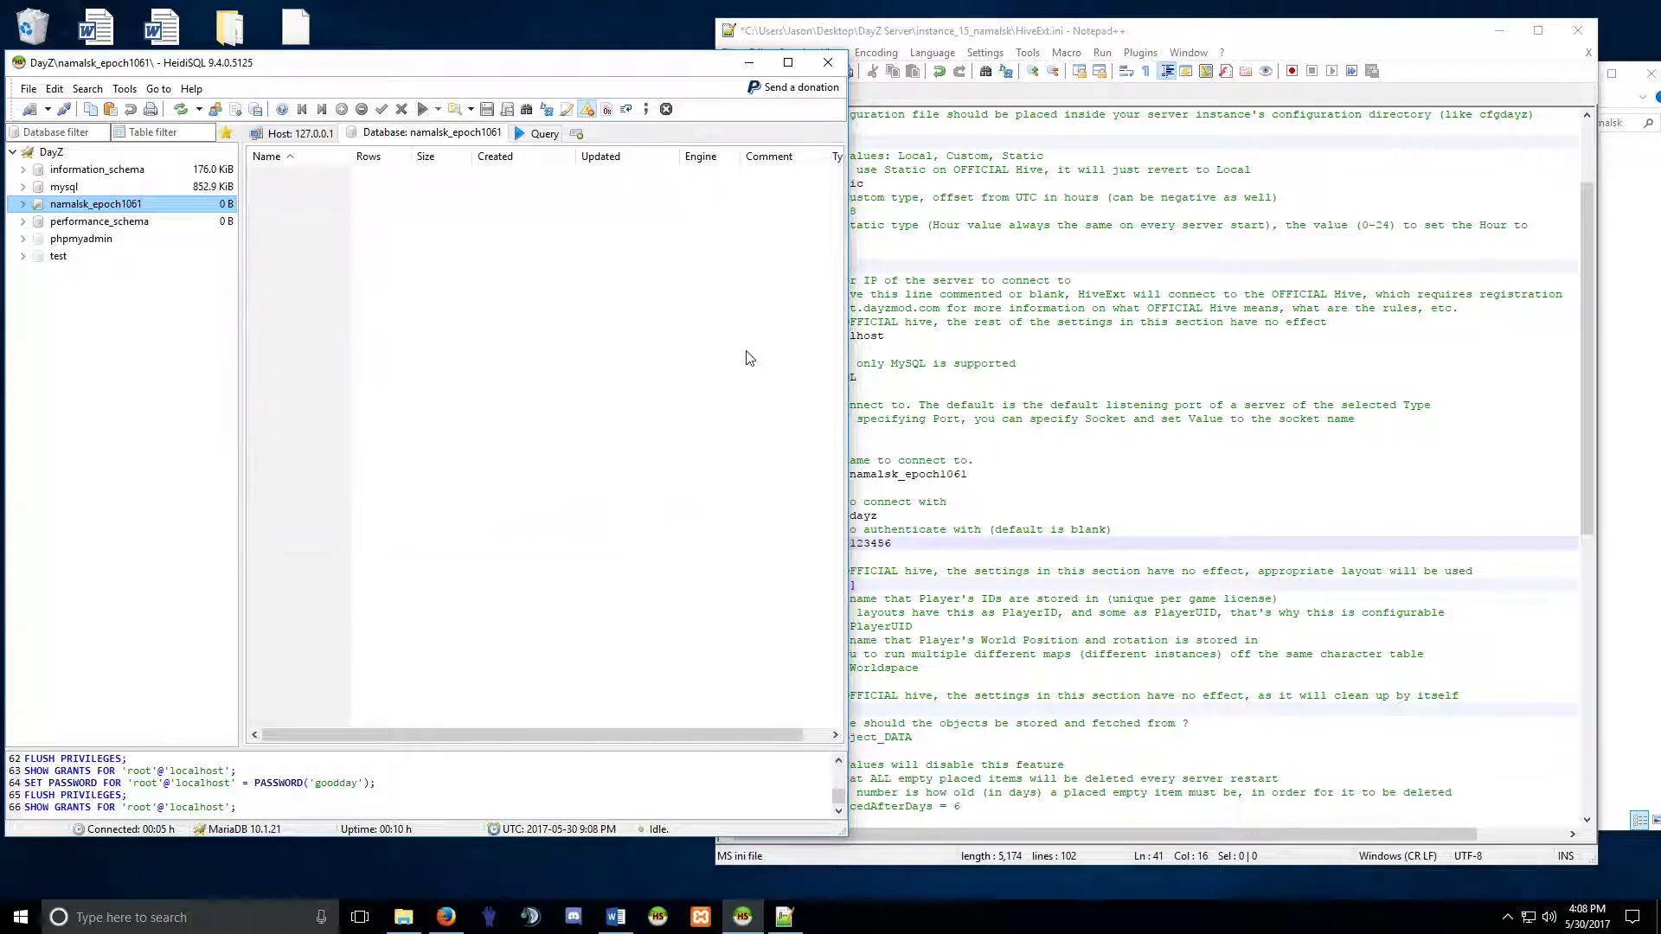
pyautogui.click(828, 62)
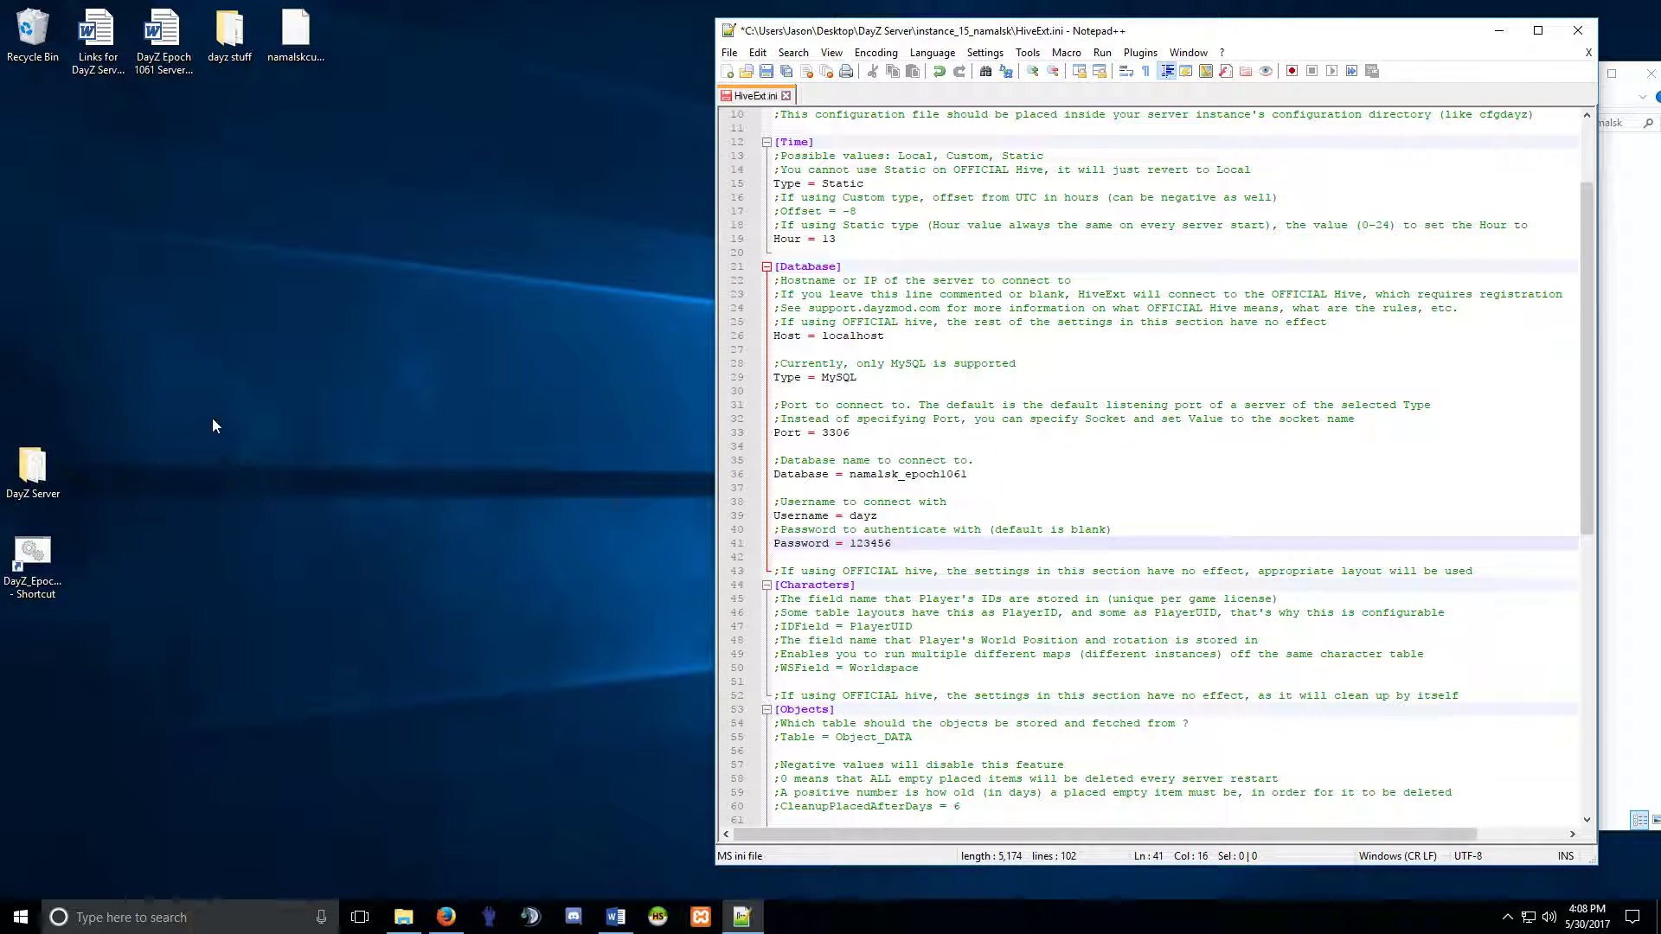
pyautogui.click(657, 916)
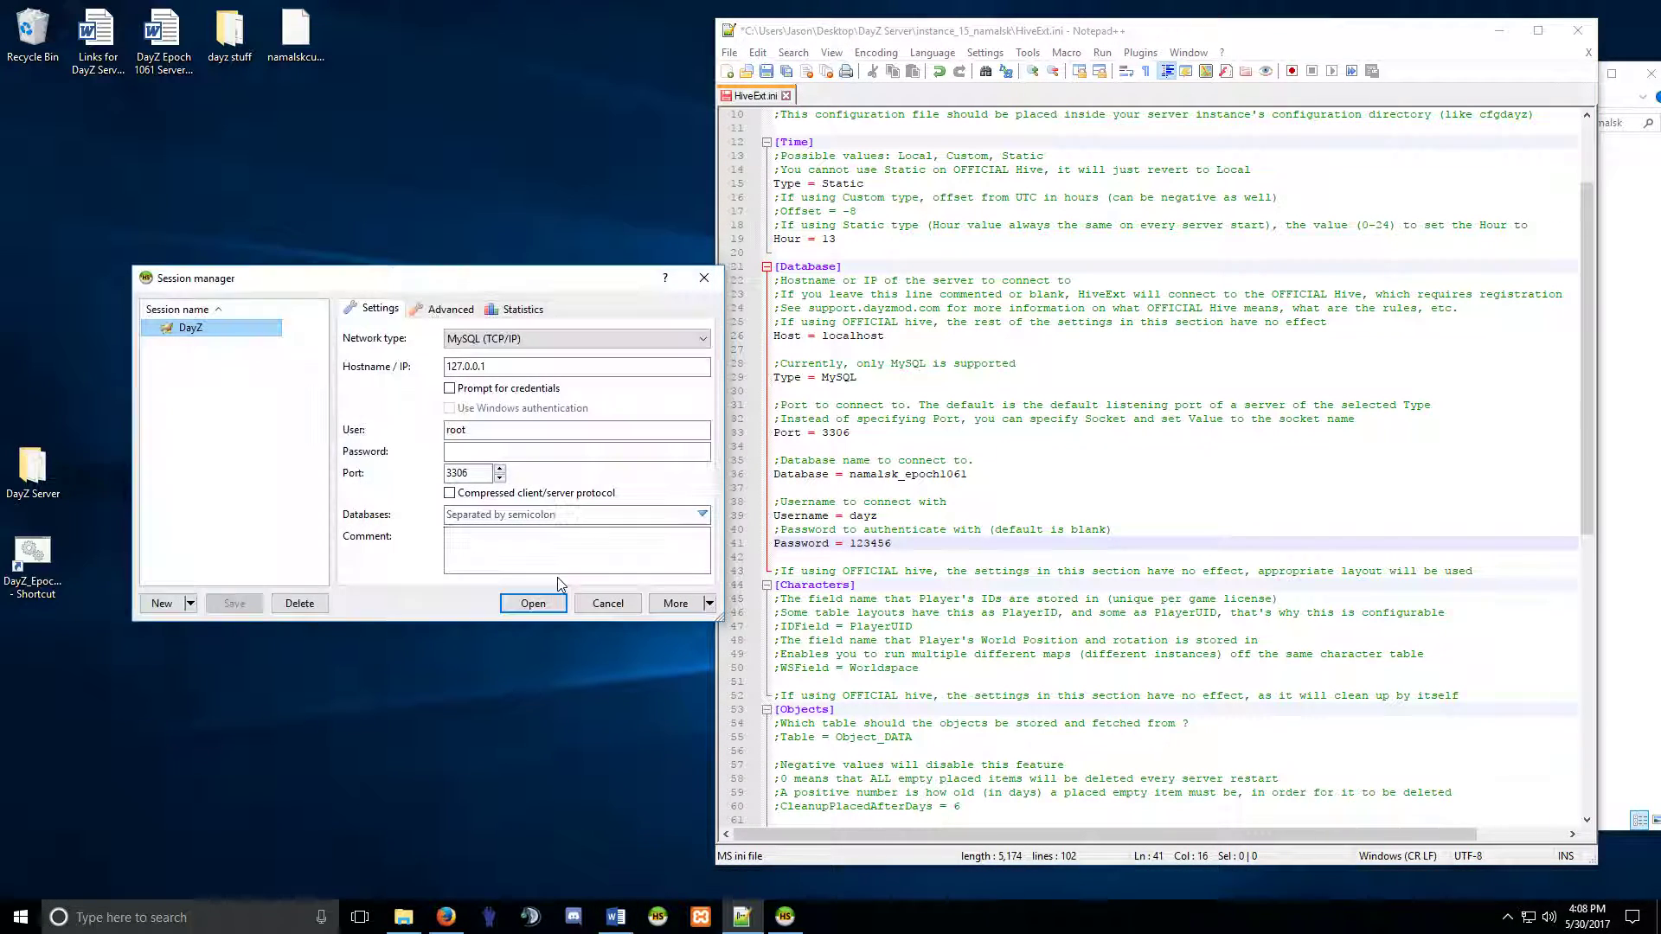
pyautogui.click(533, 603)
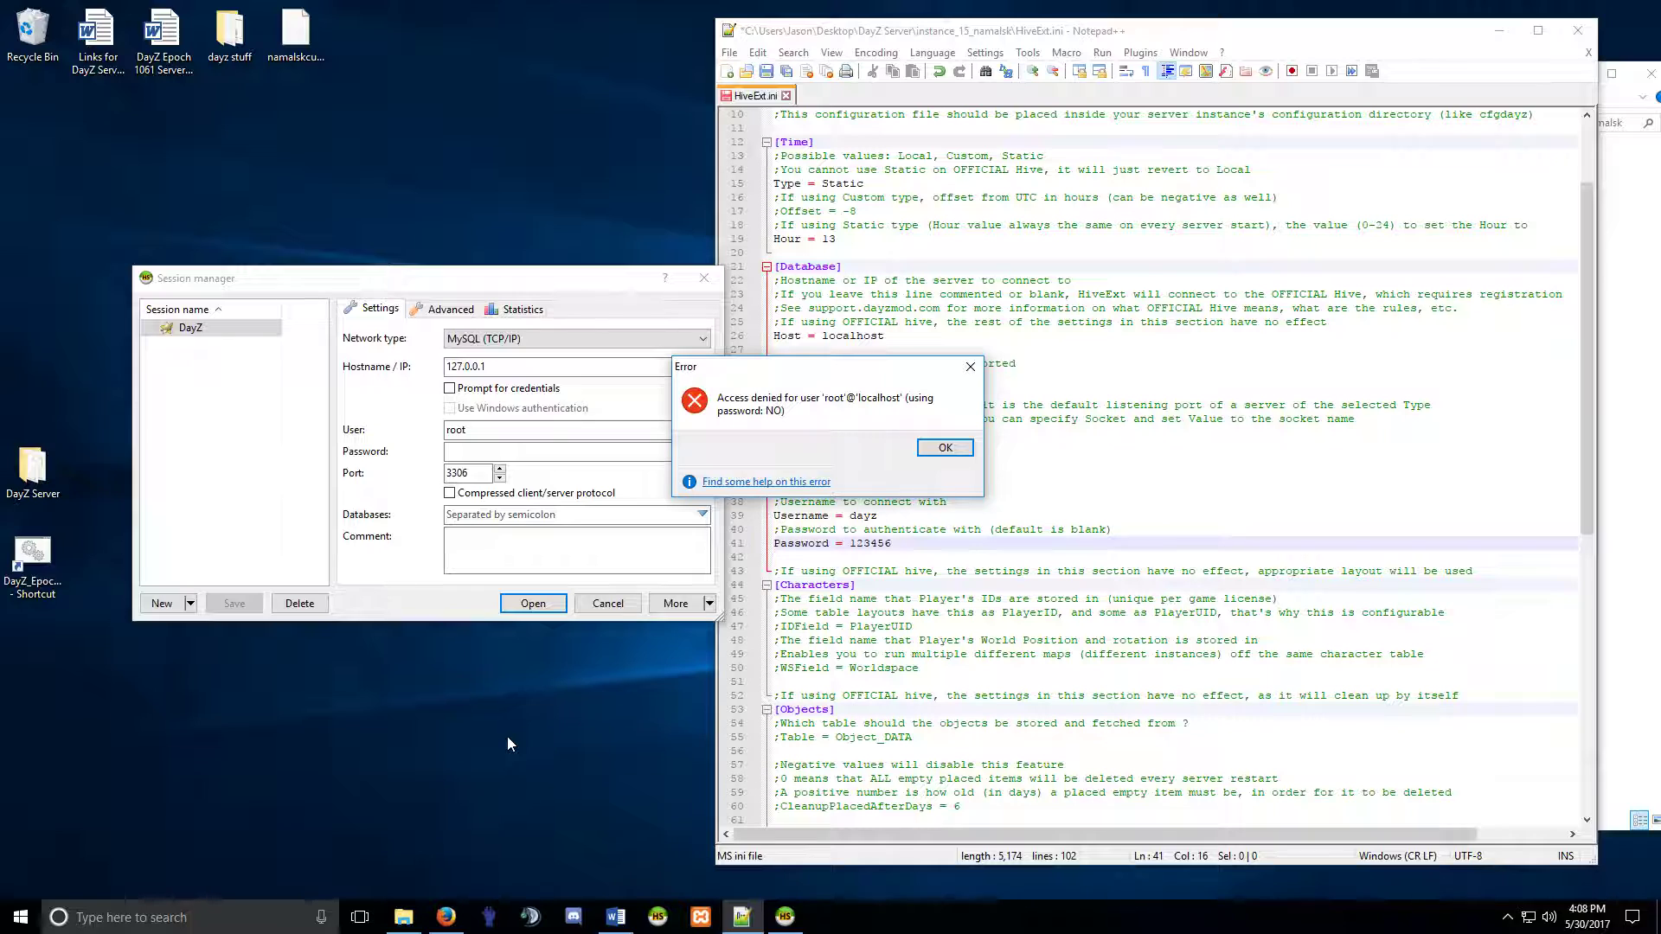
pyautogui.click(942, 447)
pyautogui.click(539, 450)
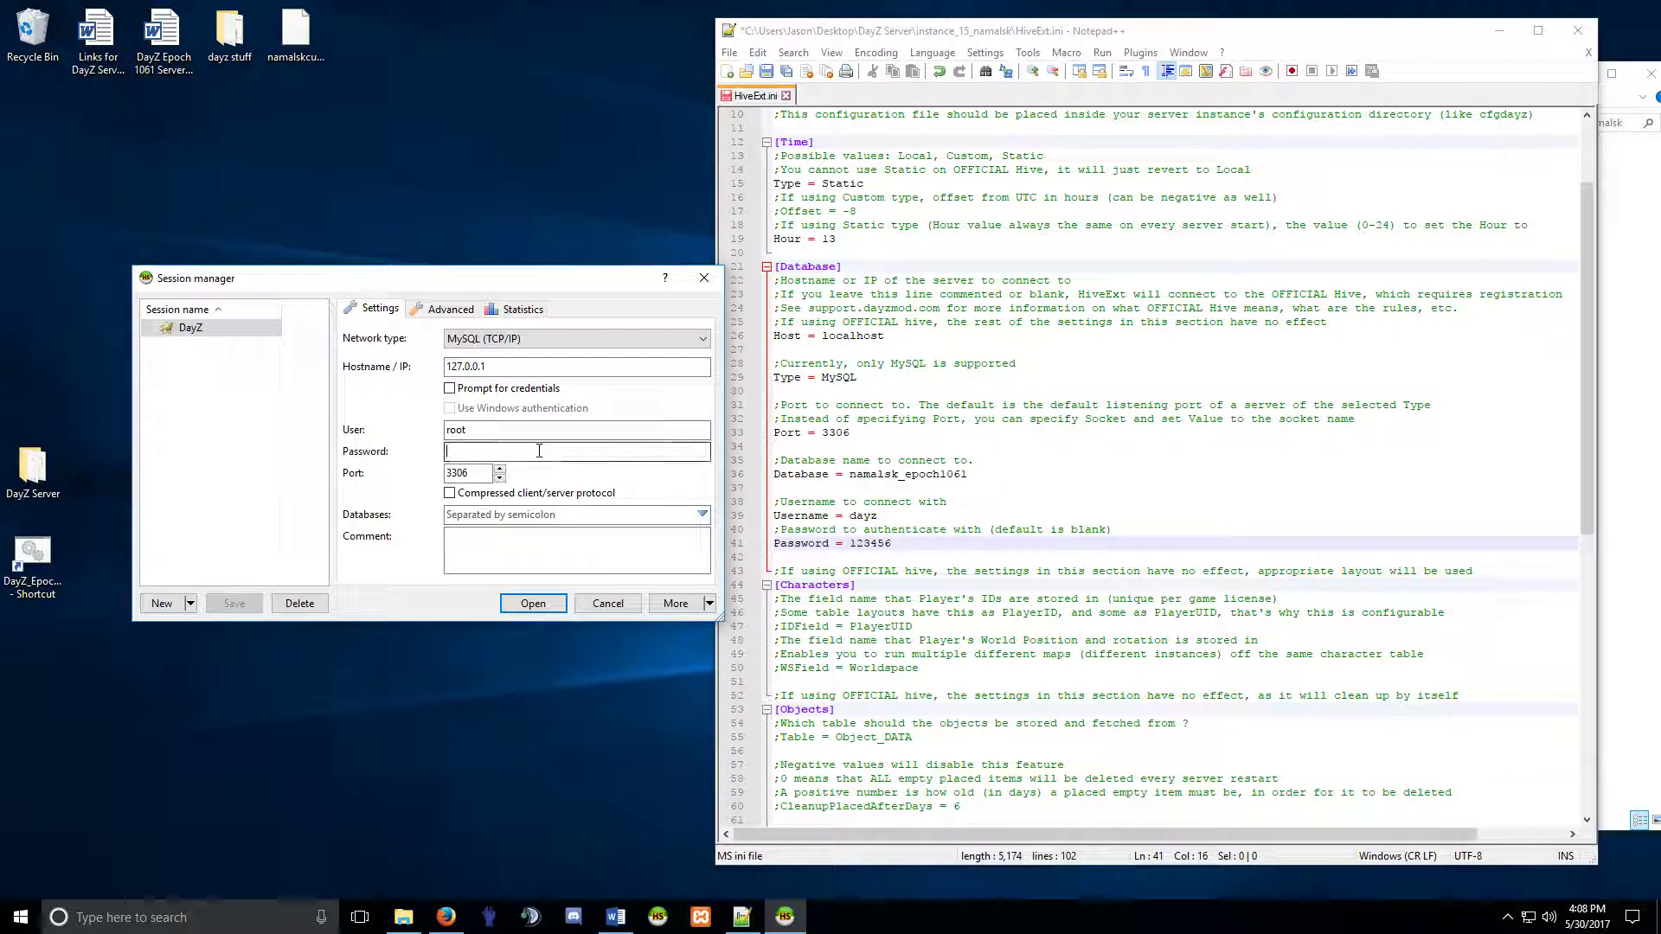
pyautogui.write('1234')
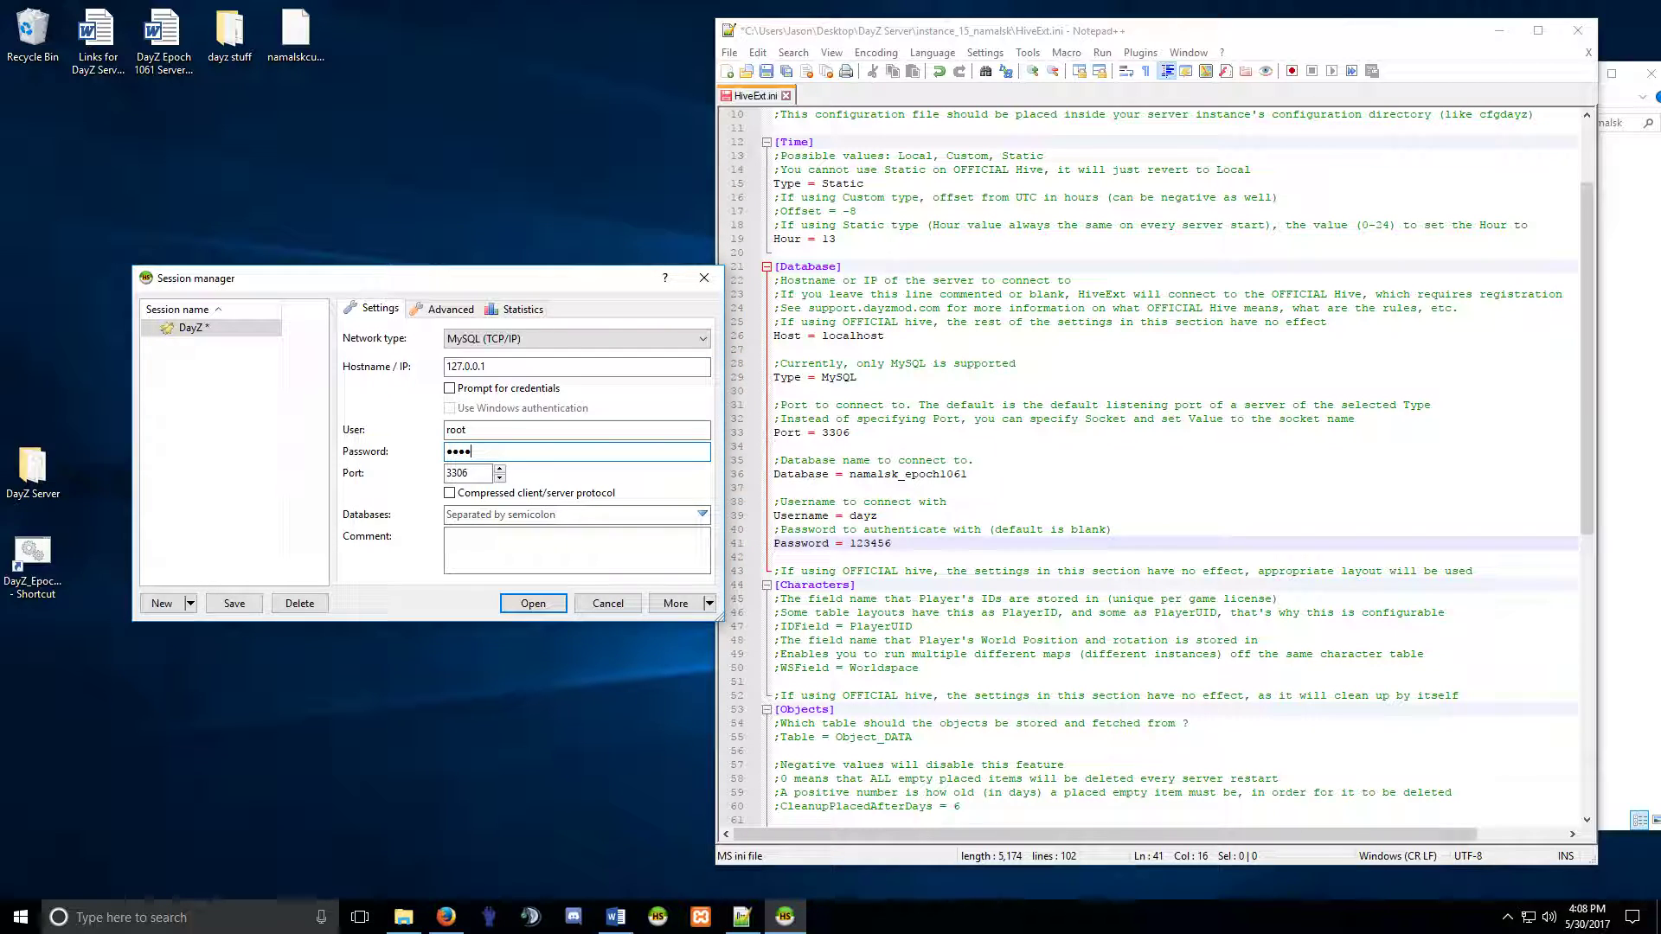
pyautogui.click(532, 603)
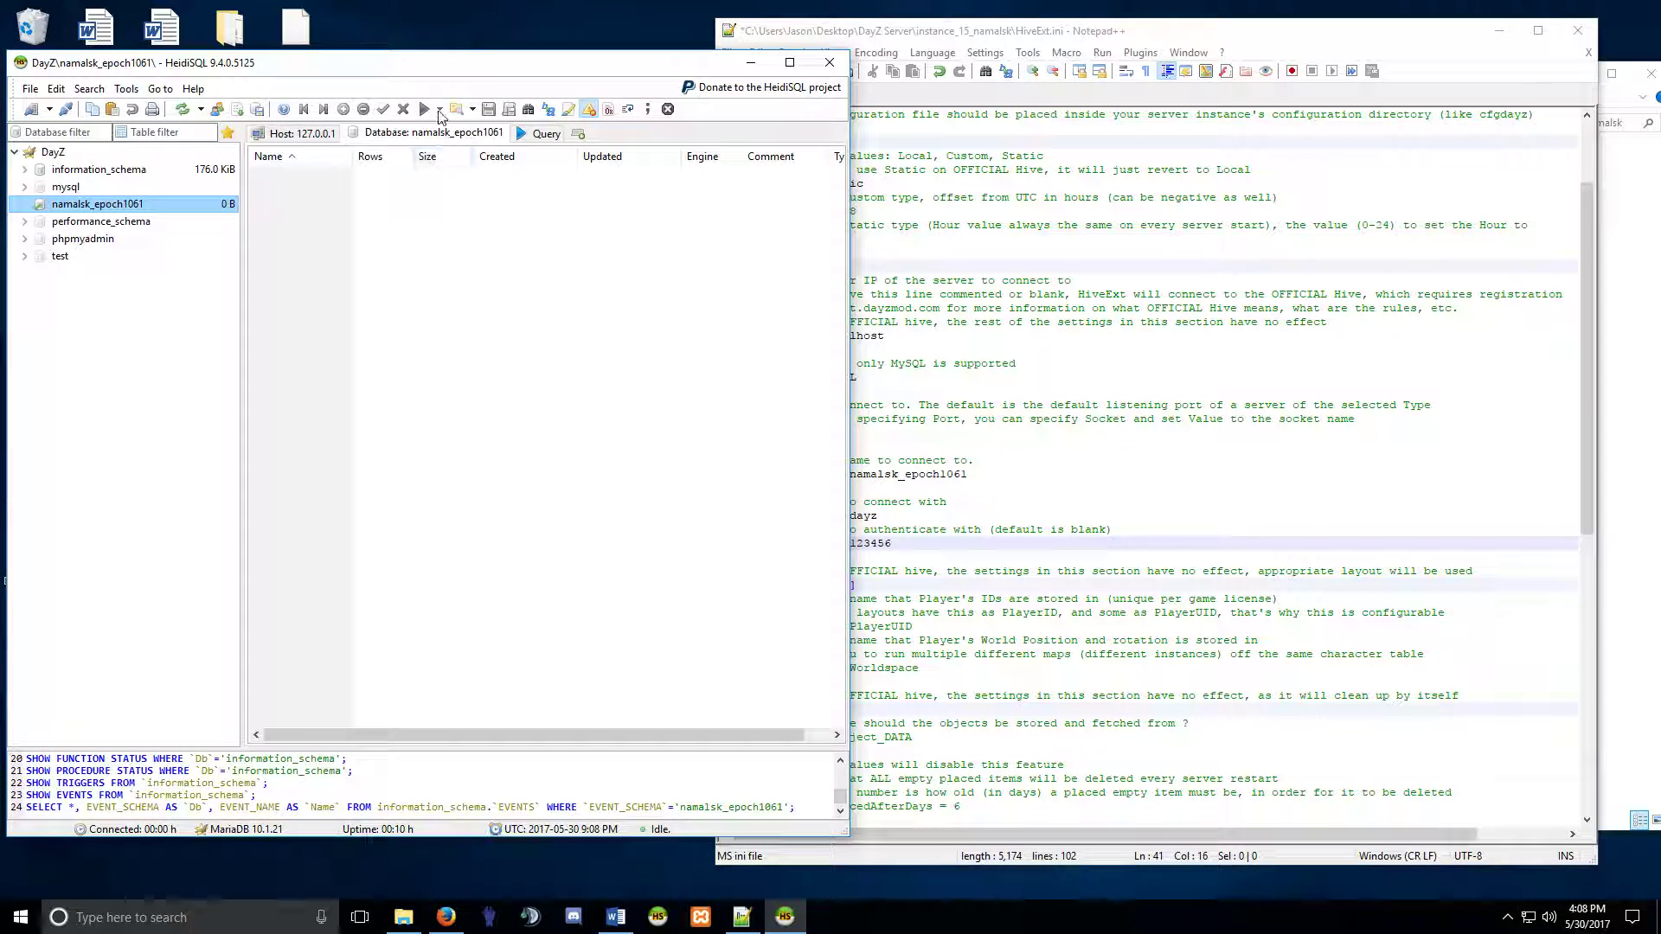
# Move HeidiSQL left and check the dayz username on line 39 of HiveExt.ini.
pyautogui.moveTo(388, 69); pyautogui.dragTo(470, 69)
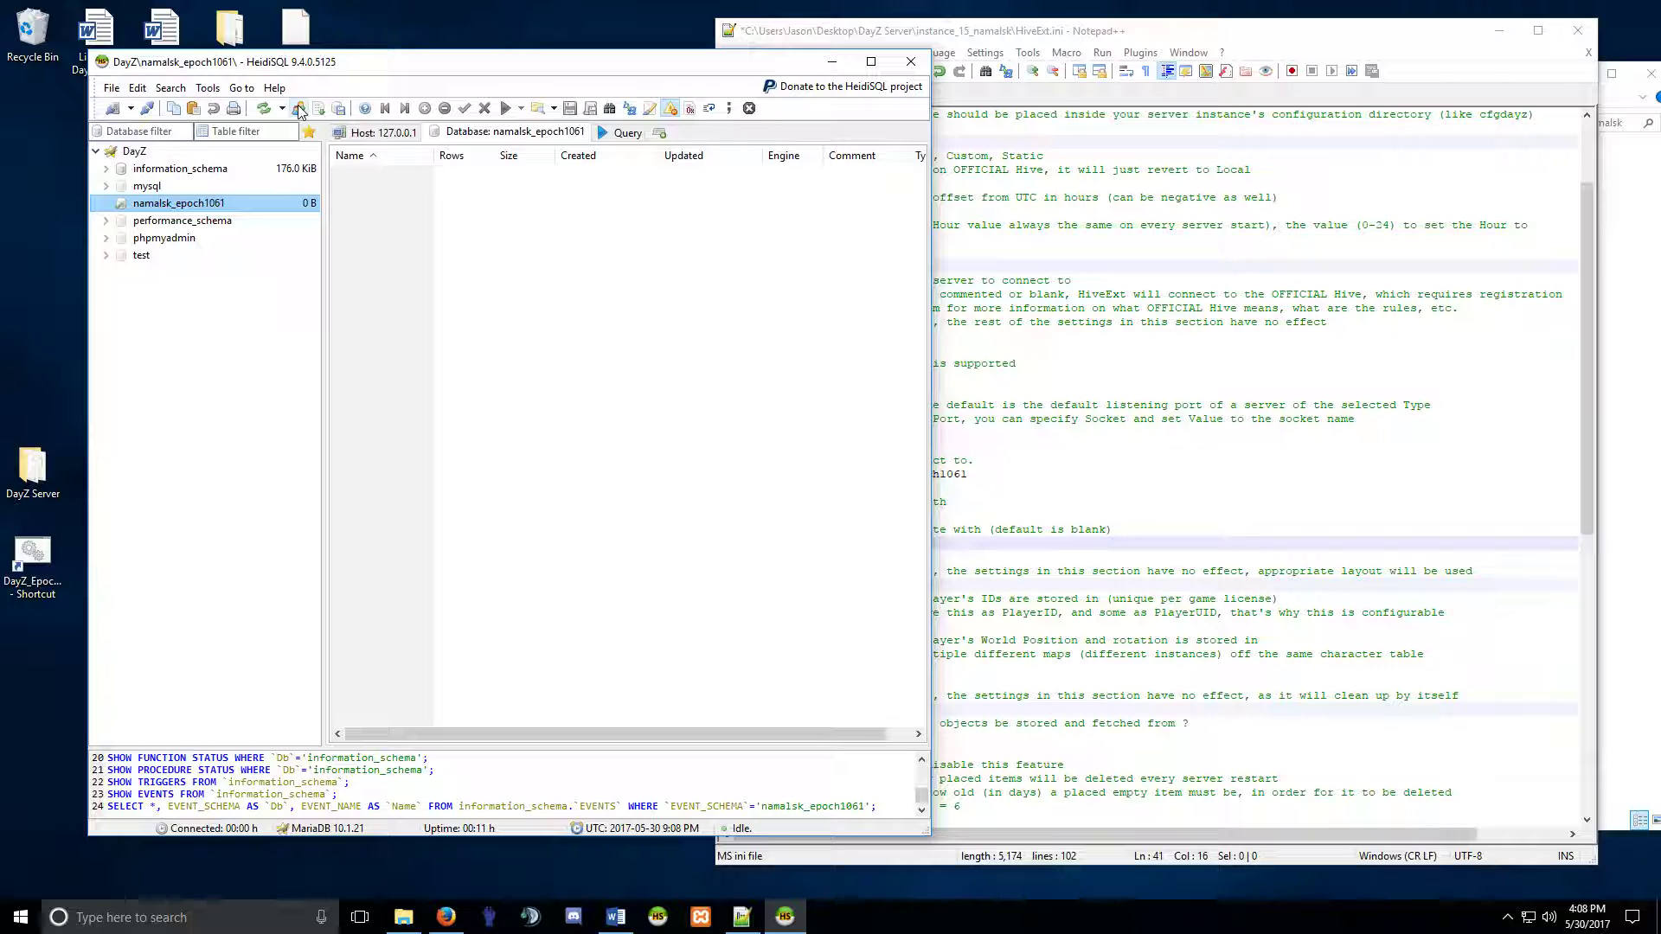
pyautogui.moveTo(510, 61); pyautogui.dragTo(423, 58)
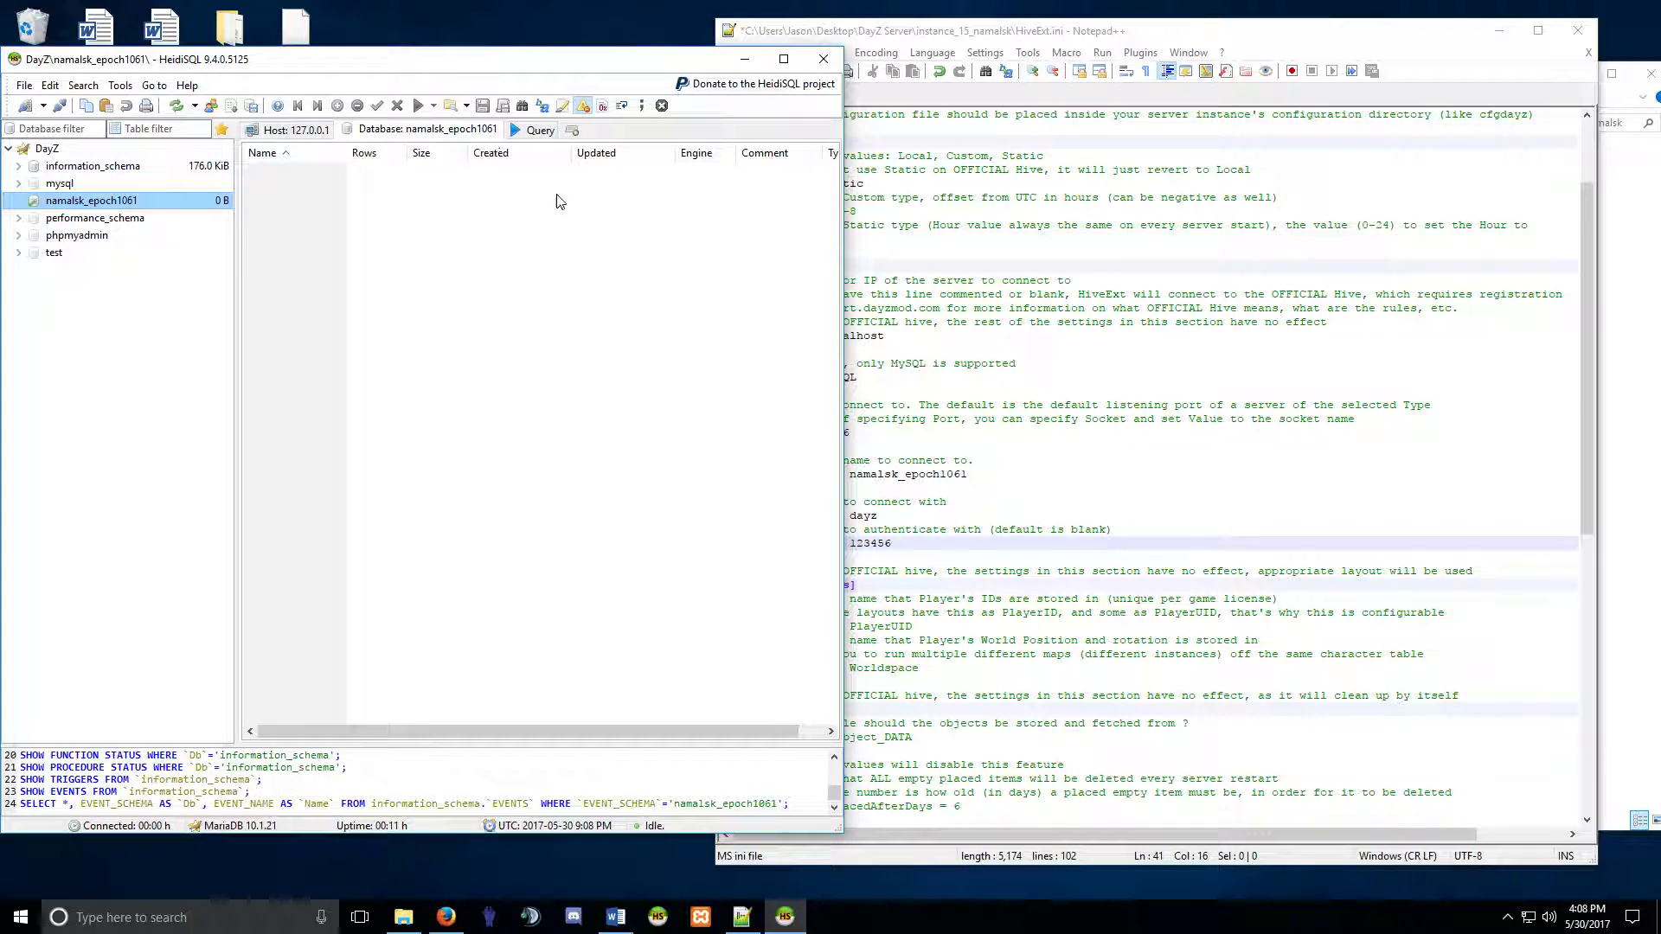
pyautogui.click(1090, 40)
pyautogui.moveTo(887, 522)
pyautogui.mouseDown()
pyautogui.moveTo(851, 519)
pyautogui.moveTo(878, 519)
pyautogui.mouseUp()
pyautogui.click(877, 516)
pyautogui.click(874, 521)
pyautogui.click(877, 521)
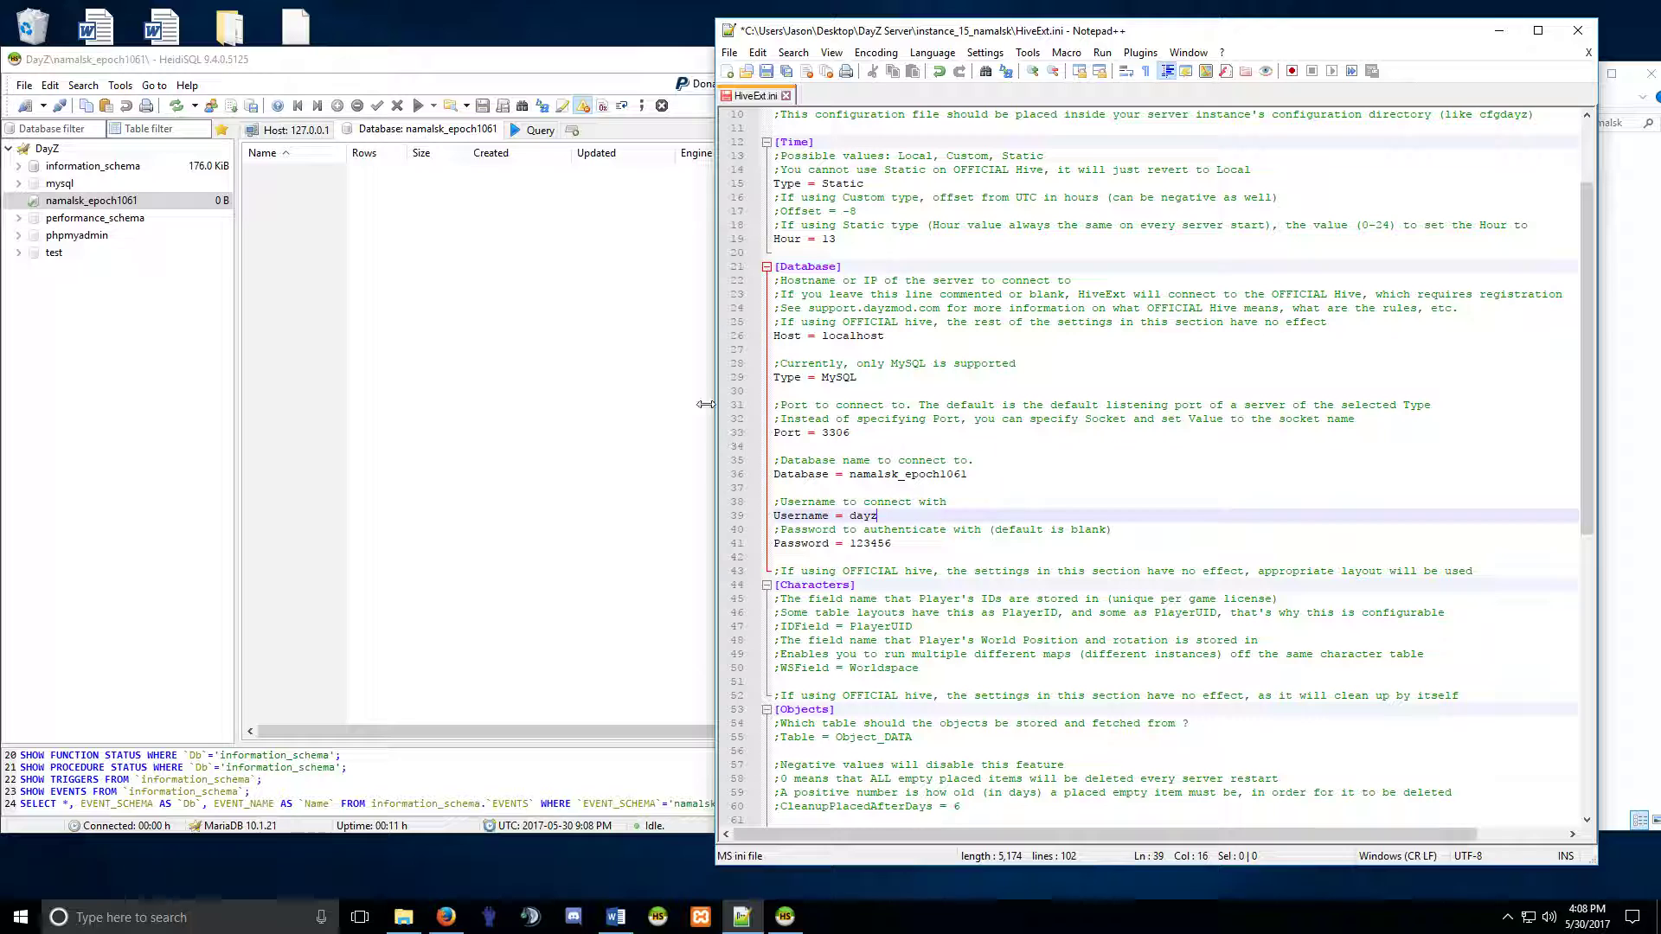
# Add a new user 'dayz' at localhost in the User manager and enter its password twice.
pyautogui.click(210, 106)
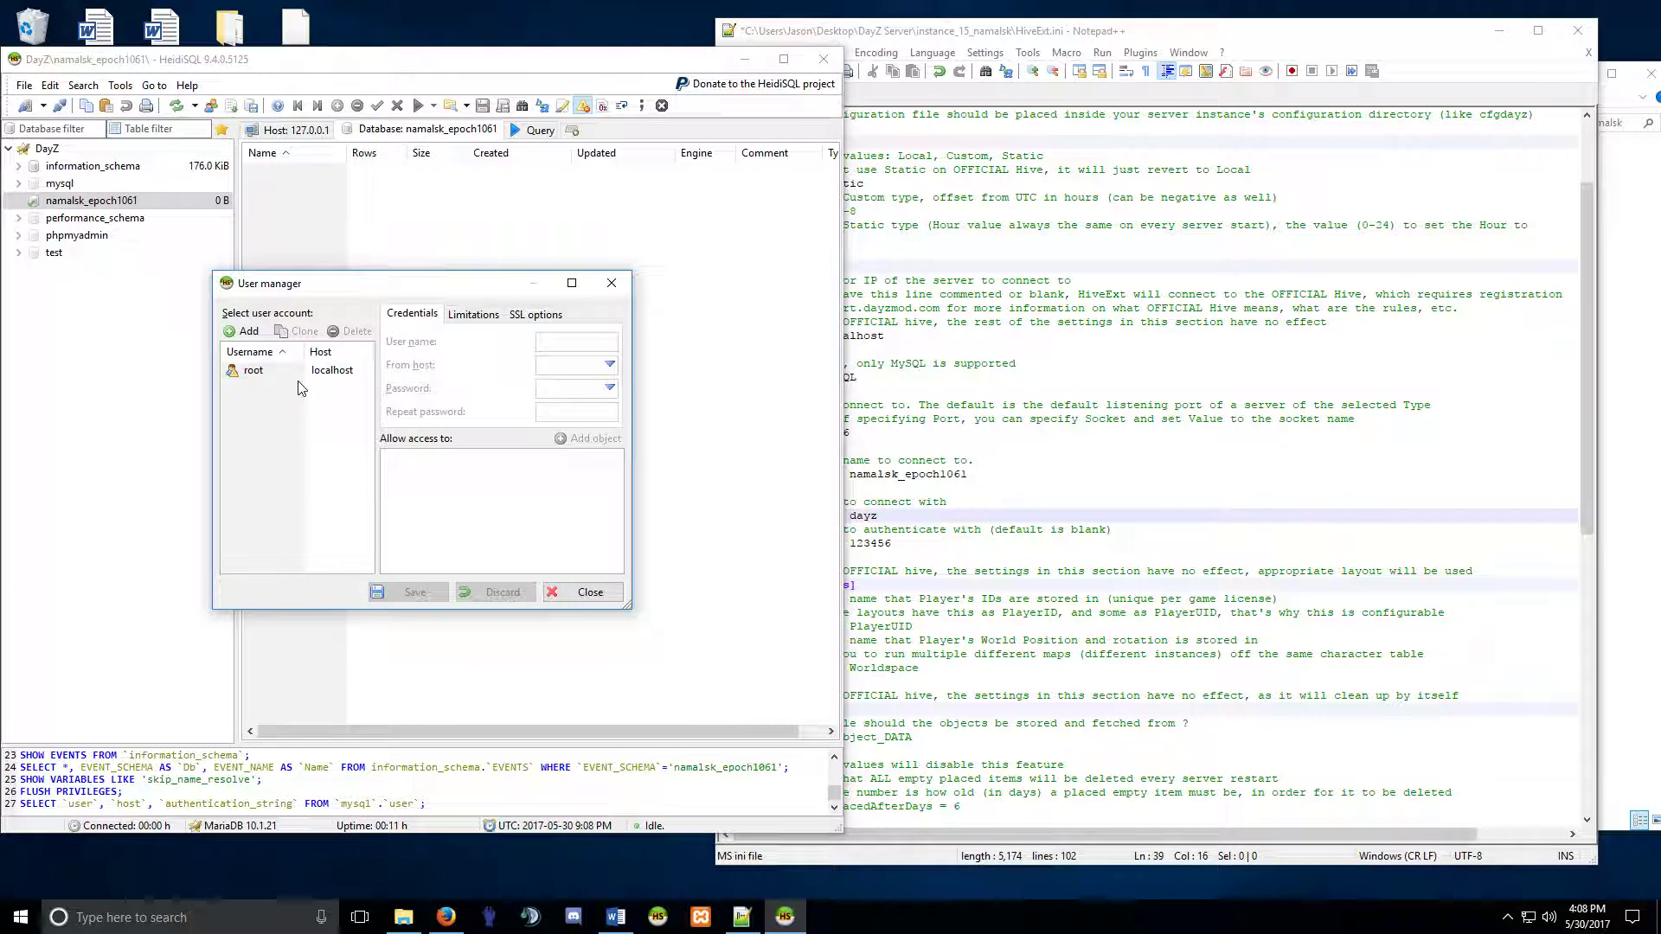
pyautogui.click(243, 331)
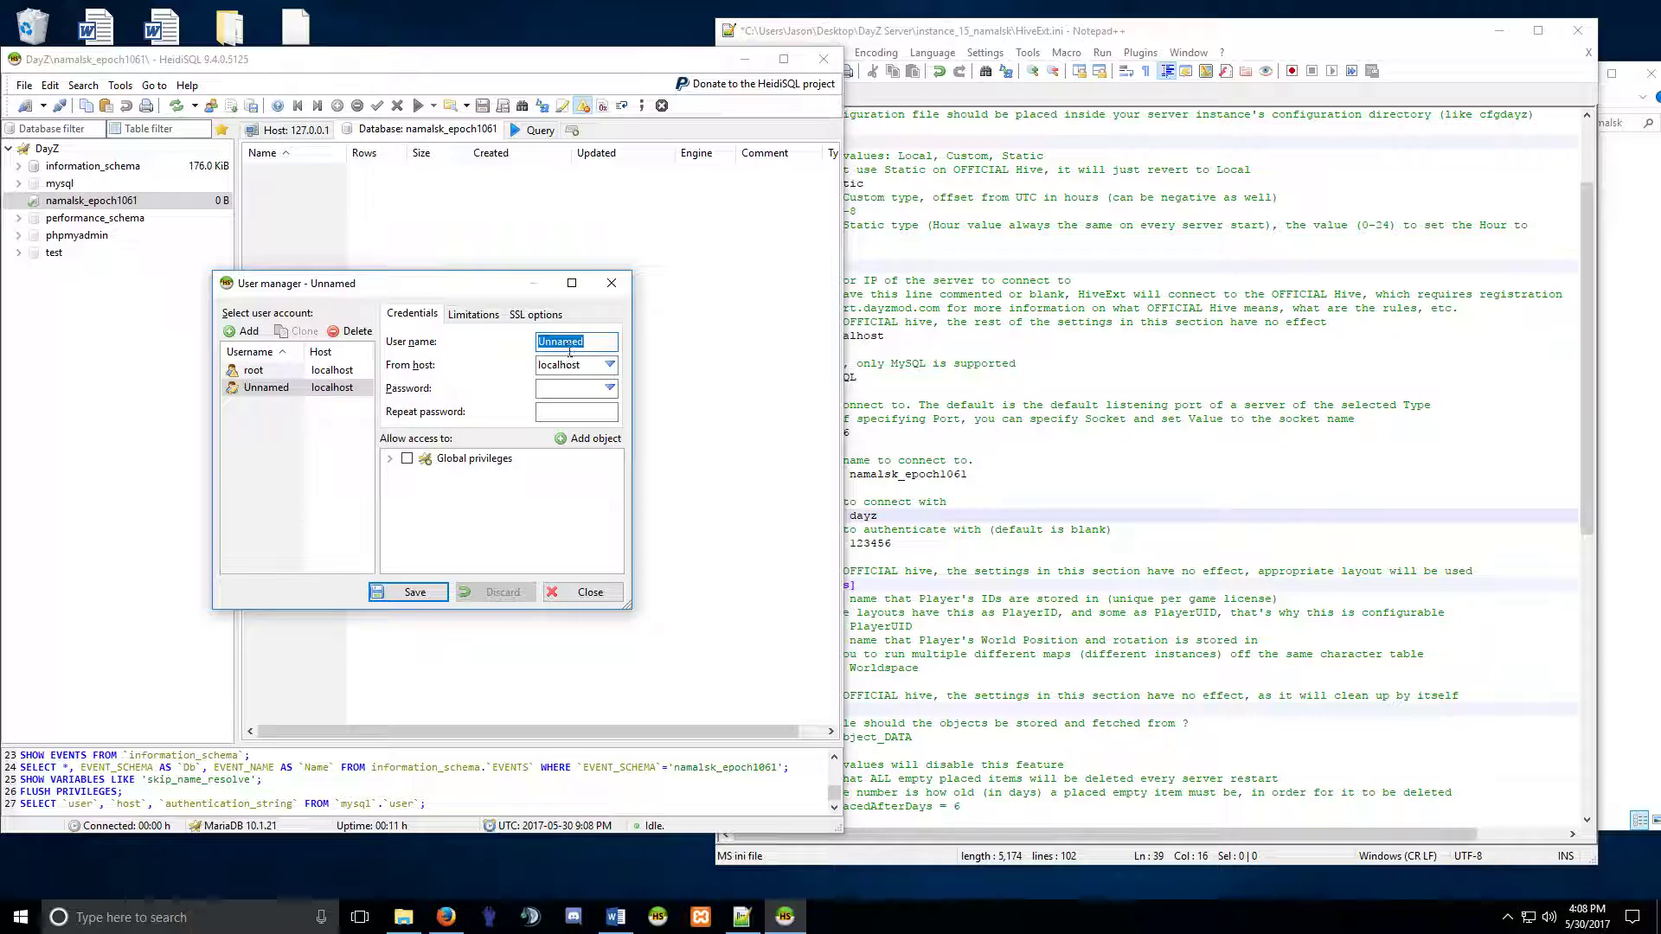
pyautogui.write('dayz')
pyautogui.click(579, 389)
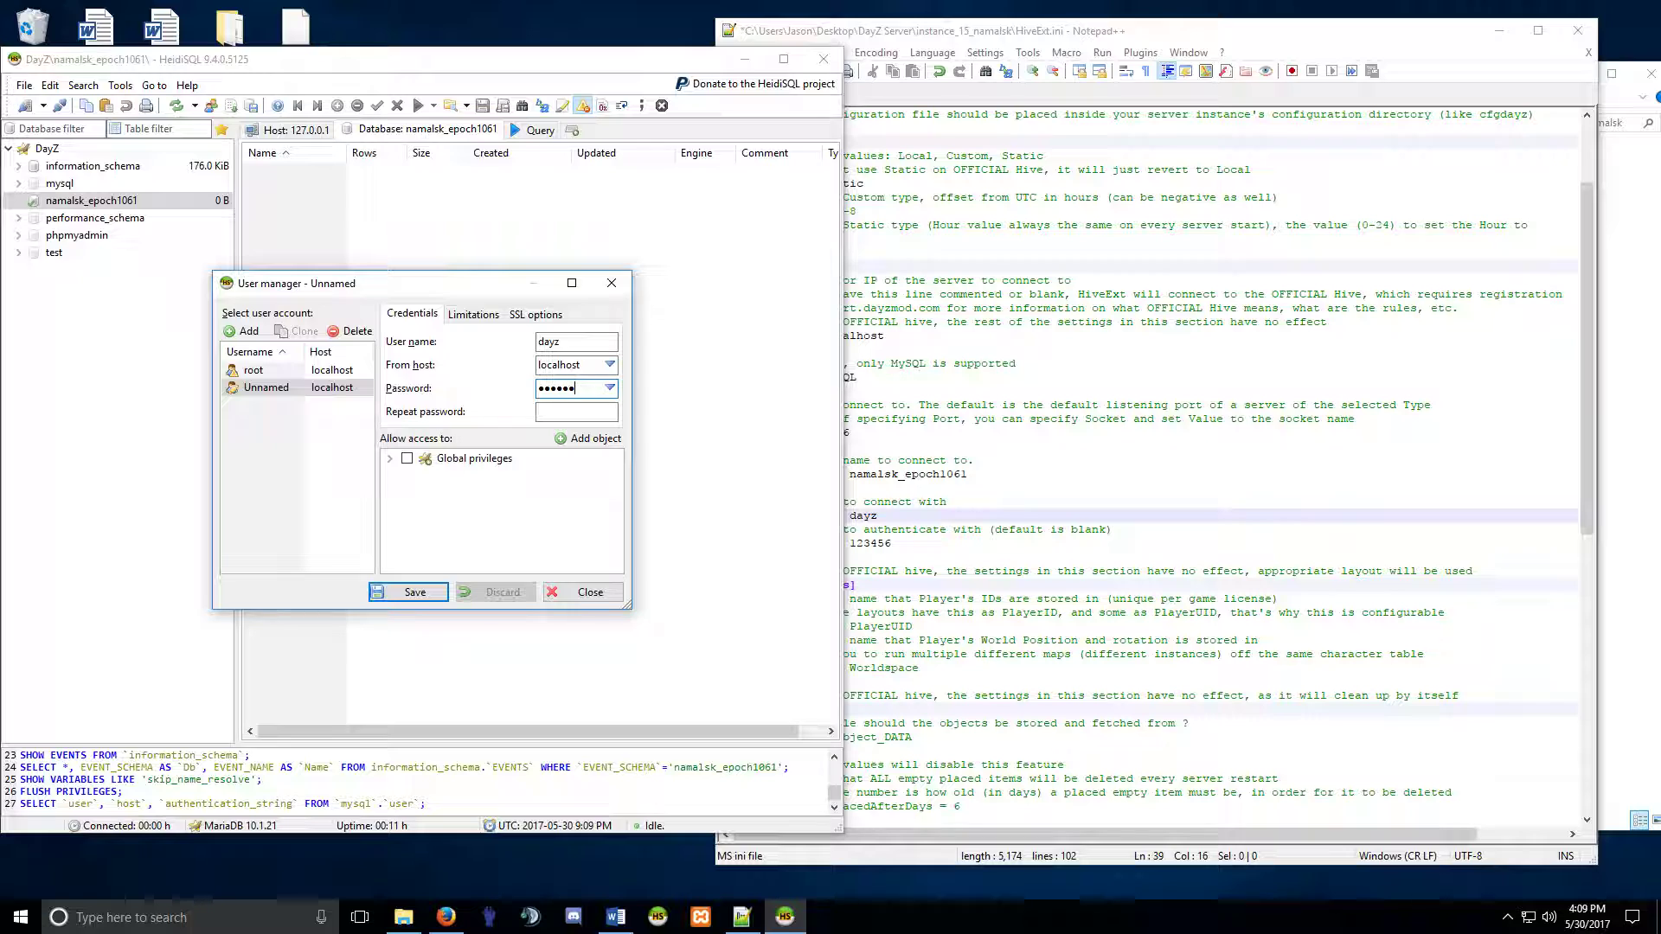
pyautogui.click(552, 413)
pyautogui.click(389, 460)
pyautogui.scroll(-8, 461, 494)
pyautogui.scroll(8, 461, 493)
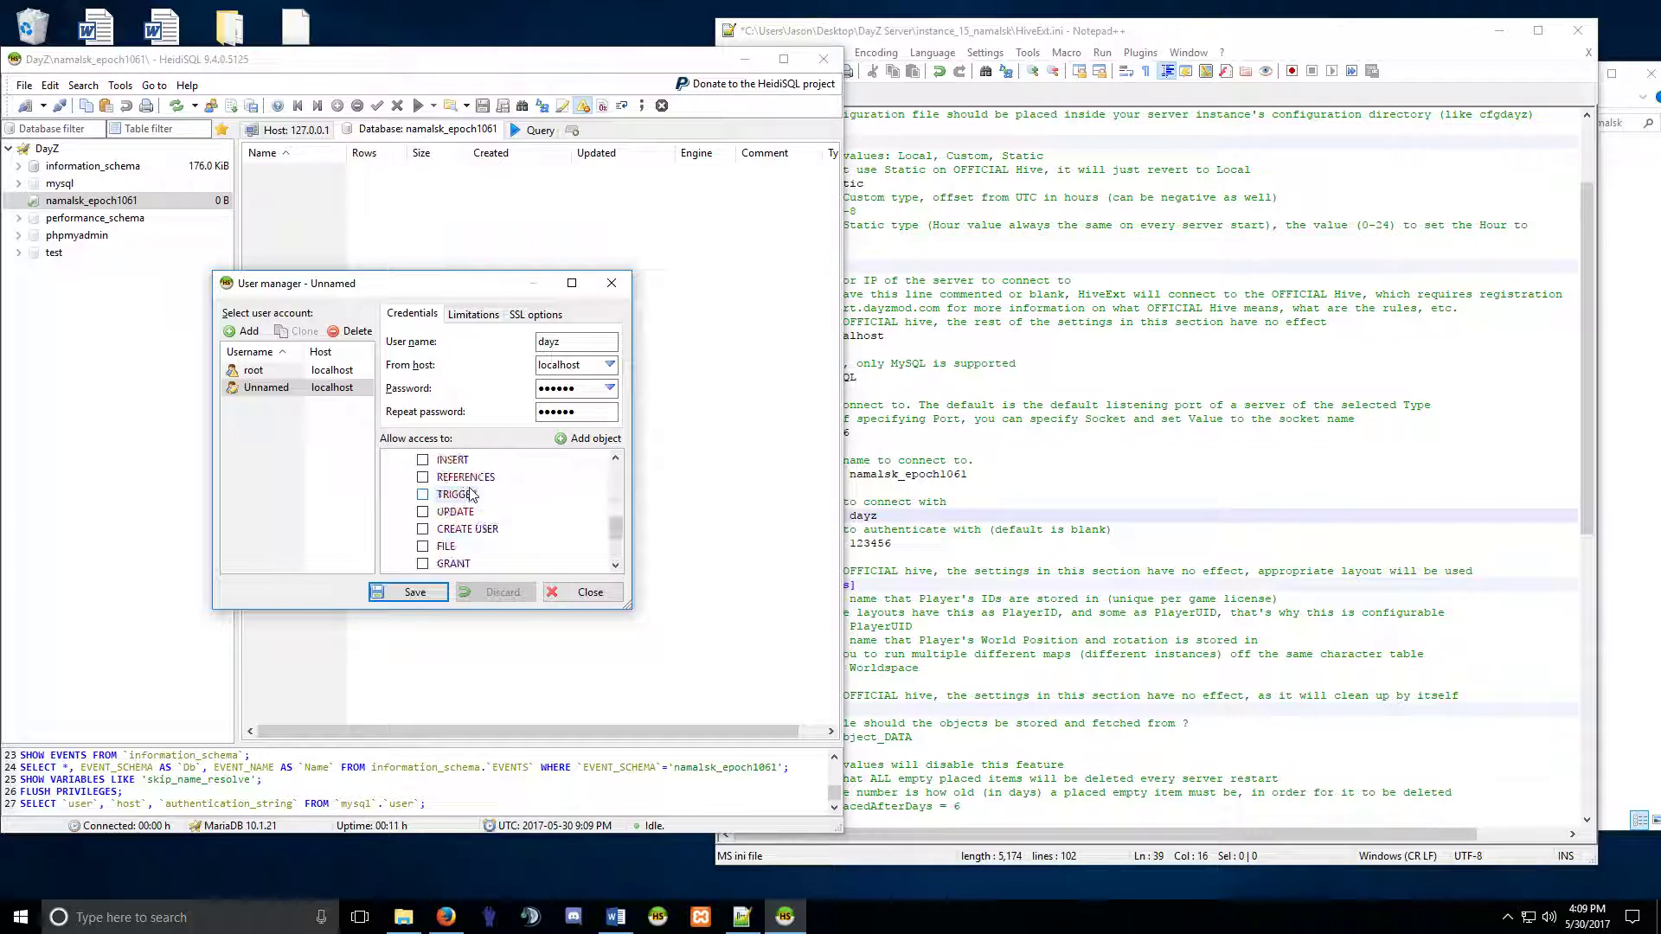
pyautogui.click(389, 460)
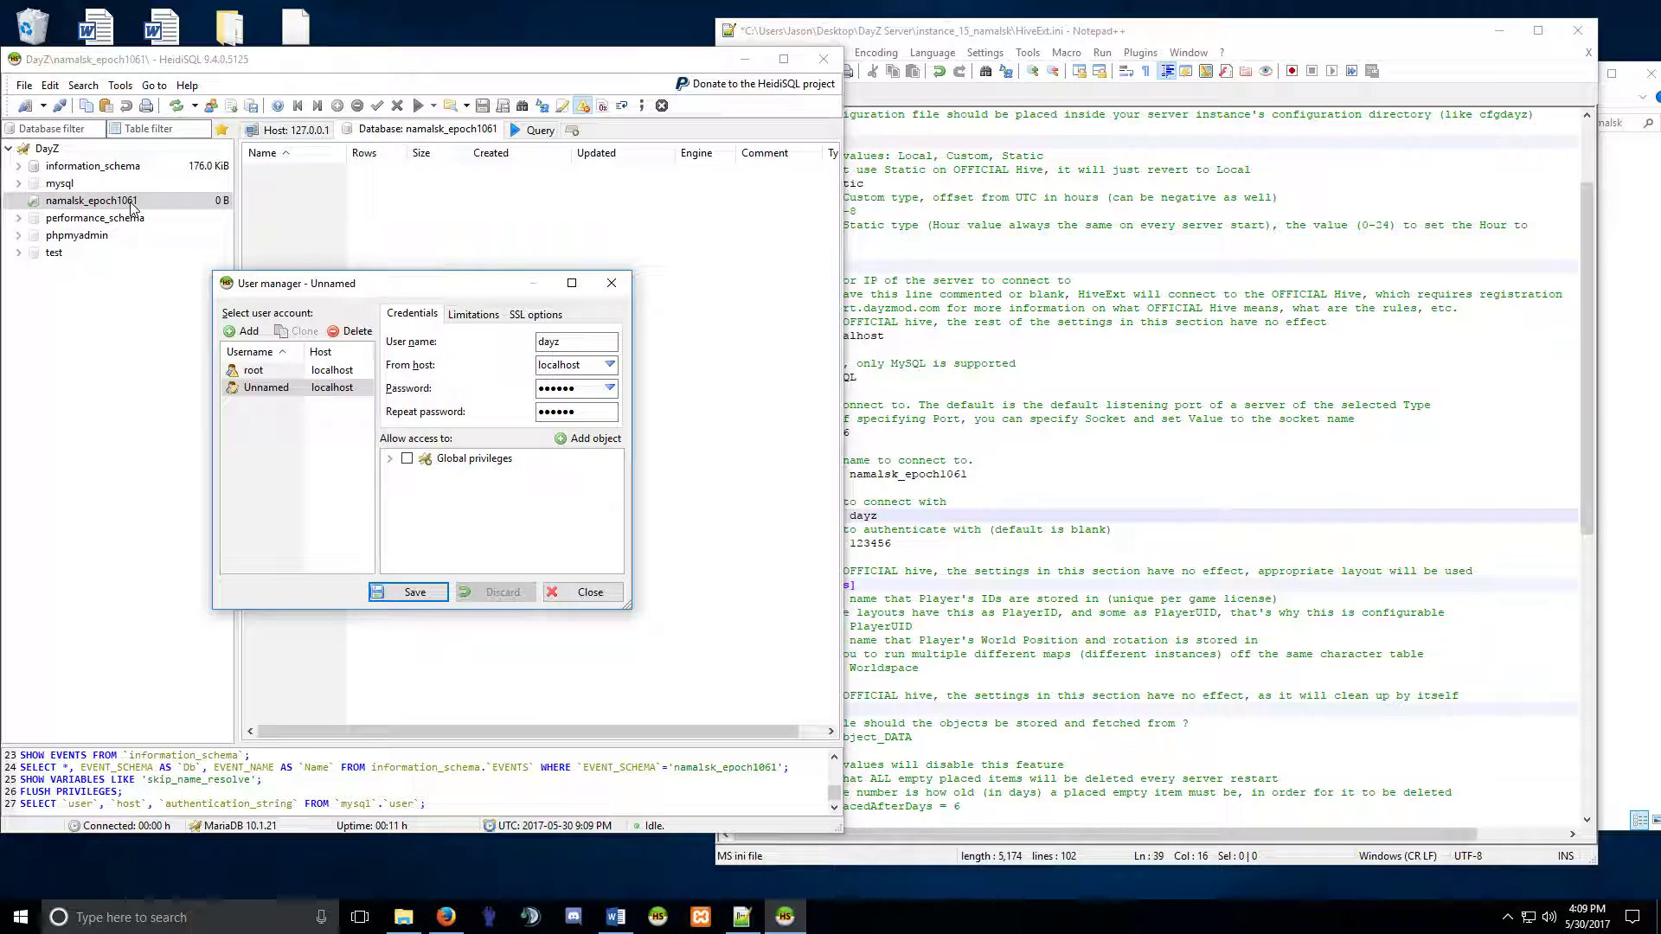
# Add namalsk_epoch1061 to the dayz user's access and tick all its privileges.
pyautogui.click(588, 438)
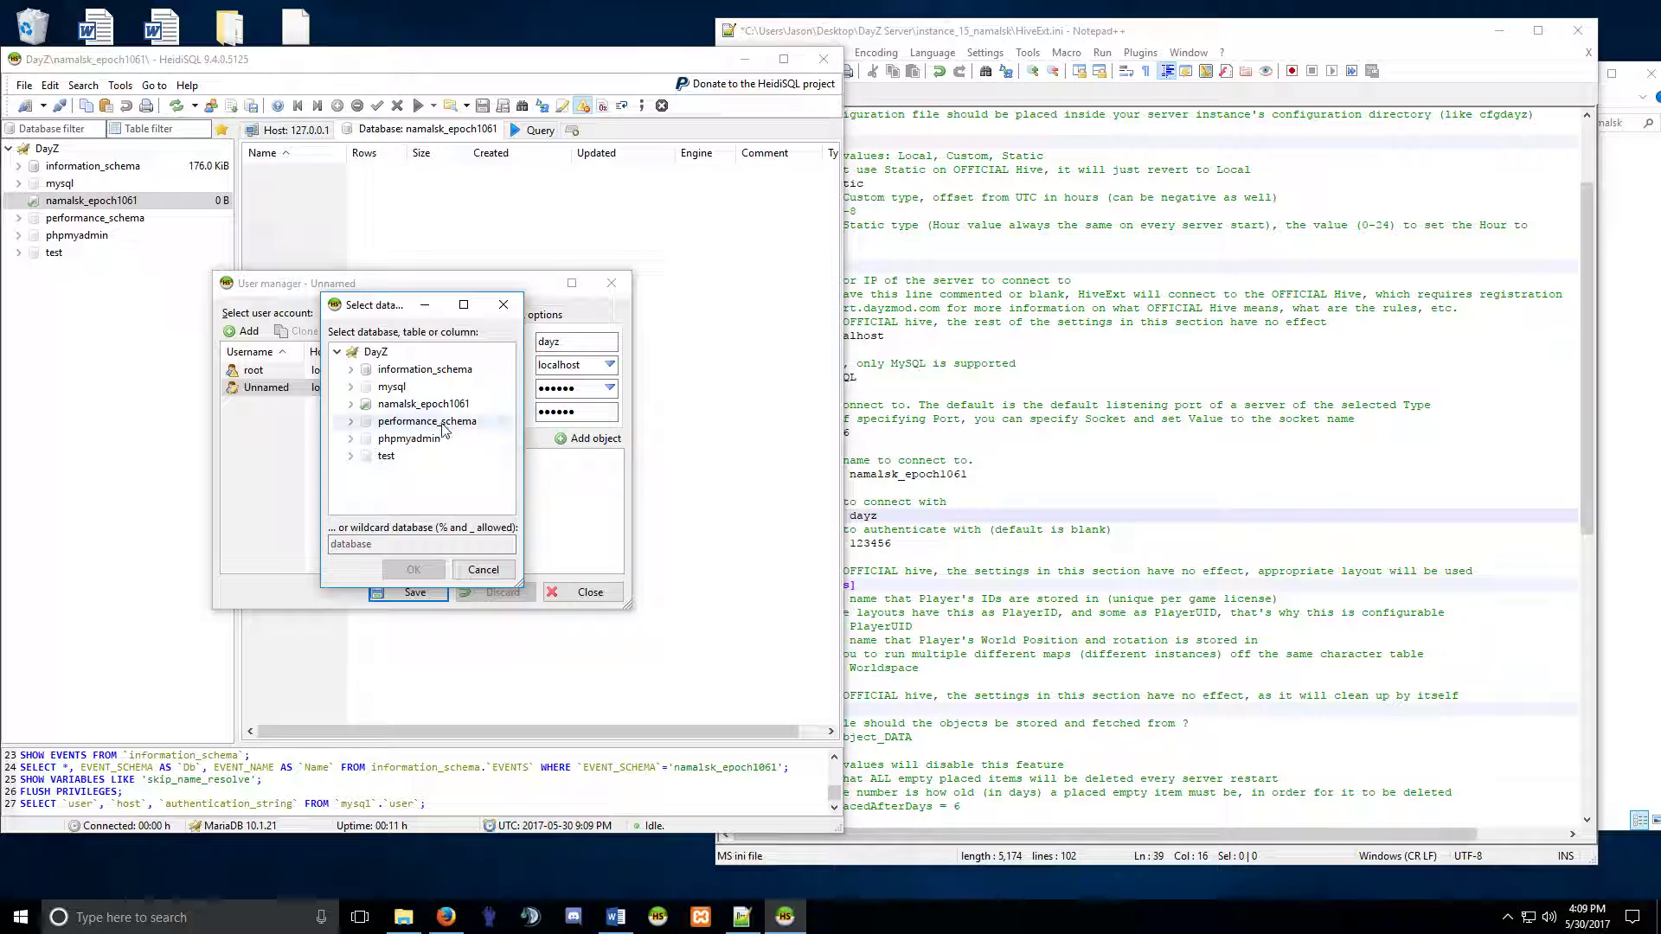
pyautogui.click(423, 403)
pyautogui.click(414, 570)
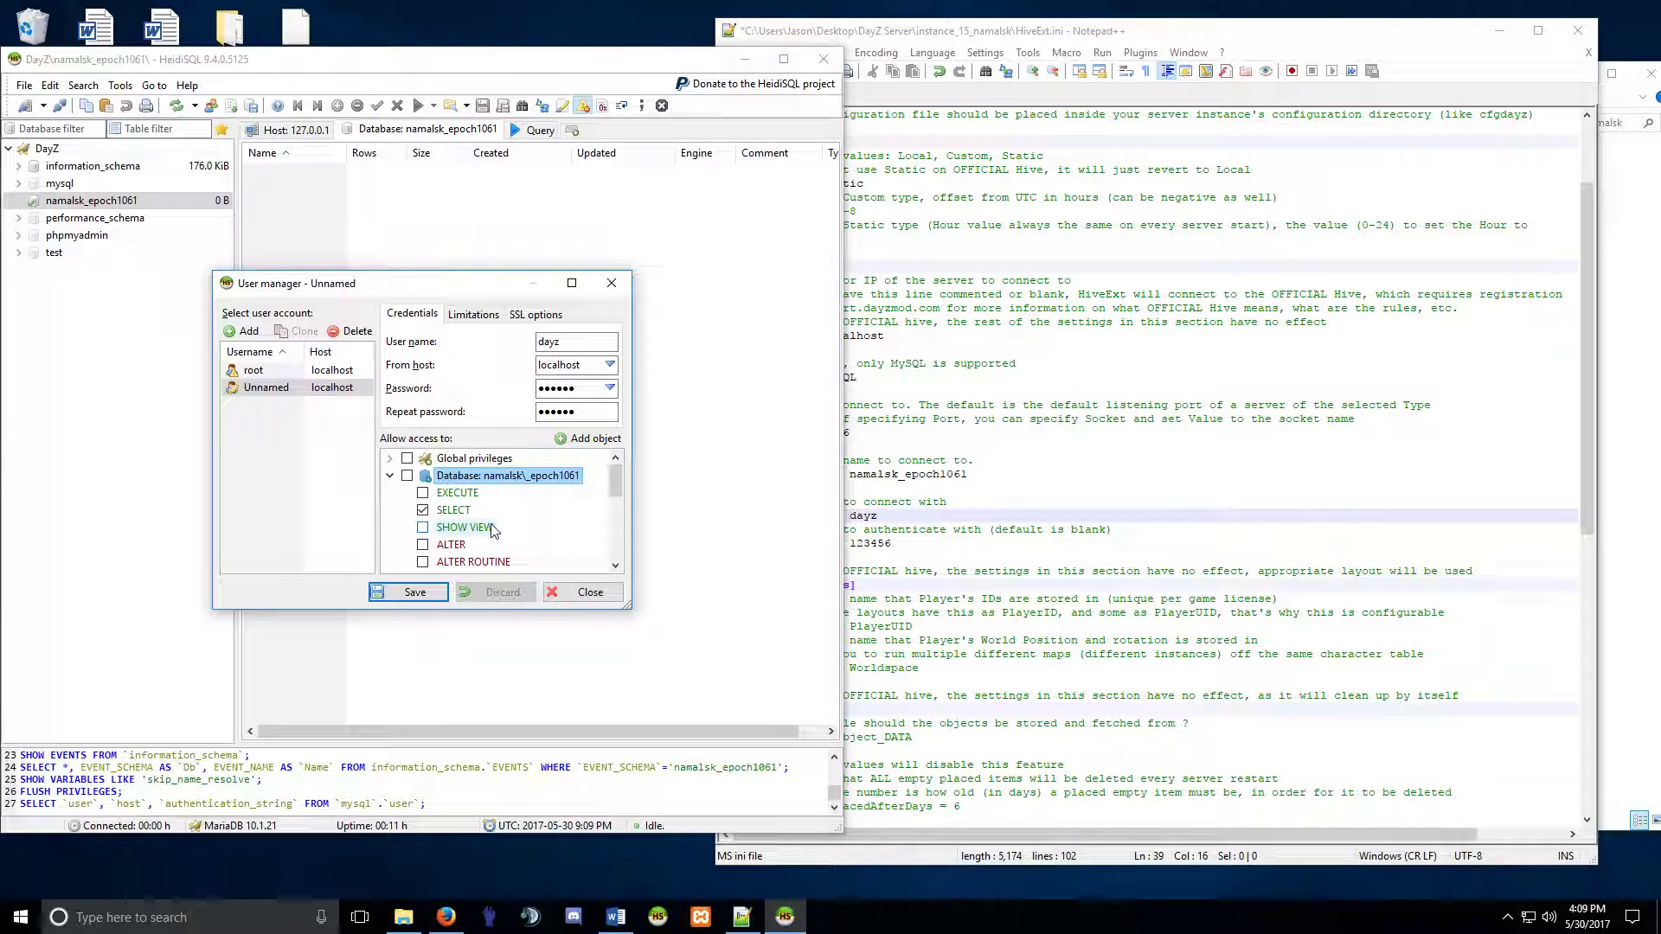
pyautogui.click(406, 476)
# Review the granted privileges, then save the dayz user and close the User manager.
pyautogui.scroll(-5, 490, 489)
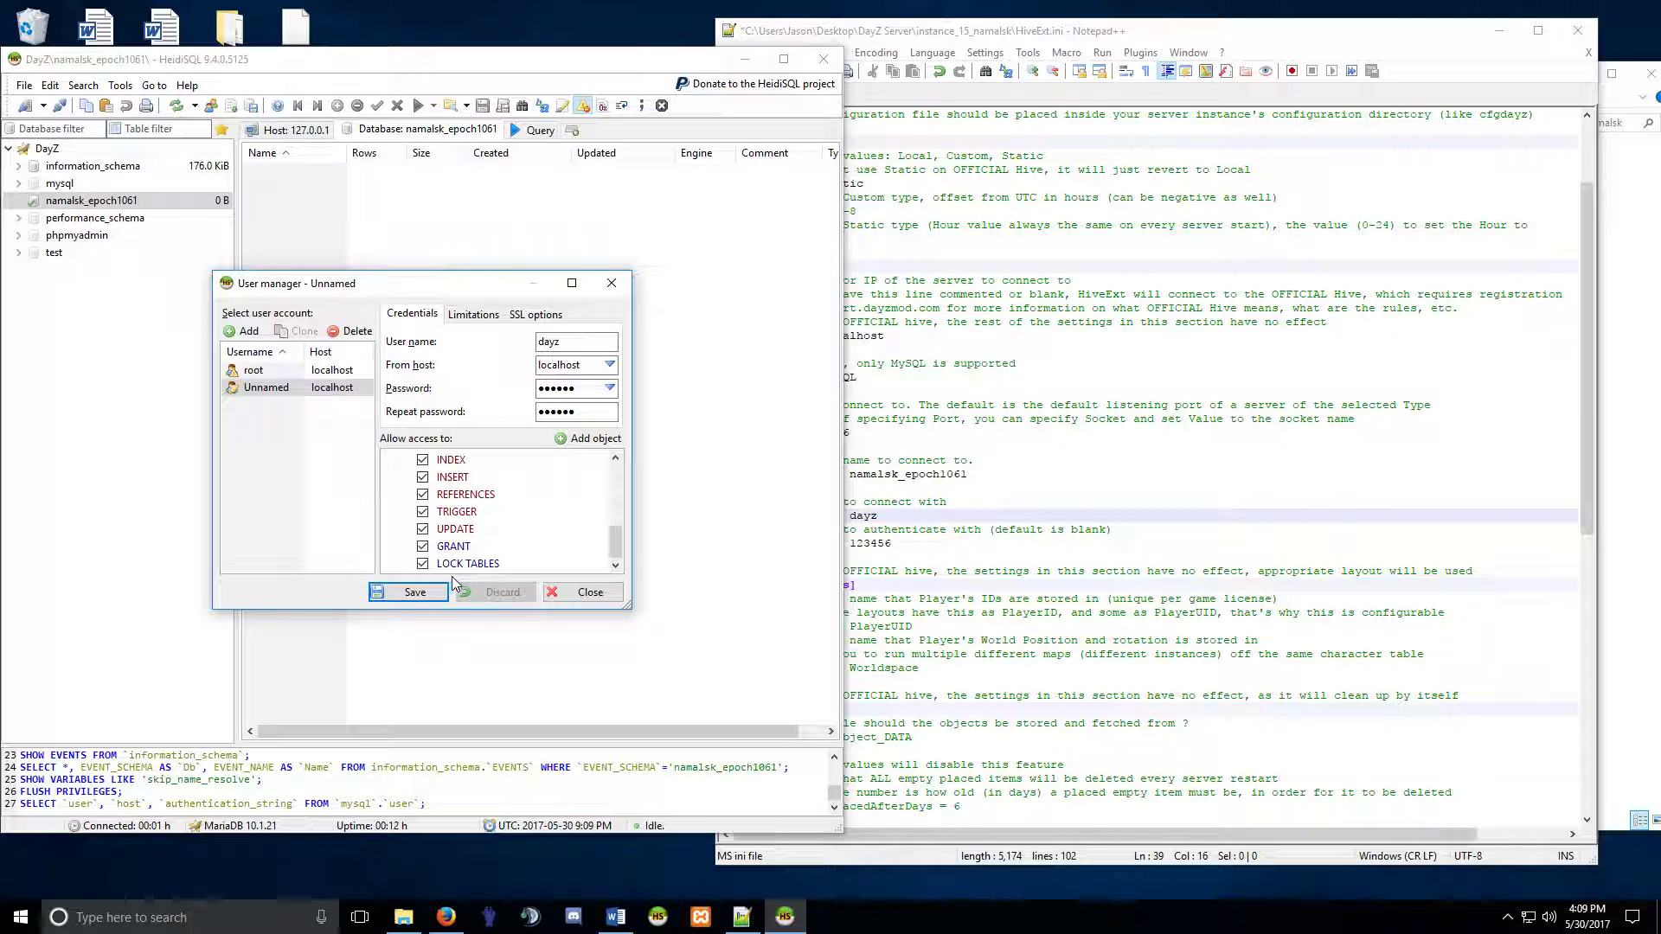
pyautogui.scroll(2, 459, 545)
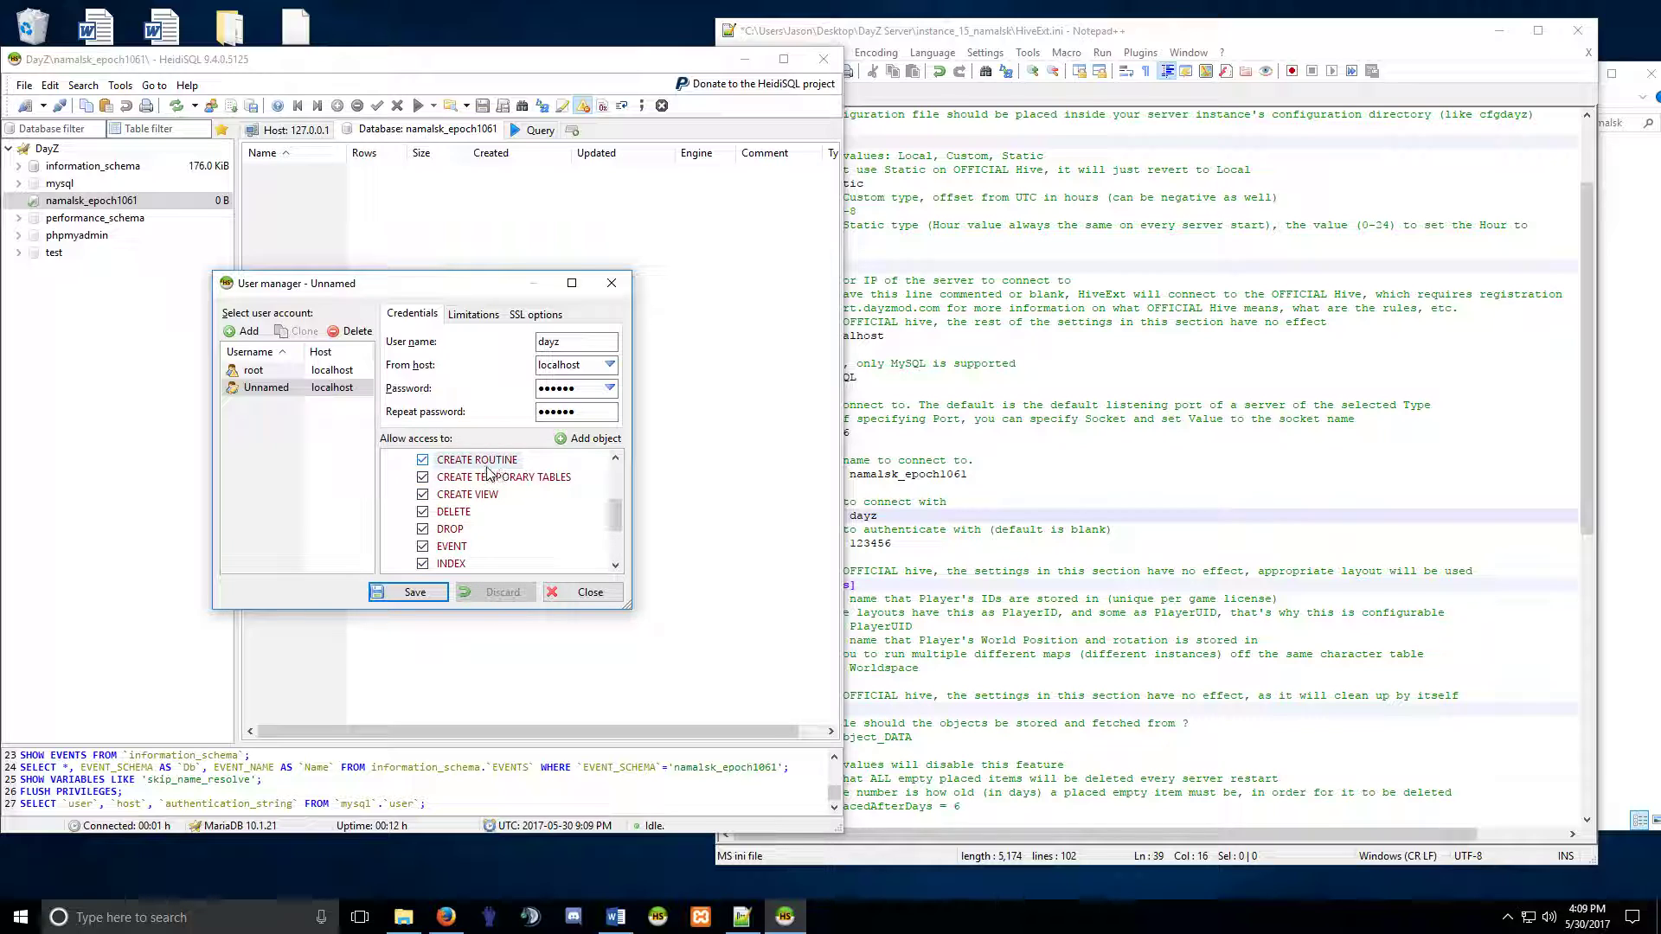
pyautogui.scroll(2, 452, 519)
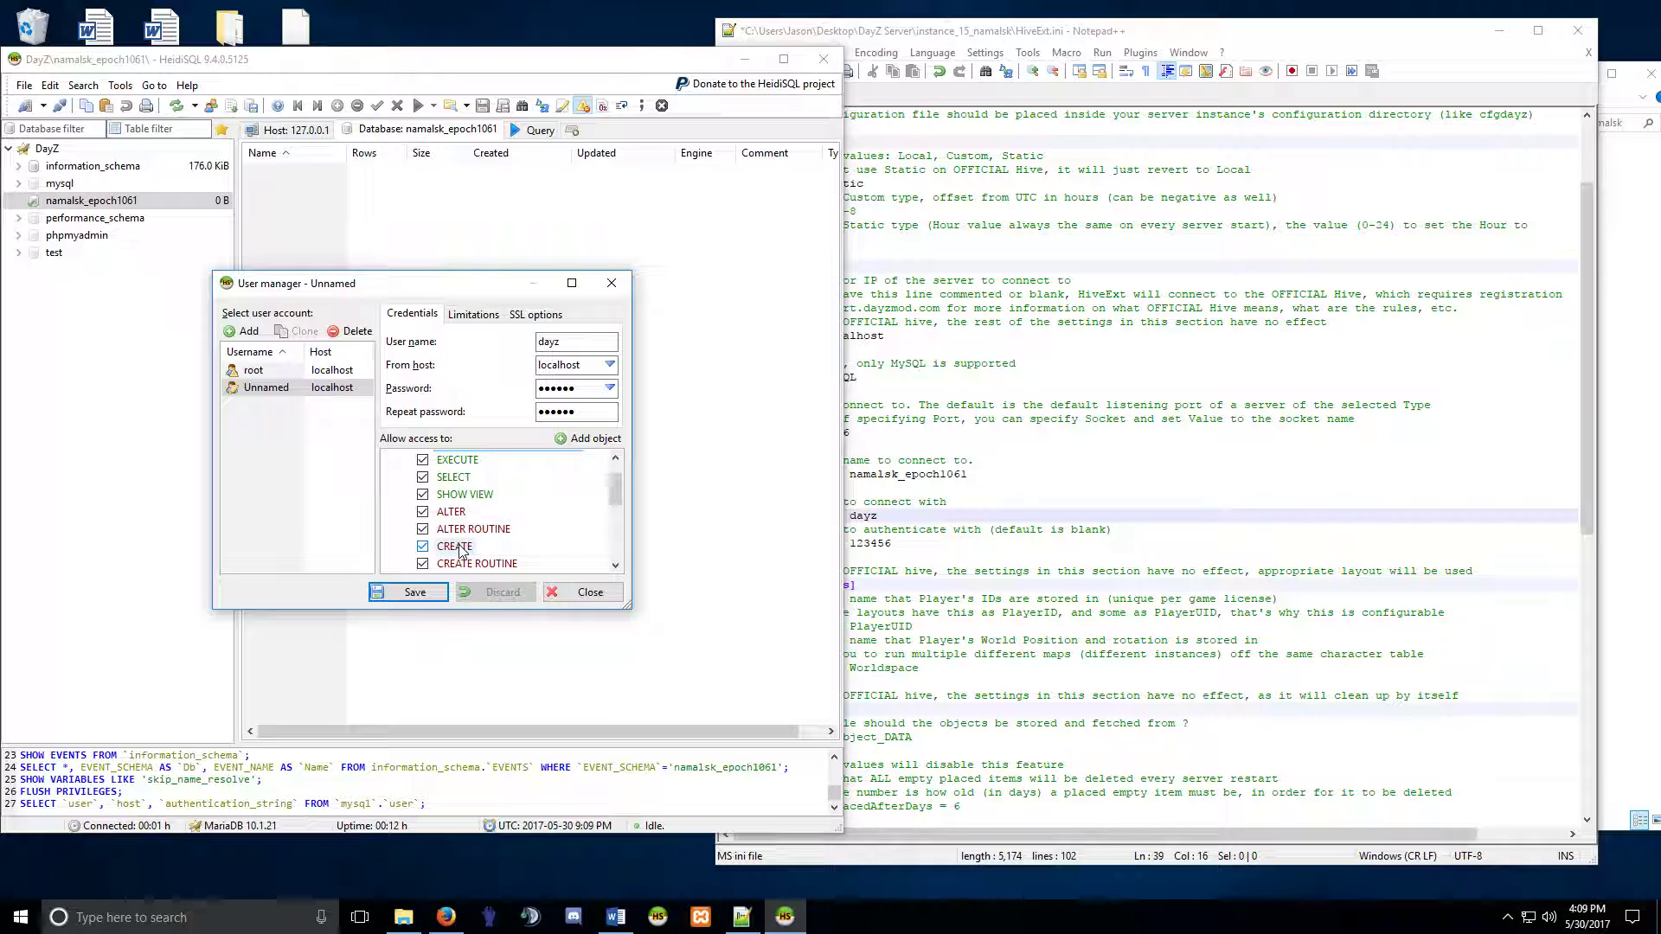
pyautogui.scroll(-3, 467, 554)
pyautogui.scroll(-1, 468, 560)
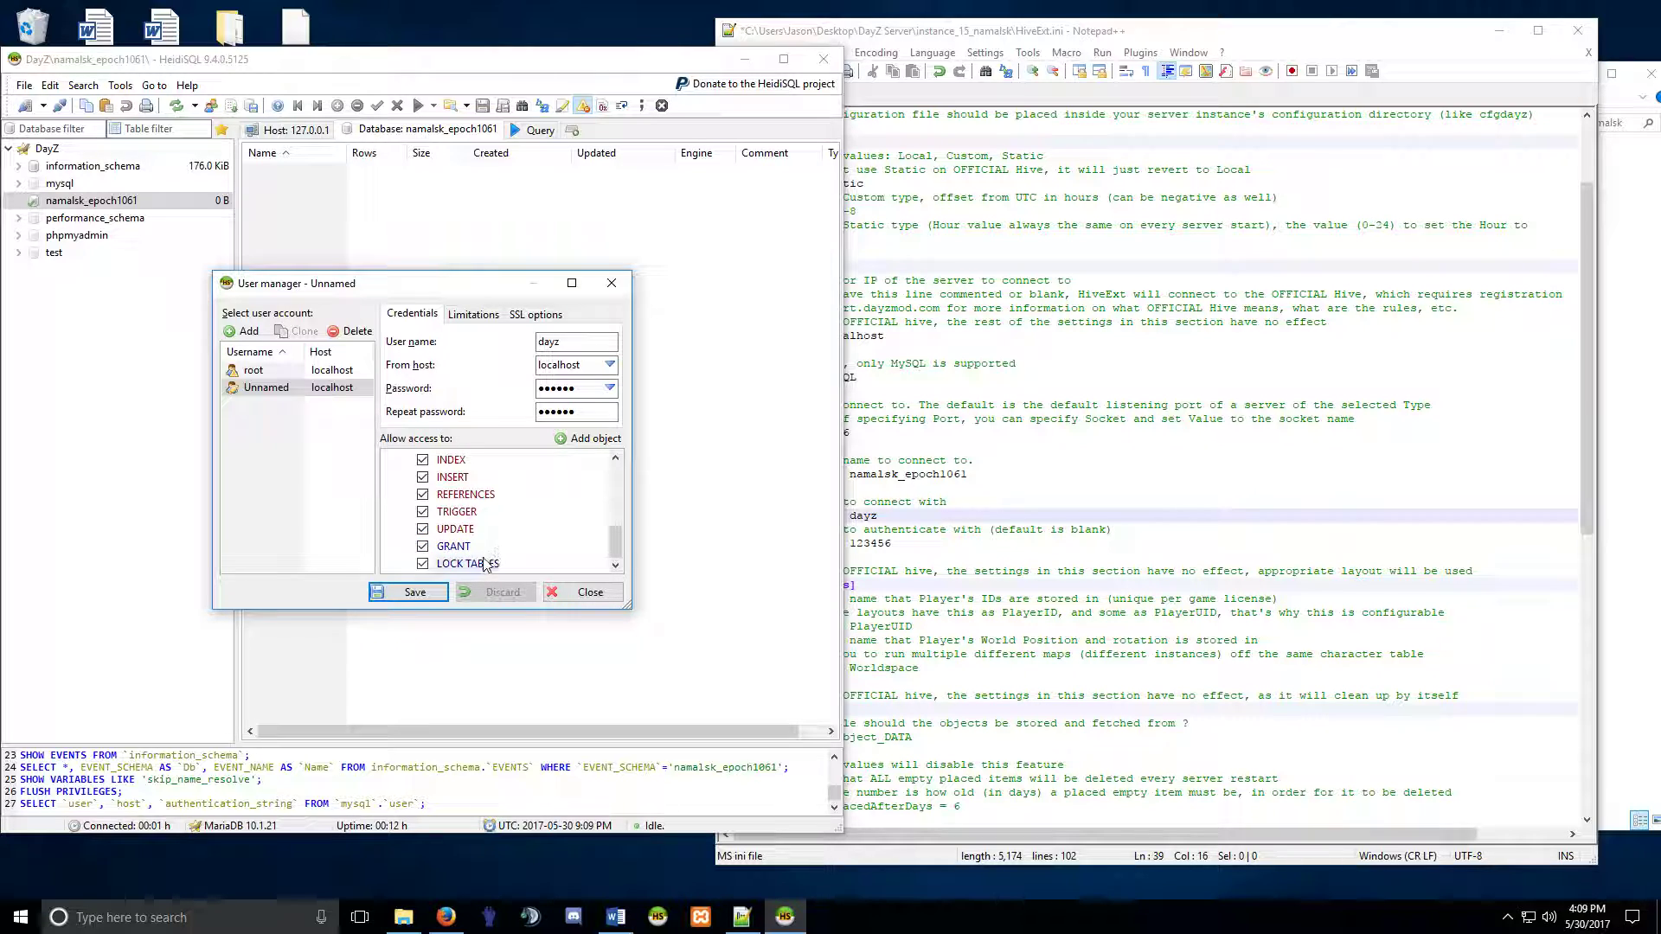
pyautogui.scroll(5, 476, 553)
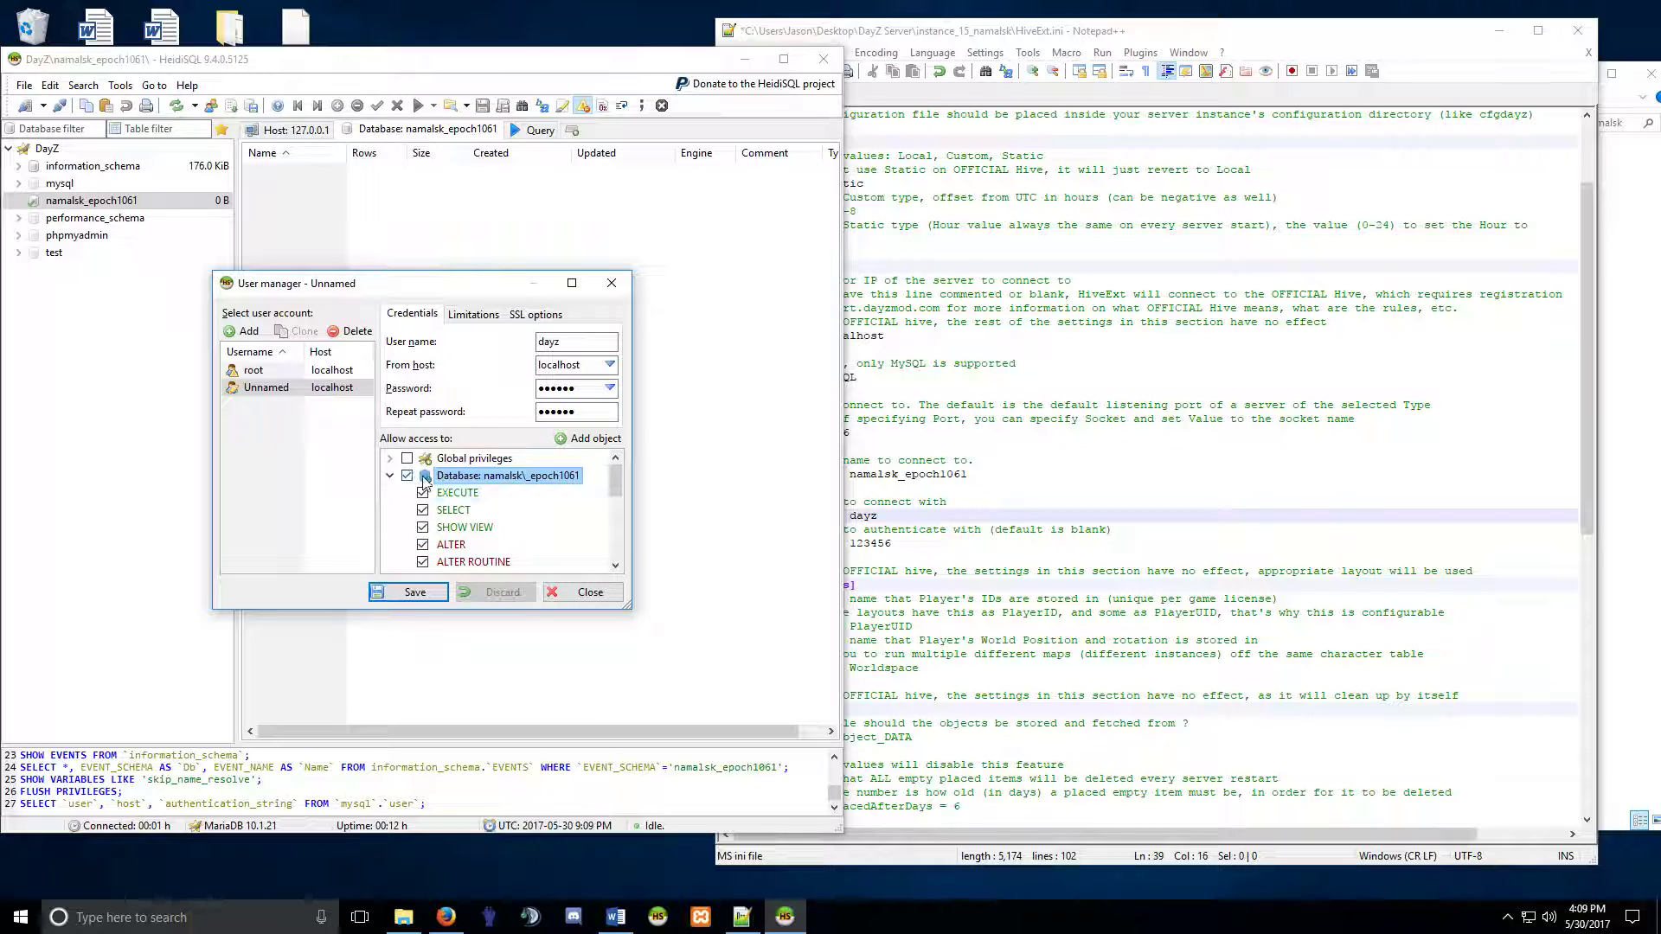
pyautogui.scroll(-4, 465, 545)
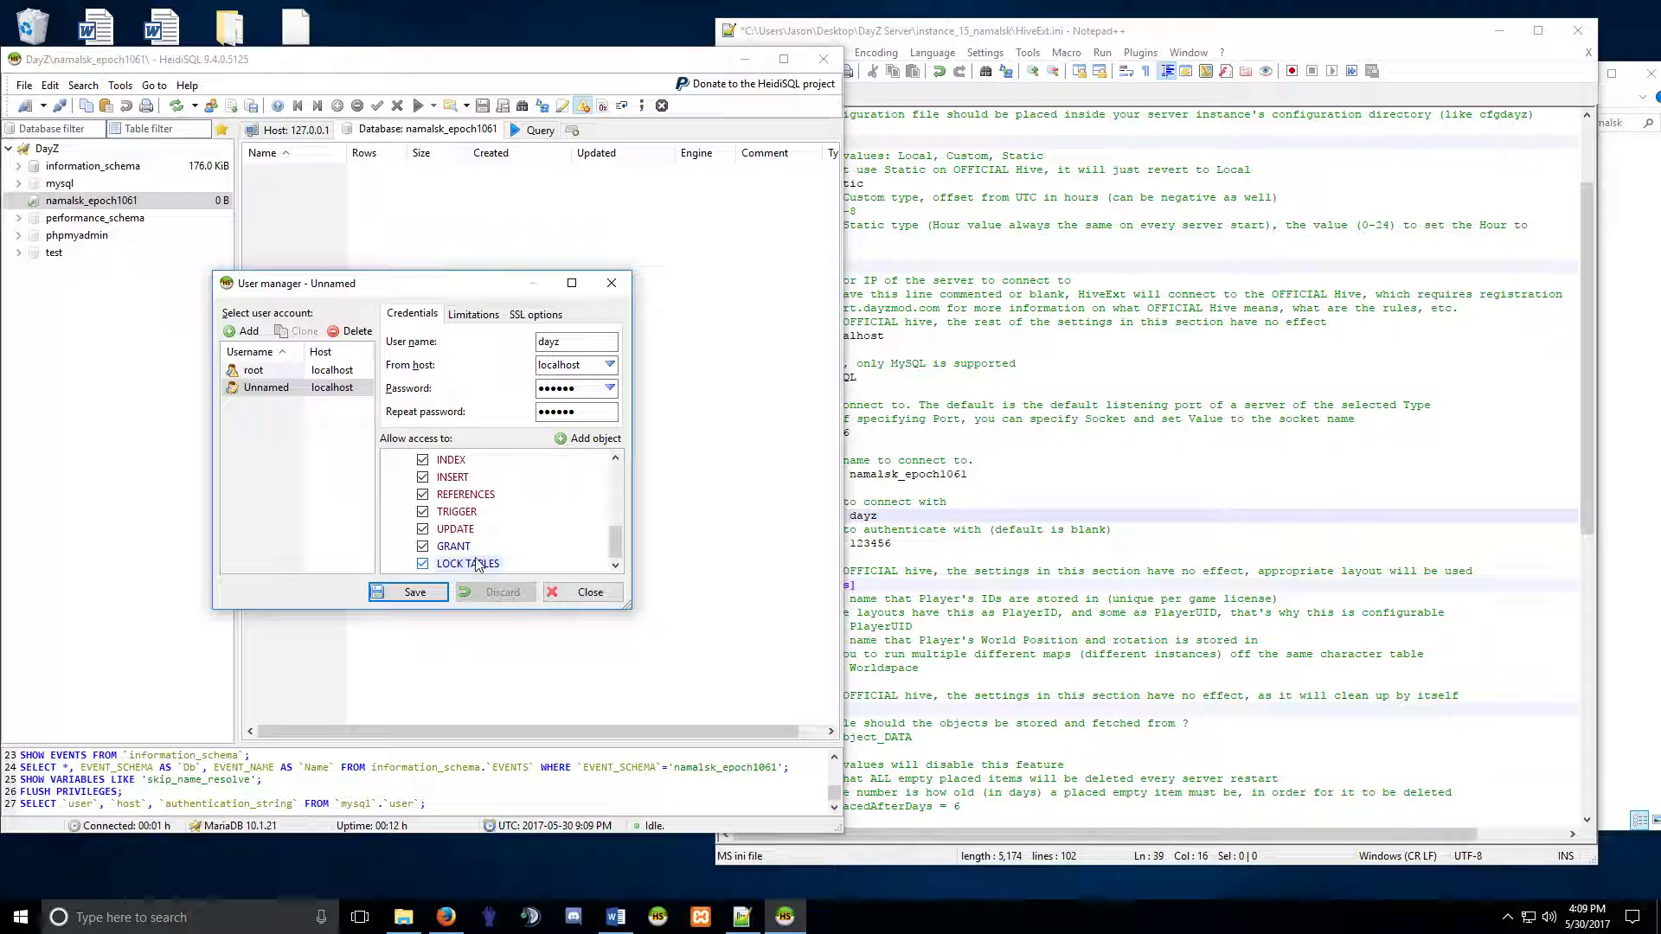
pyautogui.scroll(1, 459, 544)
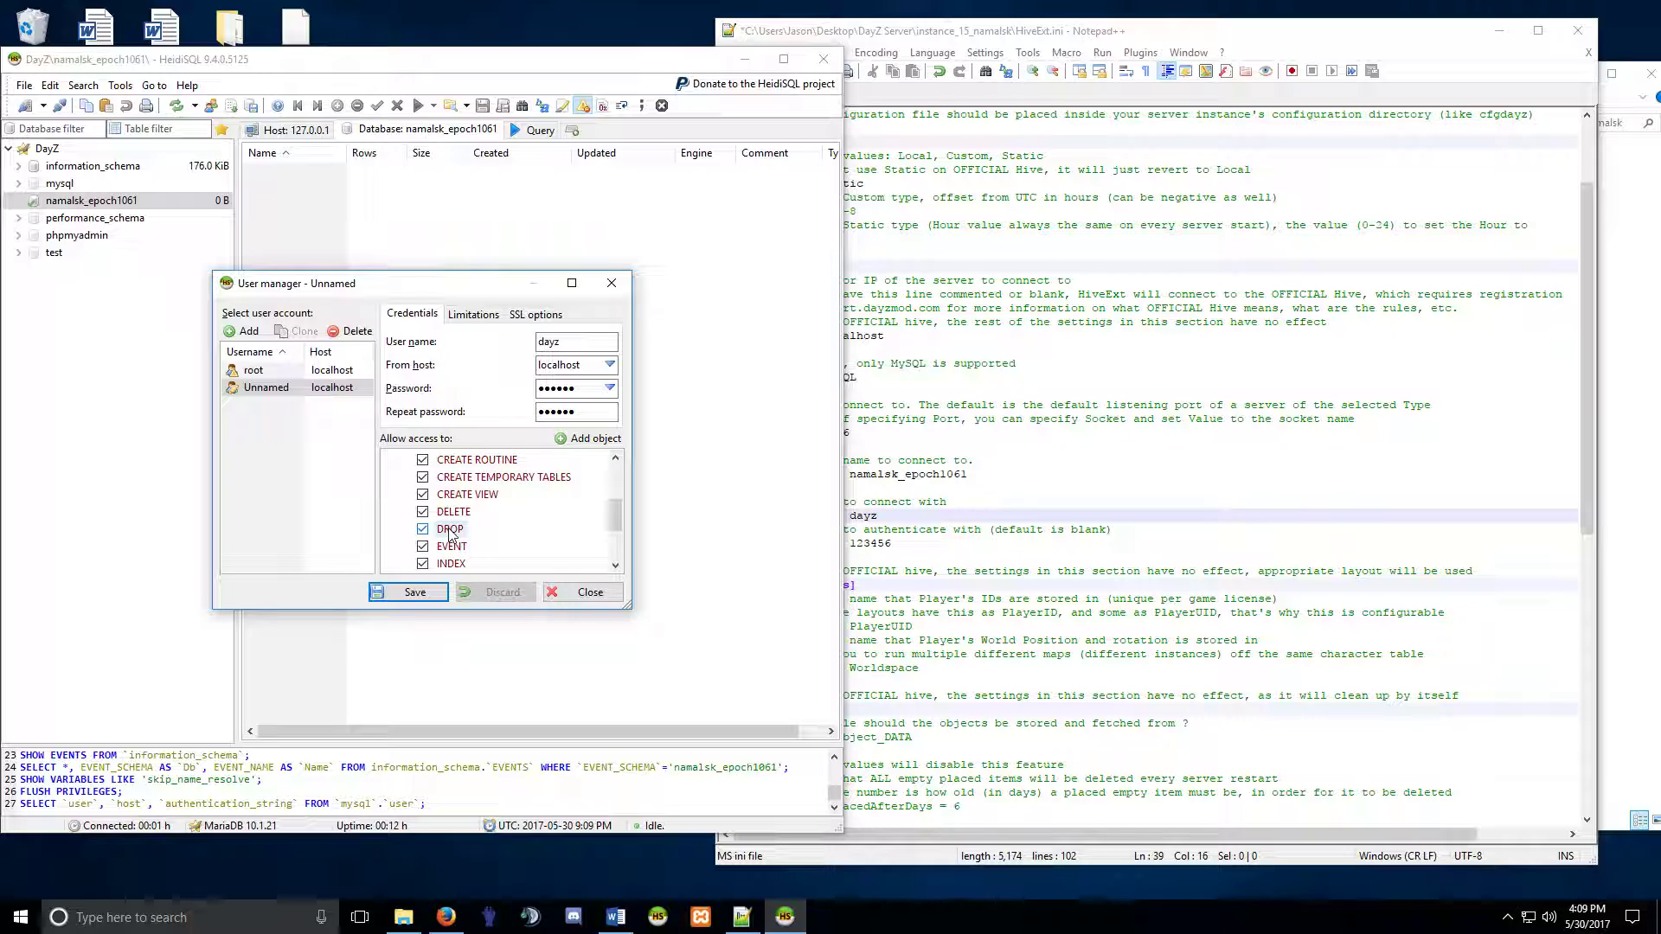
pyautogui.scroll(3, 458, 545)
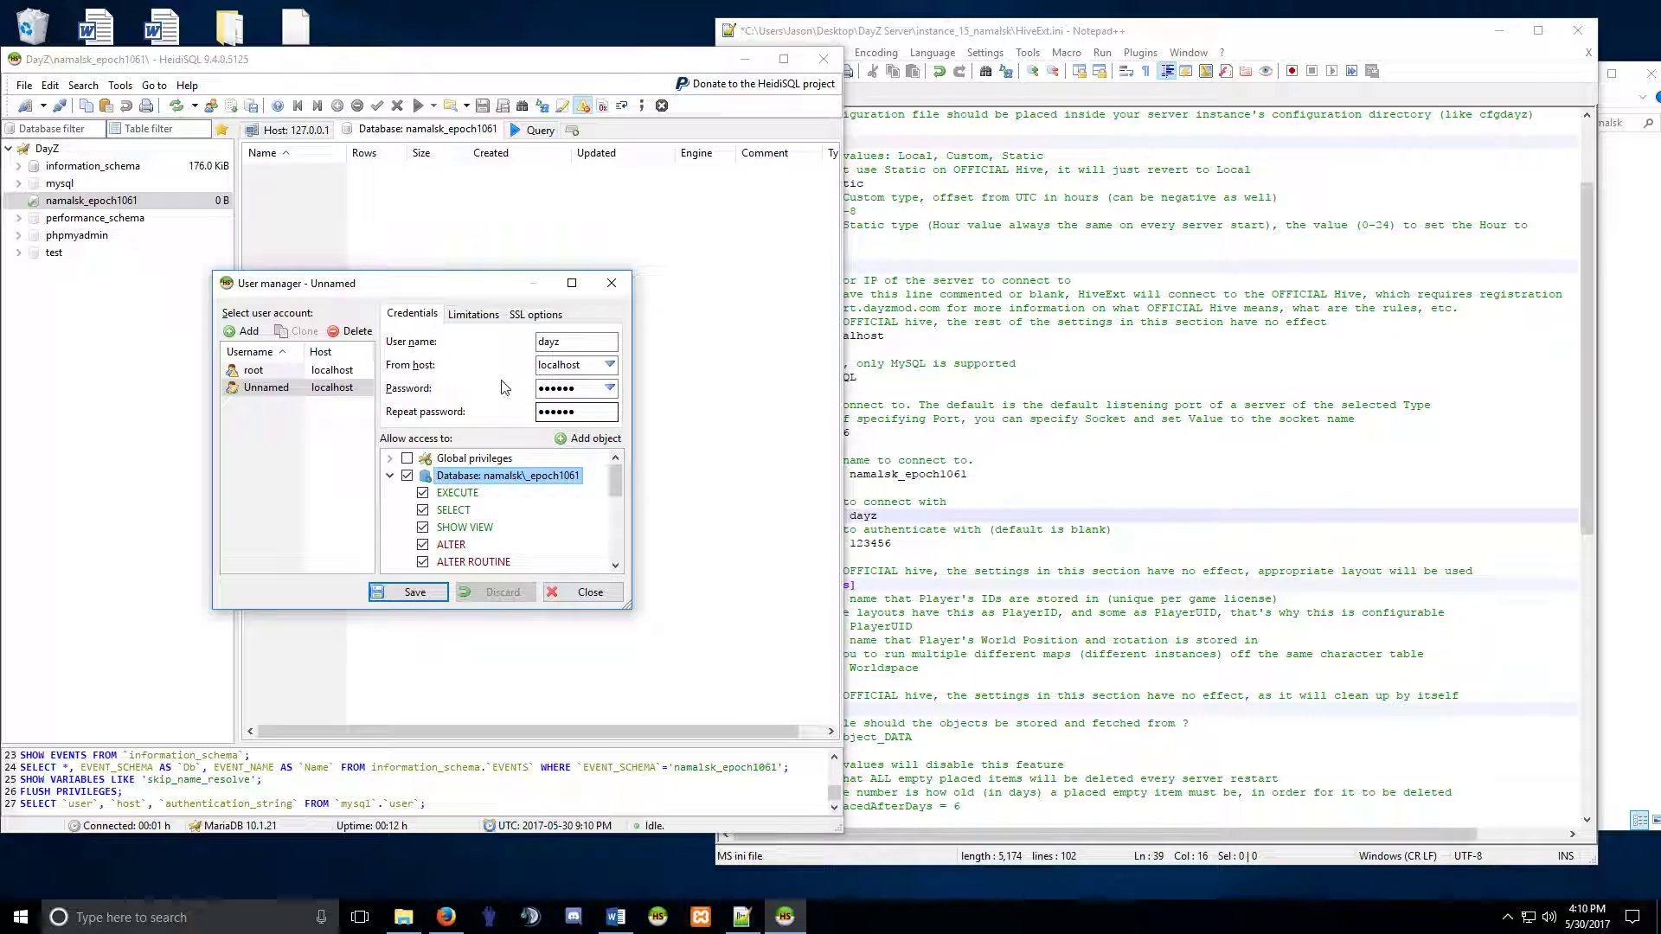
pyautogui.click(414, 592)
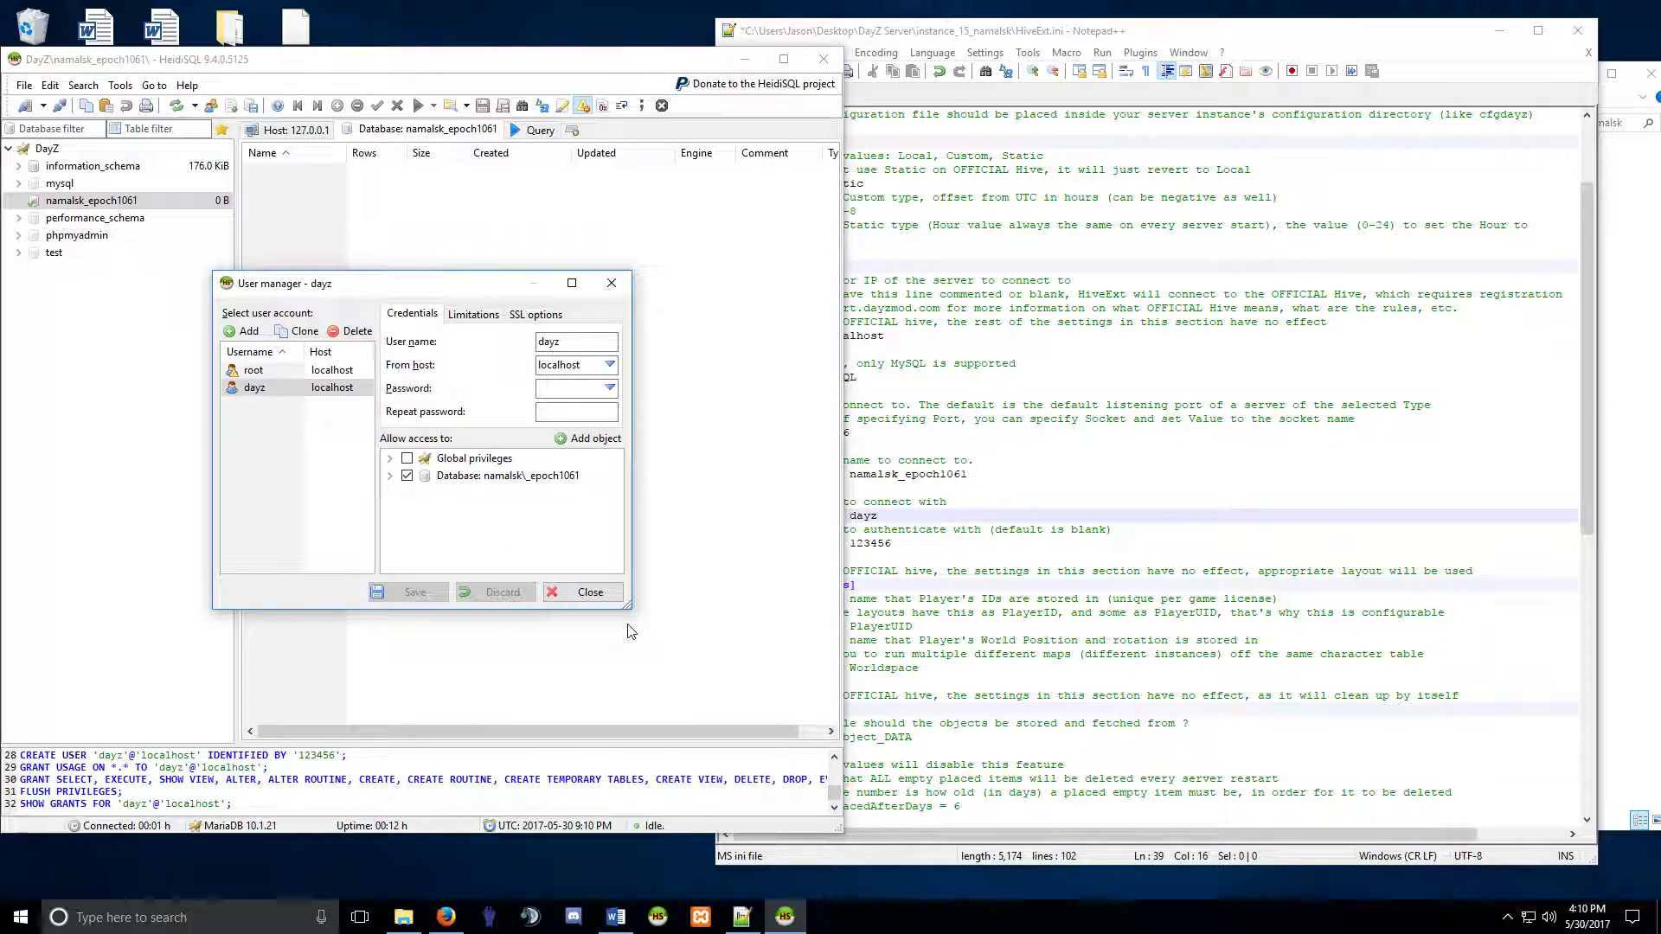
pyautogui.click(591, 594)
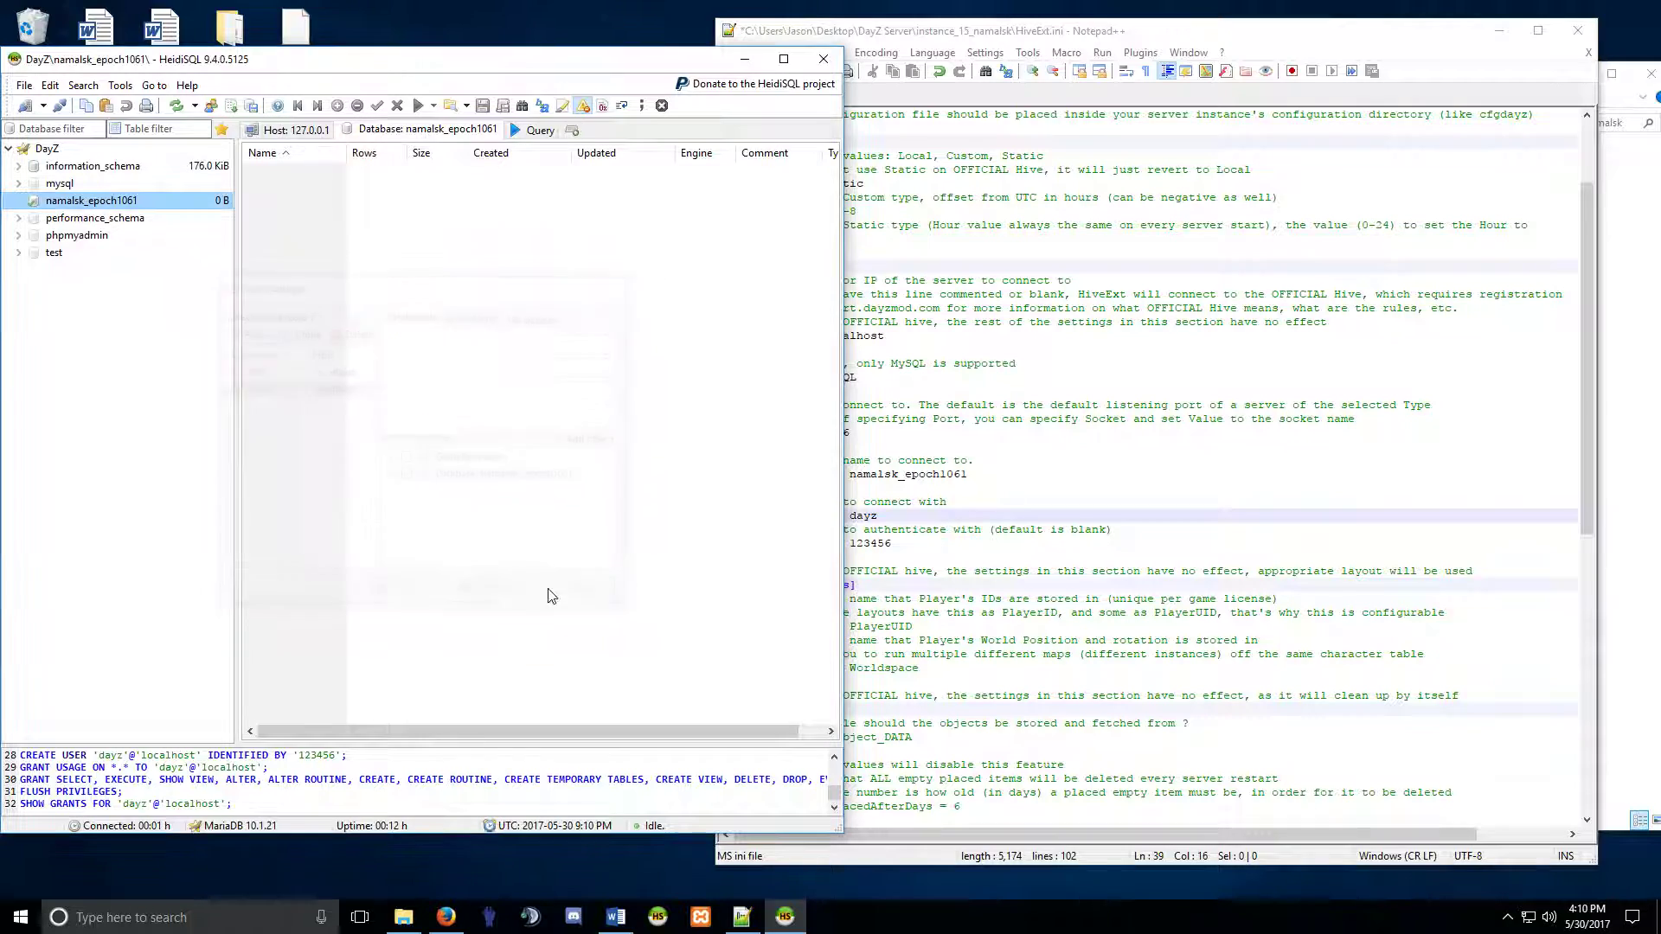
pyautogui.click(210, 106)
pyautogui.click(333, 371)
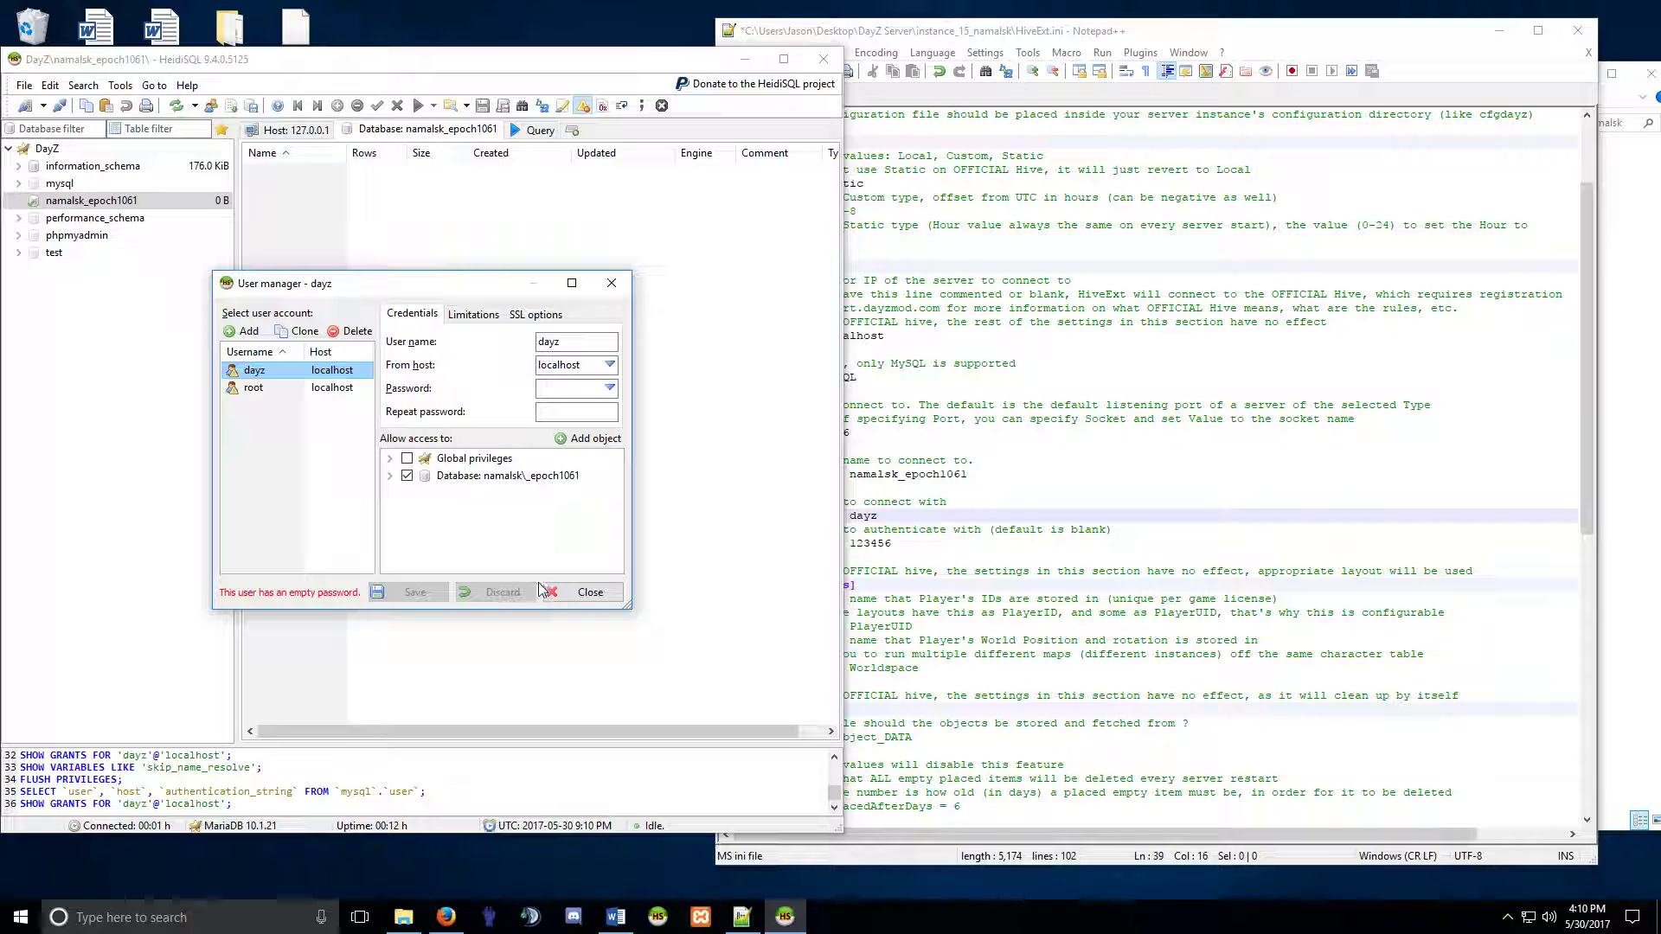
pyautogui.click(588, 593)
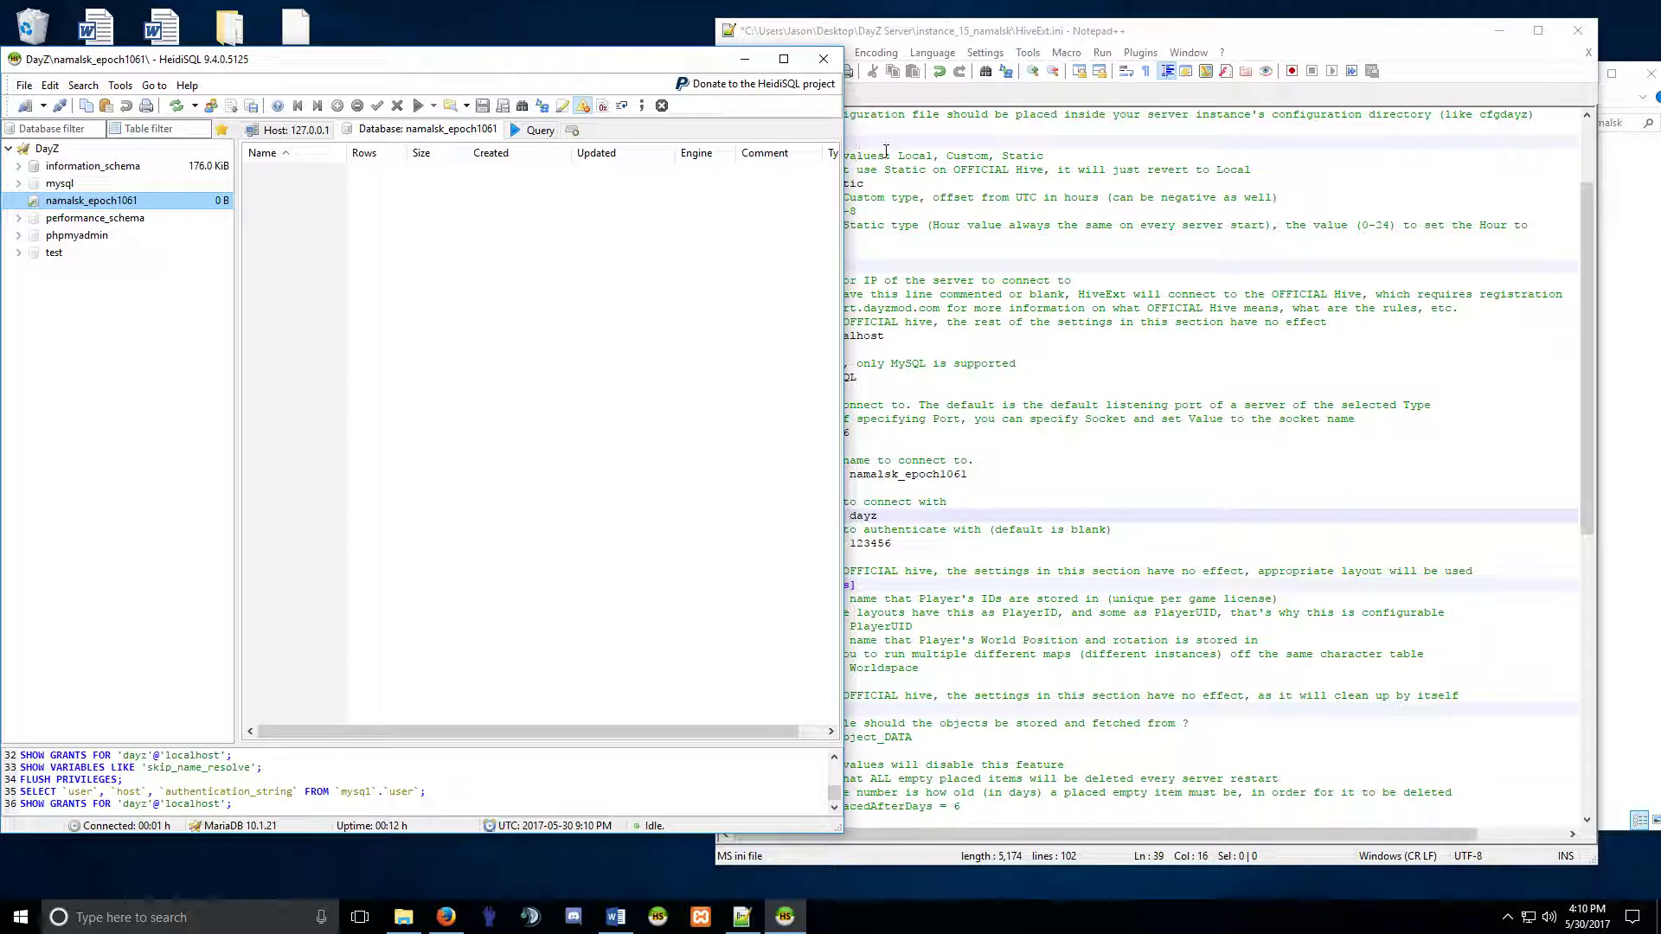
# Uncomment the CleanupPlacedAfterDays line (line 60) in HiveExt.ini by removing its ';'.
pyautogui.click(903, 519)
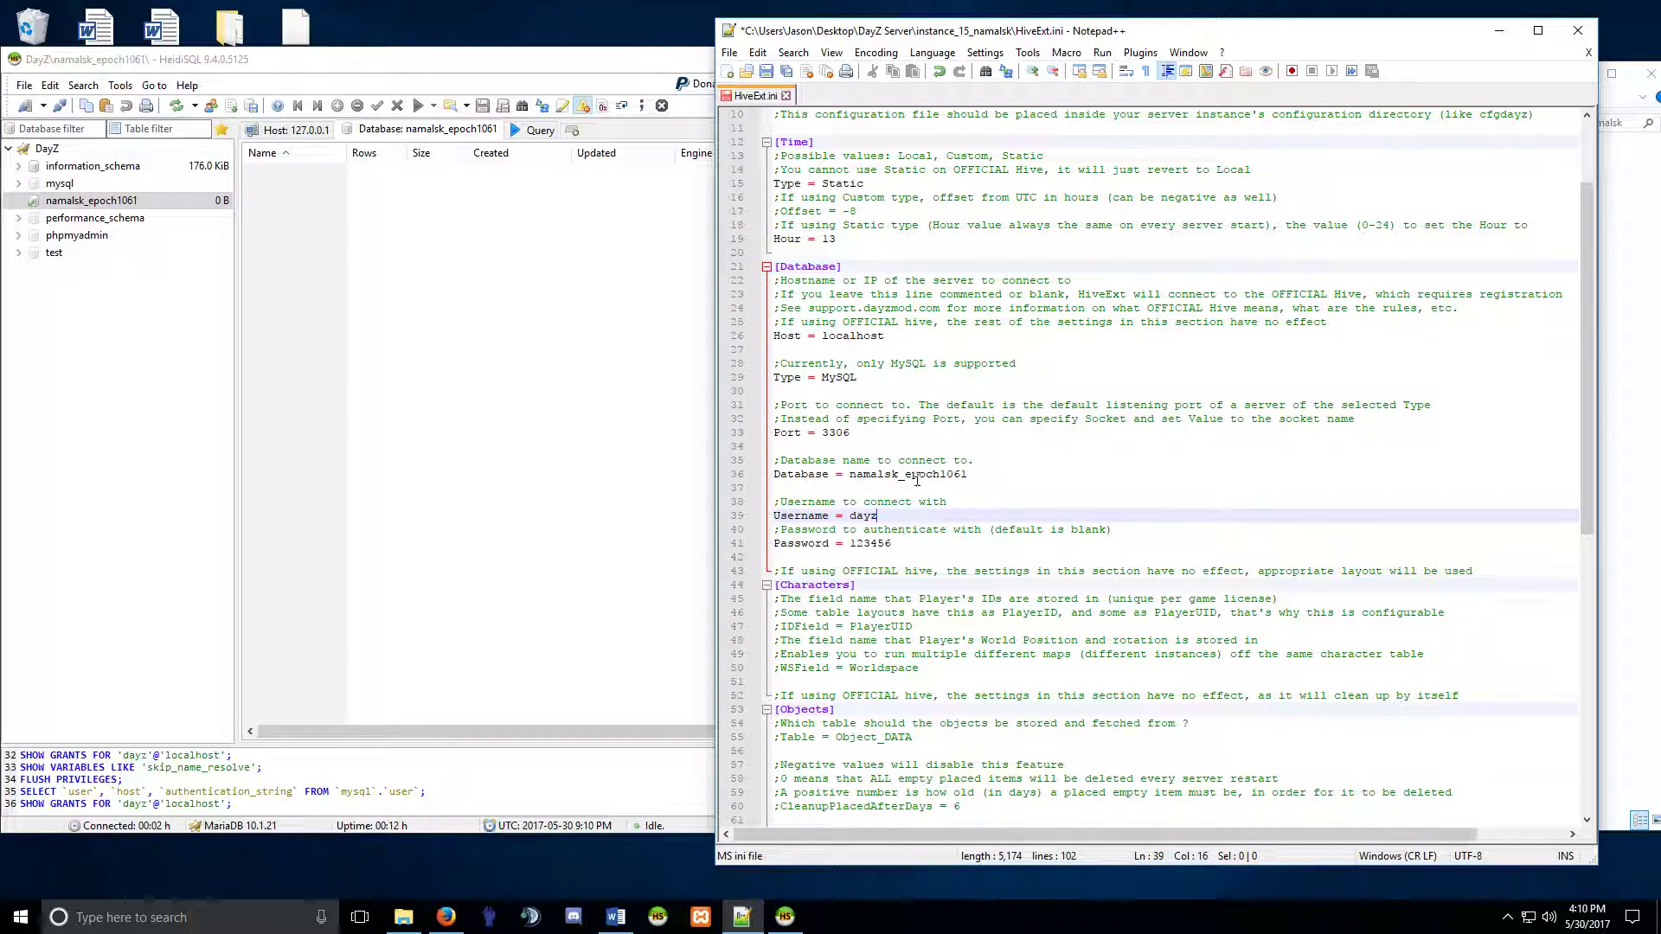
pyautogui.scroll(-14, 874, 524)
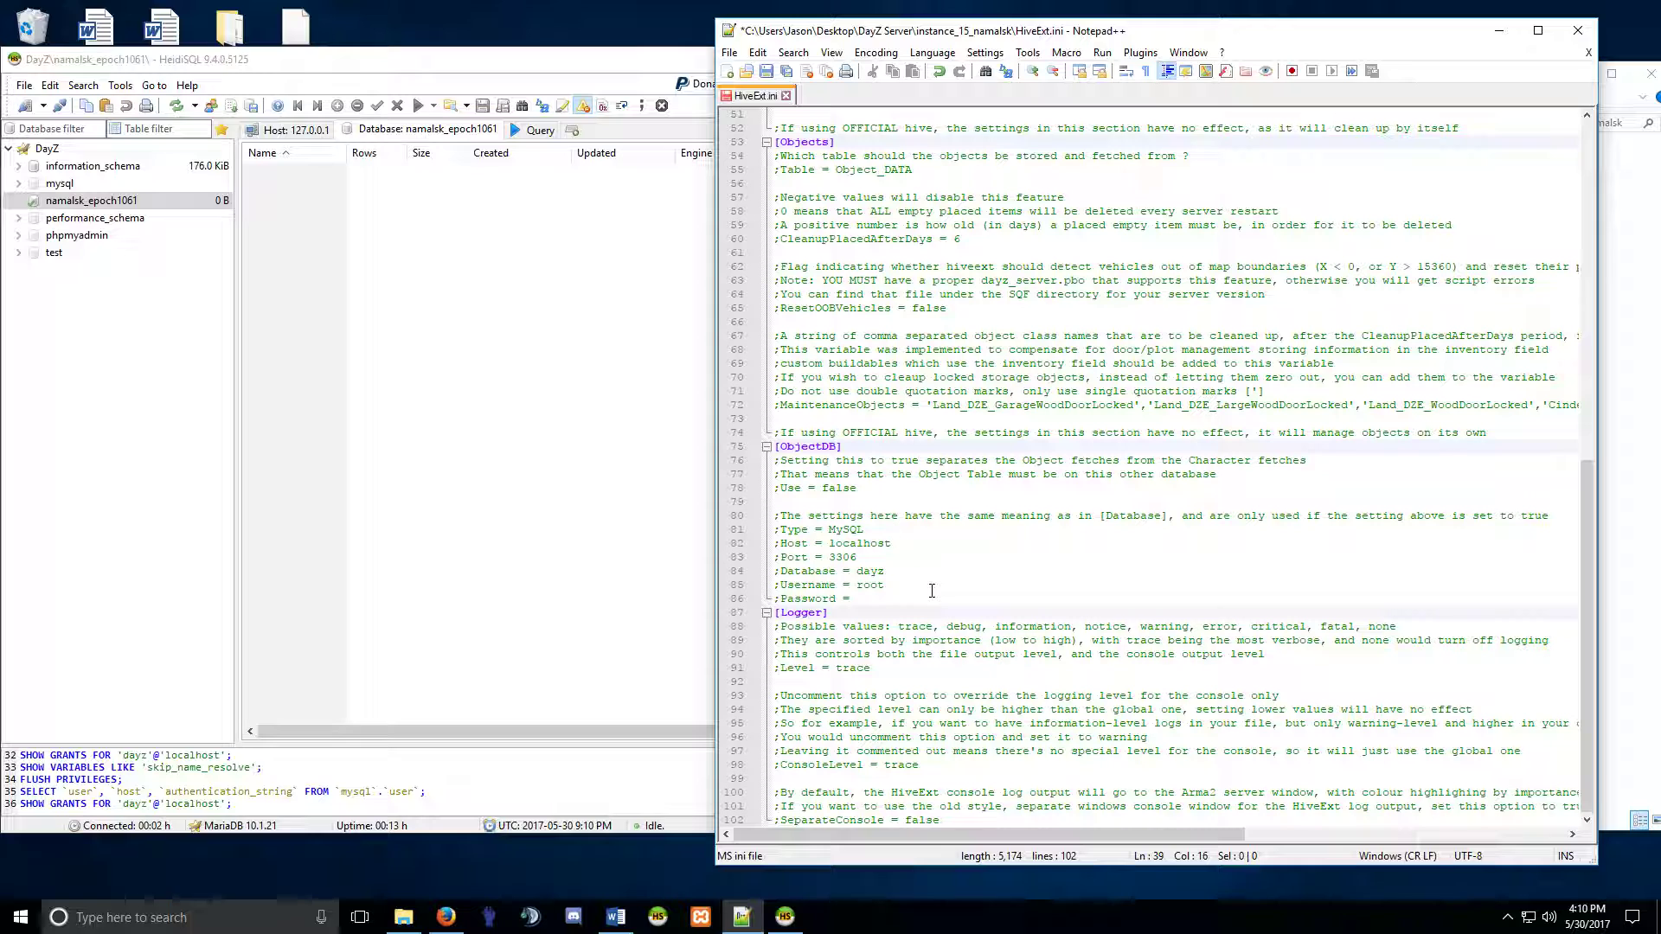
pyautogui.scroll(2, 931, 590)
pyautogui.scroll(2, 932, 590)
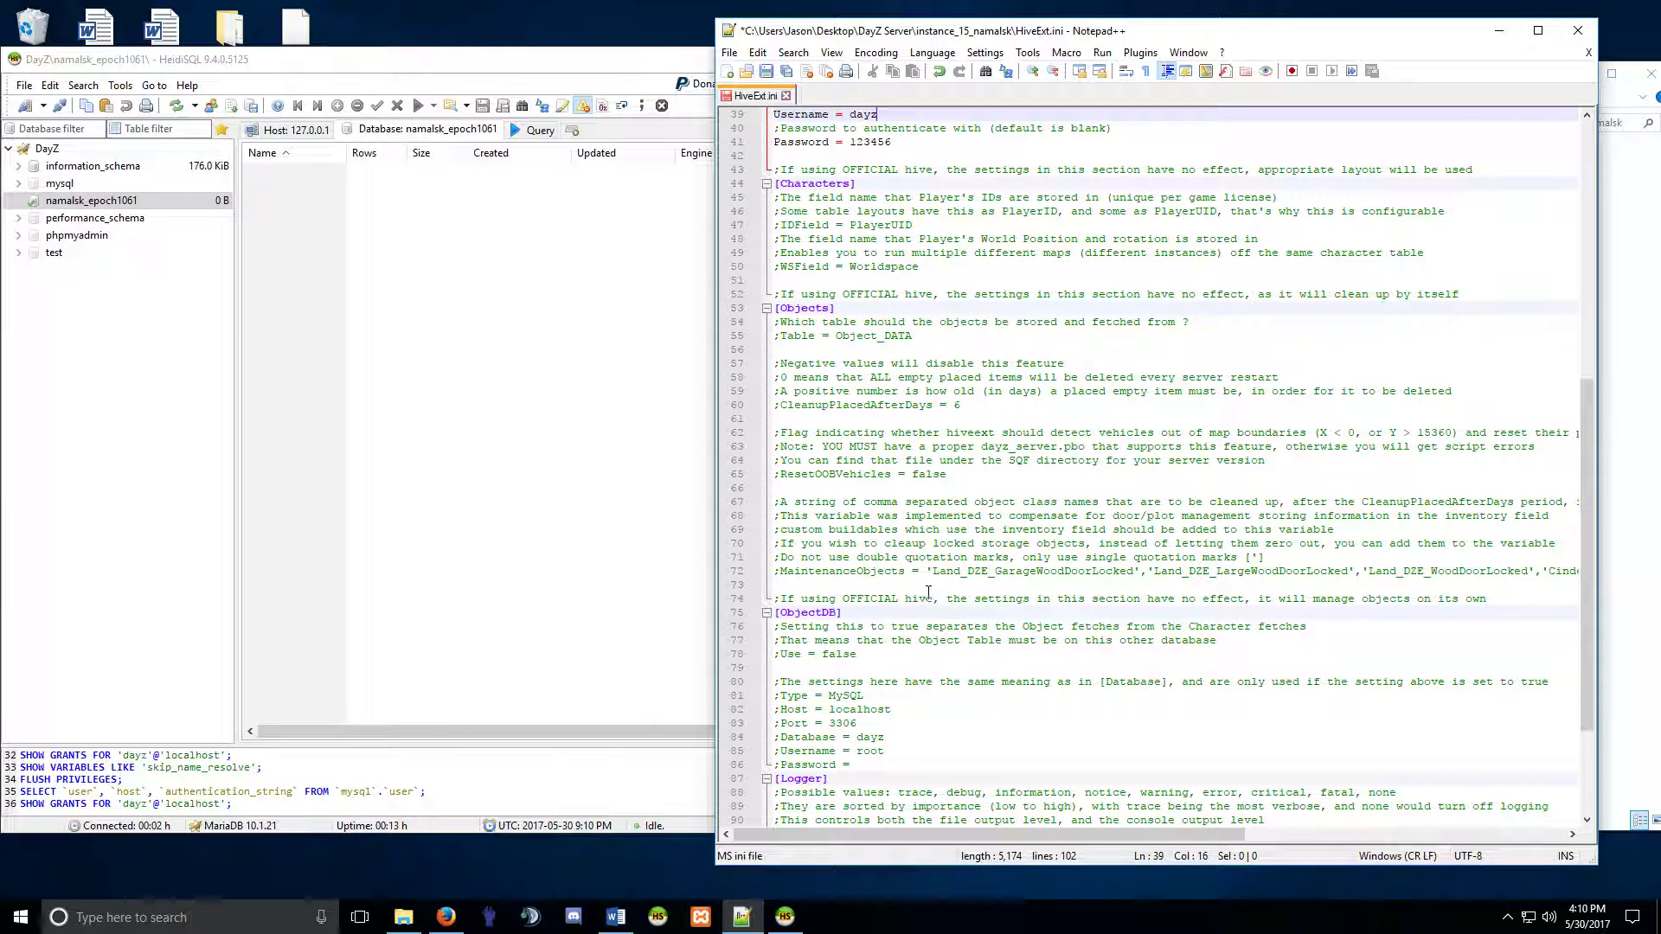
pyautogui.click(788, 406)
pyautogui.press('BackSpace')
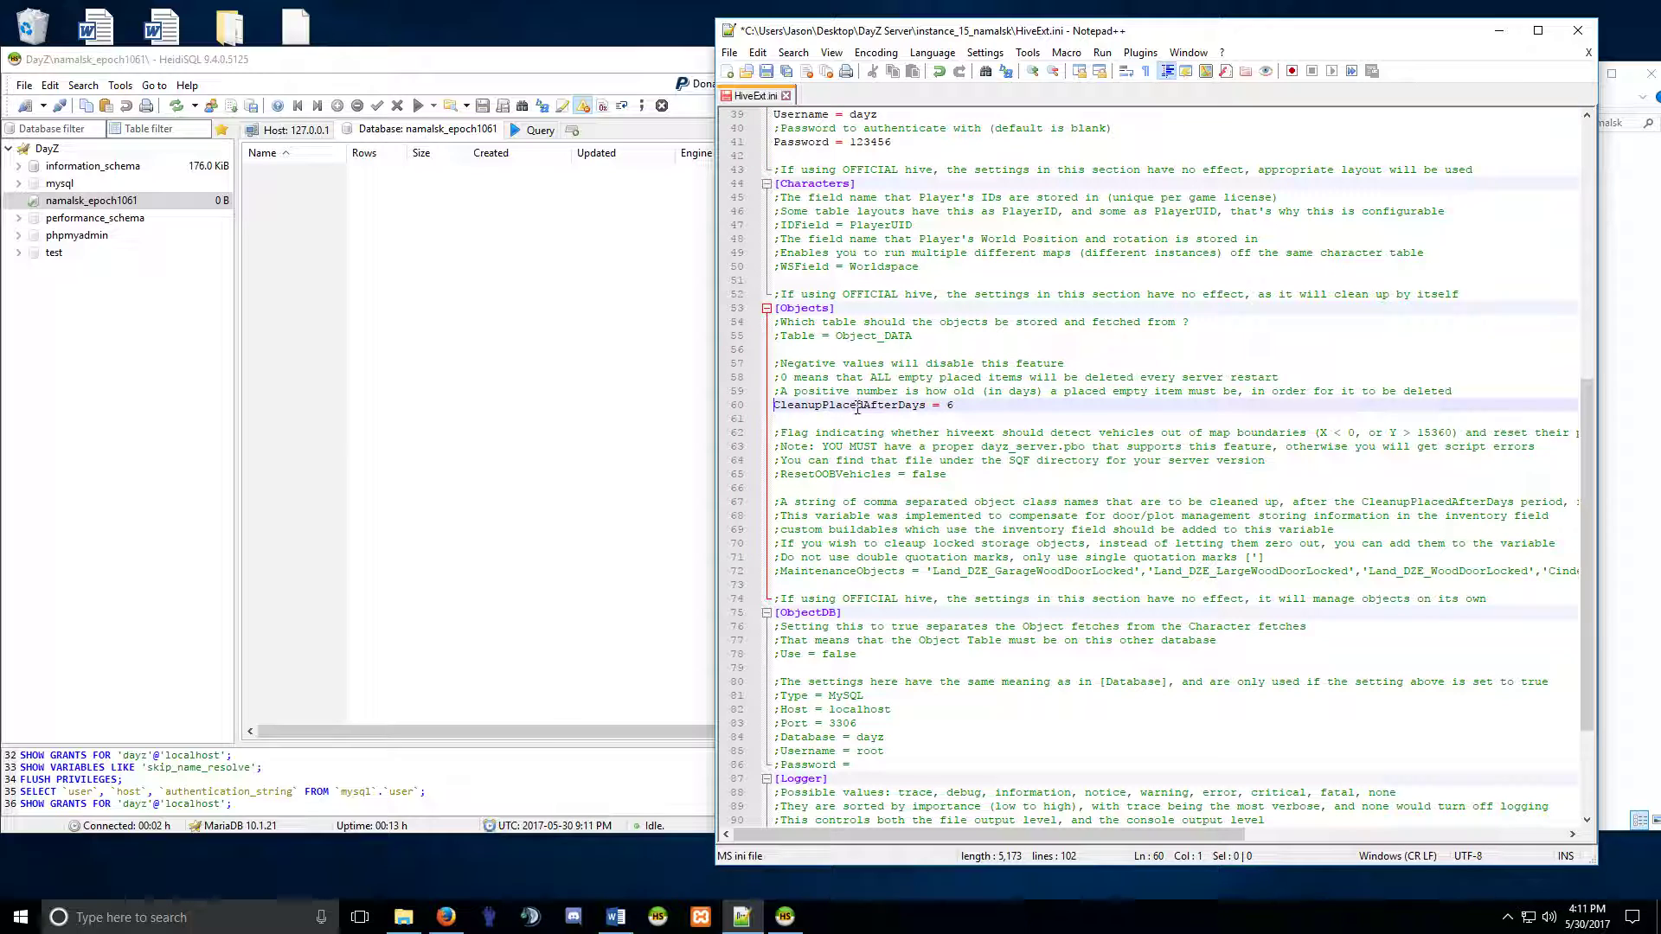
# Clear the old CleanupPlacedAfterDays value, keeping the line uncommented.
pyautogui.click(955, 407)
pyautogui.moveTo(955, 404); pyautogui.dragTo(789, 404)
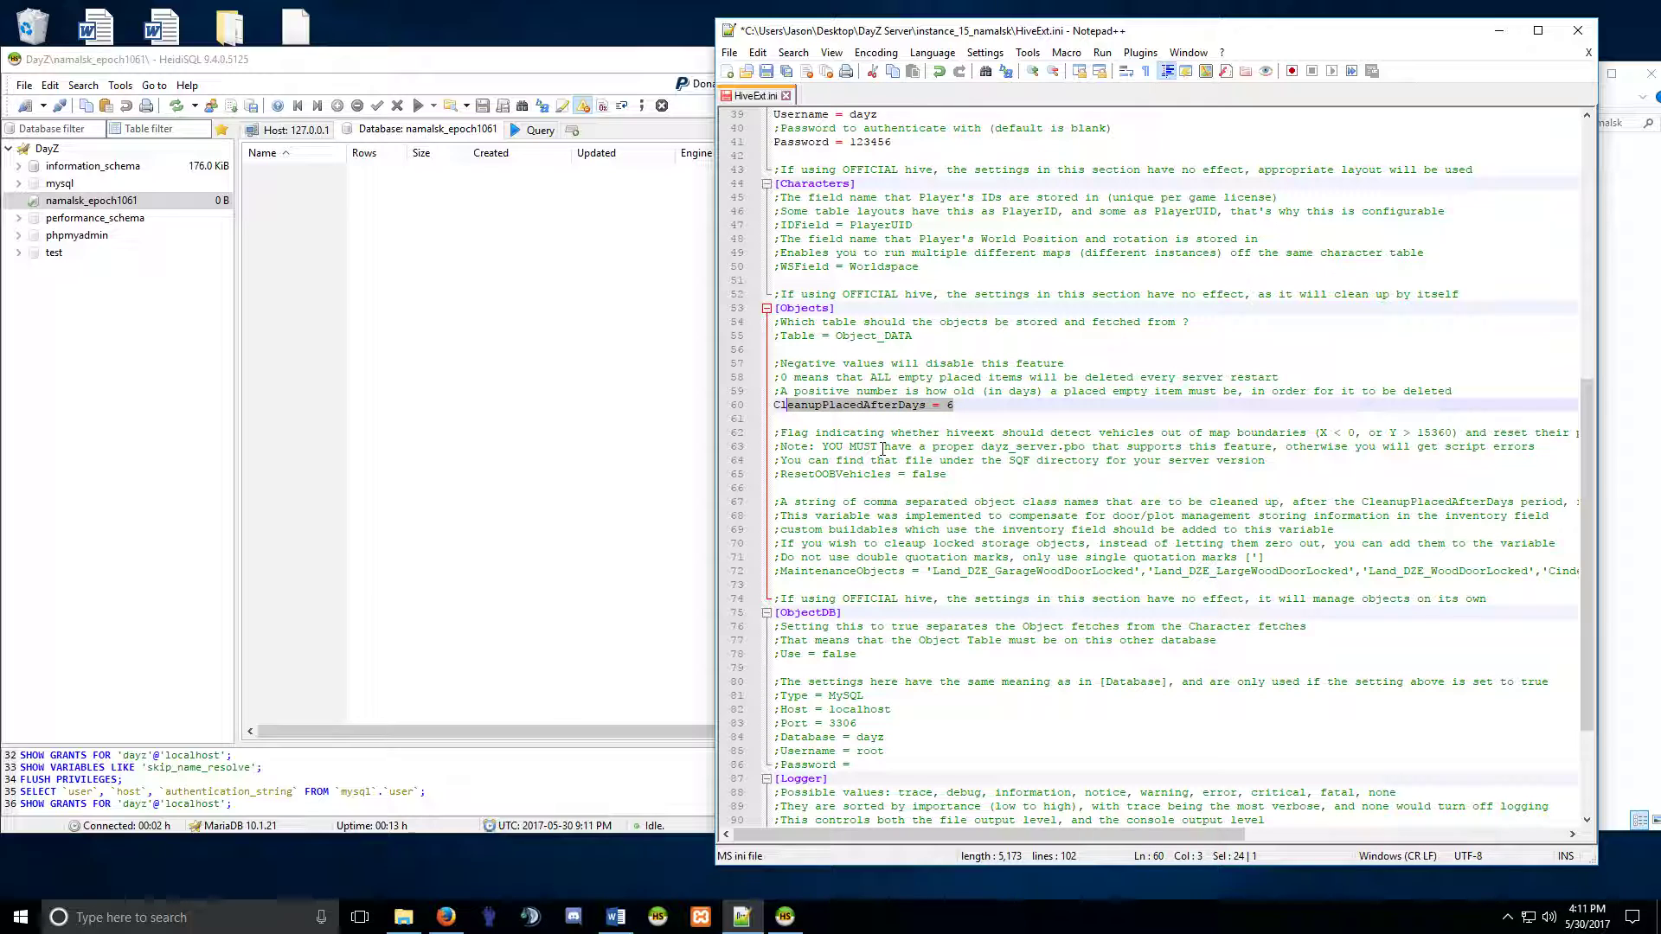
pyautogui.click(775, 405)
pyautogui.write(';')
pyautogui.moveTo(960, 404); pyautogui.dragTo(857, 405)
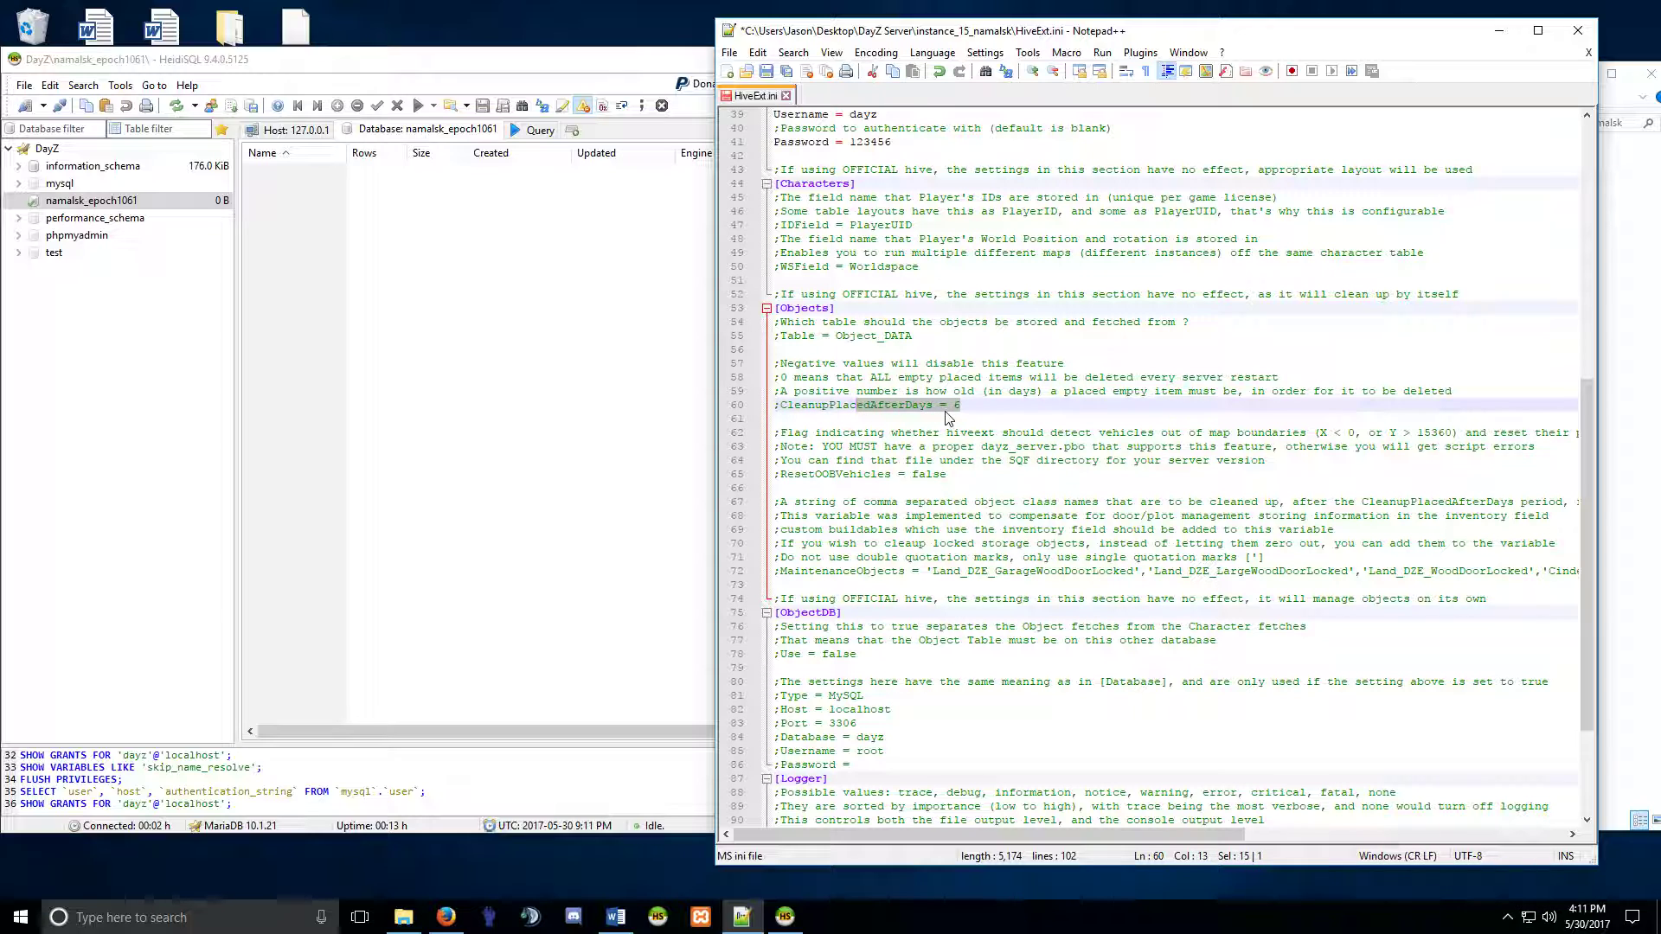
pyautogui.click(782, 407)
pyautogui.press('BackSpace')
pyautogui.click(962, 405)
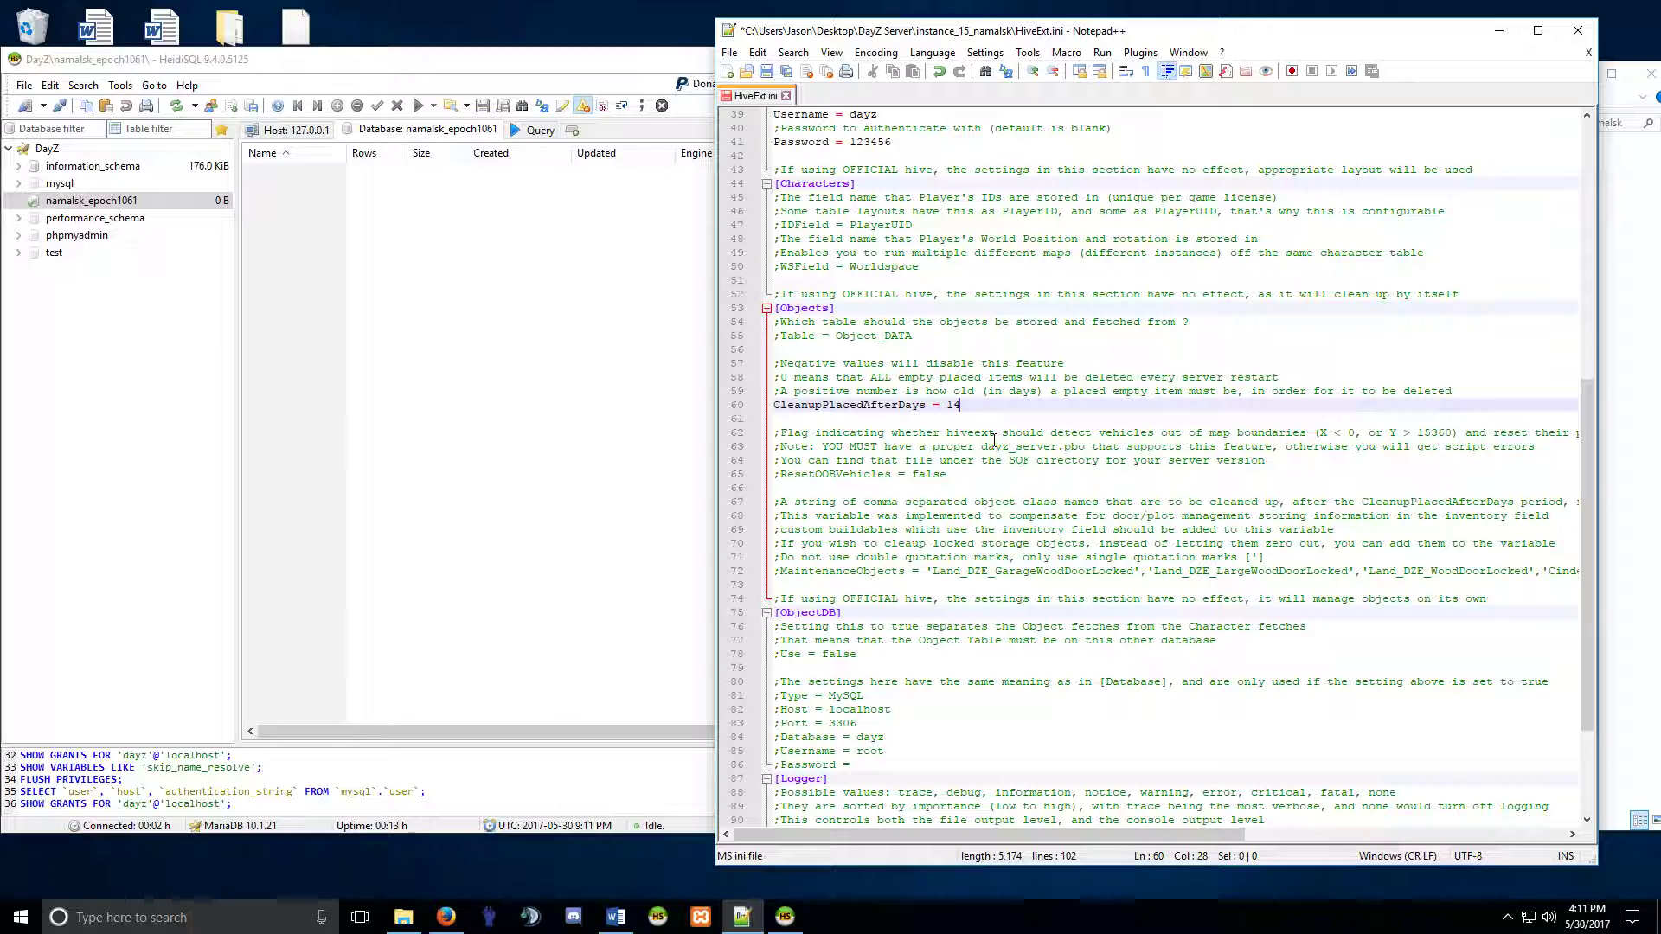
pyautogui.press('BackSpace')
pyautogui.press('BackSpace')
pyautogui.press('BackSpace')
pyautogui.press('BackSpace')
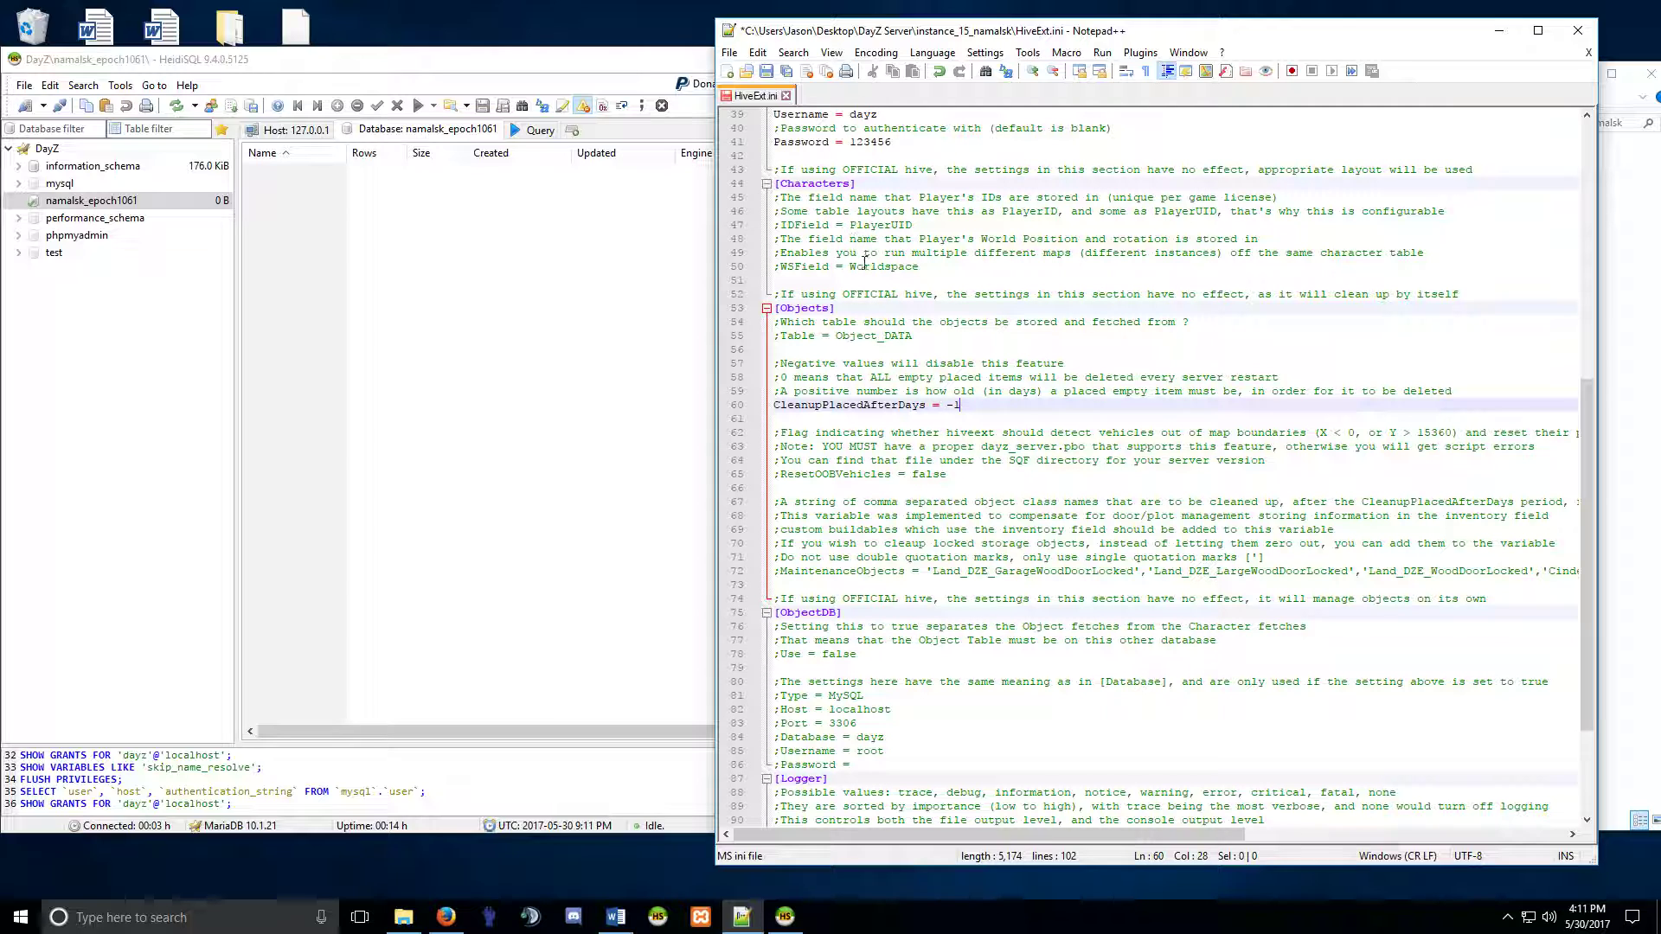
# Review the CleanupPlacedAfterDays and Hour = 13 settings in HiveExt.ini, then save the file.
pyautogui.scroll(5, 874, 295)
pyautogui.moveTo(1001, 614); pyautogui.dragTo(775, 614)
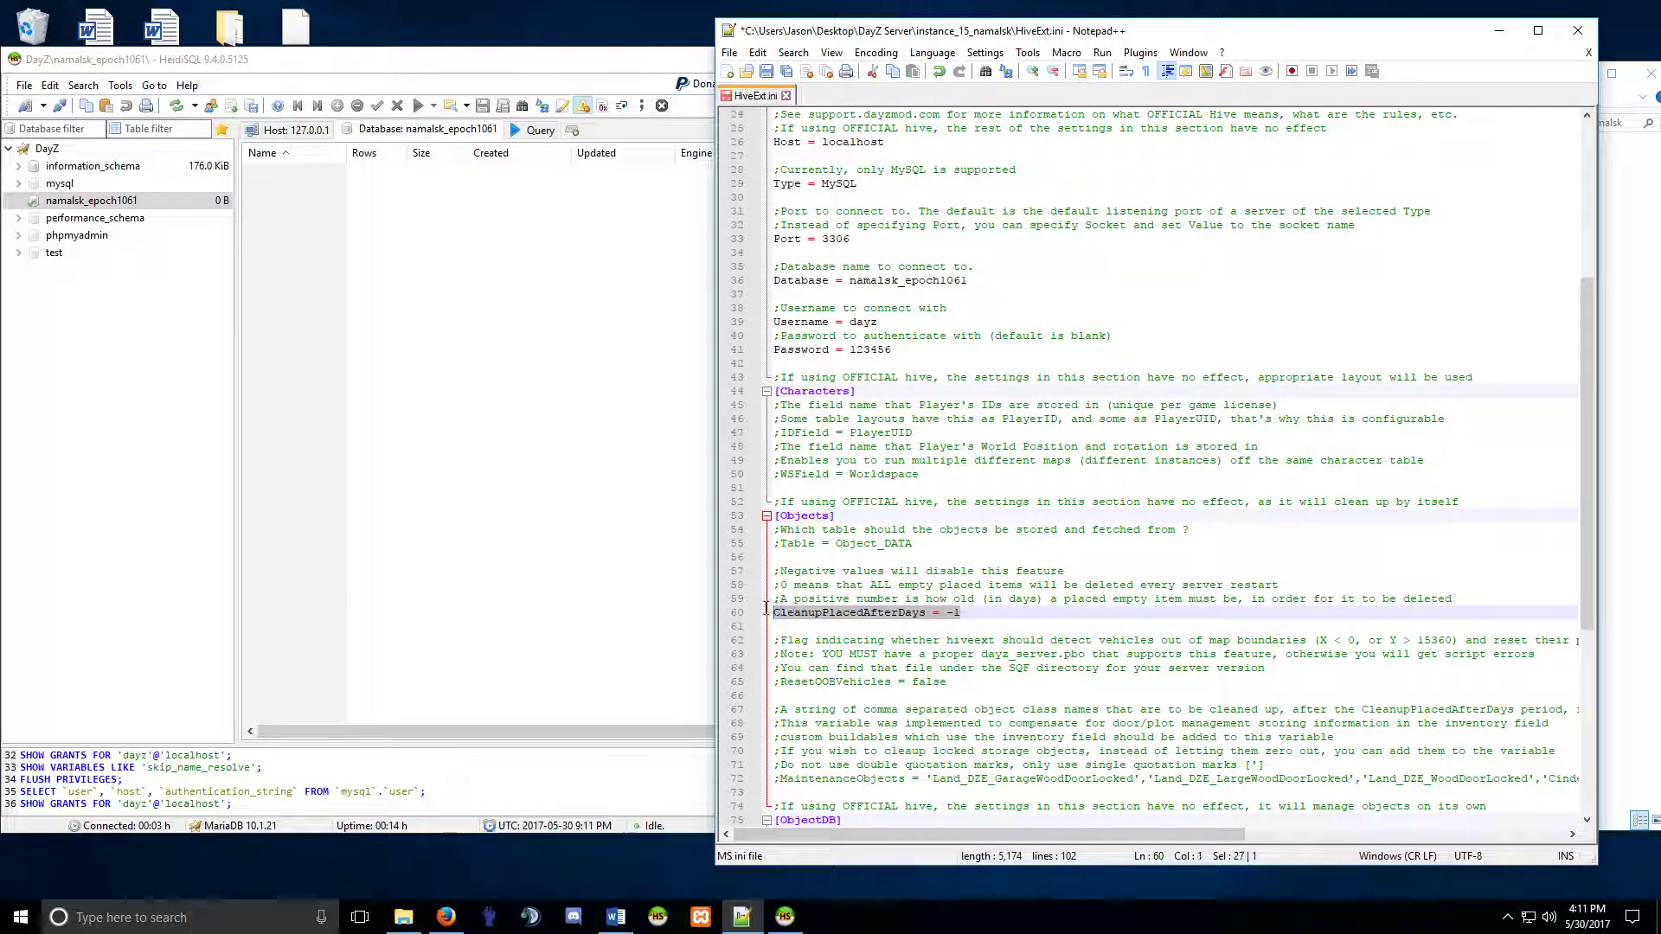
pyautogui.click(899, 613)
pyautogui.scroll(3, 906, 474)
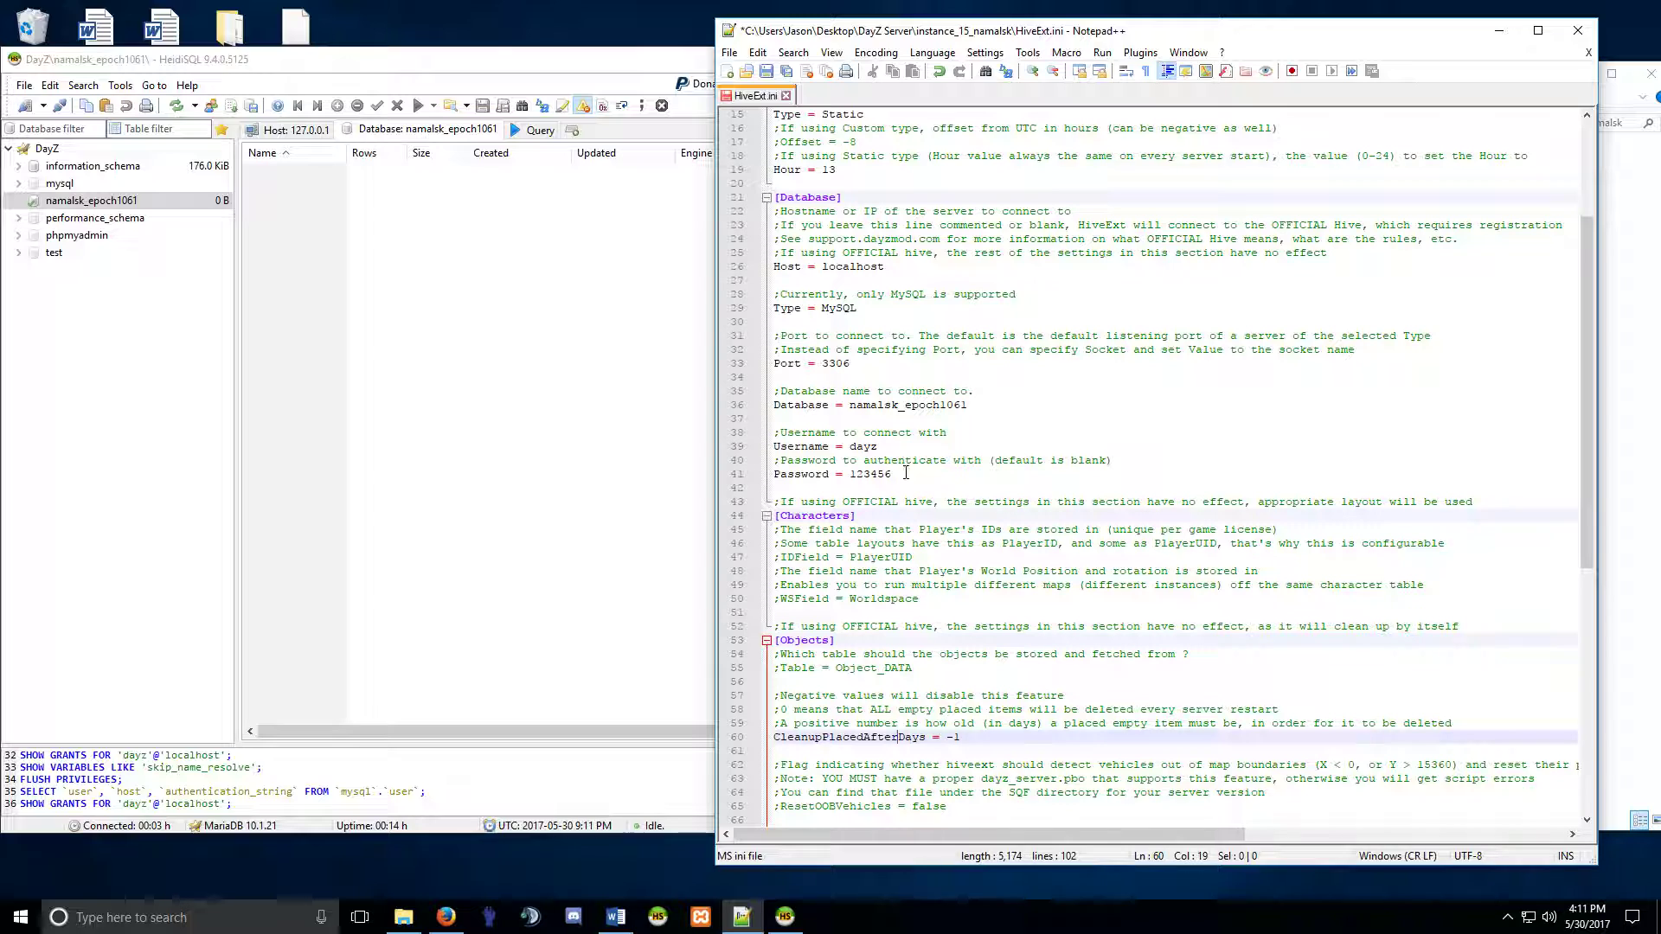
pyautogui.scroll(3, 906, 474)
pyautogui.moveTo(852, 294); pyautogui.dragTo(774, 294)
pyautogui.click(848, 294)
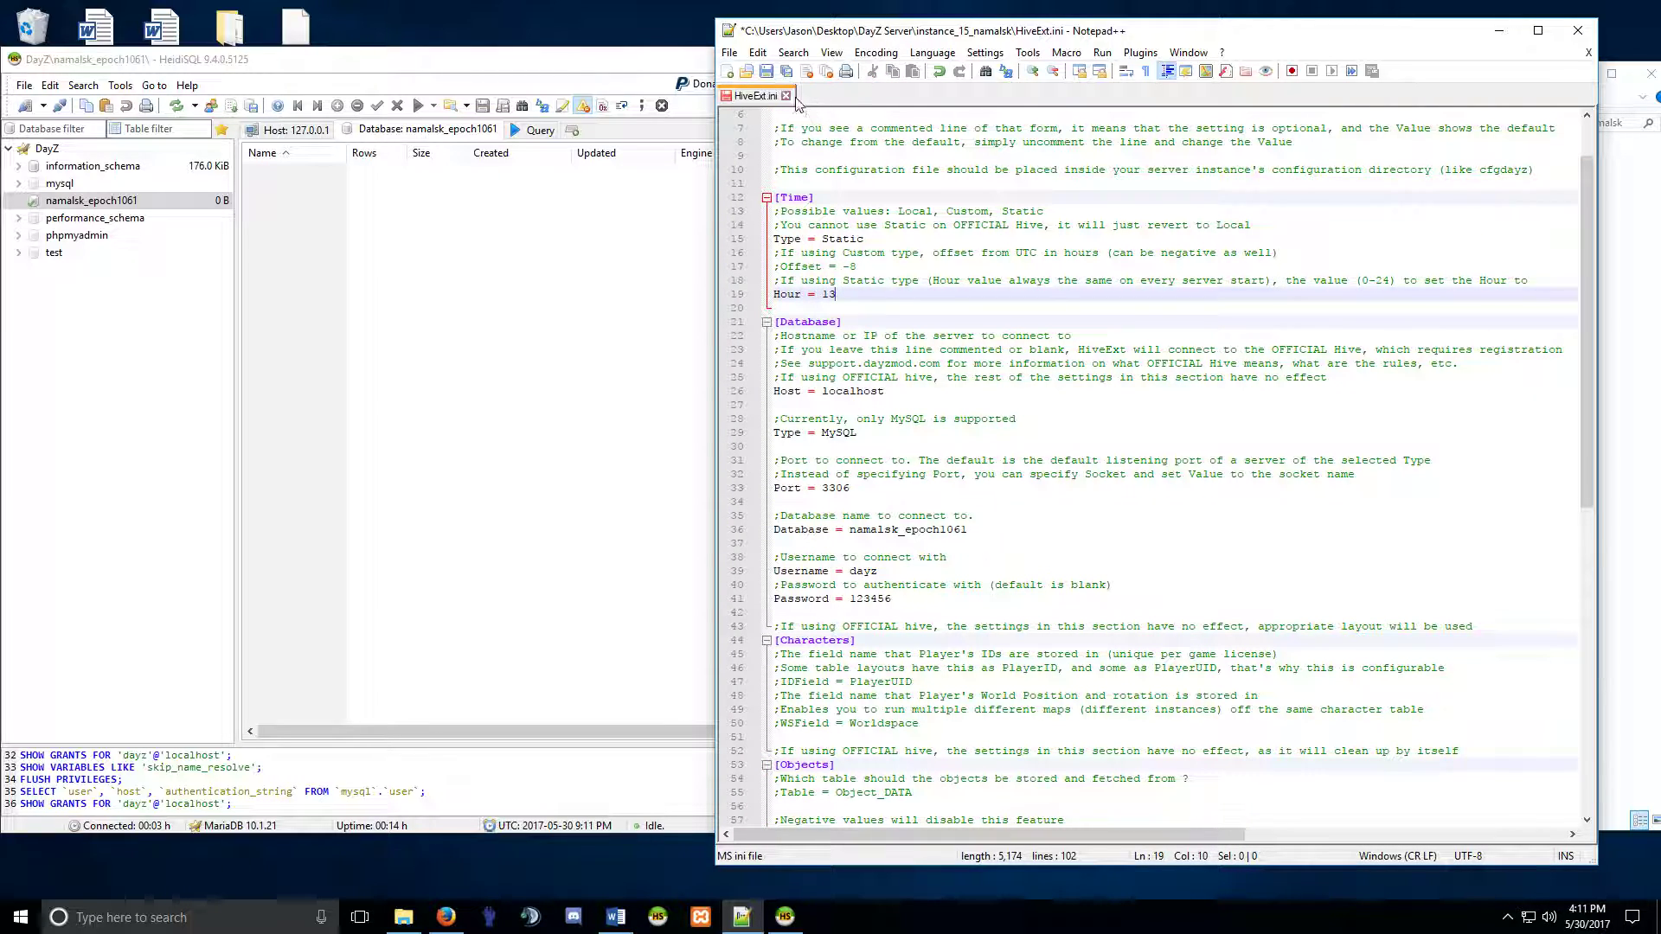
pyautogui.click(766, 71)
# Close HiveExt.ini and open the instance's config.cfg in Notepad++.
pyautogui.click(786, 95)
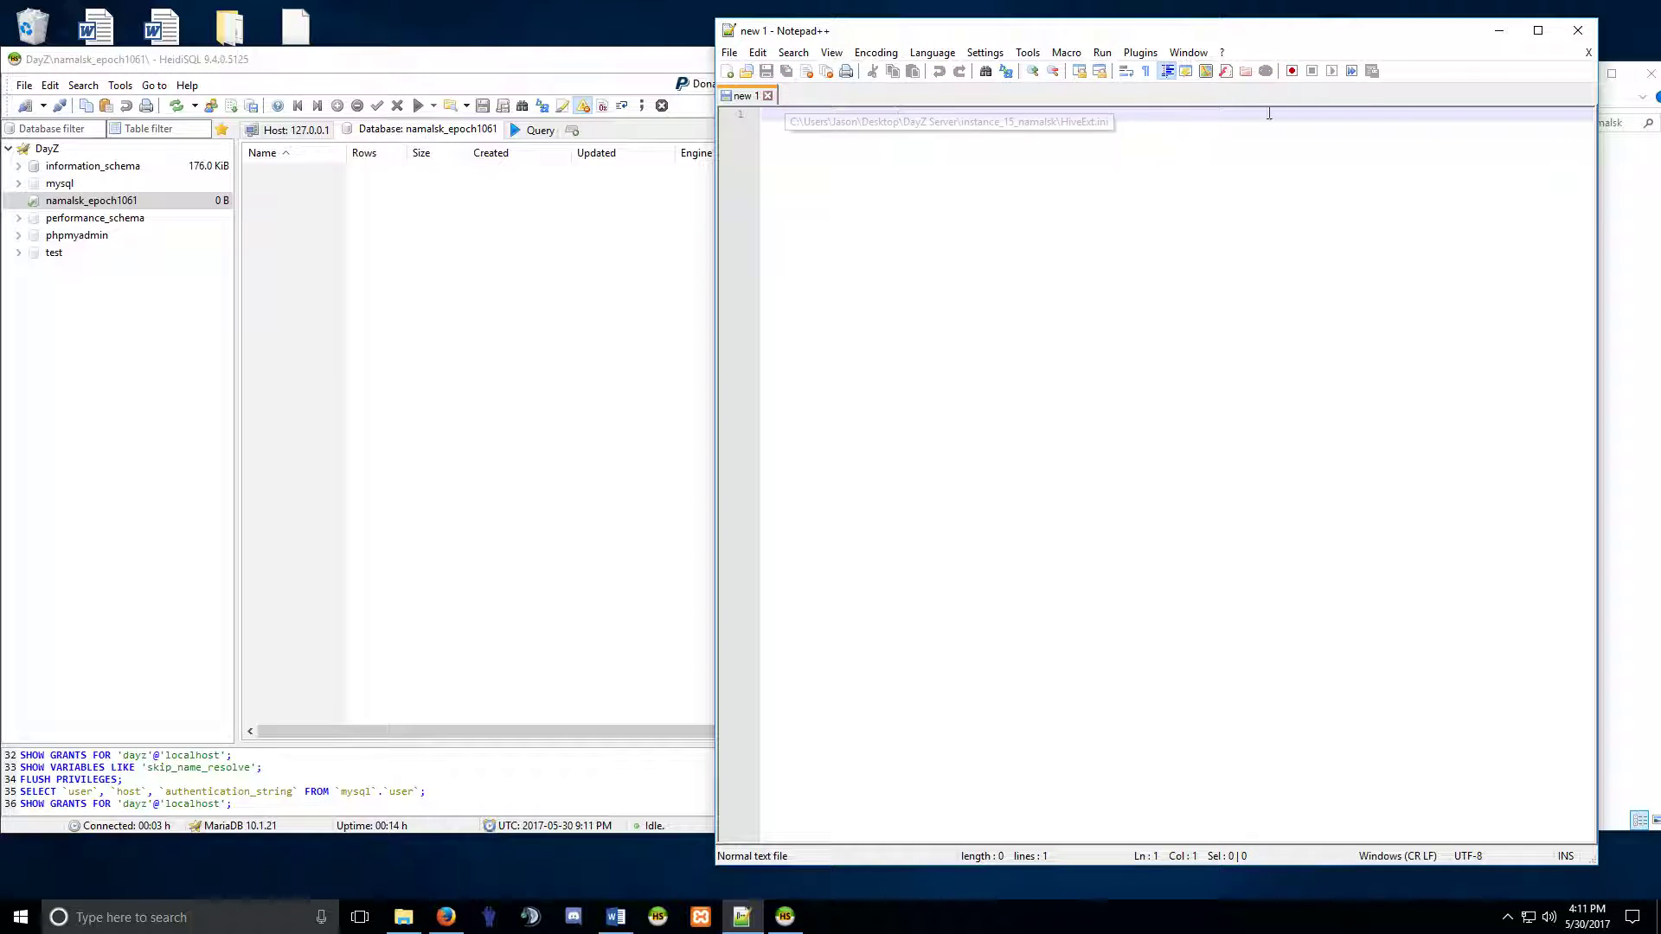
pyautogui.click(1576, 31)
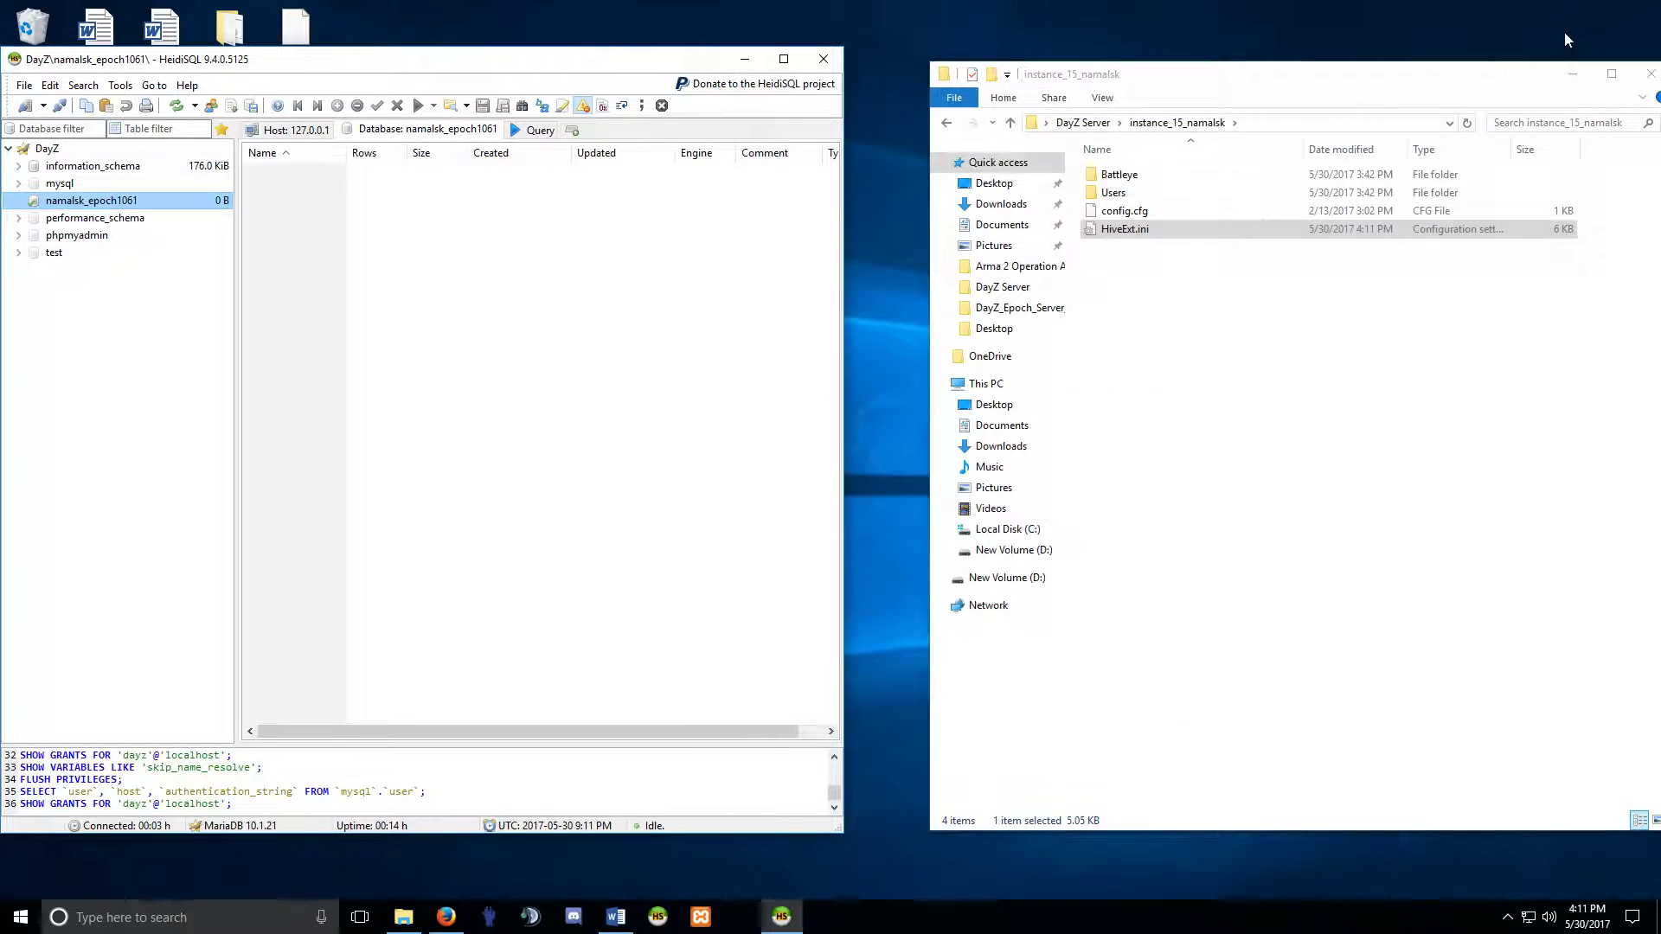
pyautogui.rightClick(1126, 211)
pyautogui.click(1200, 270)
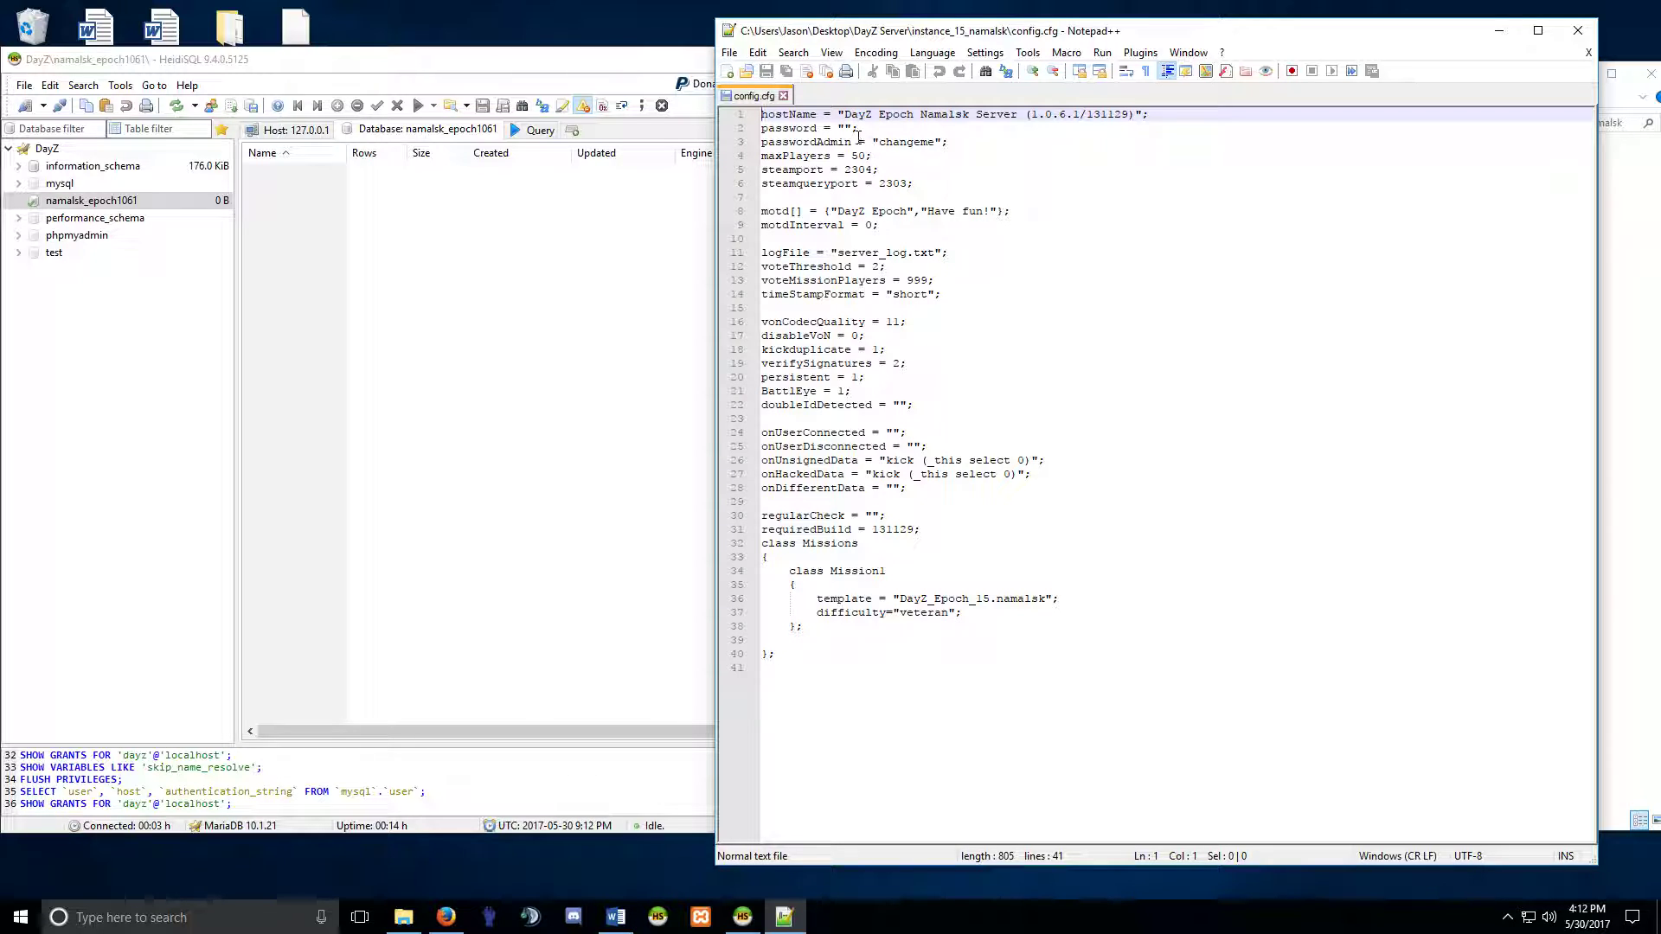
# Replace the old hostName with the owner's own Namalsk server name.
pyautogui.moveTo(865, 128); pyautogui.dragTo(768, 128)
pyautogui.click(833, 129)
pyautogui.moveTo(1019, 115); pyautogui.dragTo(845, 115)
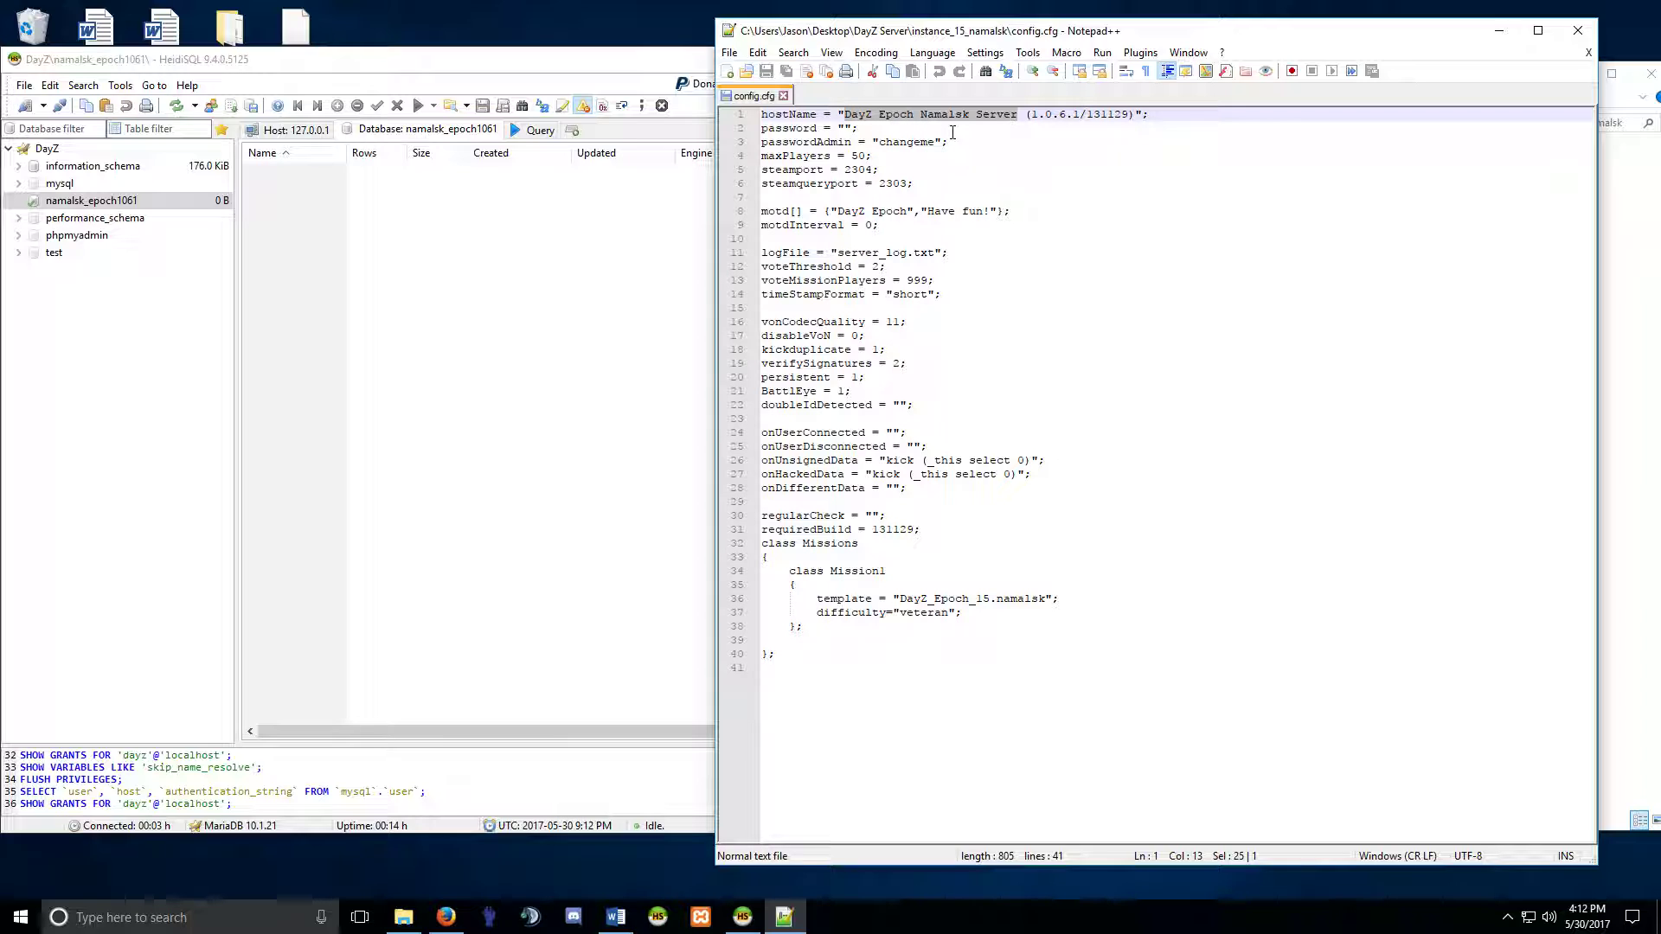
pyautogui.write('Jason')
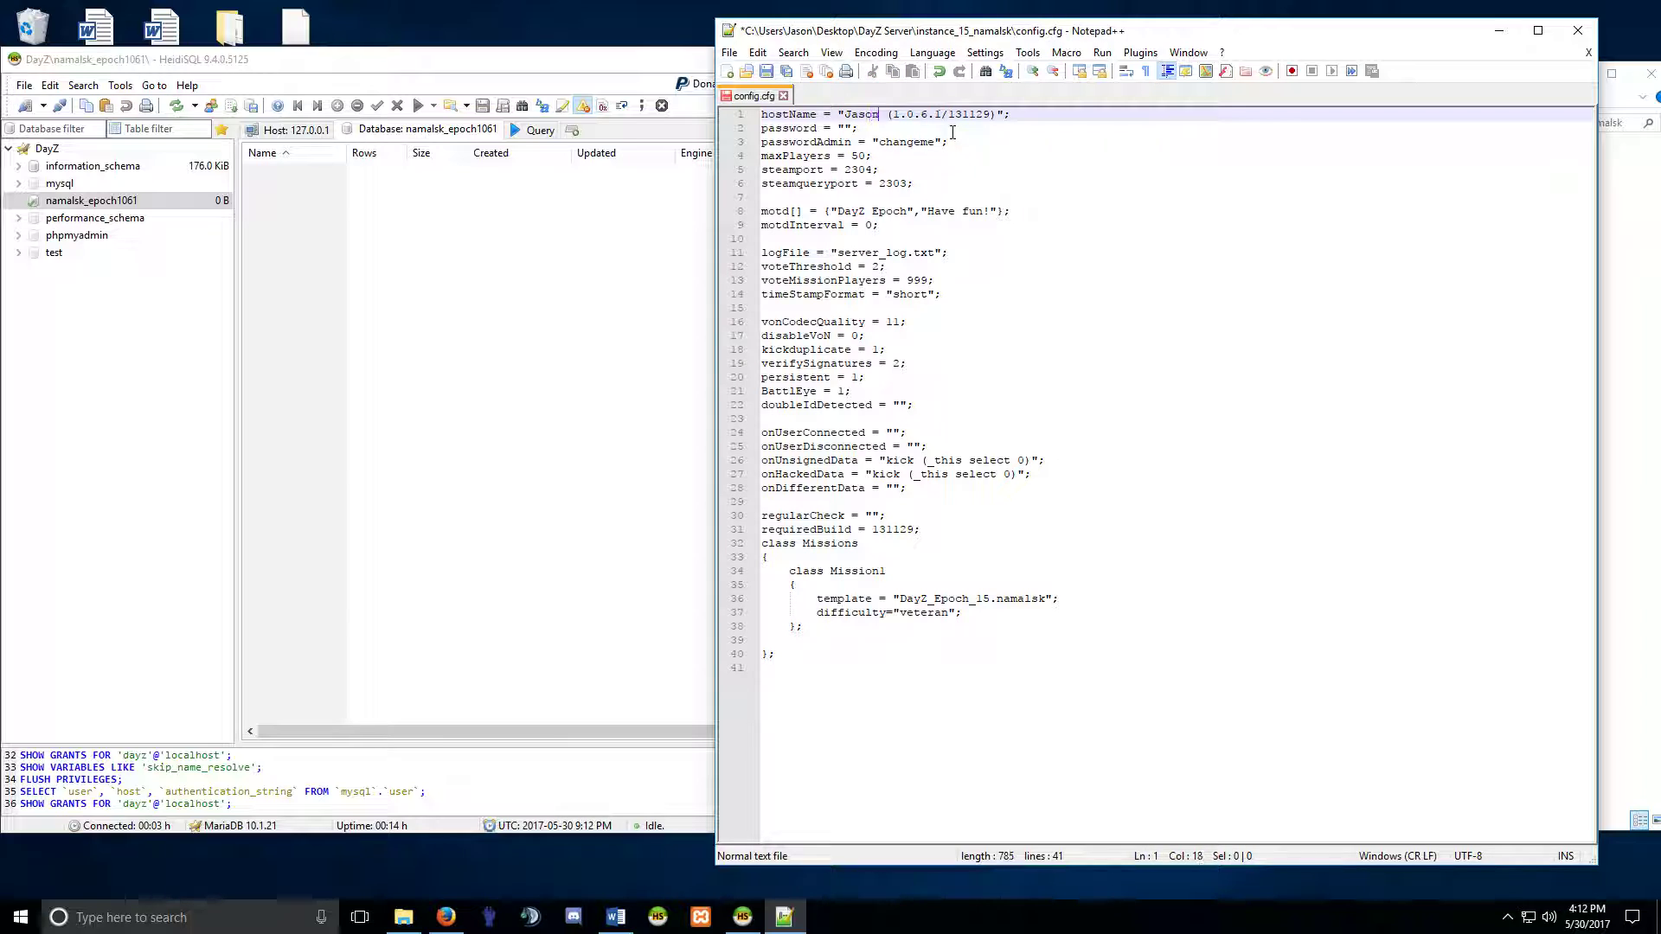
pyautogui.write("'s Namalsk Server")
pyautogui.click(942, 142)
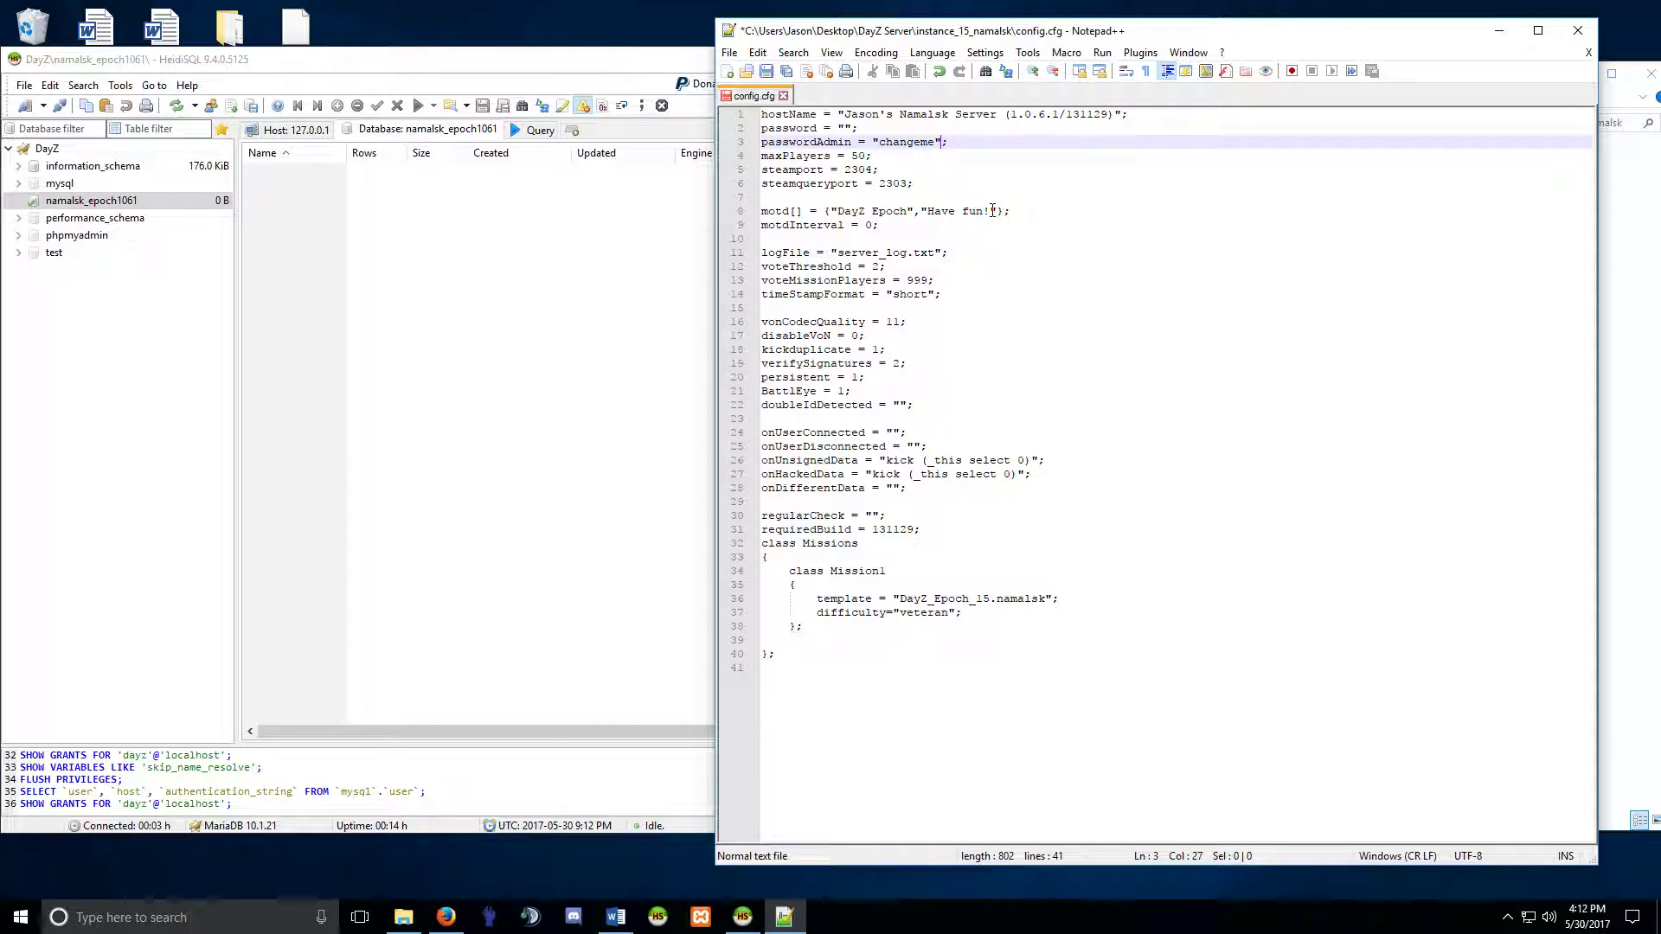
# Replace the motd[] message with 'So Fuck Yourself', capitalizing the F and Y.
pyautogui.moveTo(992, 210); pyautogui.dragTo(838, 219)
pyautogui.write('So fuc')
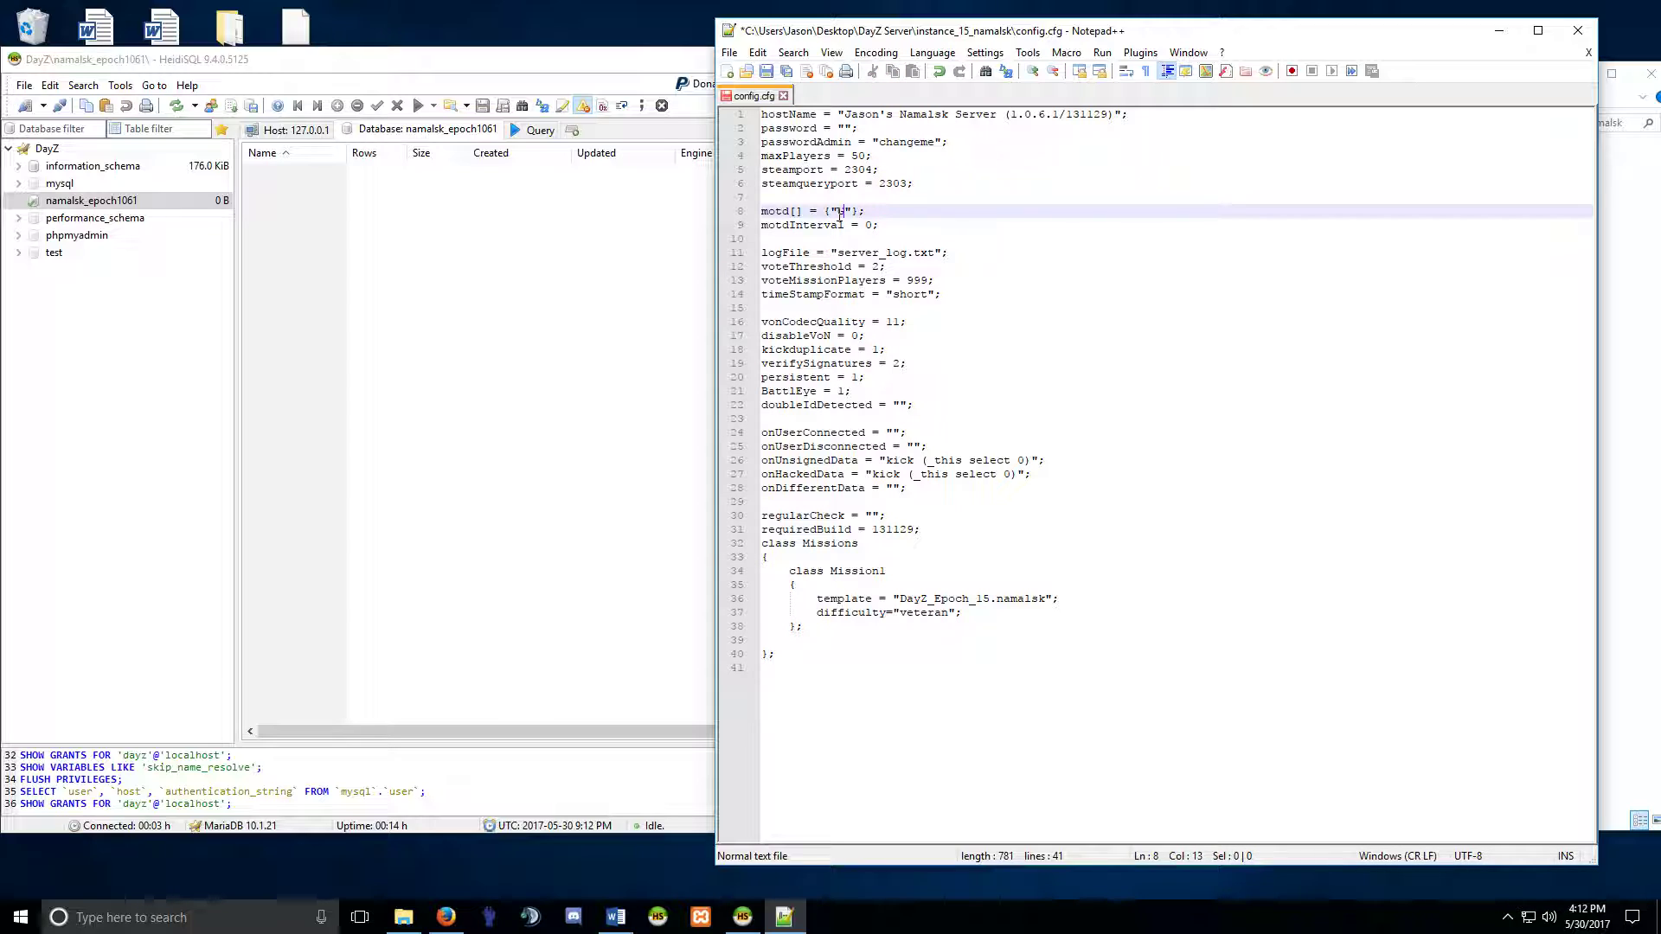
pyautogui.write('k yourself')
pyautogui.click(917, 216)
pyautogui.click(862, 214)
pyautogui.press('Delete')
pyautogui.write('F')
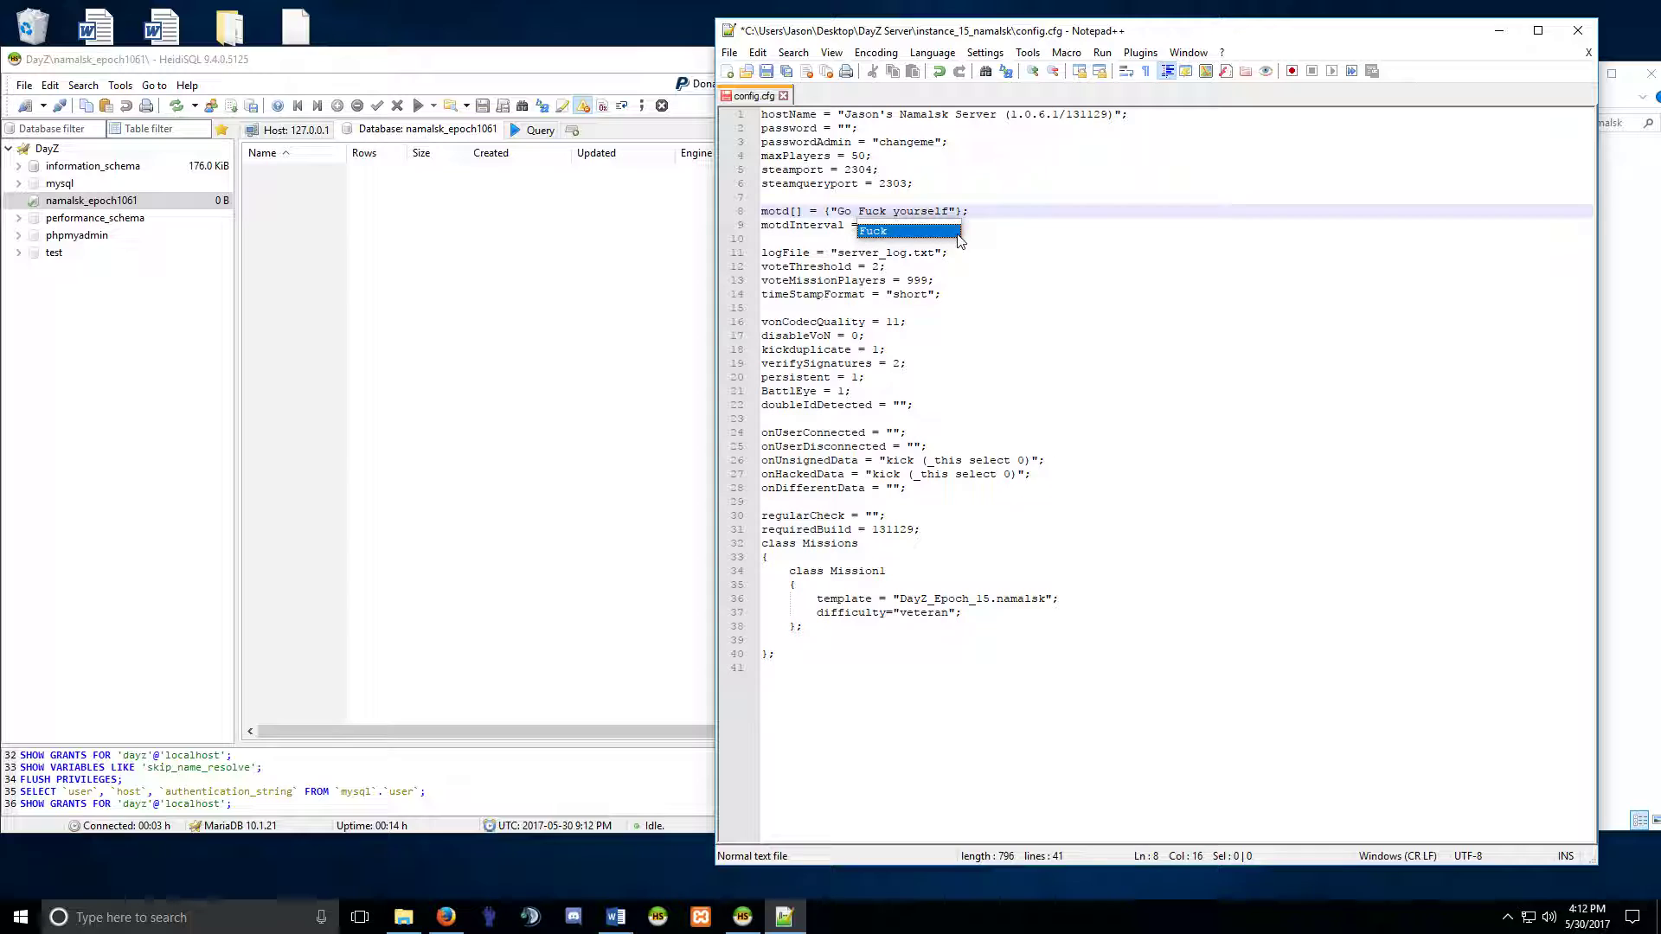
pyautogui.click(901, 211)
pyautogui.press('BackSpace')
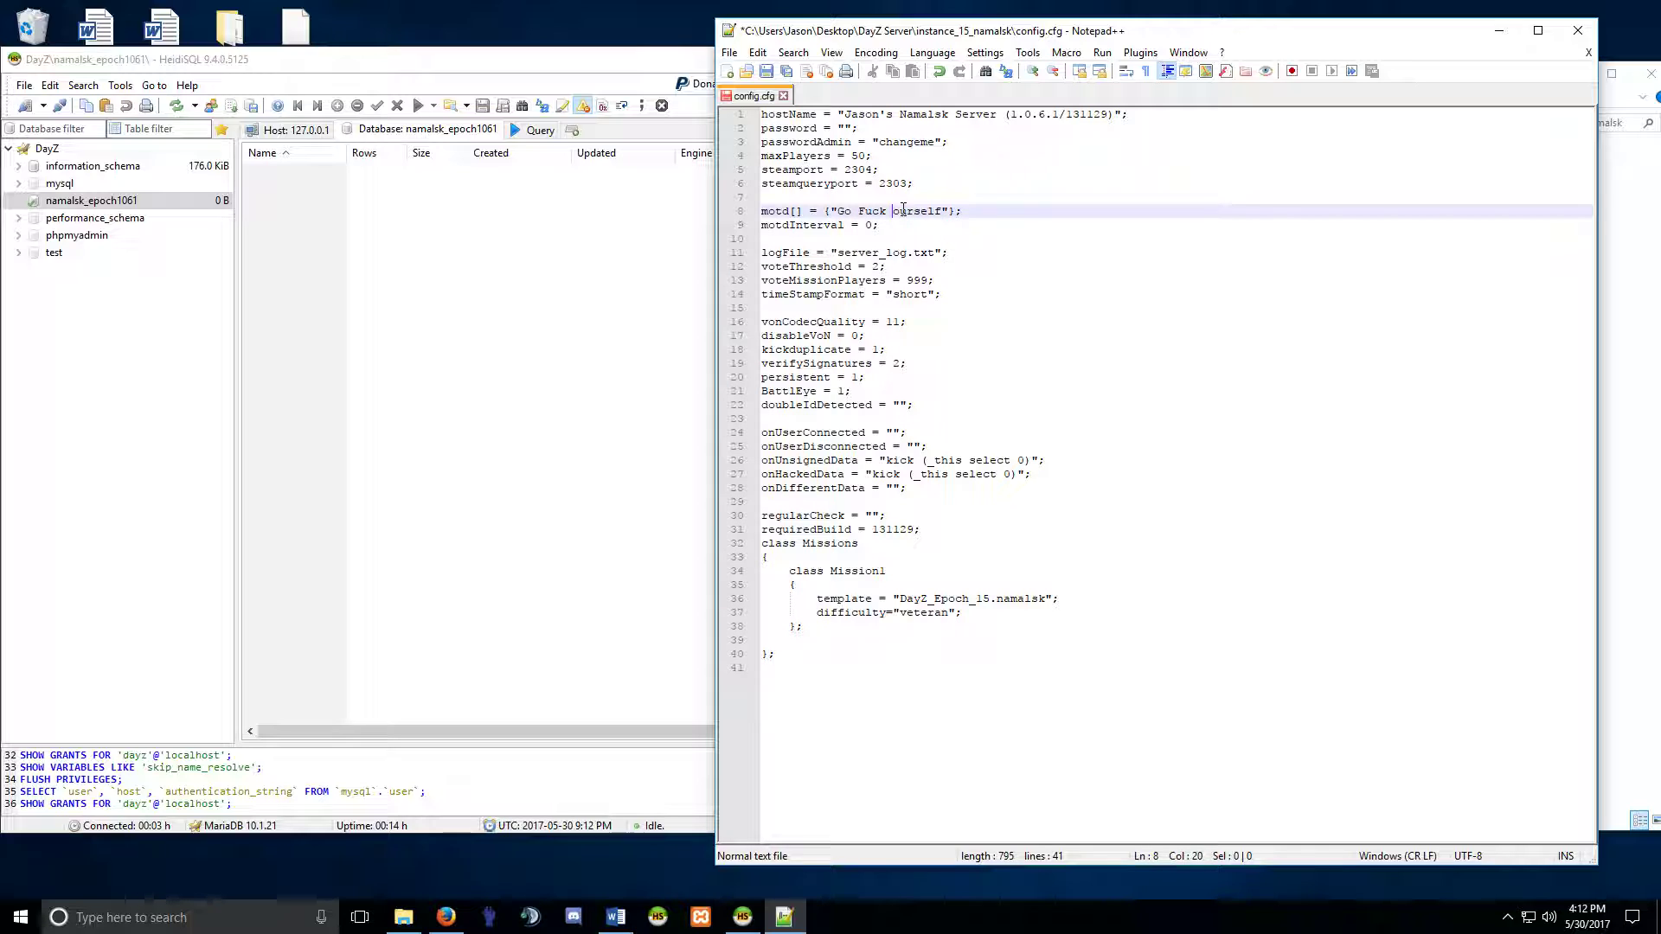
pyautogui.write('Y')
pyautogui.click(888, 201)
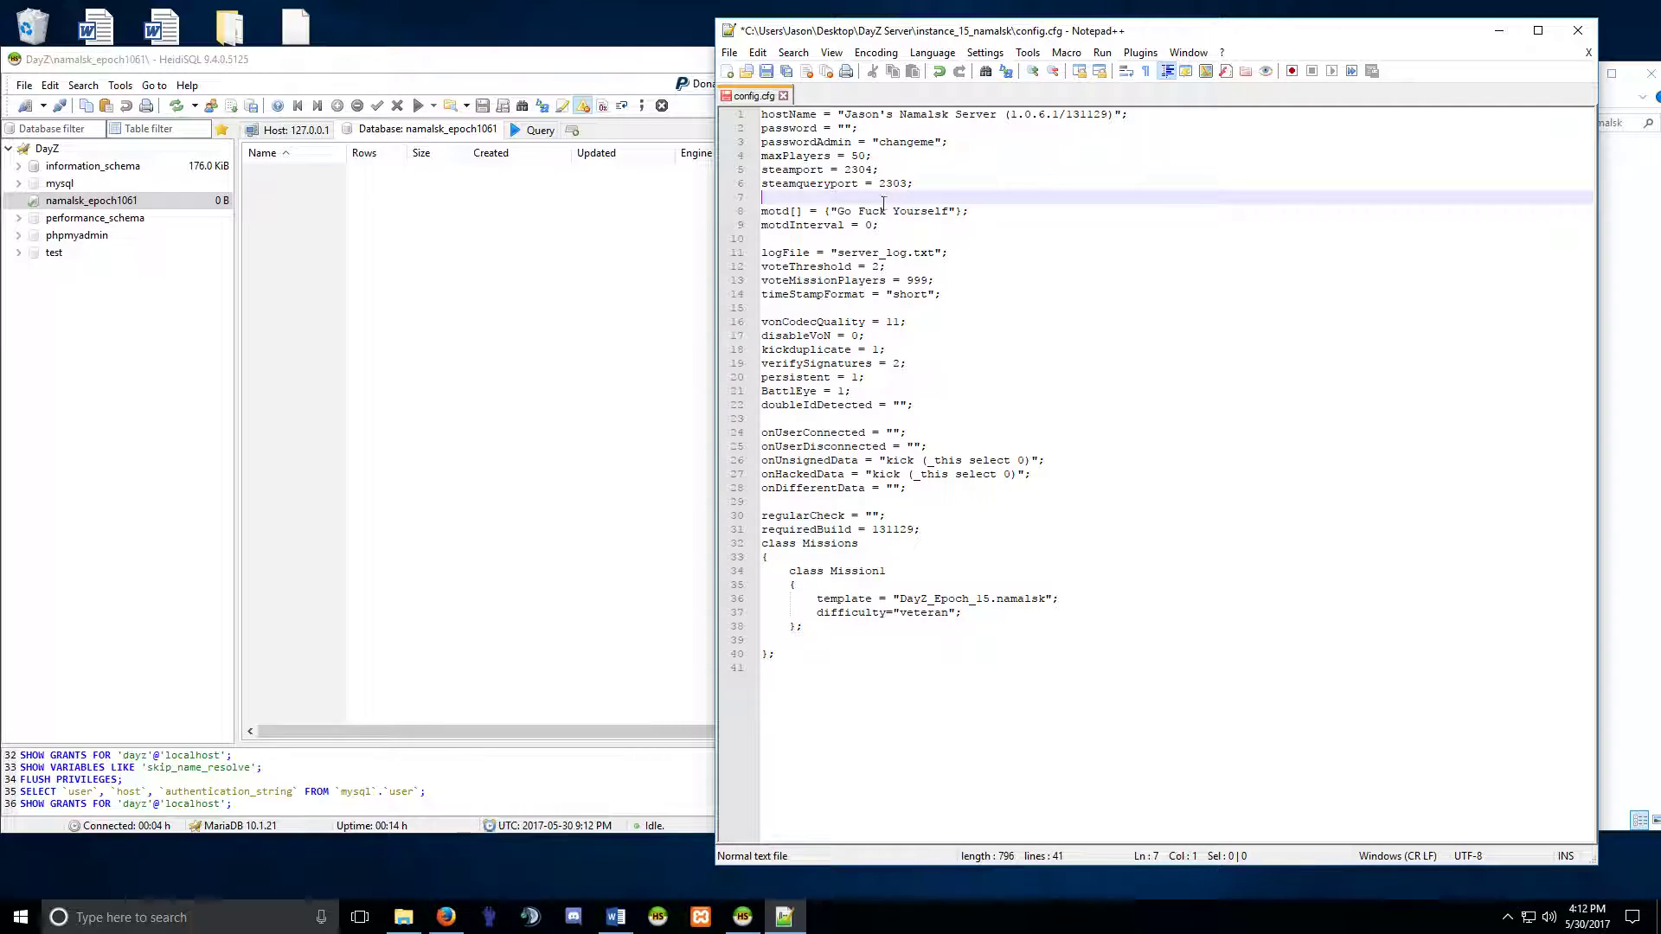
# Review the maxPlayers value of 50 and the default passwordAdmin setting in config.cfg.
pyautogui.click(863, 156)
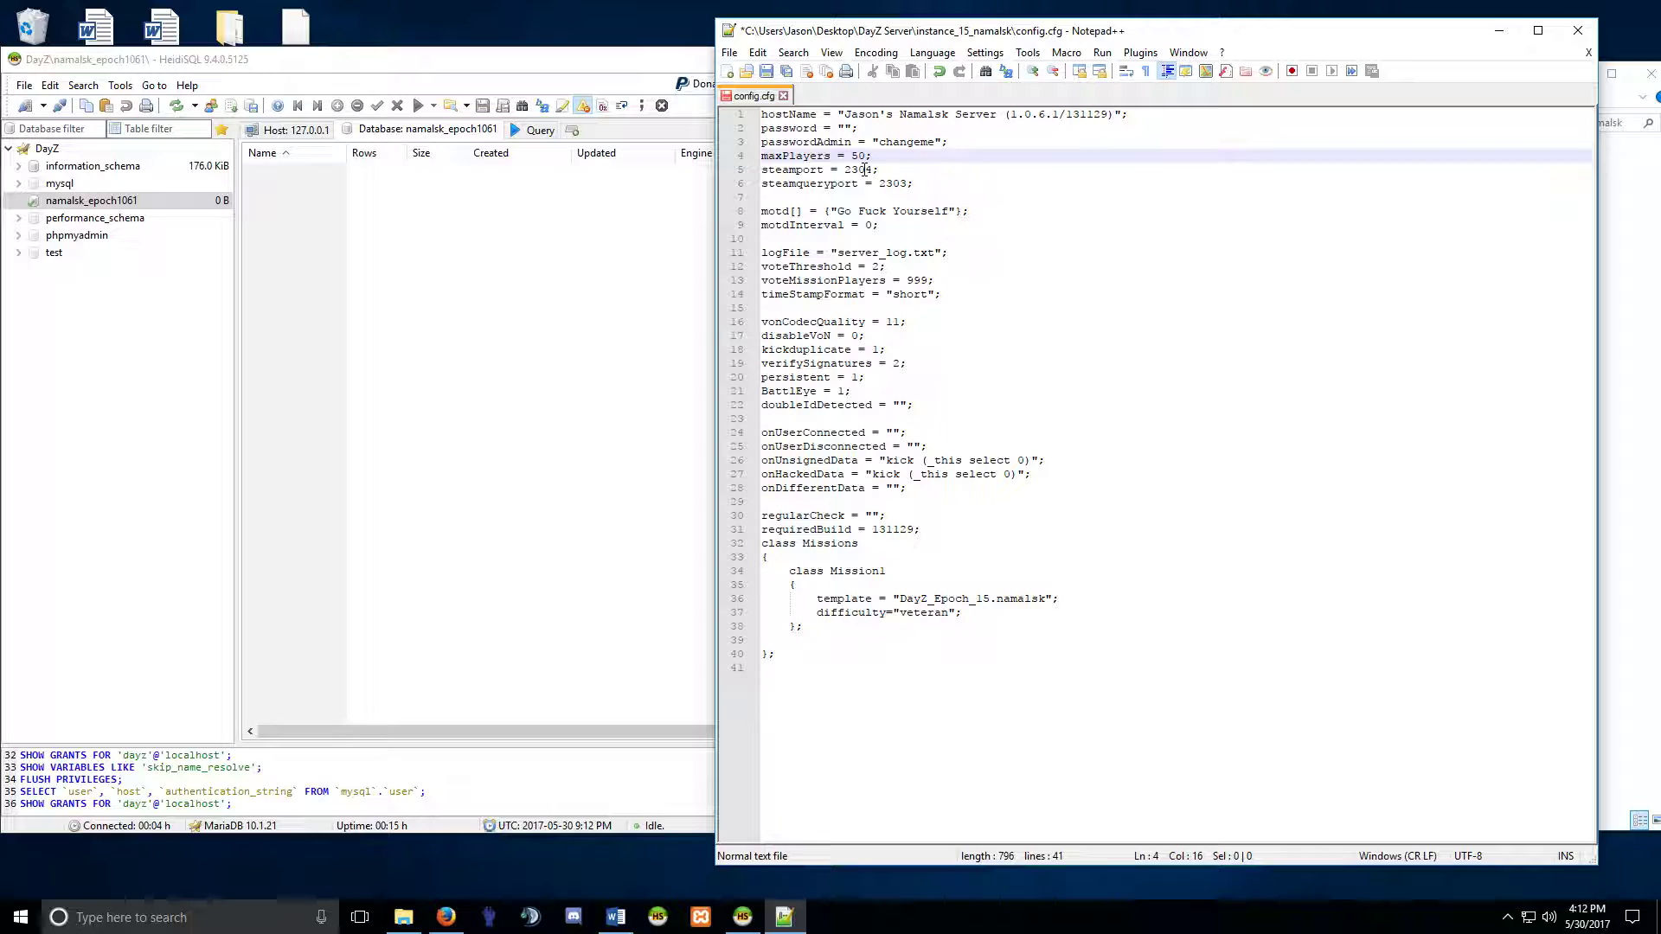
pyautogui.moveTo(954, 141); pyautogui.dragTo(789, 149)
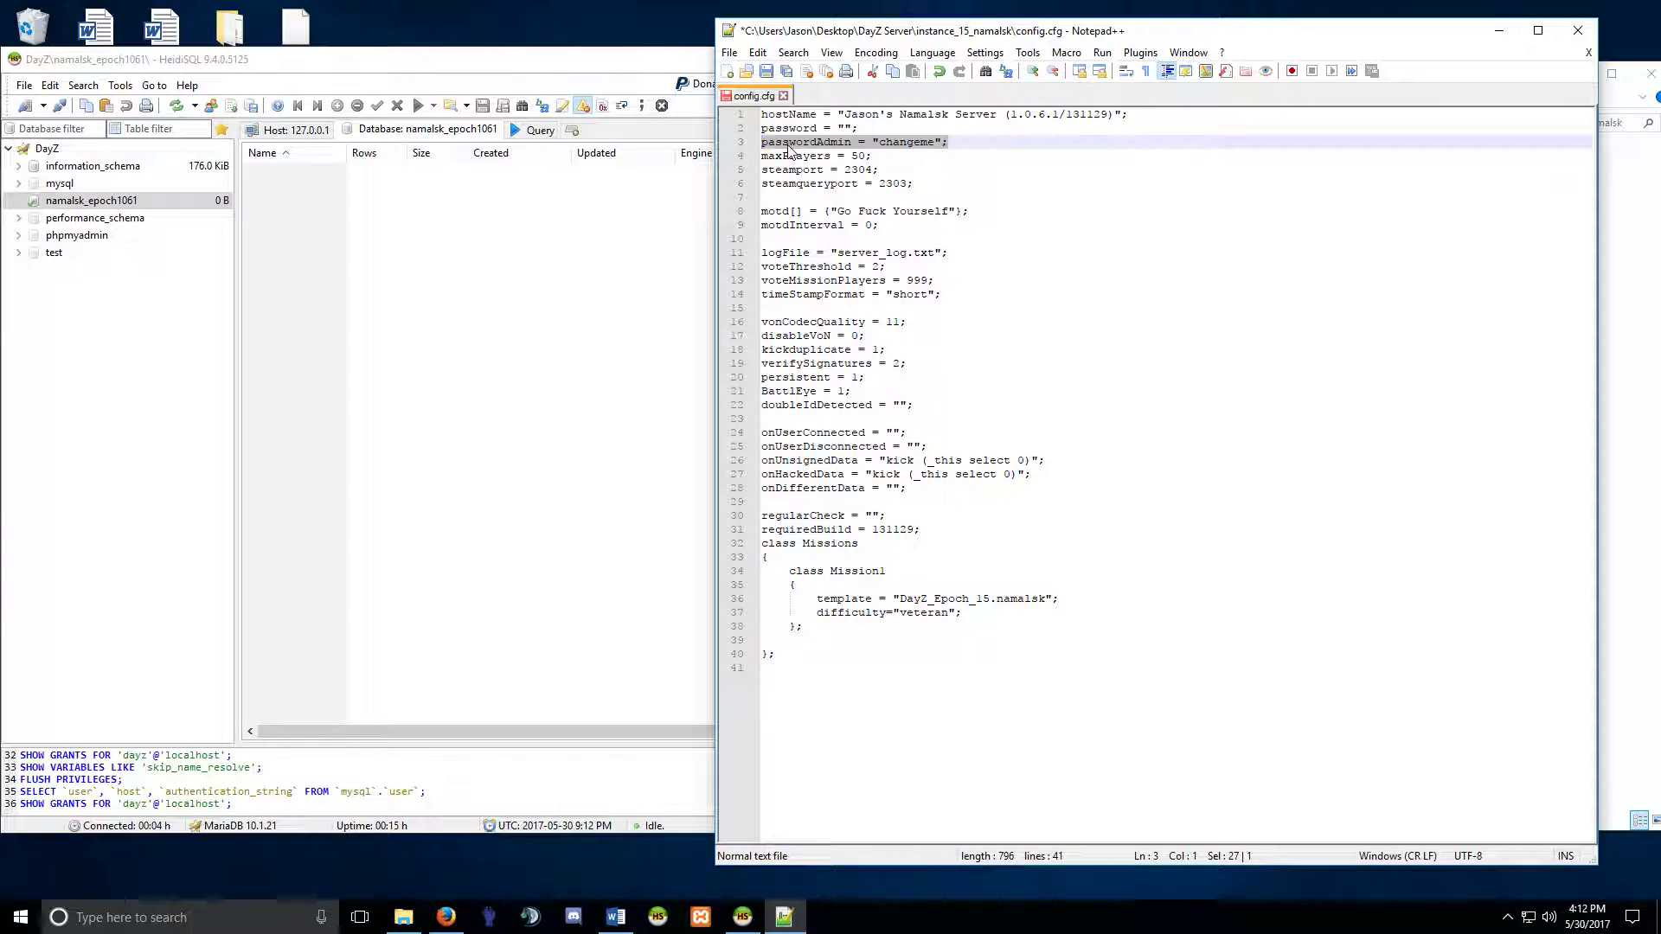
pyautogui.click(788, 143)
pyautogui.moveTo(767, 144)
pyautogui.mouseDown()
pyautogui.moveTo(950, 143)
pyautogui.moveTo(788, 143)
pyautogui.mouseUp()
pyautogui.click(935, 152)
pyautogui.click(859, 143)
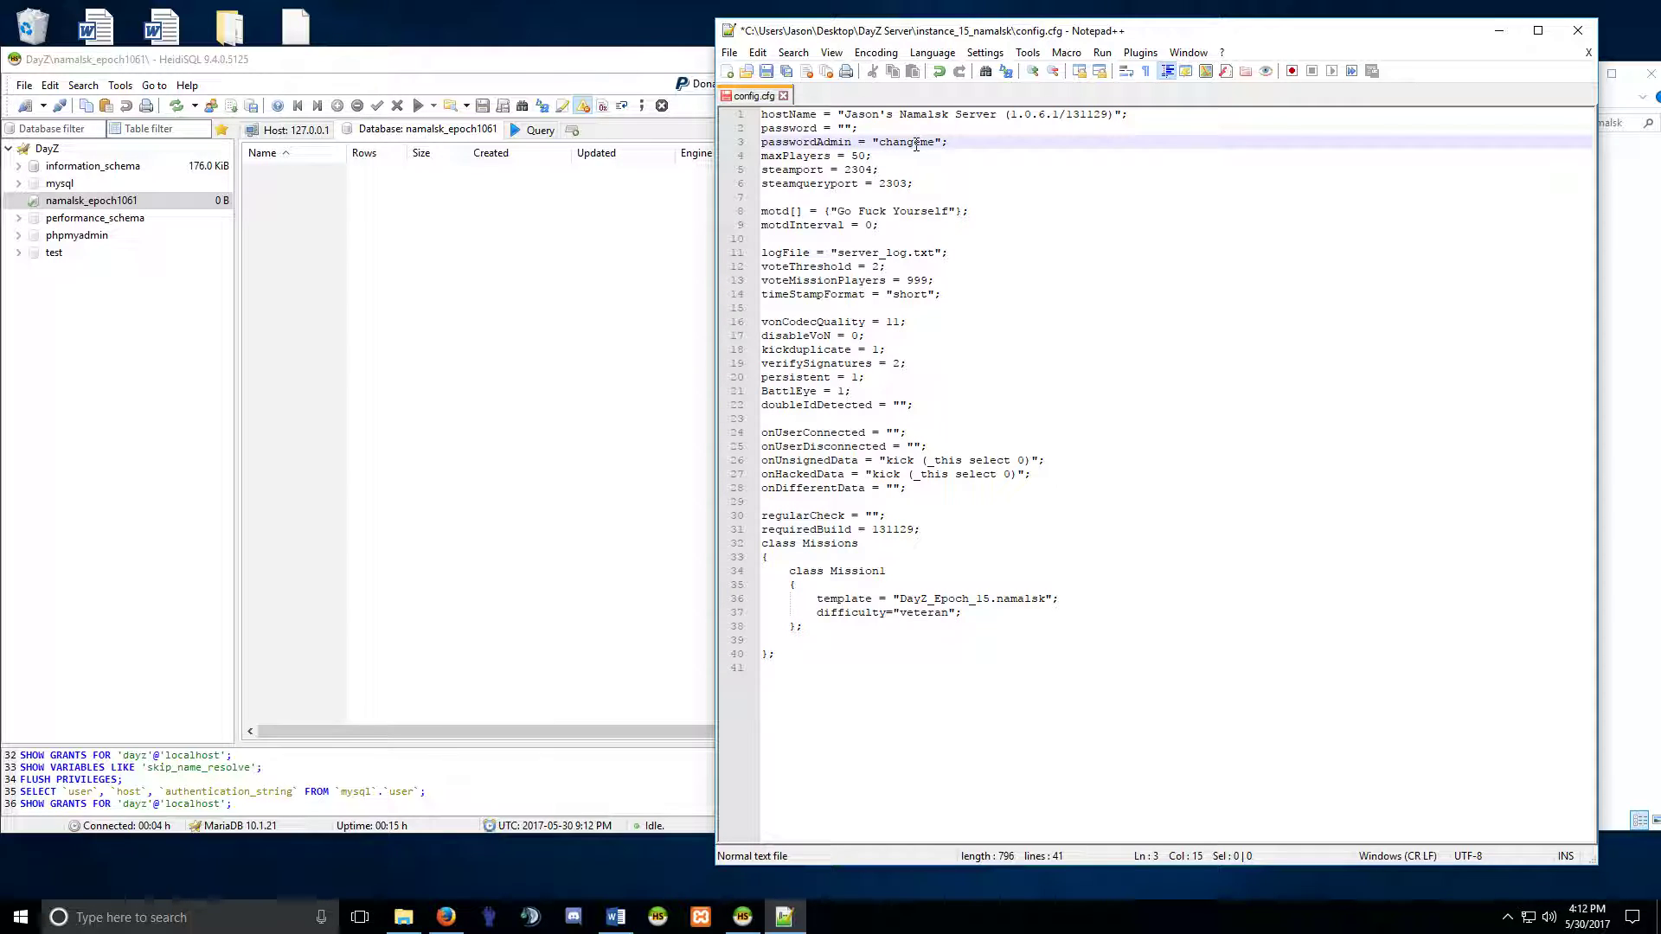
pyautogui.moveTo(950, 143); pyautogui.dragTo(781, 143)
pyautogui.click(850, 145)
pyautogui.moveTo(949, 143); pyautogui.dragTo(795, 145)
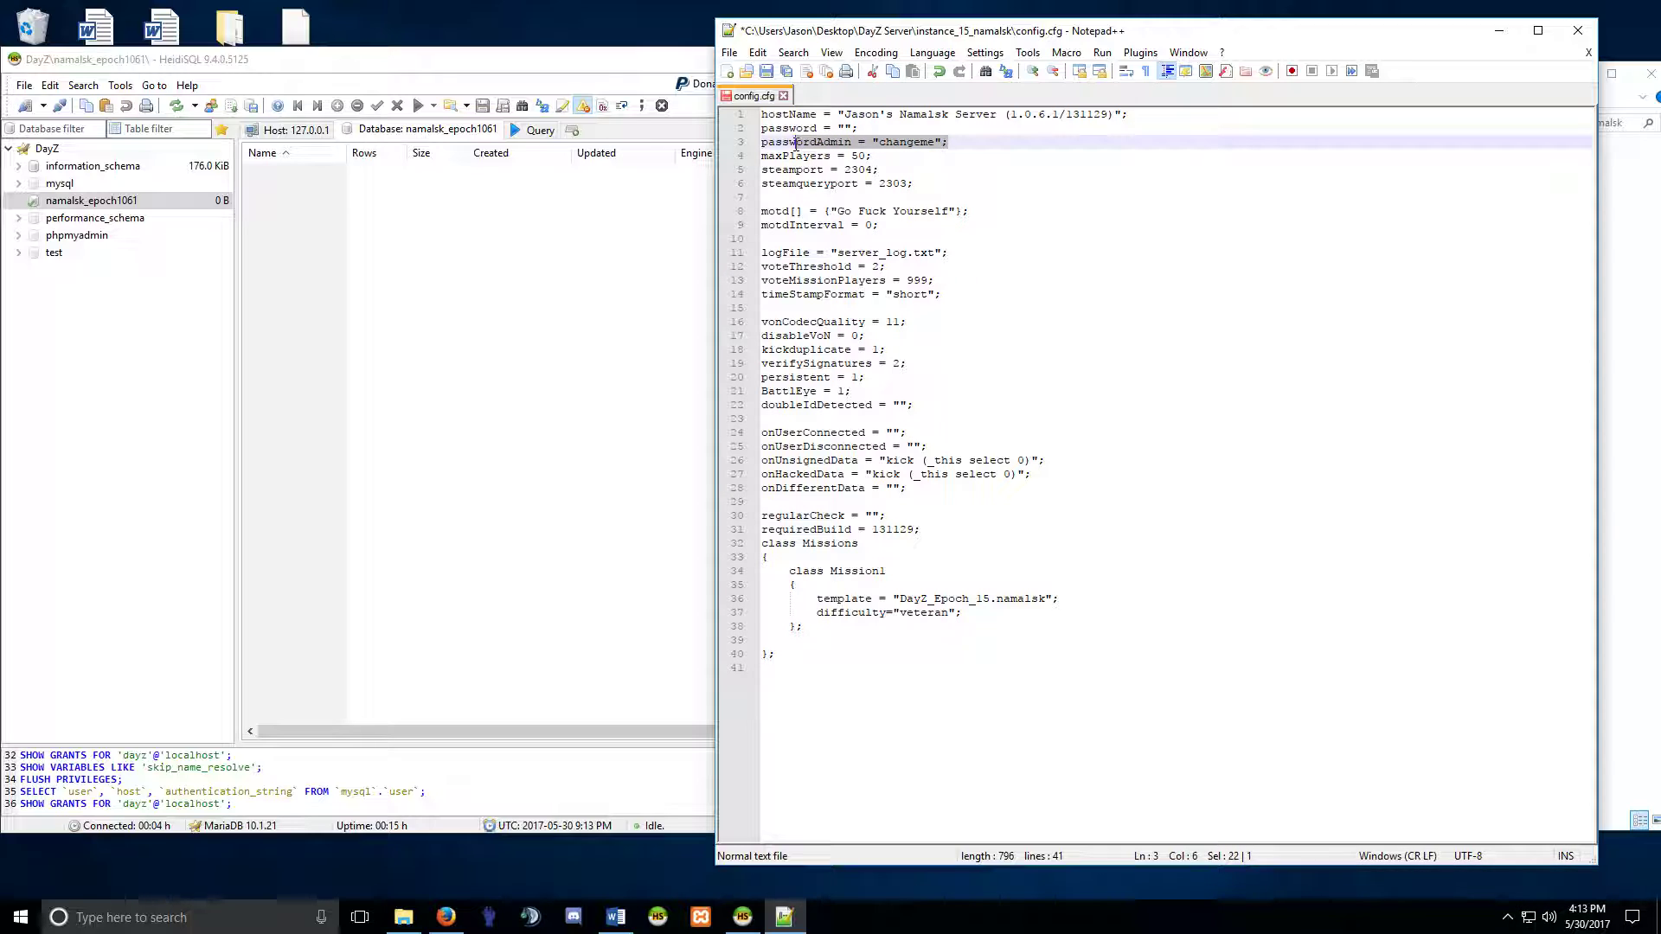
pyautogui.click(934, 142)
pyautogui.moveTo(935, 143); pyautogui.dragTo(879, 142)
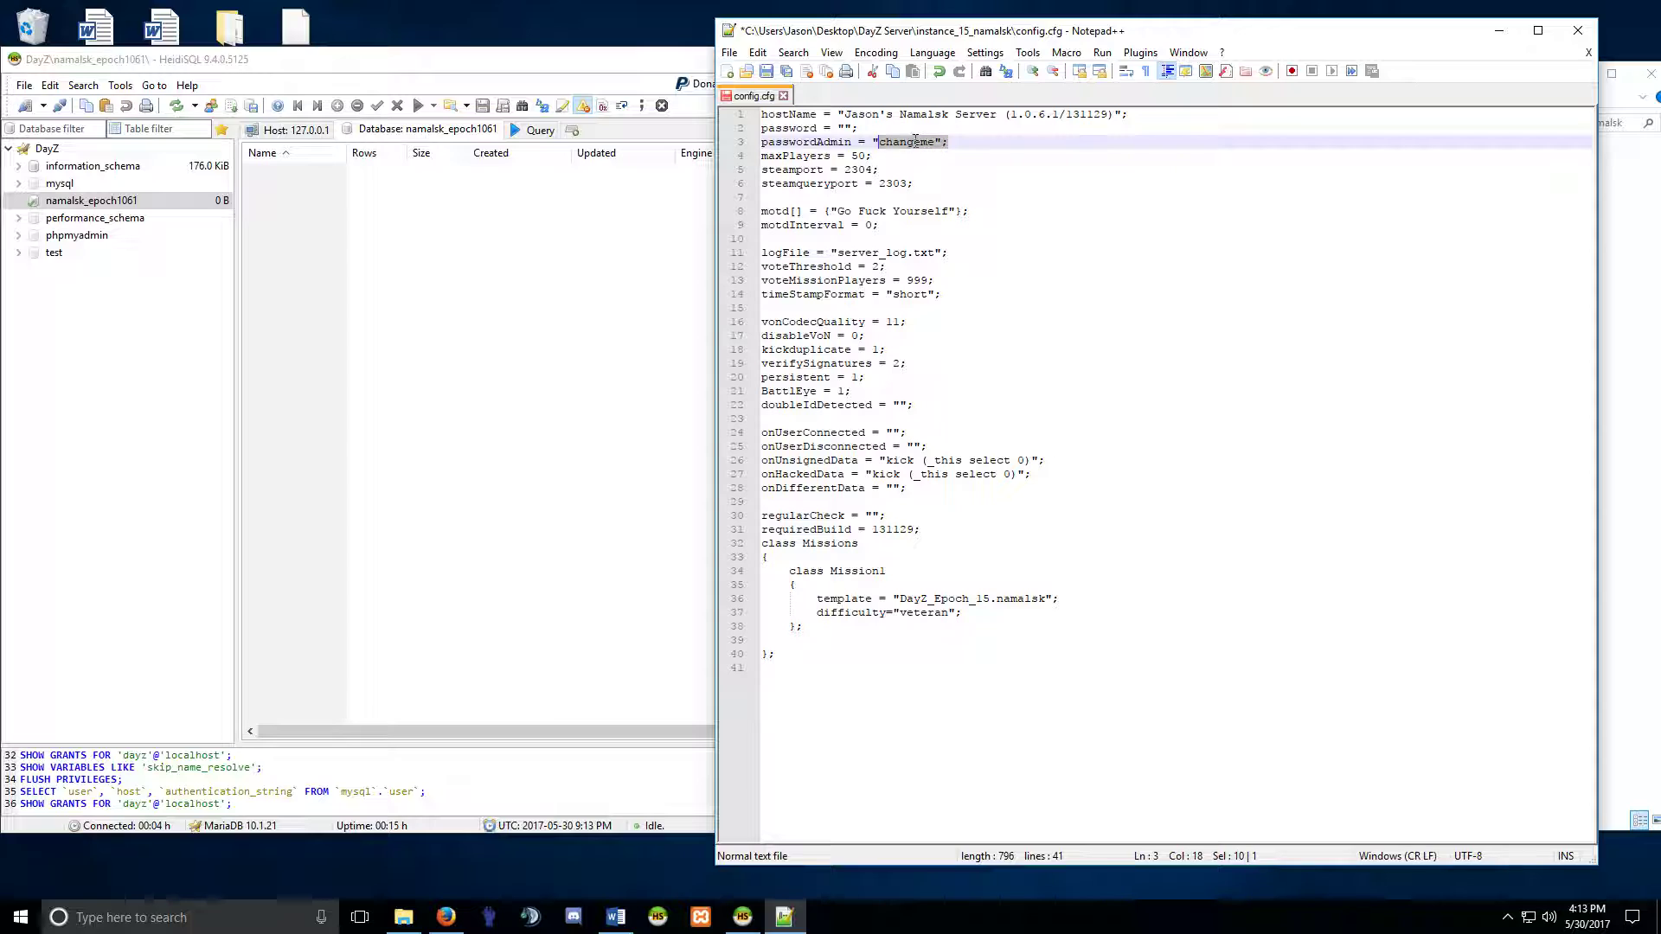
pyautogui.click(899, 143)
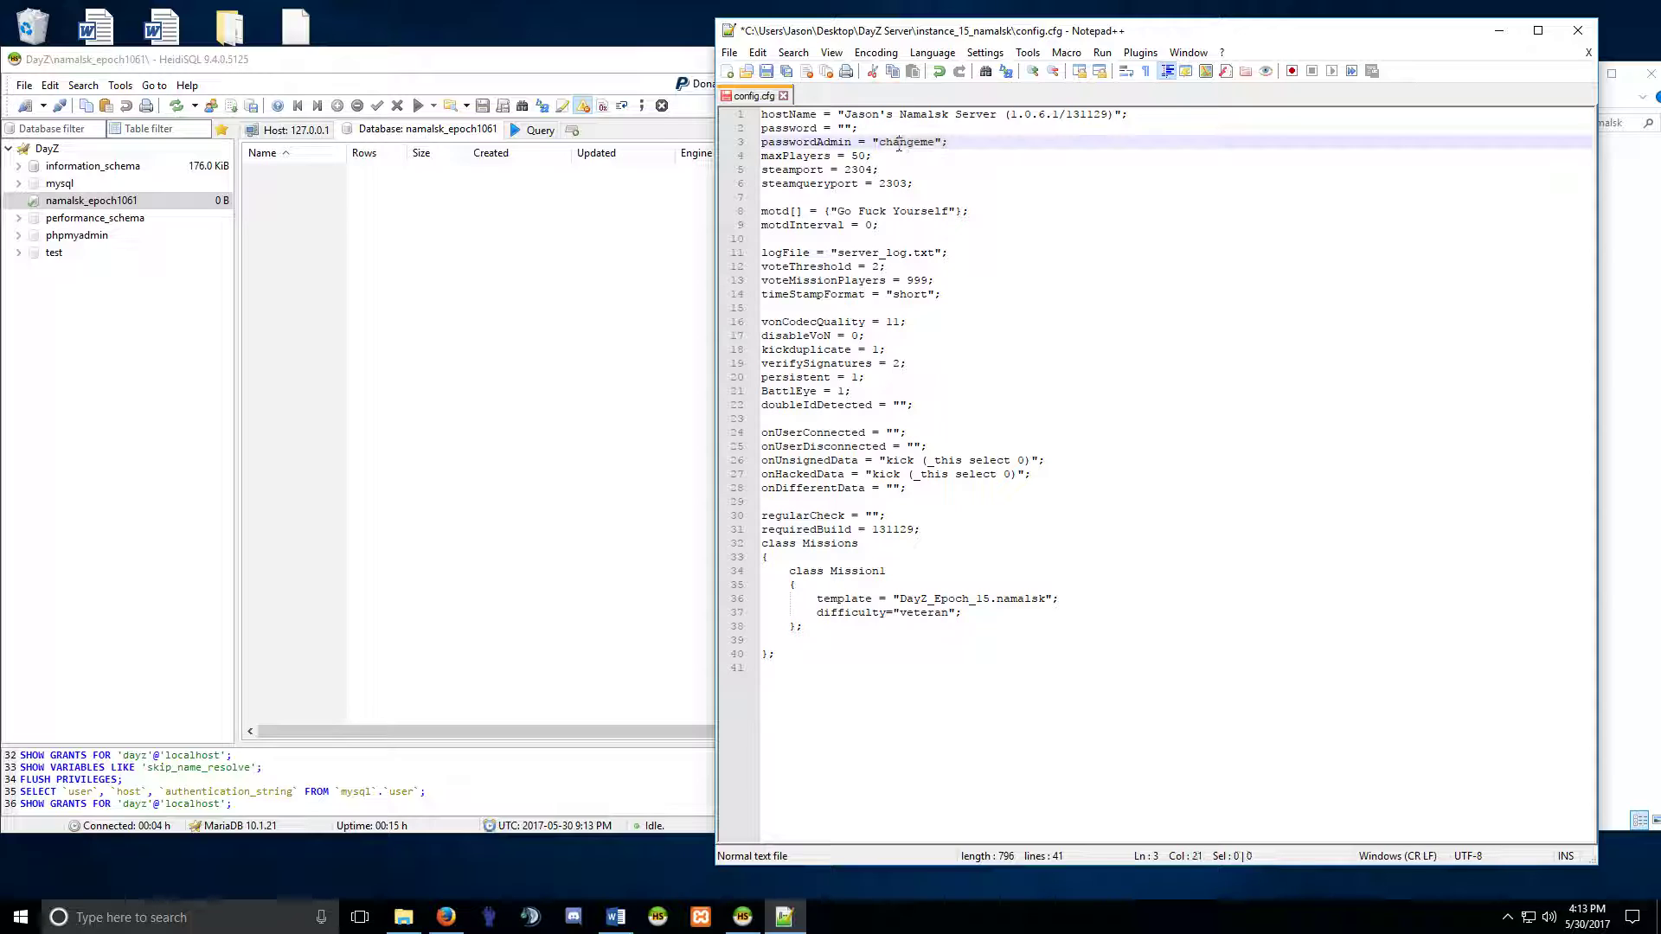
pyautogui.click(774, 143)
pyautogui.moveTo(761, 142); pyautogui.dragTo(935, 143)
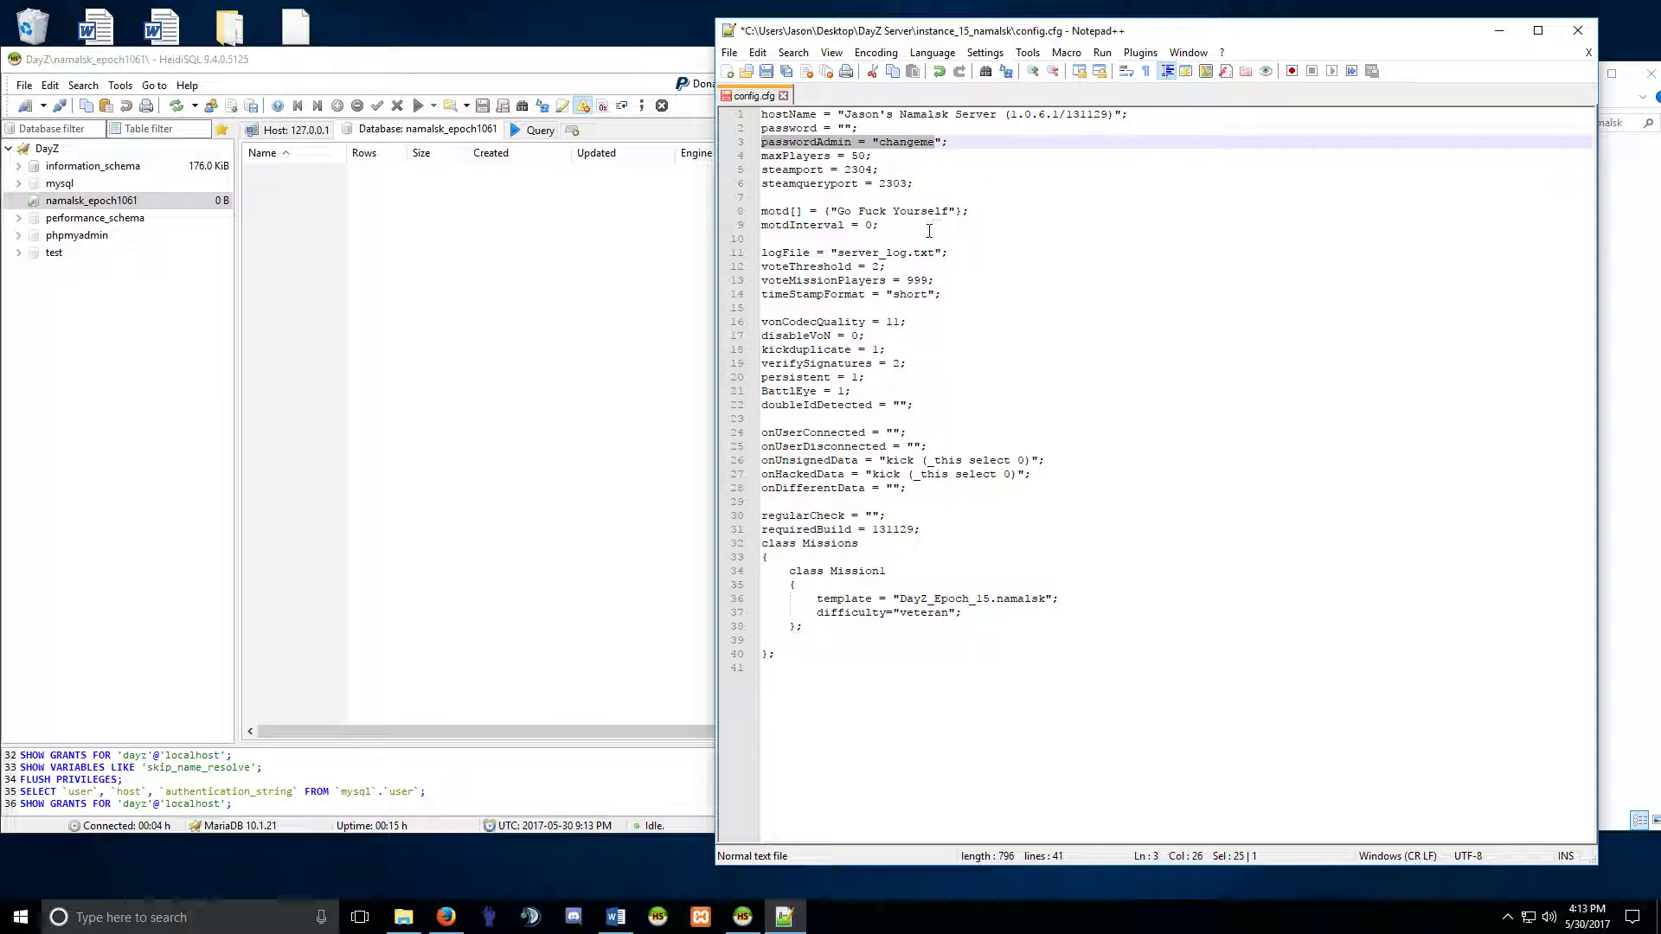
# Review motdInterval, verifySignatures, BattlEye, server name and message lines, then save config.cfg.
pyautogui.click(930, 226)
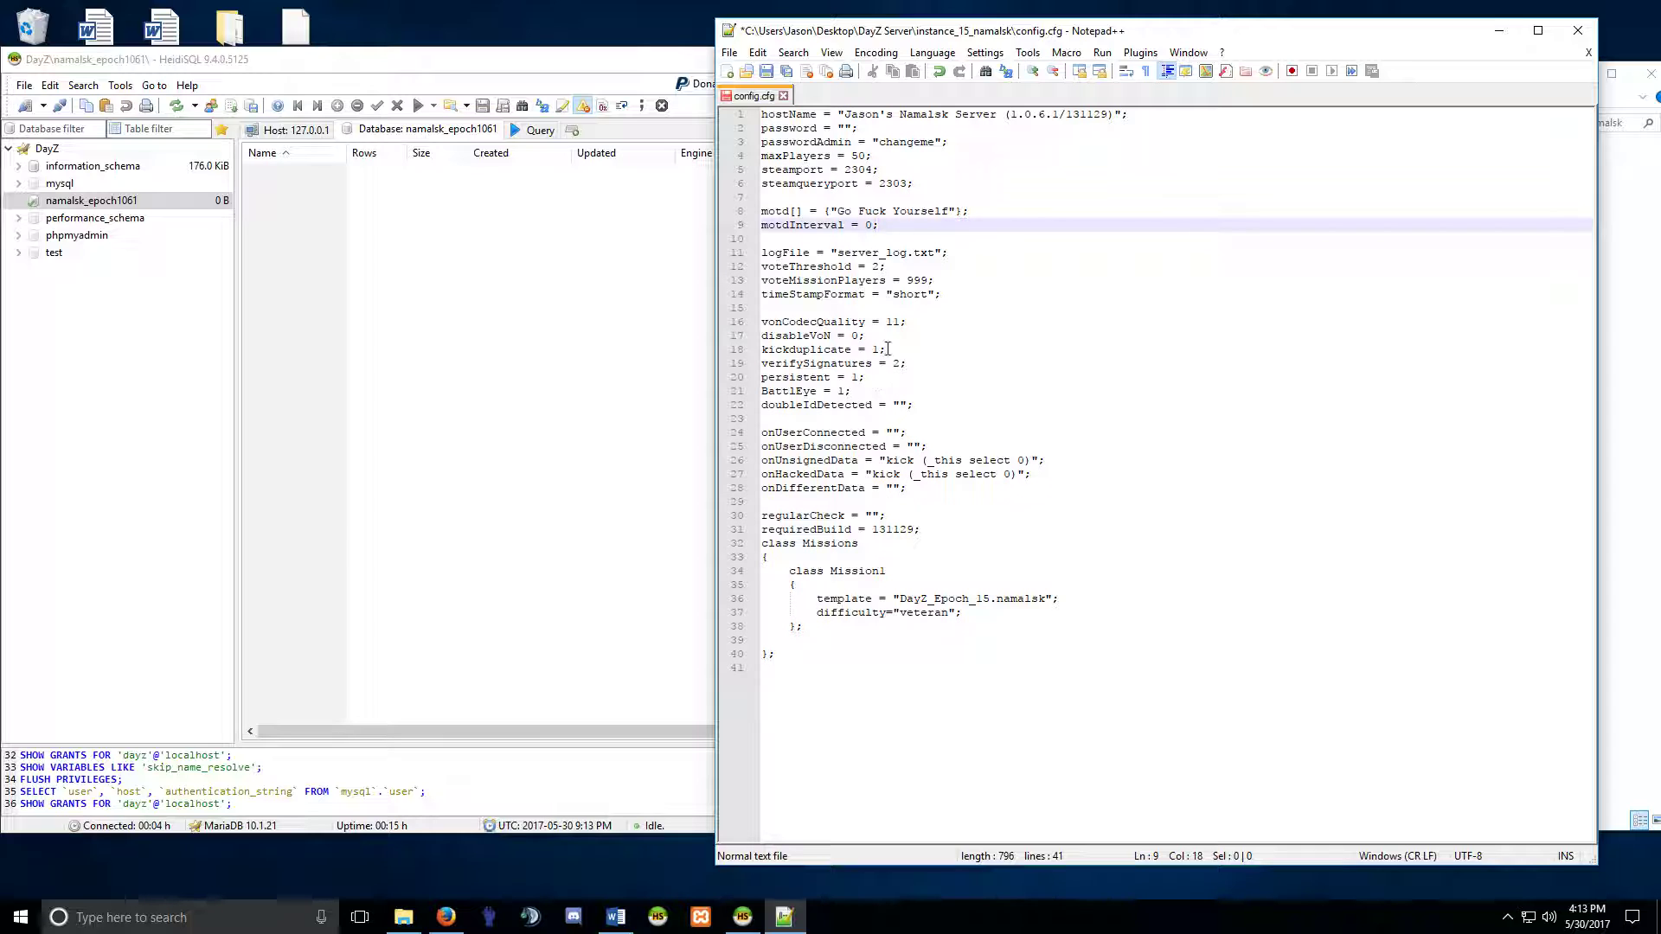
pyautogui.click(844, 391)
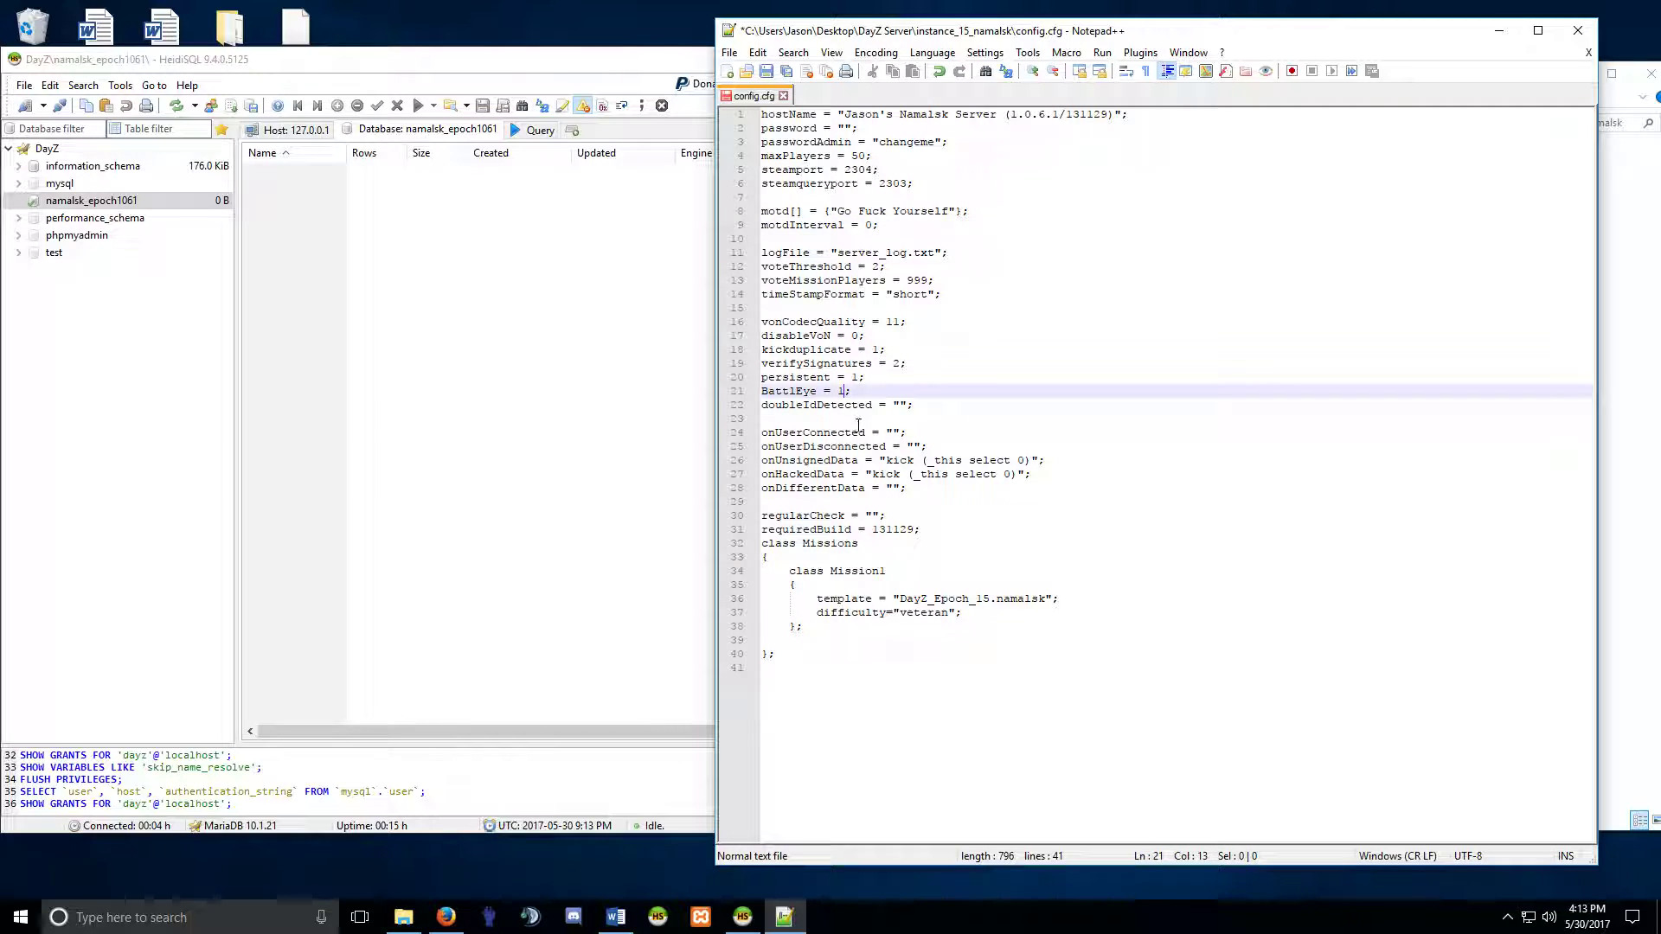
pyautogui.click(899, 363)
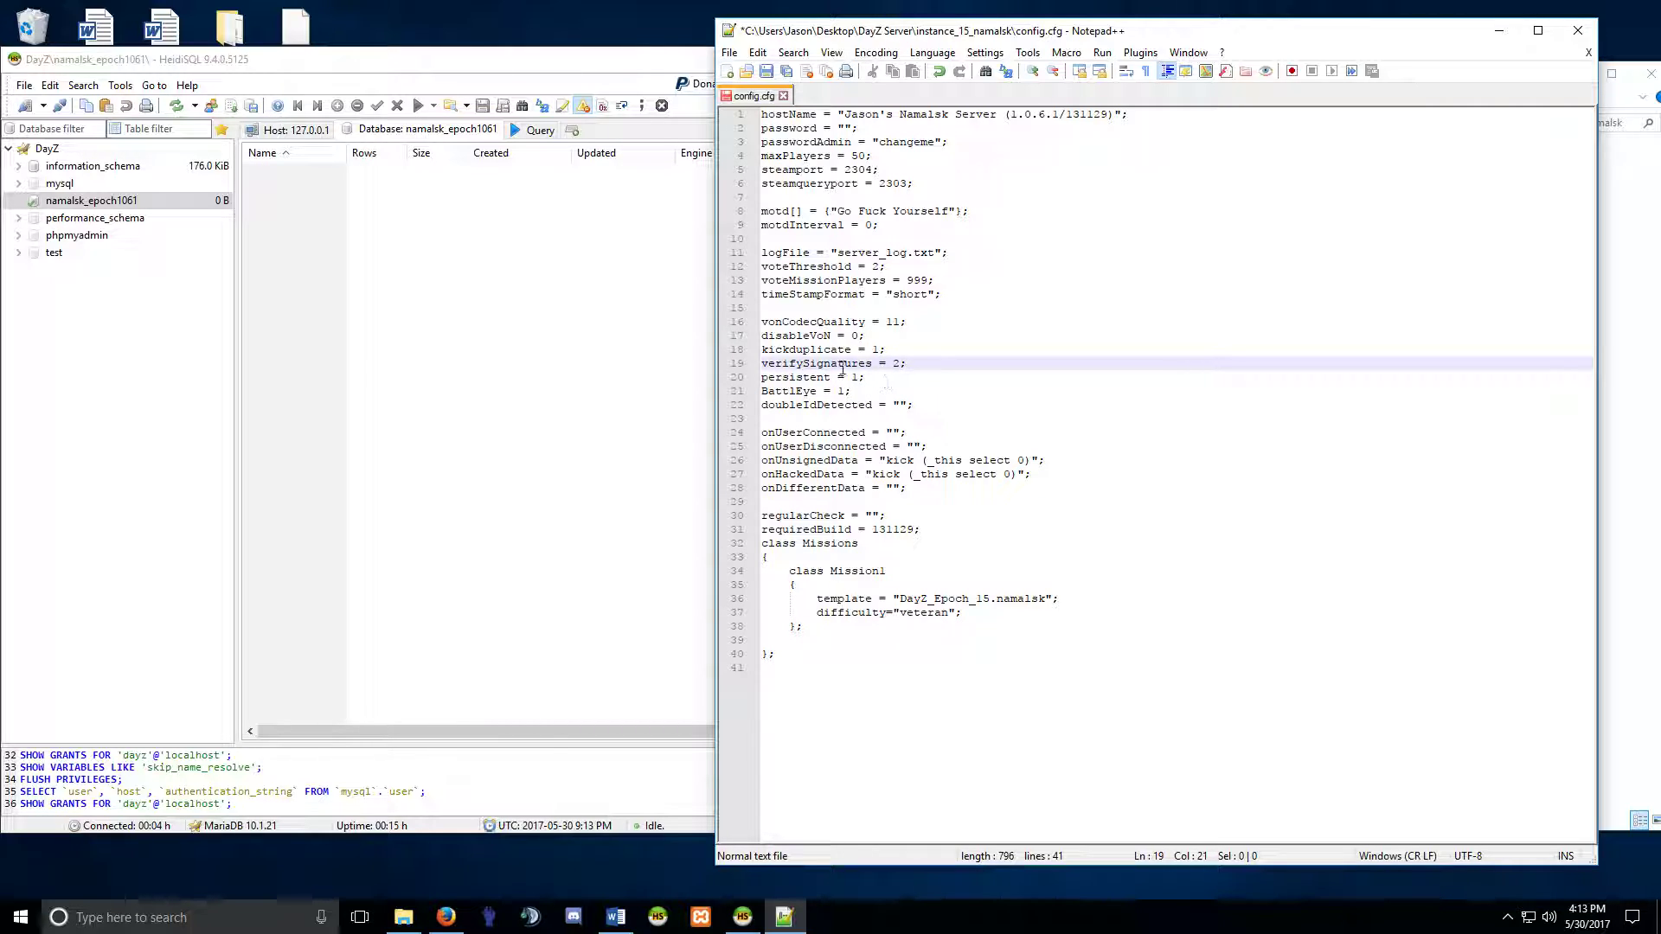
pyautogui.moveTo(762, 363); pyautogui.dragTo(749, 318)
pyautogui.click(925, 413)
pyautogui.click(816, 365)
pyautogui.moveTo(773, 396); pyautogui.dragTo(854, 398)
pyautogui.click(838, 394)
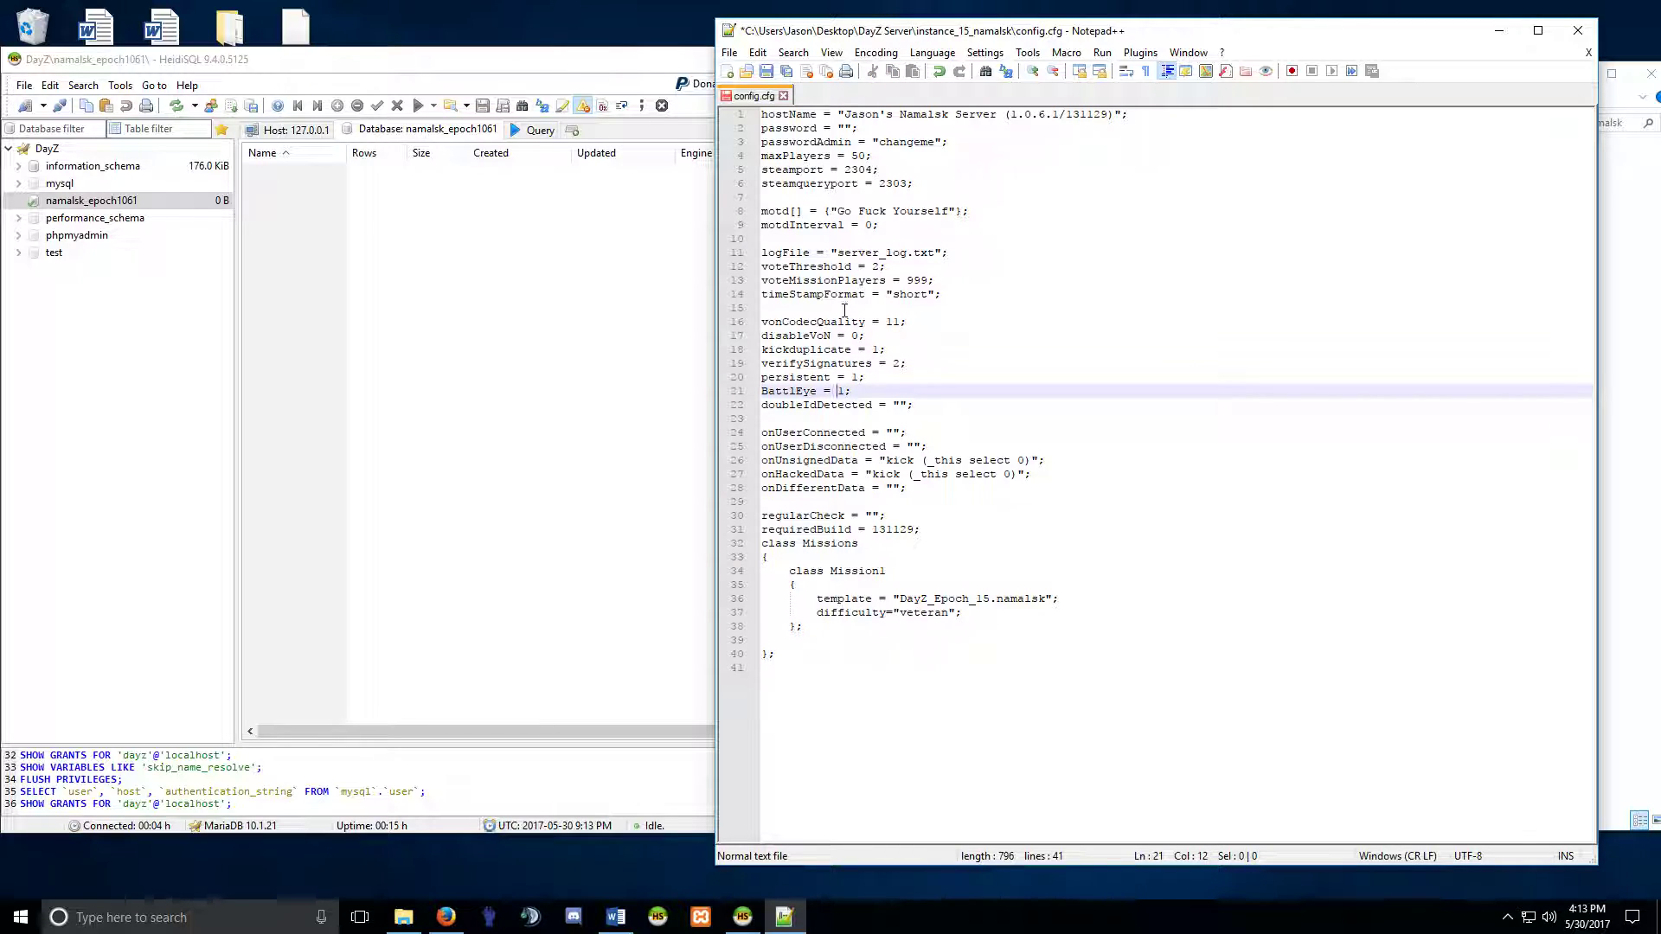
pyautogui.moveTo(858, 115); pyautogui.dragTo(1010, 116)
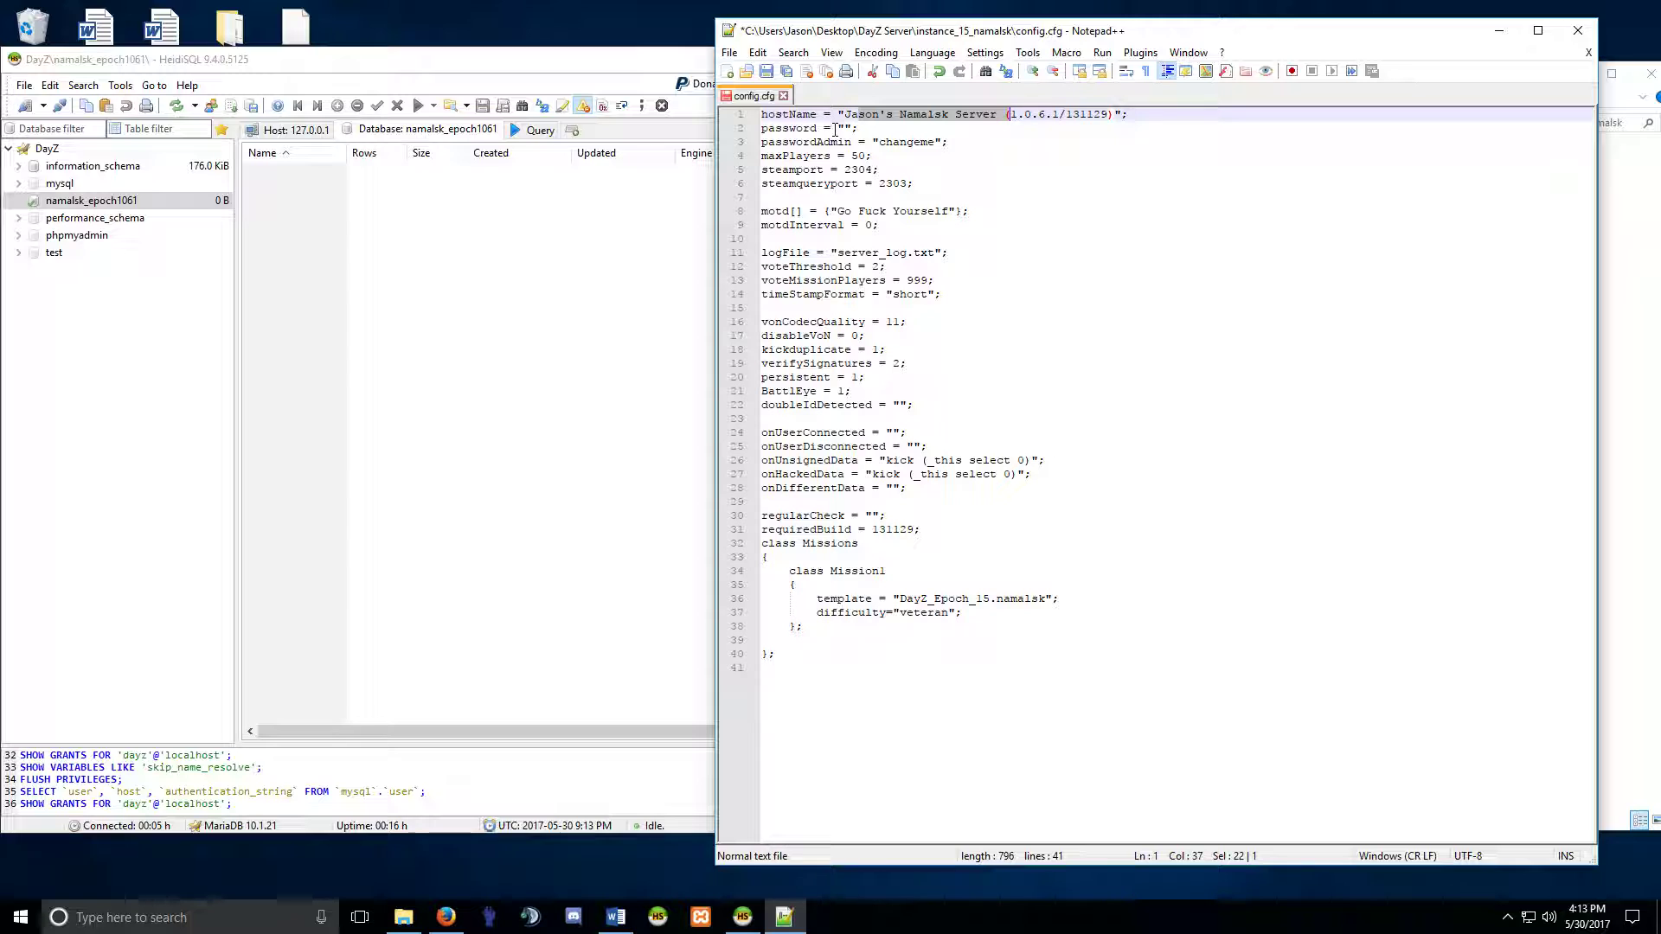
pyautogui.moveTo(789, 209); pyautogui.dragTo(967, 212)
pyautogui.click(921, 221)
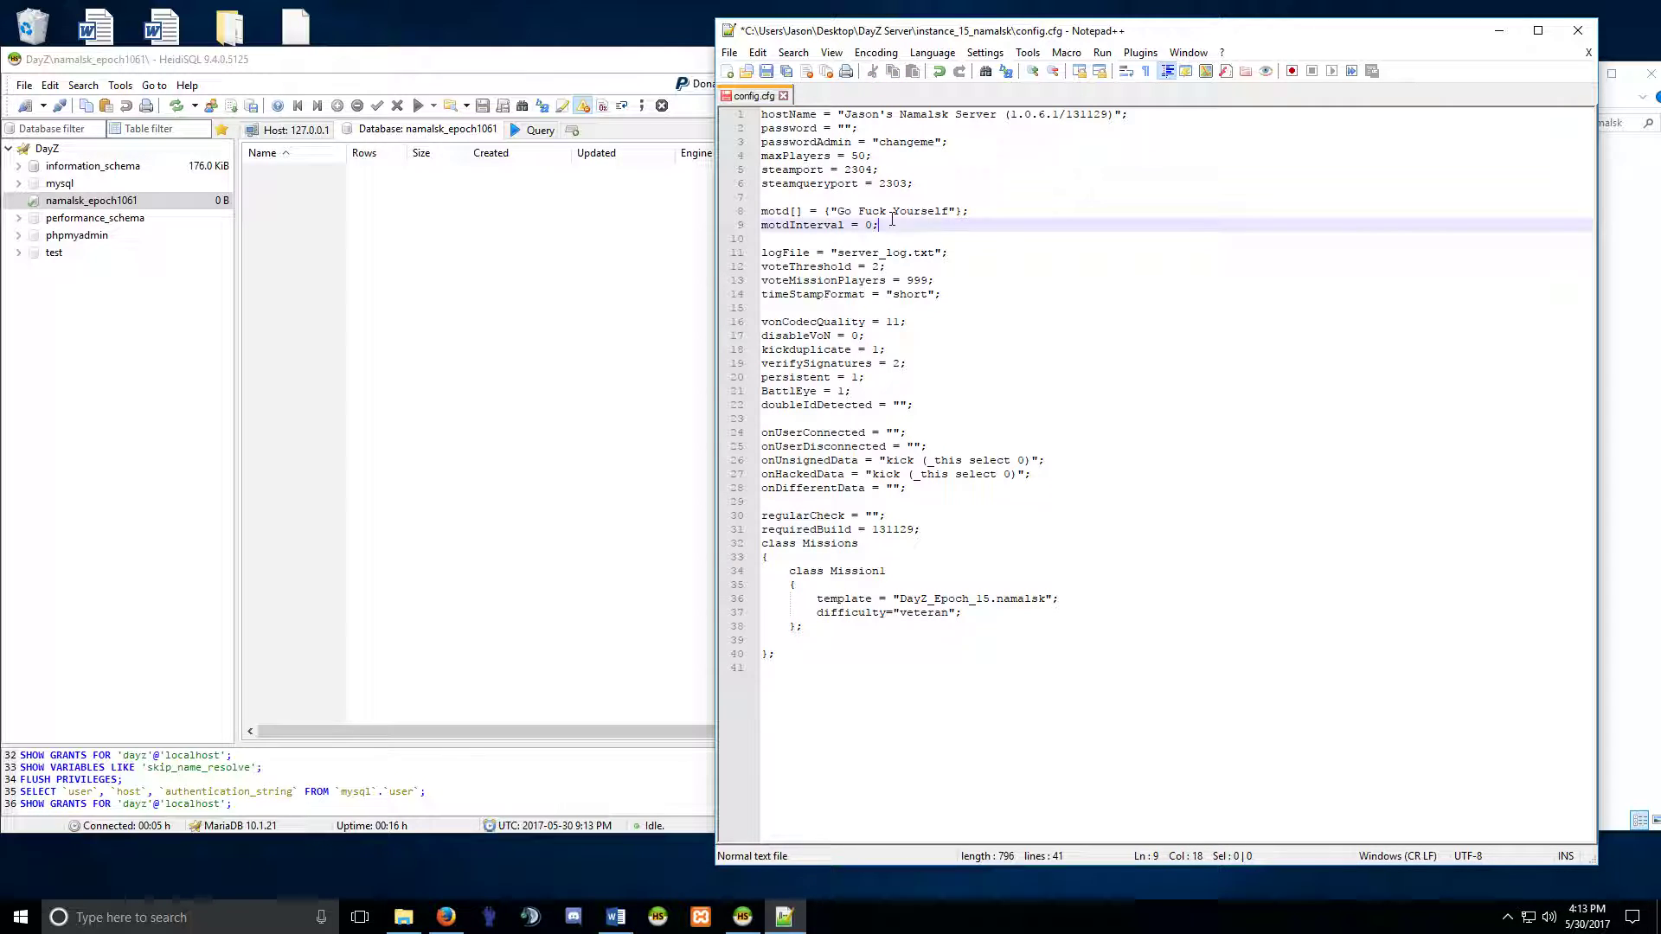
pyautogui.click(765, 71)
# Close config.cfg and open the ArmA2OAProfile from Users\instance_15_namalsk in Notepad++.
pyautogui.click(783, 95)
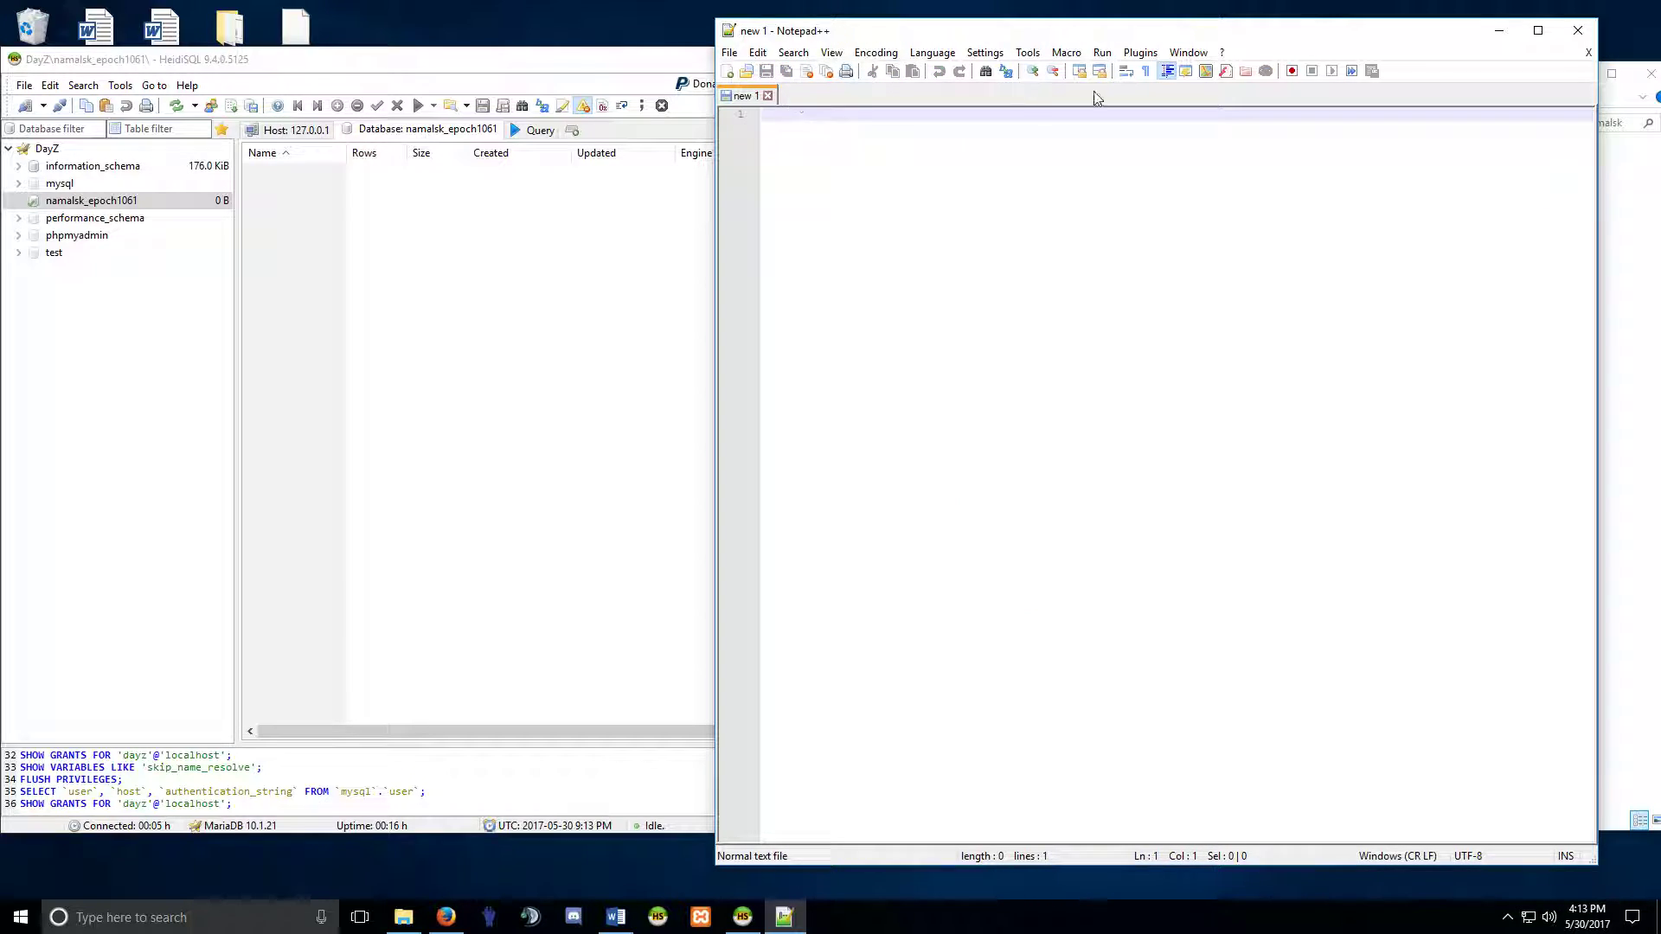
pyautogui.click(1566, 34)
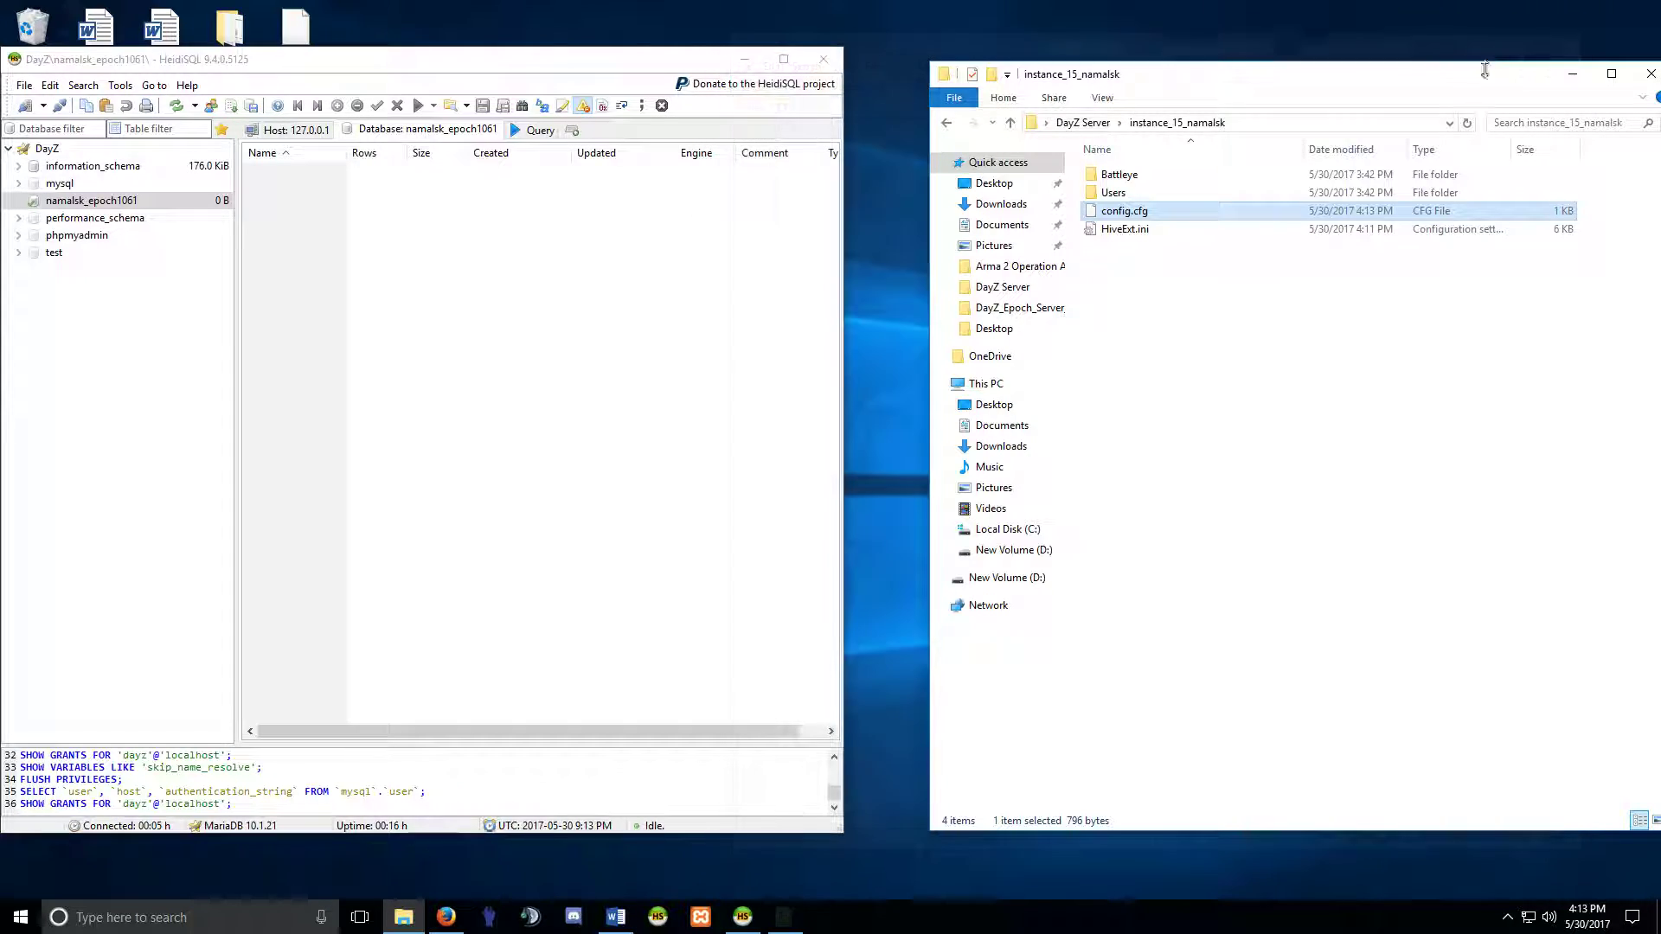
pyautogui.doubleClick(1120, 197)
pyautogui.doubleClick(1134, 176)
pyautogui.rightClick(1192, 176)
pyautogui.click(1262, 248)
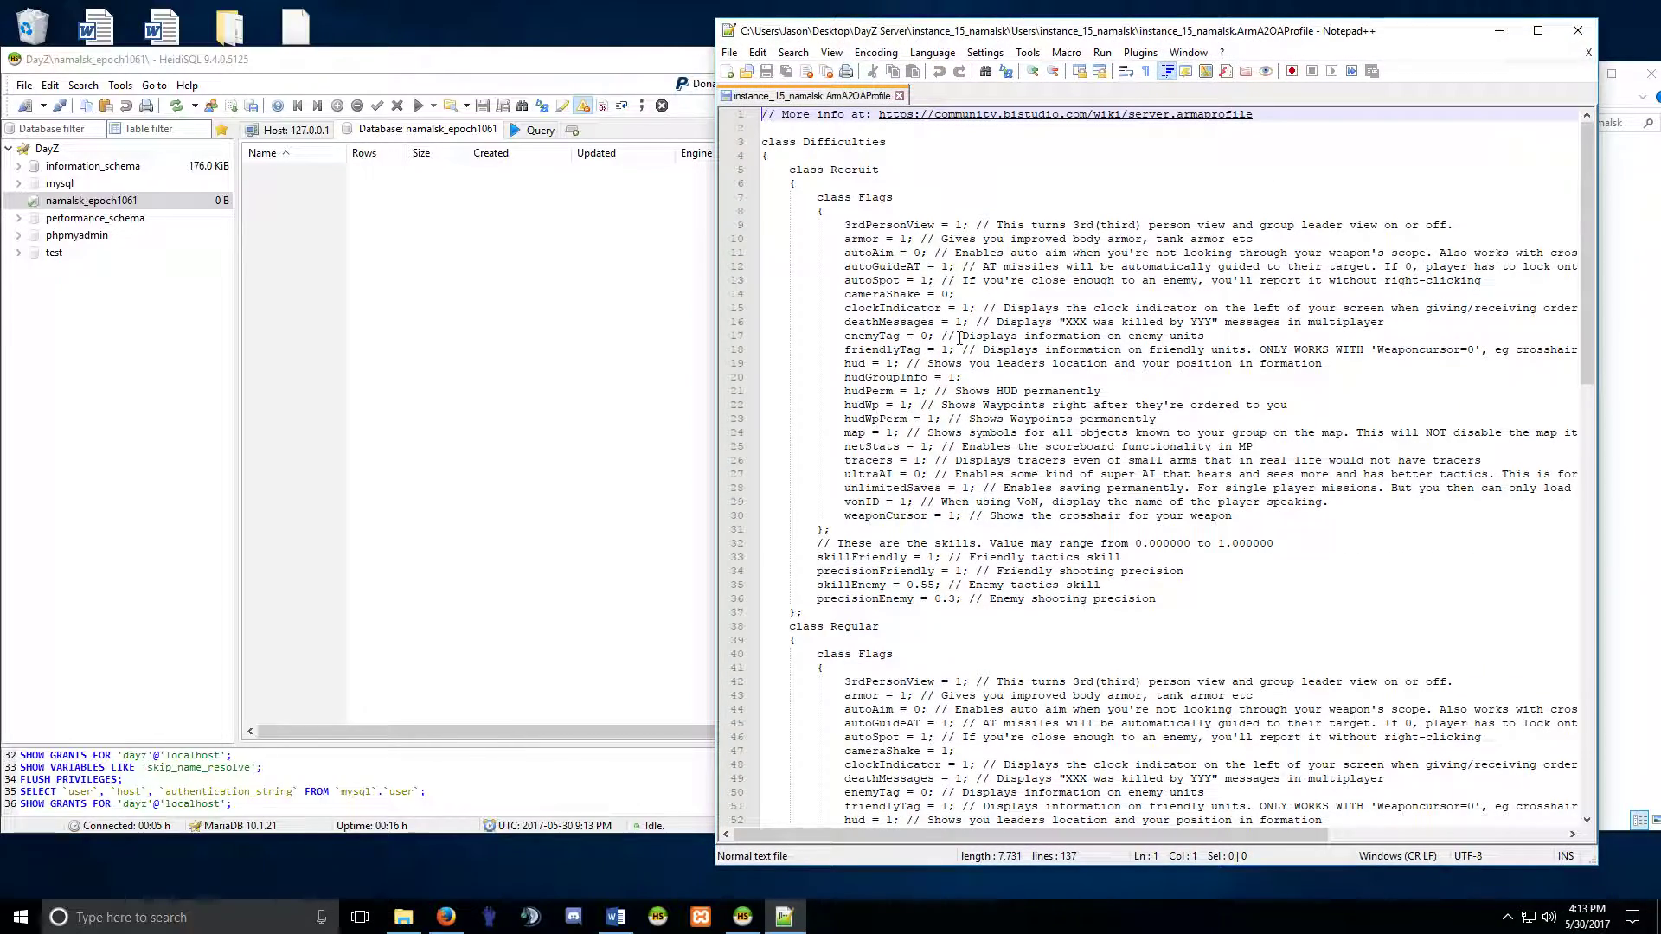
# Inspect the profile's Recruit and Mercenary 3rdPersonView difficulty settings, then close it.
pyautogui.doubleClick(835, 171)
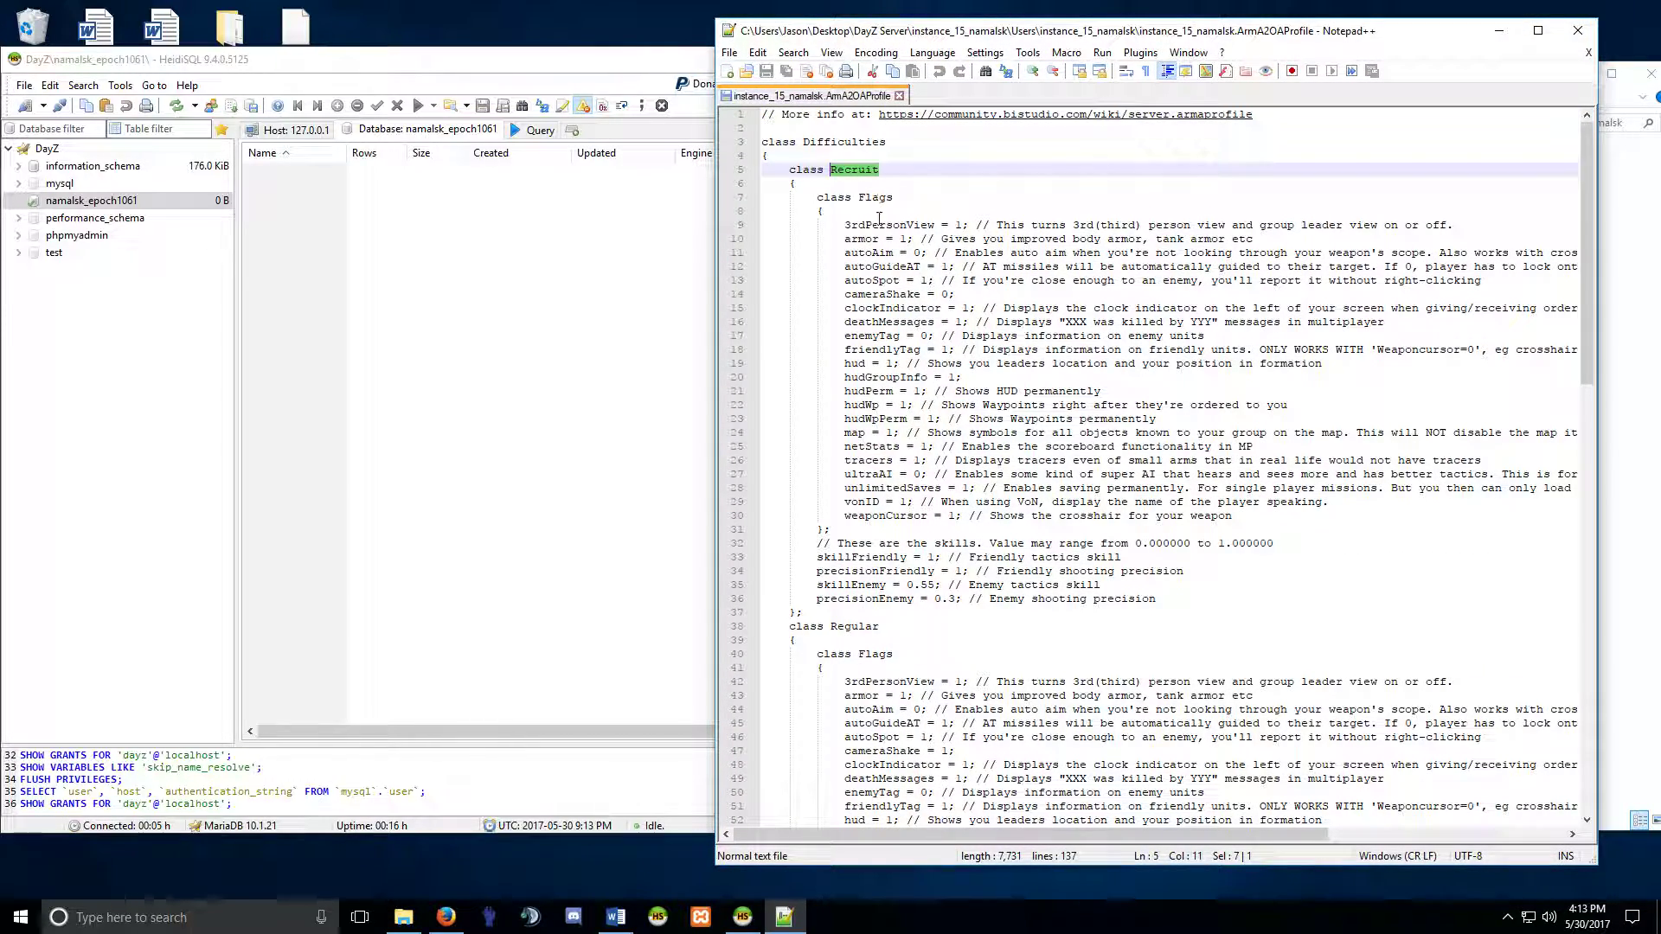
pyautogui.scroll(-4, 874, 438)
pyautogui.scroll(-17, 875, 438)
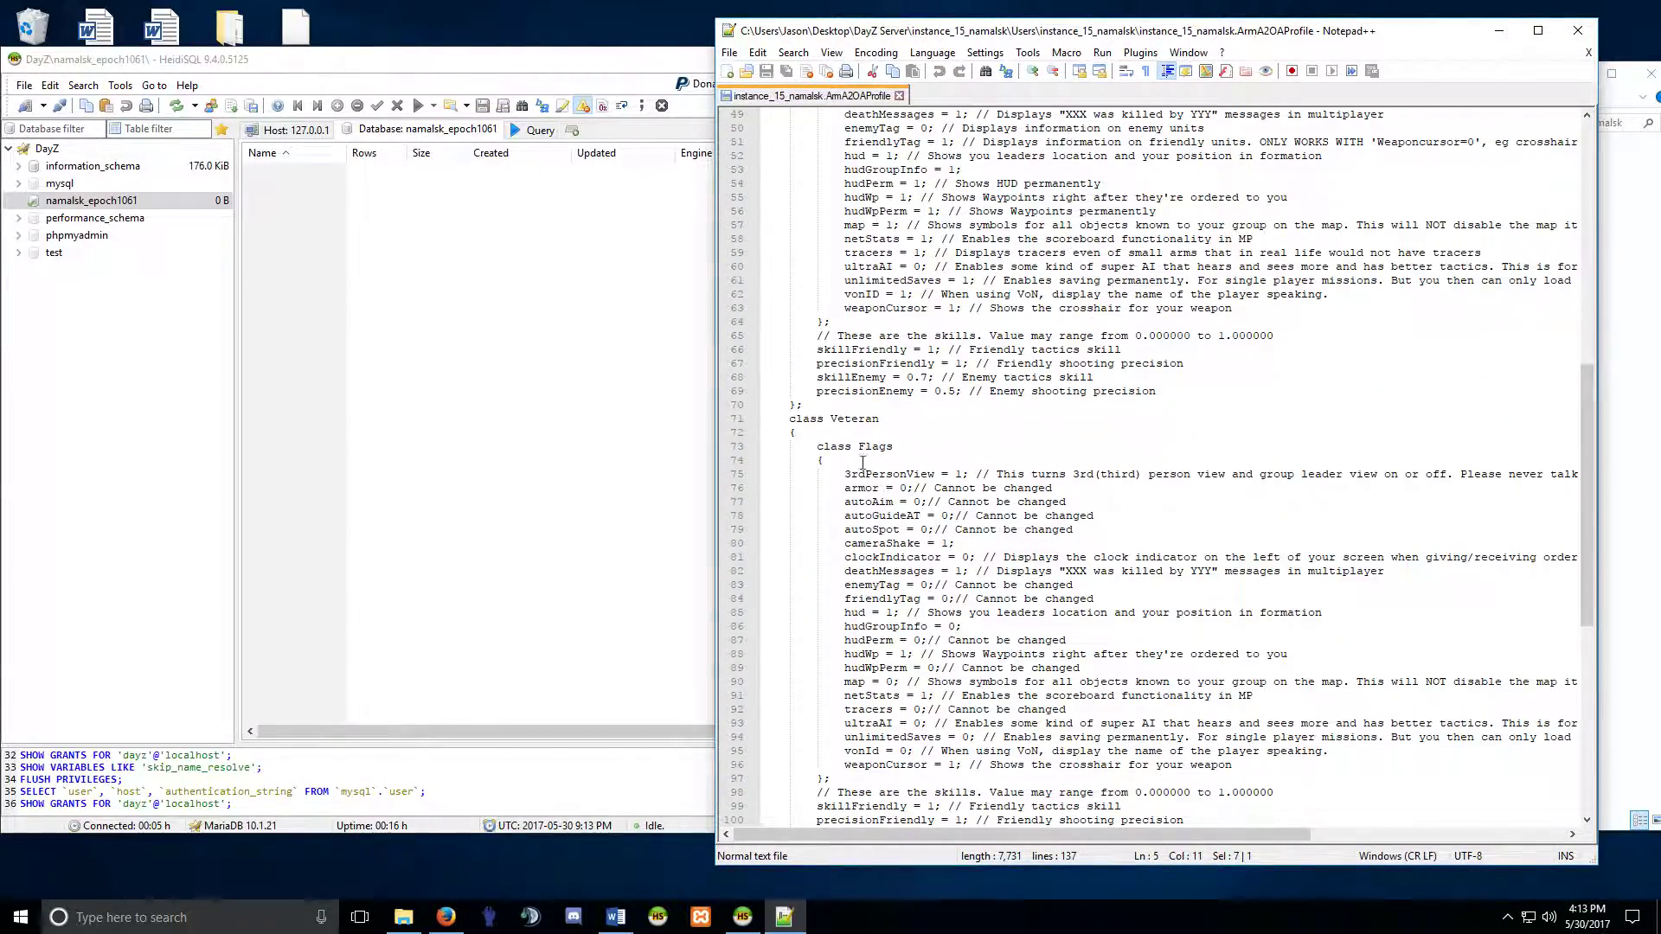
pyautogui.scroll(-4, 874, 543)
pyautogui.moveTo(892, 503); pyautogui.dragTo(801, 490)
pyautogui.click(906, 572)
pyautogui.moveTo(840, 558); pyautogui.dragTo(1031, 558)
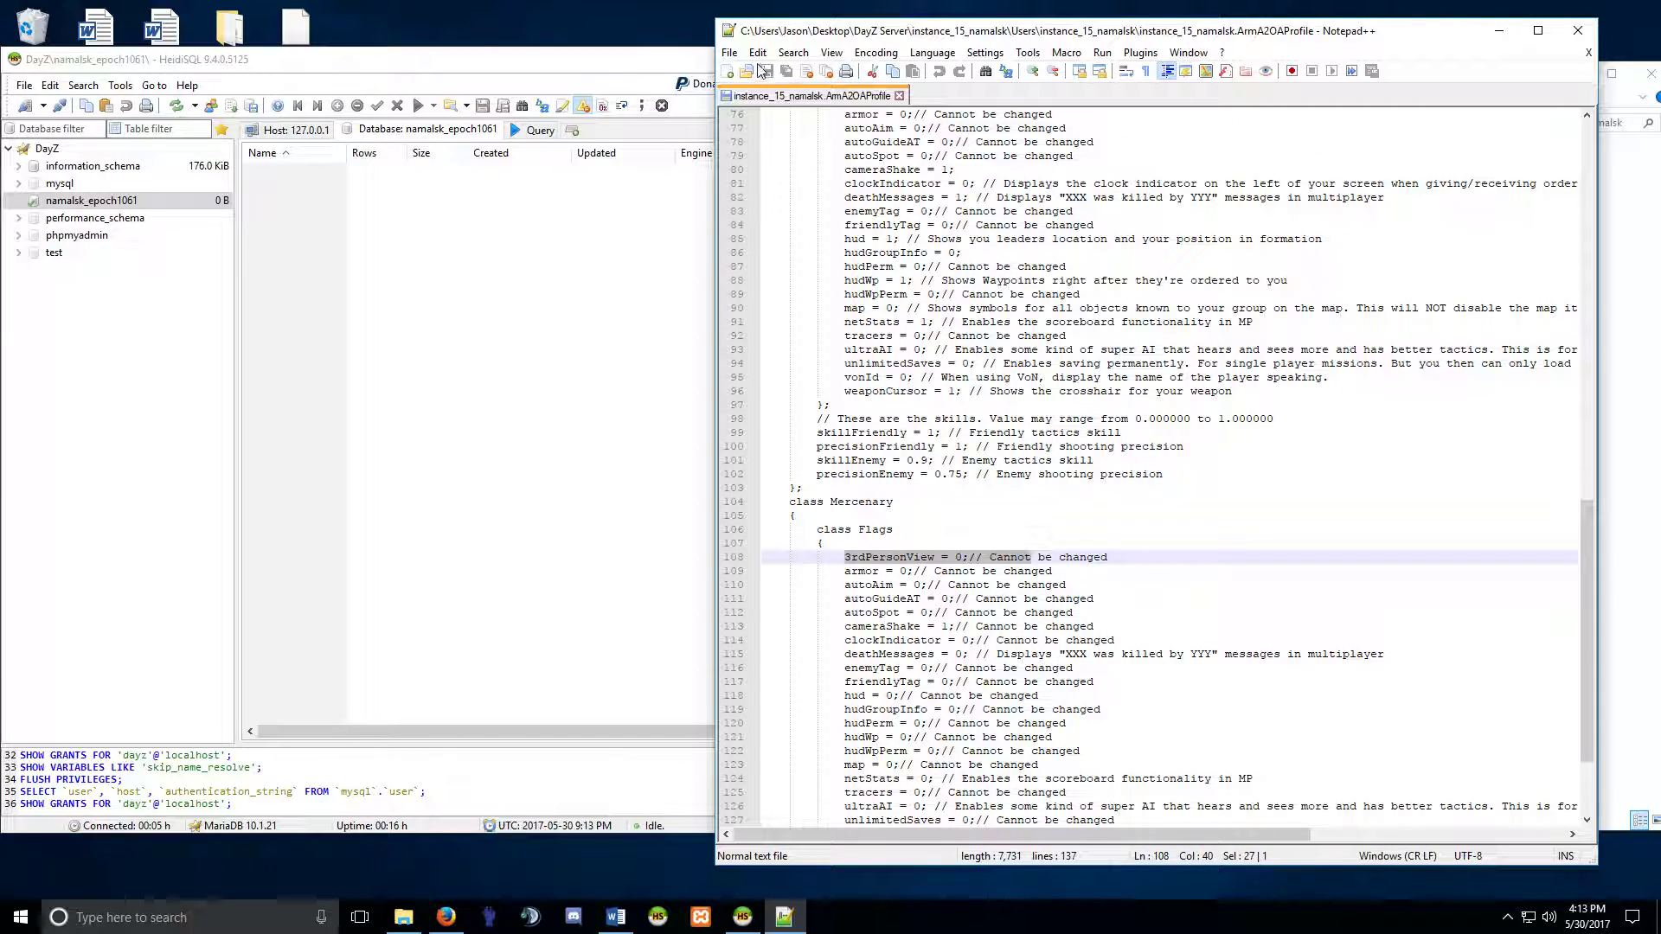
pyautogui.click(900, 96)
pyautogui.click(1578, 30)
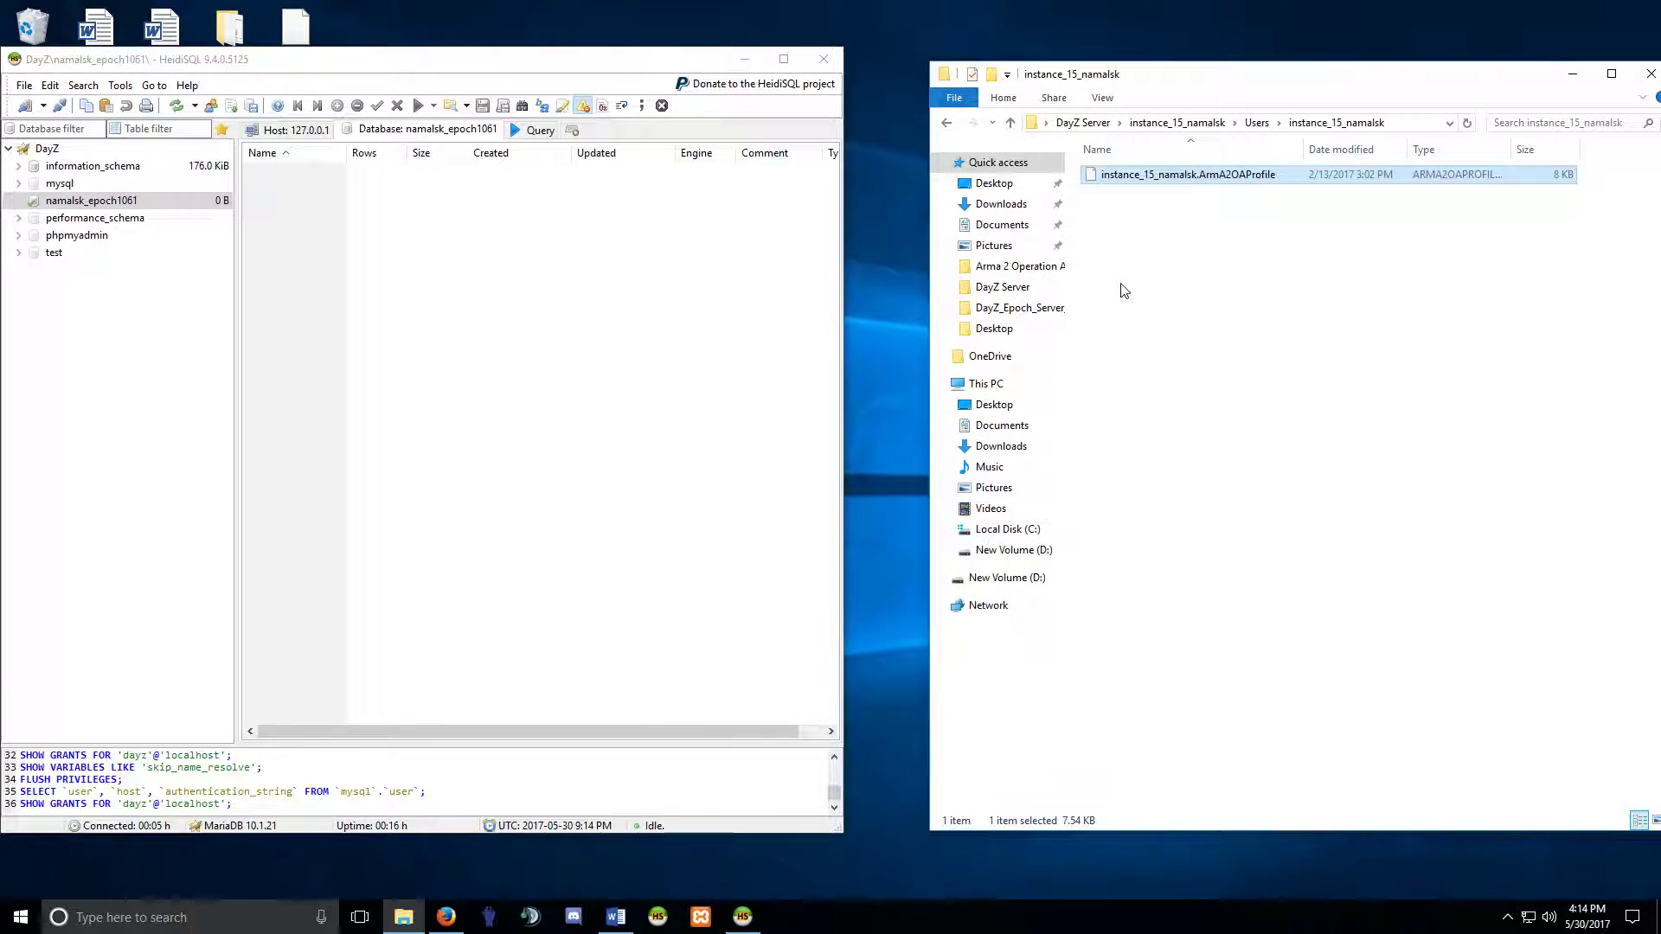
# Reopen config.cfg to confirm the veteran difficulty line, then close Notepad++.
pyautogui.click(946, 122)
pyautogui.click(947, 122)
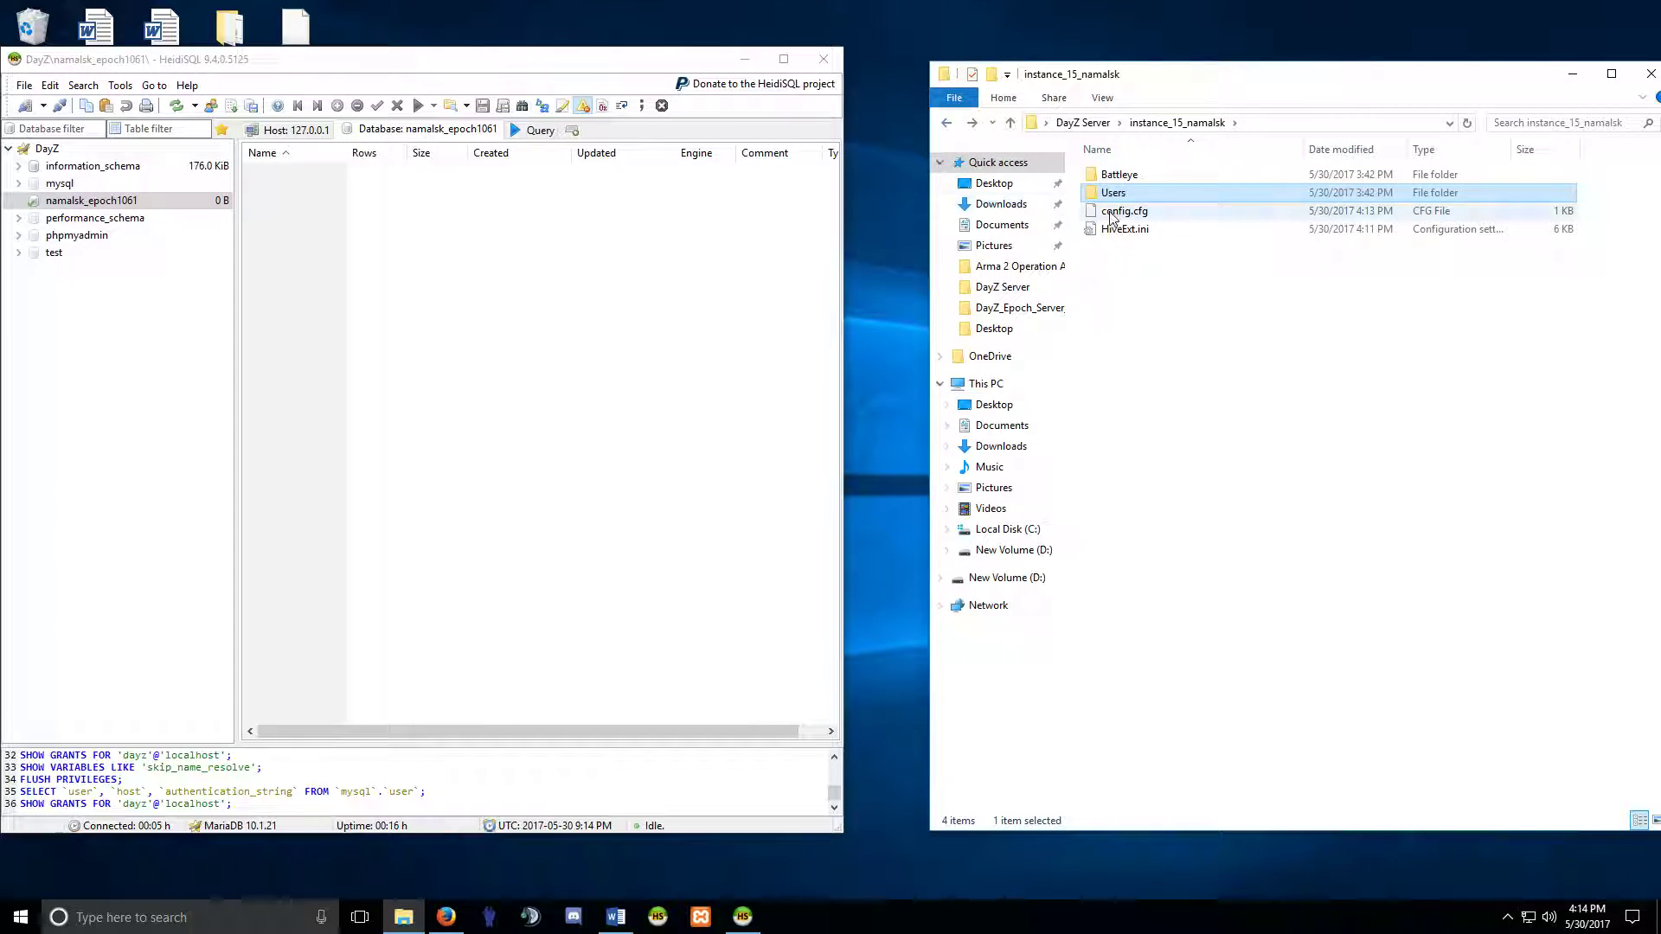
pyautogui.rightClick(1114, 213)
pyautogui.click(1190, 282)
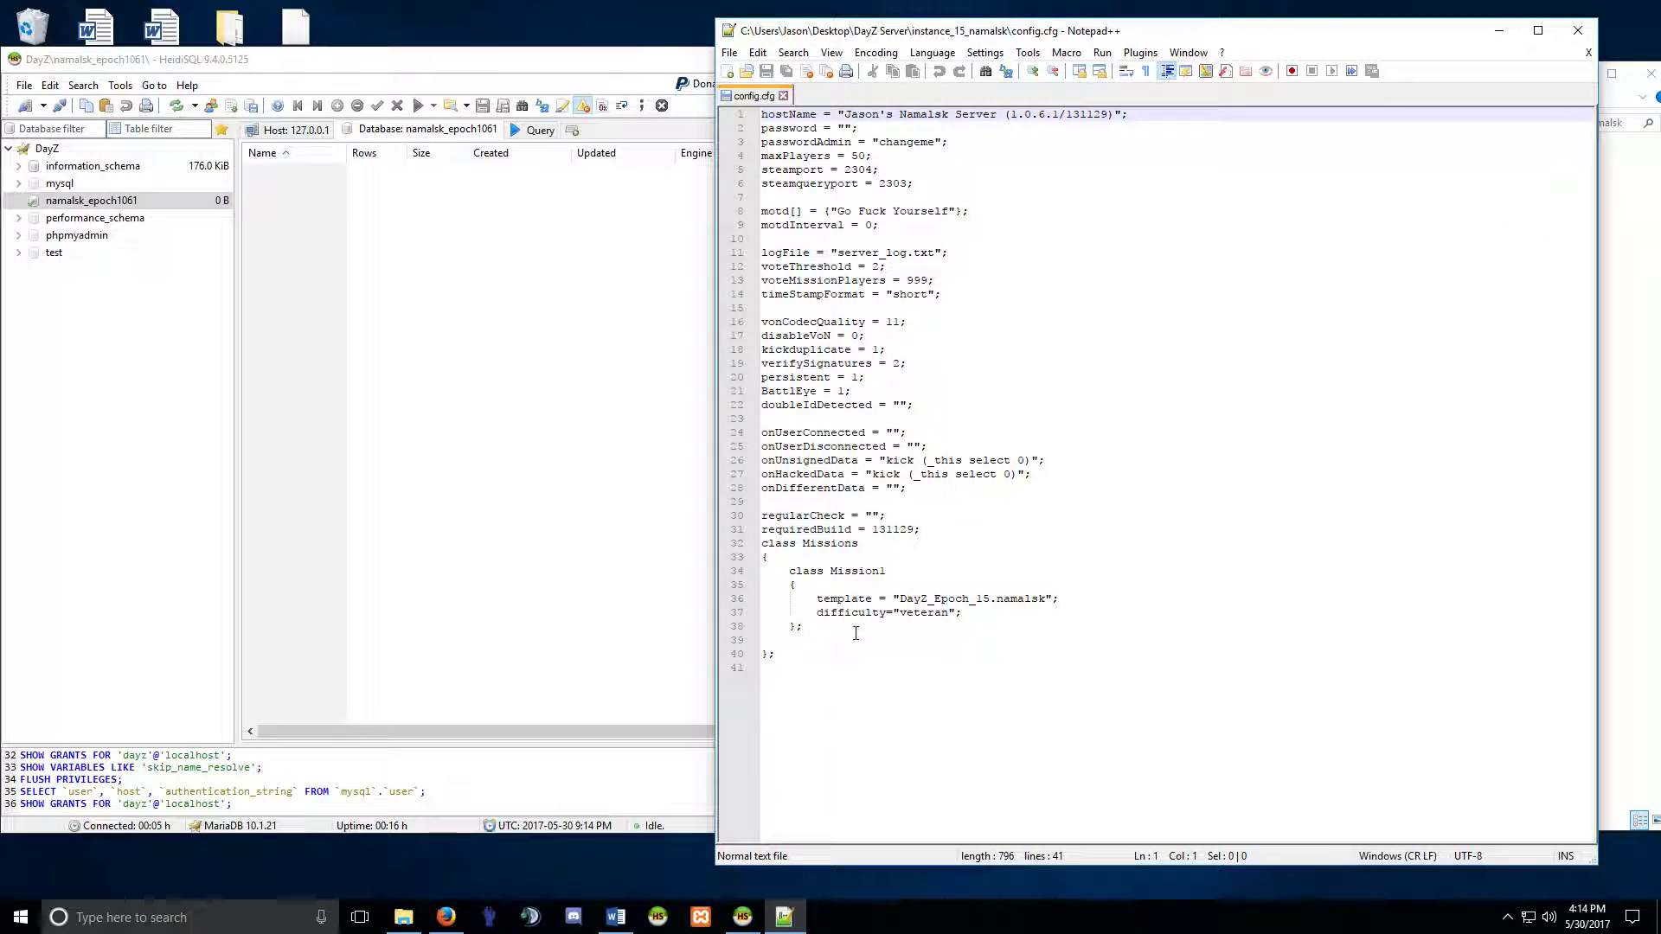
pyautogui.moveTo(964, 612); pyautogui.dragTo(818, 612)
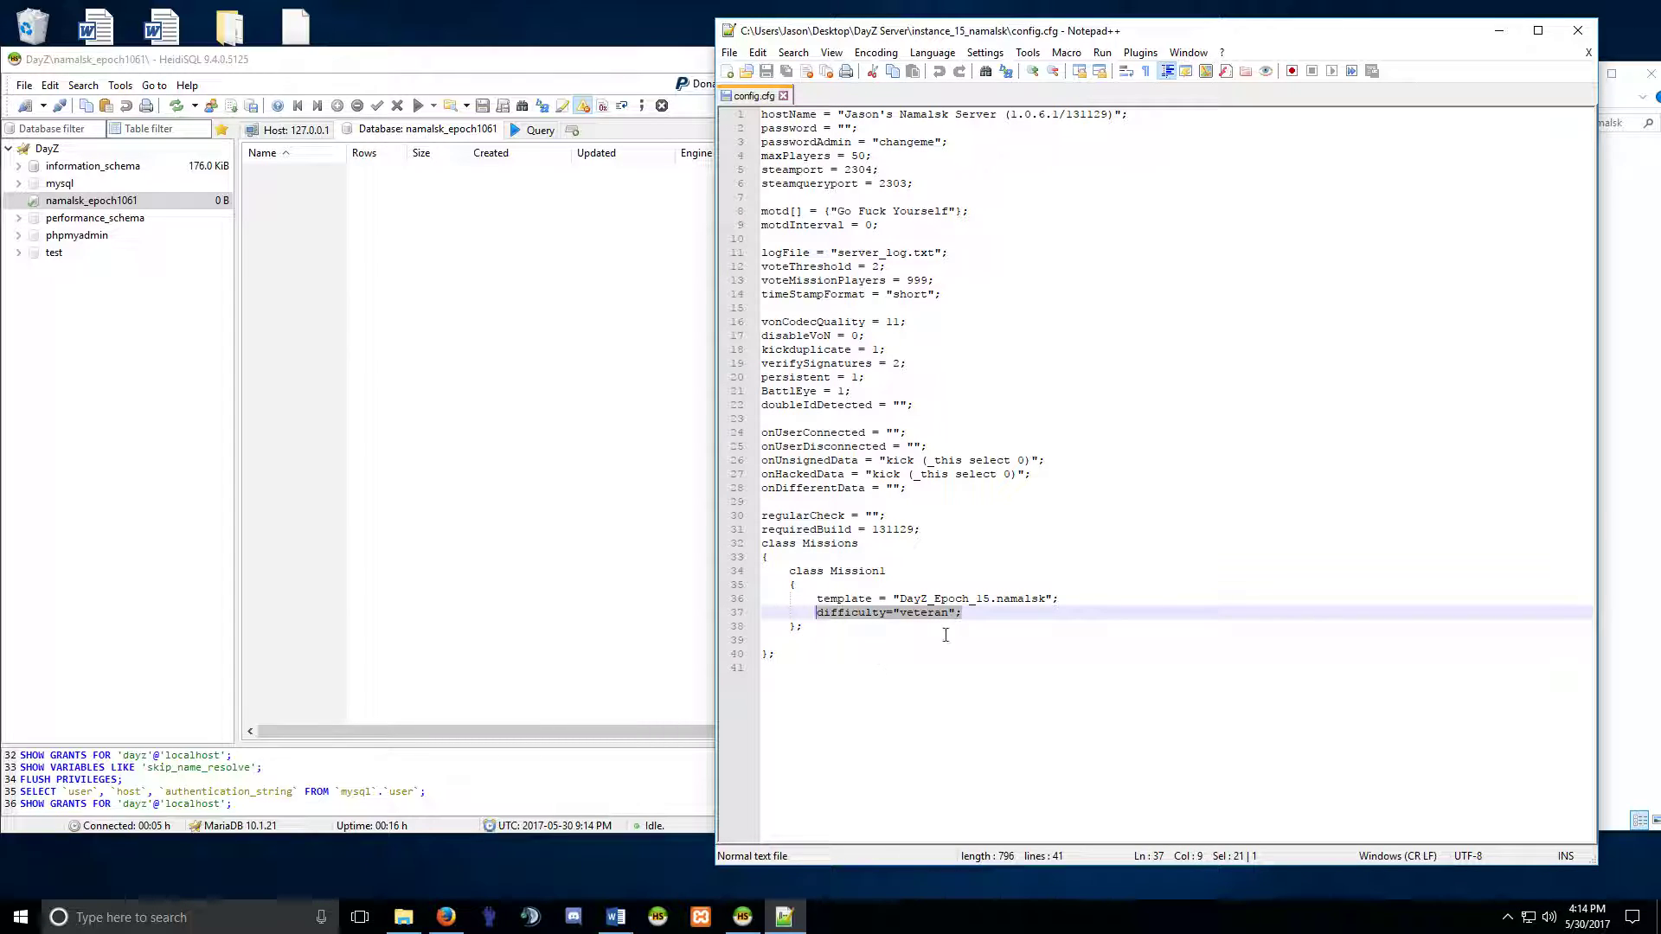
pyautogui.moveTo(1101, 43)
pyautogui.mouseDown()
pyautogui.moveTo(1092, 233)
pyautogui.moveTo(1077, 34)
pyautogui.mouseUp()
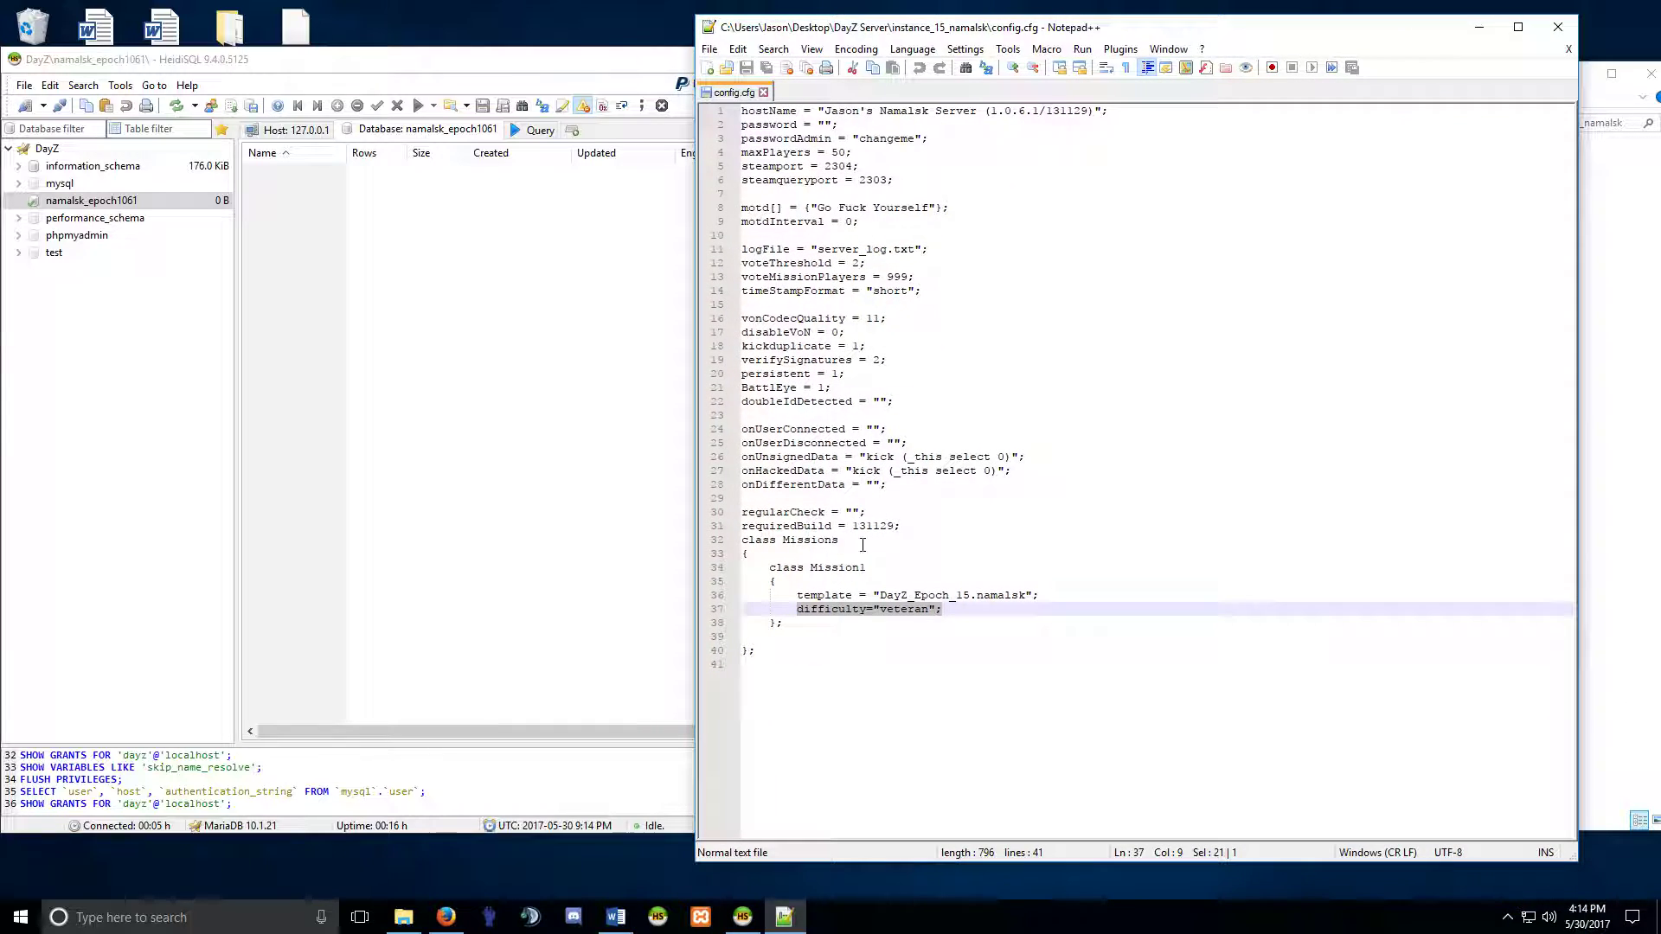
pyautogui.click(763, 92)
pyautogui.click(1557, 26)
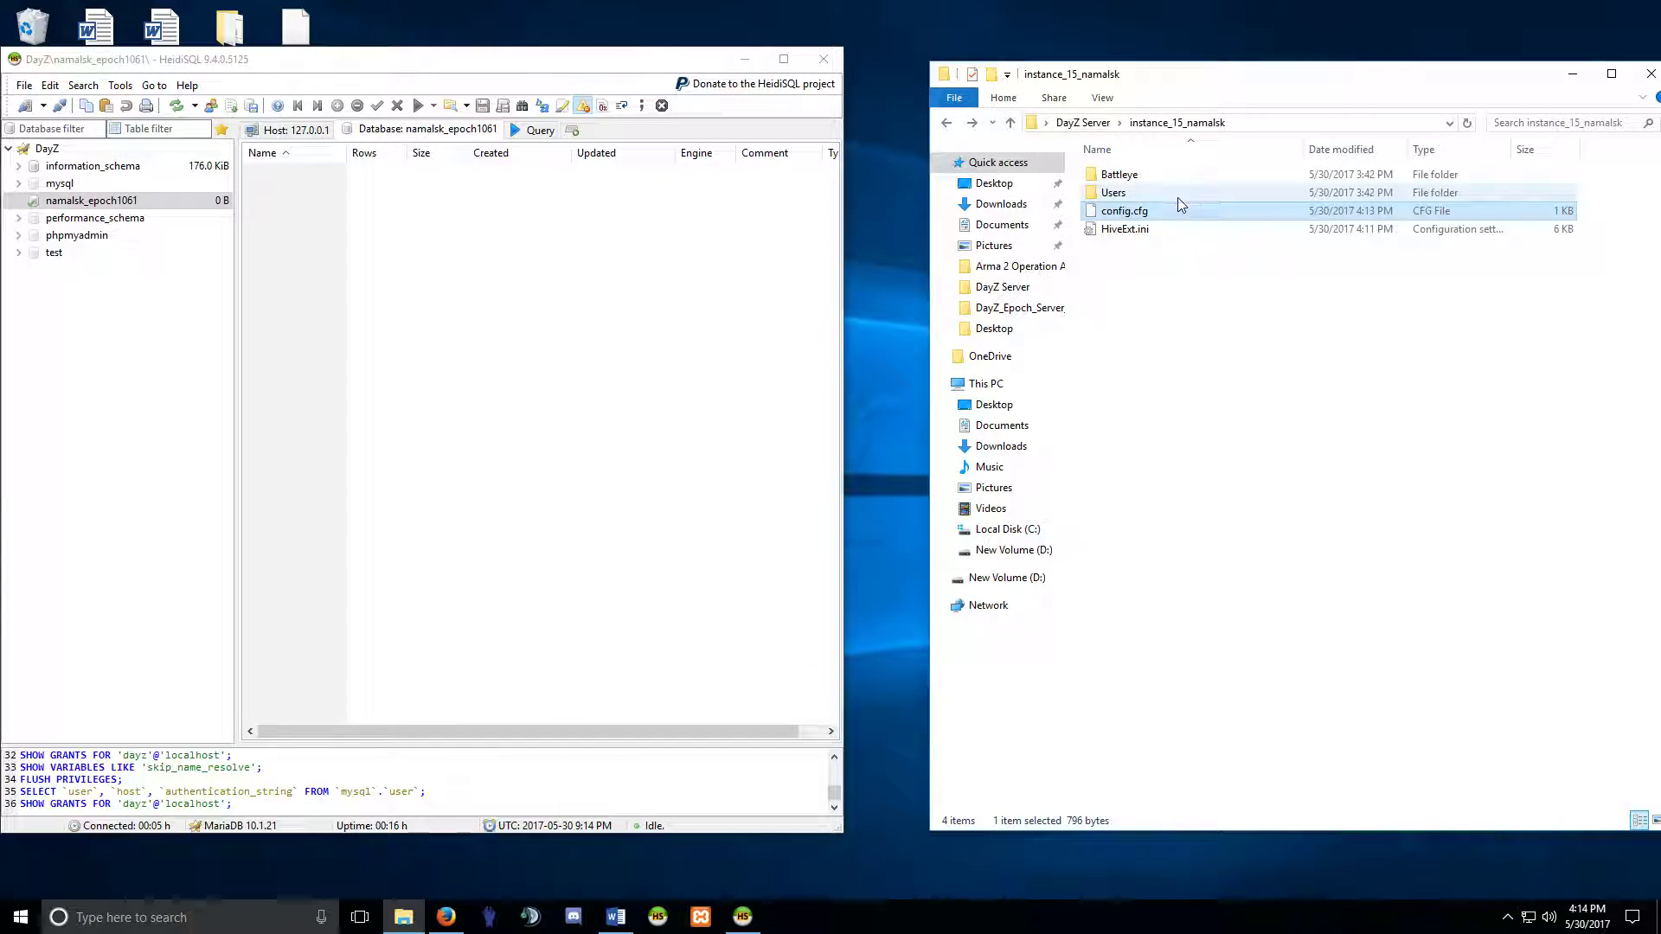
# Open init.sqf from MPMissions\DayZ_Epoch_15.namalsk in Notepad++ after a brief look in Battleye.
pyautogui.doubleClick(1111, 175)
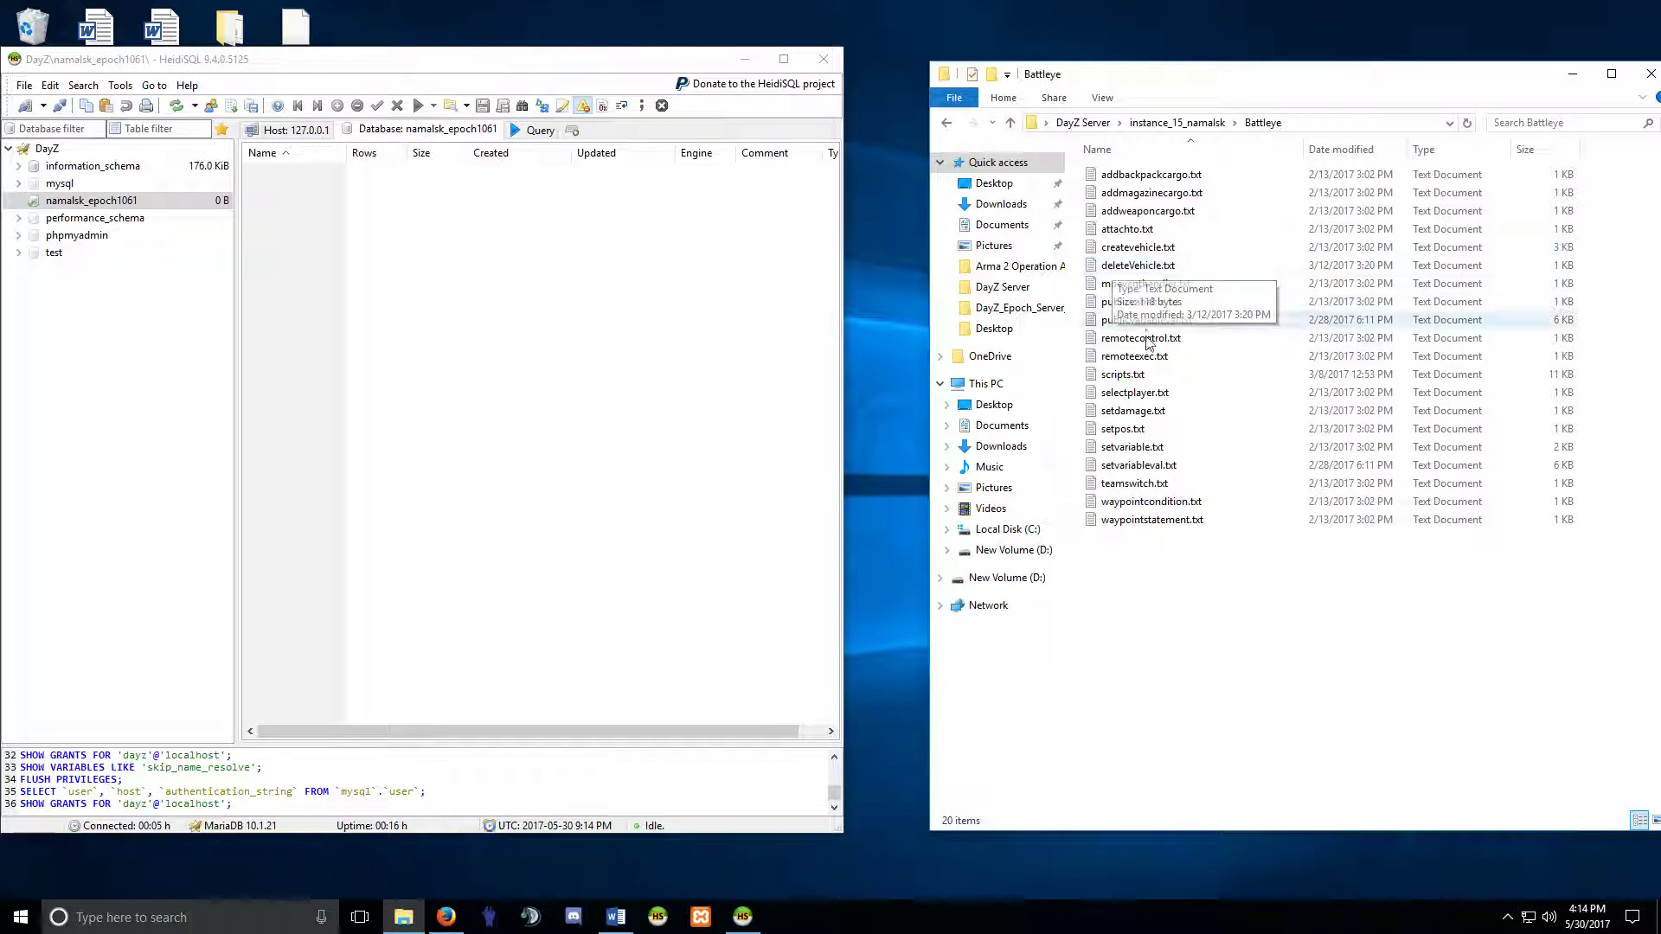
pyautogui.click(946, 124)
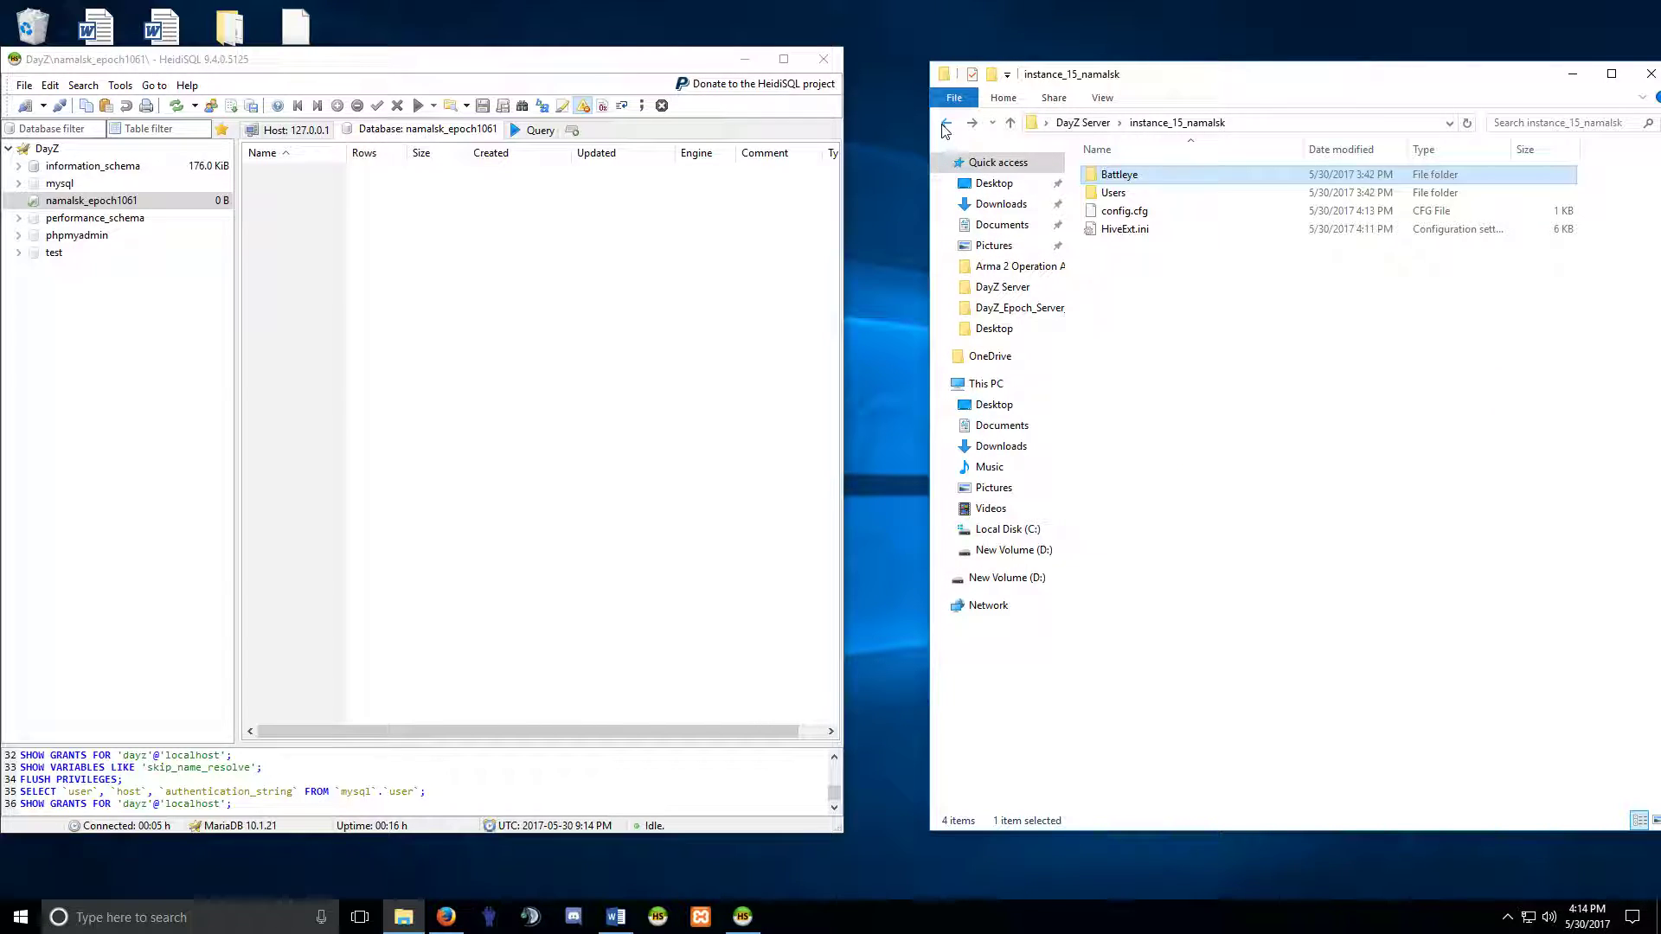
pyautogui.click(945, 127)
pyautogui.click(1129, 450)
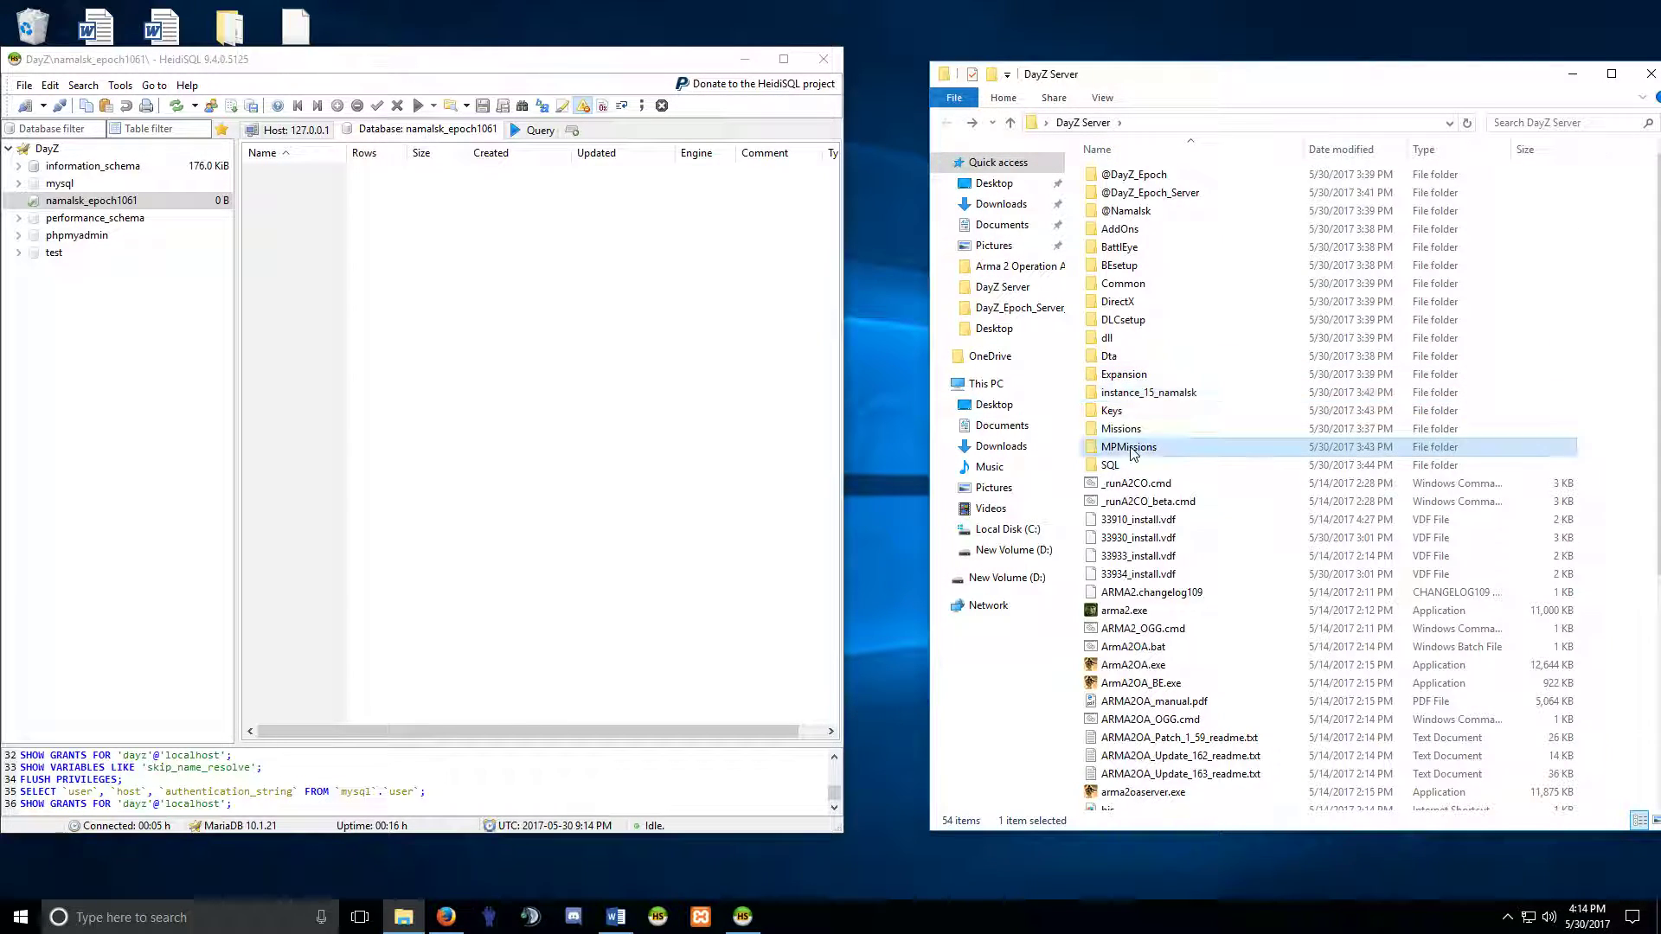
pyautogui.doubleClick(1129, 448)
pyautogui.doubleClick(1134, 174)
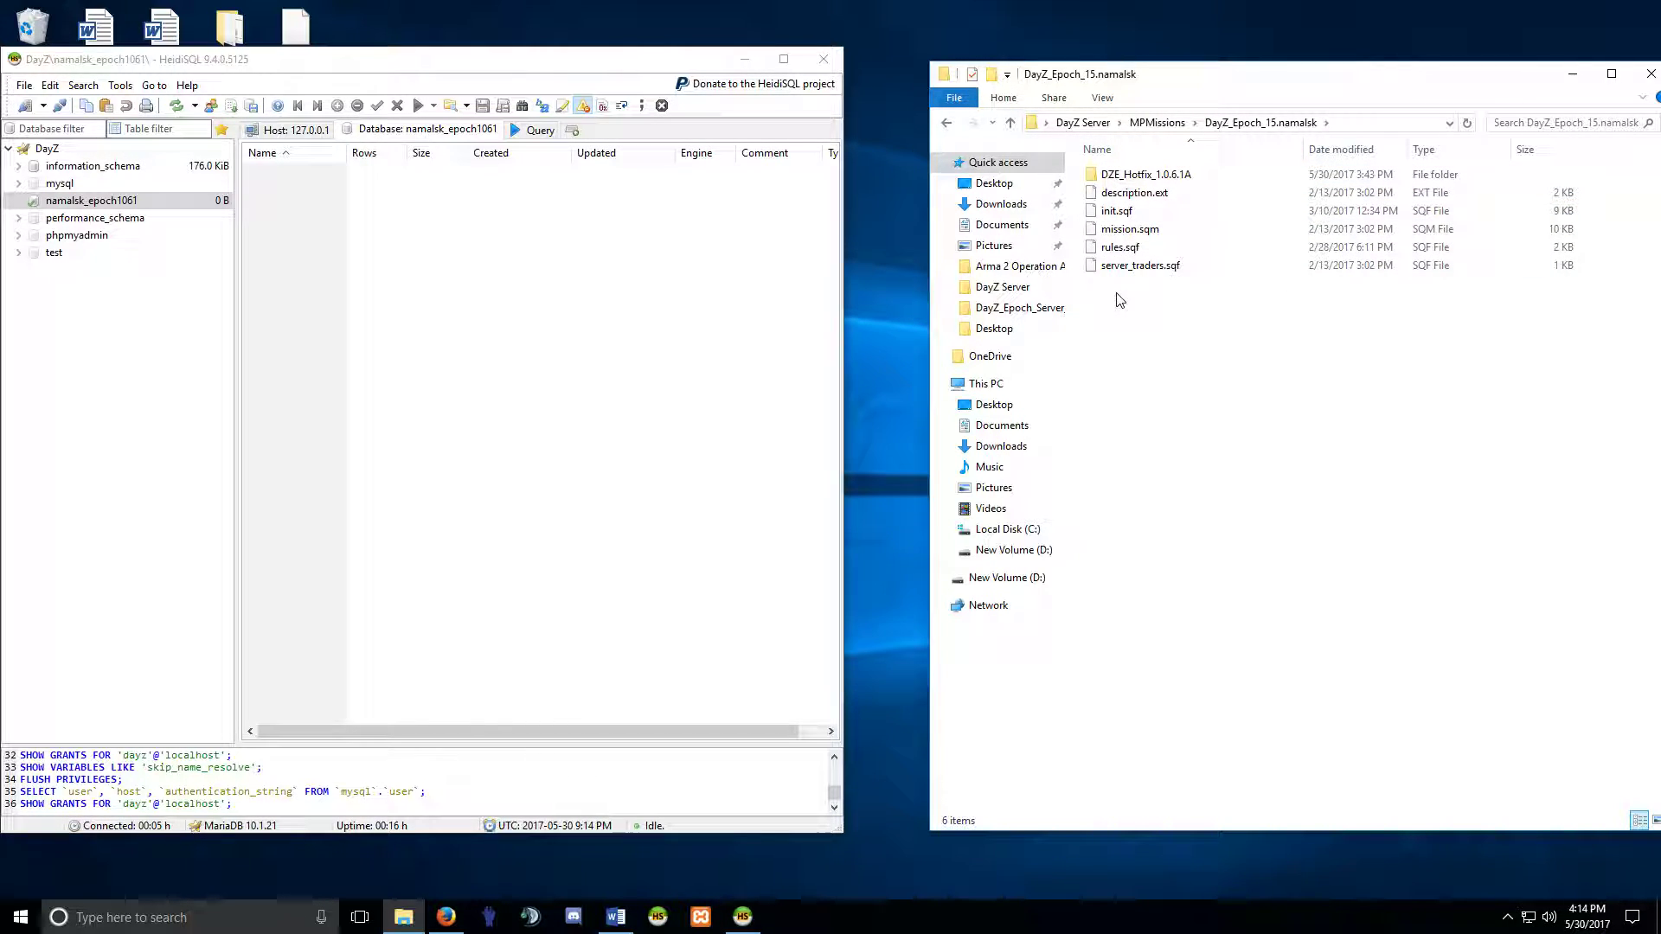
pyautogui.rightClick(1119, 212)
pyautogui.click(1187, 284)
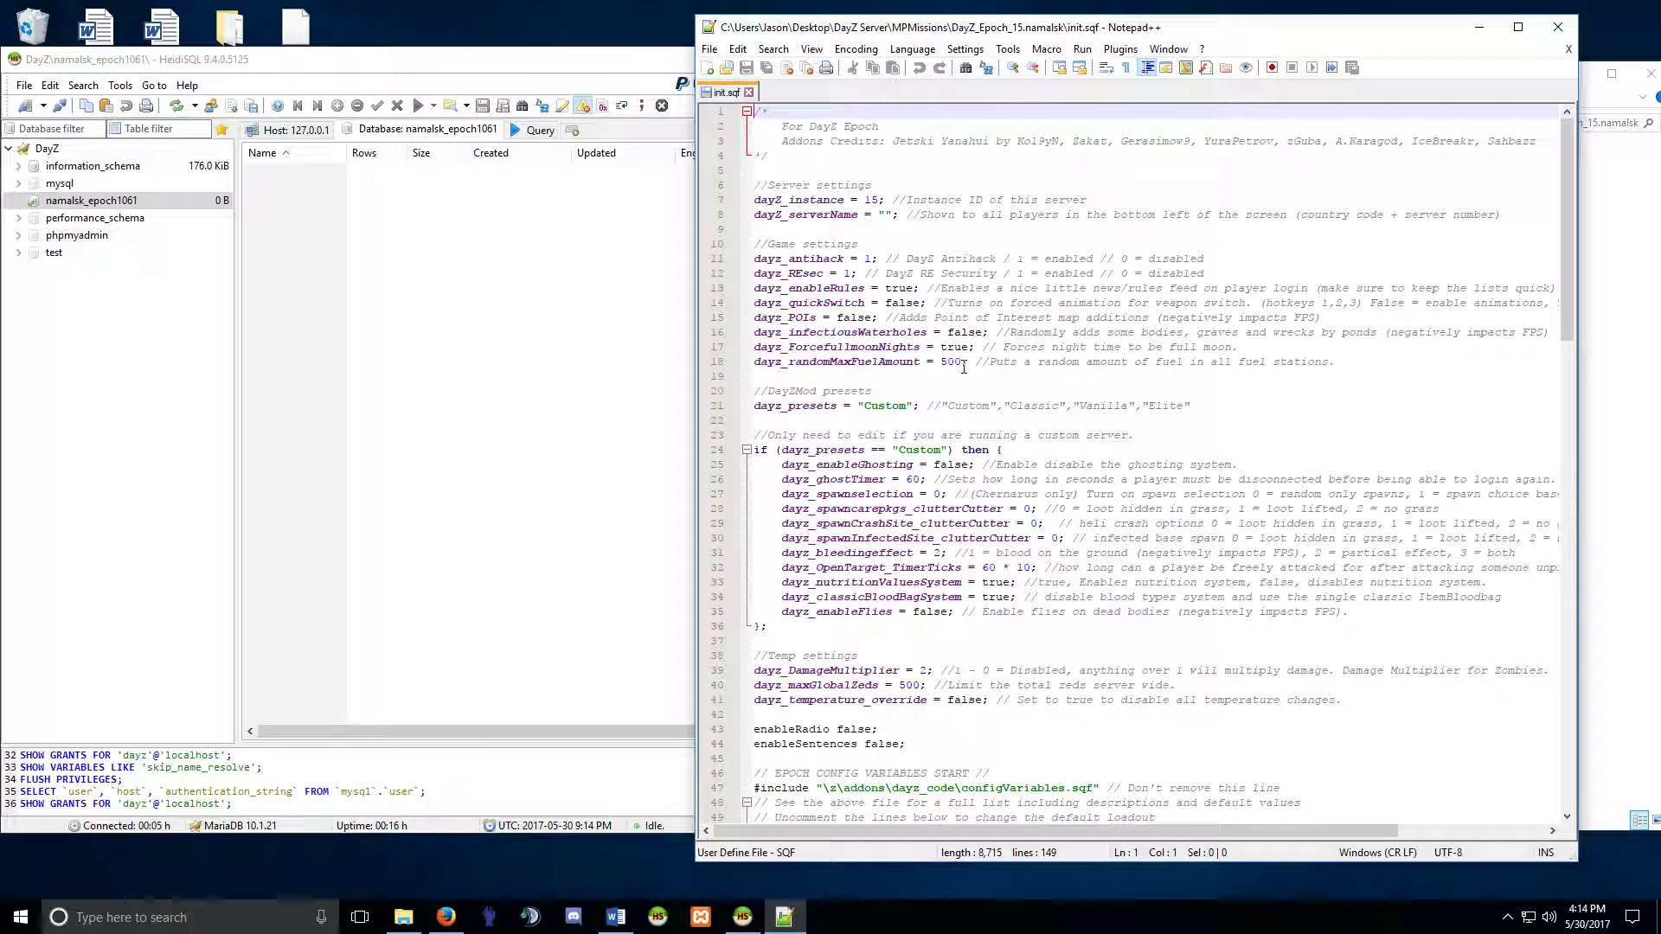
# Change MaxDynamicDebris from 500 to 100 and MaxVehicleLimit from 300 to 100.
pyautogui.scroll(-4, 964, 368)
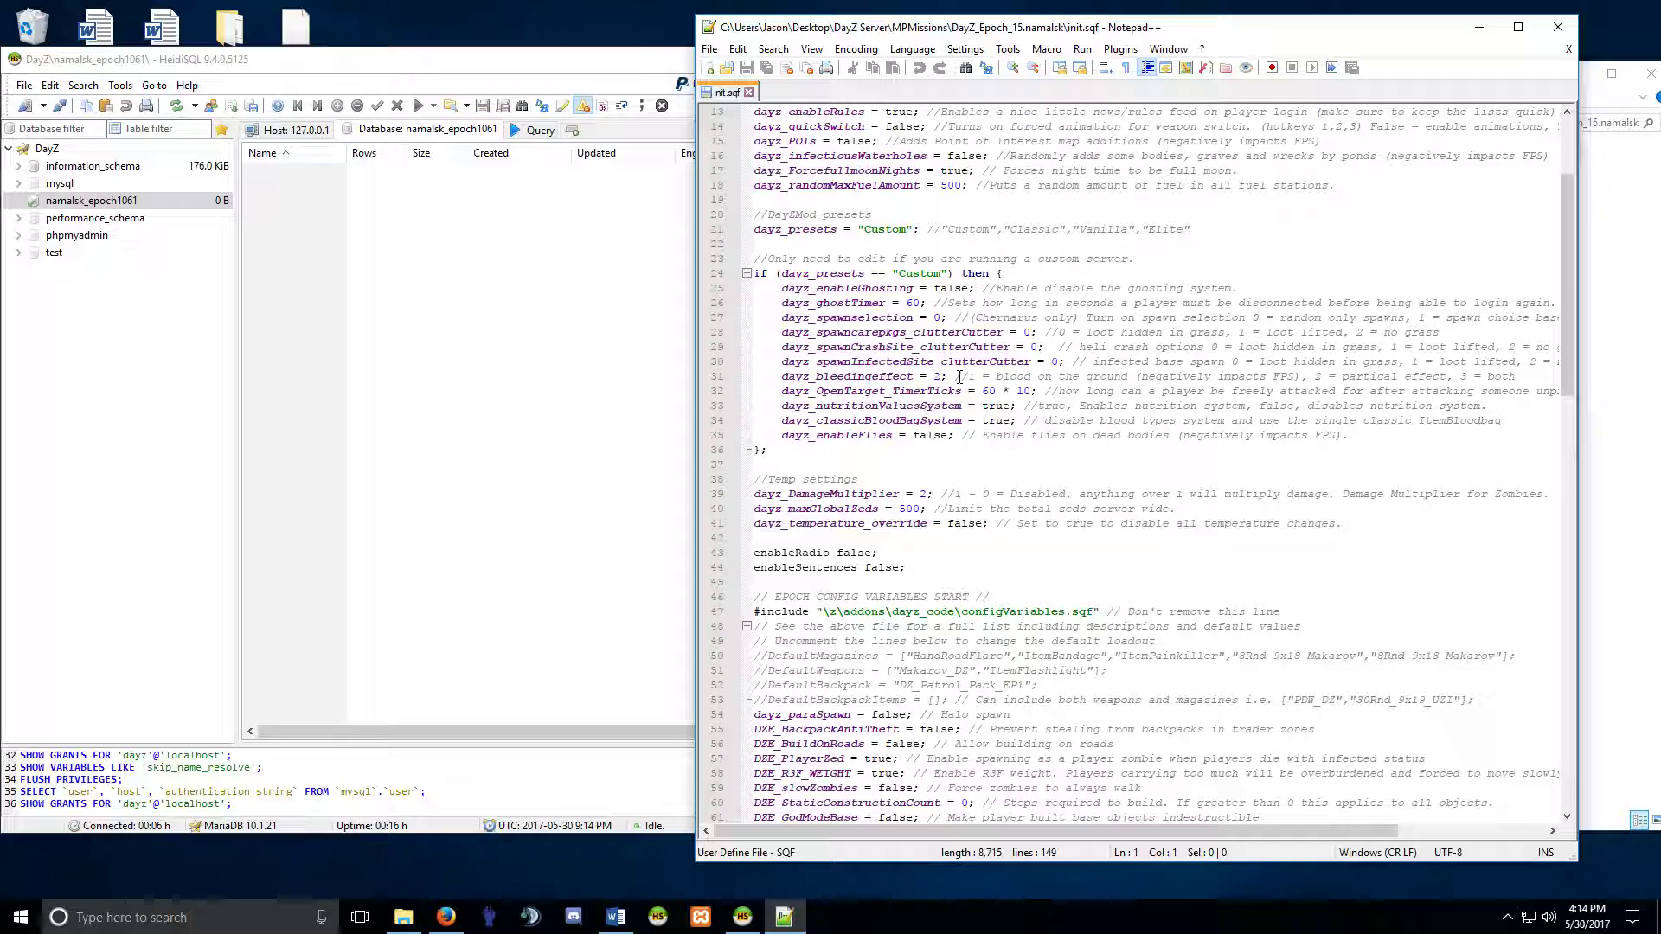
pyautogui.scroll(-9, 956, 378)
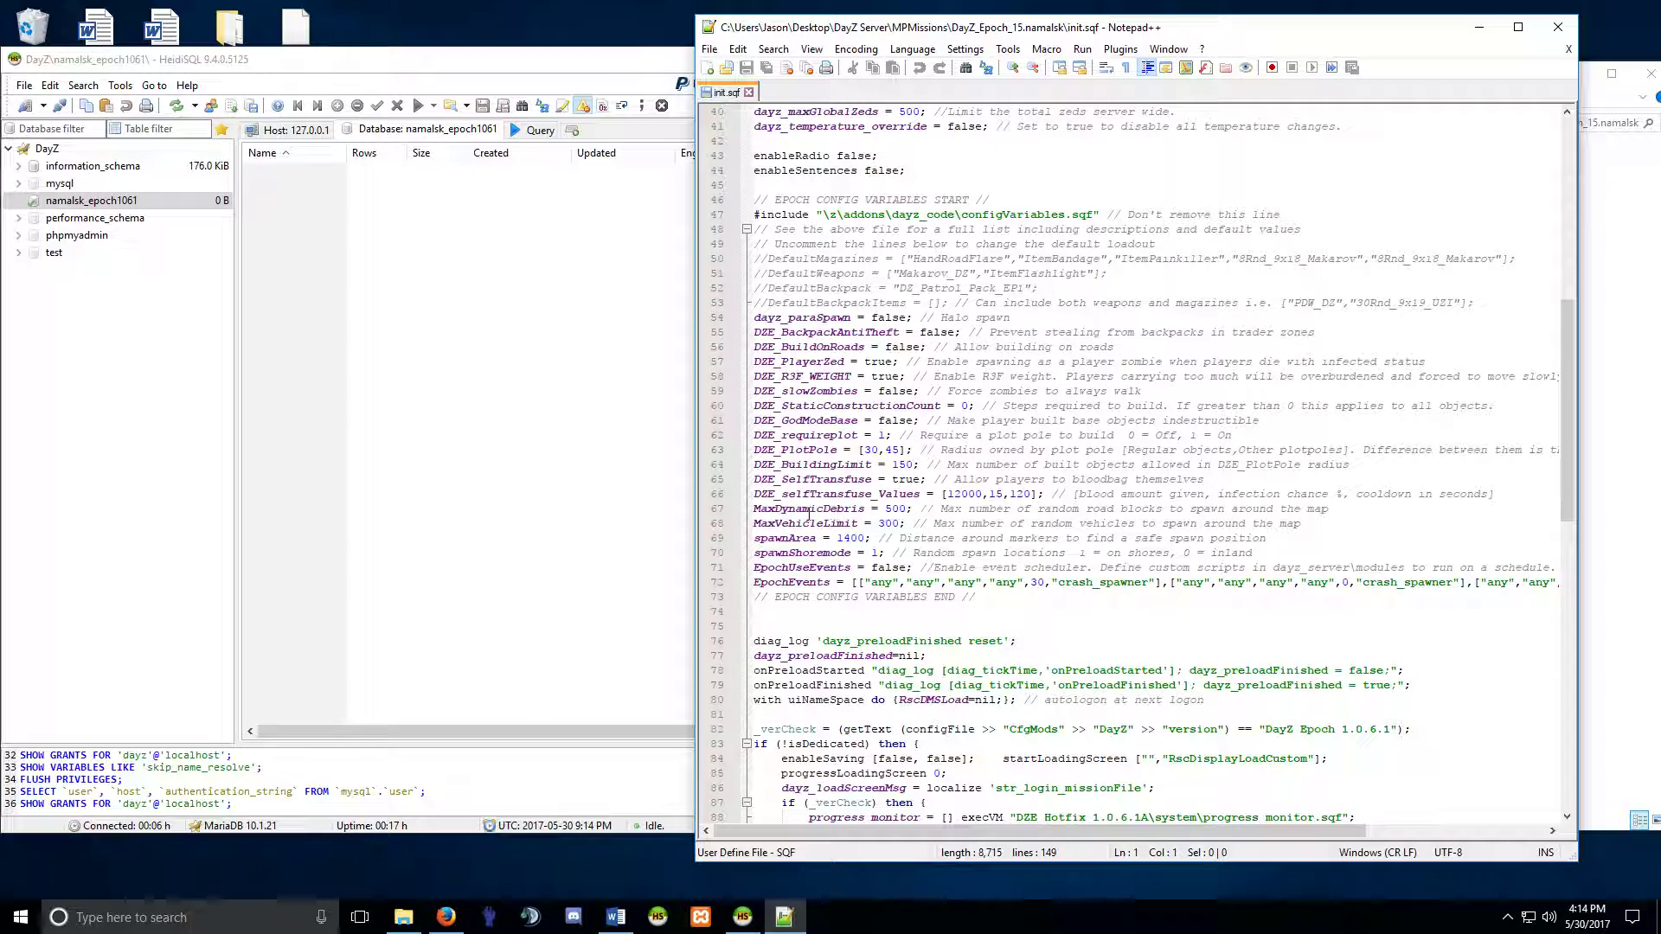
pyautogui.moveTo(910, 509)
pyautogui.mouseDown()
pyautogui.moveTo(769, 508)
pyautogui.moveTo(907, 512)
pyautogui.mouseUp()
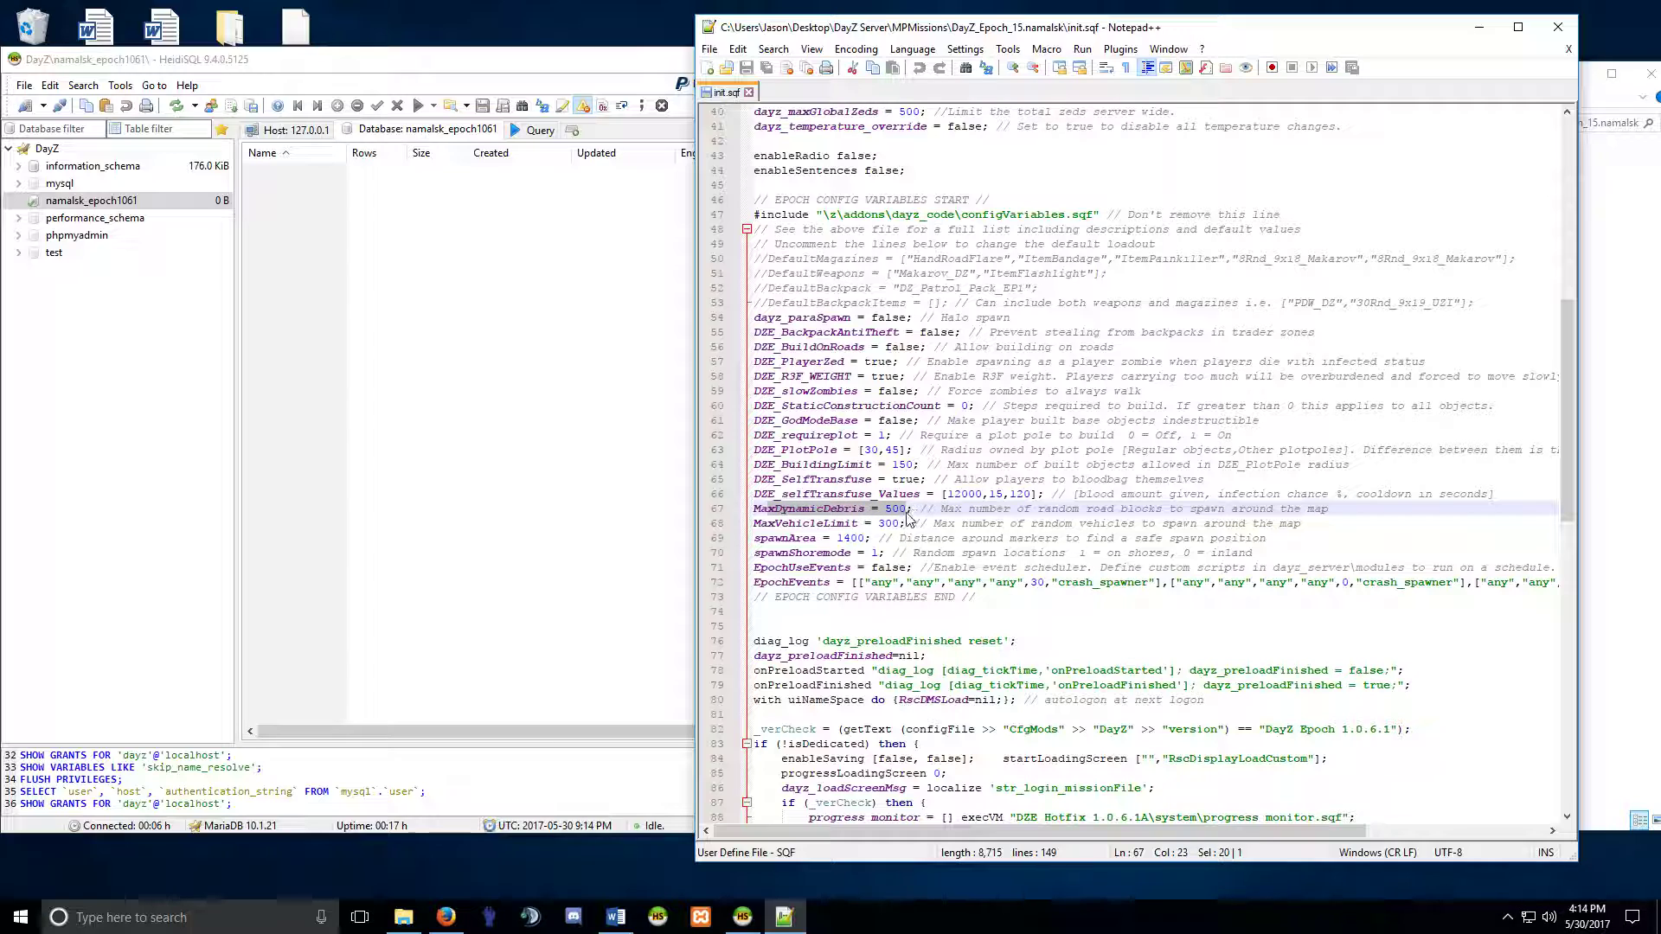
pyautogui.click(892, 509)
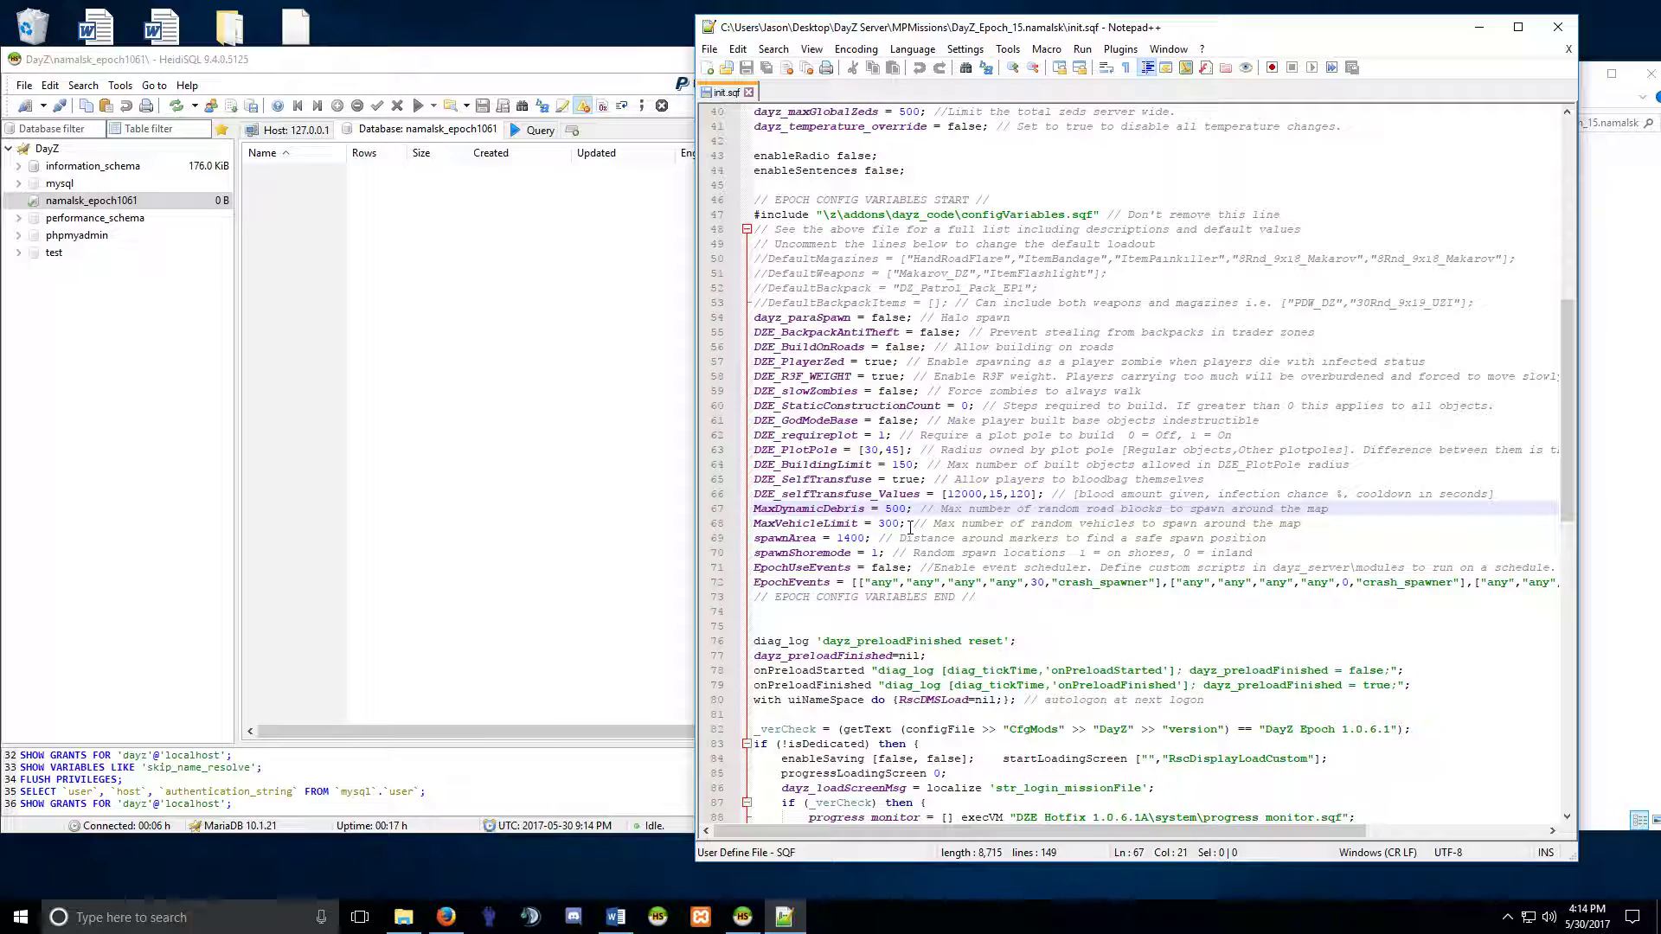
pyautogui.press('BackSpace')
pyautogui.write('1')
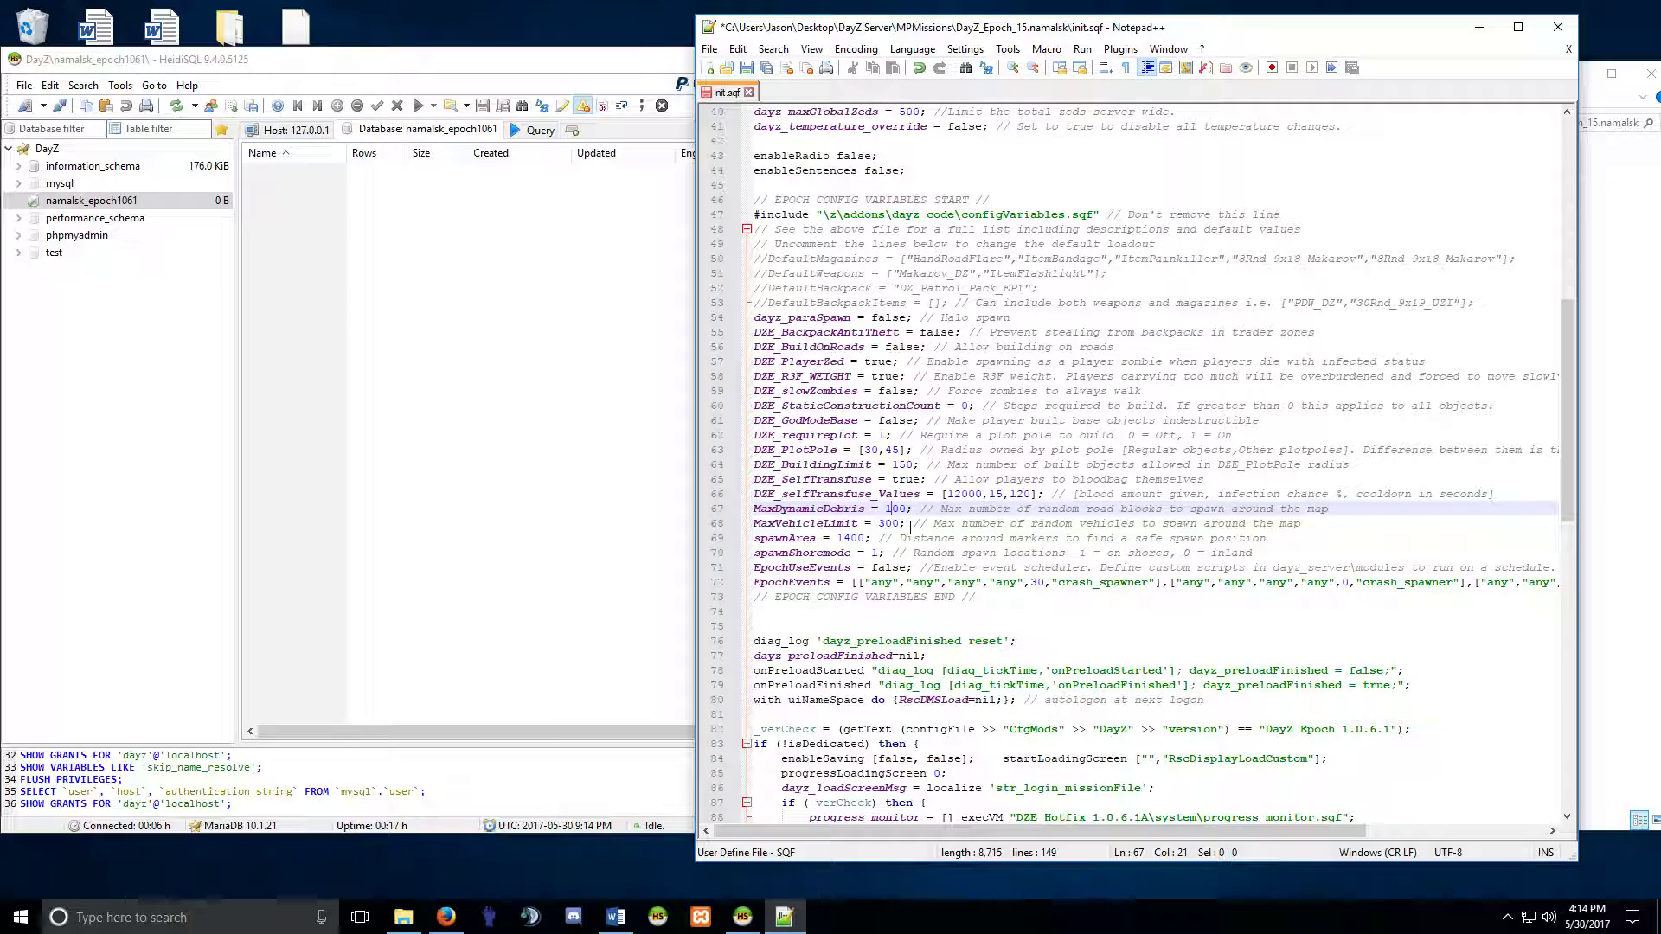
pyautogui.click(884, 524)
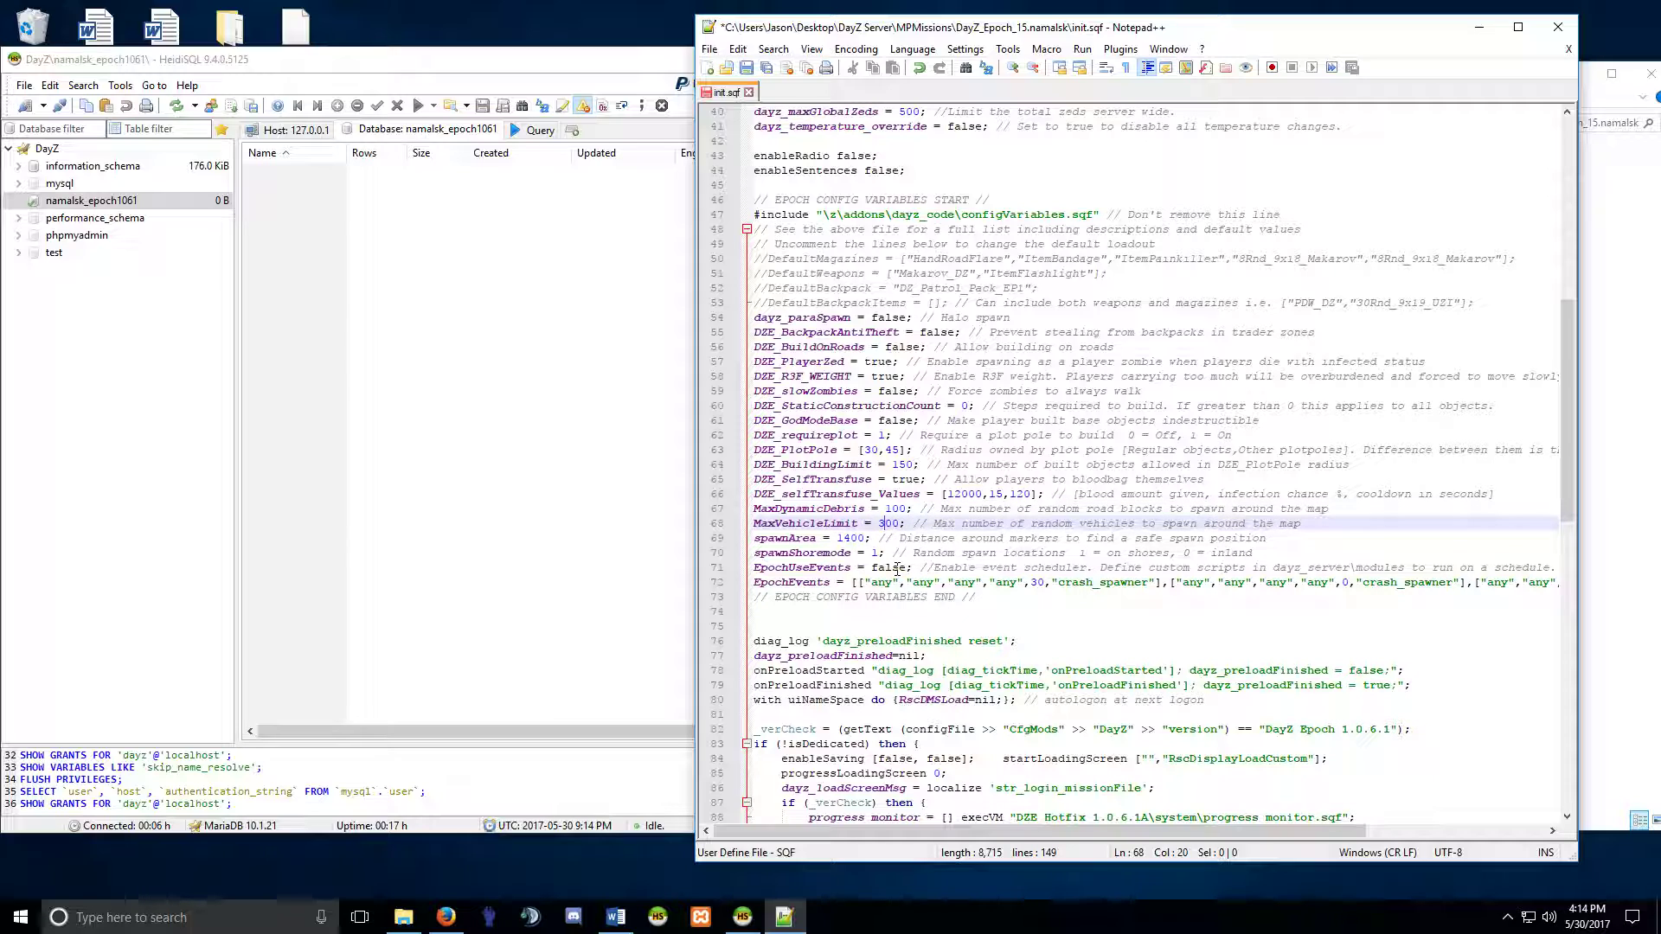
pyautogui.press('BackSpace')
pyautogui.write('1')
# Look over the rest of init.sqf, then save and close it.
pyautogui.scroll(-11, 842, 596)
pyautogui.scroll(-10, 836, 603)
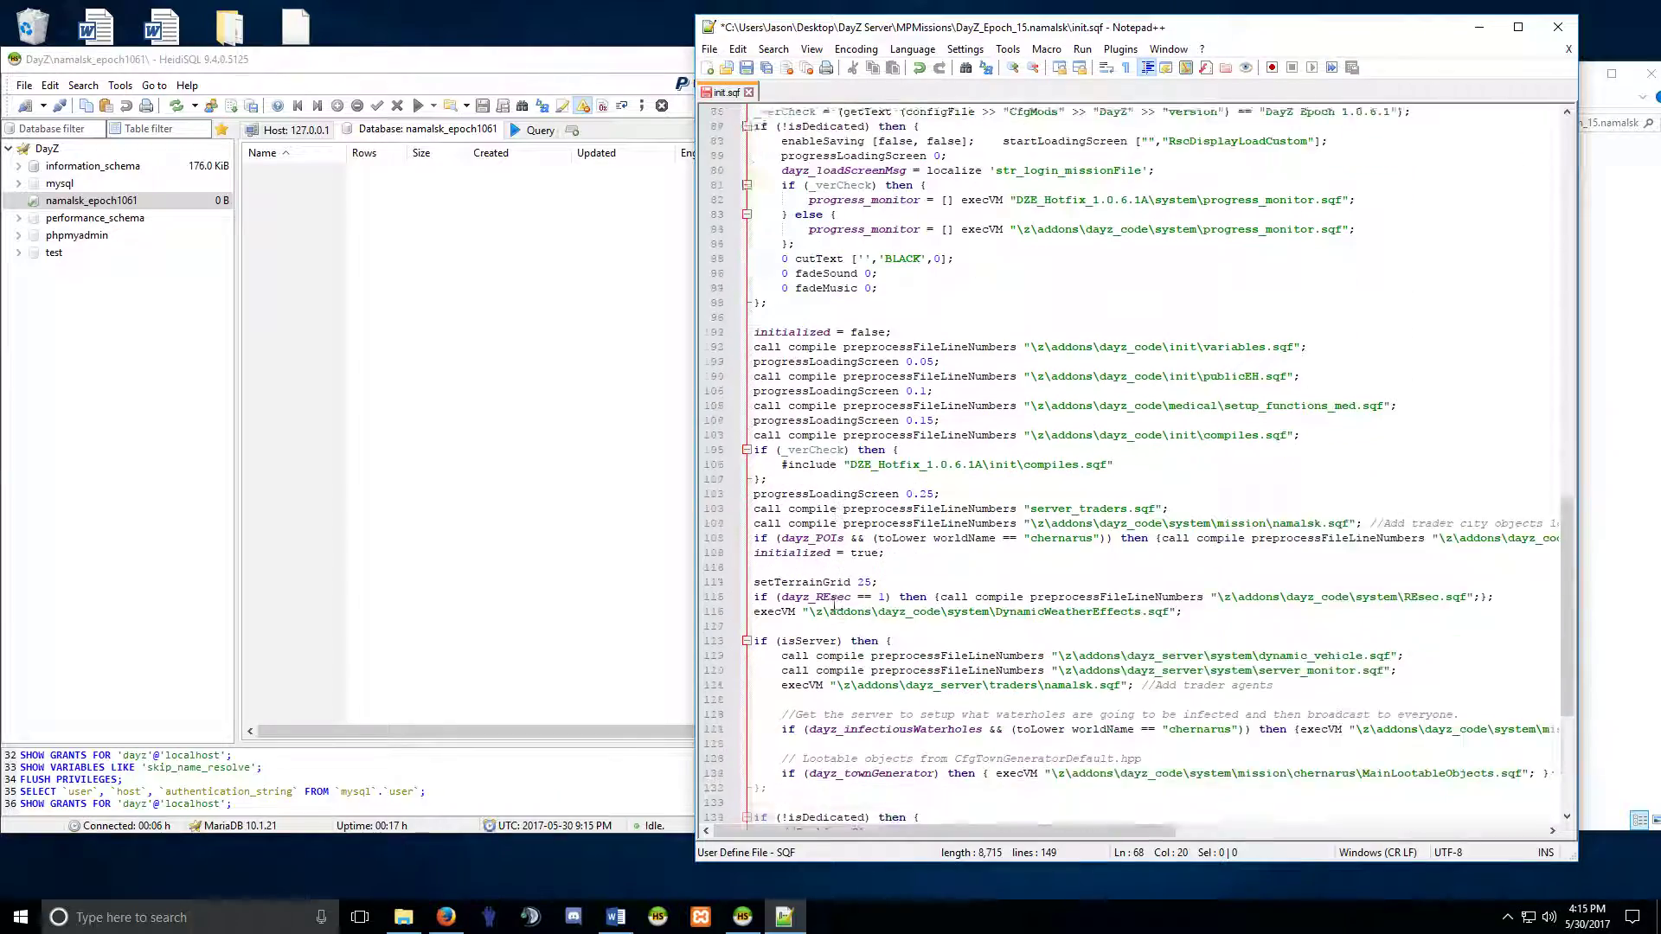
pyautogui.scroll(-1, 834, 603)
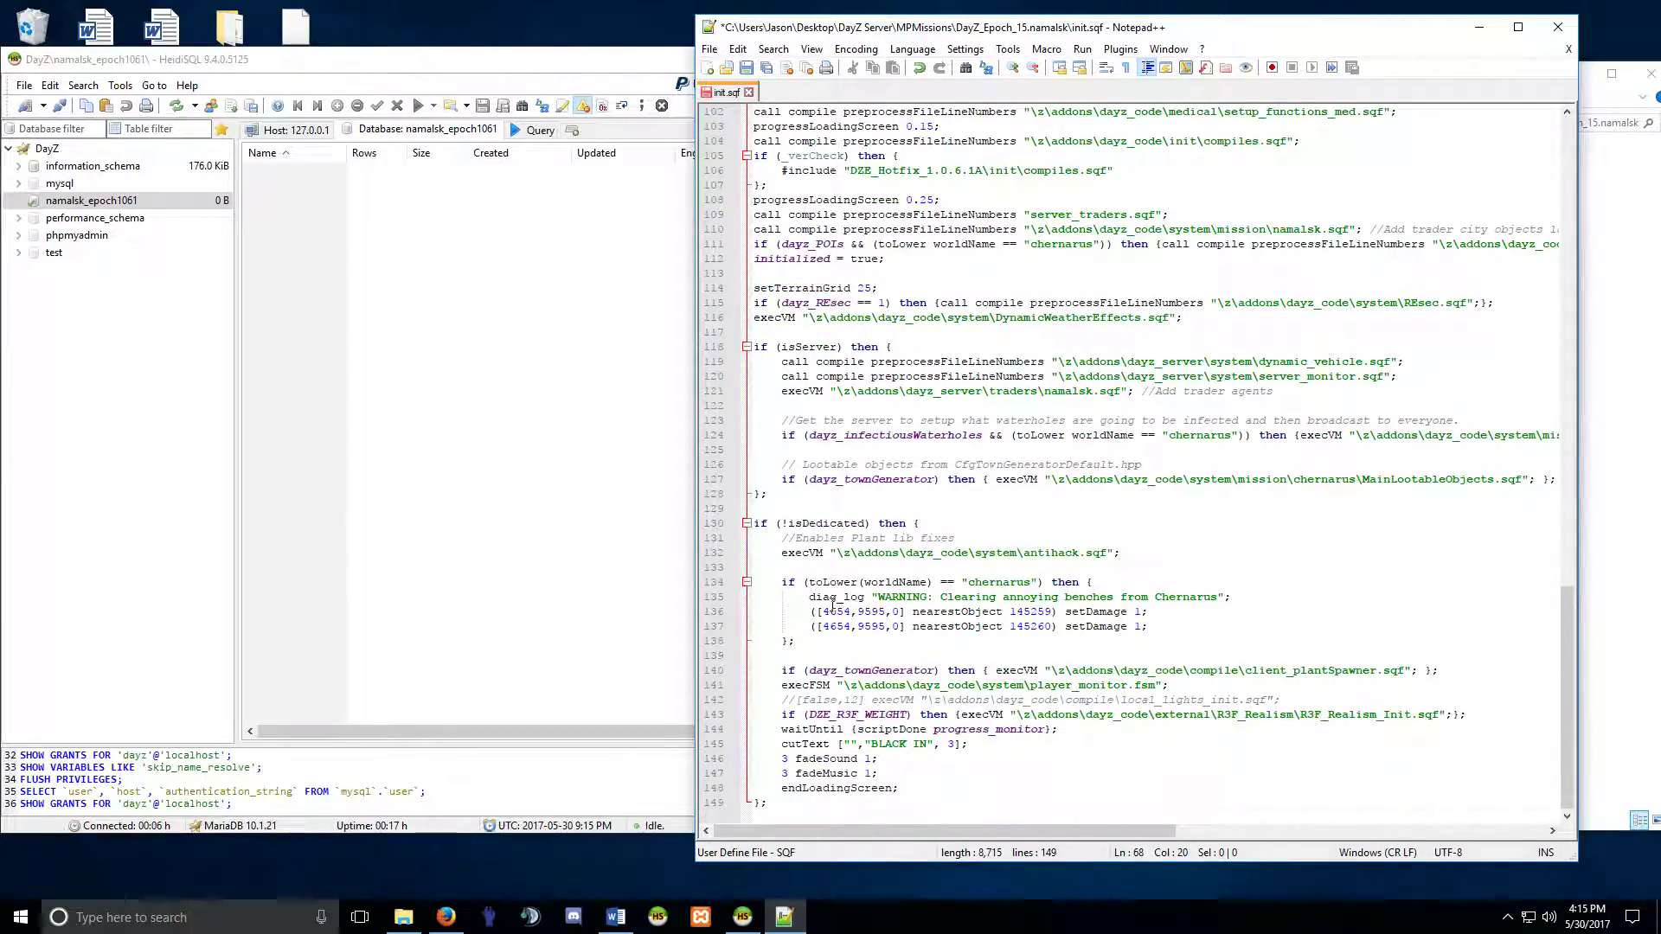
pyautogui.scroll(13, 833, 603)
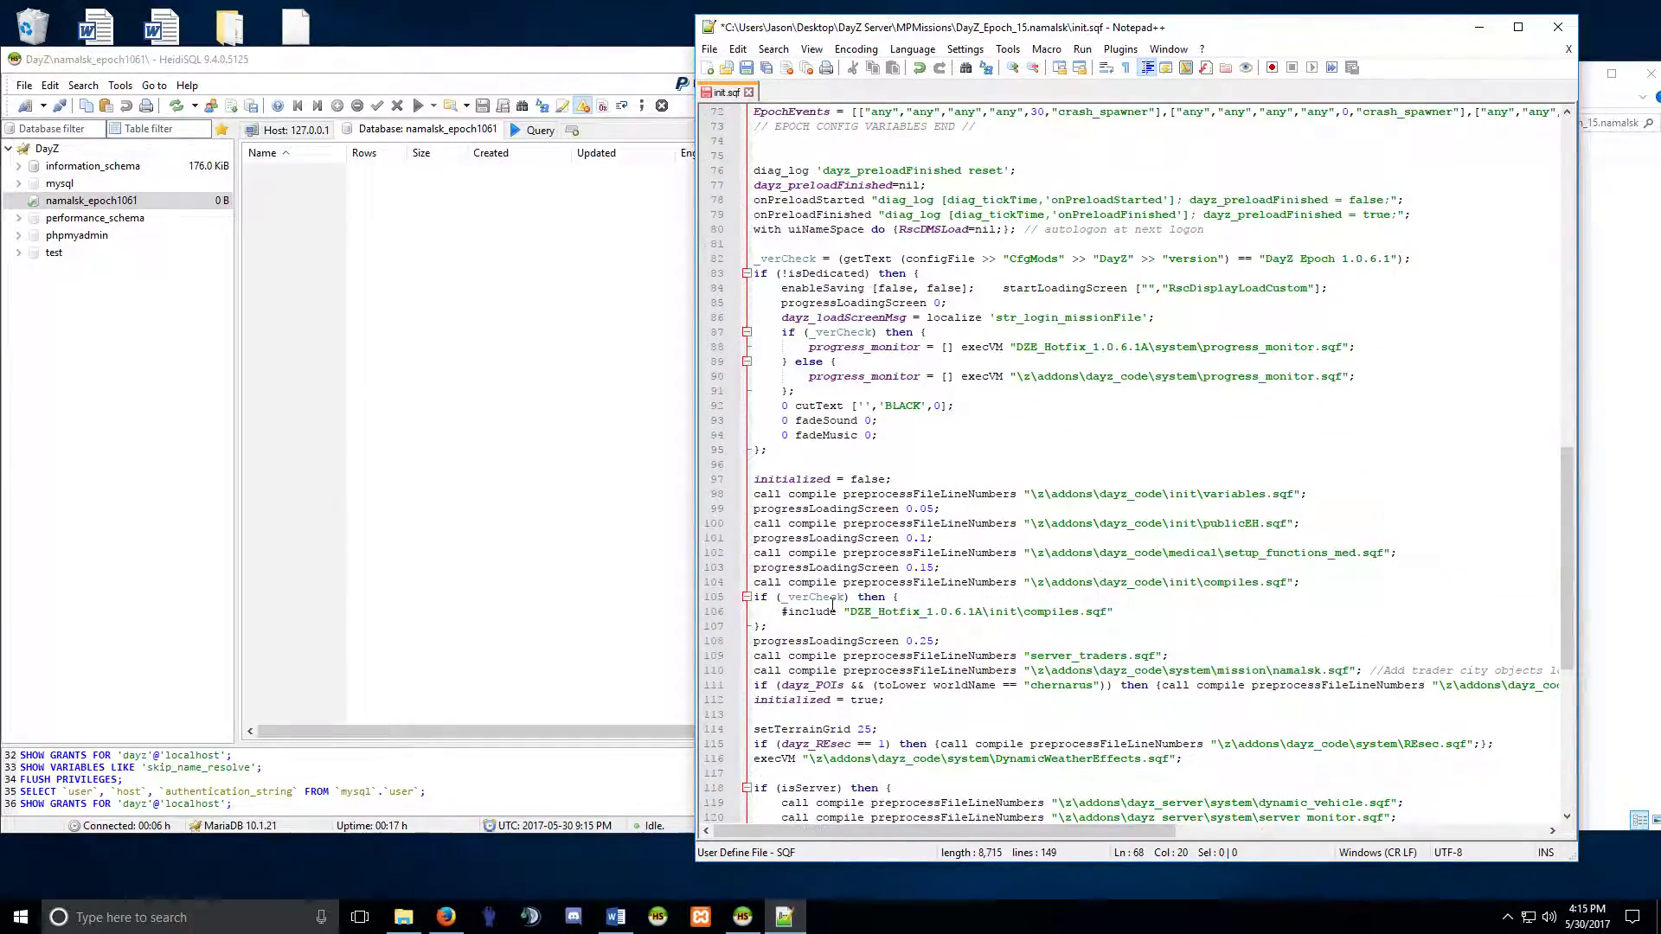
pyautogui.scroll(3, 832, 602)
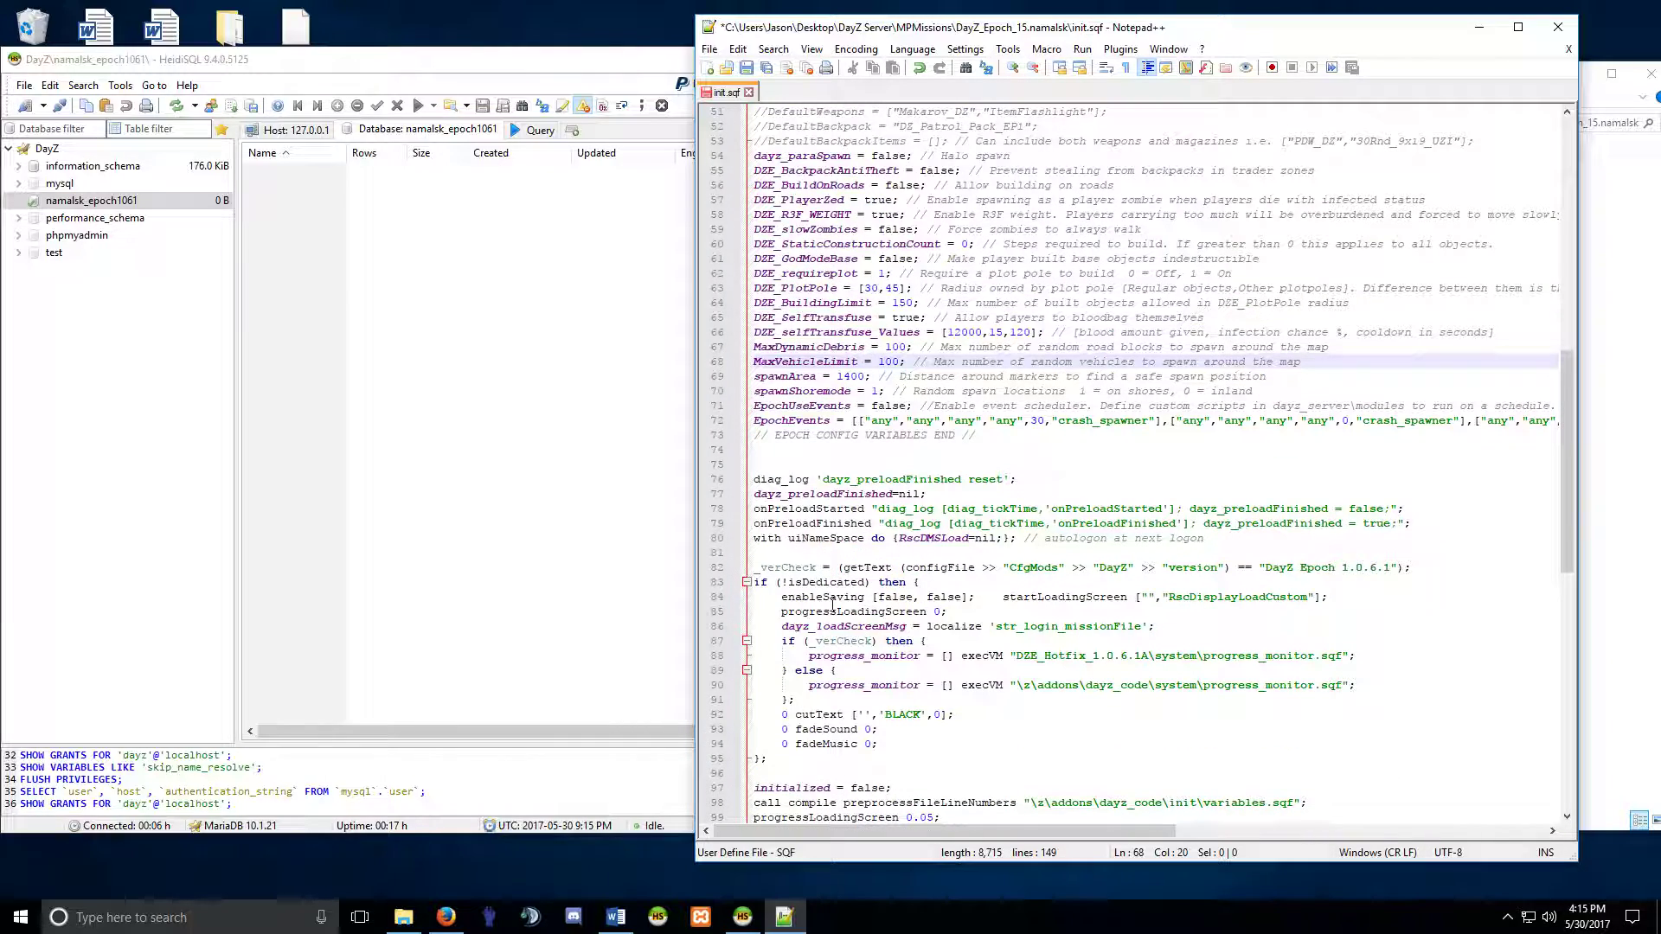
pyautogui.scroll(4, 832, 603)
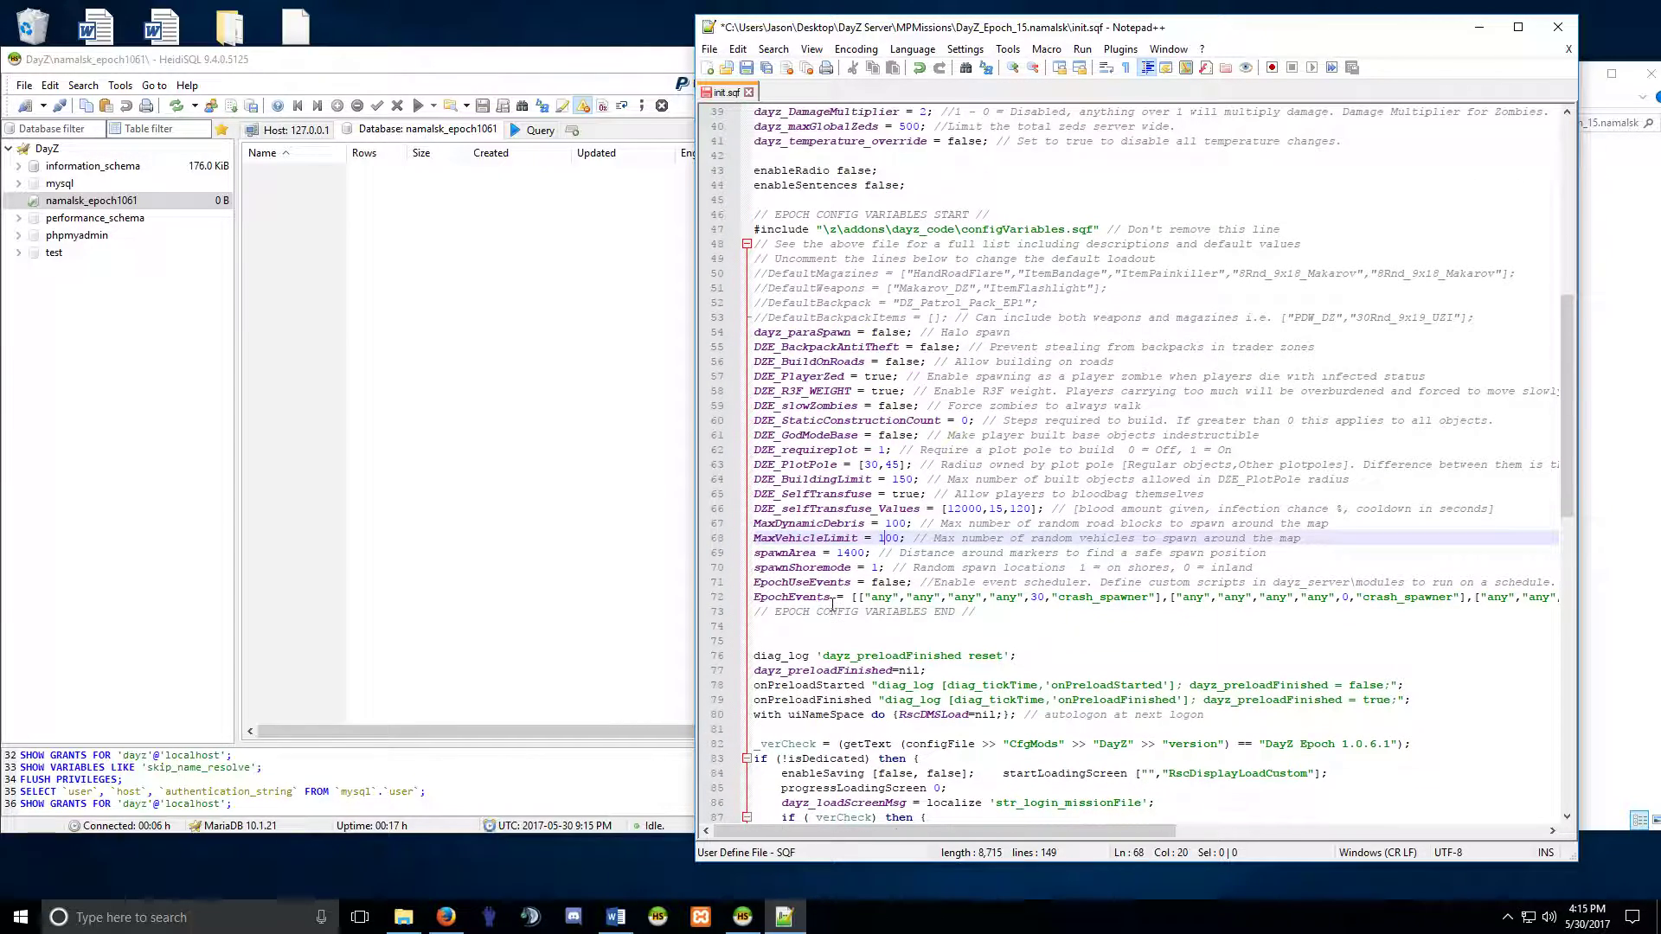
pyautogui.scroll(4, 814, 566)
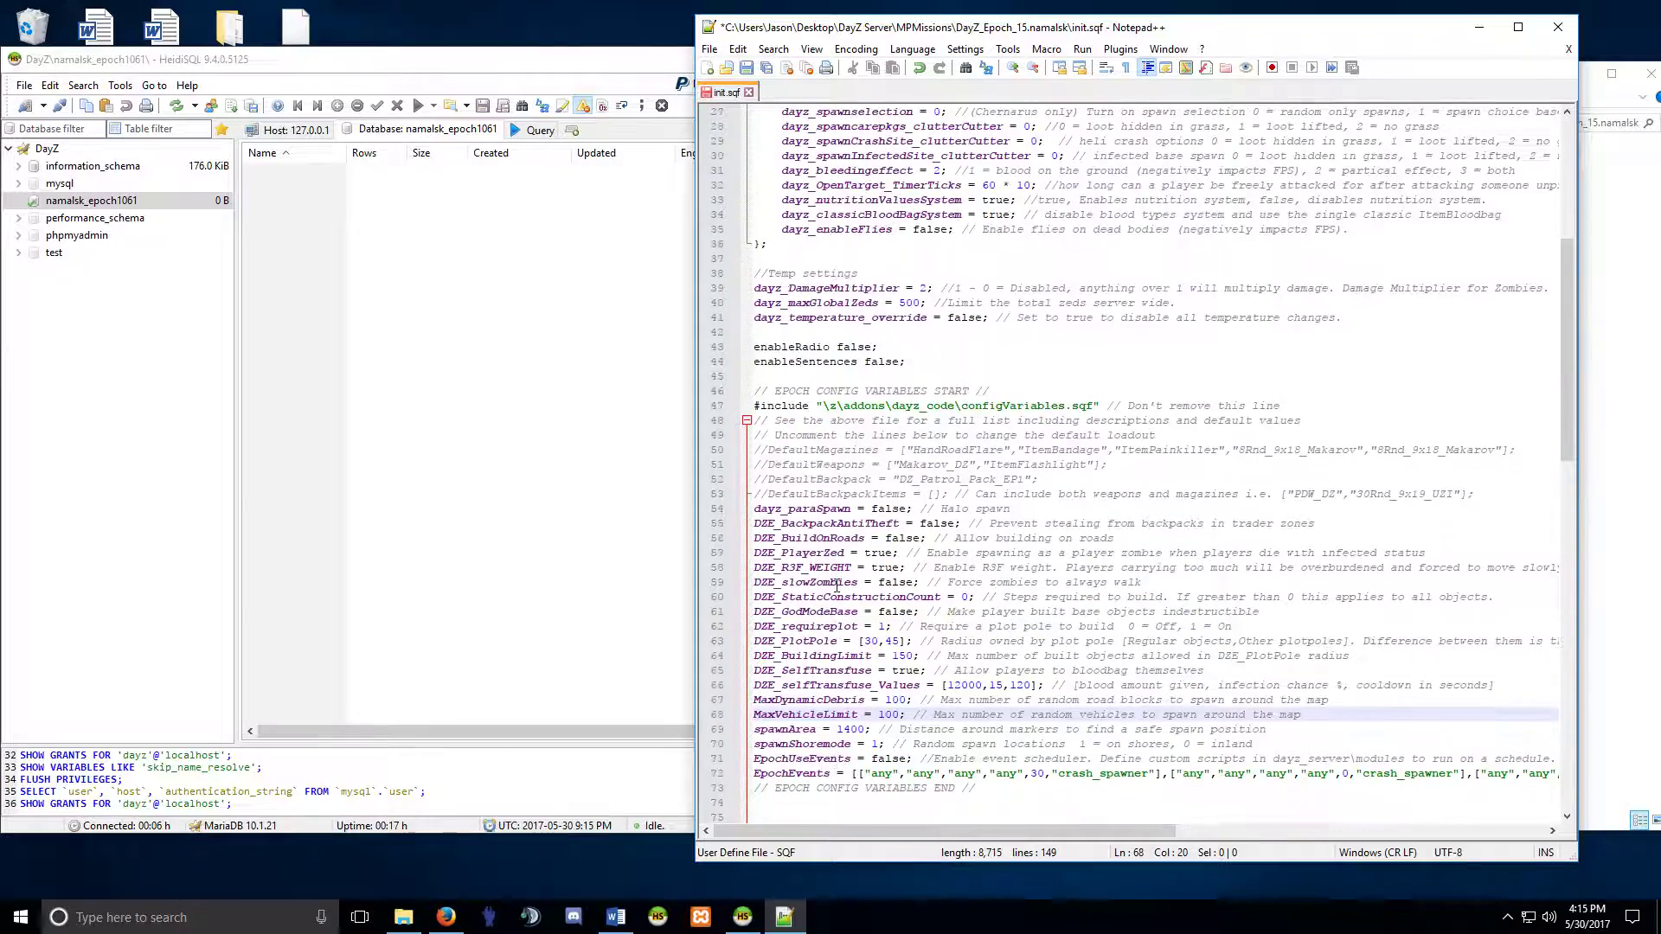
pyautogui.scroll(6, 780, 396)
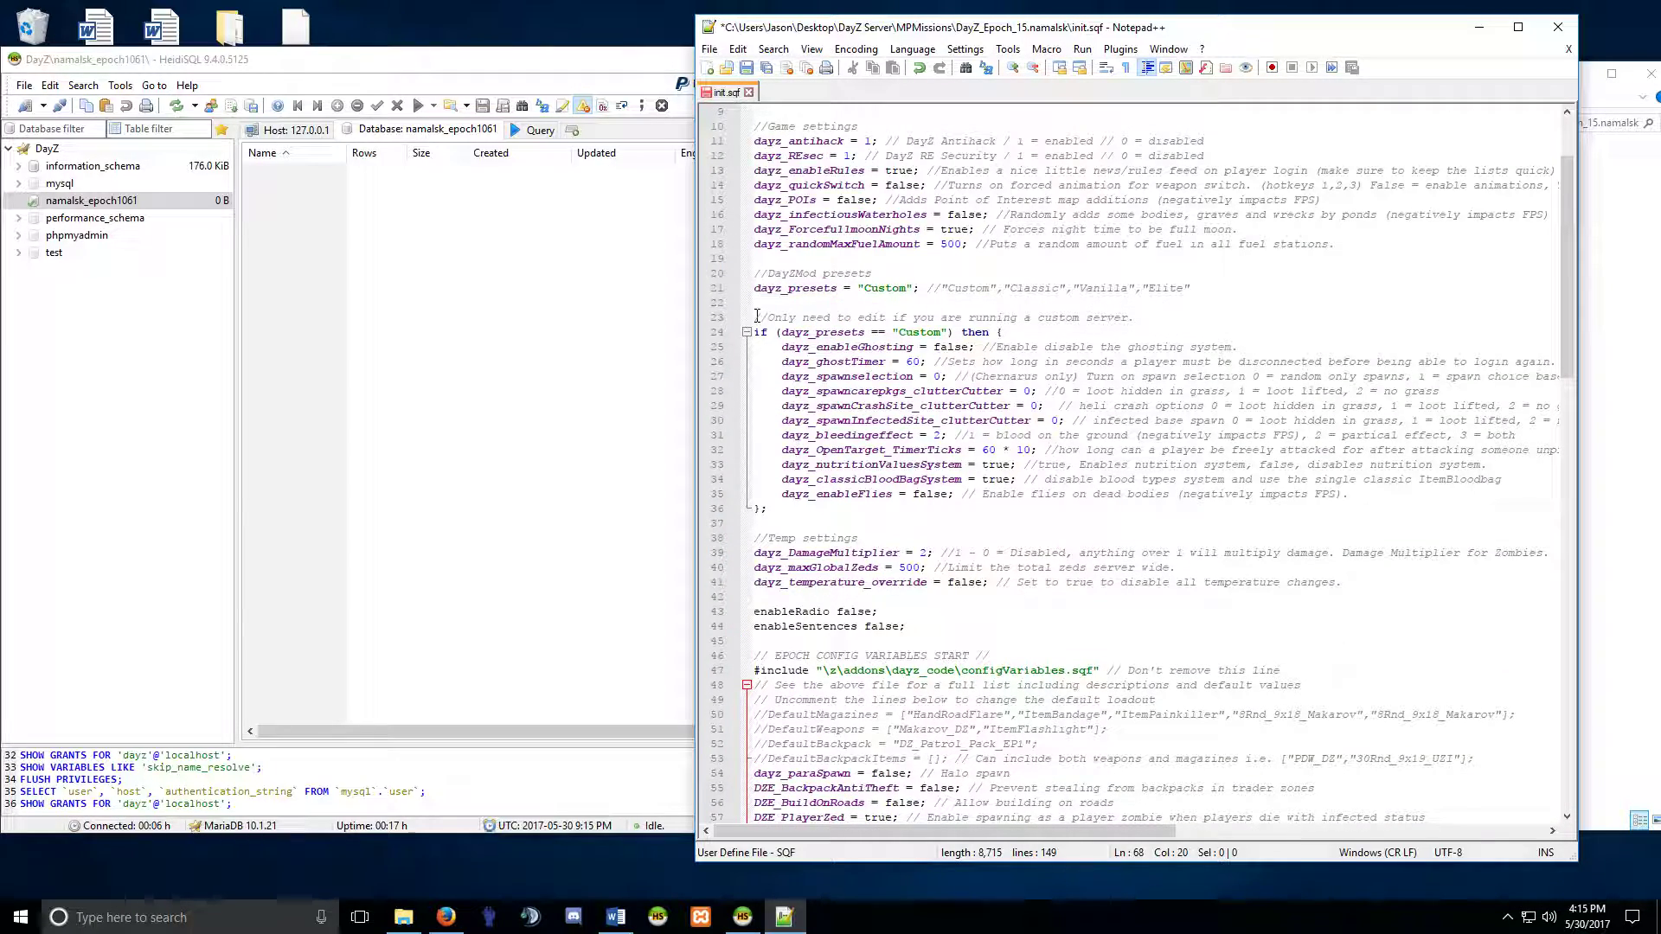
pyautogui.click(746, 67)
pyautogui.click(748, 92)
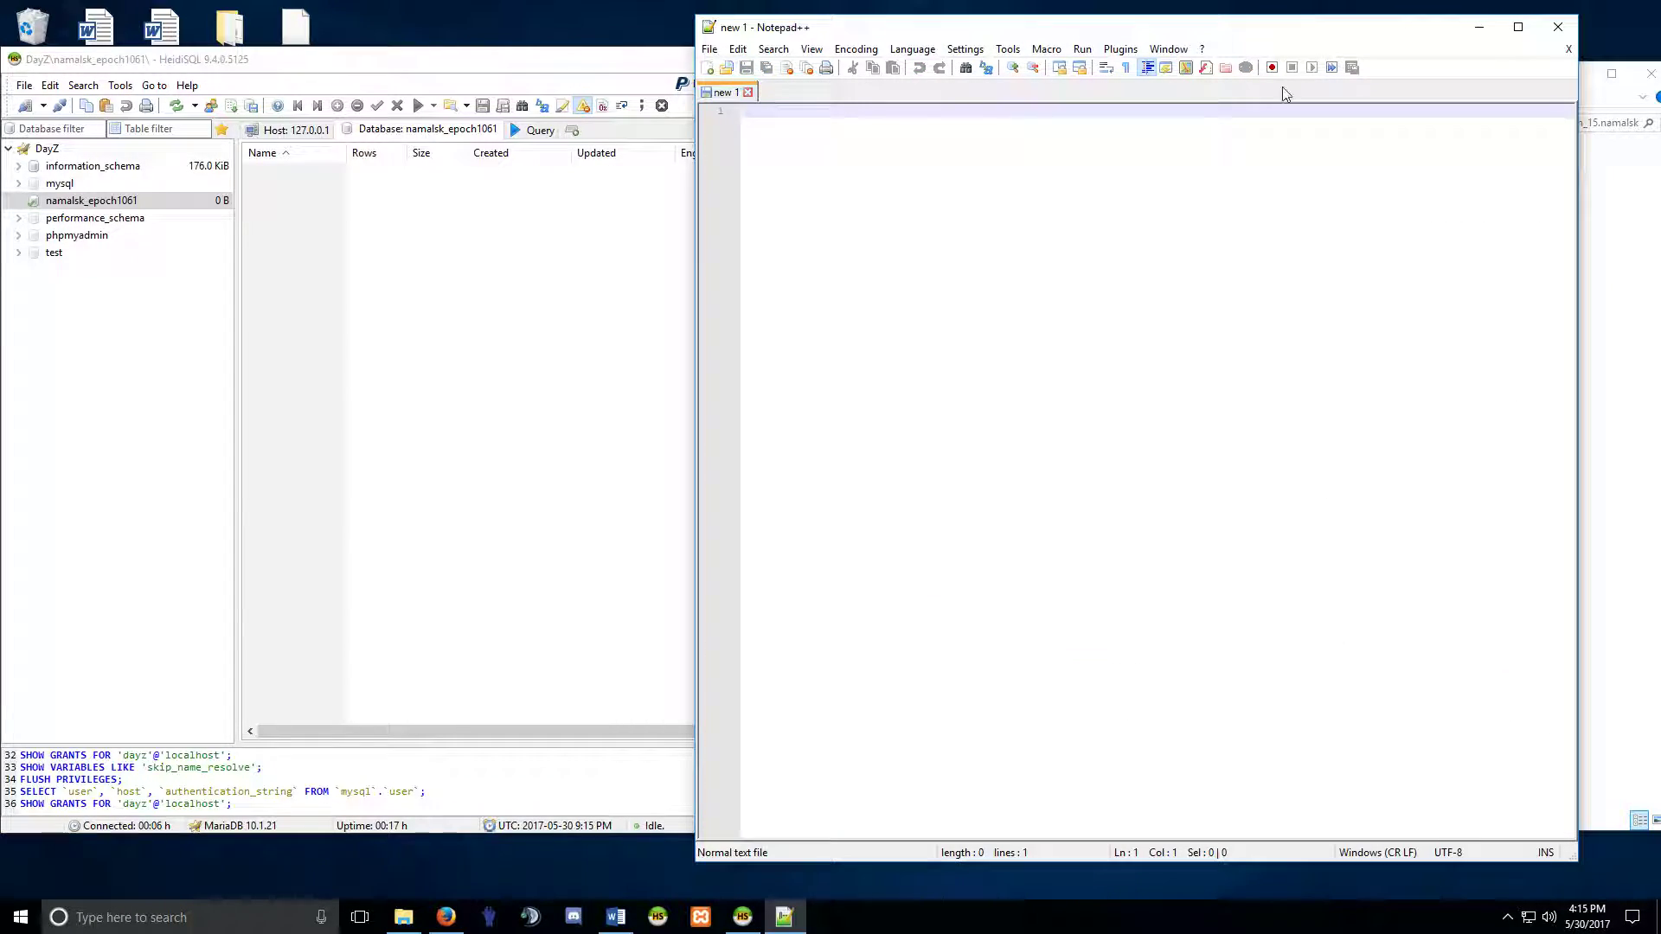
# Show DayZ Server\SQL with epoch.sql selected and select namalsk_epoch1061 in HeidiSQL.
pyautogui.click(1558, 28)
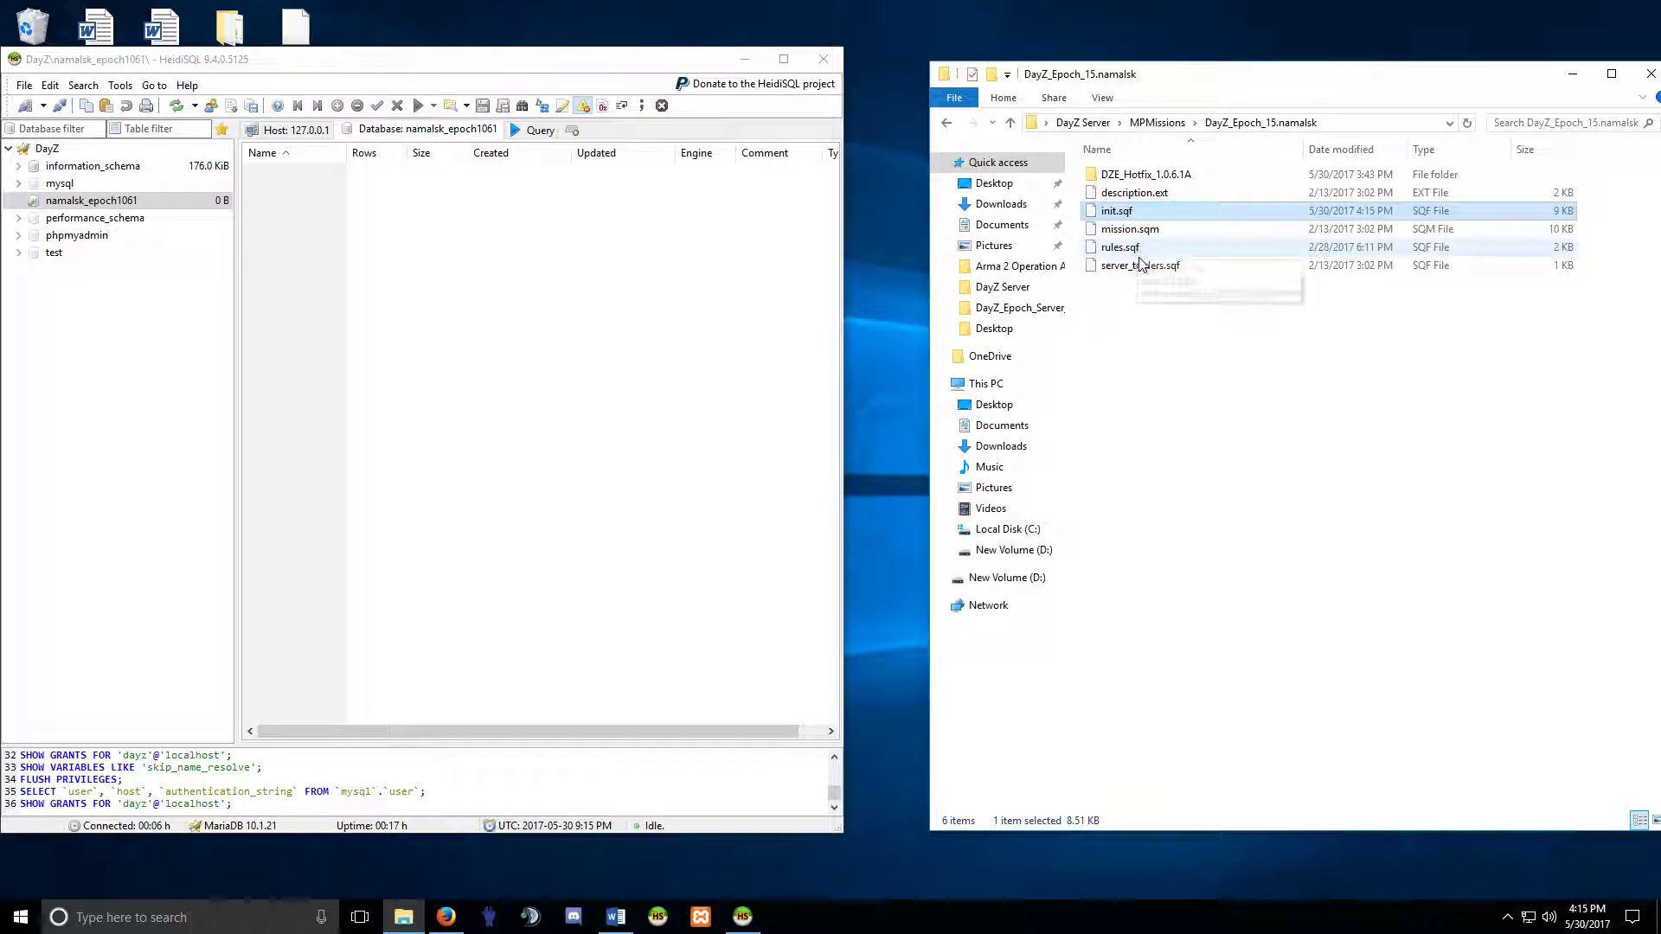
pyautogui.click(100, 204)
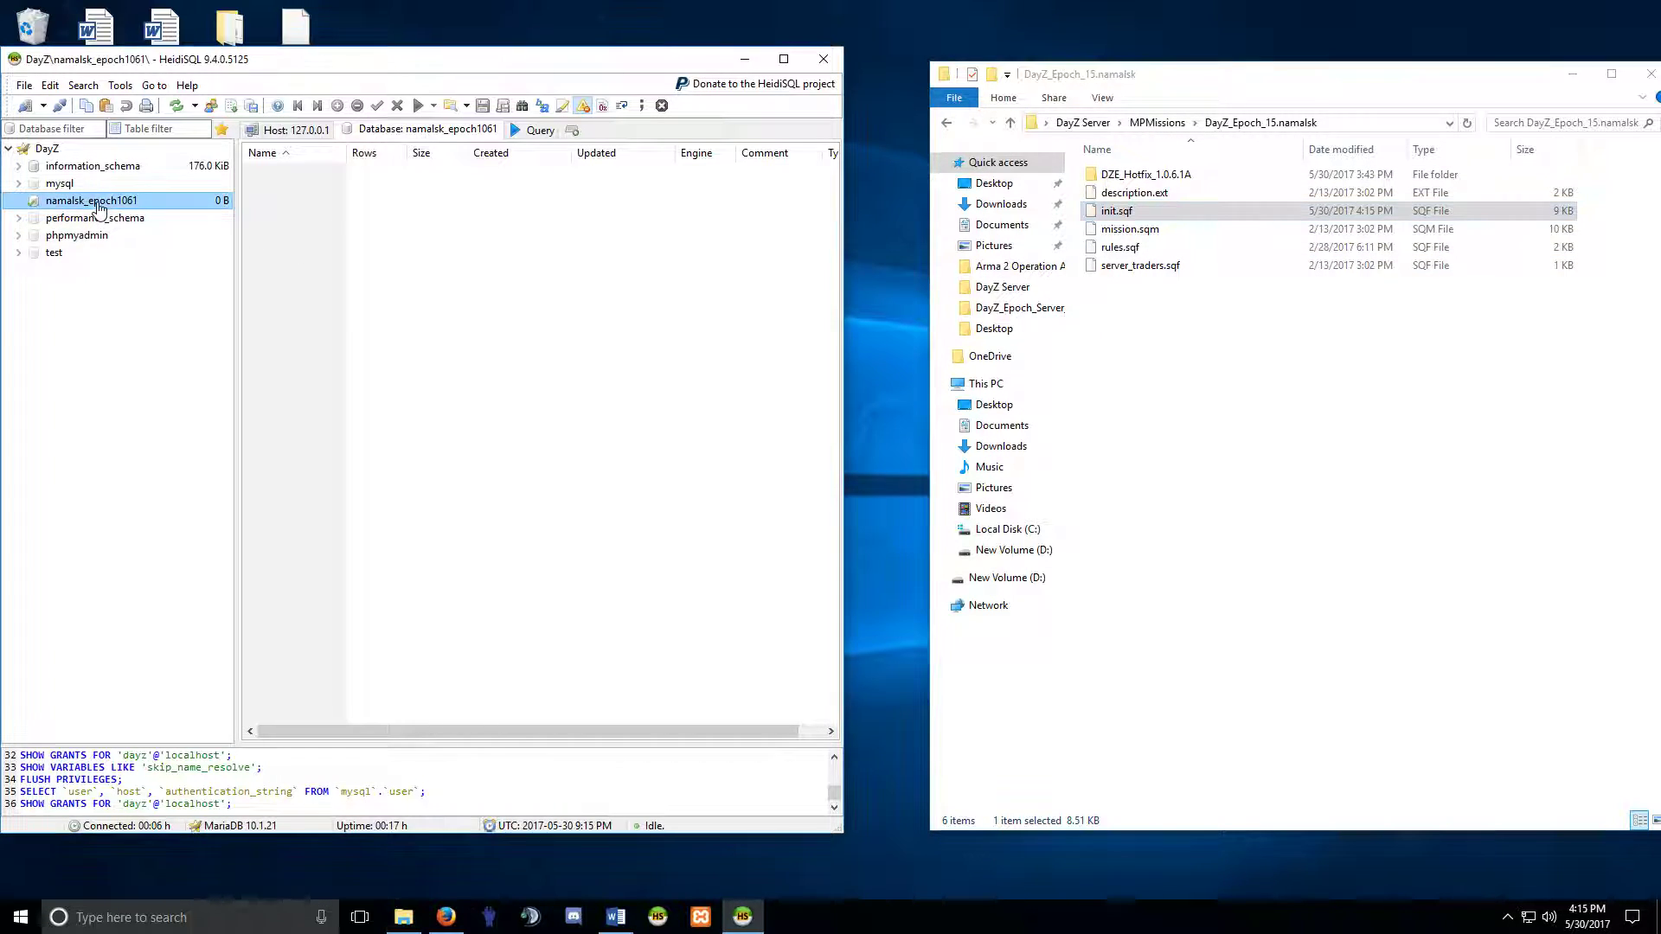
pyautogui.click(947, 128)
pyautogui.click(946, 124)
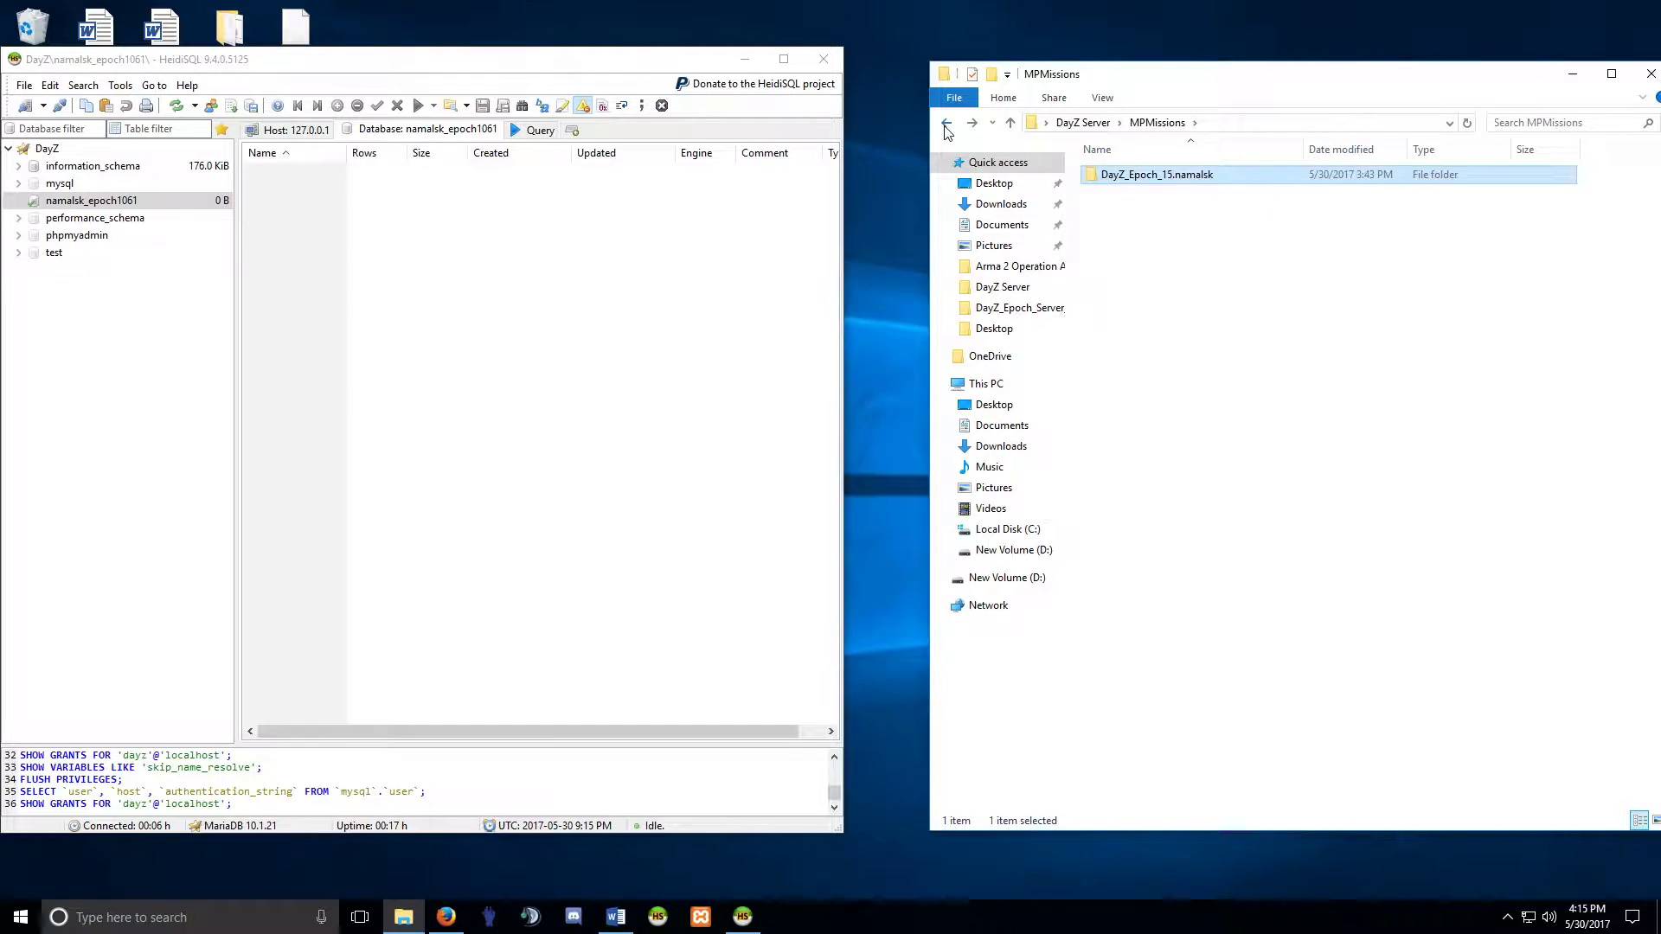
pyautogui.click(946, 124)
pyautogui.click(1114, 467)
pyautogui.doubleClick(1114, 467)
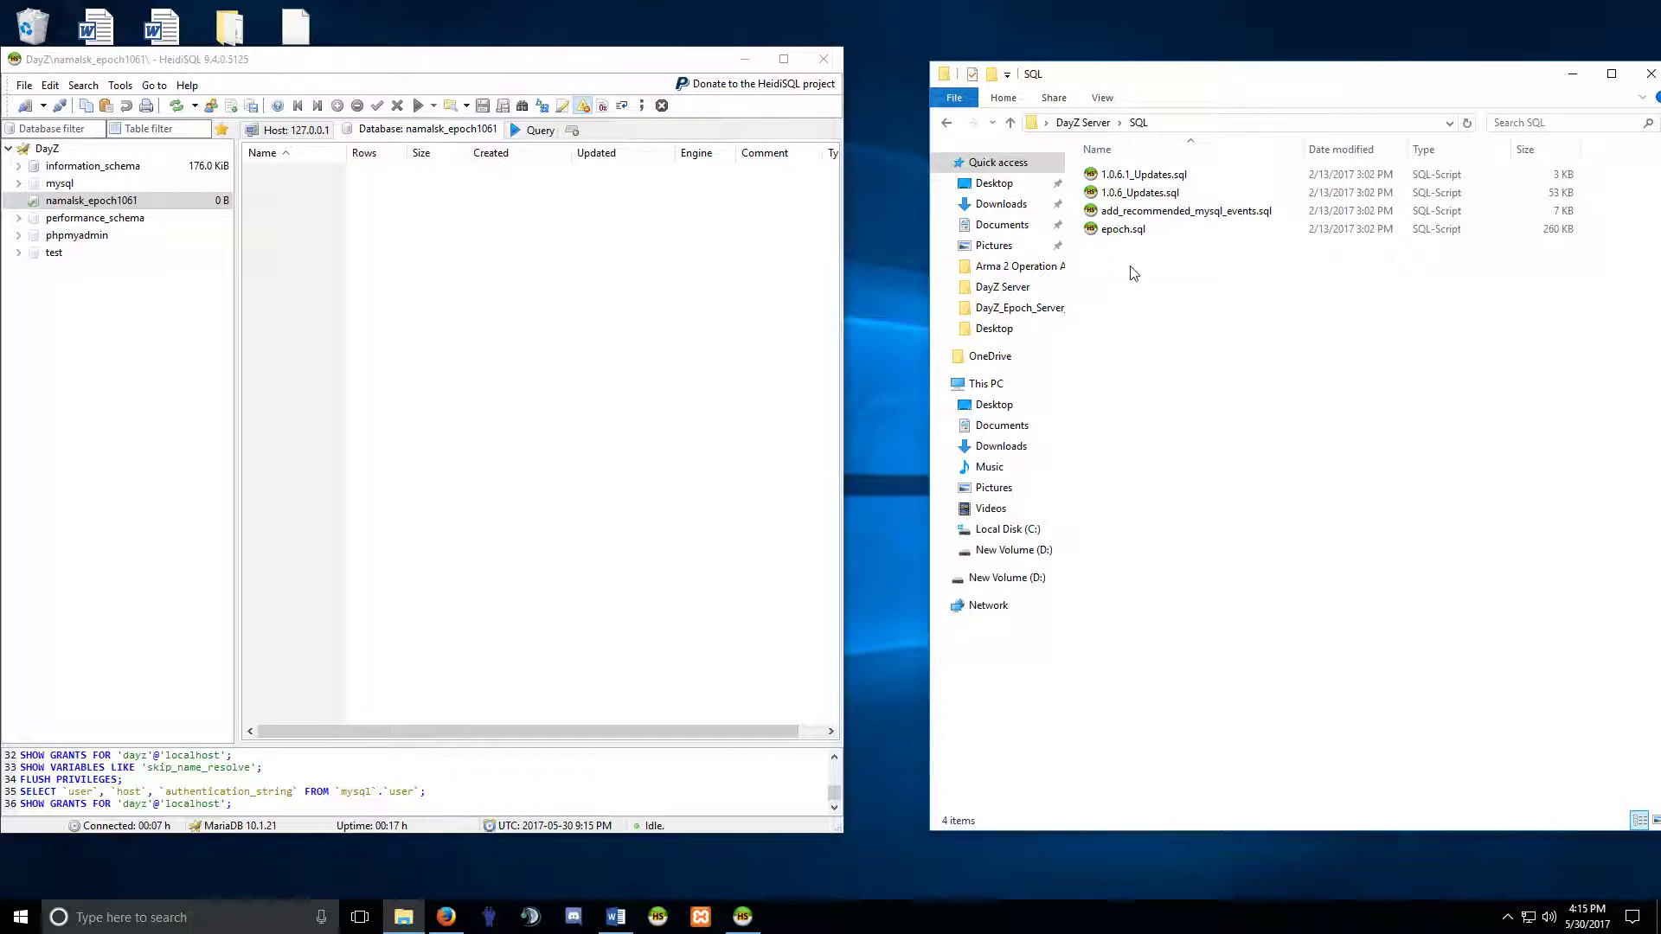
pyautogui.click(1135, 230)
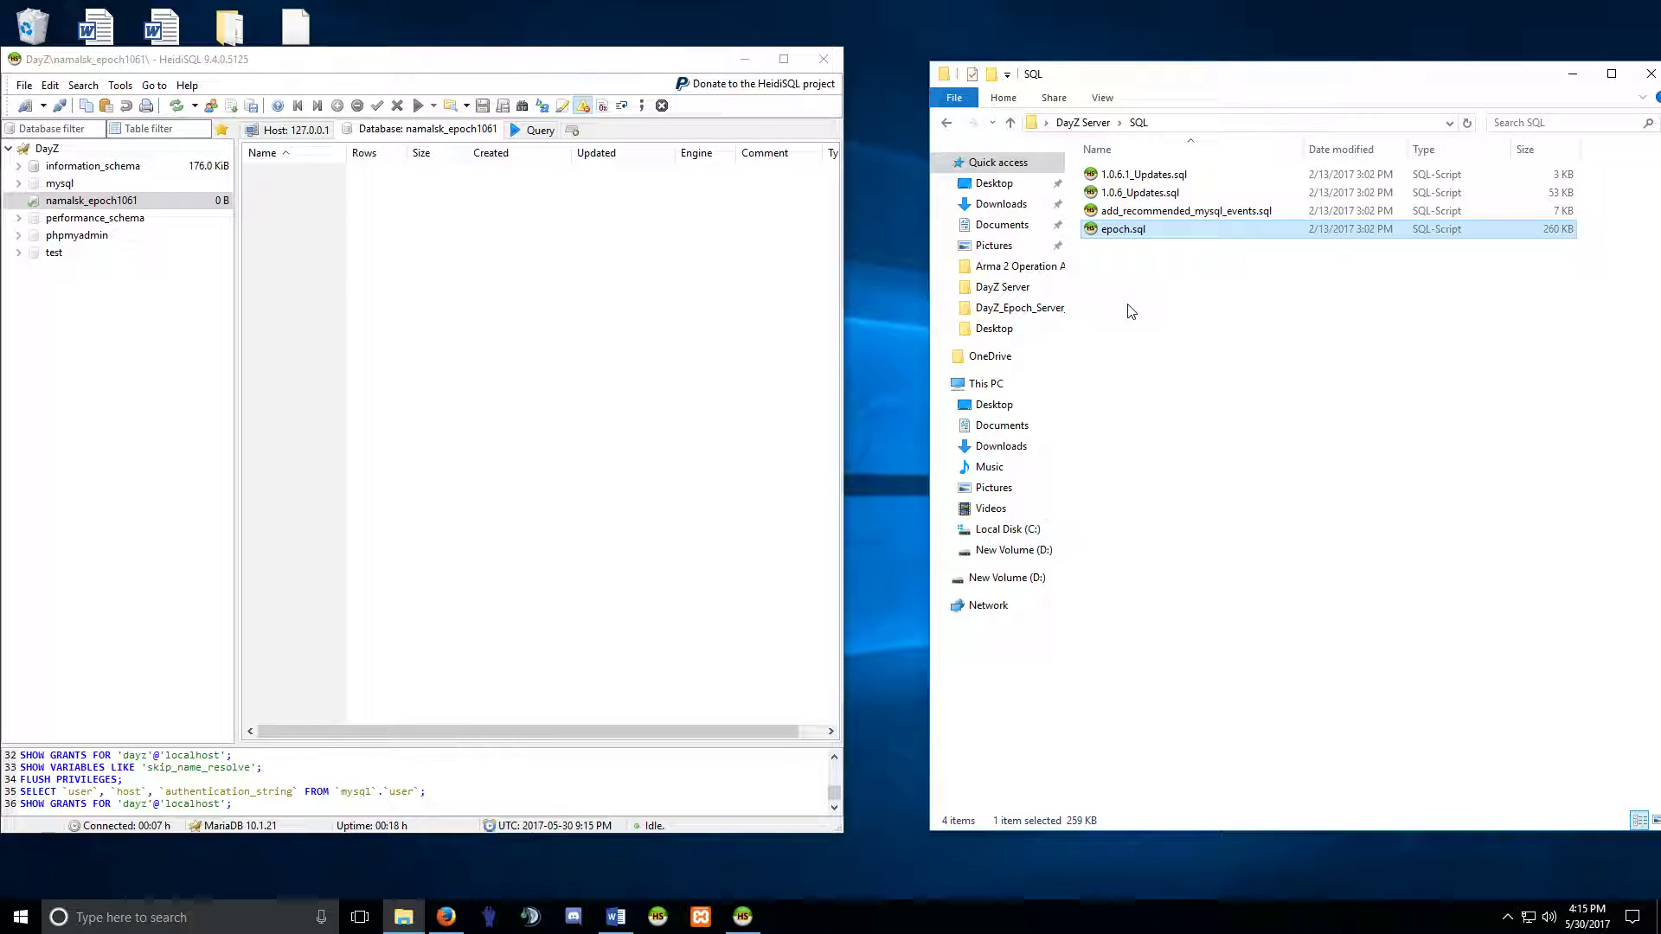
pyautogui.press('Up')
pyautogui.press('Up')
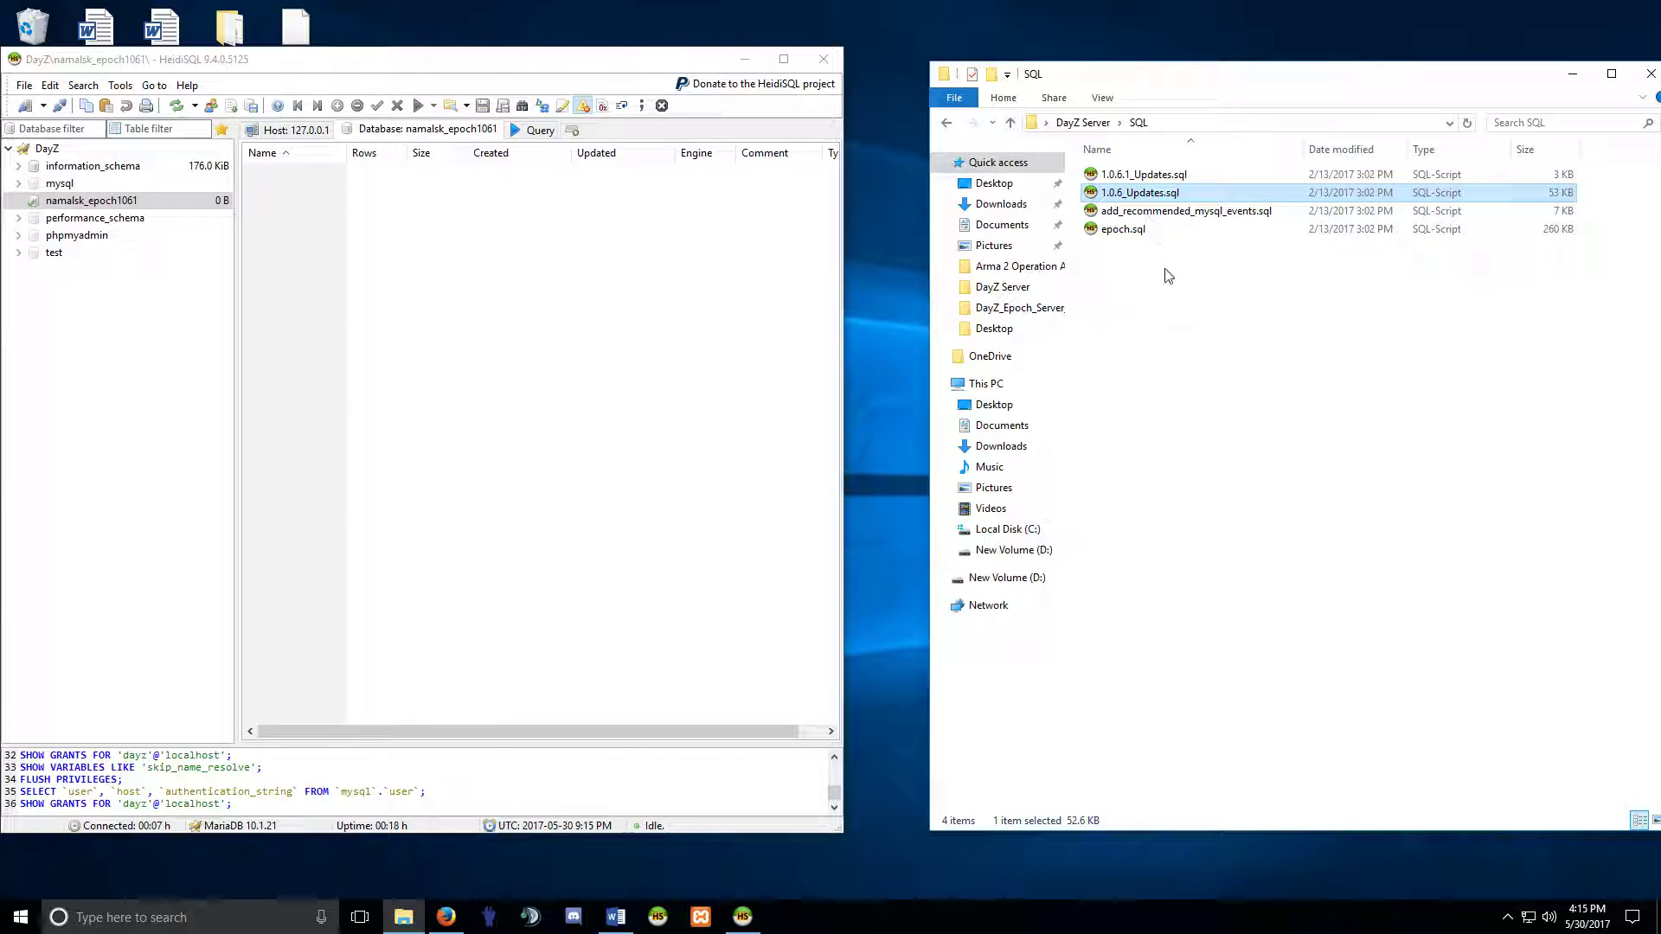
pyautogui.press('Down')
pyautogui.press('Down')
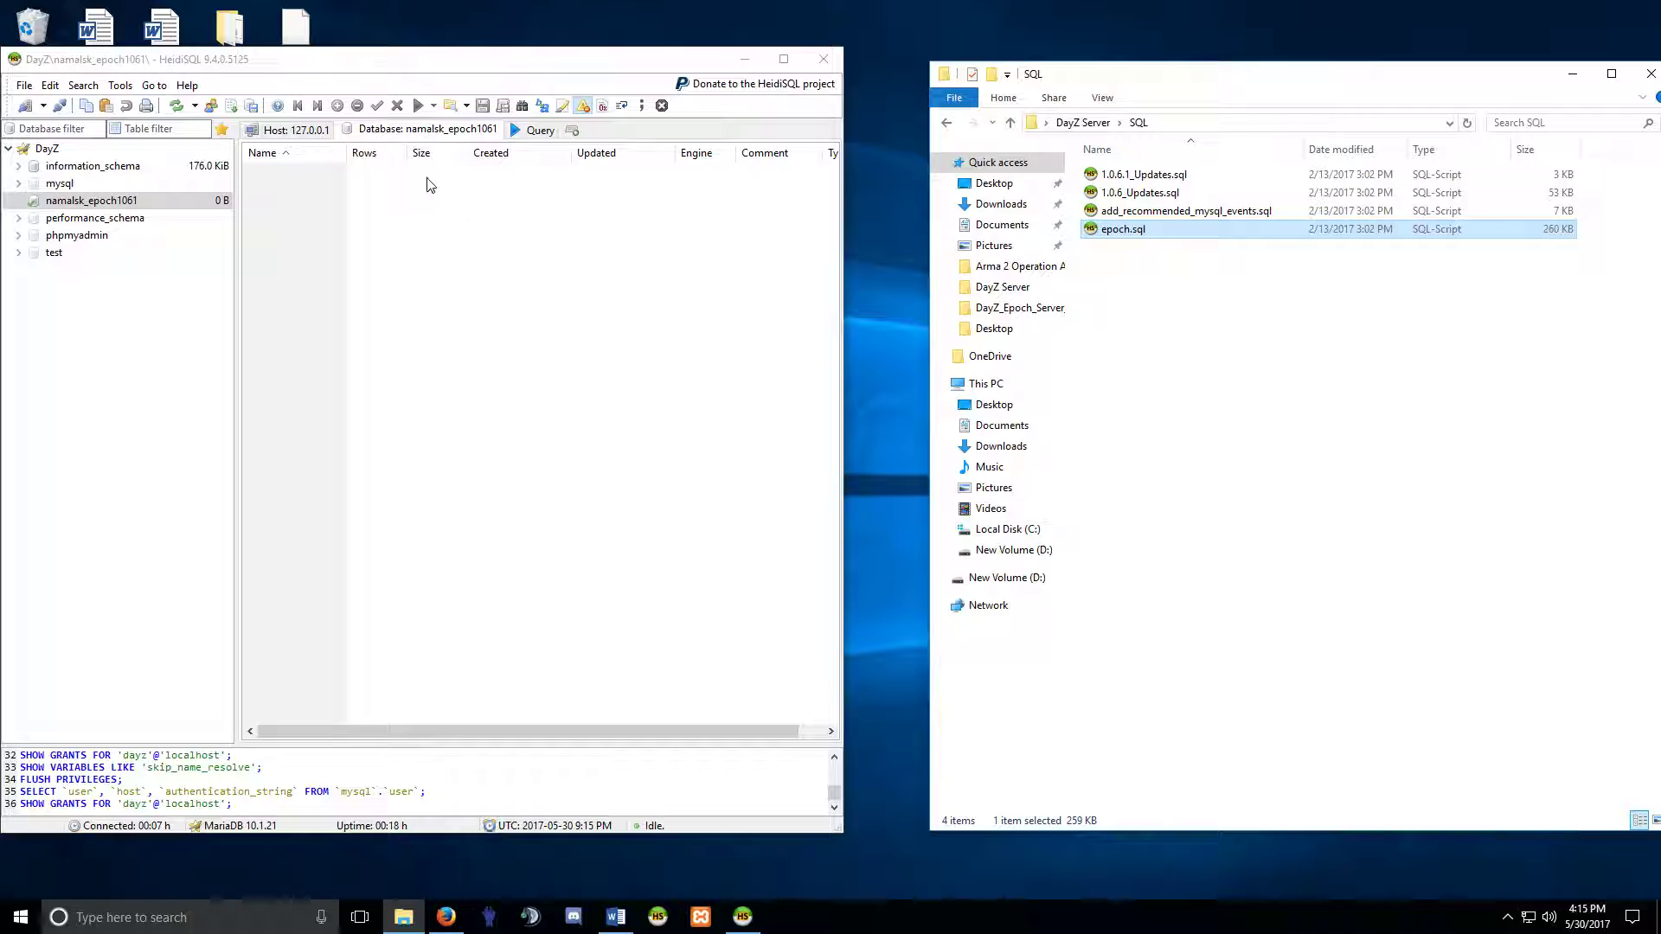
pyautogui.click(93, 205)
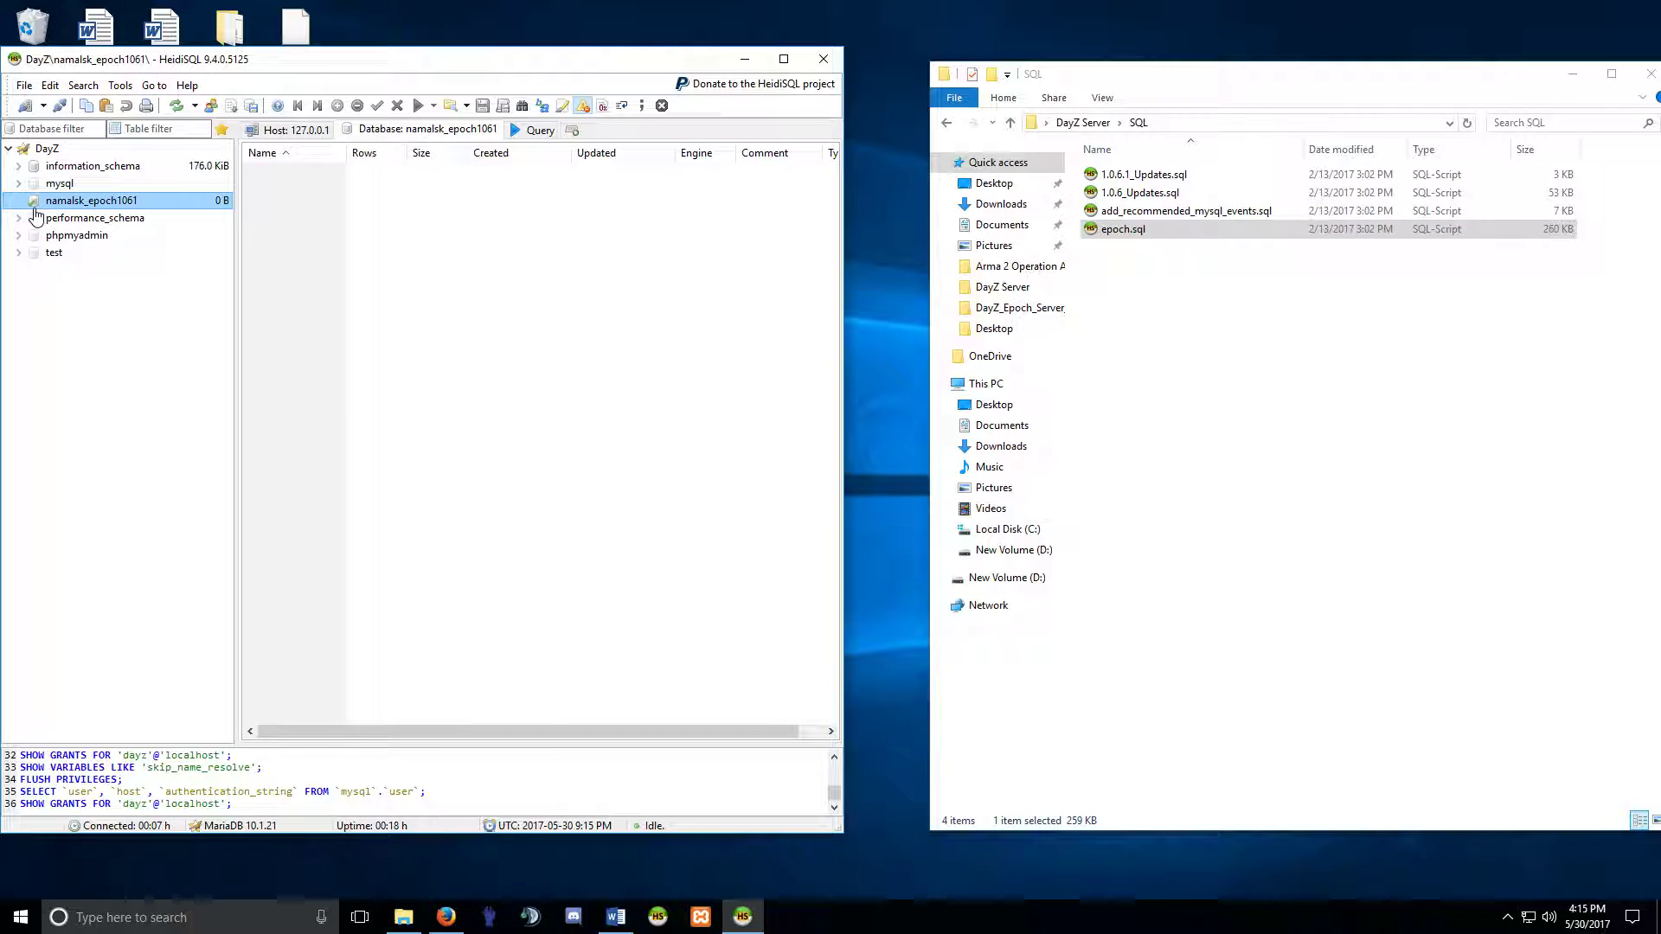
# Load epoch.sql into a HeidiSQL query and run it against namalsk_epoch1061.
pyautogui.click(533, 130)
pyautogui.click(1115, 232)
pyautogui.moveTo(1122, 235); pyautogui.dragTo(572, 205)
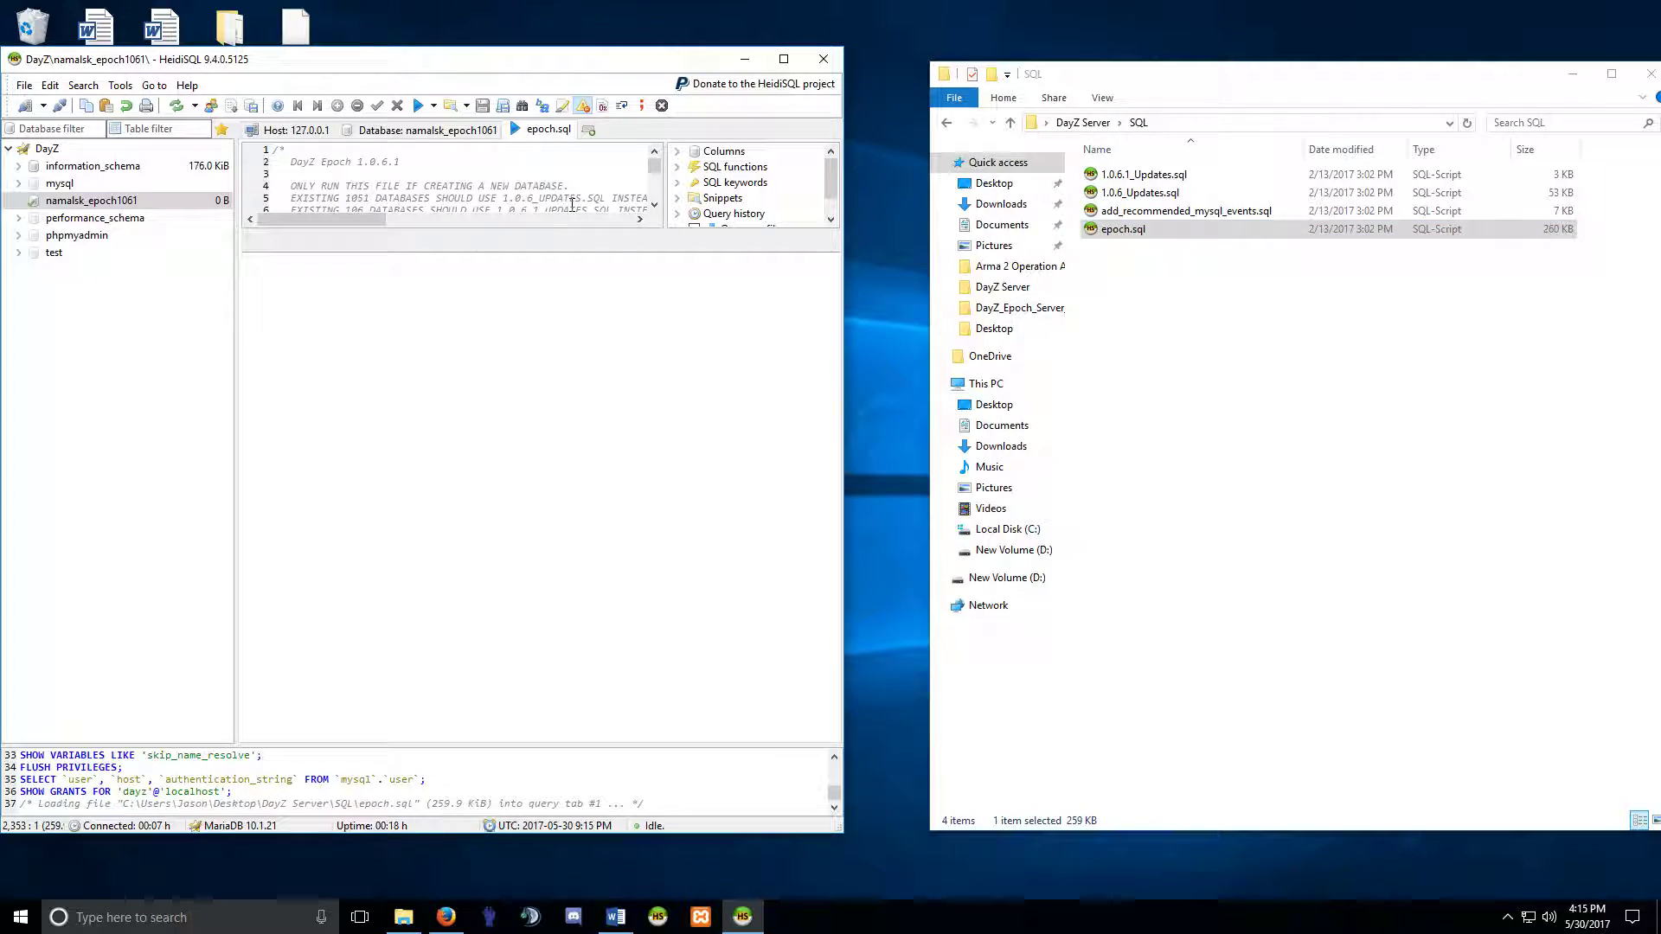
pyautogui.click(418, 106)
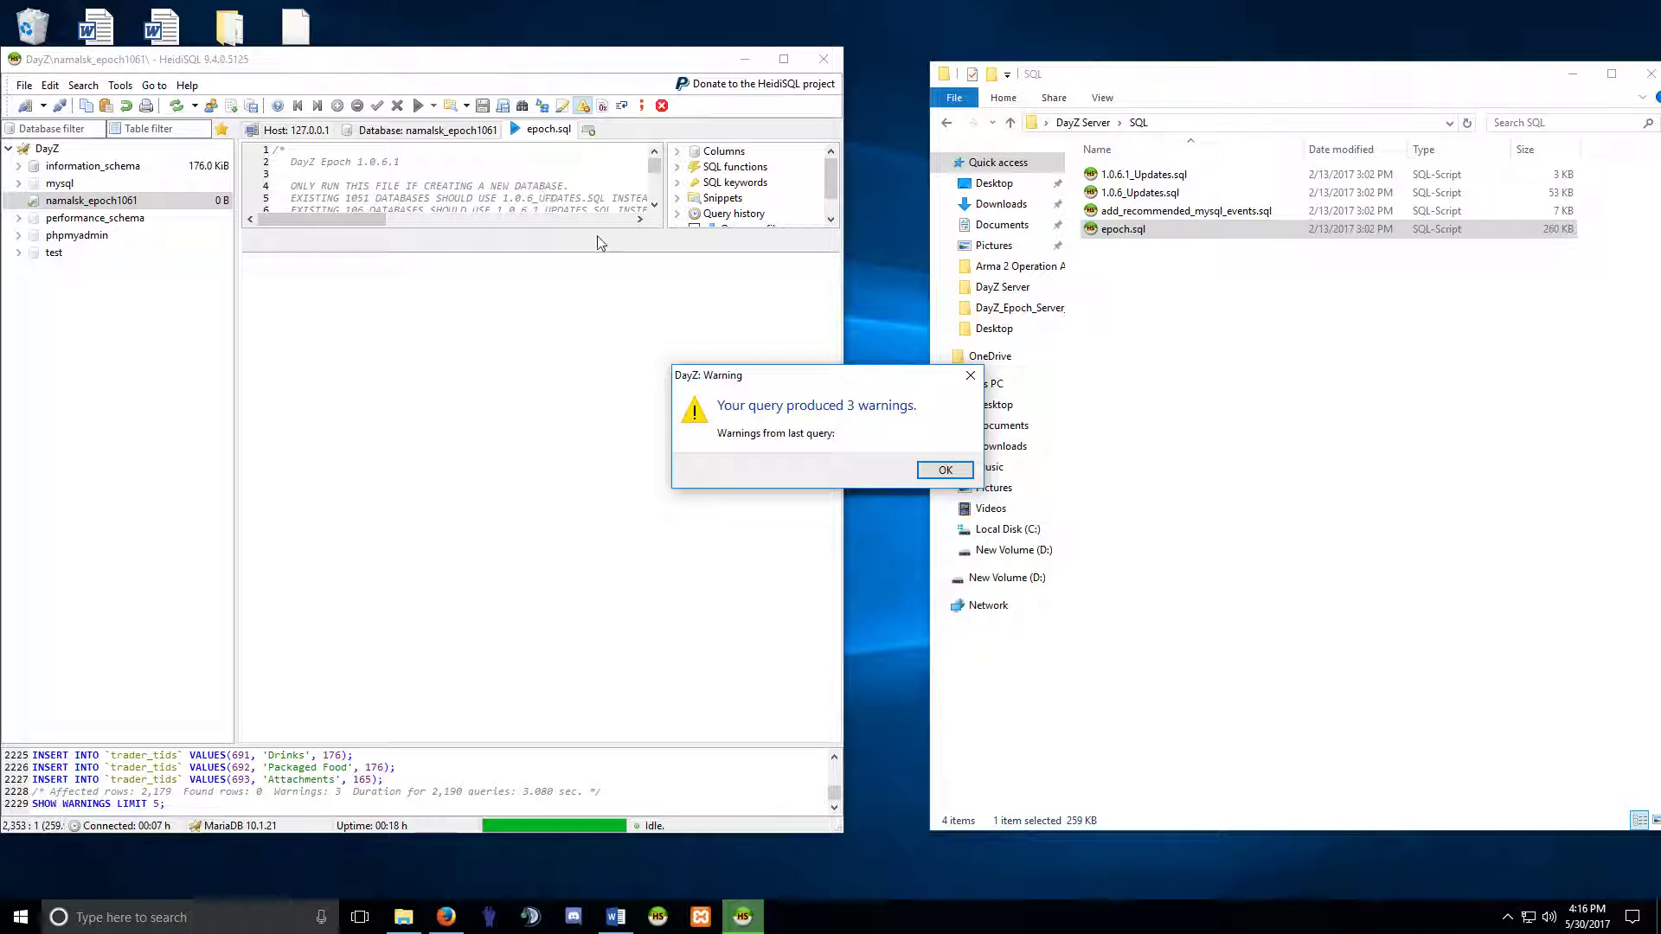
pyautogui.click(944, 469)
# Clear the query and run add_recommended_mysql_events.sql, dismissing the 8 warnings.
pyautogui.click(496, 174)
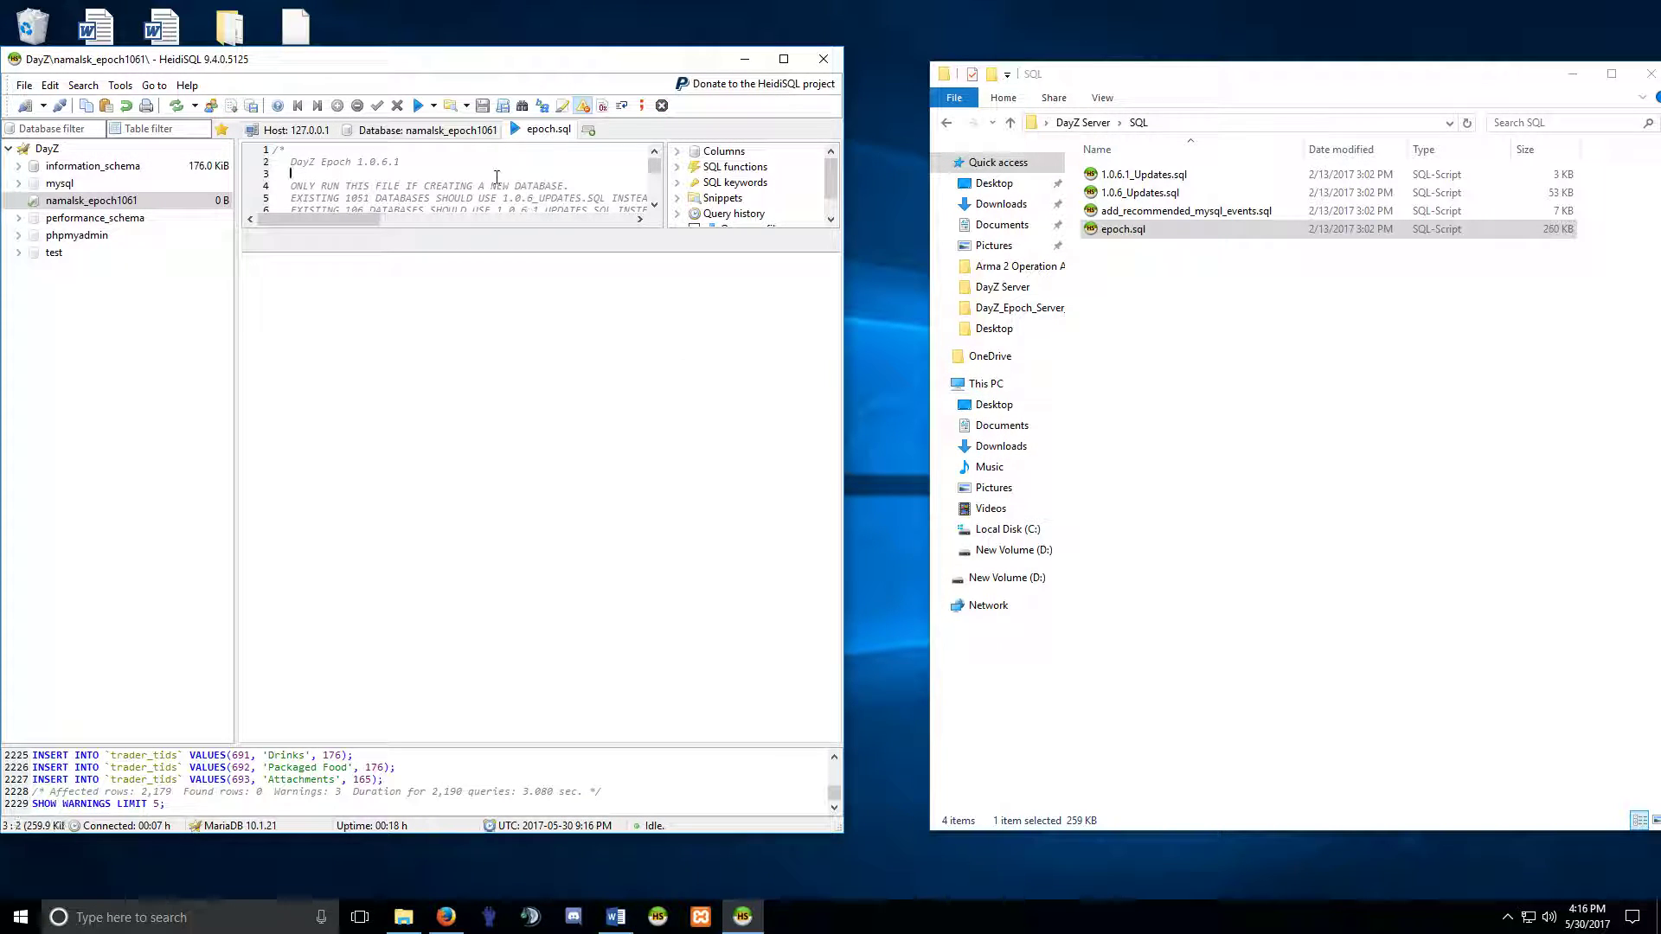
pyautogui.hotkey('ctrl', 'a')
pyautogui.press('Delete')
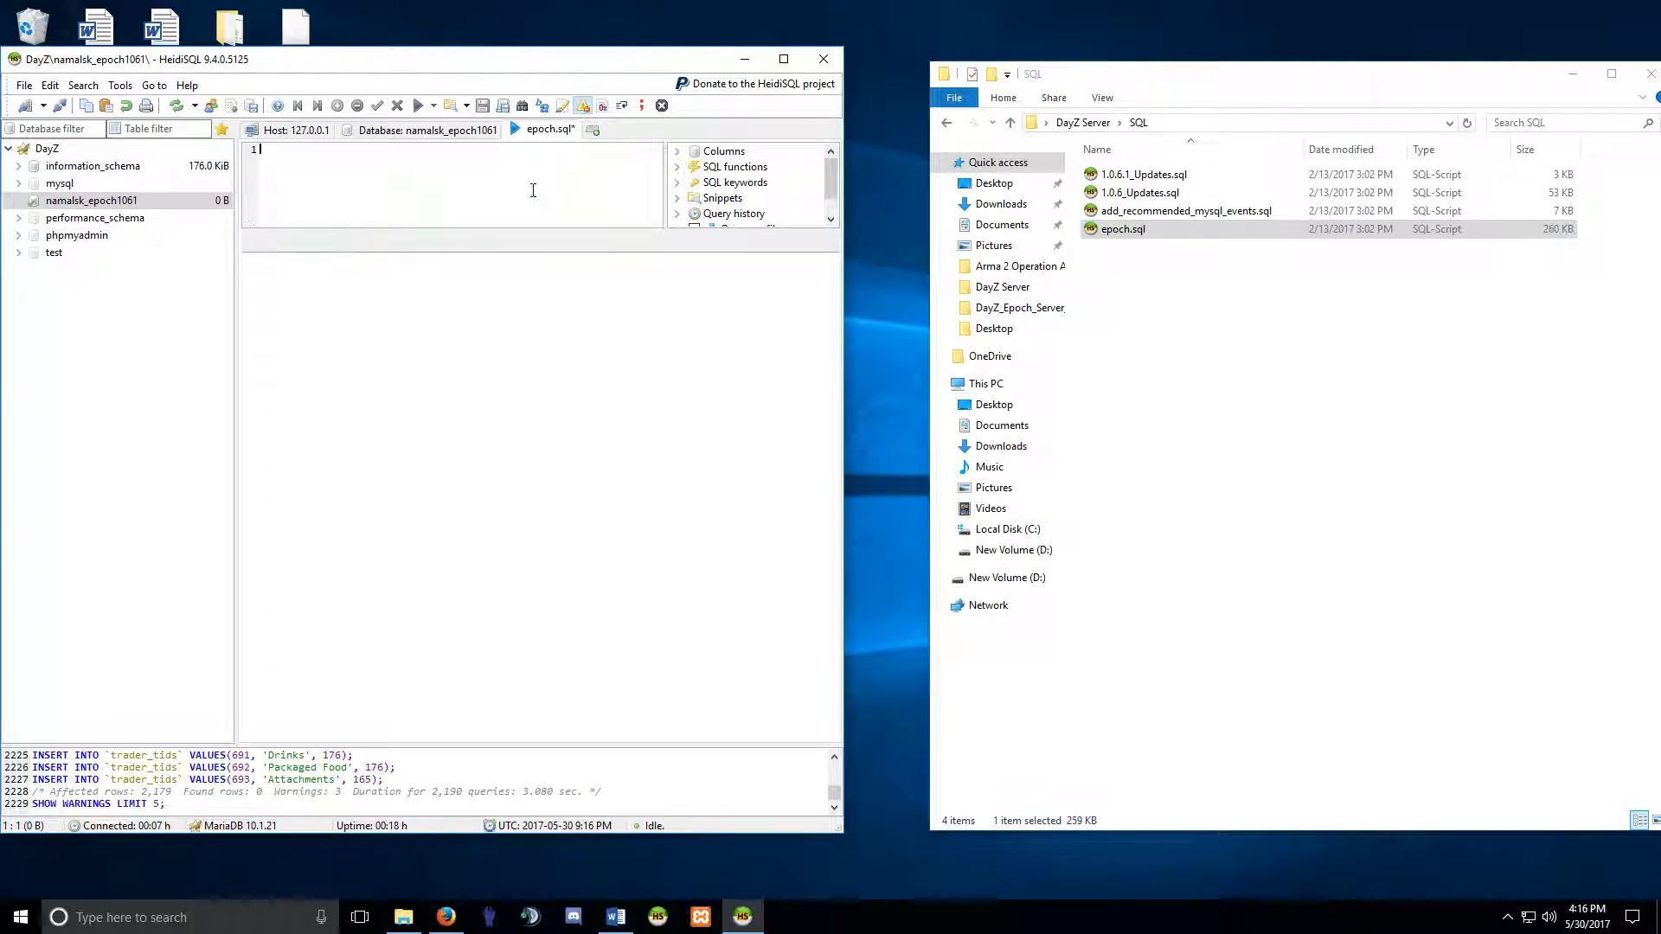
pyautogui.moveTo(1184, 210); pyautogui.dragTo(524, 189)
pyautogui.click(418, 106)
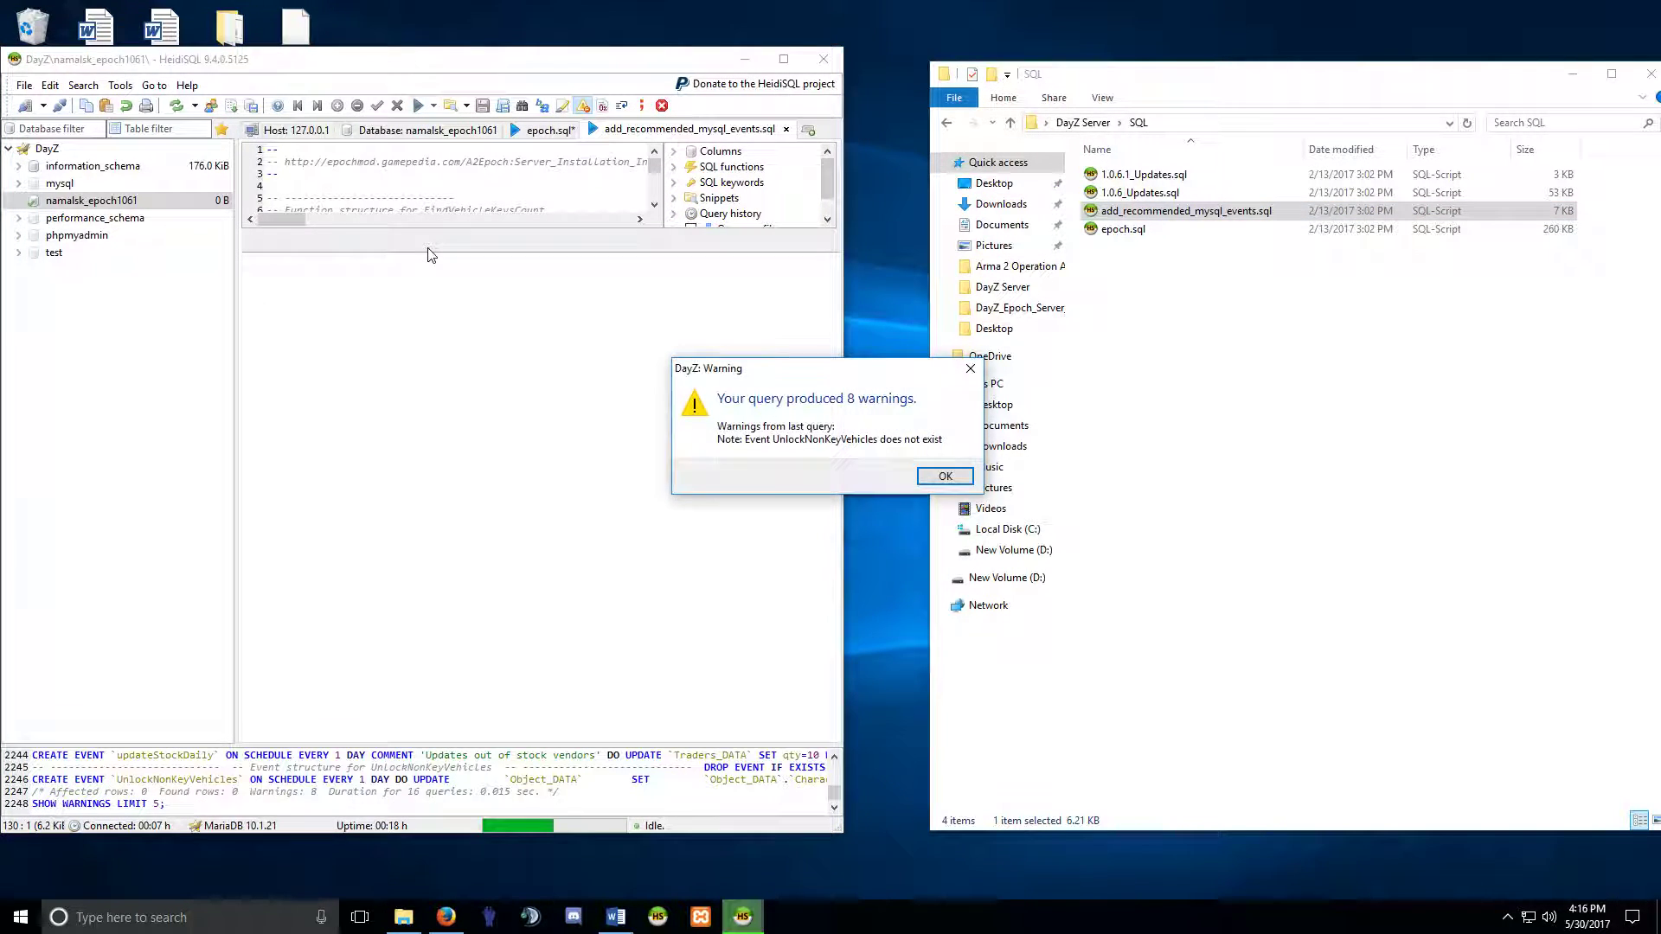
pyautogui.click(945, 476)
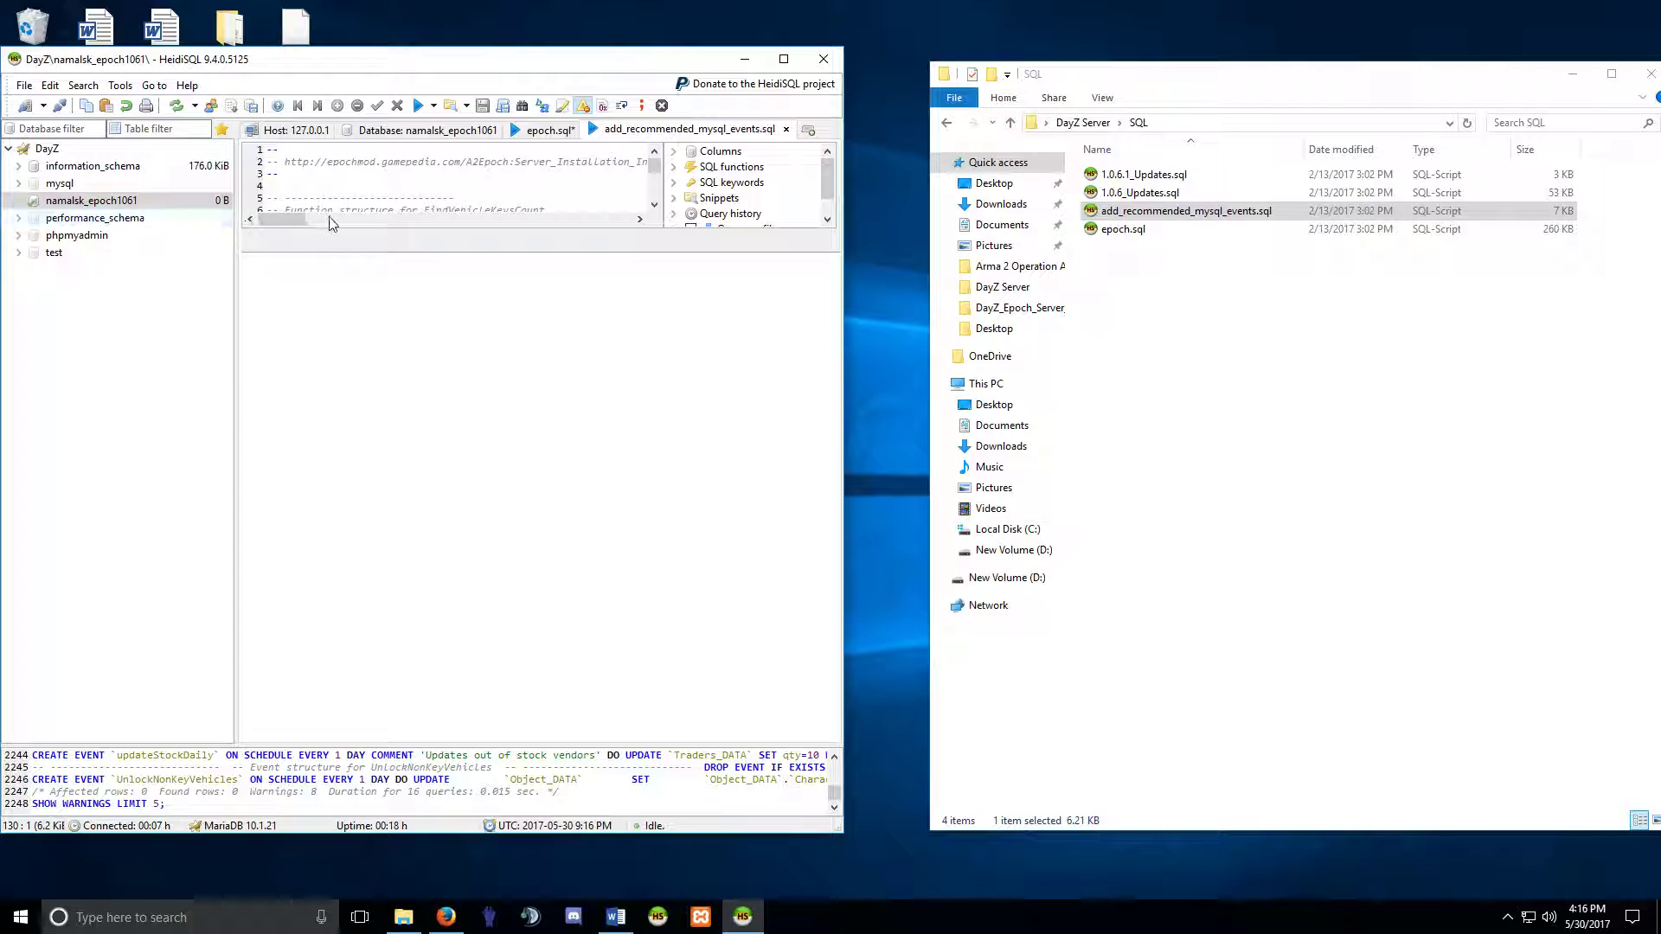
# Refresh namalsk_epoch1061 to check its new tables and events, then close HeidiSQL without saving.
pyautogui.click(65, 200)
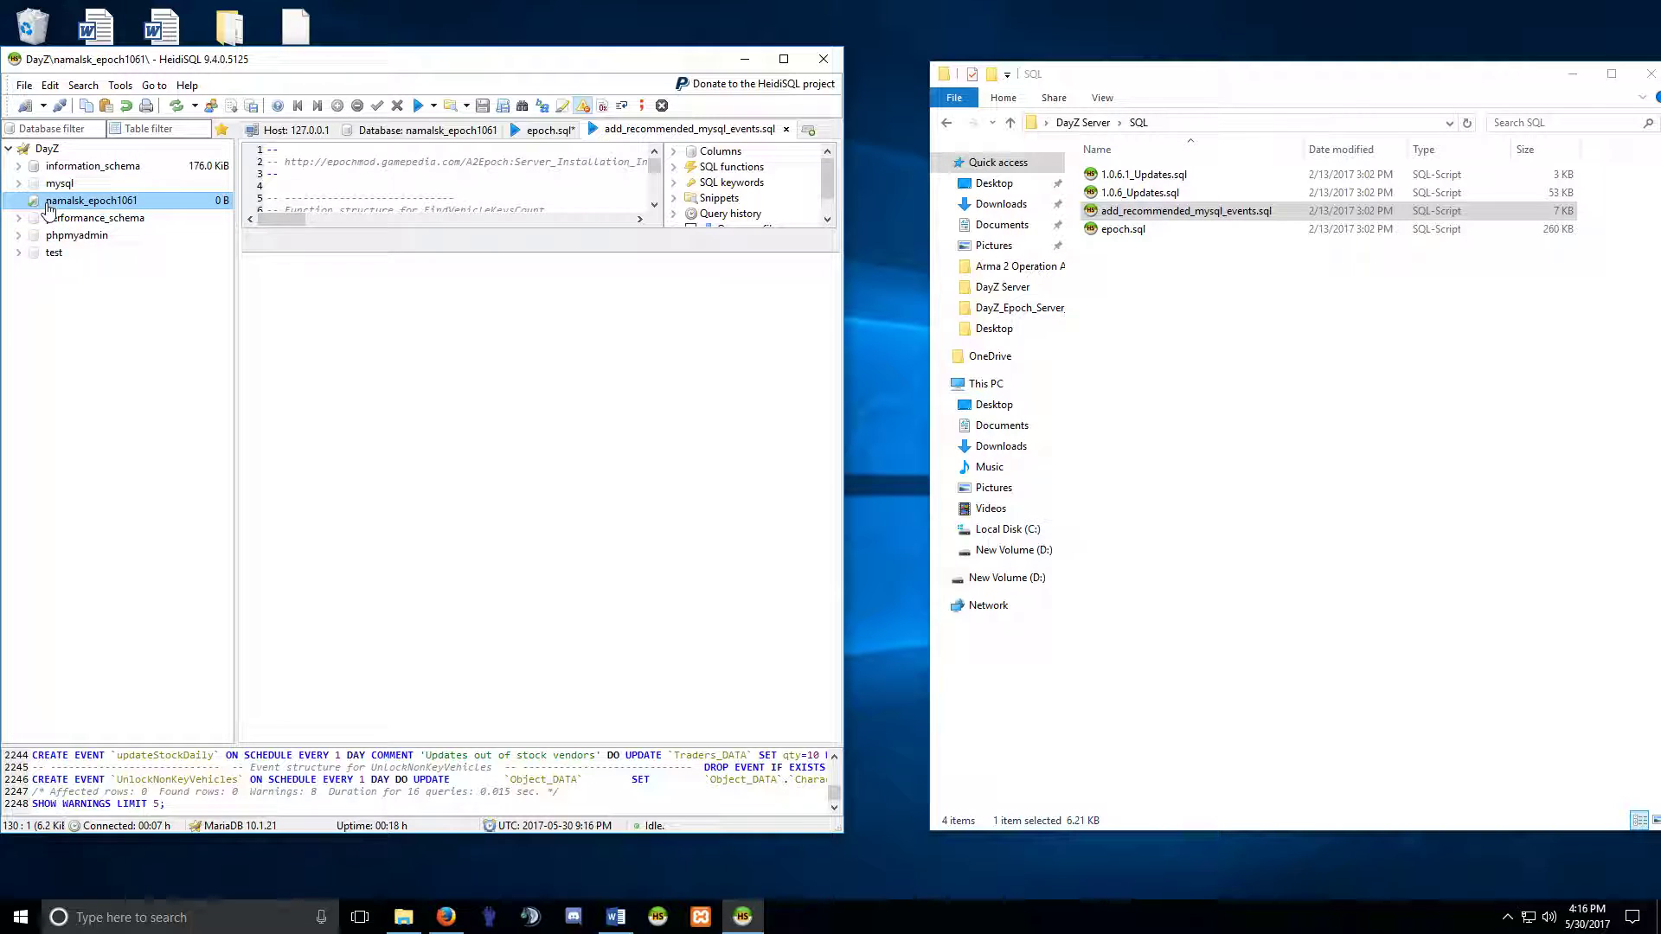
pyautogui.click(173, 105)
pyautogui.click(177, 106)
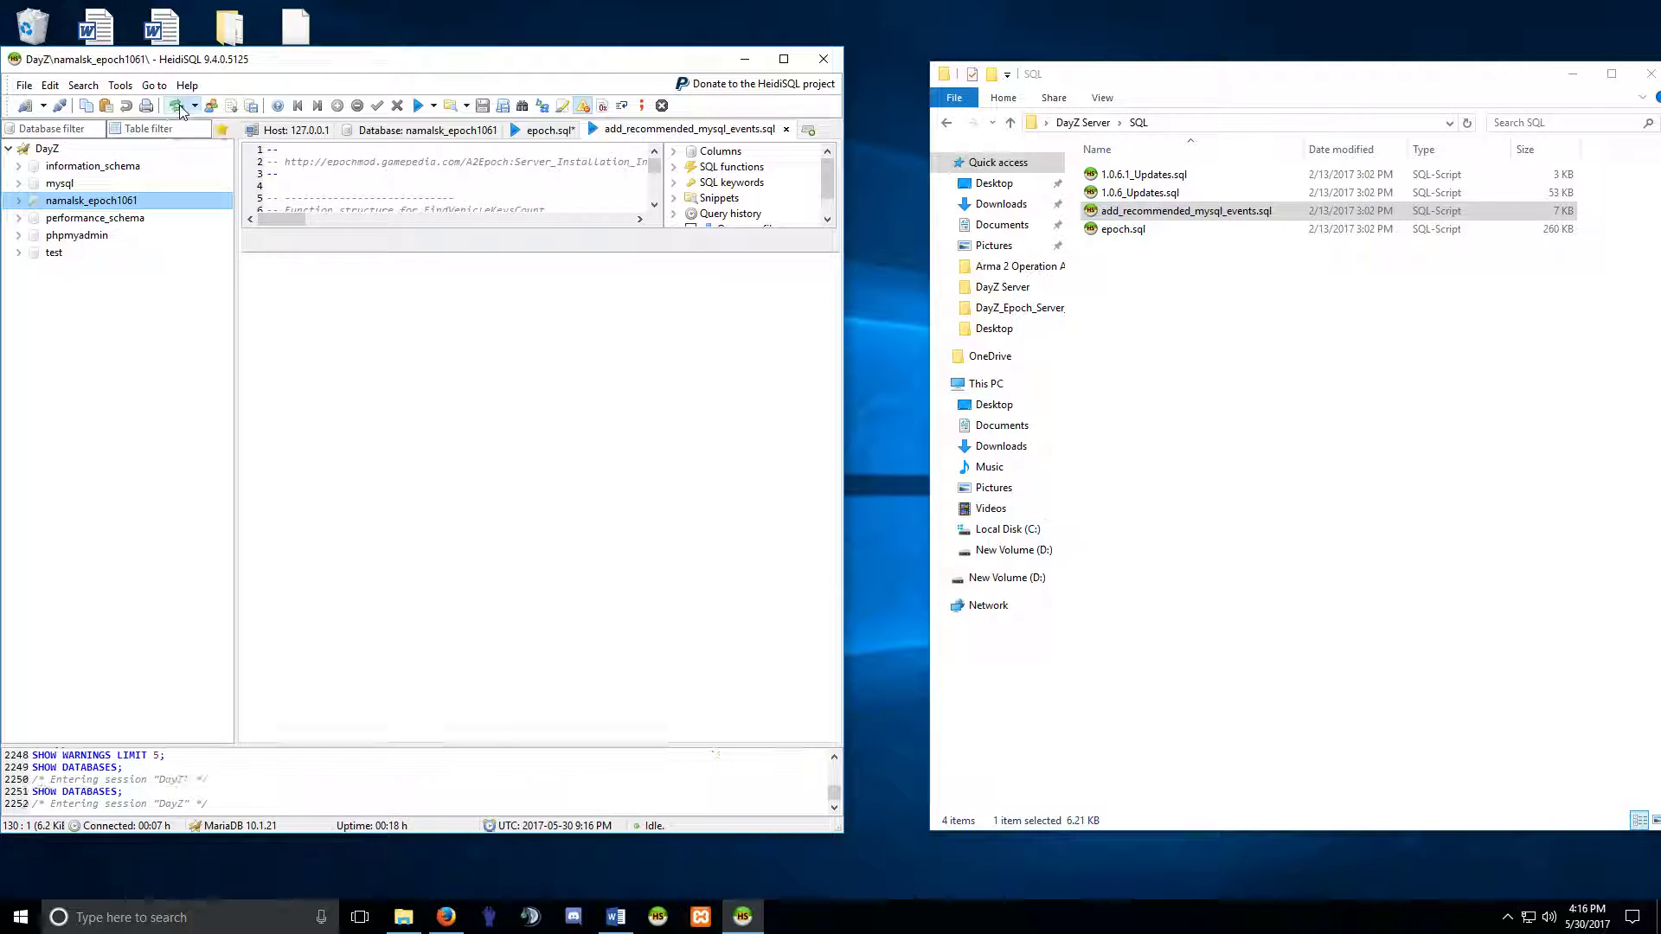
pyautogui.click(58, 202)
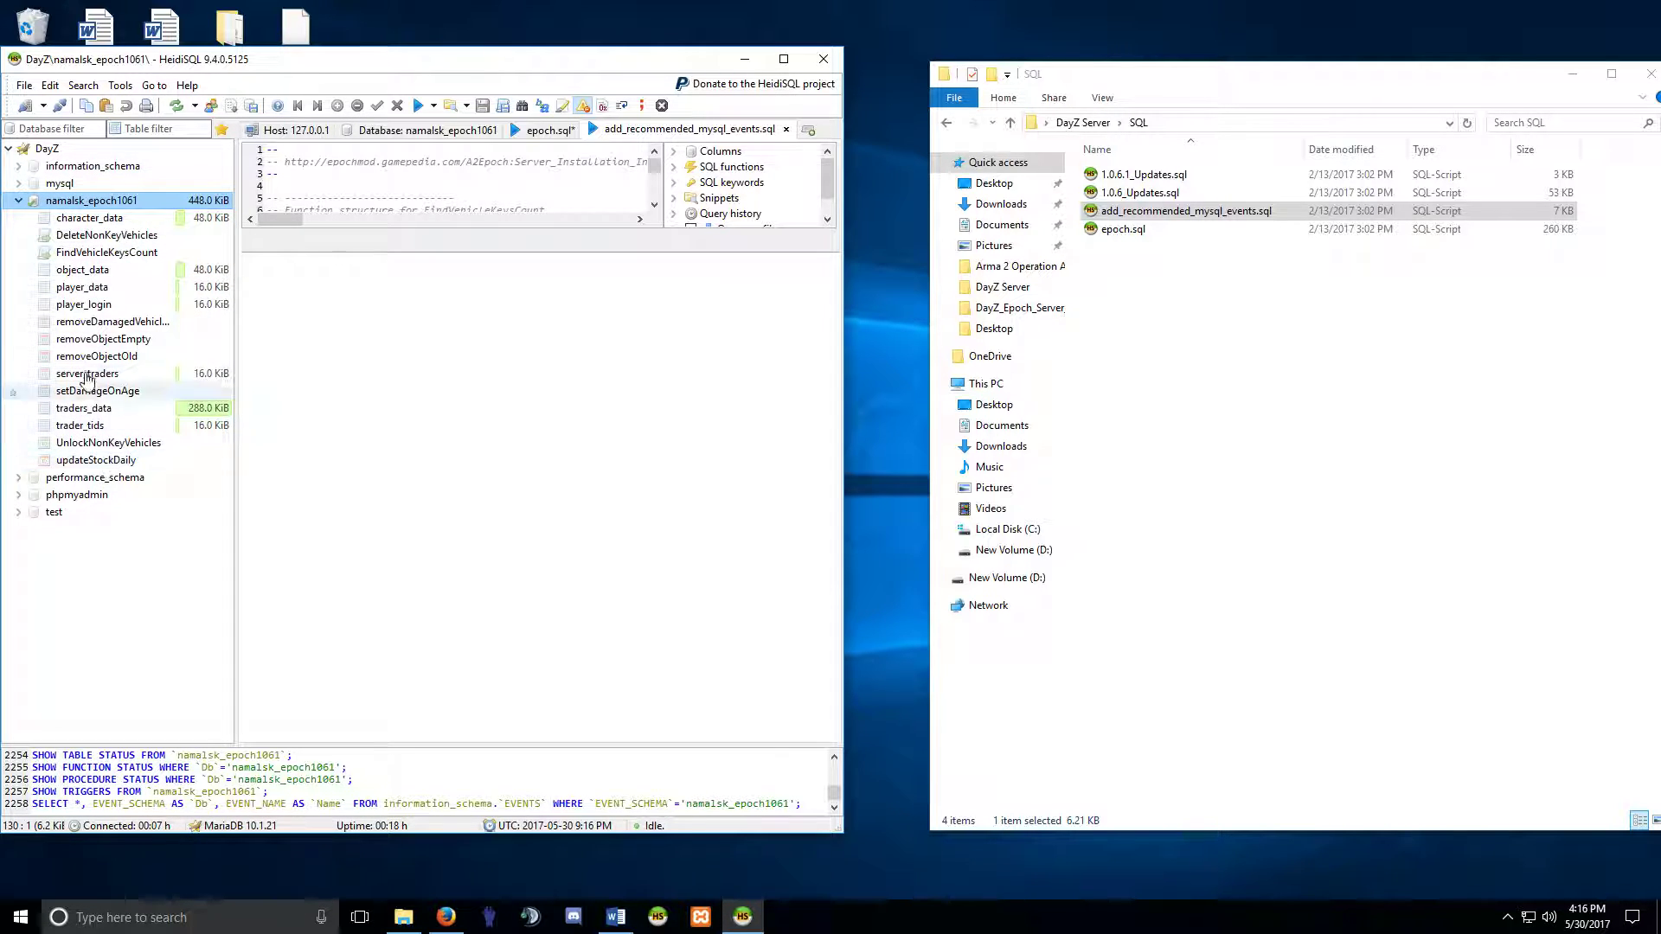
pyautogui.click(19, 201)
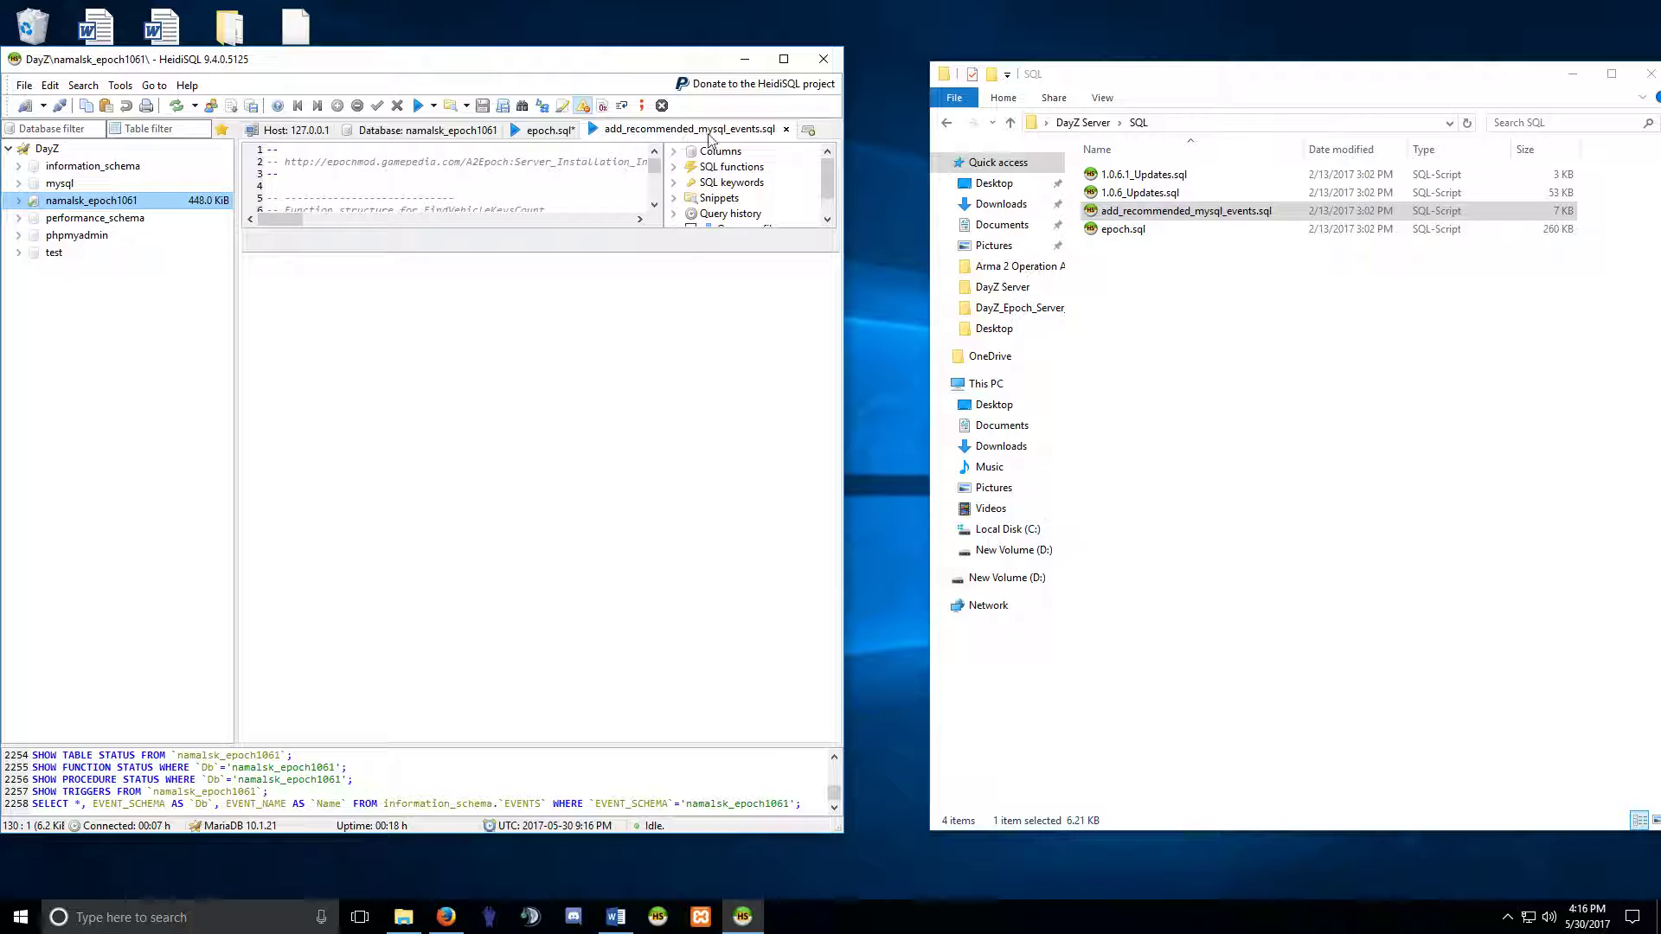
pyautogui.click(828, 61)
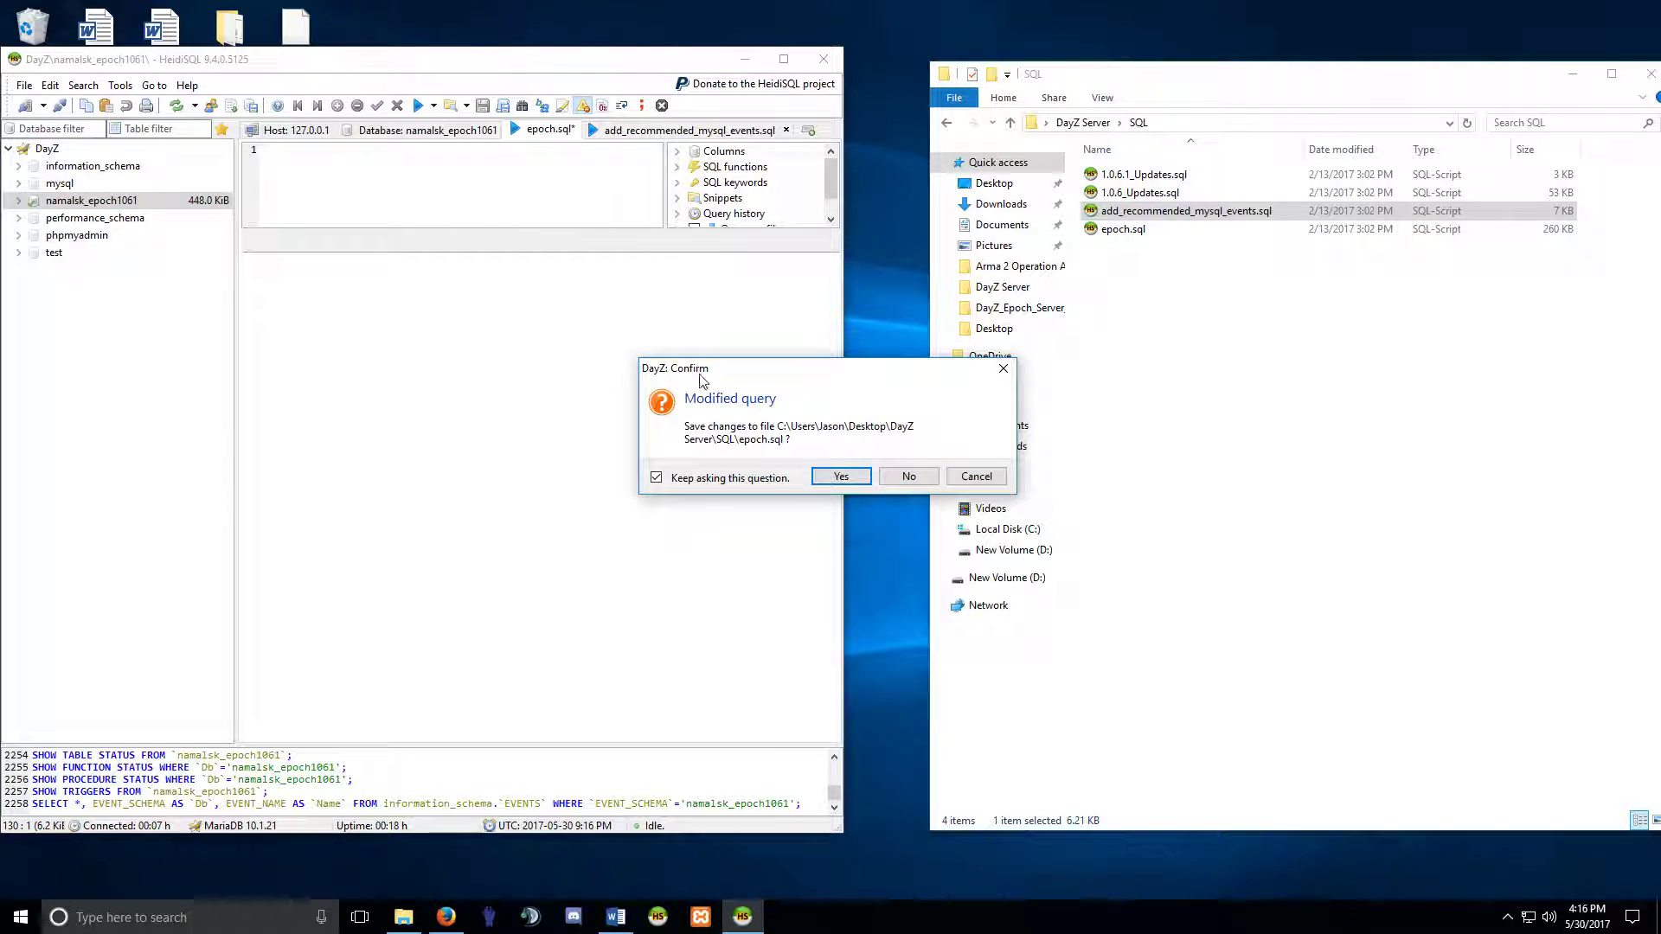
pyautogui.click(919, 476)
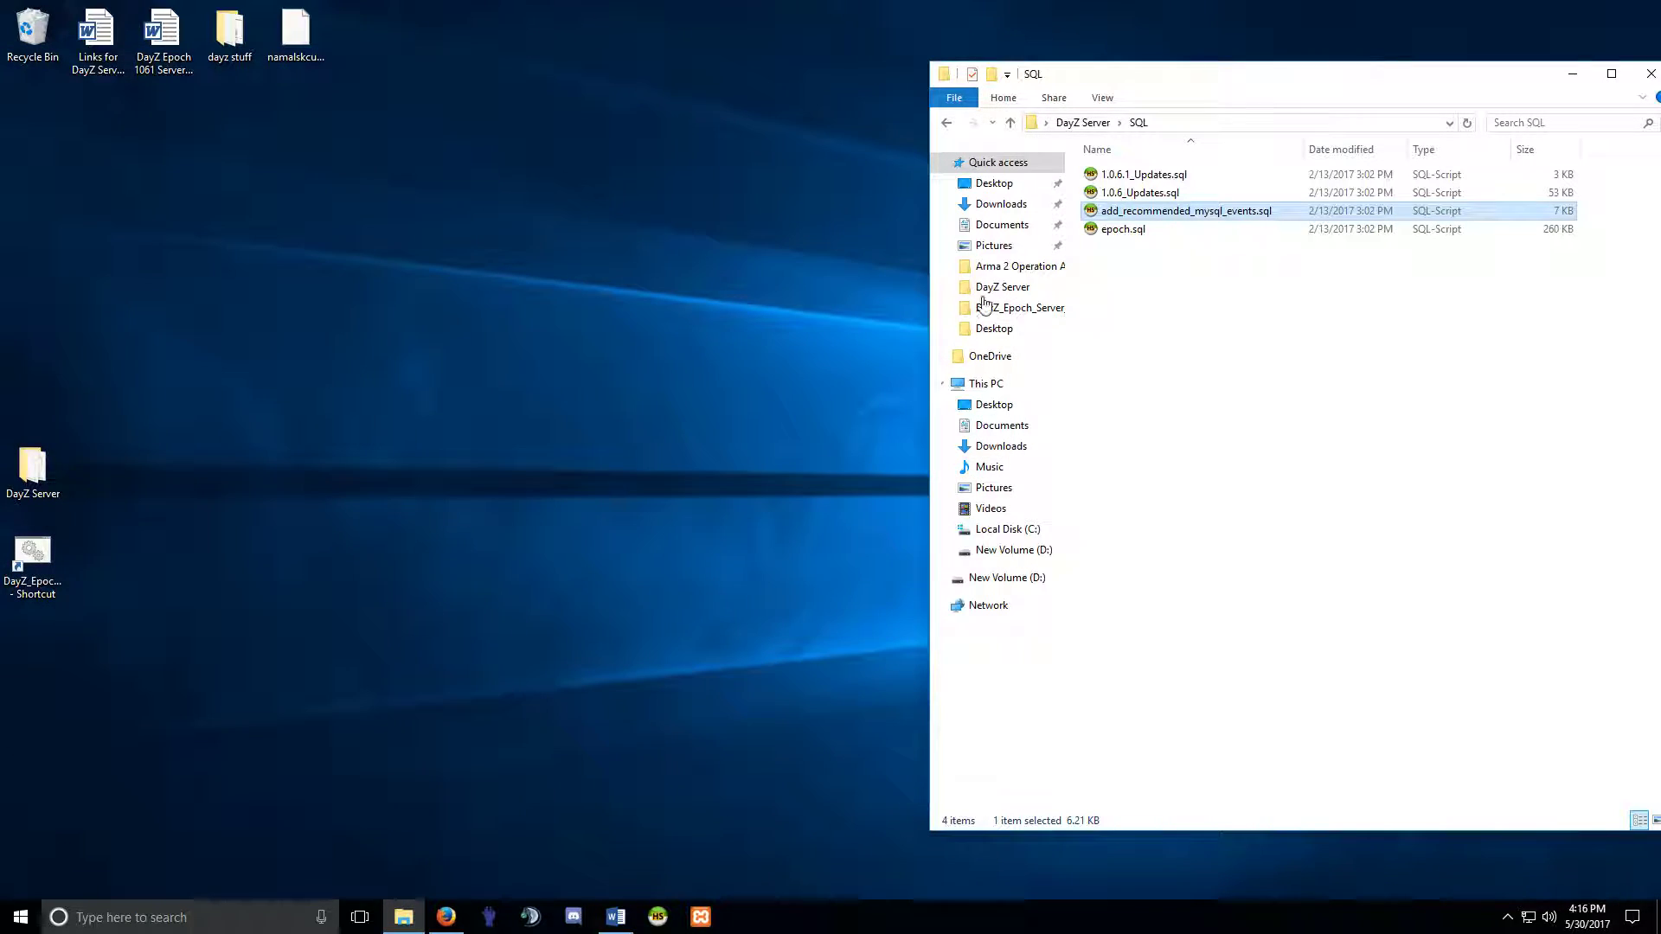
pyautogui.click(947, 122)
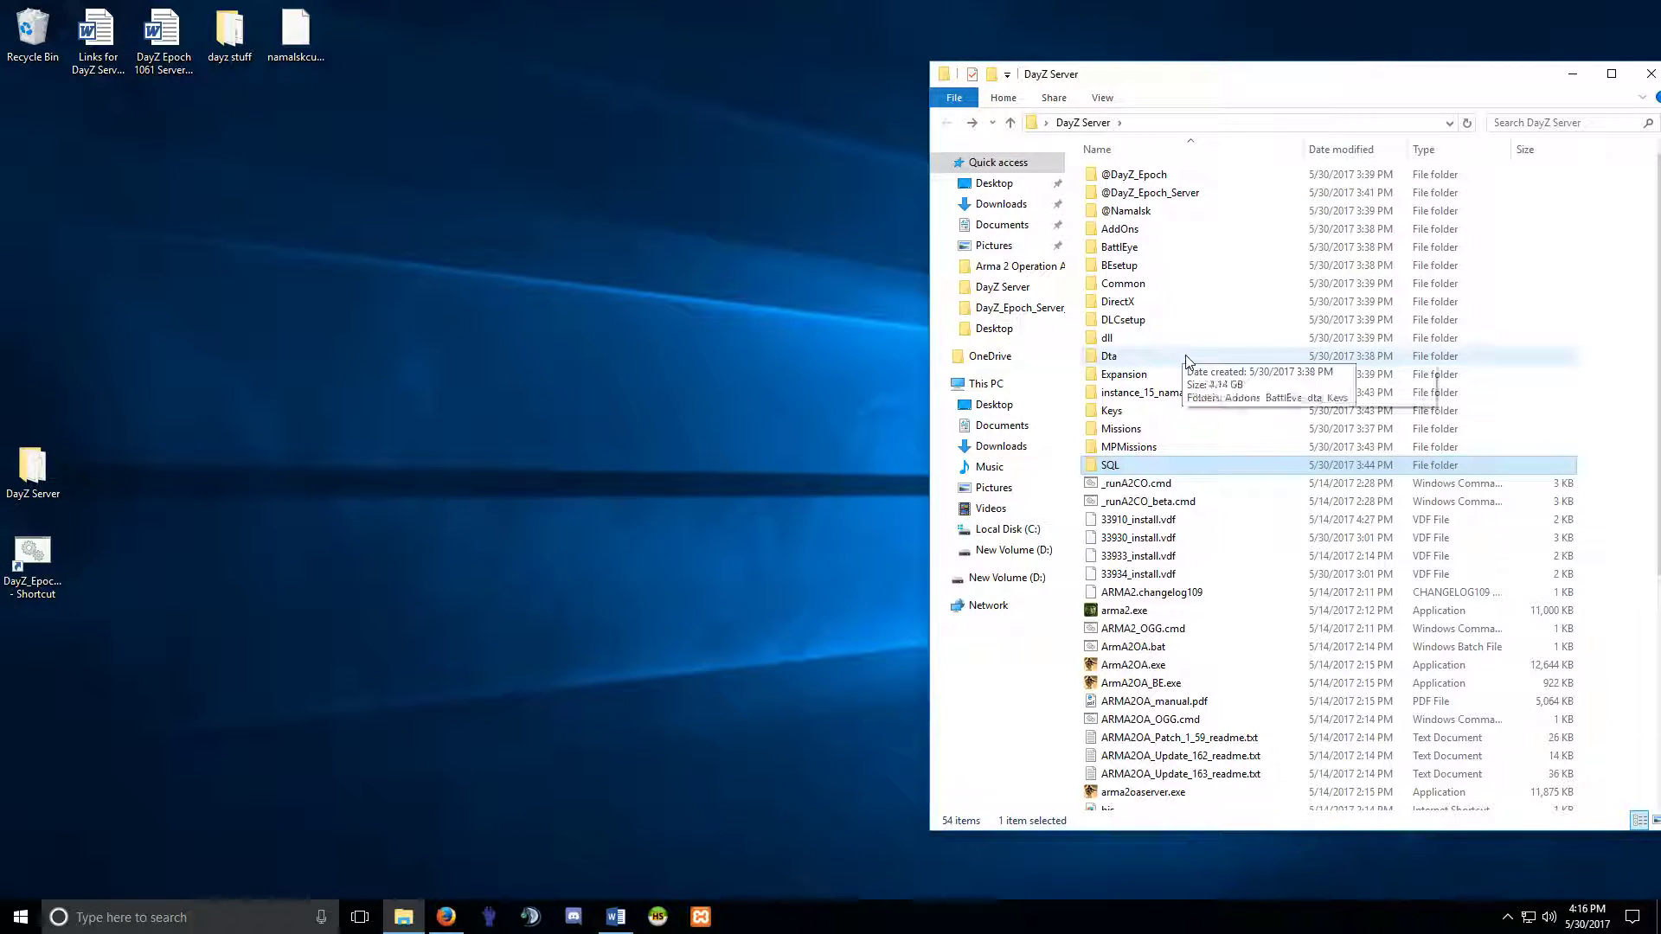
pyautogui.doubleClick(1153, 193)
pyautogui.doubleClick(1119, 175)
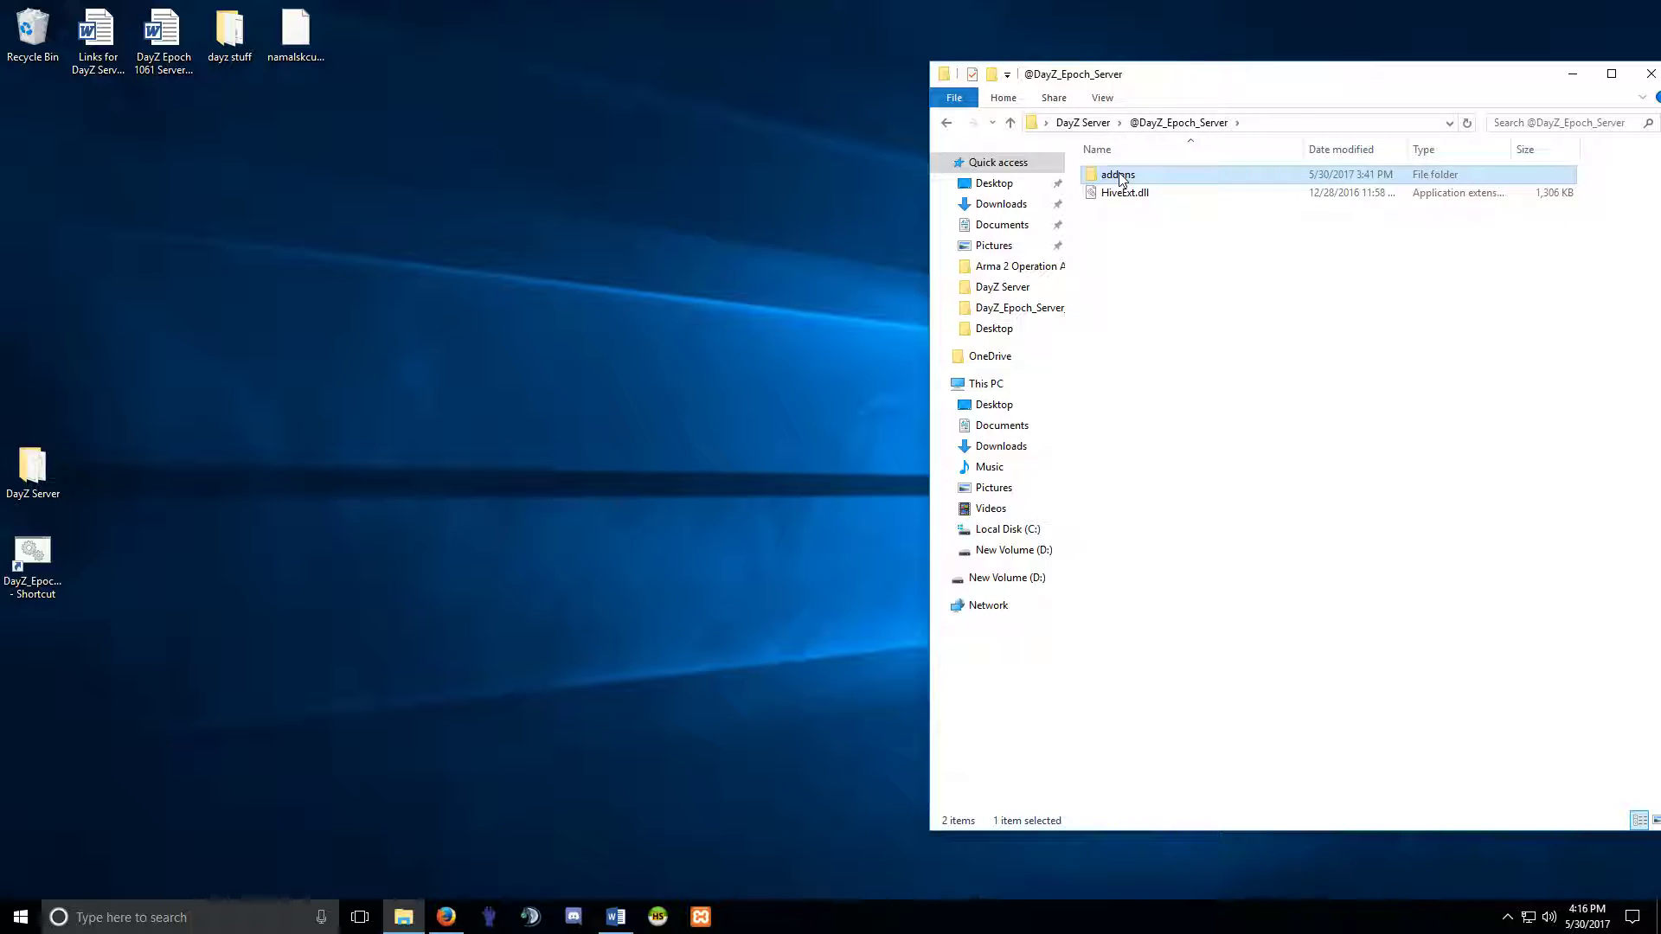
pyautogui.rightClick(1121, 177)
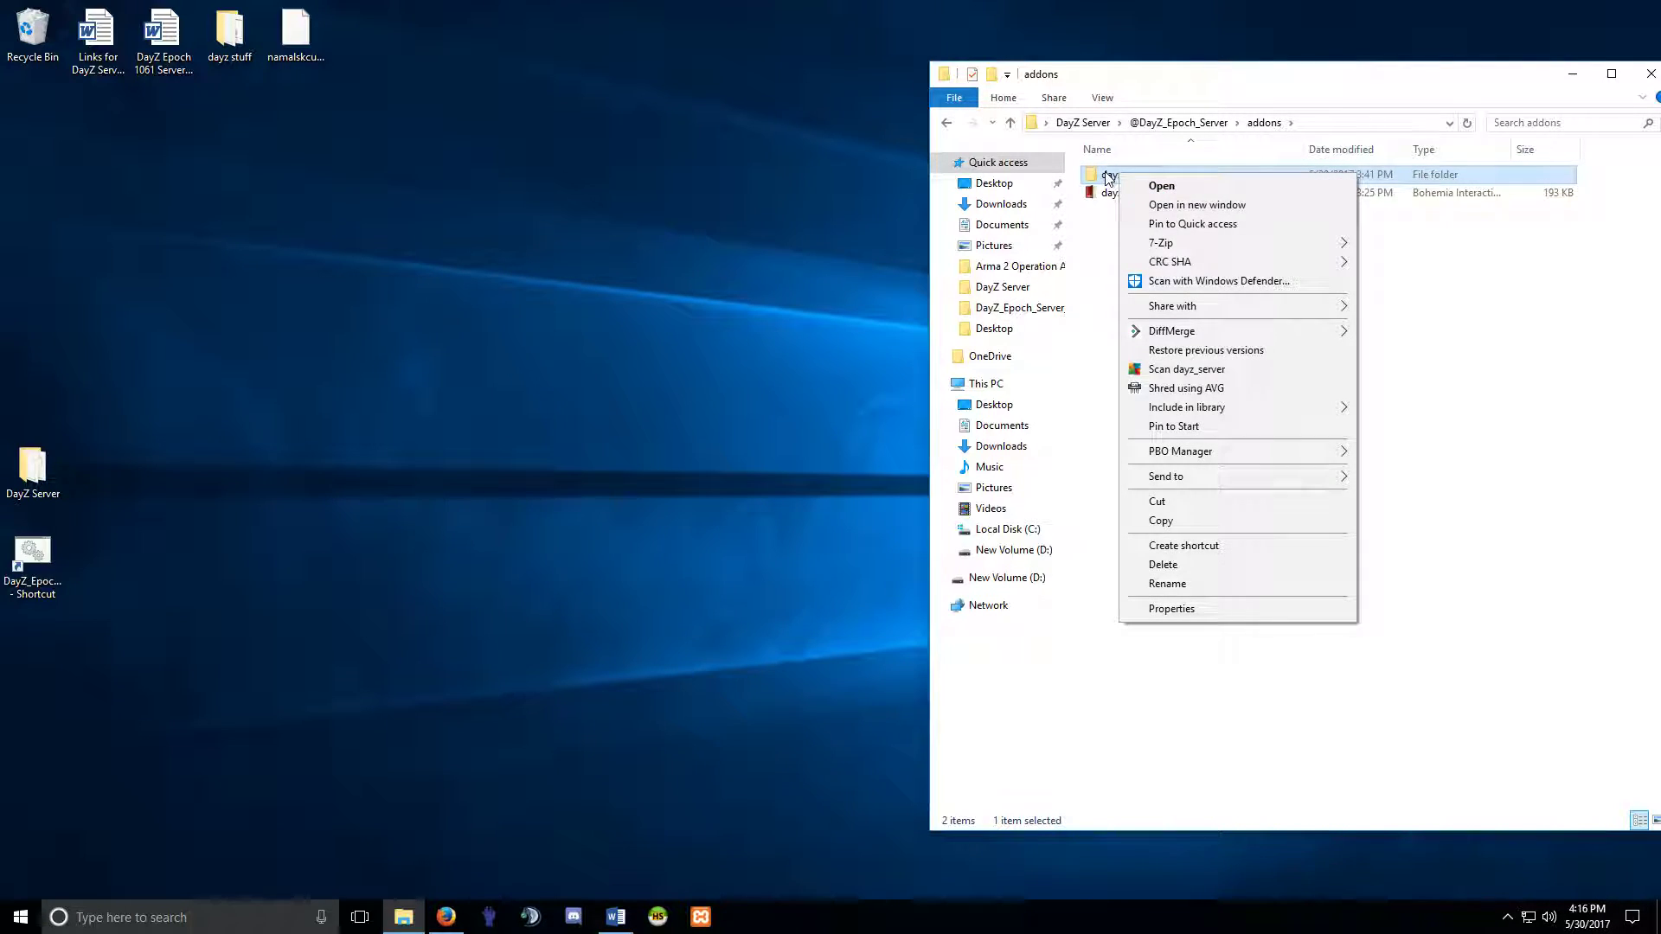
pyautogui.doubleClick(1108, 178)
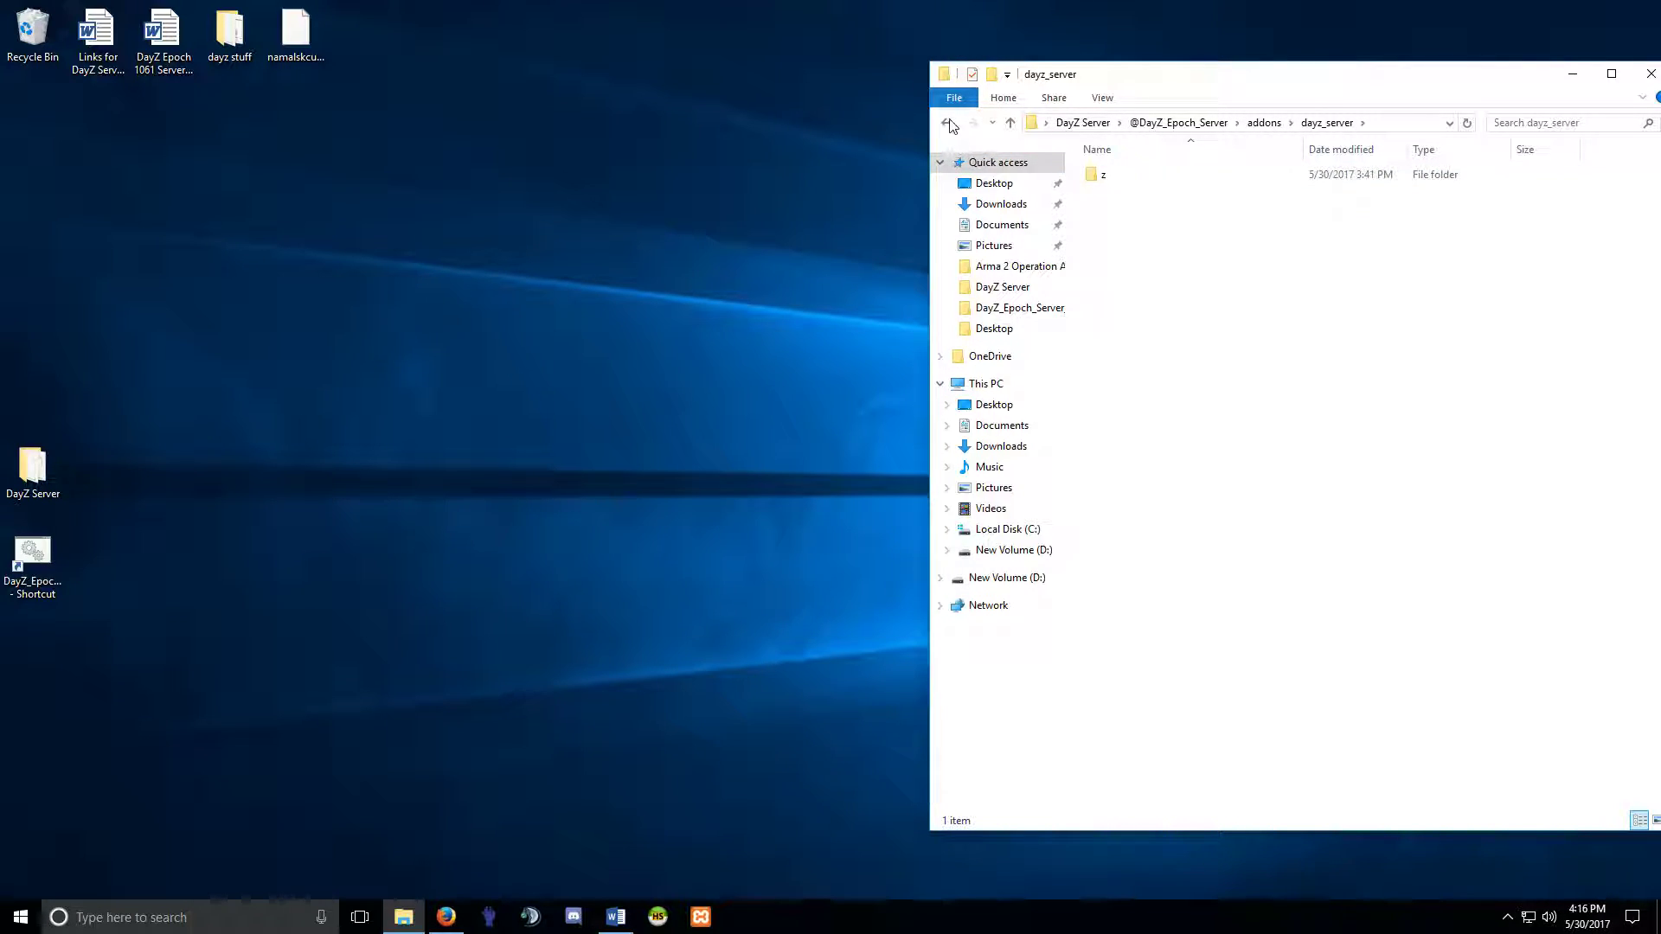
pyautogui.press('BackSpace')
pyautogui.press('BackSpace')
pyautogui.doubleClick(1111, 177)
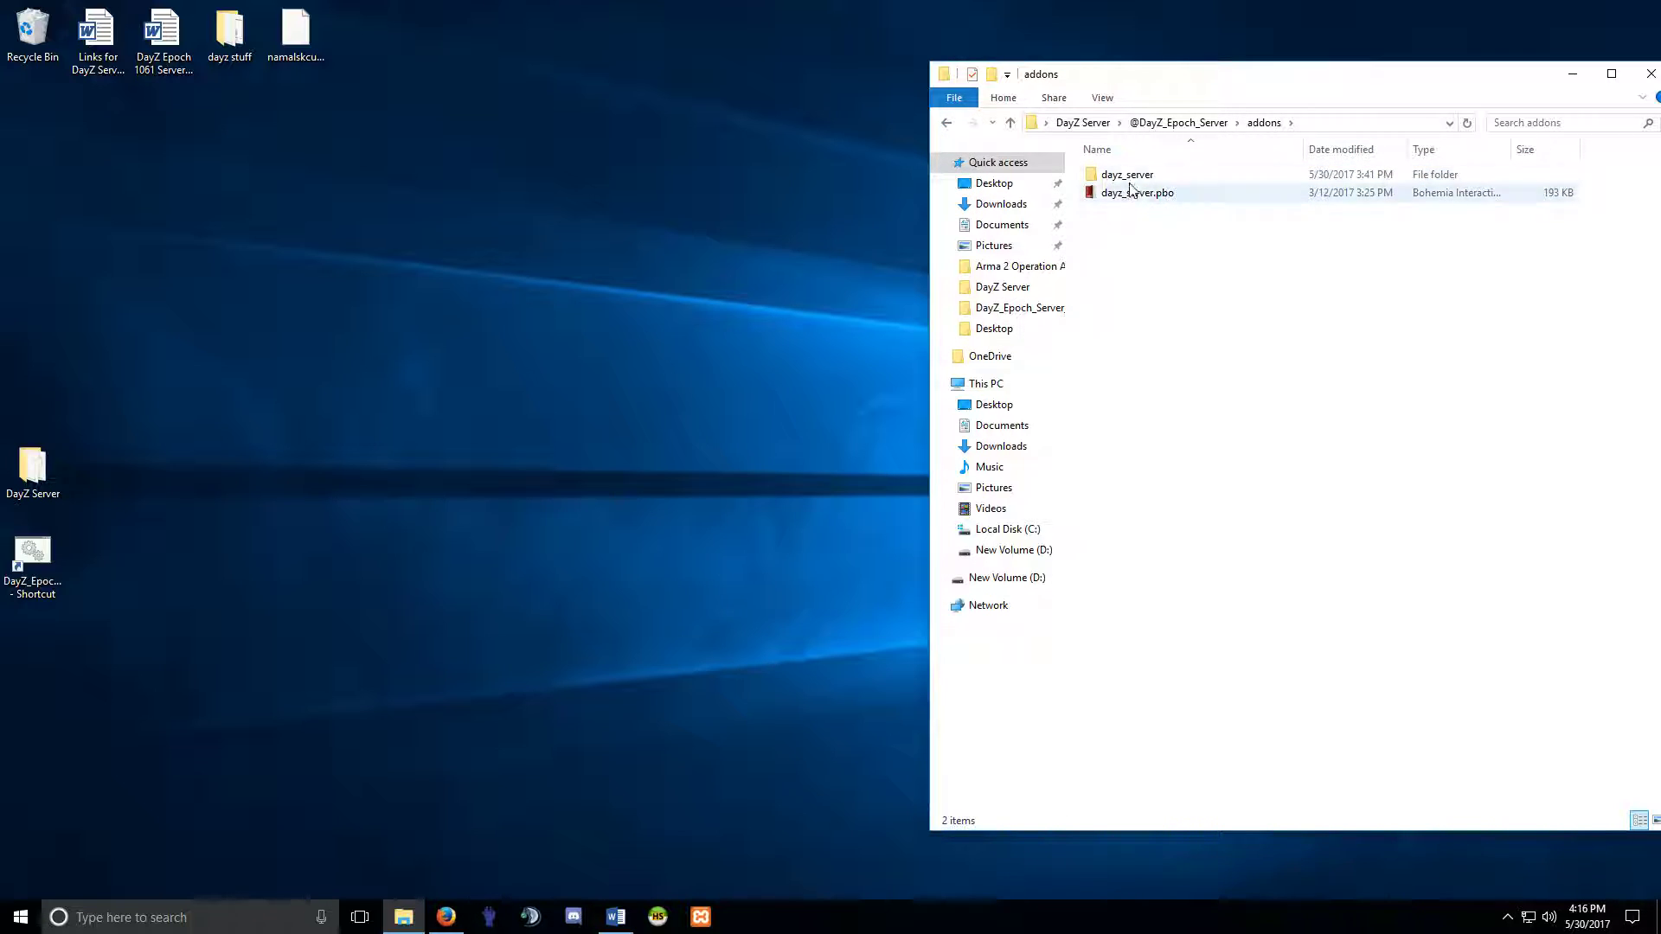
pyautogui.rightClick(1127, 181)
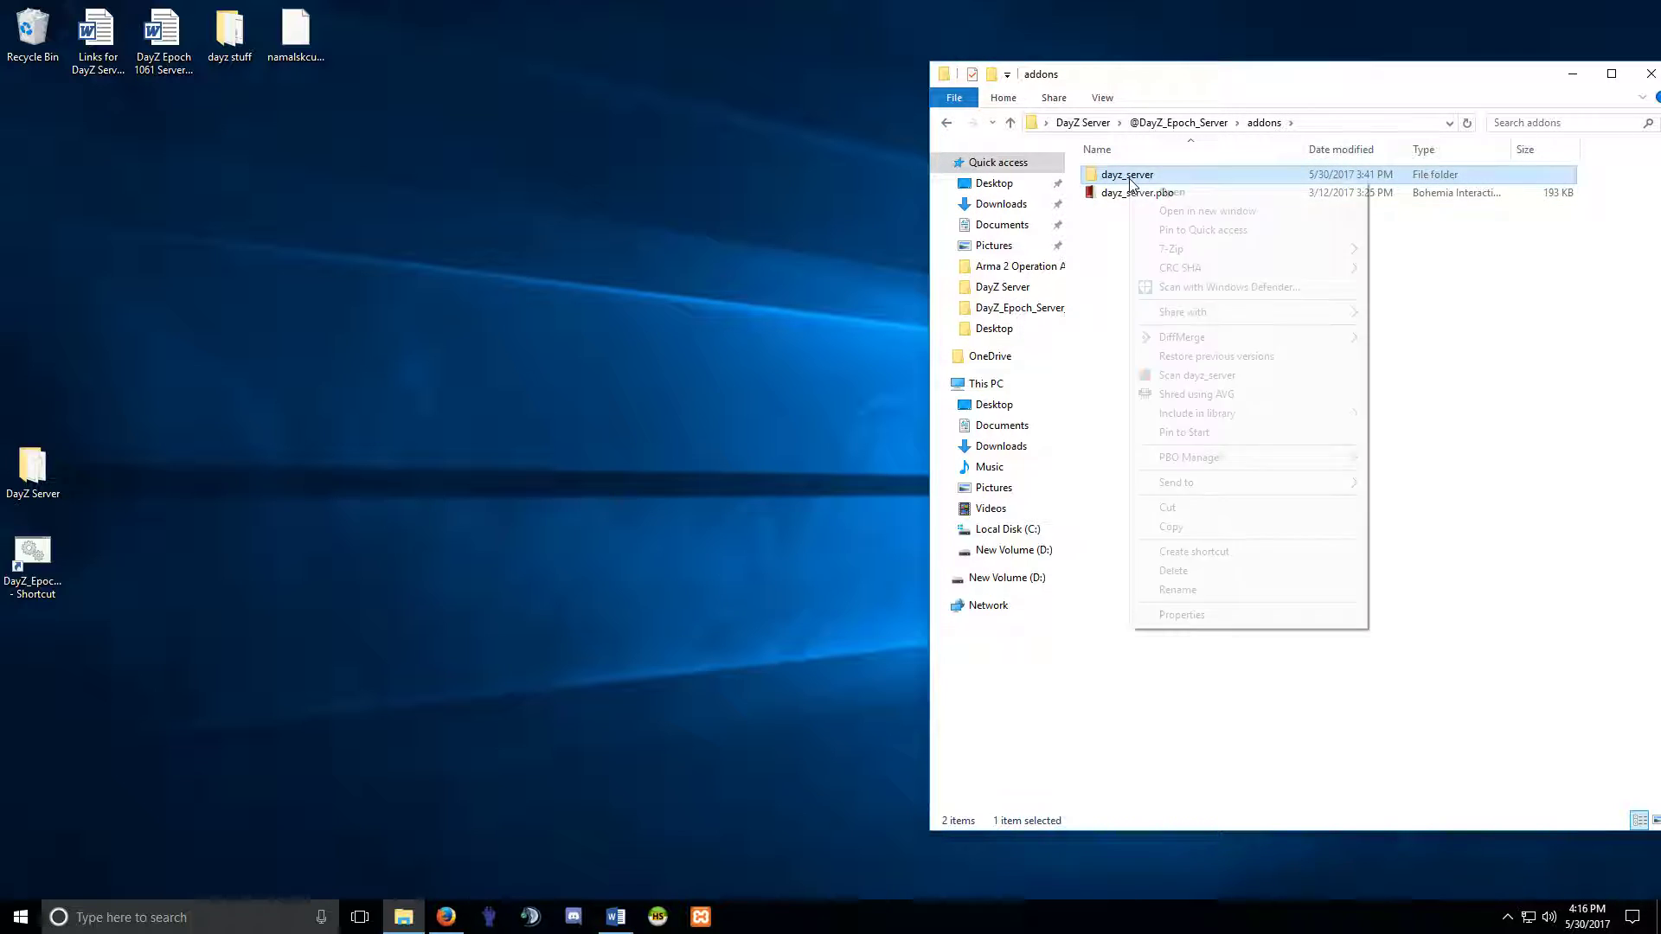
pyautogui.click(1176, 571)
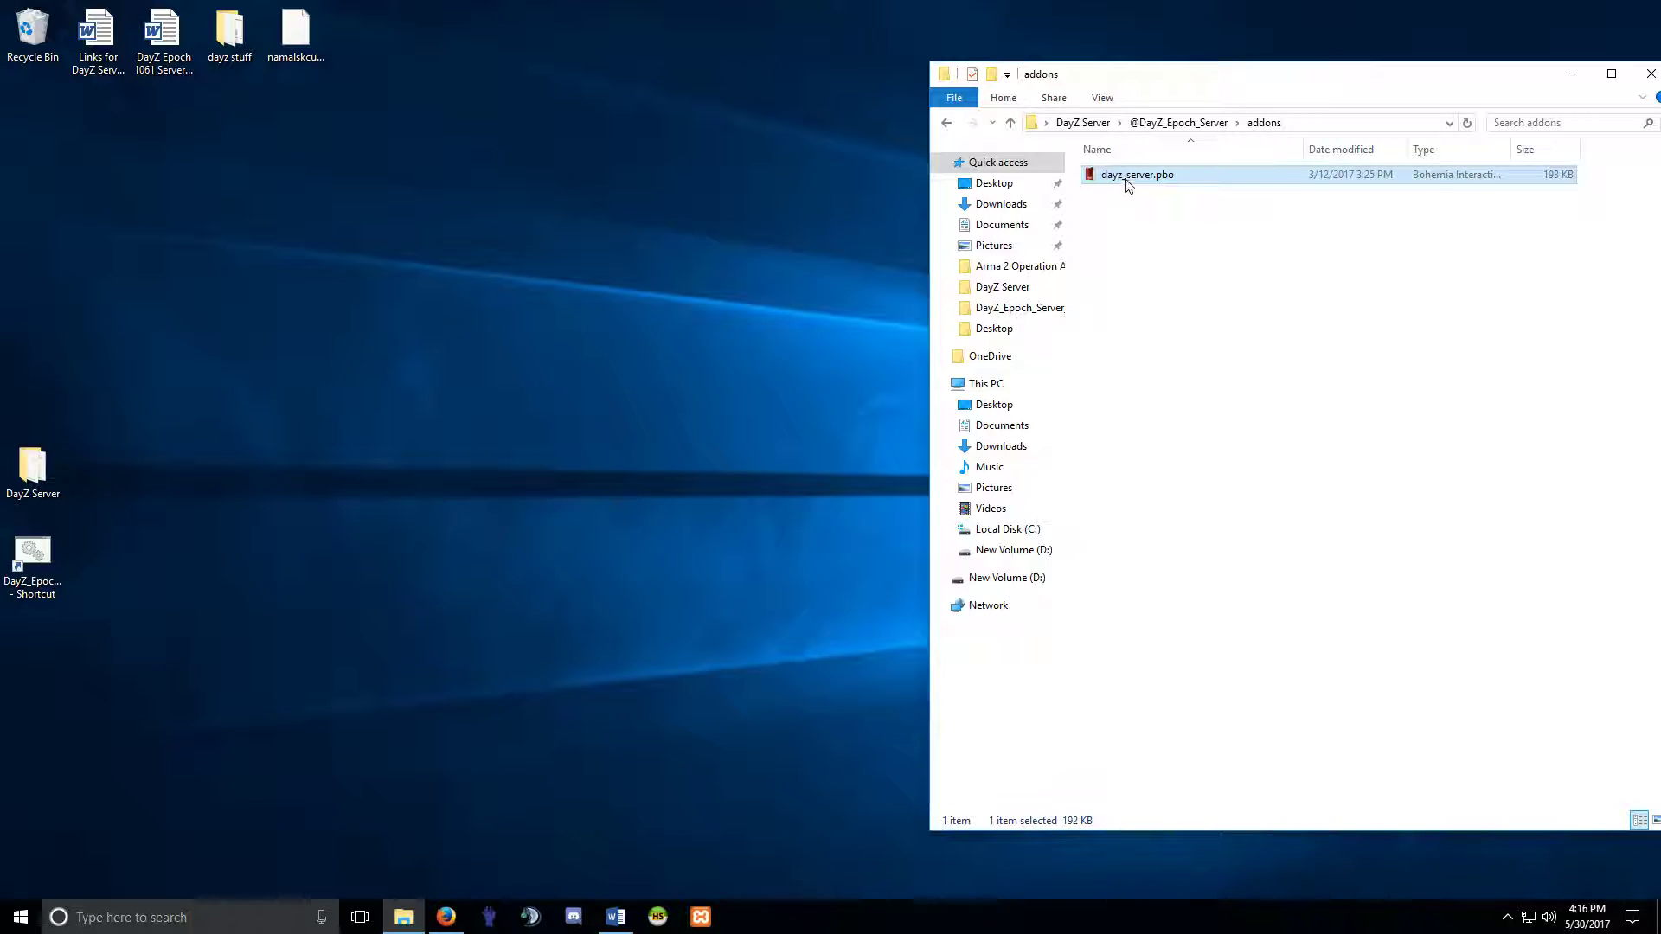
# Extract dayz_server.pbo with PBO Manager into a new dayz_server folder and browse into it.
pyautogui.rightClick(1126, 183)
pyautogui.moveTo(1189, 216)
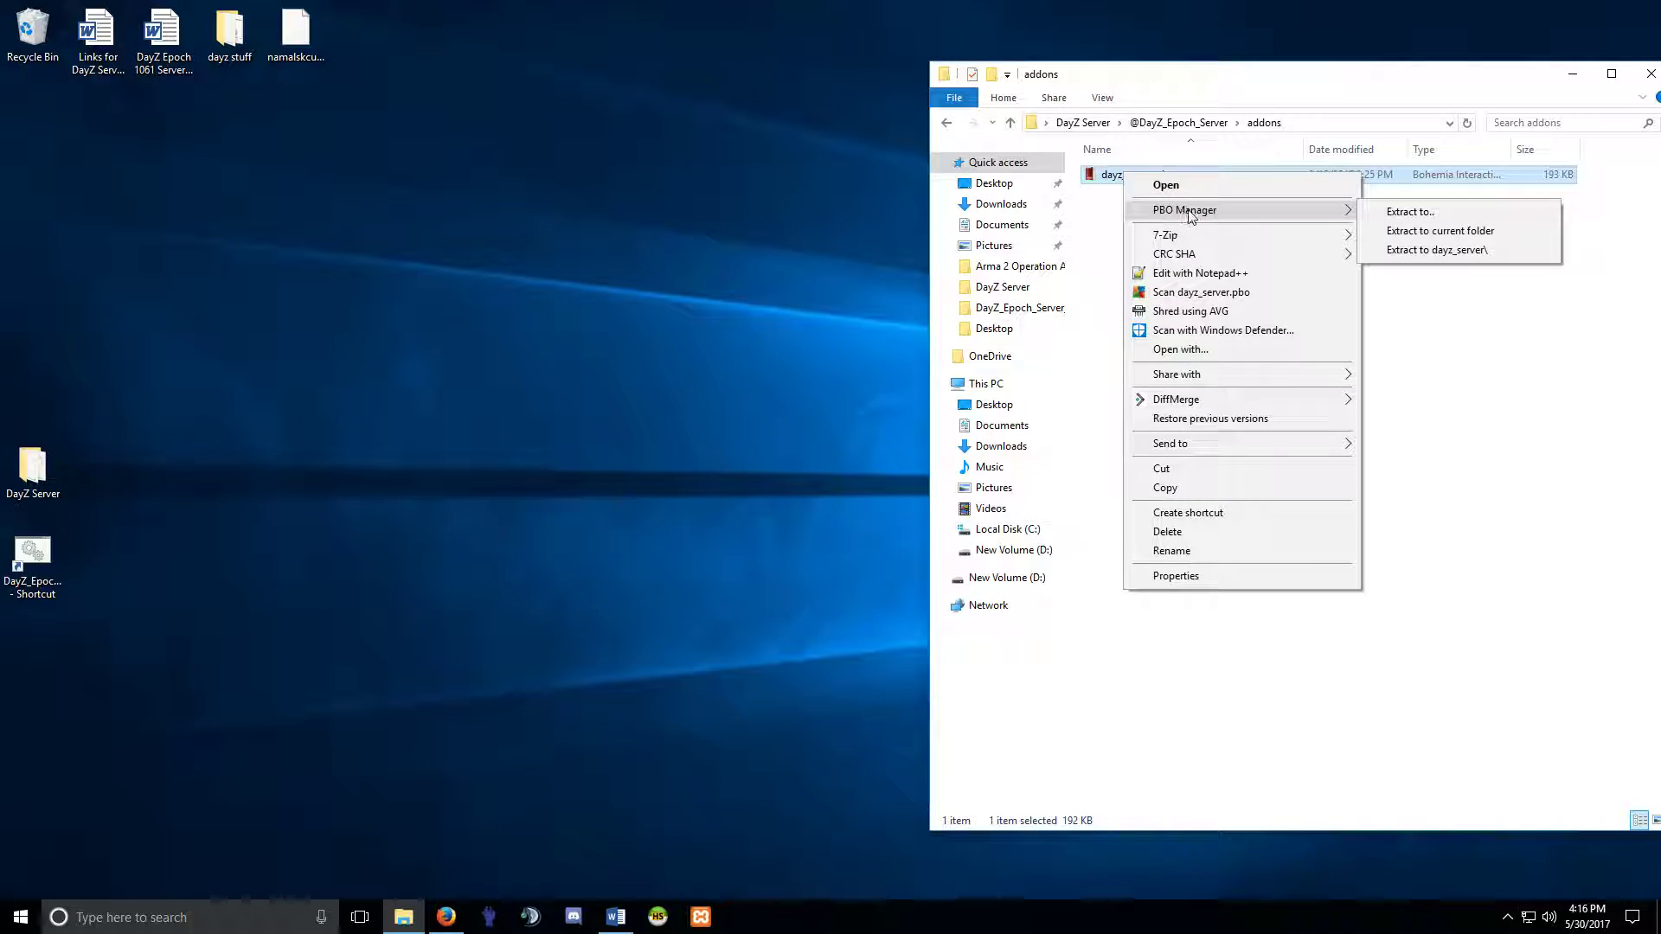
pyautogui.click(1475, 256)
pyautogui.doubleClick(1125, 177)
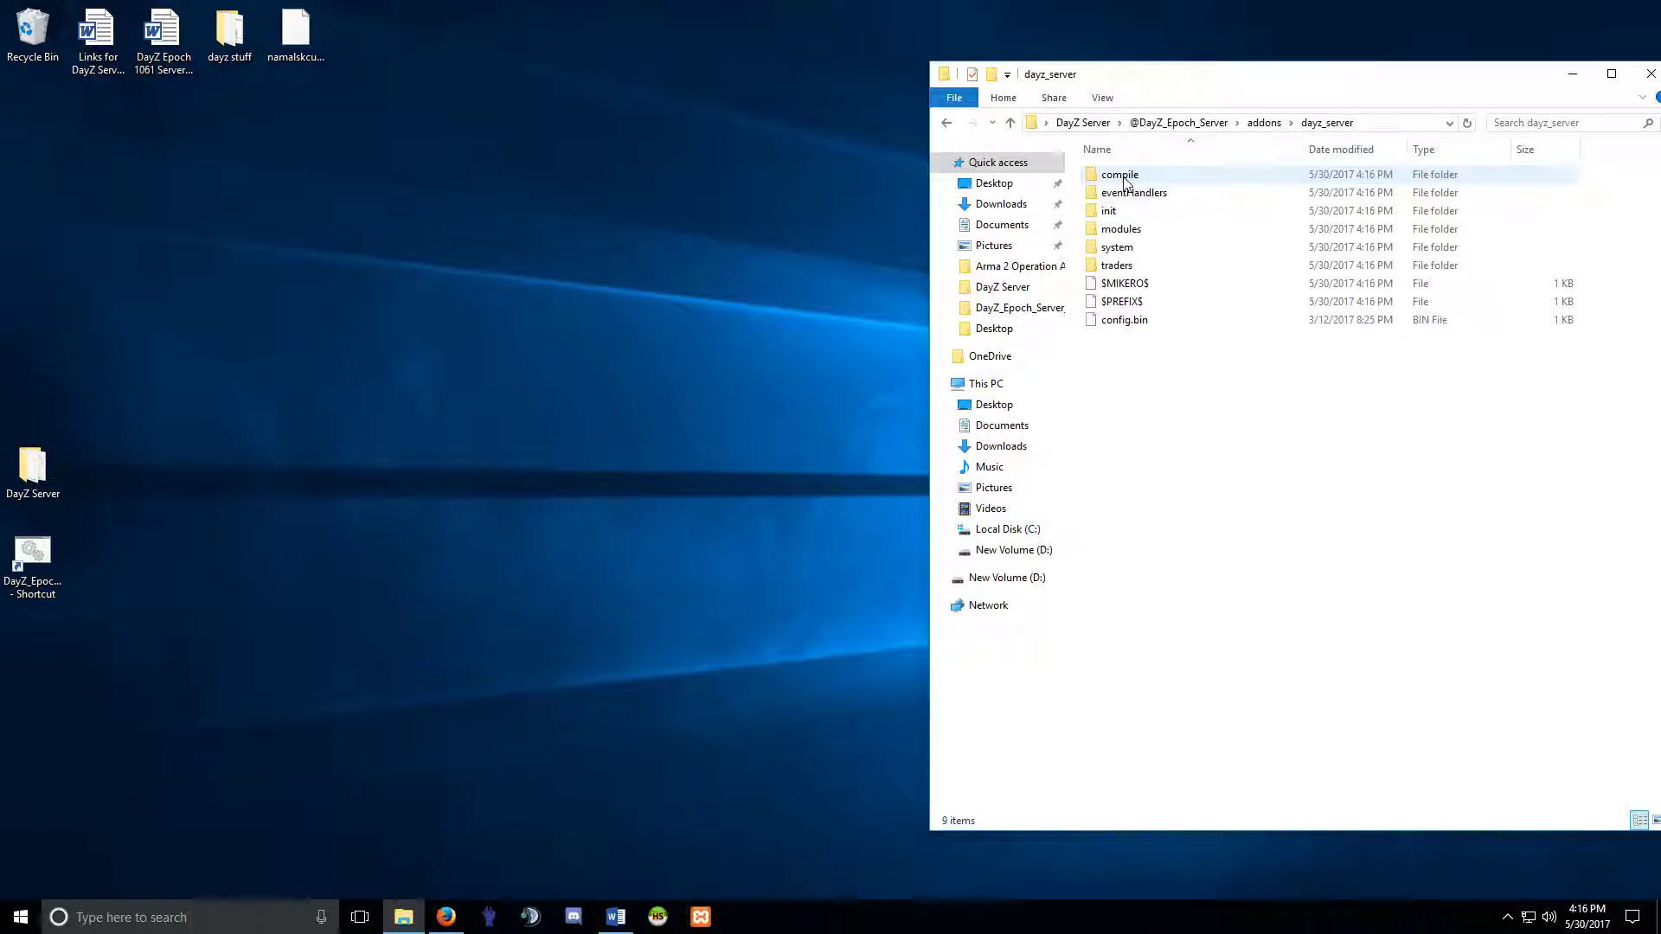
pyautogui.doubleClick(1121, 248)
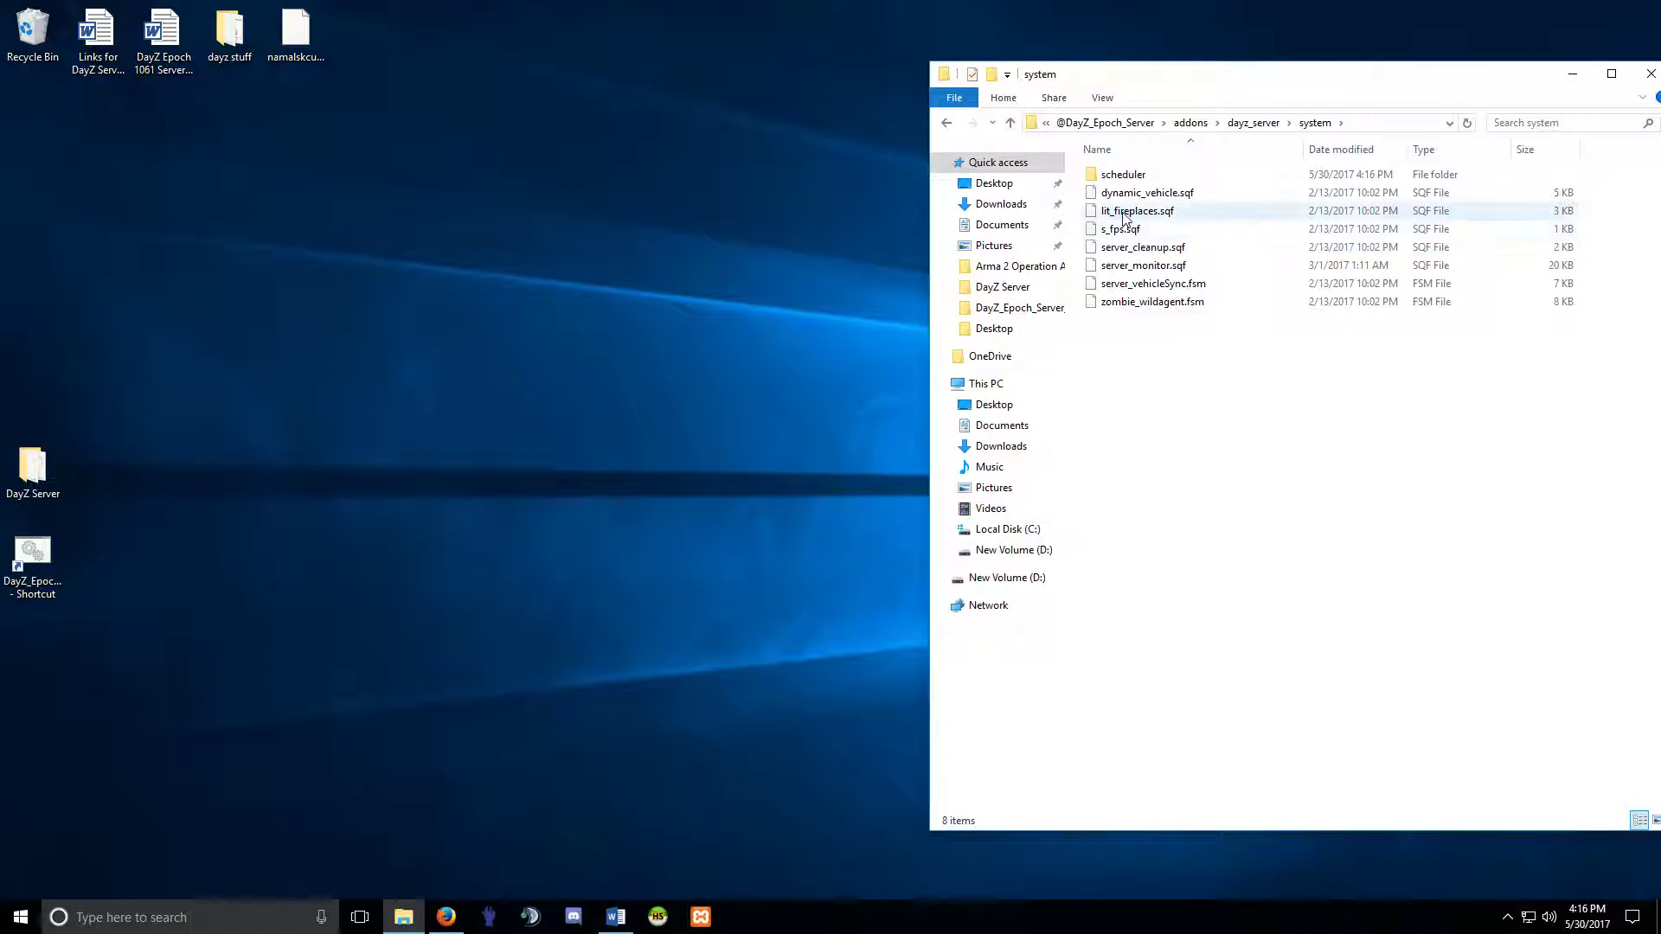
pyautogui.click(947, 122)
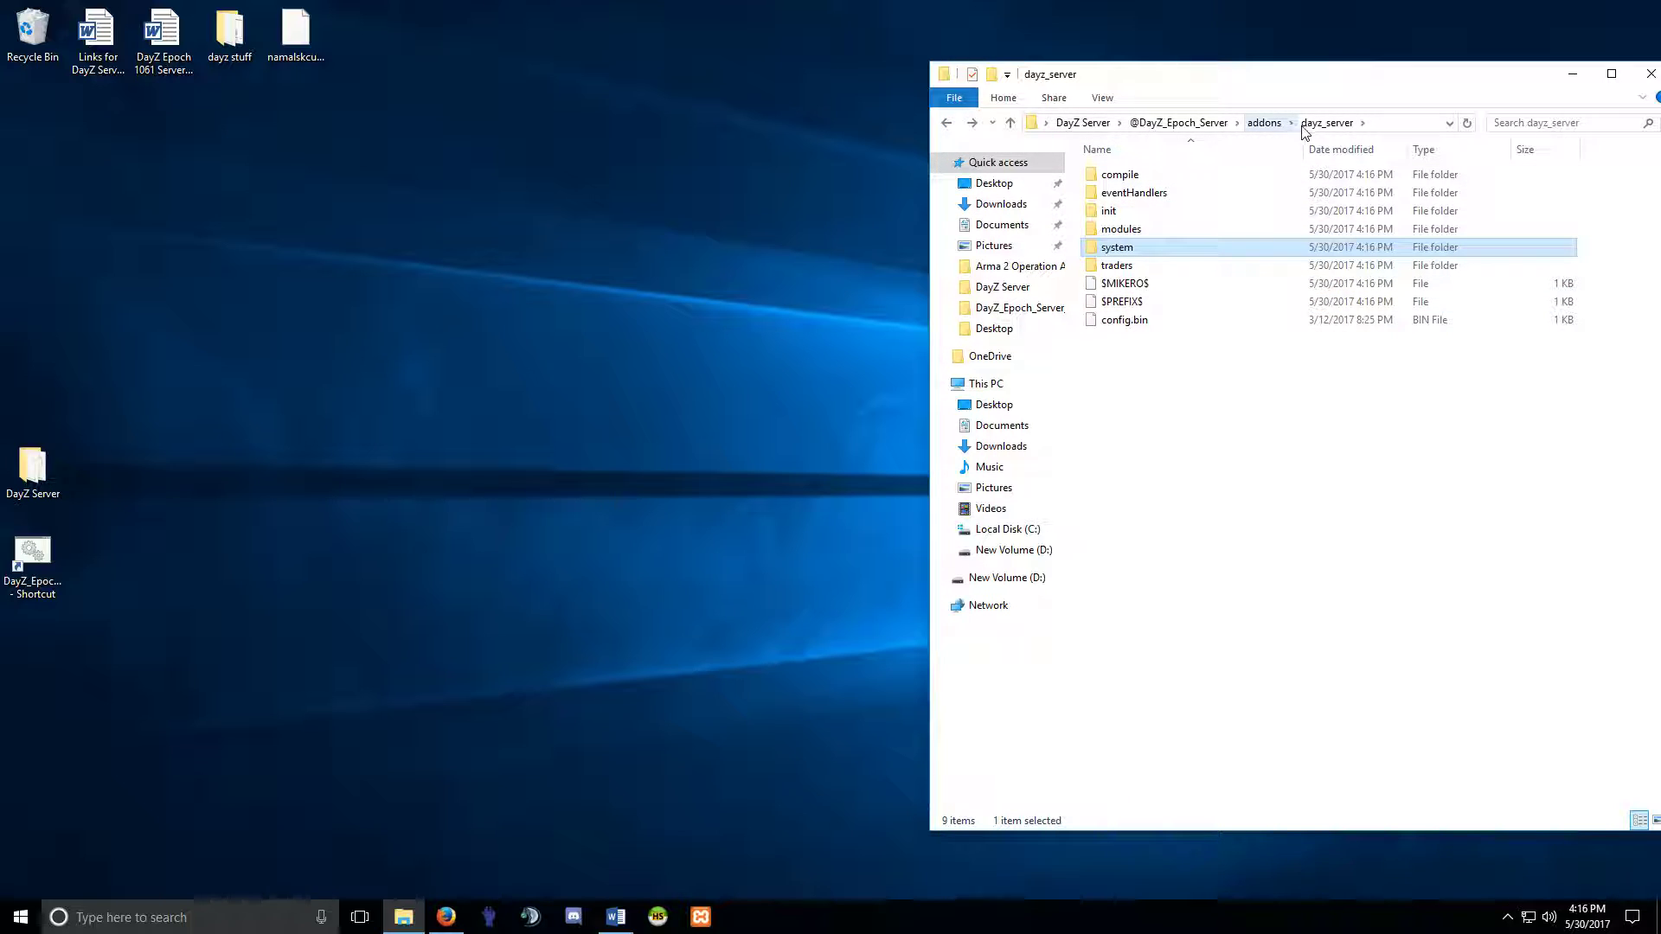
pyautogui.click(947, 122)
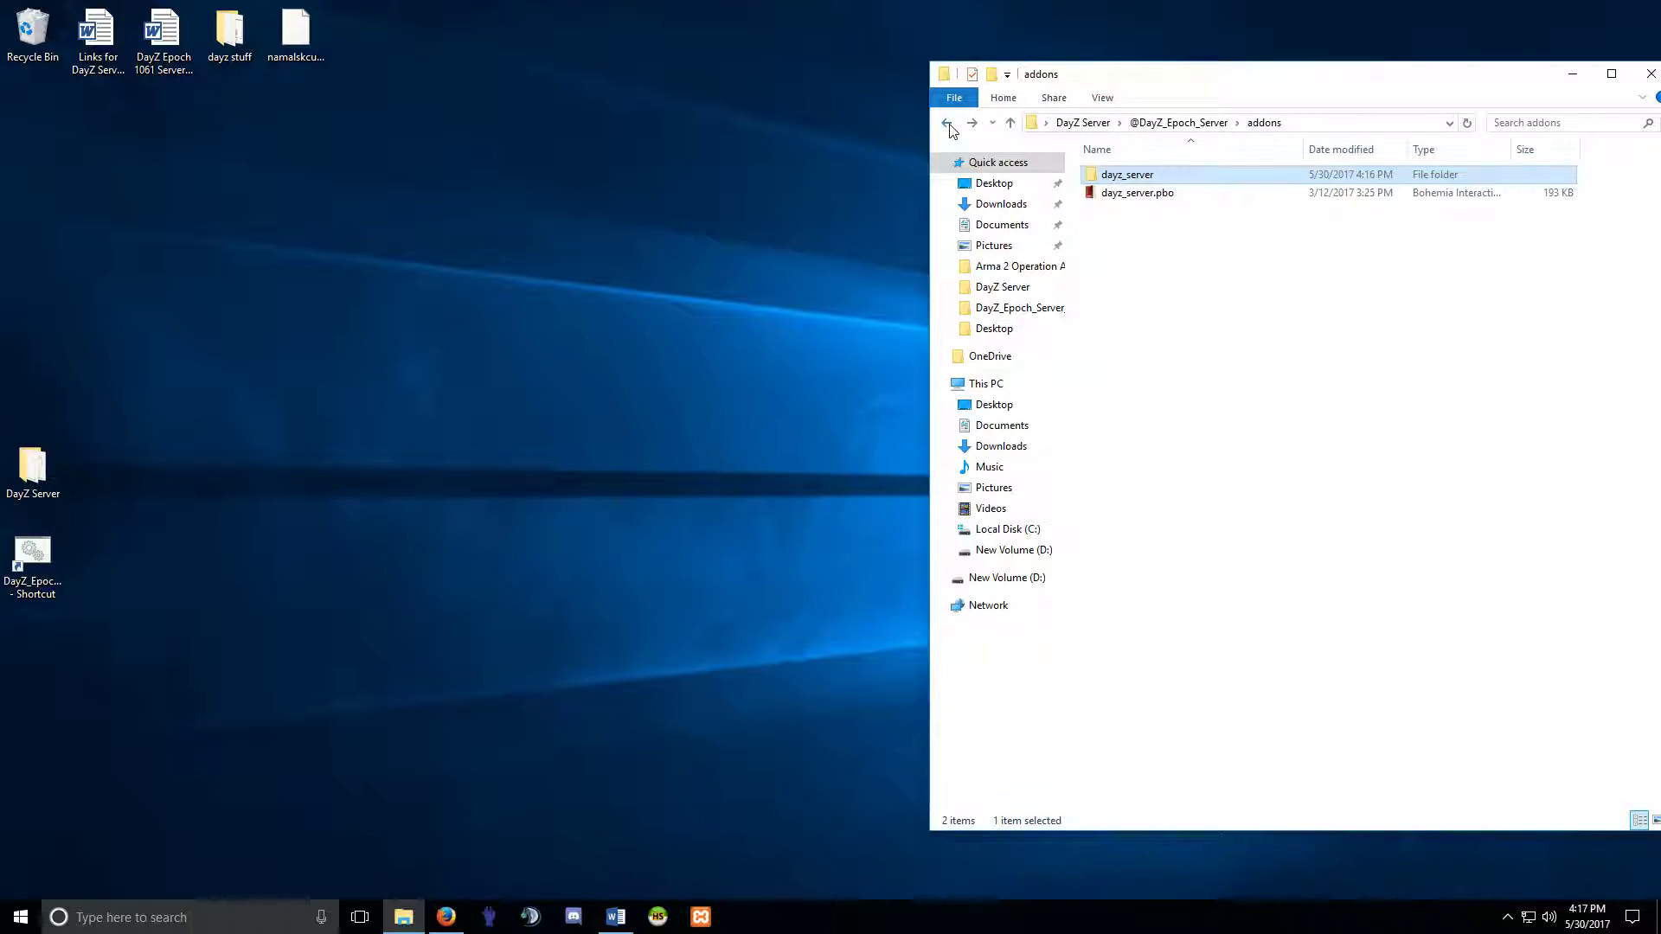
pyautogui.doubleClick(1133, 178)
# Open dynamic_vehicle.sqf from dayz_server\system with Edit with Notepad++.
pyautogui.doubleClick(1135, 244)
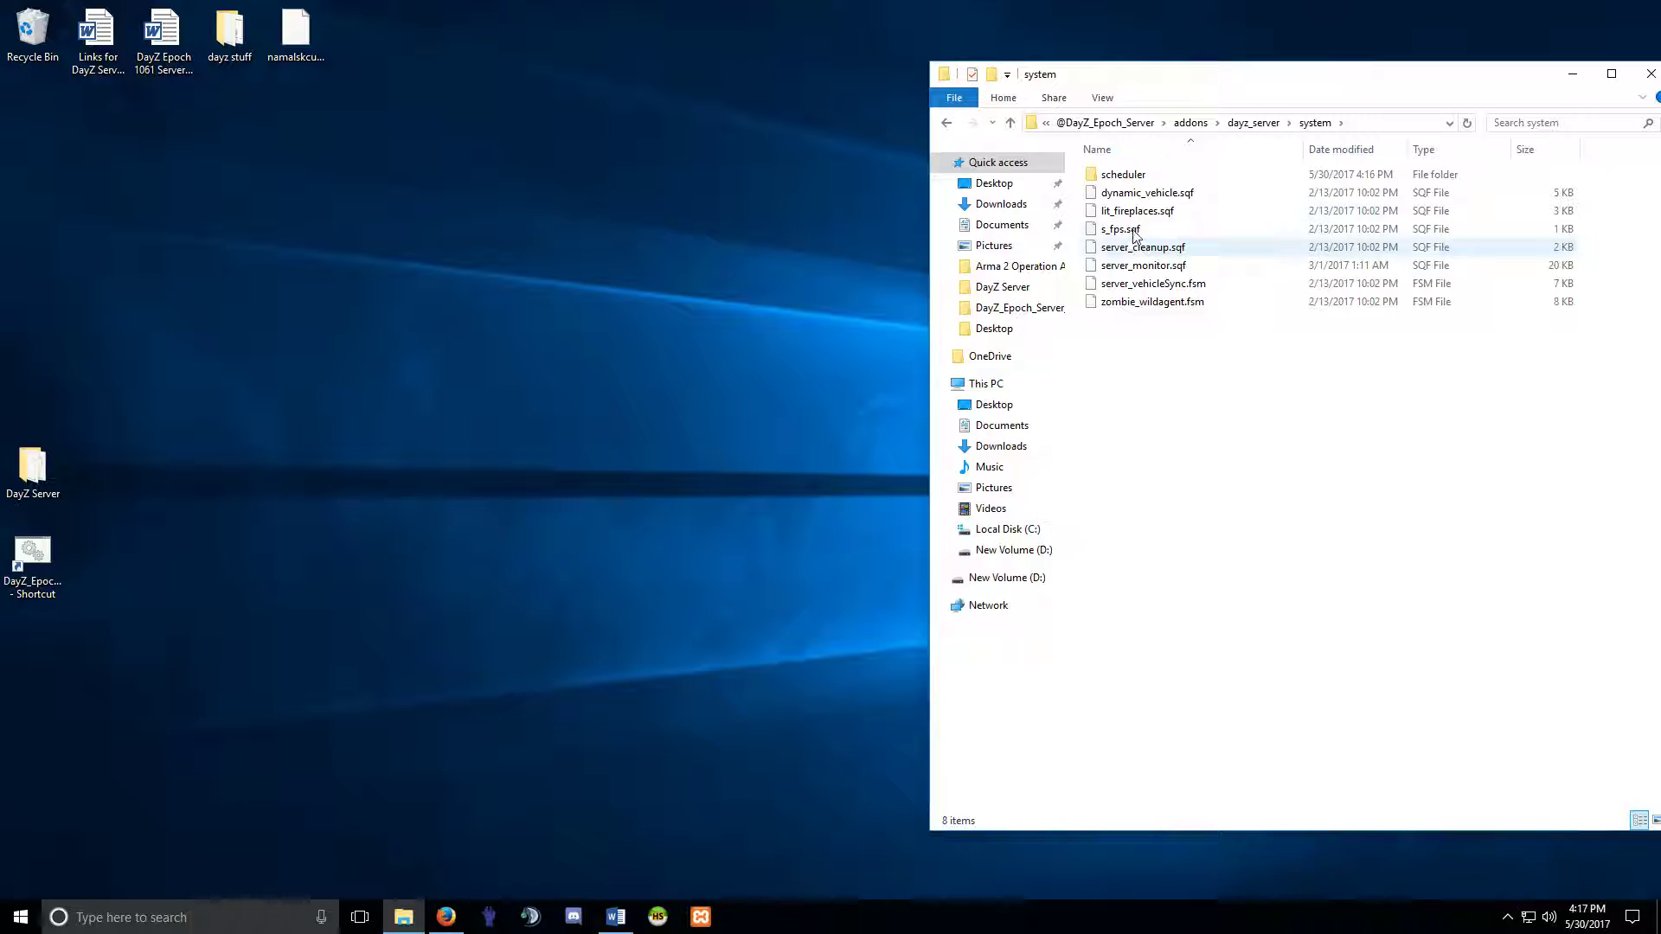
pyautogui.click(1140, 193)
pyautogui.rightClick(1129, 201)
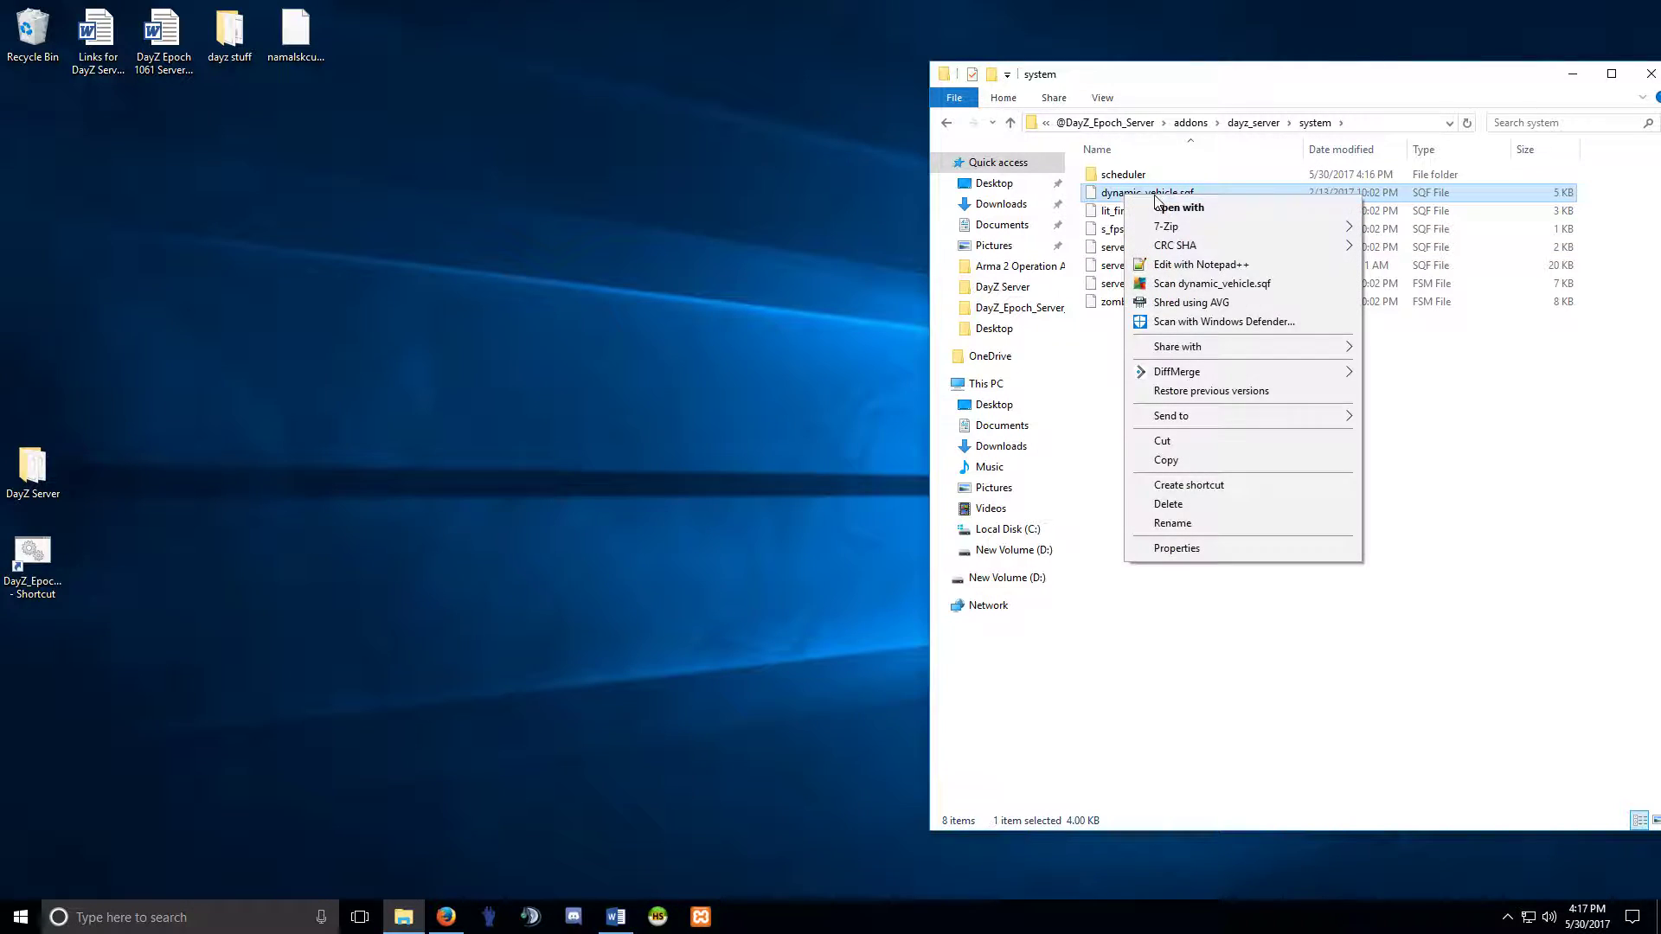
pyautogui.click(1190, 260)
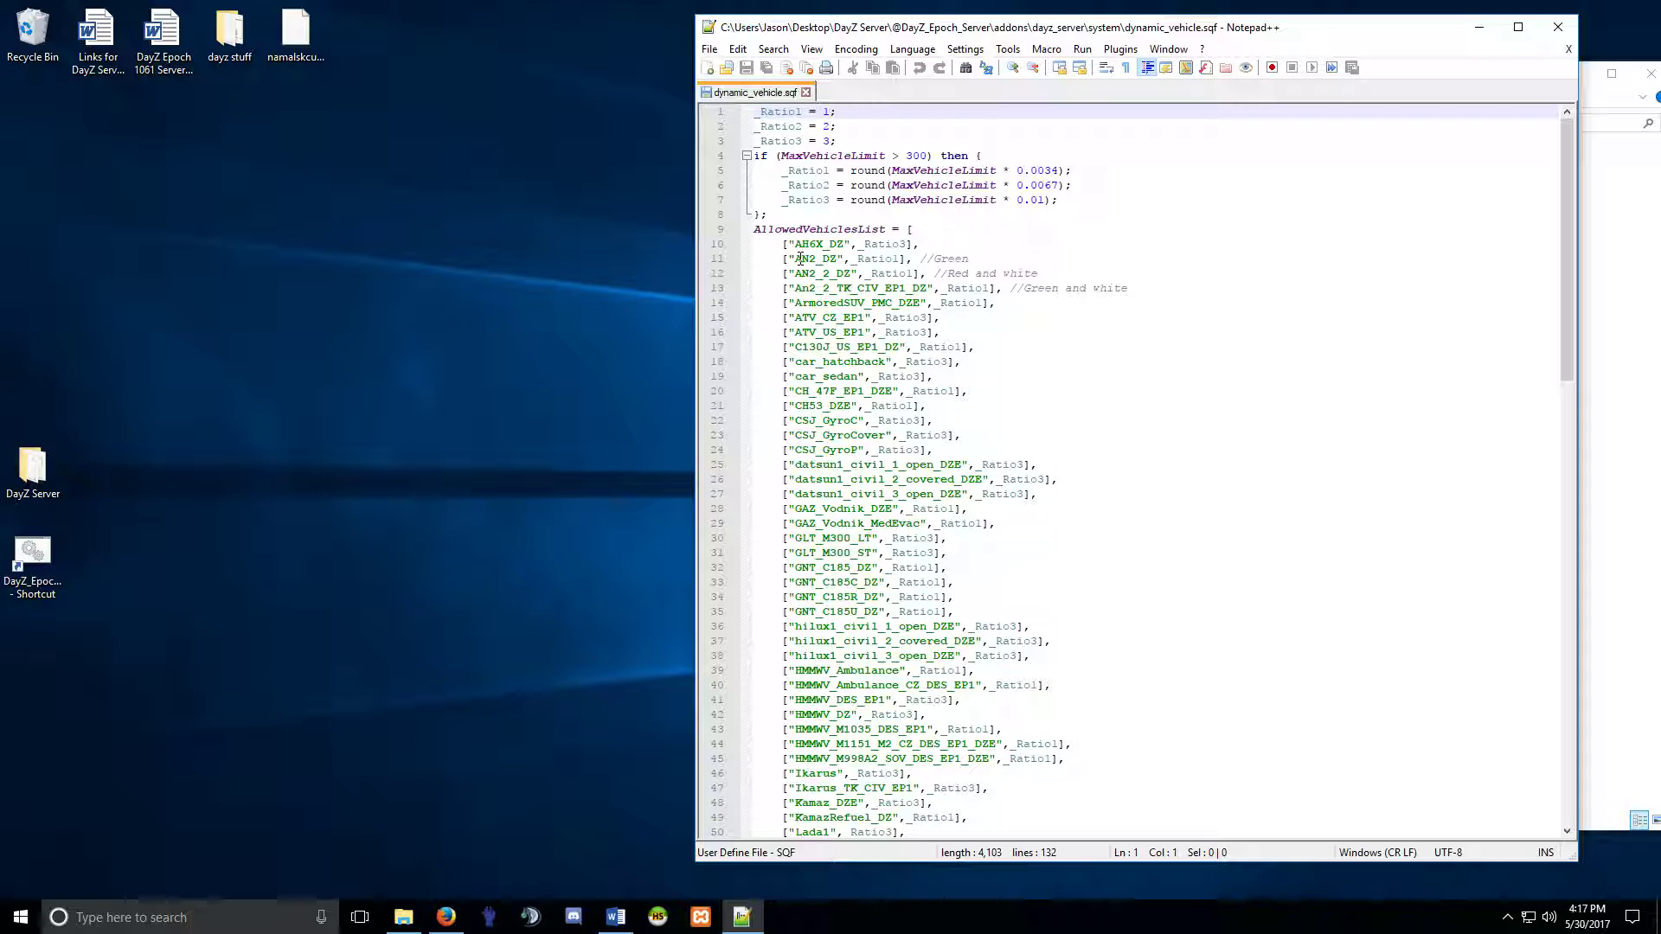
# Delete the three AN2 entries and the C130J_US_EP1_DZ entry from the vehicle list.
pyautogui.click(979, 260)
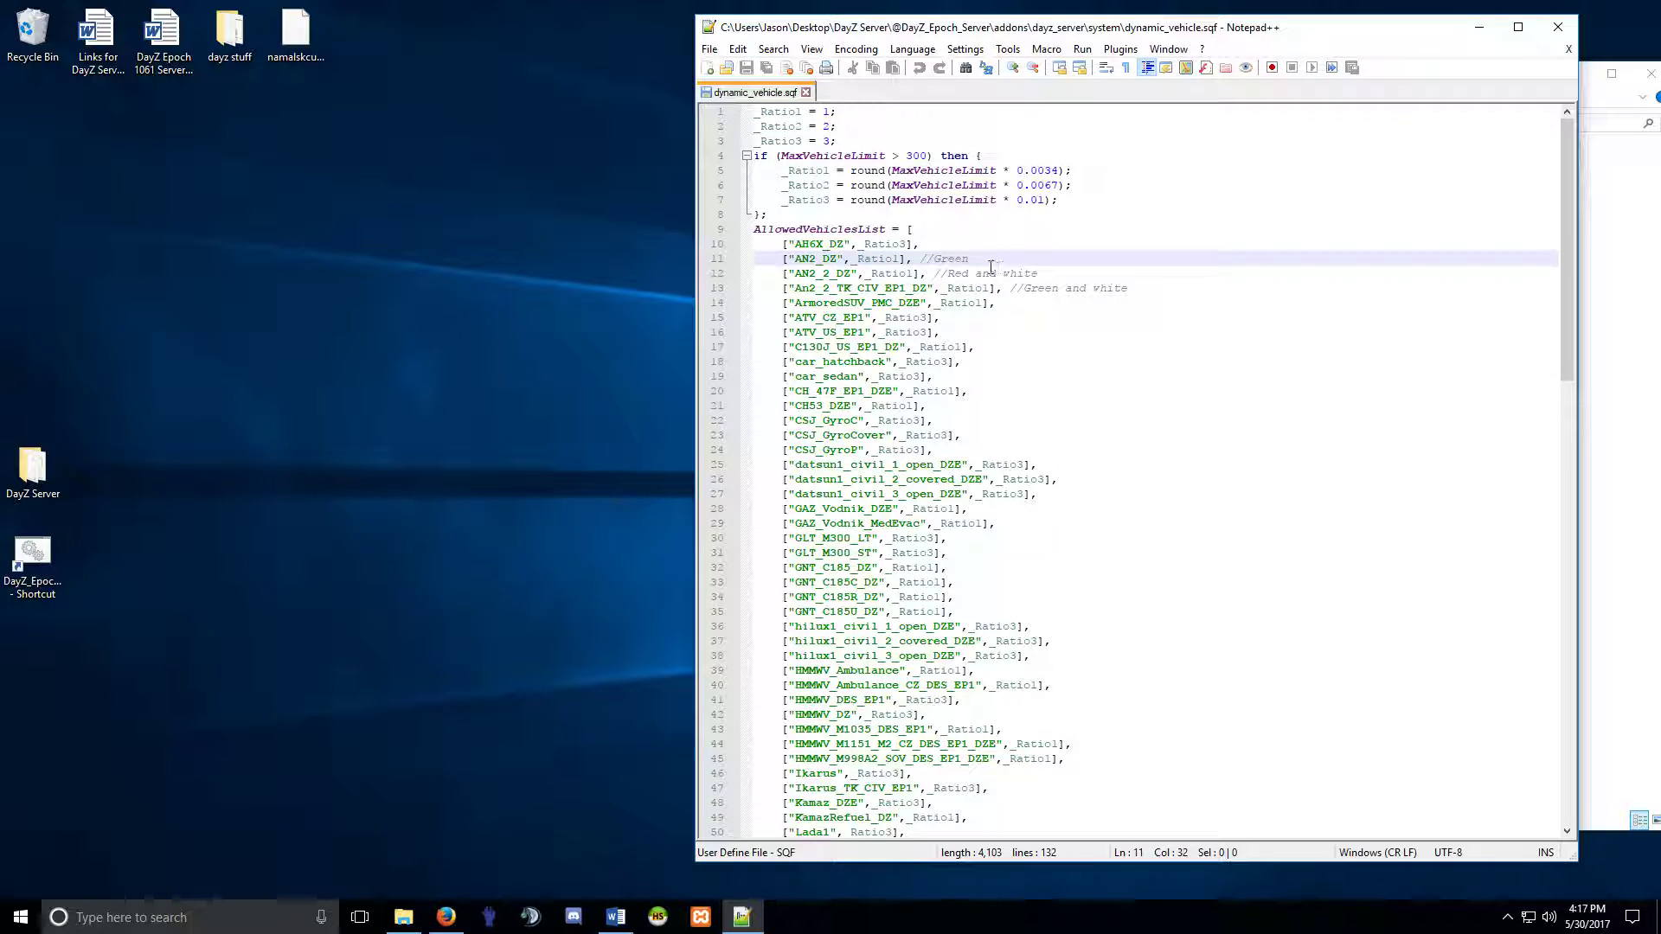
pyautogui.moveTo(975, 259); pyautogui.dragTo(783, 274)
pyautogui.moveTo(783, 260); pyautogui.dragTo(1129, 290)
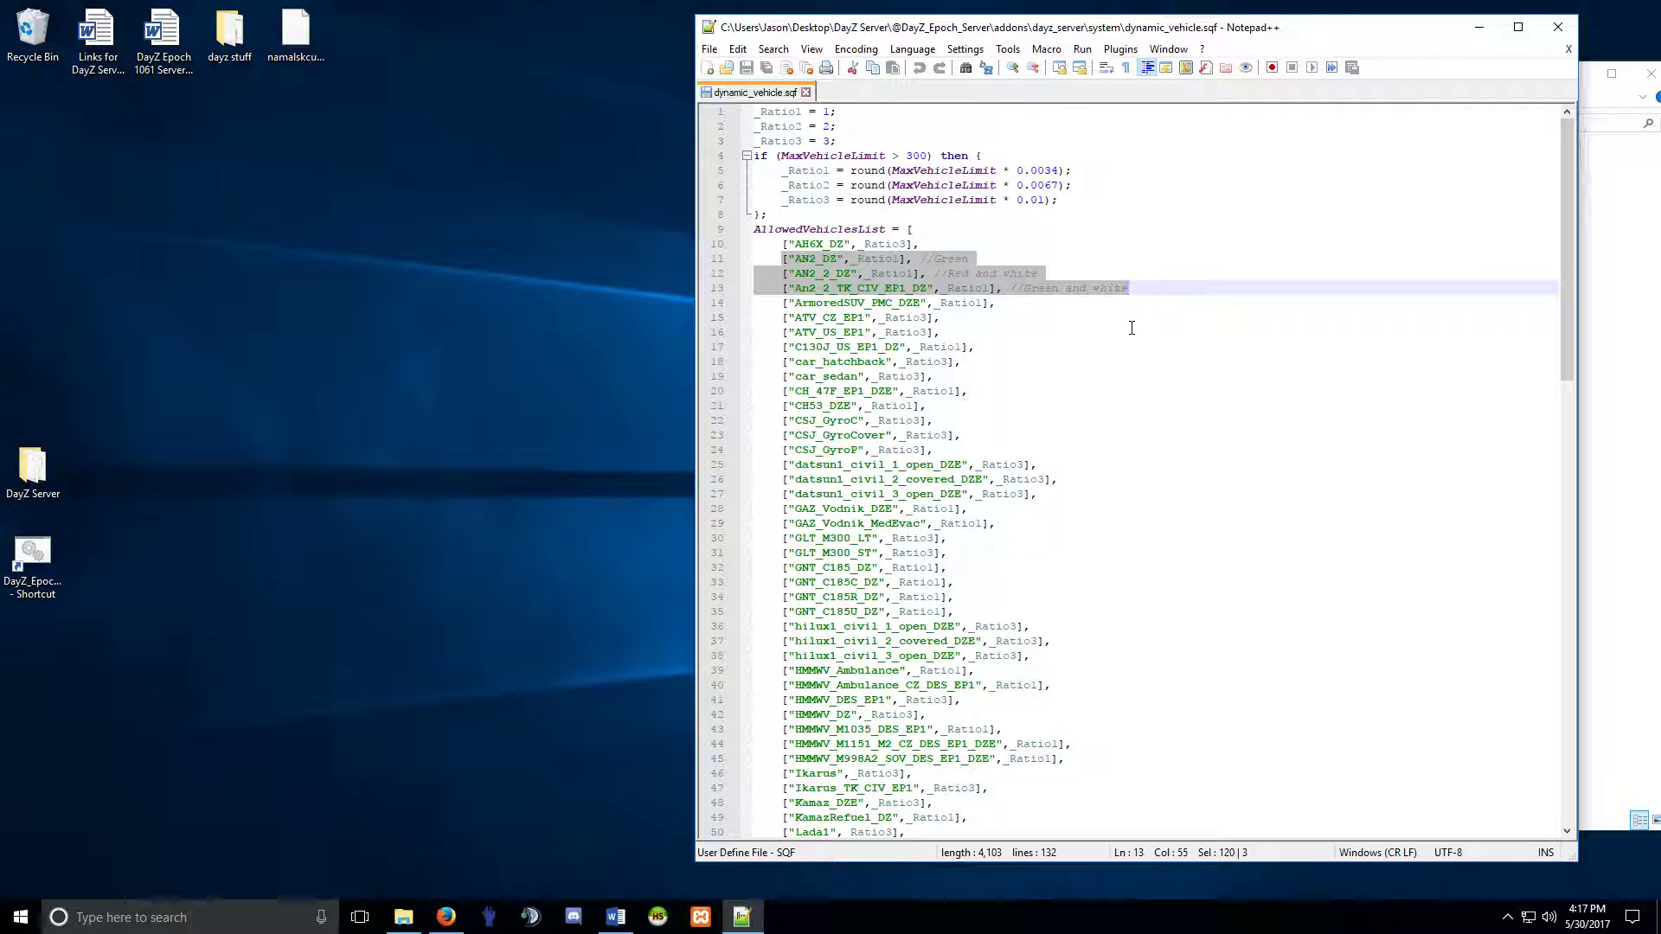
pyautogui.press('Delete')
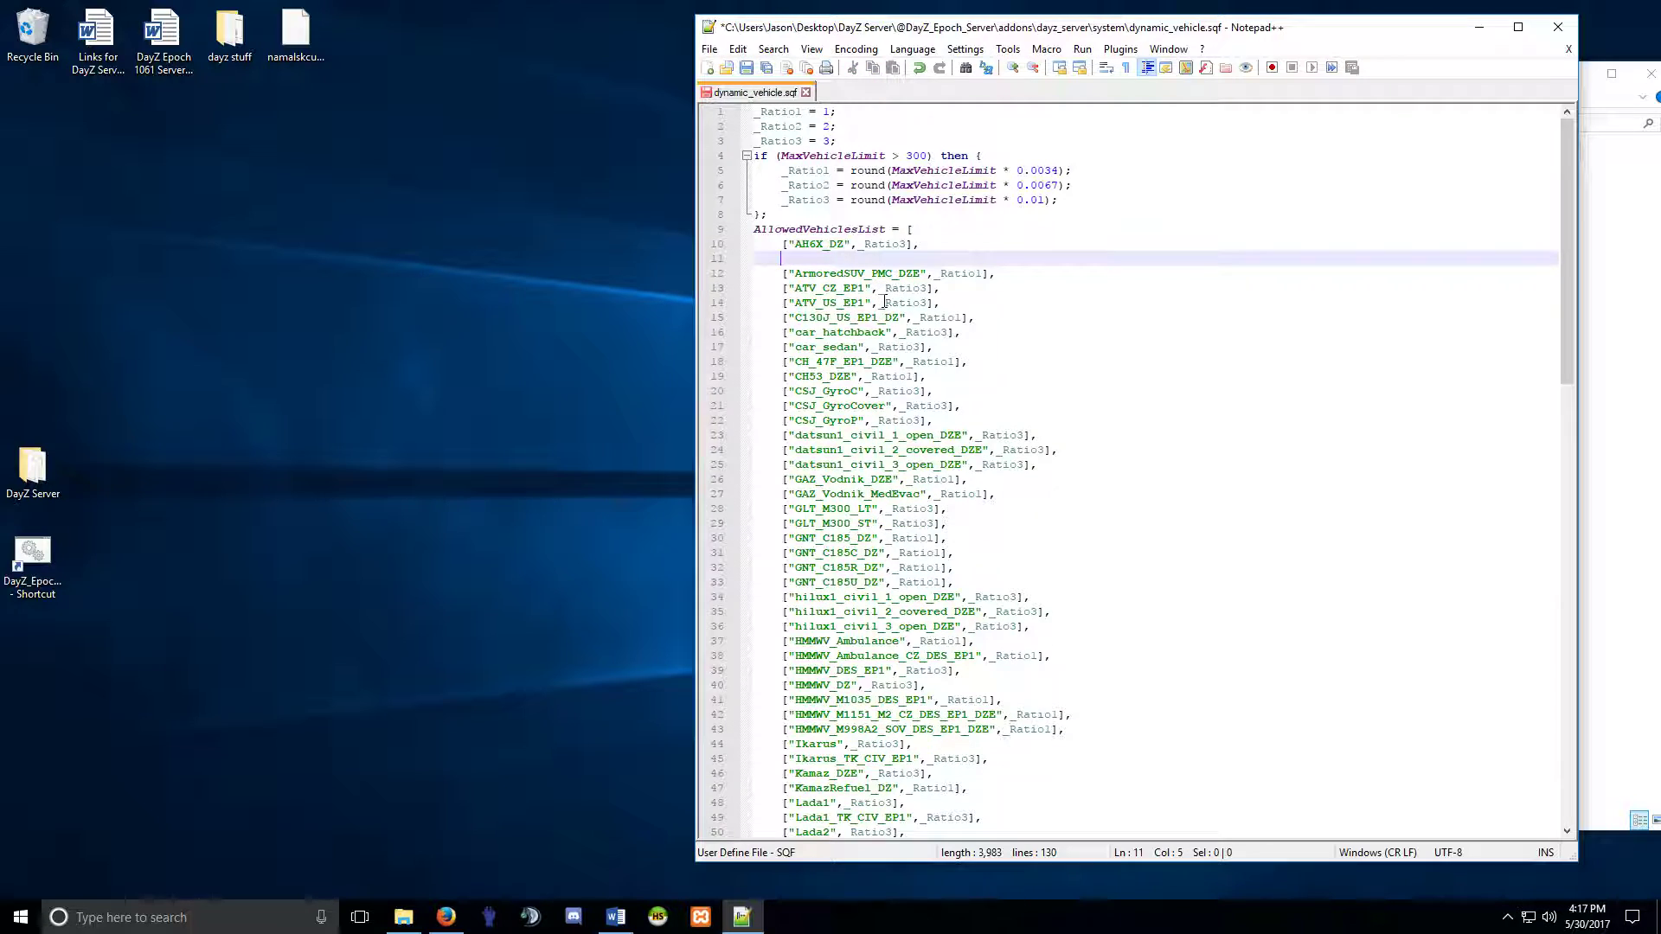
pyautogui.press('BackSpace')
pyautogui.moveTo(975, 304); pyautogui.dragTo(782, 303)
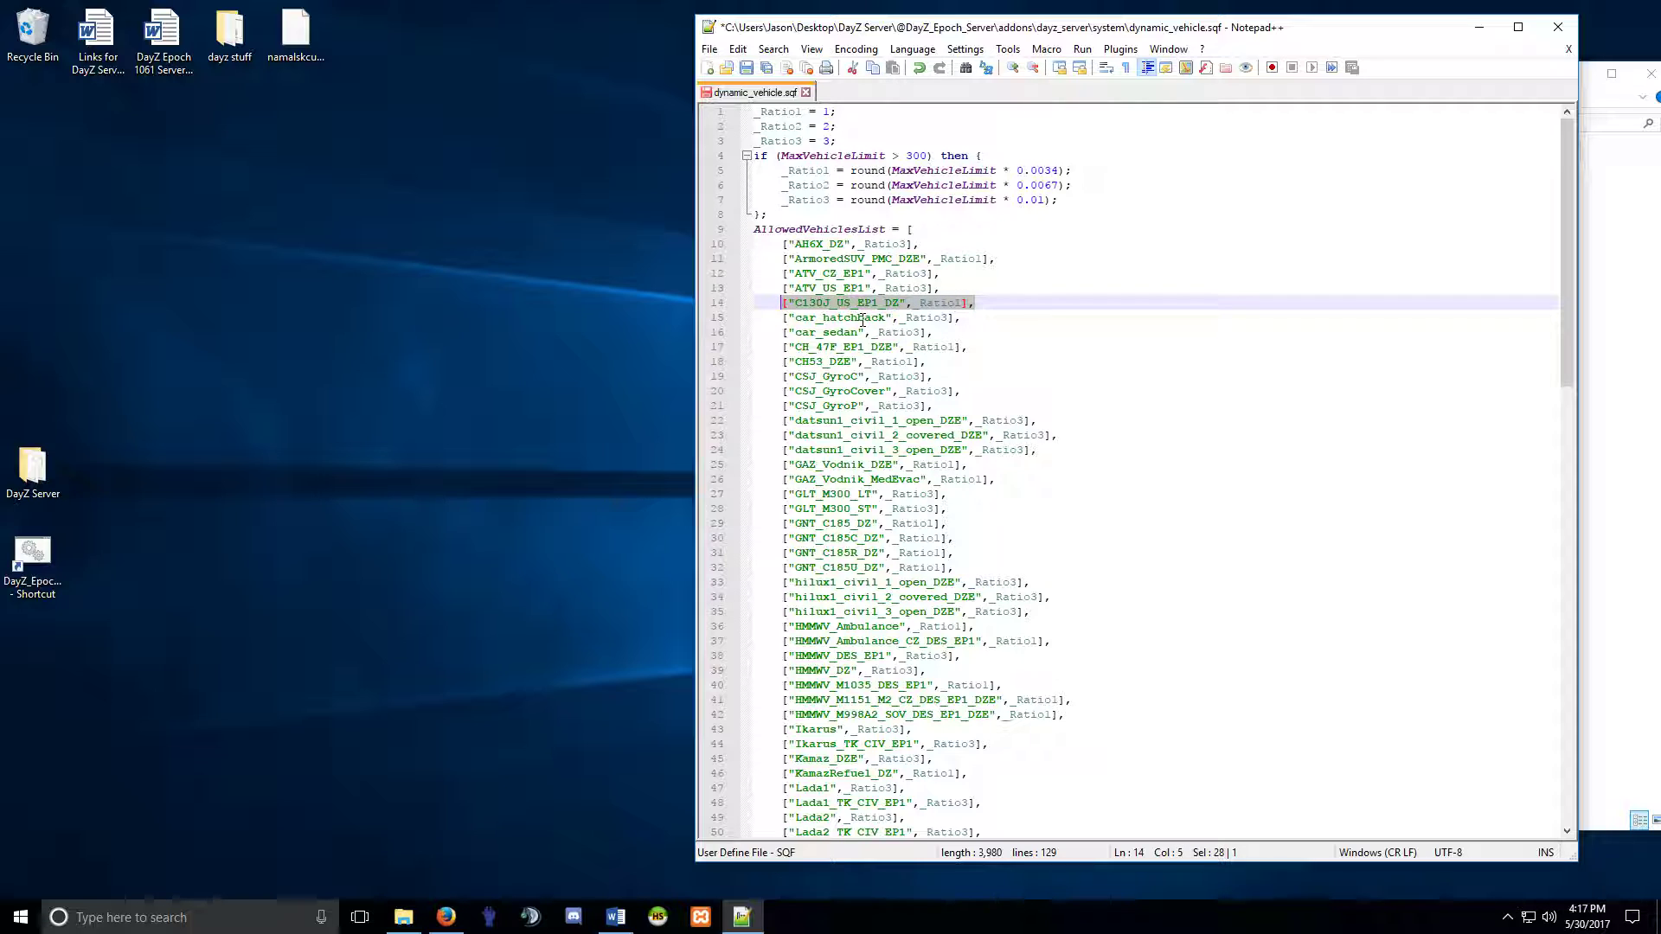
pyautogui.press('Delete')
pyautogui.press('BackSpace')
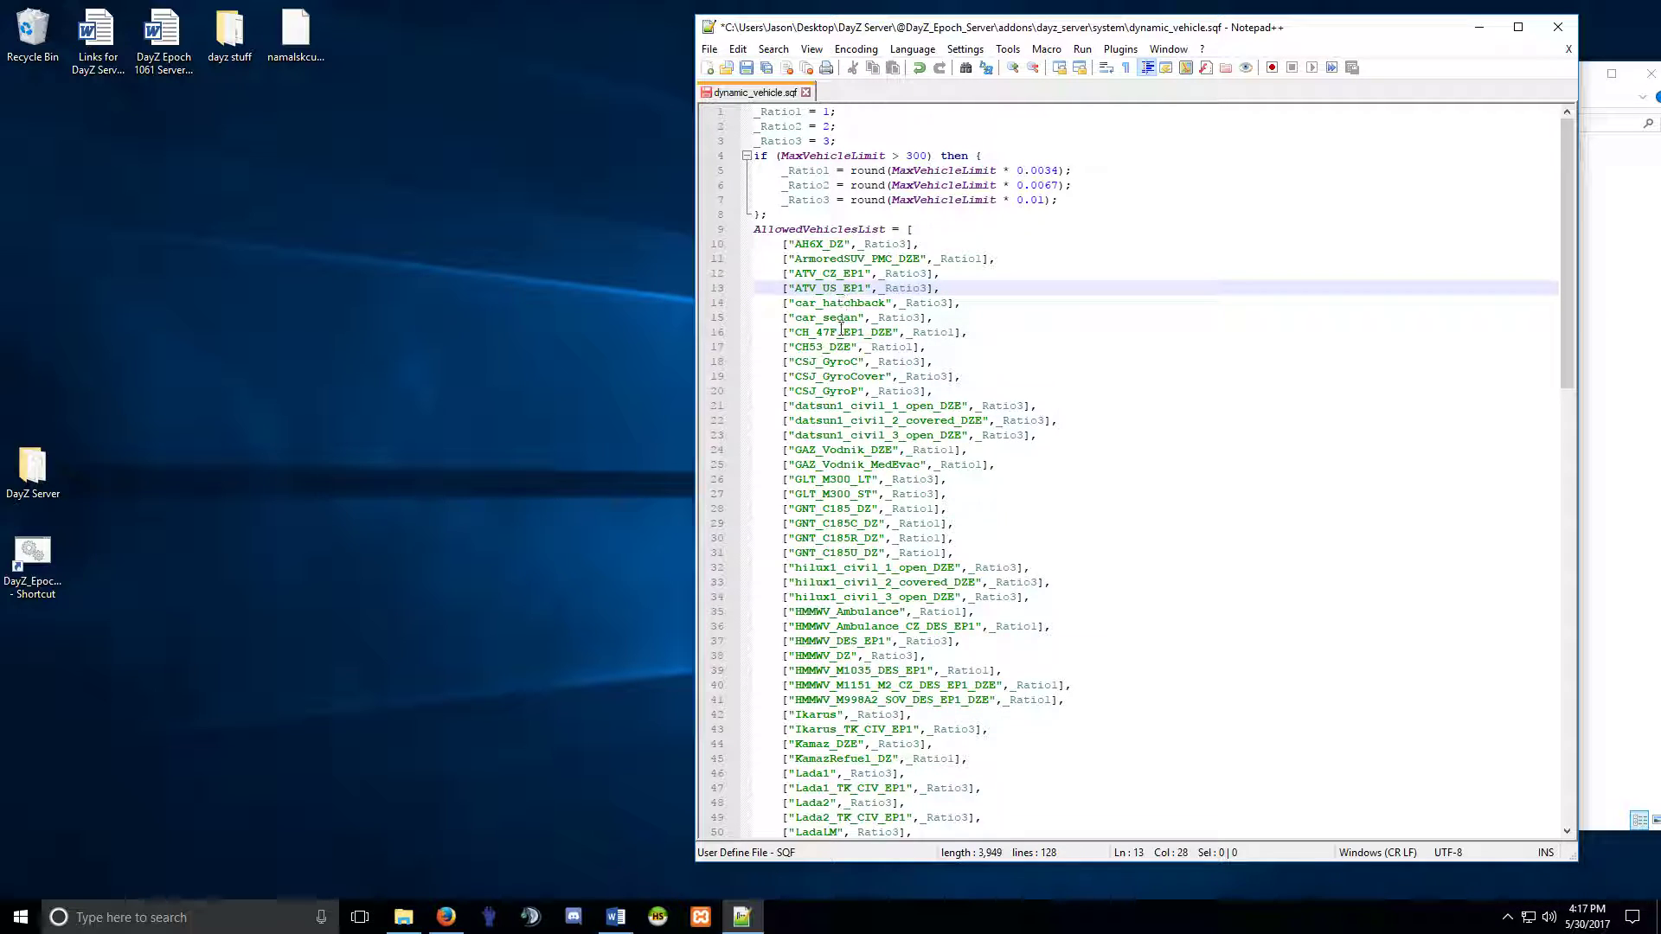
# Delete the four GNT_C185 entries from the allowed vehicles list.
pyautogui.scroll(-2, 837, 362)
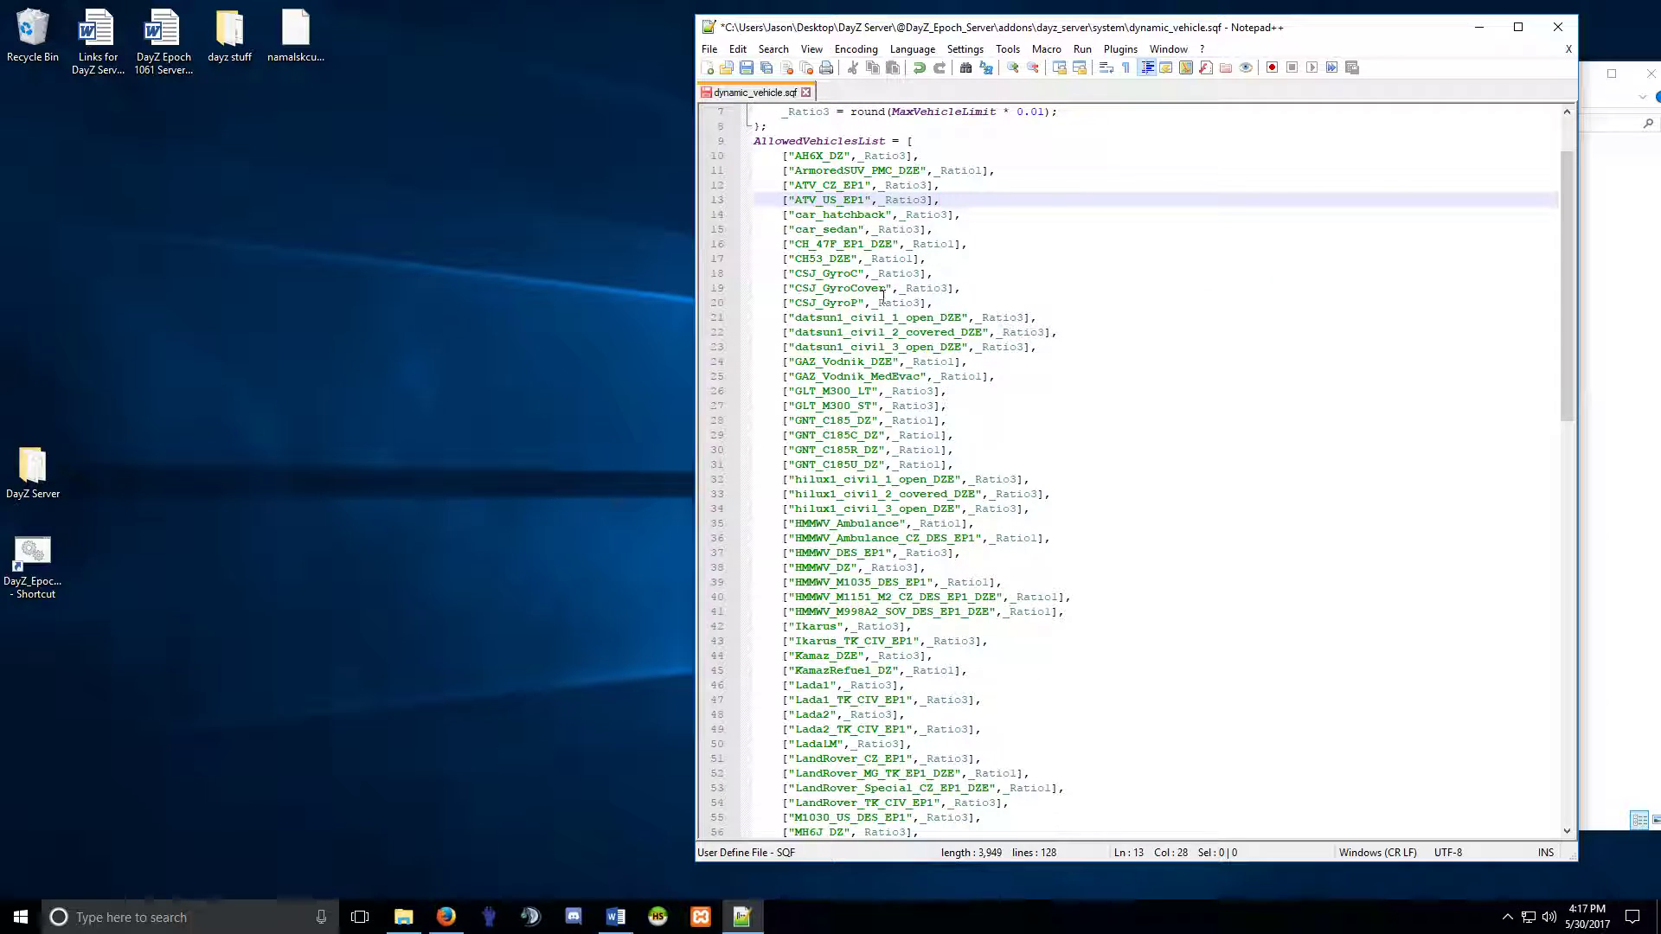
pyautogui.scroll(-1, 862, 331)
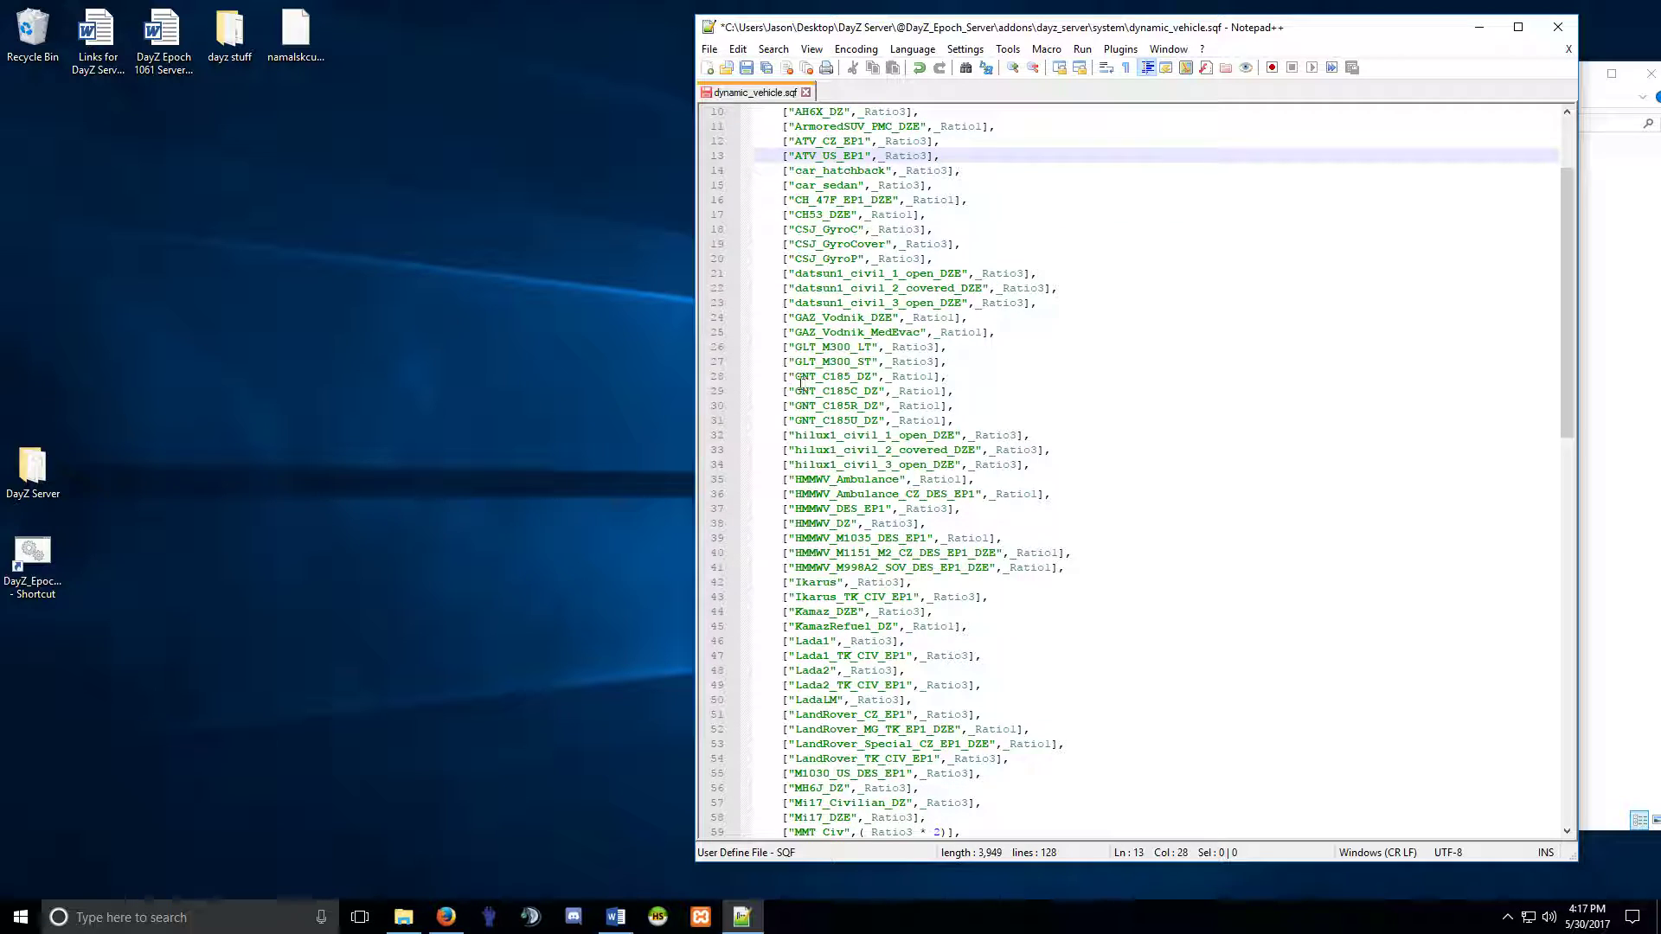
pyautogui.moveTo(783, 376); pyautogui.dragTo(974, 419)
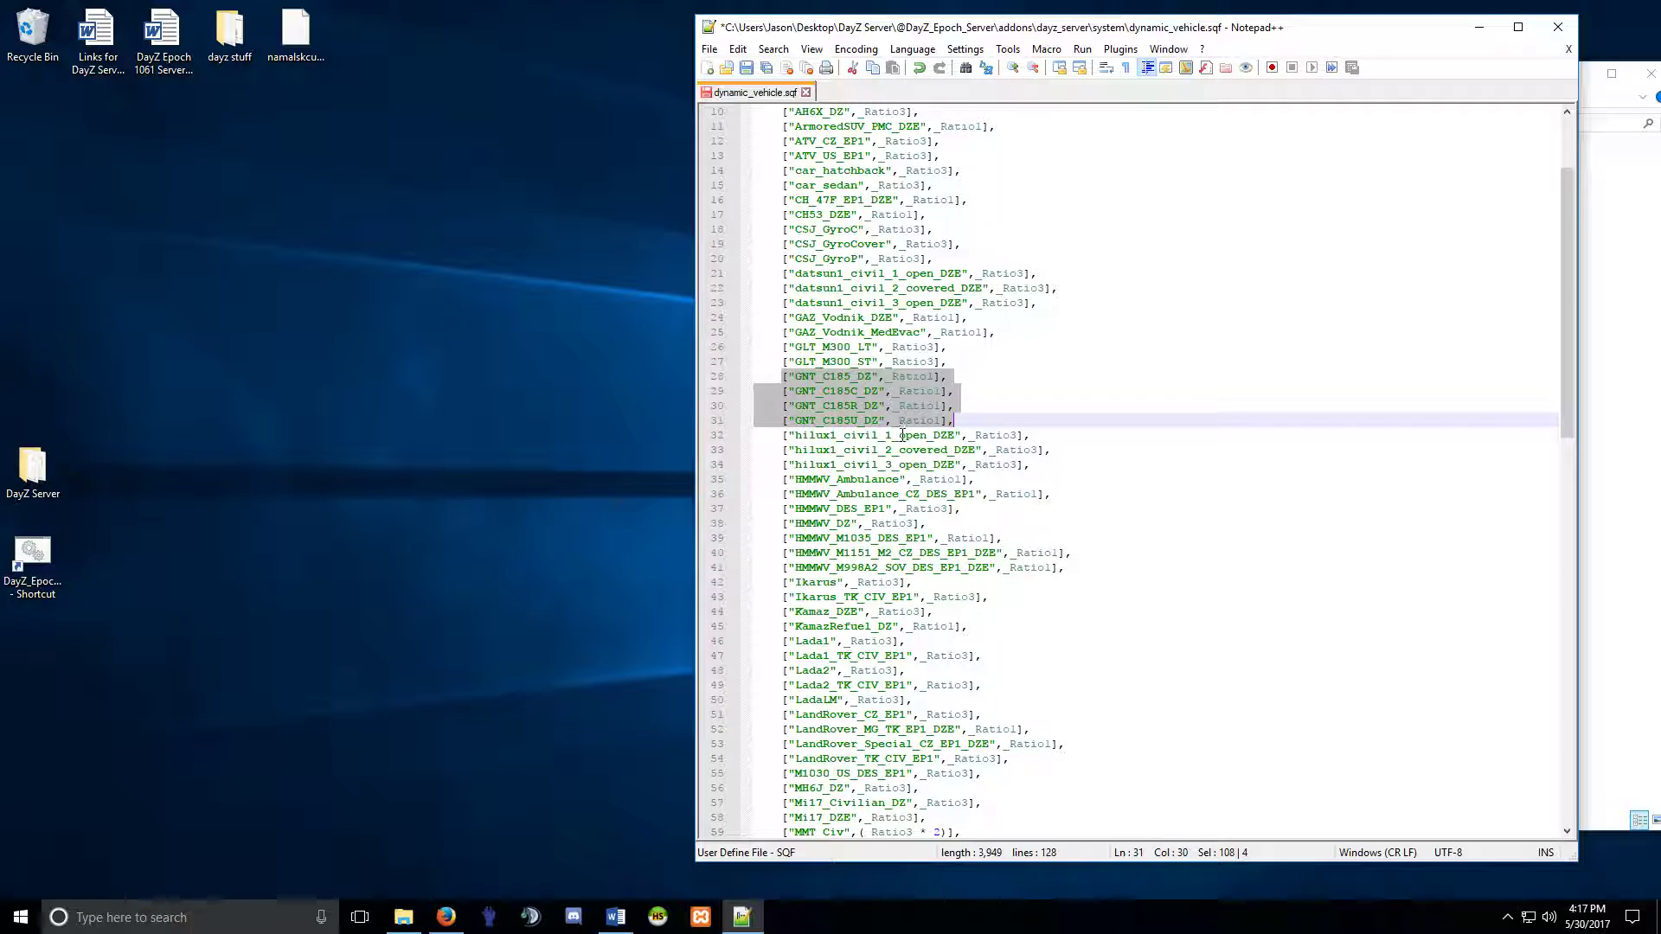
pyautogui.press('Delete')
pyautogui.press('BackSpace')
pyautogui.press('BackSpace')
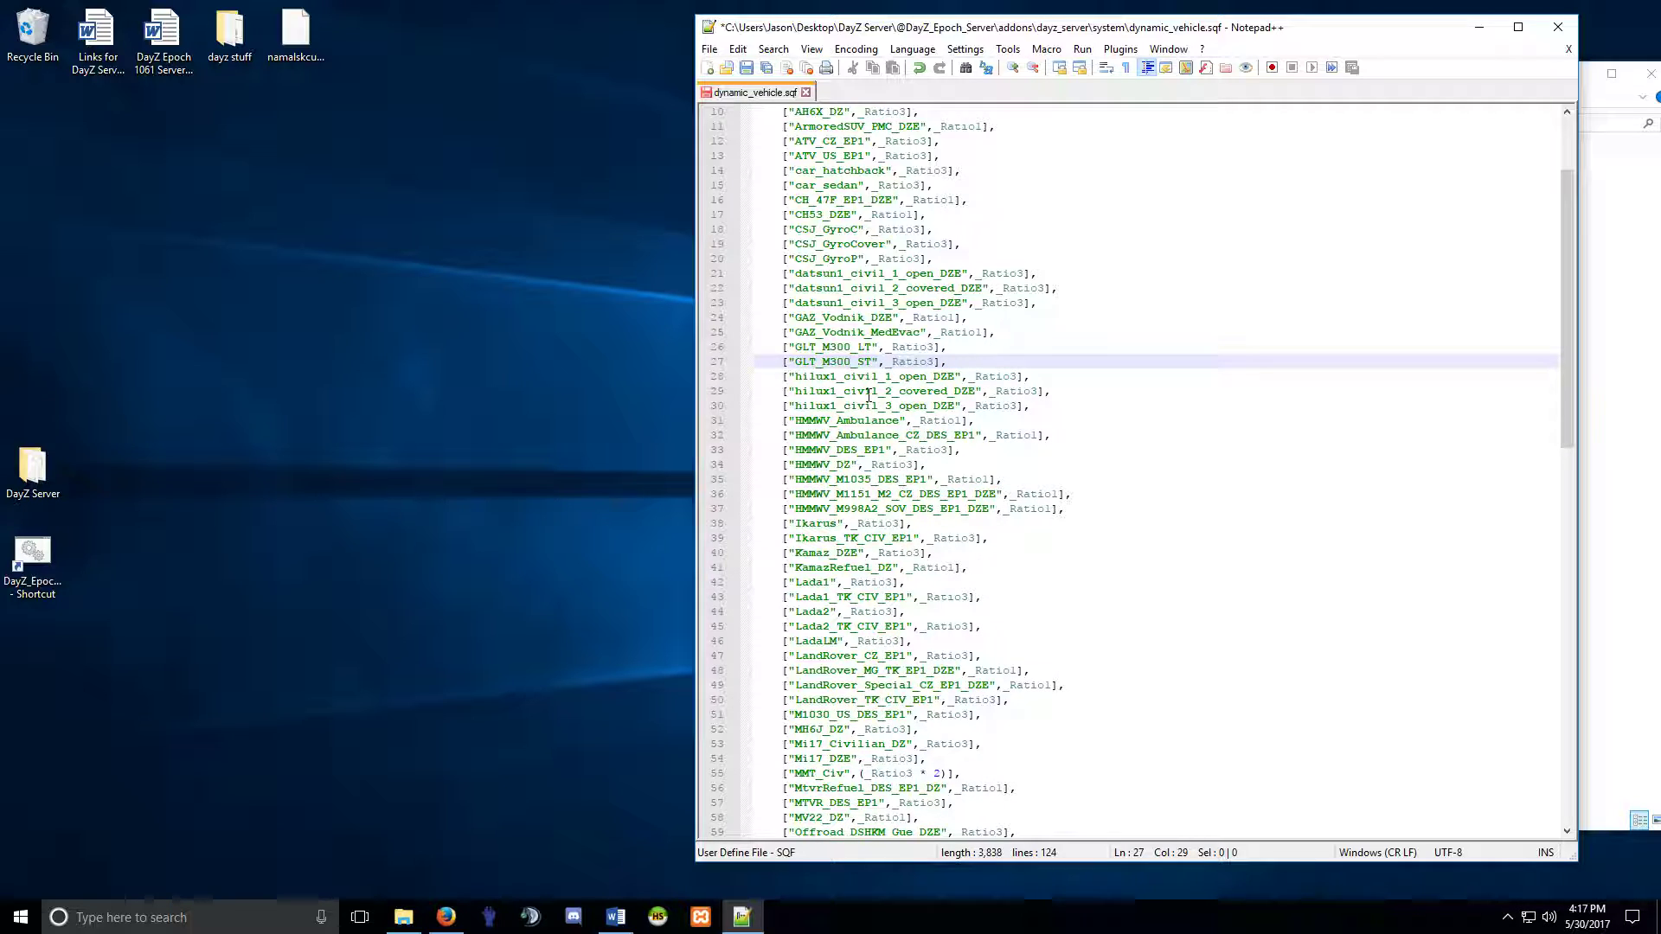
# Review the trimmed vehicle list and save dynamic_vehicle.sqf.
pyautogui.scroll(-2, 865, 414)
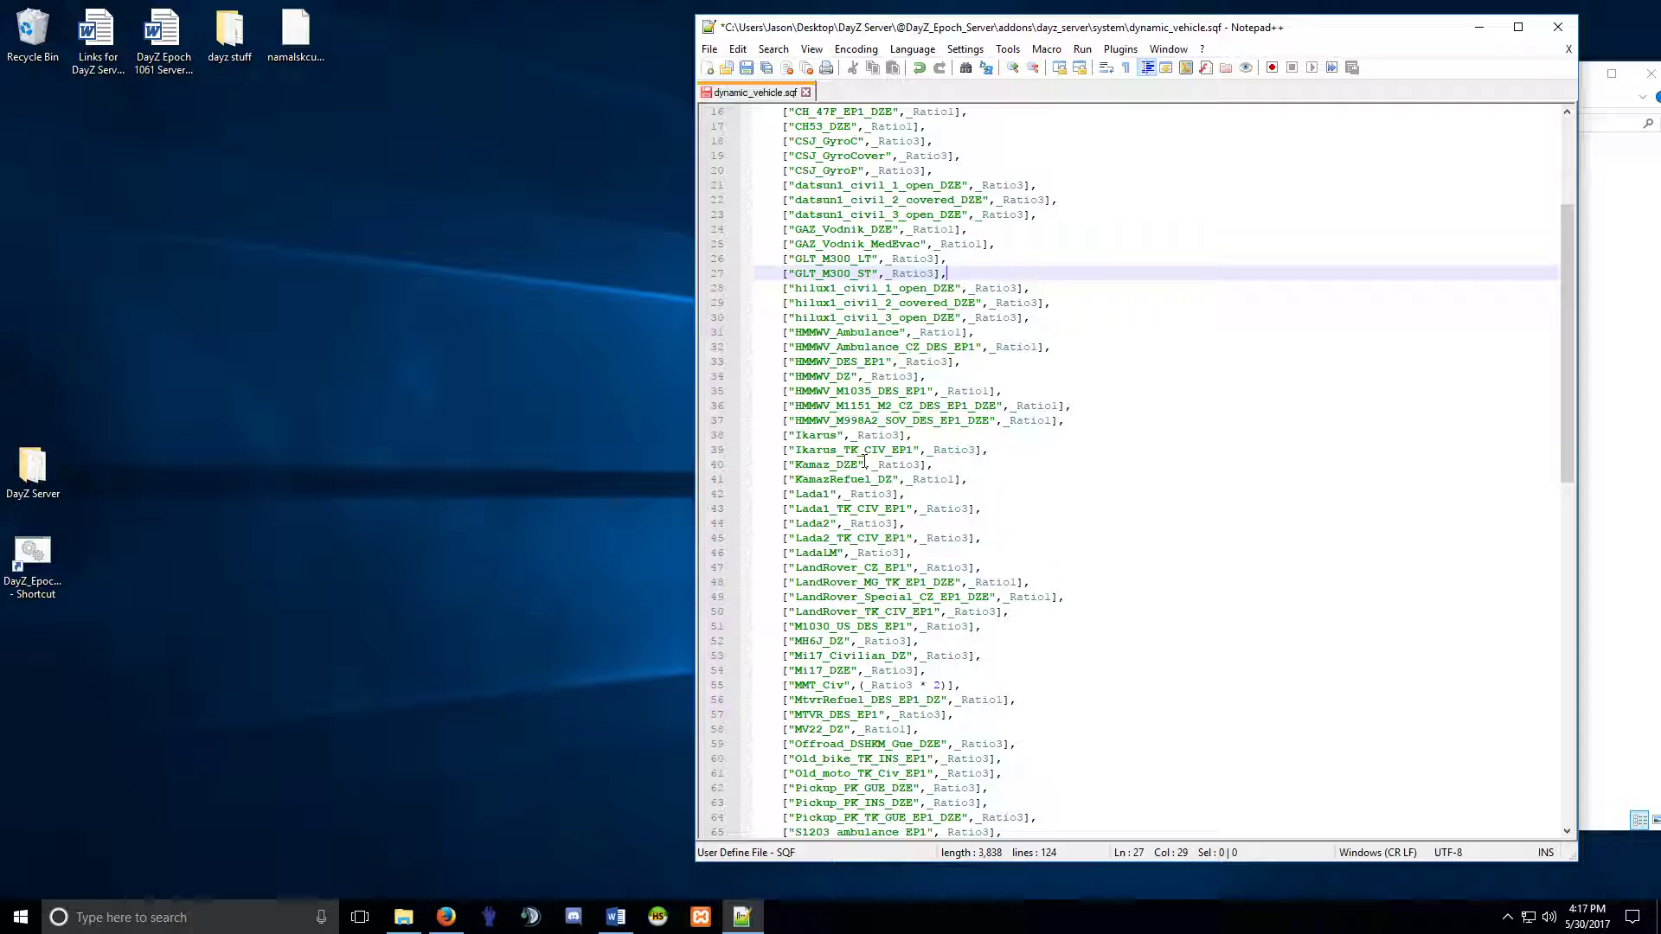
pyautogui.scroll(-2, 863, 460)
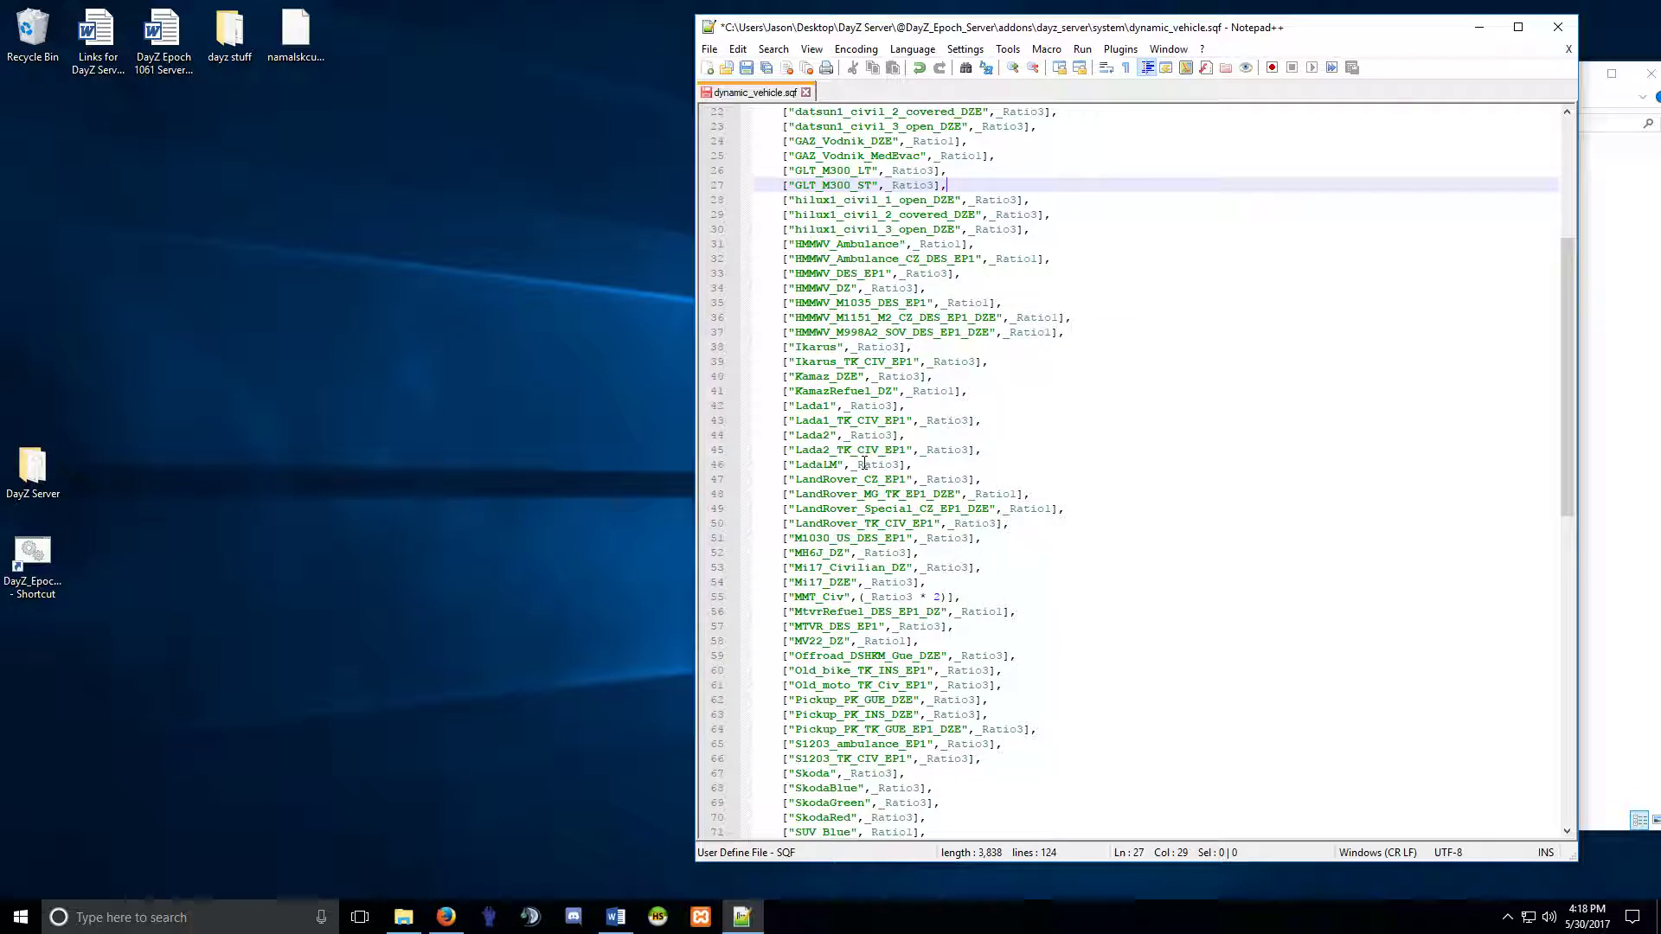
pyautogui.scroll(-8, 863, 464)
pyautogui.scroll(-4, 864, 464)
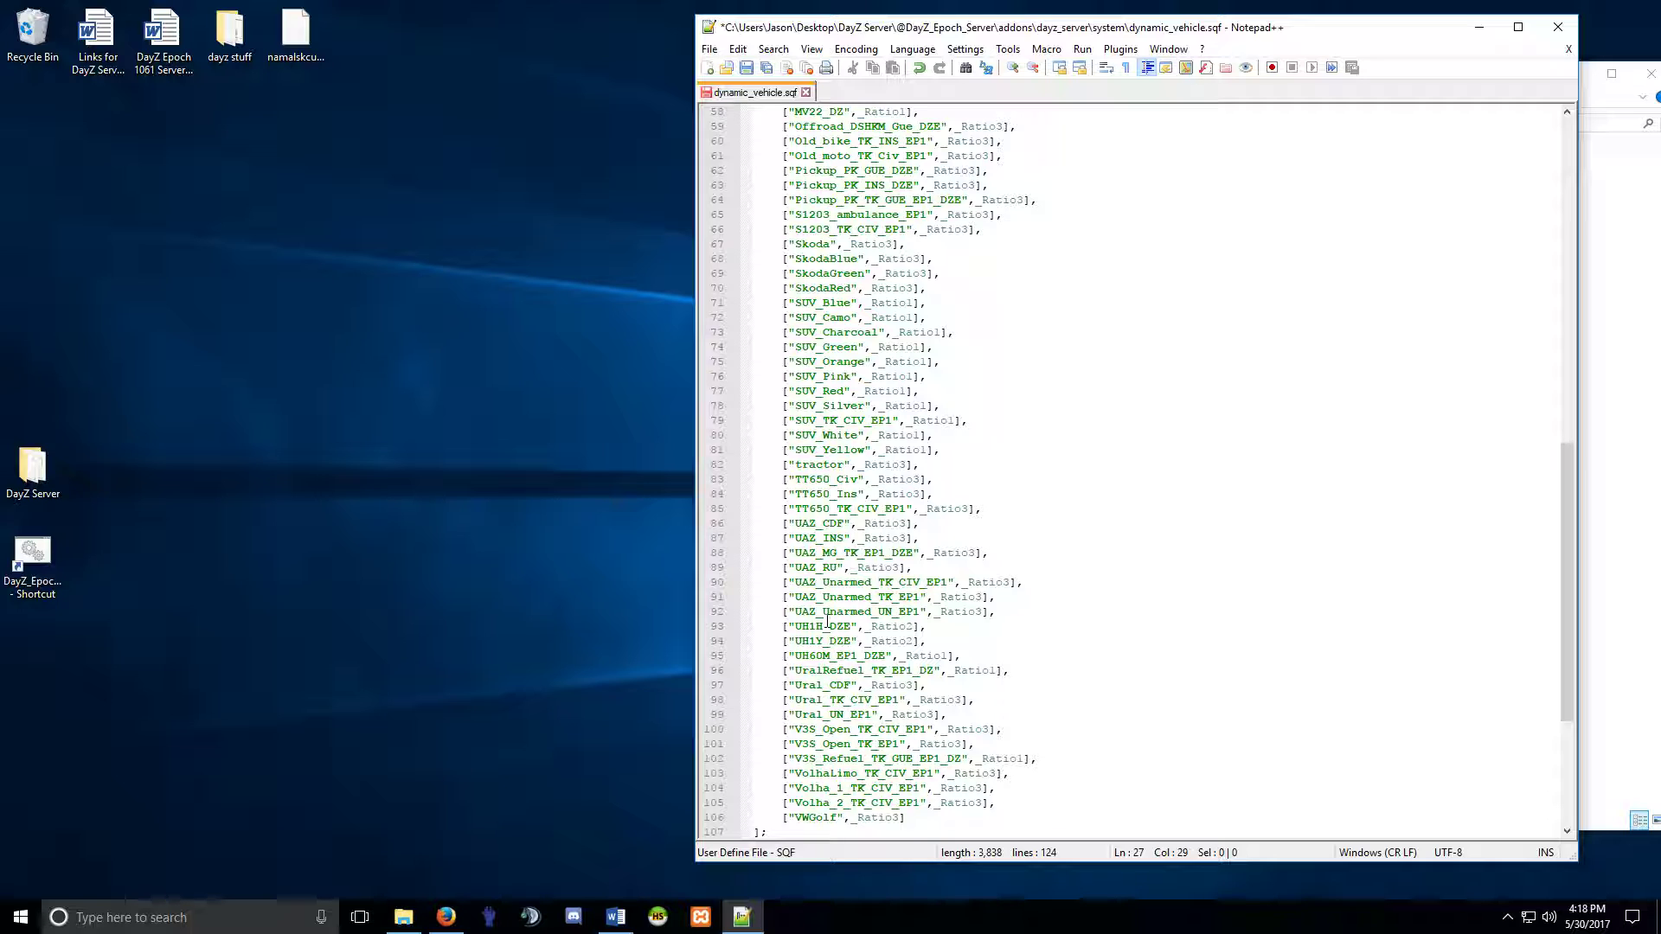
pyautogui.scroll(3, 828, 621)
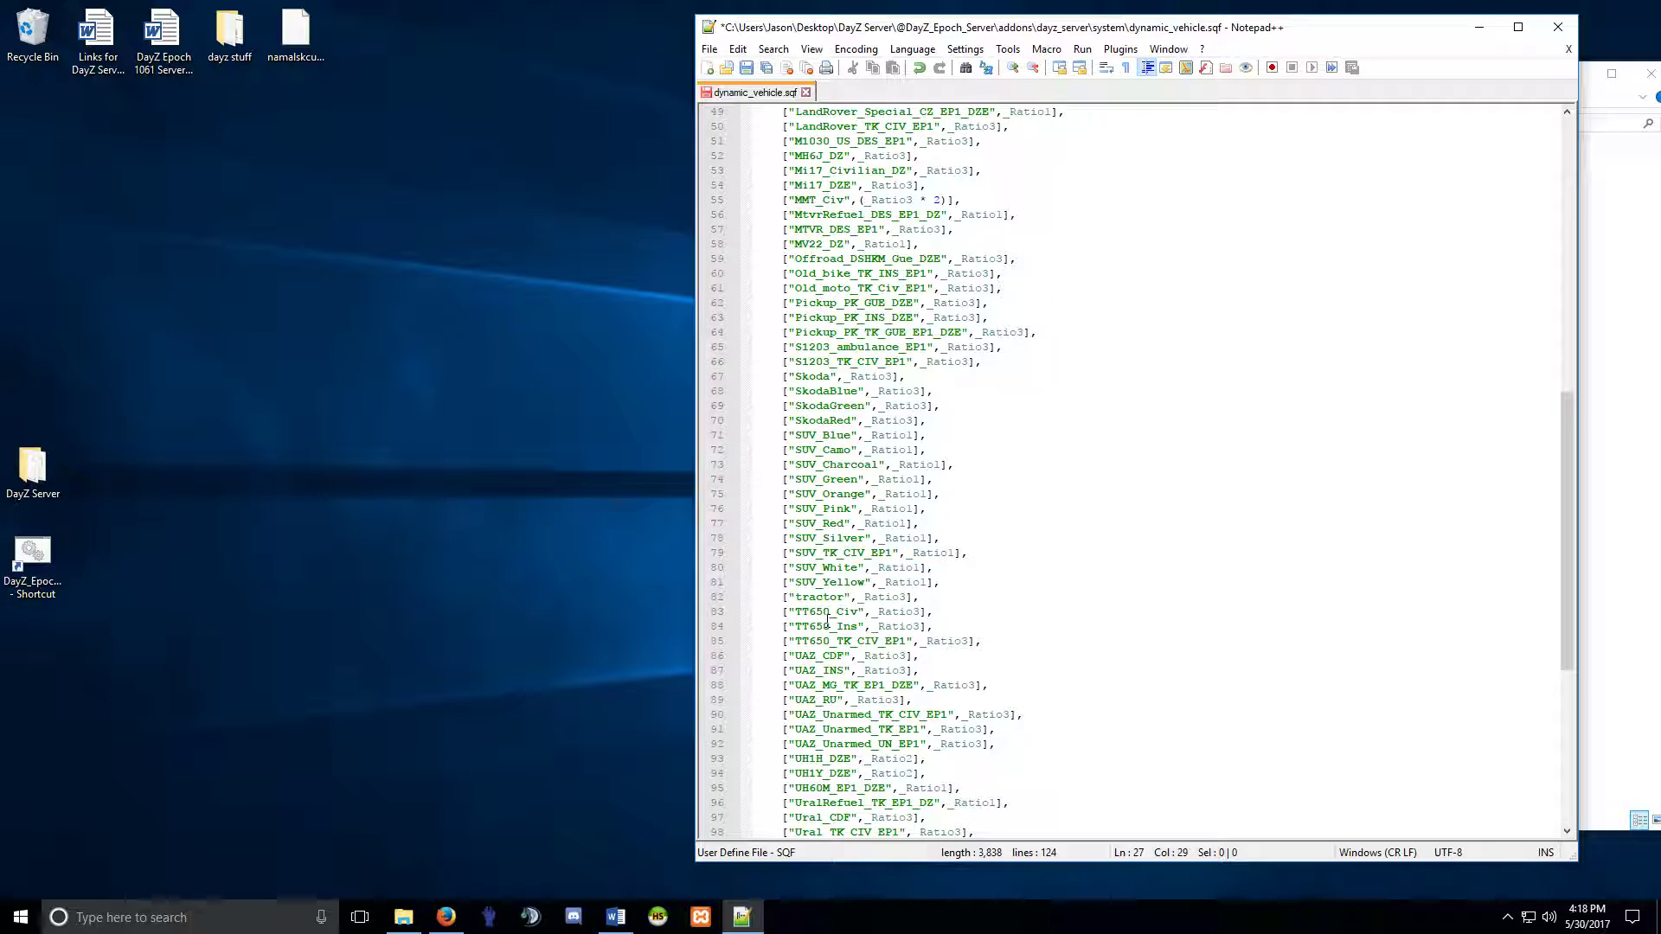
pyautogui.scroll(4, 828, 621)
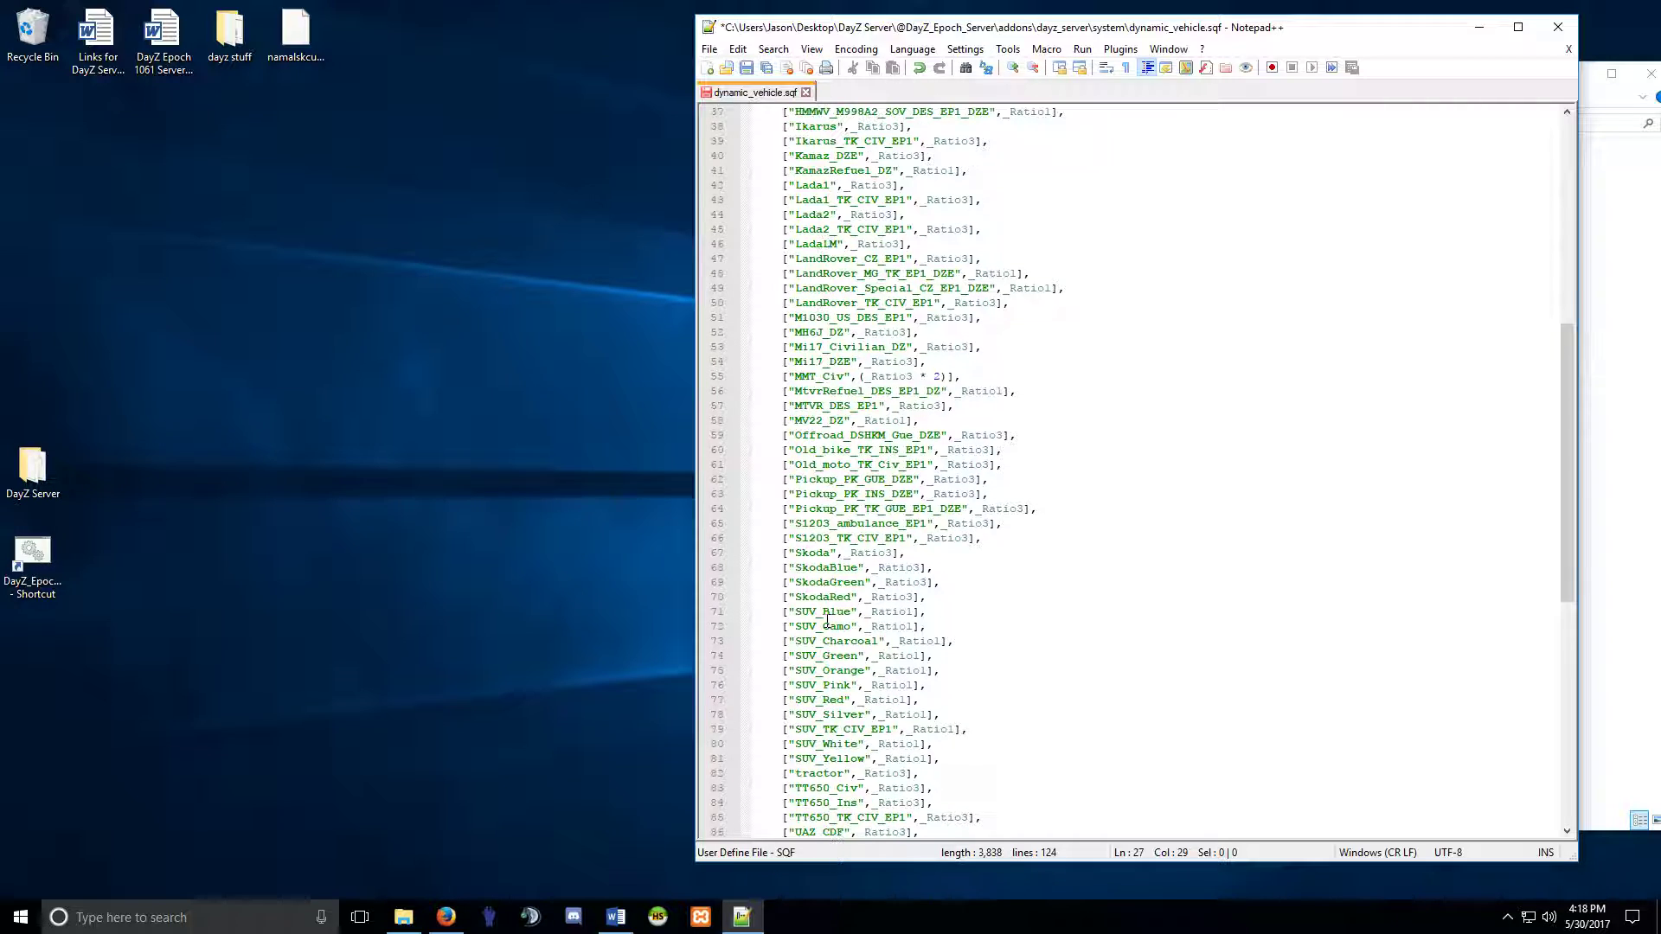
pyautogui.scroll(4, 828, 621)
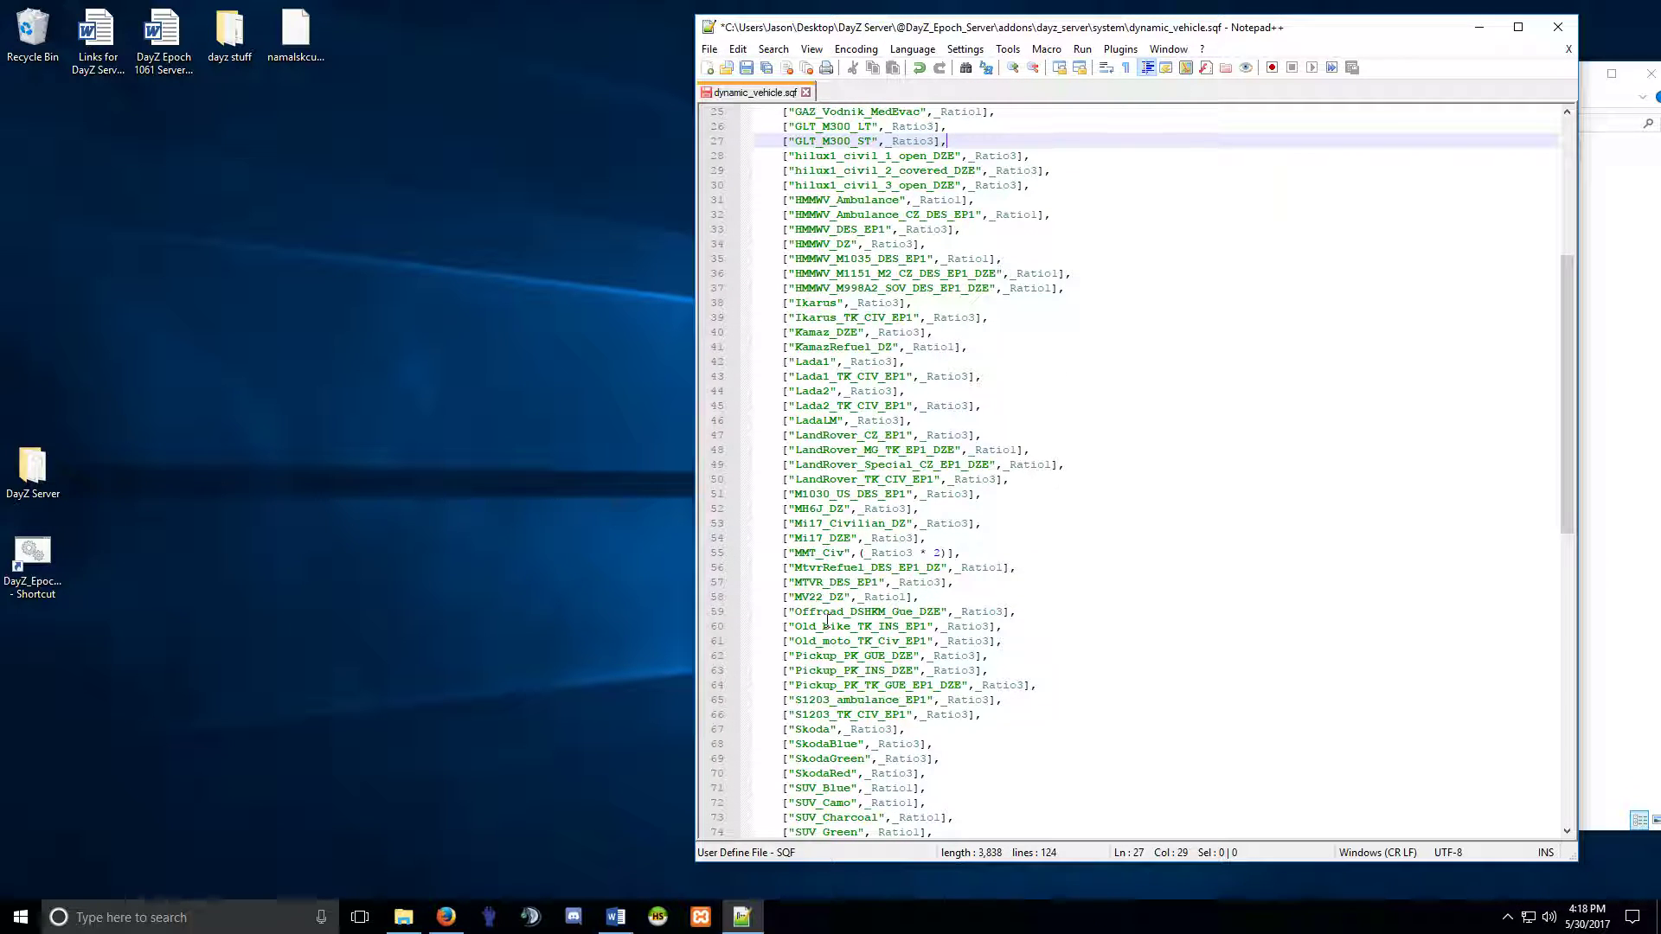
pyautogui.scroll(6, 826, 621)
pyautogui.scroll(2, 828, 621)
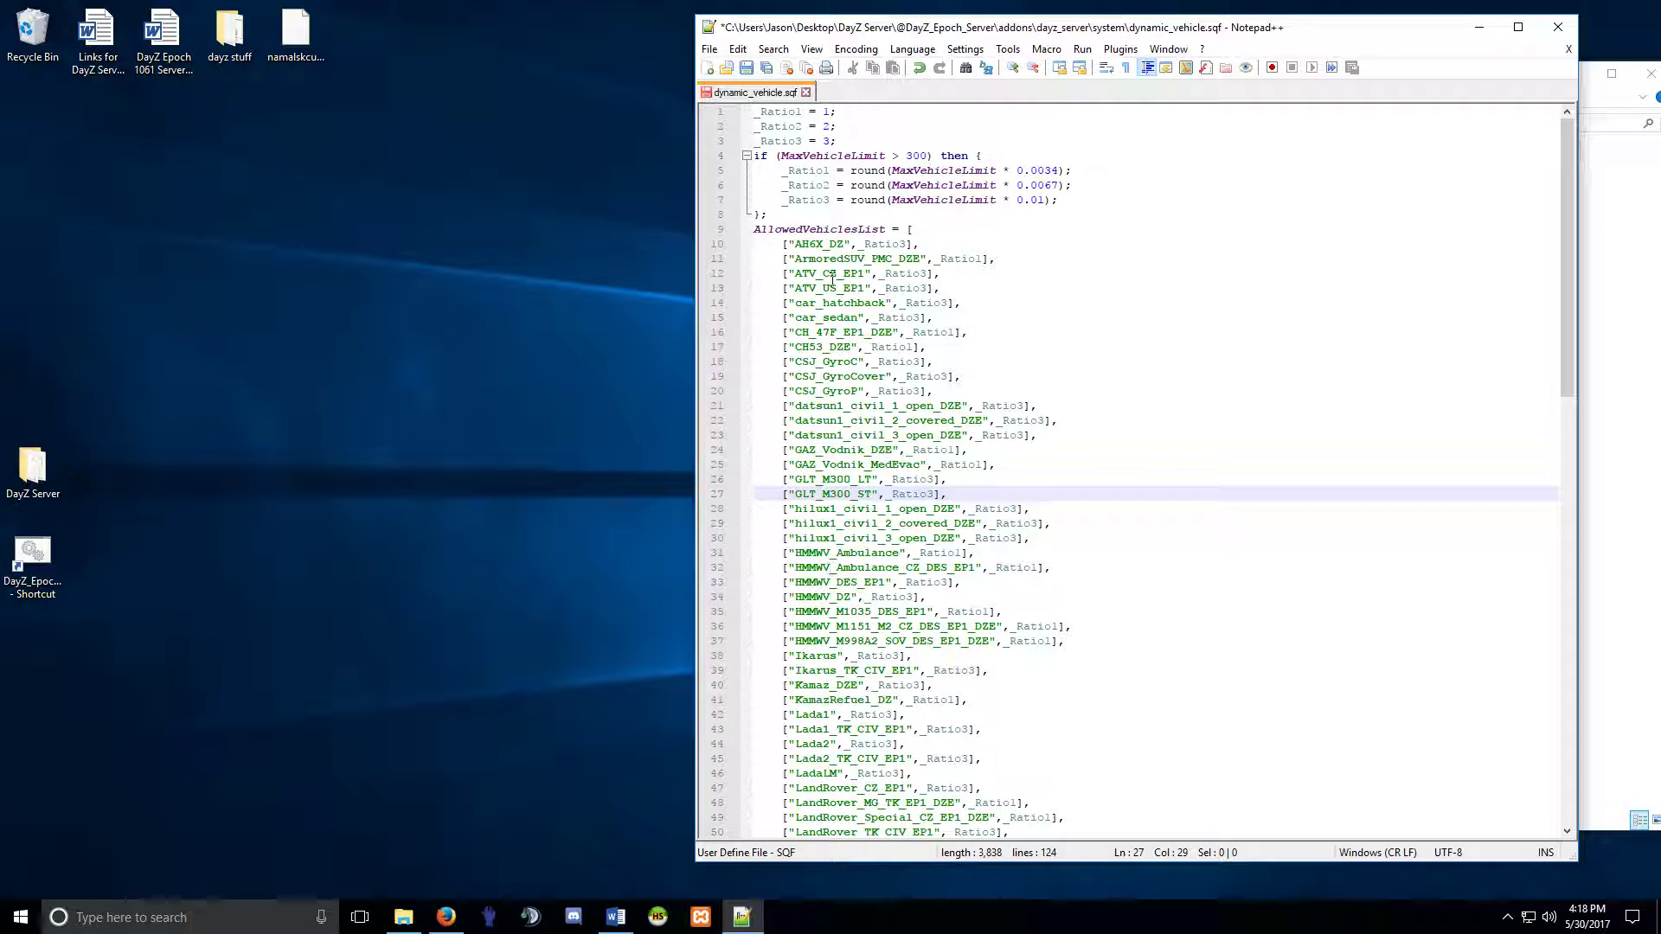
pyautogui.click(745, 68)
# Close Notepad++, return to the addons folder and delete the old dayz_server.pbo.
pyautogui.click(806, 92)
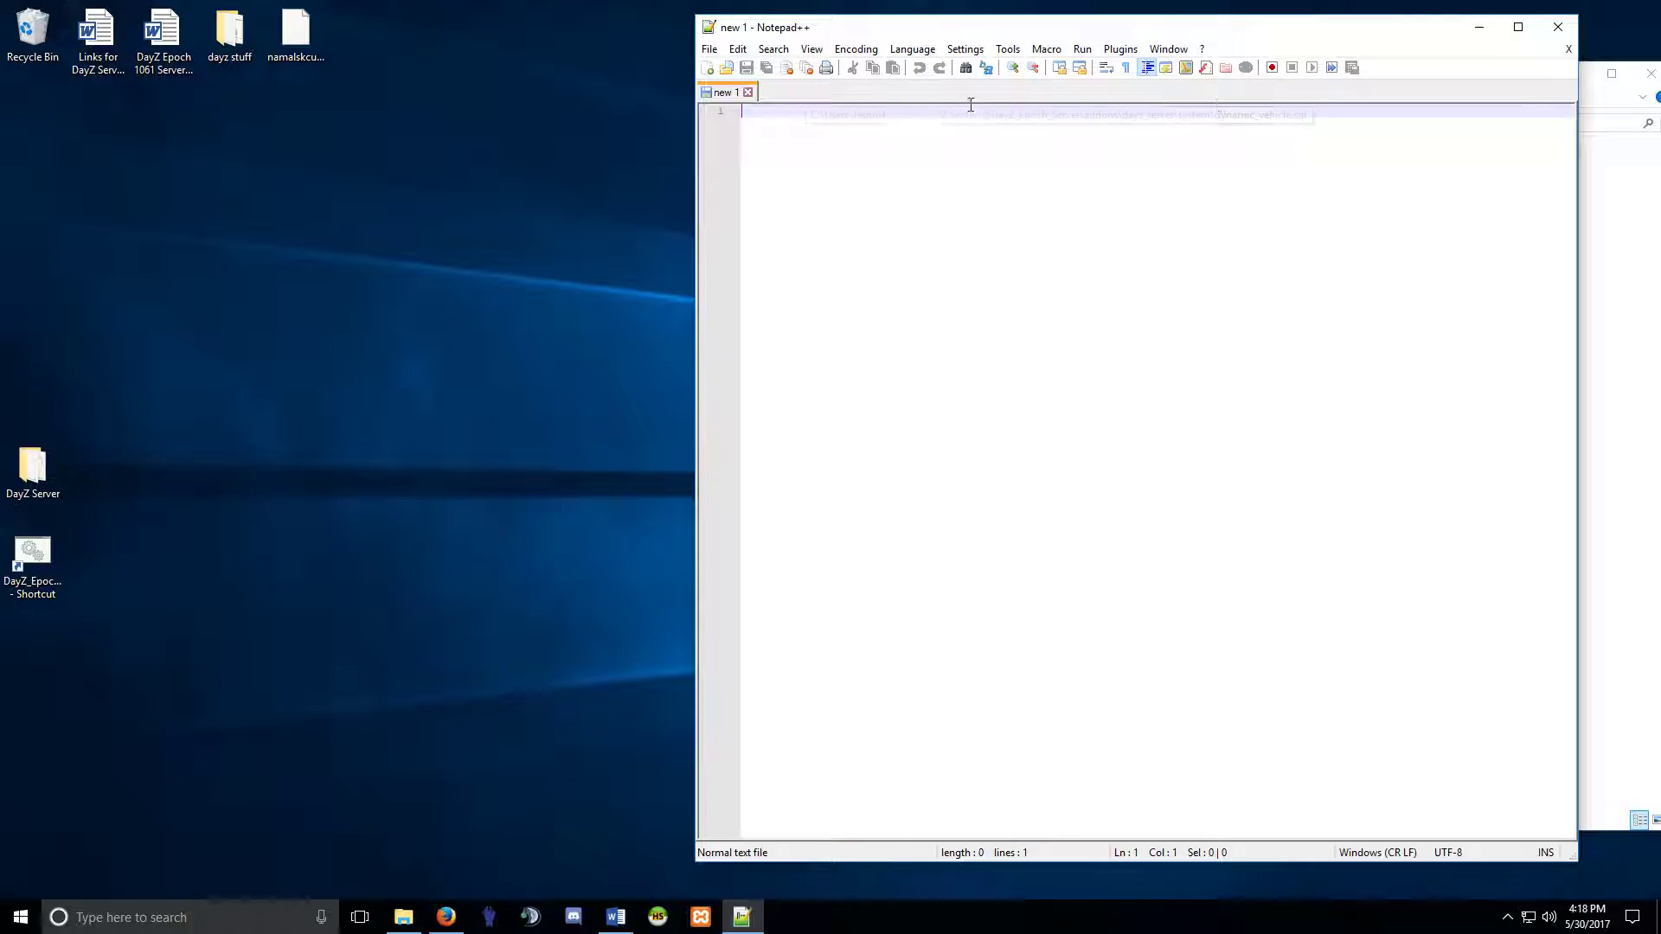
pyautogui.click(1557, 33)
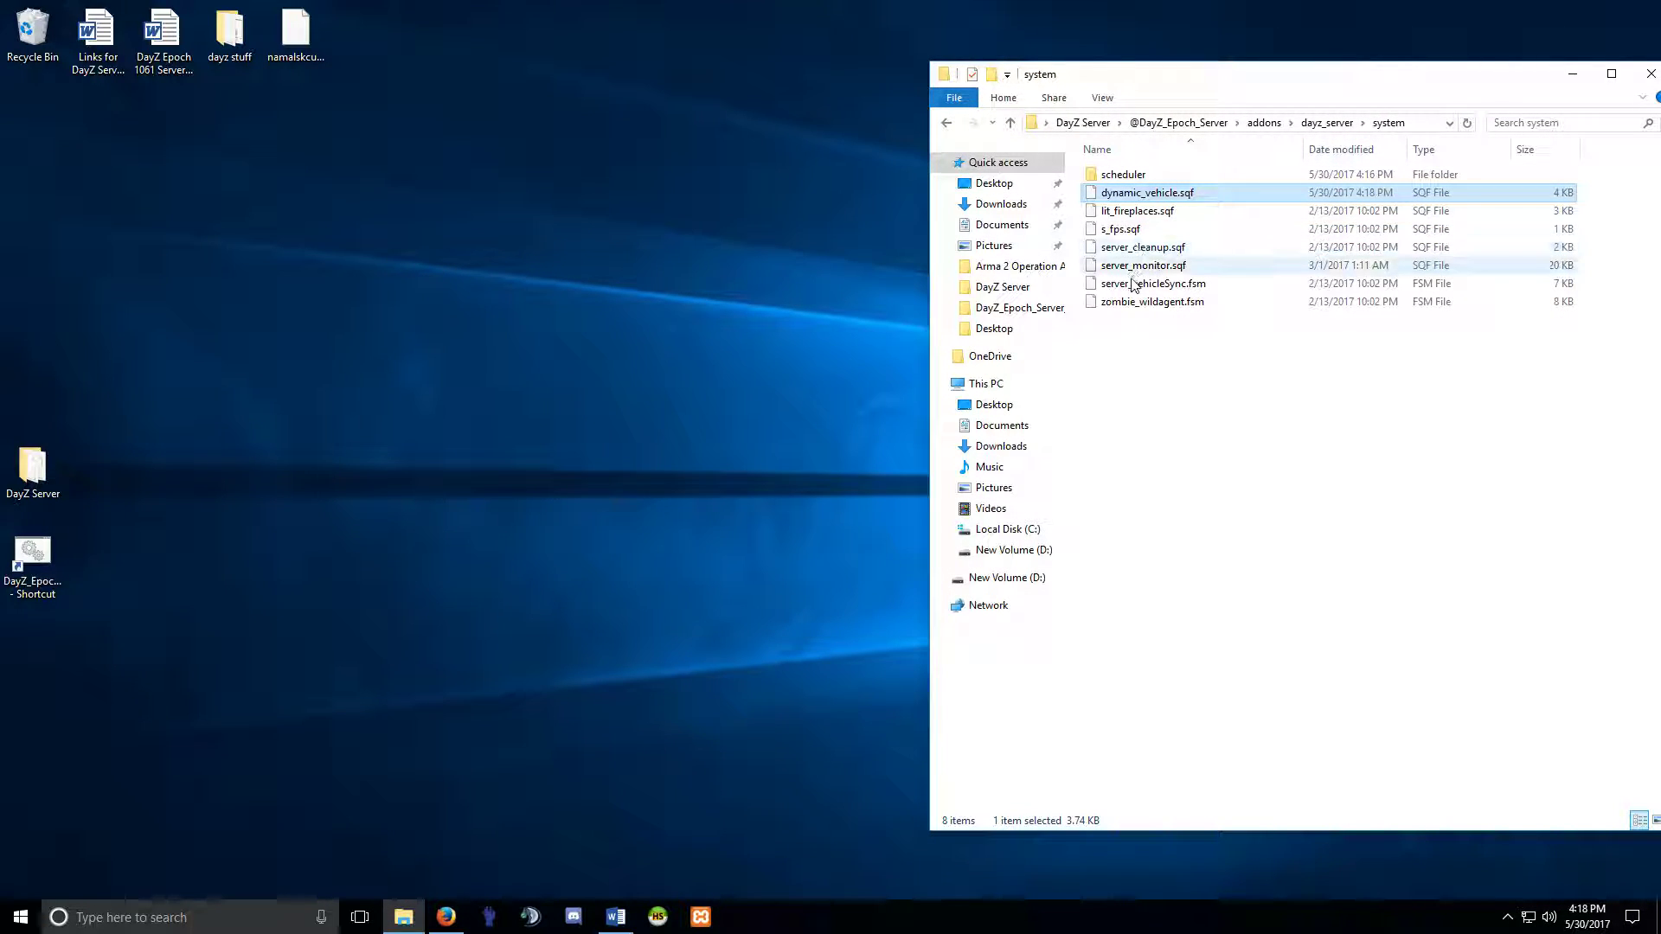
pyautogui.click(947, 124)
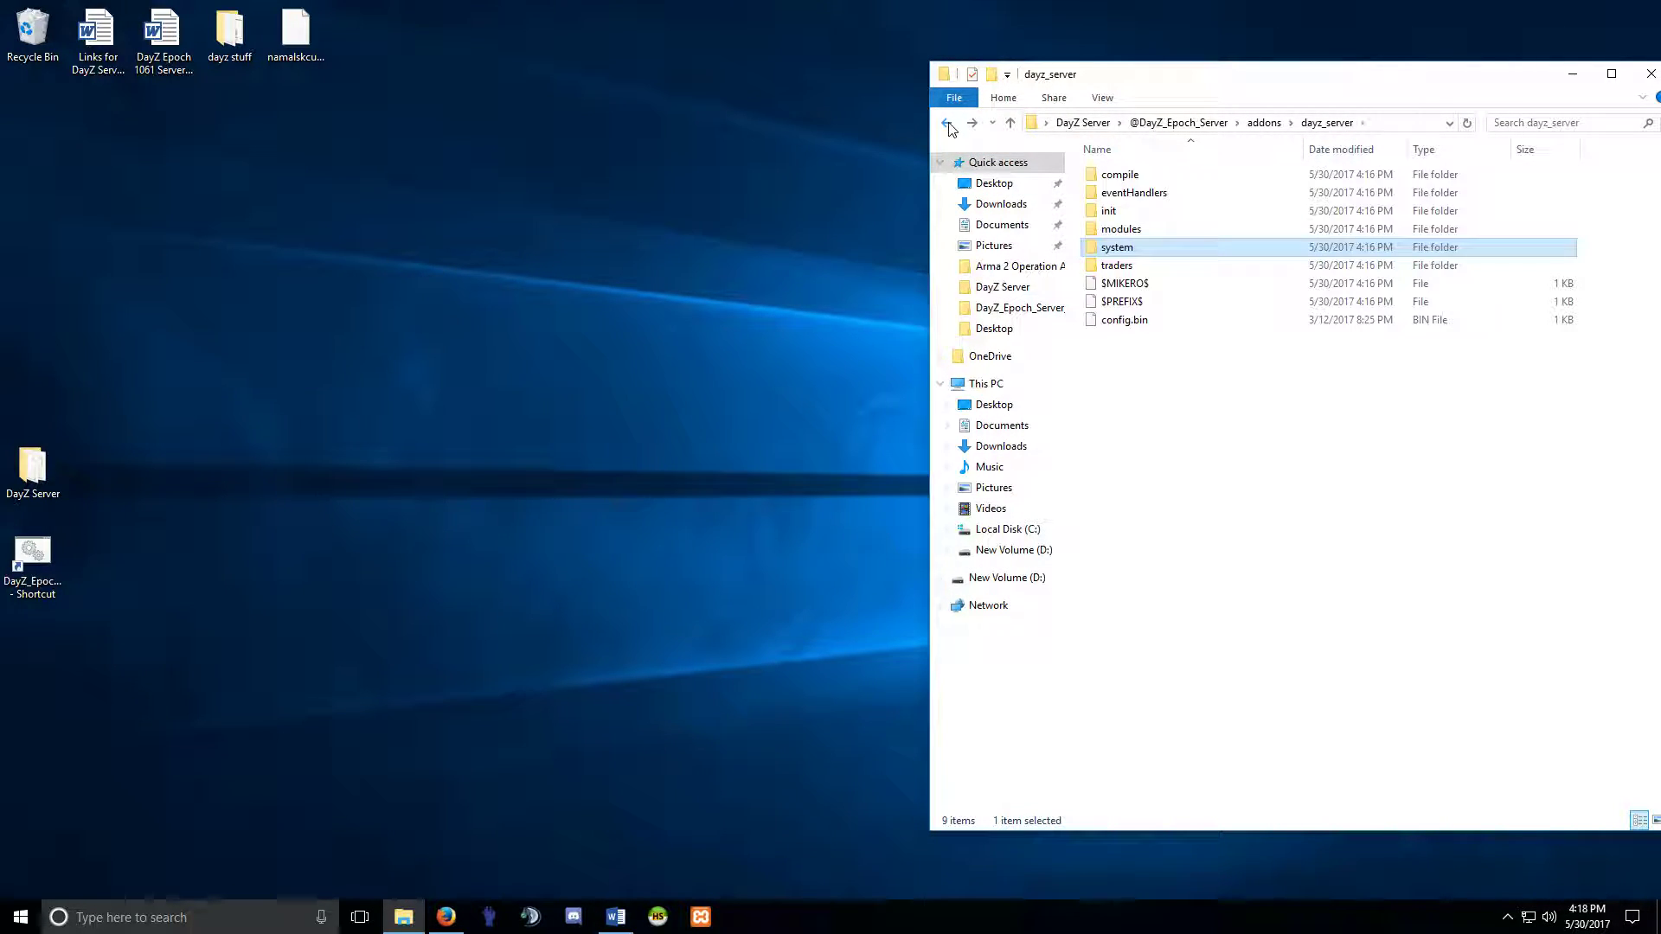
pyautogui.click(947, 124)
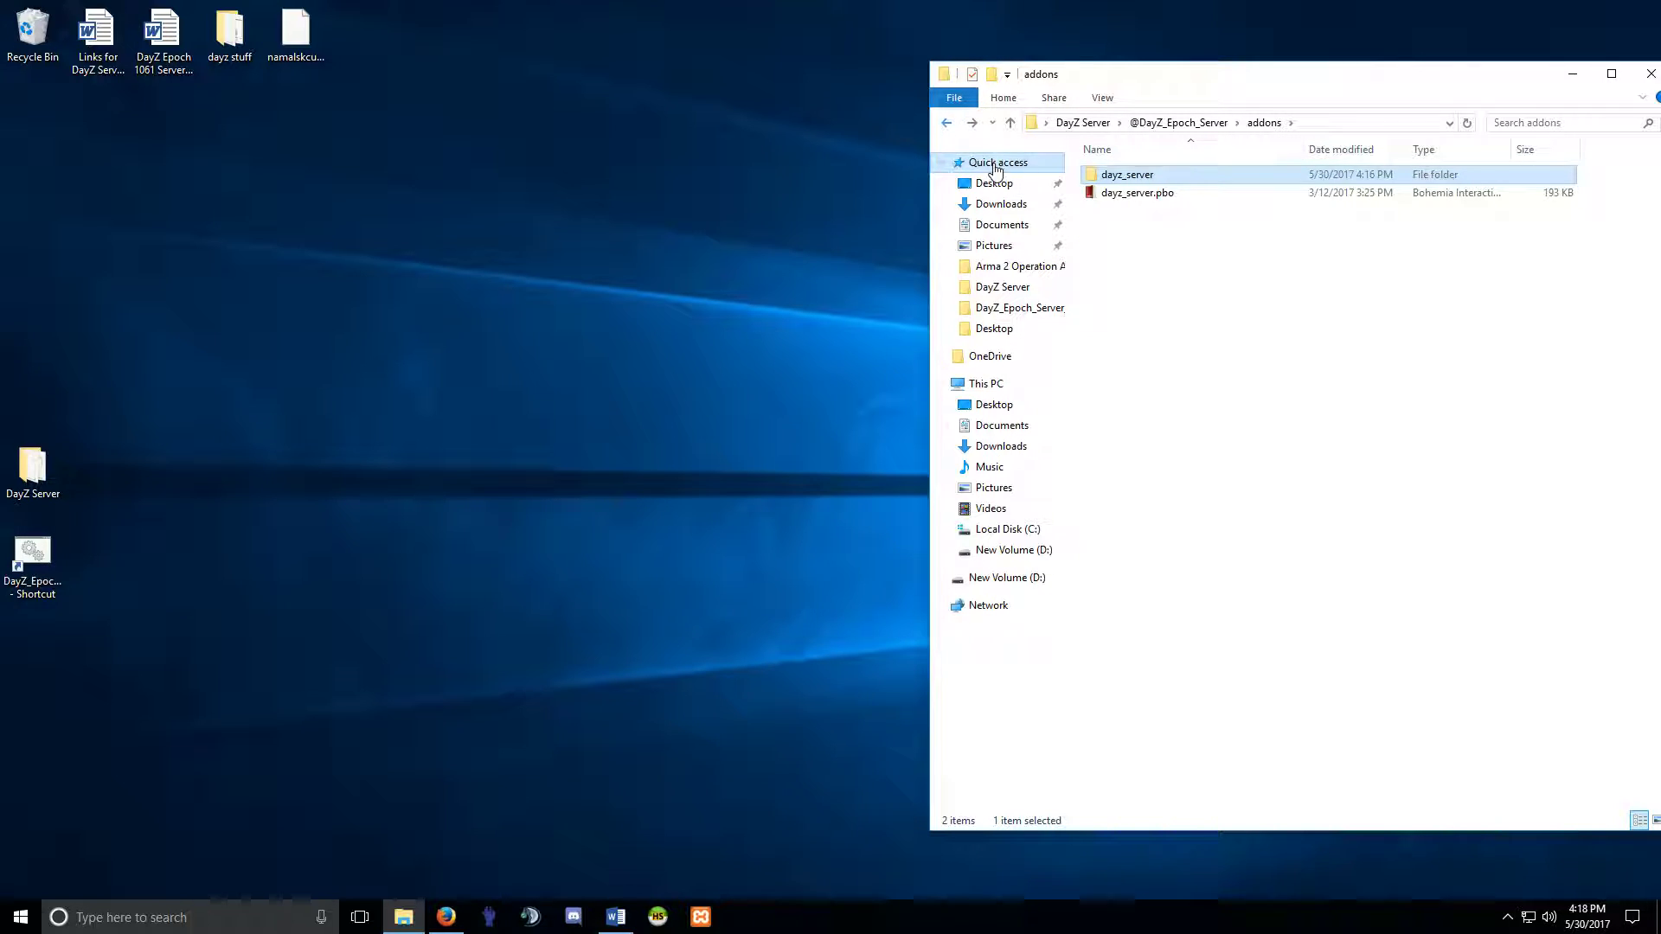
pyautogui.rightClick(1113, 199)
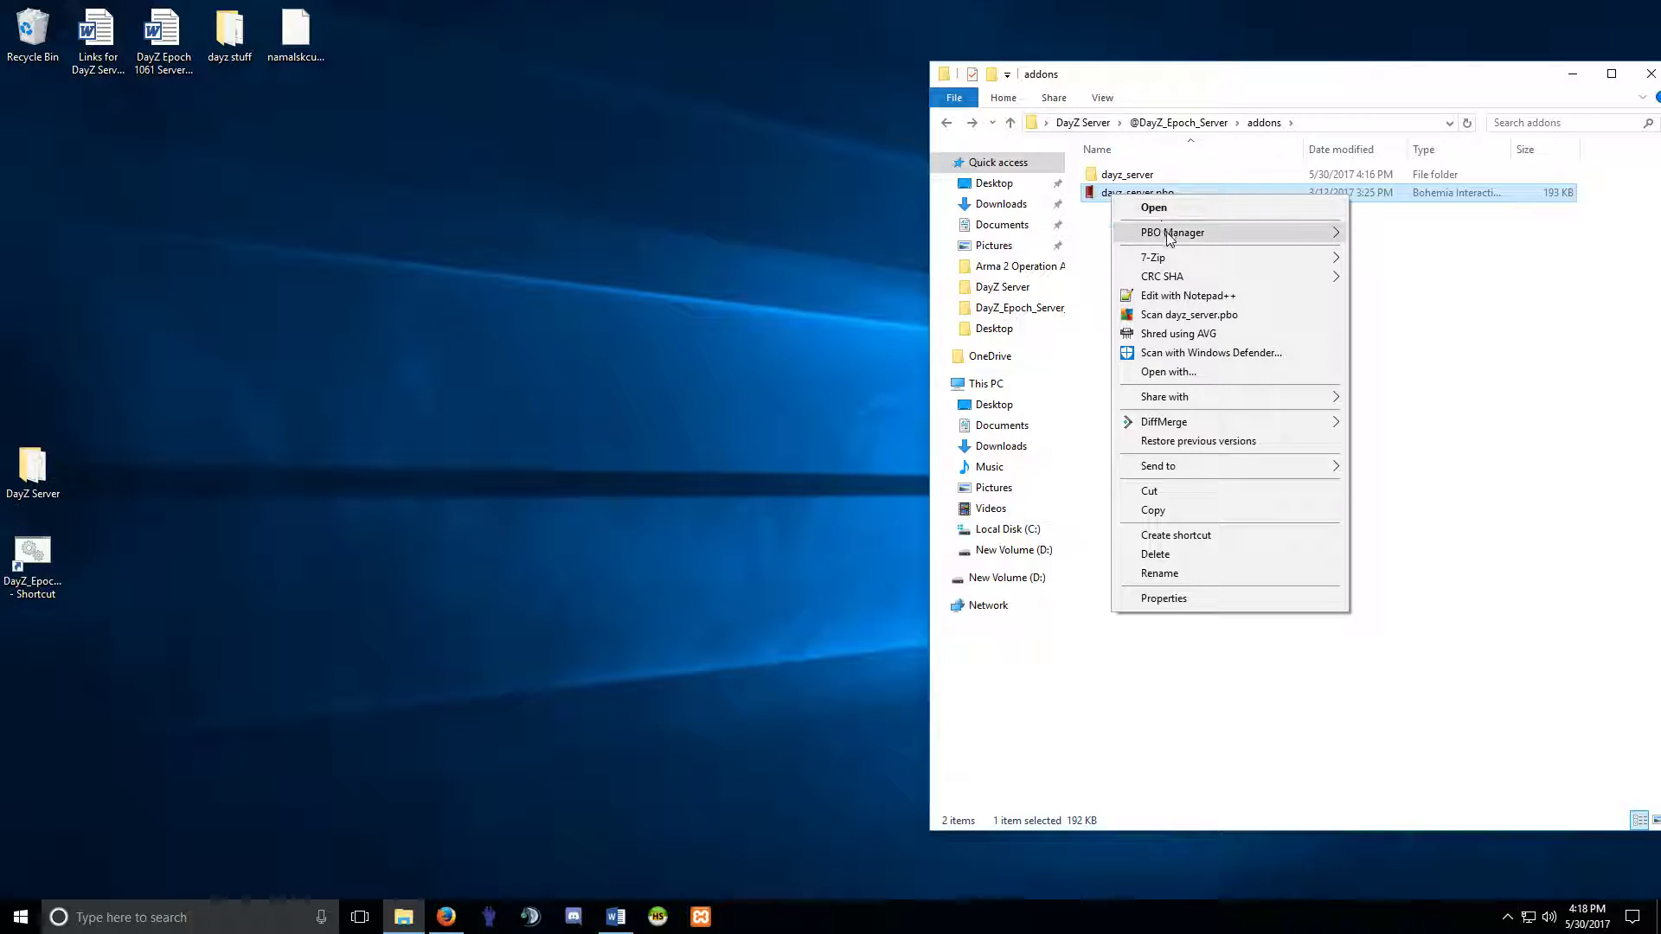
pyautogui.click(1161, 554)
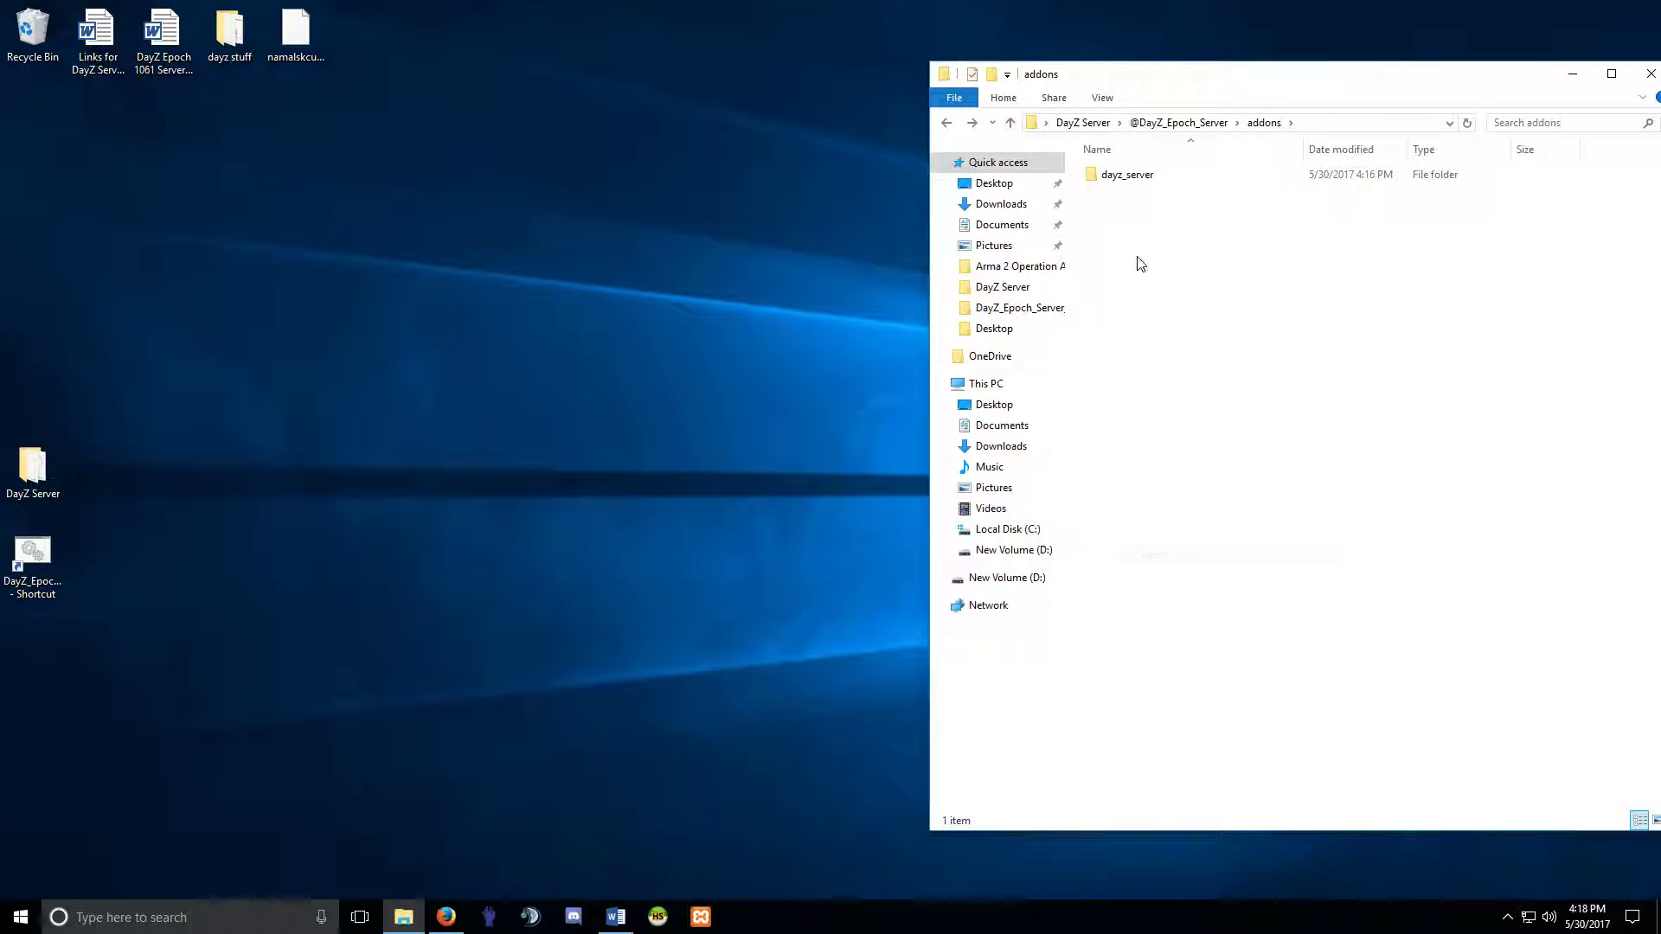
# Pack dayz_server into dayz_server.pbo, delete the unpacked folder, and return to DayZ Server.
pyautogui.rightClick(1122, 177)
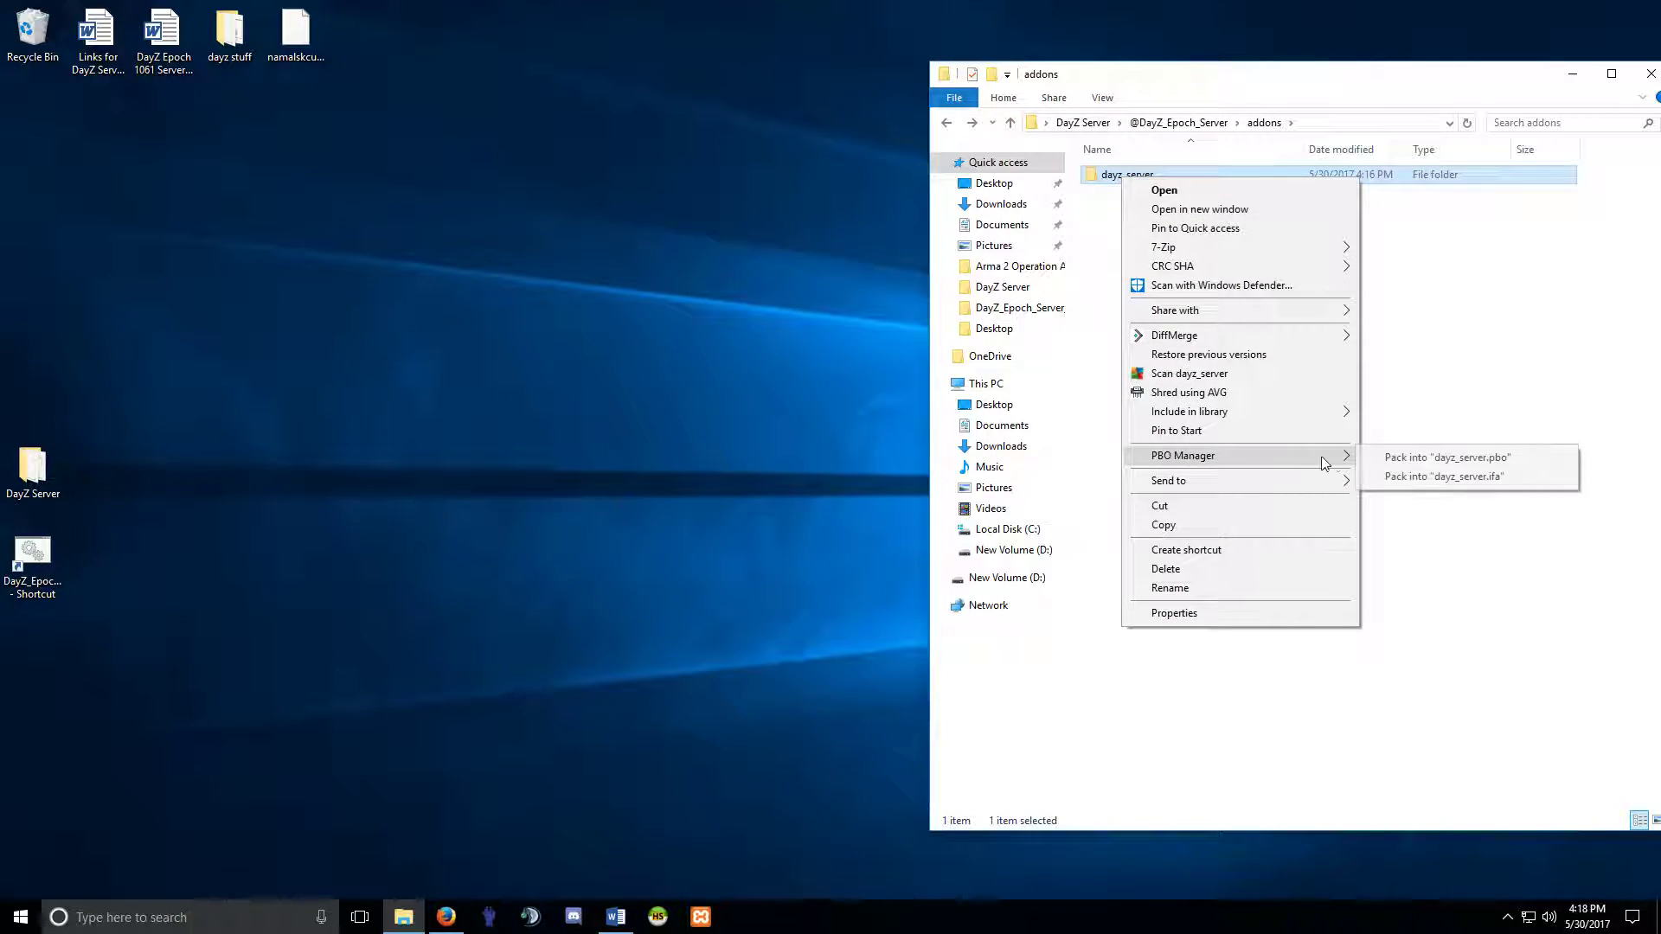
pyautogui.click(1394, 459)
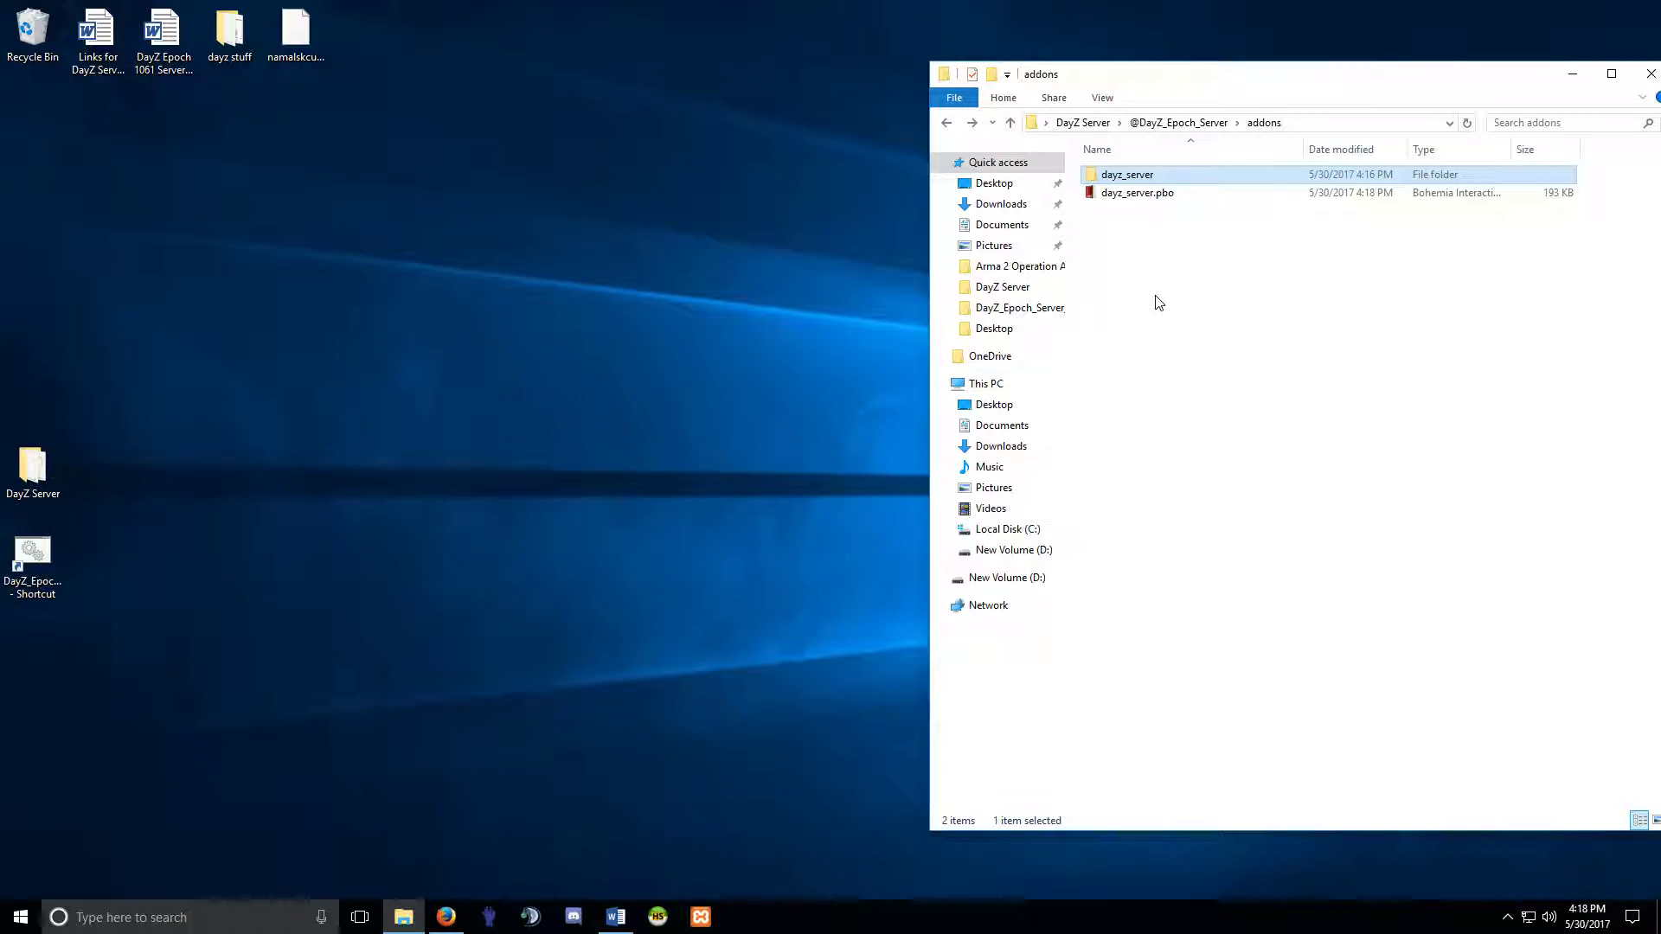
pyautogui.rightClick(1131, 177)
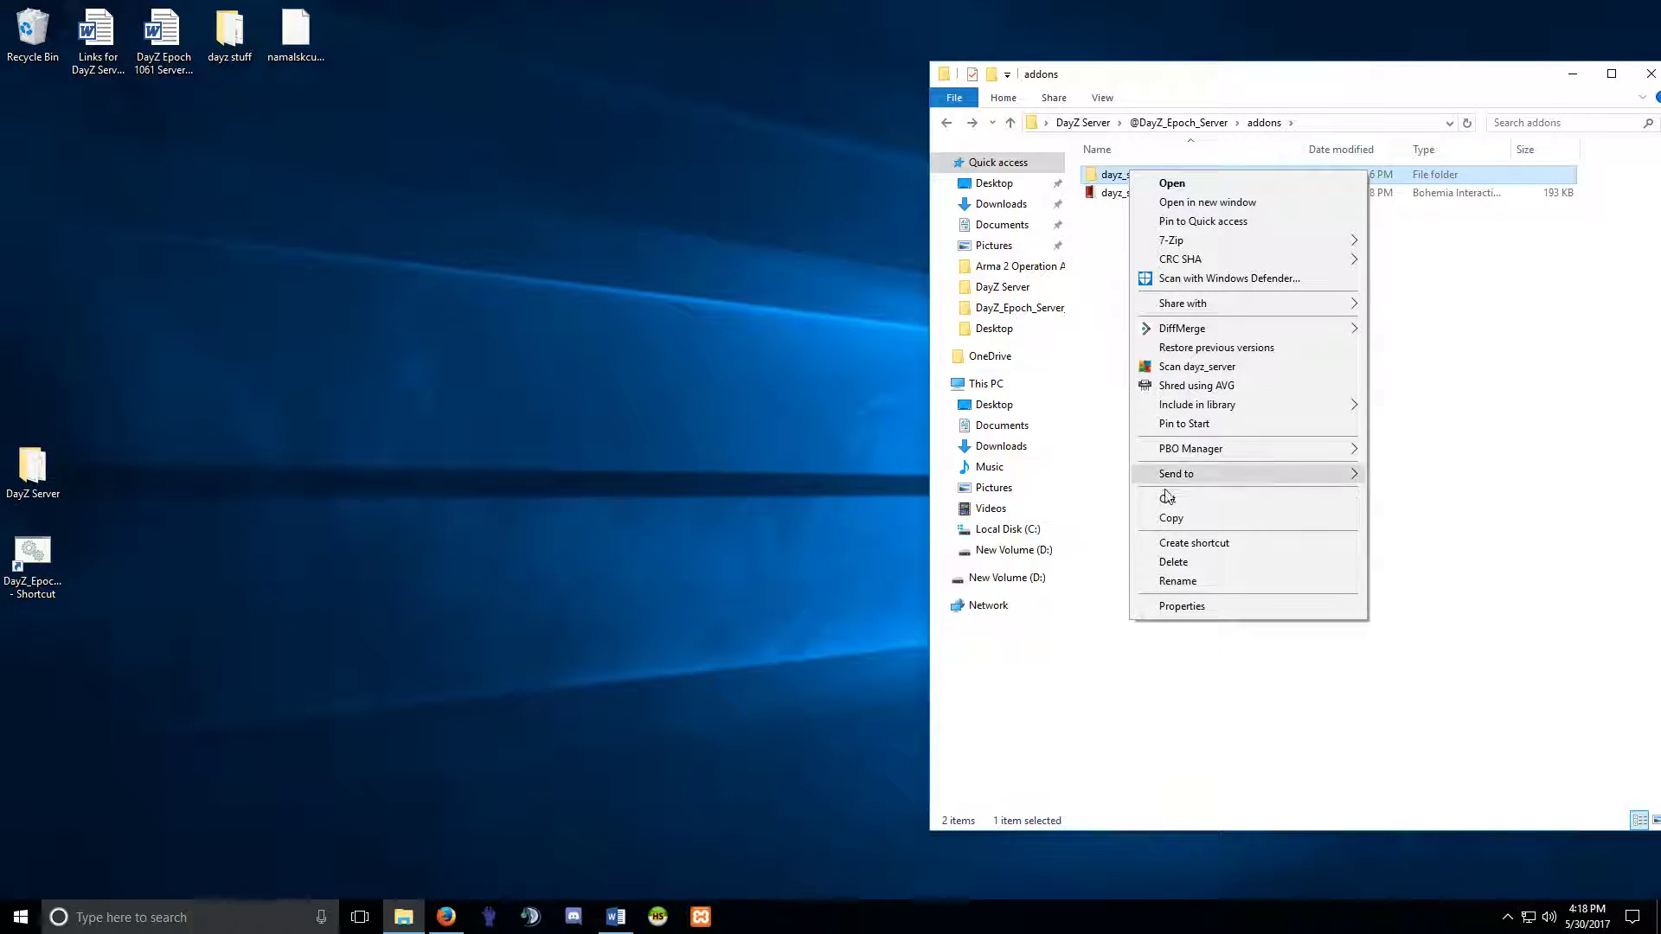
pyautogui.click(1166, 562)
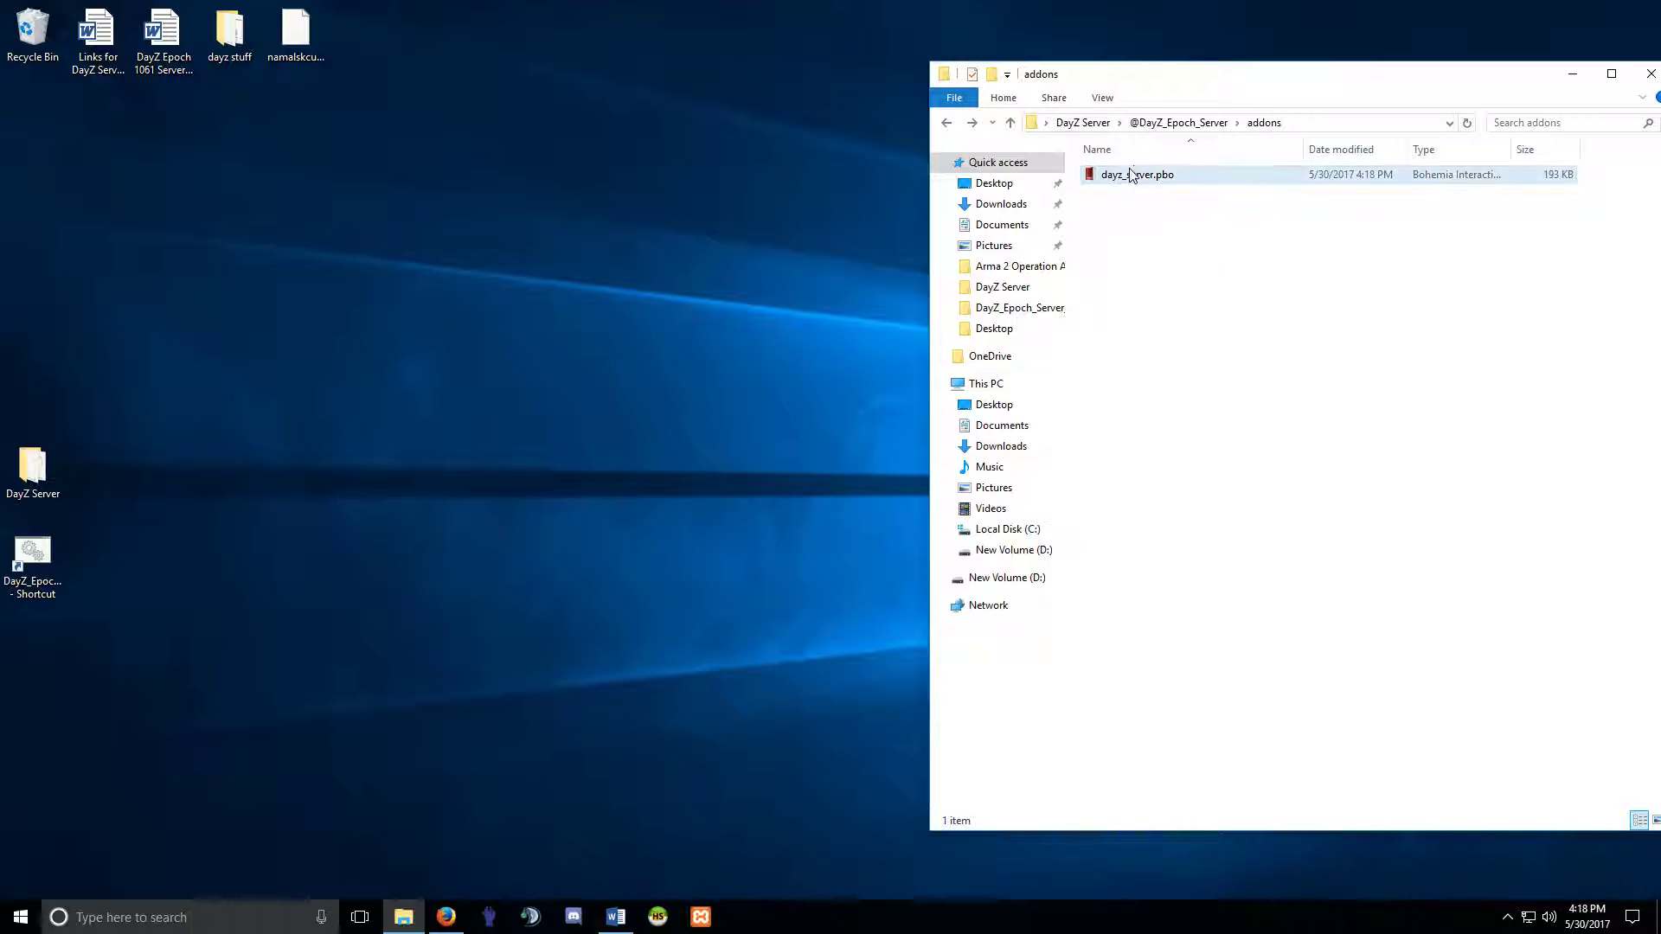
pyautogui.click(949, 126)
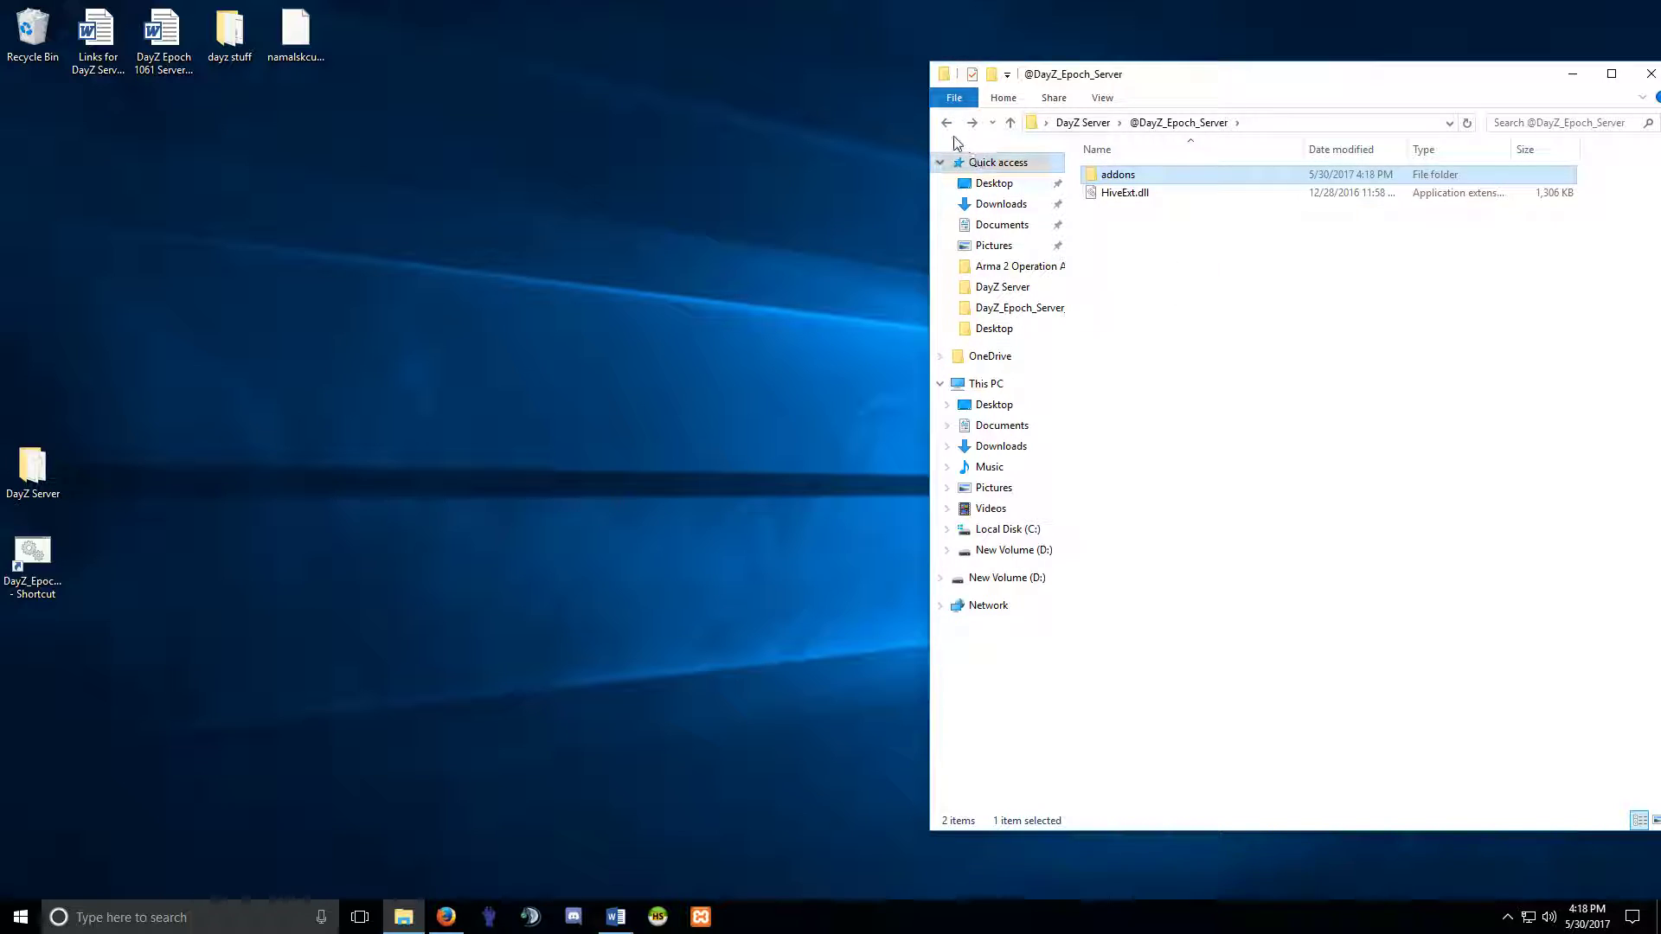
pyautogui.click(950, 130)
pyautogui.rightClick(1122, 193)
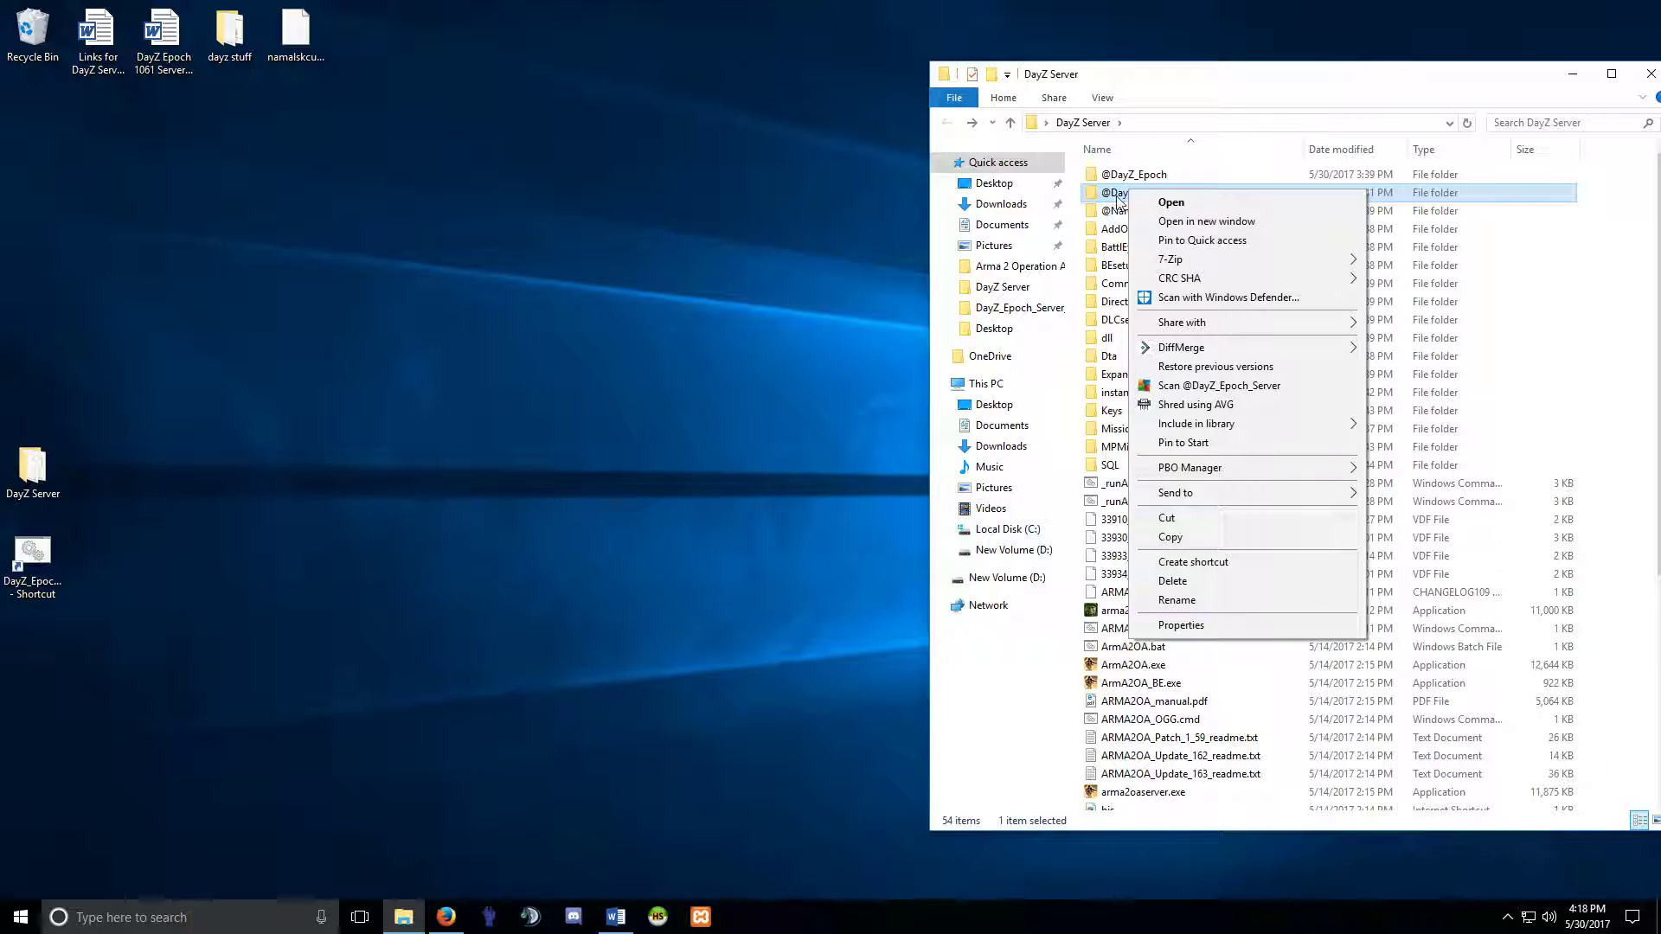
pyautogui.rightClick(1112, 201)
pyautogui.click(1120, 195)
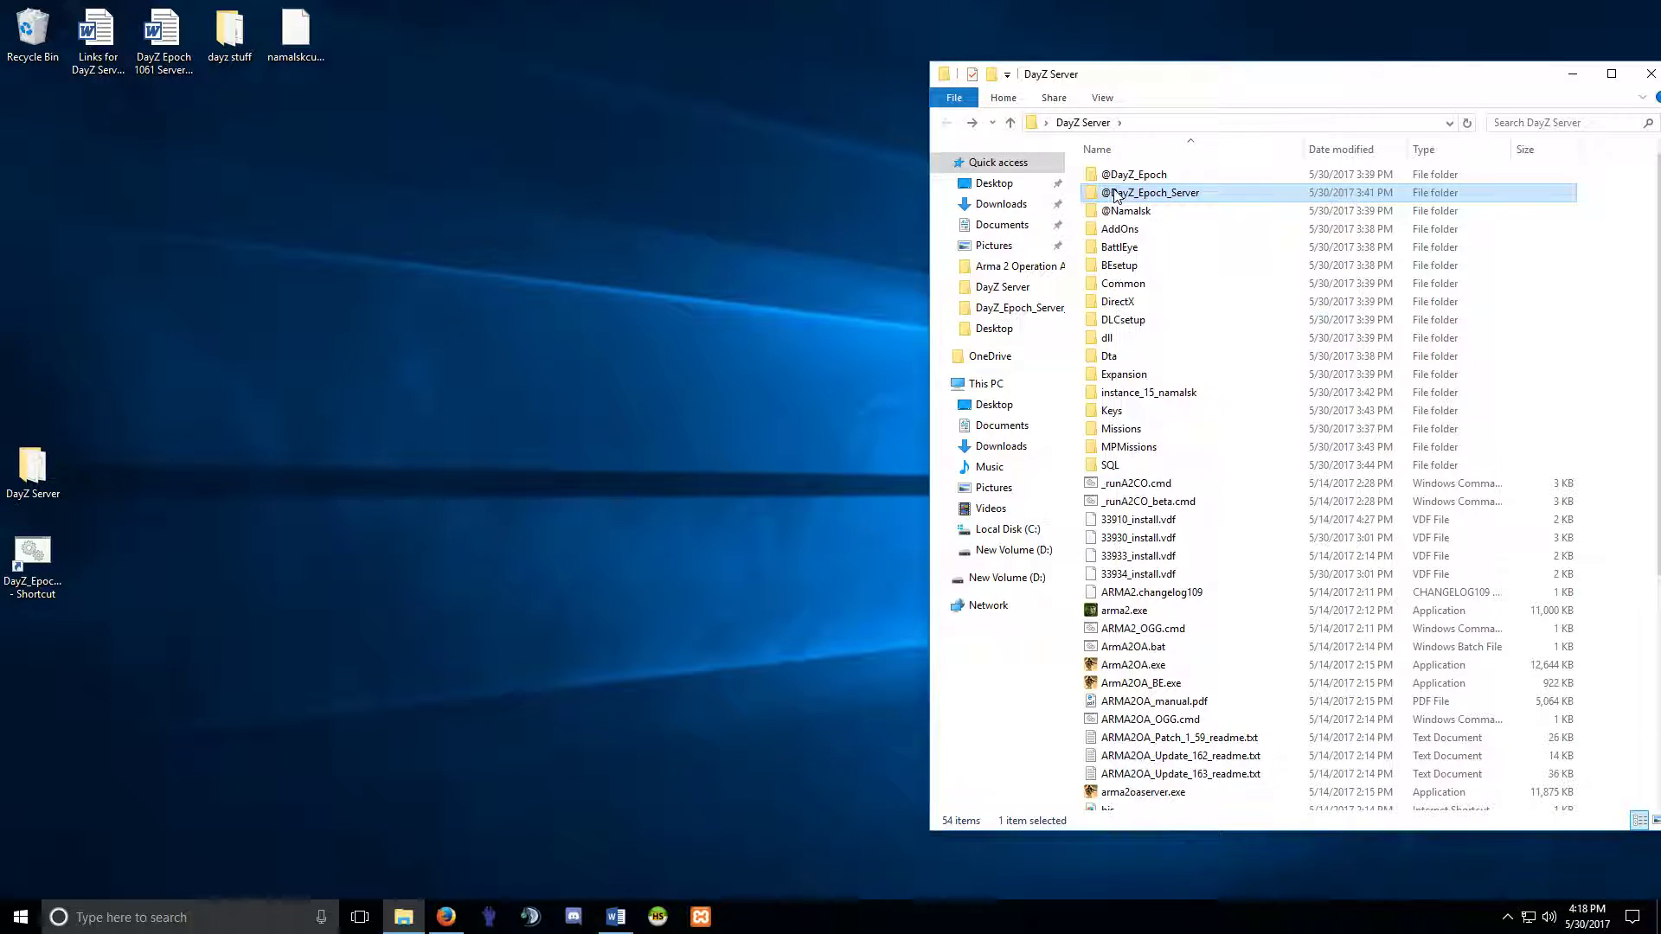
pyautogui.click(1173, 195)
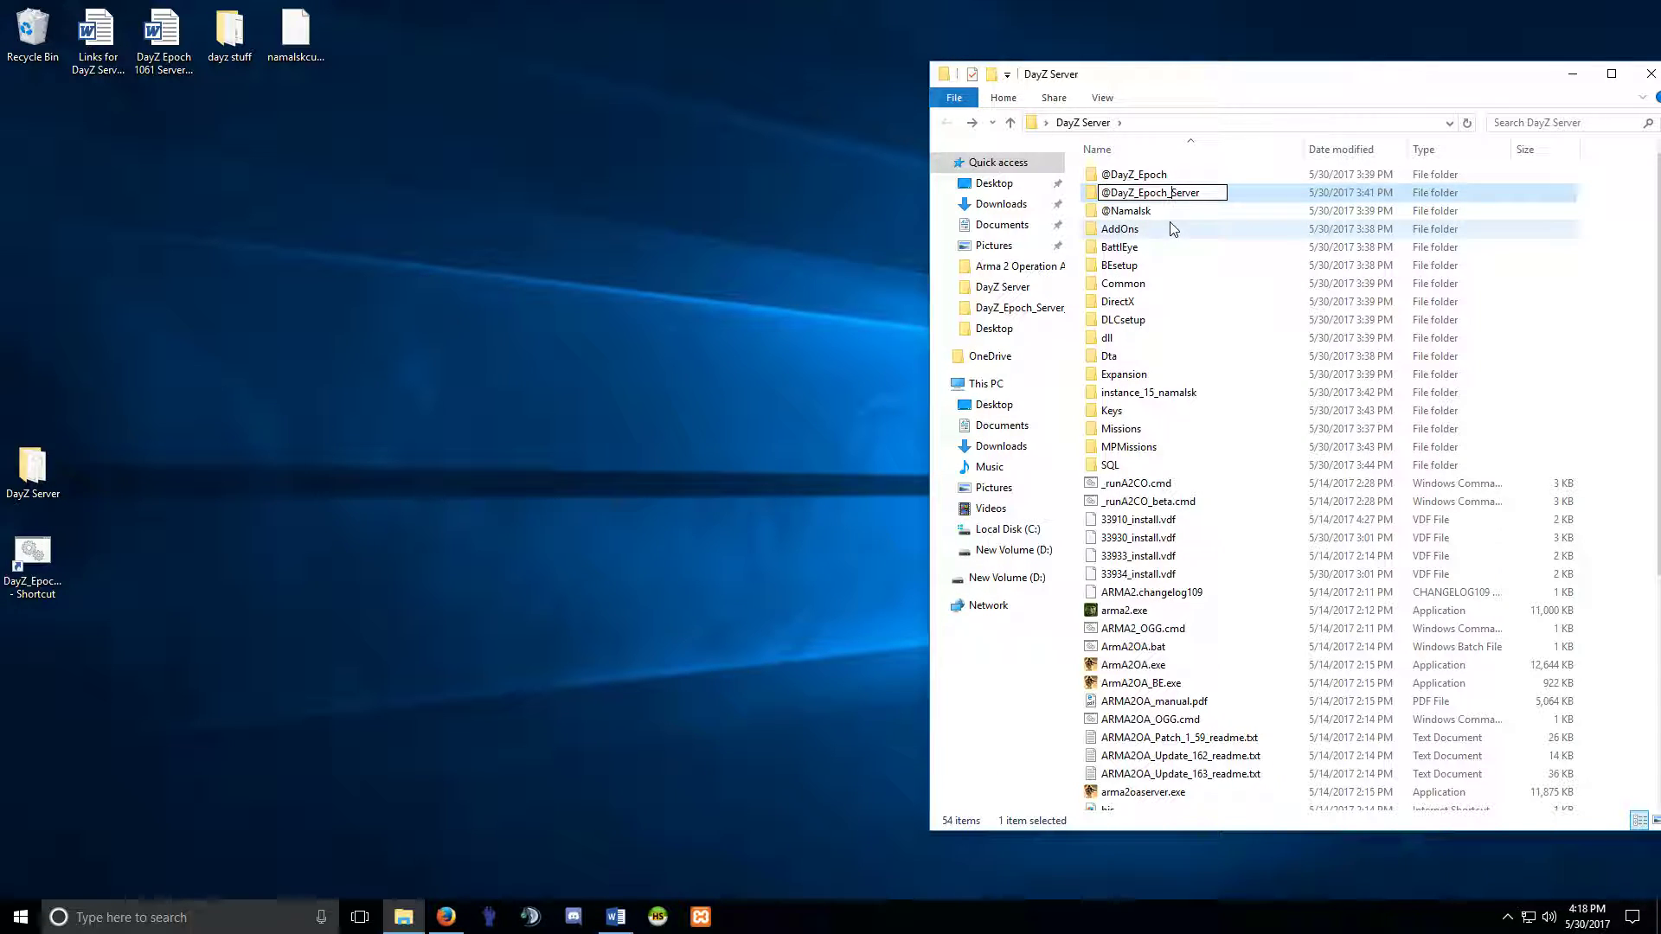
pyautogui.click(1141, 210)
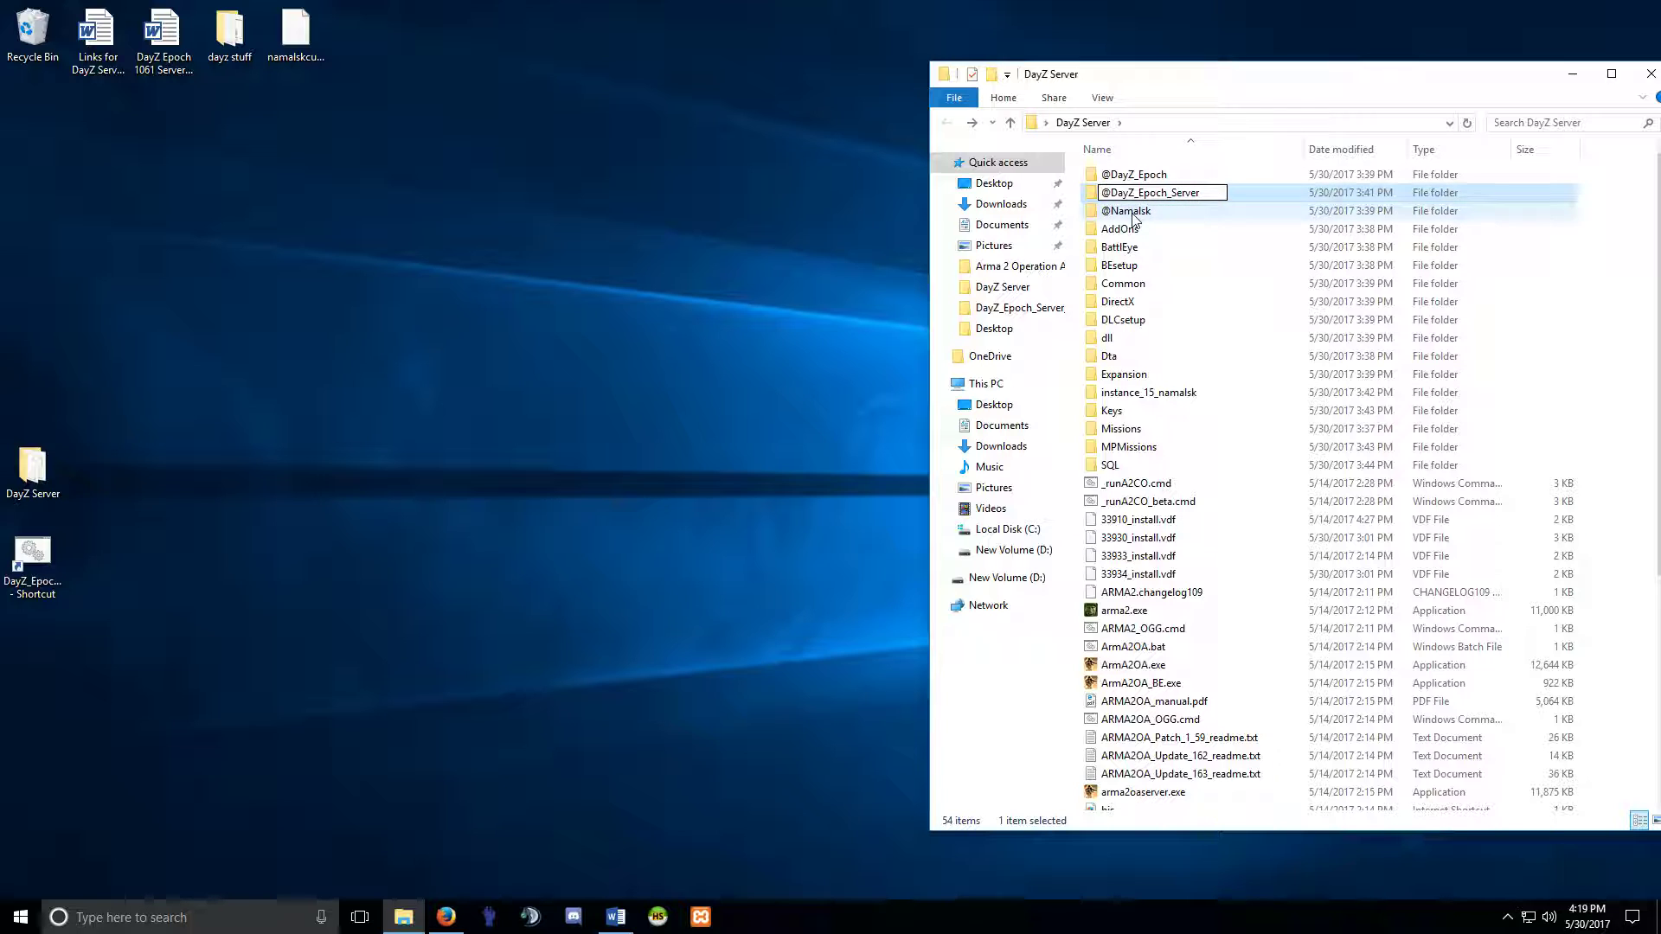
pyautogui.scroll(-6, 1126, 458)
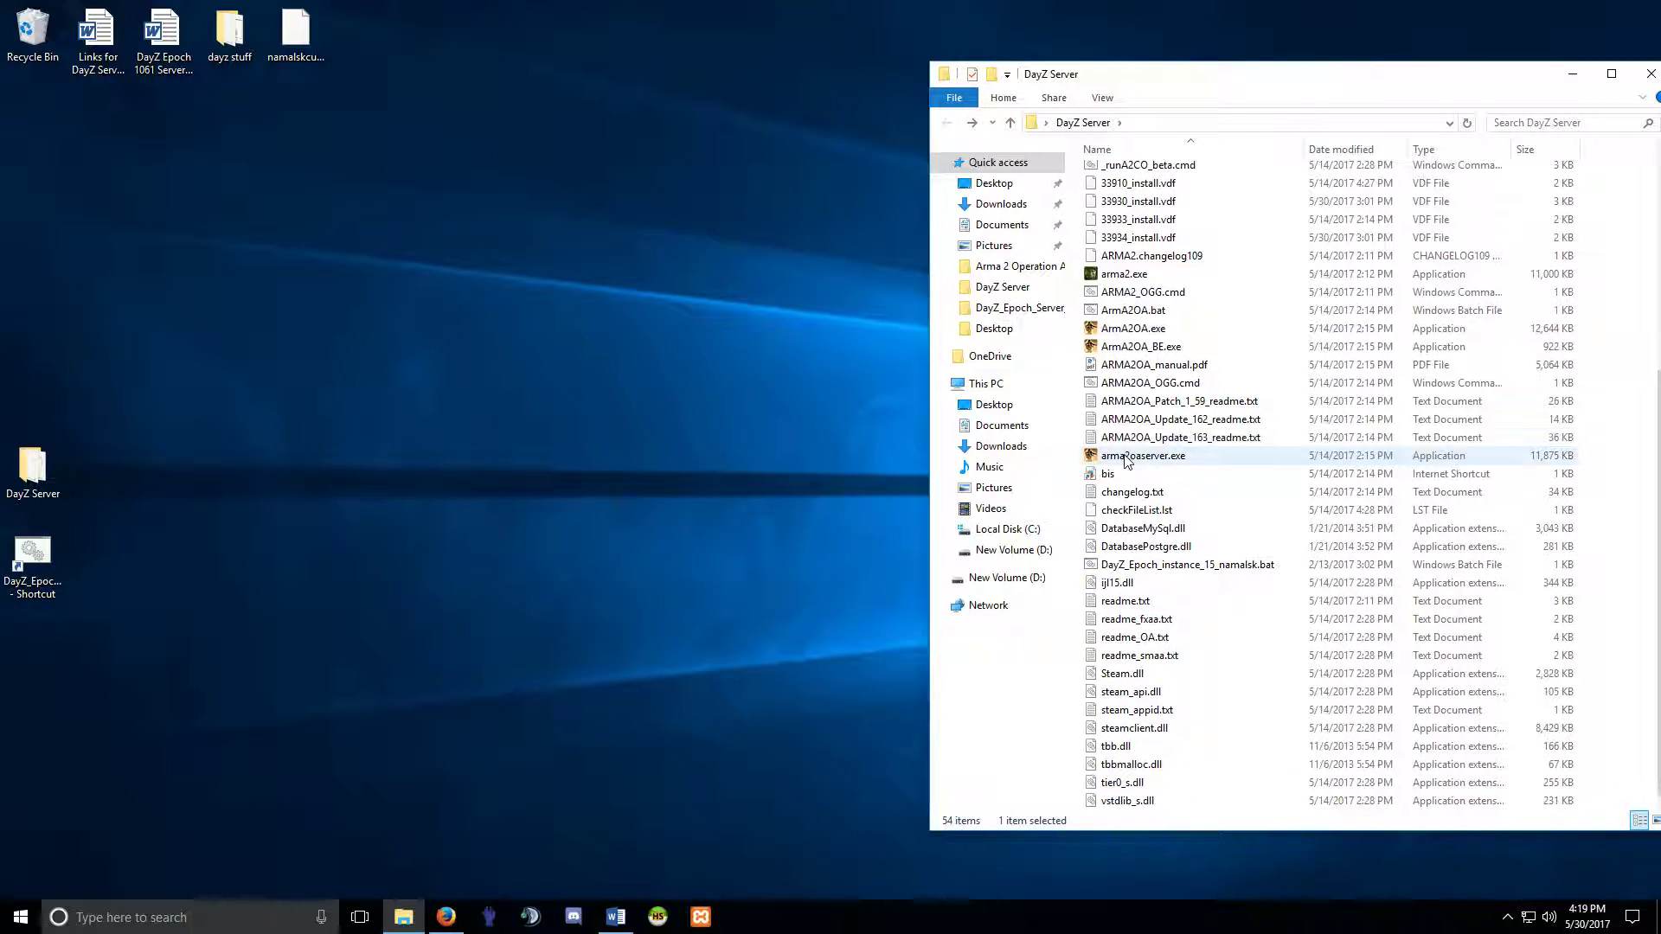
pyautogui.rightClick(1192, 564)
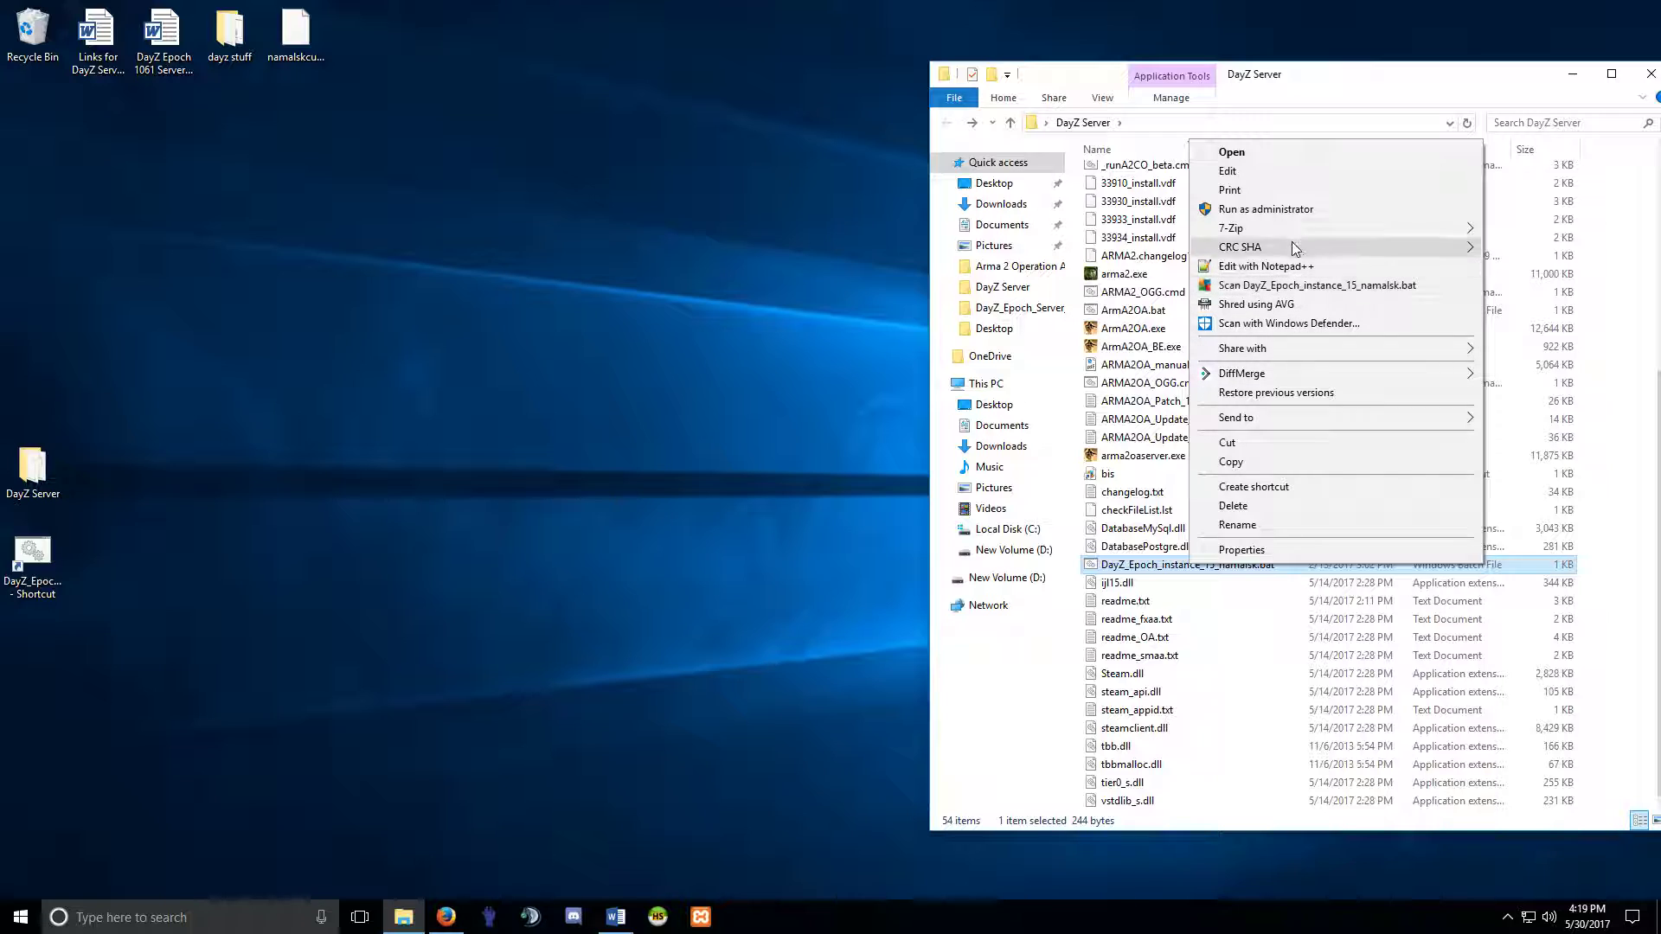
pyautogui.click(1272, 266)
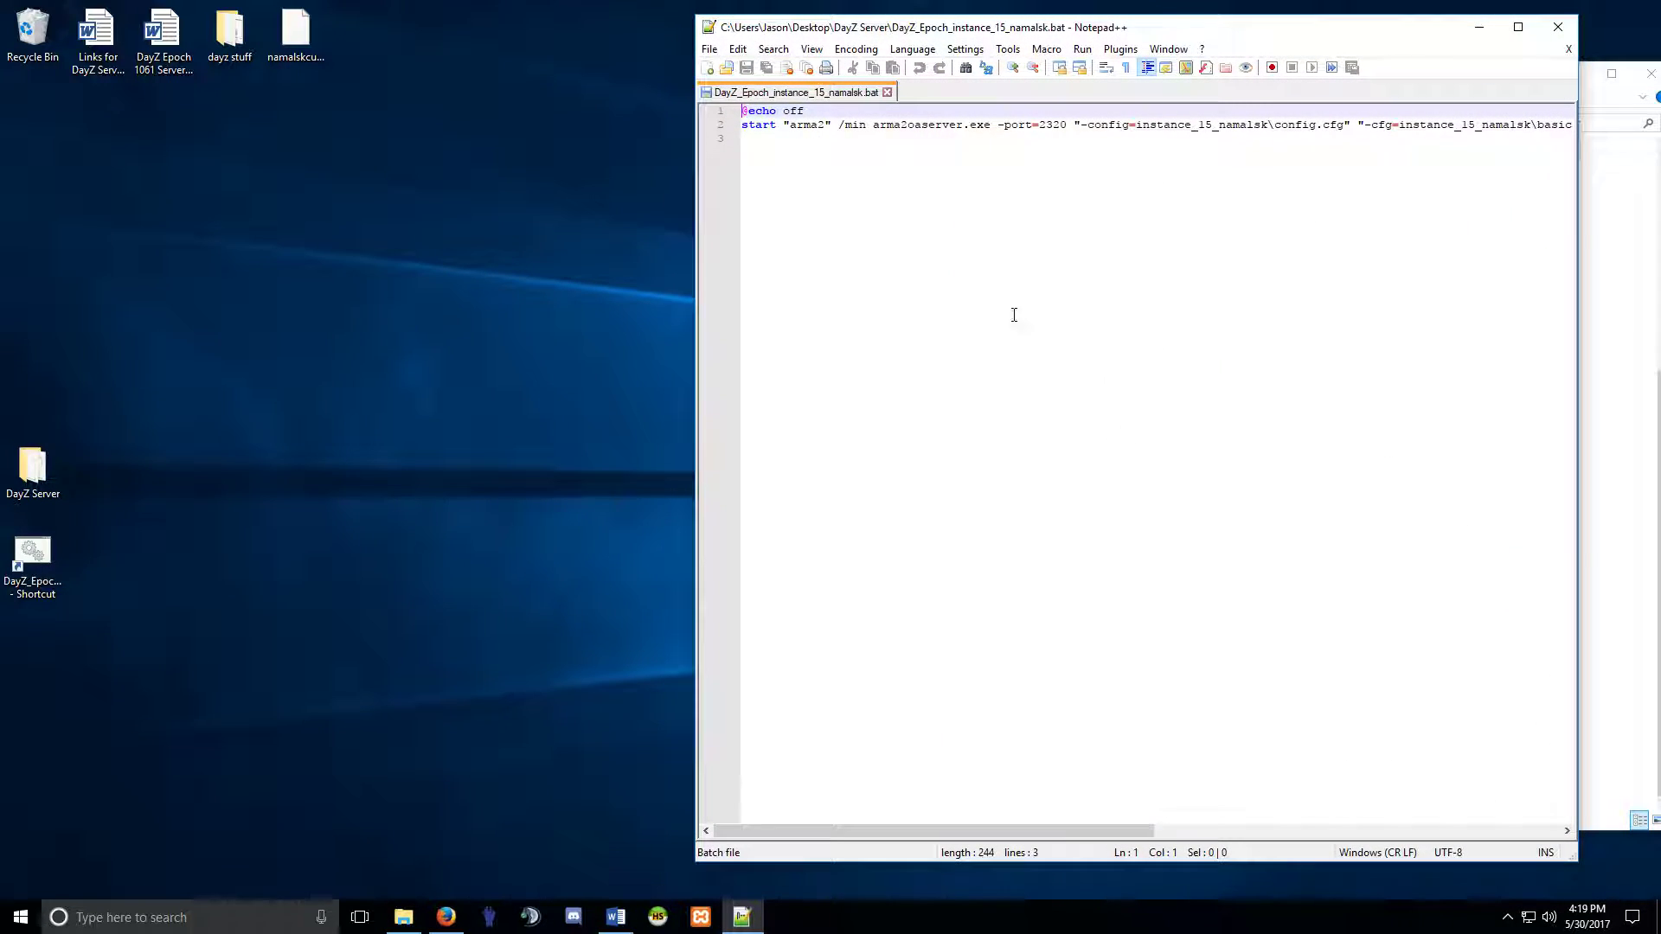
# Change the launch line's -port value from 2320 to 2302.
pyautogui.click(1068, 122)
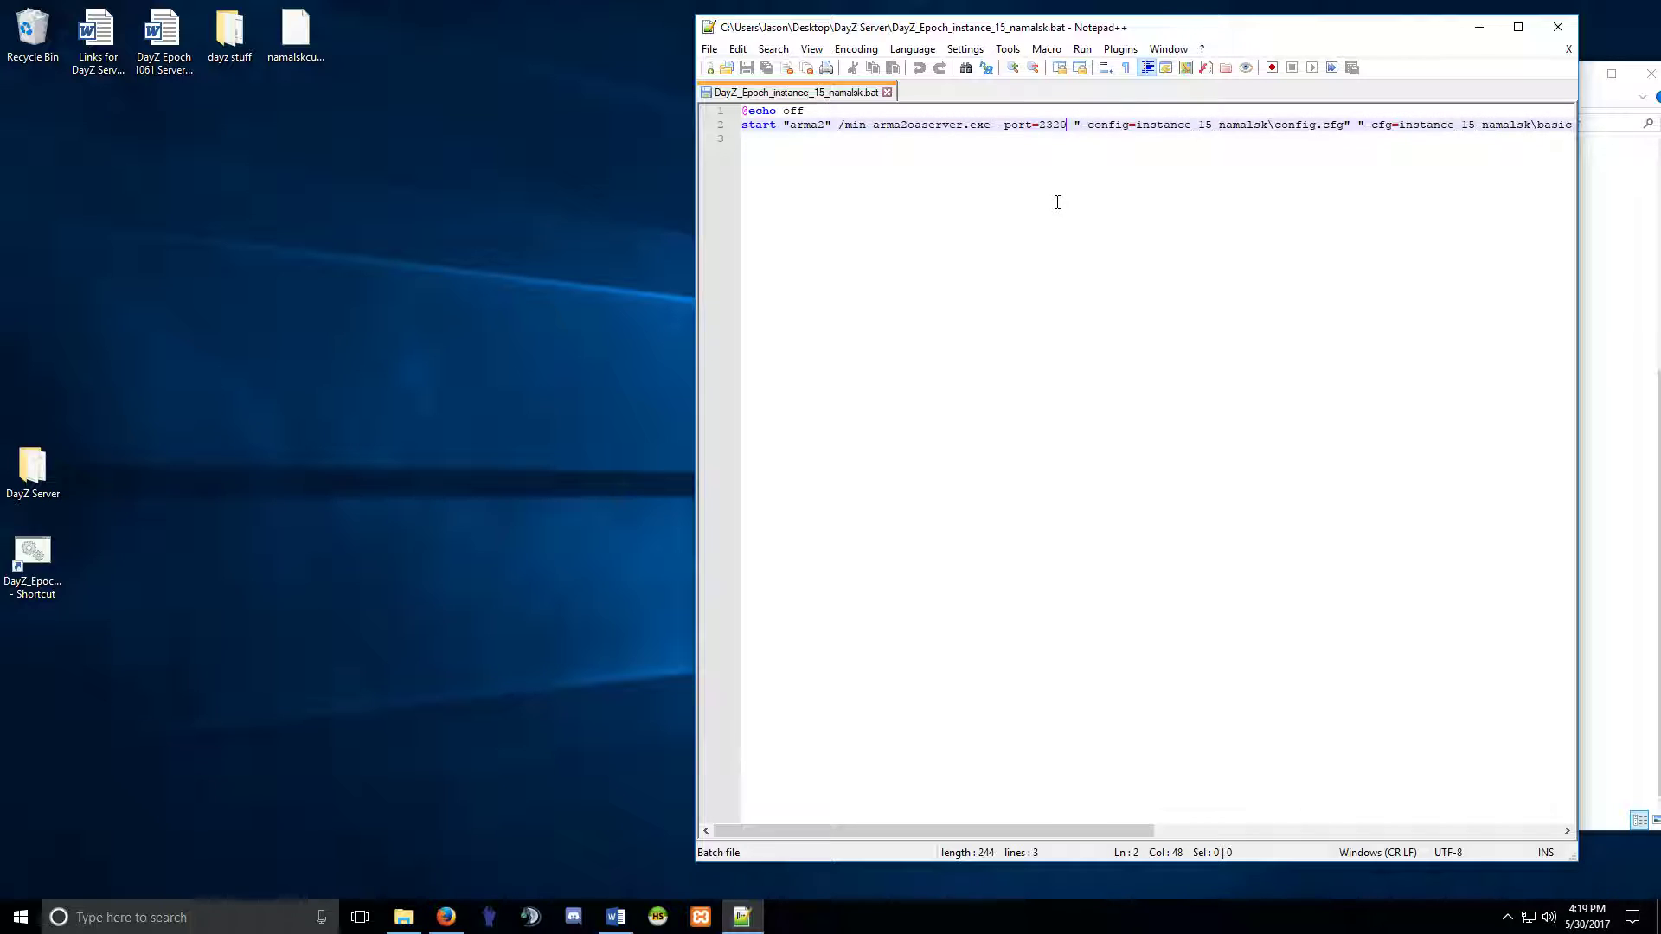
pyautogui.press('BackSpace')
pyautogui.press('BackSpace')
pyautogui.write('02')
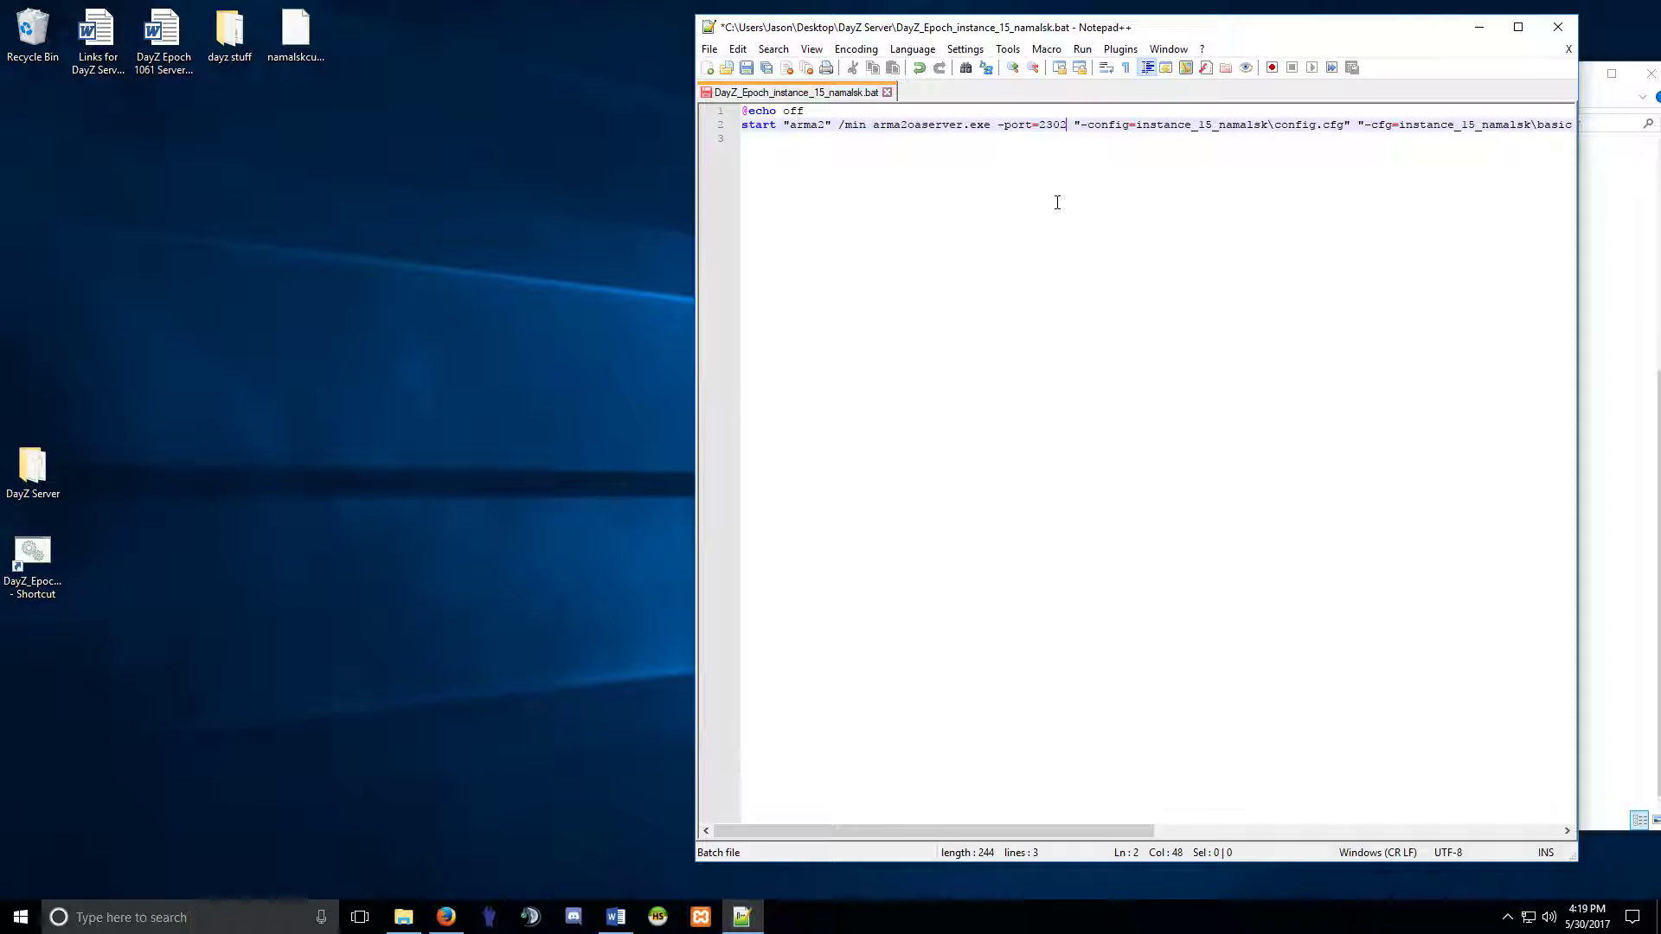
pyautogui.moveTo(992, 128); pyautogui.dragTo(1050, 130)
pyautogui.click(1050, 130)
# Scroll line 2 to its end and move Notepad++ to the left half of the screen.
pyautogui.moveTo(1041, 836); pyautogui.dragTo(1446, 836)
pyautogui.moveTo(1329, 36); pyautogui.dragTo(627, 40)
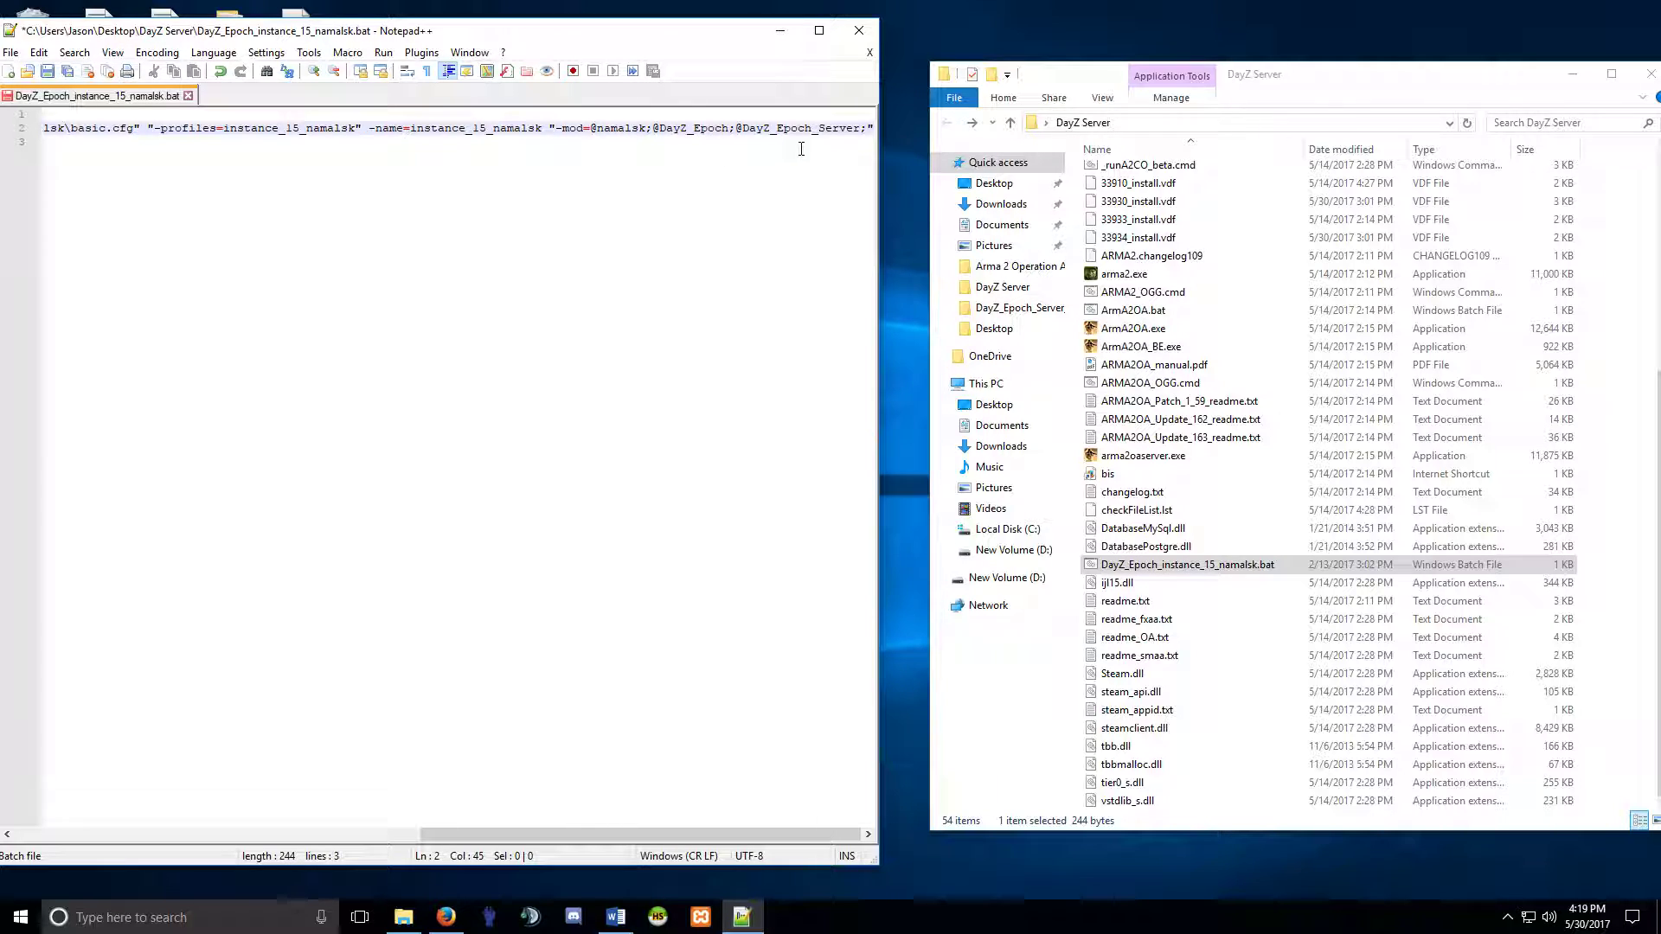
pyautogui.scroll(6, 1172, 411)
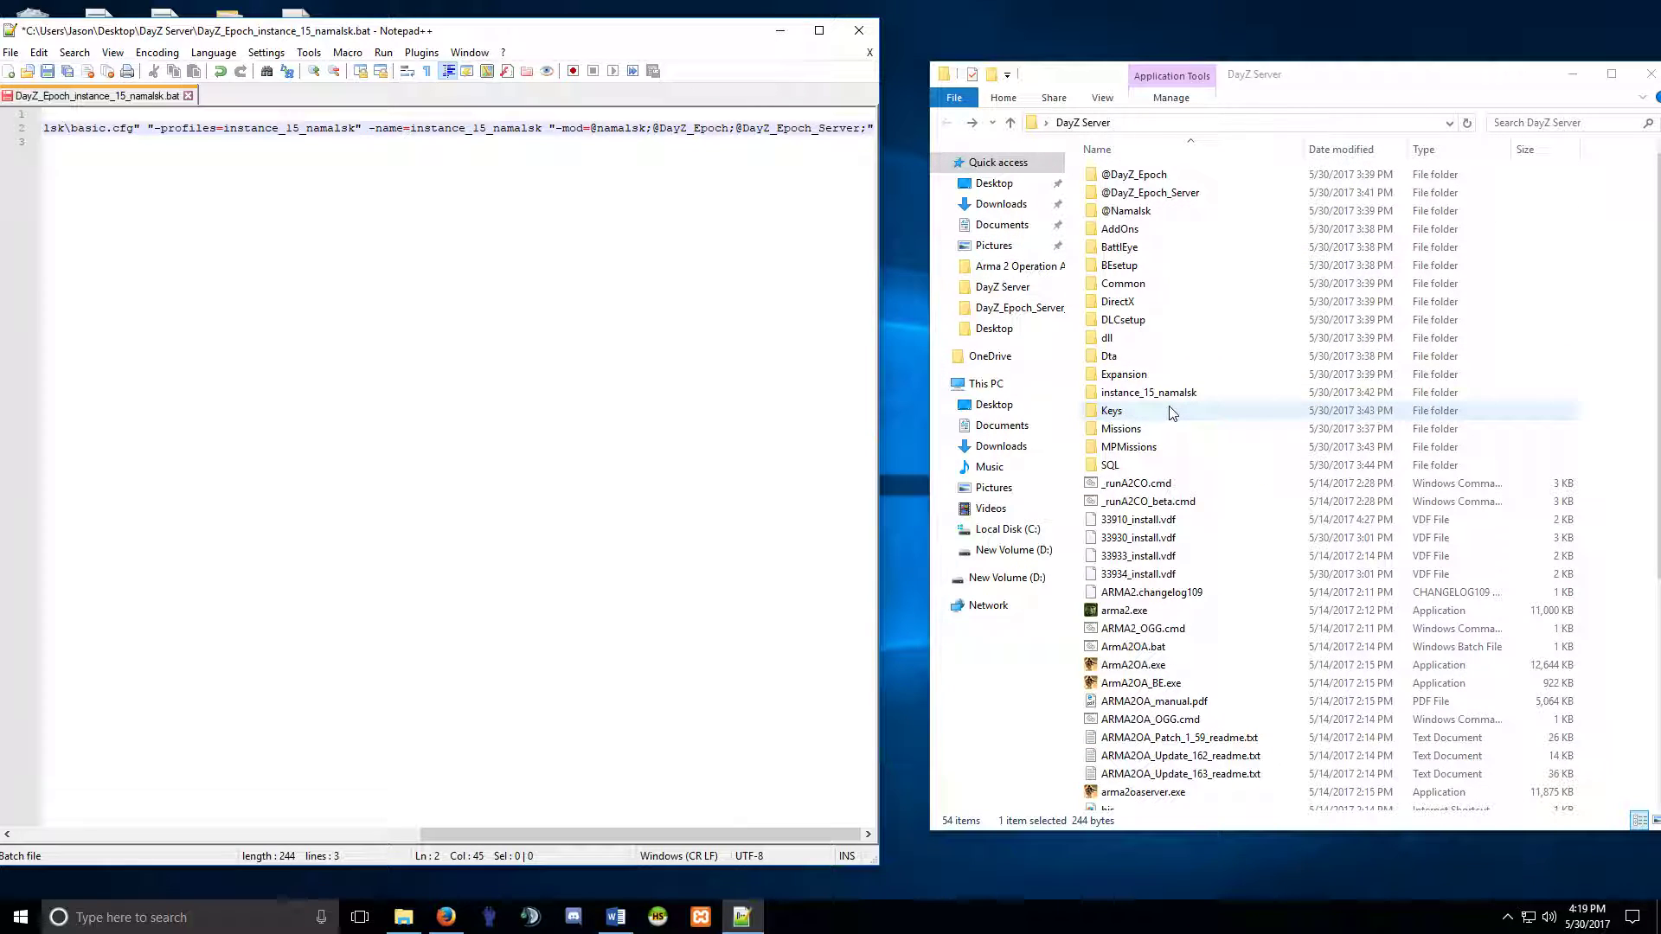
pyautogui.rightClick(1139, 195)
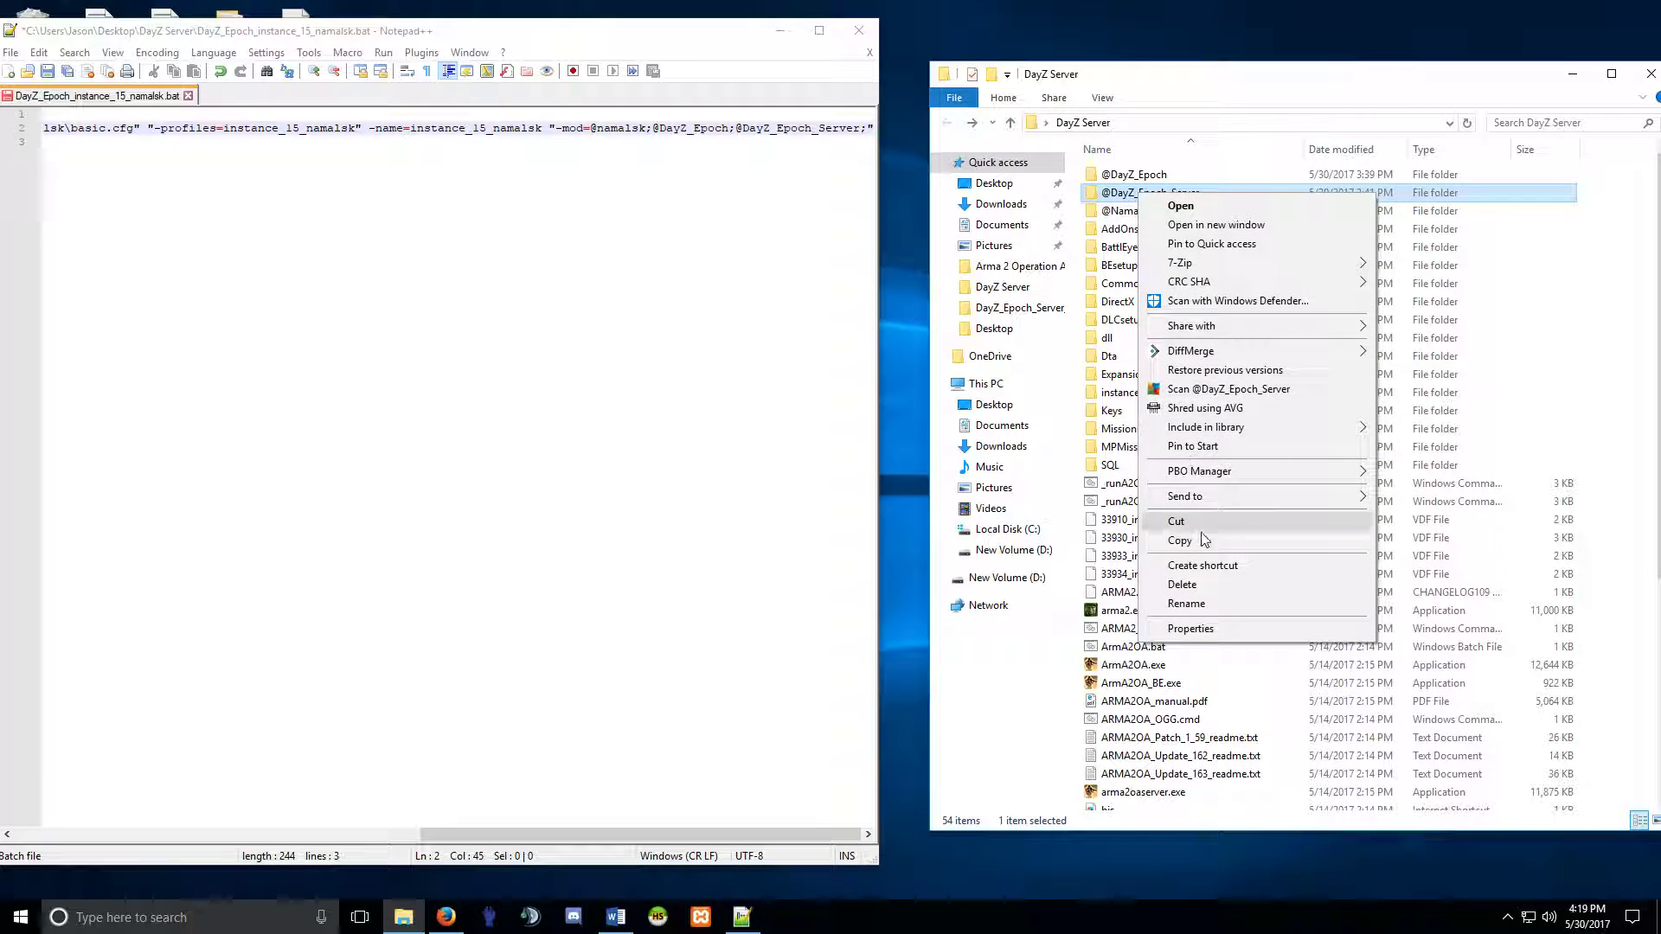
pyautogui.click(1186, 603)
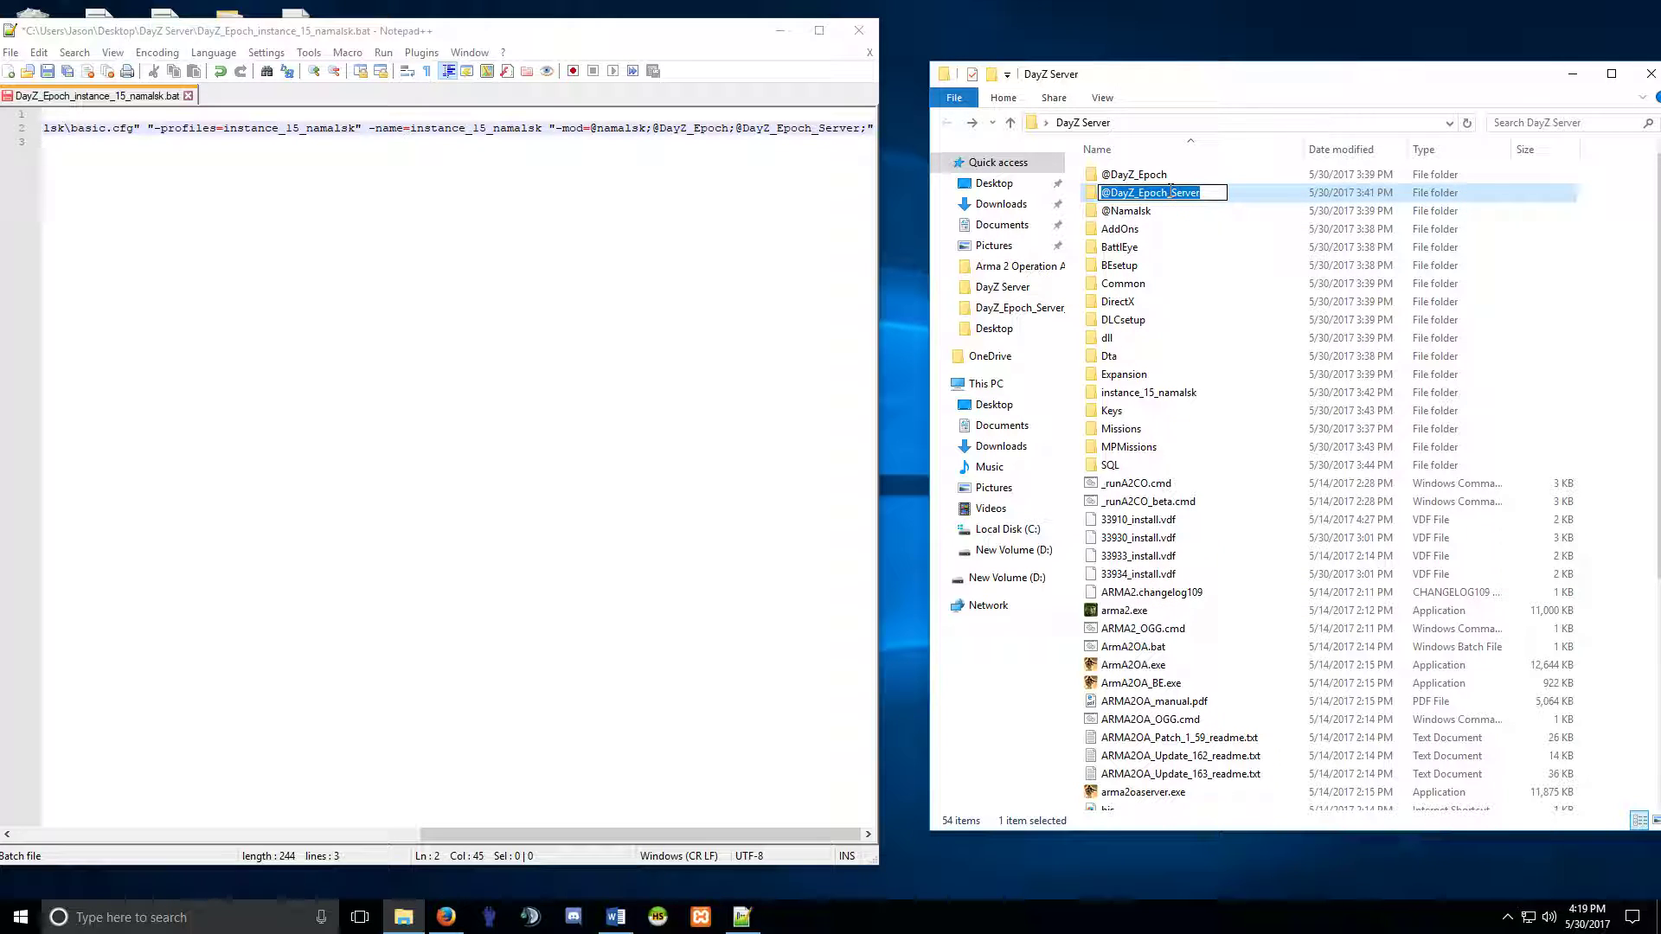
pyautogui.click(1172, 194)
pyautogui.click(1139, 193)
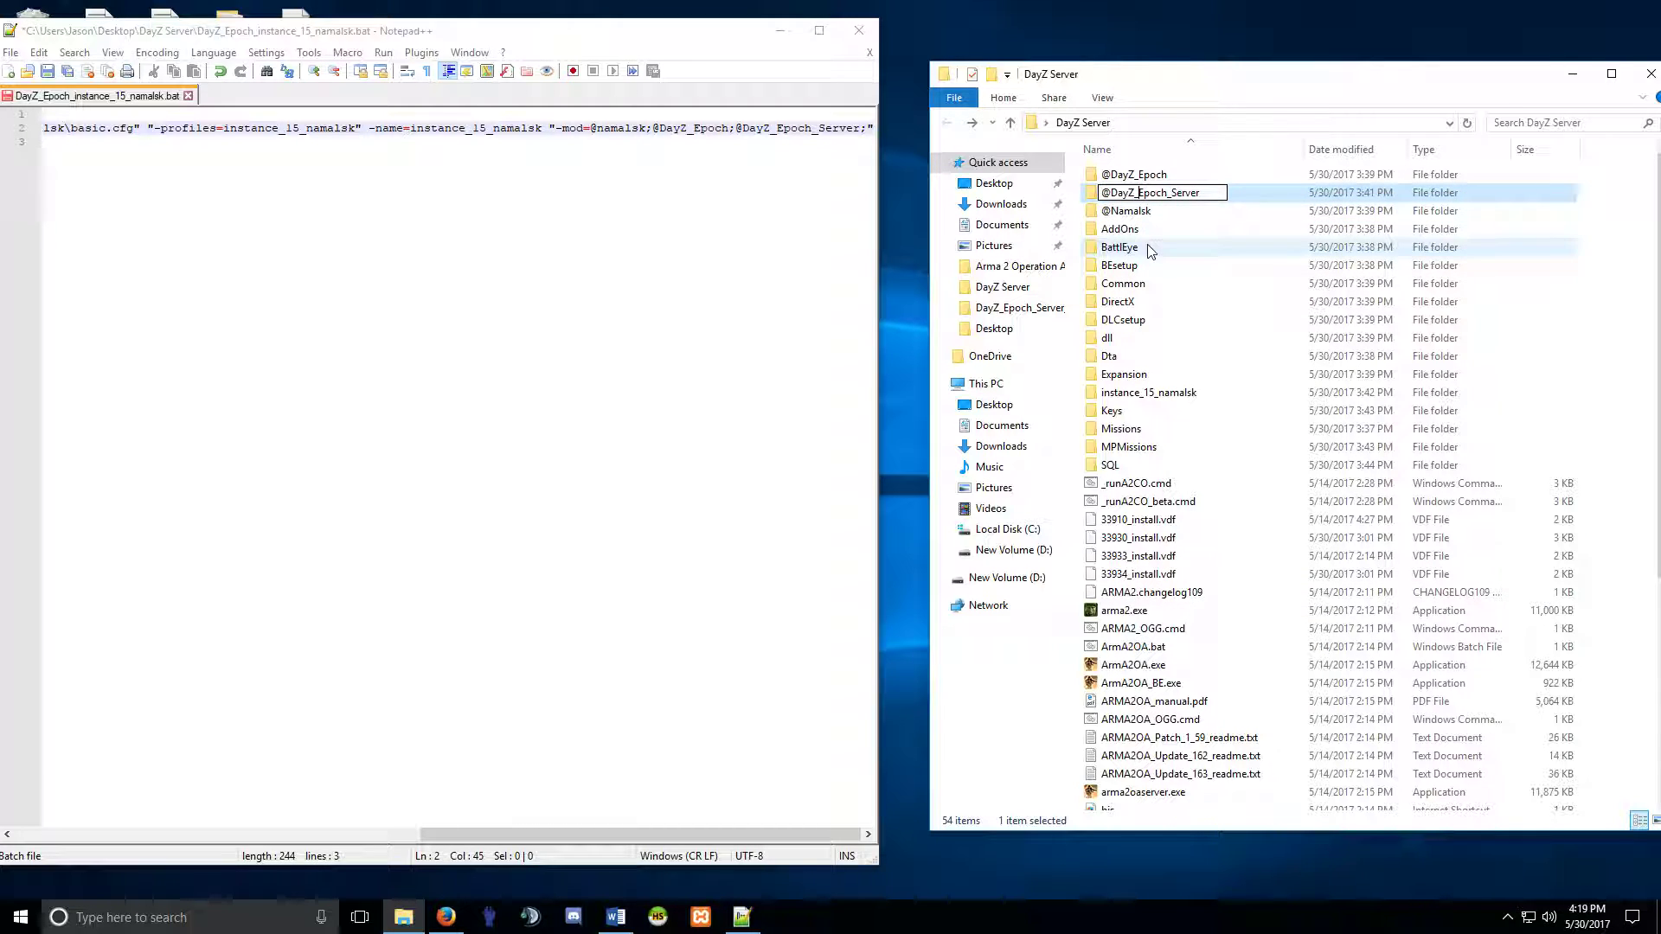
pyautogui.write('Namalsk_')
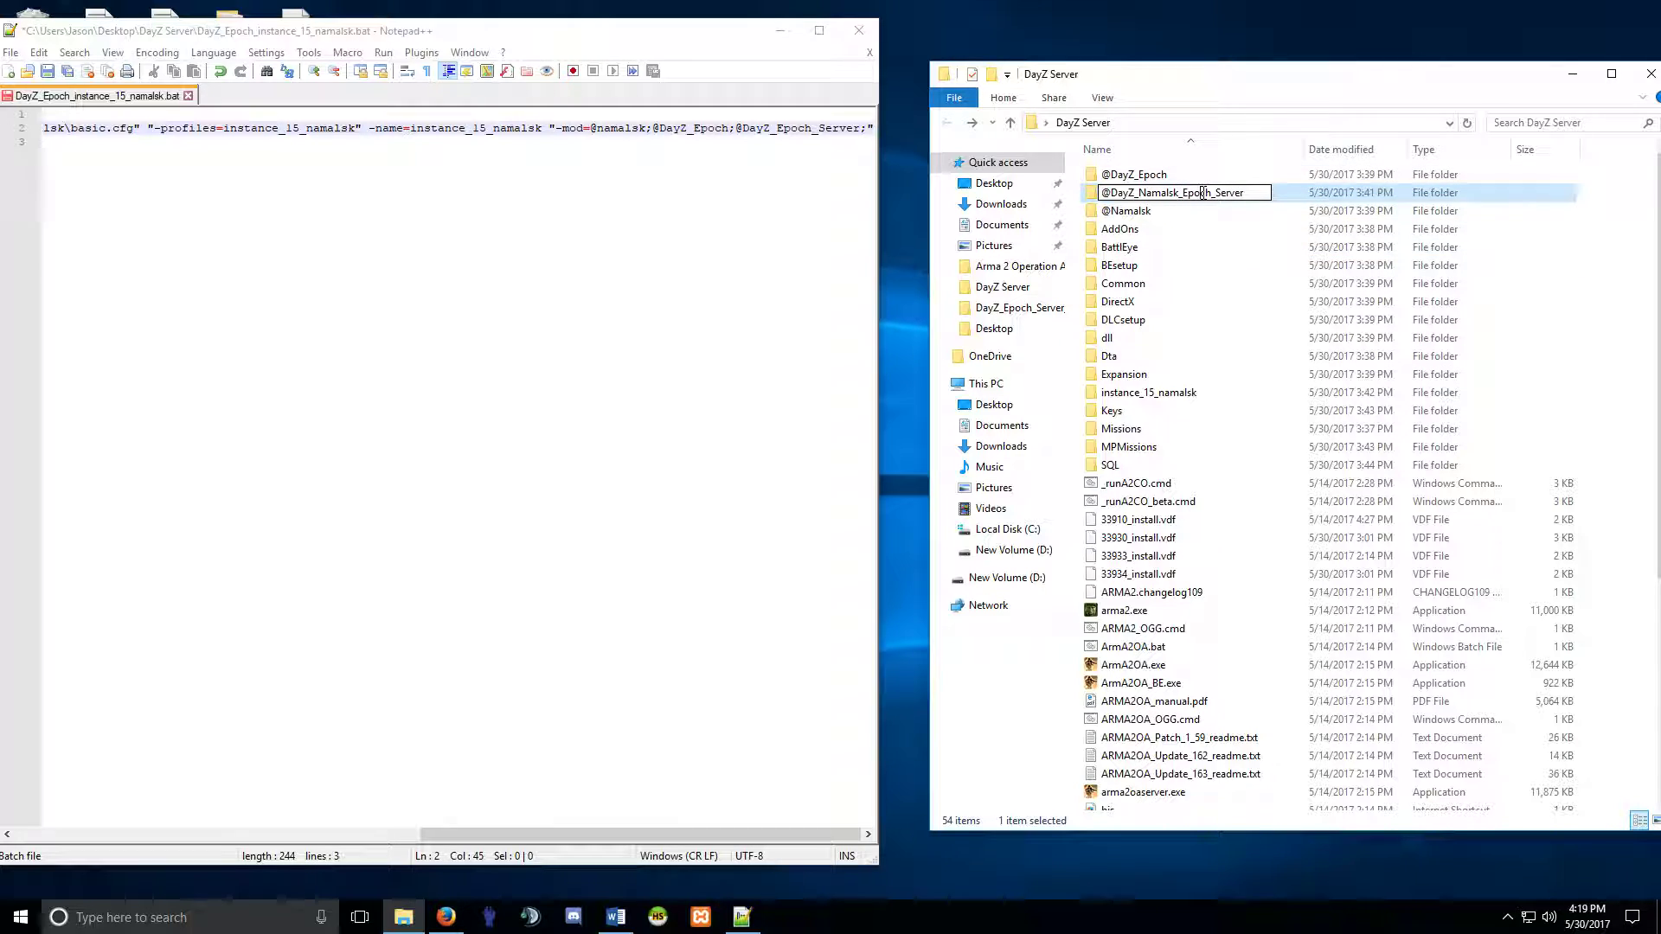
pyautogui.press('Return')
pyautogui.press('Down')
pyautogui.press('F2')
pyautogui.click(782, 128)
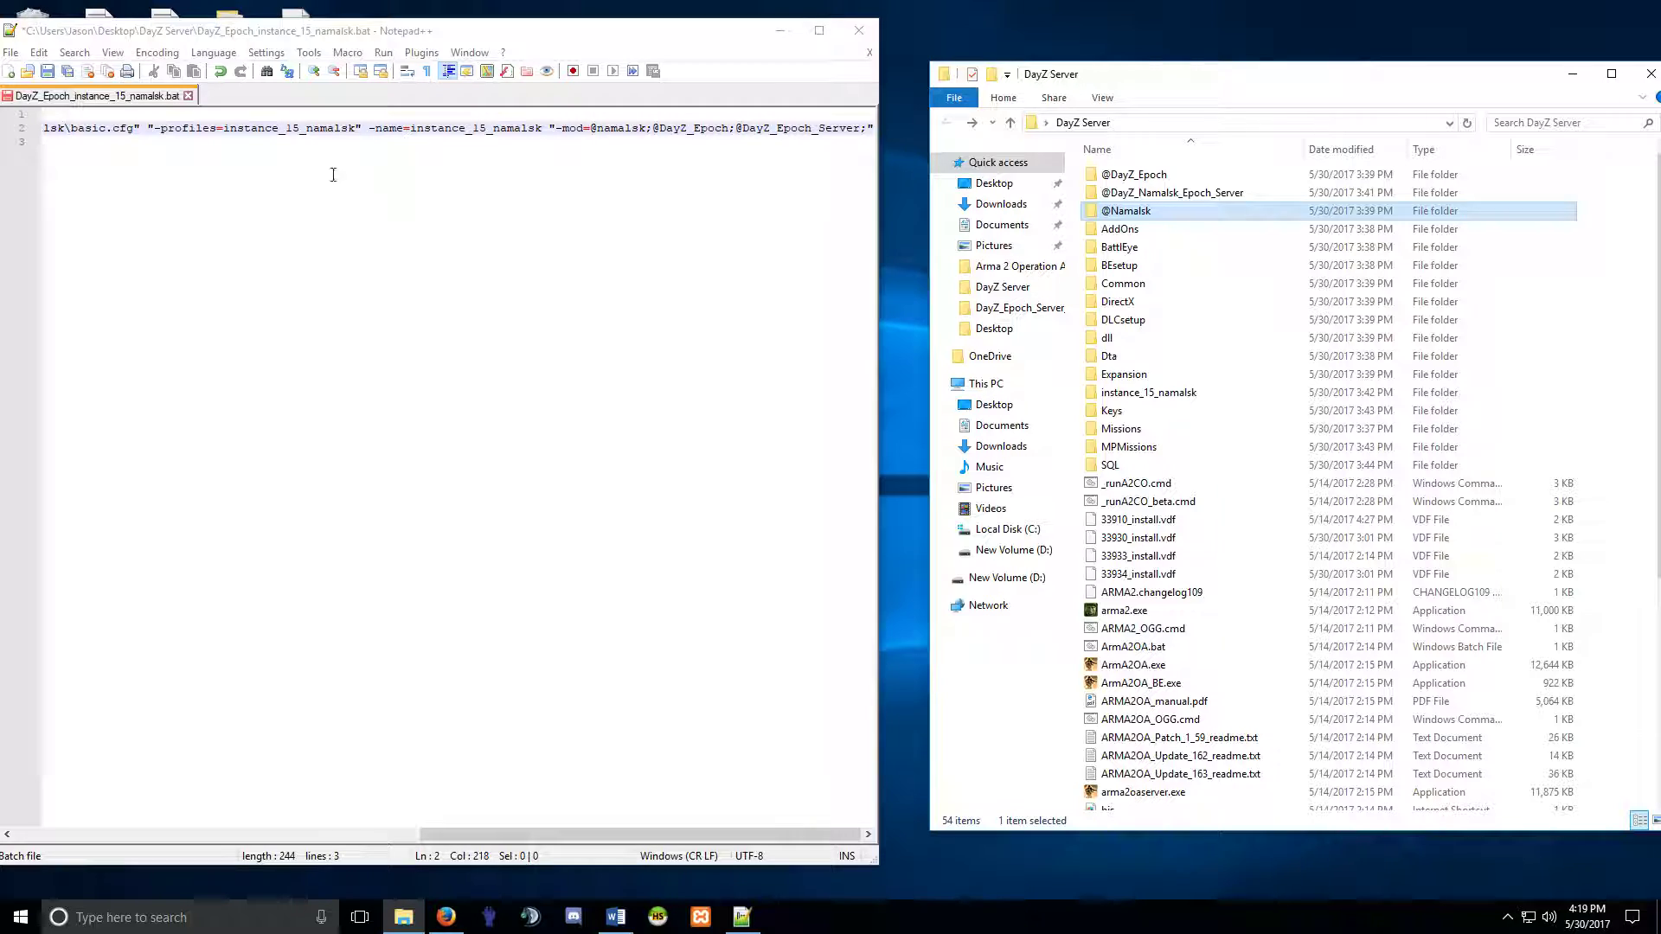
# Locate the server mod in line 2's -mod list and check the renamed folder's contents.
pyautogui.moveTo(818, 130); pyautogui.dragTo(597, 131)
pyautogui.click(766, 143)
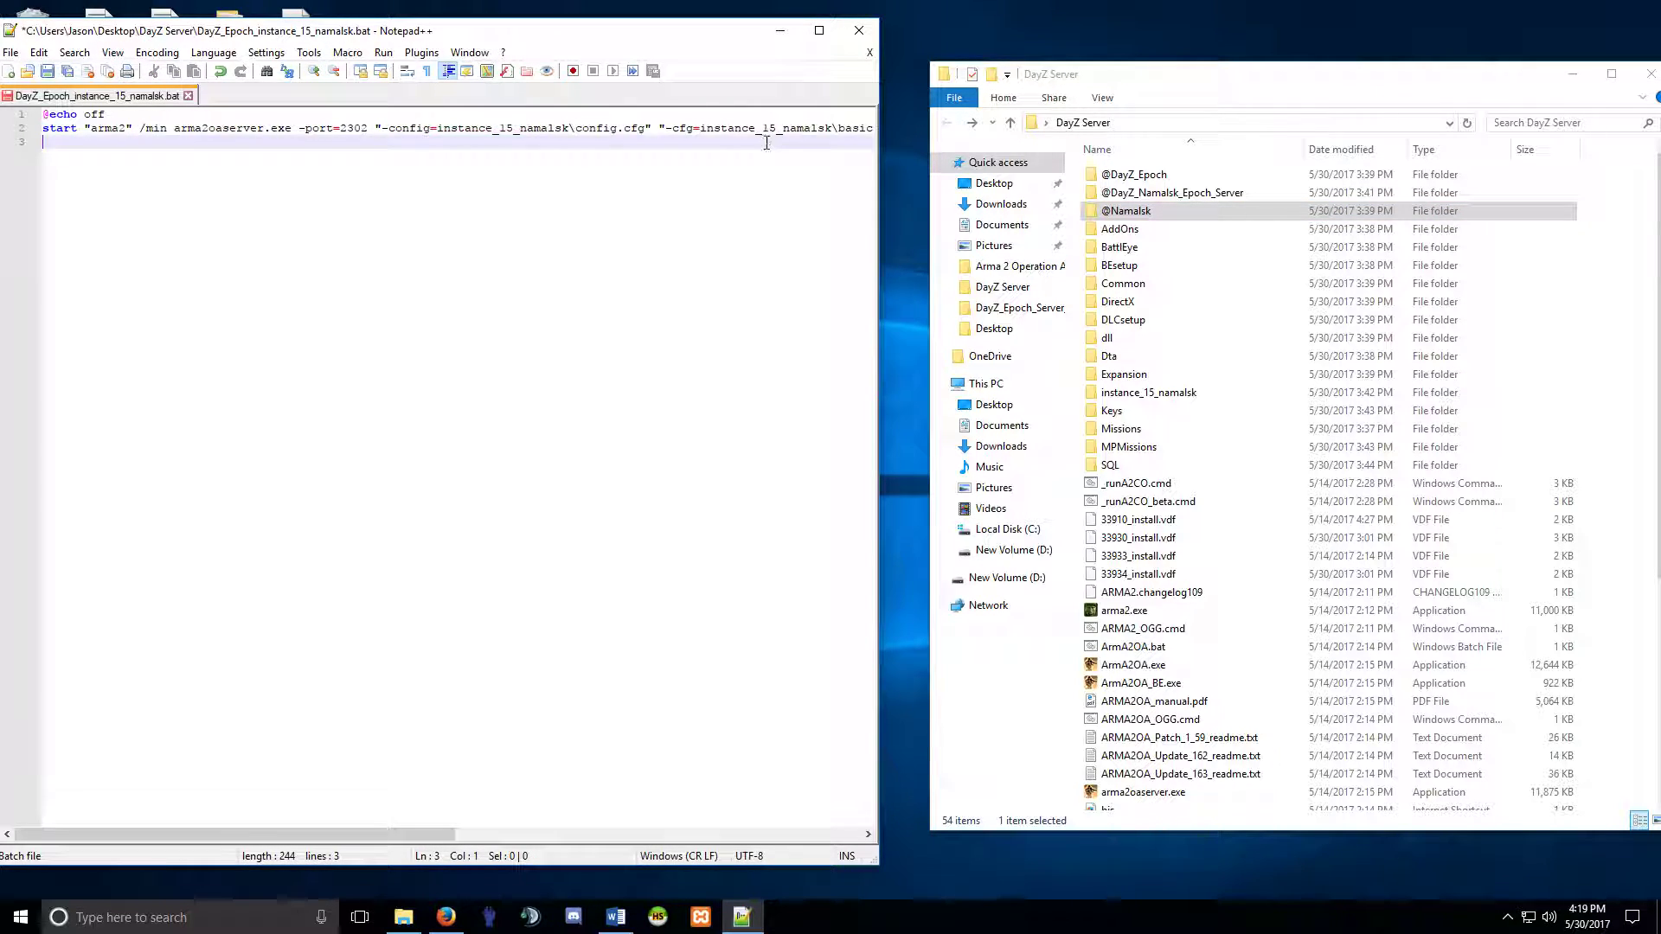
pyautogui.moveTo(389, 835); pyautogui.dragTo(796, 835)
pyautogui.click(765, 130)
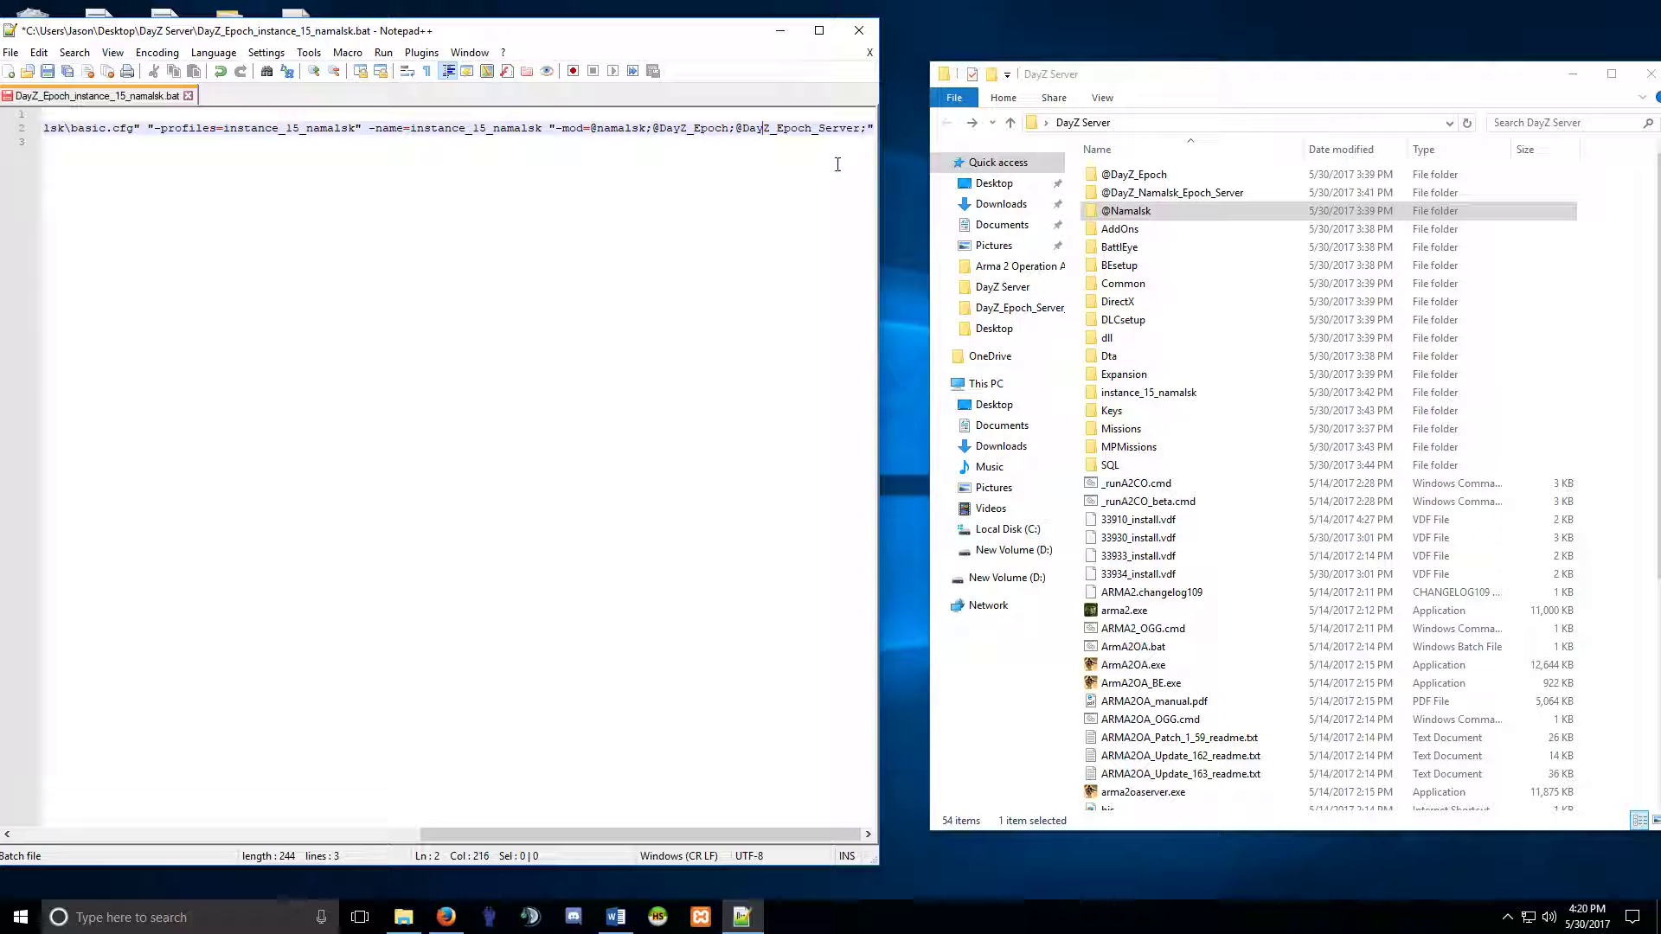
pyautogui.doubleClick(1172, 192)
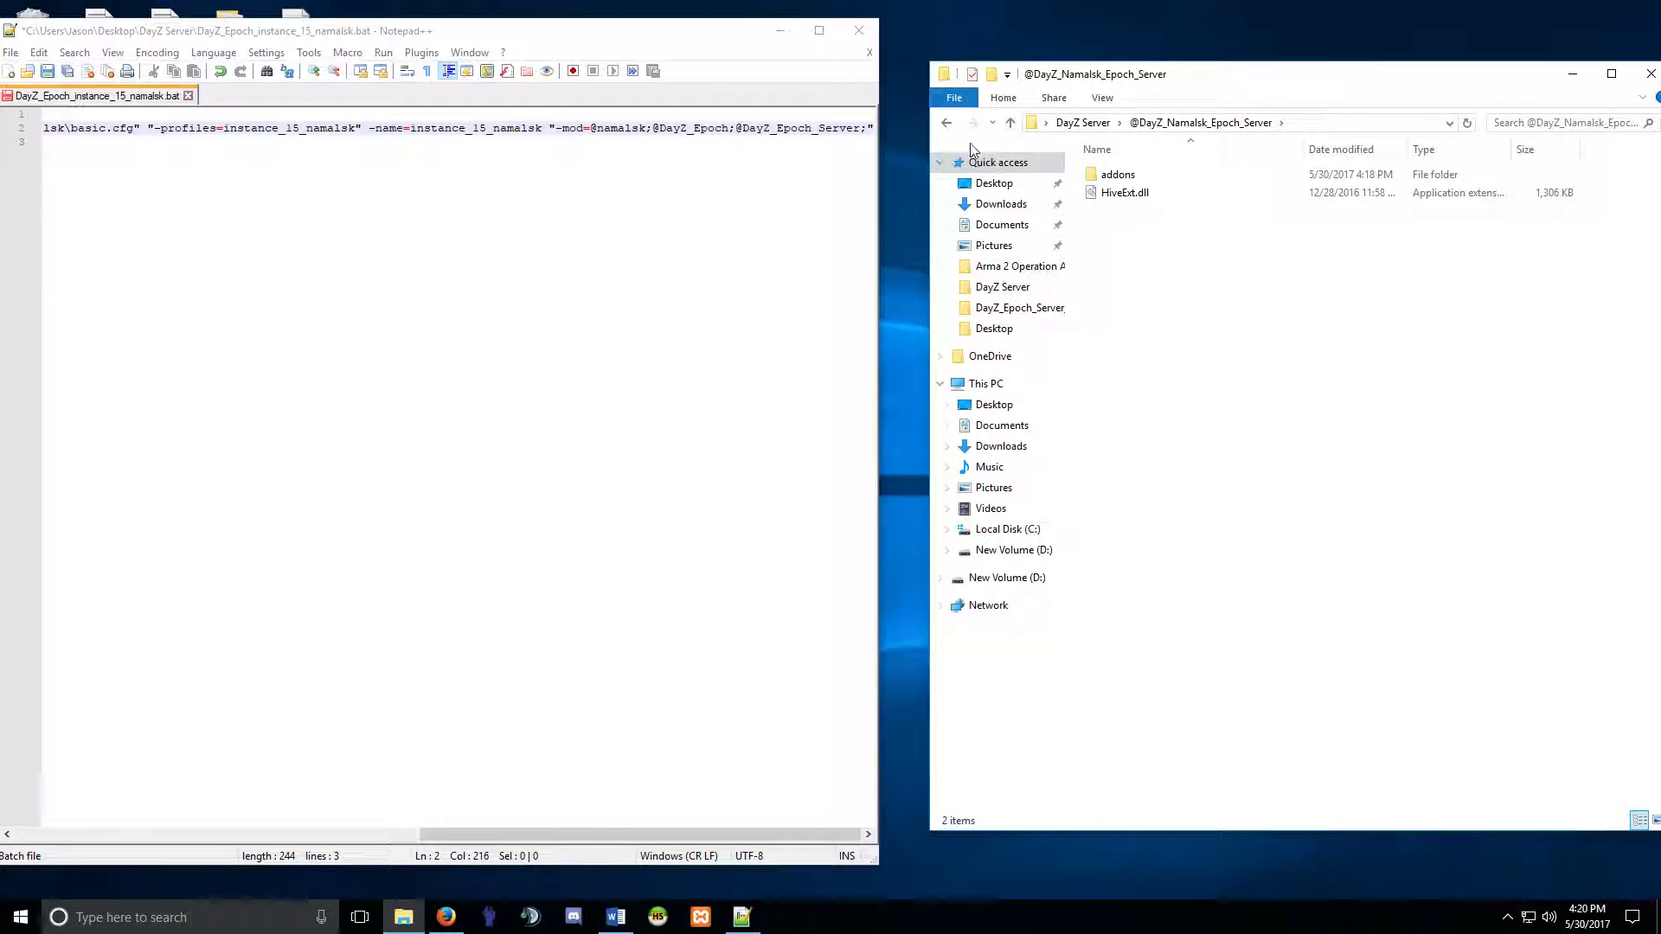
pyautogui.click(947, 123)
pyautogui.doubleClick(1148, 197)
pyautogui.click(1117, 178)
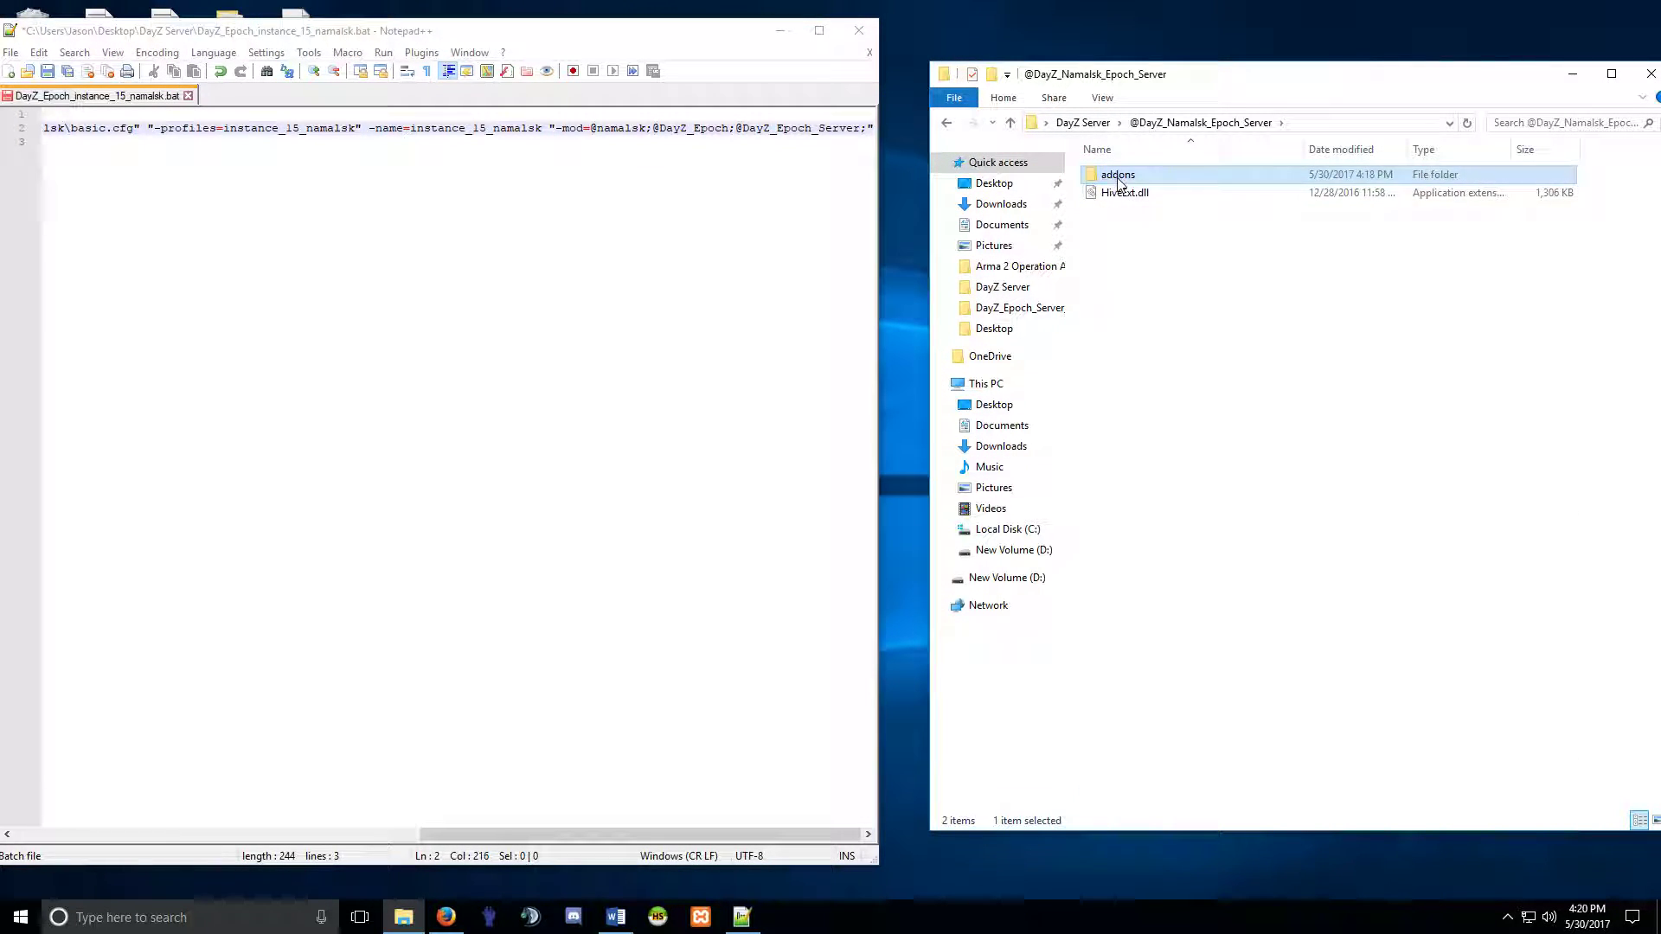
pyautogui.click(946, 123)
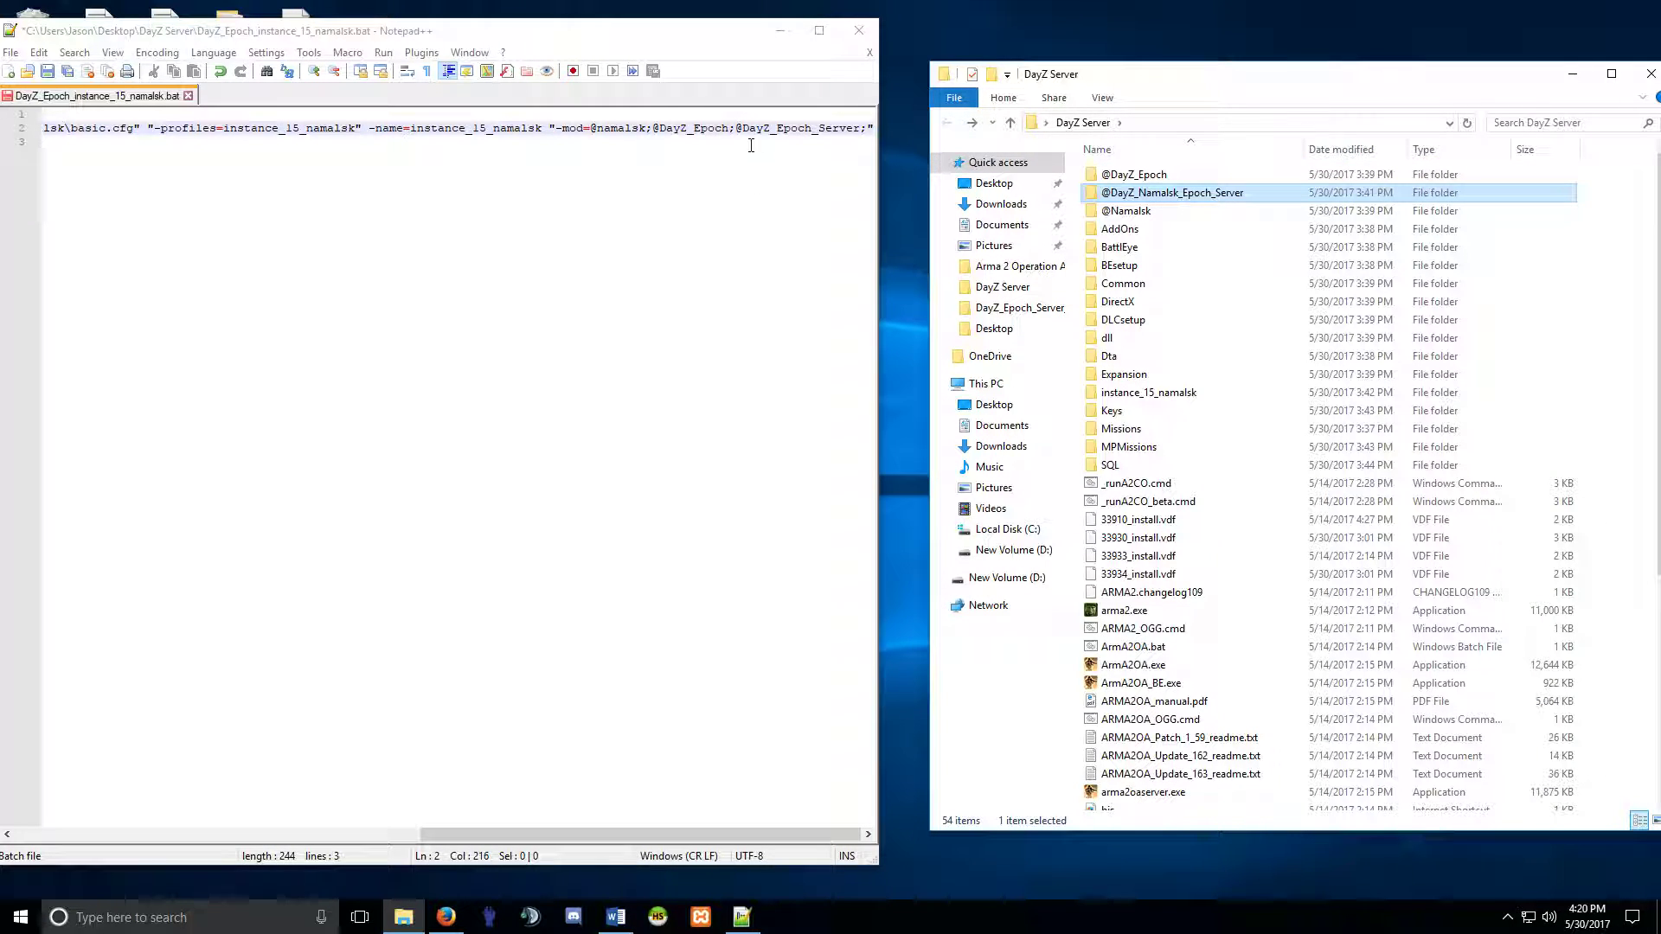
pyautogui.click(778, 131)
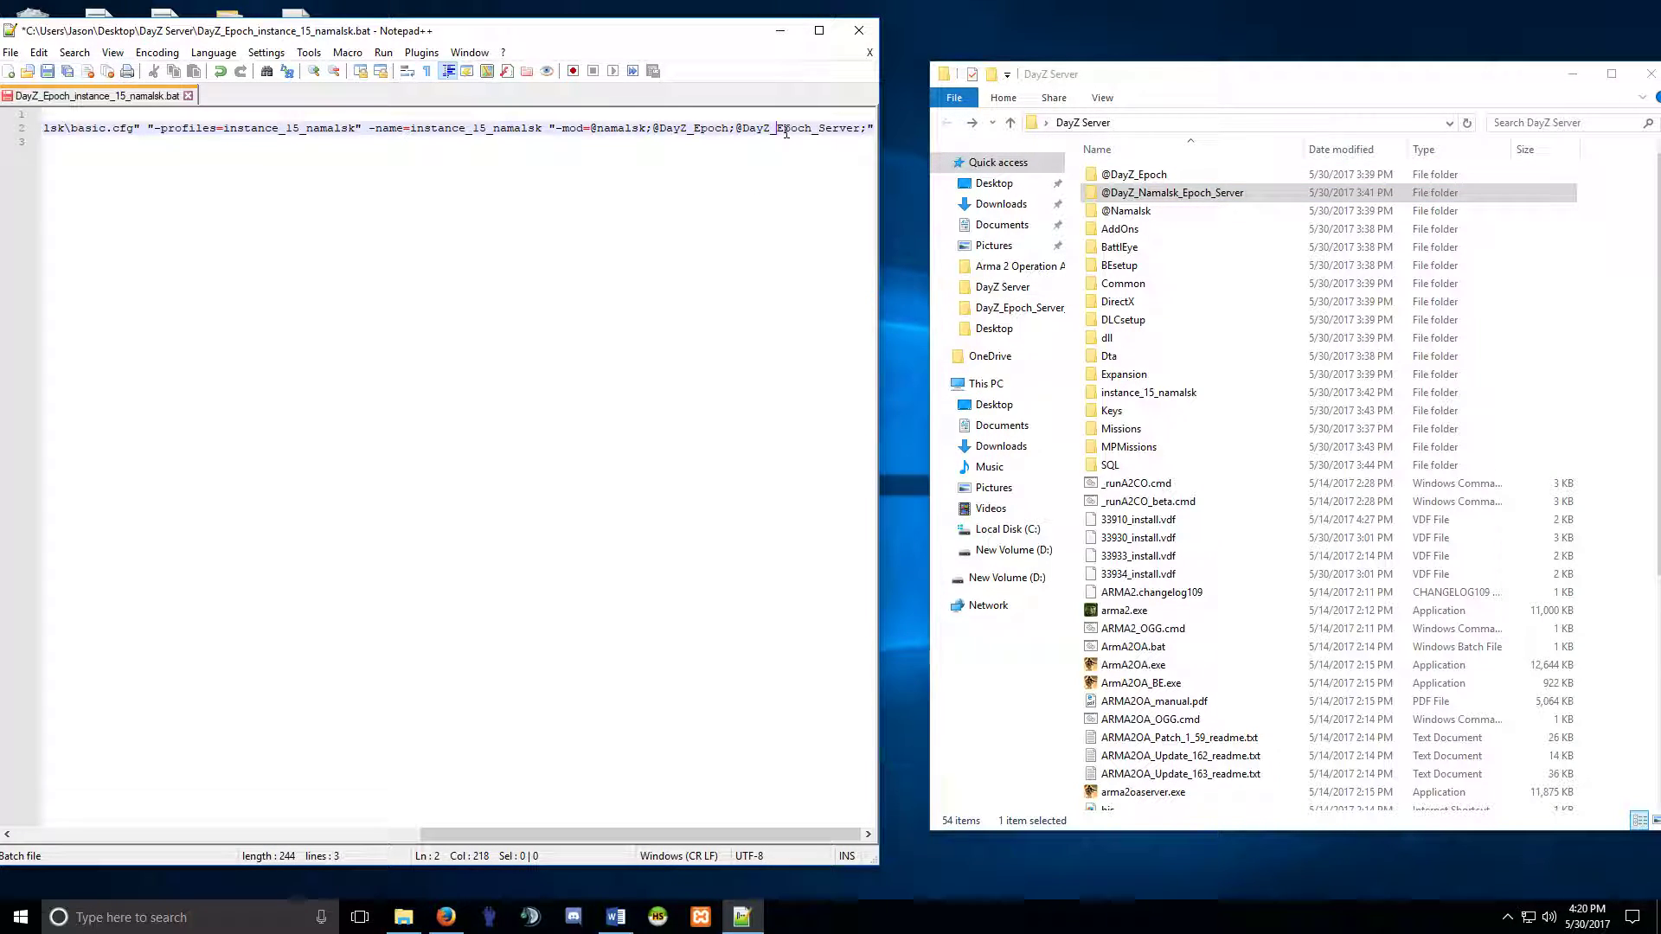
pyautogui.write('Nas')
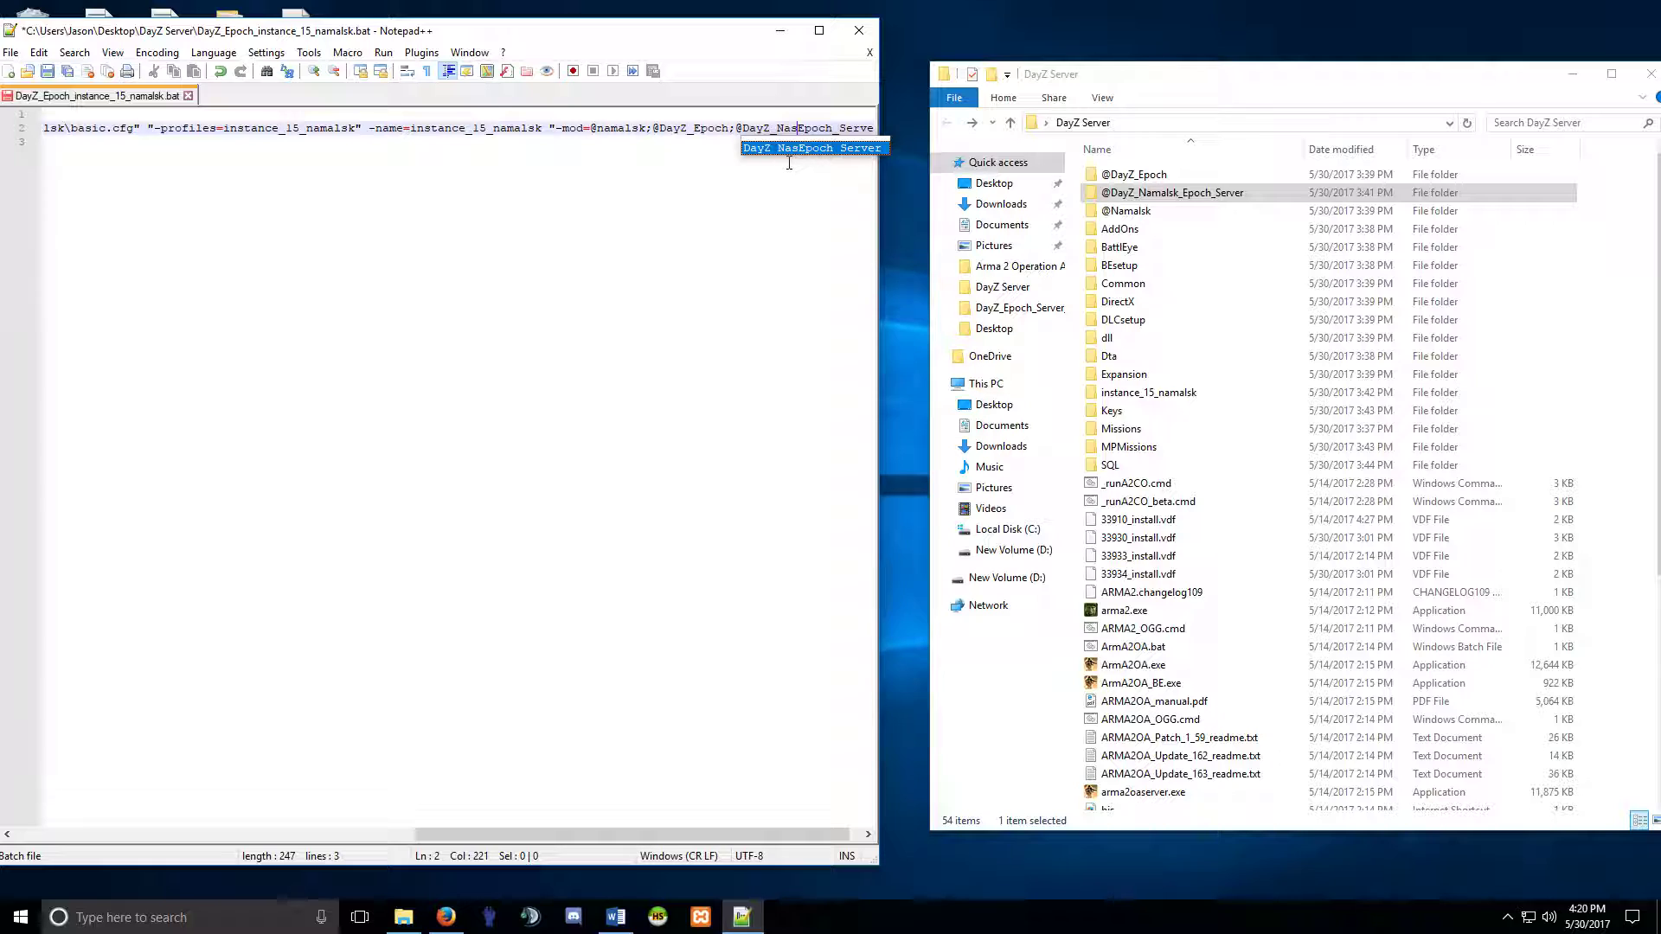
pyautogui.press('BackSpace')
pyautogui.write('malsk')
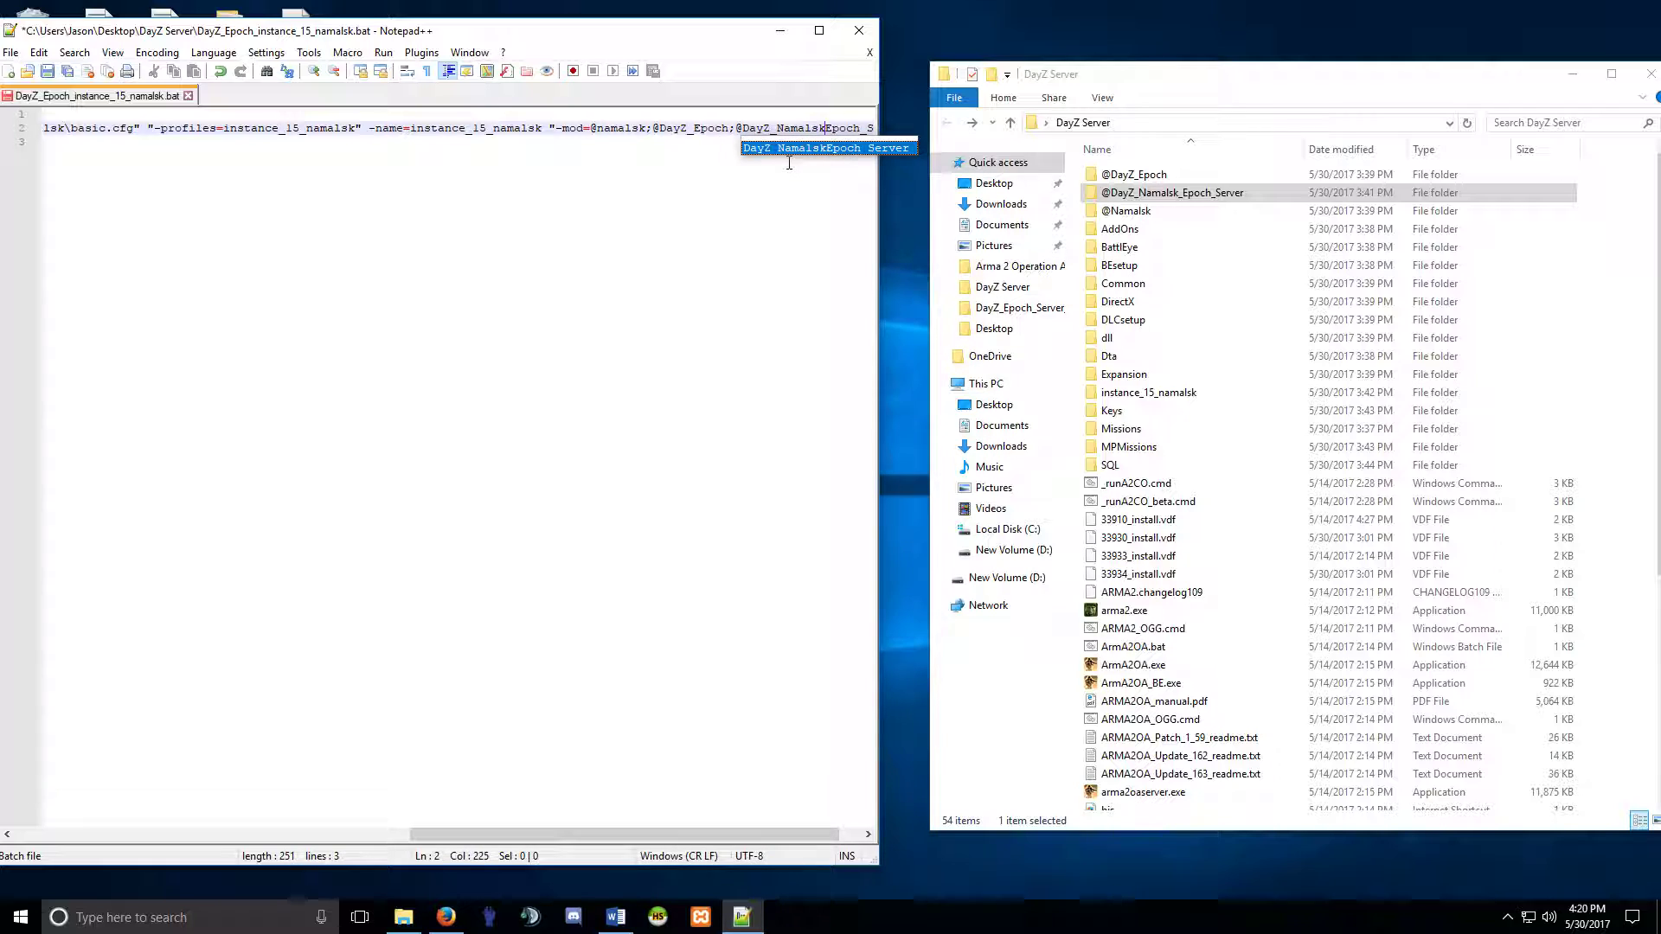
pyautogui.write('_')
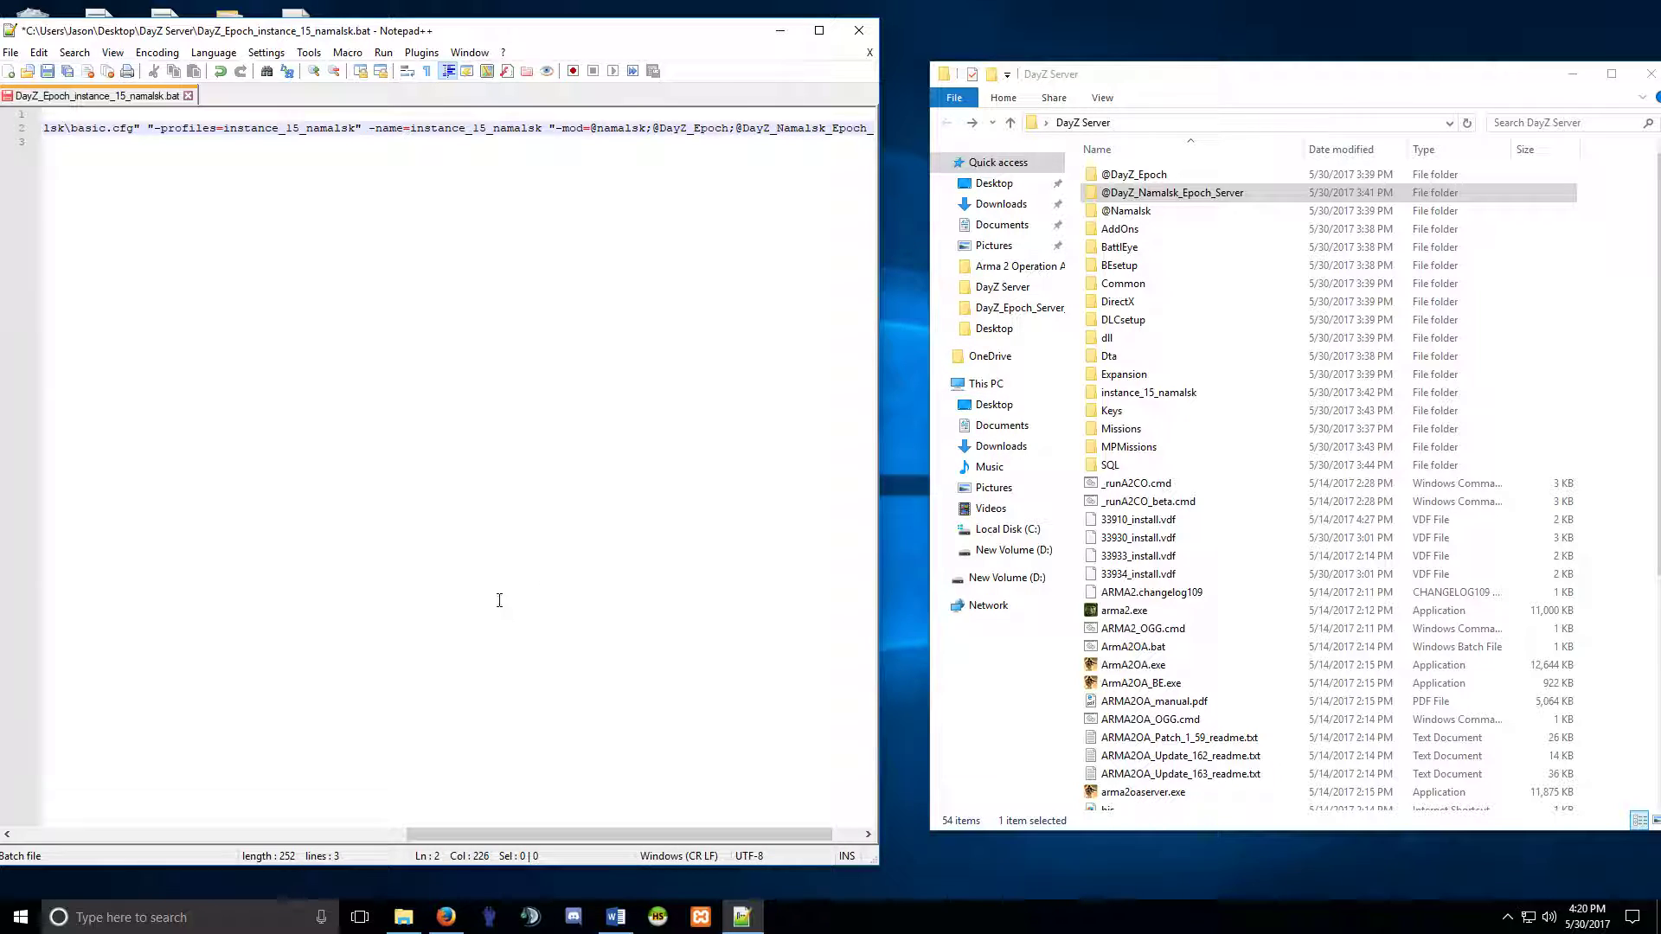
pyautogui.moveTo(608, 832); pyautogui.dragTo(682, 835)
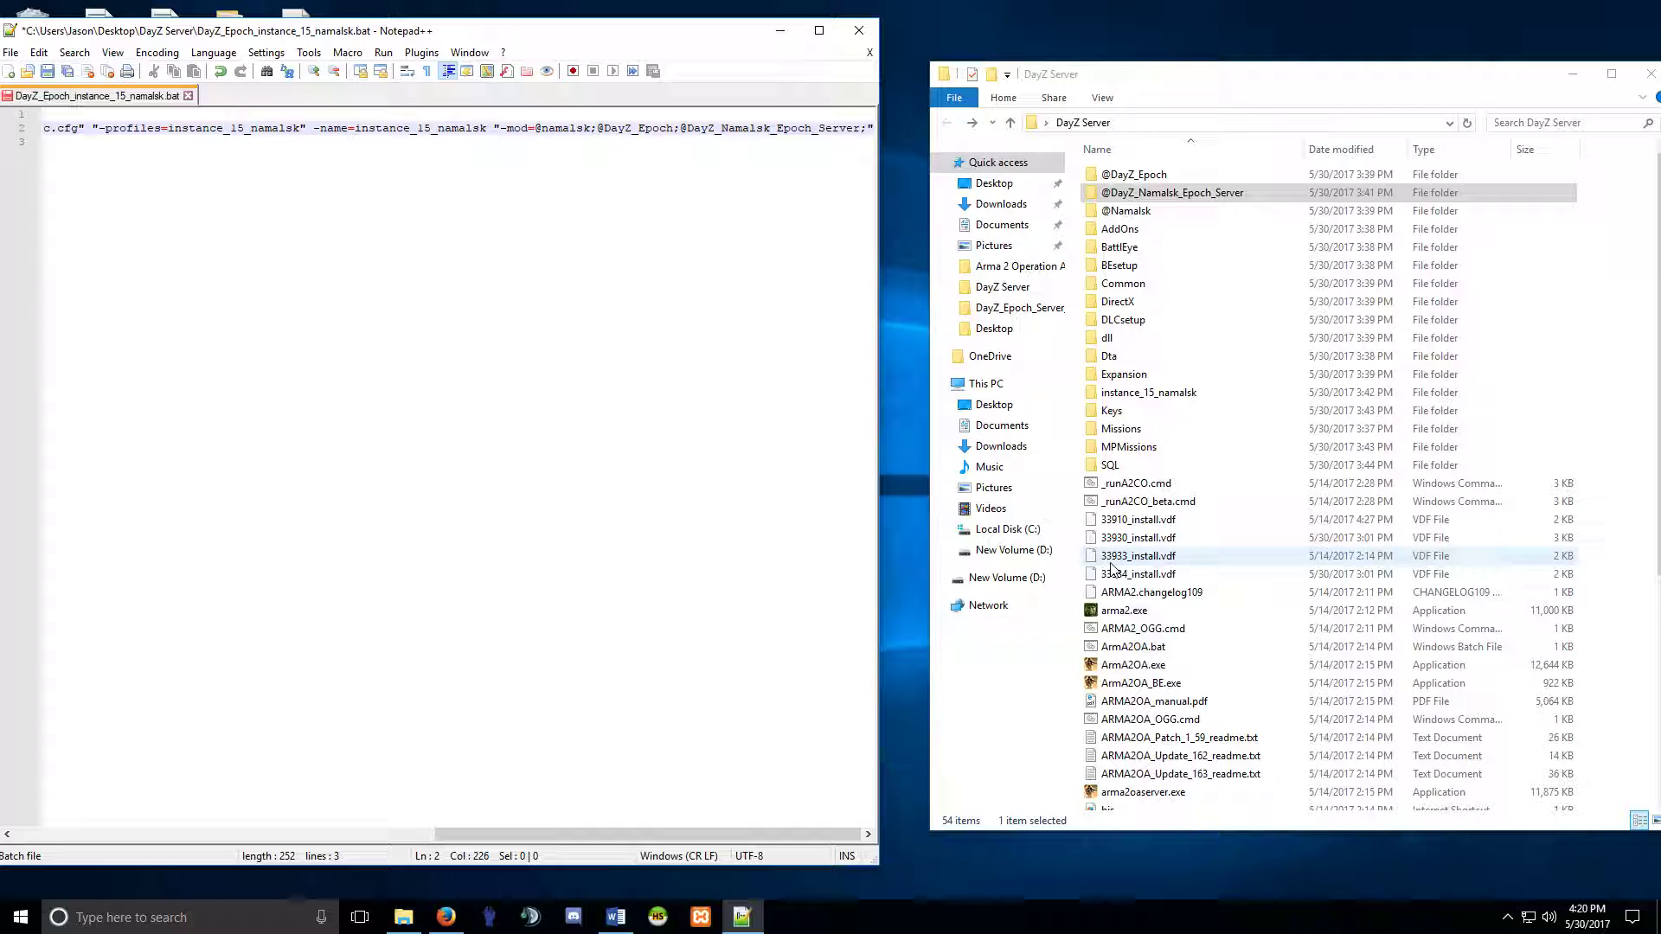
# Compare the mod names against the renamed folder and save the batch file.
pyautogui.click(1168, 193)
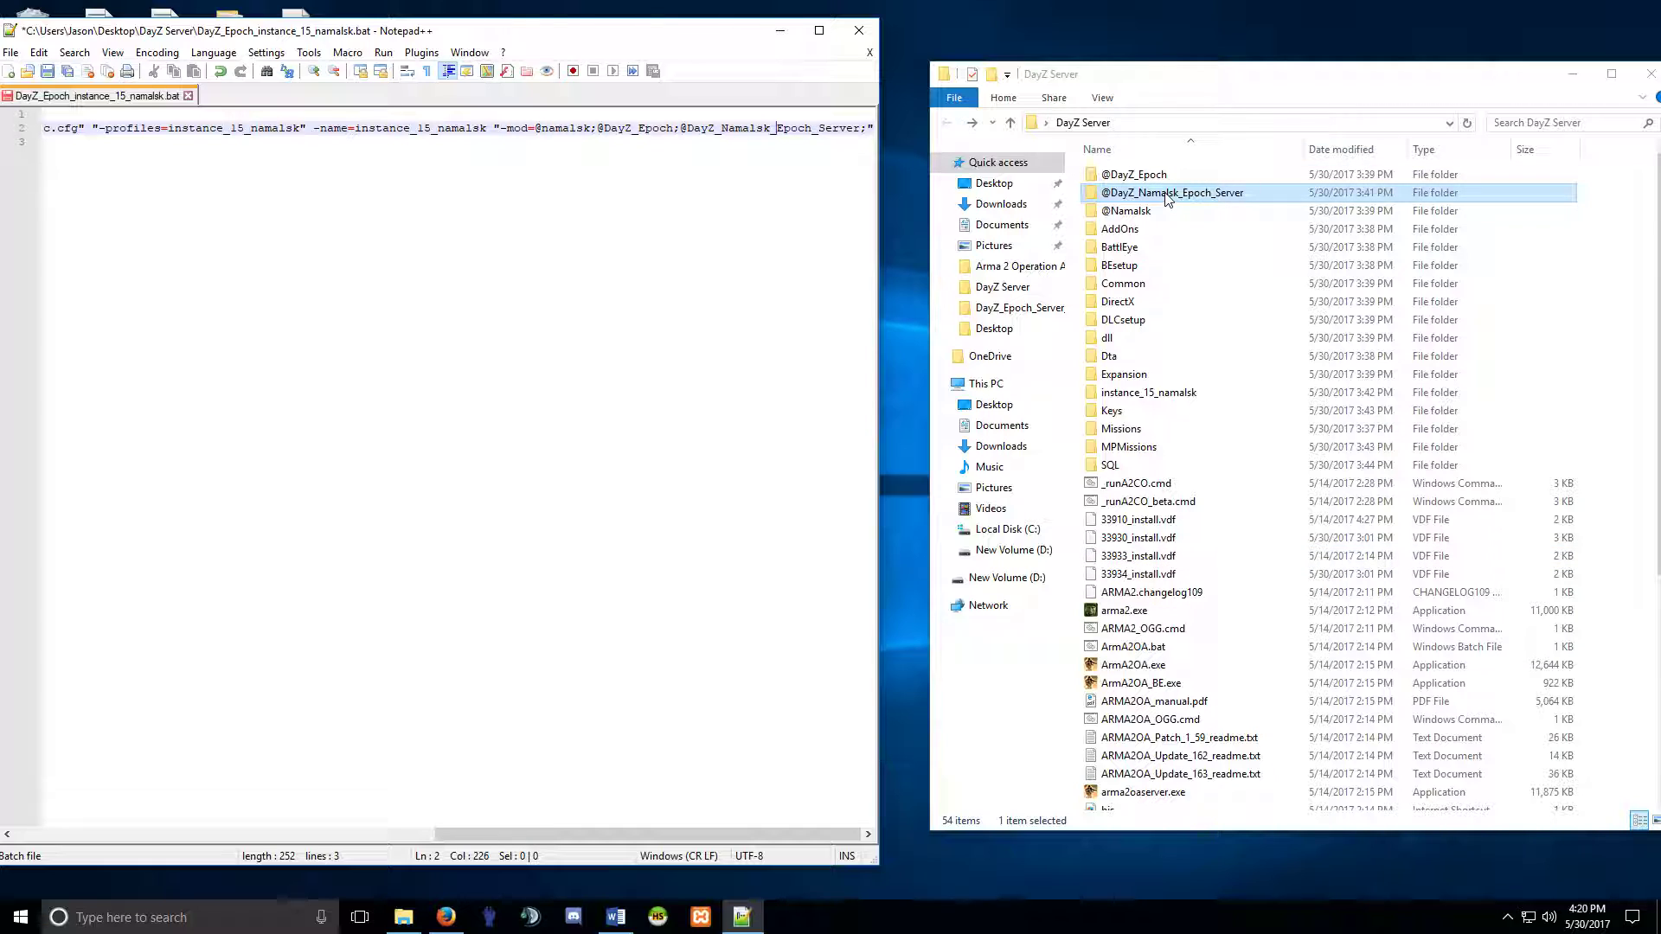
pyautogui.click(723, 138)
pyautogui.moveTo(667, 129); pyautogui.dragTo(834, 130)
pyautogui.click(836, 133)
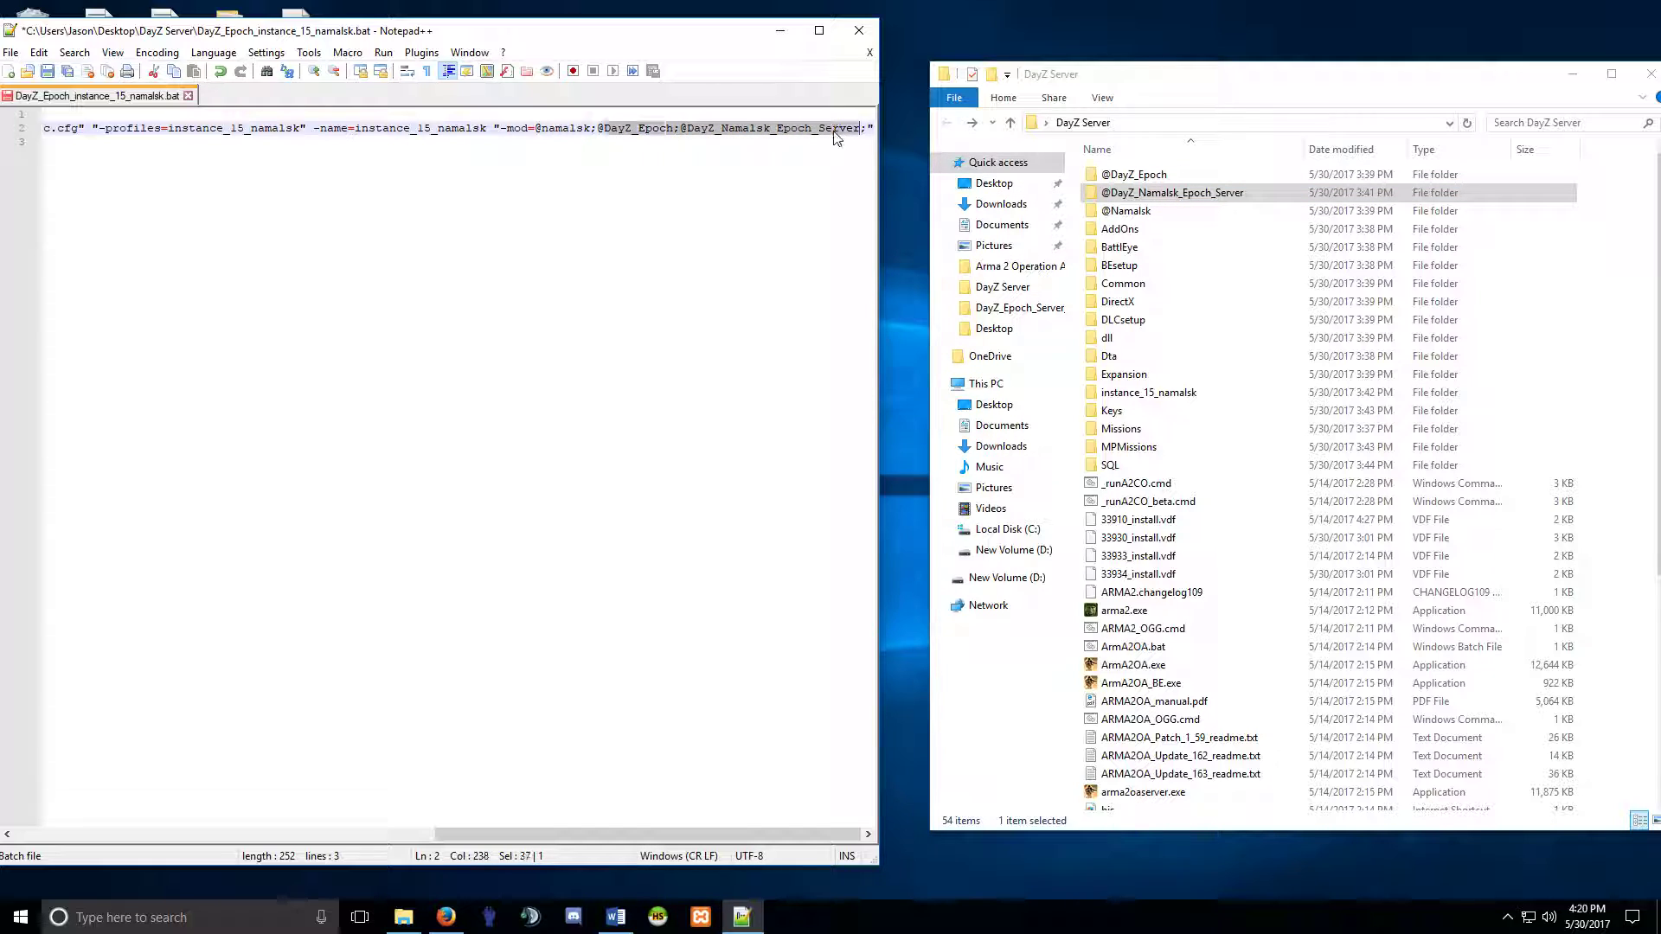
pyautogui.click(811, 131)
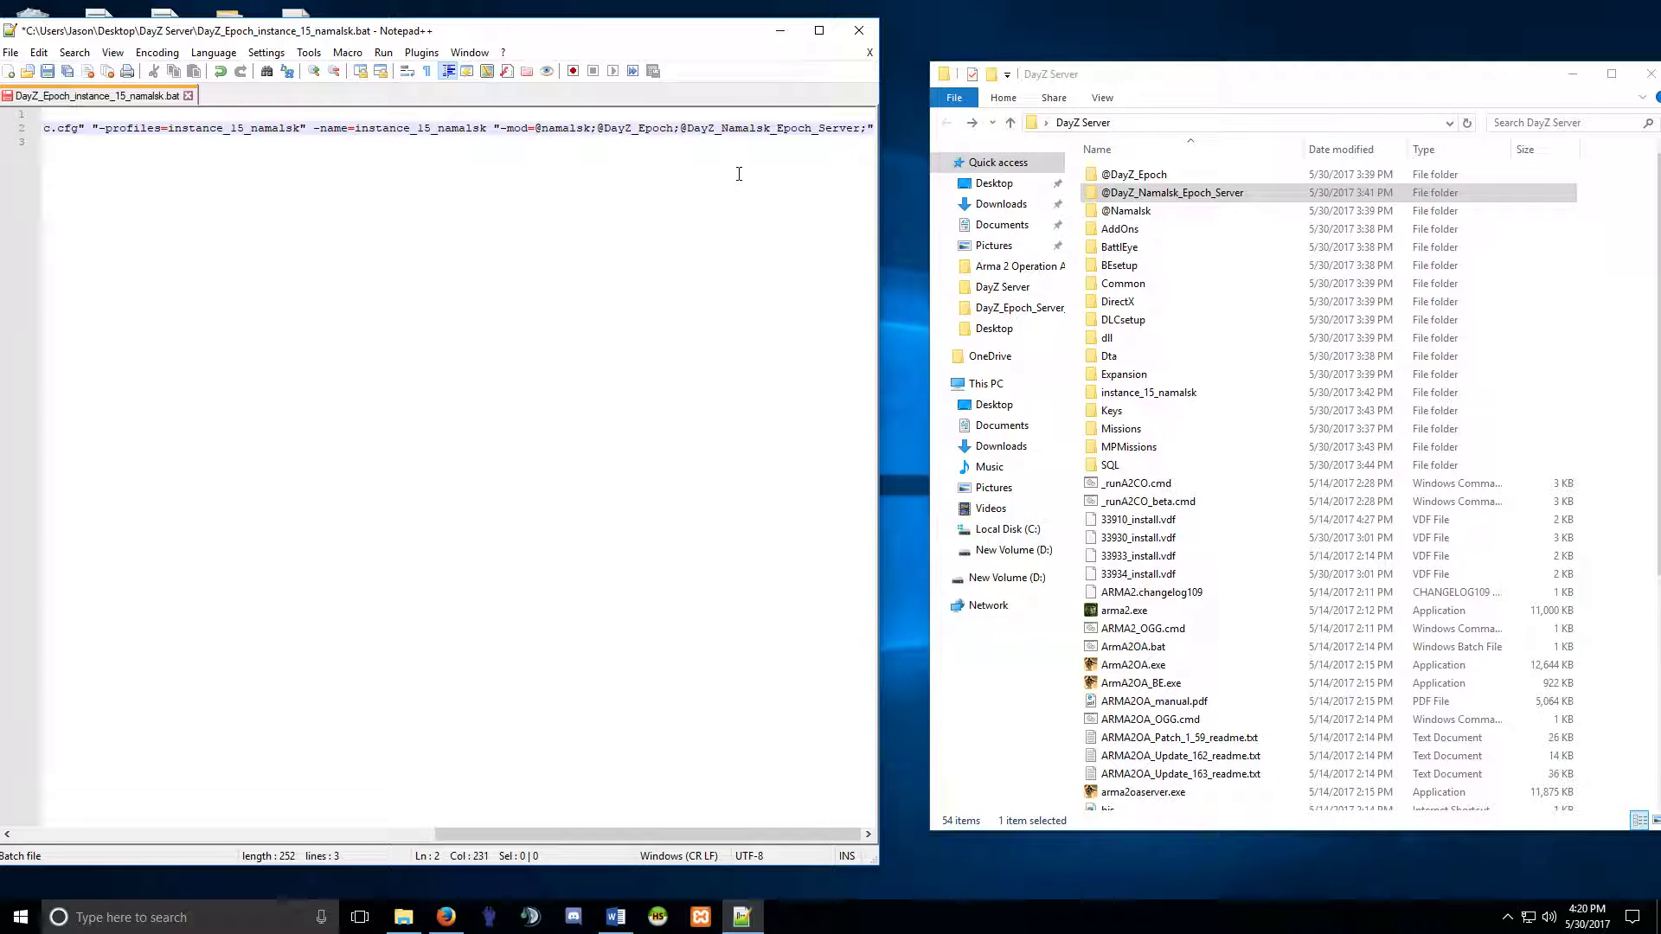
pyautogui.moveTo(591, 128); pyautogui.dragTo(527, 128)
pyautogui.click(579, 128)
pyautogui.click(47, 71)
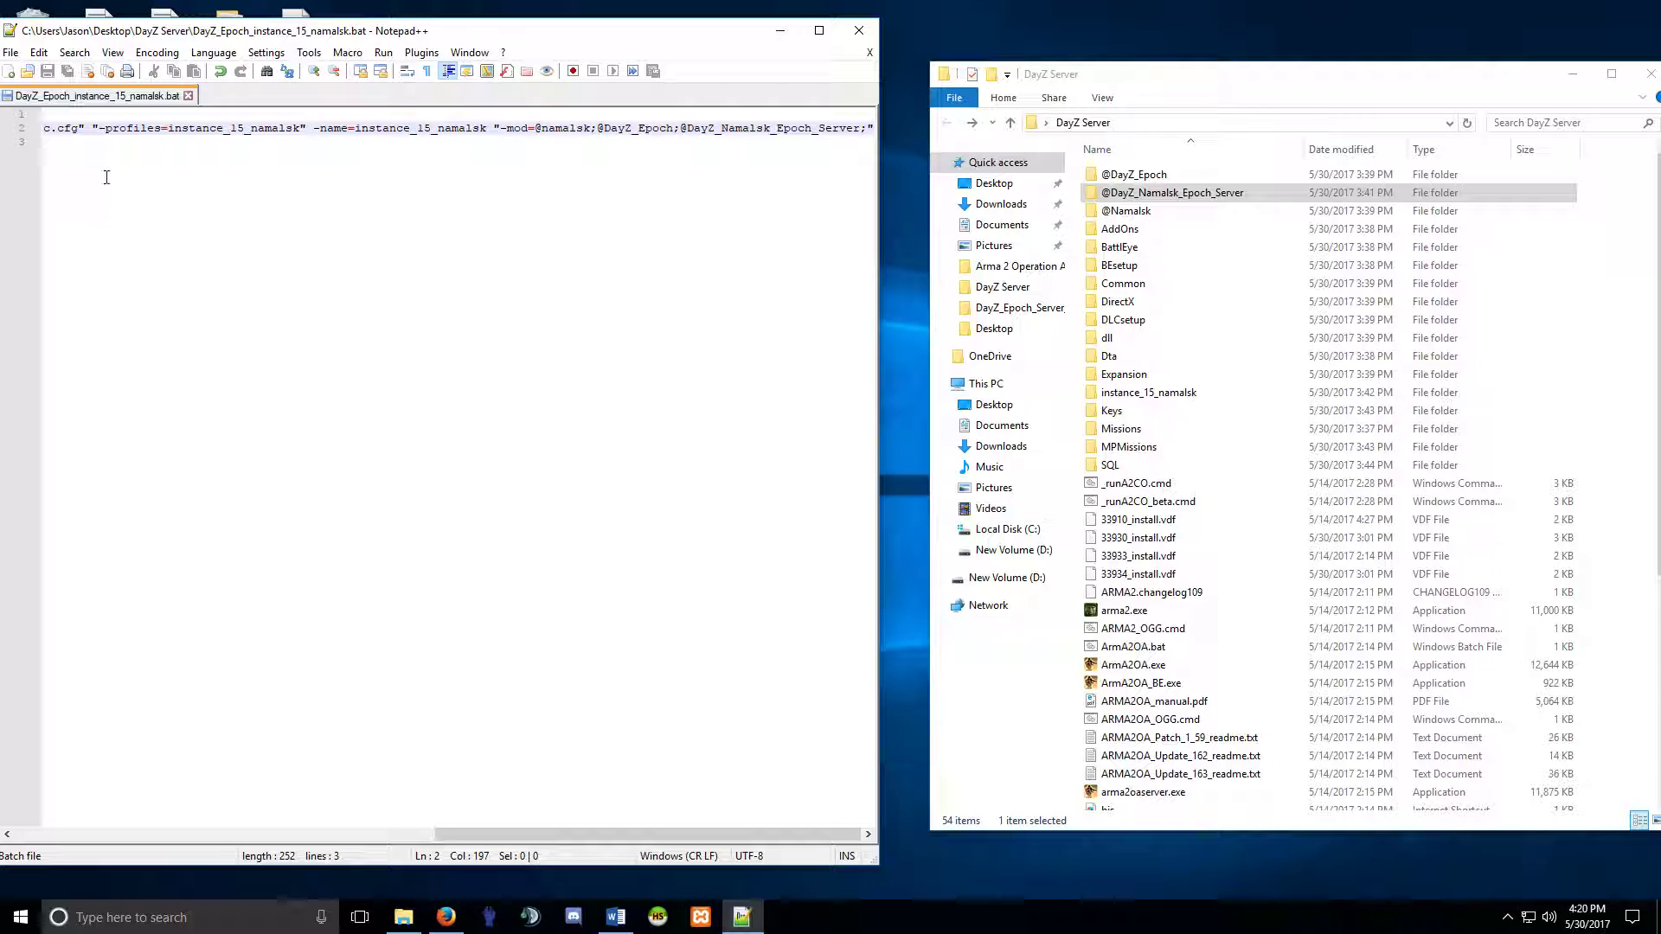
# Close Notepad++ and inspect the DayZ_Epoch_15.namalsk mission folder in MPMissions.
pyautogui.click(187, 95)
pyautogui.click(859, 31)
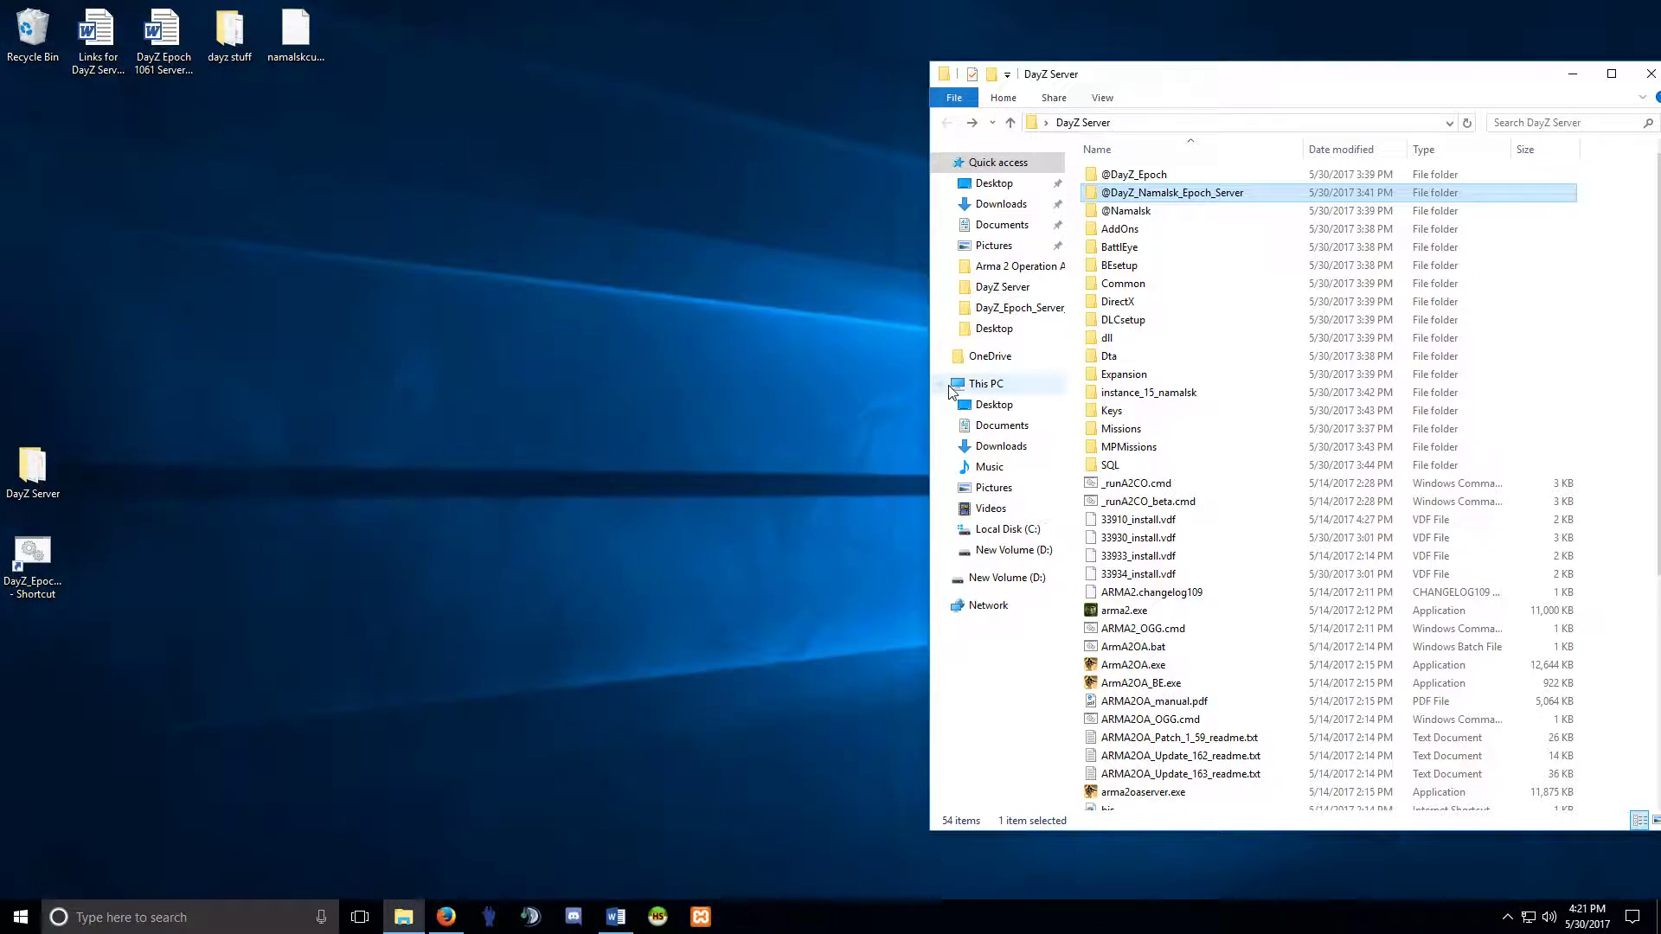
pyautogui.doubleClick(1135, 448)
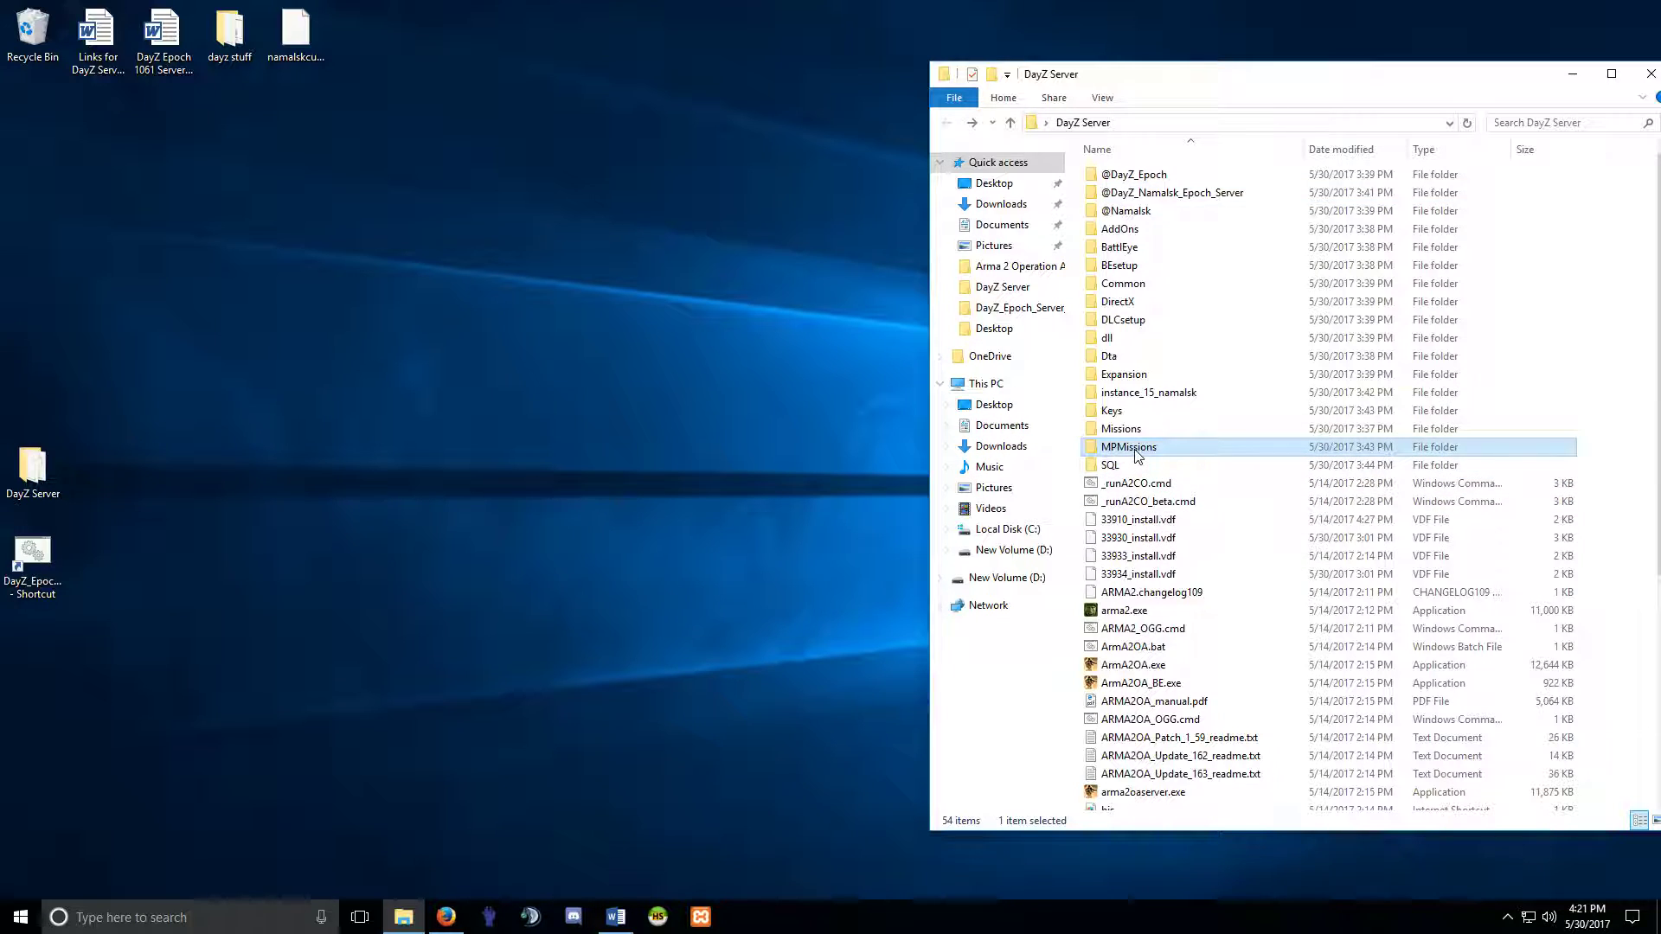
pyautogui.doubleClick(1159, 176)
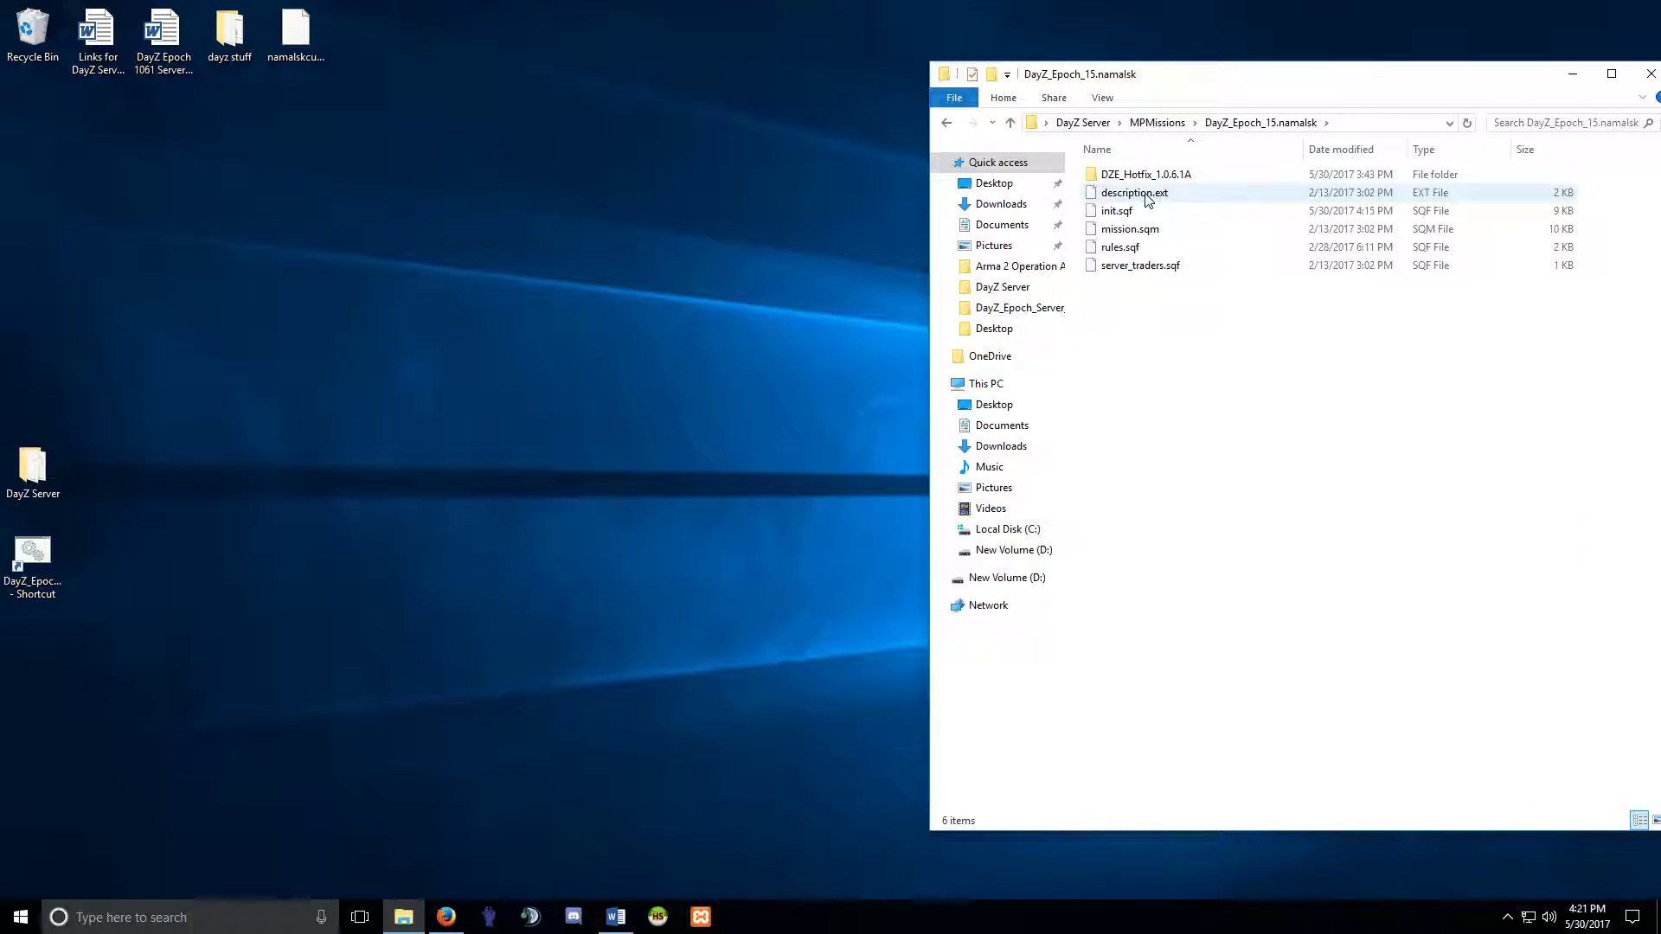
pyautogui.click(1185, 211)
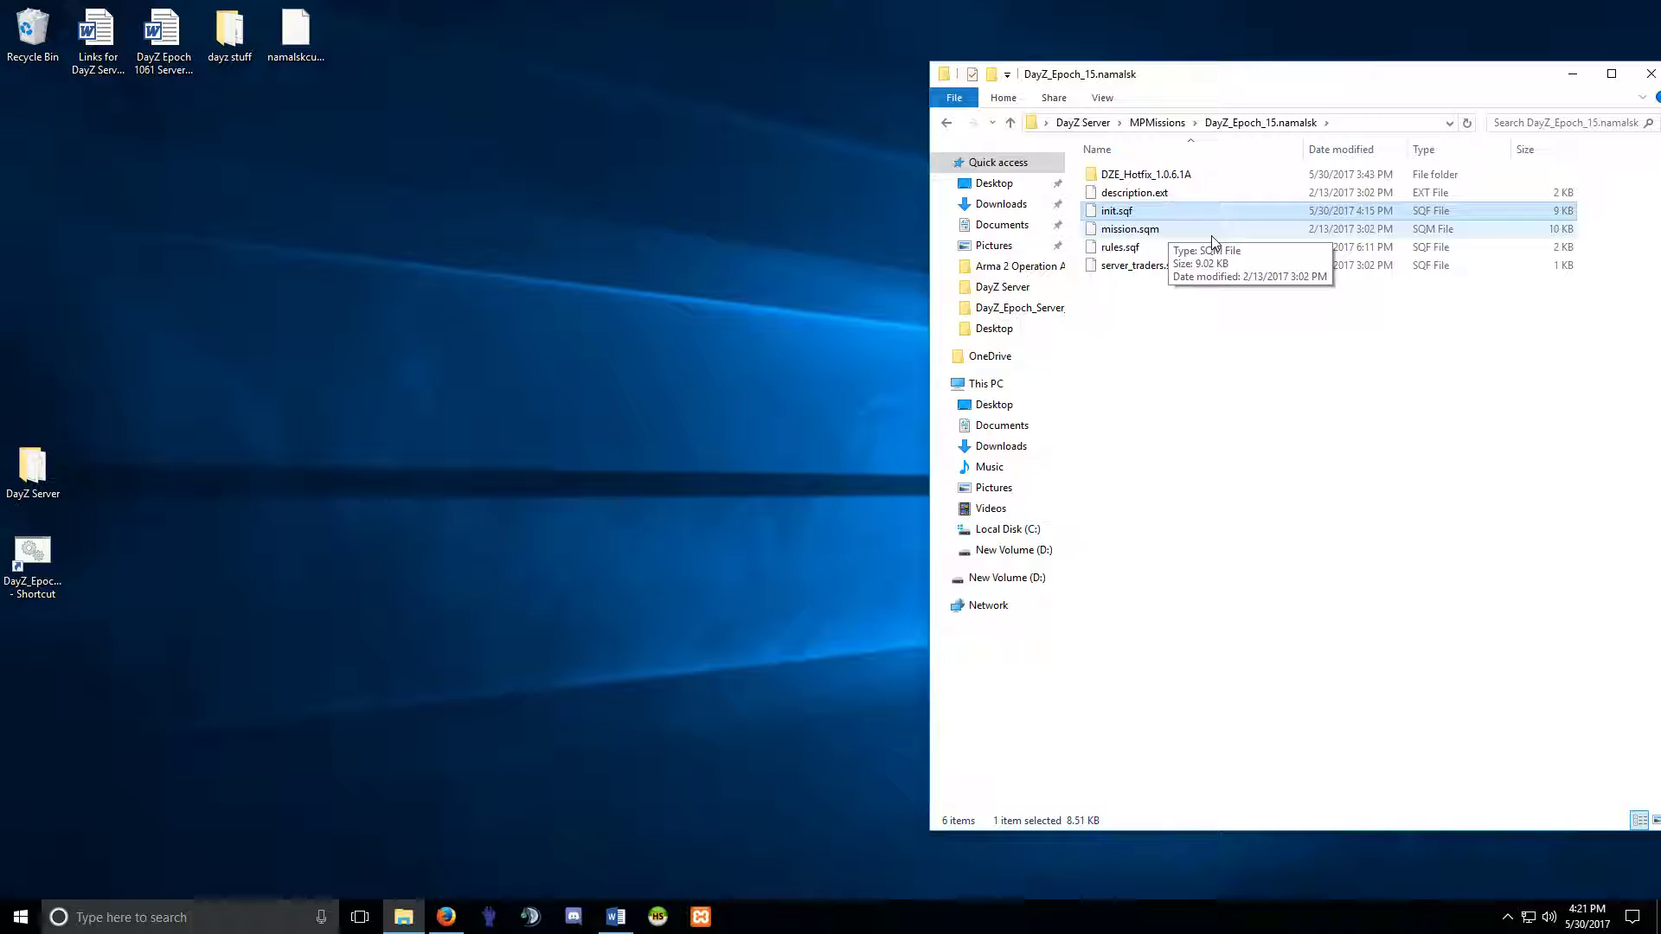
pyautogui.click(945, 124)
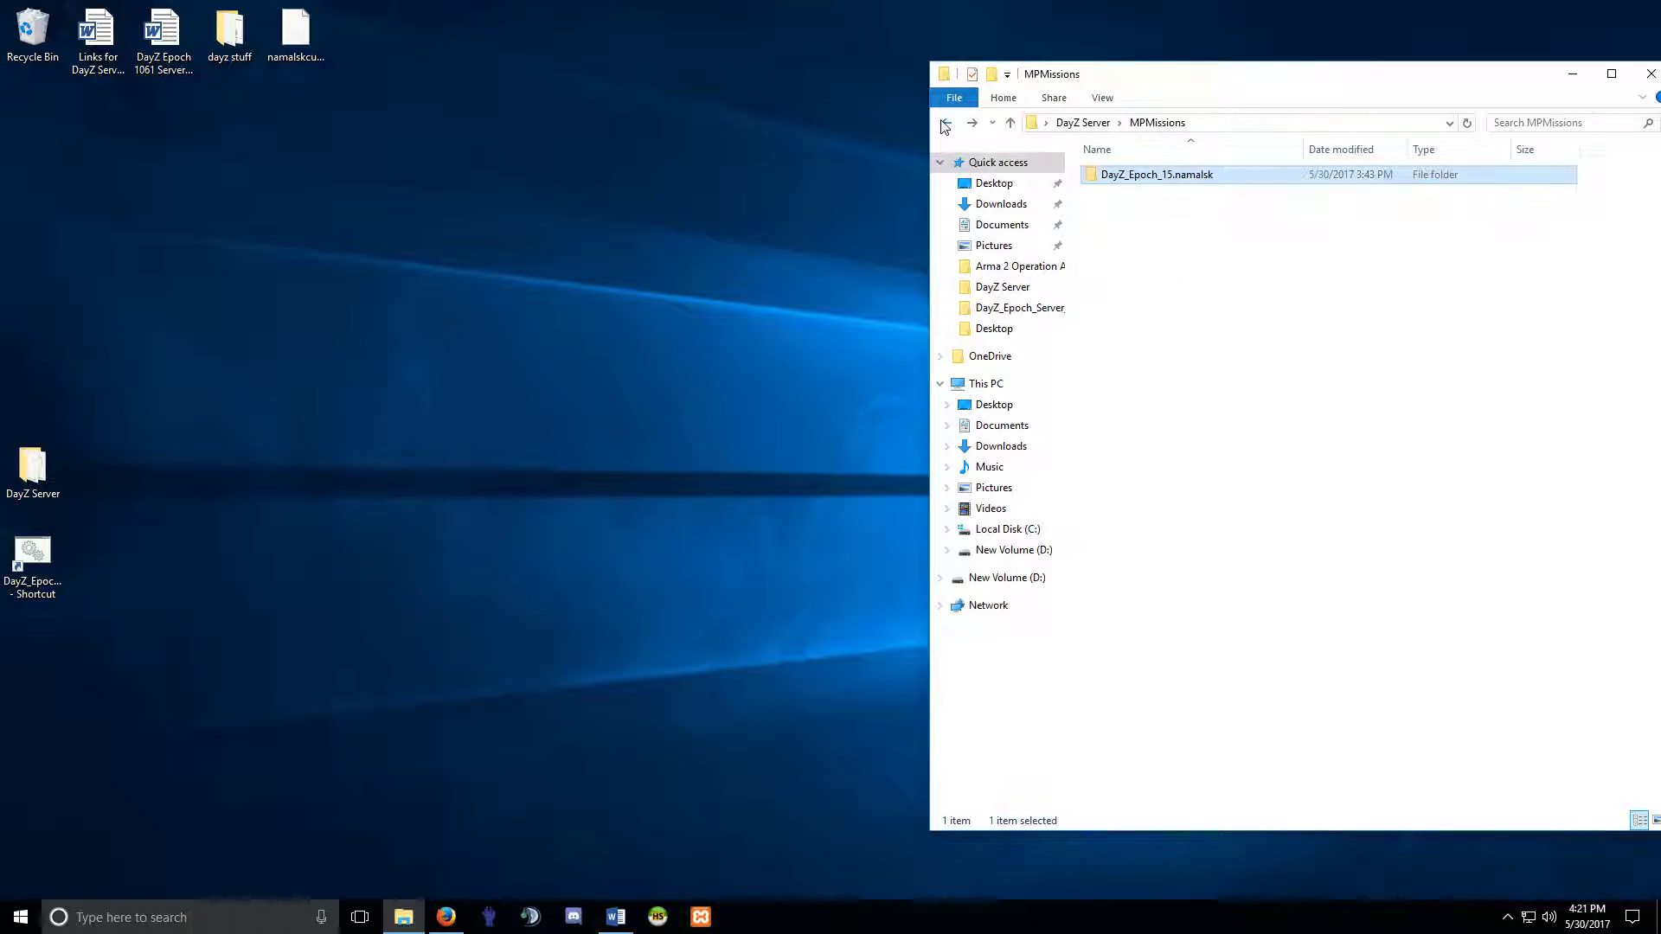
pyautogui.rightClick(1122, 179)
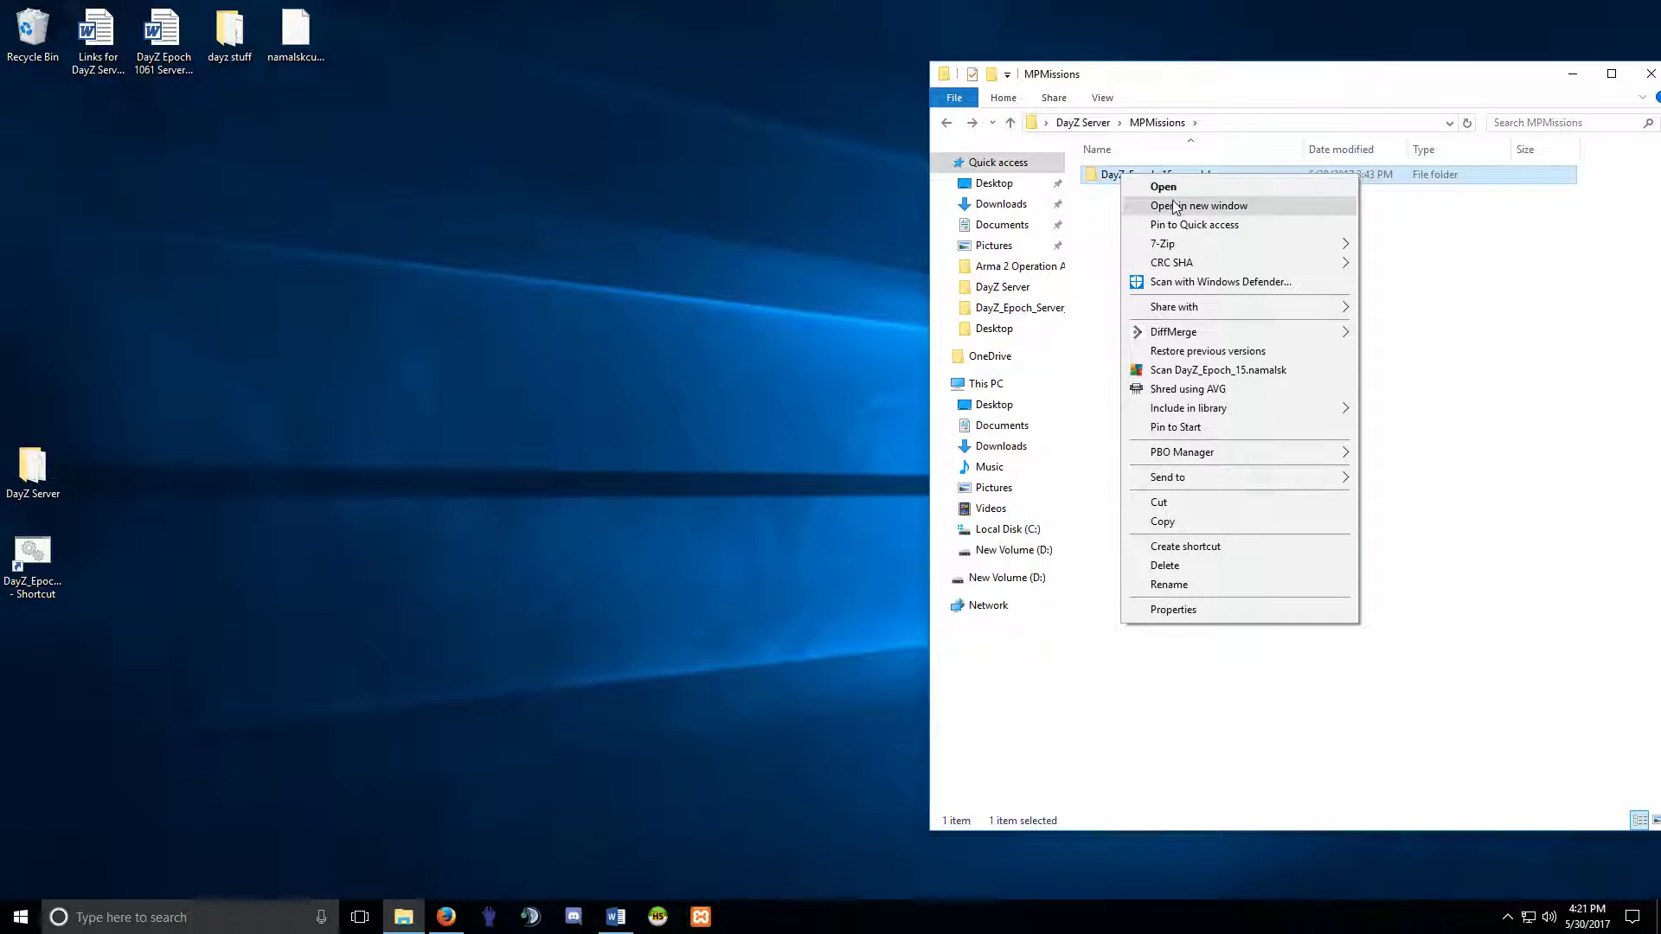
pyautogui.click(1106, 204)
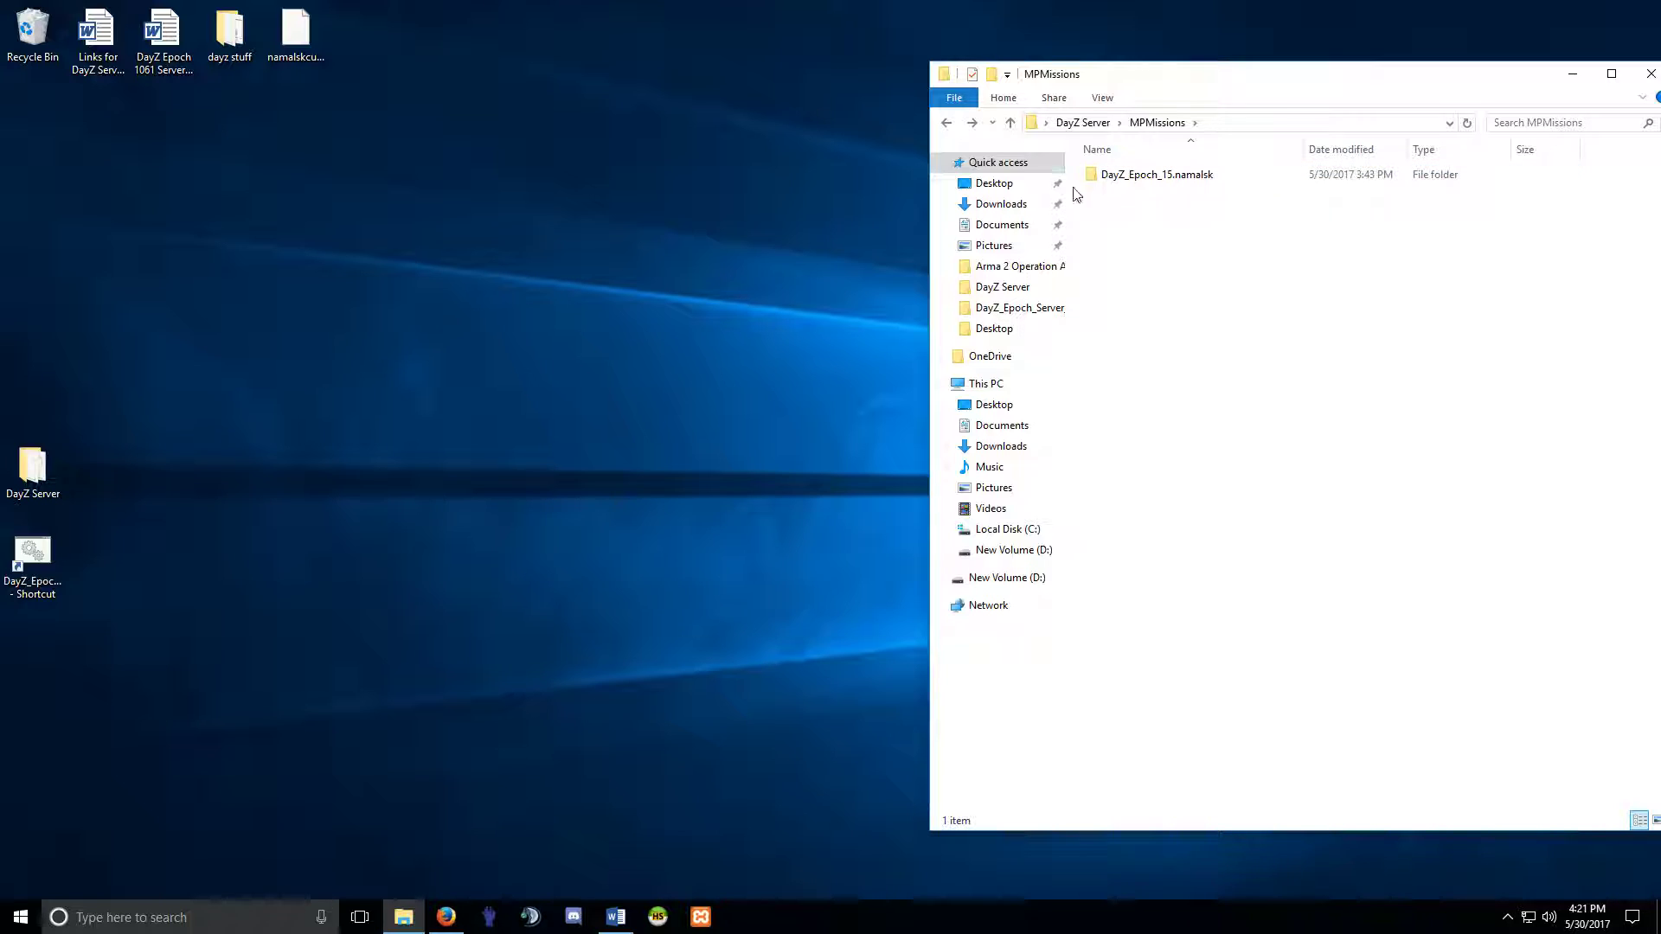
pyautogui.click(949, 124)
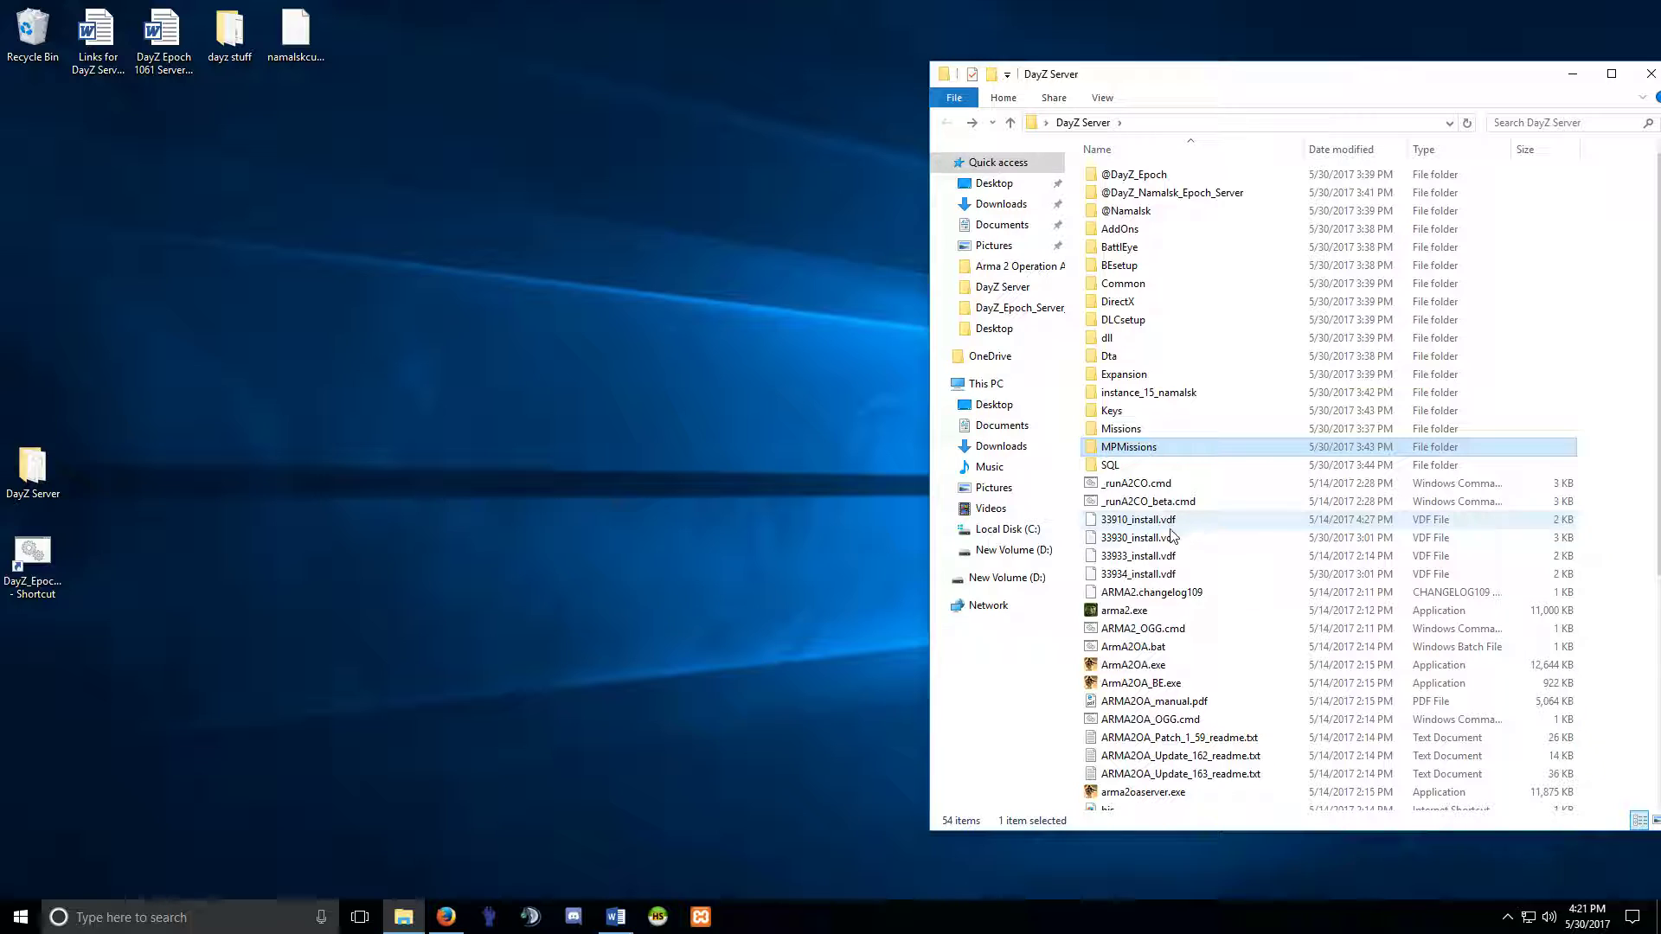
# Pack the DayZ_Epoch_15.namalsk folder into DayZ_Epoch_15.namalsk.pbo with PBO Manager.
pyautogui.doubleClick(1127, 450)
pyautogui.click(1133, 180)
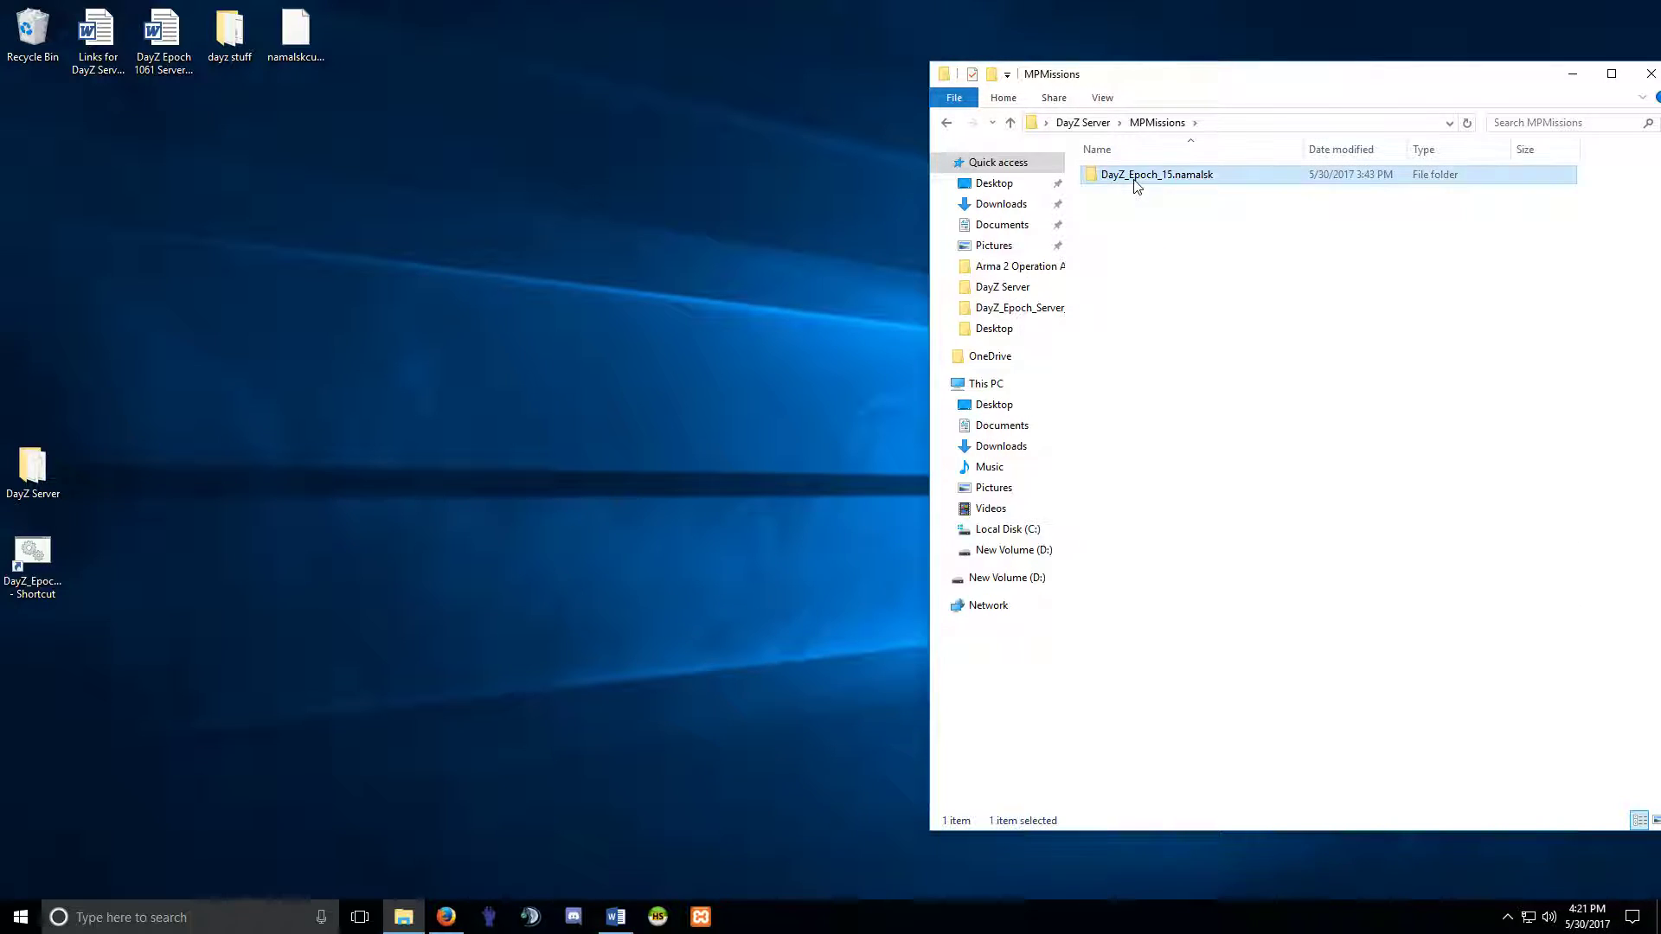
pyautogui.rightClick(1134, 180)
pyautogui.moveTo(1286, 463)
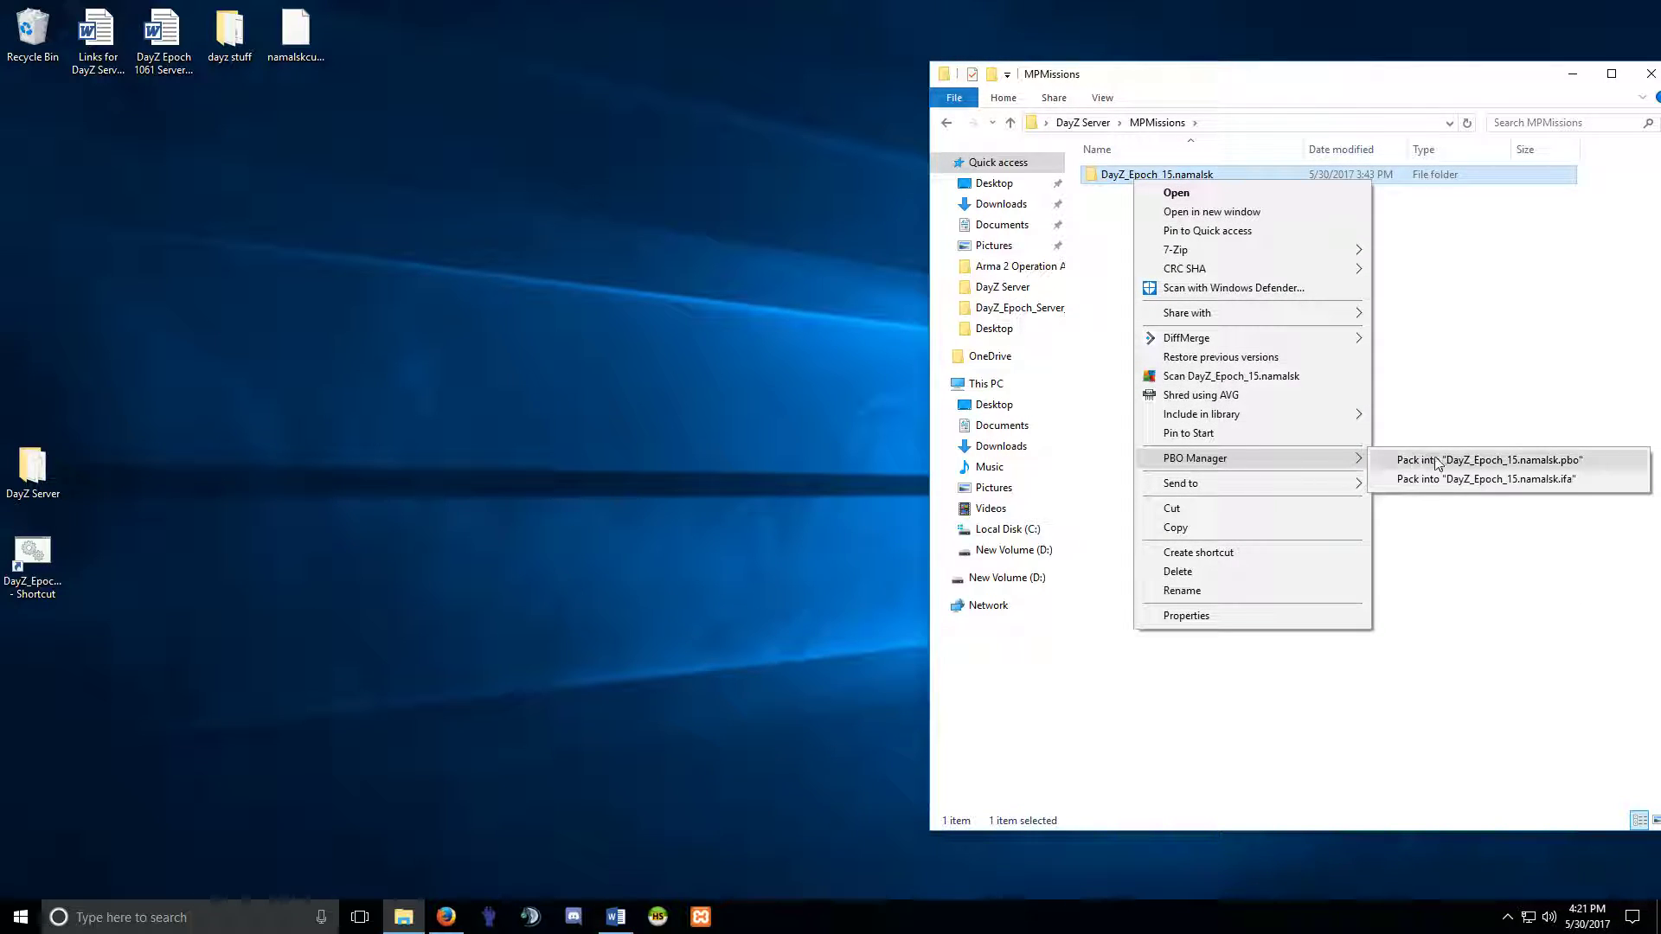
pyautogui.click(1384, 452)
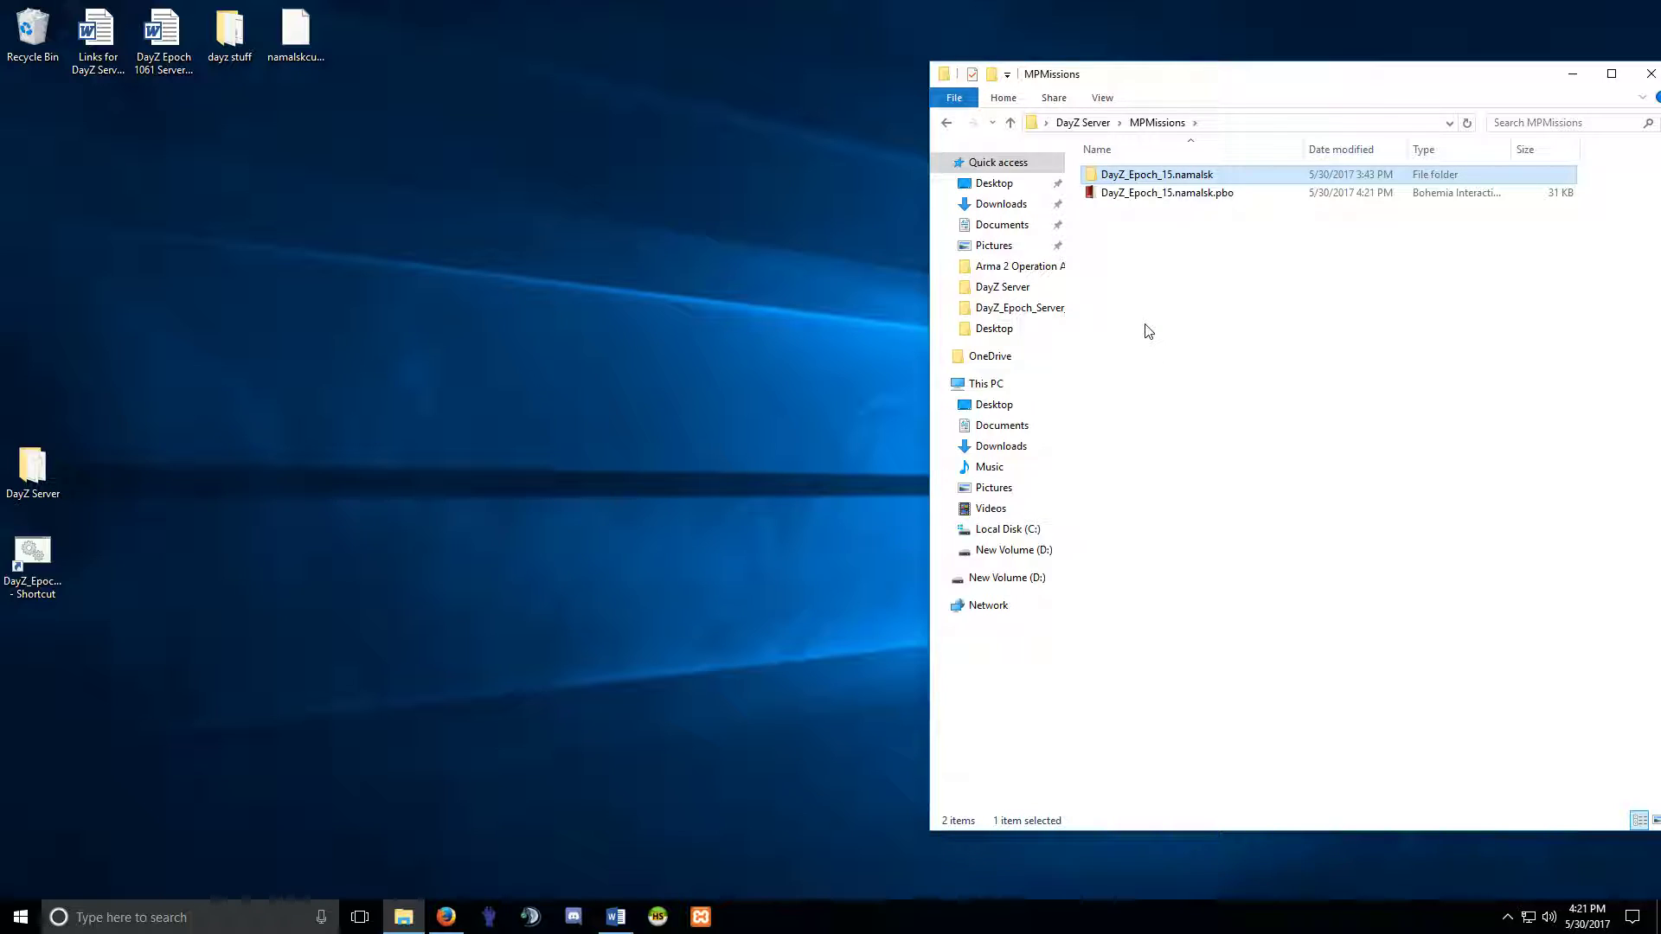
# Delete the unpacked mission folder and return to the DayZ Server folder.
pyautogui.rightClick(1146, 178)
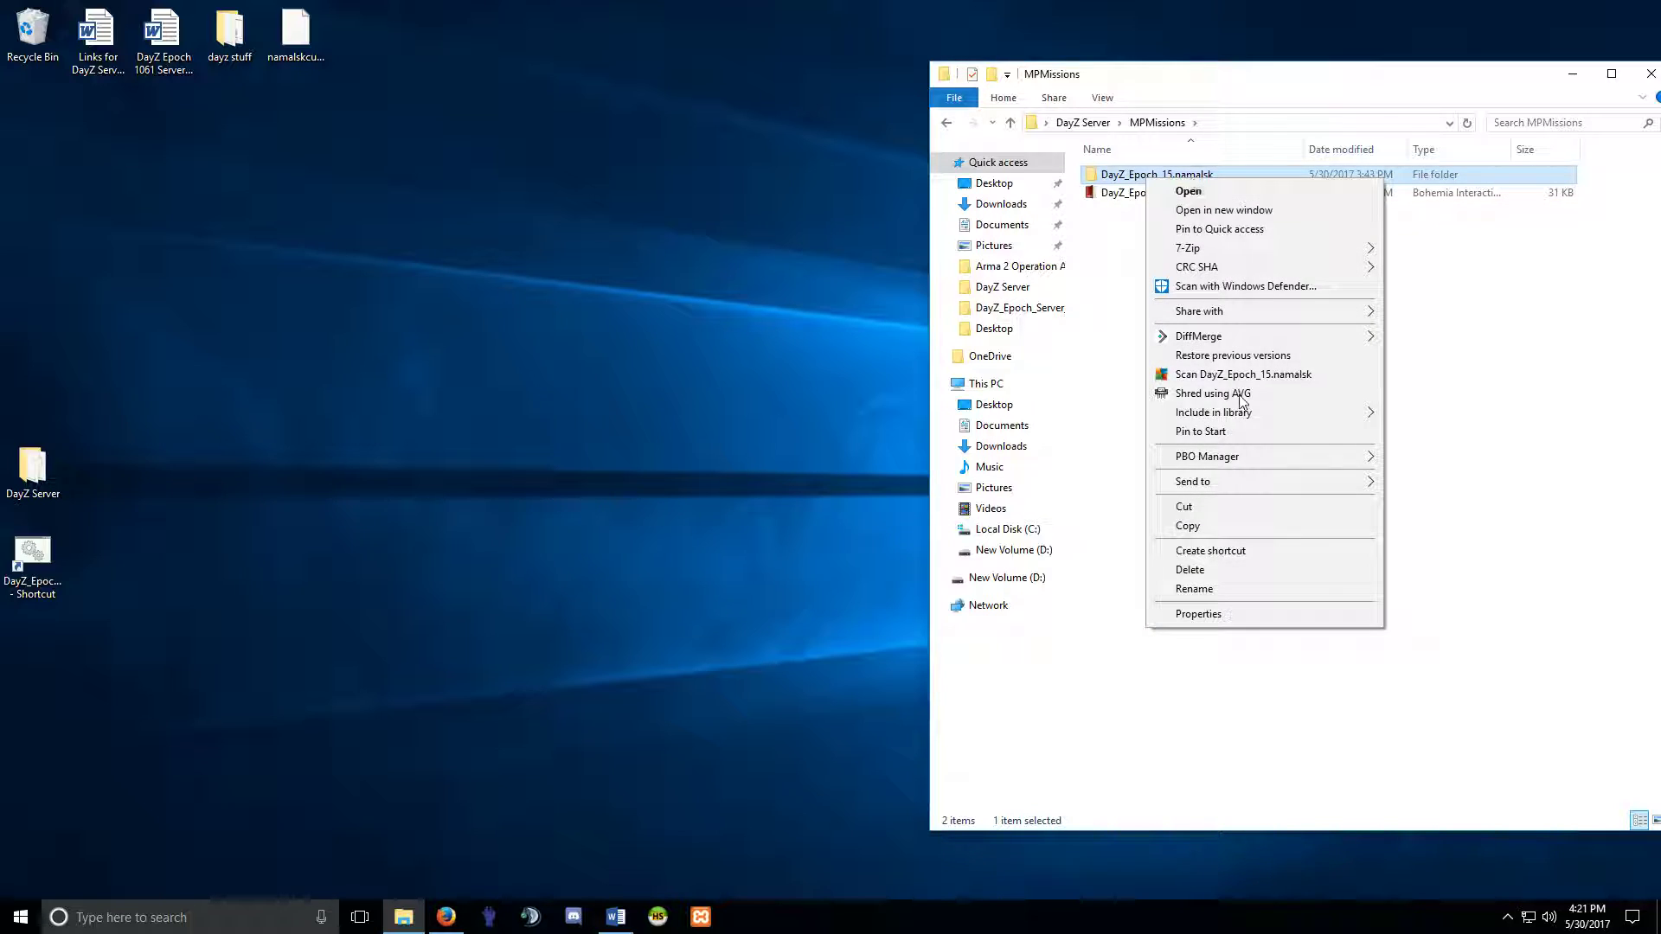
pyautogui.click(1189, 569)
pyautogui.click(1143, 179)
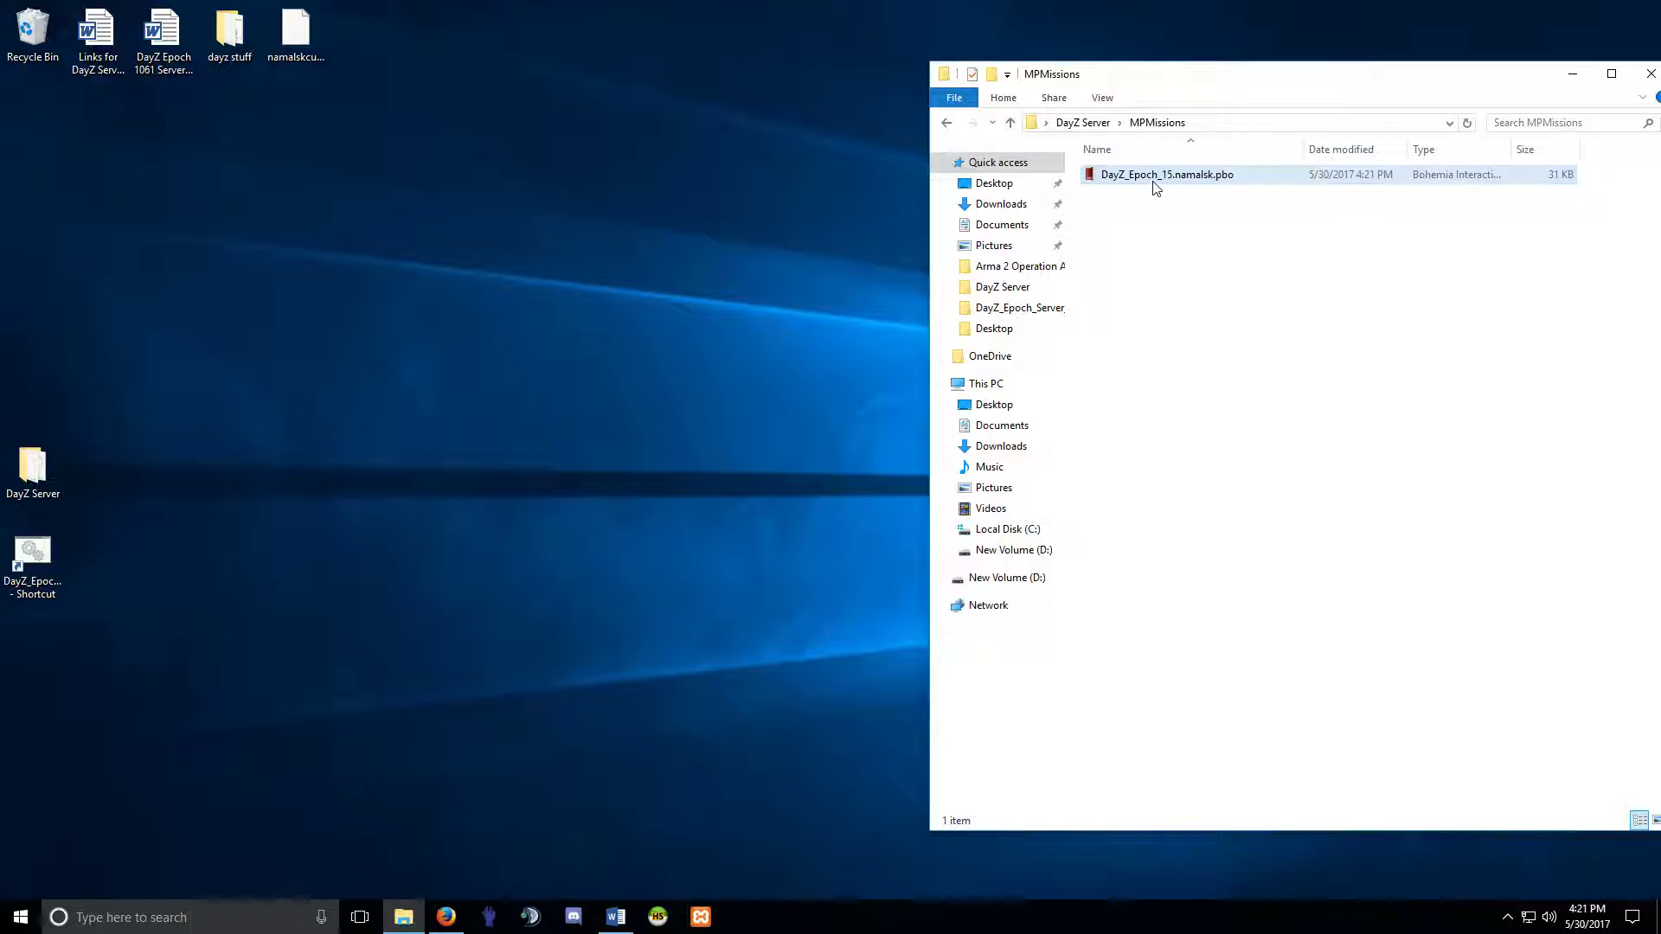
pyautogui.click(1181, 239)
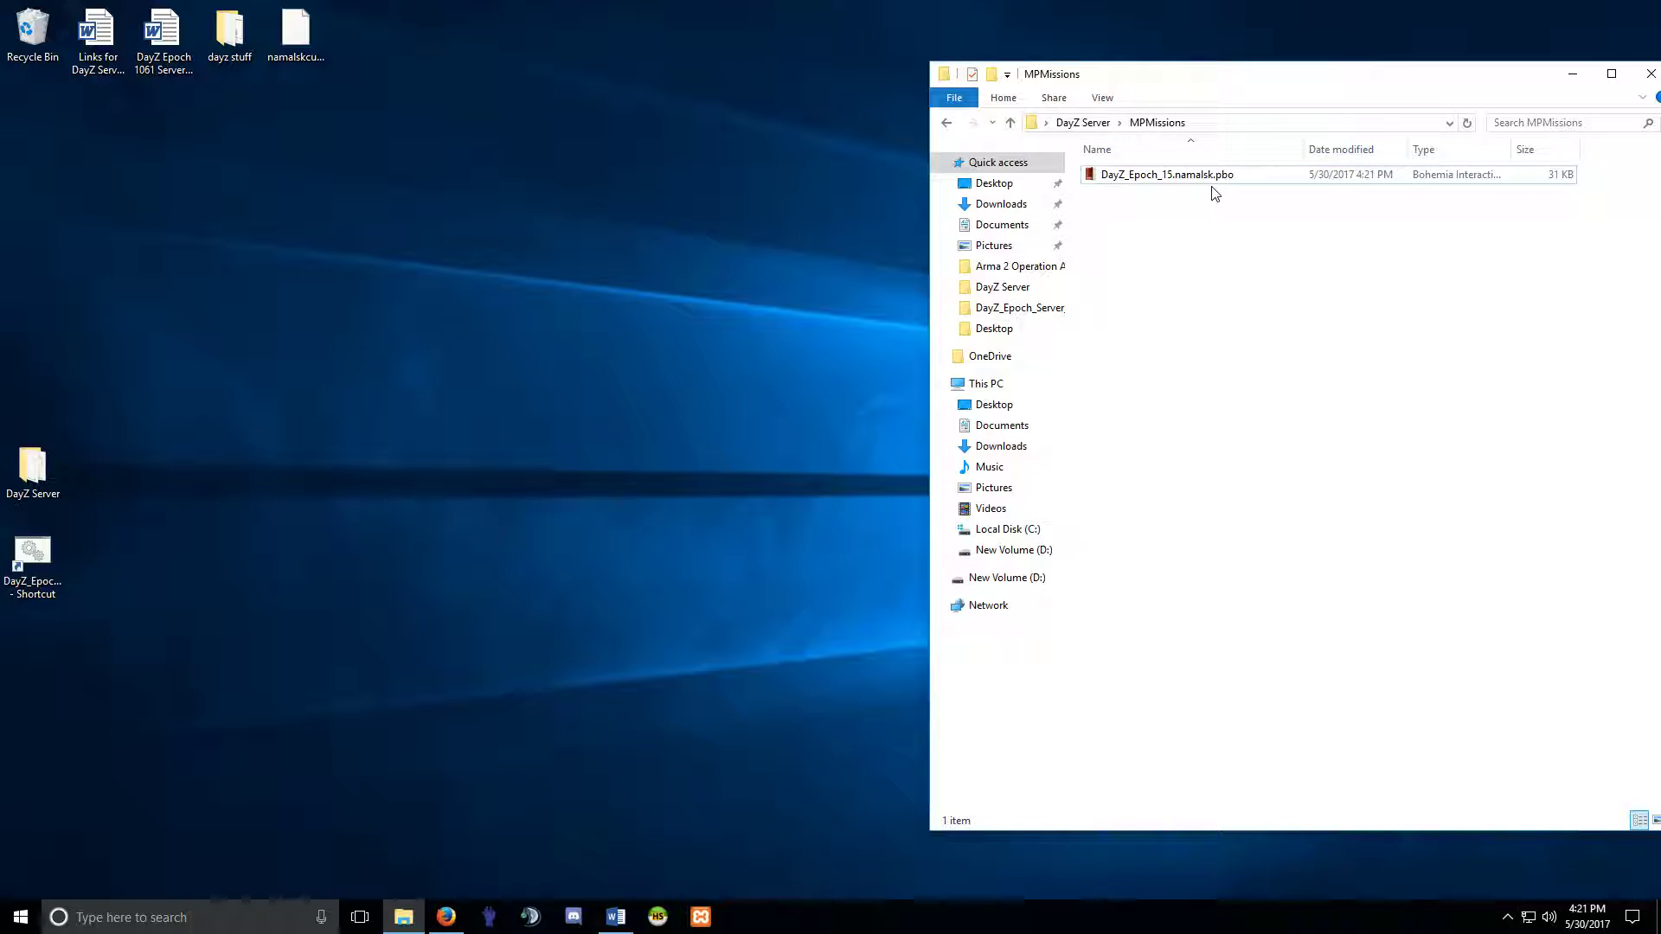
pyautogui.click(946, 122)
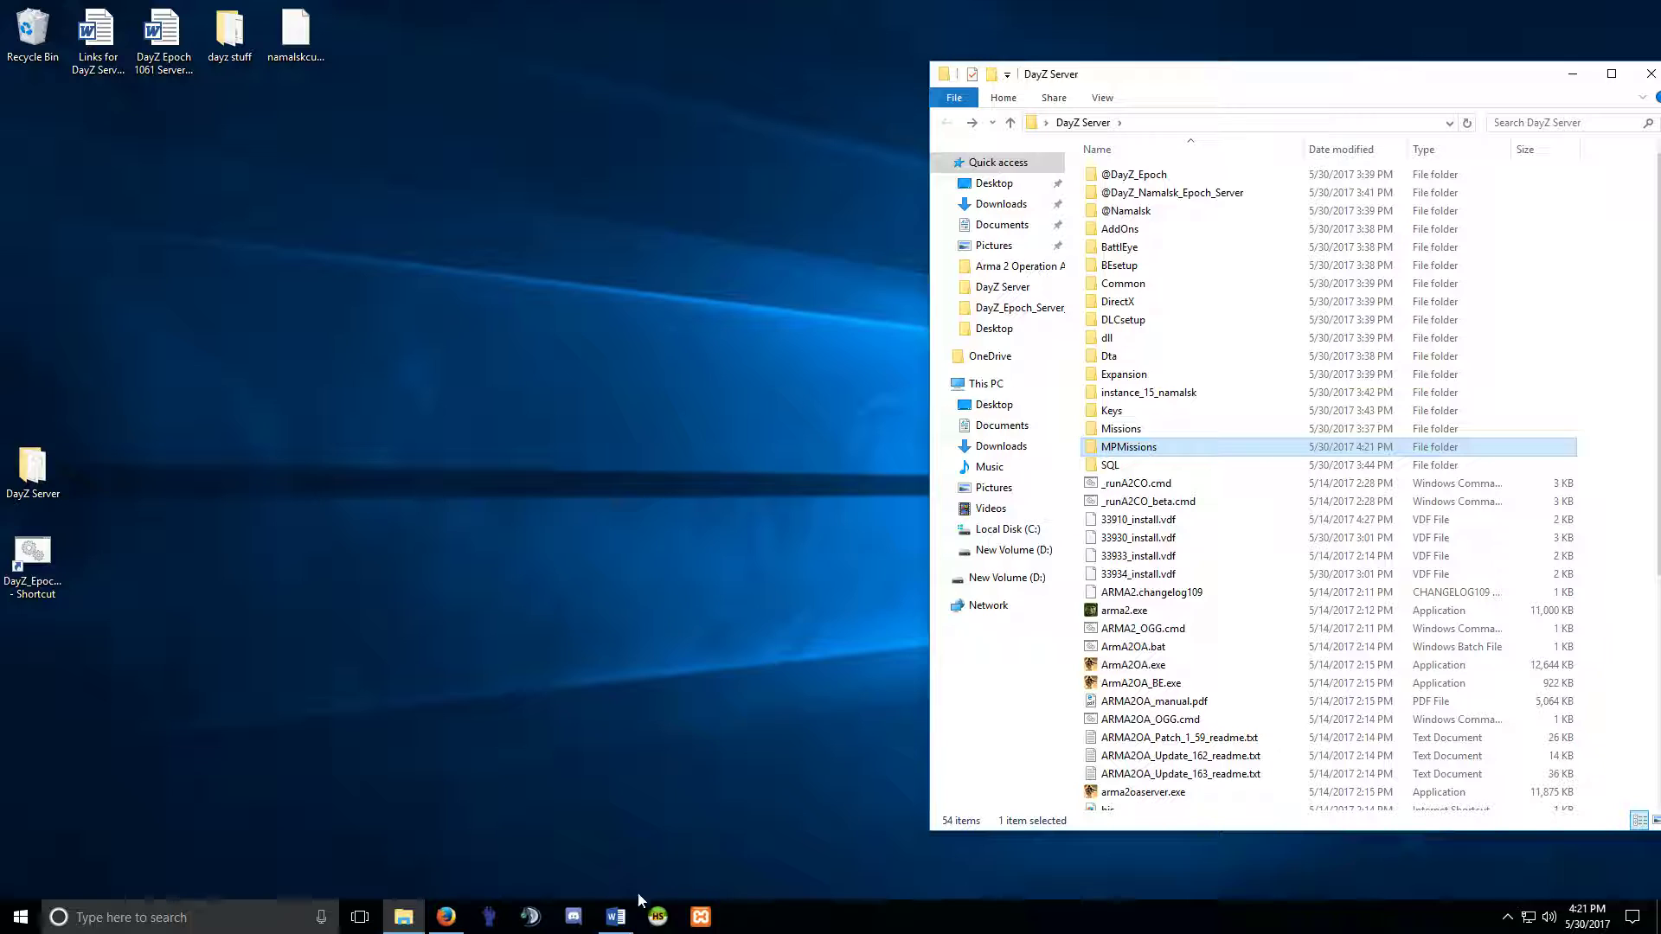
pyautogui.click(615, 916)
pyautogui.scroll(-3, 1216, 516)
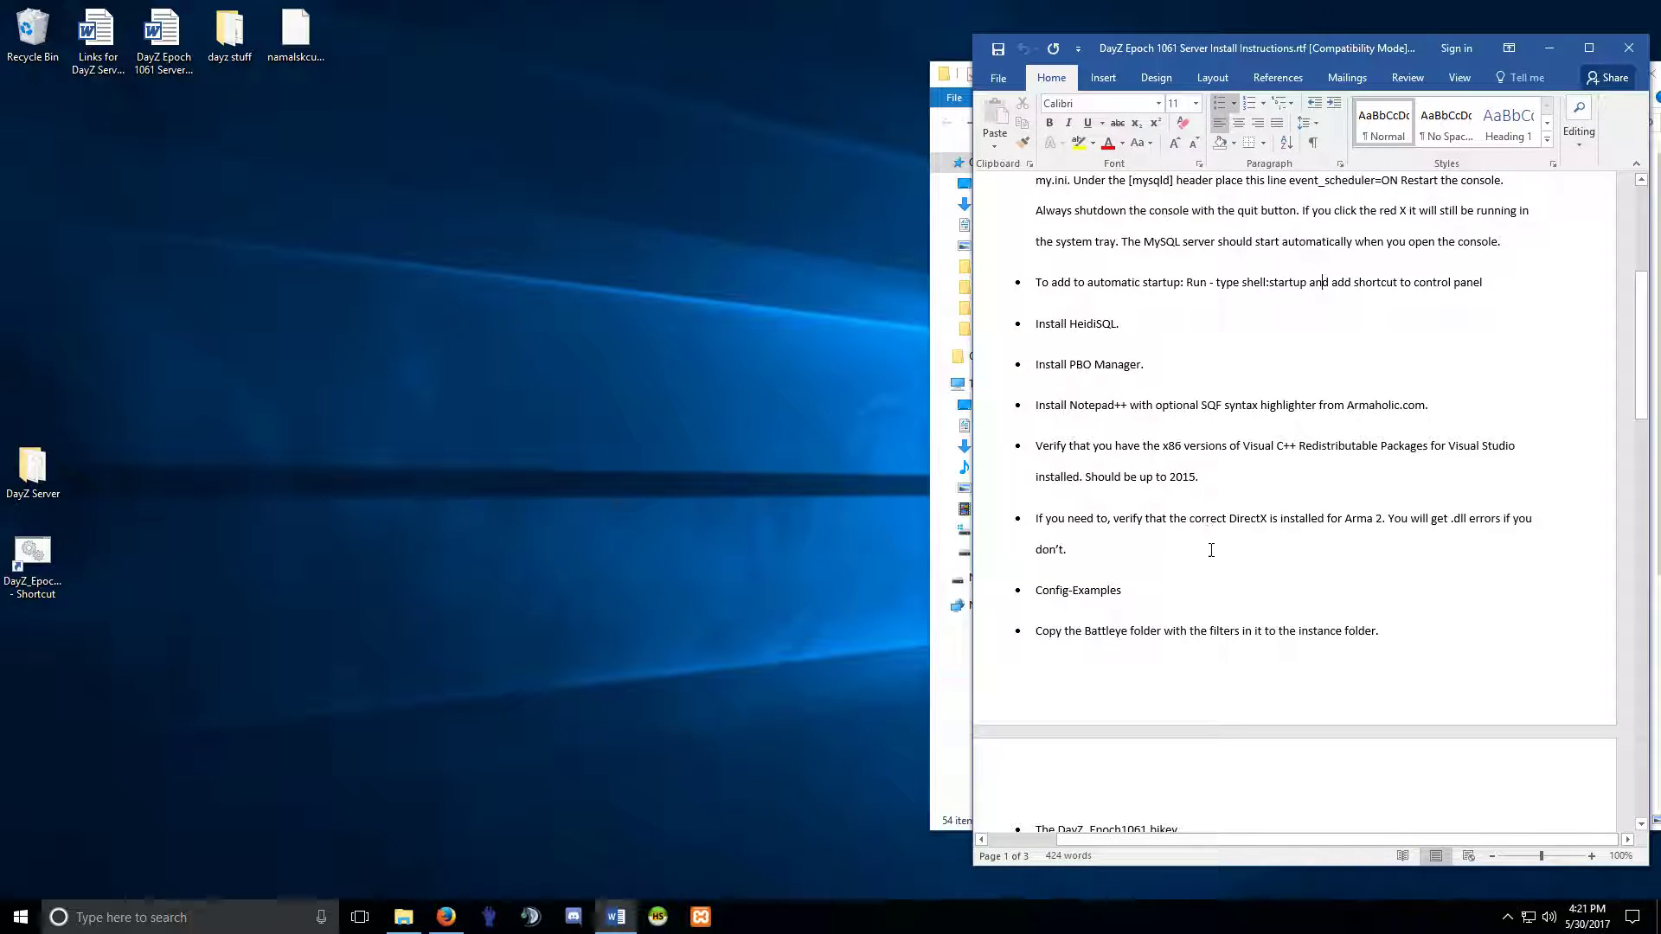
pyautogui.scroll(-2, 1210, 558)
pyautogui.moveTo(1050, 470); pyautogui.dragTo(1353, 474)
pyautogui.click(1297, 474)
pyautogui.scroll(-1, 1254, 557)
pyautogui.scroll(-3, 1254, 557)
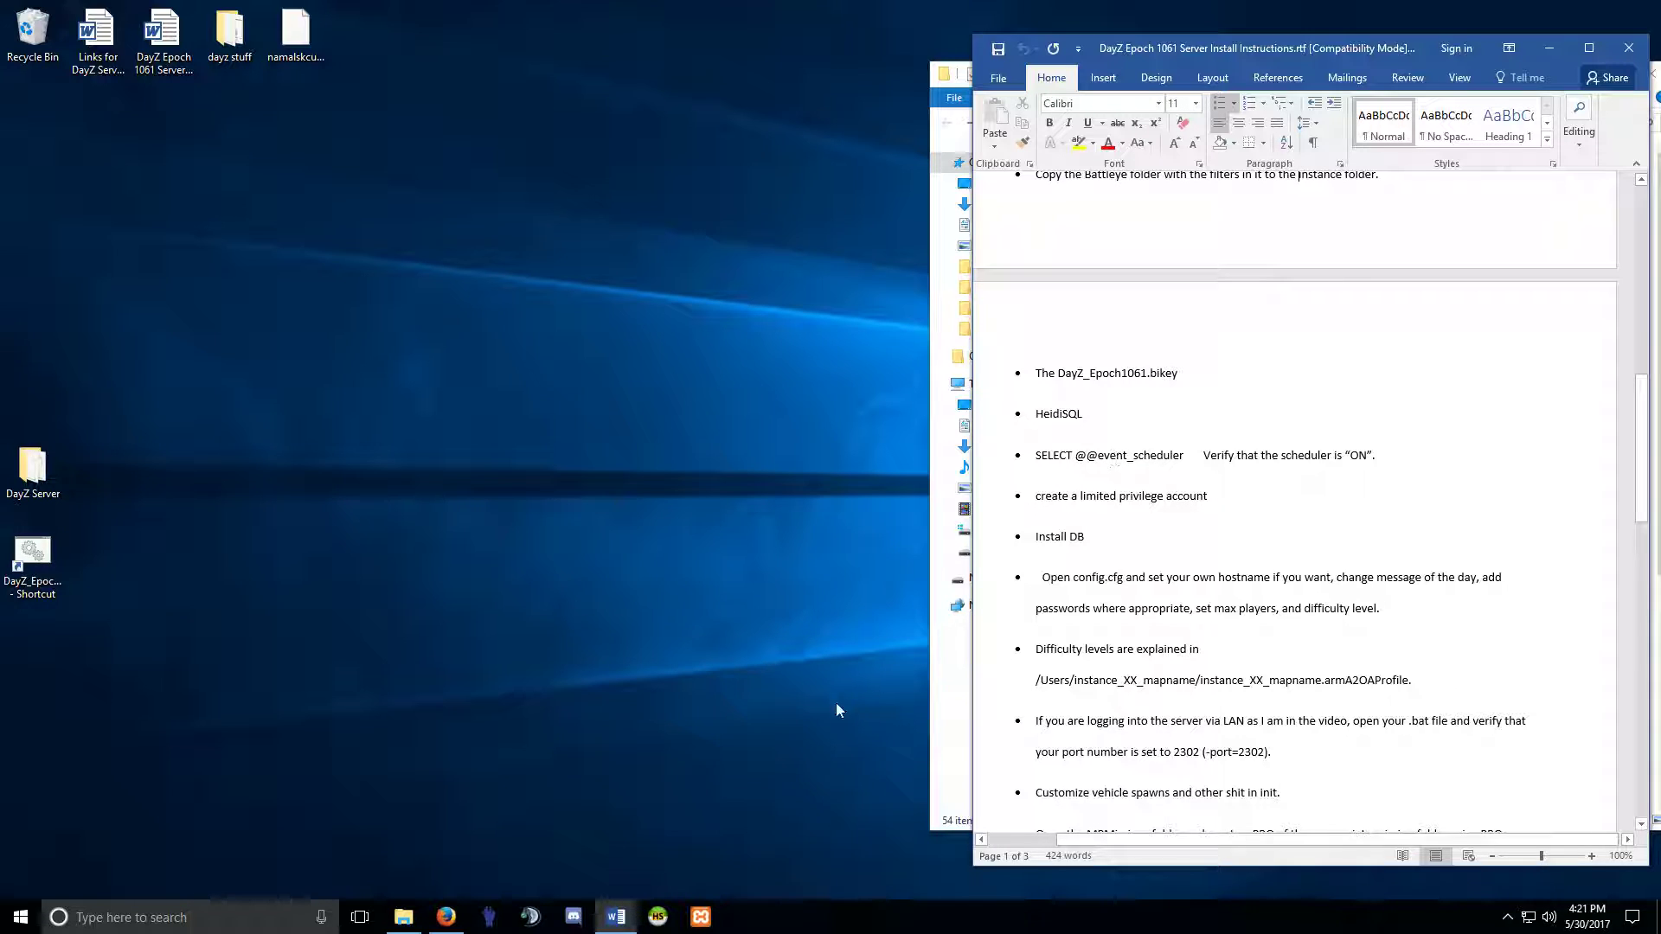
pyautogui.click(658, 915)
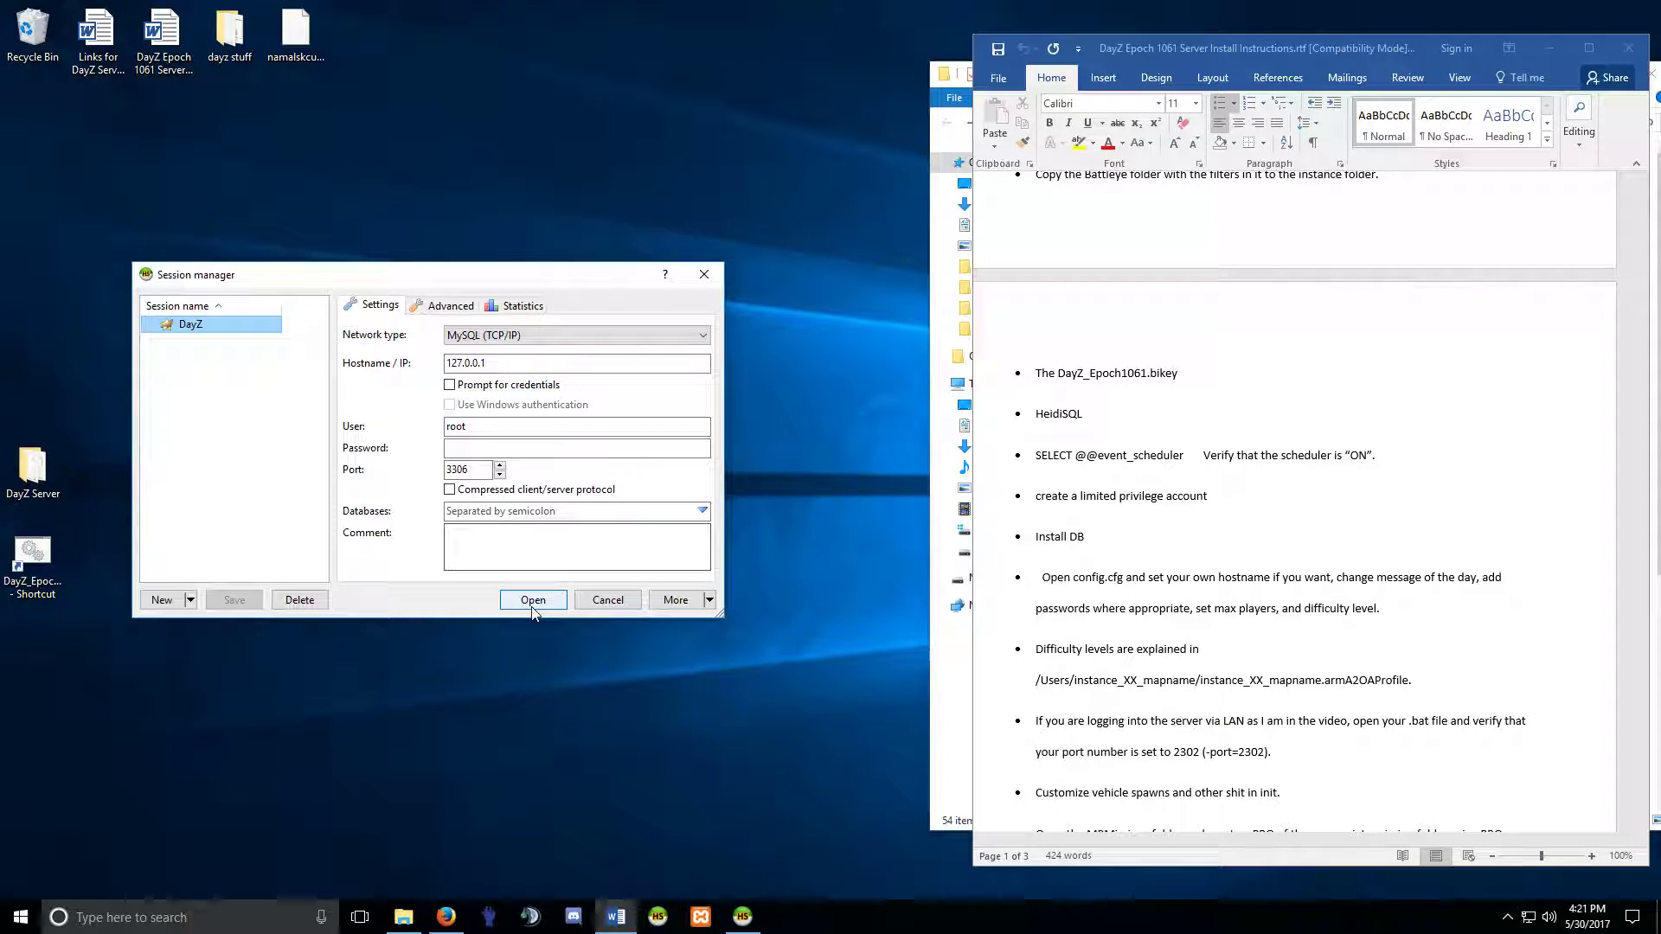
# Enter the session password and connect HeidiSQL to the DayZ server.
pyautogui.click(523, 451)
pyautogui.write('root')
pyautogui.rightClick(523, 457)
pyautogui.click(533, 599)
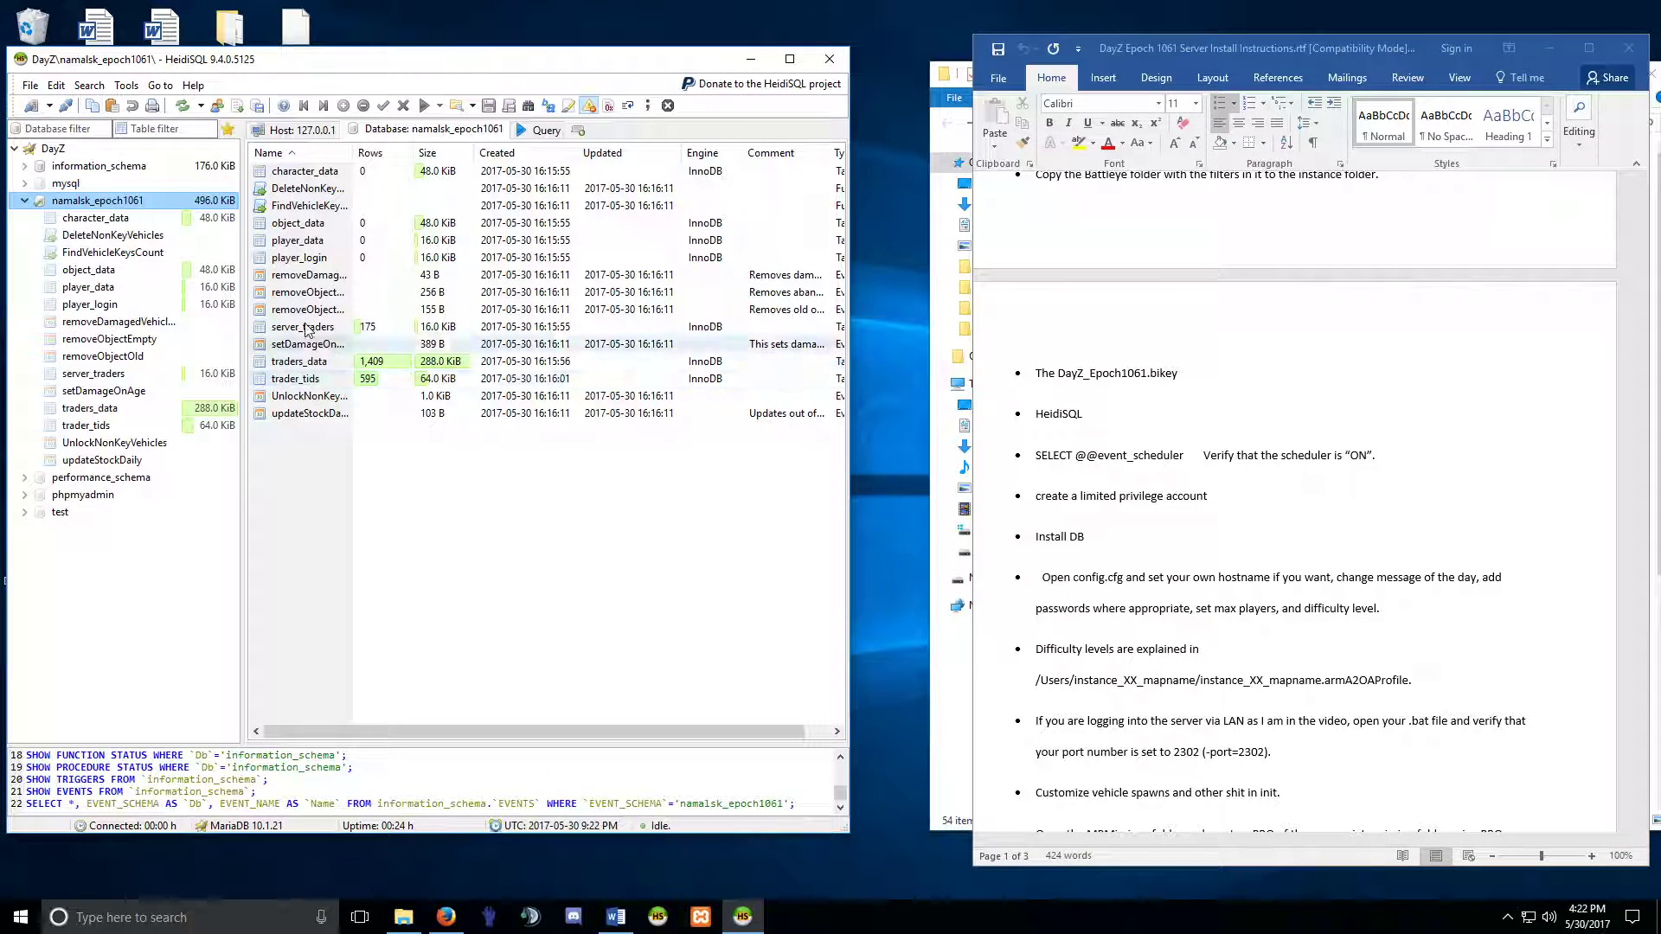
pyautogui.click(57, 152)
pyautogui.click(365, 133)
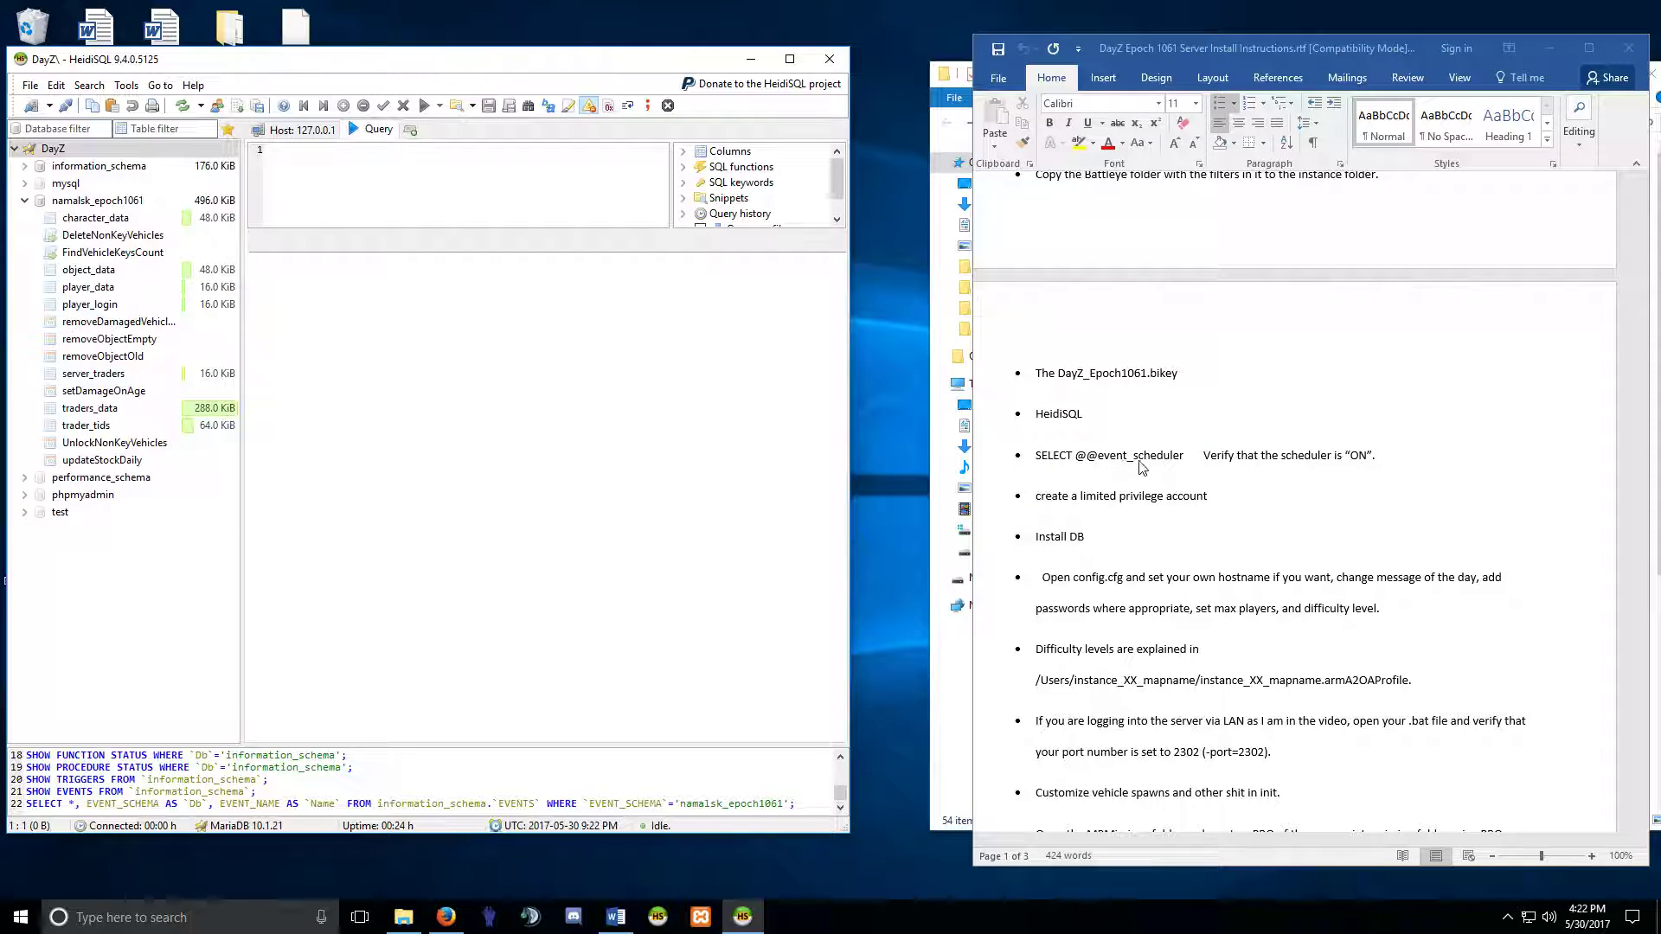
pyautogui.write('SELECT @@event_')
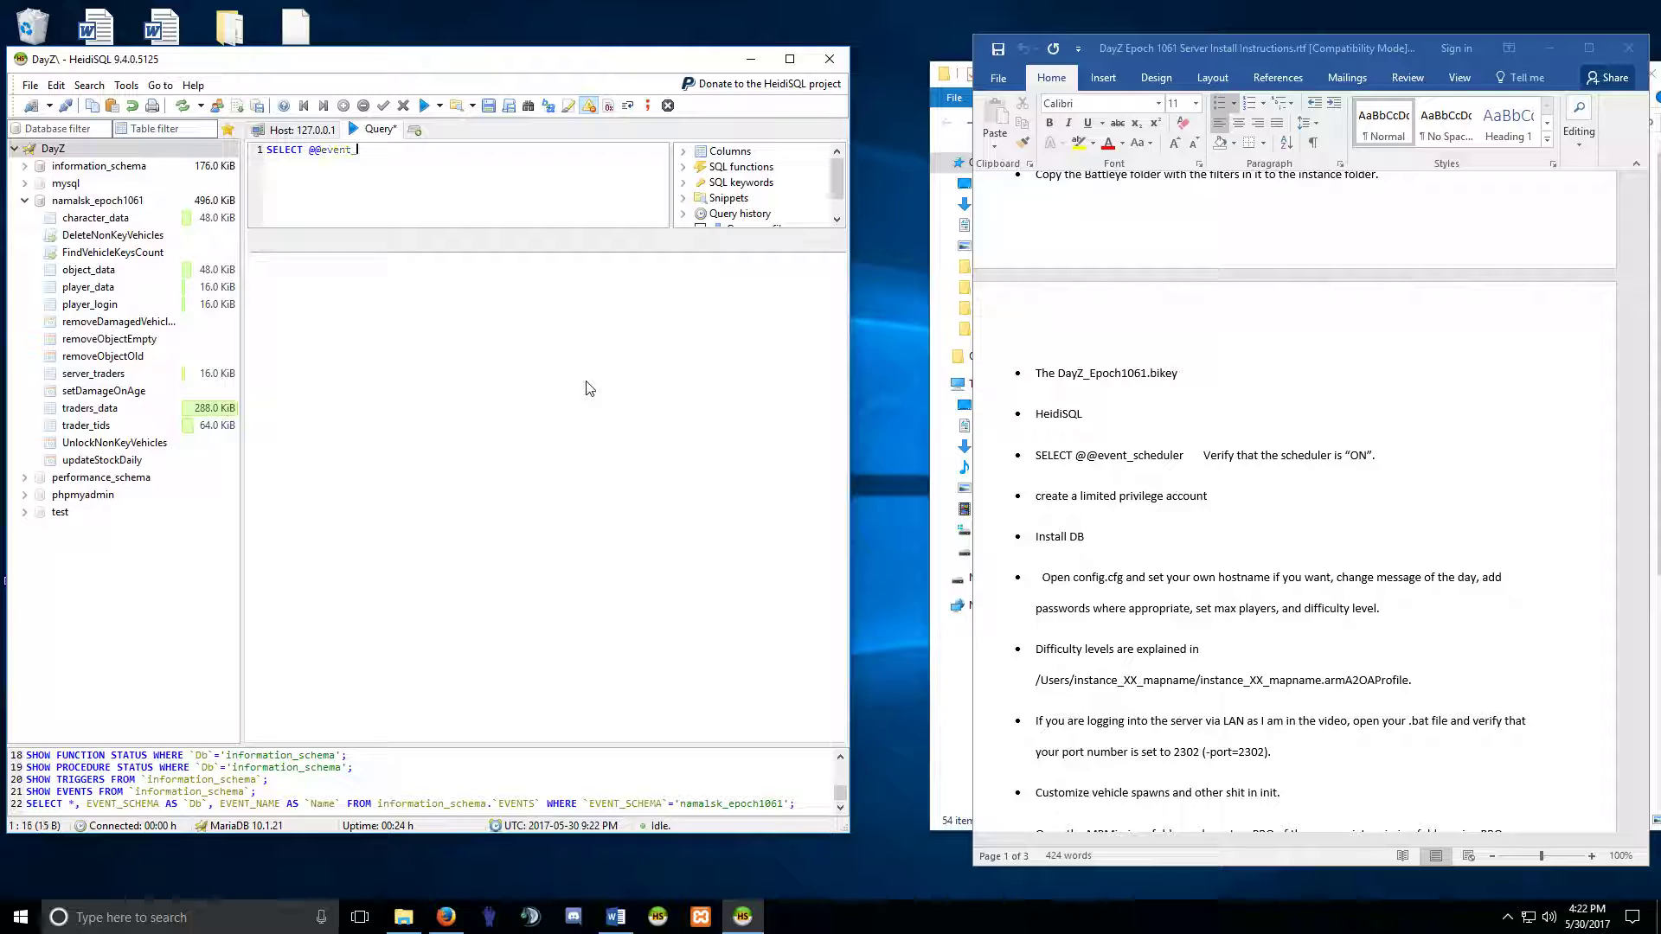
pyautogui.write('scheduler')
pyautogui.press('Return')
pyautogui.click(425, 107)
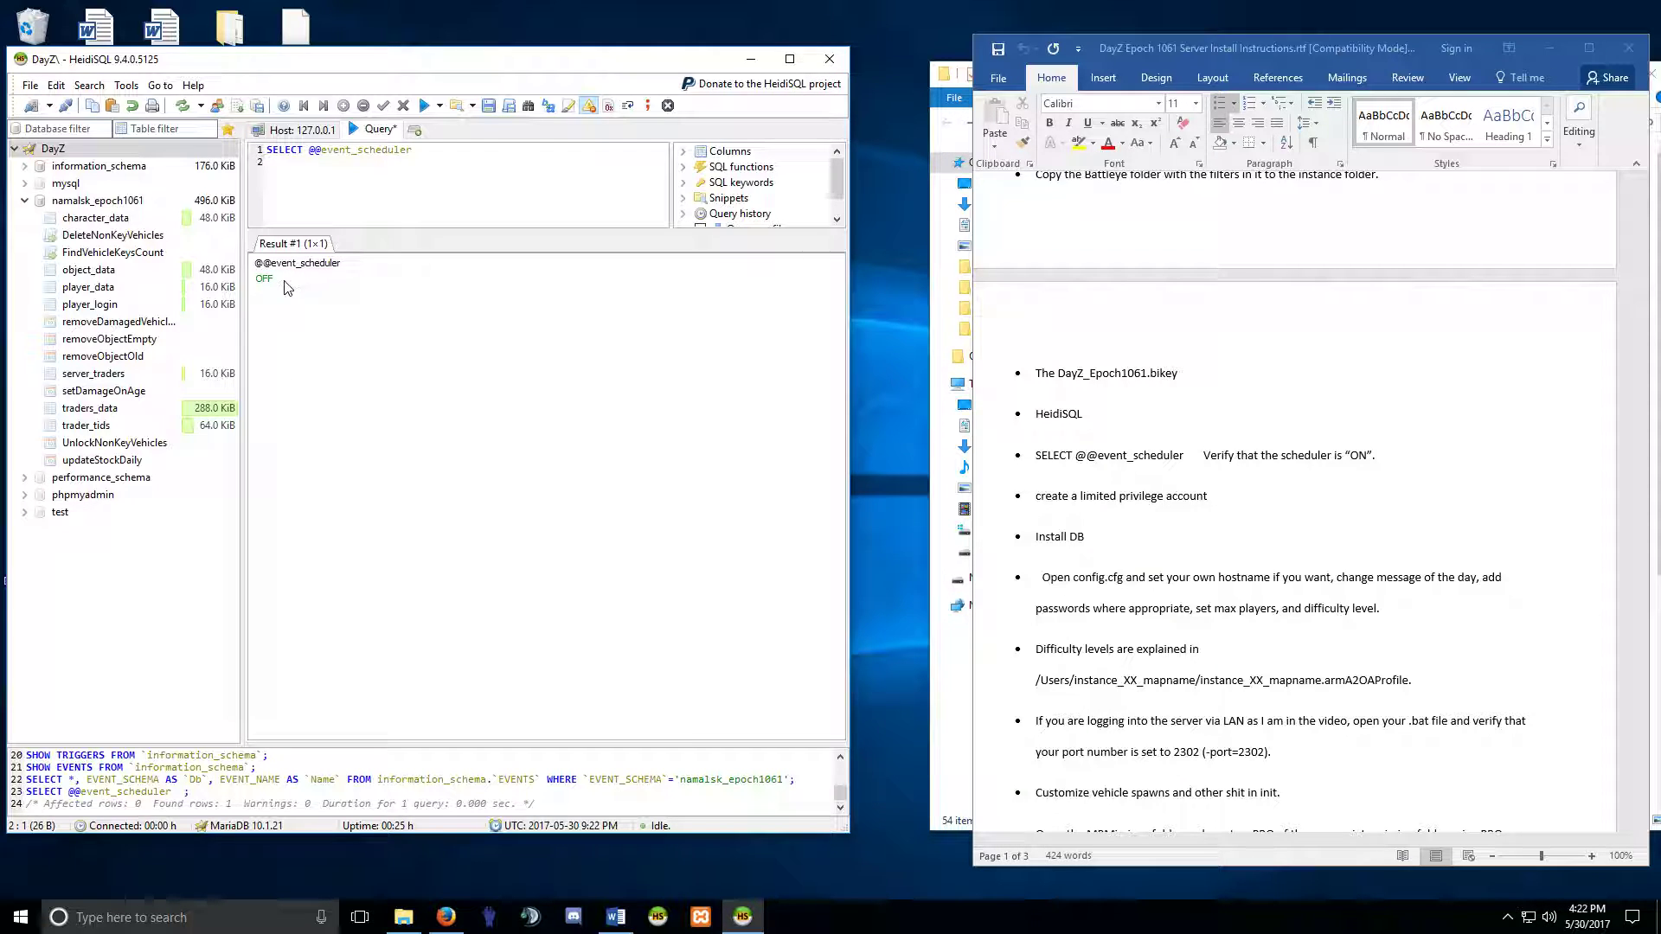
pyautogui.click(86, 341)
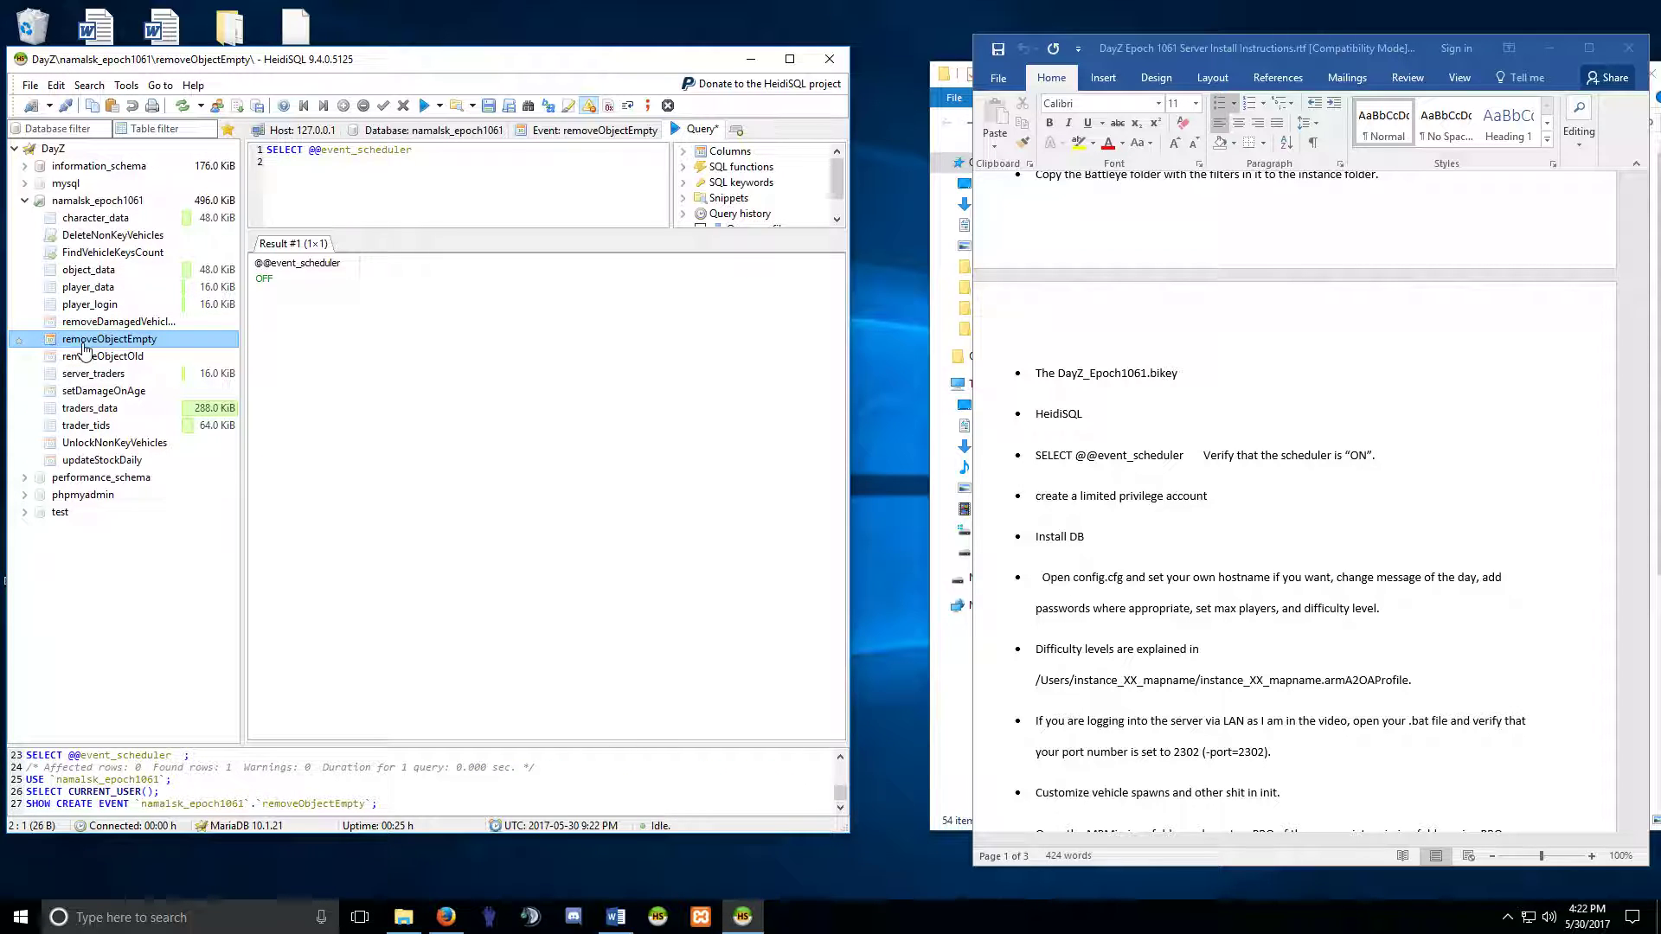
# Close HeidiSQL without saving the query, then stop and restart MySQL in XAMPP.
pyautogui.click(830, 59)
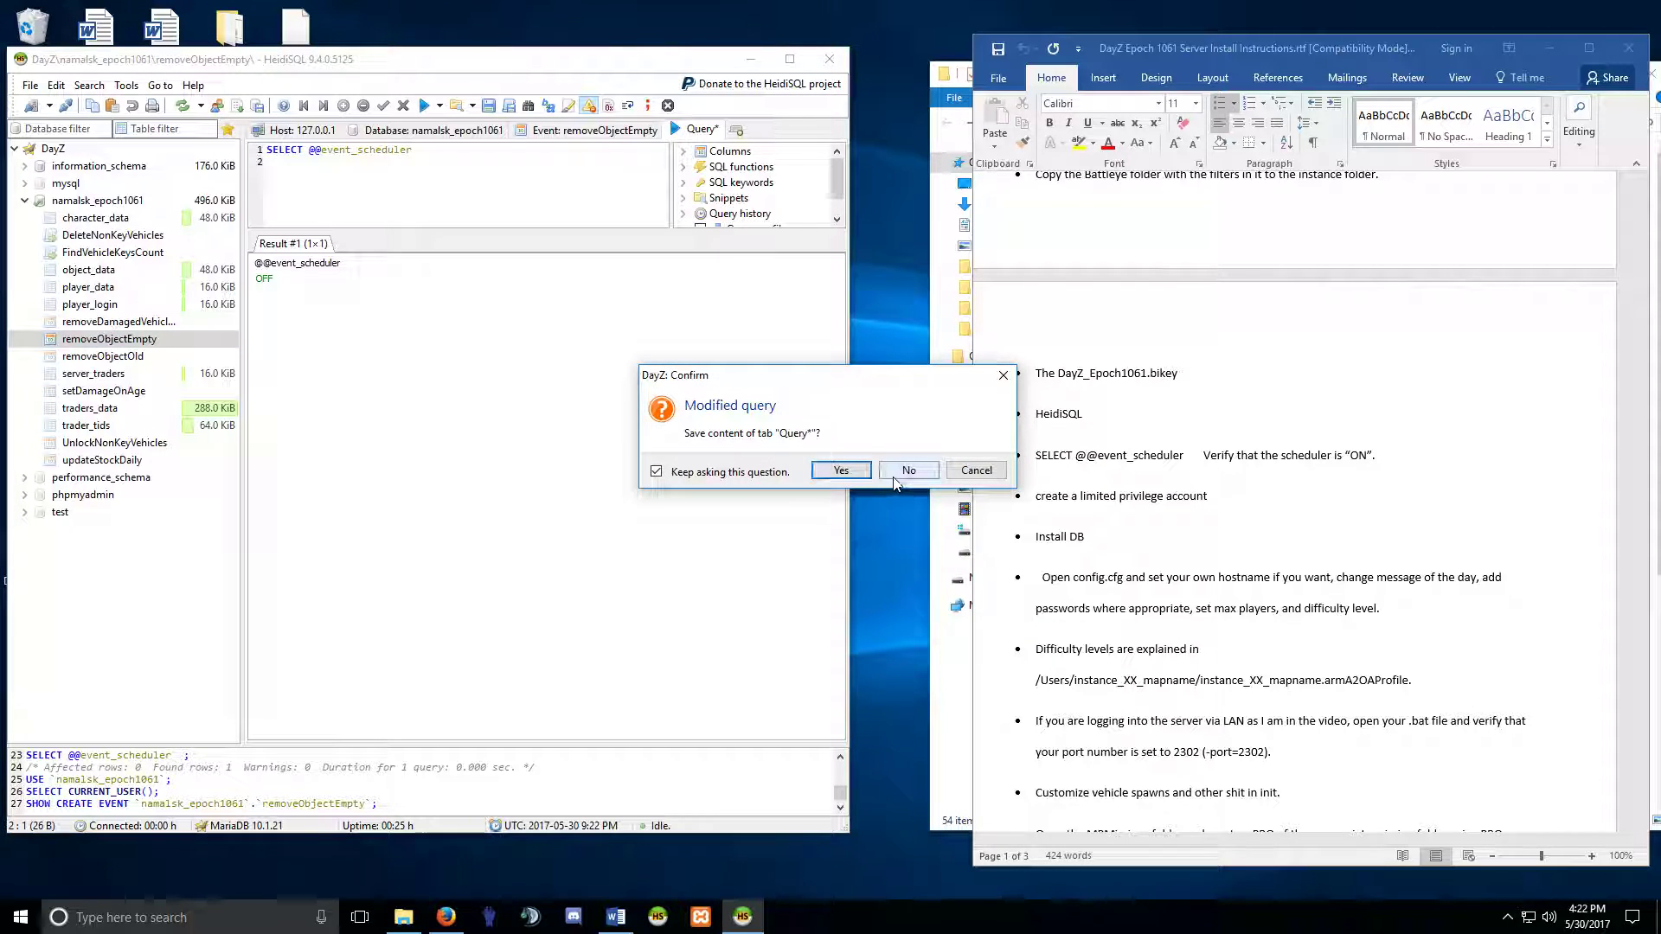
pyautogui.click(908, 471)
pyautogui.click(701, 917)
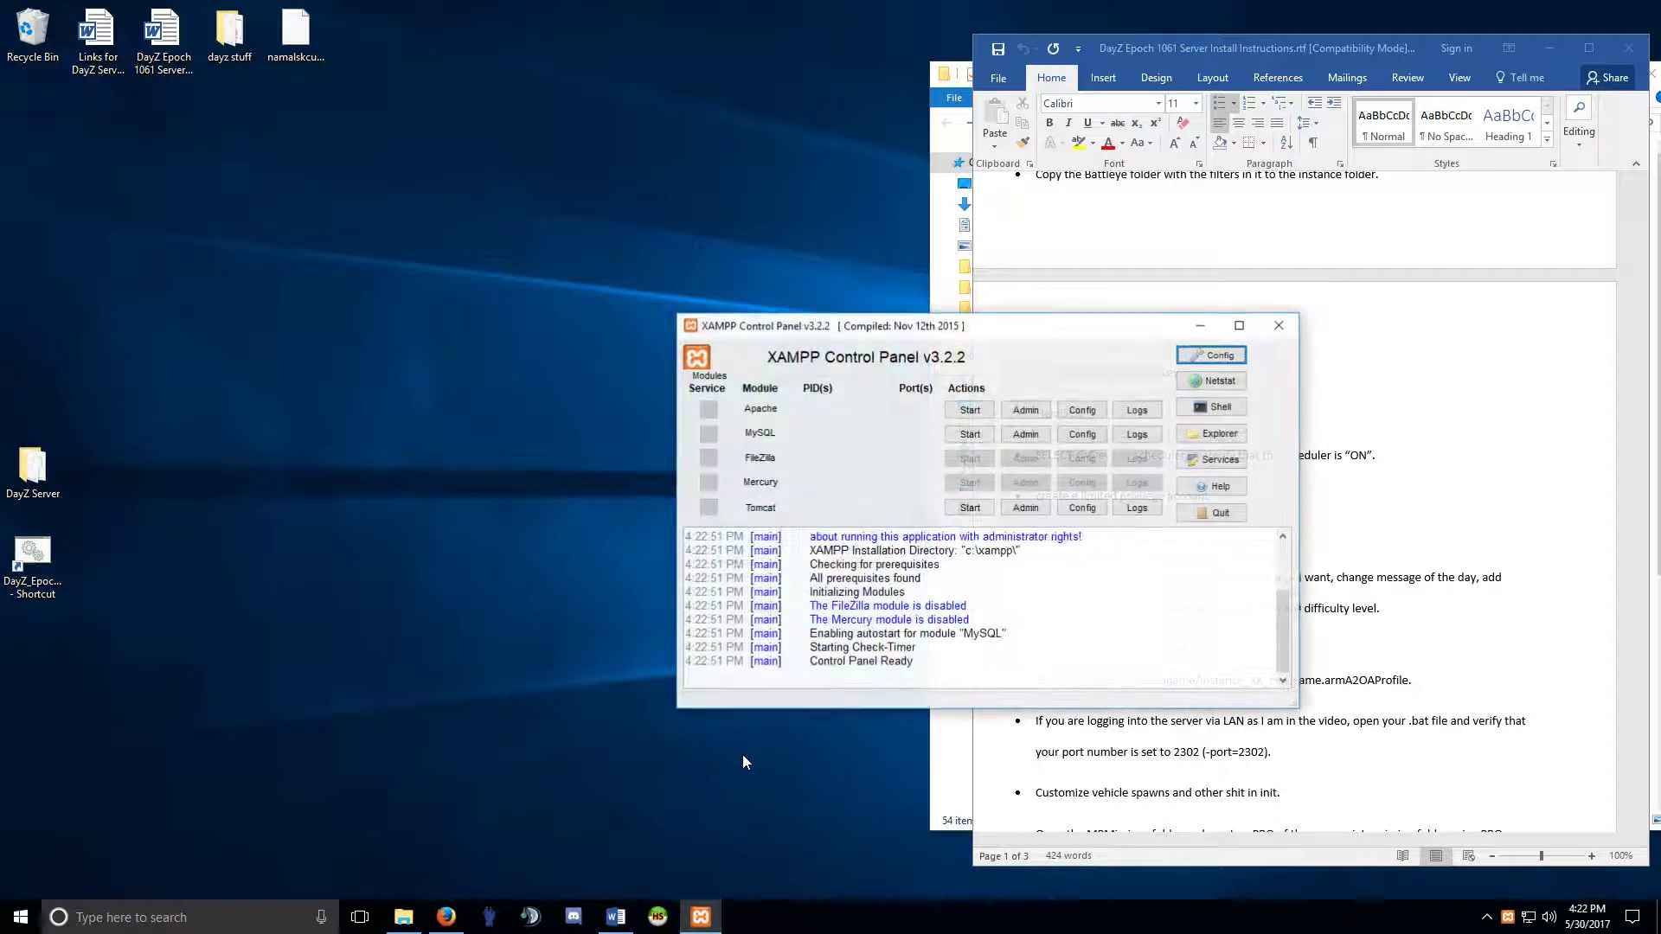
pyautogui.click(967, 434)
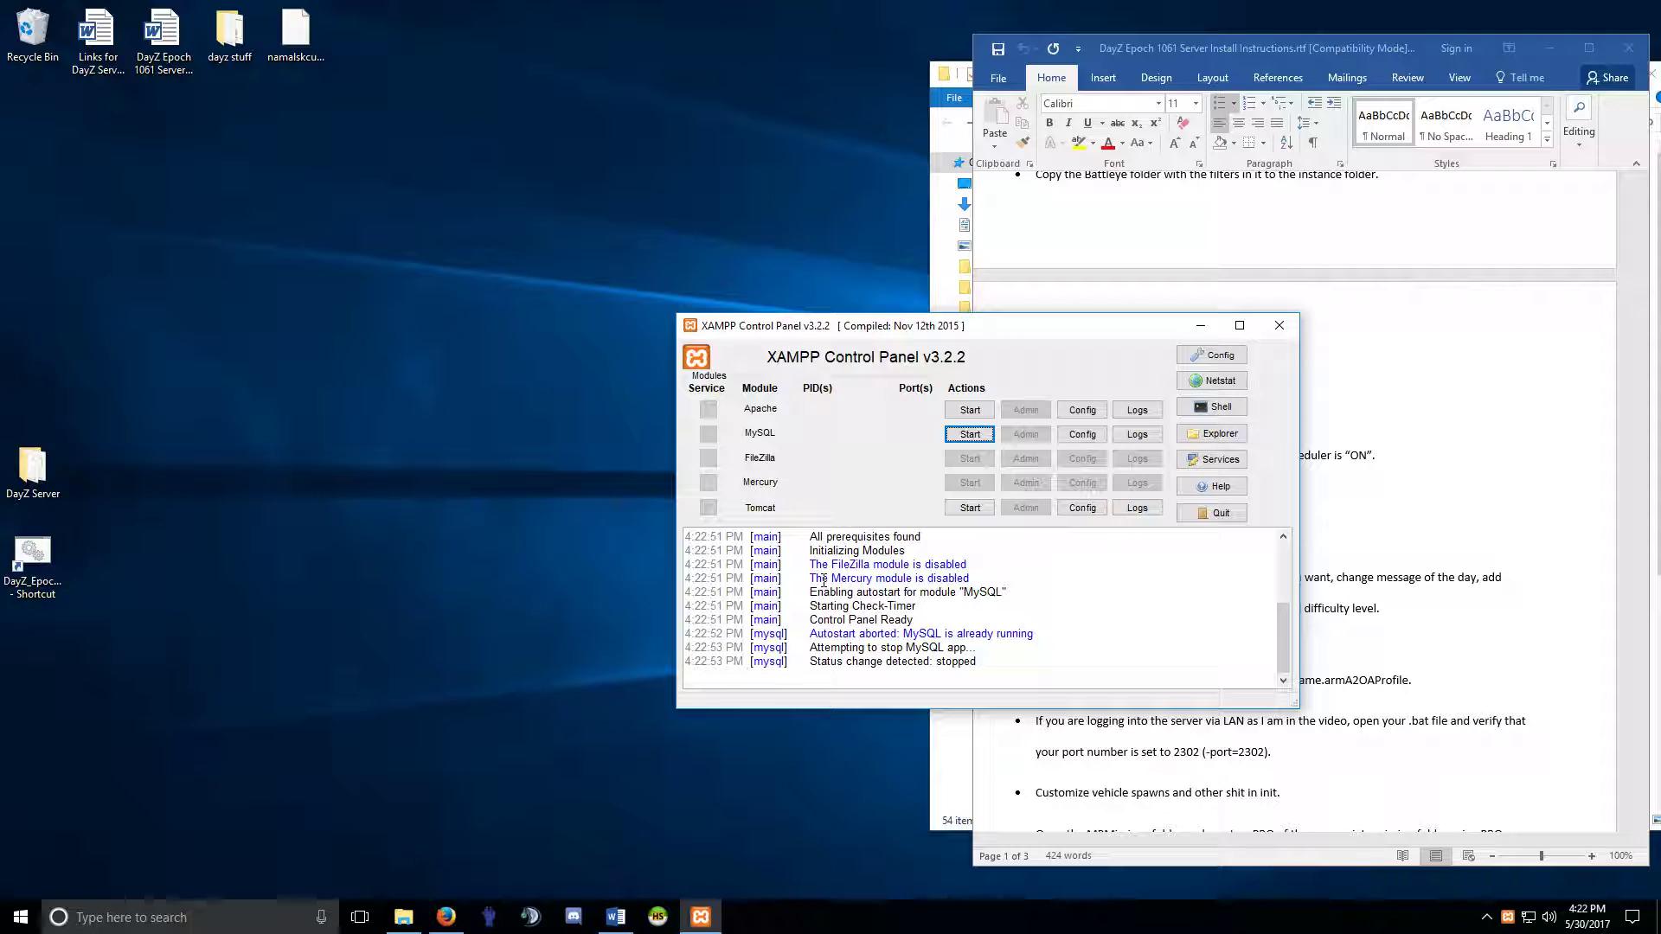
pyautogui.click(967, 434)
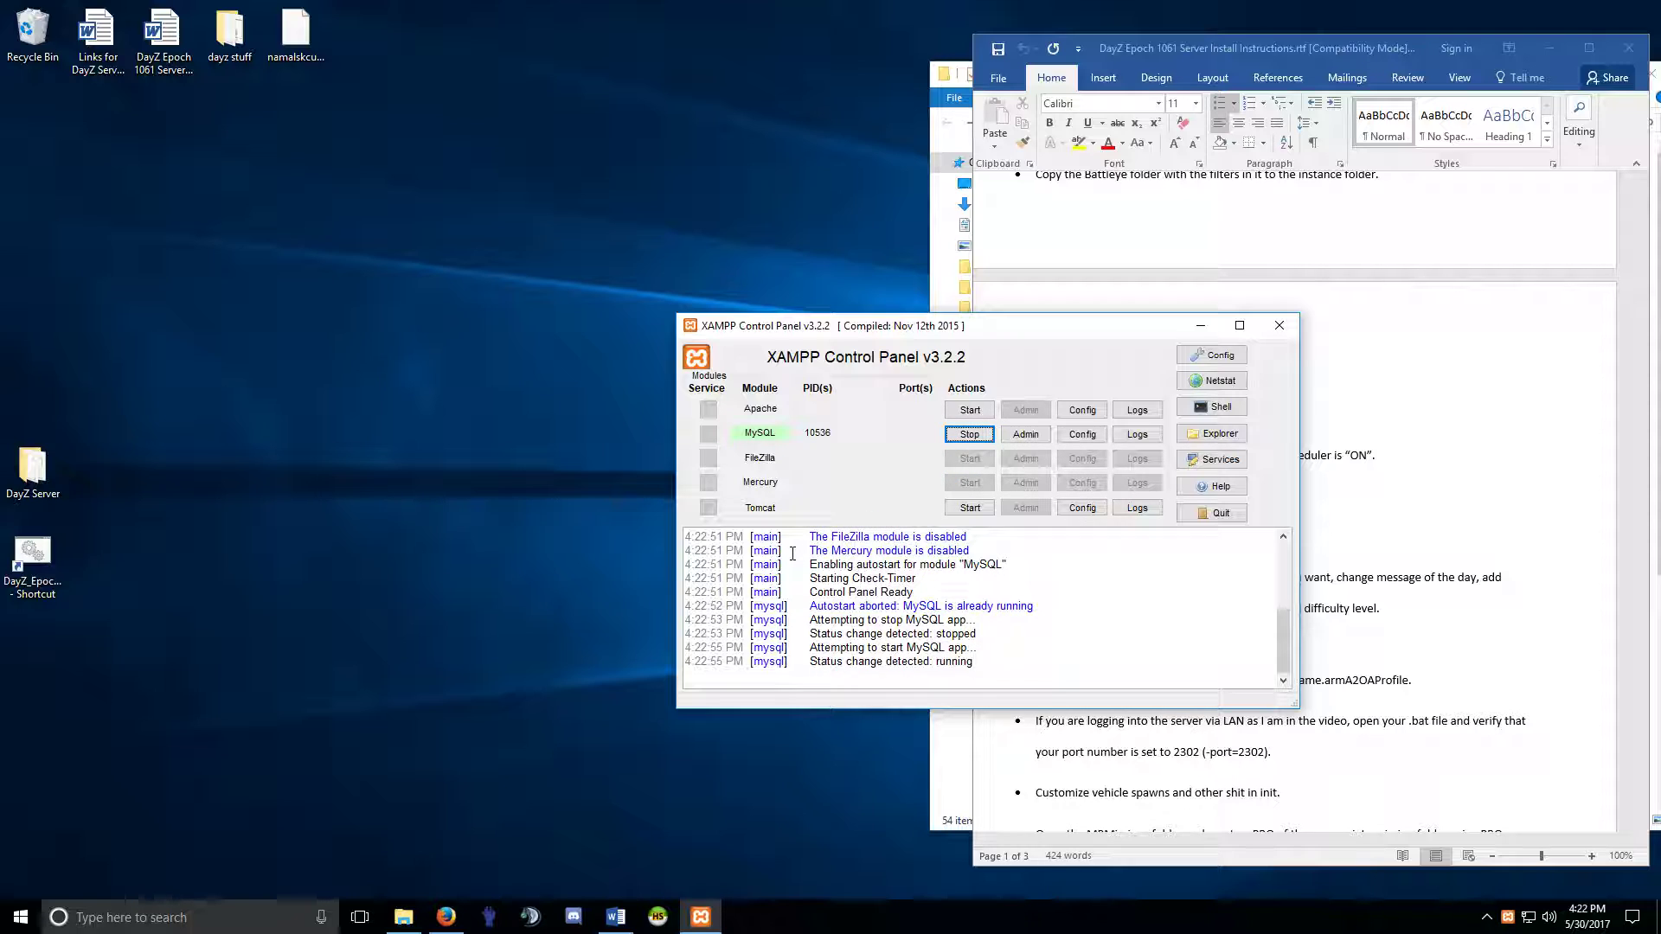
# Check the event_scheduler = ON line in my.ini, close XAMPP, and relaunch HeidiSQL's DayZ session.
pyautogui.click(1082, 434)
pyautogui.click(1118, 446)
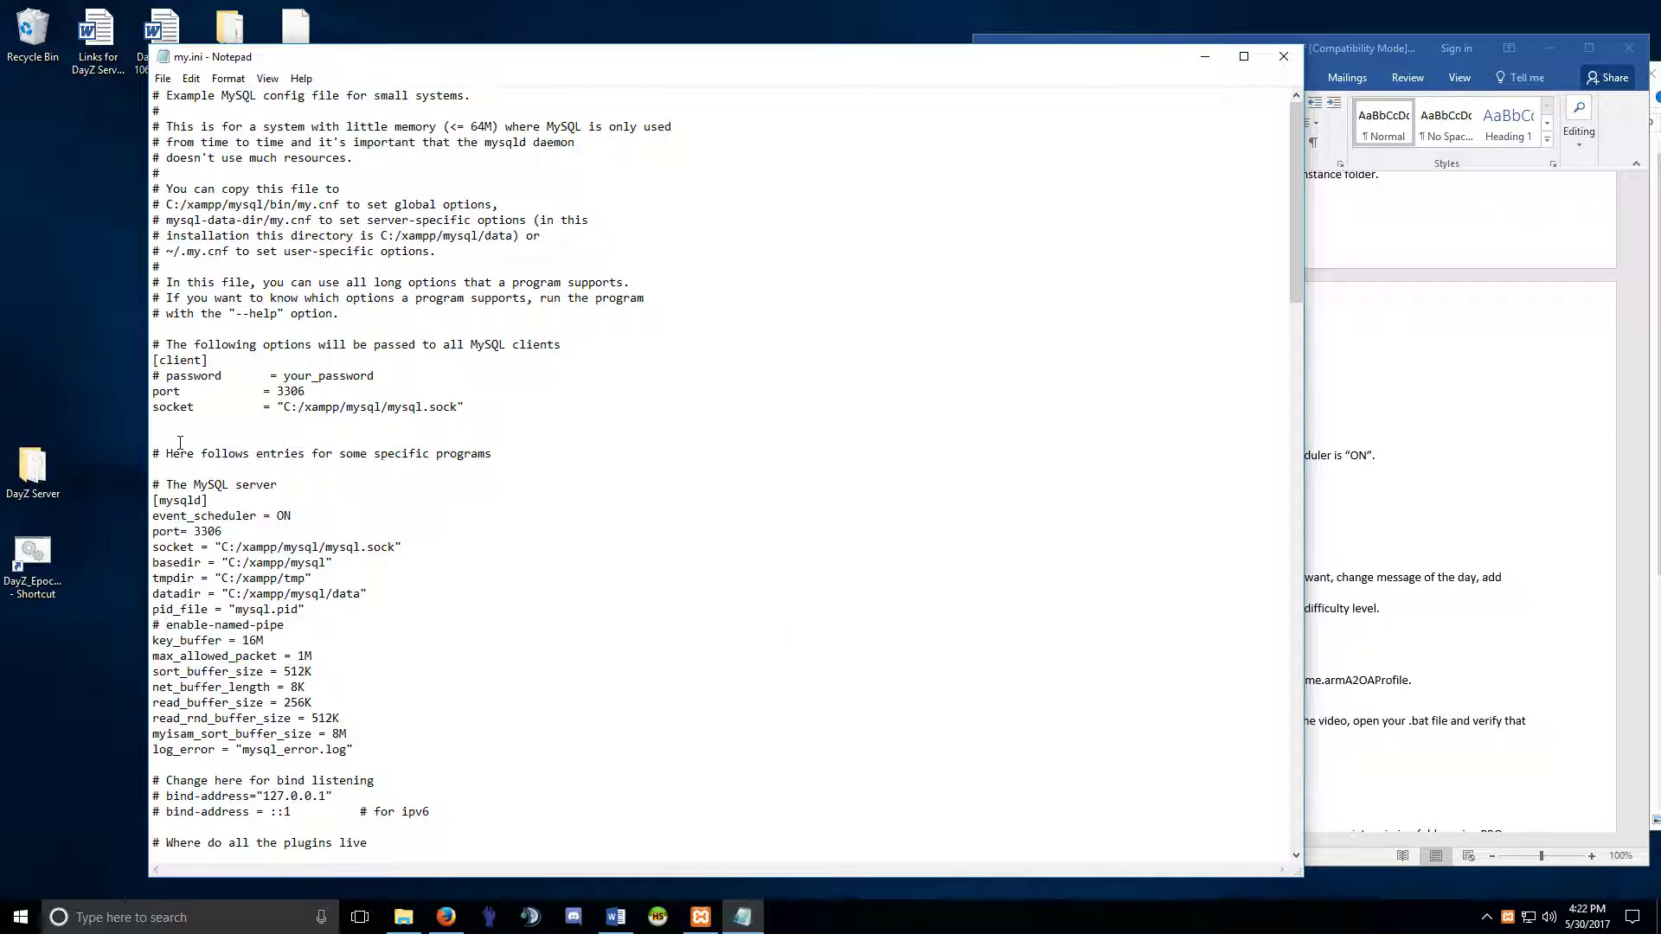
pyautogui.moveTo(311, 517); pyautogui.dragTo(155, 518)
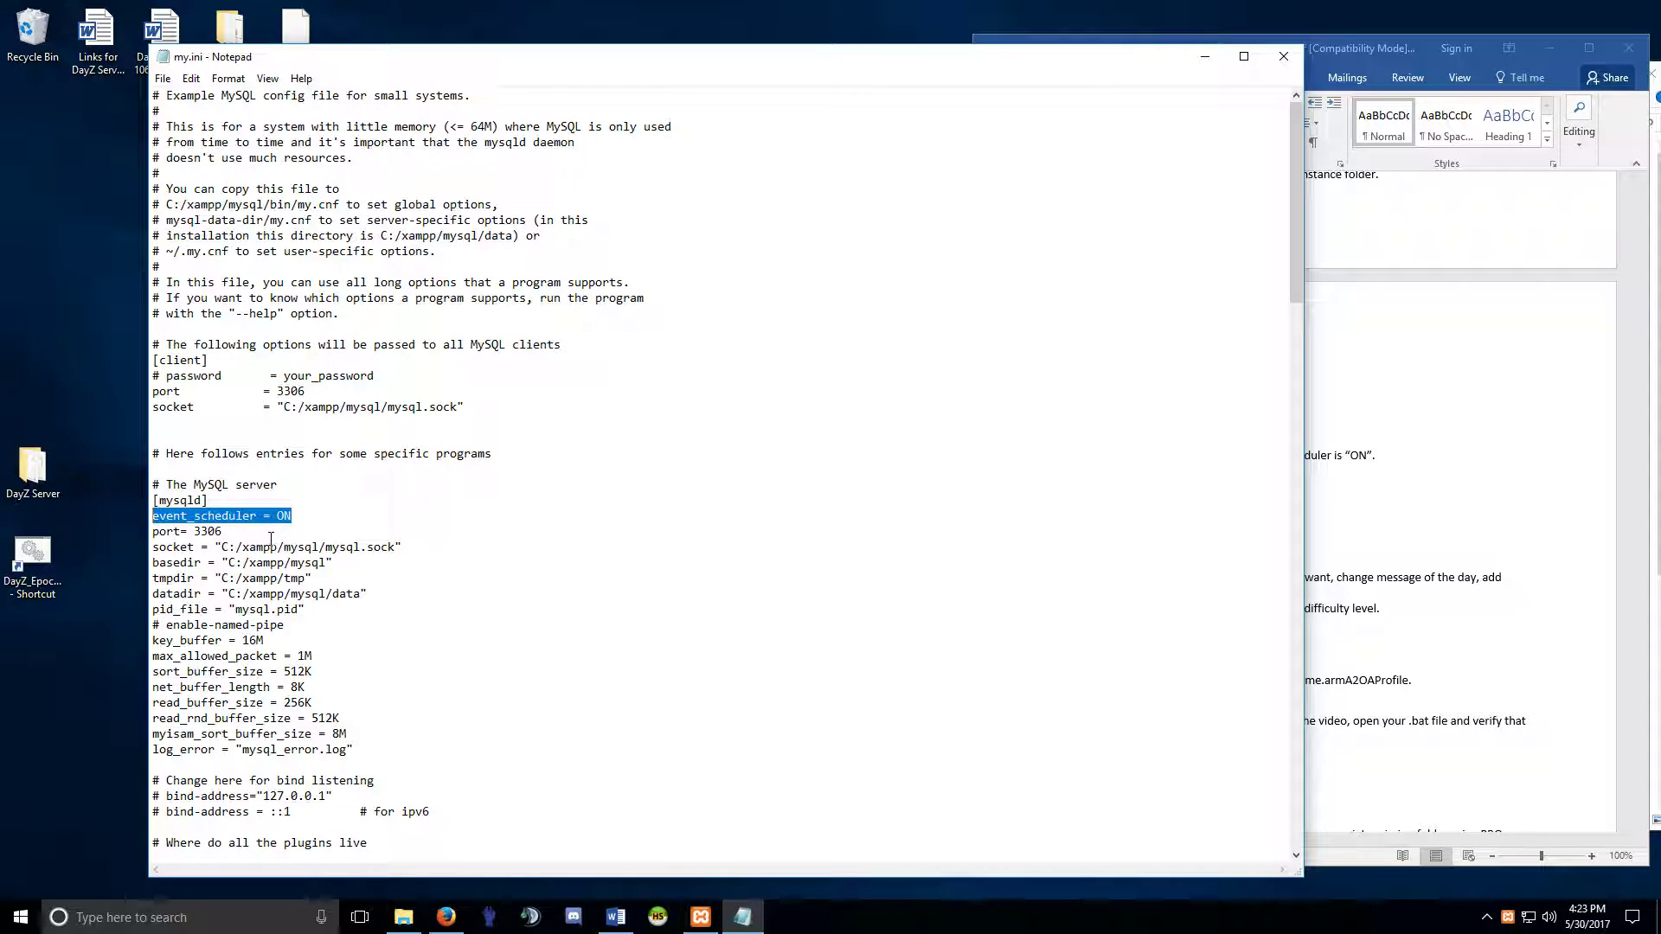
pyautogui.click(241, 531)
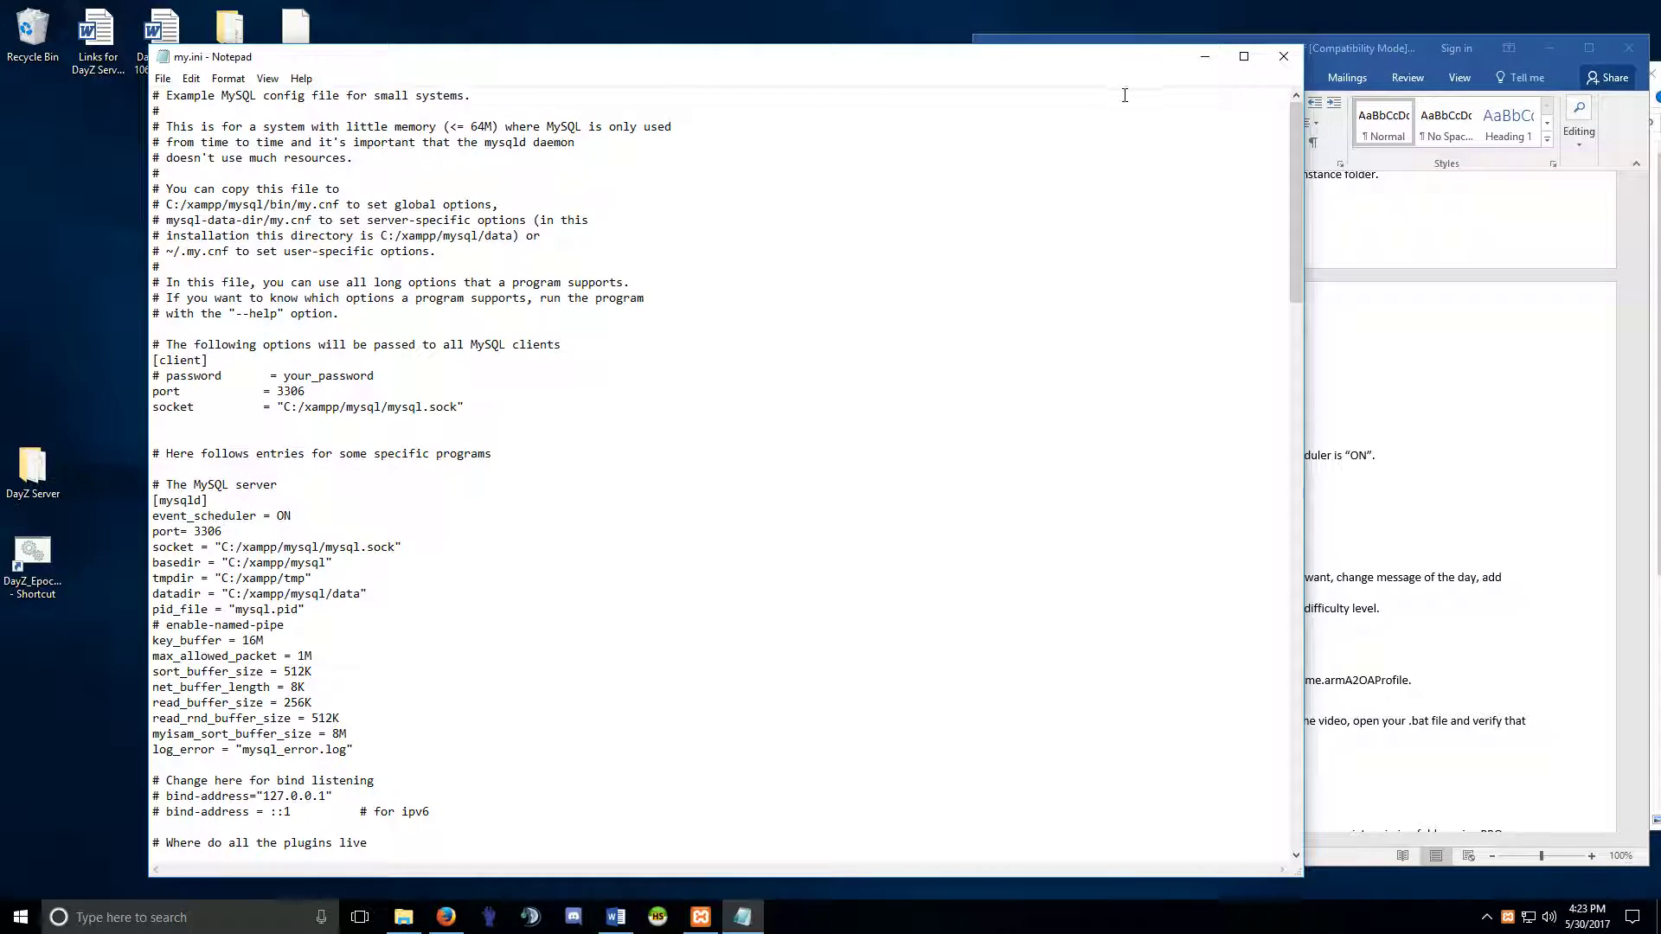
pyautogui.click(1284, 56)
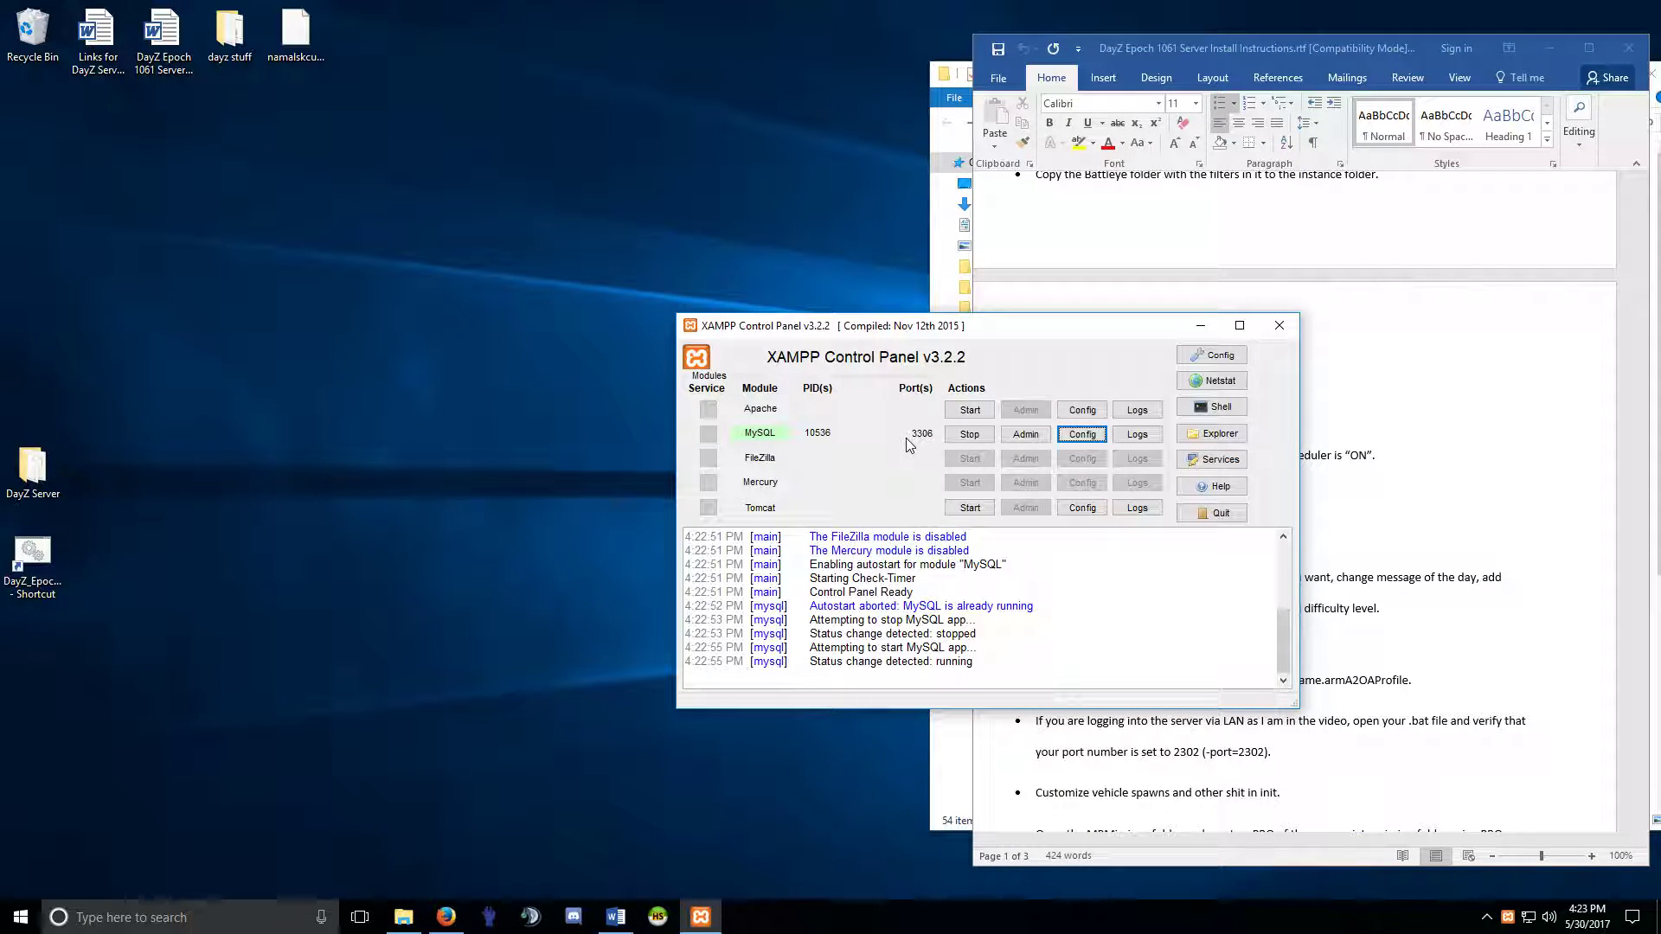
pyautogui.click(1280, 325)
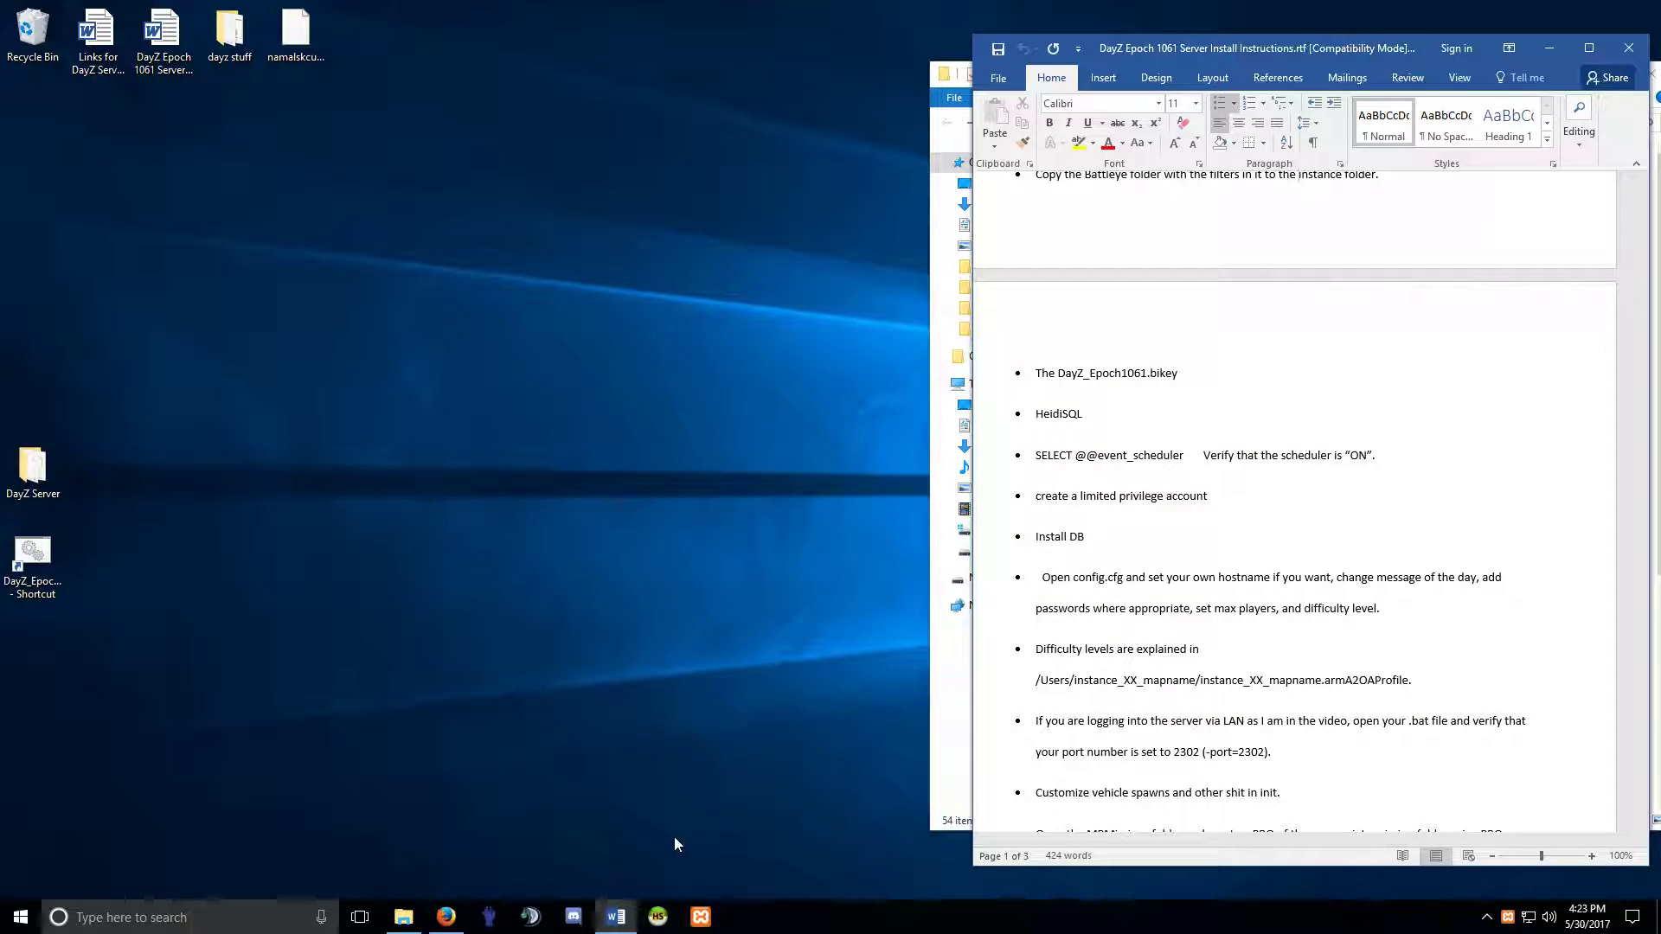
pyautogui.click(657, 916)
pyautogui.click(543, 605)
# Dismiss the access denied error, re-enter the password and reconnect to the DayZ server.
pyautogui.click(945, 447)
pyautogui.click(590, 448)
pyautogui.write('••••')
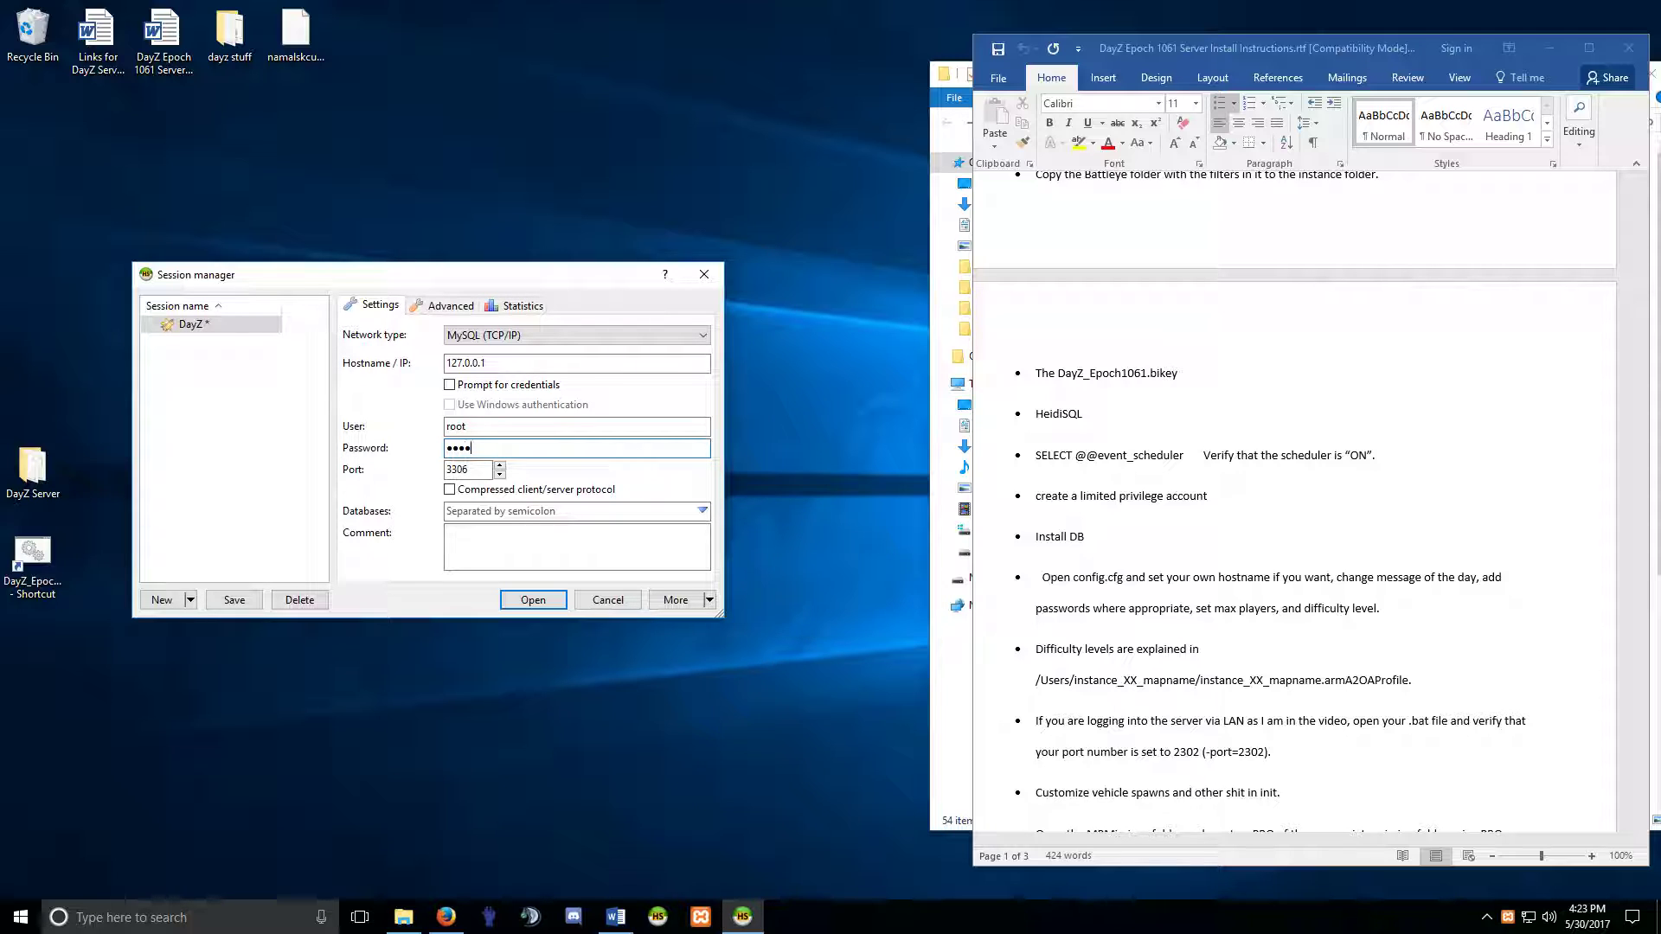
pyautogui.press('Return')
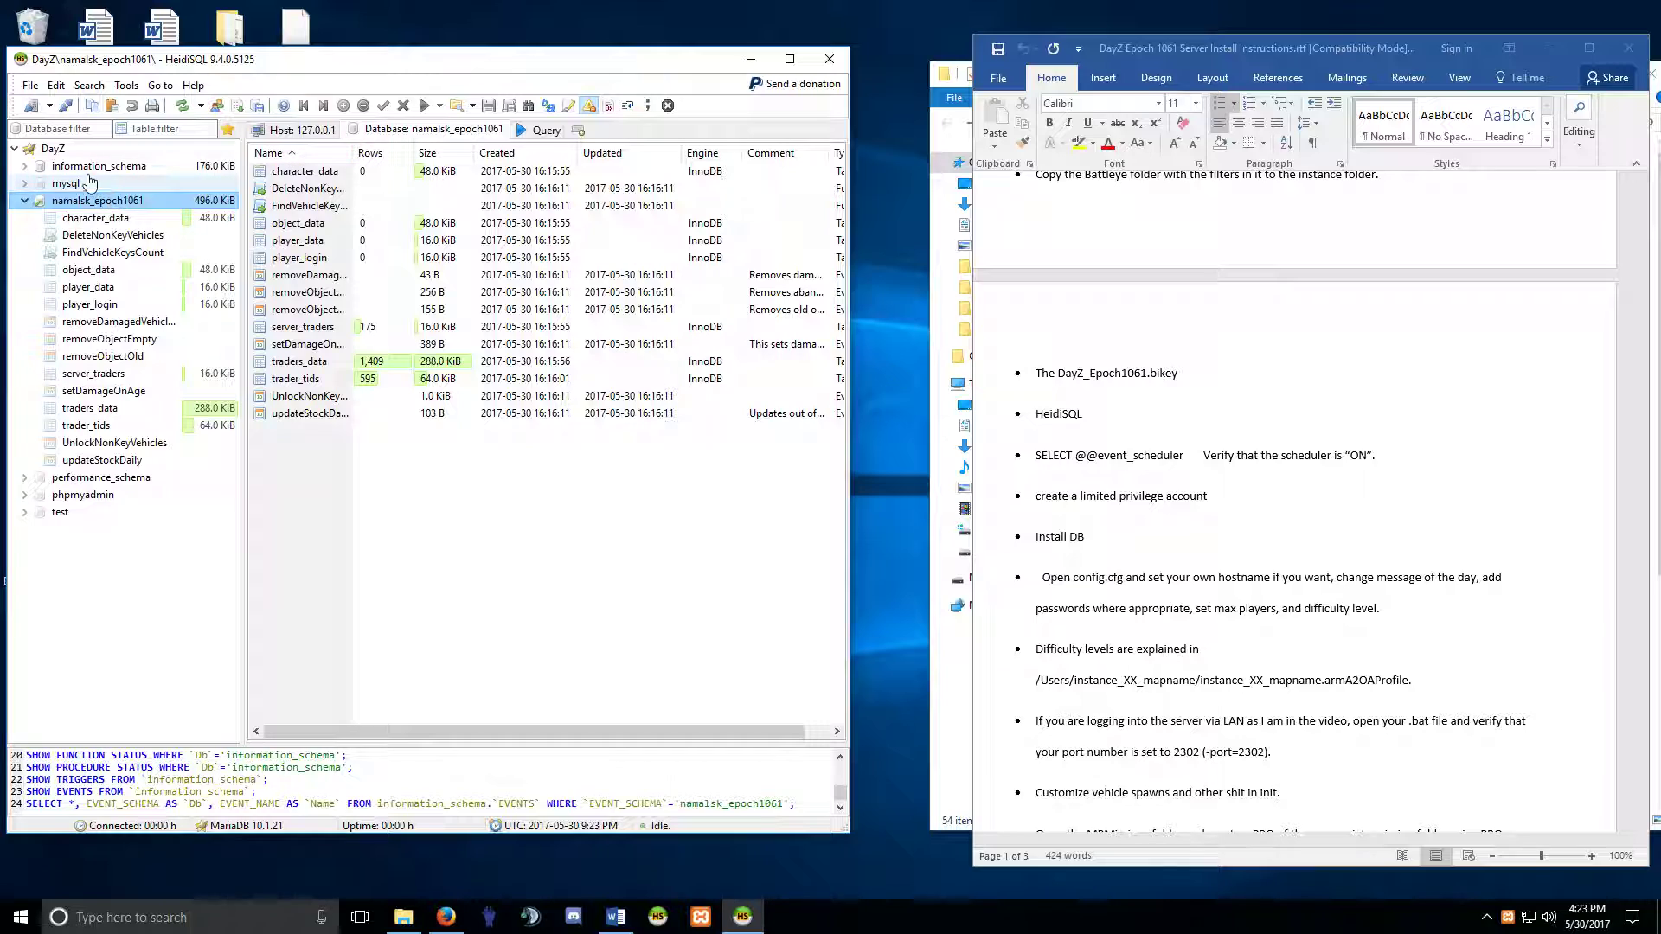
pyautogui.click(61, 148)
pyautogui.click(375, 130)
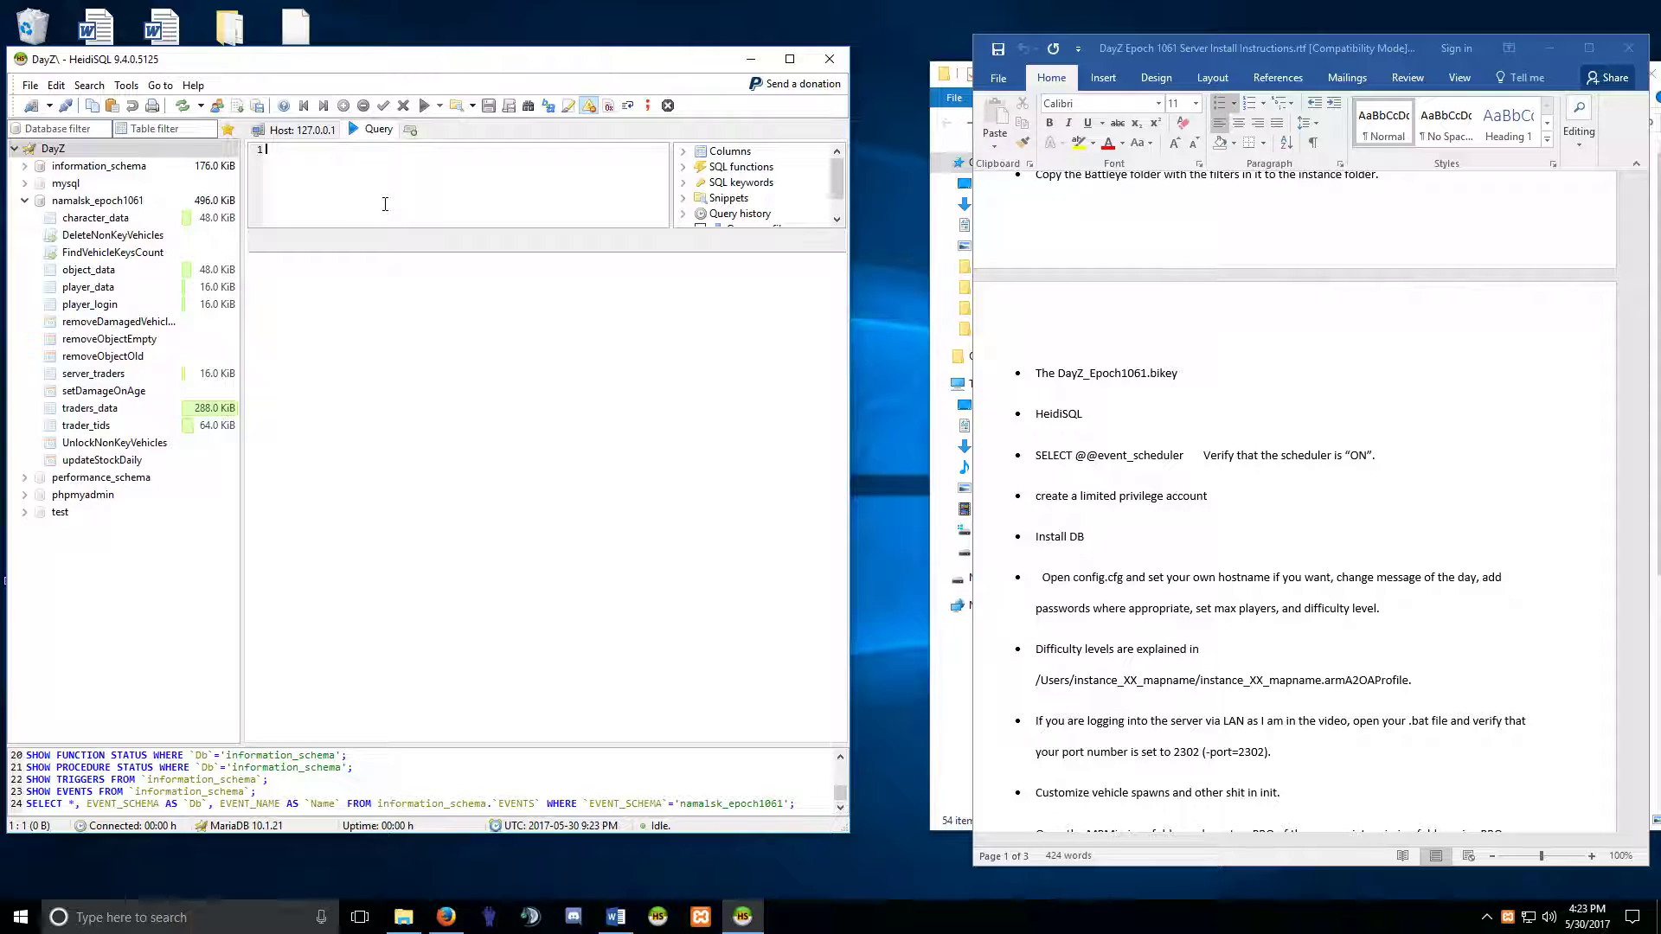
pyautogui.write('SELECT @@event_scheduler')
pyautogui.press('Return')
pyautogui.click(424, 105)
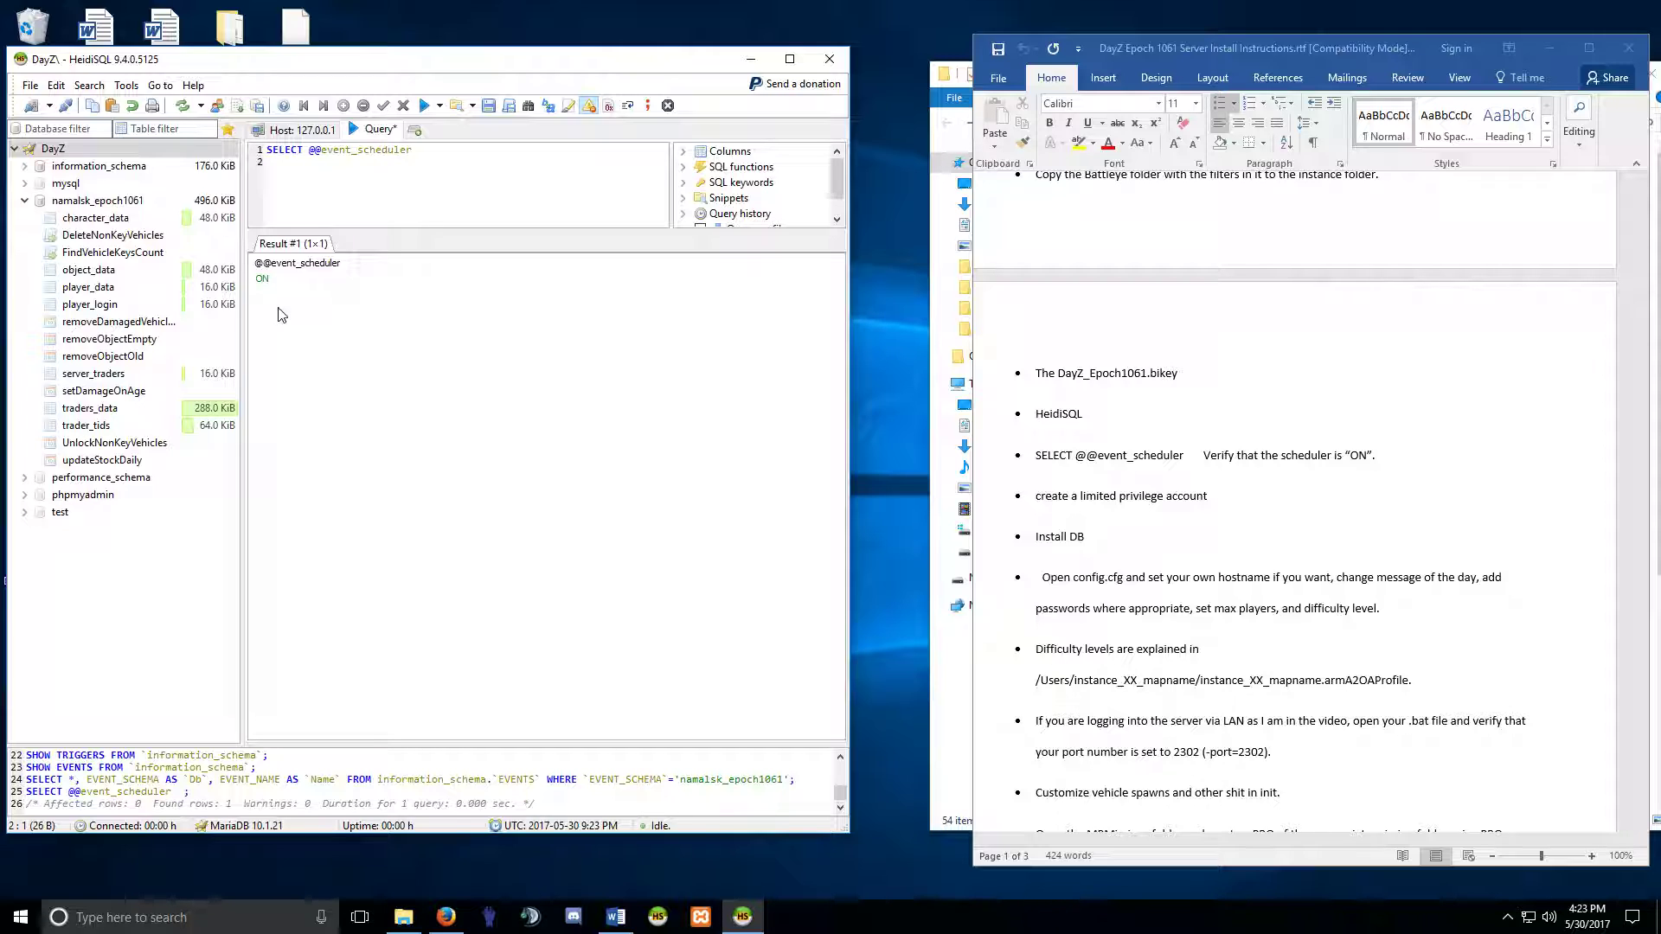
pyautogui.click(273, 281)
# Recheck the event_scheduler = ON line in XAMPP's my.ini, then close the file.
pyautogui.click(701, 919)
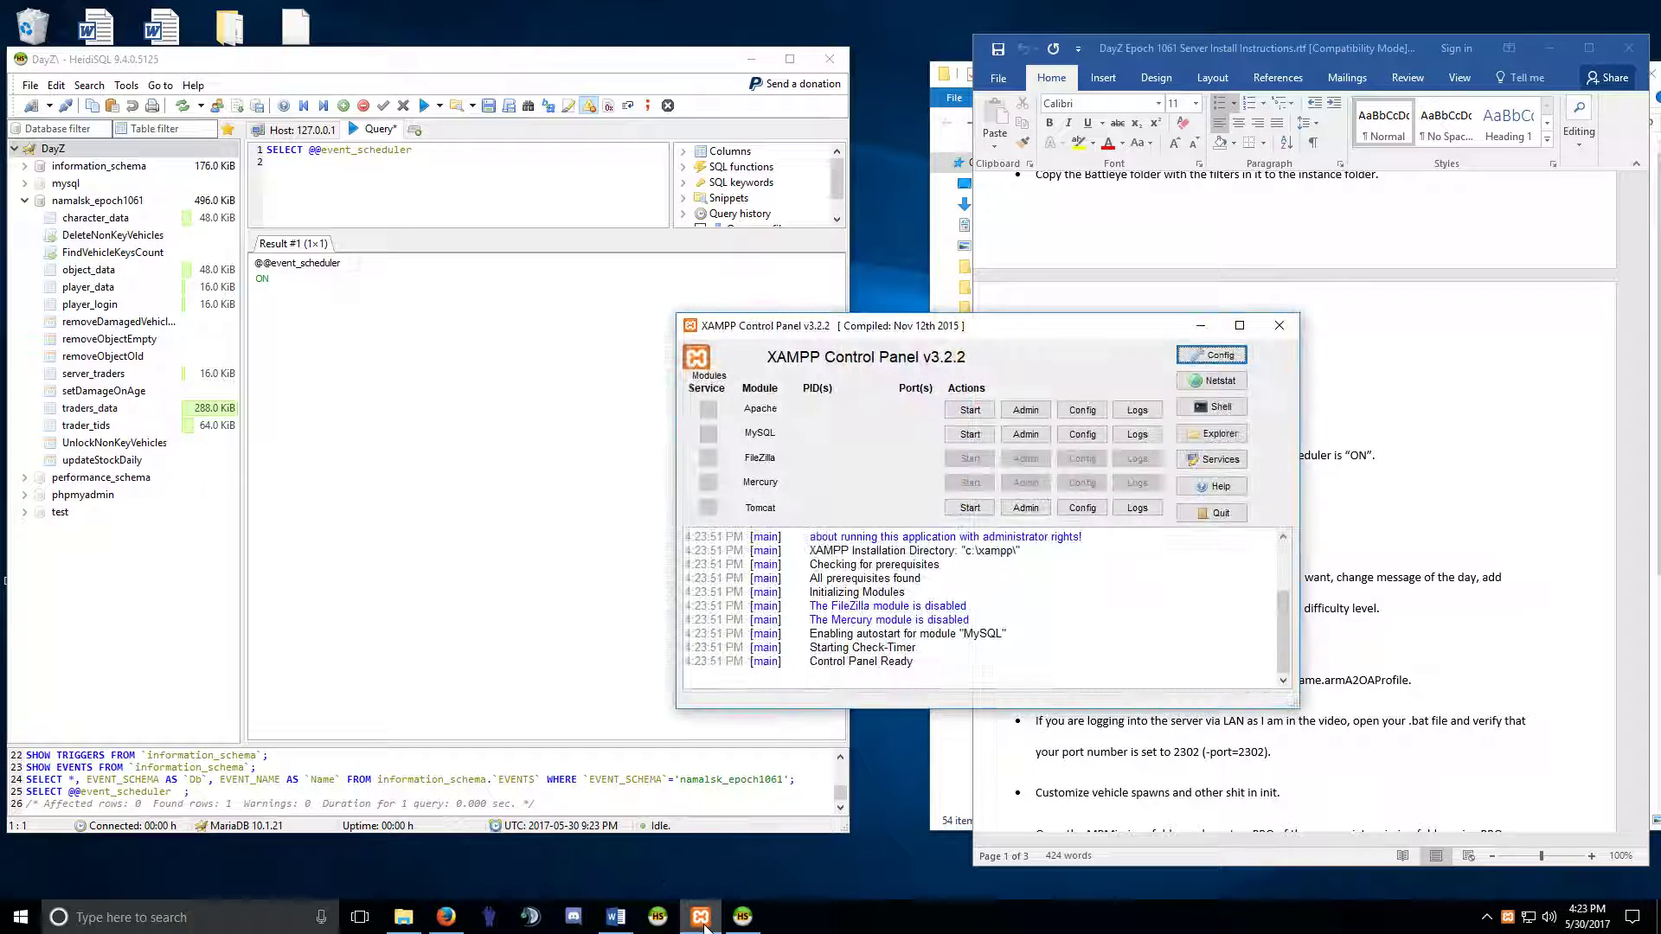
pyautogui.click(1078, 435)
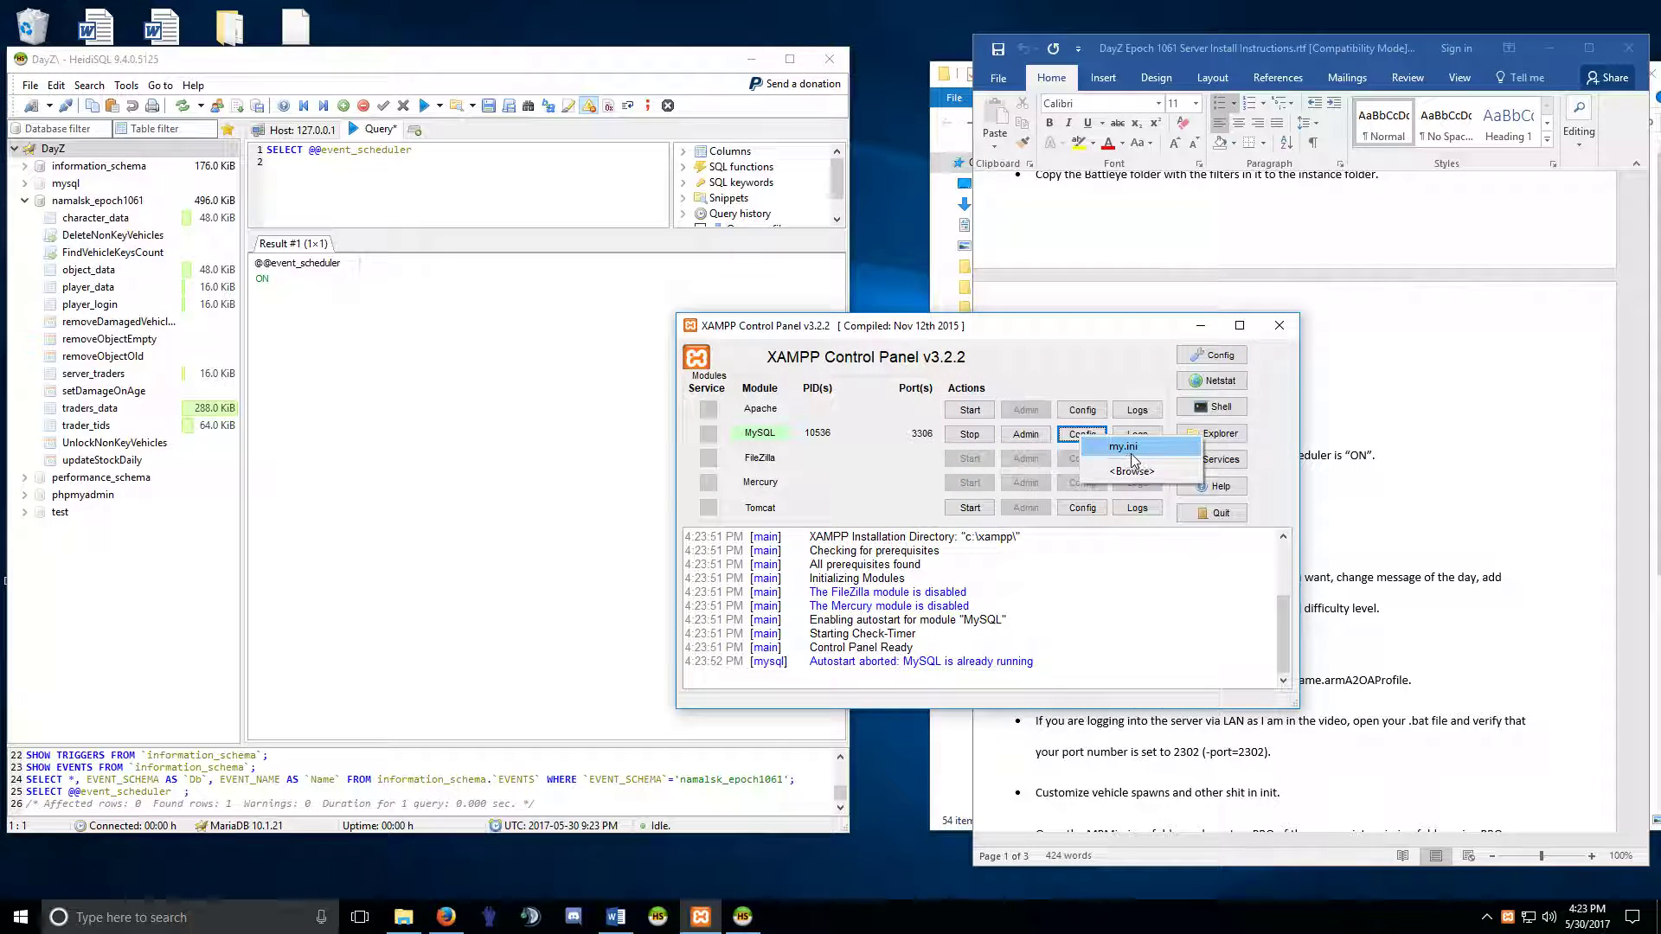
pyautogui.click(1124, 445)
pyautogui.moveTo(292, 516); pyautogui.dragTo(152, 517)
pyautogui.click(243, 516)
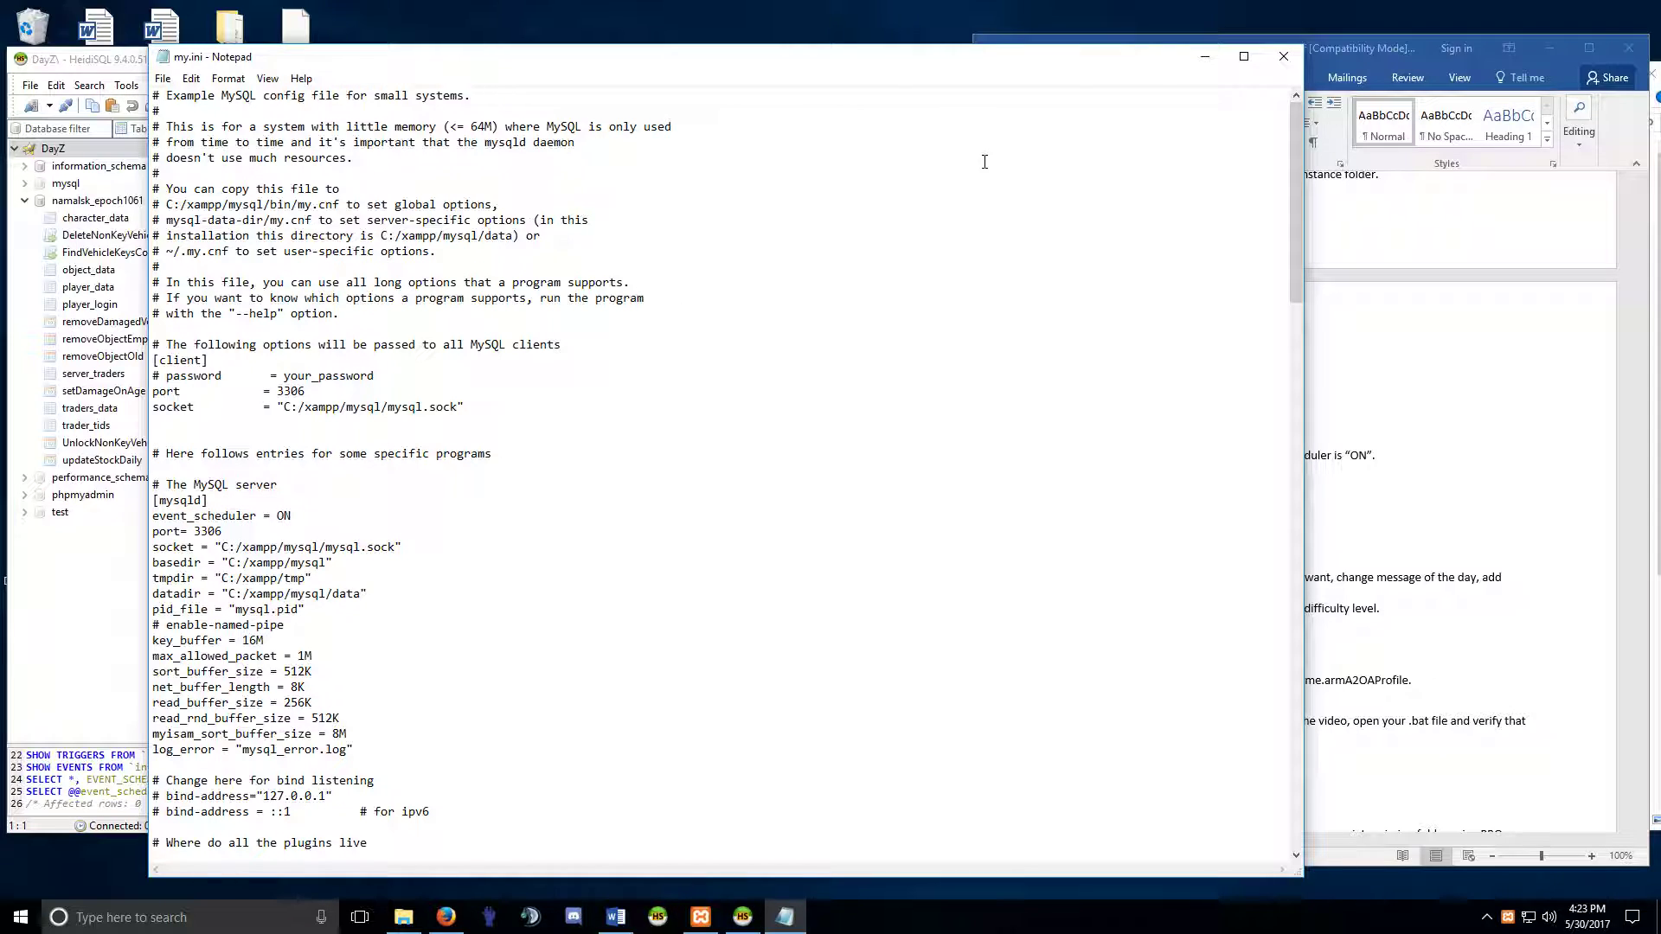
pyautogui.click(1284, 57)
# Browse the setDamageOnAge, updateStockDaily and UnlockNonKeyVehicles events, then close HeidiSQL without saving.
pyautogui.click(90, 361)
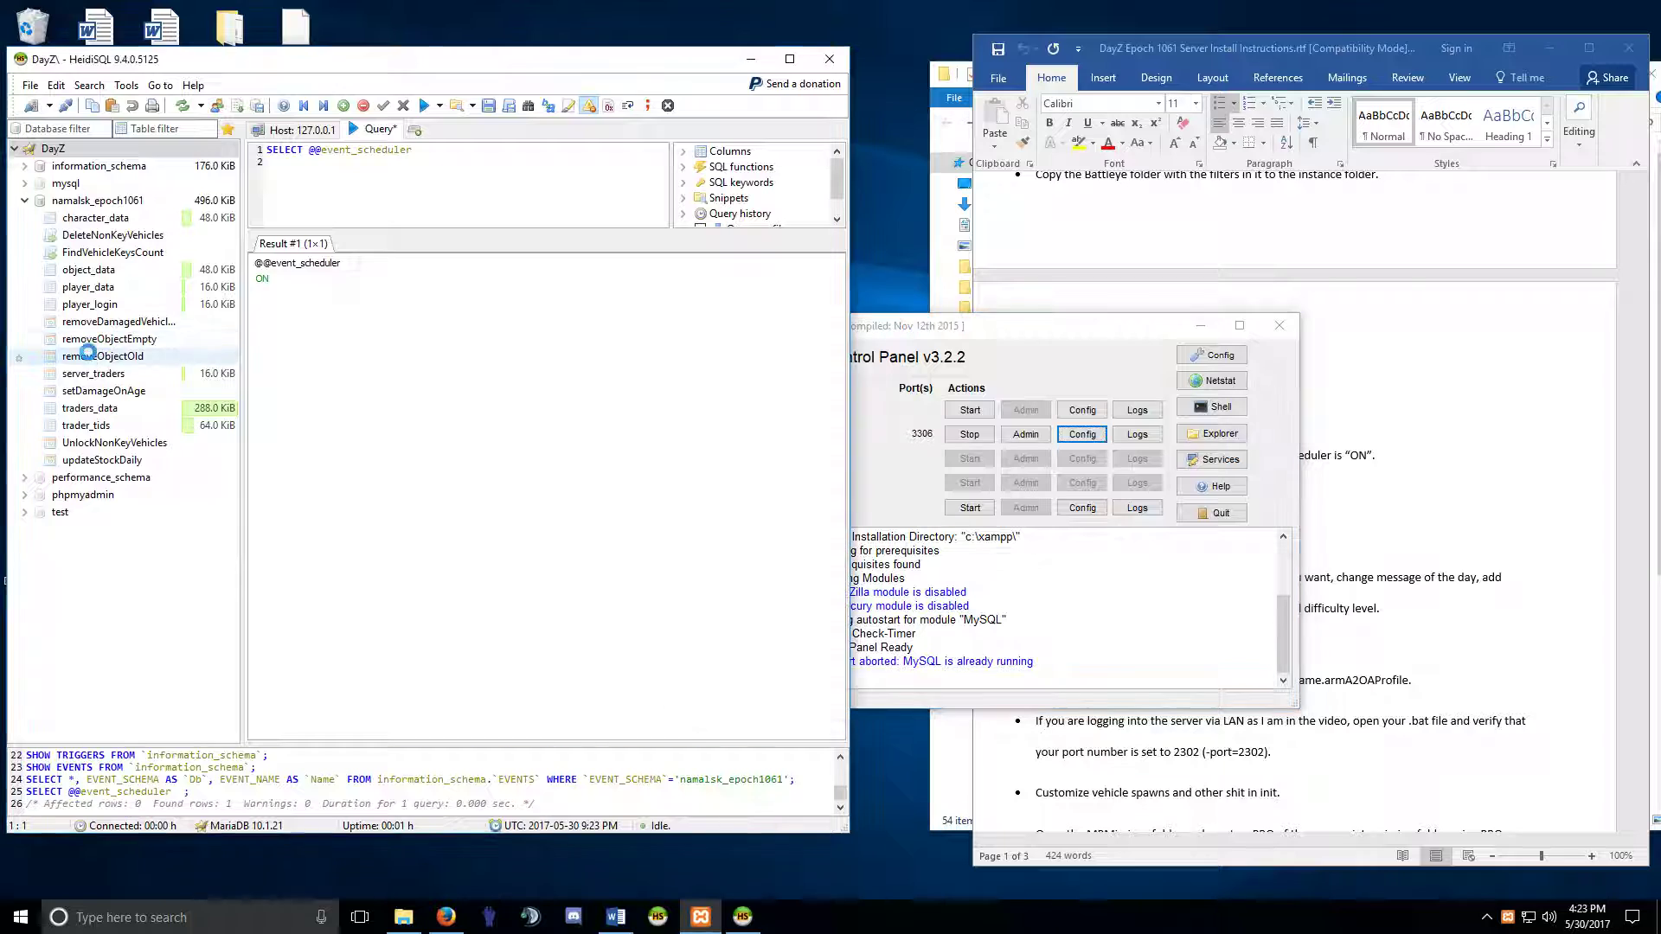
pyautogui.click(85, 394)
pyautogui.click(92, 427)
pyautogui.click(95, 464)
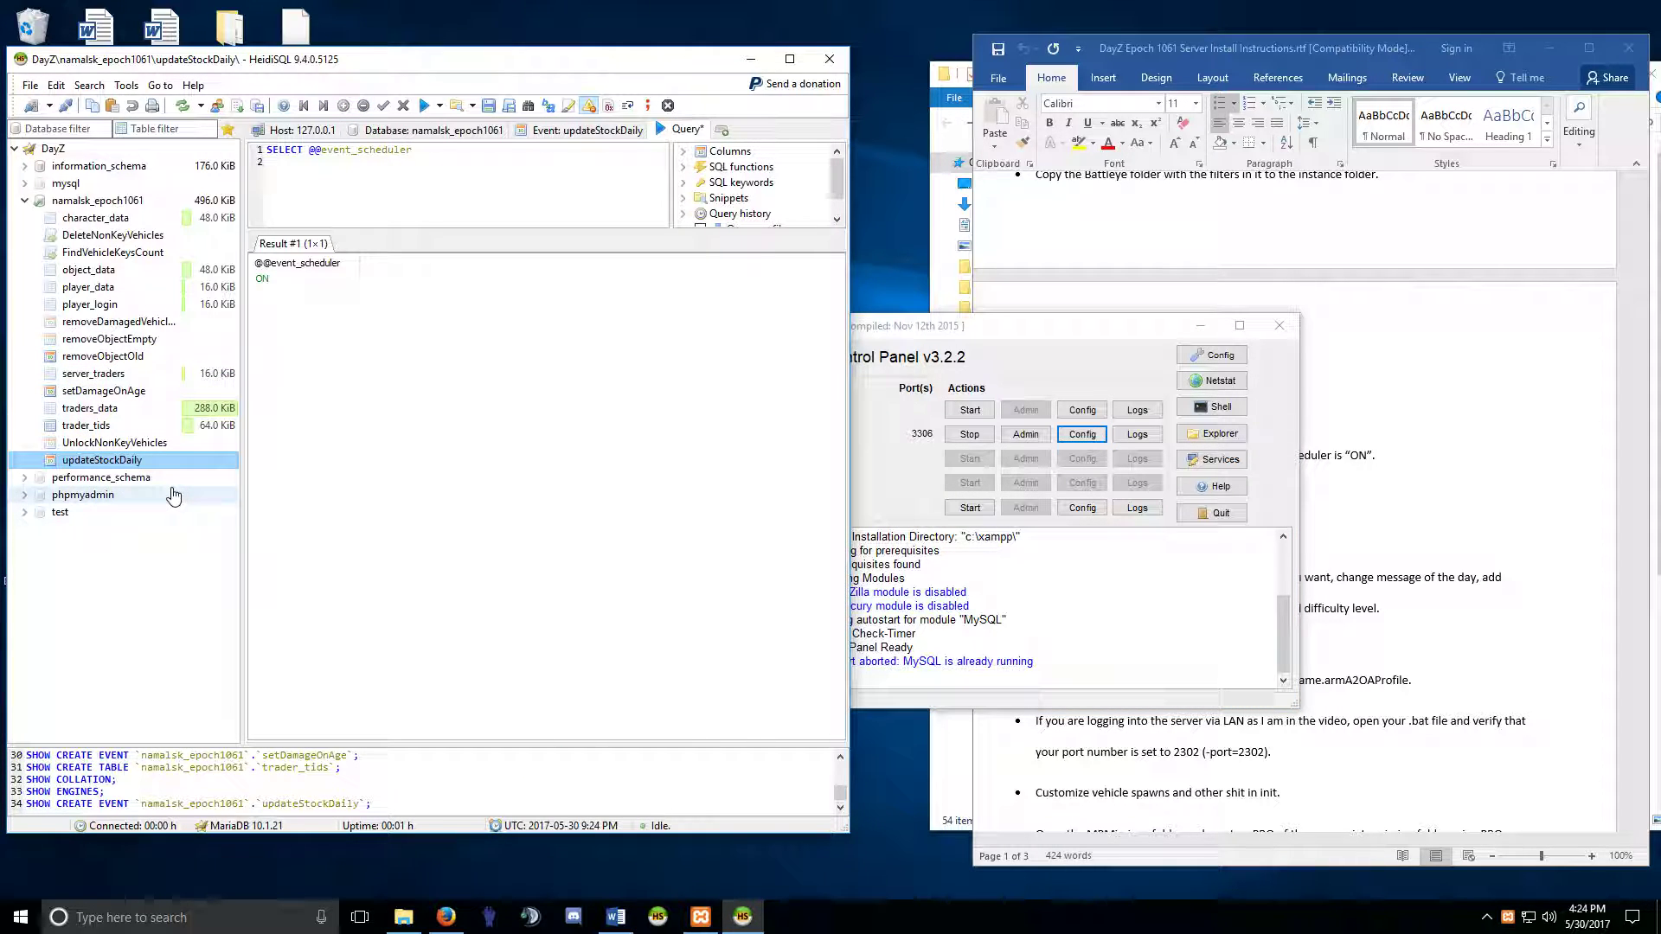
pyautogui.click(104, 442)
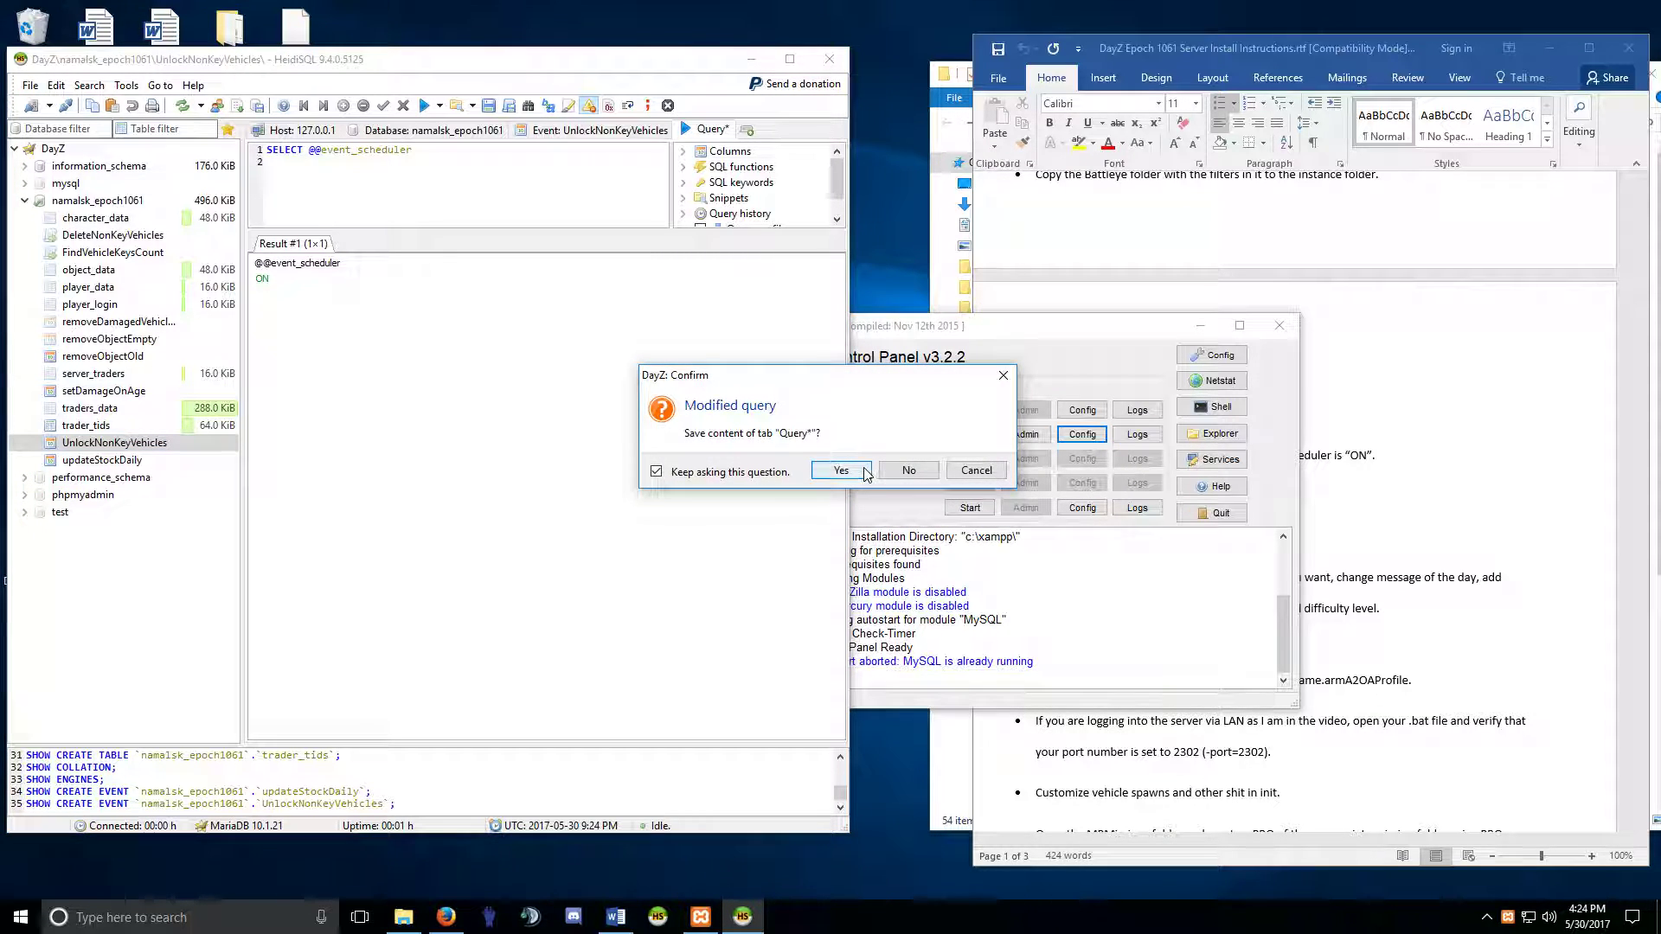
pyautogui.click(908, 470)
# Close XAMPP, read the remaining Word setup steps including Customize vehicle spawns, then close Word.
pyautogui.click(1278, 326)
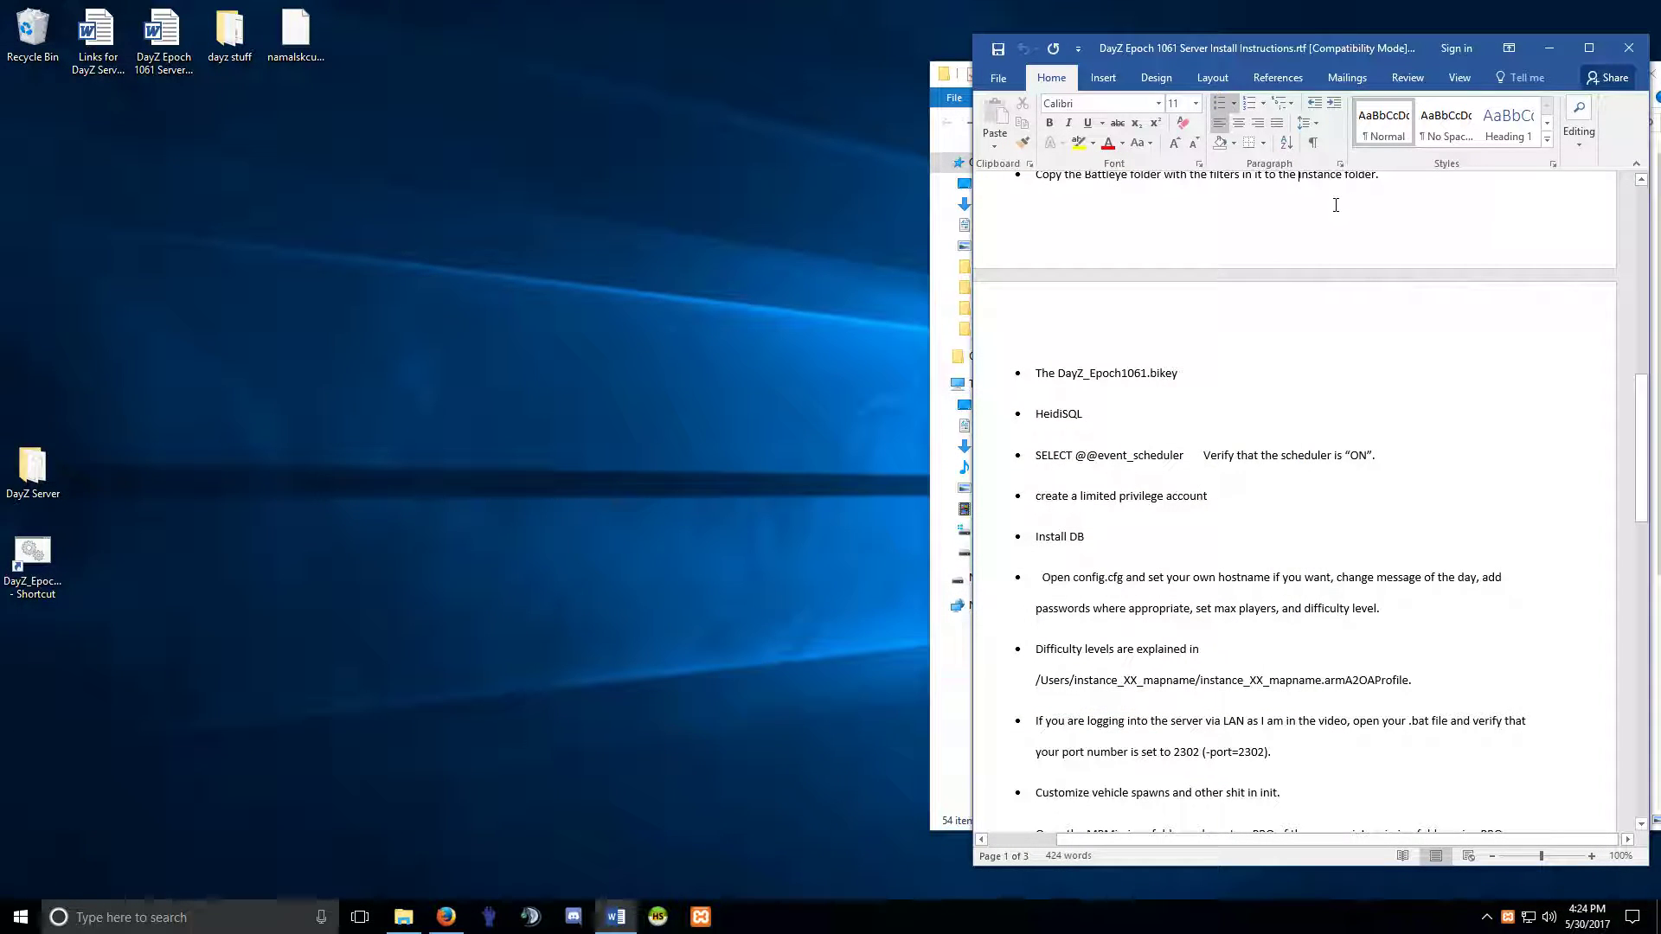
pyautogui.scroll(-5, 1236, 611)
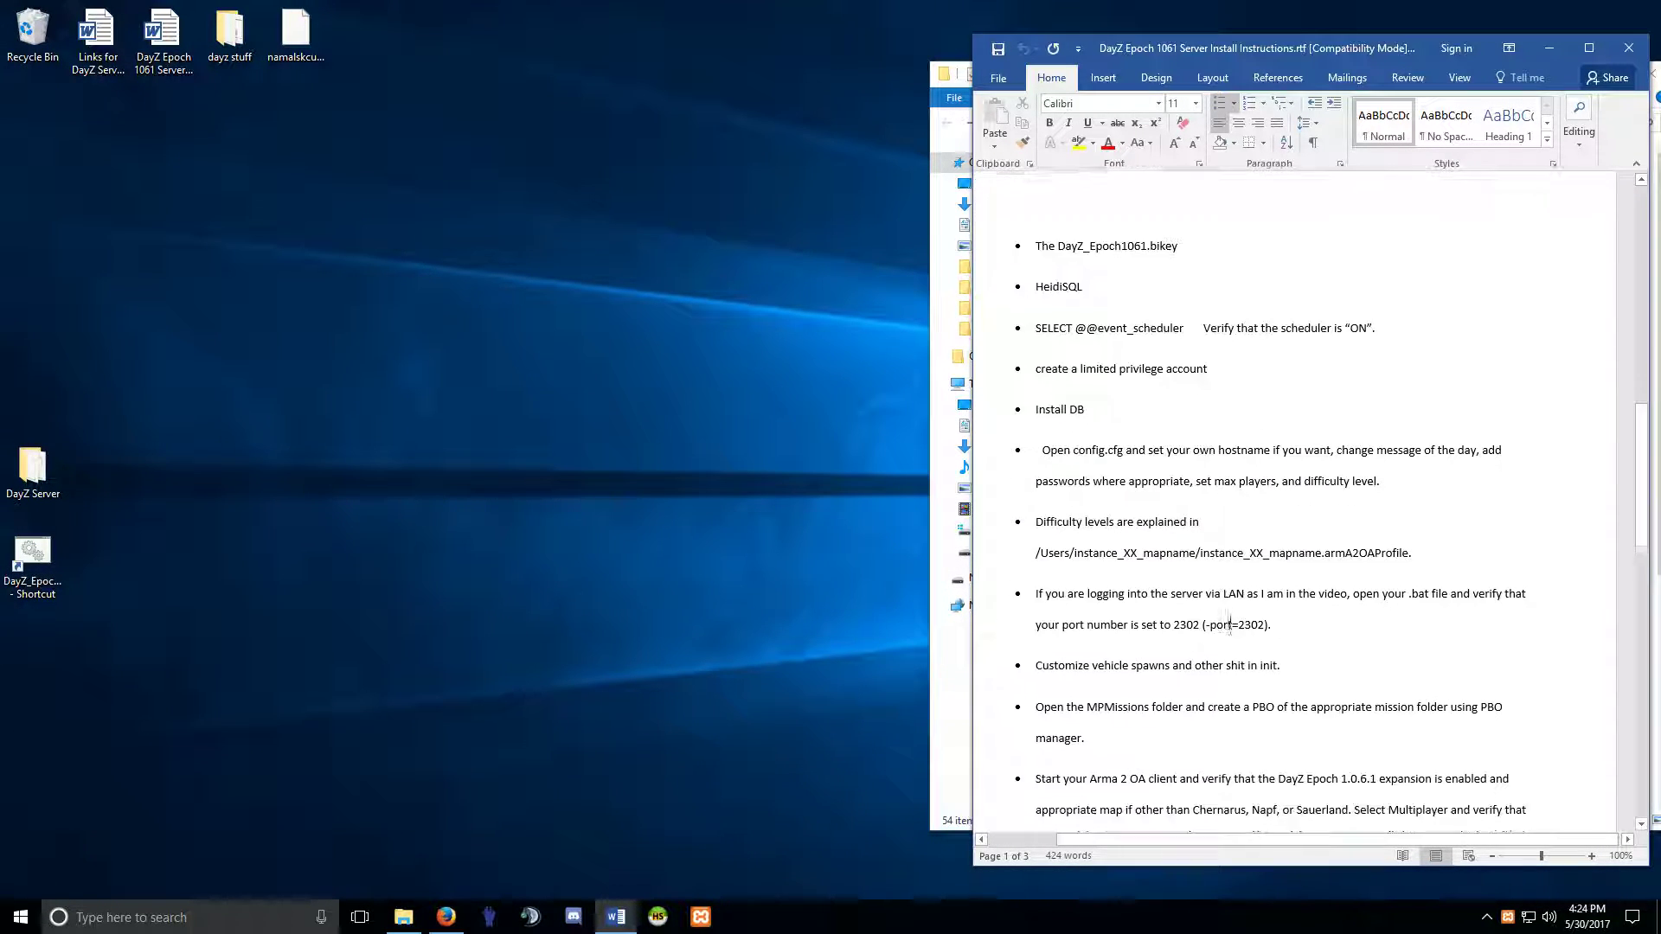
pyautogui.scroll(-2, 1211, 548)
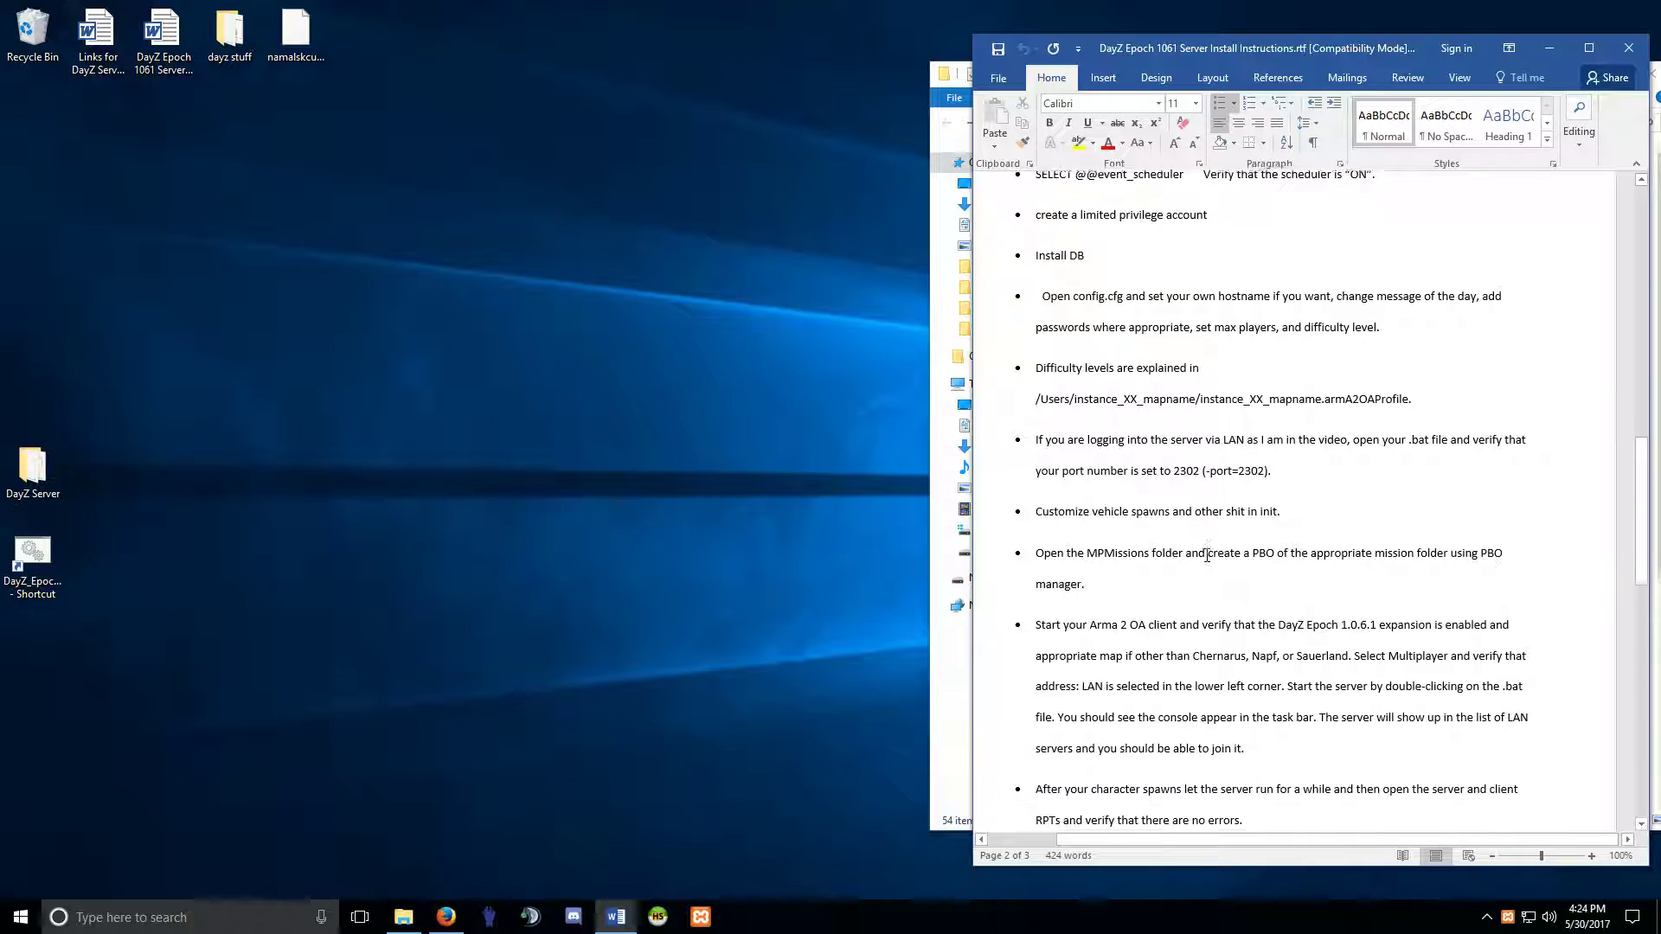
pyautogui.tripleClick(1120, 464)
pyautogui.click(1194, 460)
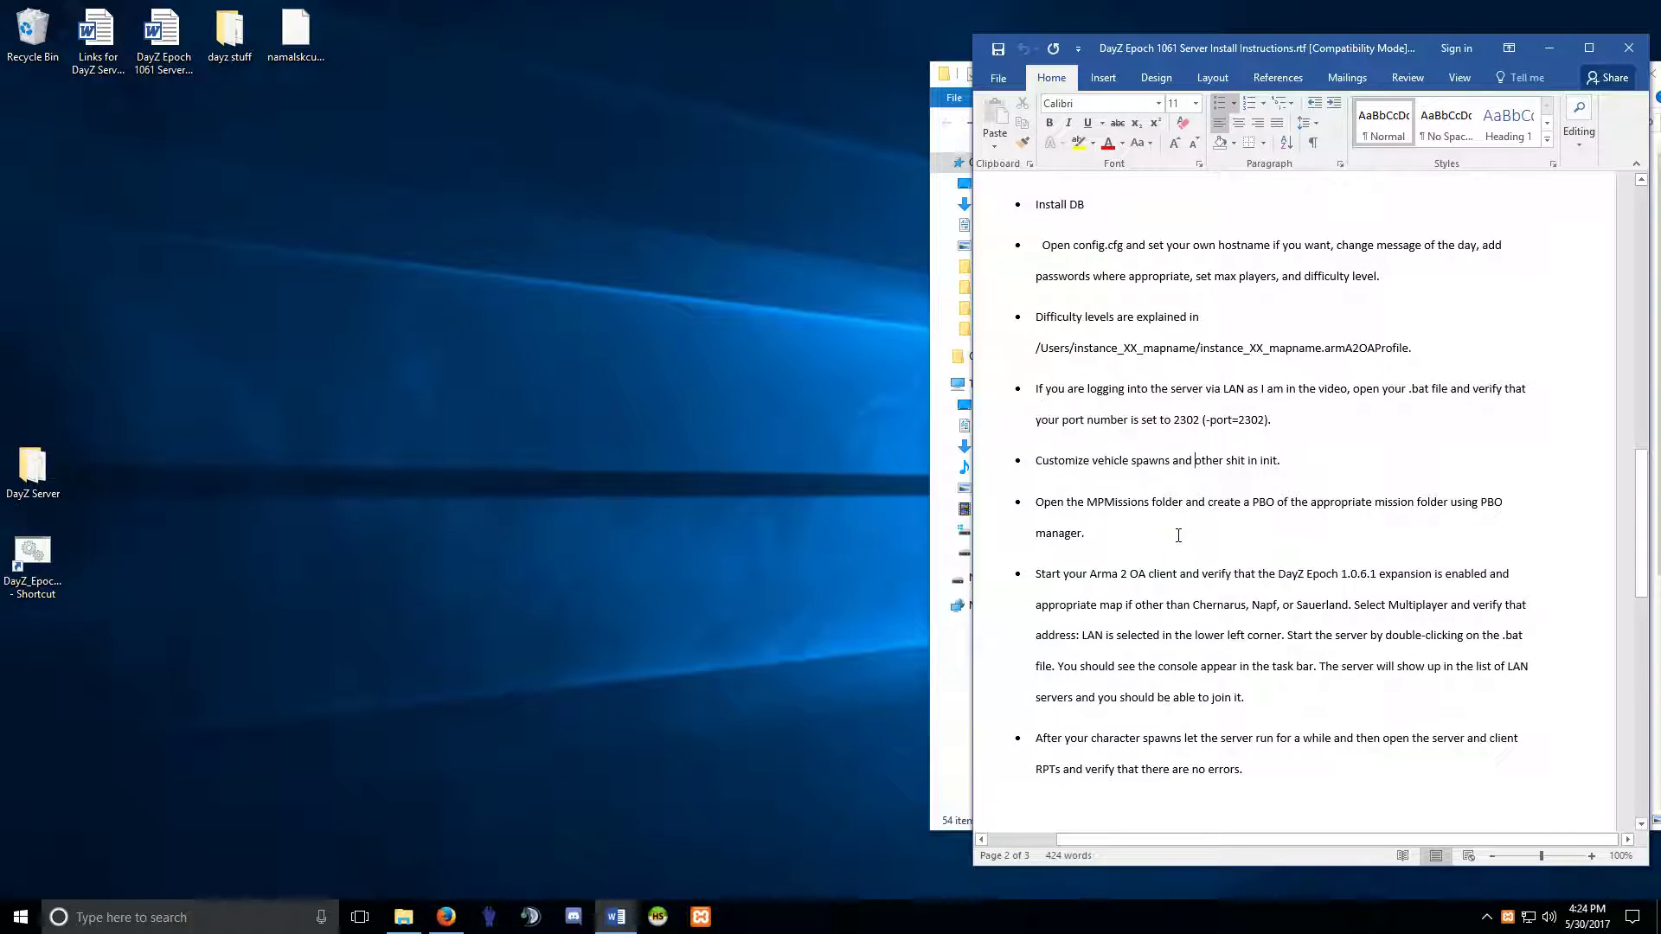
pyautogui.scroll(-2, 1178, 535)
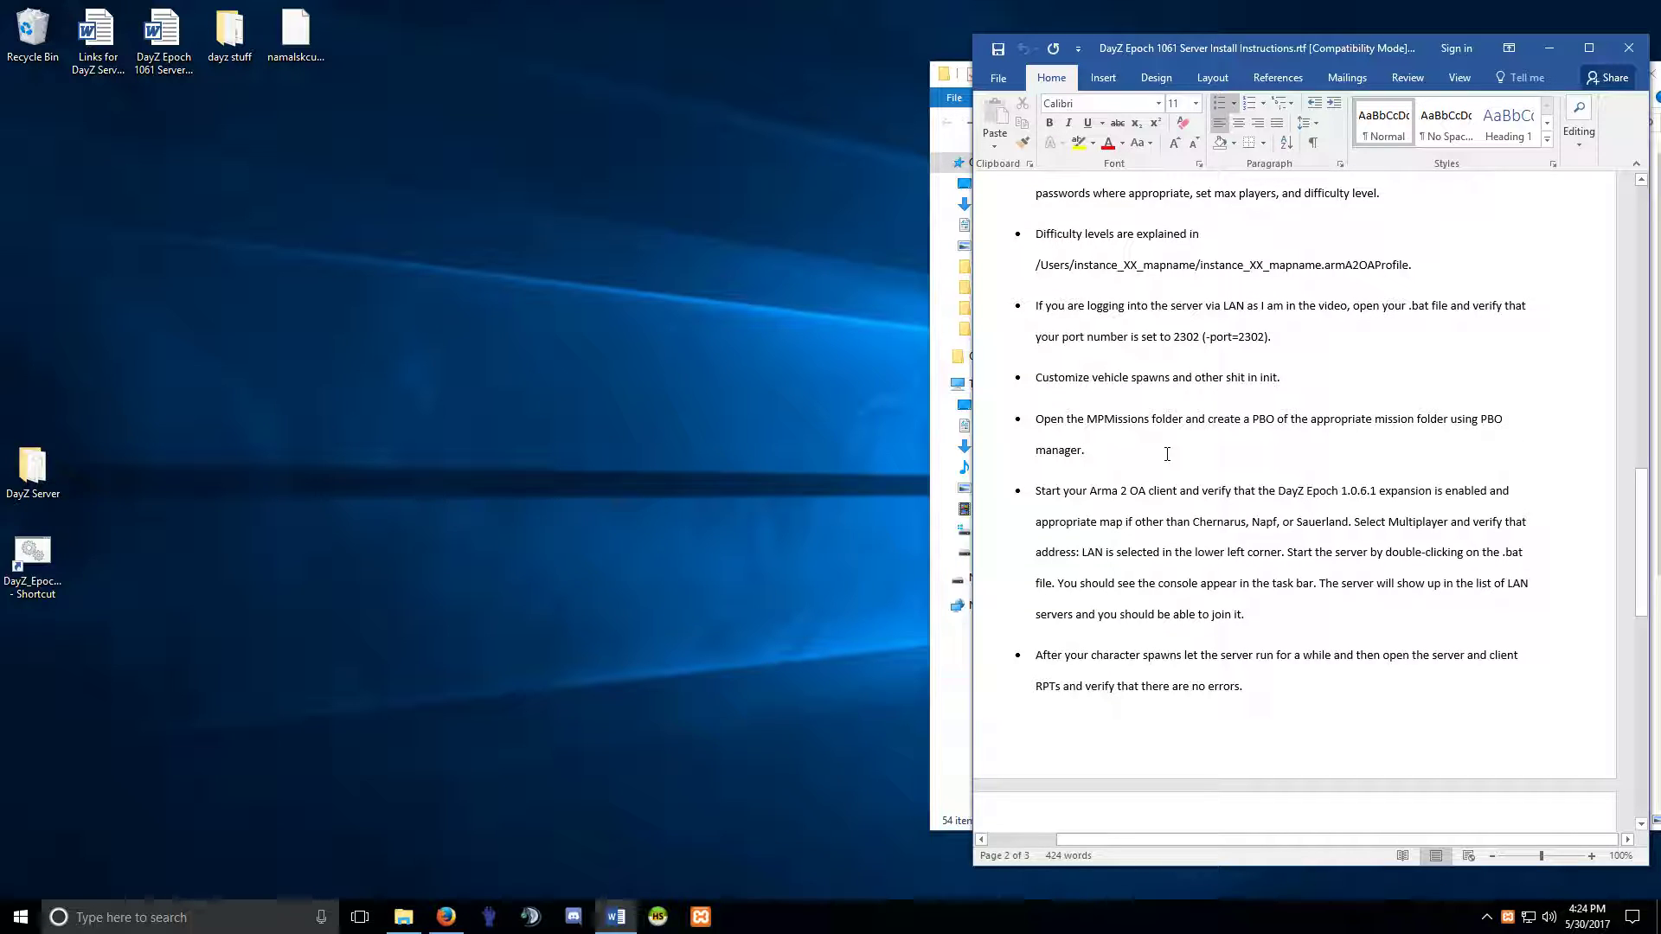
pyautogui.click(1628, 48)
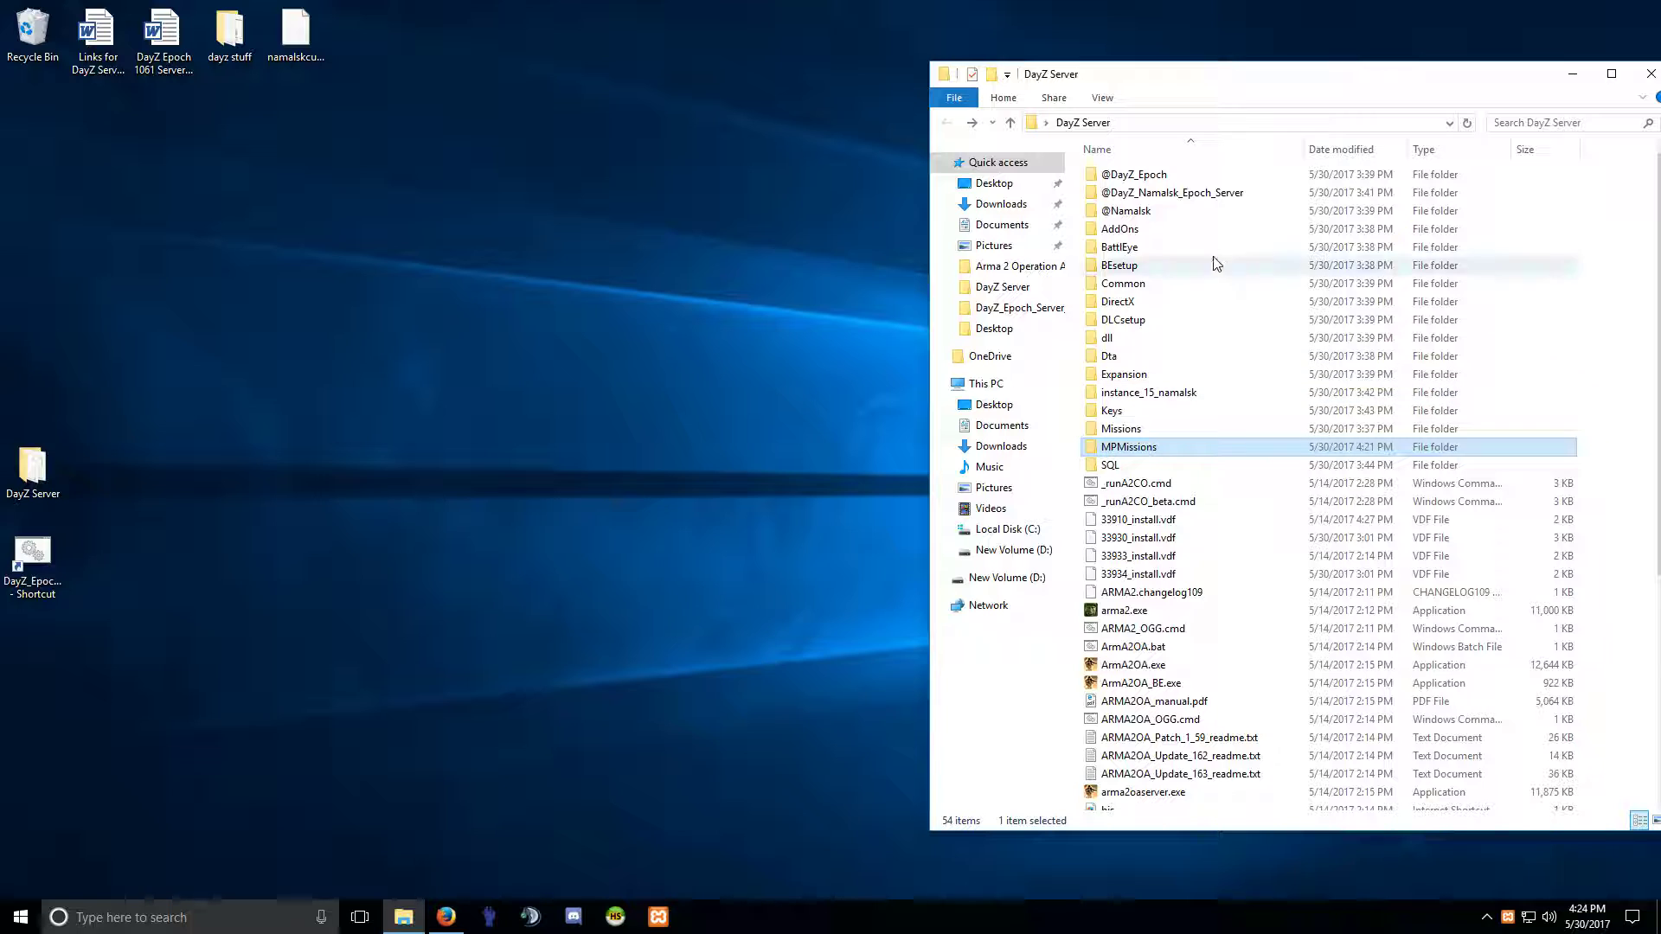
# Move the DayZ Server folder window toward the centre, then close it.
pyautogui.moveTo(1259, 89); pyautogui.dragTo(1048, 86)
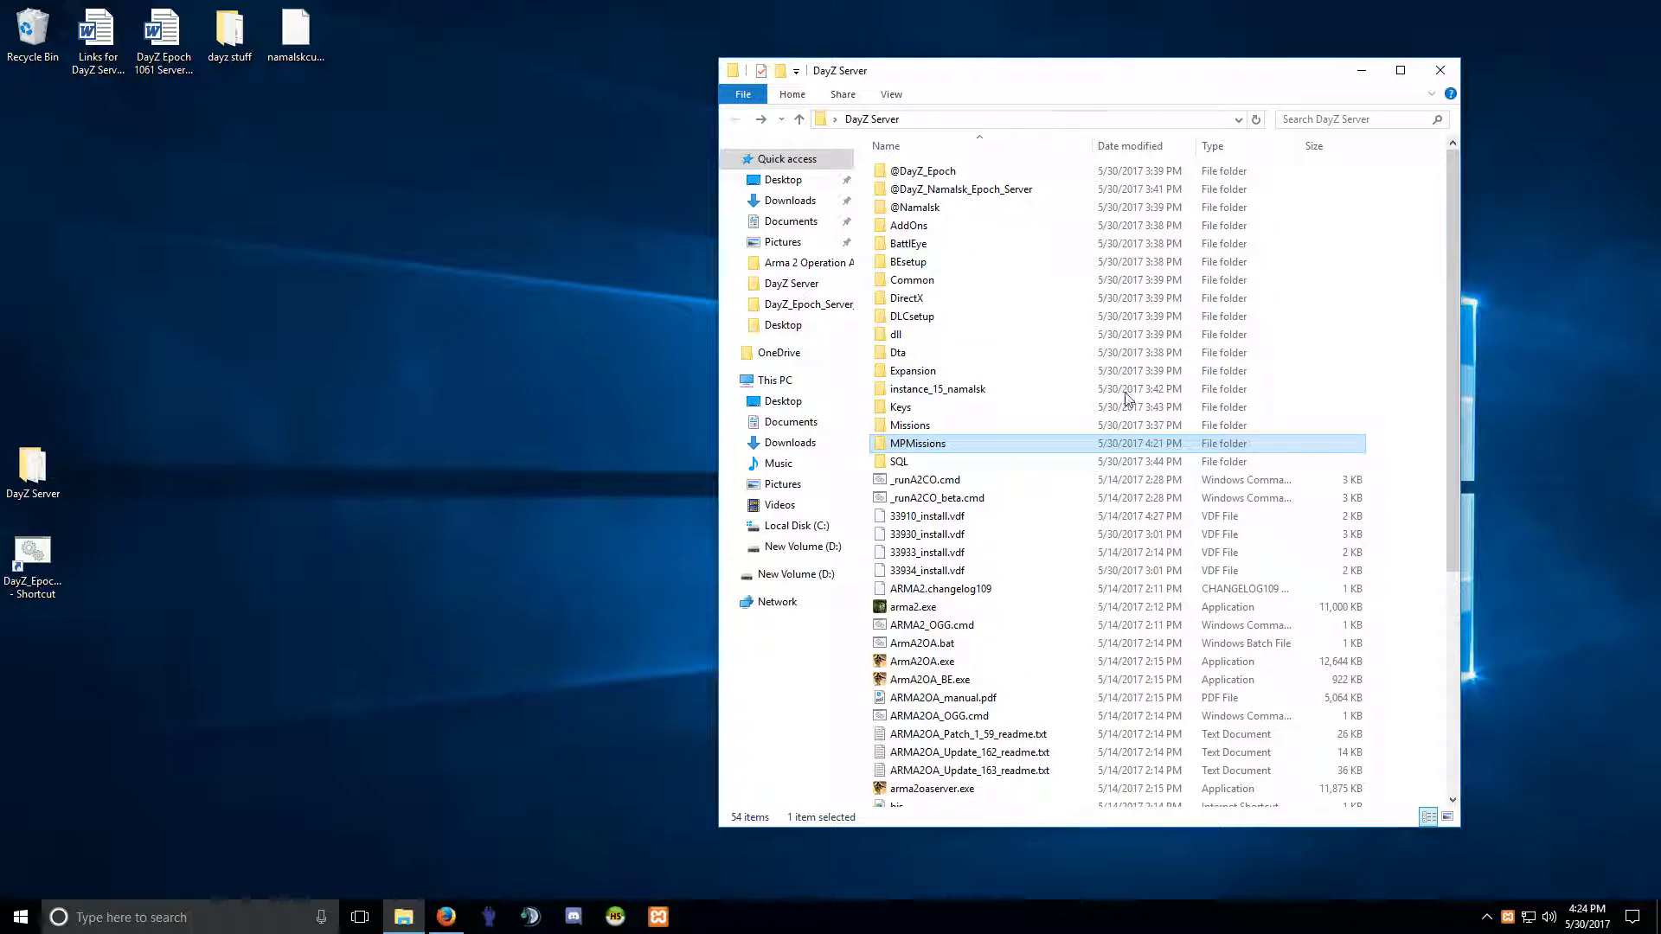
pyautogui.scroll(-6, 1082, 421)
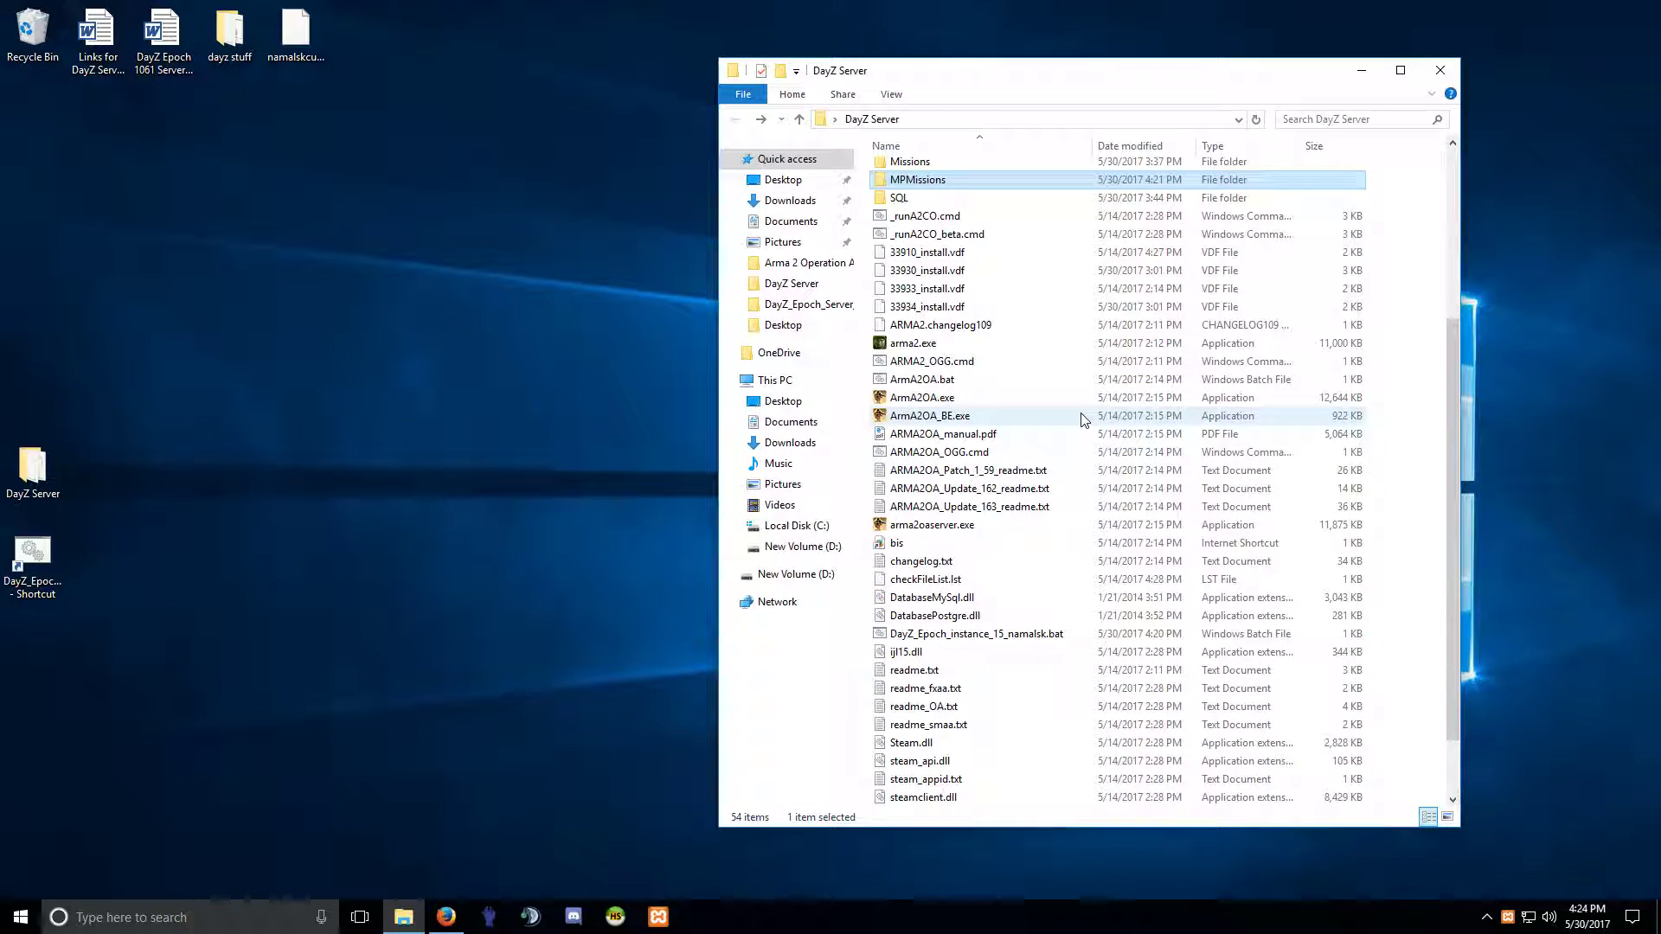
pyautogui.scroll(6, 1082, 420)
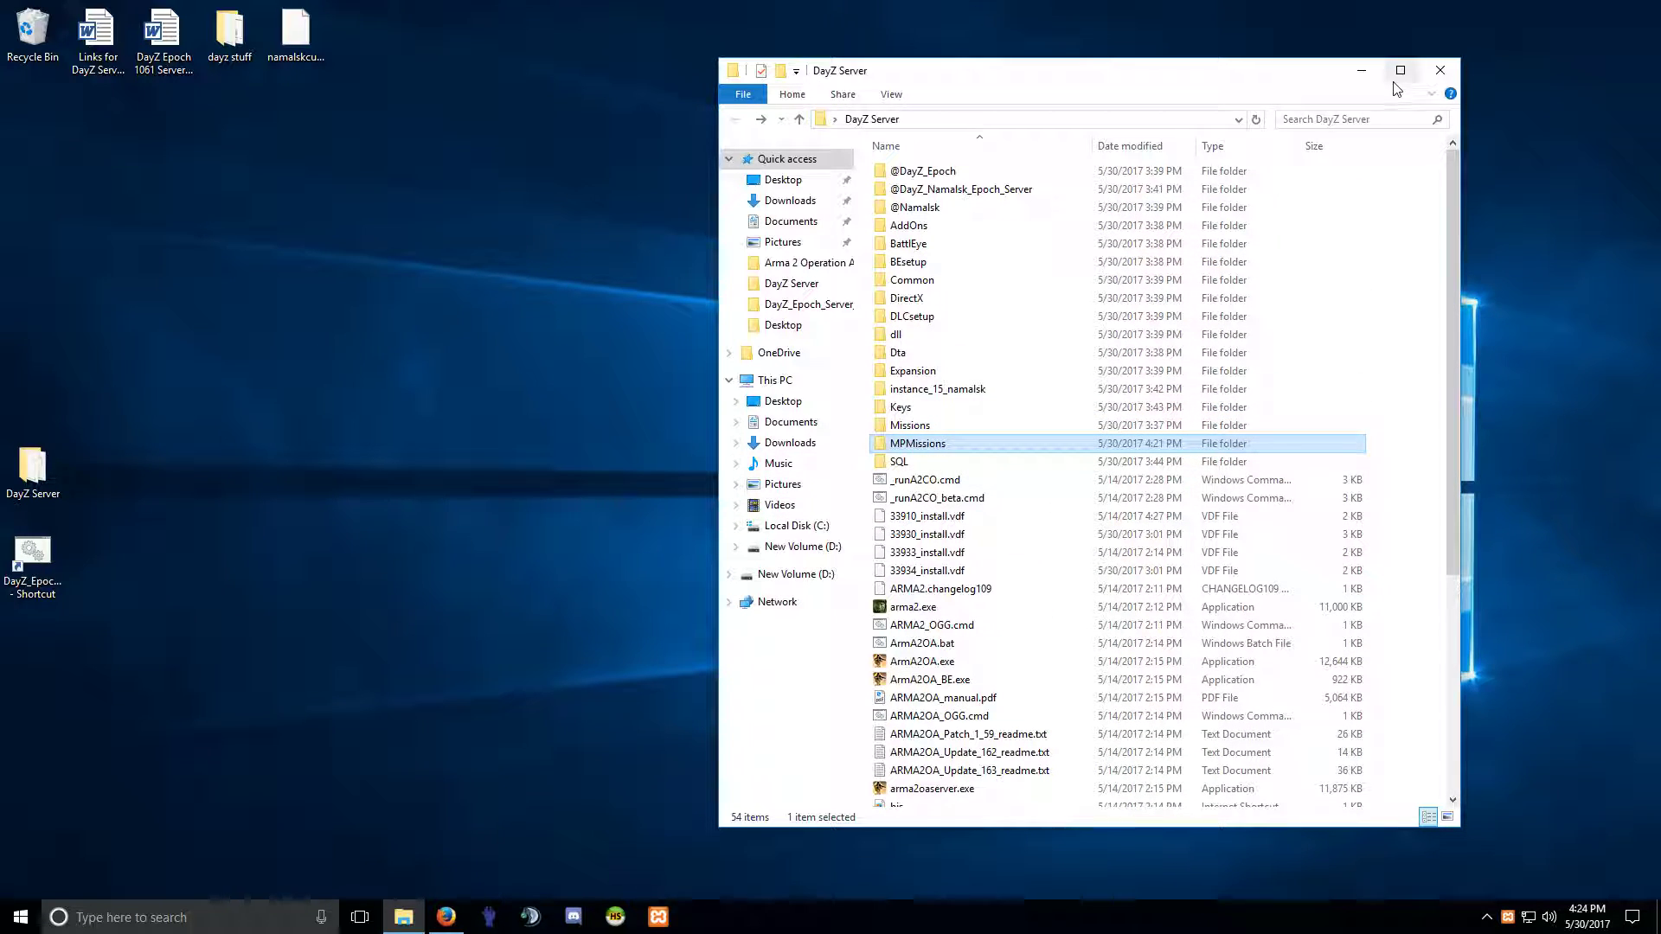
pyautogui.click(1440, 71)
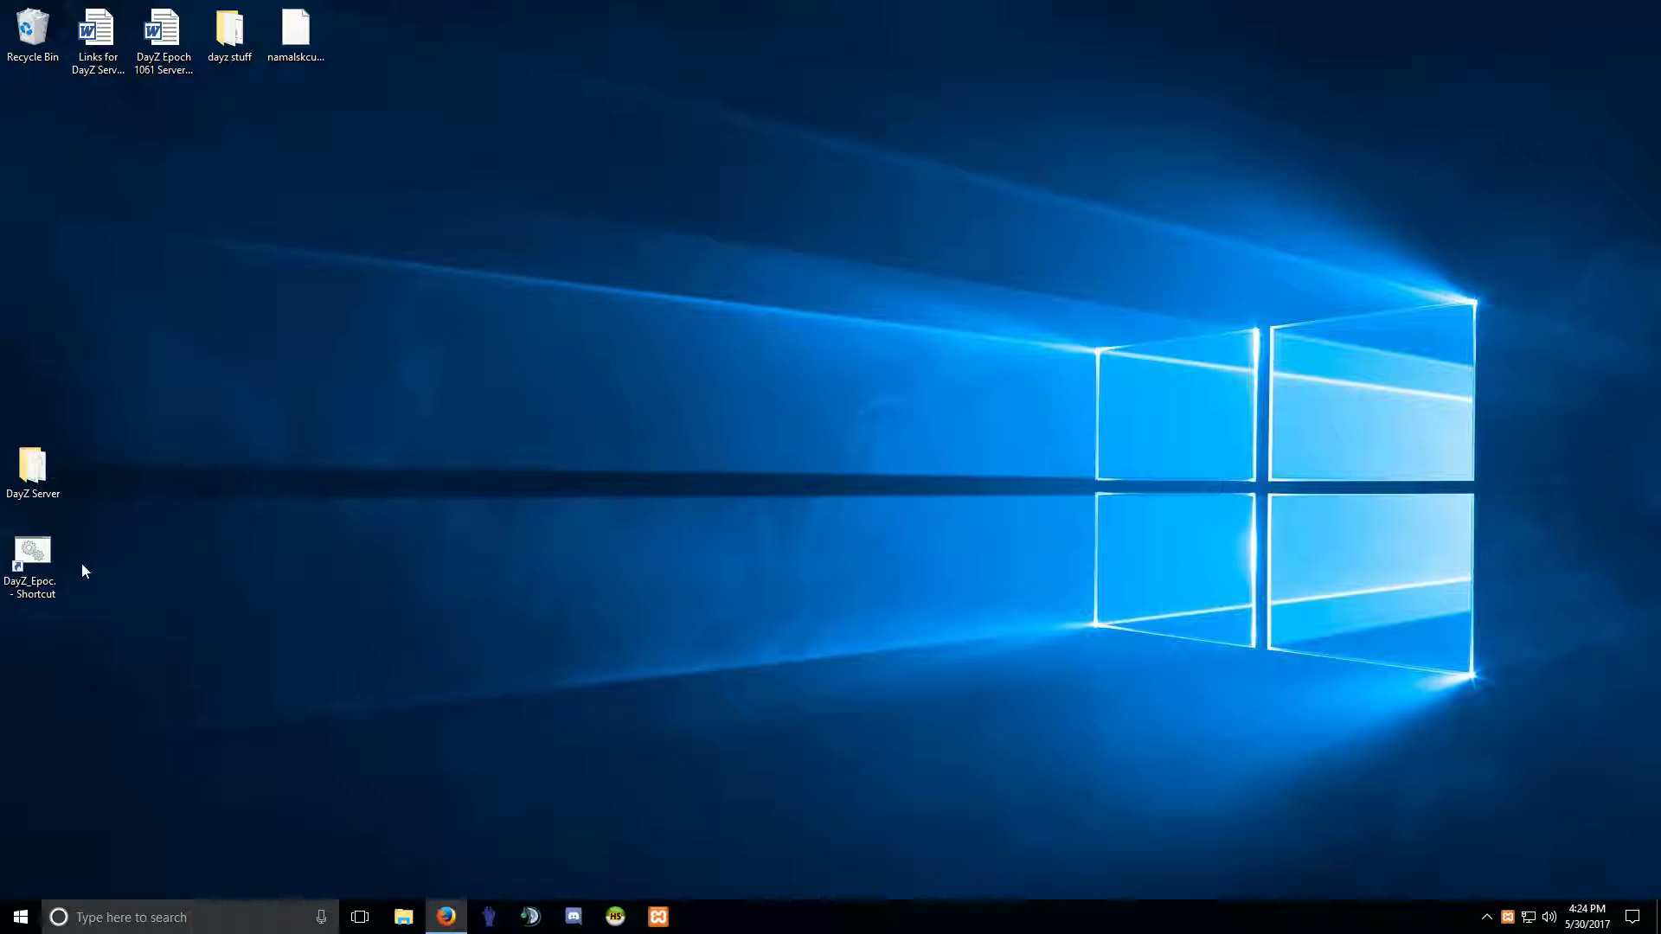
# Clear the three stale duplicate XAMPP icons from the system tray overflow.
pyautogui.click(46, 557)
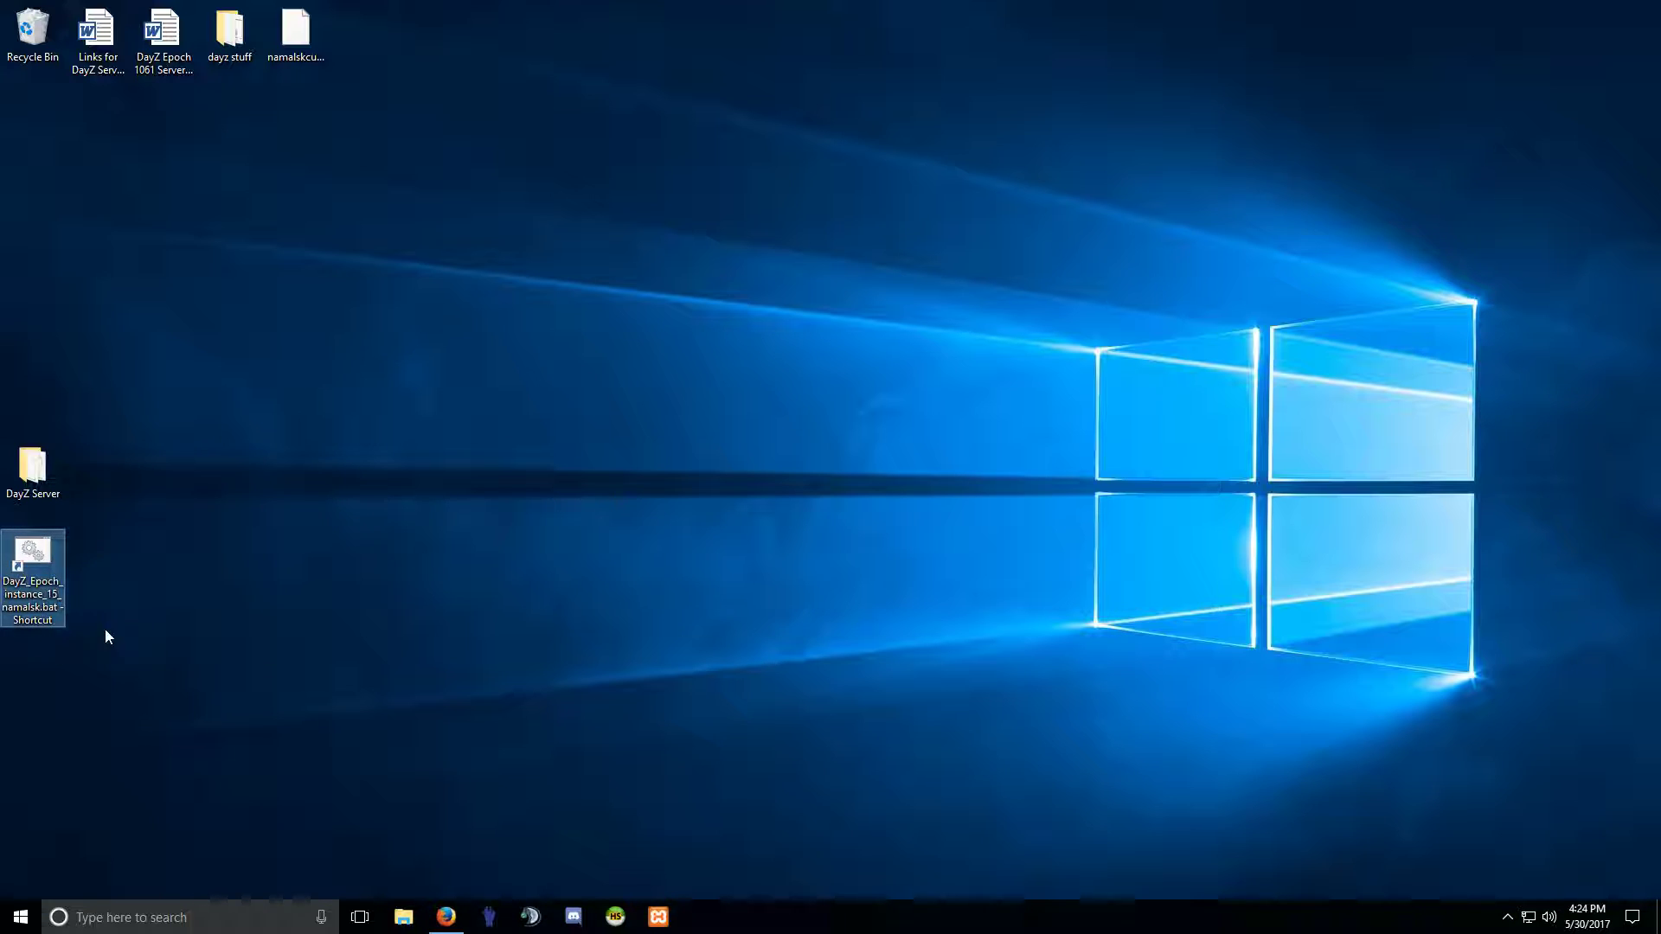
pyautogui.click(1503, 926)
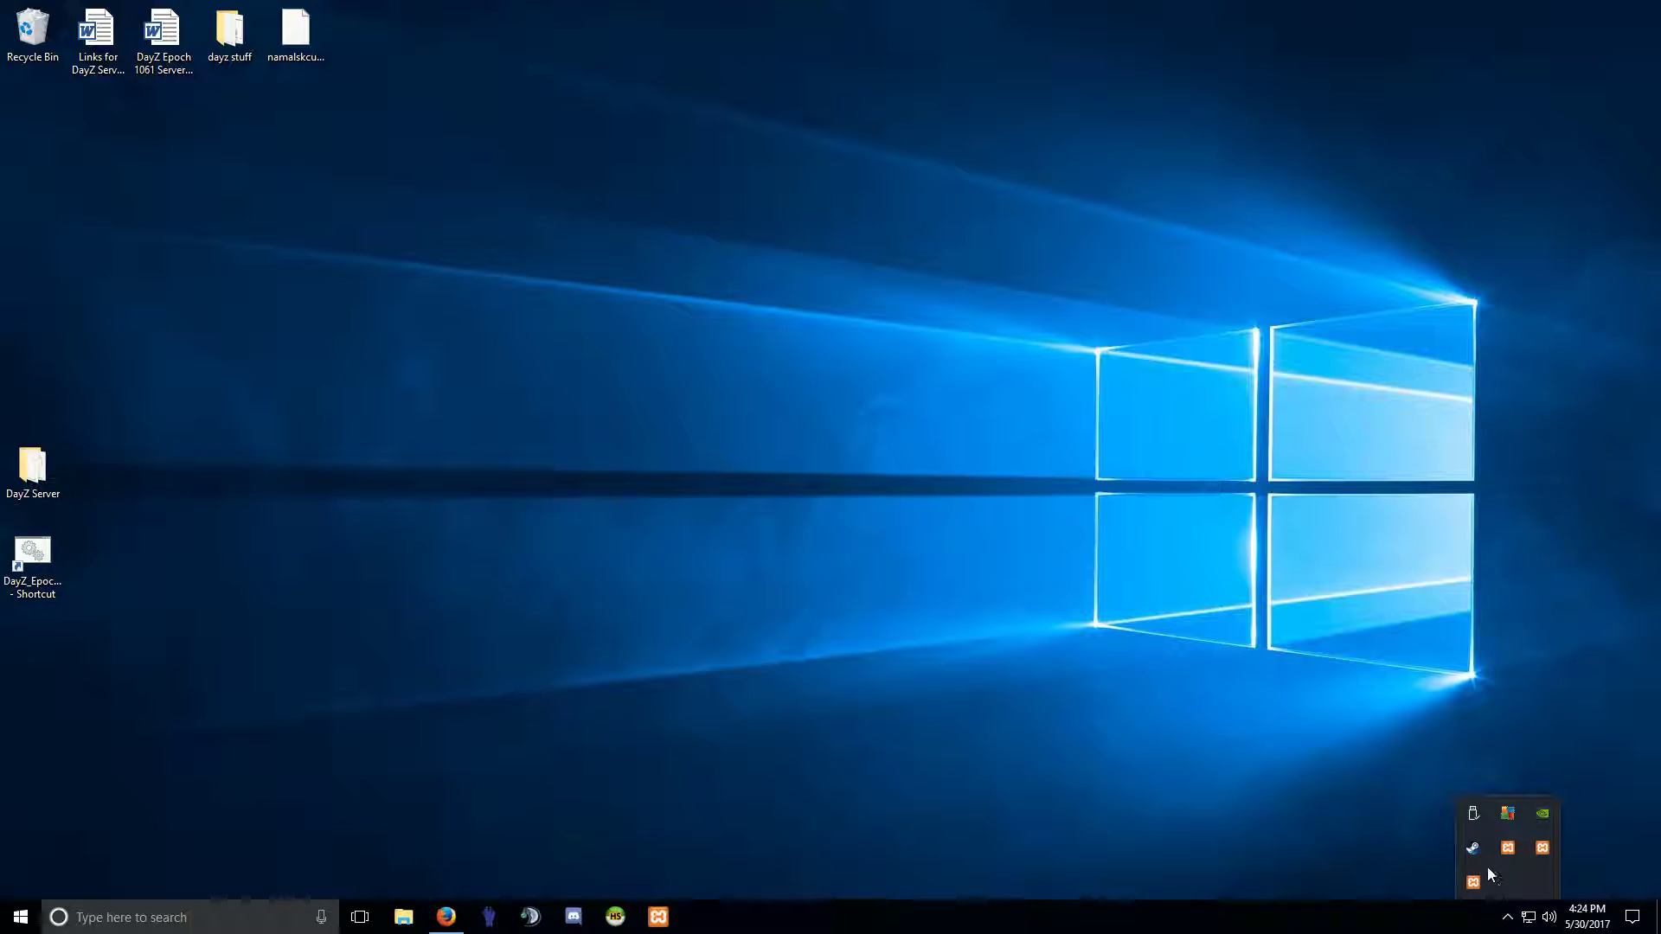
pyautogui.rightClick(1509, 850)
pyautogui.click(1534, 845)
pyautogui.rightClick(1512, 898)
pyautogui.click(1531, 873)
pyautogui.rightClick(1509, 887)
pyautogui.click(1536, 871)
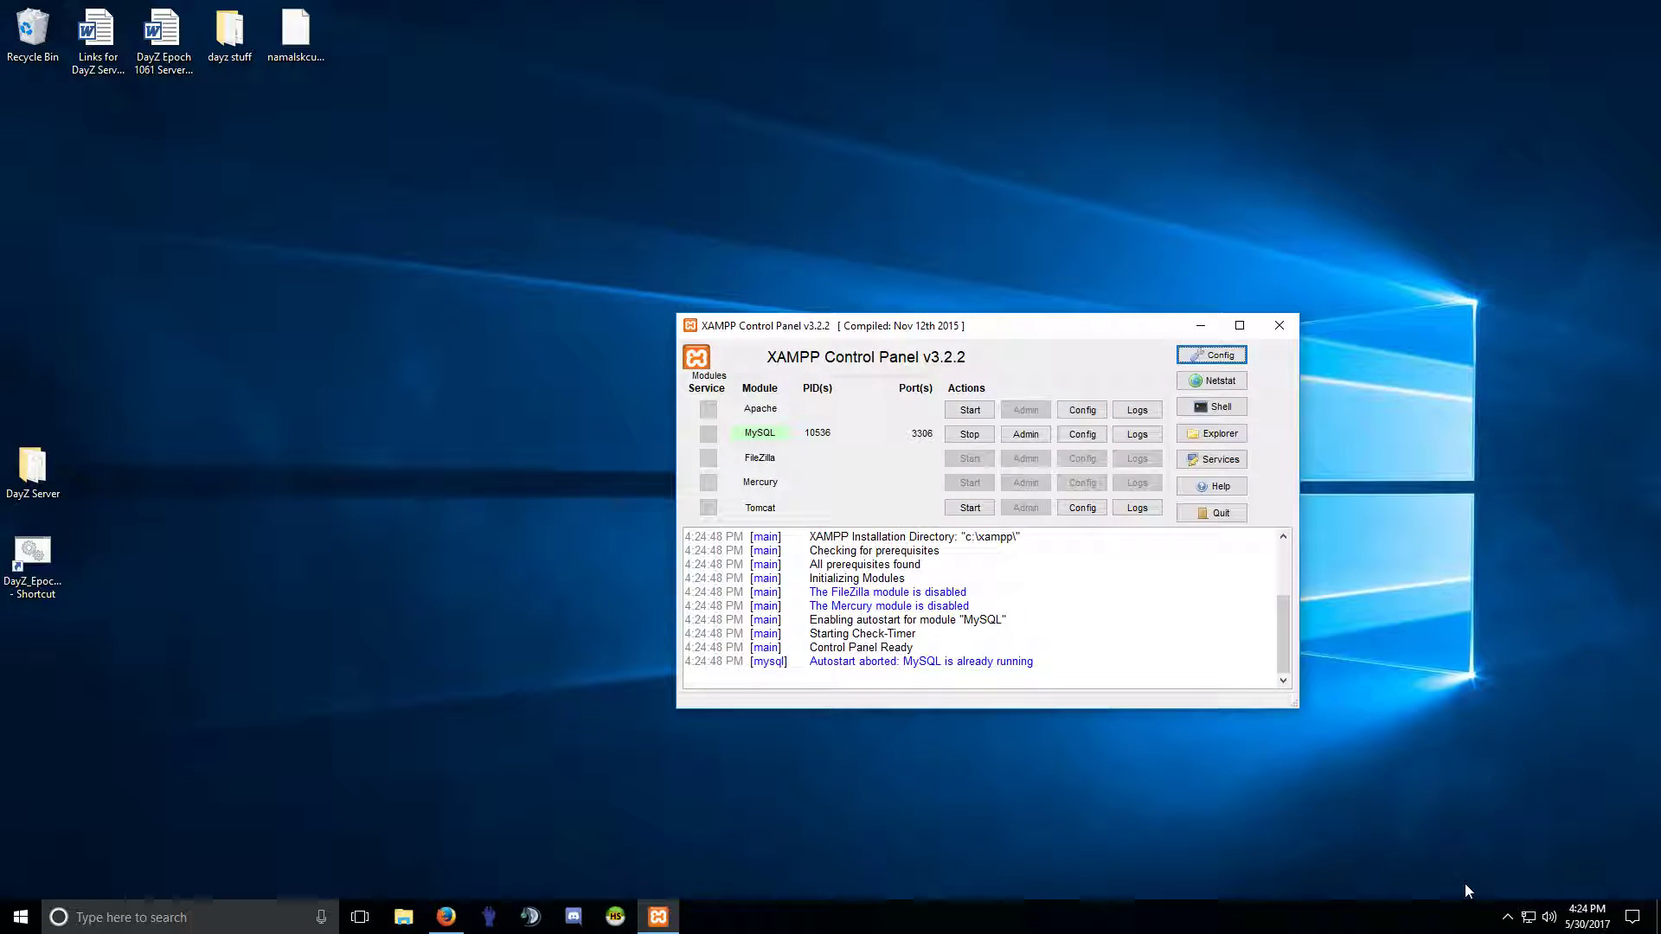
# Confirm MySQL is still running on port 3306 in XAMPP, then close it.
pyautogui.click(1507, 917)
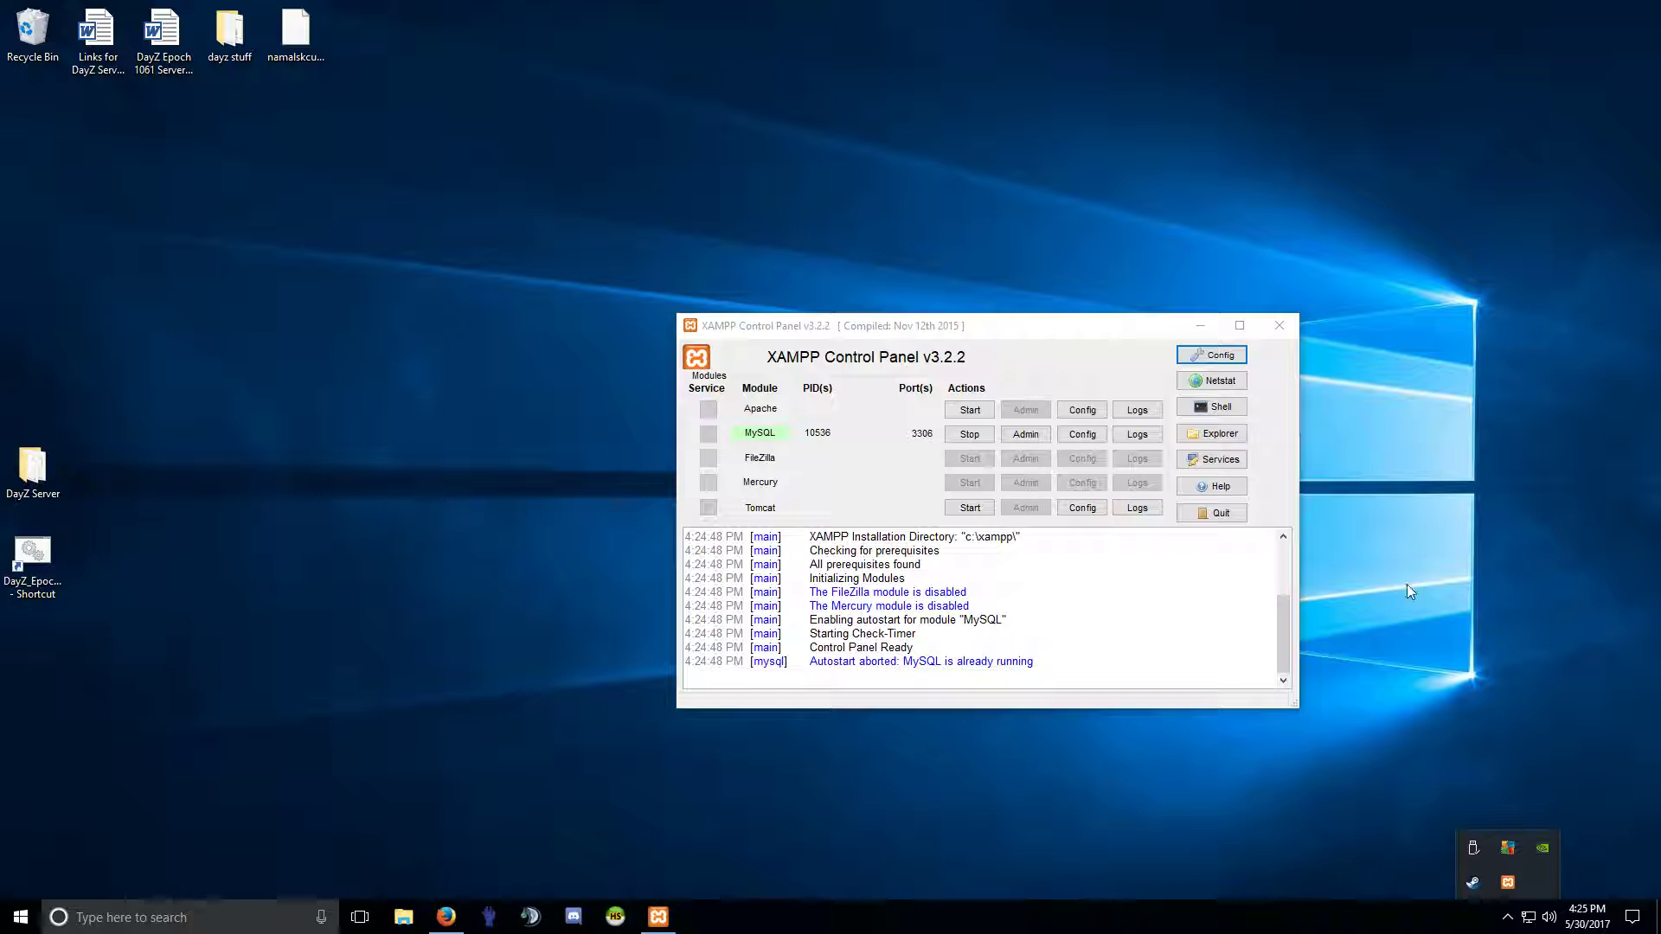
pyautogui.click(1282, 328)
pyautogui.click(1507, 917)
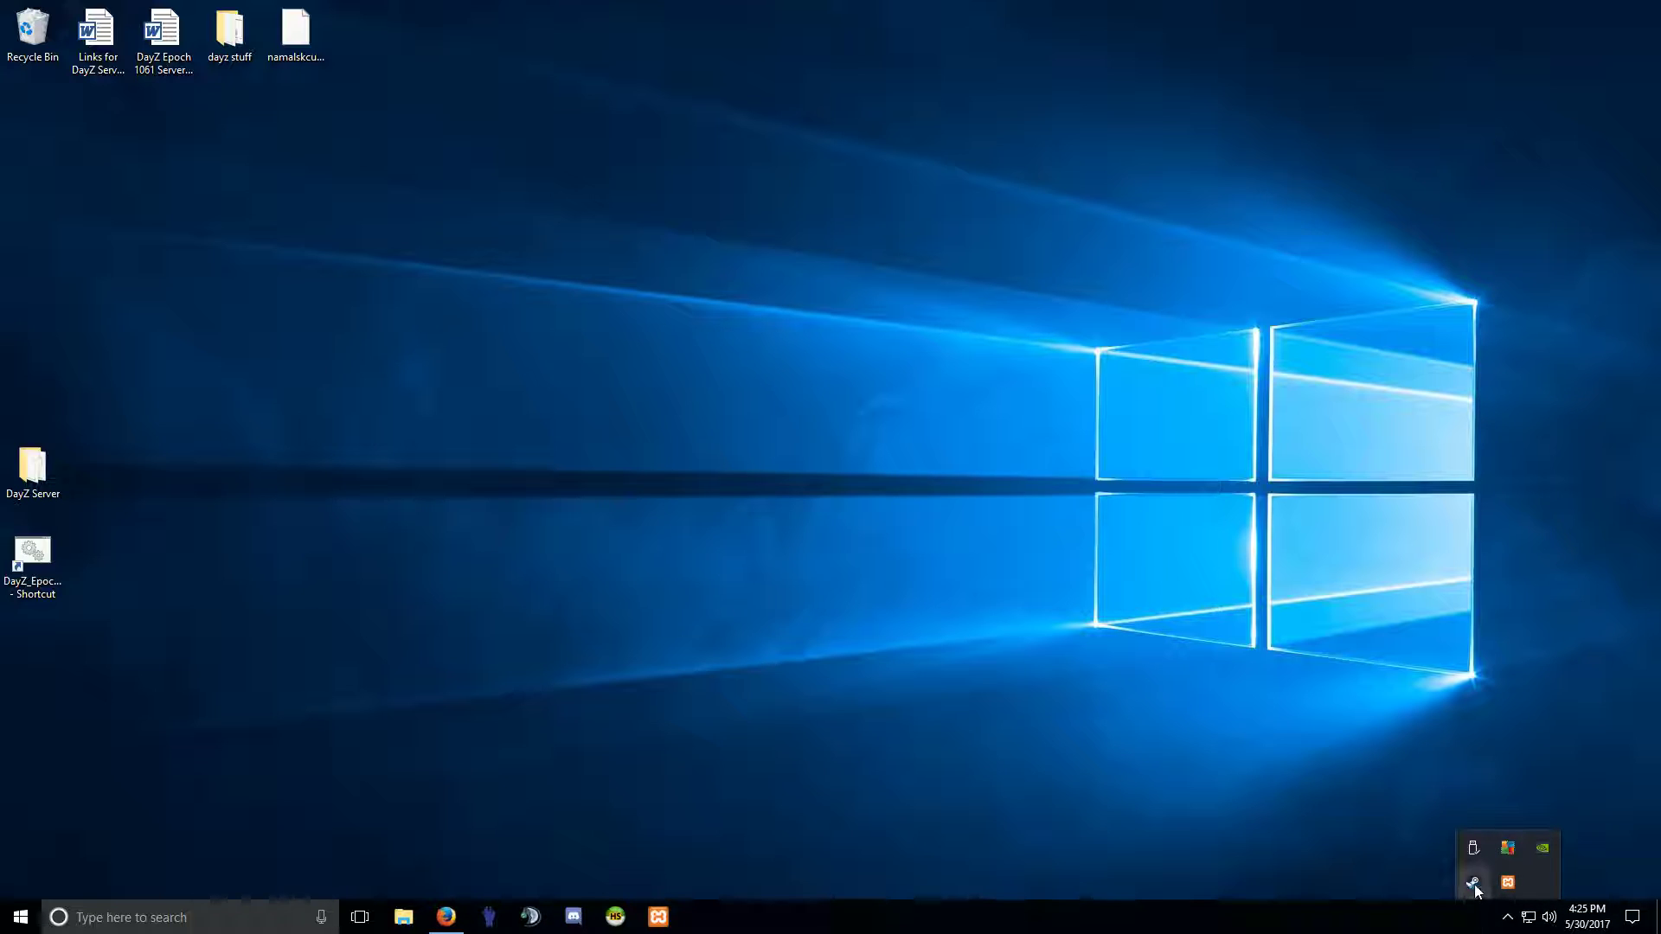
# Launch Arma 2: Operation Arrowhead from Steam with default options, then start the DayZ_Epoch Namalsk server shortcut.
pyautogui.rightClick(1474, 884)
pyautogui.click(1513, 632)
pyautogui.click(986, 538)
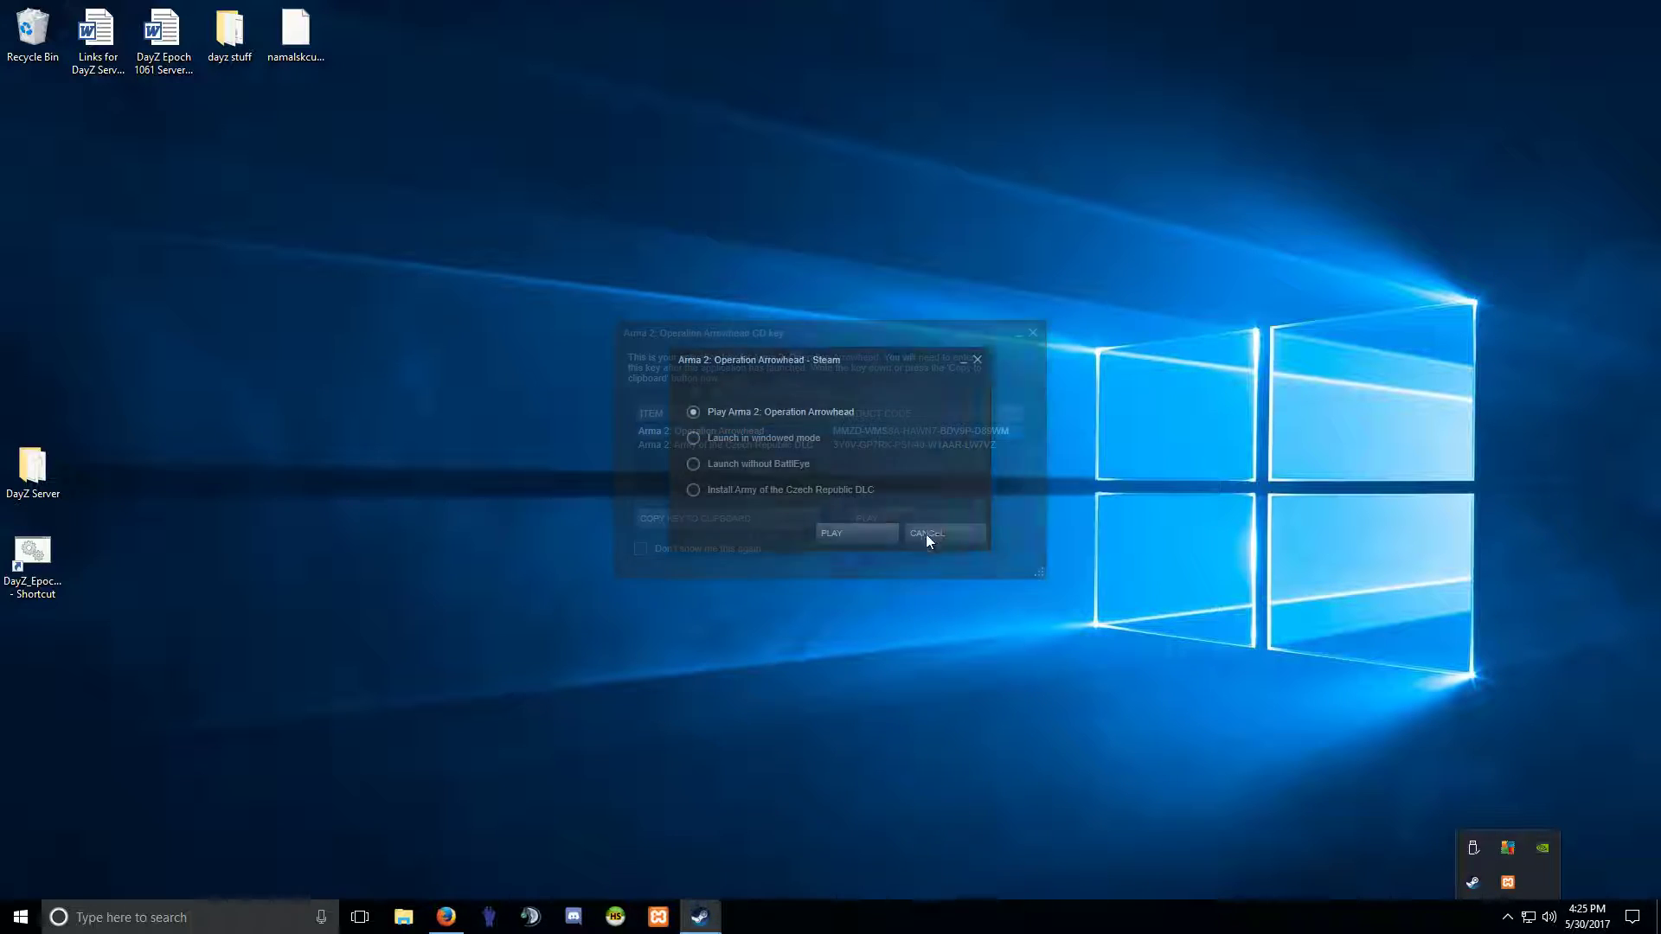
pyautogui.click(825, 535)
pyautogui.click(770, 574)
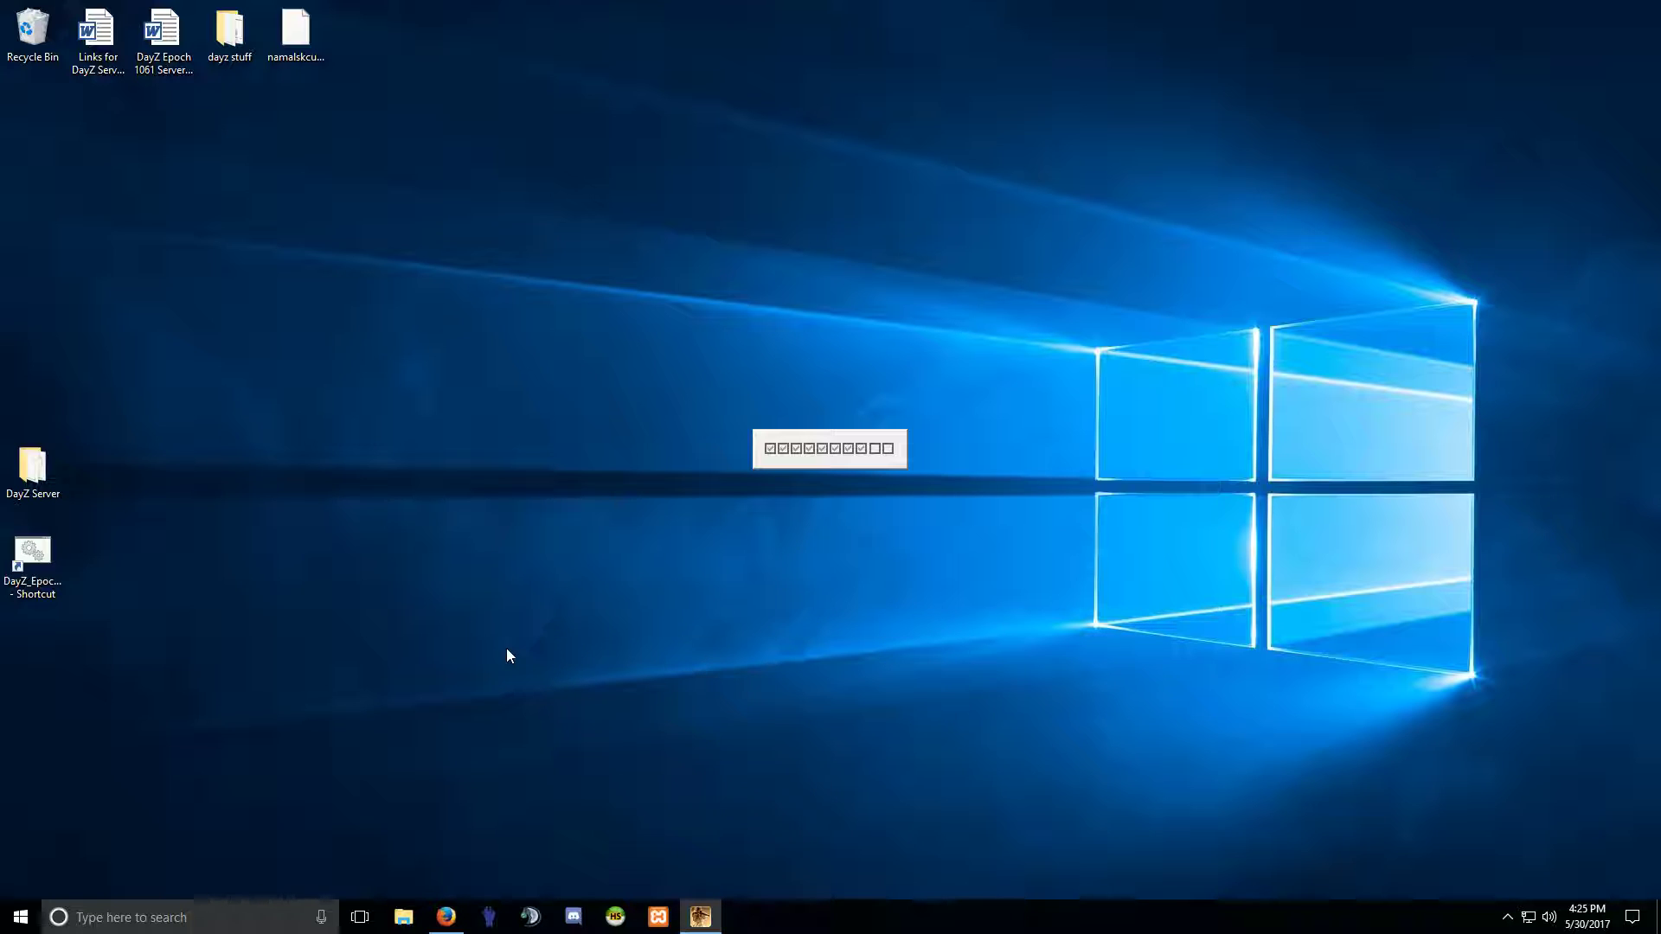
pyautogui.doubleClick(32, 553)
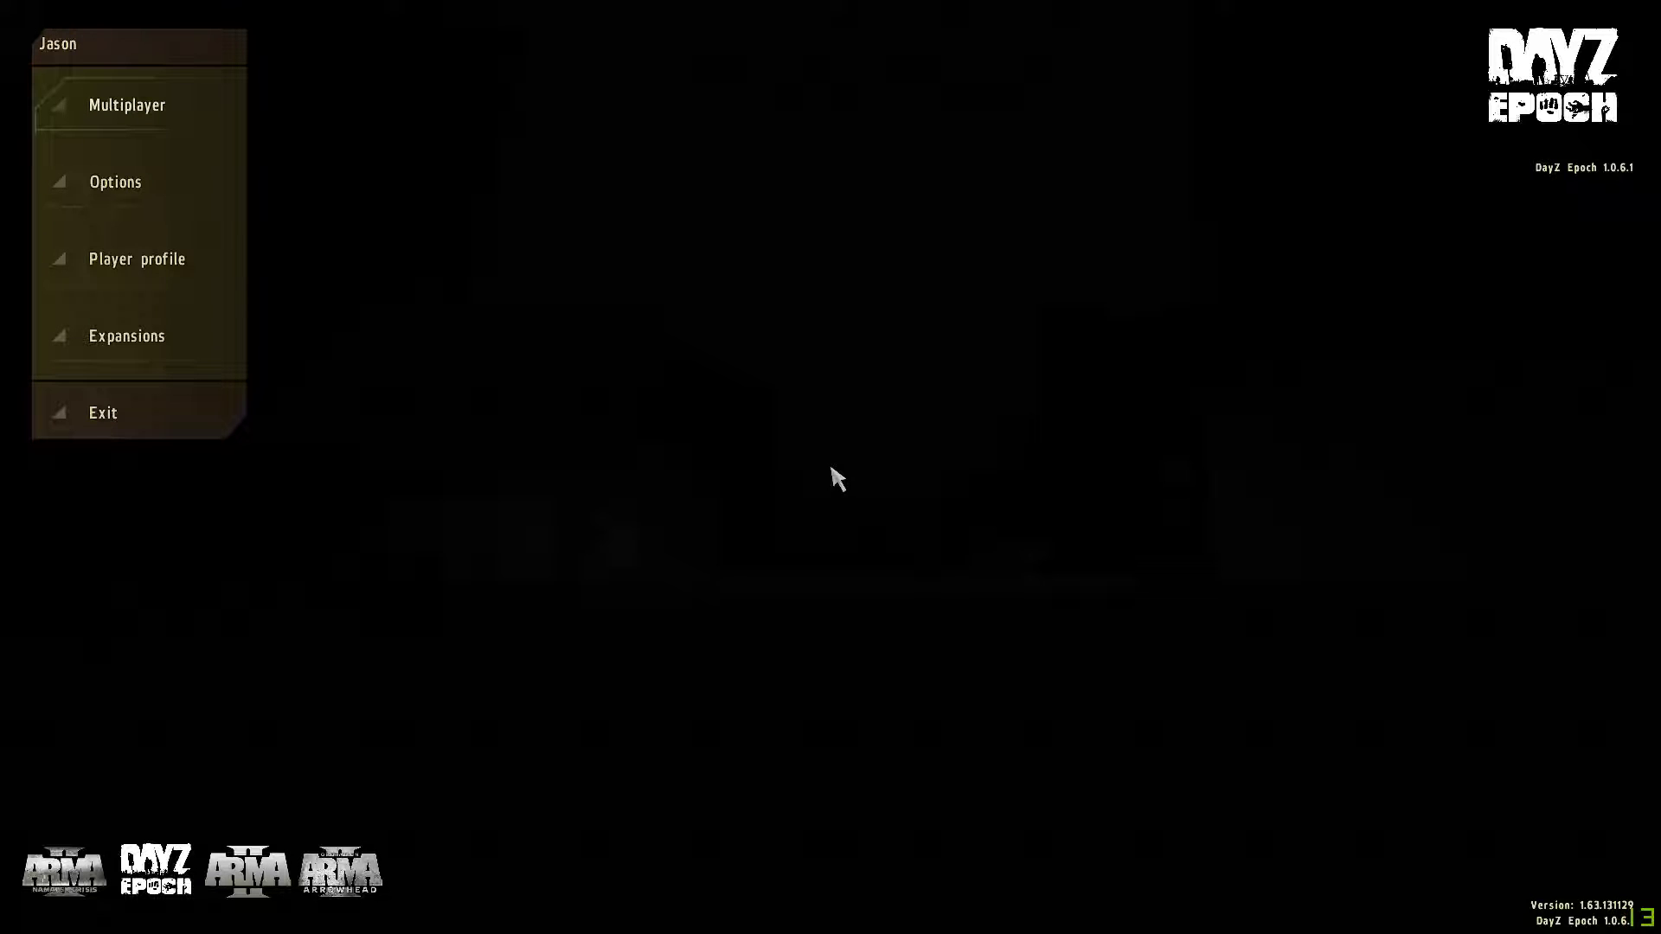
# Confirm the Namalsk Crisis and DayZ Epoch 1.0.6.1 expansions are listed, cancel, and open Multiplayer.
pyautogui.click(141, 346)
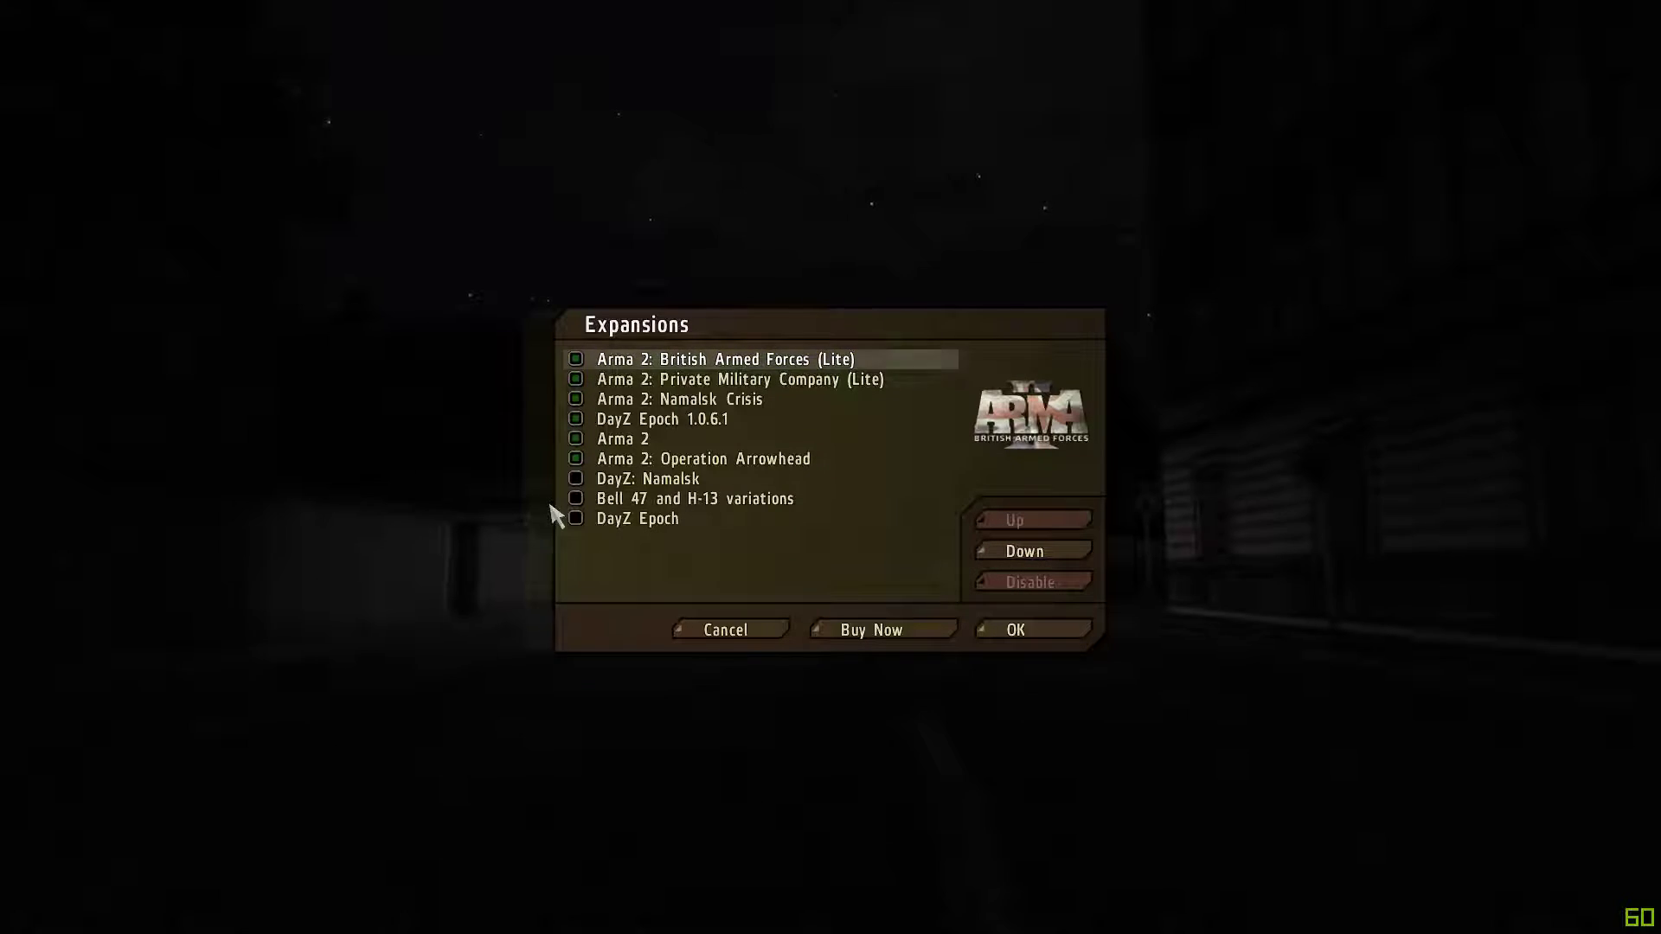
pyautogui.click(650, 402)
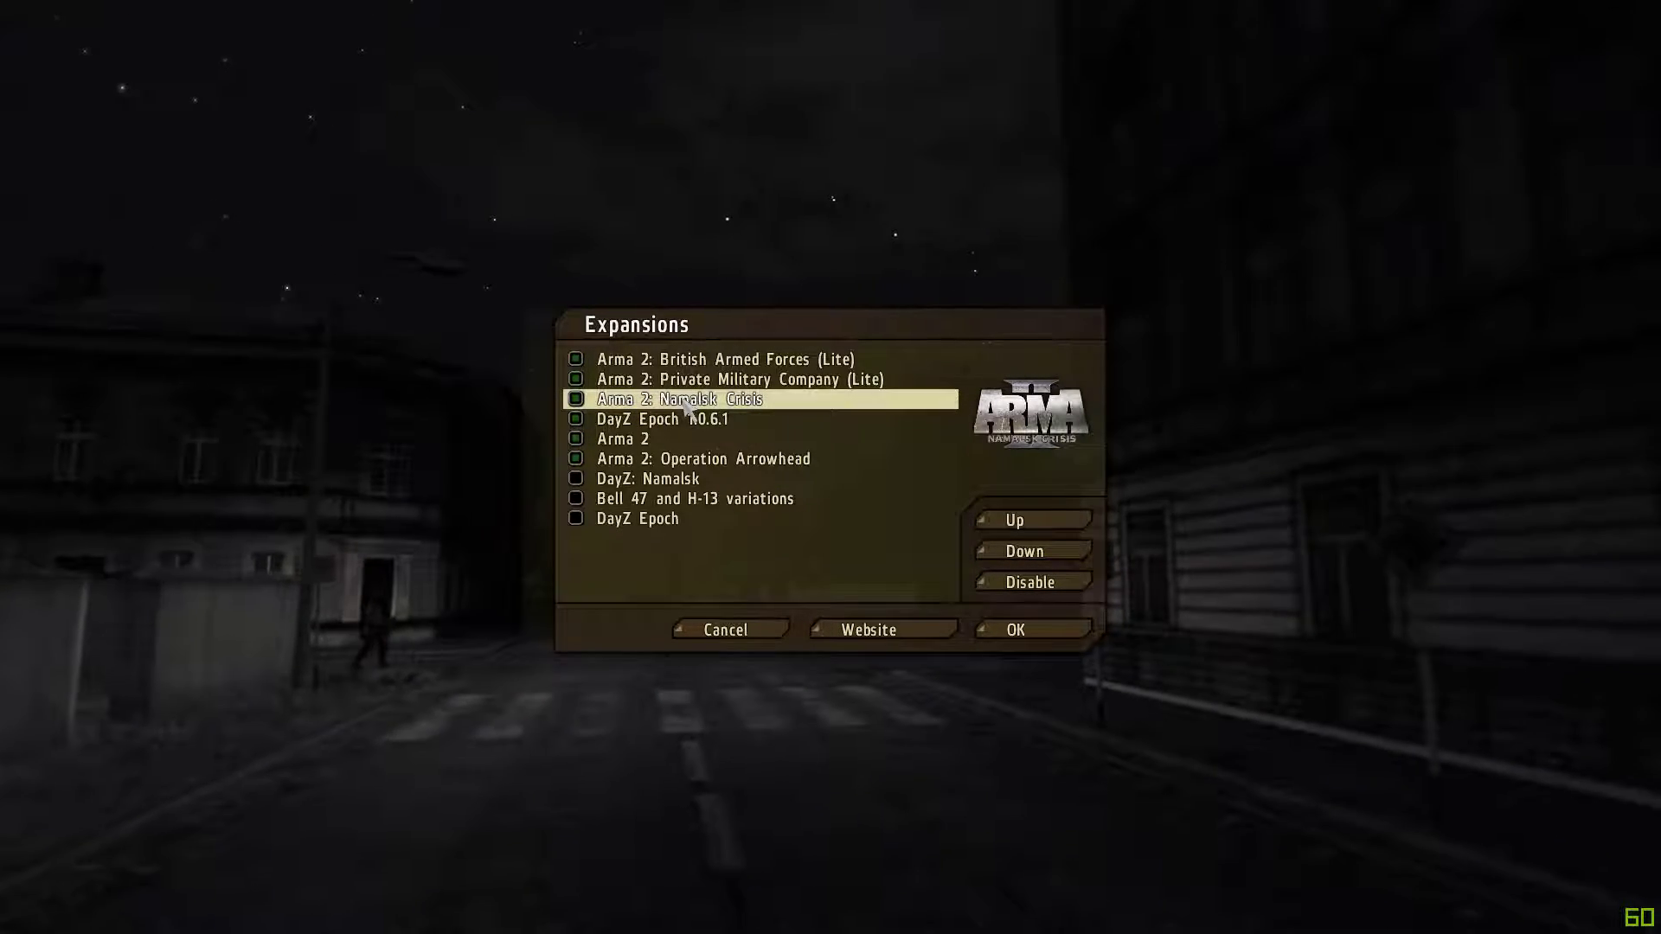
pyautogui.click(657, 421)
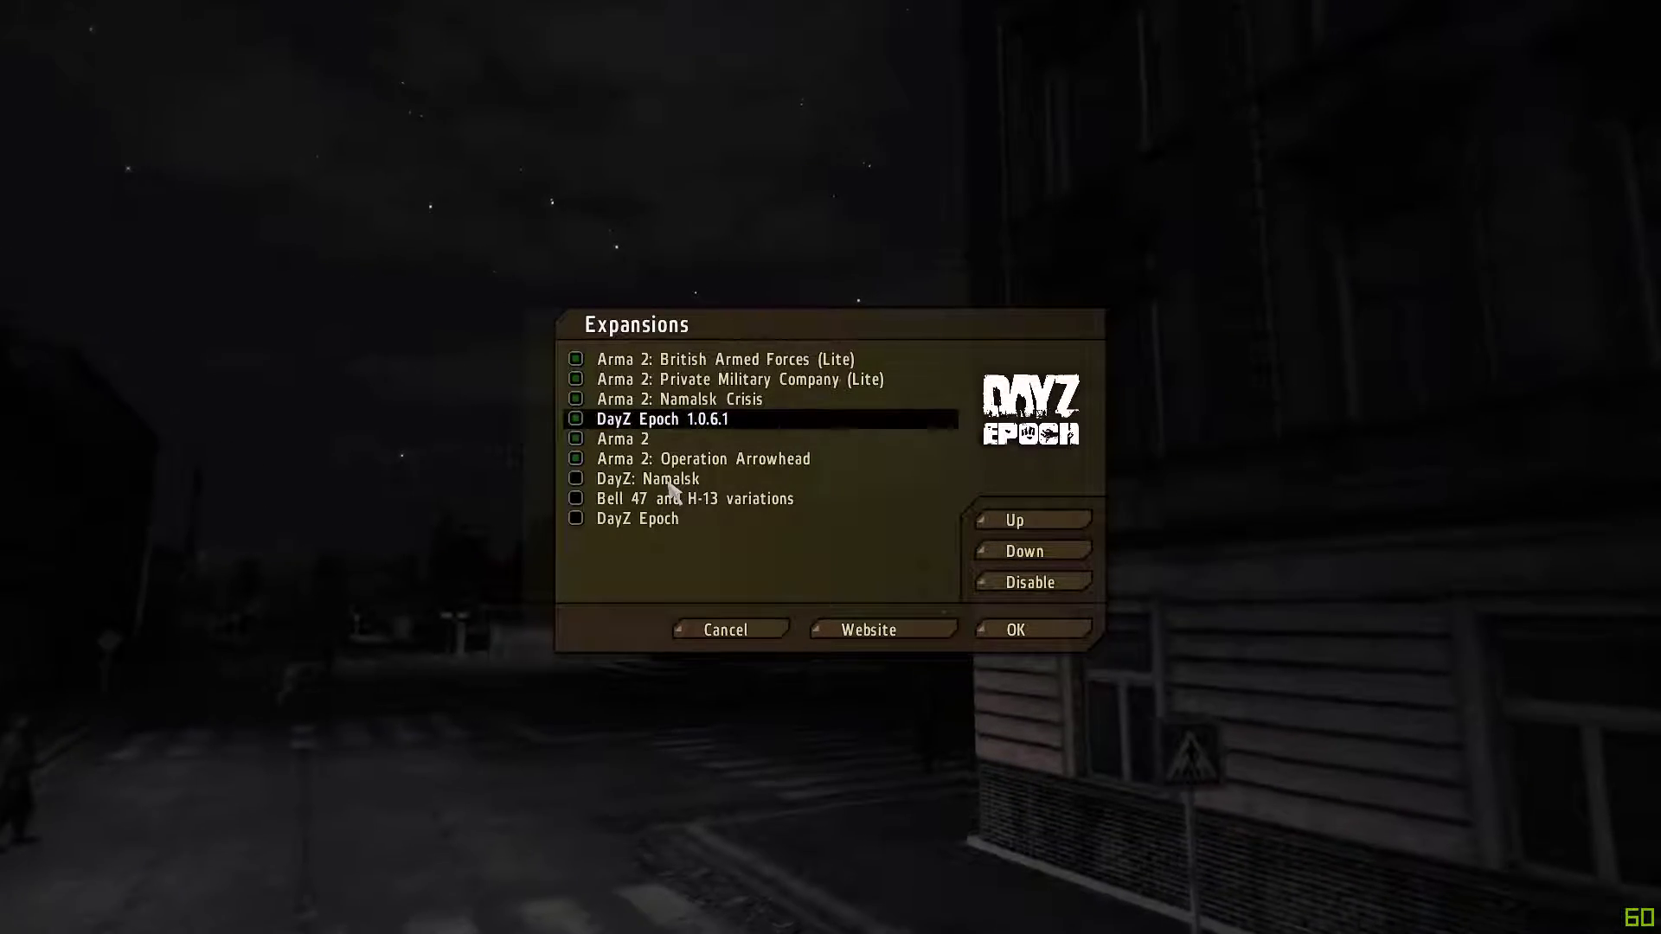
pyautogui.click(730, 401)
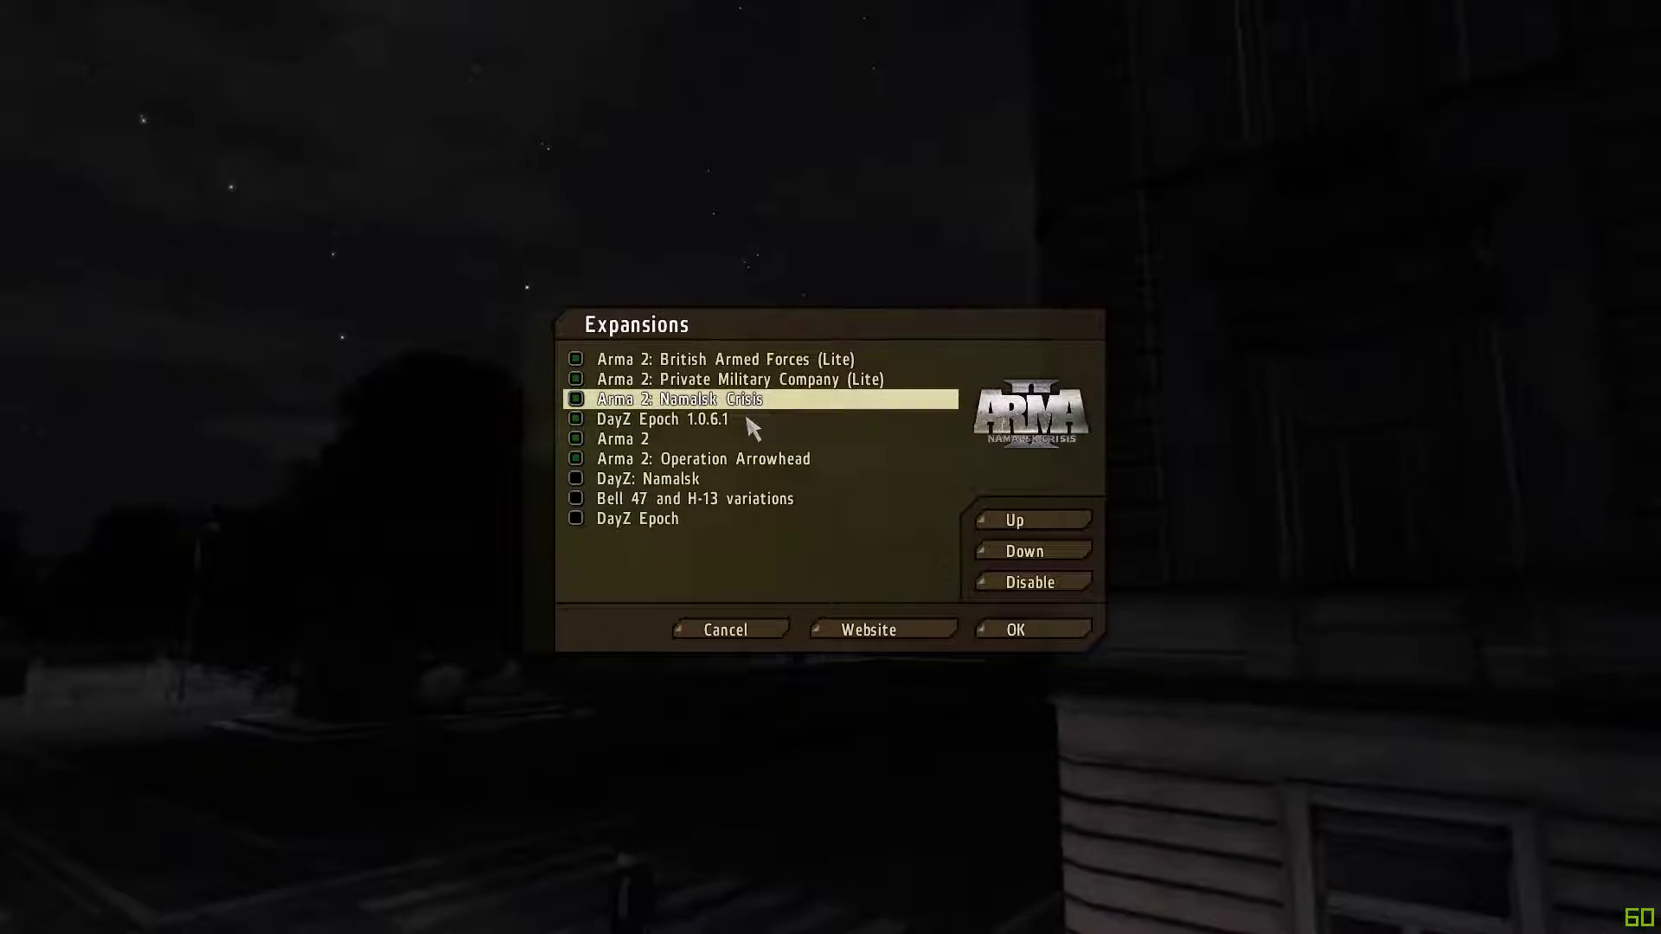
pyautogui.click(733, 632)
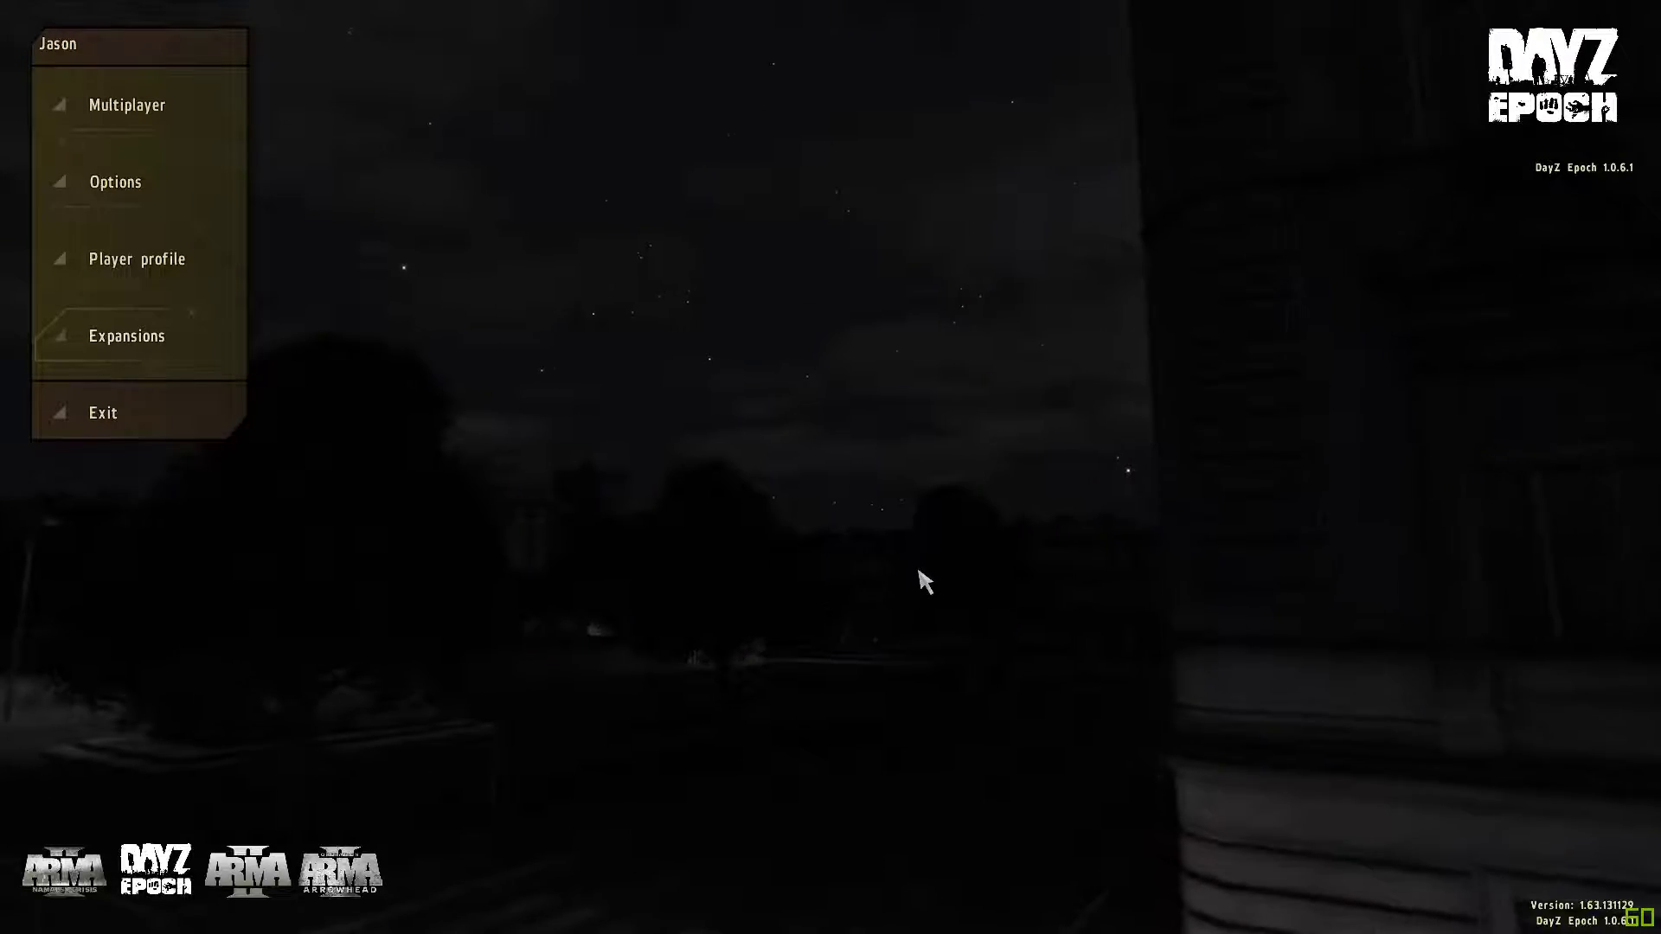
pyautogui.click(148, 109)
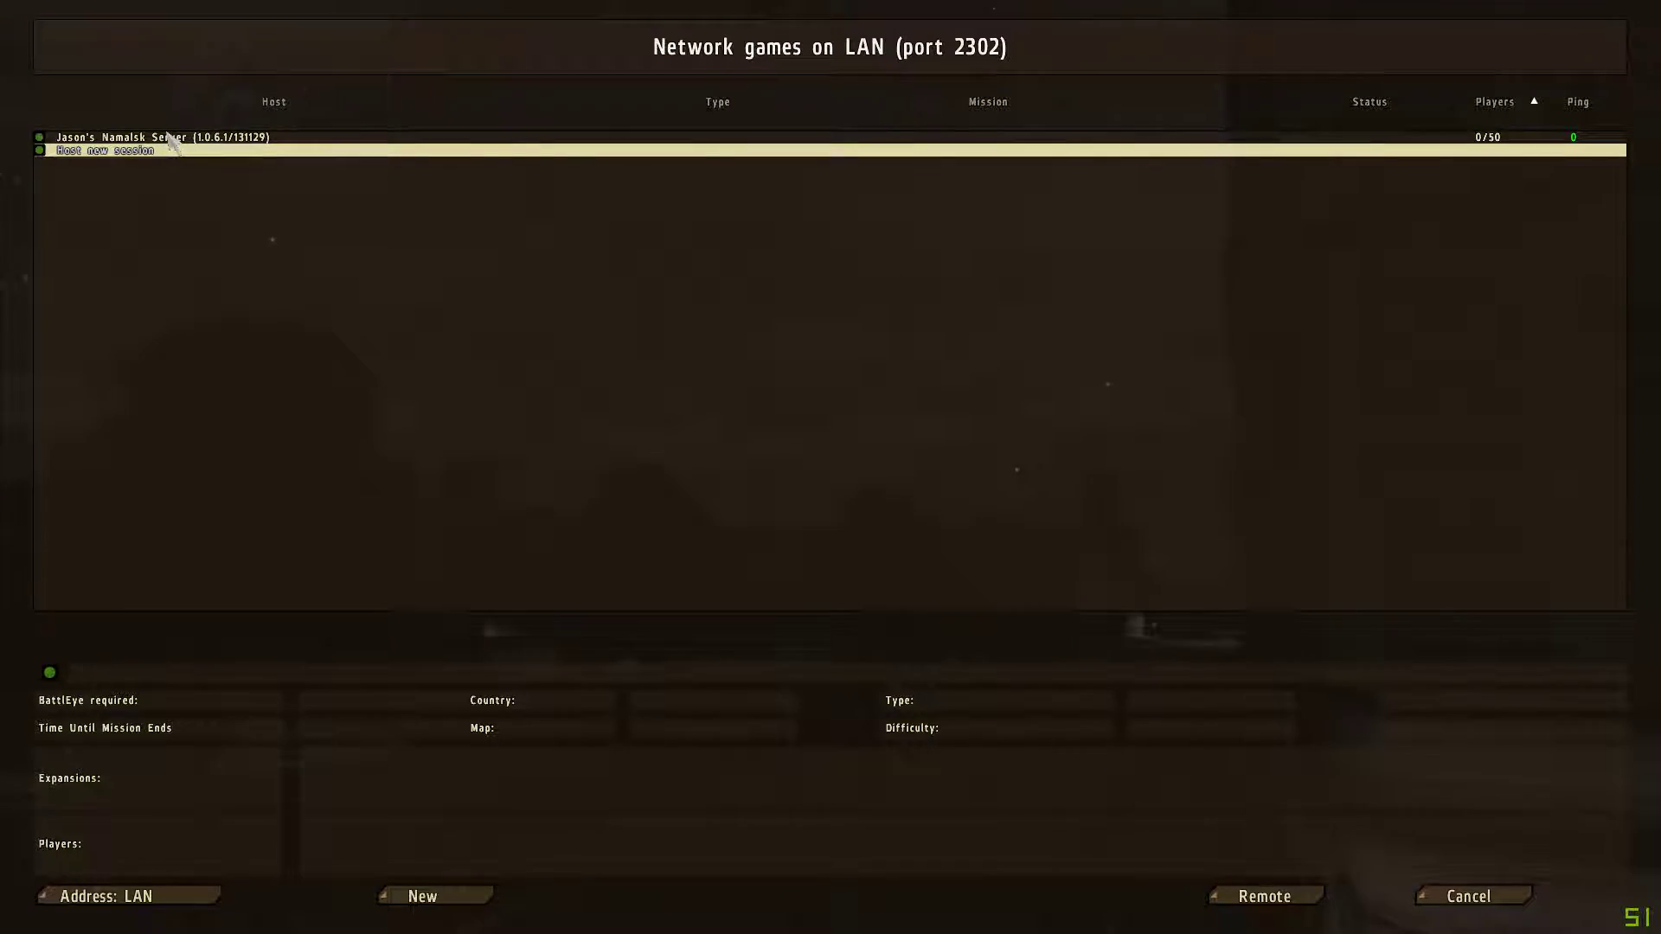
# Join the Namalsk server from the LAN list and continue past the lobby.
pyautogui.click(171, 139)
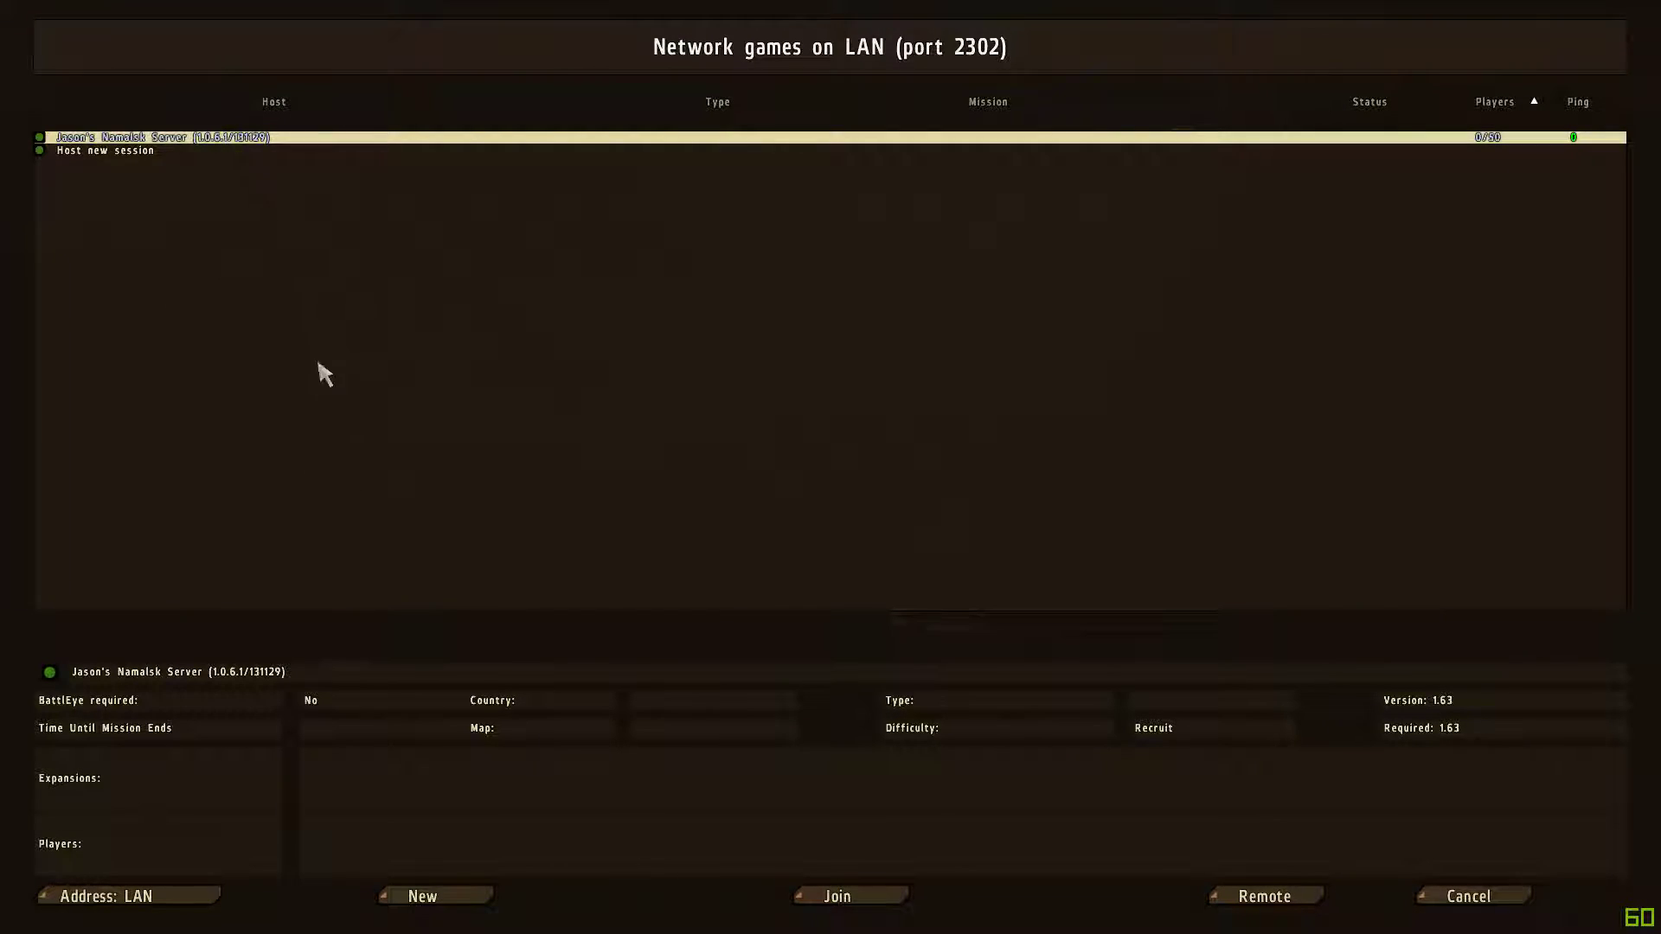
pyautogui.click(842, 898)
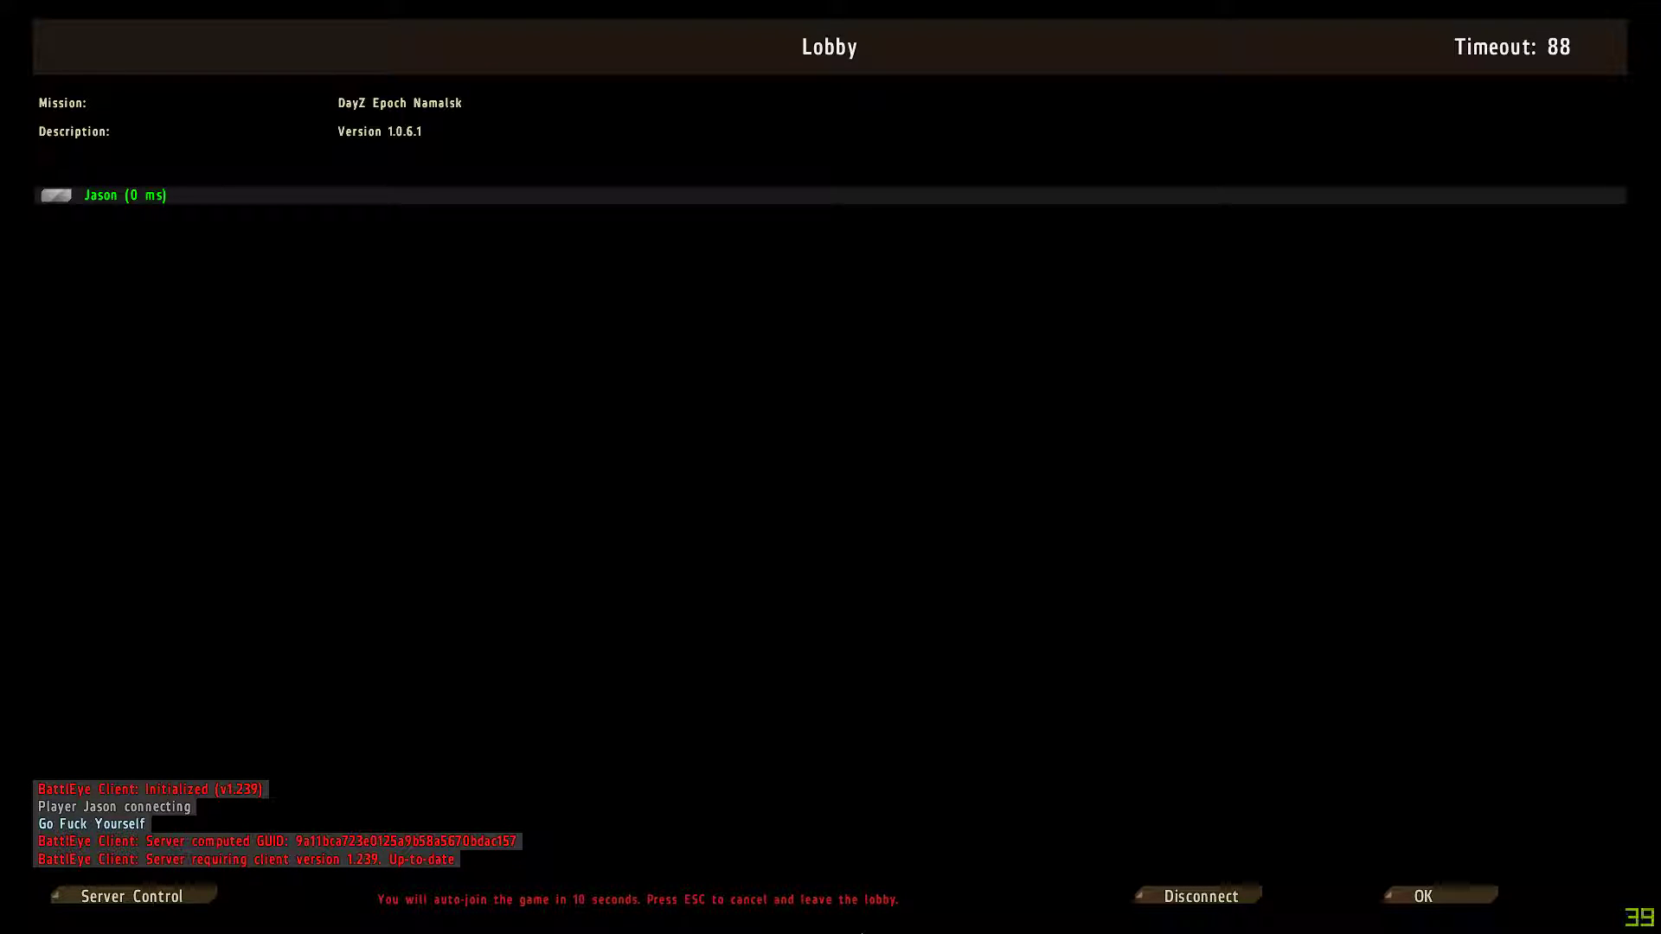
pyautogui.click(1469, 904)
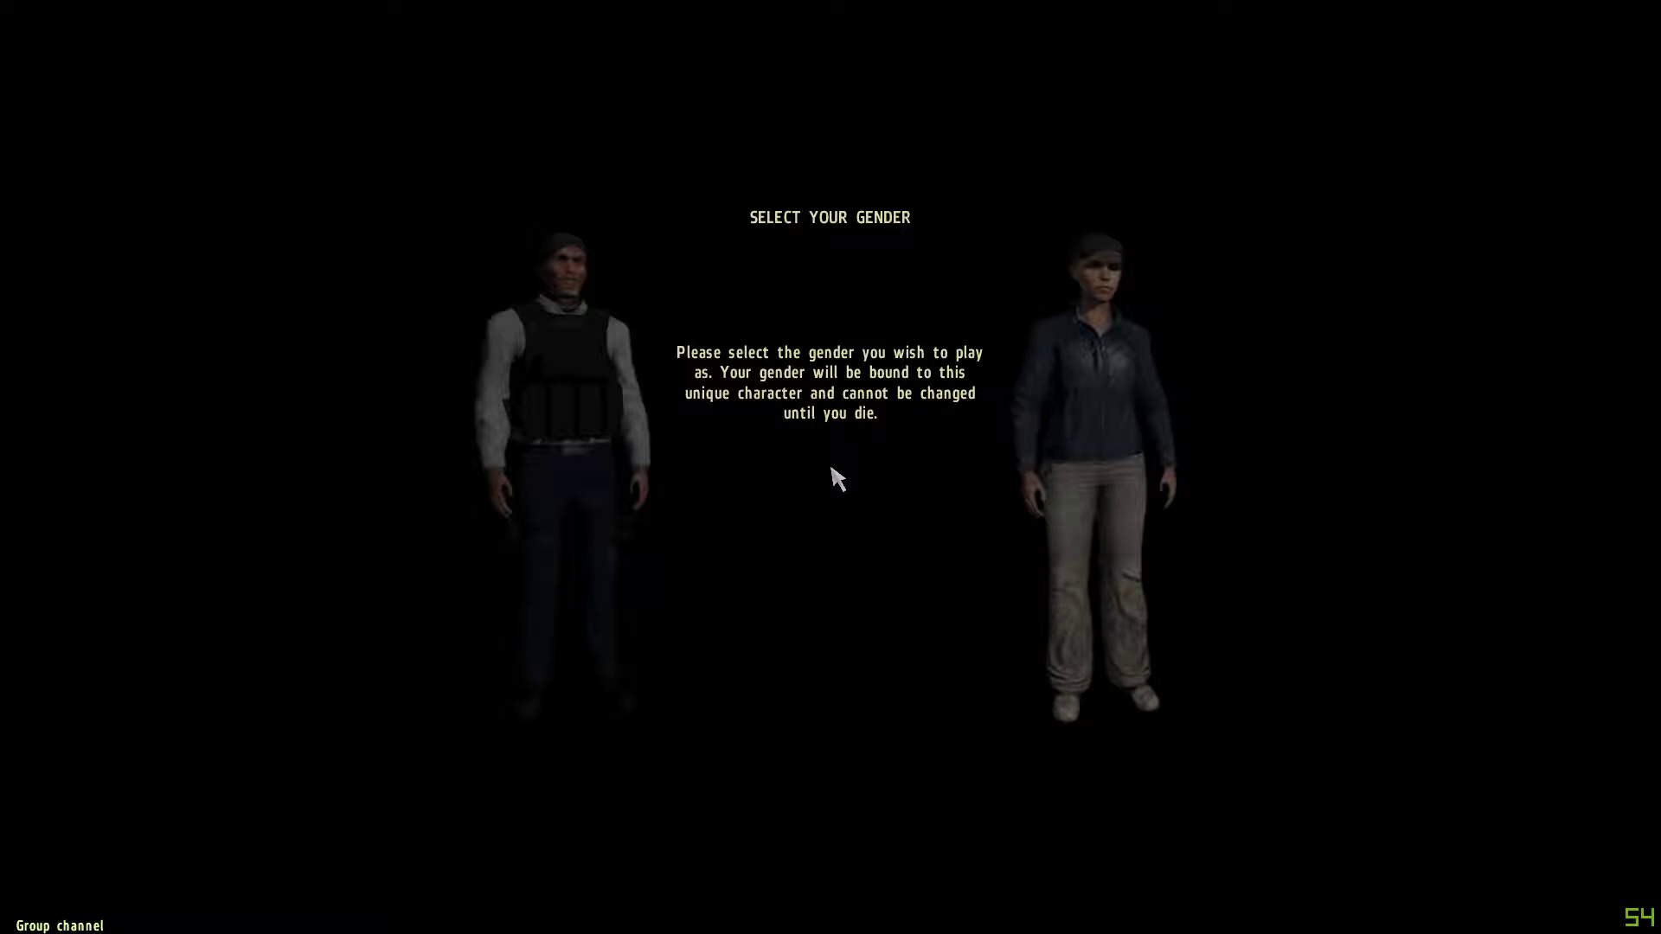
# Choose the male survivor, then run inland near Jalovisko, zooming and free-looking around.
pyautogui.click(543, 382)
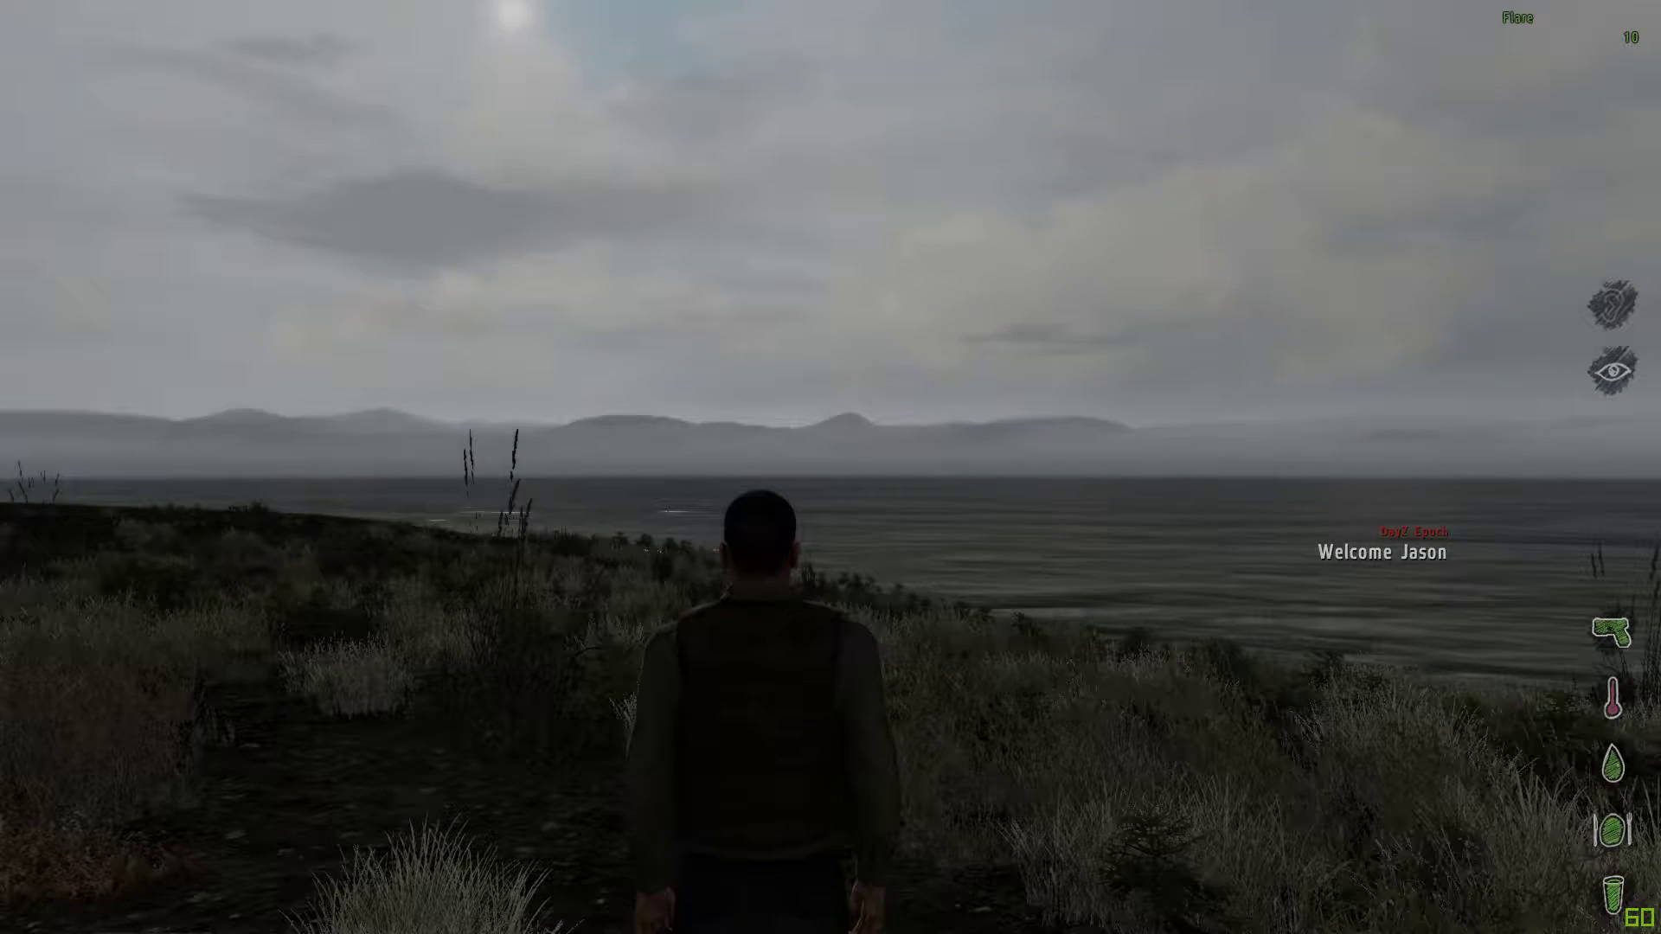
pyautogui.press('w')
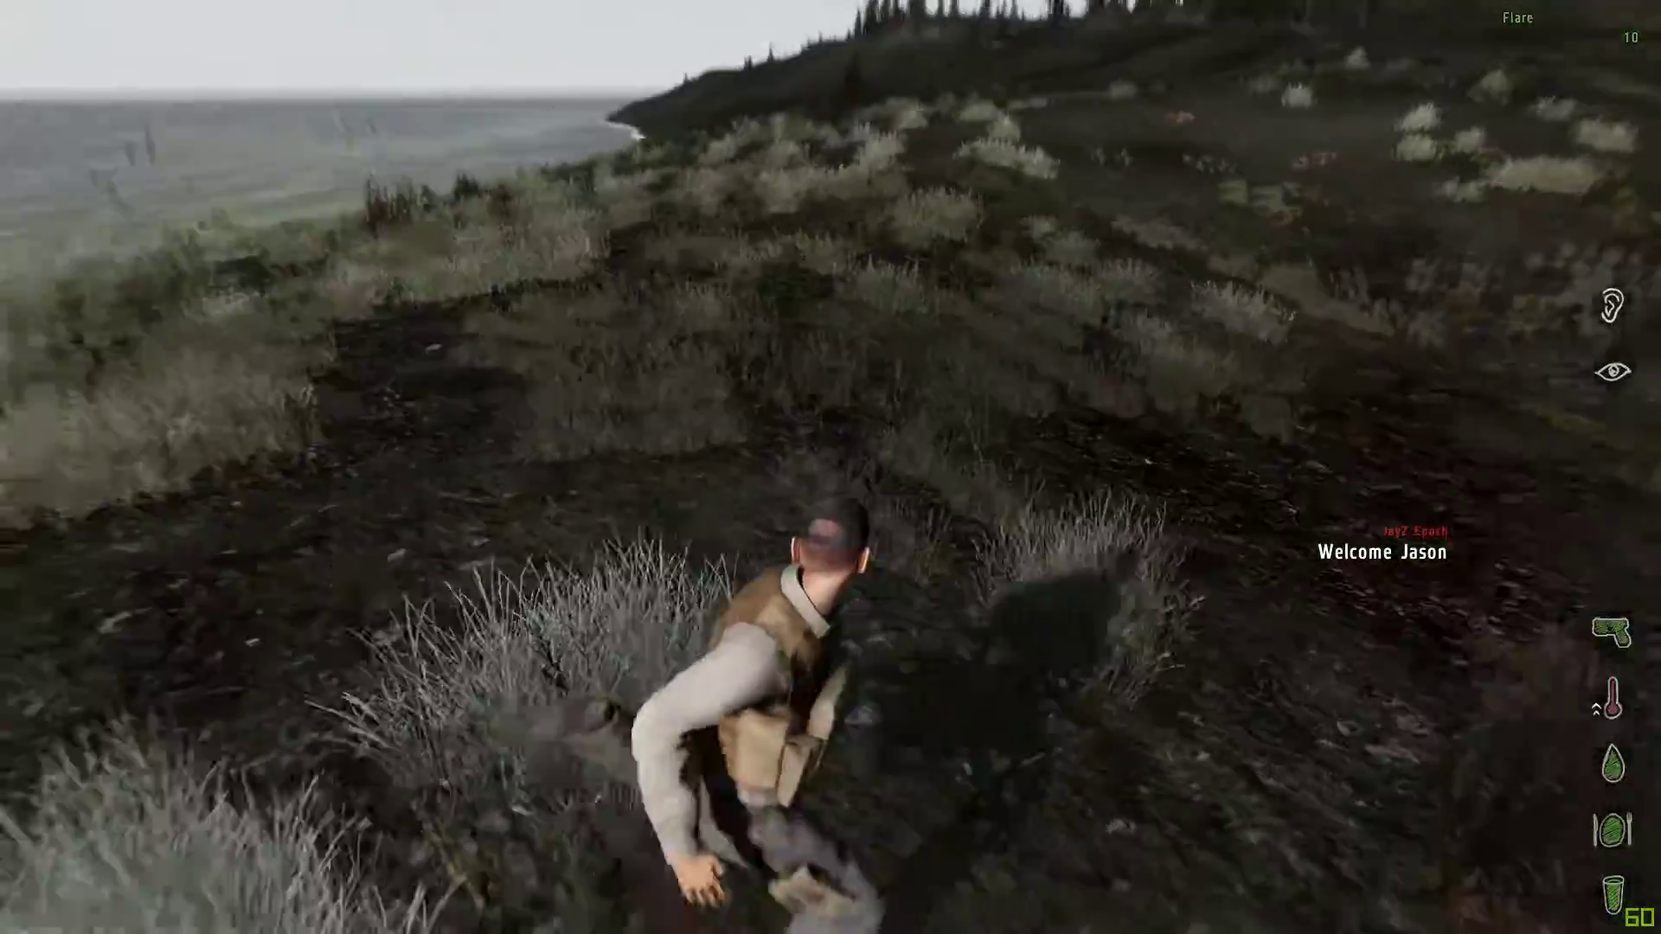
pyautogui.press('KP_Add')
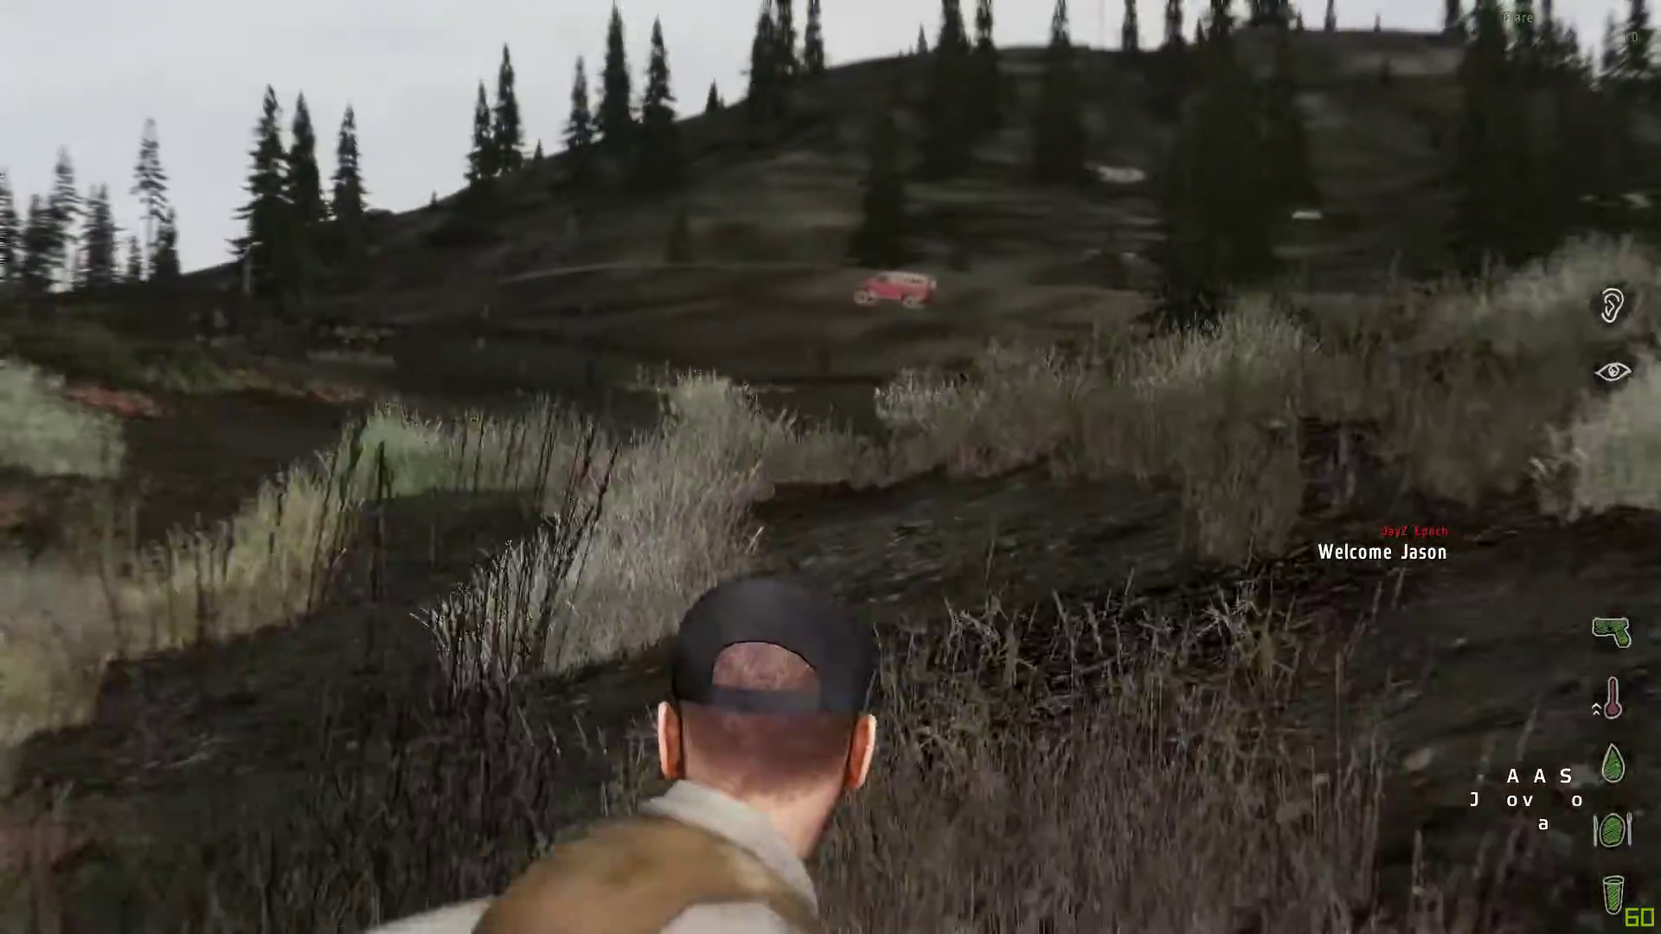
pyautogui.press('alt')
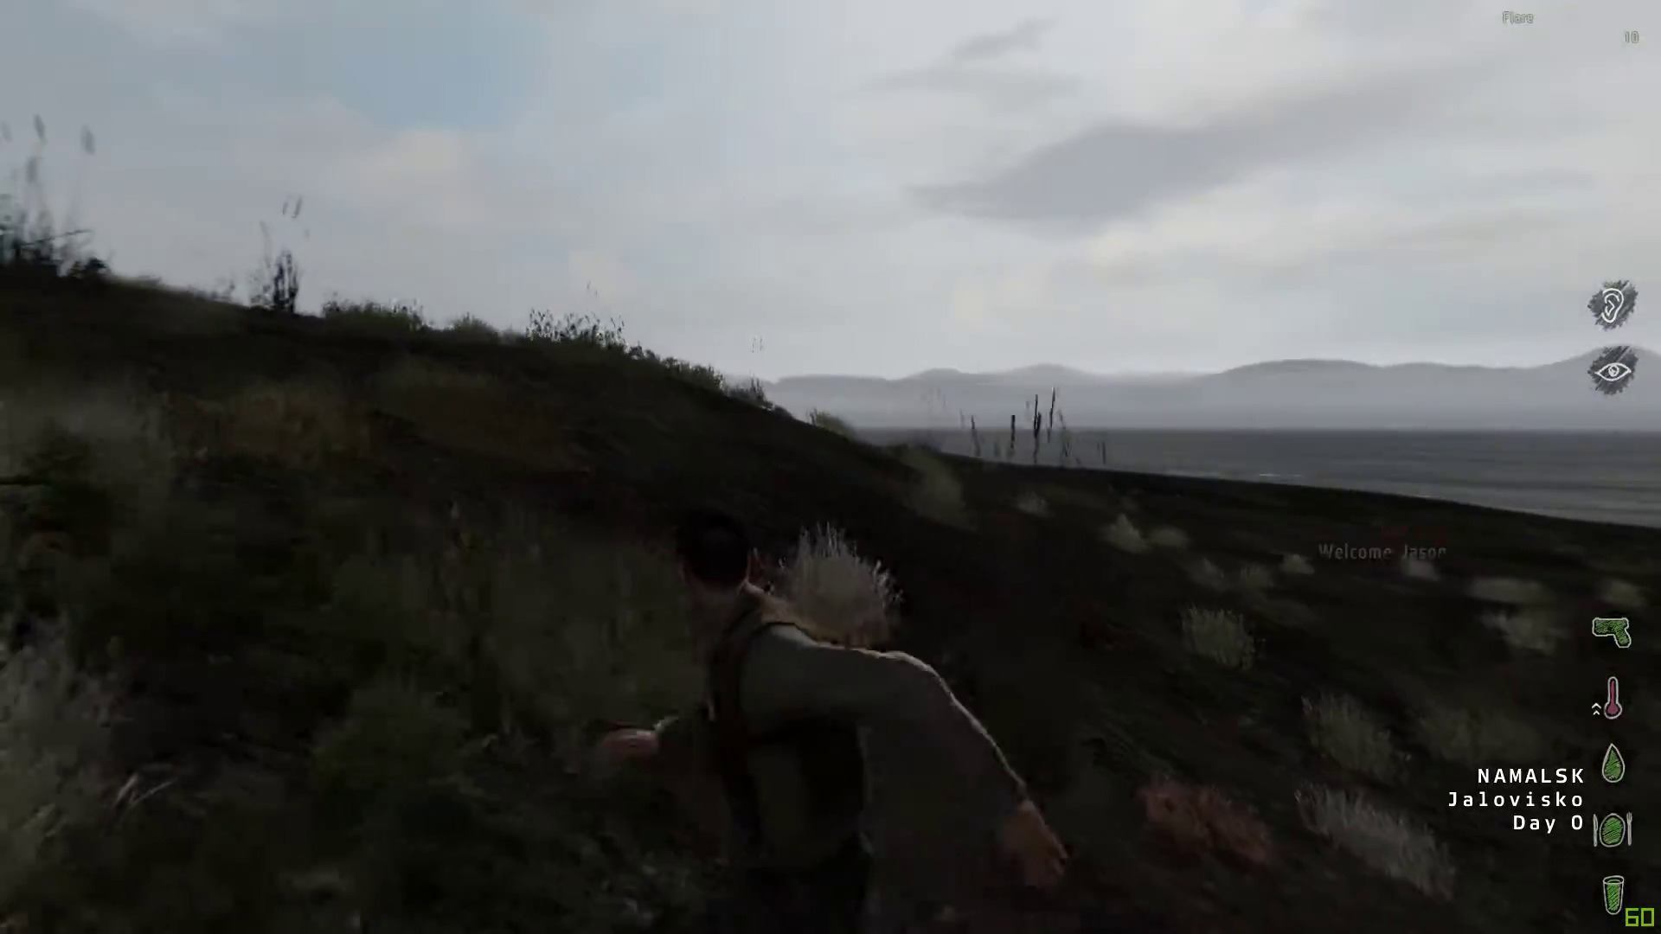
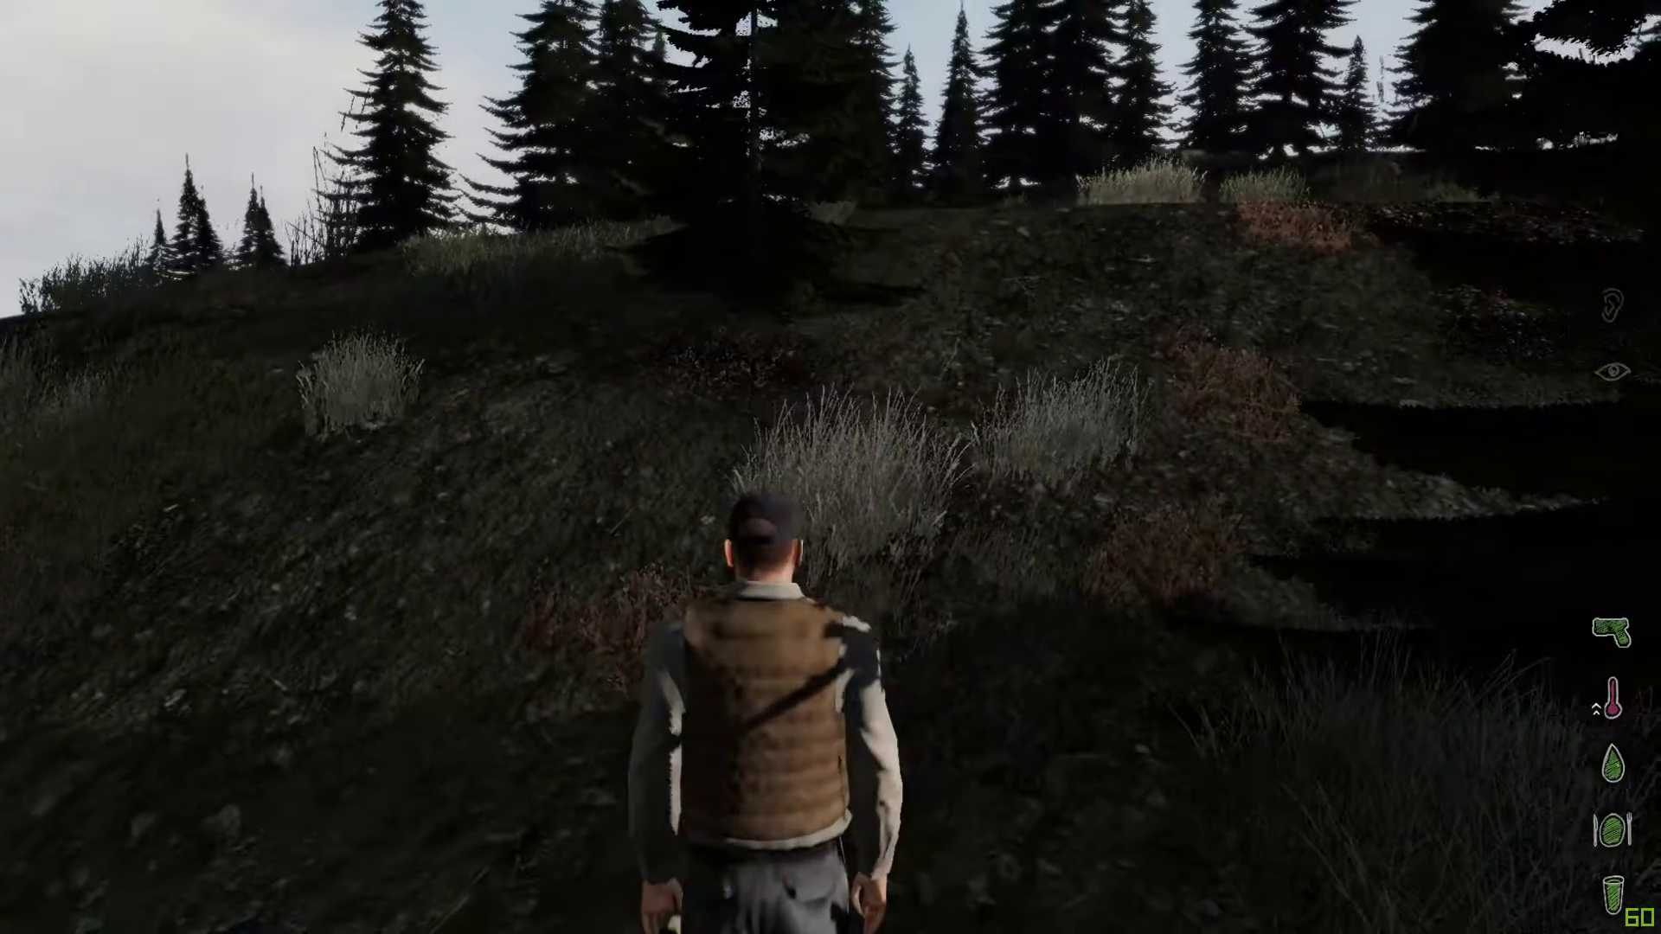
# Abort the Namalsk mission, disconnect from the lobby, and exit ArmA 2 OA to the desktop.
pyautogui.press('Escape')
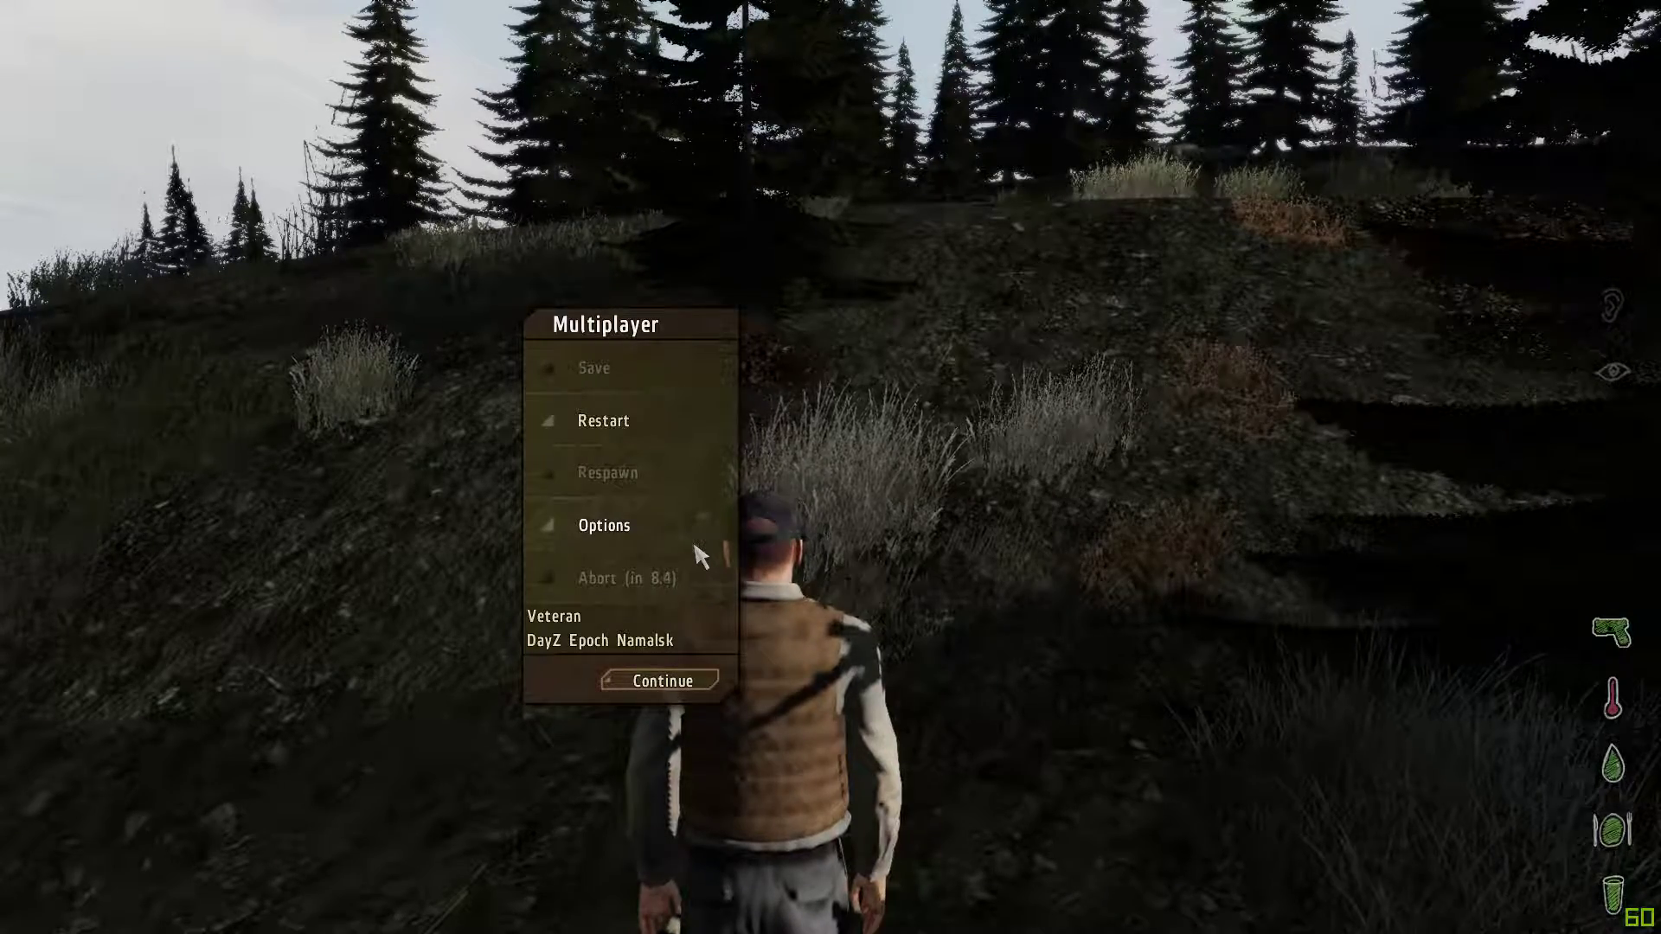
pyautogui.click(678, 590)
pyautogui.click(860, 451)
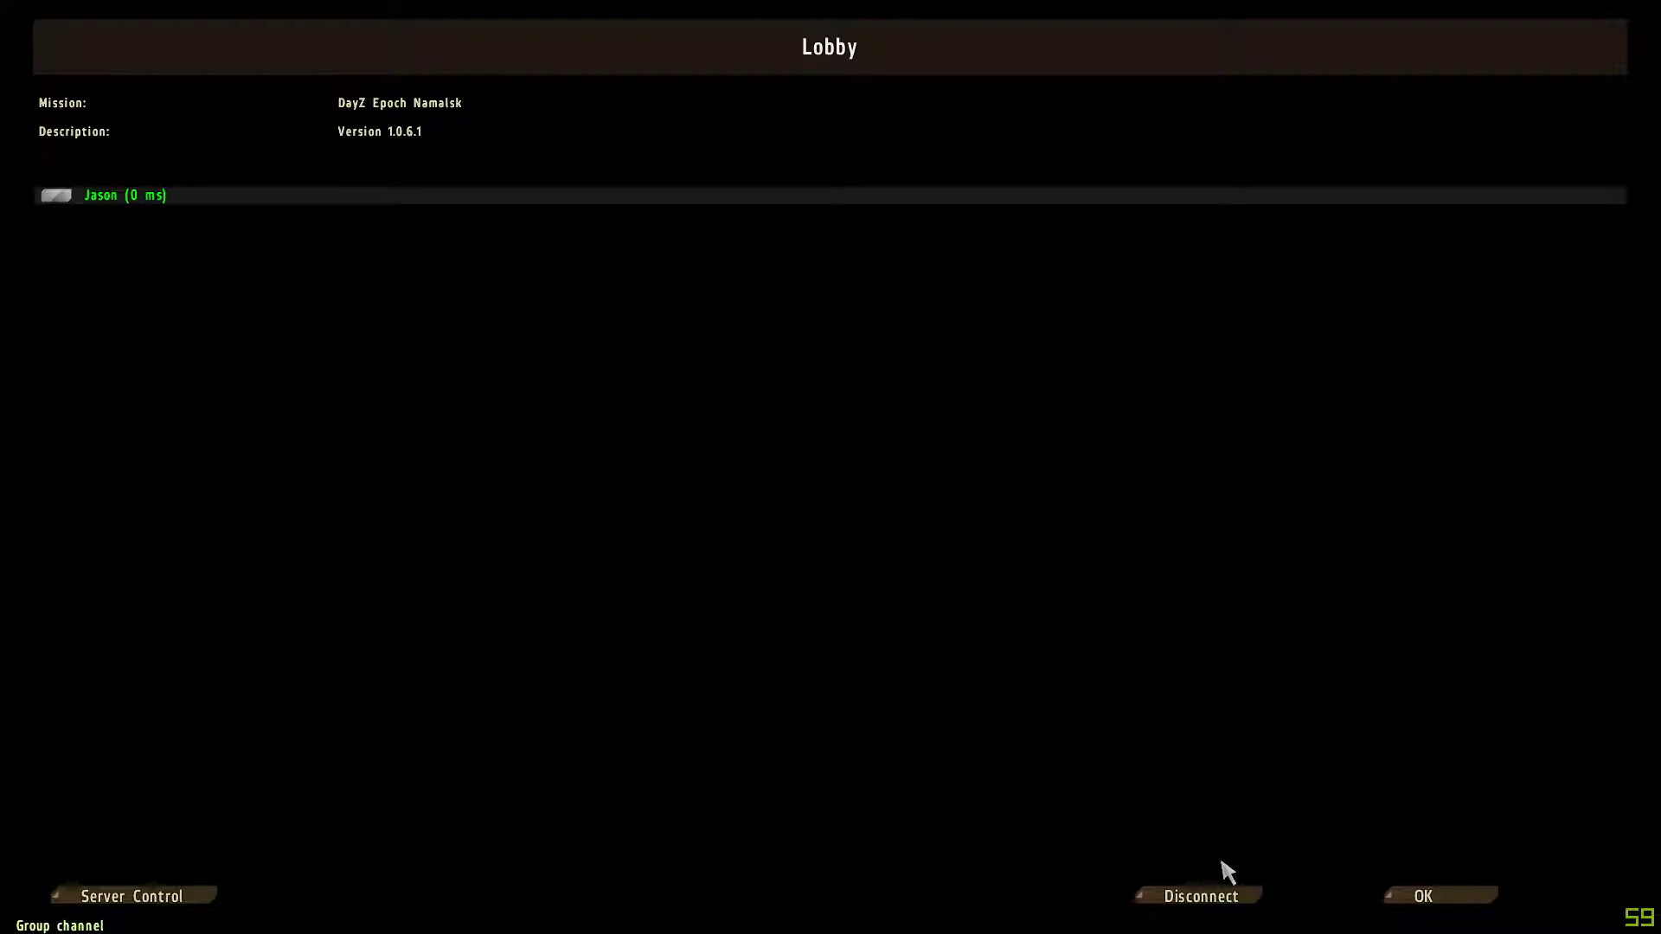
pyautogui.click(1216, 906)
pyautogui.click(1462, 899)
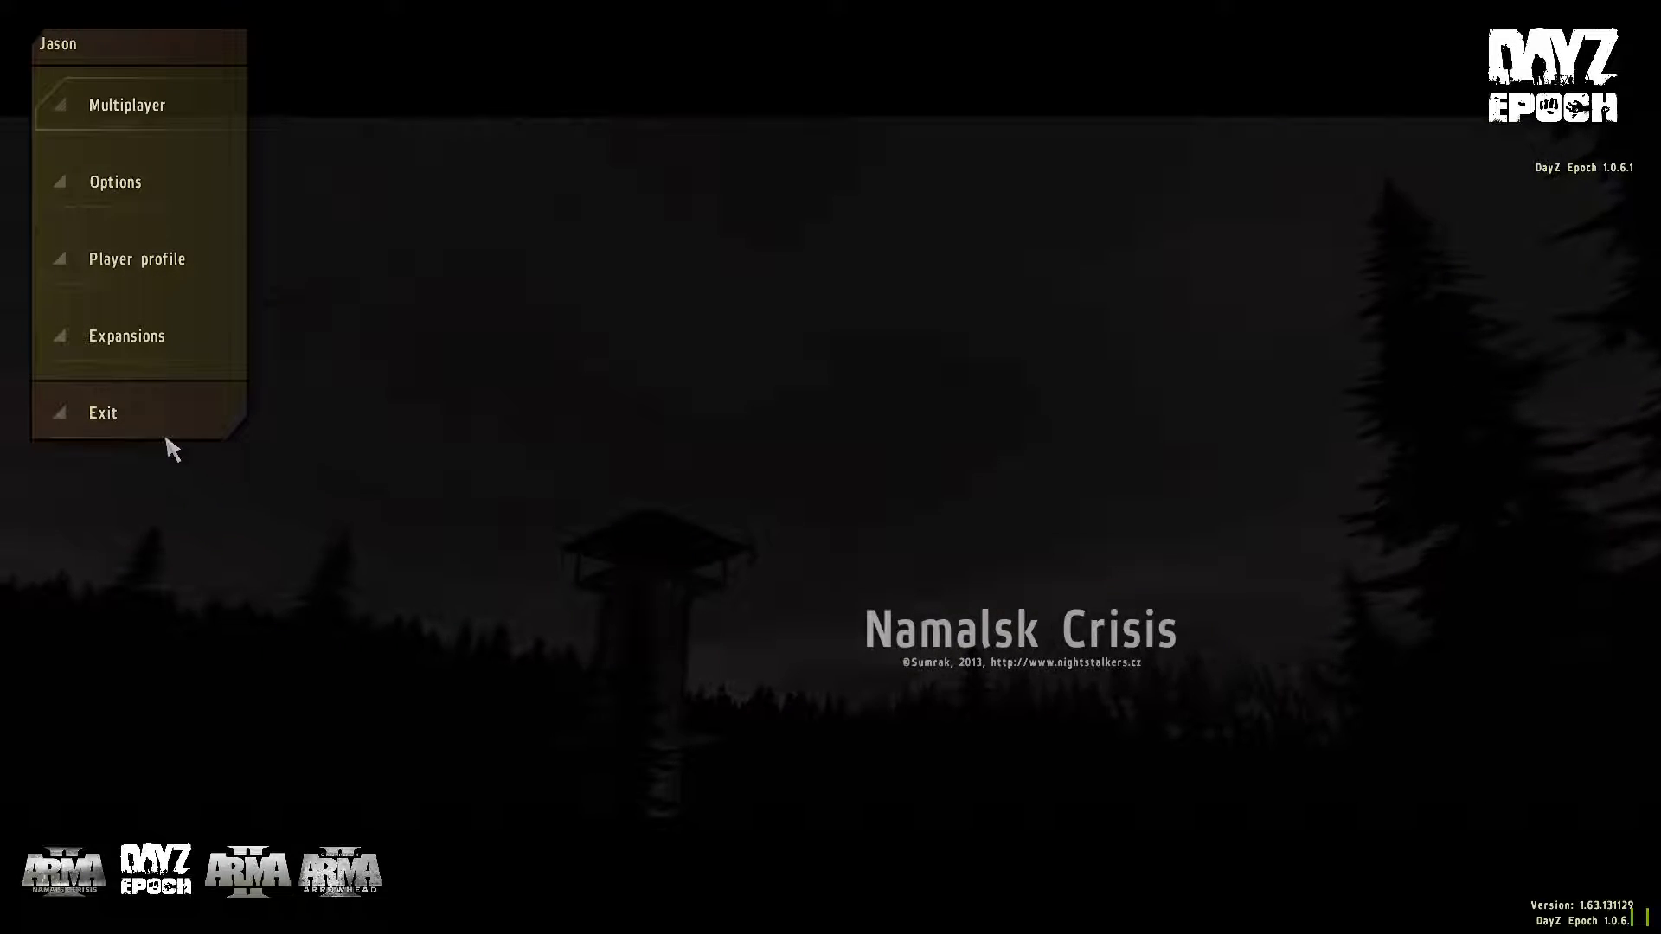
pyautogui.click(164, 424)
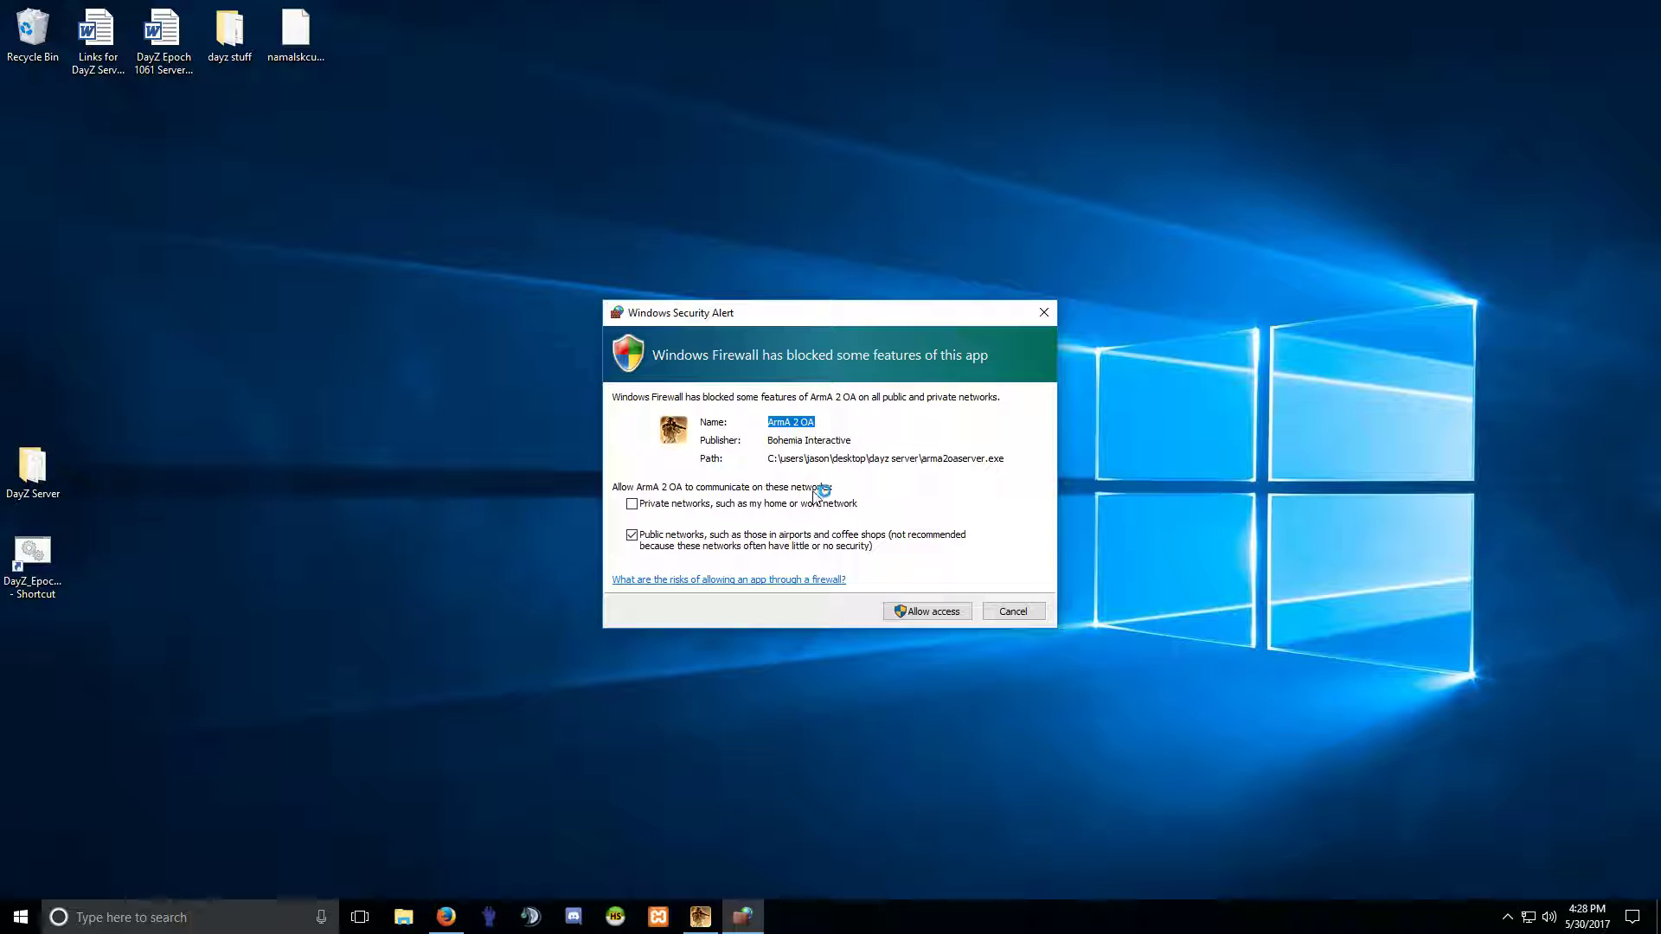
# Allow ArmA 2 OA through the Windows firewall and close the server console window.
pyautogui.click(924, 610)
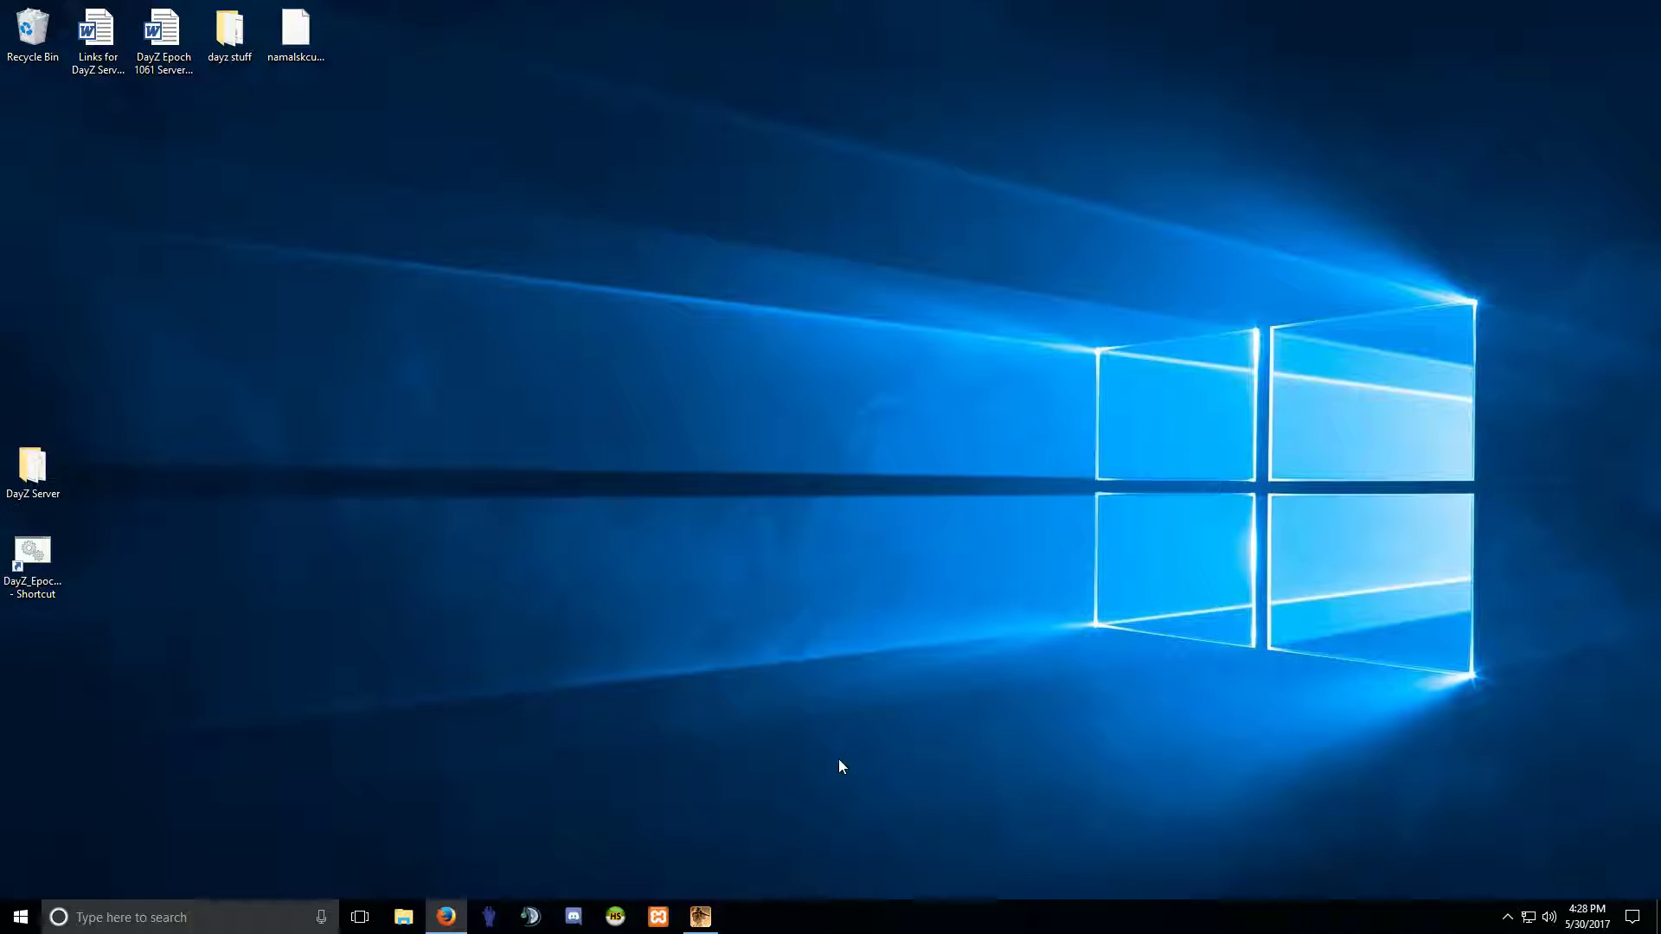
pyautogui.click(703, 919)
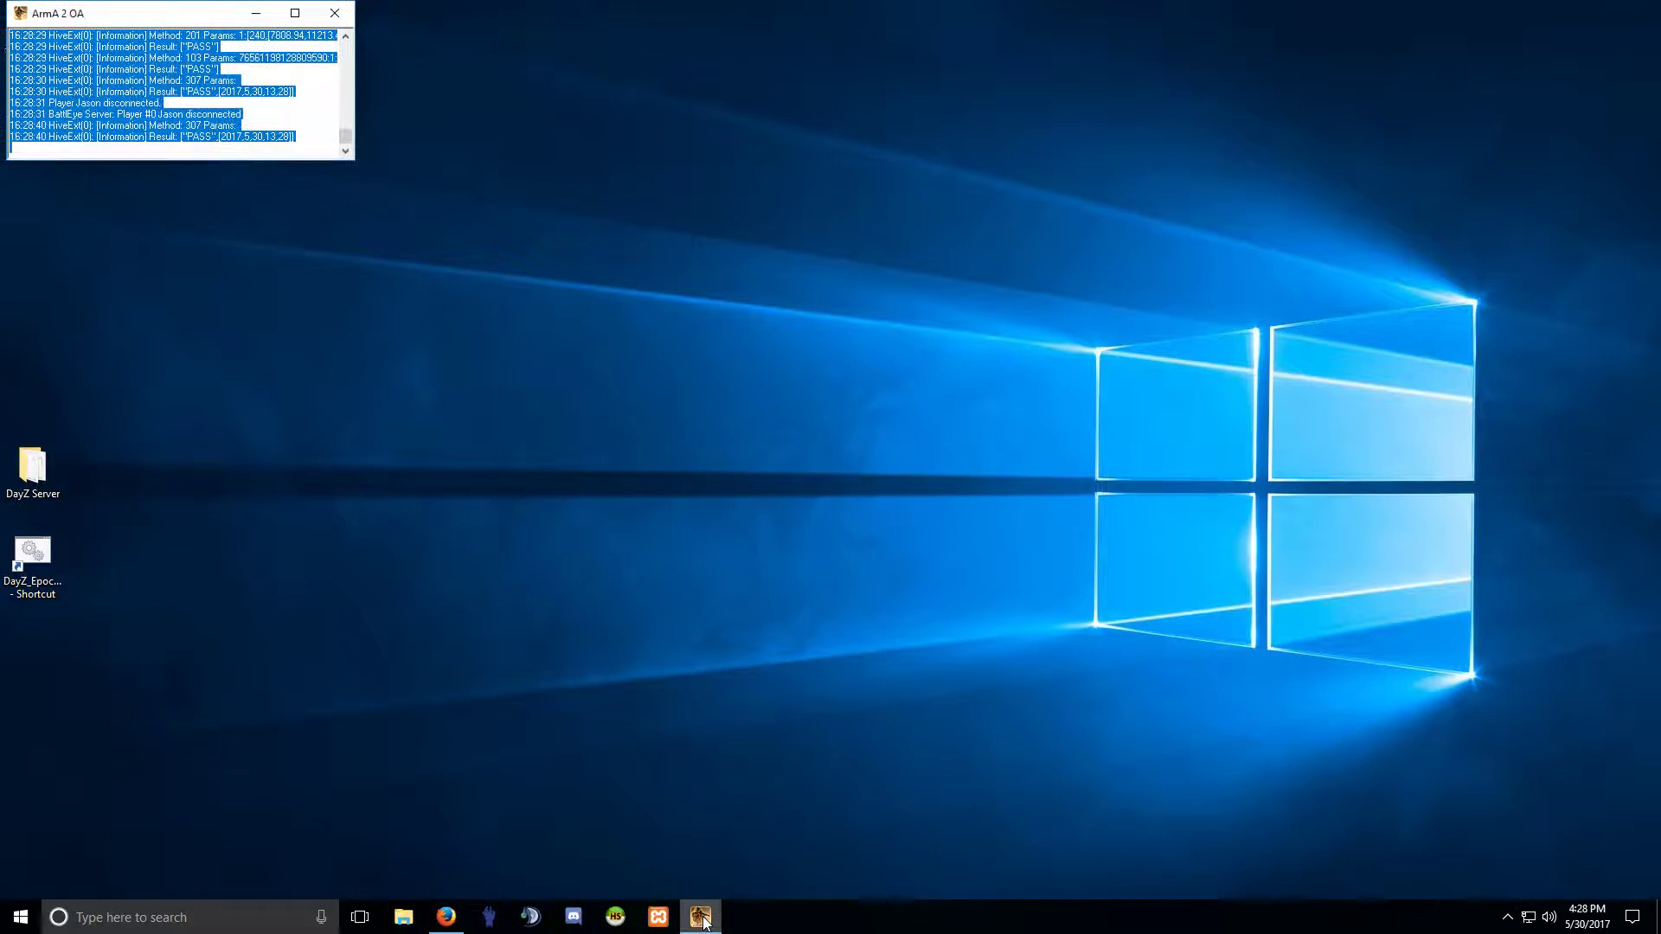
pyautogui.click(341, 13)
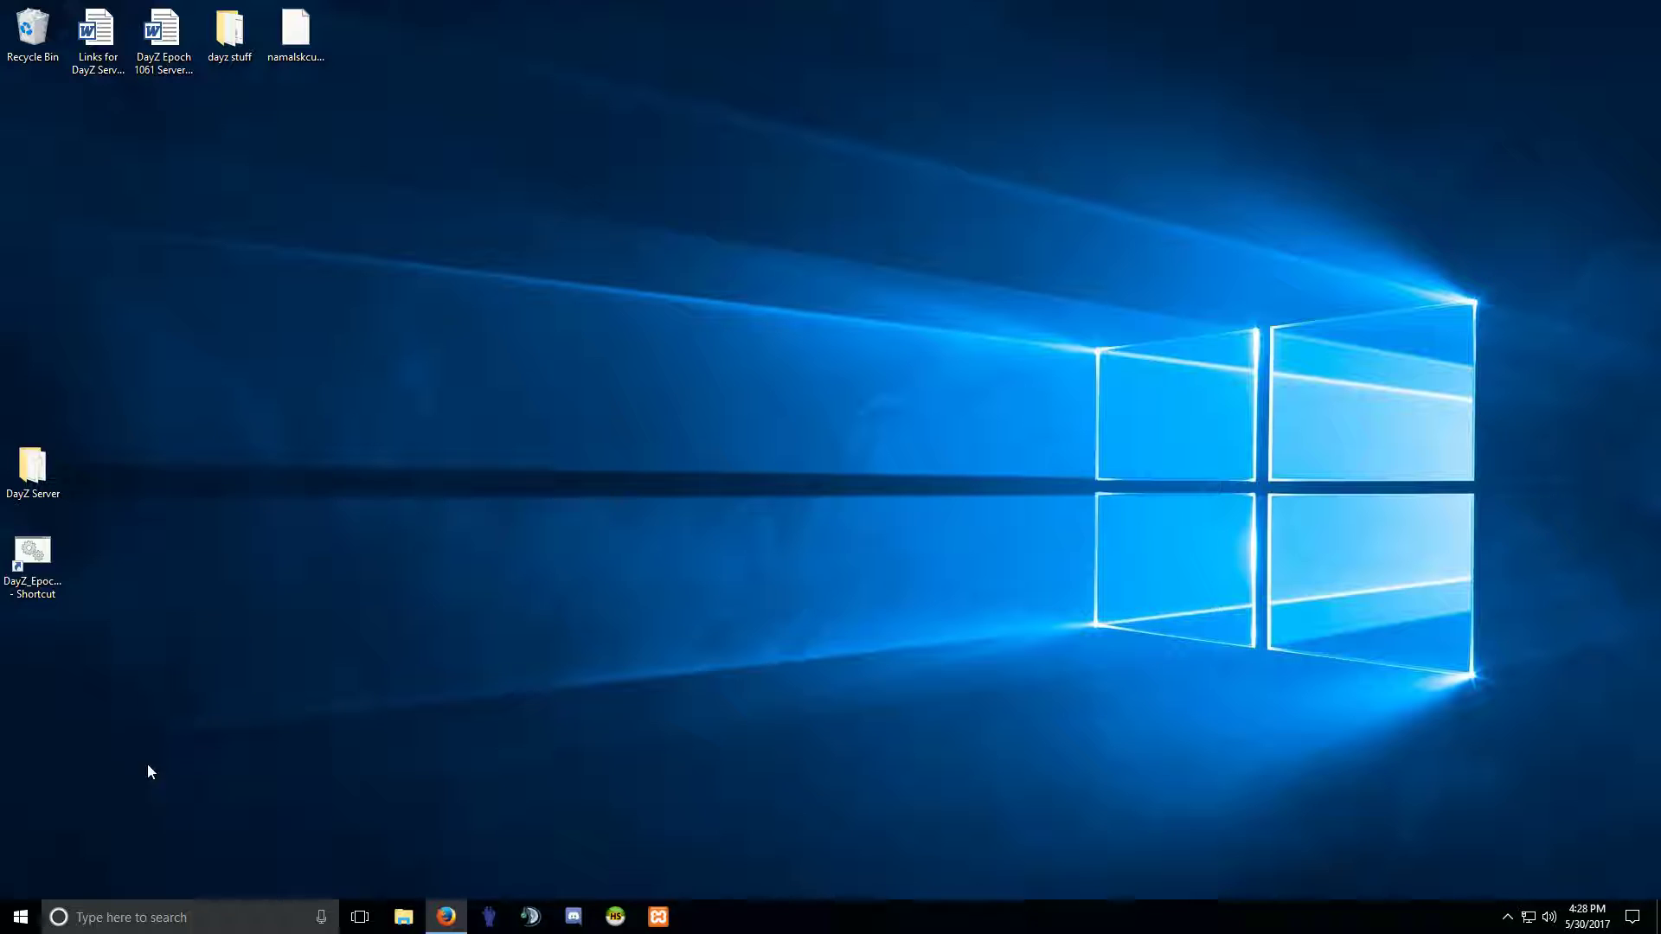
# Browse DayZ Server\instance_15_namalsk, peek into Battleye, and call up actions for arma2oaserver.RPT.
pyautogui.doubleClick(32, 467)
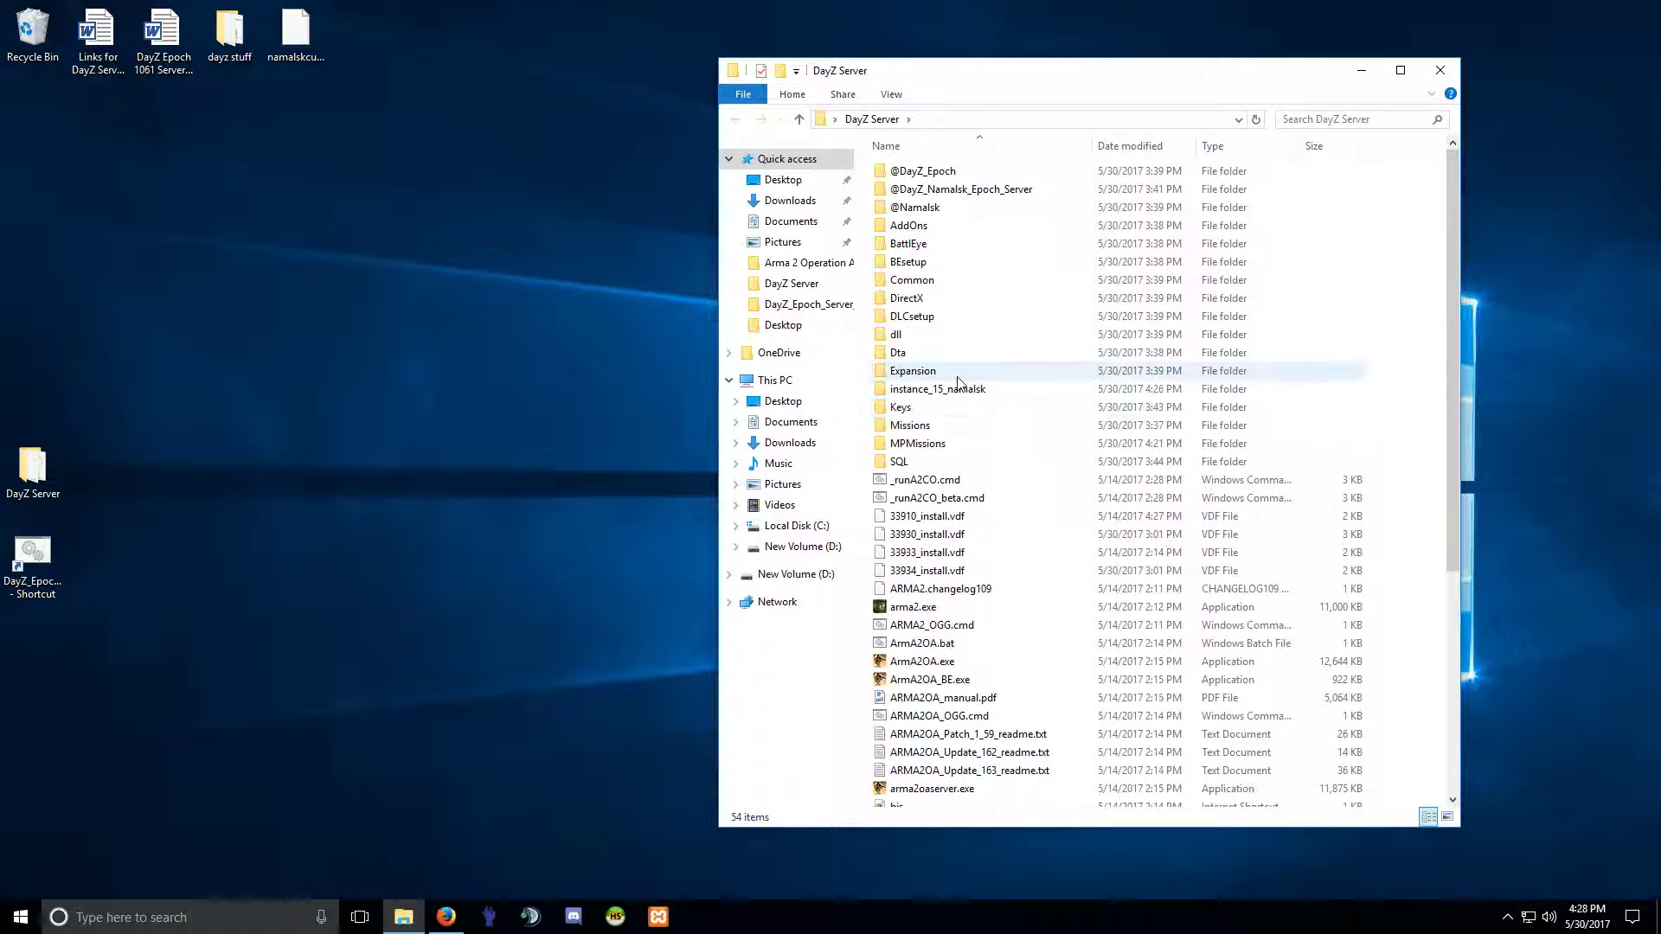
pyautogui.moveTo(1001, 76); pyautogui.dragTo(1096, 76)
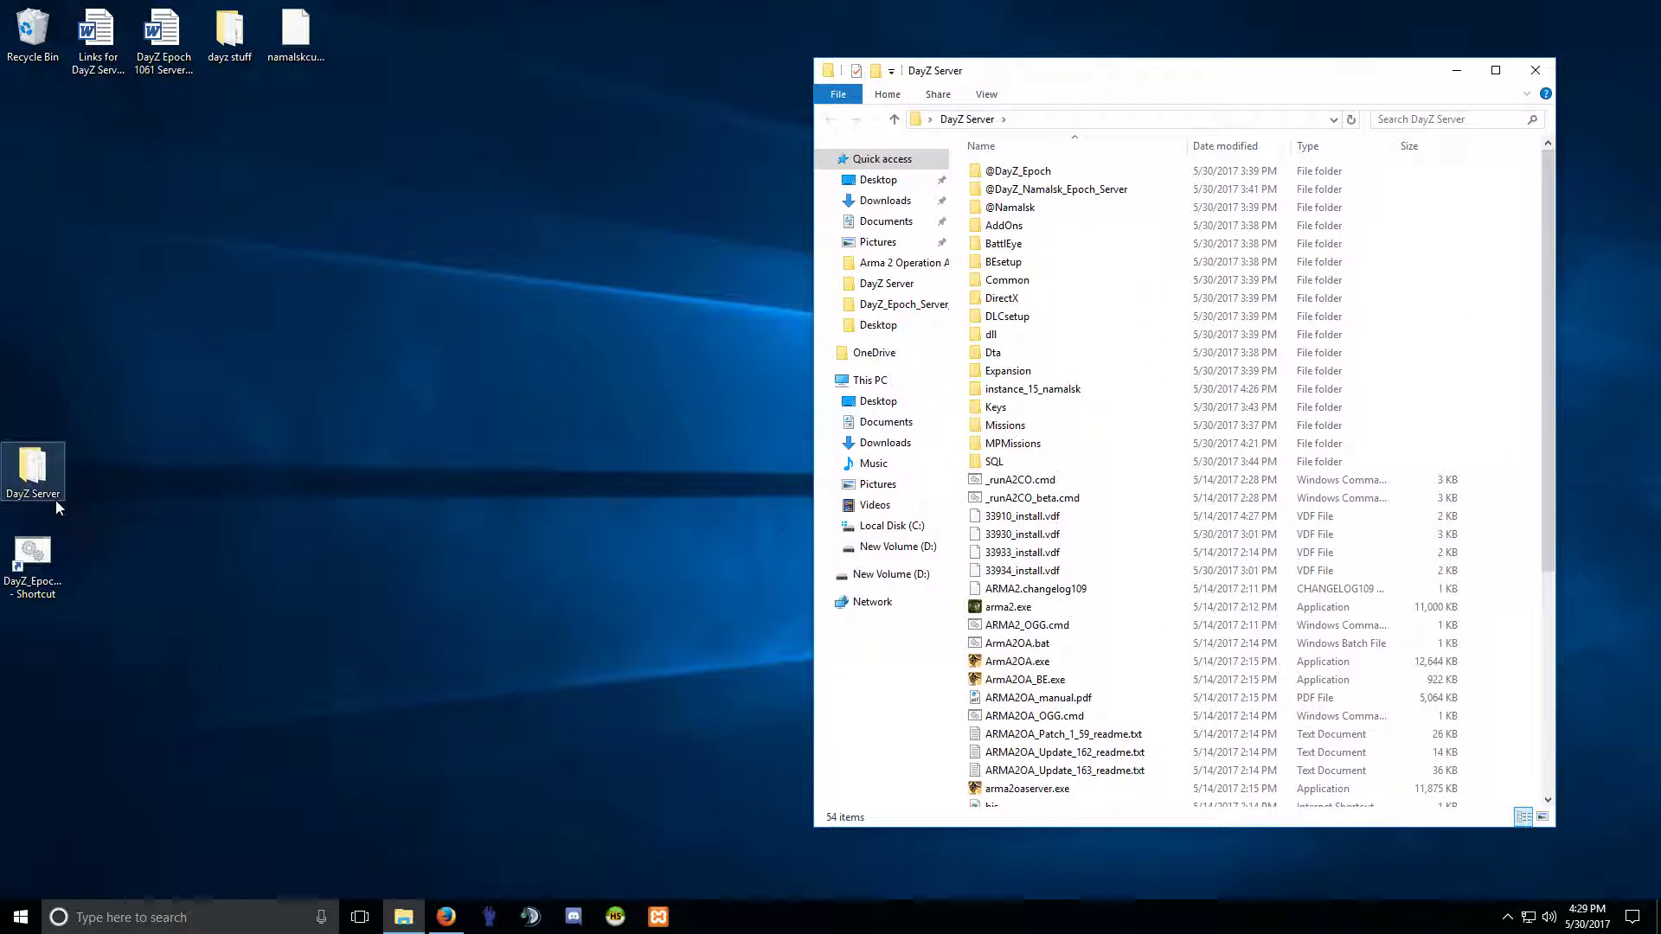
pyautogui.doubleClick(1034, 391)
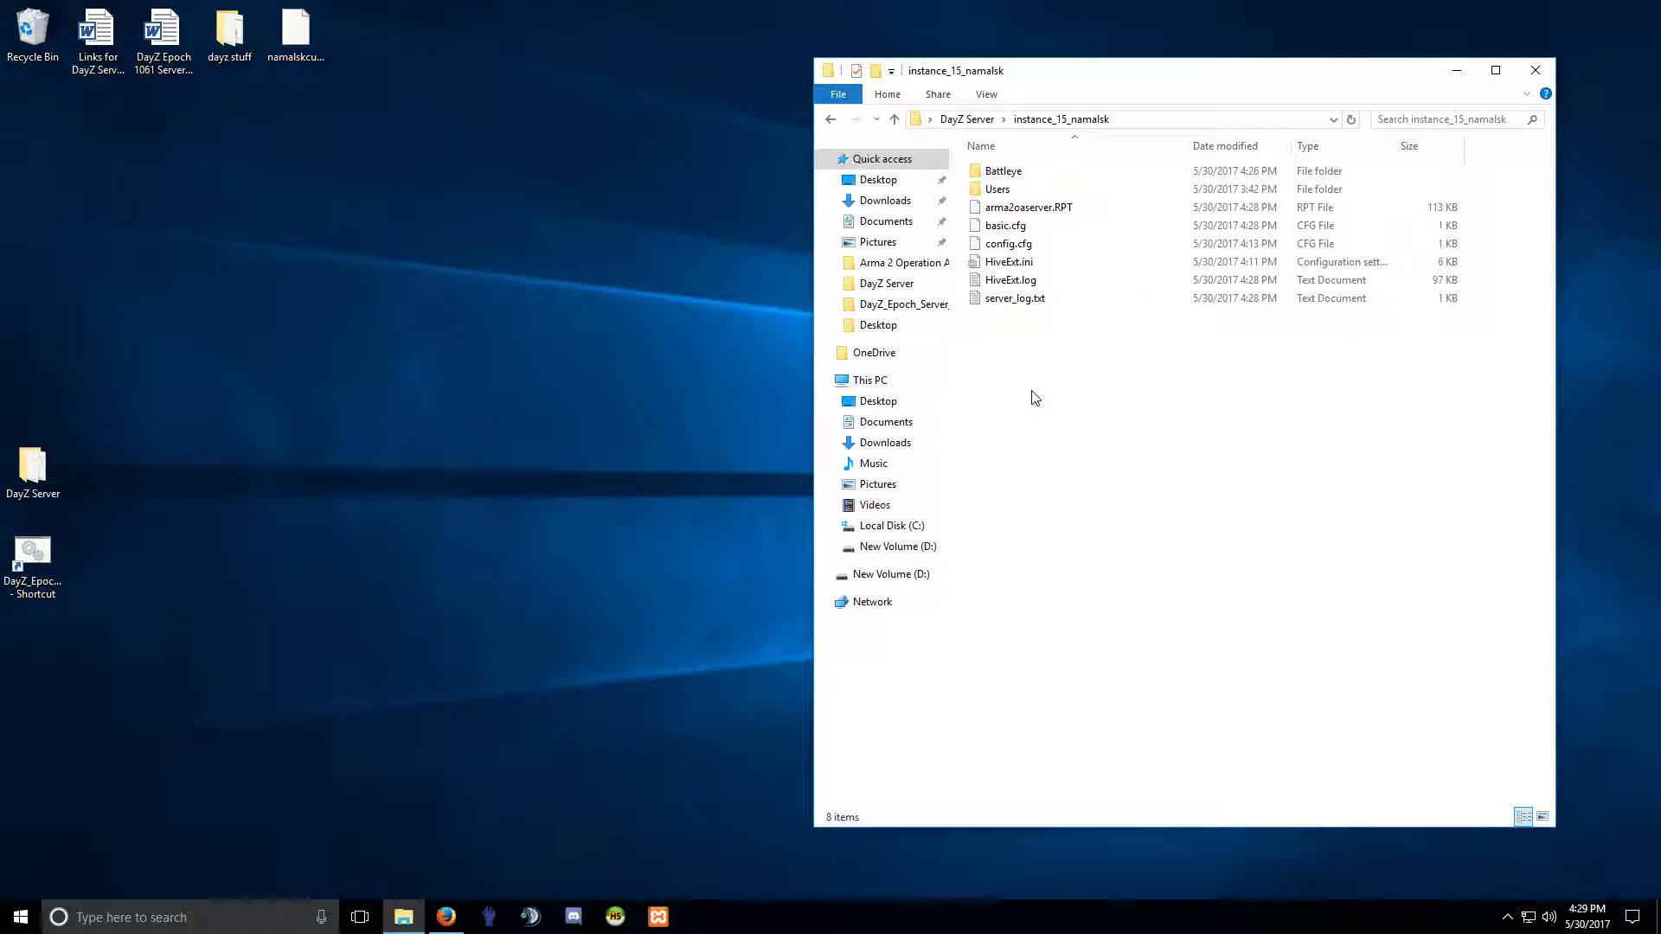
pyautogui.click(1004, 209)
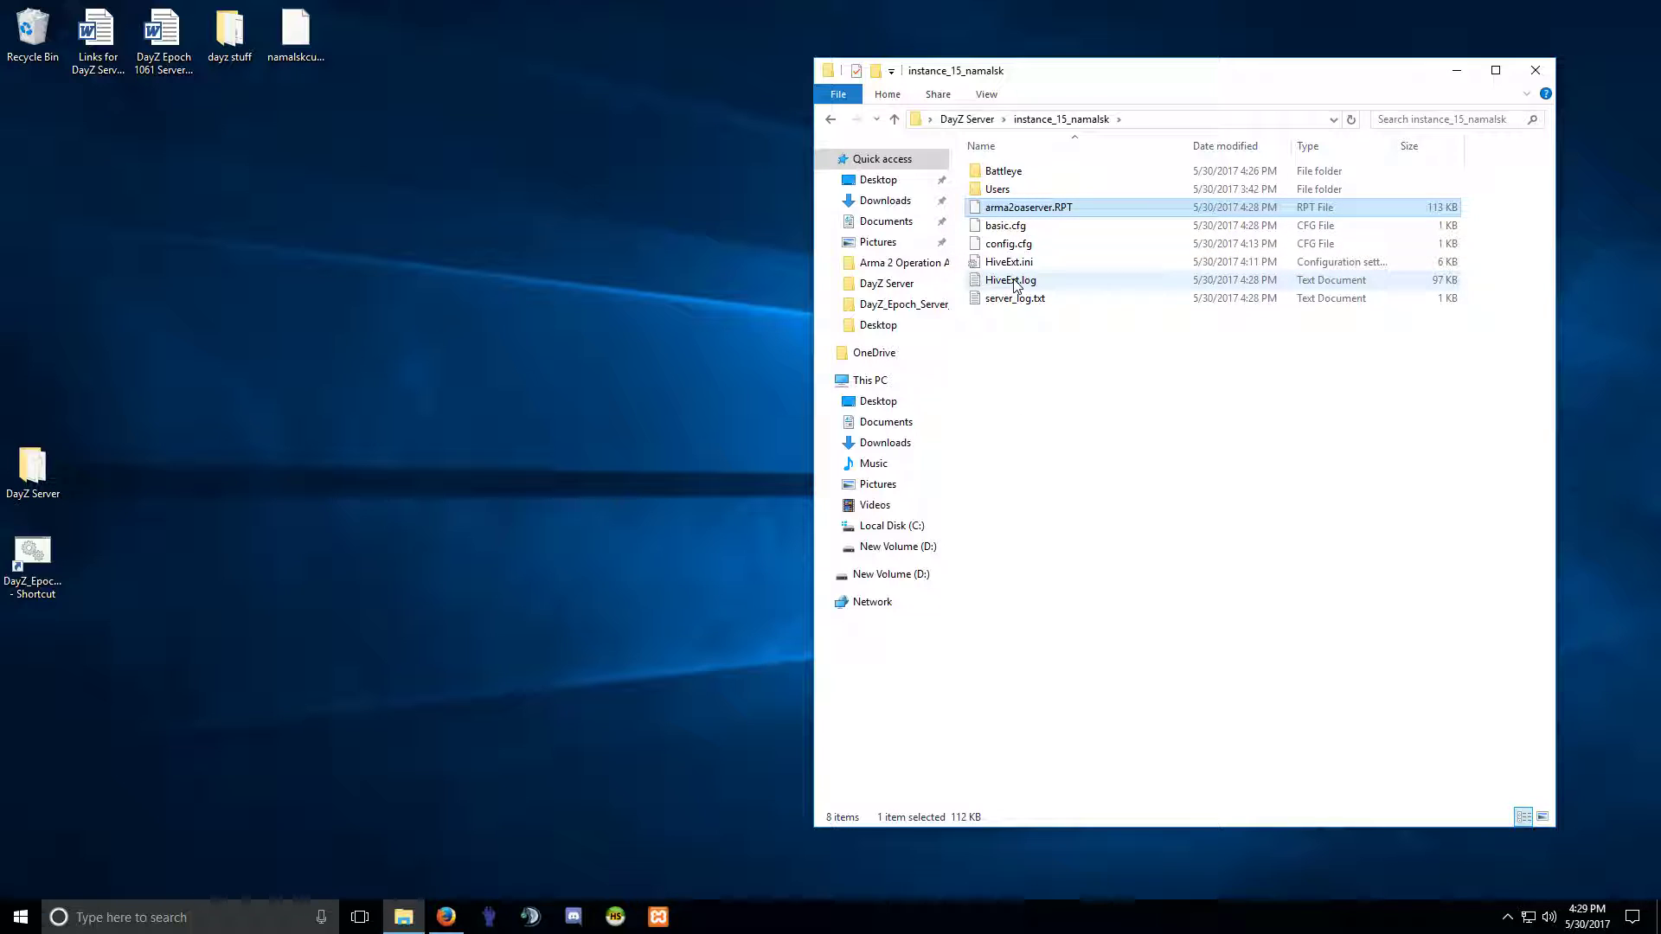
pyautogui.doubleClick(1003, 171)
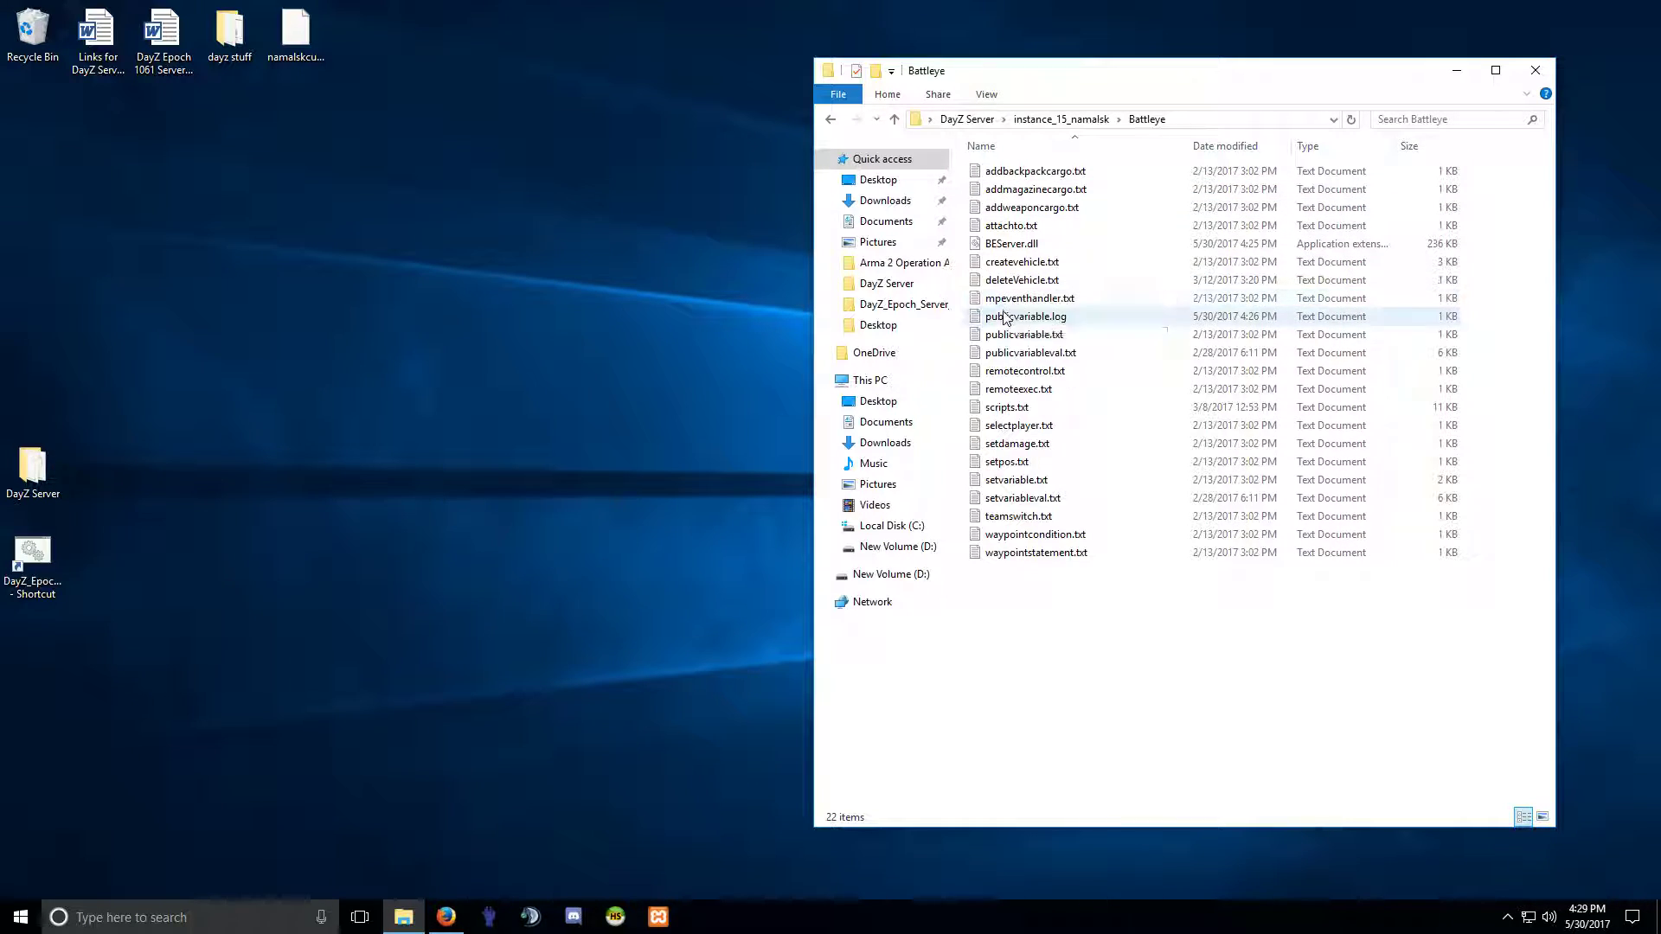
pyautogui.click(1007, 248)
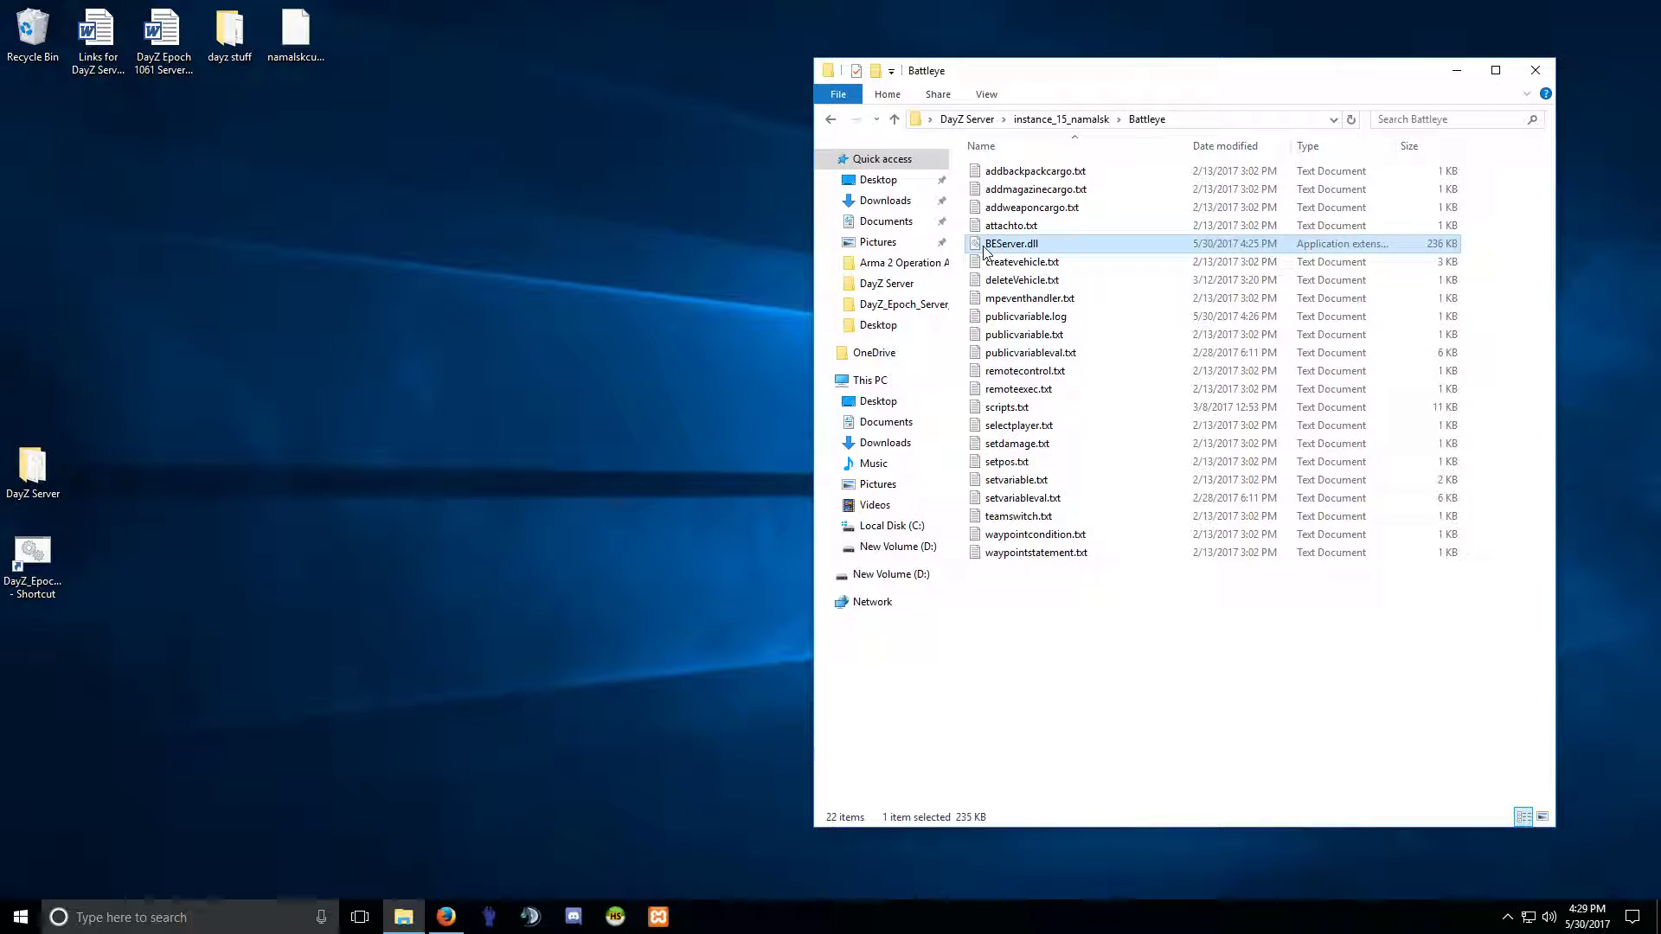
pyautogui.click(830, 119)
pyautogui.rightClick(1013, 212)
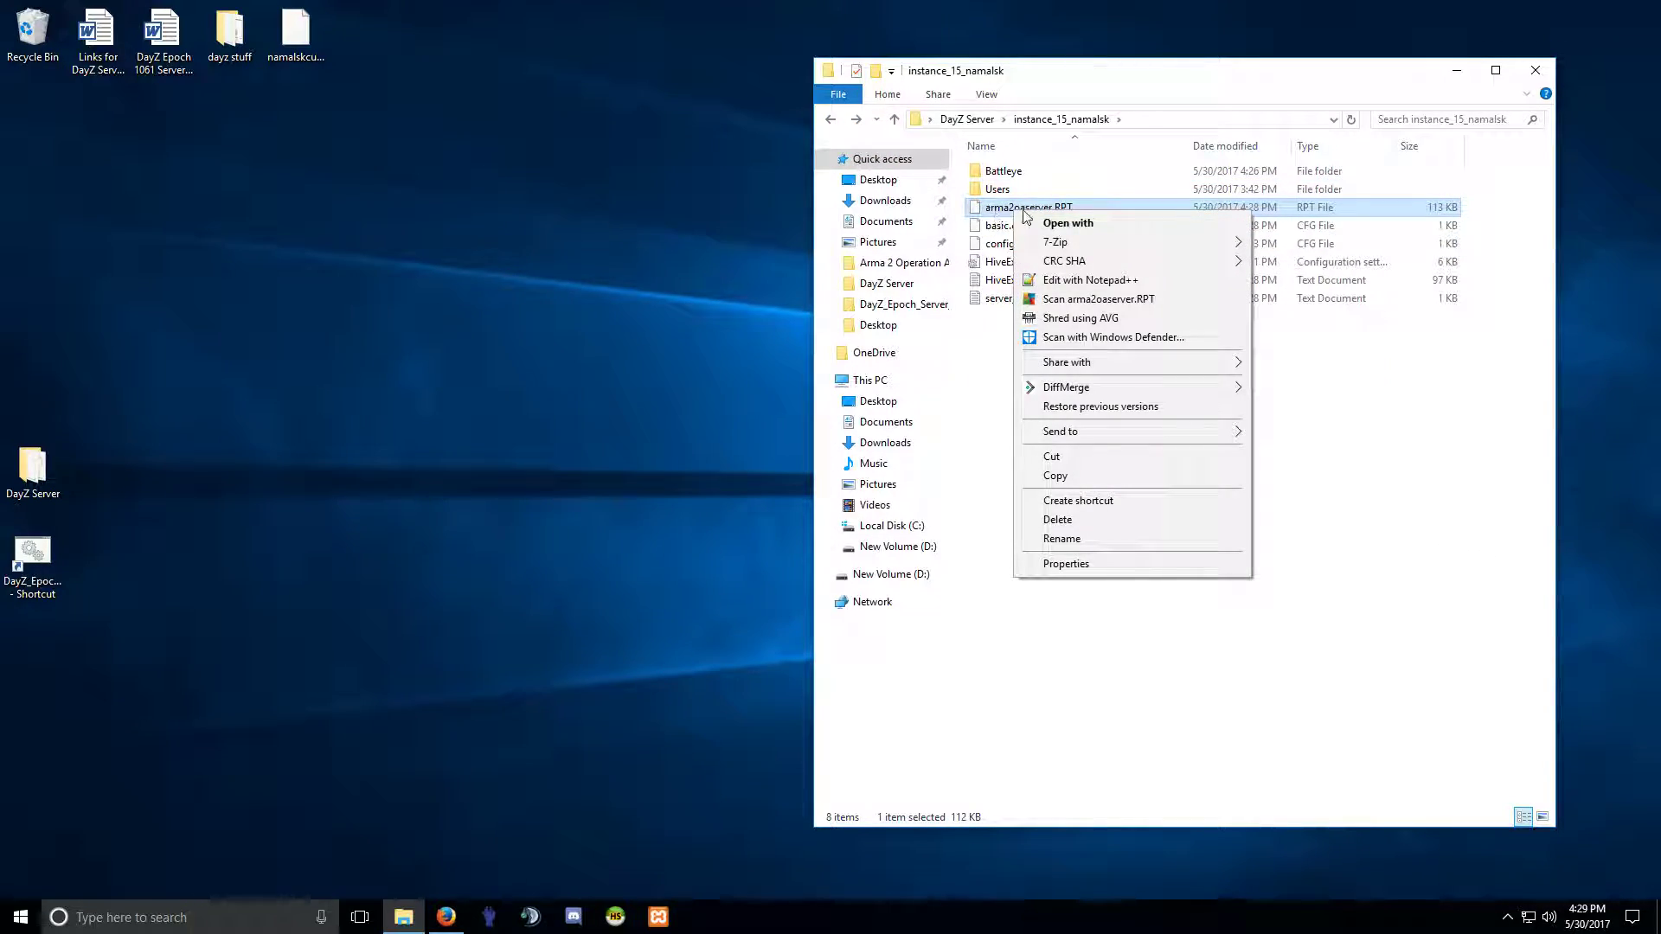
# Open arma2oaserver.RPT in Notepad++ and inspect the final cleanup warning lines at its end.
pyautogui.click(1087, 281)
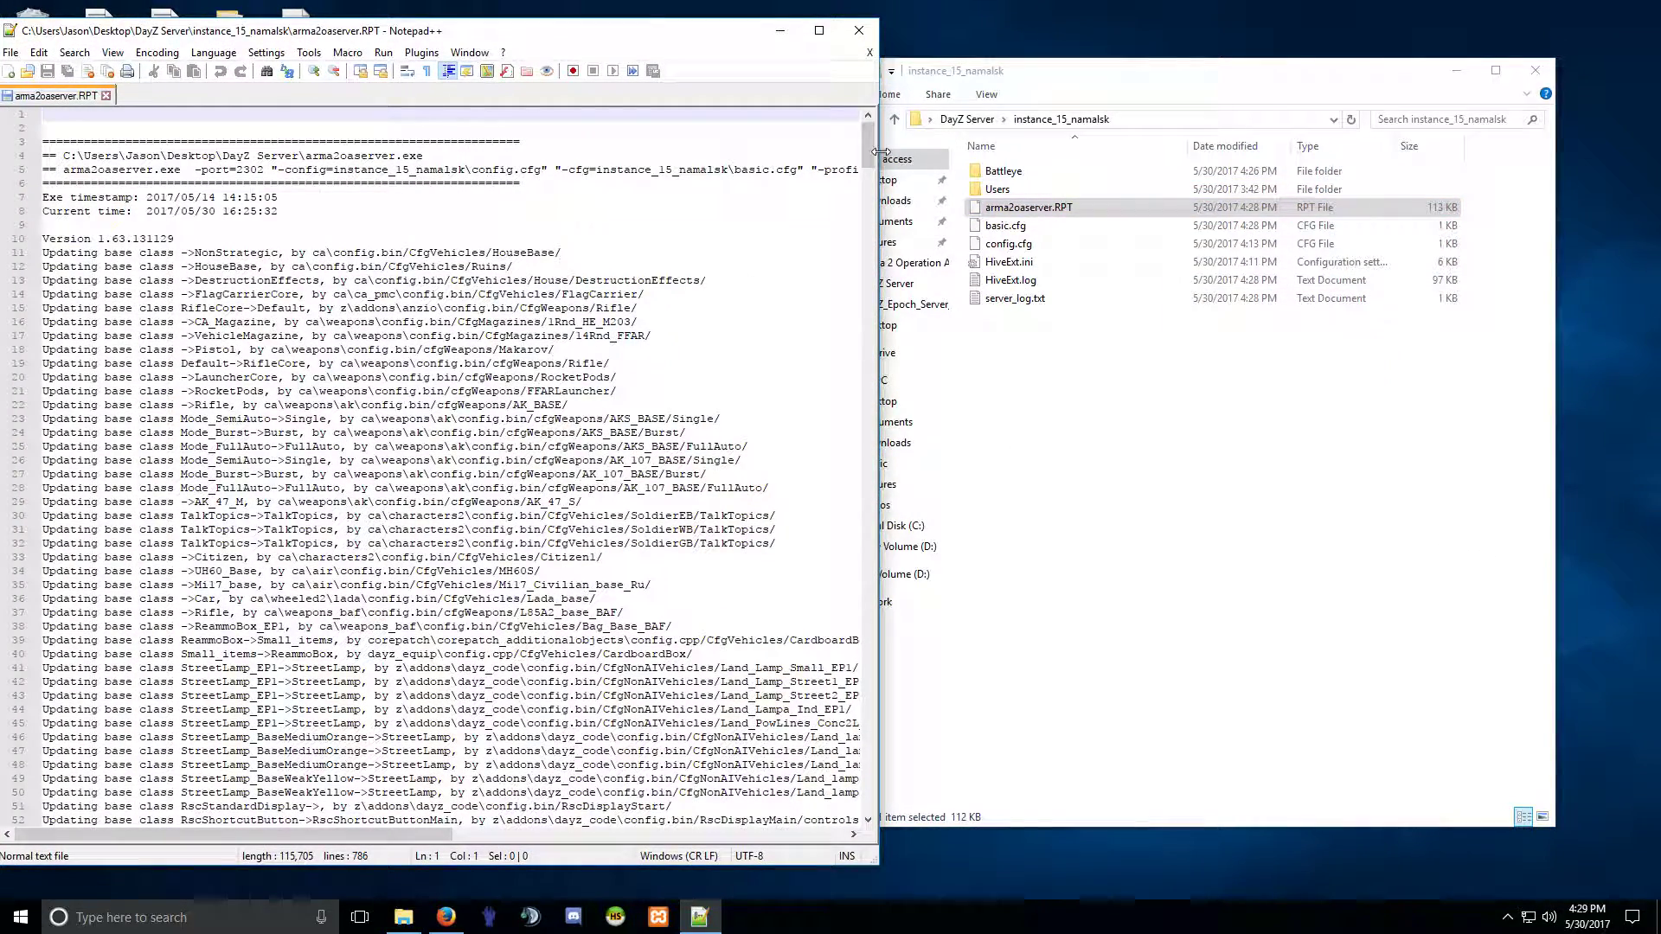
pyautogui.moveTo(871, 147); pyautogui.dragTo(869, 791)
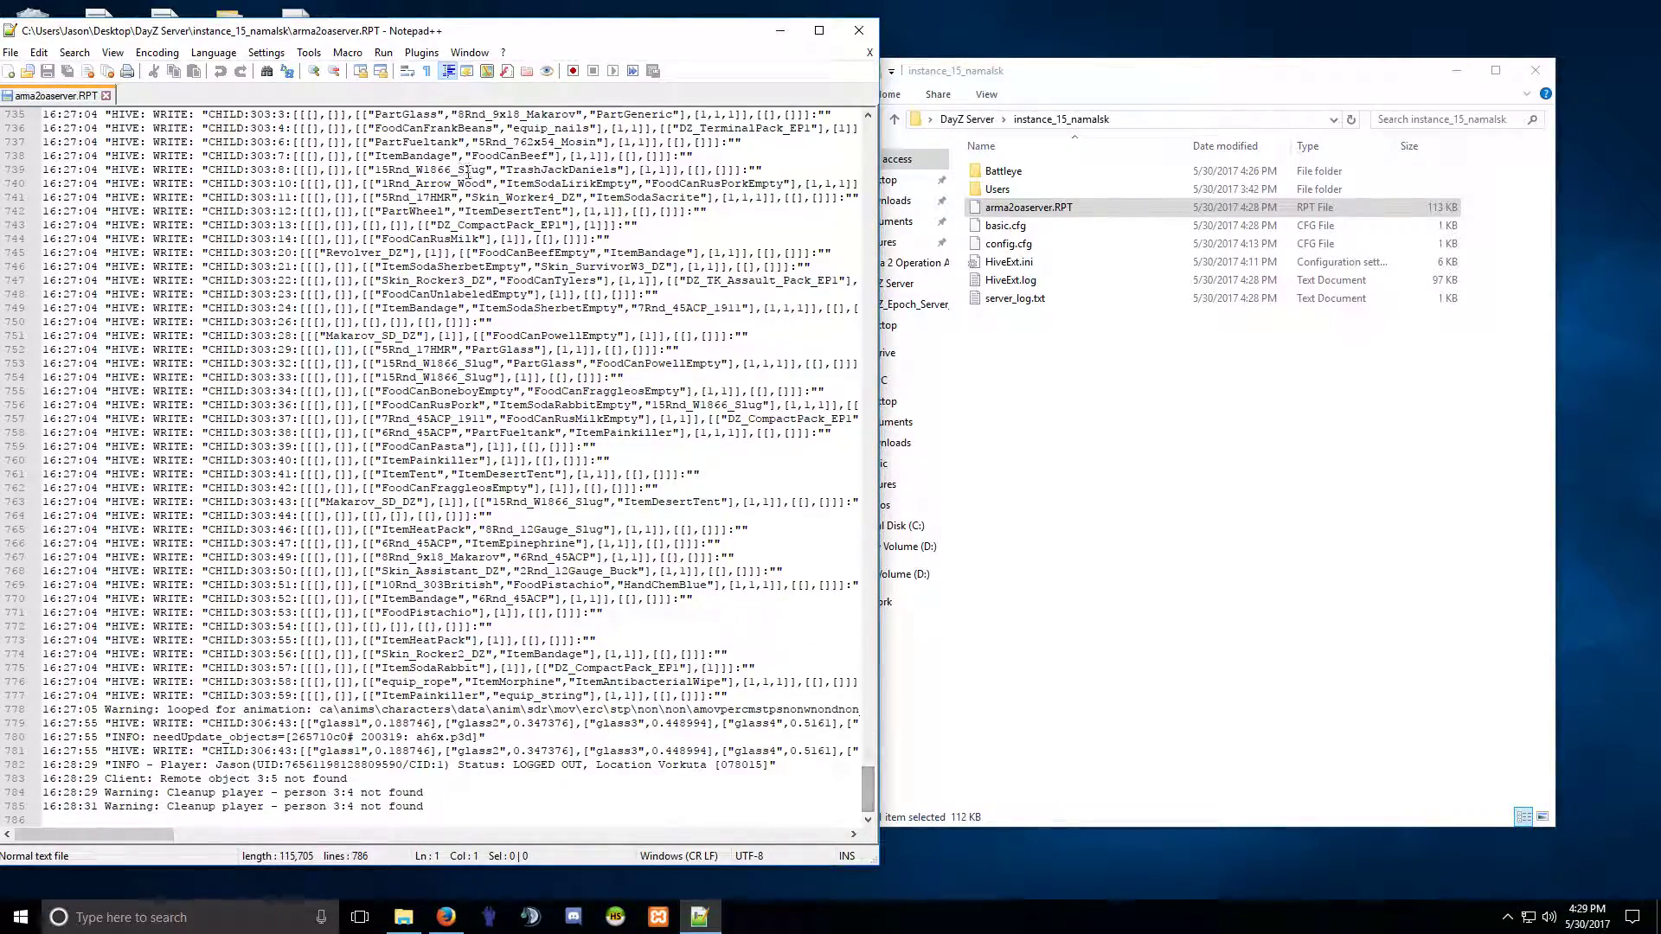
pyautogui.moveTo(407, 38); pyautogui.dragTo(769, 35)
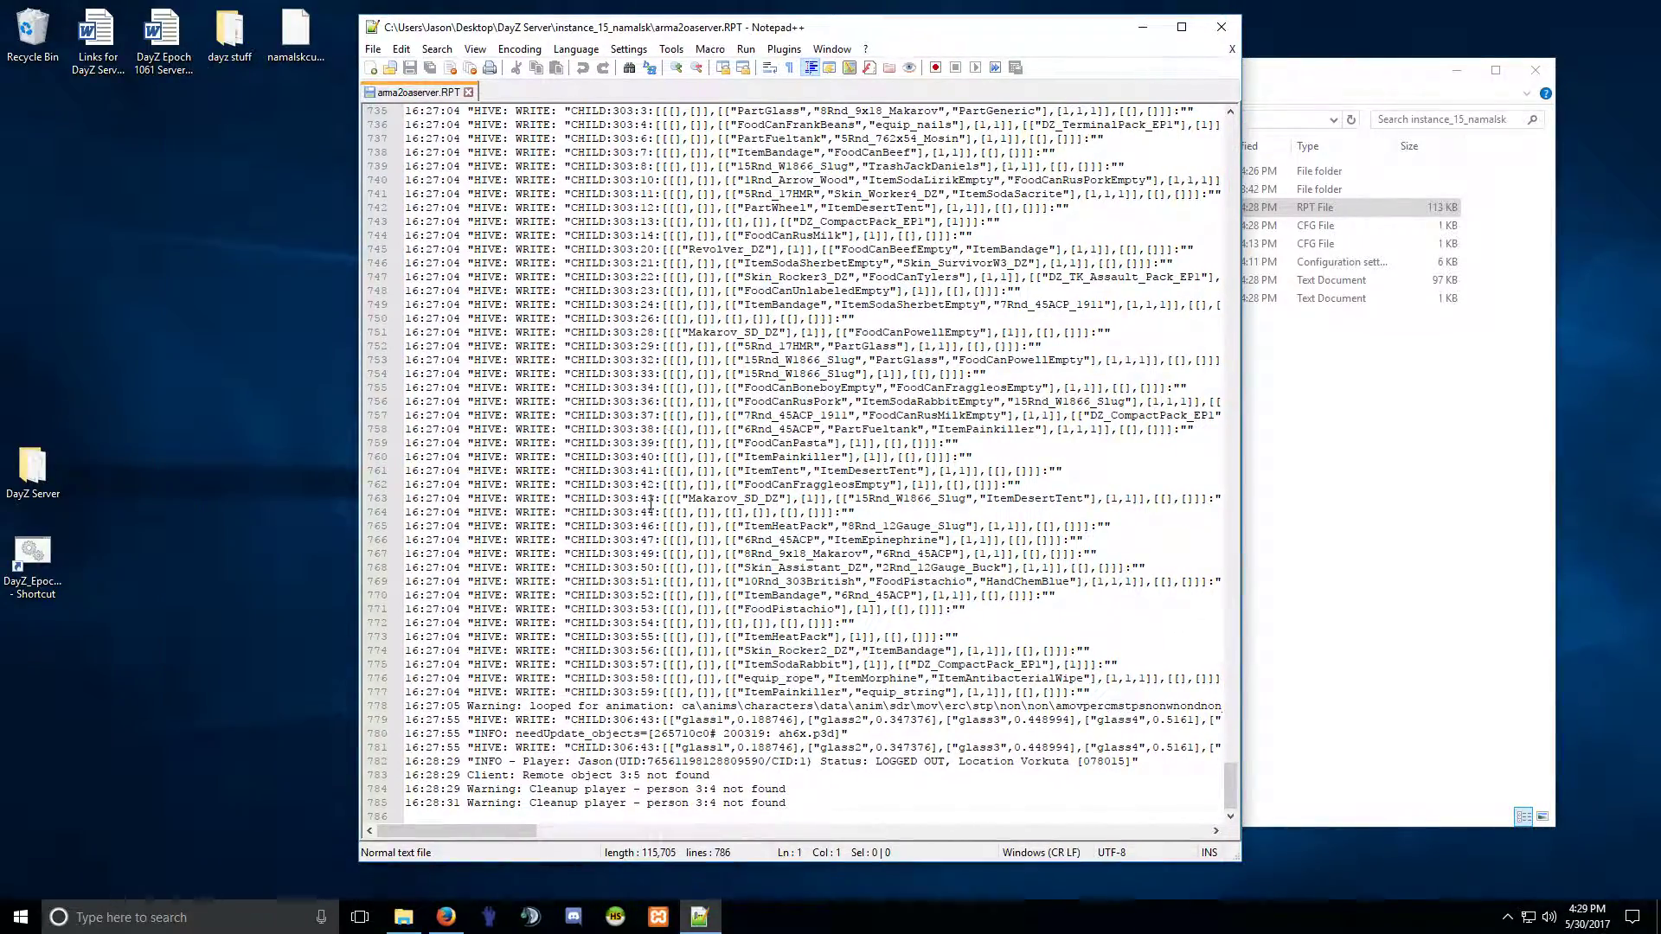
pyautogui.moveTo(494, 791); pyautogui.dragTo(754, 804)
pyautogui.click(696, 805)
pyautogui.moveTo(506, 792); pyautogui.dragTo(751, 803)
pyautogui.click(751, 804)
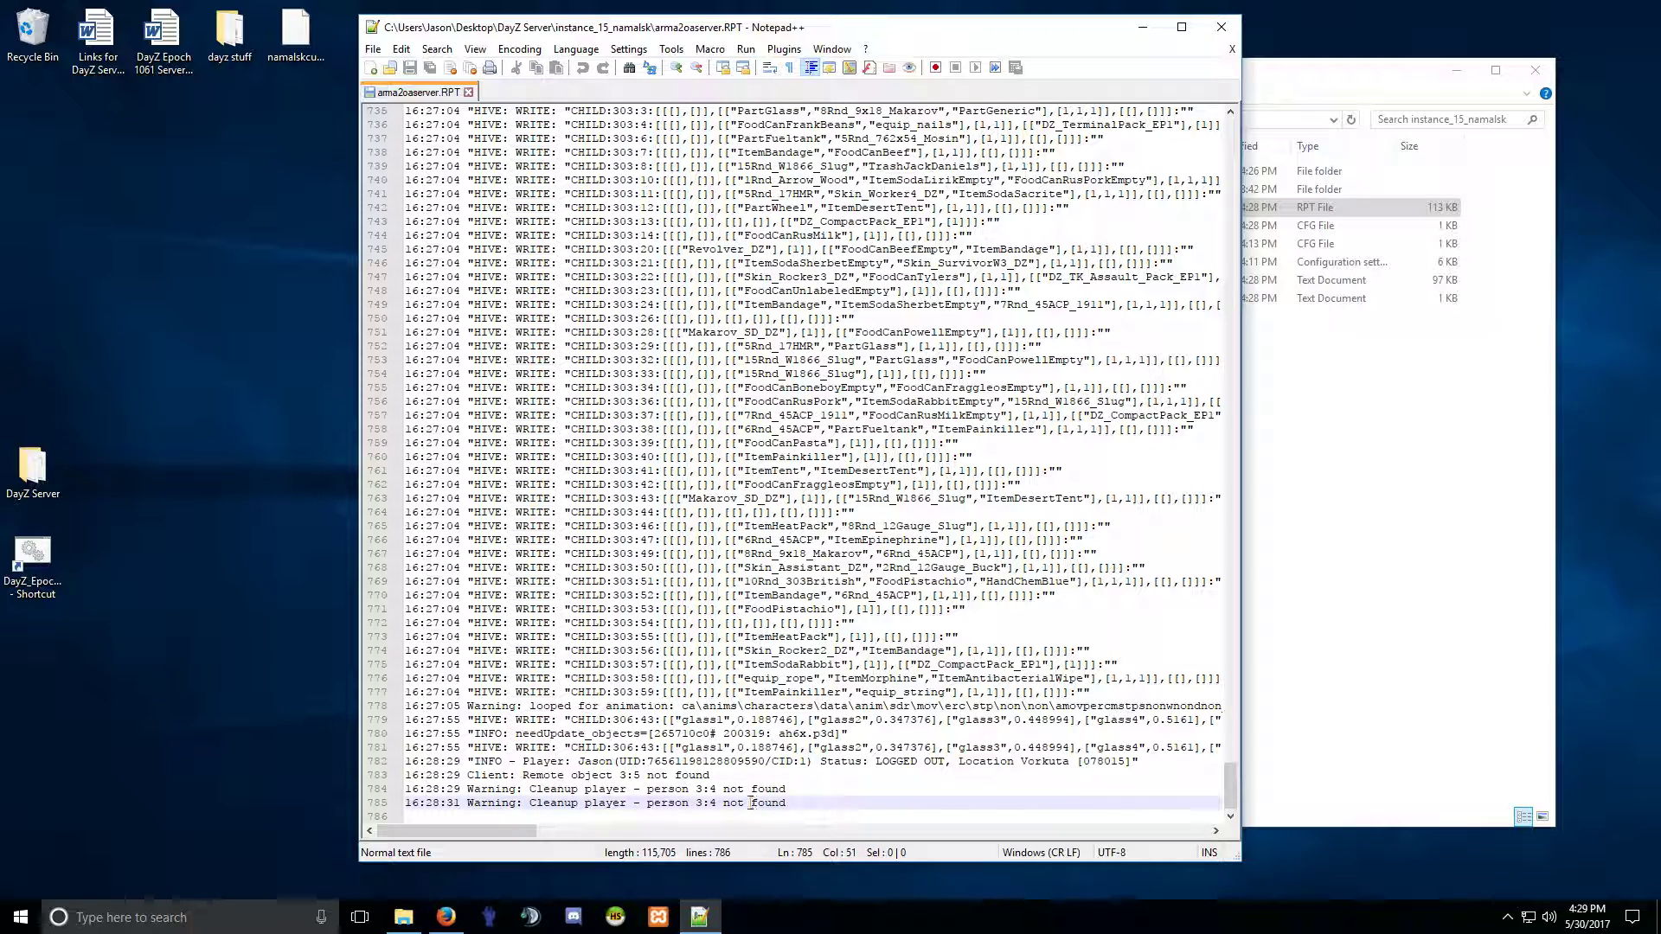
# Scroll up through the server log toward its header, checking the player-without-identity error lines.
pyautogui.scroll(6, 748, 803)
pyautogui.scroll(16, 748, 803)
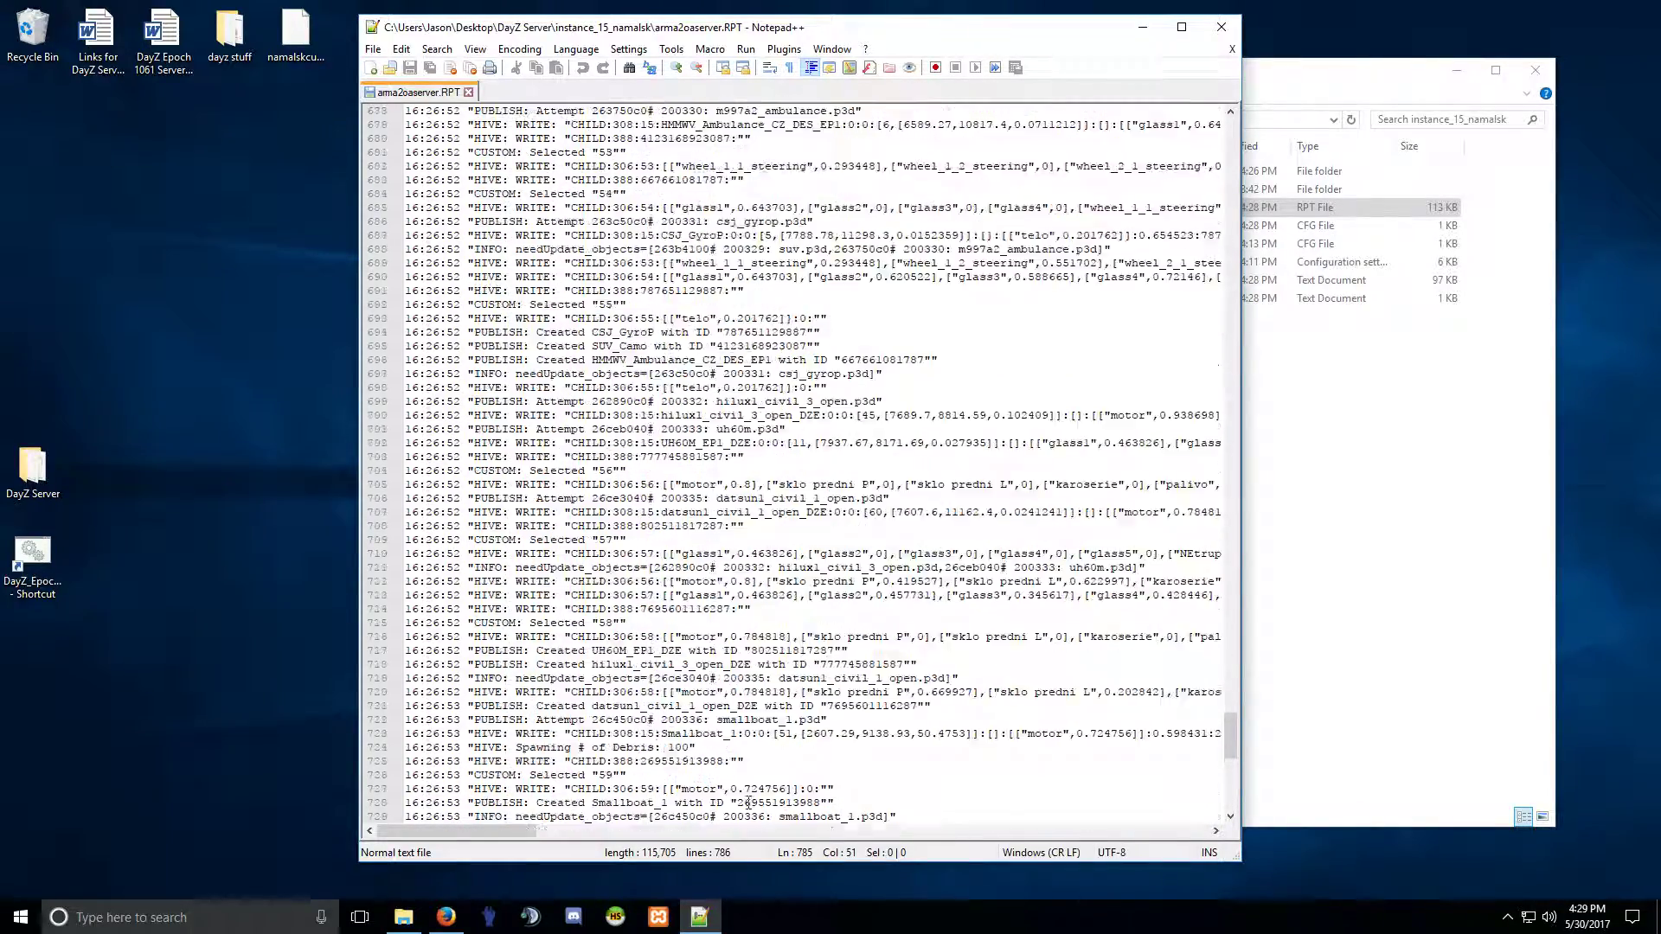
pyautogui.scroll(20, 690, 742)
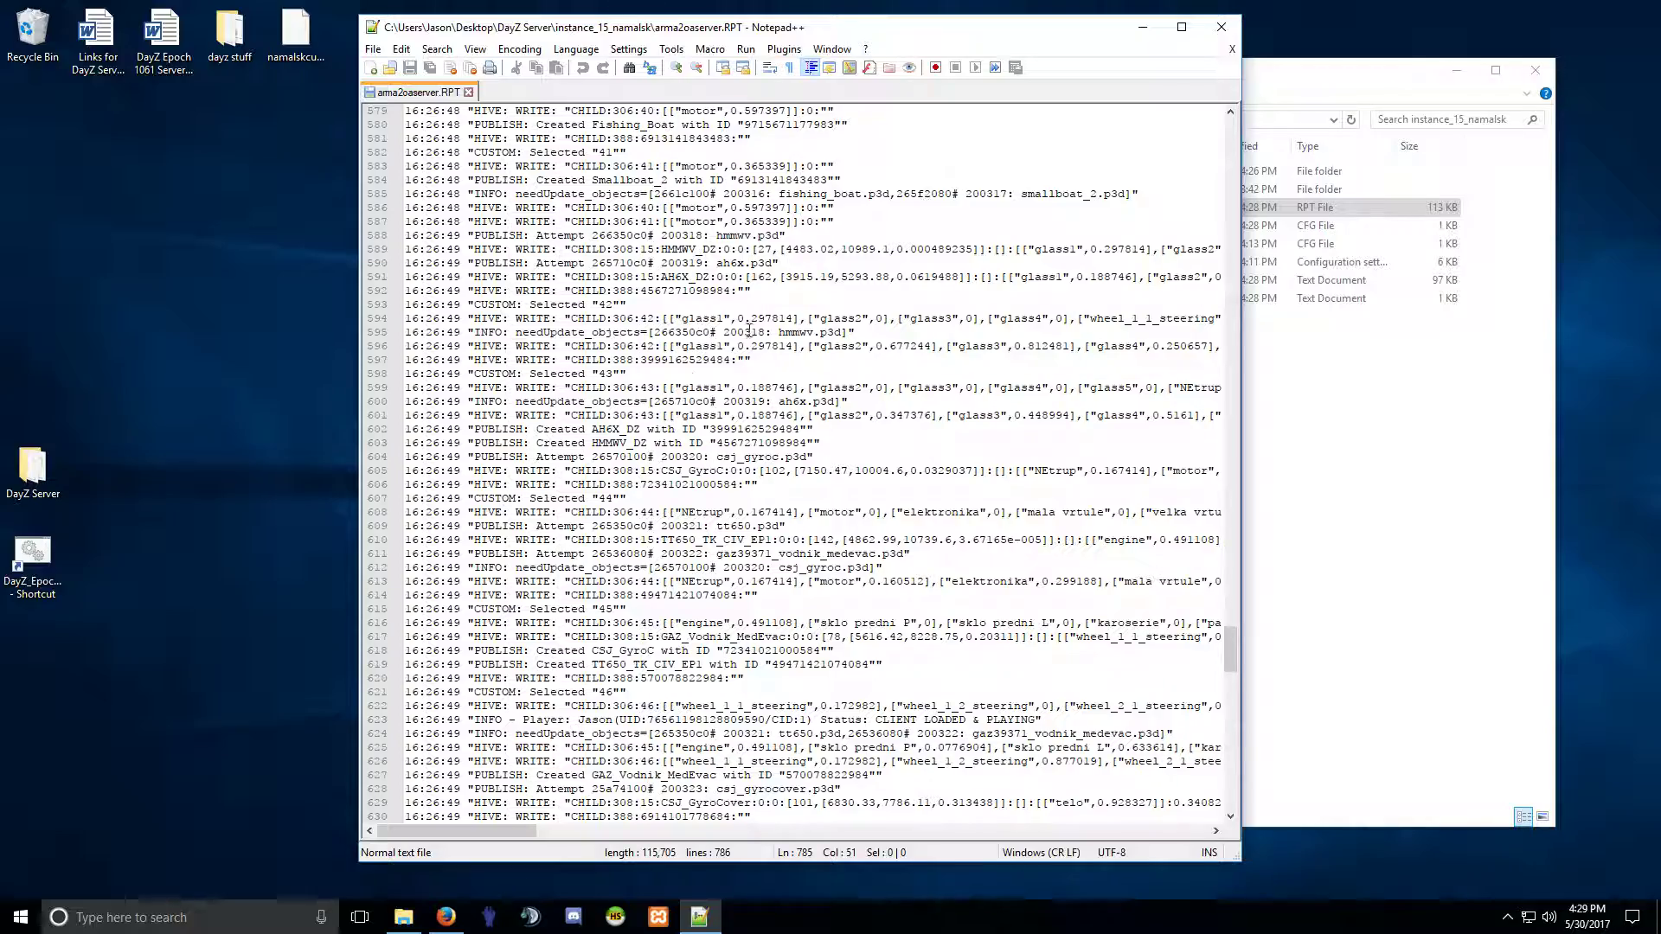
pyautogui.scroll(20, 659, 658)
pyautogui.scroll(20, 659, 658)
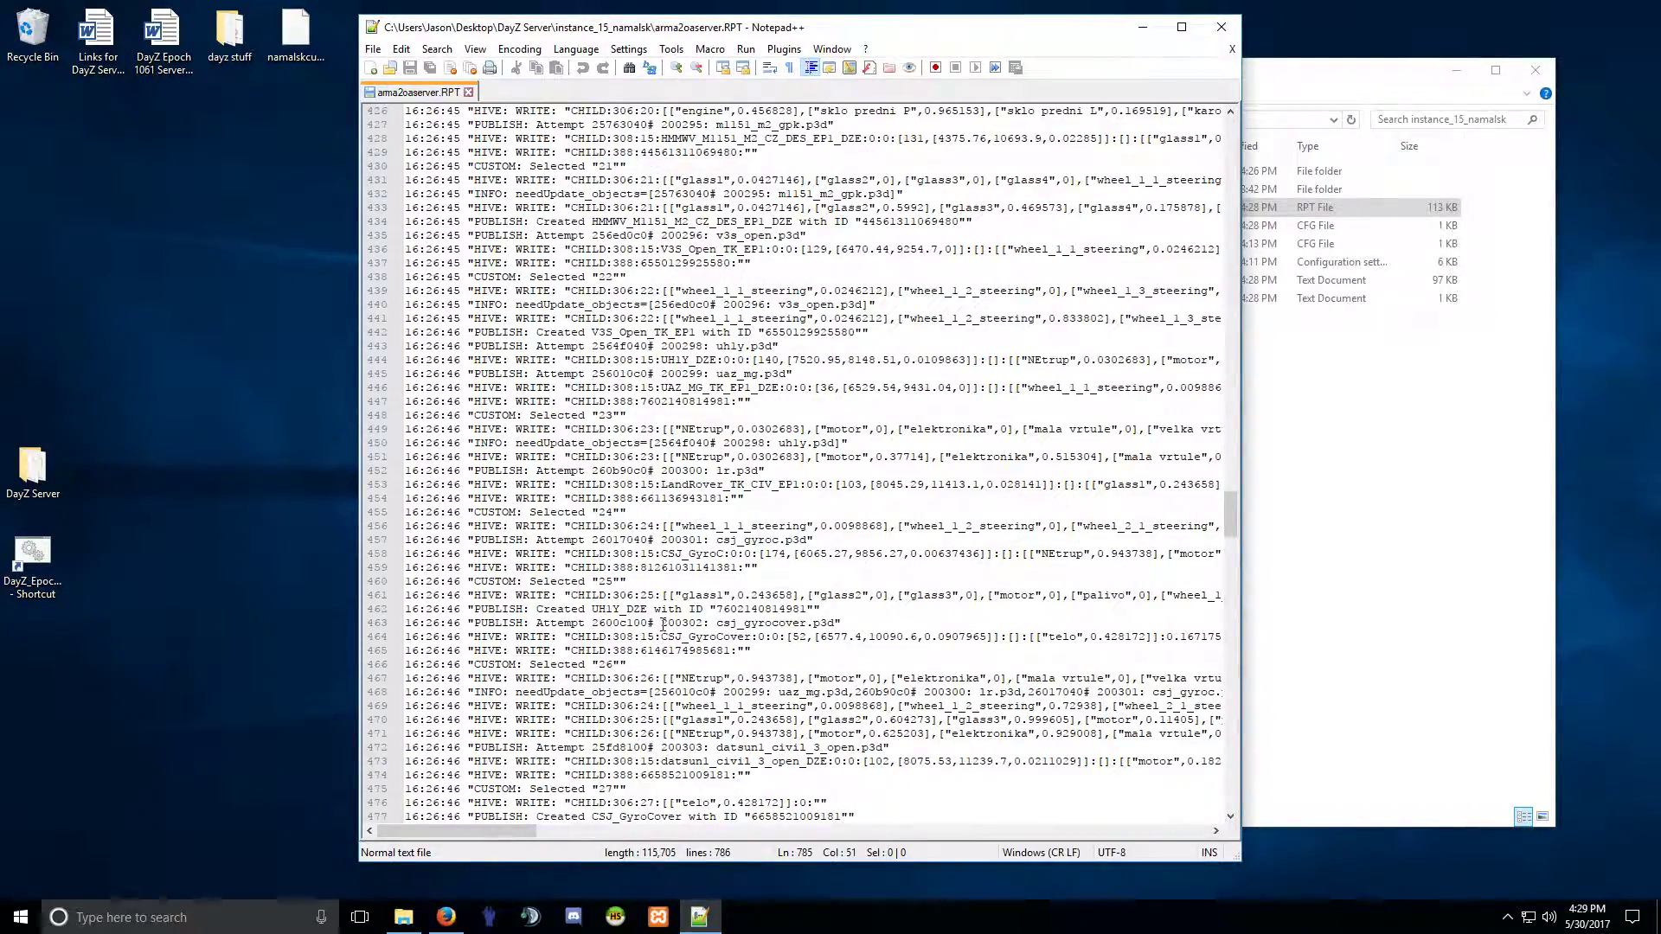
pyautogui.scroll(14, 663, 622)
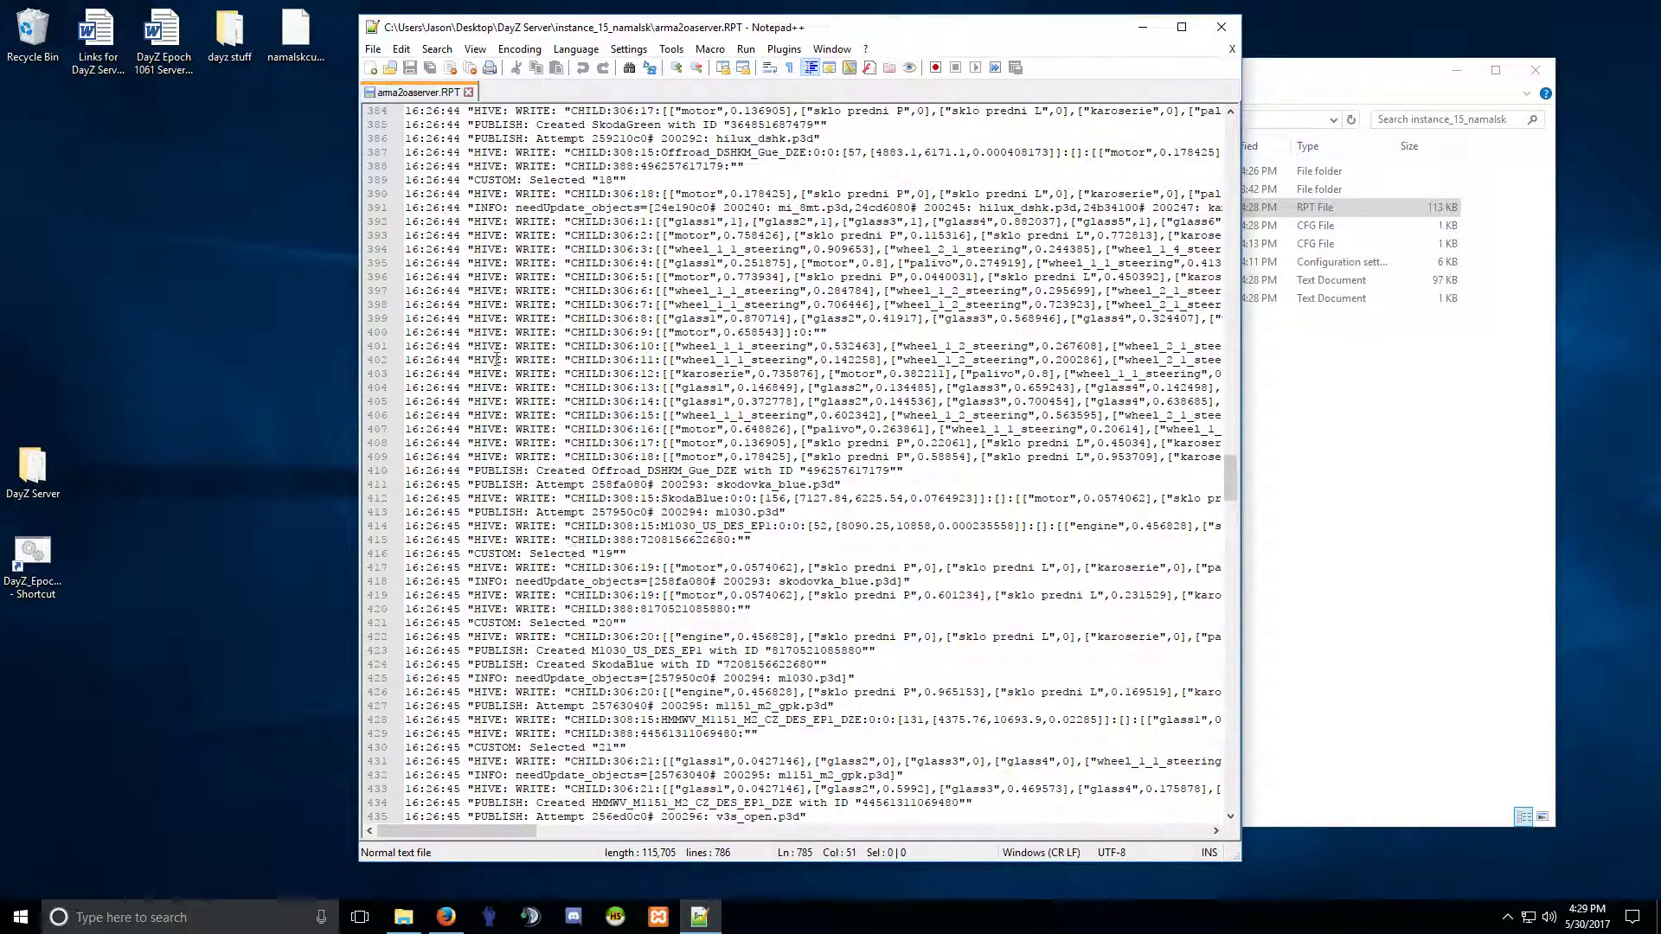
pyautogui.scroll(20, 478, 545)
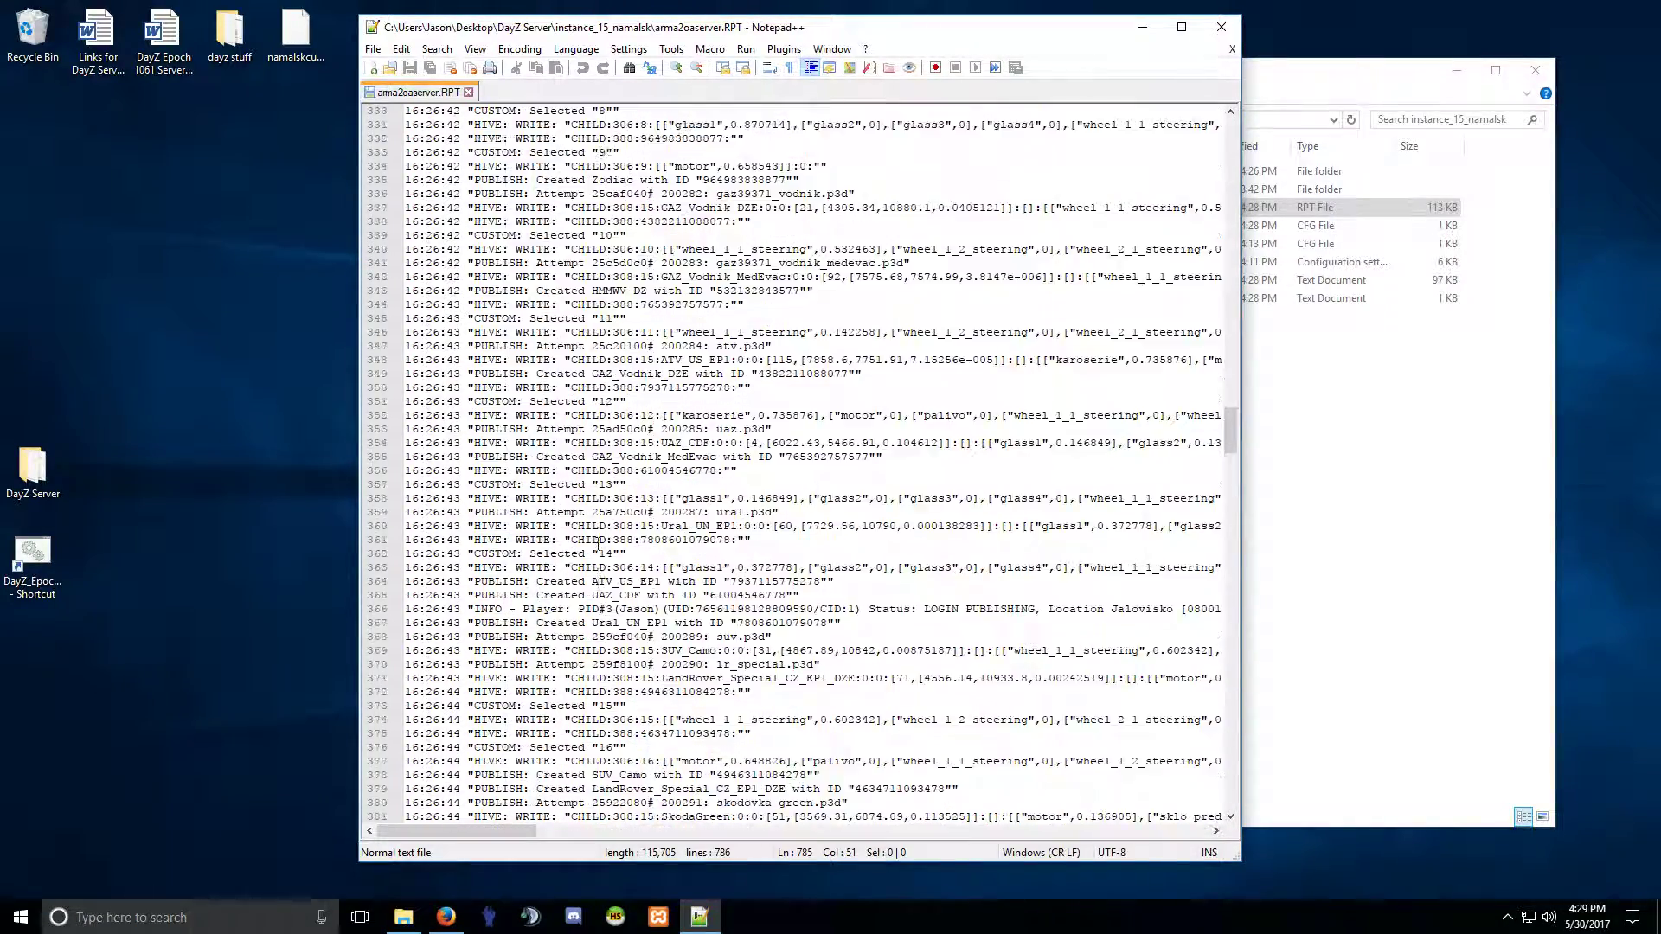
pyautogui.scroll(14, 598, 545)
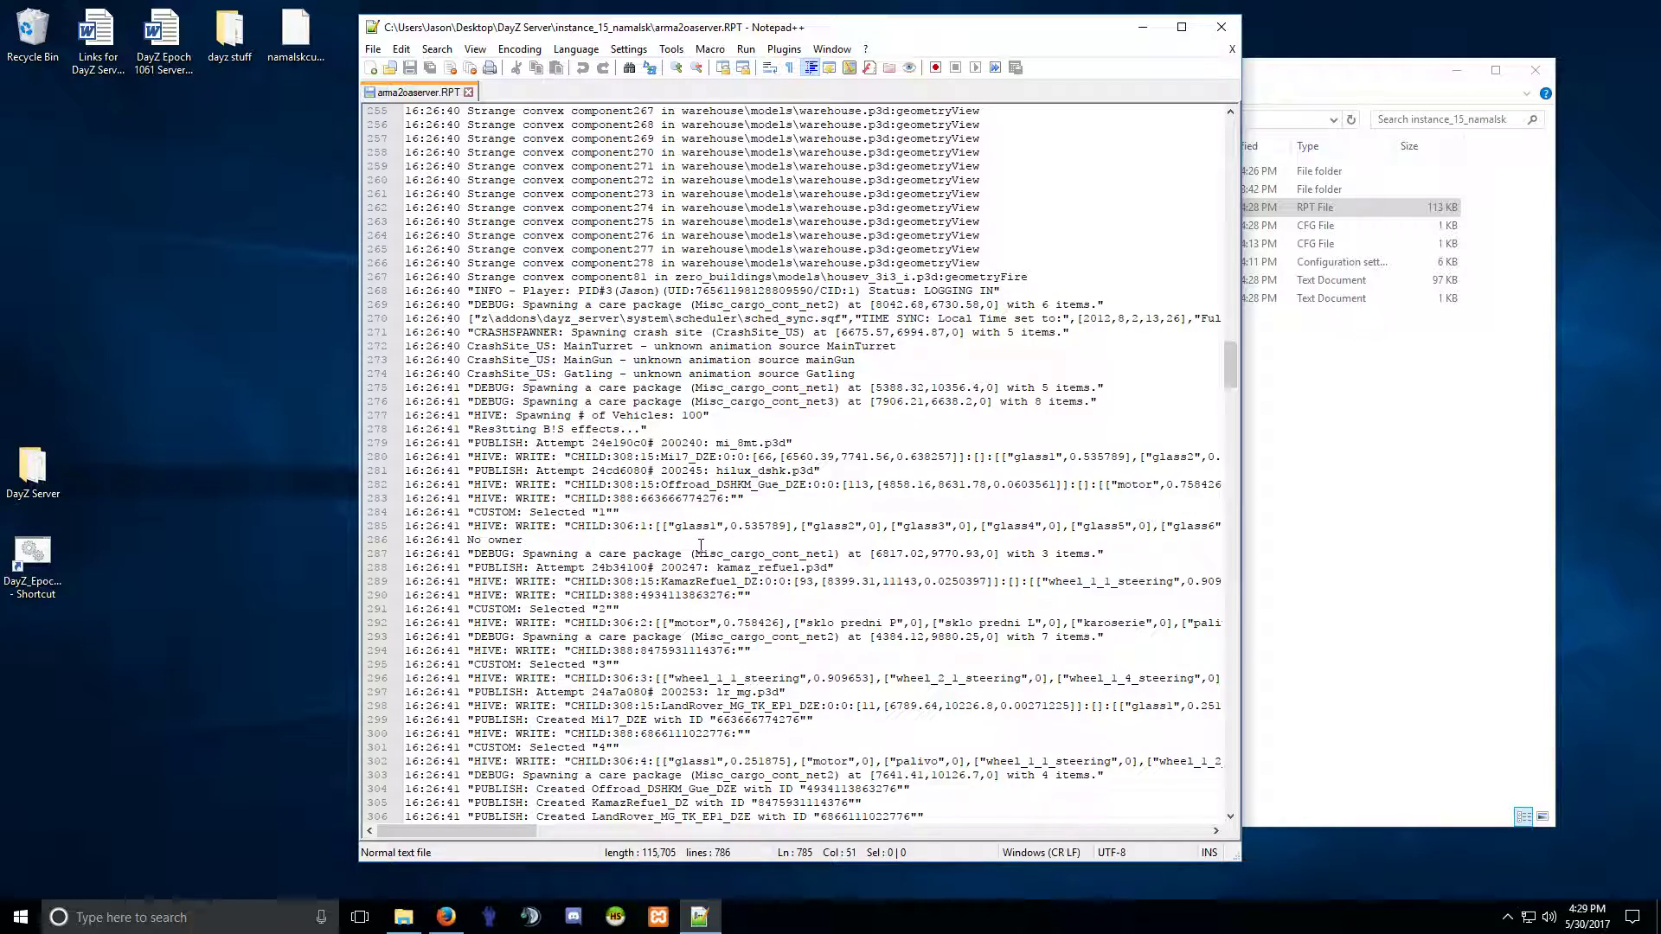
pyautogui.scroll(20, 700, 545)
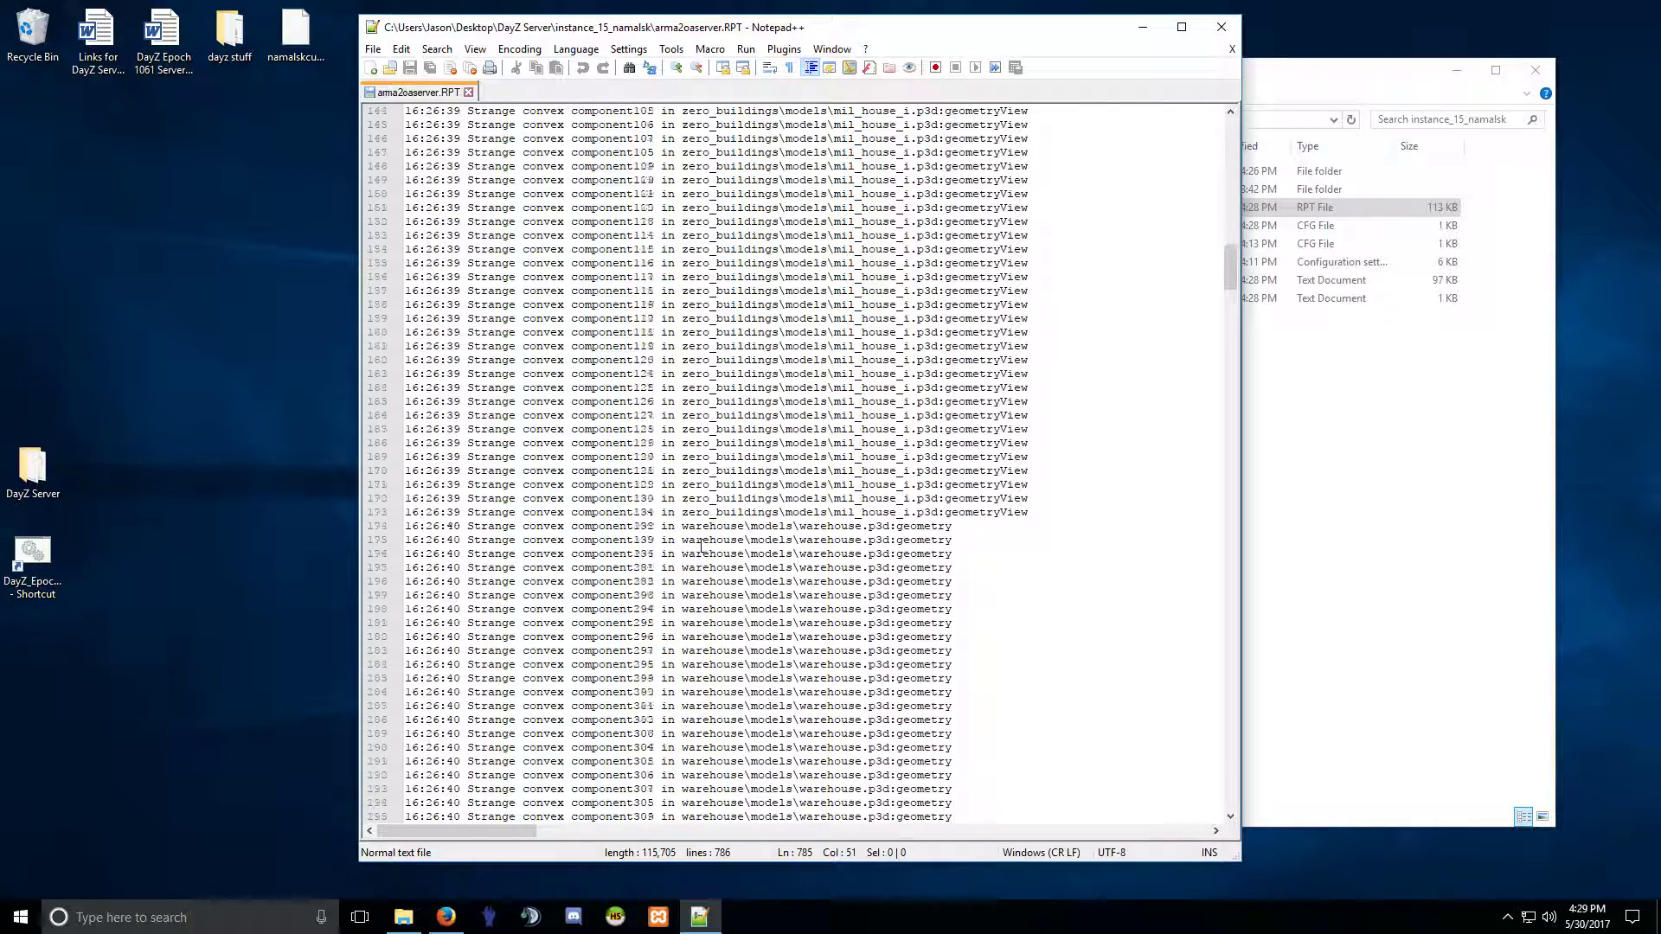
pyautogui.scroll(18, 701, 545)
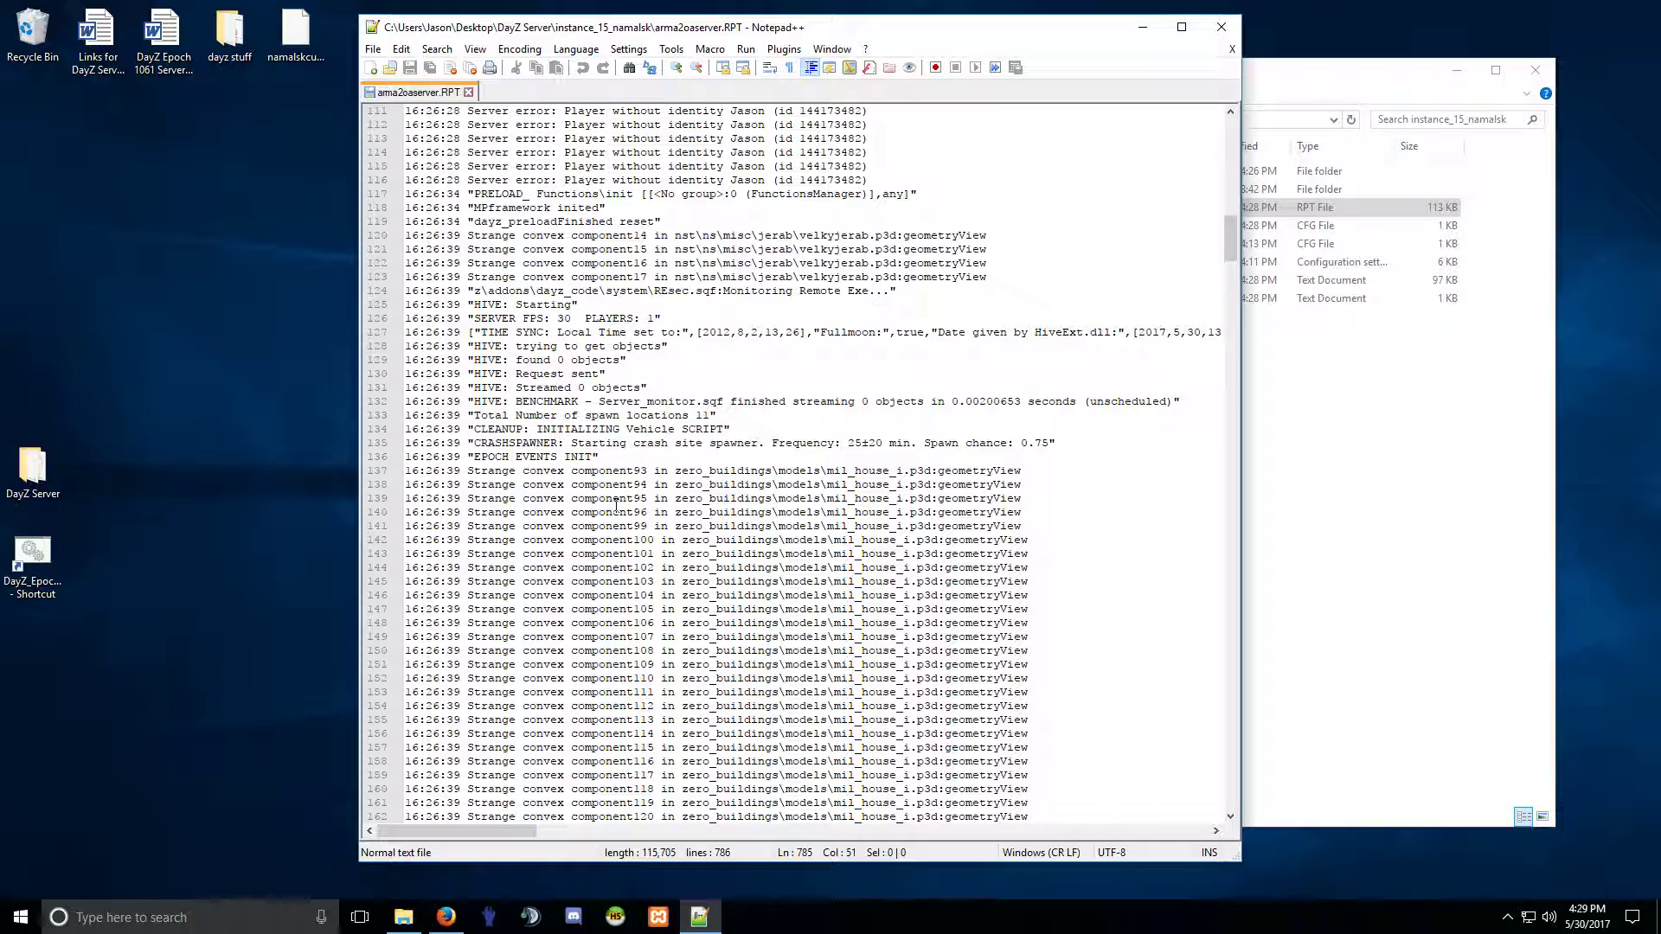
pyautogui.scroll(5, 616, 508)
pyautogui.scroll(7, 616, 508)
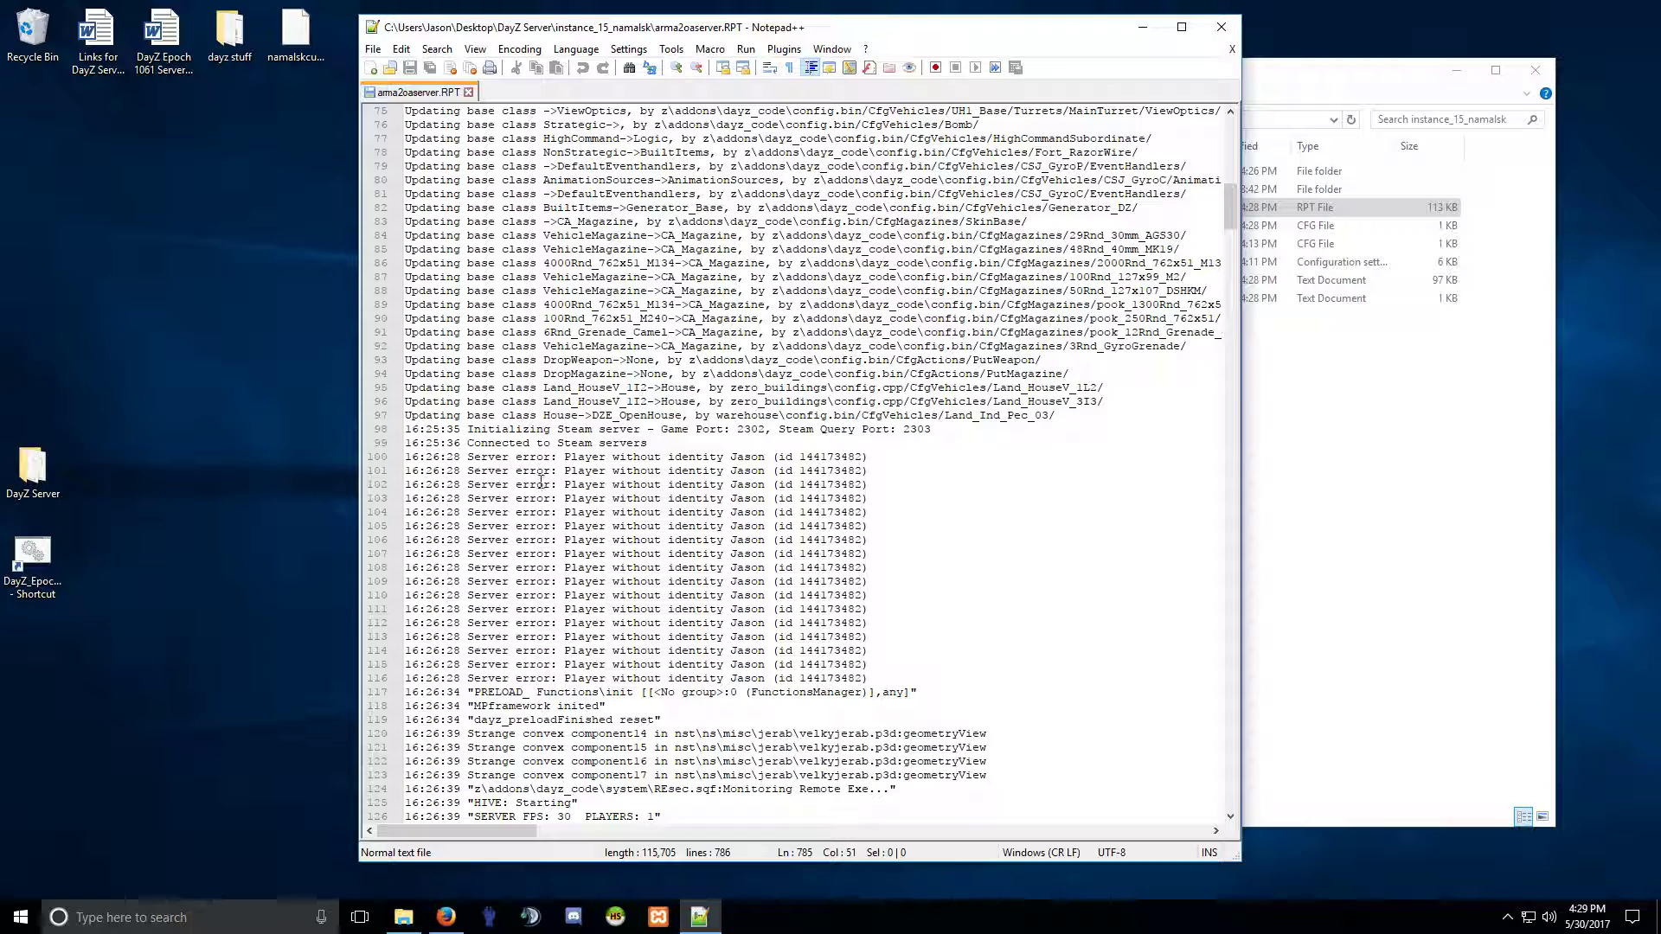
pyautogui.moveTo(468, 459); pyautogui.dragTo(721, 535)
pyautogui.click(721, 528)
pyautogui.moveTo(577, 487); pyautogui.dragTo(685, 491)
pyautogui.click(725, 541)
pyautogui.scroll(20, 722, 543)
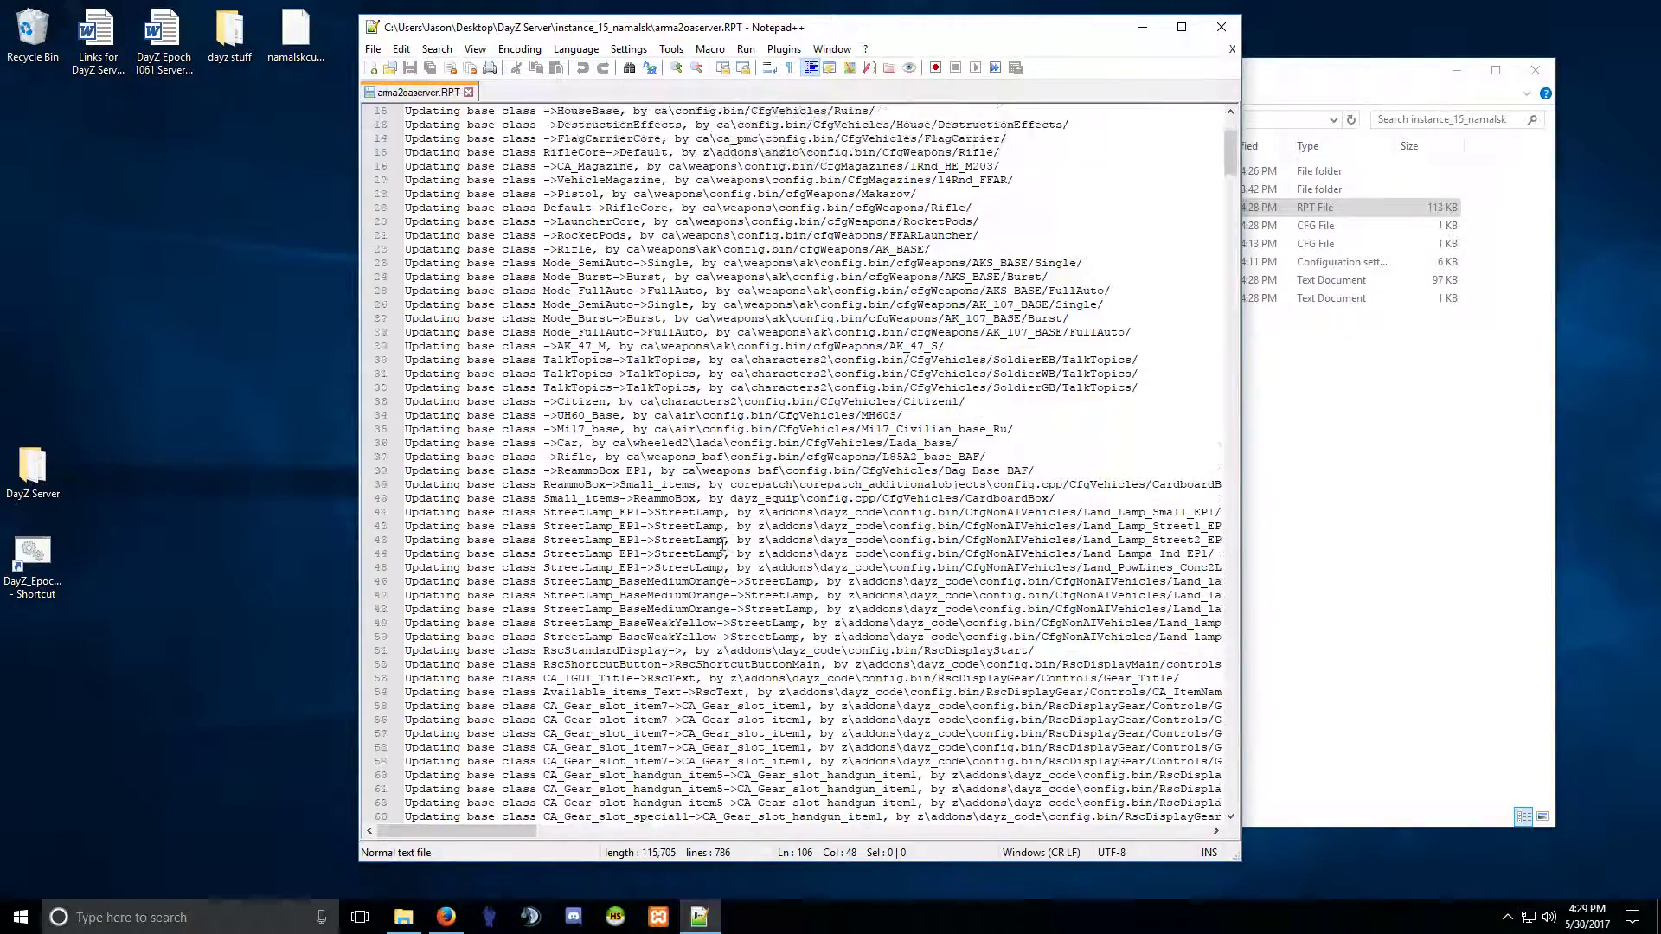
pyautogui.scroll(5, 721, 543)
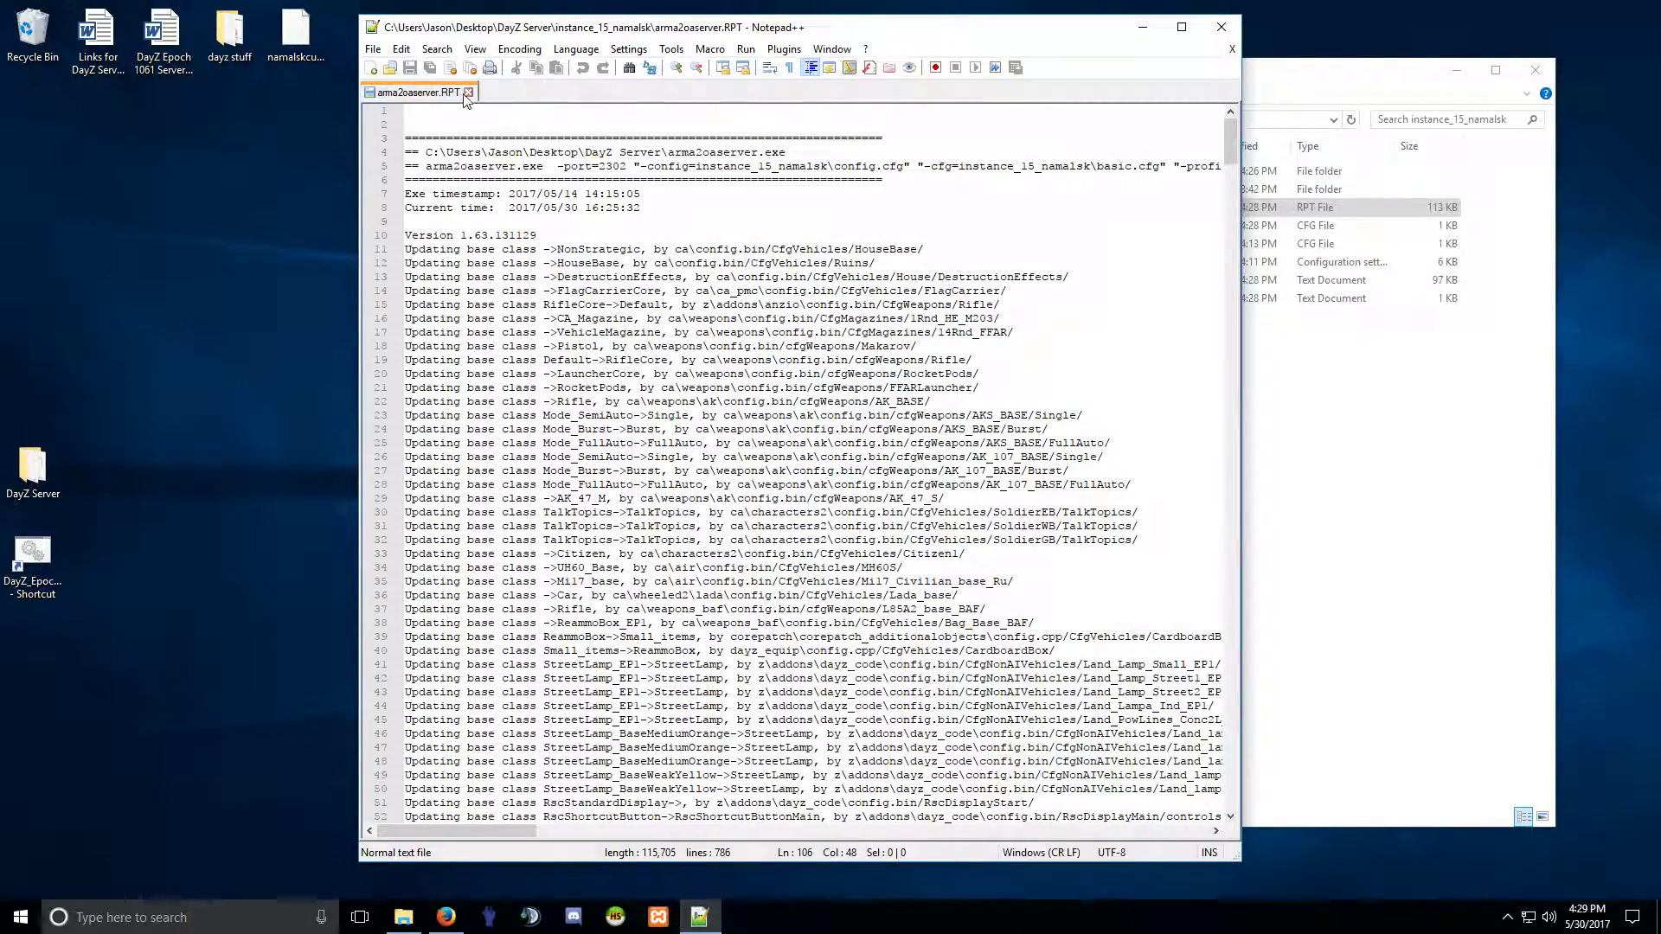
# Close the log and Notepad++, then open a new File Explorer window and move it left.
pyautogui.click(467, 93)
pyautogui.click(1220, 27)
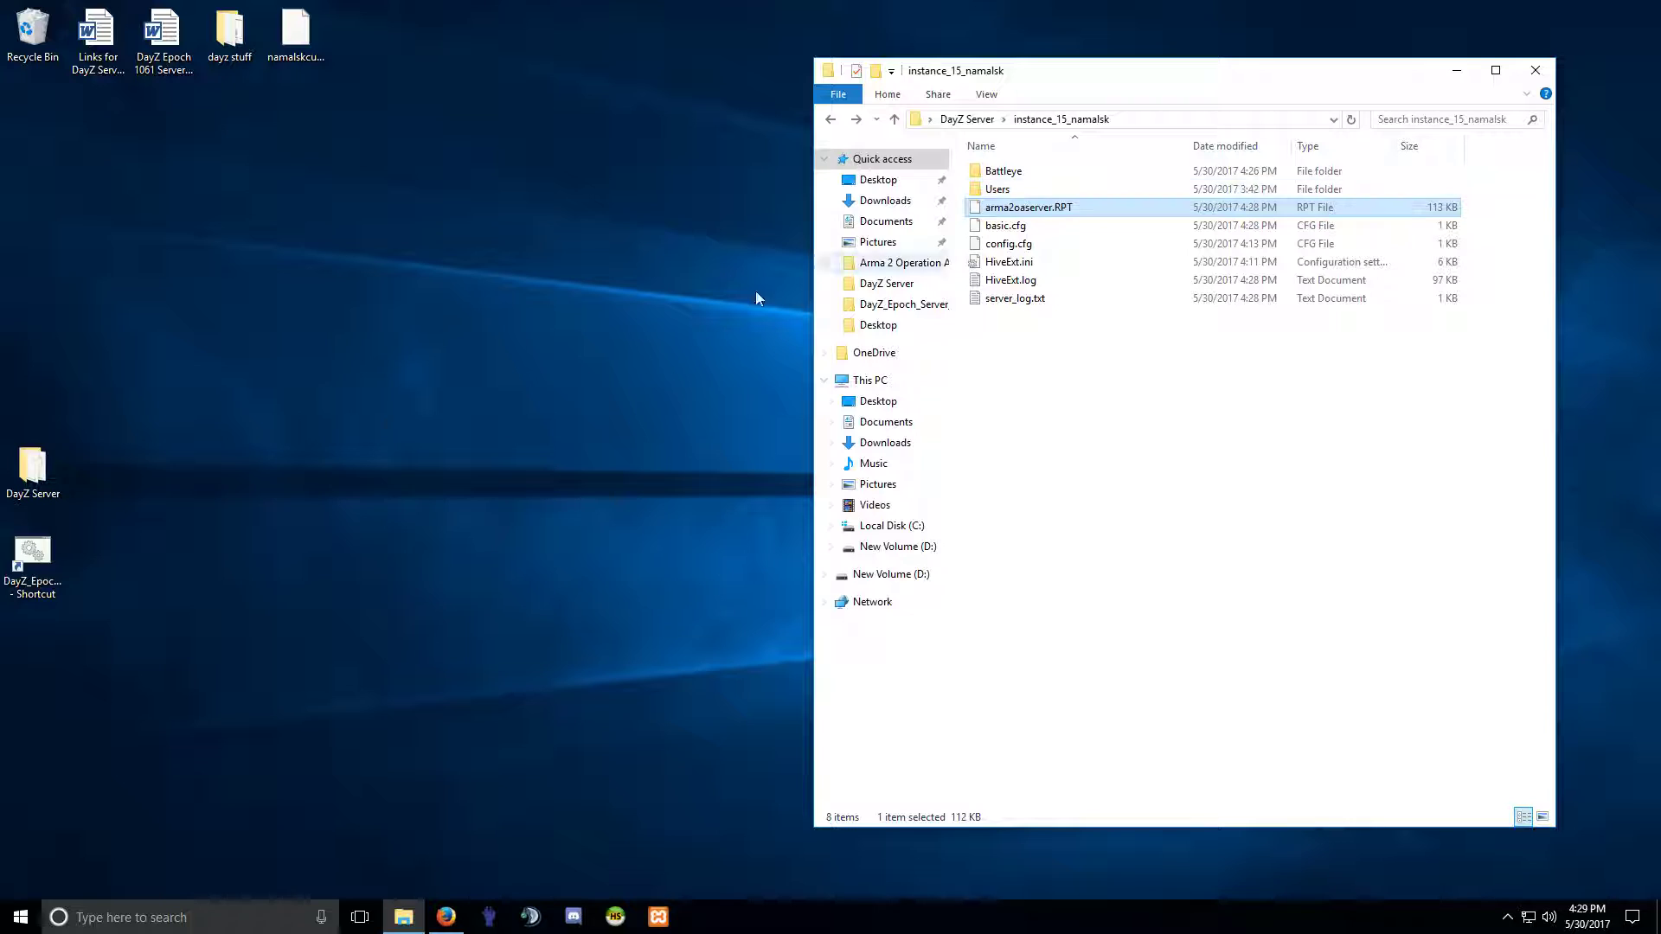
pyautogui.rightClick(19, 917)
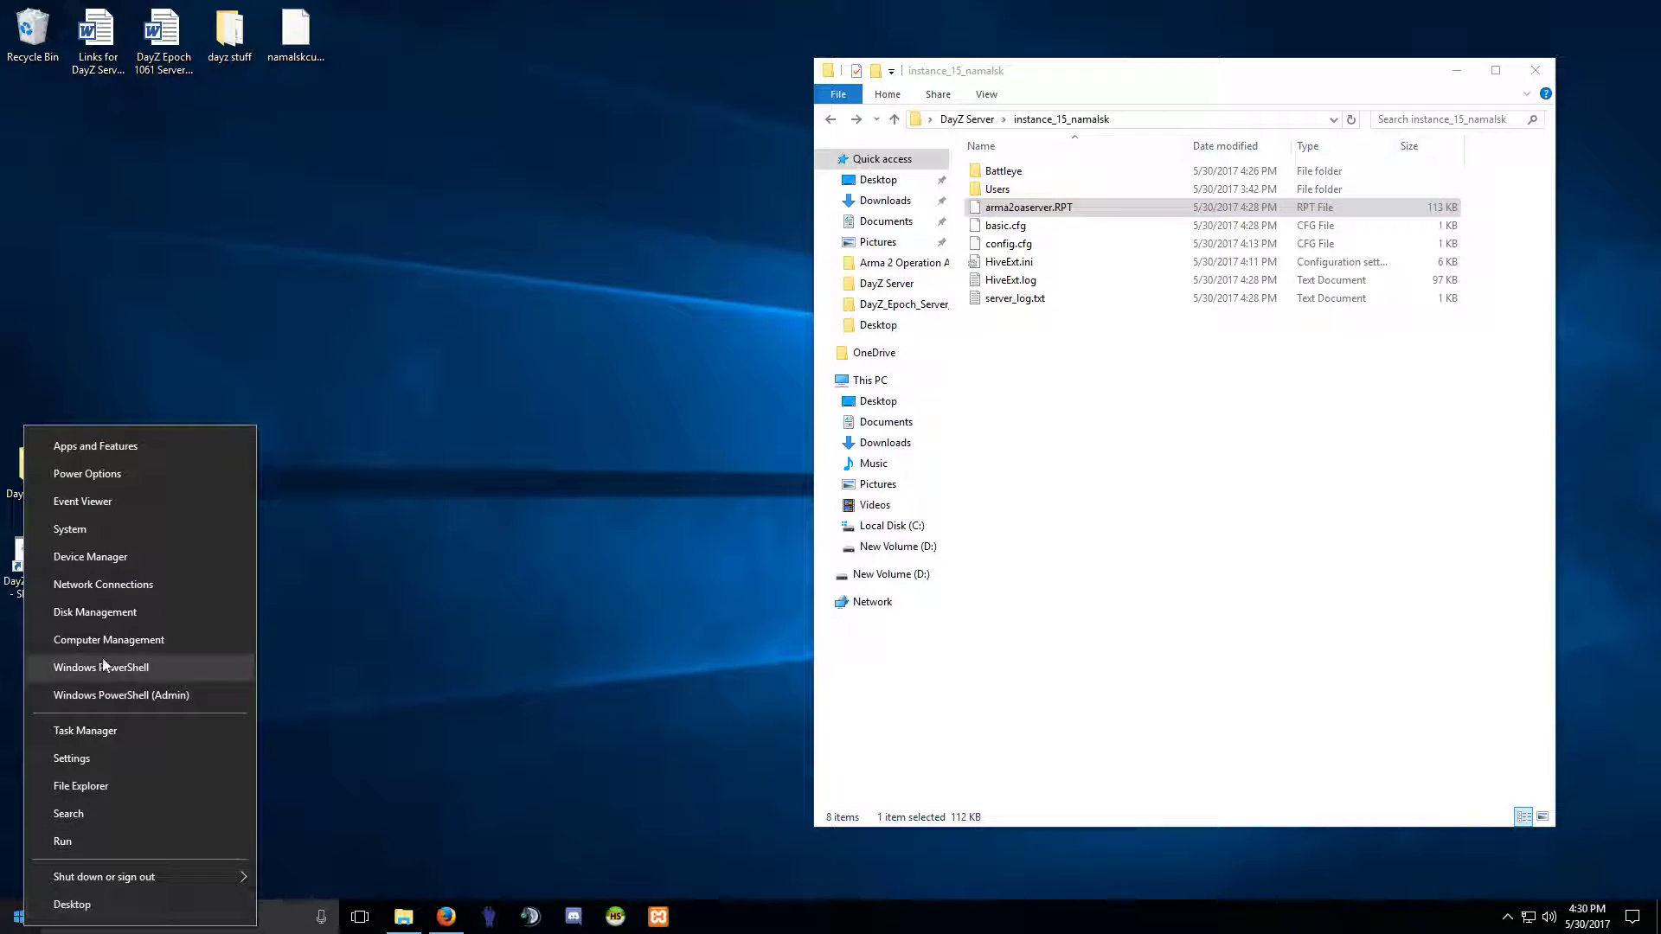
pyautogui.click(86, 783)
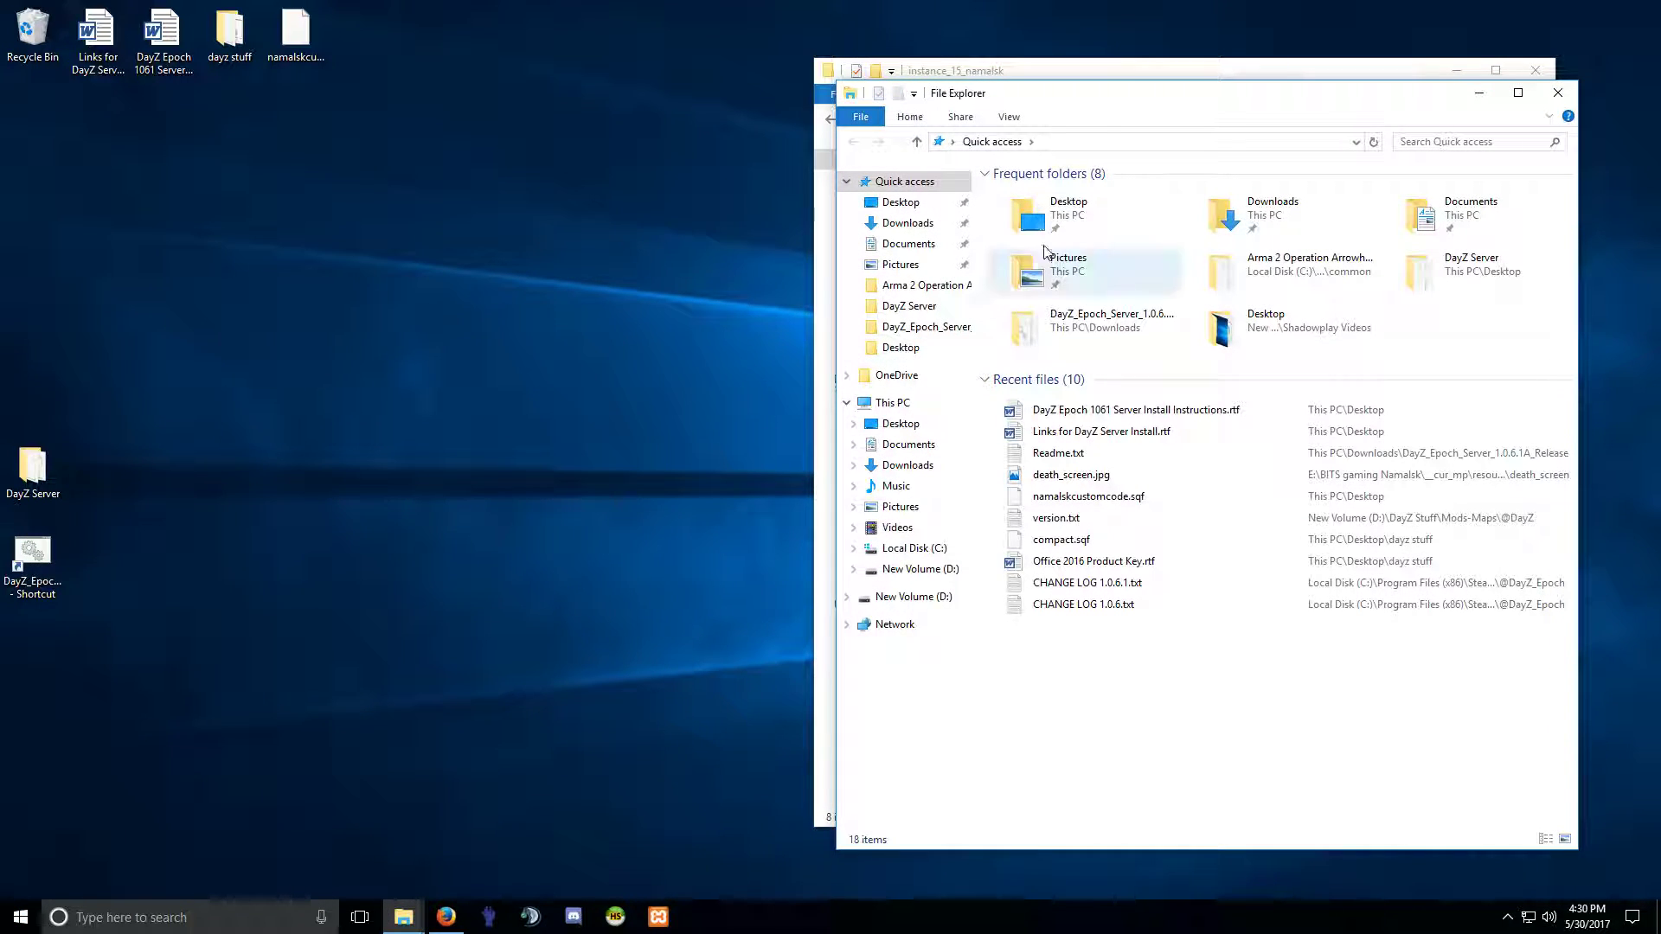
pyautogui.moveTo(1125, 95); pyautogui.dragTo(607, 113)
# Open arma2oaserver.RPT in Notepad++, delete all its text, save it empty, and close the editor.
pyautogui.click(1146, 130)
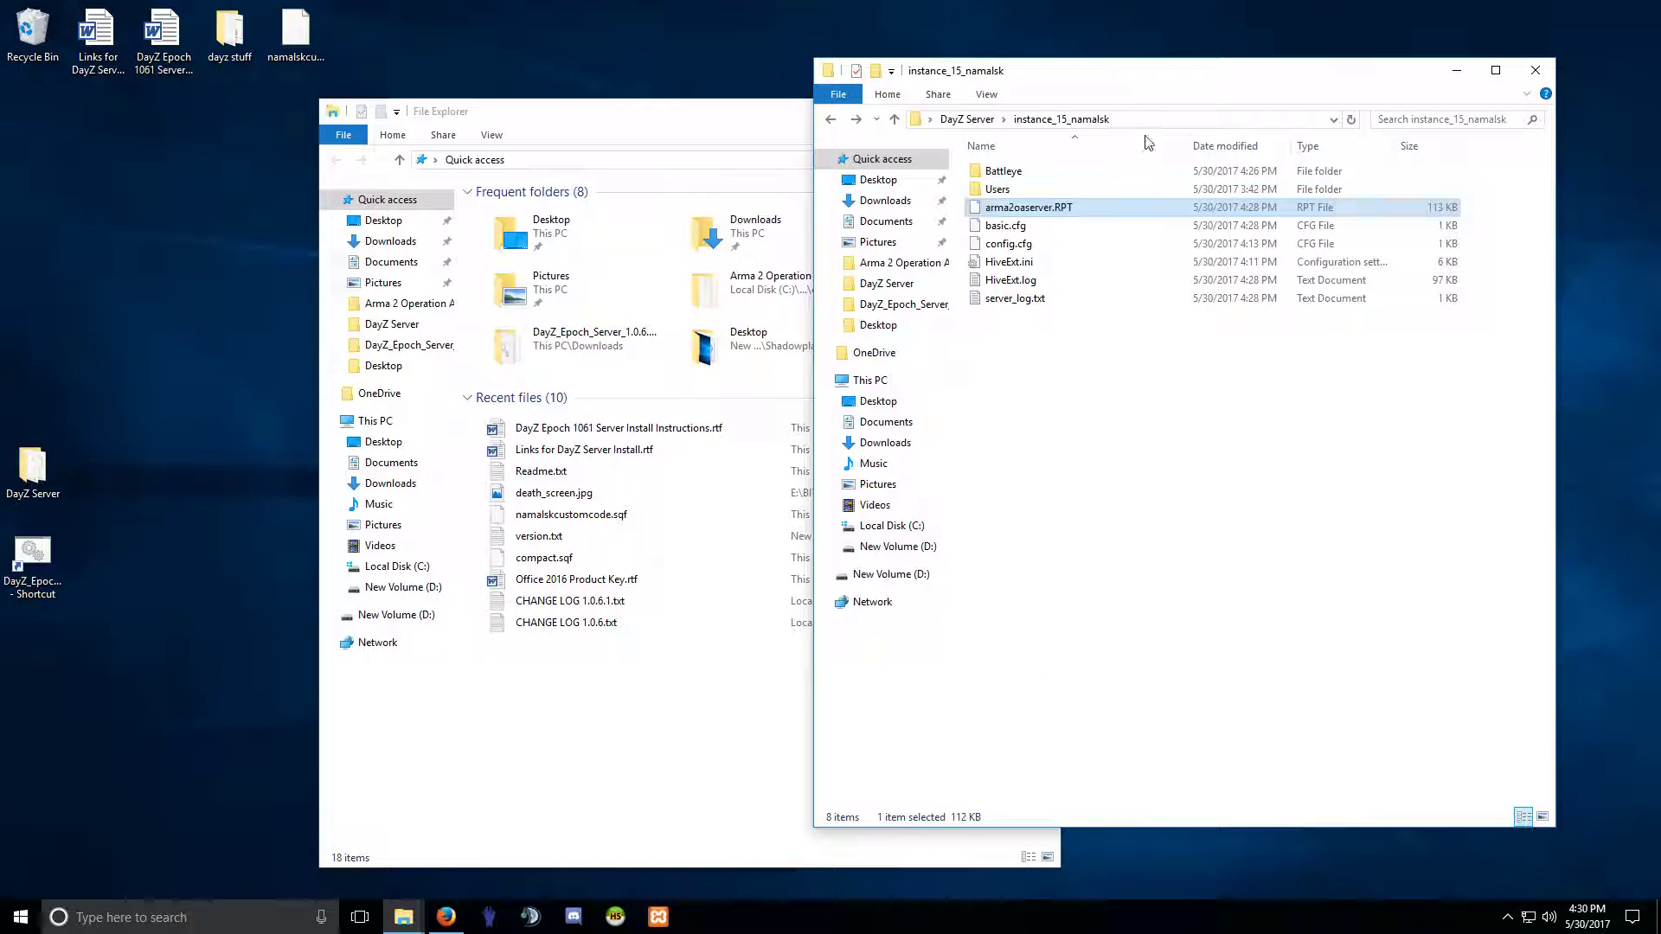
pyautogui.doubleClick(1019, 209)
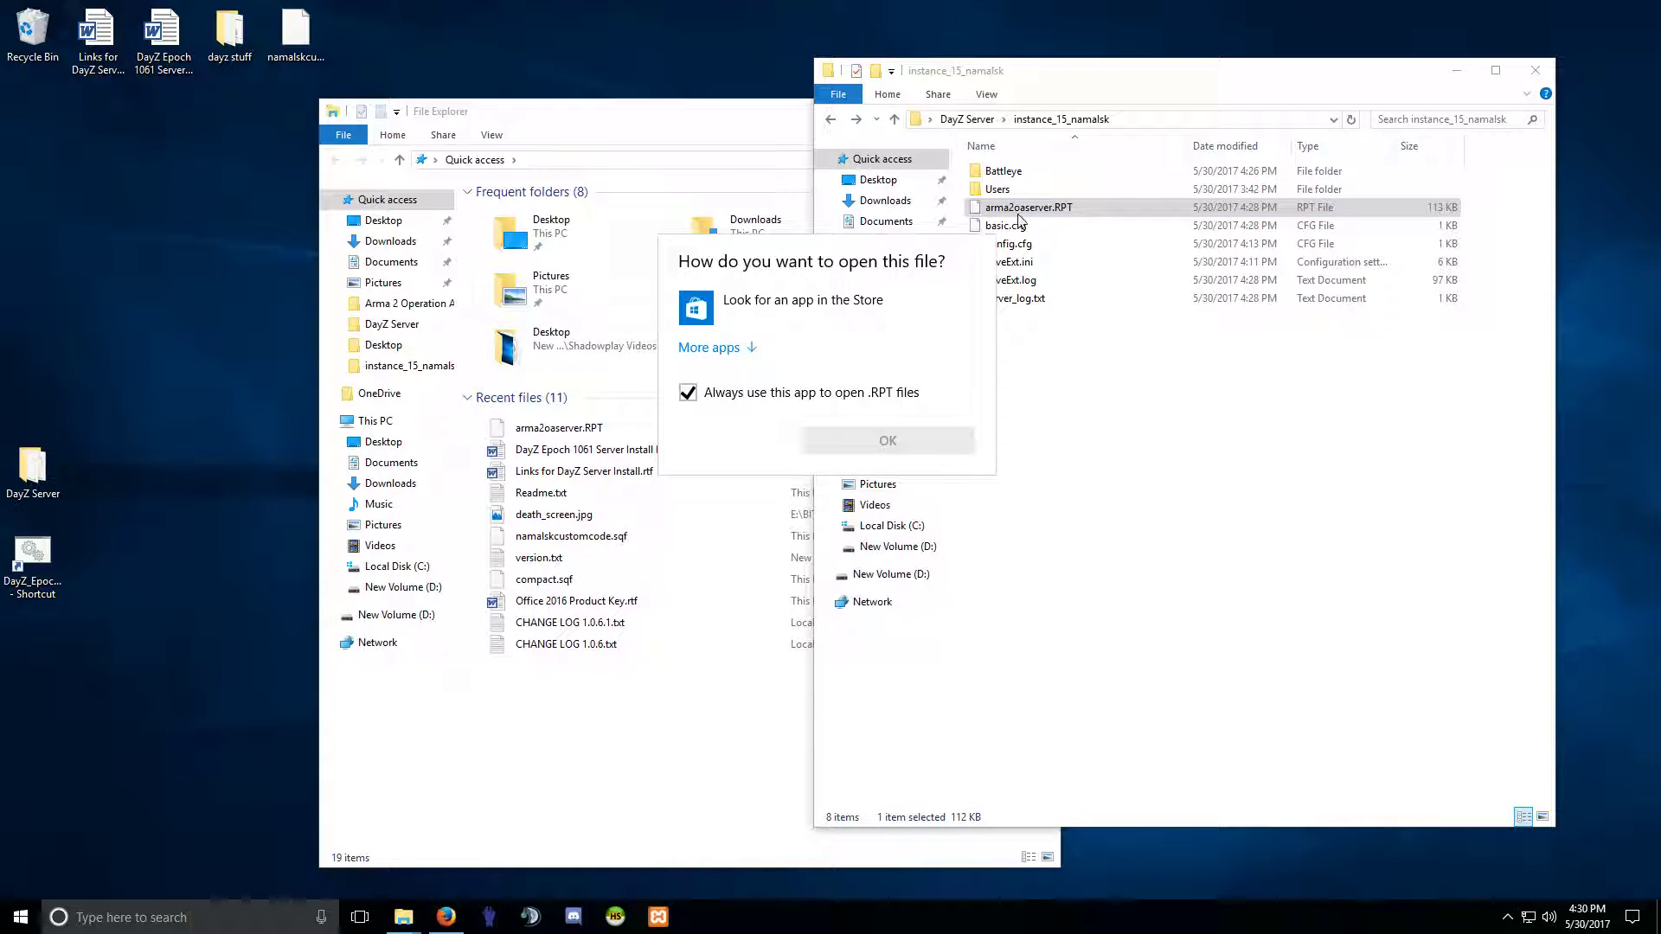
pyautogui.click(1029, 212)
pyautogui.rightClick(1022, 206)
pyautogui.click(1069, 277)
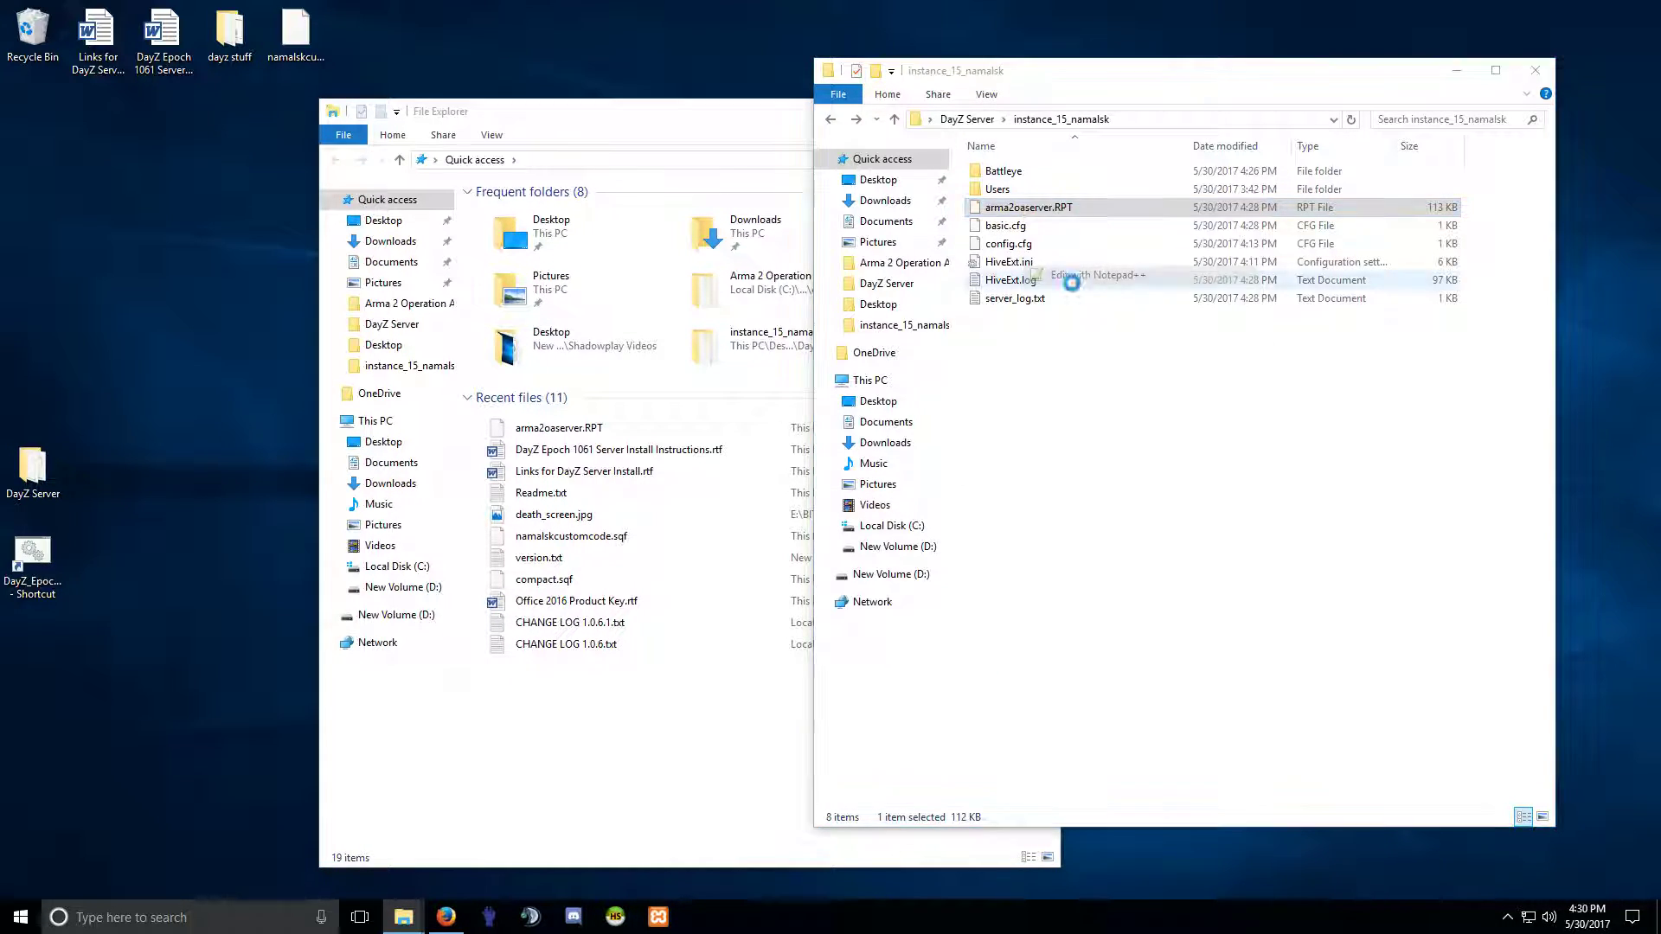
pyautogui.hotkey('ctrl', 'a')
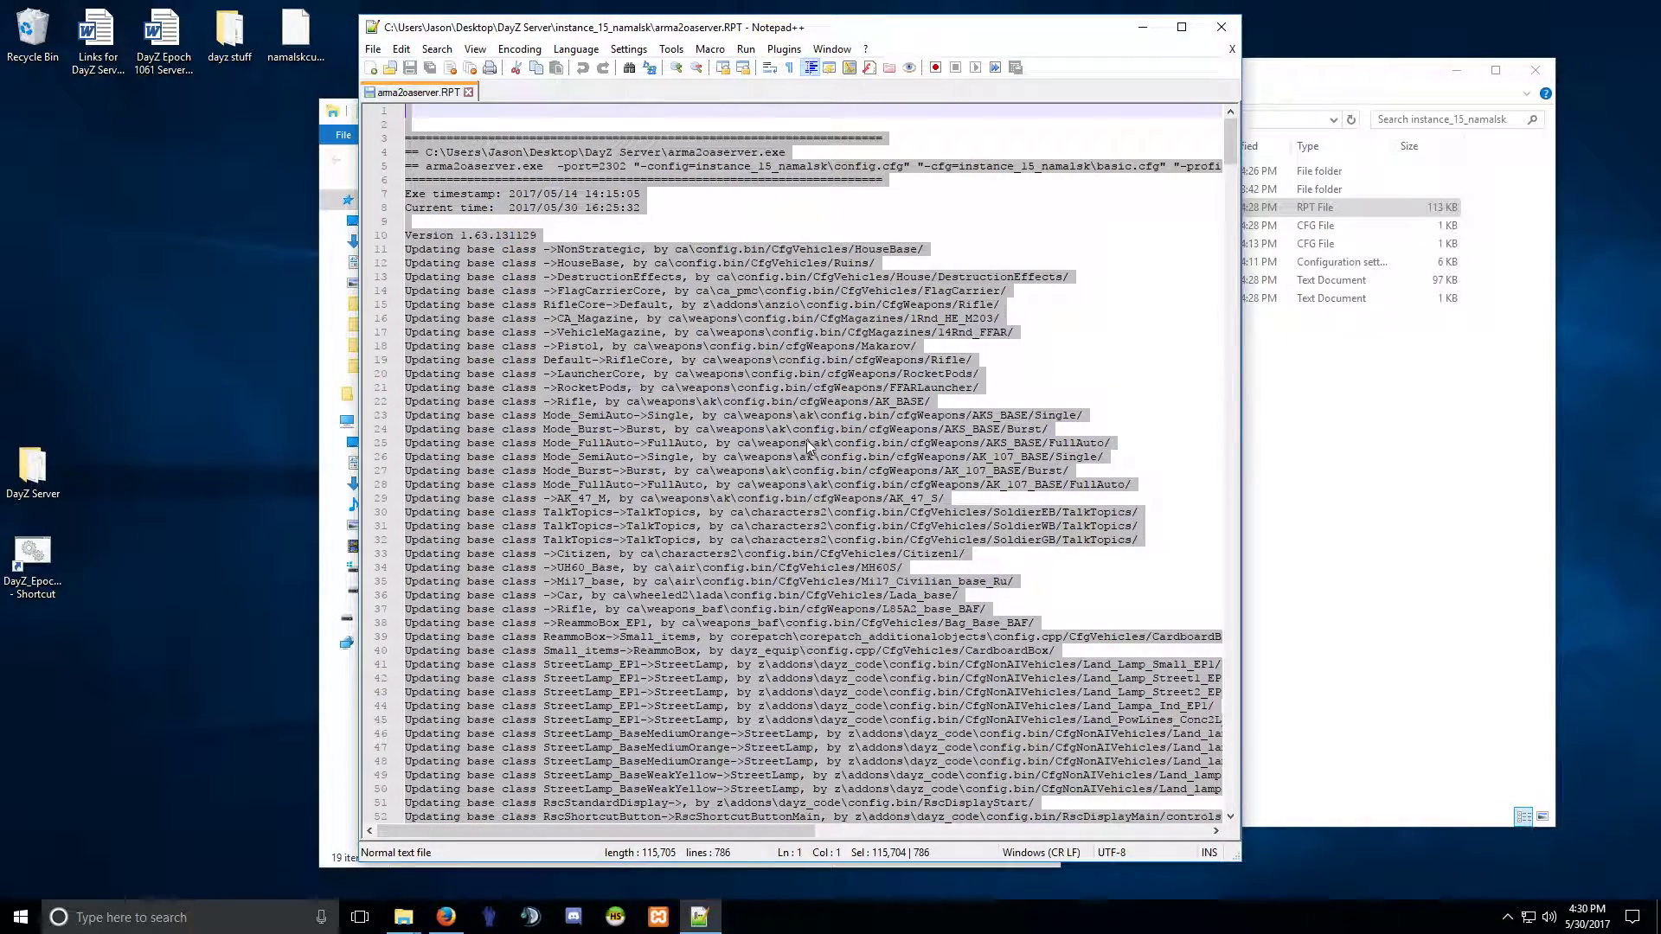
pyautogui.press('Delete')
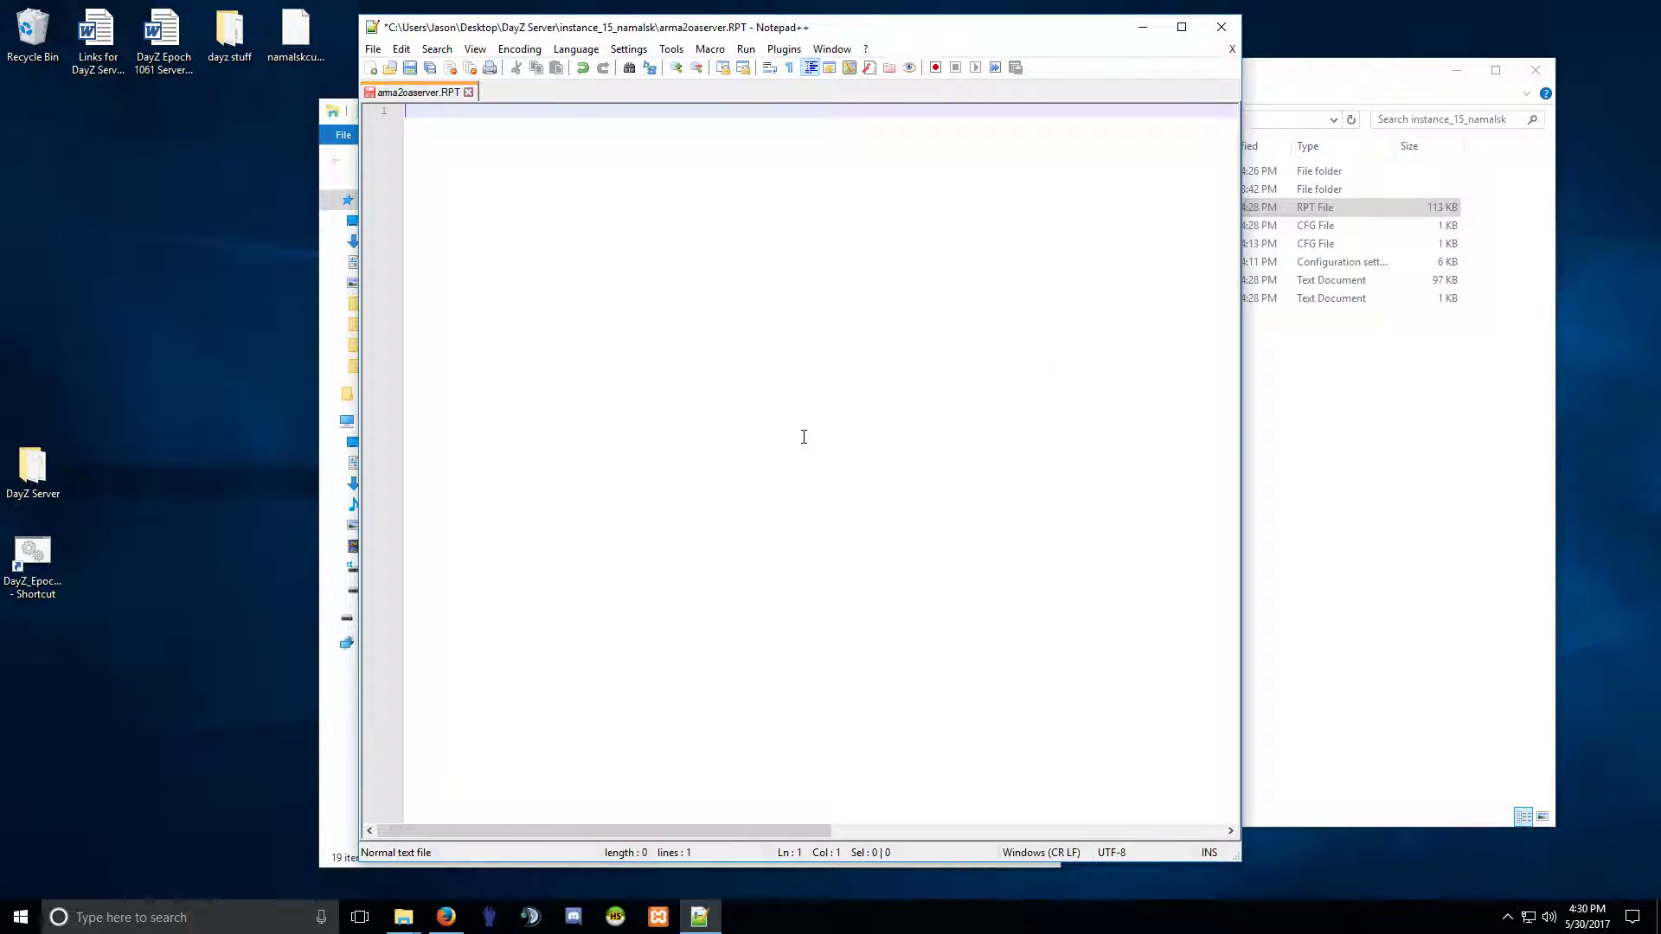
pyautogui.click(410, 67)
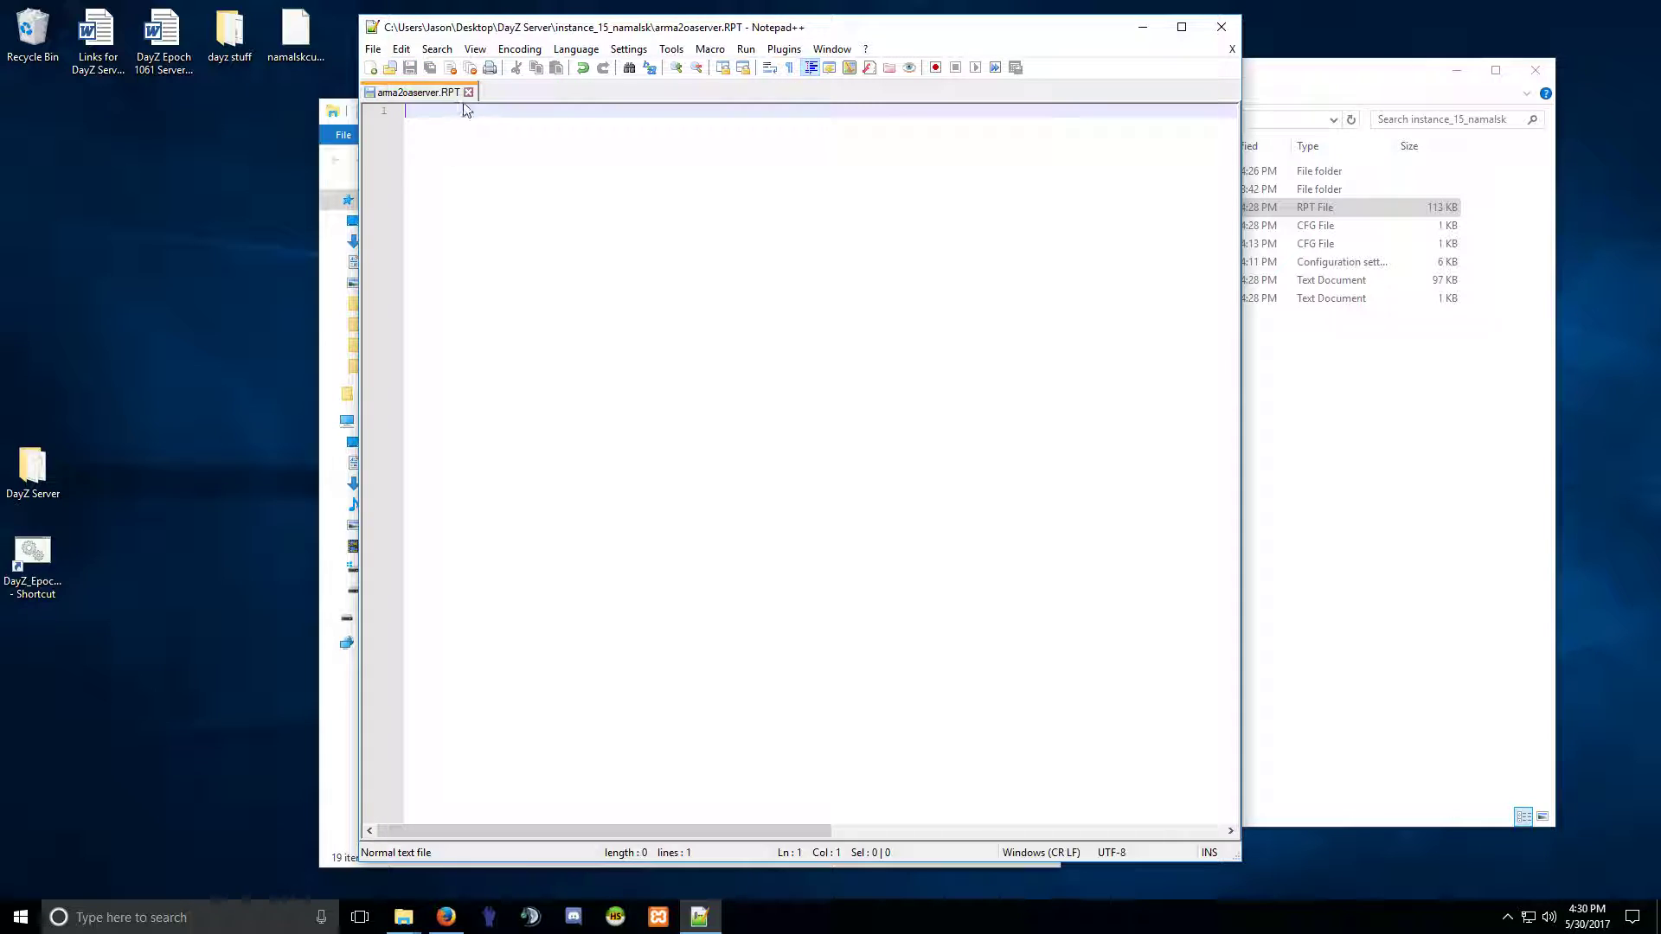
pyautogui.click(468, 91)
pyautogui.click(1228, 33)
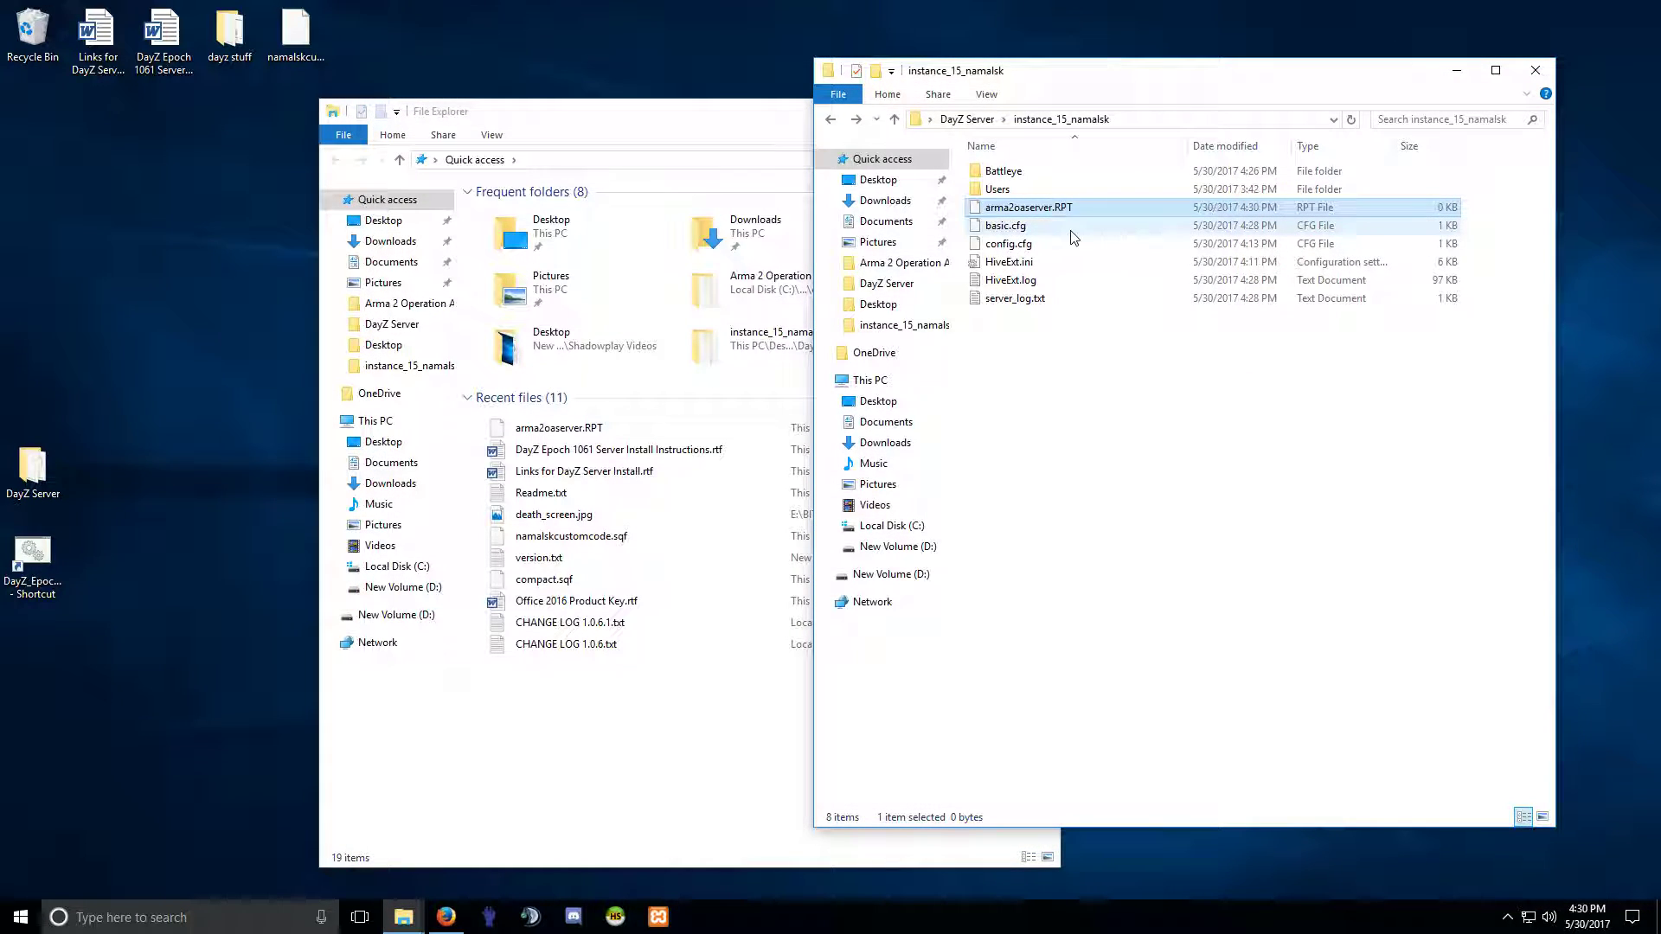
# Navigate C:\Users\<profile>\AppData\Local\ArmA 2 OA and open ArmA2OA.RPT in Notepad++.
pyautogui.click(571, 115)
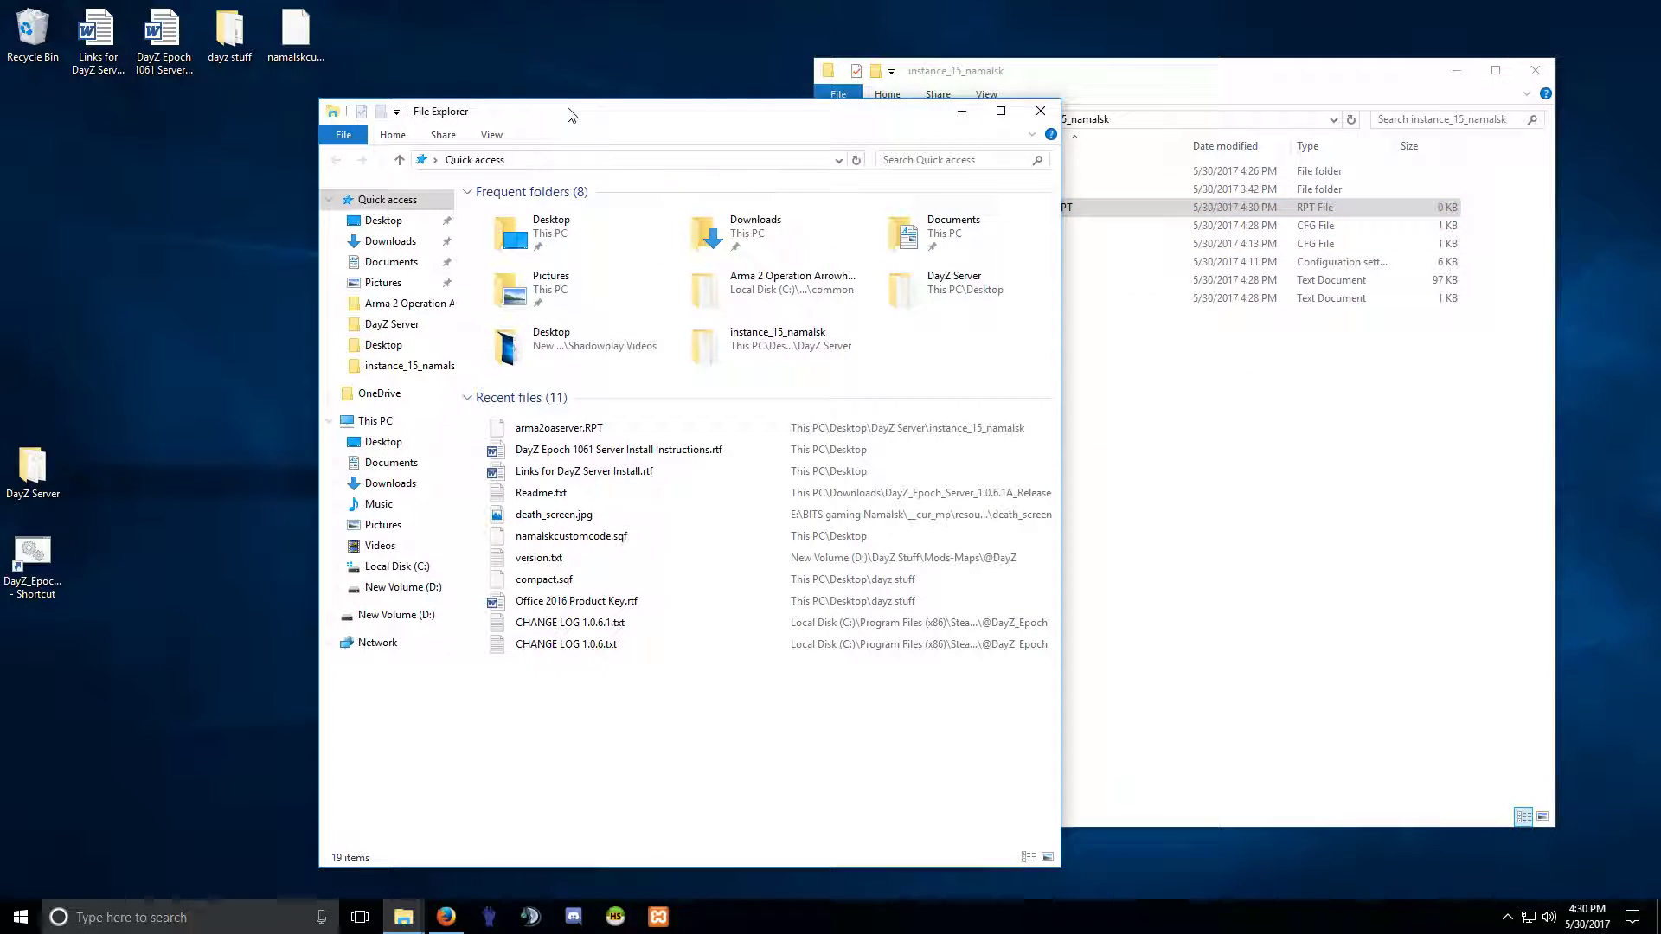
pyautogui.moveTo(588, 127); pyautogui.dragTo(575, 92)
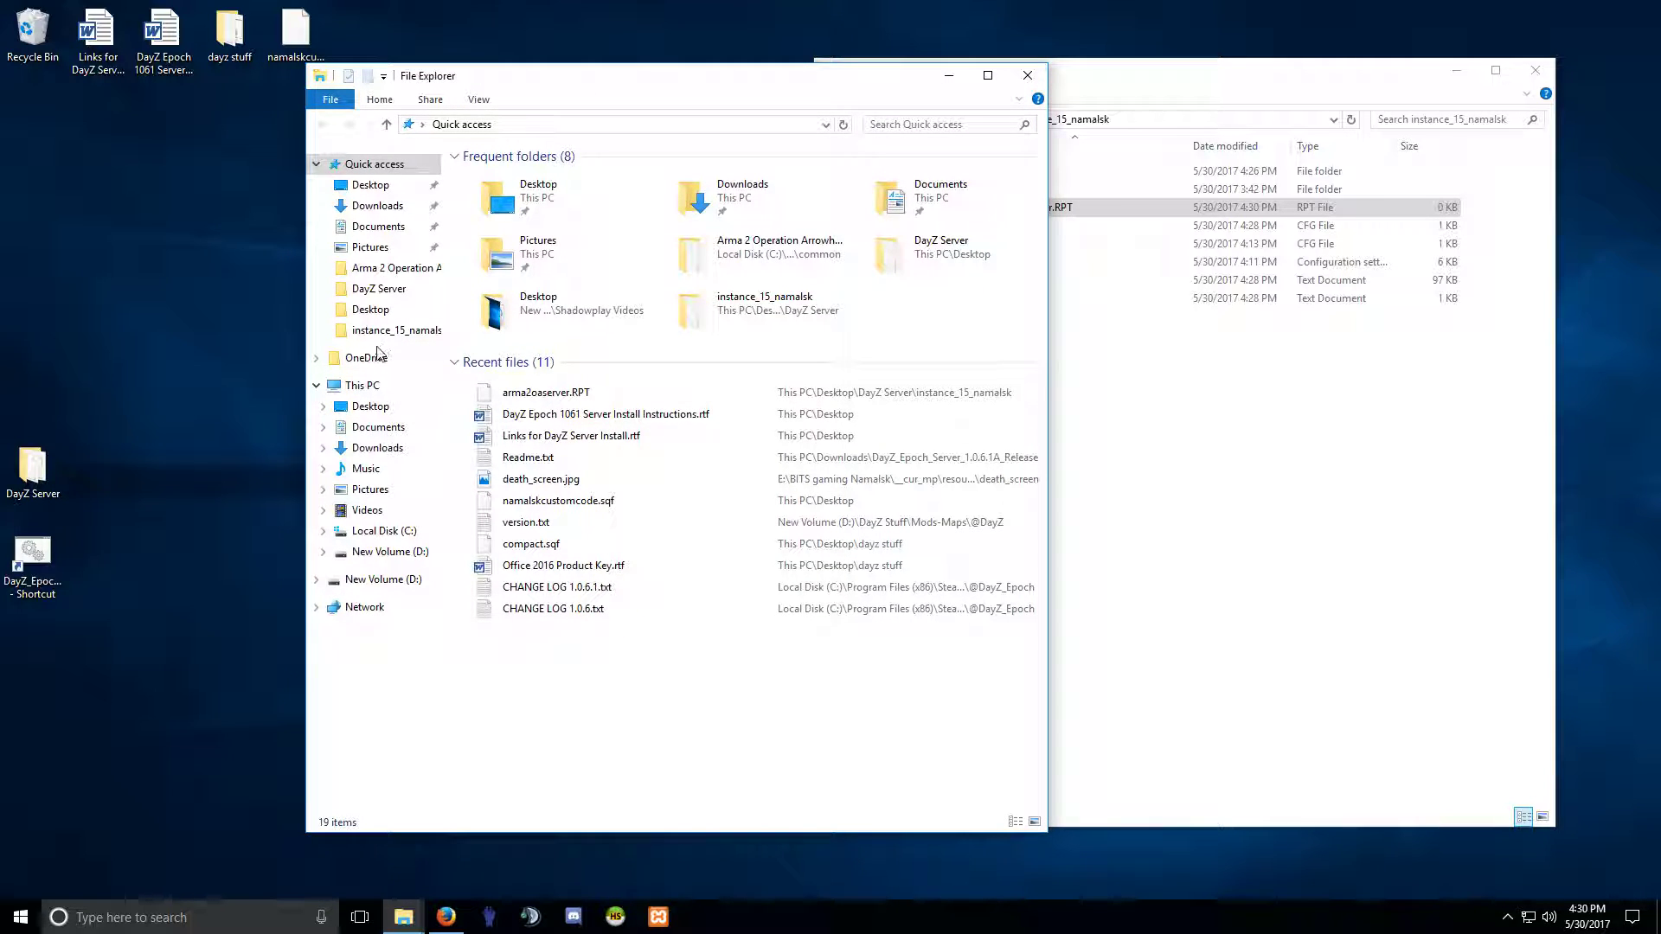
pyautogui.click(386, 532)
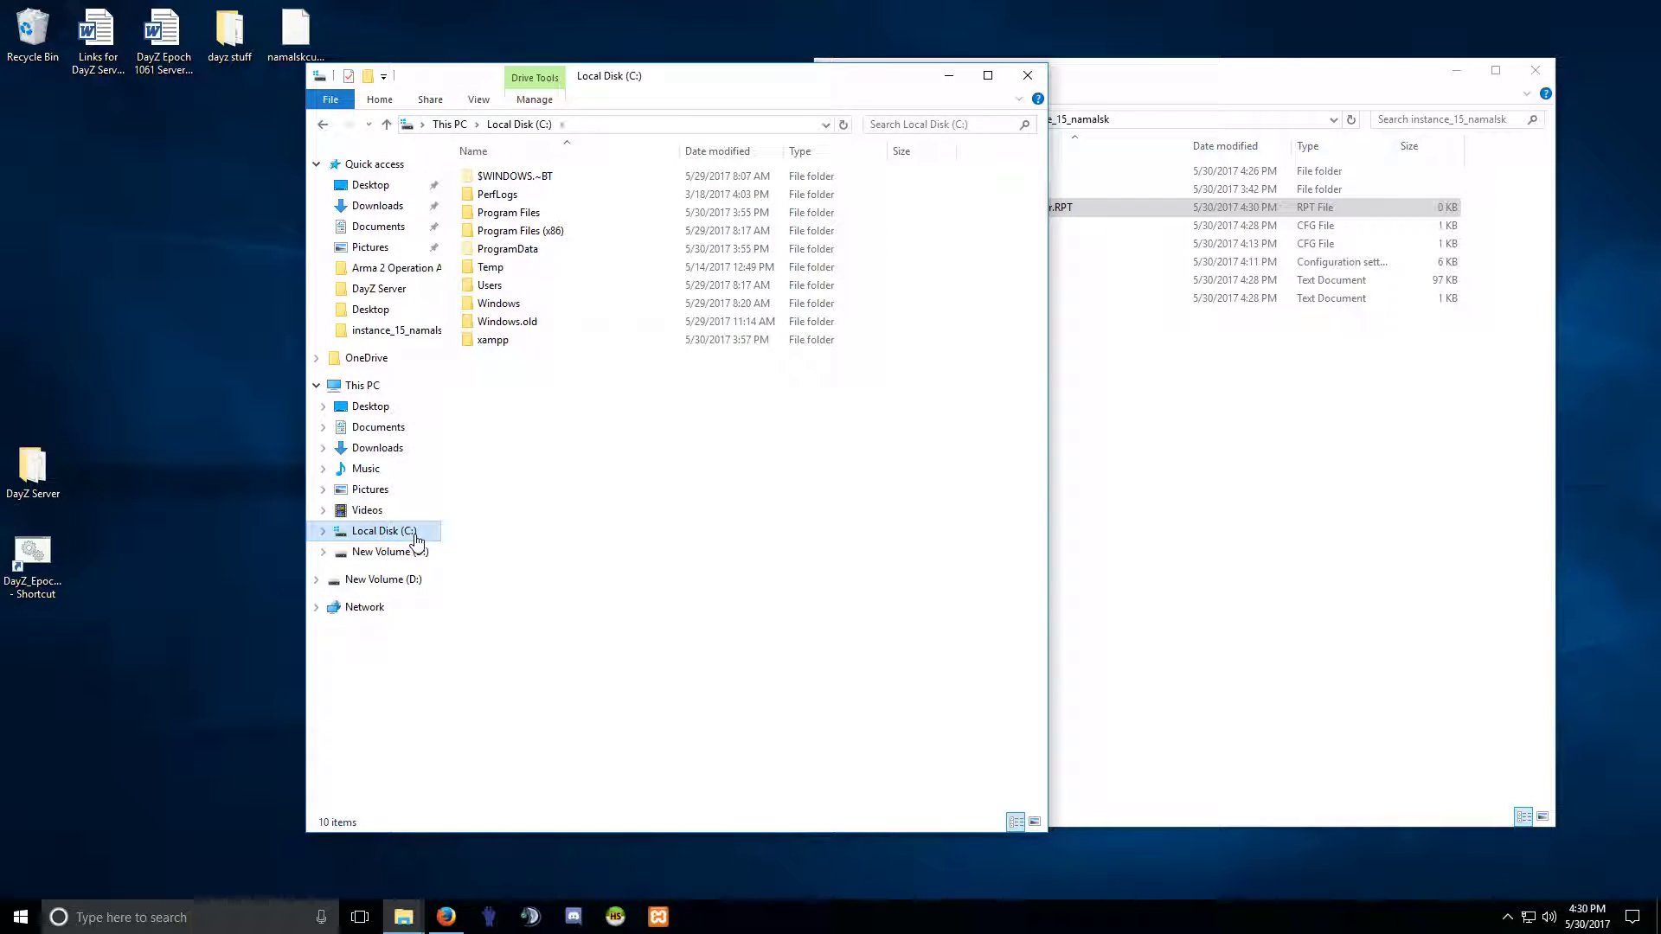
pyautogui.doubleClick(488, 287)
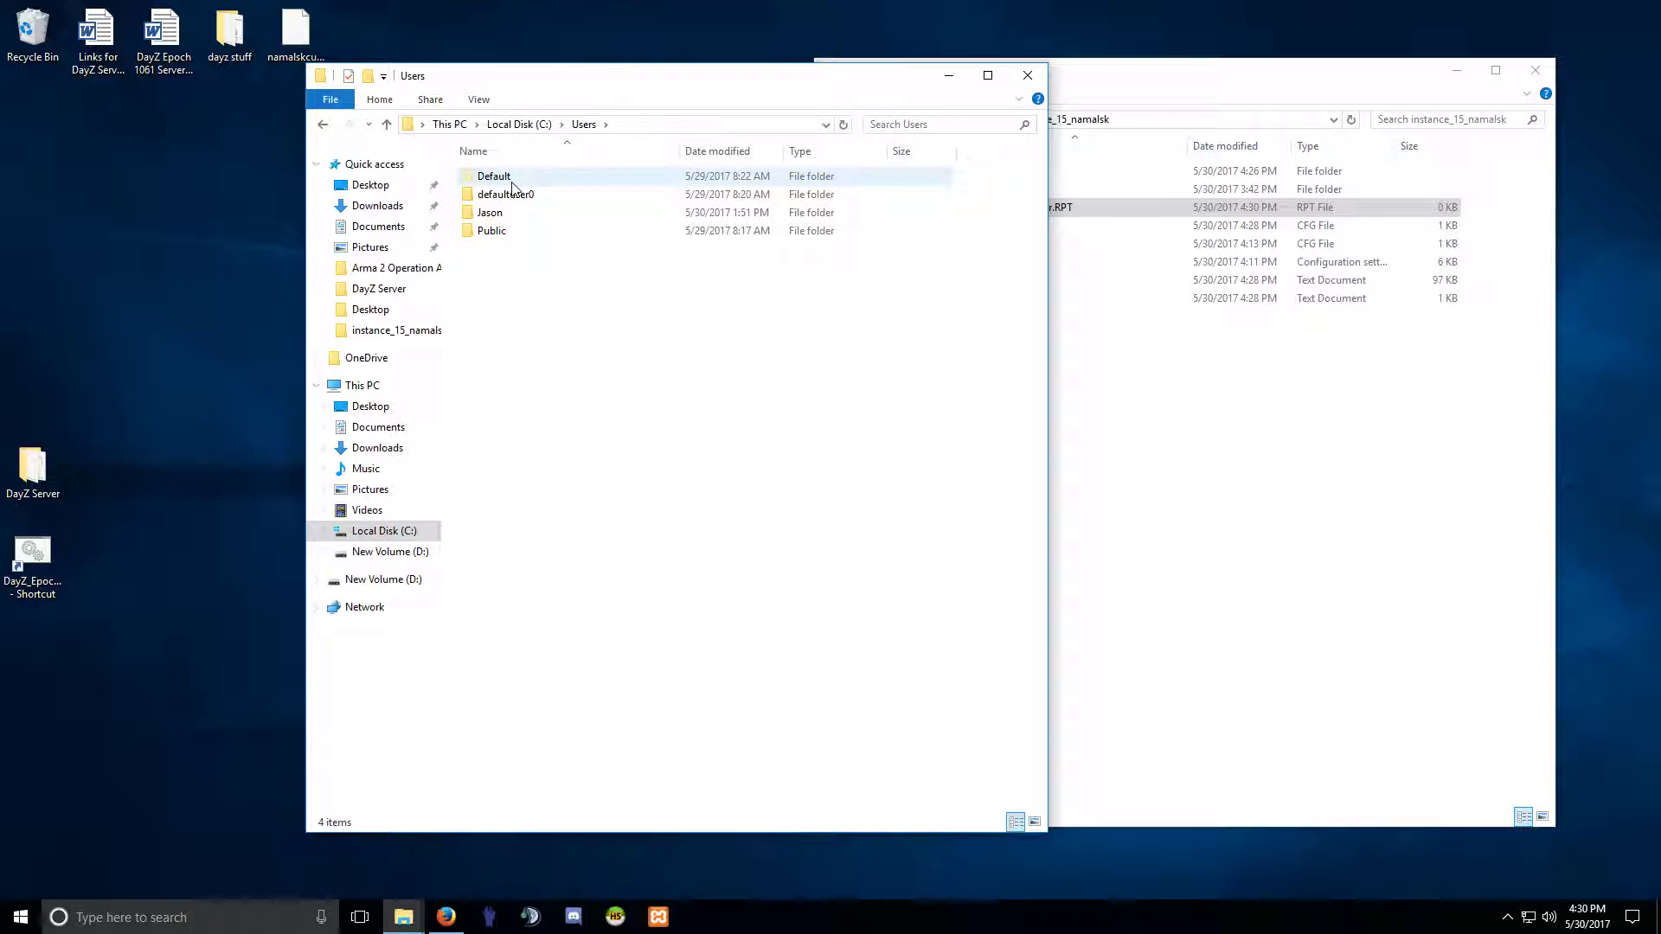
pyautogui.doubleClick(494, 218)
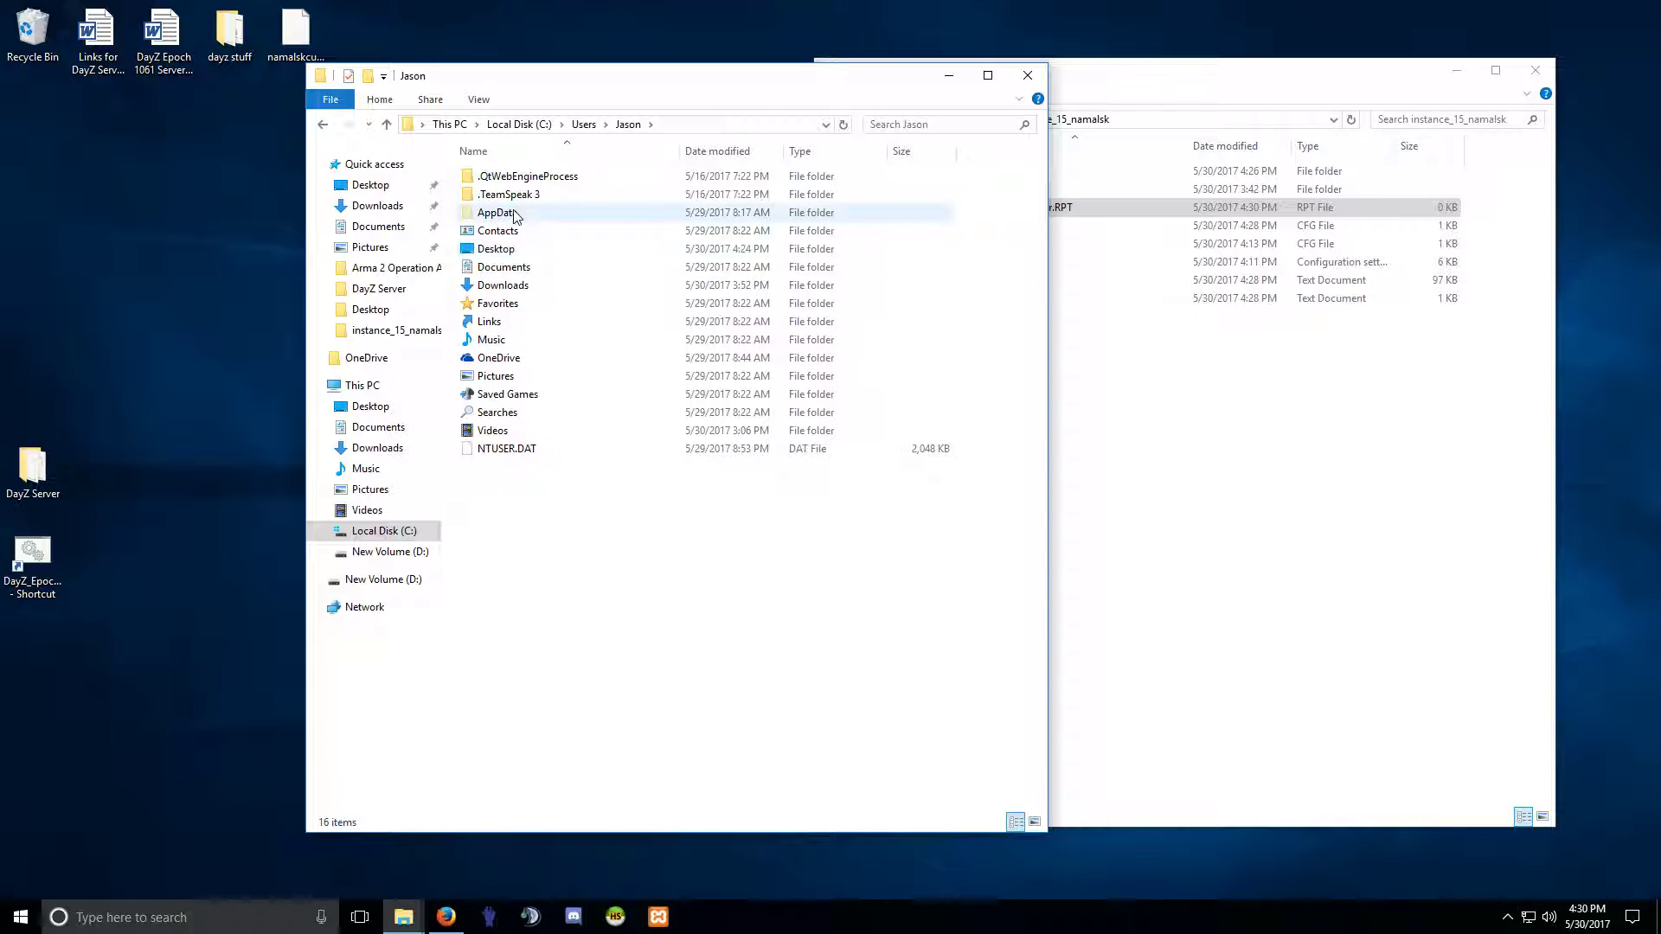
pyautogui.doubleClick(501, 214)
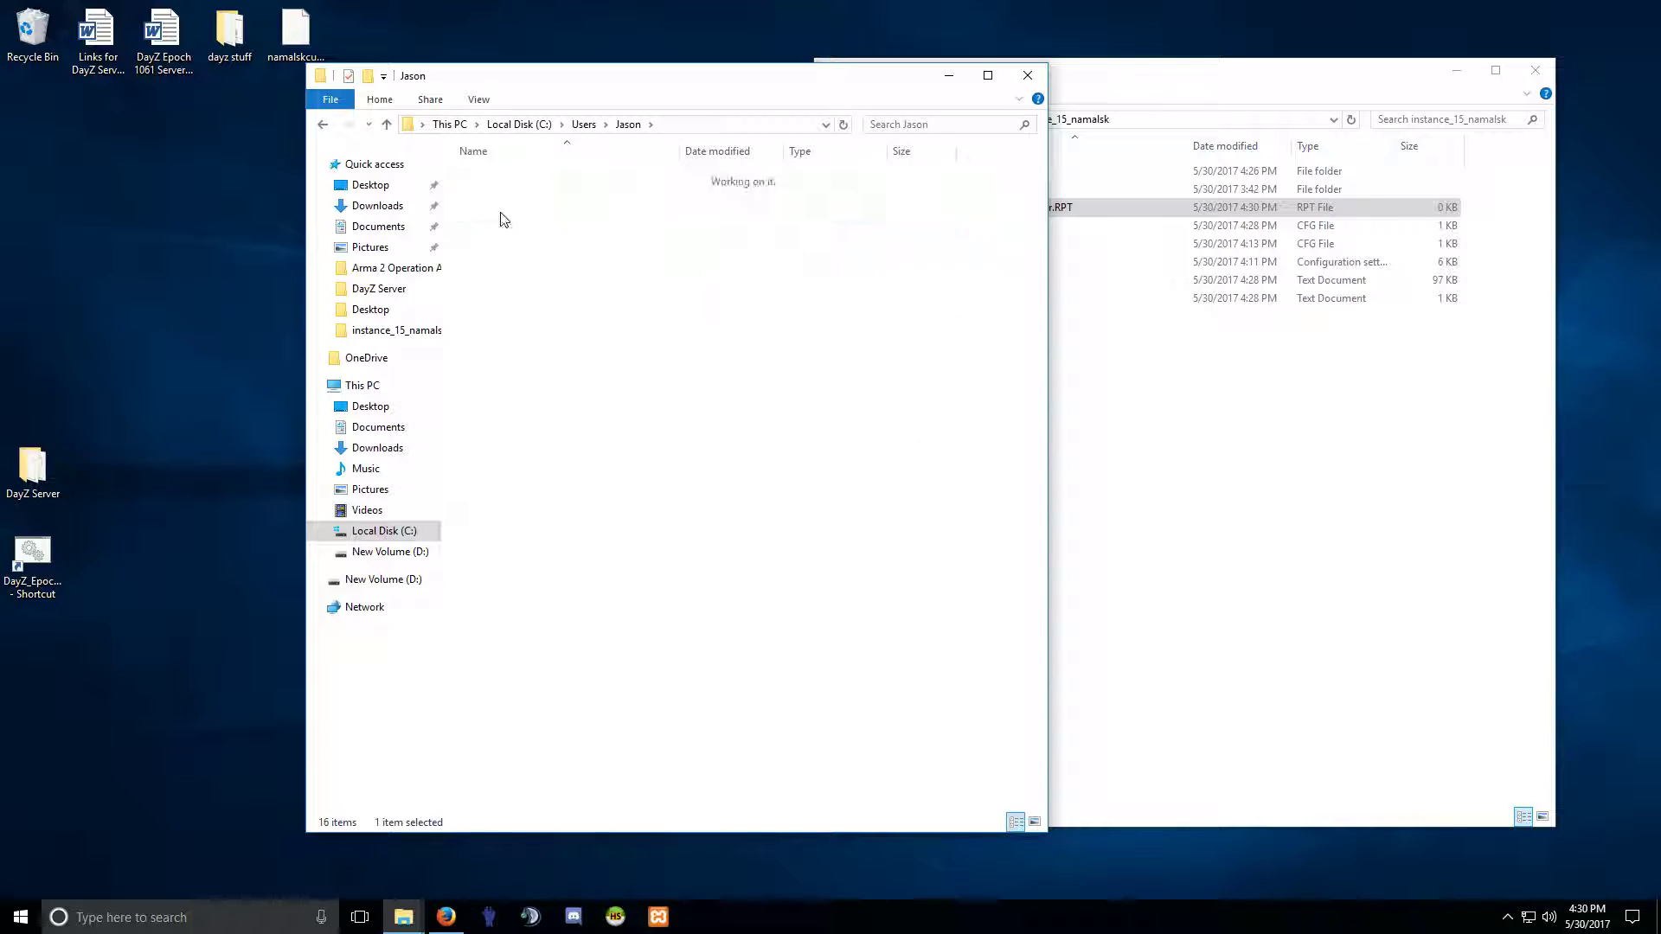
pyautogui.doubleClick(489, 178)
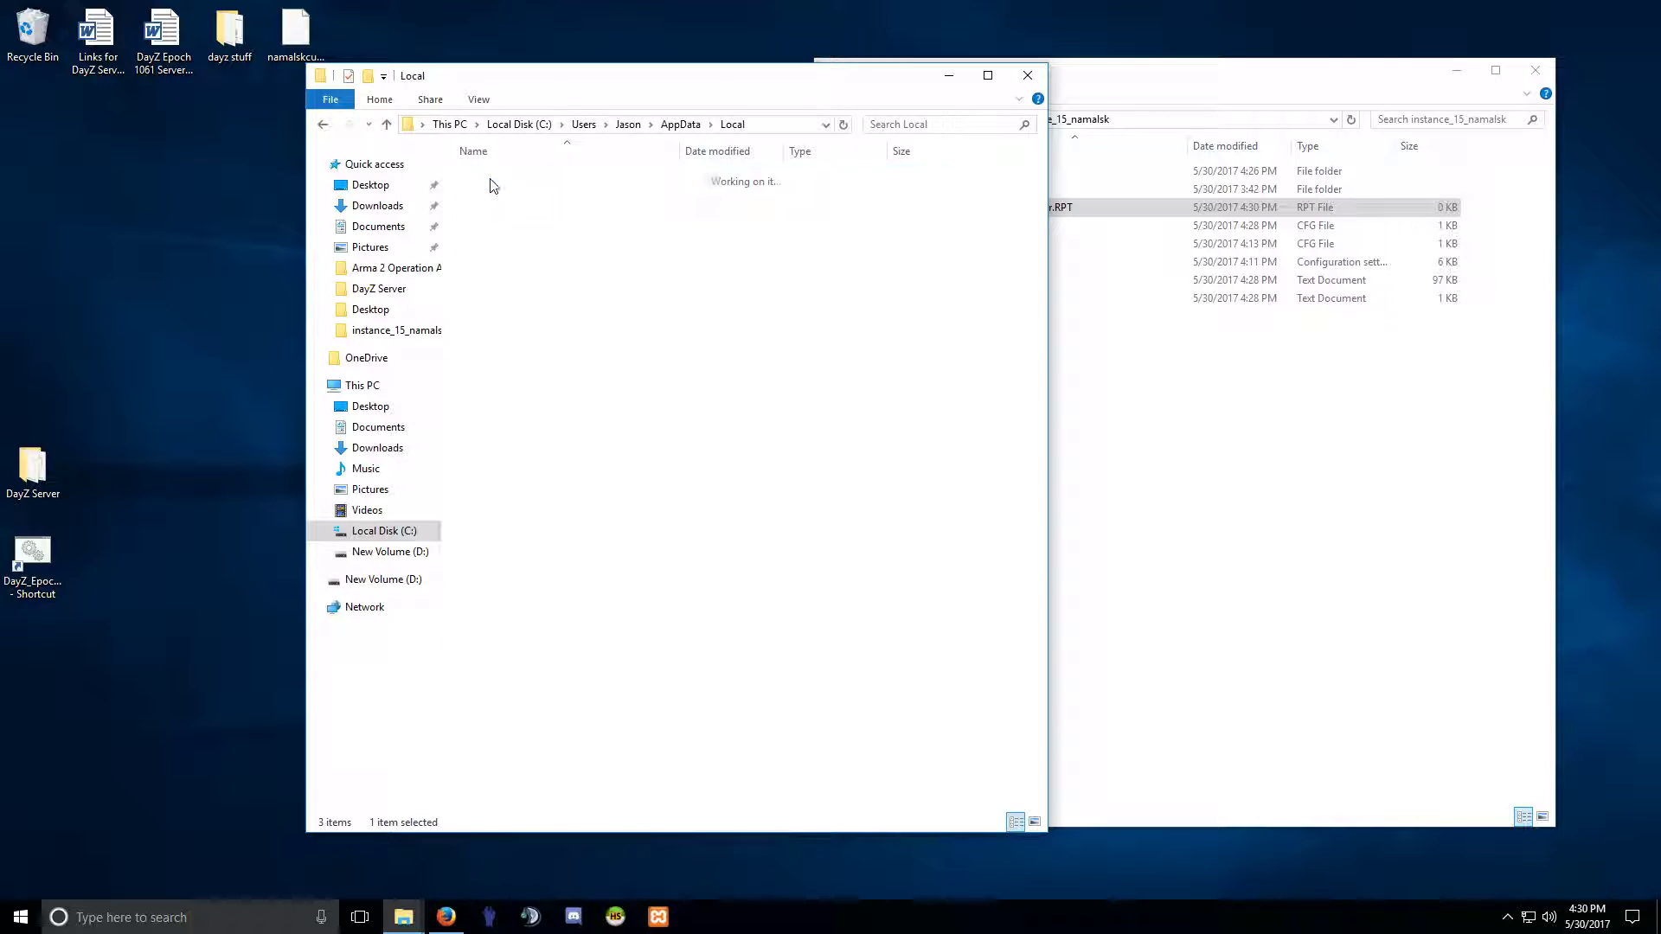
pyautogui.doubleClick(506, 195)
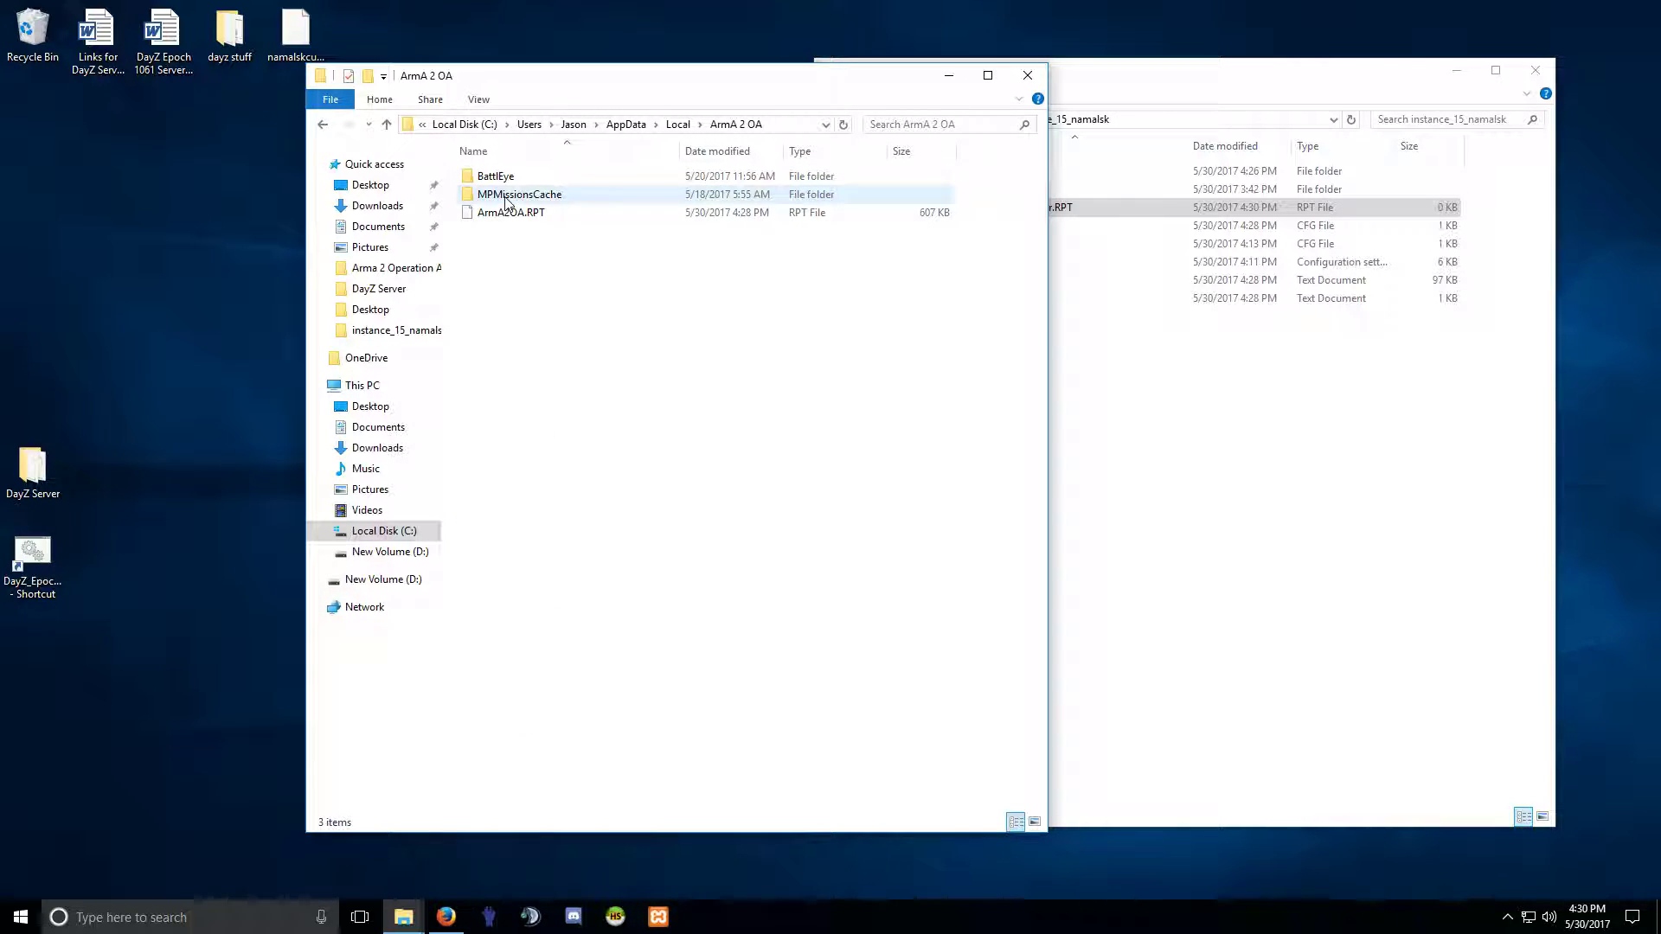
pyautogui.rightClick(503, 217)
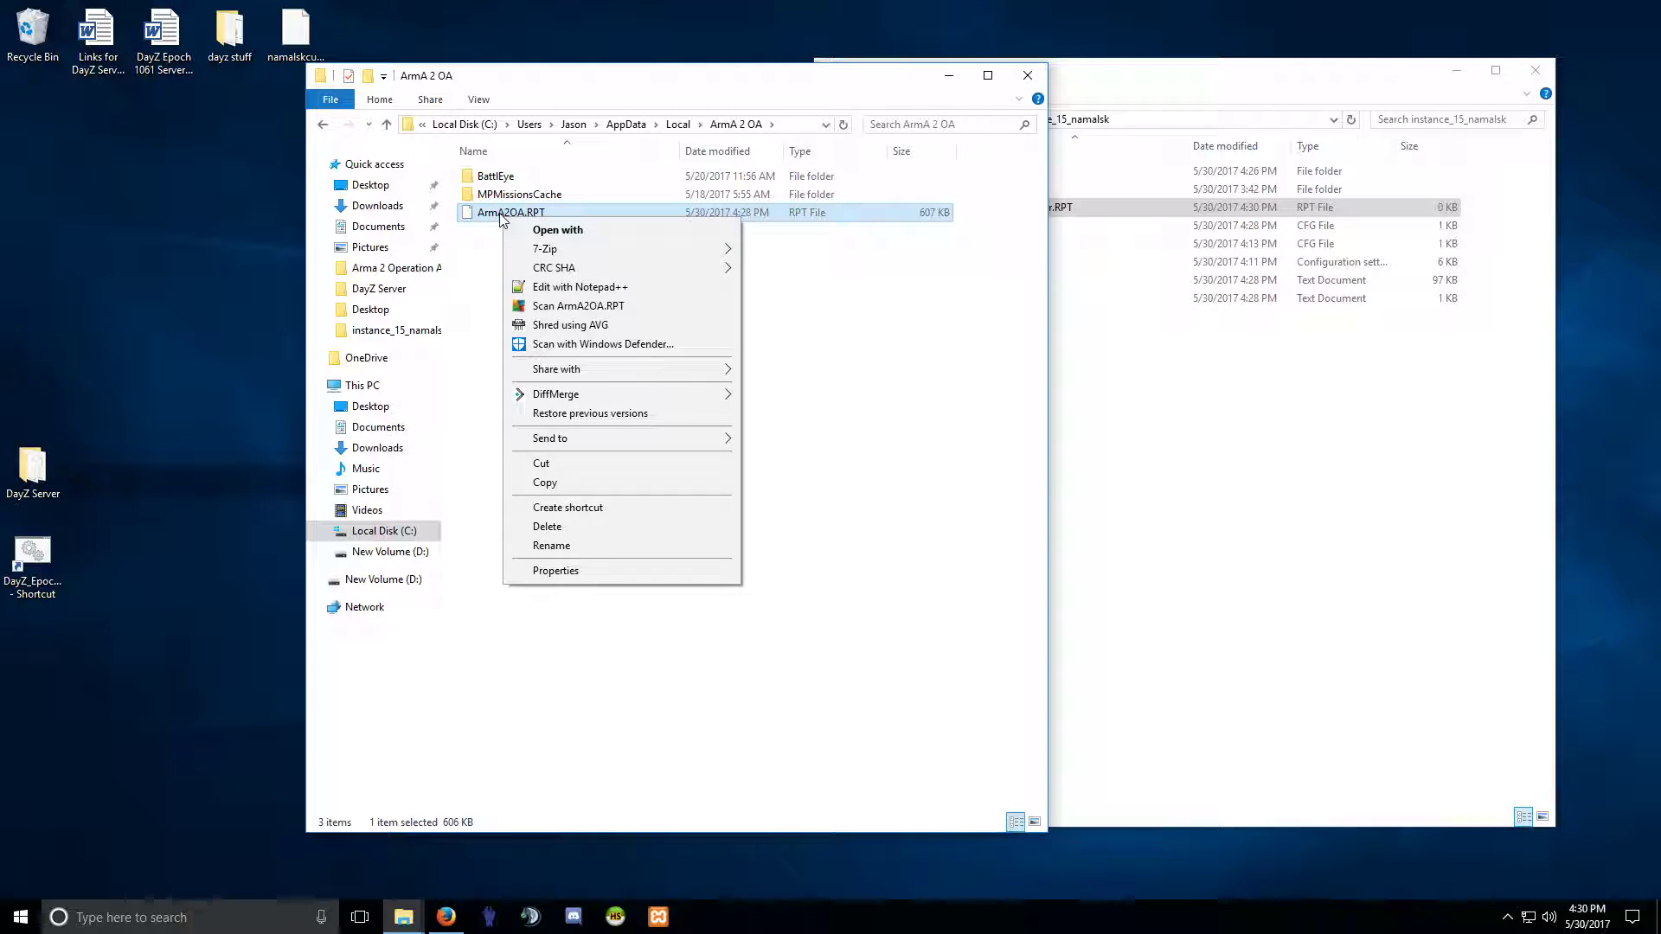
pyautogui.click(578, 289)
# Jump to the end of ArmA2OA.RPT and look over the login messages there.
pyautogui.moveTo(1232, 136); pyautogui.dragTo(1230, 804)
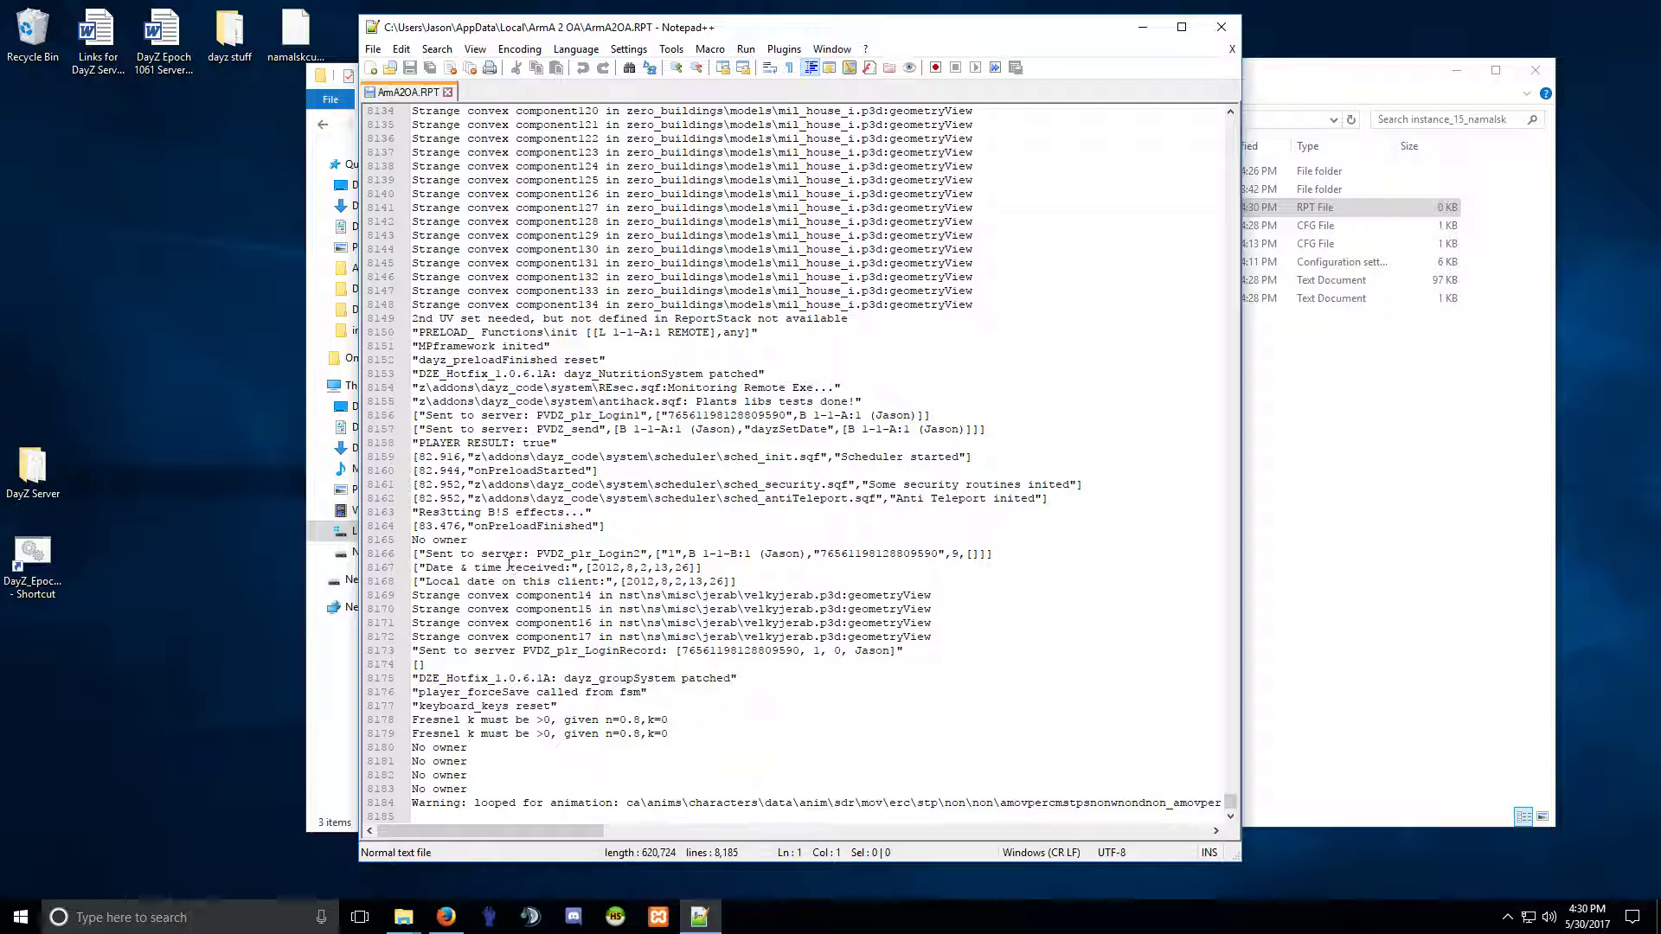
pyautogui.moveTo(434, 318); pyautogui.dragTo(657, 736)
pyautogui.click(641, 567)
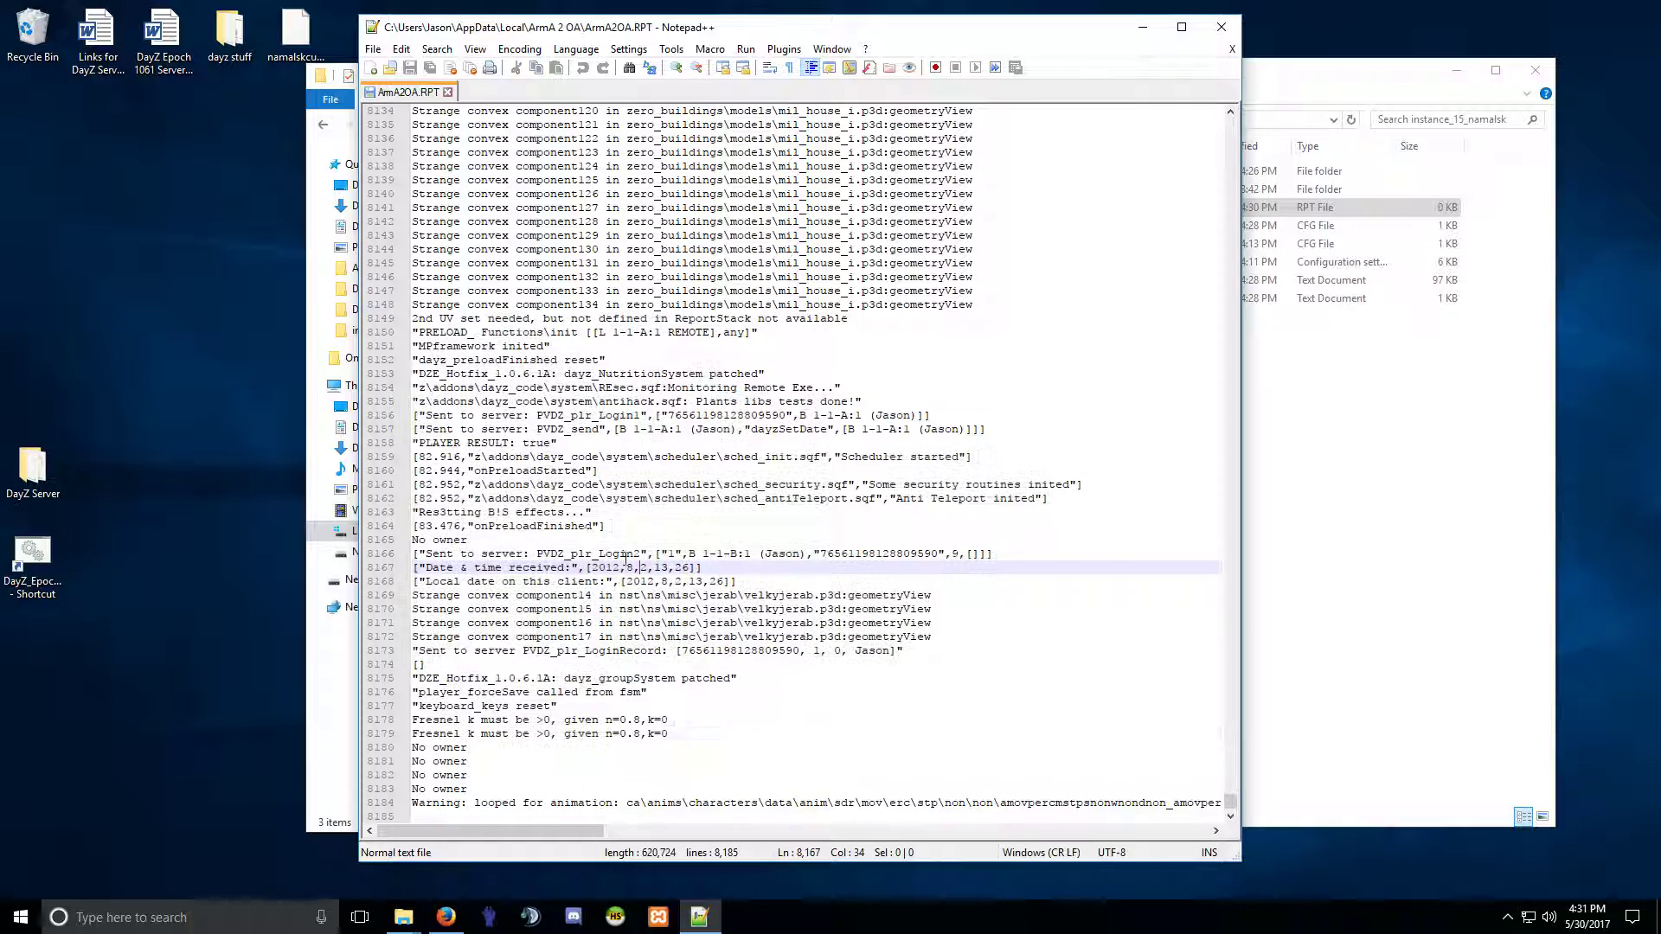
pyautogui.scroll(19, 648, 663)
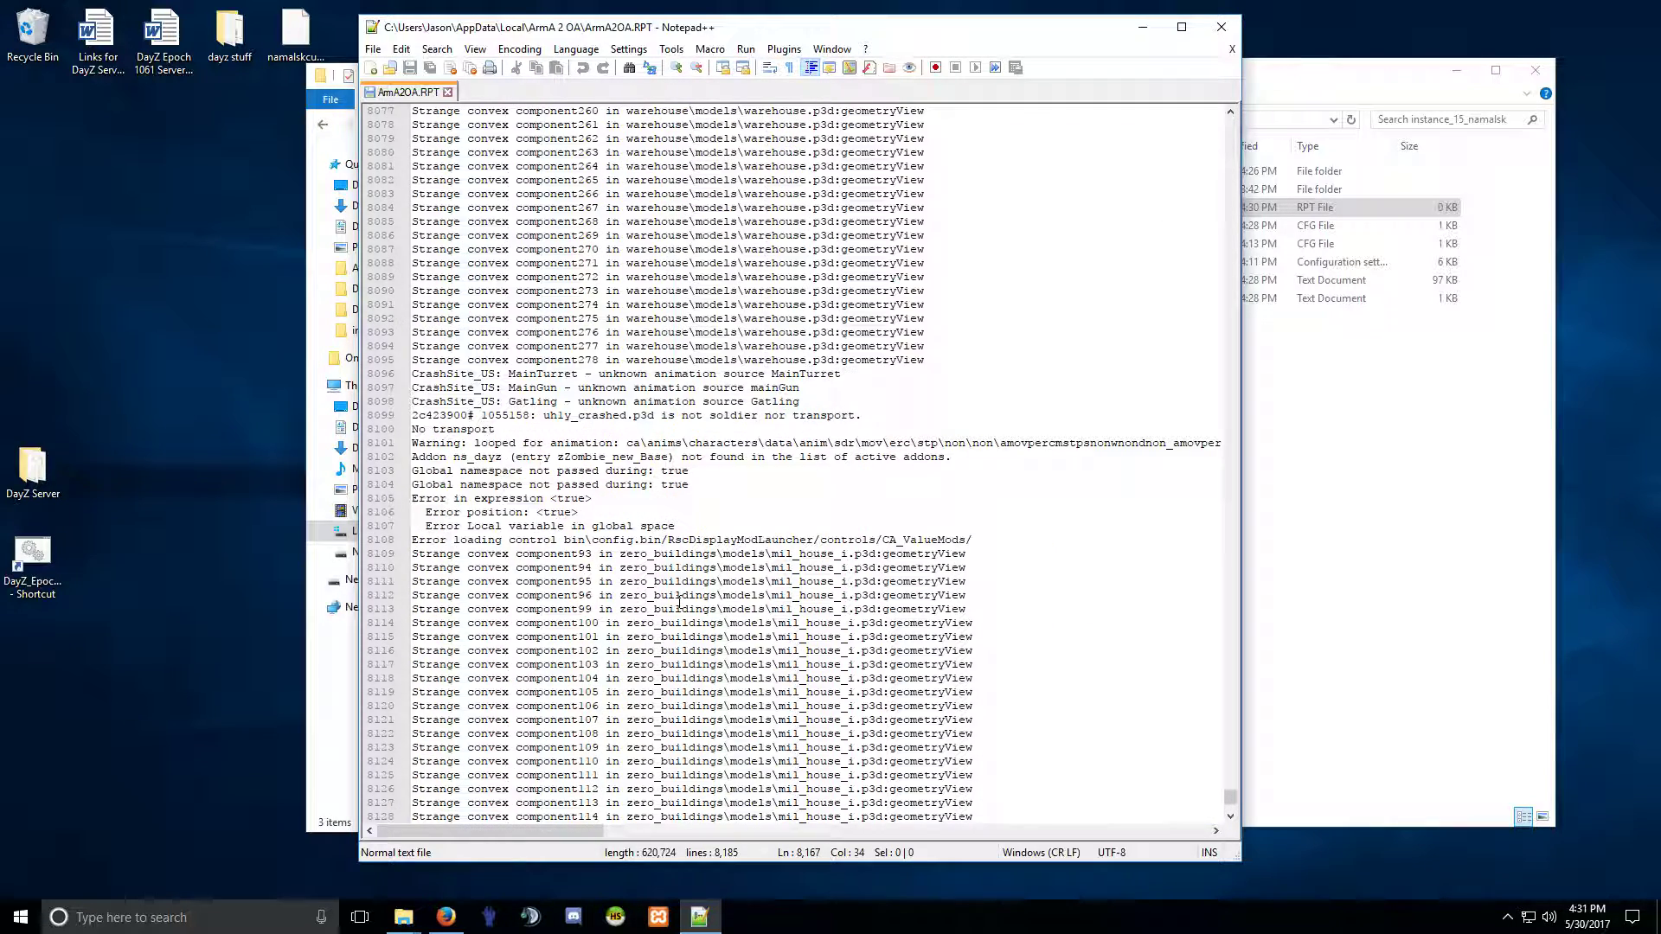
# Highlight and read the No transport, Global namespace and local variable error lines 8103–8109.
pyautogui.moveTo(451, 432); pyautogui.dragTo(891, 447)
pyautogui.click(799, 458)
pyautogui.moveTo(416, 471); pyautogui.dragTo(688, 471)
pyautogui.click(570, 499)
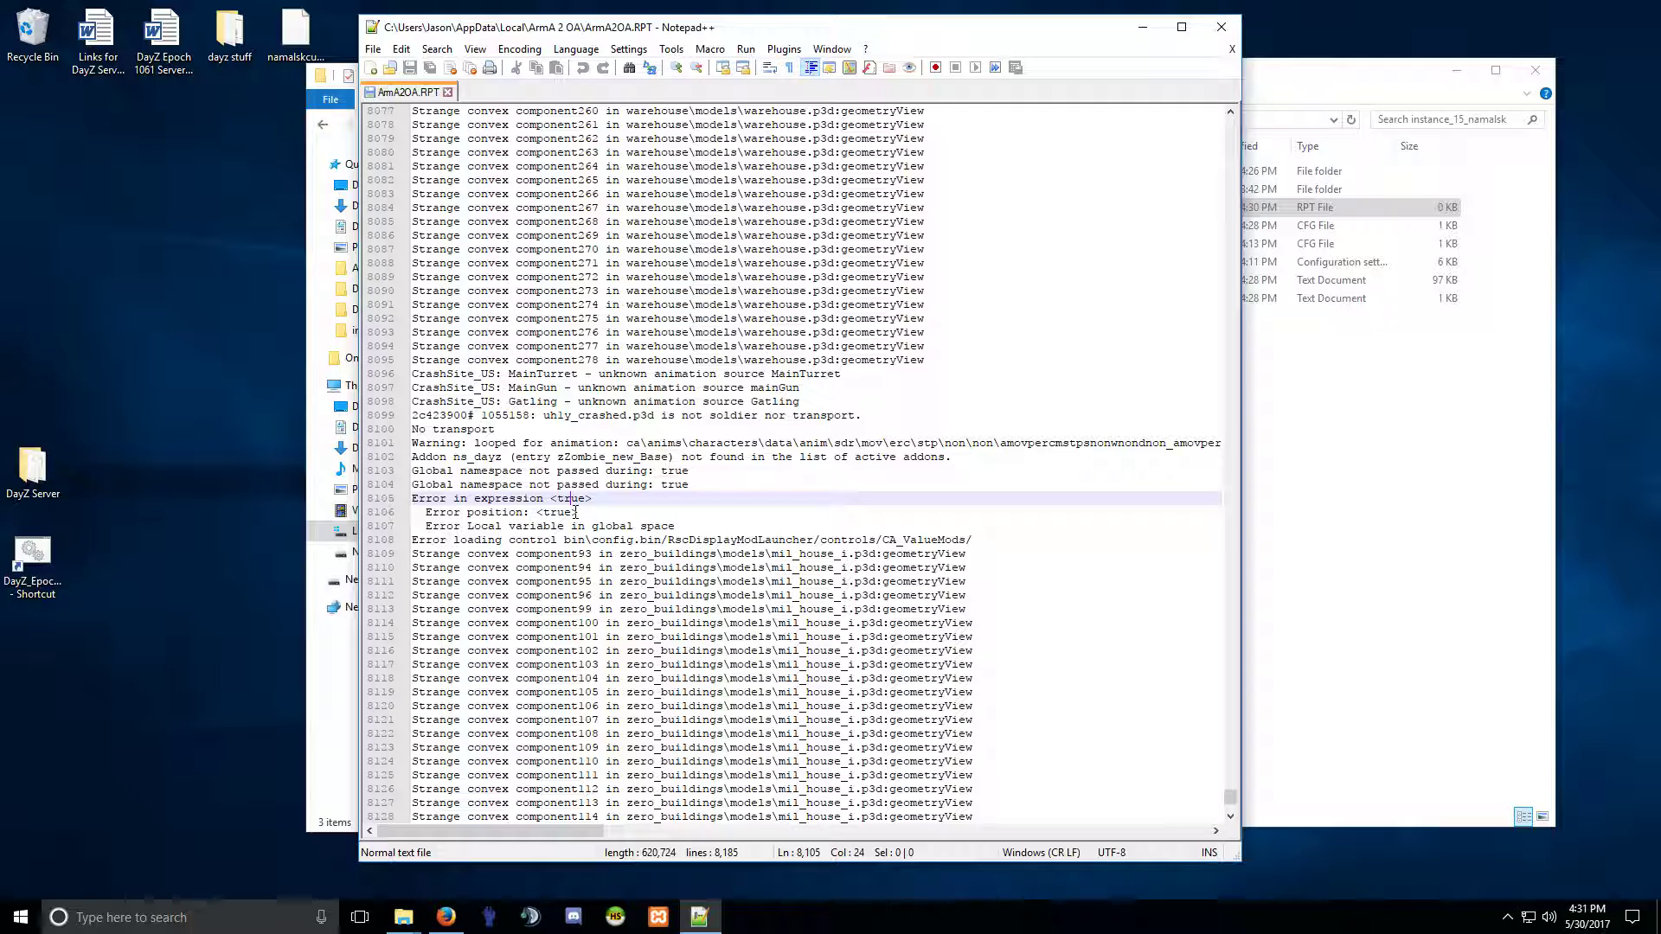
pyautogui.moveTo(426, 512); pyautogui.dragTo(581, 514)
pyautogui.click(589, 538)
pyautogui.moveTo(425, 526); pyautogui.dragTo(676, 528)
pyautogui.click(669, 550)
pyautogui.moveTo(413, 498); pyautogui.dragTo(947, 558)
pyautogui.click(904, 596)
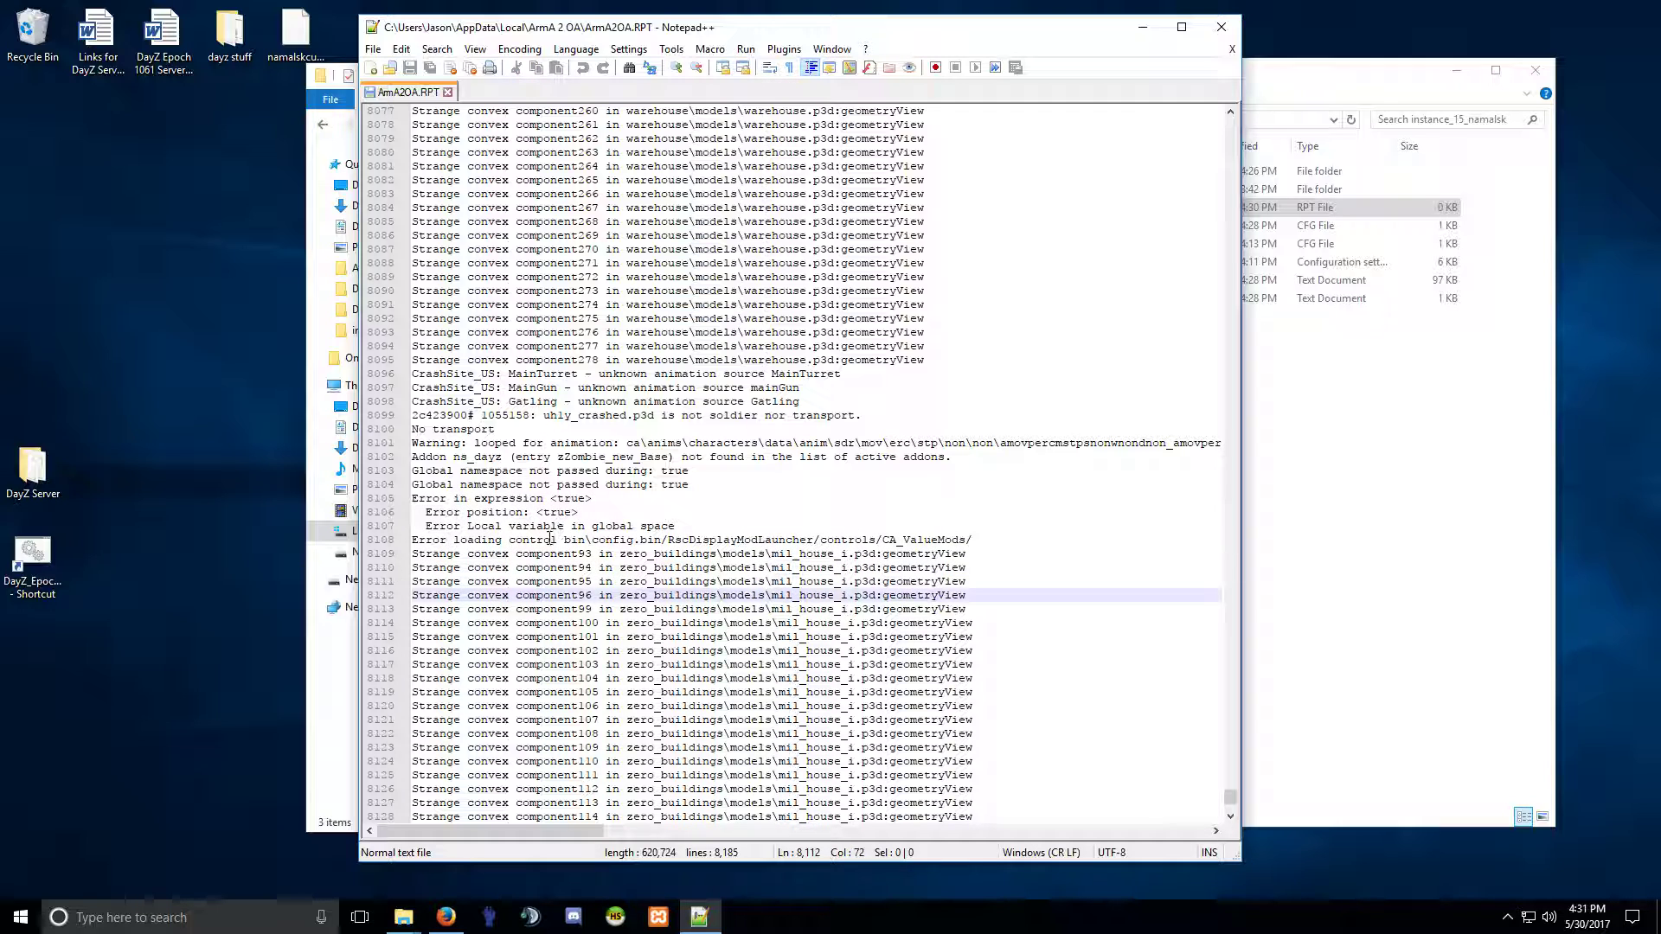
pyautogui.moveTo(426, 513); pyautogui.dragTo(606, 528)
pyautogui.click(593, 539)
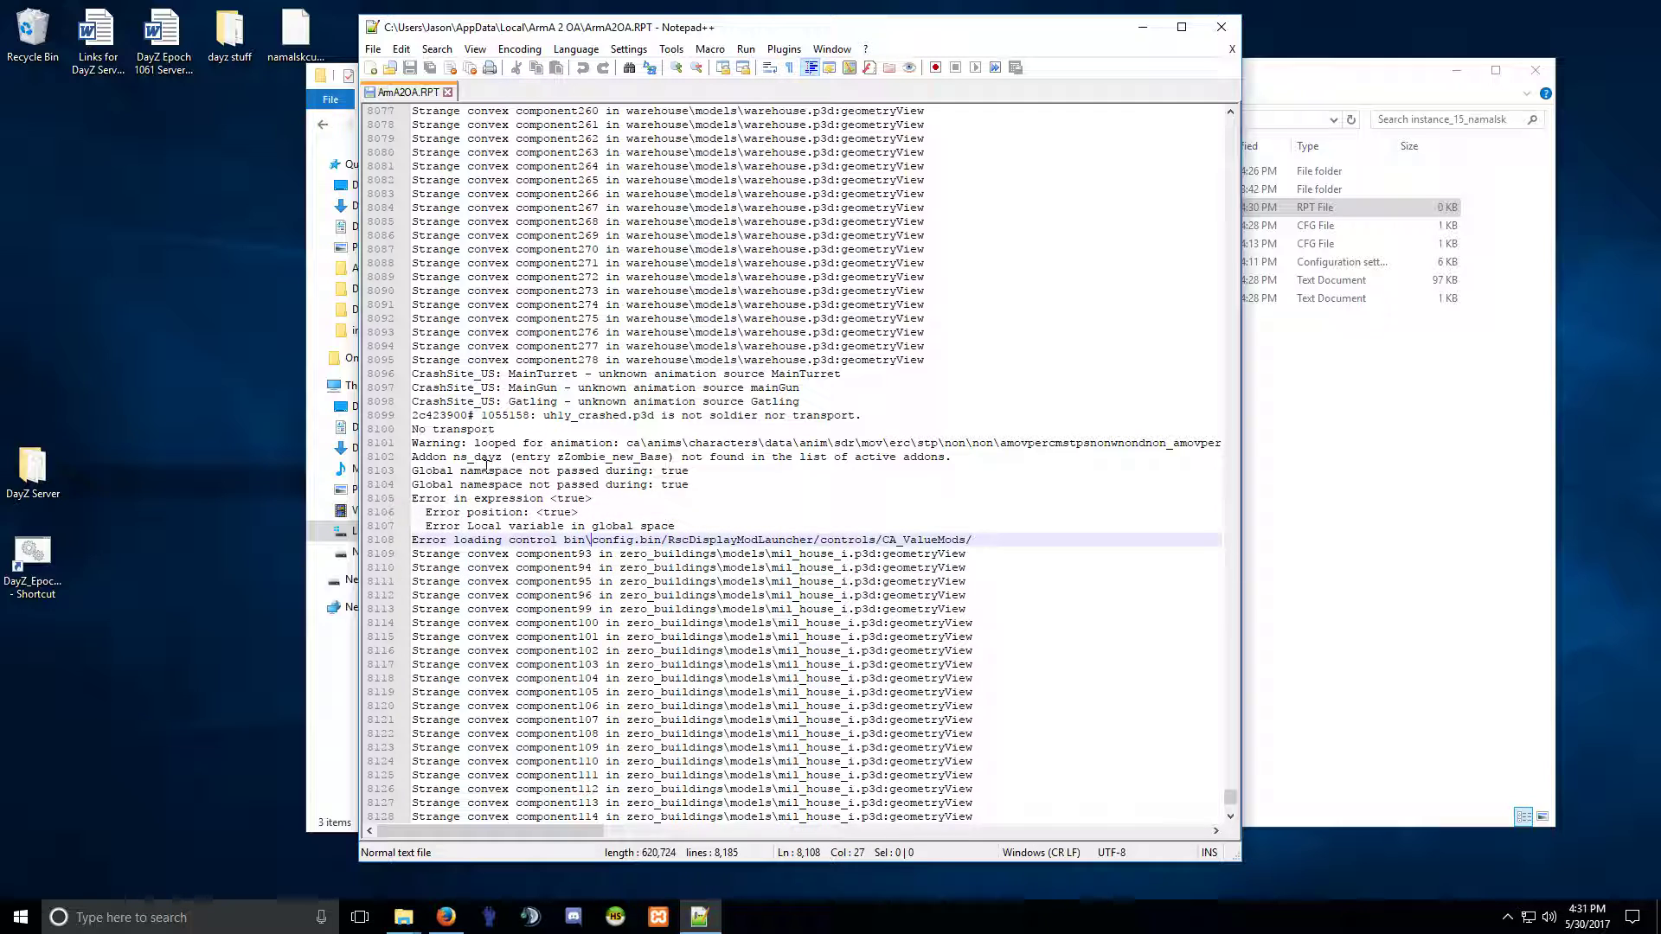
# Examine line 8102's missing ns_dayz addon error, briefly bookmarking it, then scroll back up.
pyautogui.click(404, 456)
pyautogui.click(628, 458)
pyautogui.click(404, 457)
pyautogui.moveTo(441, 460); pyautogui.dragTo(689, 471)
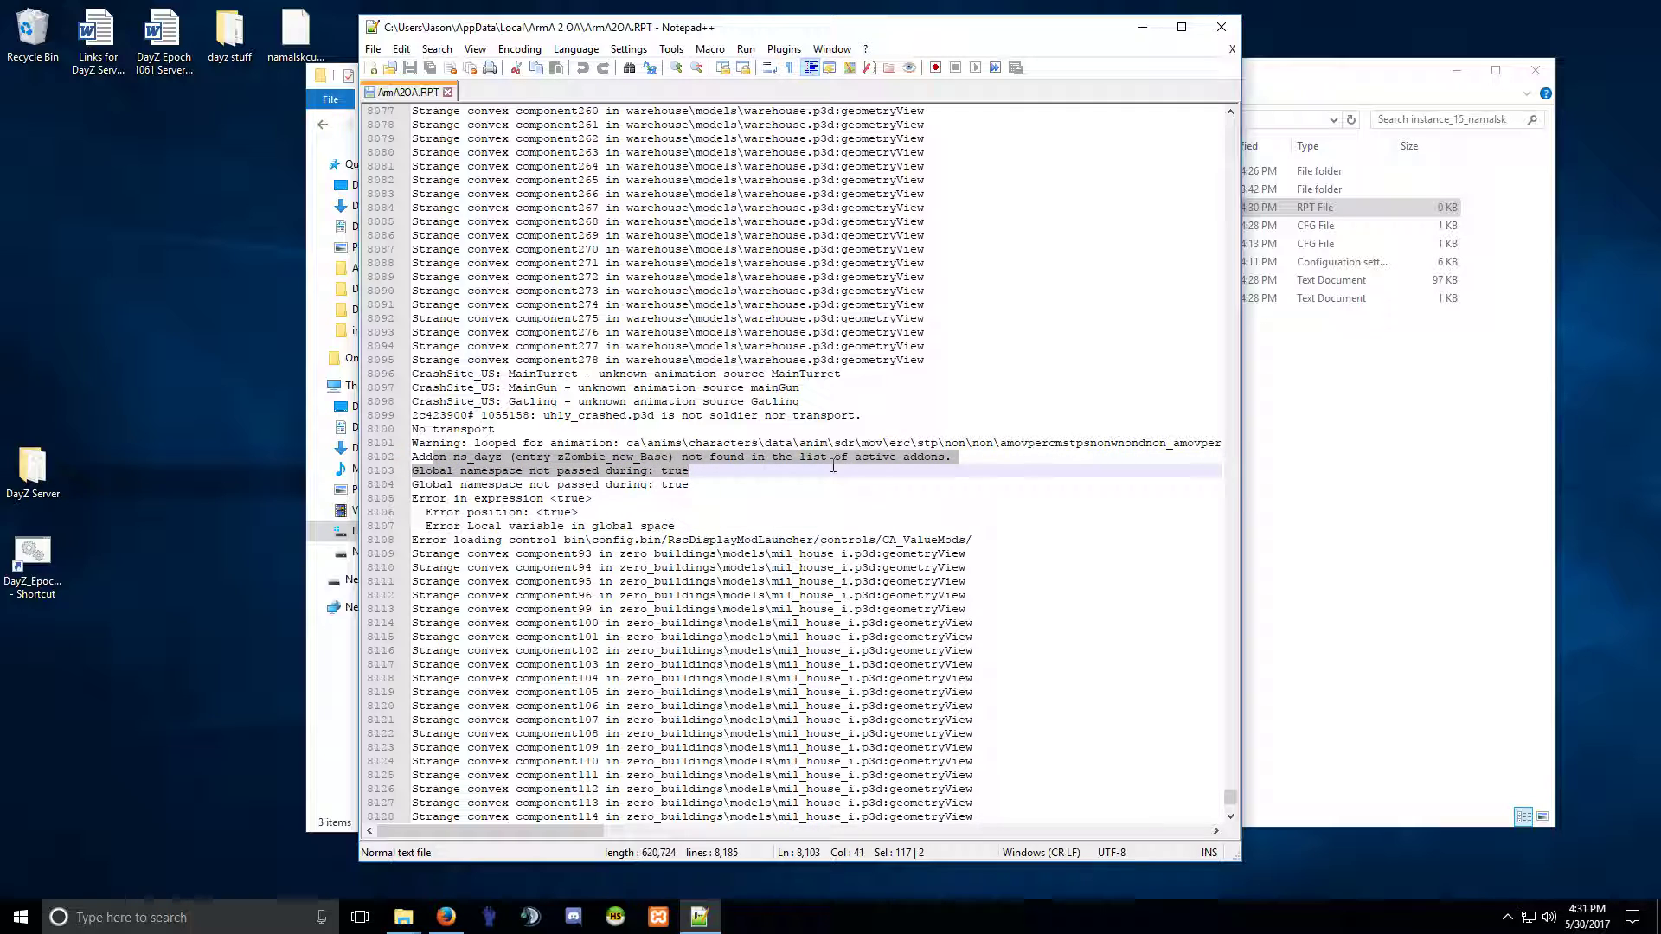
pyautogui.click(500, 460)
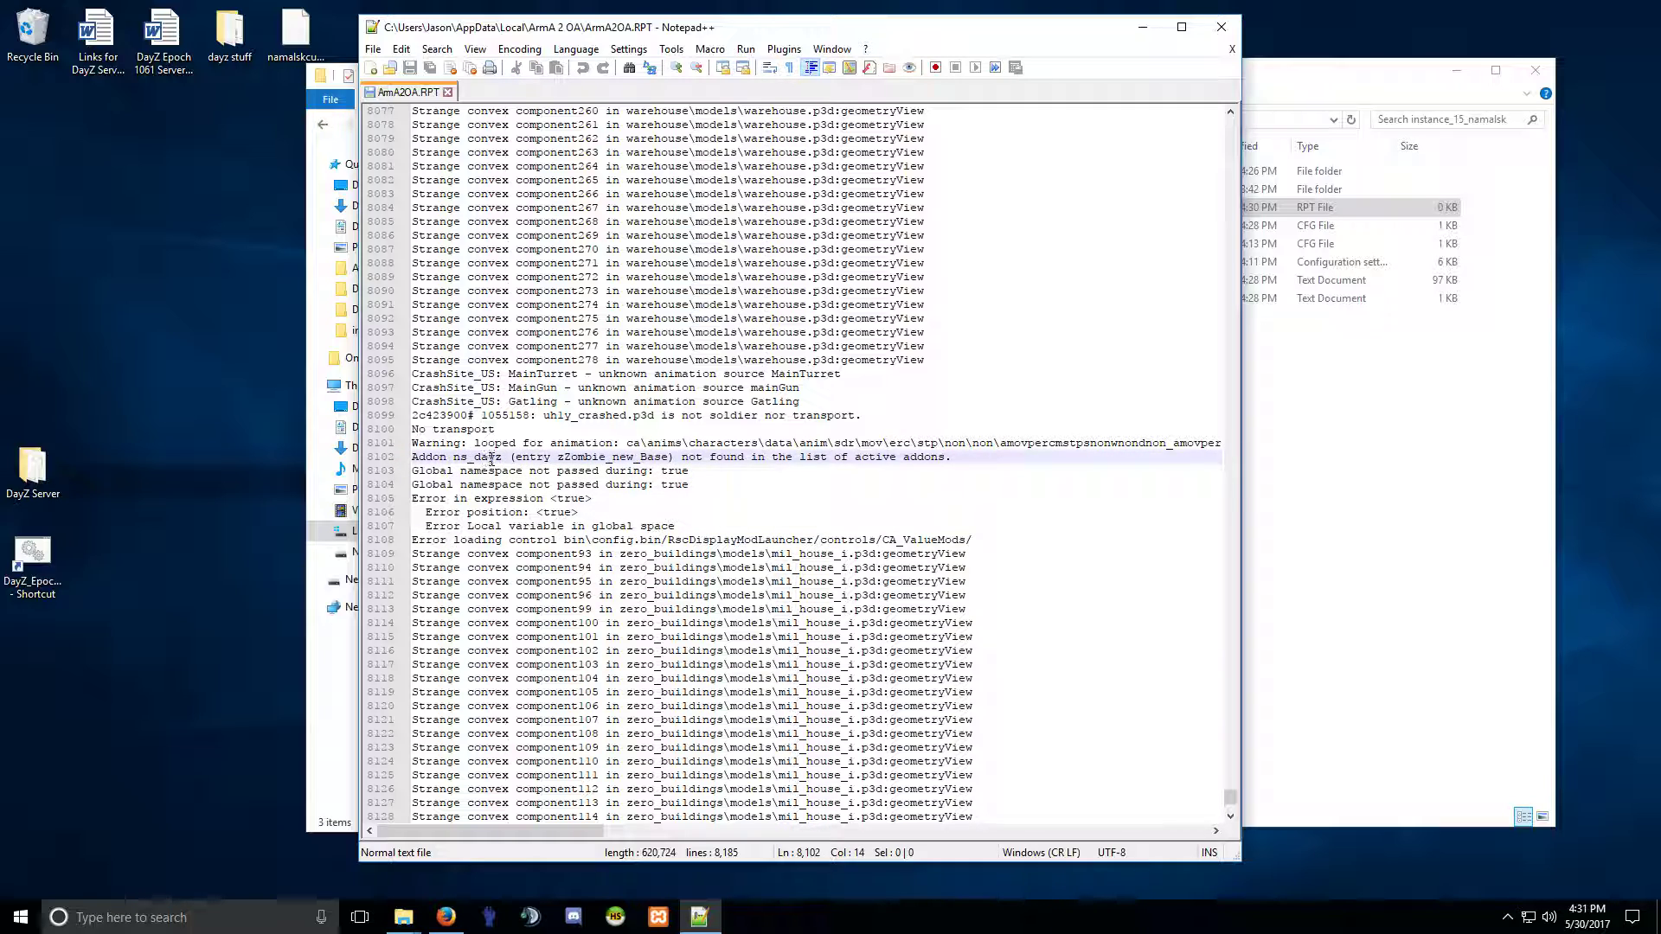
pyautogui.moveTo(503, 458); pyautogui.dragTo(455, 460)
pyautogui.click(494, 459)
pyautogui.moveTo(470, 460); pyautogui.dragTo(800, 463)
pyautogui.click(914, 466)
pyautogui.moveTo(914, 466); pyautogui.dragTo(778, 458)
pyautogui.click(544, 469)
pyautogui.click(722, 474)
pyautogui.scroll(20, 713, 484)
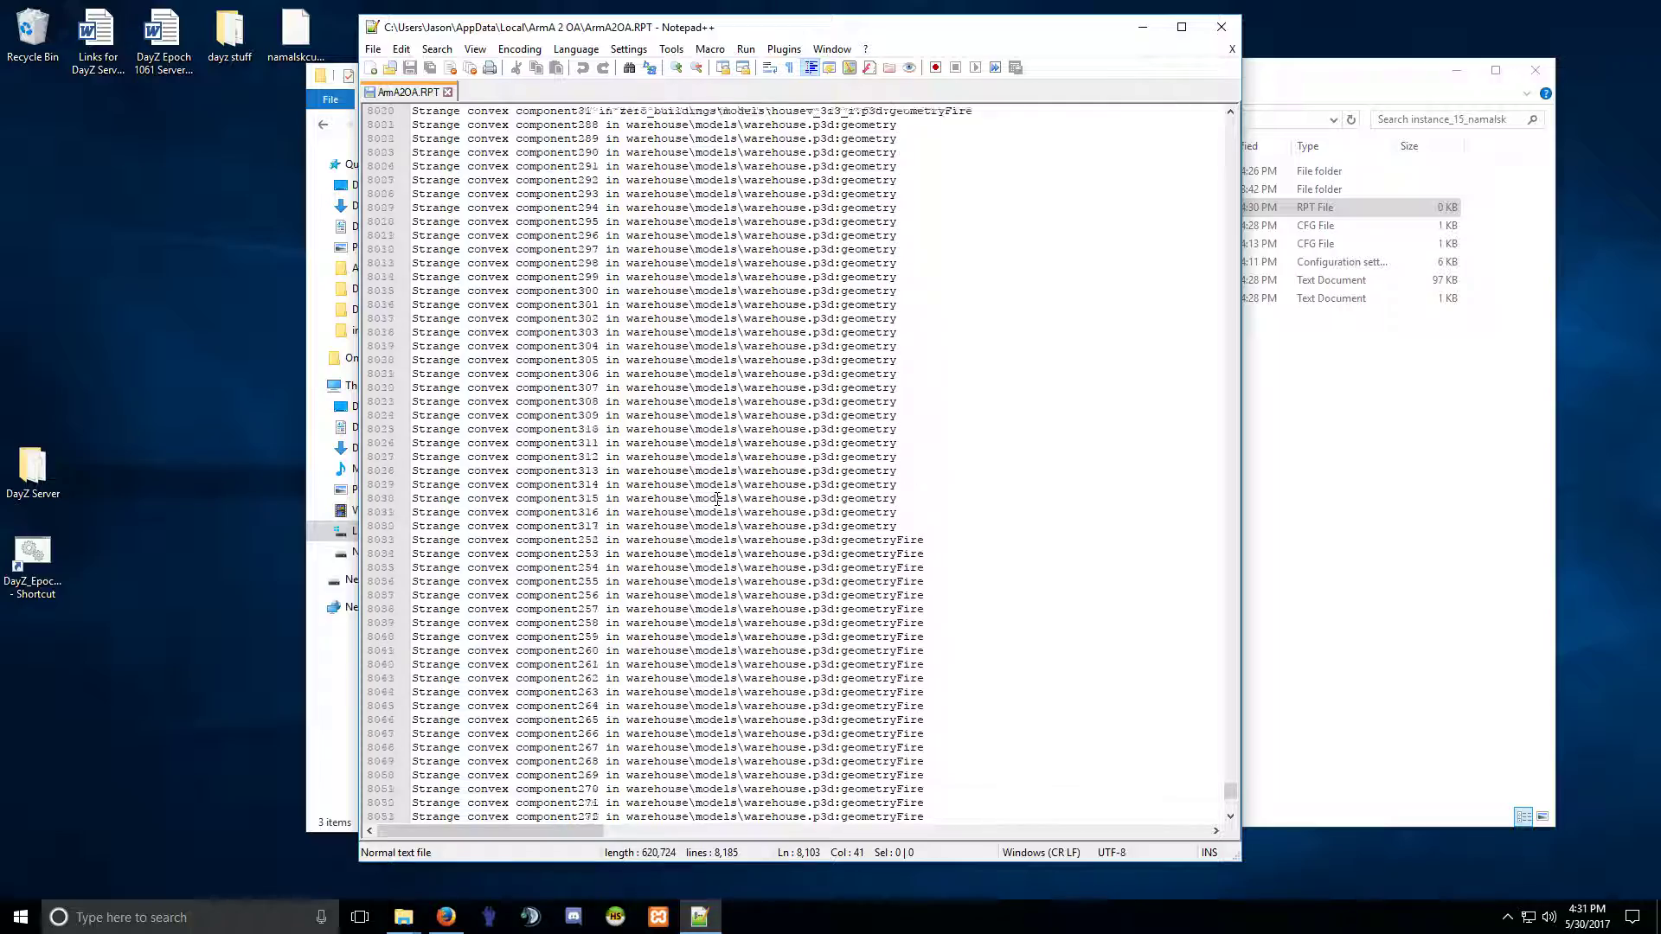
pyautogui.scroll(20, 717, 499)
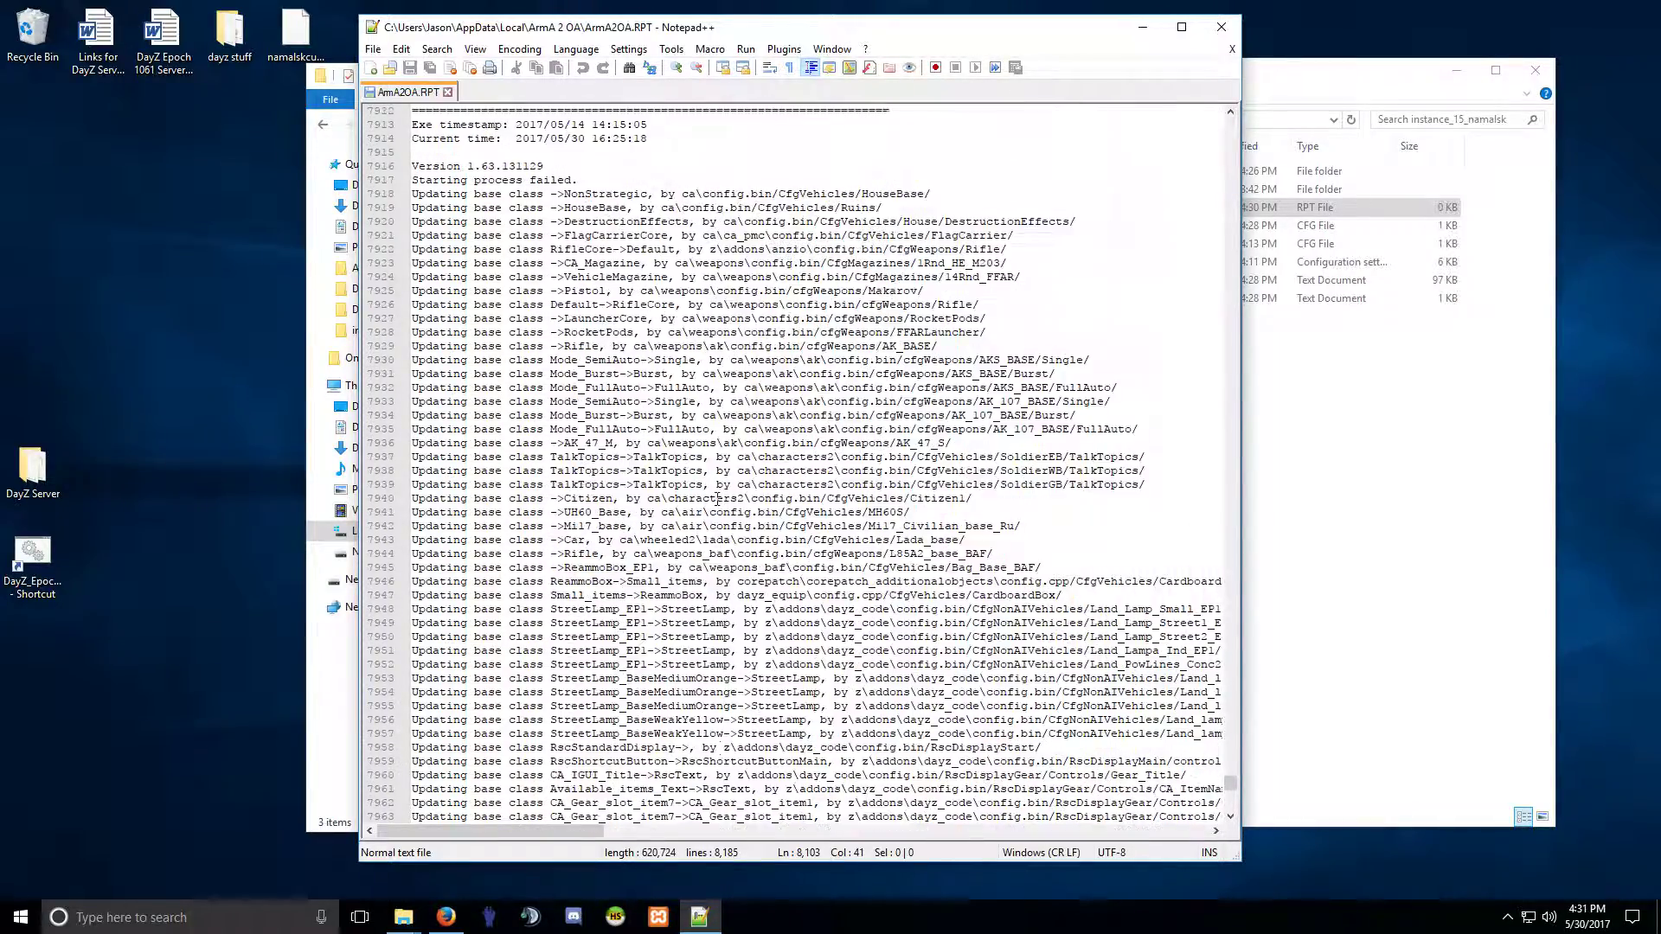
pyautogui.scroll(5, 717, 499)
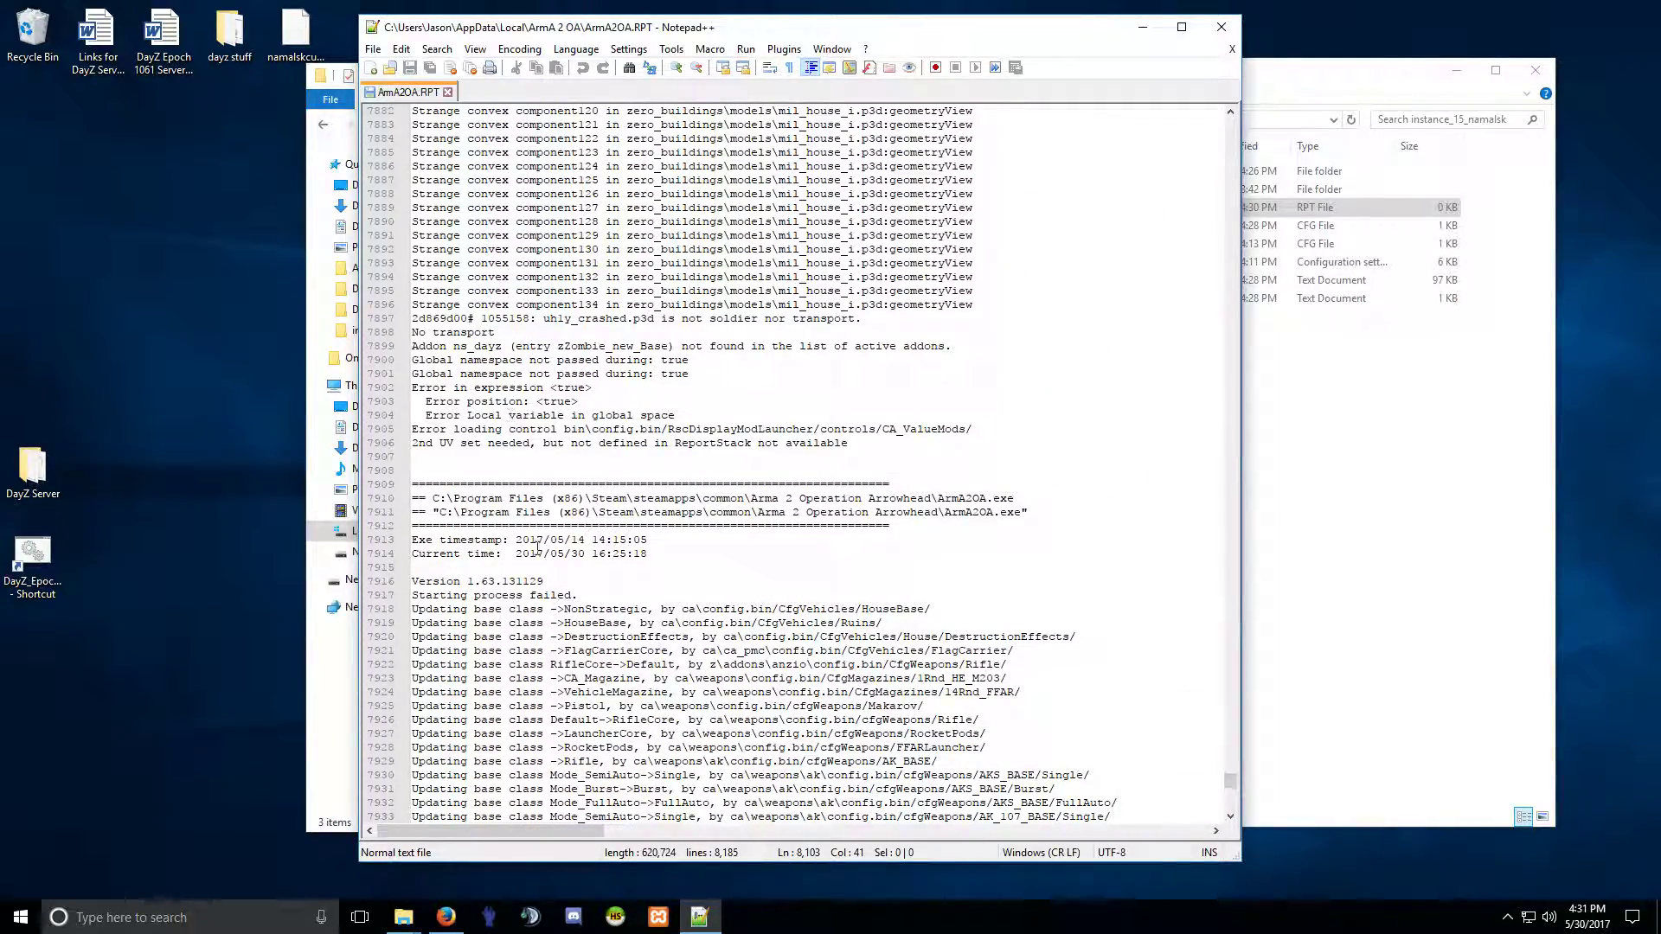
# Reopen ArmA2OA.RPT in Notepad++, delete all its text, and save it empty.
pyautogui.click(447, 92)
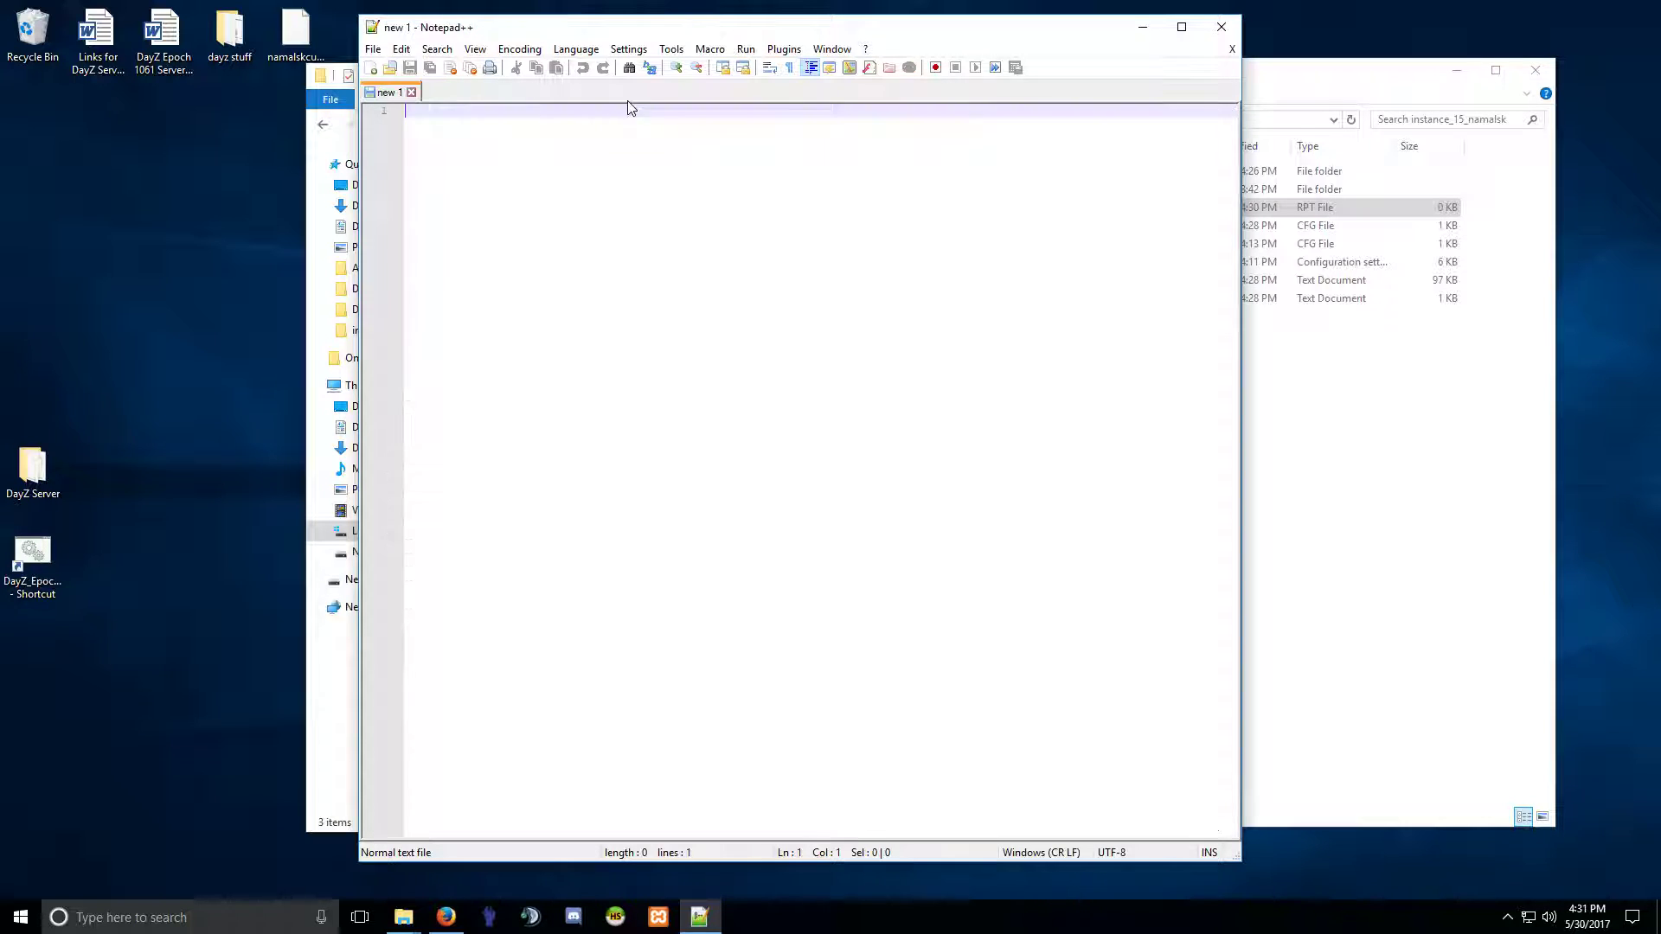
pyautogui.click(1221, 27)
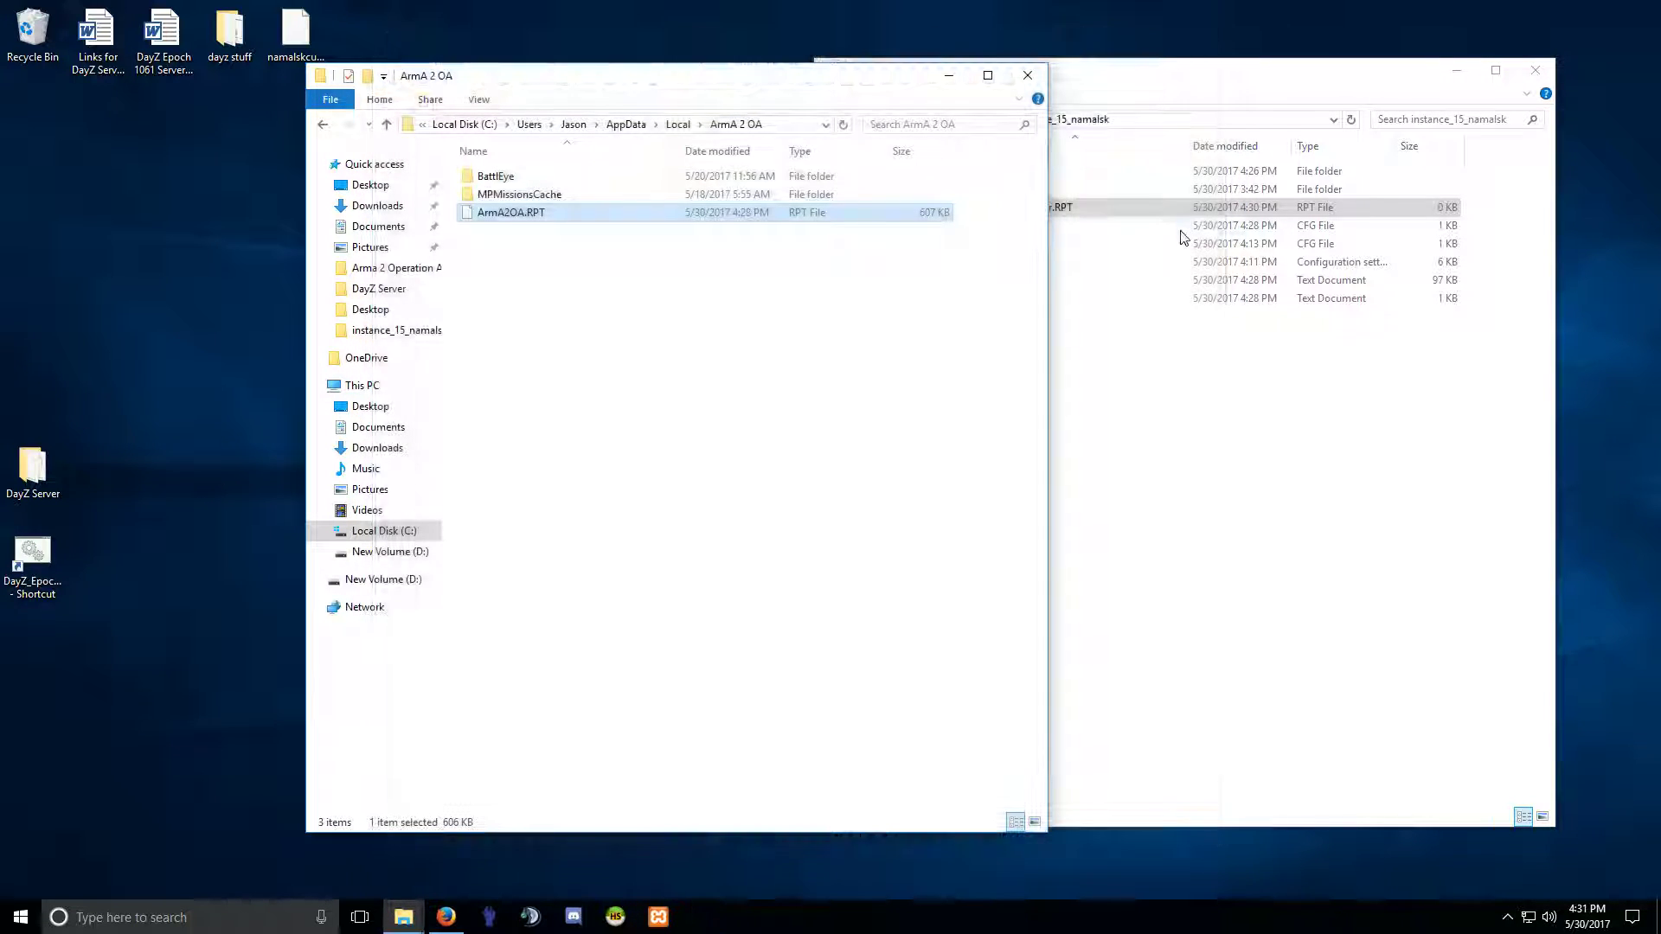
pyautogui.rightClick(513, 213)
pyautogui.click(595, 280)
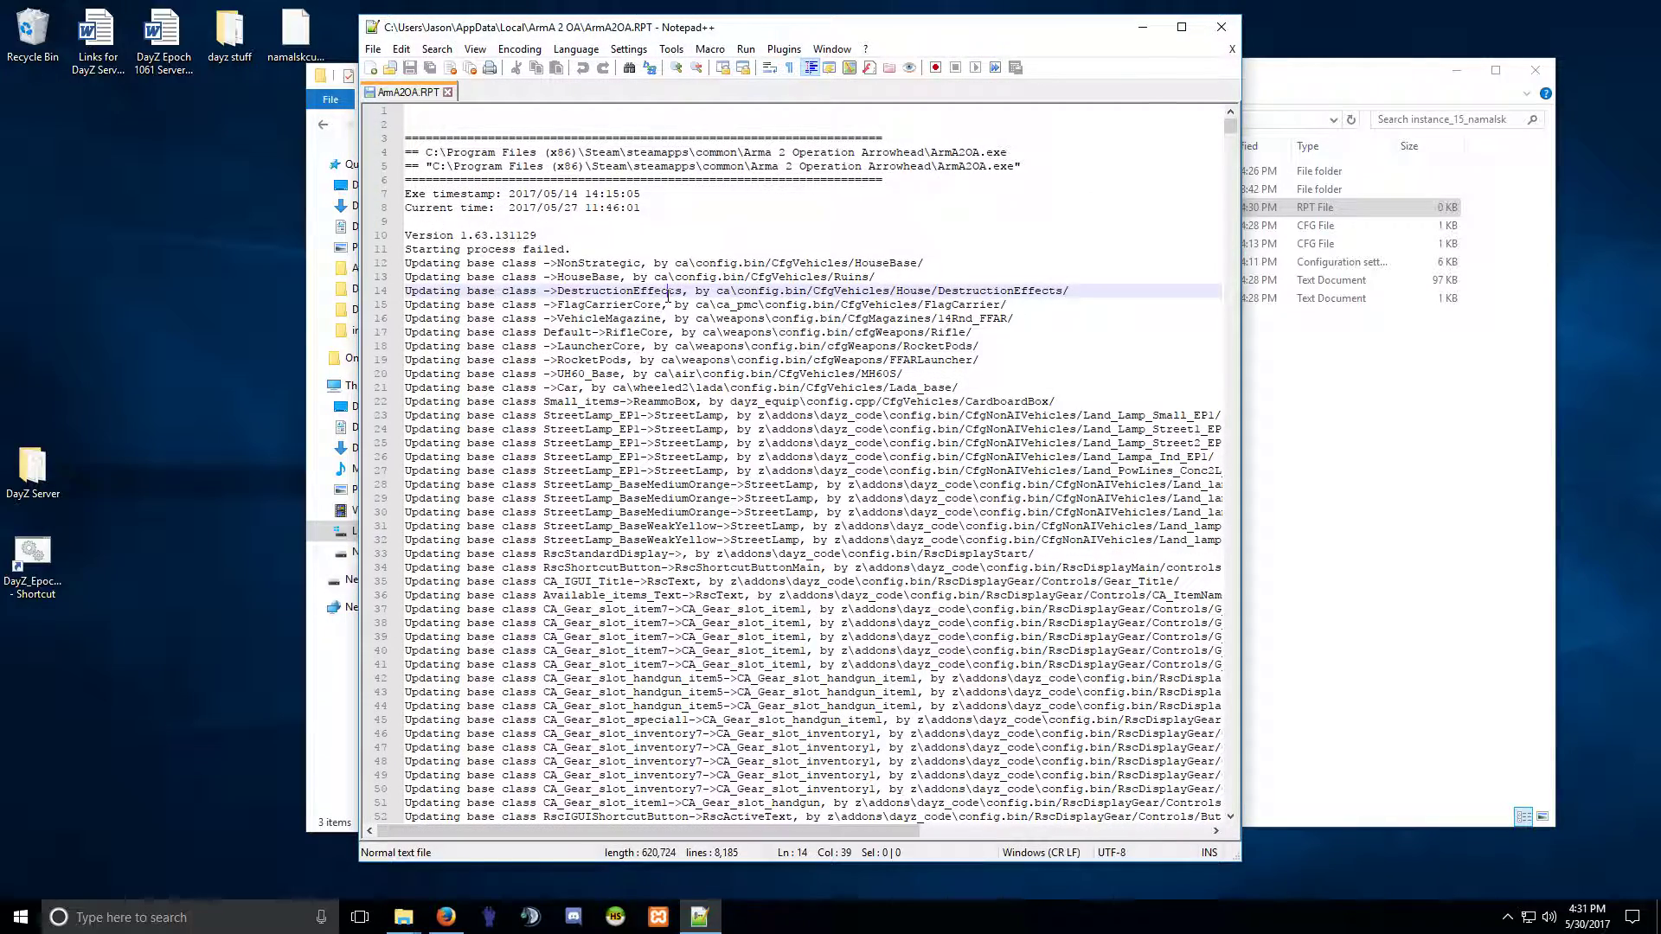
pyautogui.hotkey('ctrl', 'a')
pyautogui.press('Delete')
pyautogui.hotkey('ctrl', 's')
# Close the emptied log, Notepad++, and both File Explorer windows.
pyautogui.click(447, 92)
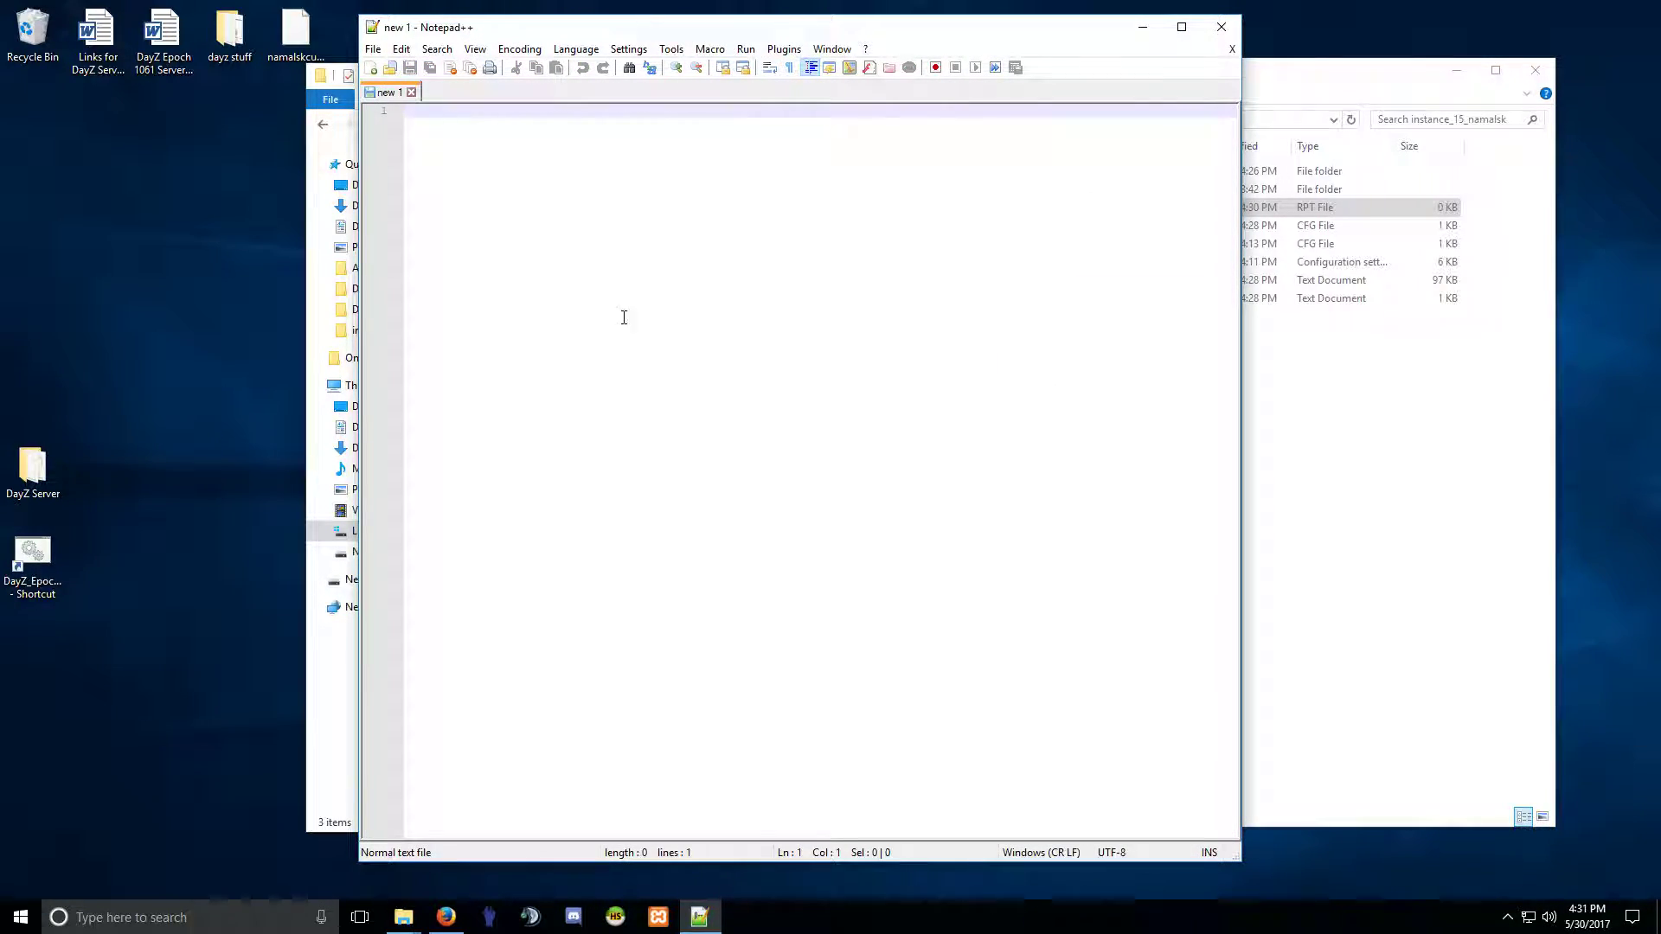
pyautogui.click(1220, 26)
pyautogui.click(1027, 76)
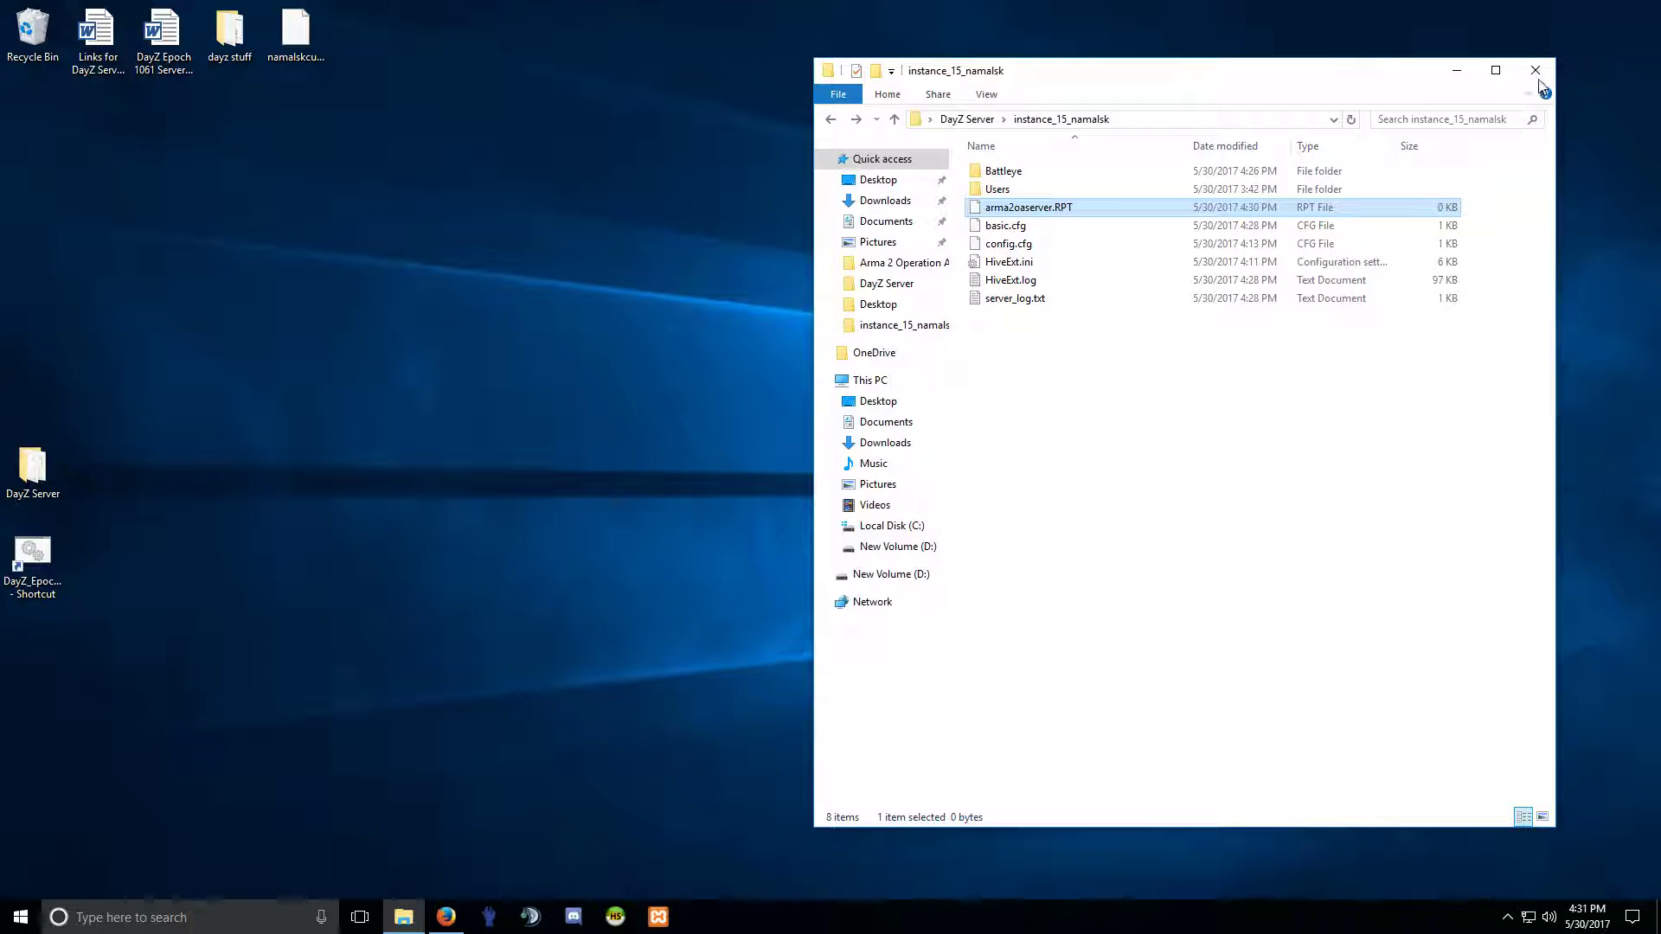
pyautogui.click(1535, 70)
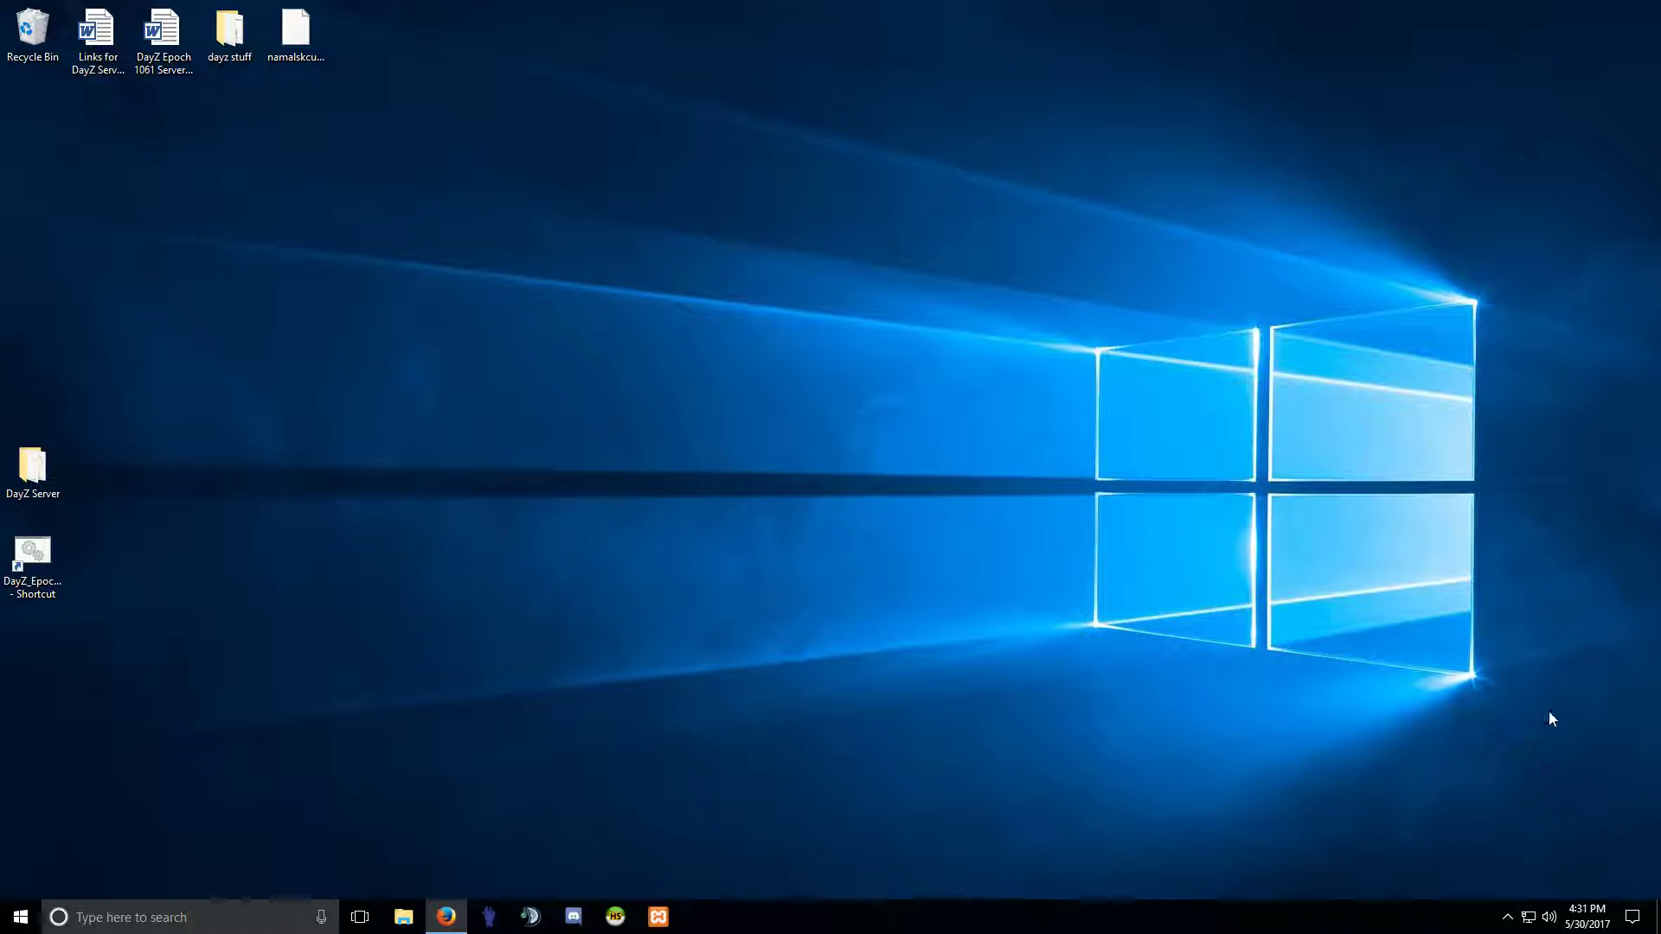